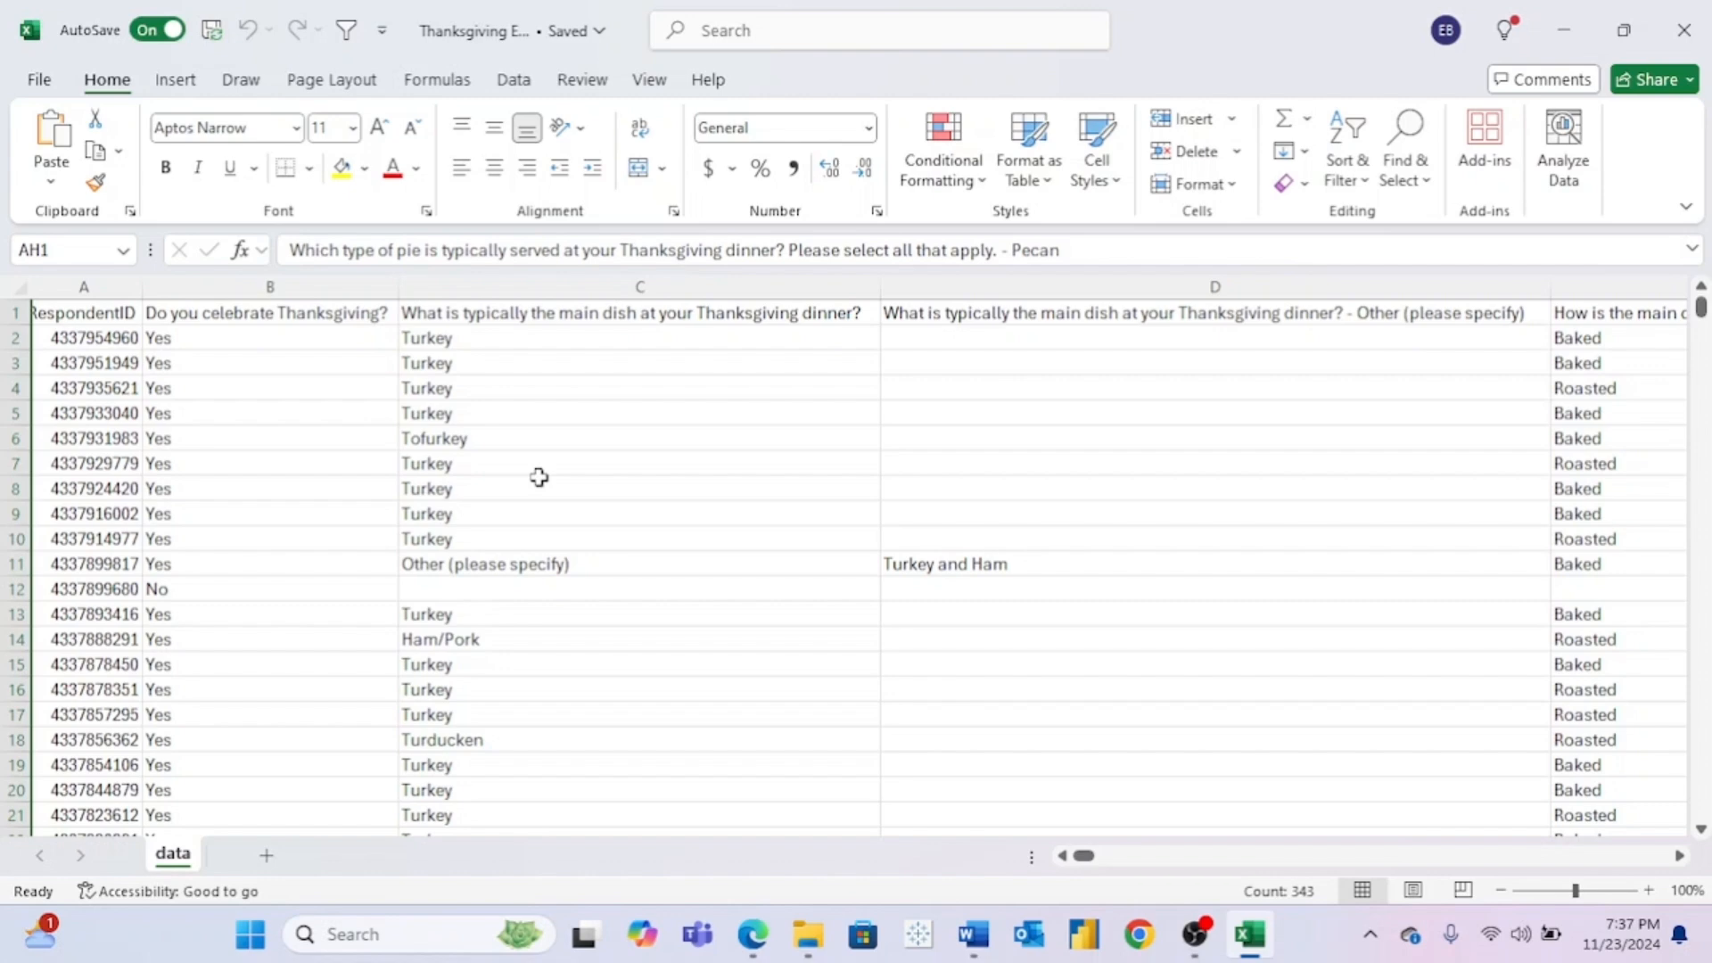
Step: Examine the opening survey columns, from respondent ID through main dish, cooking method and stuffing type
{"action": "scroll", "coordinate": [539, 477], "scroll_direction": "left", "scroll_amount": 1}
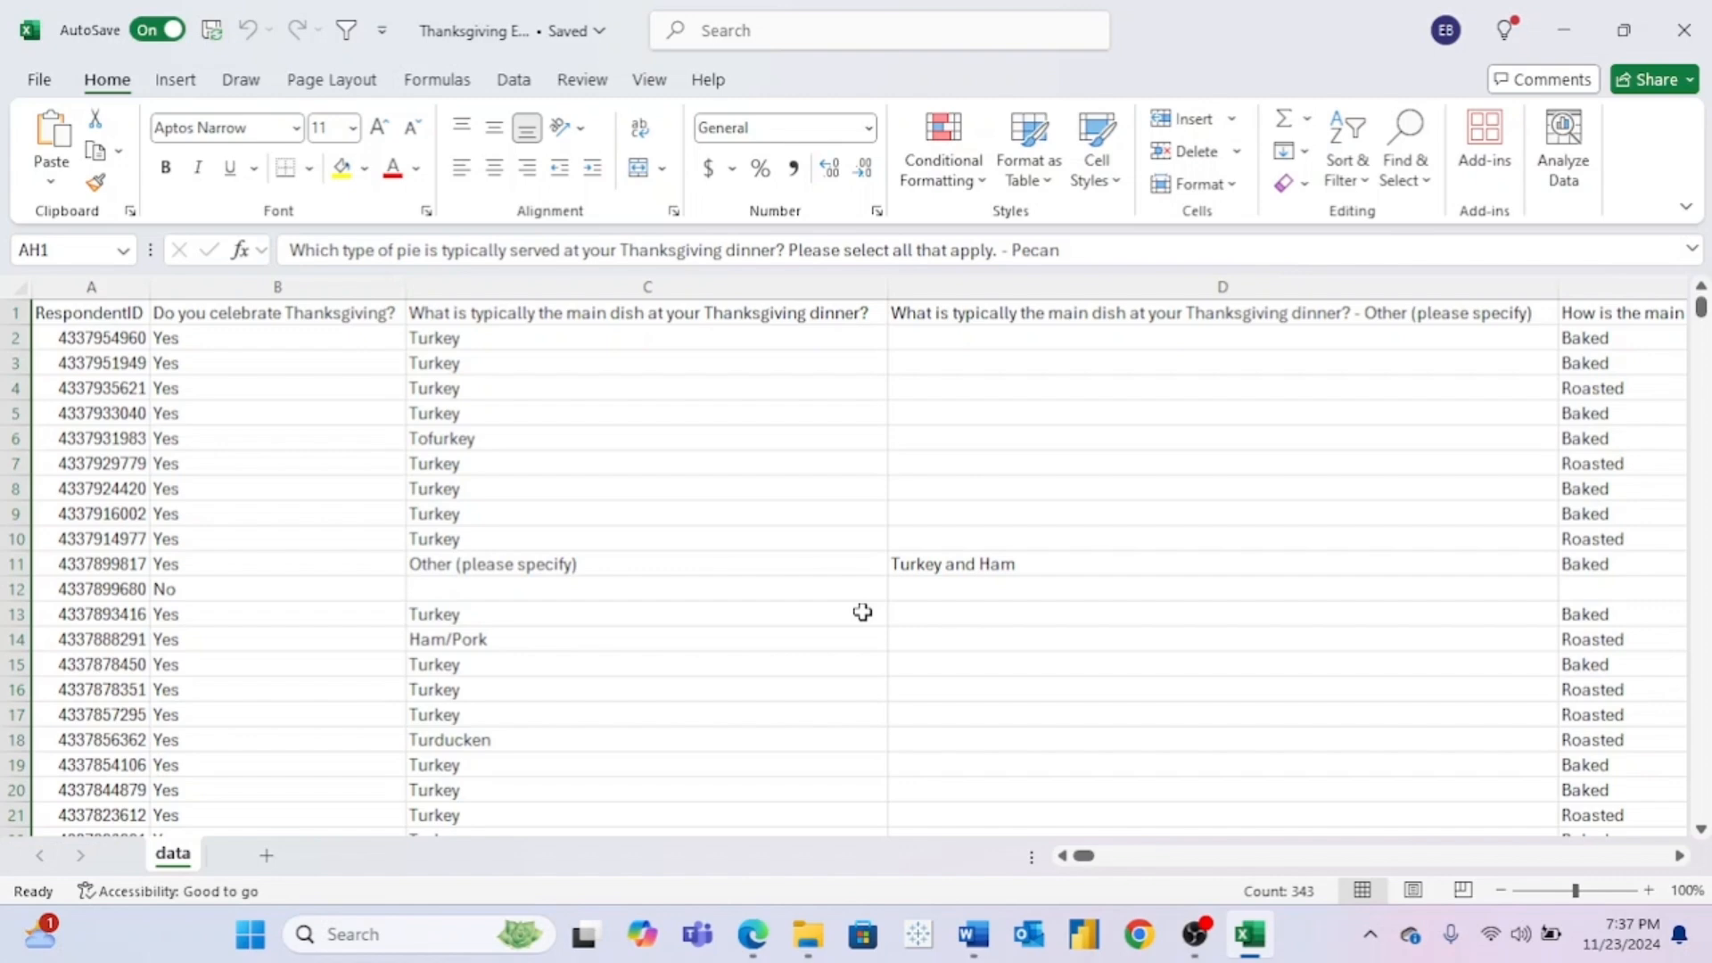
{"action": "scroll", "coordinate": [862, 611], "scroll_direction": "right", "scroll_amount": 5}
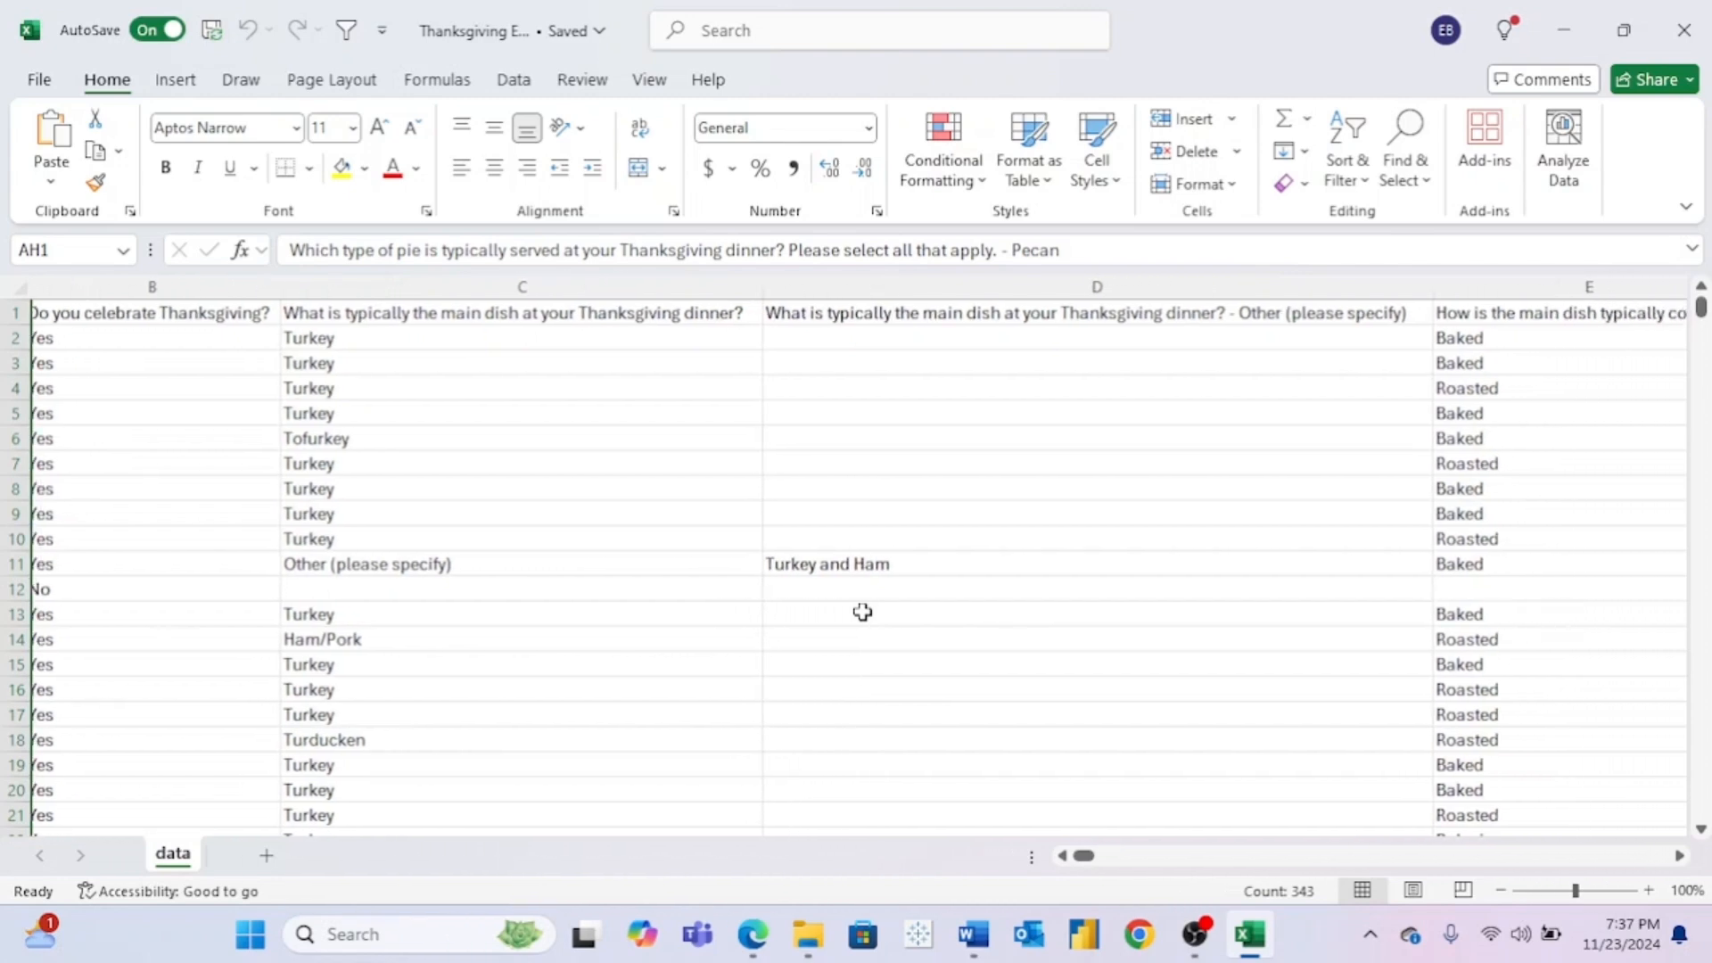
{"action": "scroll", "coordinate": [862, 612], "scroll_direction": "right", "scroll_amount": 5}
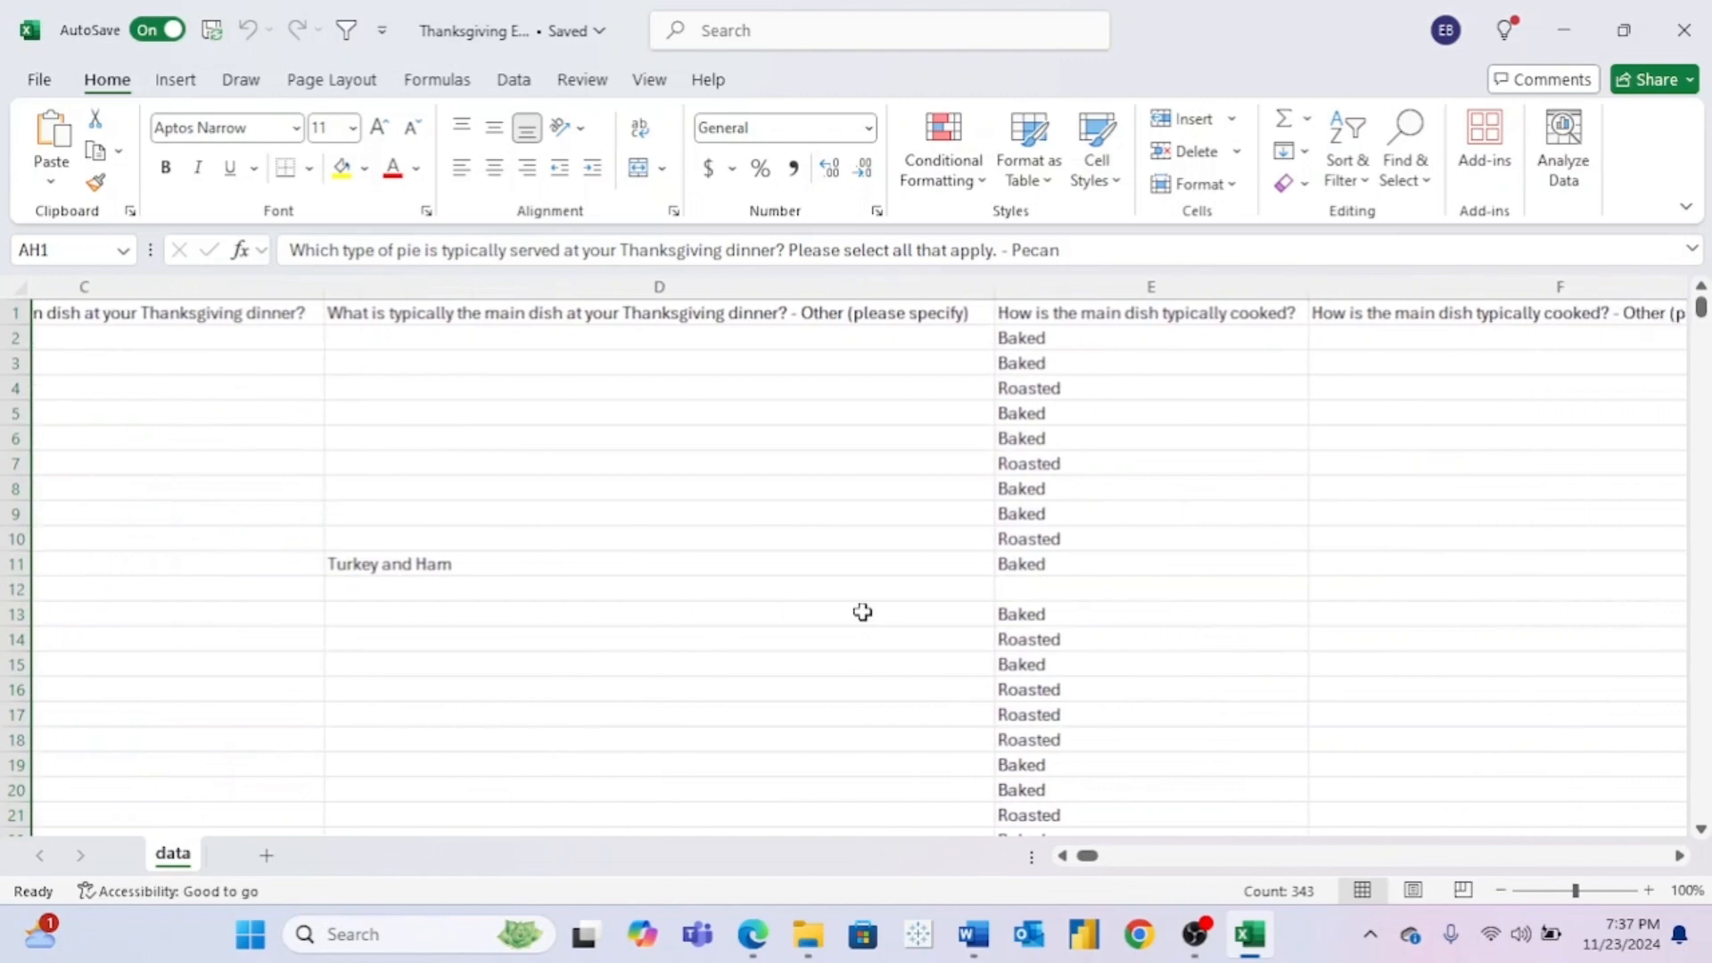
{"action": "scroll", "coordinate": [862, 611], "scroll_direction": "right", "scroll_amount": 5}
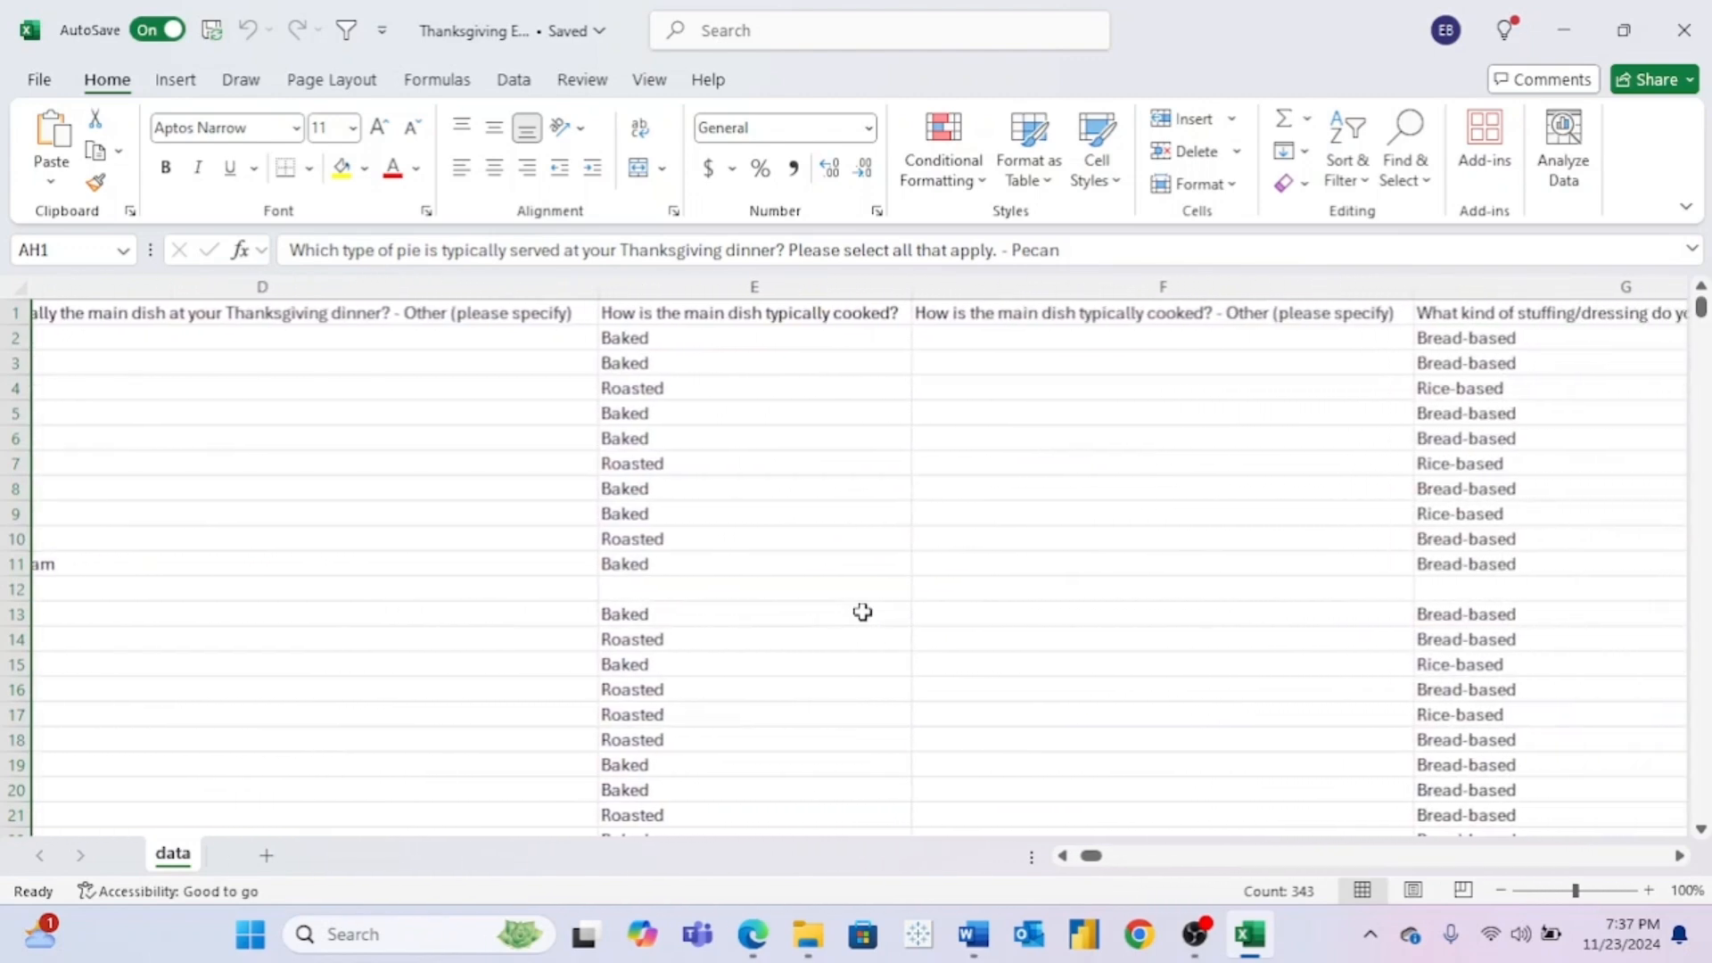
{"action": "scroll", "coordinate": [862, 612], "scroll_direction": "right", "scroll_amount": 2}
{"action": "scroll", "coordinate": [862, 611], "scroll_direction": "left", "scroll_amount": 5}
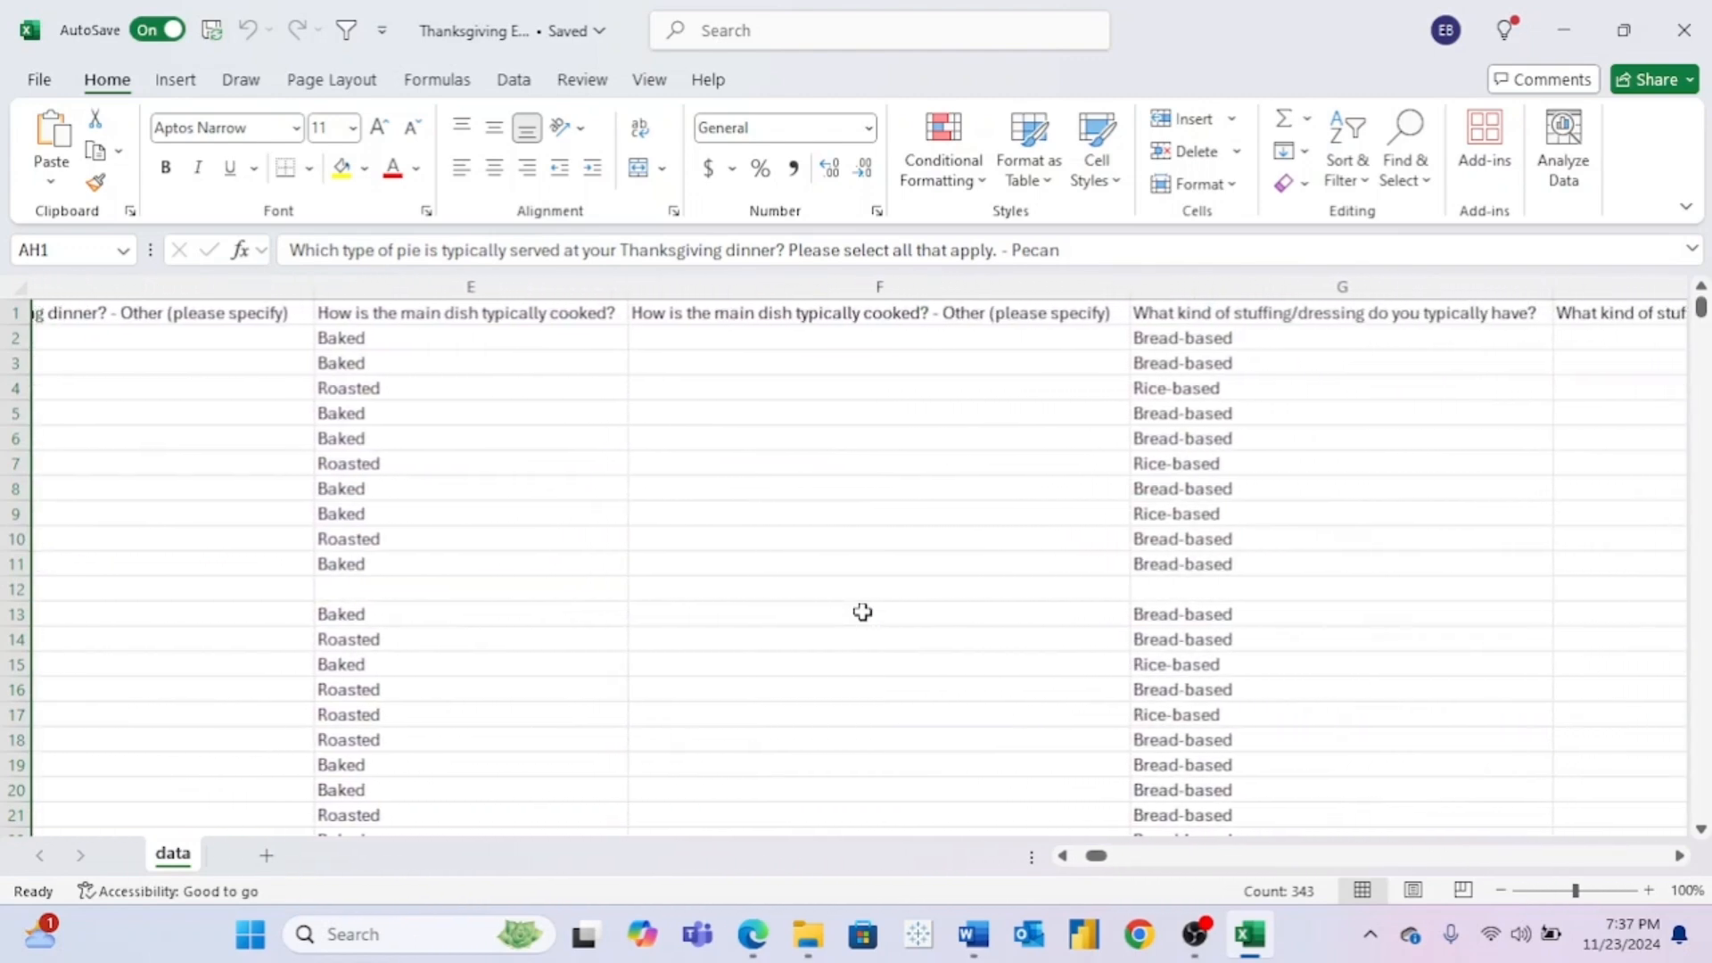
{"action": "scroll", "coordinate": [862, 612], "scroll_direction": "left", "scroll_amount": 5}
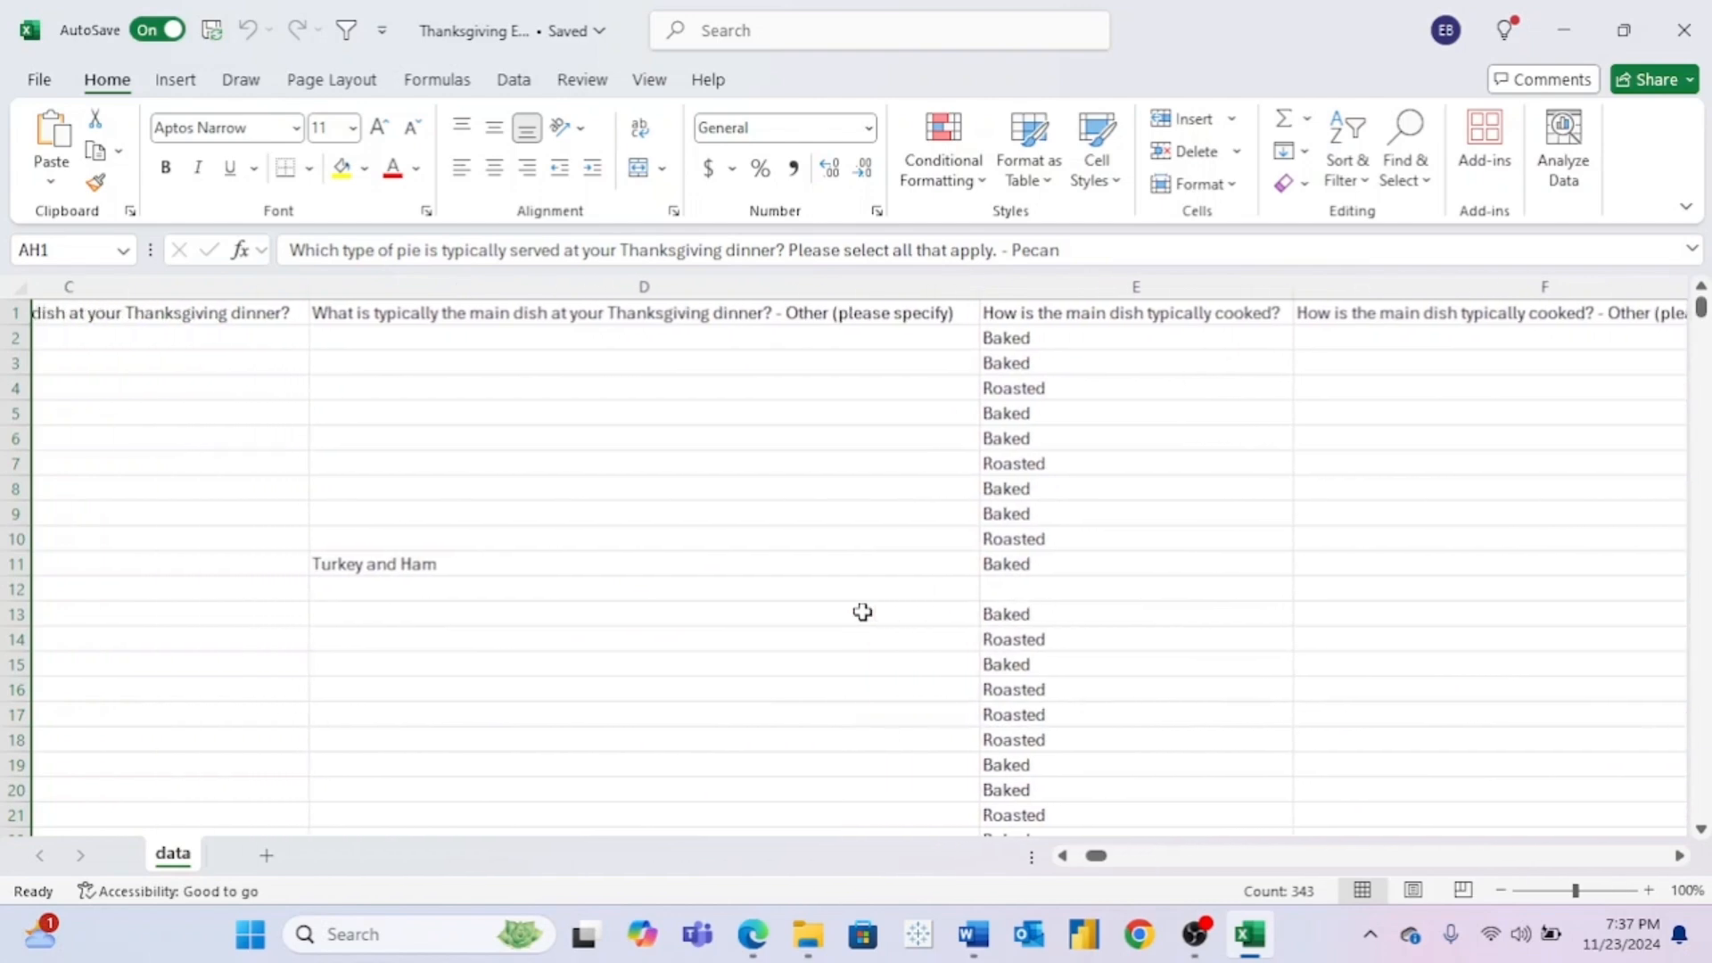
{"action": "scroll", "coordinate": [862, 612], "scroll_direction": "left", "scroll_amount": 3}
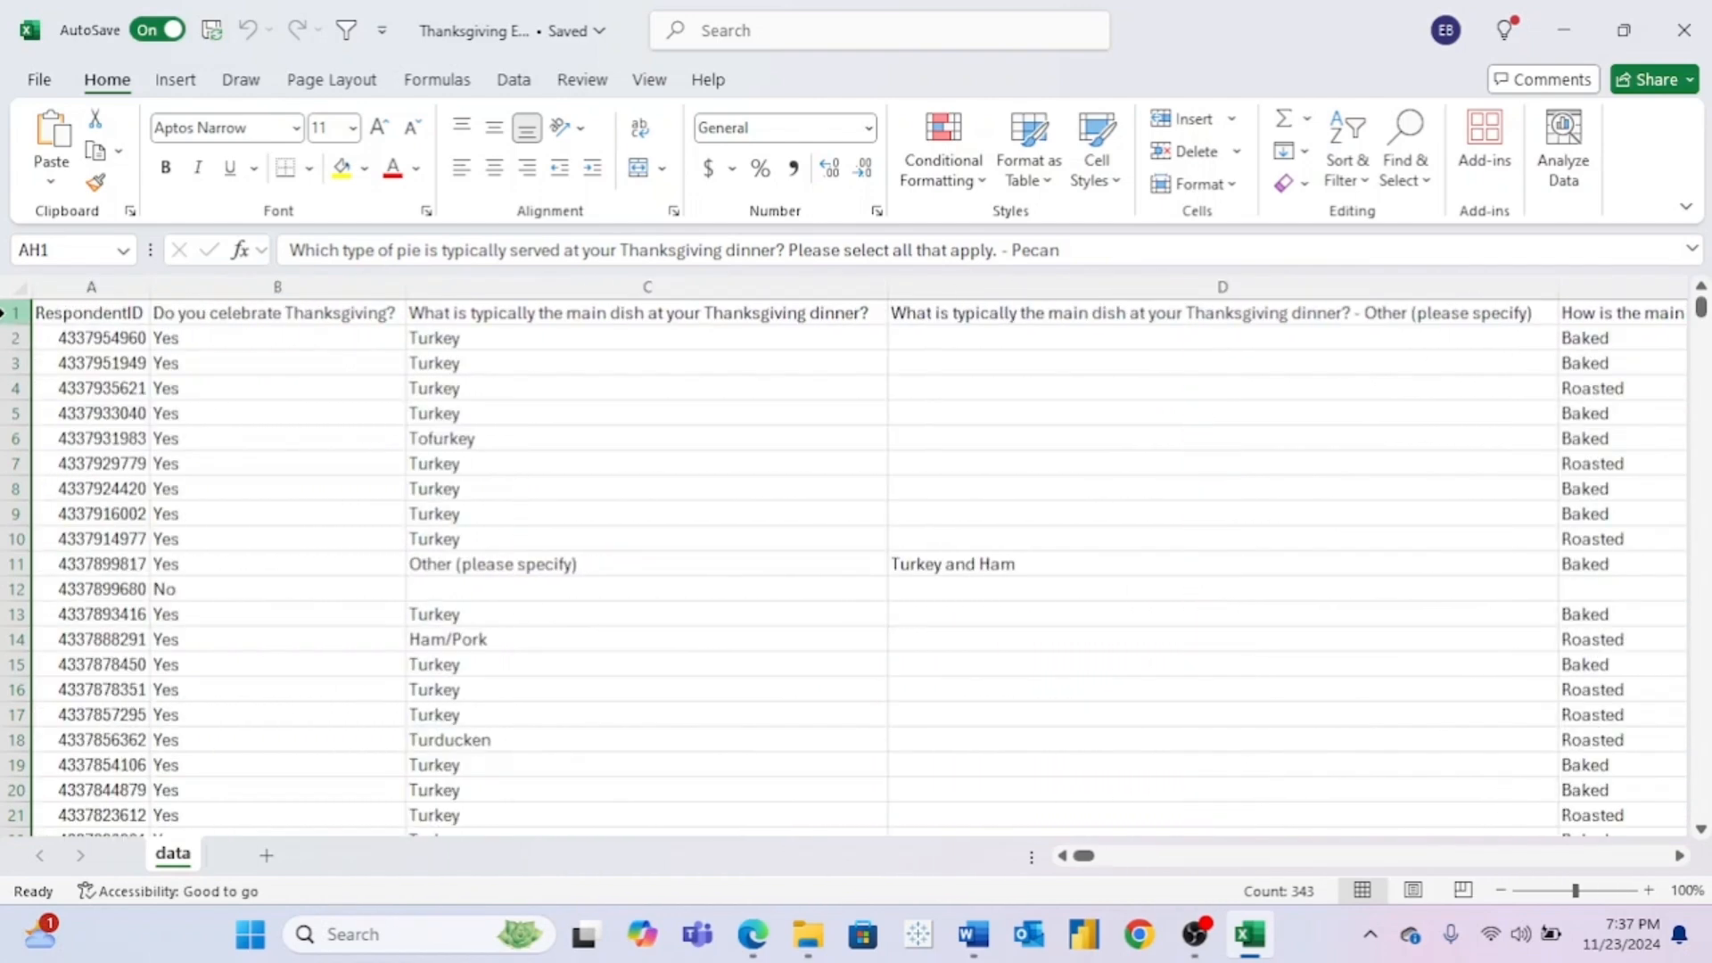
Step: Check how many header cells row 1 contains, and review columns A through D by selecting them
{"action": "left_click", "coordinate": [7, 312]}
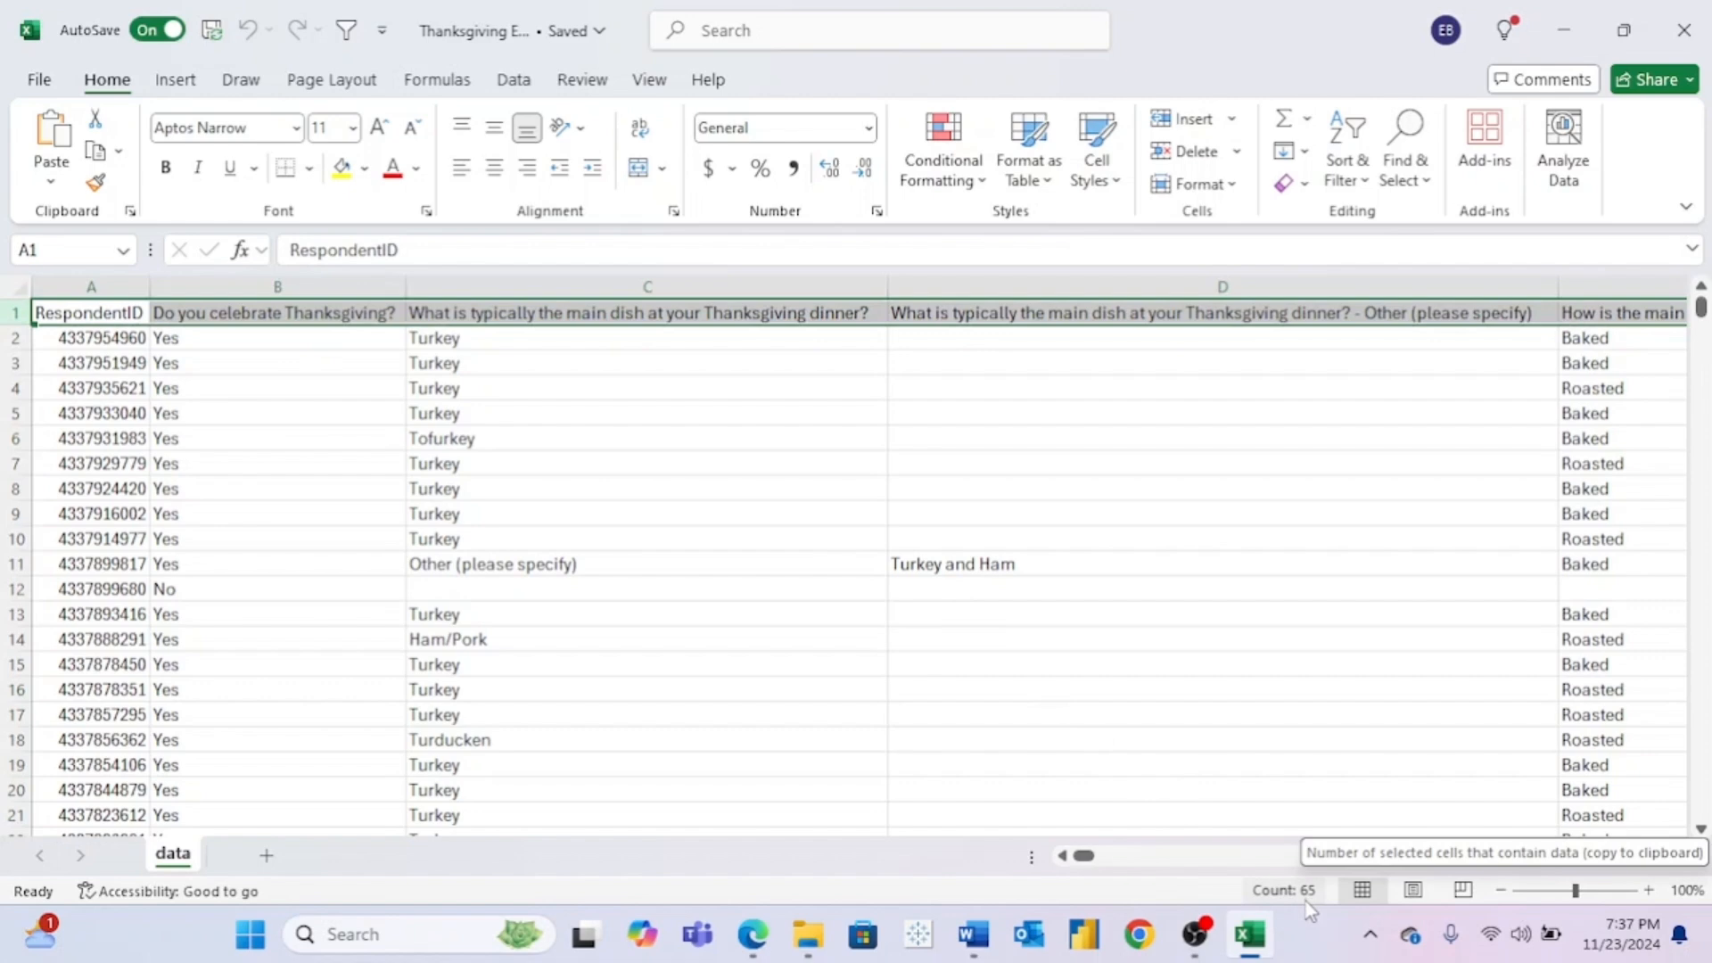
{"action": "left_click", "coordinate": [810, 657]}
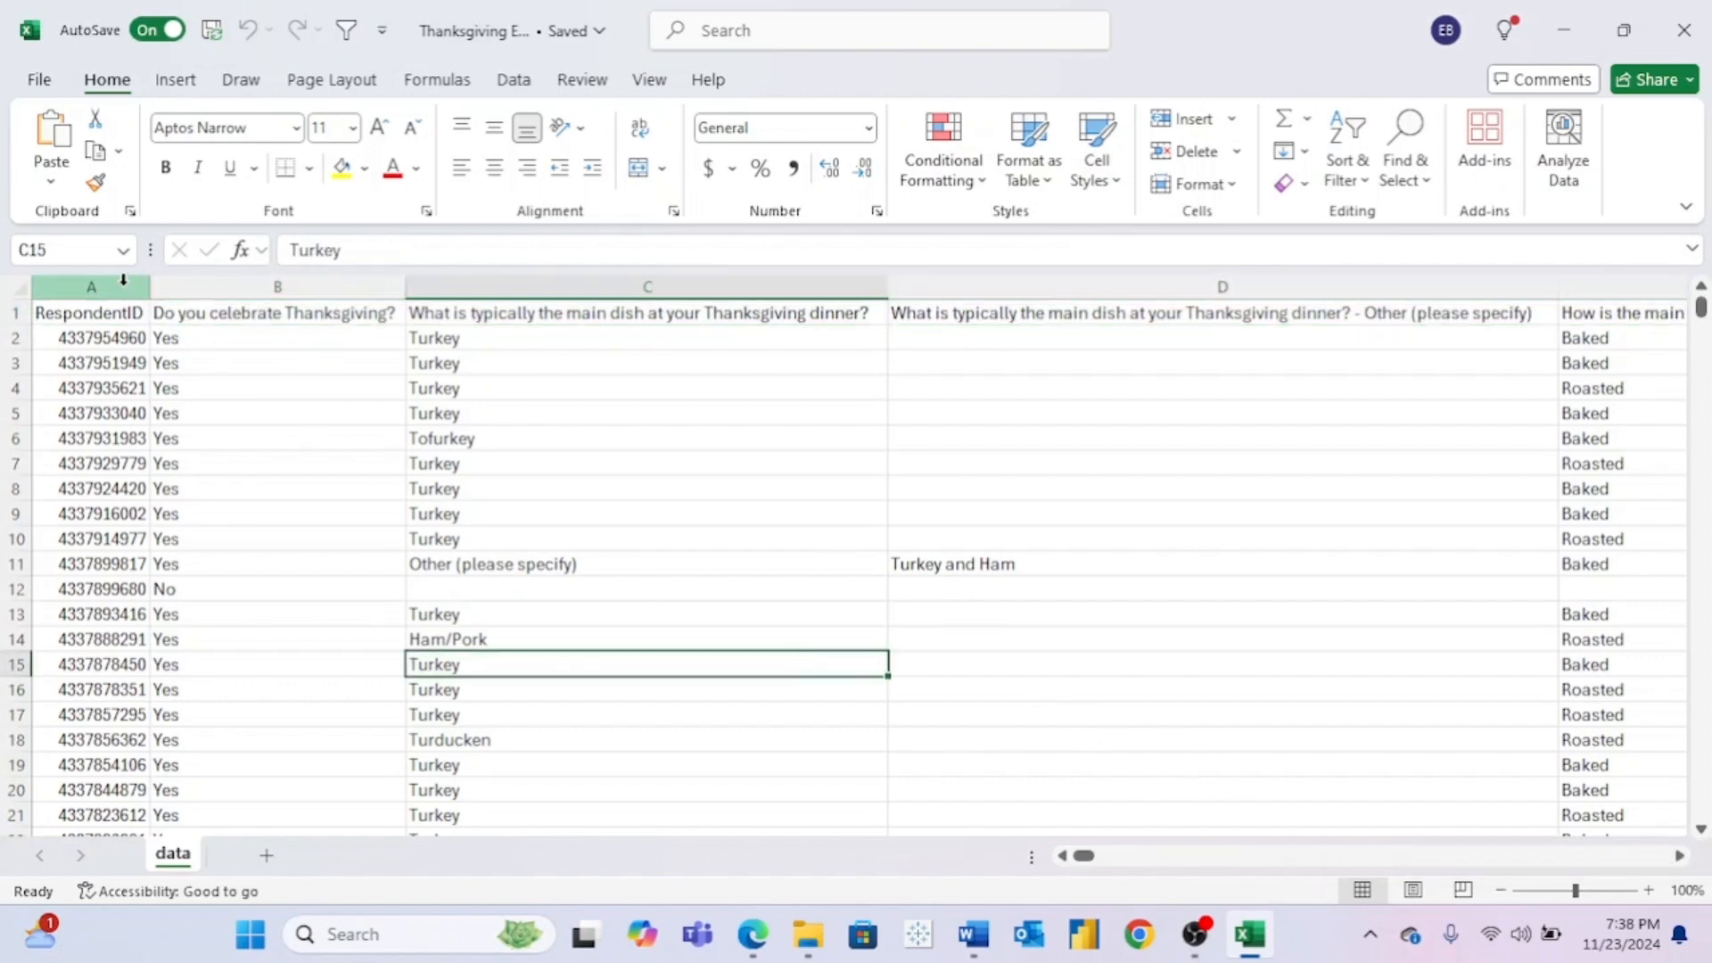
{"action": "left_click_drag", "start_coordinate": [123, 280], "coordinate": [450, 284]}
{"action": "left_click", "coordinate": [507, 289]}
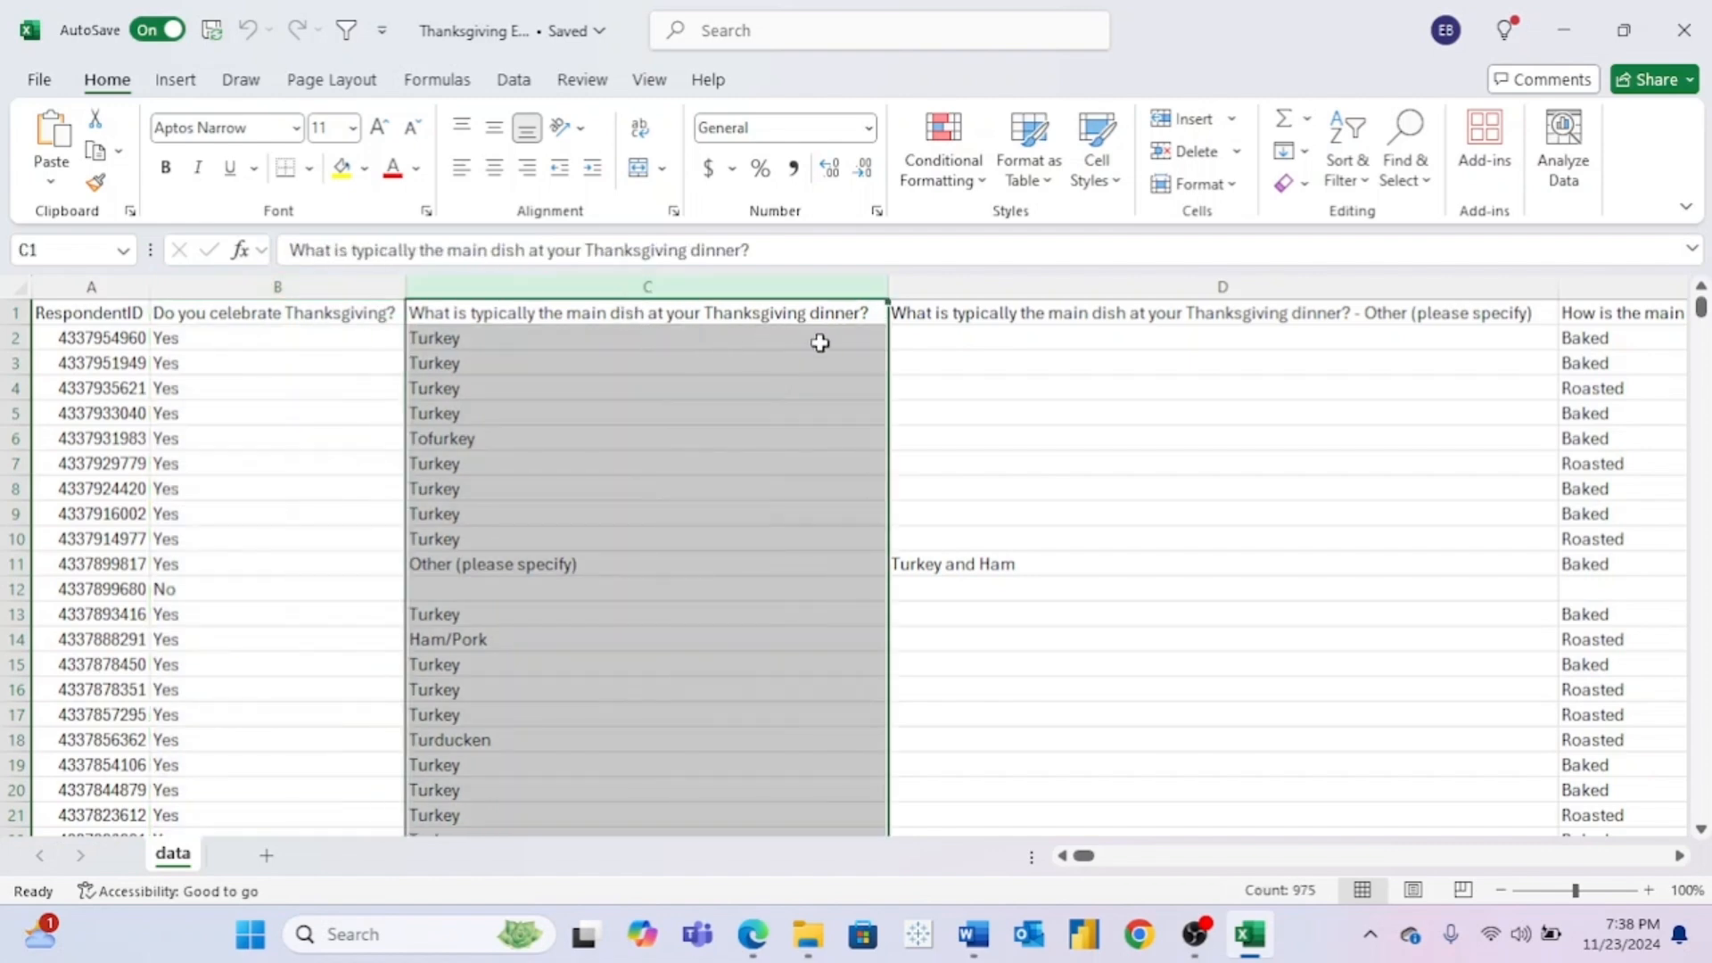
{"action": "left_click", "coordinate": [1041, 283]}
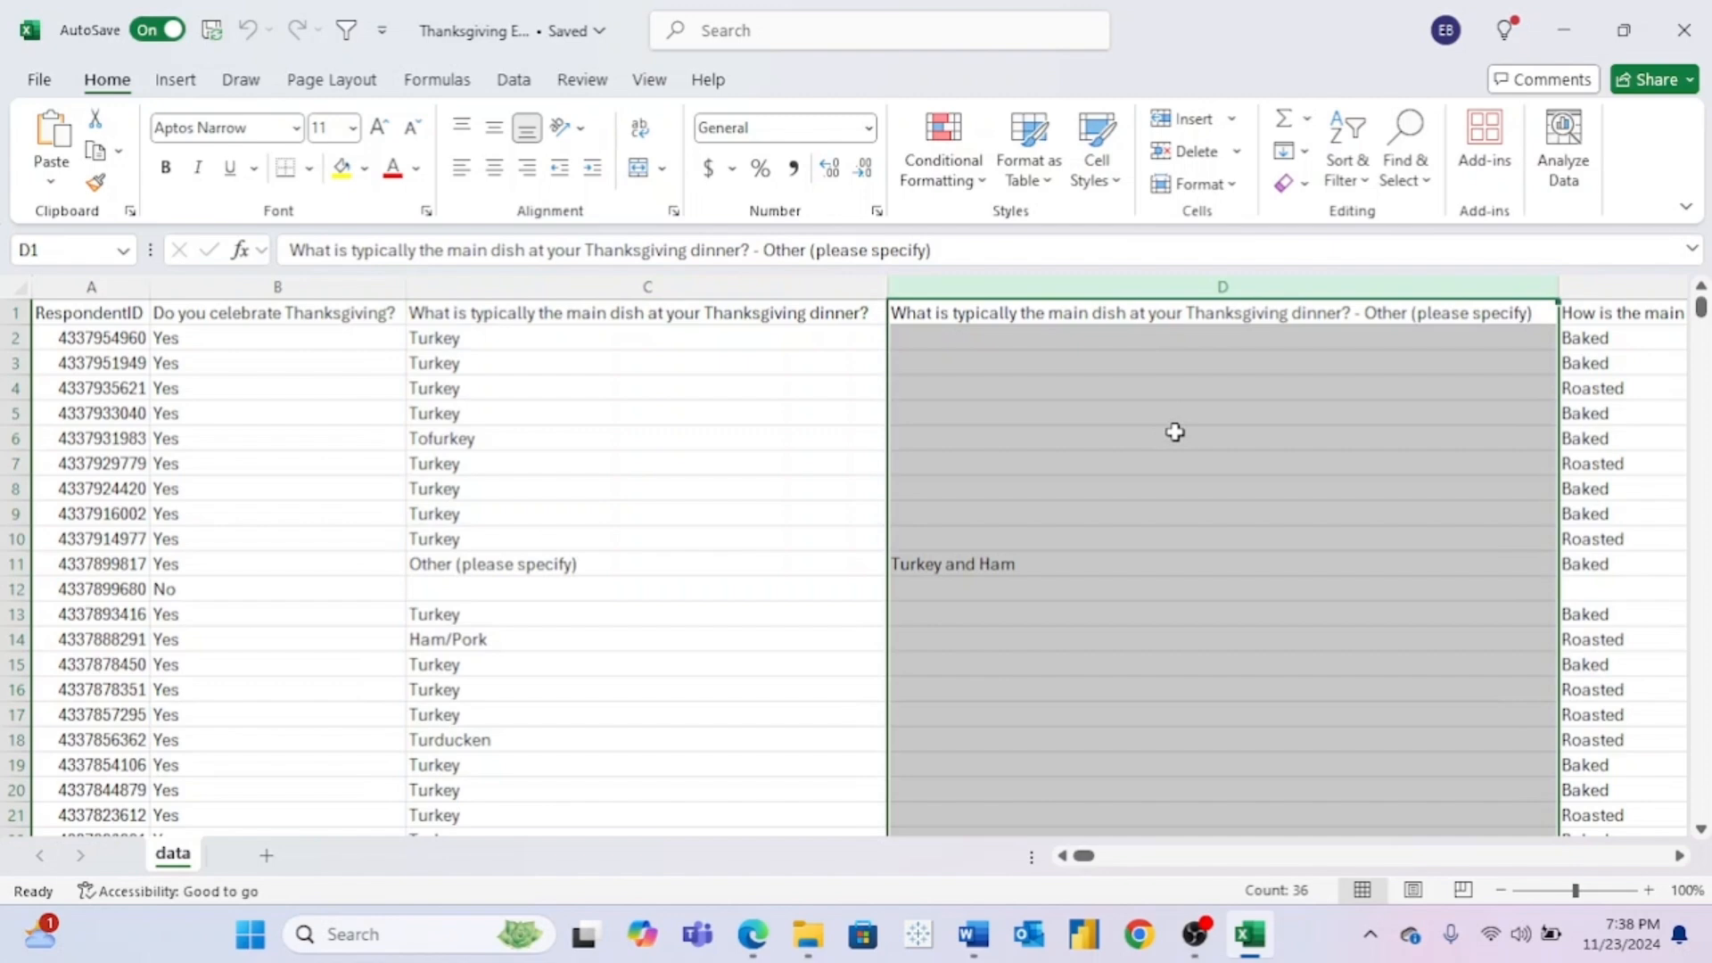
Step: Examine the columns on cooking method, stuffing, gravy and the select-all-that-apply side dishes
{"action": "scroll", "coordinate": [1473, 428], "scroll_direction": "right", "scroll_amount": 1}
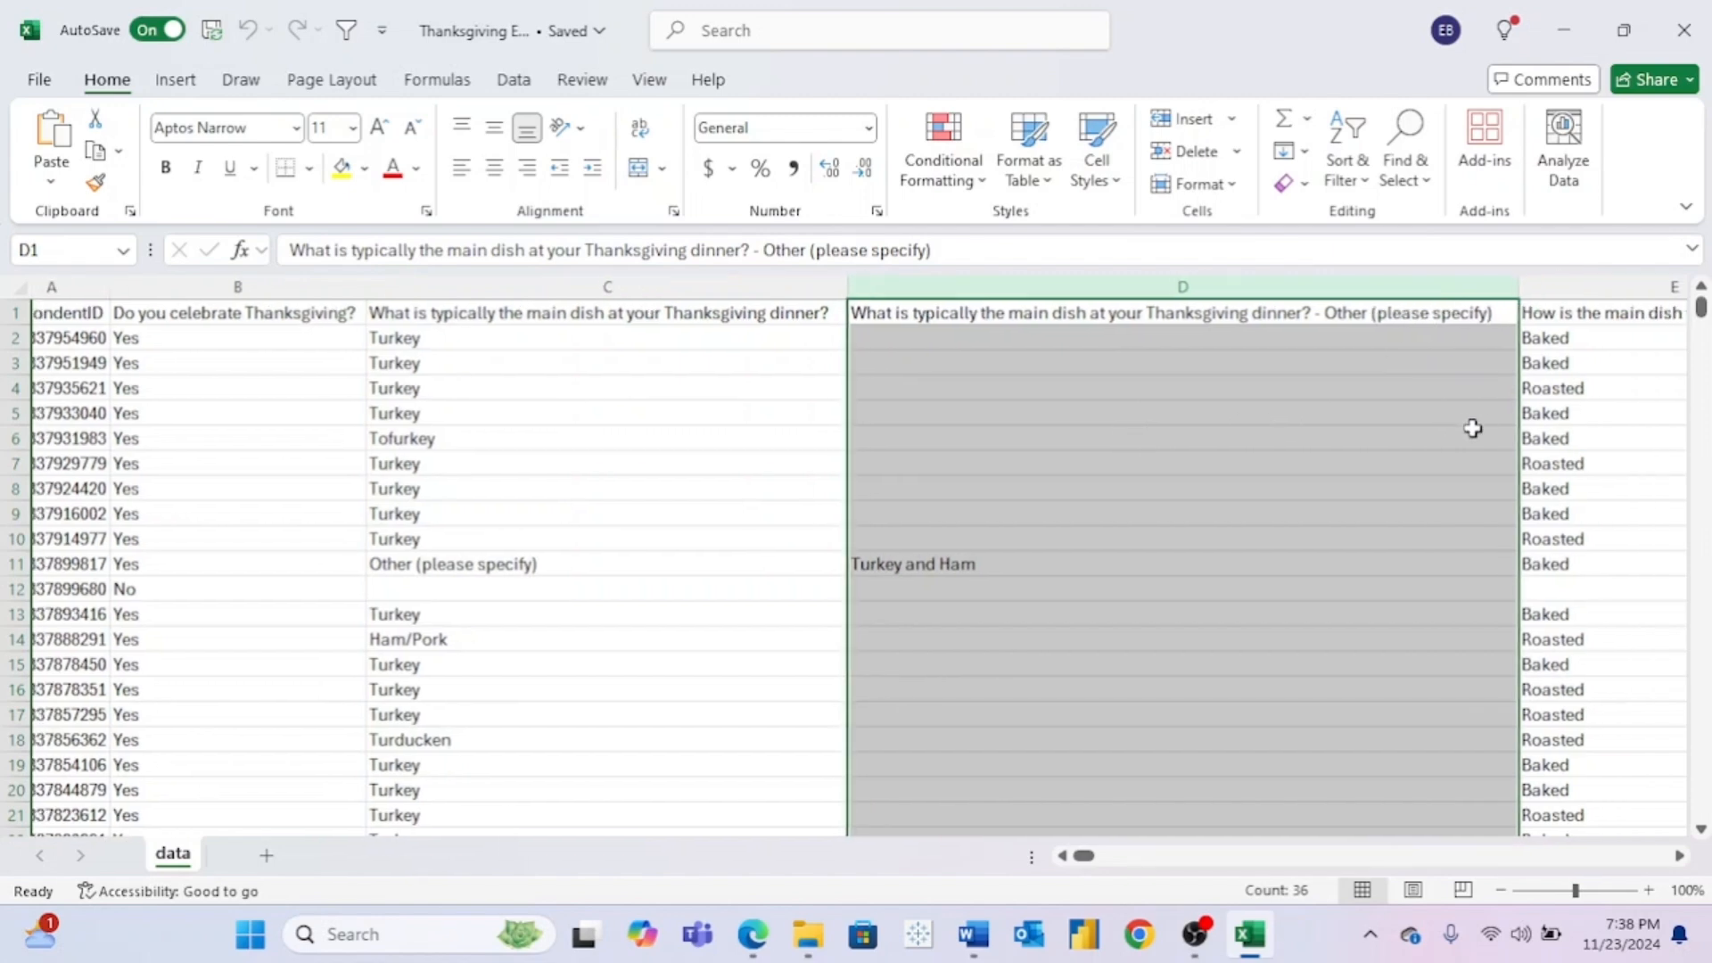
{"action": "scroll", "coordinate": [1472, 428], "scroll_direction": "right", "scroll_amount": 1}
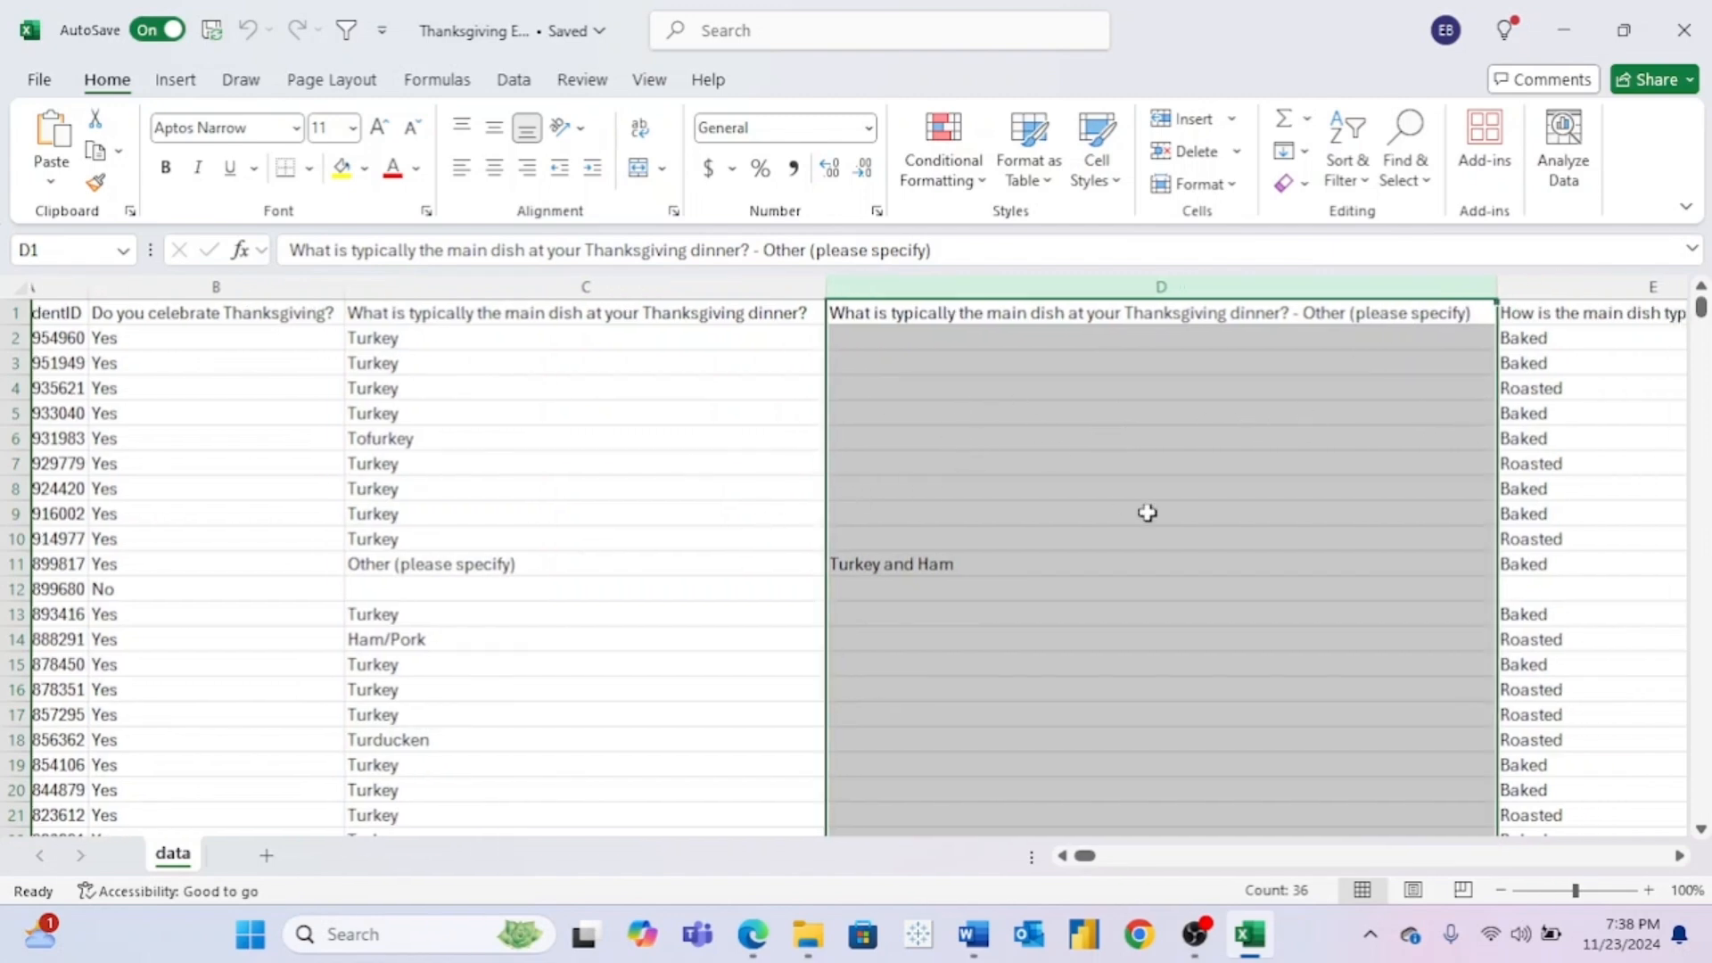
{"action": "scroll", "coordinate": [1148, 512], "scroll_direction": "right", "scroll_amount": 10}
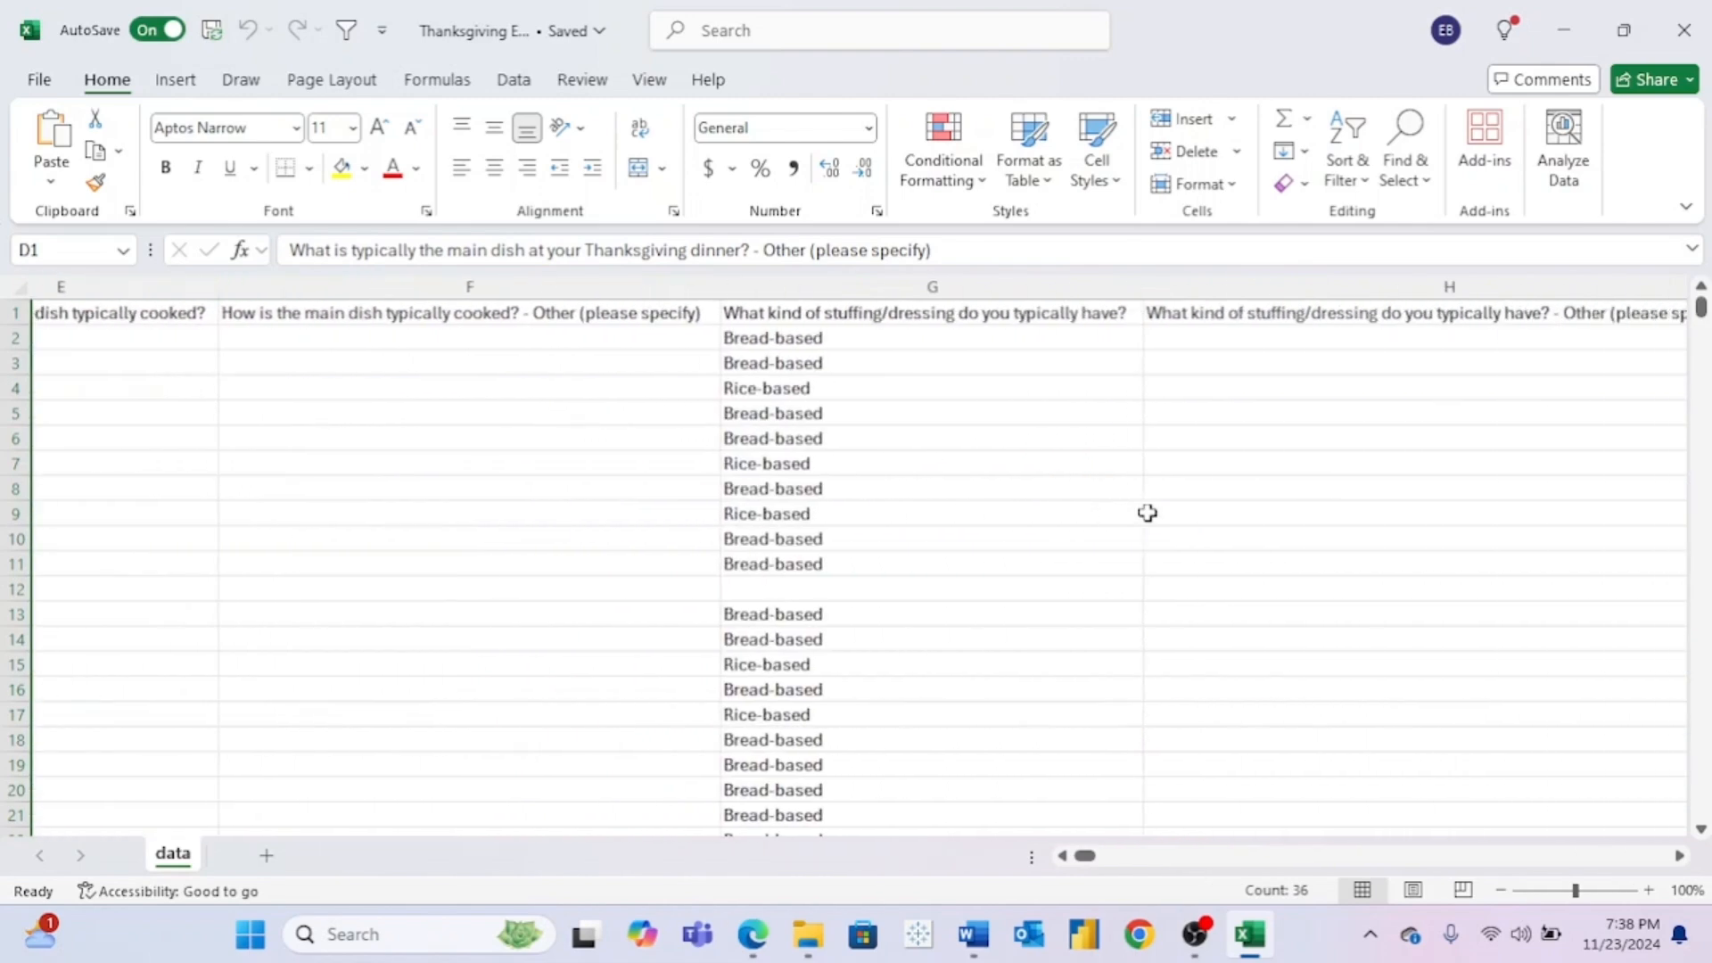
{"action": "scroll", "coordinate": [1148, 513], "scroll_direction": "right", "scroll_amount": 15}
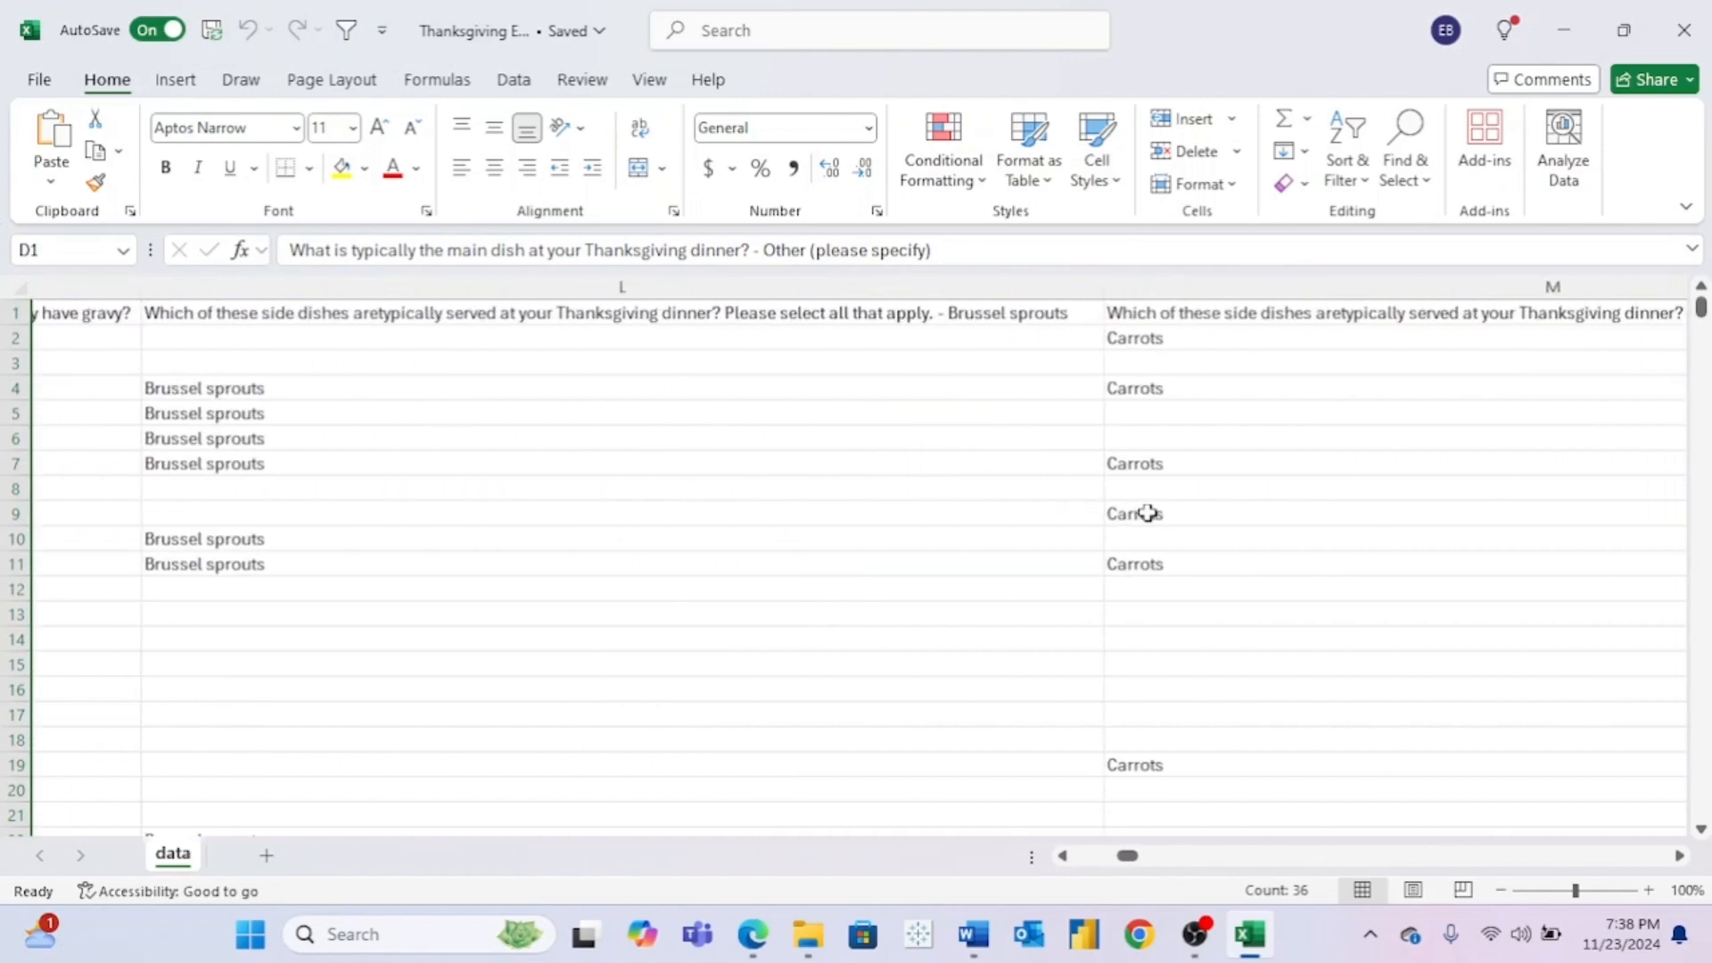
{"action": "scroll", "coordinate": [1147, 513], "scroll_direction": "right", "scroll_amount": 1}
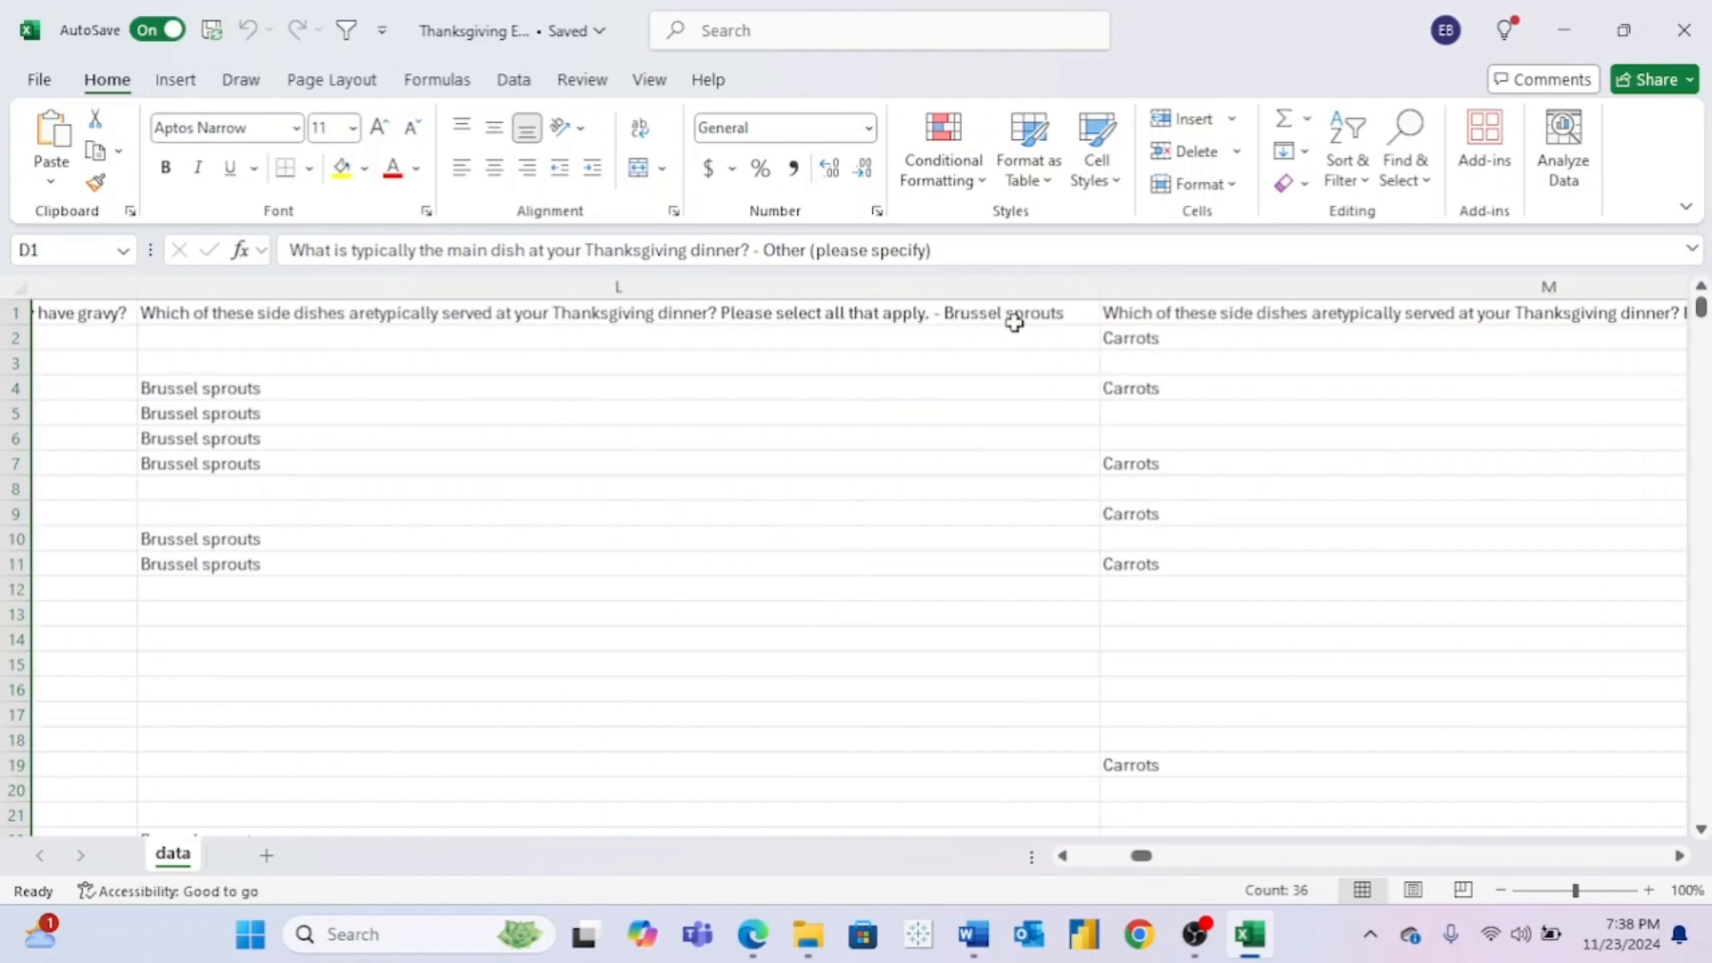
{"action": "scroll", "coordinate": [1014, 323], "scroll_direction": "left", "scroll_amount": 4}
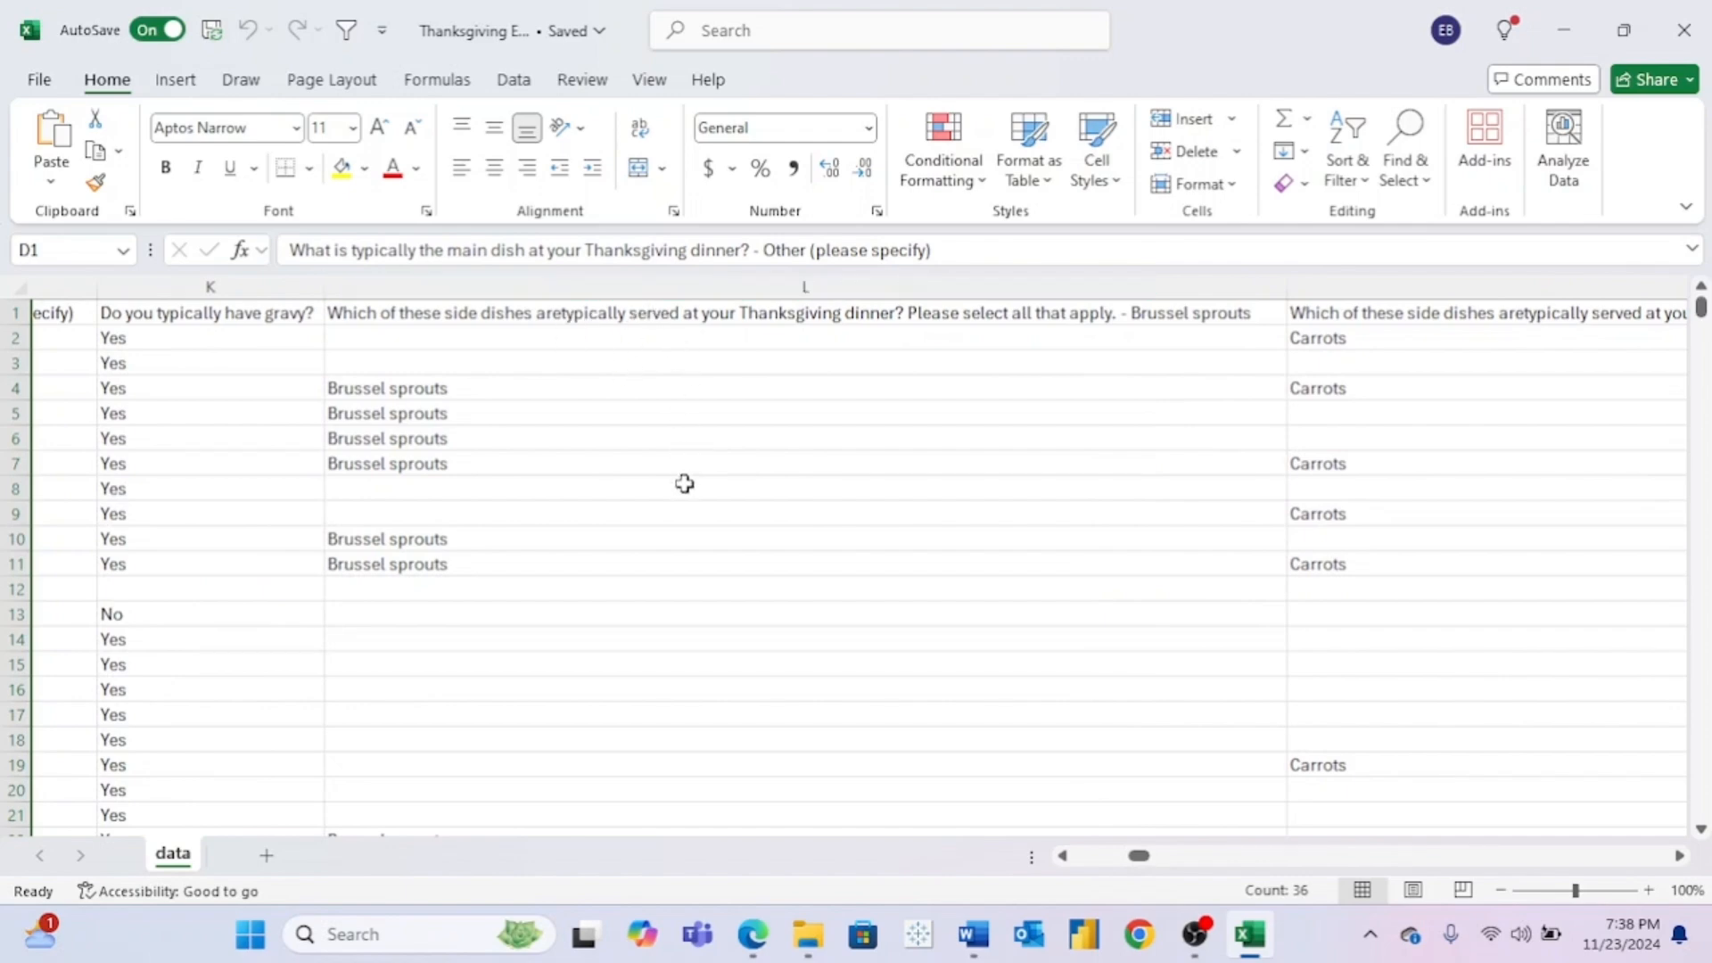
{"action": "scroll", "coordinate": [684, 483], "scroll_direction": "right", "scroll_amount": 15}
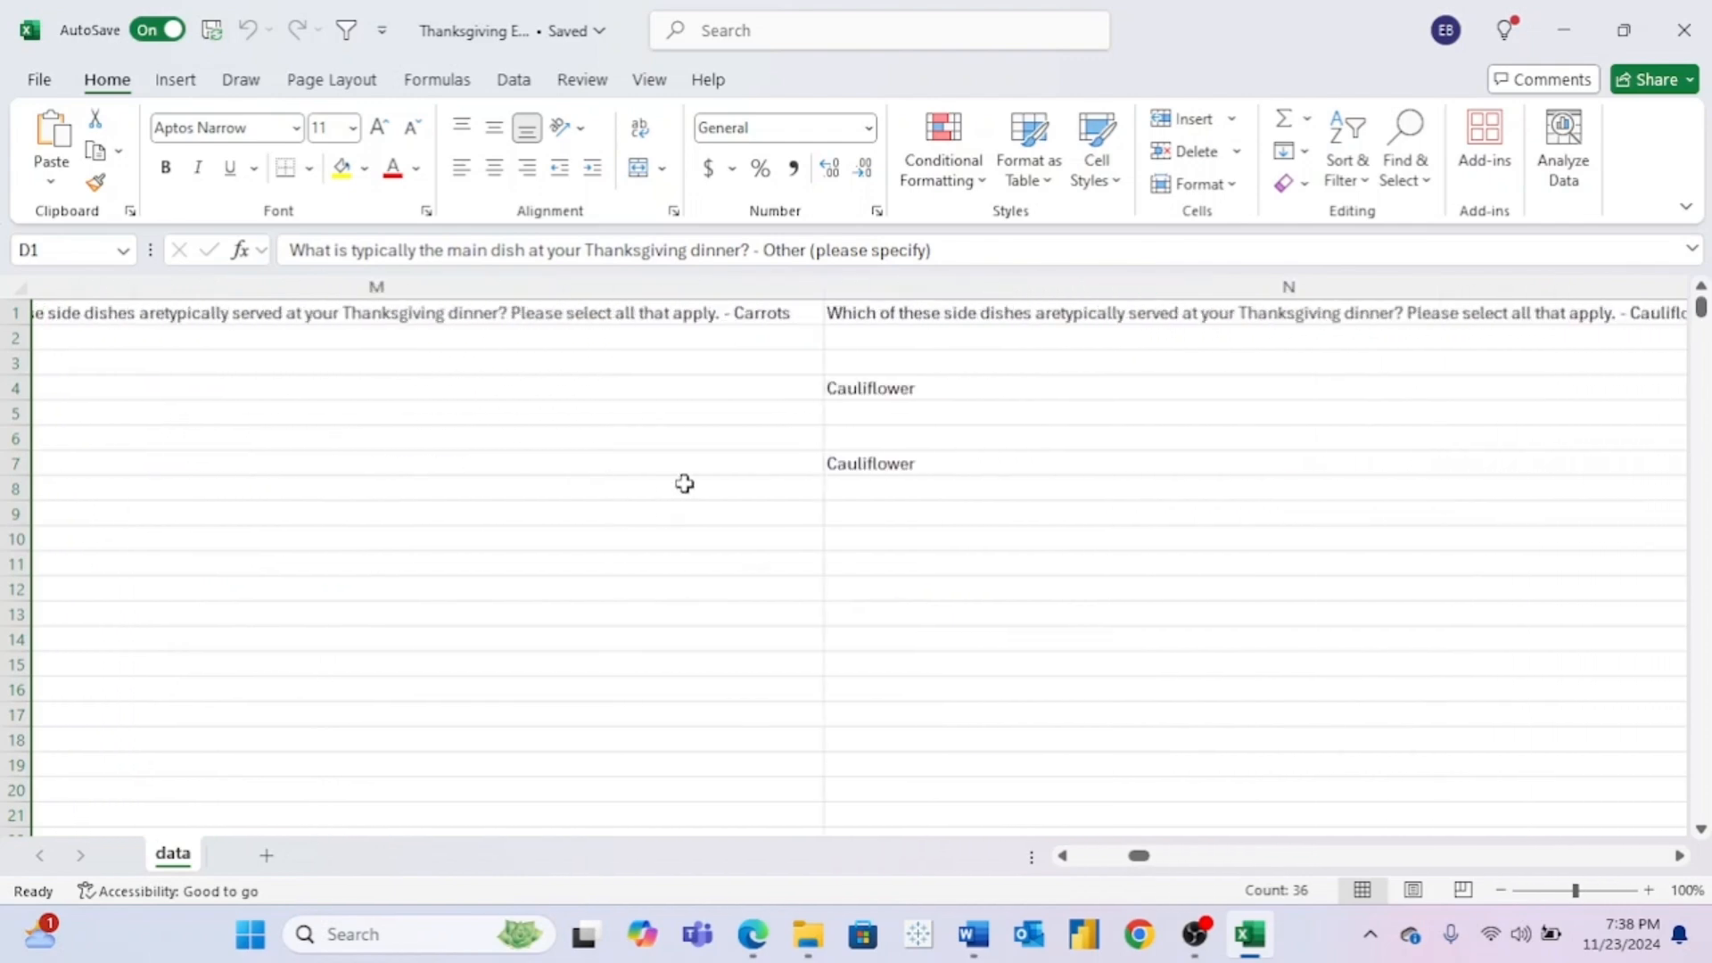
{"action": "scroll", "coordinate": [683, 484], "scroll_direction": "right", "scroll_amount": 5}
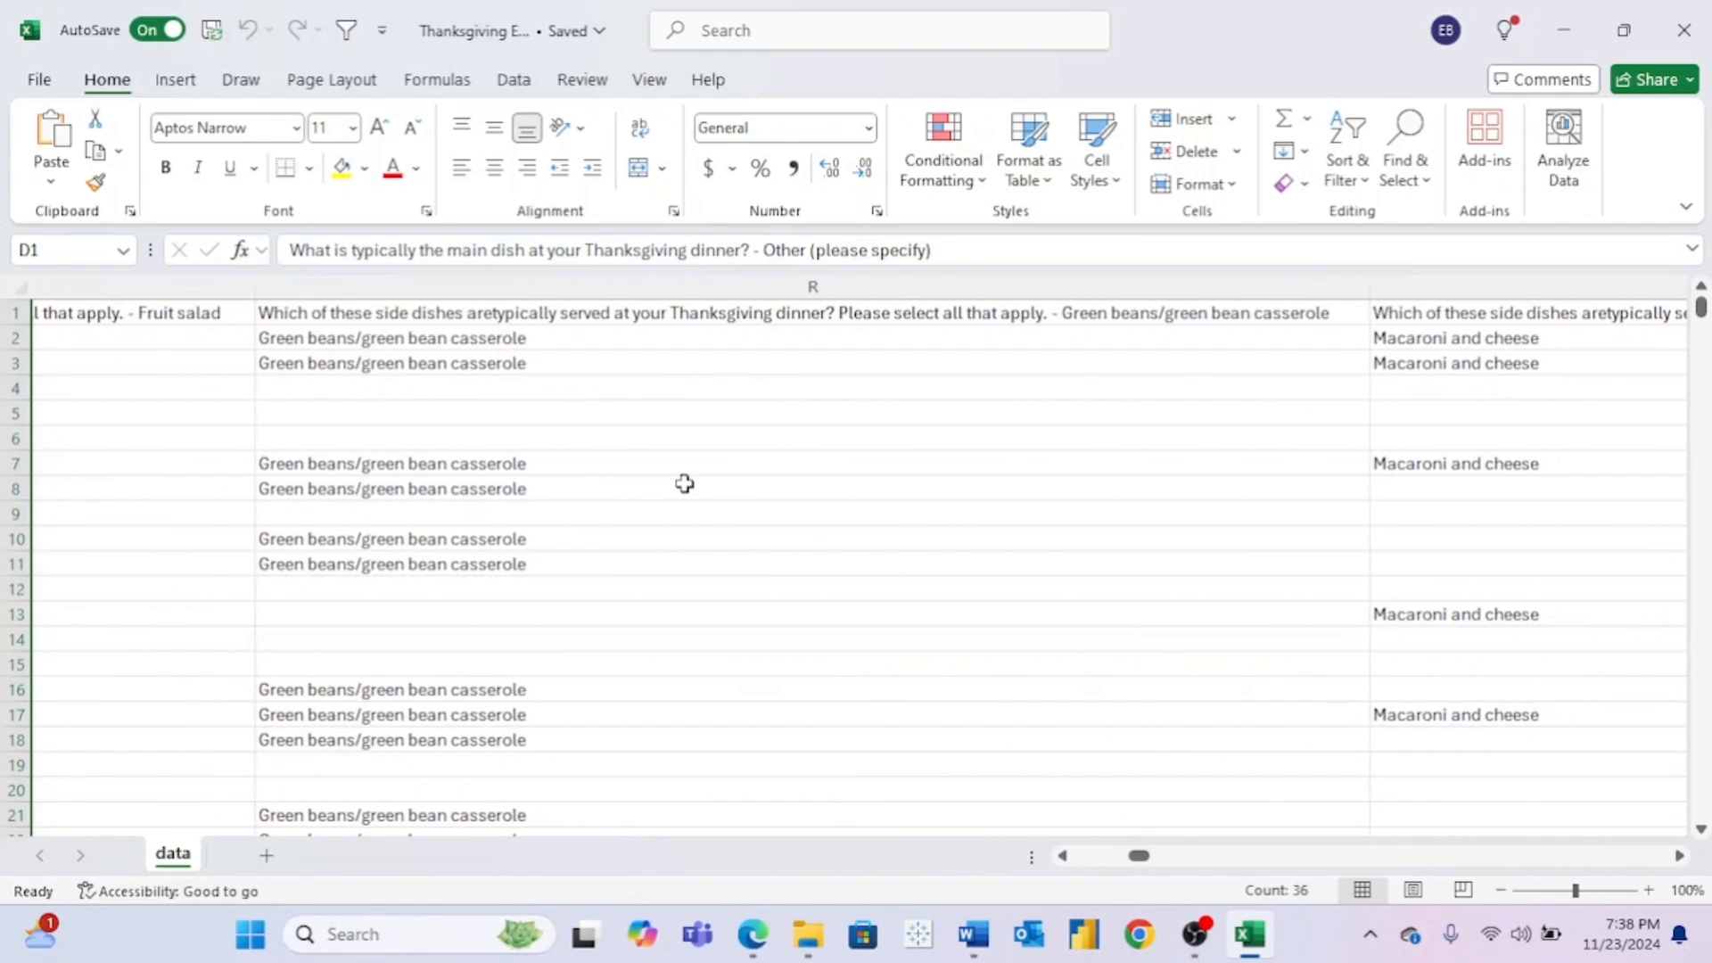
{"action": "scroll", "coordinate": [684, 484], "scroll_direction": "right", "scroll_amount": 20}
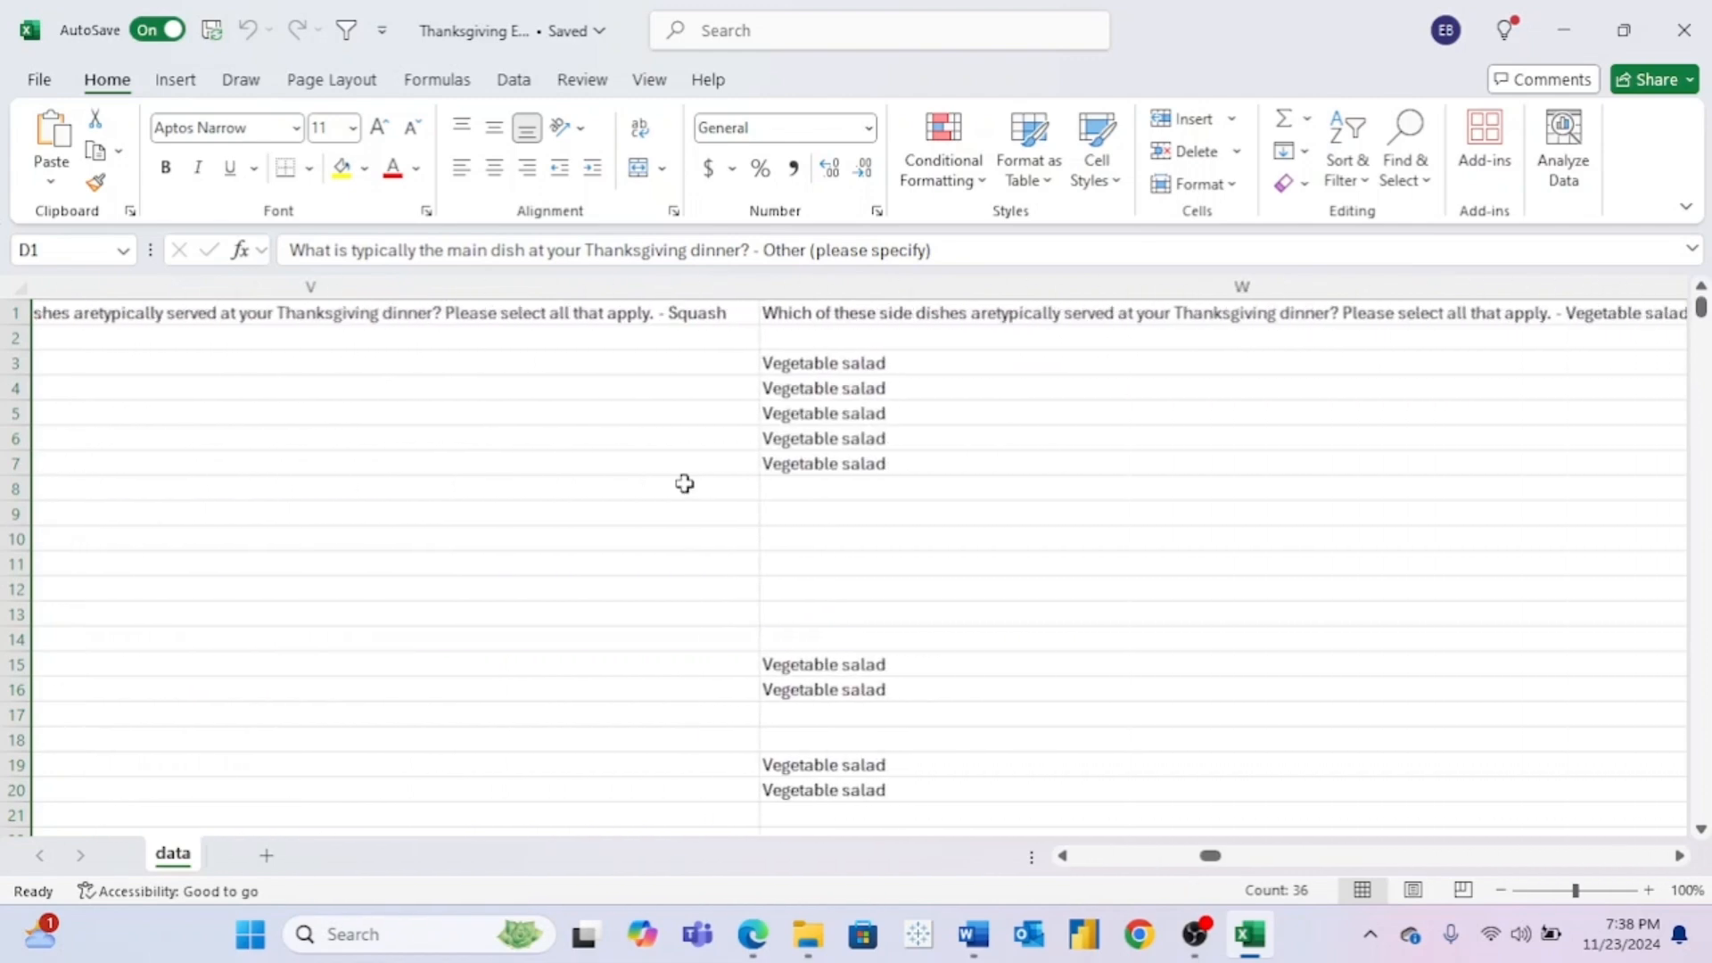
{"action": "scroll", "coordinate": [684, 483], "scroll_direction": "right", "scroll_amount": 5}
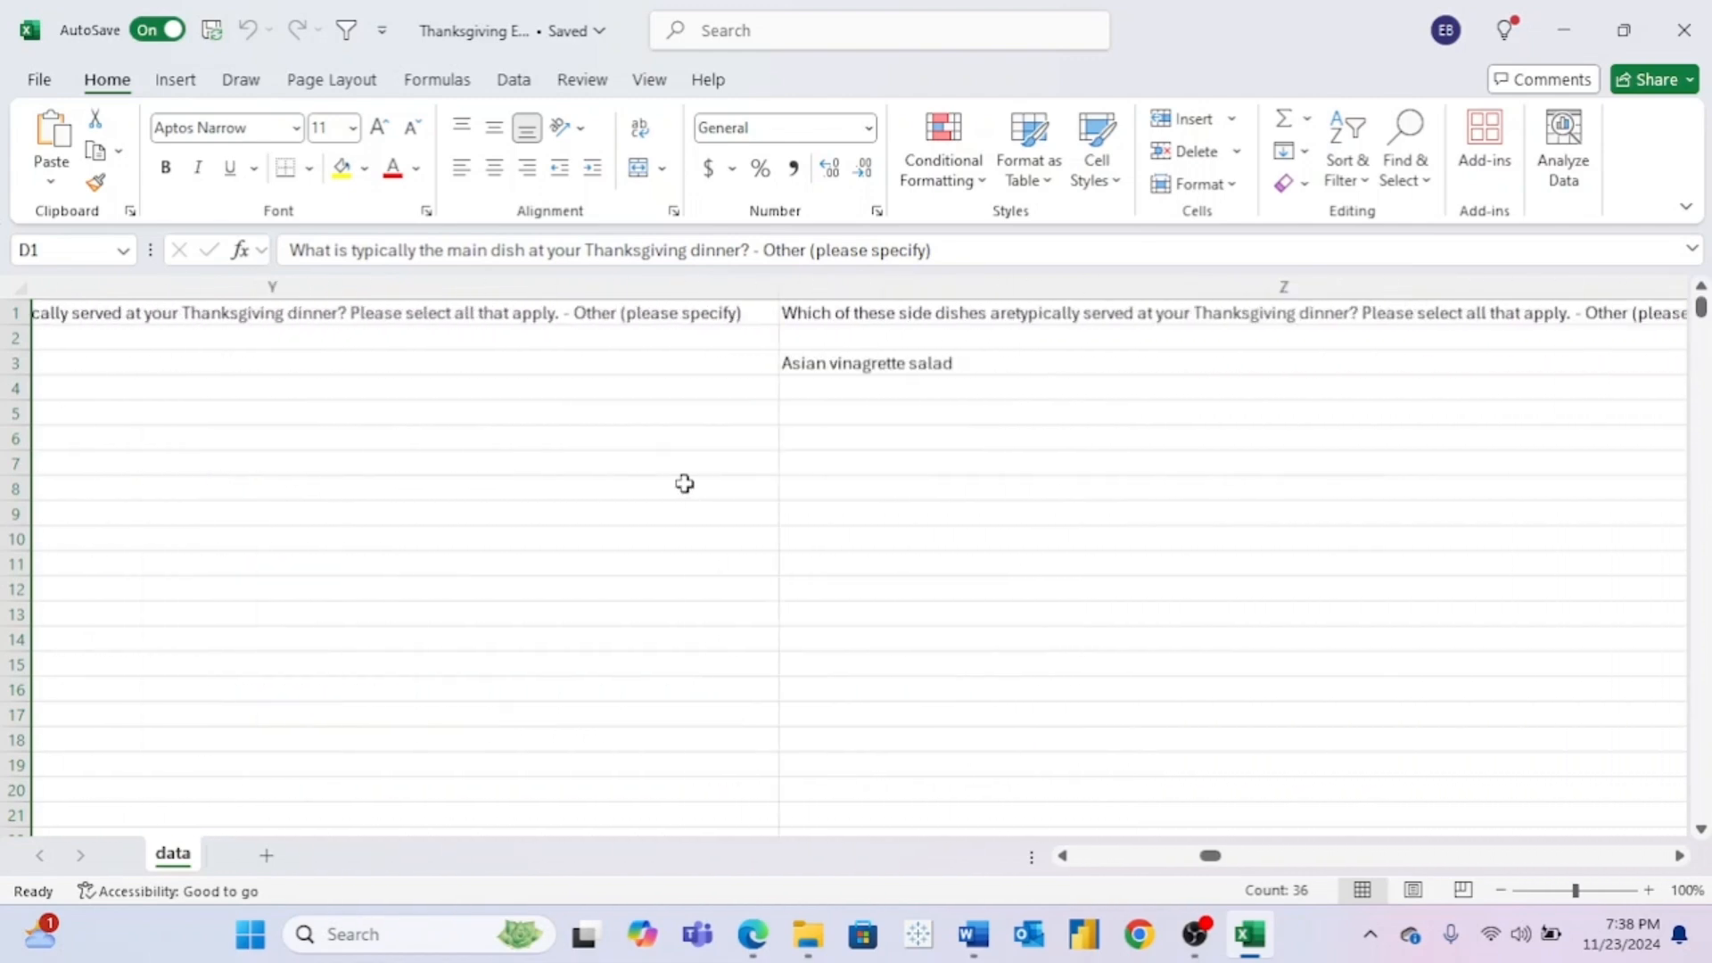
Step: Examine the select-all-that-apply columns for pie types and desserts
{"action": "scroll", "coordinate": [684, 484], "scroll_direction": "right", "scroll_amount": 8}
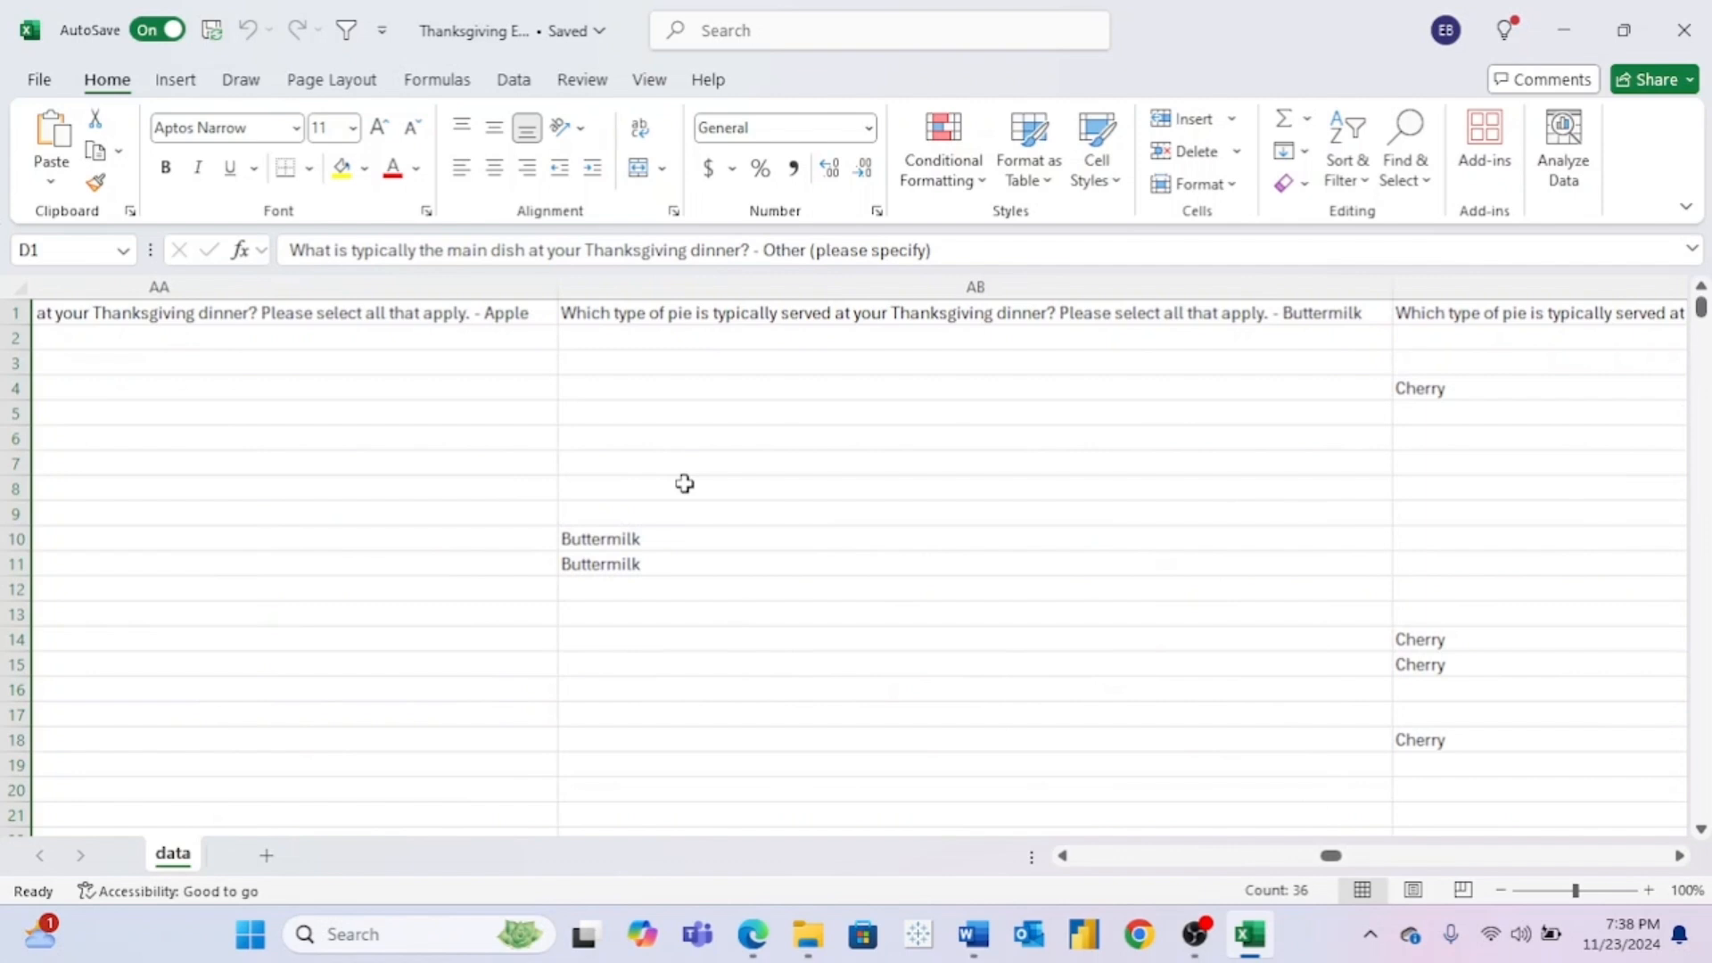
{"action": "scroll", "coordinate": [684, 483], "scroll_direction": "right", "scroll_amount": 6}
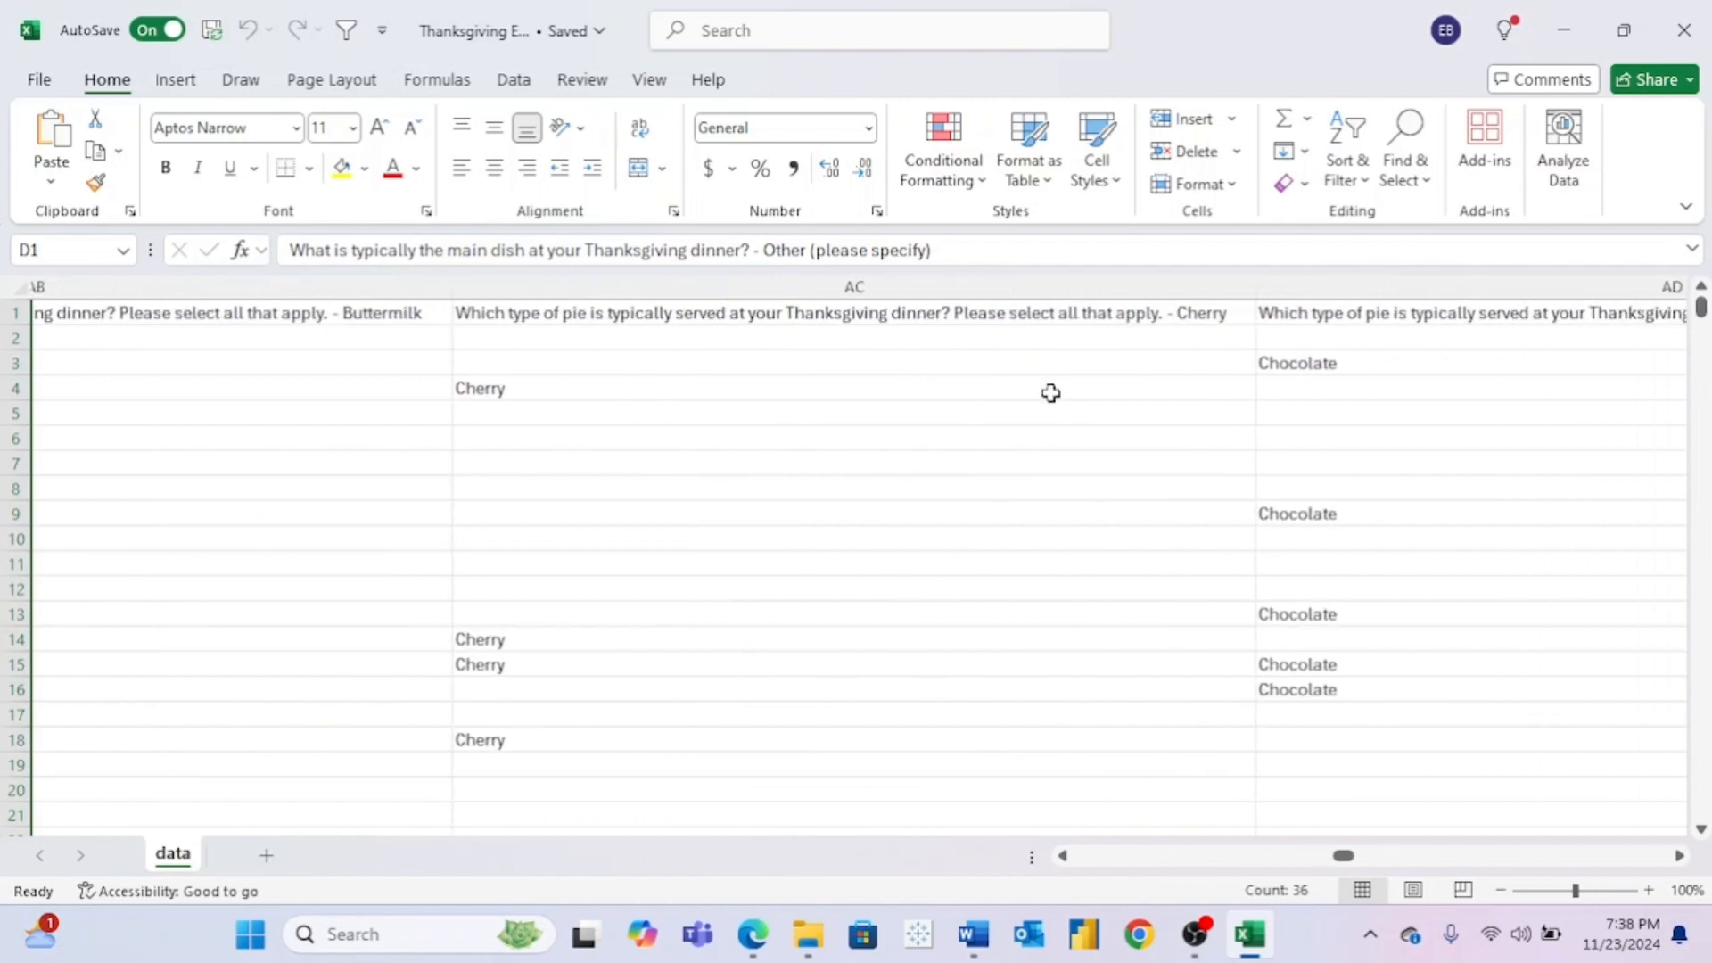
{"action": "scroll", "coordinate": [1050, 393], "scroll_direction": "right", "scroll_amount": 10}
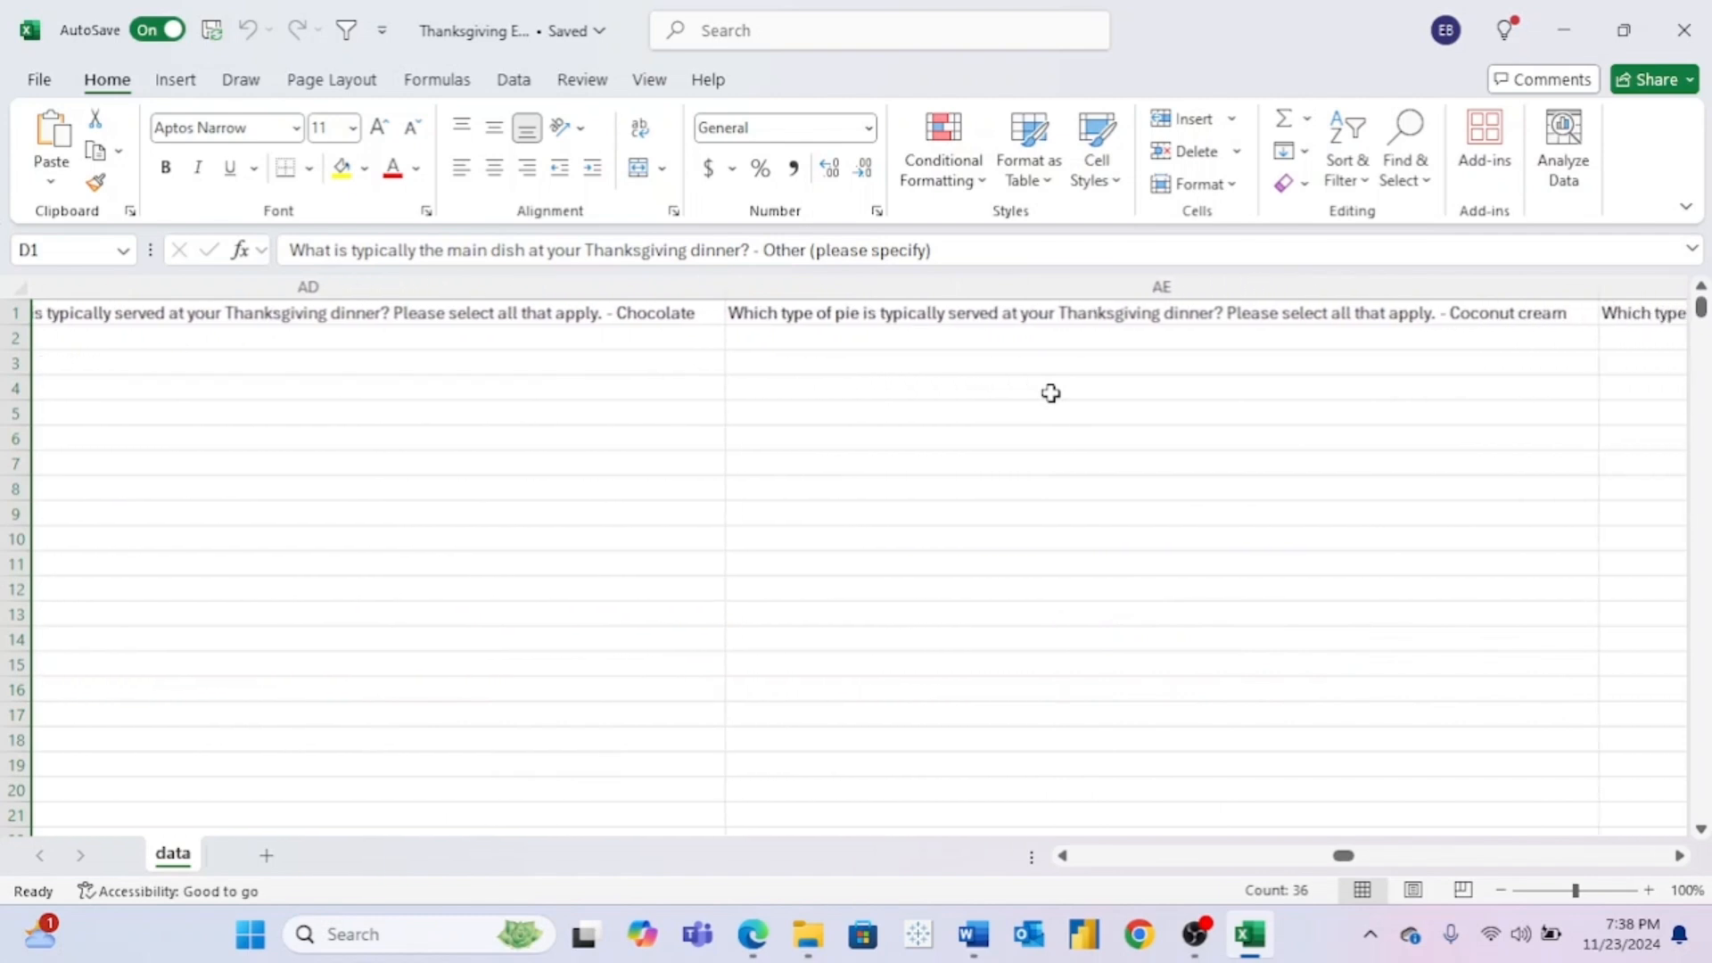
{"action": "scroll", "coordinate": [1051, 393], "scroll_direction": "right", "scroll_amount": 10}
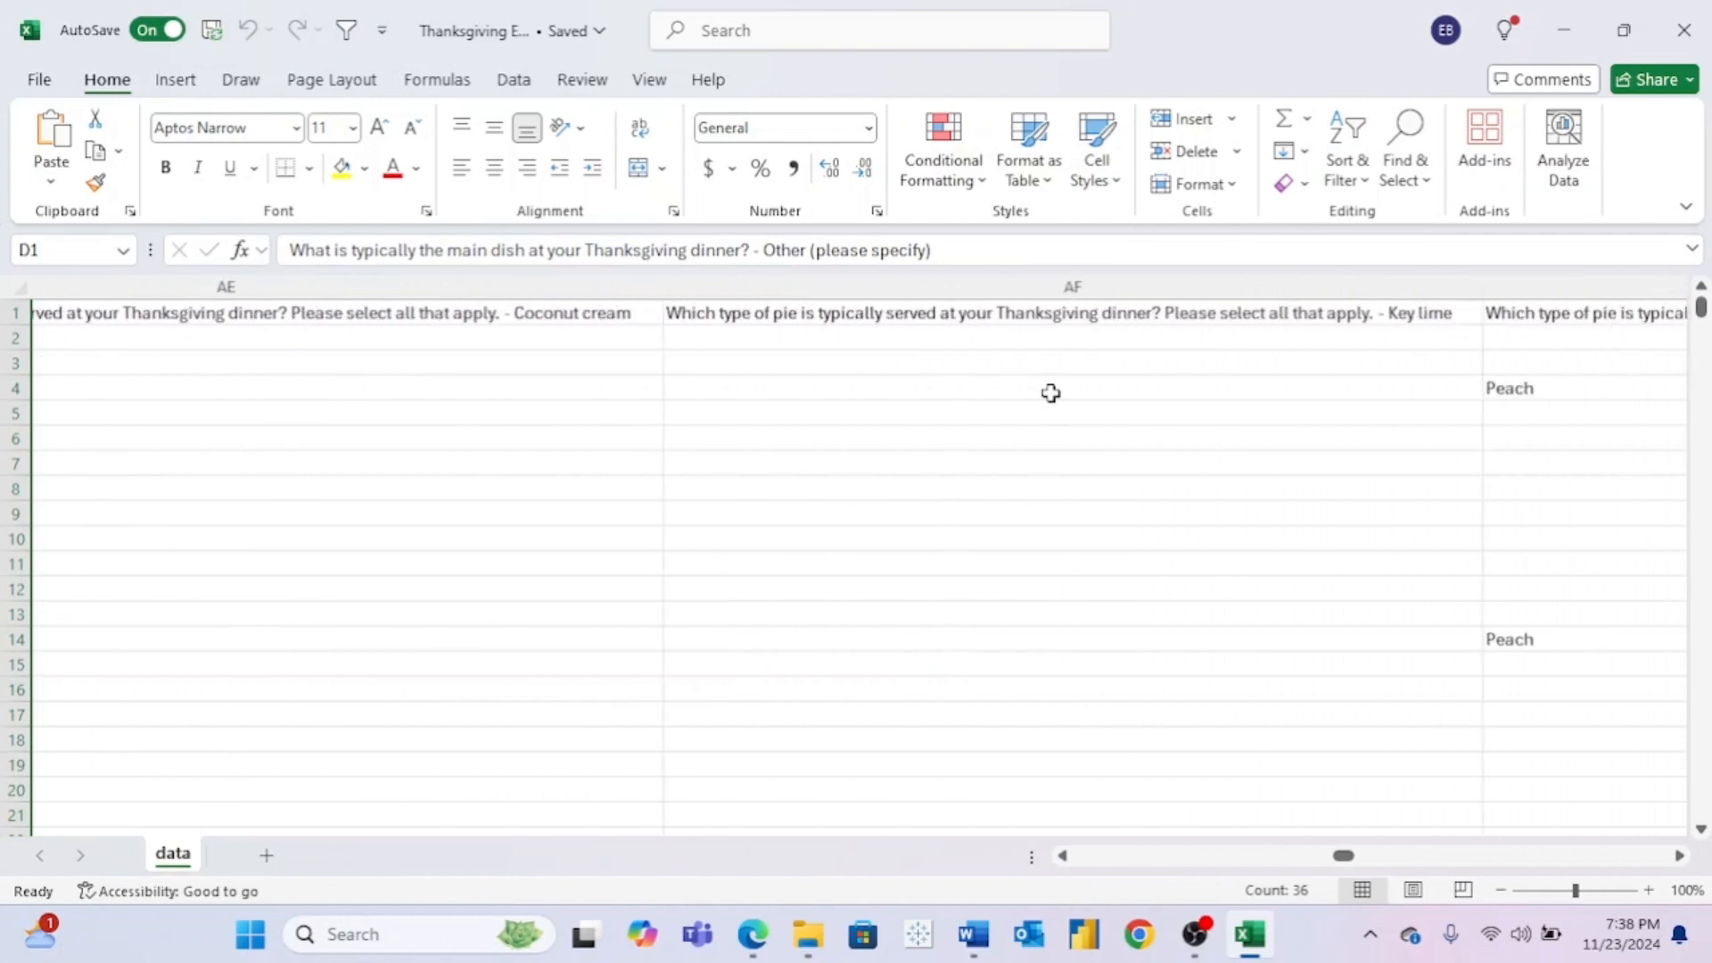
{"action": "scroll", "coordinate": [1050, 393], "scroll_direction": "right", "scroll_amount": 10}
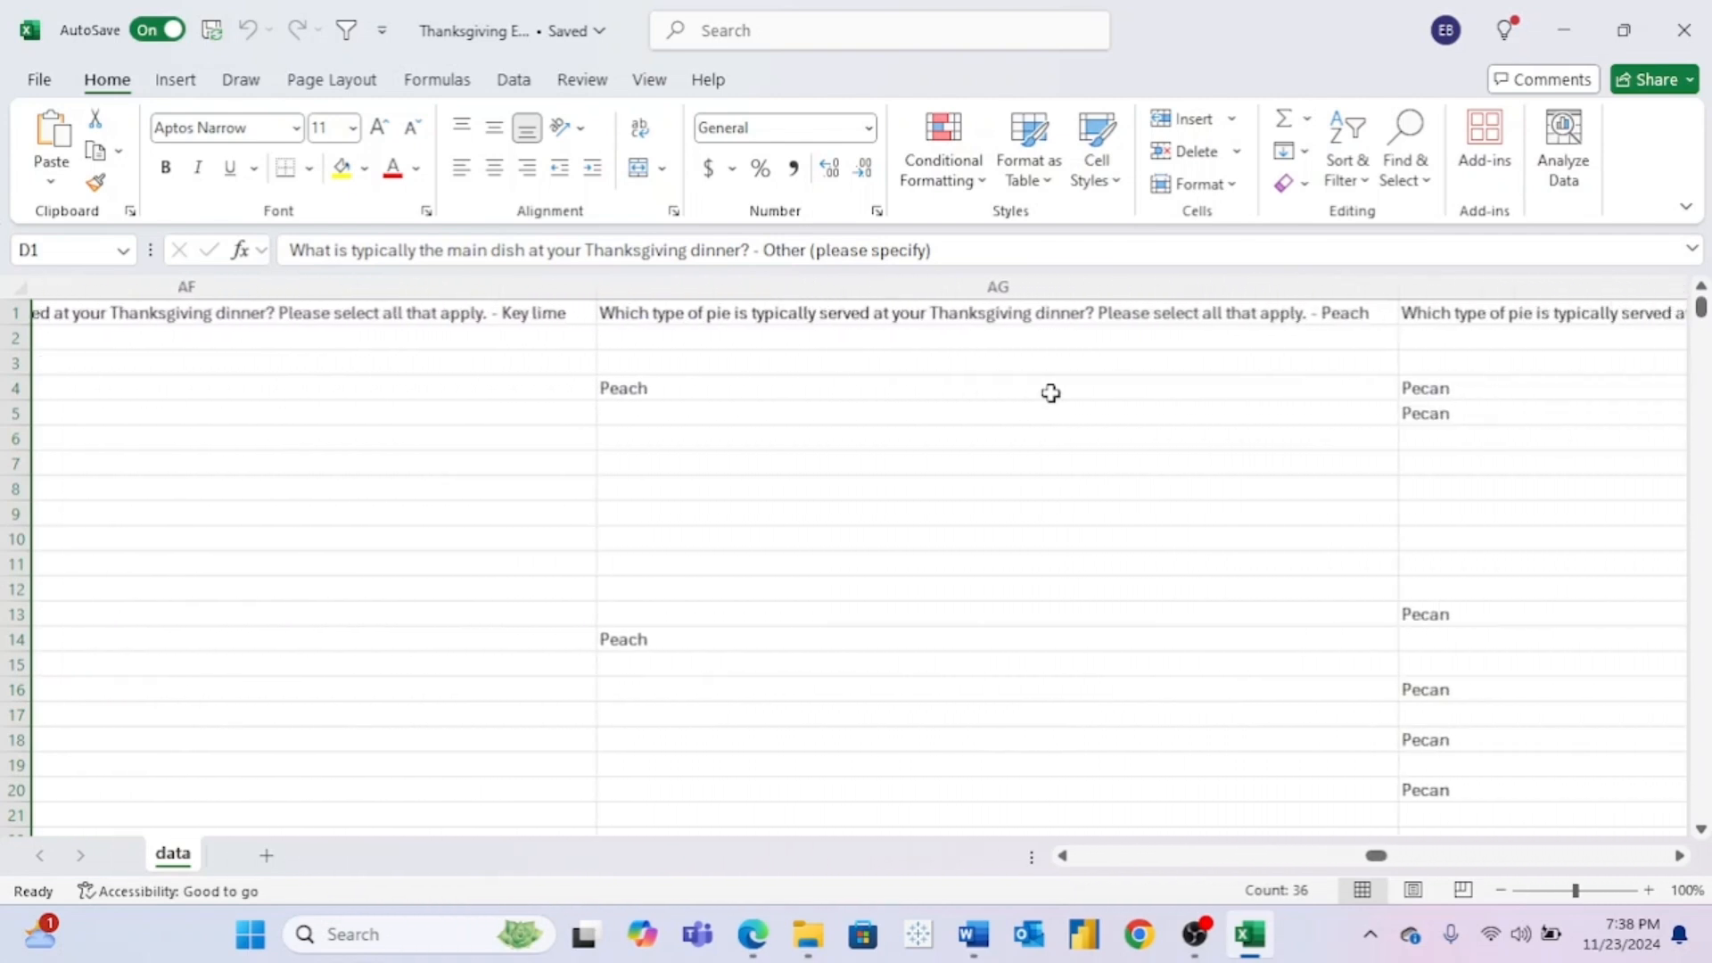
{"action": "scroll", "coordinate": [1051, 393], "scroll_direction": "right", "scroll_amount": 10}
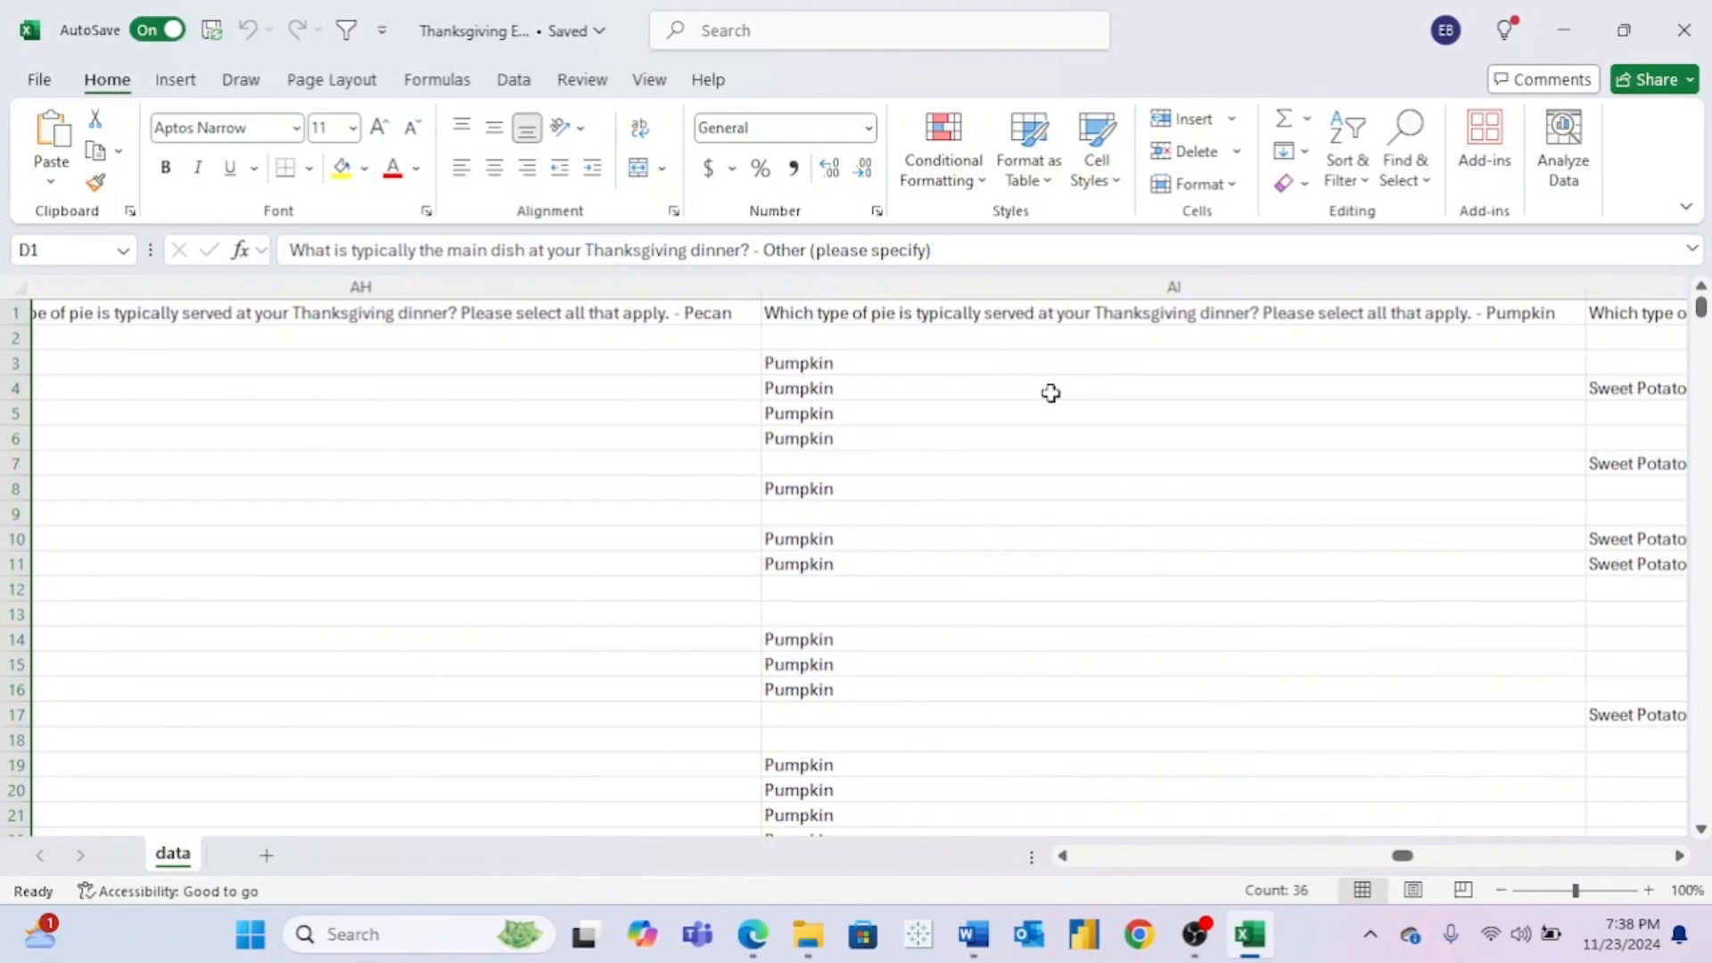
{"action": "scroll", "coordinate": [1050, 393], "scroll_direction": "right", "scroll_amount": 10}
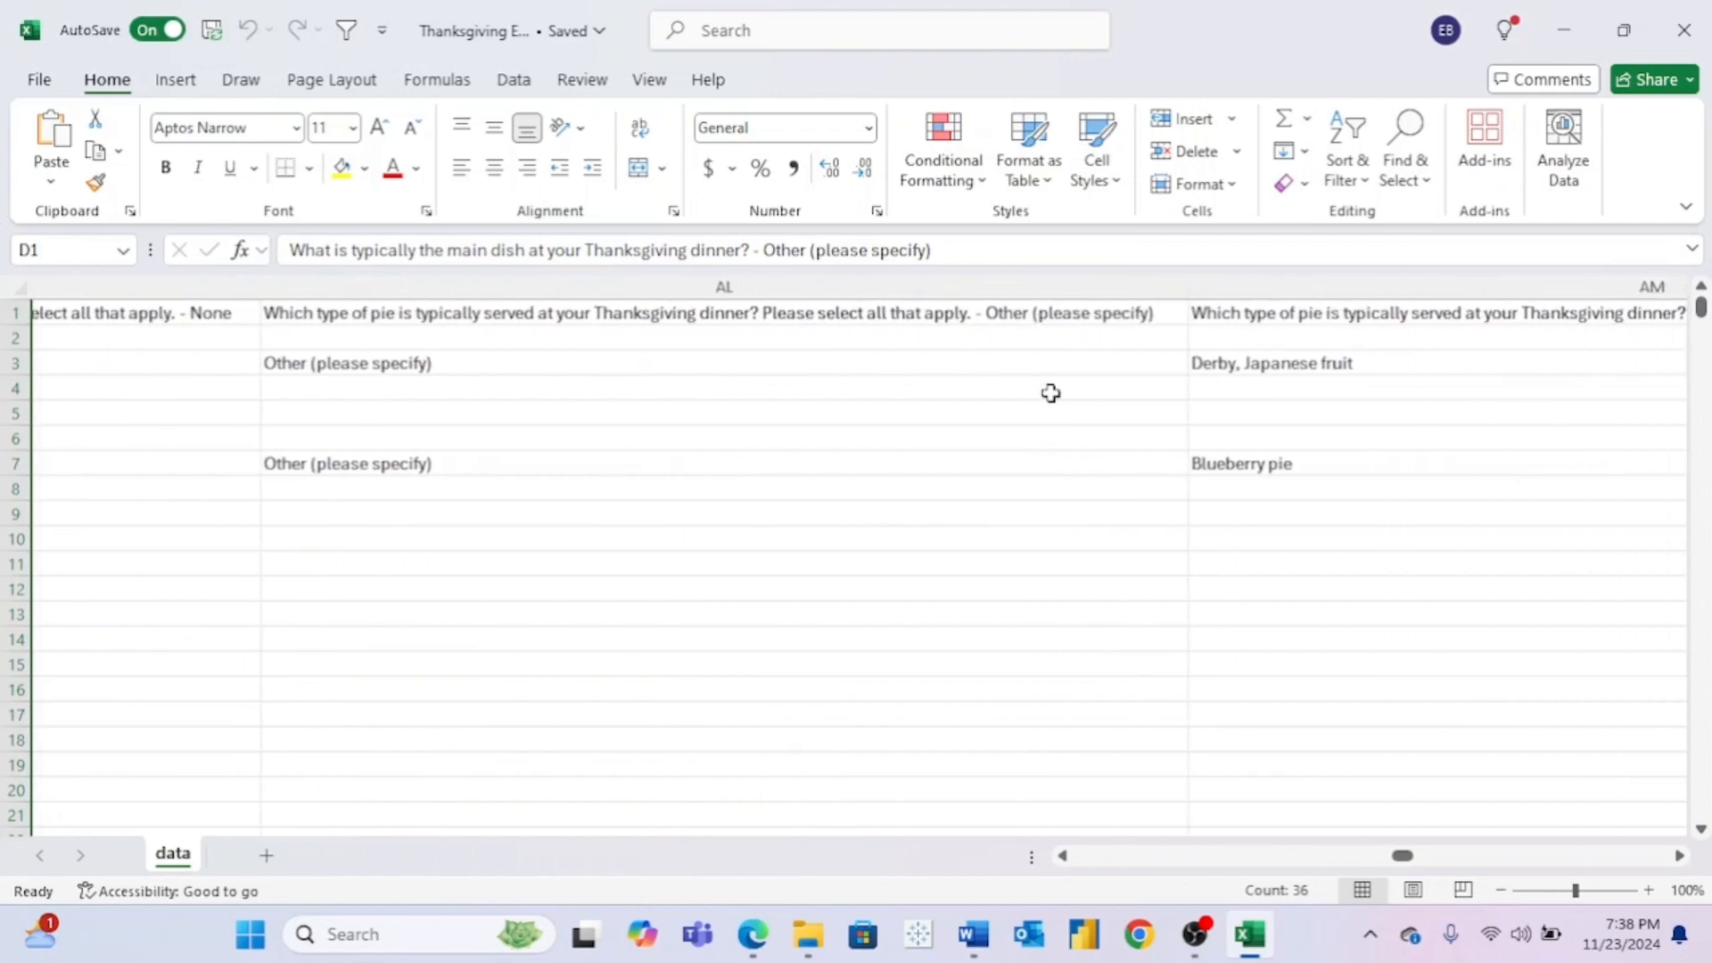
{"action": "scroll", "coordinate": [1050, 393], "scroll_direction": "right", "scroll_amount": 10}
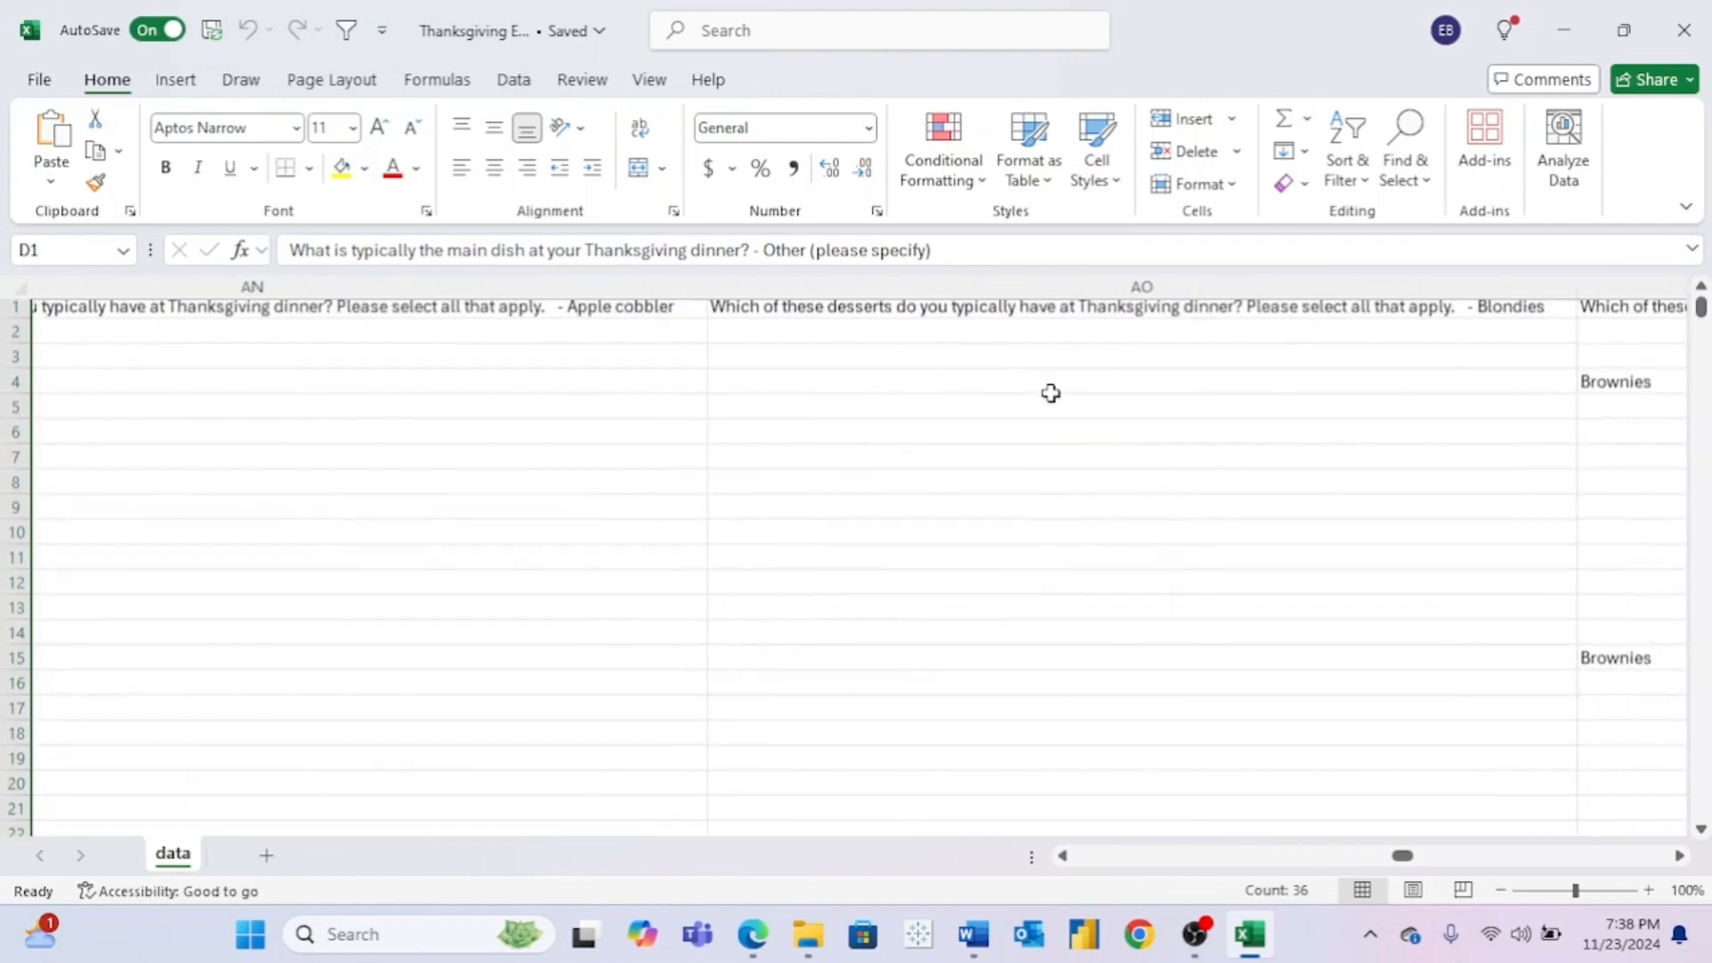
{"action": "scroll", "coordinate": [1051, 393], "scroll_direction": "right", "scroll_amount": 10}
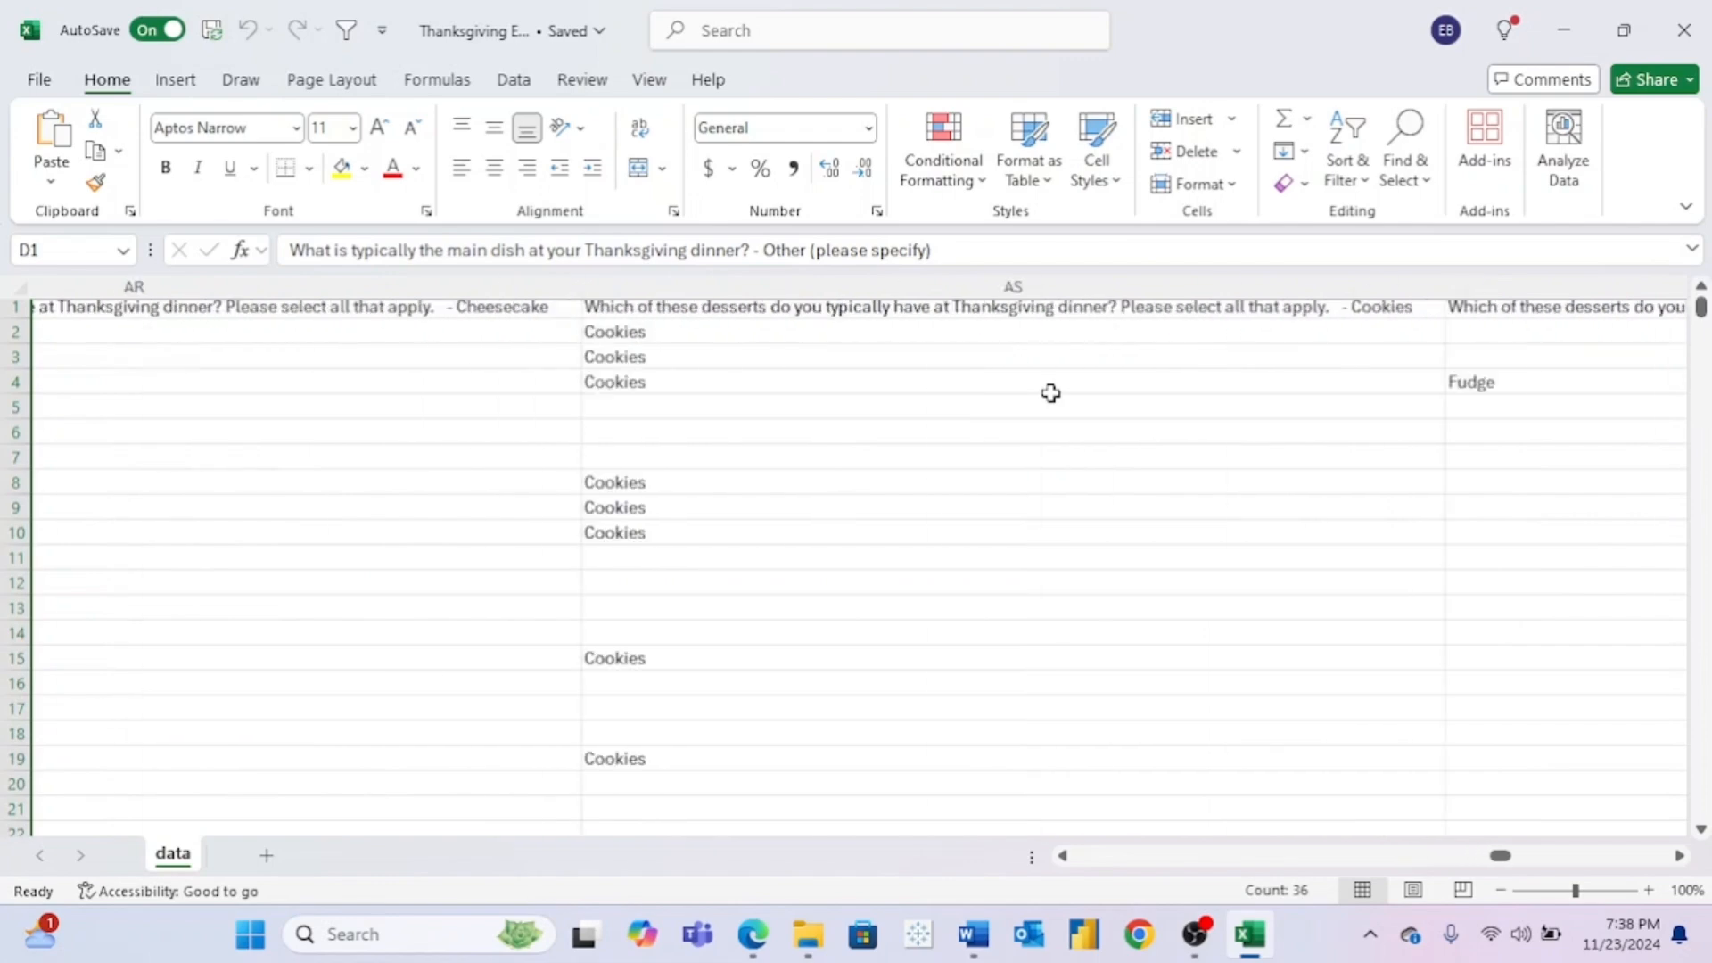
Step: Examine the columns on prayer, travel, programs watched, the kids' table, Friendsgiving, Black Friday shopping and retail work
{"action": "scroll", "coordinate": [1050, 393], "scroll_direction": "right", "scroll_amount": 15}
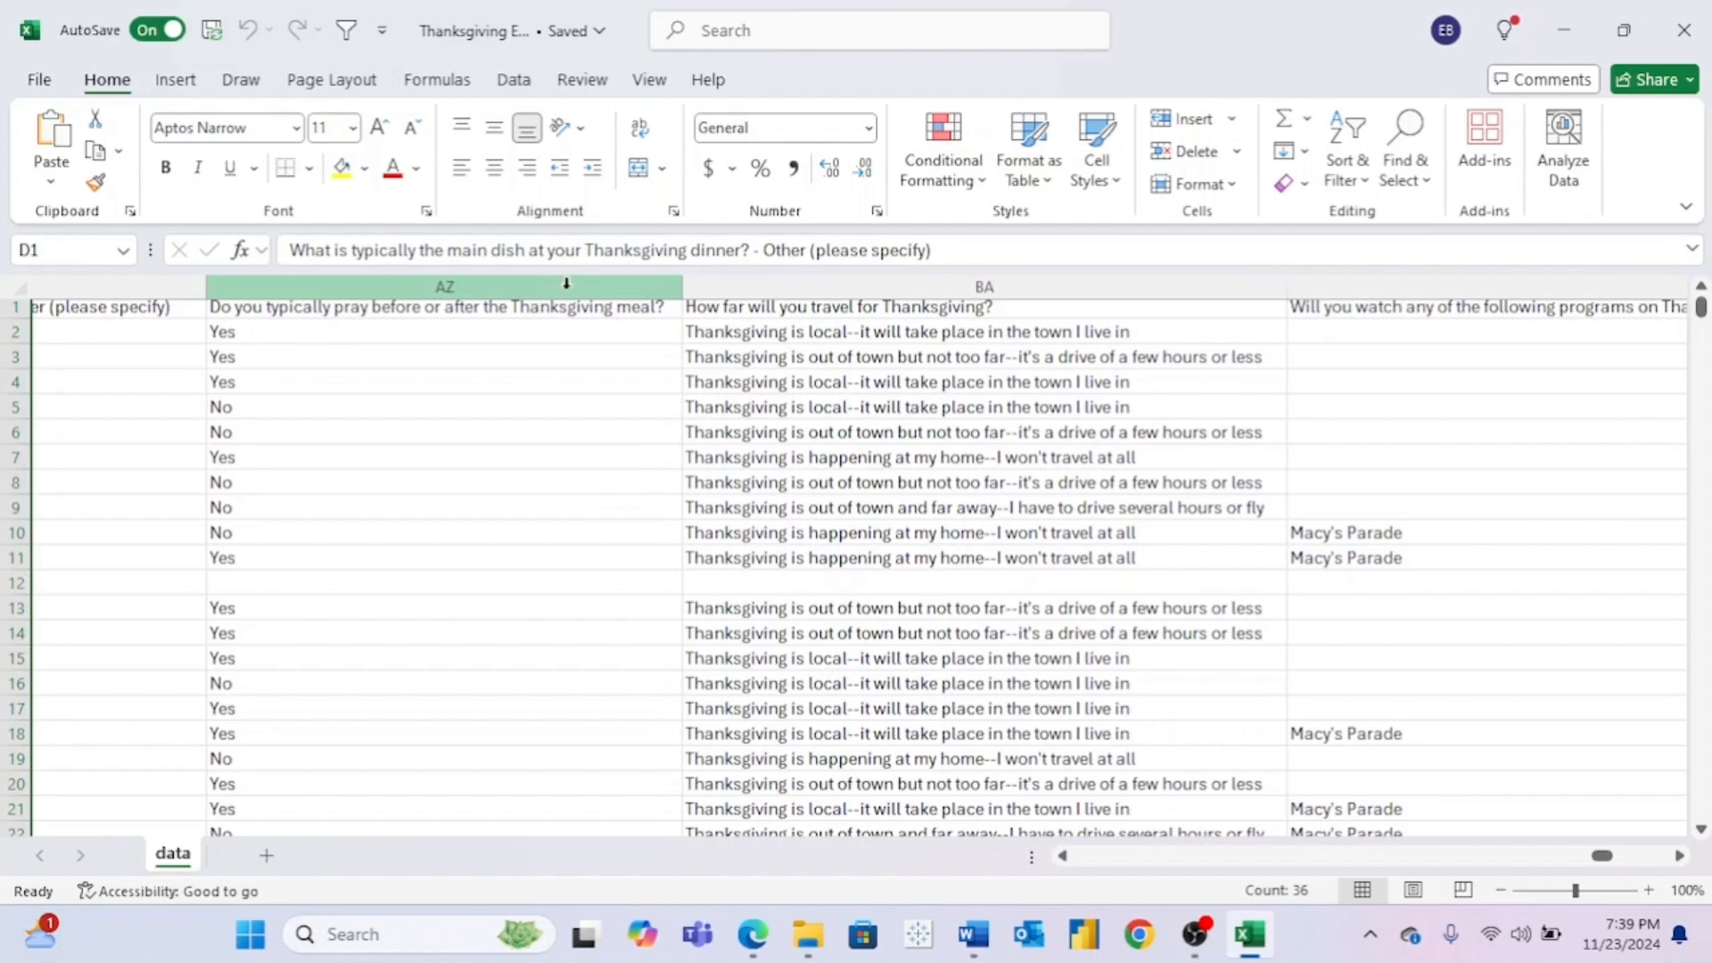
{"action": "scroll", "coordinate": [963, 352], "scroll_direction": "up", "scroll_amount": 1}
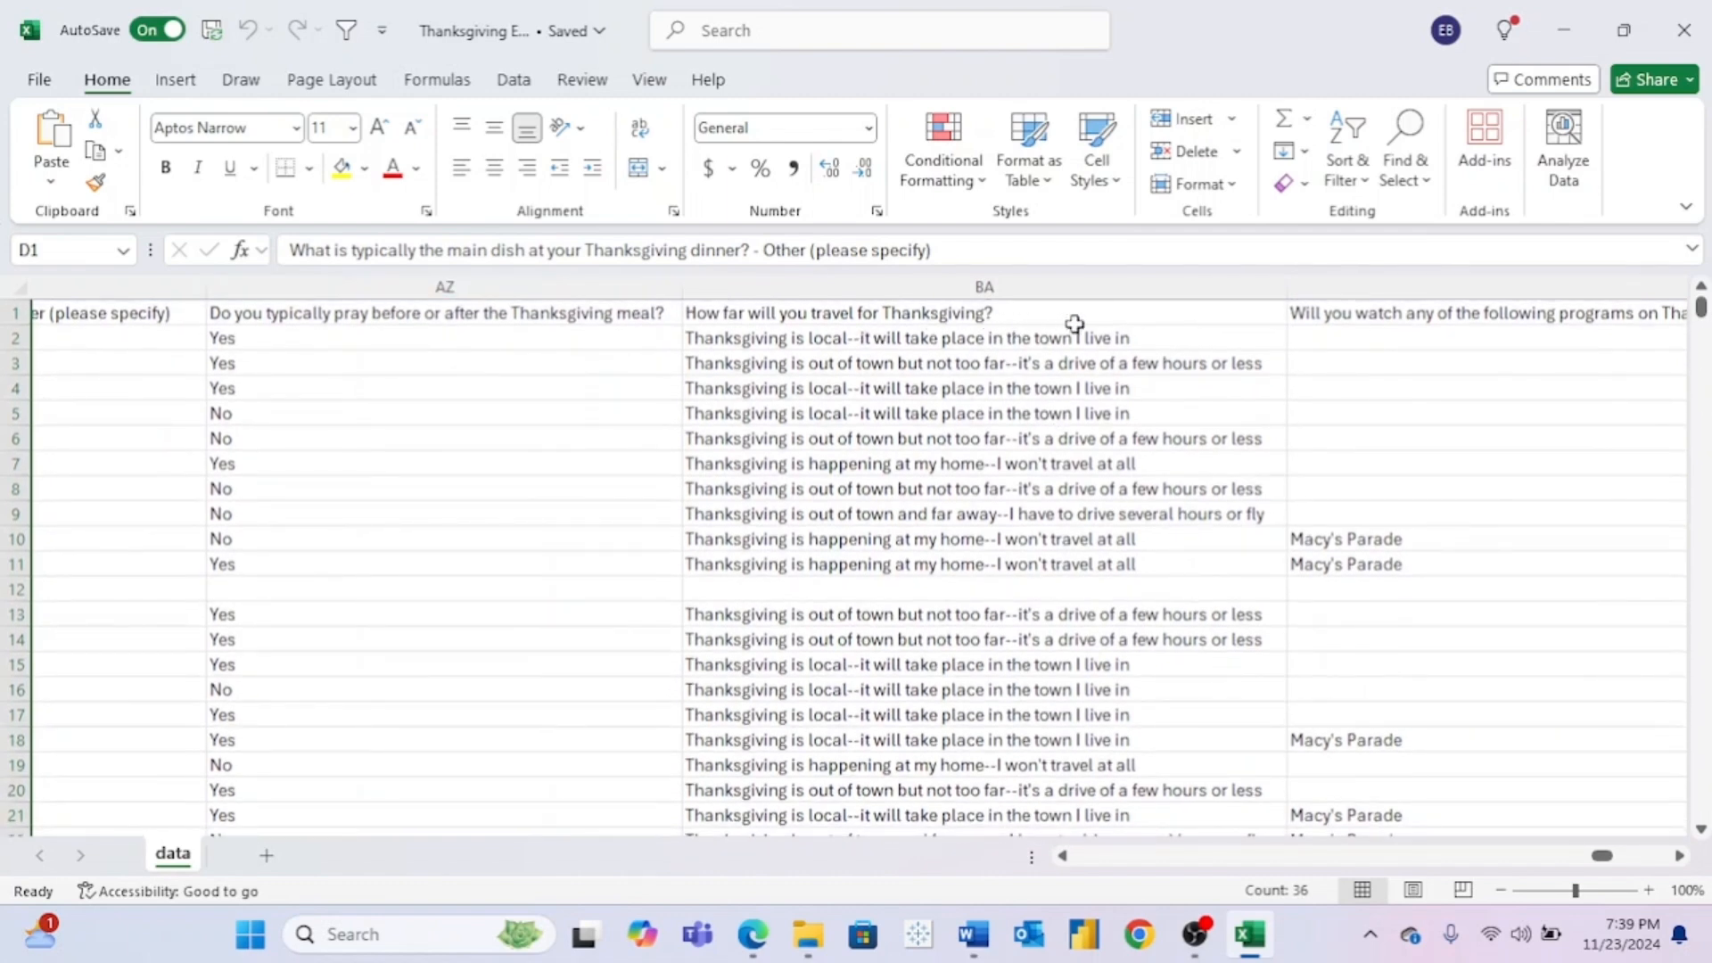
{"action": "scroll", "coordinate": [1074, 324], "scroll_direction": "right", "scroll_amount": 3}
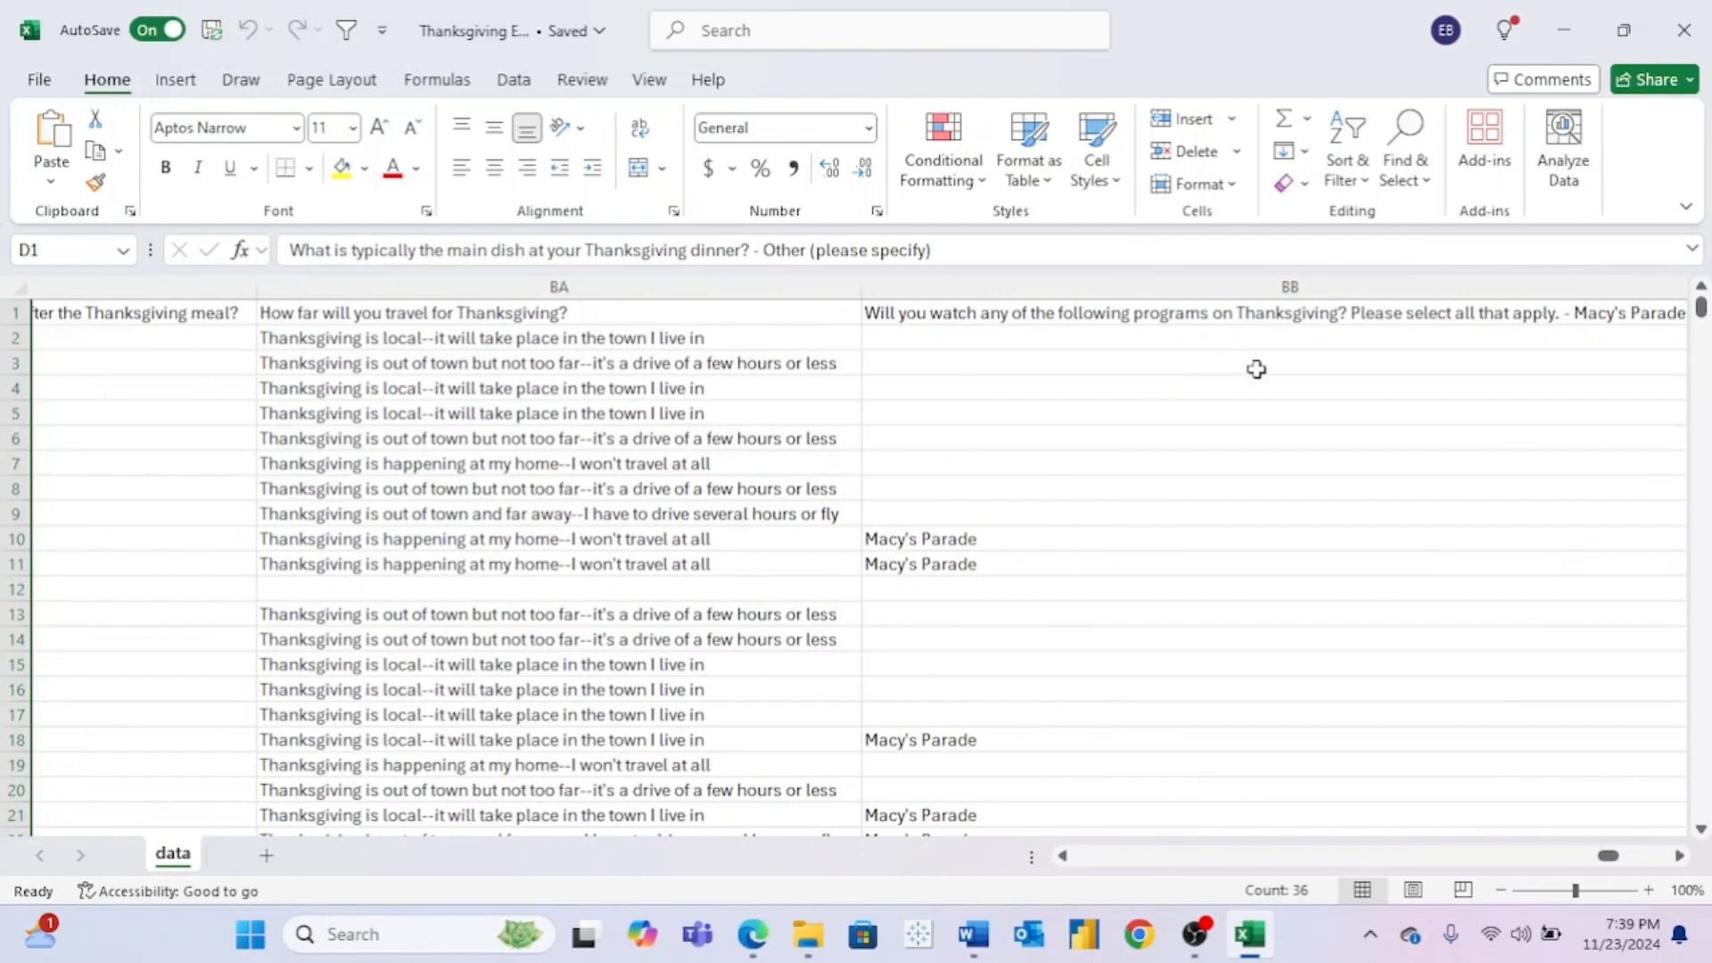
{"action": "scroll", "coordinate": [1256, 369], "scroll_direction": "right", "scroll_amount": 6}
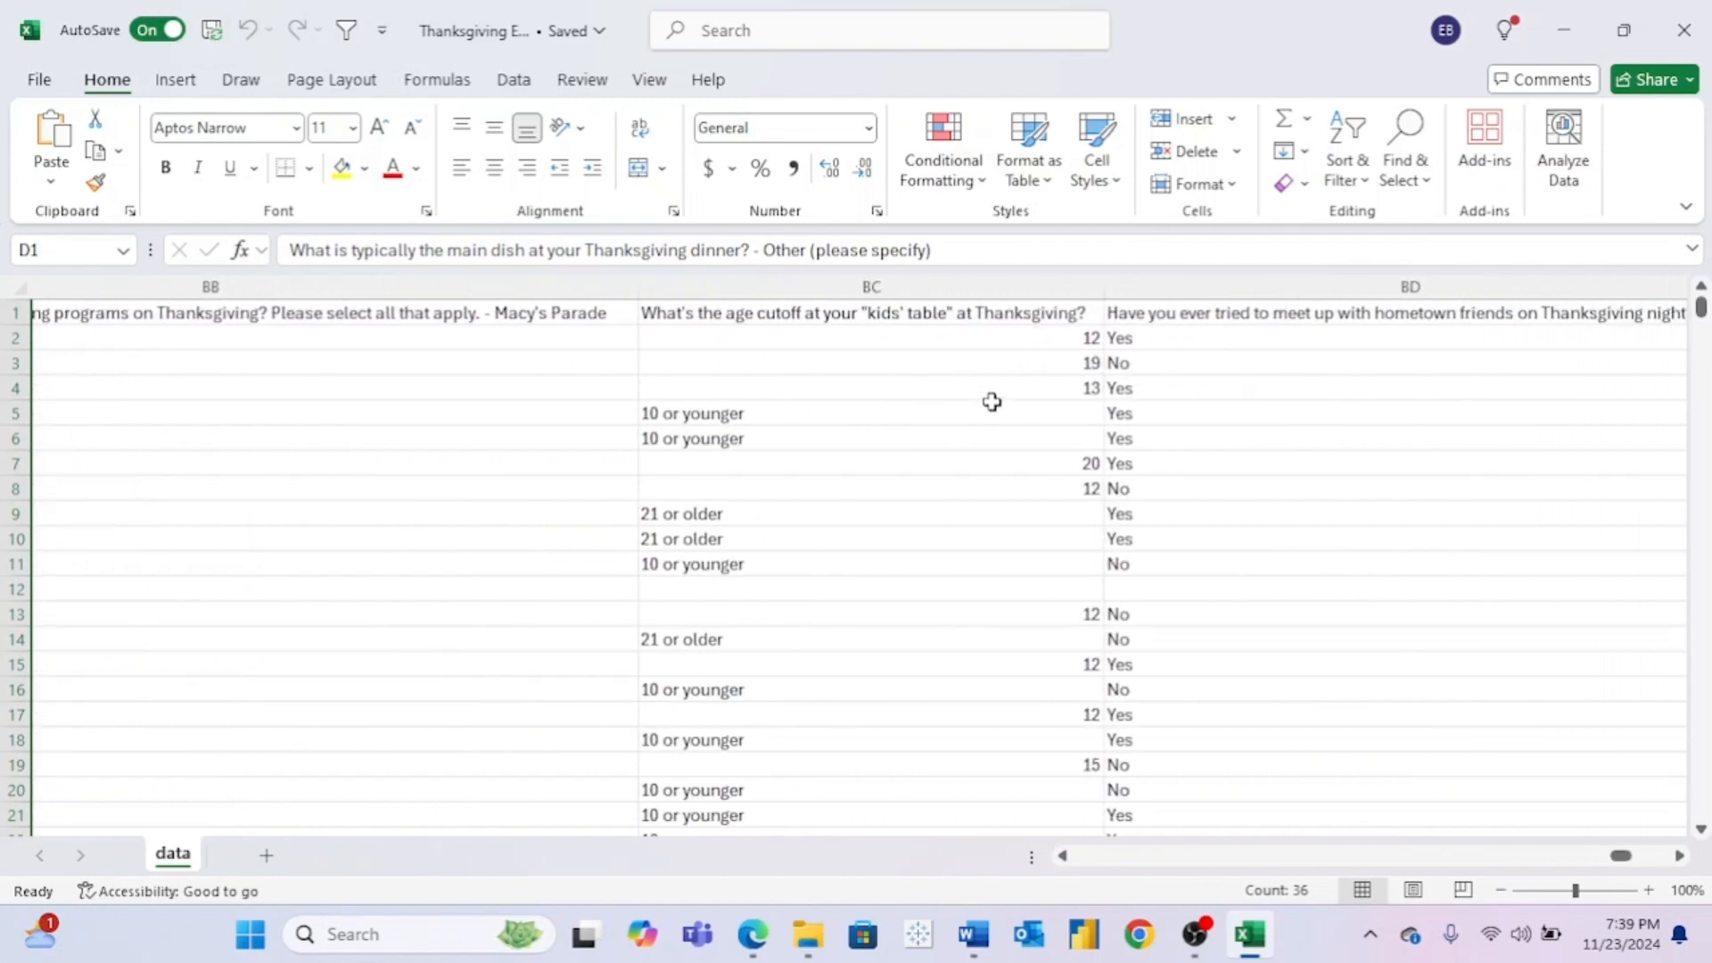
{"action": "scroll", "coordinate": [1260, 521], "scroll_direction": "right", "scroll_amount": 8}
{"action": "scroll", "coordinate": [1260, 521], "scroll_direction": "right", "scroll_amount": 5}
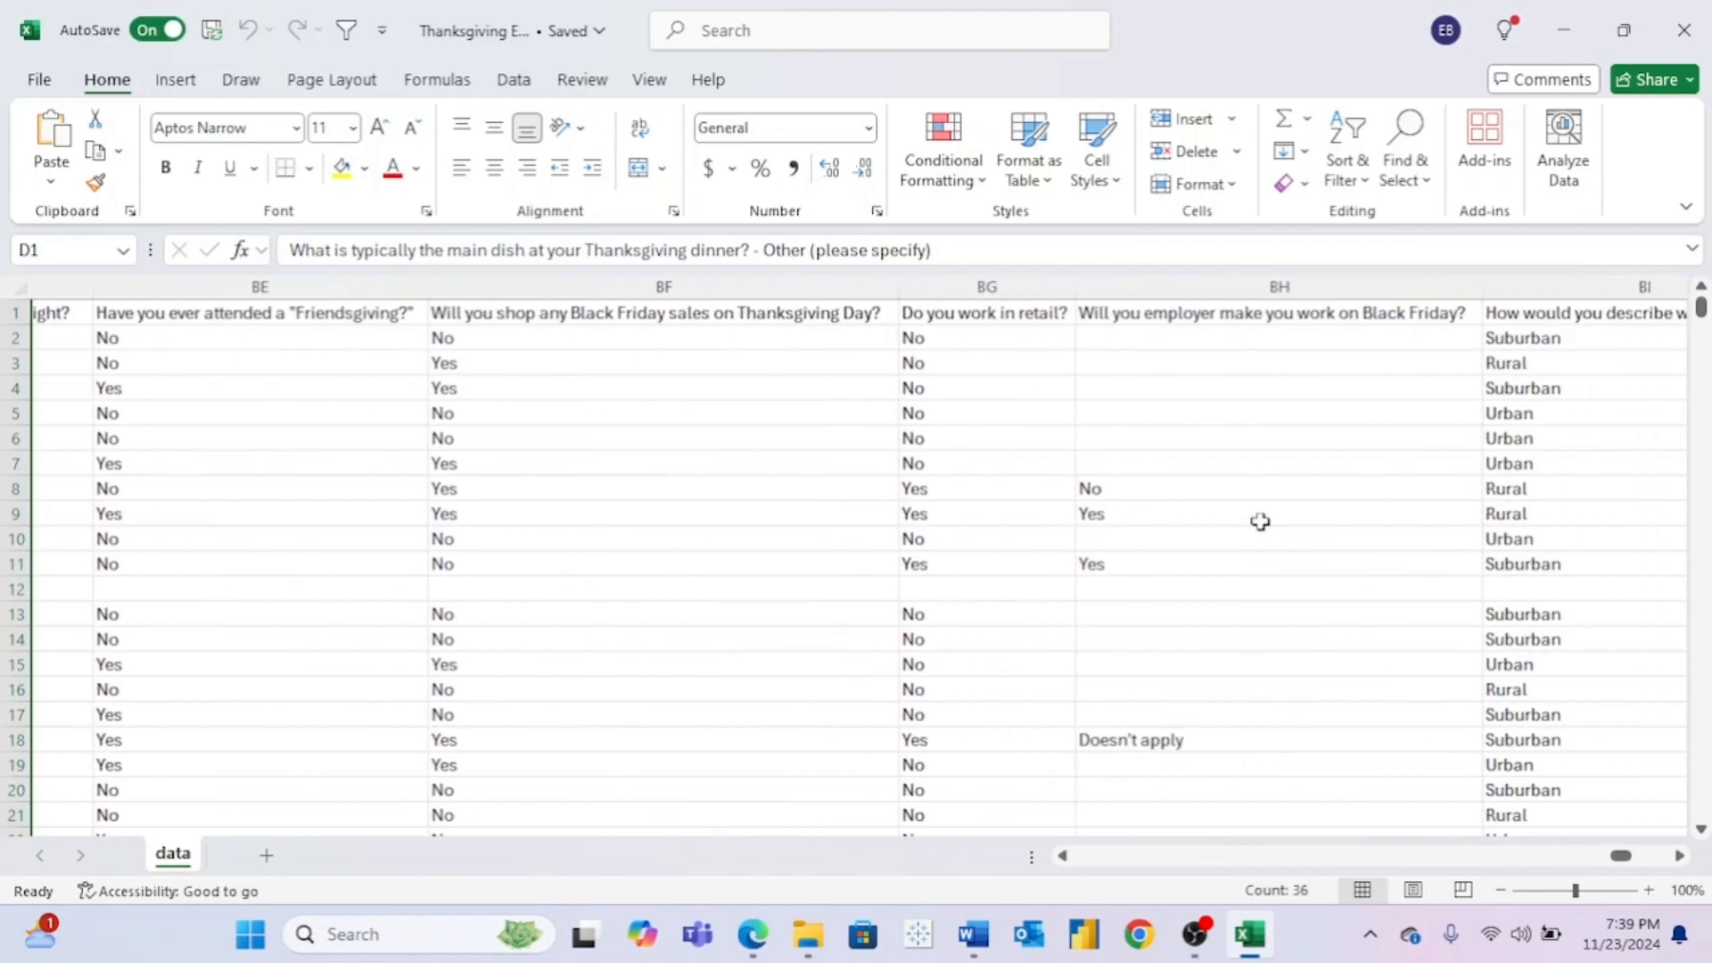
Step: Insert a blank column before column D, the main dish "Other (please specify)" column
{"action": "scroll", "coordinate": [1260, 522], "scroll_direction": "right", "scroll_amount": 4}
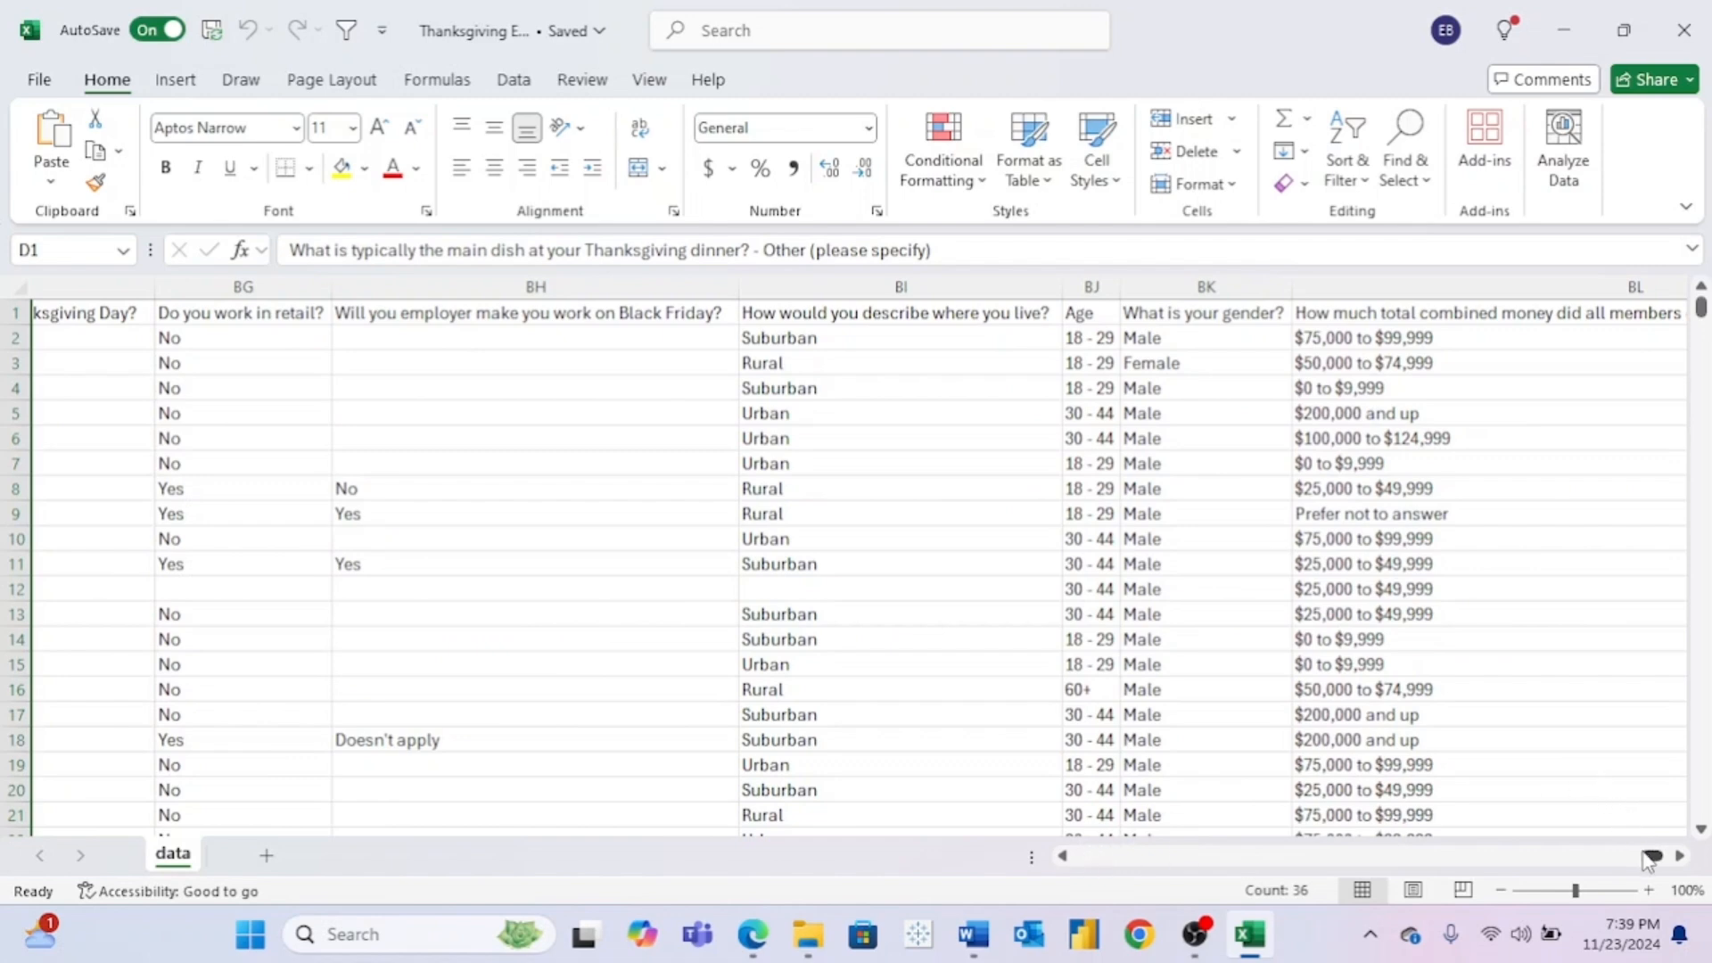
{"action": "key", "text": "Down"}
{"action": "key", "text": "Down"}
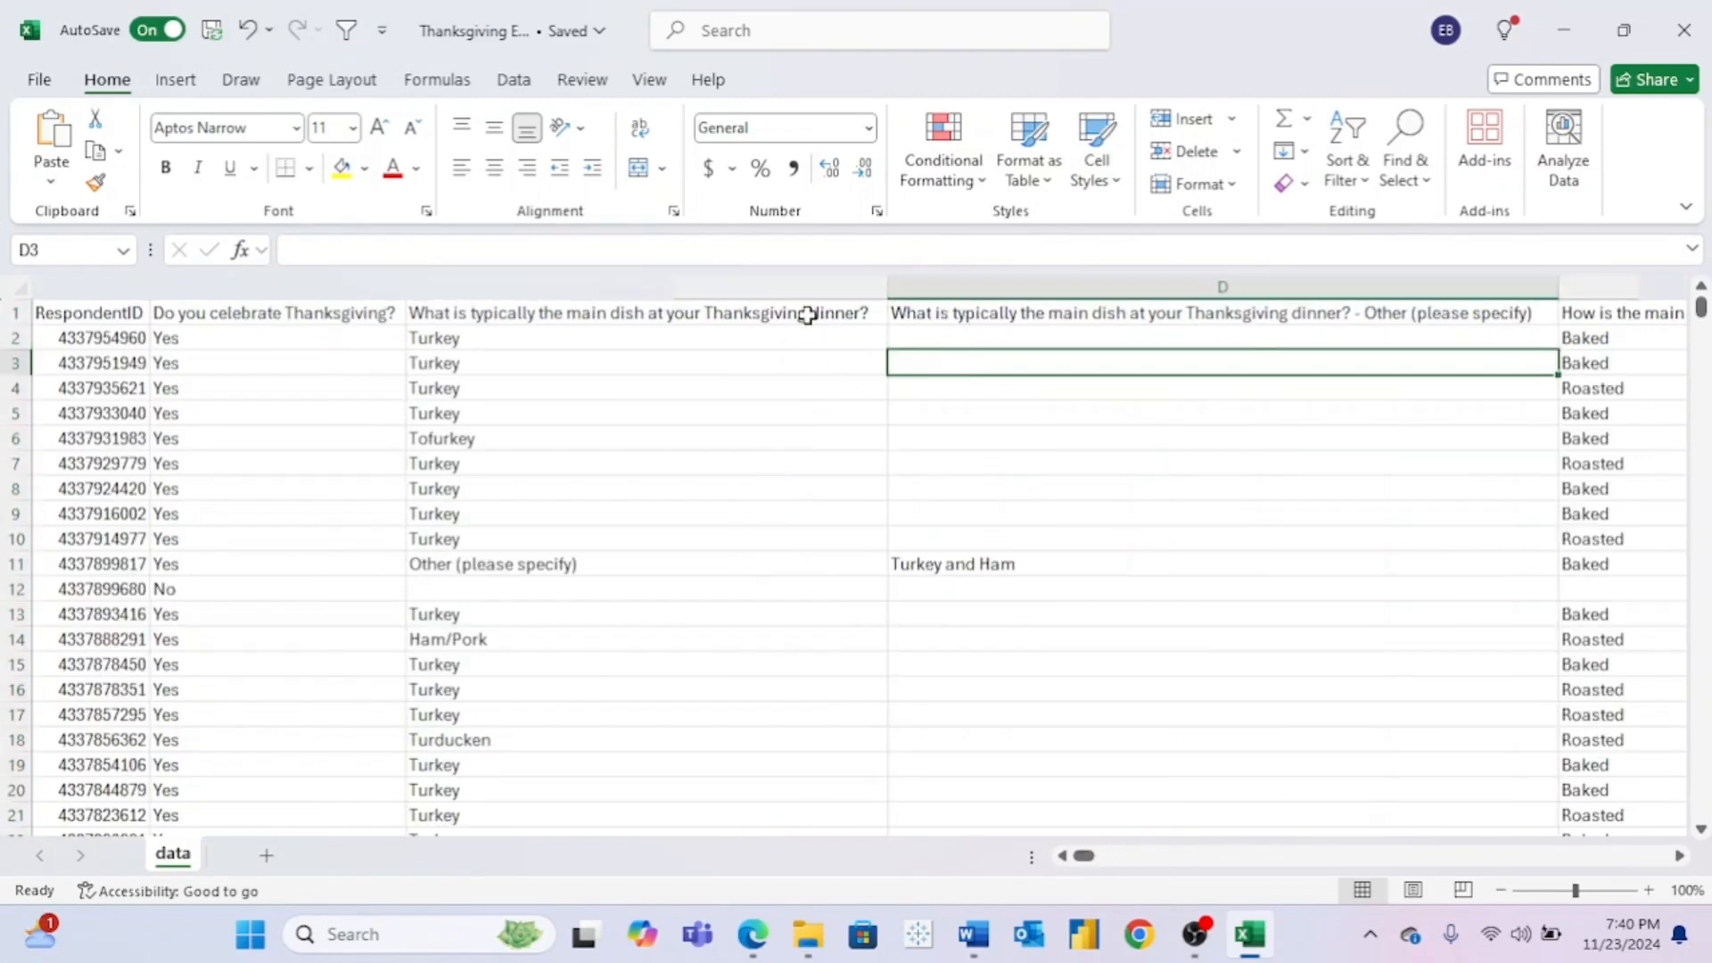
{"action": "left_click", "coordinate": [871, 282]}
{"action": "left_click", "coordinate": [933, 284]}
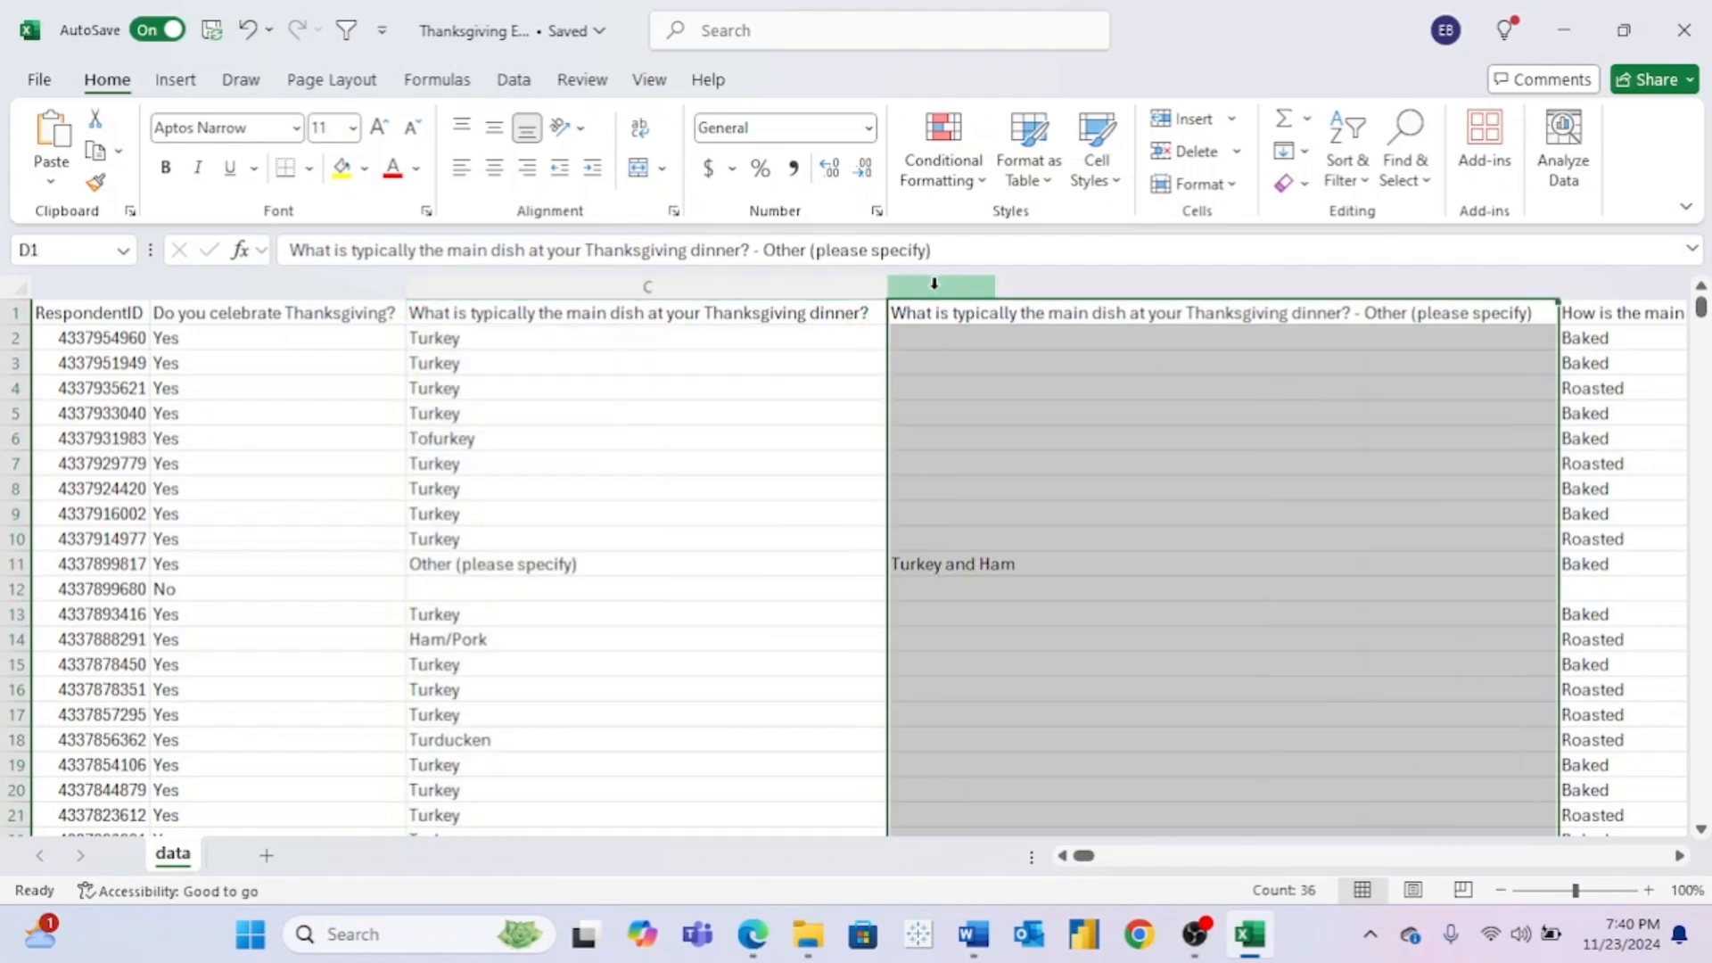
{"action": "right_click", "coordinate": [980, 290]}
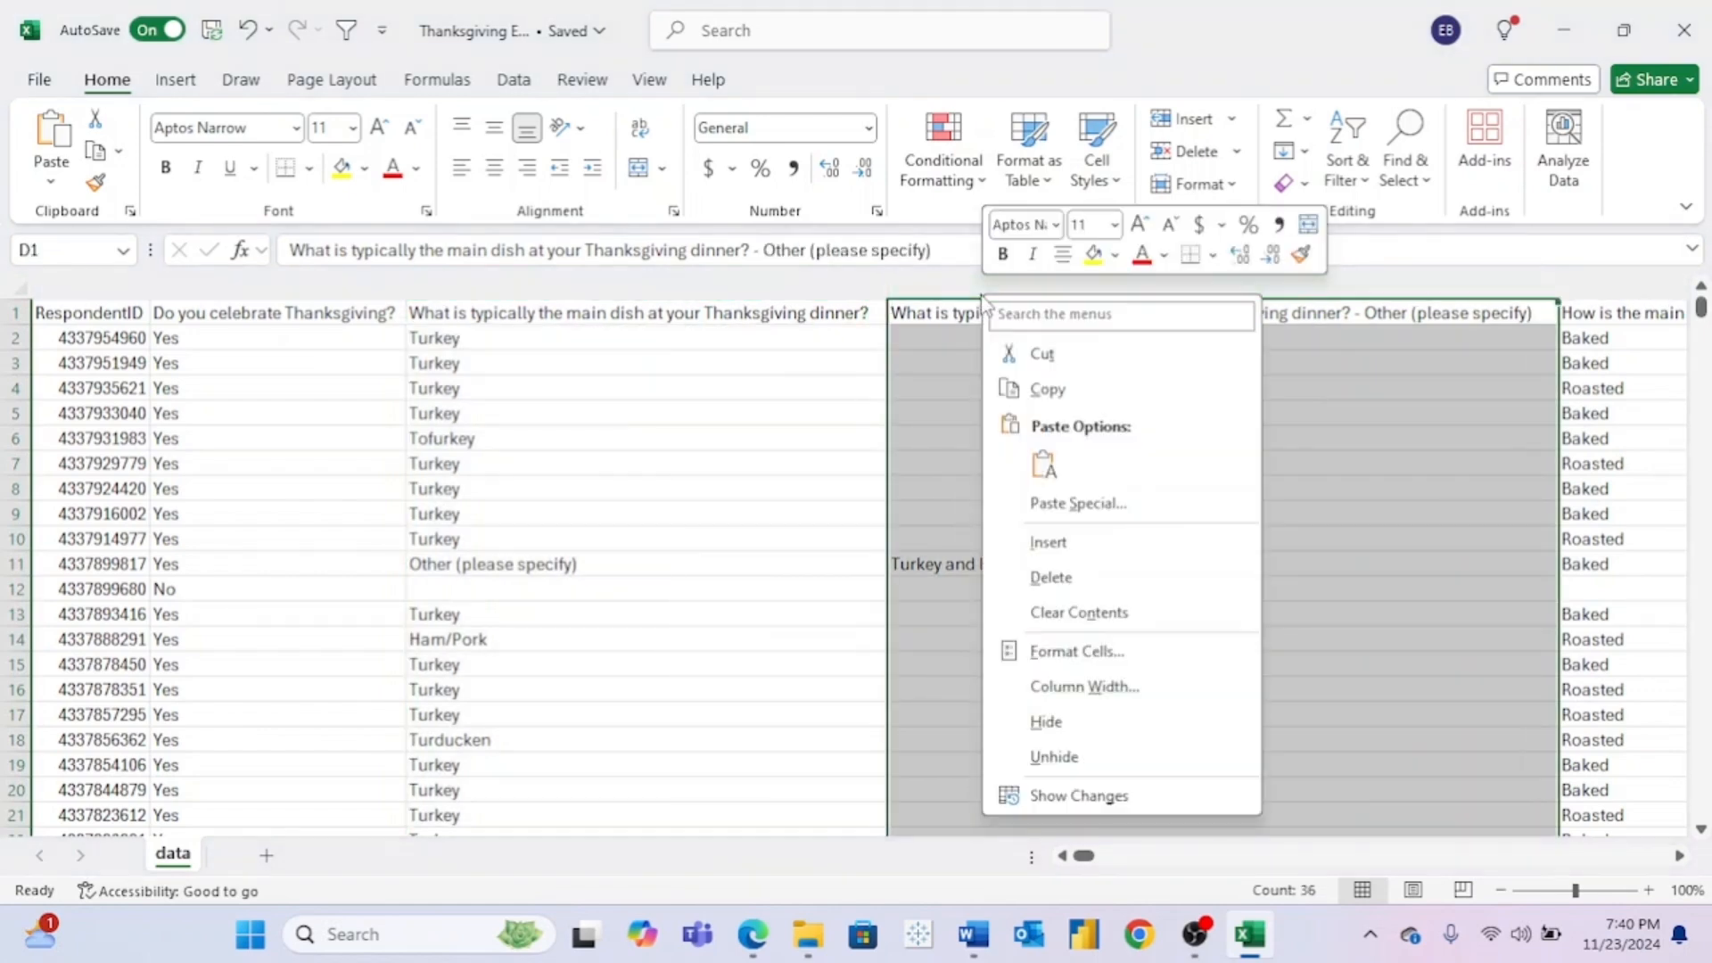
{"action": "left_click", "coordinate": [1045, 542]}
Step: Compare the main dish answers in C11 and E11, and copy the text "Other (please specify)" from C11
{"action": "left_click", "coordinate": [588, 563]}
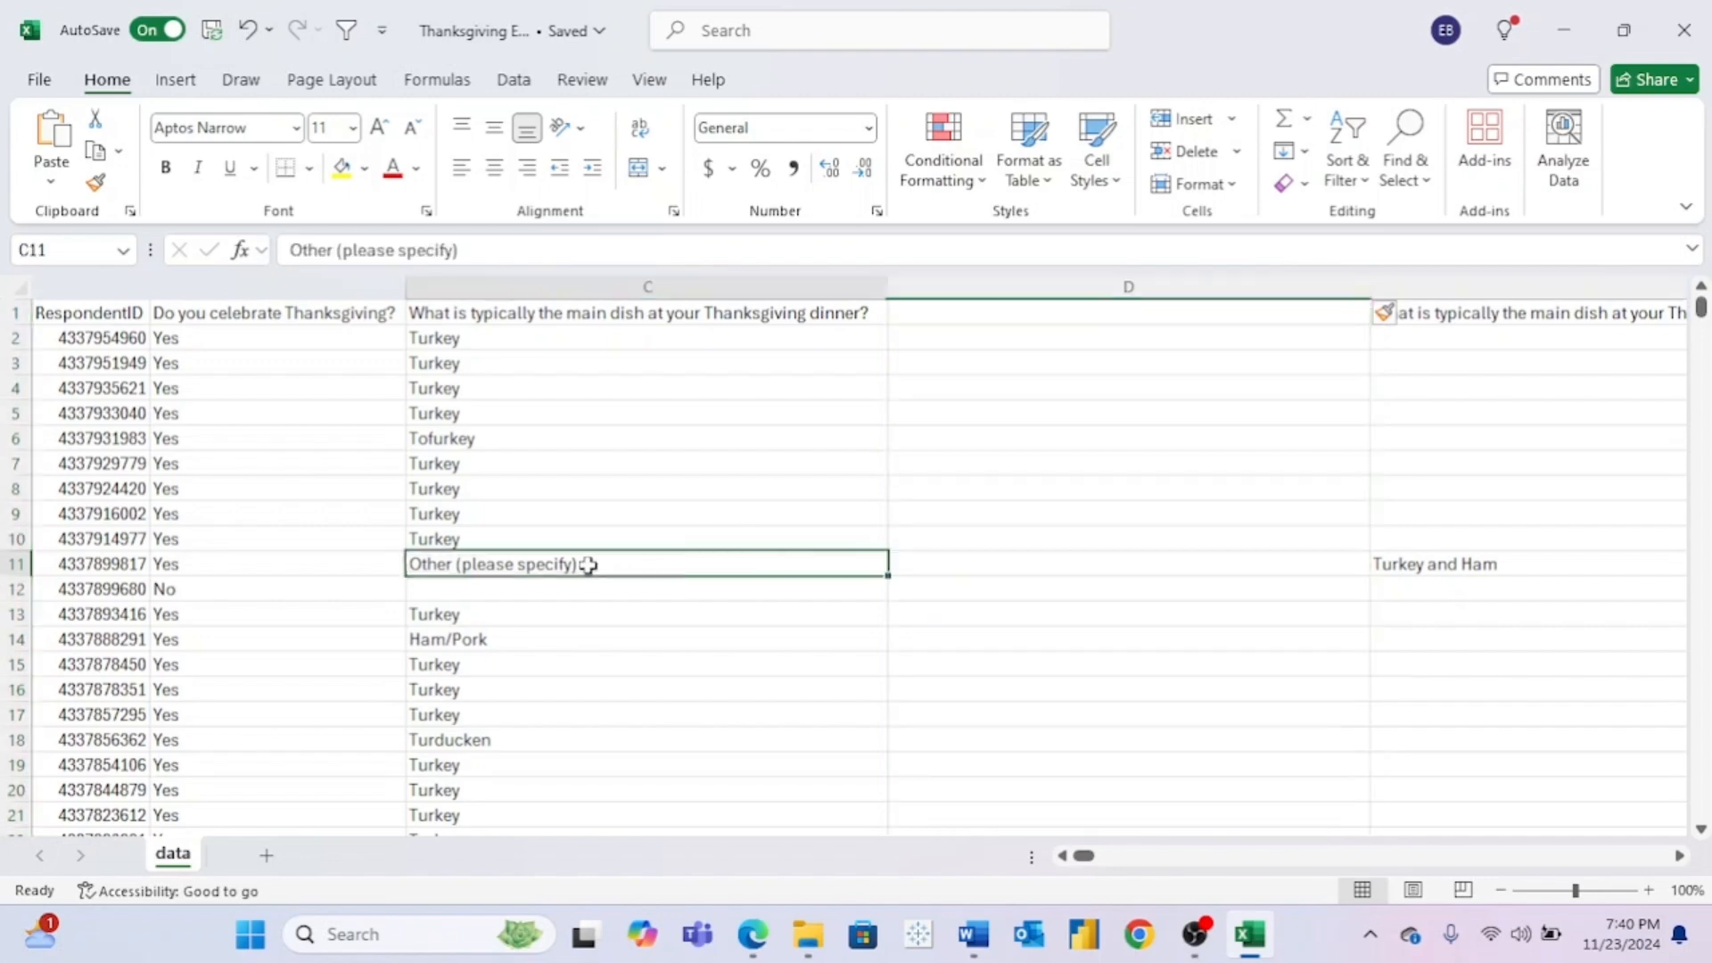
{"action": "left_click", "coordinate": [1473, 562]}
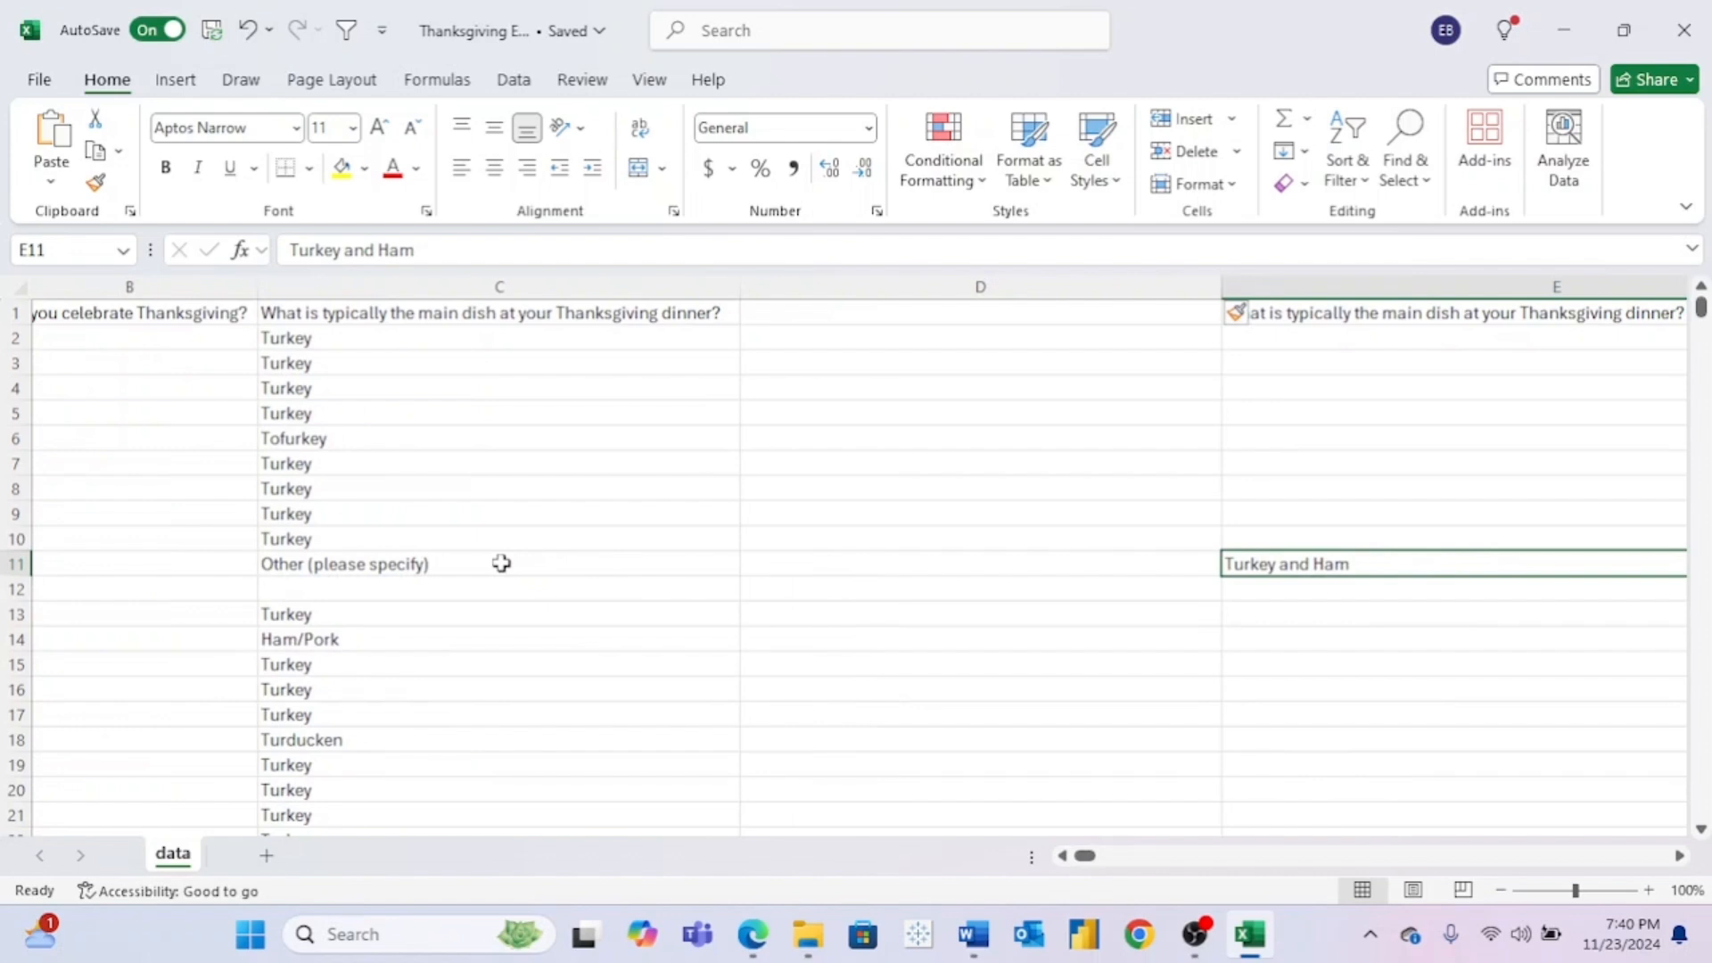
{"action": "left_click", "coordinate": [422, 568]}
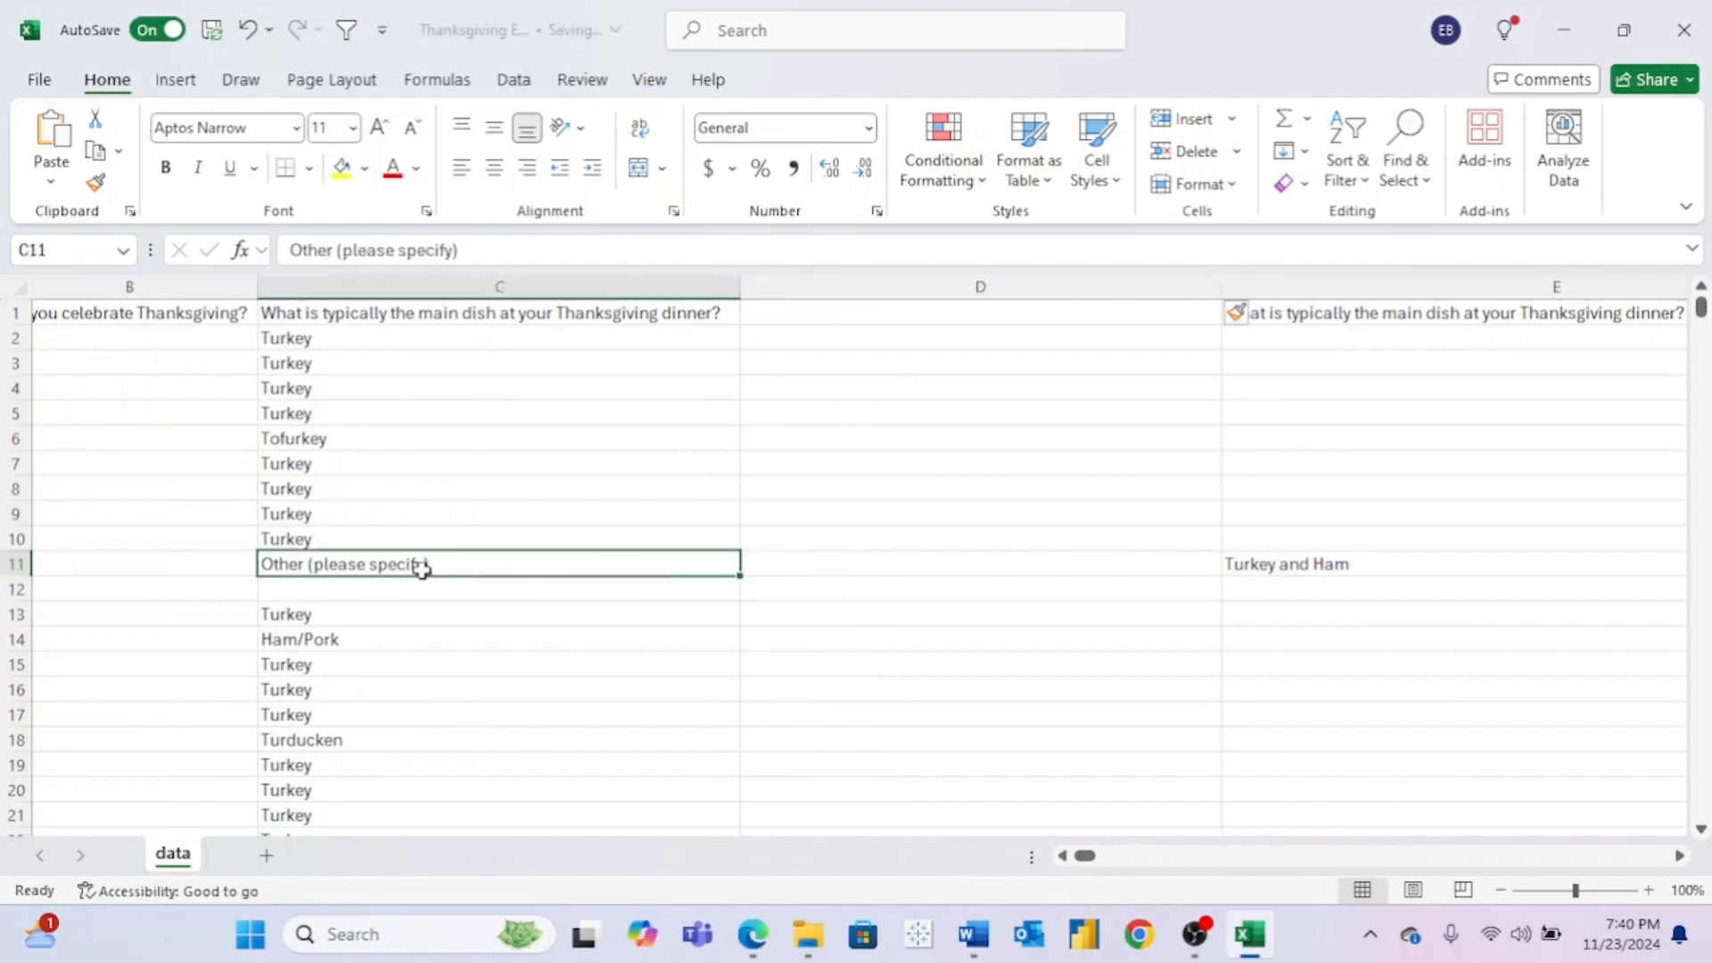
{"action": "left_click_drag", "start_coordinate": [460, 250], "coordinate": [264, 236]}
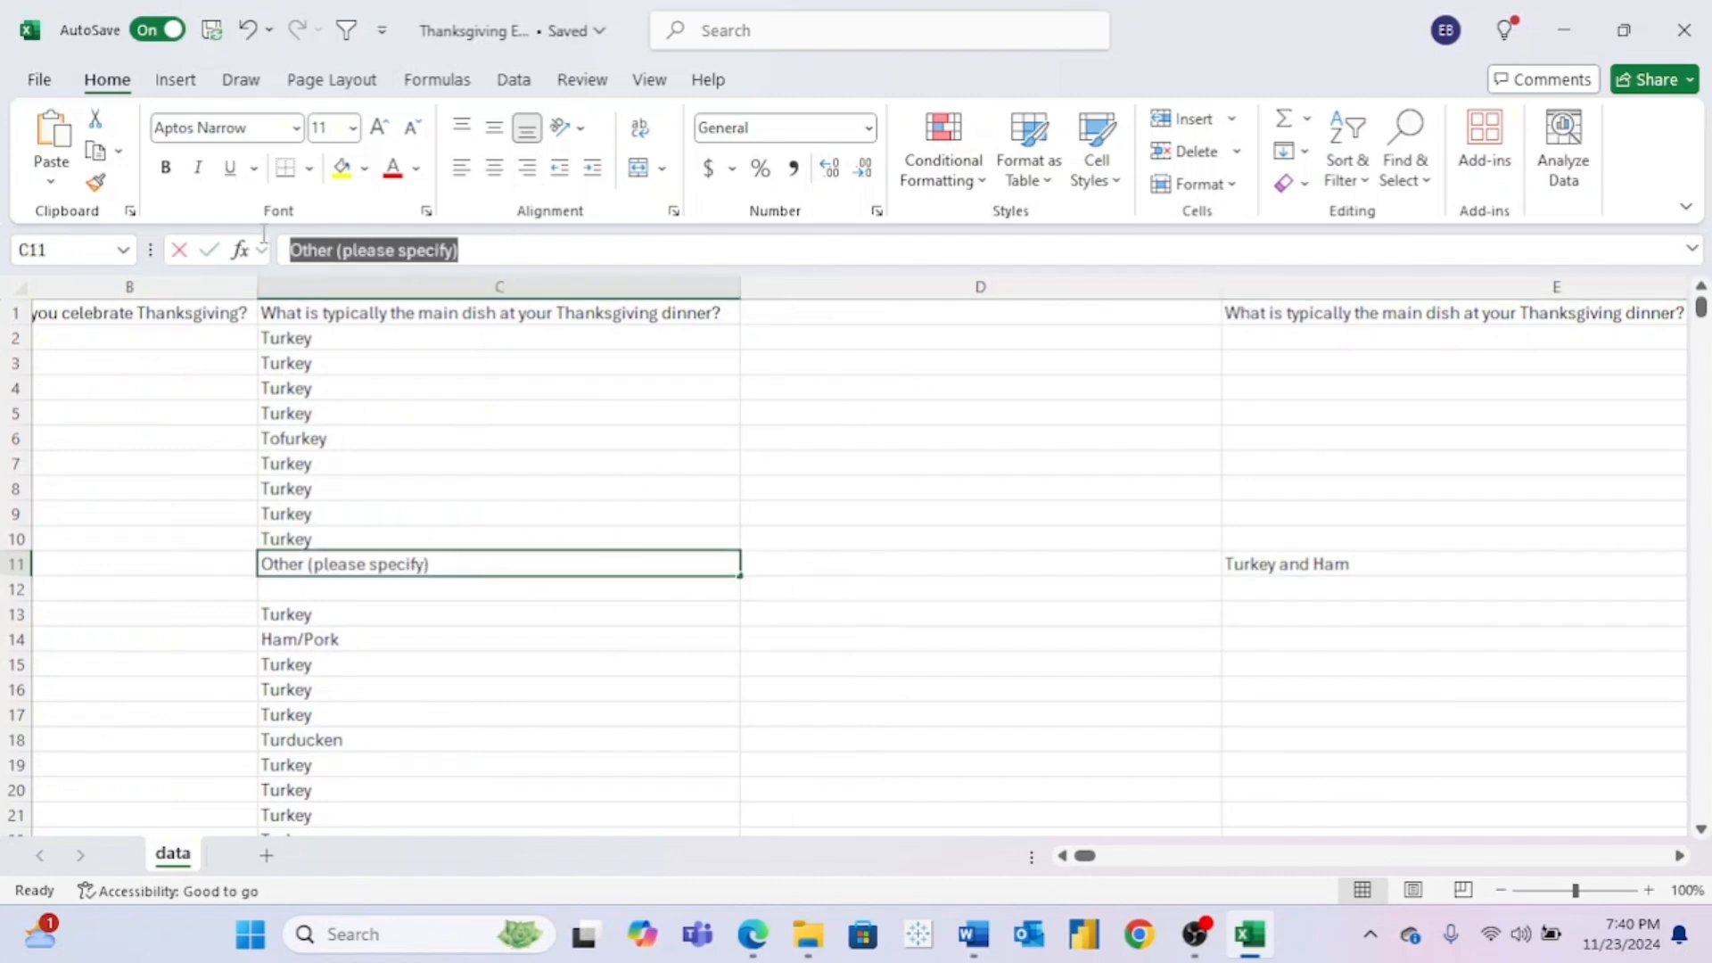
Step: Enter the header "Main Dish" in D1 for the new column
{"action": "left_click", "coordinate": [878, 318]}
{"action": "type", "text": "M"}
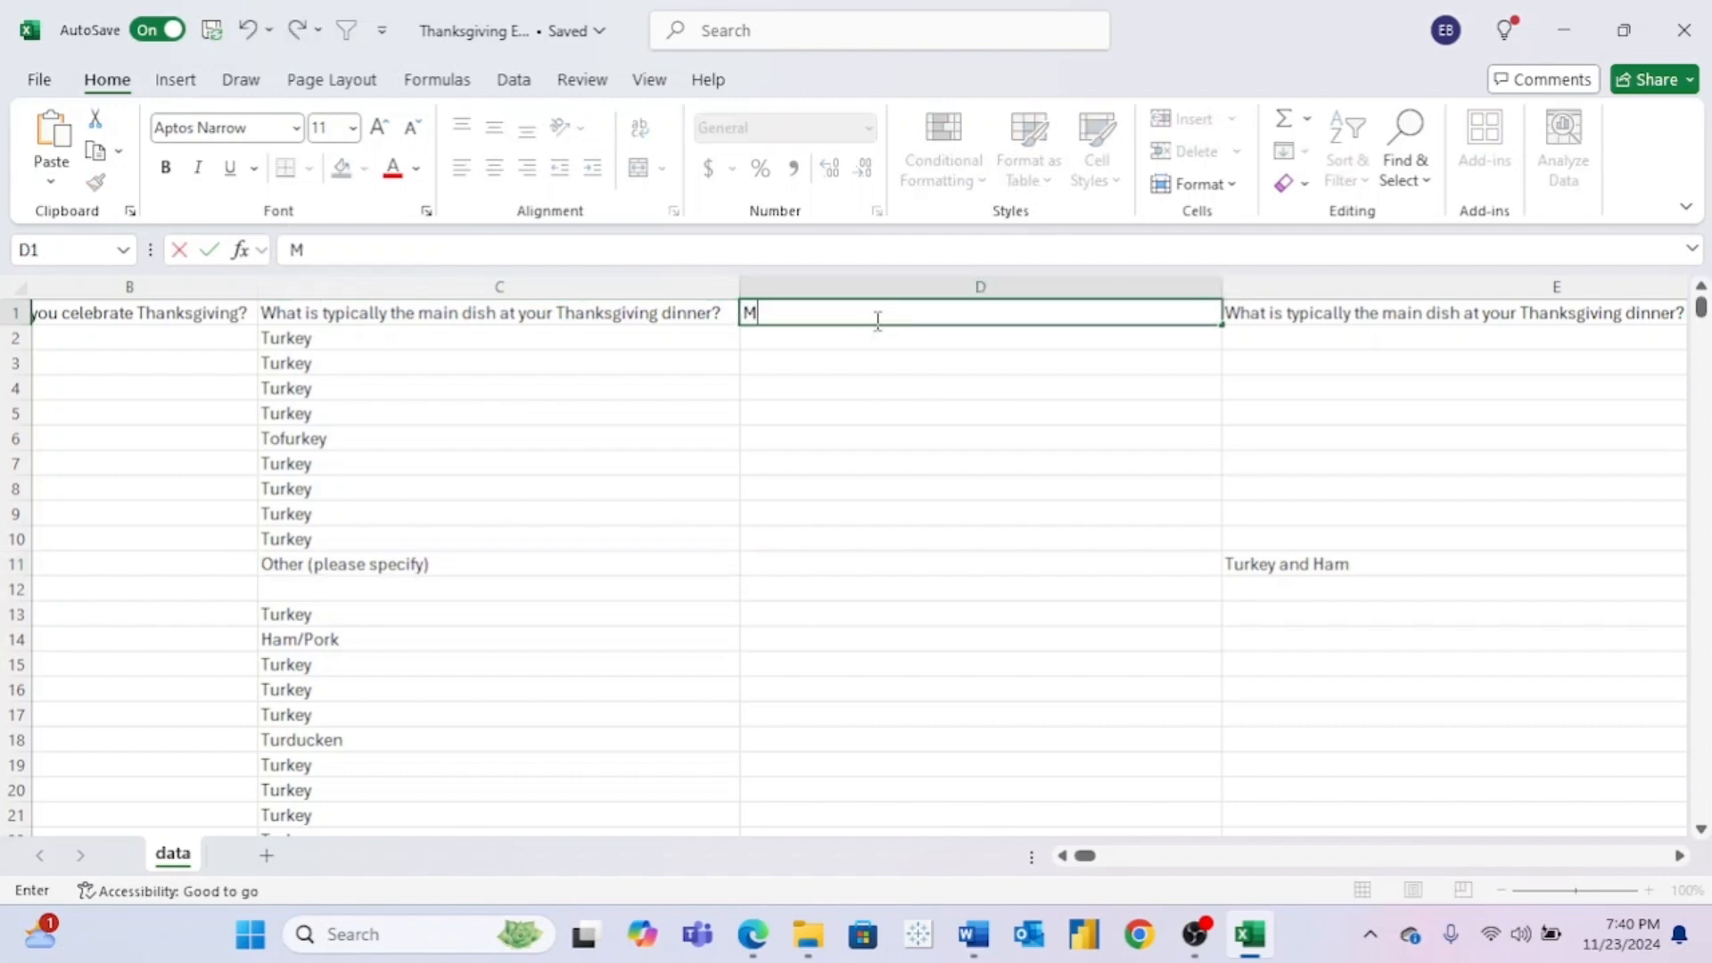
{"action": "type", "text": "ain Dish"}
Step: Enter the formula =IF(C2="Other (please specify)",E2,C2) in D2
{"action": "left_click", "coordinate": [796, 334]}
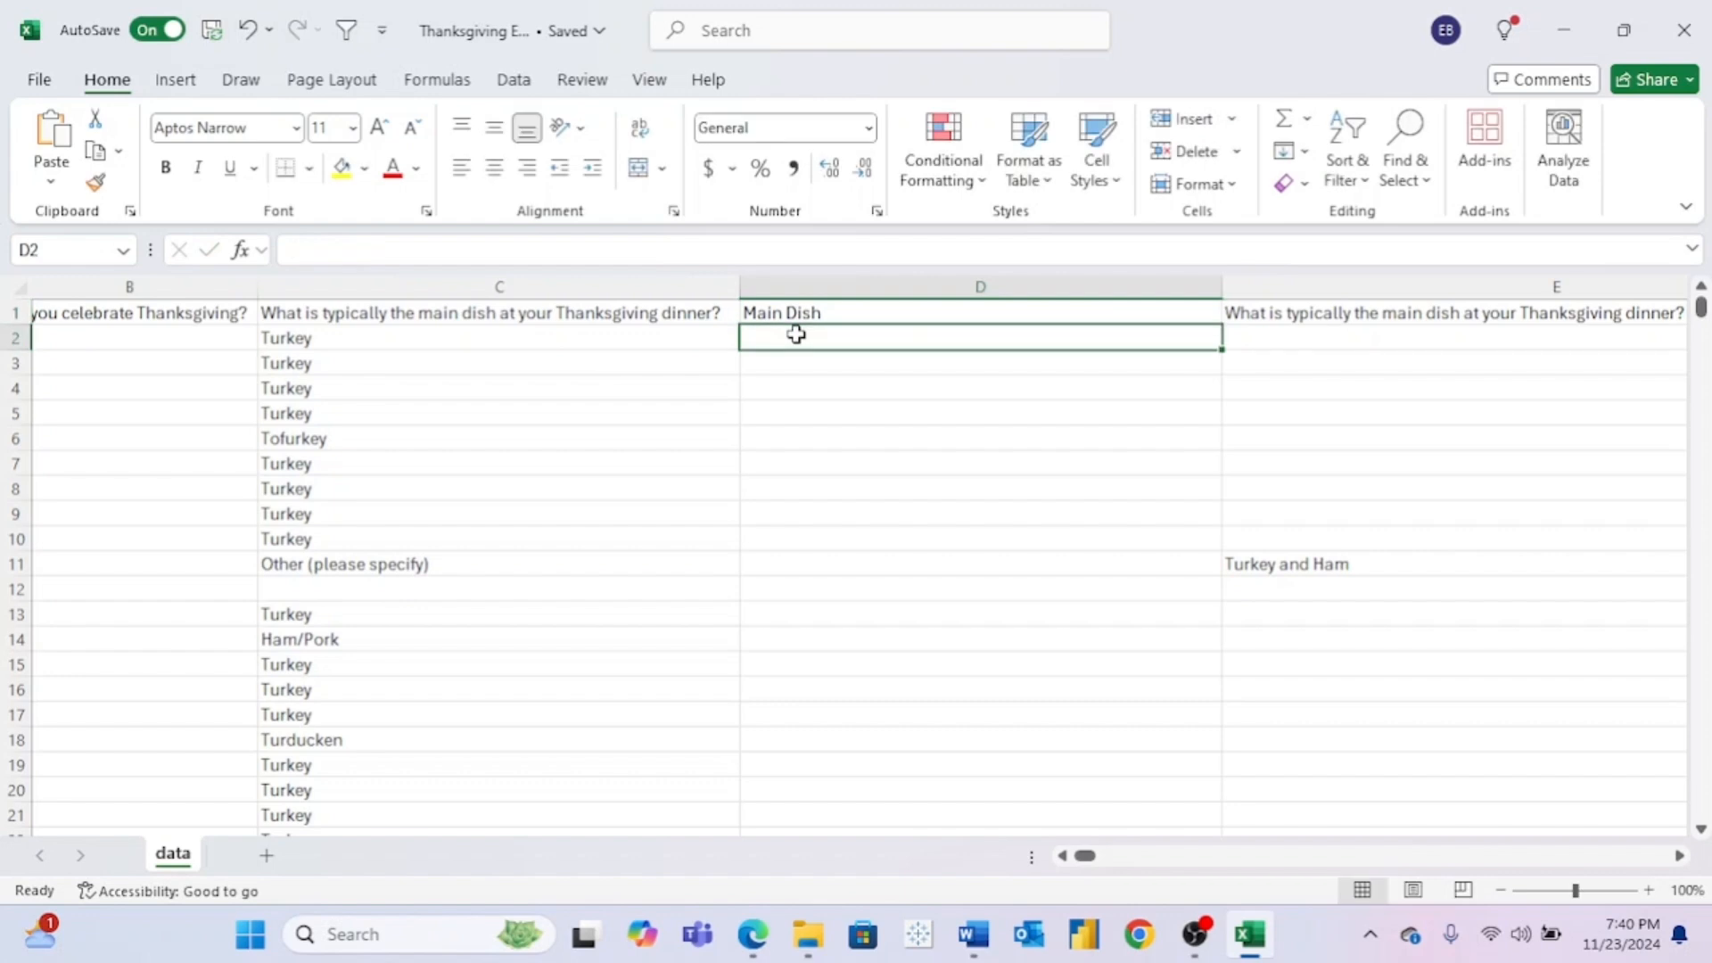
{"action": "type", "text": "if"}
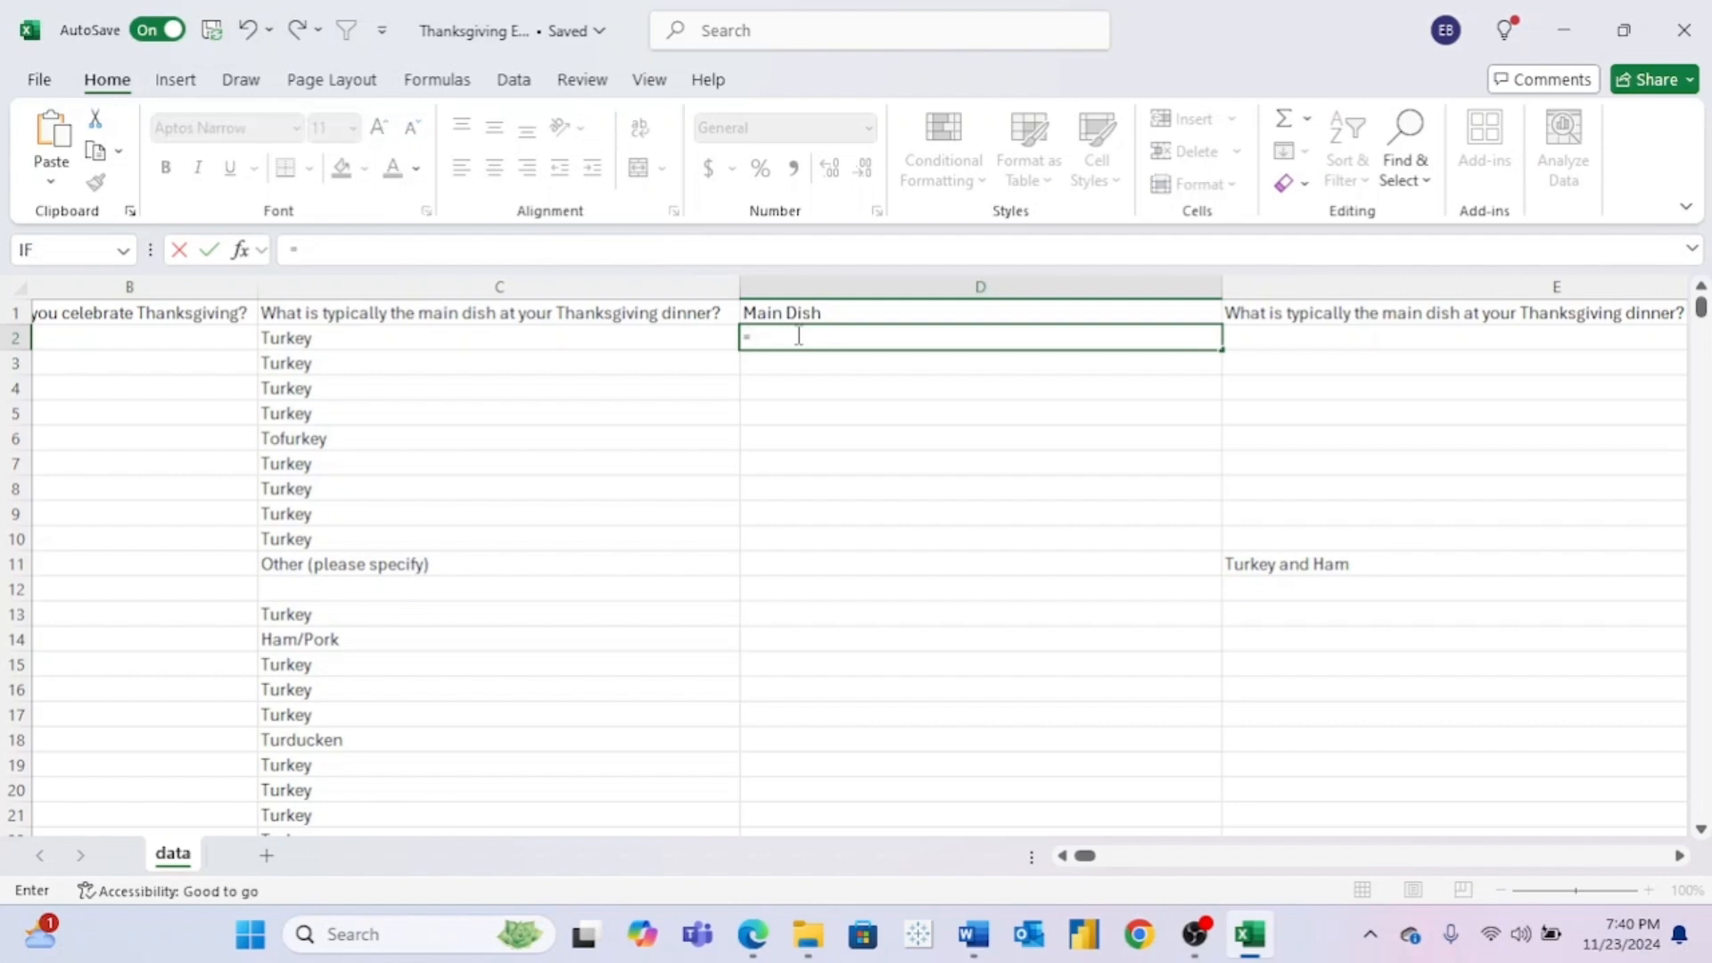
{"action": "type", "text": "if"}
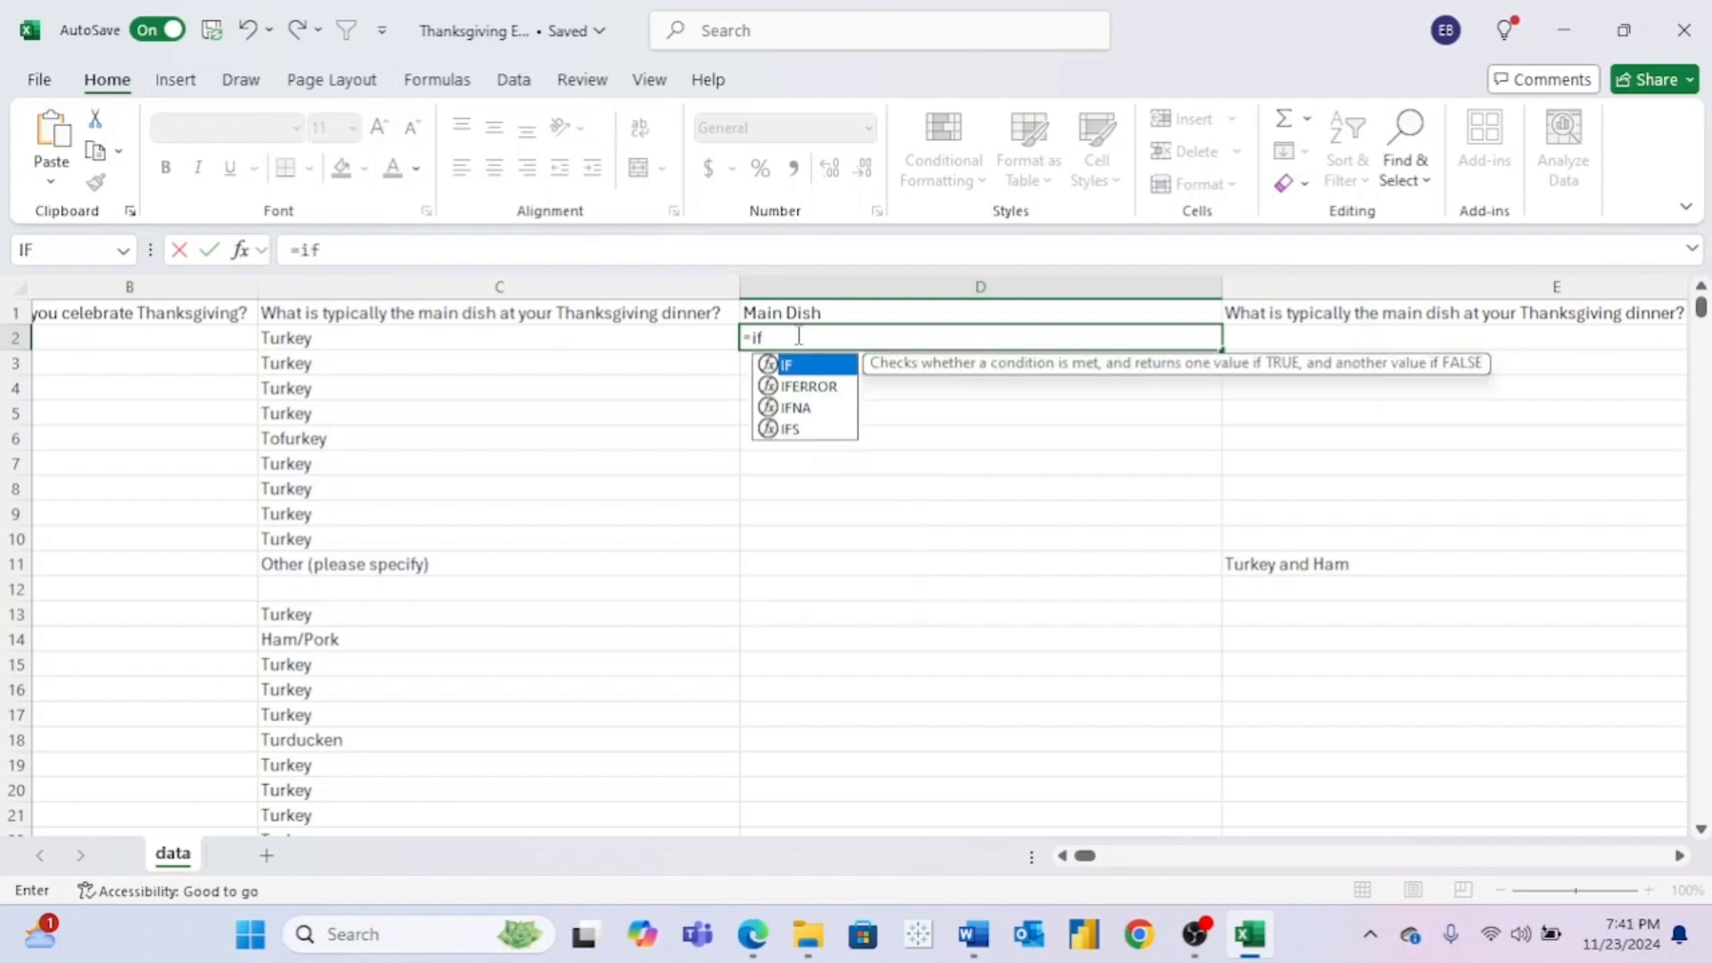
{"action": "double_click", "coordinate": [792, 364]}
{"action": "left_click", "coordinate": [592, 337]}
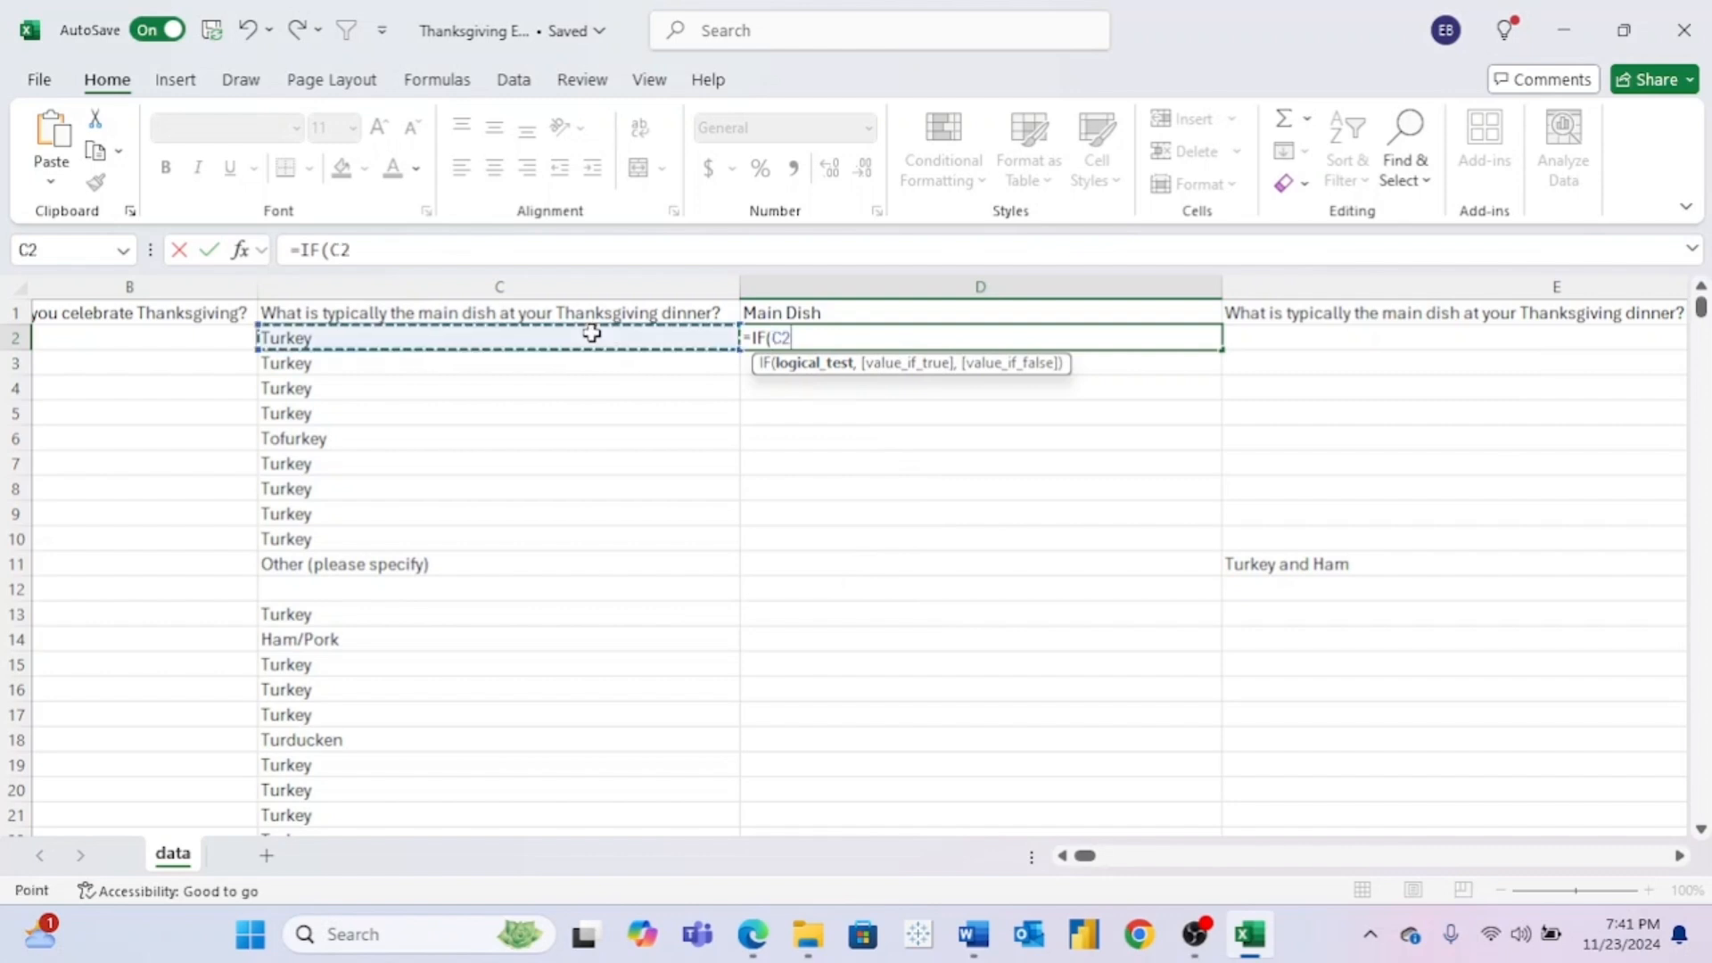
{"action": "type", "text": "="}
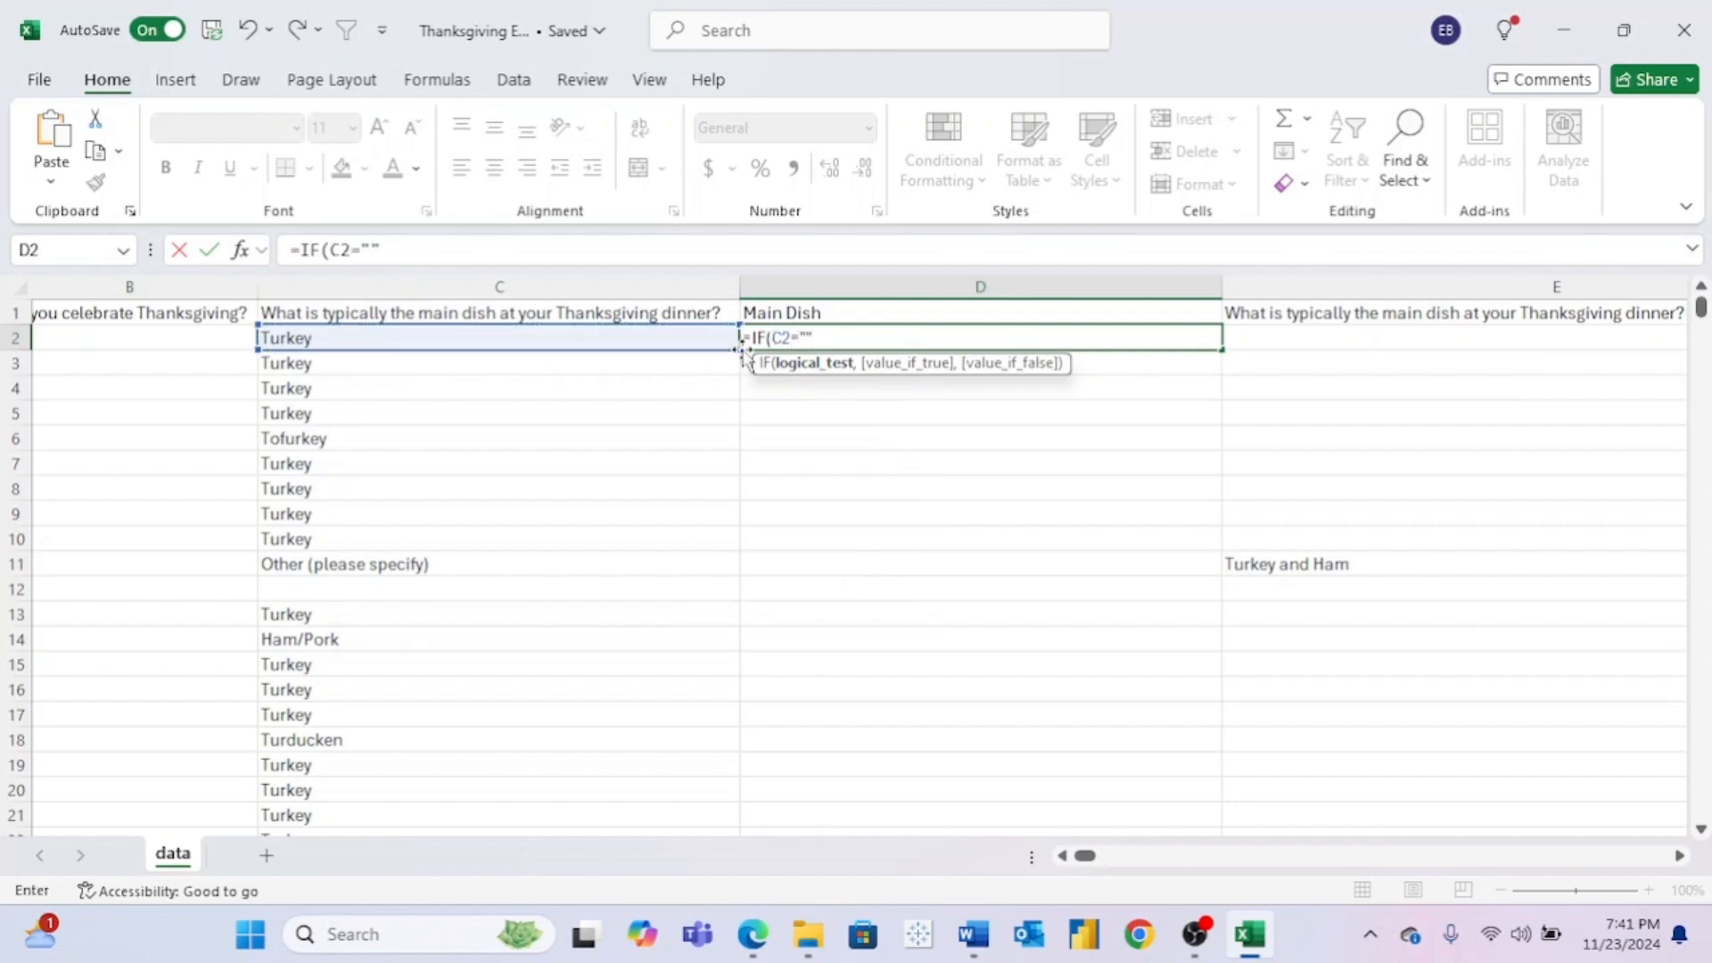
{"action": "type", "text": "\"\""}
{"action": "type", "text": "Other (please specify)"}
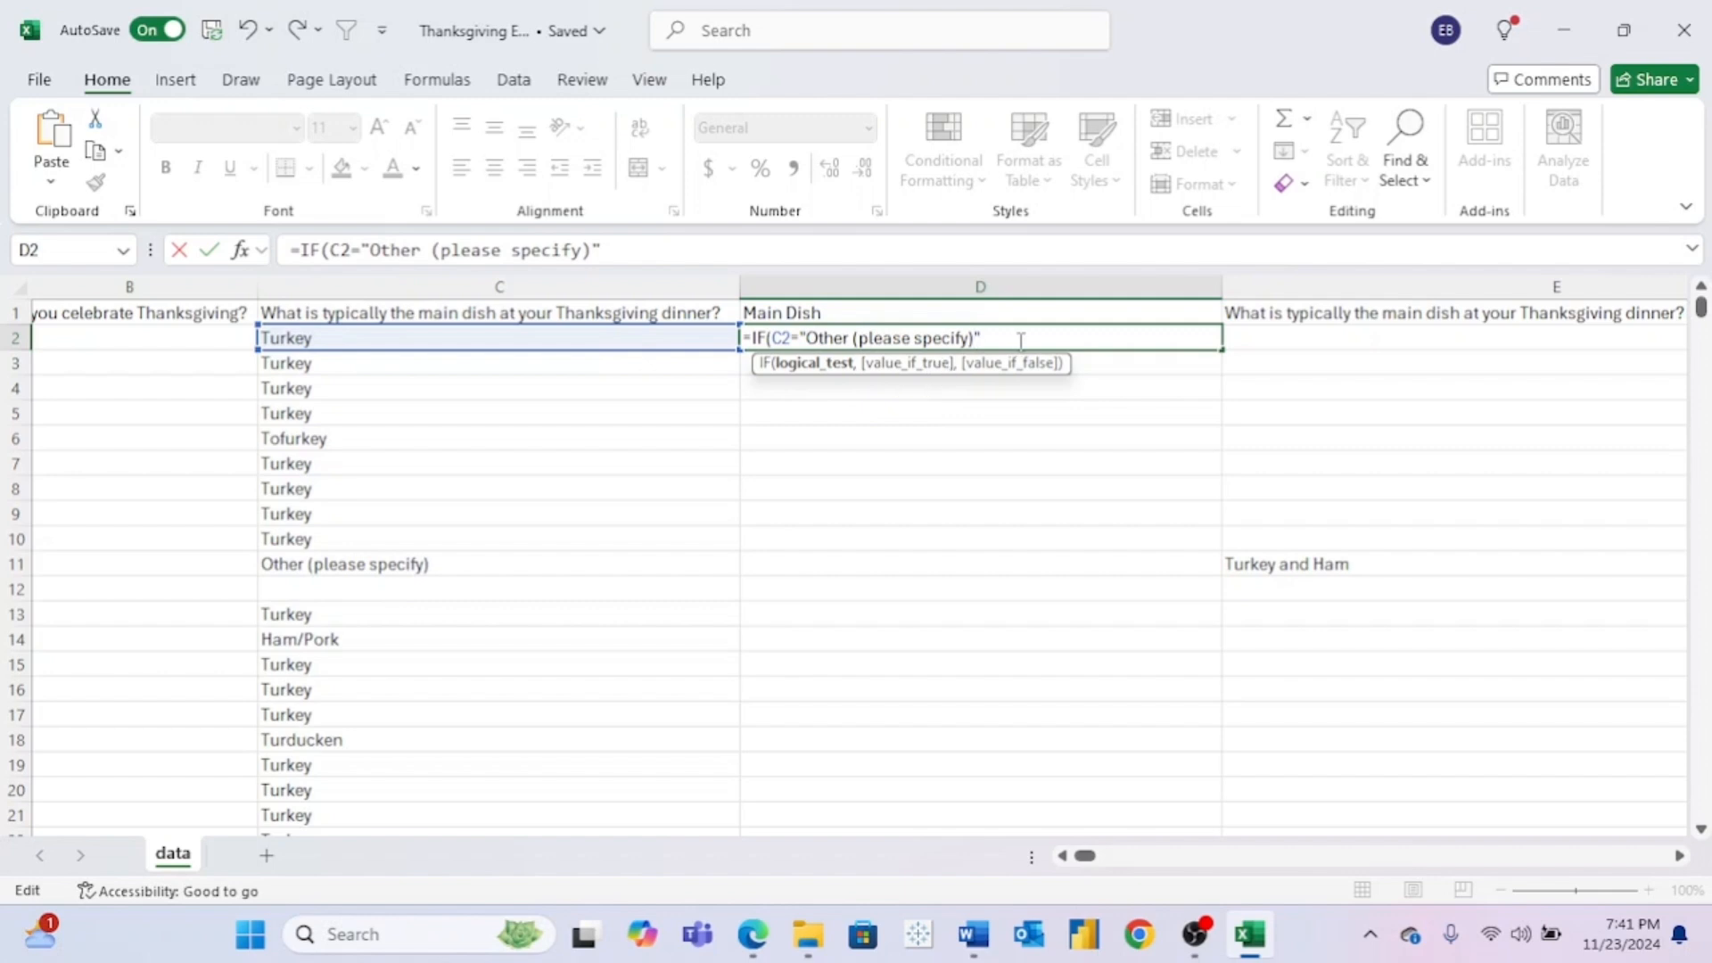
{"action": "type", "text": ","}
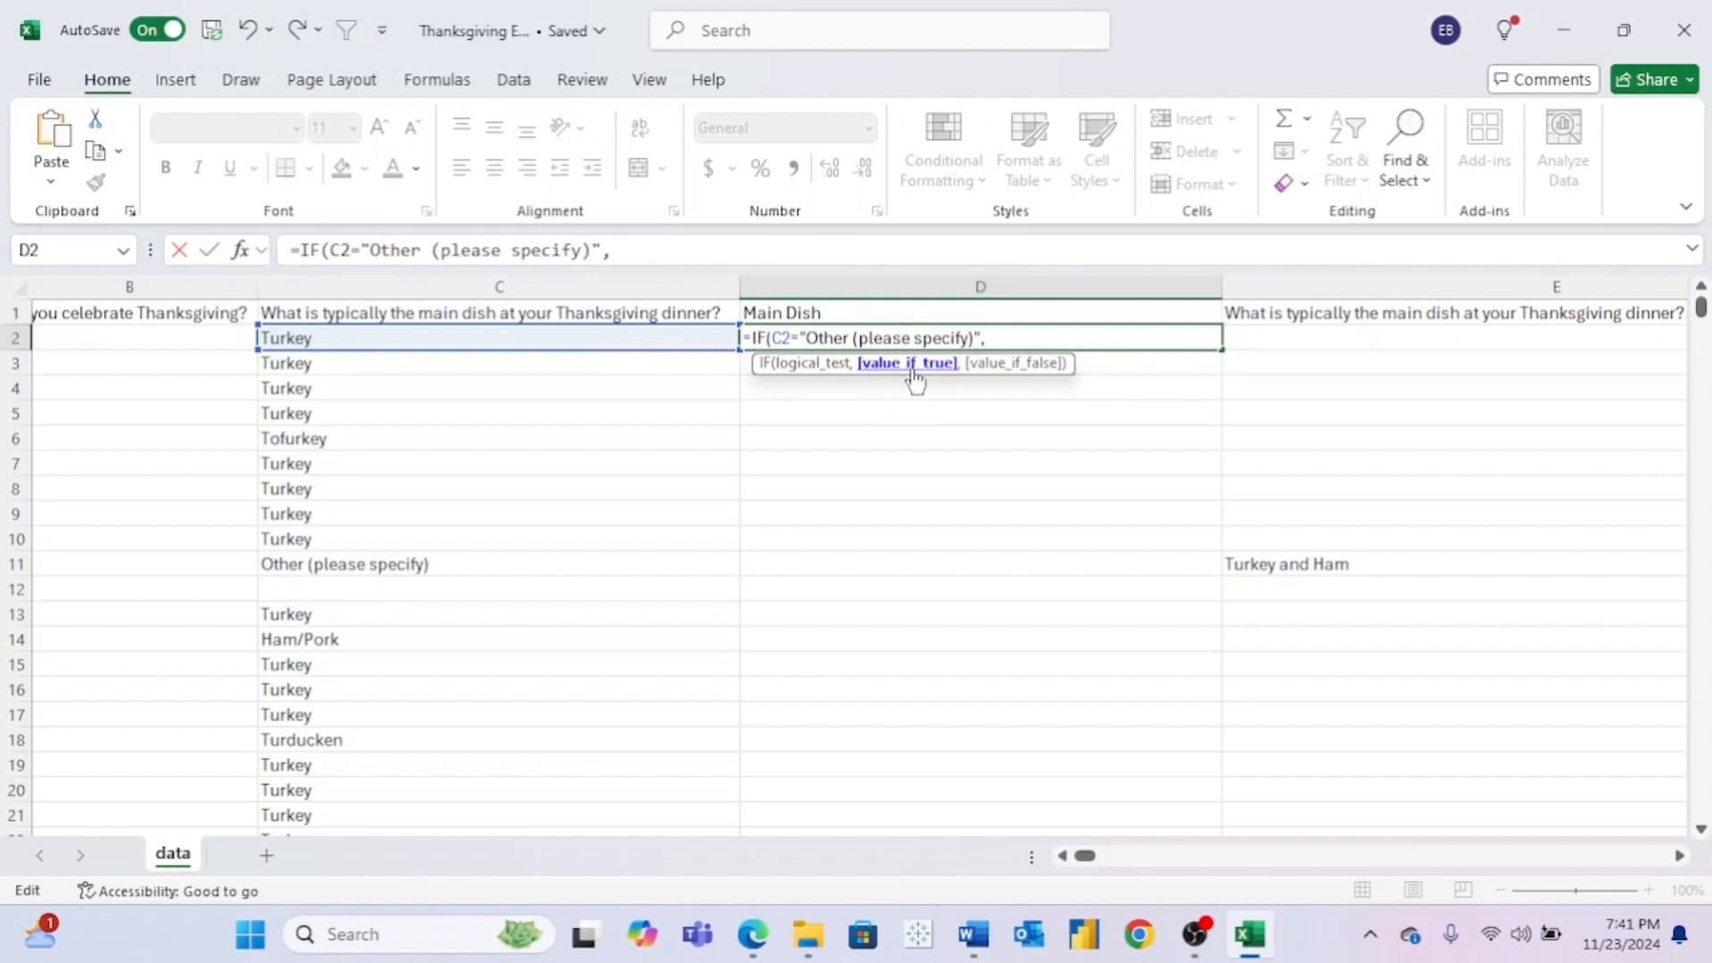
{"action": "left_click", "coordinate": [1393, 340]}
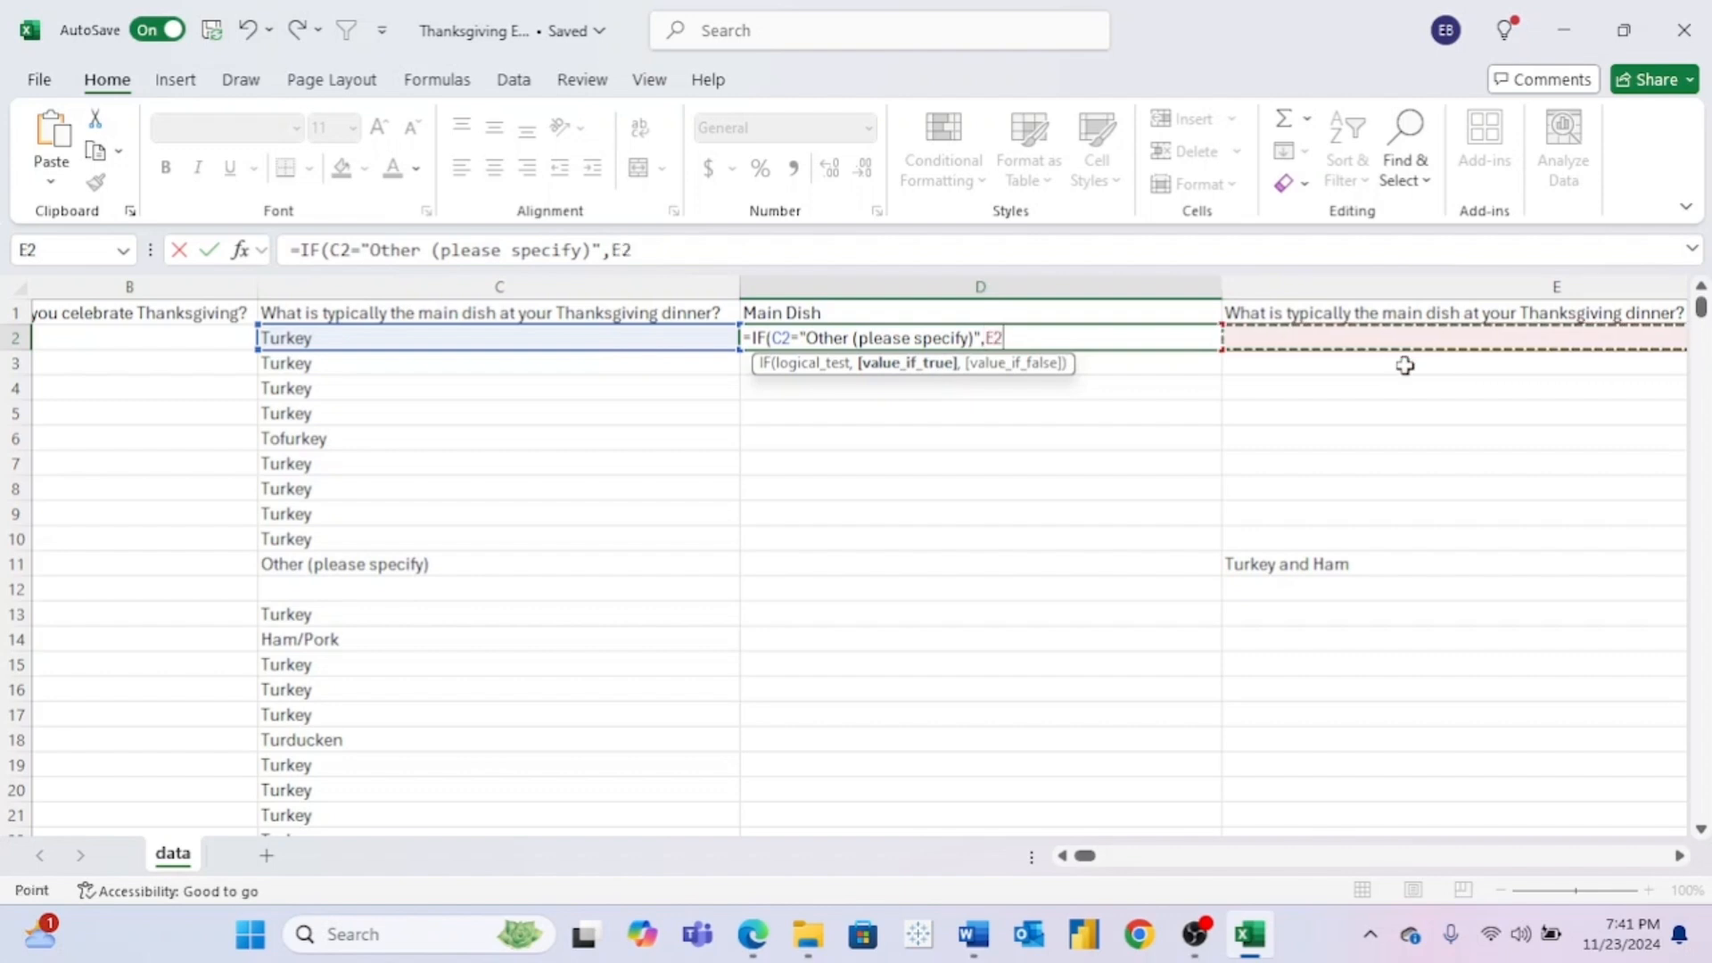
{"action": "type", "text": ","}
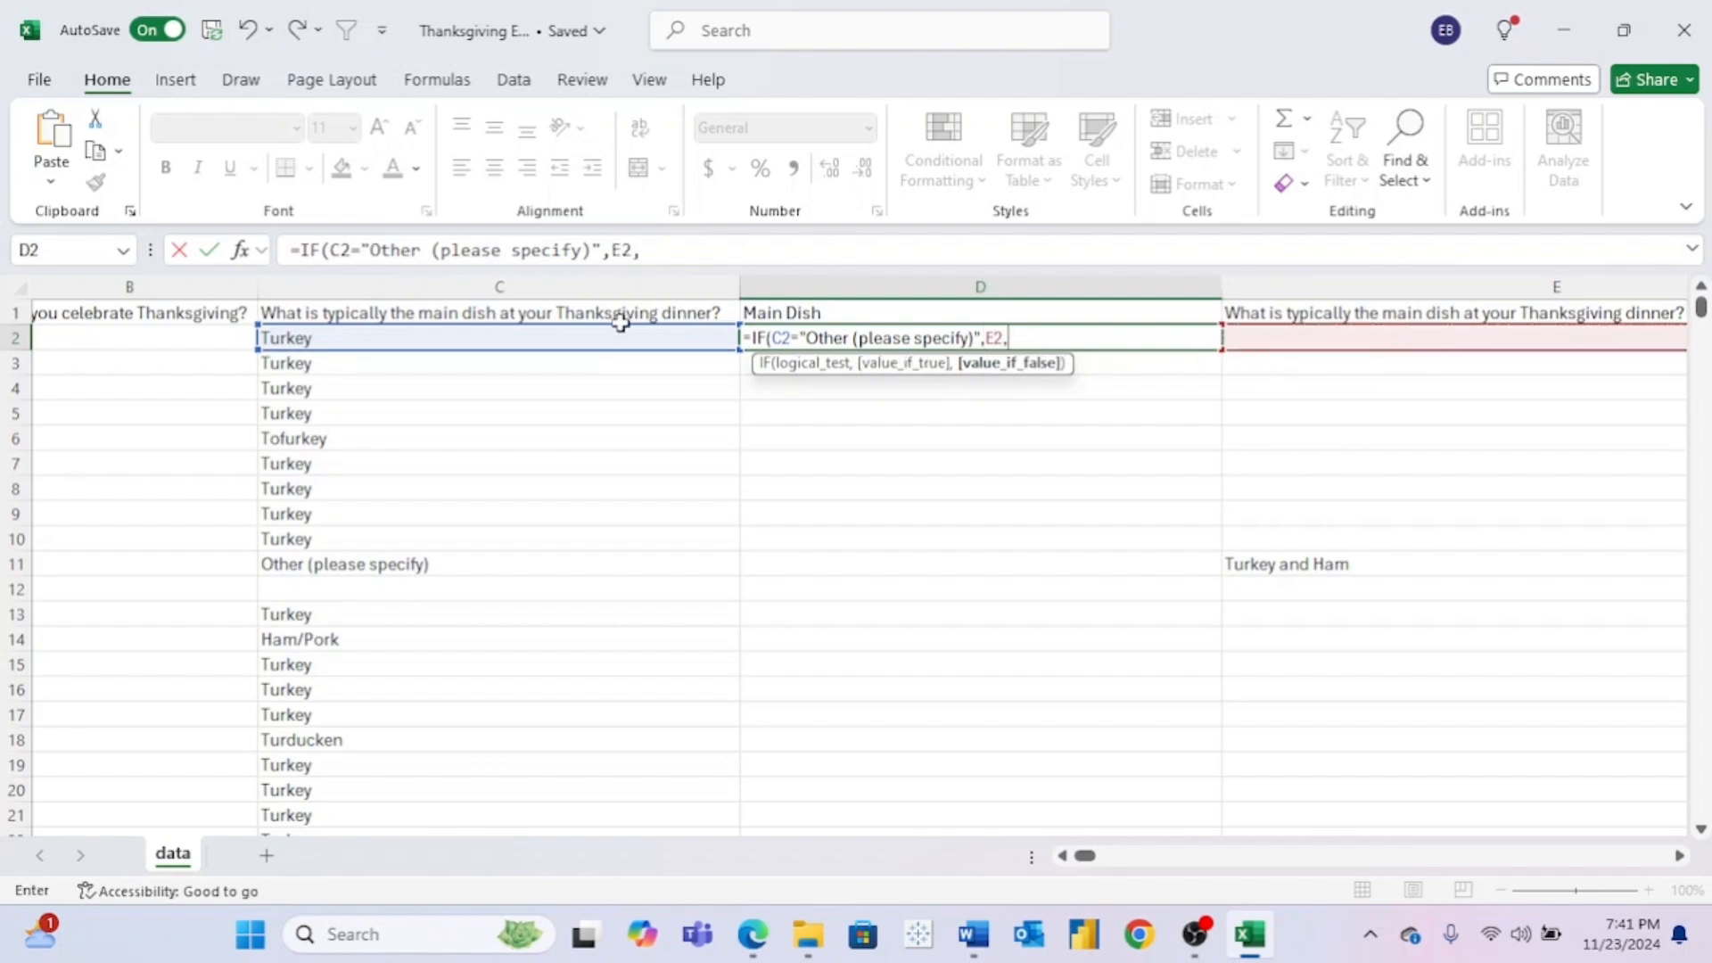
{"action": "left_click", "coordinate": [590, 337]}
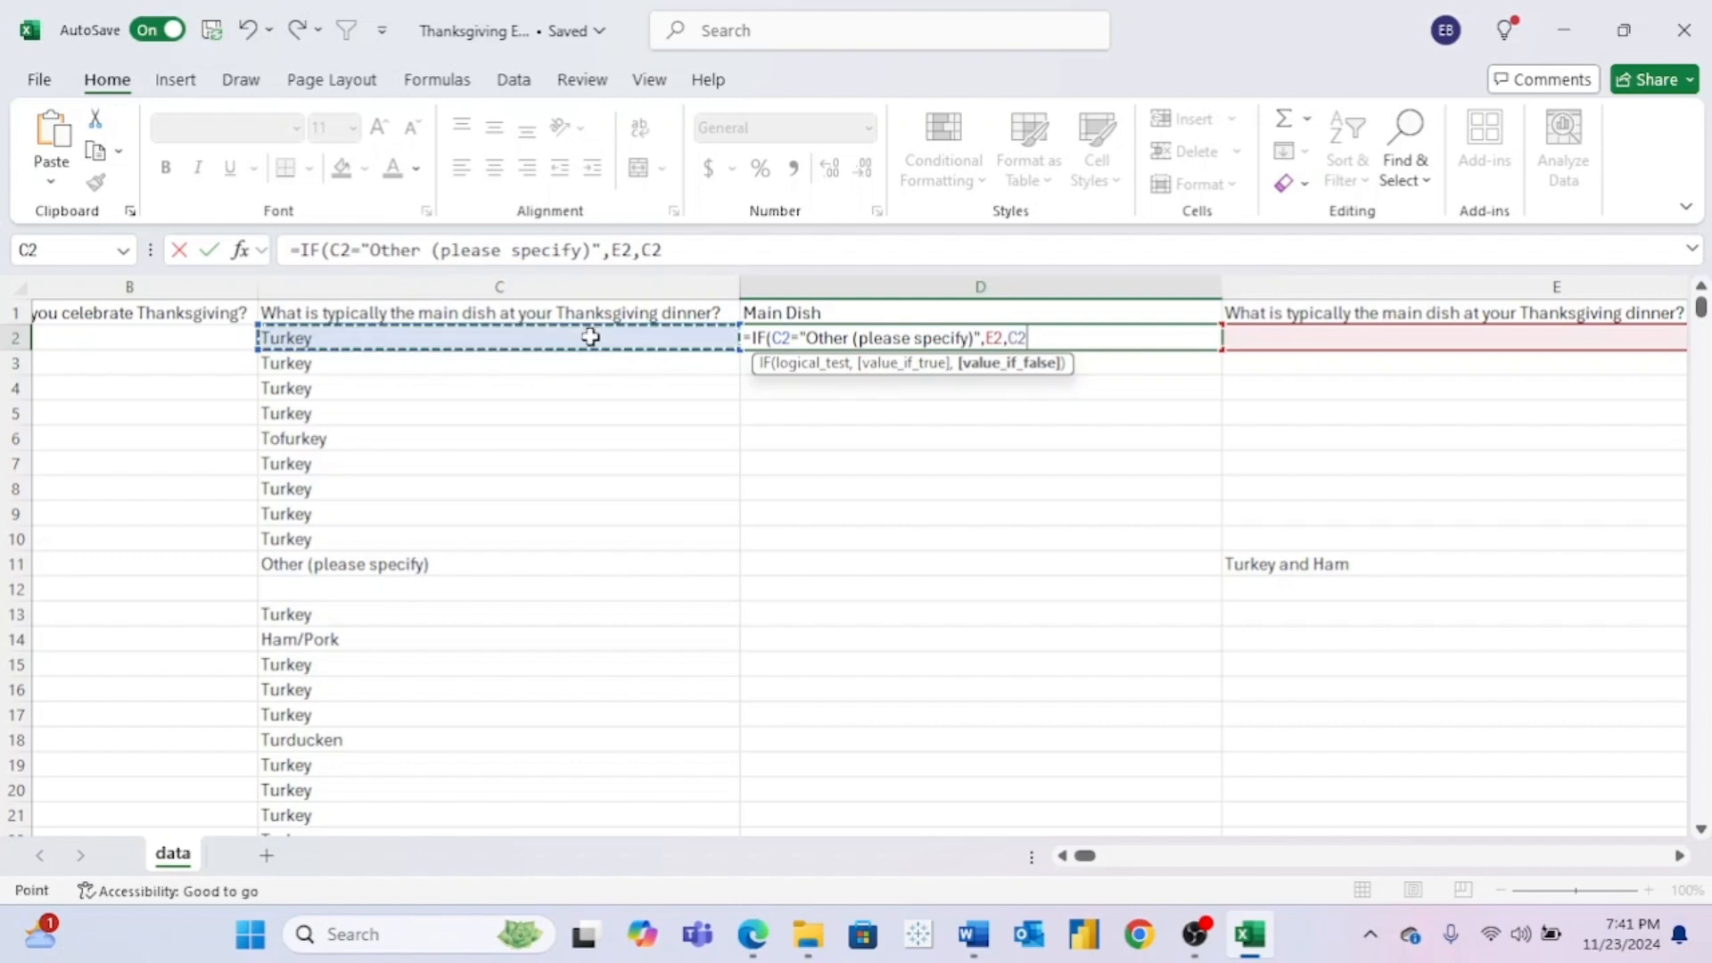
{"action": "key", "text": "Return"}
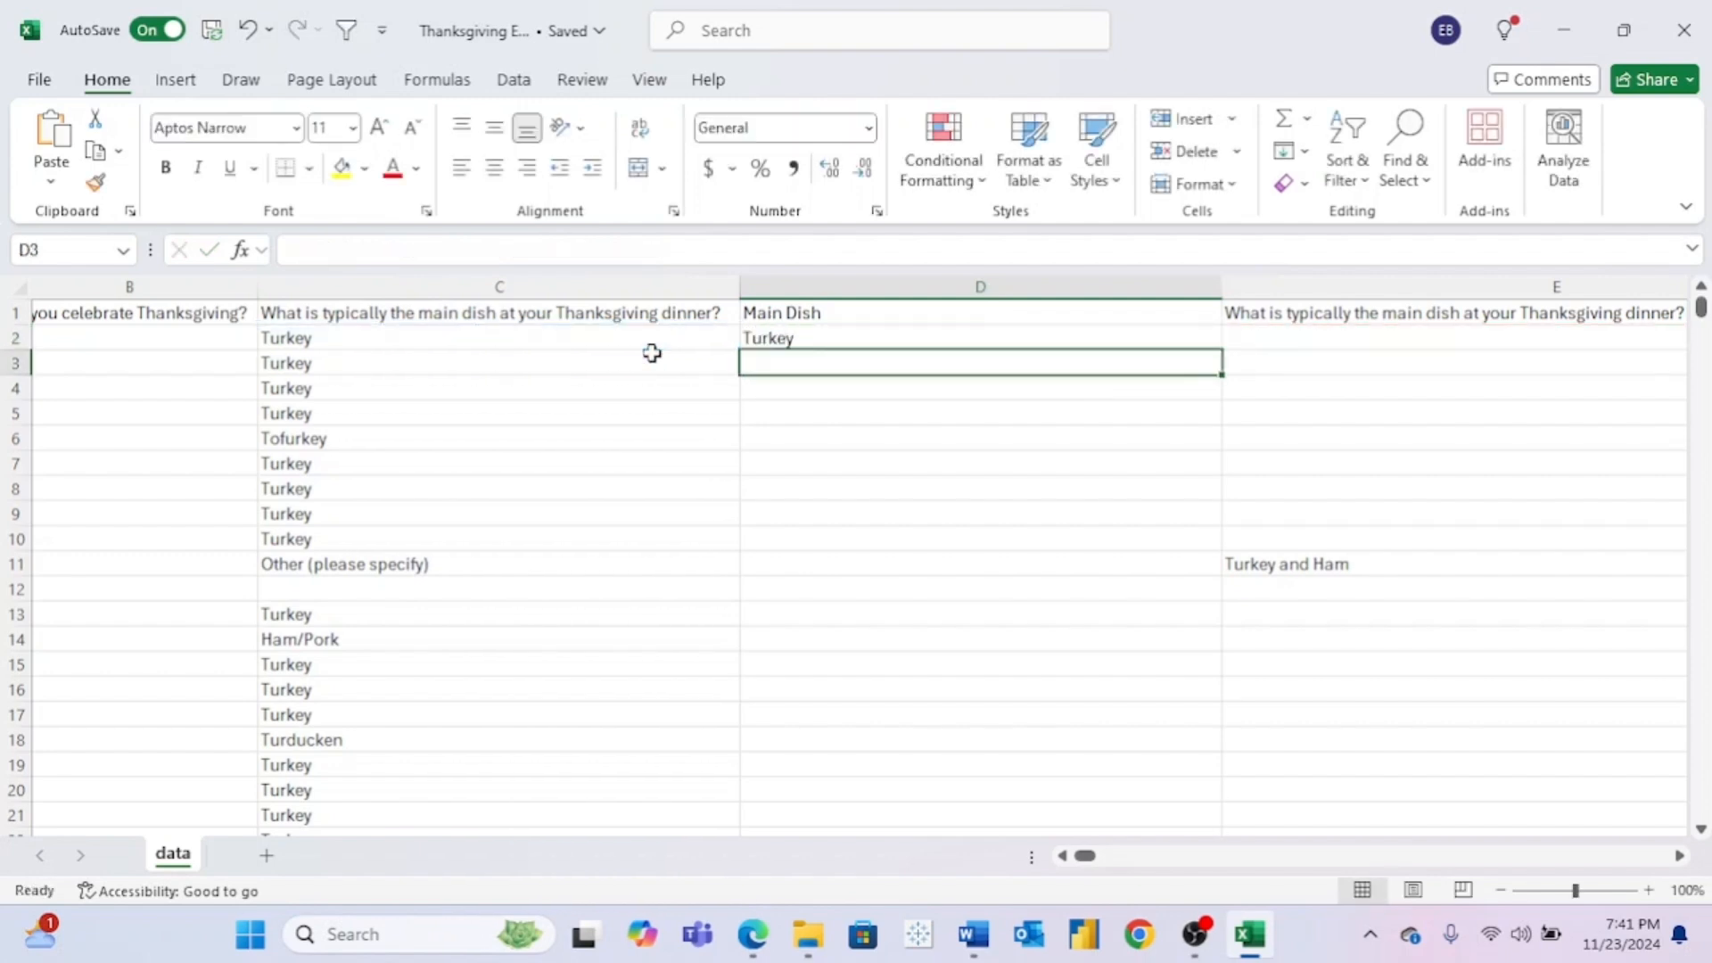
Step: Fill the D2 formula down to D11 and check D11 against C11 and E11
{"action": "left_click", "coordinate": [769, 337]}
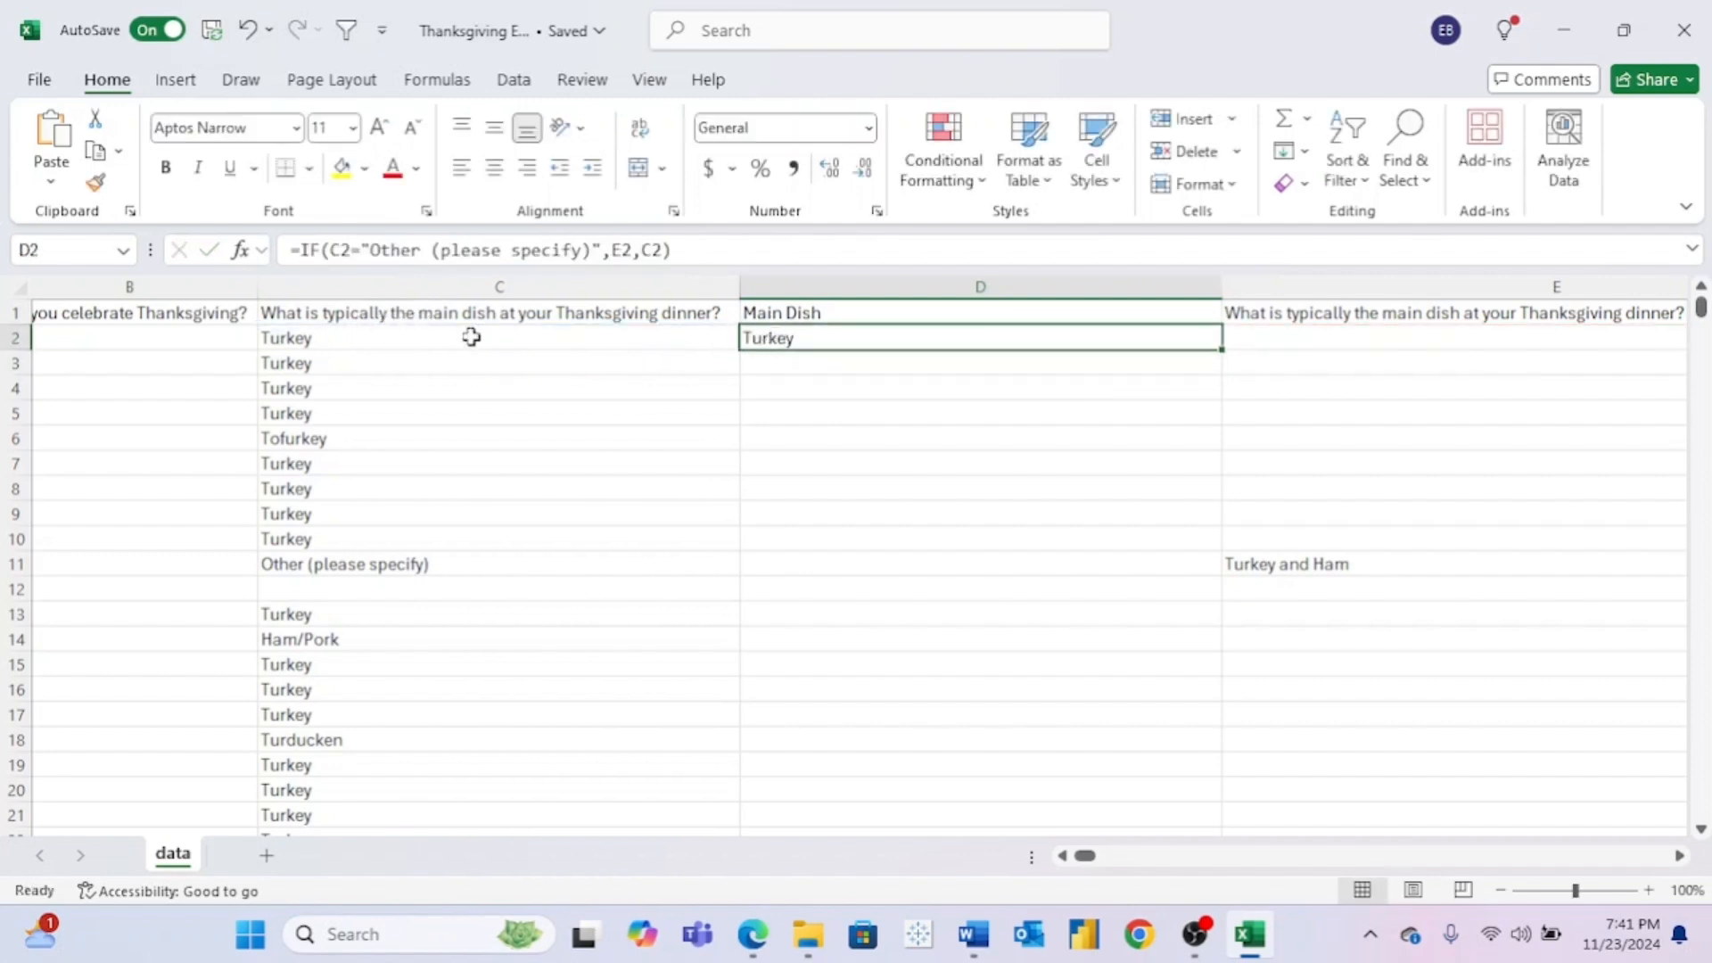
{"action": "left_click_drag", "start_coordinate": [1226, 353], "coordinate": [1235, 572]}
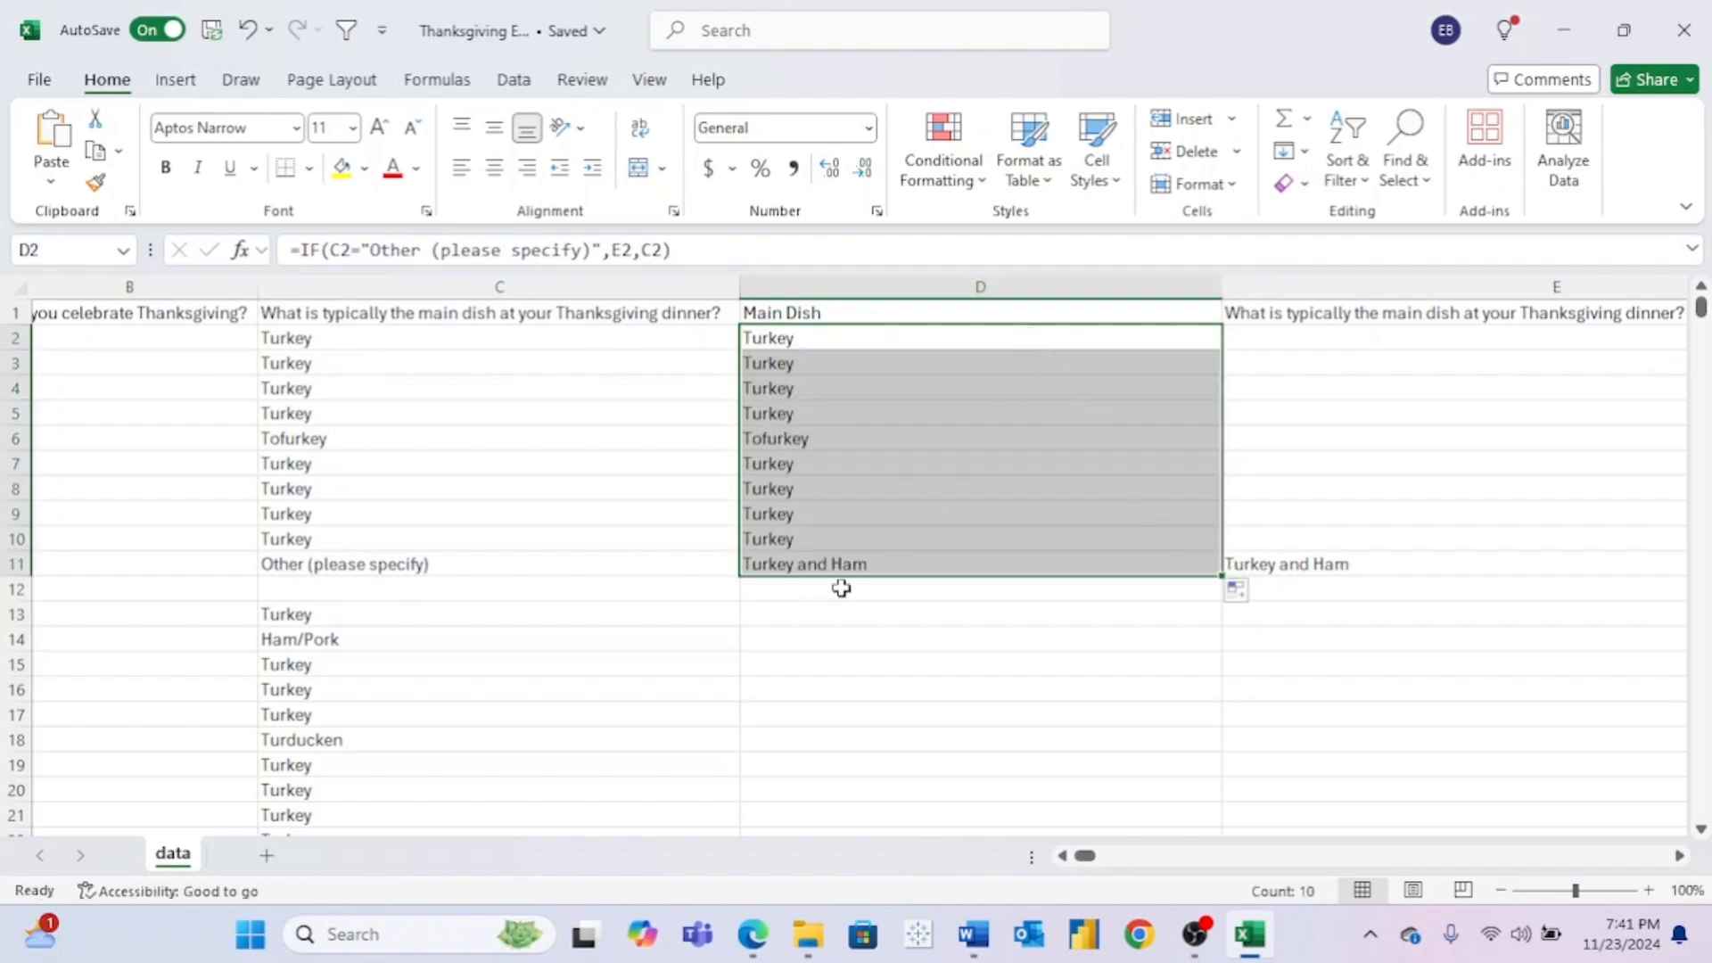
{"action": "left_click", "coordinate": [892, 566]}
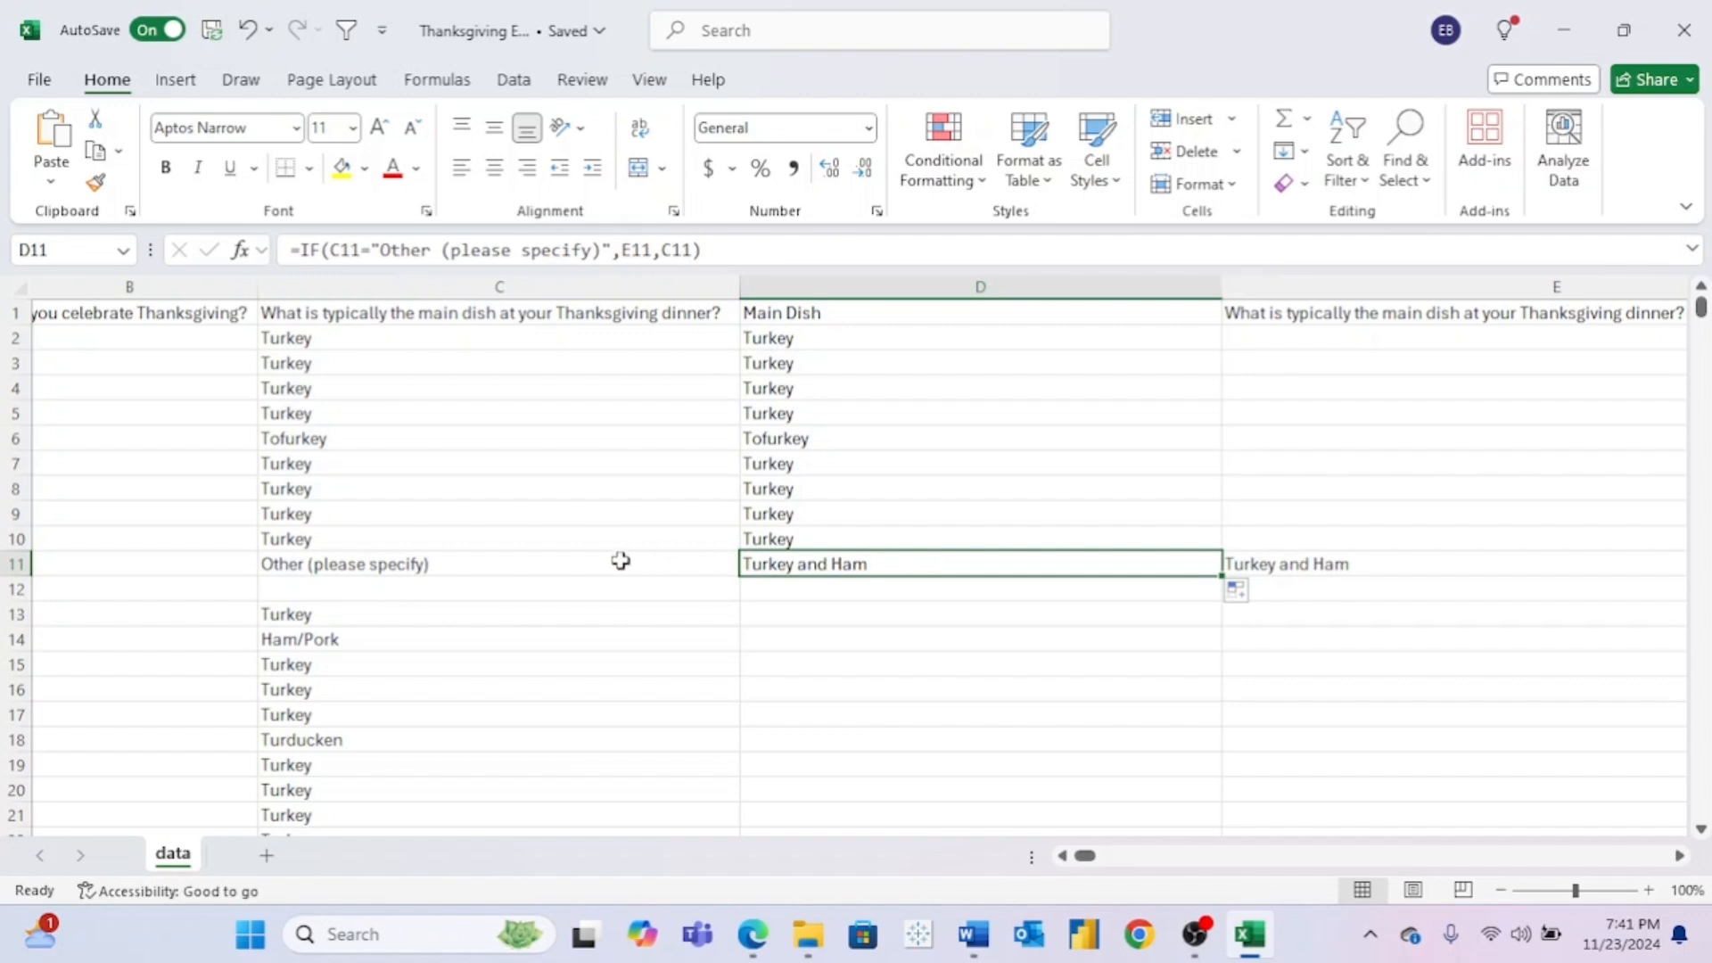
{"action": "left_click", "coordinate": [462, 562]}
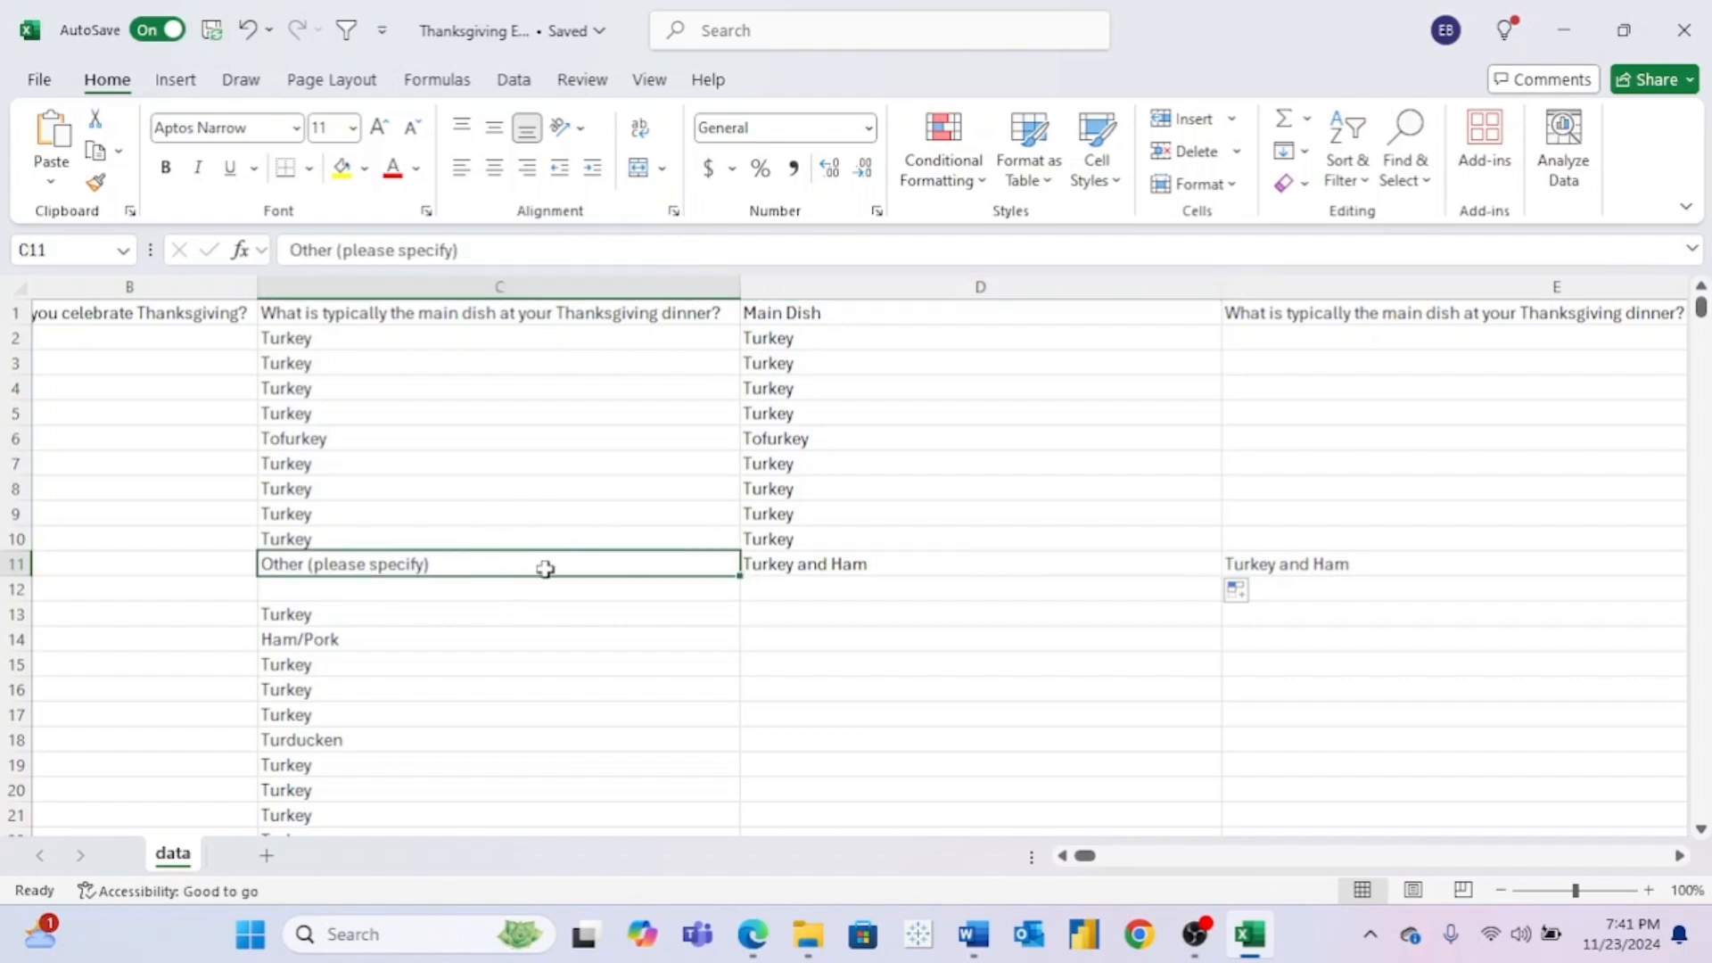
{"action": "left_click", "coordinate": [1363, 570]}
Step: Fill the Main Dish formula from D11 down through the last data row and check the results
{"action": "left_click", "coordinate": [1157, 562]}
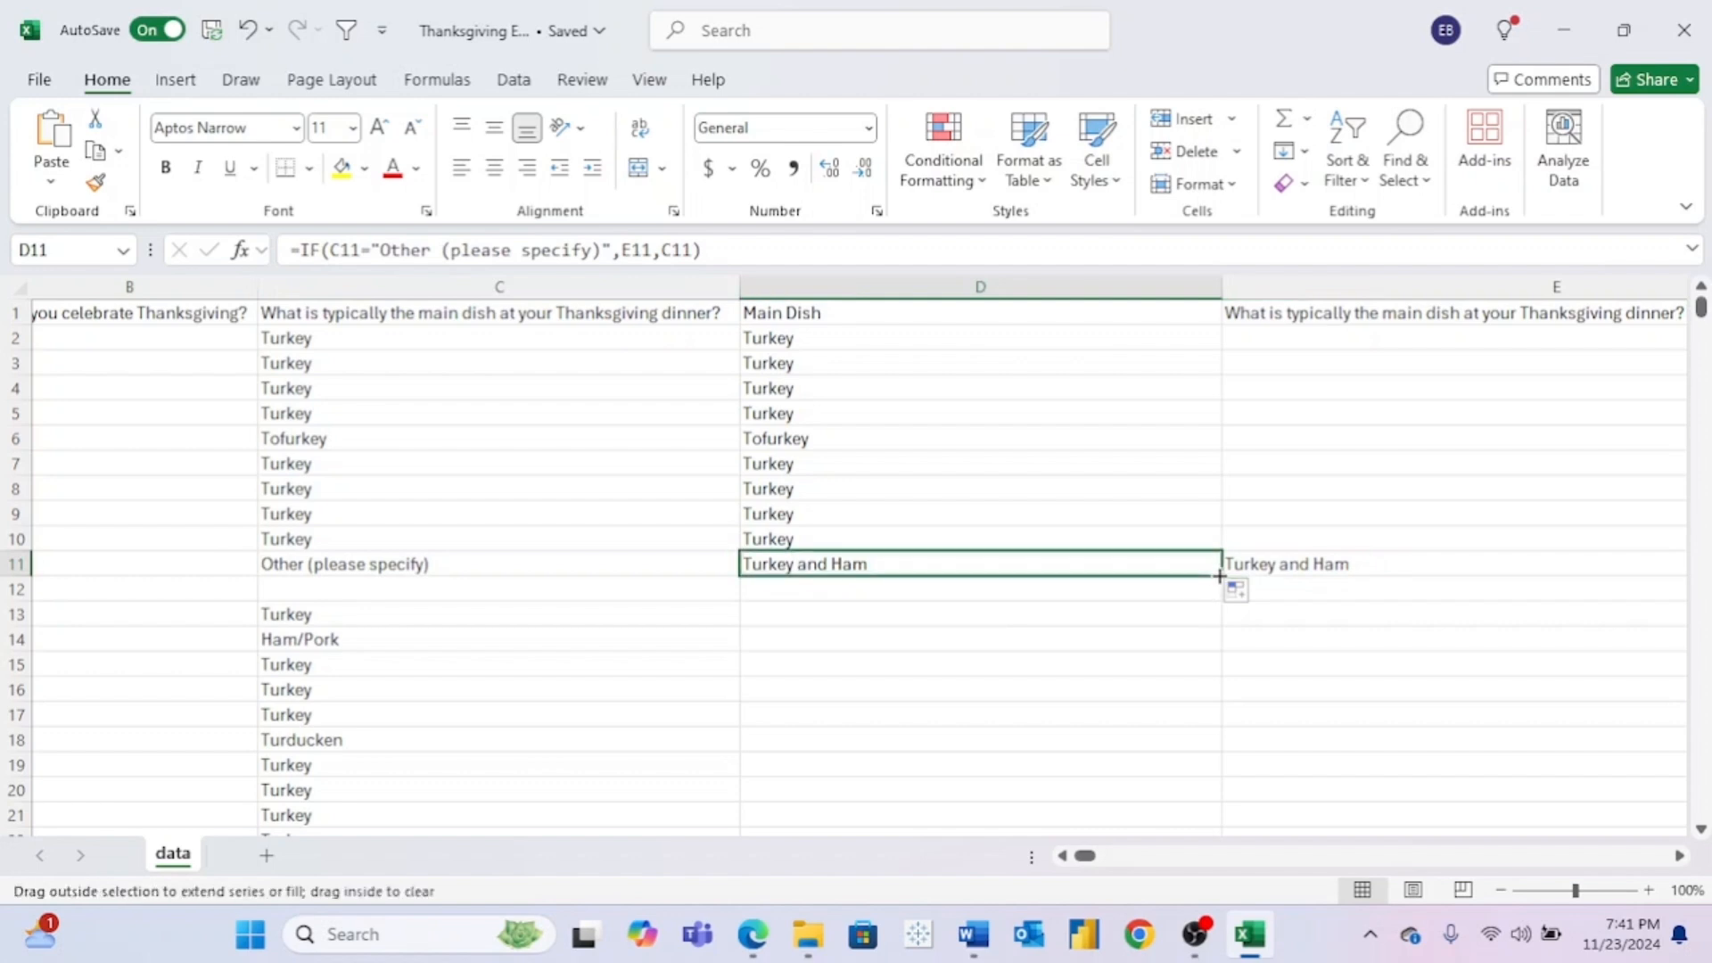
{"action": "double_click", "coordinate": [1220, 576]}
{"action": "scroll", "coordinate": [1158, 662], "scroll_direction": "down", "scroll_amount": 4}
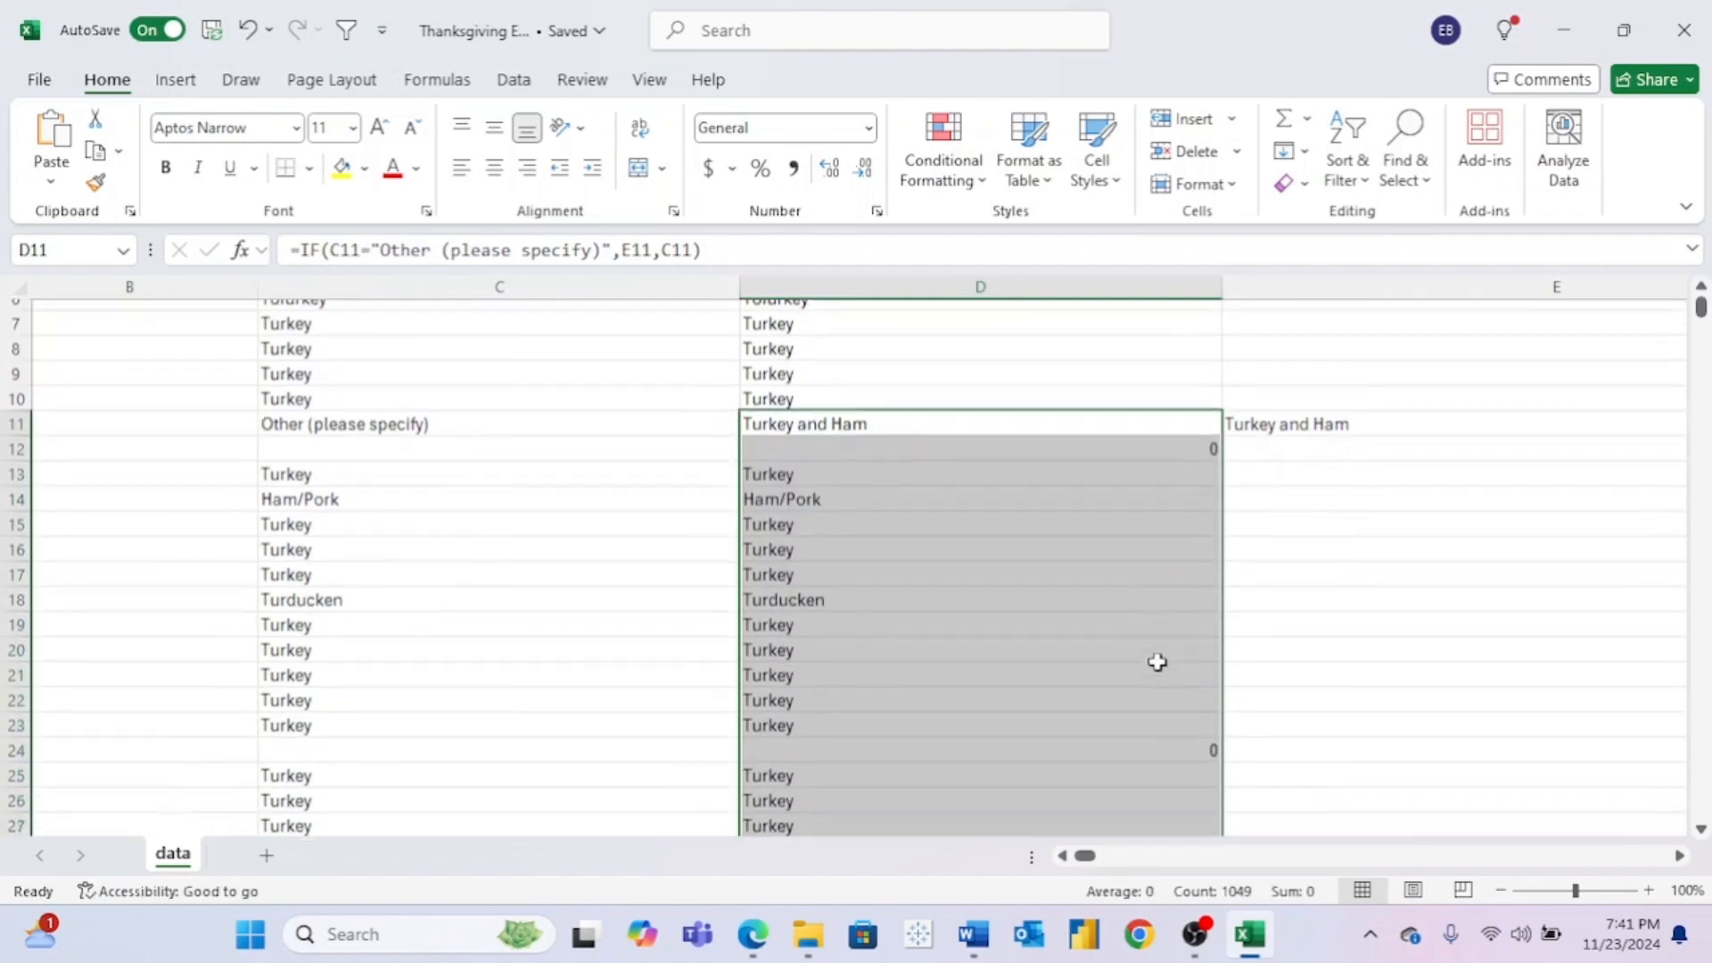
{"action": "scroll", "coordinate": [1158, 662], "scroll_direction": "up", "scroll_amount": 4}
{"action": "scroll", "coordinate": [1157, 662], "scroll_direction": "up", "scroll_amount": 2}
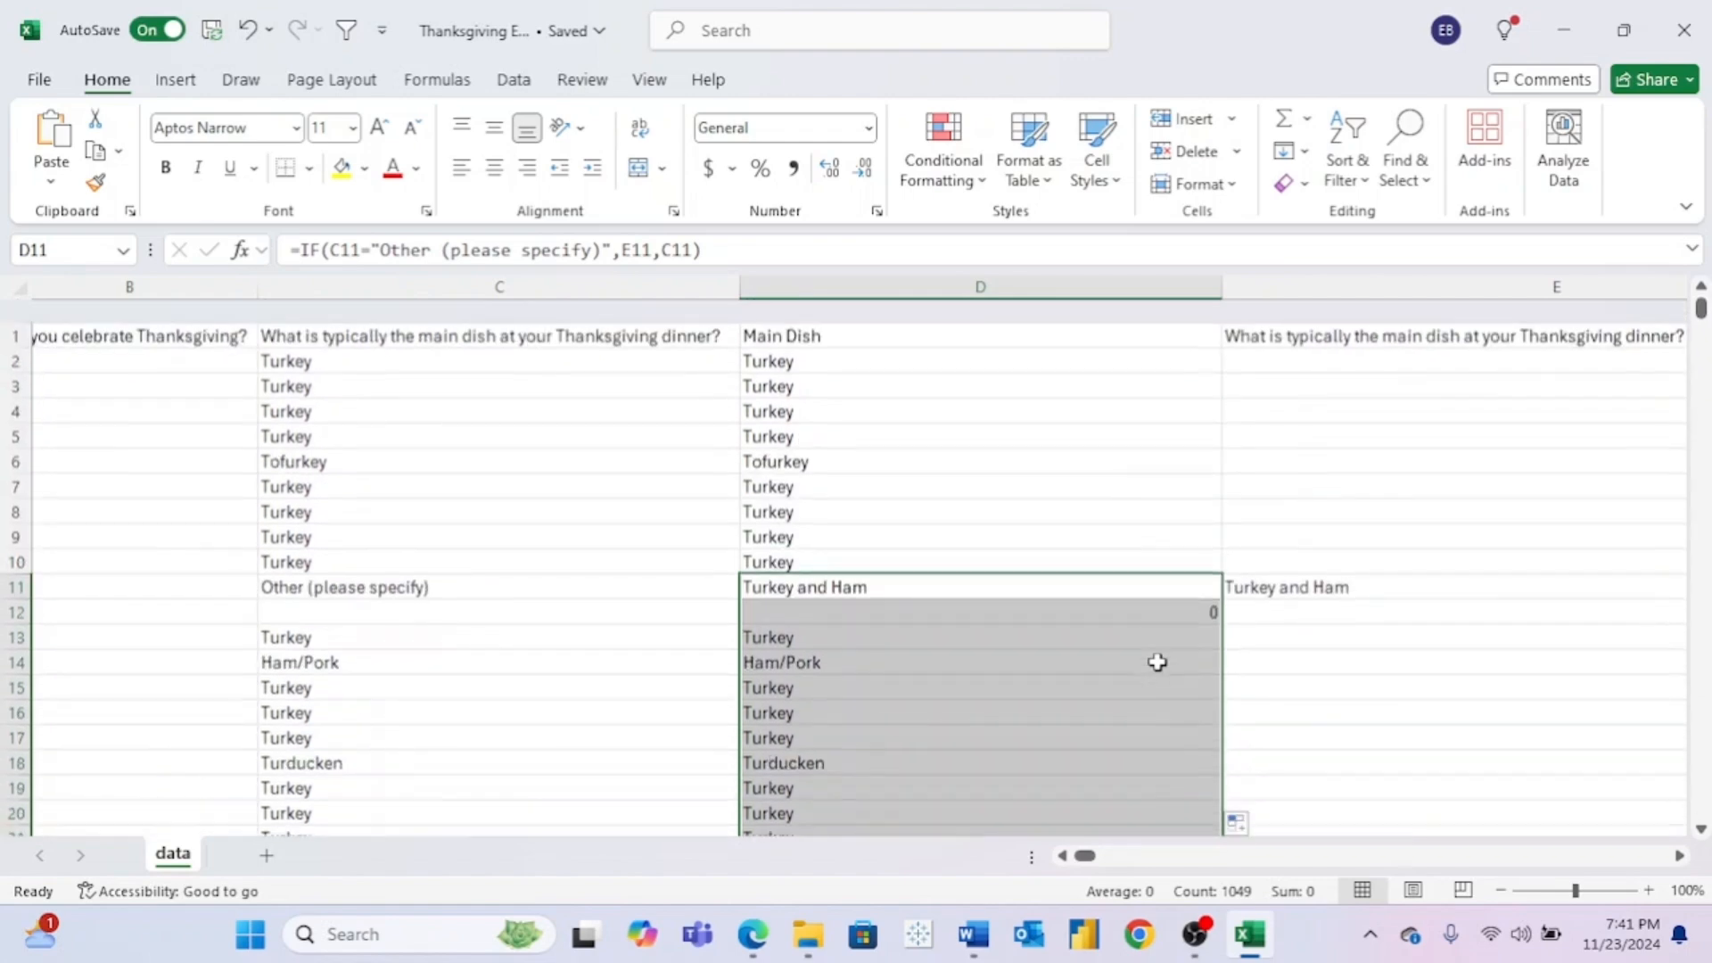
Step: Turn on filtering for the data and filter the Main Dish column to show only 0
{"action": "left_click", "coordinate": [1186, 317]}
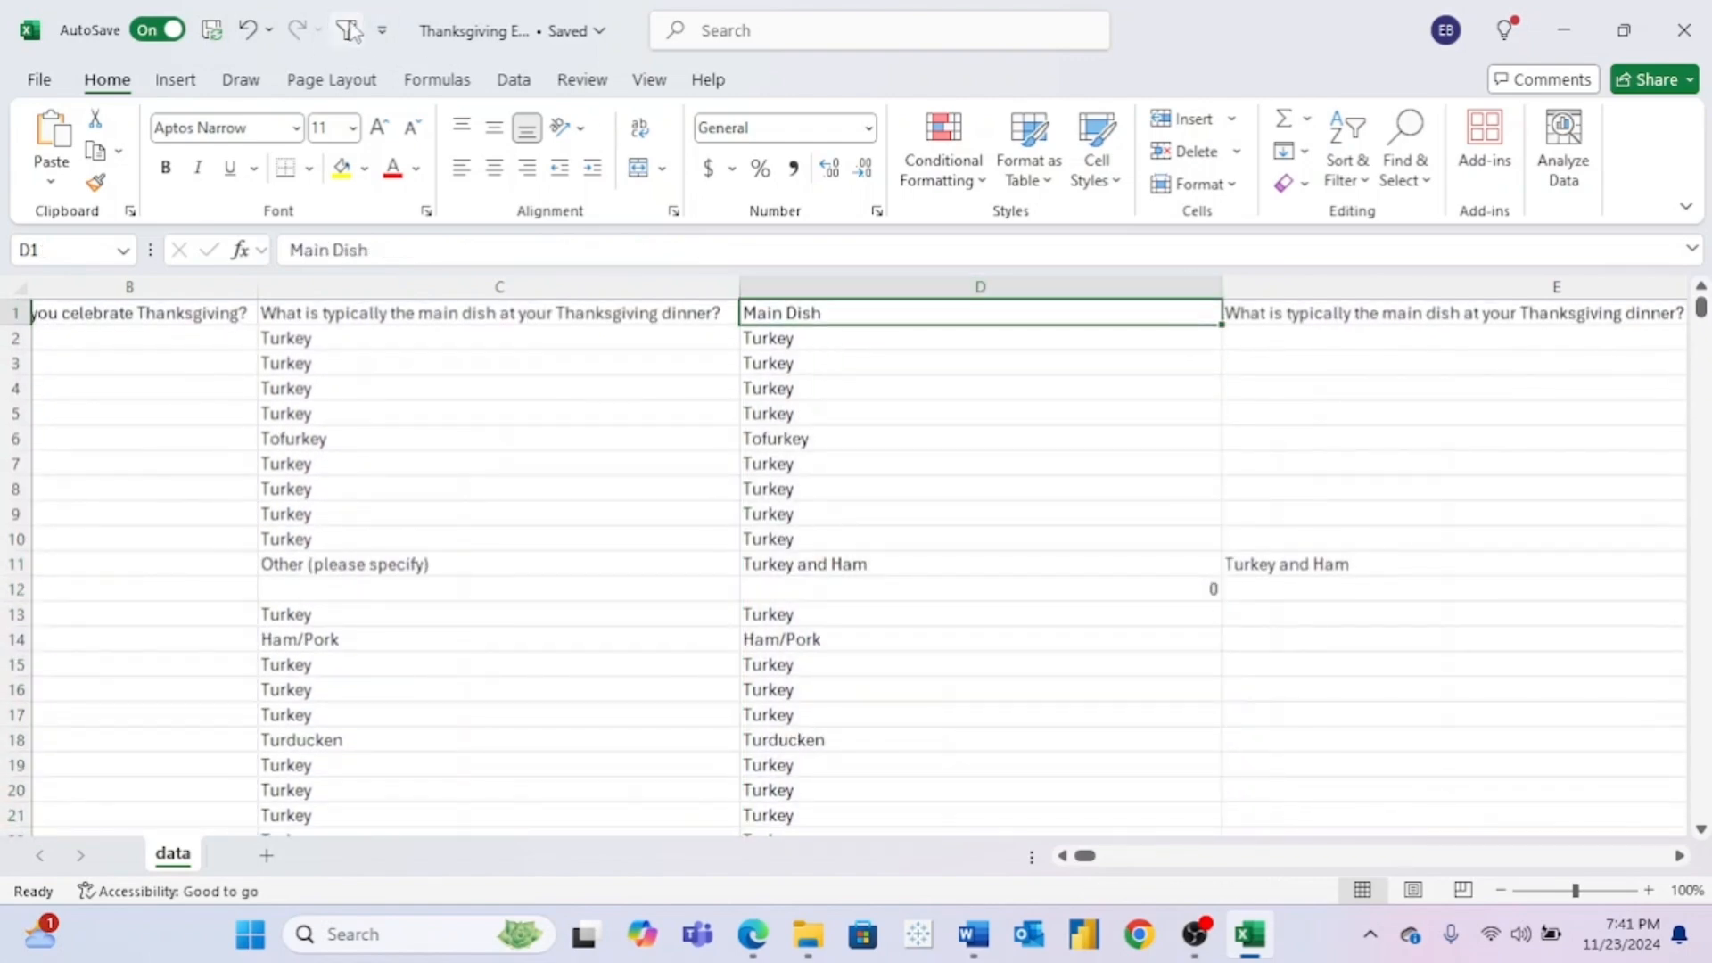
{"action": "left_click", "coordinate": [346, 31]}
{"action": "left_click", "coordinate": [1208, 315]}
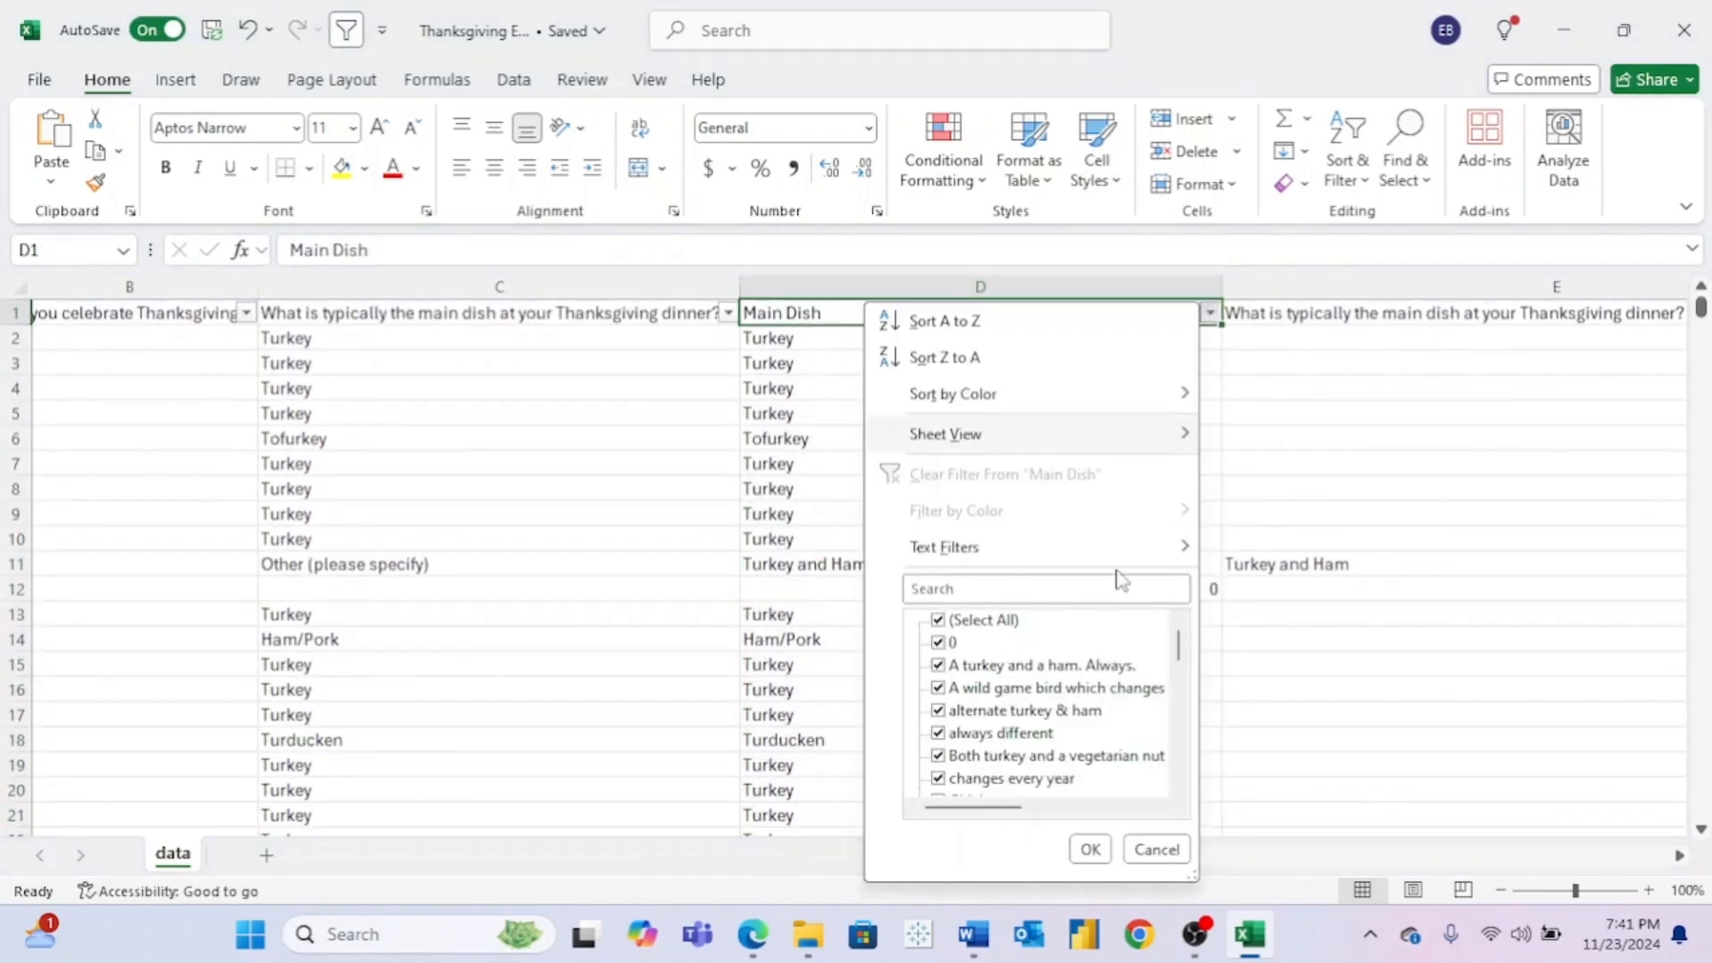
{"action": "left_click", "coordinate": [1005, 620]}
{"action": "left_click", "coordinate": [938, 642]}
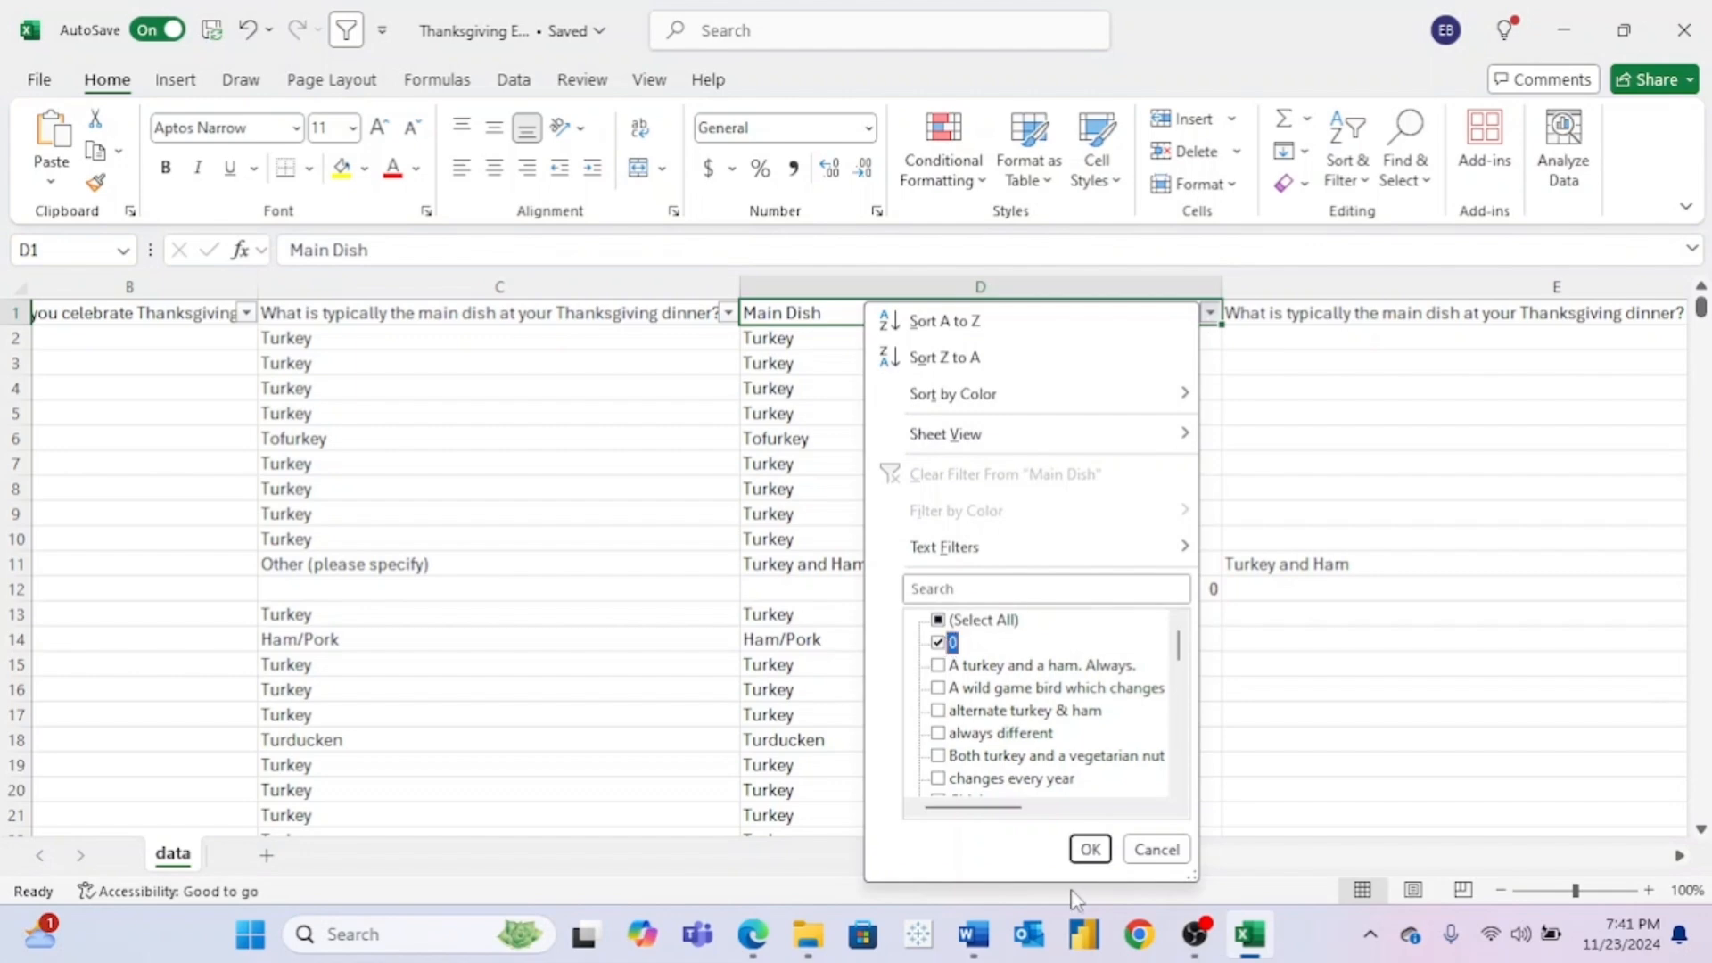
{"action": "left_click", "coordinate": [1091, 849]}
Step: Replace every filtered 0 in the Main Dish column with NULL, and turn filtering off
{"action": "type", "text": "LL"}
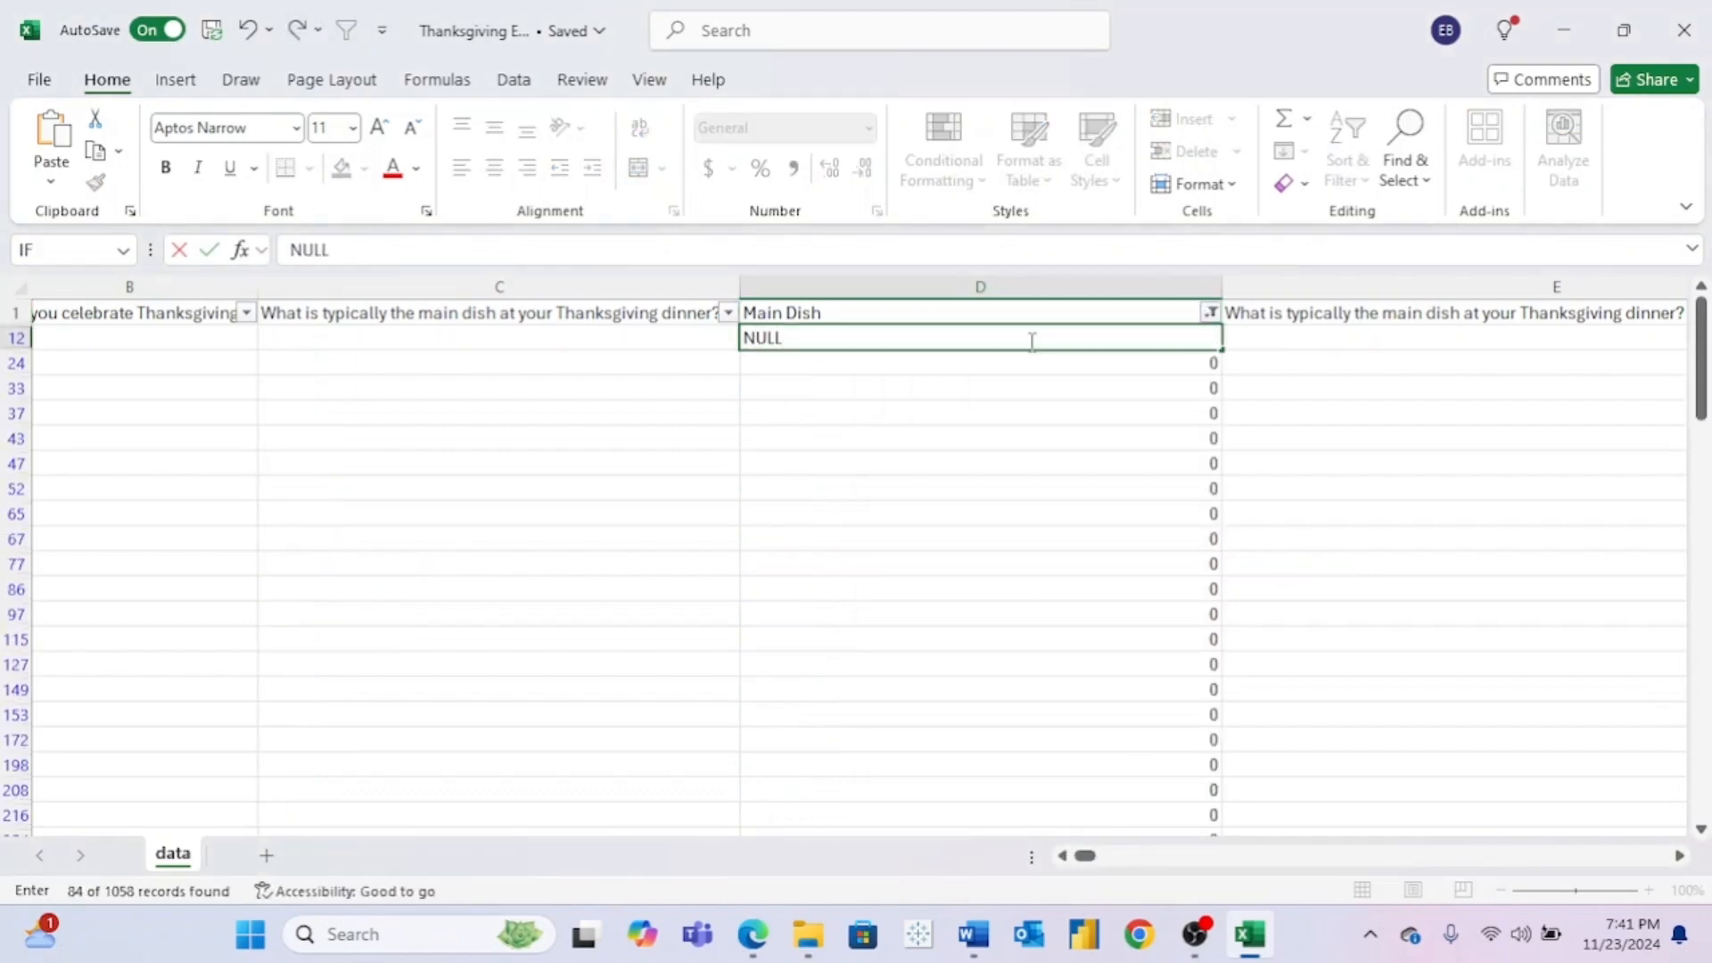
{"action": "left_click", "coordinate": [1061, 412]}
{"action": "left_click", "coordinate": [1199, 337]}
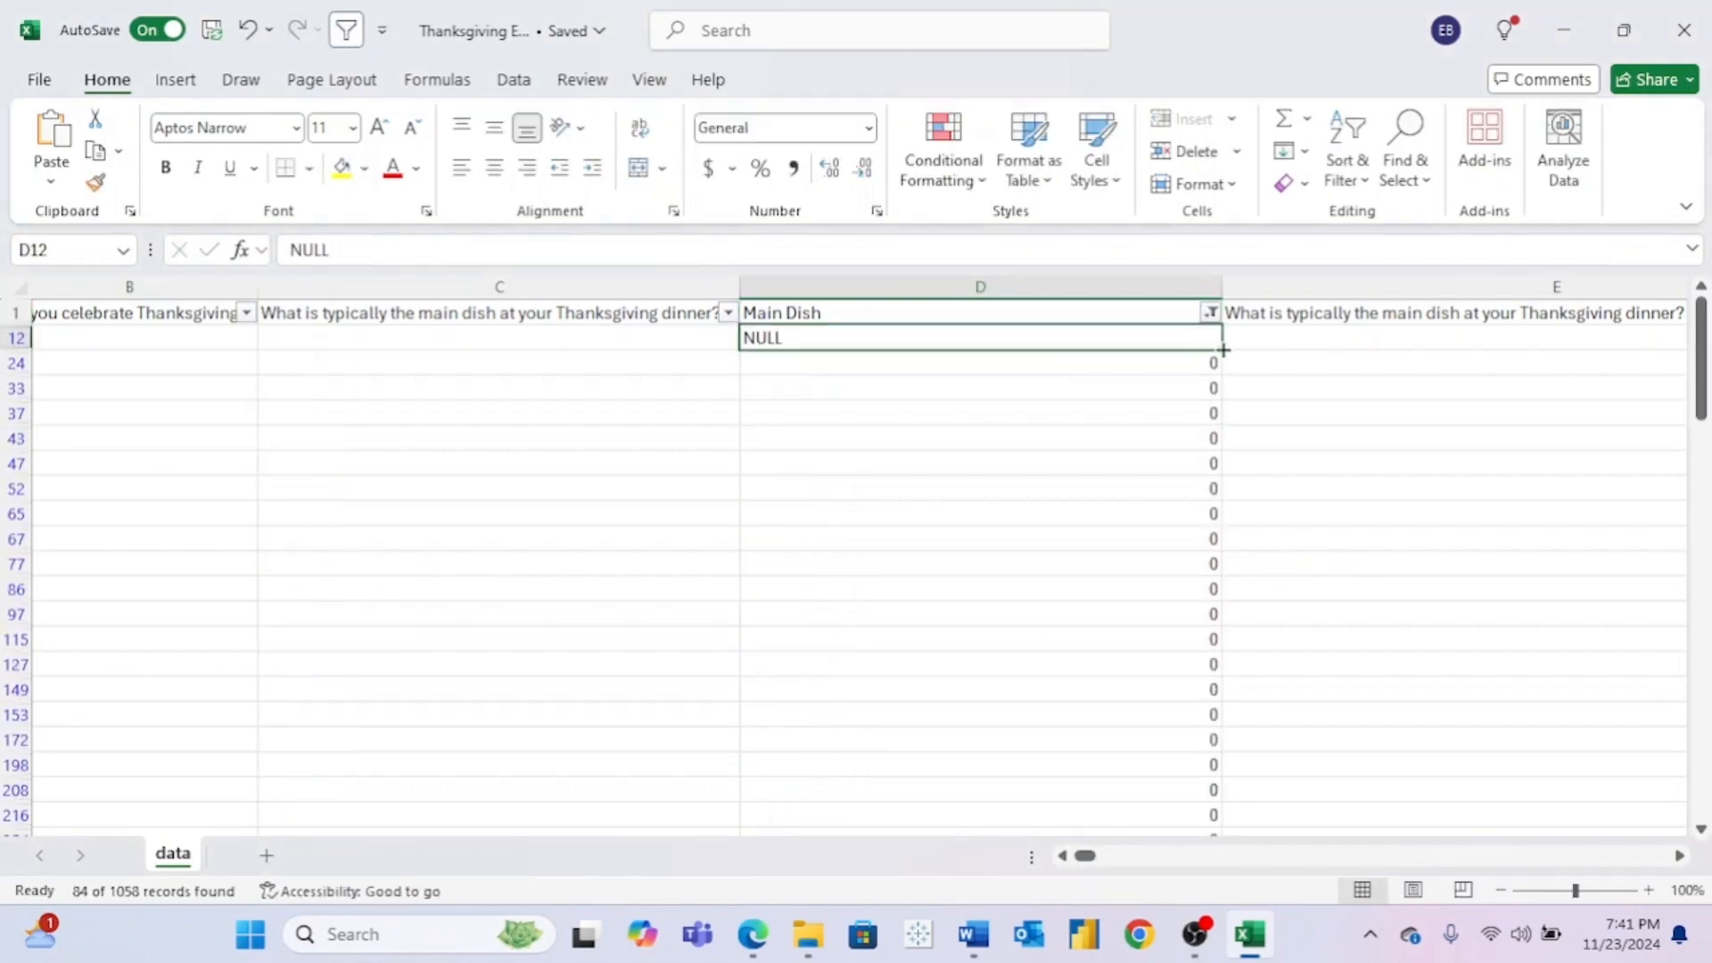
{"action": "double_click", "coordinate": [1221, 349]}
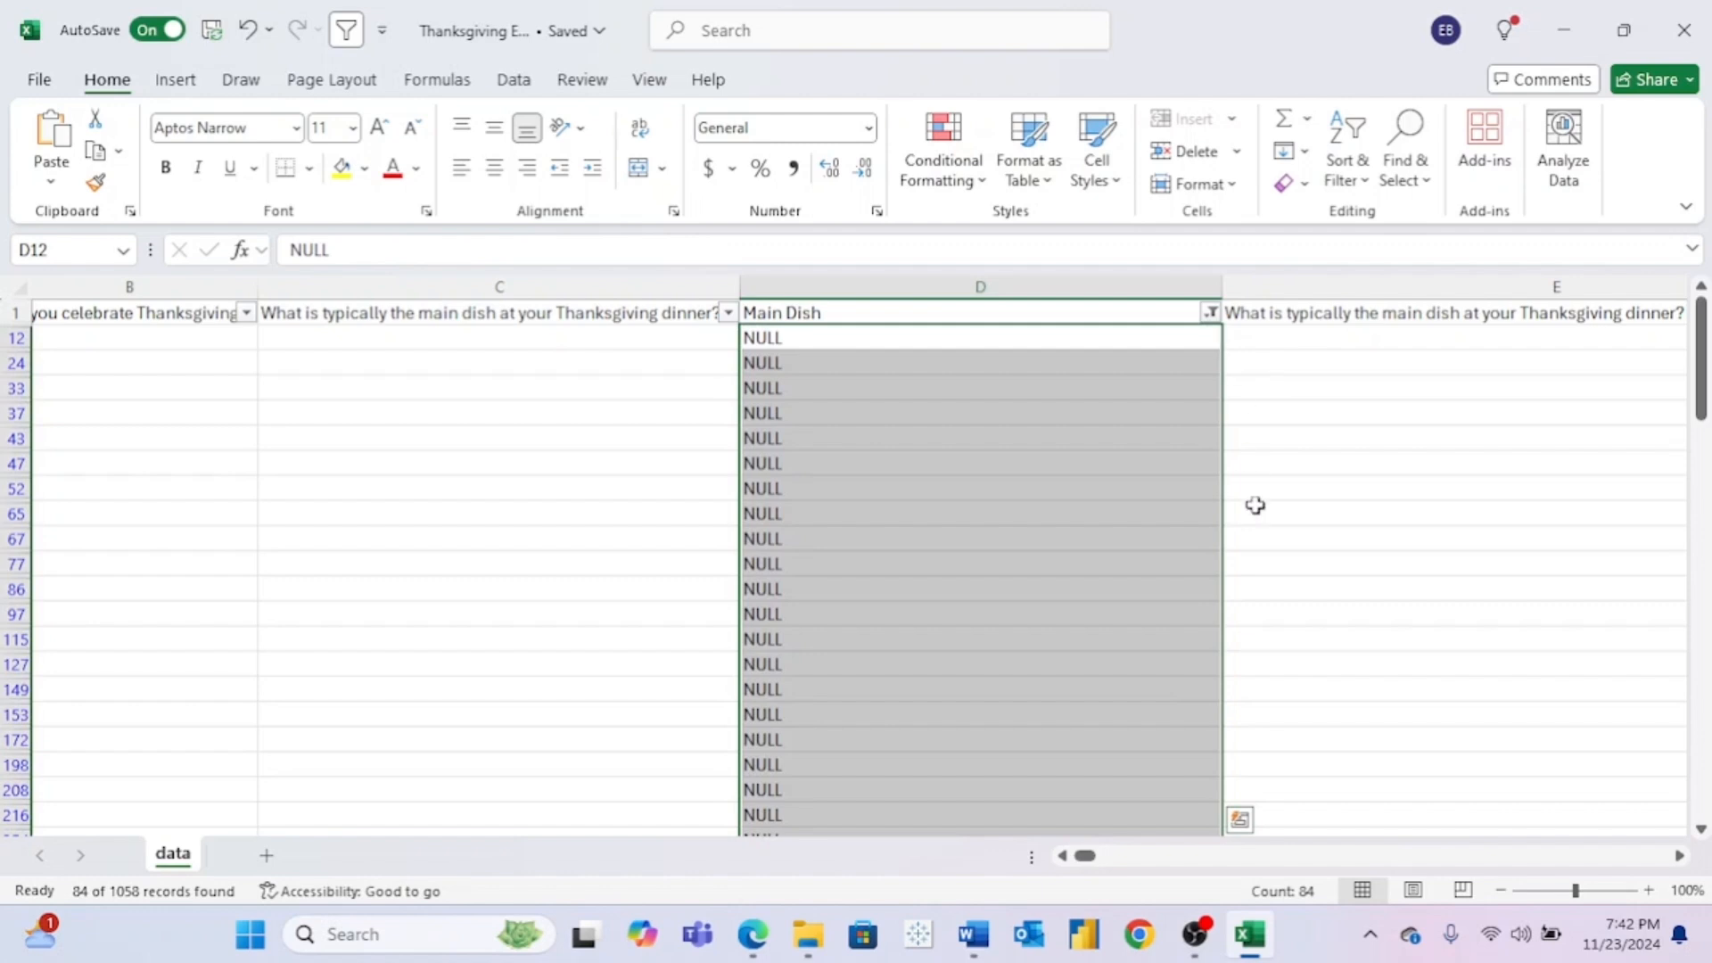
{"action": "scroll", "coordinate": [980, 501], "scroll_direction": "down", "scroll_amount": 2}
{"action": "scroll", "coordinate": [982, 506], "scroll_direction": "up", "scroll_amount": 2}
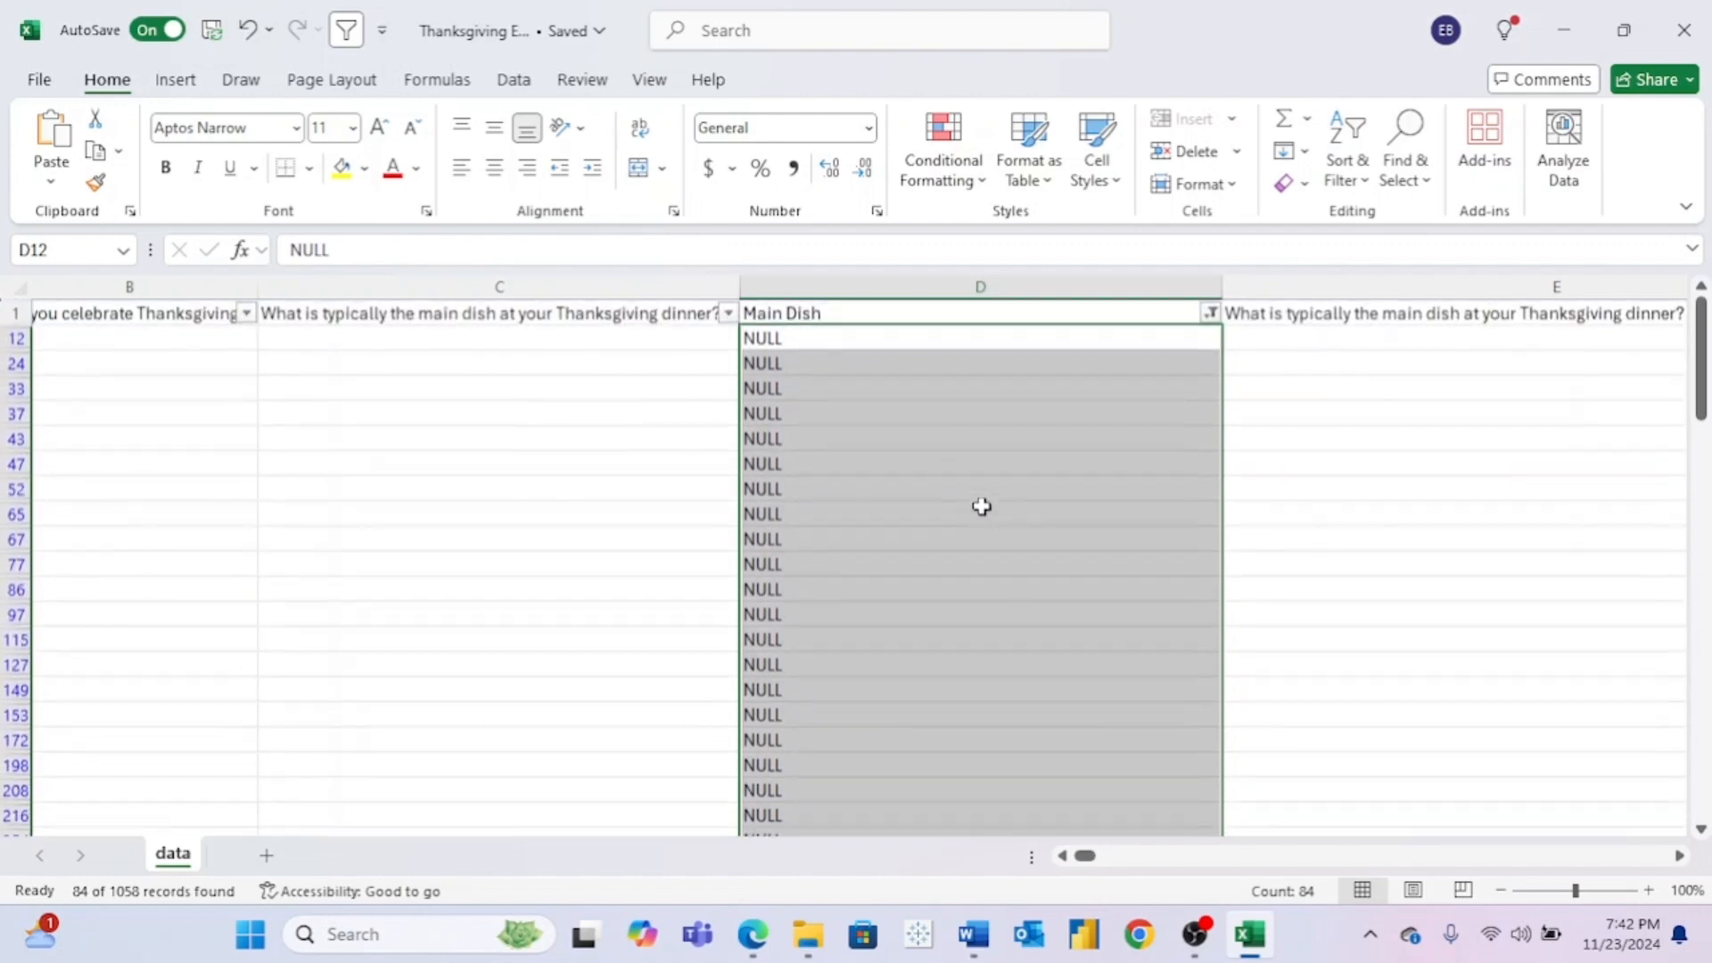
{"action": "left_click", "coordinate": [348, 31]}
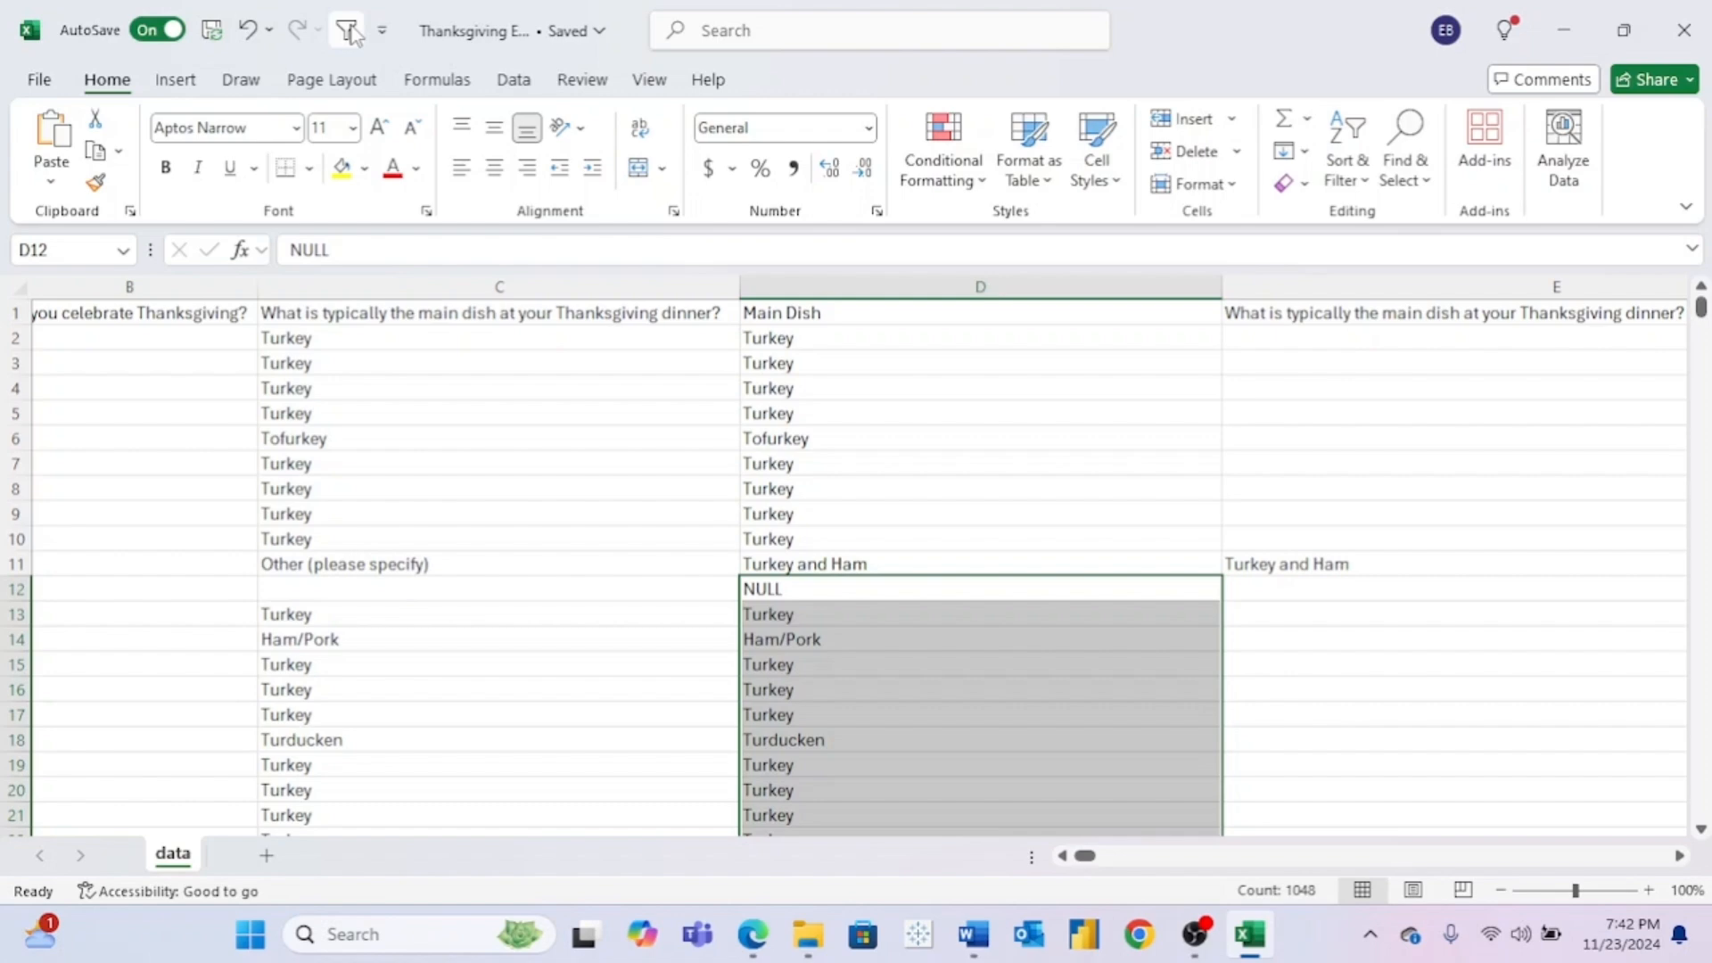
Step: Check the NULL entries in the Main Dish column and examine the two main dish cooking method columns, F and G
{"action": "scroll", "coordinate": [790, 640], "scroll_direction": "down", "scroll_amount": 1}
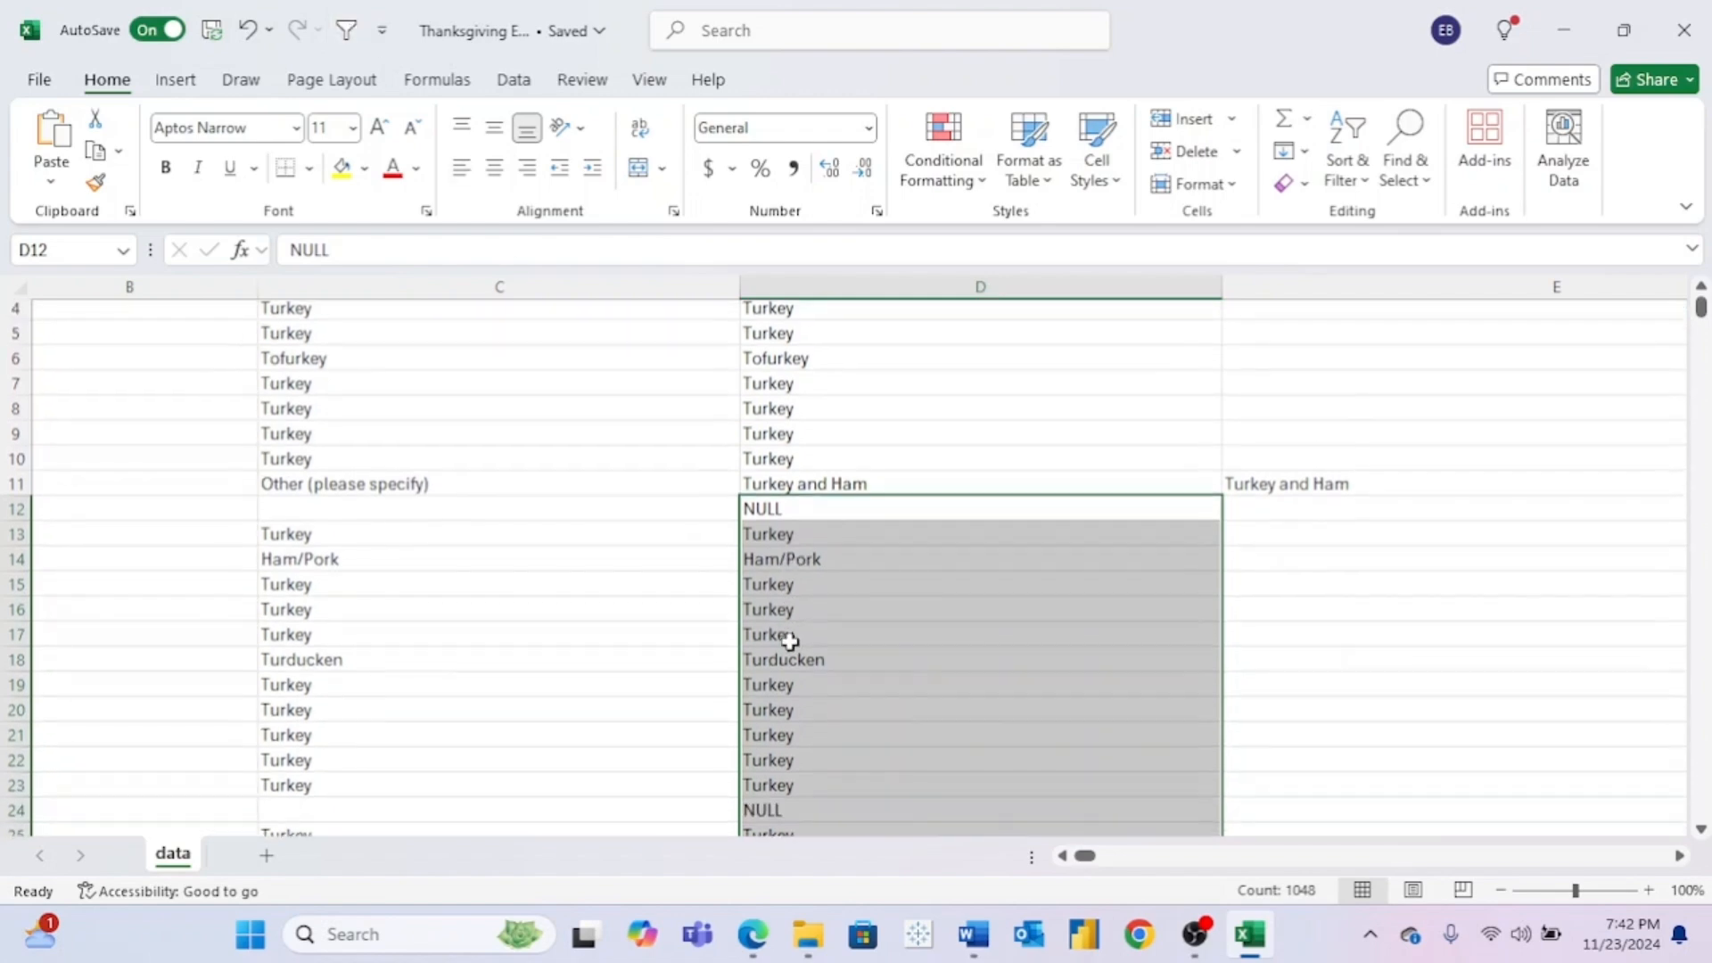
{"action": "scroll", "coordinate": [790, 641], "scroll_direction": "down", "scroll_amount": 1}
{"action": "scroll", "coordinate": [790, 641], "scroll_direction": "up", "scroll_amount": 2}
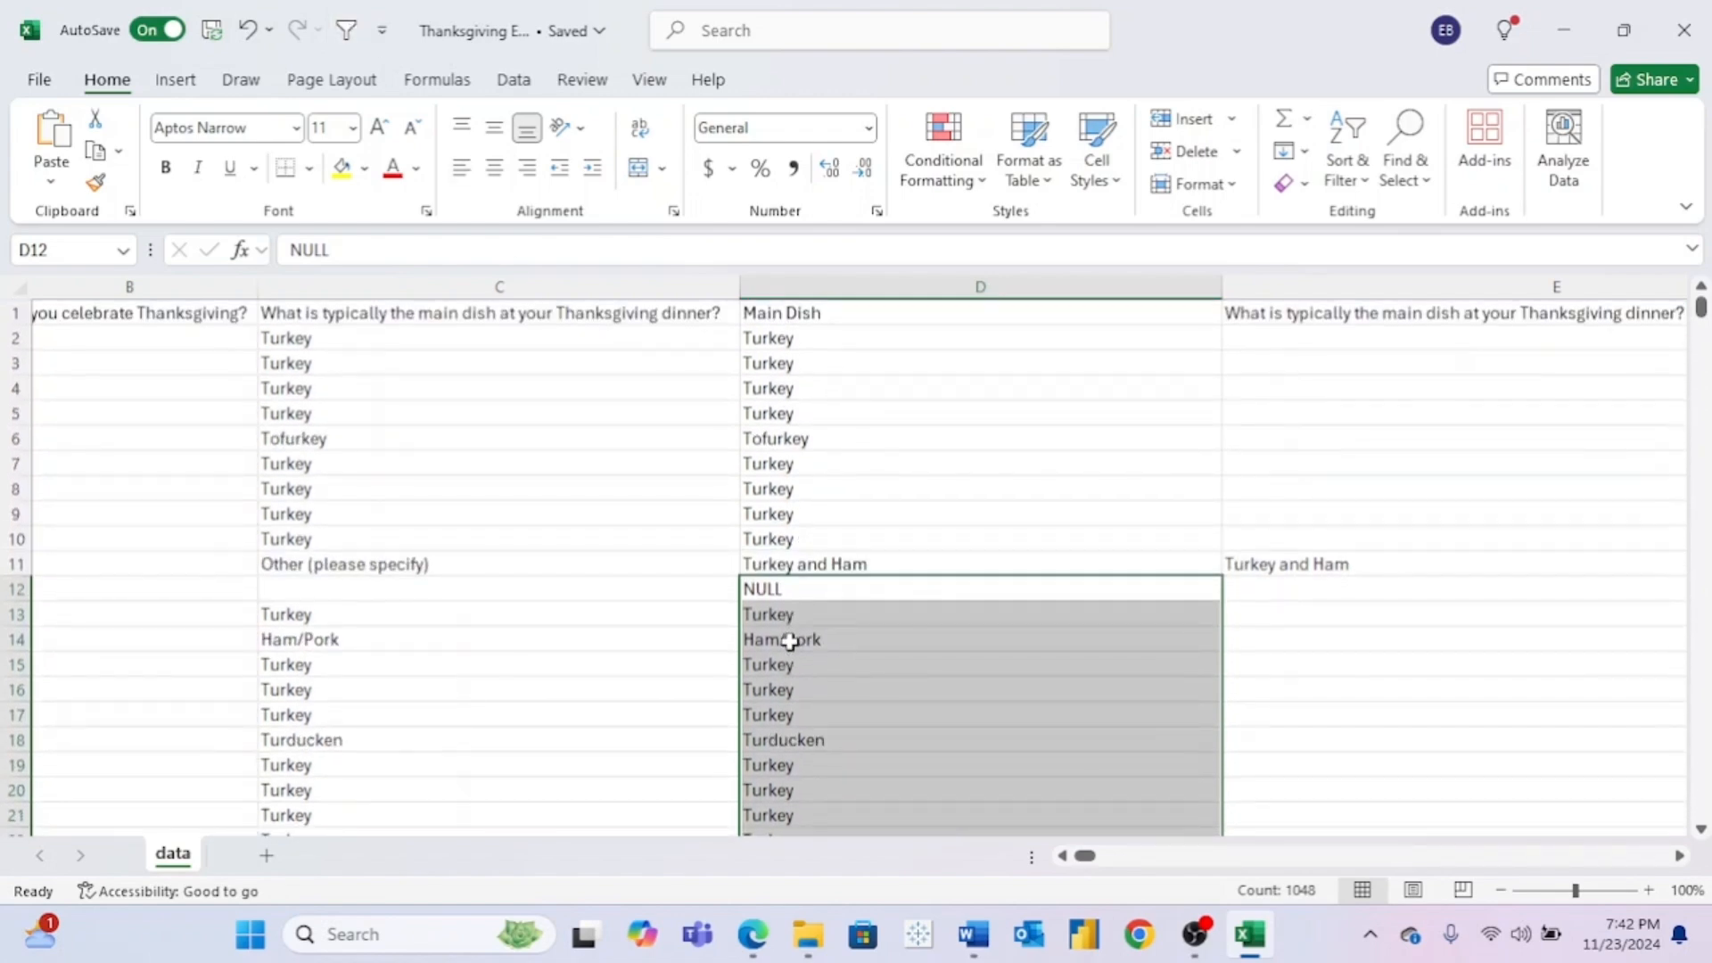
{"action": "scroll", "coordinate": [983, 562], "scroll_direction": "right", "scroll_amount": 3}
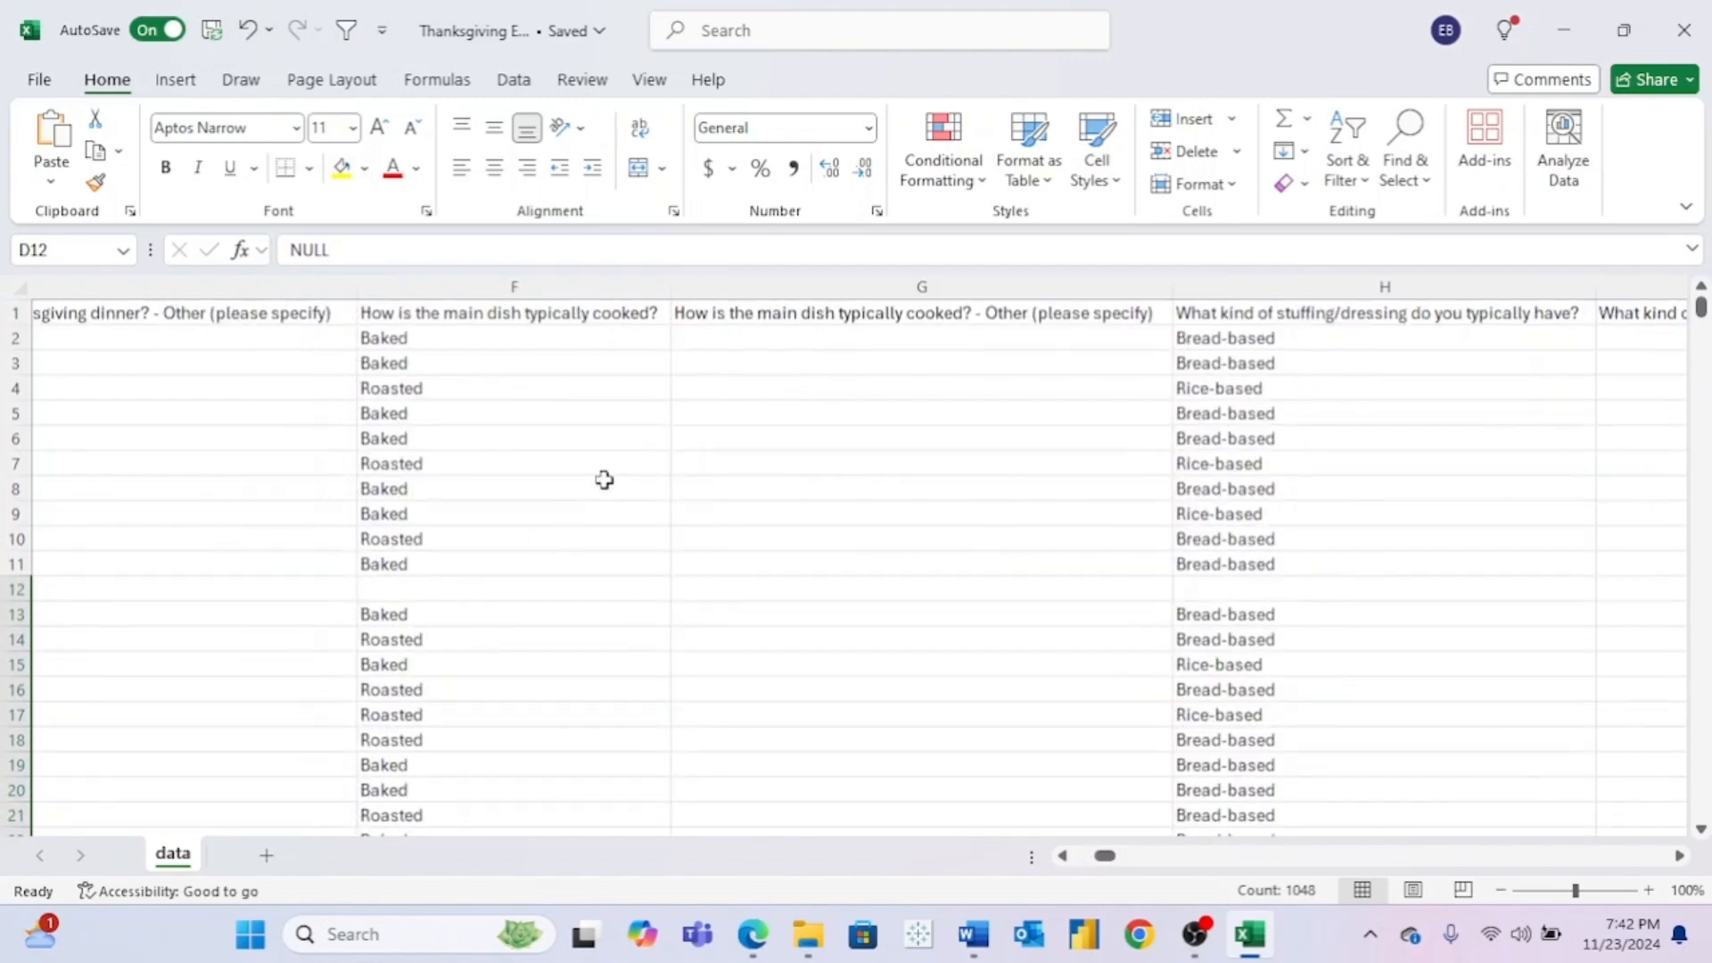
{"action": "left_click", "coordinate": [600, 287]}
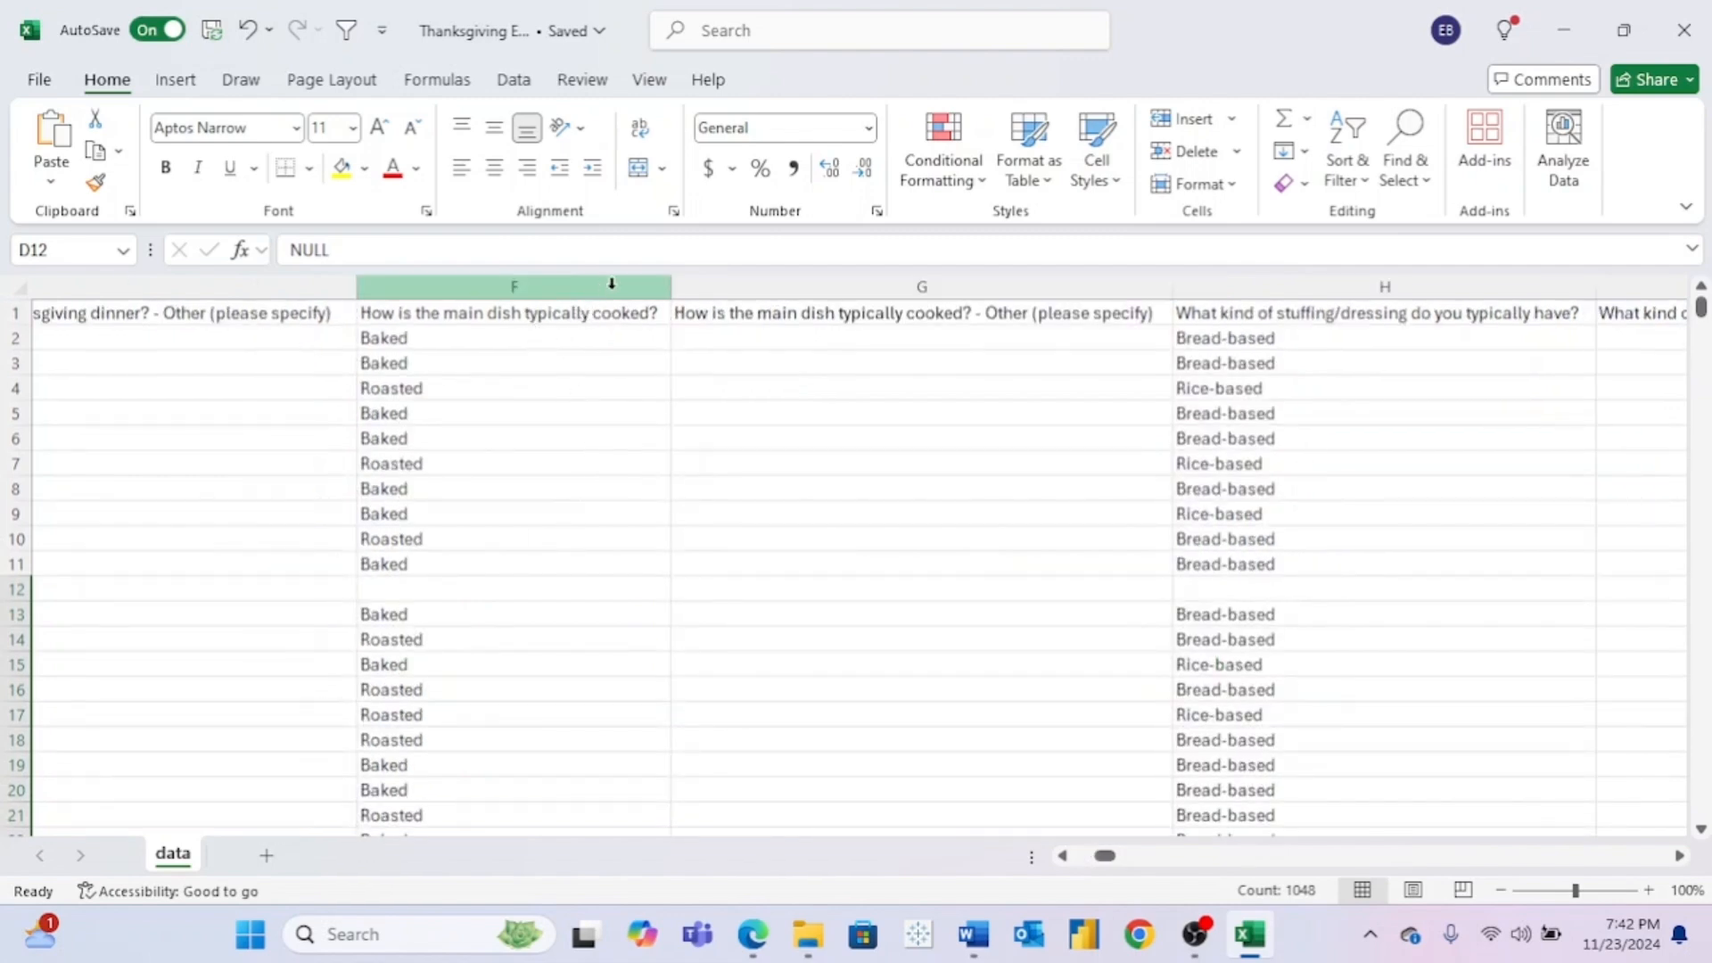
{"action": "left_click_drag", "start_coordinate": [612, 284], "coordinate": [770, 288]}
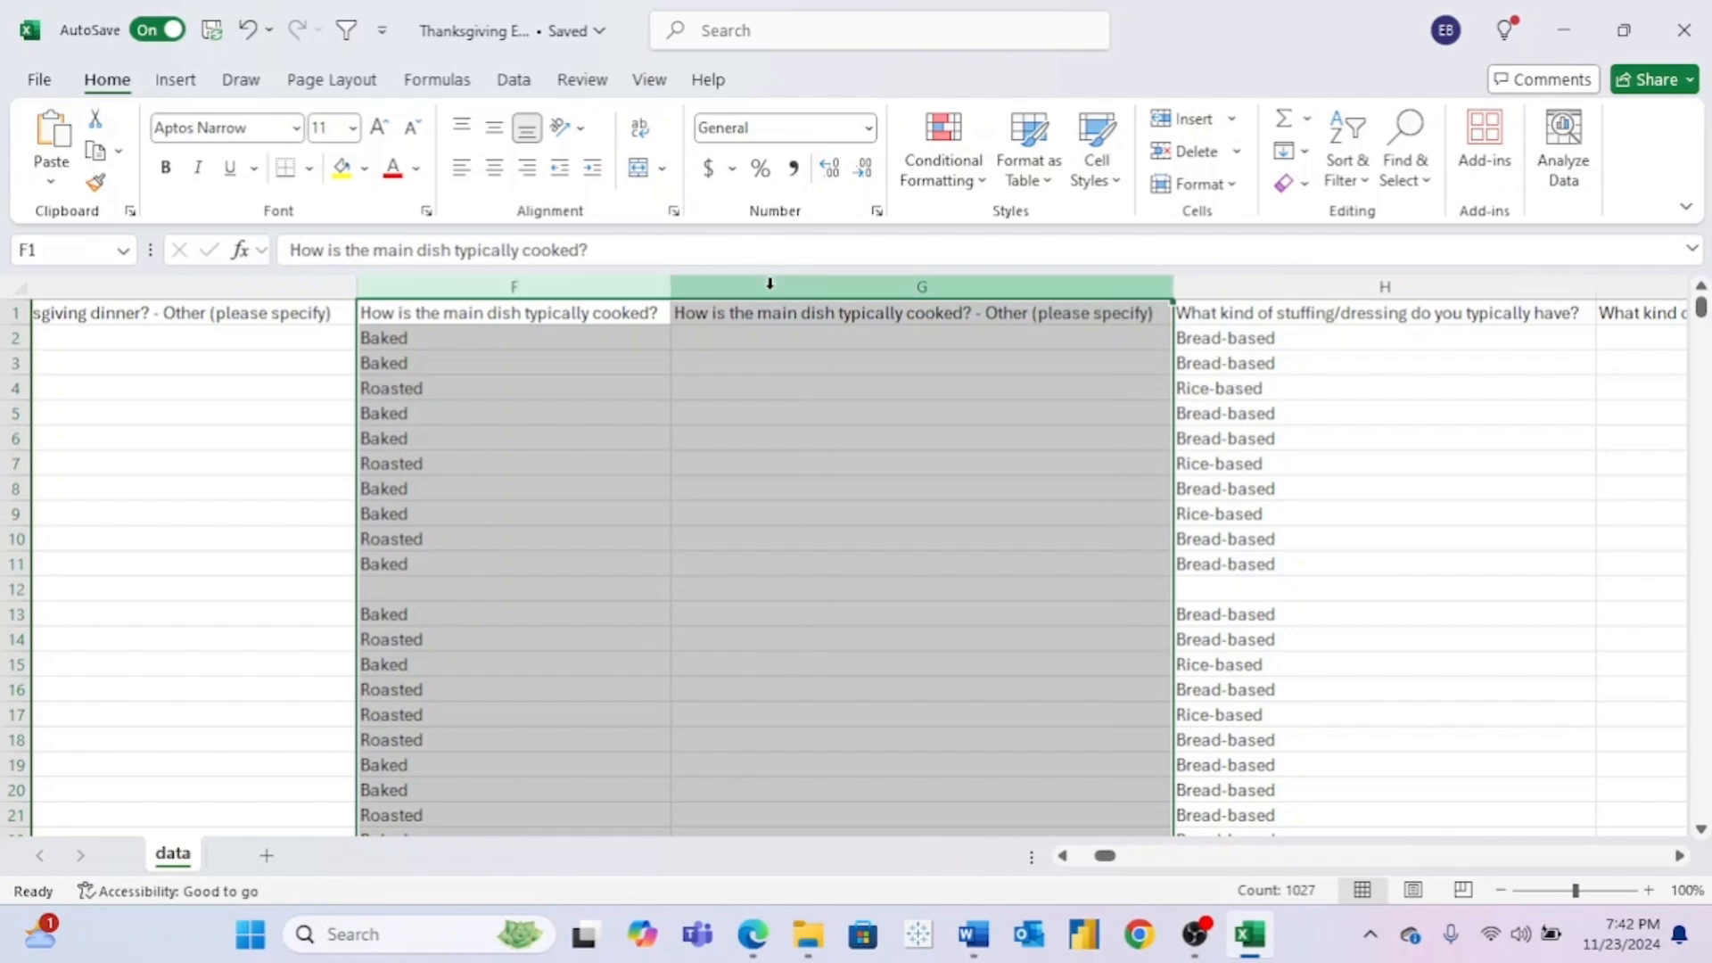
{"action": "left_click", "coordinate": [748, 437]}
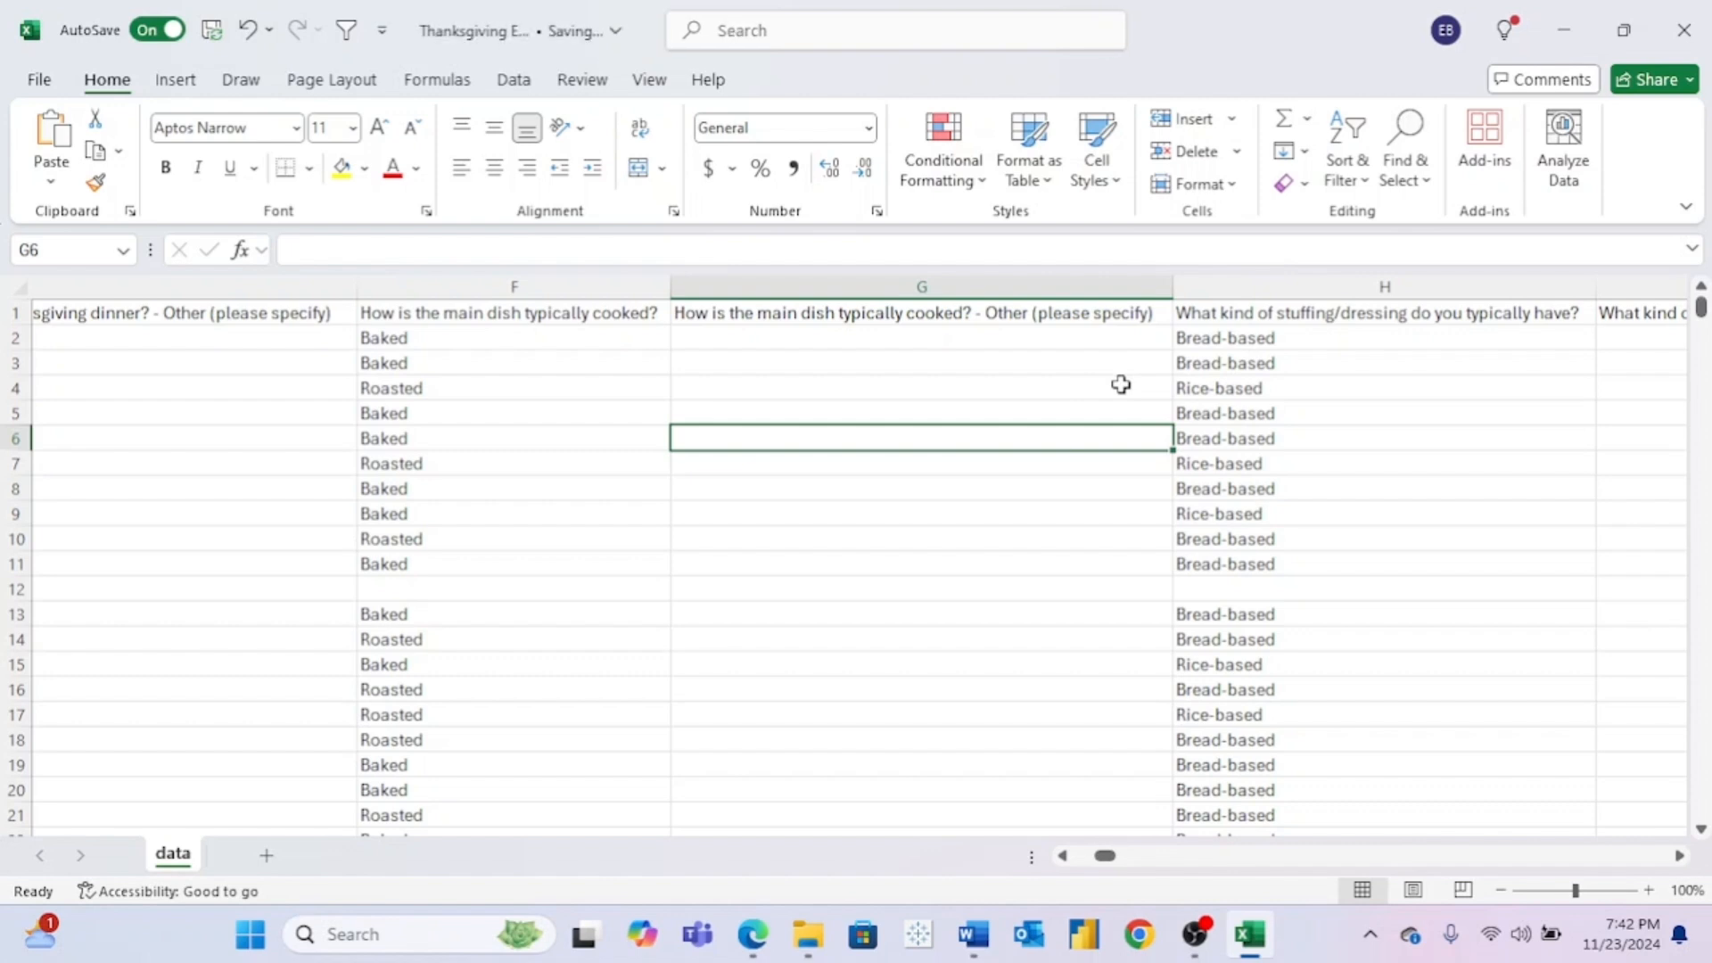
Step: Examine the stuffing/dressing and cranberry sauce columns, H through K, including their "Other (please specify)" answers
{"action": "scroll", "coordinate": [1121, 384], "scroll_direction": "right", "scroll_amount": 5}
{"action": "left_click", "coordinate": [306, 288]}
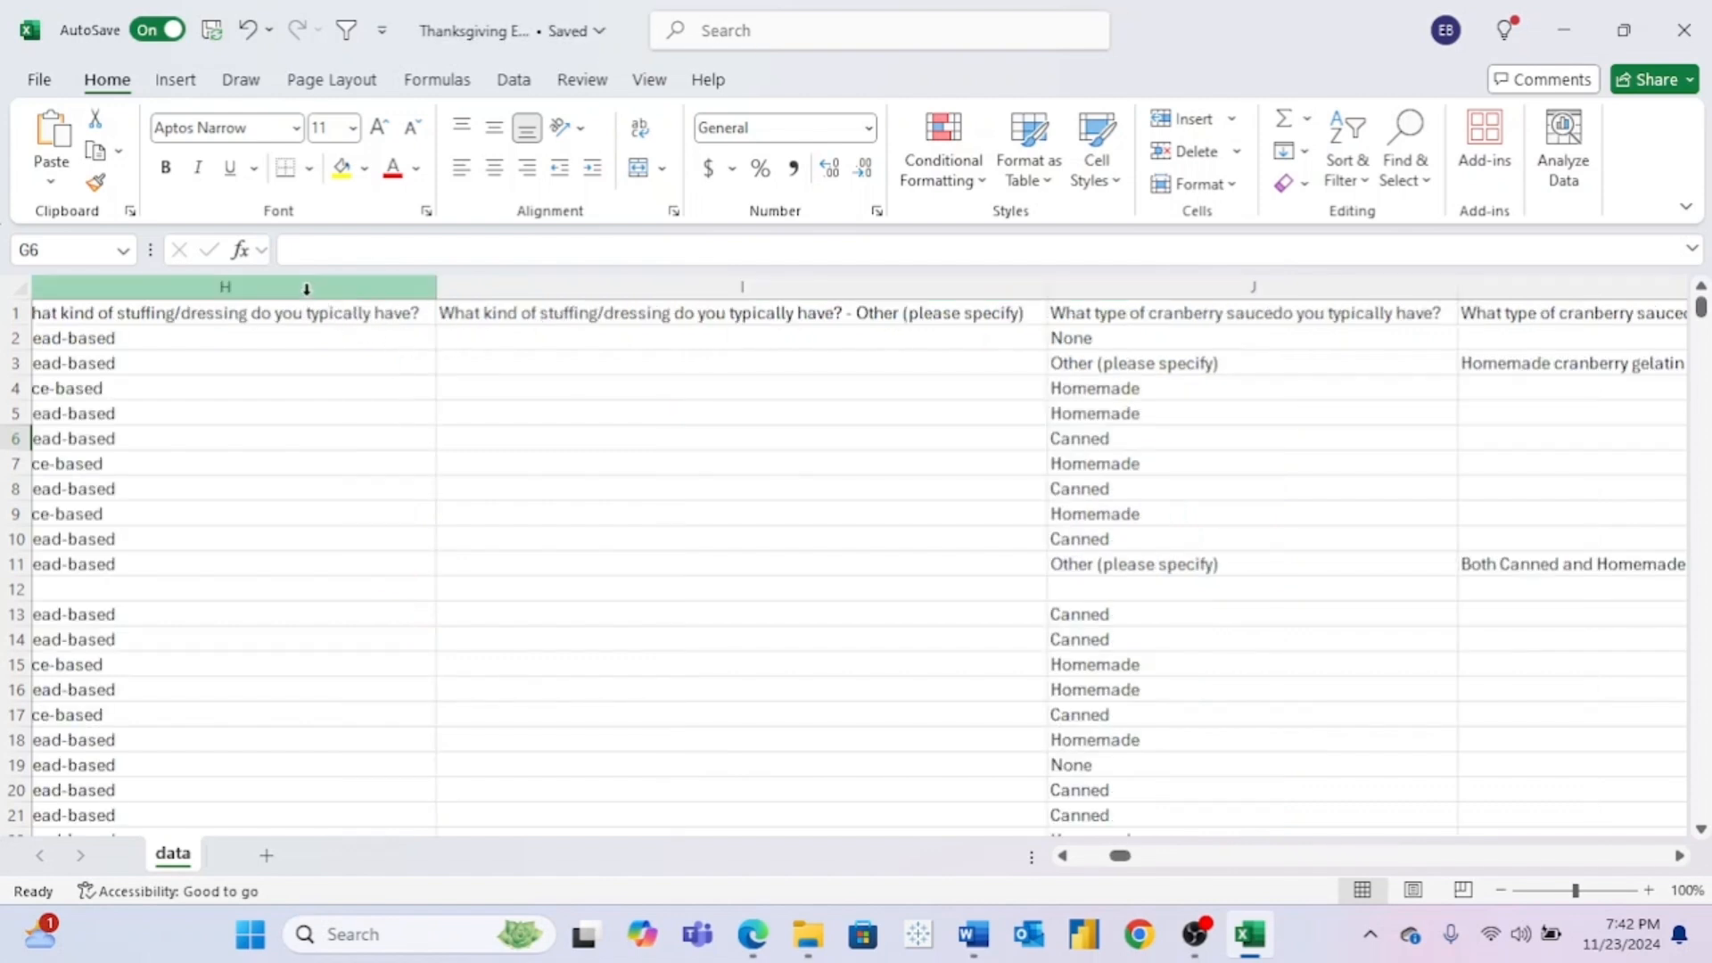
{"action": "scroll", "coordinate": [310, 436], "scroll_direction": "left", "scroll_amount": 3}
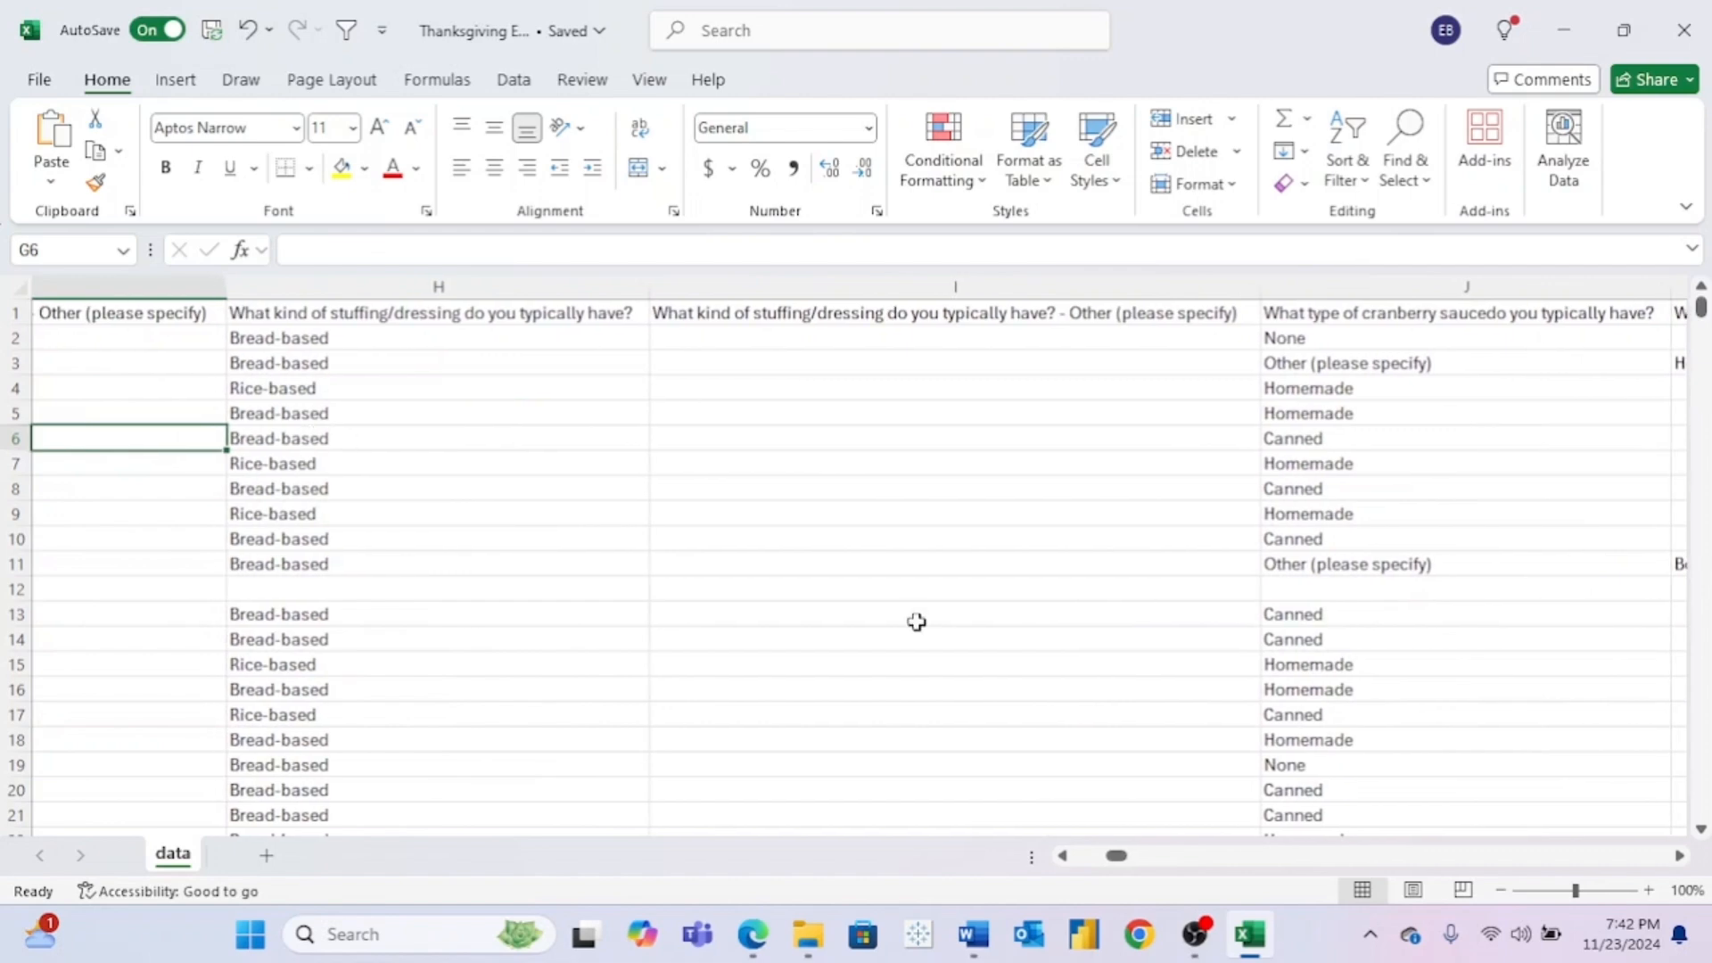
{"action": "scroll", "coordinate": [916, 621], "scroll_direction": "down", "scroll_amount": 20}
{"action": "scroll", "coordinate": [917, 622], "scroll_direction": "up", "scroll_amount": 20}
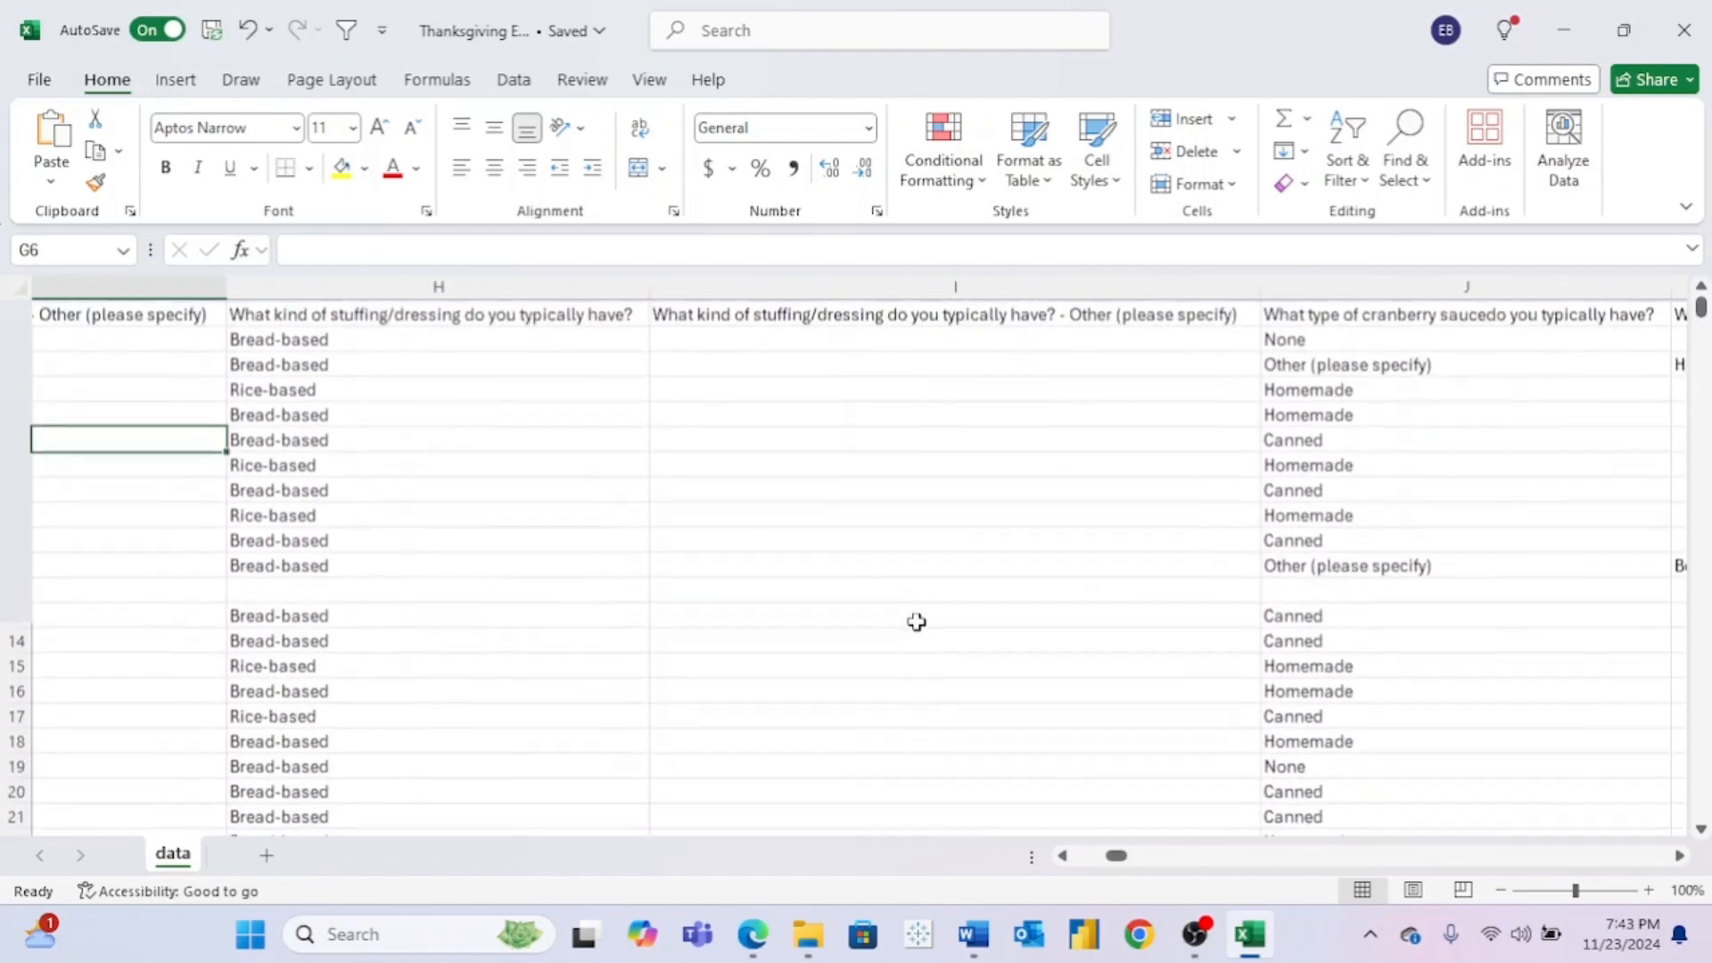
{"action": "scroll", "coordinate": [917, 622], "scroll_direction": "right", "scroll_amount": 3}
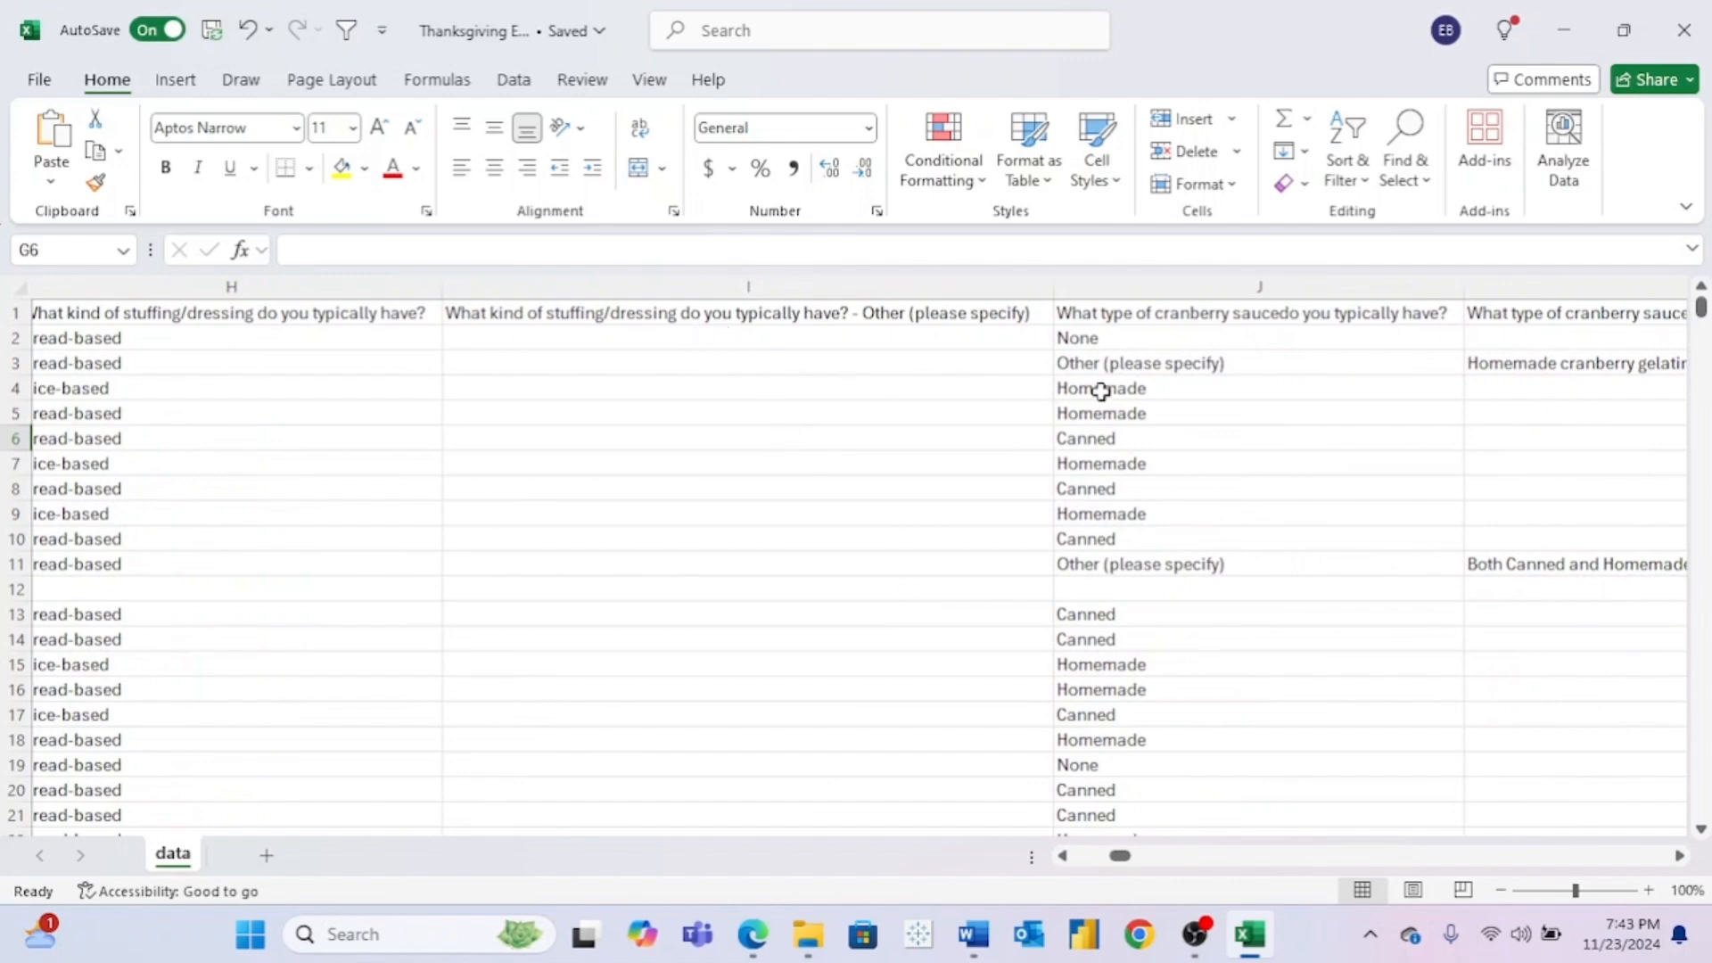
{"action": "scroll", "coordinate": [1100, 390], "scroll_direction": "right", "scroll_amount": 3}
{"action": "scroll", "coordinate": [1101, 391], "scroll_direction": "right", "scroll_amount": 12}
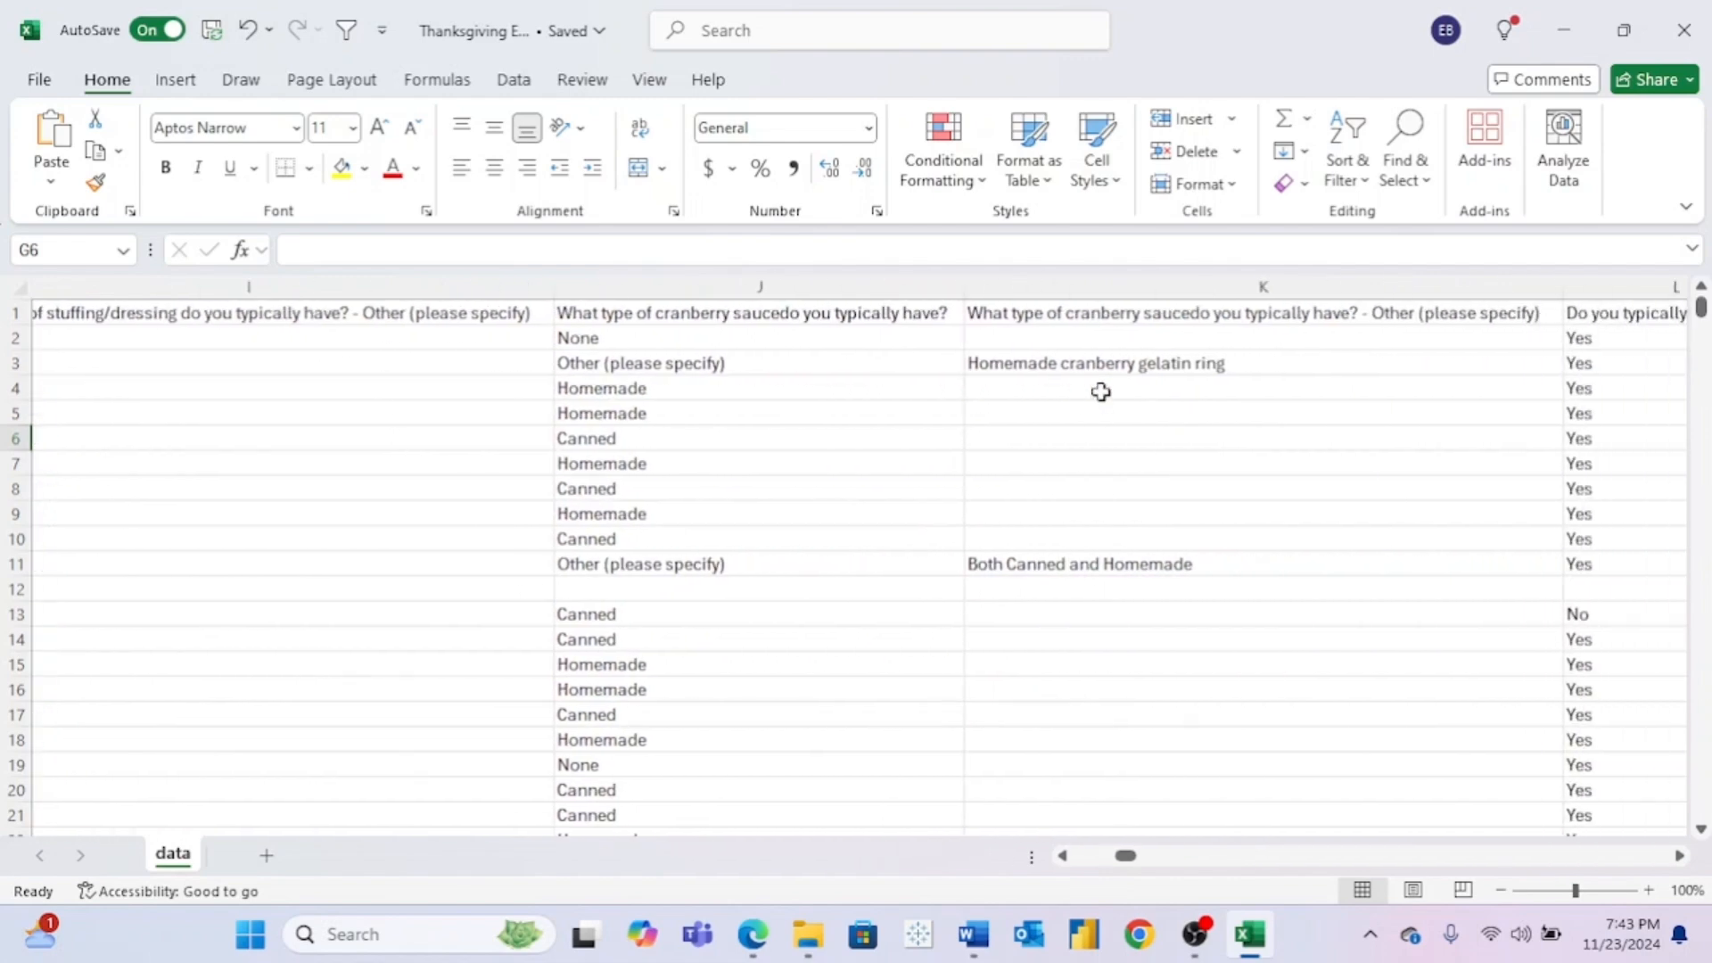
Step: Shorten the Brussel sprouts question header in M1 to "Side Dish - Brussel sprouts"
{"action": "scroll", "coordinate": [1101, 391], "scroll_direction": "right", "scroll_amount": 6}
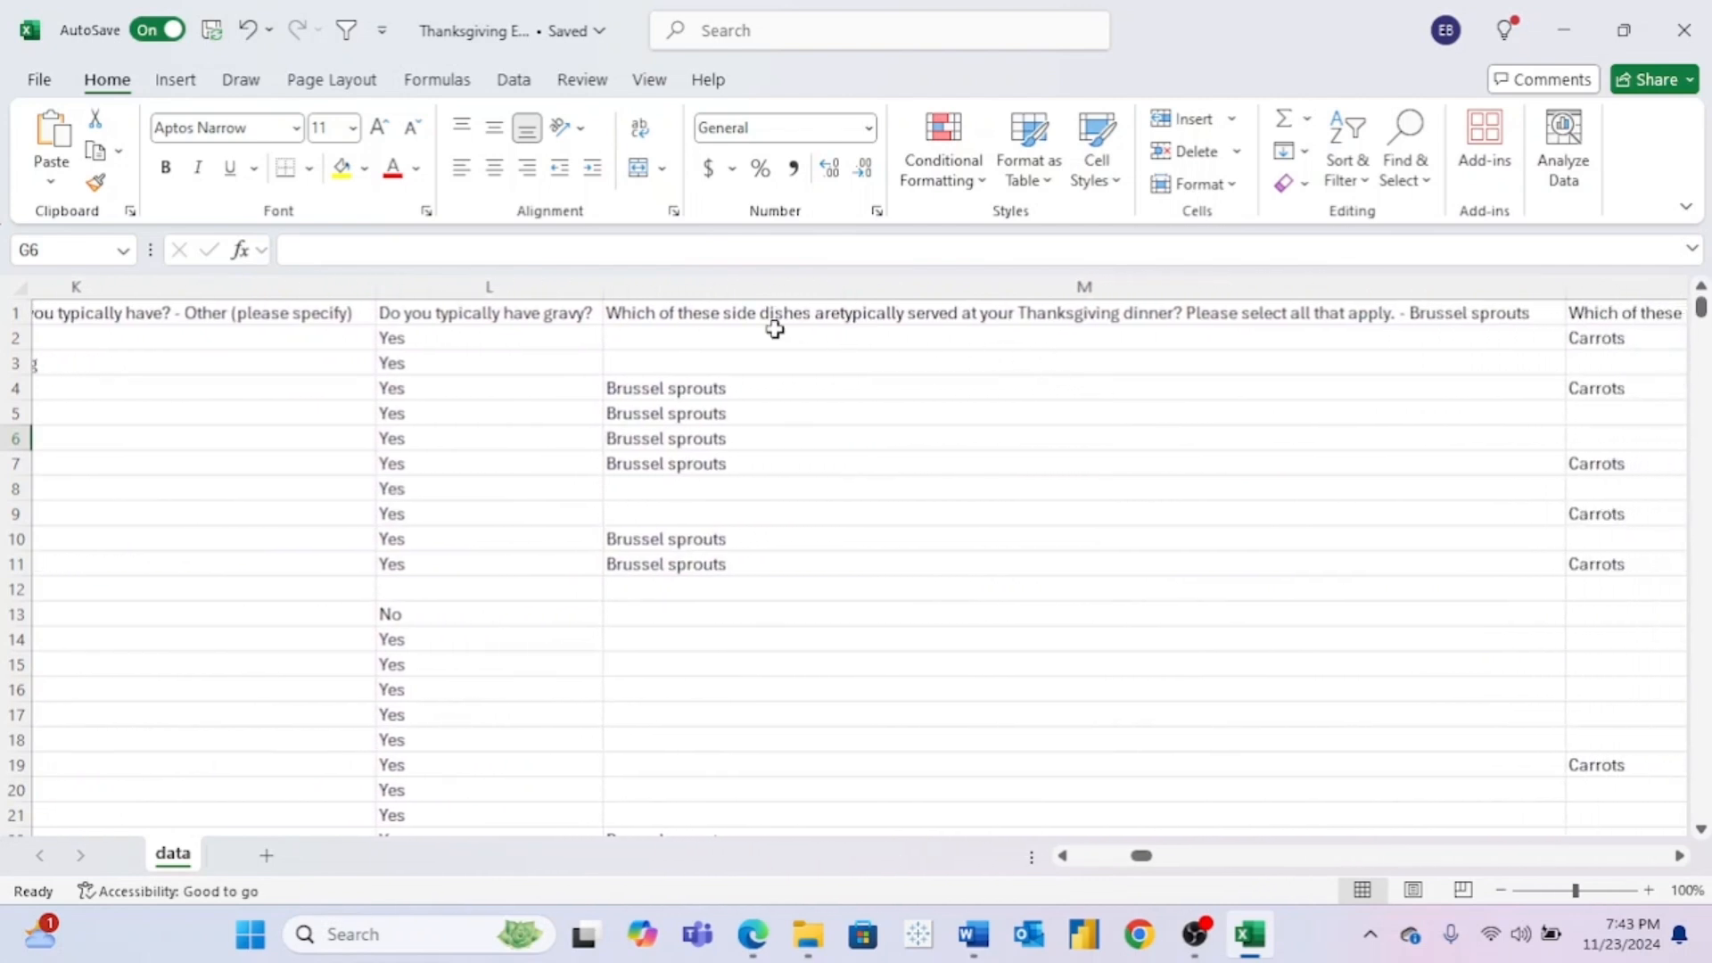
{"action": "left_click", "coordinate": [757, 313]}
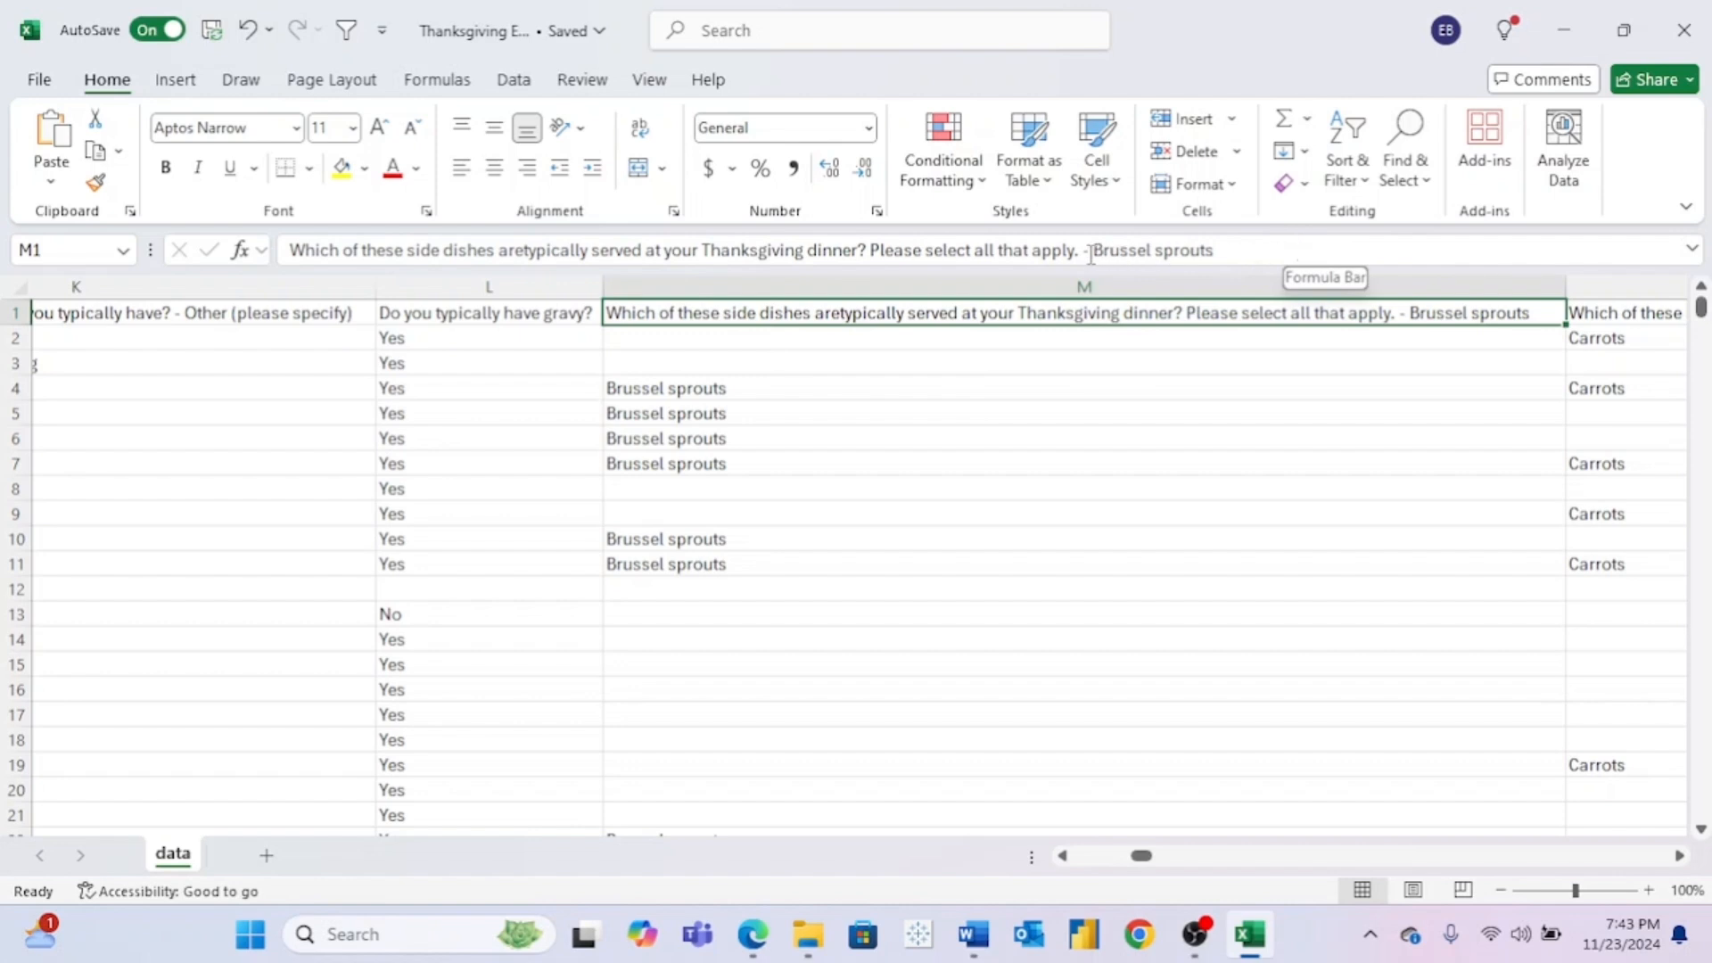
{"action": "left_click_drag", "start_coordinate": [1086, 251], "coordinate": [281, 219]}
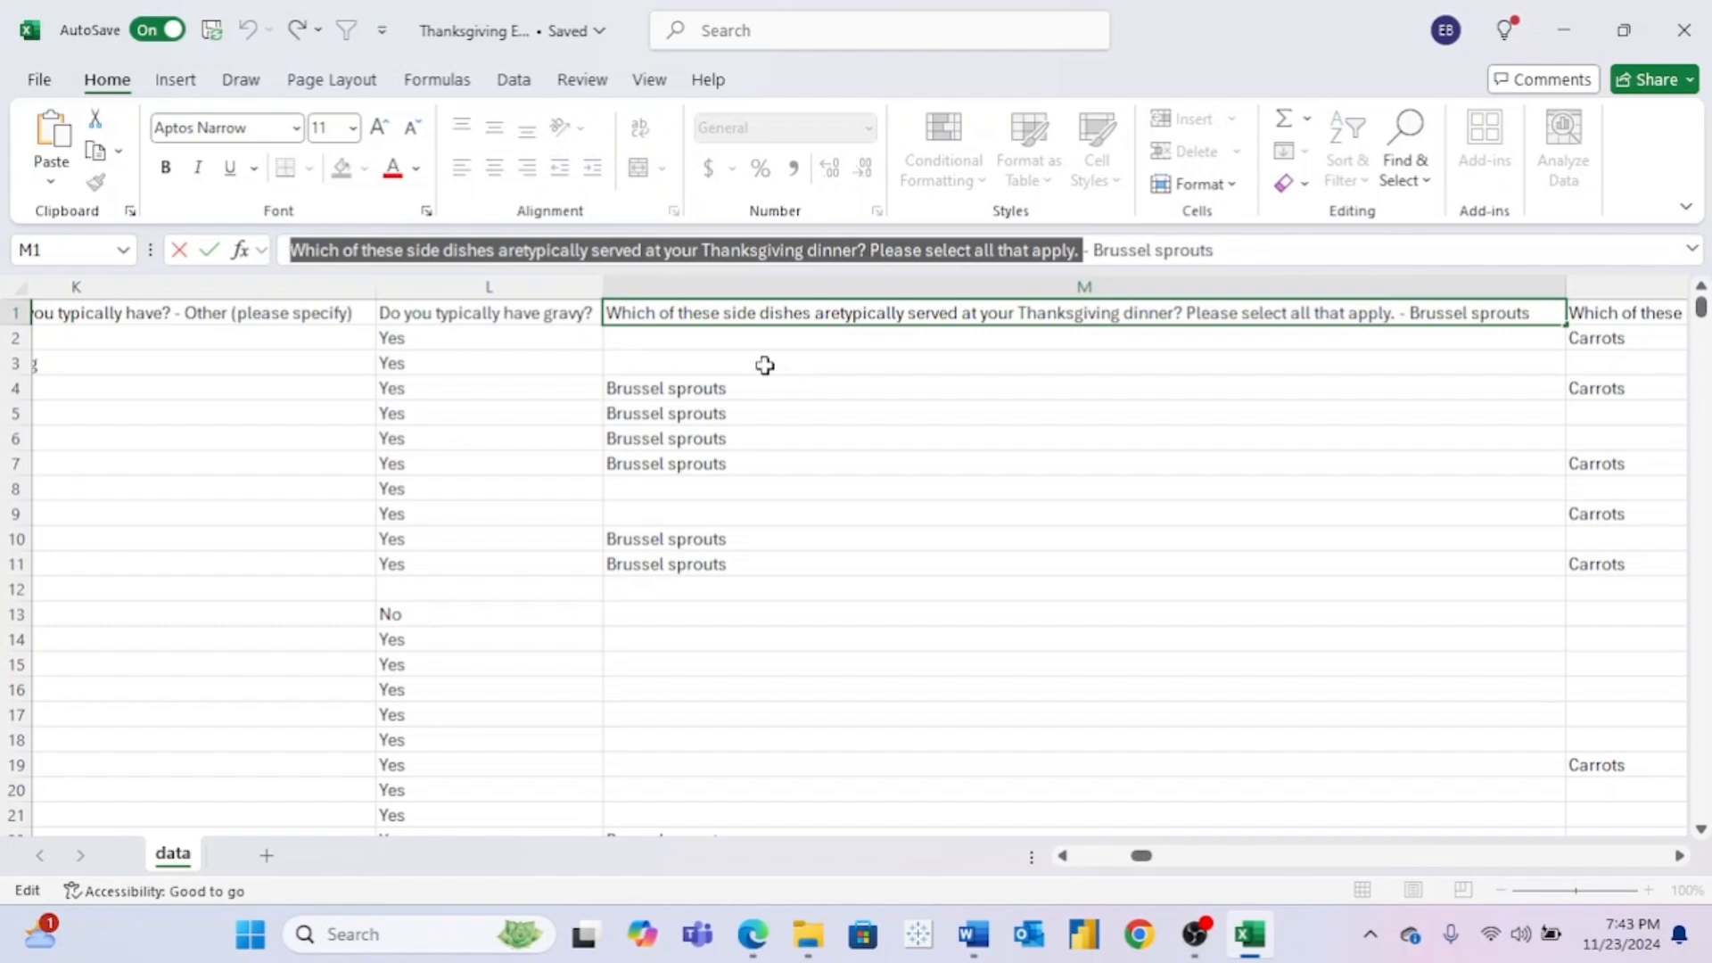
{"action": "type", "text": "SID"}
{"action": "key", "text": "BackSpace"}
{"action": "key", "text": "BackSpace"}
{"action": "type", "text": "ide Di"}
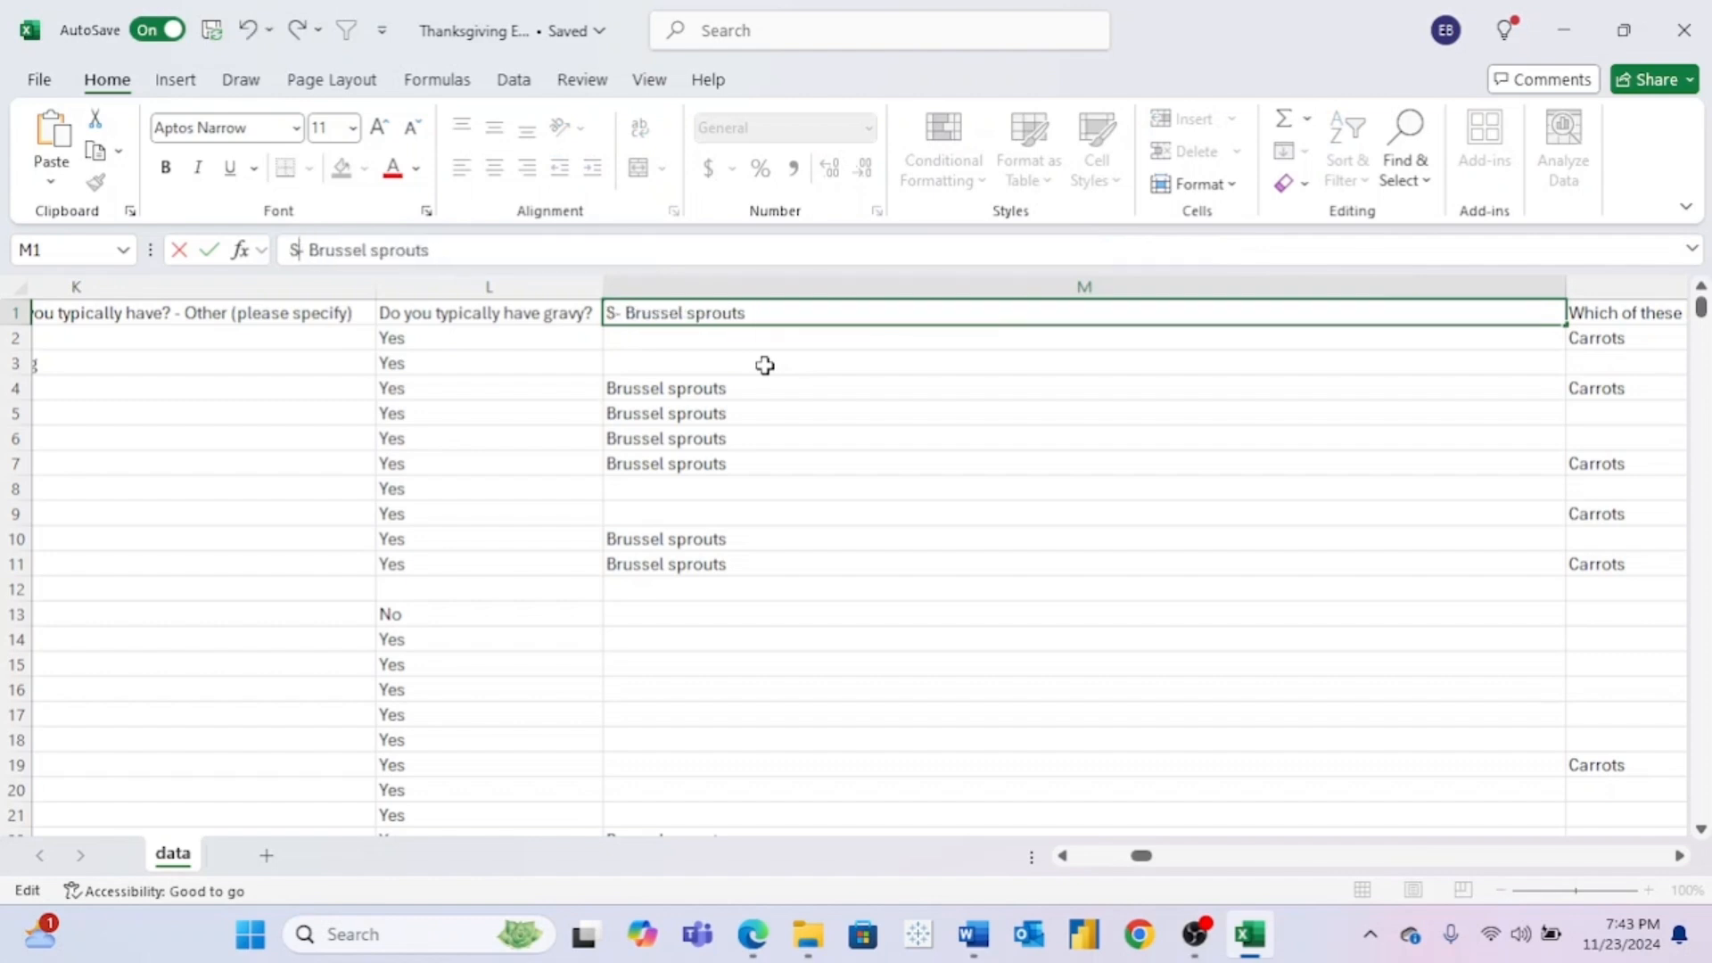
{"action": "type", "text": "sh"}
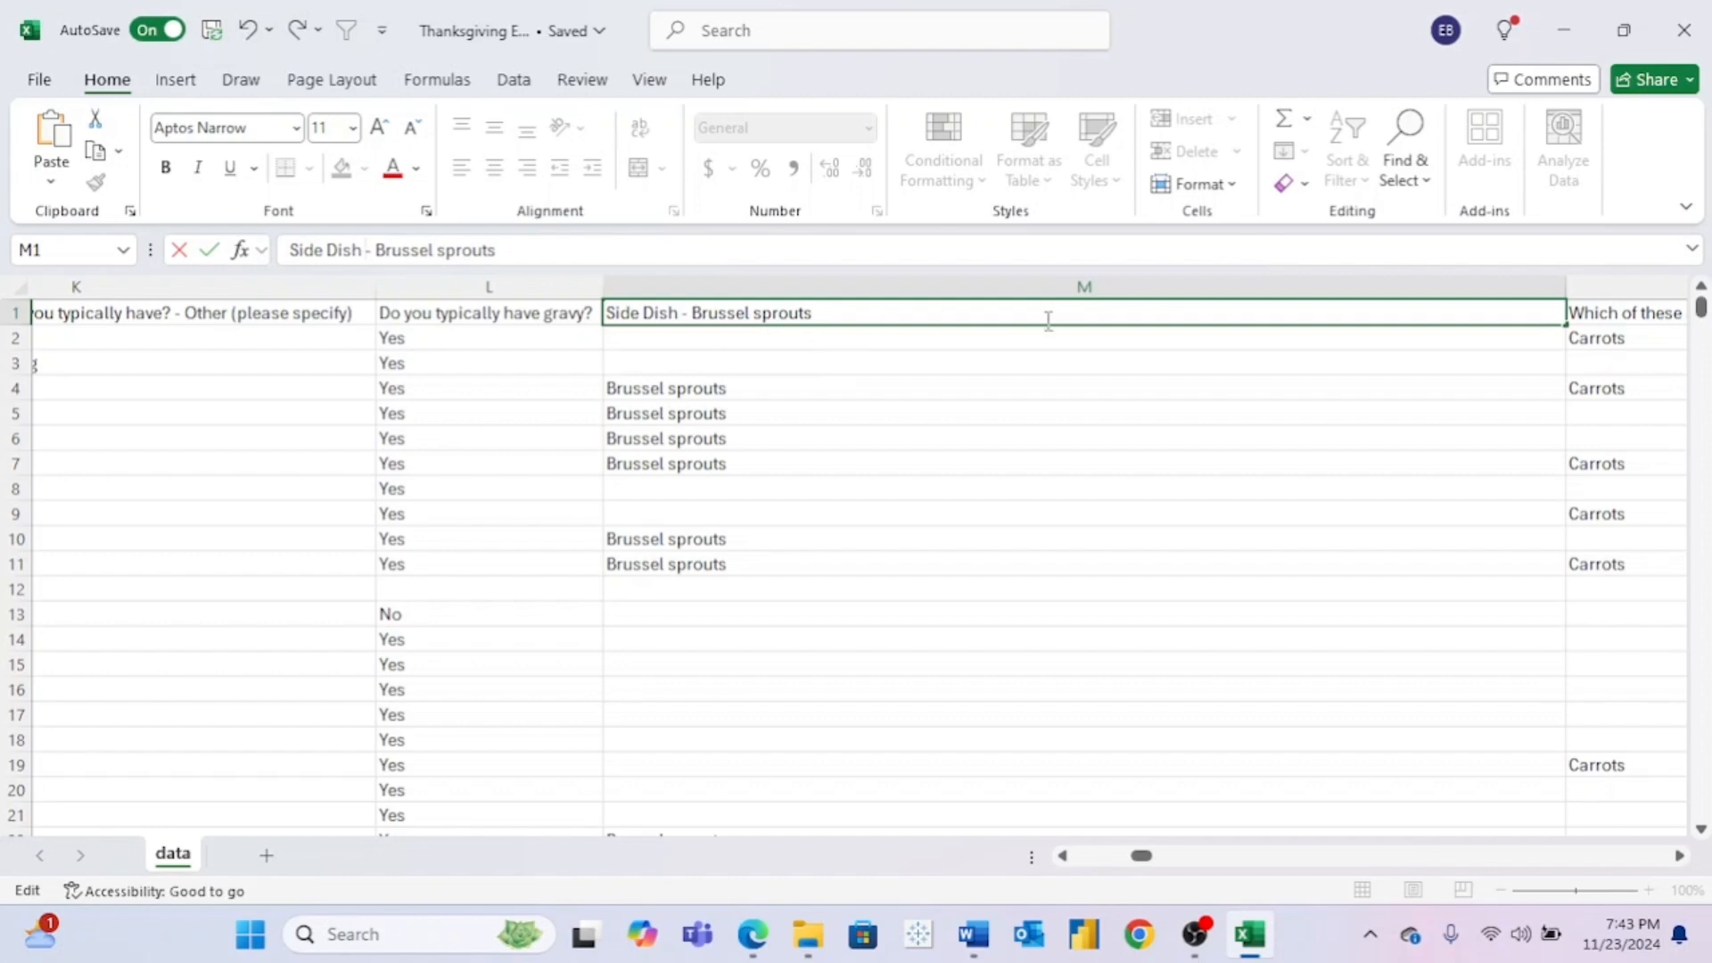
{"action": "left_click", "coordinate": [993, 336]}
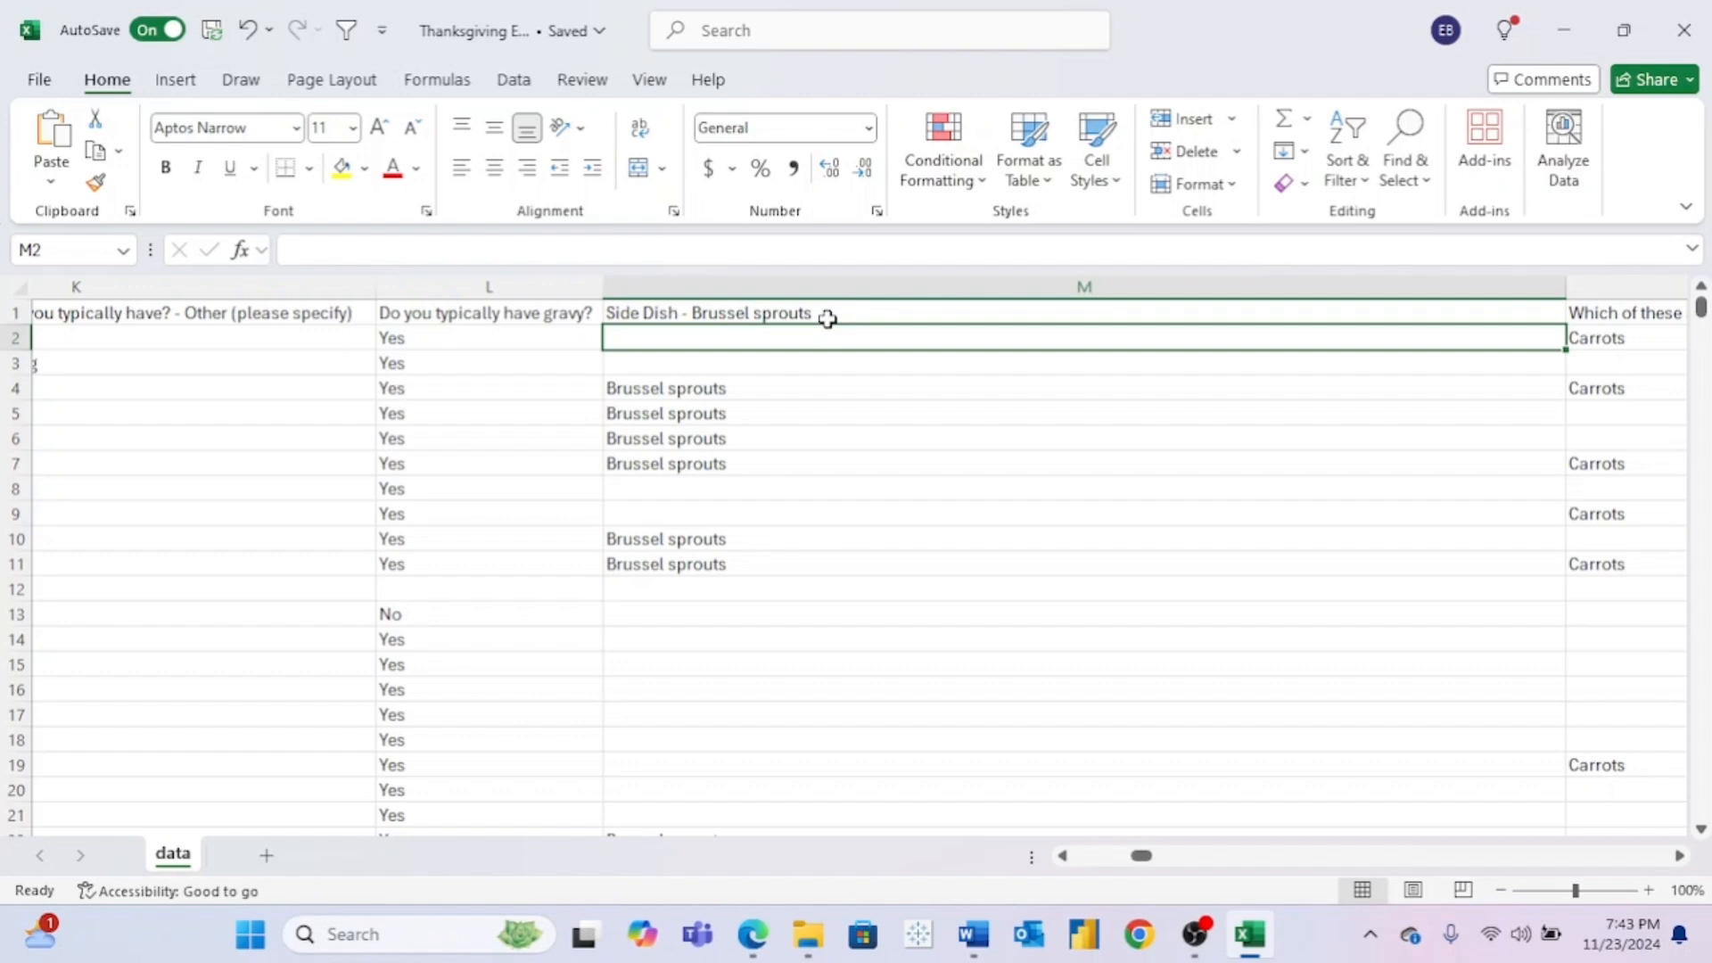
Step: Review the headers and answers of the side dish, pie and dessert columns, from column M through column AT
{"action": "scroll", "coordinate": [828, 319], "scroll_direction": "right", "scroll_amount": 5}
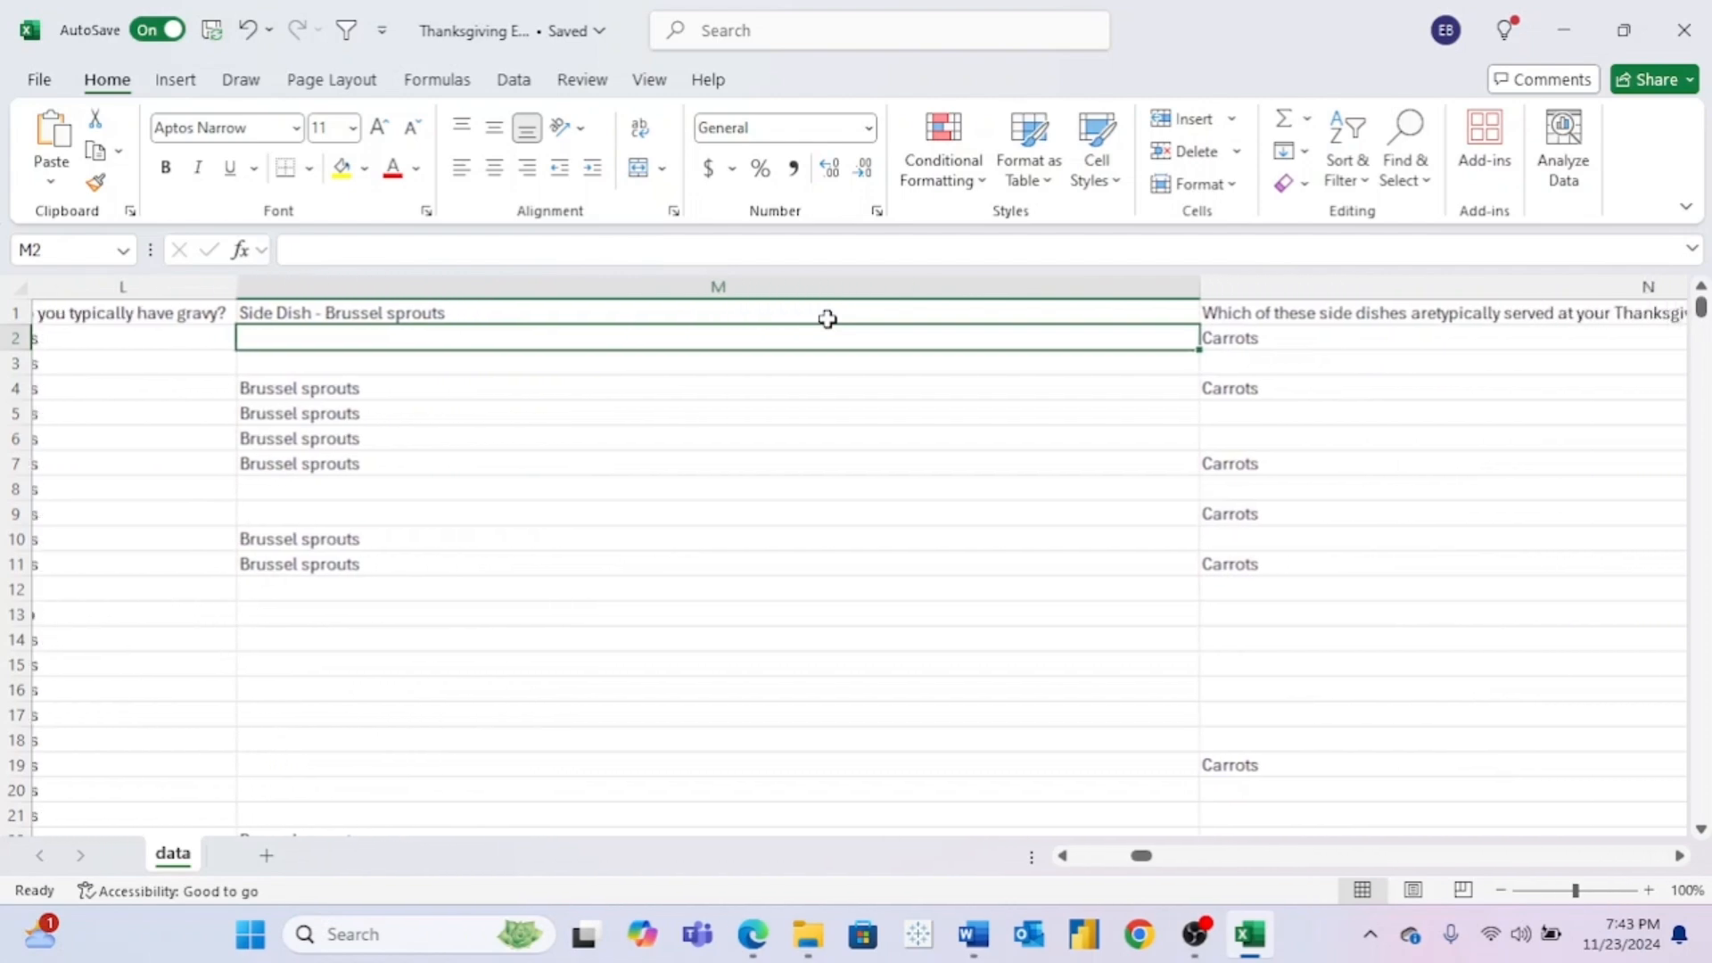
{"action": "scroll", "coordinate": [827, 318], "scroll_direction": "right", "scroll_amount": 1}
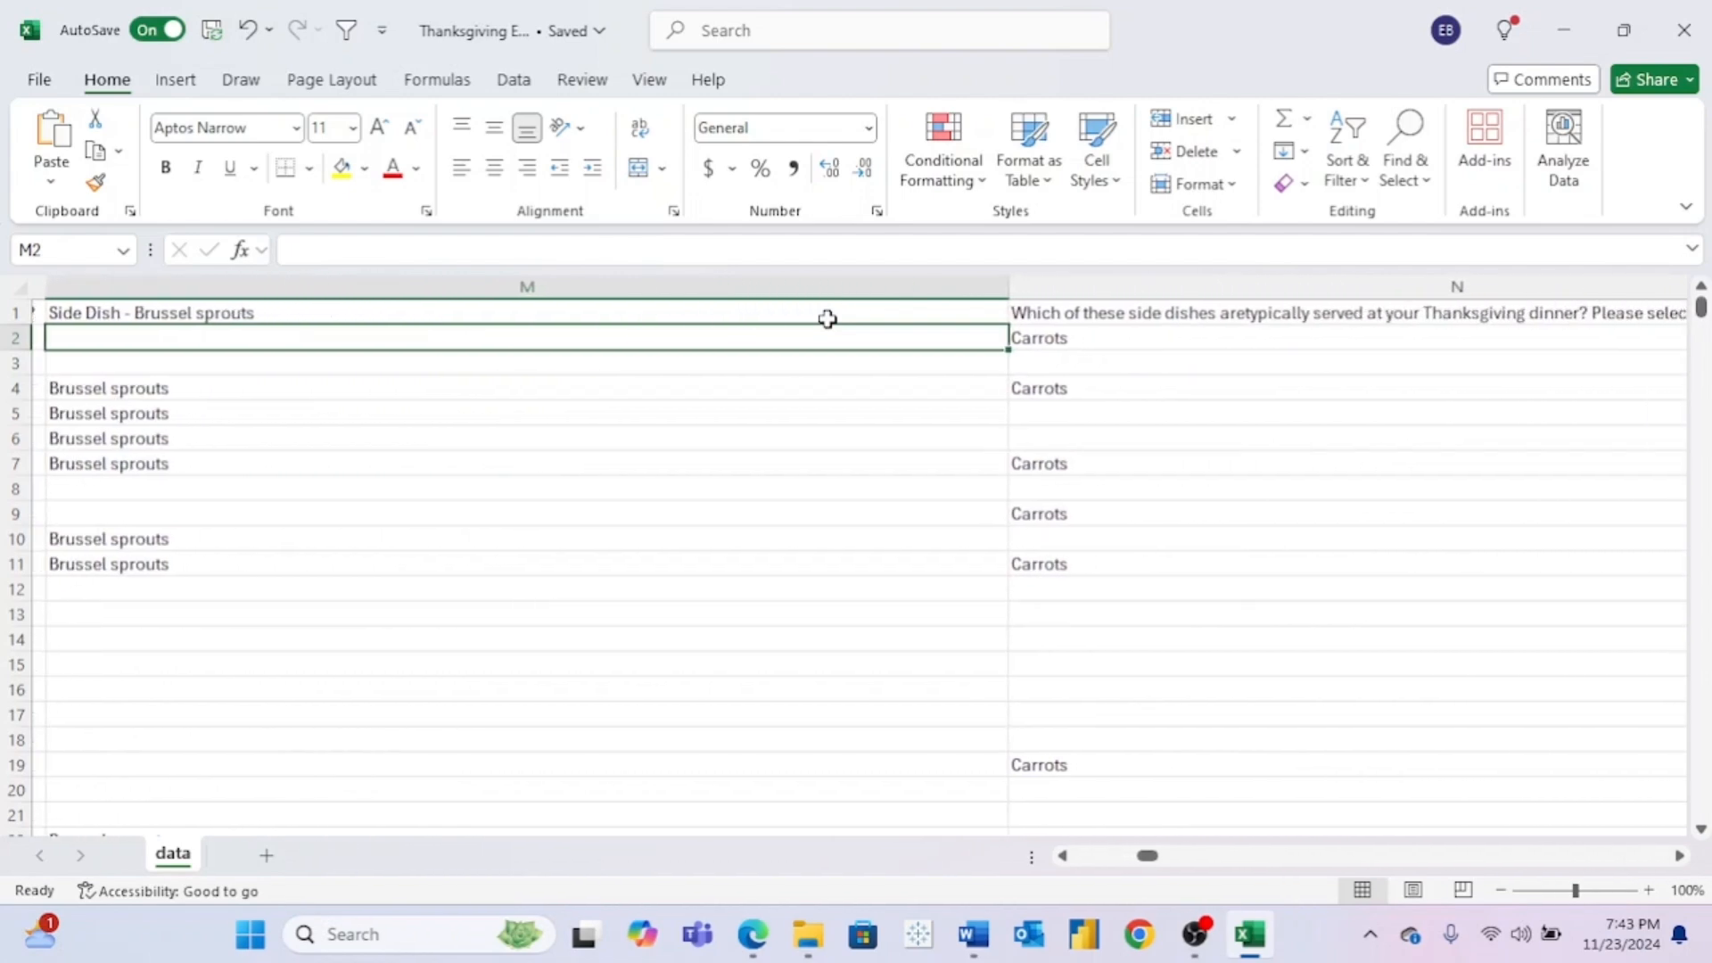
{"action": "scroll", "coordinate": [827, 318], "scroll_direction": "right", "scroll_amount": 2}
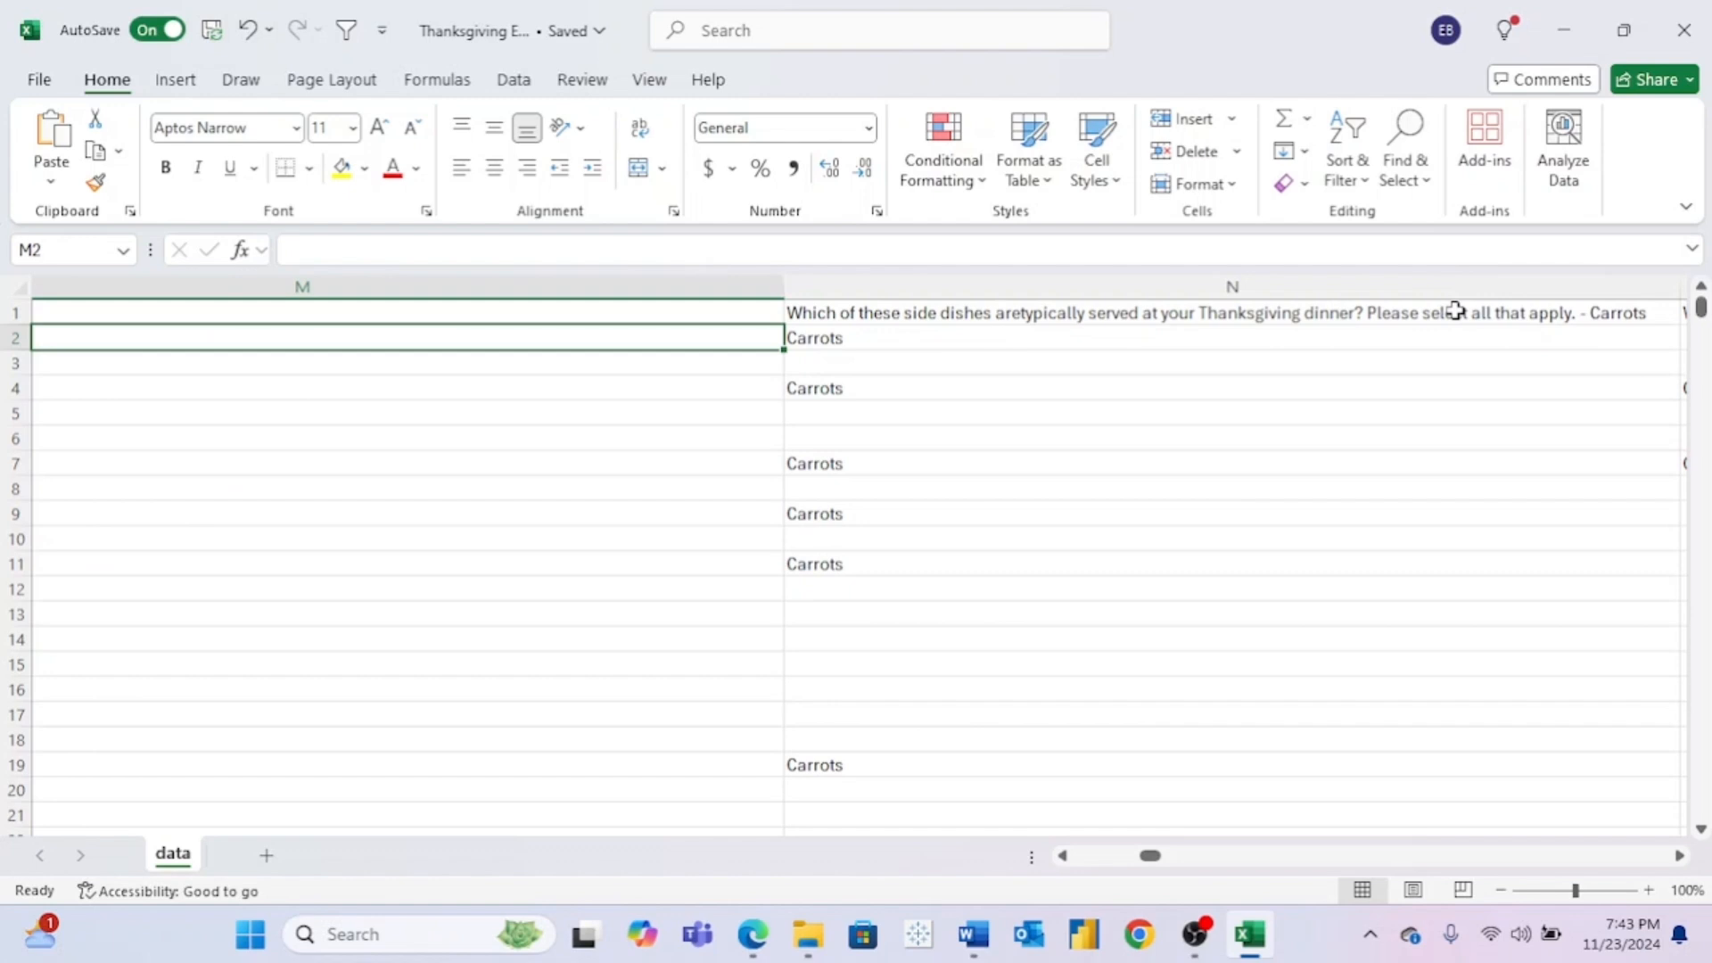
{"action": "scroll", "coordinate": [592, 321], "scroll_direction": "left", "scroll_amount": 2}
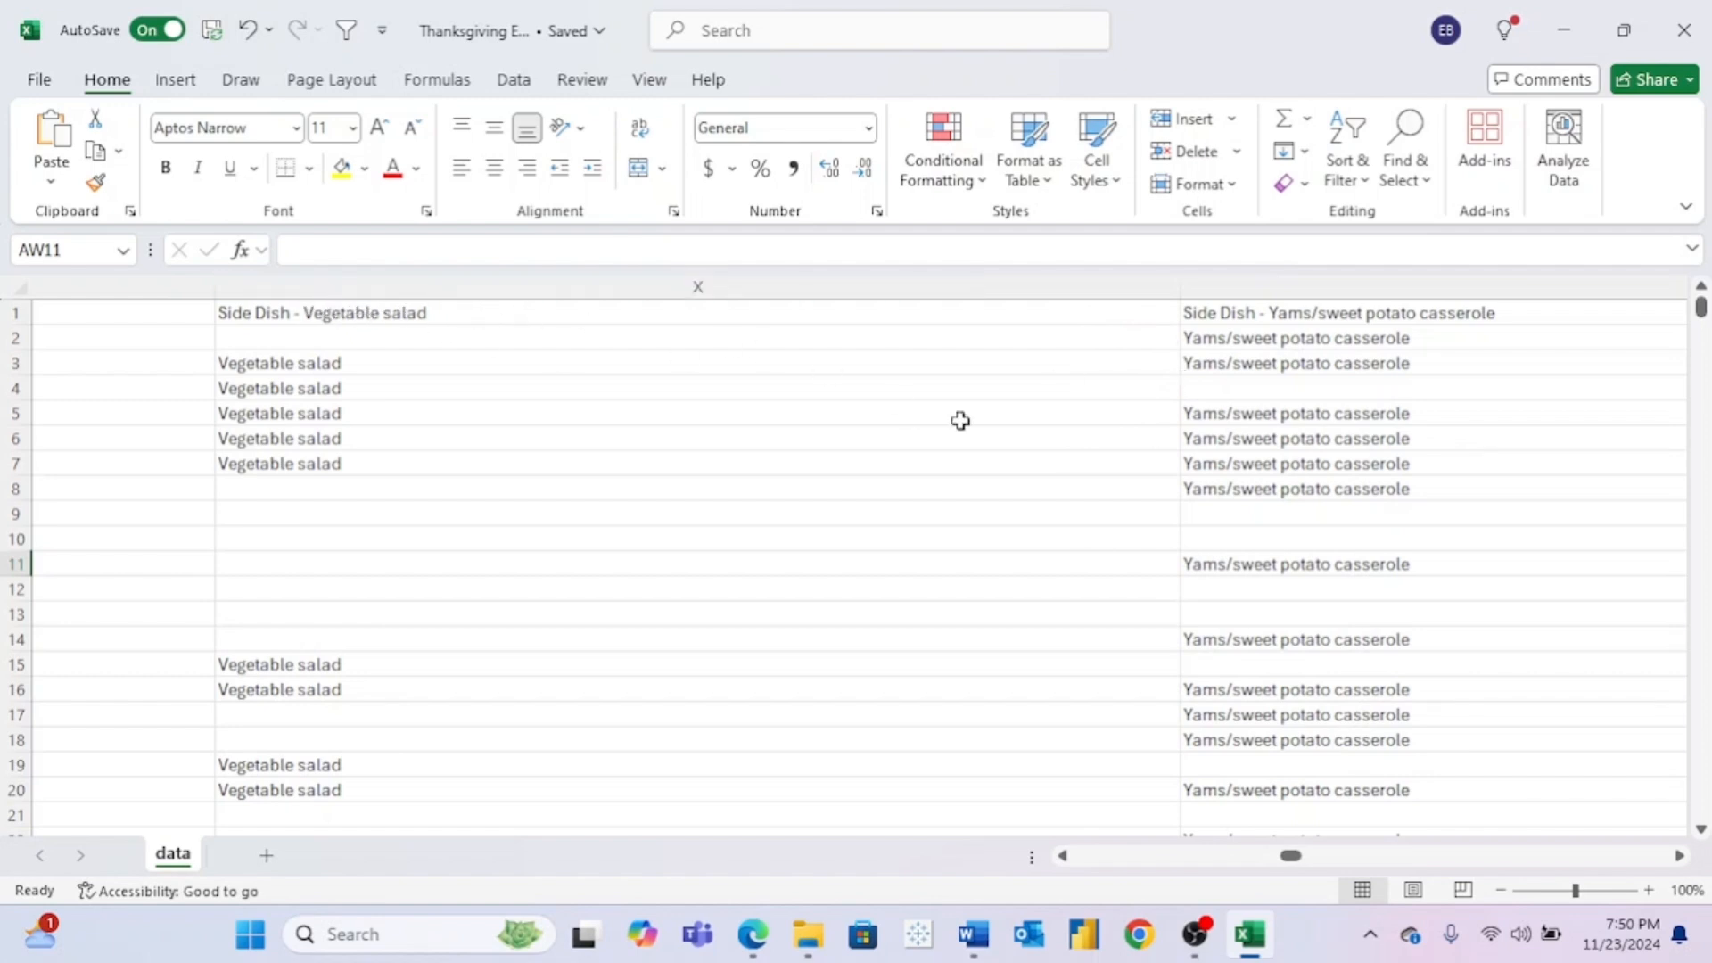
{"action": "scroll", "coordinate": [960, 421], "scroll_direction": "right", "scroll_amount": 5}
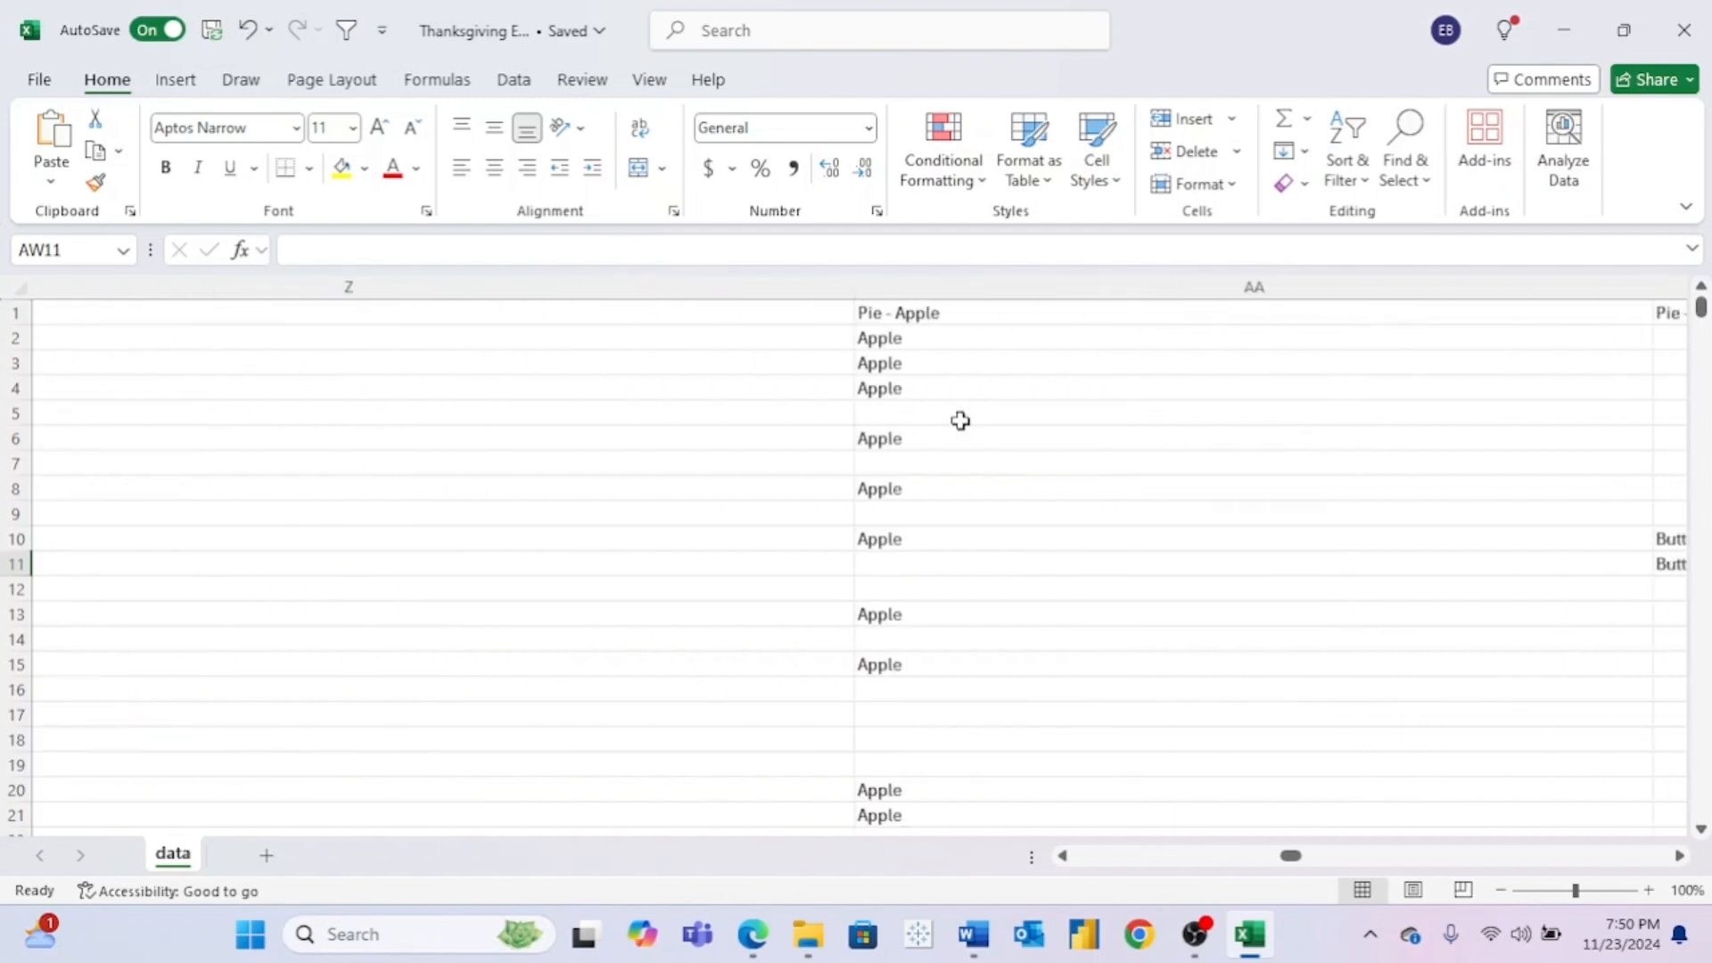
{"action": "scroll", "coordinate": [960, 421], "scroll_direction": "right", "scroll_amount": 2}
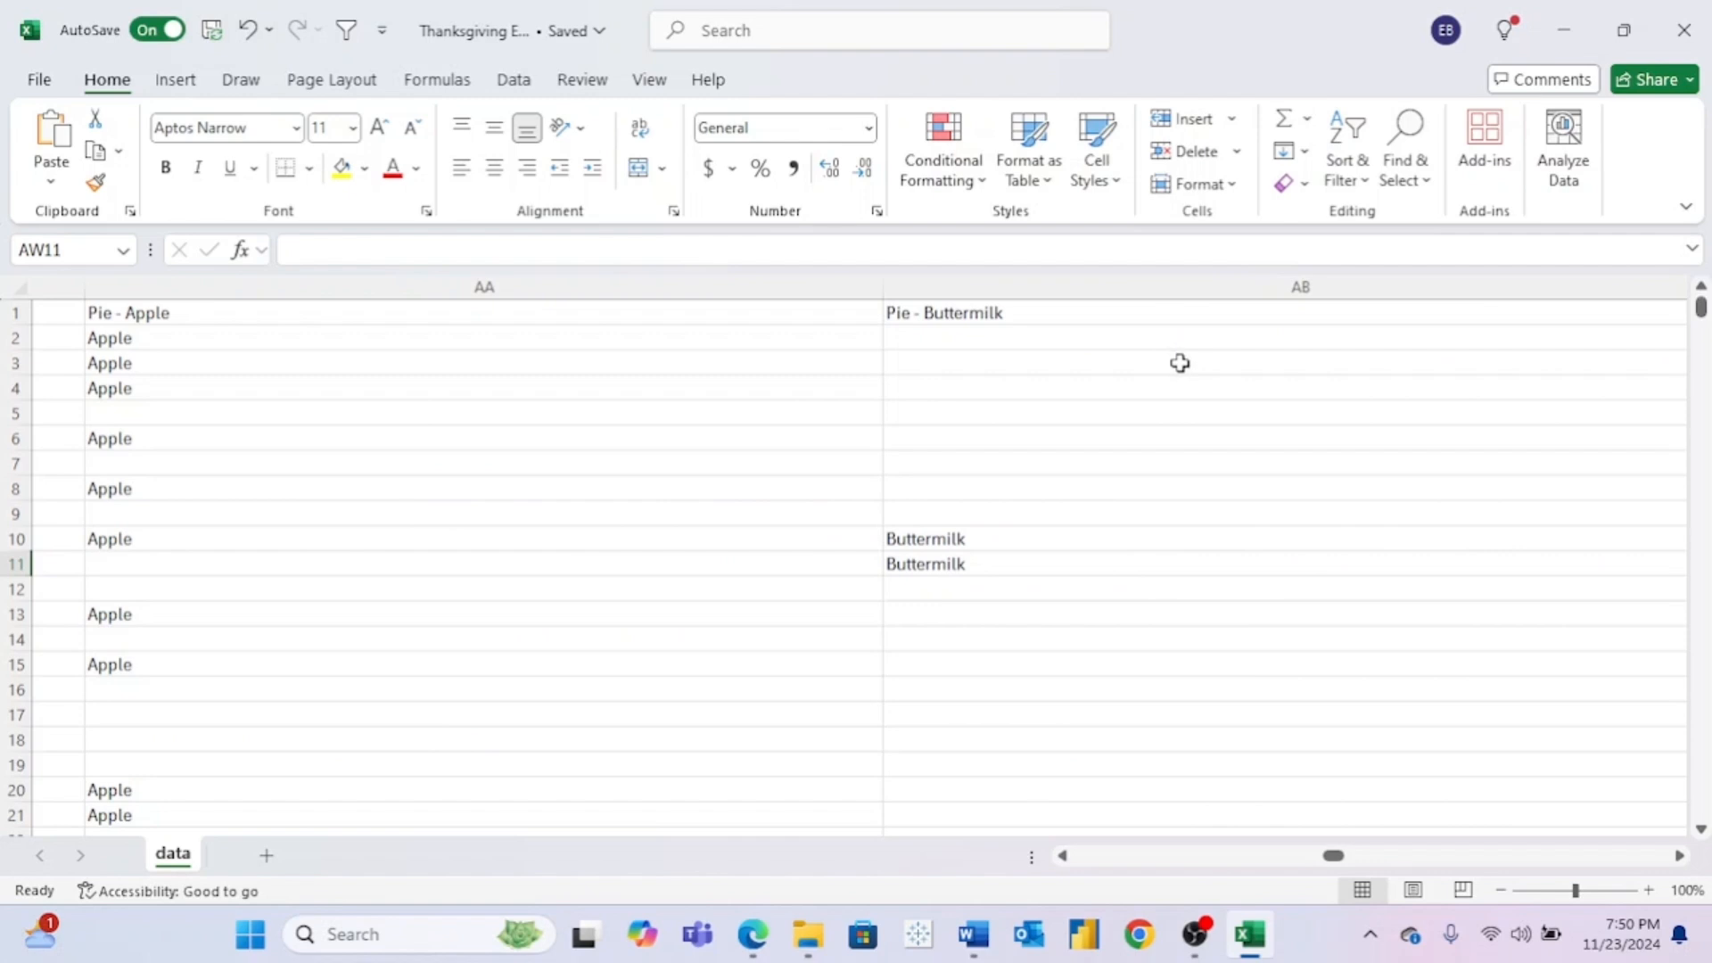
{"action": "scroll", "coordinate": [1180, 363], "scroll_direction": "right", "scroll_amount": 5}
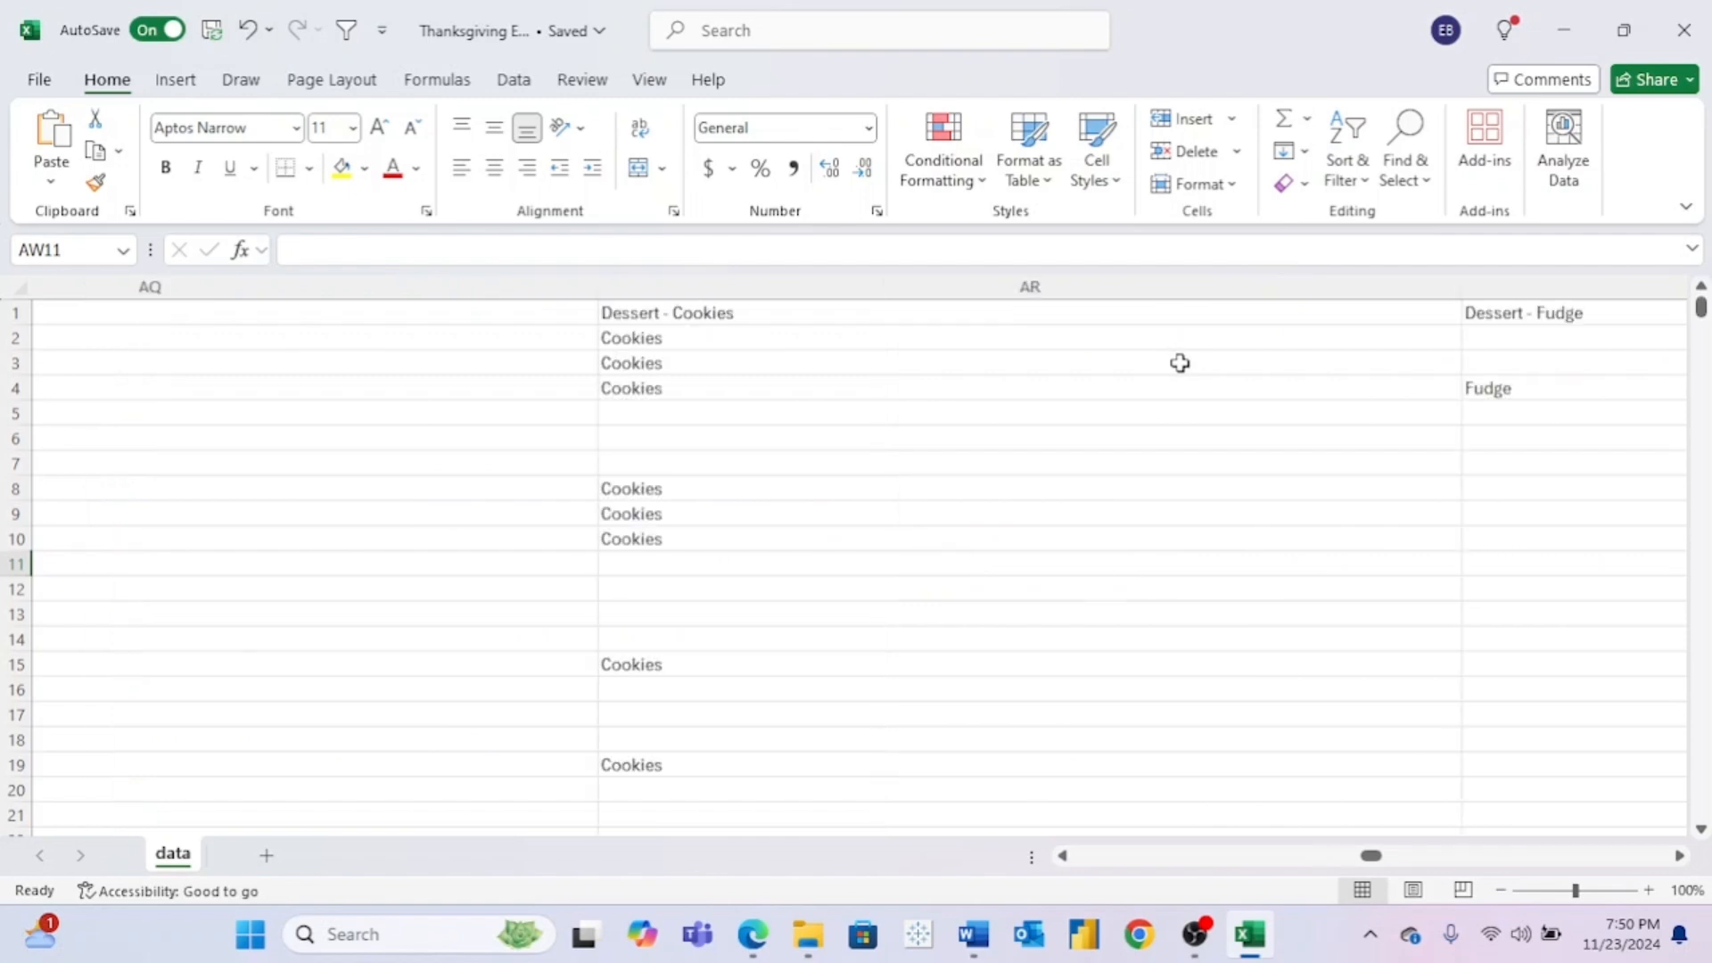
{"action": "scroll", "coordinate": [1179, 363], "scroll_direction": "right", "scroll_amount": 3}
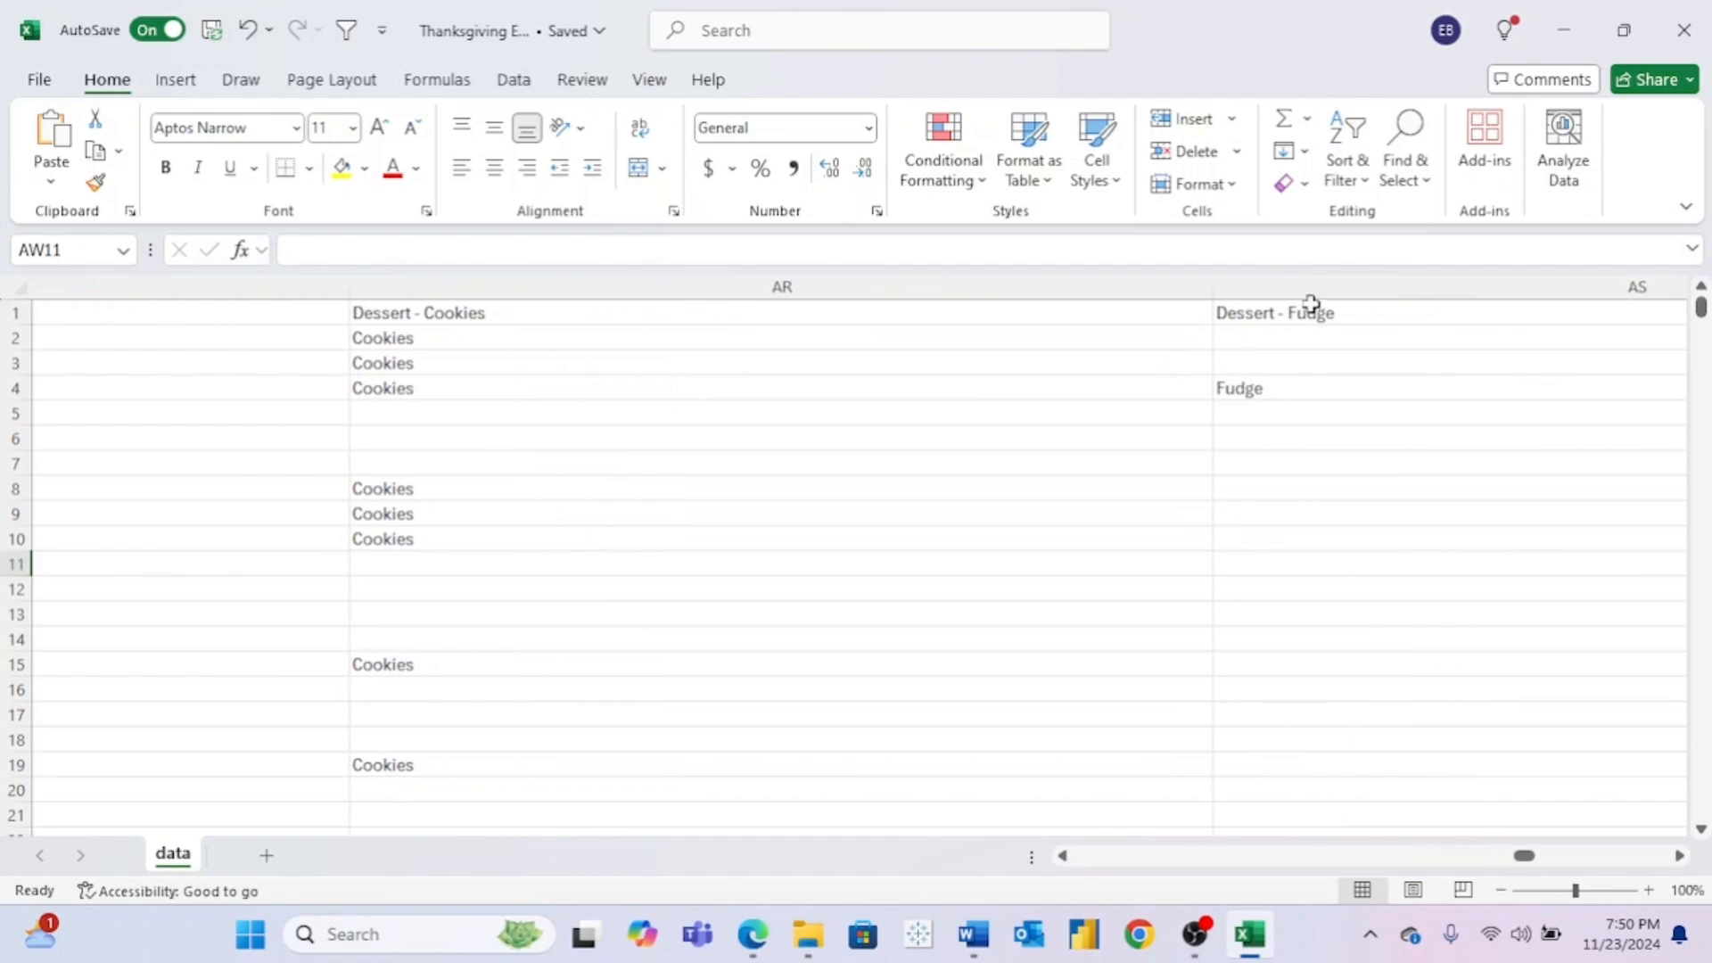
{"action": "scroll", "coordinate": [1421, 359], "scroll_direction": "right", "scroll_amount": 3}
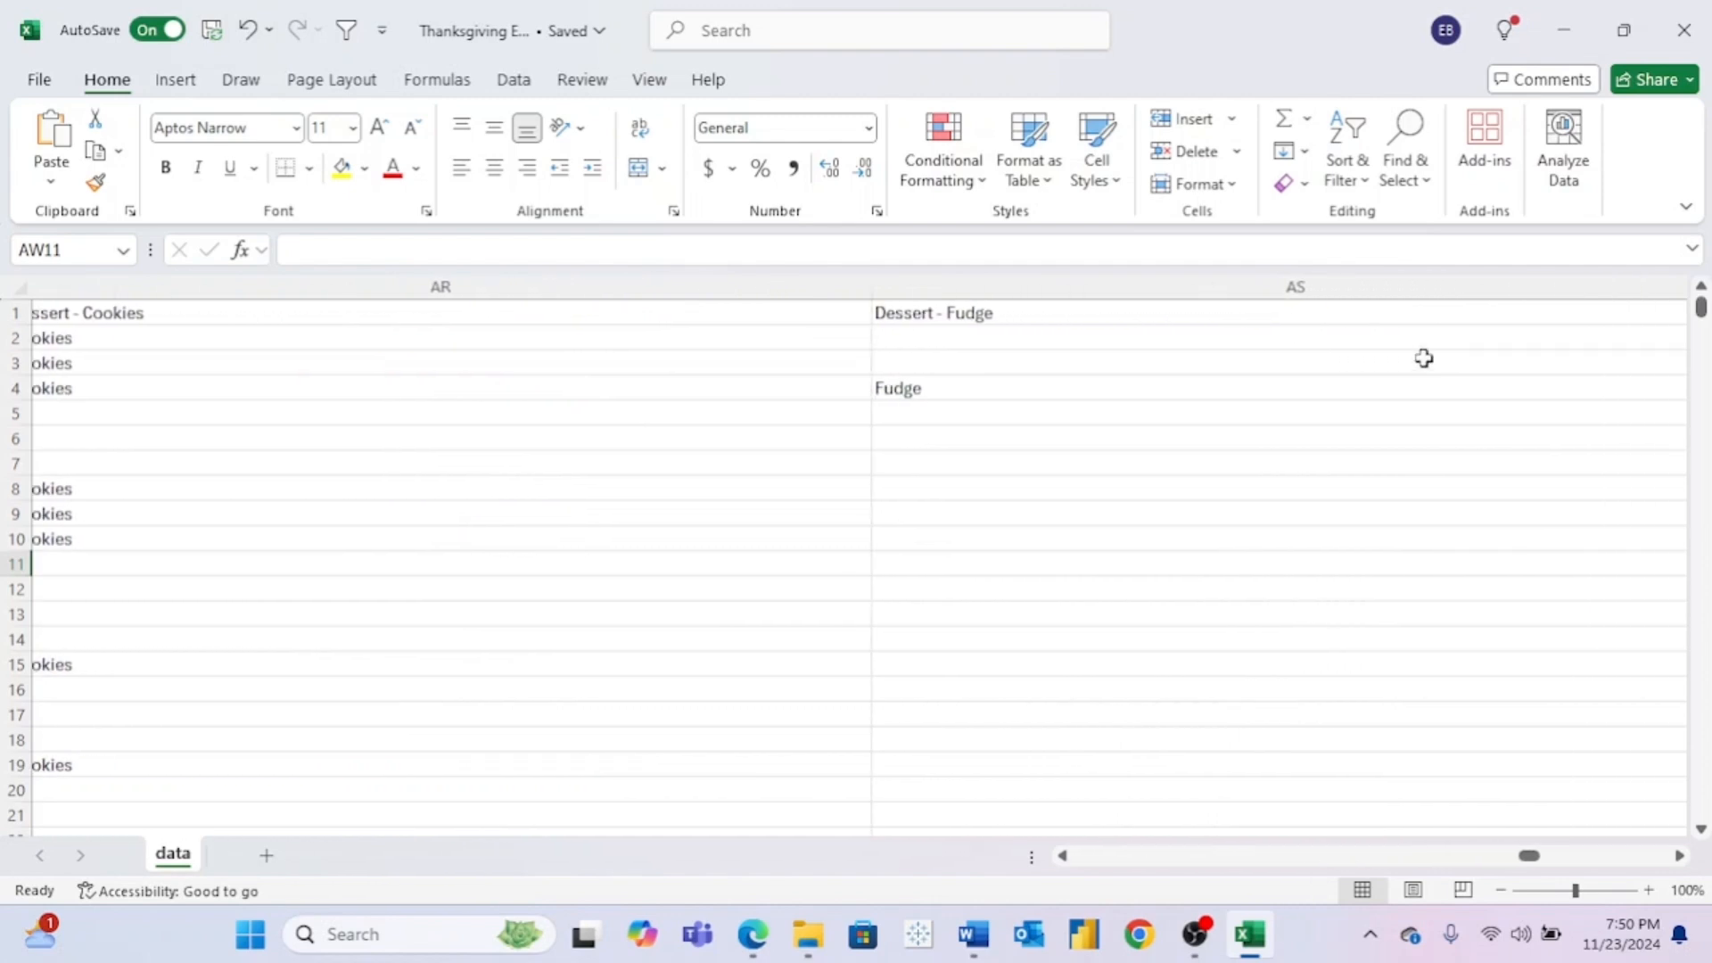
{"action": "scroll", "coordinate": [1423, 358], "scroll_direction": "right", "scroll_amount": 3}
{"action": "scroll", "coordinate": [1423, 357], "scroll_direction": "right", "scroll_amount": 4}
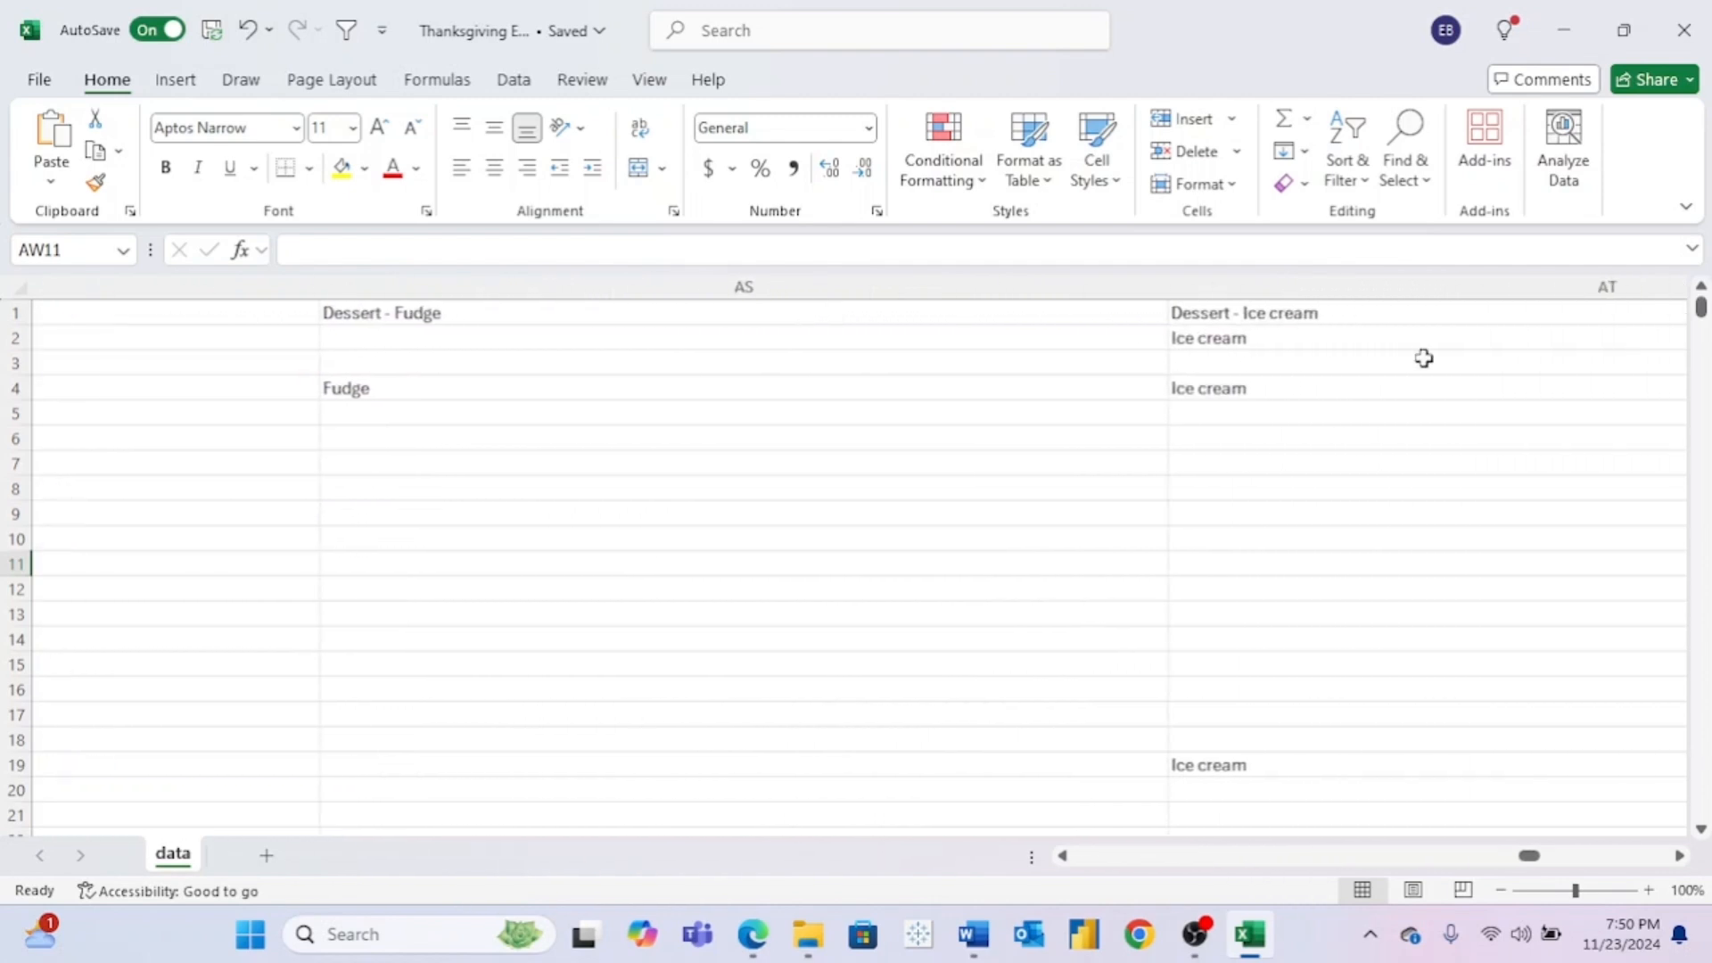
Step: Examine the prayer, travel distance, Thanksgiving programs and kids' table age cutoff columns, AX through BA
{"action": "scroll", "coordinate": [1423, 358], "scroll_direction": "right", "scroll_amount": 5}
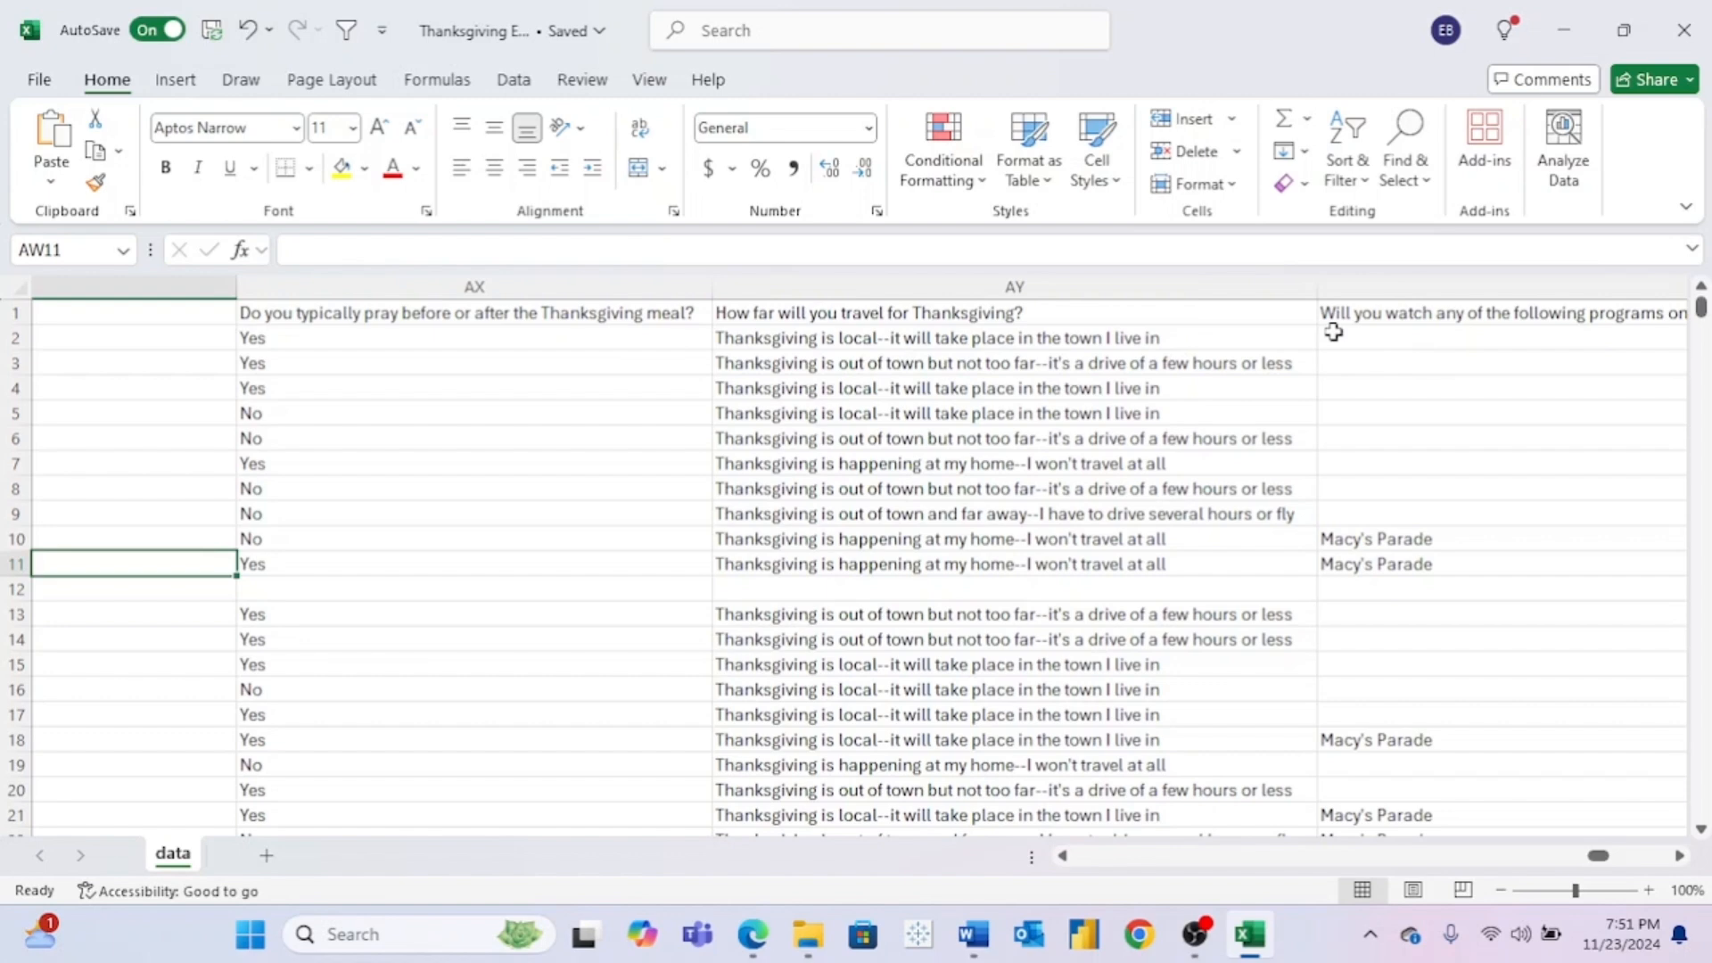
{"action": "left_click", "coordinate": [645, 275]}
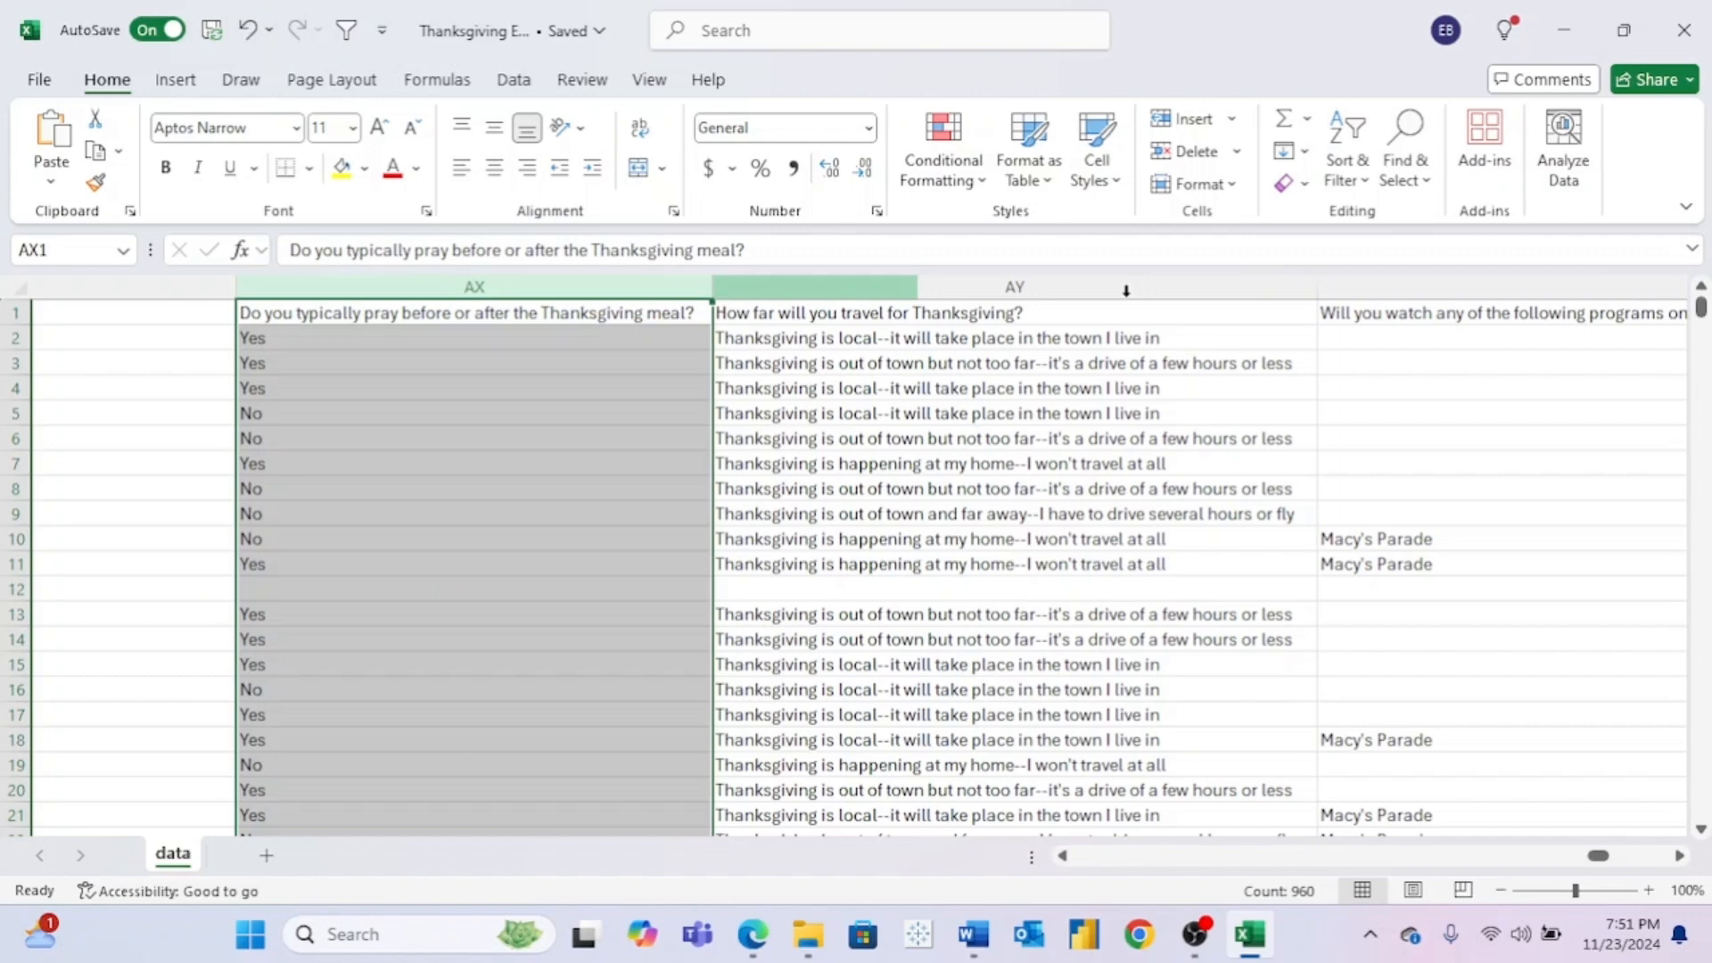
{"action": "left_click", "coordinate": [1020, 281]}
{"action": "scroll", "coordinate": [1222, 548], "scroll_direction": "down", "scroll_amount": 1}
{"action": "scroll", "coordinate": [1221, 548], "scroll_direction": "up", "scroll_amount": 1}
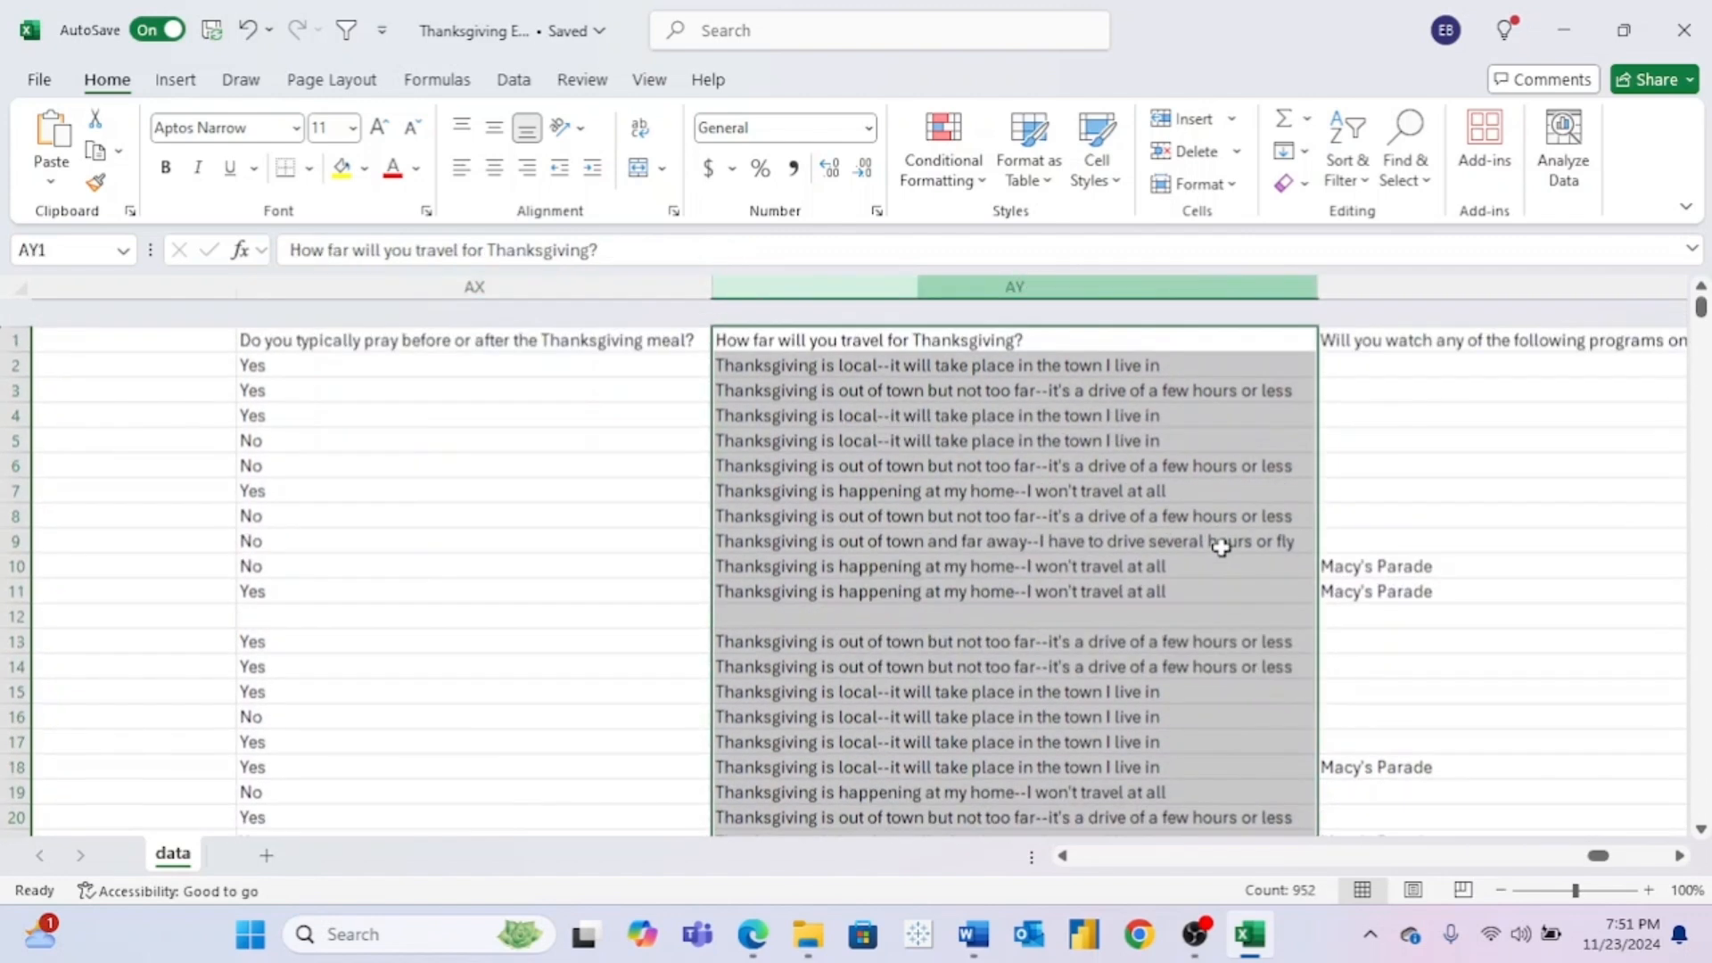
{"action": "scroll", "coordinate": [1221, 547], "scroll_direction": "right", "scroll_amount": 5}
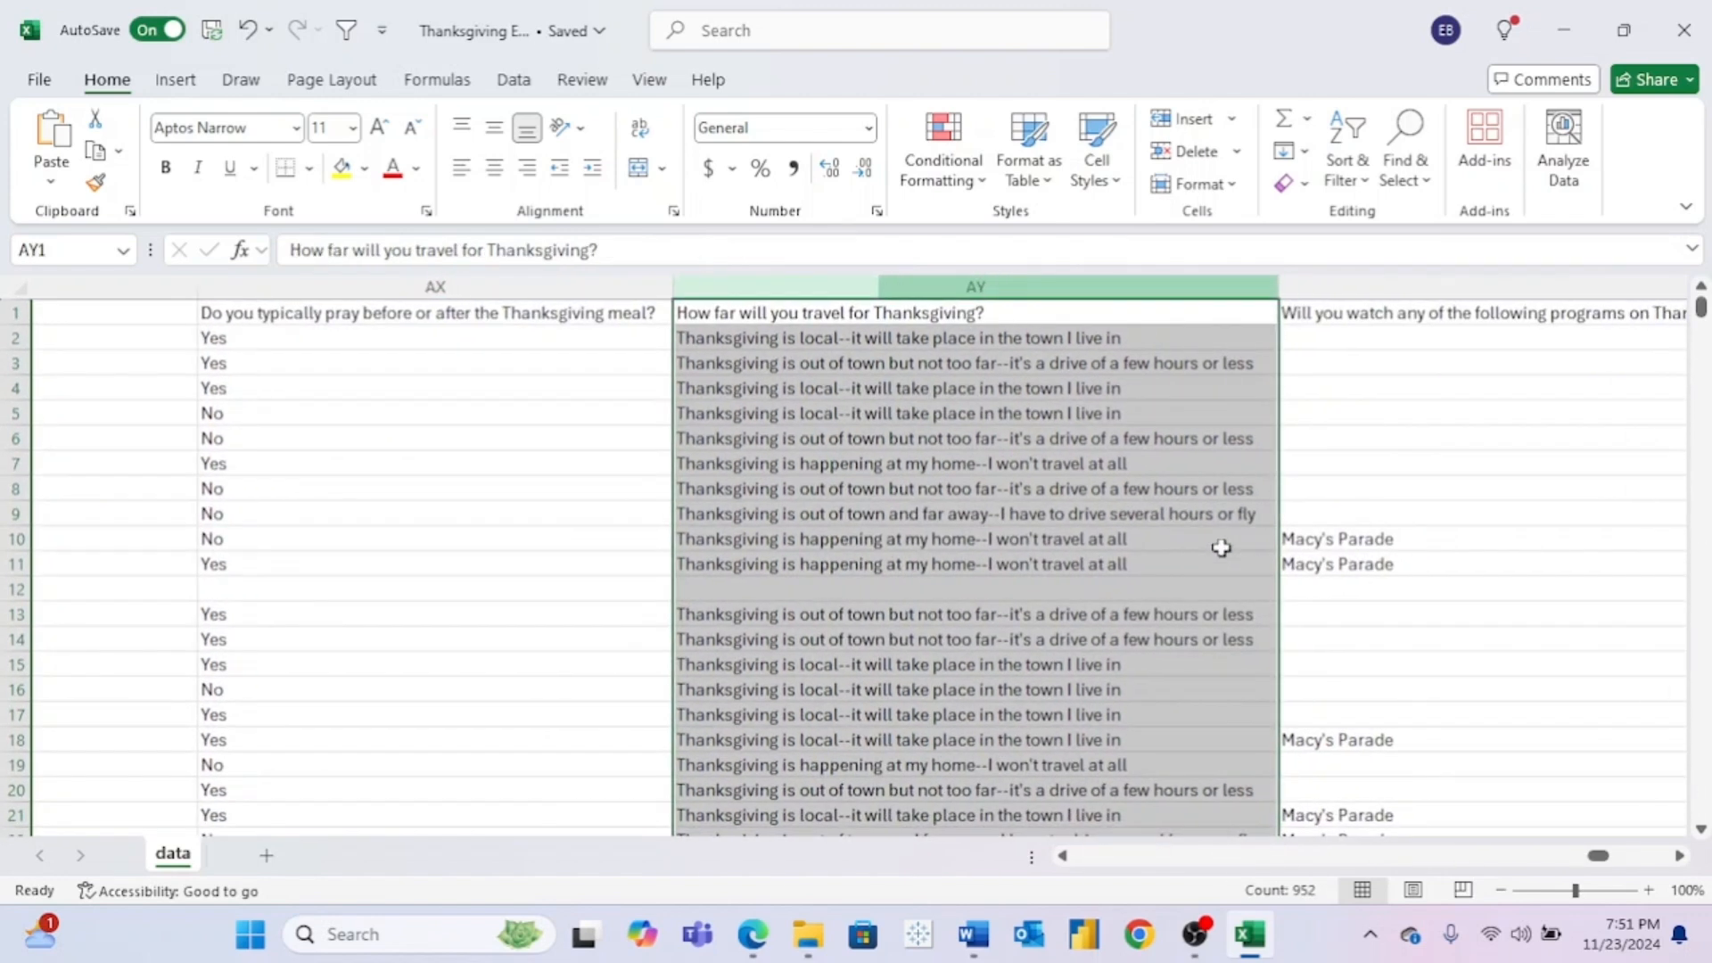
{"action": "scroll", "coordinate": [1222, 548], "scroll_direction": "right", "scroll_amount": 8}
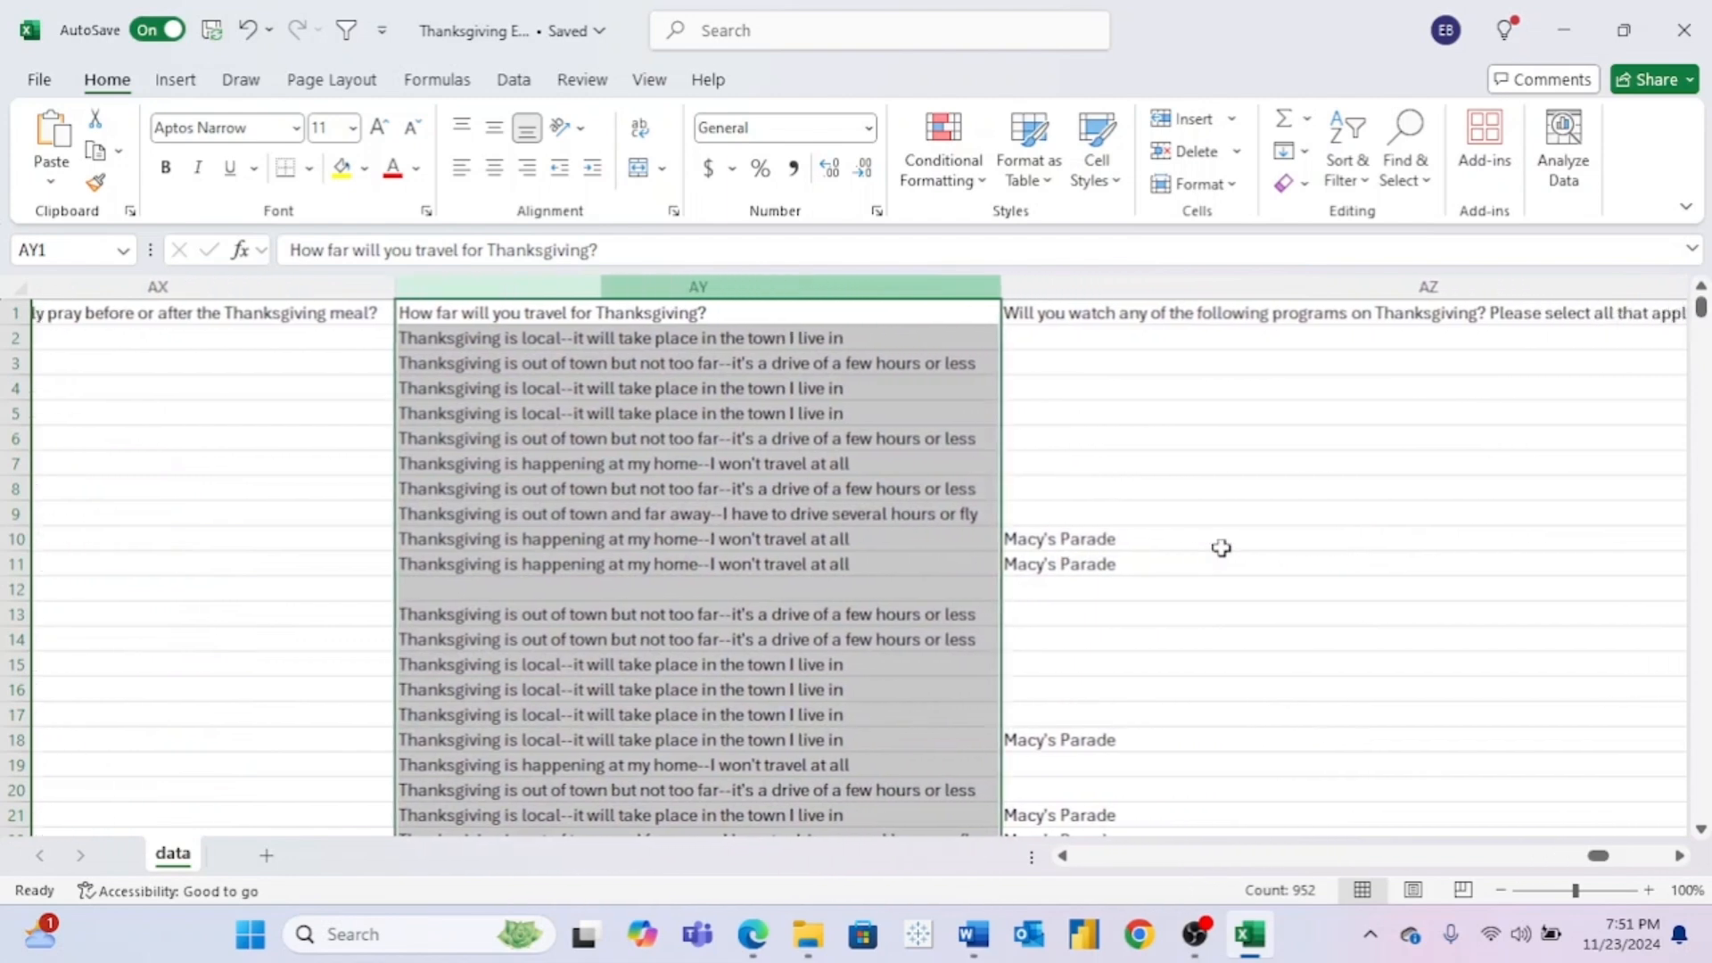
{"action": "scroll", "coordinate": [1221, 548], "scroll_direction": "right", "scroll_amount": 3}
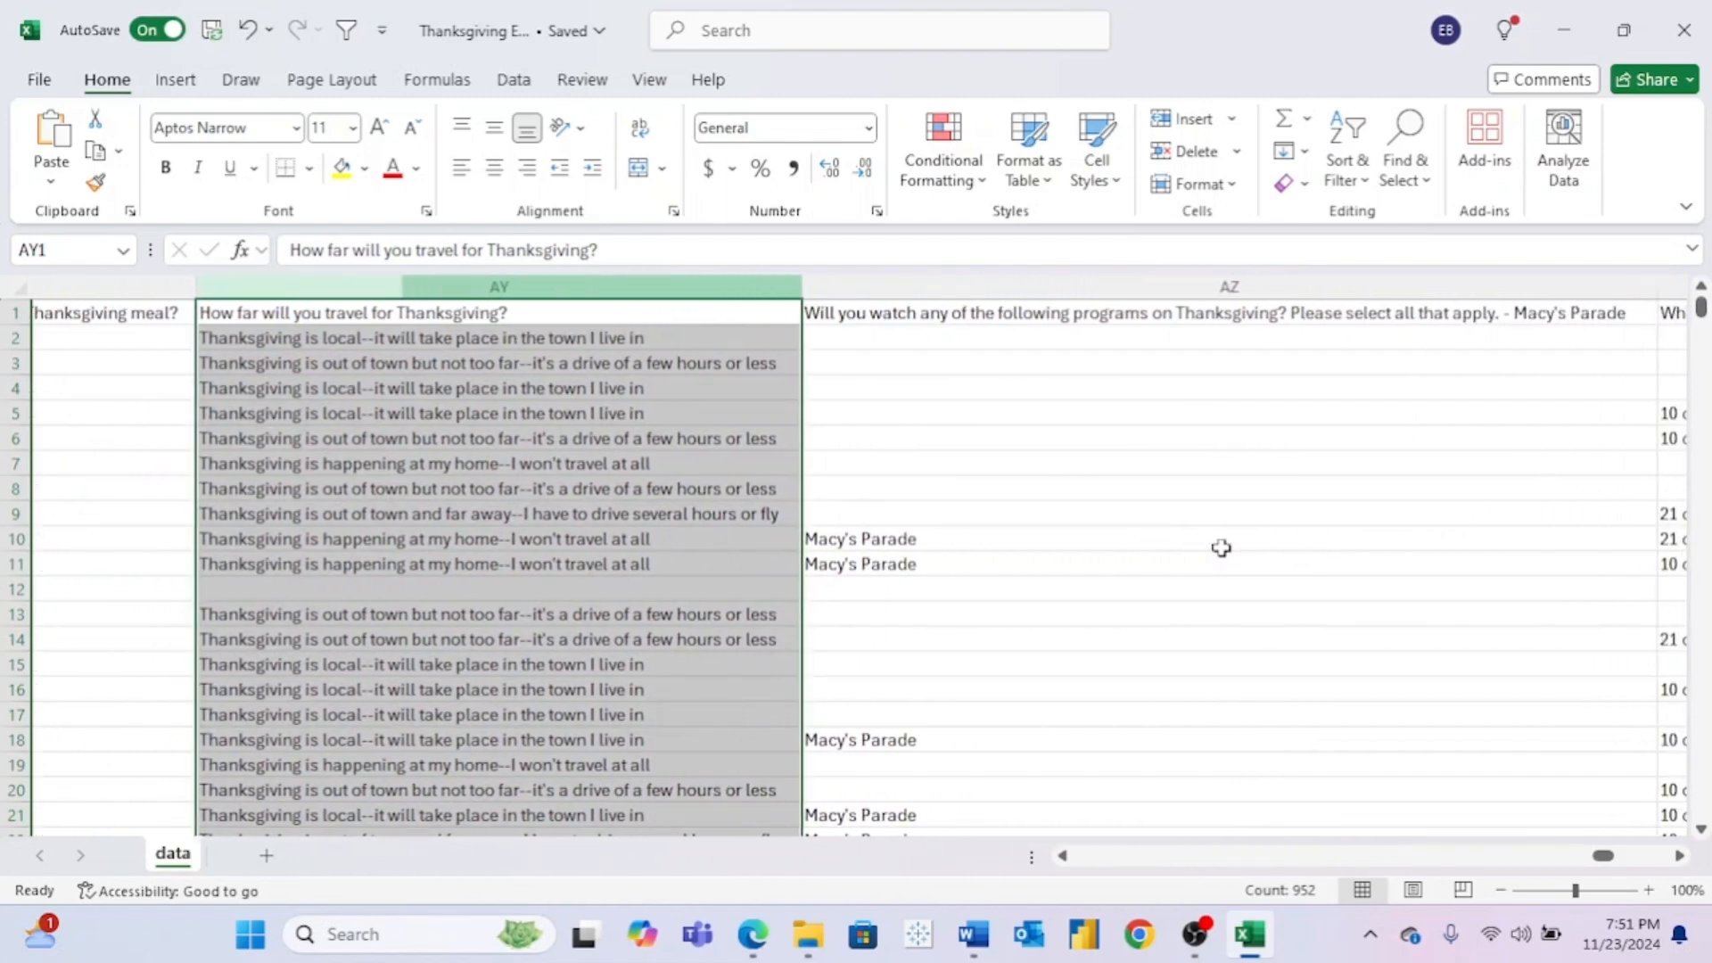
{"action": "scroll", "coordinate": [1221, 548], "scroll_direction": "right", "scroll_amount": 3}
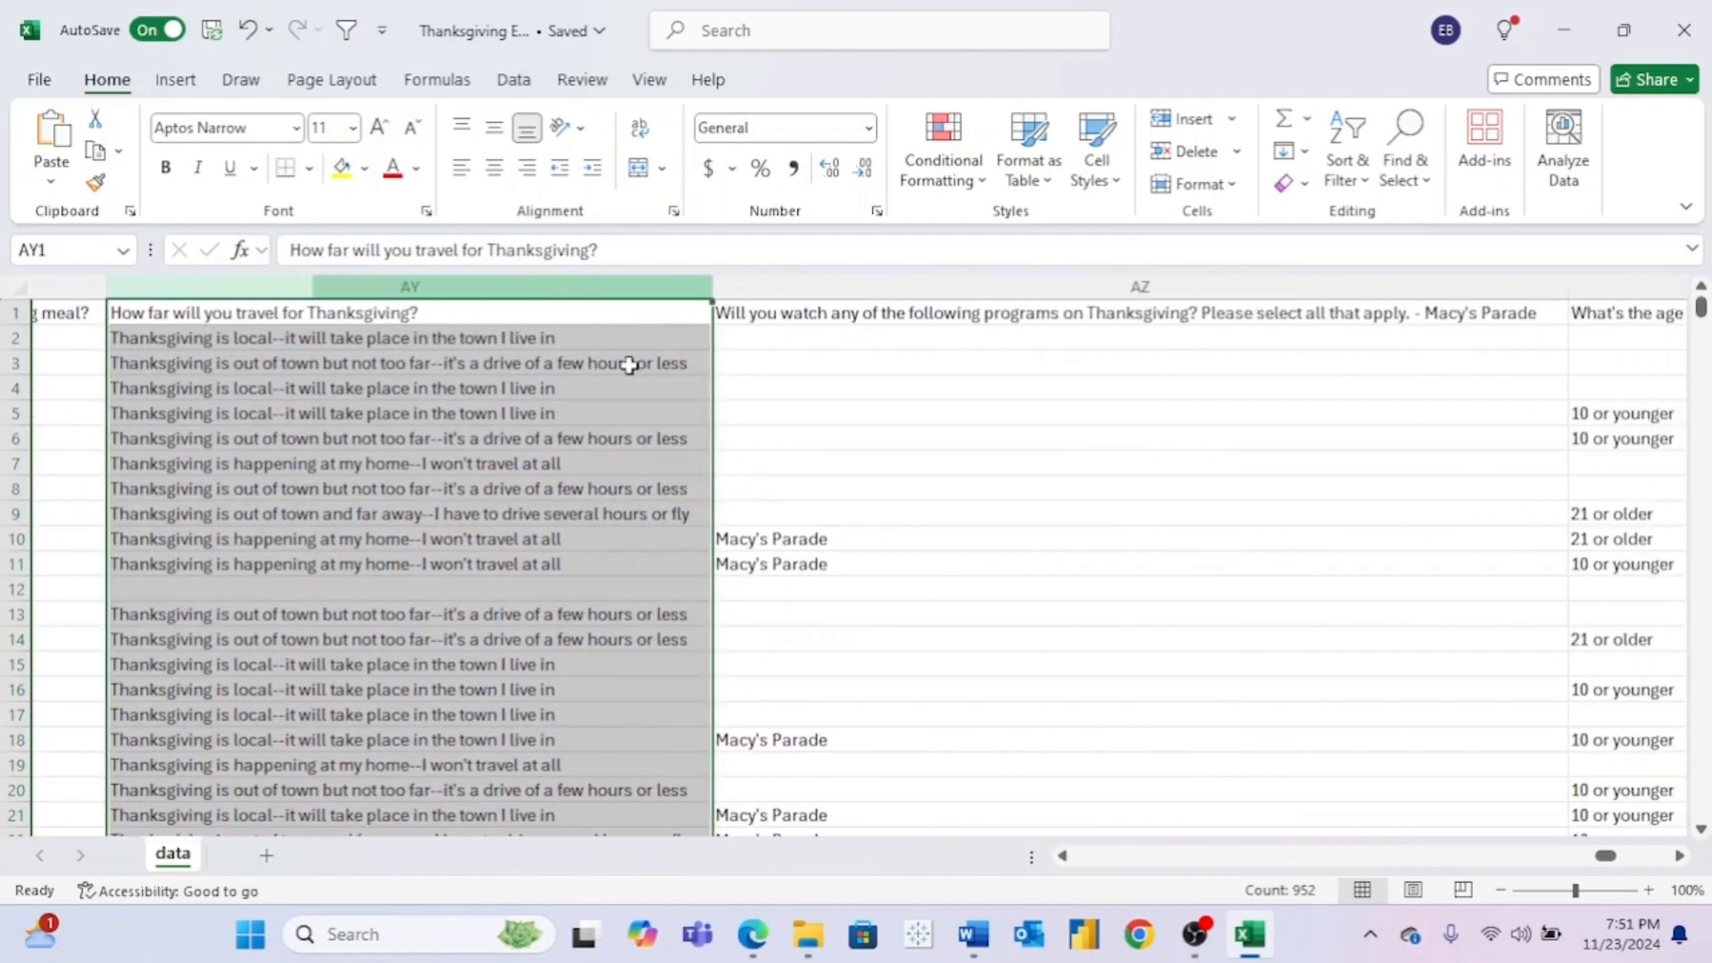
{"action": "scroll", "coordinate": [1207, 526], "scroll_direction": "right", "scroll_amount": 10}
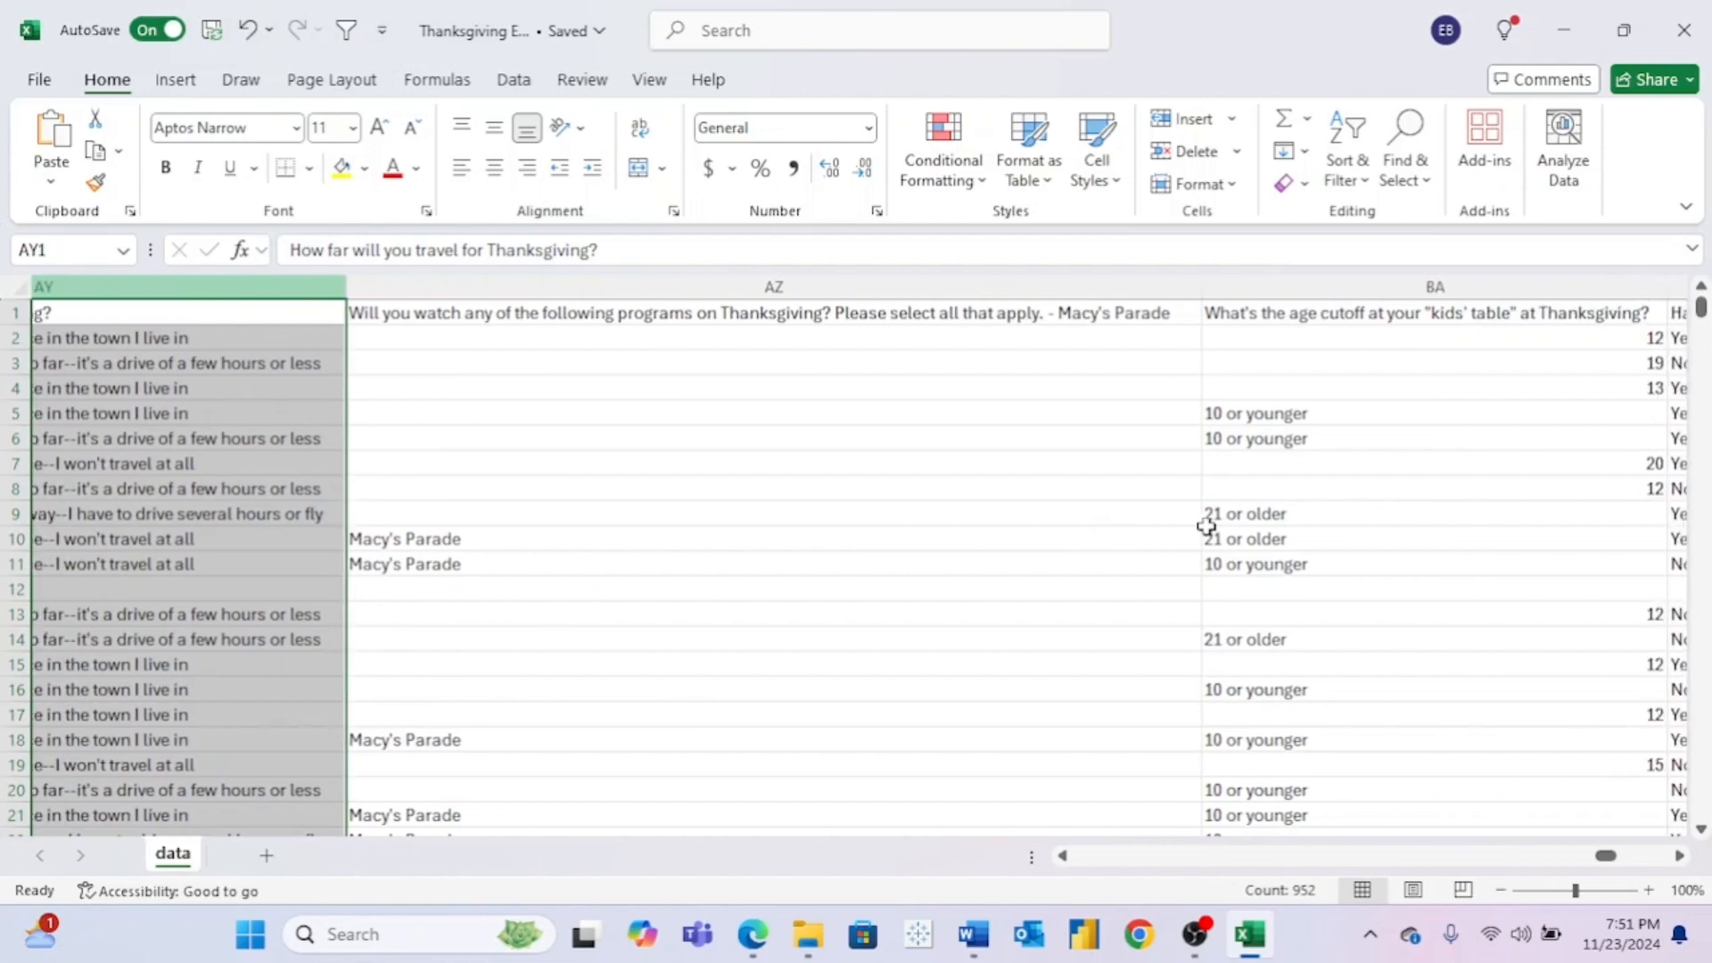
Step: Examine the remaining survey columns, BA through BK, from the kids' table cutoff and Black Friday questions to age, household income and US Region
{"action": "scroll", "coordinate": [1207, 526], "scroll_direction": "right", "scroll_amount": 3}
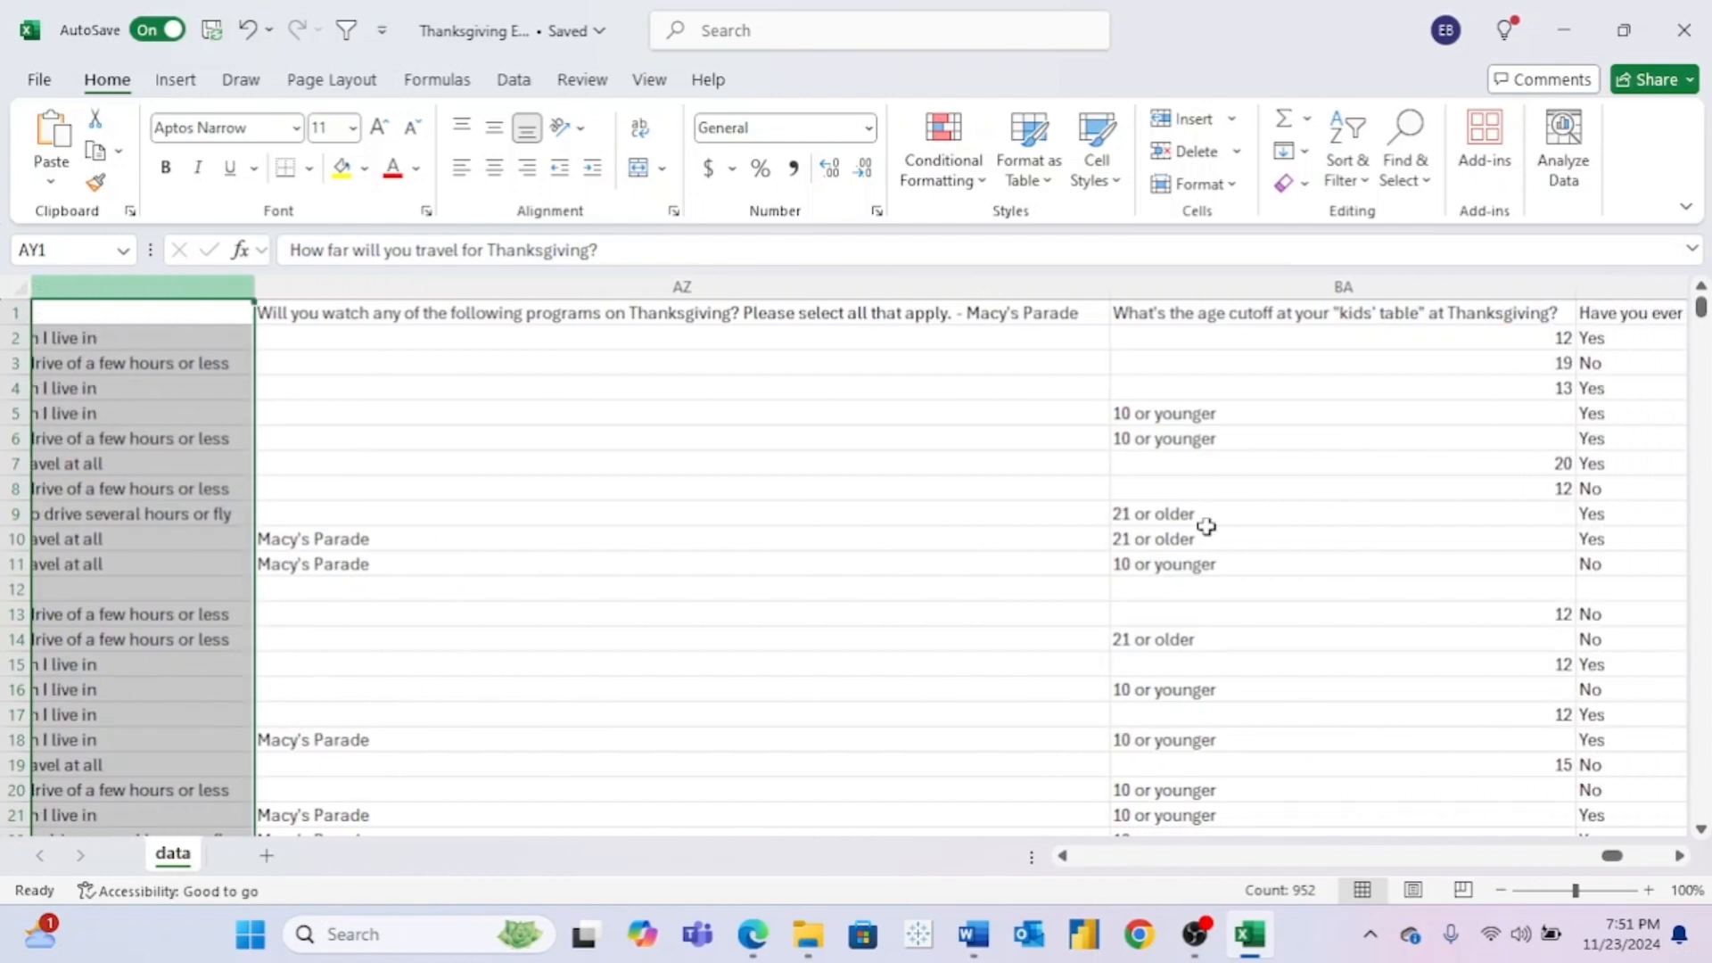
{"action": "scroll", "coordinate": [1206, 526], "scroll_direction": "right", "scroll_amount": 20}
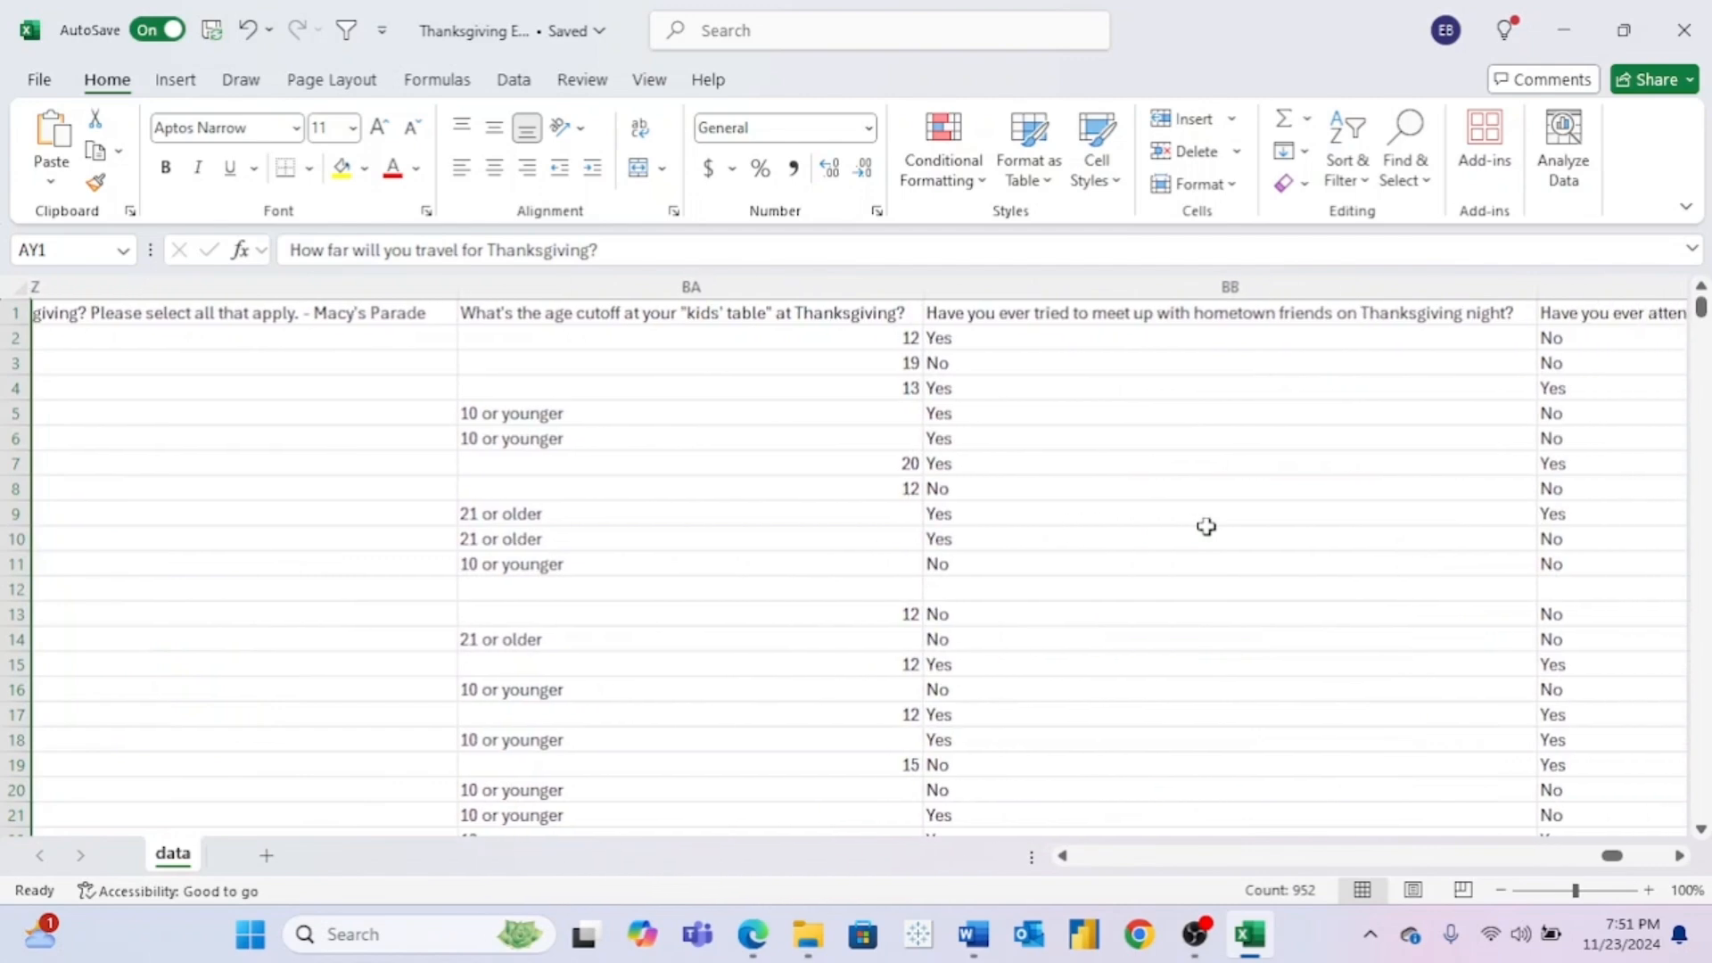
{"action": "scroll", "coordinate": [1207, 526], "scroll_direction": "right", "scroll_amount": 14}
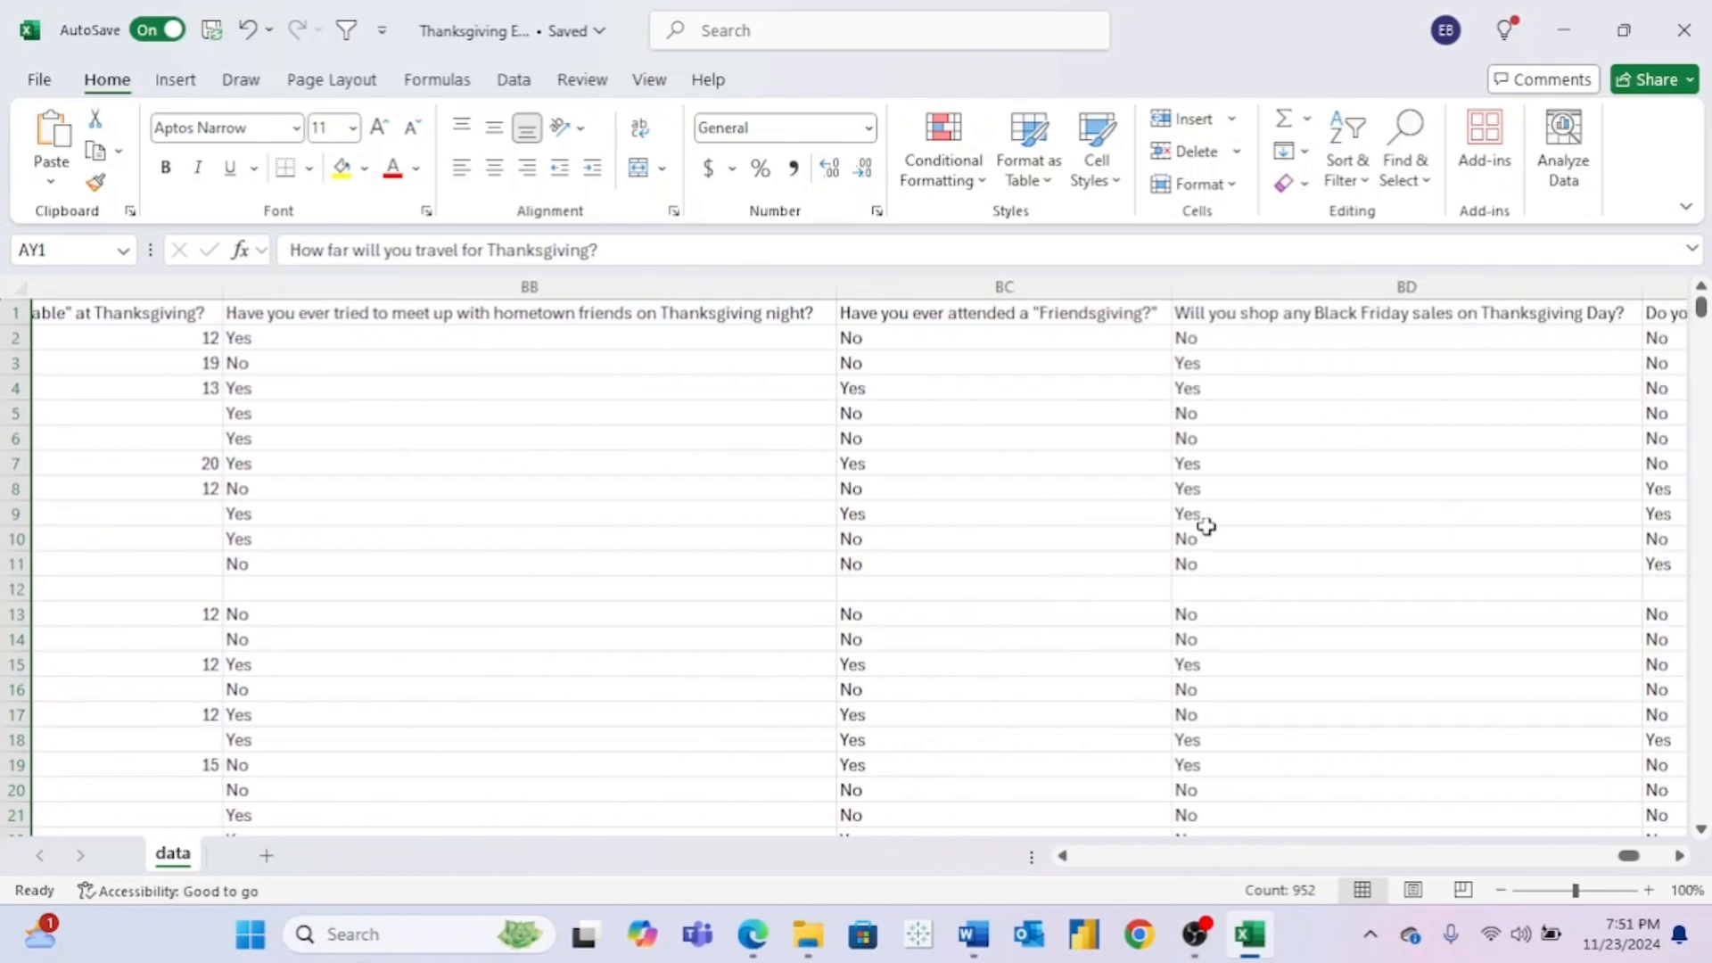
{"action": "scroll", "coordinate": [1207, 526], "scroll_direction": "right", "scroll_amount": 20}
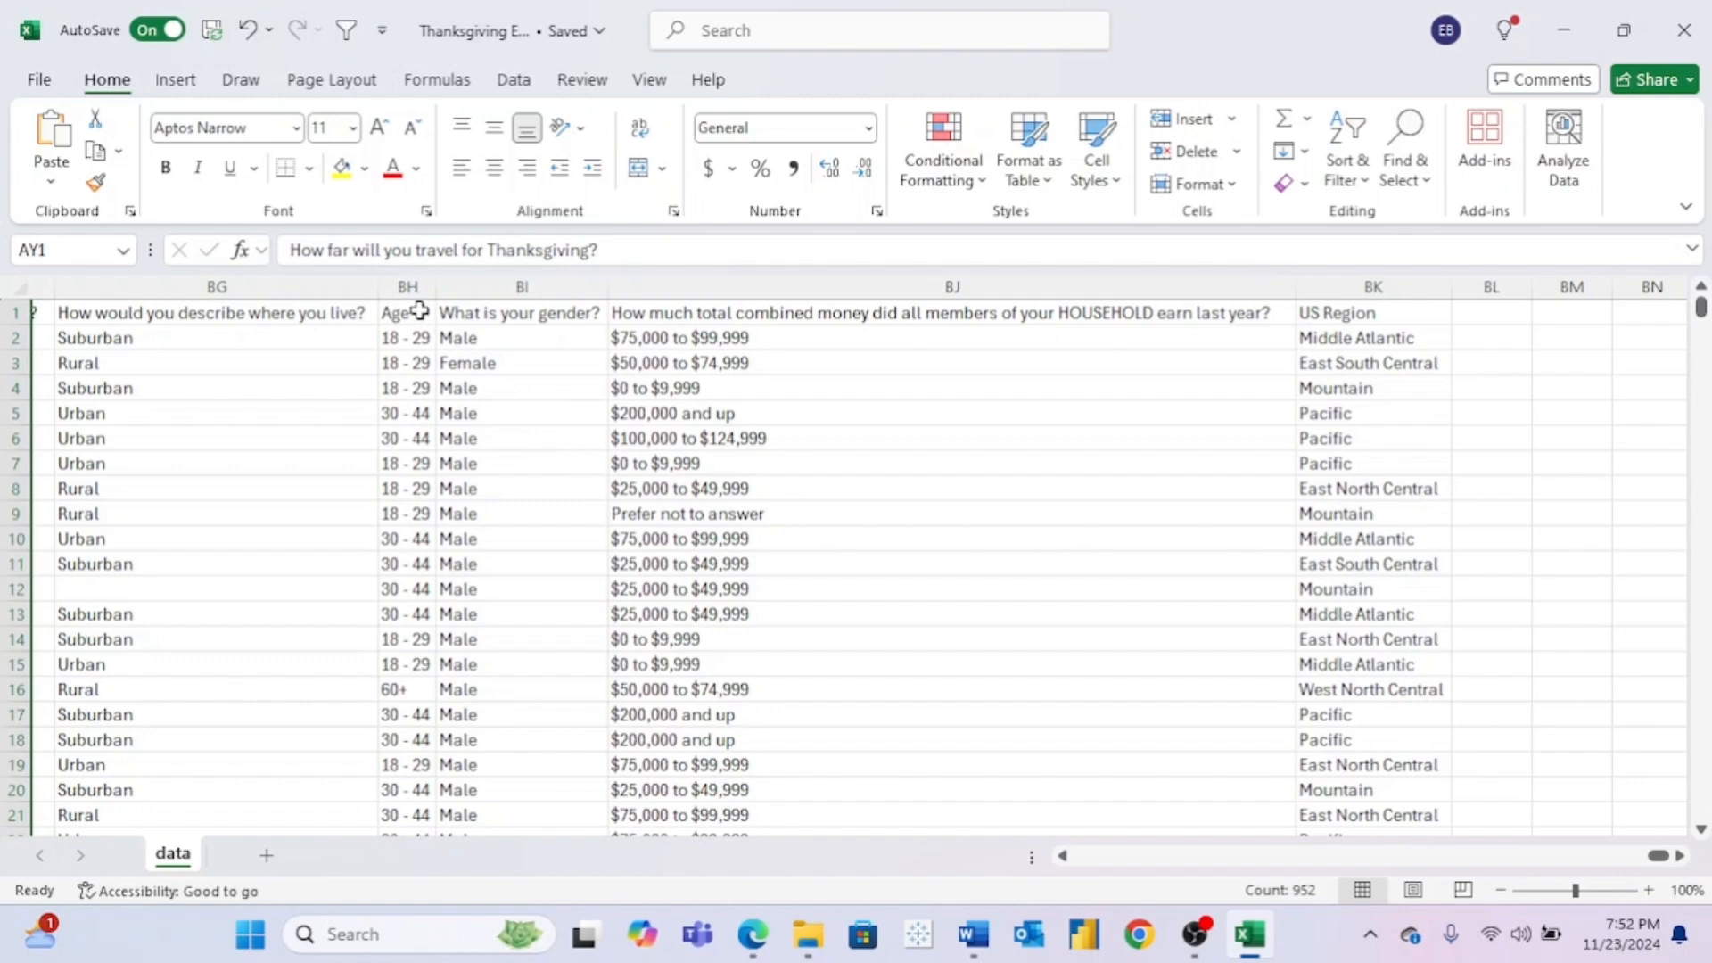
{"action": "left_click", "coordinate": [413, 284]}
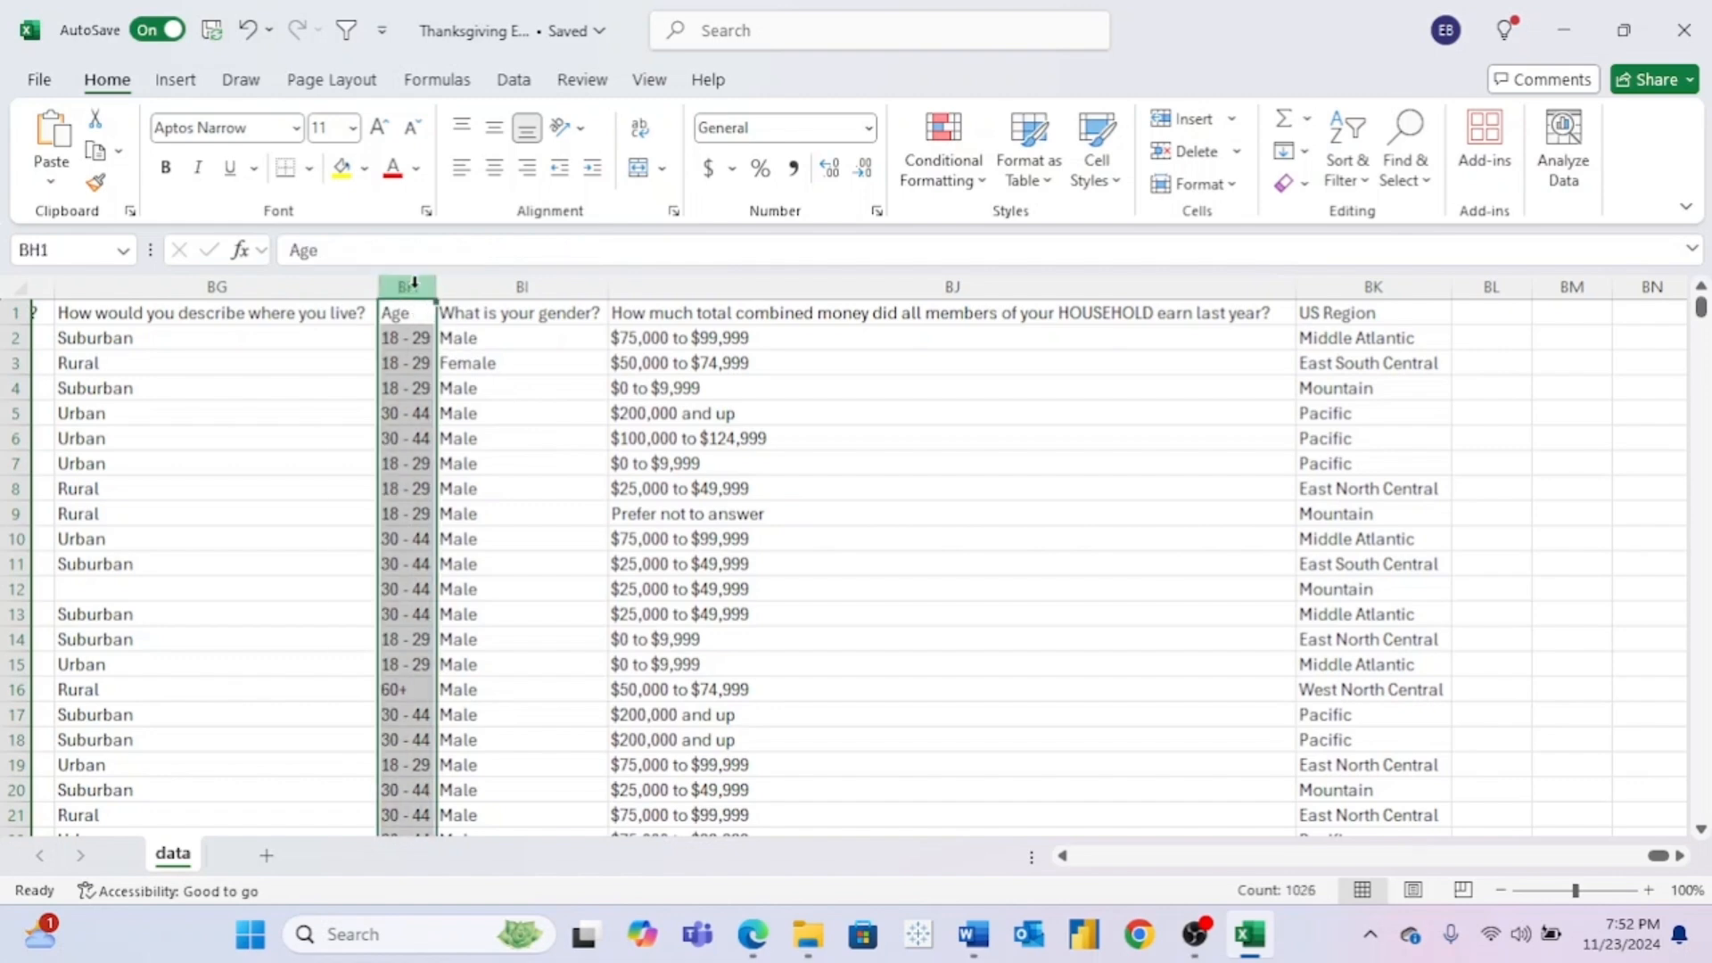
{"action": "scroll", "coordinate": [593, 367], "scroll_direction": "left", "scroll_amount": 3}
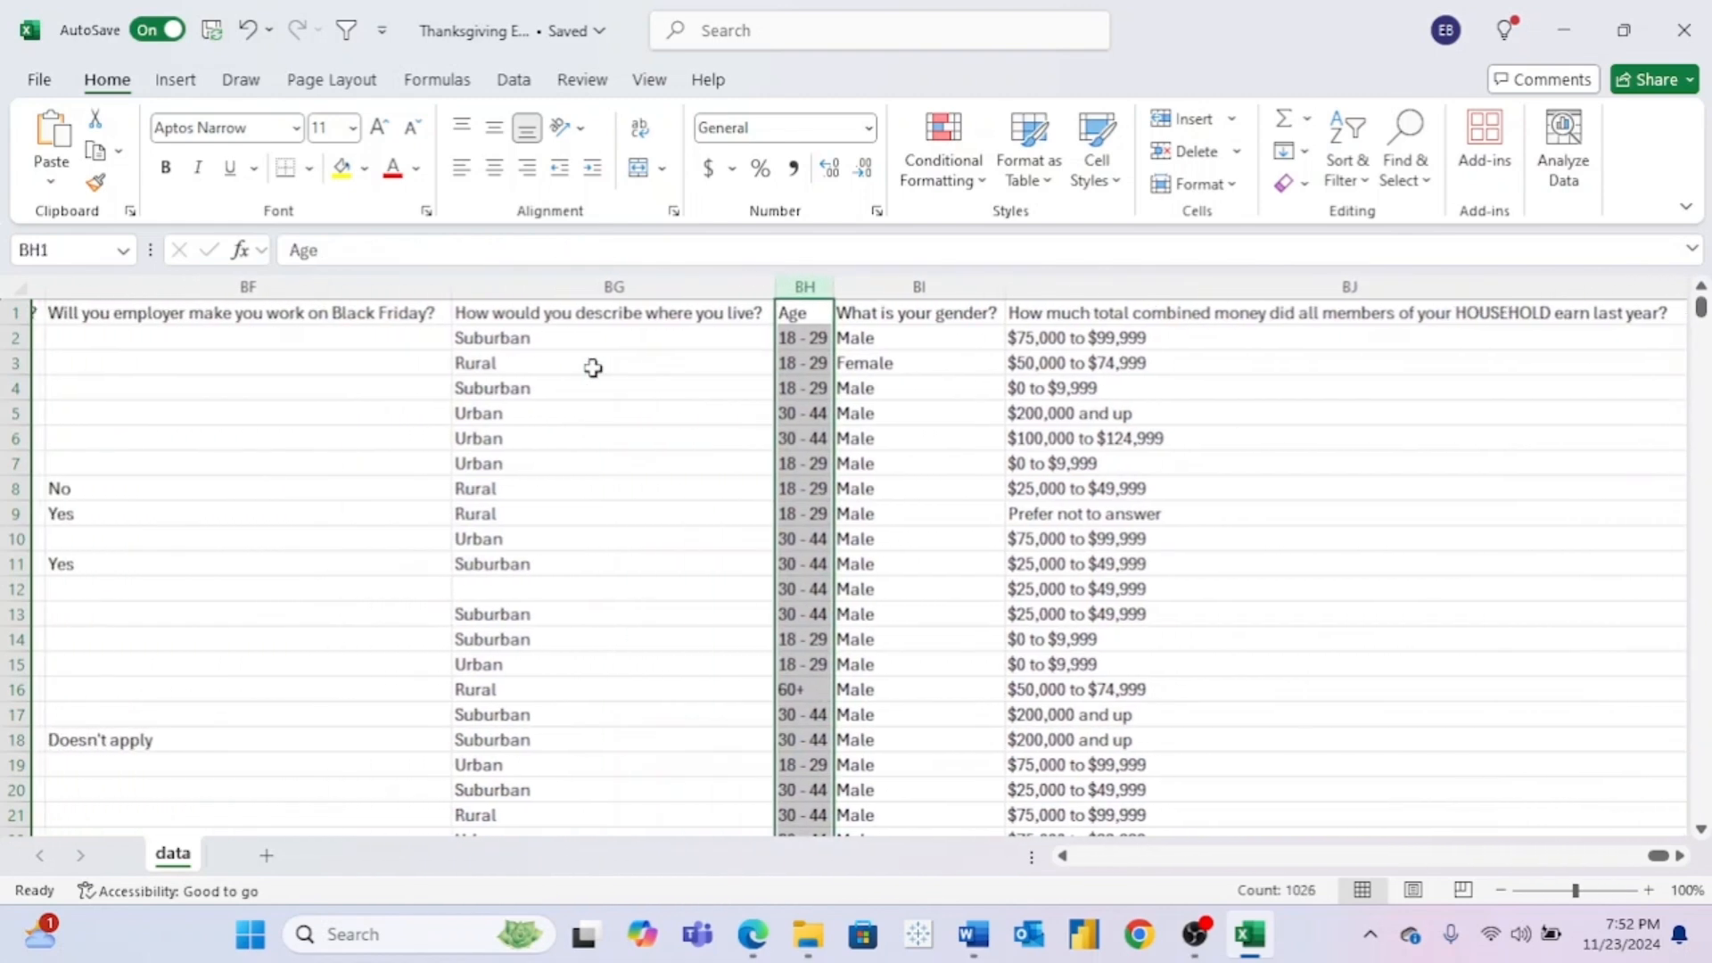
{"action": "scroll", "coordinate": [593, 368], "scroll_direction": "left", "scroll_amount": 6}
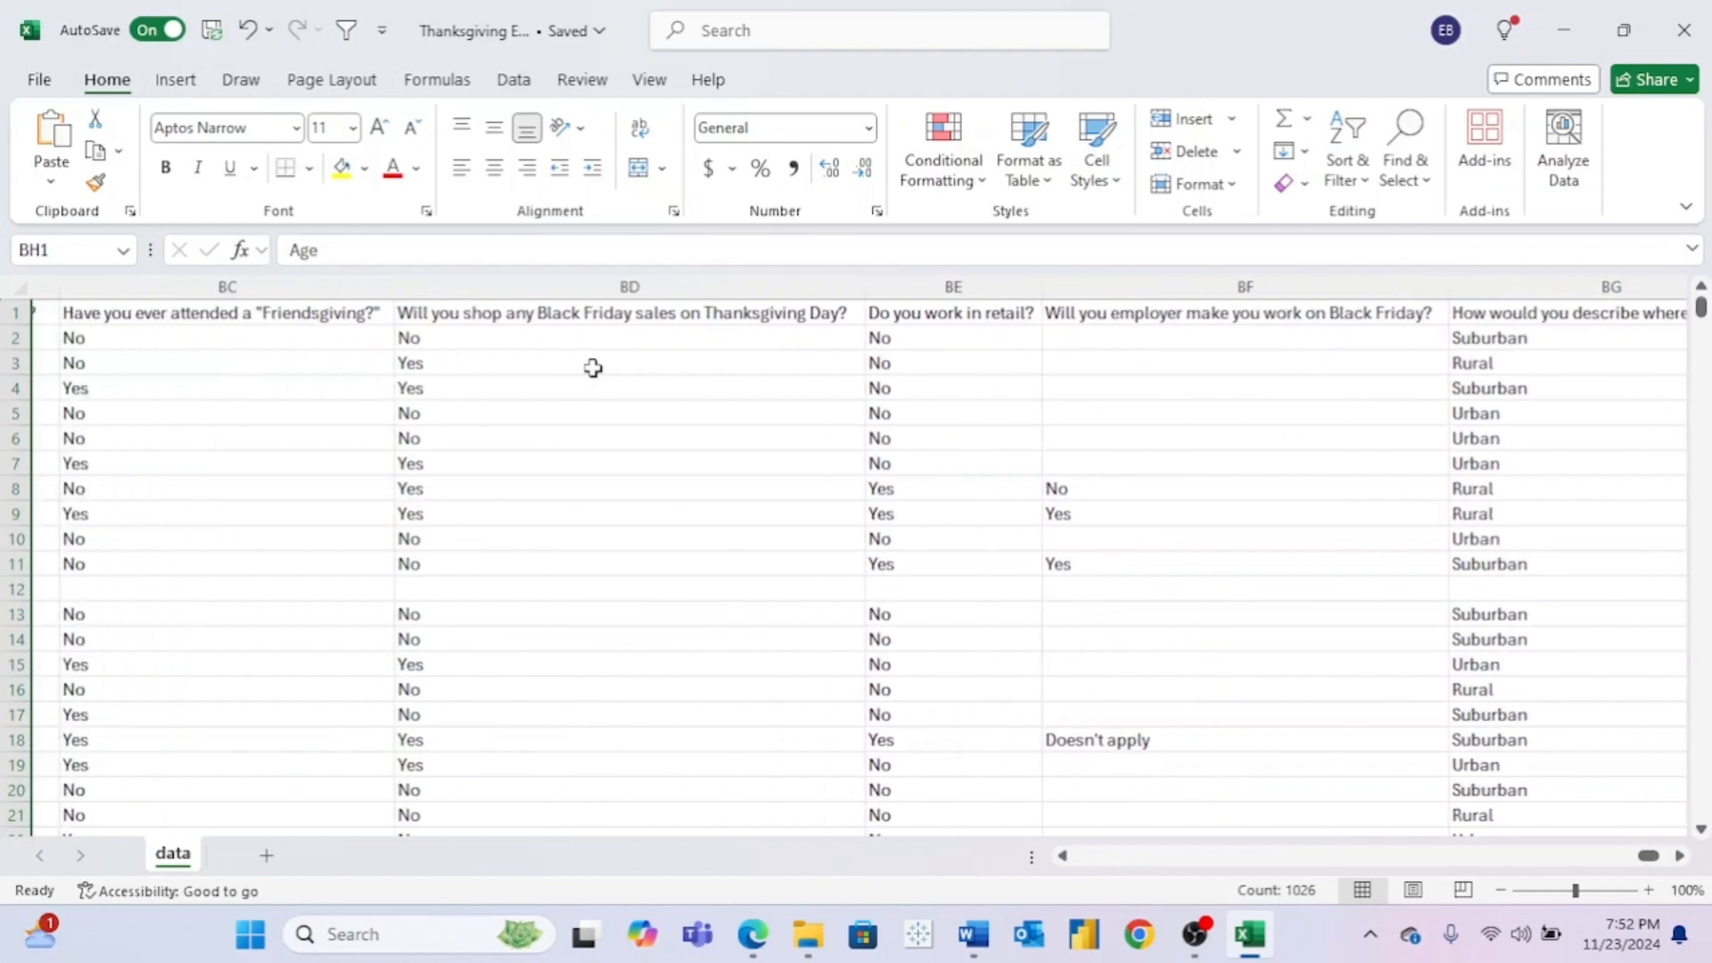
{"action": "scroll", "coordinate": [593, 368], "scroll_direction": "left", "scroll_amount": 2}
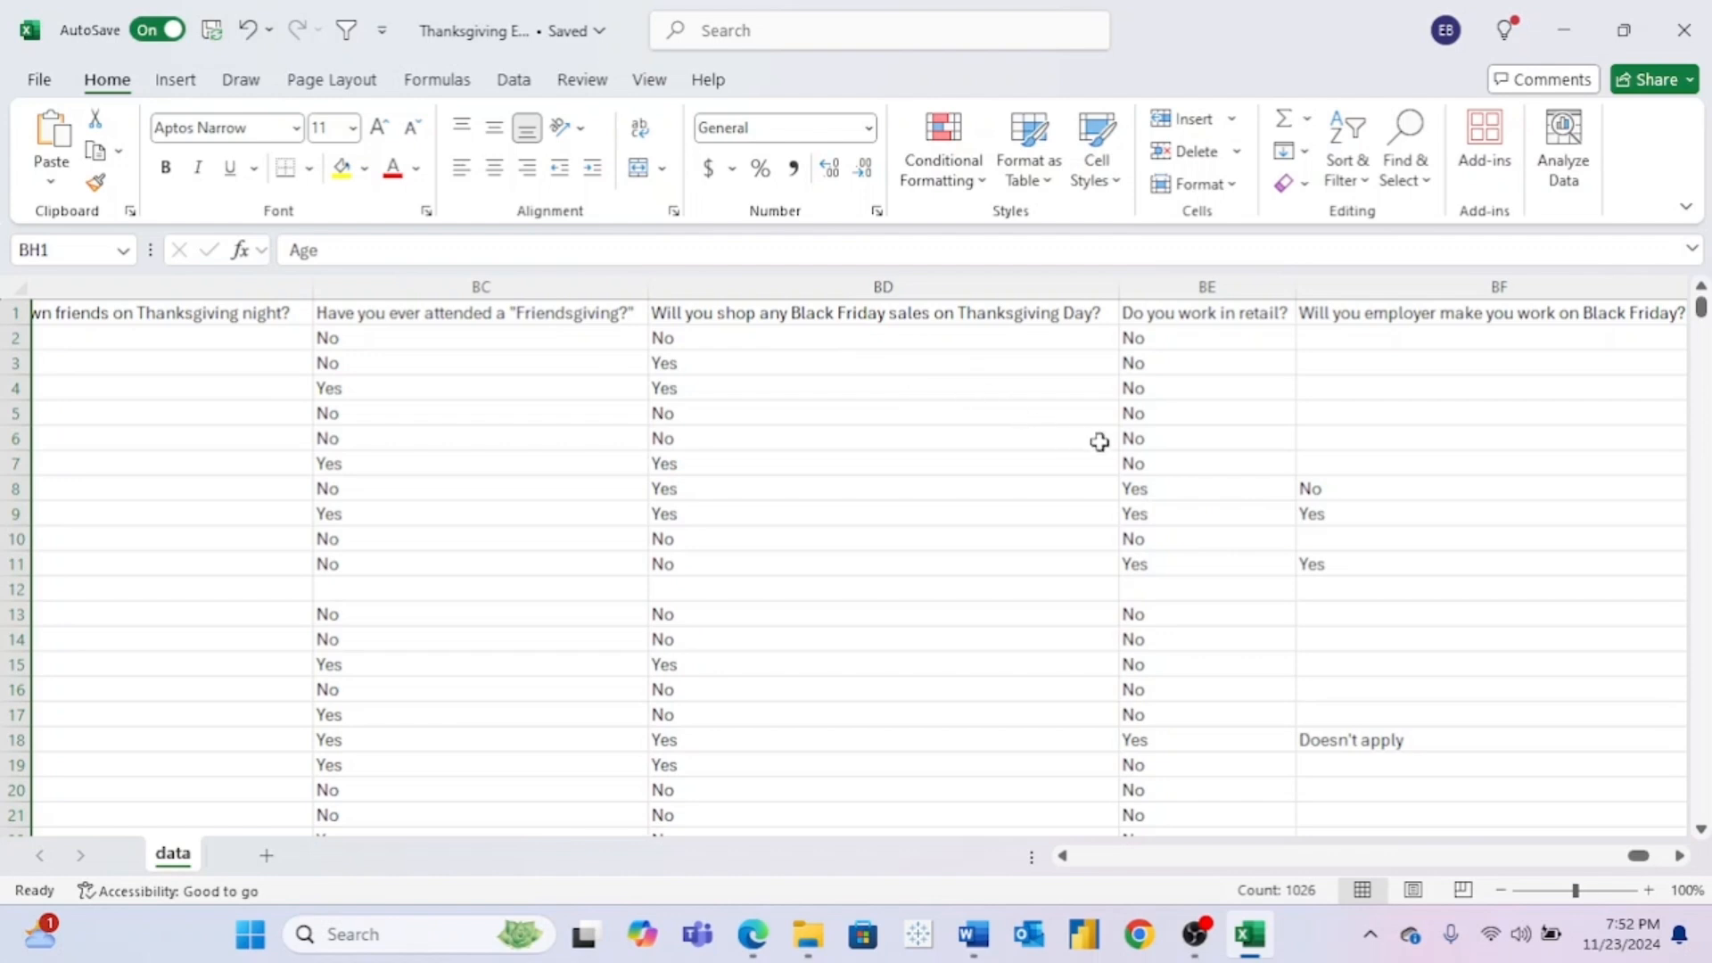
{"action": "scroll", "coordinate": [1099, 443], "scroll_direction": "right", "scroll_amount": 3}
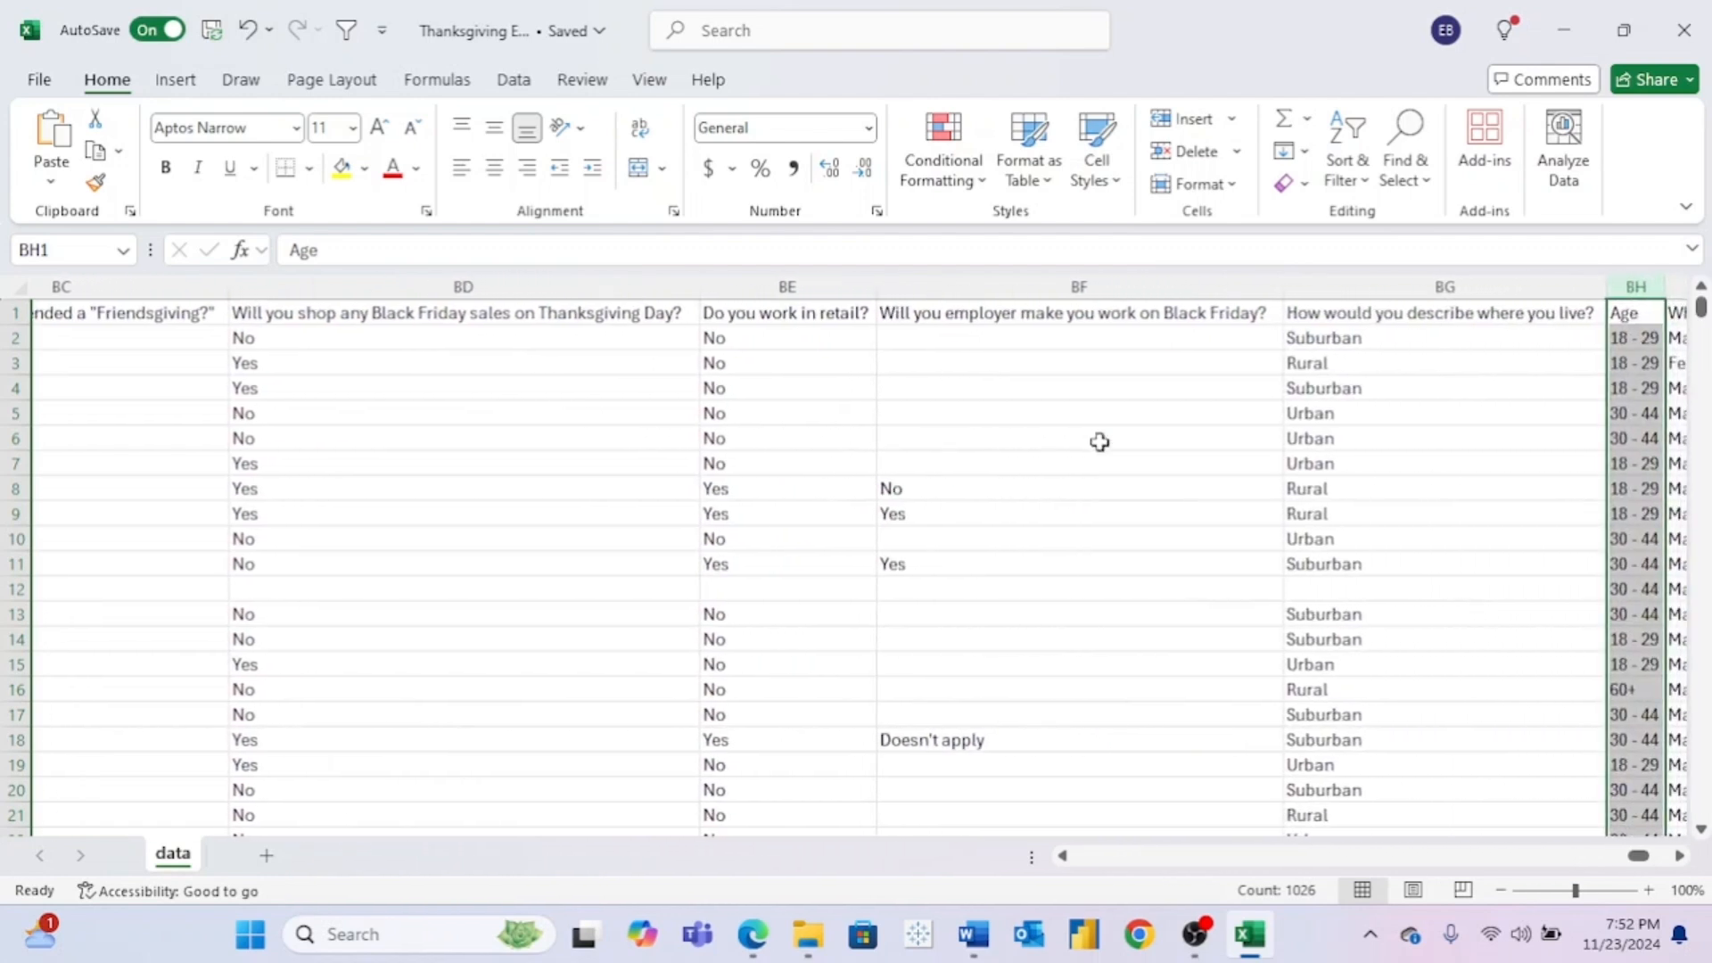
{"action": "scroll", "coordinate": [1099, 442], "scroll_direction": "right", "scroll_amount": 1}
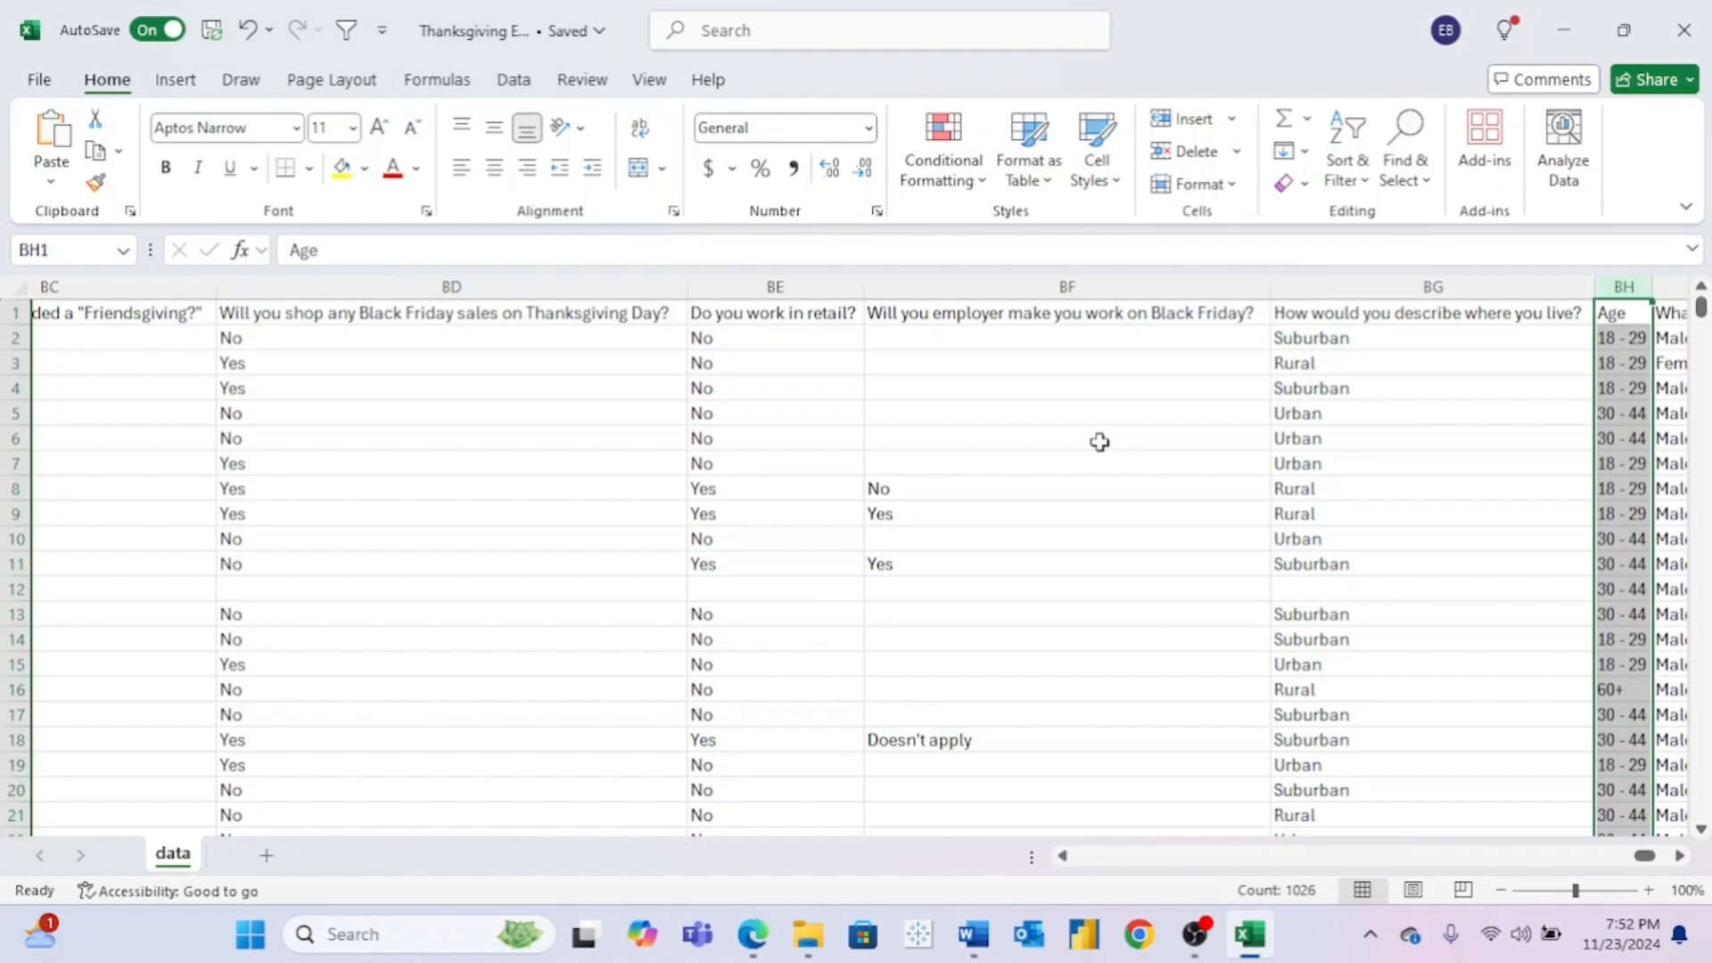
Step: Switch to Power BI Desktop and open the Thanksgiving Excel workbook as the report's data source
{"action": "left_click", "coordinate": [1083, 933]}
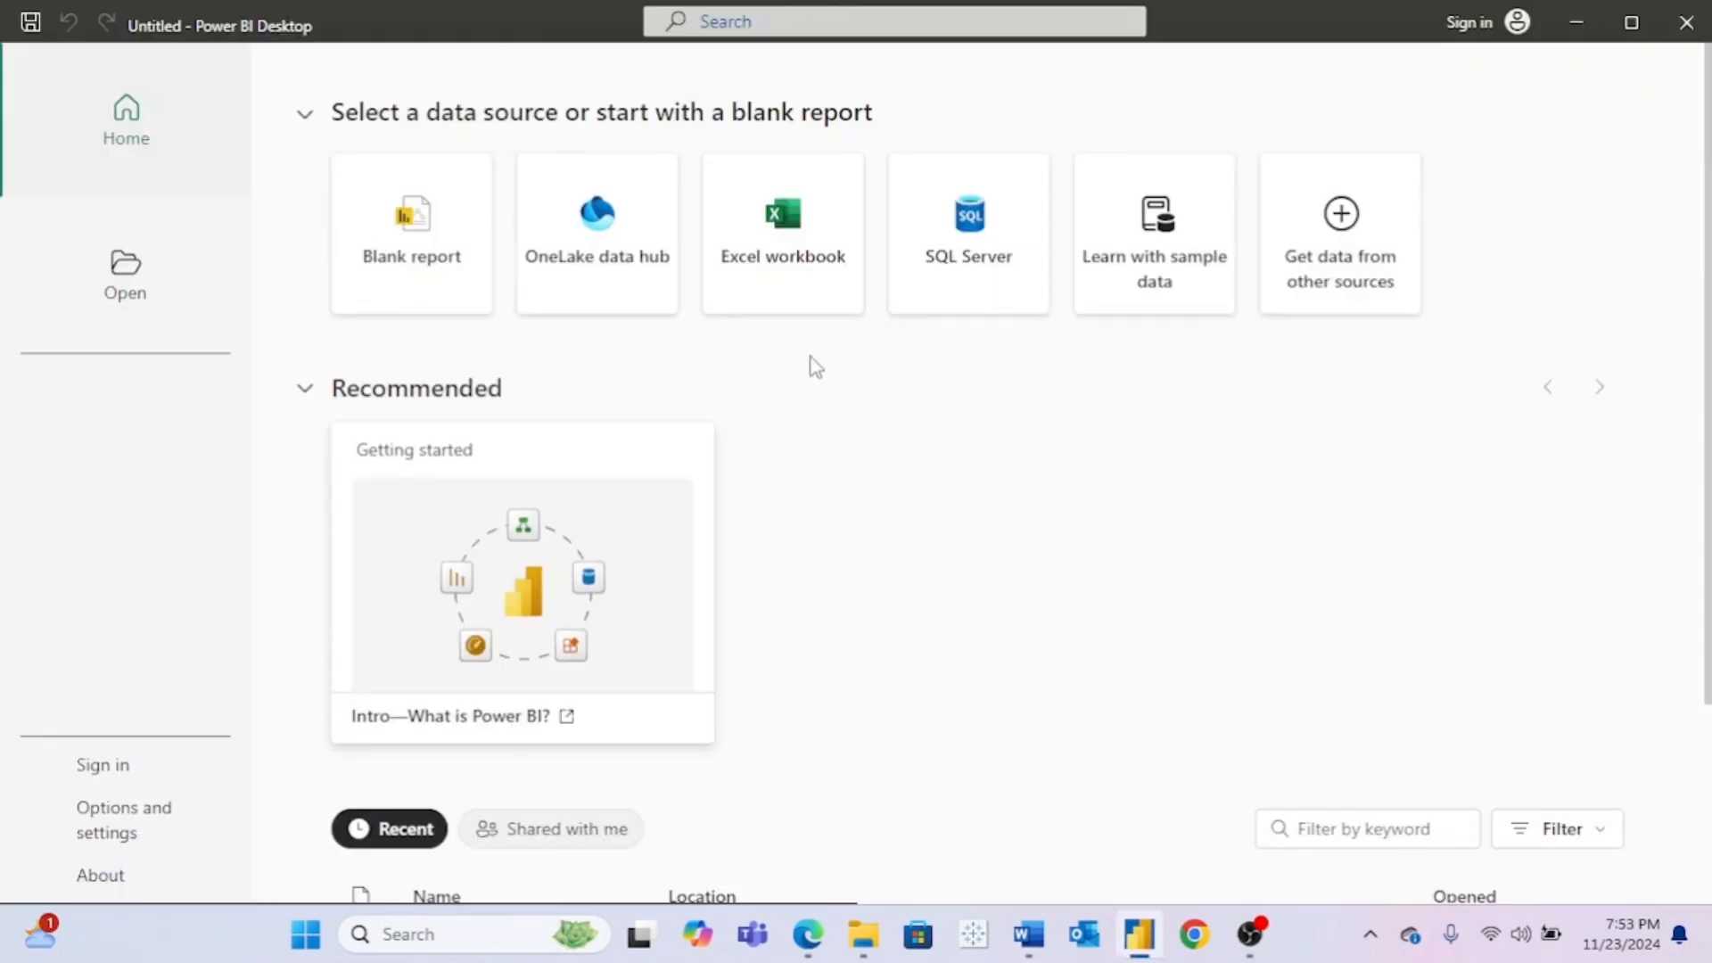
{"action": "left_click", "coordinate": [788, 270]}
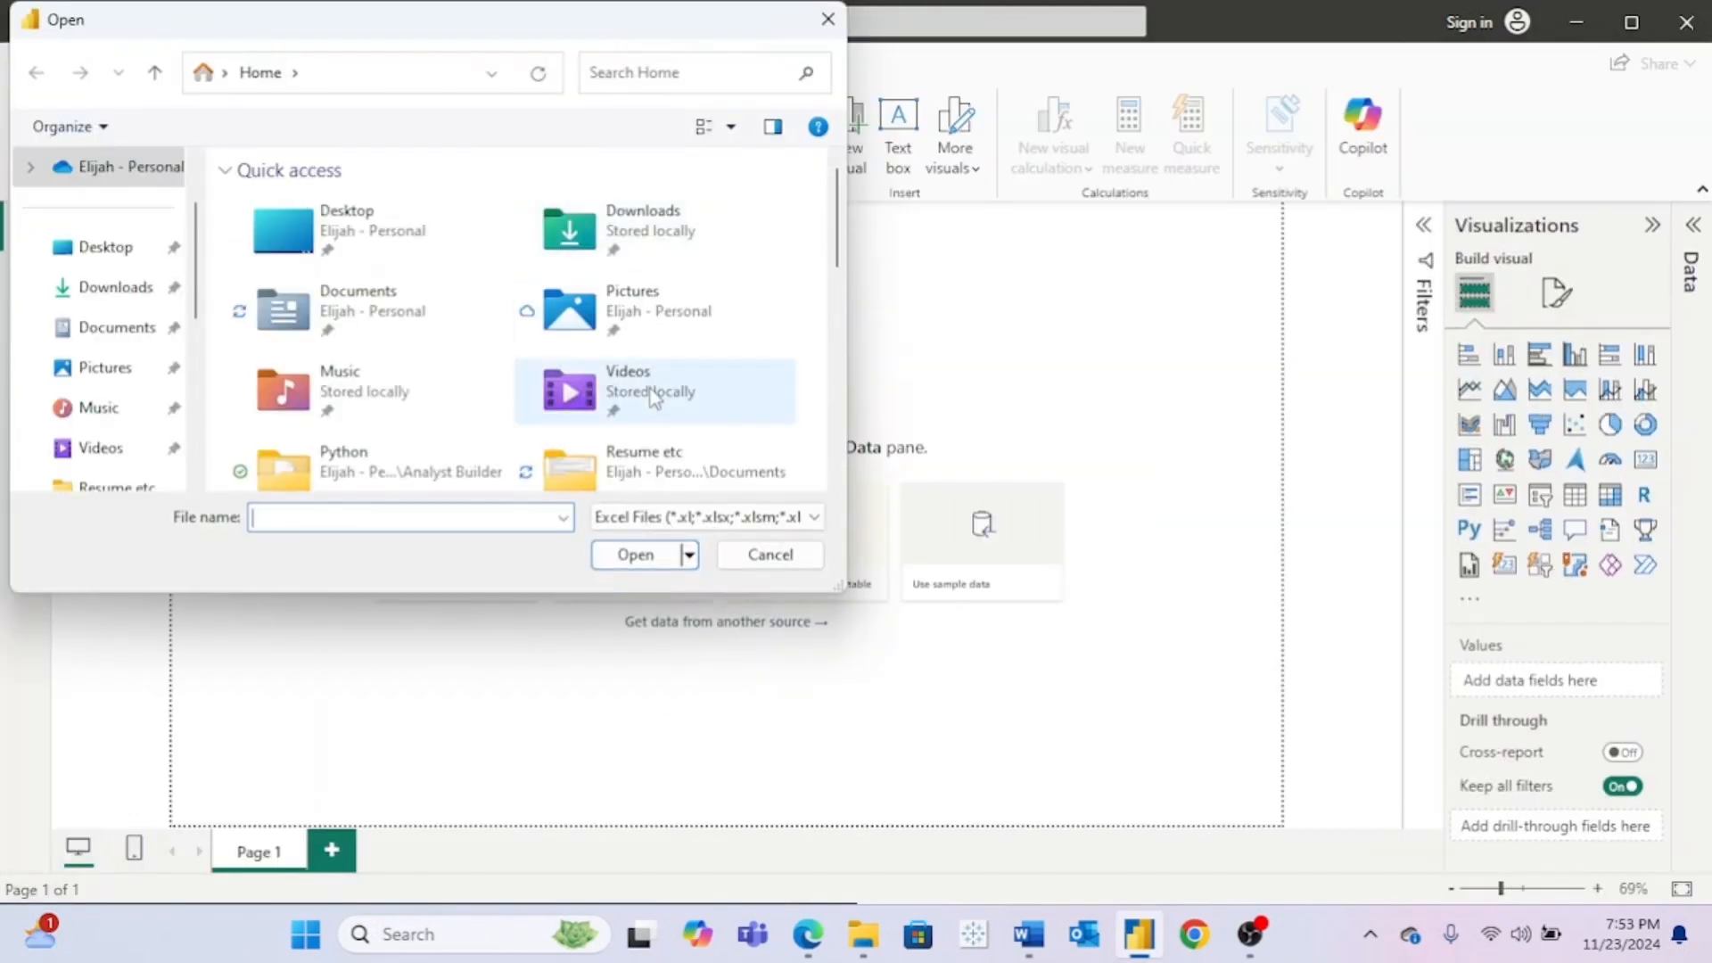
{"action": "scroll", "coordinate": [651, 397], "scroll_direction": "down", "scroll_amount": 4}
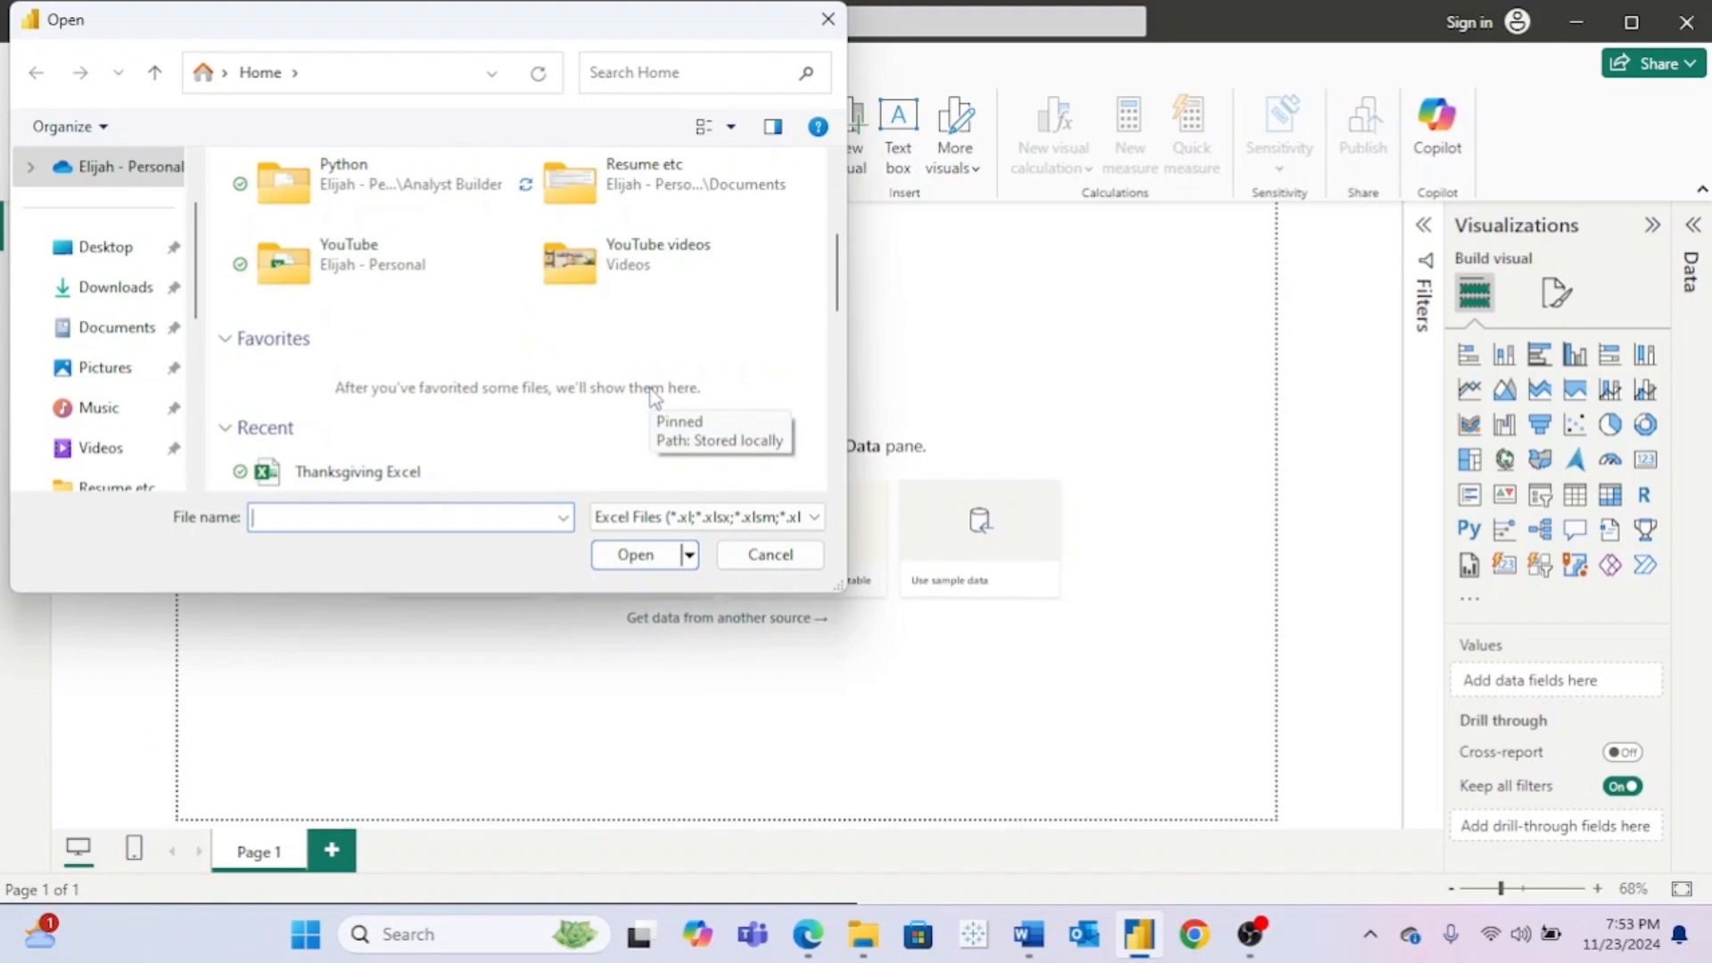
{"action": "left_click", "coordinate": [413, 472]}
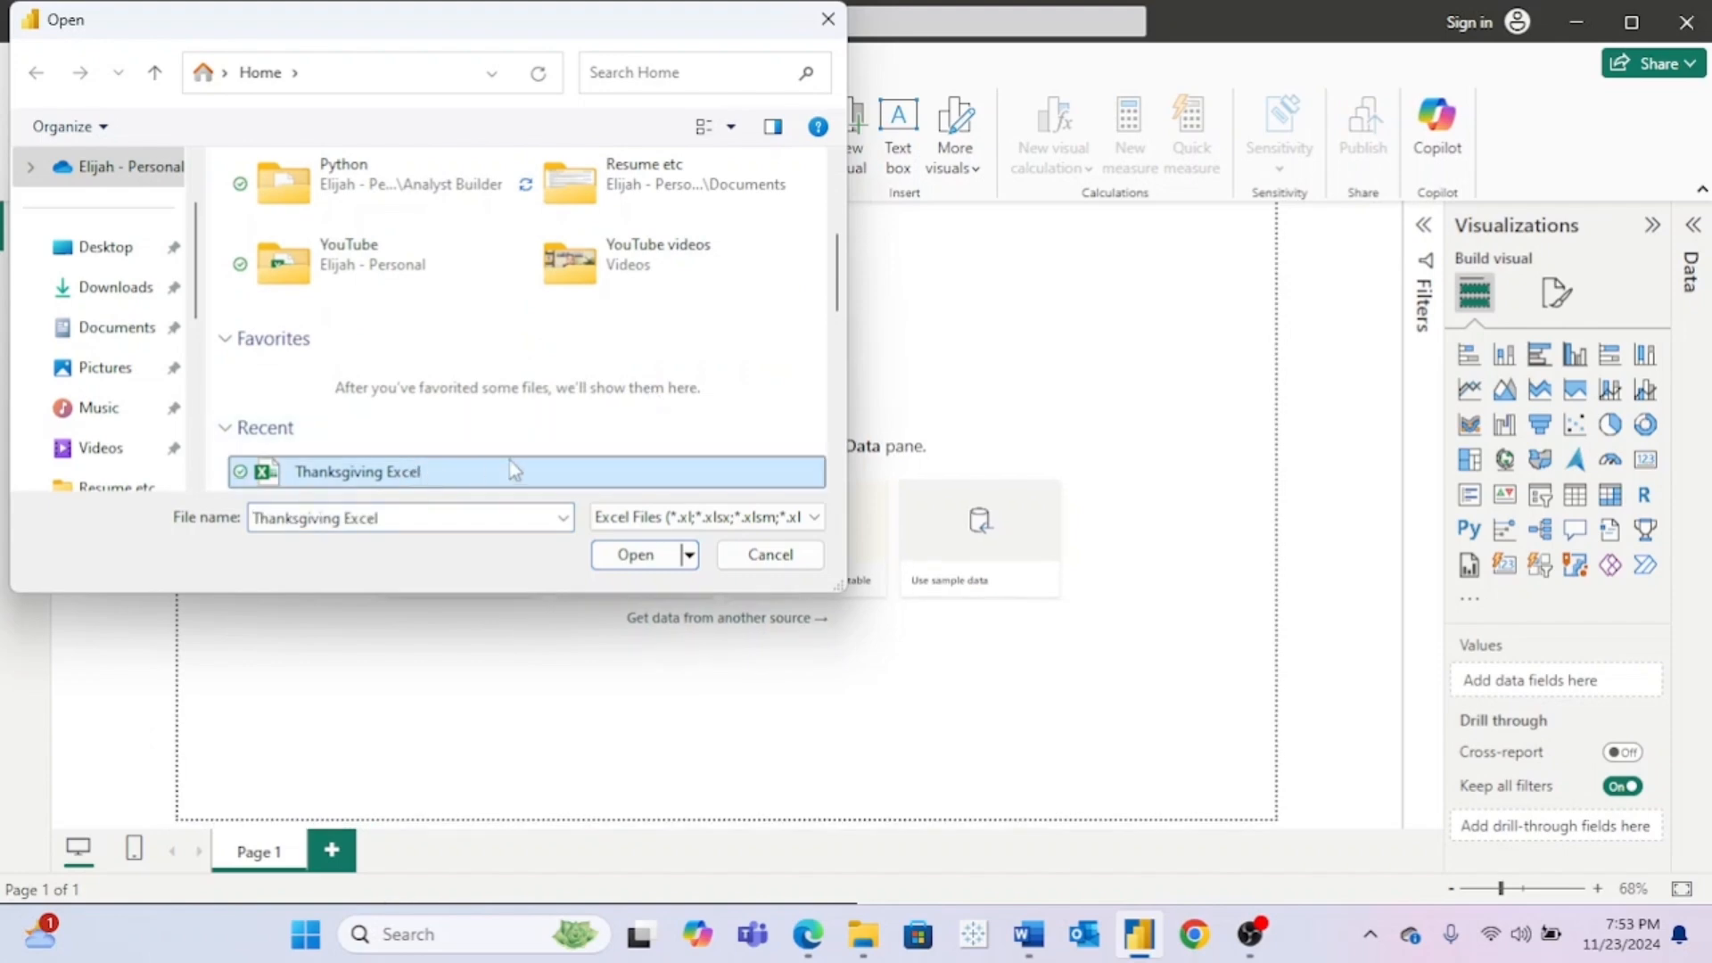
{"action": "left_click", "coordinate": [636, 555]}
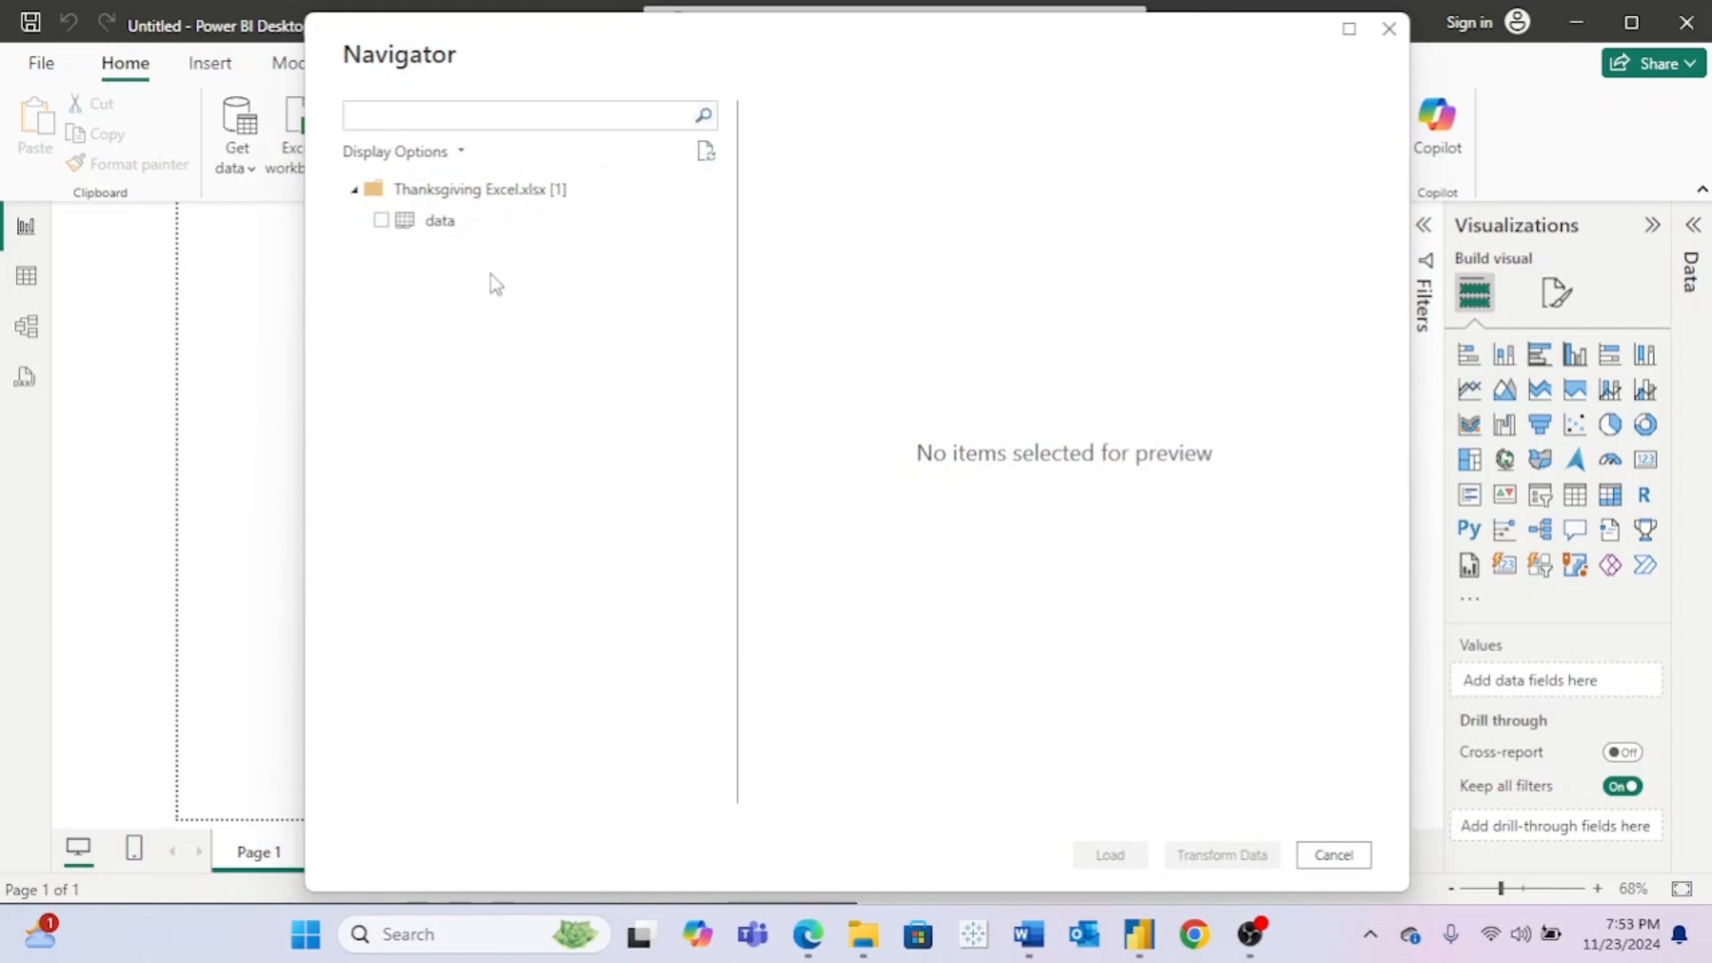
Step: Select the data sheet of Thanksgiving Excel.xlsx, look over its preview and load it into the report
{"action": "left_click", "coordinate": [379, 222]}
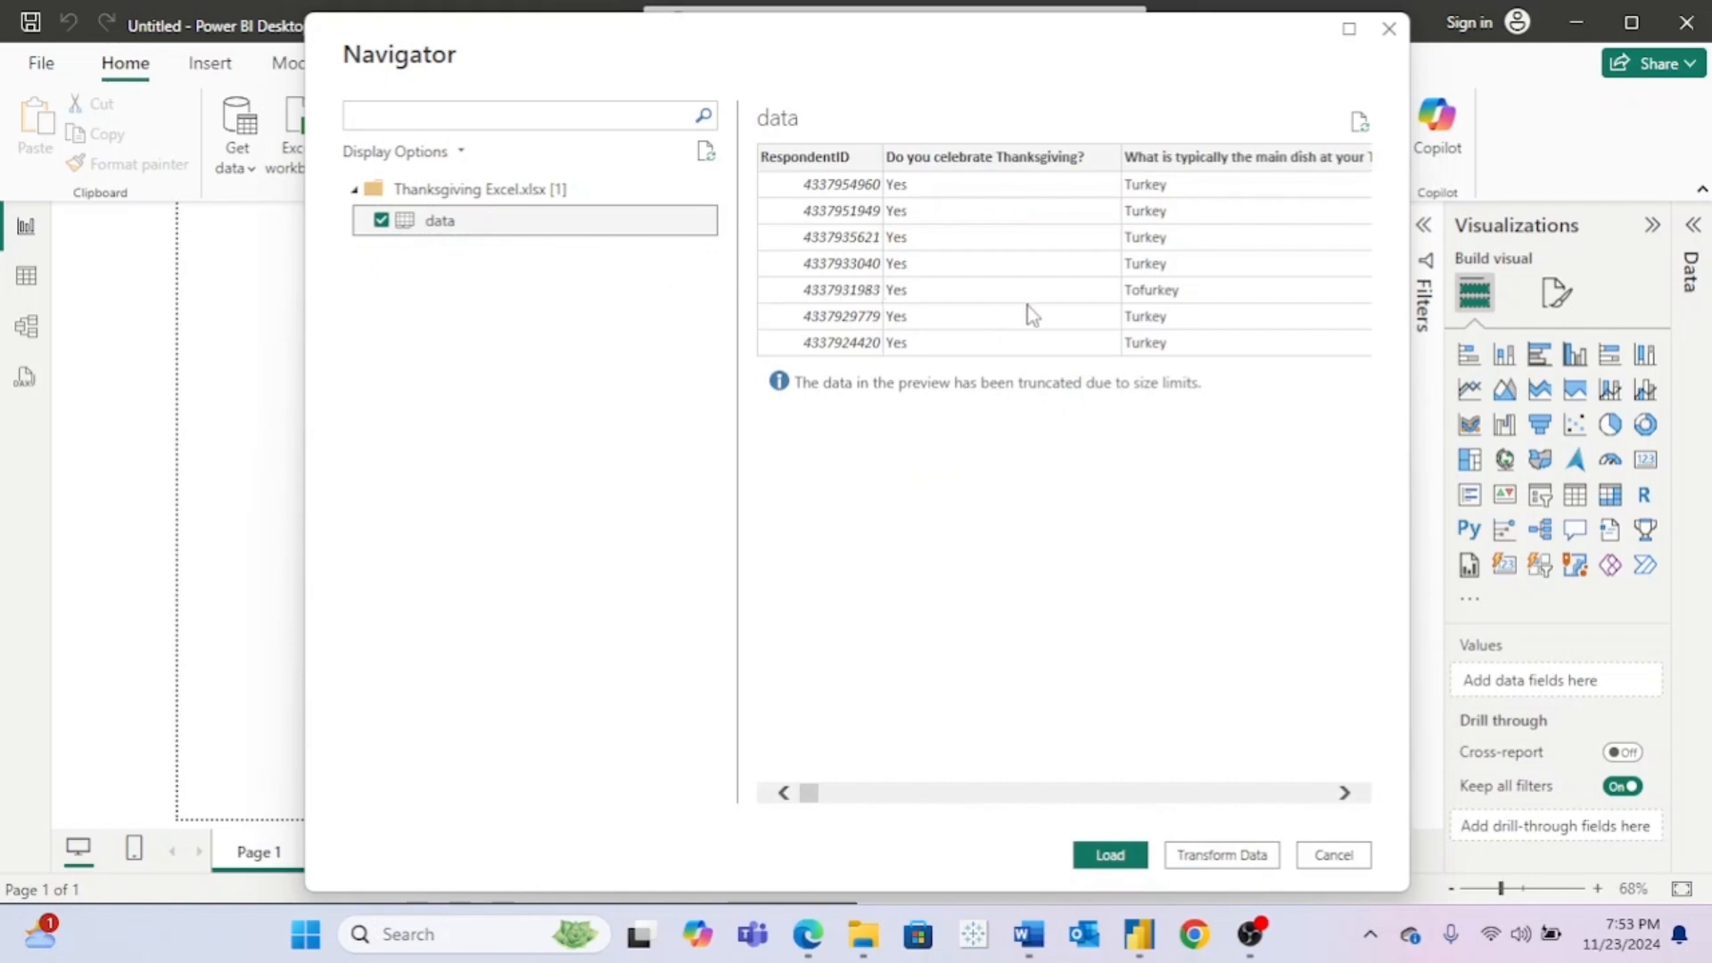
{"action": "scroll", "coordinate": [1031, 314], "scroll_direction": "right", "scroll_amount": 3}
{"action": "scroll", "coordinate": [1031, 315], "scroll_direction": "left", "scroll_amount": 5}
{"action": "scroll", "coordinate": [1195, 711], "scroll_direction": "right", "scroll_amount": 3}
{"action": "scroll", "coordinate": [1195, 710], "scroll_direction": "left", "scroll_amount": 3}
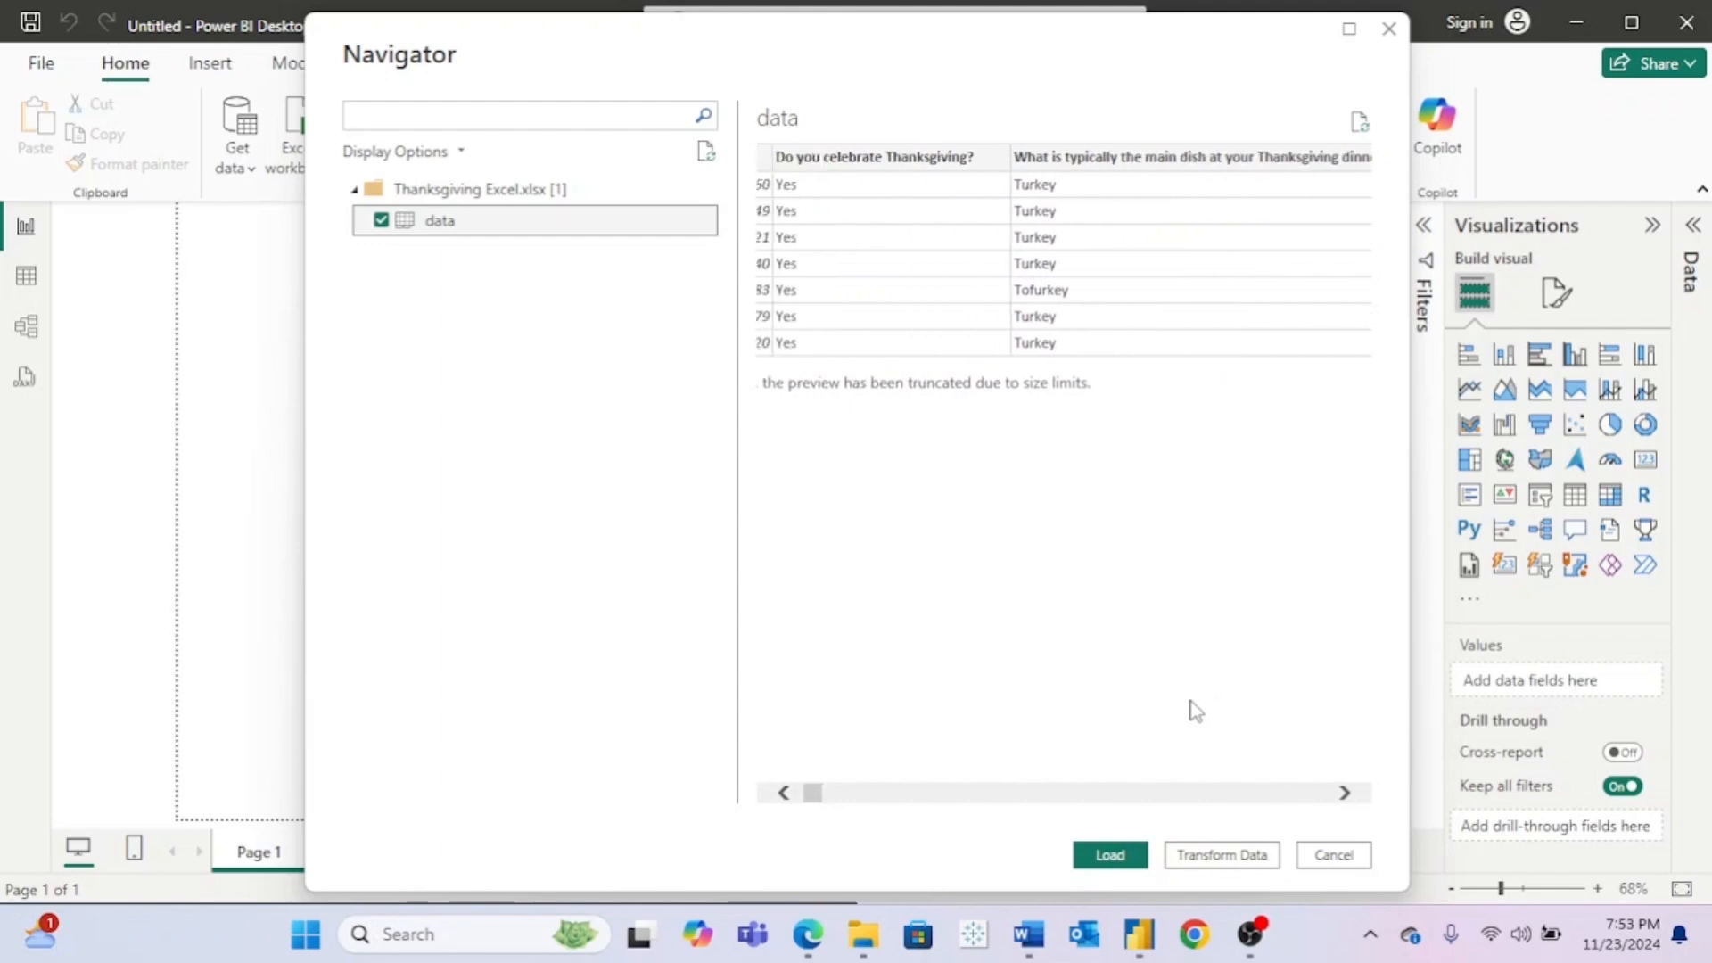
{"action": "left_click", "coordinate": [1111, 856]}
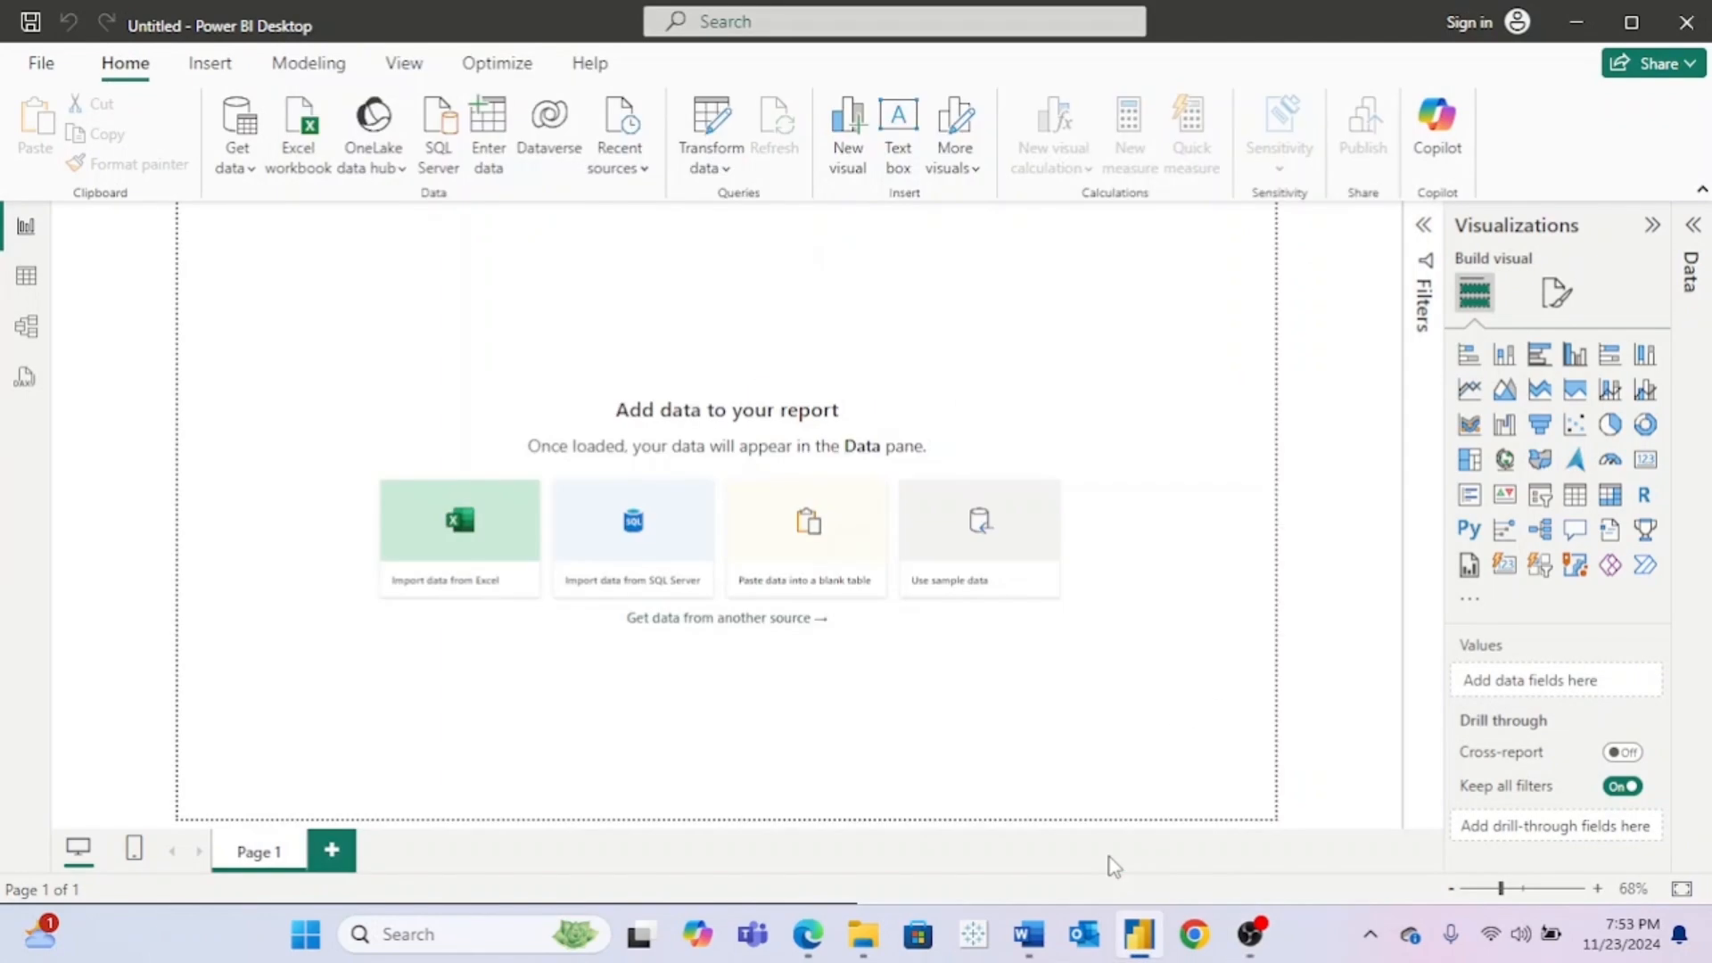
Step: Open the Filters pane and expand the data table's field list, widening the Data pane to fit the full field names
{"action": "left_click", "coordinate": [1244, 234]}
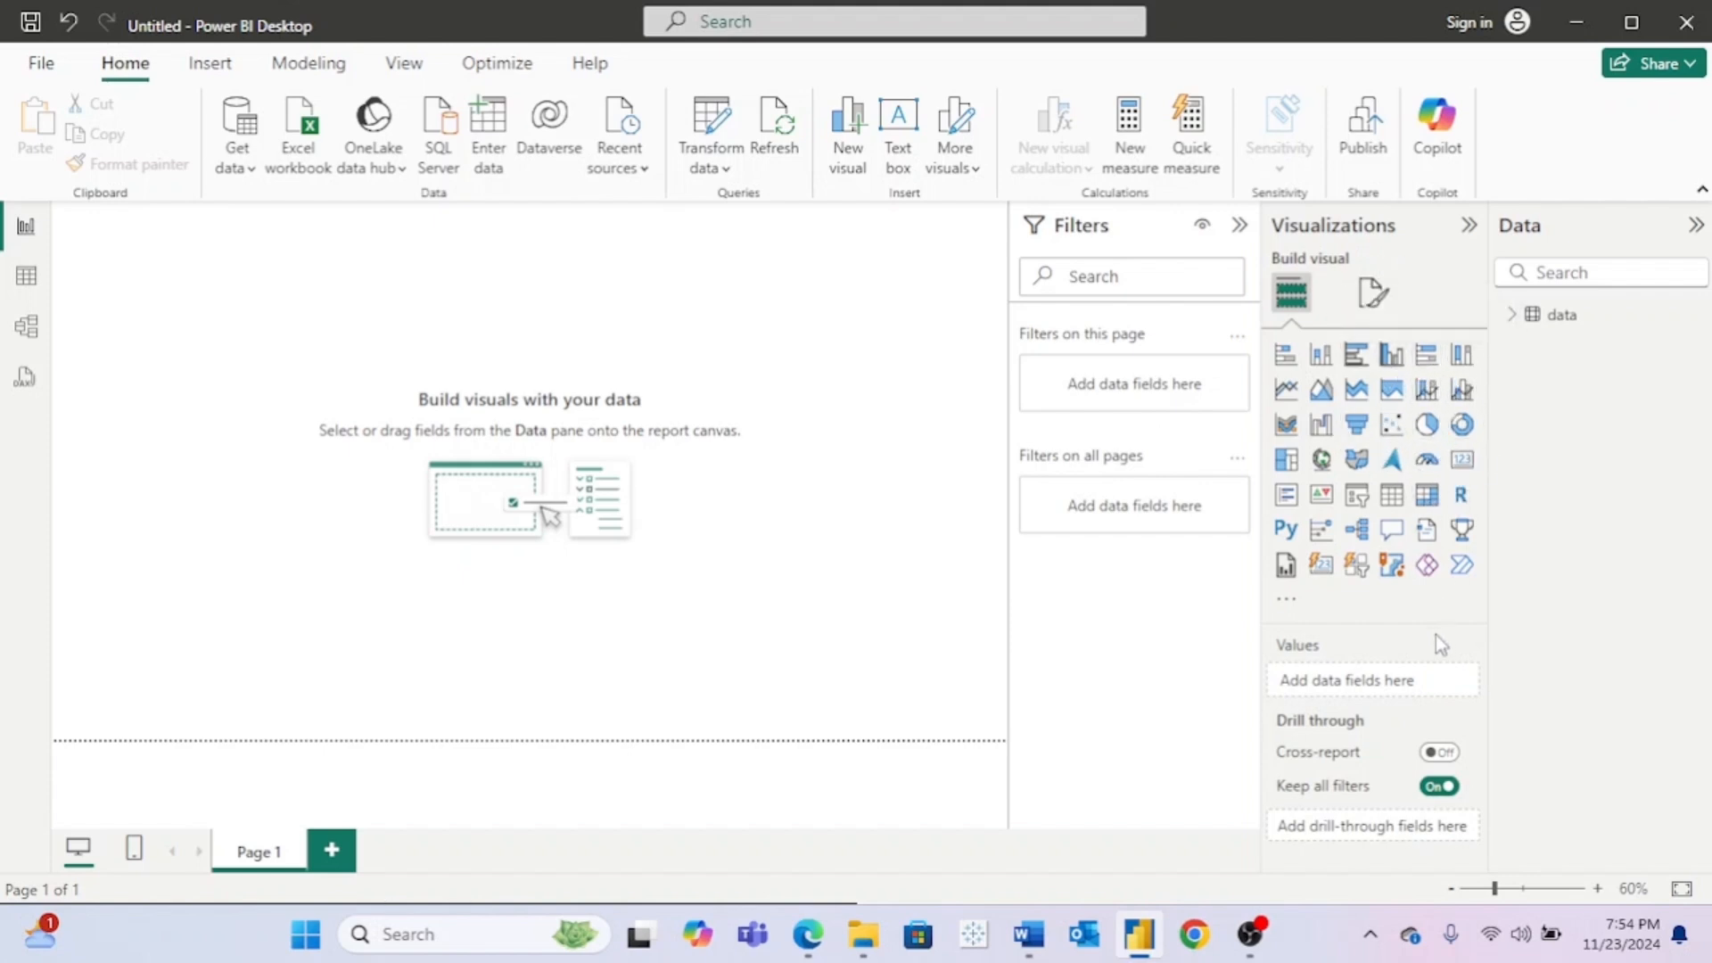
{"action": "left_click", "coordinate": [1513, 314]}
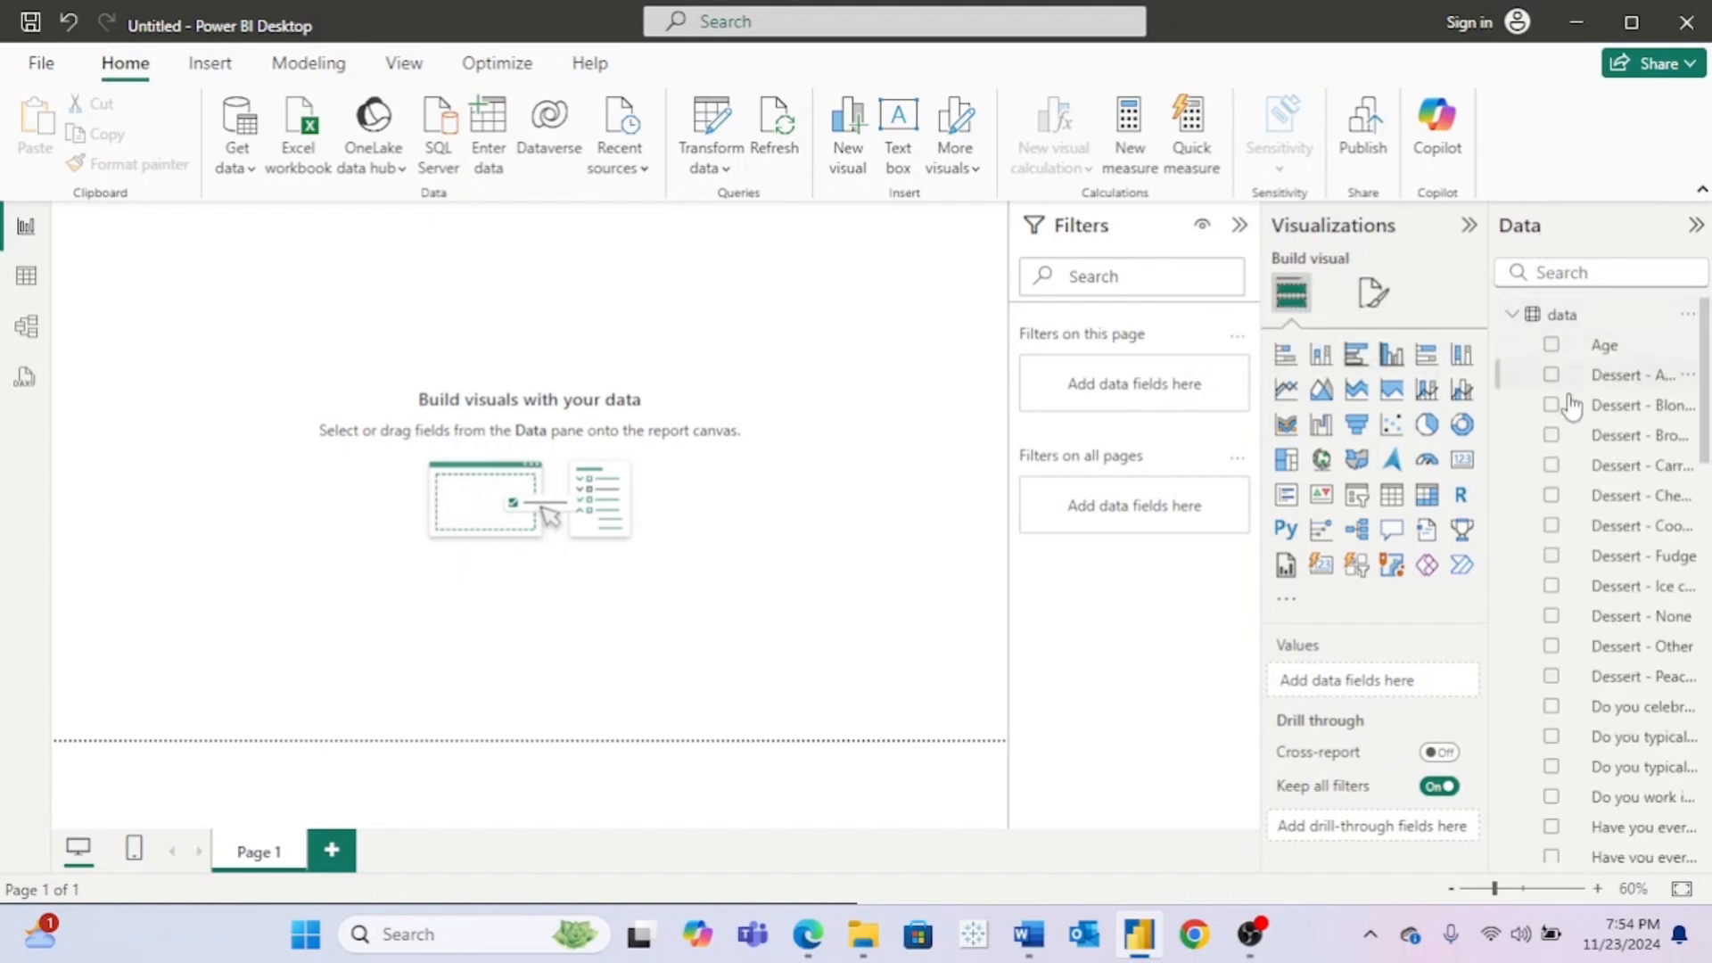
{"action": "left_click_drag", "start_coordinate": [1492, 490], "coordinate": [1278, 499]}
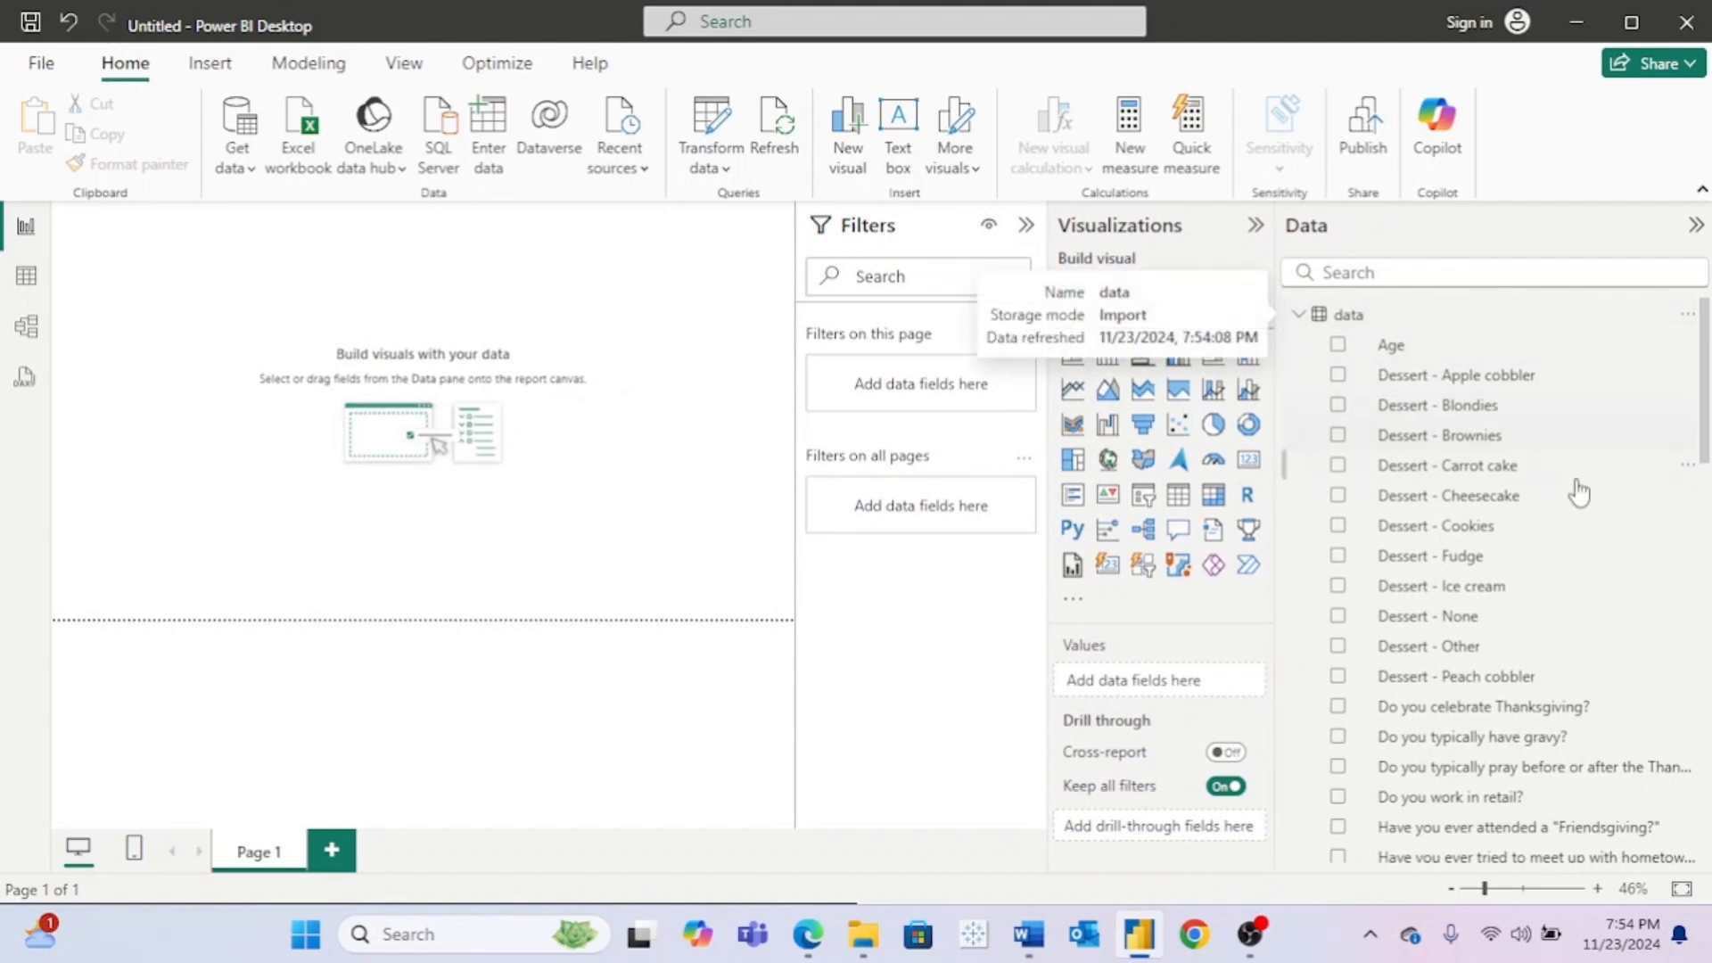
Step: Review the data table's dessert, main dish, pie and side dish fields and survey questions, and narrow the Data pane again
{"action": "scroll", "coordinate": [1574, 589], "scroll_direction": "down", "scroll_amount": 2}
{"action": "scroll", "coordinate": [1576, 591], "scroll_direction": "down", "scroll_amount": 4}
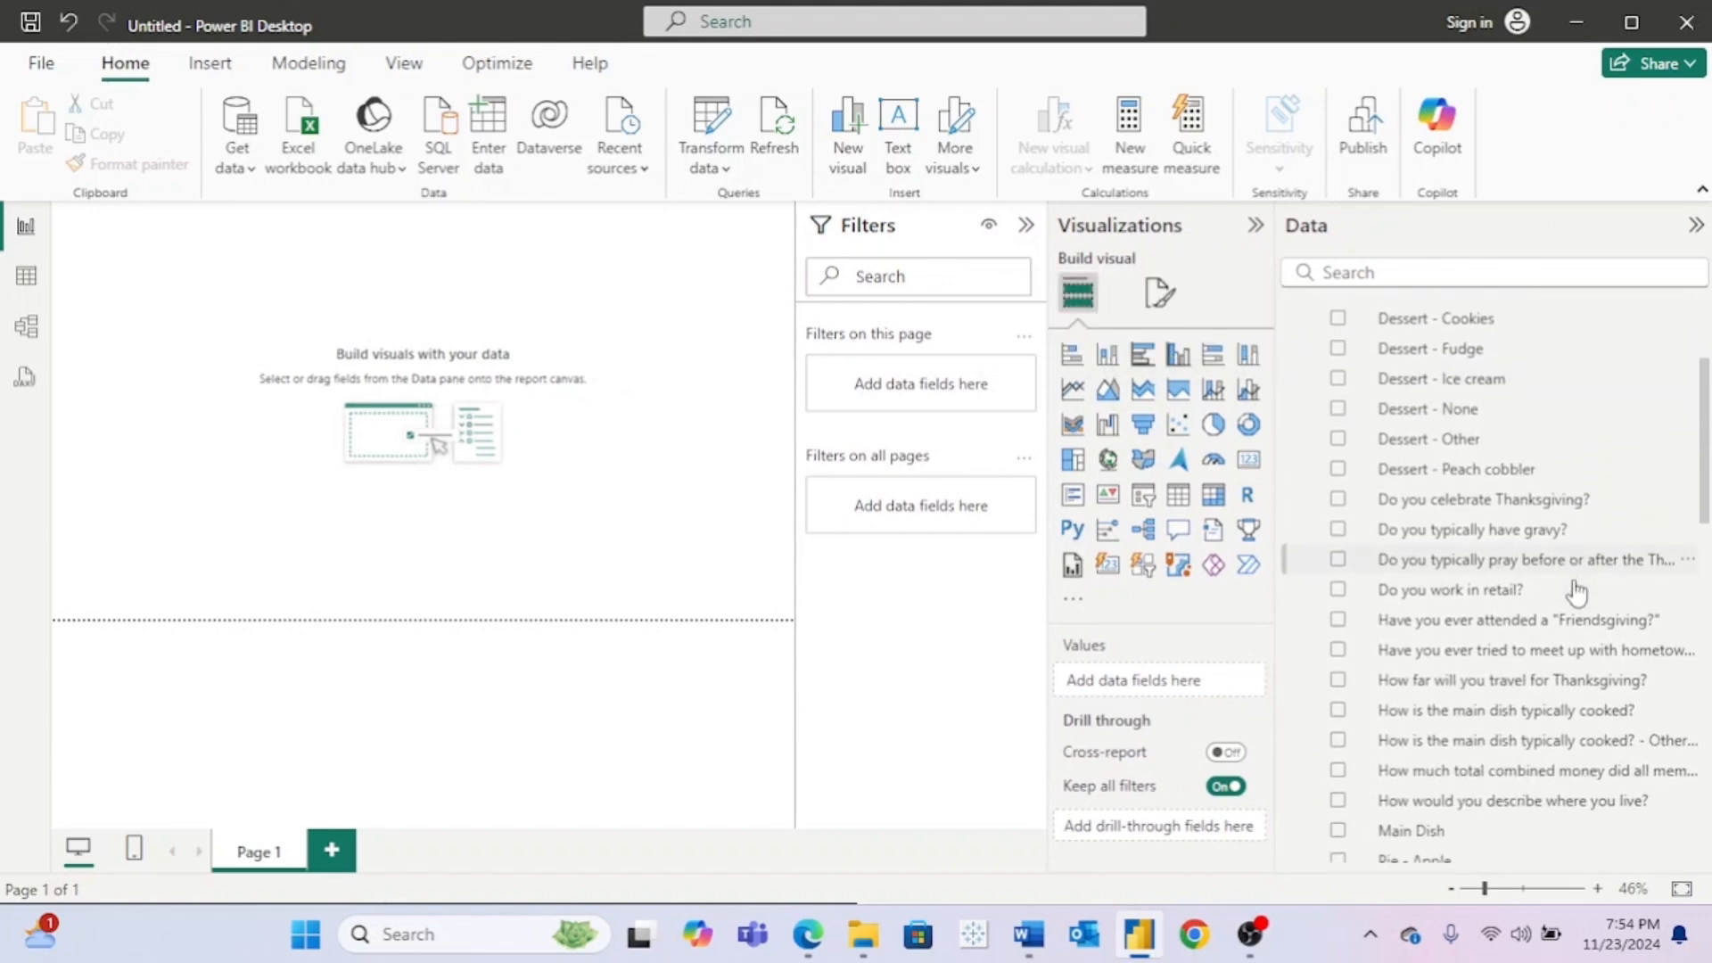
{"action": "scroll", "coordinate": [1577, 590], "scroll_direction": "down", "scroll_amount": 6}
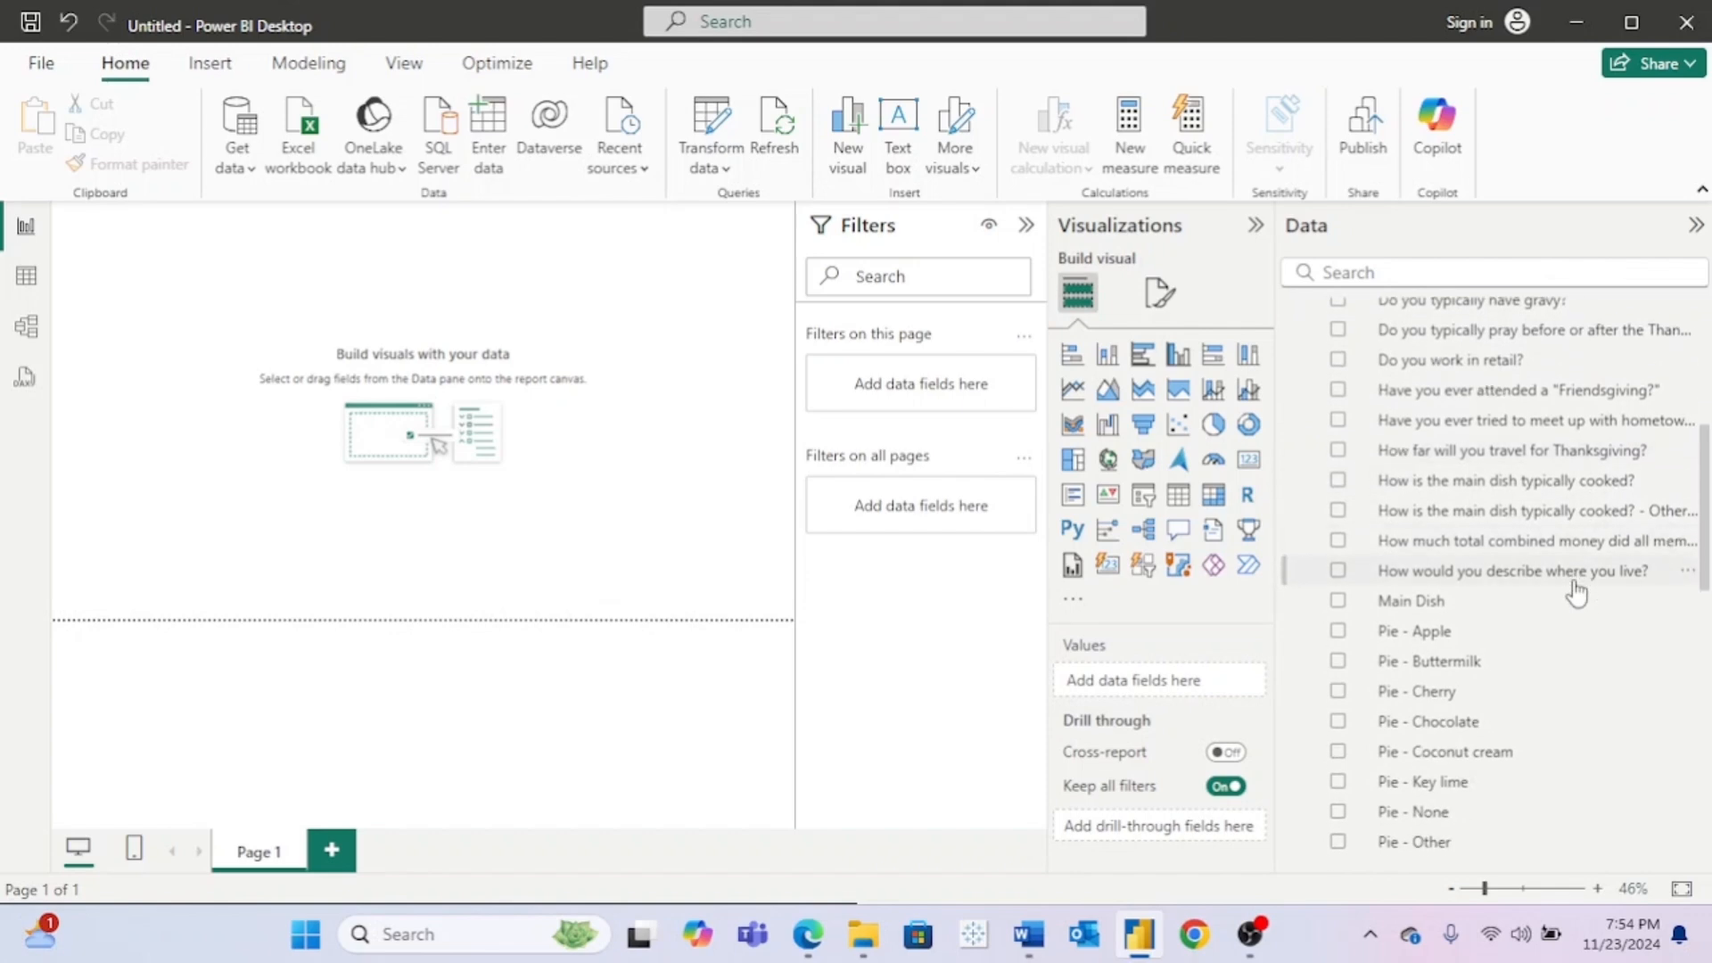
{"action": "scroll", "coordinate": [1576, 591], "scroll_direction": "down", "scroll_amount": 1}
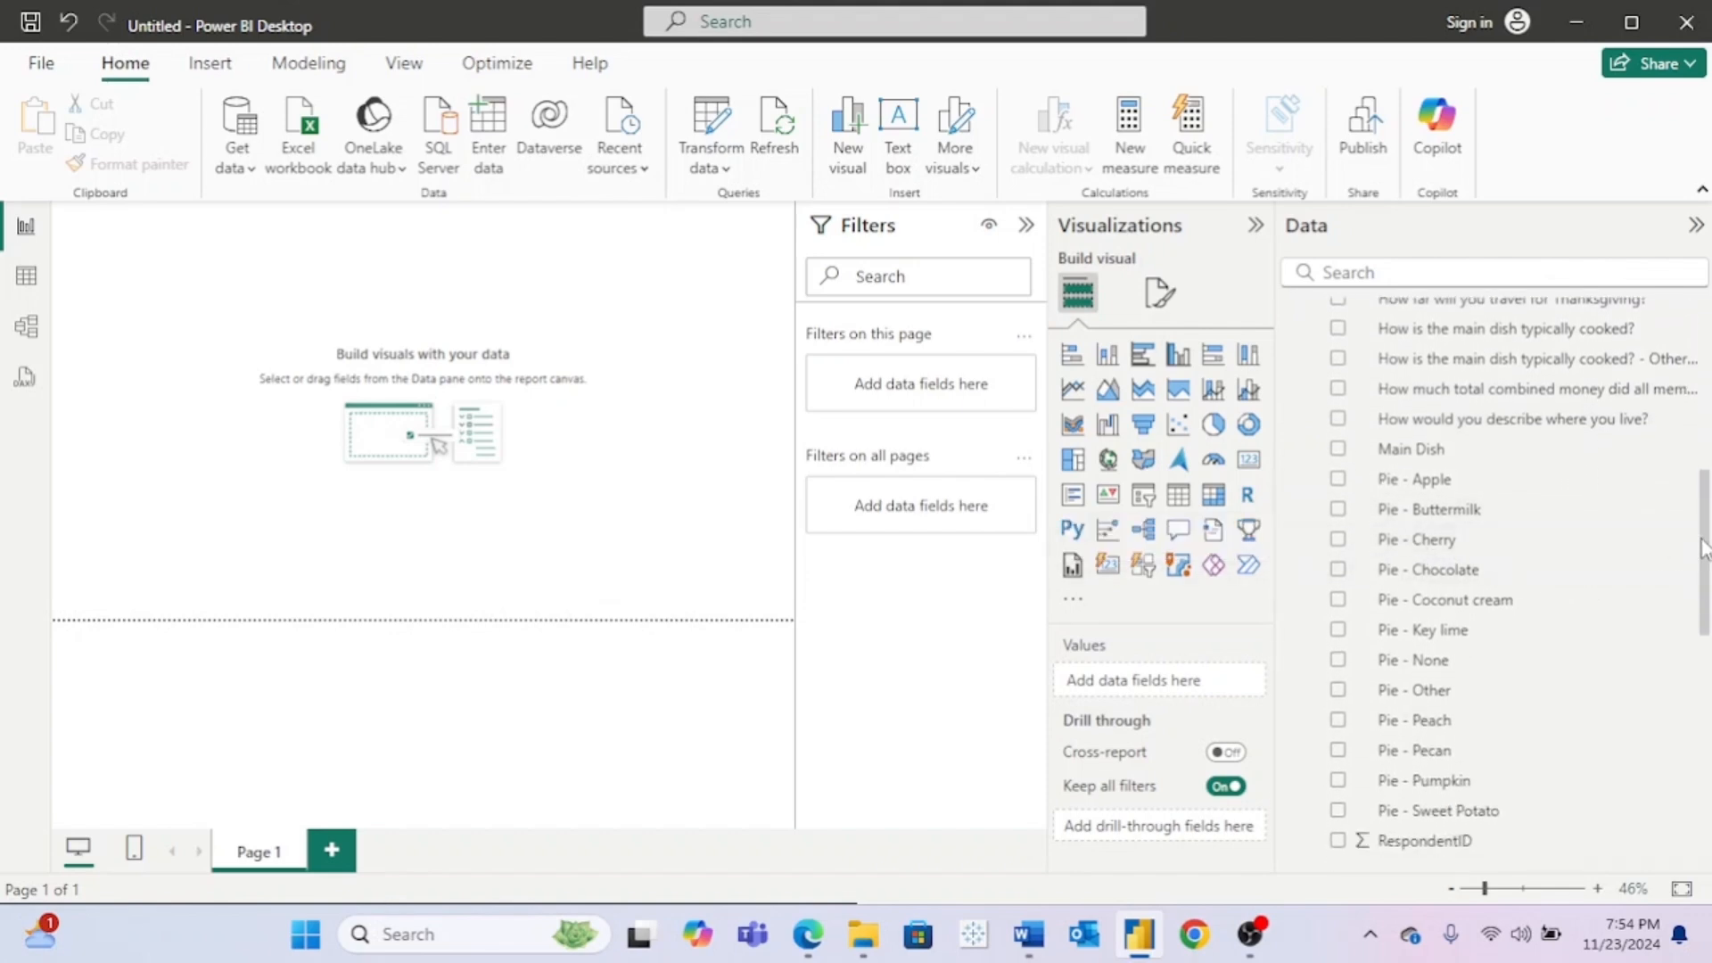
{"action": "scroll", "coordinate": [1563, 725], "scroll_direction": "down", "scroll_amount": 4}
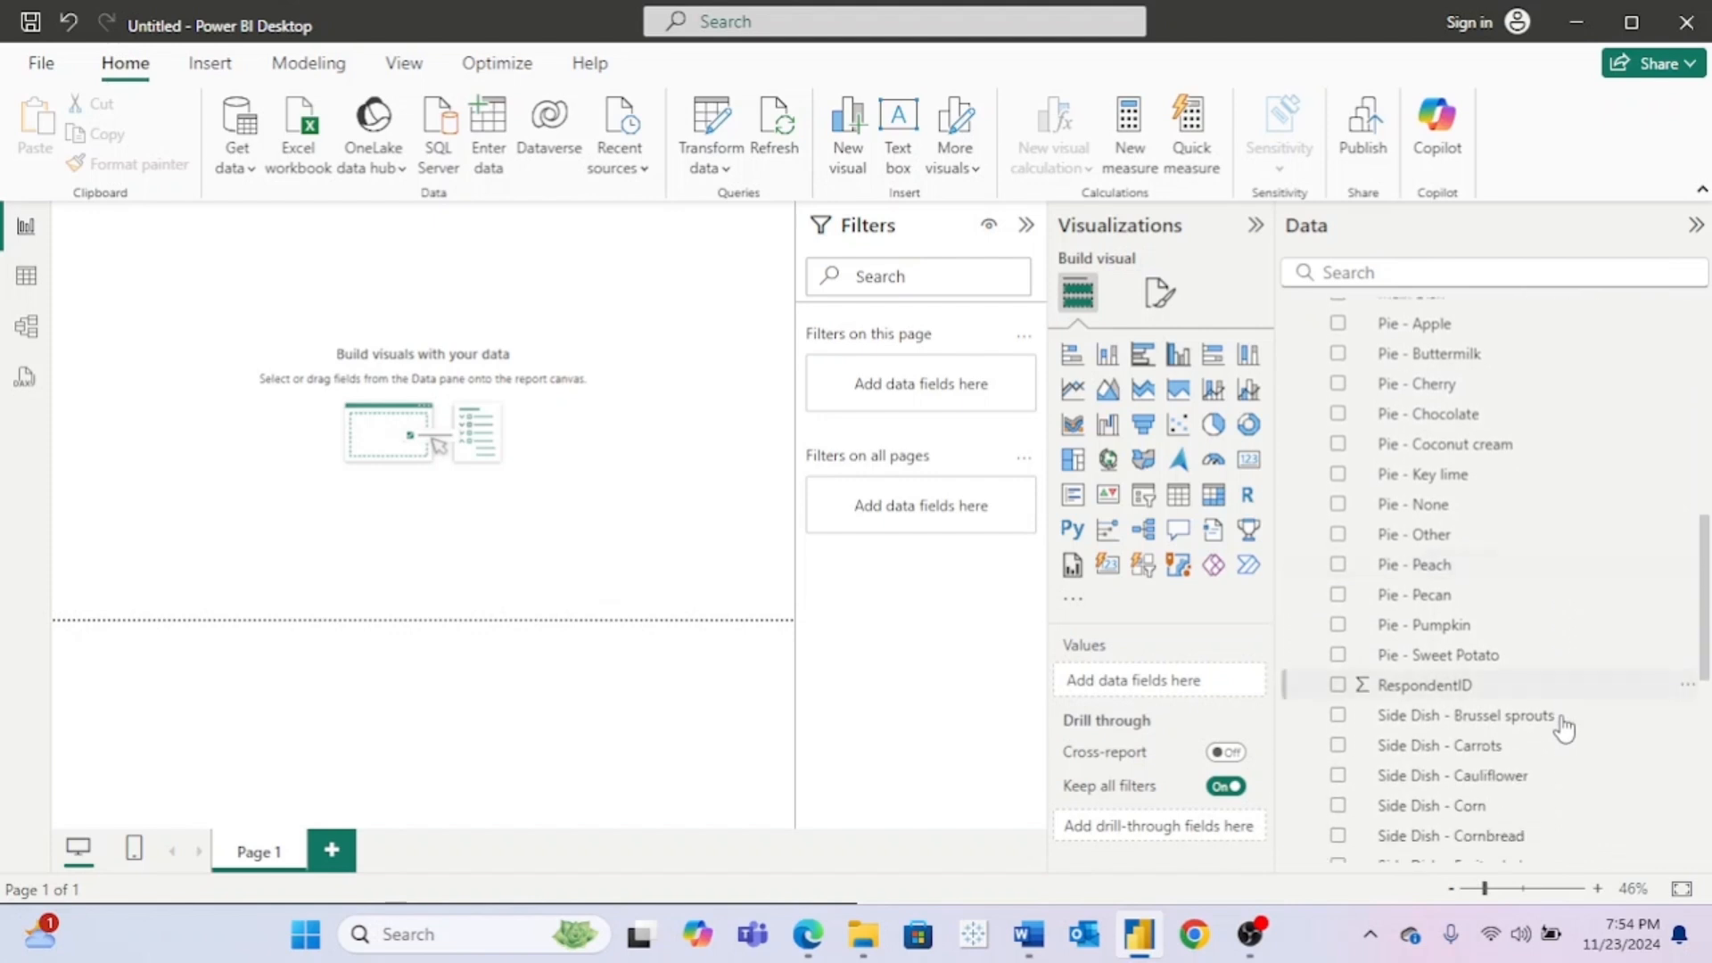
{"action": "scroll", "coordinate": [1563, 728], "scroll_direction": "down", "scroll_amount": 7}
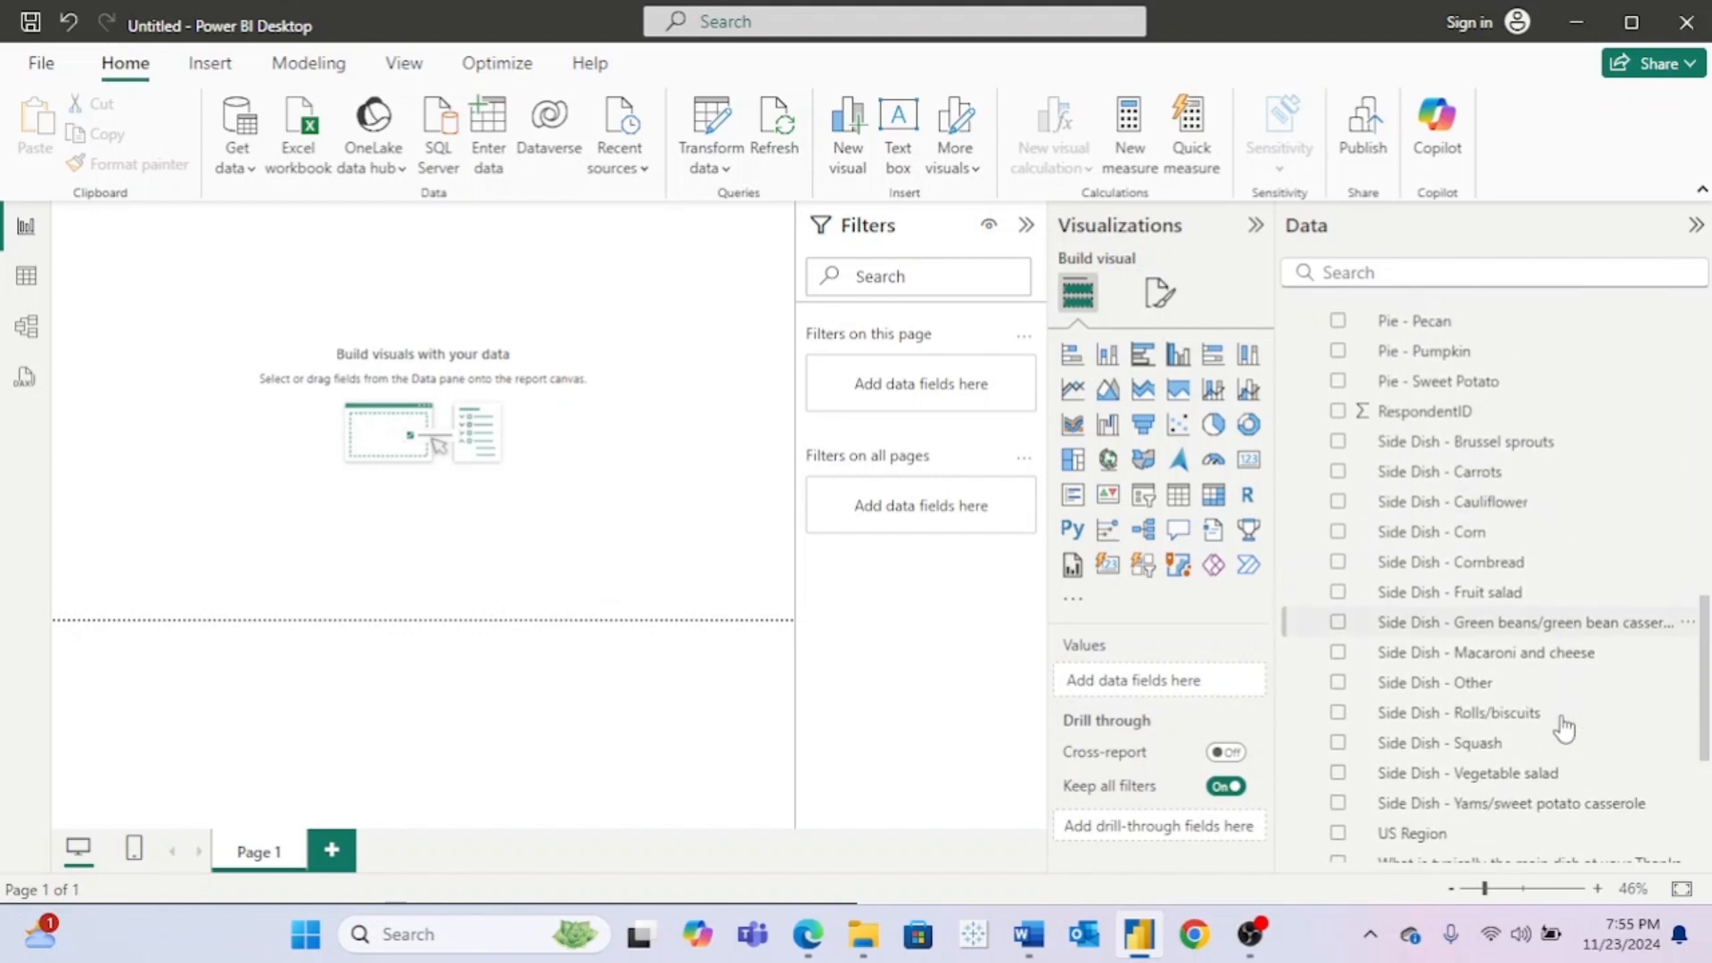
{"action": "scroll", "coordinate": [1563, 728], "scroll_direction": "down", "scroll_amount": 2}
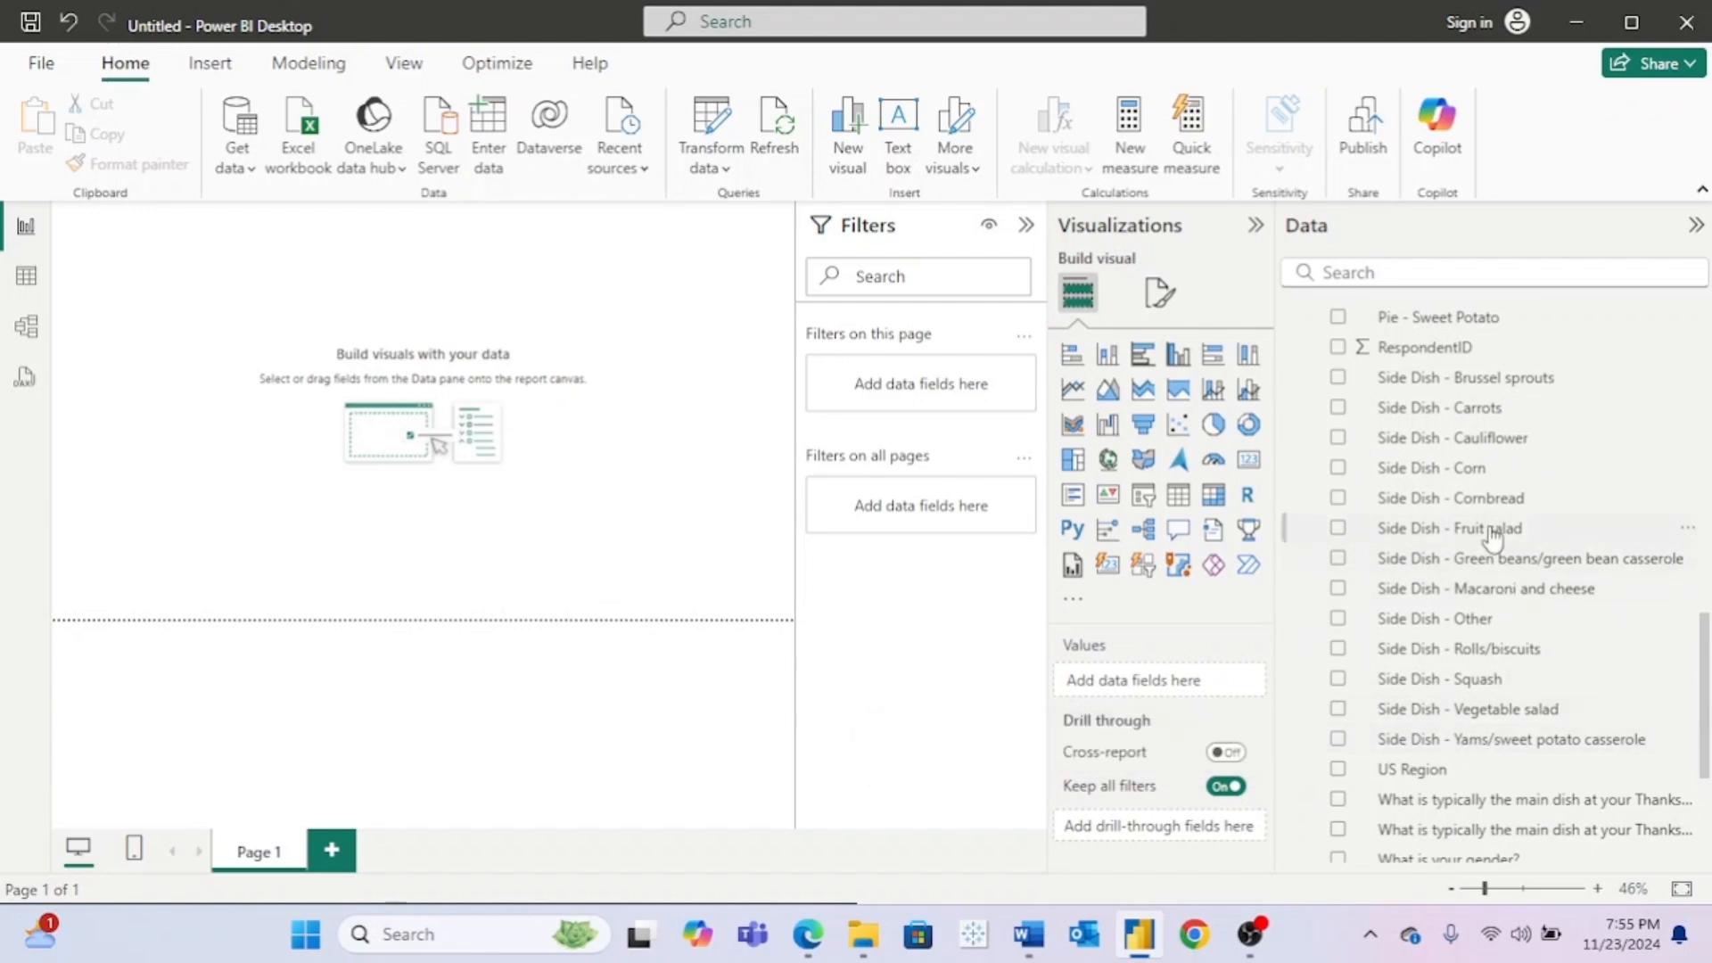
{"action": "scroll", "coordinate": [1485, 535], "scroll_direction": "down", "scroll_amount": 3}
{"action": "scroll", "coordinate": [1491, 535], "scroll_direction": "up", "scroll_amount": 1}
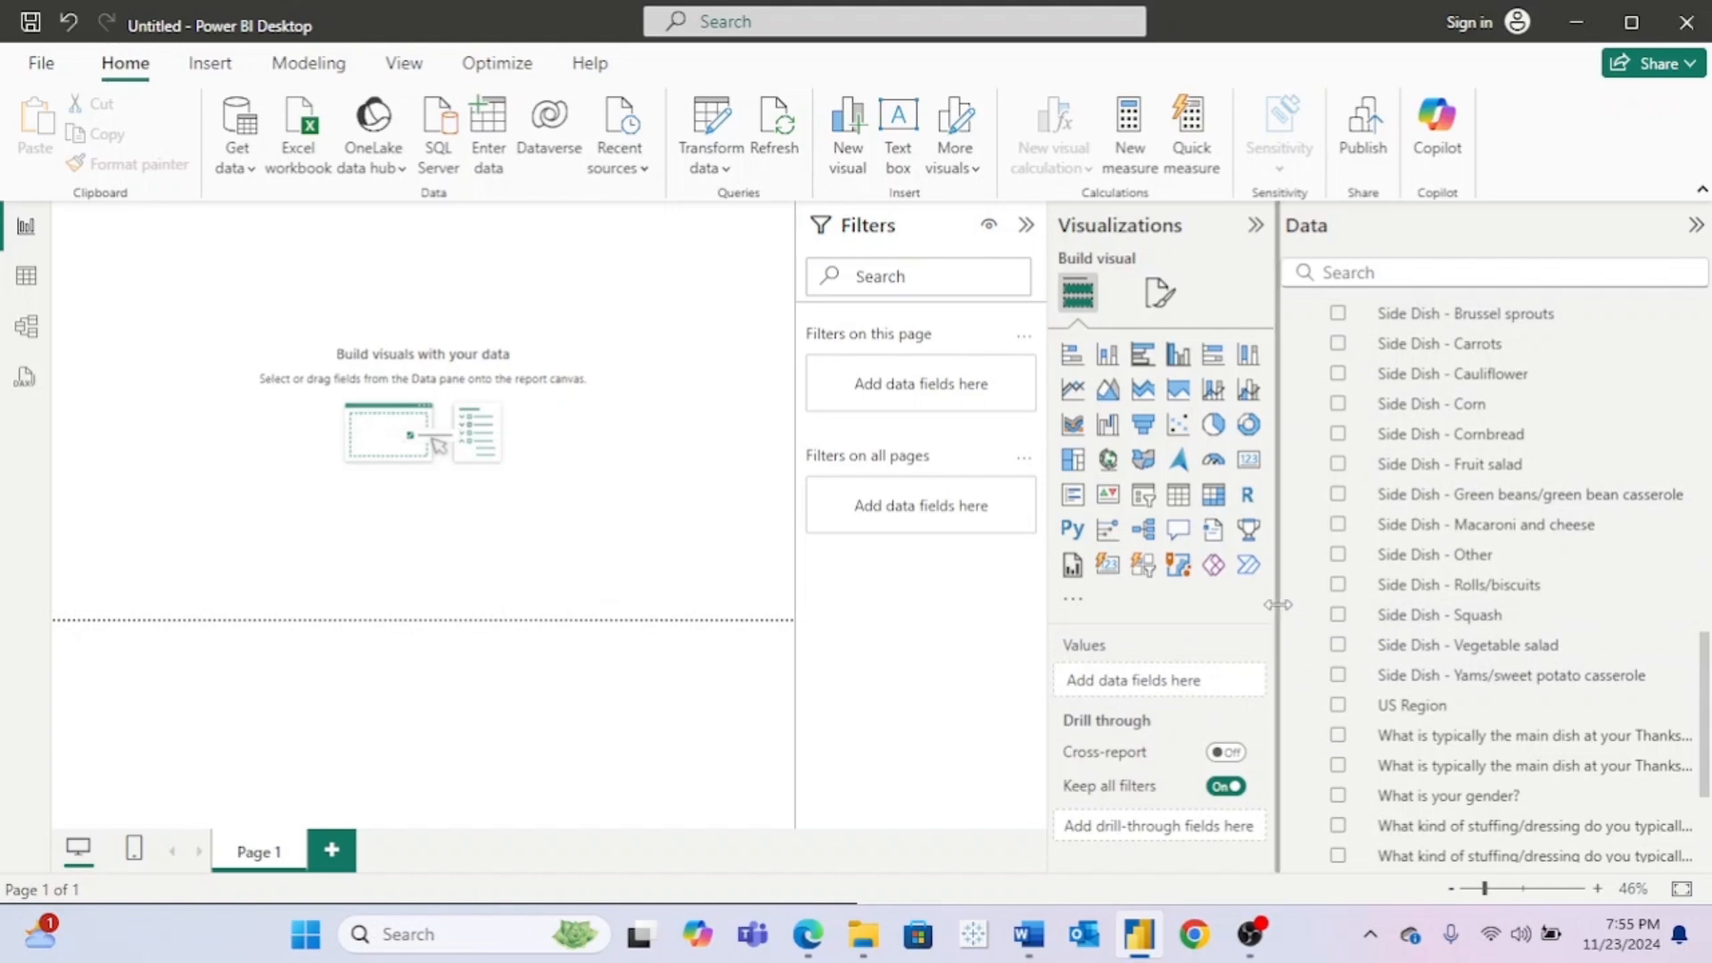
{"action": "left_click_drag", "start_coordinate": [1281, 602], "coordinate": [1412, 601]}
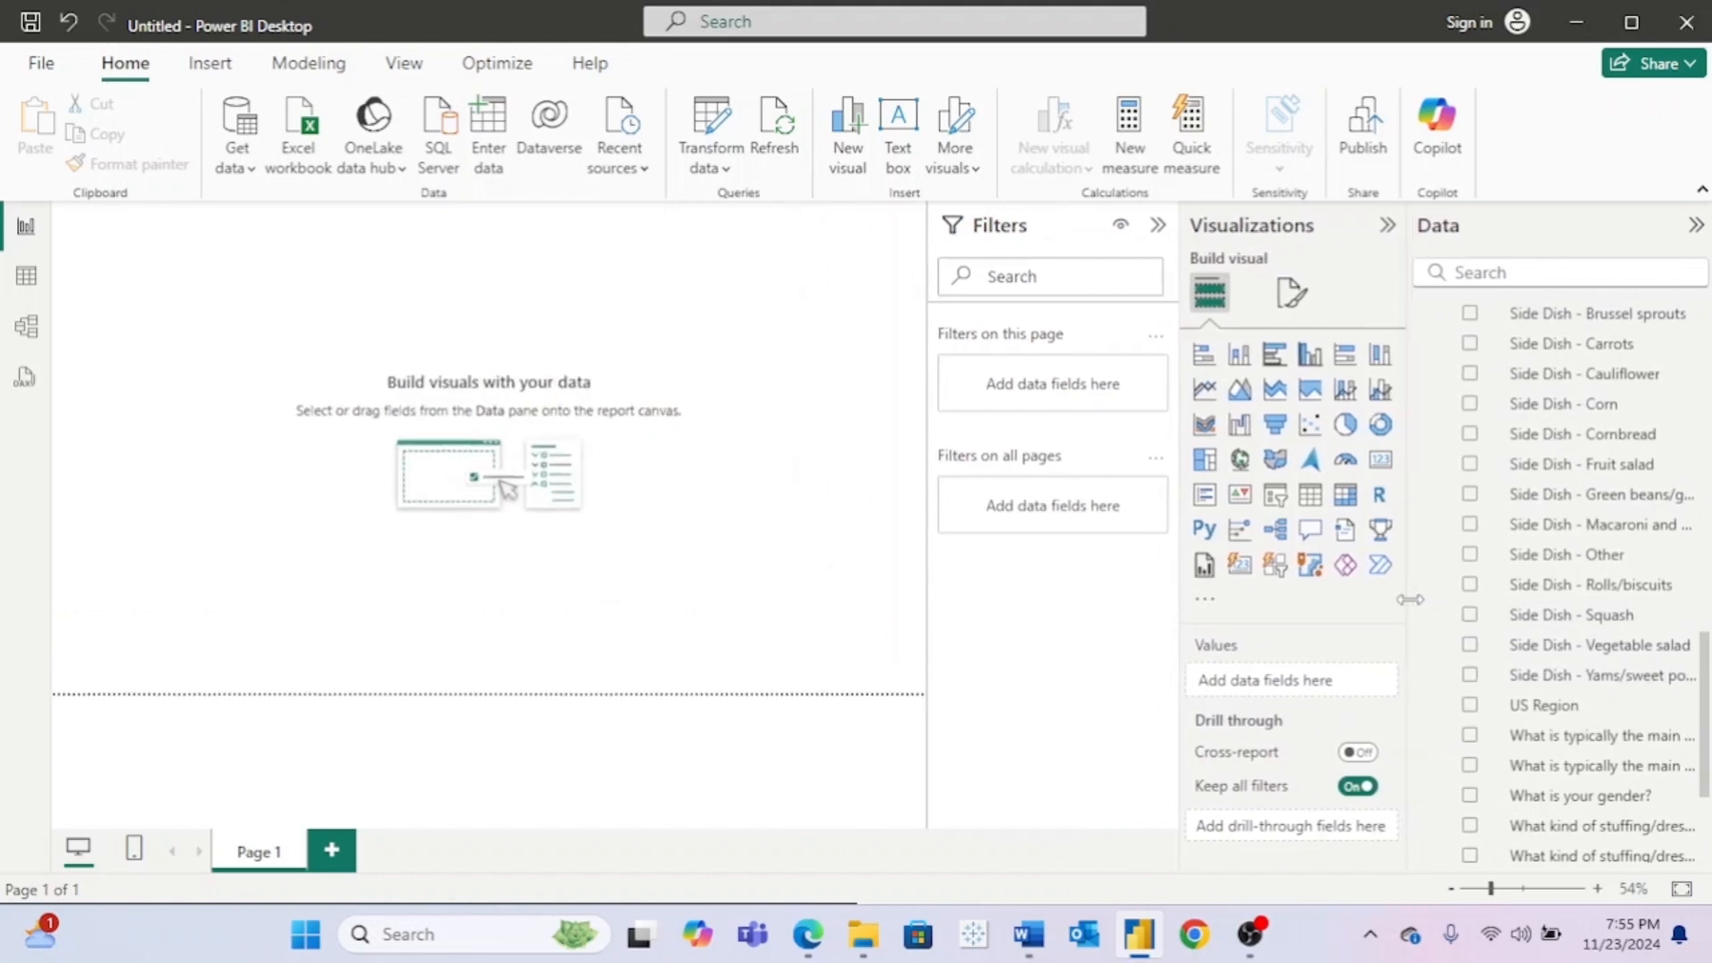
Step: Collapse the Filters, Visualizations and Data panes beside the report canvas and expand them again
{"action": "left_click", "coordinate": [1157, 225]}
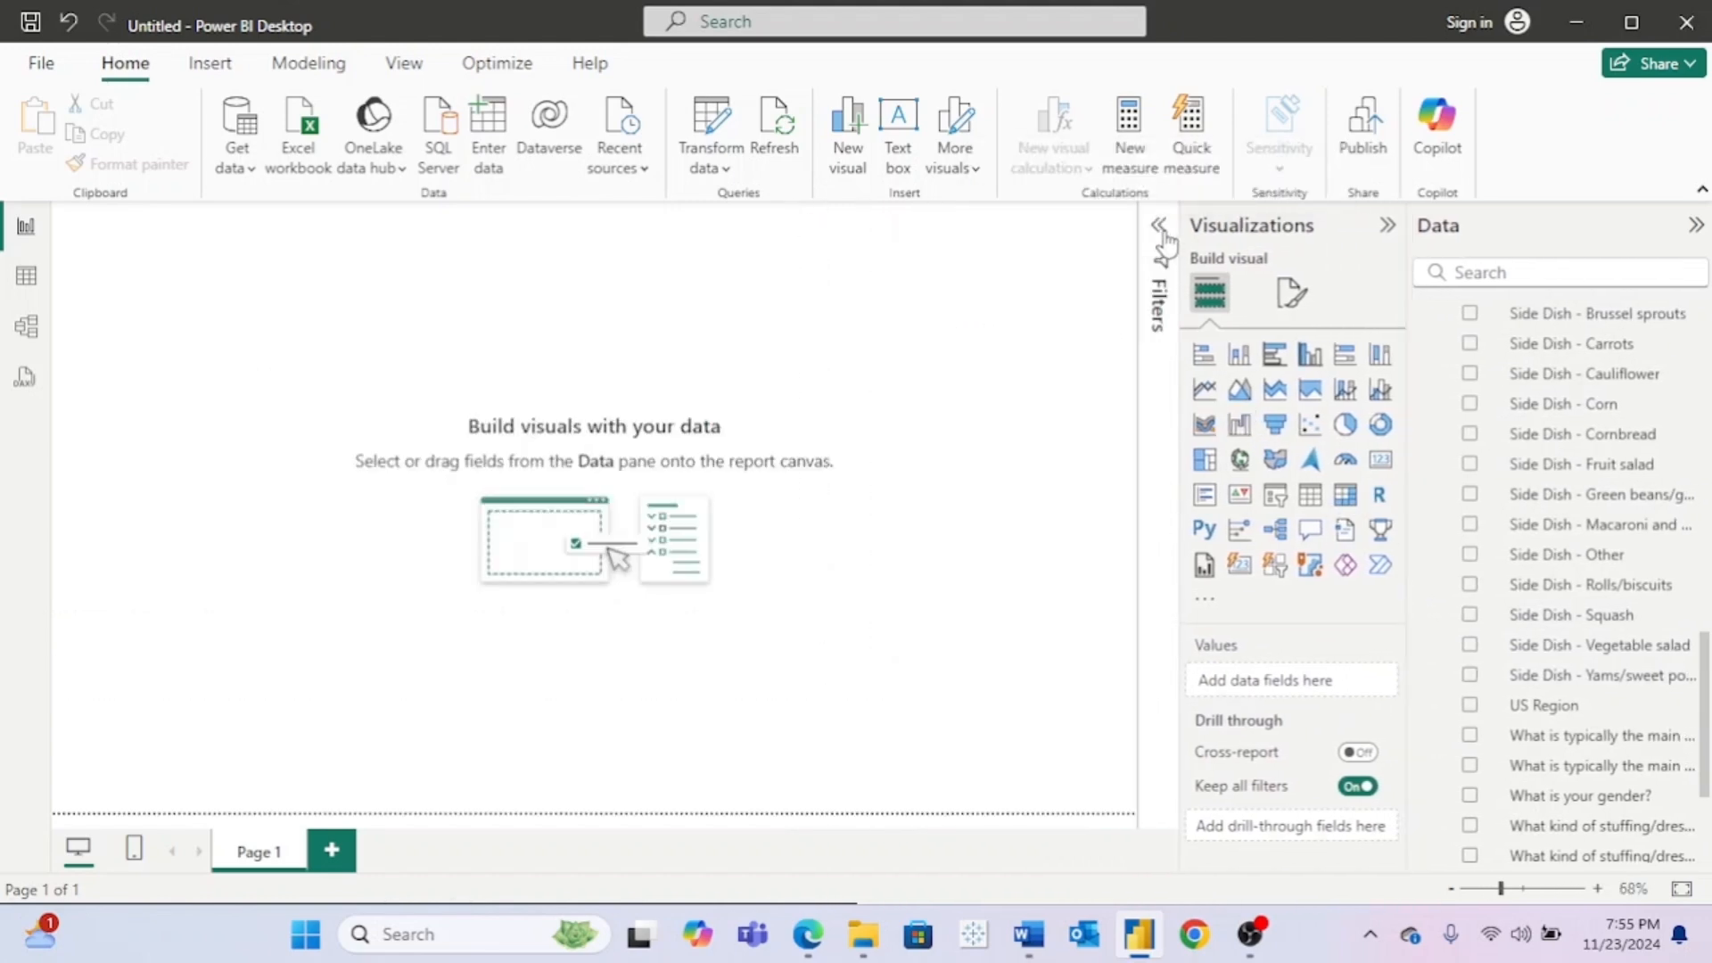
{"action": "left_click", "coordinate": [1163, 257]}
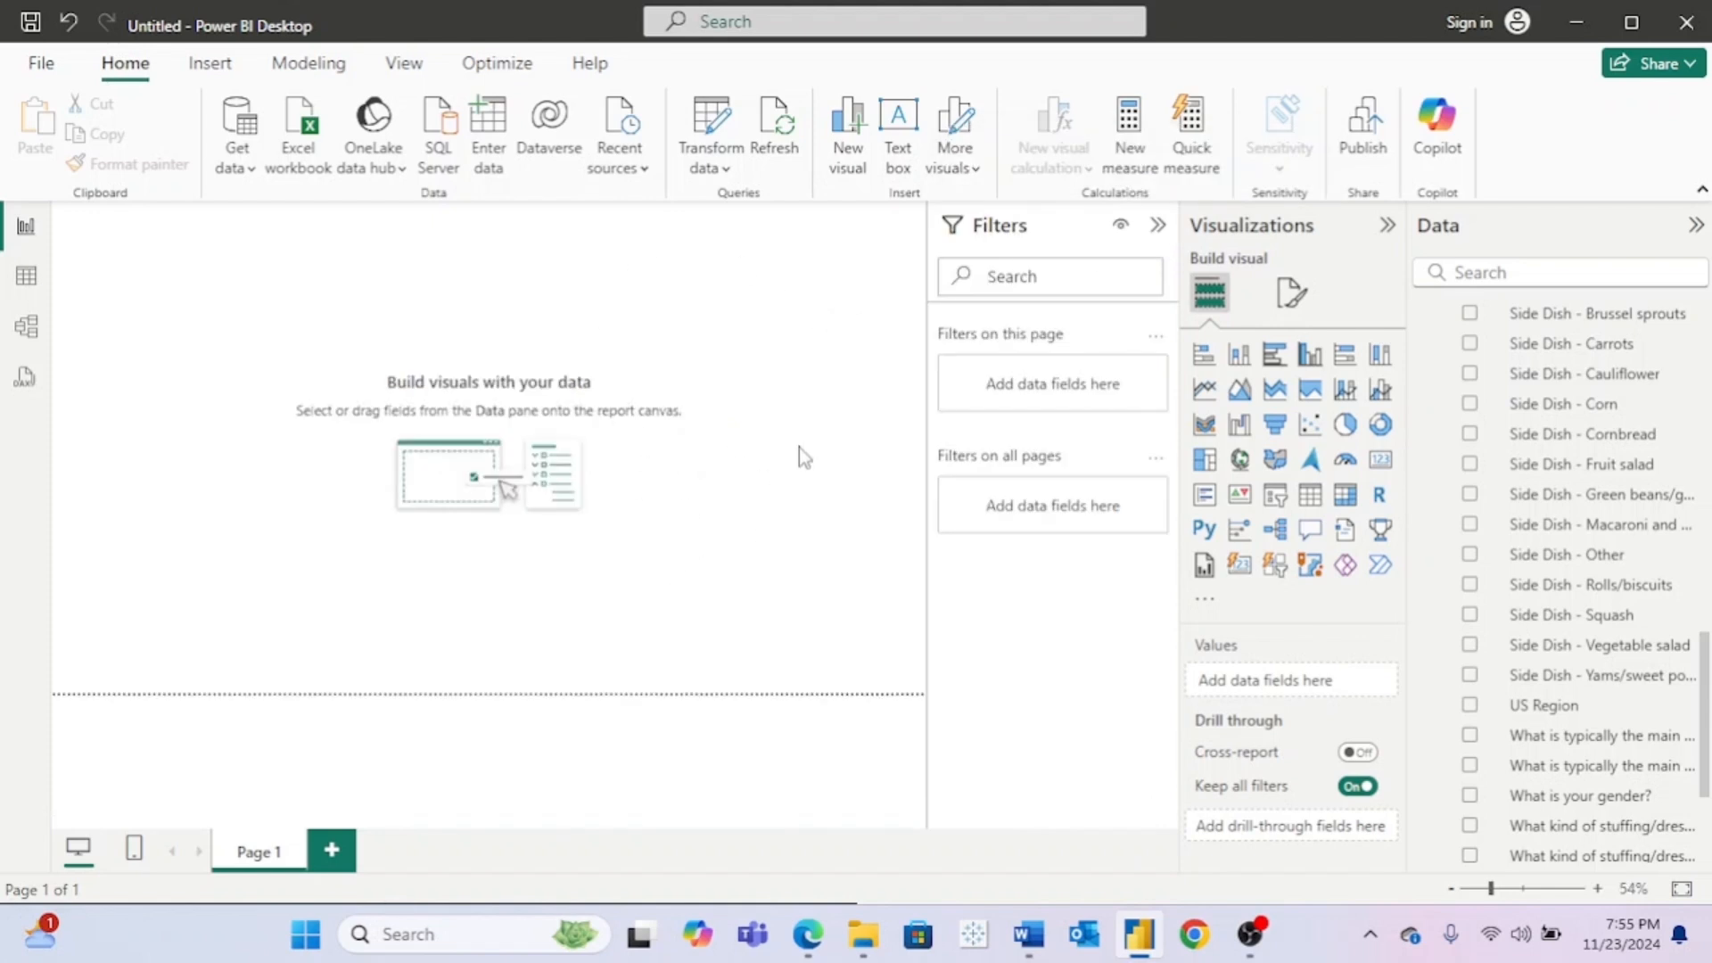
{"action": "left_click", "coordinate": [1157, 226]}
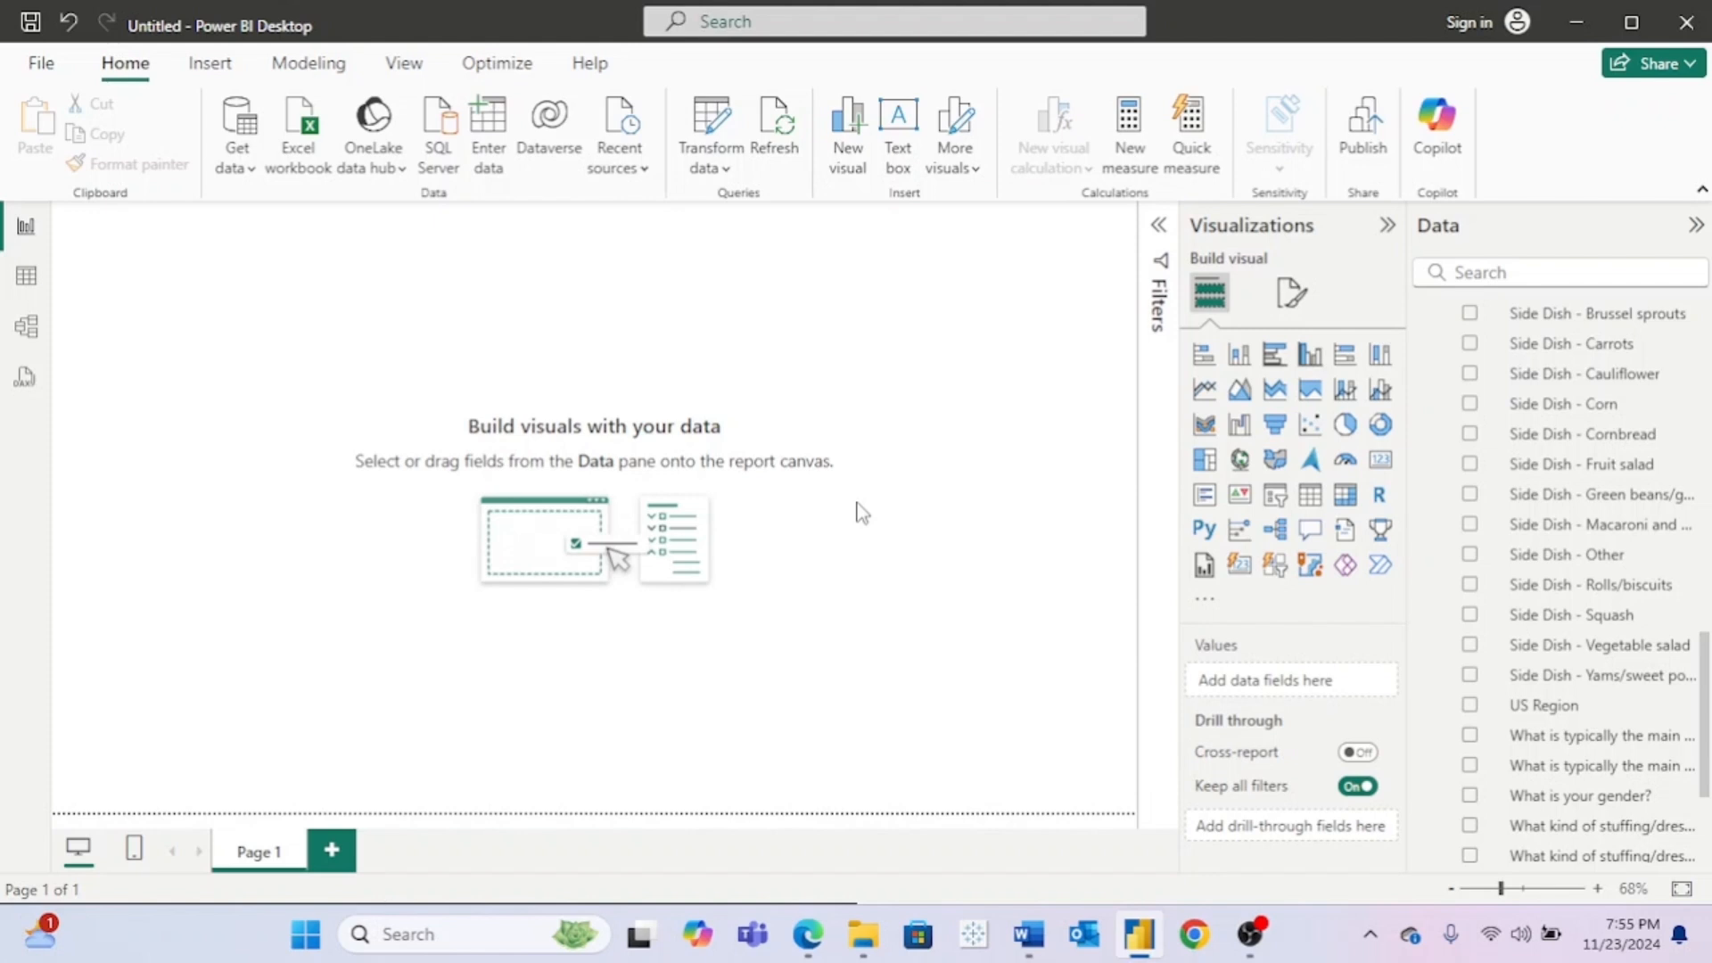
{"action": "left_click", "coordinate": [1388, 224]}
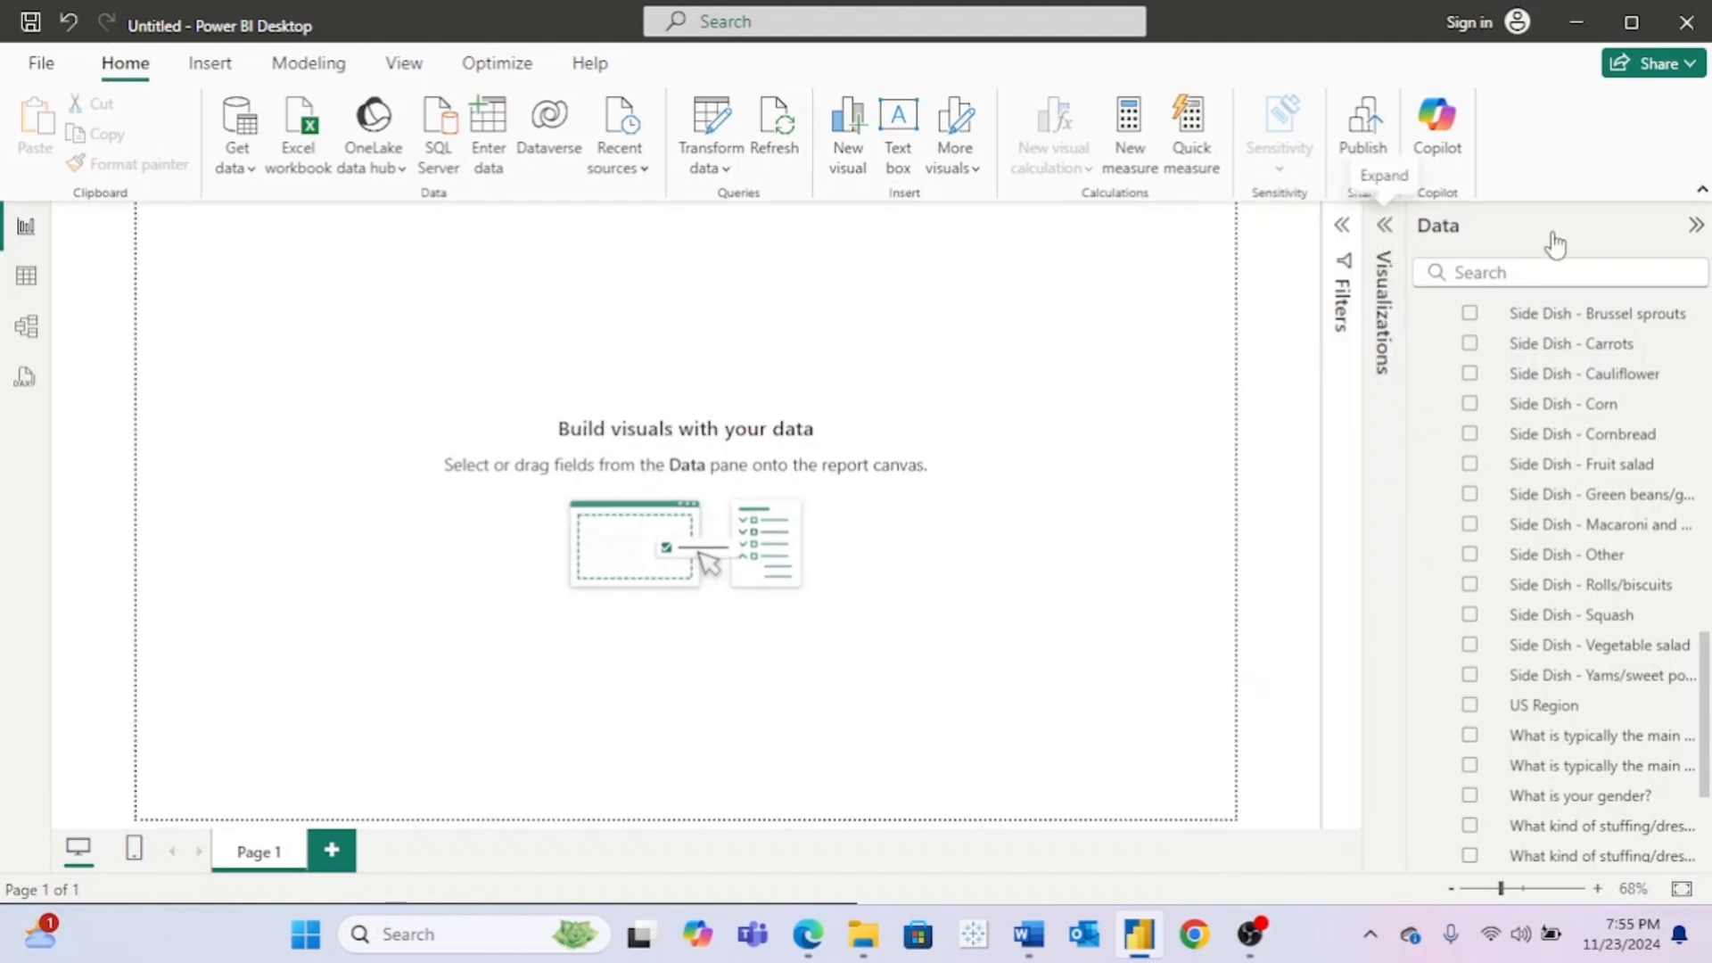
{"action": "left_click", "coordinate": [1697, 229]}
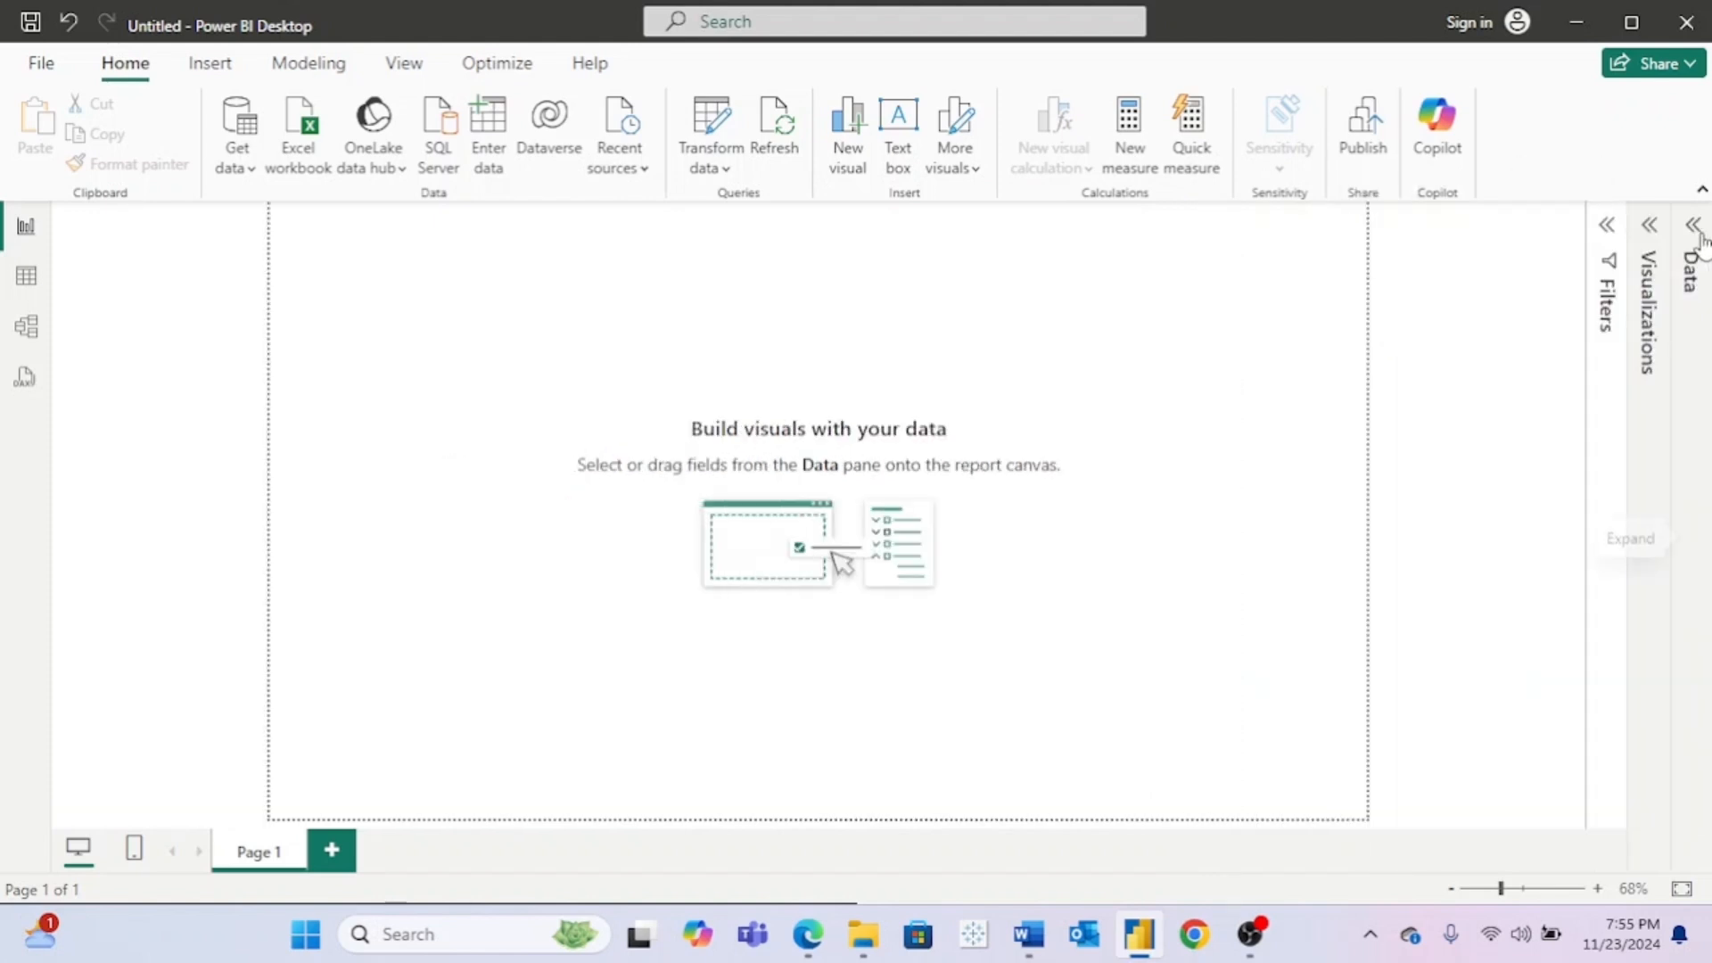
{"action": "left_click", "coordinate": [1606, 227]}
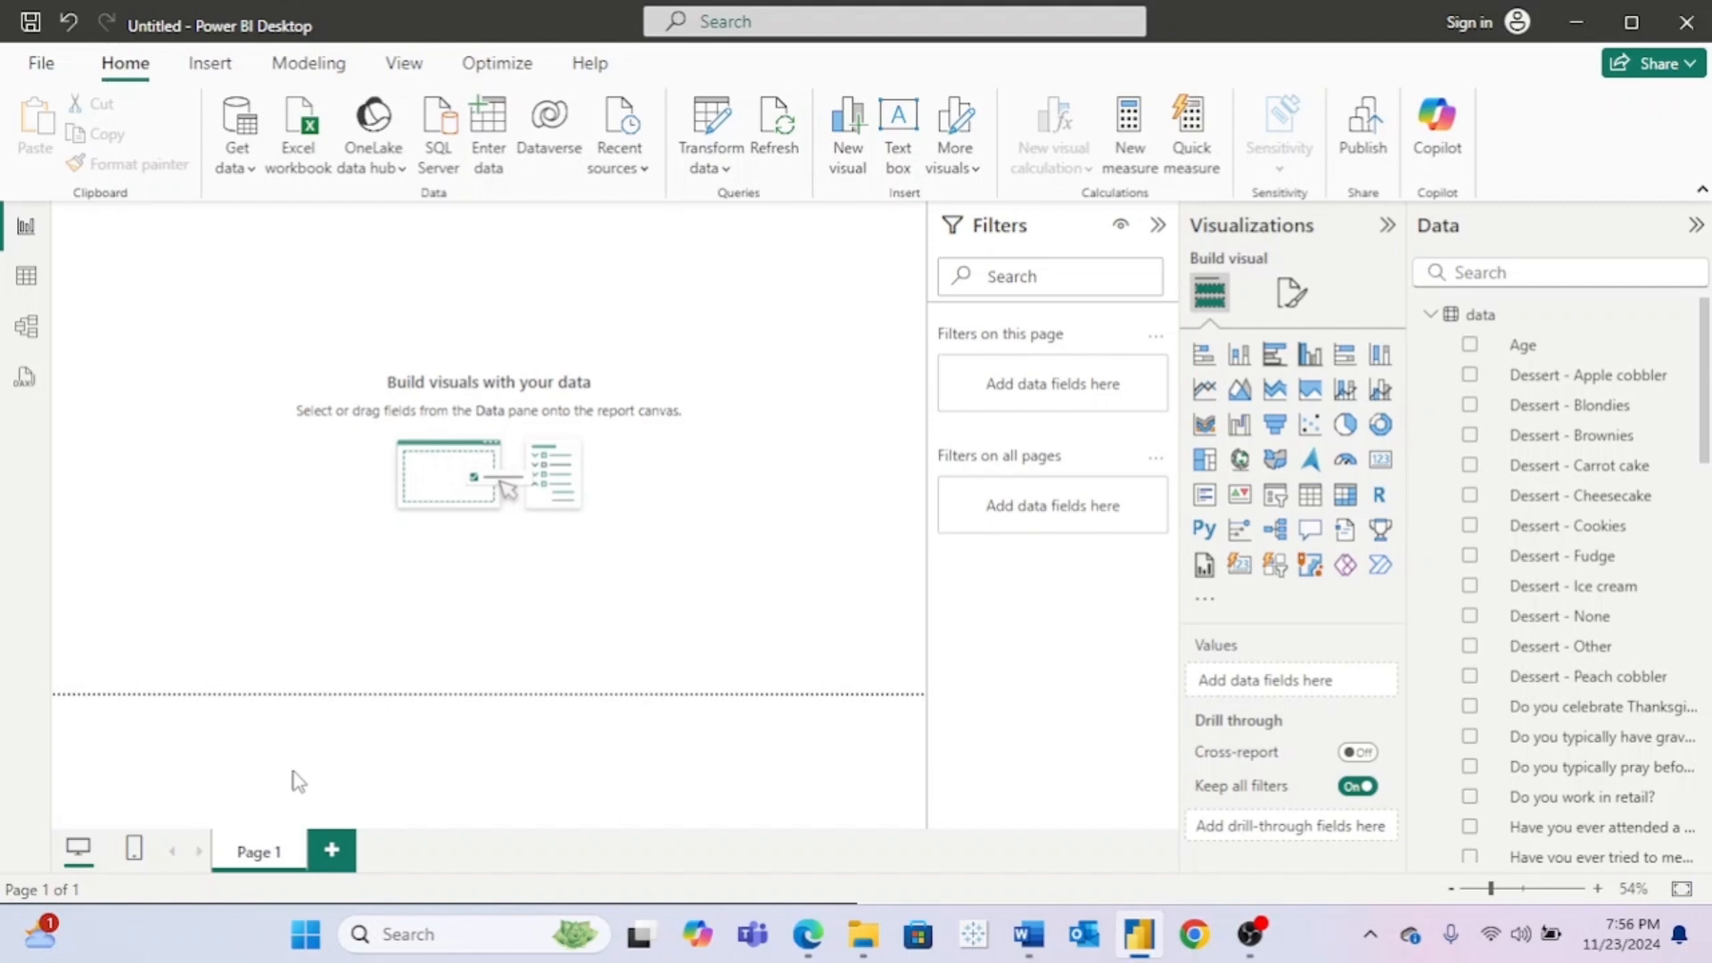
Step: Rename the report page Page 1 as Food Analysis
{"action": "double_click", "coordinate": [282, 844]}
{"action": "type", "text": "Food A"}
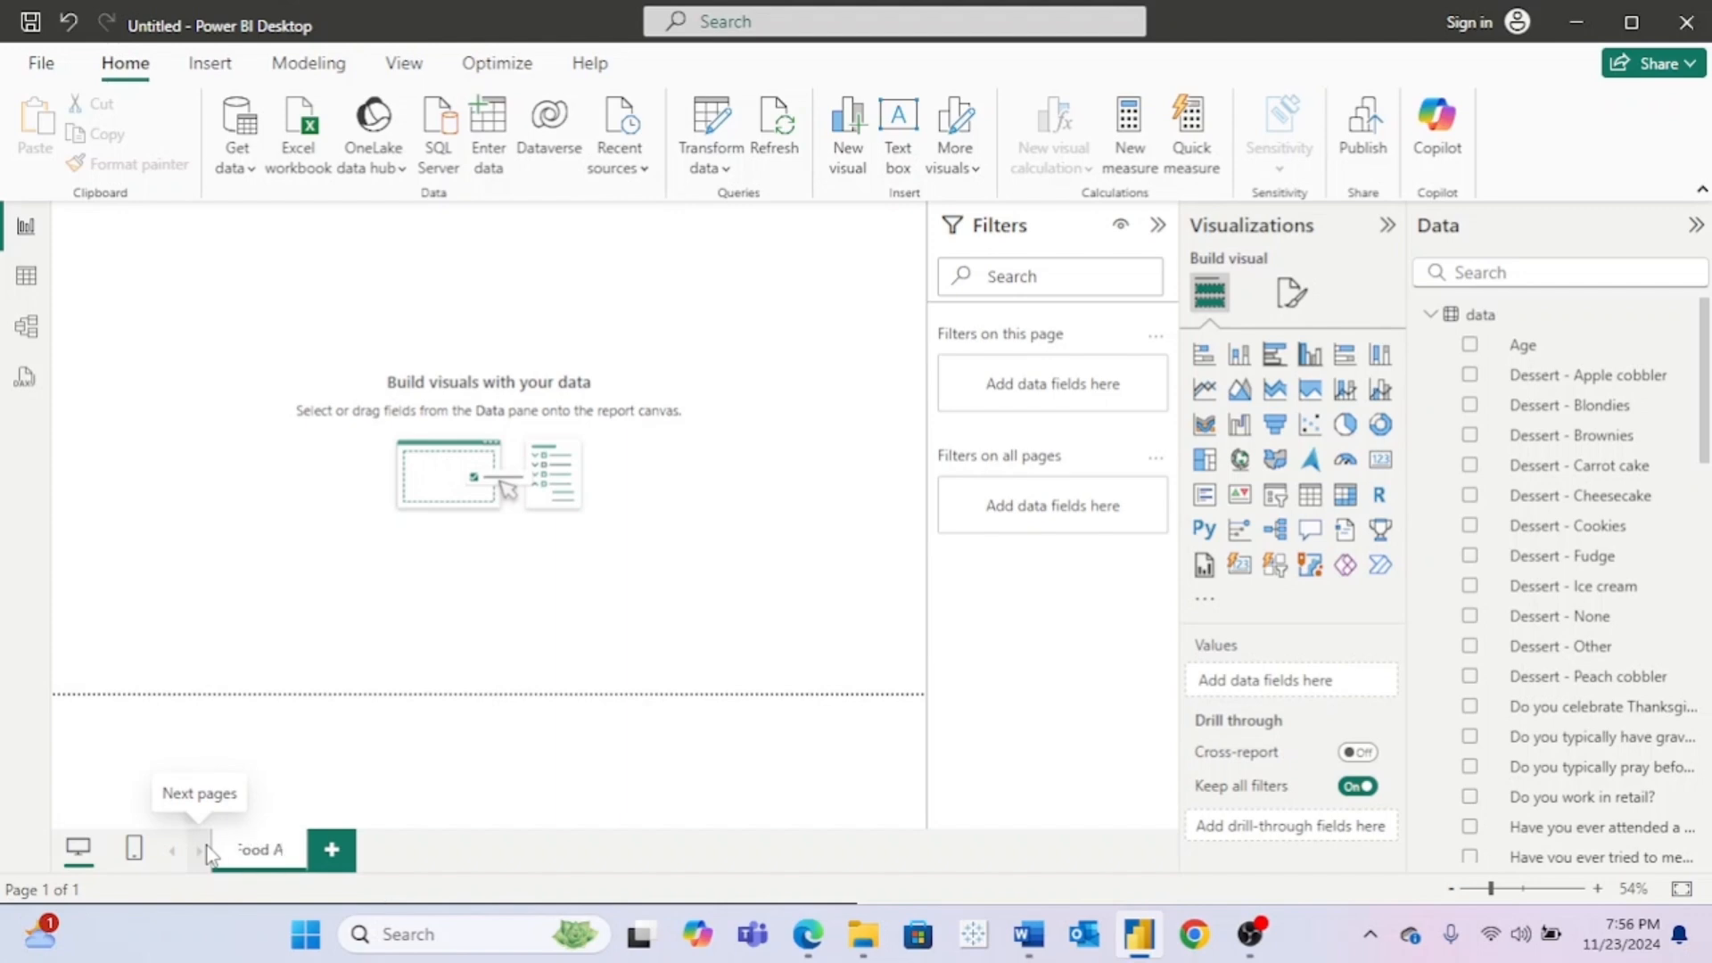
{"action": "type", "text": "nalysis"}
{"action": "key", "text": "Return"}
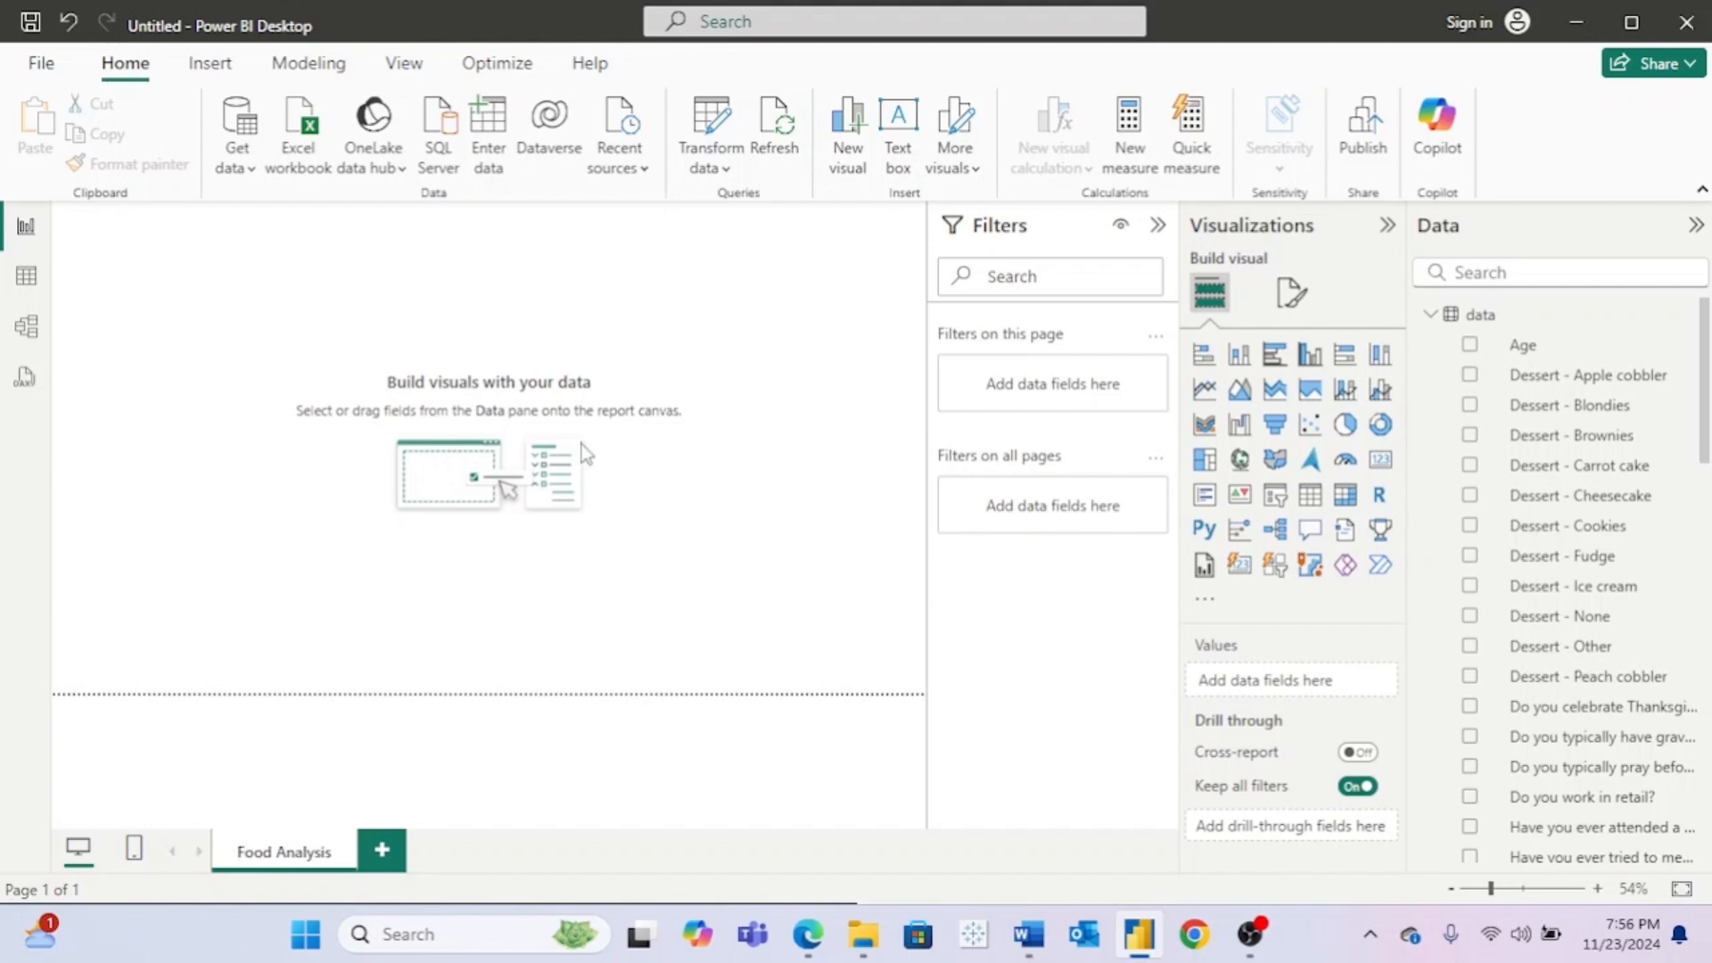
Step: Give the page's canvas background the lightest grey color and set its transparency to 0%, returning to the visual-building options
{"action": "left_click", "coordinate": [1298, 291]}
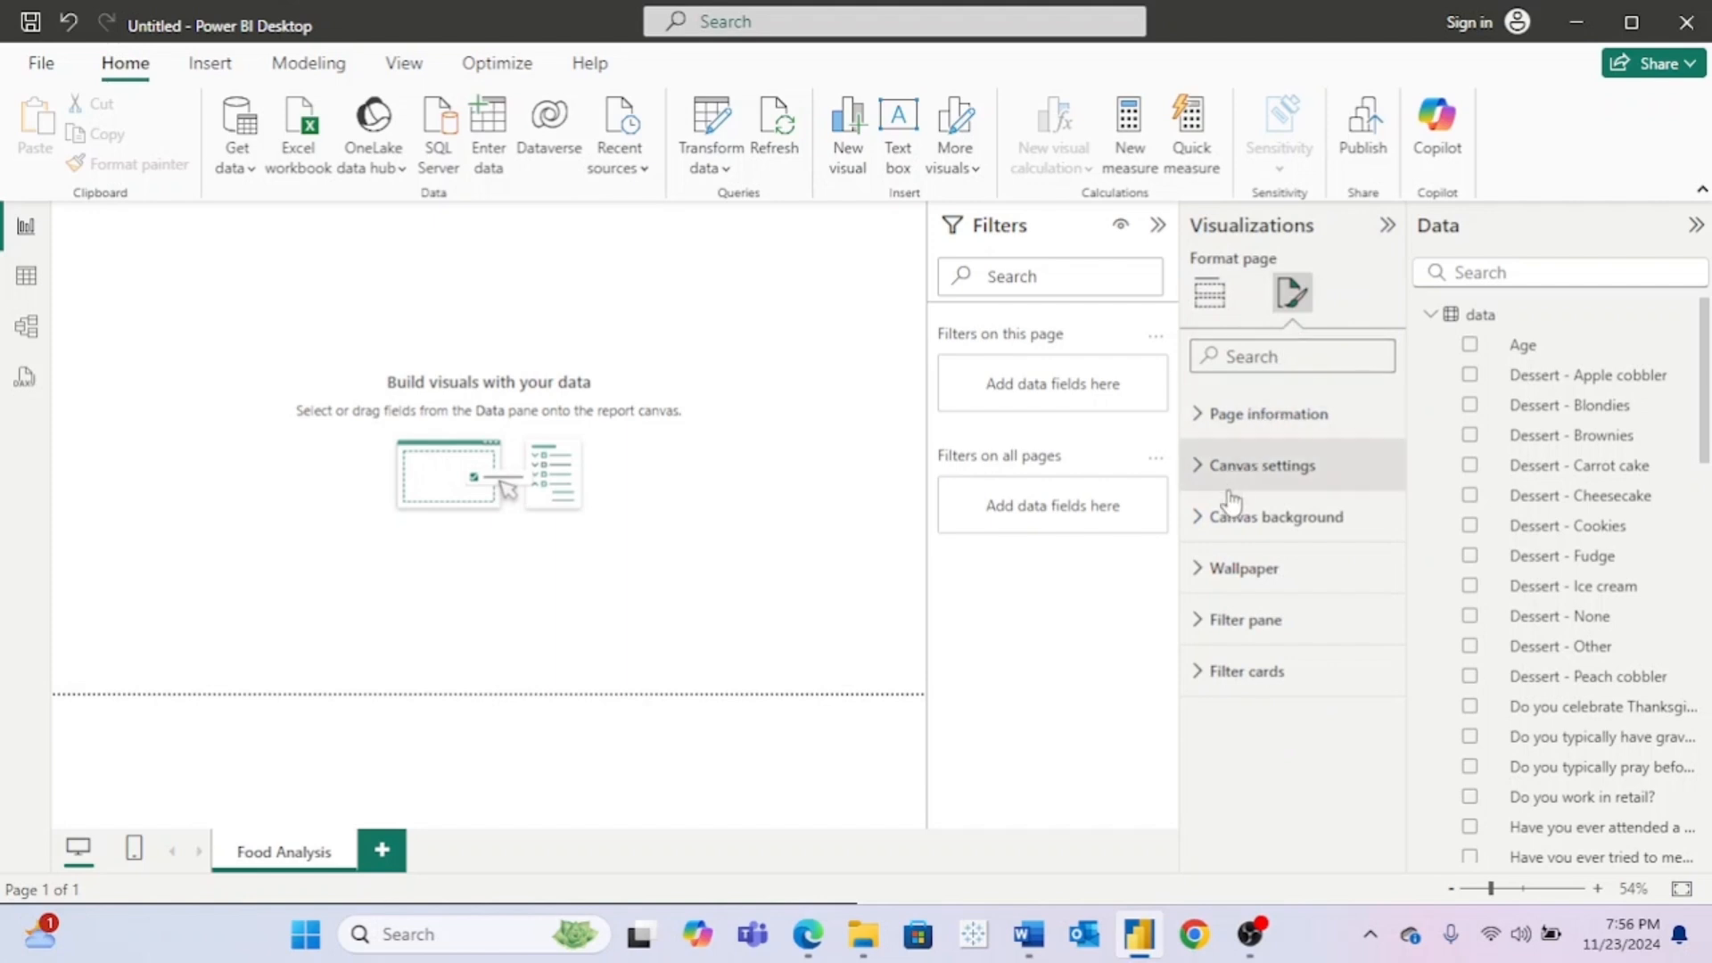
{"action": "left_click", "coordinate": [1200, 518]}
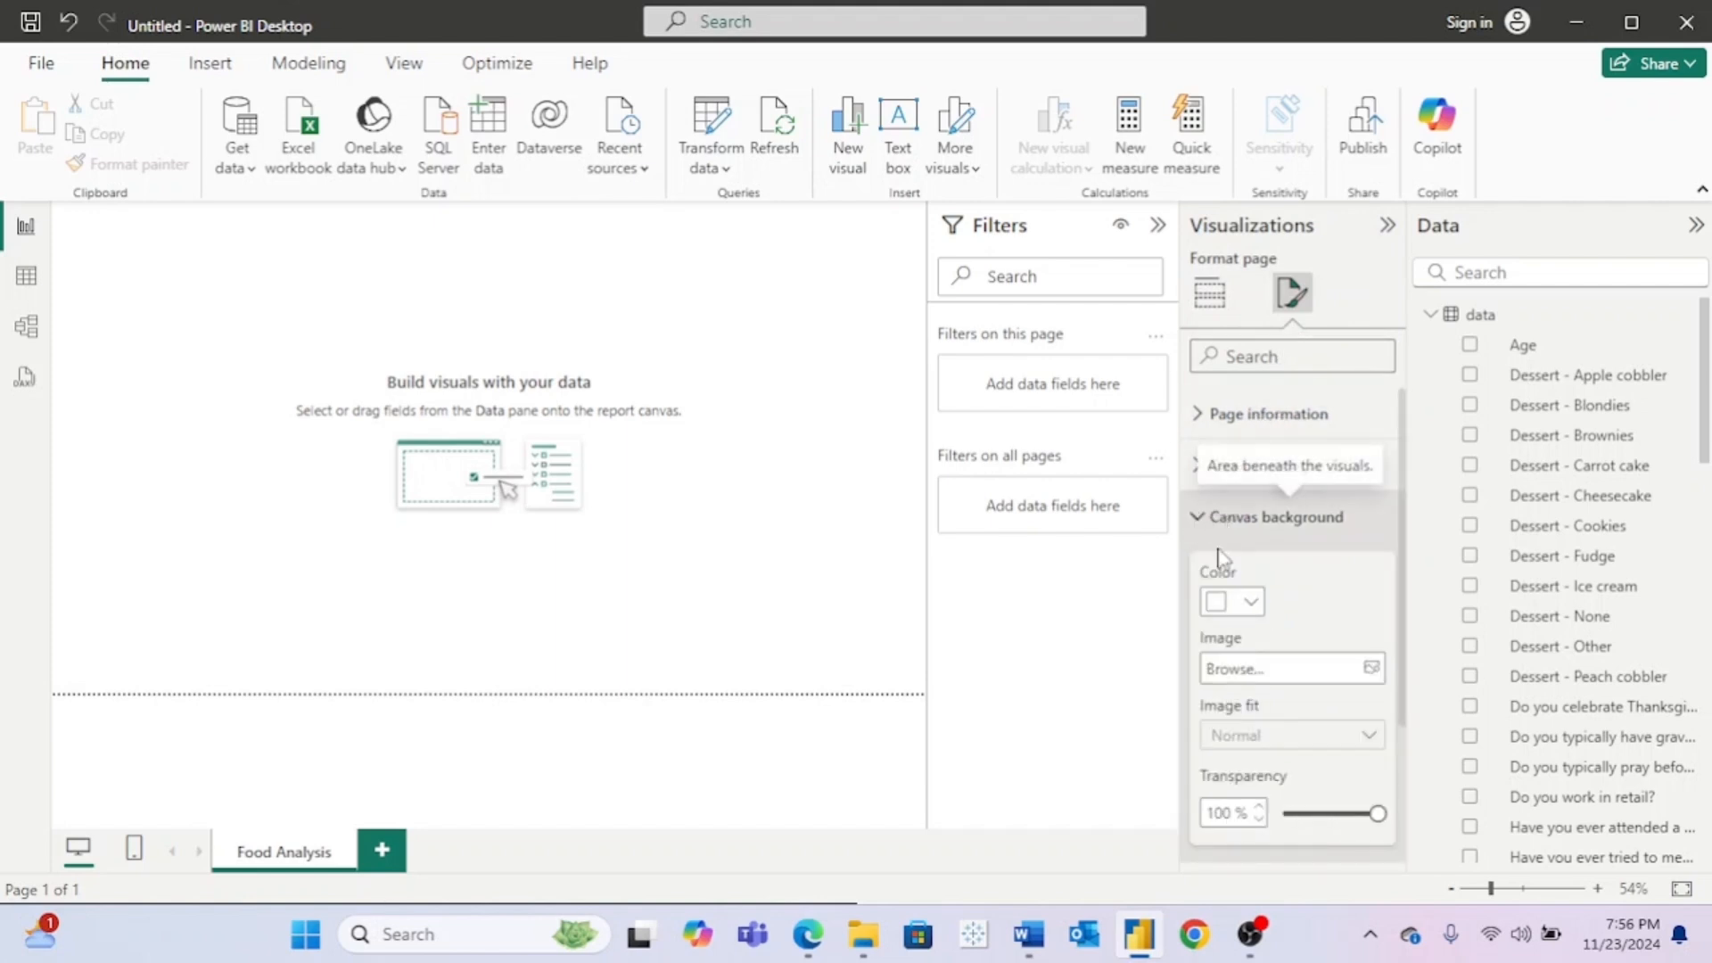
{"action": "left_click", "coordinate": [1240, 607]}
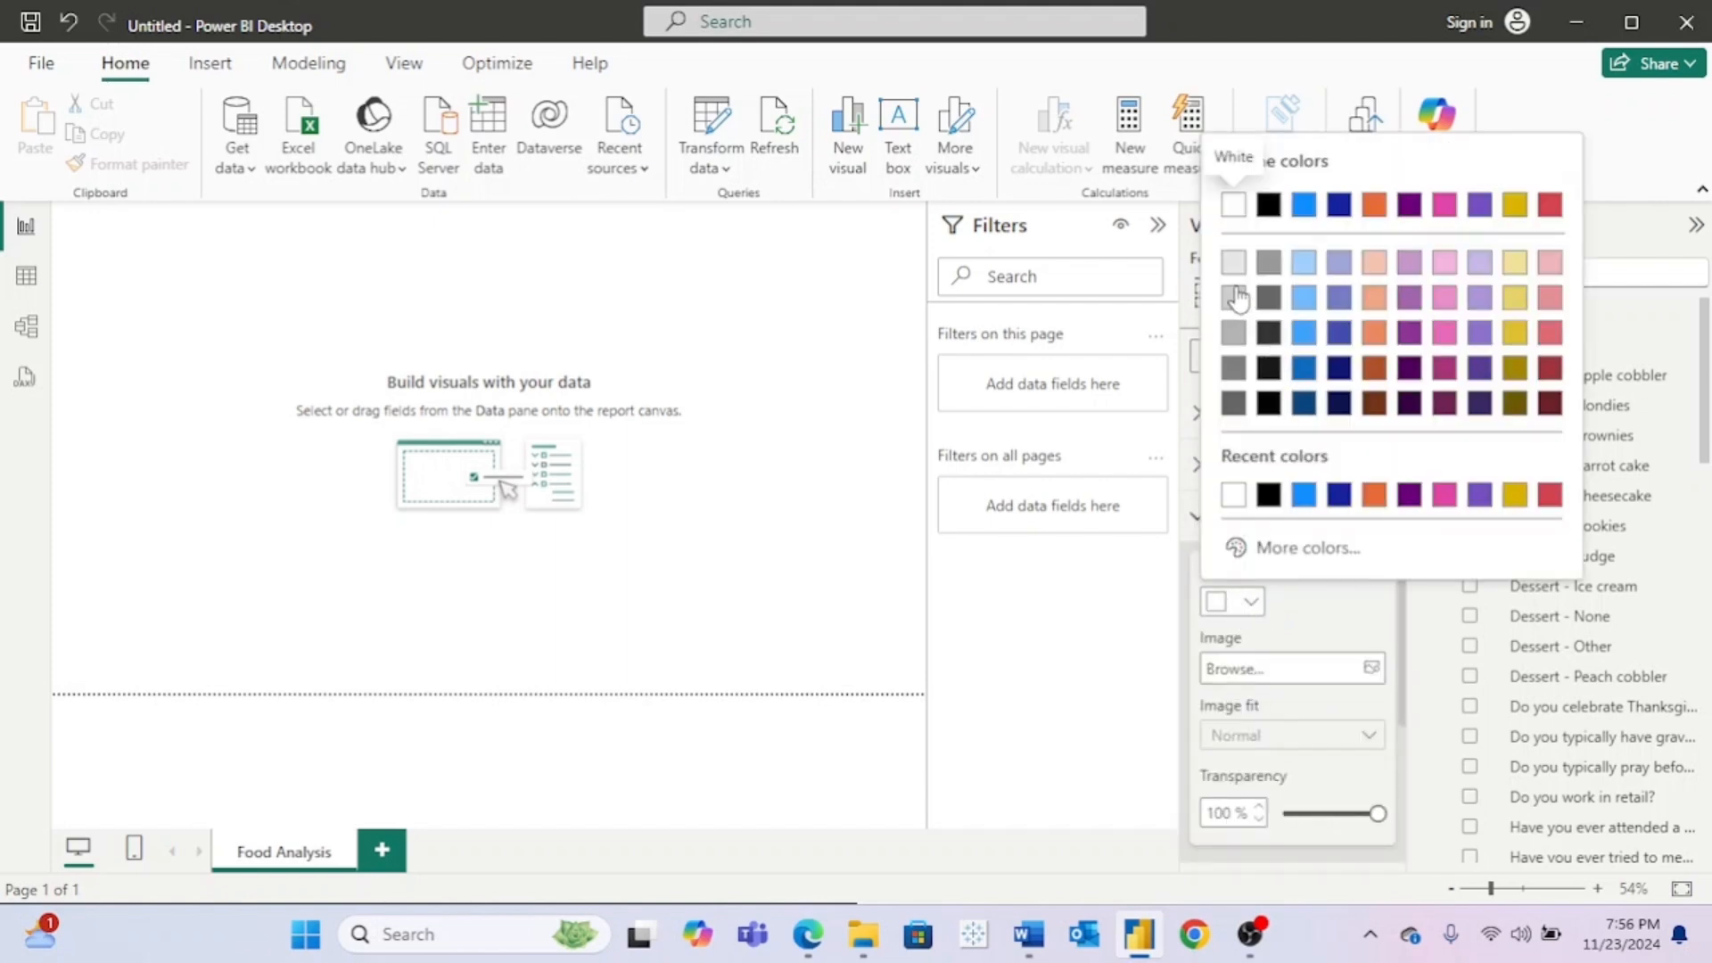
{"action": "left_click", "coordinate": [1234, 265]}
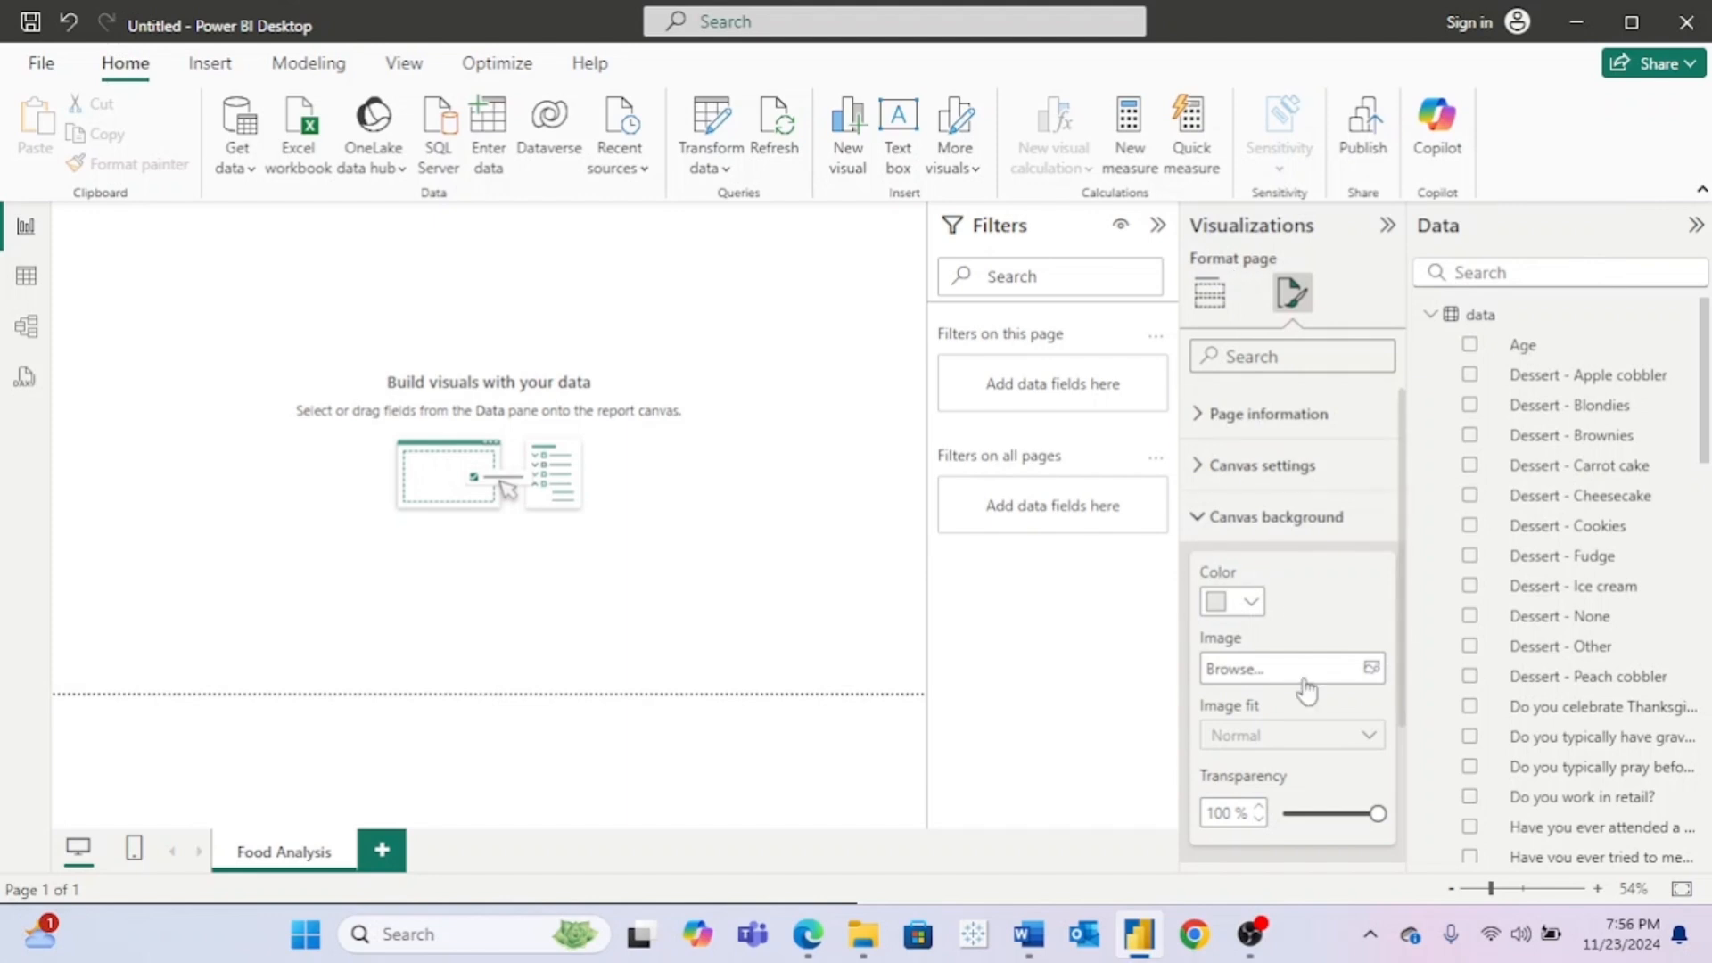
{"action": "left_click_drag", "start_coordinate": [1376, 819], "coordinate": [1281, 815]}
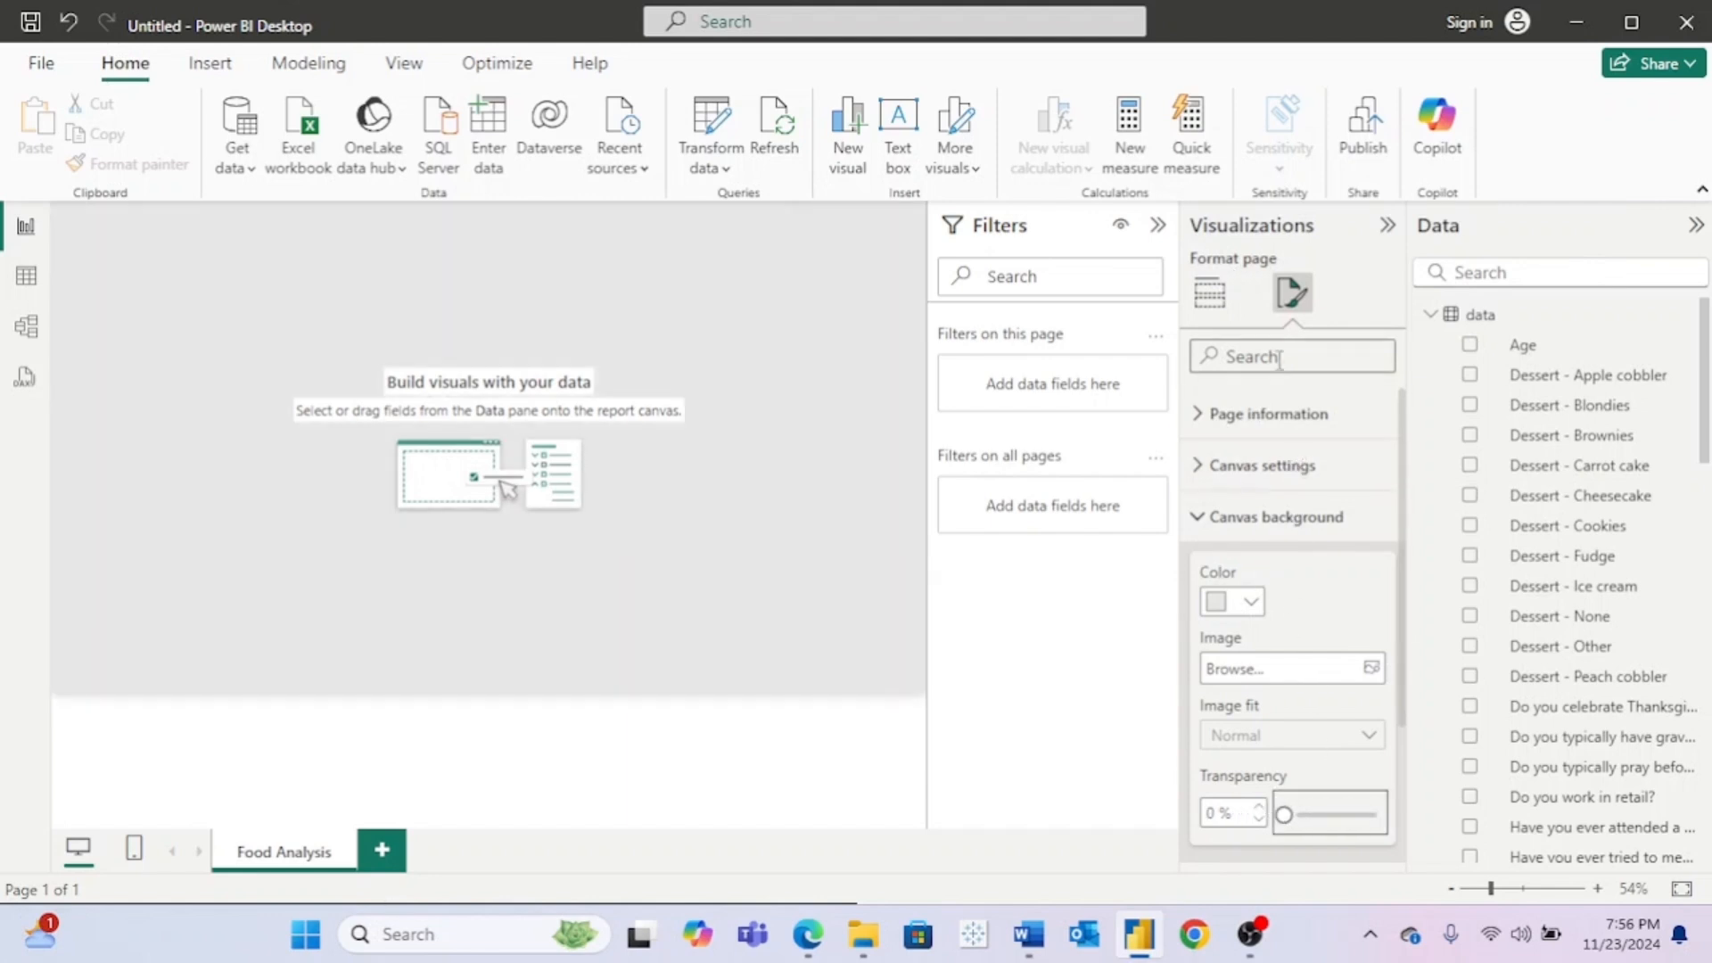
{"action": "left_click", "coordinate": [1210, 299]}
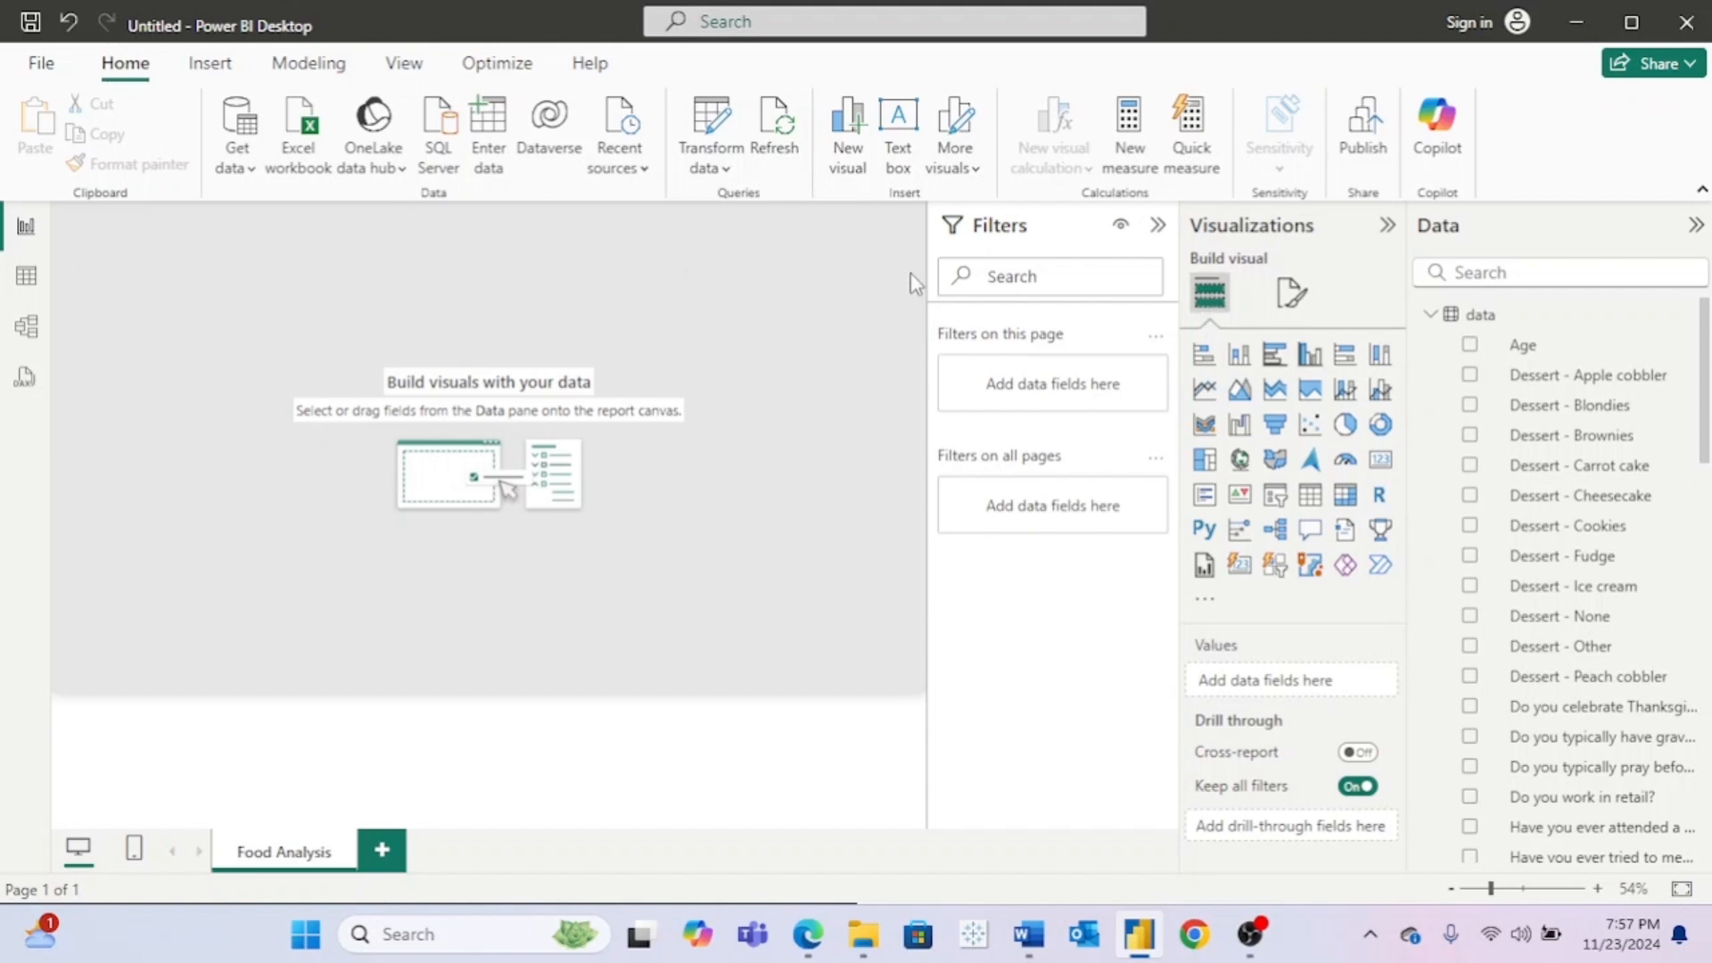
Step: Insert a text box and resize it into a thin banner spanning the full width of the page's upper edge
{"action": "left_click", "coordinate": [220, 70]}
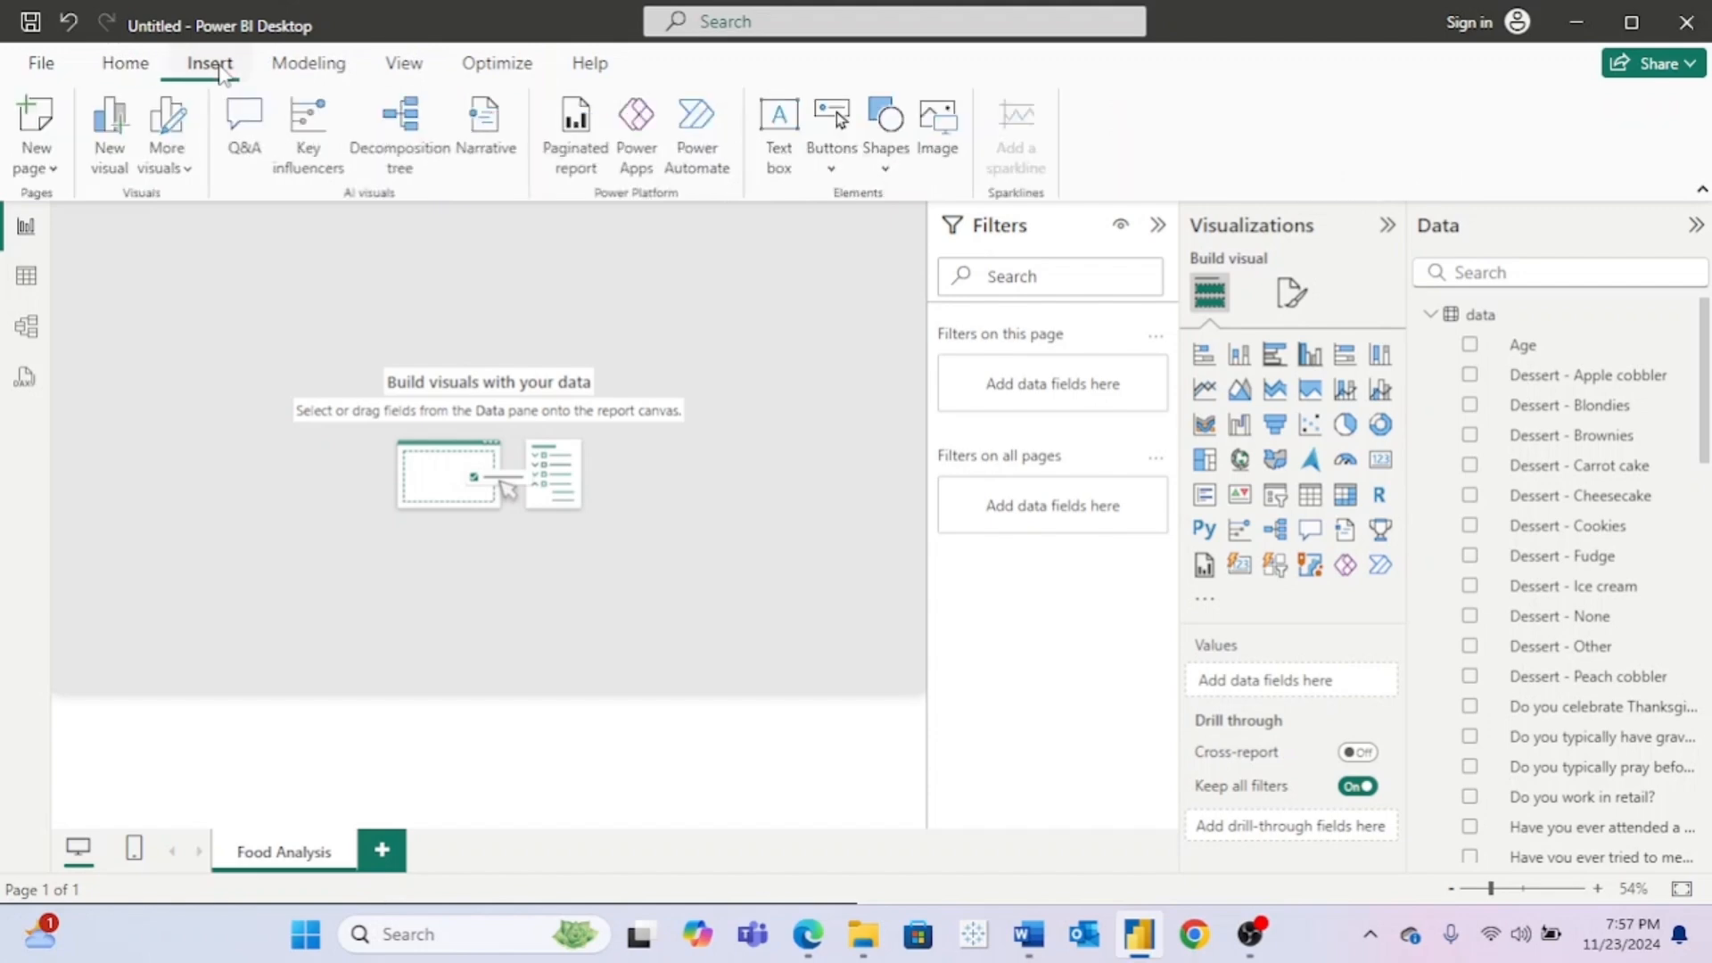
{"action": "left_click", "coordinate": [797, 154]}
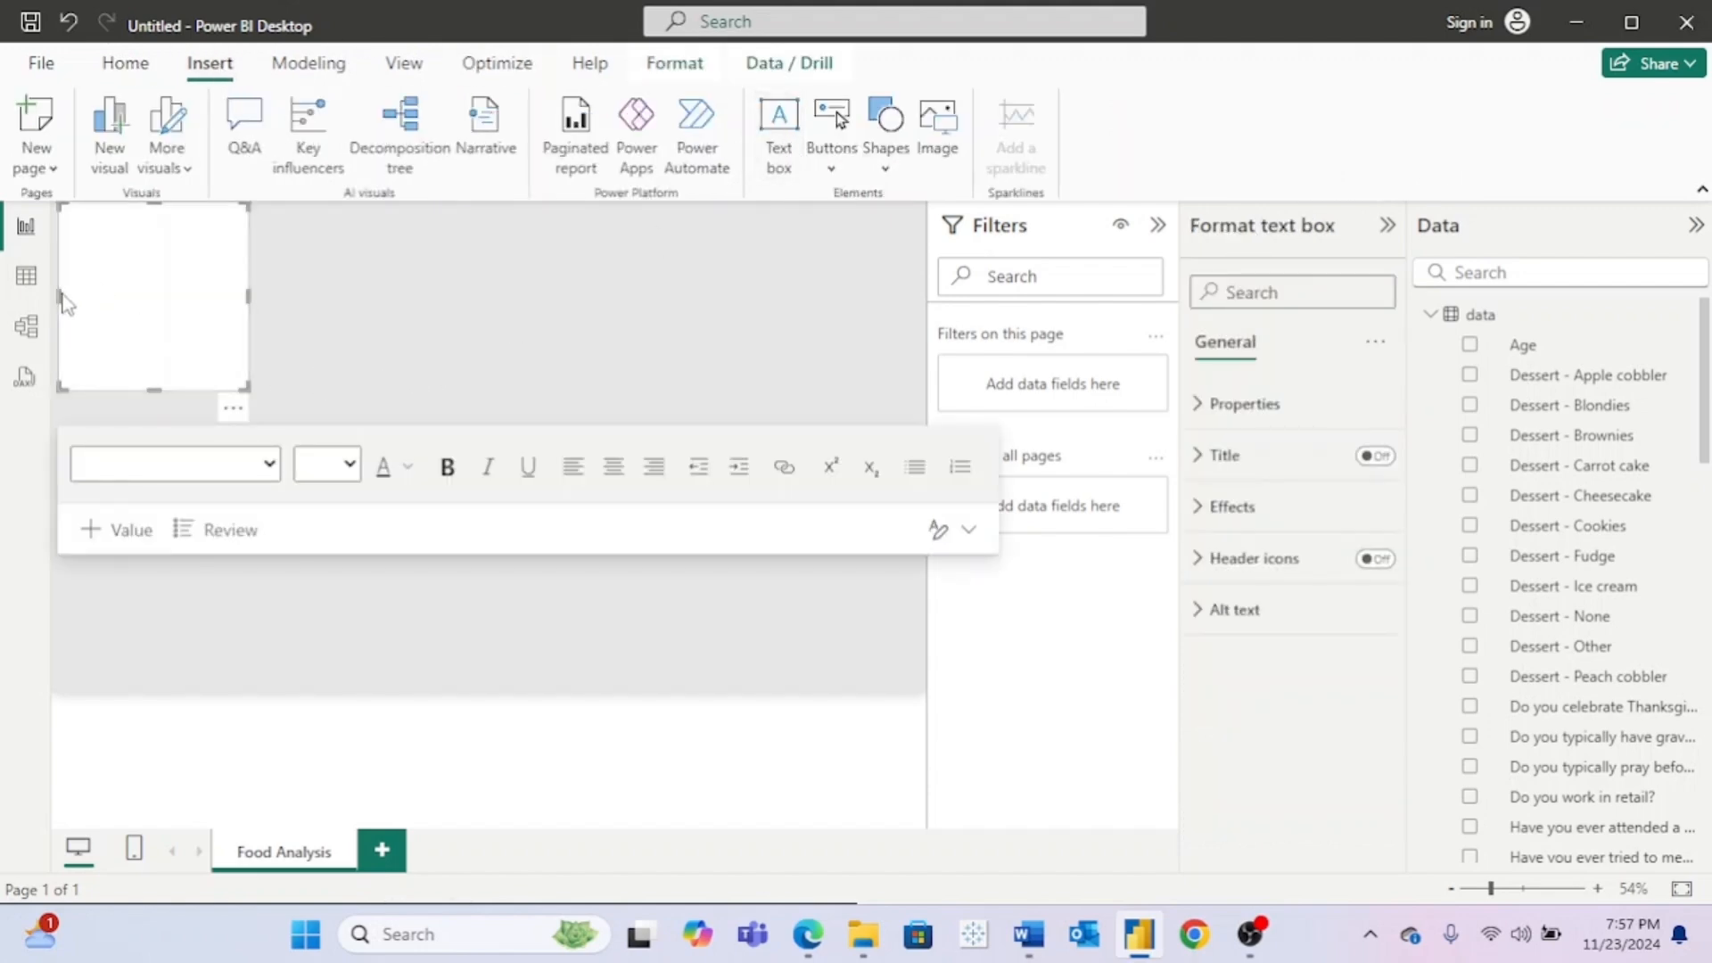
{"action": "left_click_drag", "start_coordinate": [59, 292], "coordinate": [52, 292]}
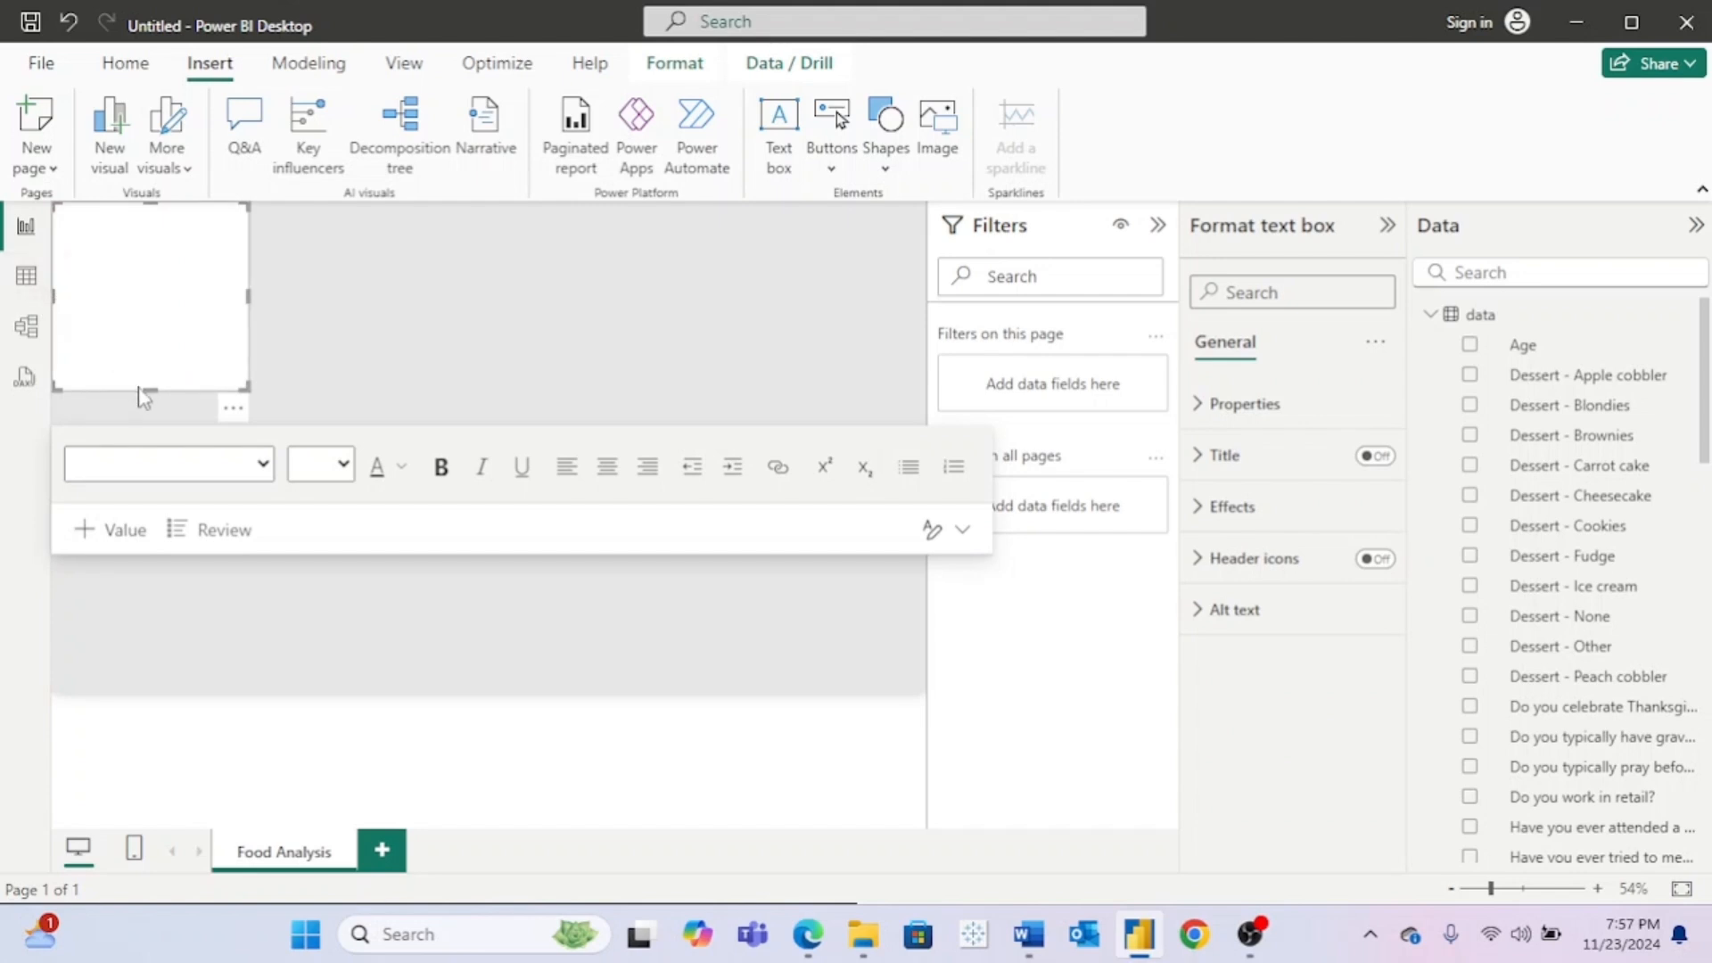
{"action": "left_click_drag", "start_coordinate": [147, 389], "coordinate": [937, 233]}
{"action": "left_click_drag", "start_coordinate": [492, 267], "coordinate": [494, 253]}
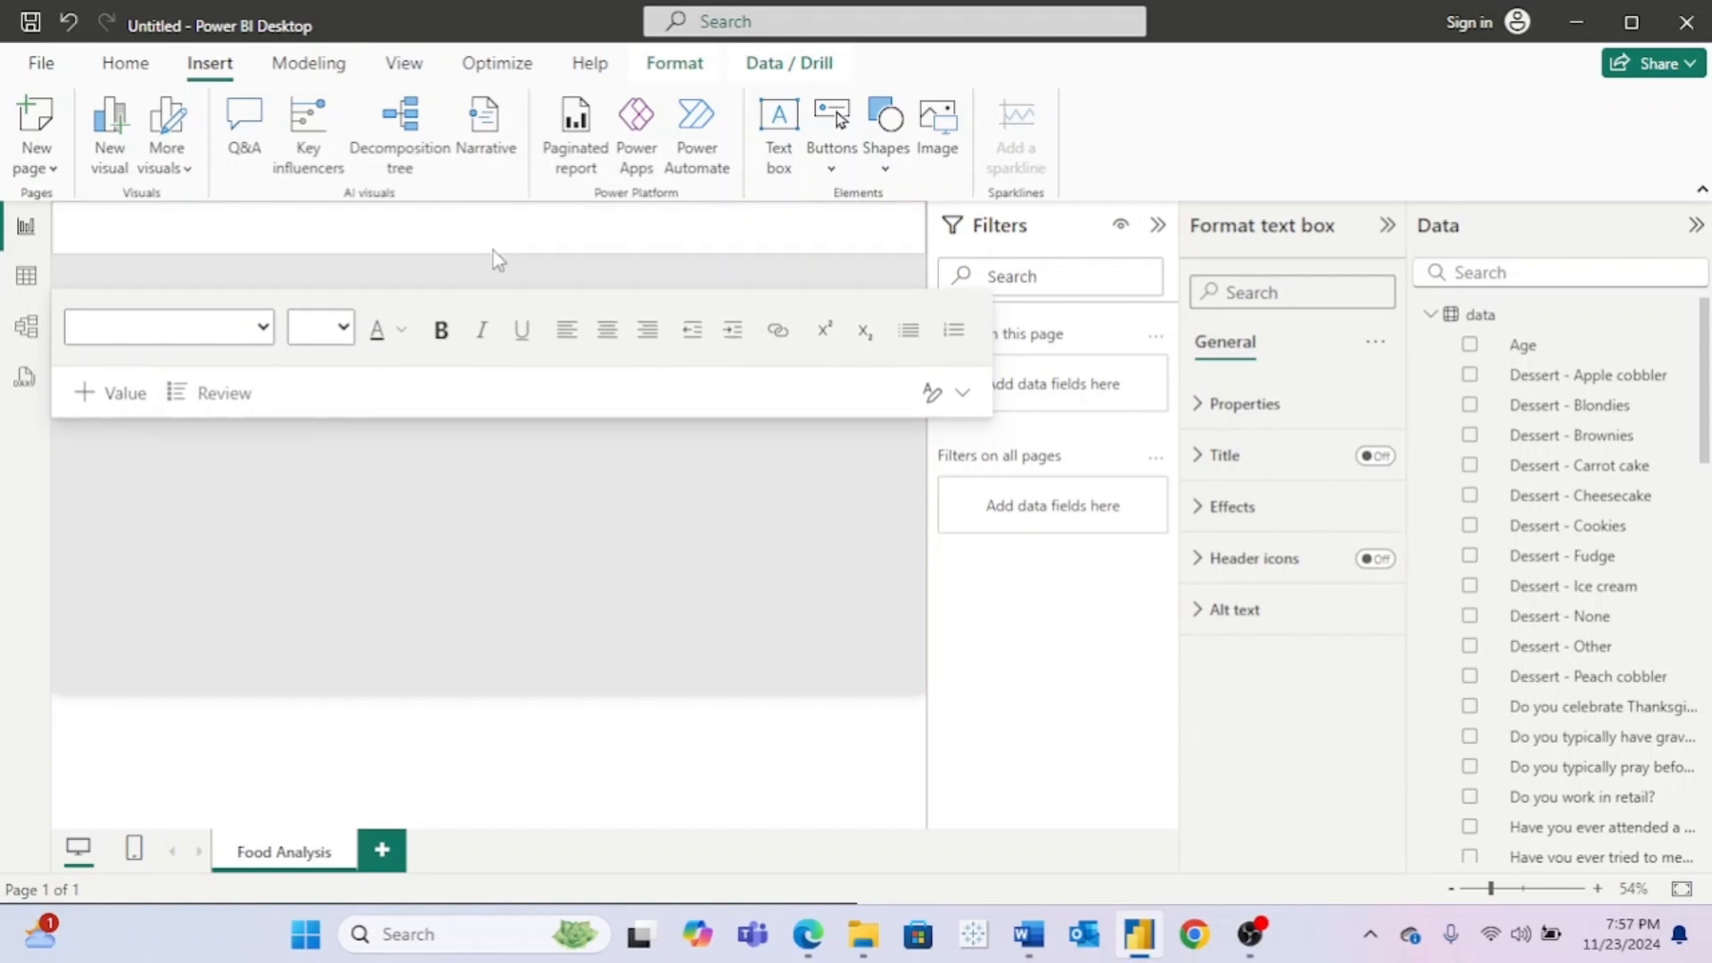
Step: Enter the title Thanksgiving Food Analysis in the text box at font size 20
{"action": "left_click", "coordinate": [240, 213]}
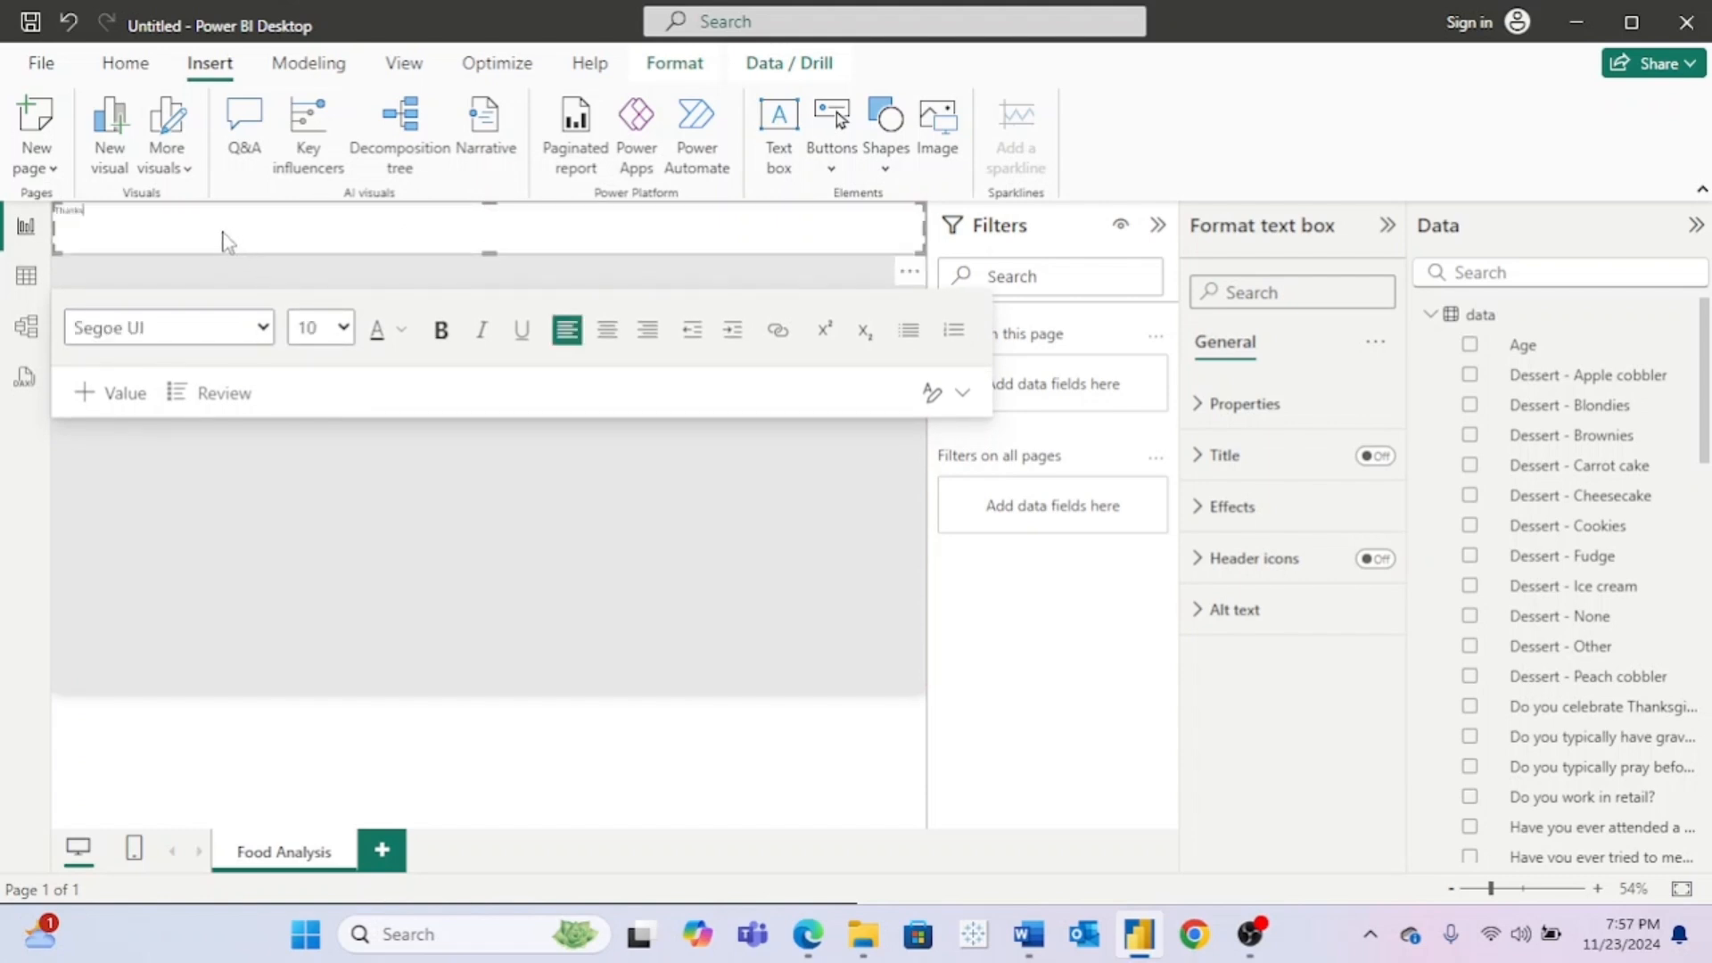
{"action": "double_click", "coordinate": [71, 212]}
{"action": "left_click", "coordinate": [344, 327]}
{"action": "left_click", "coordinate": [330, 696]}
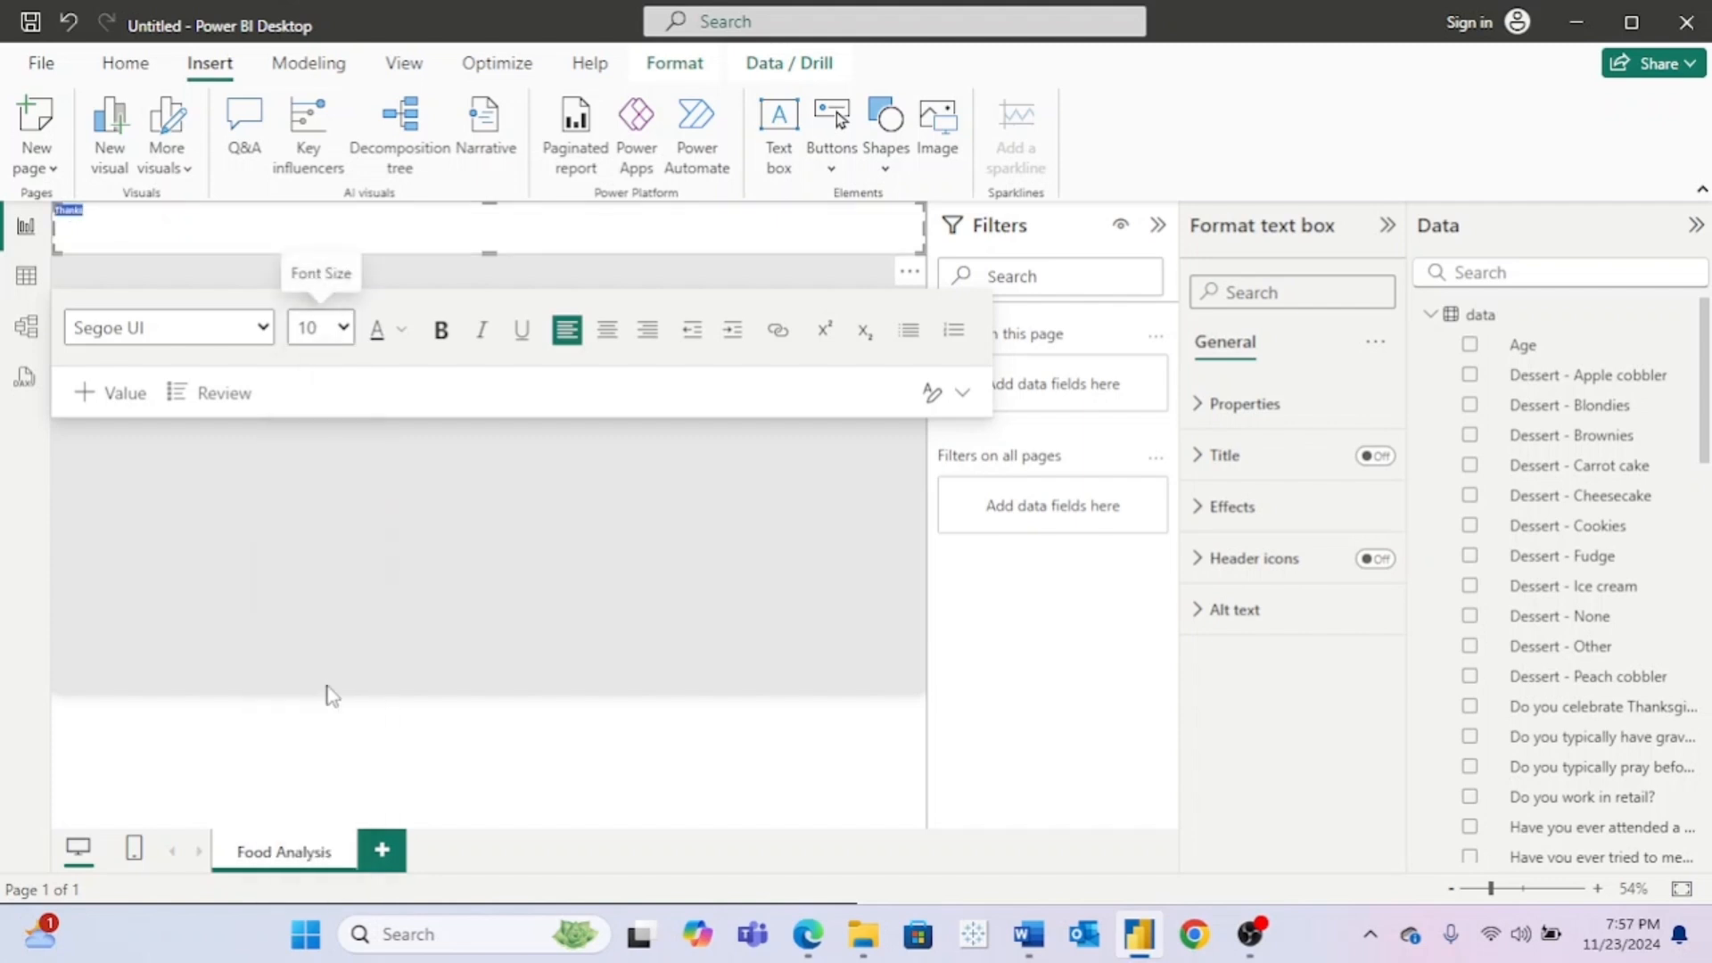
{"action": "left_click", "coordinate": [216, 215]}
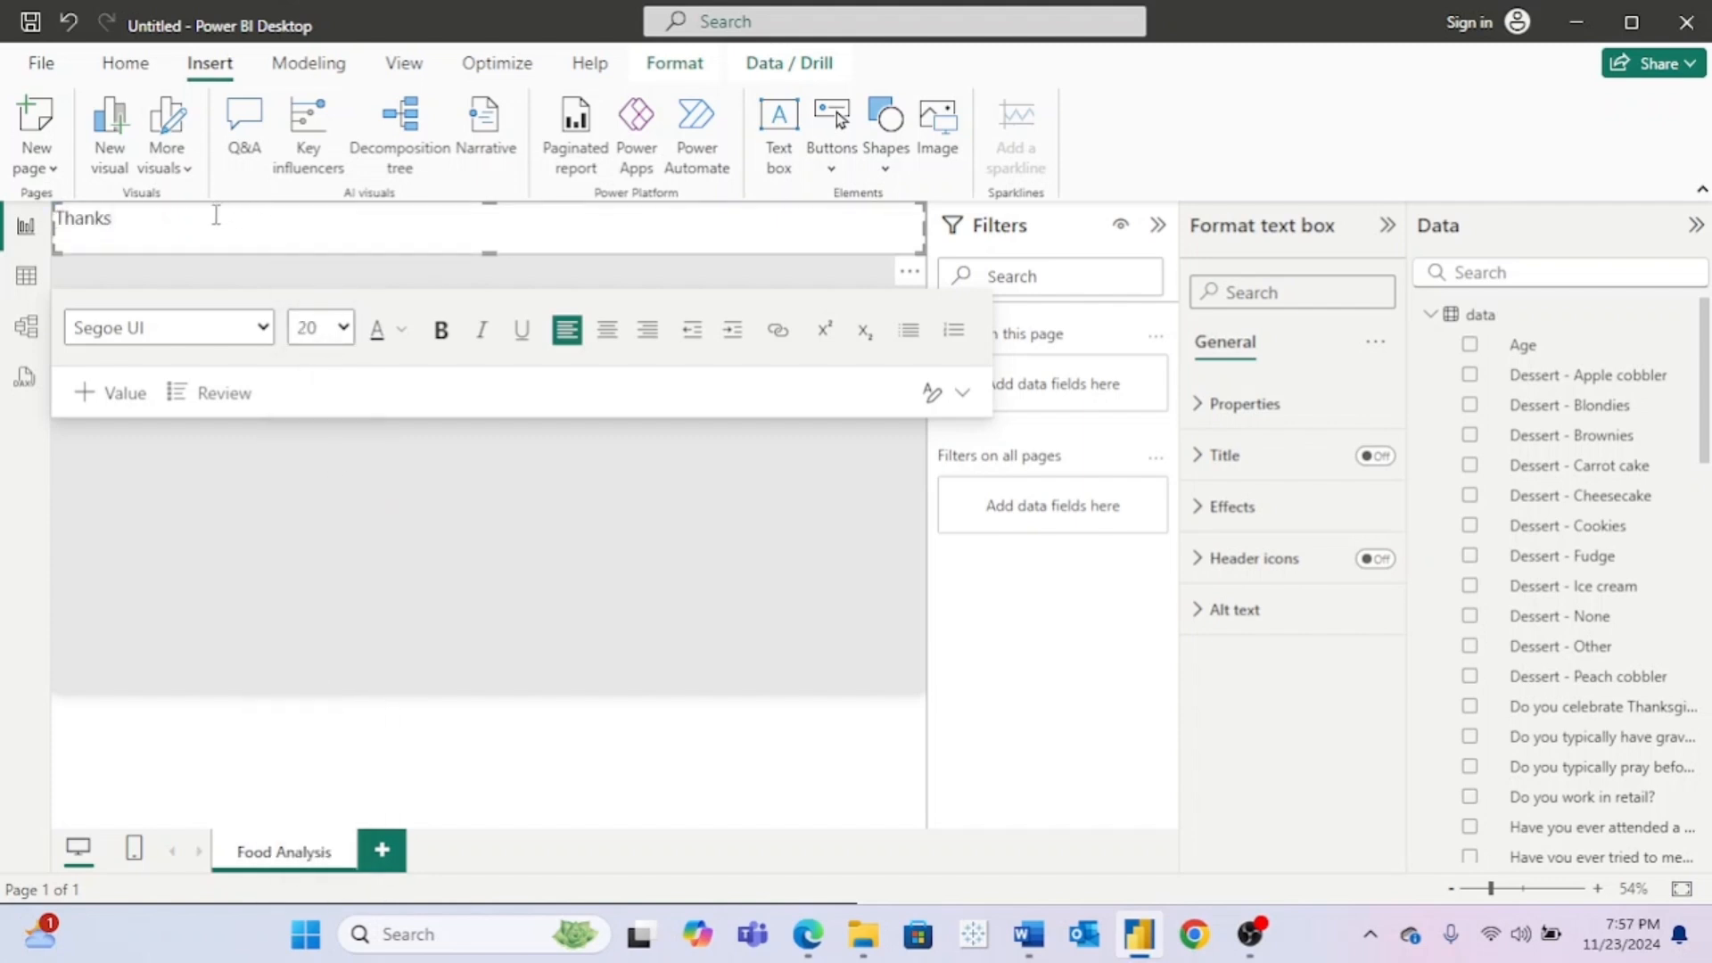
{"action": "type", "text": "giving Food Analysis"}
Step: Enlarge the whole Thanksgiving Food Analysis title, trying font size 40 and settling on 36
{"action": "left_click_drag", "start_coordinate": [314, 219], "coordinate": [53, 219]}
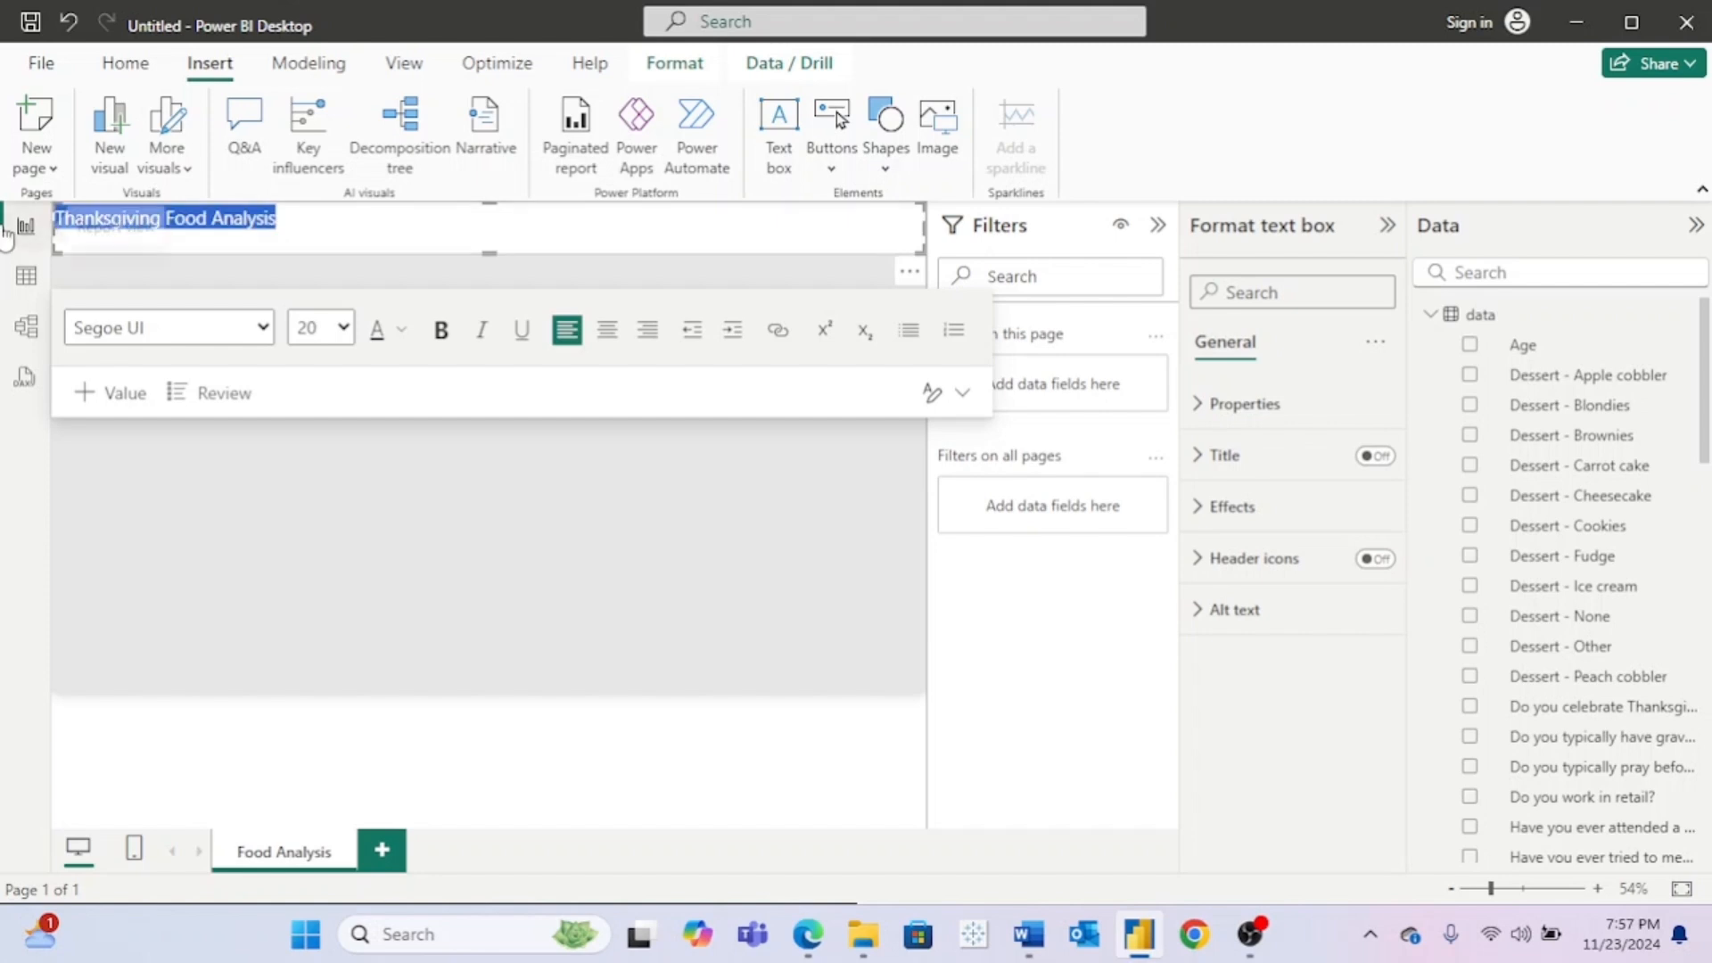
{"action": "left_click", "coordinate": [343, 327]}
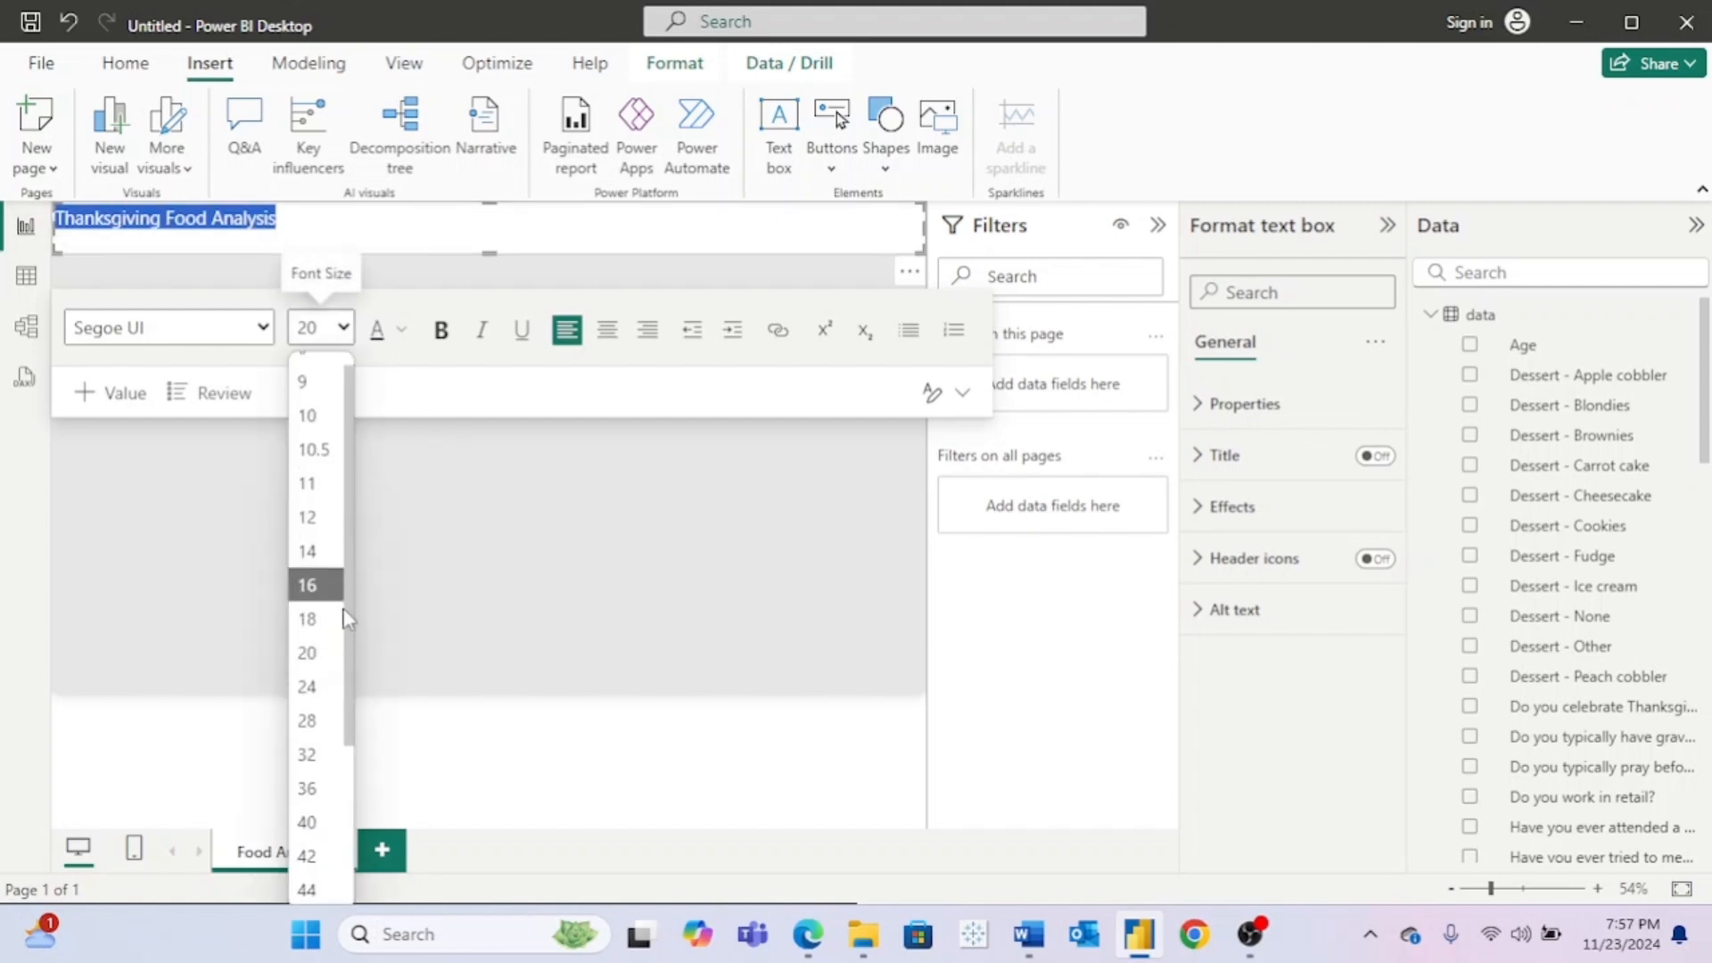
{"action": "scroll", "coordinate": [343, 642], "scroll_direction": "down", "scroll_amount": 2}
{"action": "left_click", "coordinate": [316, 724]}
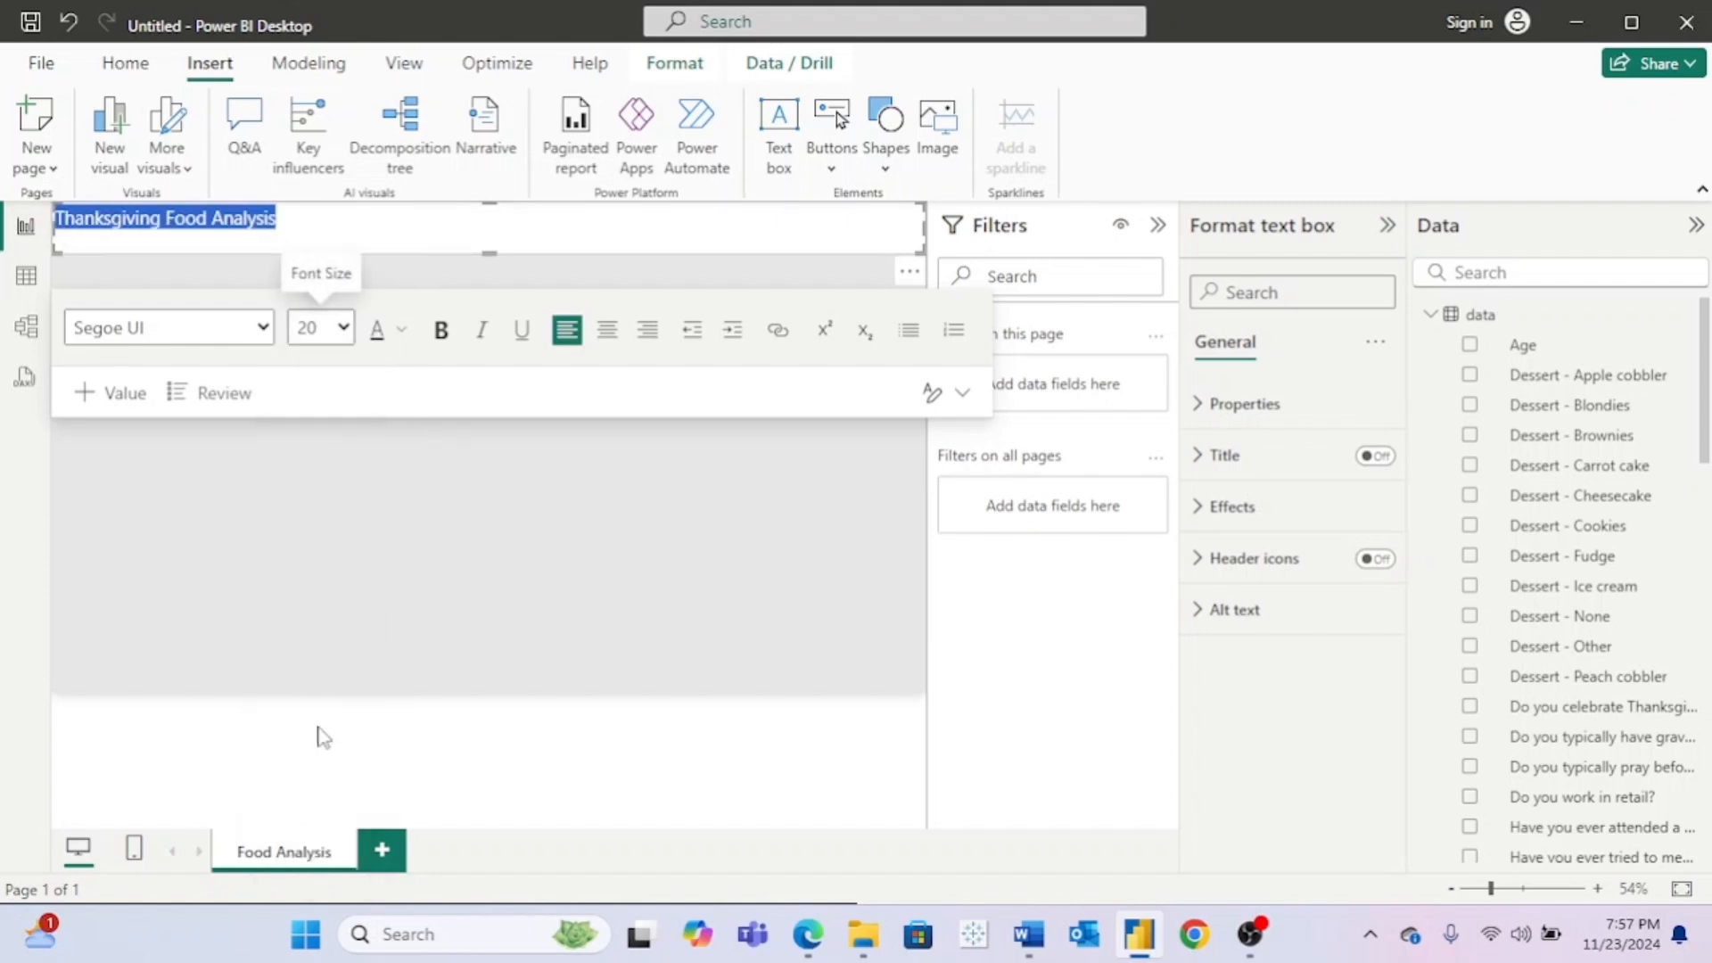
{"action": "left_click", "coordinate": [343, 328]}
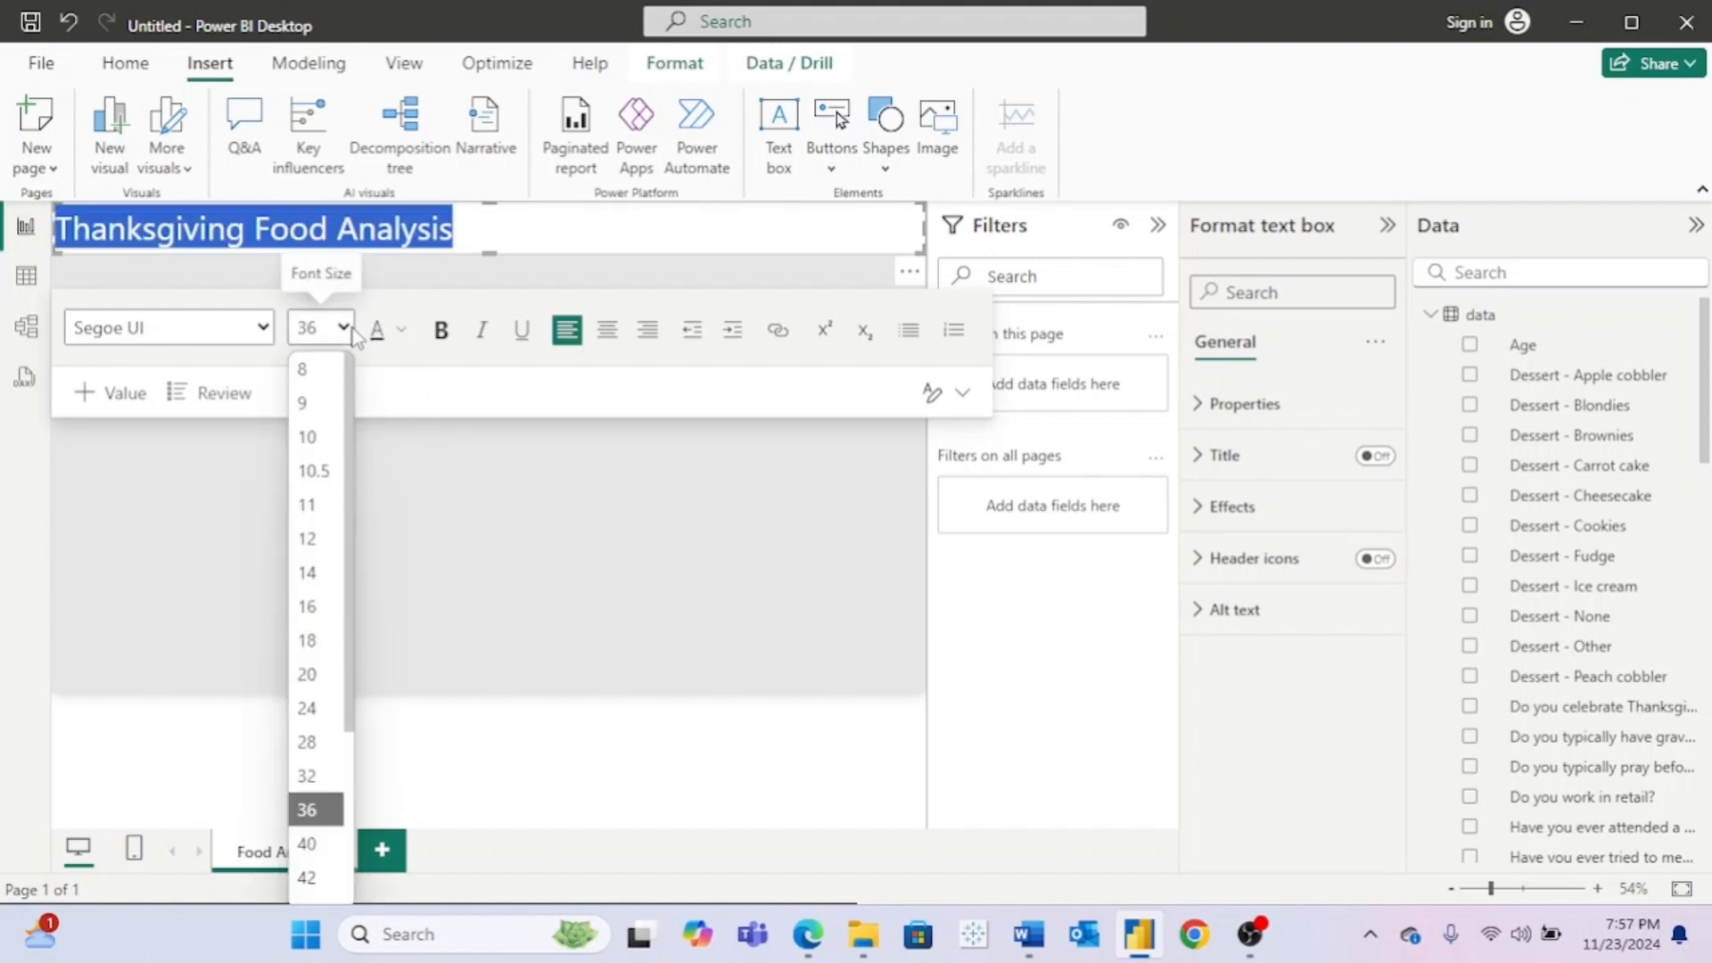
{"action": "left_click", "coordinate": [313, 844]}
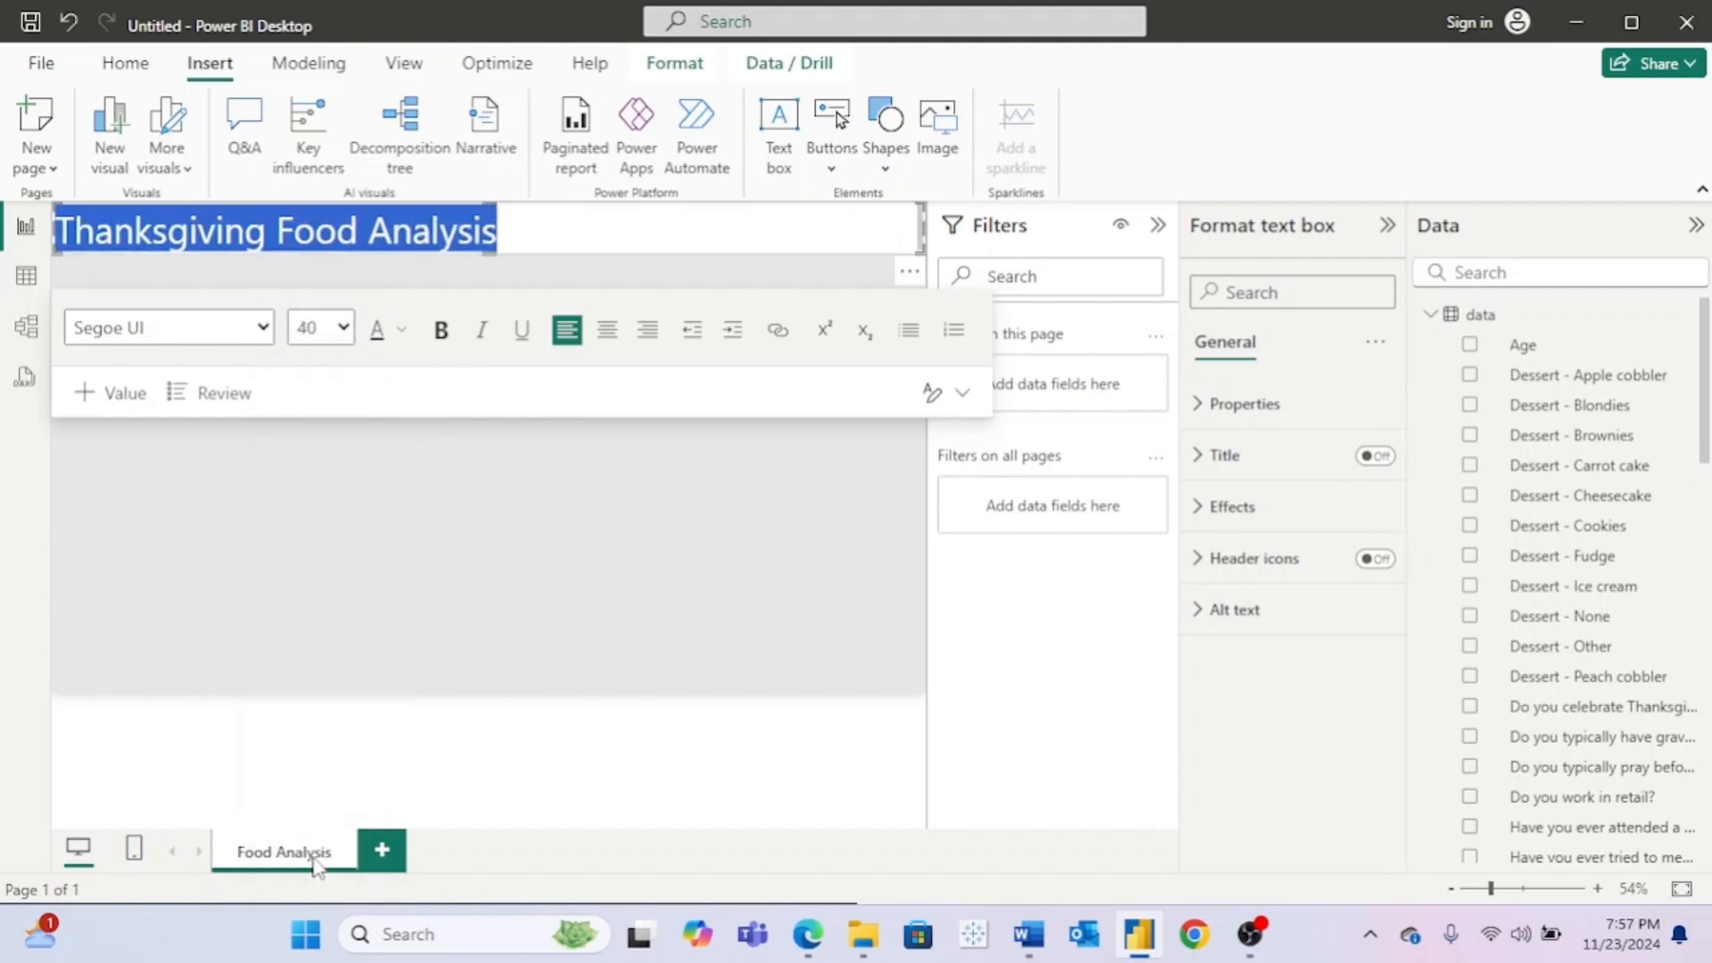
{"action": "left_click", "coordinate": [341, 328]}
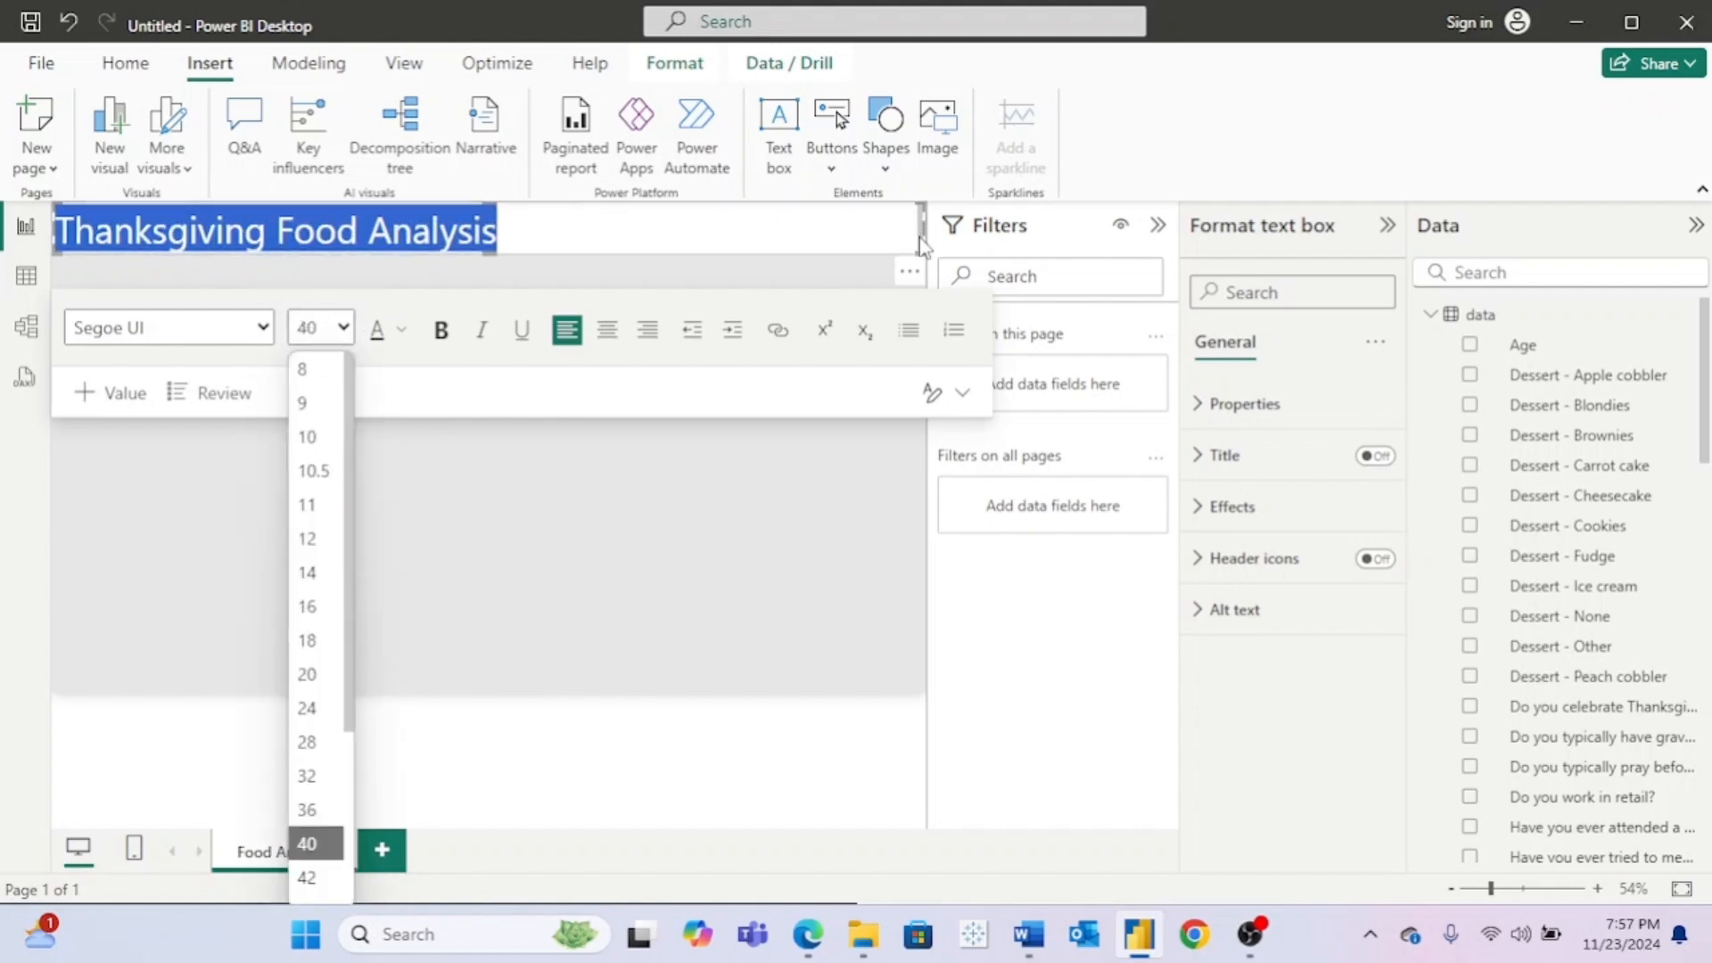
{"action": "left_click", "coordinate": [311, 809]}
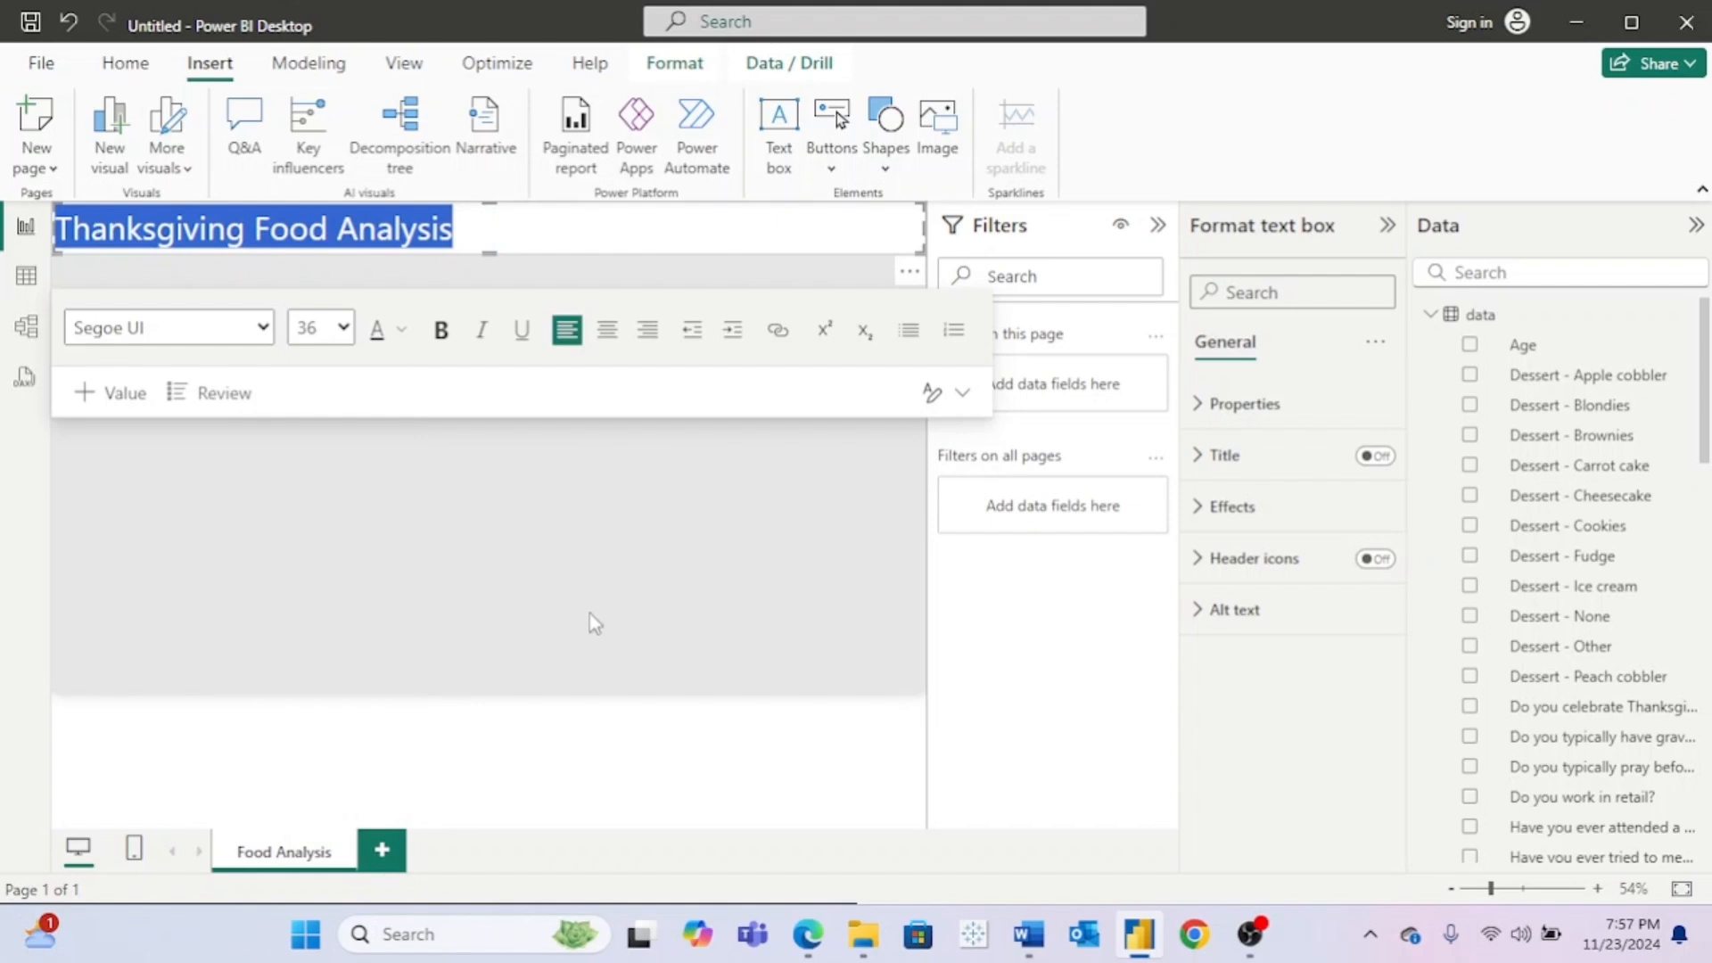
{"action": "left_click", "coordinate": [617, 401]}
Step: Make the Thanksgiving Food Analysis title bold and center it within the text box
{"action": "left_click", "coordinate": [477, 229]}
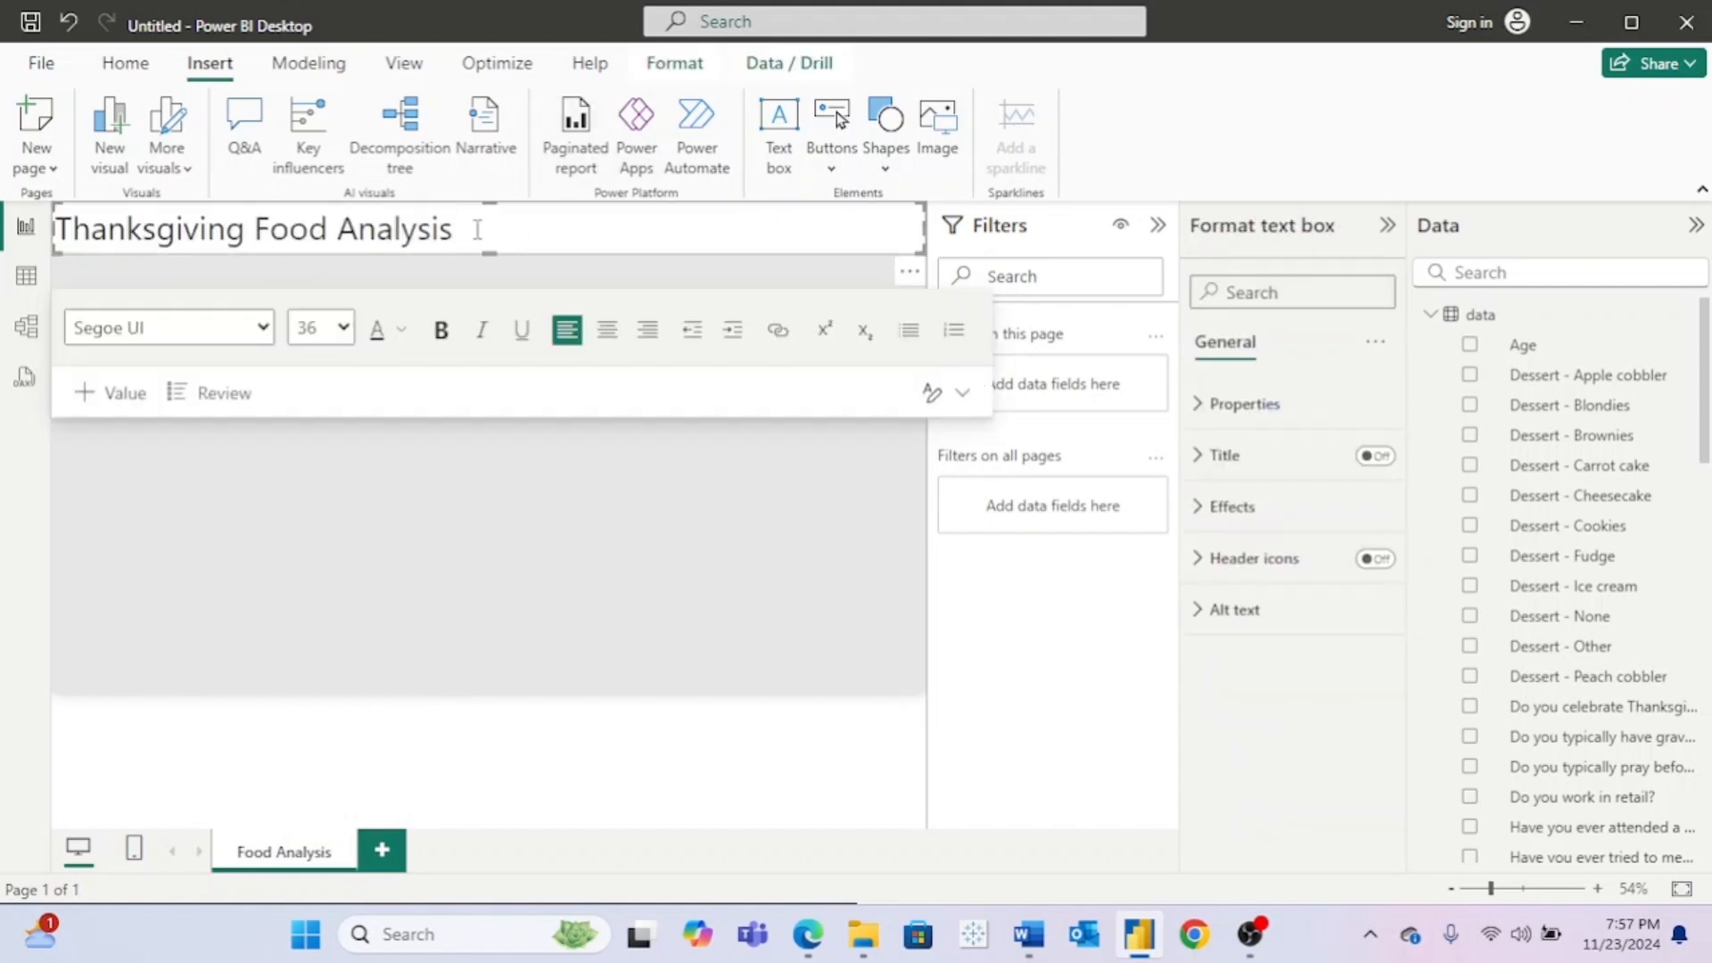
{"action": "left_click_drag", "start_coordinate": [477, 229], "coordinate": [40, 230]}
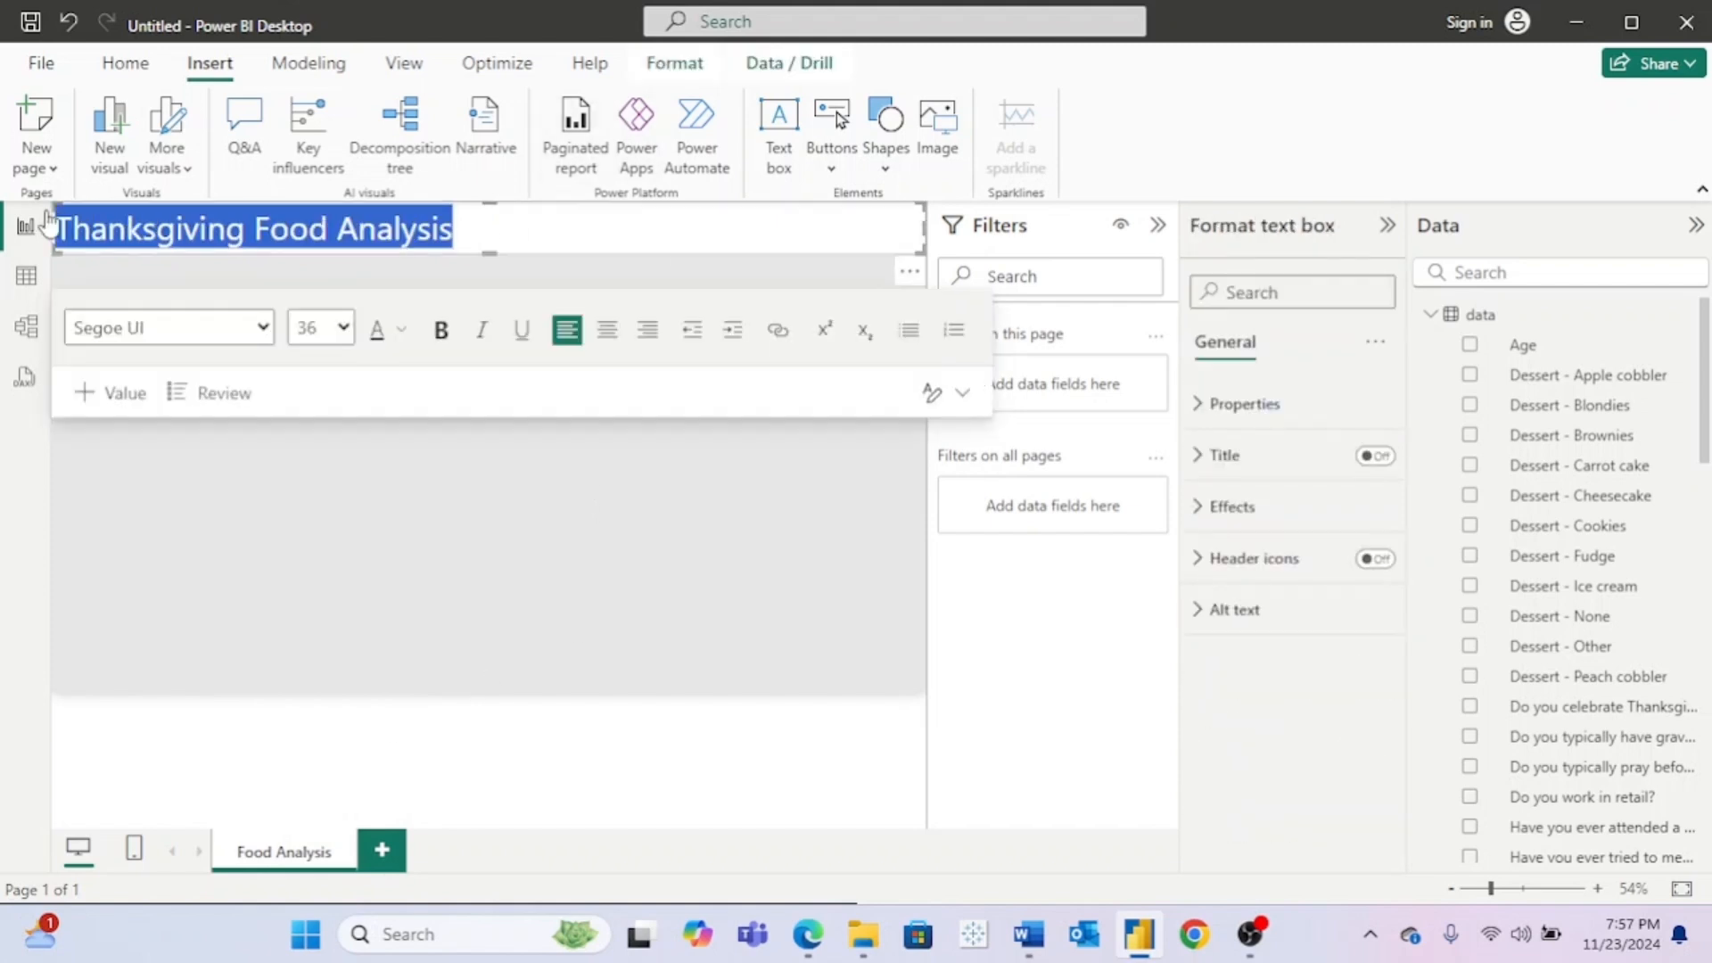
{"action": "left_click", "coordinate": [441, 331]}
{"action": "left_click", "coordinate": [564, 543]}
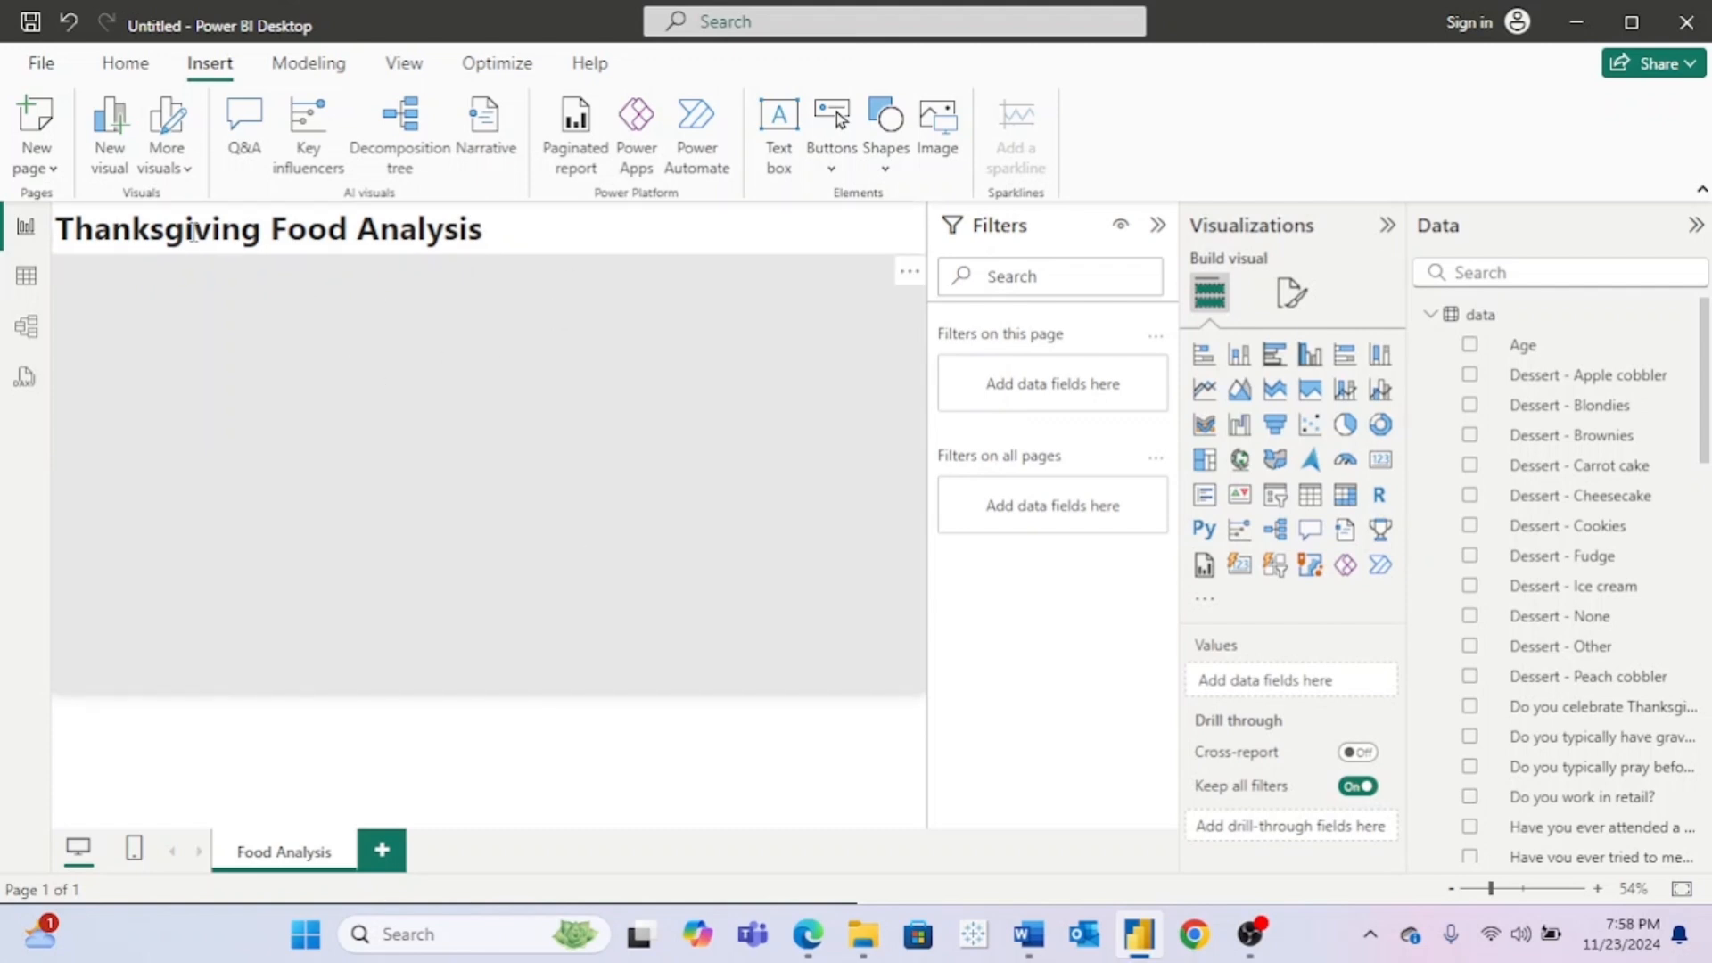
{"action": "left_click", "coordinate": [251, 225]}
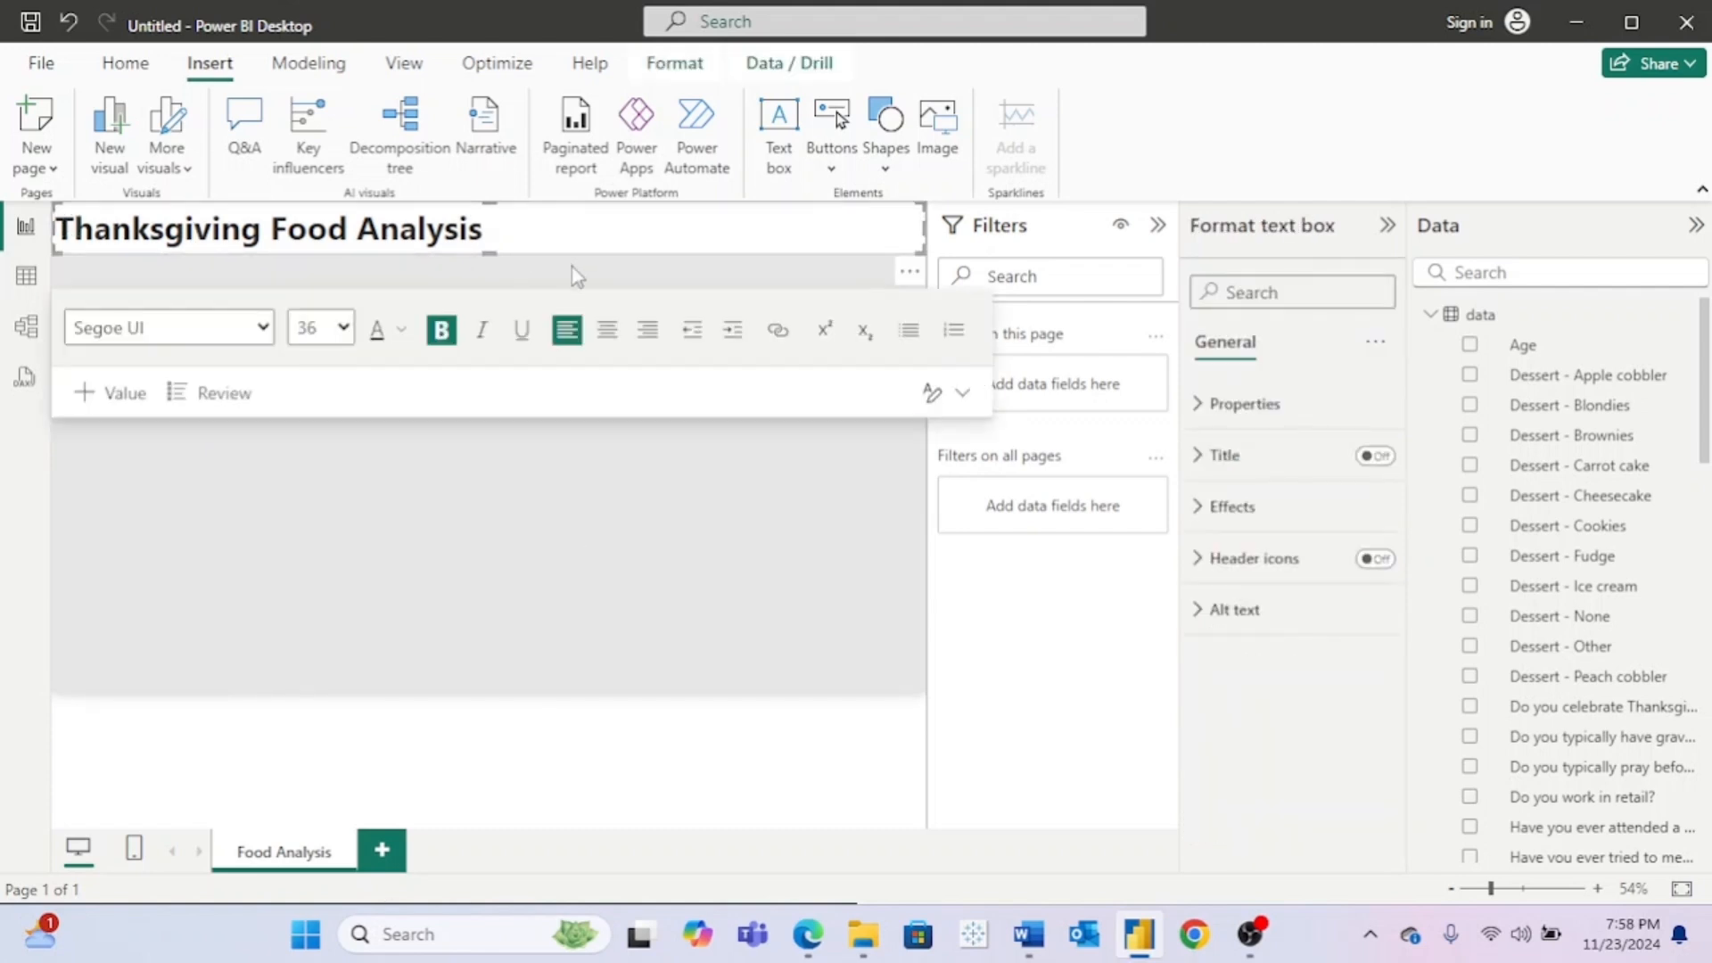
{"action": "left_click", "coordinate": [609, 332]}
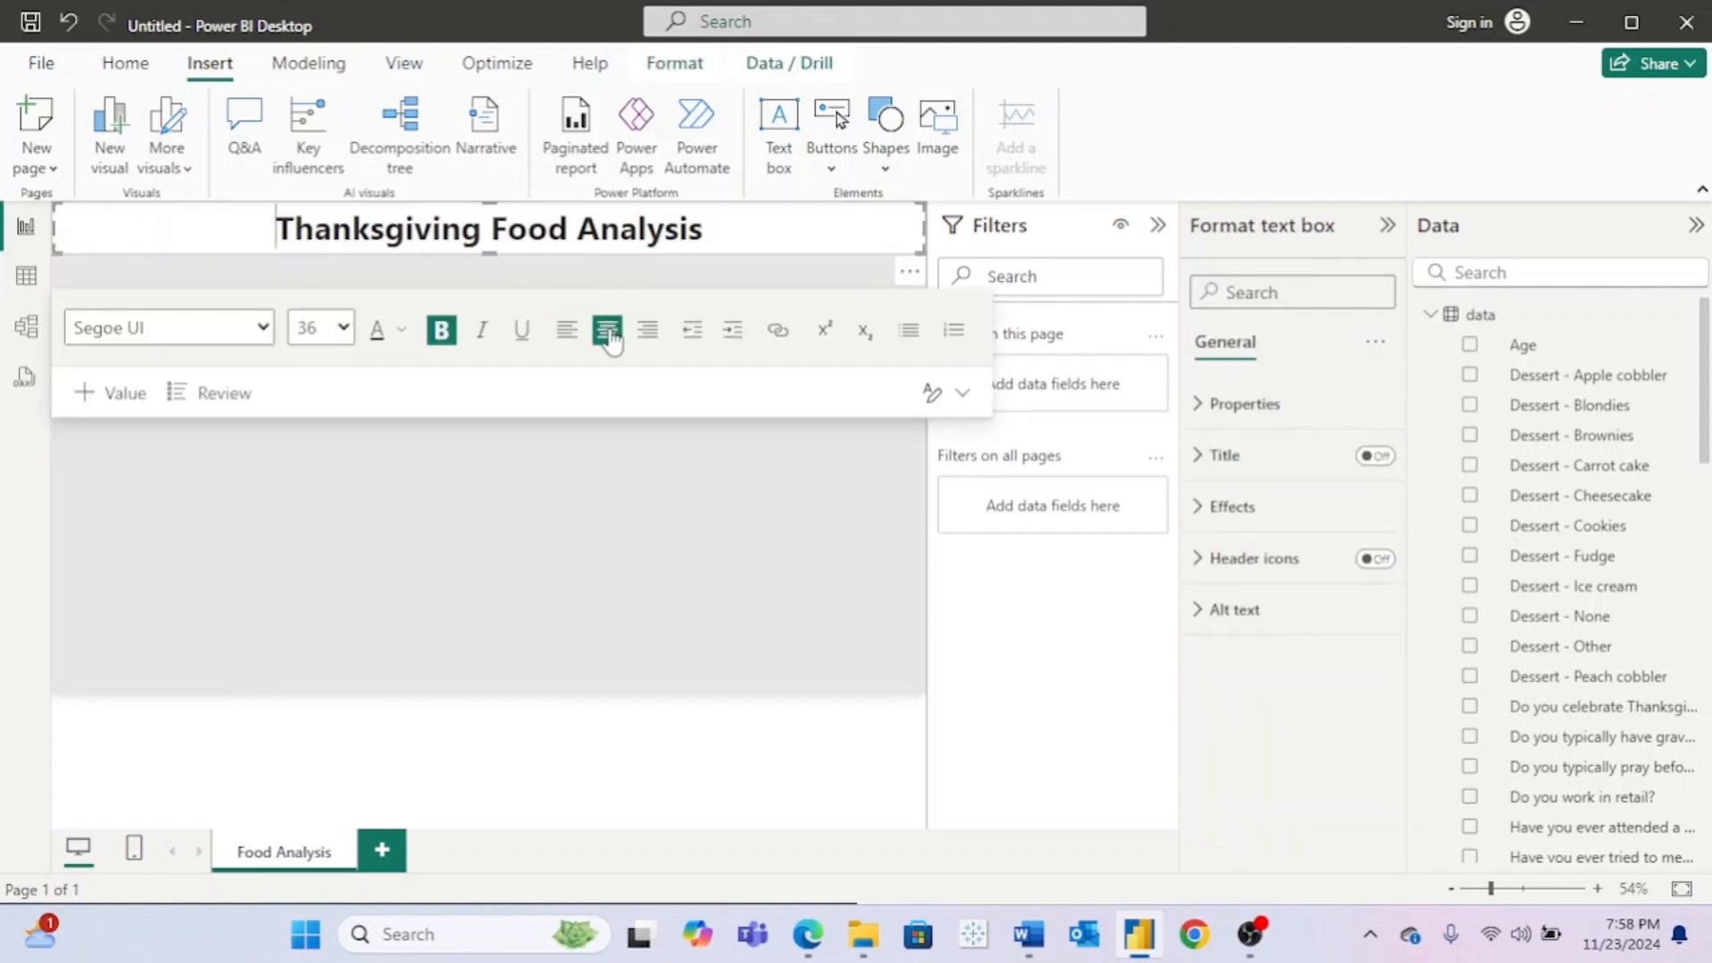
{"action": "left_click", "coordinate": [662, 524]}
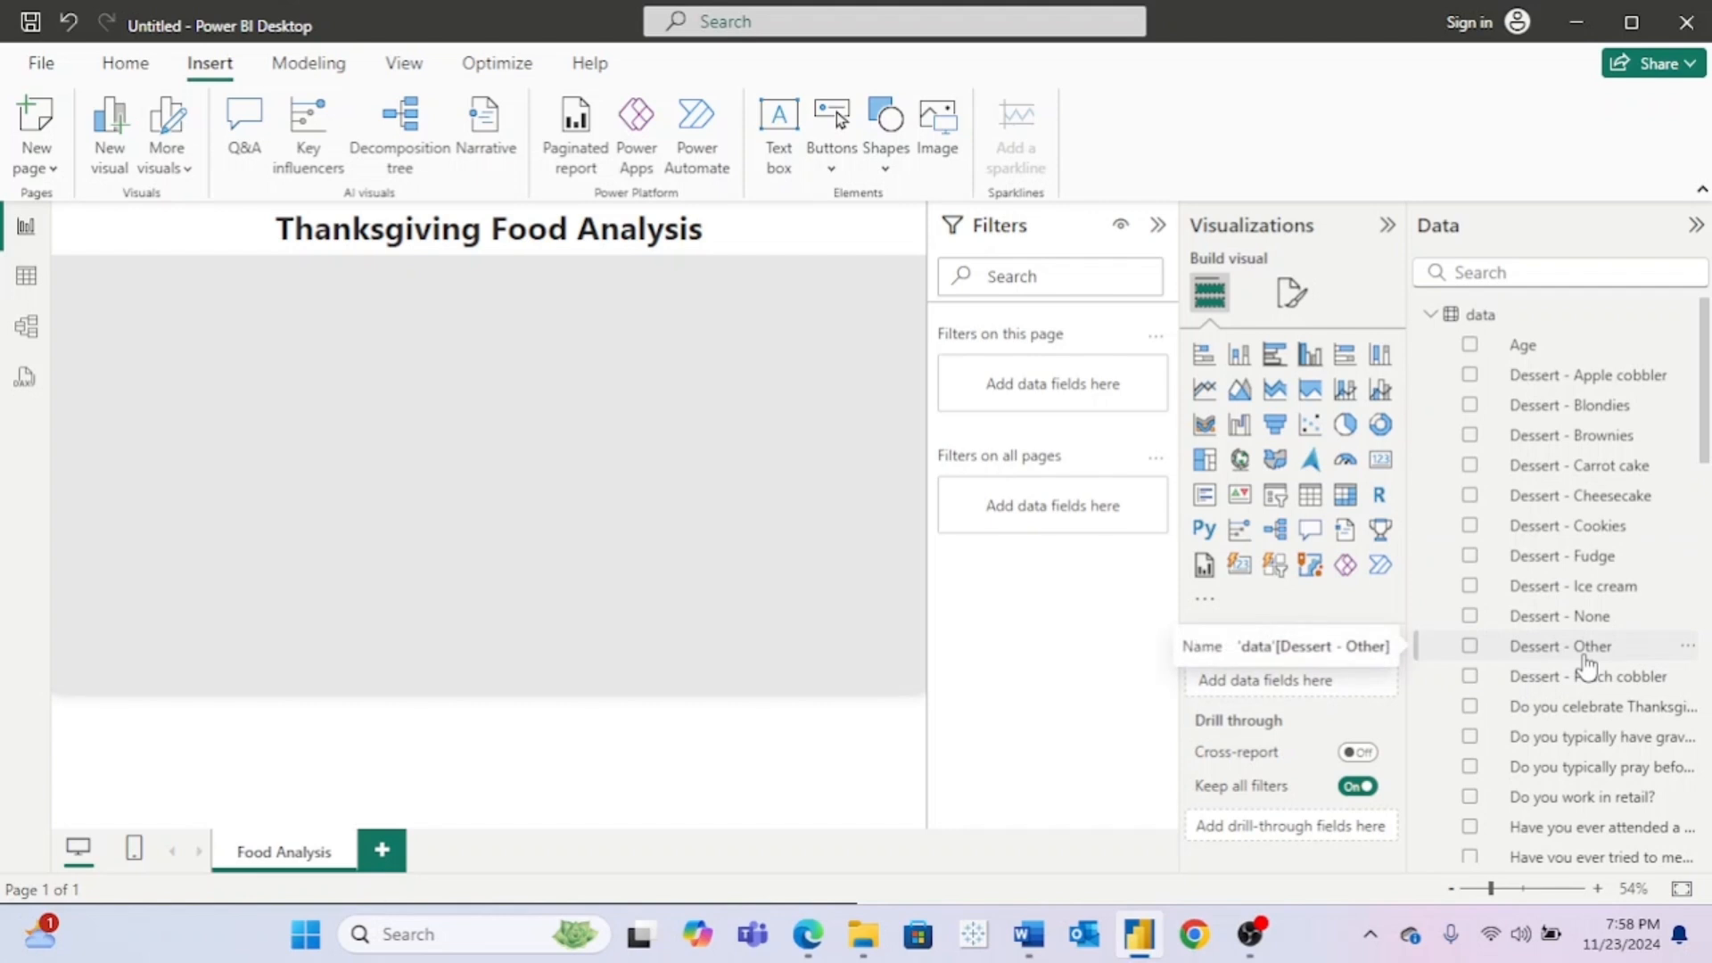
Step: Add an empty clustered column chart, resize it to over half the page width and place it centrally below the title
{"action": "scroll", "coordinate": [1583, 660], "scroll_direction": "down", "scroll_amount": 5}
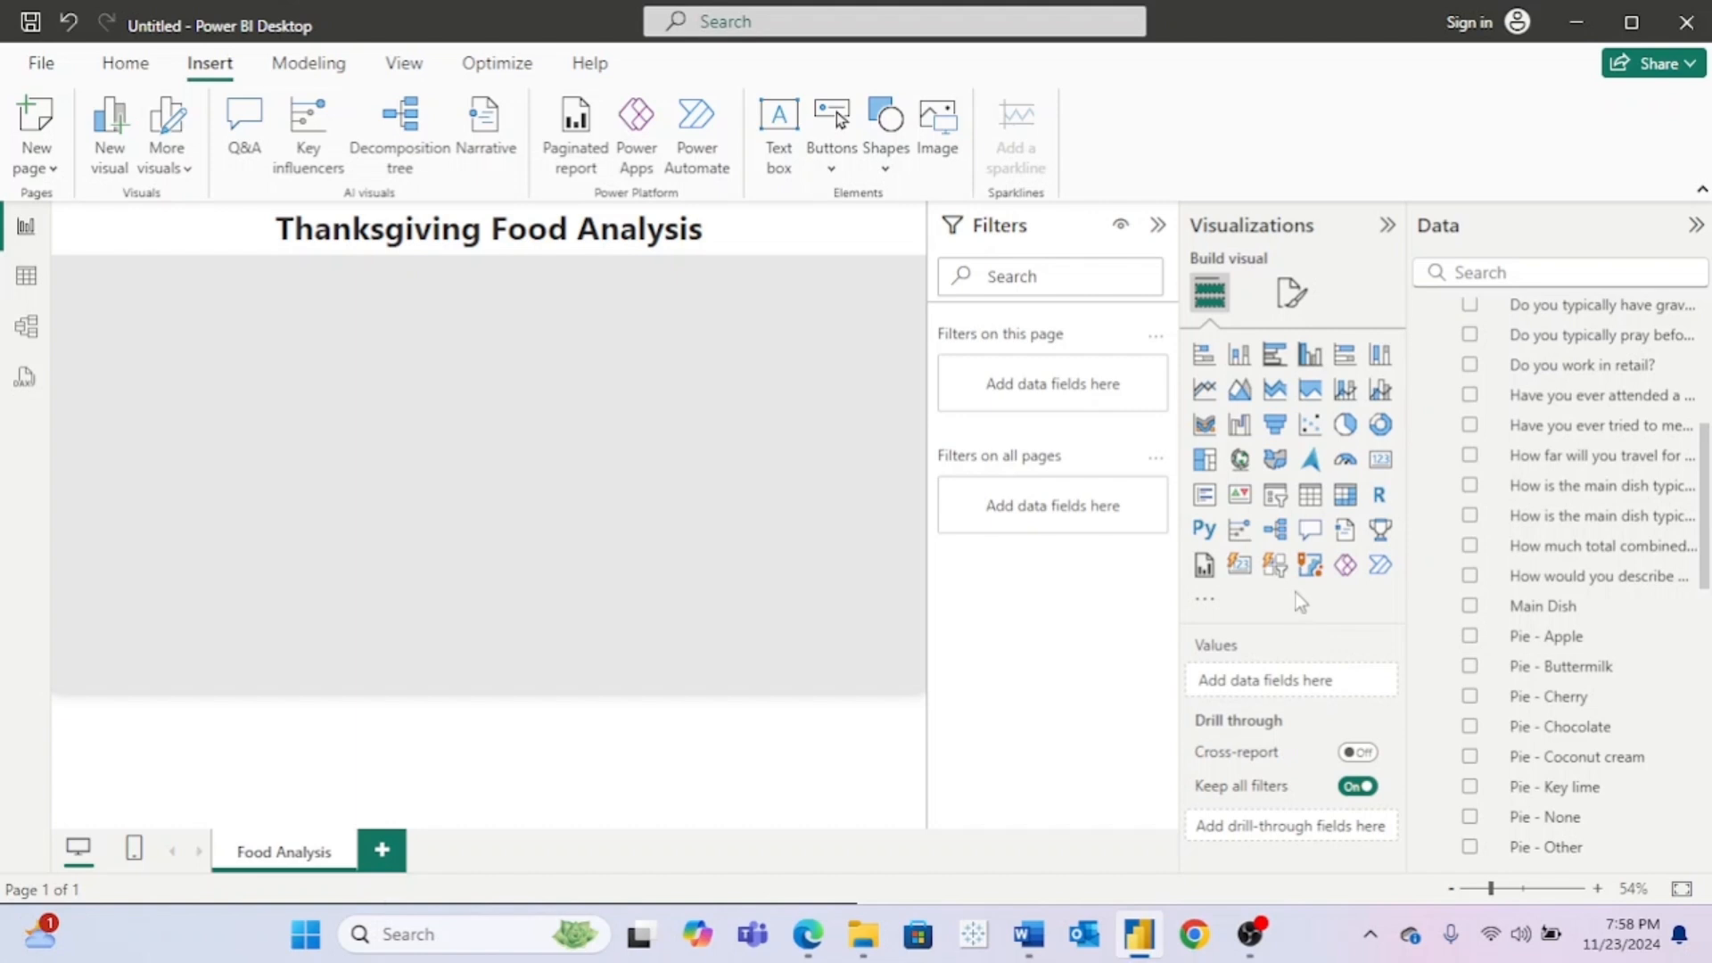
{"action": "left_click", "coordinate": [1310, 357]}
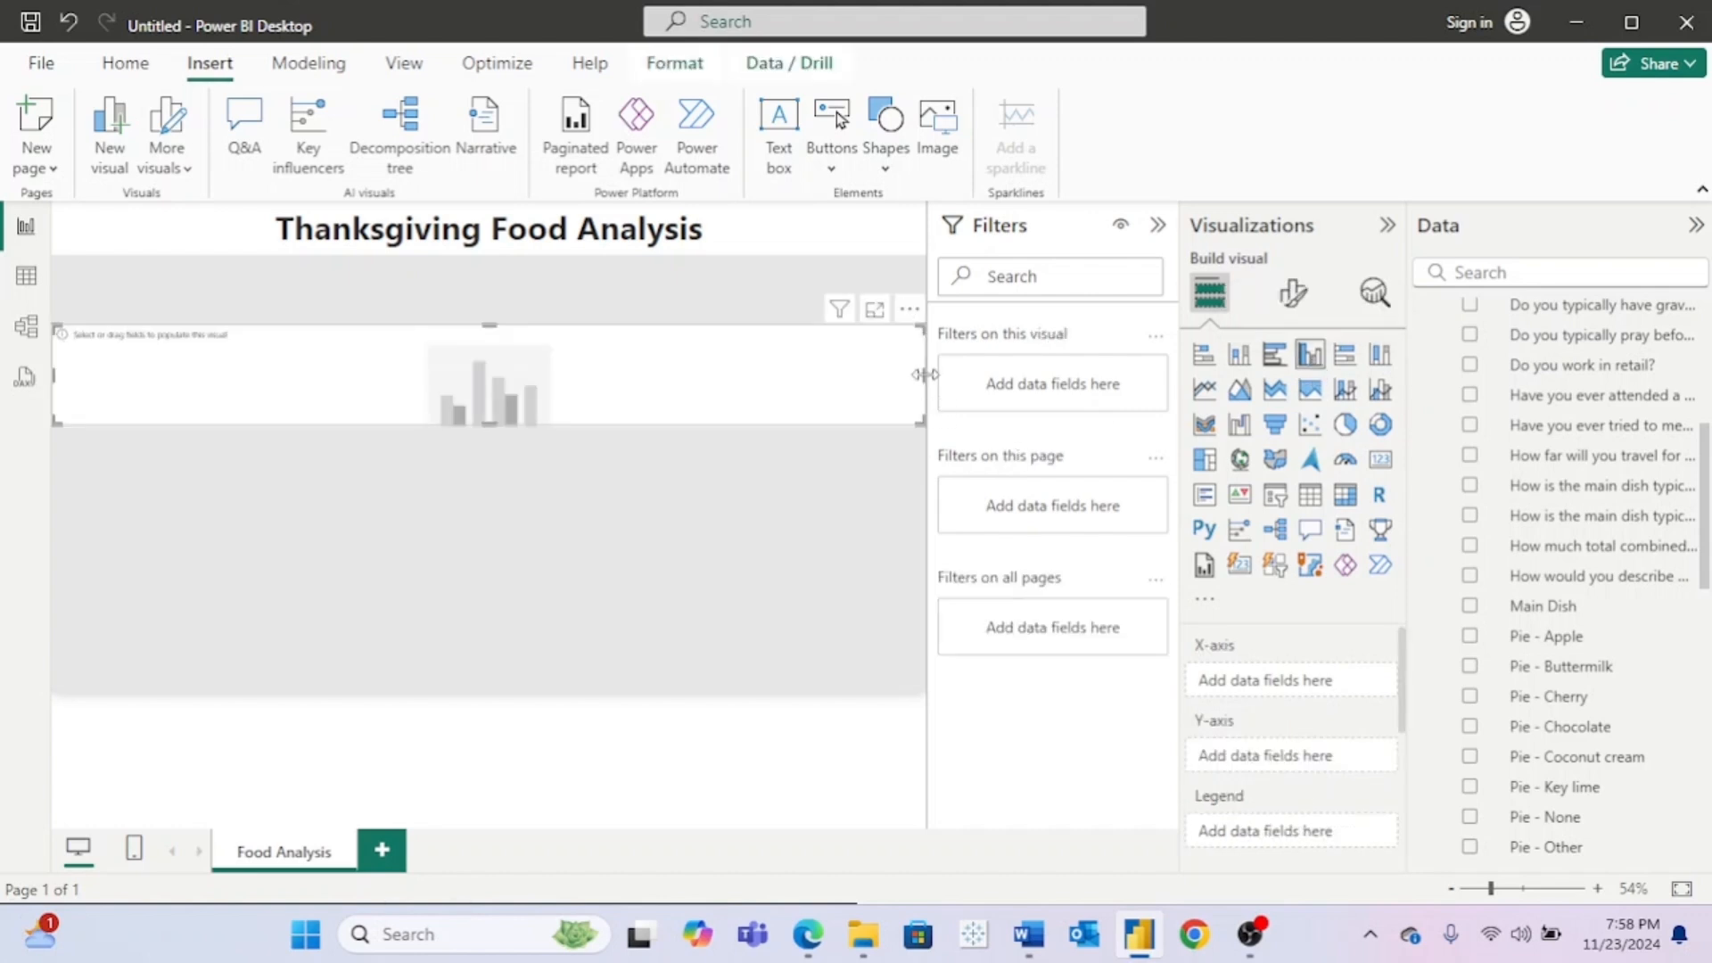
{"action": "left_click_drag", "start_coordinate": [924, 374], "coordinate": [298, 373]}
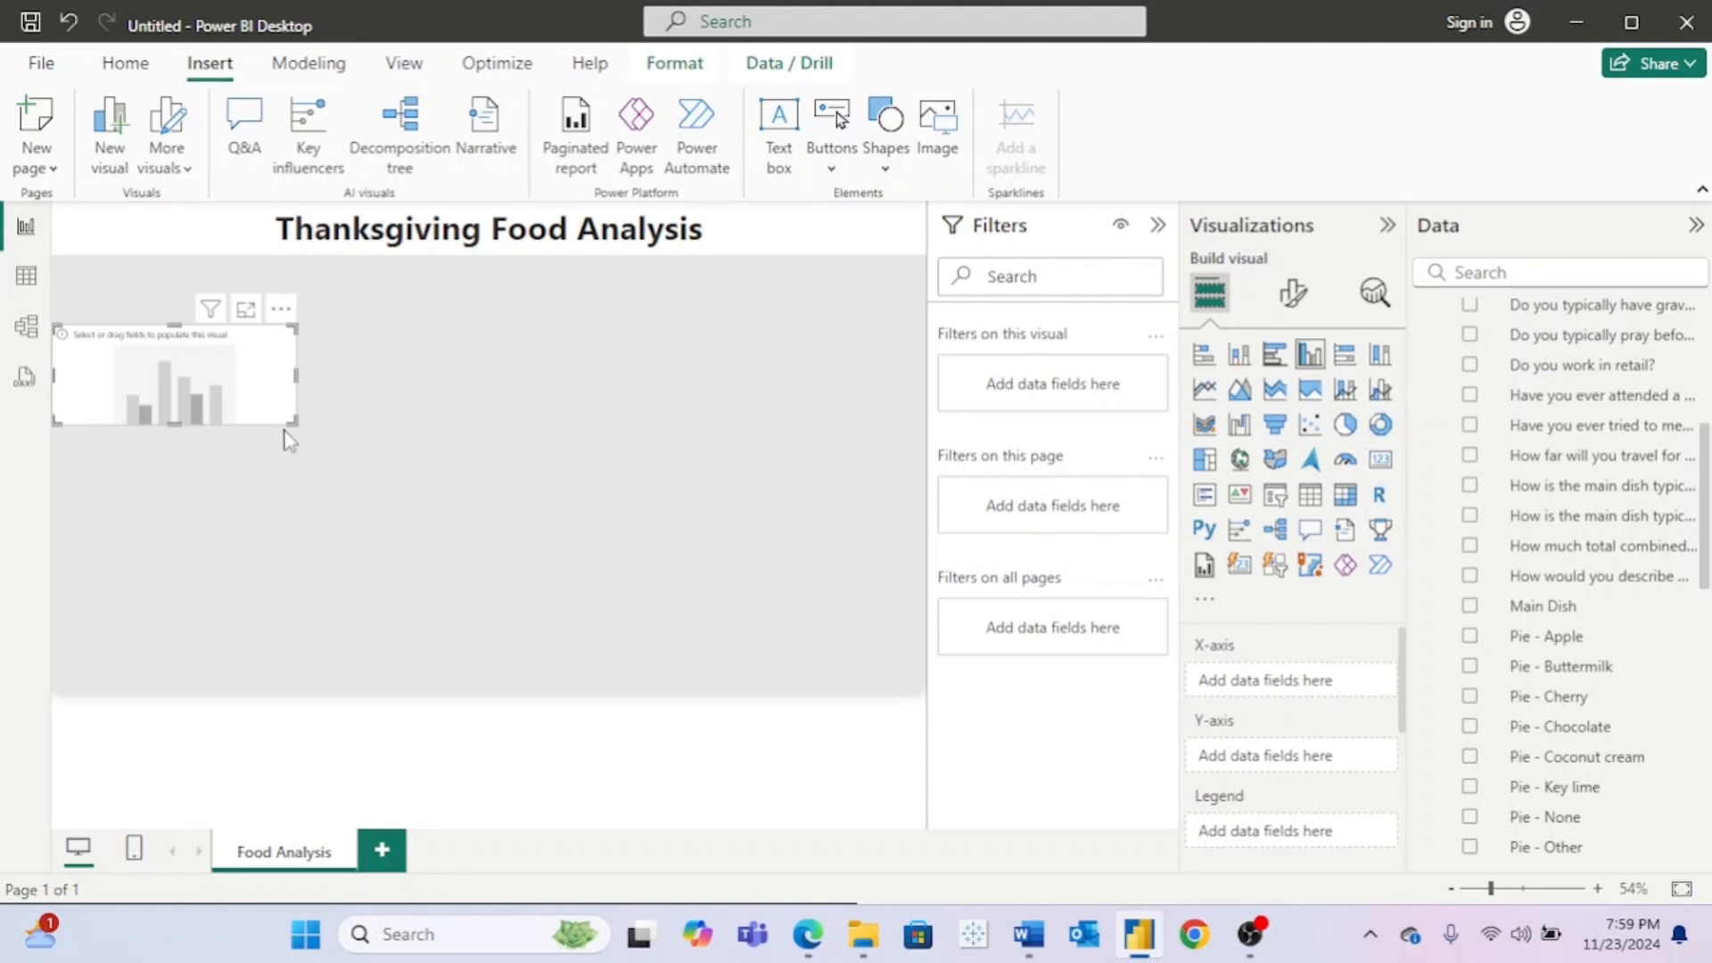
{"action": "left_click_drag", "start_coordinate": [171, 419], "coordinate": [176, 528]}
{"action": "left_click", "coordinate": [212, 440]}
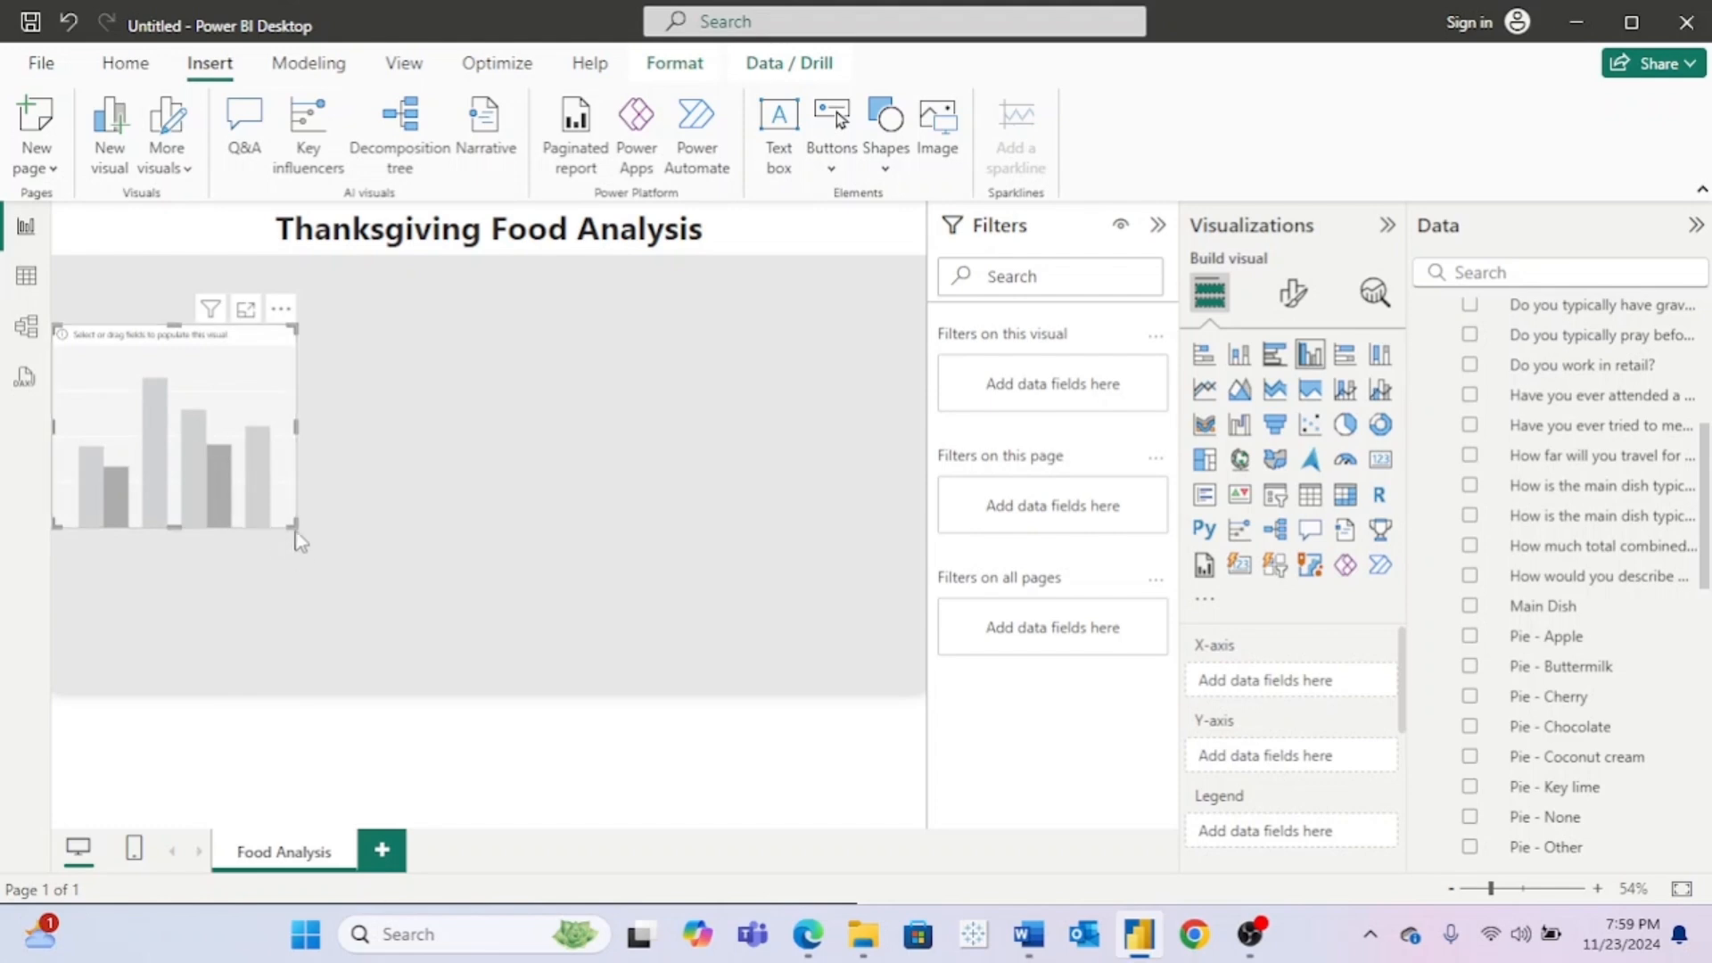
{"action": "left_click_drag", "start_coordinate": [296, 522], "coordinate": [572, 614]}
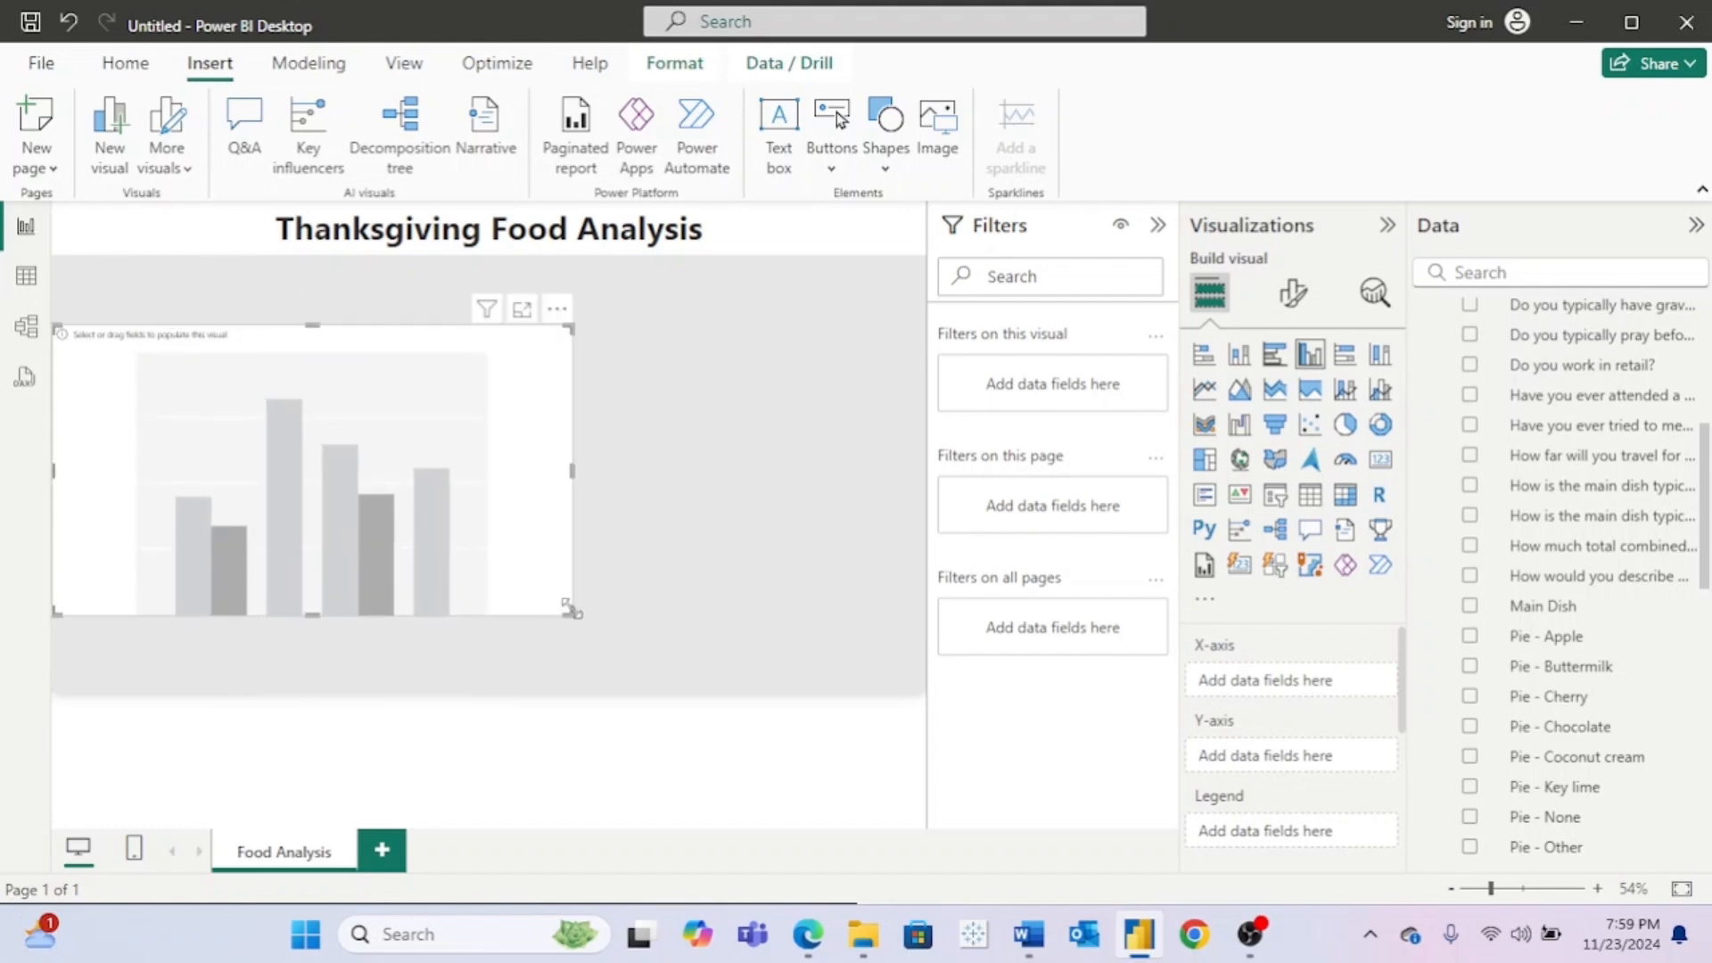
{"action": "left_click_drag", "start_coordinate": [395, 350], "coordinate": [580, 350]}
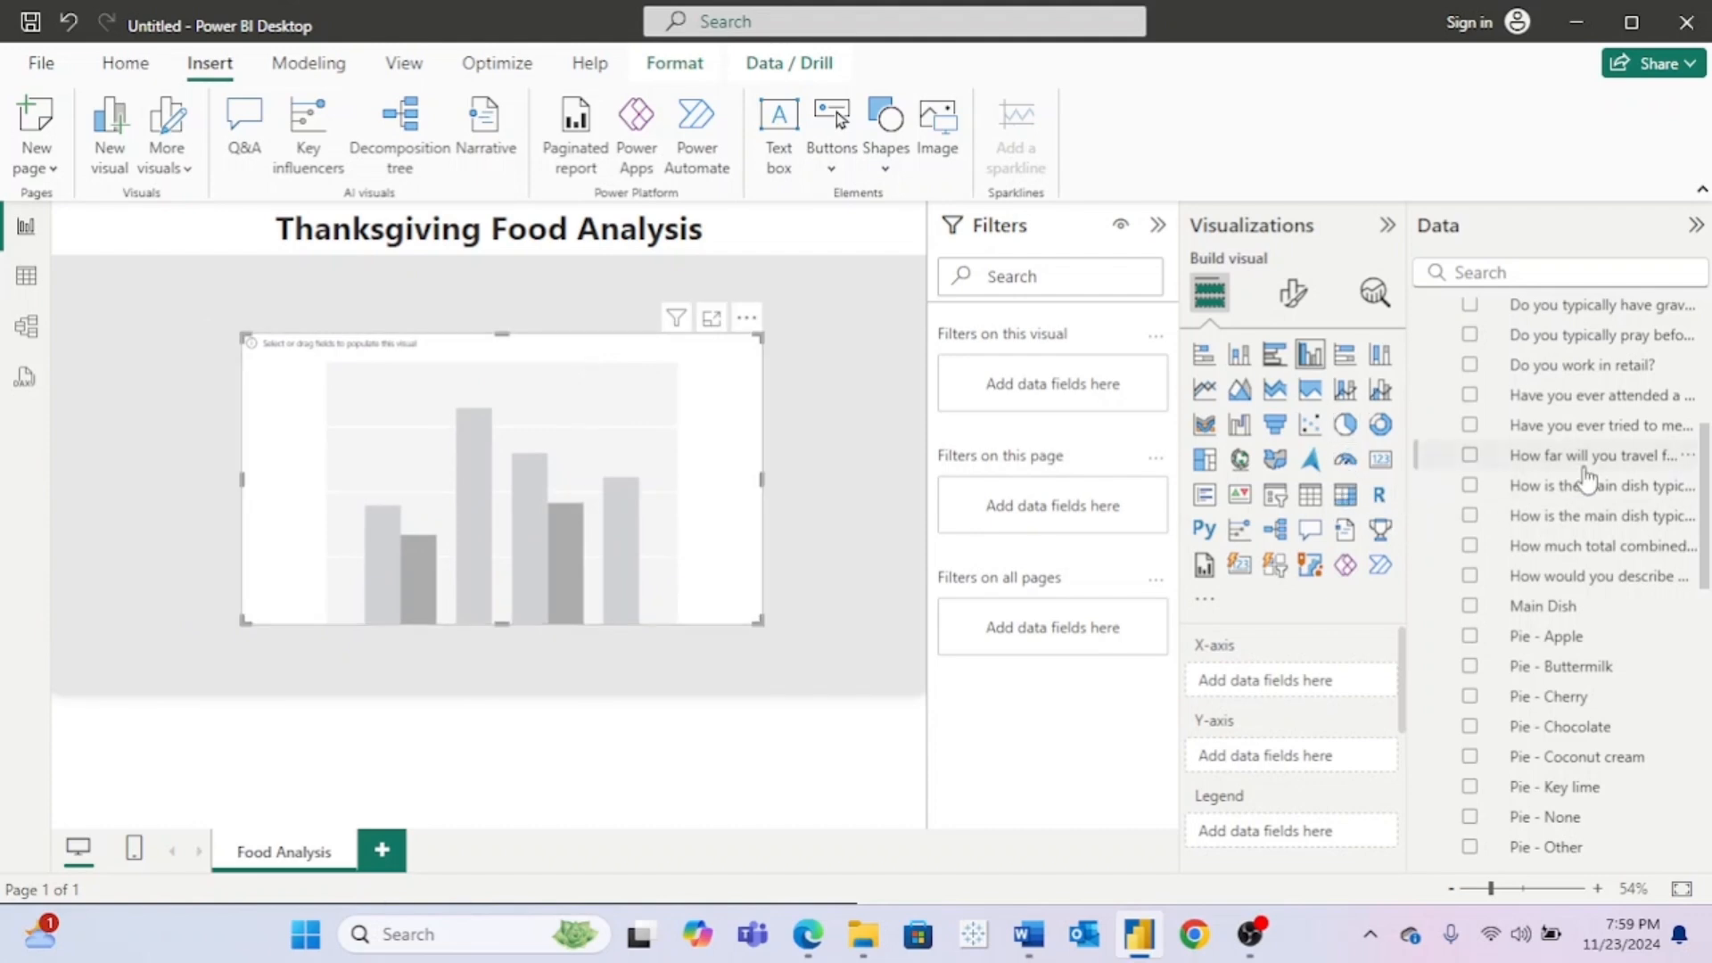
Step: Plot Main Dish on the X-axis against RespondentID on the Y-axis of the column chart, and enlarge the chart
{"action": "scroll", "coordinate": [1585, 479], "scroll_direction": "up", "scroll_amount": 5}
{"action": "scroll", "coordinate": [1585, 479], "scroll_direction": "down", "scroll_amount": 3}
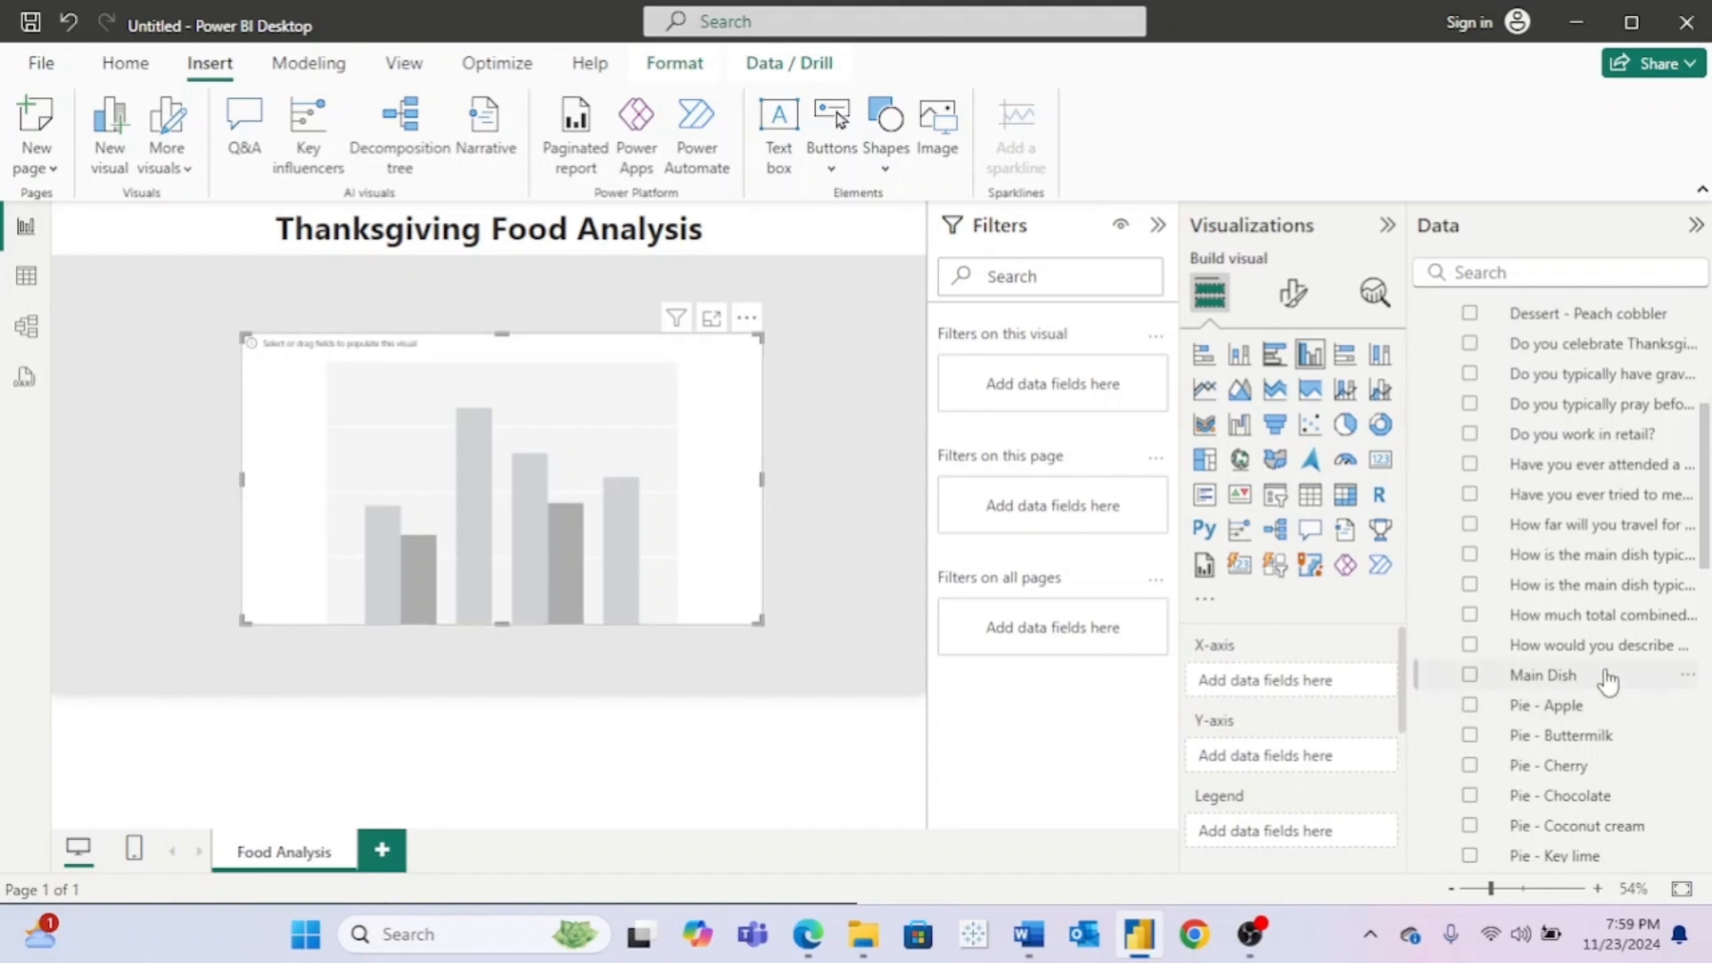
{"action": "left_click_drag", "start_coordinate": [1601, 675], "coordinate": [1361, 676]}
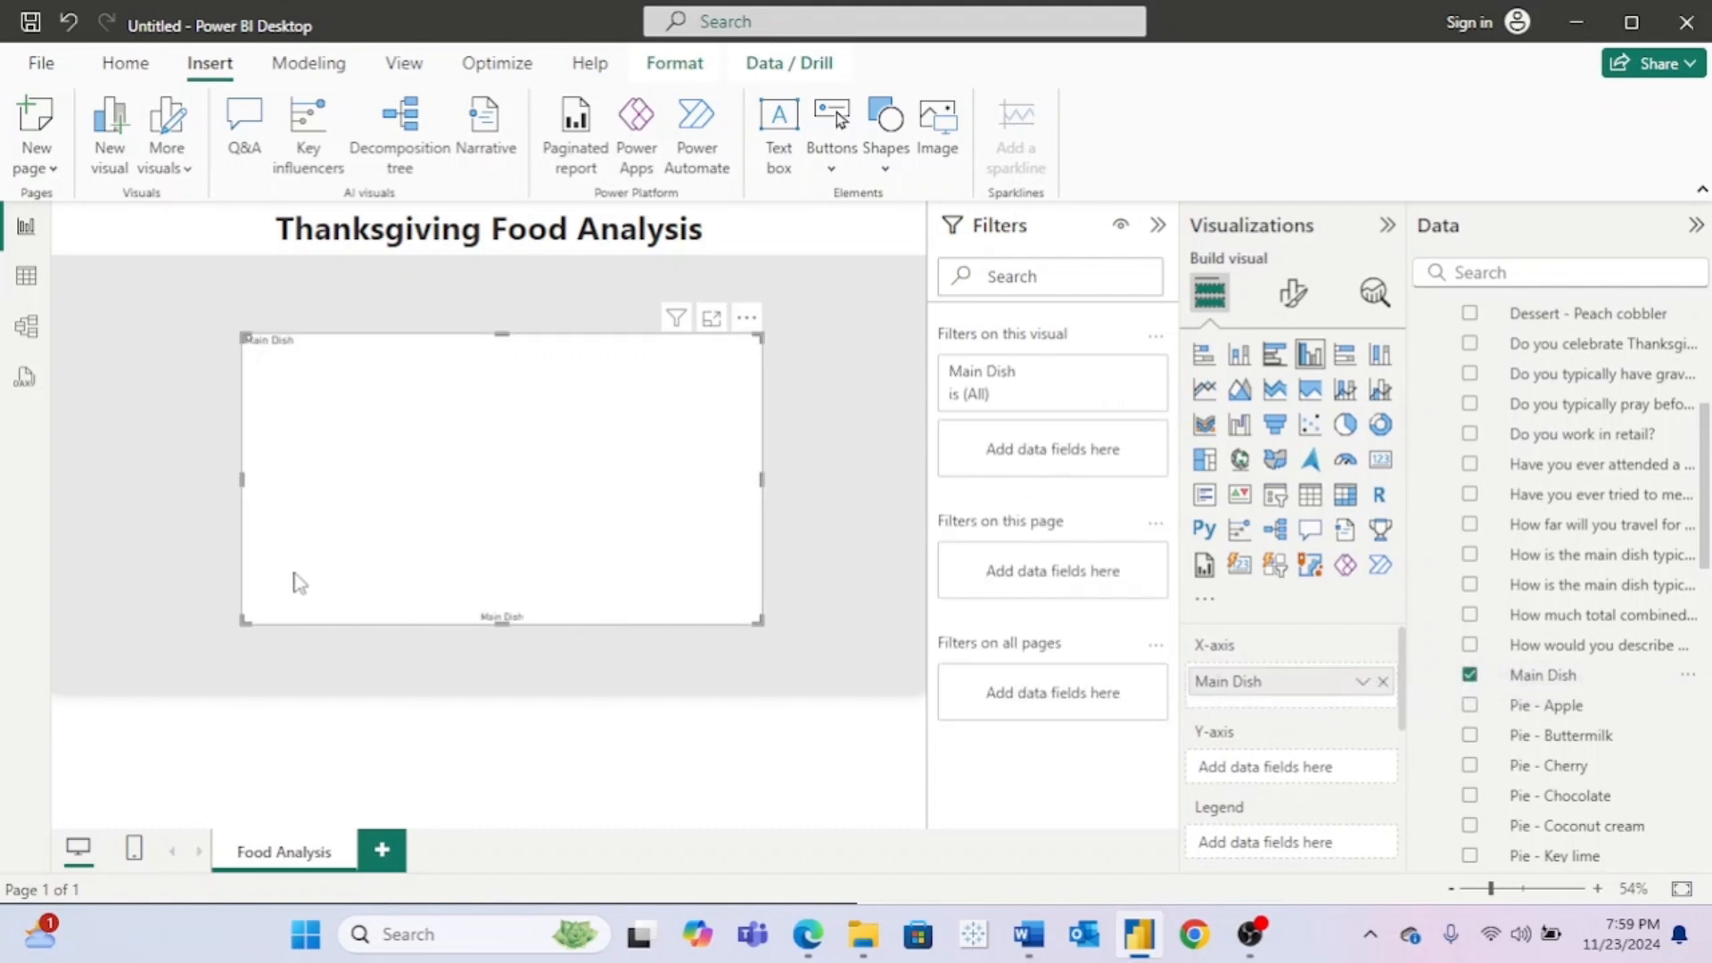
{"action": "scroll", "coordinate": [1692, 452], "scroll_direction": "up", "scroll_amount": 5}
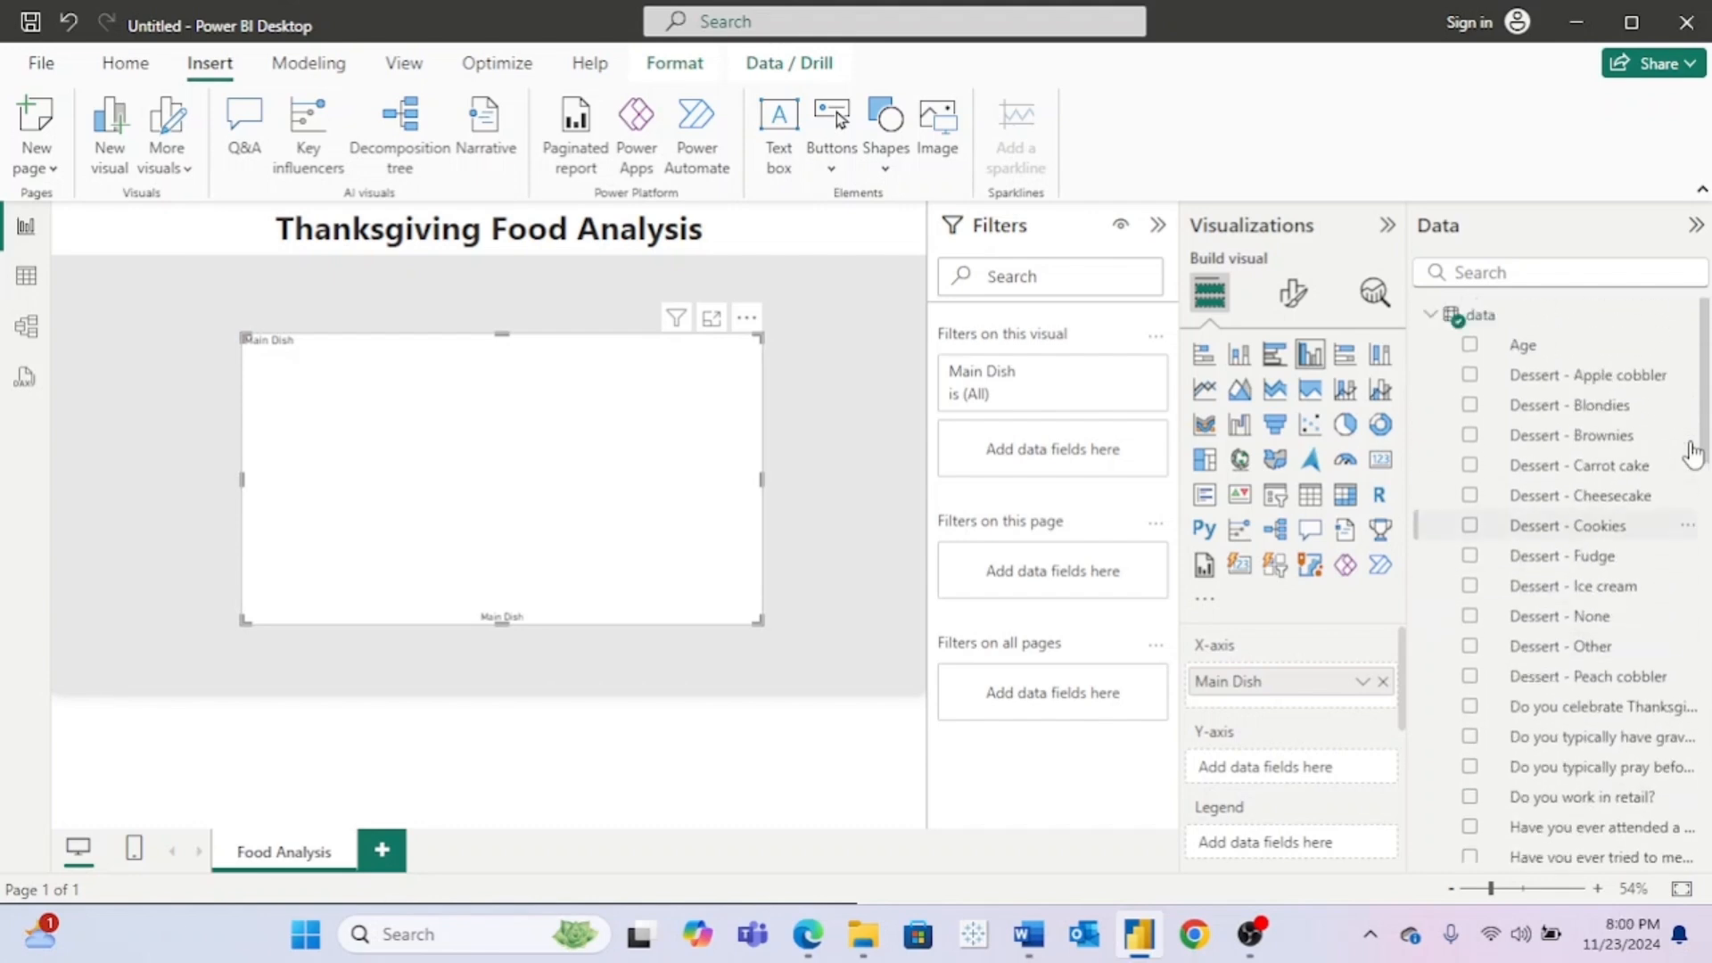
{"action": "scroll", "coordinate": [1657, 661], "scroll_direction": "down", "scroll_amount": 15}
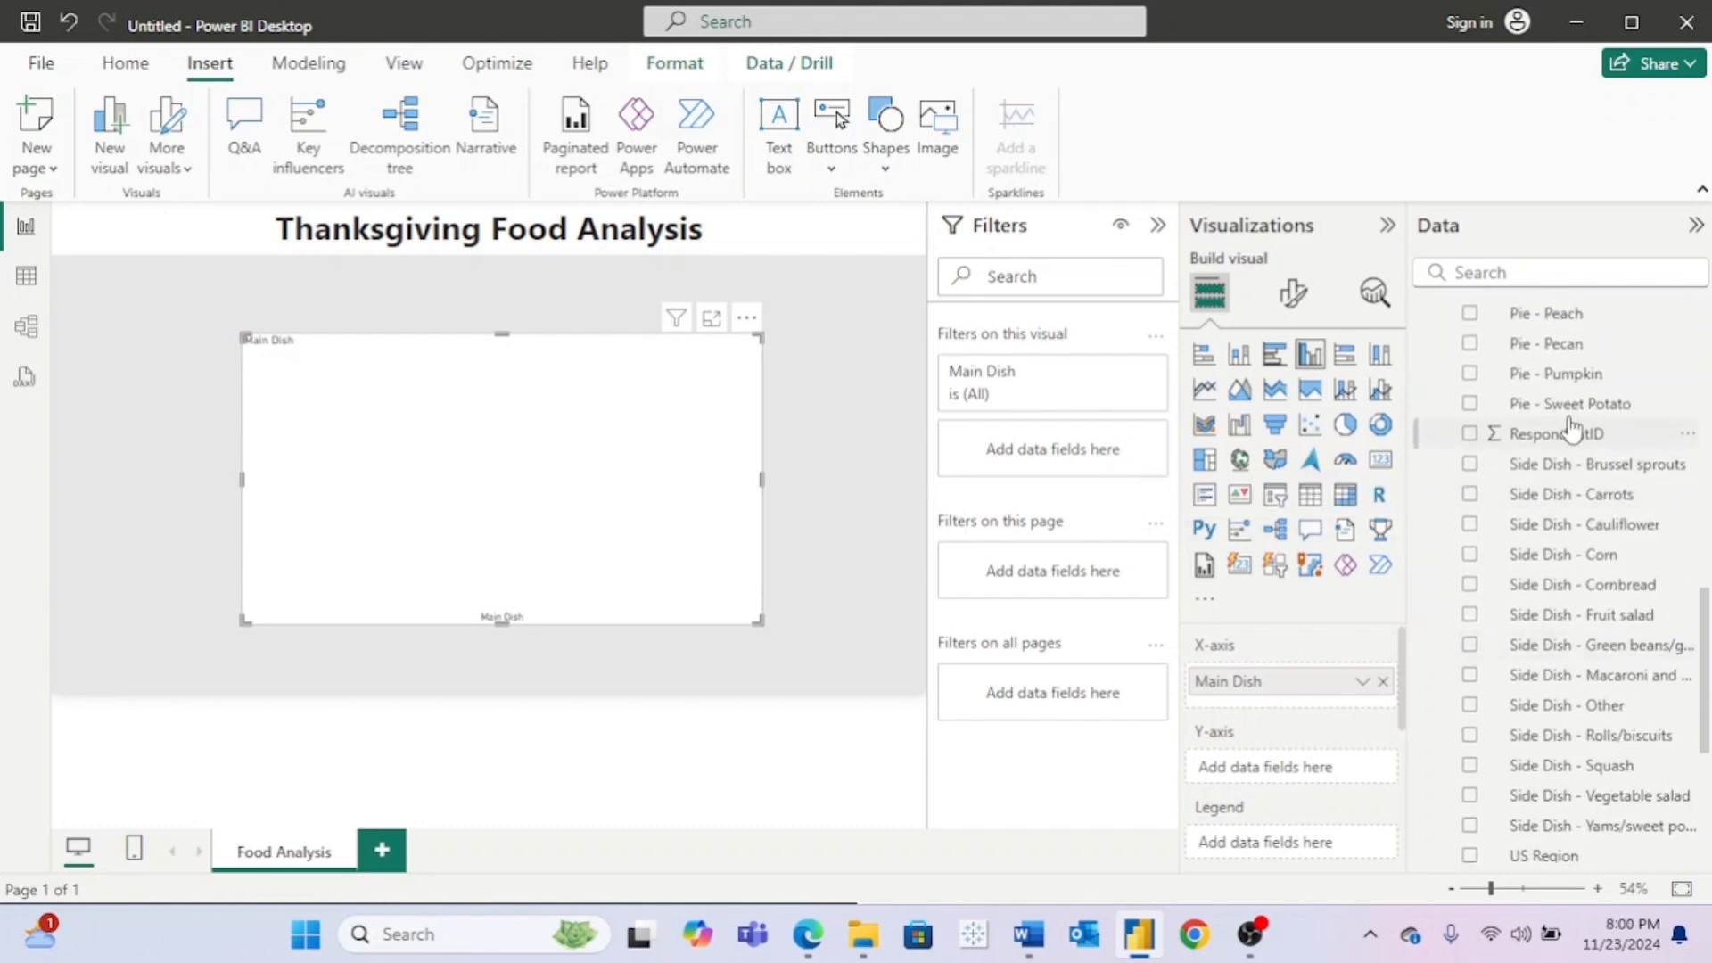
{"action": "left_click_drag", "start_coordinate": [1574, 437], "coordinate": [1294, 762]}
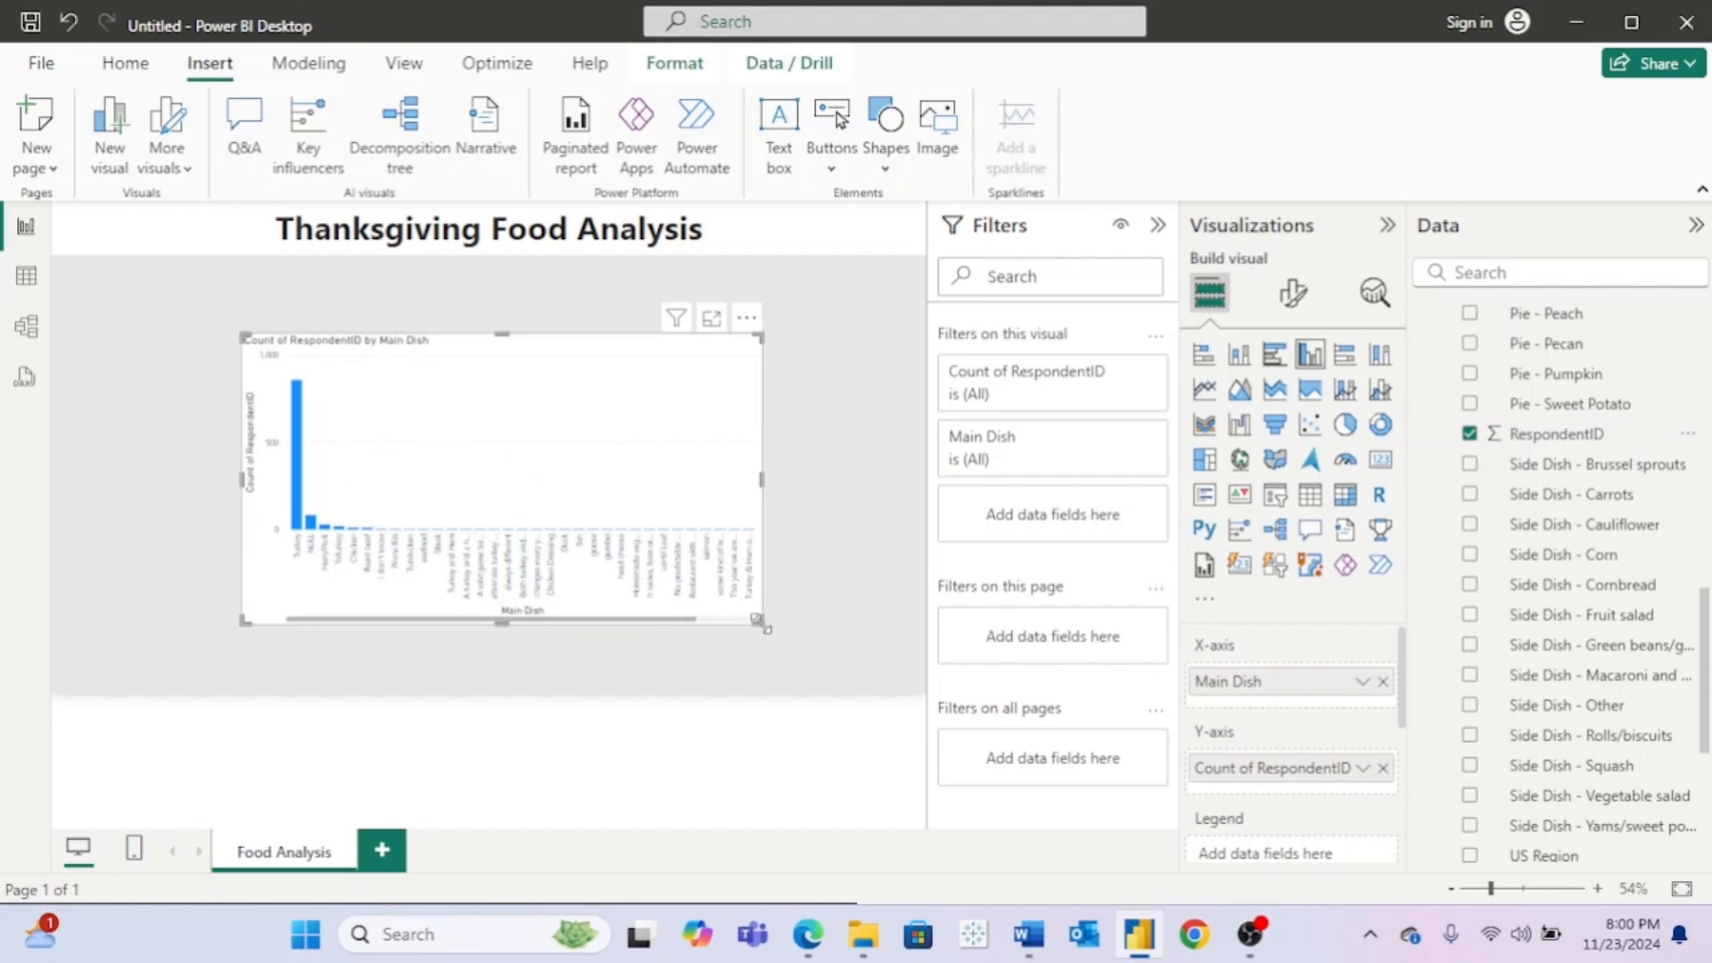
{"action": "left_click_drag", "start_coordinate": [763, 625], "coordinate": [857, 678]}
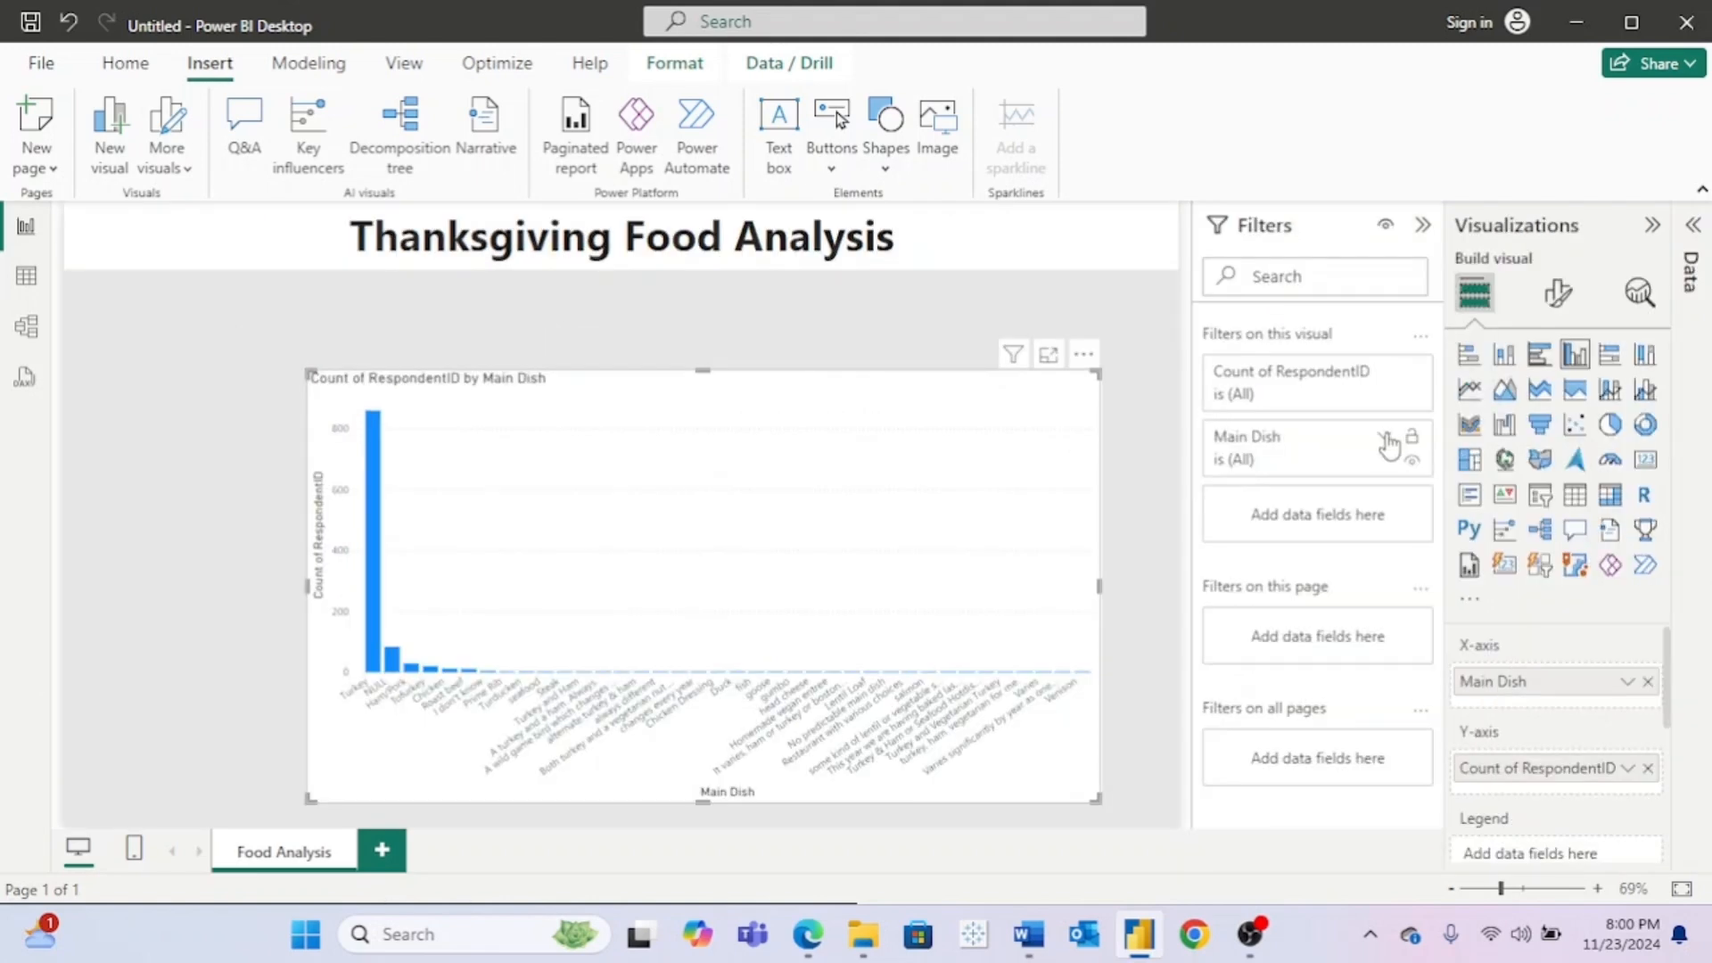
Step: Set the chart's Main Dish filter to the Top N type, showing the top 5 items
{"action": "left_click", "coordinate": [1385, 438]}
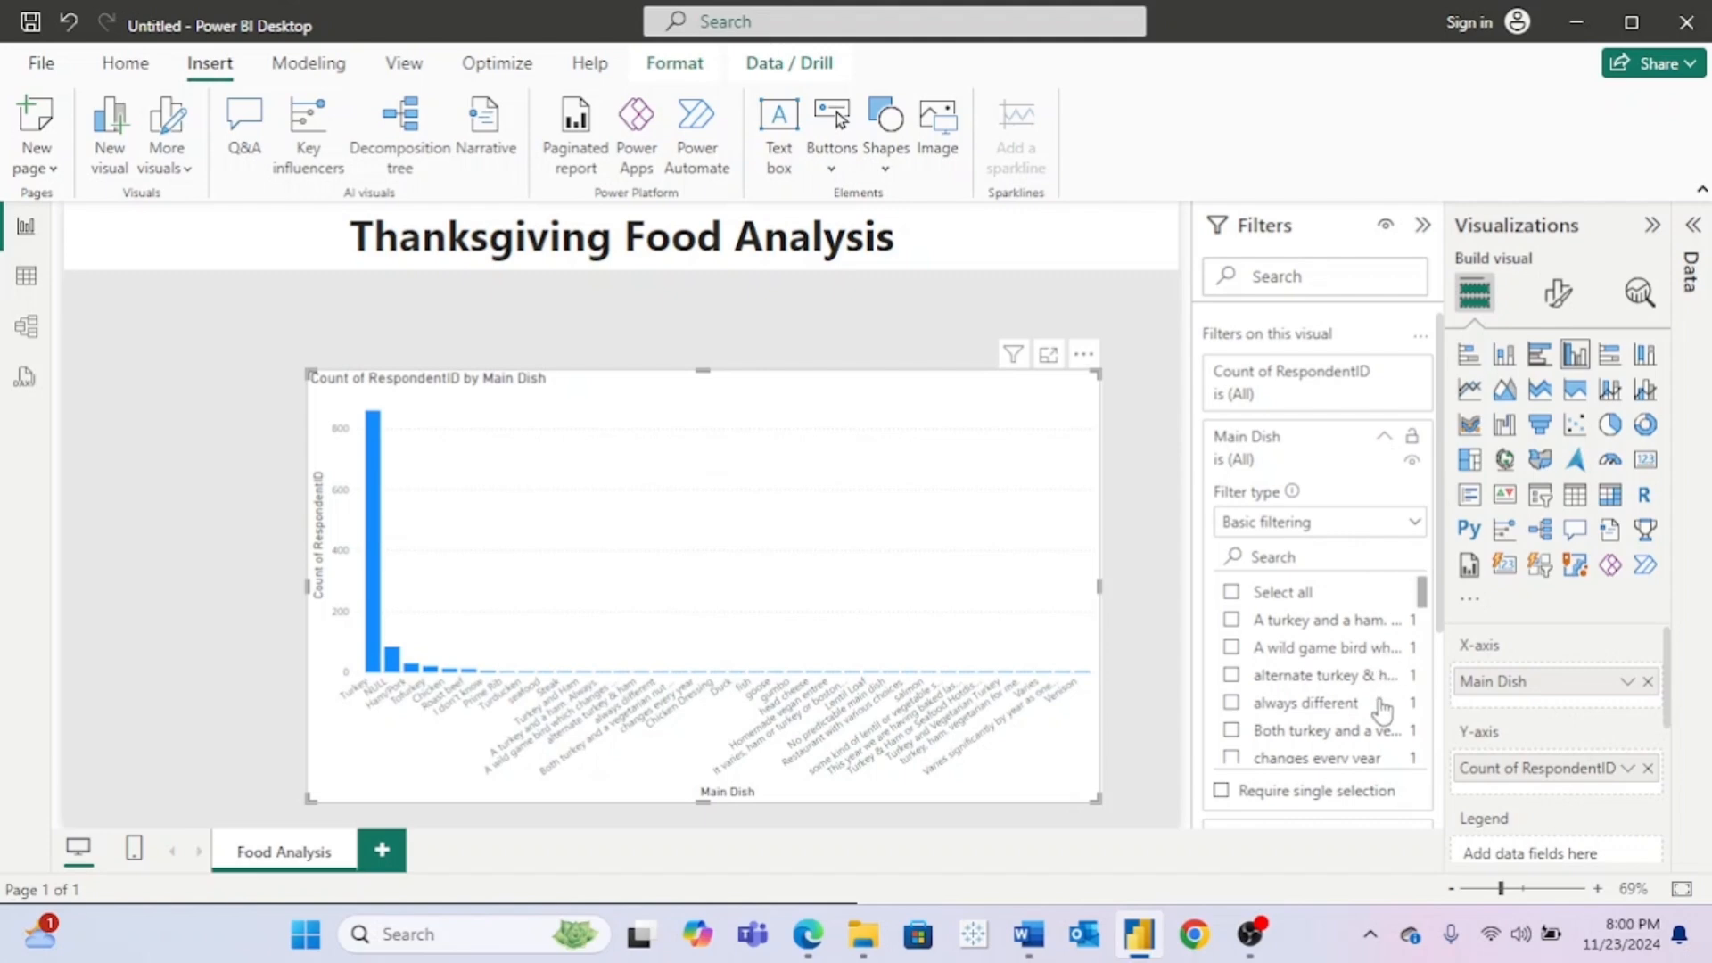
{"action": "scroll", "coordinate": [1380, 711], "scroll_direction": "down", "scroll_amount": 5}
{"action": "scroll", "coordinate": [1382, 710], "scroll_direction": "down", "scroll_amount": 4}
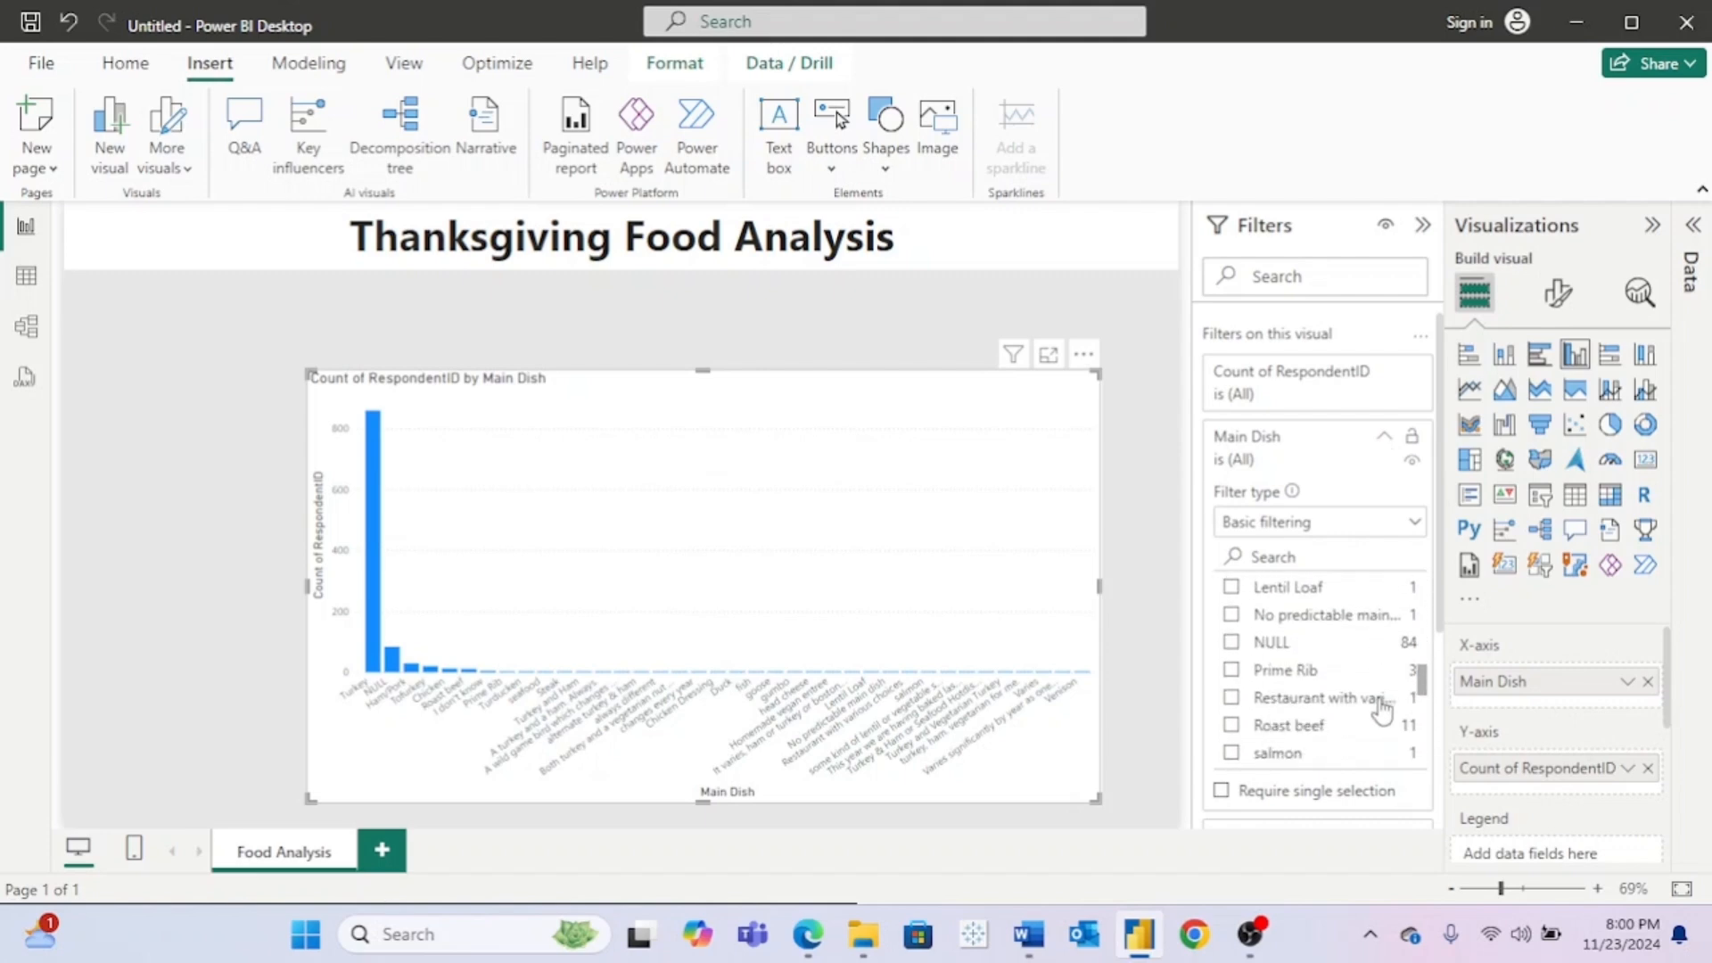
{"action": "scroll", "coordinate": [1382, 711], "scroll_direction": "down", "scroll_amount": 5}
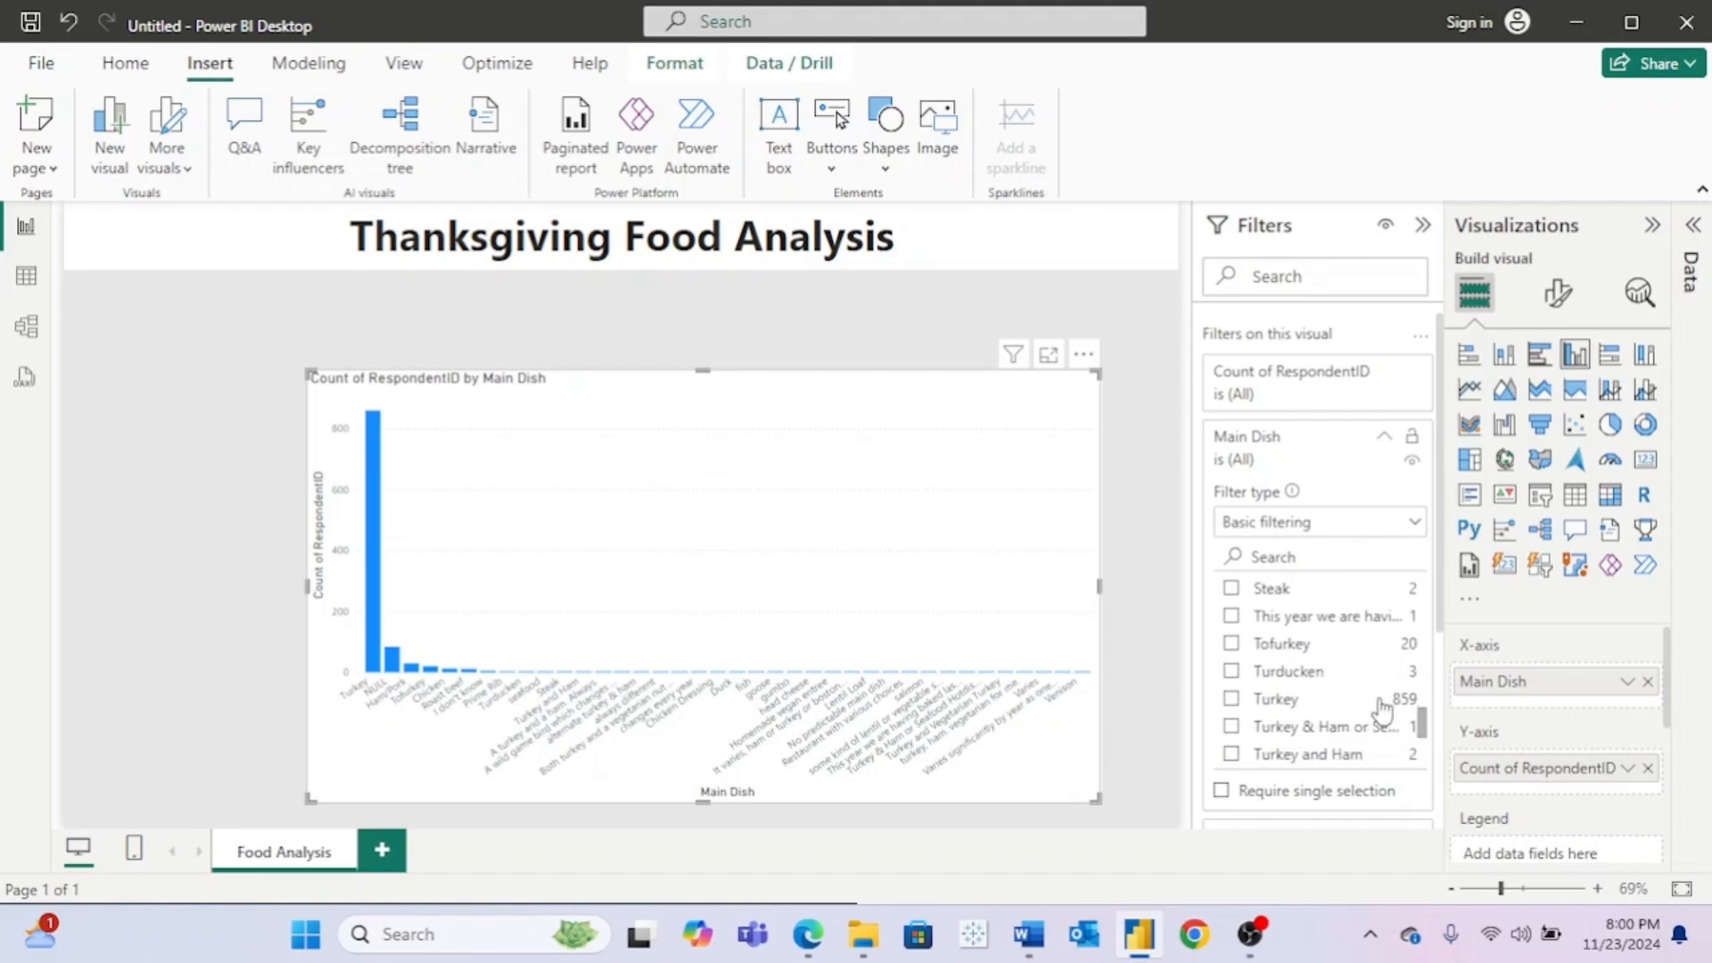
{"action": "scroll", "coordinate": [1382, 710], "scroll_direction": "up", "scroll_amount": 3}
{"action": "scroll", "coordinate": [1382, 711], "scroll_direction": "up", "scroll_amount": 2}
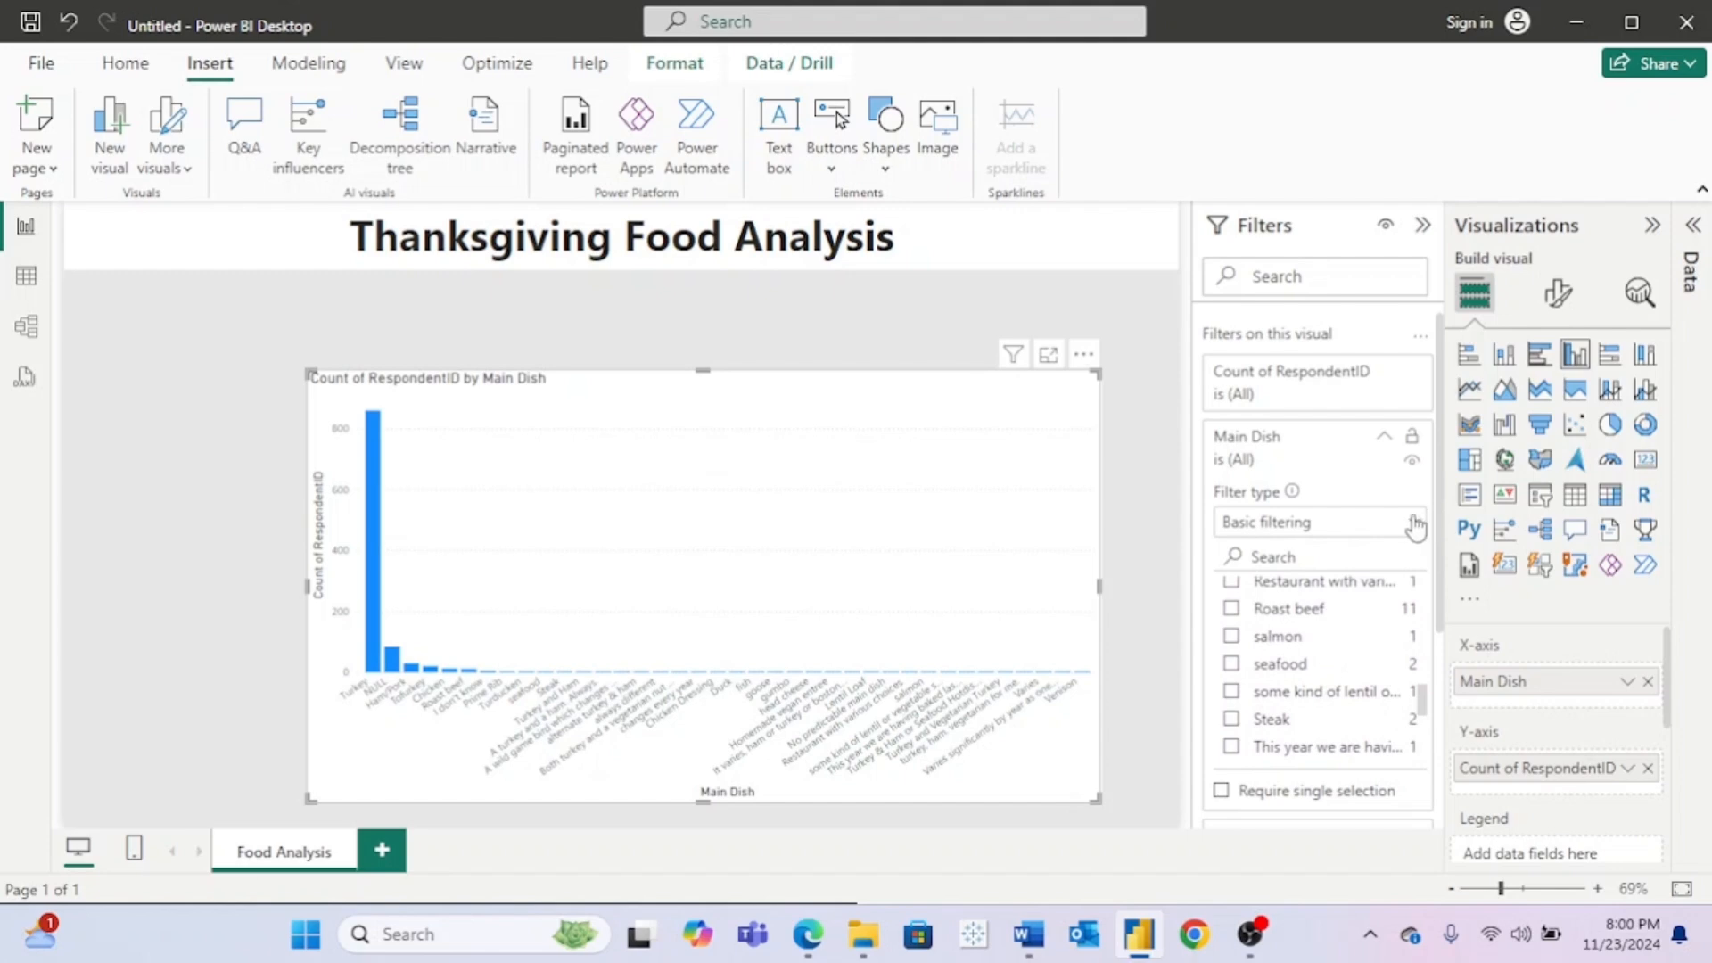
{"action": "left_click", "coordinate": [1414, 523]}
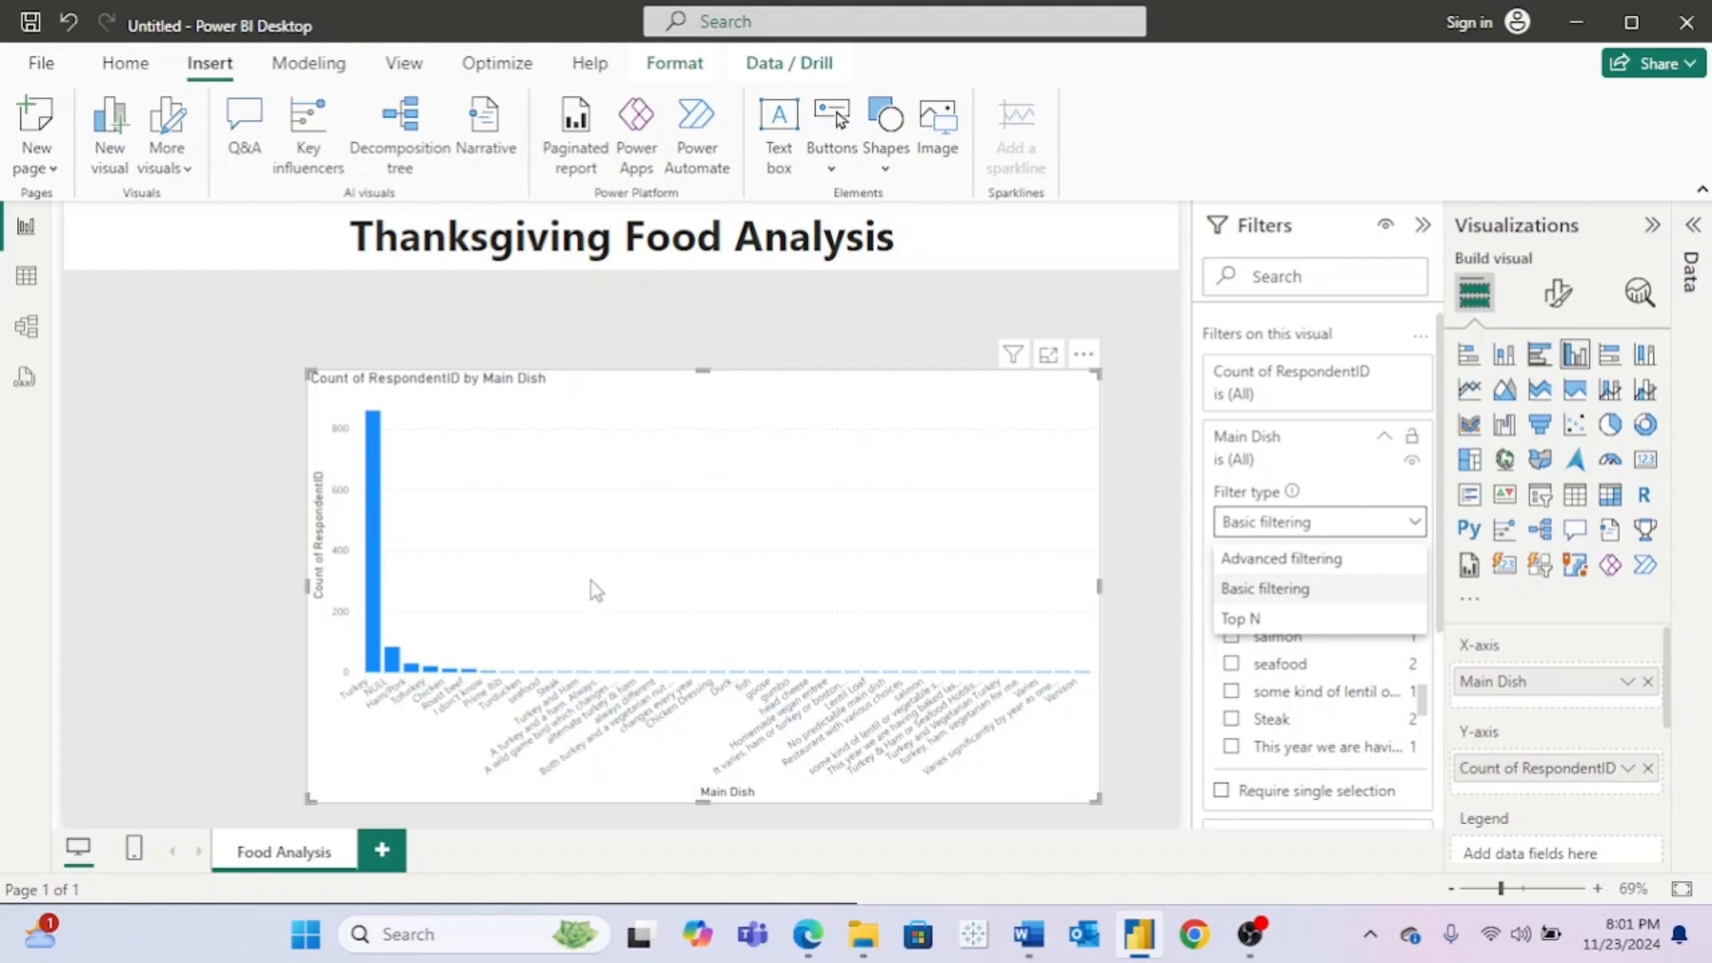
{"action": "left_click", "coordinate": [1241, 619]}
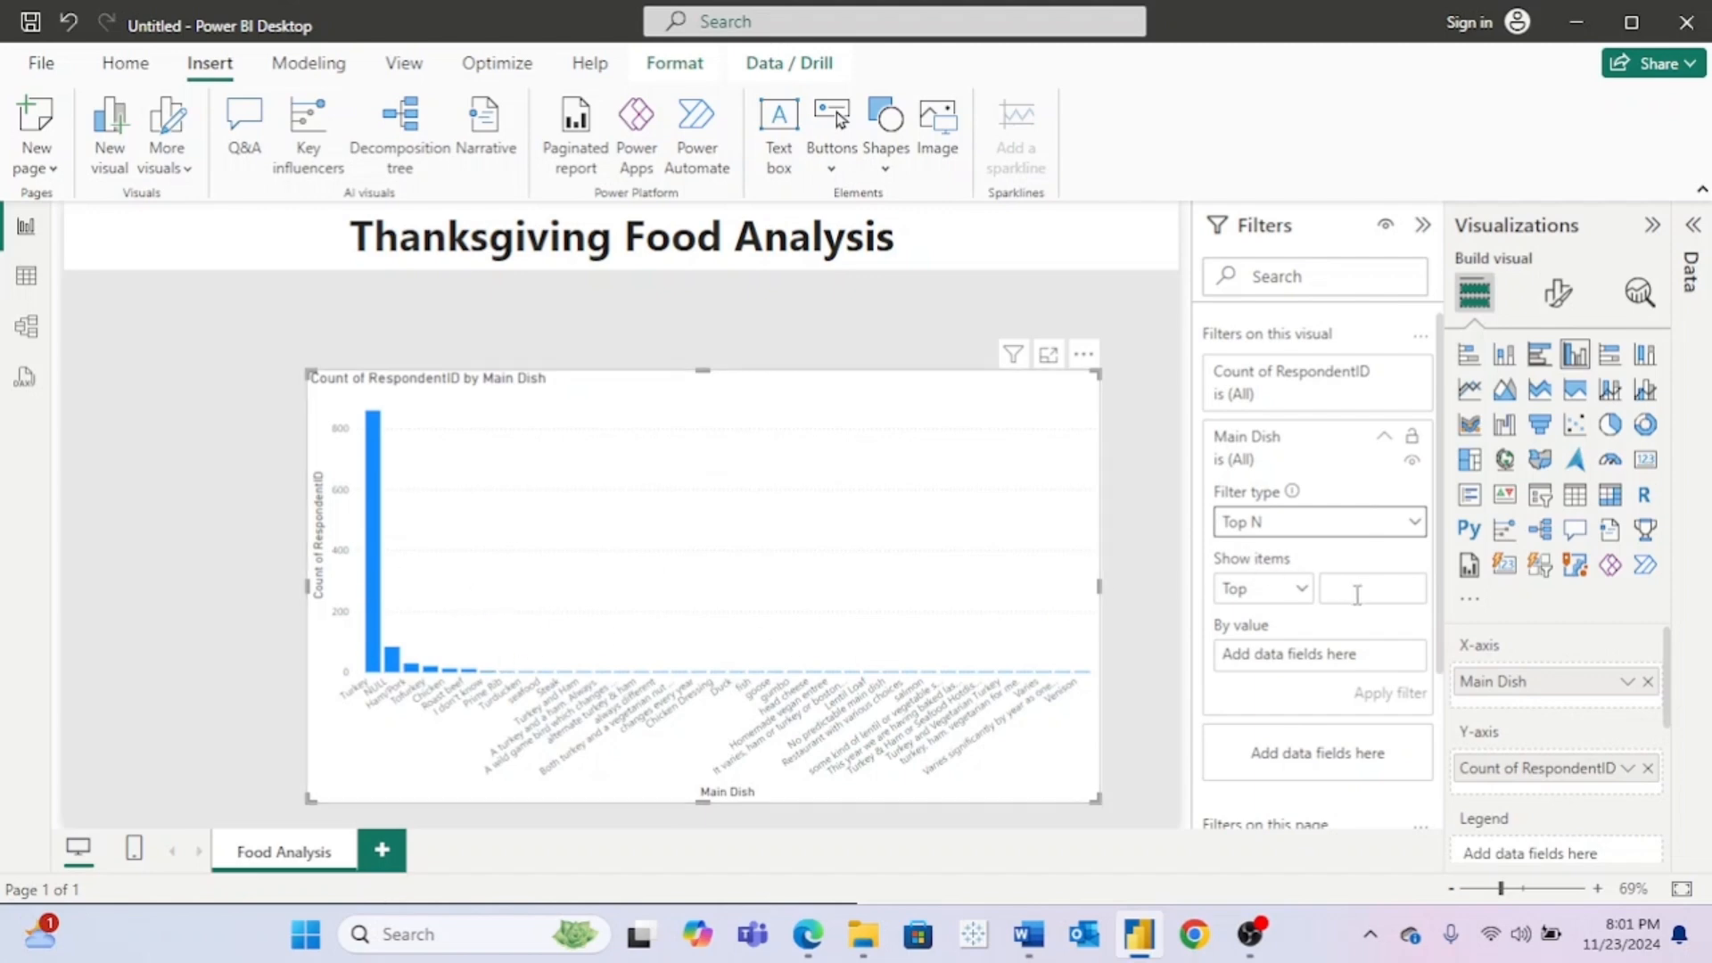
{"action": "left_click", "coordinate": [1356, 595]}
Step: Try ranking the top 5 filter by the Main Dish field and apply the filter
{"action": "left_click", "coordinate": [1693, 227]}
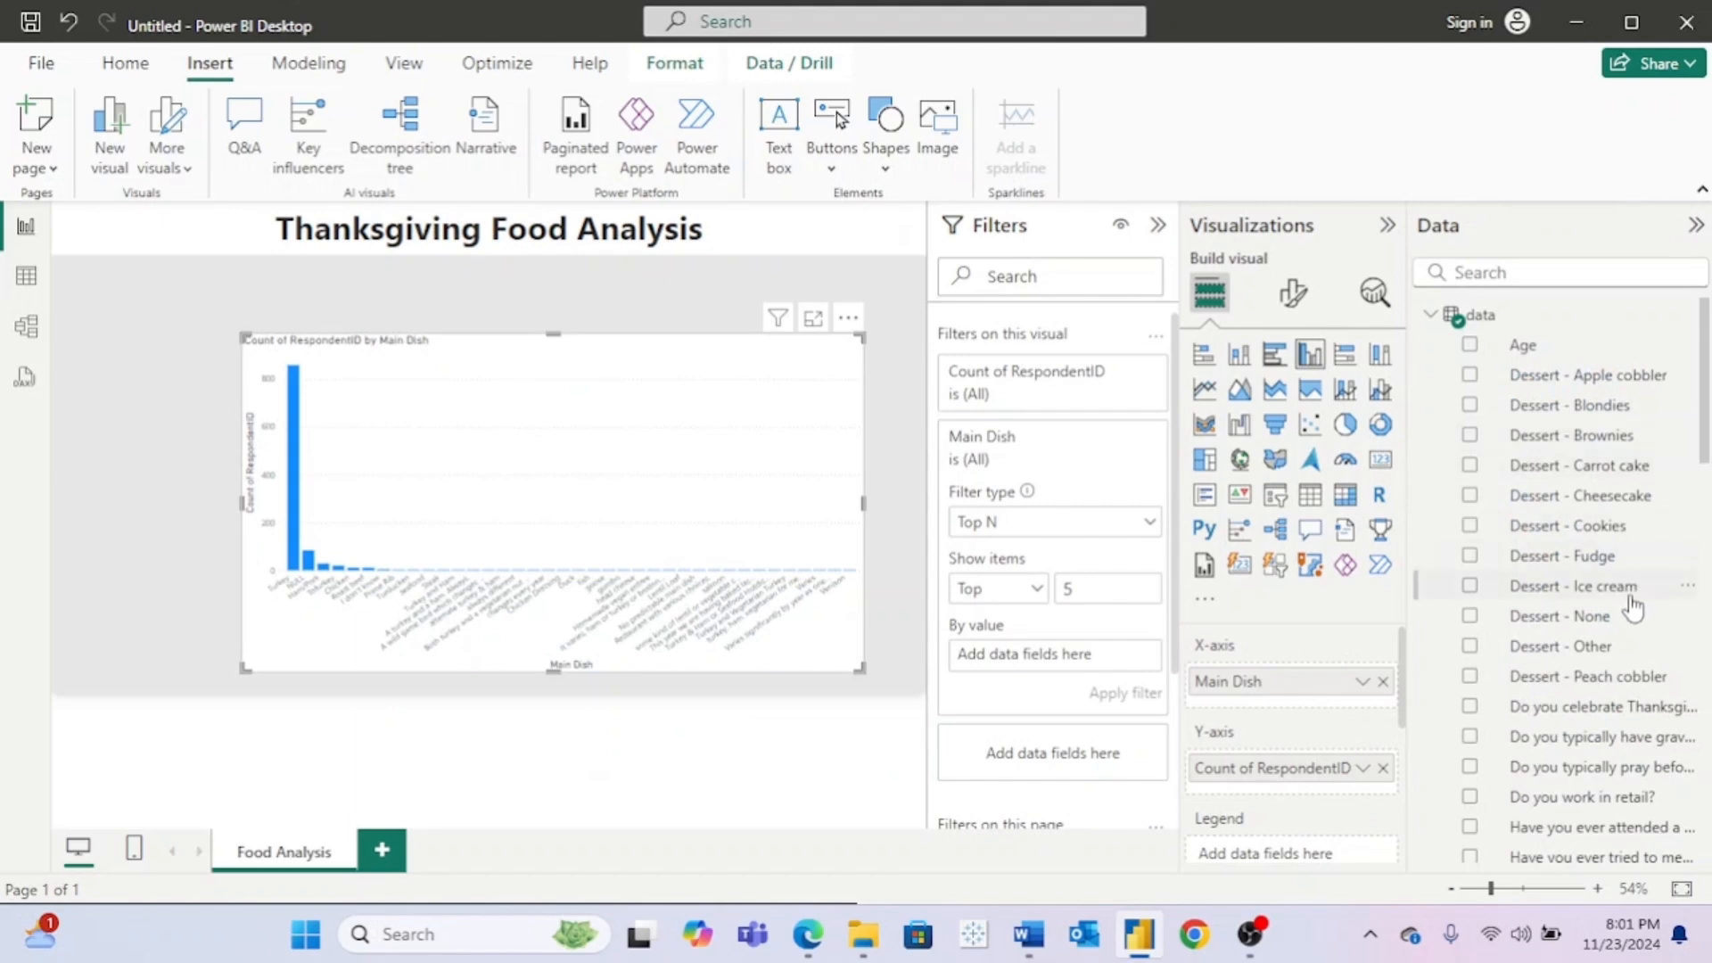
{"action": "scroll", "coordinate": [1632, 600], "scroll_direction": "down", "scroll_amount": 4}
{"action": "scroll", "coordinate": [1632, 605], "scroll_direction": "down", "scroll_amount": 2}
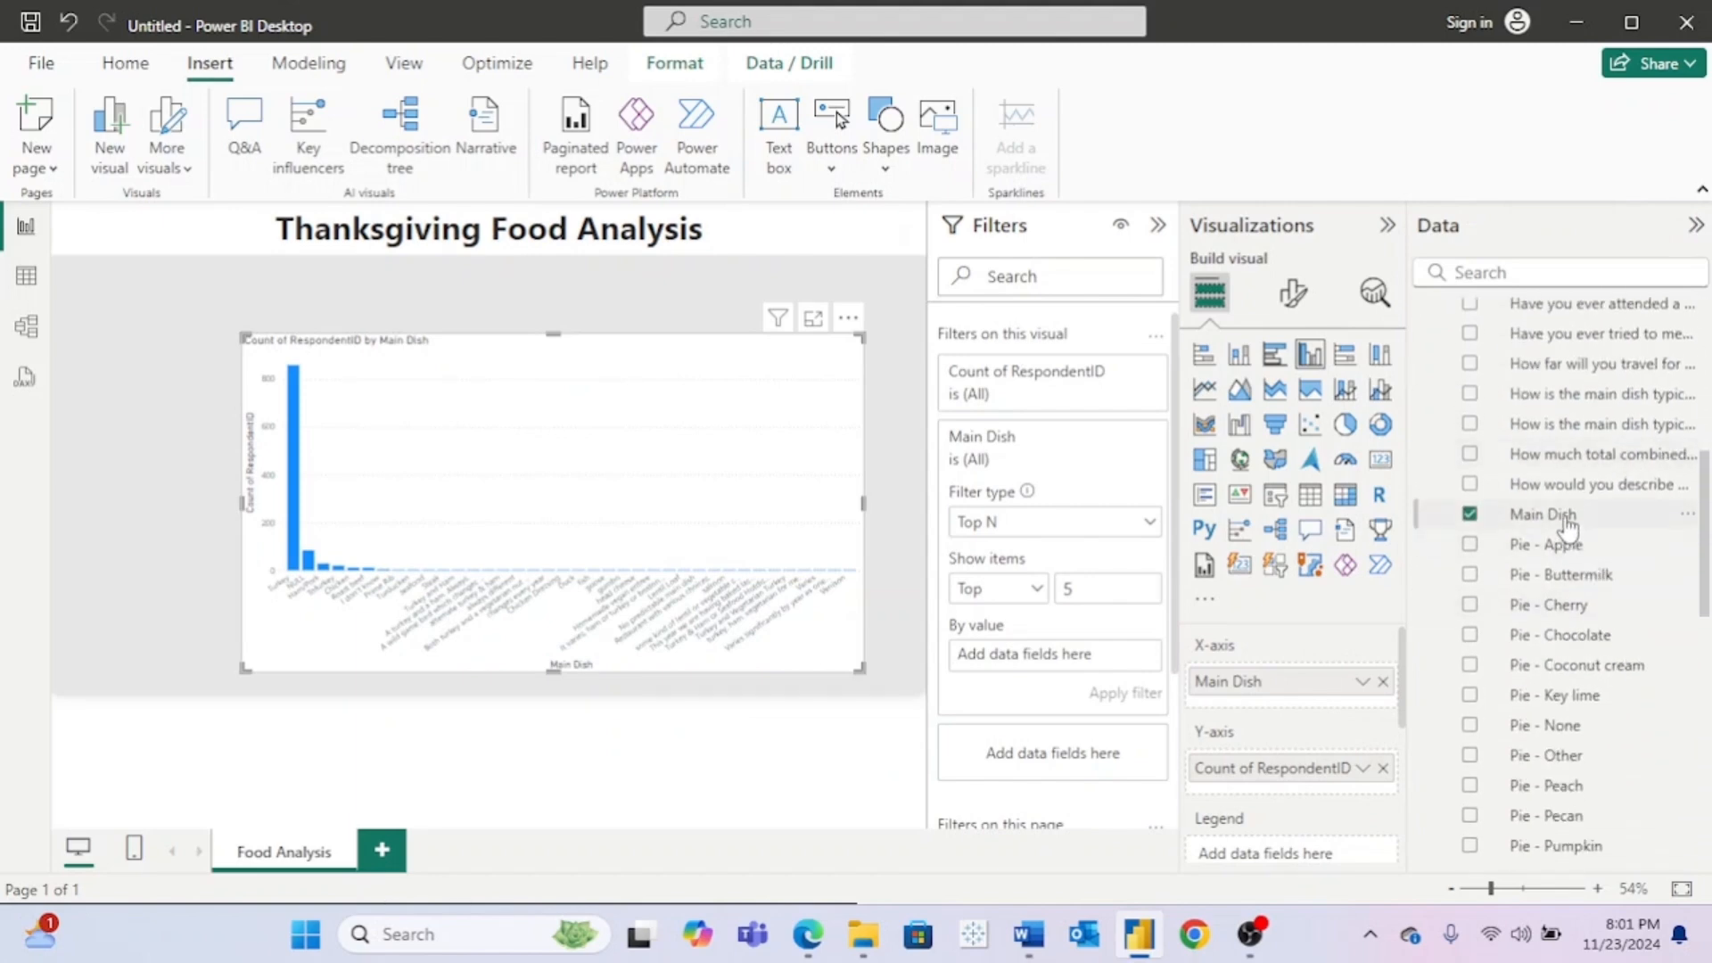
{"action": "left_click_drag", "start_coordinate": [1547, 522], "coordinate": [1081, 657]}
{"action": "left_click", "coordinate": [1129, 692]}
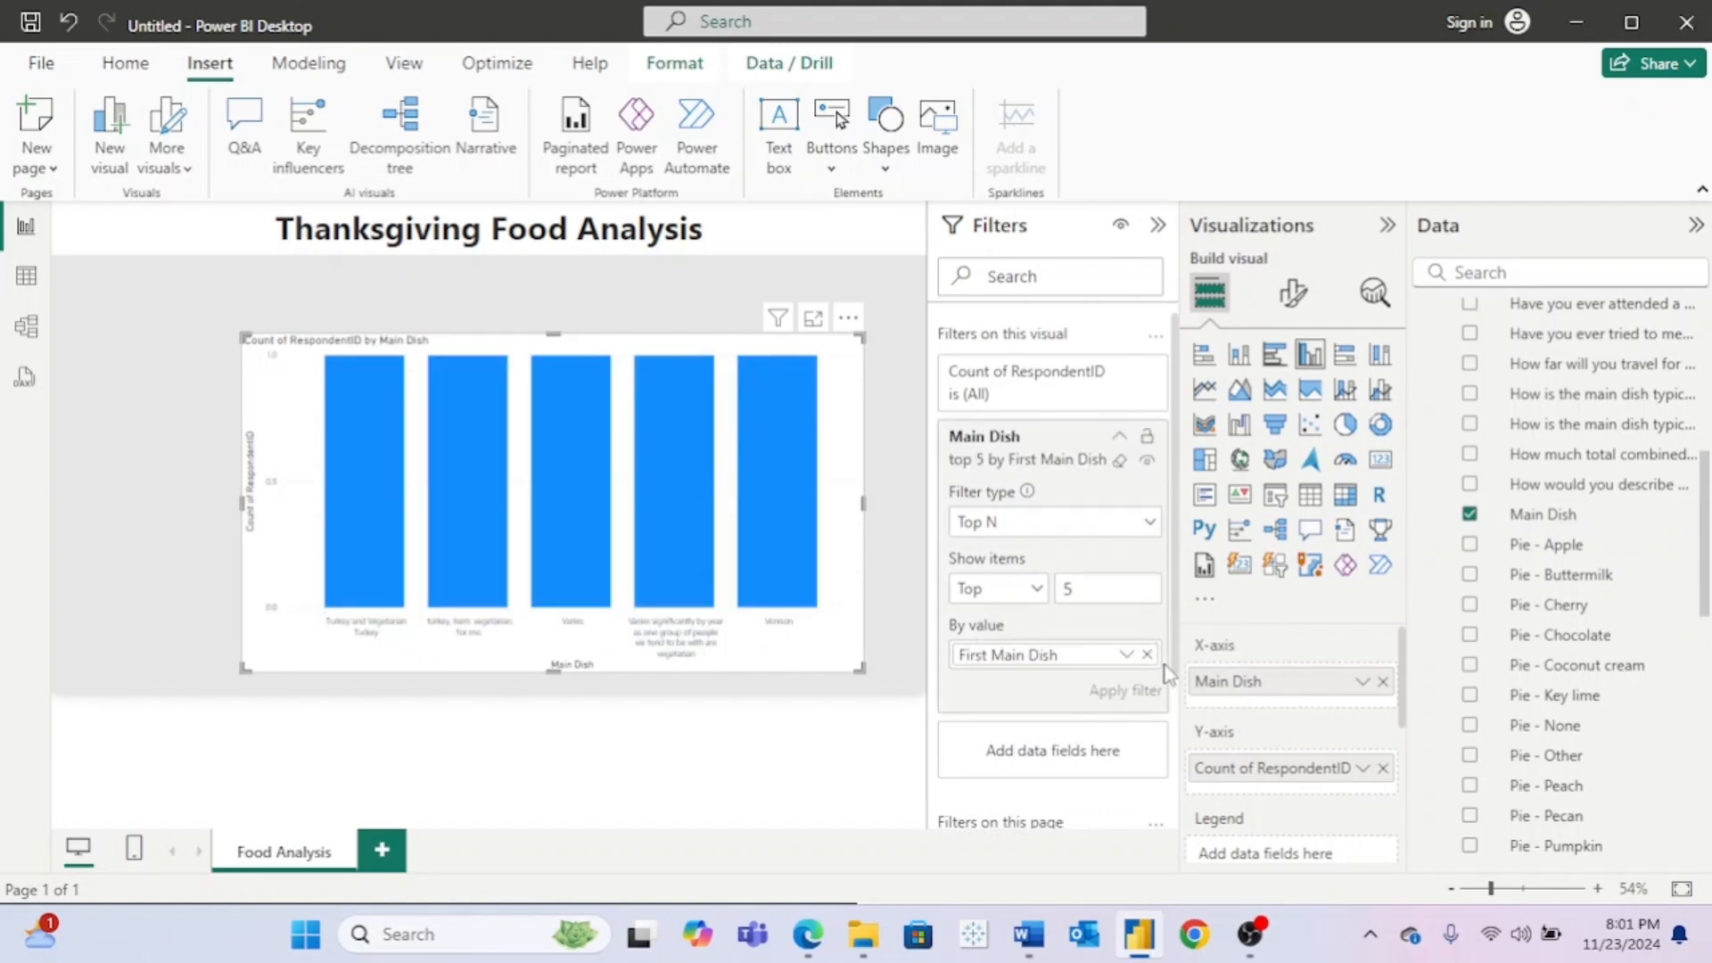
Step: Use RespondentID as the ranking value of the Main Dish top 5 filter and apply the filter
{"action": "left_click", "coordinate": [1148, 654]}
{"action": "scroll", "coordinate": [1660, 660], "scroll_direction": "down", "scroll_amount": 3}
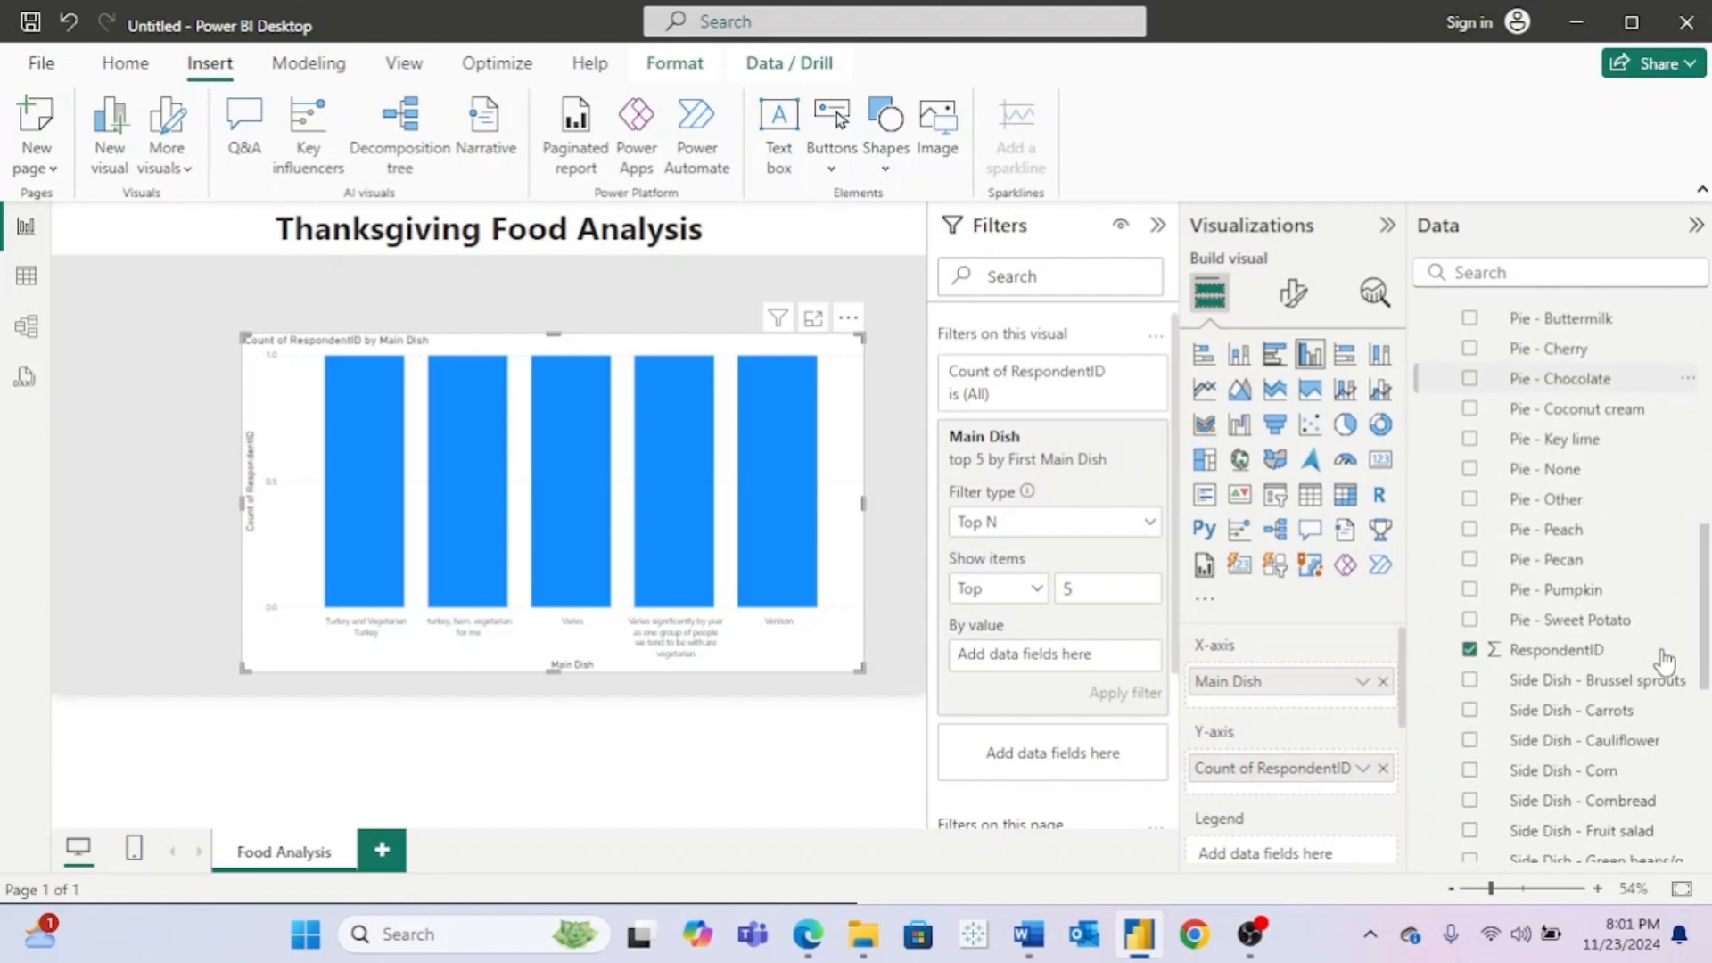
{"action": "left_click_drag", "start_coordinate": [1624, 649], "coordinate": [1088, 658]}
{"action": "left_click", "coordinate": [1152, 695]}
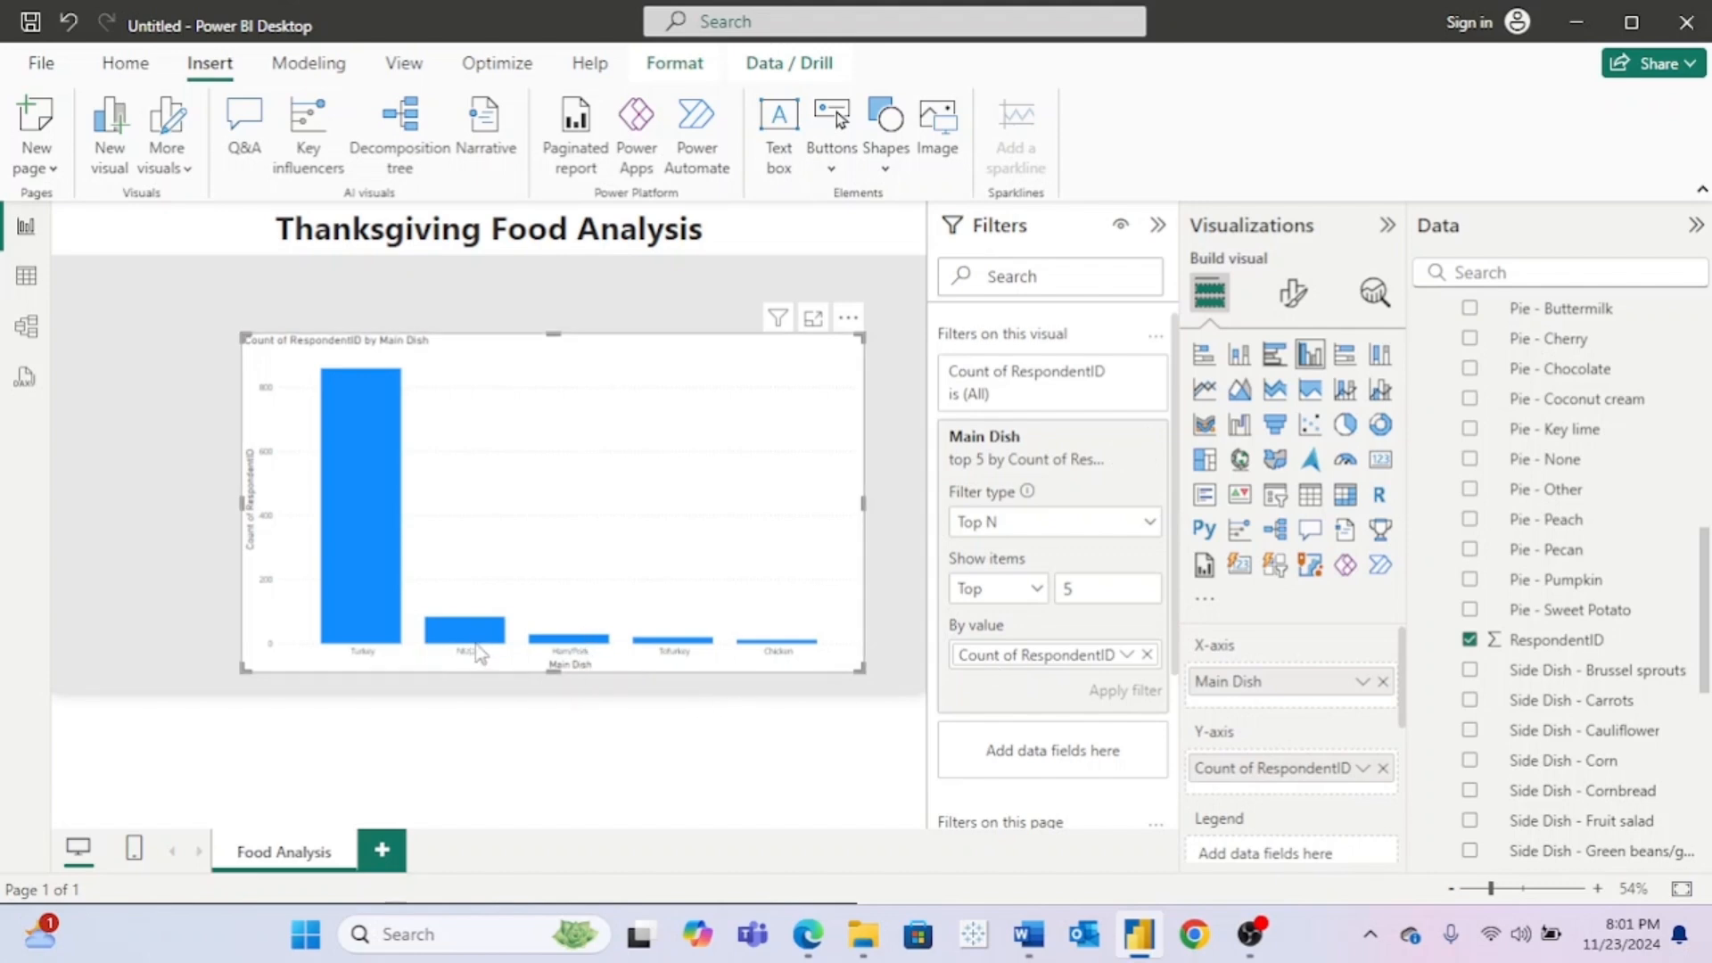
{"action": "mouse_move", "coordinate": [596, 644]}
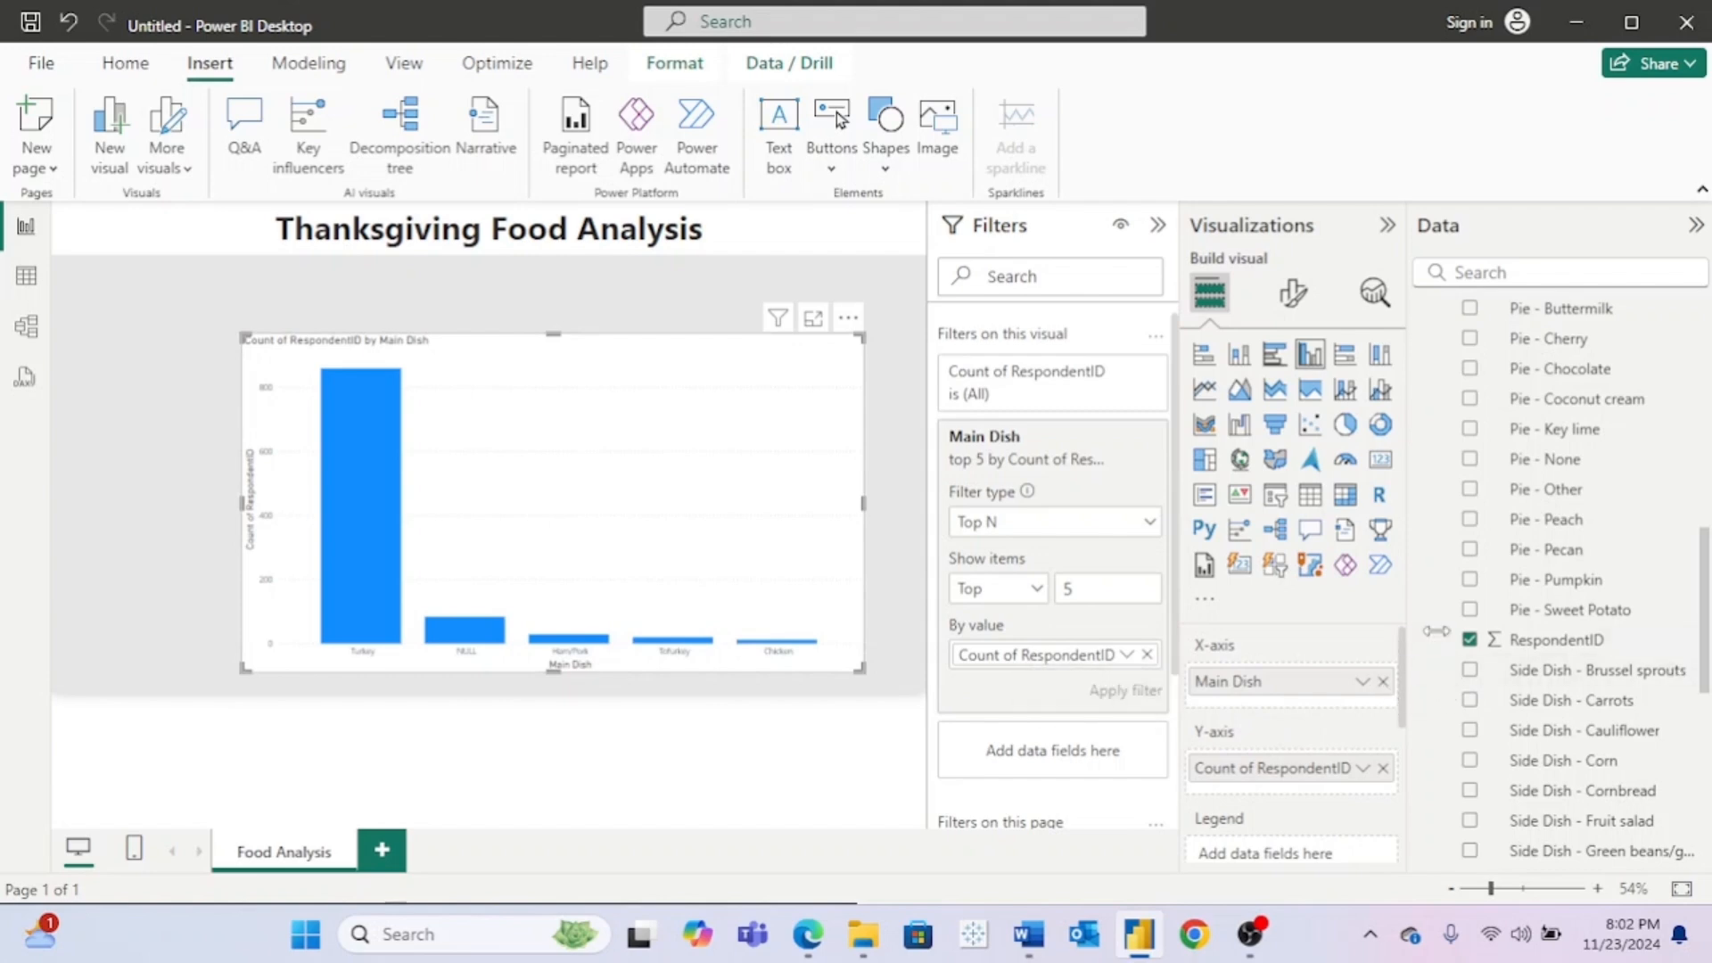
Step: Deselect the chart and start a new group based on the Main Dish field
{"action": "left_click", "coordinate": [794, 709]}
{"action": "scroll", "coordinate": [1630, 726], "scroll_direction": "down", "scroll_amount": 3}
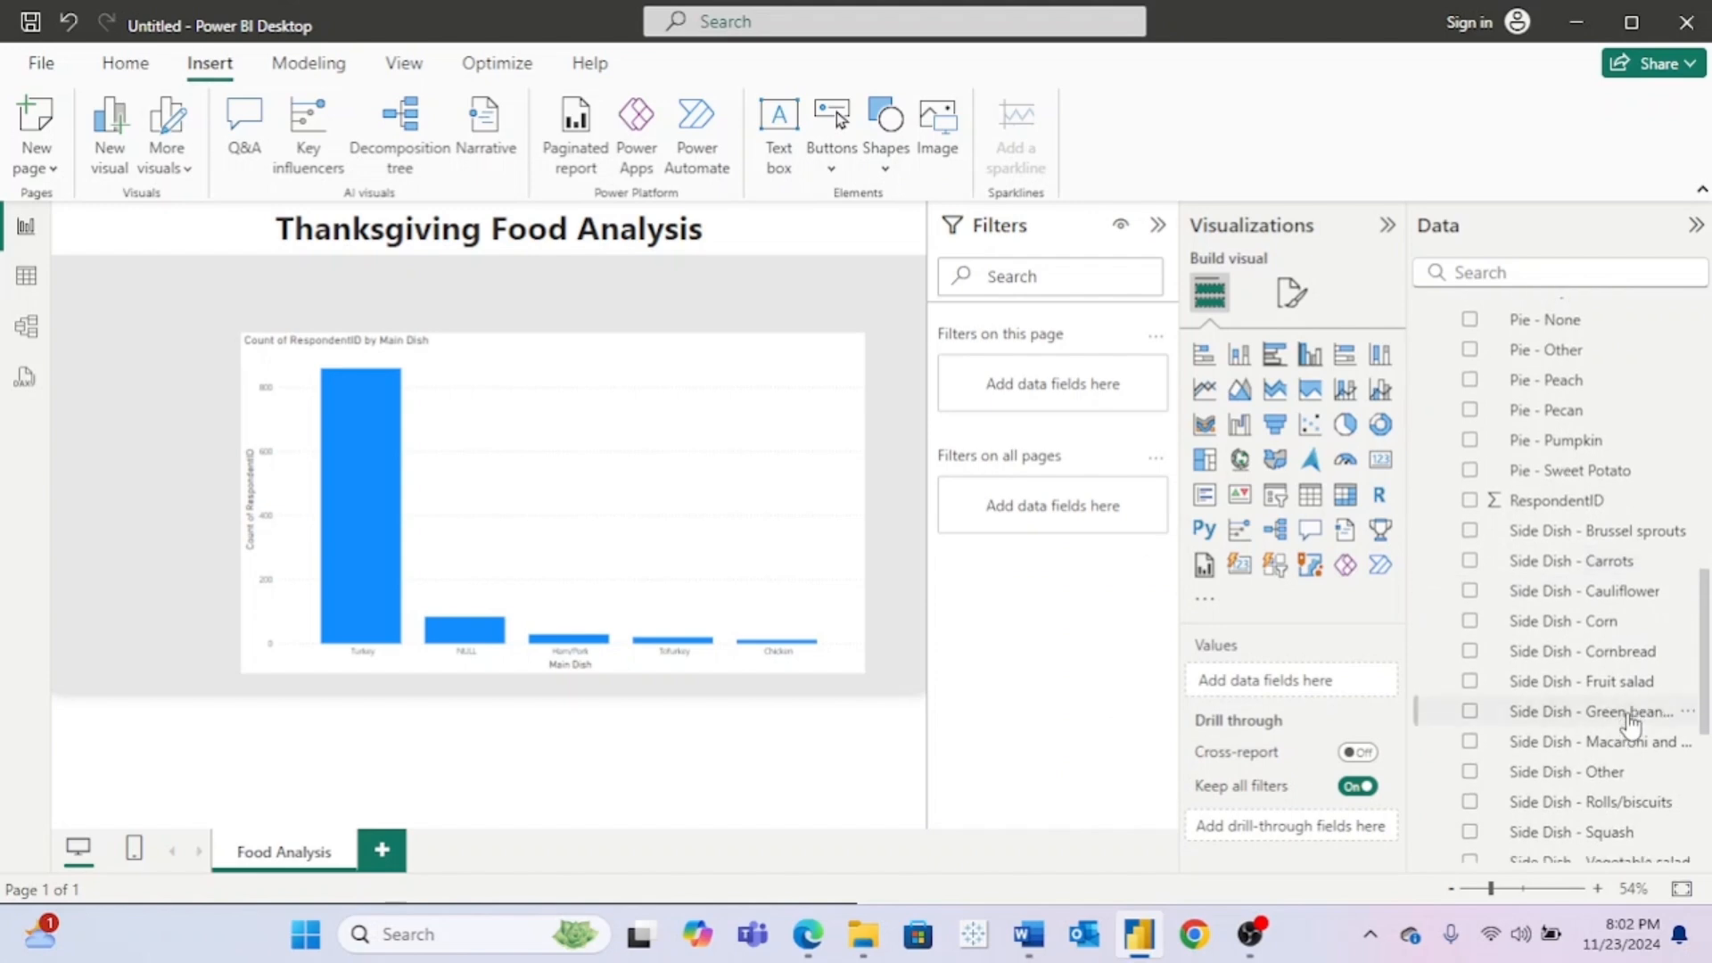
{"action": "scroll", "coordinate": [1630, 727], "scroll_direction": "up", "scroll_amount": 7}
{"action": "scroll", "coordinate": [1630, 726], "scroll_direction": "up", "scroll_amount": 3}
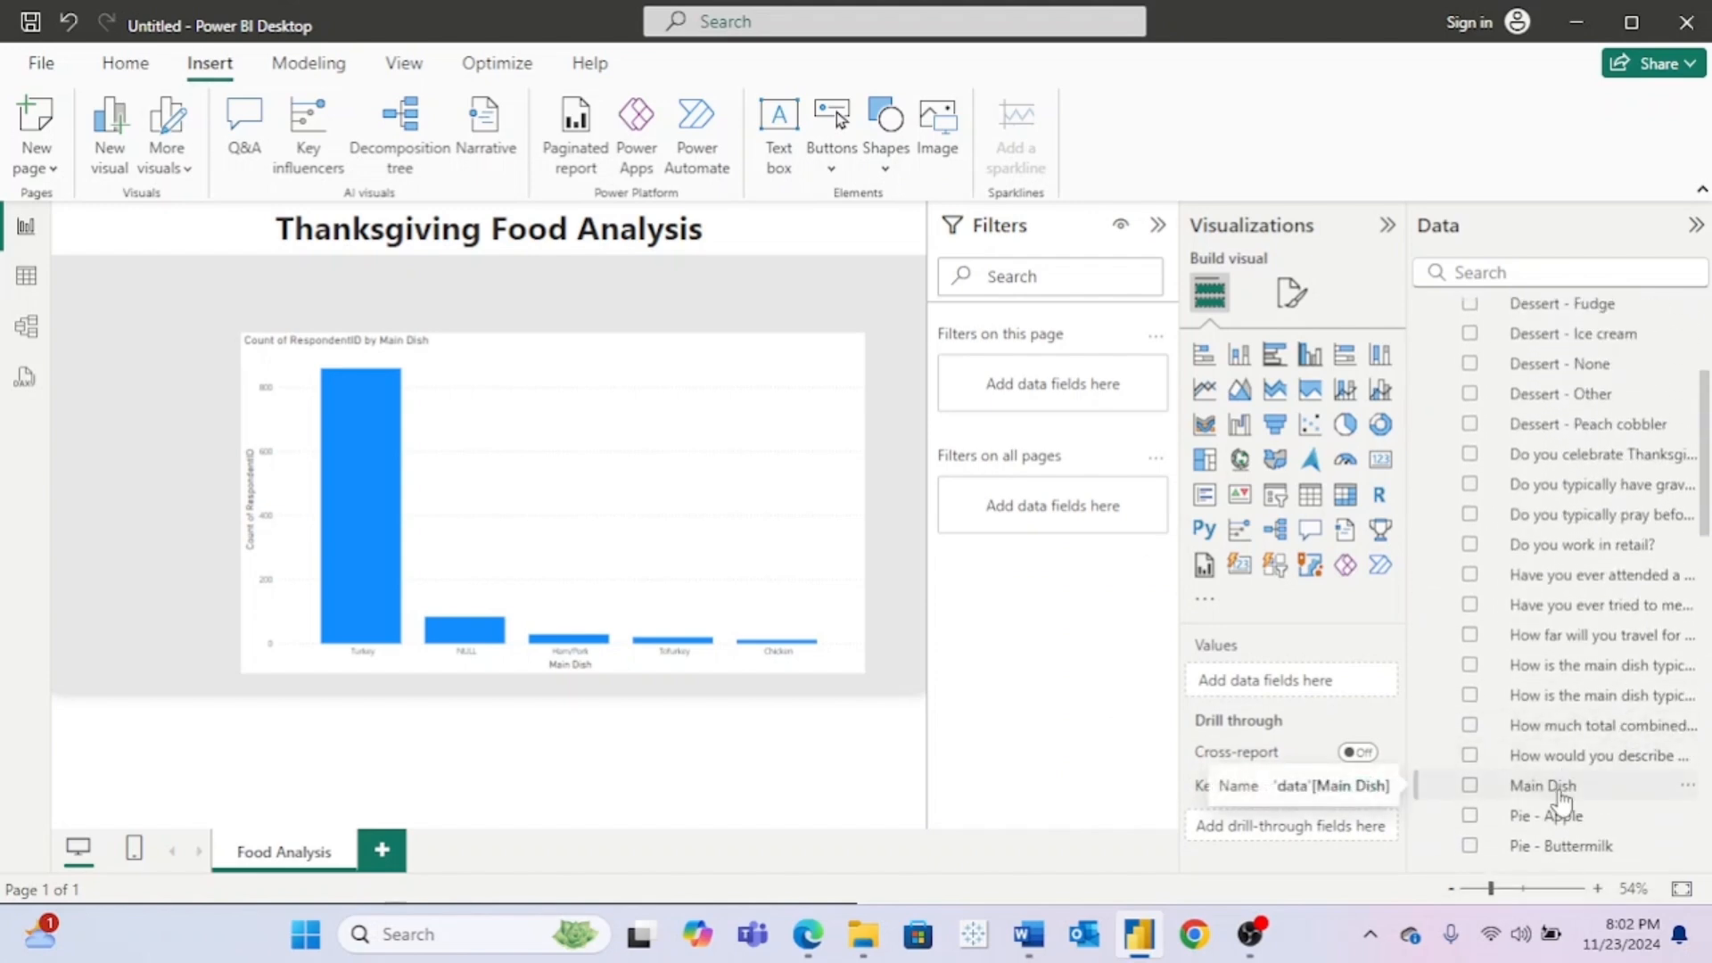
{"action": "right_click", "coordinate": [1556, 788]}
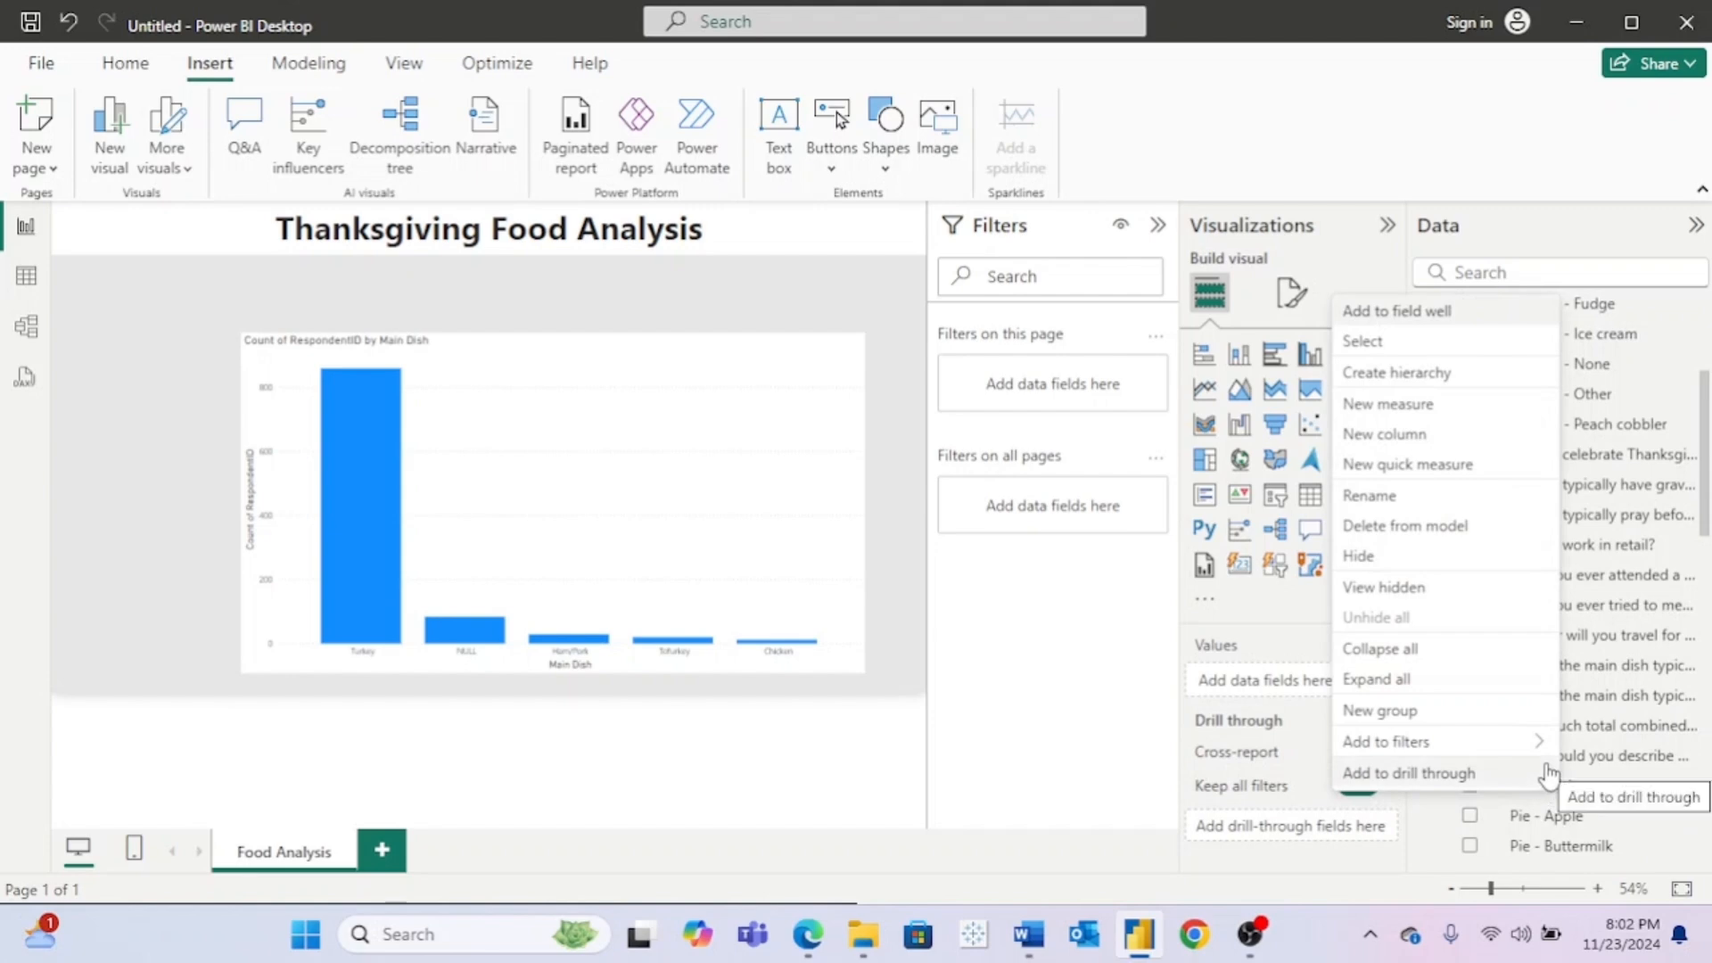
{"action": "left_click", "coordinate": [1467, 713]}
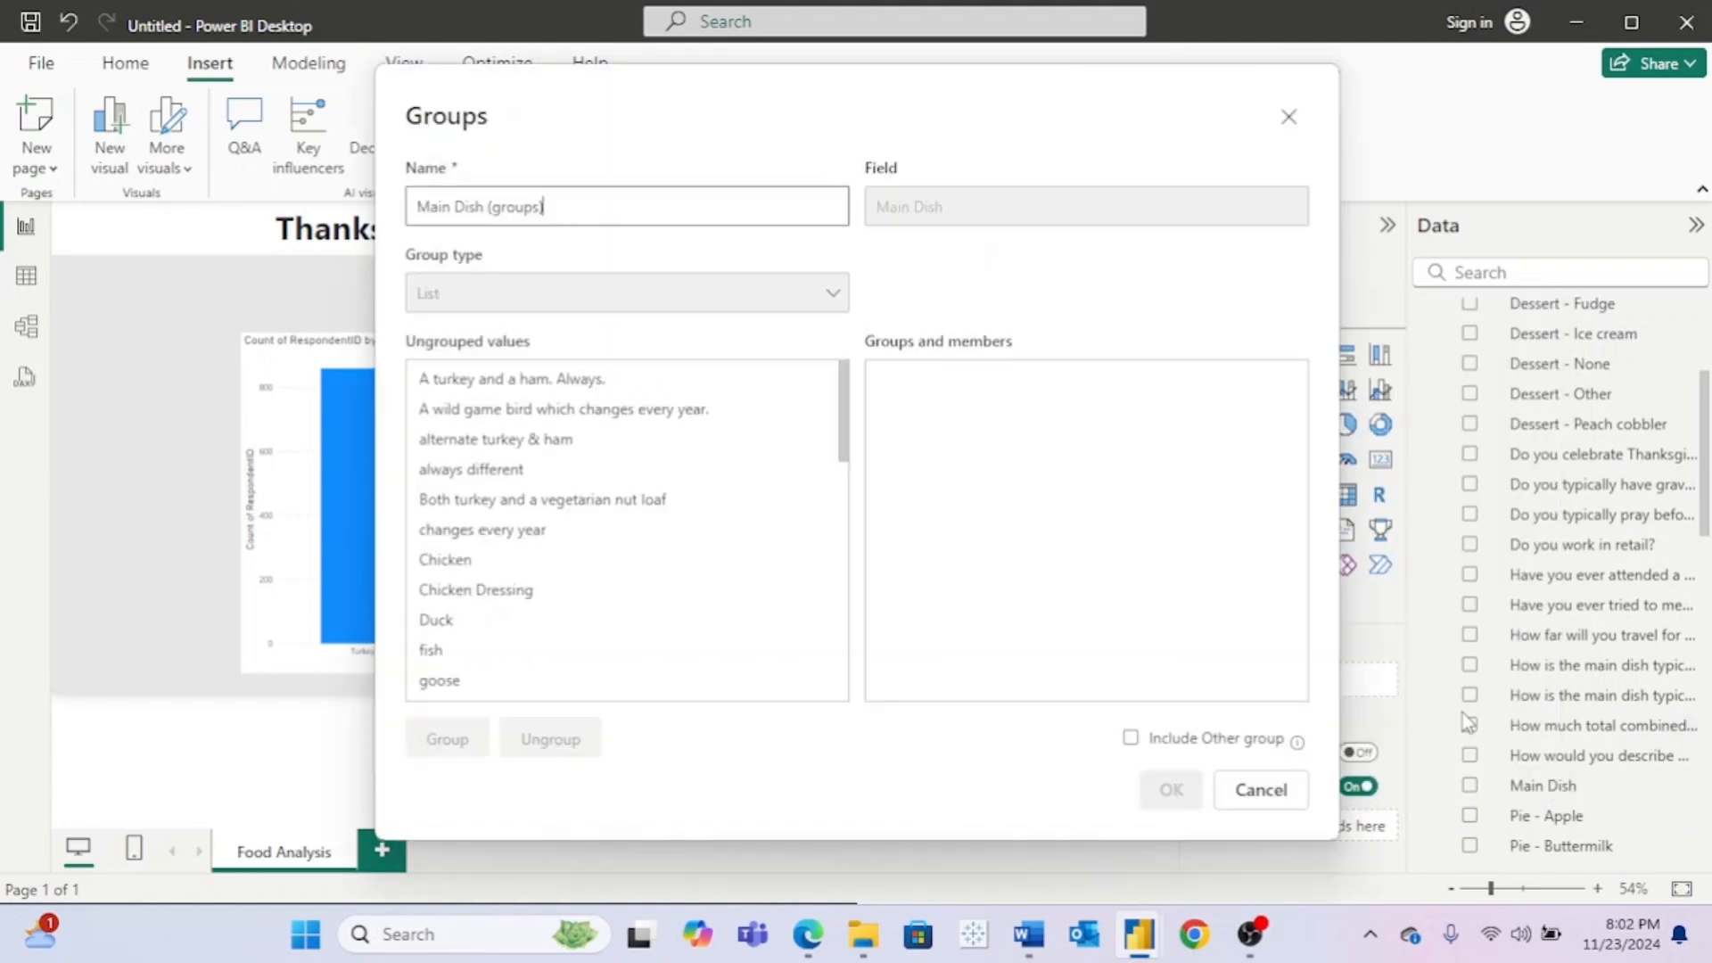
{"action": "left_click_drag", "start_coordinate": [745, 103], "coordinate": [1023, 107]}
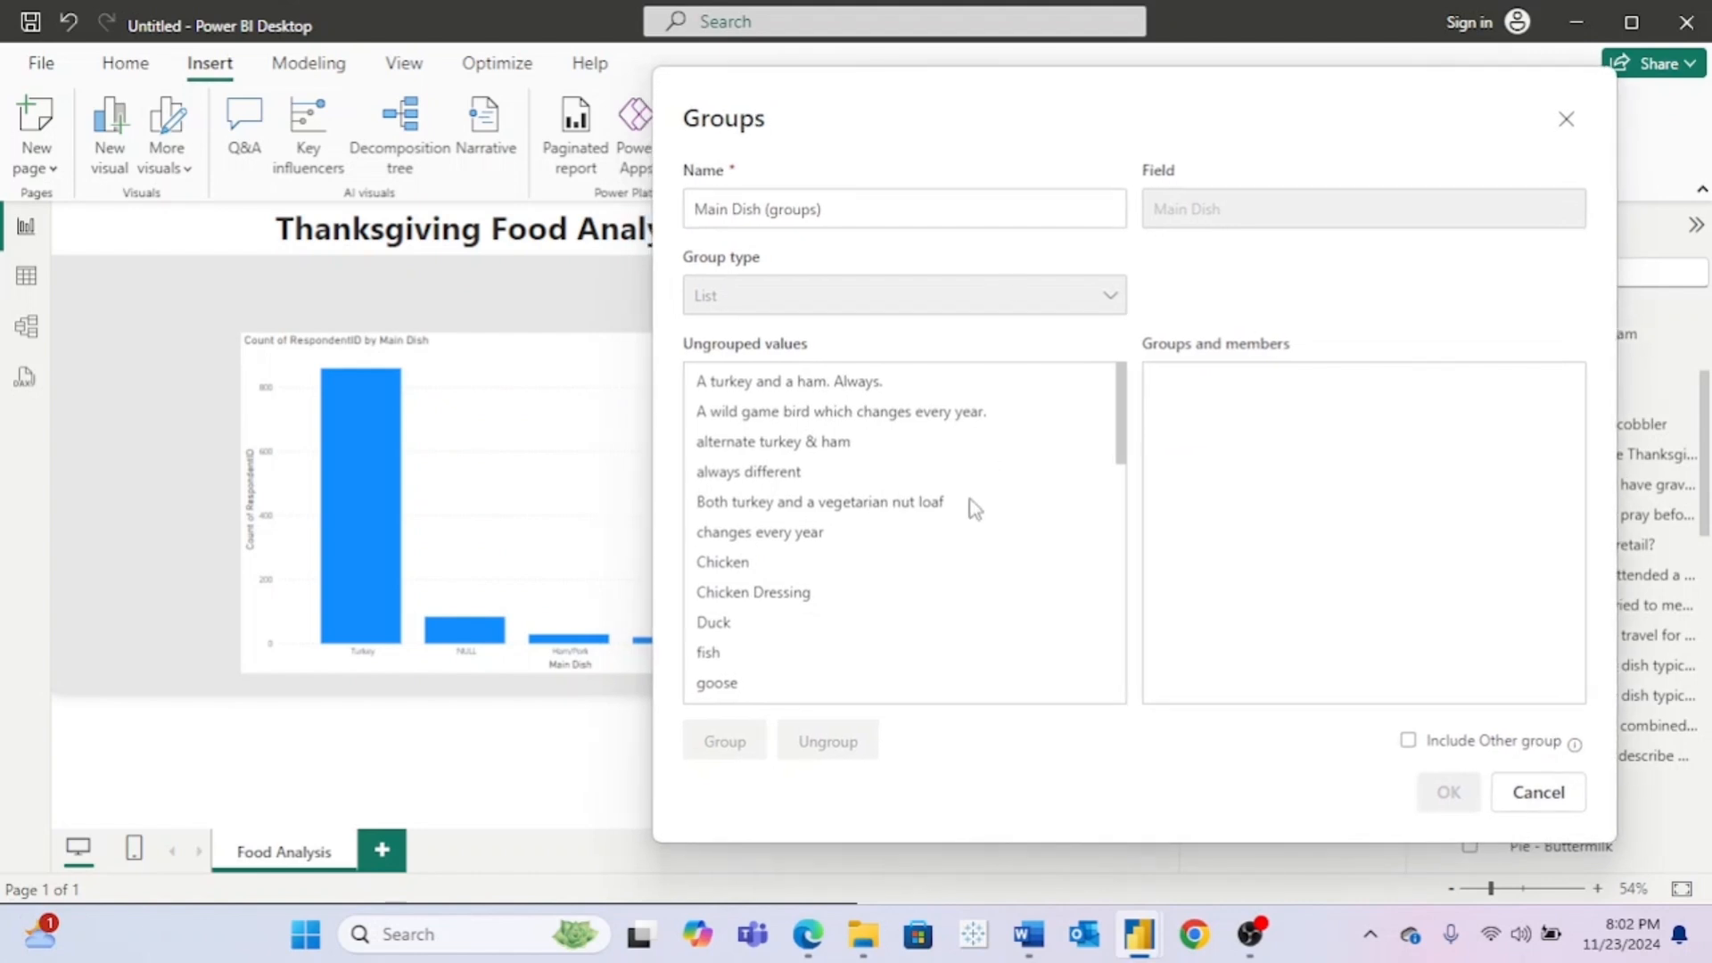
Step: Find Turkey among the ungrouped Main Dish values and put it in a group of its own
{"action": "scroll", "coordinate": [974, 508], "scroll_direction": "down", "scroll_amount": 6}
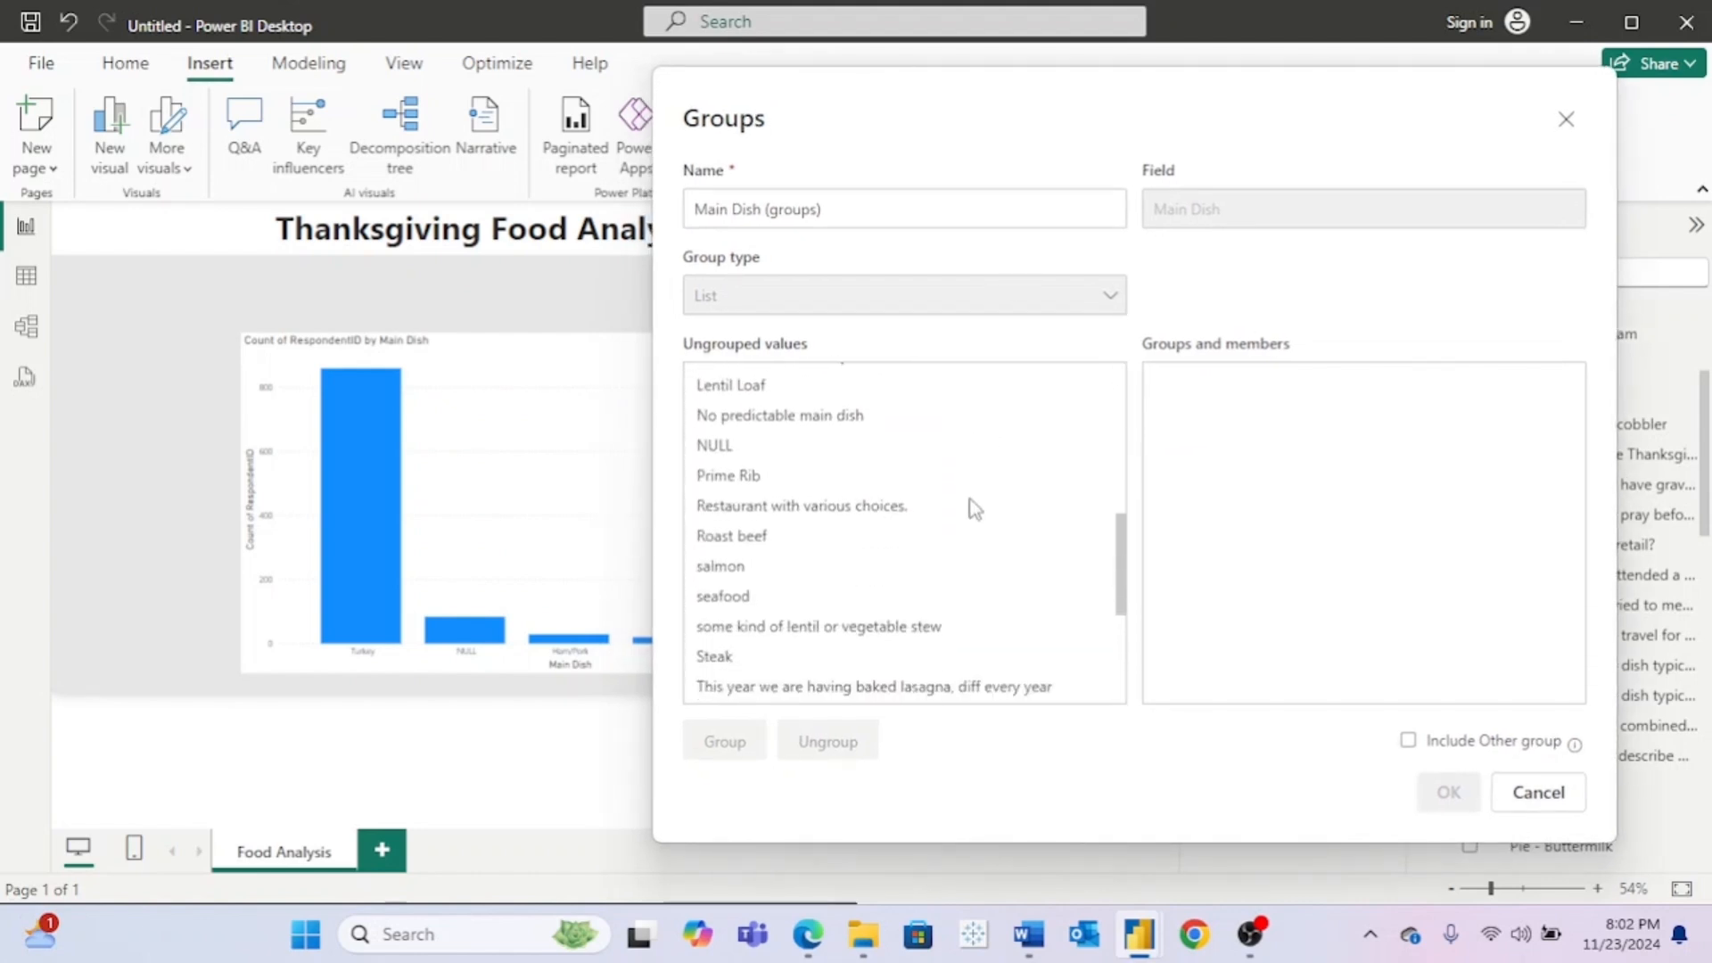
{"action": "scroll", "coordinate": [972, 506], "scroll_direction": "down", "scroll_amount": 1}
{"action": "left_click_drag", "start_coordinate": [1028, 119], "coordinate": [997, 152]}
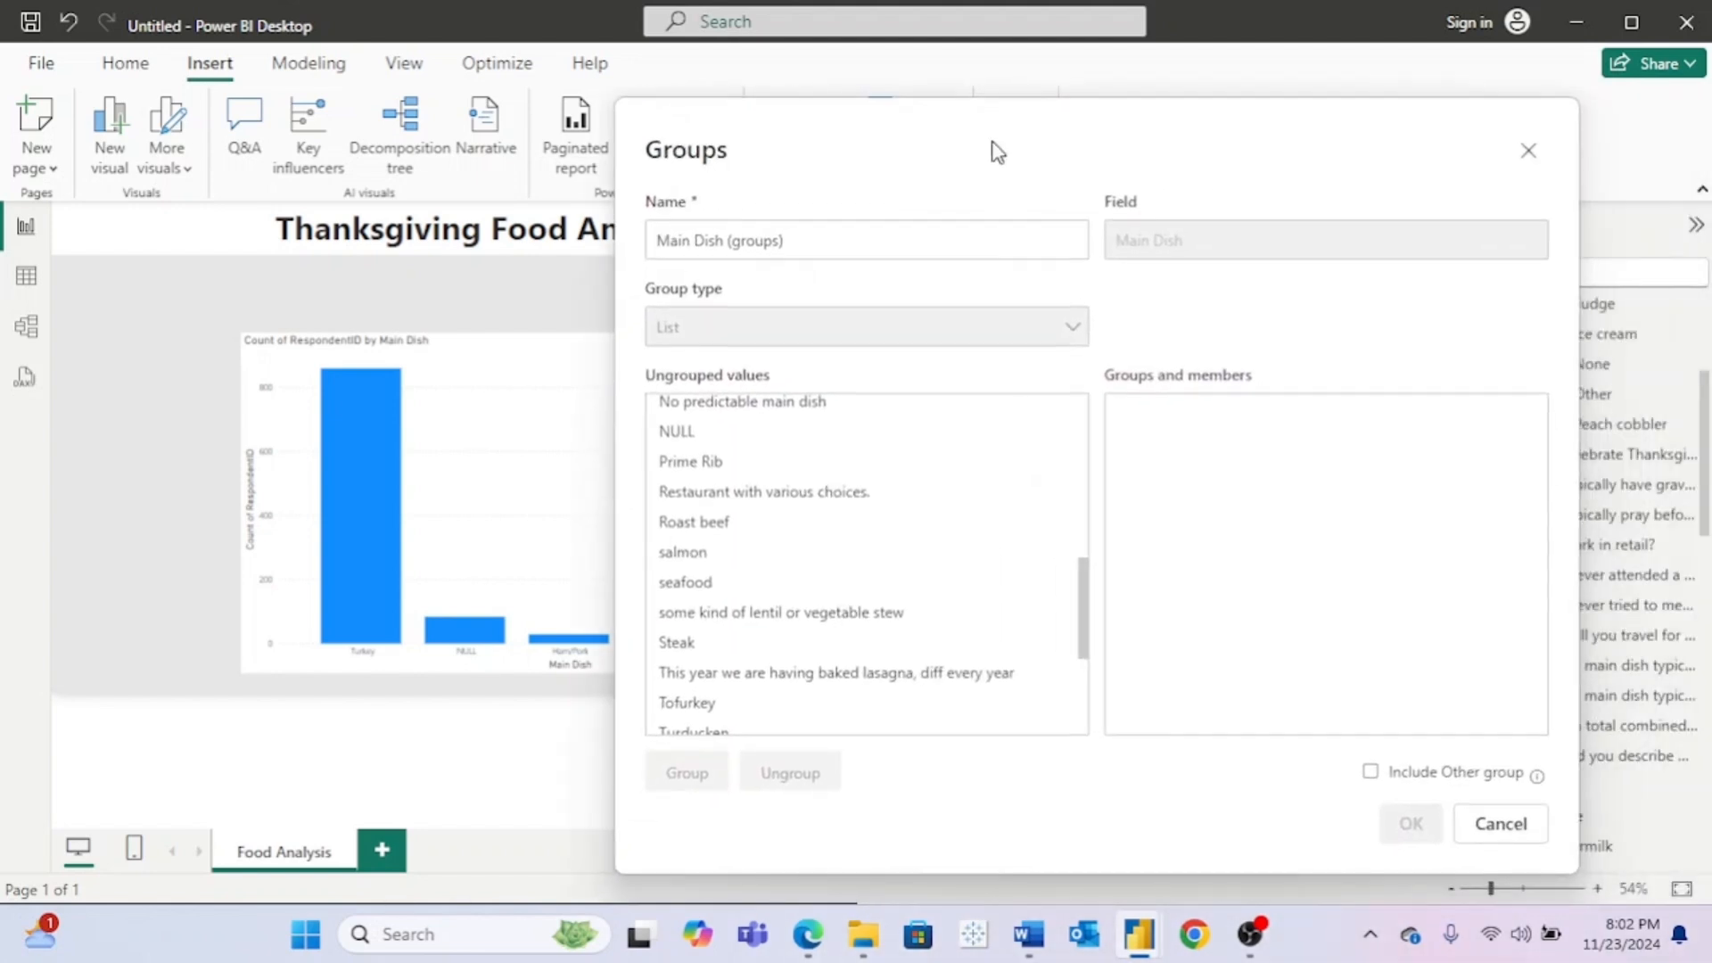
{"action": "scroll", "coordinate": [952, 532], "scroll_direction": "down", "scroll_amount": 5}
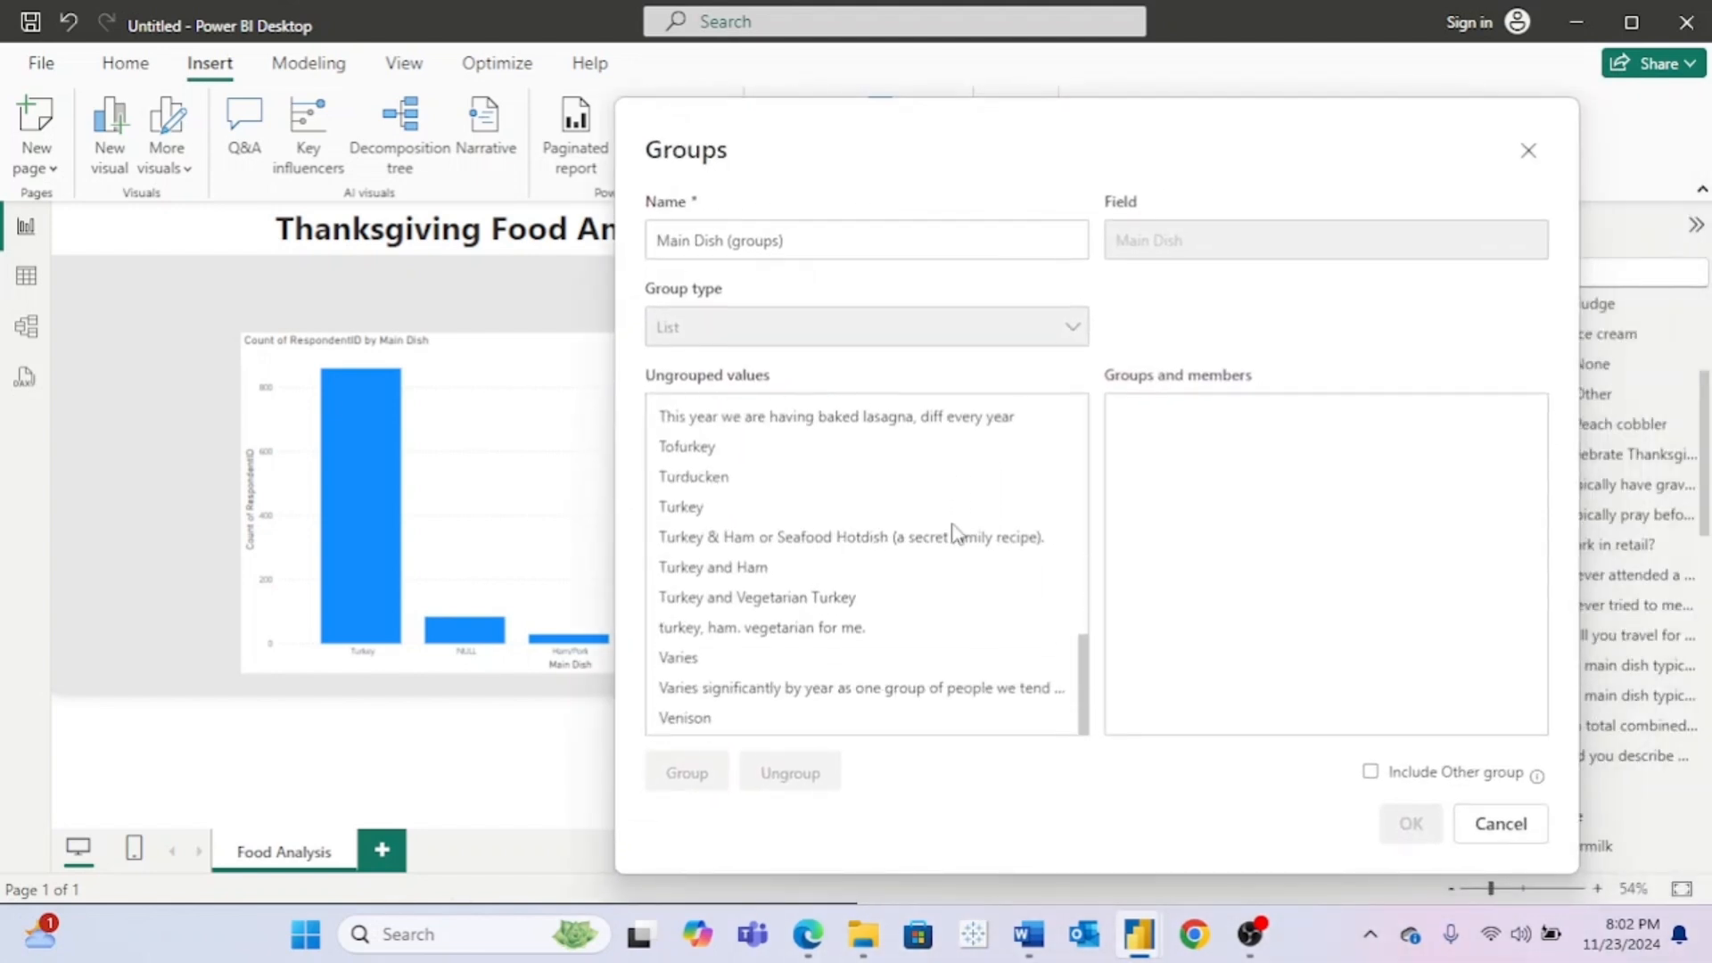
{"action": "left_click", "coordinate": [702, 508]}
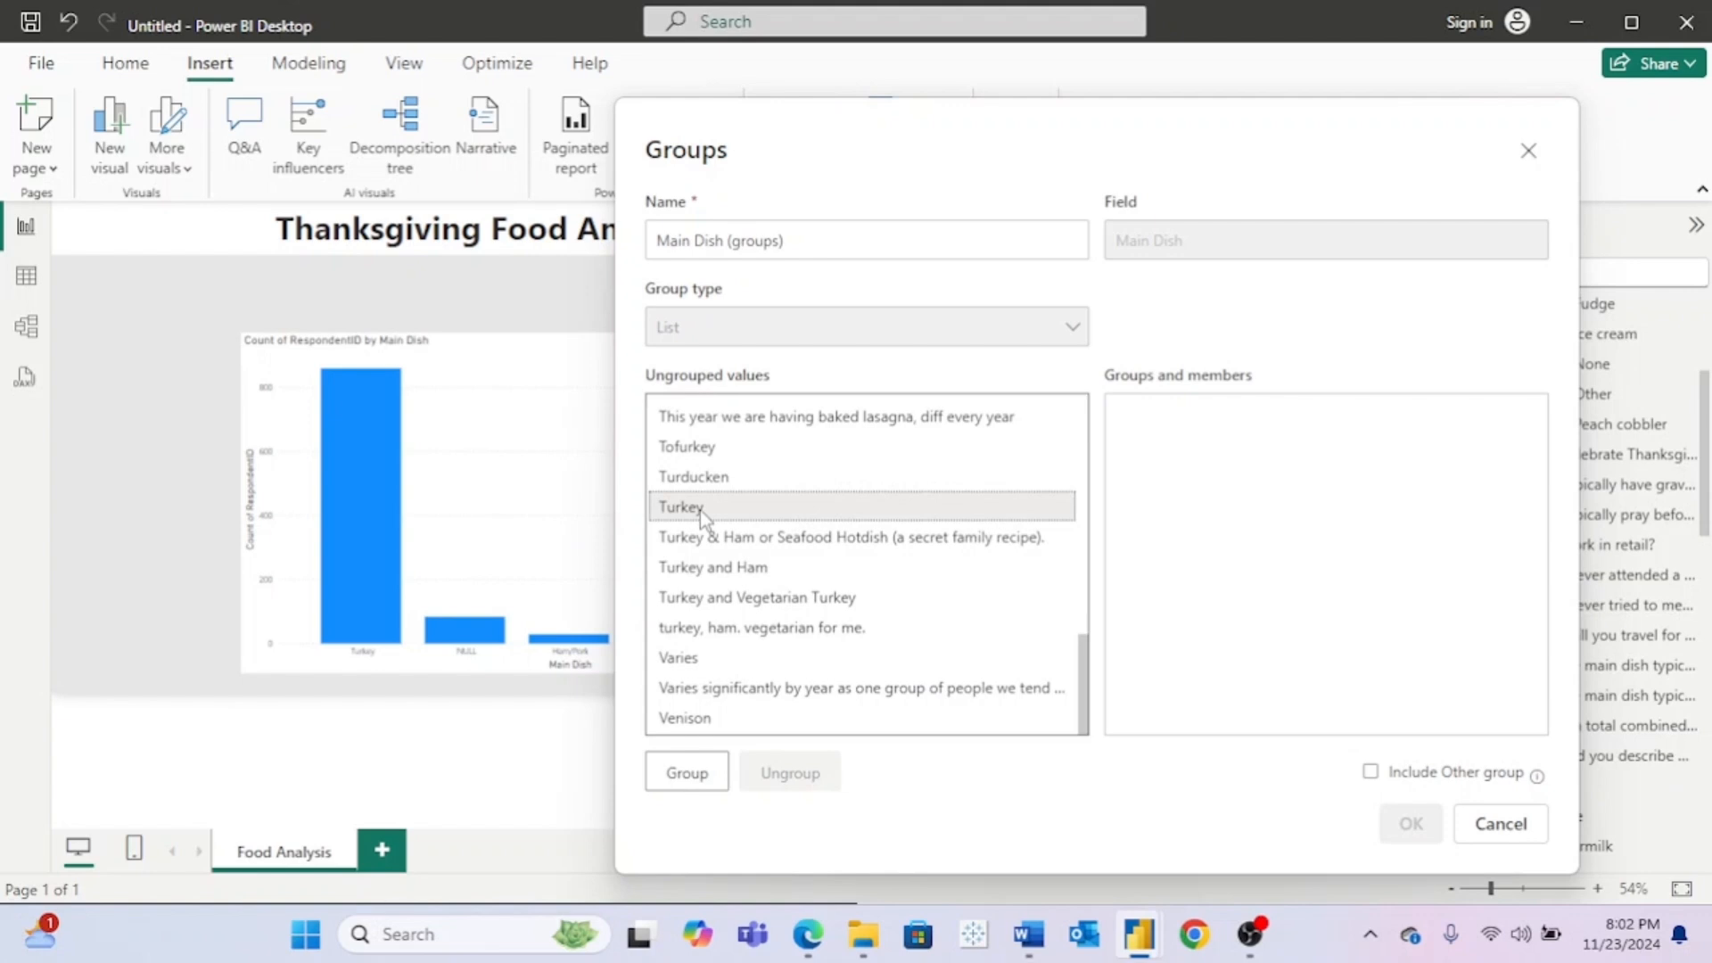
{"action": "left_click", "coordinate": [700, 774]}
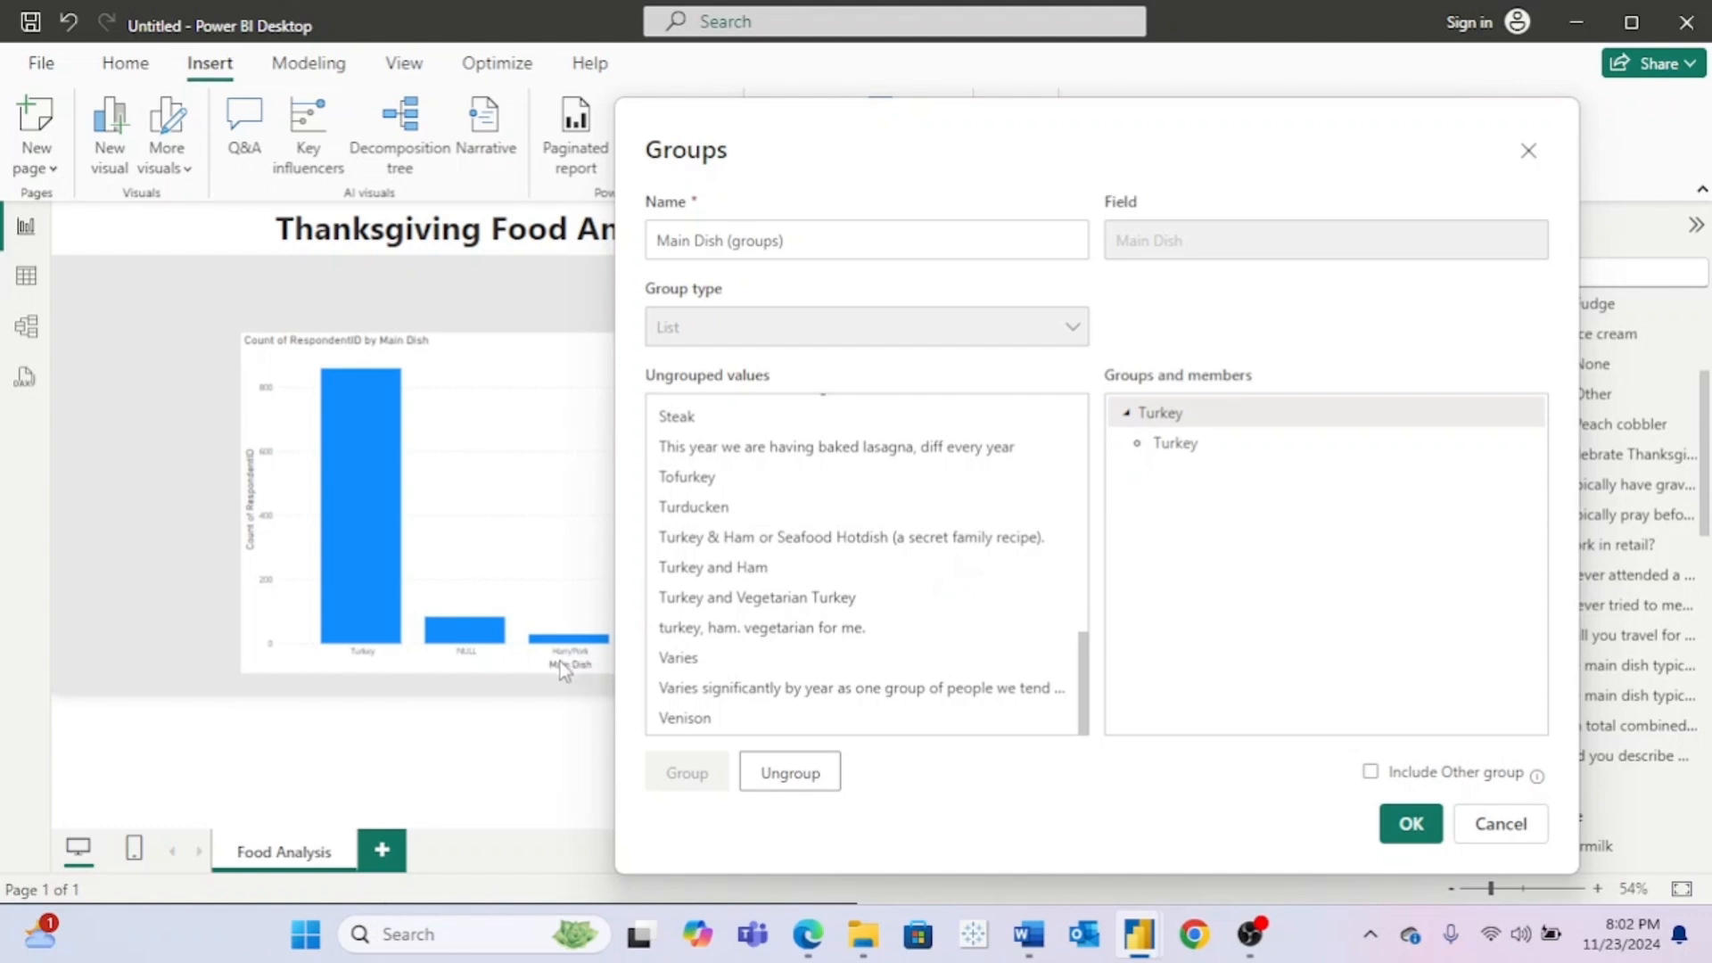
Step: Put Ham/Pork and Tofurkey each into a separate group of their own
{"action": "scroll", "coordinate": [886, 664], "scroll_direction": "up", "scroll_amount": 5}
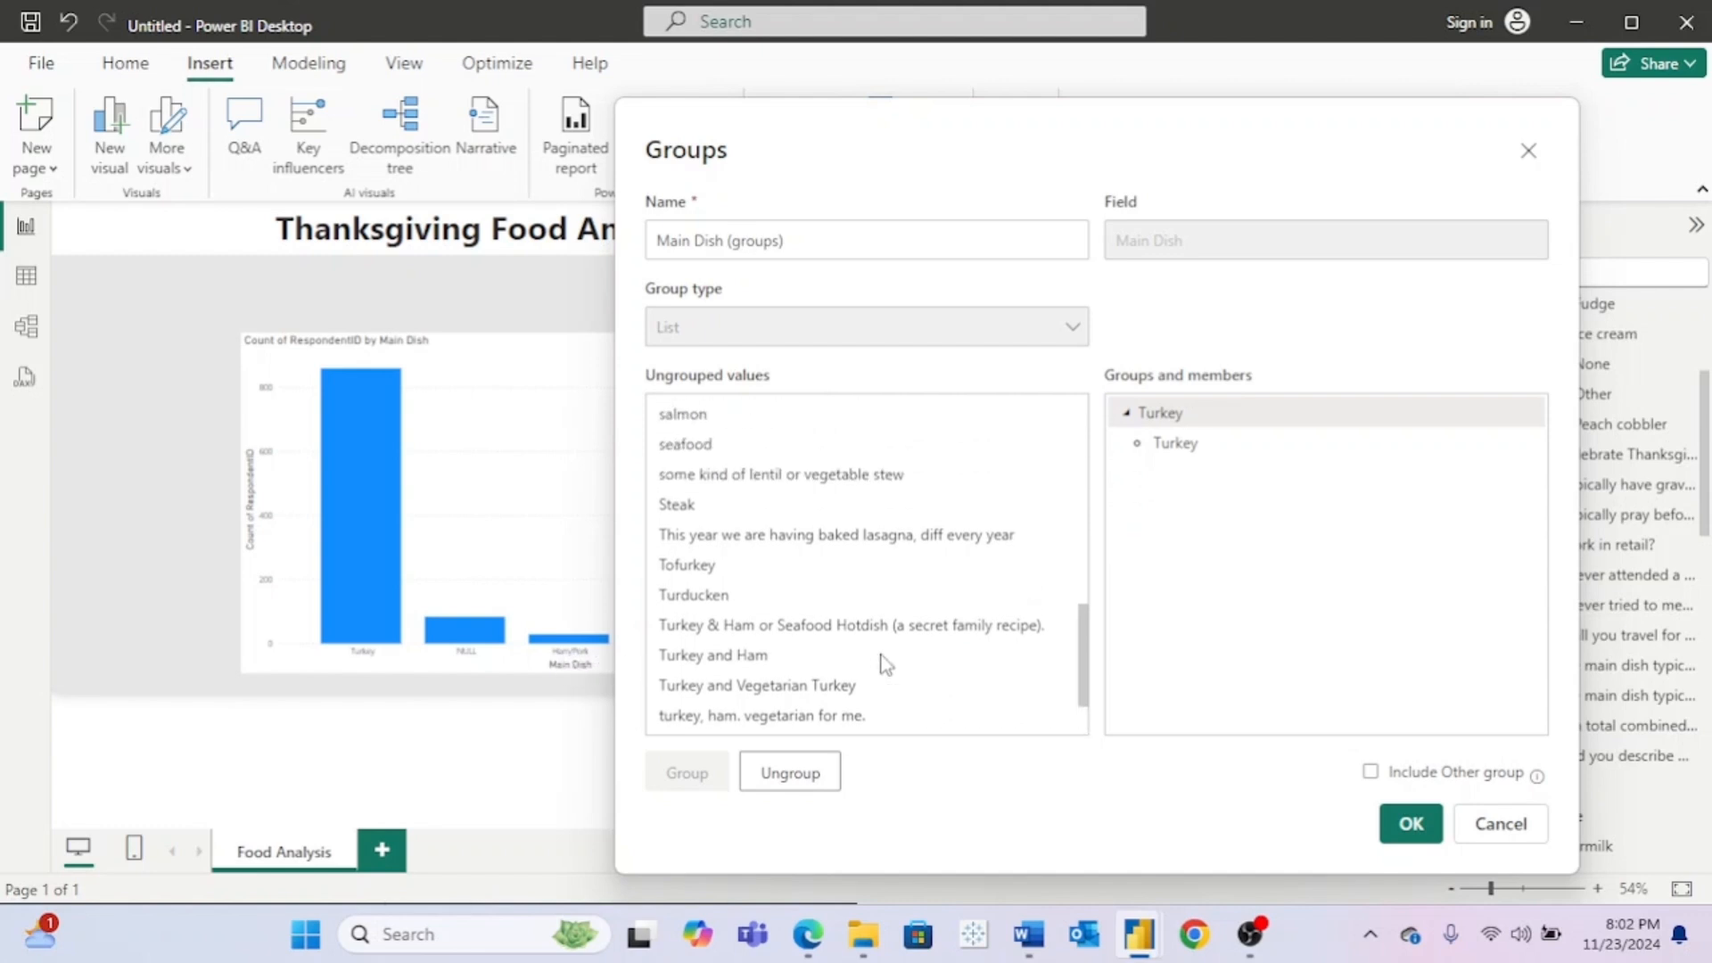
{"action": "scroll", "coordinate": [885, 664], "scroll_direction": "up", "scroll_amount": 1}
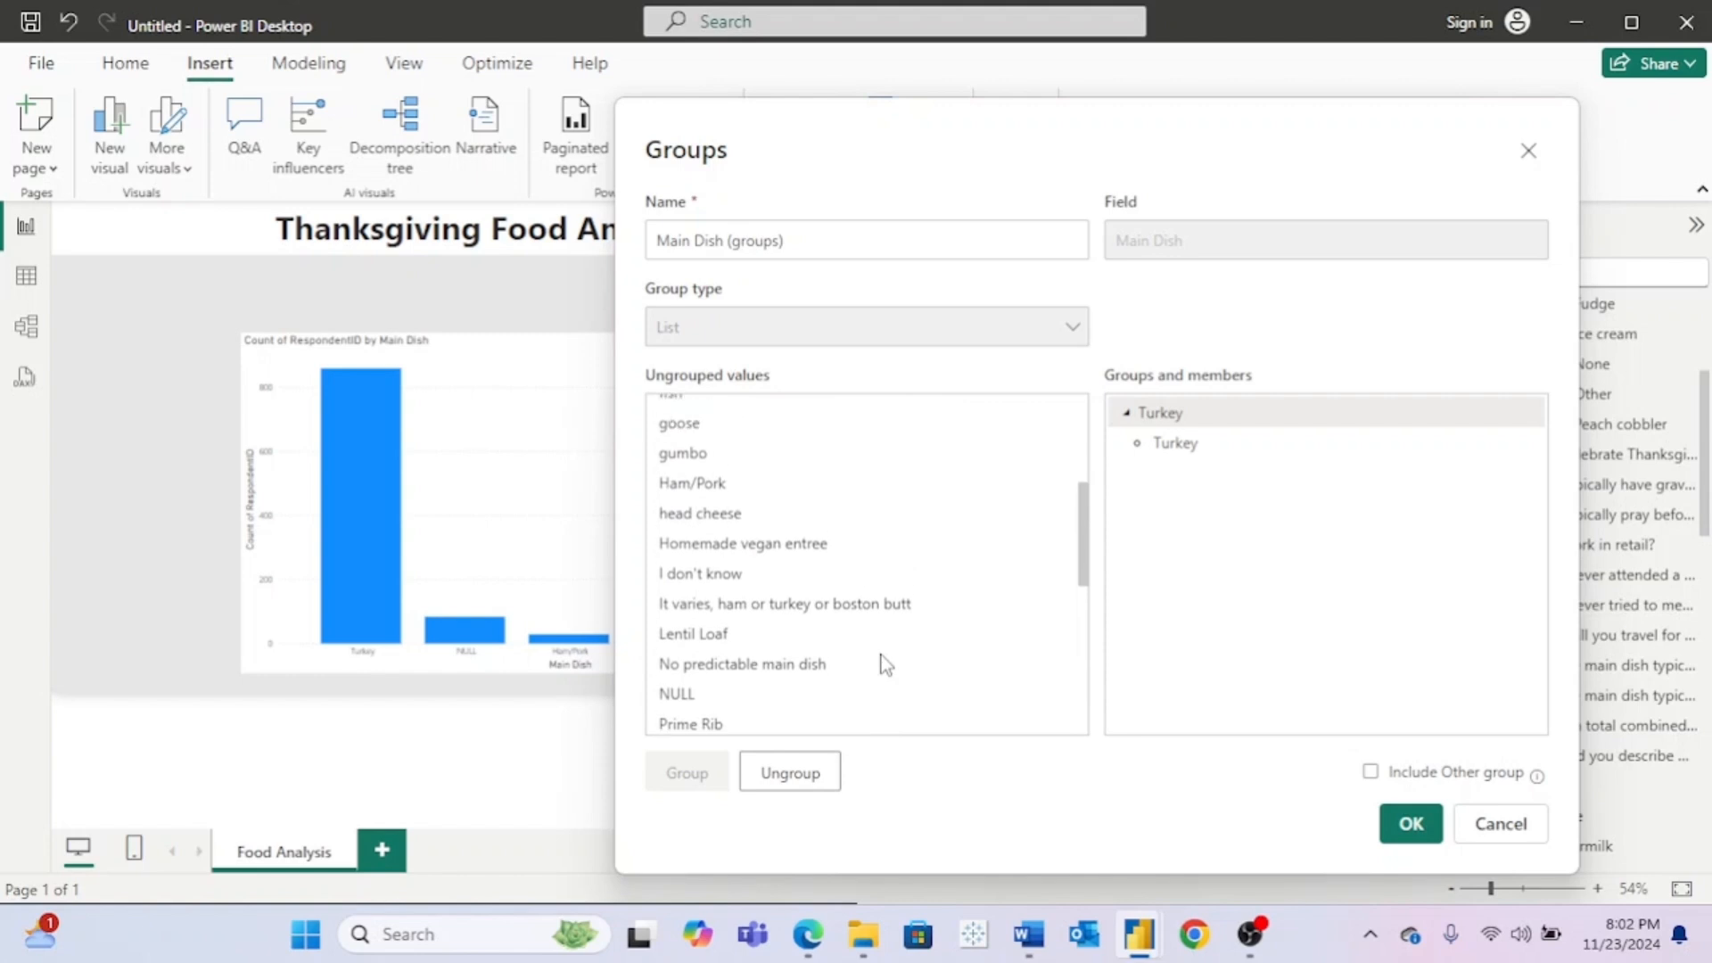
{"action": "left_click", "coordinate": [698, 484]}
{"action": "left_click", "coordinate": [689, 772]}
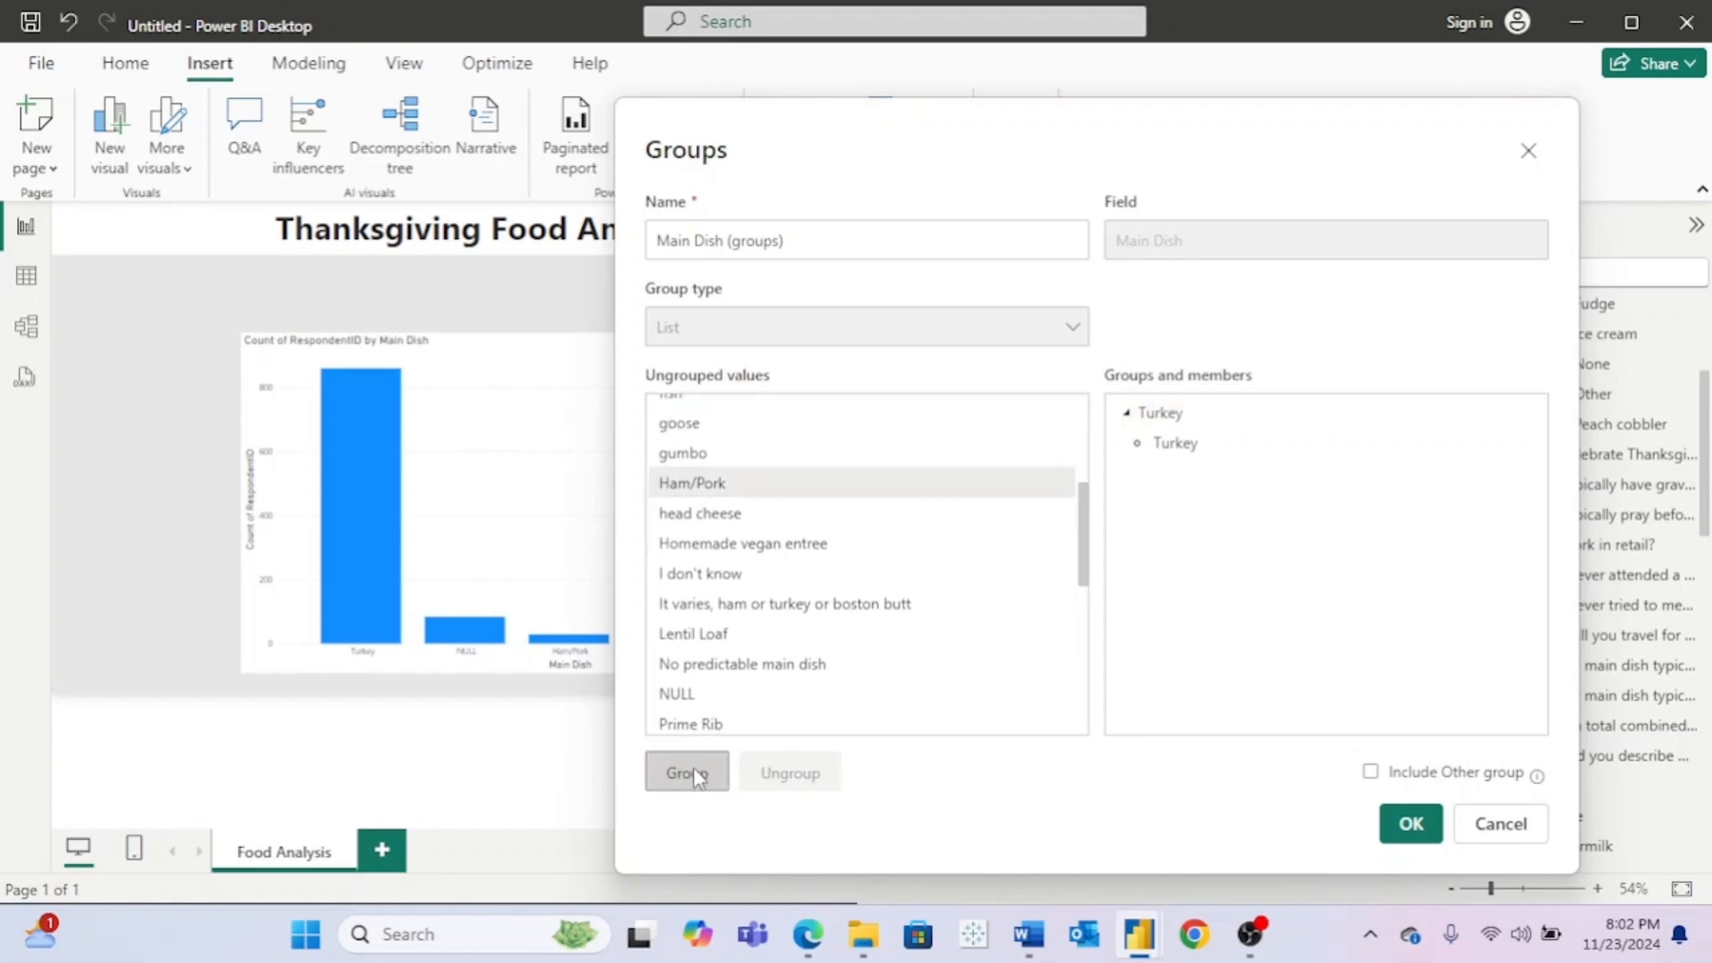
{"action": "left_click_drag", "start_coordinate": [1055, 113], "coordinate": [960, 84]}
{"action": "scroll", "coordinate": [765, 603], "scroll_direction": "down", "scroll_amount": 4}
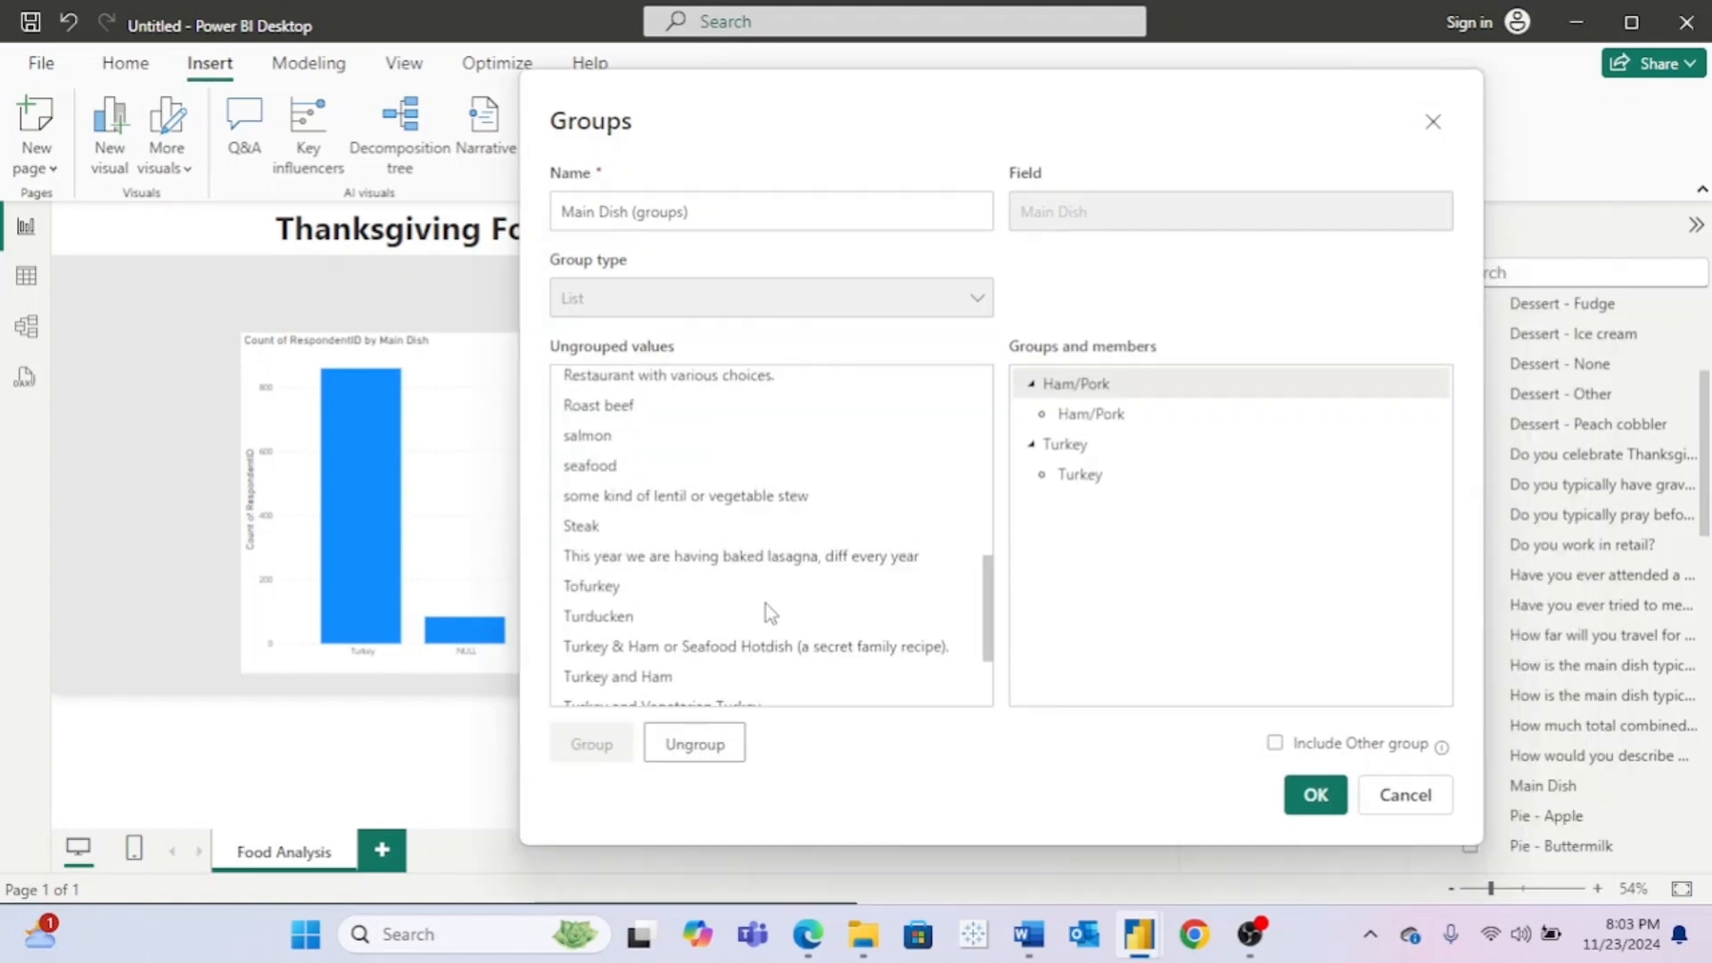
{"action": "left_click", "coordinate": [609, 589]}
{"action": "left_click", "coordinate": [614, 746]}
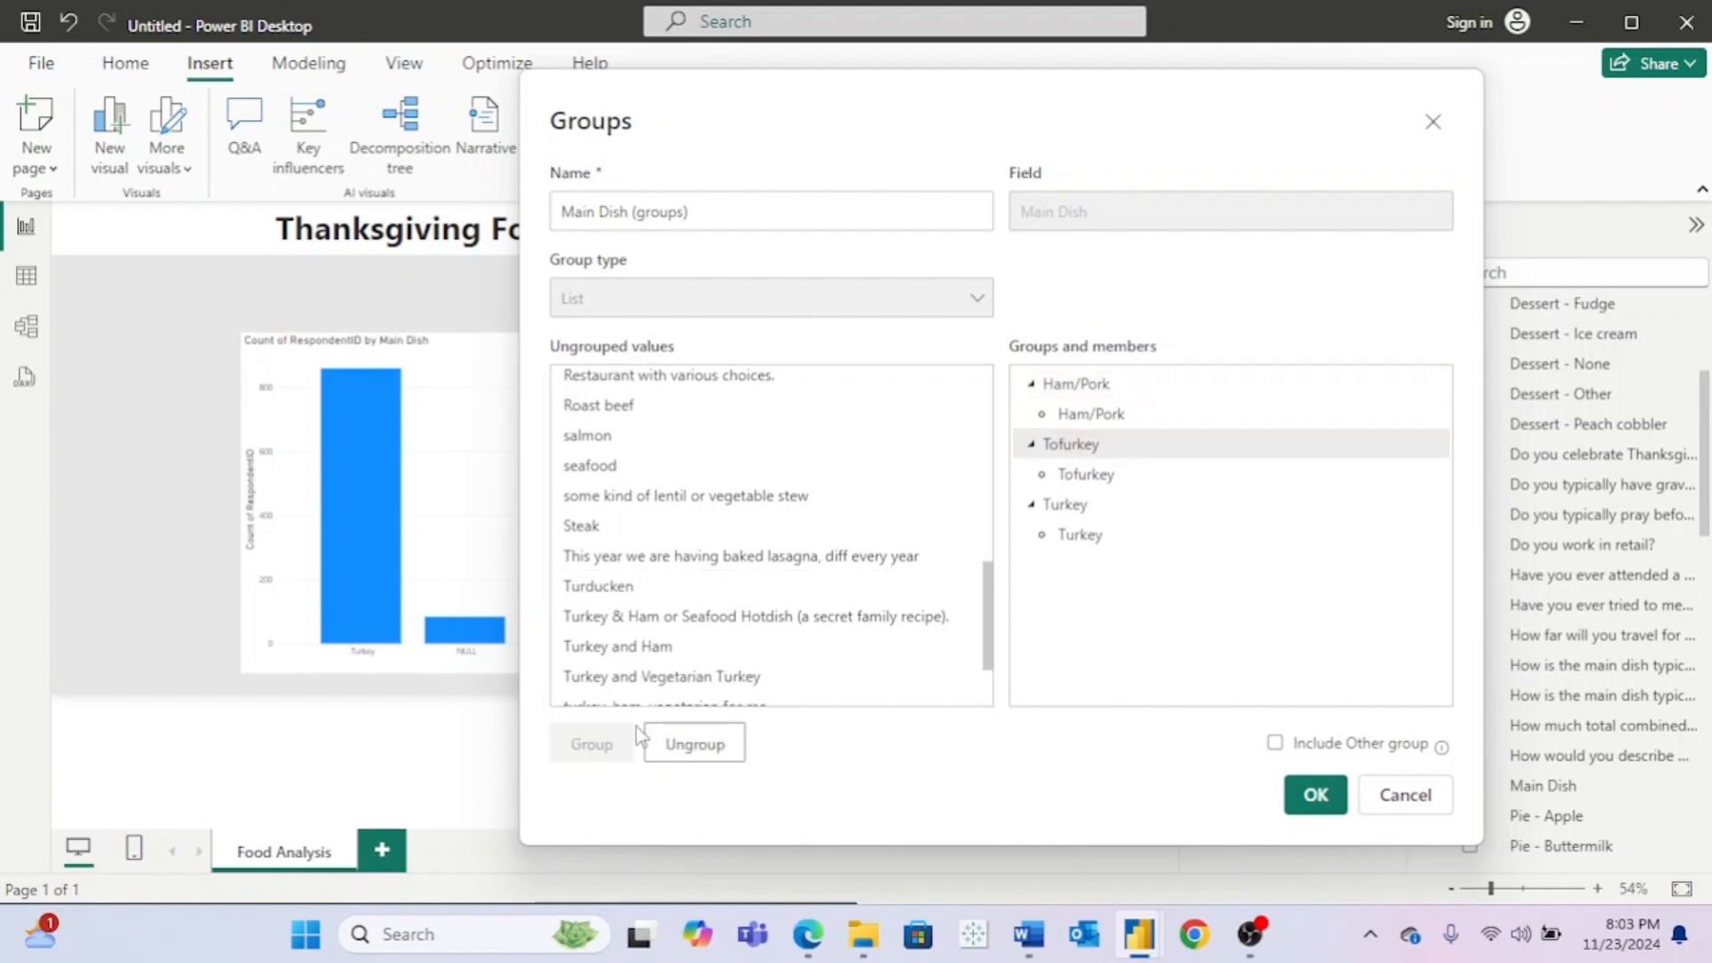
Step: Put Chicken in a group of its own, include an Other group for the remaining values, and save the Main Dish groups
{"action": "scroll", "coordinate": [802, 668], "scroll_direction": "down", "scroll_amount": 2}
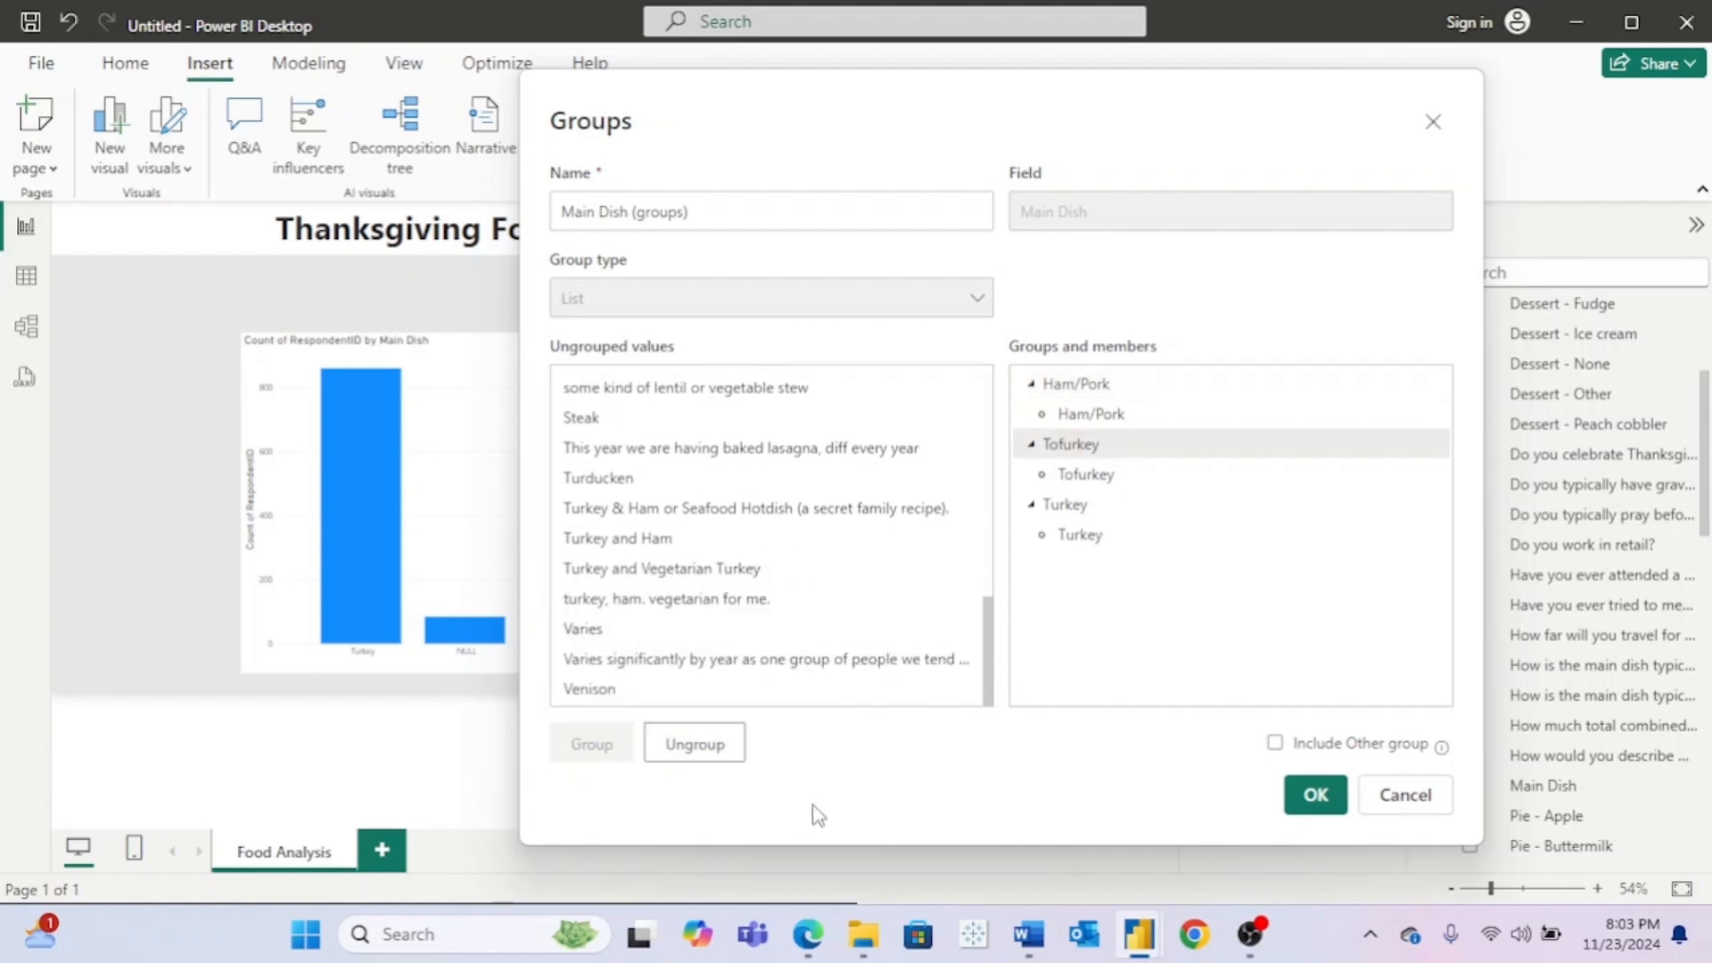
{"action": "left_click_drag", "start_coordinate": [1220, 114], "coordinate": [991, 135]}
{"action": "scroll", "coordinate": [582, 505], "scroll_direction": "up", "scroll_amount": 8}
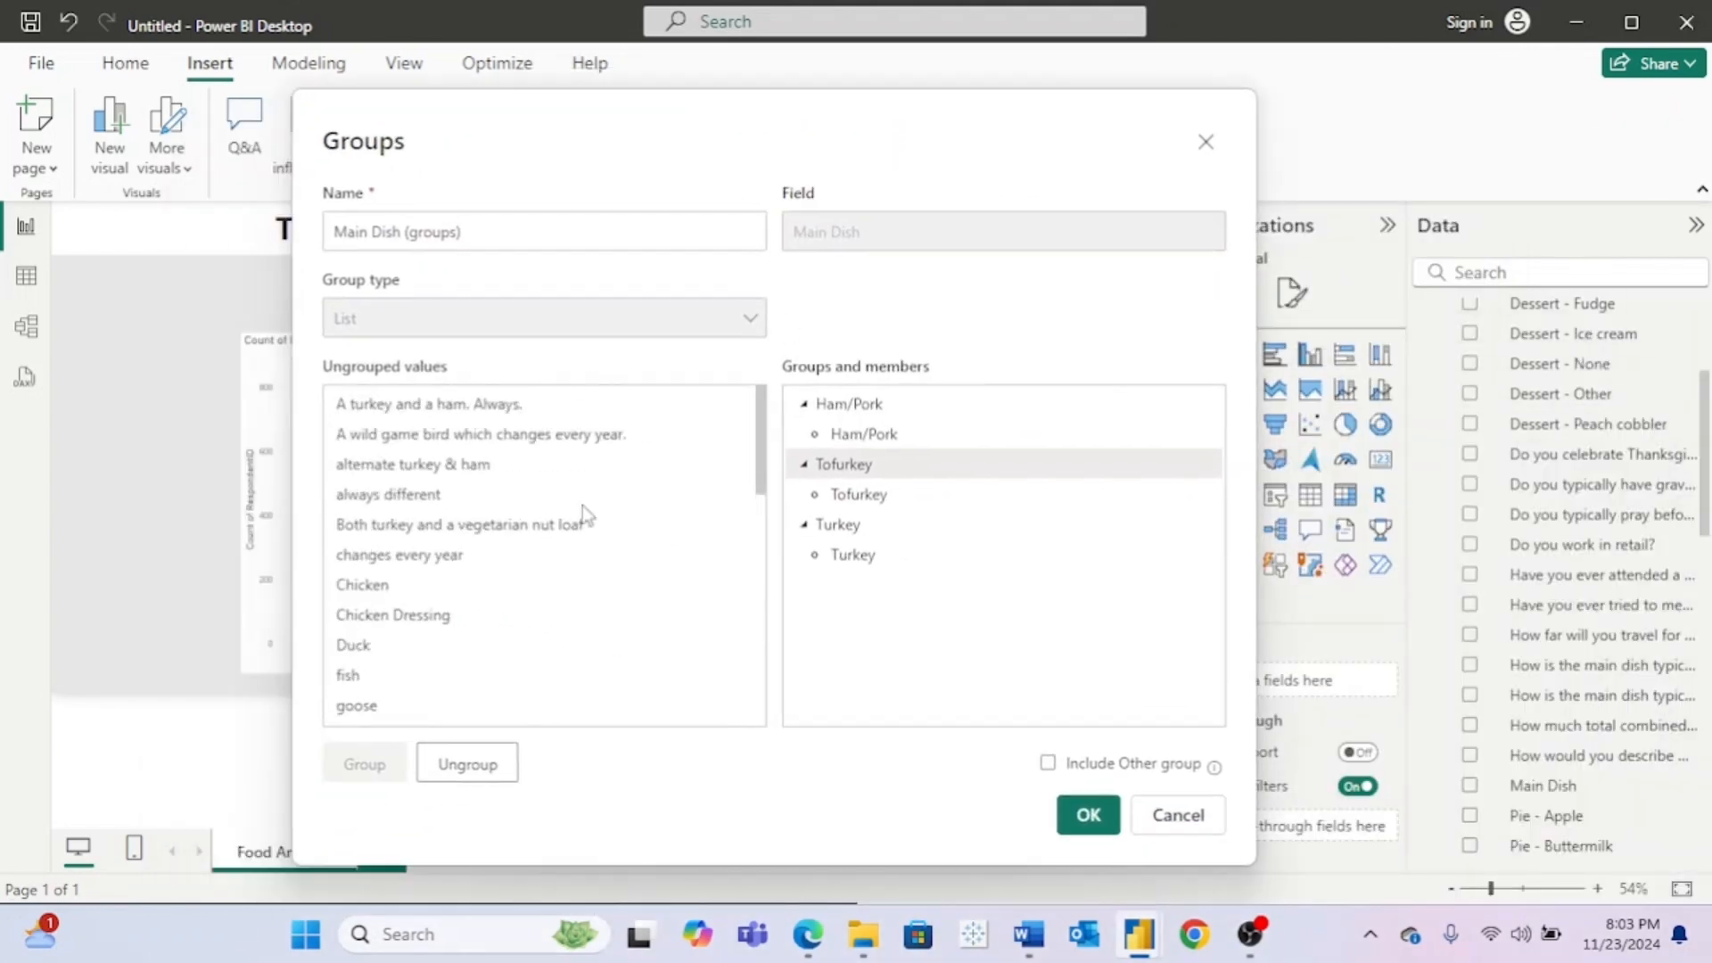
{"action": "left_click", "coordinate": [383, 589]}
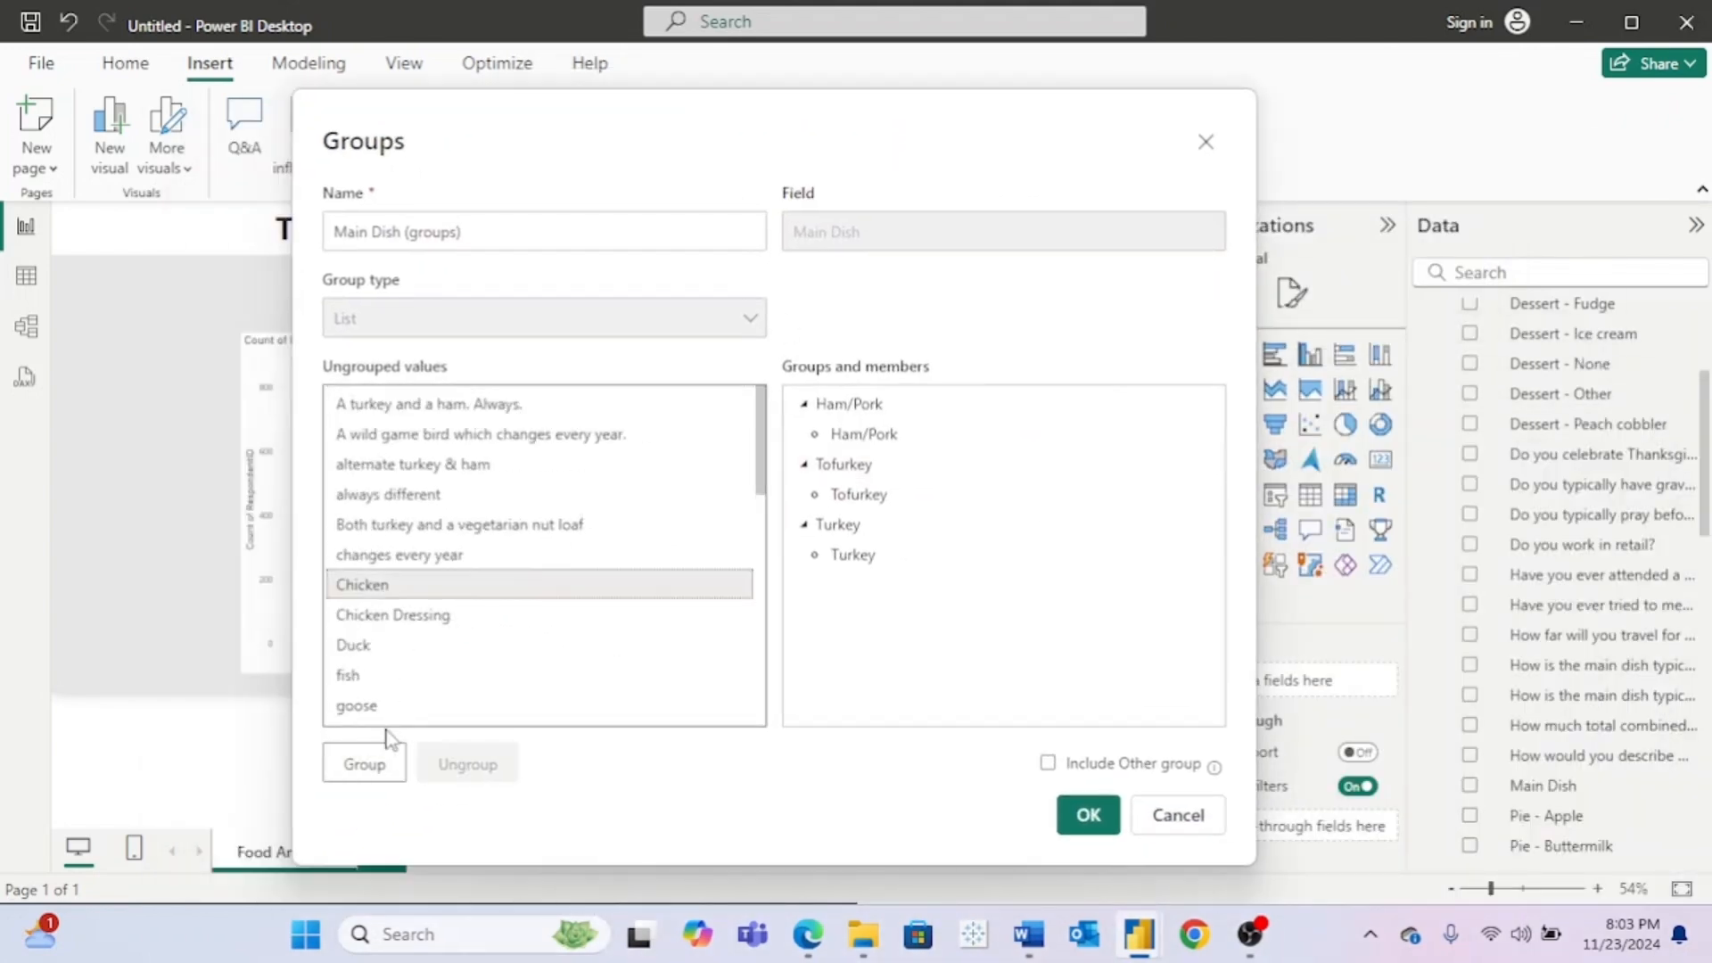
{"action": "left_click", "coordinate": [373, 764]}
{"action": "left_click", "coordinate": [1049, 763]}
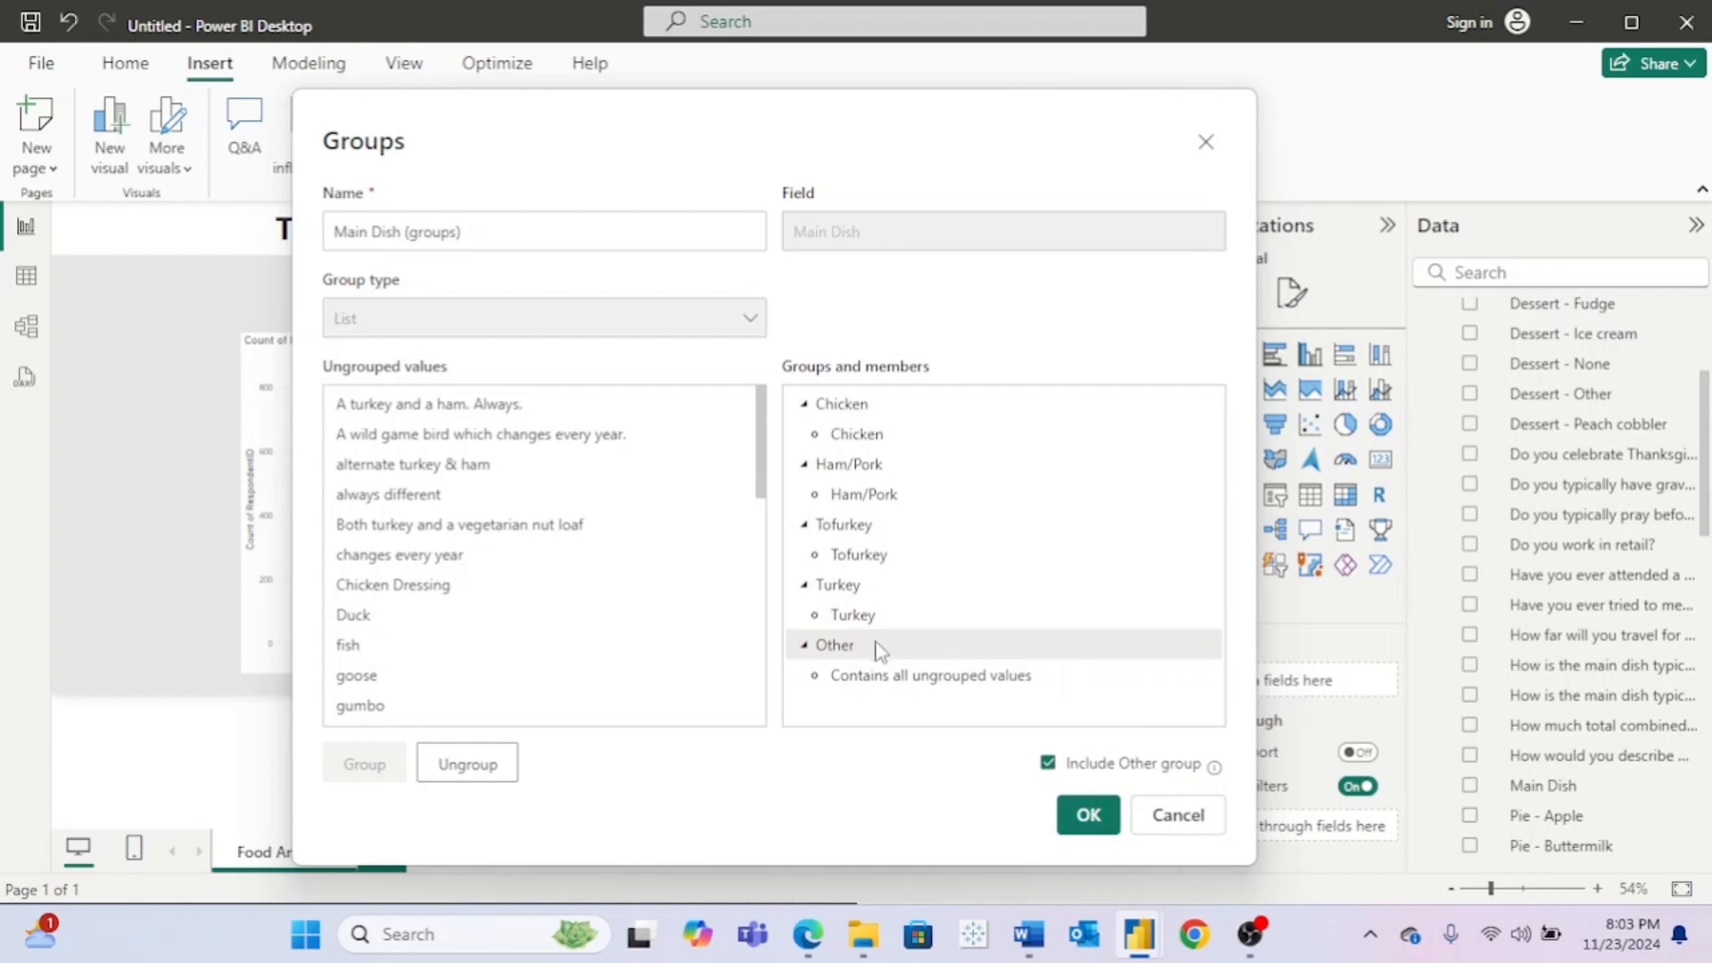
{"action": "left_click", "coordinate": [1091, 816]}
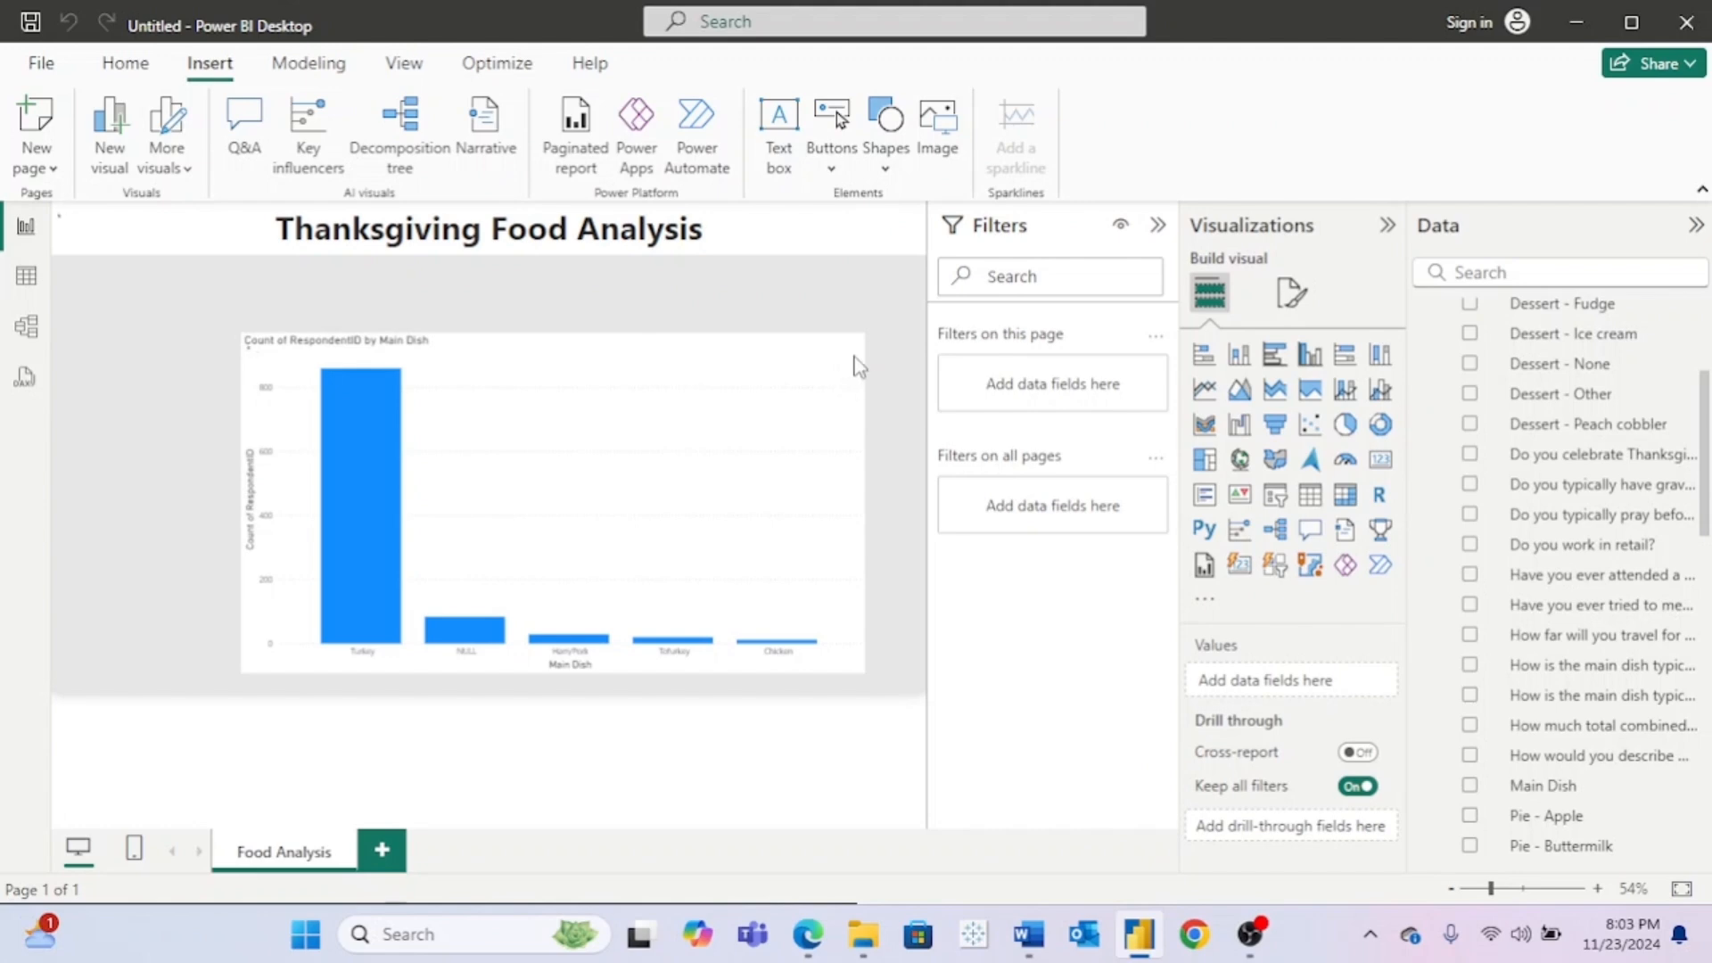
Step: Clear the column chart's Main Dish filter and replace Main Dish on its X-axis with Main Dish (groups)
{"action": "left_click", "coordinate": [858, 365]}
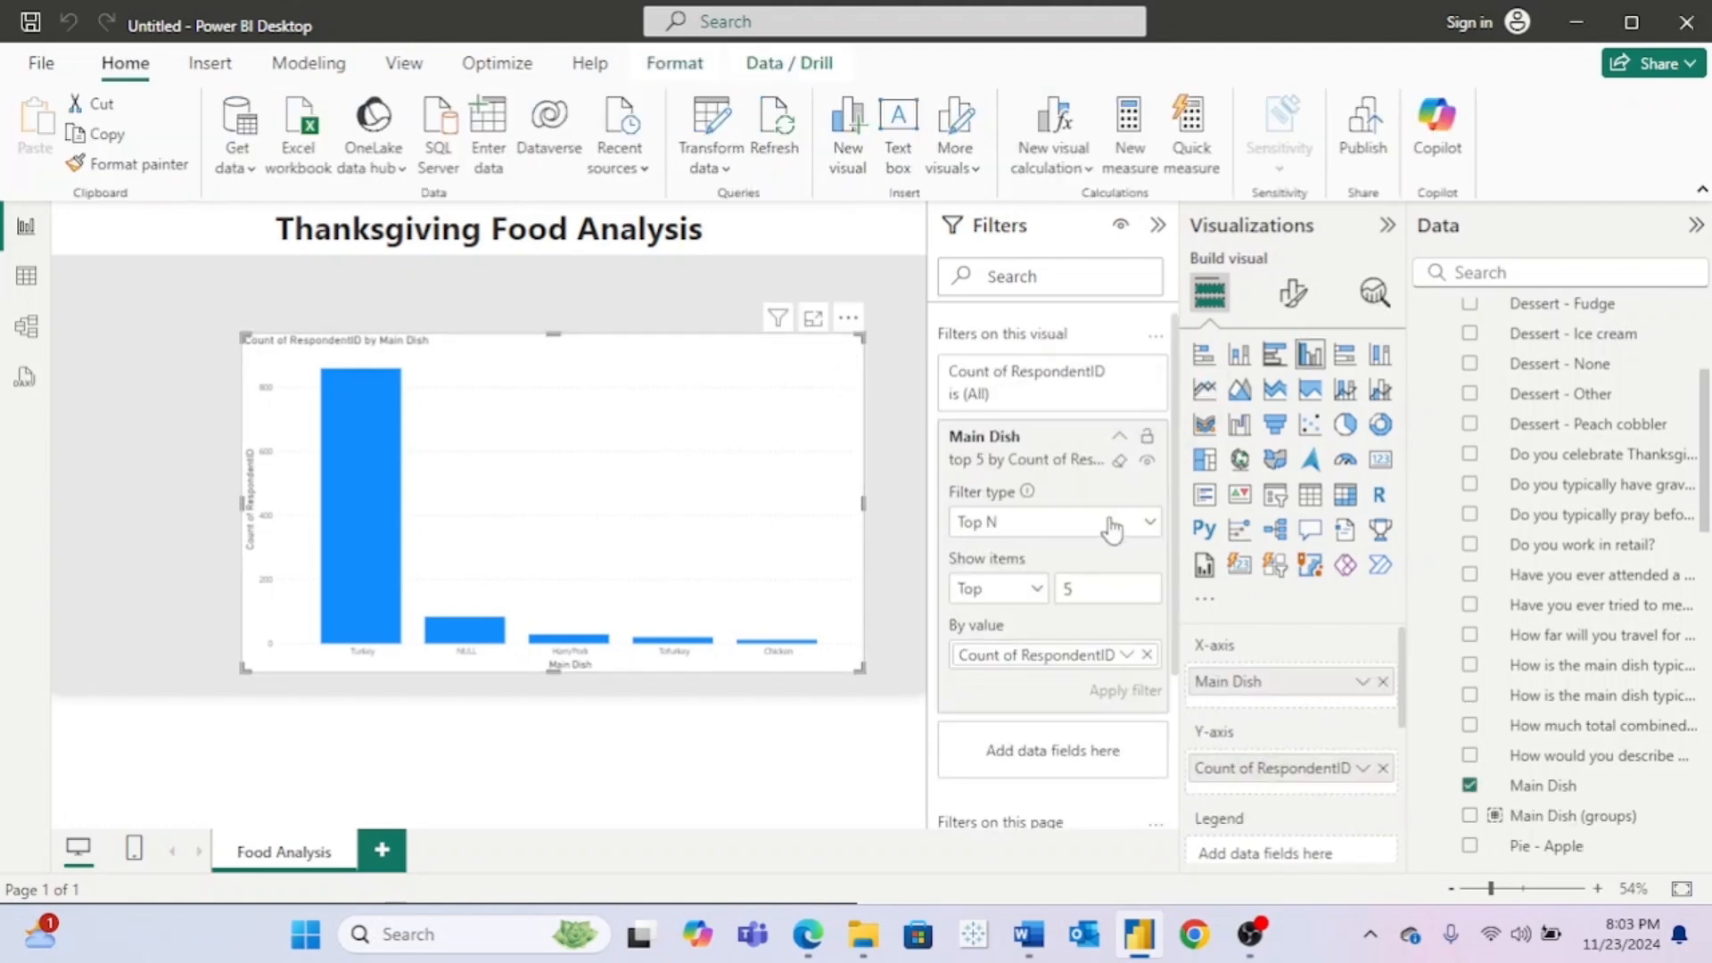
{"action": "left_click", "coordinate": [1112, 527]}
{"action": "left_click", "coordinate": [1024, 587]}
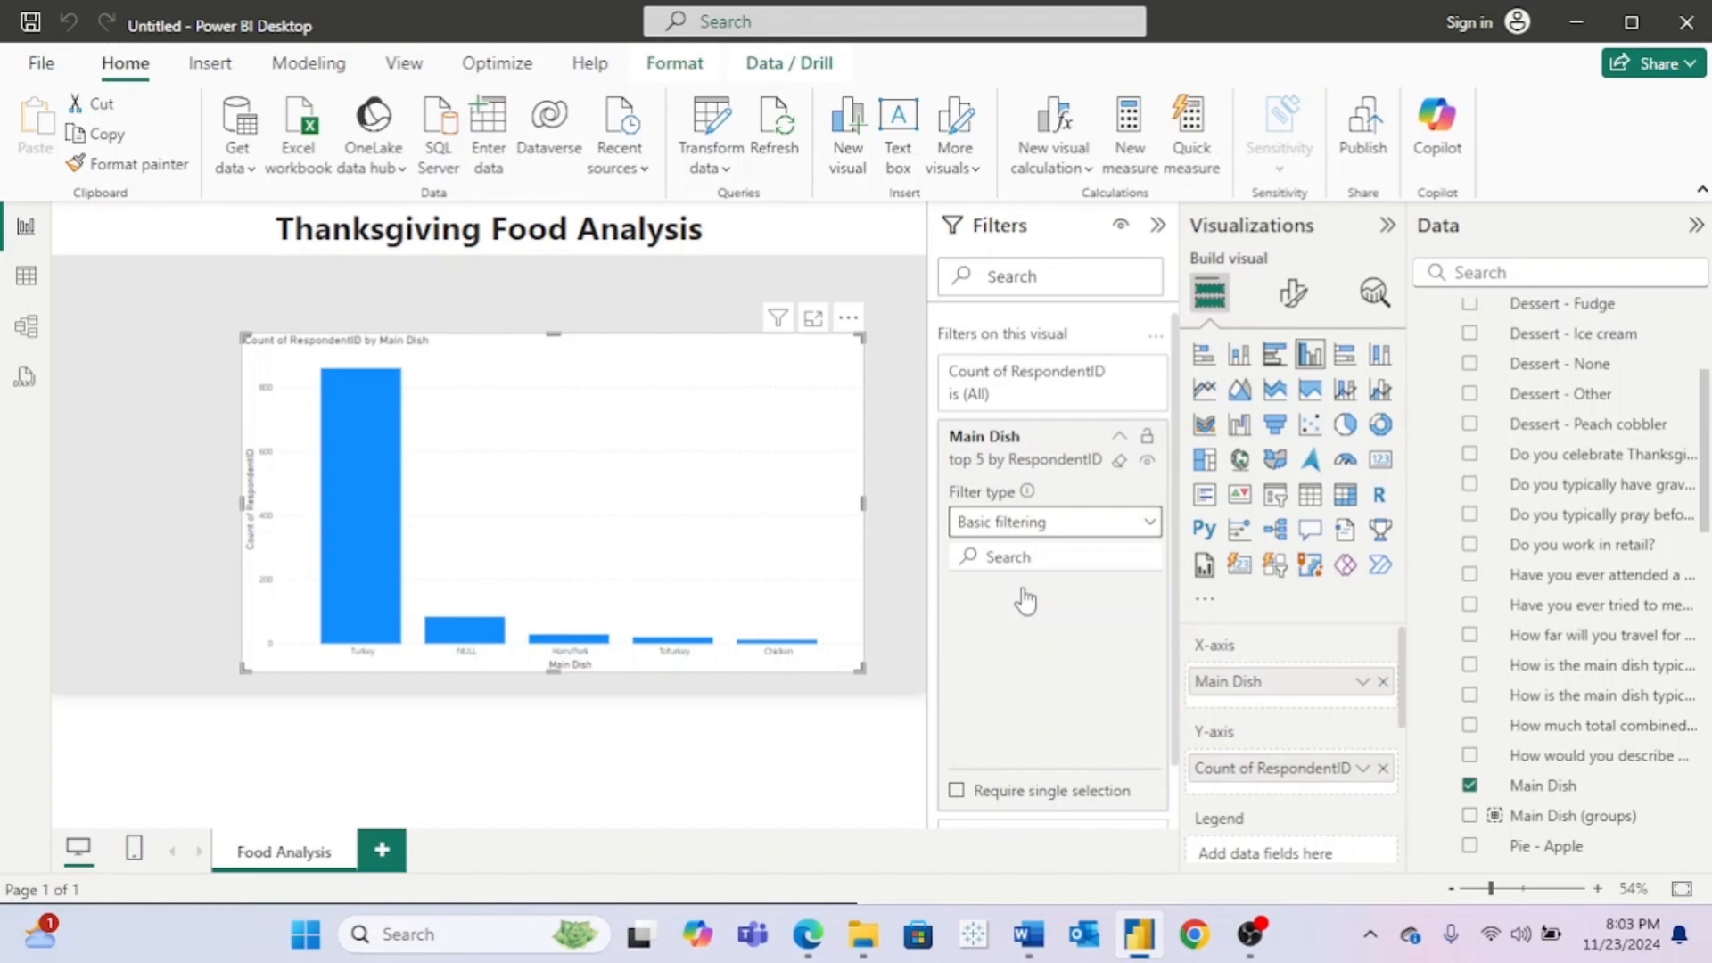
{"action": "left_click", "coordinate": [1119, 460]}
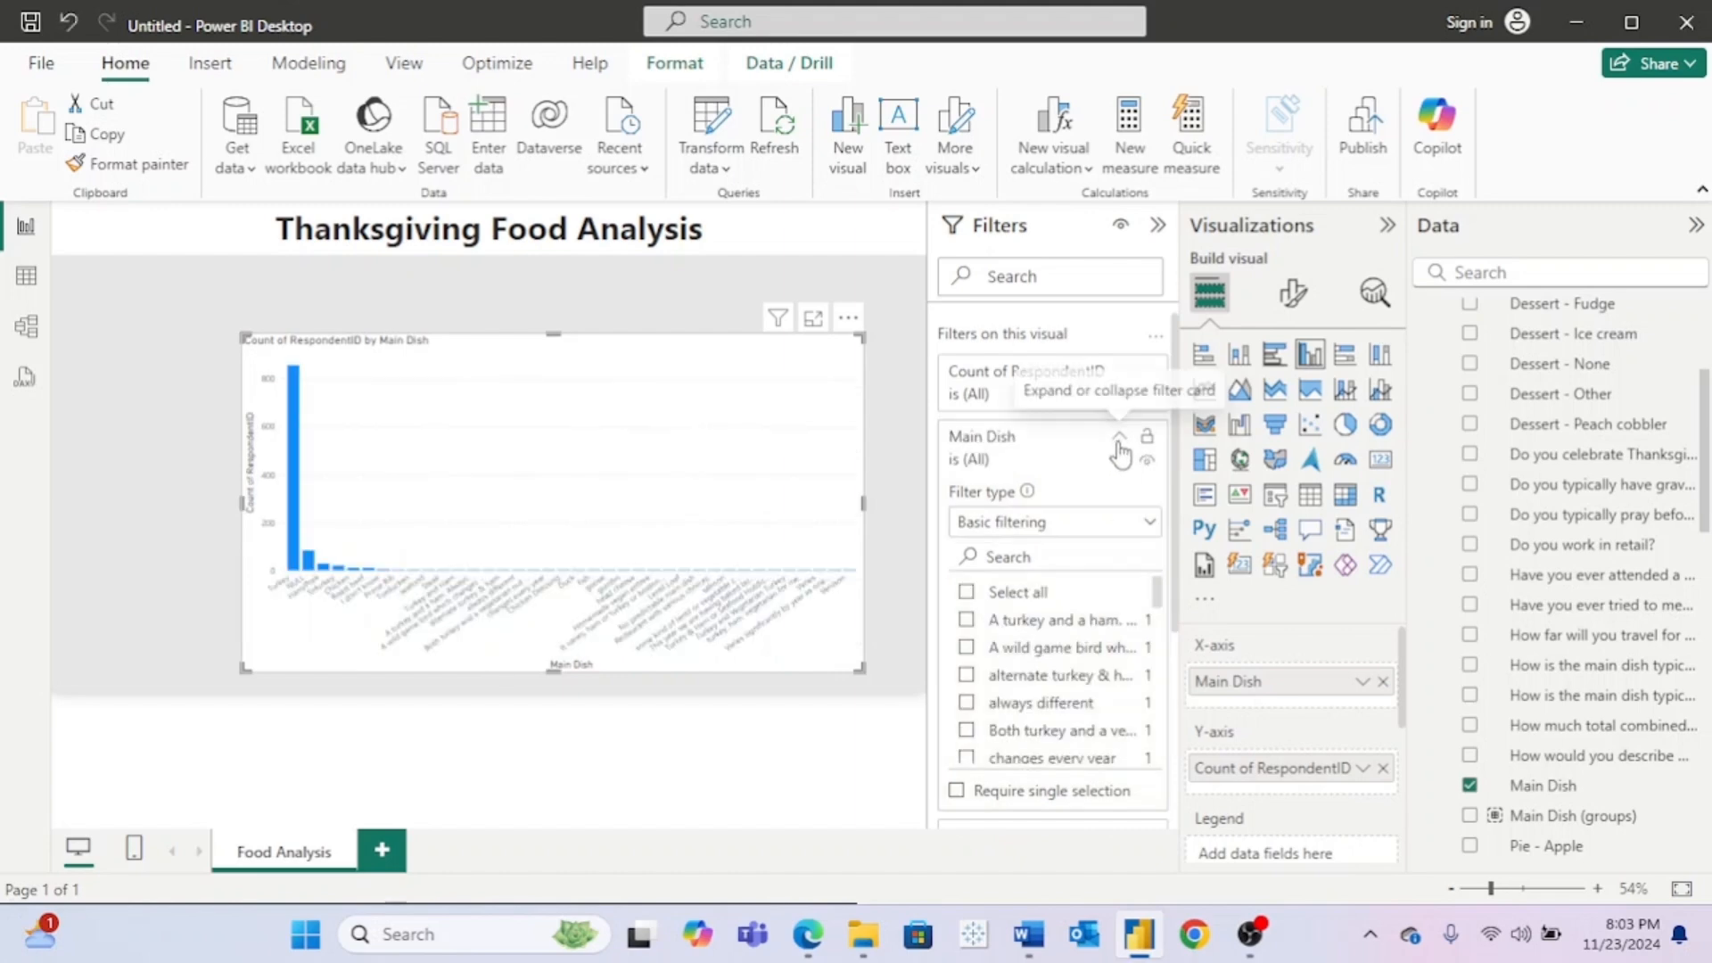
{"action": "left_click", "coordinate": [1119, 437]}
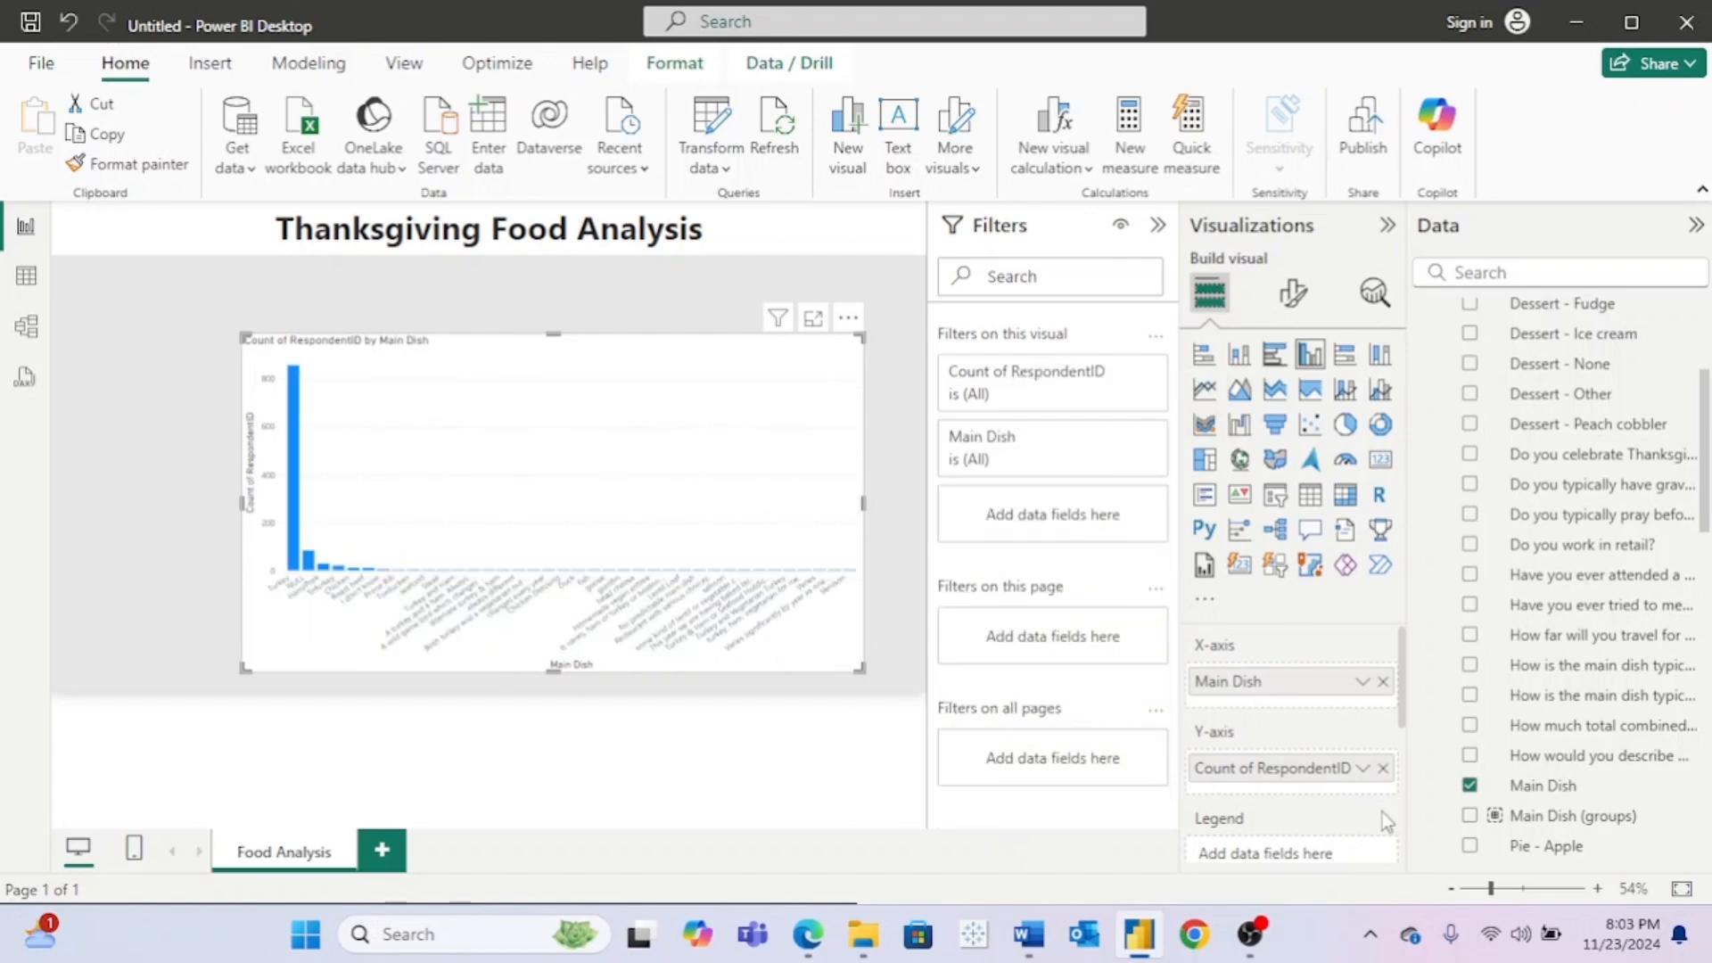
{"action": "left_click", "coordinate": [1383, 682]}
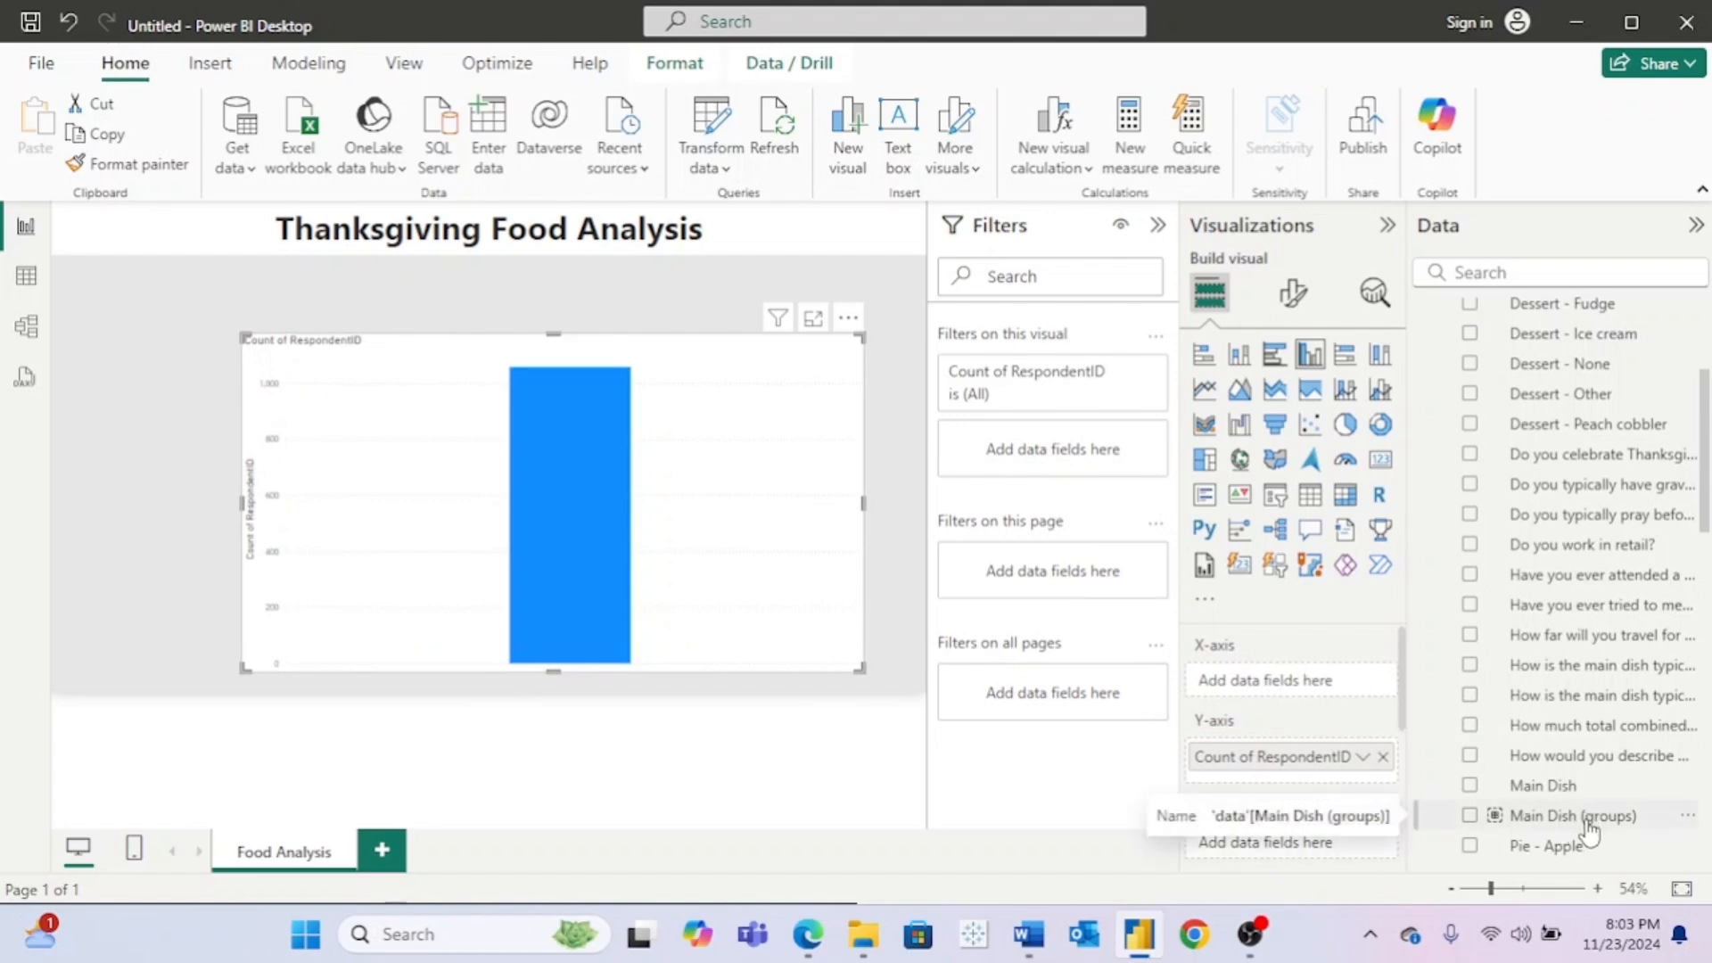
{"action": "left_click_drag", "start_coordinate": [1654, 831], "coordinate": [1365, 695]}
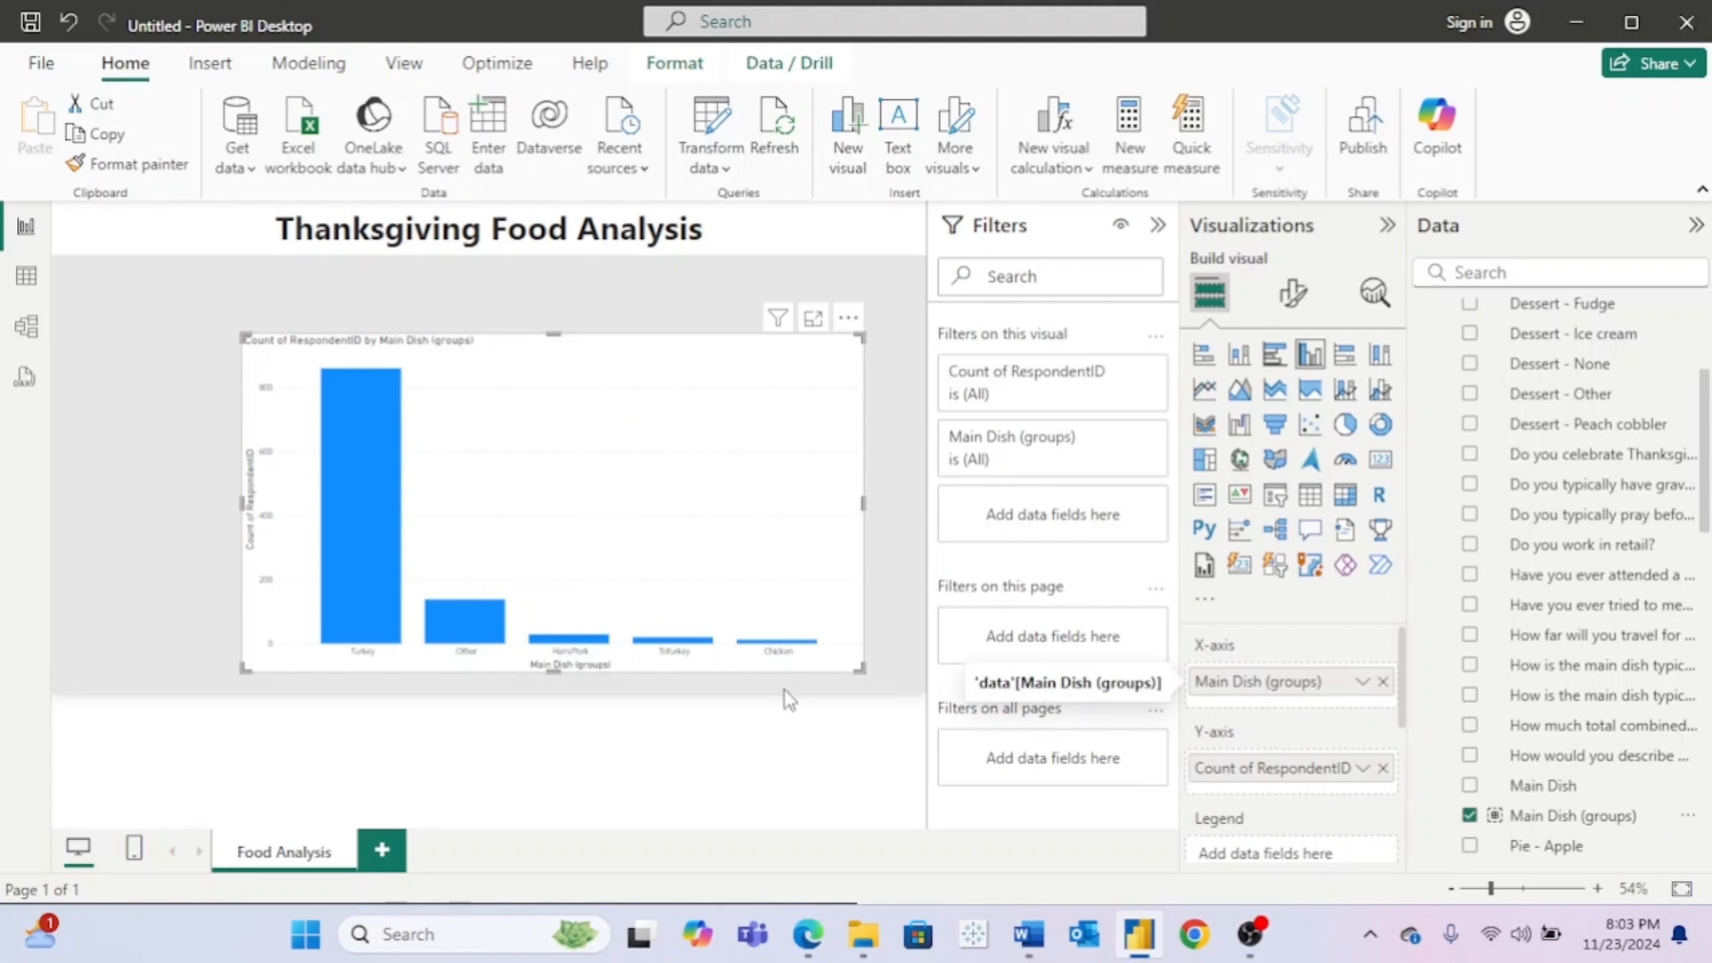
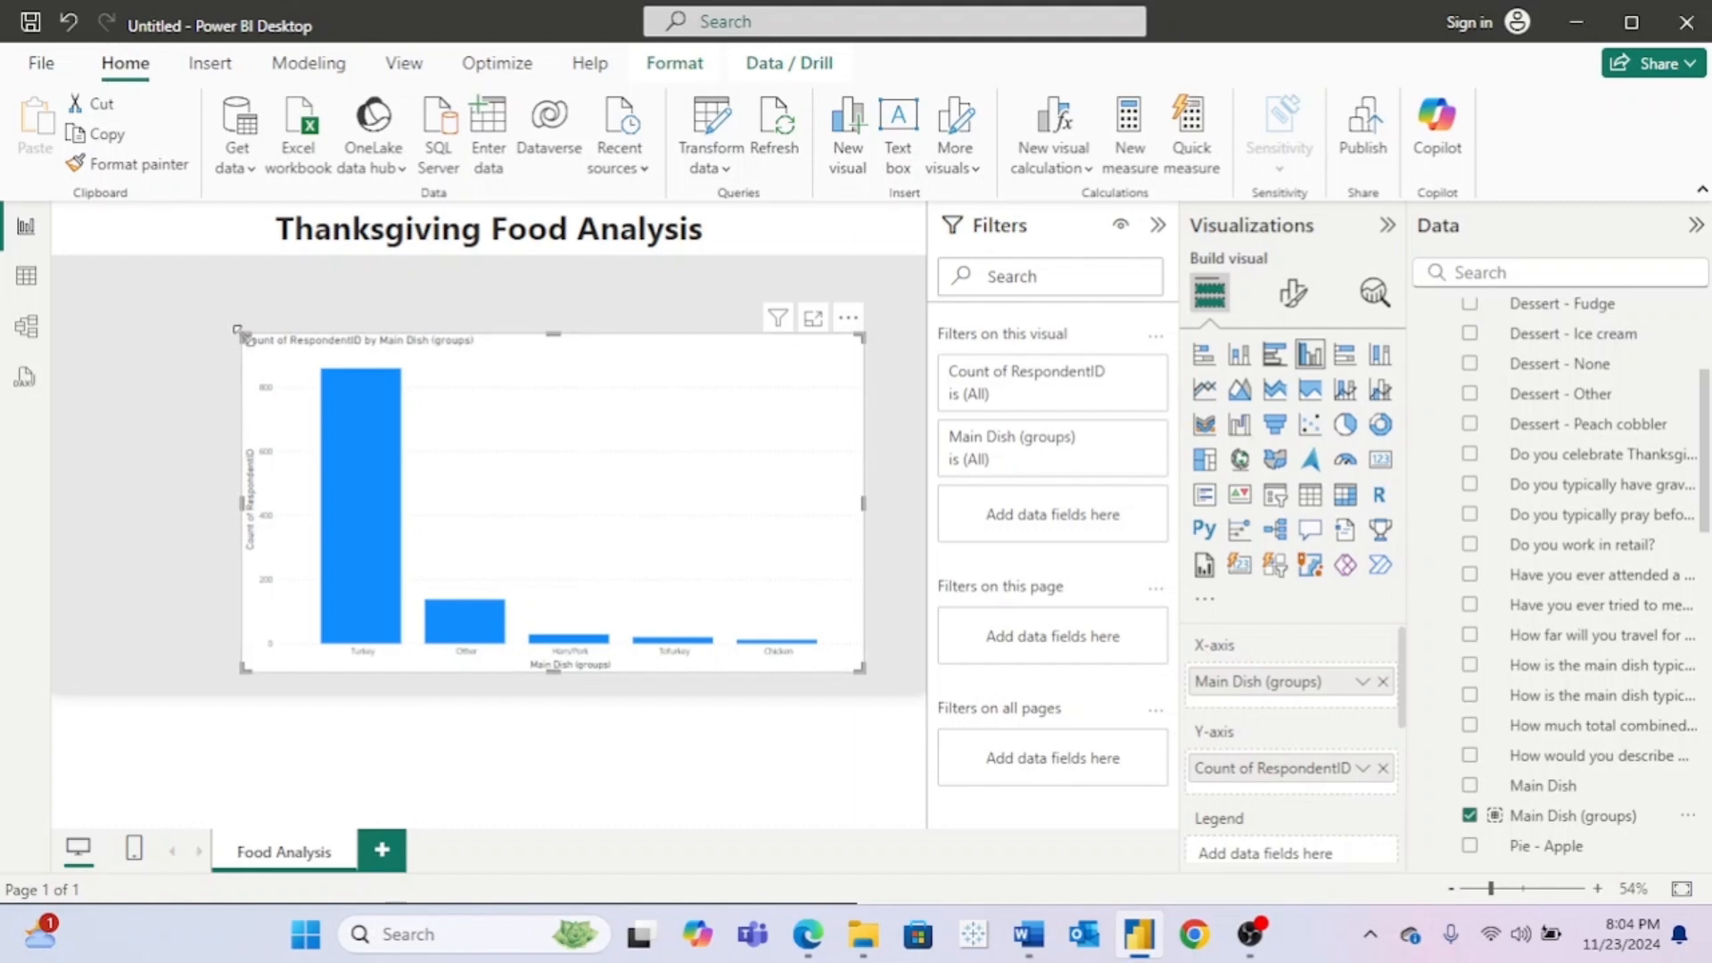
Step: Collapse the Filters and Data panes and set the column chart's title text to "Main Dish Choice"
{"action": "left_click", "coordinate": [1159, 226]}
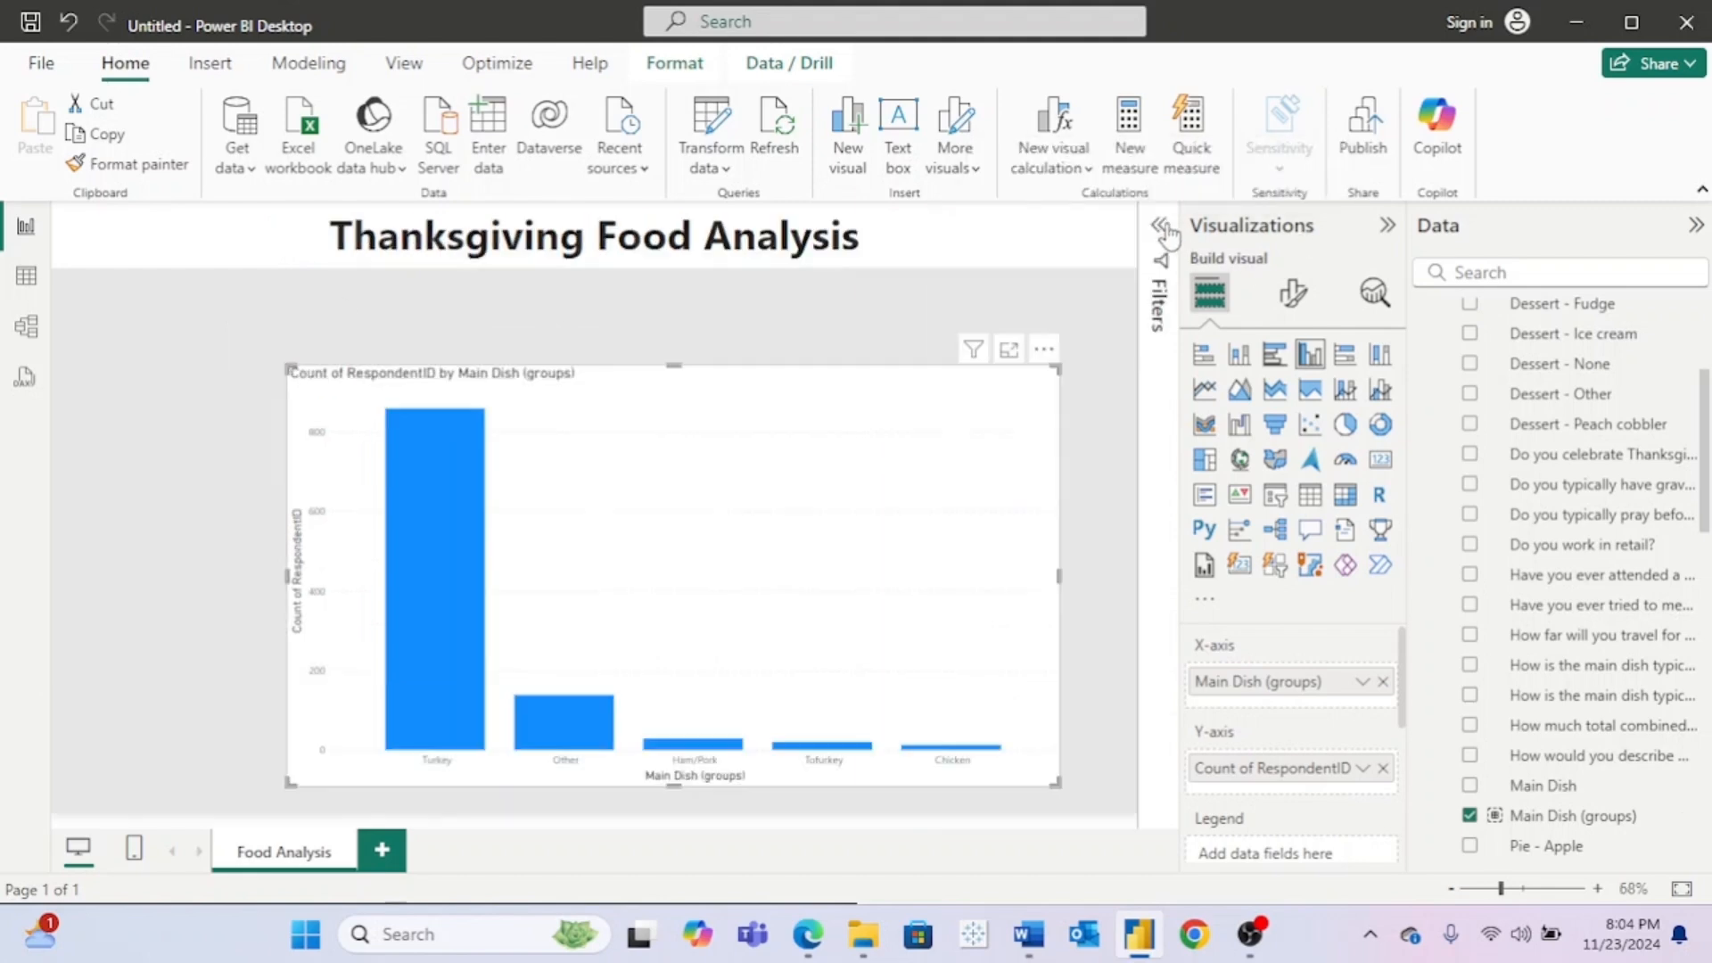
{"action": "left_click", "coordinate": [1695, 227]}
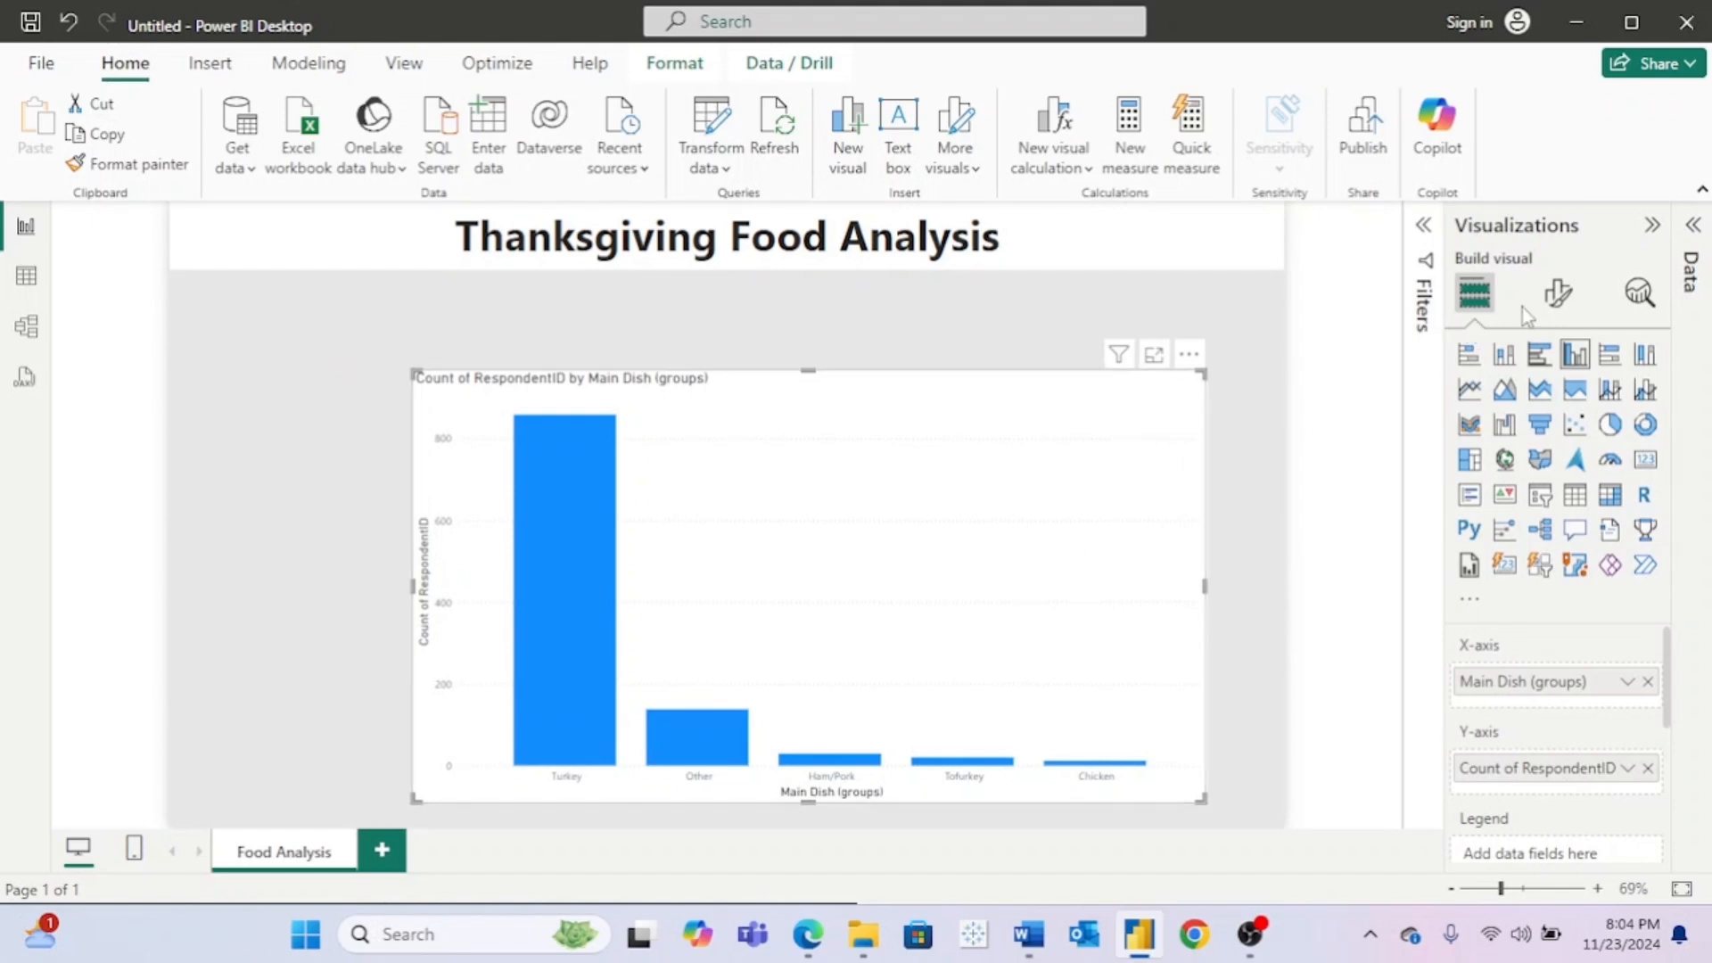
{"action": "left_click", "coordinate": [1559, 308]}
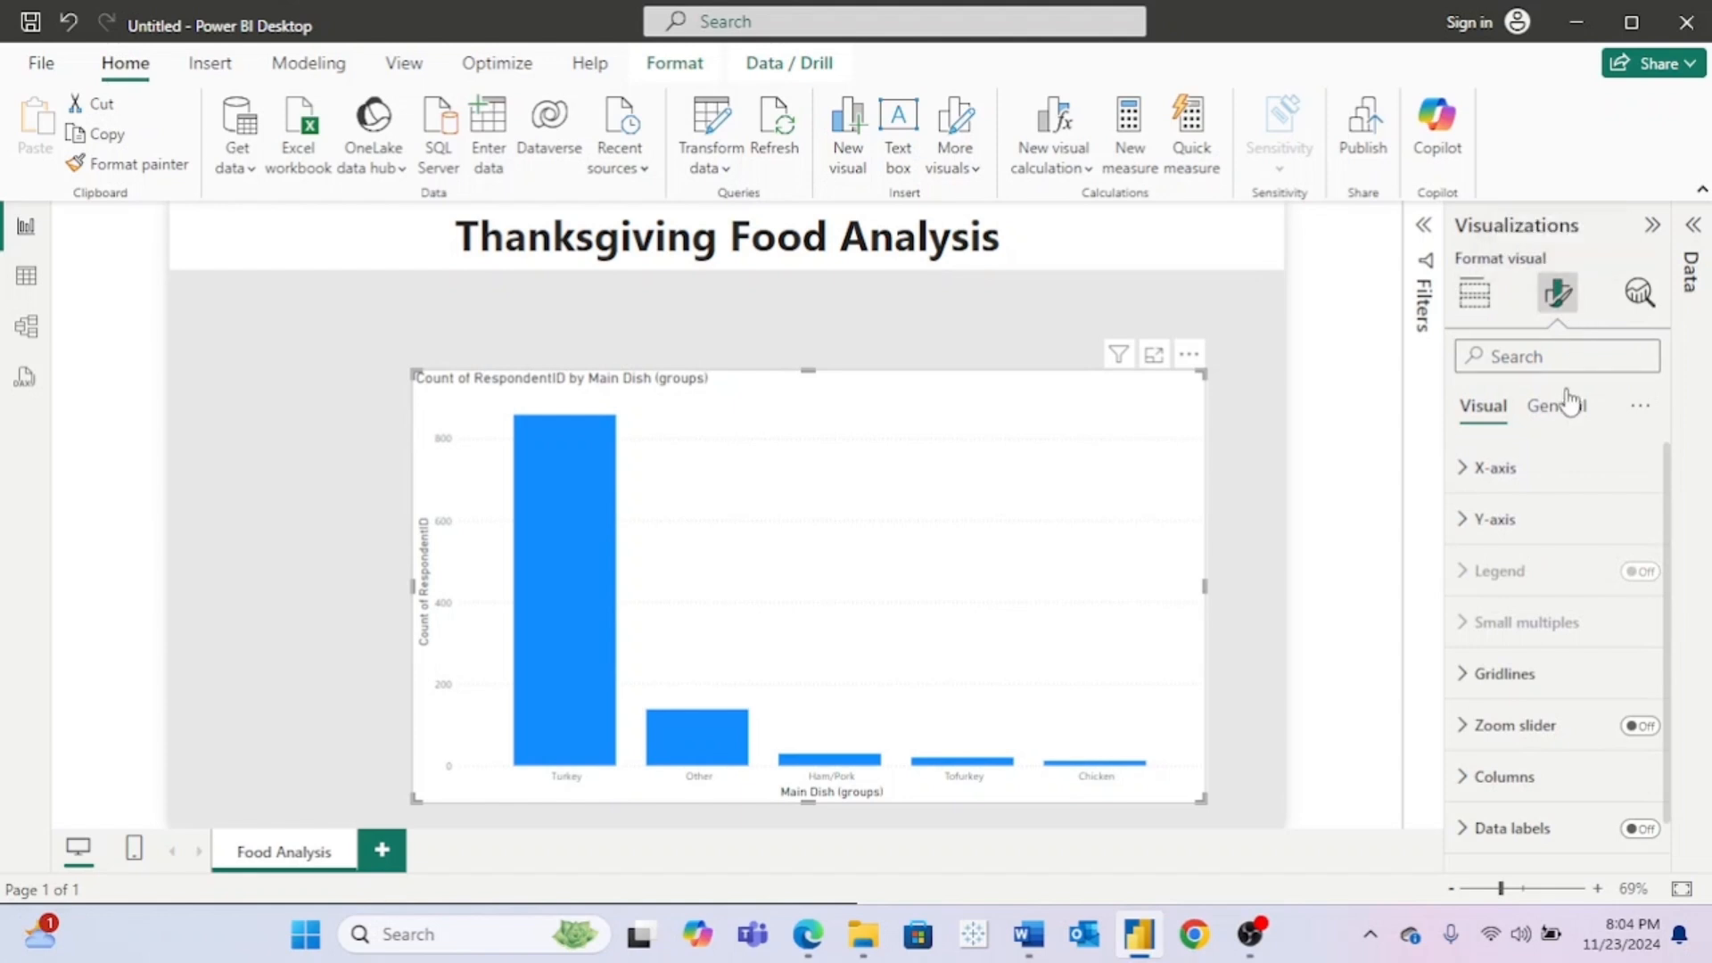
{"action": "left_click", "coordinate": [1555, 412]}
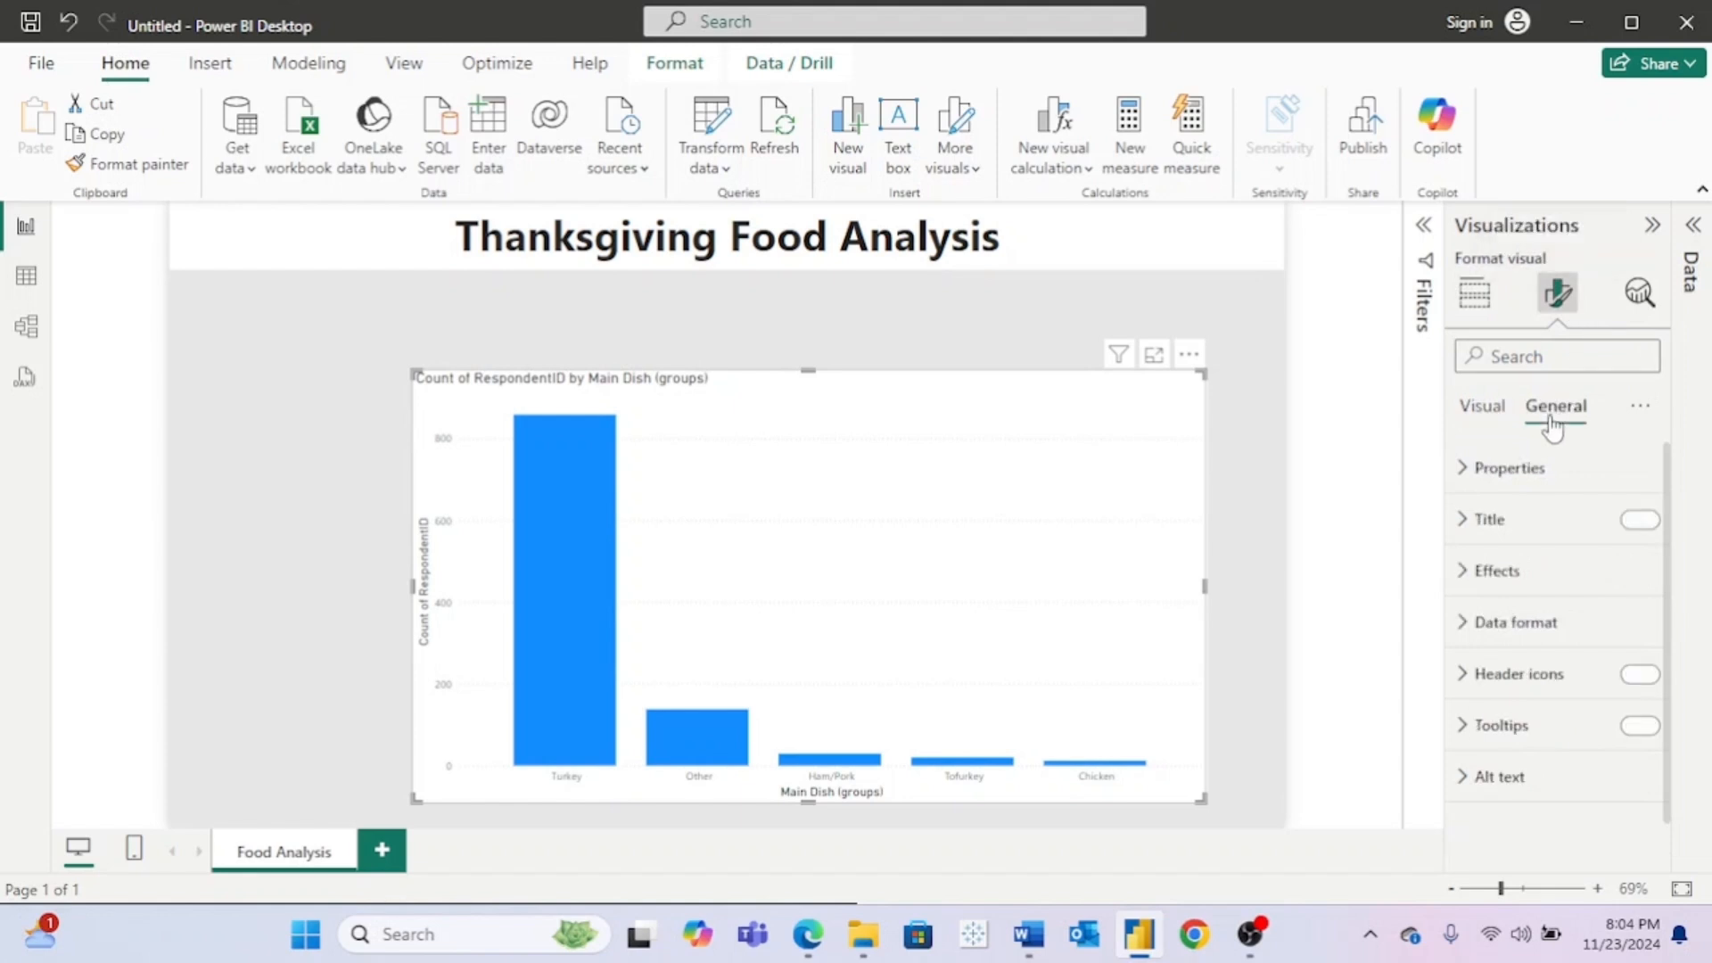
{"action": "left_click", "coordinate": [1470, 526]}
{"action": "triple_click", "coordinate": [1518, 643]}
{"action": "type", "text": "M"}
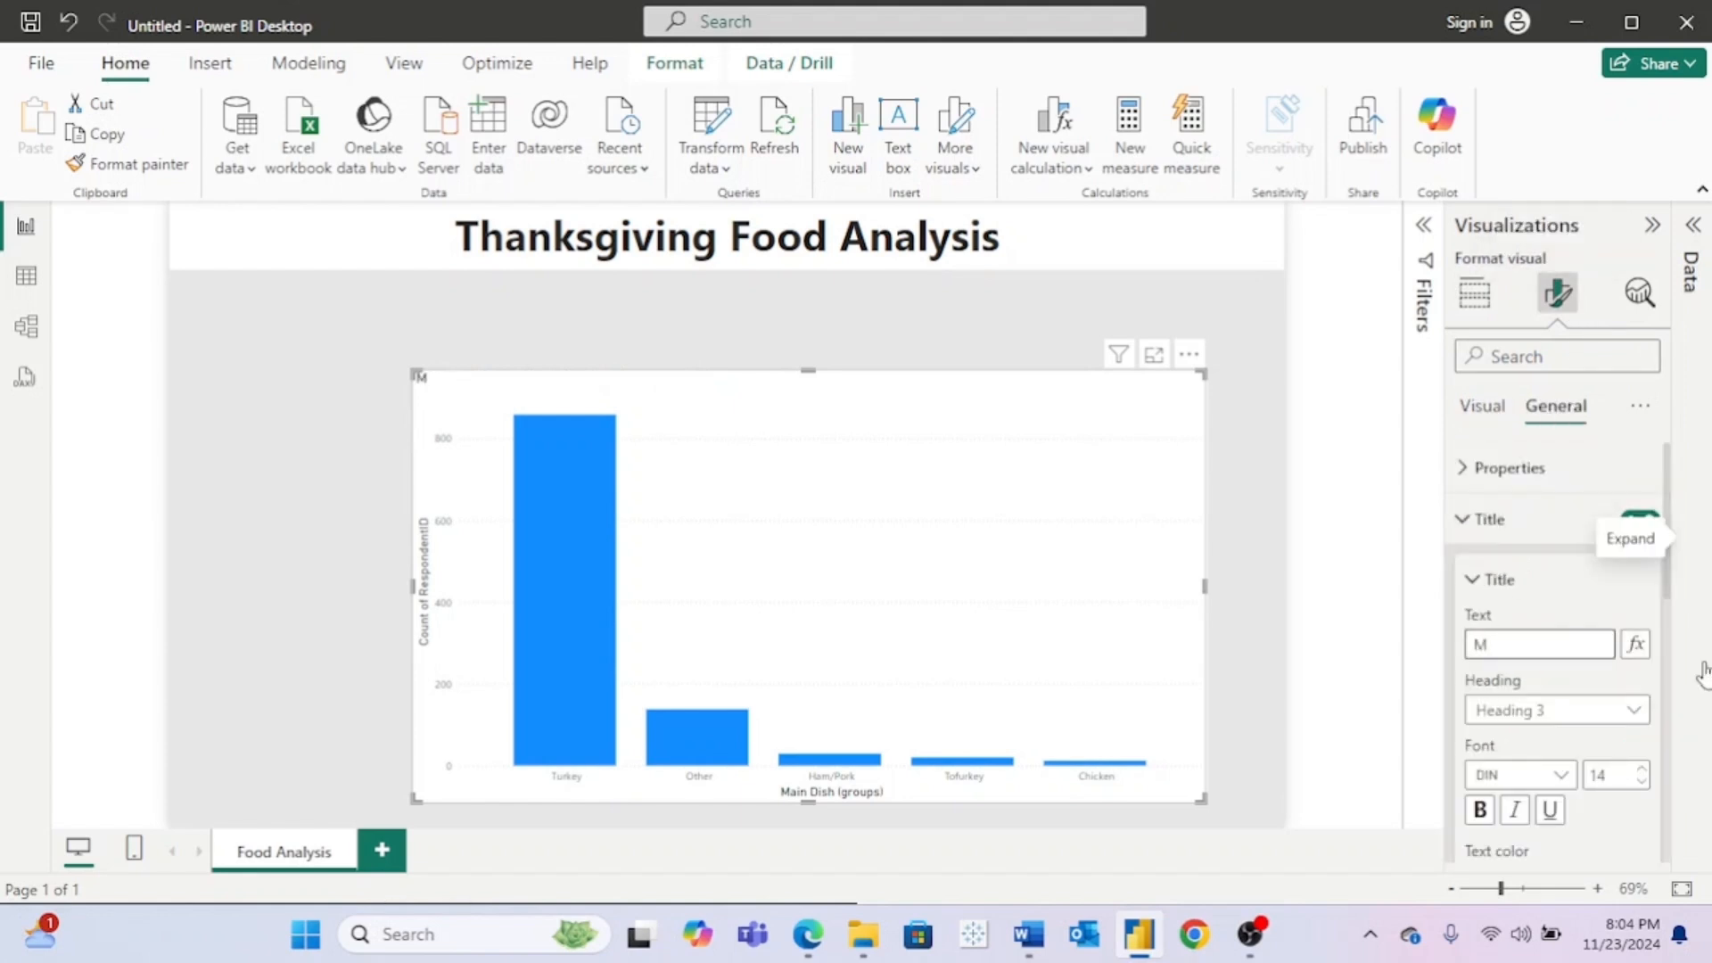
{"action": "type", "text": "ain Dish Choice"}
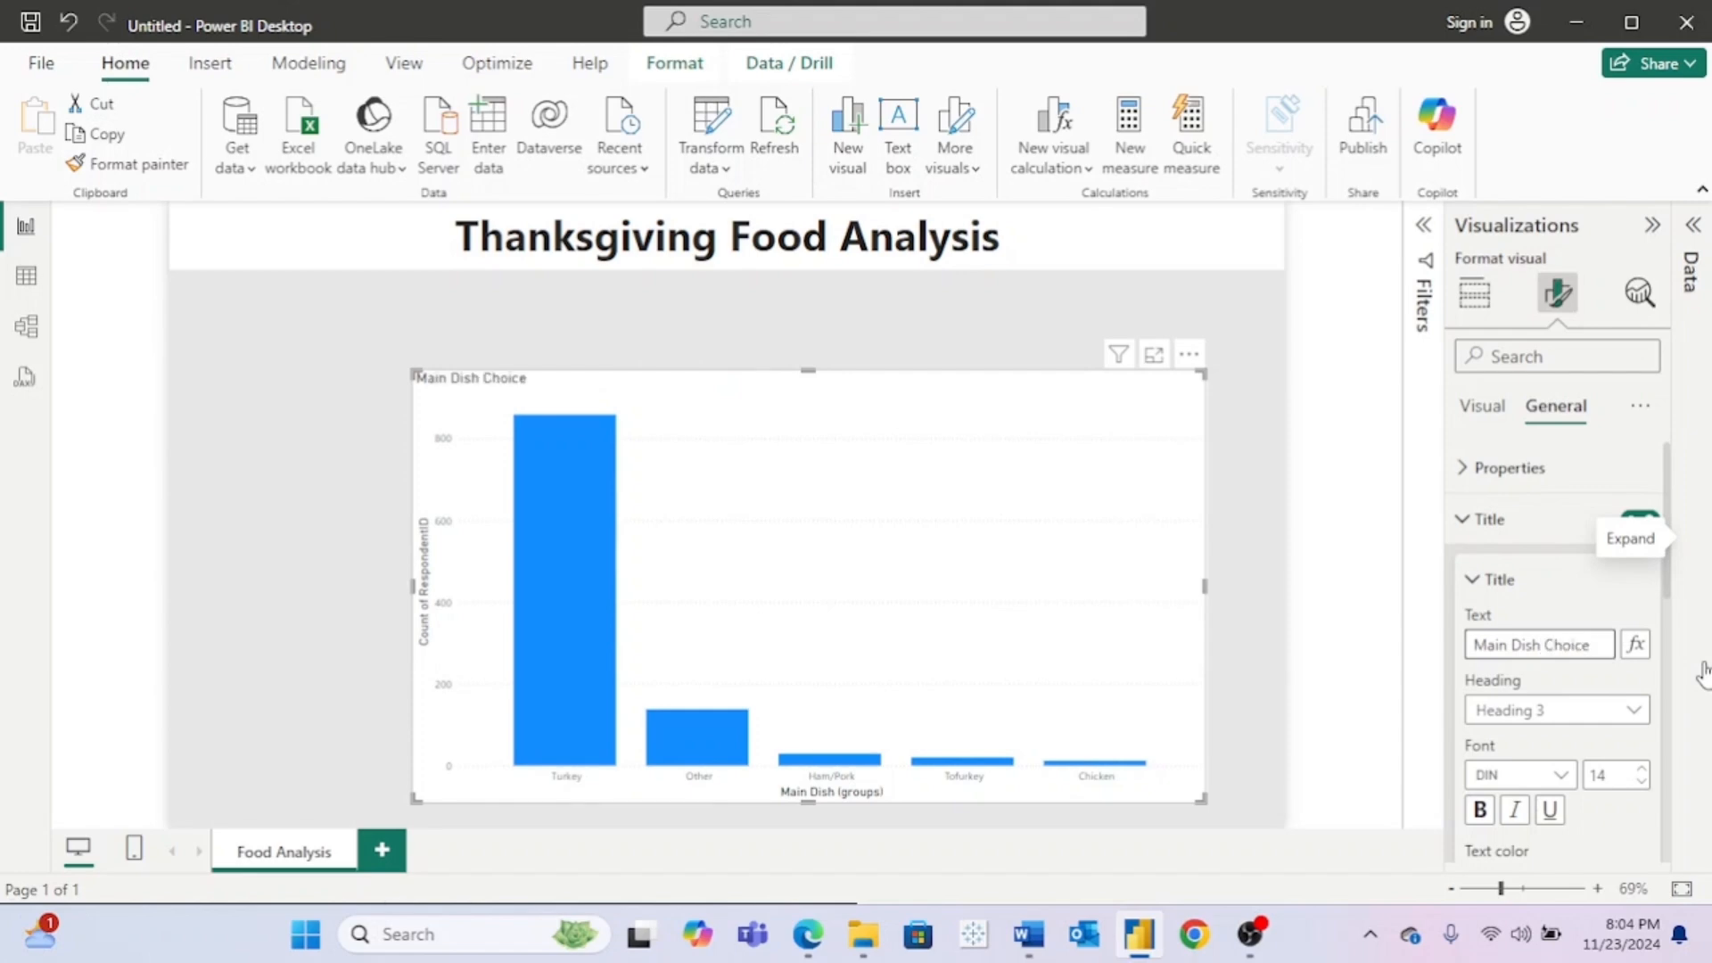
Step: Make the chart title bold, centre it horizontally and set its font size to 25
{"action": "scroll", "coordinate": [1540, 797], "scroll_direction": "down", "scroll_amount": 2}
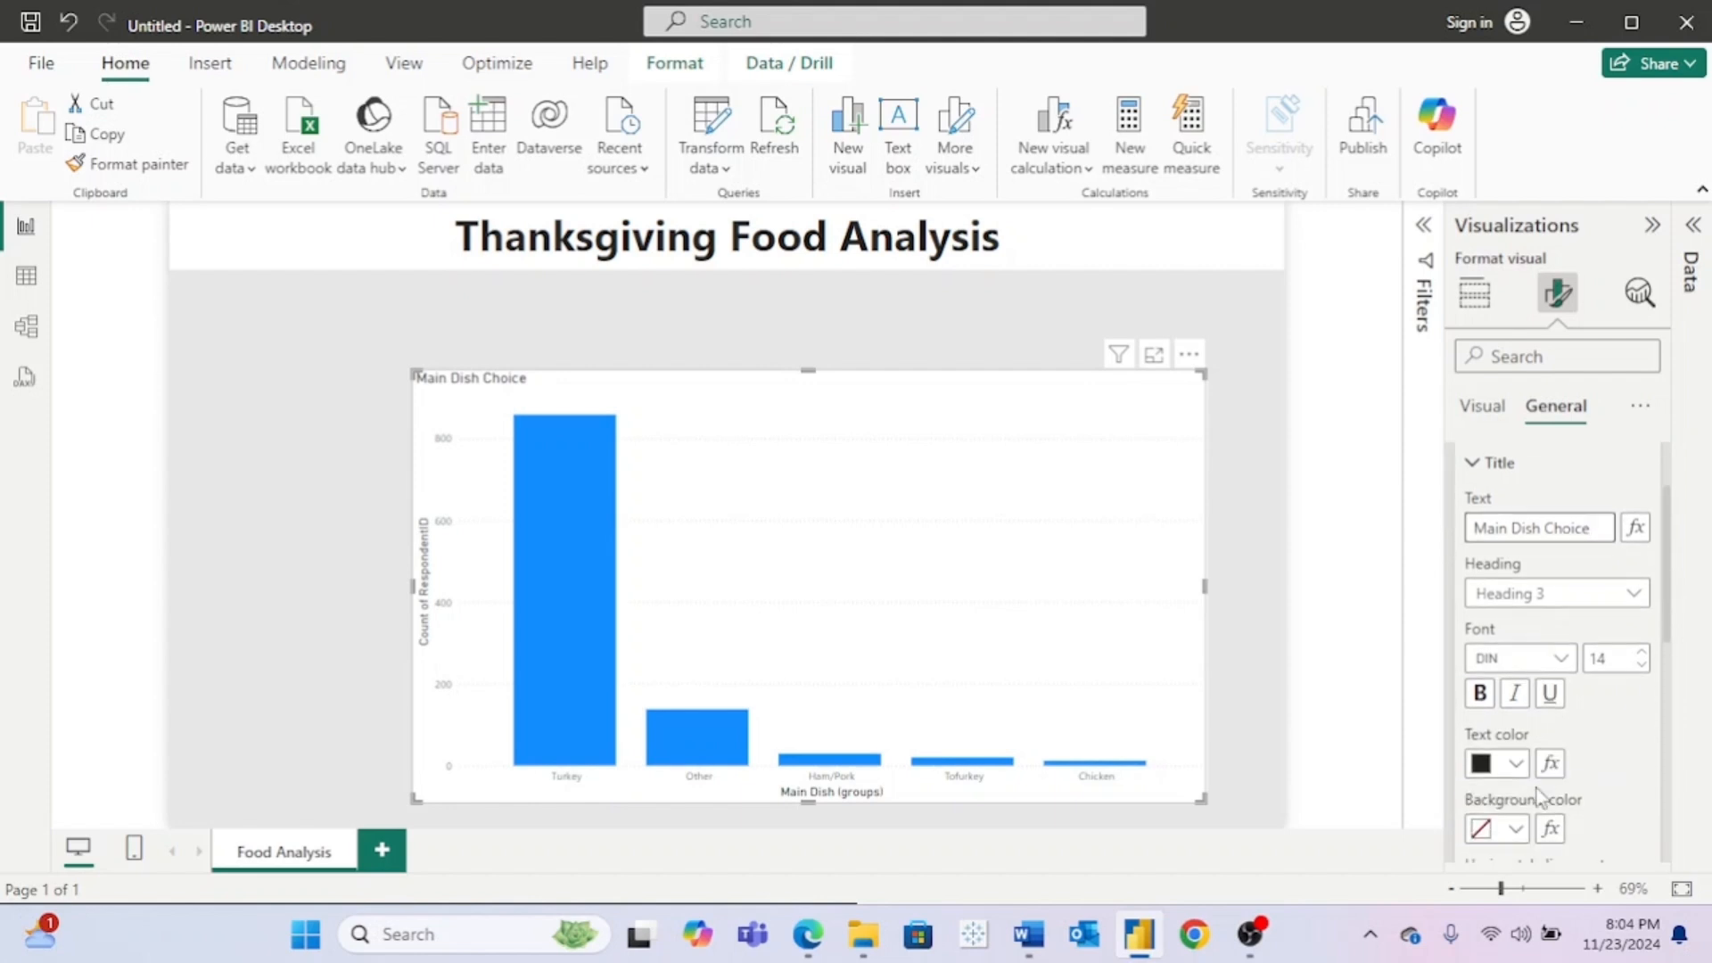
{"action": "left_click", "coordinate": [1480, 693]}
{"action": "scroll", "coordinate": [1597, 765], "scroll_direction": "down", "scroll_amount": 2}
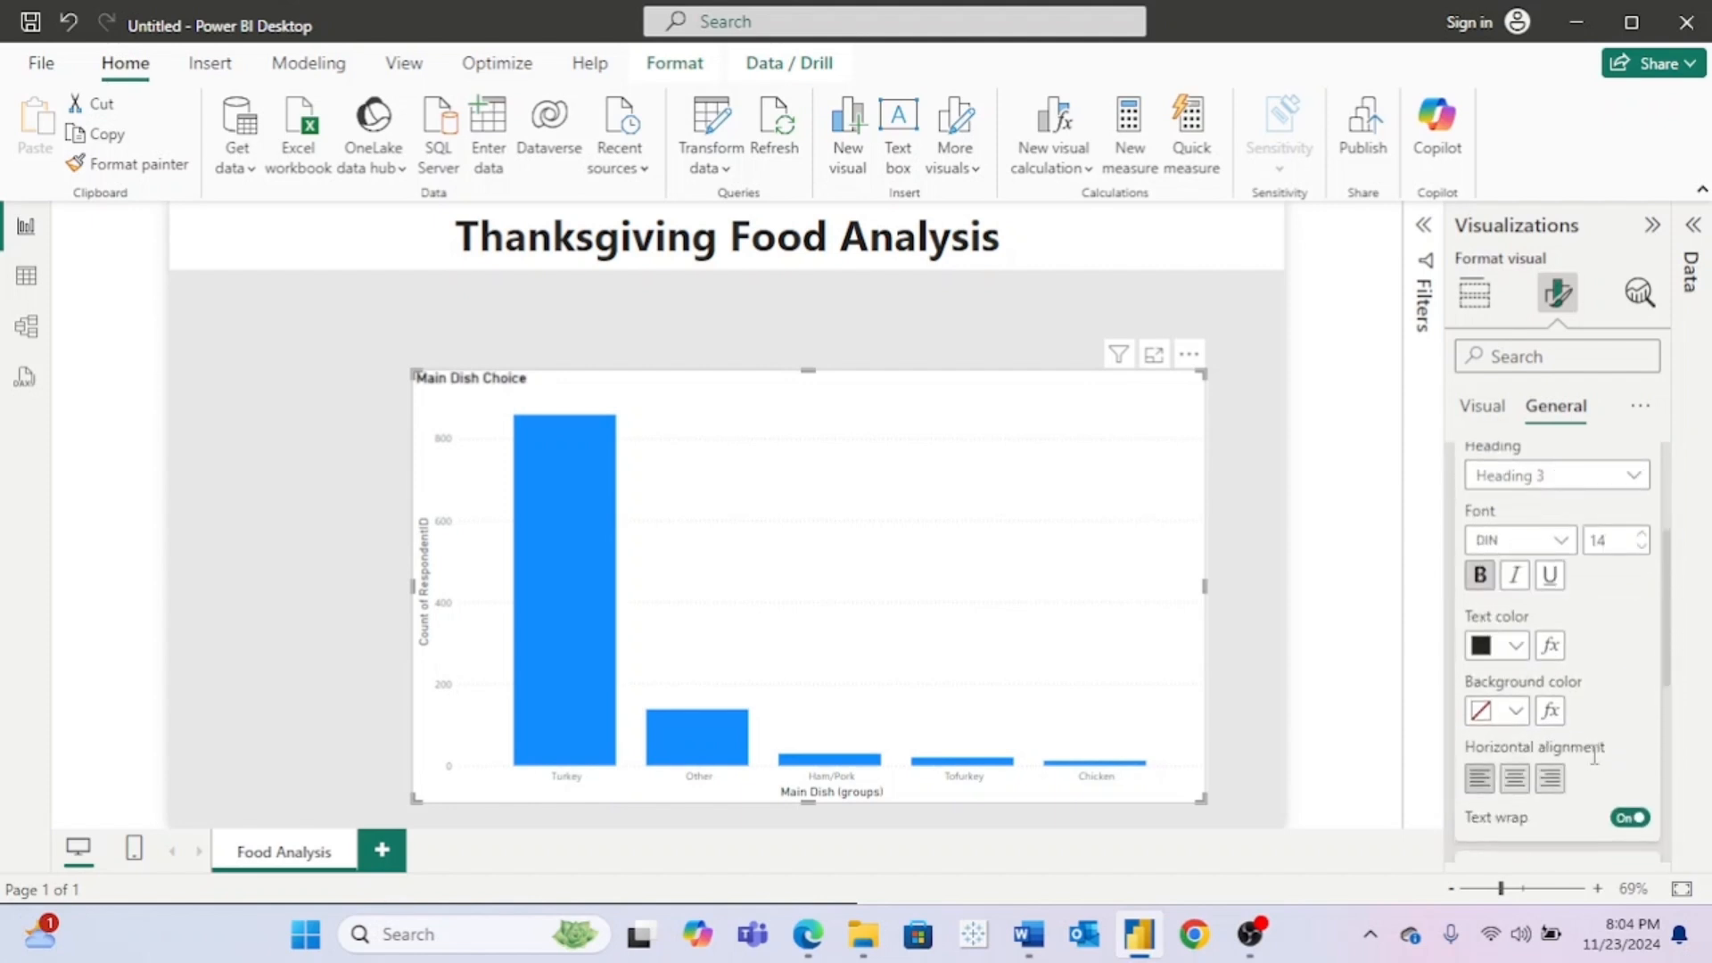
{"action": "left_click", "coordinate": [1514, 776]}
{"action": "scroll", "coordinate": [1664, 627], "scroll_direction": "up", "scroll_amount": 2}
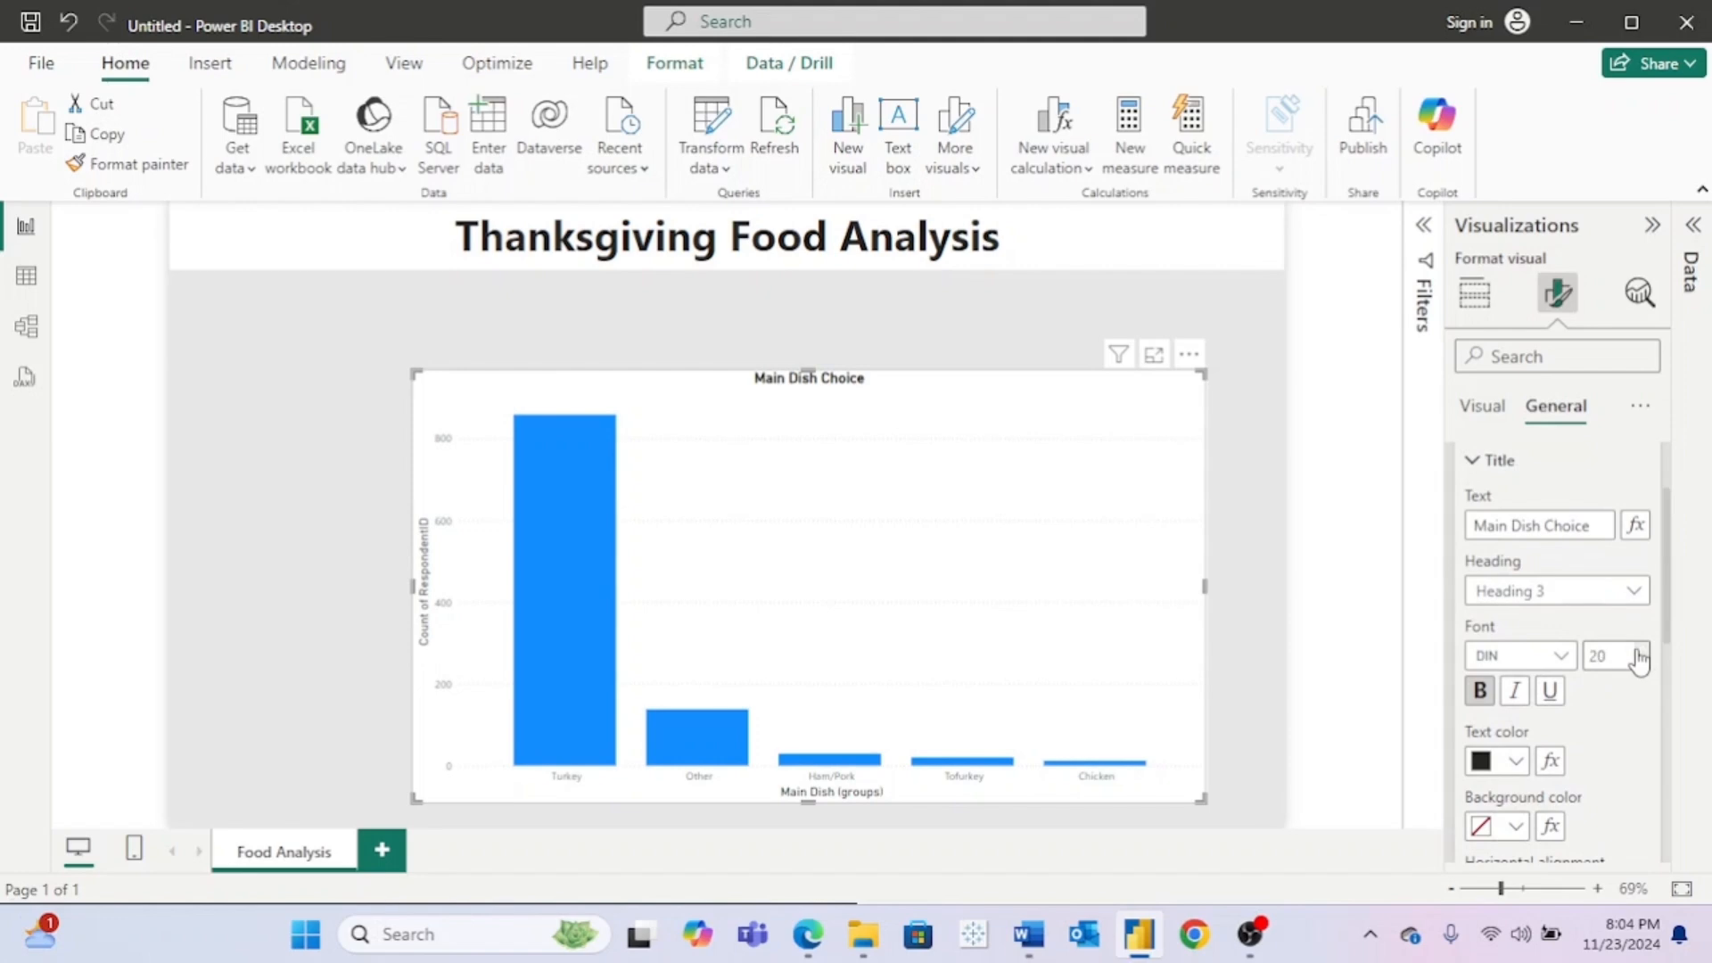
{"action": "left_click", "coordinate": [1643, 652]}
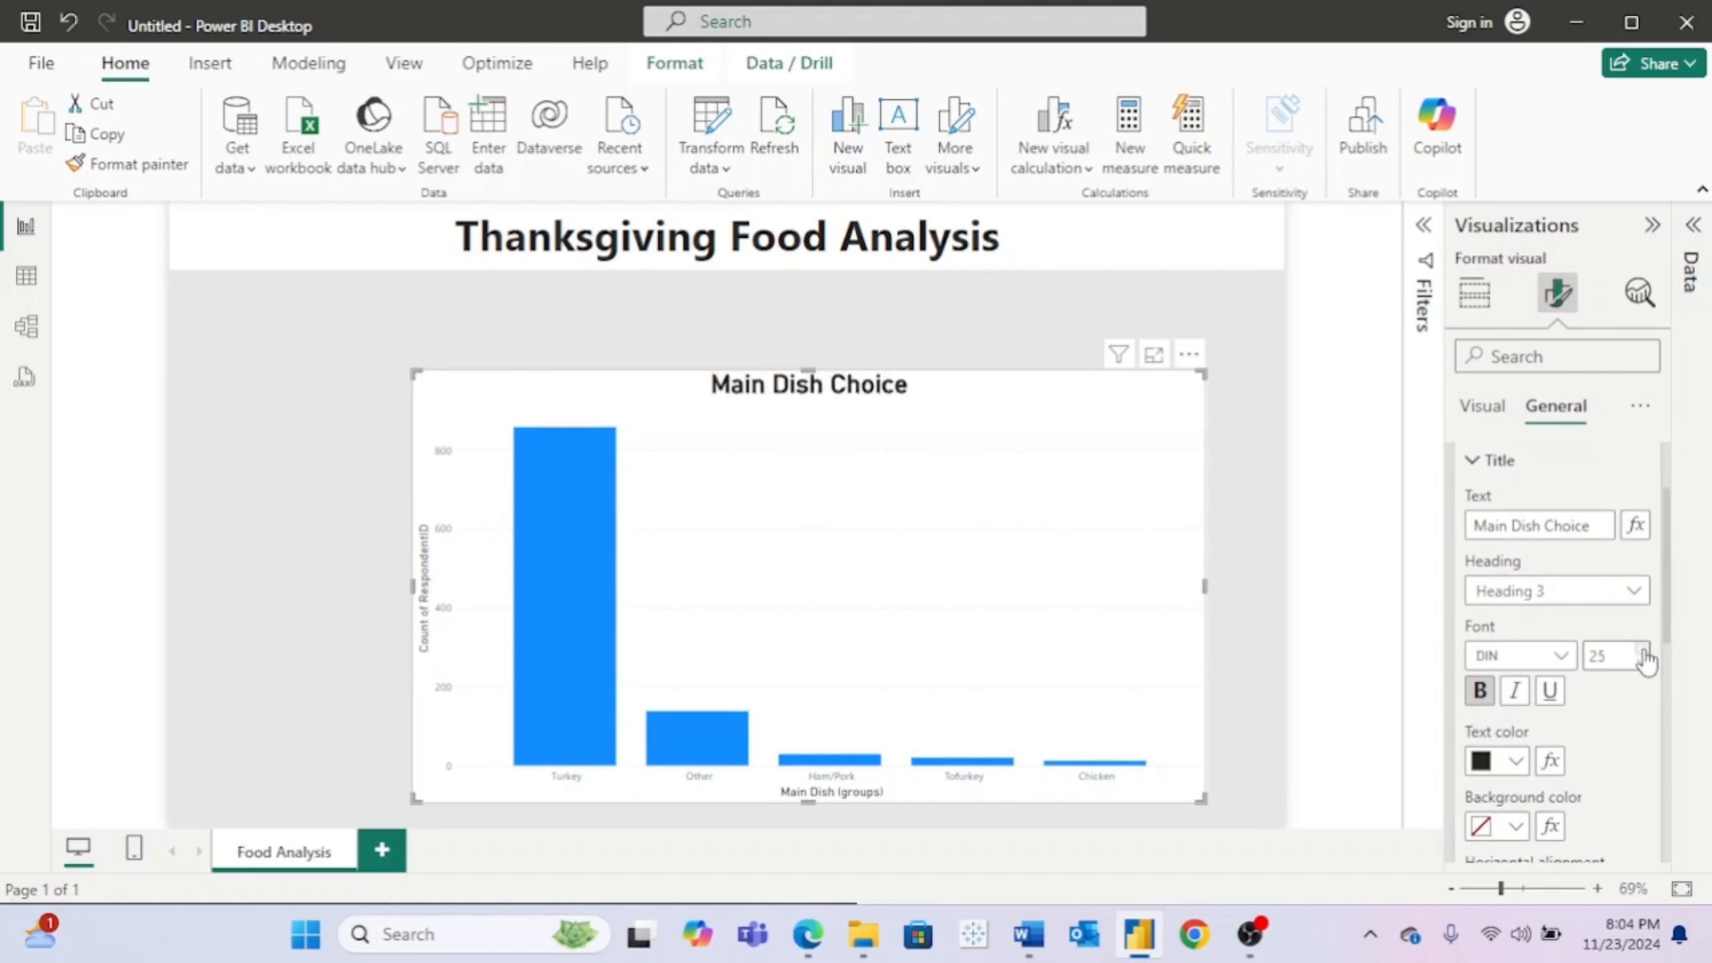
{"action": "scroll", "coordinate": [1614, 614], "scroll_direction": "up", "scroll_amount": 3}
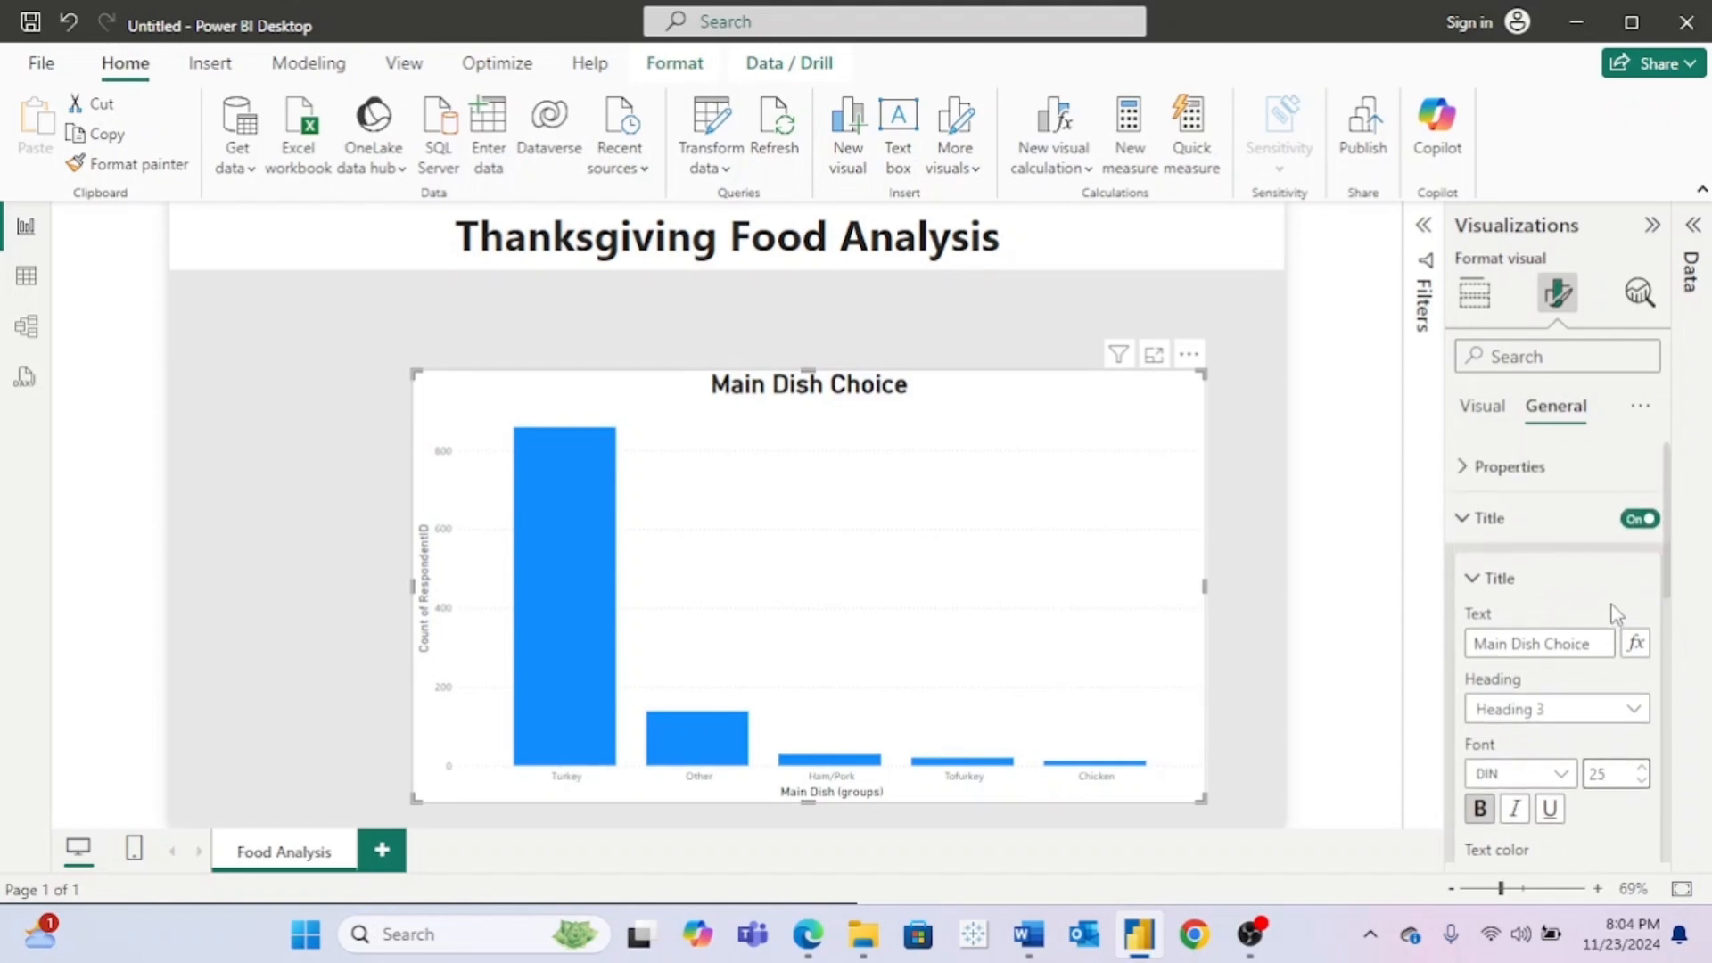
{"action": "left_click", "coordinate": [1467, 517]}
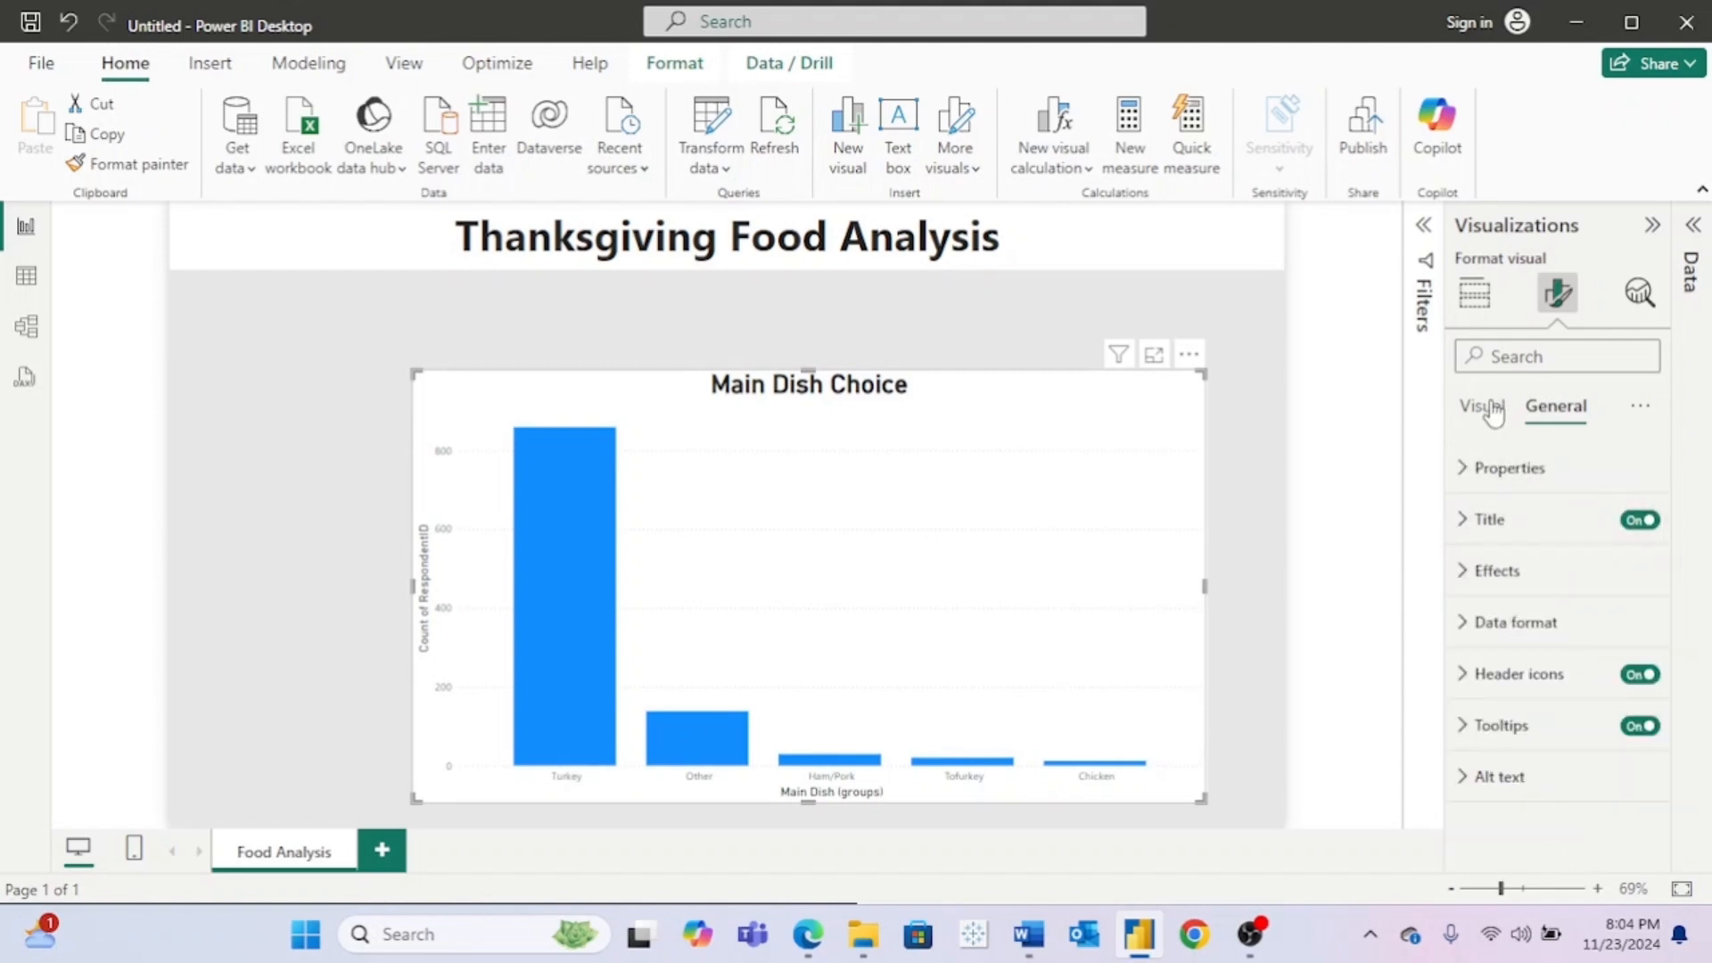
Step: Set the chart's Y-axis title to "Count of Respondents"
{"action": "left_click", "coordinate": [1477, 431]}
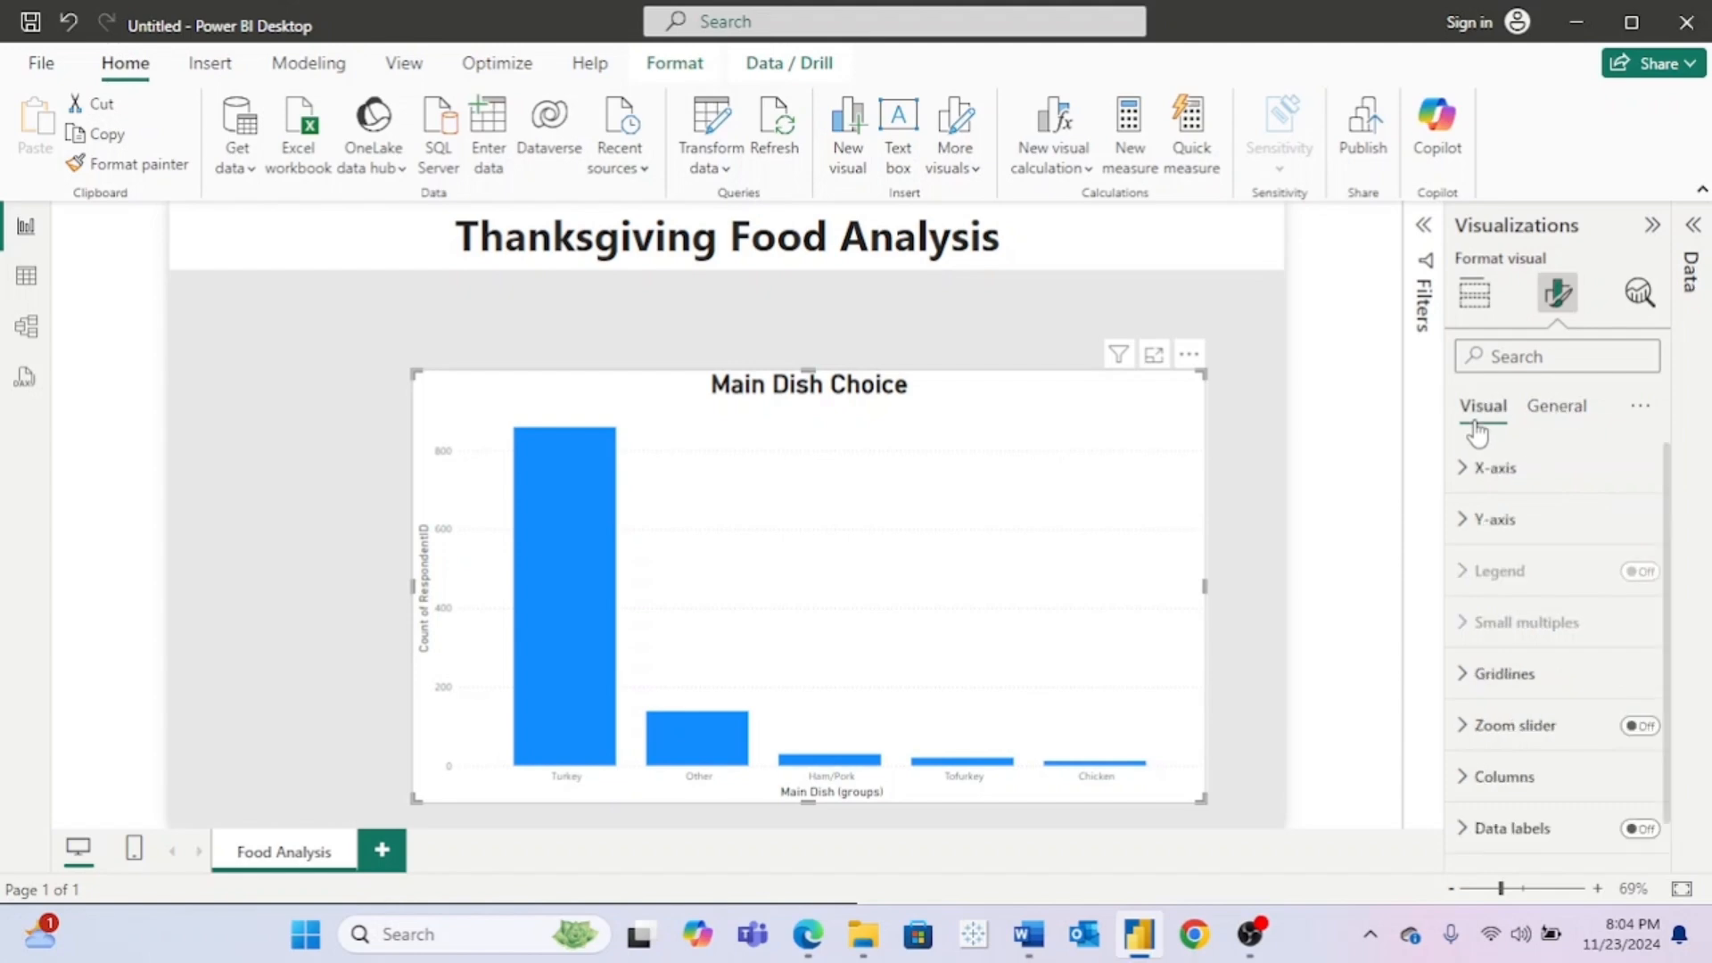
{"action": "left_click", "coordinate": [1481, 525]}
{"action": "scroll", "coordinate": [1597, 654], "scroll_direction": "down", "scroll_amount": 3}
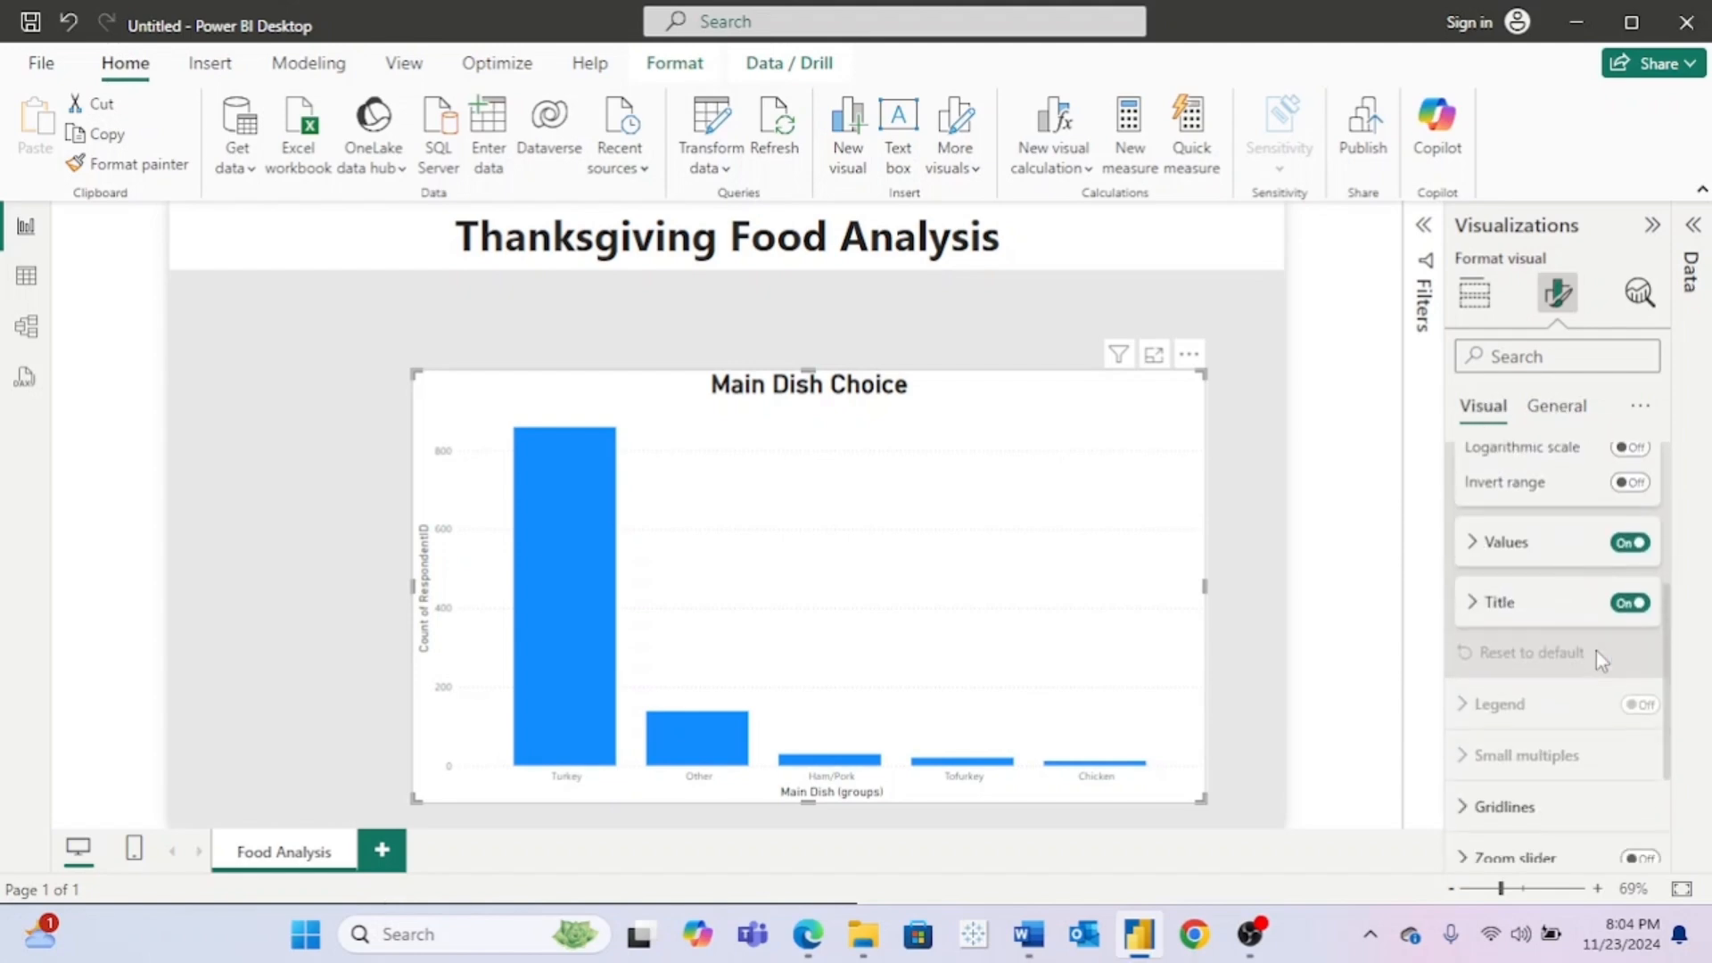
{"action": "left_click", "coordinate": [1487, 606]}
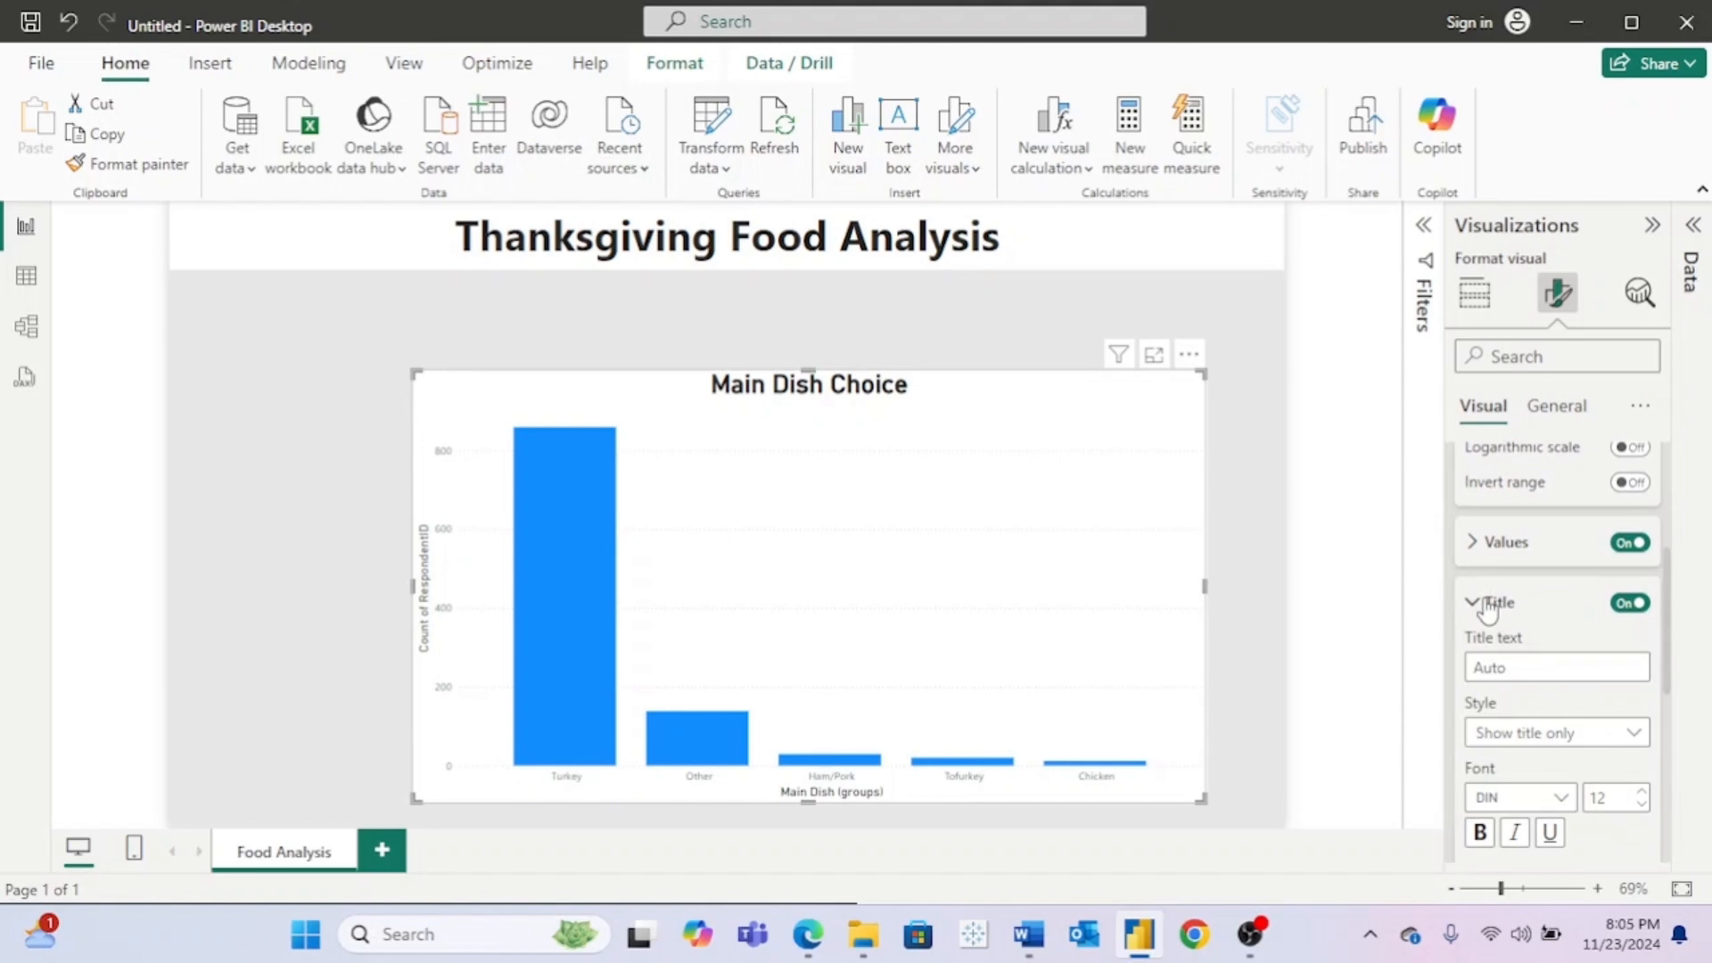
{"action": "left_click", "coordinate": [1554, 667]}
{"action": "type", "text": "Cout"}
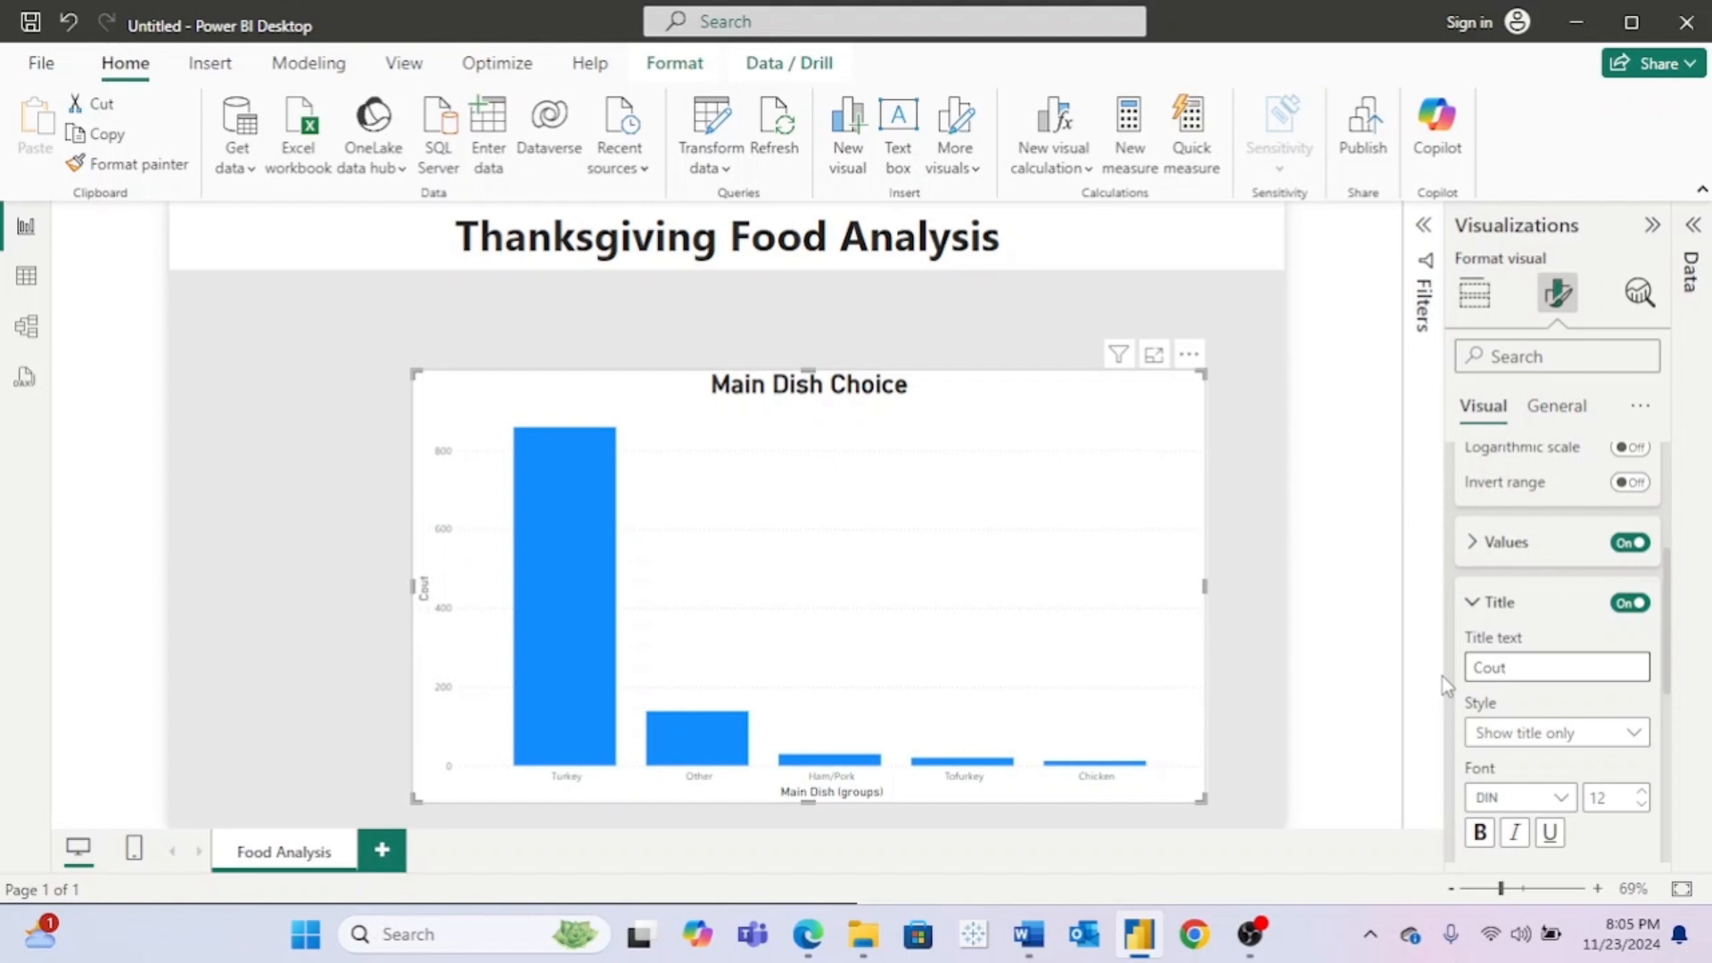
{"action": "key", "text": "BackSpace"}
{"action": "type", "text": "nt of Respondents"}
{"action": "left_click", "coordinate": [1604, 667]}
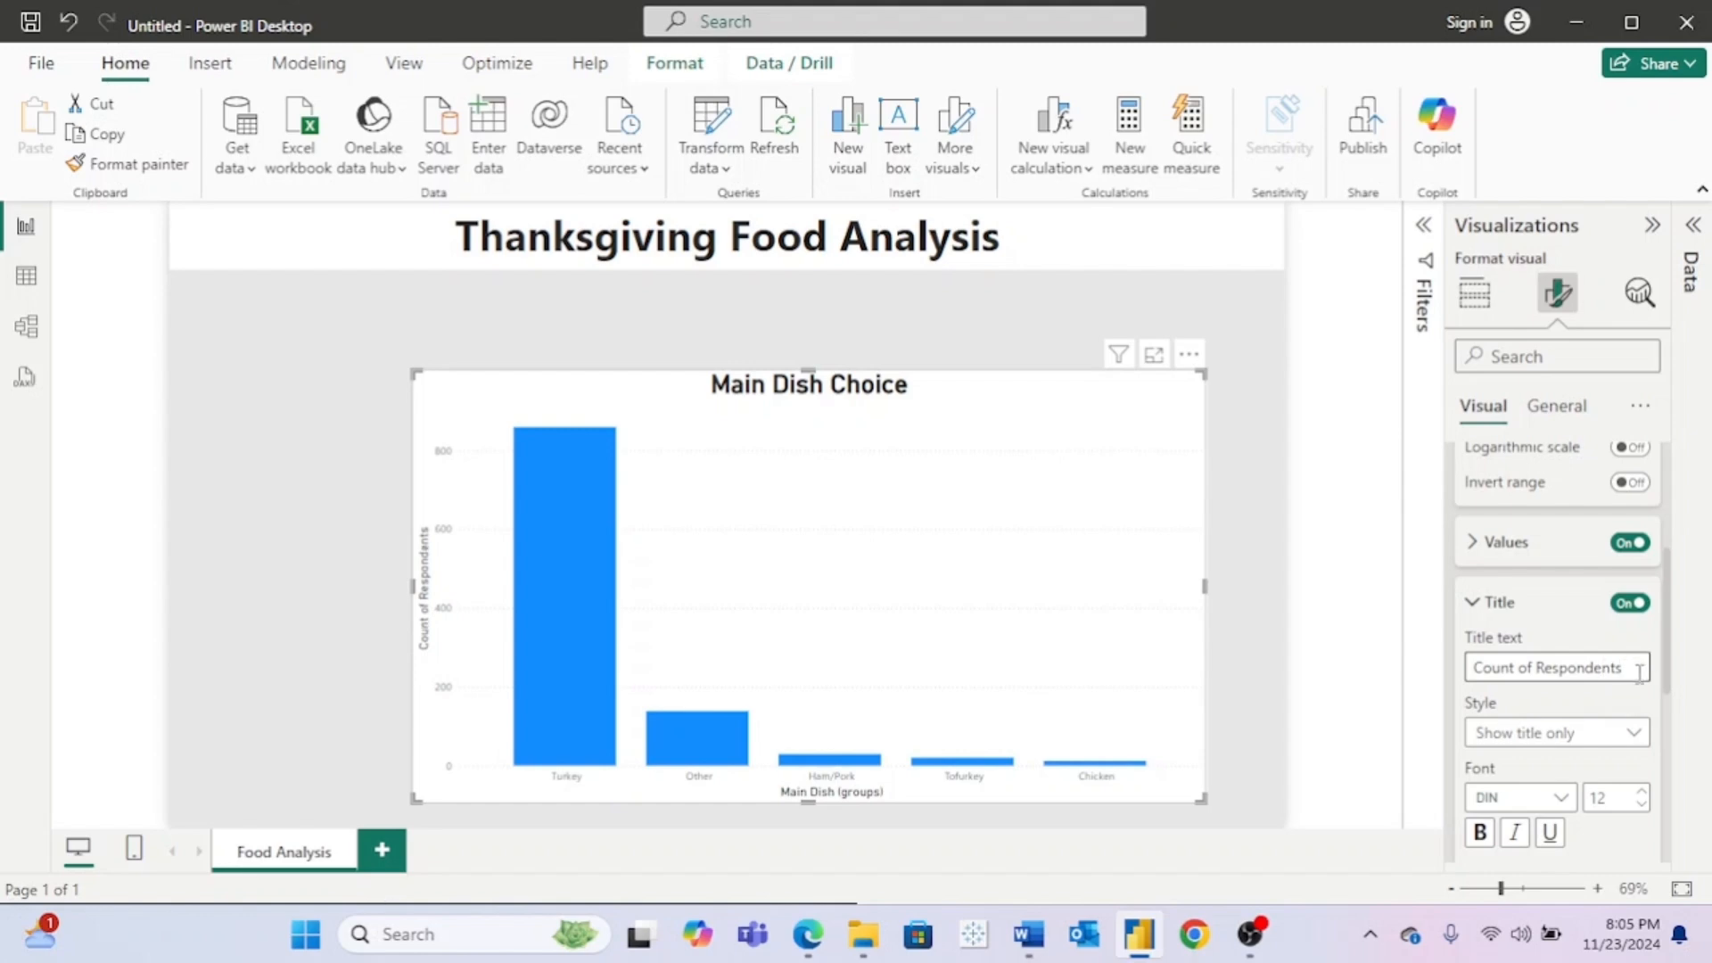
{"action": "left_click", "coordinate": [1472, 602]}
{"action": "scroll", "coordinate": [1472, 605], "scroll_direction": "up", "scroll_amount": 3}
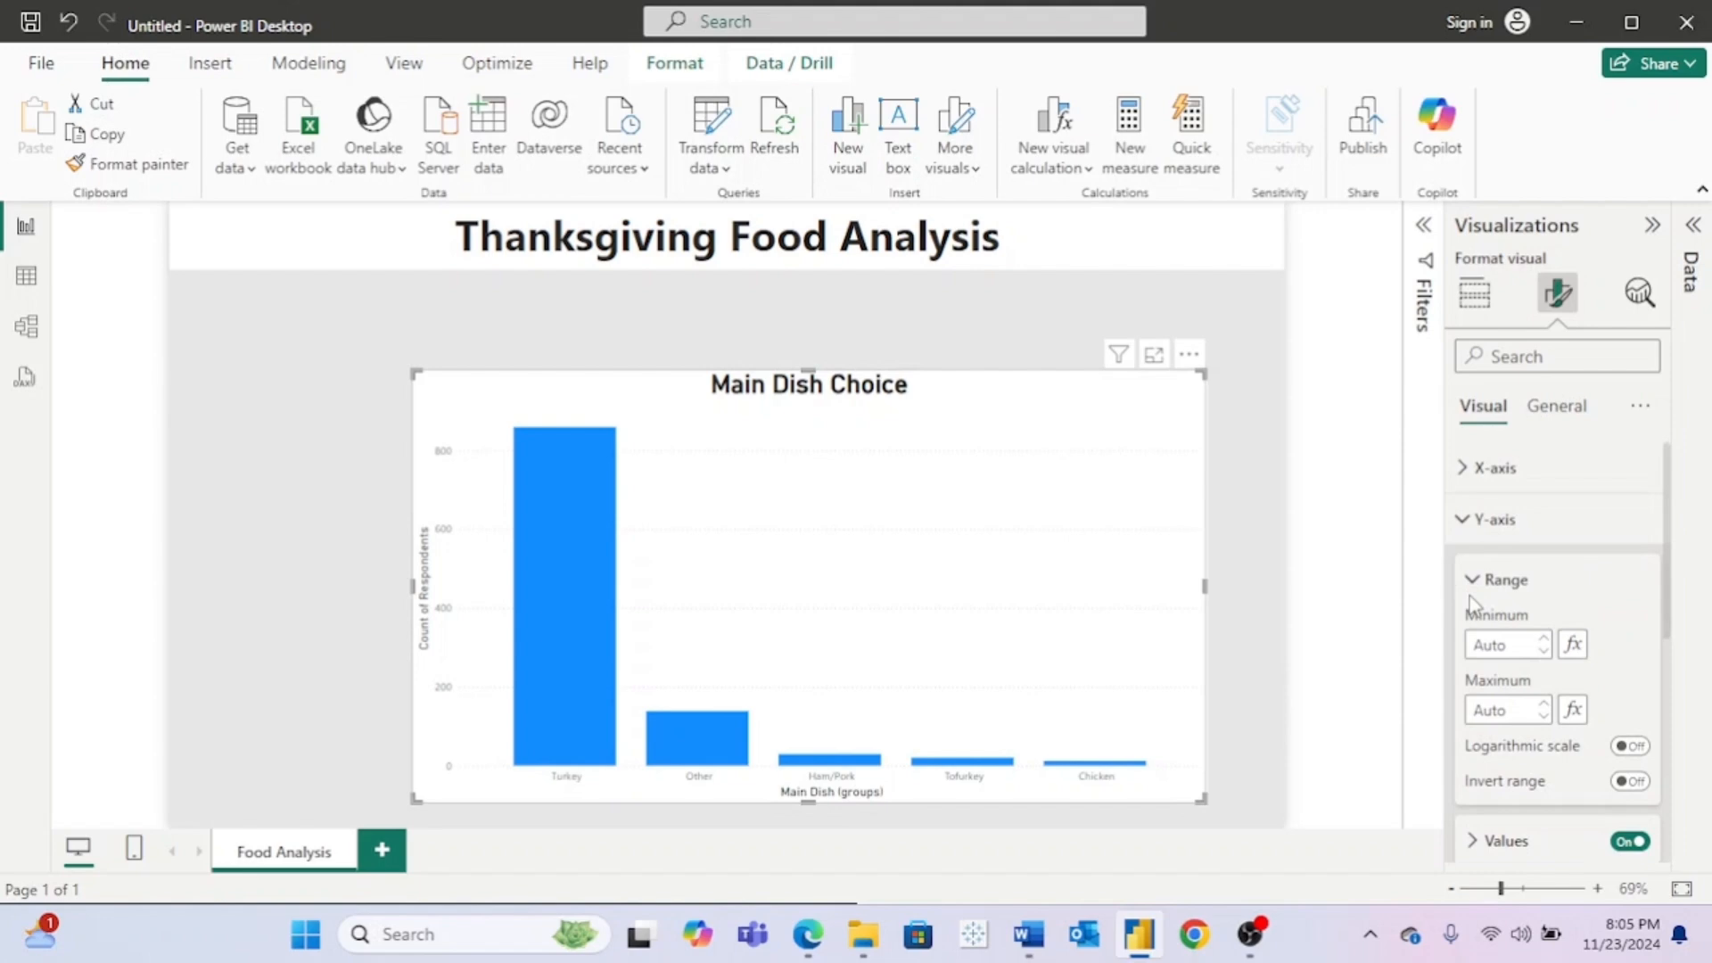
{"action": "left_click", "coordinate": [1464, 516]}
Step: Turn off the X-axis title of the Main Dish Choice chart
{"action": "left_click", "coordinate": [1465, 482]}
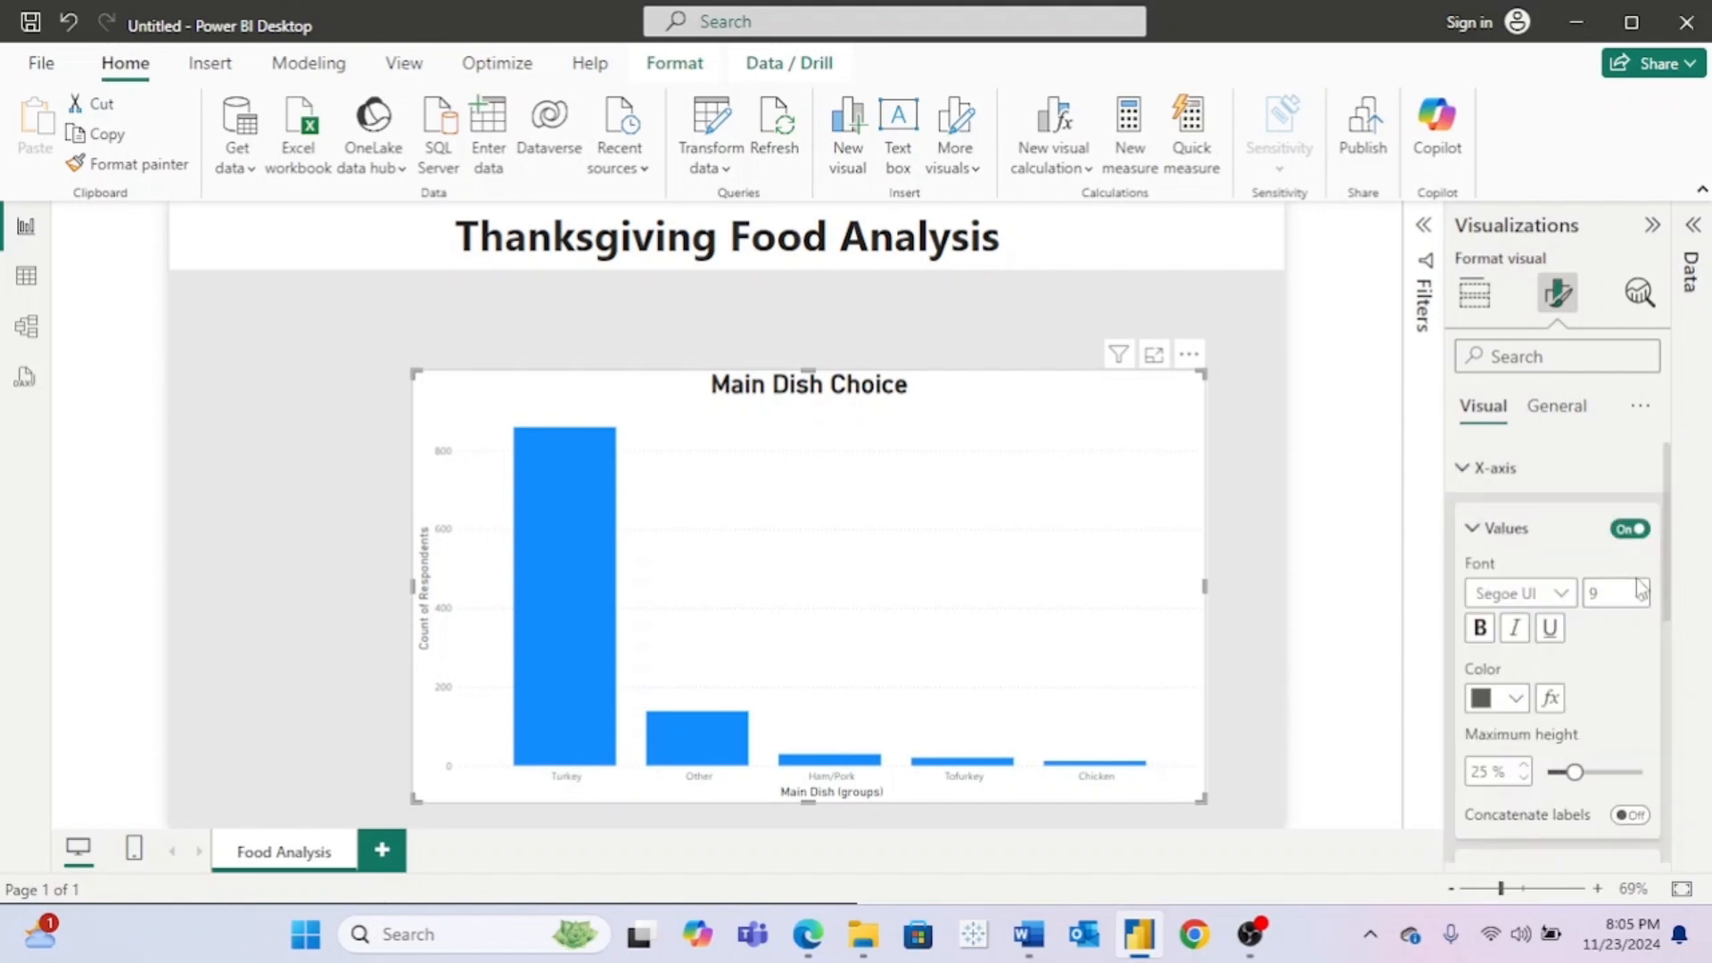
{"action": "scroll", "coordinate": [1579, 762], "scroll_direction": "down", "scroll_amount": 2}
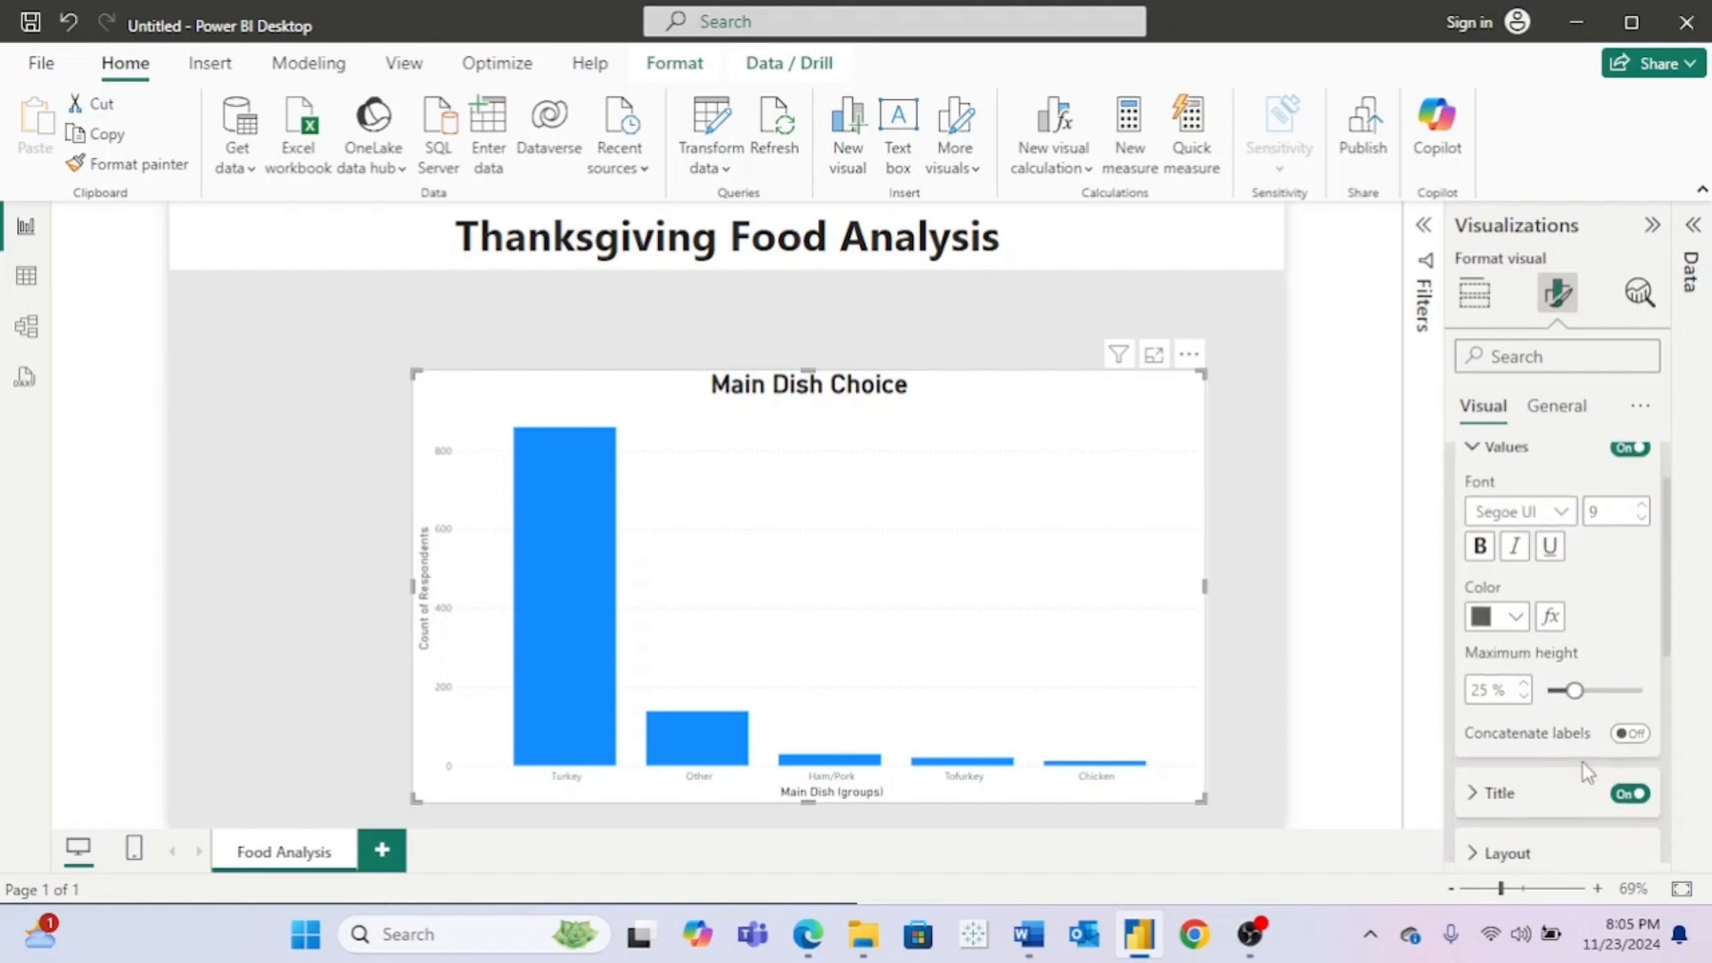
{"action": "scroll", "coordinate": [1582, 762], "scroll_direction": "down", "scroll_amount": 2}
{"action": "left_click", "coordinate": [1487, 722]}
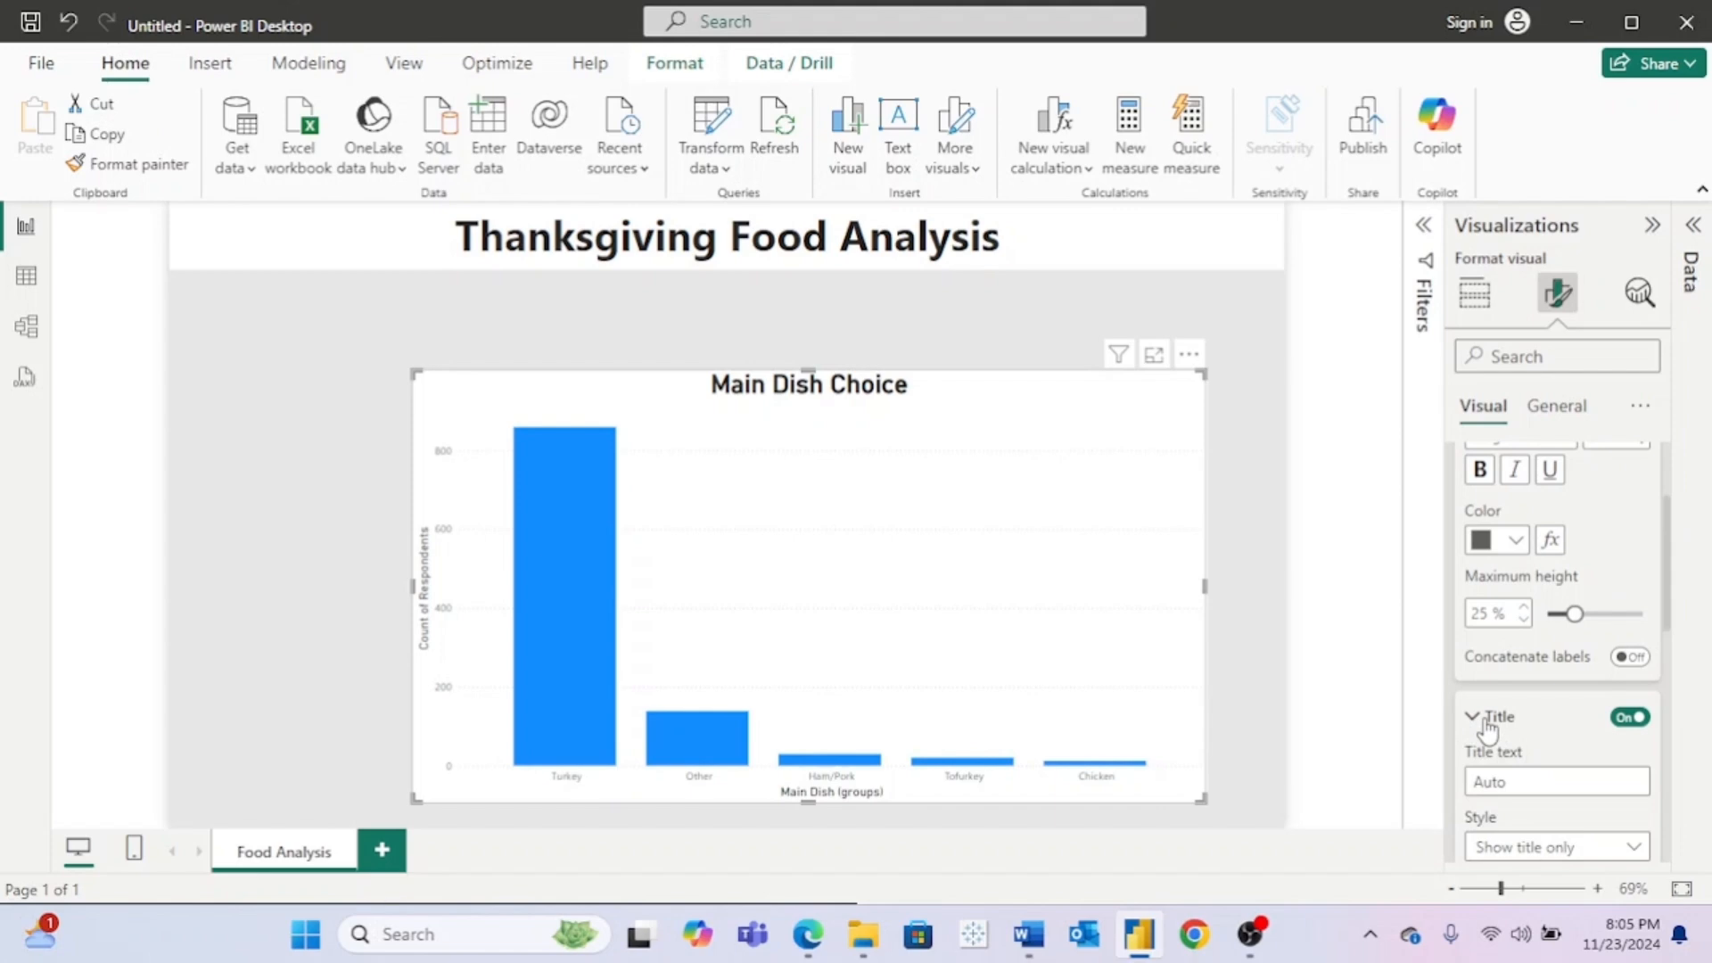
{"action": "left_click", "coordinate": [1643, 723]}
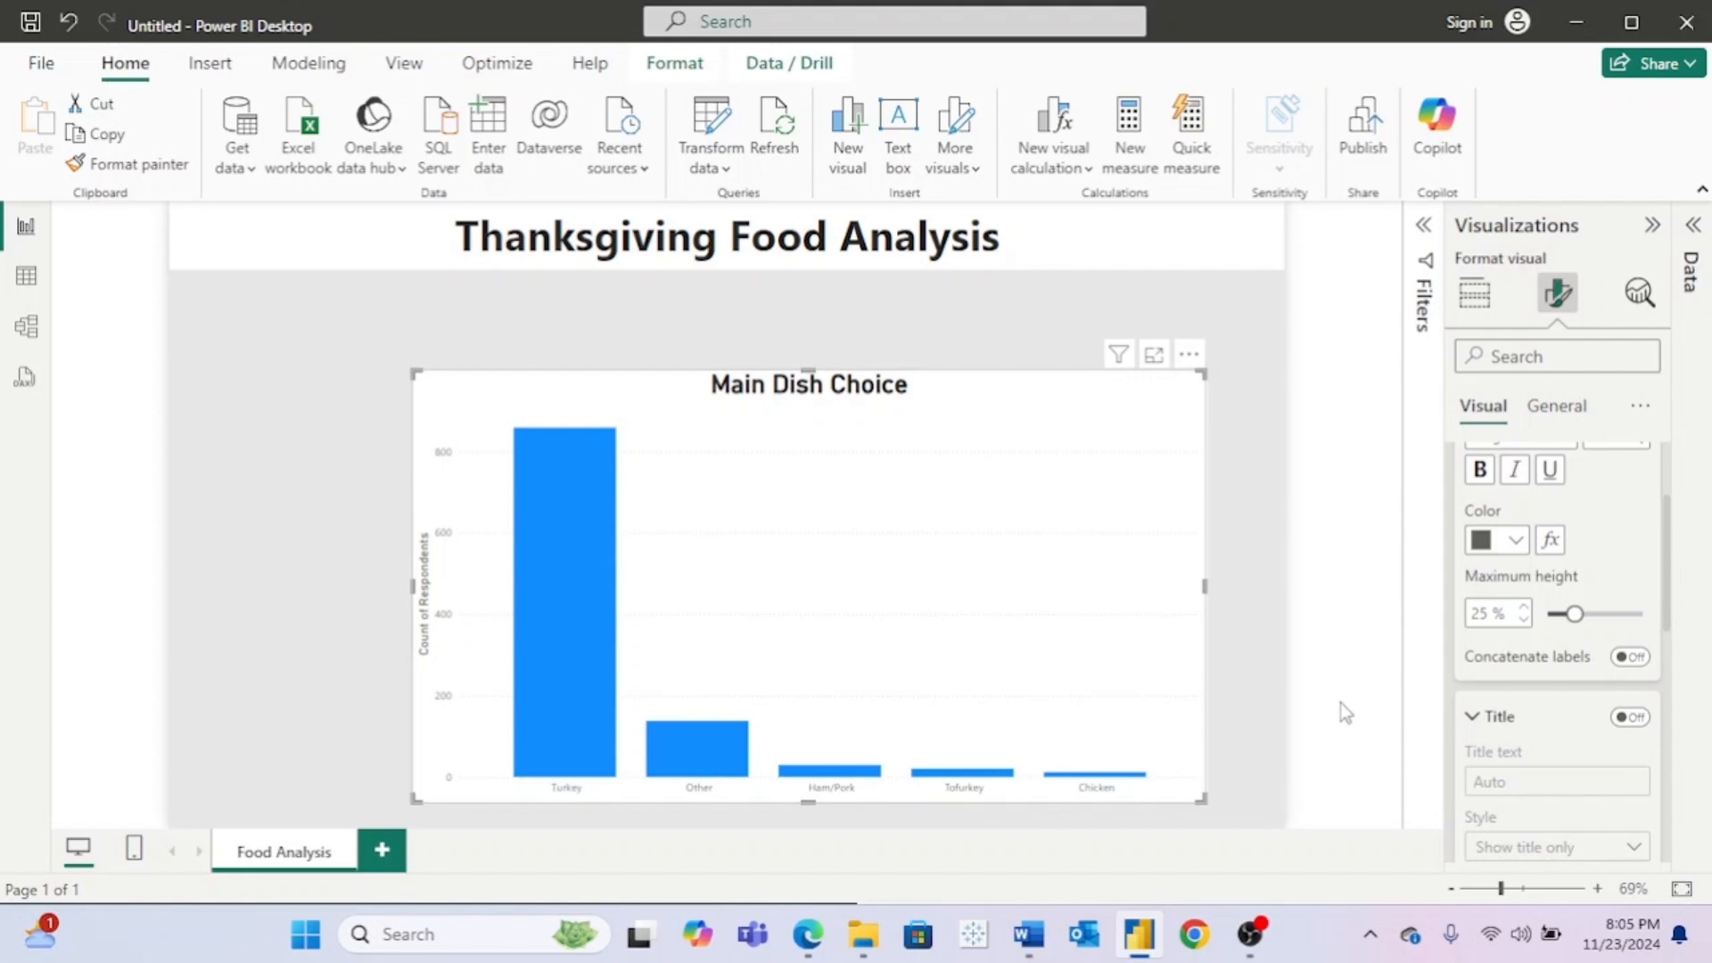
{"action": "scroll", "coordinate": [1513, 688], "scroll_direction": "up", "scroll_amount": 2}
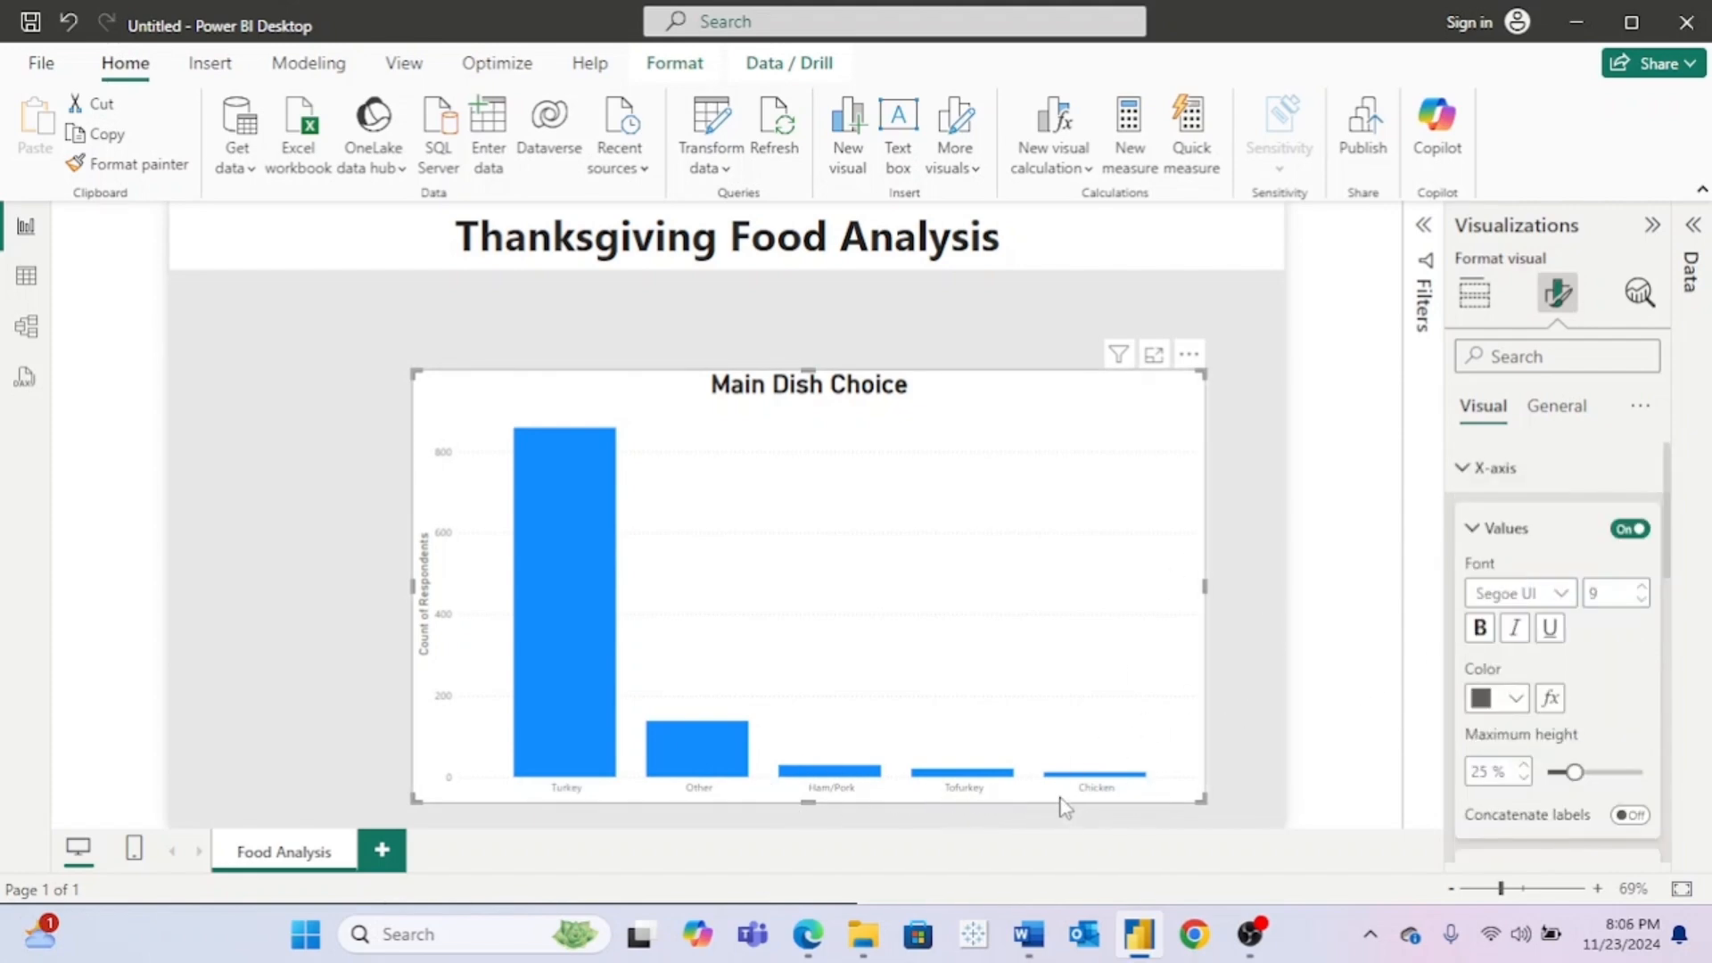
Step: Increase the font size of the dish category labels on the chart's X-axis
{"action": "left_click", "coordinate": [1642, 588]}
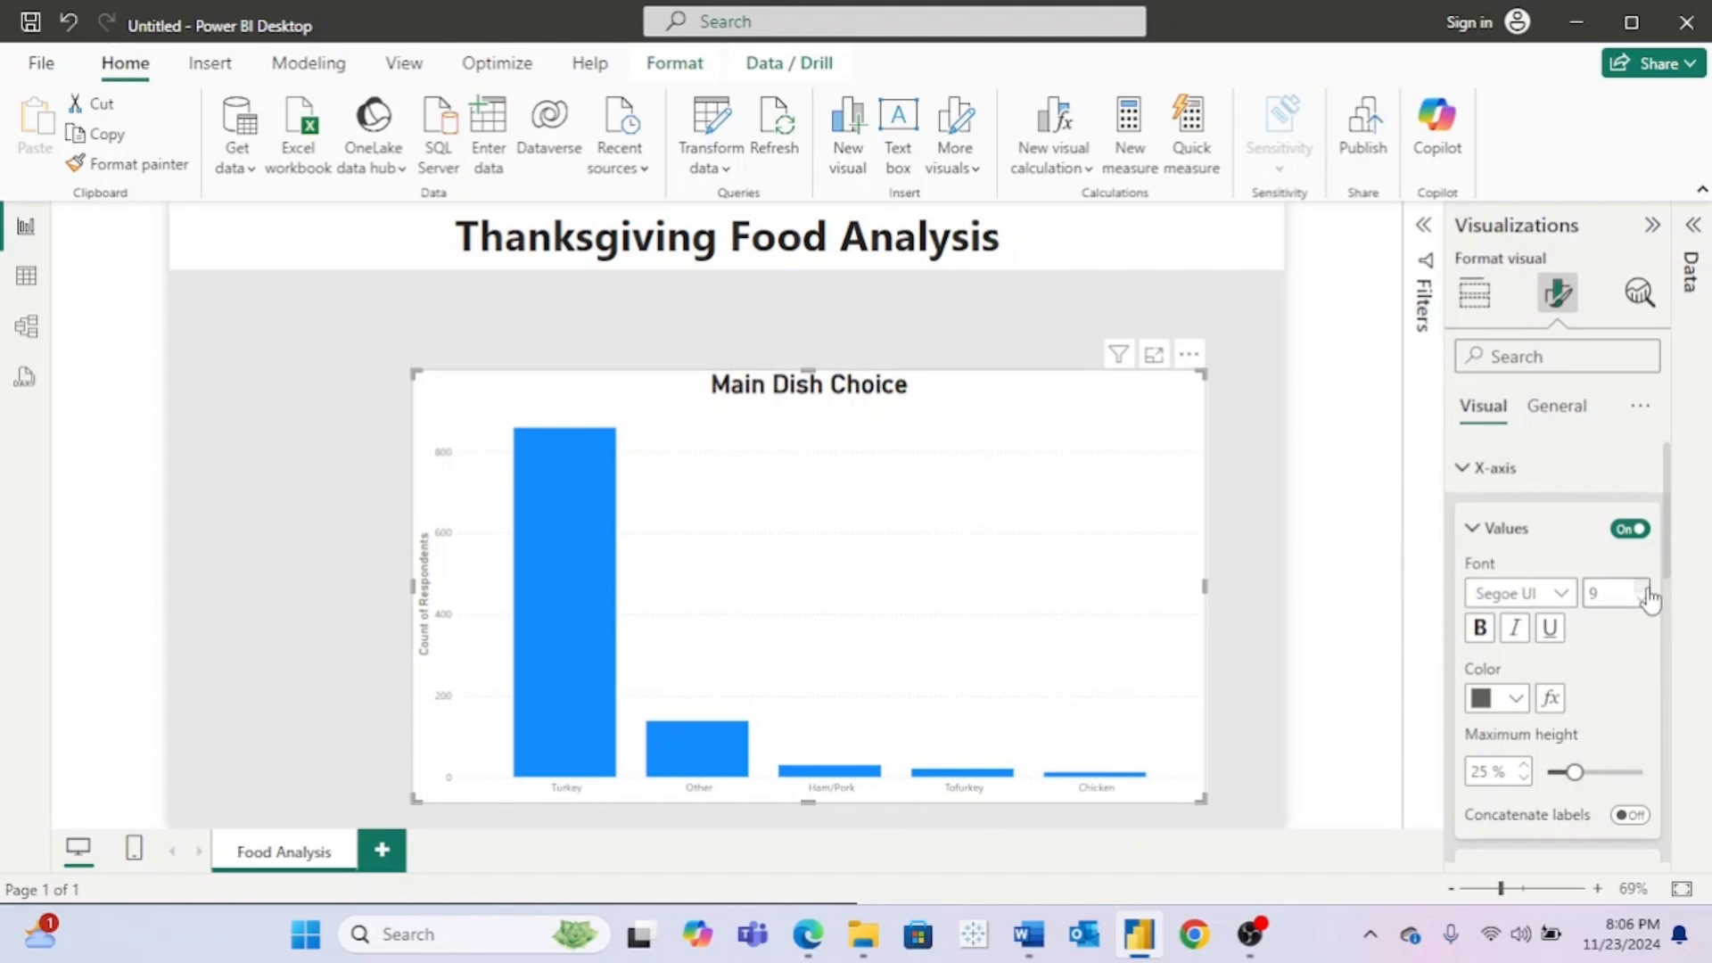
{"action": "left_click", "coordinate": [1643, 588]}
{"action": "left_click", "coordinate": [1643, 600]}
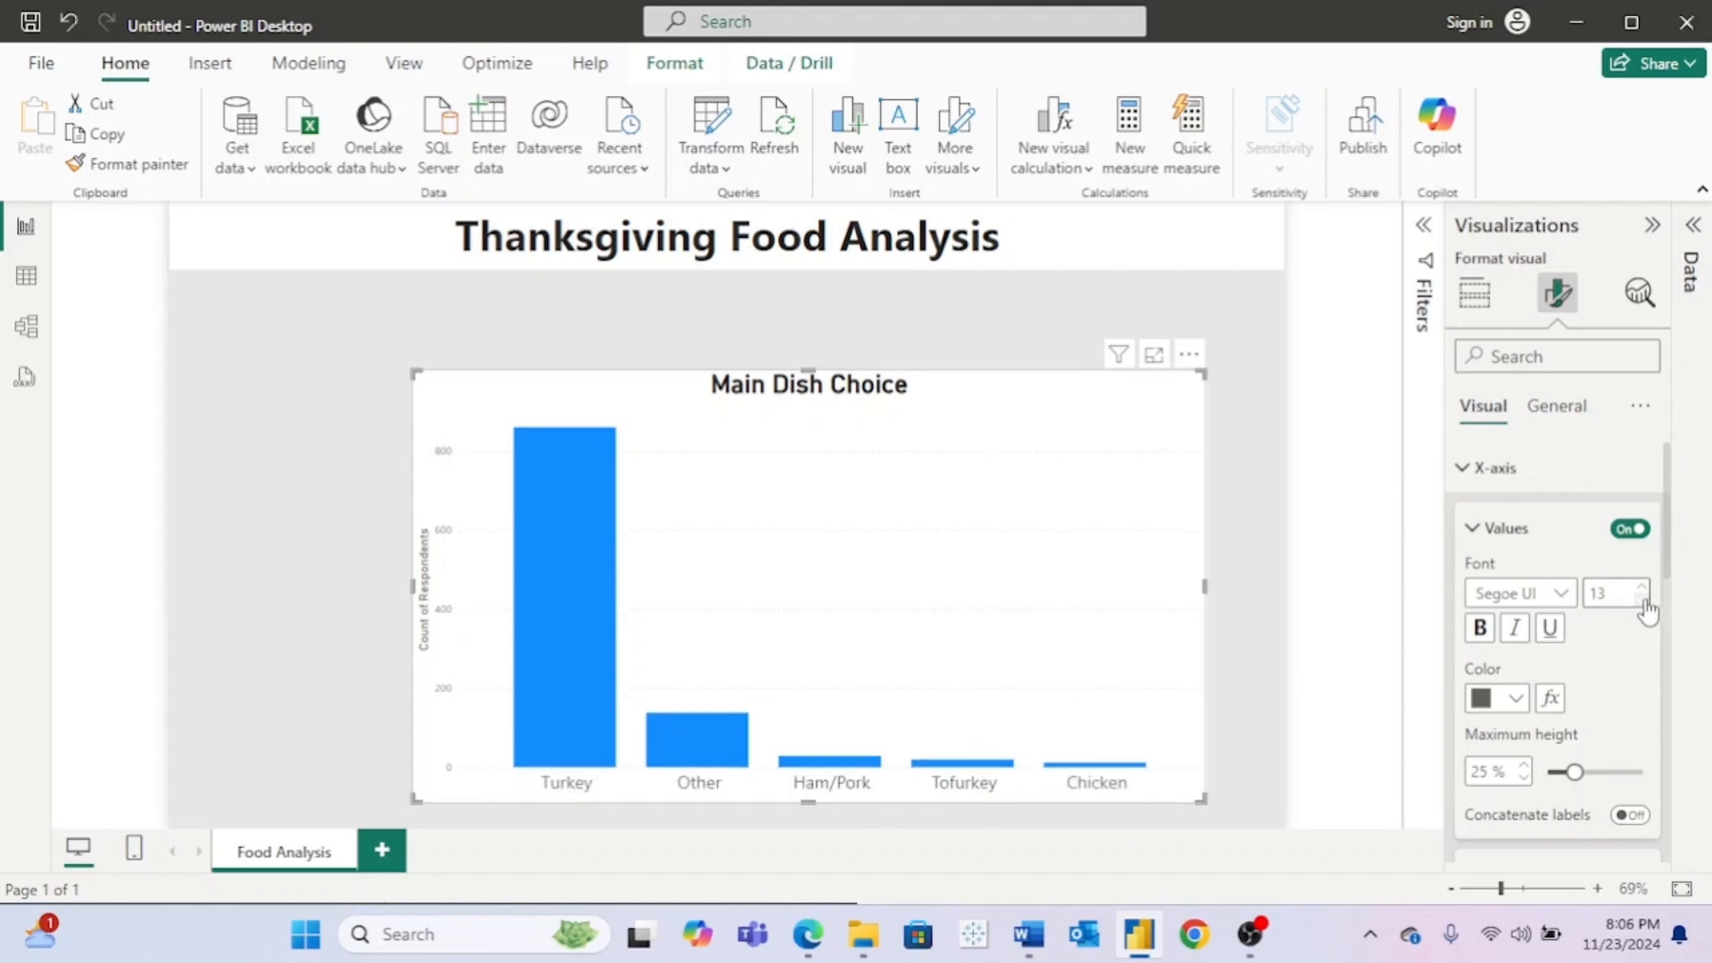
{"action": "left_click", "coordinate": [1472, 478]}
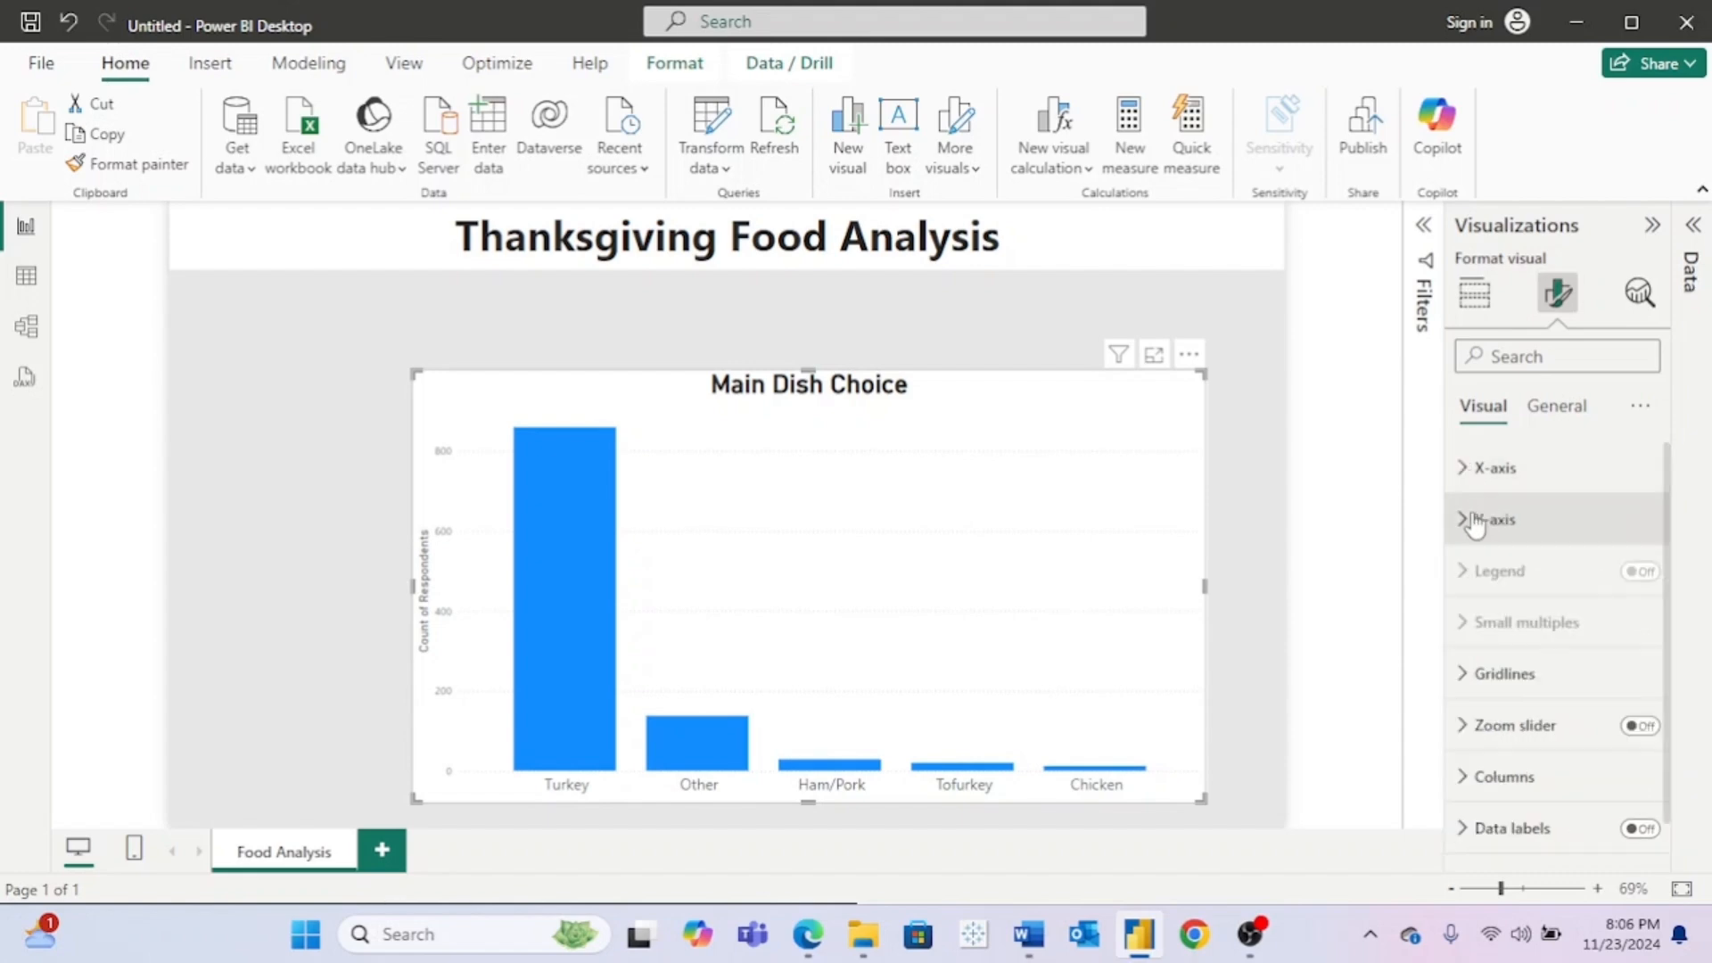
Step: Set the font size of the chart's Y-axis value labels to 12
{"action": "left_click", "coordinate": [1476, 520]}
{"action": "scroll", "coordinate": [1636, 678], "scroll_direction": "down", "scroll_amount": 3}
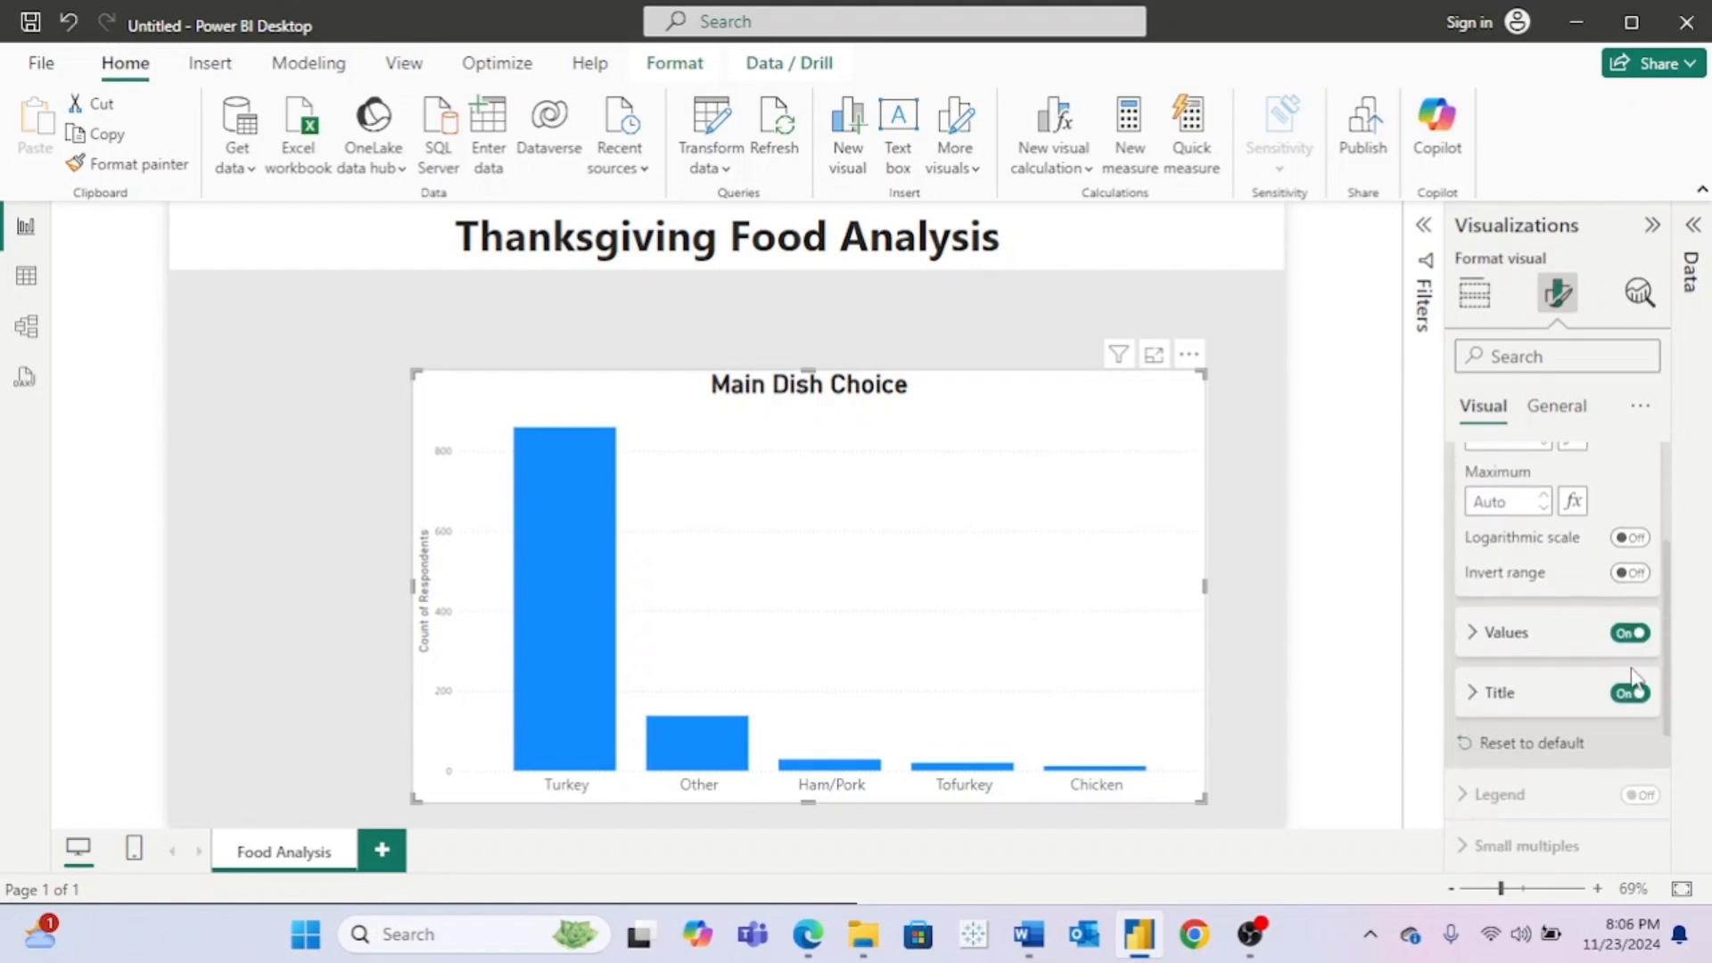
{"action": "left_click", "coordinate": [1502, 630]}
{"action": "left_click", "coordinate": [1642, 689]}
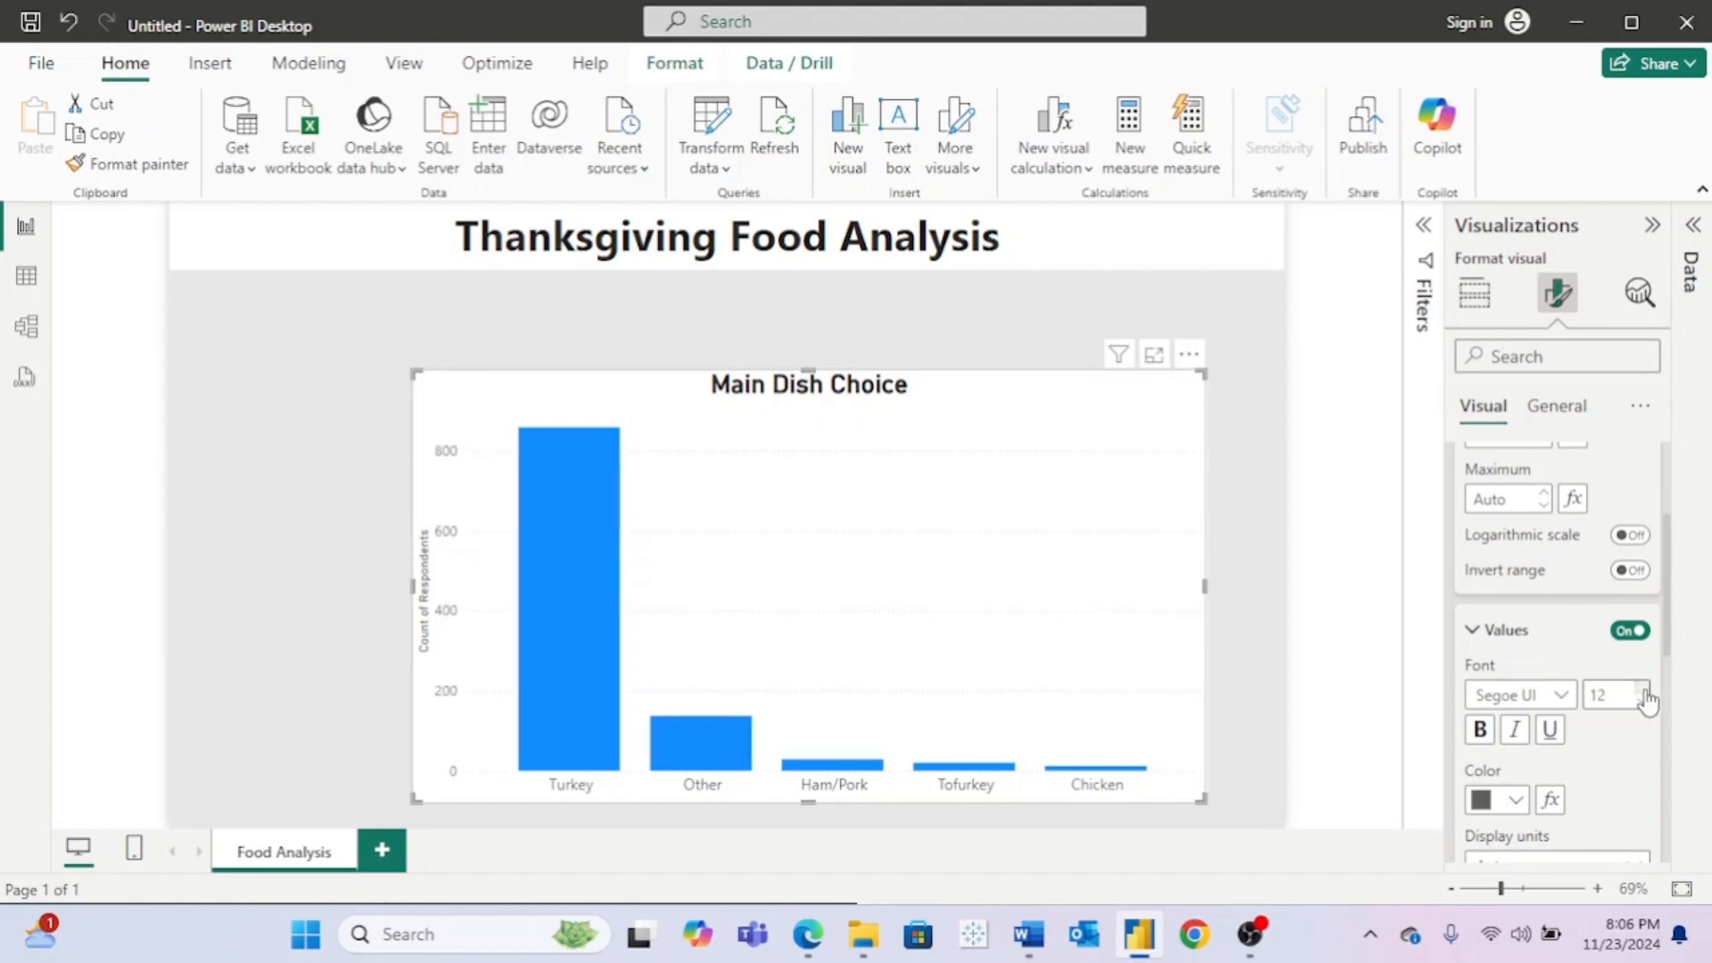
{"action": "left_click", "coordinate": [1492, 631]}
{"action": "scroll", "coordinate": [1483, 581], "scroll_direction": "up", "scroll_amount": 3}
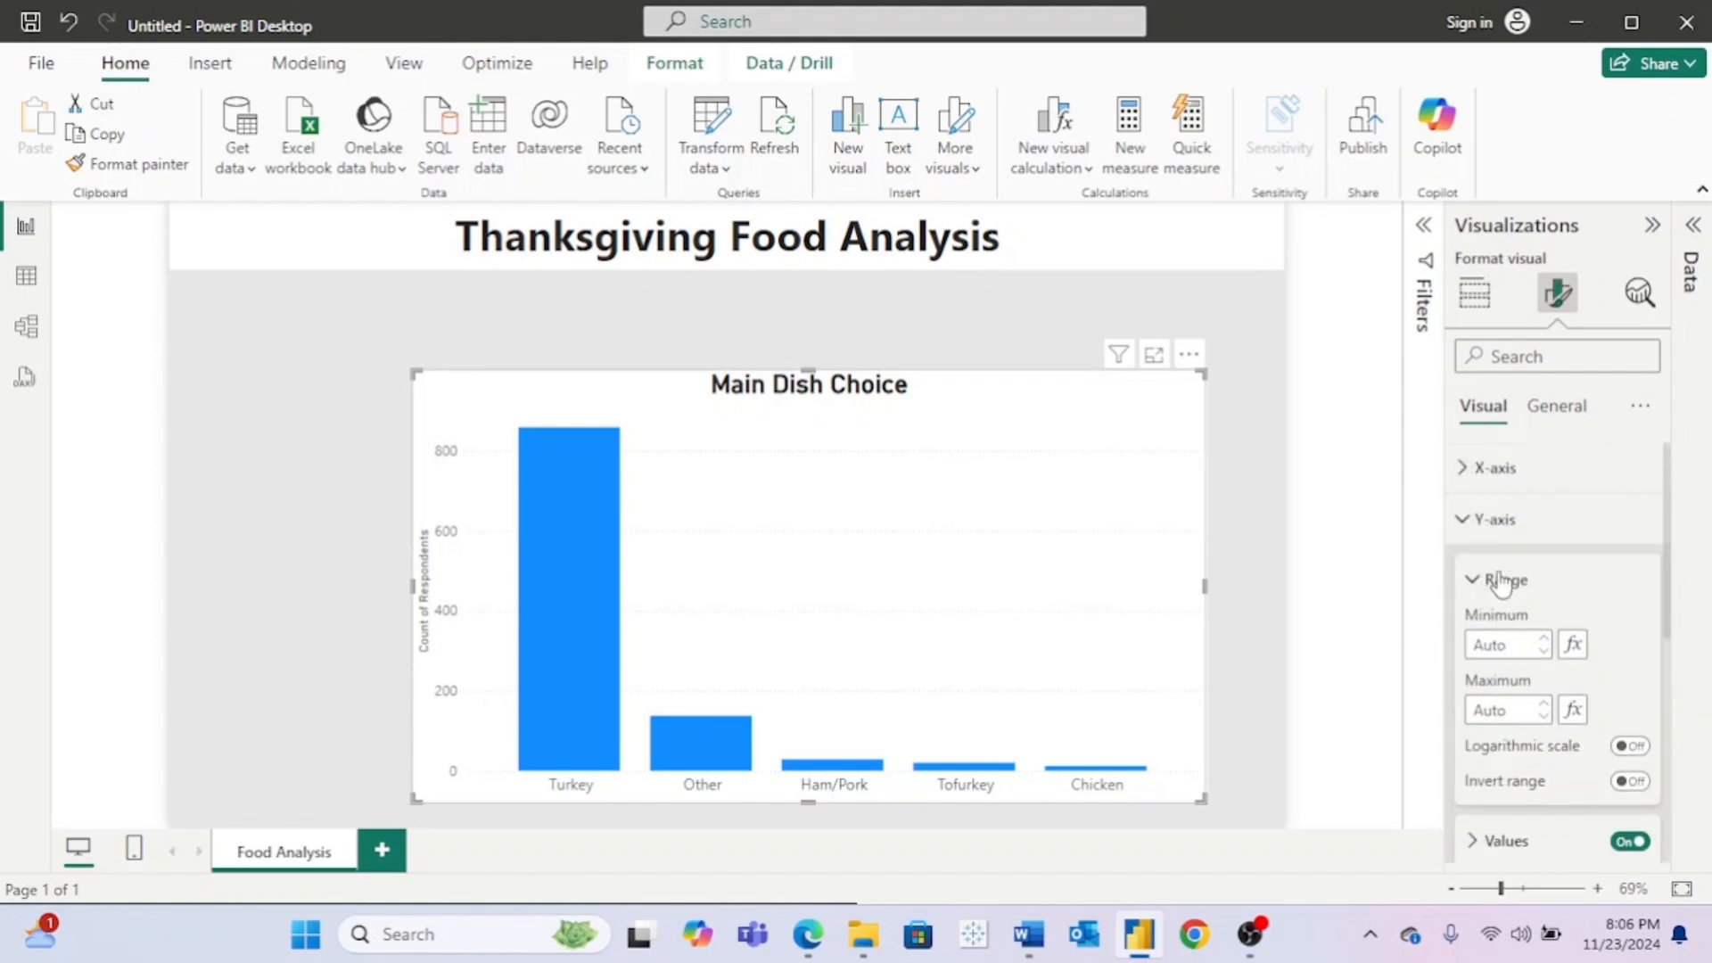
{"action": "left_click", "coordinate": [1481, 524]}
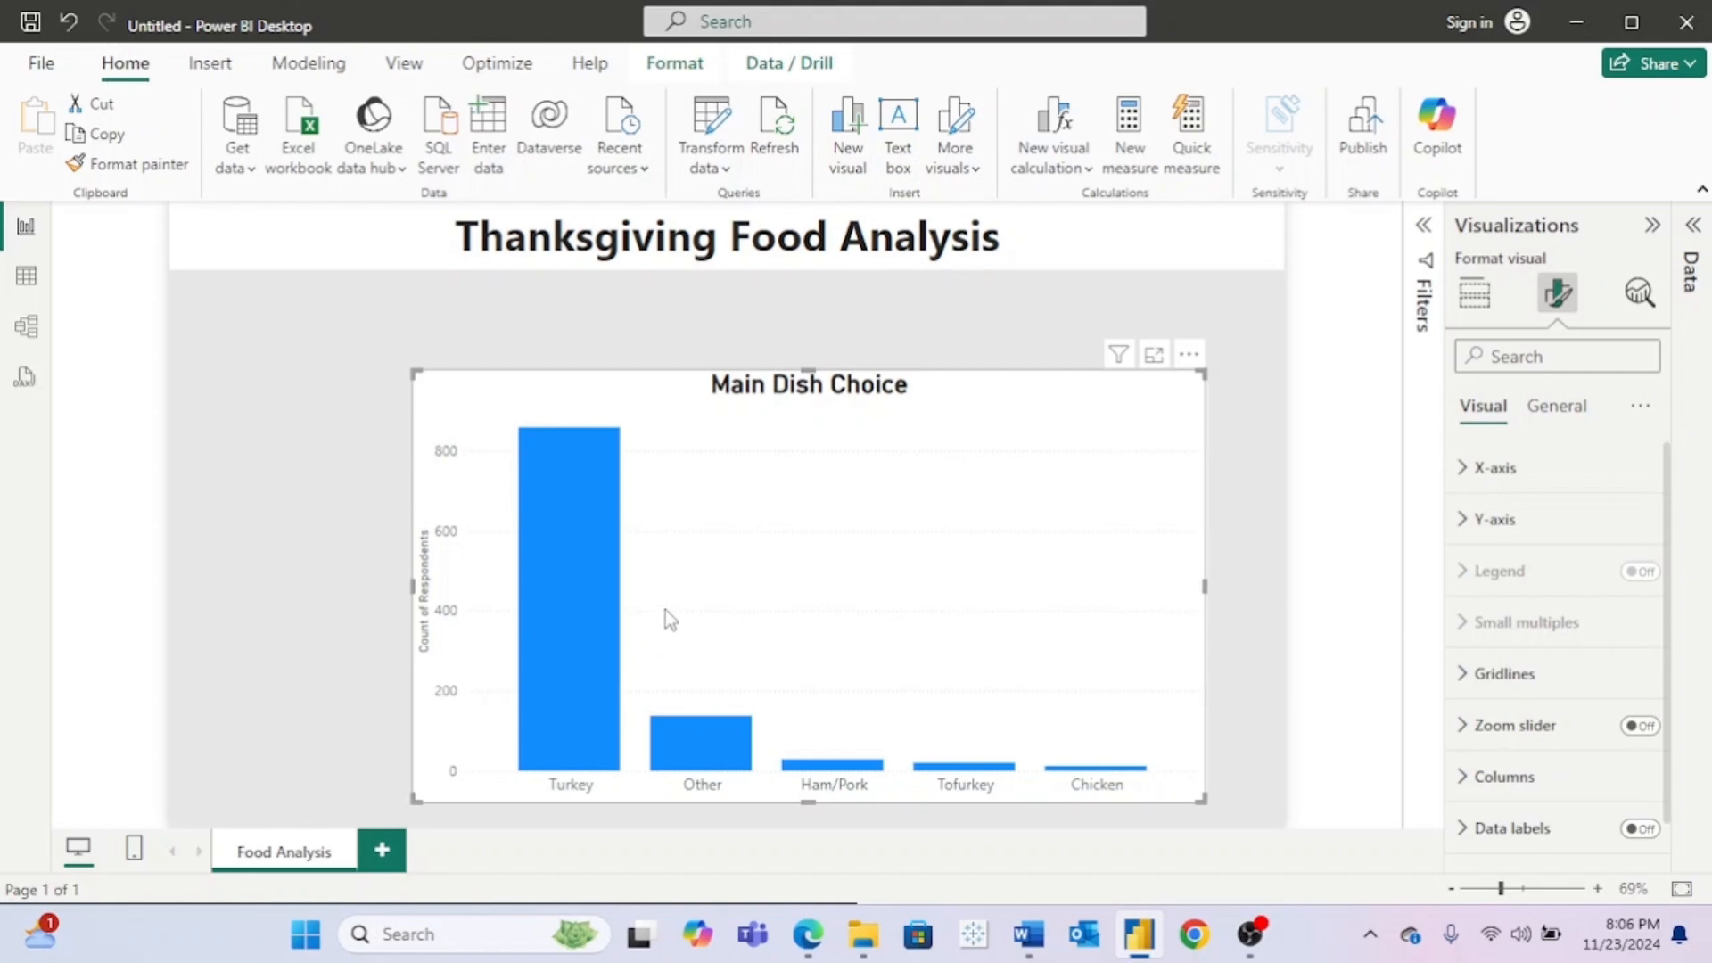
Step: Turn on data labels for the columns of the Main Dish Choice chart
{"action": "mouse_move", "coordinate": [552, 509]}
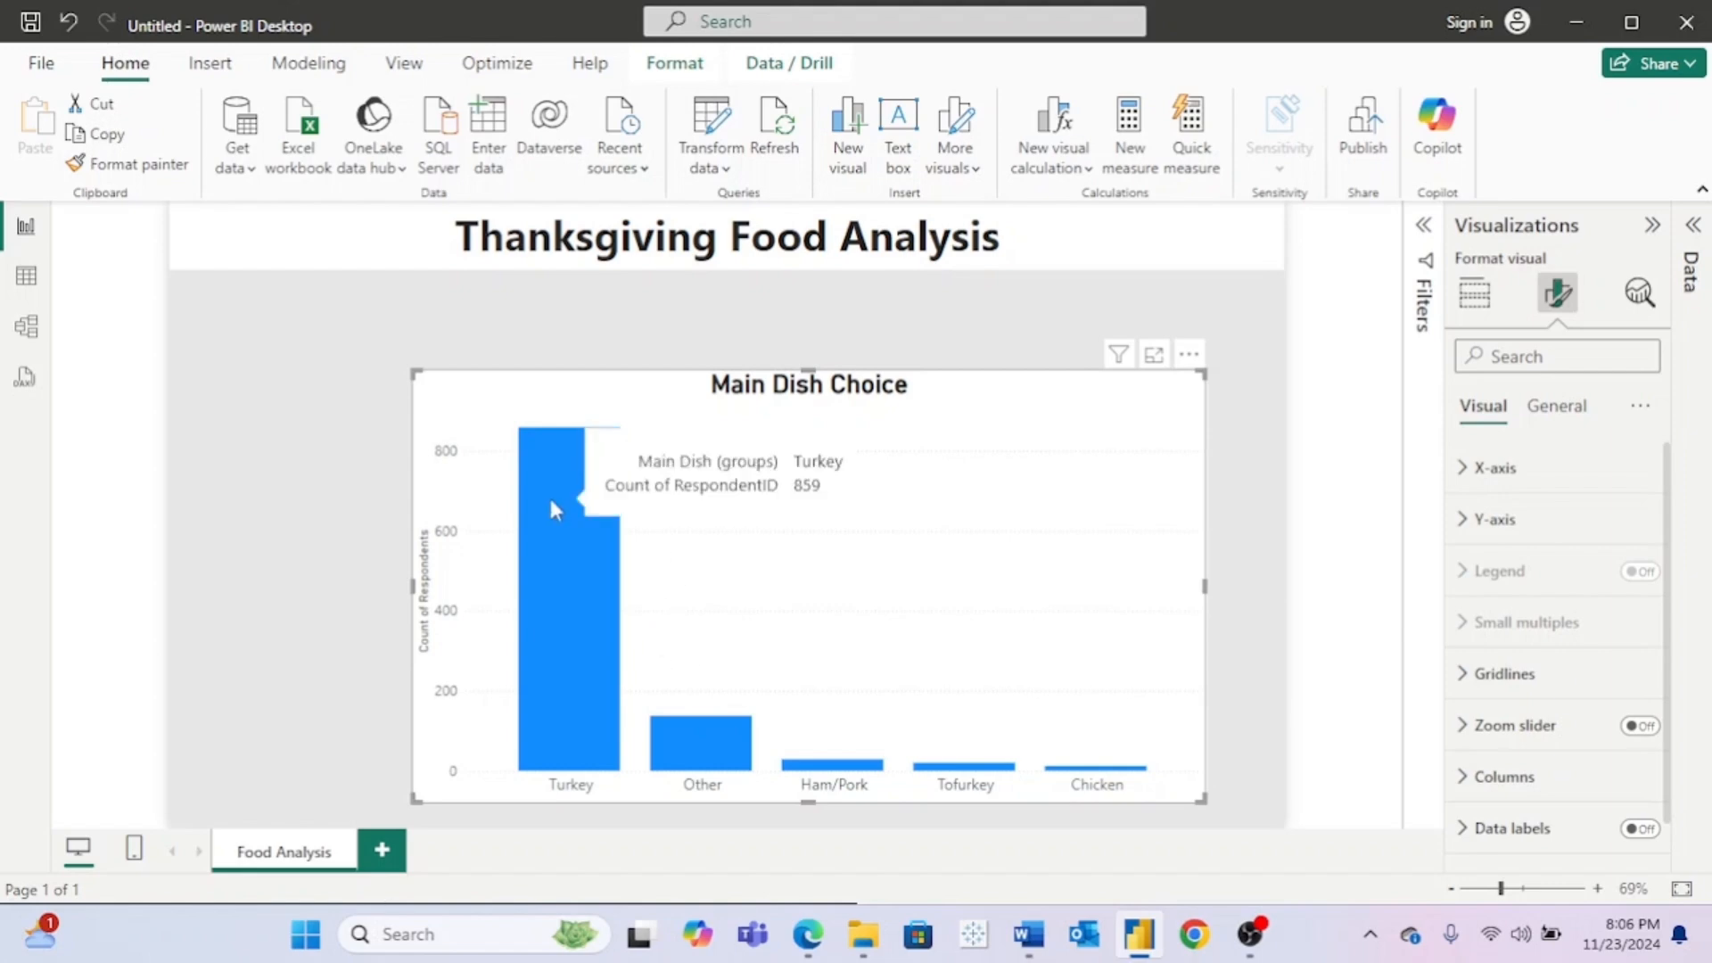
{"action": "scroll", "coordinate": [1492, 841], "scroll_direction": "down", "scroll_amount": 1}
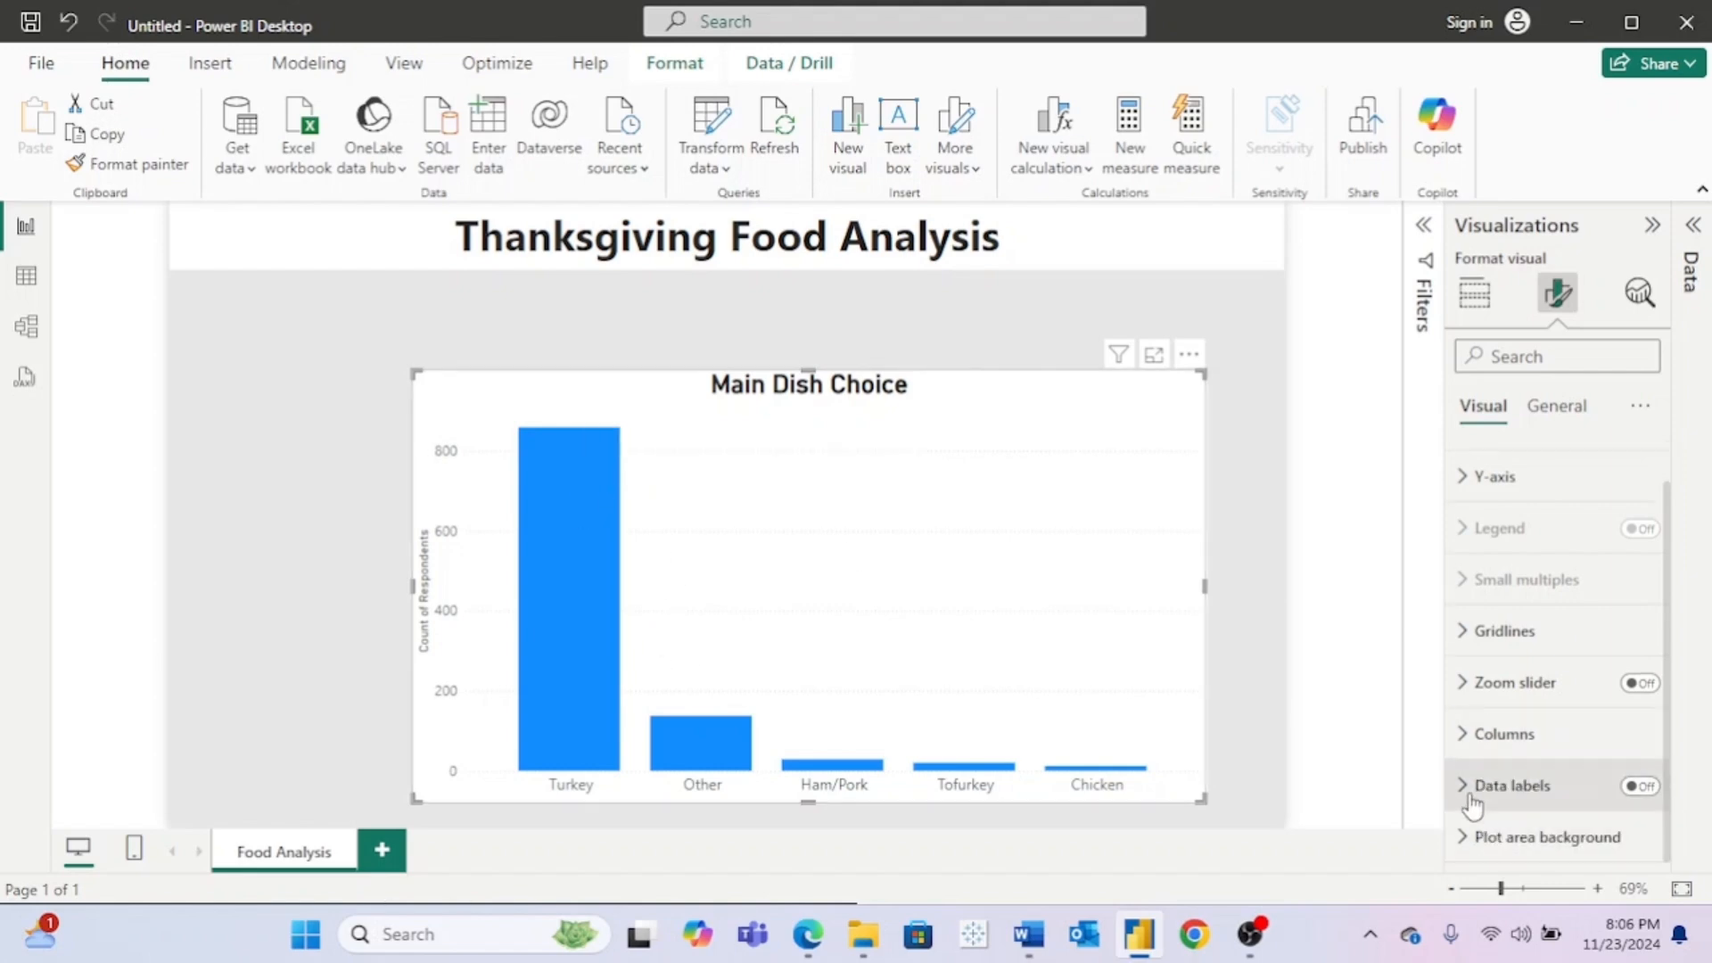
{"action": "left_click", "coordinate": [1472, 800]}
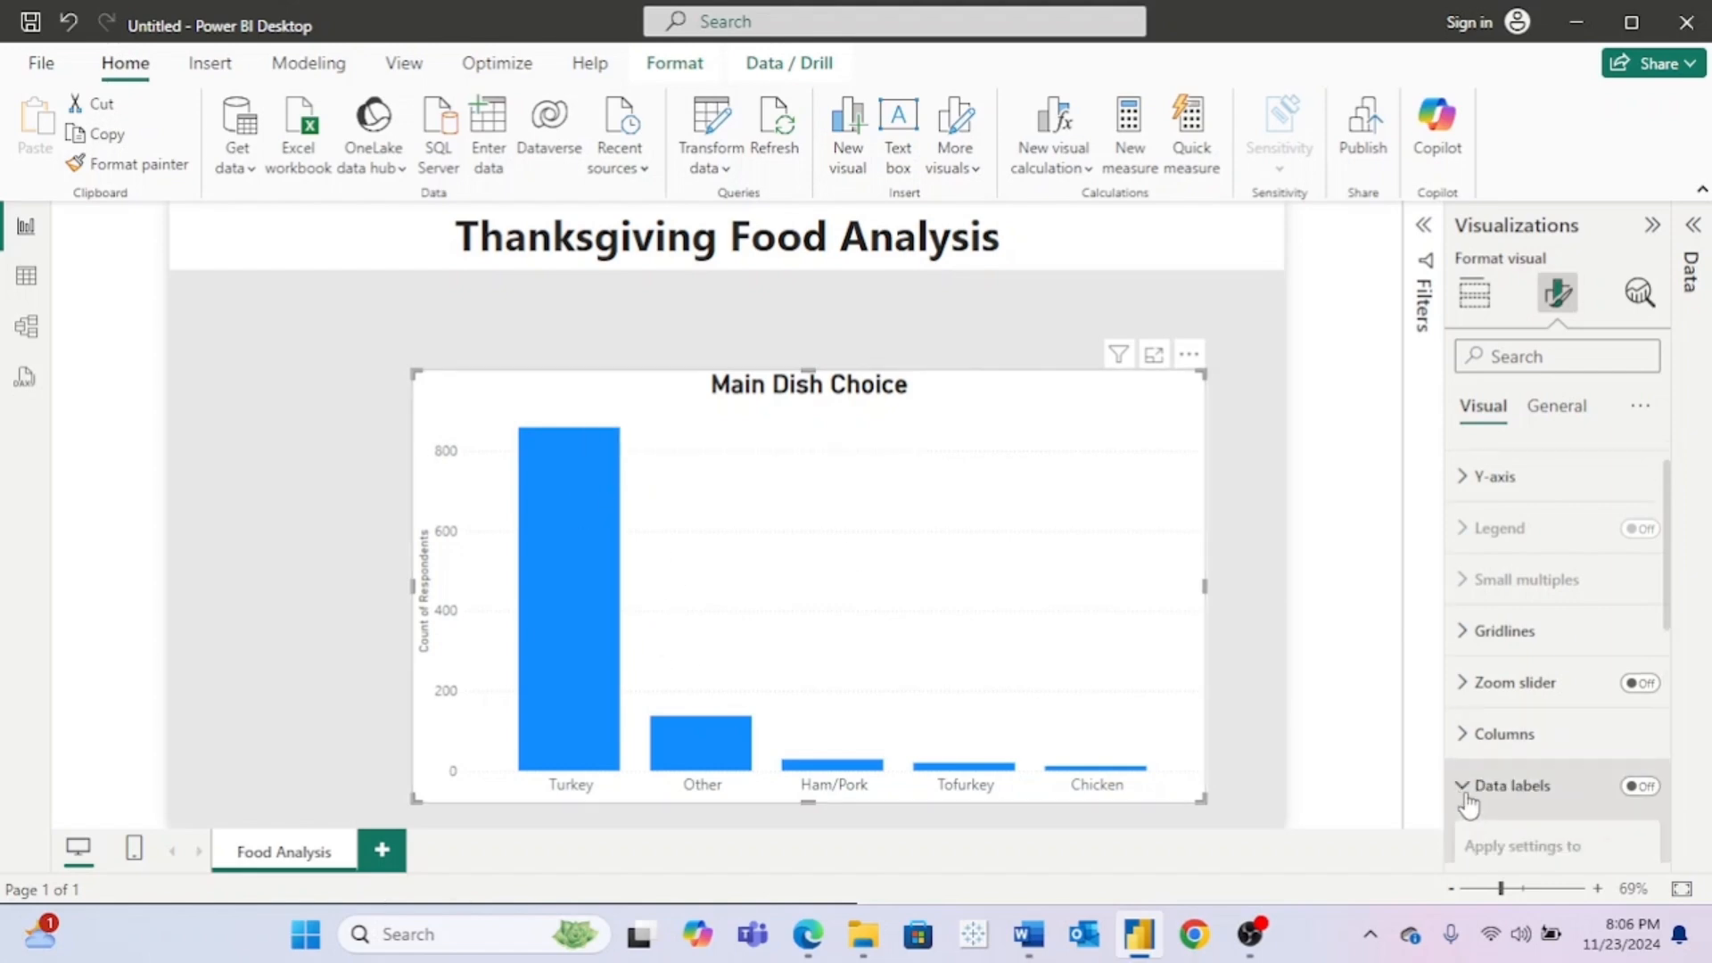
{"action": "left_click", "coordinate": [1639, 786]}
Step: Set the font size of the chart's data label values to 14
{"action": "scroll", "coordinate": [1592, 767], "scroll_direction": "down", "scroll_amount": 5}
{"action": "scroll", "coordinate": [1593, 763], "scroll_direction": "down", "scroll_amount": 7}
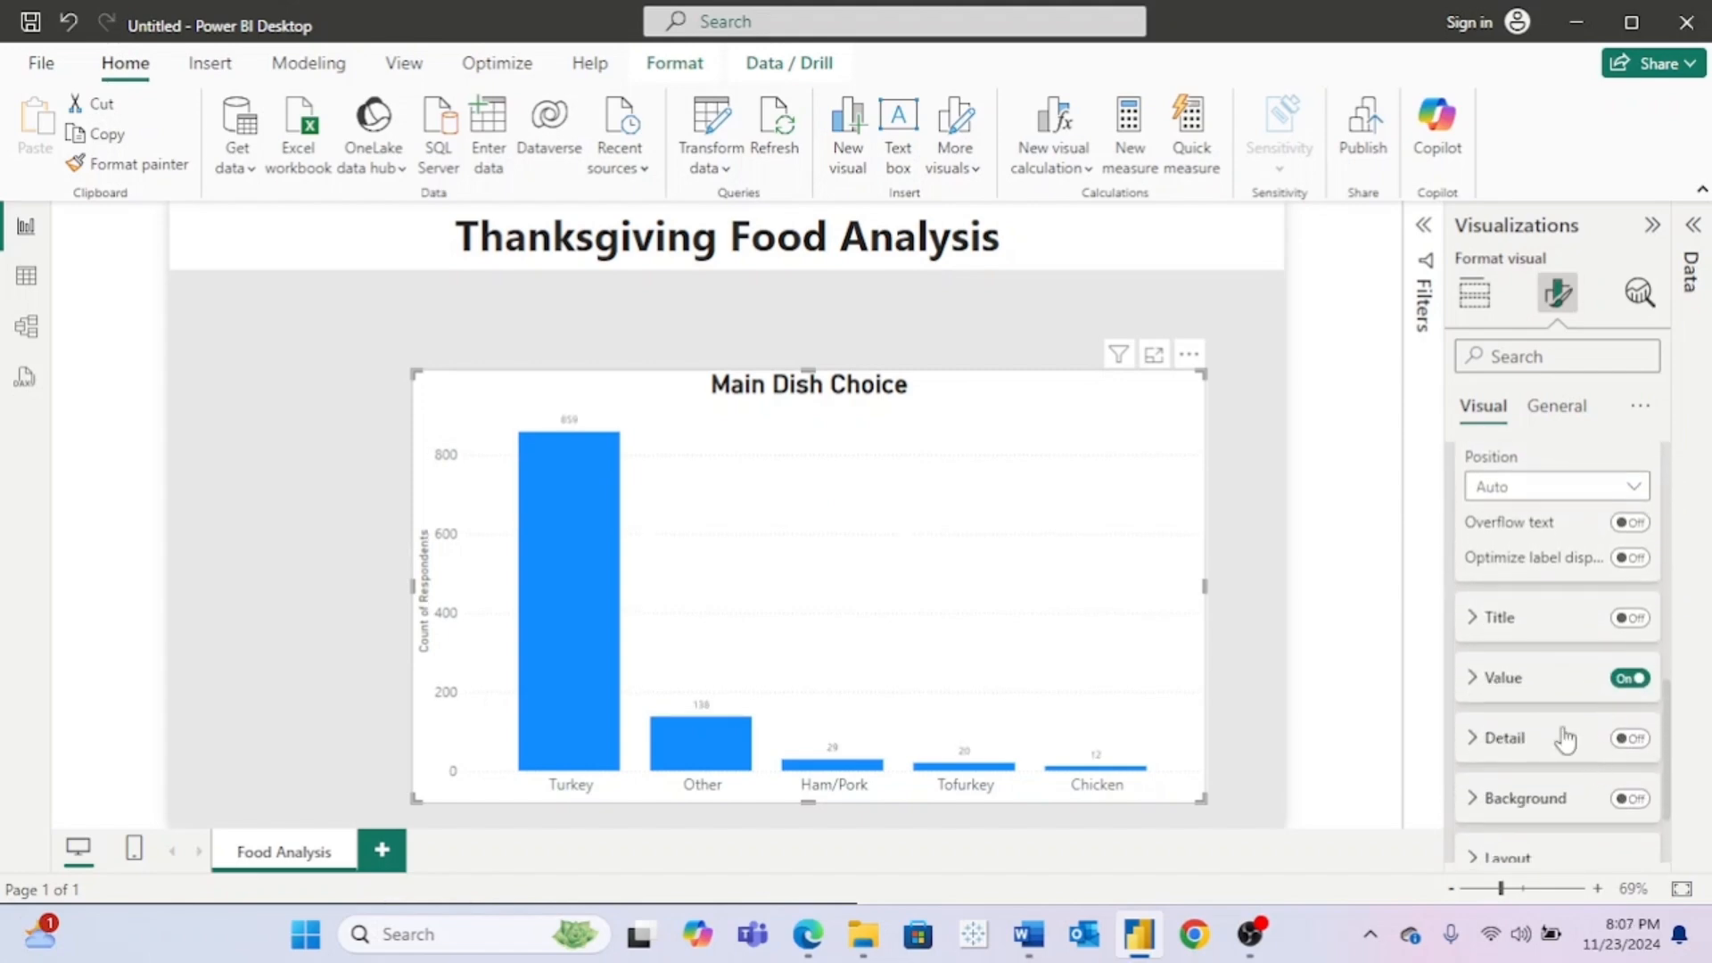
{"action": "left_click", "coordinate": [1475, 679]}
{"action": "scroll", "coordinate": [1556, 727], "scroll_direction": "down", "scroll_amount": 3}
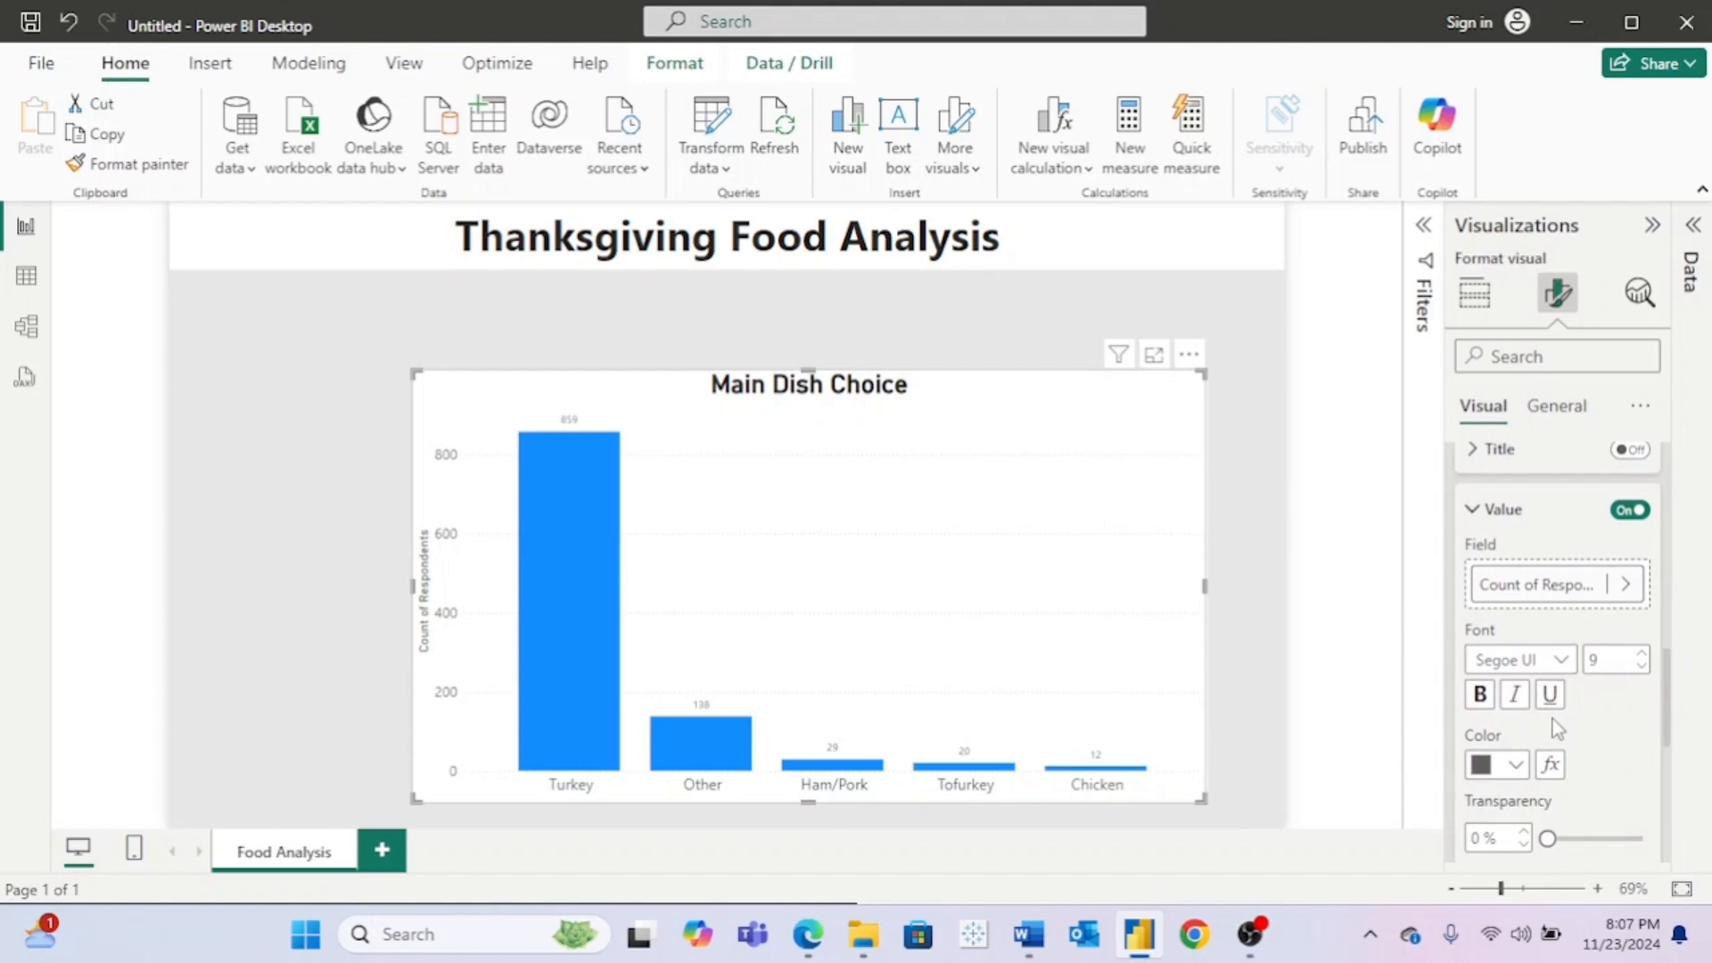
{"action": "left_click", "coordinate": [1645, 656]}
{"action": "scroll", "coordinate": [1623, 704], "scroll_direction": "down", "scroll_amount": 3}
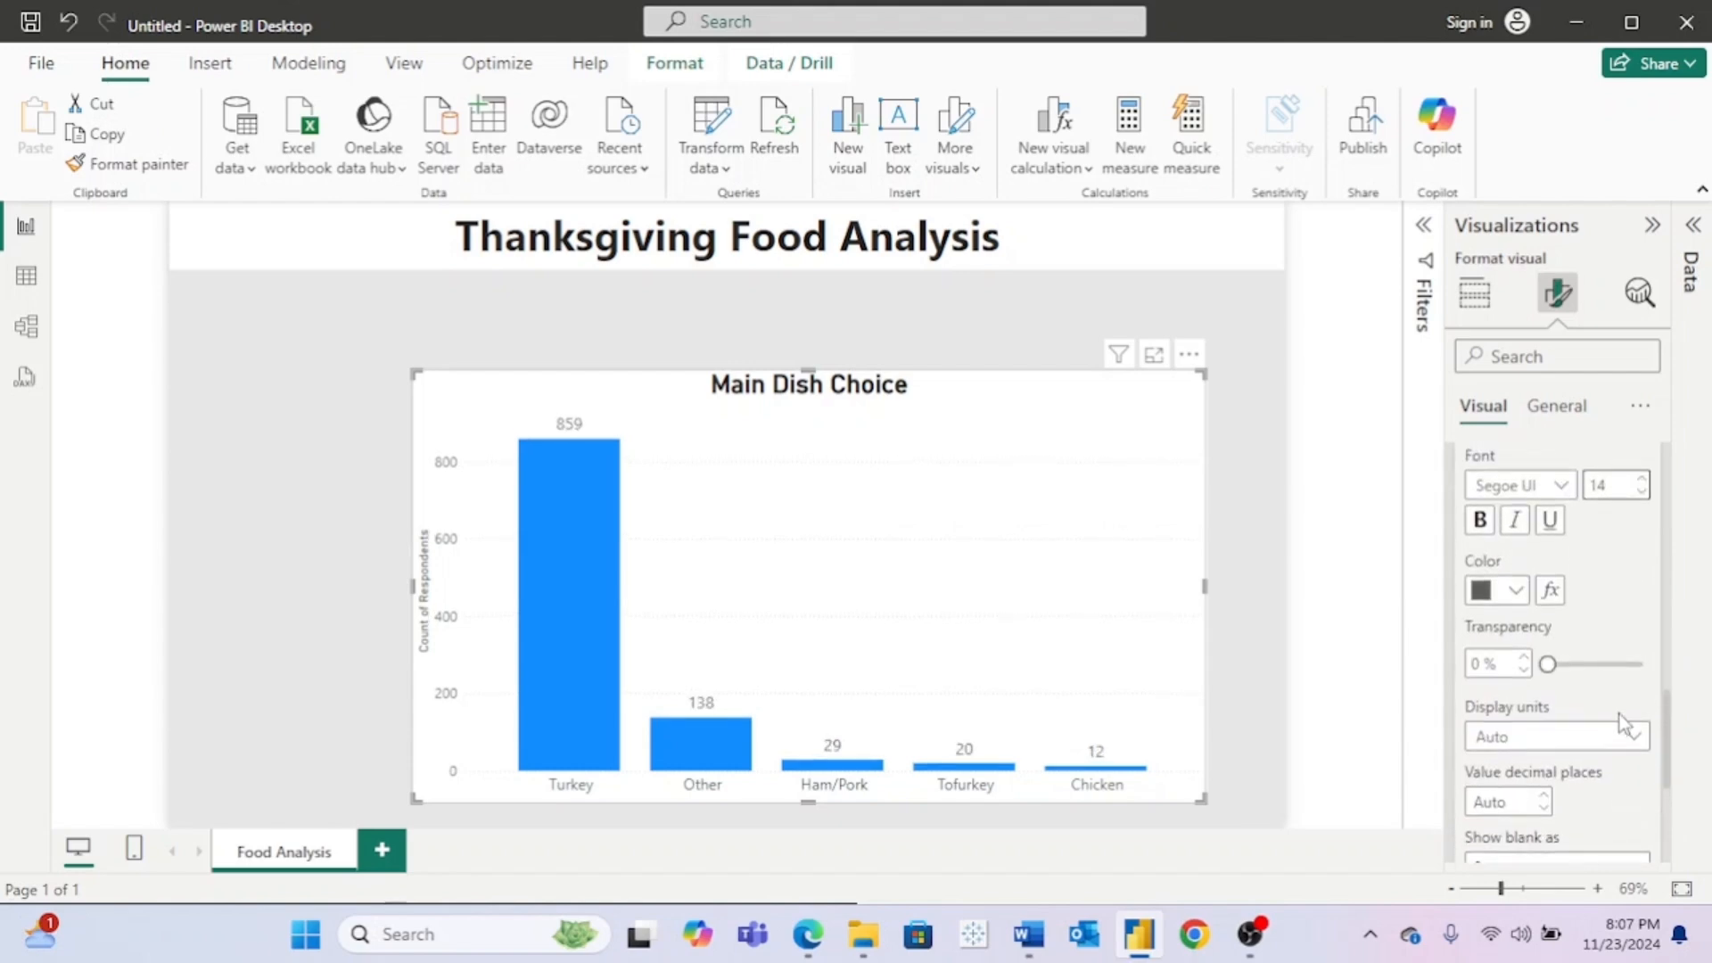
Step: Give the chart a grey visual border with 30 px rounded corners
{"action": "left_click", "coordinate": [1552, 408]}
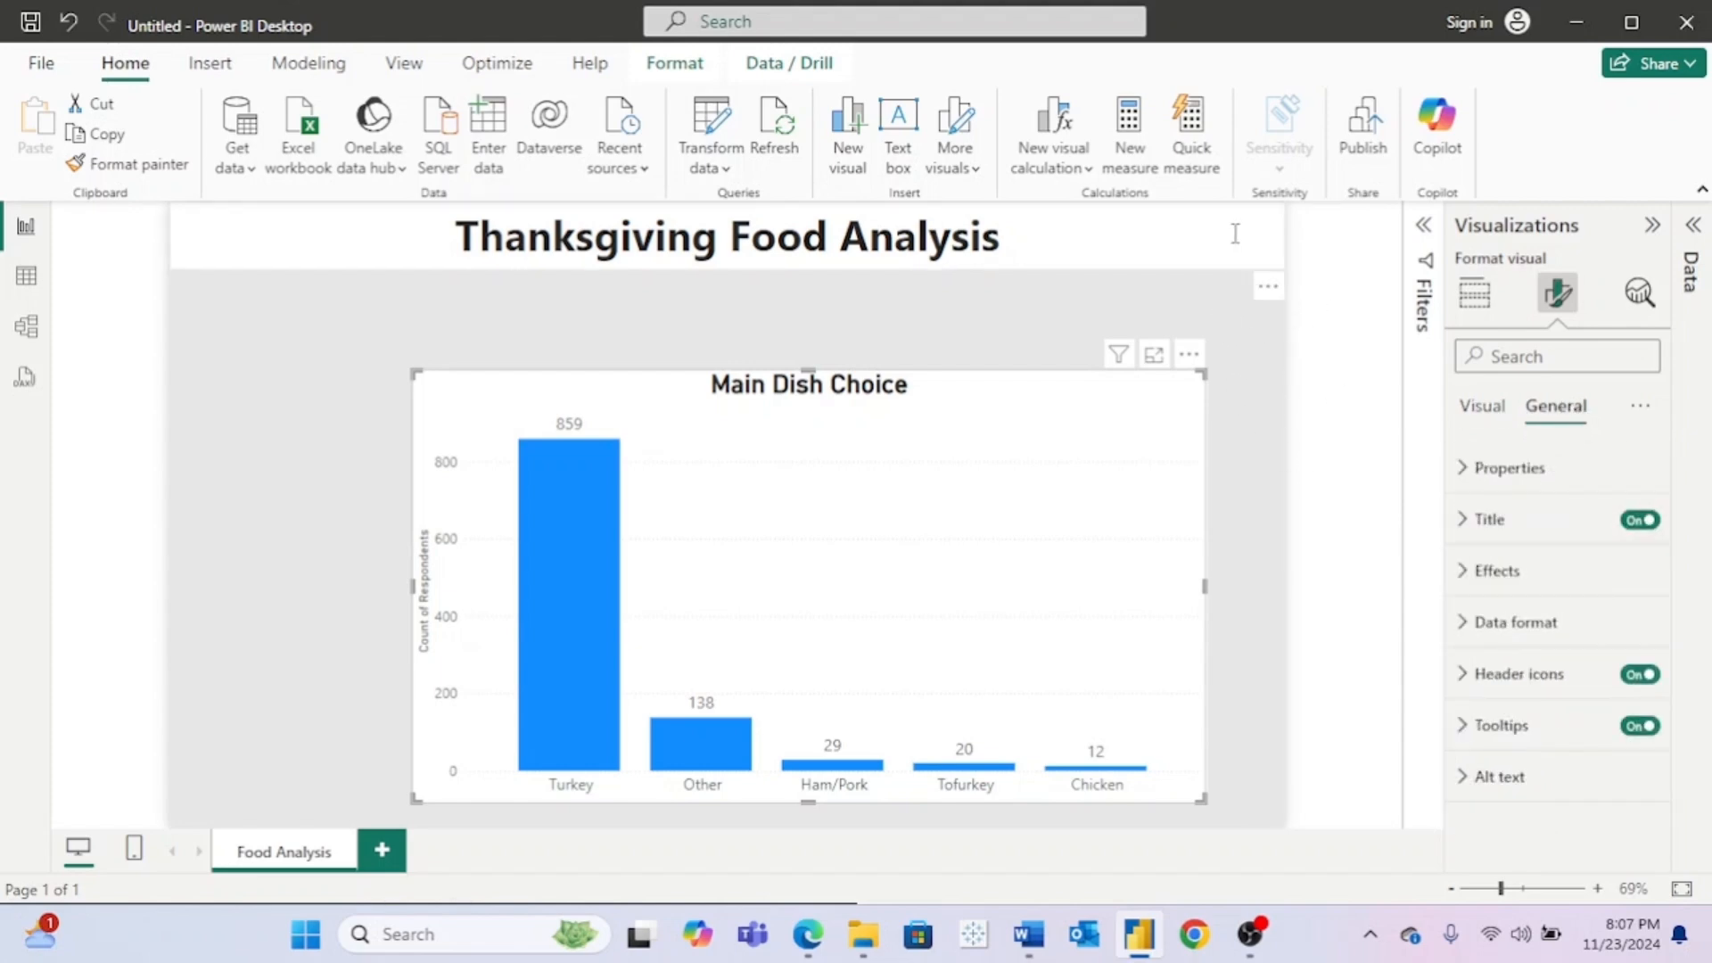
{"action": "left_click", "coordinate": [1461, 575]}
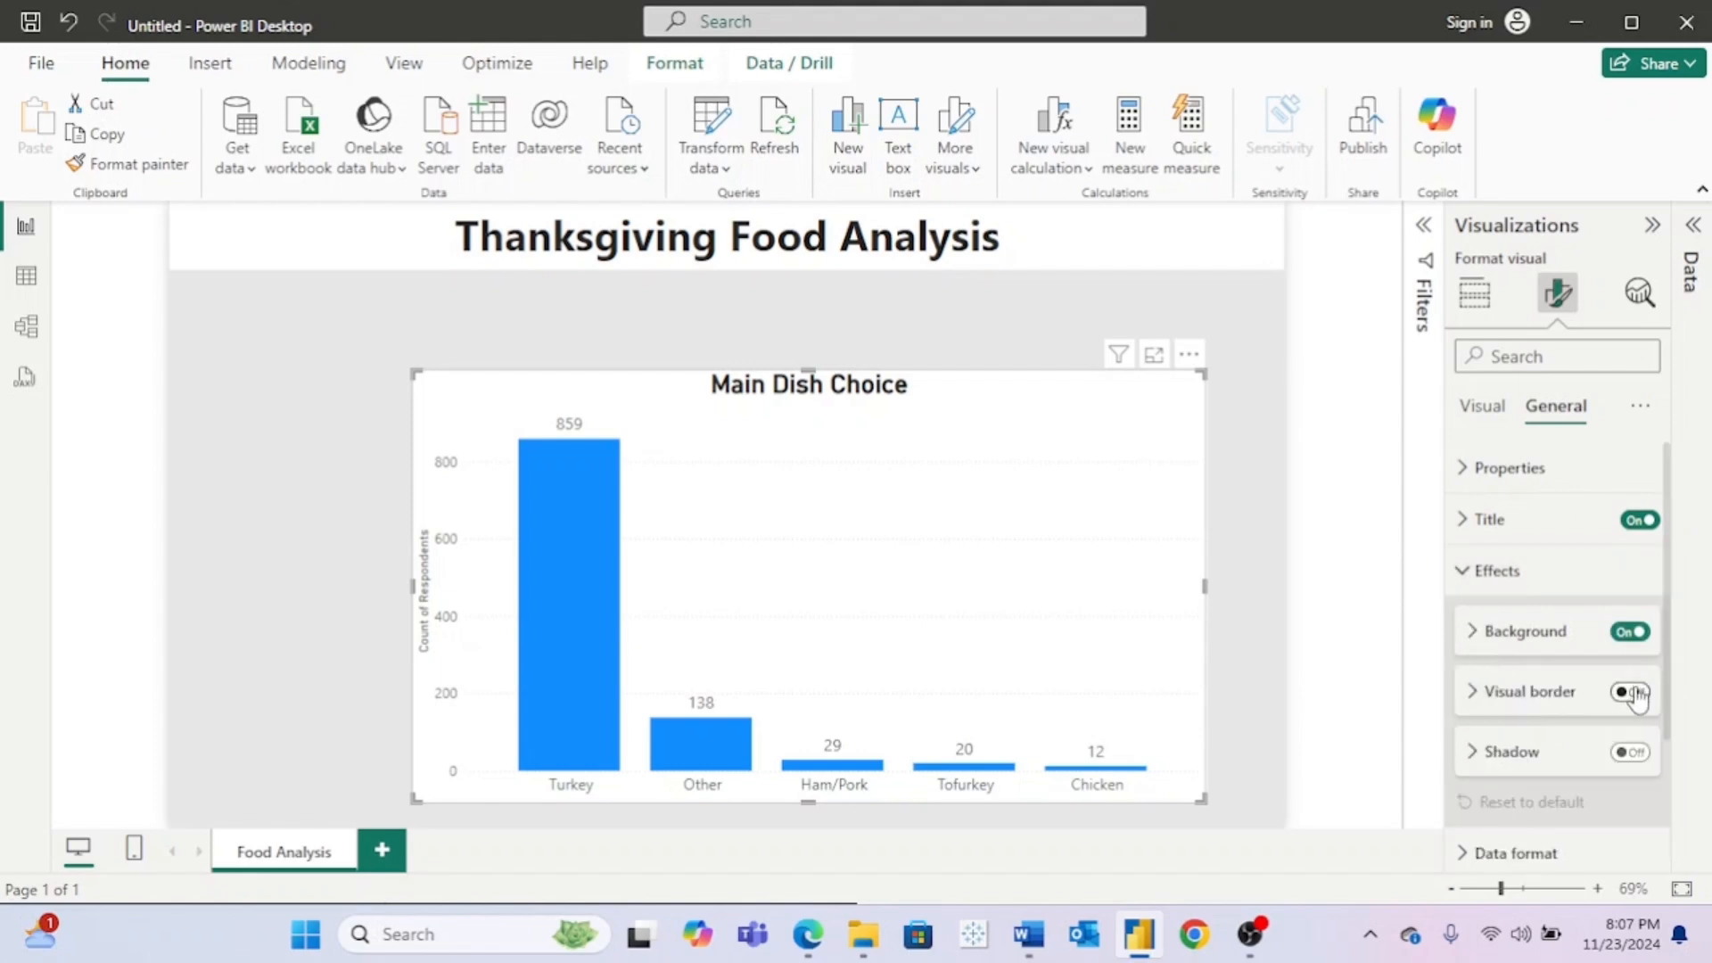
{"action": "left_click", "coordinate": [1632, 693]}
{"action": "left_click", "coordinate": [1473, 694]}
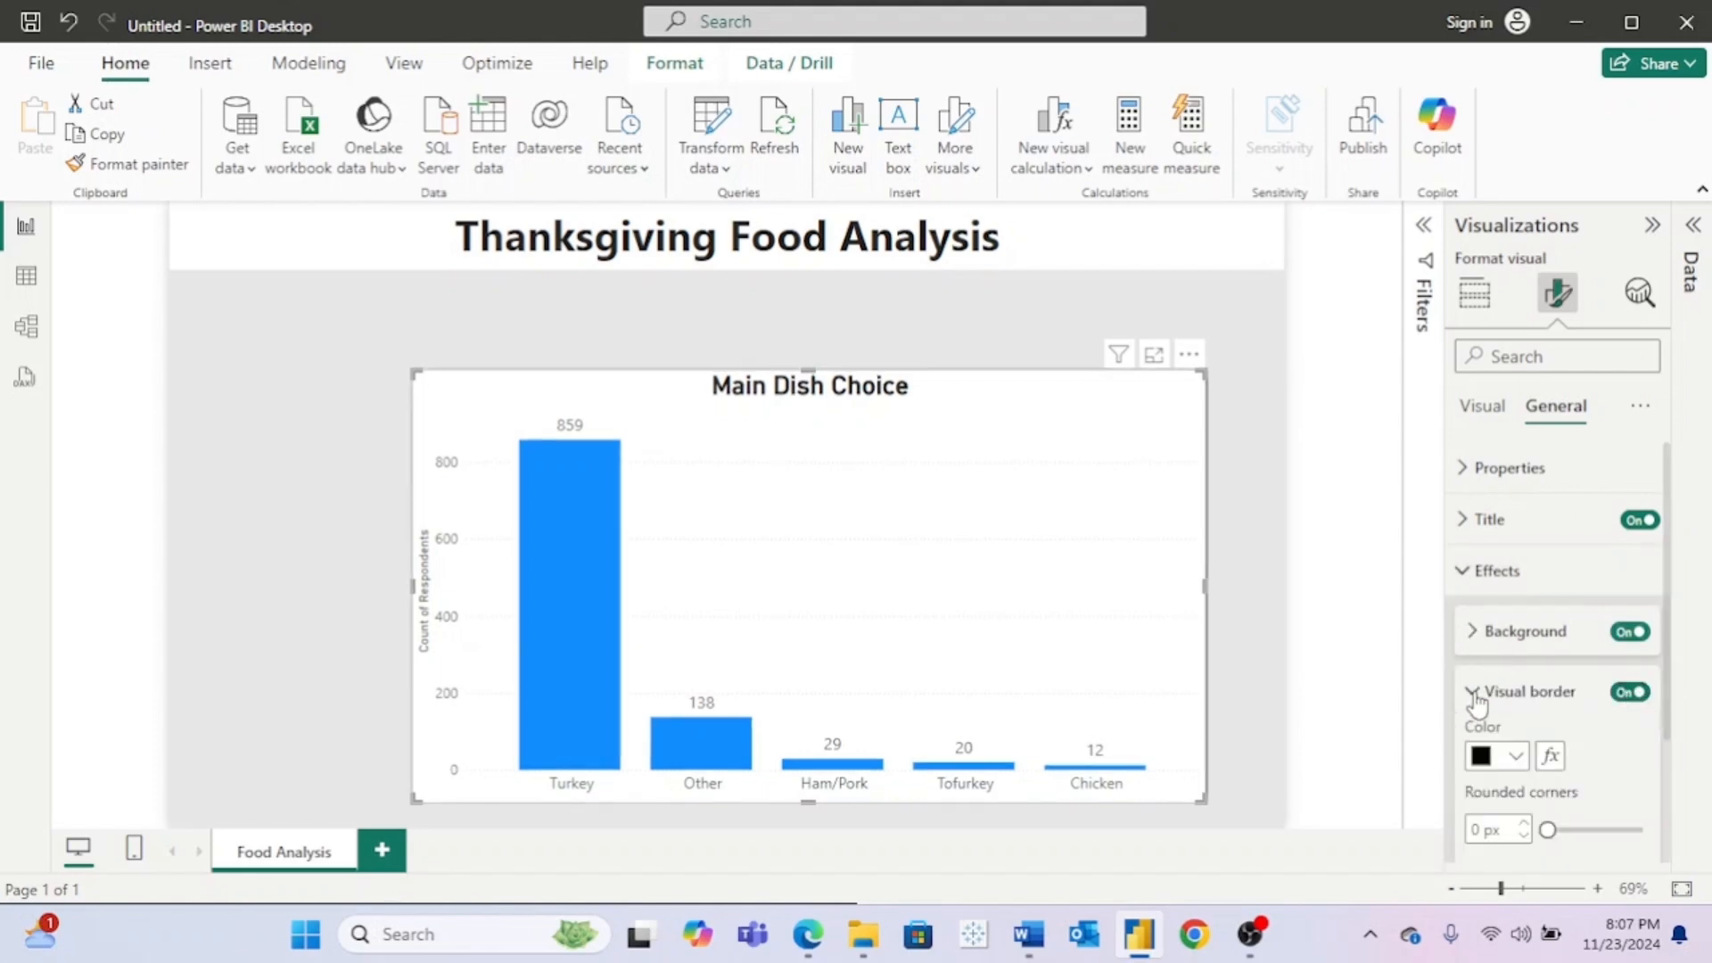
{"action": "scroll", "coordinate": [1476, 704], "scroll_direction": "down", "scroll_amount": 1}
{"action": "left_click", "coordinate": [1507, 661]}
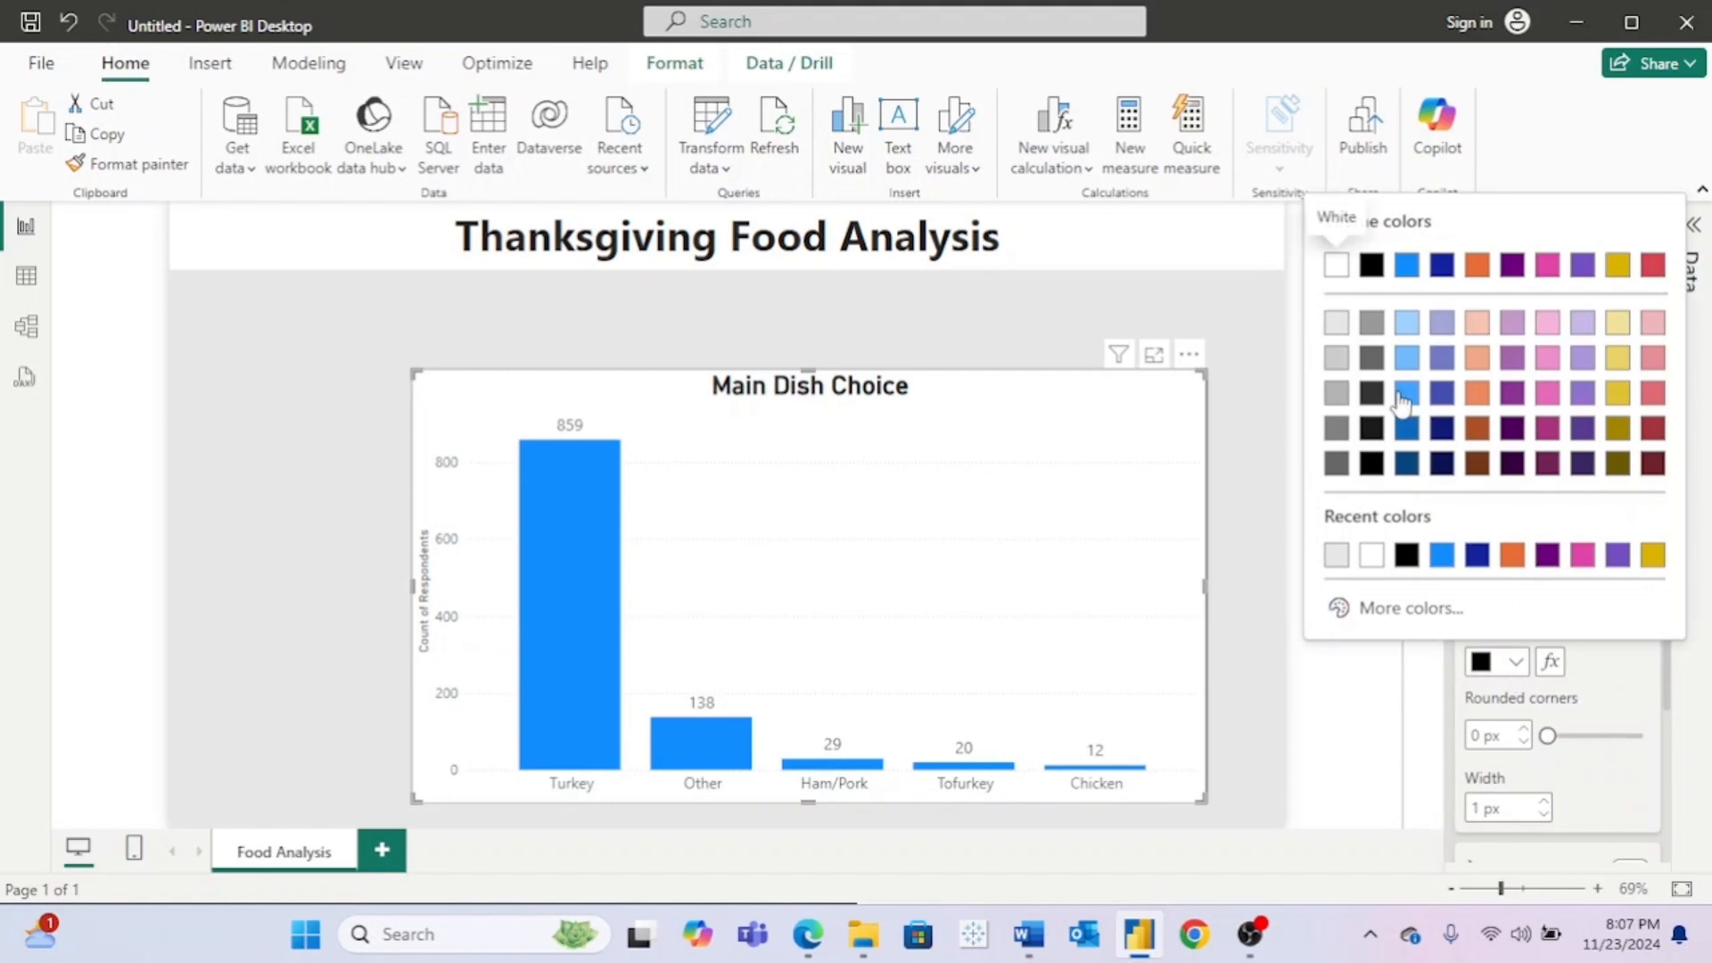
{"action": "left_click", "coordinate": [1336, 394]}
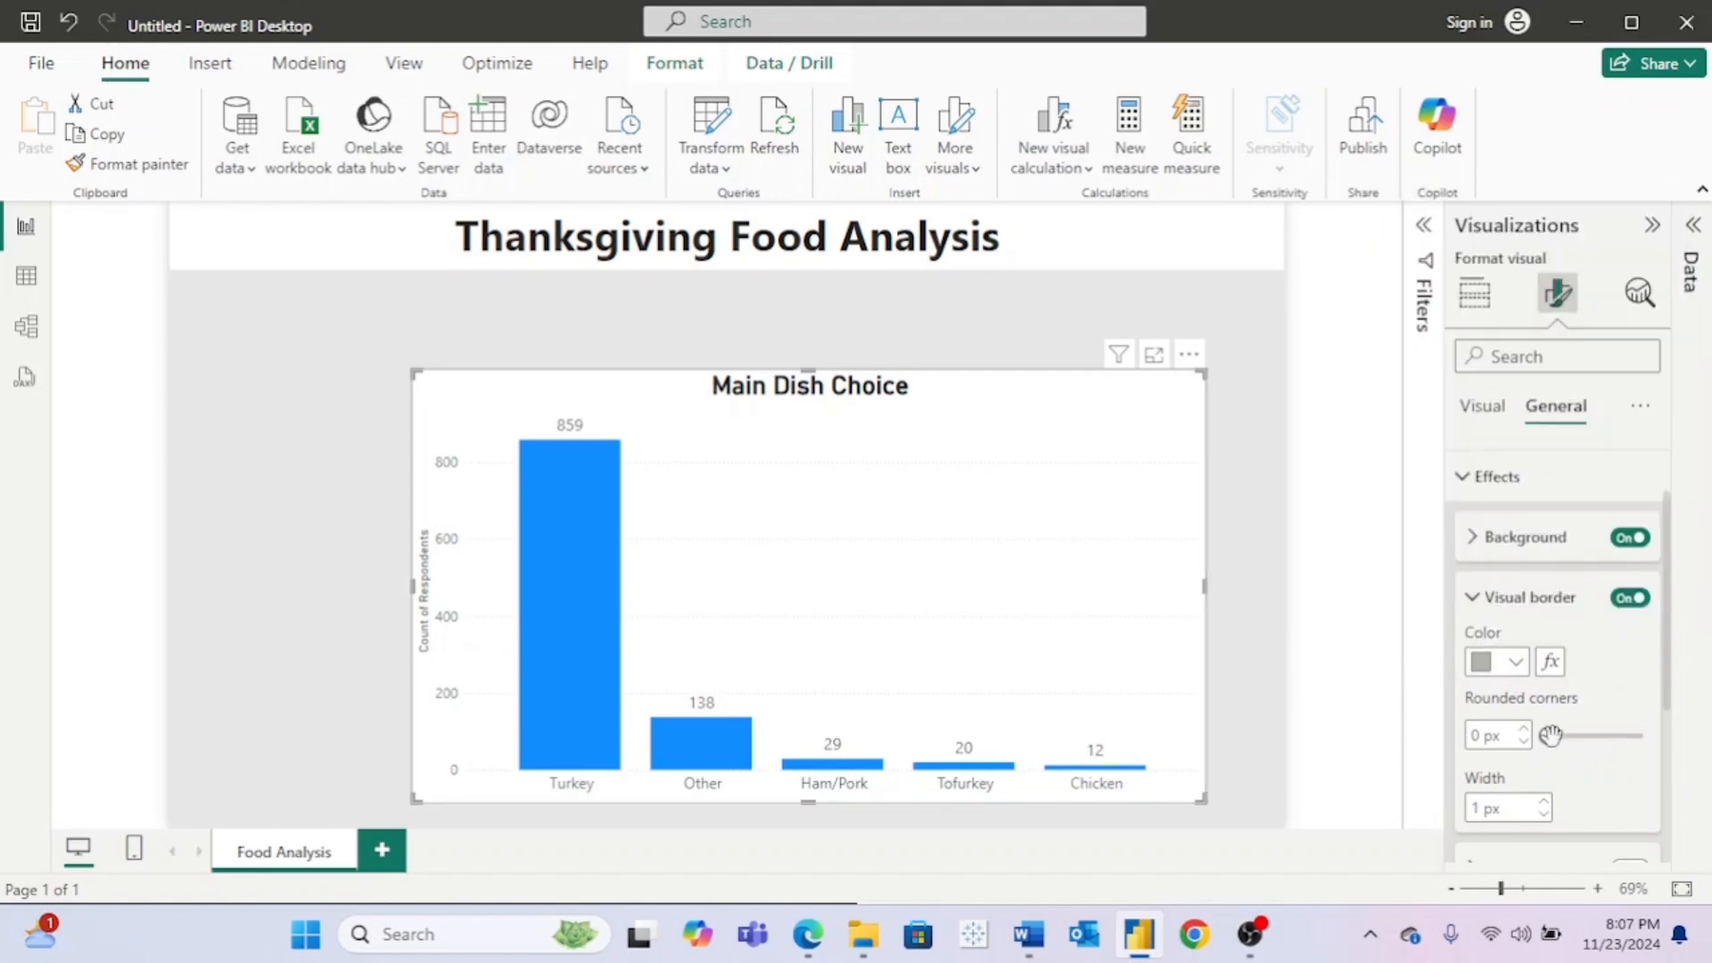
{"action": "left_click_drag", "start_coordinate": [1552, 733], "coordinate": [1654, 724]}
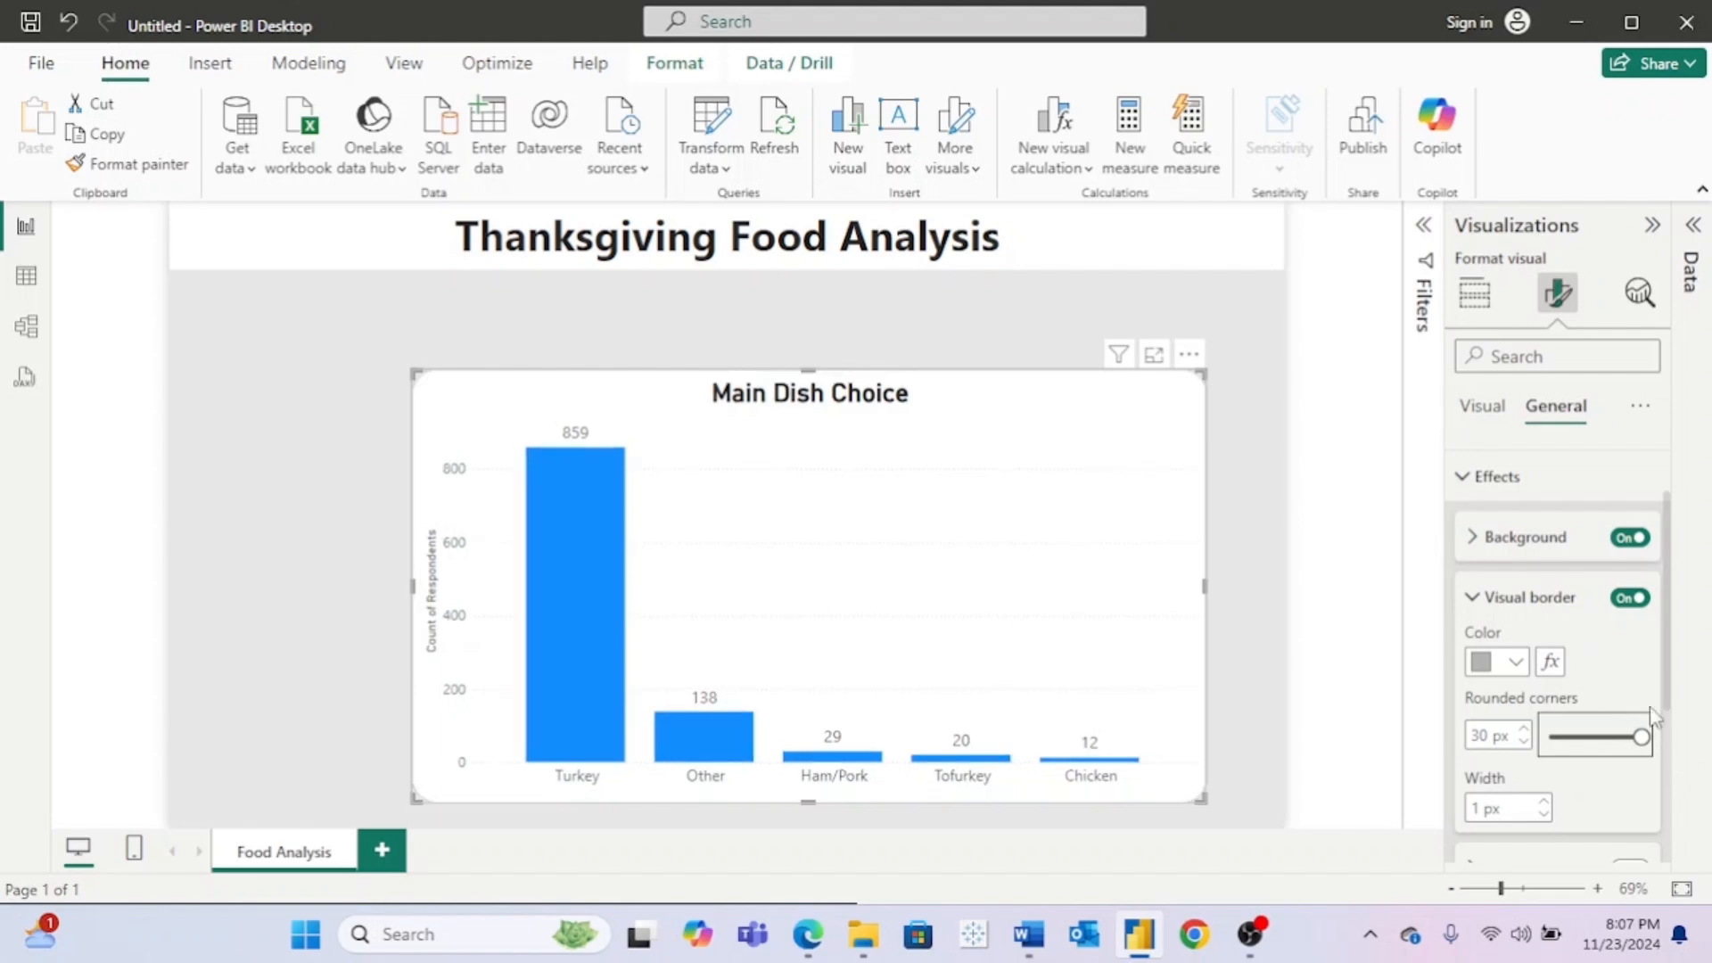
{"action": "left_click", "coordinate": [1473, 597]}
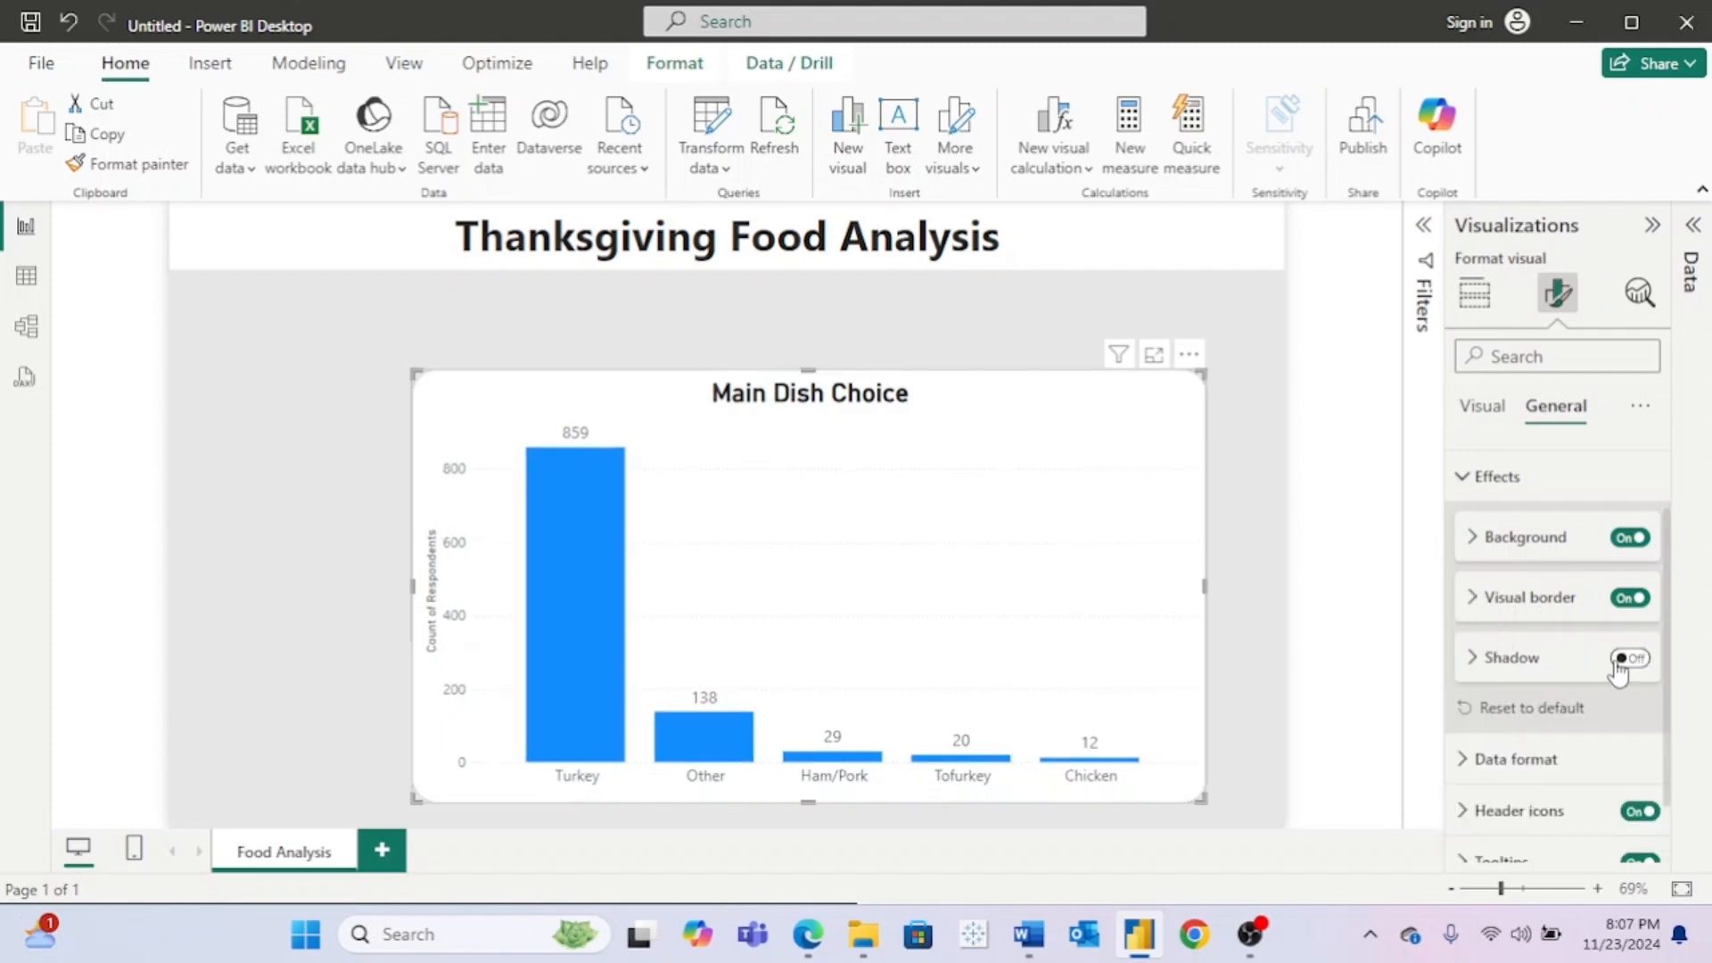
Step: Turn on the chart's shadow and set its colour to the same grey as the border
{"action": "left_click", "coordinate": [1630, 658]}
{"action": "left_click", "coordinate": [1510, 660]}
{"action": "left_click", "coordinate": [1516, 722]}
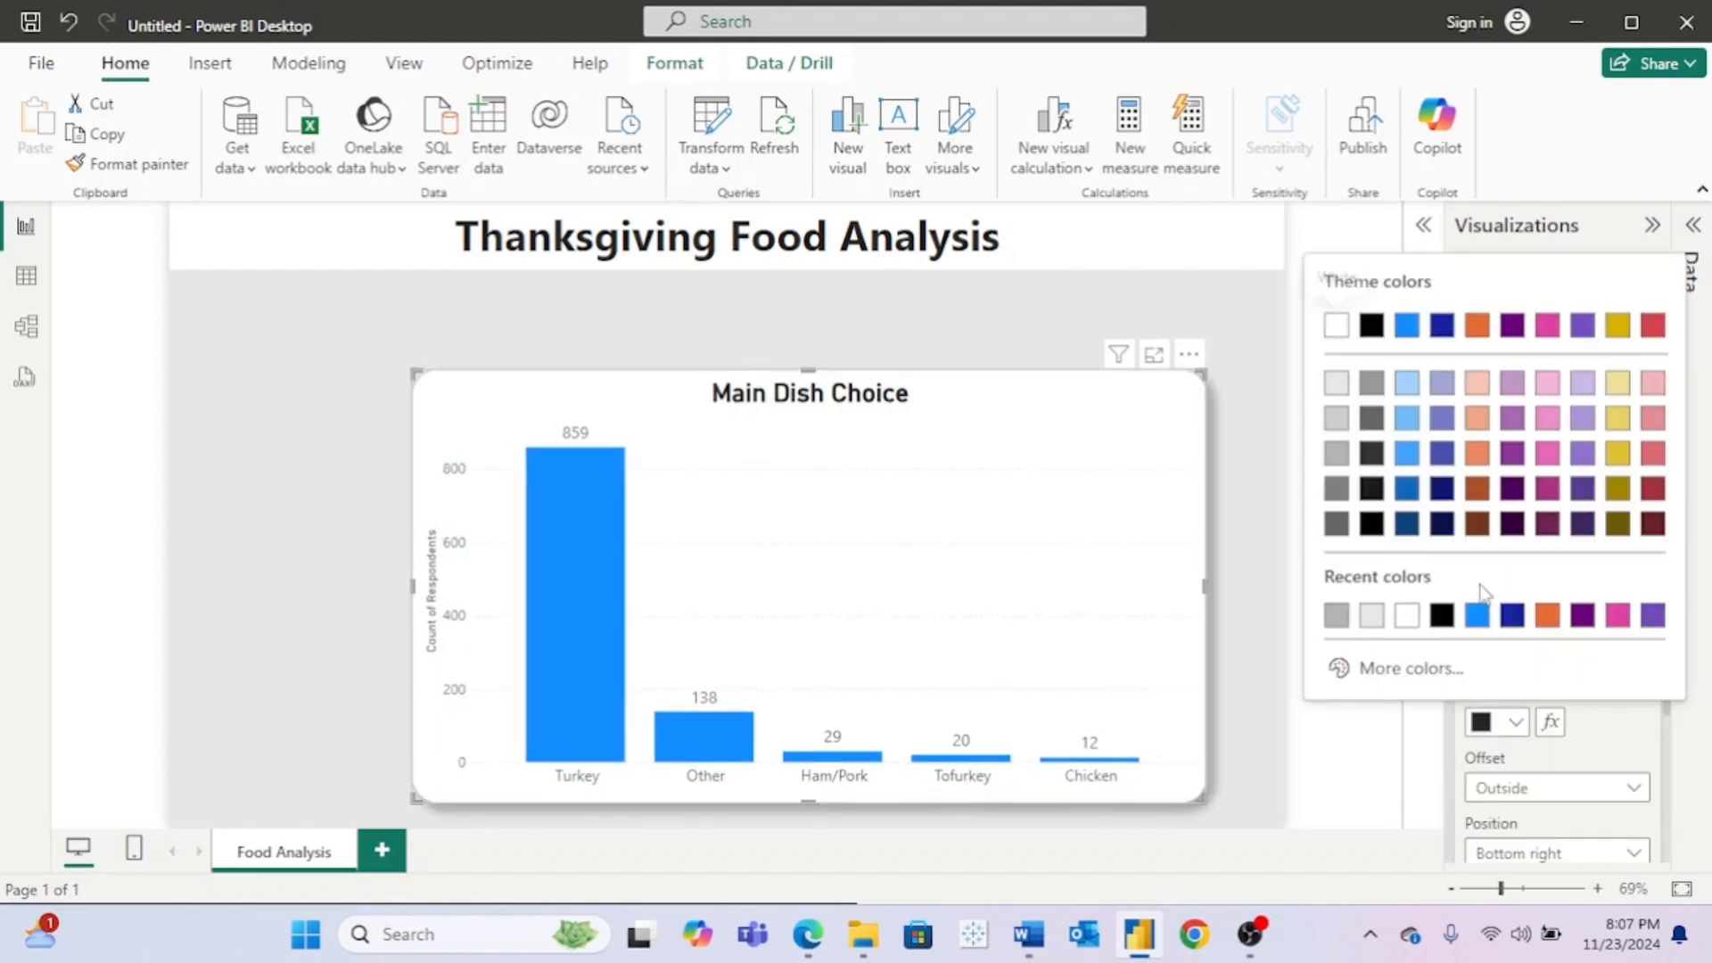
{"action": "left_click", "coordinate": [1338, 453]}
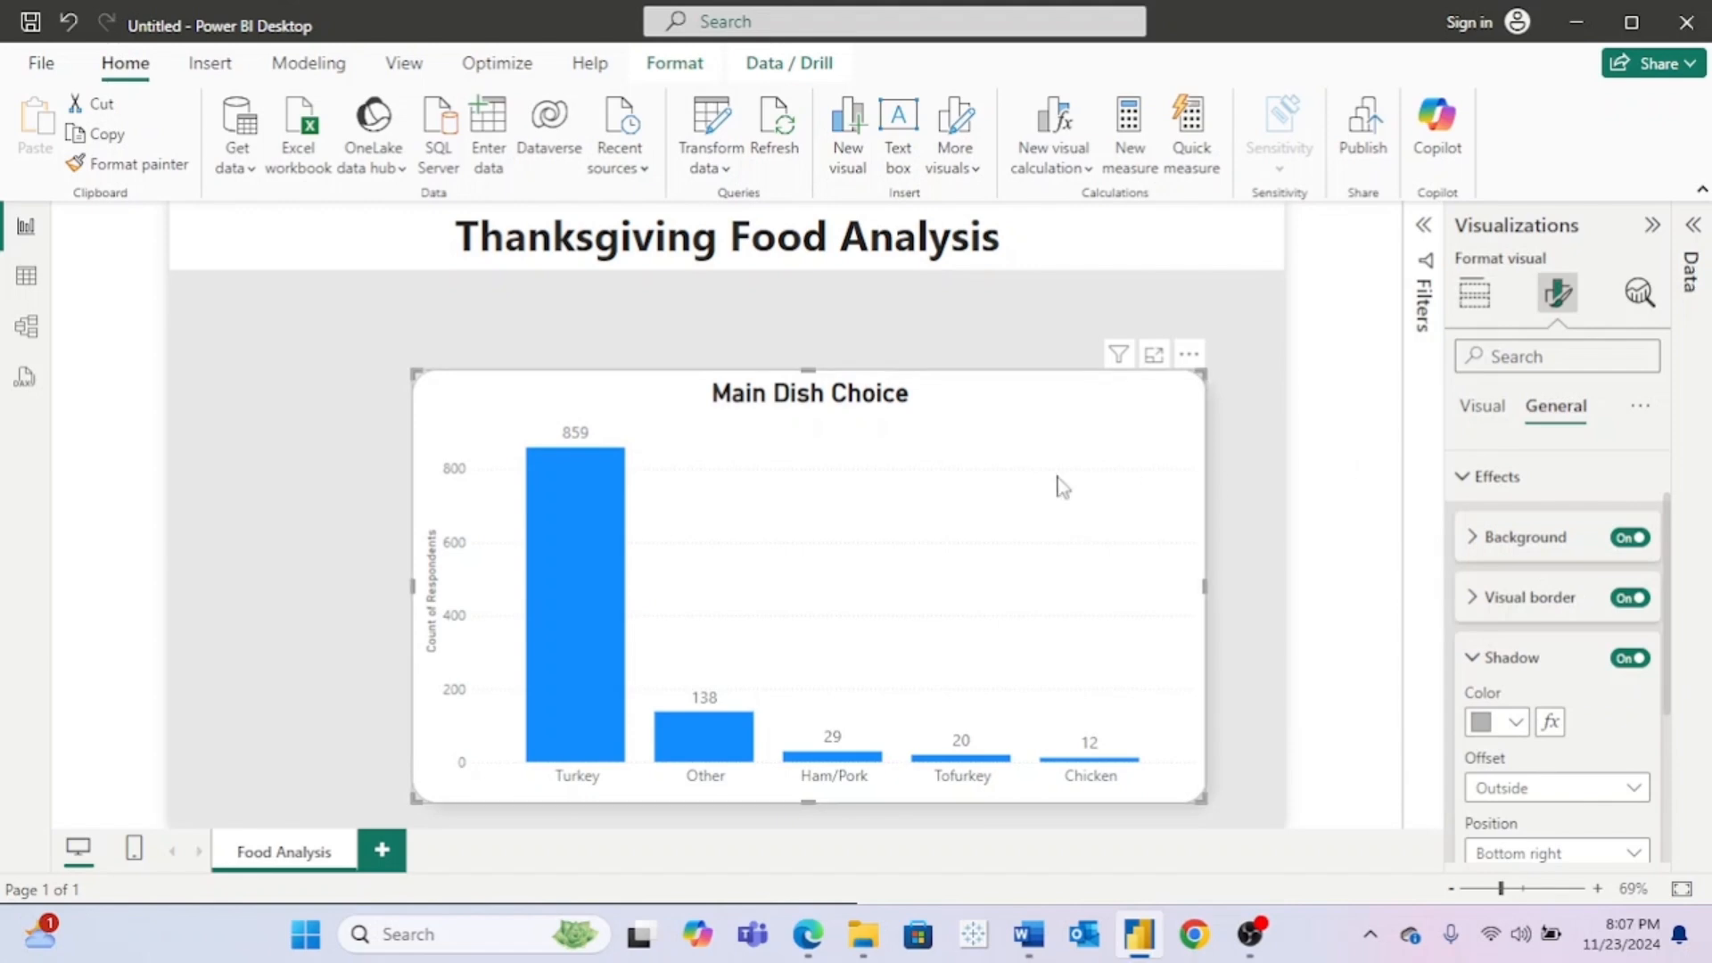
Step: Shrink the Main Dish Choice chart to under half the page width and place it in the lower-left area of the report page
{"action": "left_click_drag", "start_coordinate": [1197, 790], "coordinate": [1015, 718]}
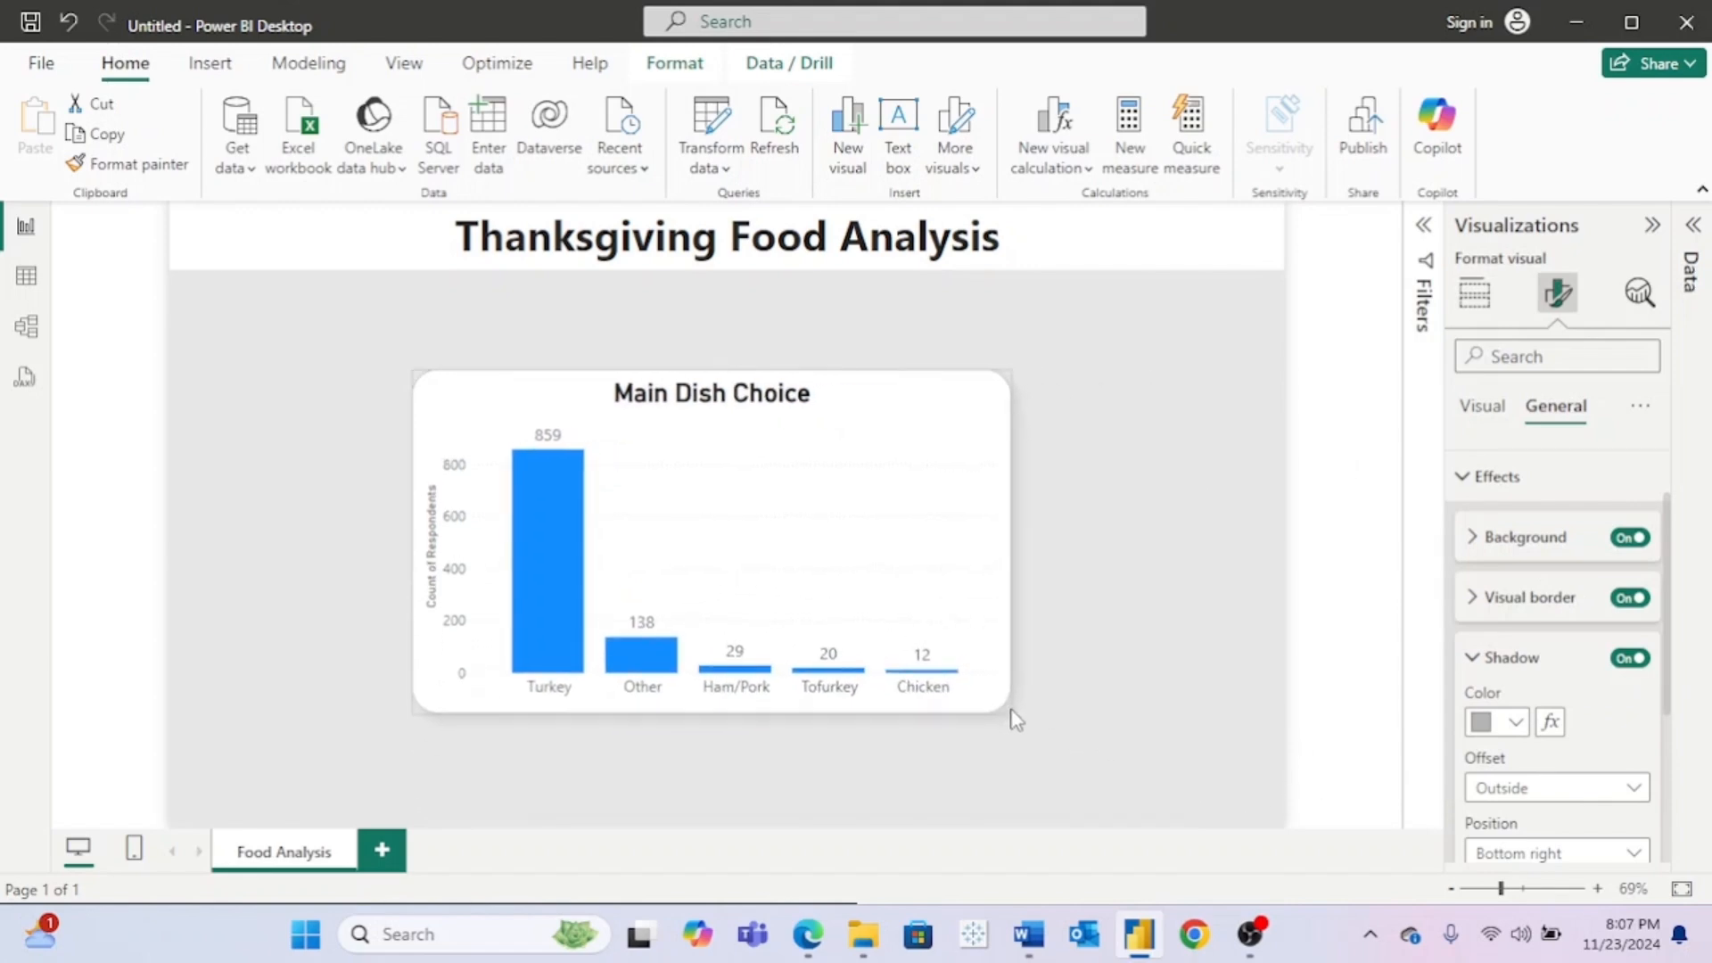
{"action": "left_click_drag", "start_coordinate": [940, 401], "coordinate": [724, 323]}
{"action": "left_click", "coordinate": [952, 401]}
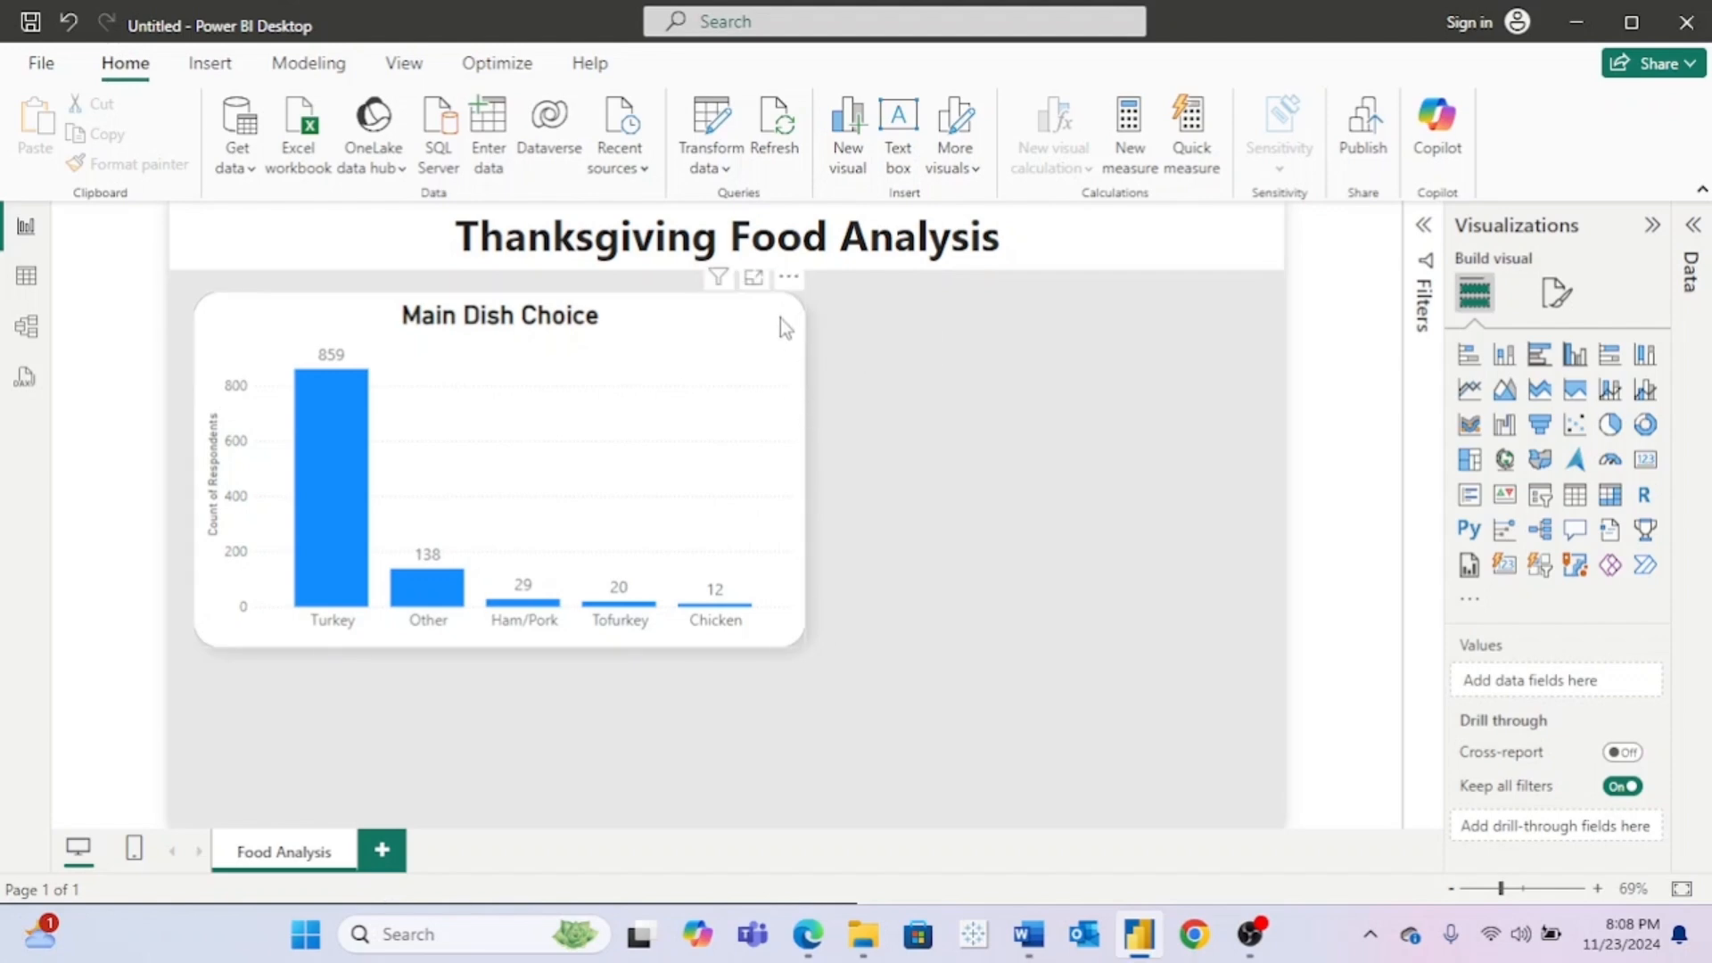
{"action": "left_click", "coordinate": [785, 571]}
{"action": "left_click", "coordinate": [806, 647]}
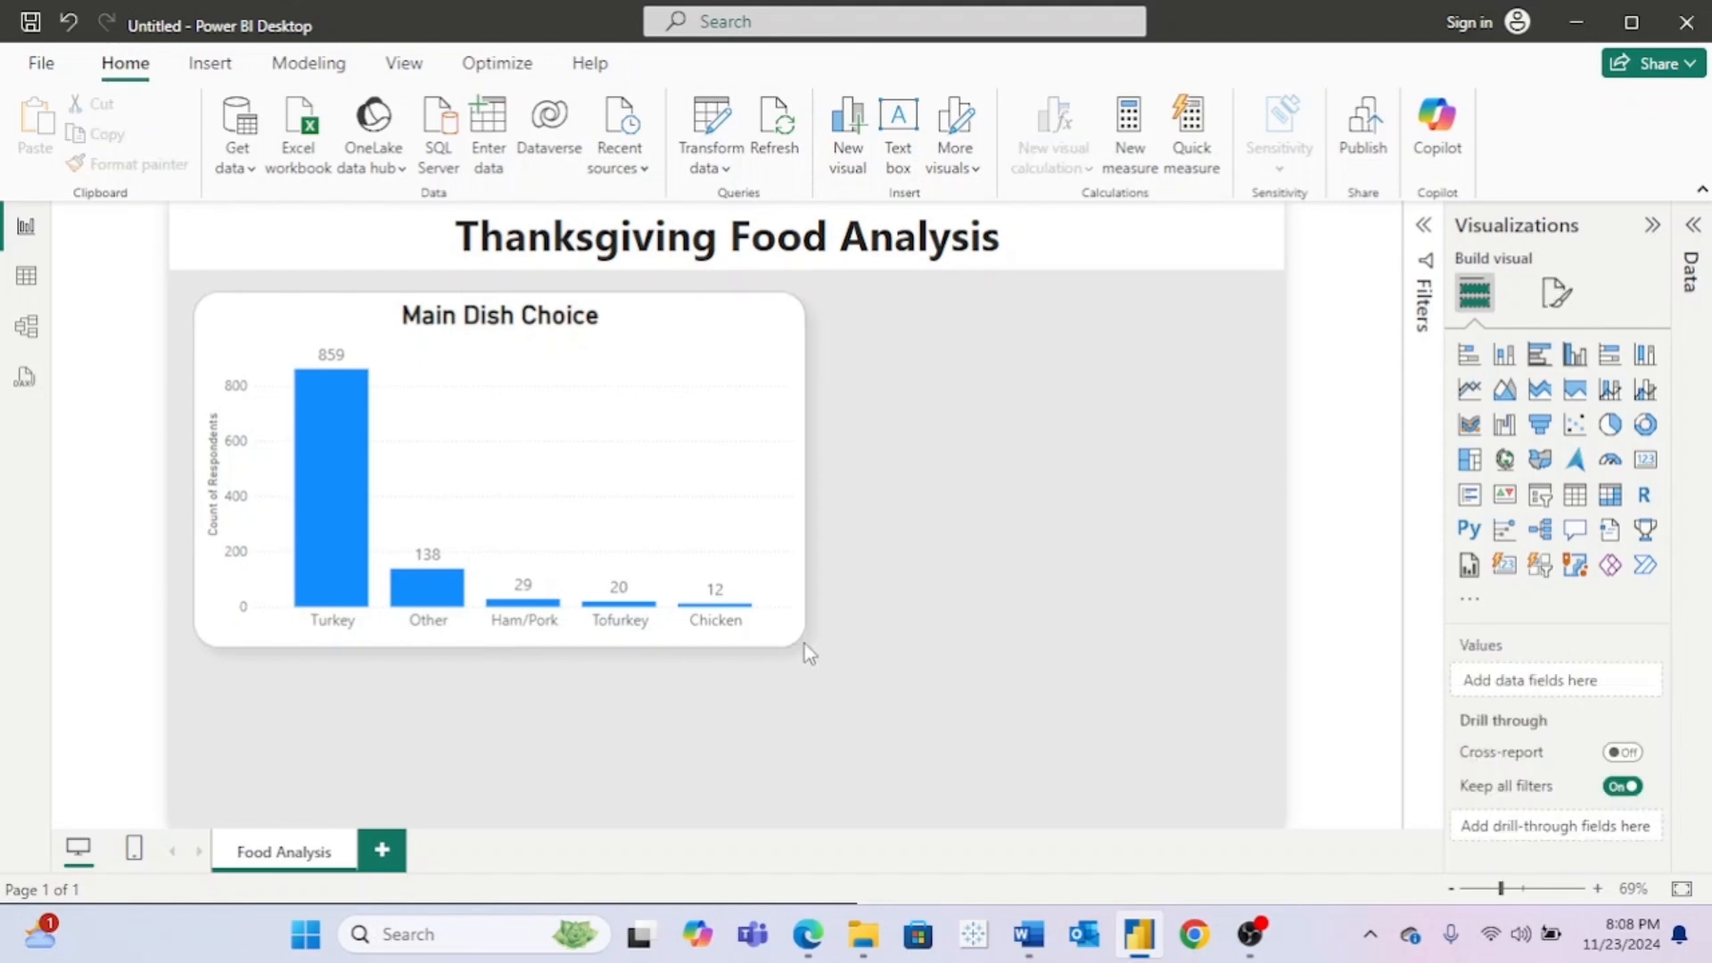
{"action": "left_click", "coordinate": [803, 645]}
{"action": "left_click_drag", "start_coordinate": [804, 646], "coordinate": [694, 593]}
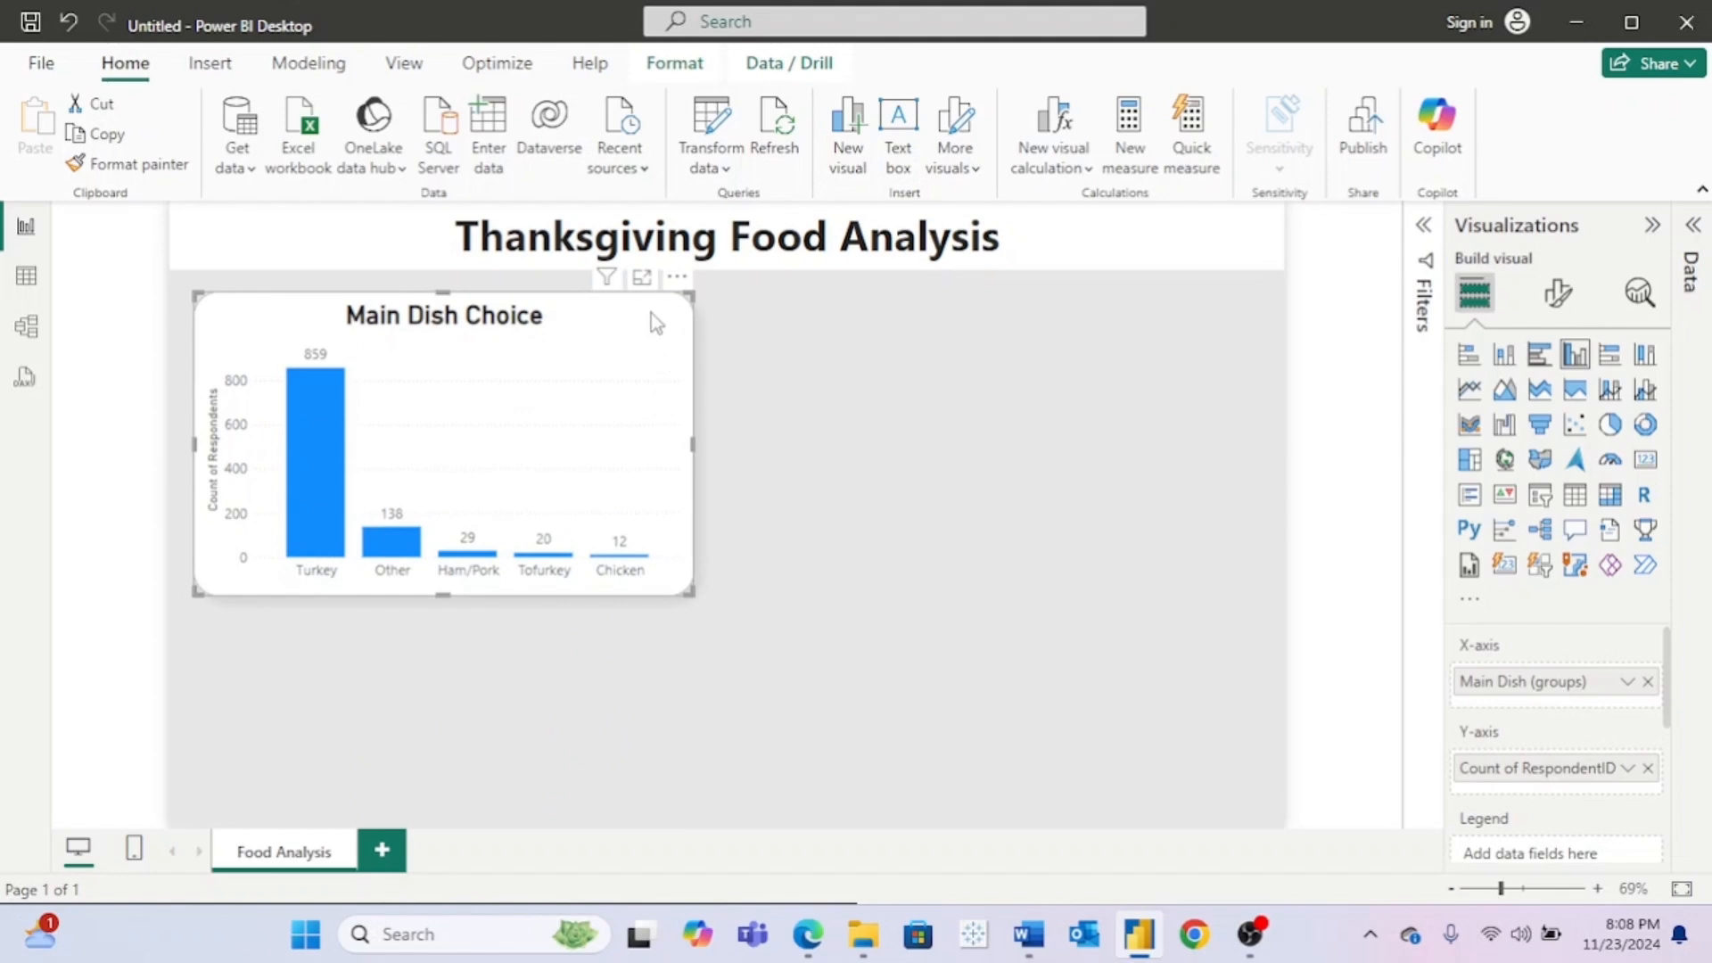
{"action": "left_click_drag", "start_coordinate": [651, 313], "coordinate": [658, 508]}
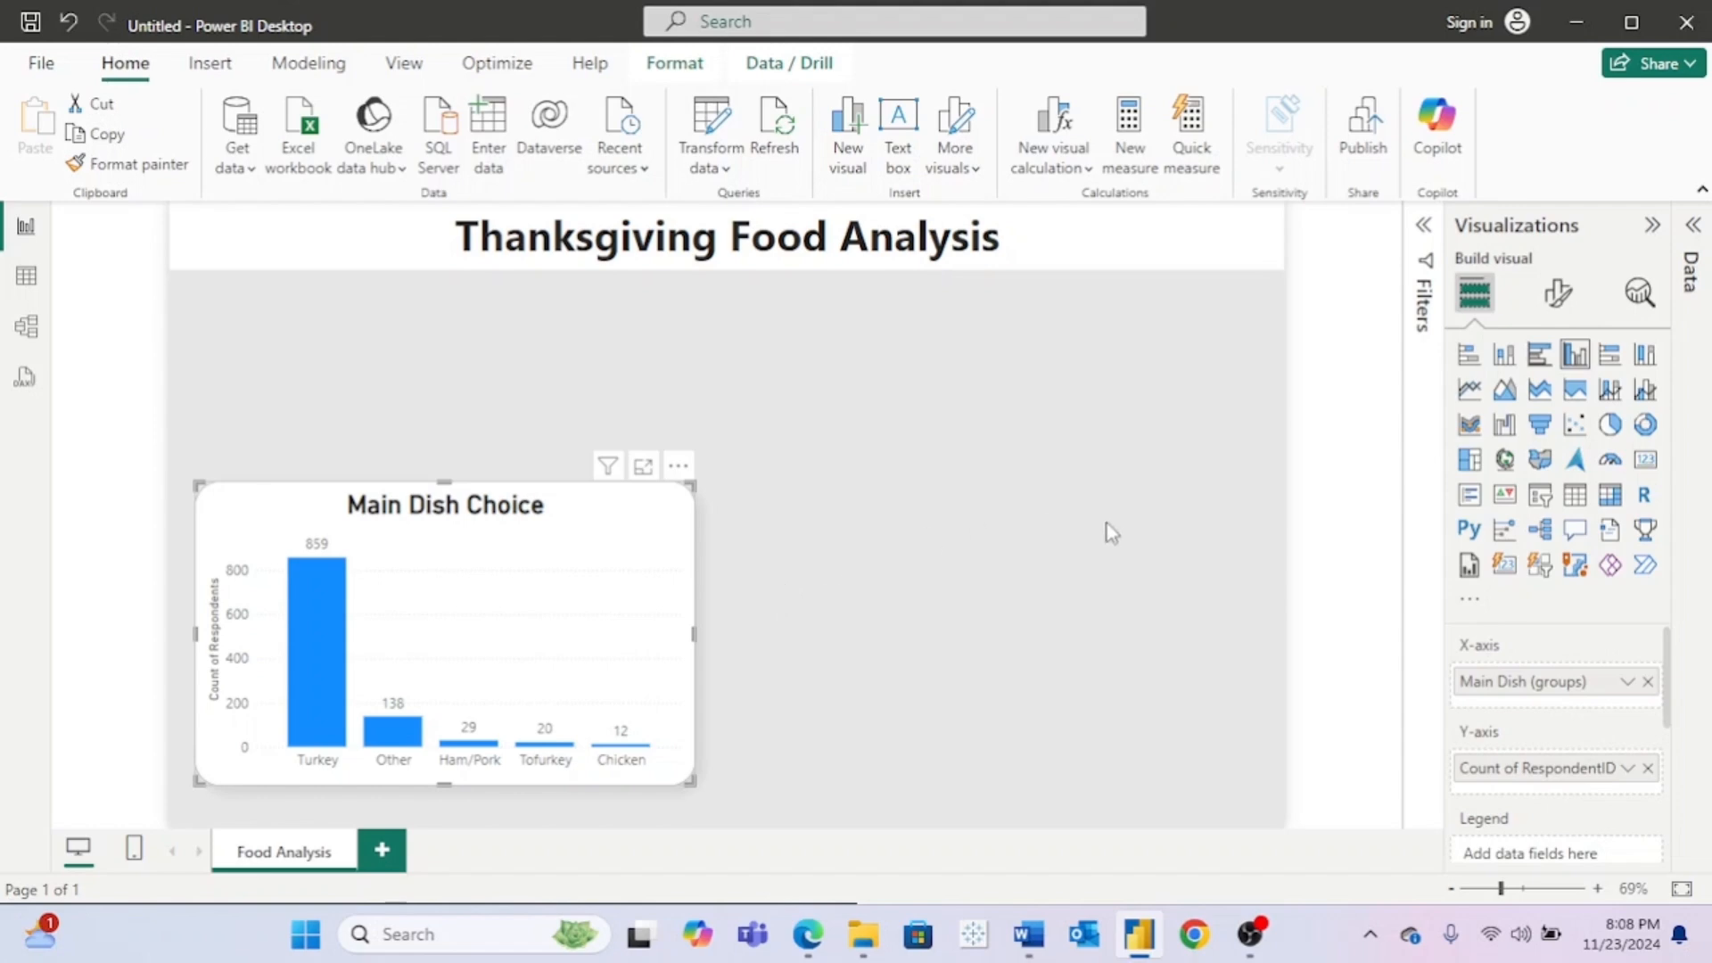
Step: Change the column fill colour of the Main Dish Choice chart to the orange theme colour
{"action": "left_click", "coordinate": [1558, 292]}
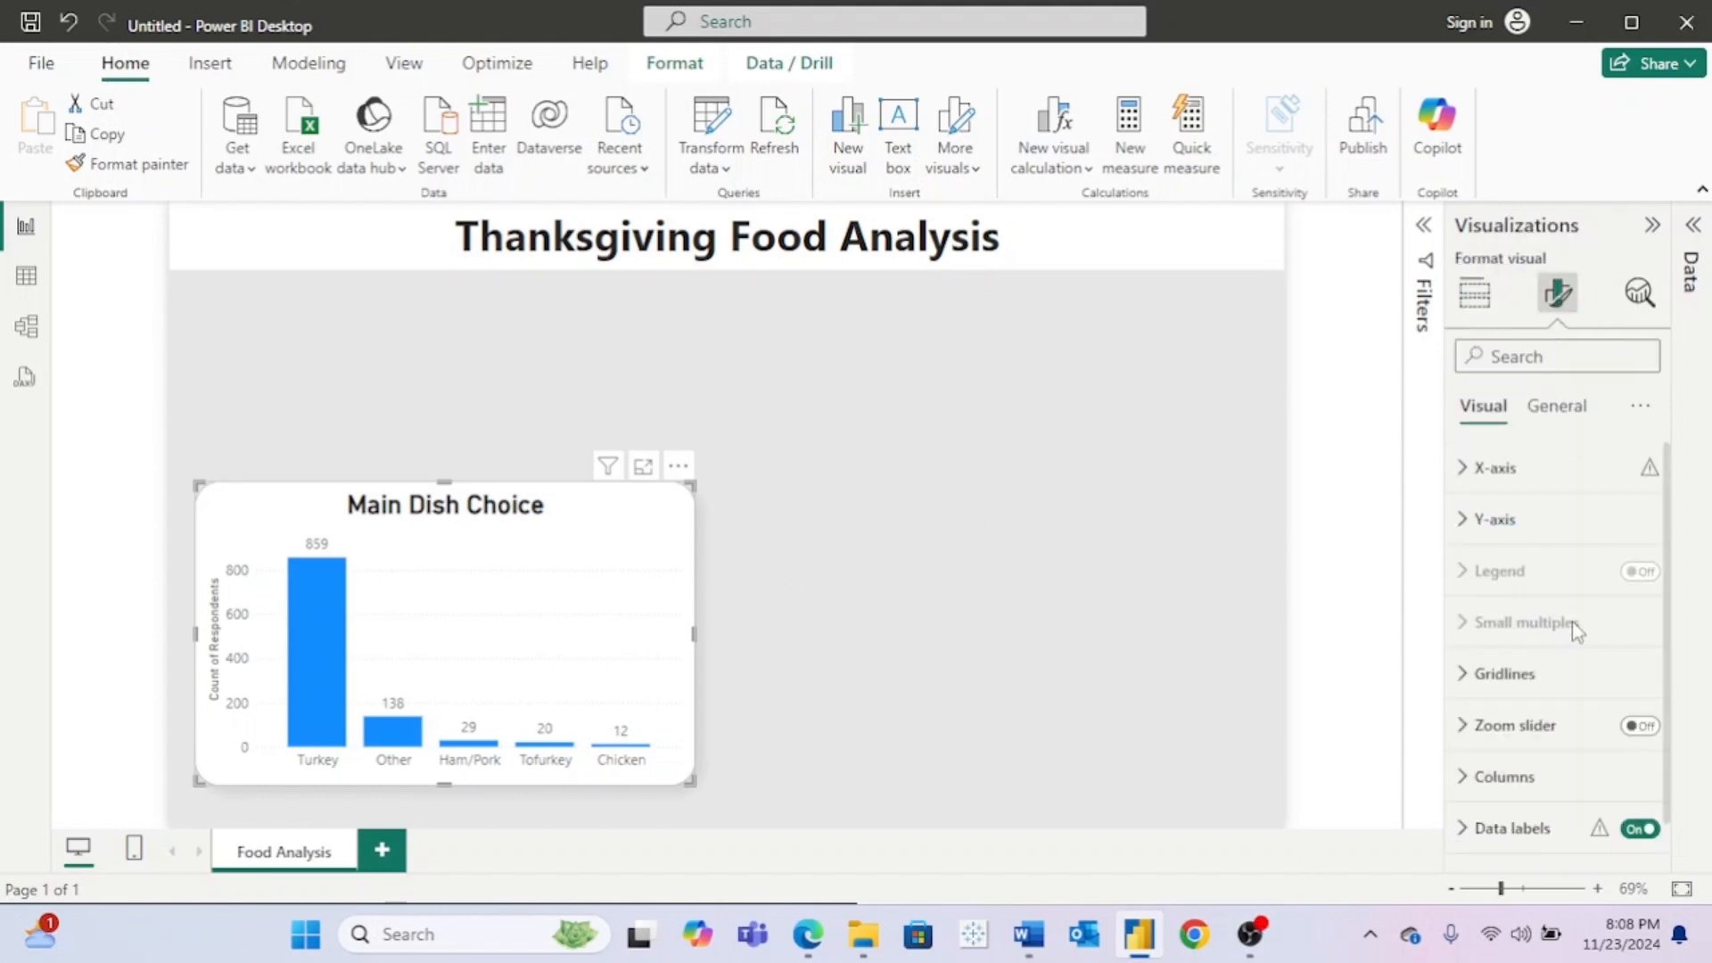
{"action": "scroll", "coordinate": [1571, 624], "scroll_direction": "down", "scroll_amount": 1}
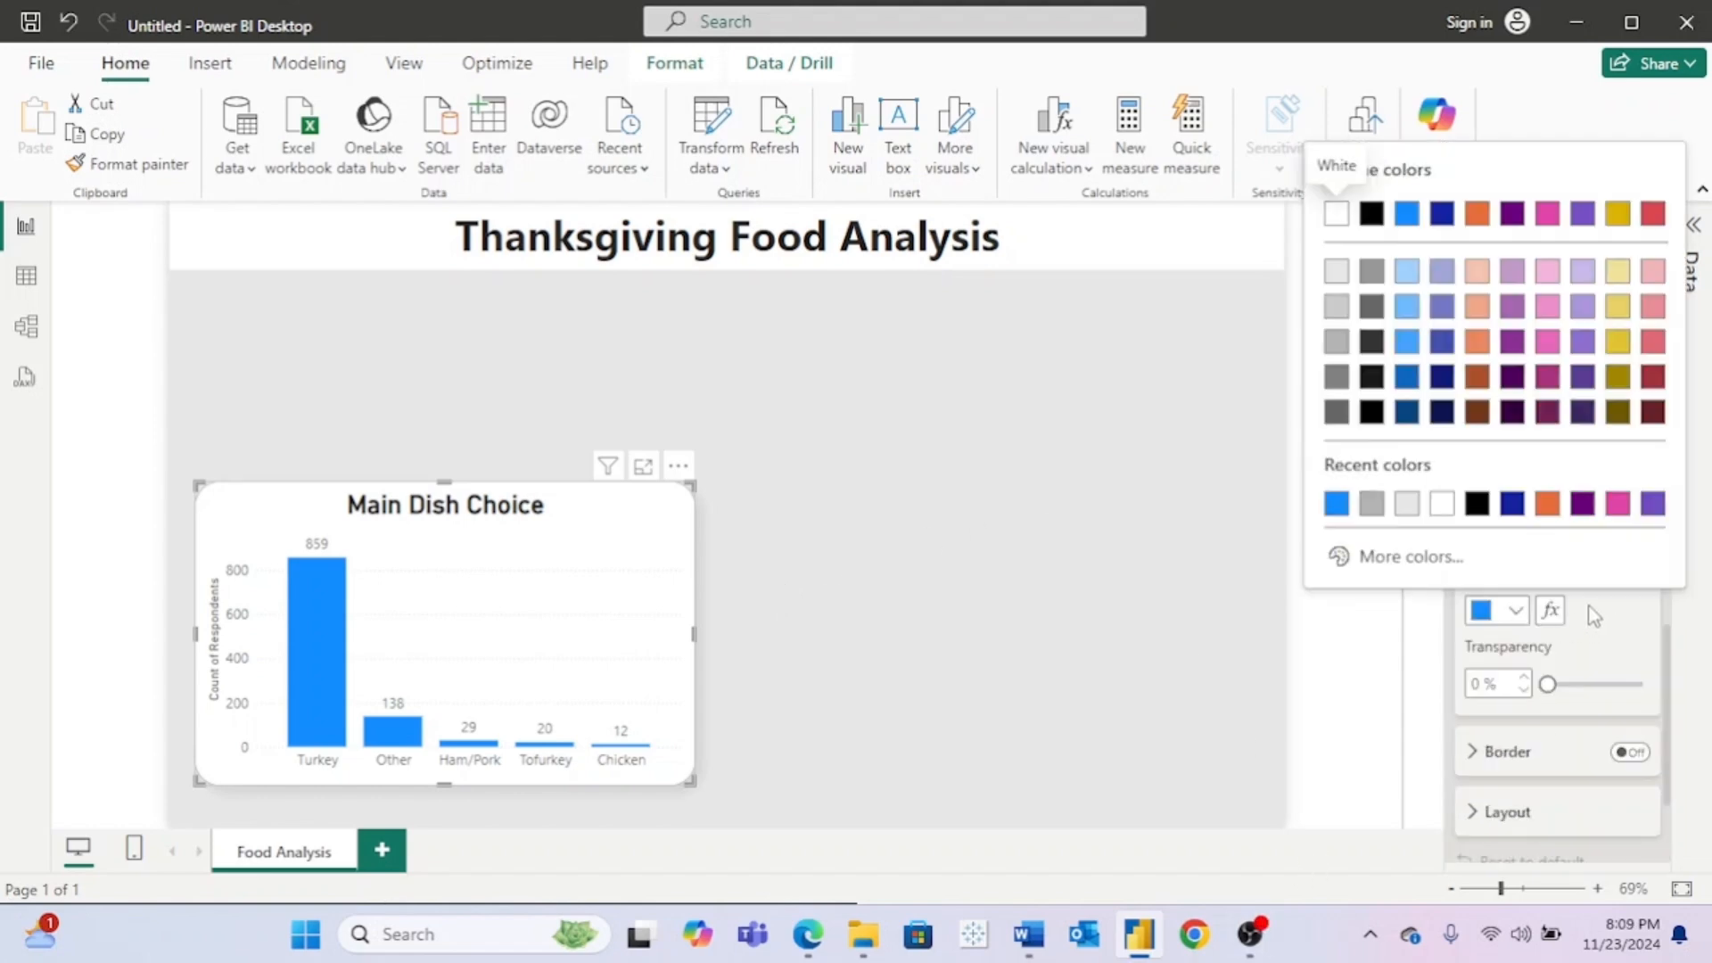
{"action": "left_click", "coordinate": [1476, 213]}
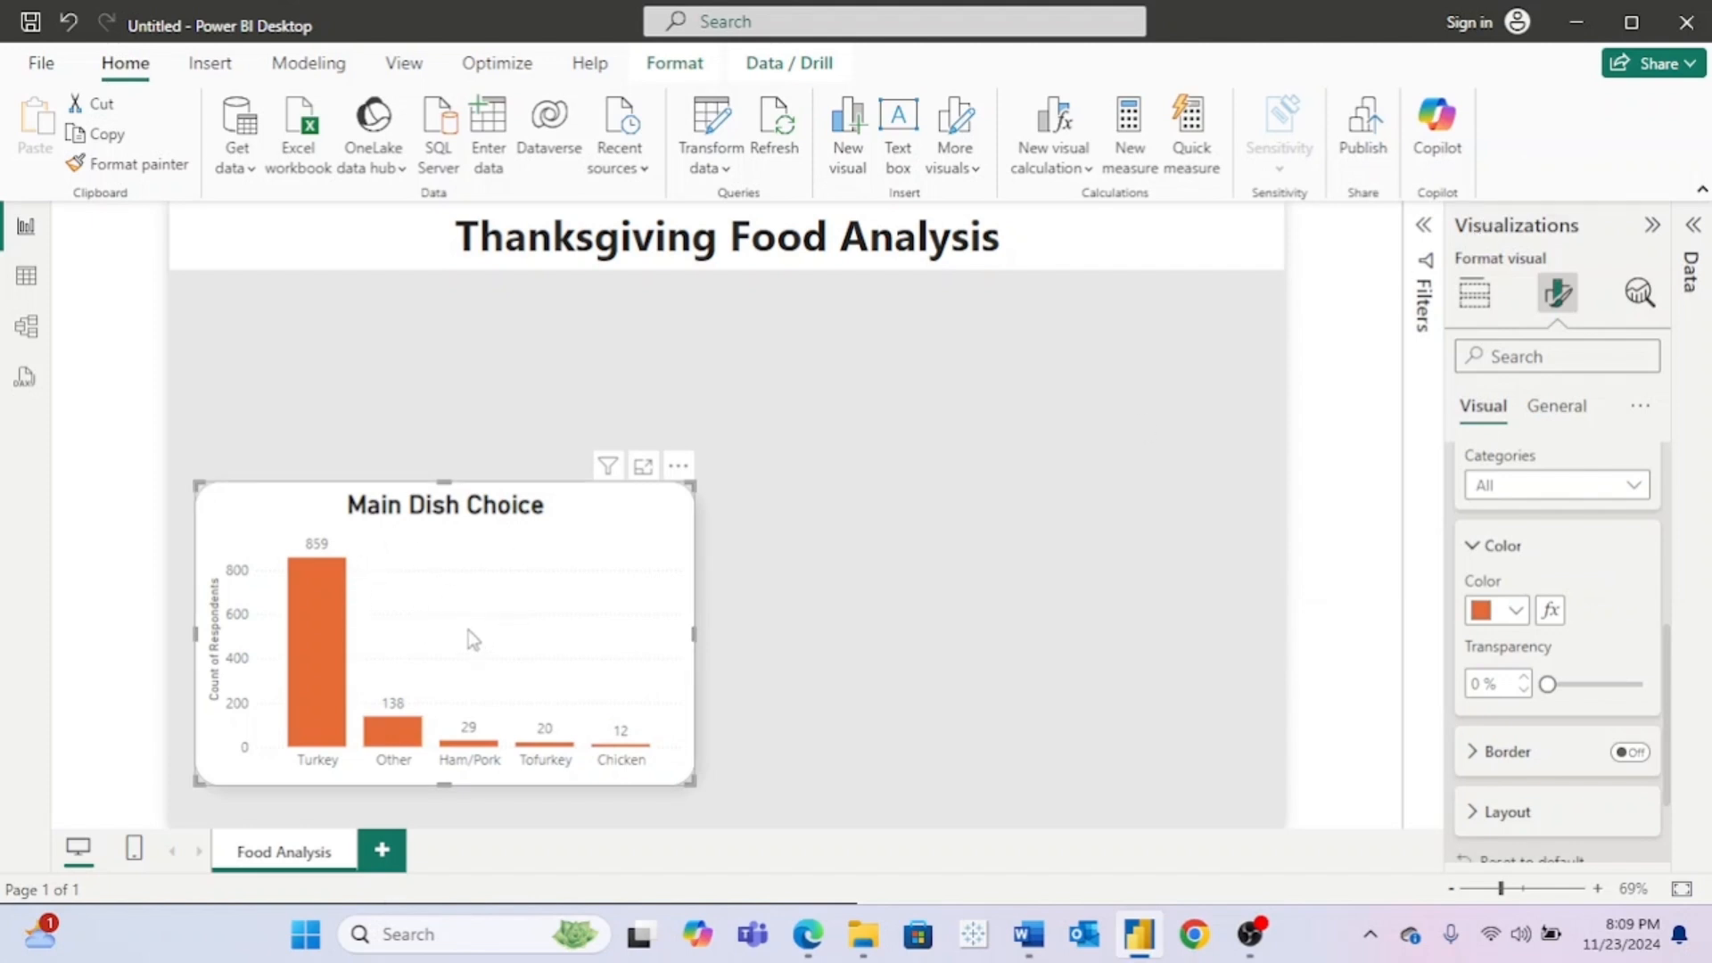
{"action": "left_click", "coordinate": [828, 572]}
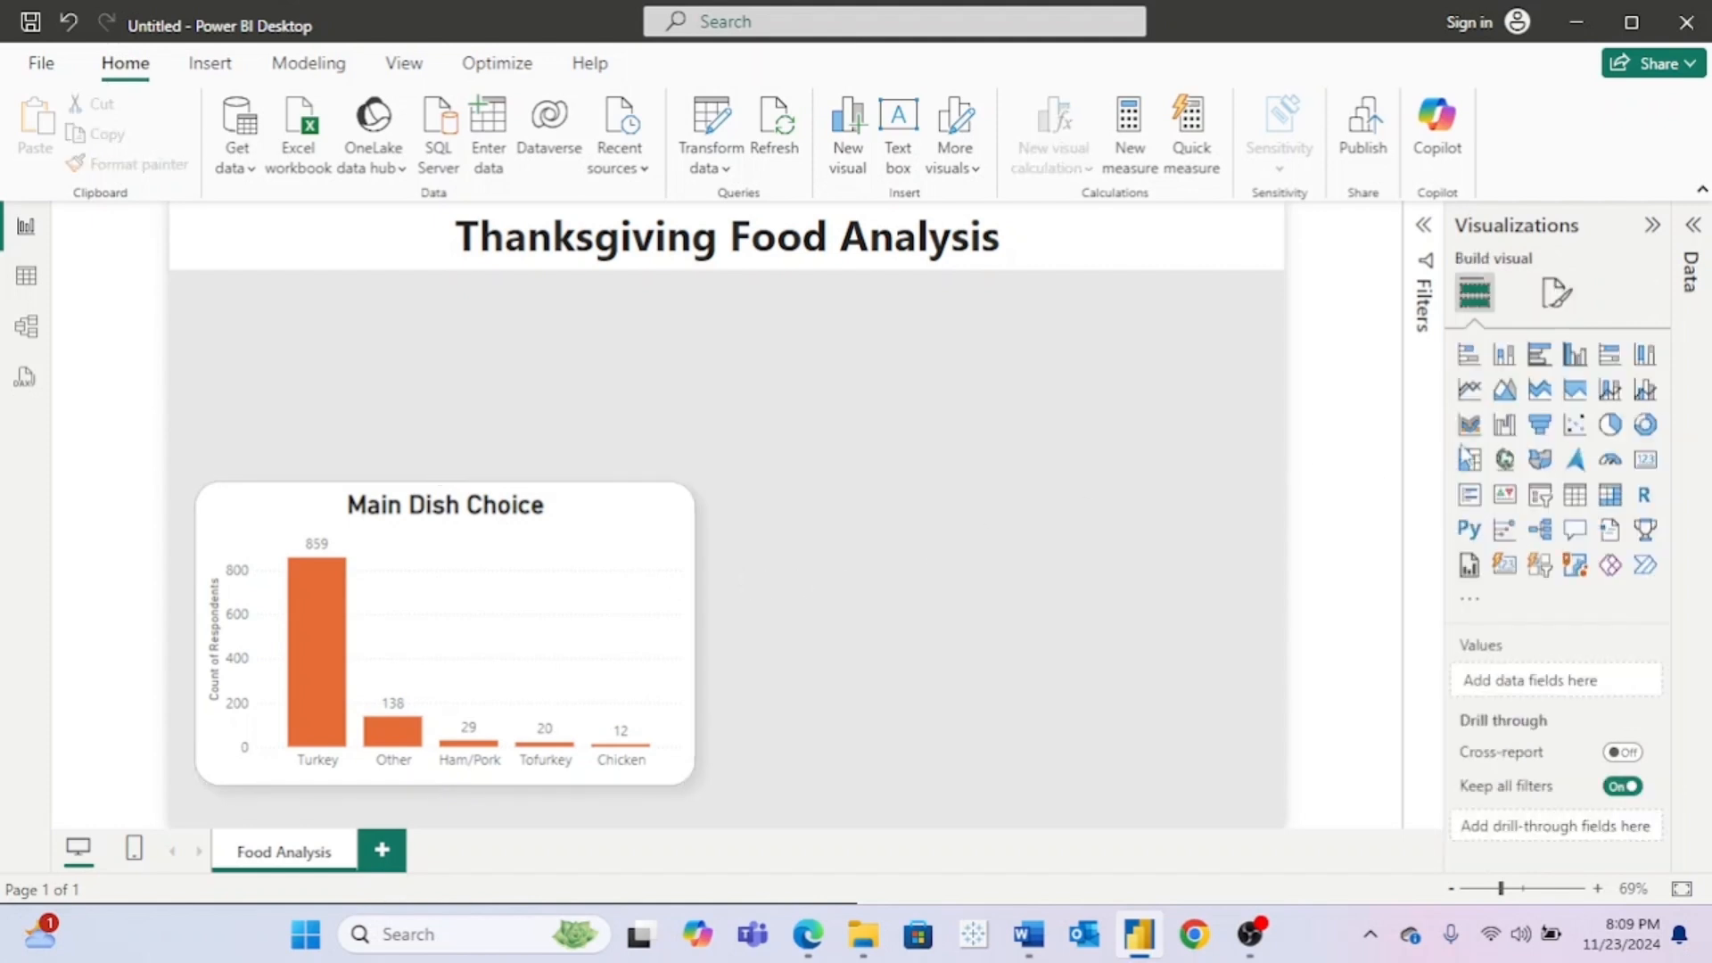
Step: Duplicate the Main Dish Choice chart and place the copy to the right of the original, aligned at the same height
{"action": "left_click", "coordinate": [596, 495]}
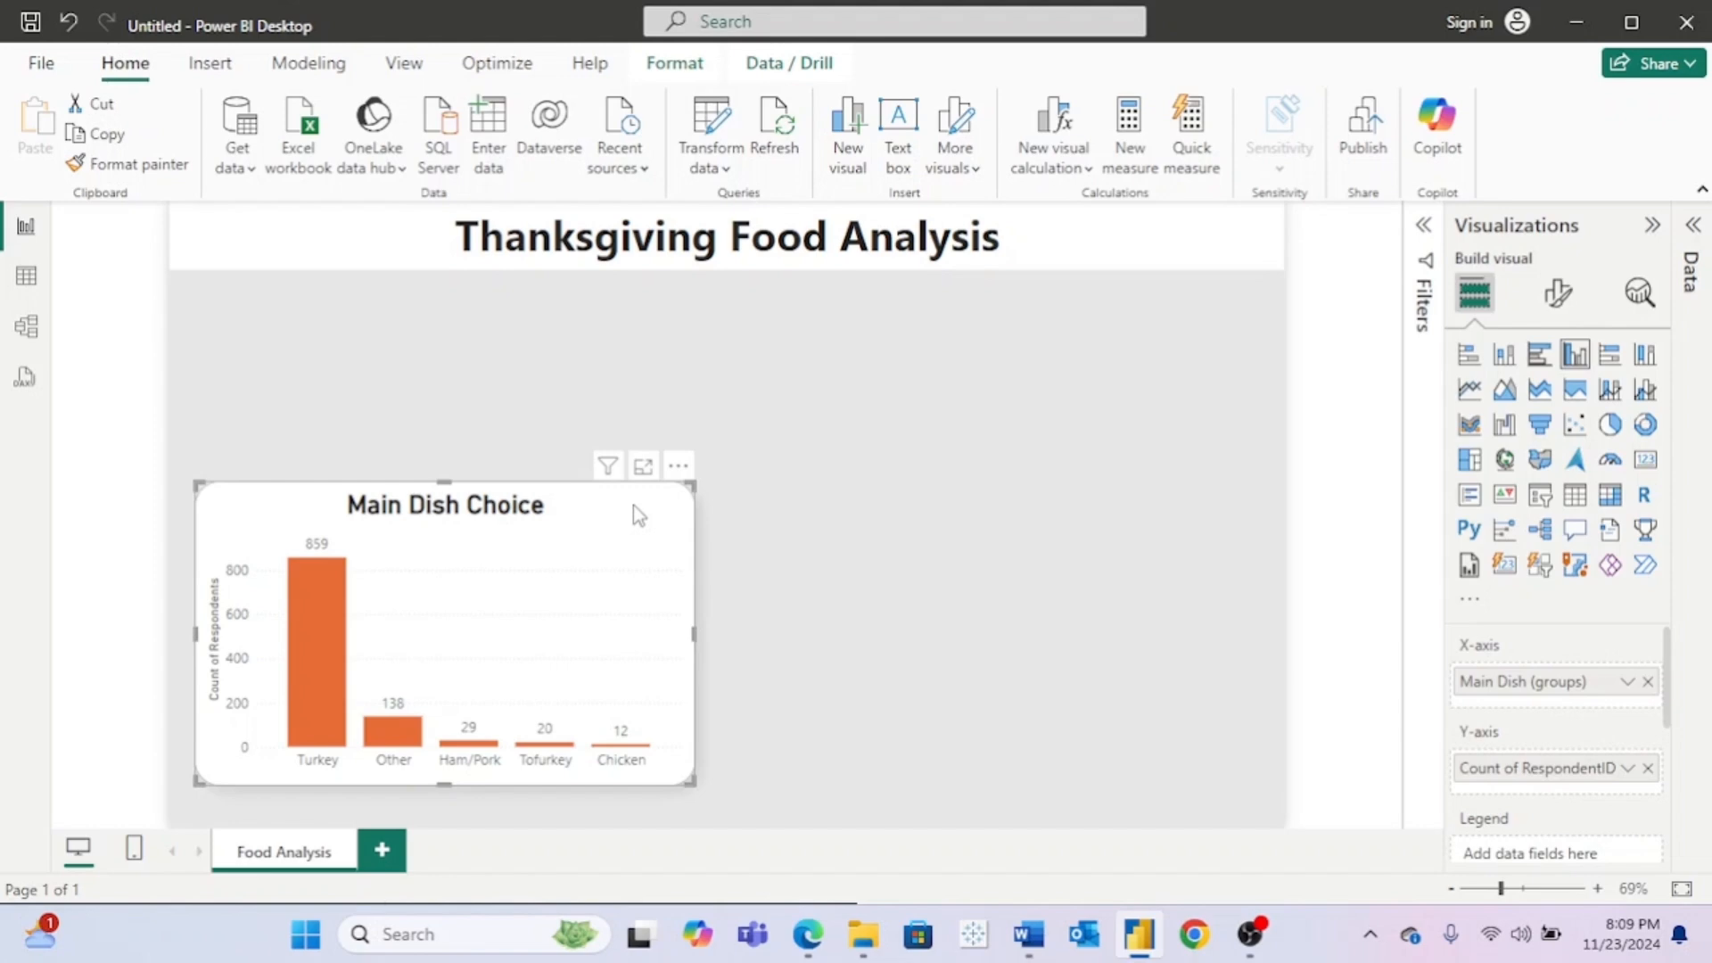
{"action": "key", "text": "ctrl+c"}
{"action": "left_click_drag", "start_coordinate": [595, 502], "coordinate": [656, 522]}
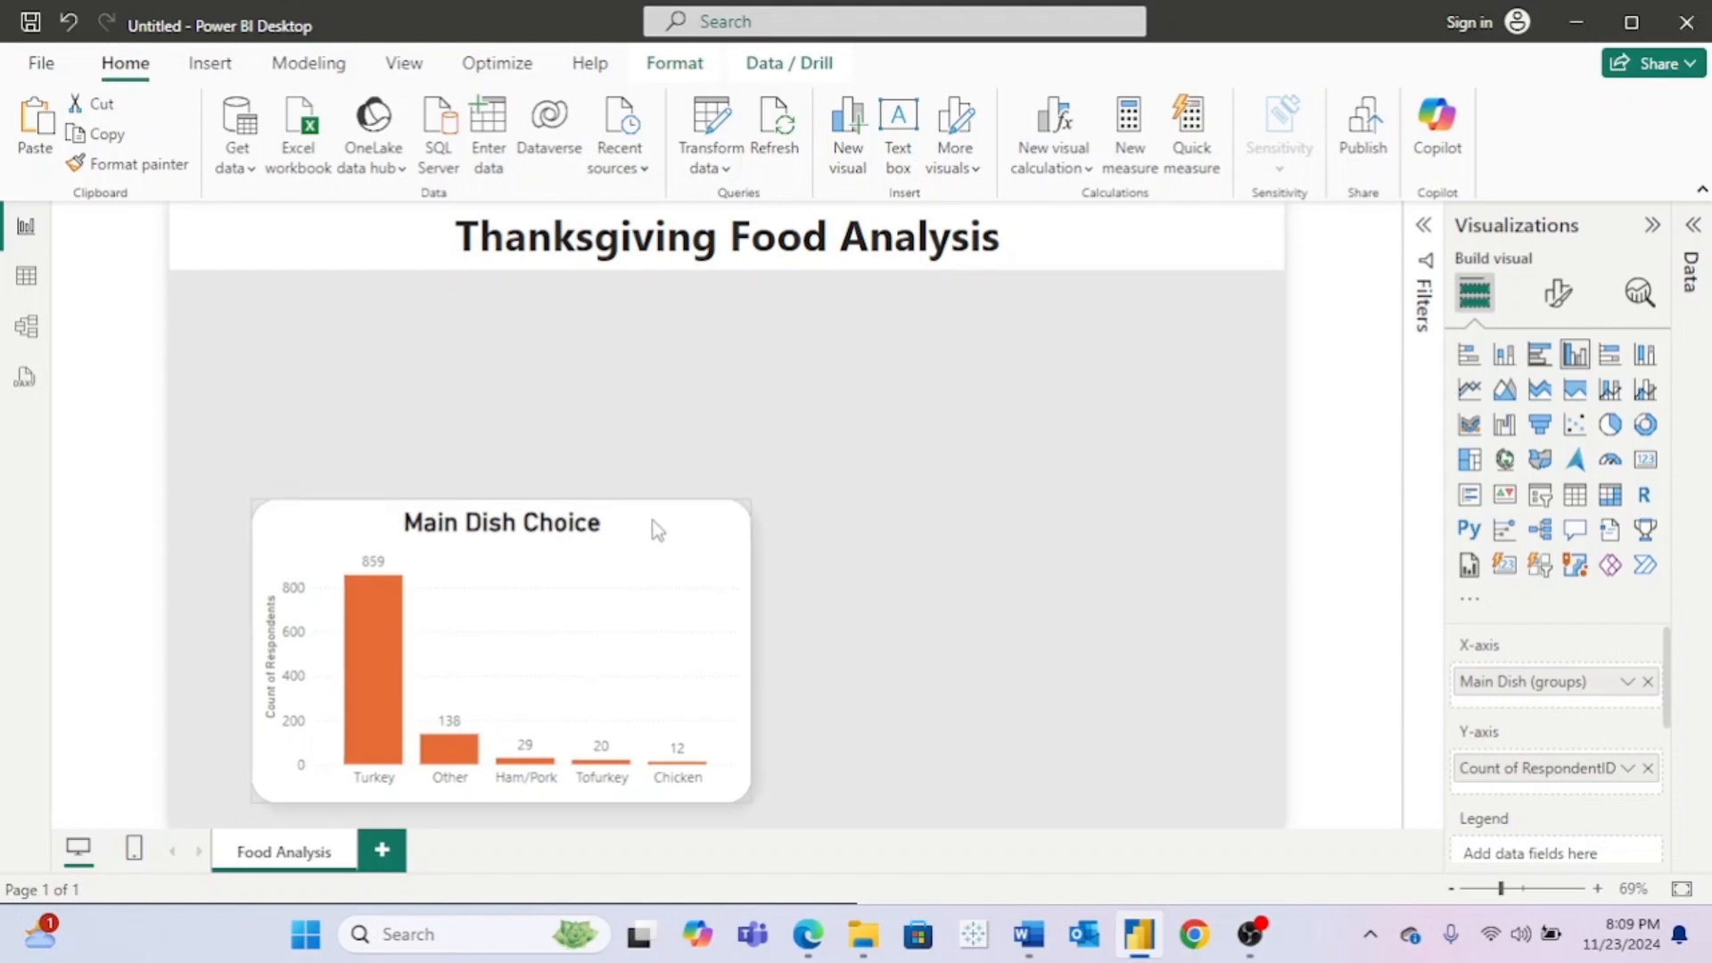
{"action": "left_click", "coordinate": [64, 12]}
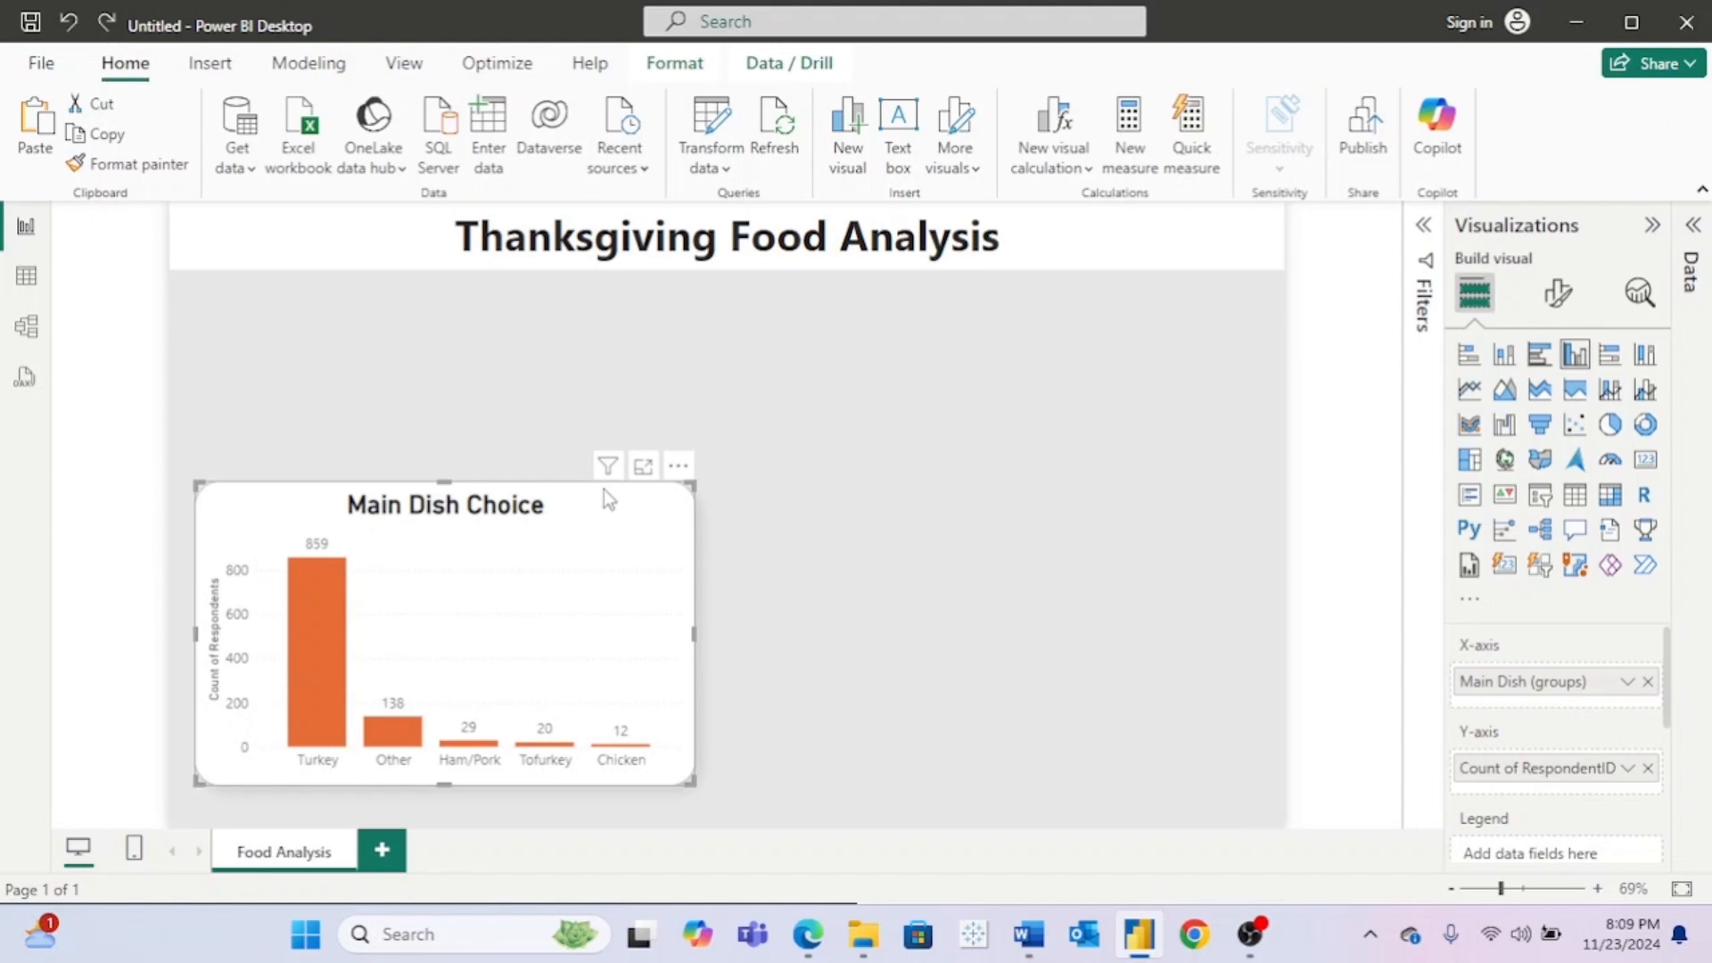
{"action": "key", "text": "ctrl+v"}
{"action": "left_click_drag", "start_coordinate": [611, 520], "coordinate": [1135, 508]}
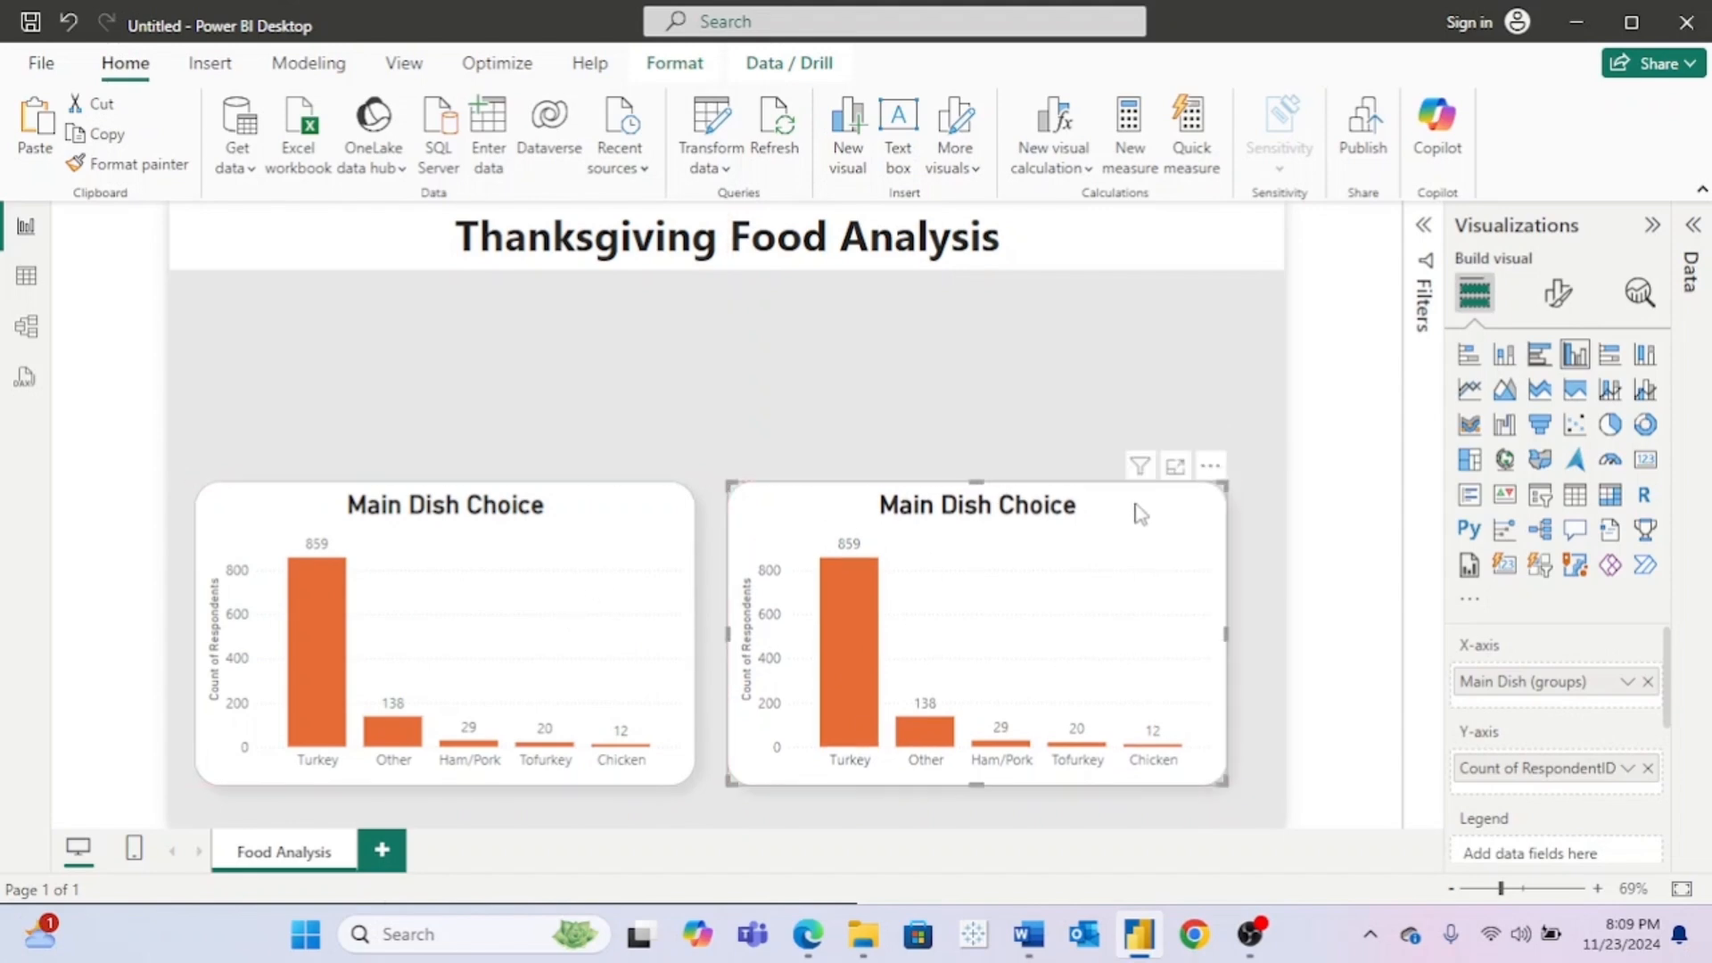
Step: Show the dataset's field list and locate the Side Dish fields in it
{"action": "left_click", "coordinate": [1692, 233]}
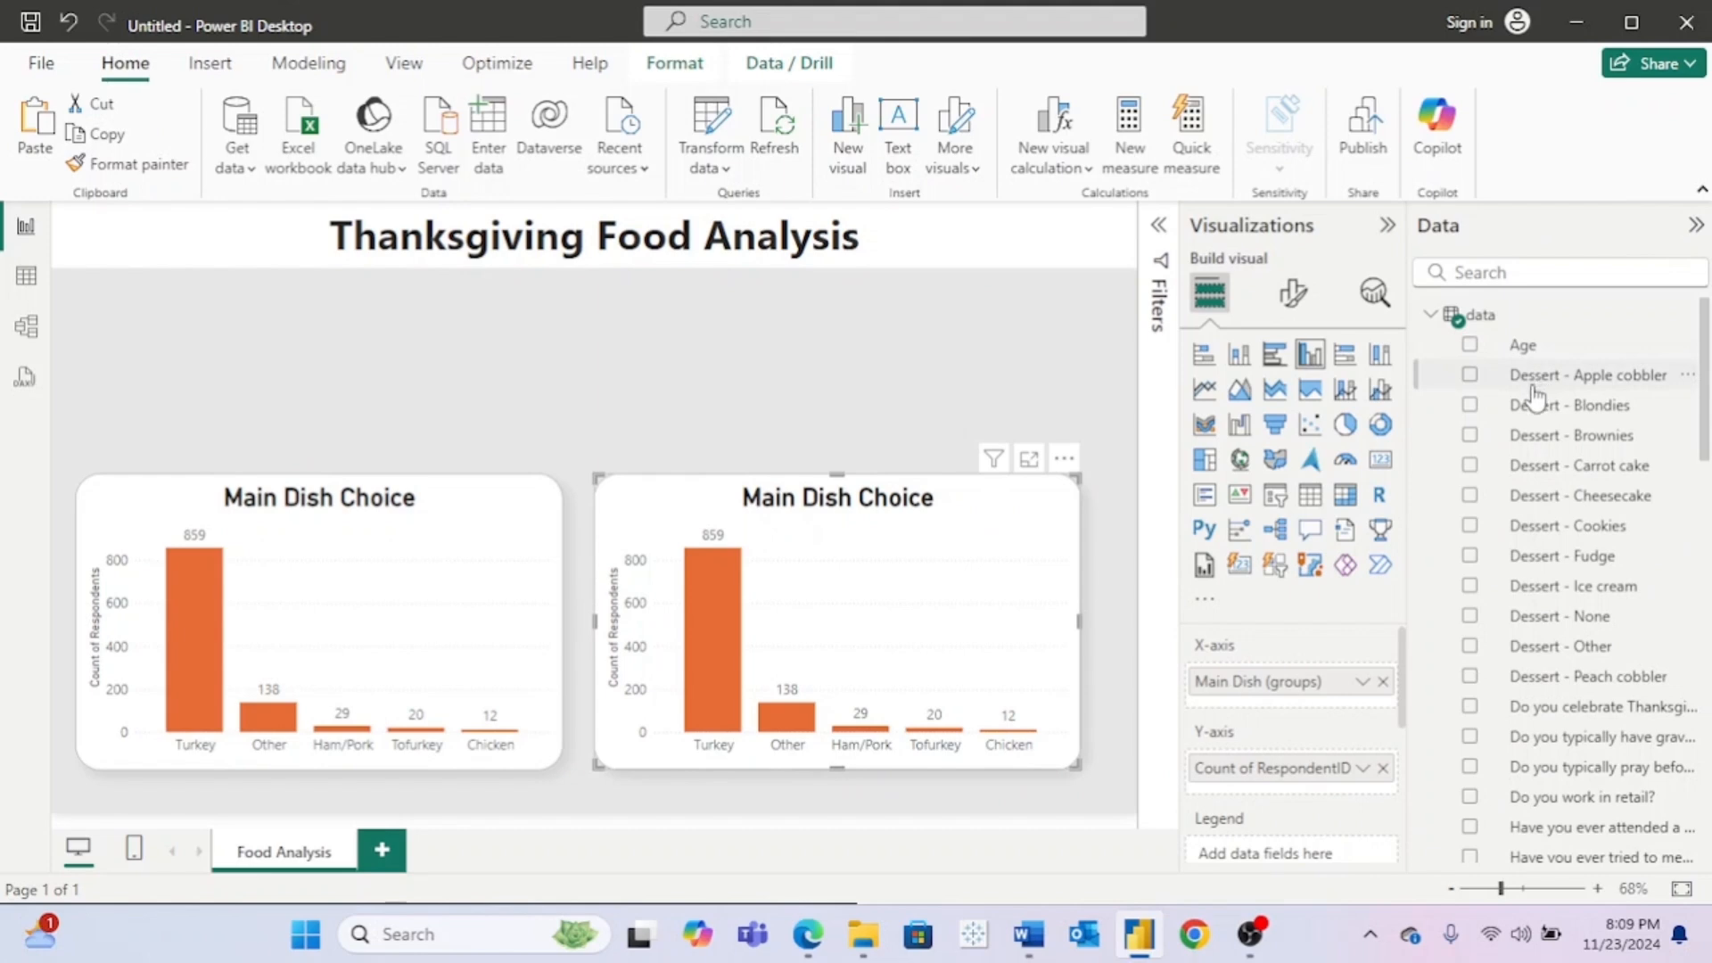
{"action": "left_click", "coordinate": [886, 422]}
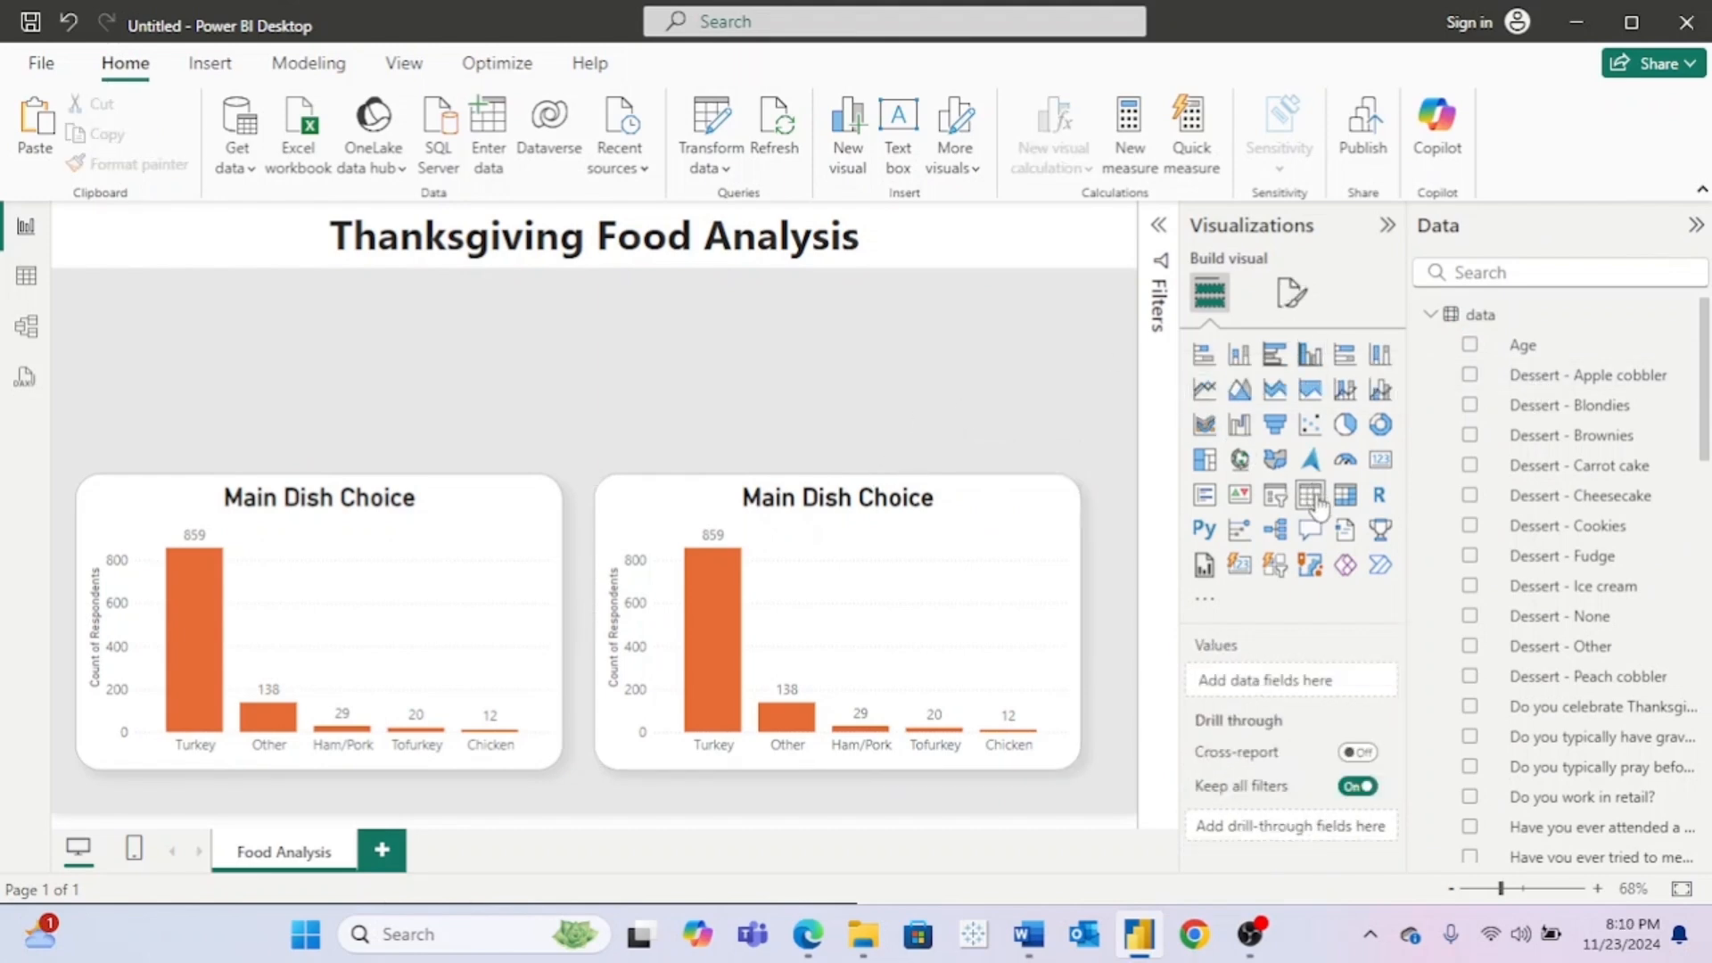
{"action": "scroll", "coordinate": [1602, 557], "scroll_direction": "down", "scroll_amount": 10}
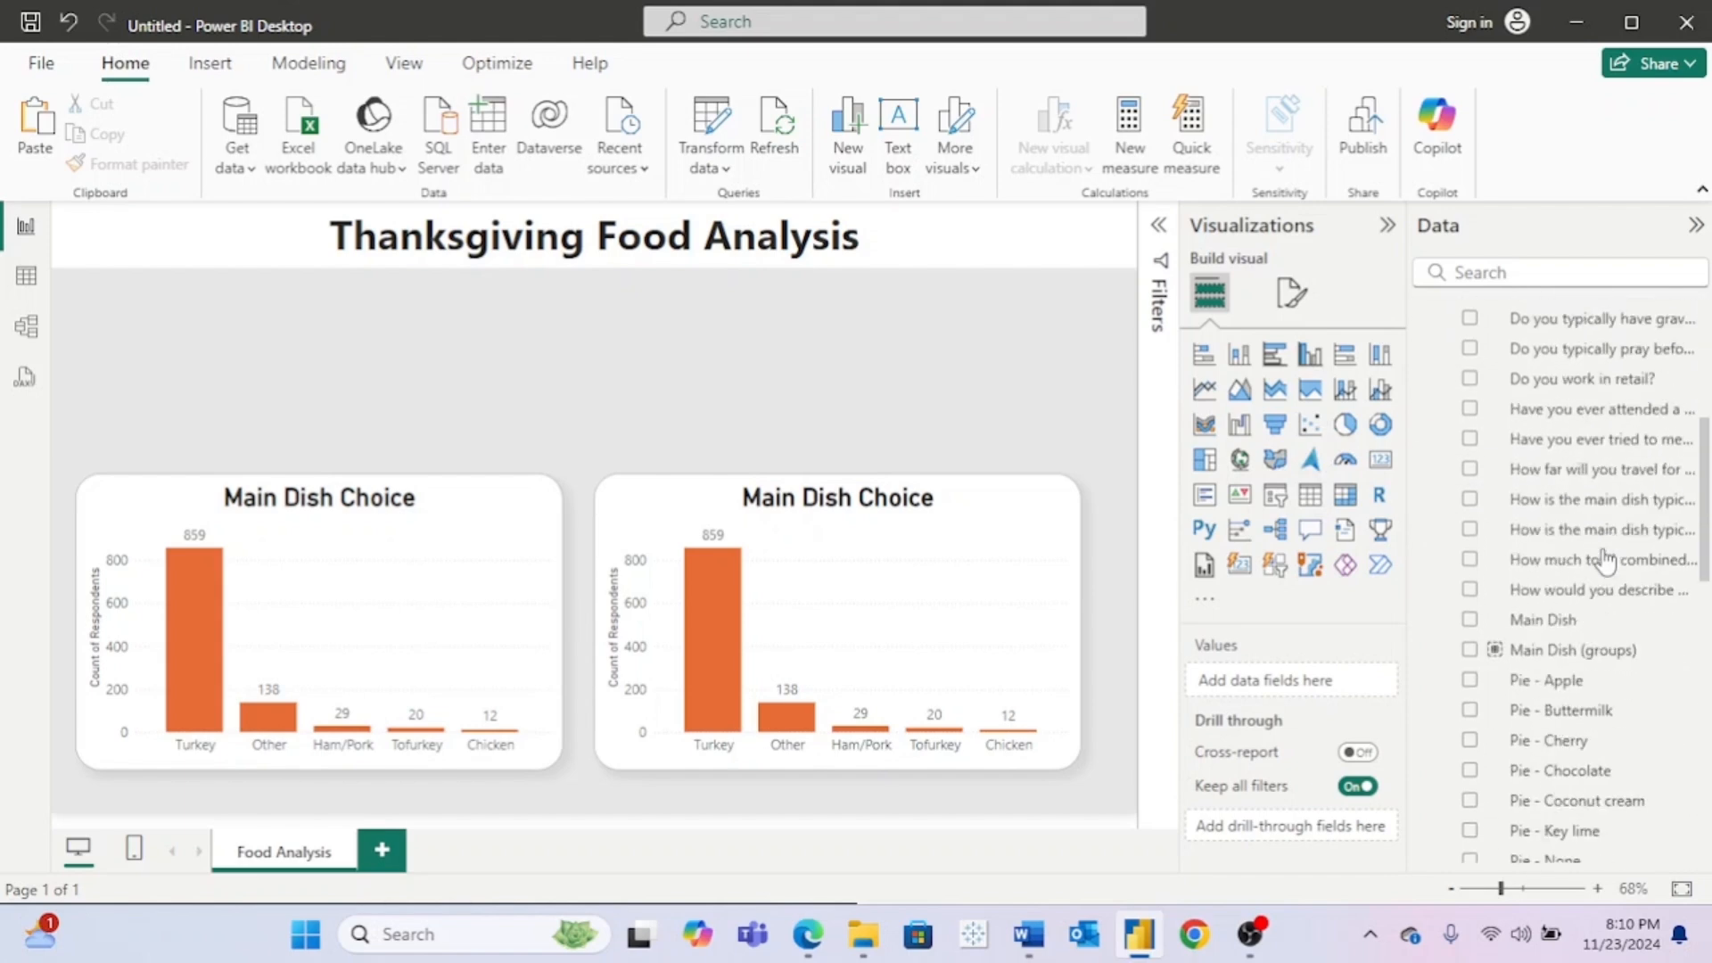
{"action": "scroll", "coordinate": [1605, 561], "scroll_direction": "down", "scroll_amount": 5}
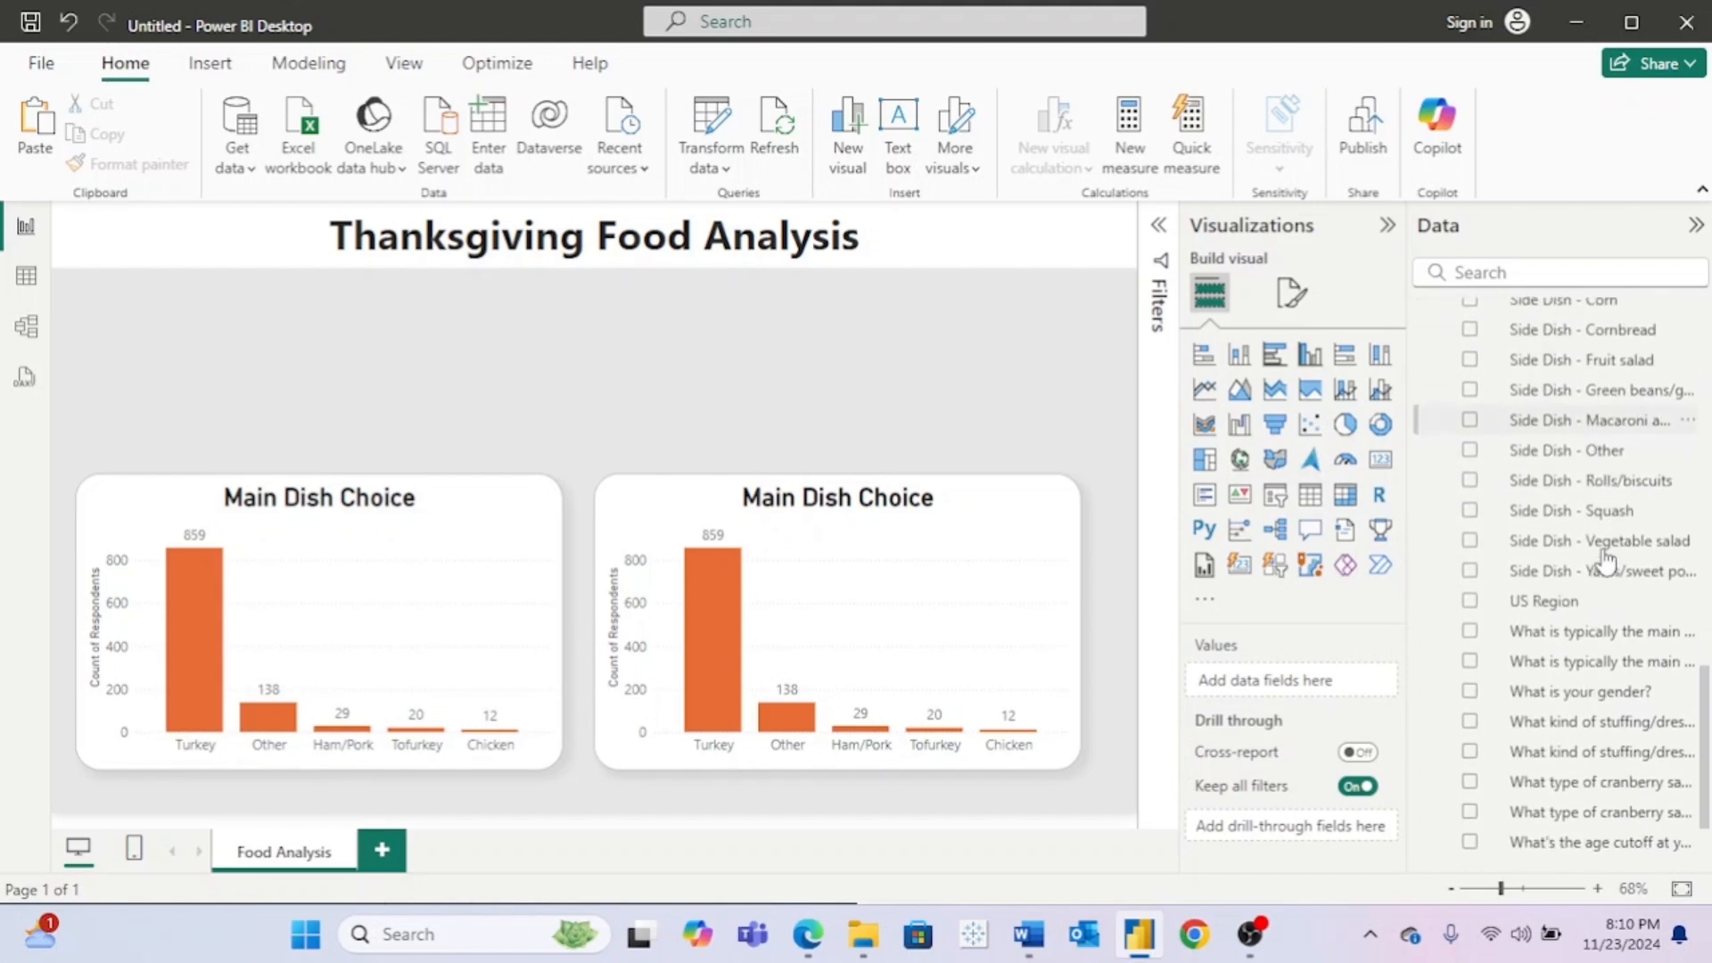
{"action": "scroll", "coordinate": [1605, 562], "scroll_direction": "up", "scroll_amount": 1}
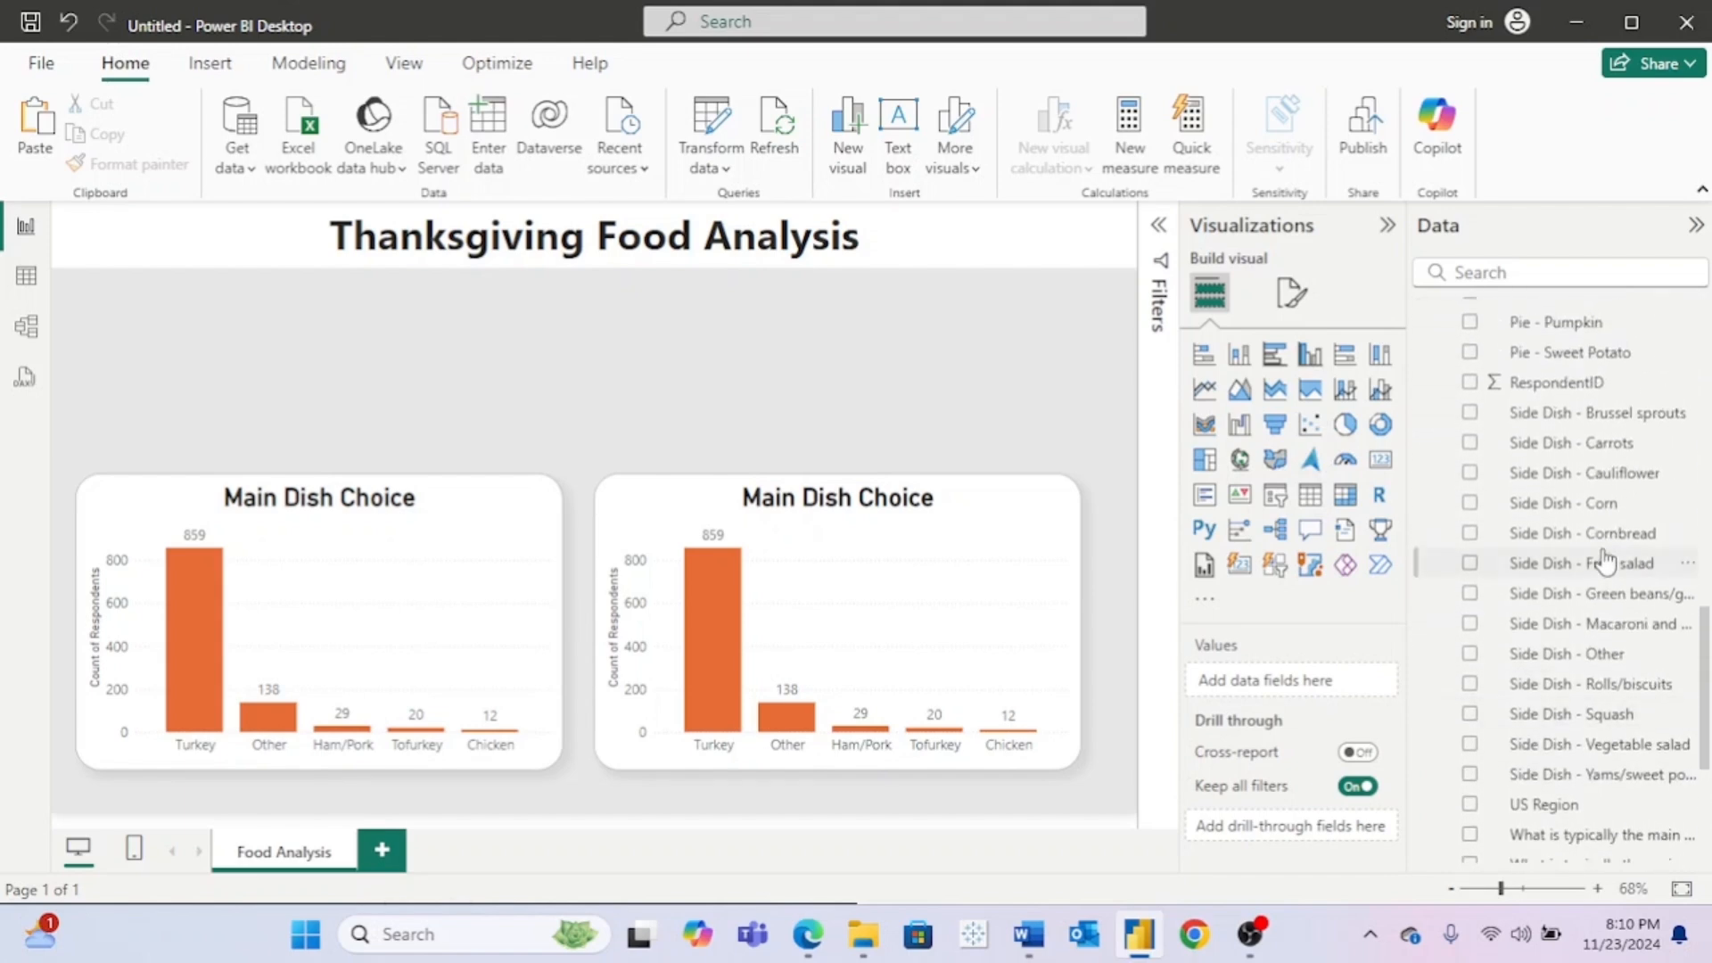
{"action": "left_click", "coordinate": [1311, 504]}
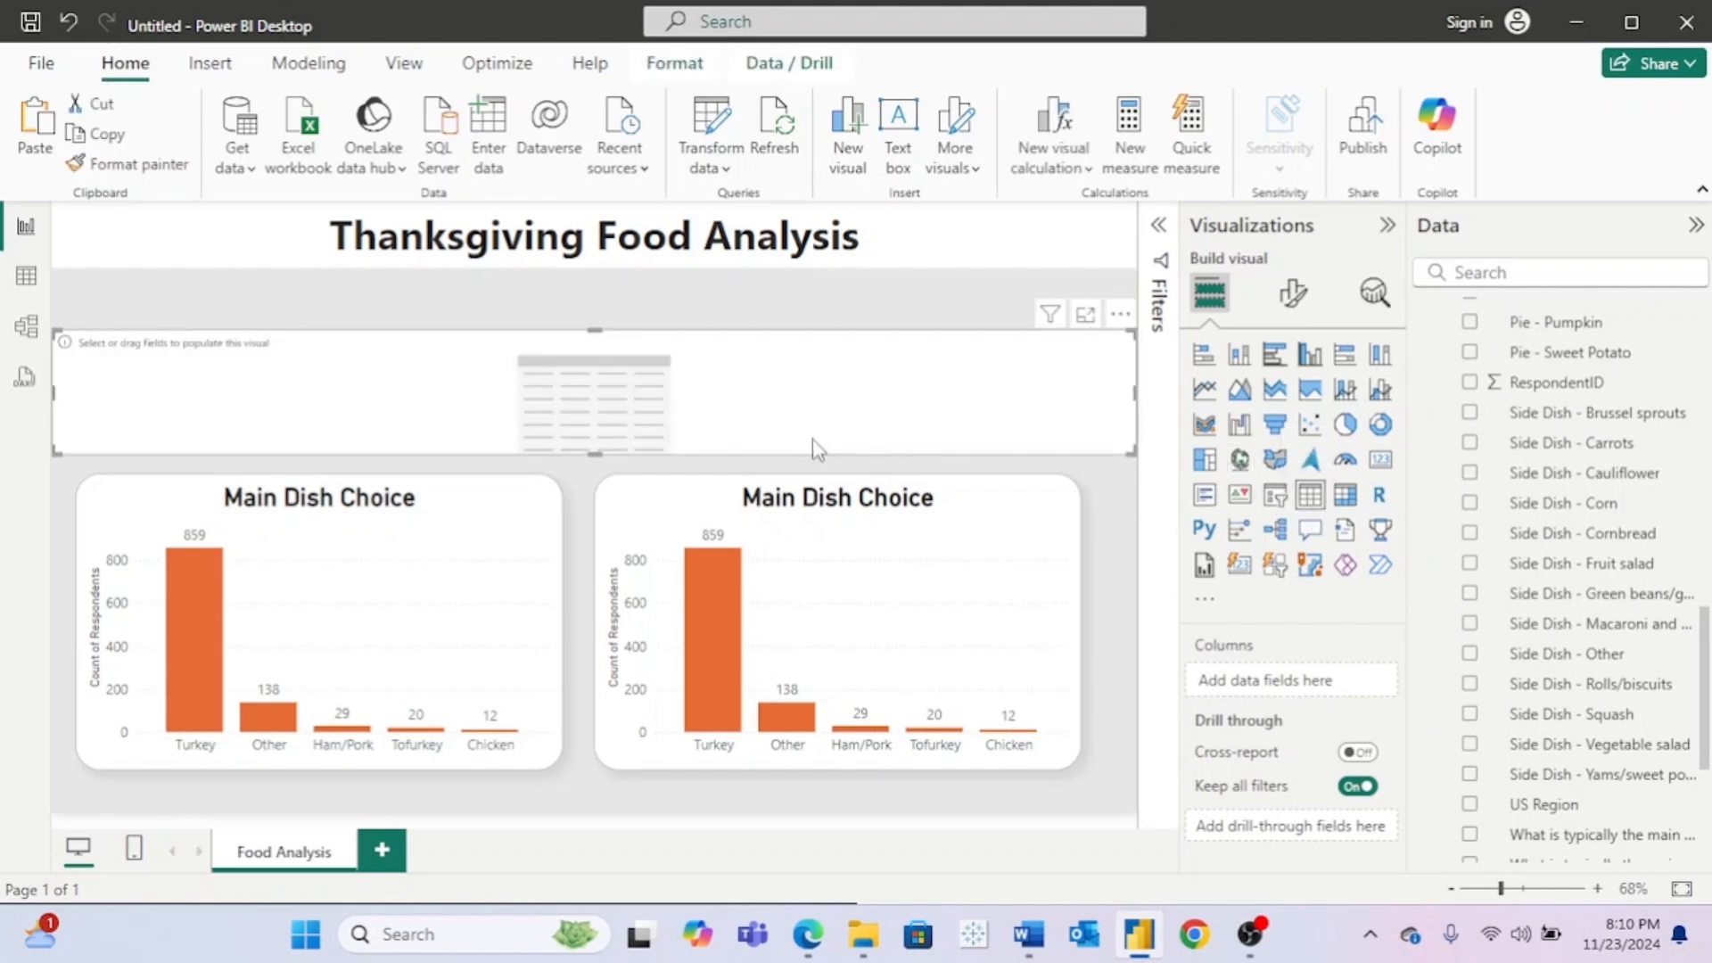
{"action": "left_click_drag", "start_coordinate": [596, 453], "coordinate": [594, 634]}
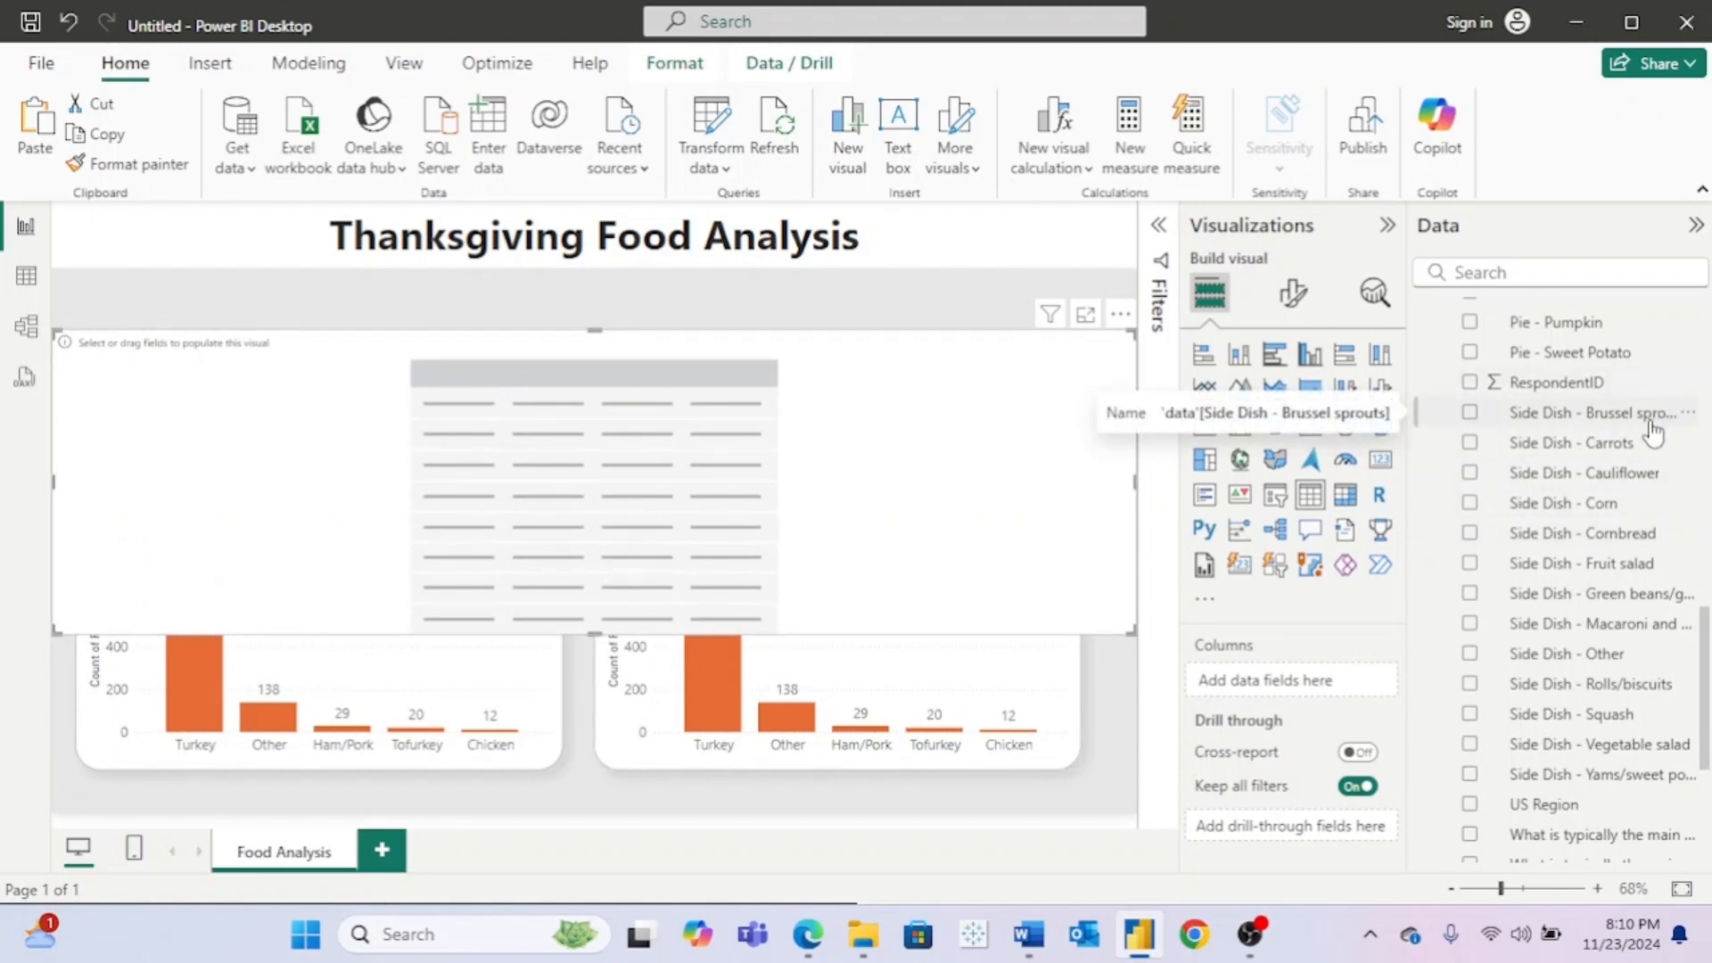
{"action": "left_click_drag", "start_coordinate": [1654, 431], "coordinate": [1346, 700]}
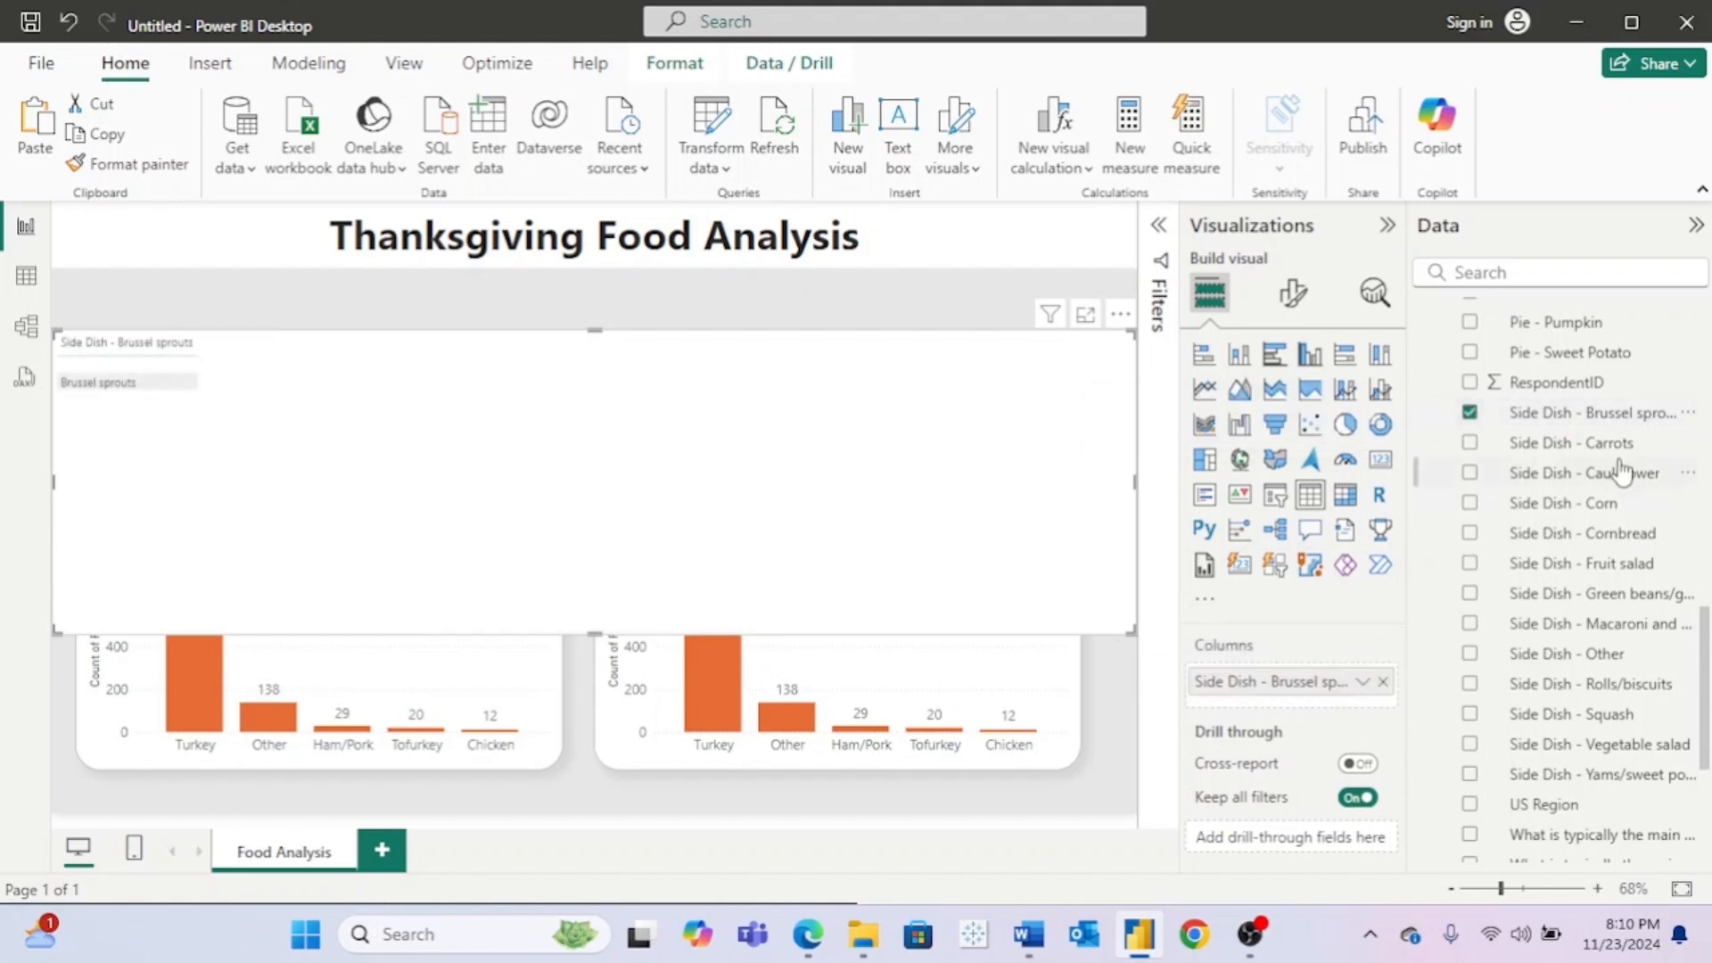
{"action": "left_click_drag", "start_coordinate": [1602, 442], "coordinate": [1337, 698]}
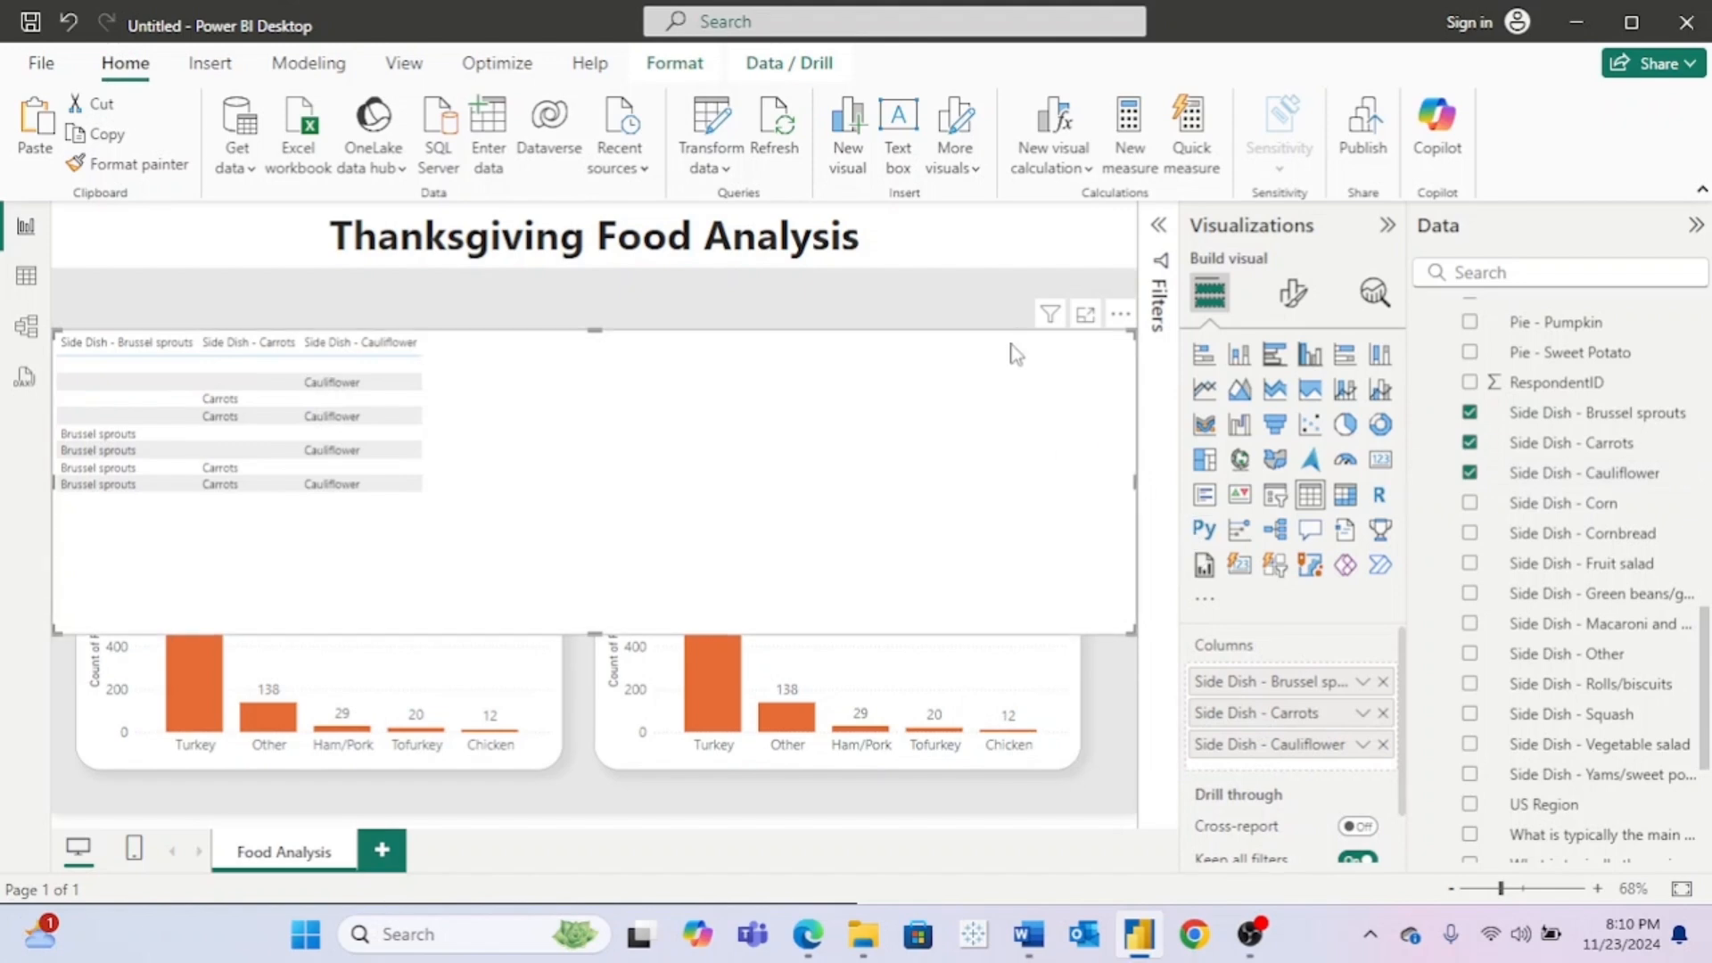
{"action": "key", "text": "Delete"}
Step: Clear the Main Dish (groups) category and the RespondentID count from the duplicated Main Dish Choice chart
{"action": "left_click", "coordinate": [1008, 515]}
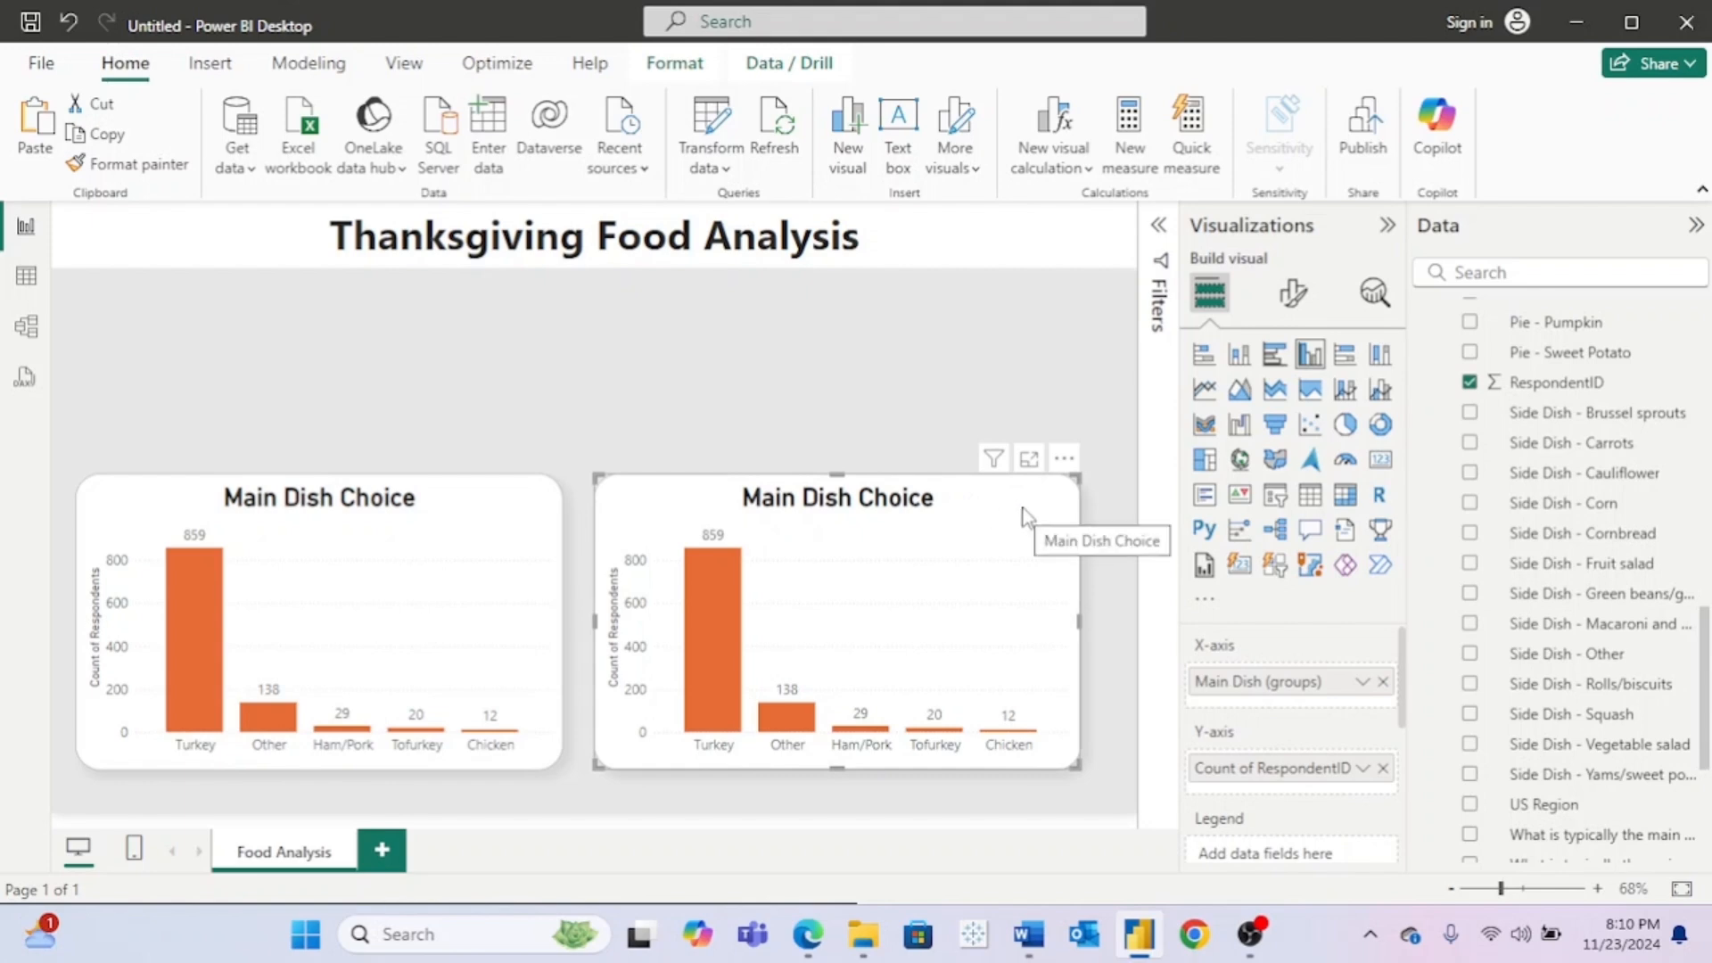
{"action": "left_click", "coordinate": [1383, 681]}
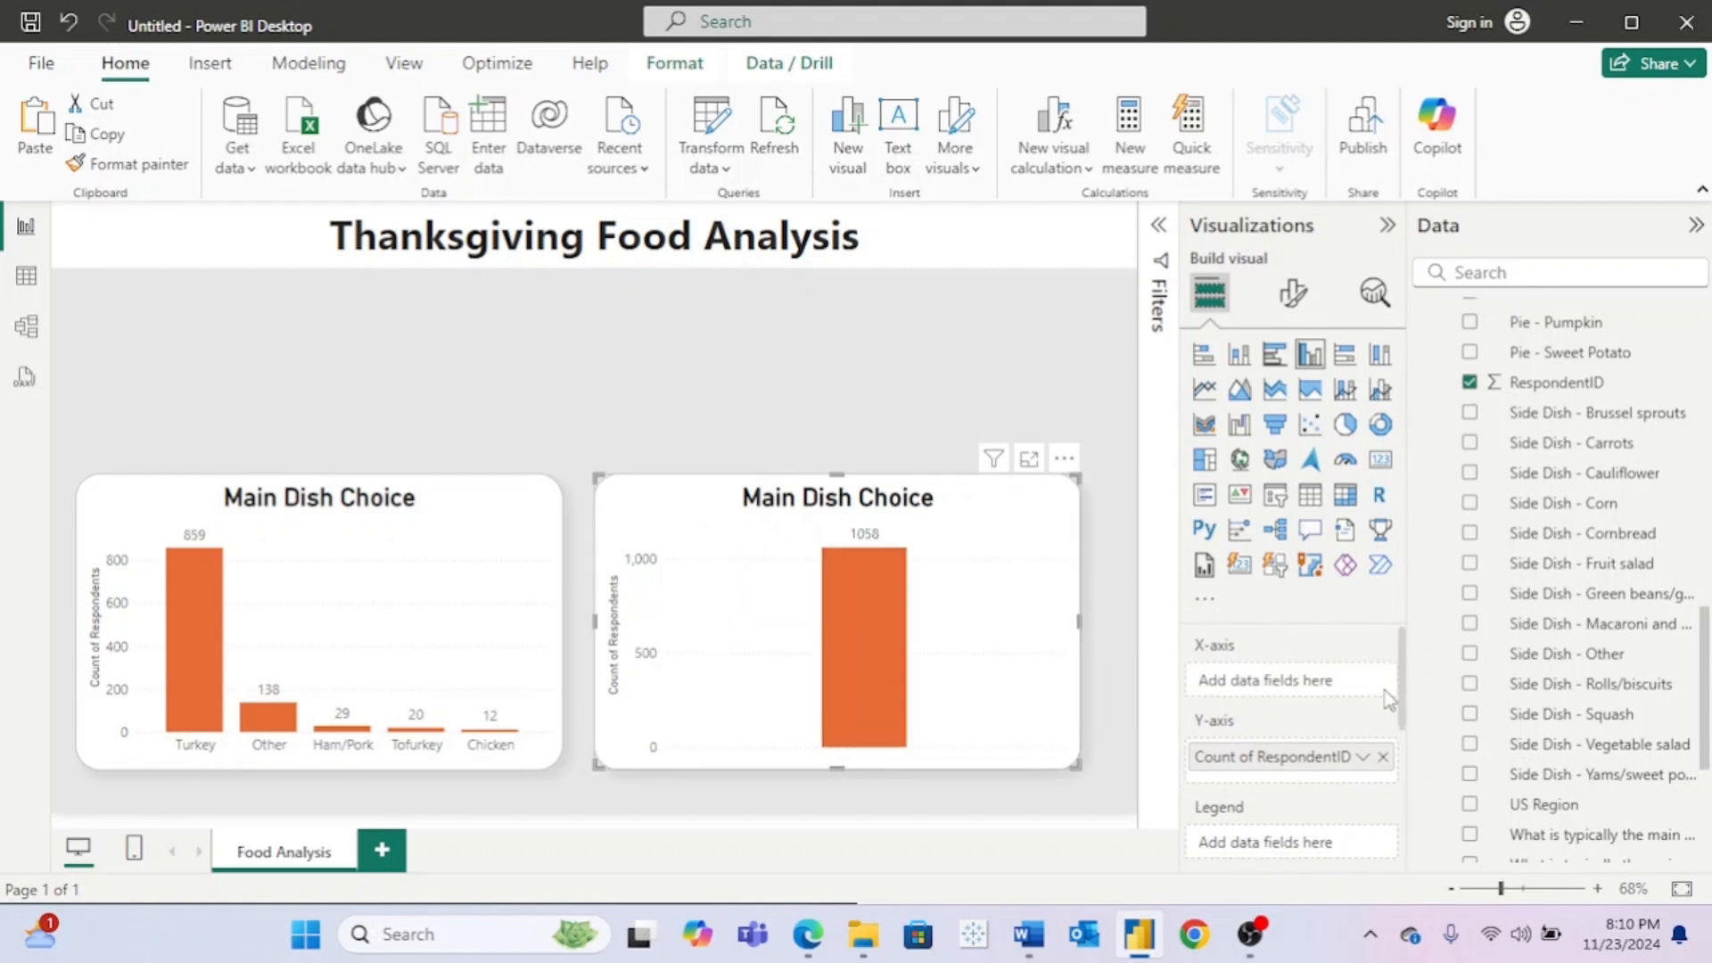
{"action": "left_click", "coordinate": [1383, 757]}
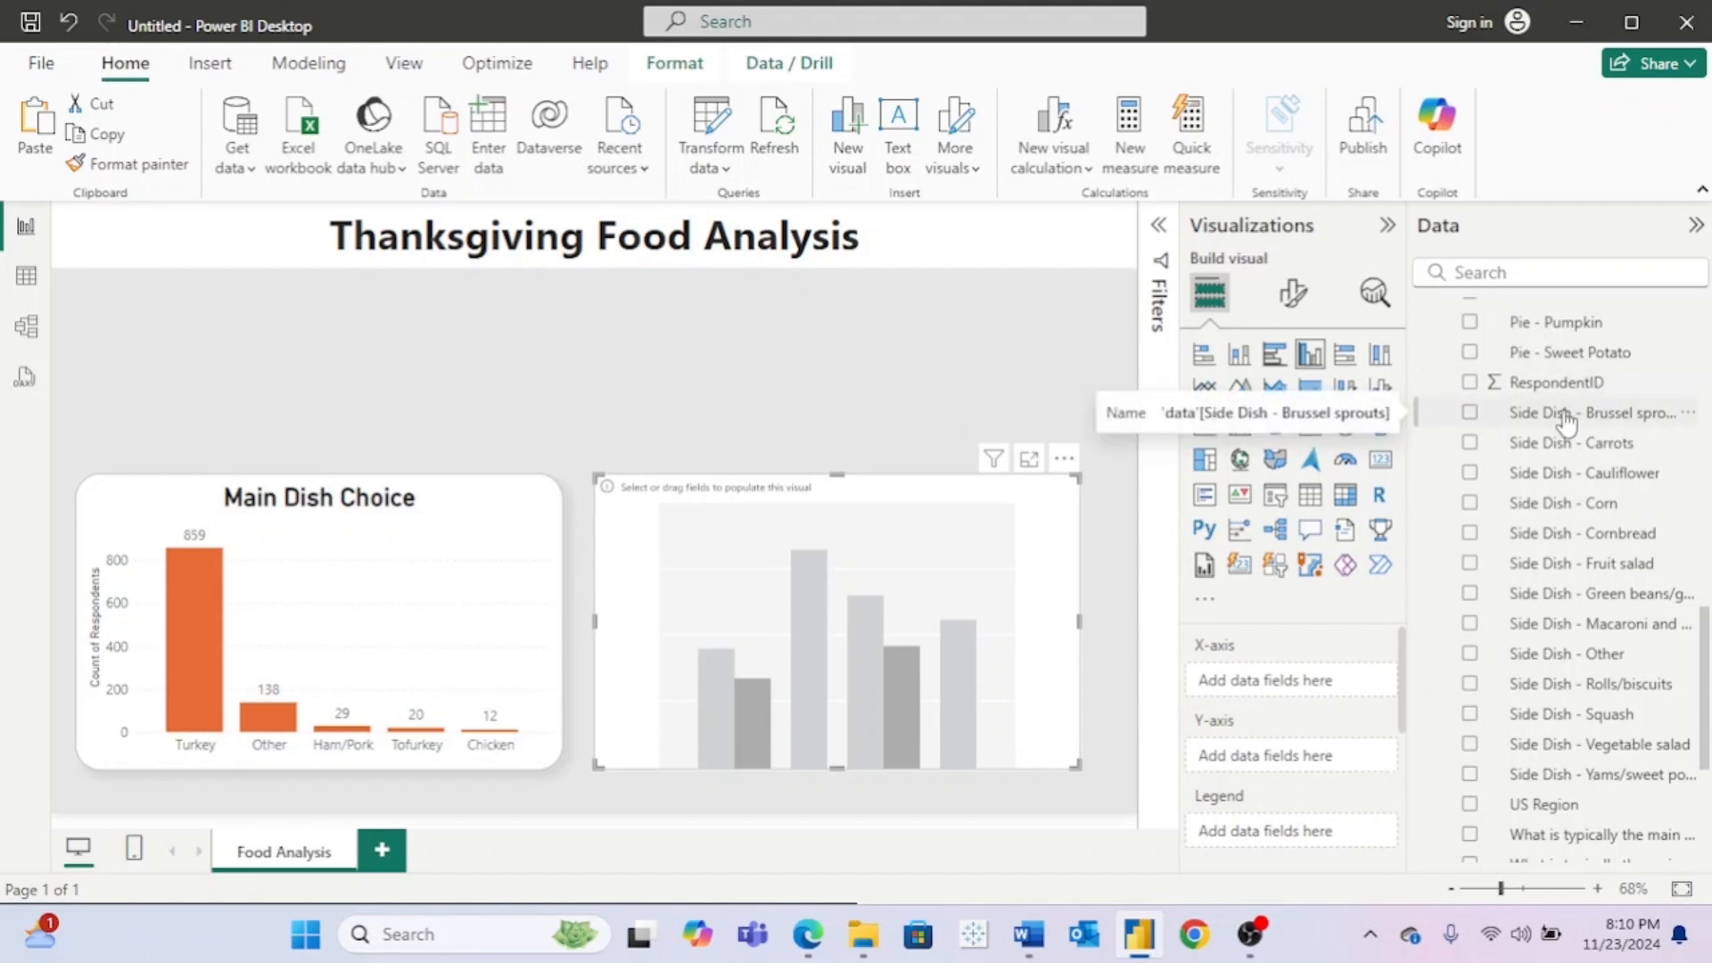
Step: Plot the counts of all Side Dish fields, from Brussel sprouts to Yams/sweet potato casserole, on the copied chart's Y-axis and enlarge the chart
{"action": "left_click_drag", "start_coordinate": [1566, 420], "coordinate": [1302, 759]}
{"action": "left_click_drag", "start_coordinate": [1586, 443], "coordinate": [1309, 772]}
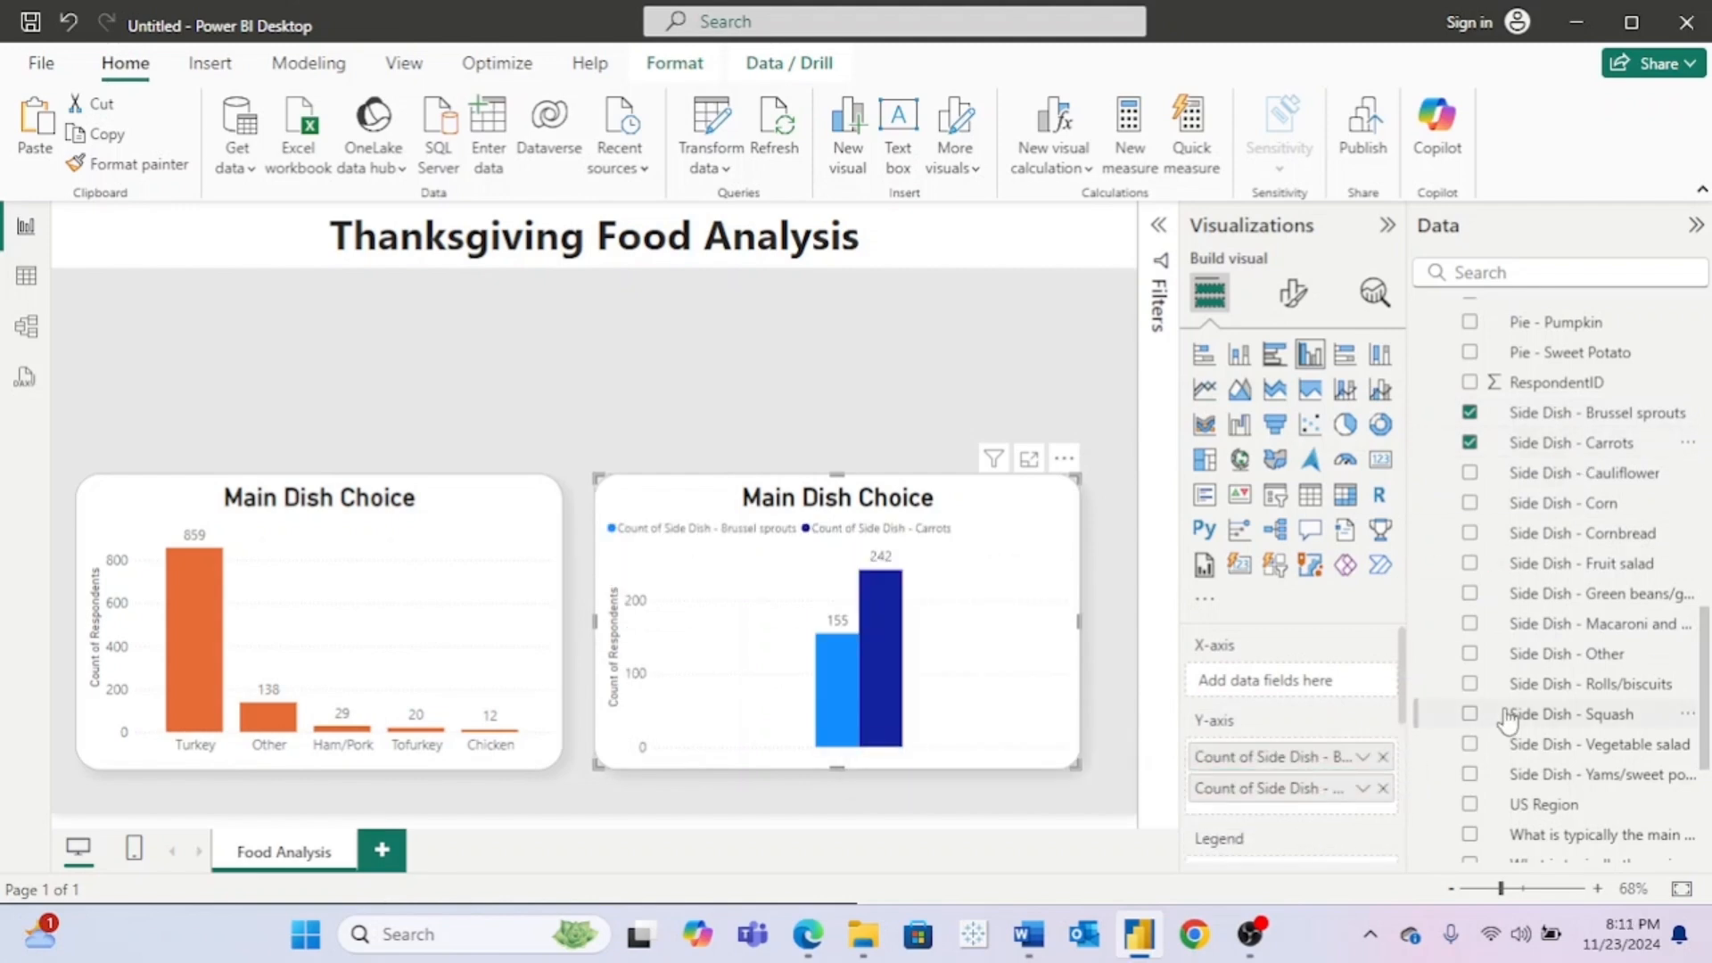
{"action": "left_click_drag", "start_coordinate": [1596, 473], "coordinate": [1290, 807]}
{"action": "left_click_drag", "start_coordinate": [1560, 510], "coordinate": [1320, 695]}
{"action": "left_click_drag", "start_coordinate": [1556, 504], "coordinate": [1308, 682]}
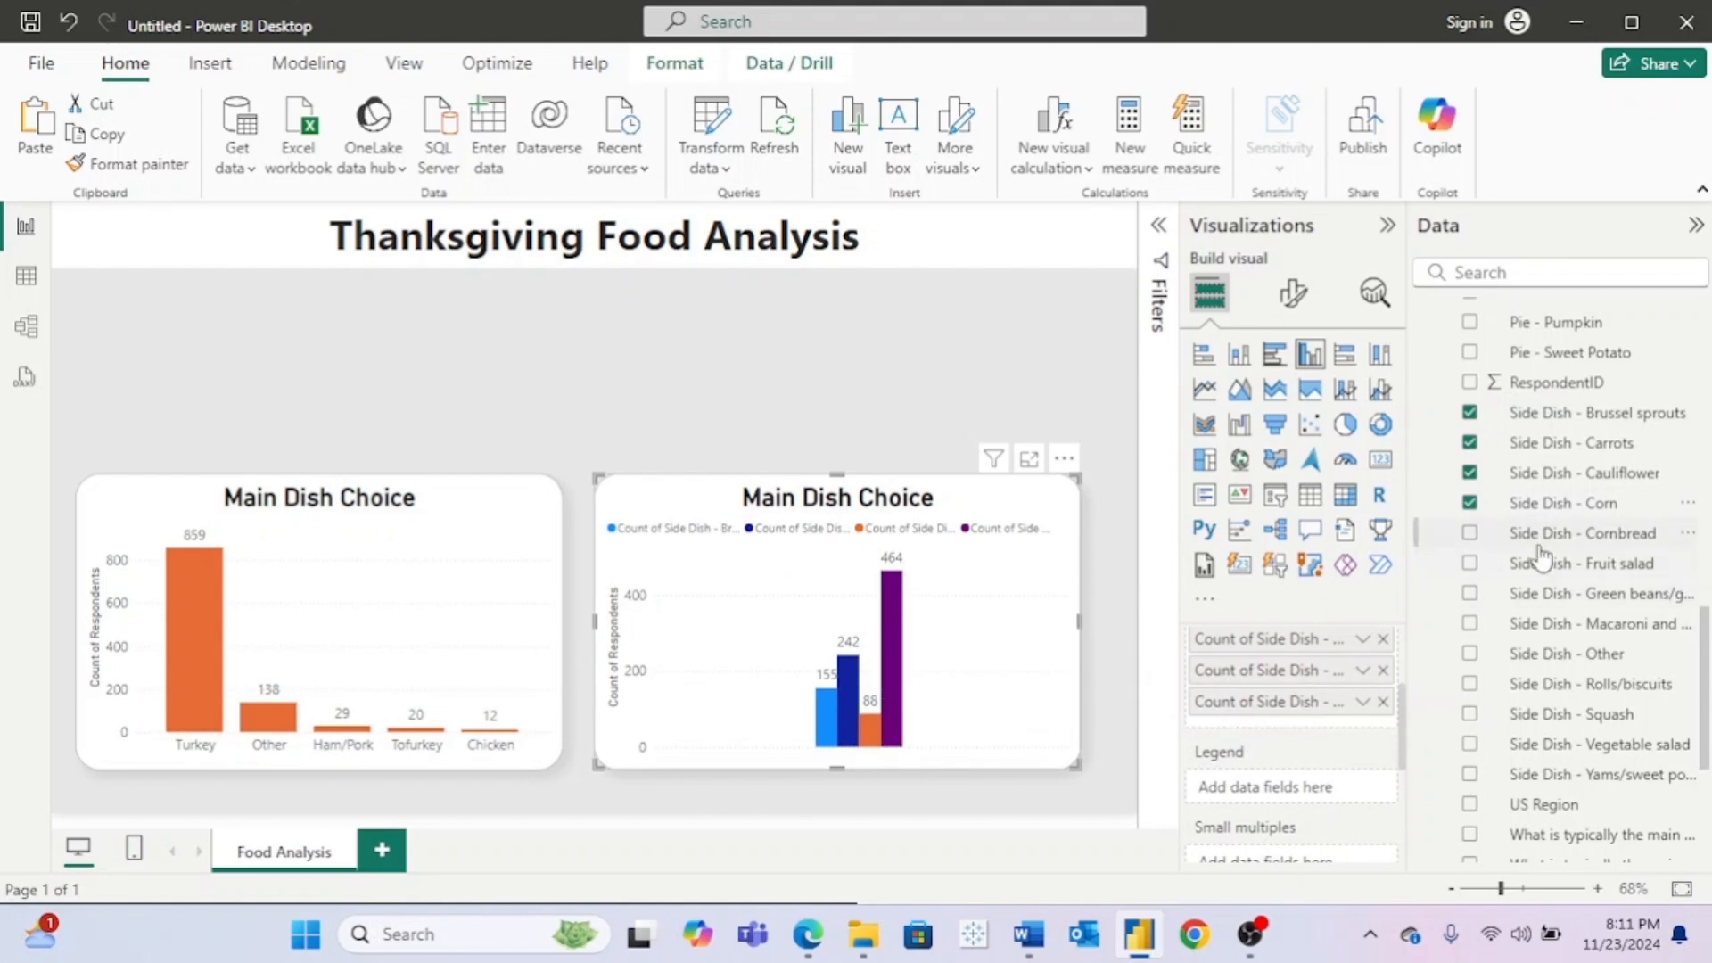
{"action": "left_click_drag", "start_coordinate": [1542, 544], "coordinate": [1288, 733]}
{"action": "left_click_drag", "start_coordinate": [1571, 565], "coordinate": [1277, 746]}
{"action": "left_click_drag", "start_coordinate": [1277, 745], "coordinate": [1276, 745]}
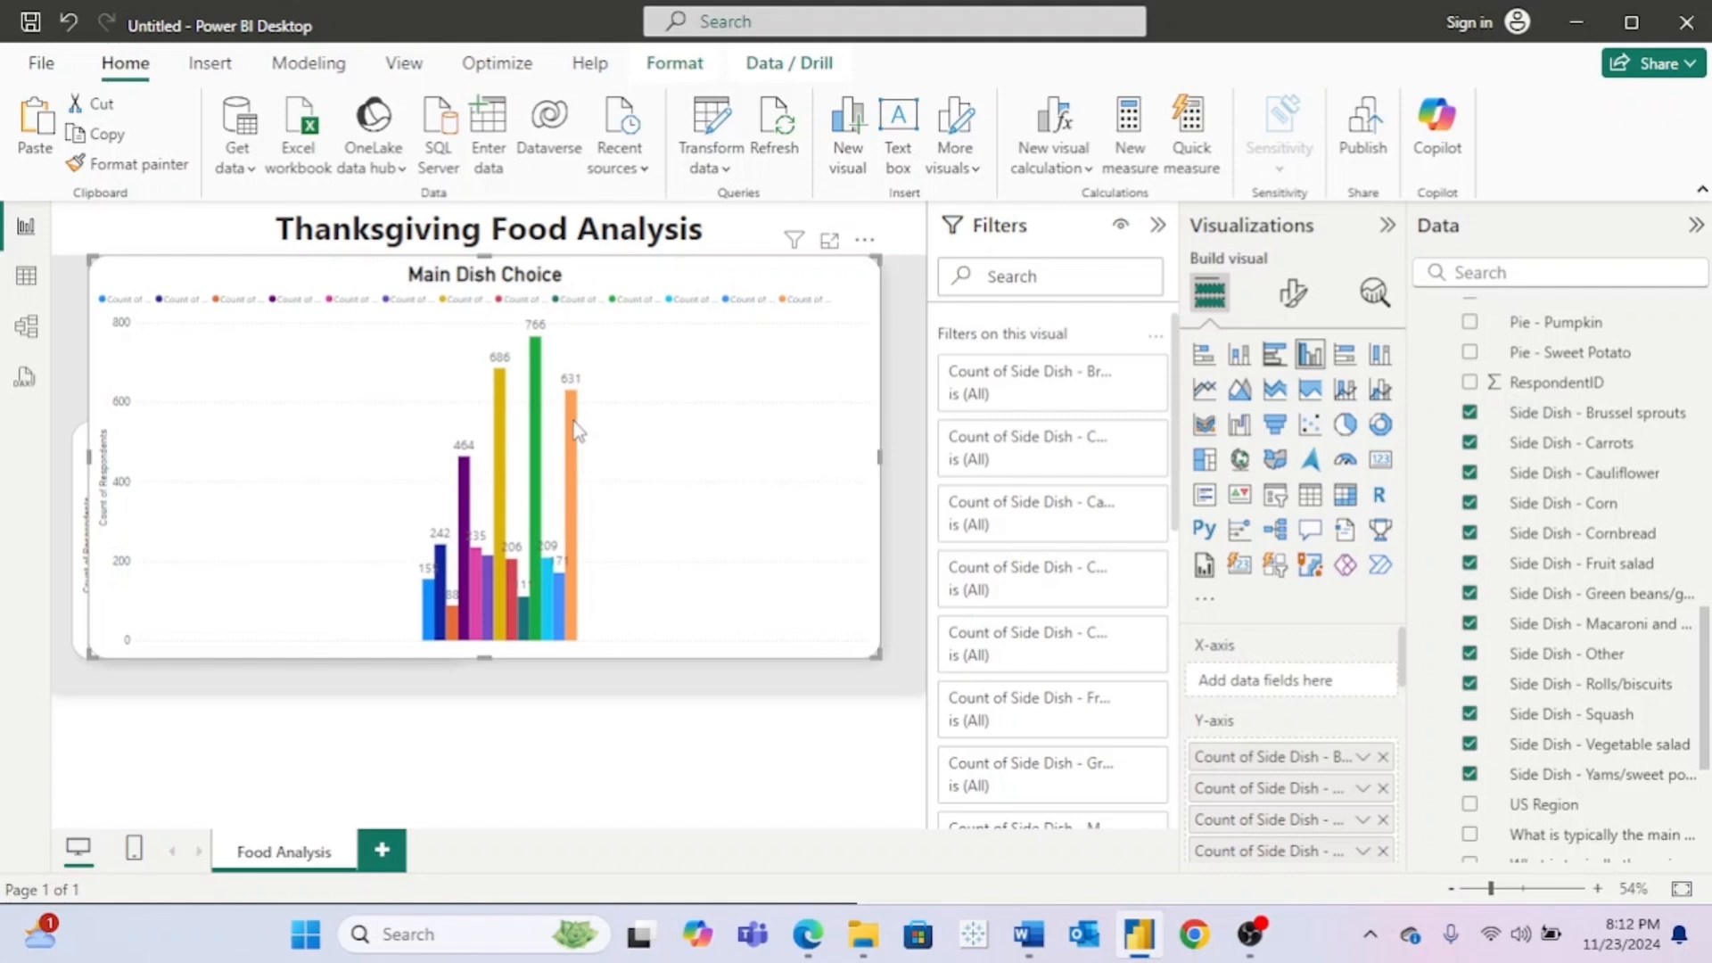
Step: Compare the side dish columns, and clear all Side Dish counts from the enlarged chart's Y-axis
{"action": "mouse_move", "coordinate": [579, 419]}
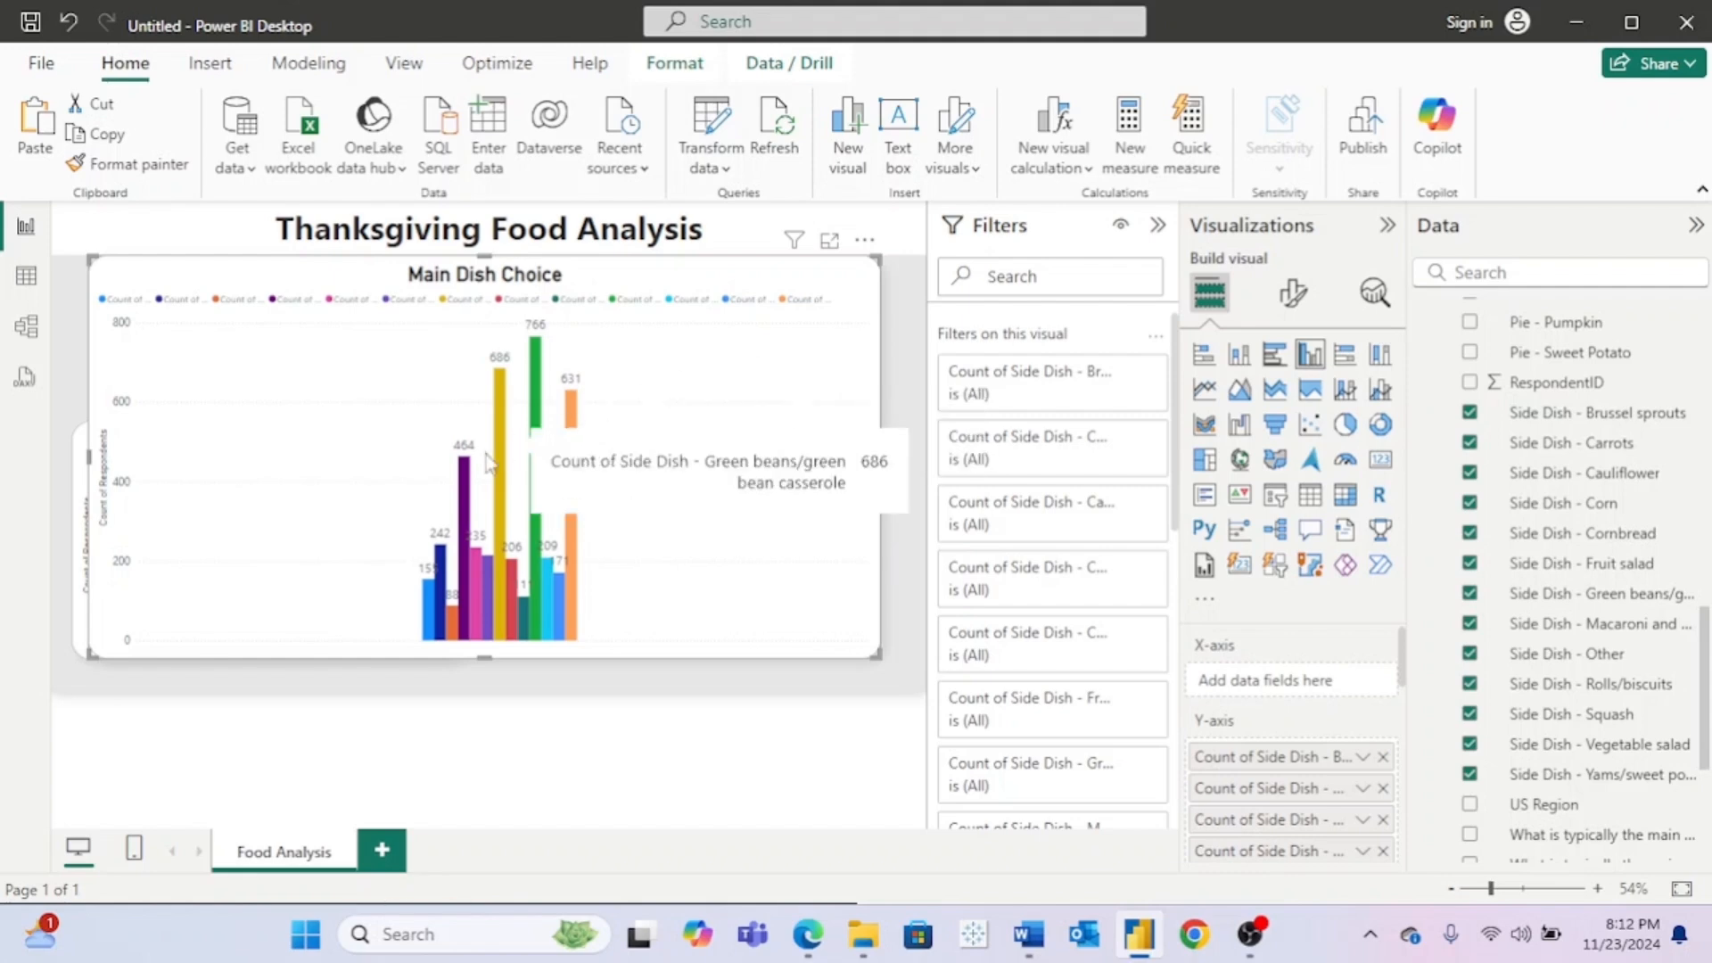
{"action": "mouse_move", "coordinate": [462, 480]}
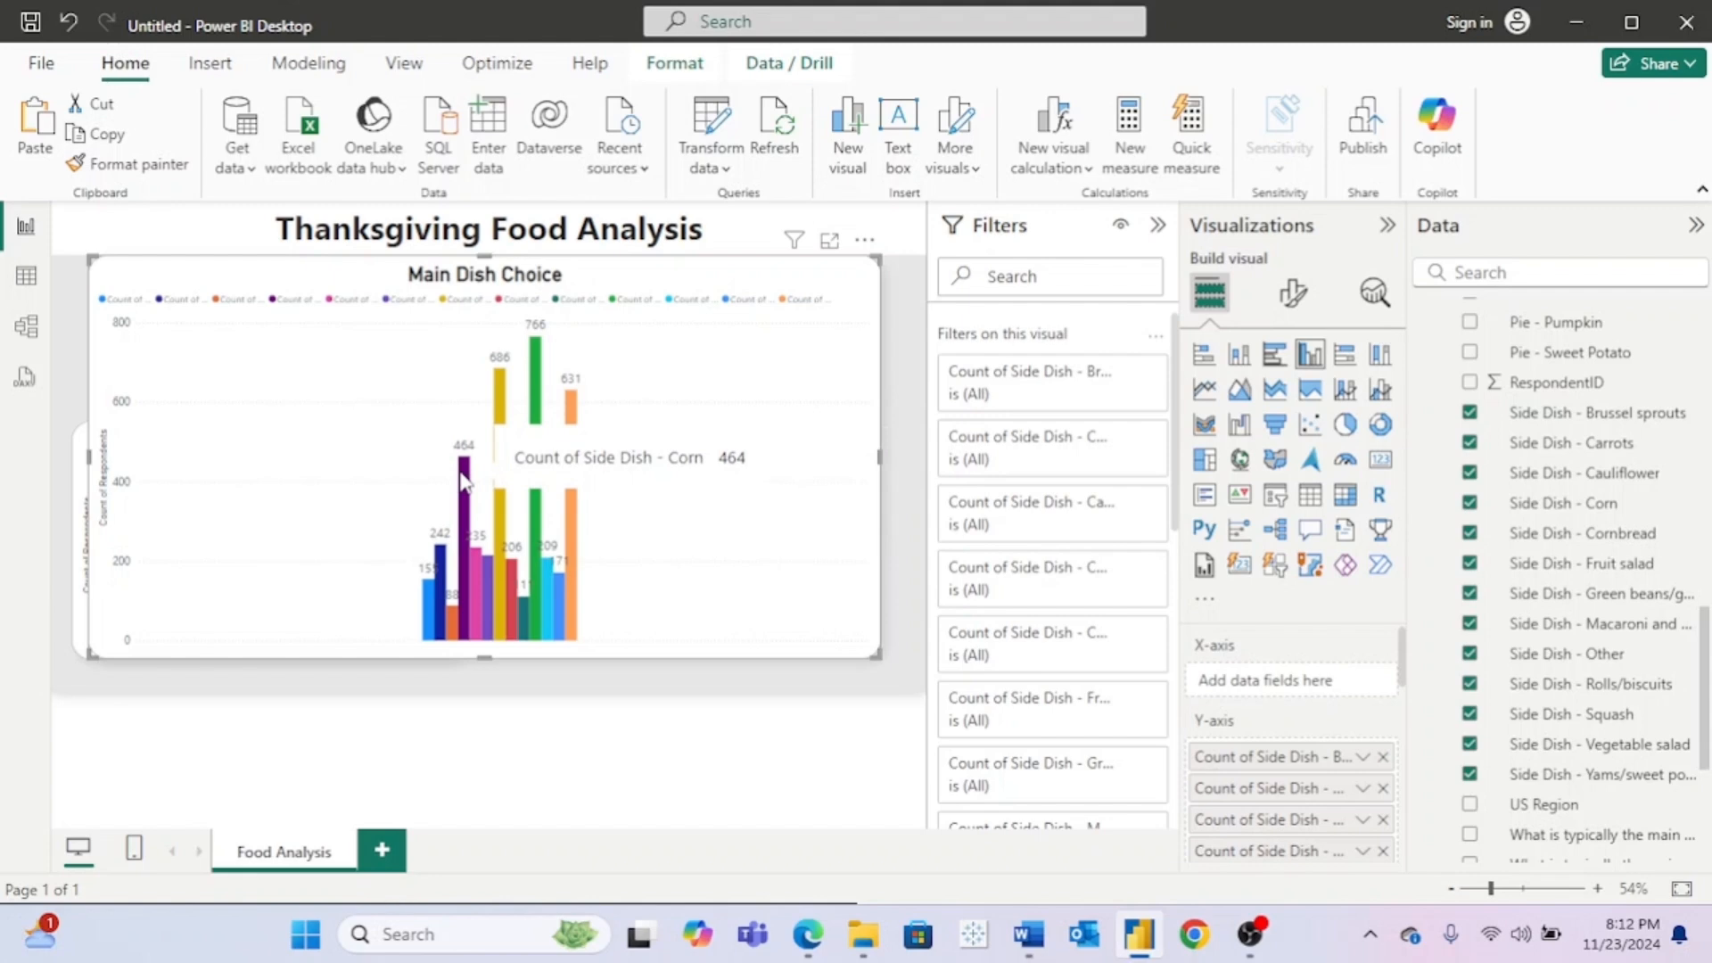
{"action": "mouse_move", "coordinate": [439, 566]}
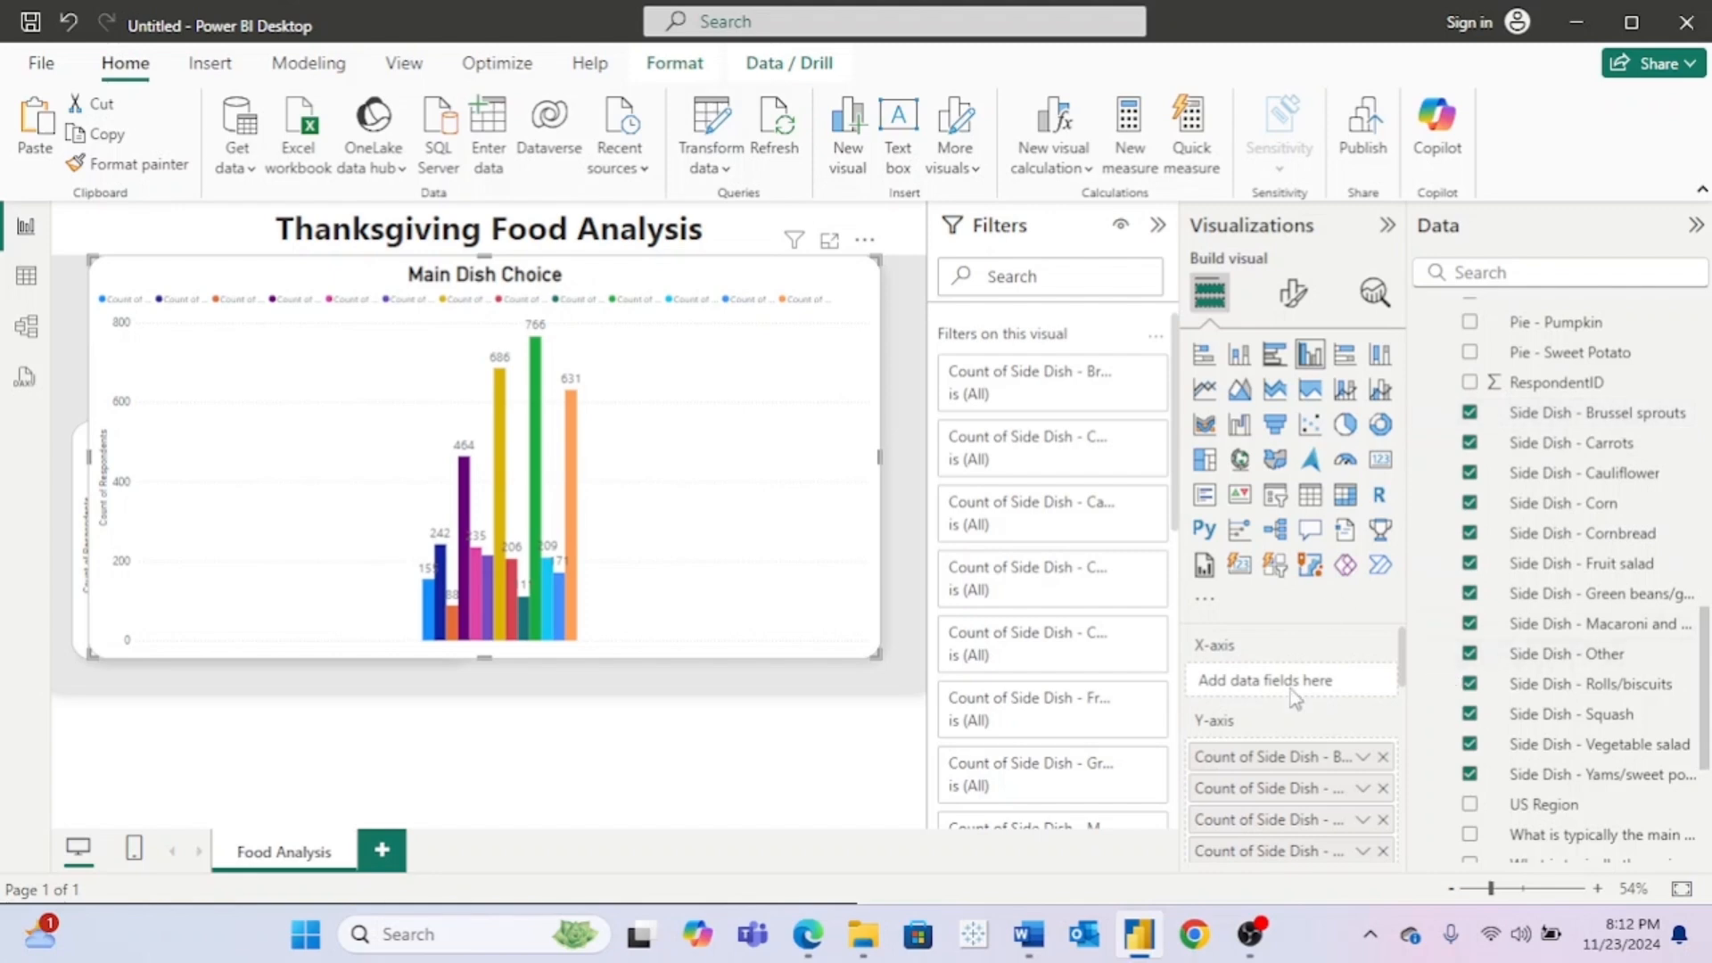
{"action": "scroll", "coordinate": [1295, 700], "scroll_direction": "down", "scroll_amount": 1}
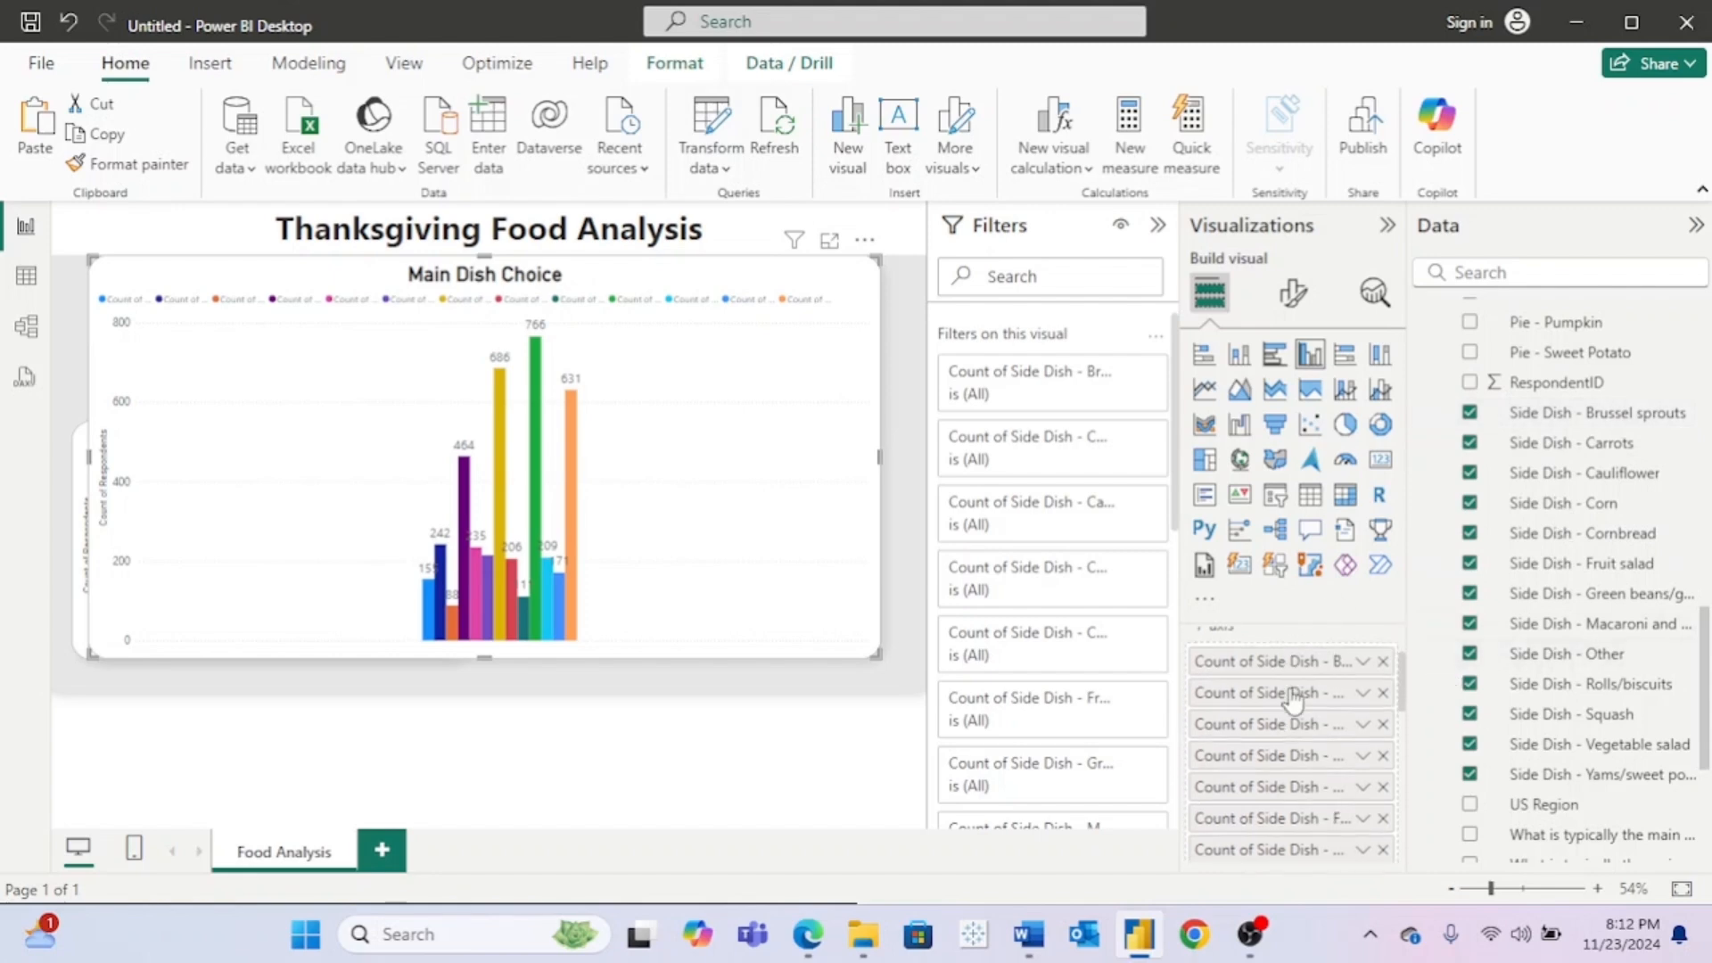
{"action": "left_click", "coordinate": [1383, 660]}
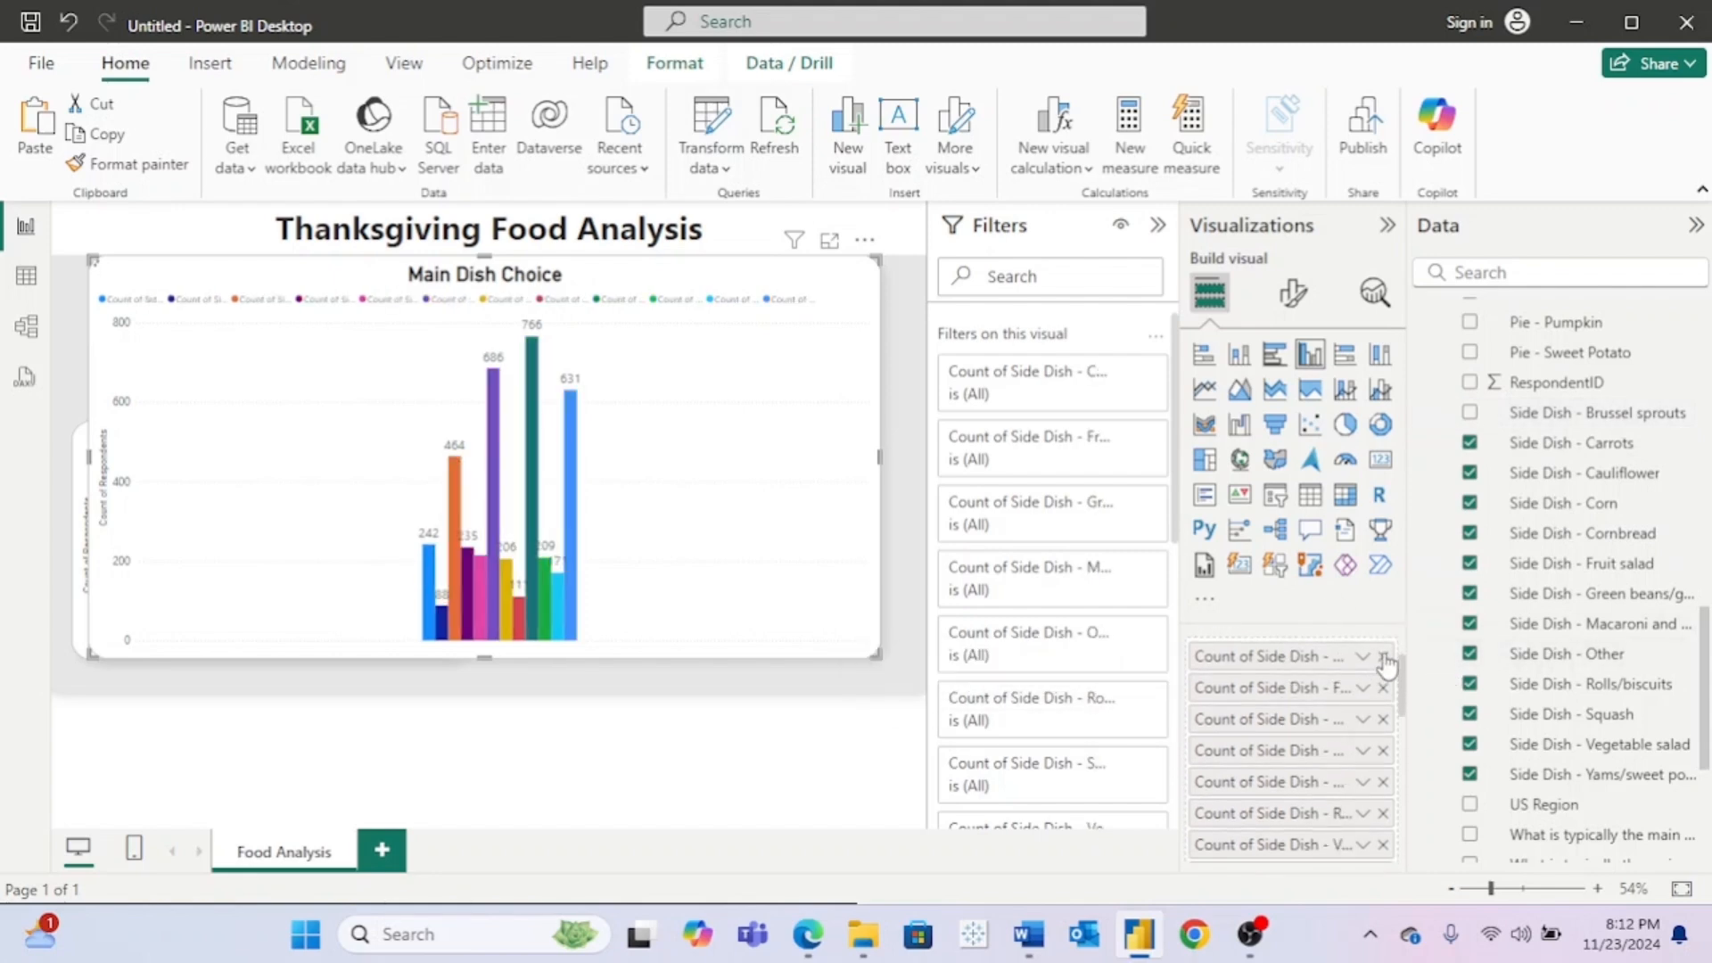
{"action": "left_click", "coordinate": [1384, 658]}
{"action": "left_click", "coordinate": [1384, 658]}
{"action": "left_click", "coordinate": [1384, 658]}
{"action": "left_click", "coordinate": [1384, 658]}
{"action": "left_click", "coordinate": [1384, 658]}
{"action": "left_click", "coordinate": [1384, 658]}
{"action": "left_click", "coordinate": [1384, 658]}
{"action": "left_click", "coordinate": [1384, 659]}
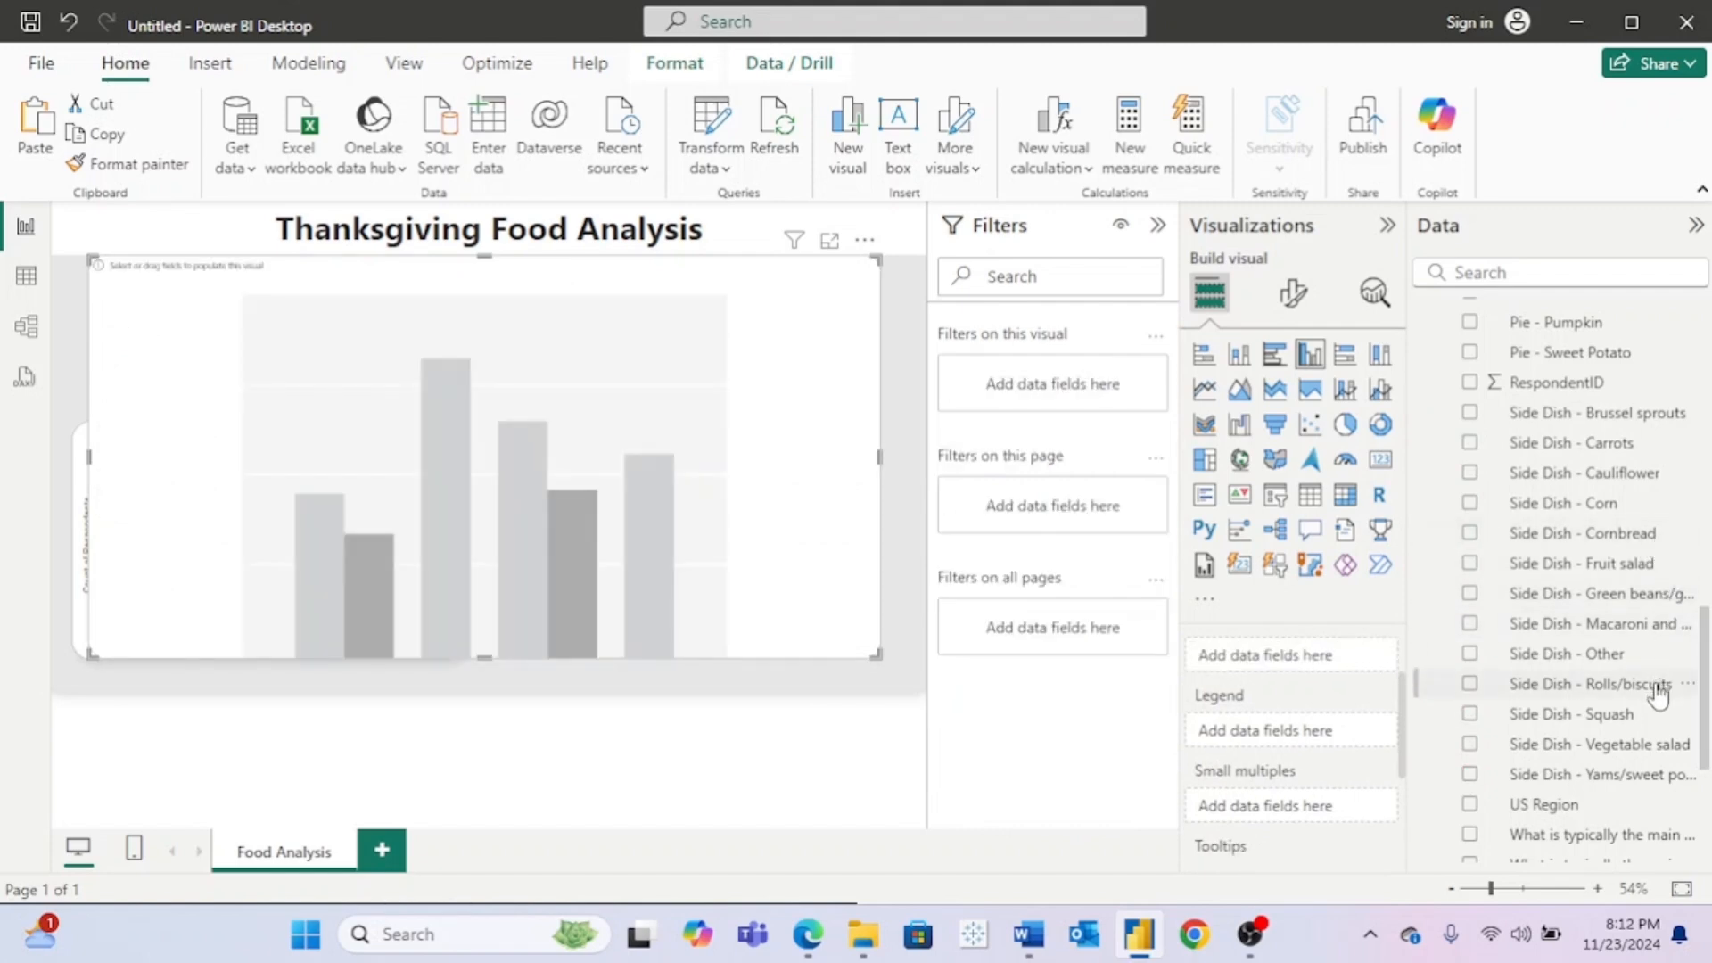
Step: Add Side Dish counts to the Y-axis in this order: Rolls/biscuits, Green beans/green bean casserole, Yams/sweet potato casserole, Corn, Macaroni and cheese
{"action": "left_click_drag", "start_coordinate": [1659, 691], "coordinate": [1321, 774]}
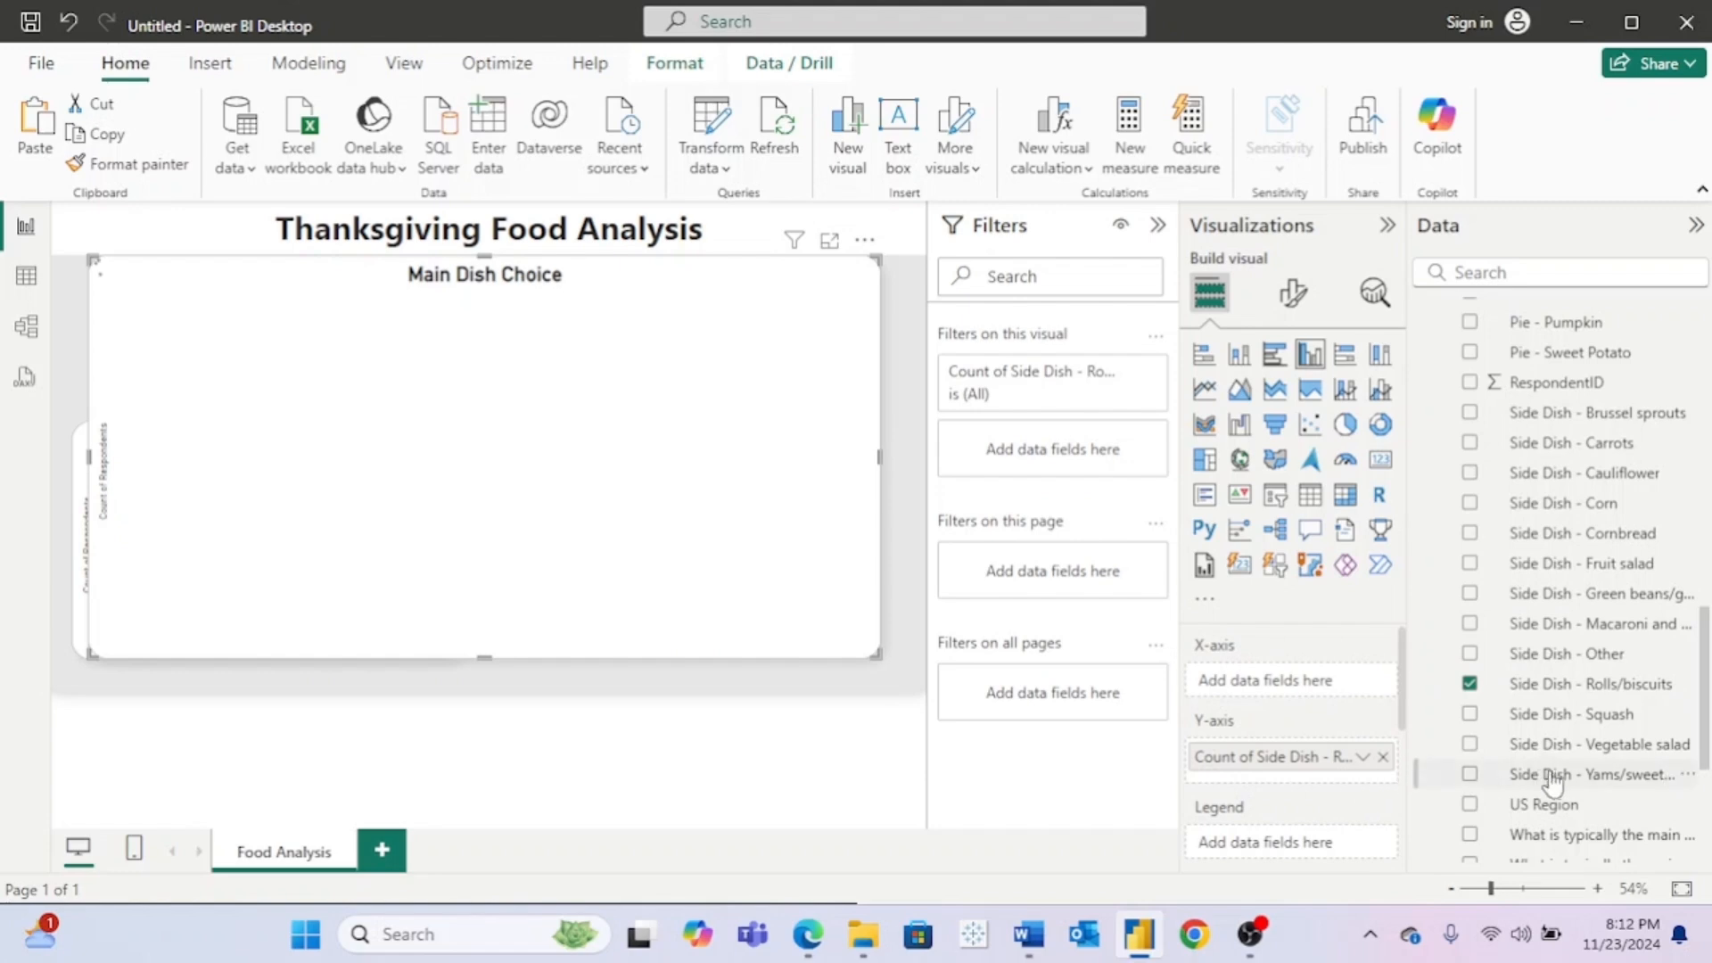
{"action": "left_click_drag", "start_coordinate": [1553, 776], "coordinate": [1324, 785]}
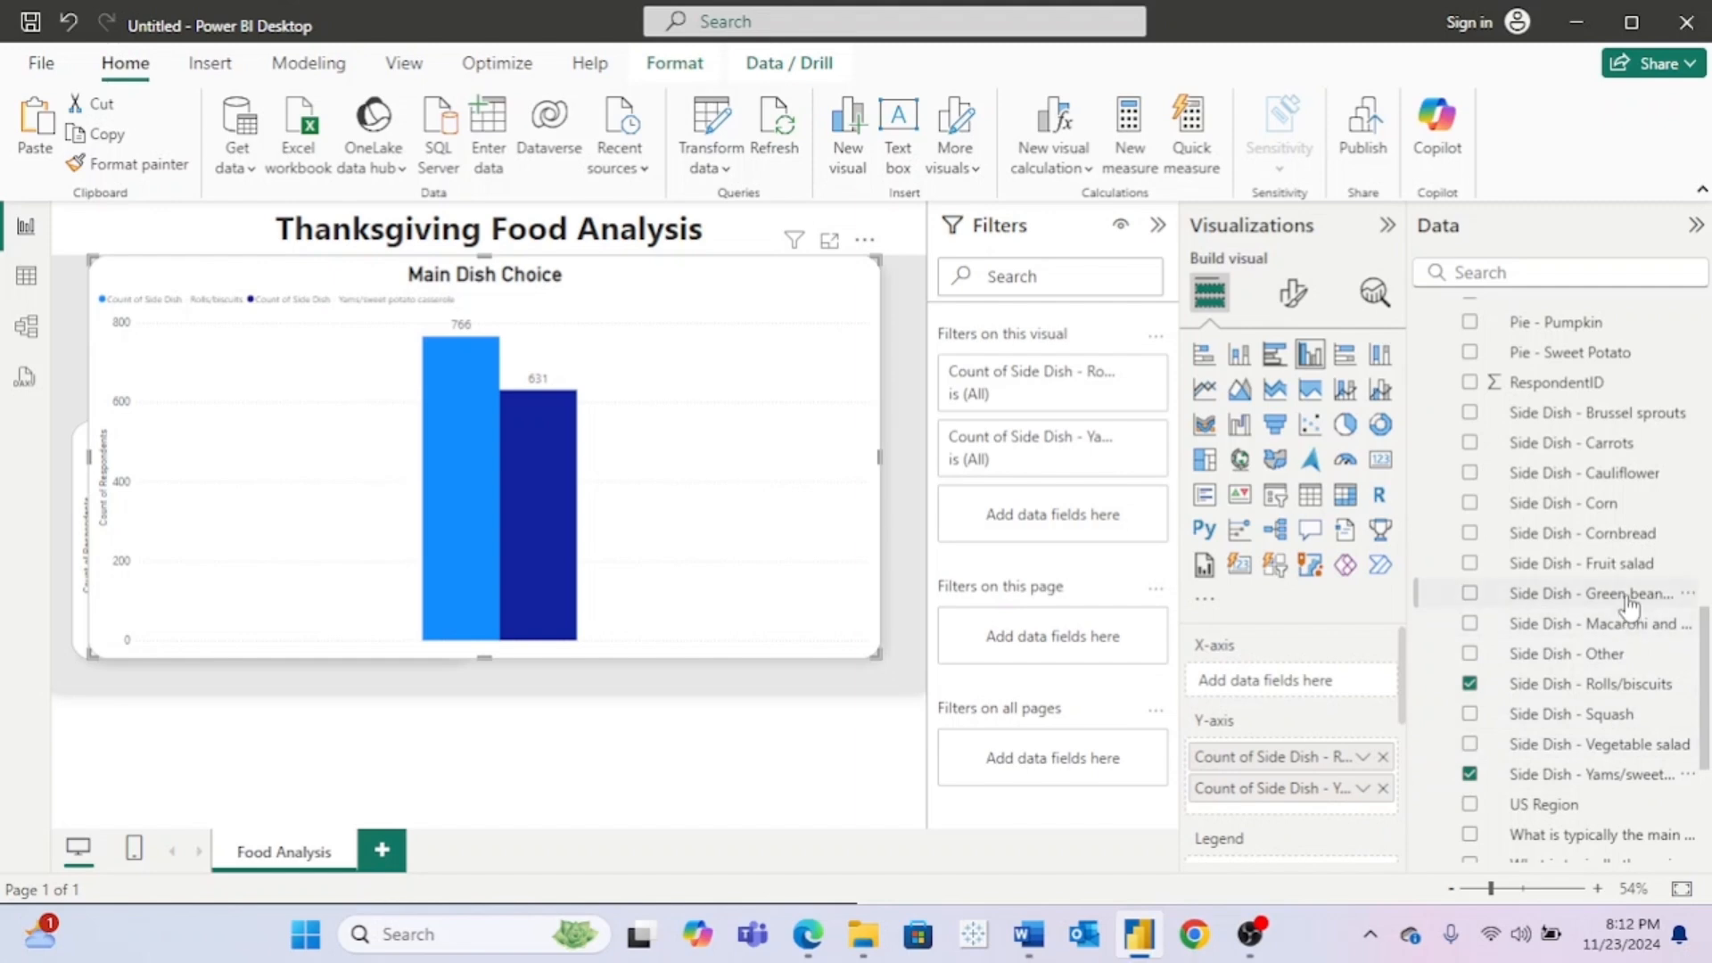
{"action": "left_click_drag", "start_coordinate": [1629, 602], "coordinate": [1344, 813]}
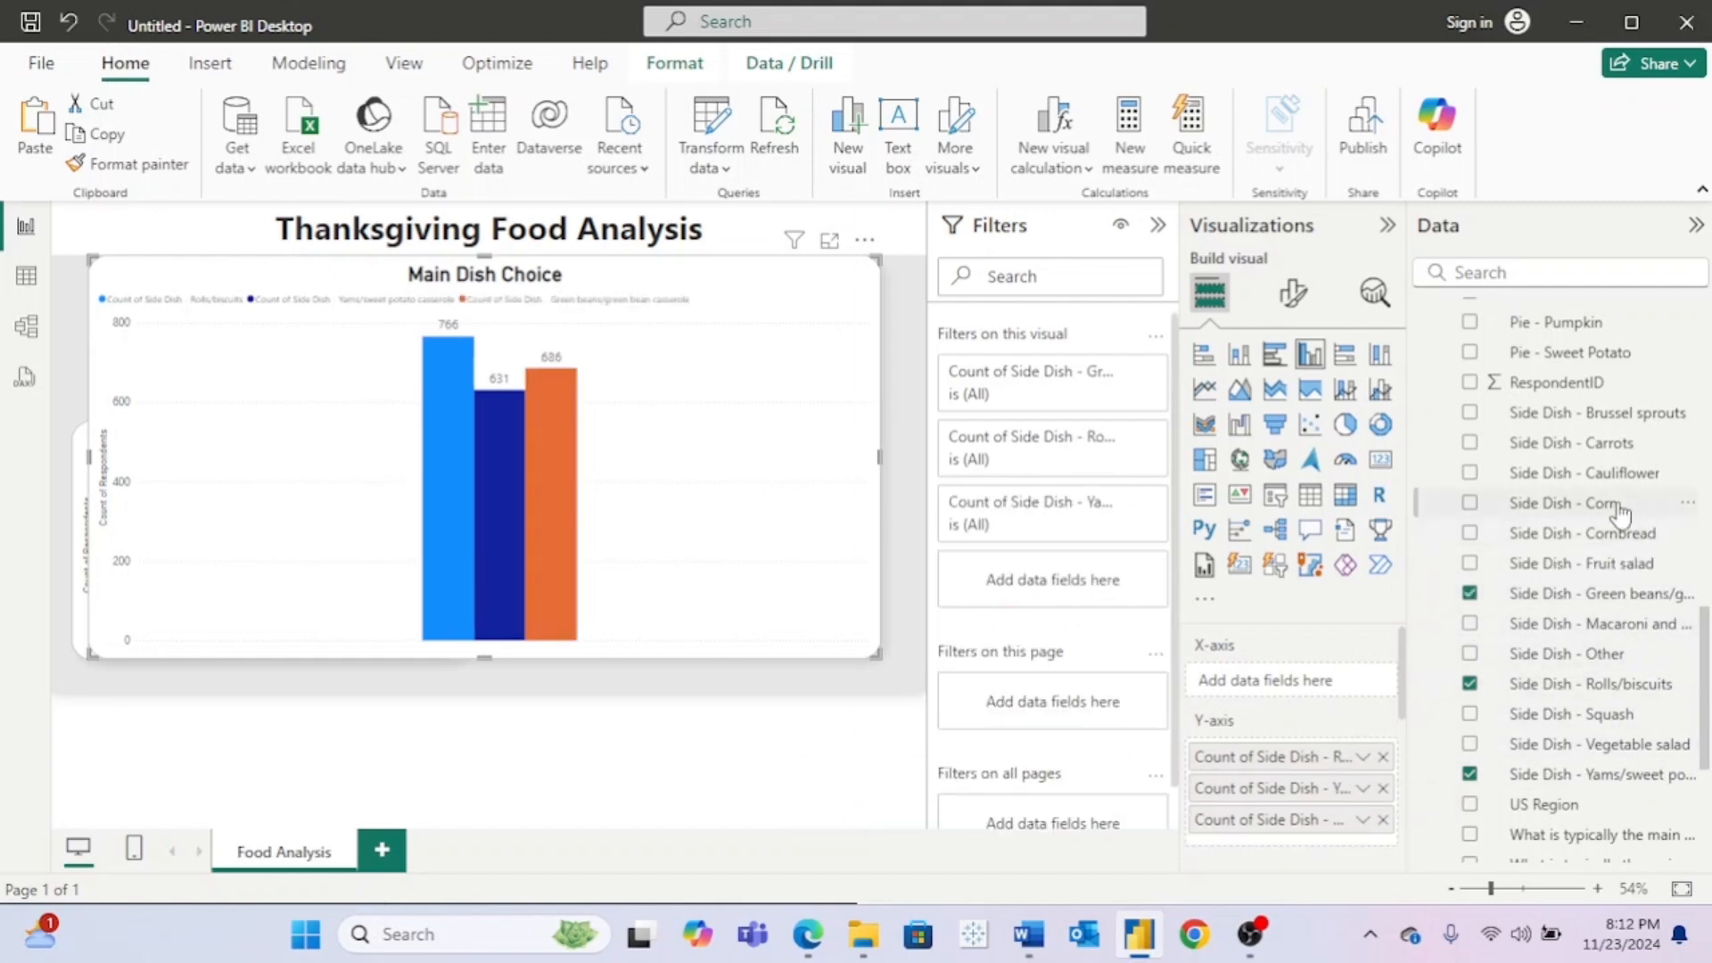
{"action": "left_click_drag", "start_coordinate": [1621, 515], "coordinate": [1335, 833]}
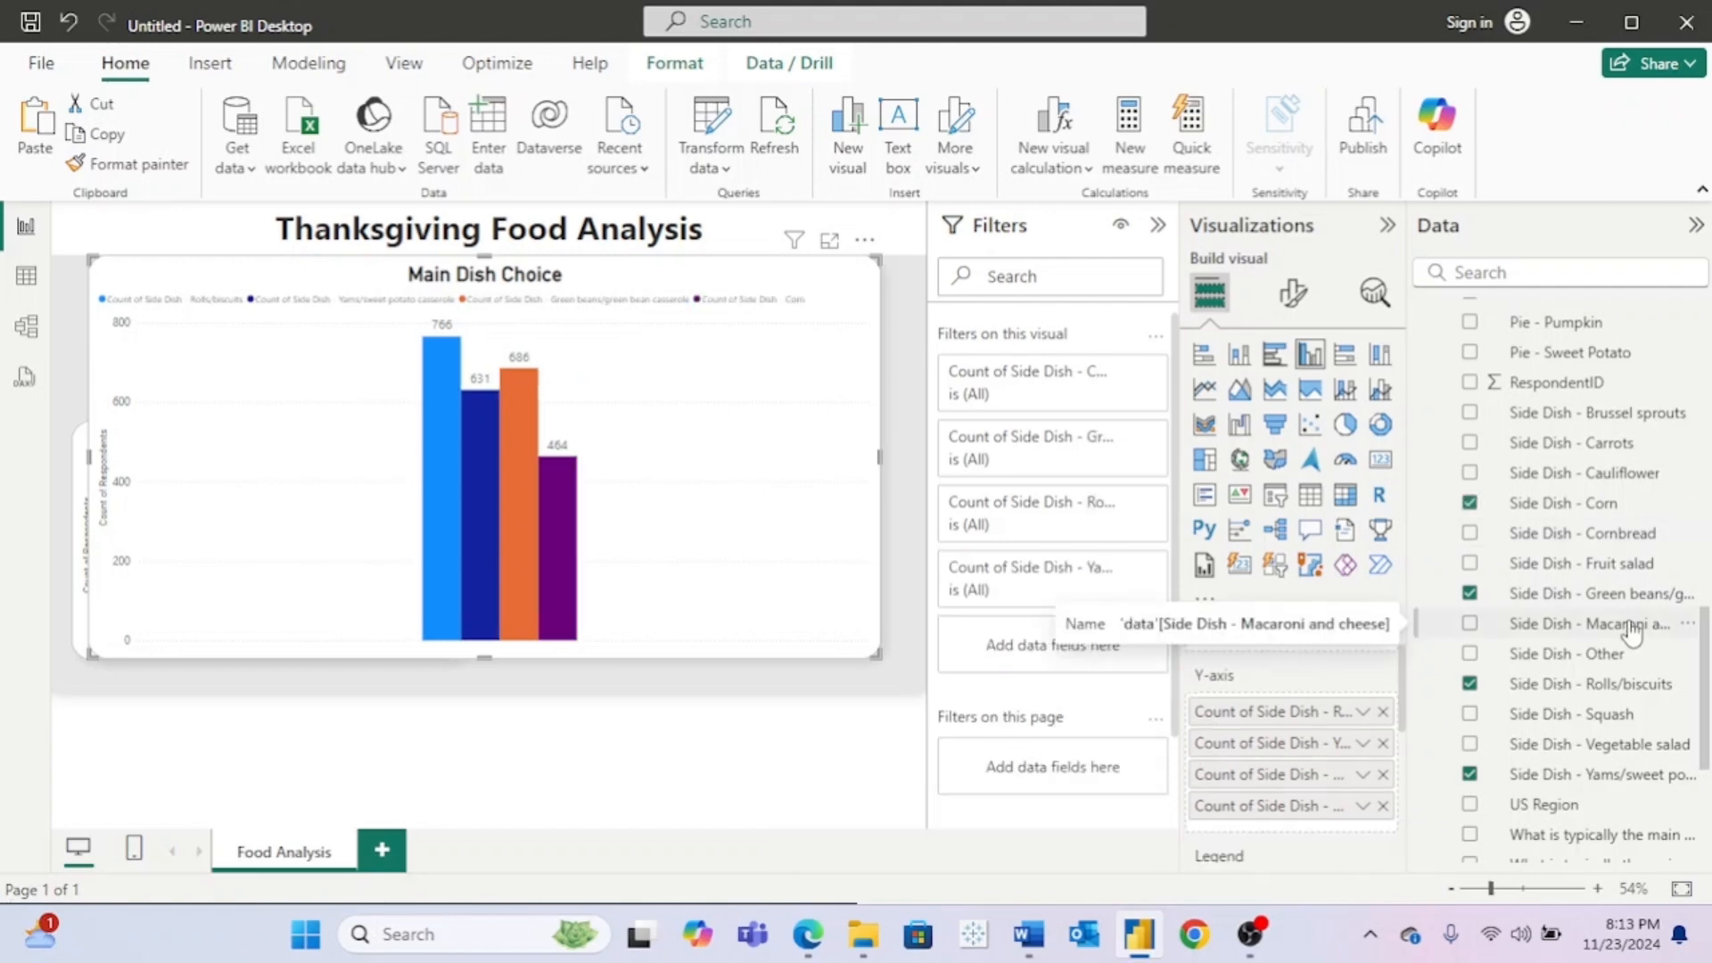
{"action": "left_click_drag", "start_coordinate": [1630, 628], "coordinate": [1345, 816]}
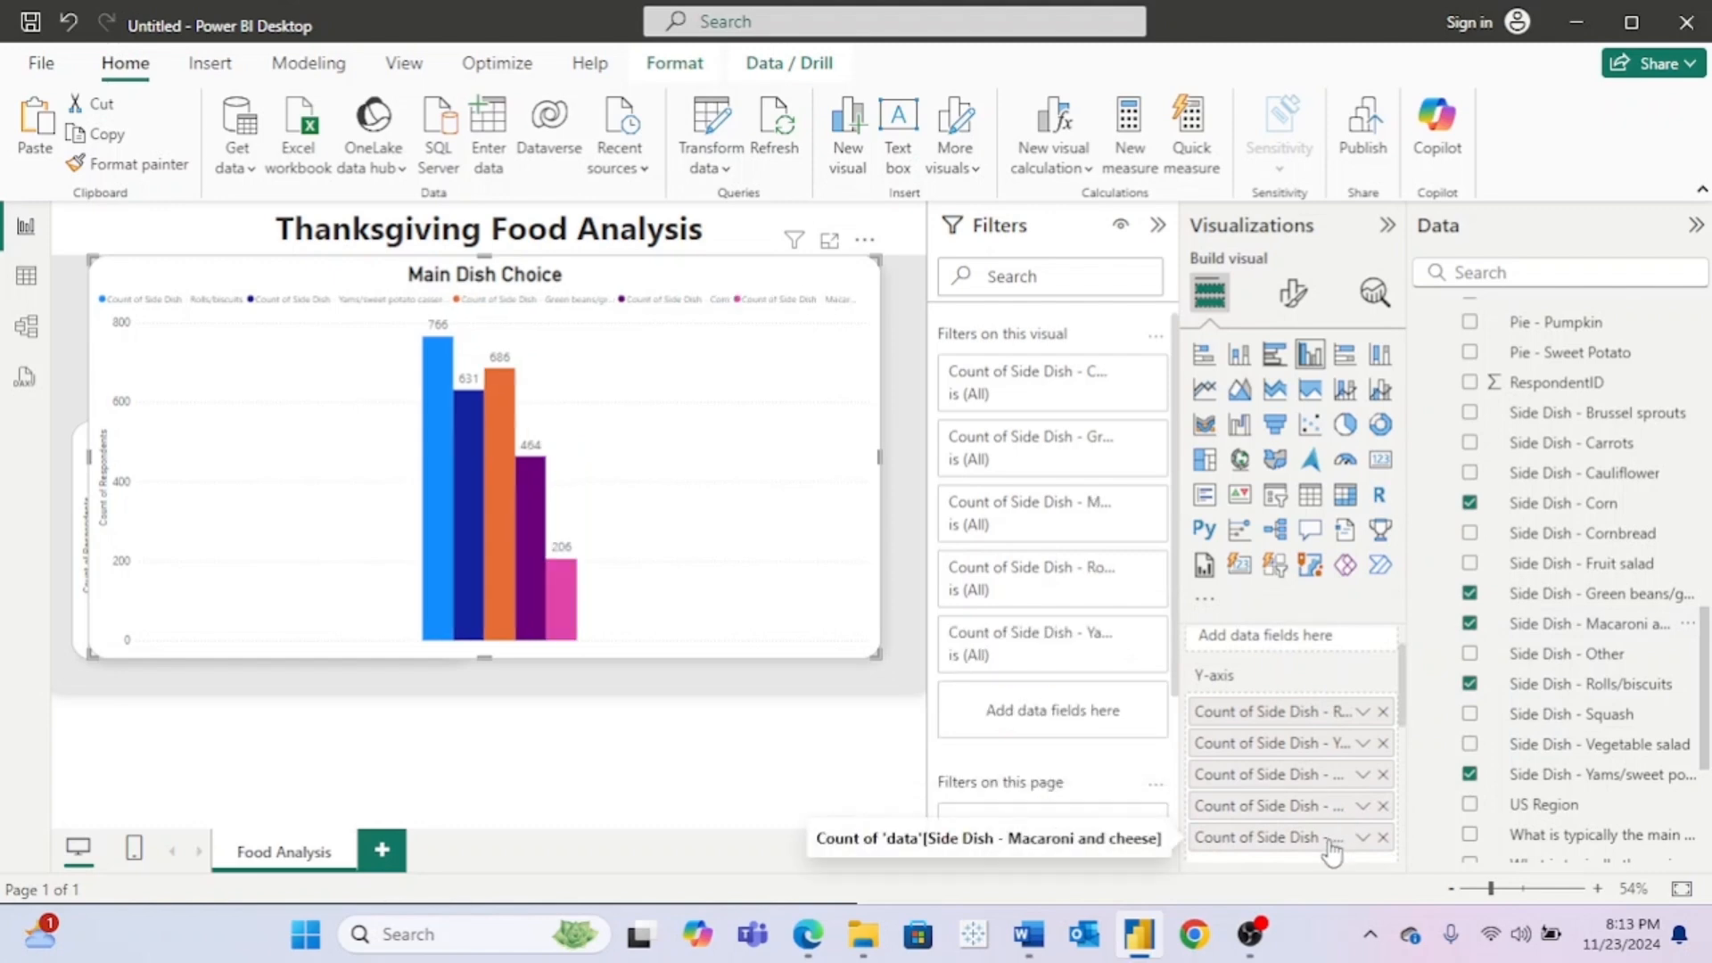
{"action": "left_click_drag", "start_coordinate": [1333, 851], "coordinate": [1297, 785]}
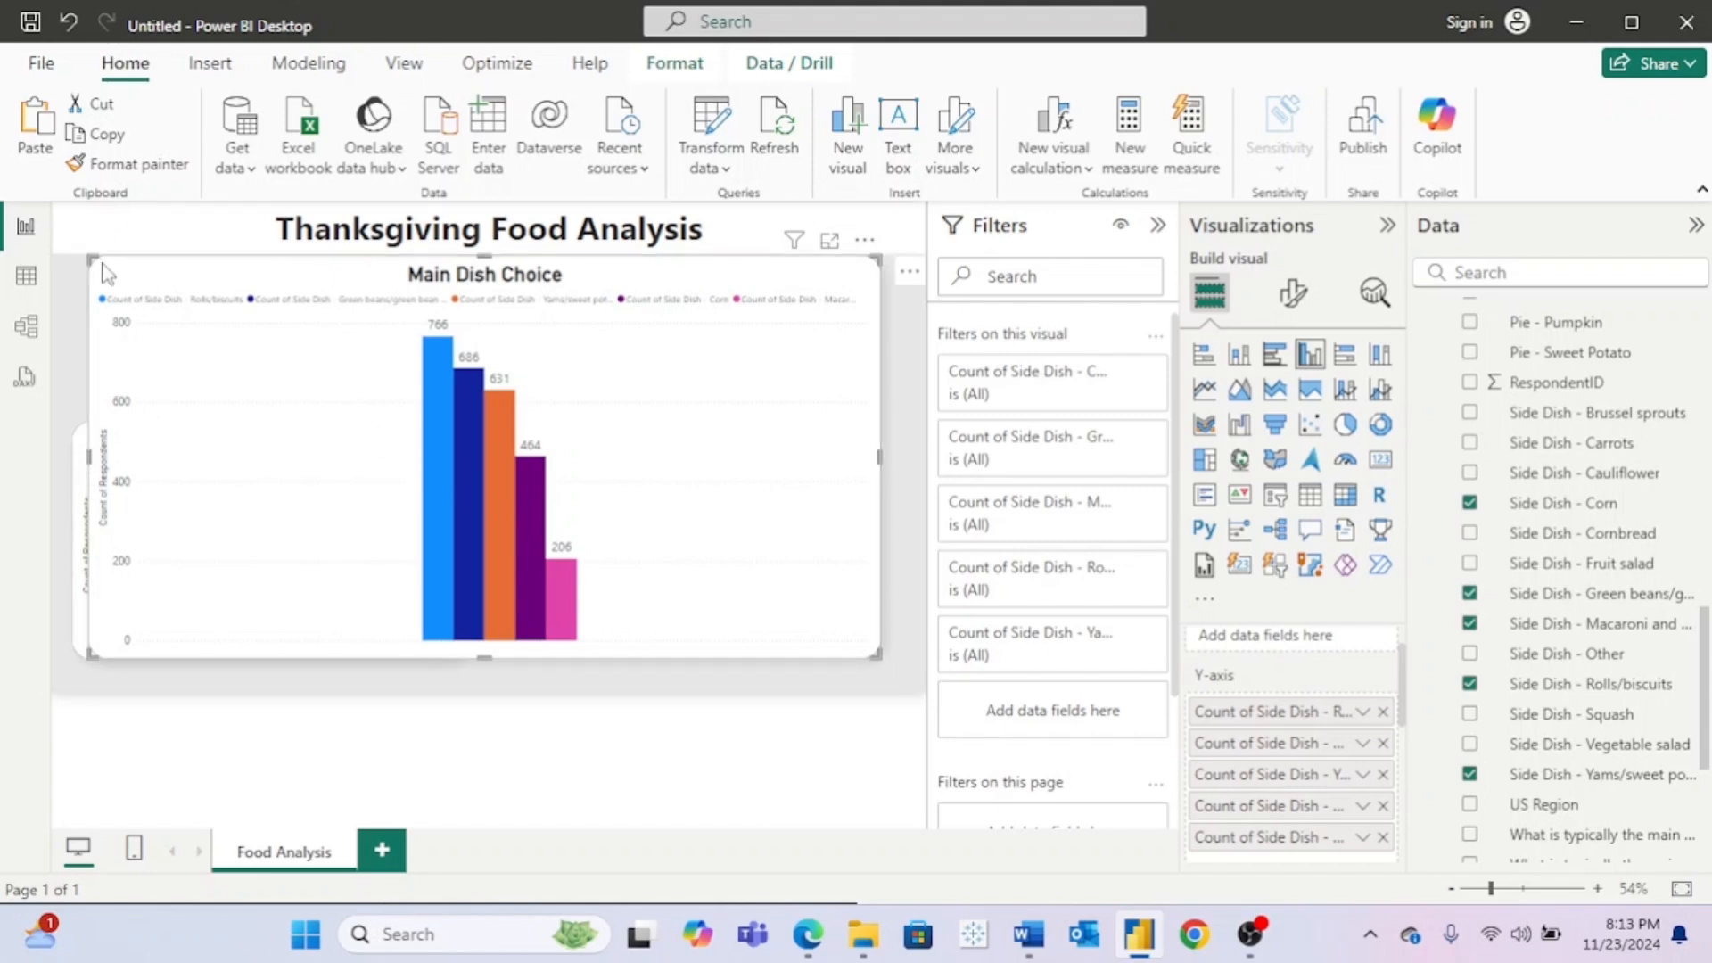
Step: Collapse the filter and field lists to widen the report canvas, and nudge the enlarged chart slightly
{"action": "left_click", "coordinate": [1159, 228]}
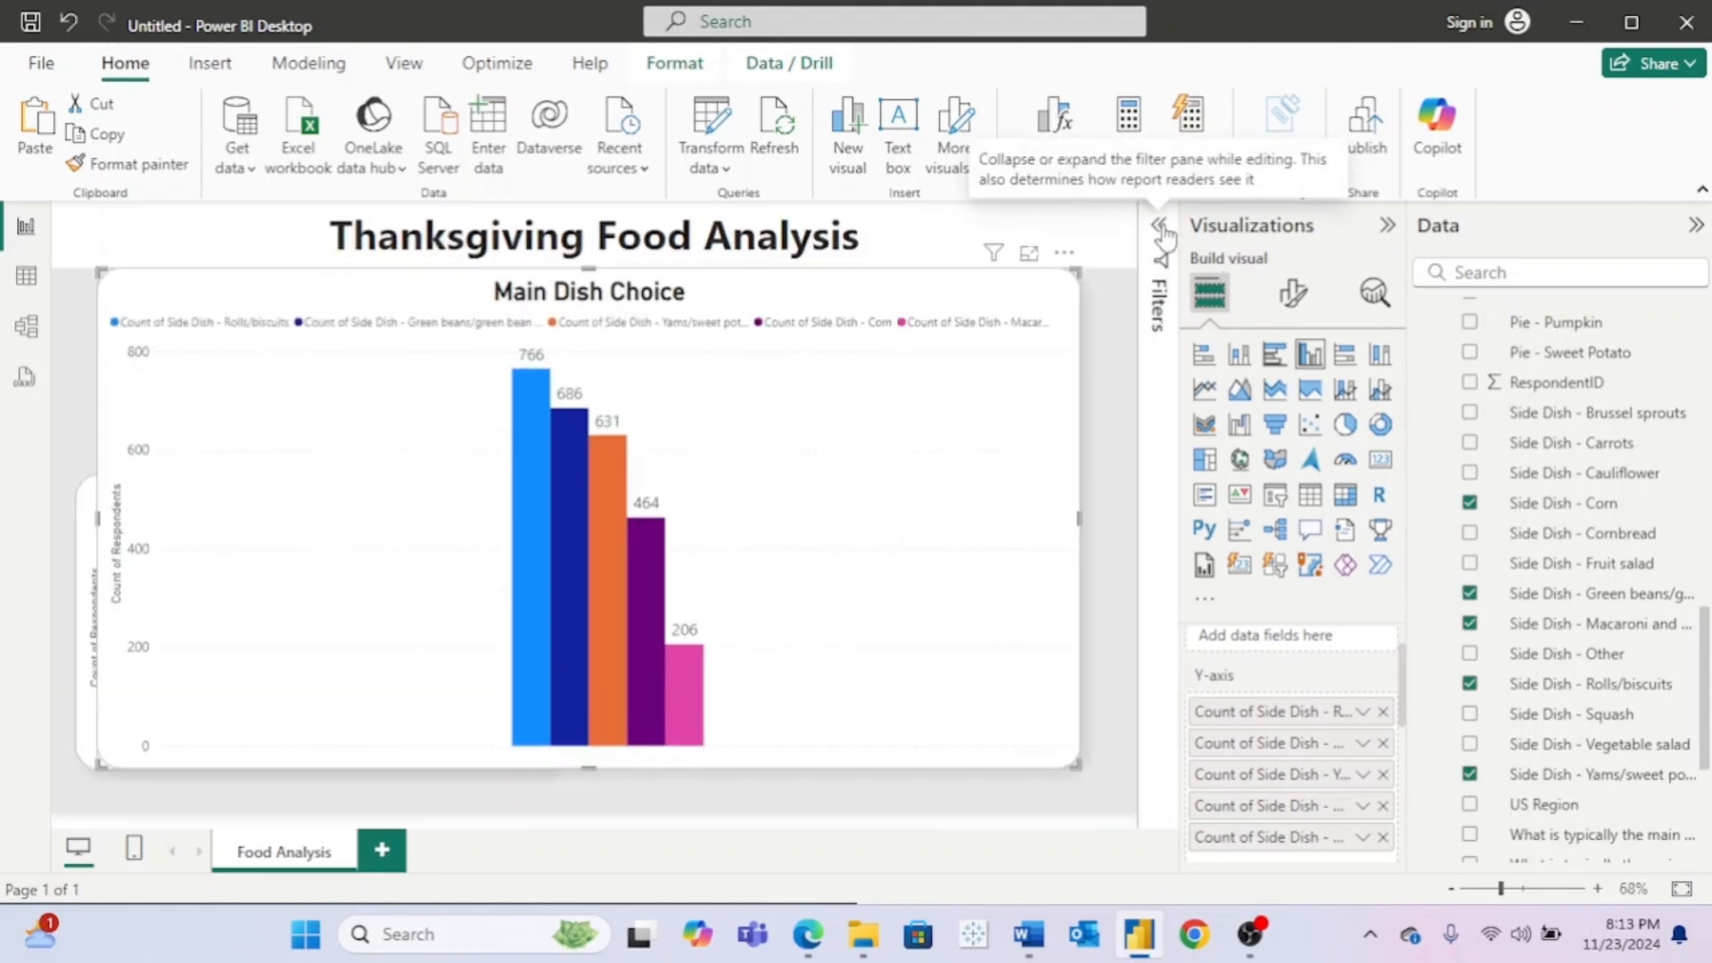
{"action": "left_click", "coordinate": [1695, 226]}
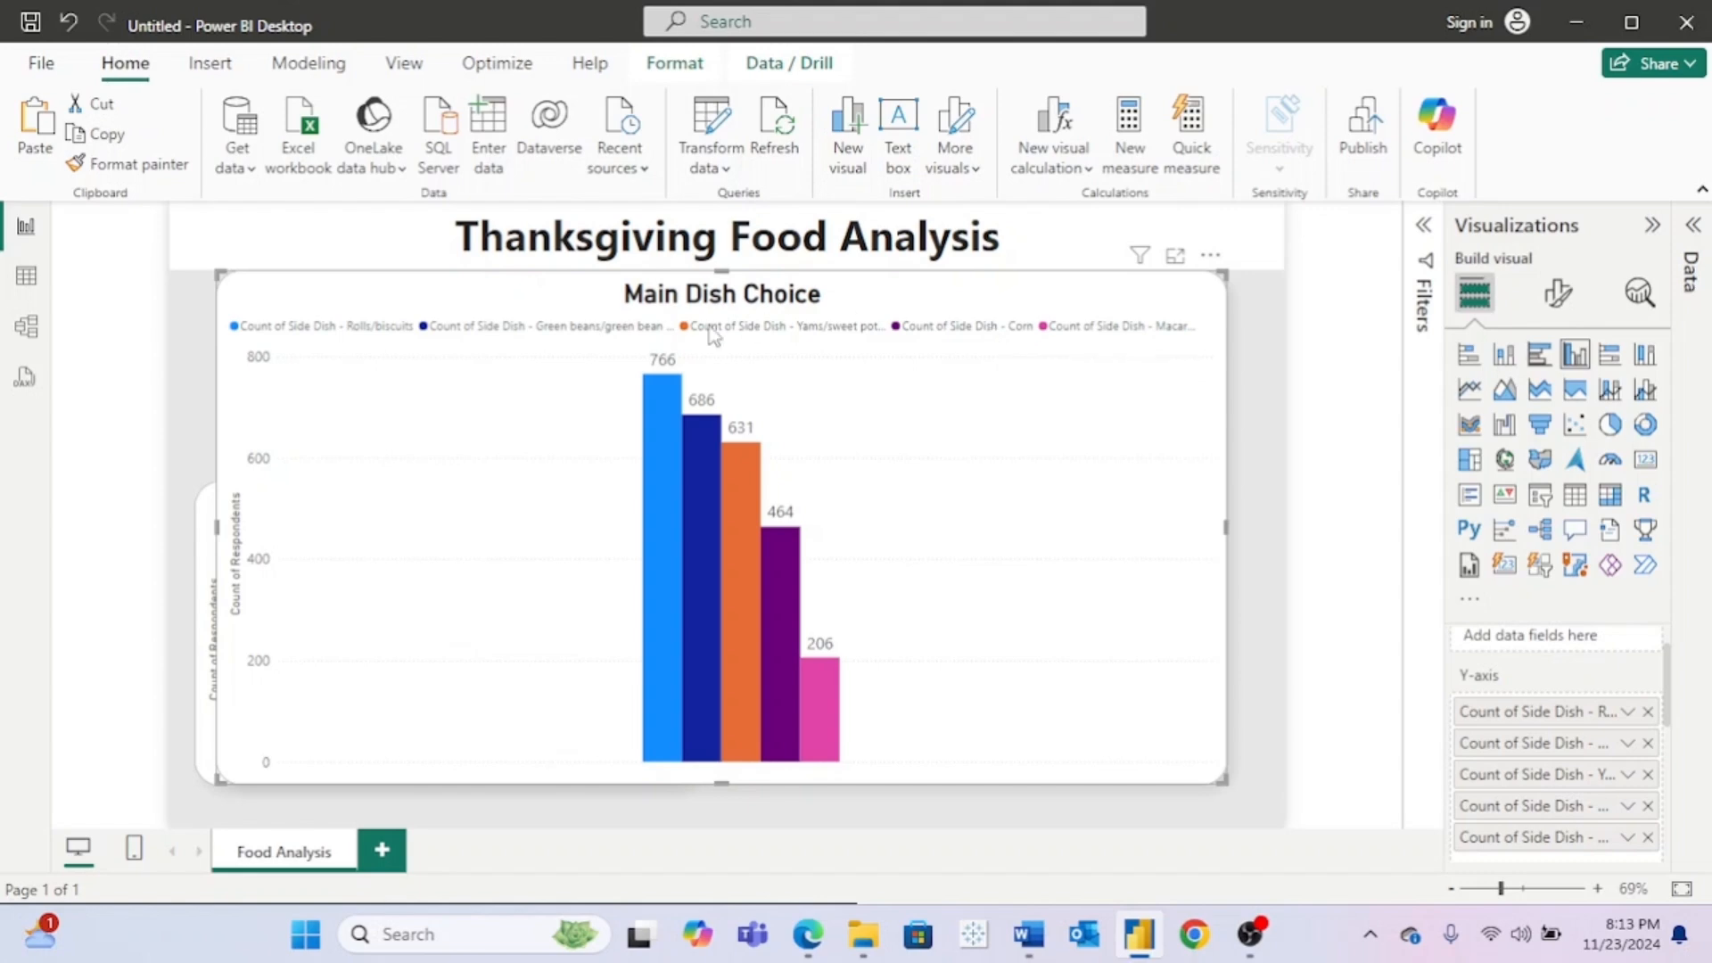
{"action": "mouse_move", "coordinate": [559, 306]}
{"action": "left_mouse_down"}
{"action": "mouse_move", "coordinate": [1040, 413]}
{"action": "mouse_move", "coordinate": [899, 216]}
{"action": "mouse_move", "coordinate": [711, 313]}
{"action": "mouse_move", "coordinate": [553, 300]}
{"action": "left_mouse_up"}
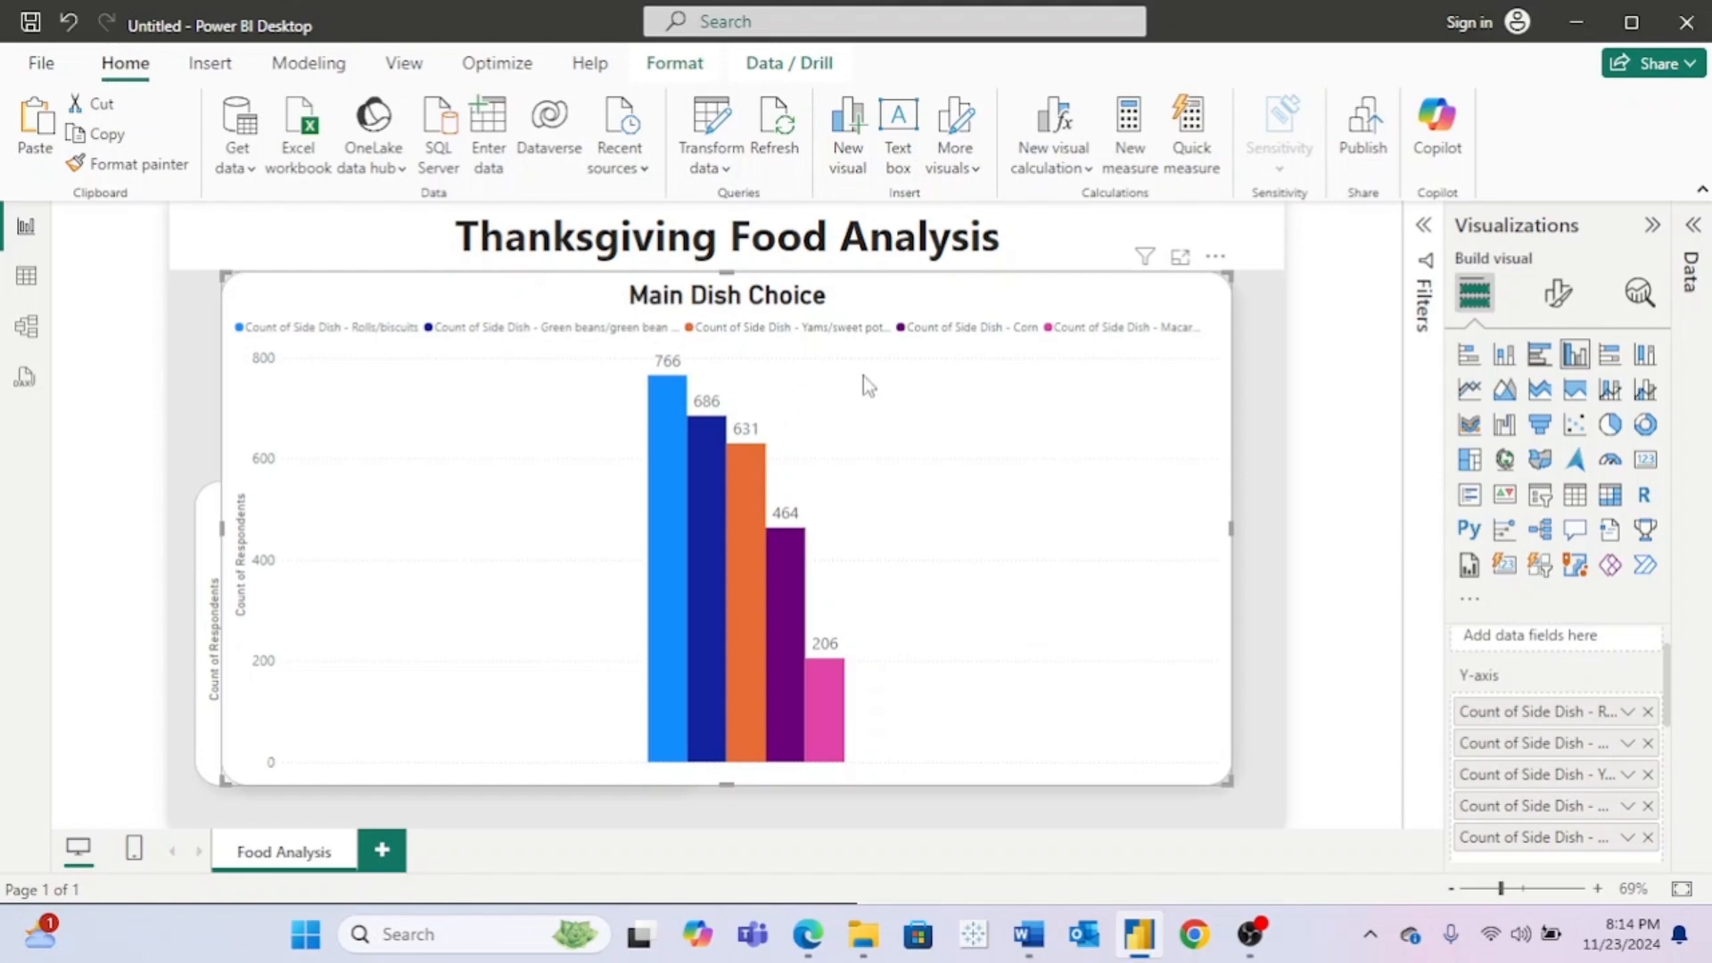
Step: Rename the first Y-axis series to "Rolls/biscuits" by removing its "Count of Side Dish -" prefix
{"action": "double_click", "coordinate": [1559, 711]}
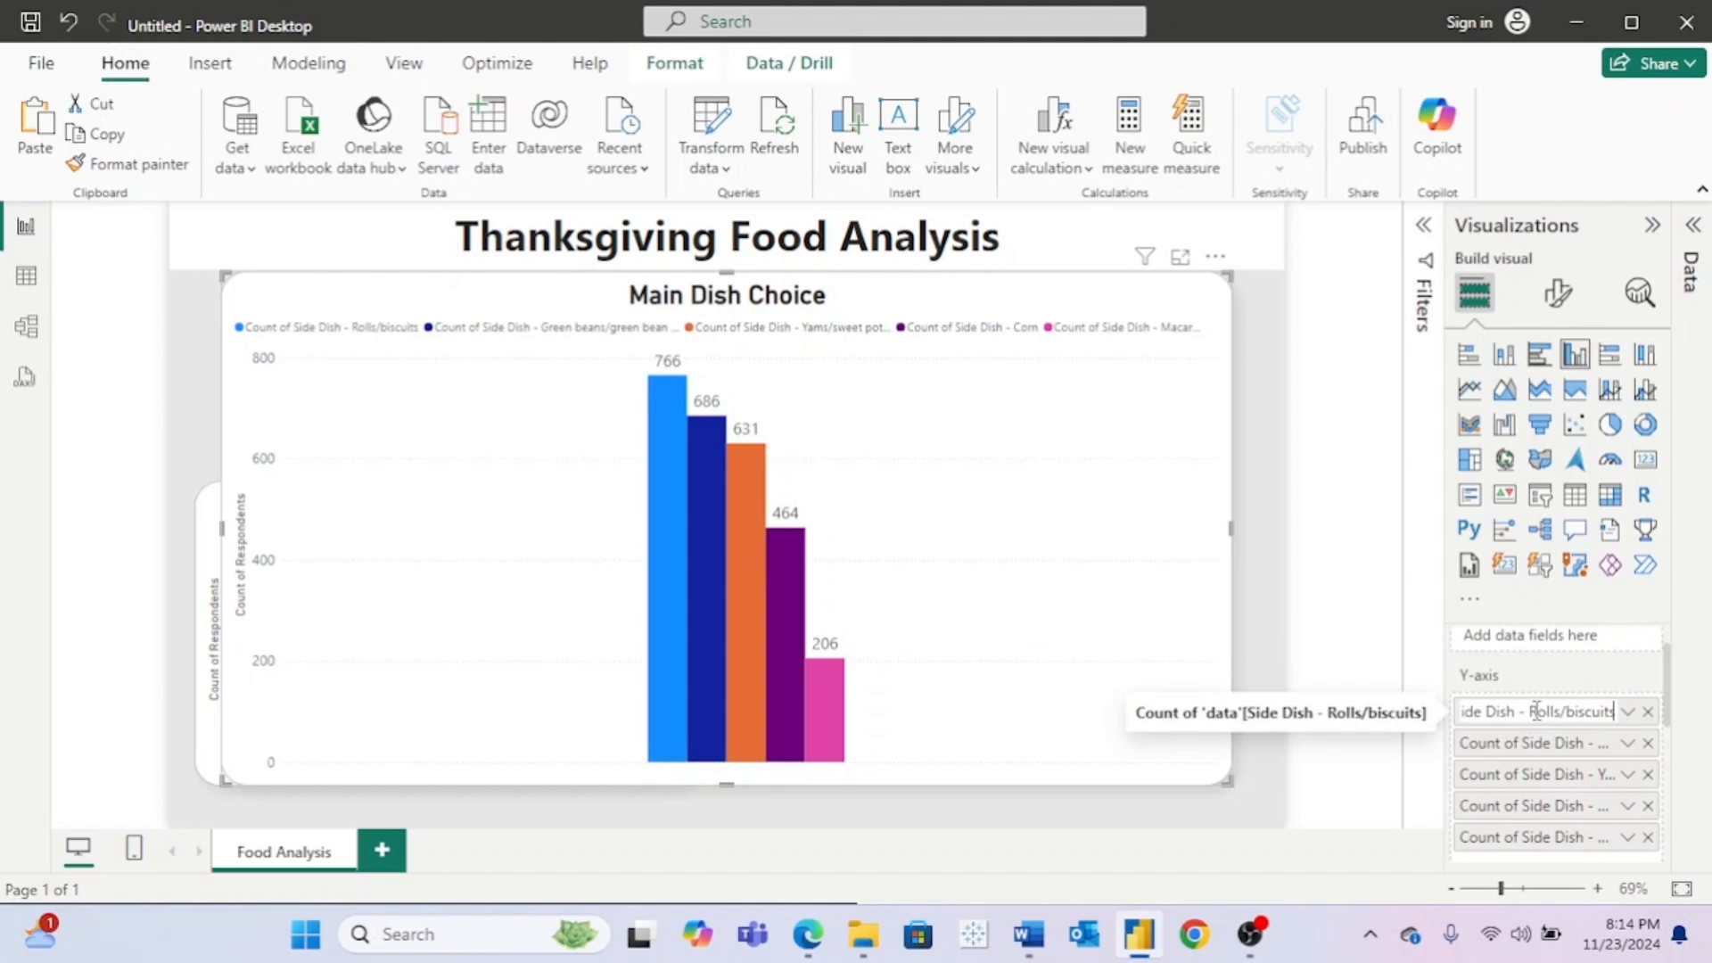
{"action": "left_click_drag", "start_coordinate": [1527, 711], "coordinate": [1275, 695]}
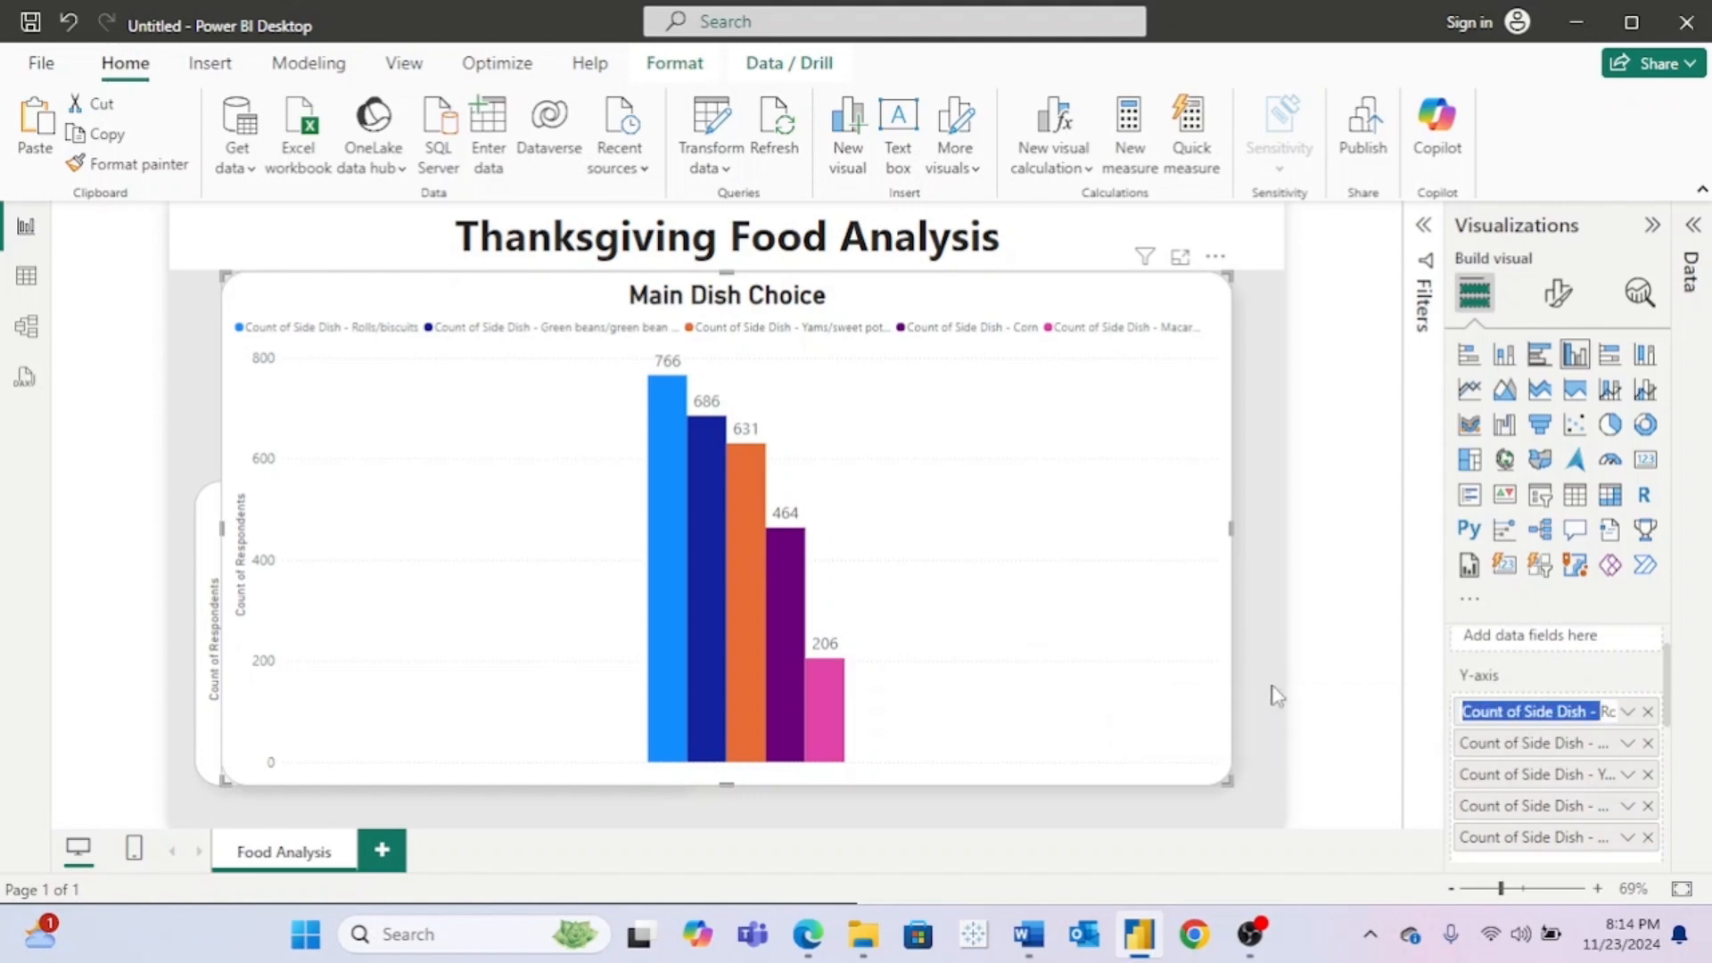
{"action": "key", "text": "BackSpace"}
{"action": "key", "text": "Return"}
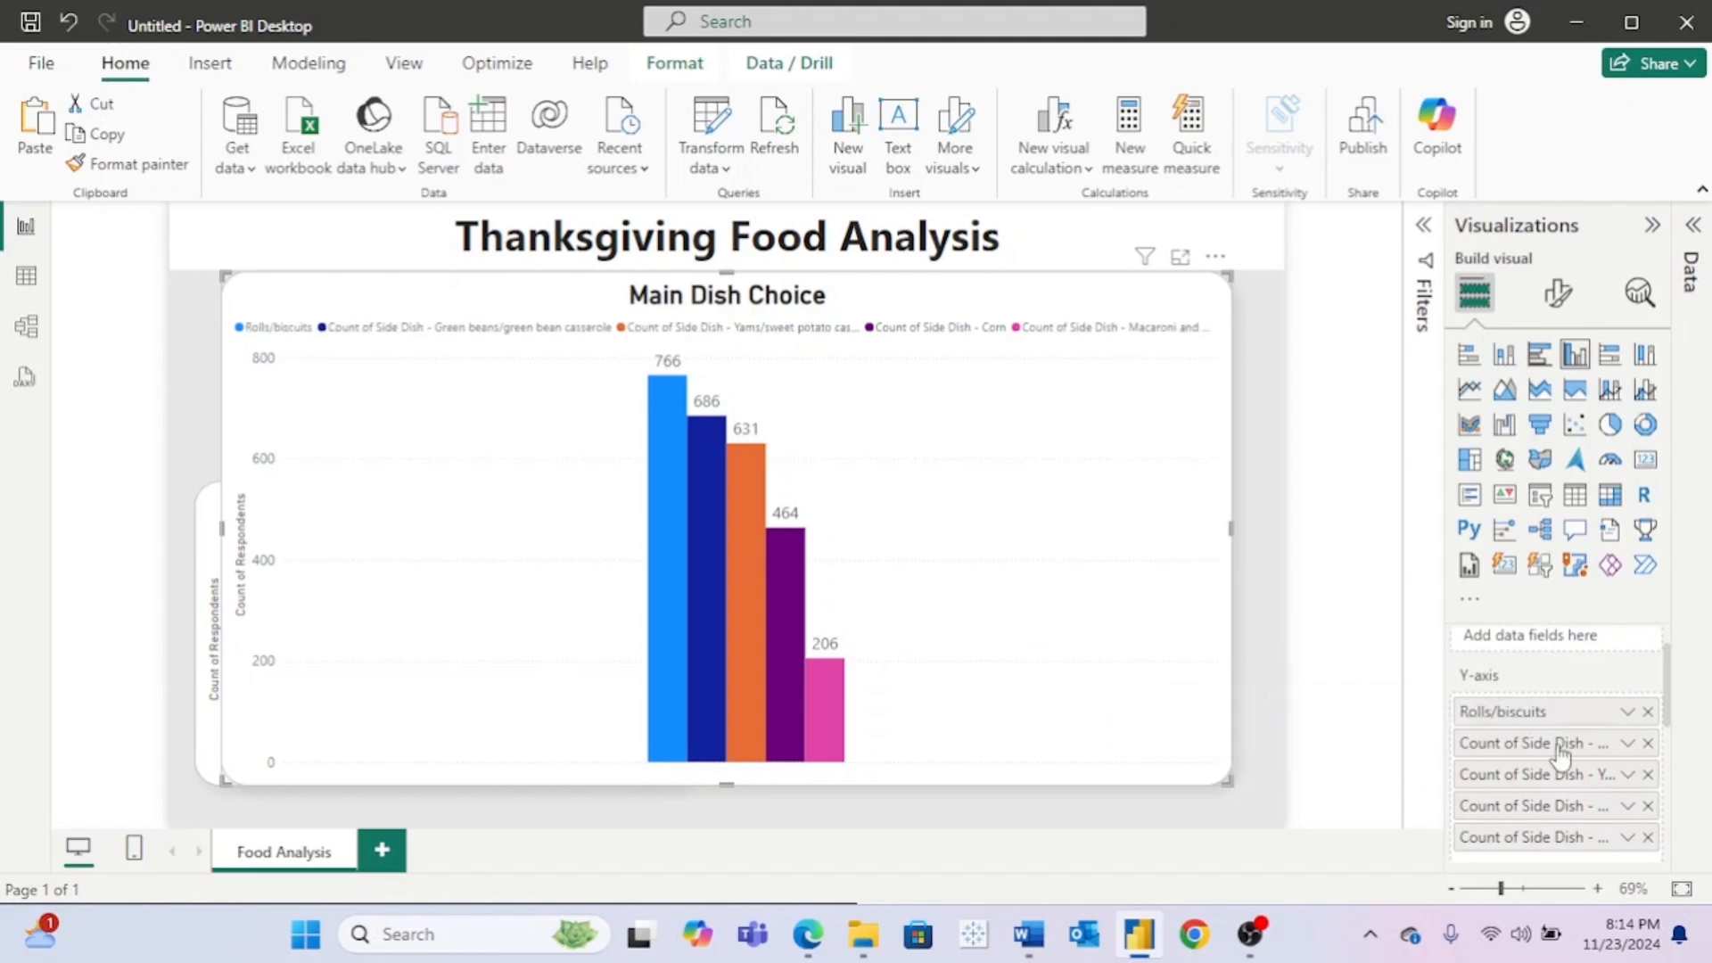
Step: Rename the remaining Y-axis series to "Green beans/green bean casserole", "Yams/sweet potato casserole", "Corn" and "Macaroni and cheese"
{"action": "double_click", "coordinate": [1592, 748]}
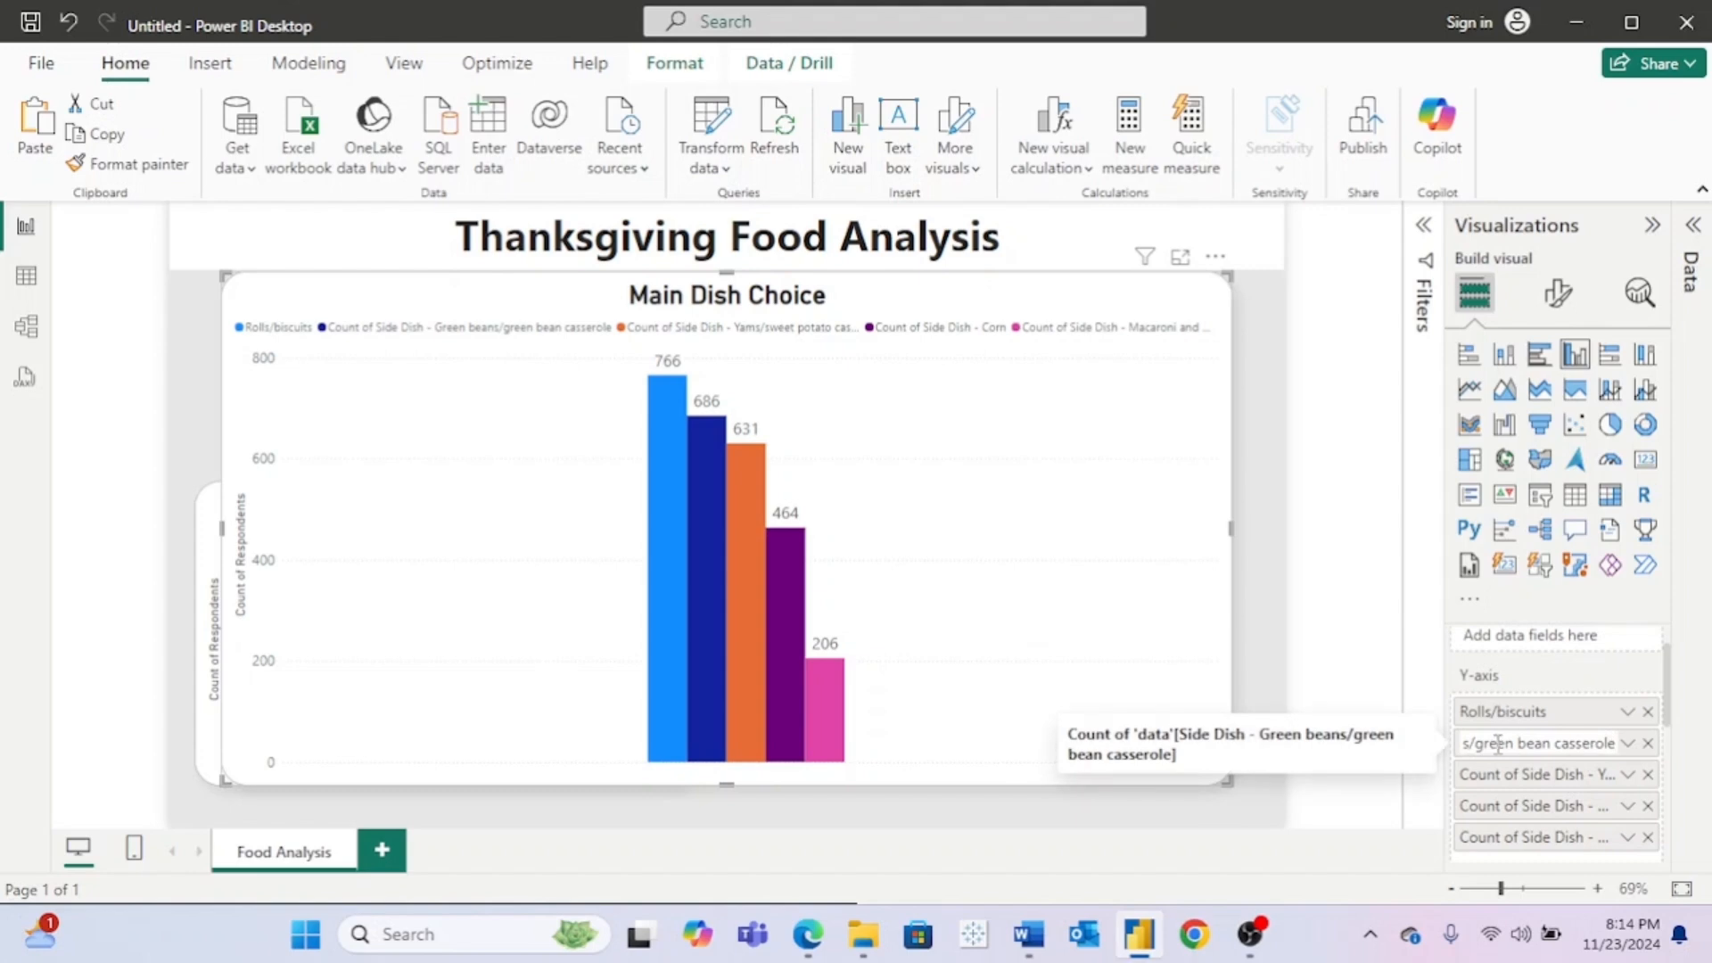
{"action": "key", "text": "Home"}
{"action": "left_click_drag", "start_coordinate": [1462, 744], "coordinate": [1495, 756]}
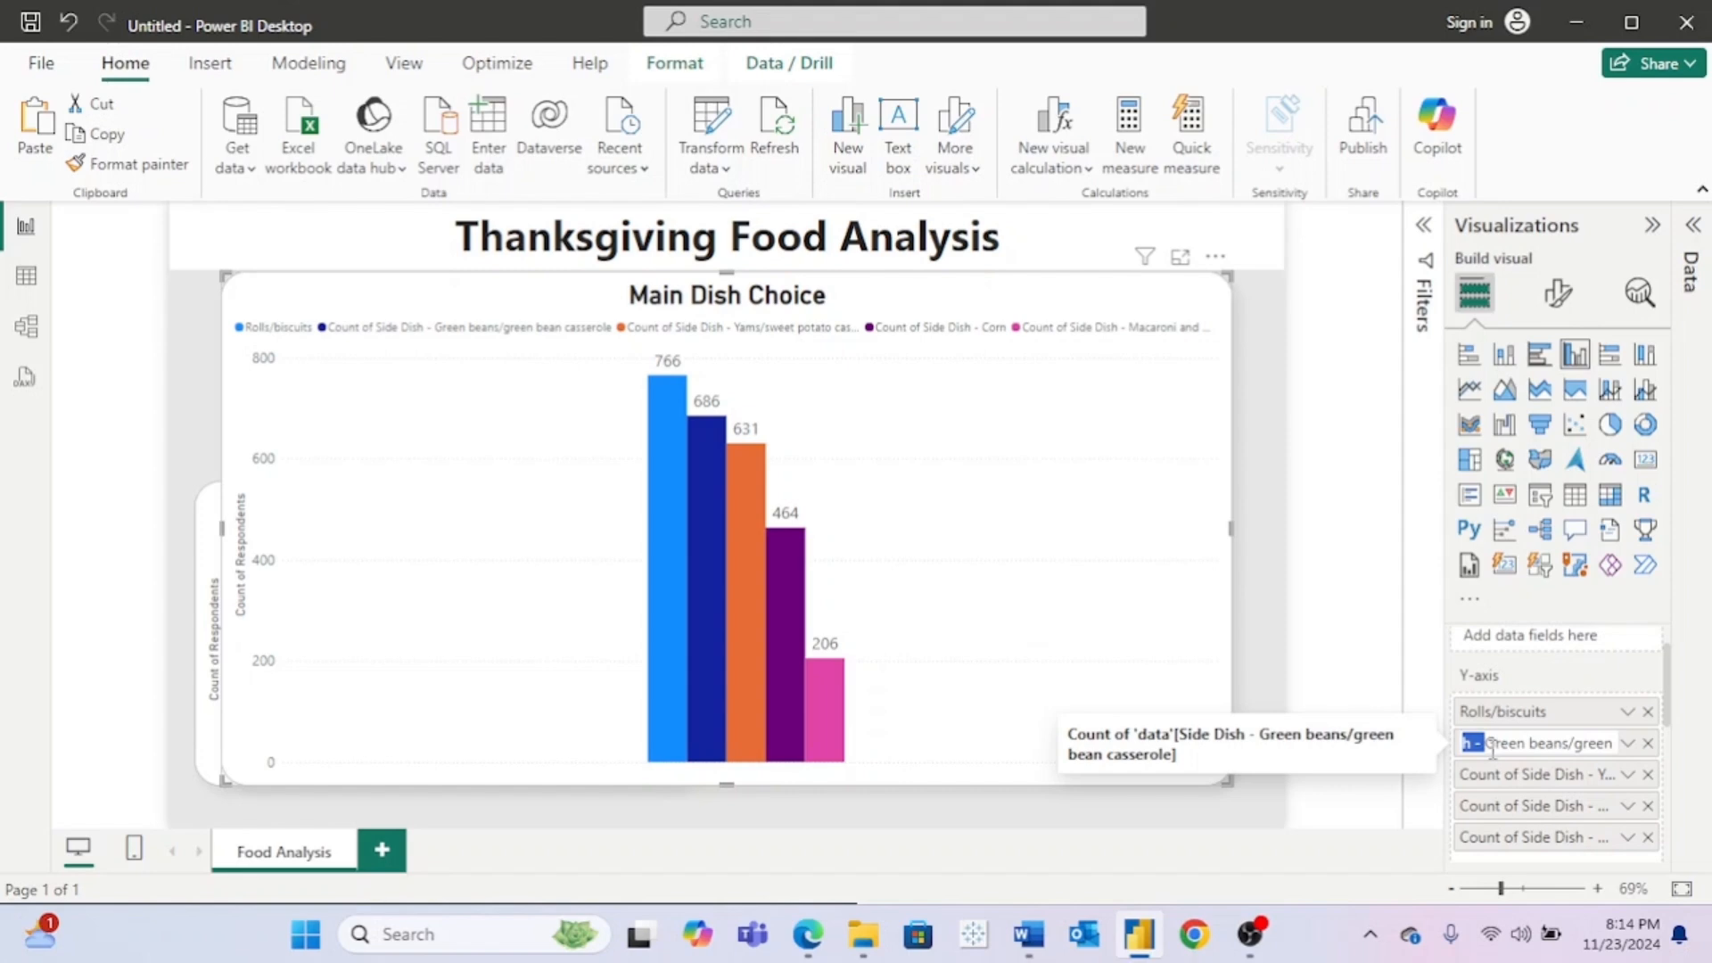
{"action": "key", "text": "BackSpace"}
{"action": "key", "text": "Return"}
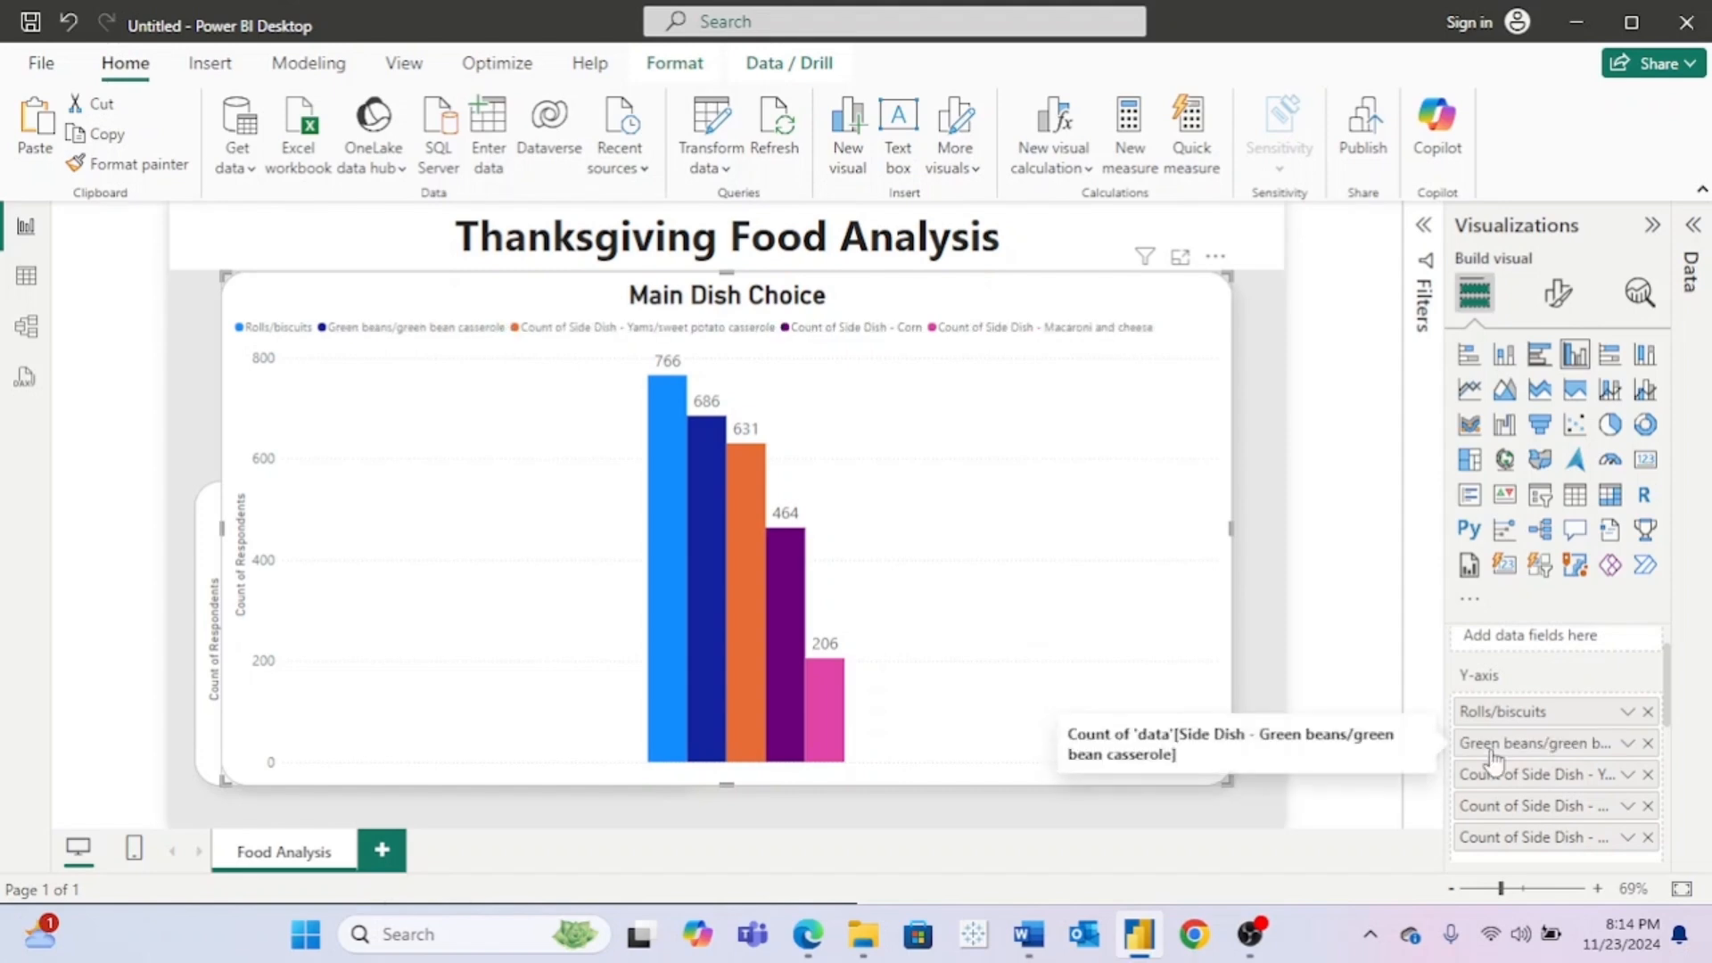
{"action": "double_click", "coordinate": [1545, 774]}
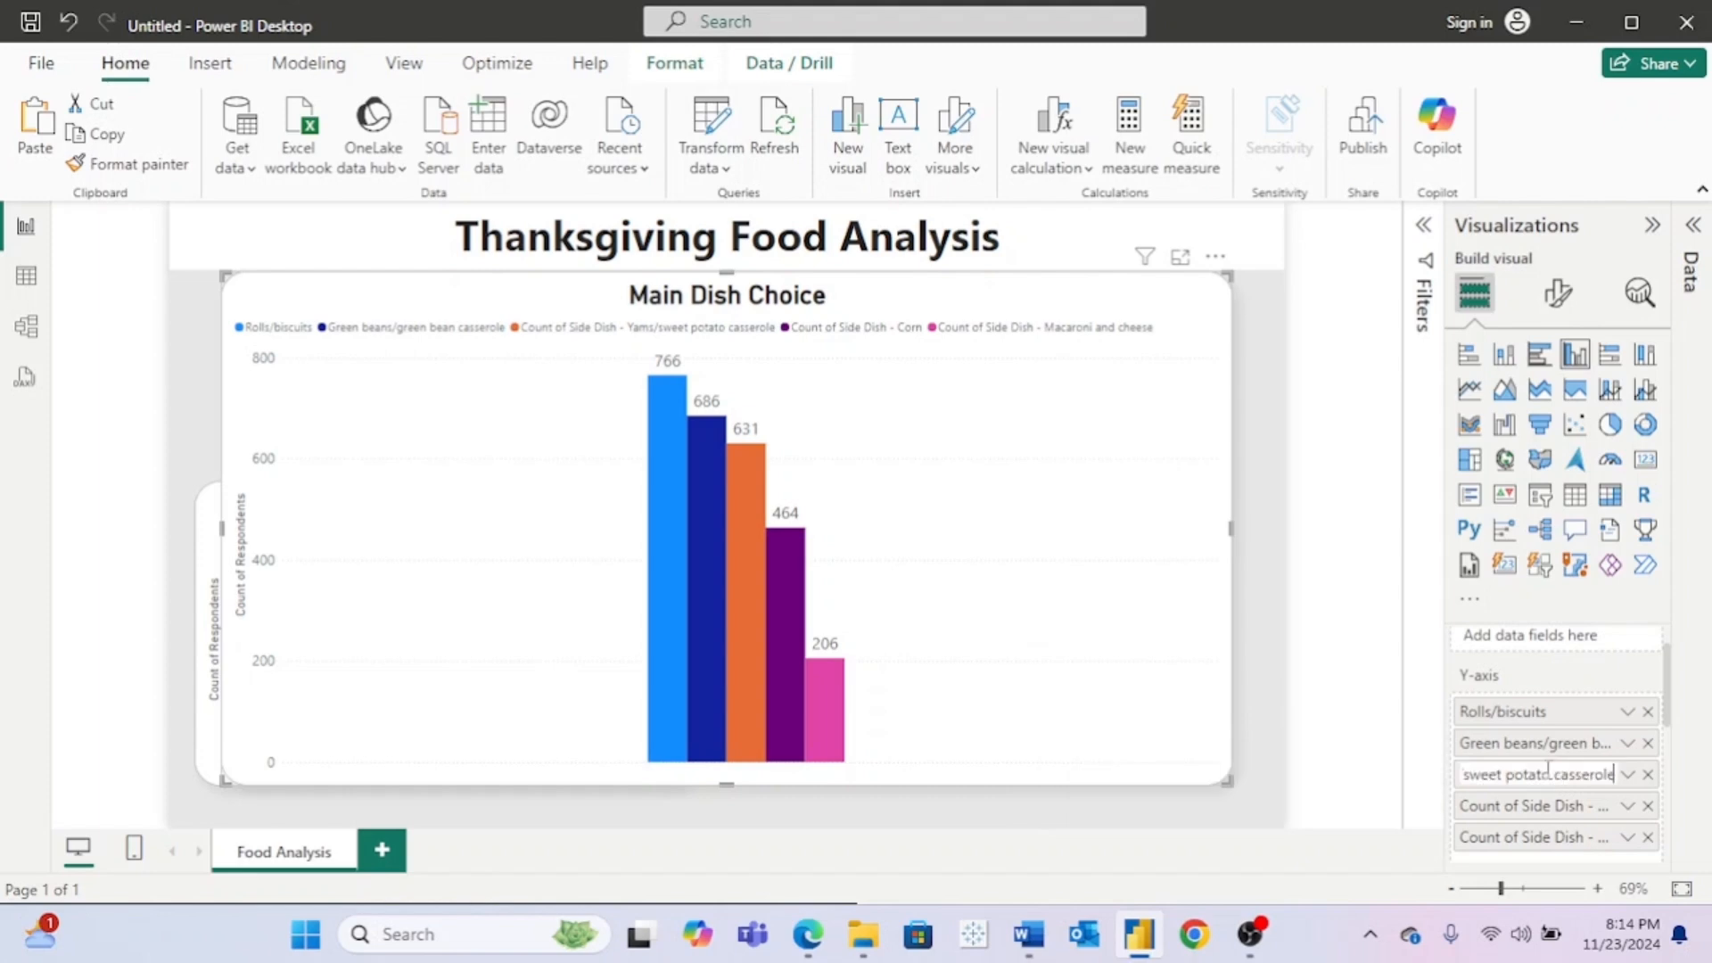
{"action": "left_click_drag", "start_coordinate": [1484, 783], "coordinate": [1463, 784]}
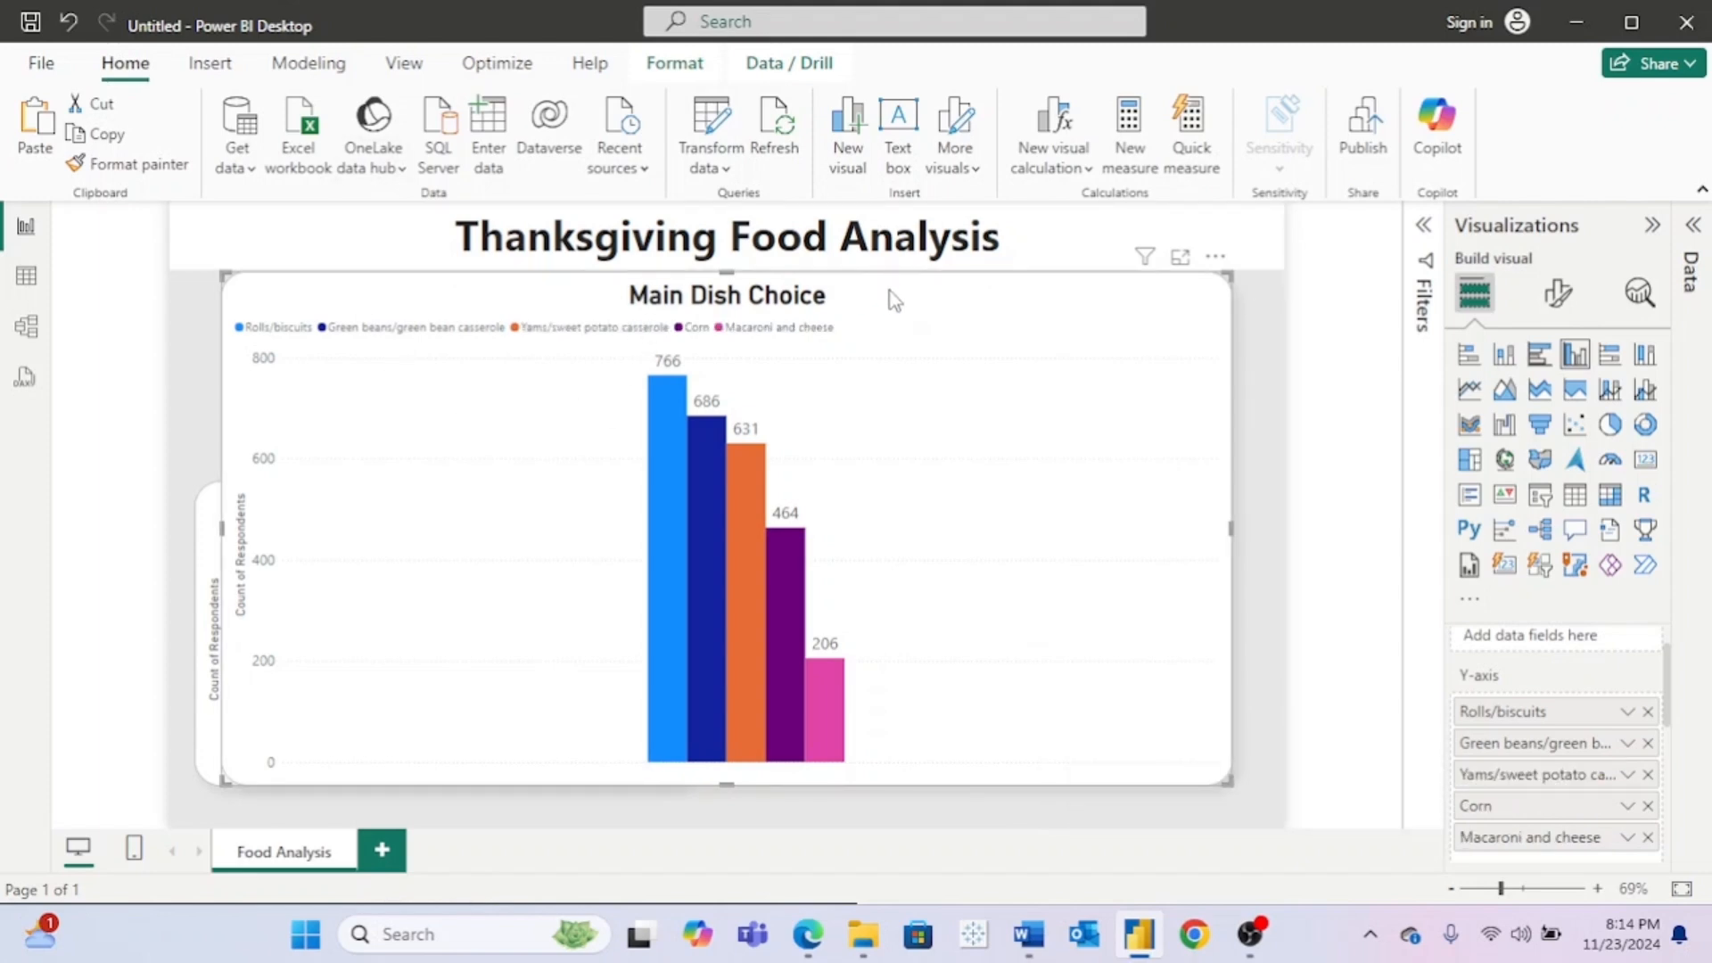
Step: Change the enlarged chart's title text to "Side Dish Choice"
{"action": "left_click", "coordinate": [1573, 312]}
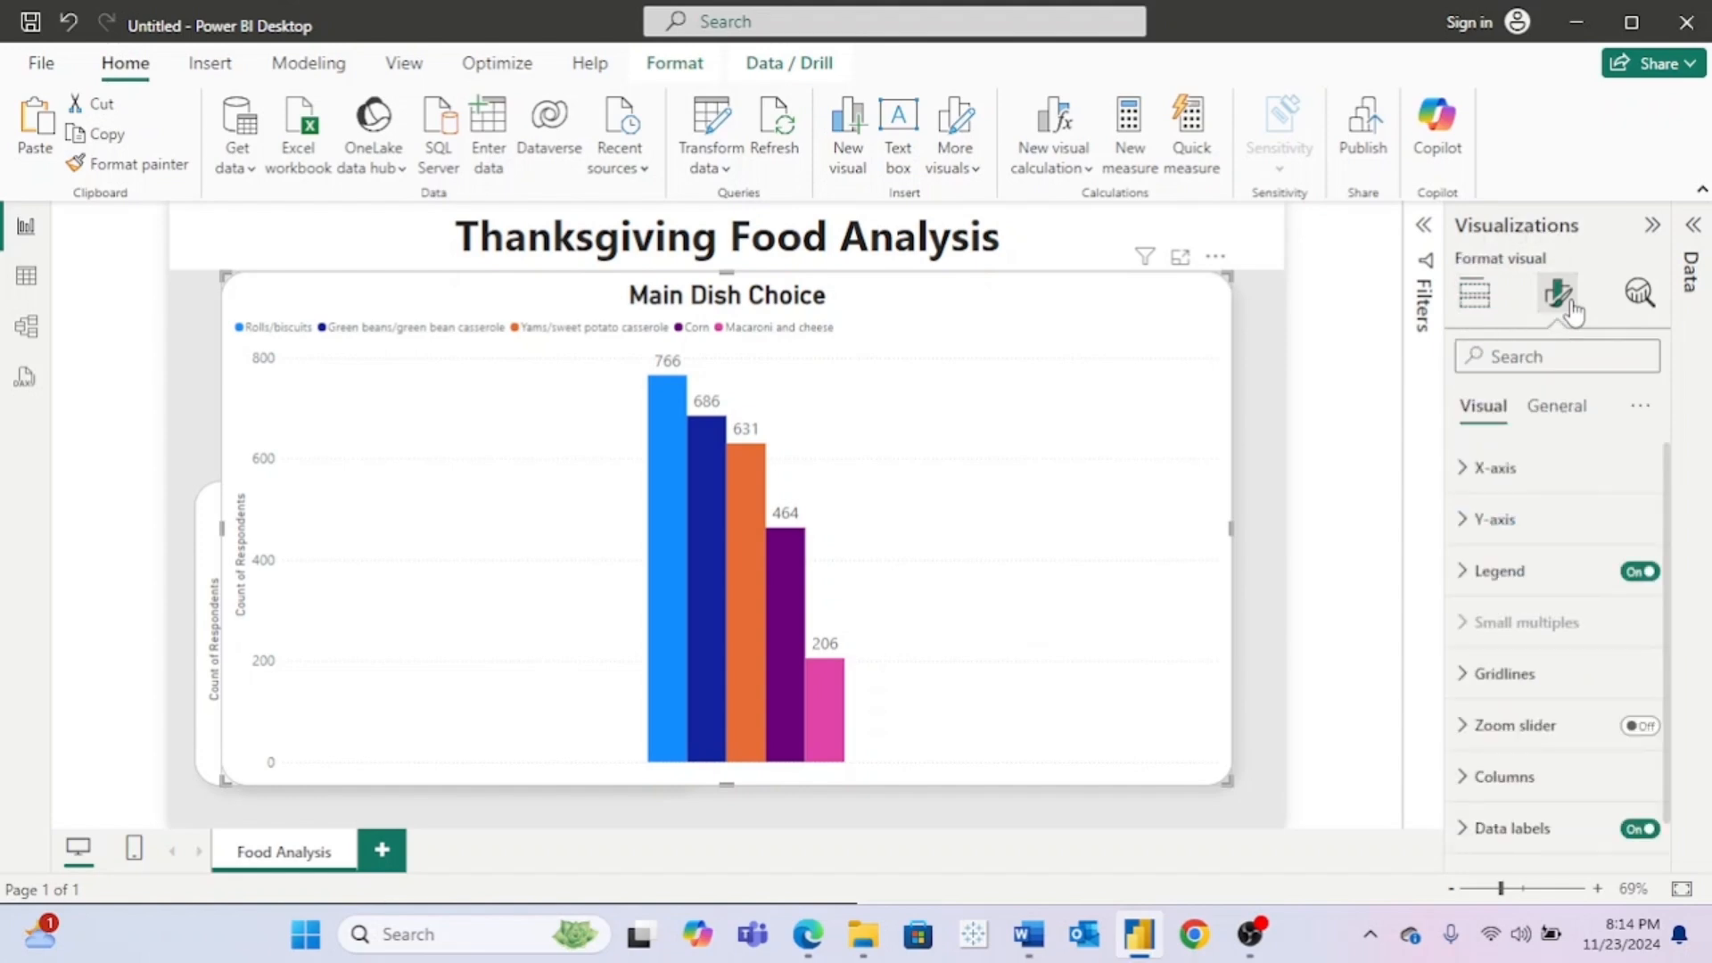
{"action": "left_click", "coordinate": [1561, 409]}
{"action": "left_click", "coordinate": [1483, 523]}
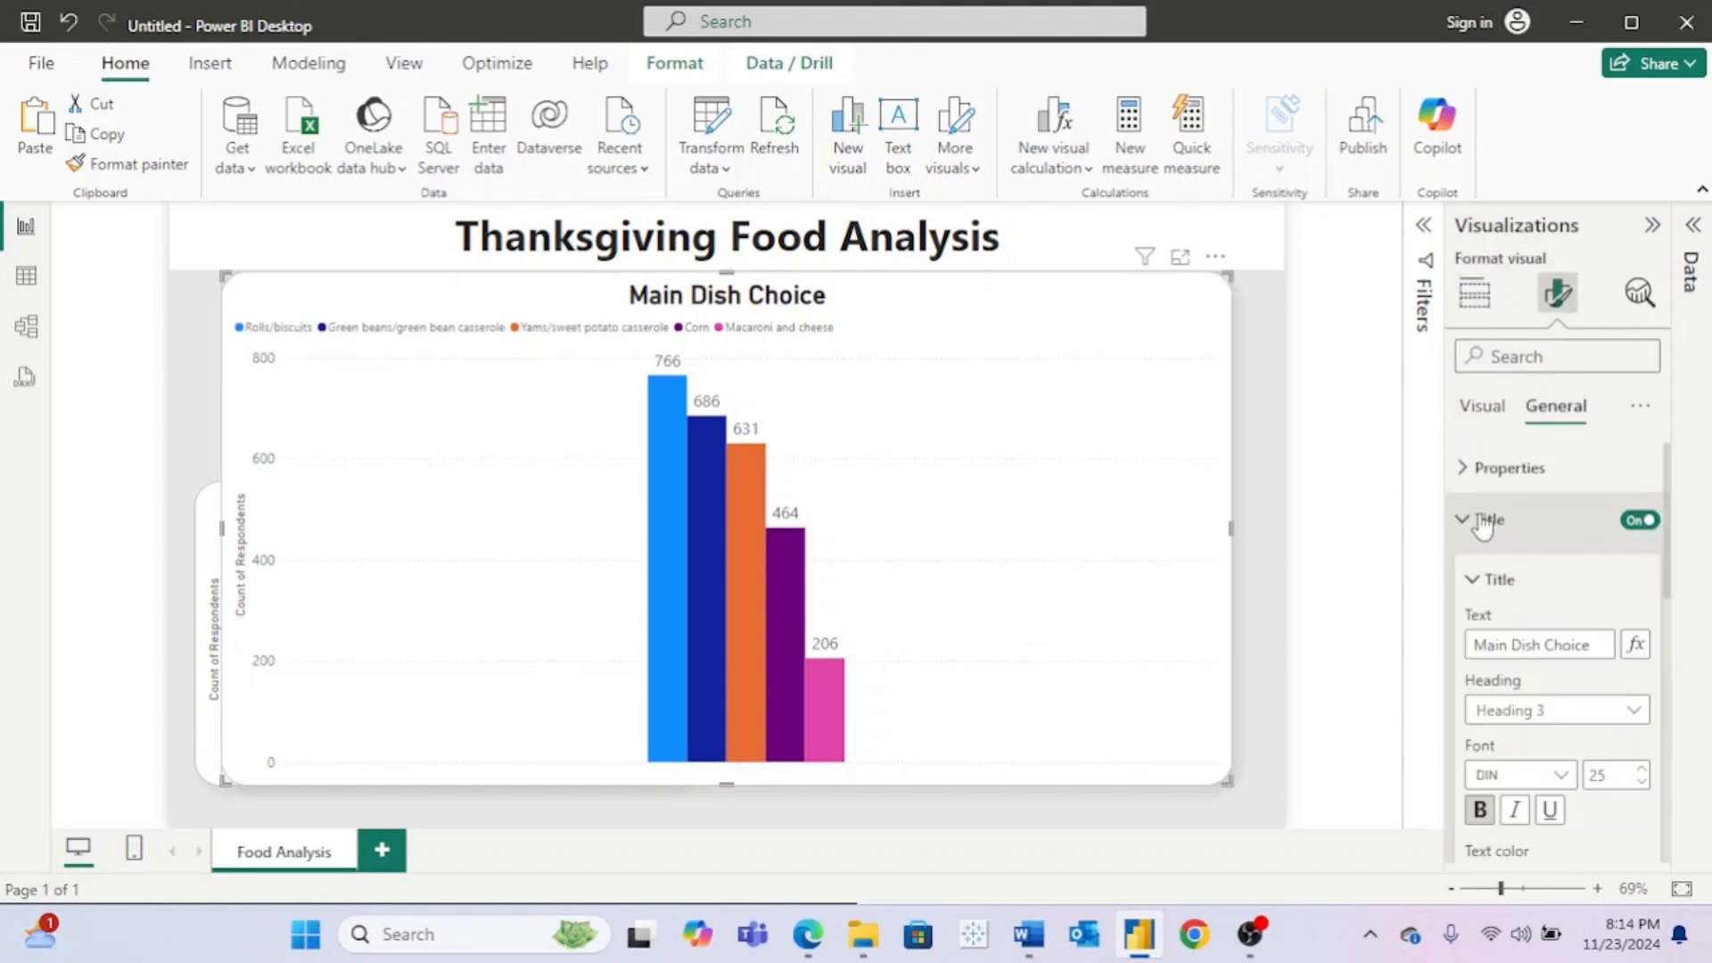
{"action": "double_click", "coordinate": [1491, 645]}
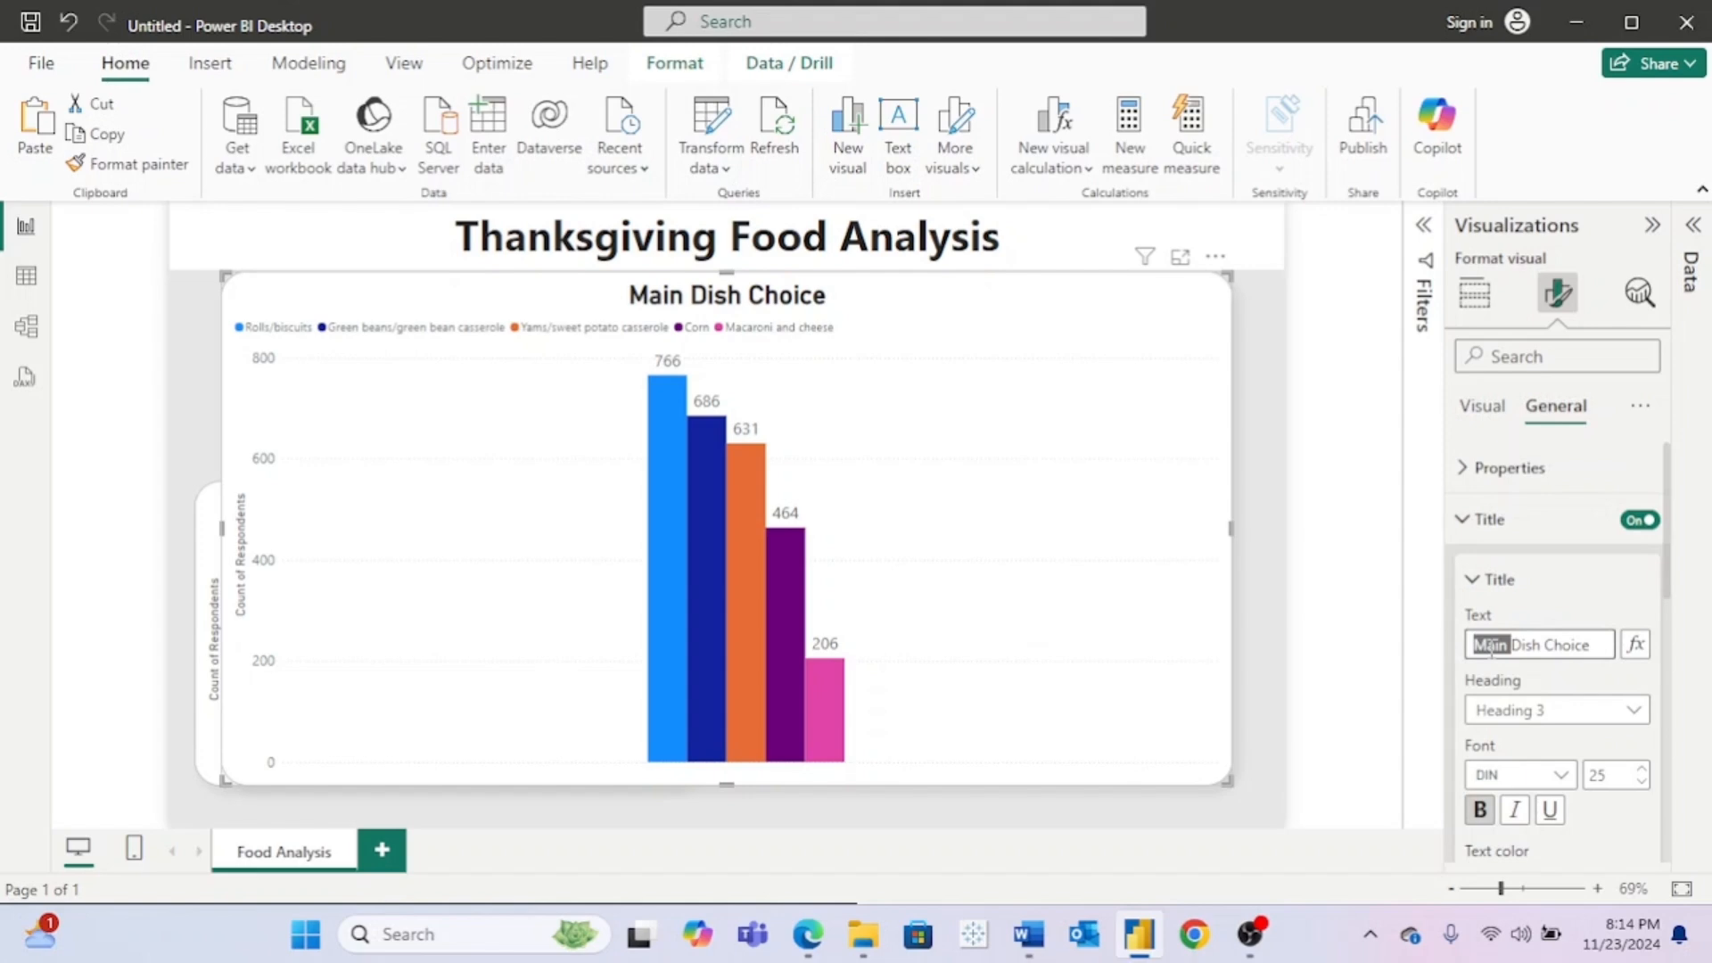
{"action": "type", "text": "Side"}
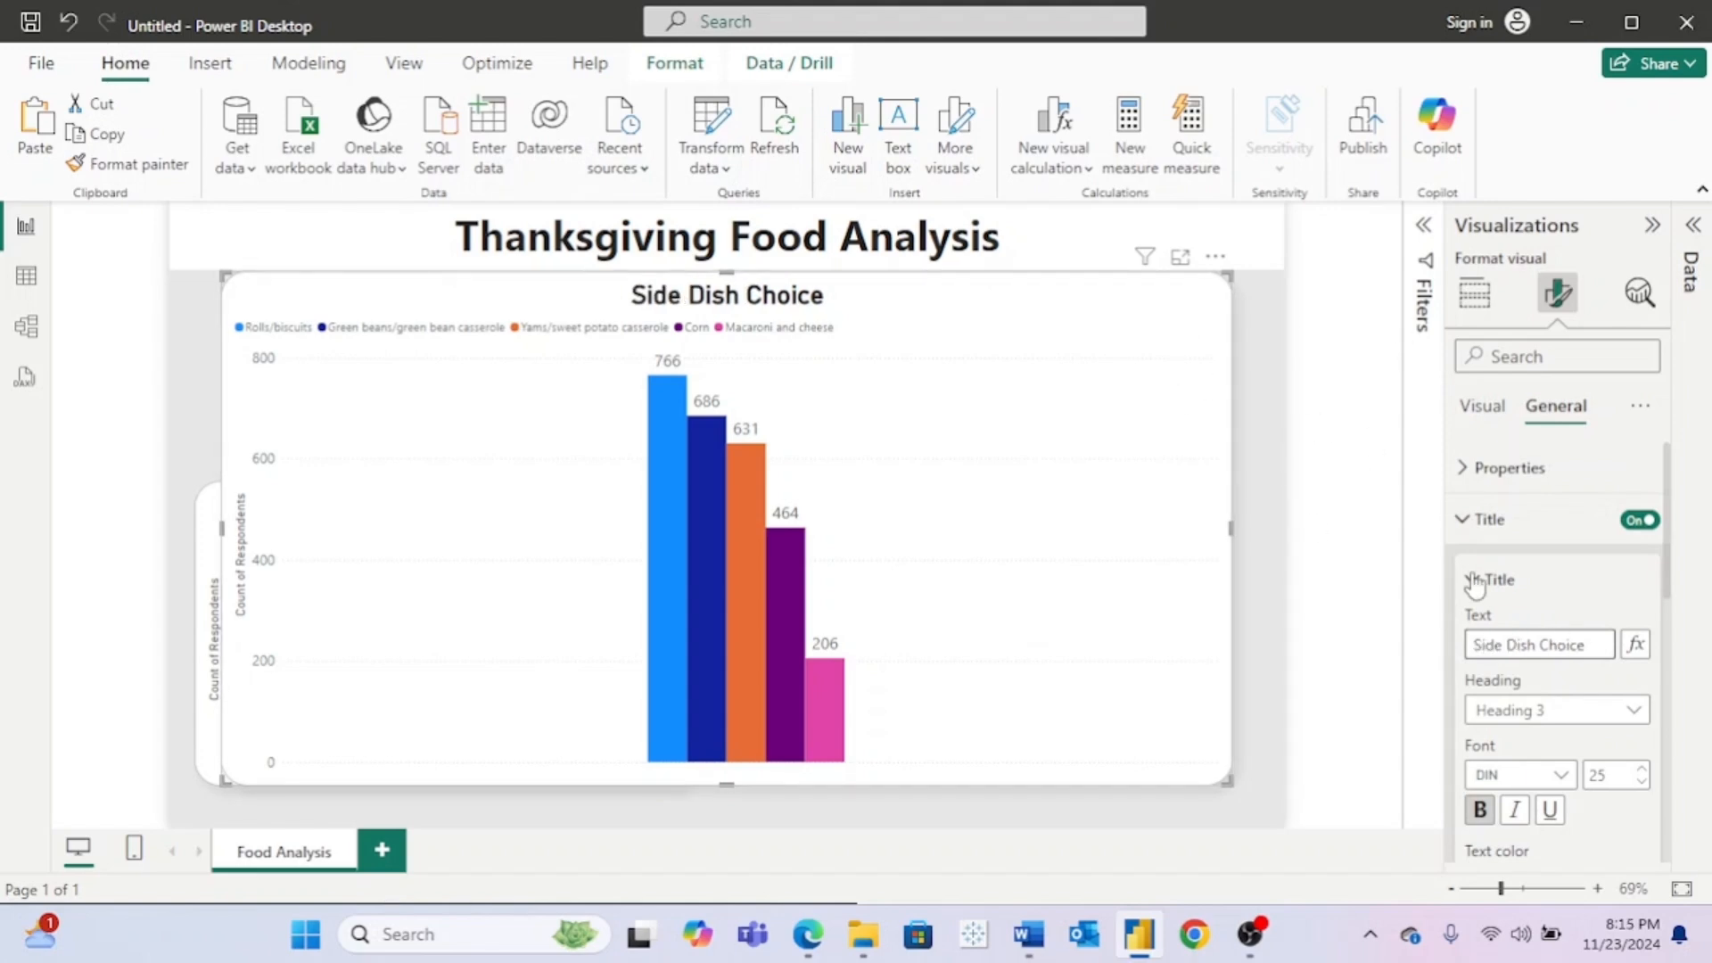
{"action": "left_click", "coordinate": [1463, 548]}
Step: Set the Rolls/biscuits column color to light gray in the side dish chart
{"action": "left_click", "coordinate": [1481, 406]}
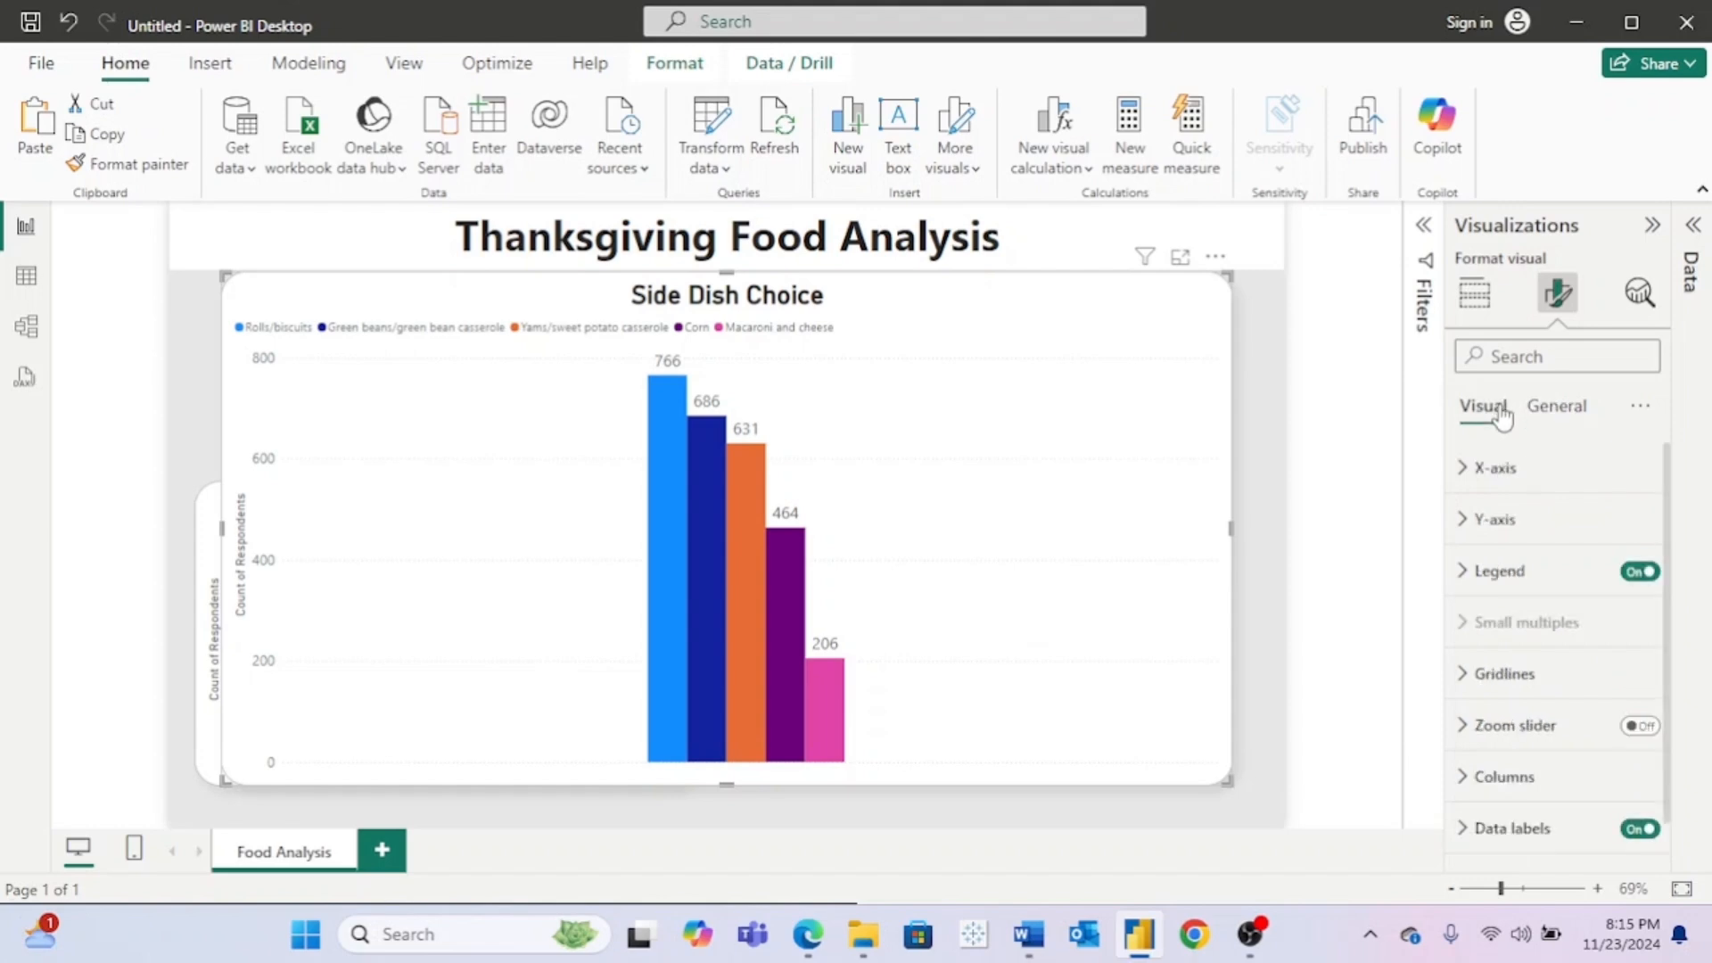
{"action": "left_click", "coordinate": [1460, 777]}
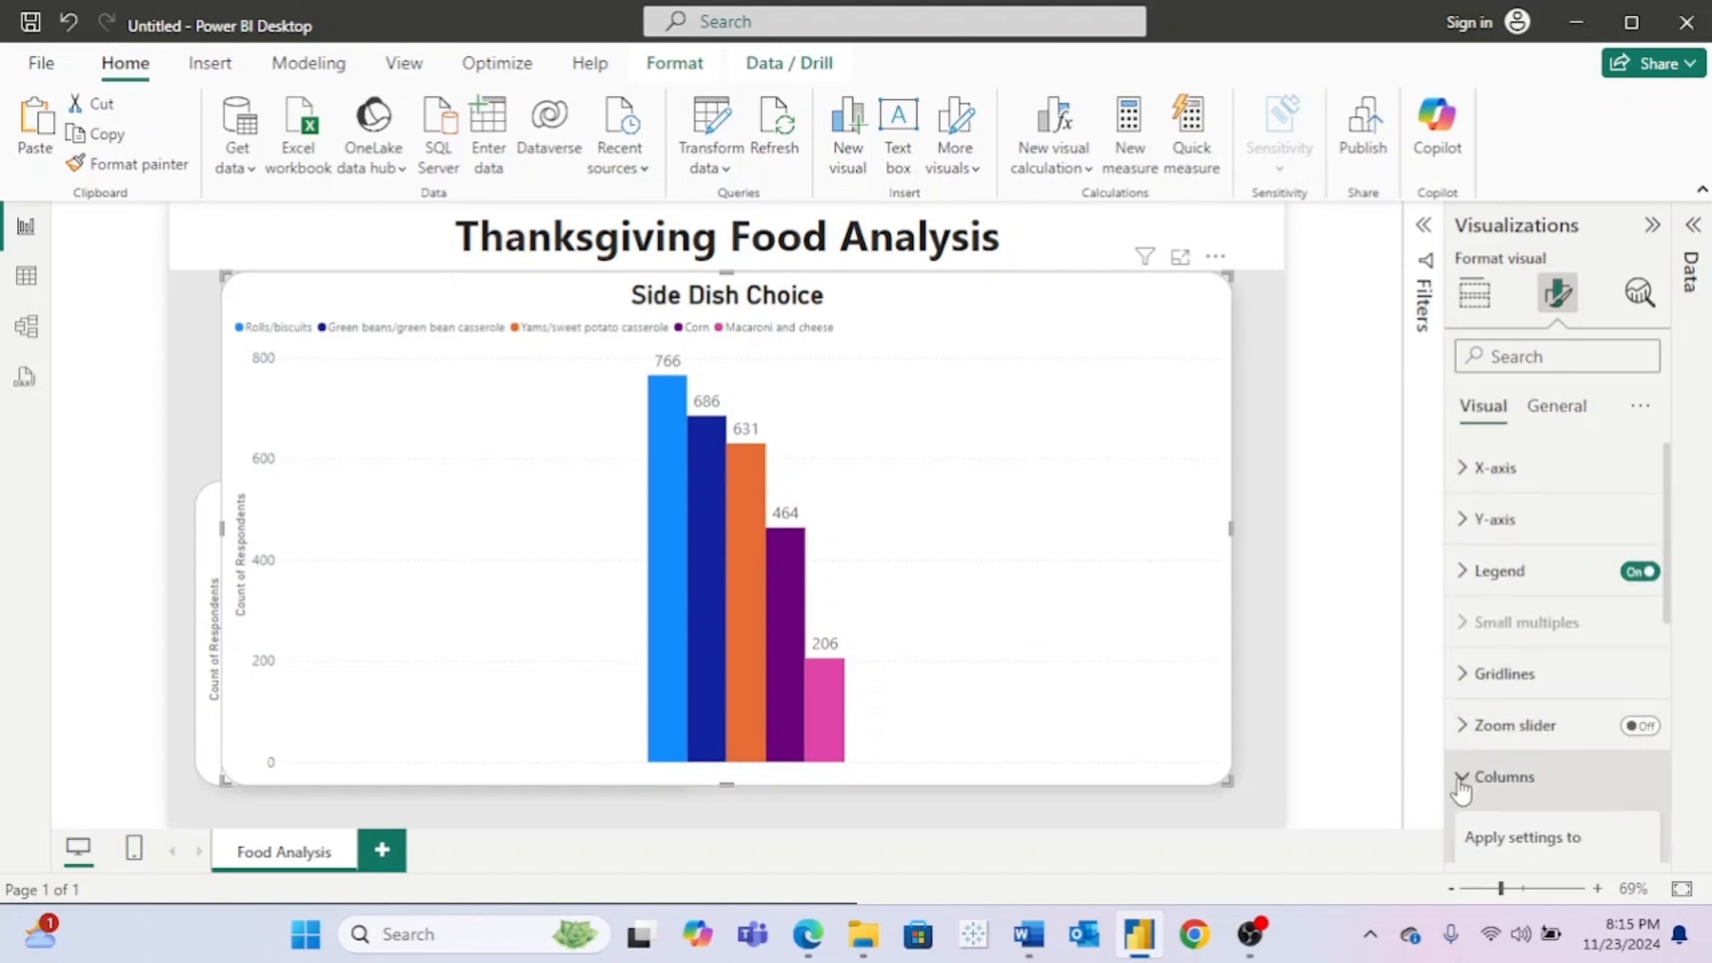
{"action": "scroll", "coordinate": [1460, 785], "scroll_direction": "down", "scroll_amount": 5}
{"action": "scroll", "coordinate": [1547, 790], "scroll_direction": "up", "scroll_amount": 2}
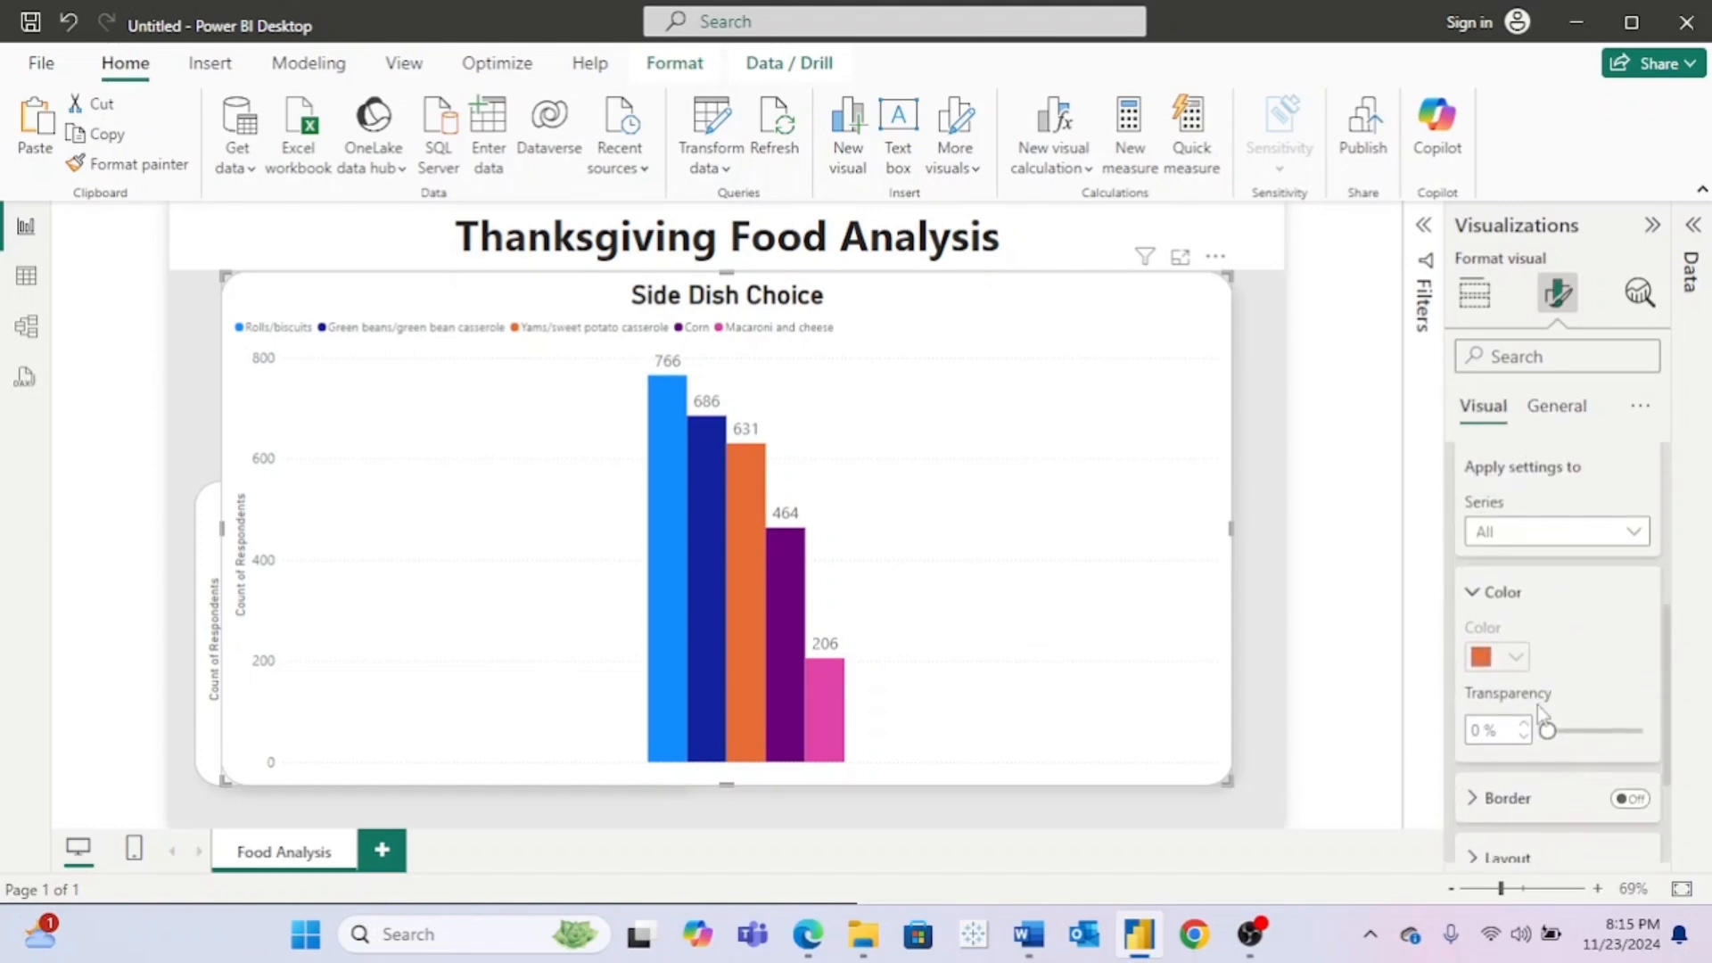
{"action": "left_click", "coordinate": [1609, 531]}
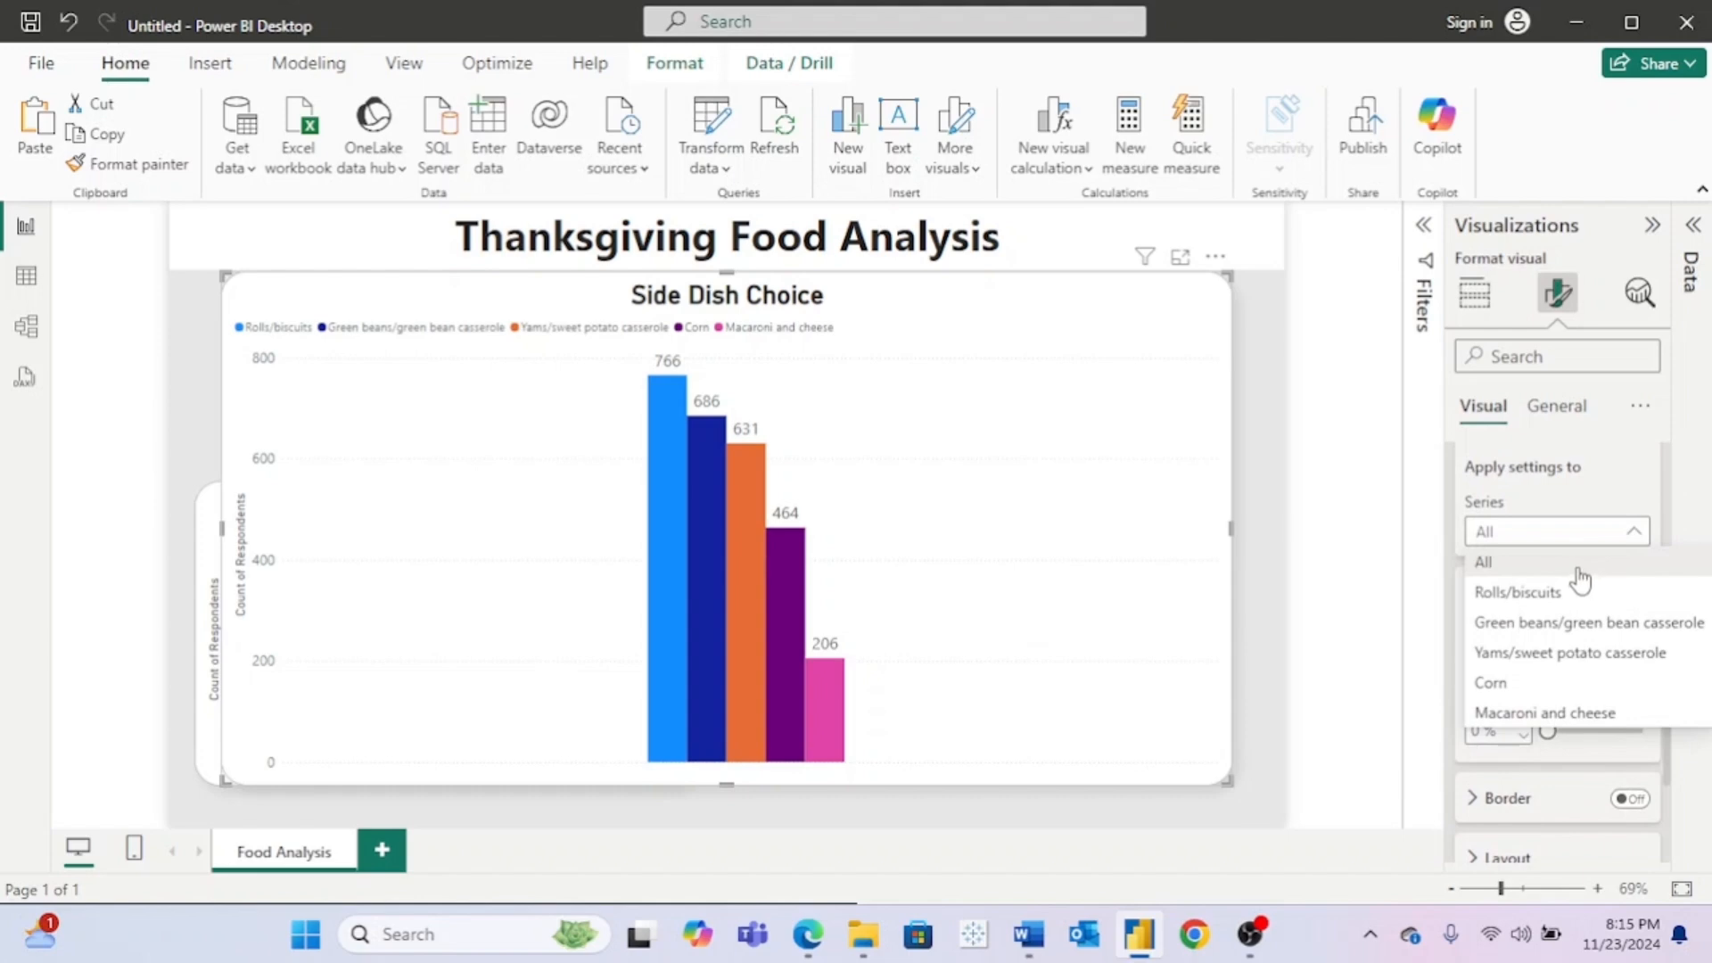
{"action": "left_click", "coordinate": [1534, 596]}
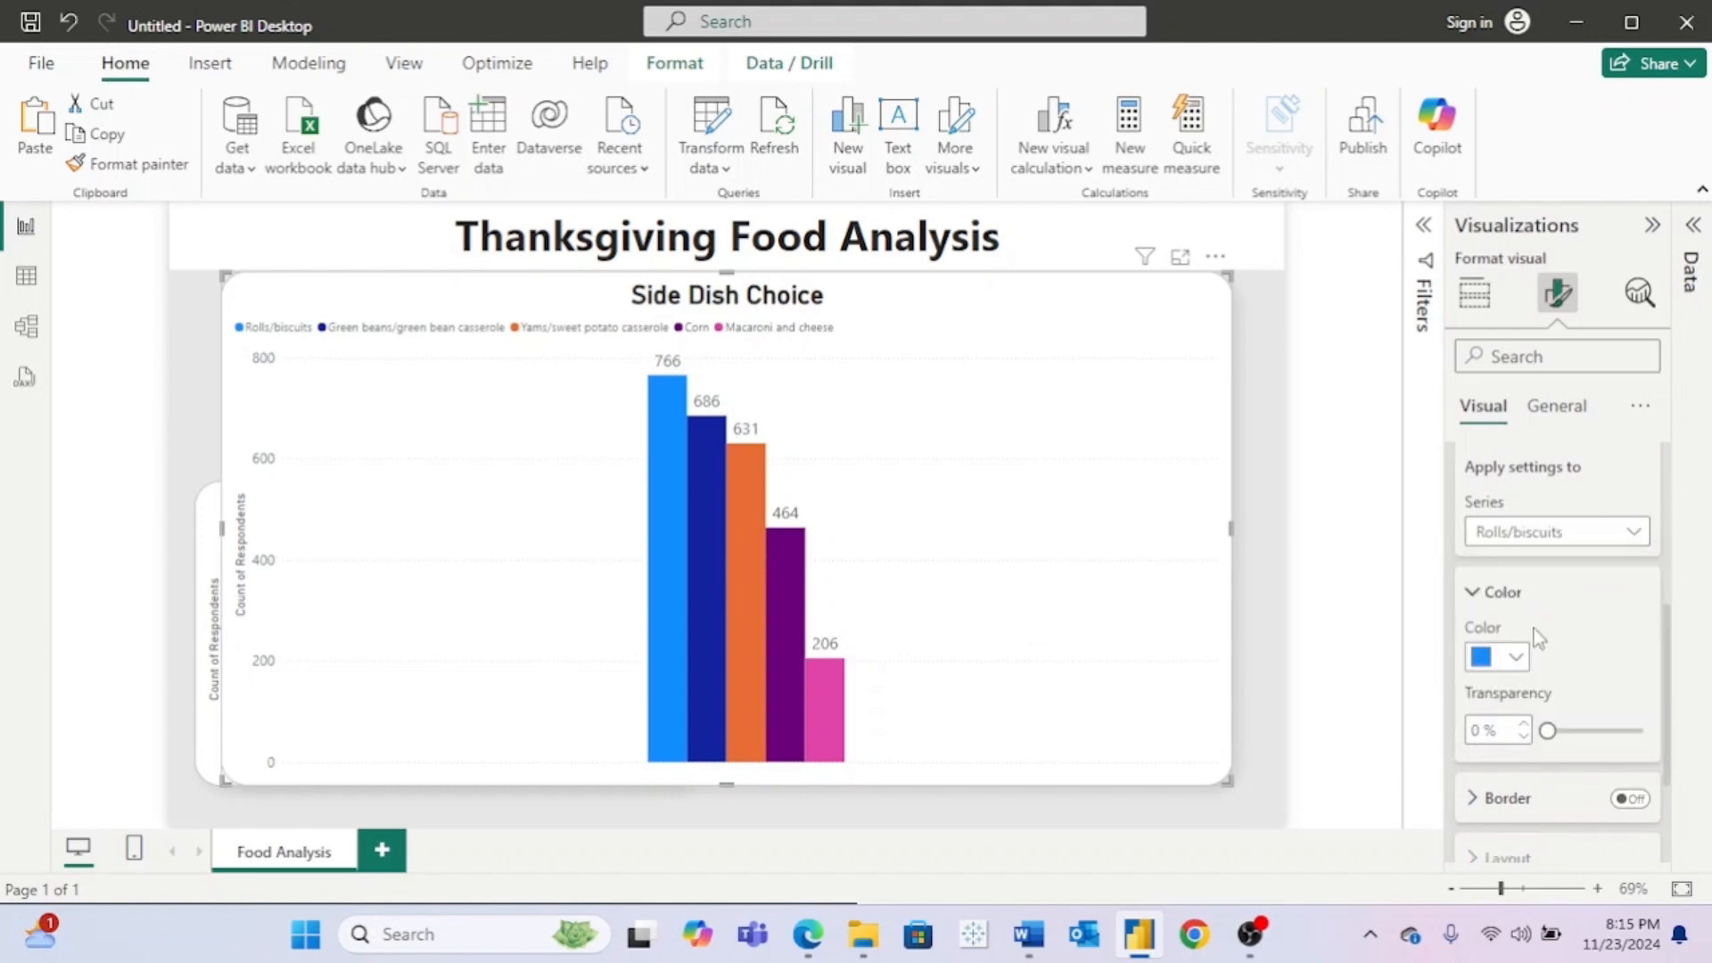
{"action": "left_click", "coordinate": [1514, 660]}
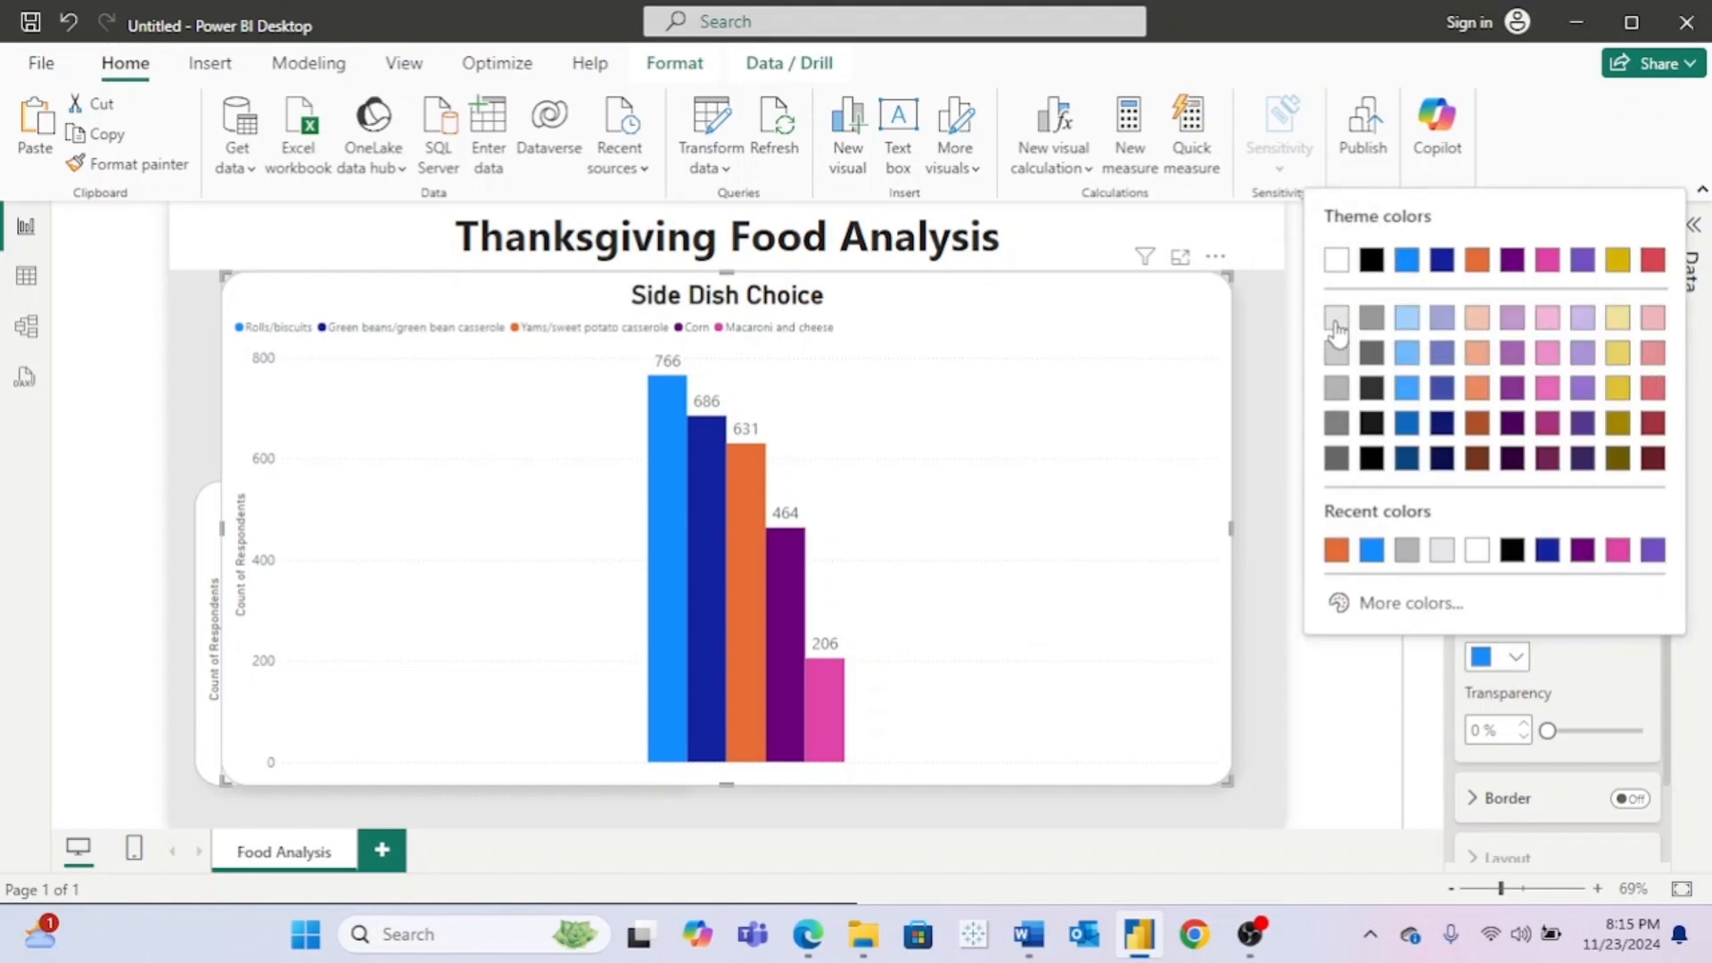
{"action": "left_click", "coordinate": [1337, 318]}
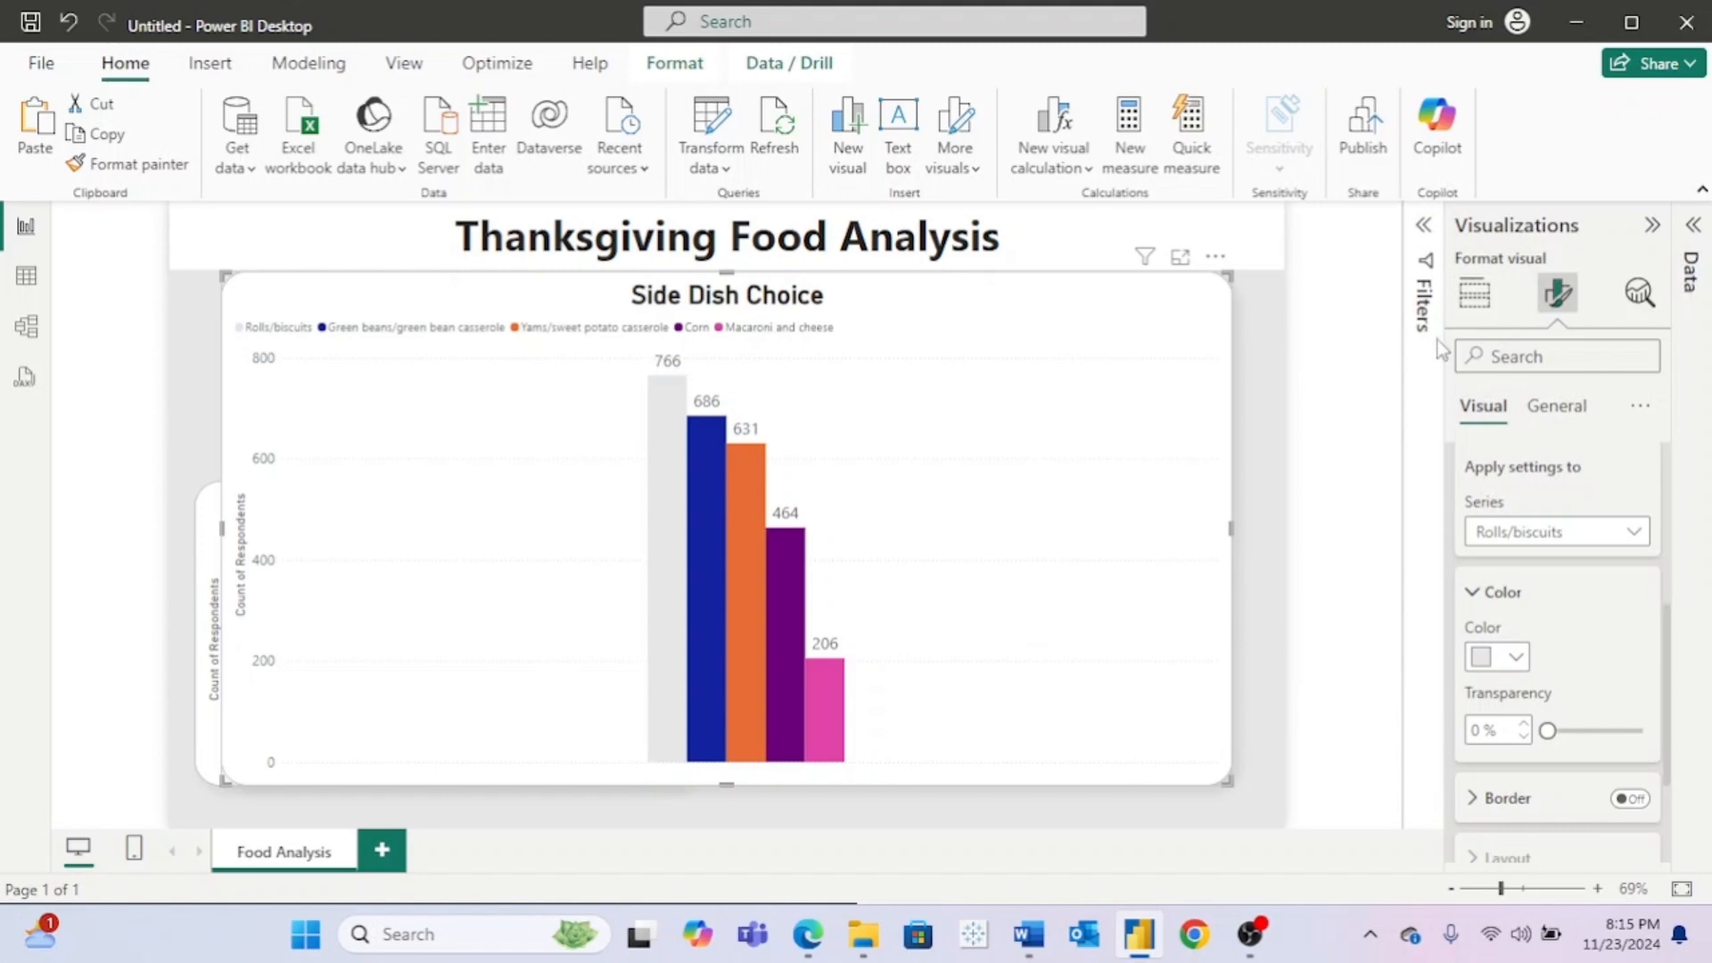
{"action": "left_click", "coordinate": [1514, 660]}
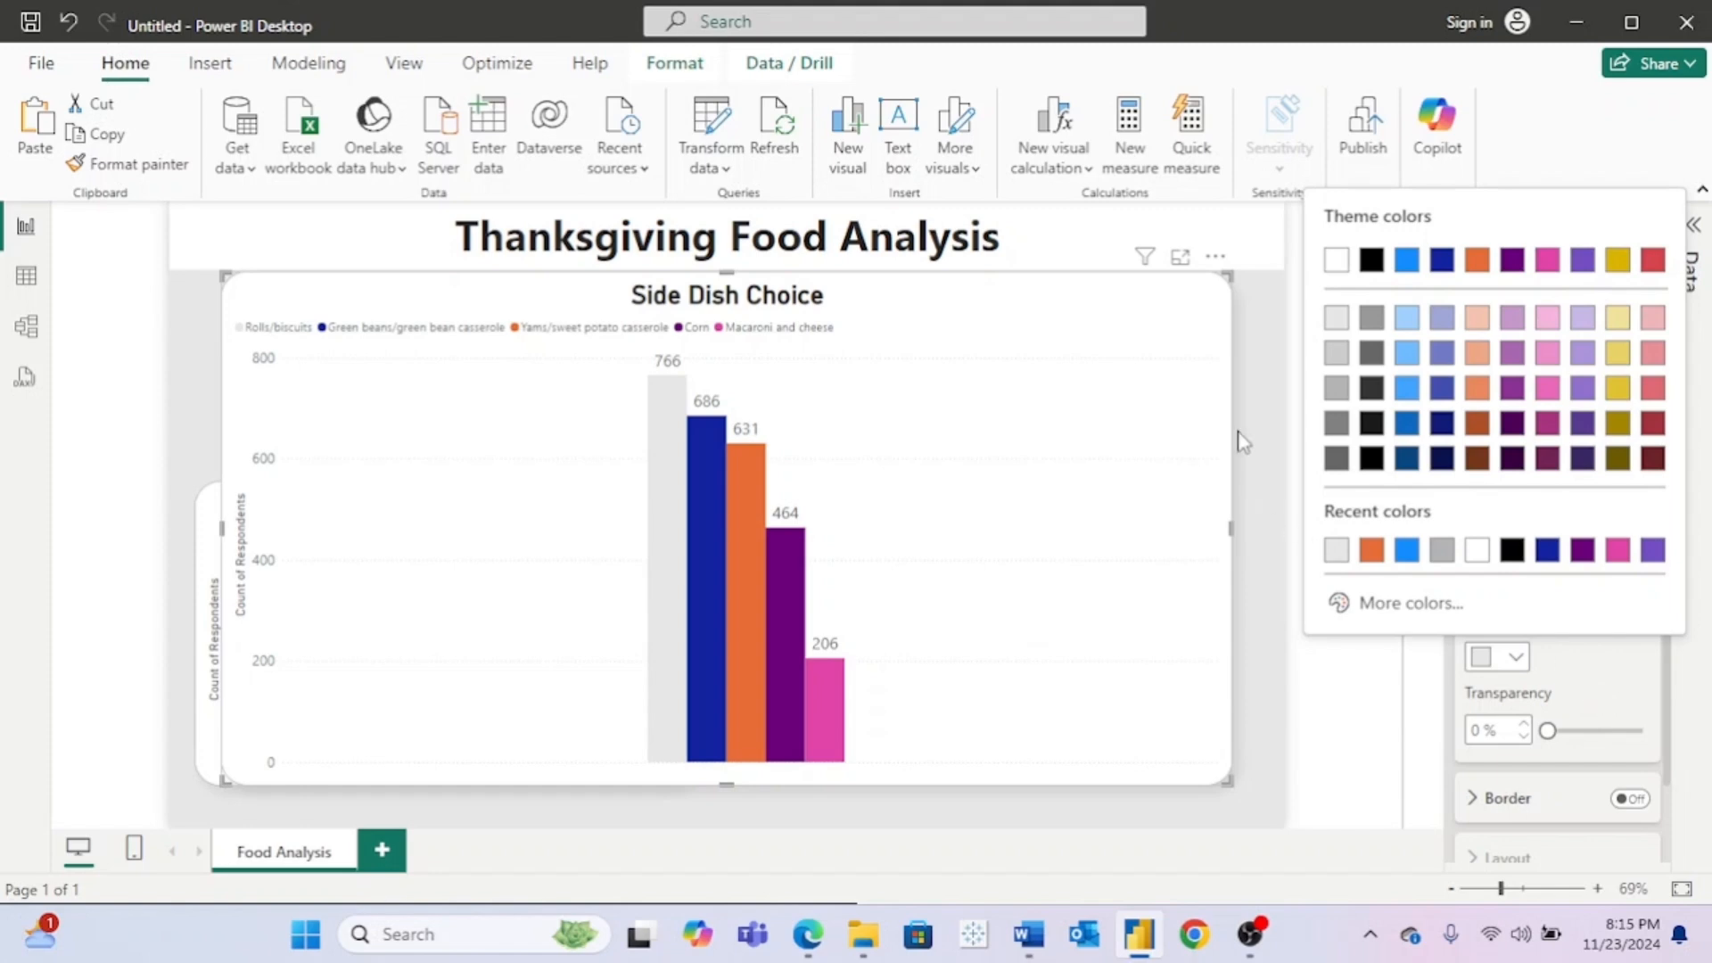
{"action": "left_click", "coordinate": [1148, 309]}
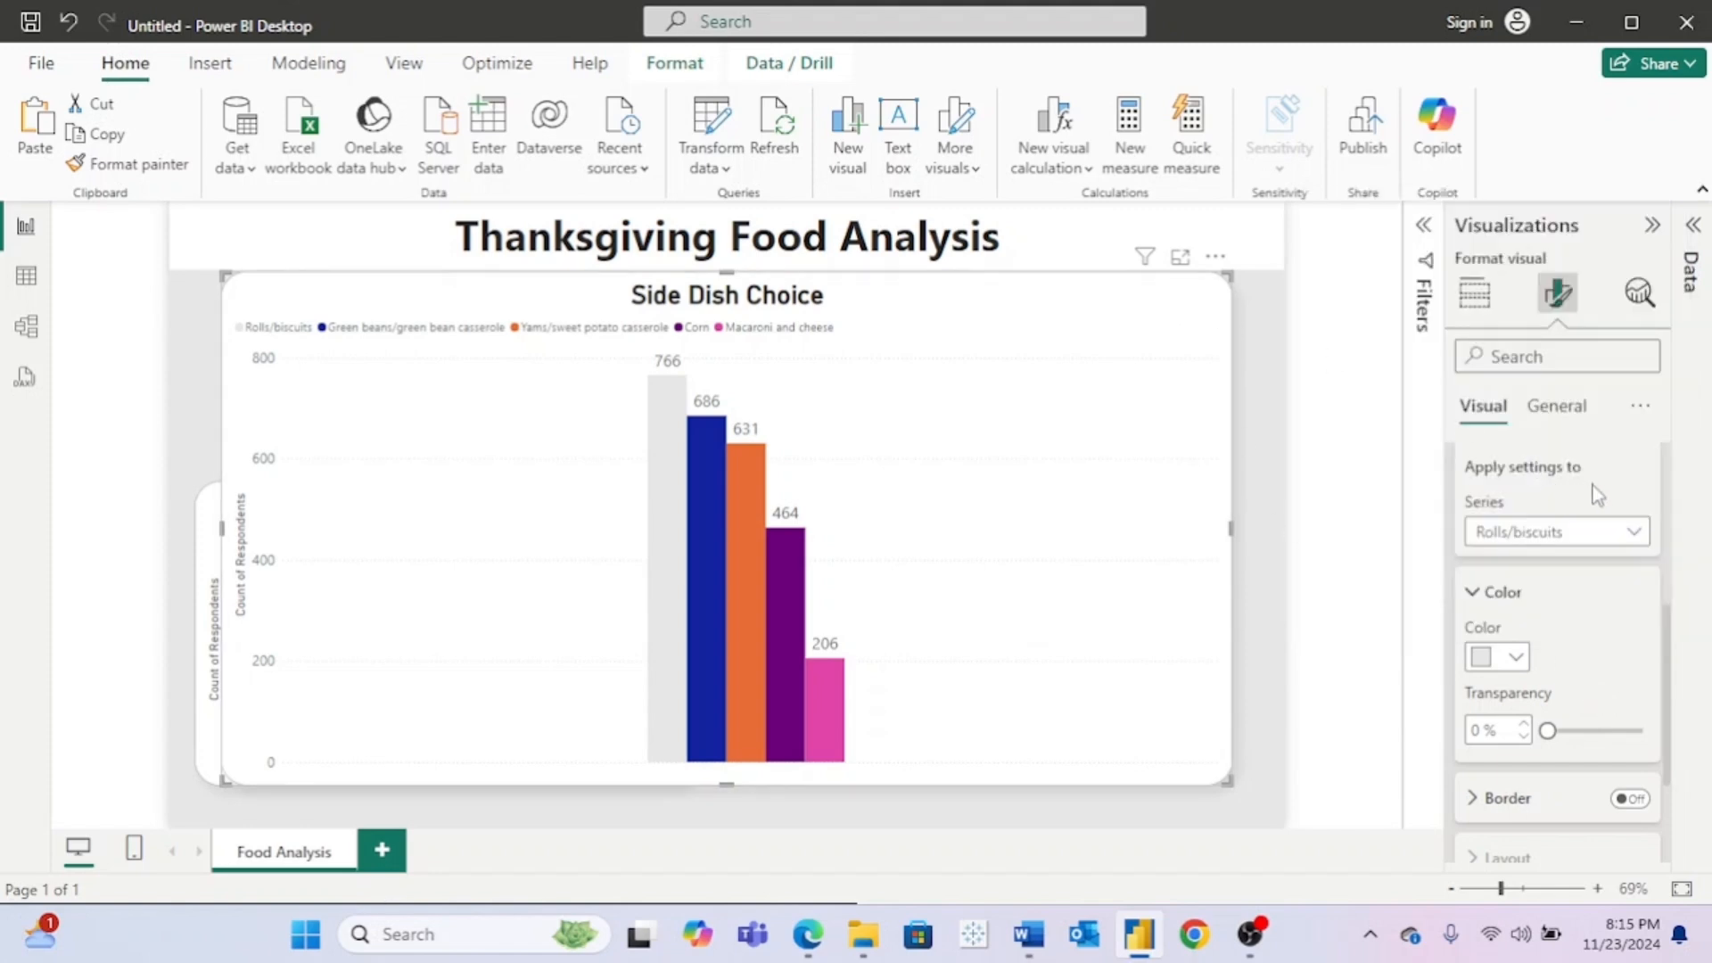
Step: Give the Macaroni and cheese column a custom bright yellow color, about #E1EC19
{"action": "left_click", "coordinate": [1602, 535]}
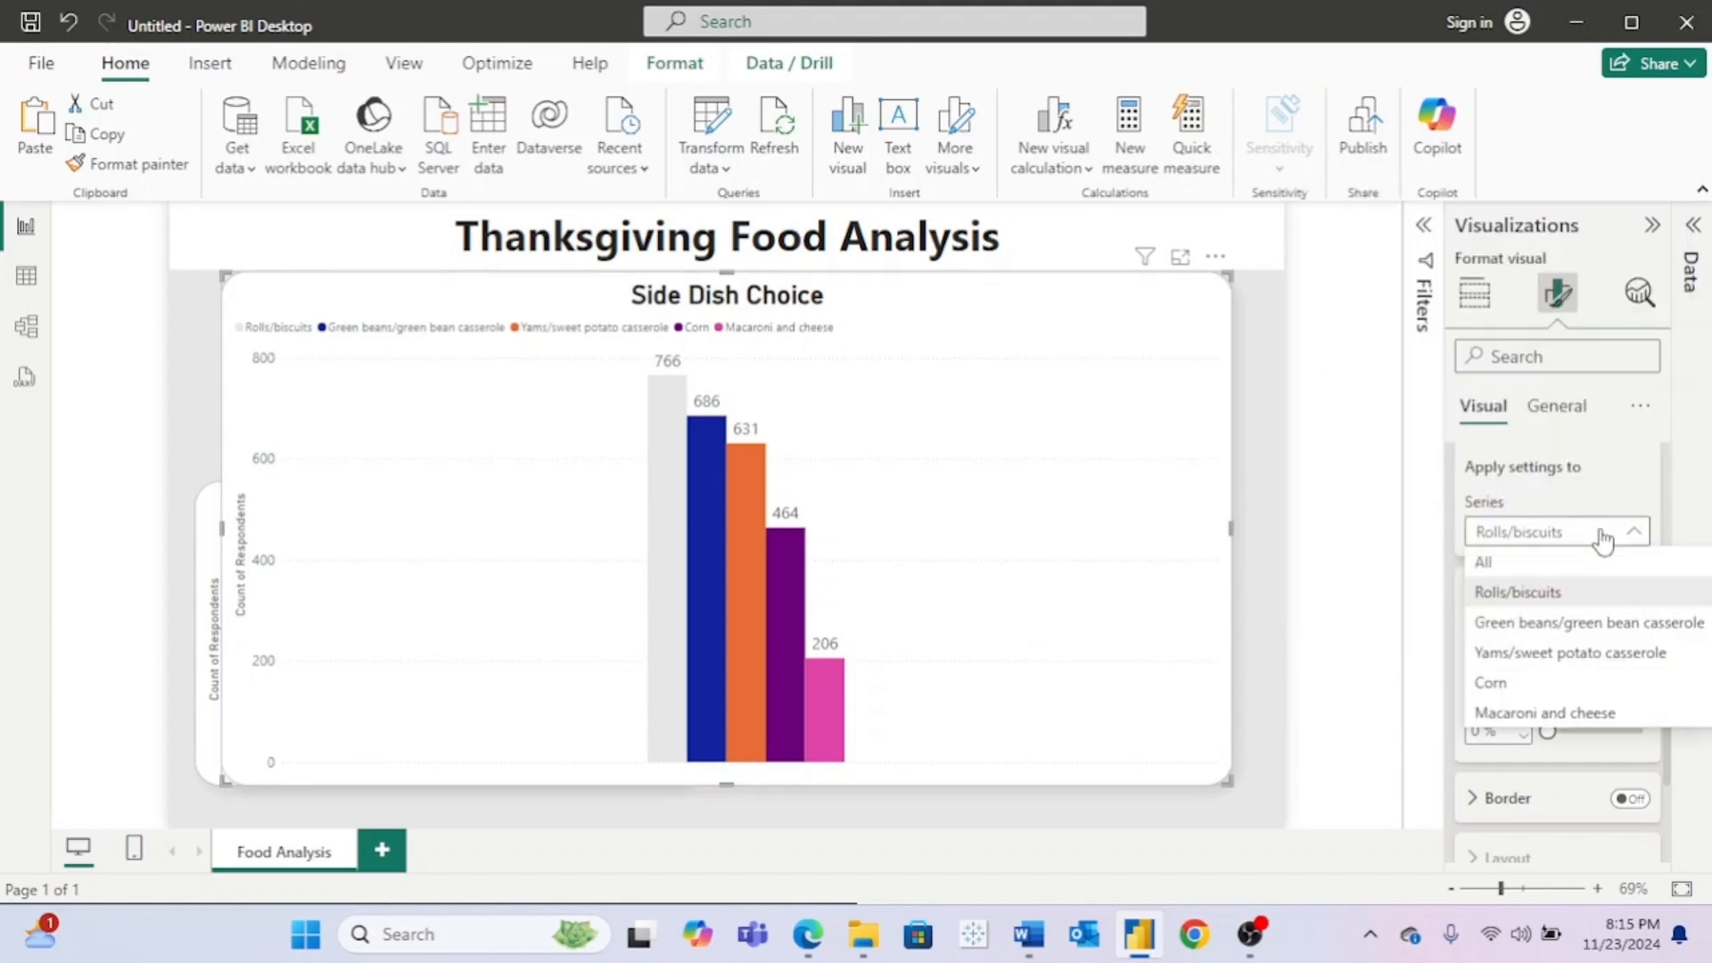
{"action": "left_click", "coordinate": [1570, 714]}
{"action": "left_click", "coordinate": [1510, 667]}
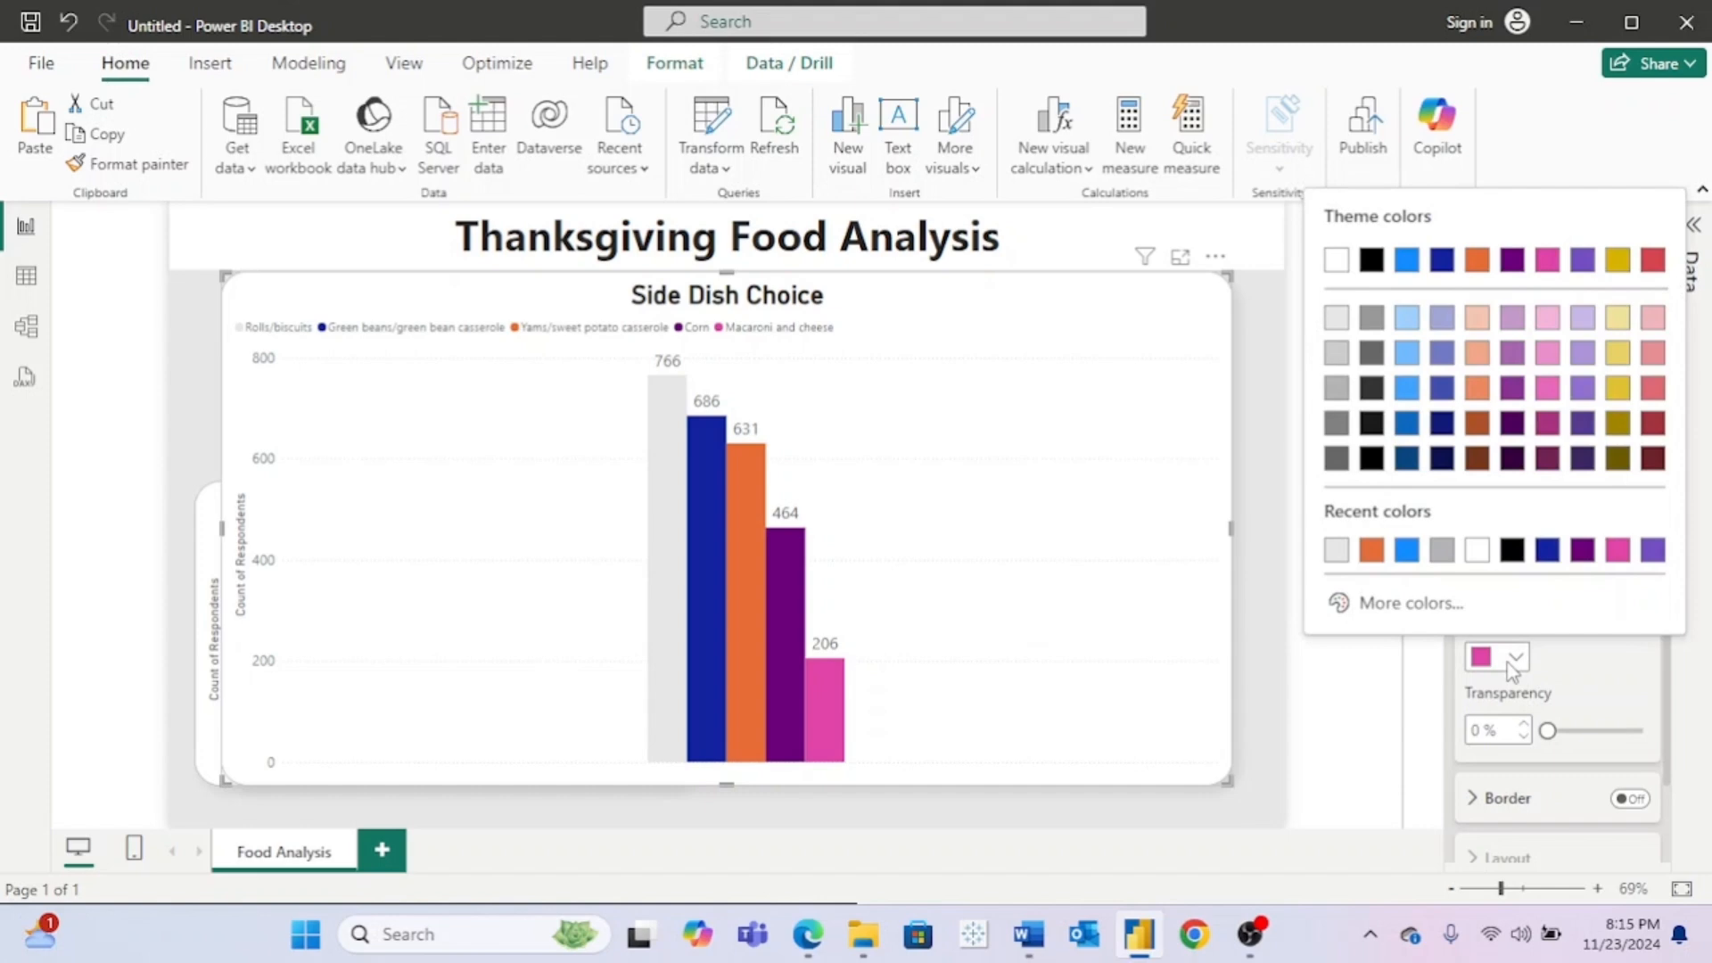
{"action": "left_click", "coordinate": [1421, 601]}
{"action": "left_click", "coordinate": [1381, 521]}
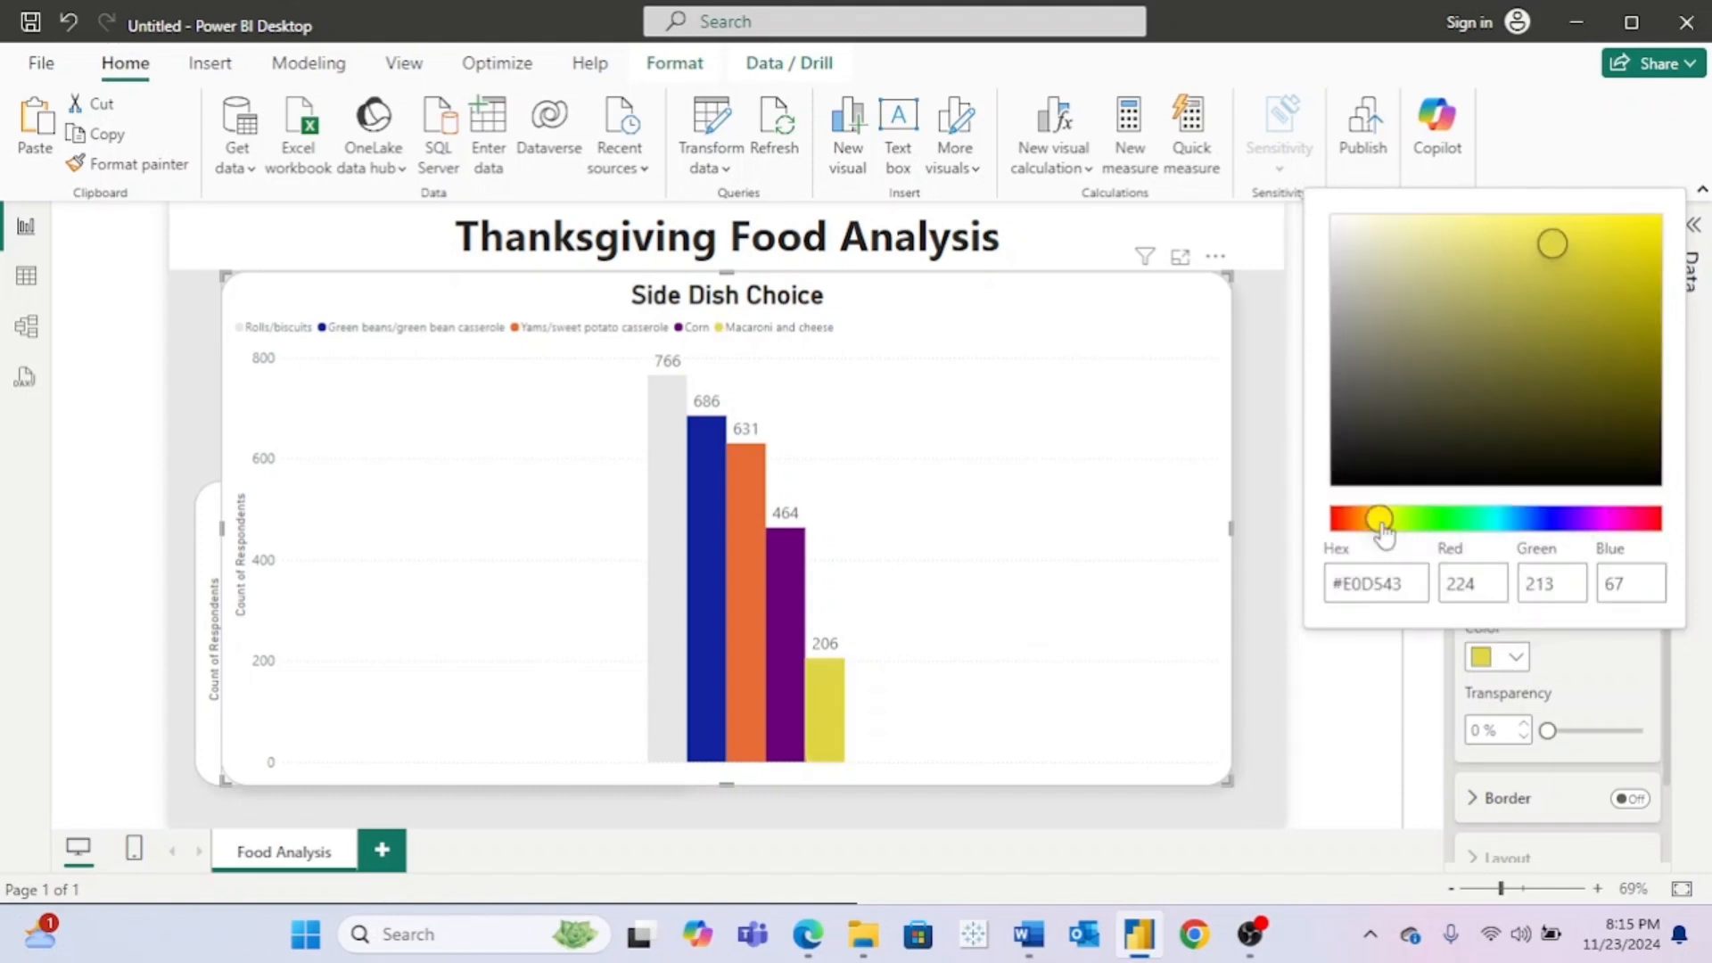
{"action": "mouse_move", "coordinate": [1602, 248]}
{"action": "left_mouse_down"}
{"action": "mouse_move", "coordinate": [1599, 198]}
{"action": "mouse_move", "coordinate": [1578, 223]}
{"action": "mouse_move", "coordinate": [1604, 277]}
{"action": "mouse_move", "coordinate": [1626, 248]}
{"action": "left_mouse_up"}
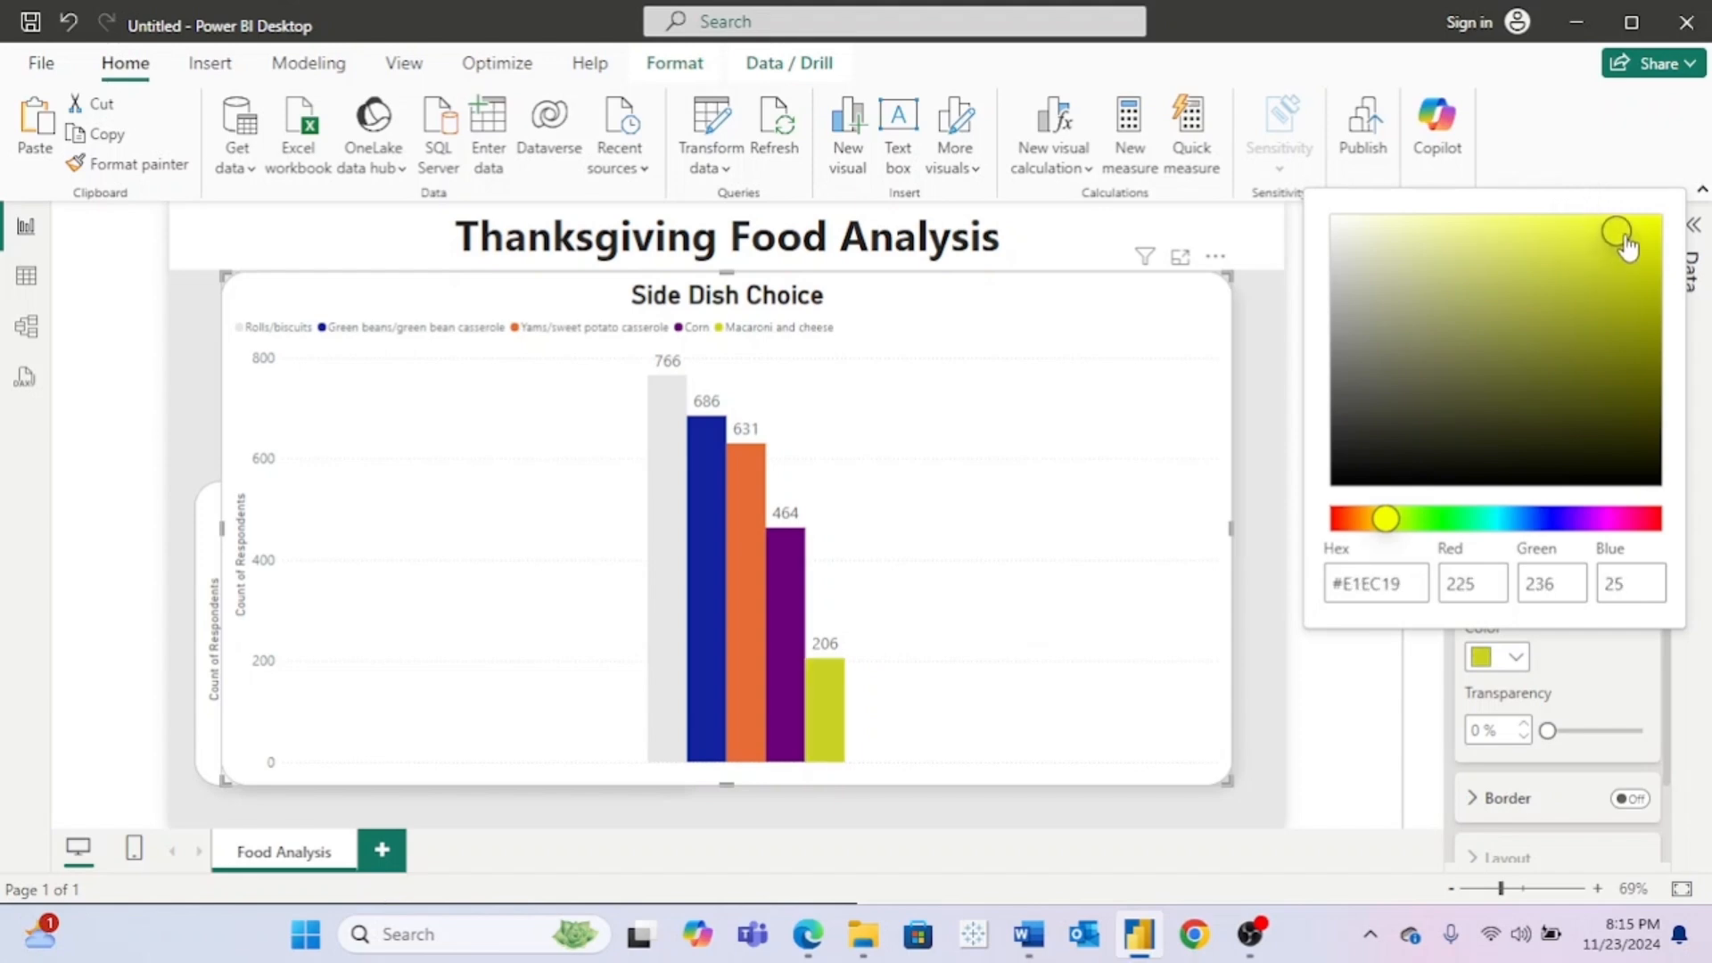
{"action": "left_click", "coordinate": [1614, 673]}
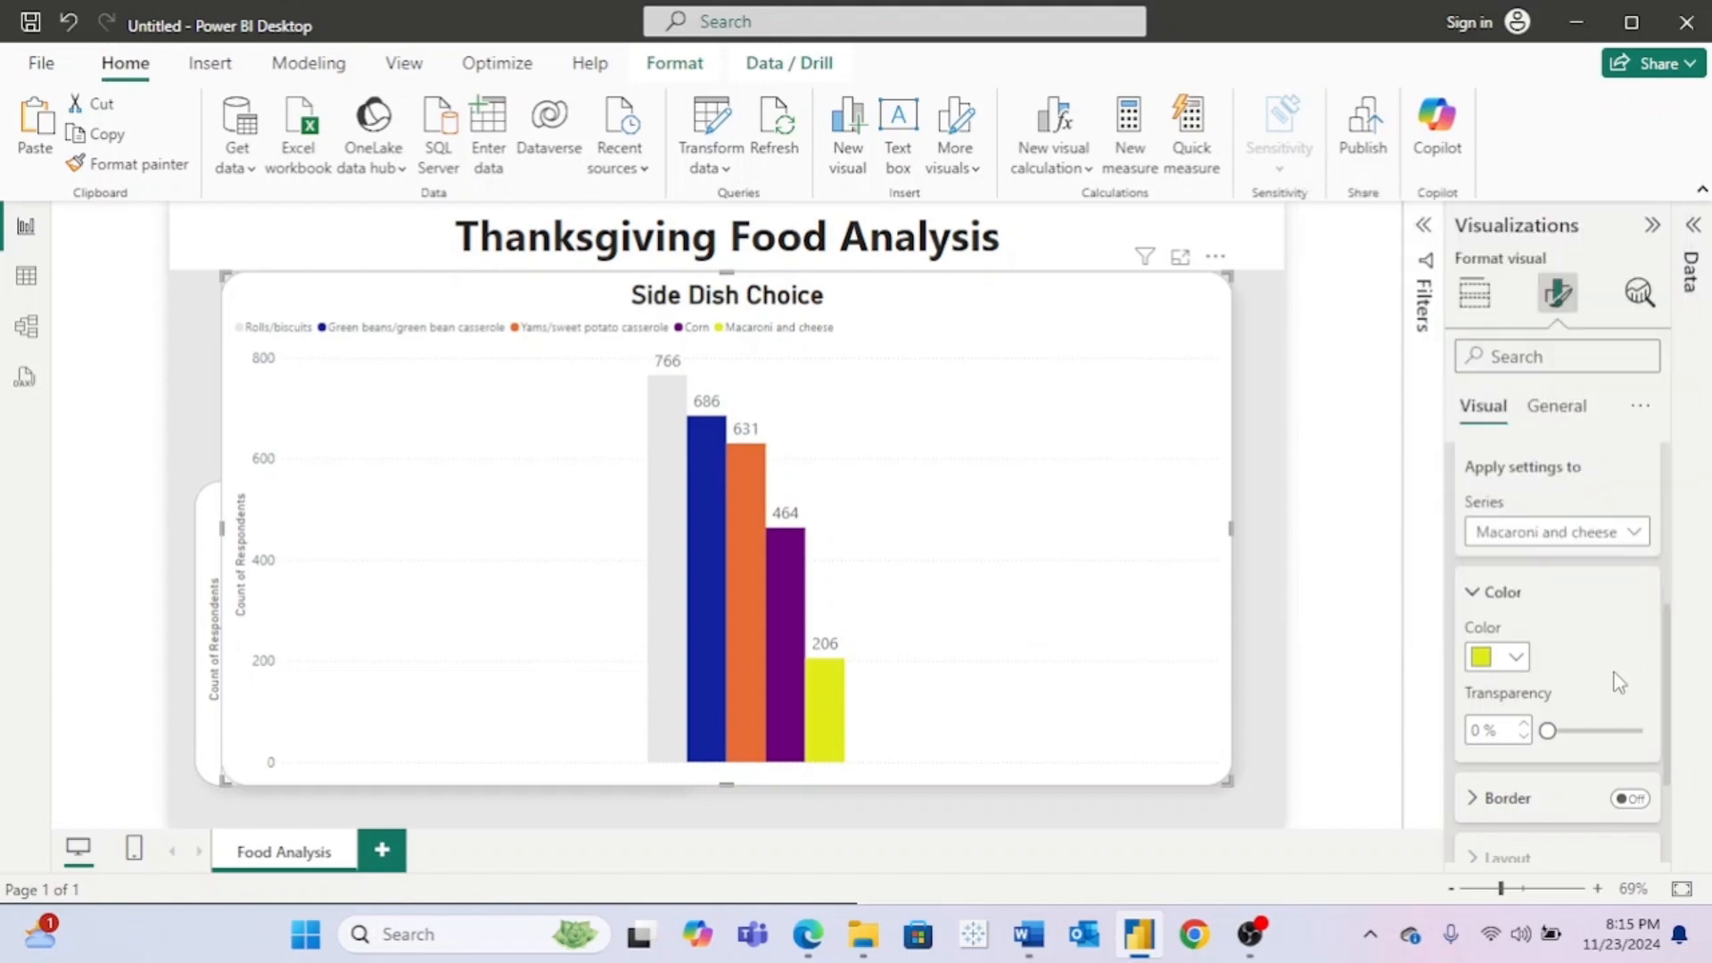
Step: Give the Green beans/green bean casserole column a custom dark green color, about #11610B
{"action": "left_click", "coordinate": [1605, 532]}
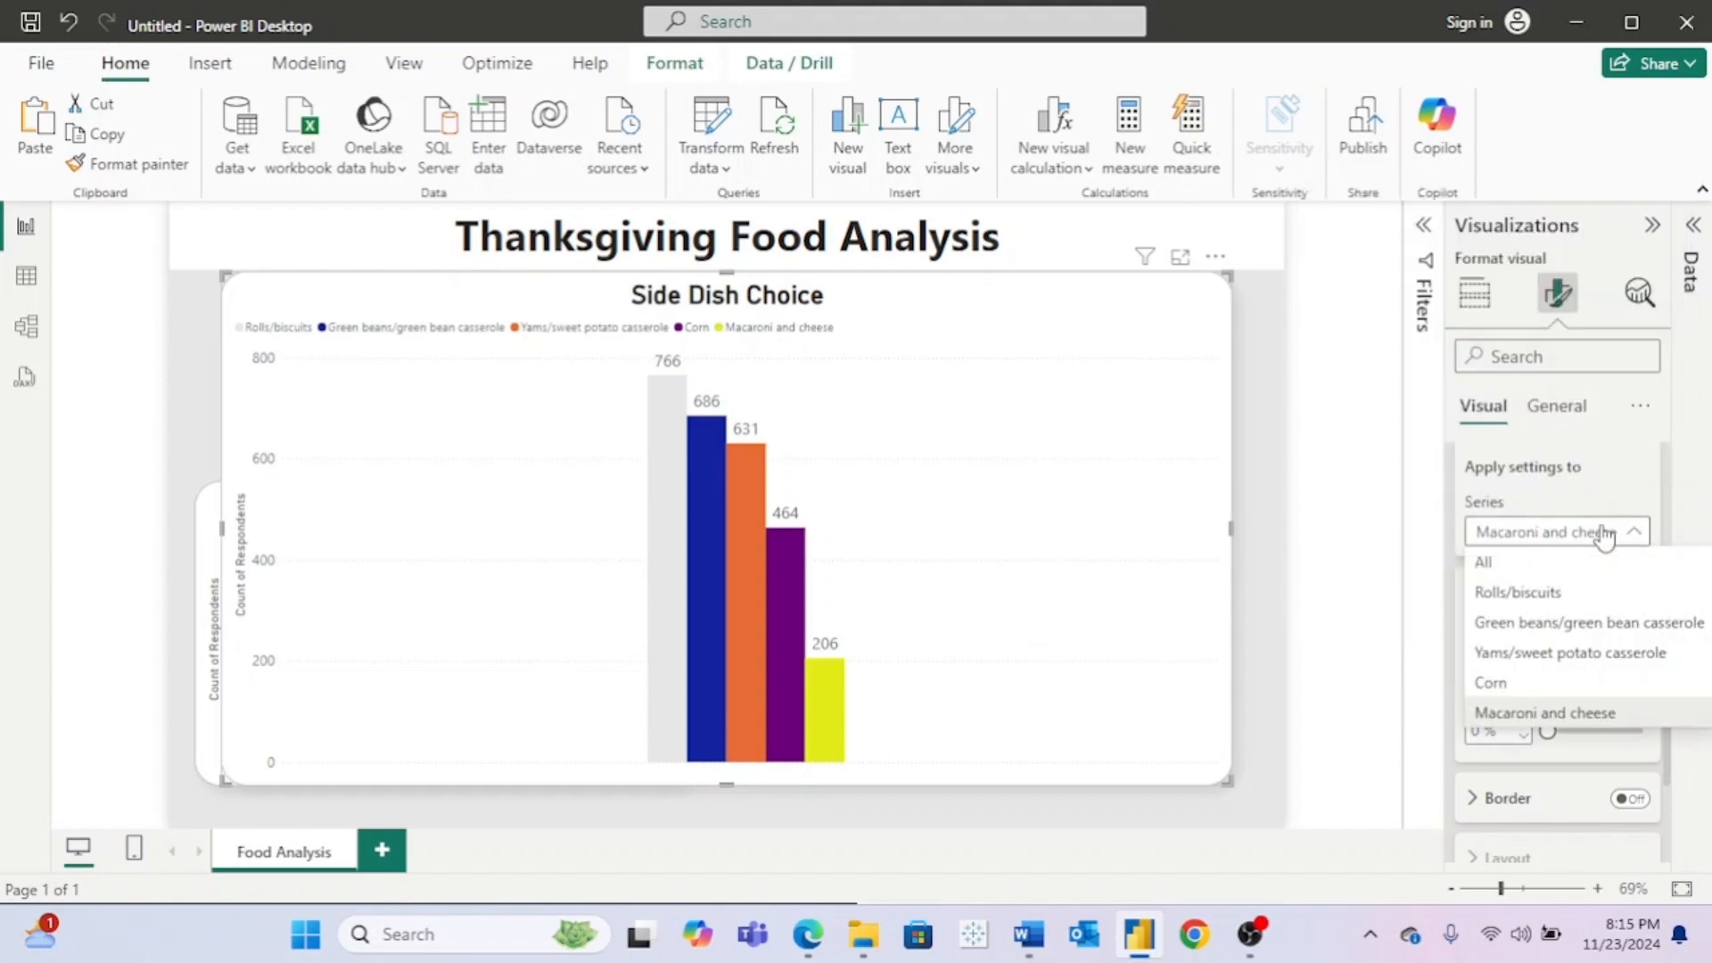
{"action": "left_click", "coordinate": [1587, 660]}
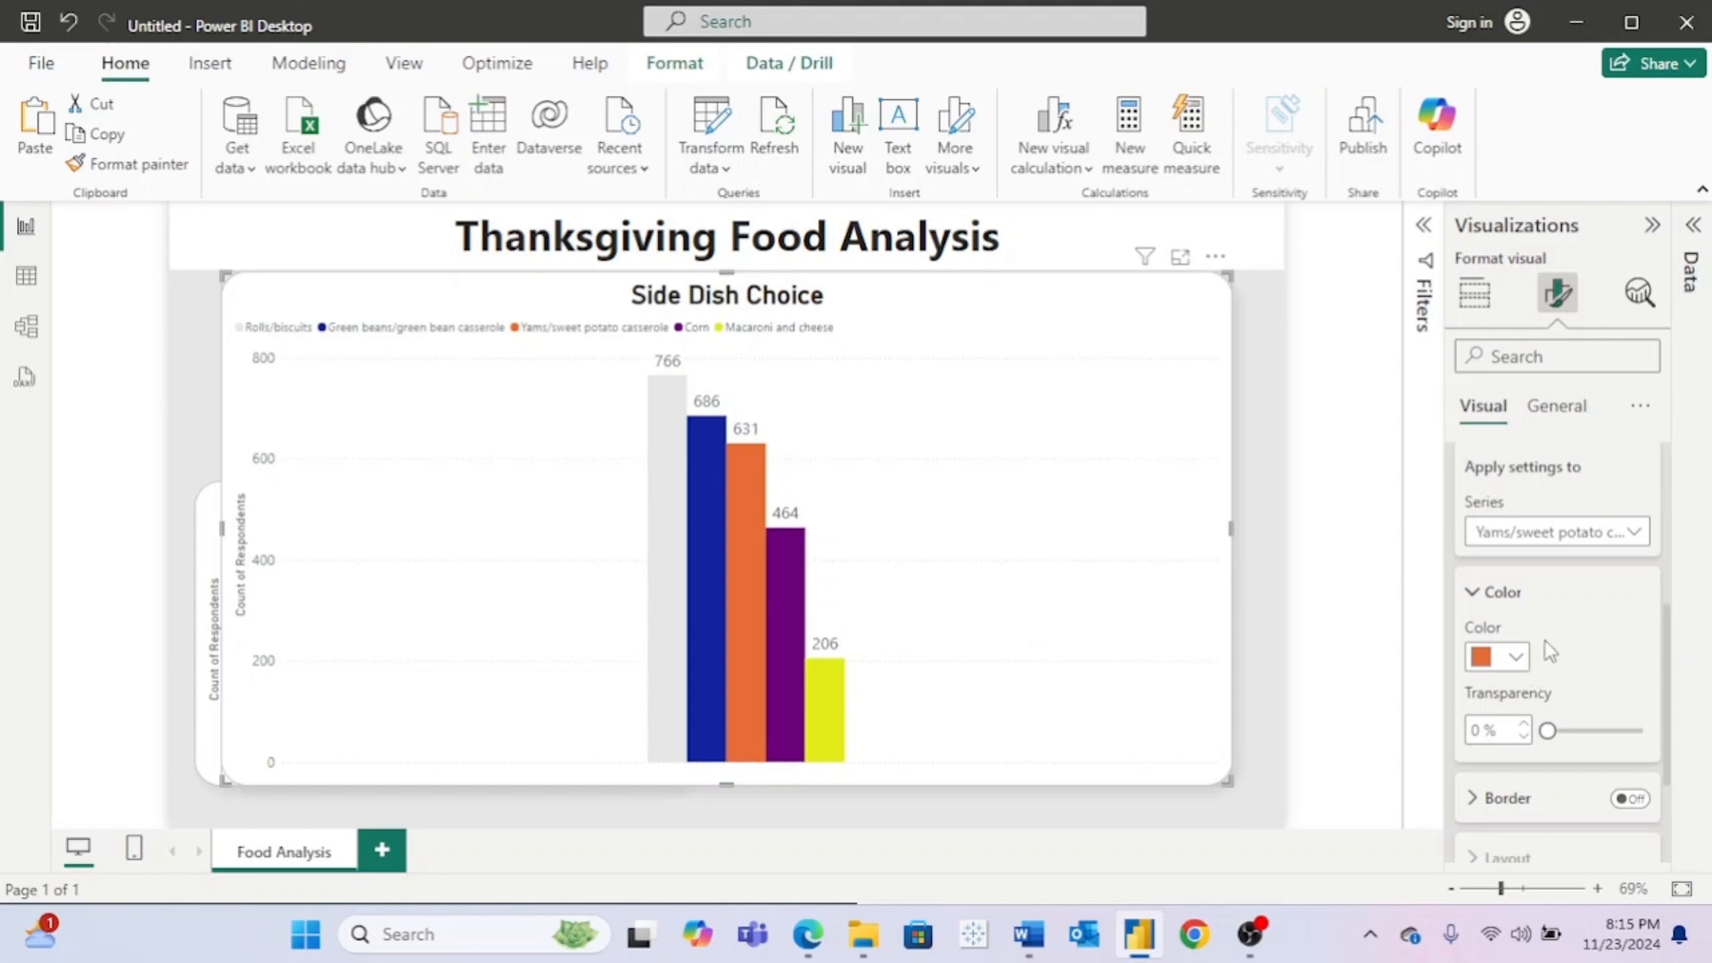
{"action": "left_click", "coordinate": [1641, 534]}
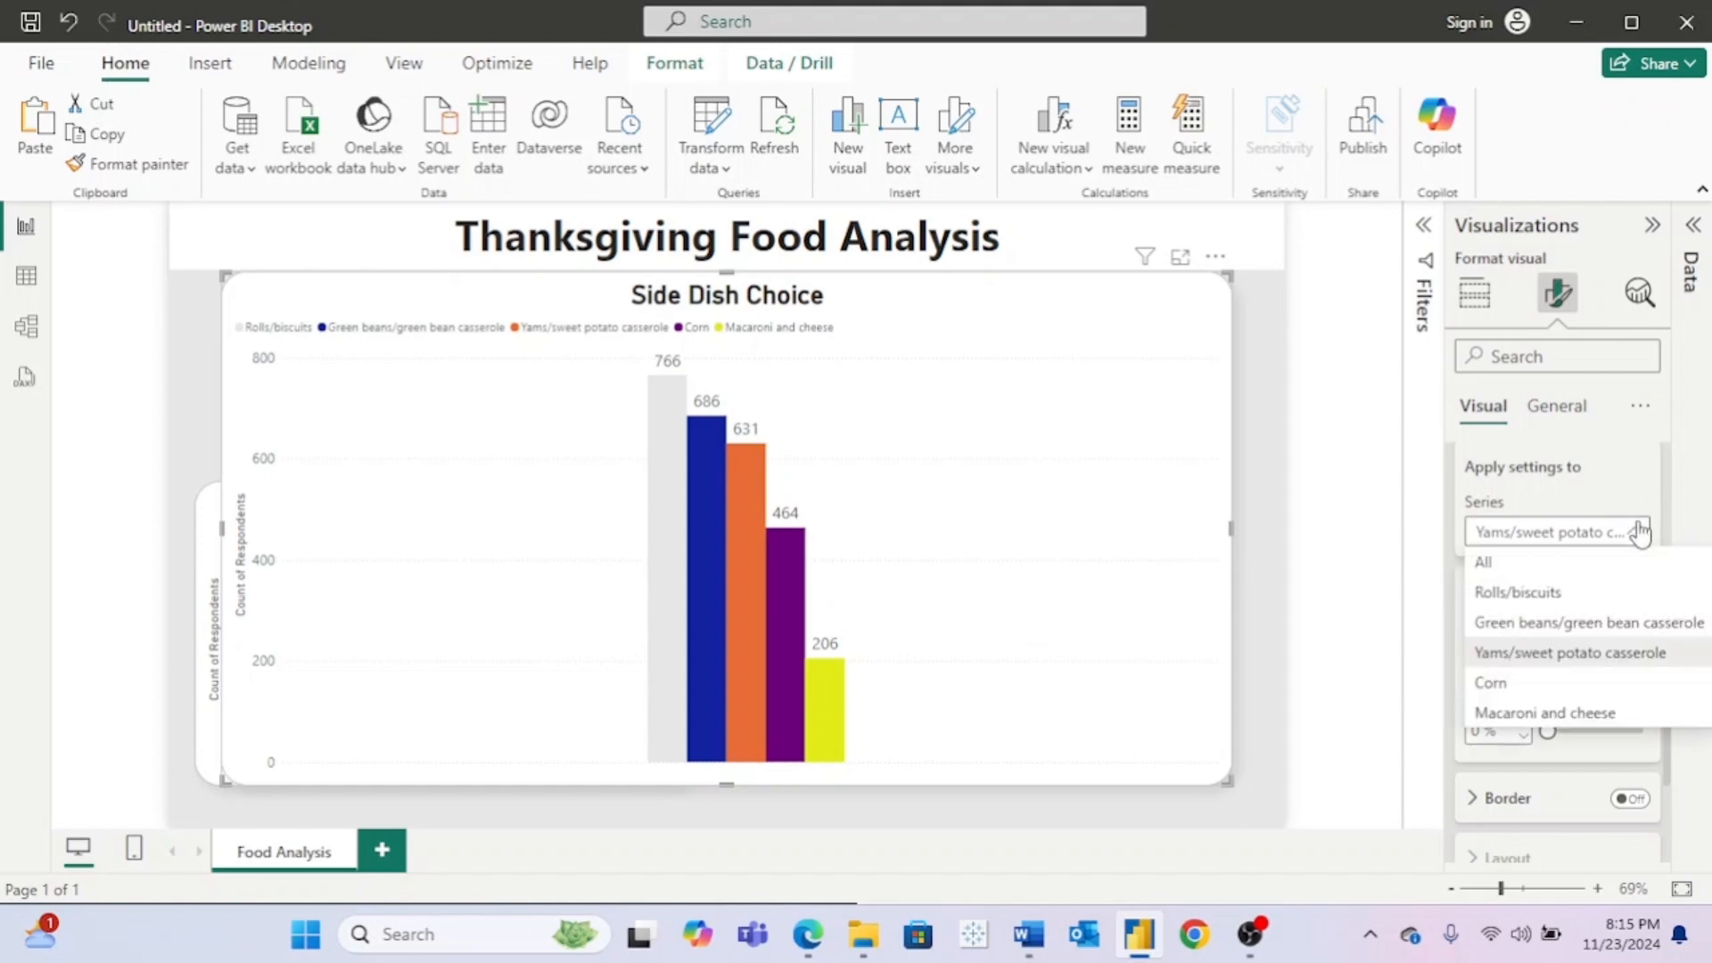
{"action": "left_click", "coordinate": [1630, 622]}
{"action": "left_click", "coordinate": [1516, 660]}
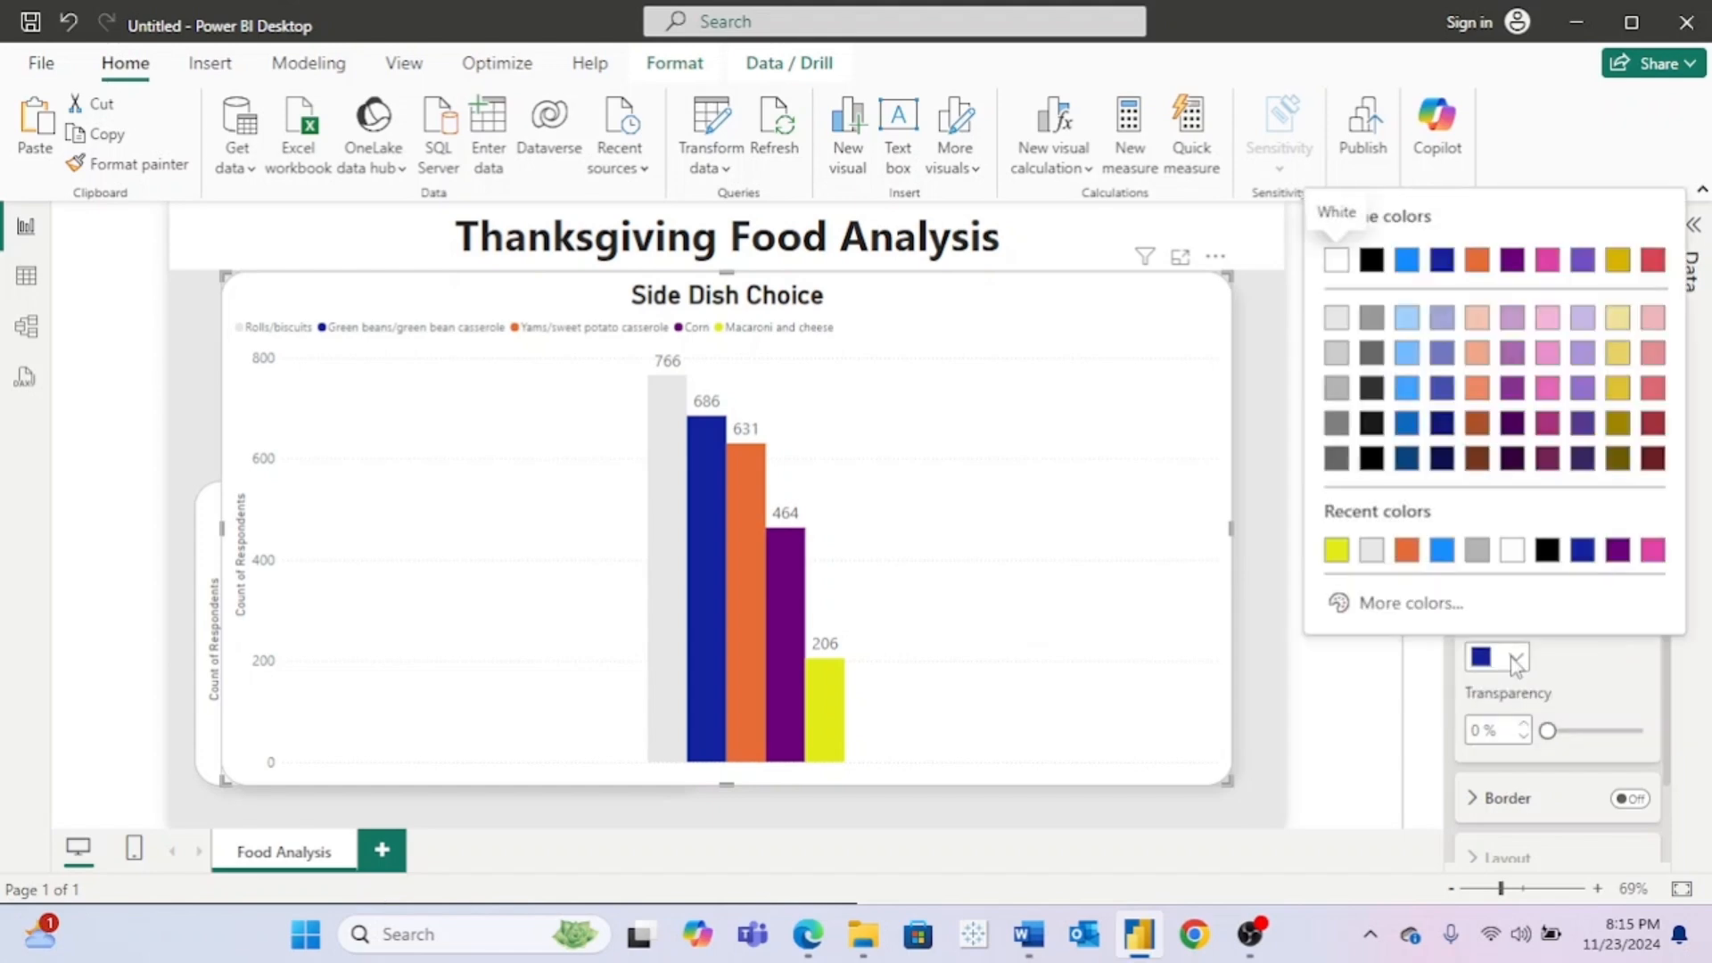
{"action": "left_click", "coordinate": [1404, 604]}
{"action": "left_click", "coordinate": [1433, 518]}
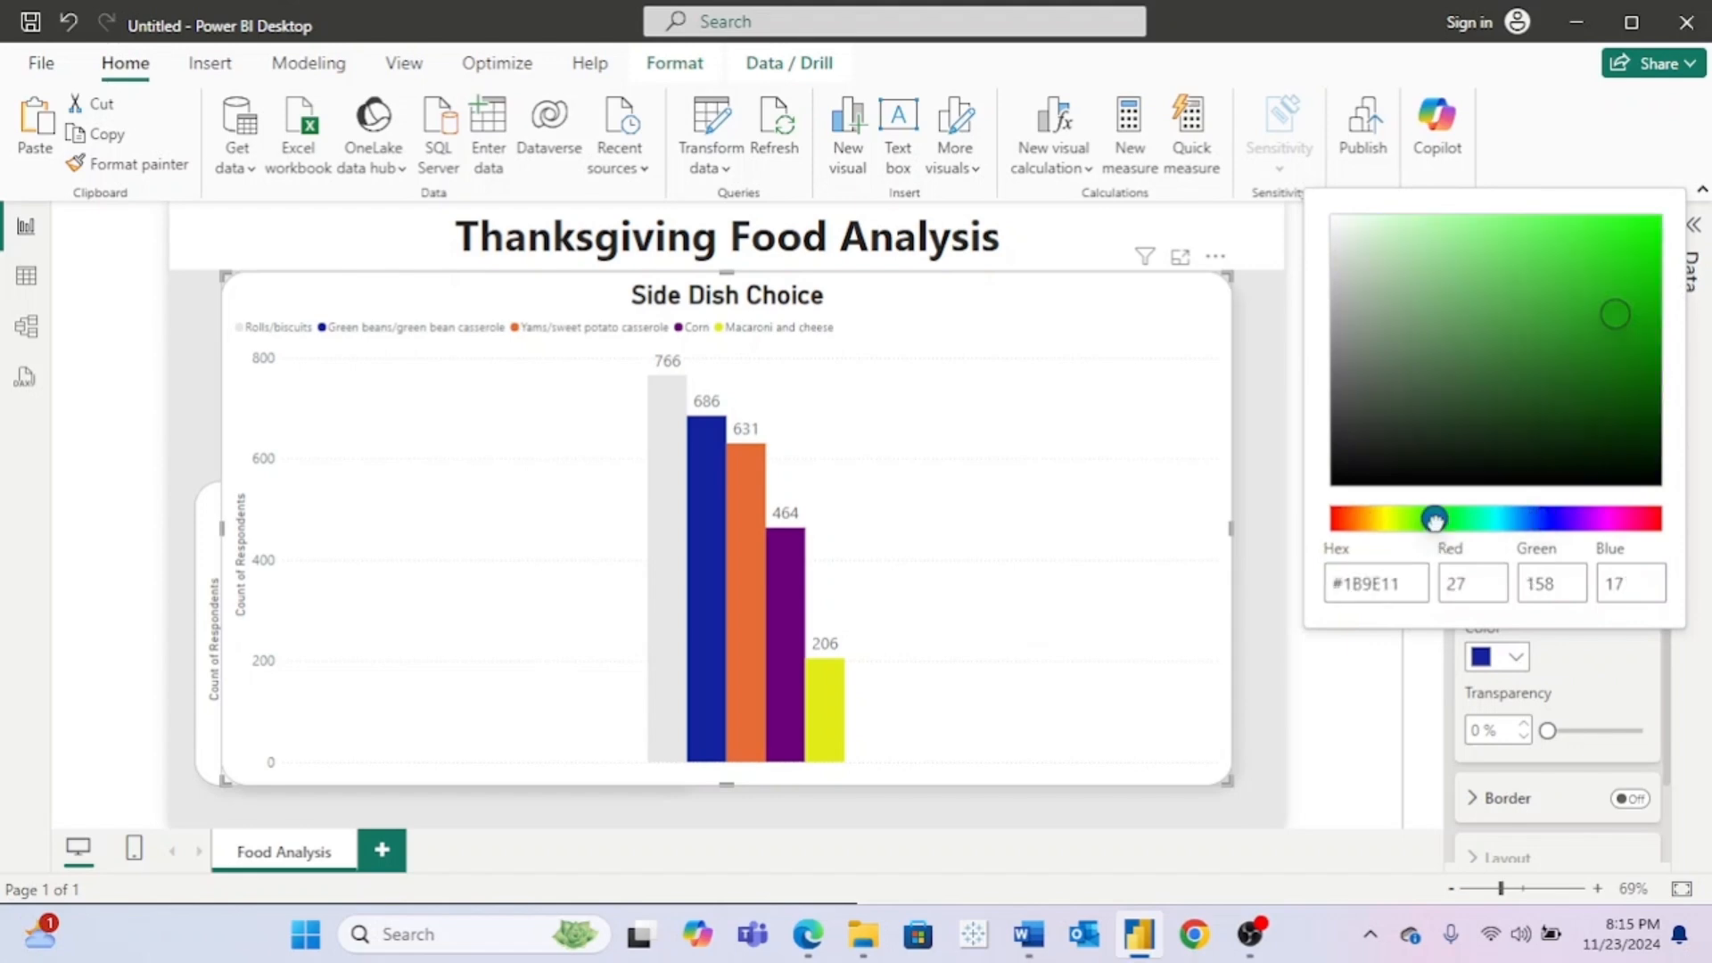
{"action": "left_click_drag", "start_coordinate": [1565, 278], "coordinate": [1620, 394]}
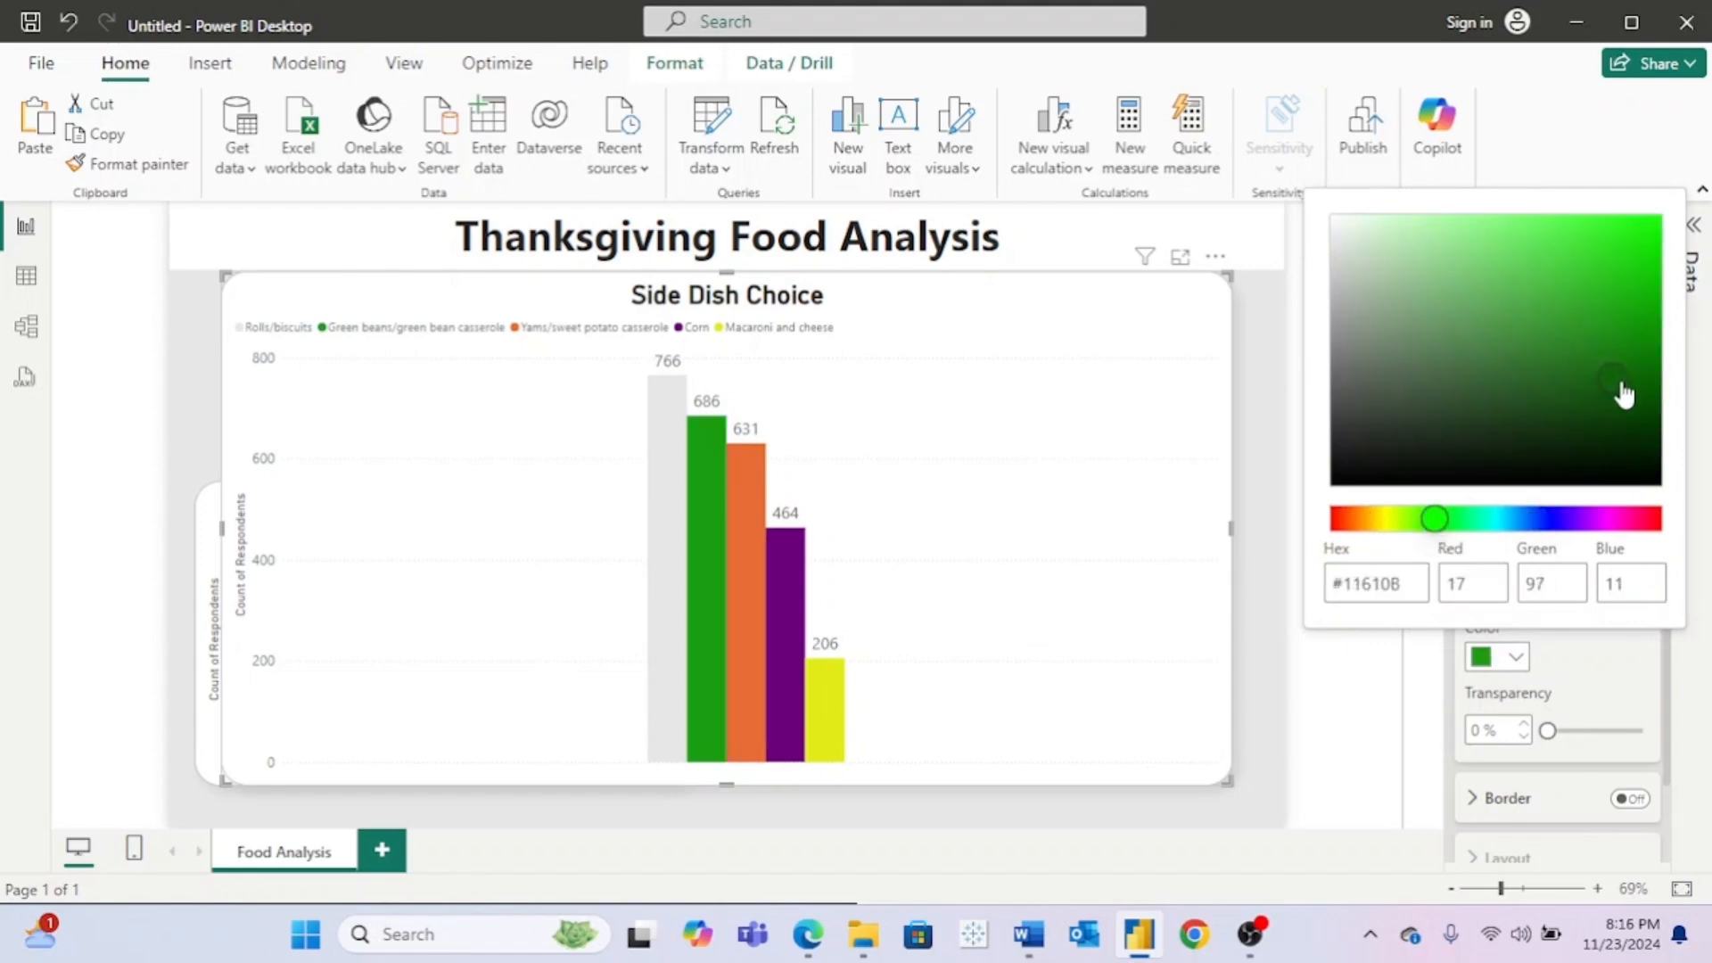
{"action": "left_click", "coordinate": [1560, 671]}
Step: Set the Corn column color to a dark gold shade from the theme colors
{"action": "left_click", "coordinate": [1640, 533]}
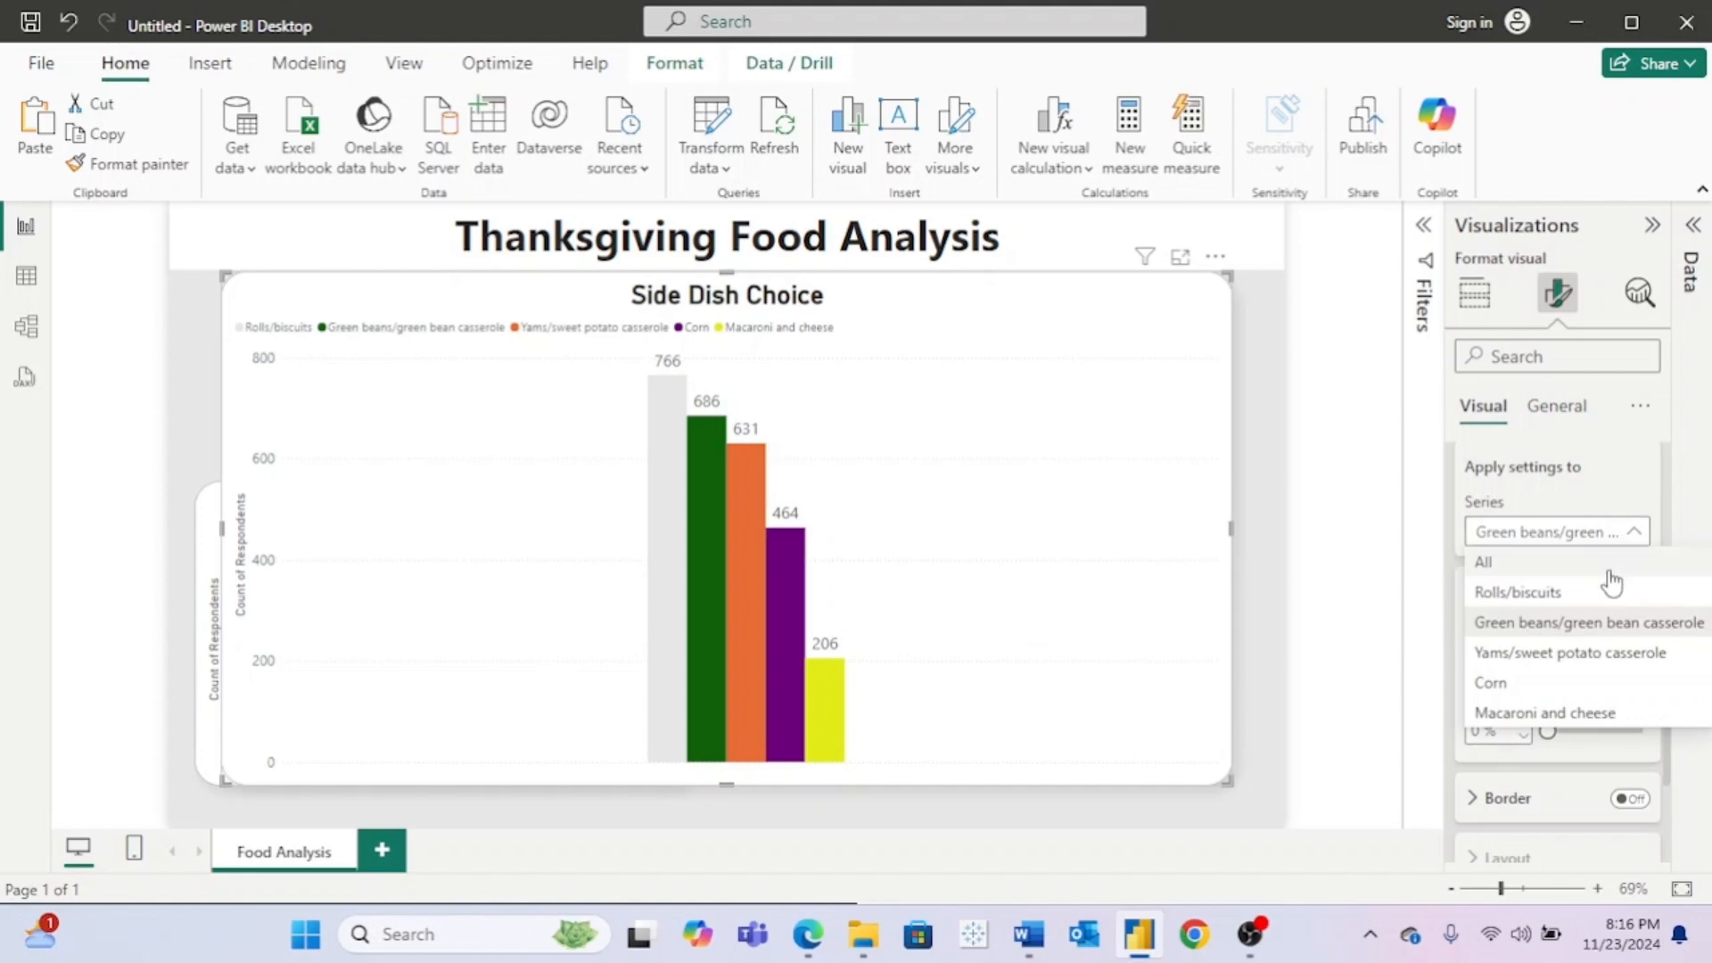
{"action": "left_click", "coordinate": [1559, 687]}
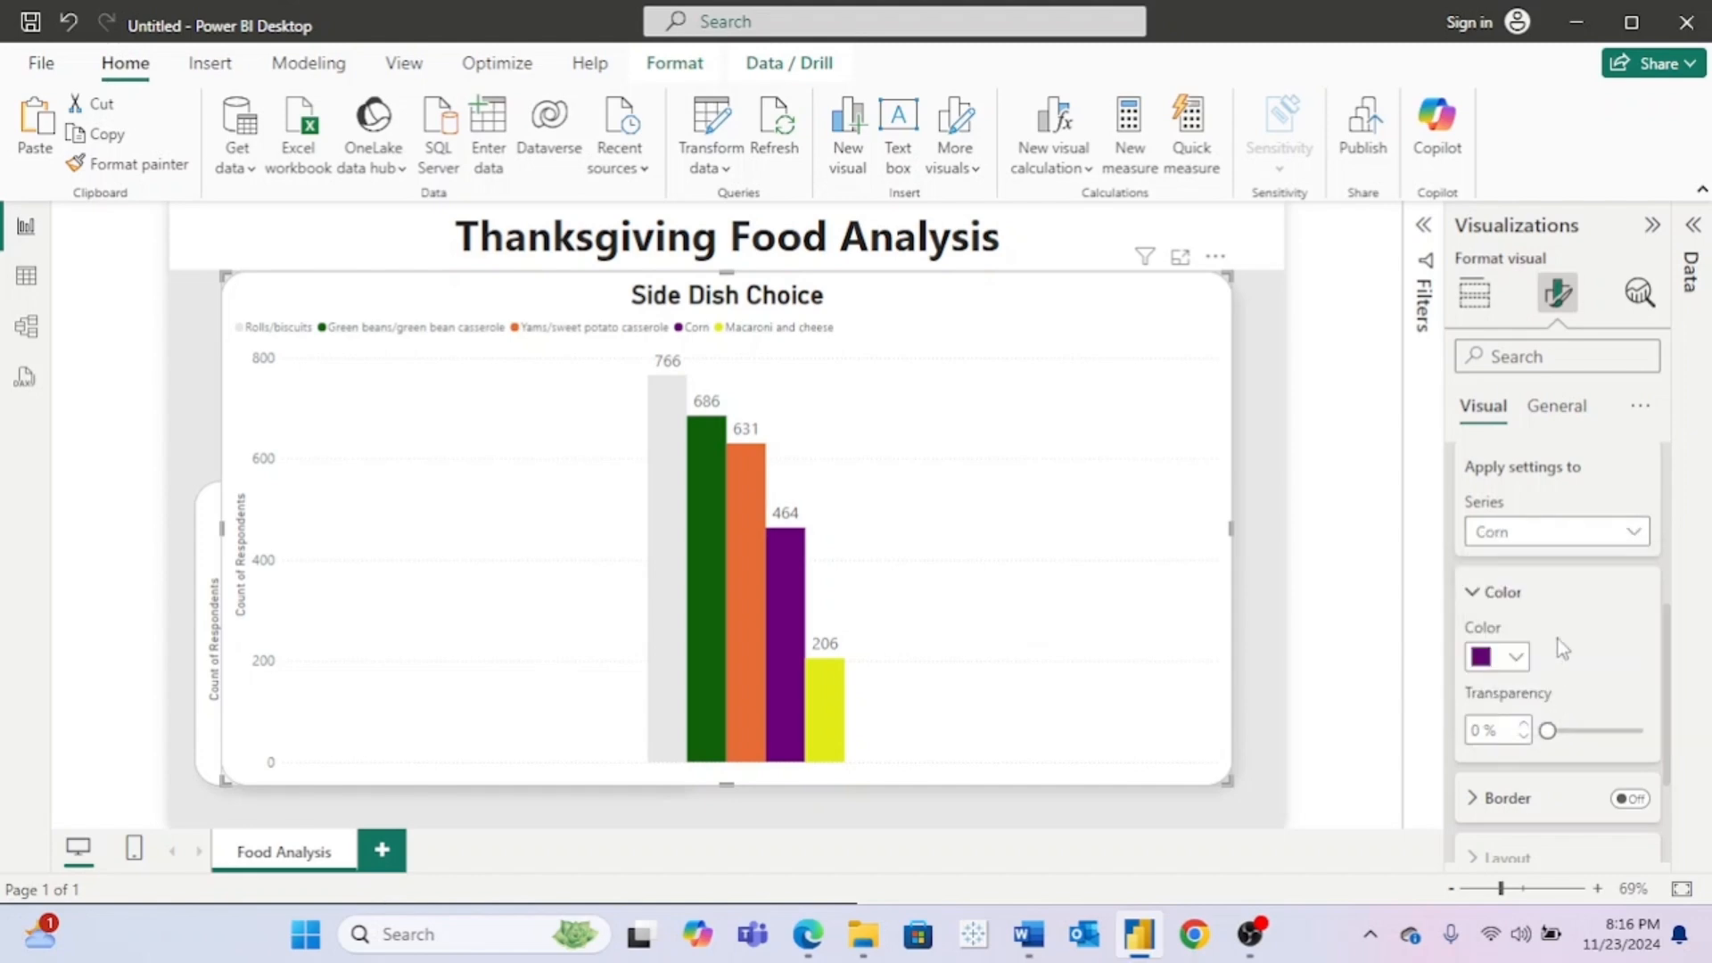
{"action": "left_click", "coordinate": [1516, 657]}
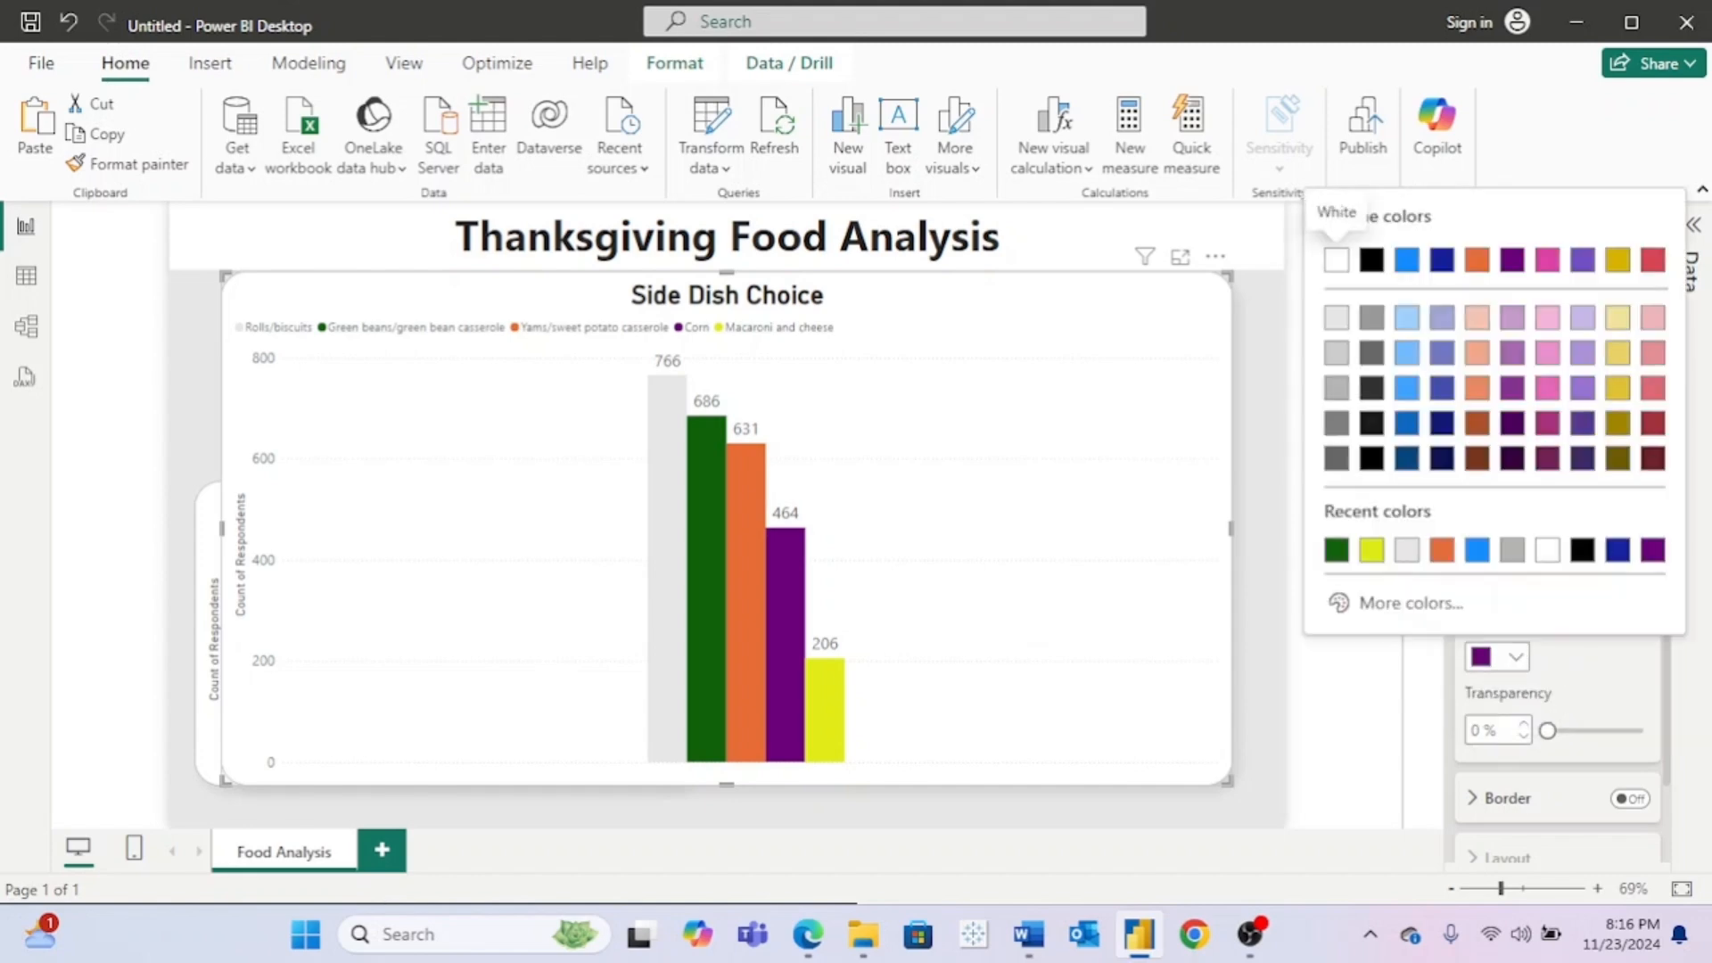
{"action": "left_click", "coordinate": [1617, 259]}
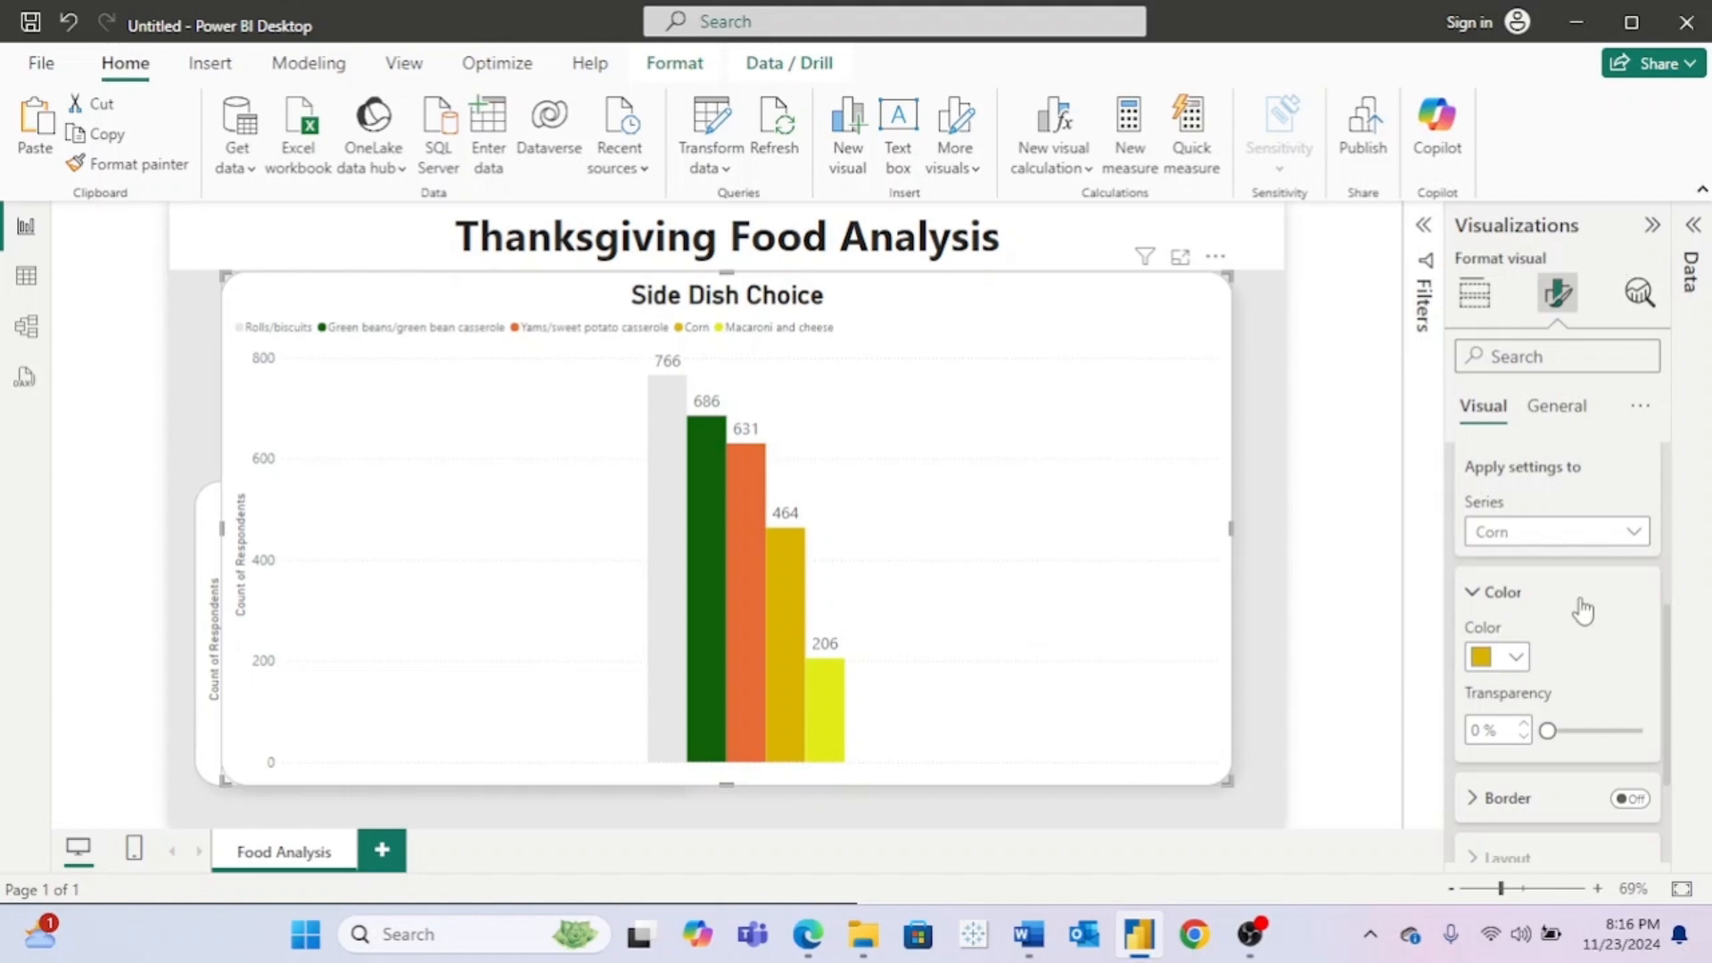
{"action": "left_click", "coordinate": [1525, 656]}
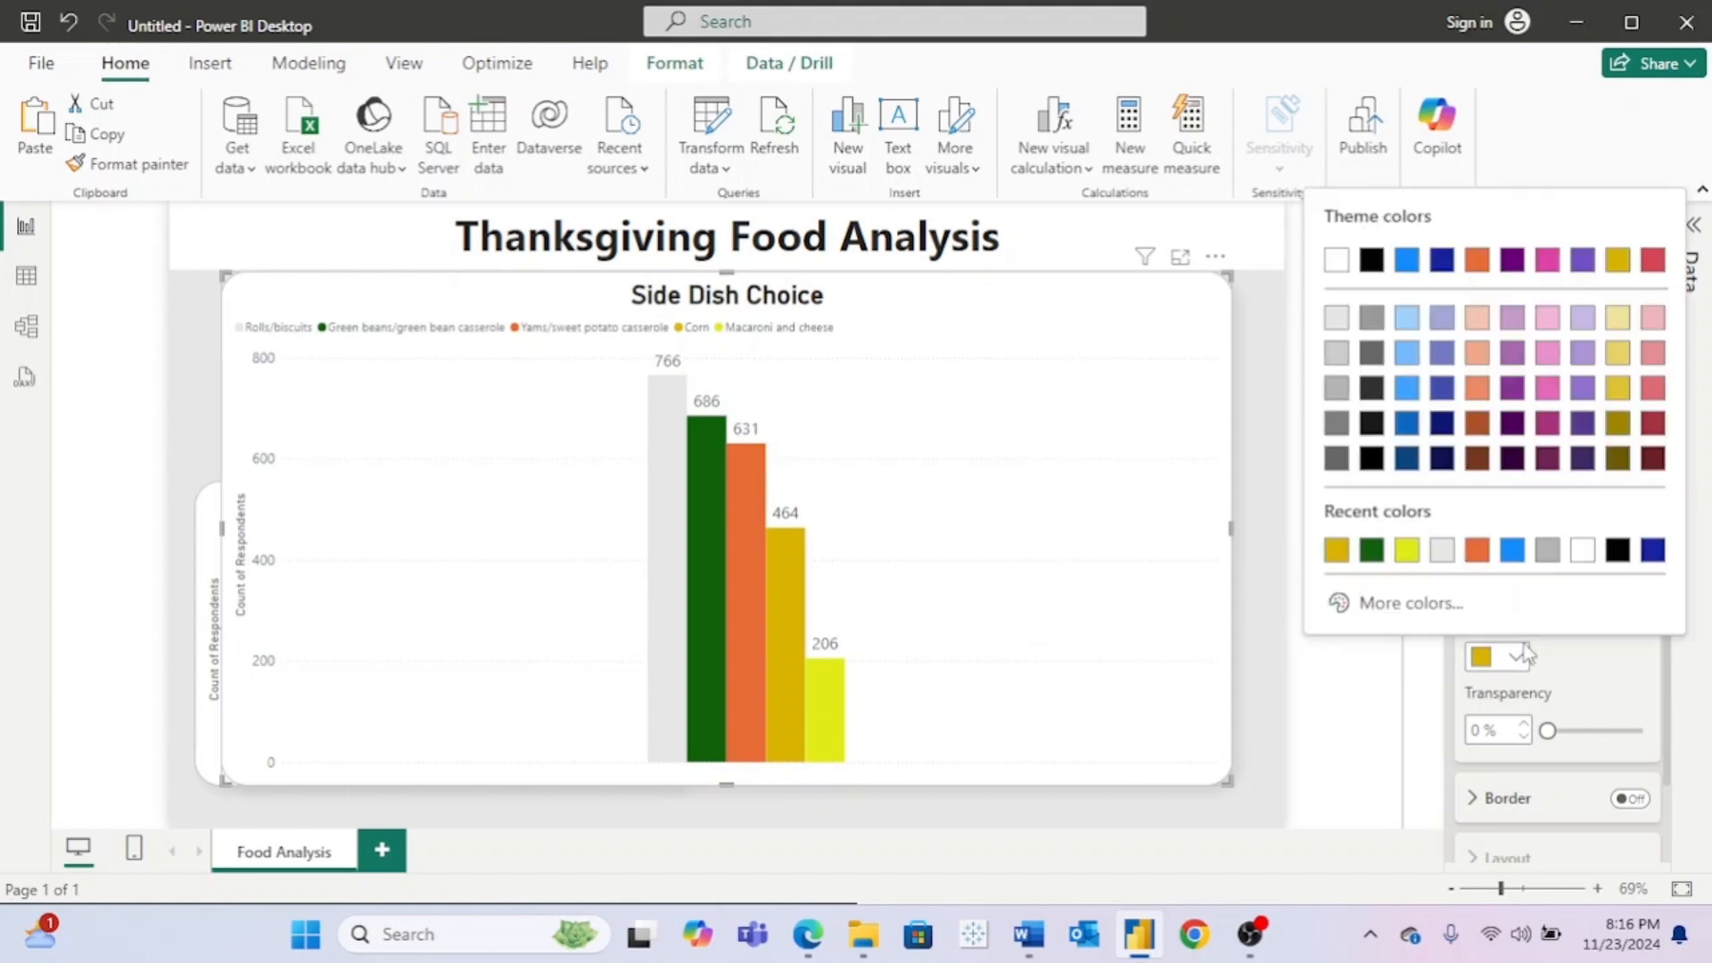
{"action": "left_click", "coordinate": [1617, 457]}
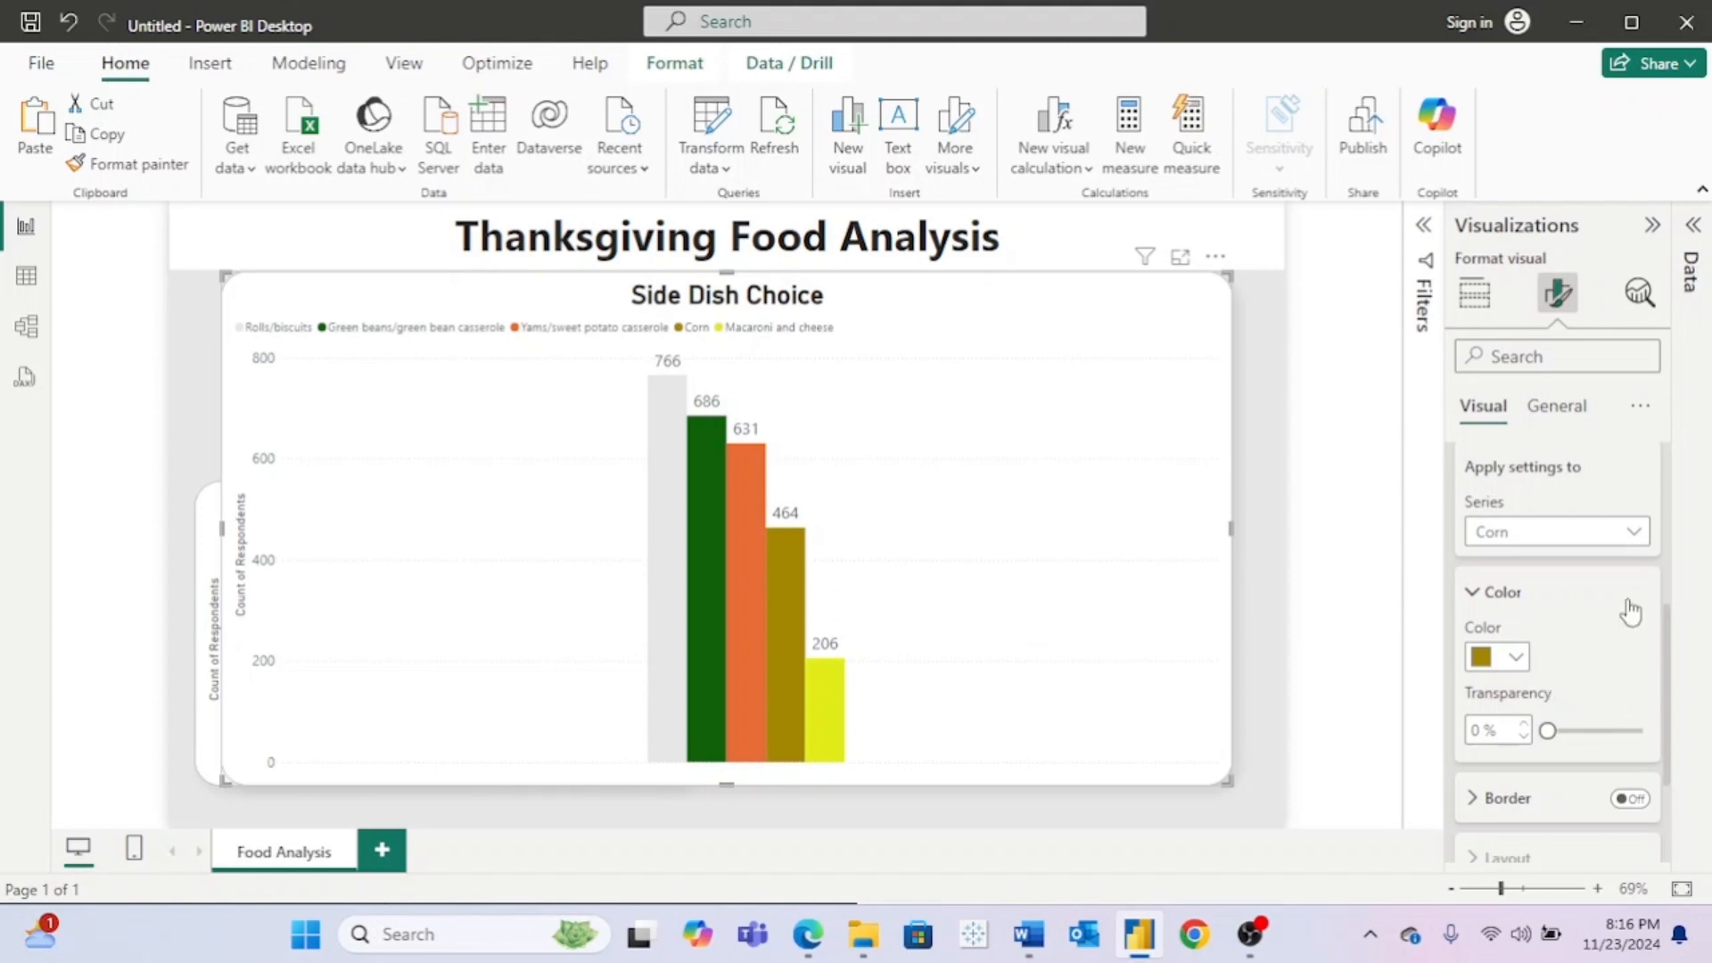
Step: Change the Rolls/biscuits column in the Side Dish Choice chart to the dark blue theme color
{"action": "left_click", "coordinate": [1623, 533]}
{"action": "left_click", "coordinate": [1533, 593]}
{"action": "left_click", "coordinate": [1518, 660]}
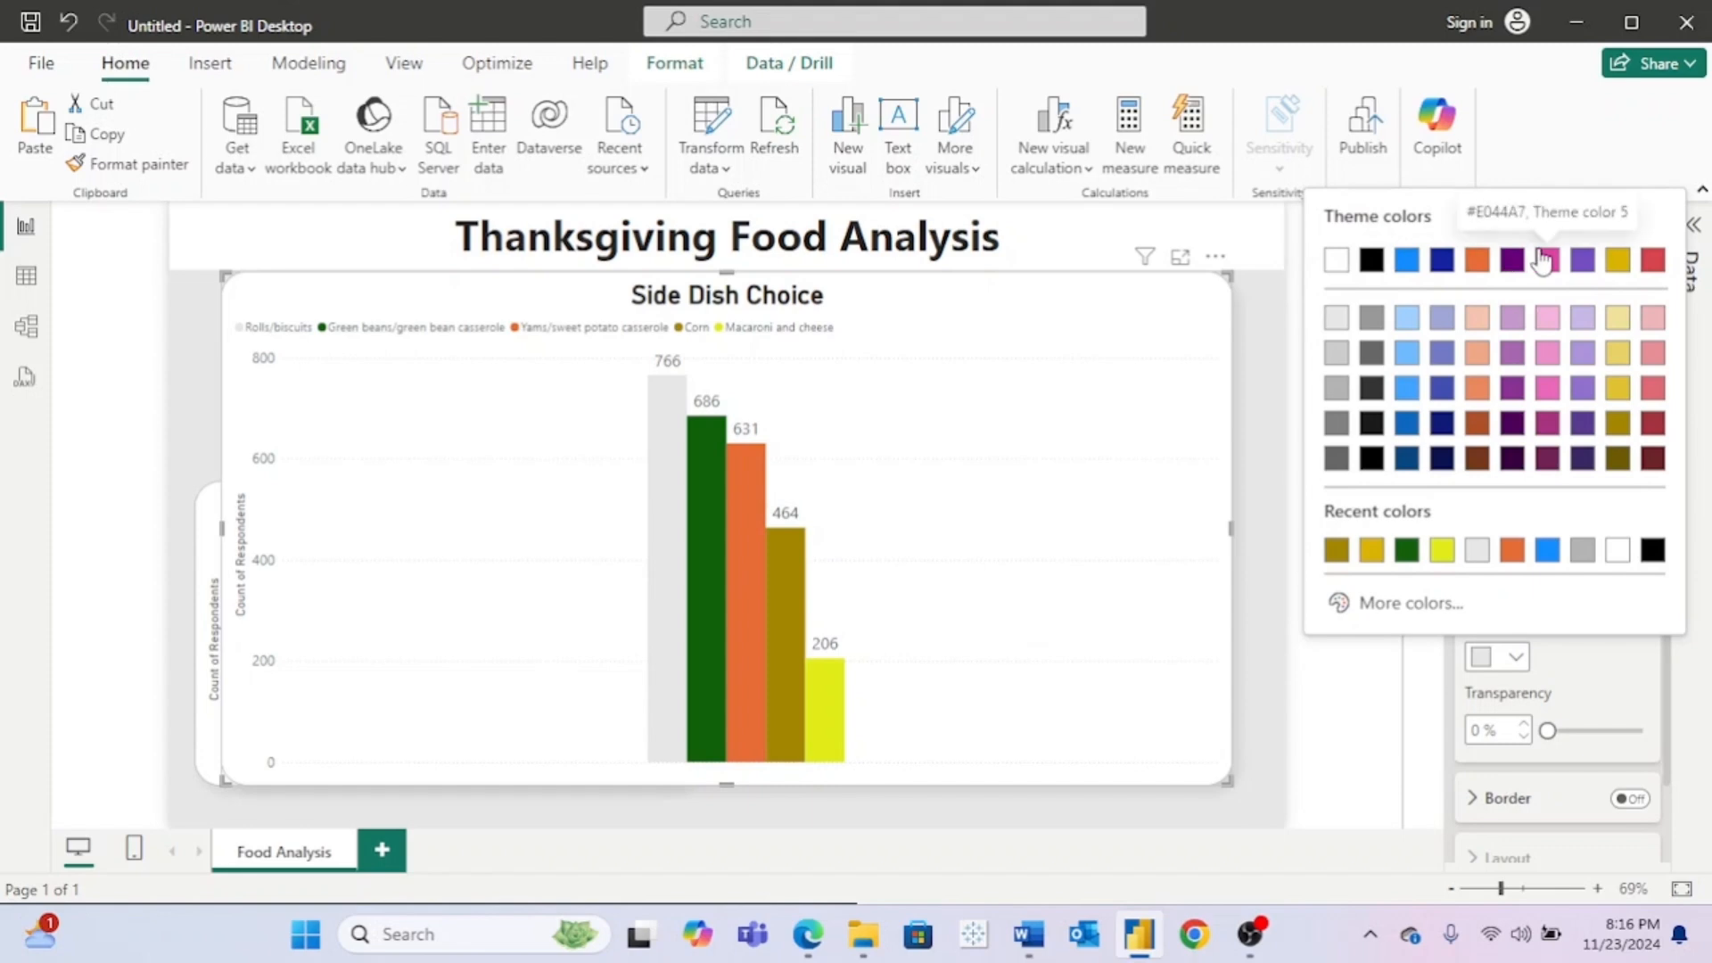
{"action": "left_click", "coordinate": [1387, 603]}
{"action": "left_click", "coordinate": [1615, 678]}
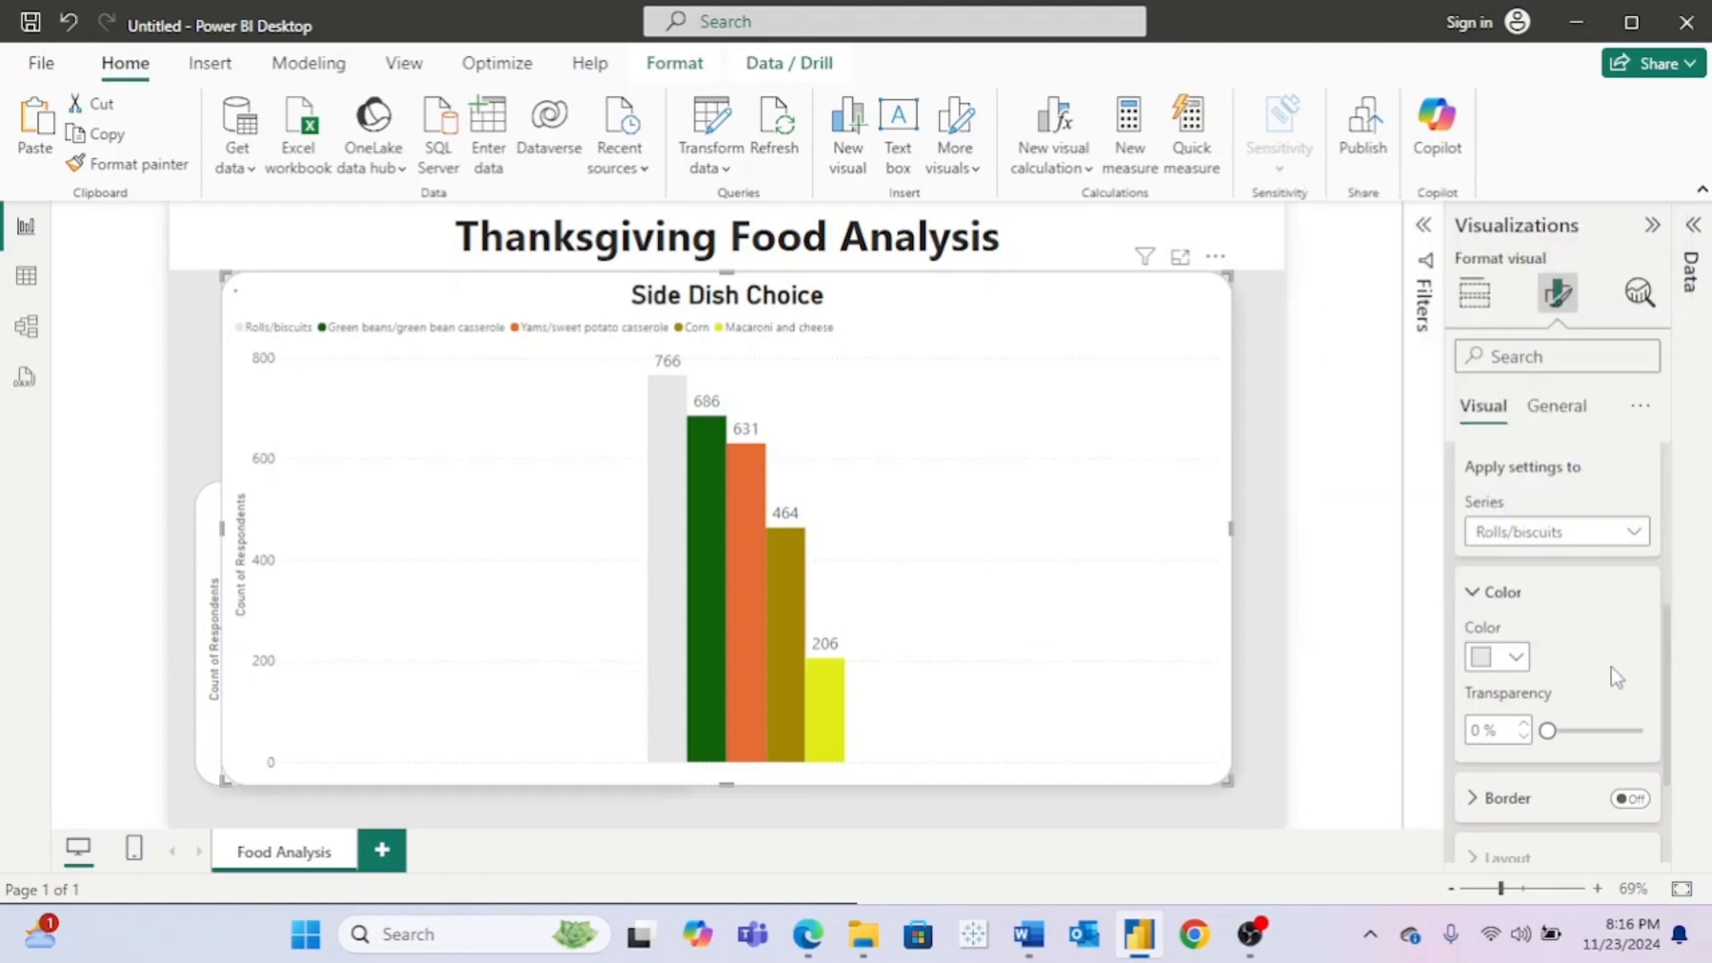
{"action": "left_click", "coordinate": [1513, 658]}
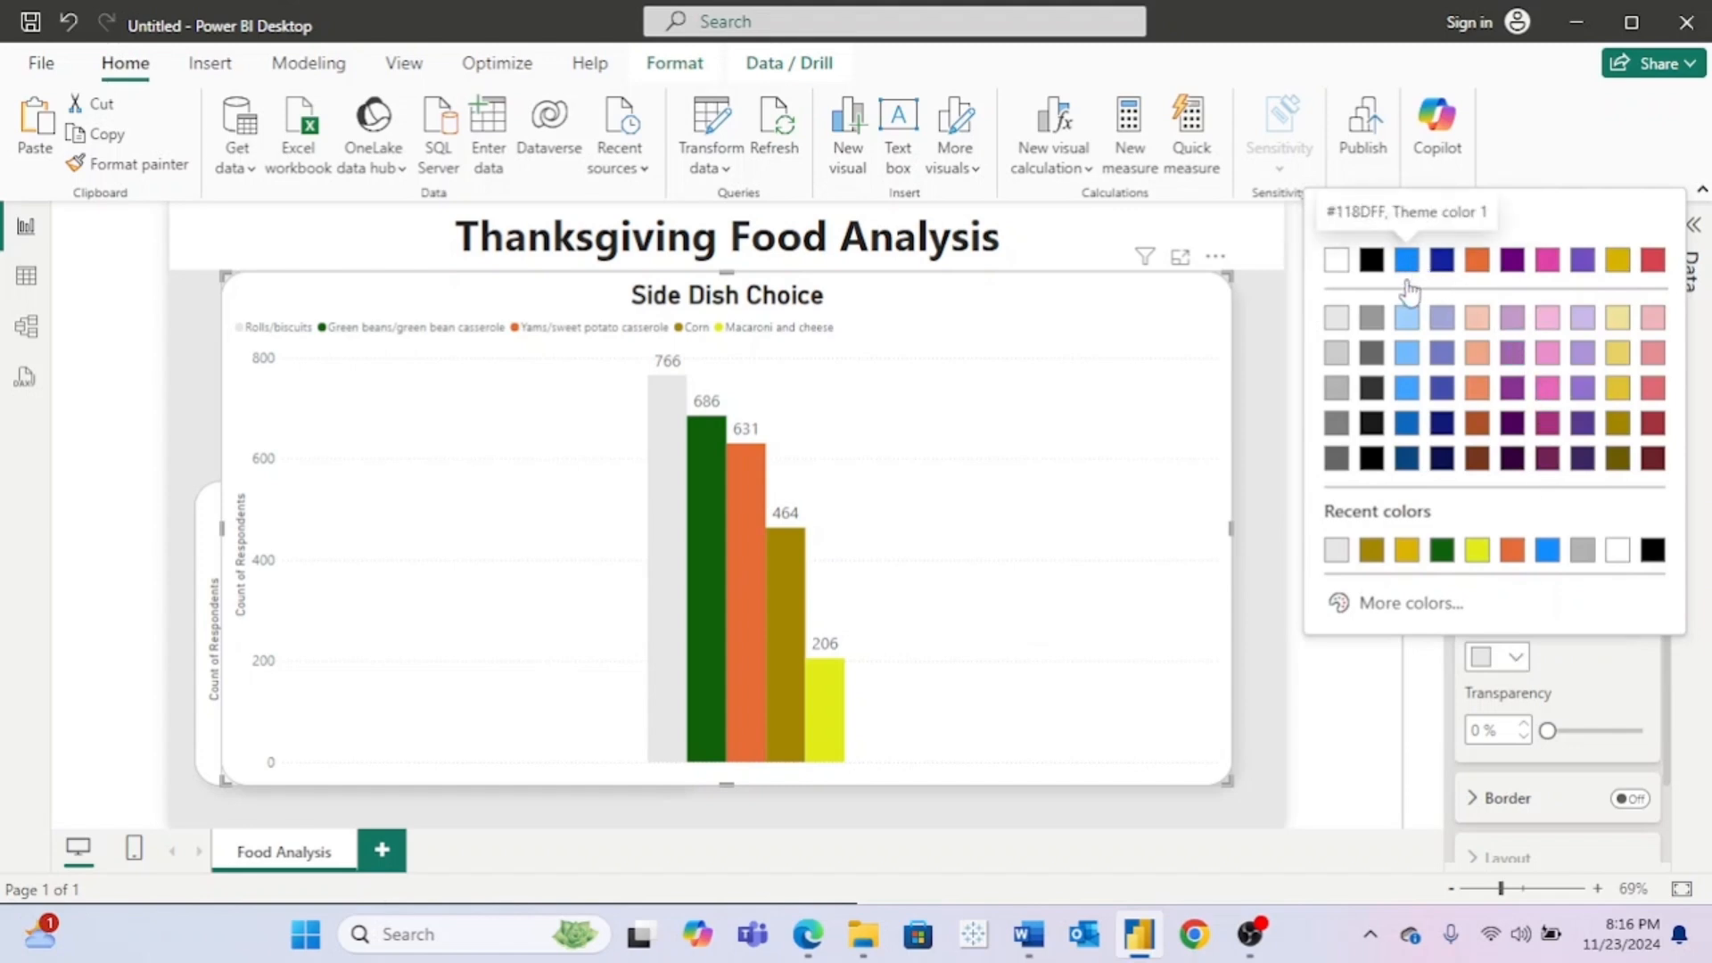
{"action": "left_click", "coordinate": [1337, 390]}
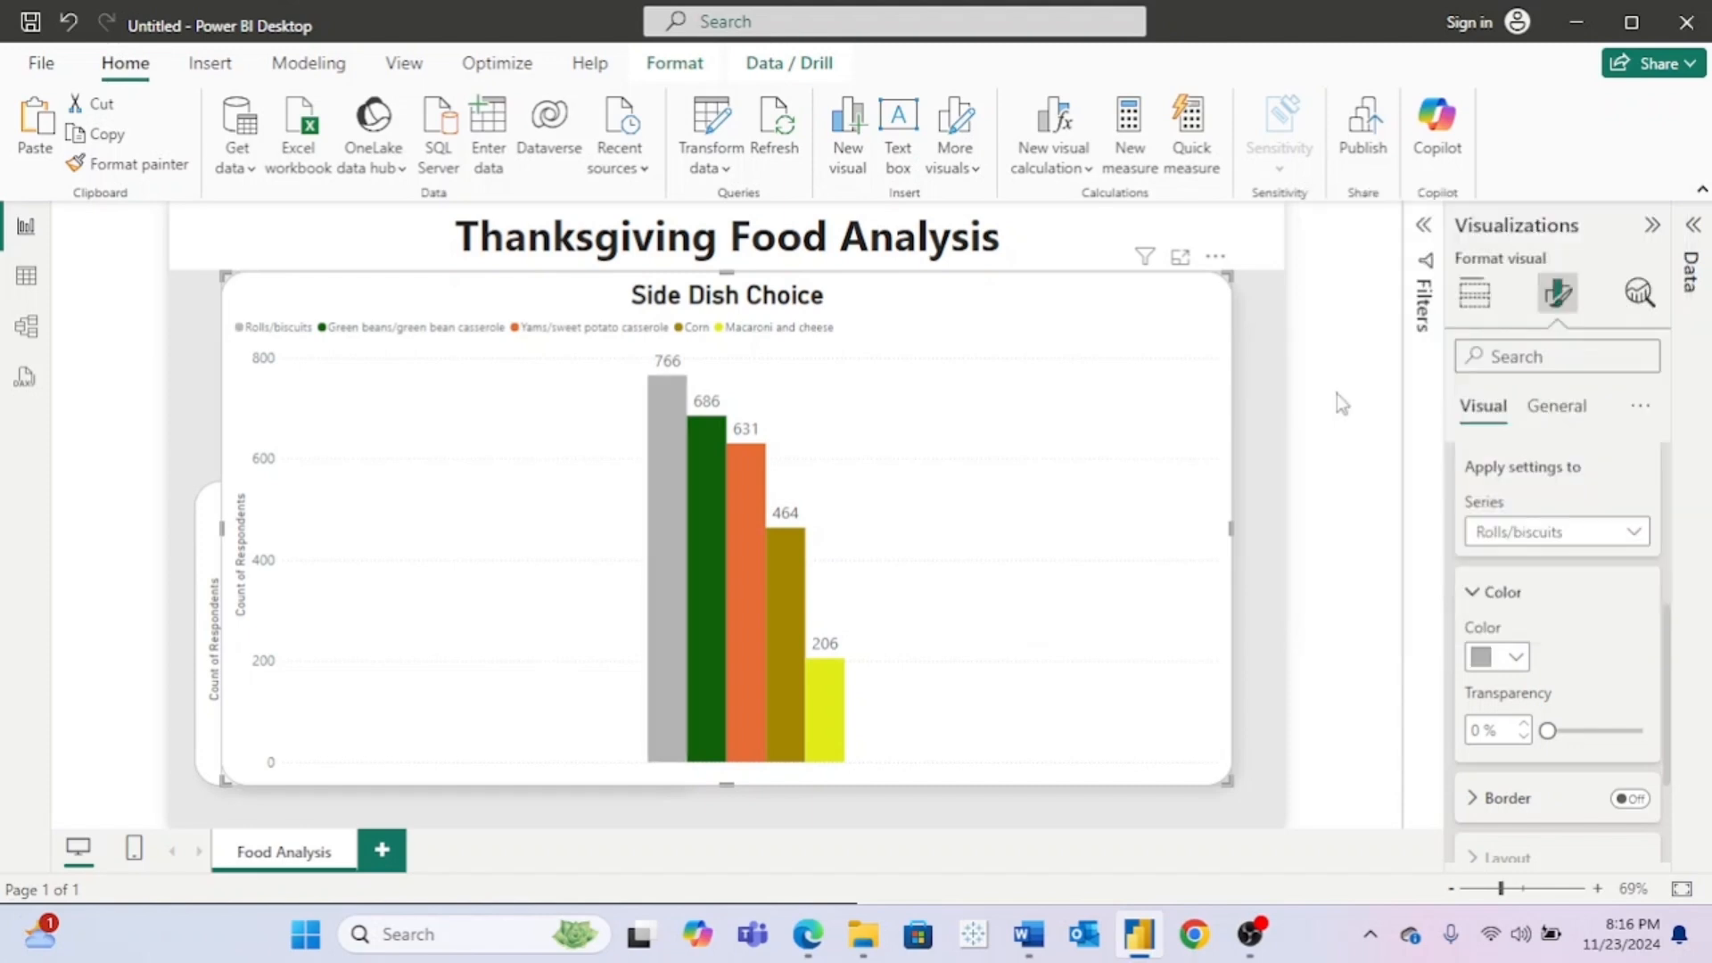
{"action": "left_click", "coordinate": [1513, 644]}
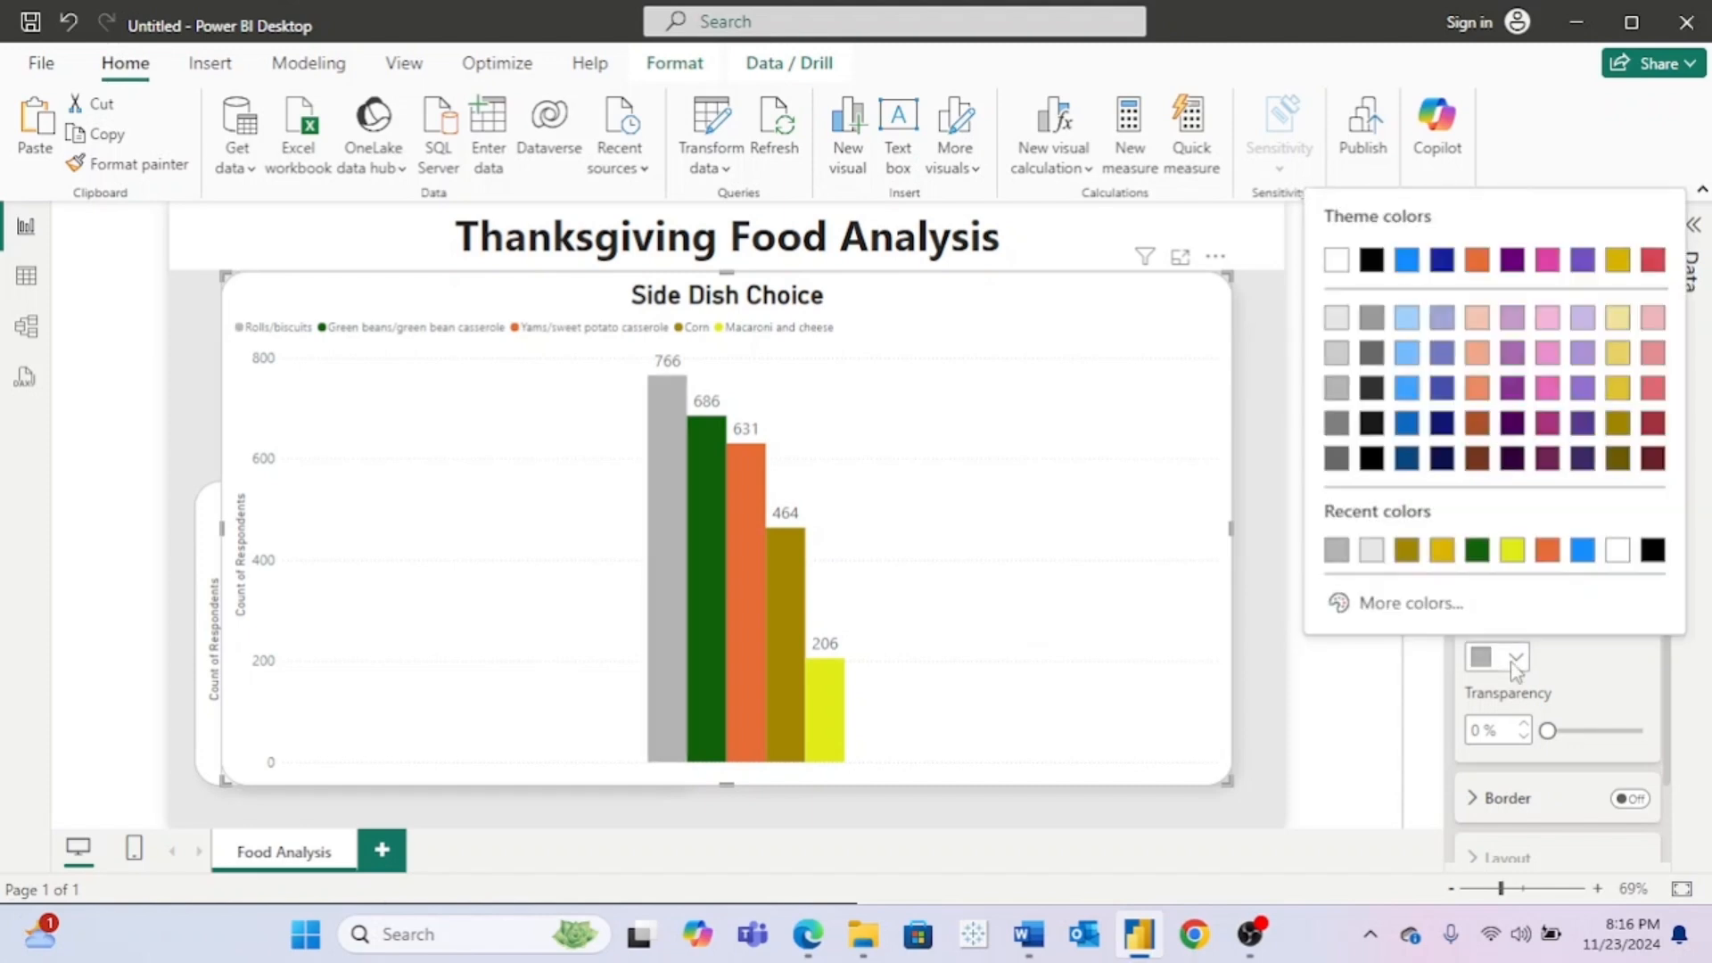
{"action": "left_click", "coordinate": [1445, 260]}
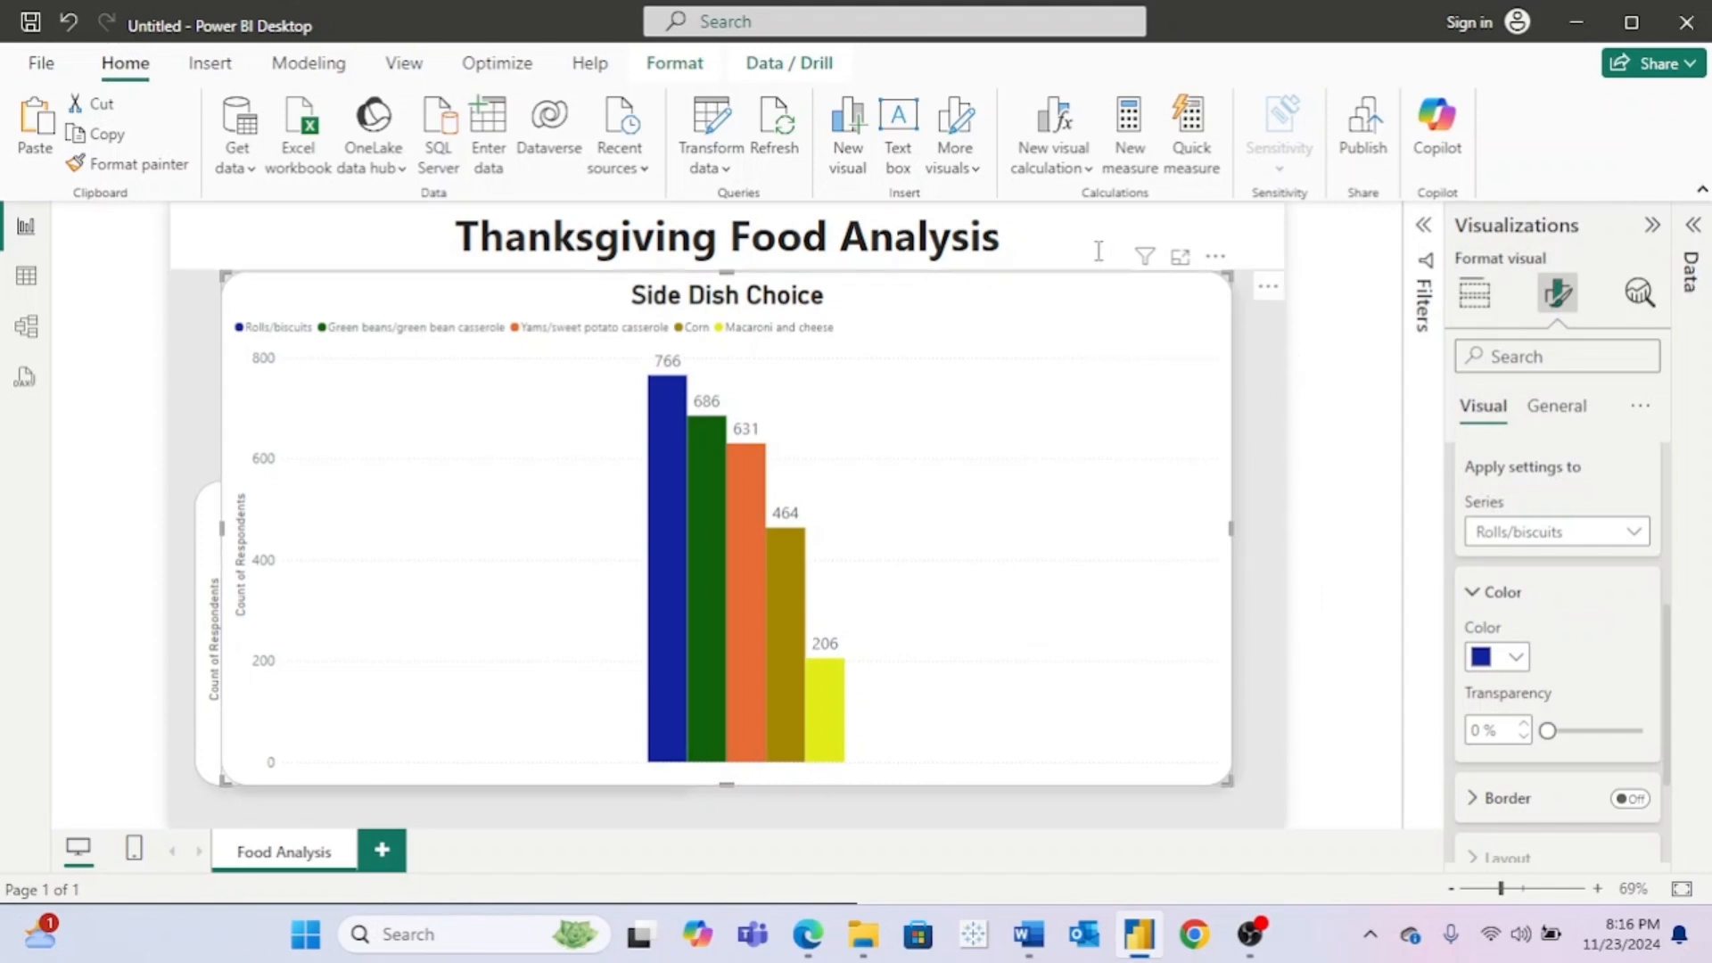
Step: Place the Side Dish Choice chart's legend at Top center
{"action": "scroll", "coordinate": [1569, 487], "scroll_direction": "up", "scroll_amount": 4}
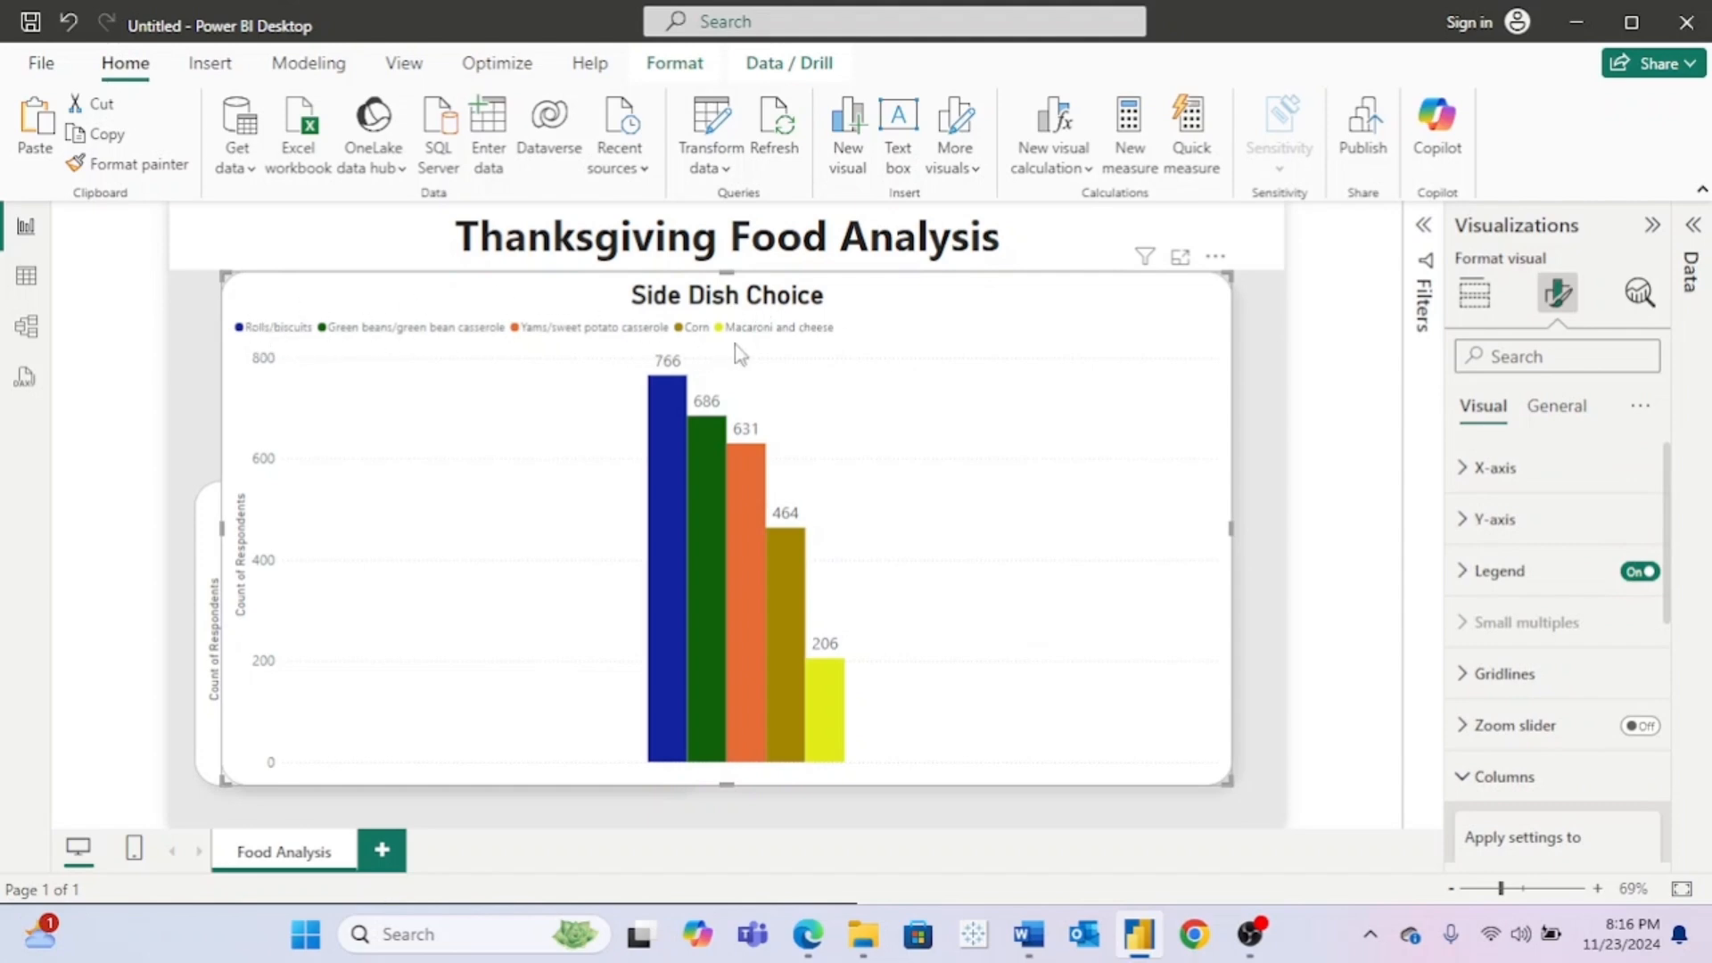
{"action": "left_click", "coordinate": [1485, 571]}
{"action": "scroll", "coordinate": [1605, 675], "scroll_direction": "down", "scroll_amount": 1}
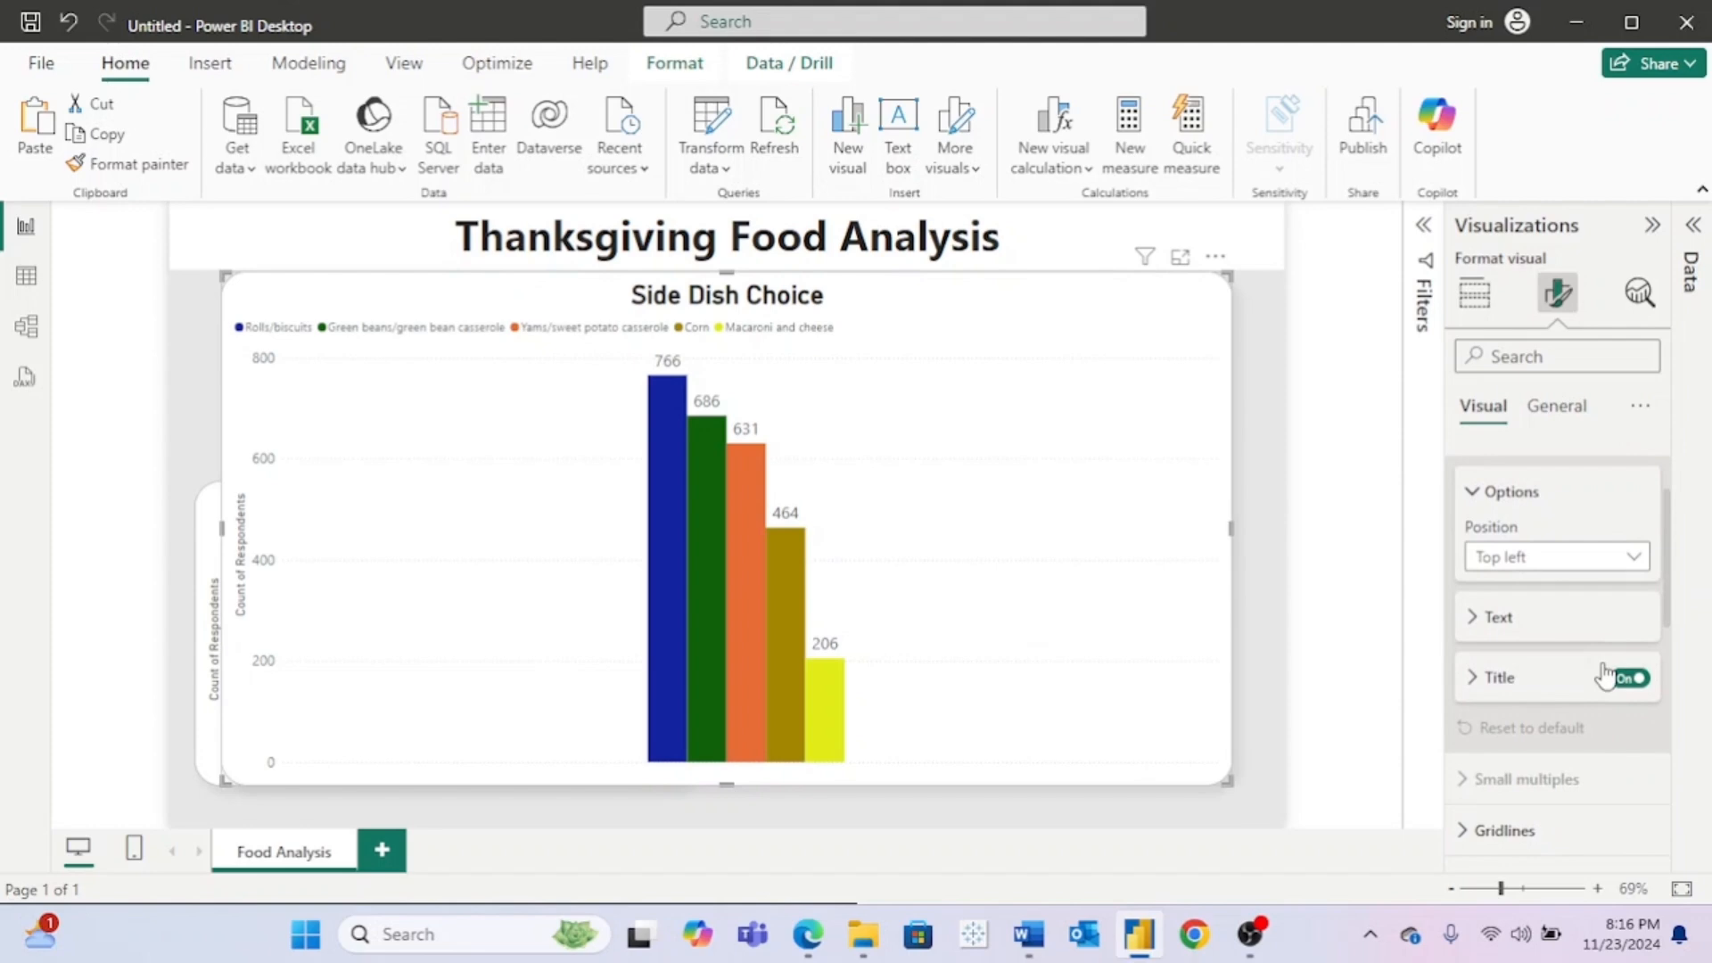
{"action": "left_click", "coordinate": [1481, 680]}
{"action": "right_click", "coordinate": [1480, 679]}
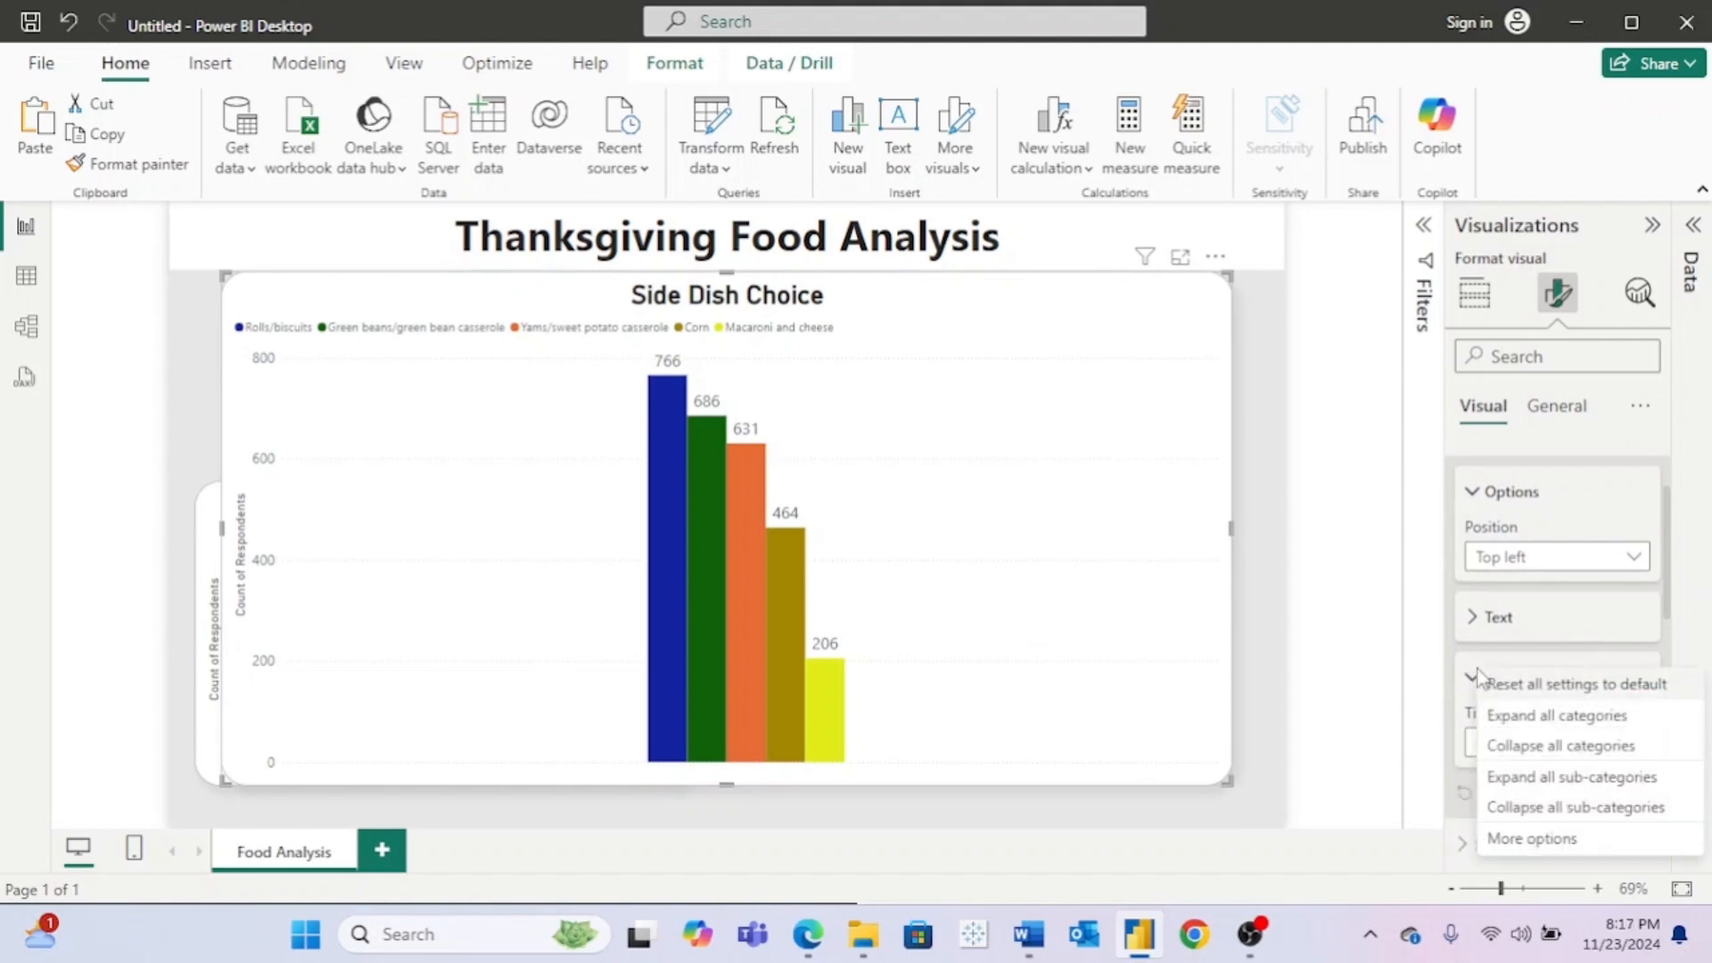
{"action": "key", "text": "Escape"}
{"action": "left_click", "coordinate": [1482, 679]}
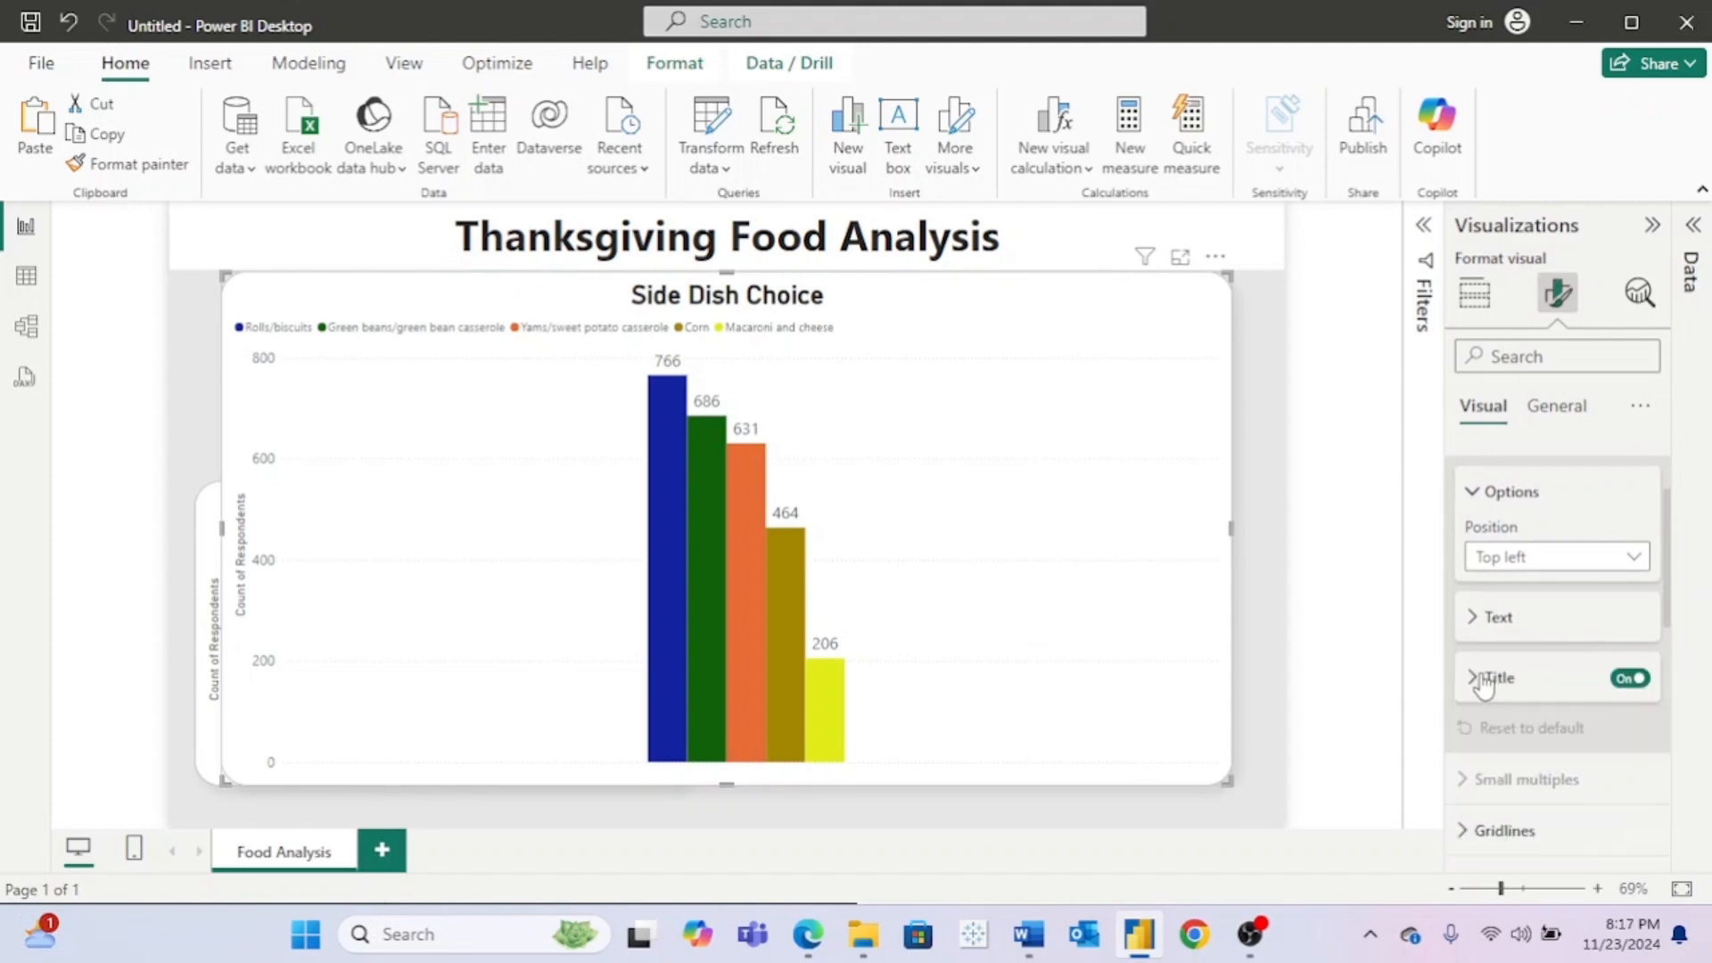
{"action": "left_click", "coordinate": [1628, 559]}
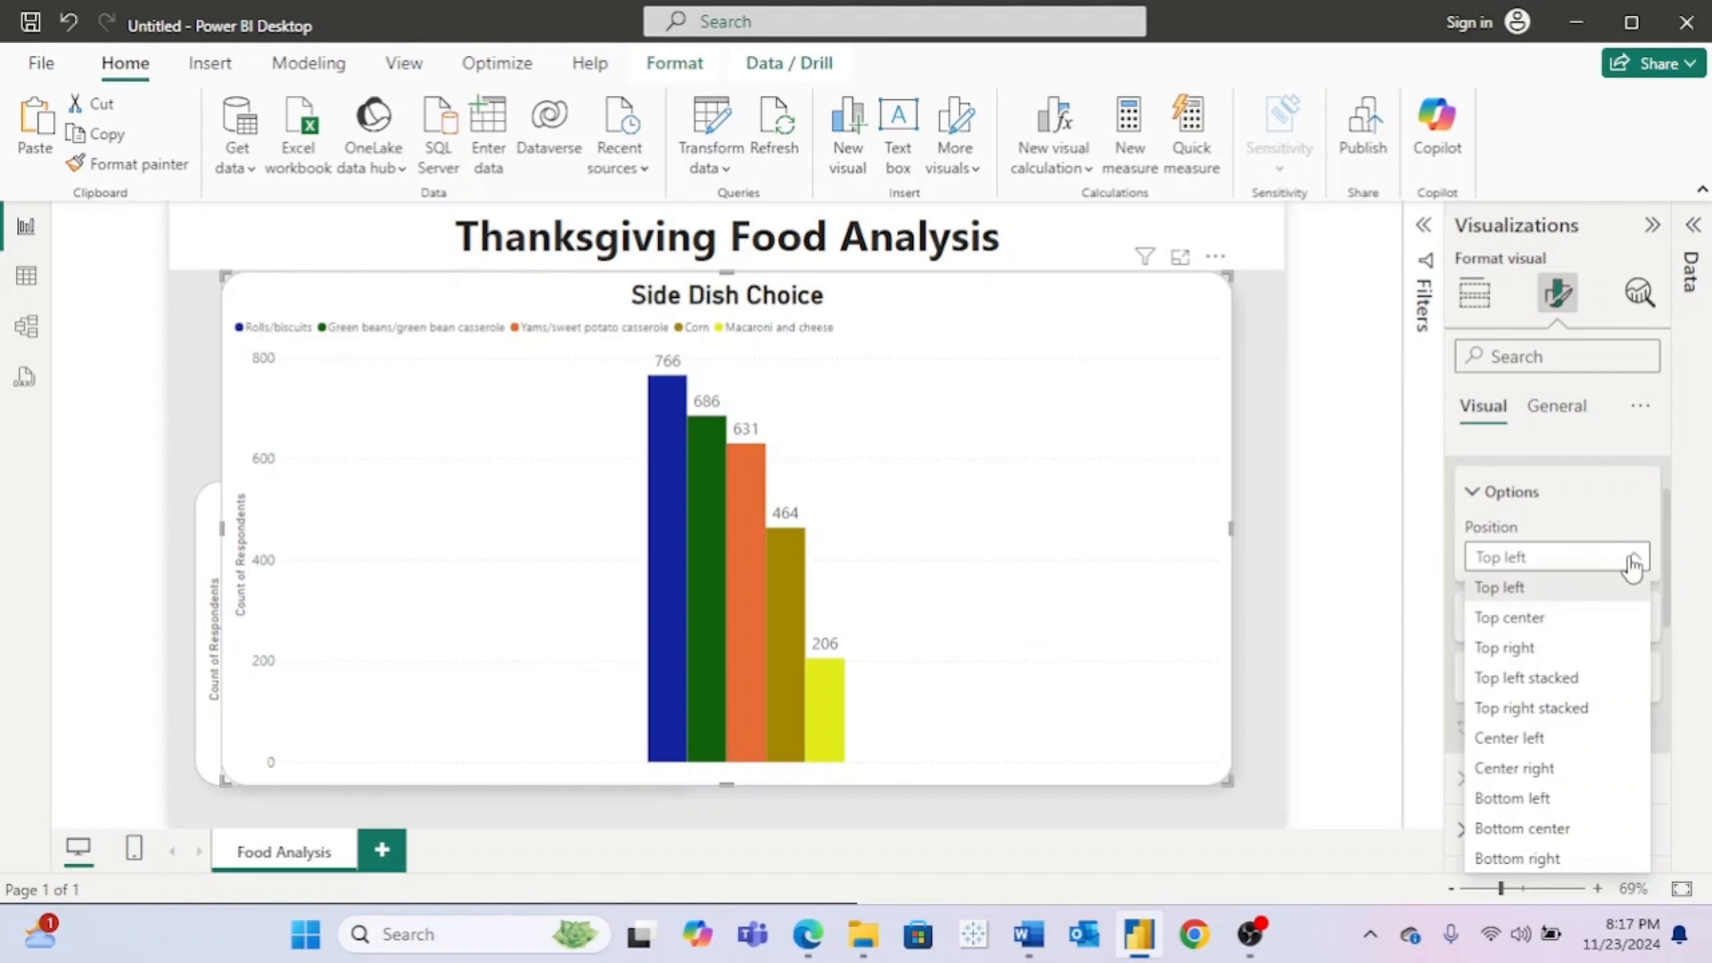
{"action": "left_click", "coordinate": [1611, 631]}
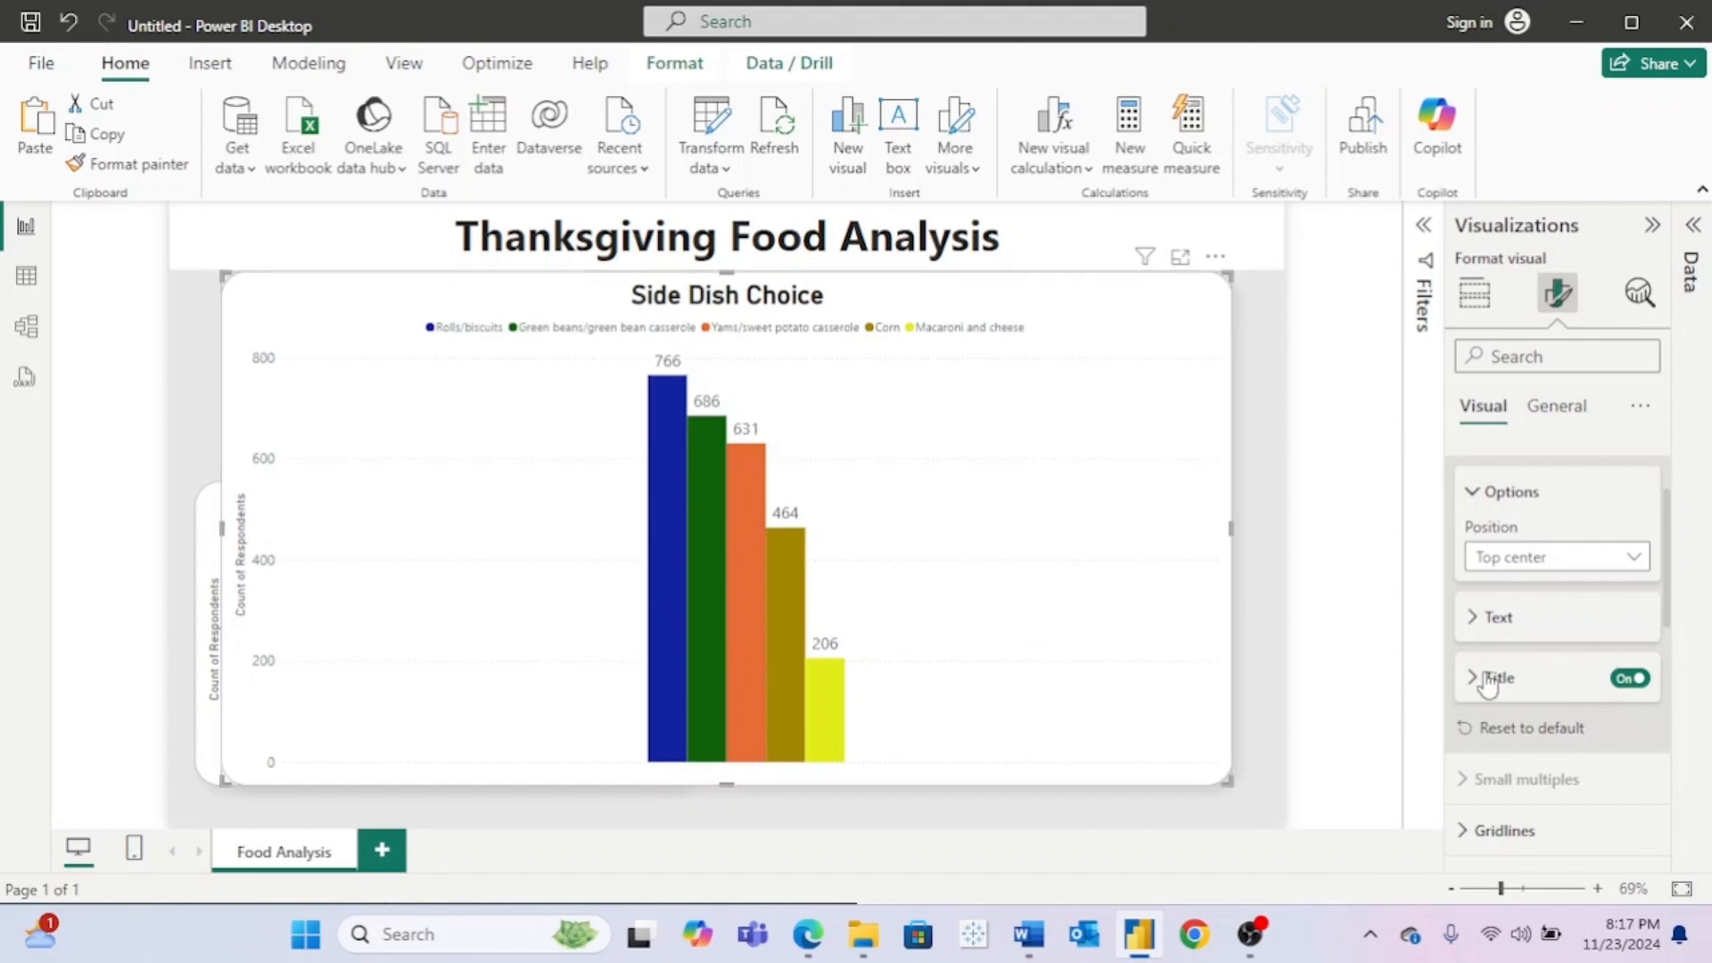
Step: Set the legend text font size to 15 in the Side Dish Choice chart
{"action": "scroll", "coordinate": [1530, 658], "scroll_direction": "down", "scroll_amount": 4}
{"action": "scroll", "coordinate": [1530, 658], "scroll_direction": "up", "scroll_amount": 3}
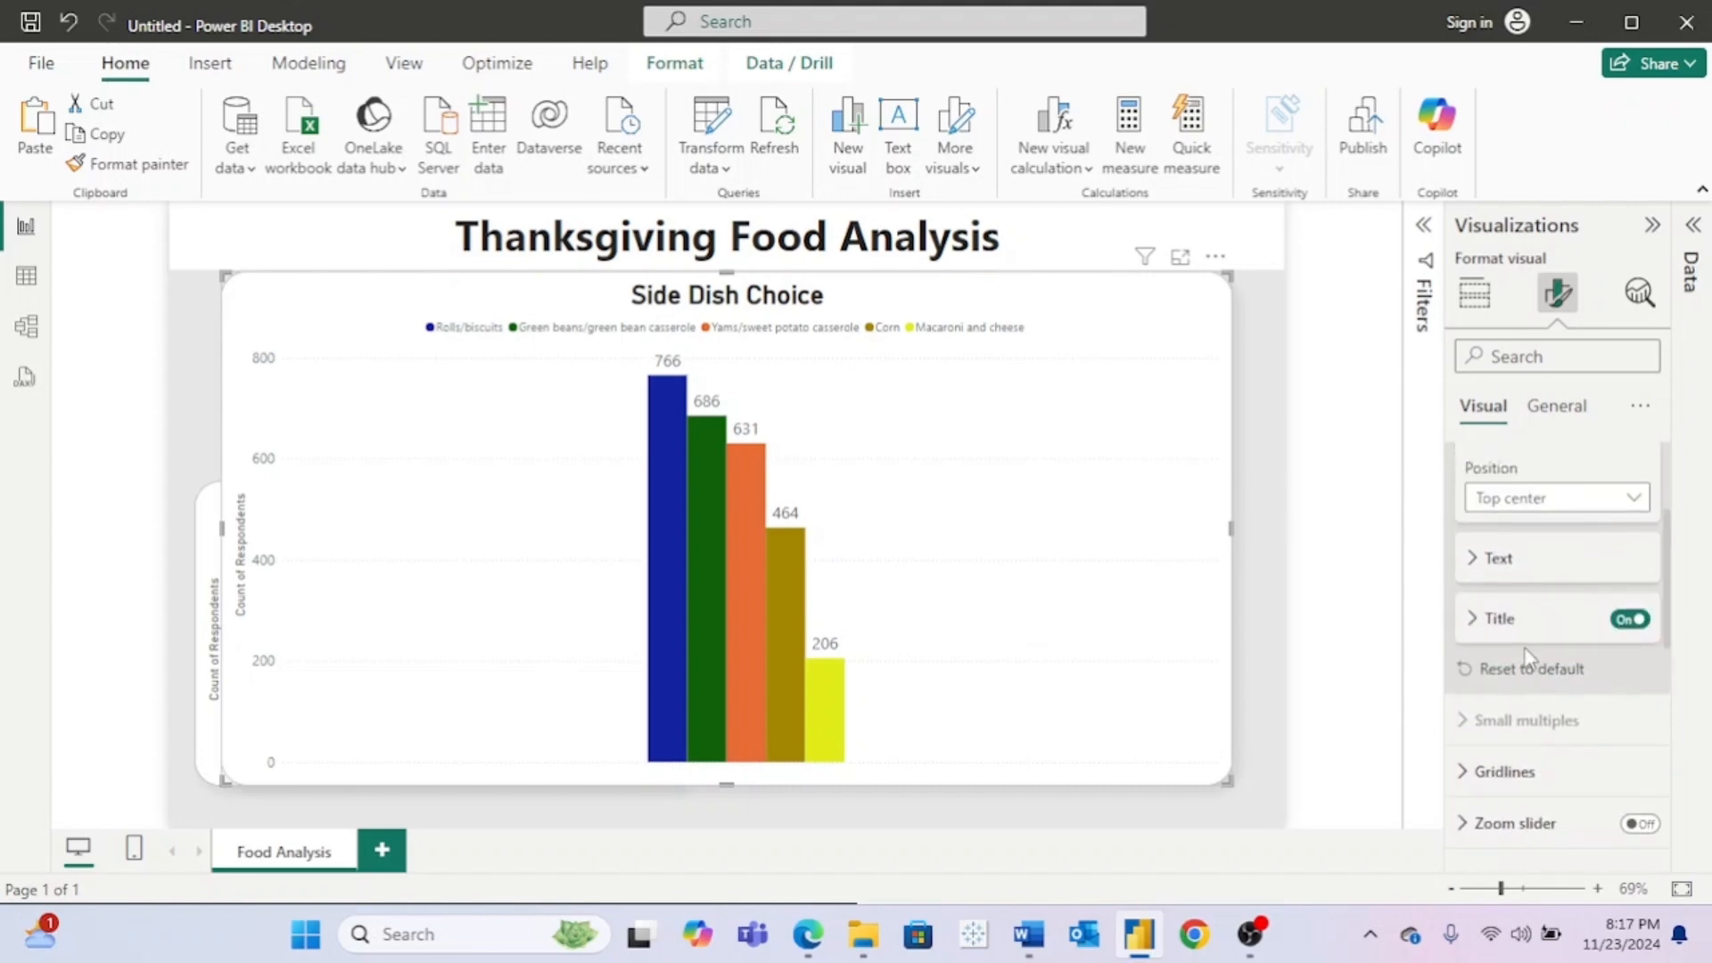
{"action": "scroll", "coordinate": [1530, 658], "scroll_direction": "down", "scroll_amount": 6}
{"action": "scroll", "coordinate": [1530, 660], "scroll_direction": "up", "scroll_amount": 10}
{"action": "scroll", "coordinate": [1481, 657], "scroll_direction": "down", "scroll_amount": 3}
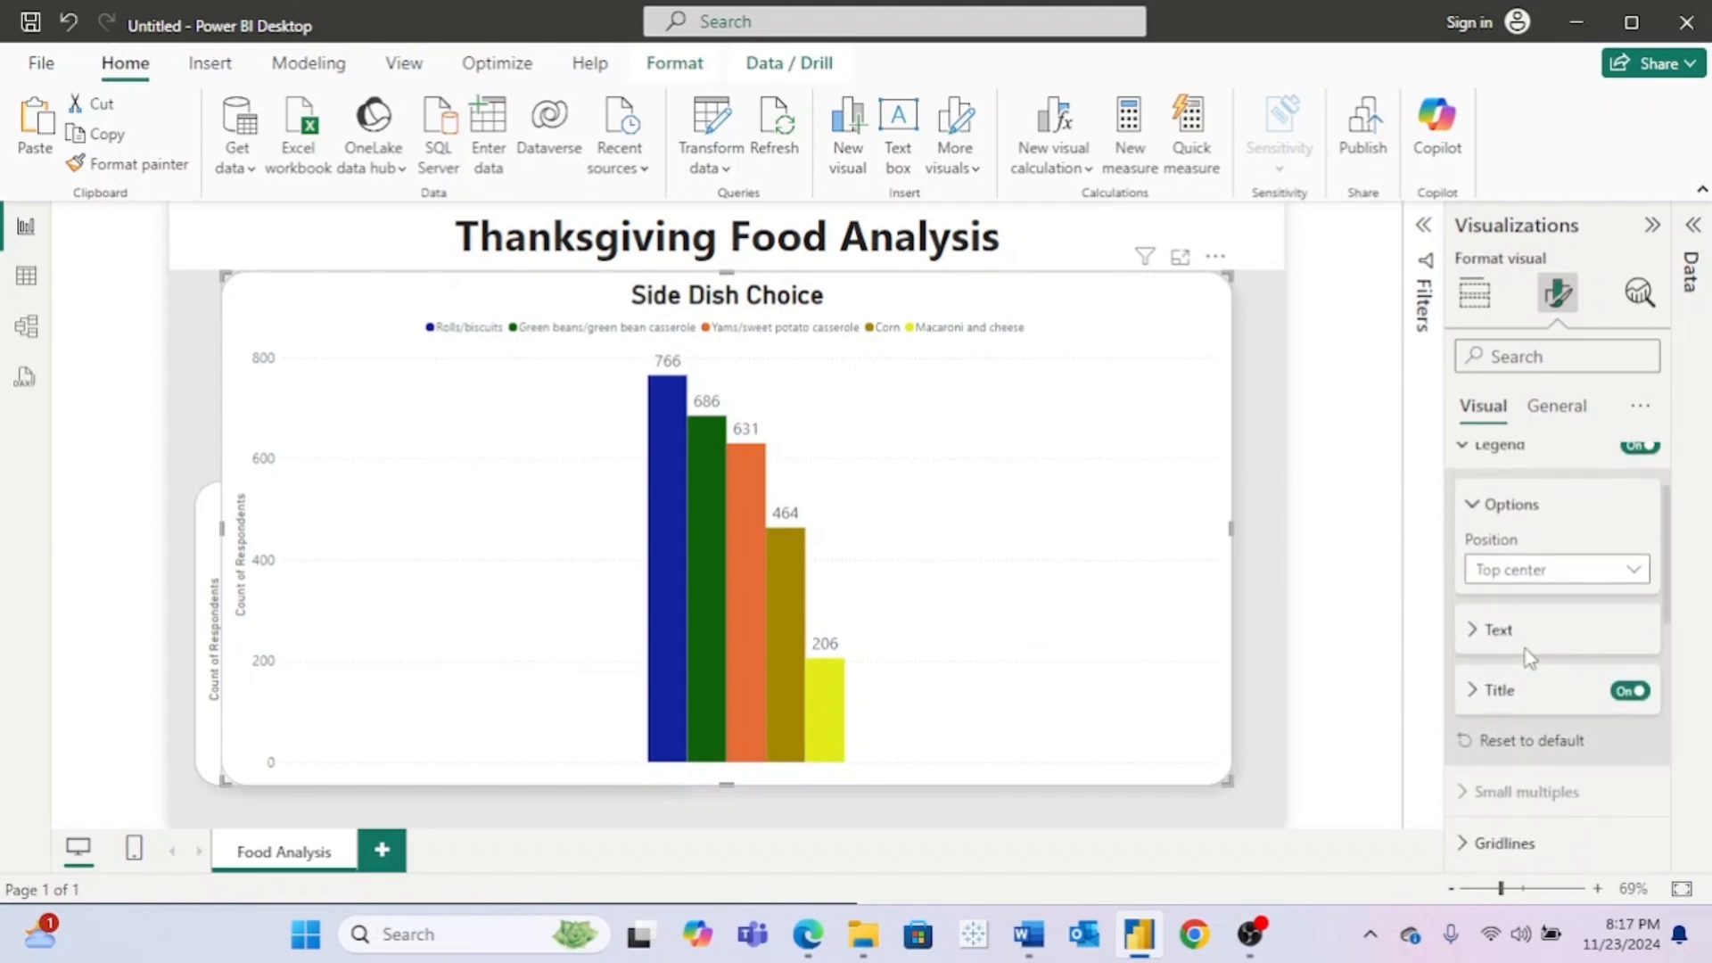
{"action": "left_click", "coordinate": [1471, 635]}
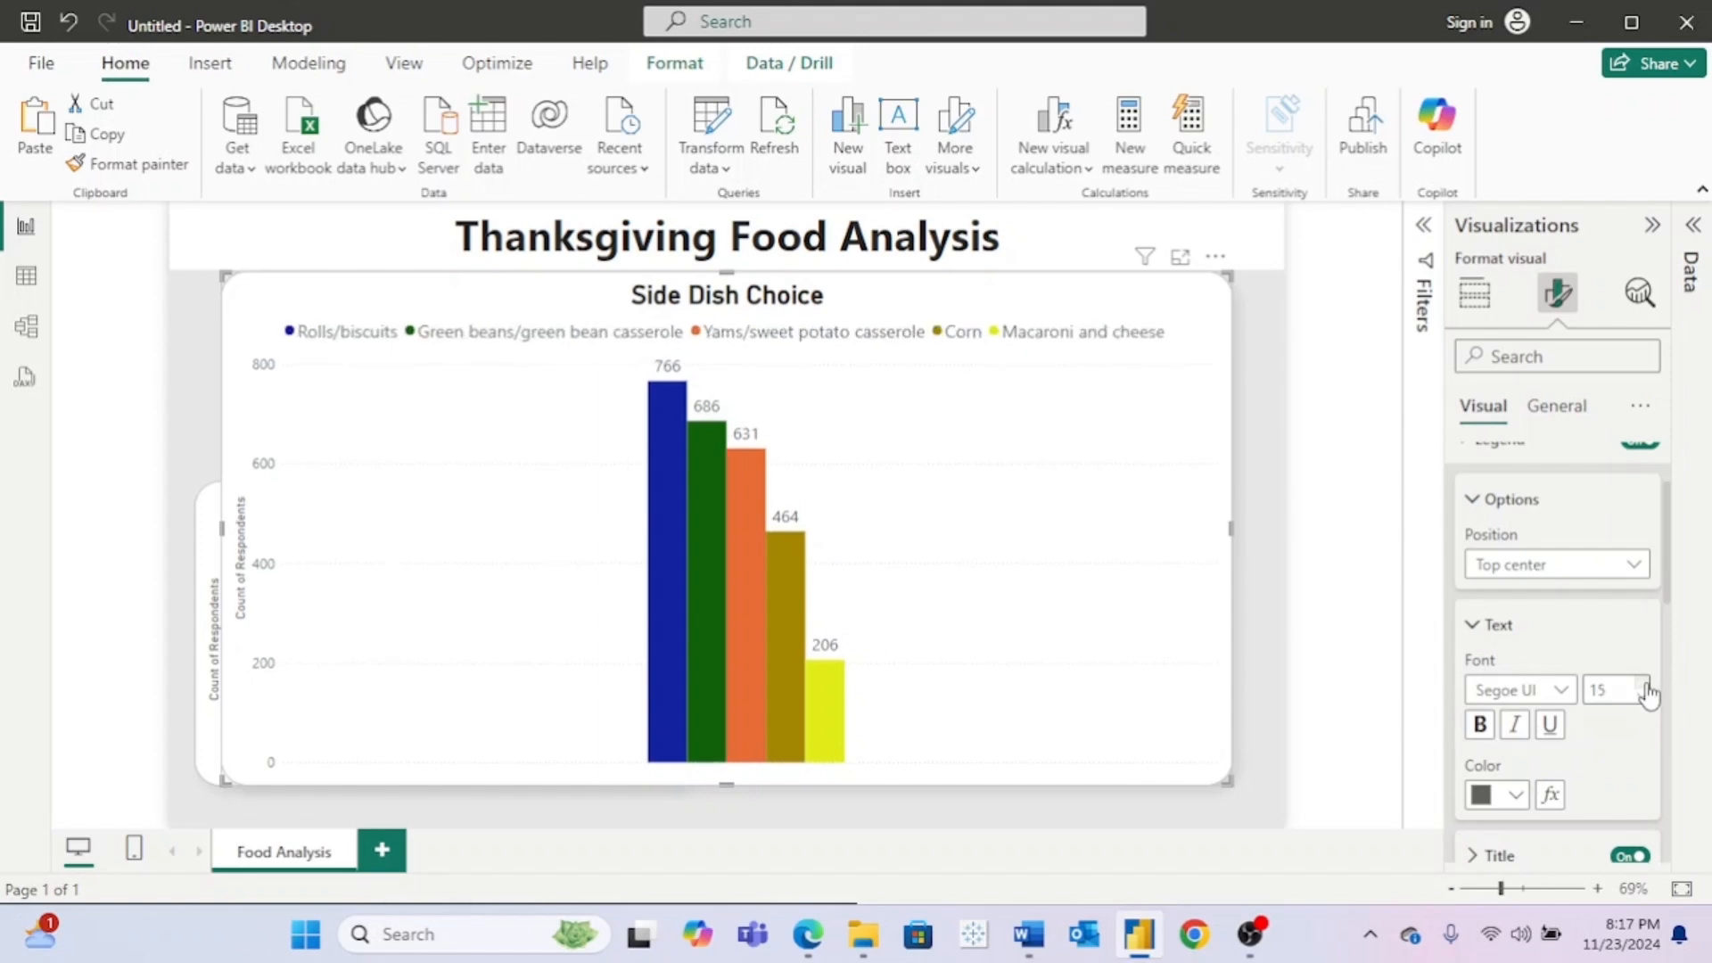
{"action": "scroll", "coordinate": [1534, 570], "scroll_direction": "up", "scroll_amount": 2}
{"action": "left_click", "coordinate": [1462, 570]}
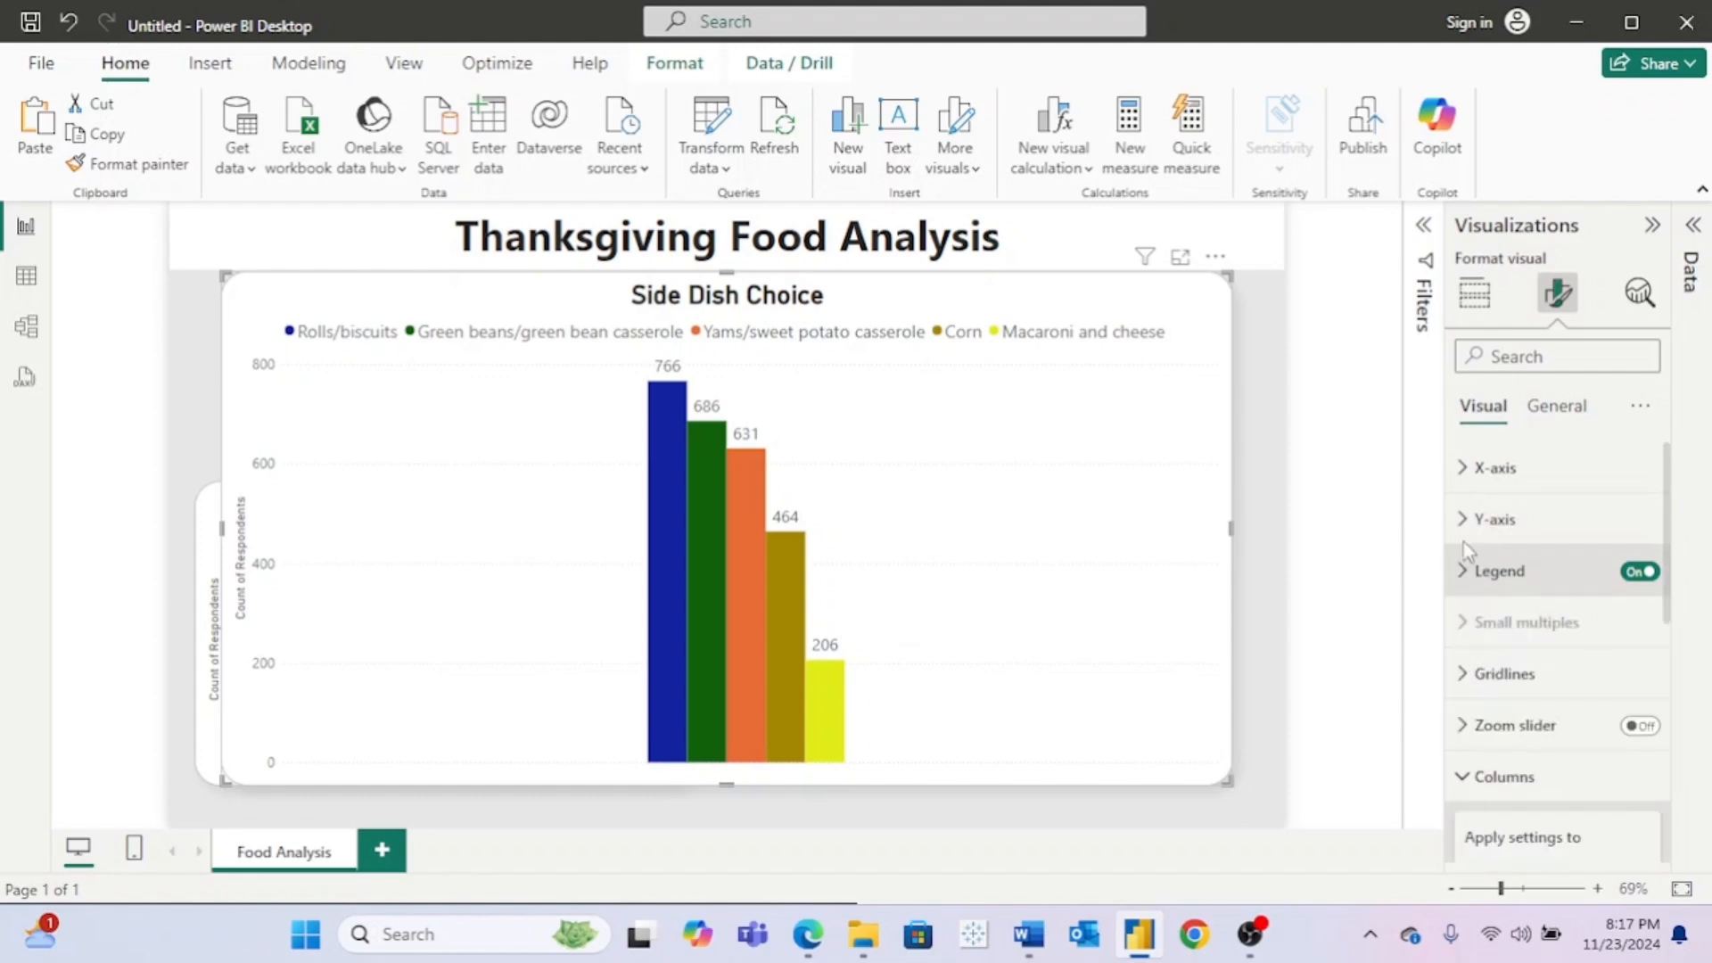
Step: Set the Y-axis values font size to 14 in the Side Dish Choice chart
{"action": "left_click", "coordinate": [1467, 522]}
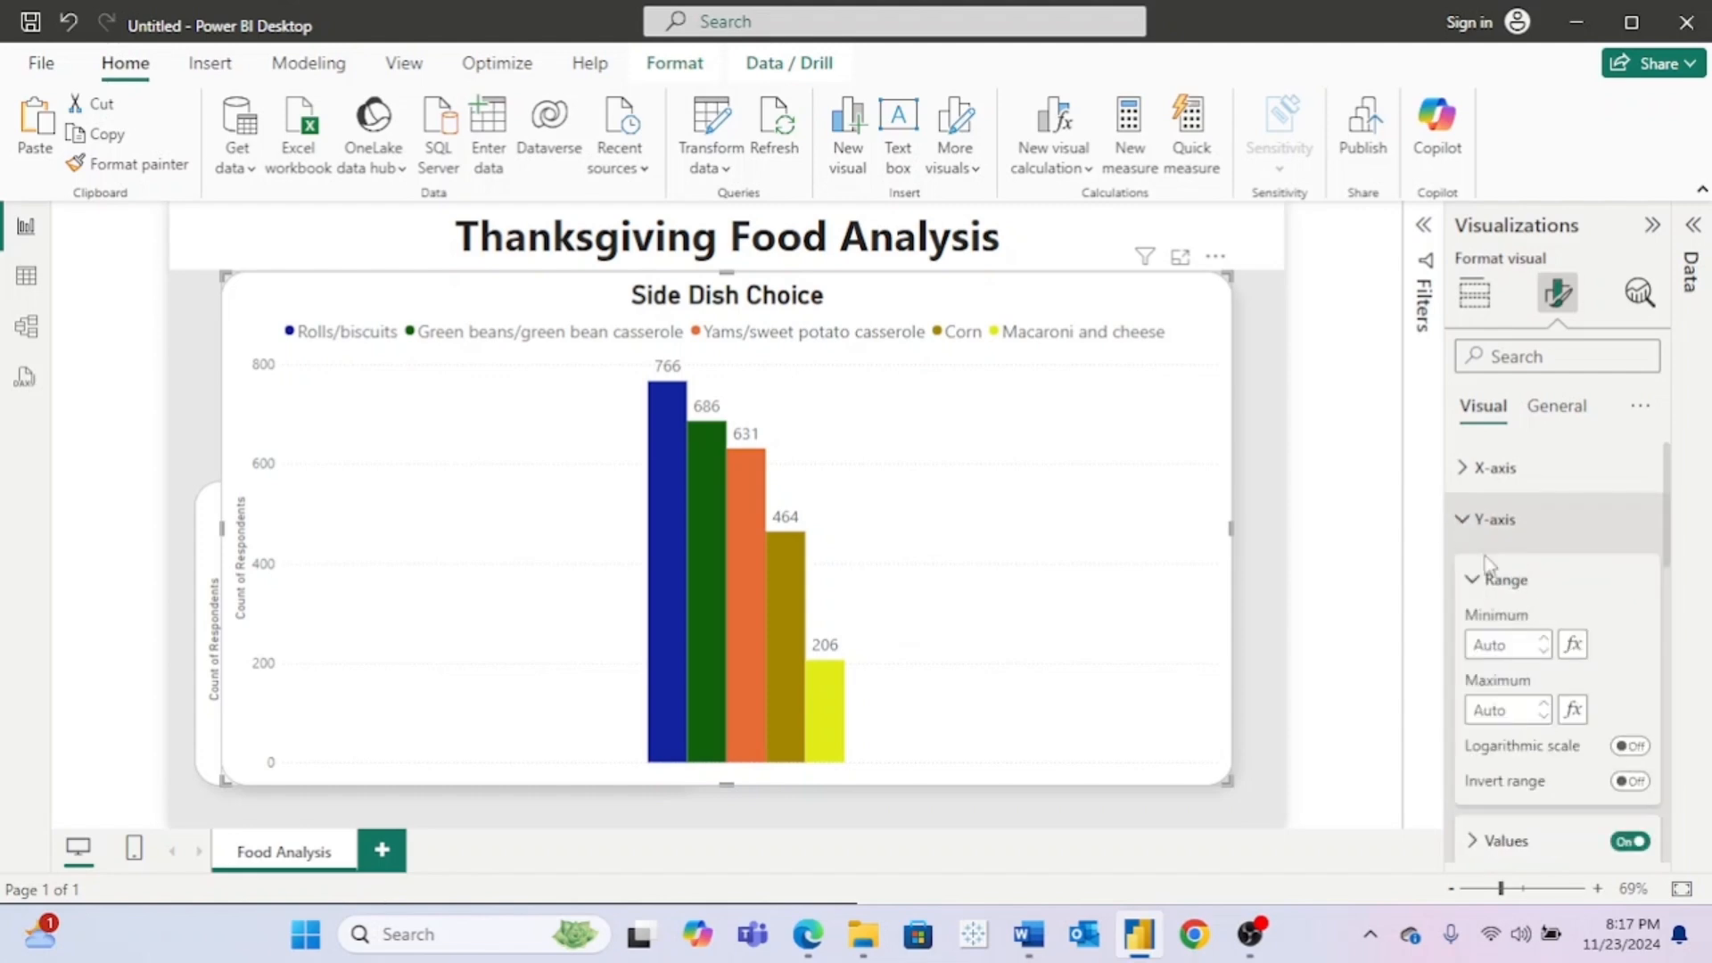
{"action": "left_click", "coordinate": [1504, 841]}
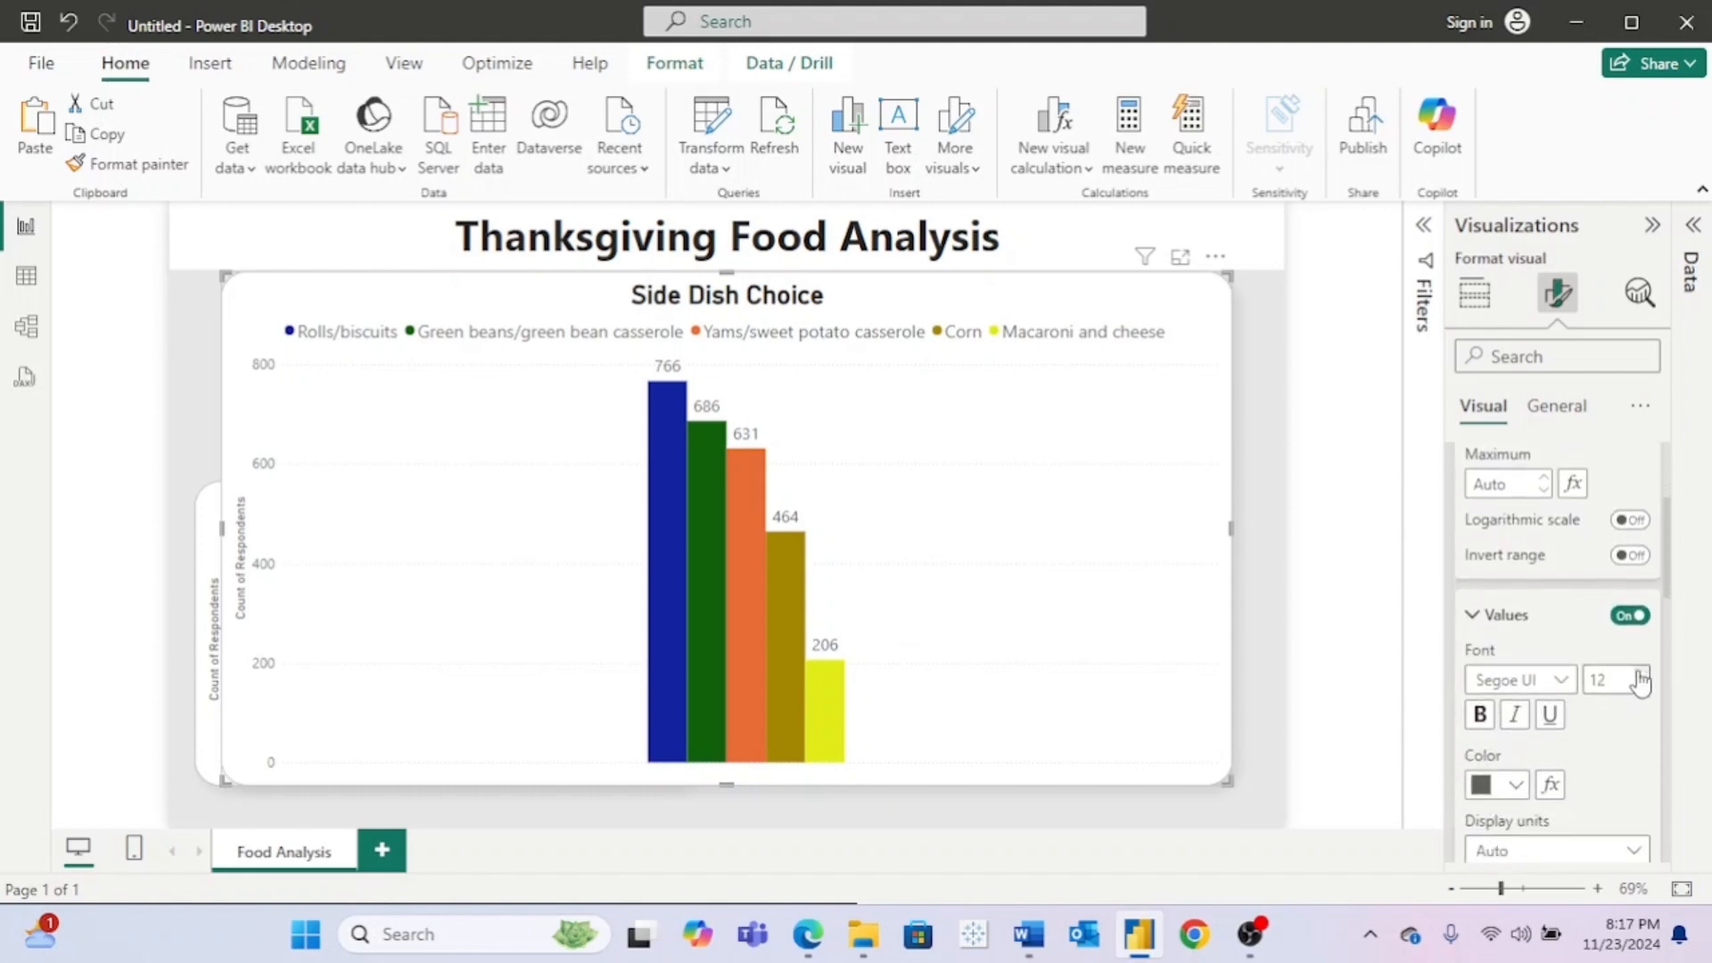
{"action": "left_click", "coordinate": [1641, 674]}
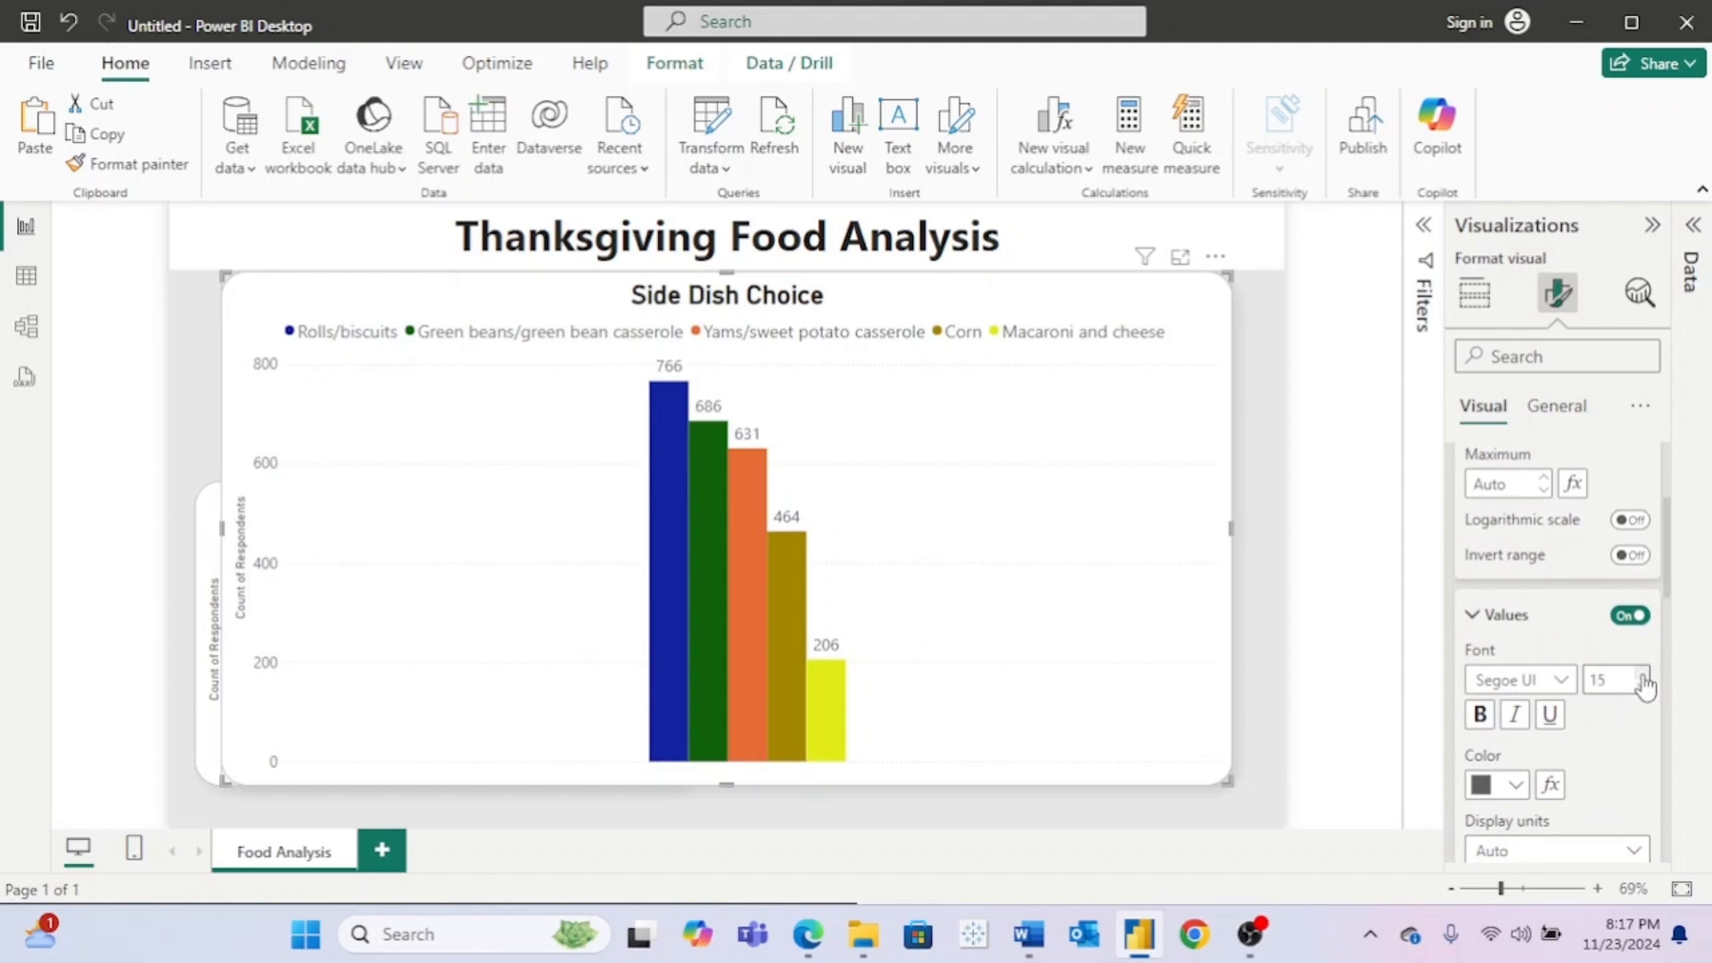
{"action": "left_click", "coordinate": [1643, 686]}
{"action": "left_click", "coordinate": [1642, 686]}
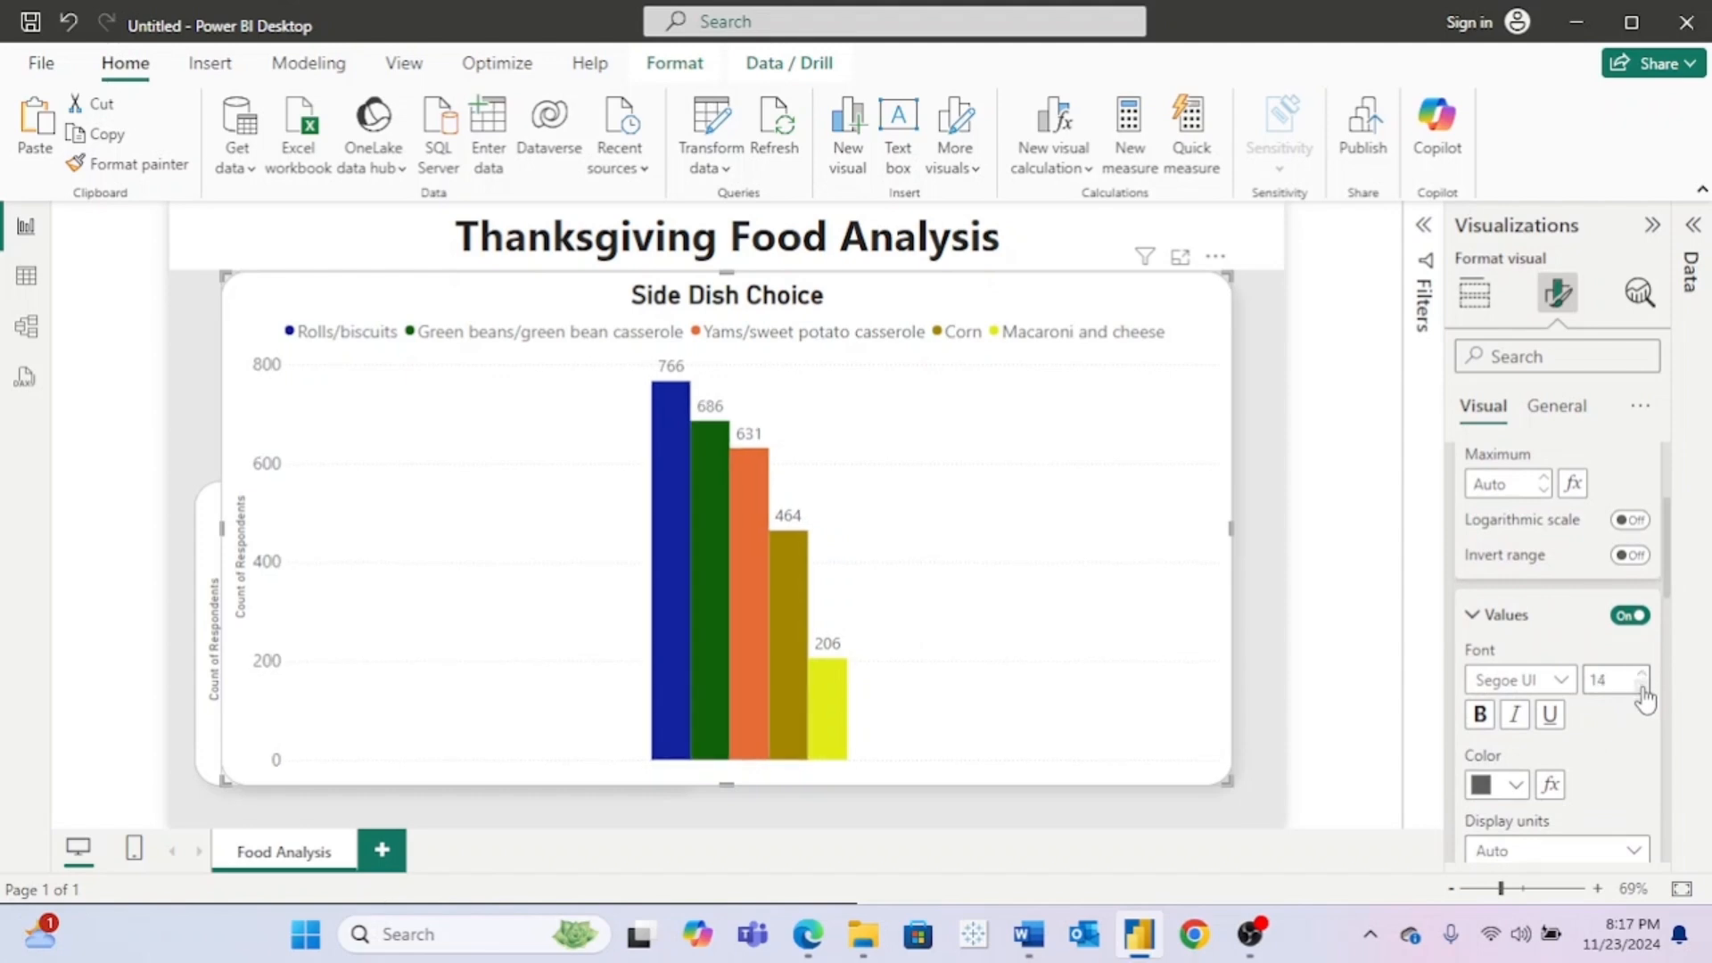
{"action": "left_click", "coordinate": [1496, 615]}
Step: Set the Count of Respondents Y-axis title font size to 14 in the Side Dish Choice chart
{"action": "left_click", "coordinate": [1498, 674]}
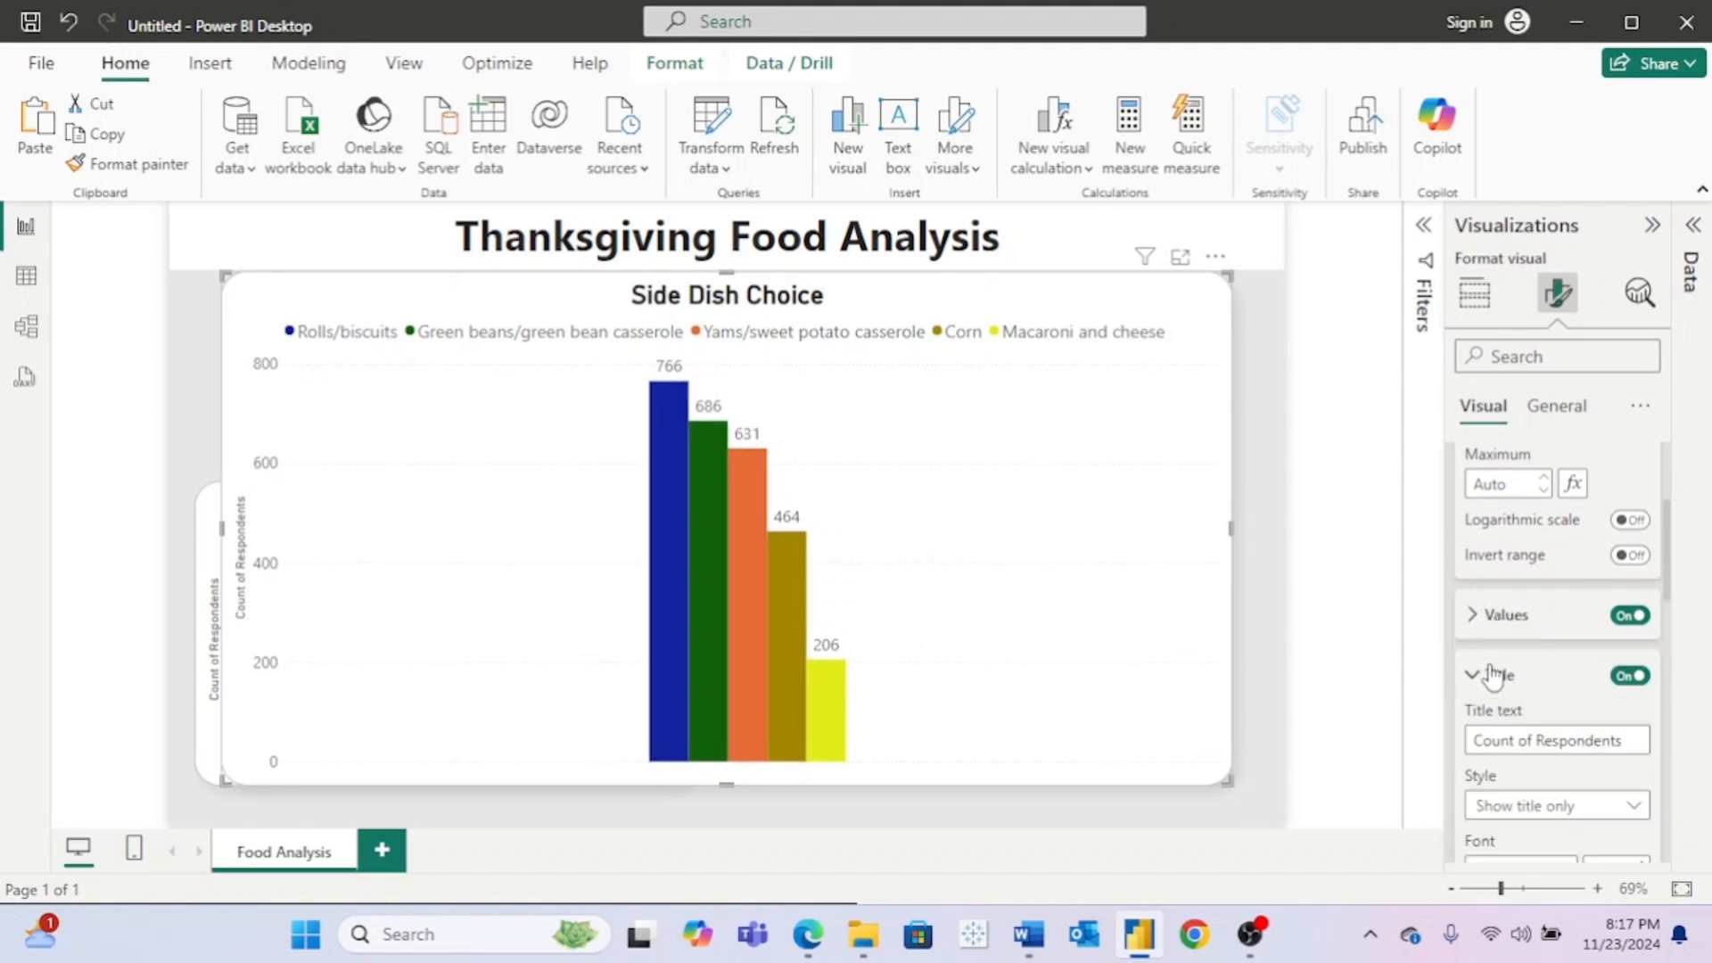
{"action": "scroll", "coordinate": [1596, 740], "scroll_direction": "down", "scroll_amount": 2}
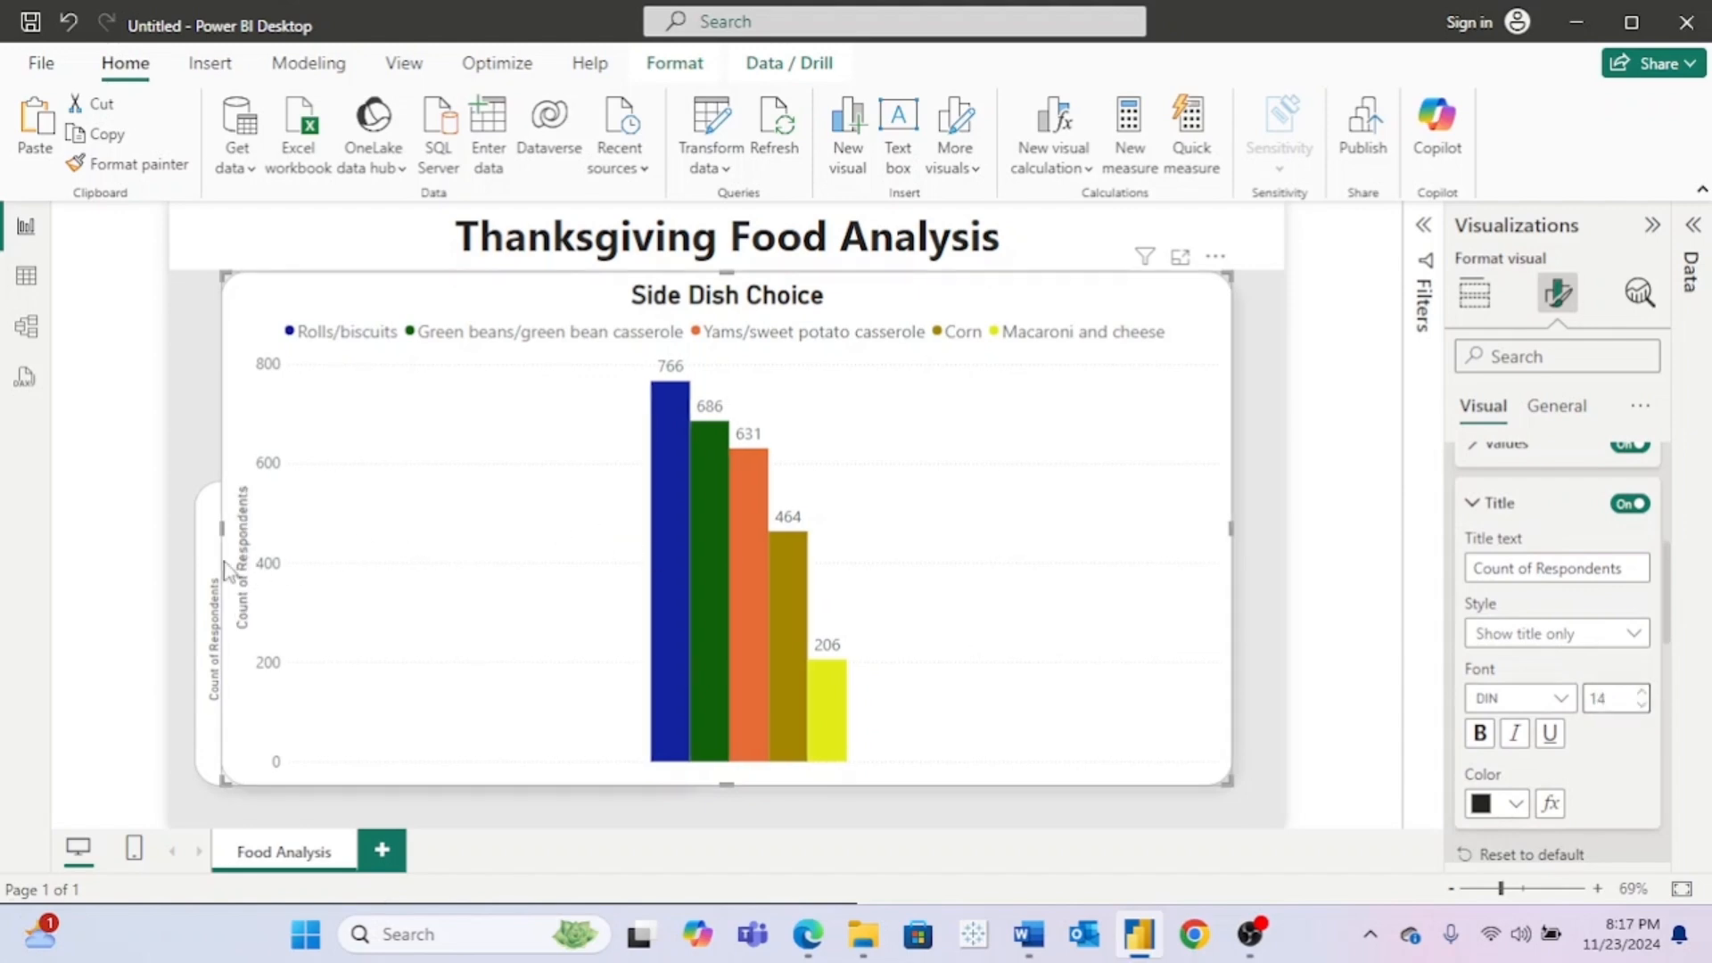
{"action": "left_click", "coordinate": [207, 544]}
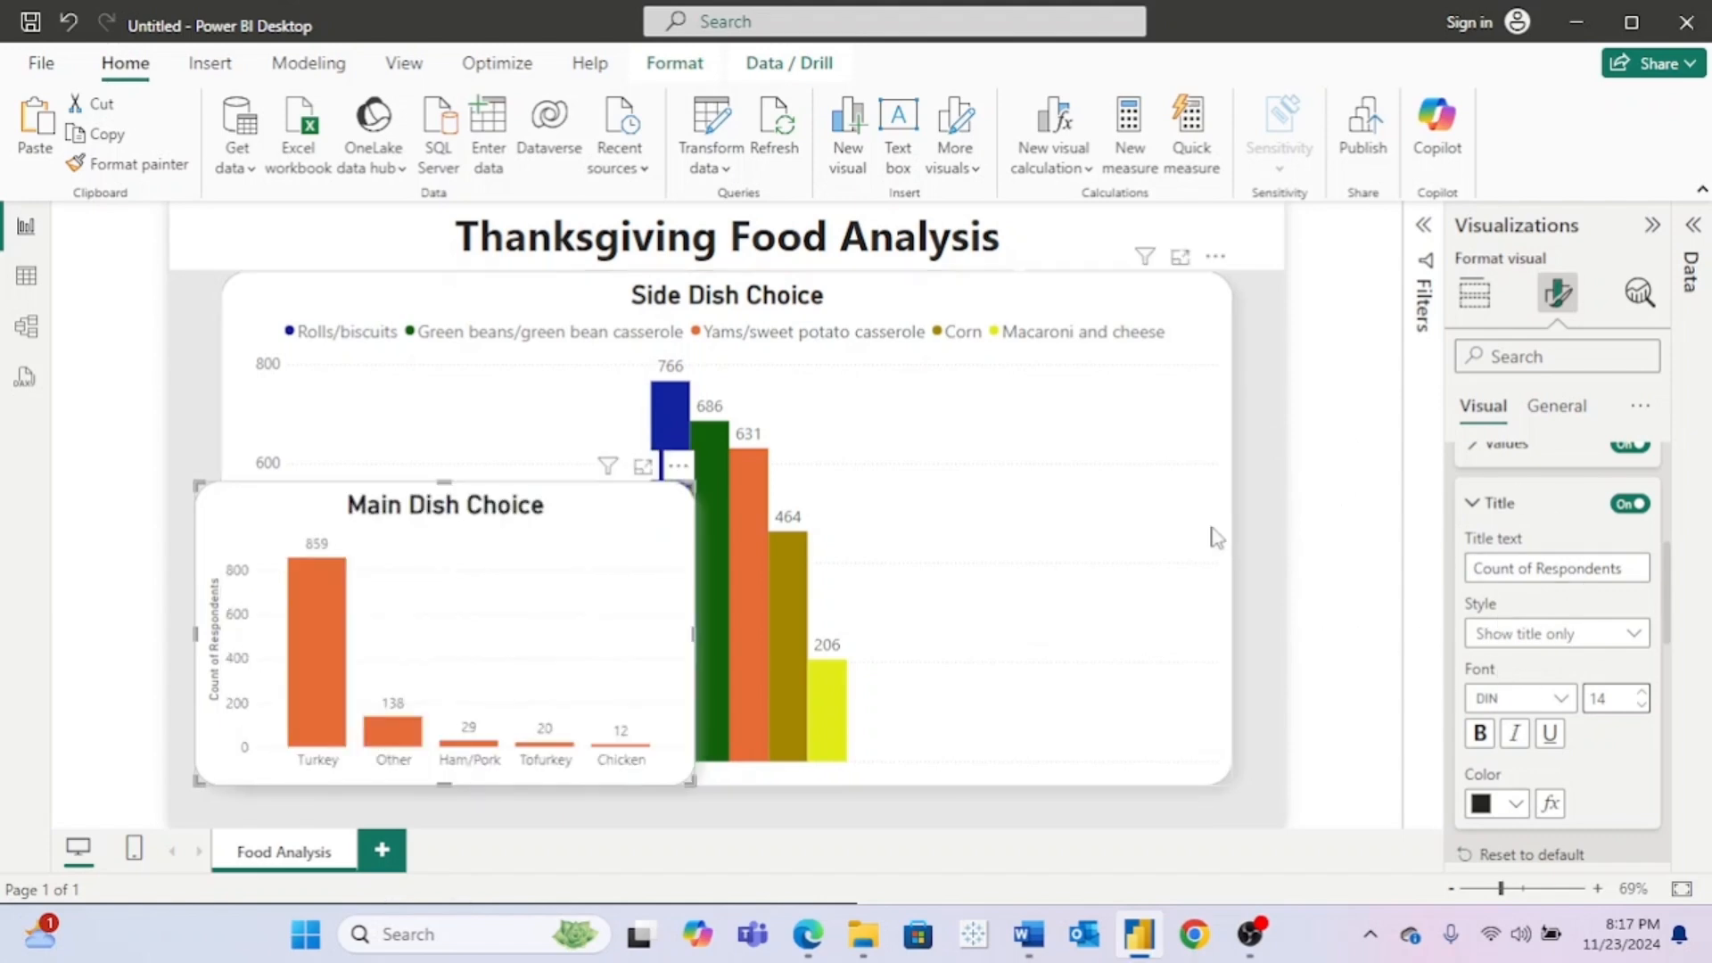
{"action": "left_click", "coordinate": [1270, 502]}
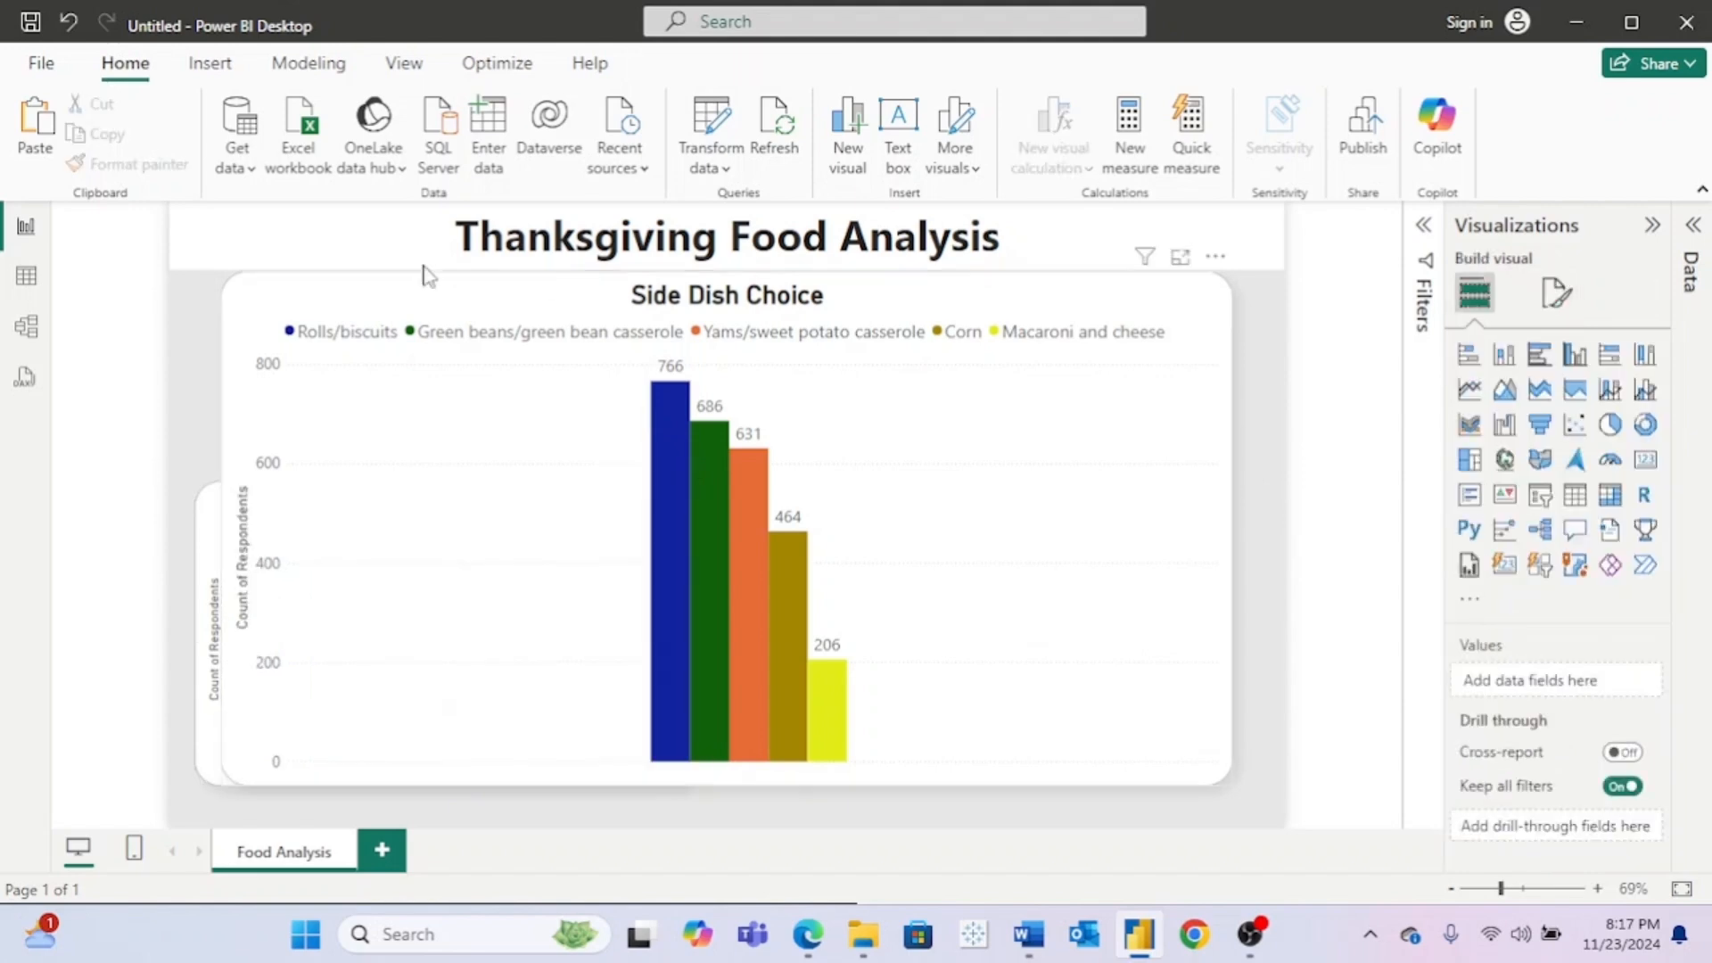
Step: Shrink the Side Dish Choice chart to the Main Dish Choice chart's size and place it beside that chart
{"action": "left_click", "coordinate": [251, 297]}
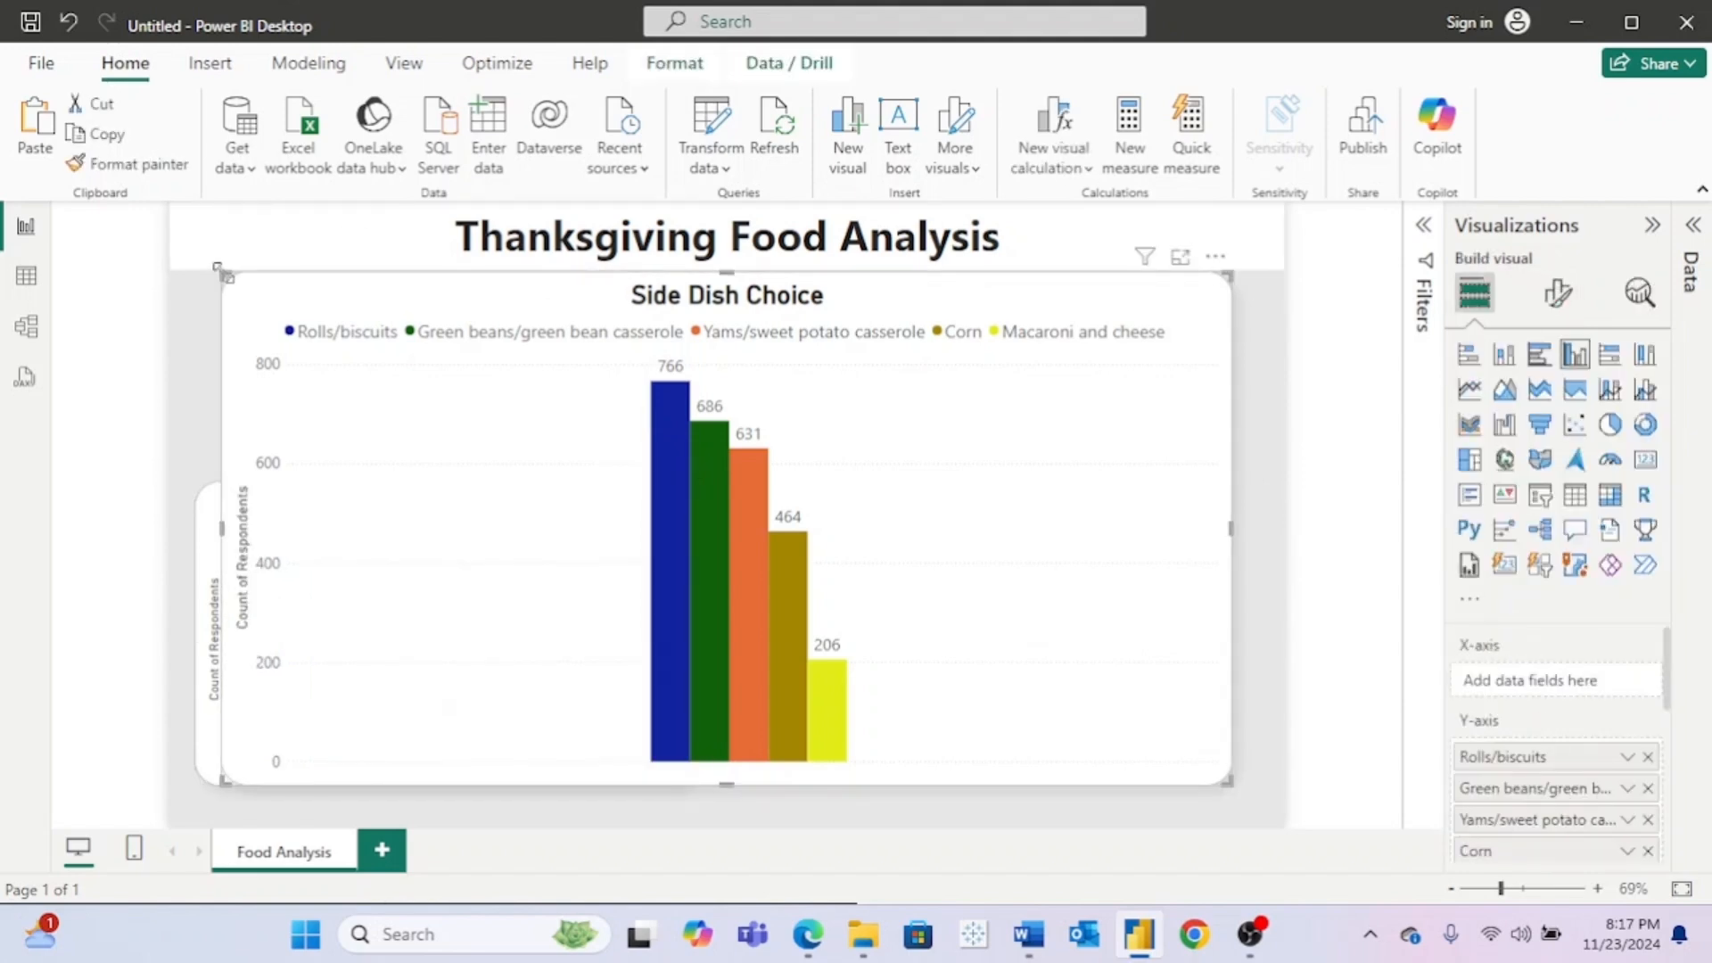
{"action": "left_click_drag", "start_coordinate": [220, 267], "coordinate": [260, 508]}
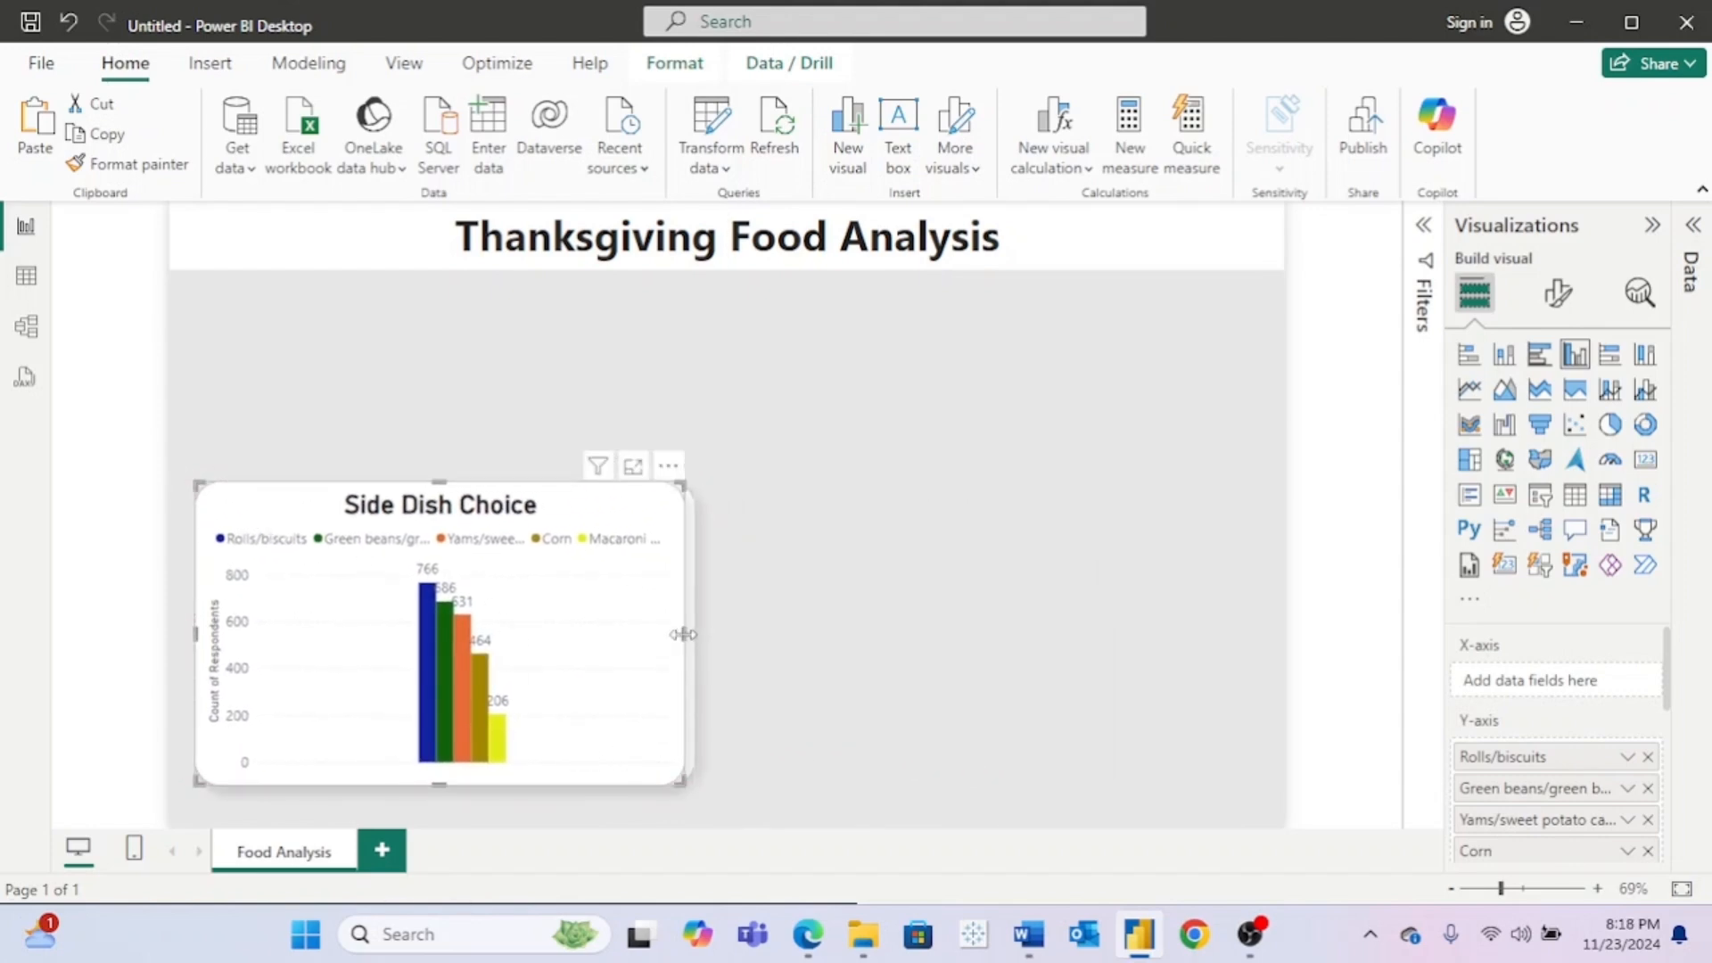
{"action": "left_click_drag", "start_coordinate": [684, 634], "coordinate": [704, 646]}
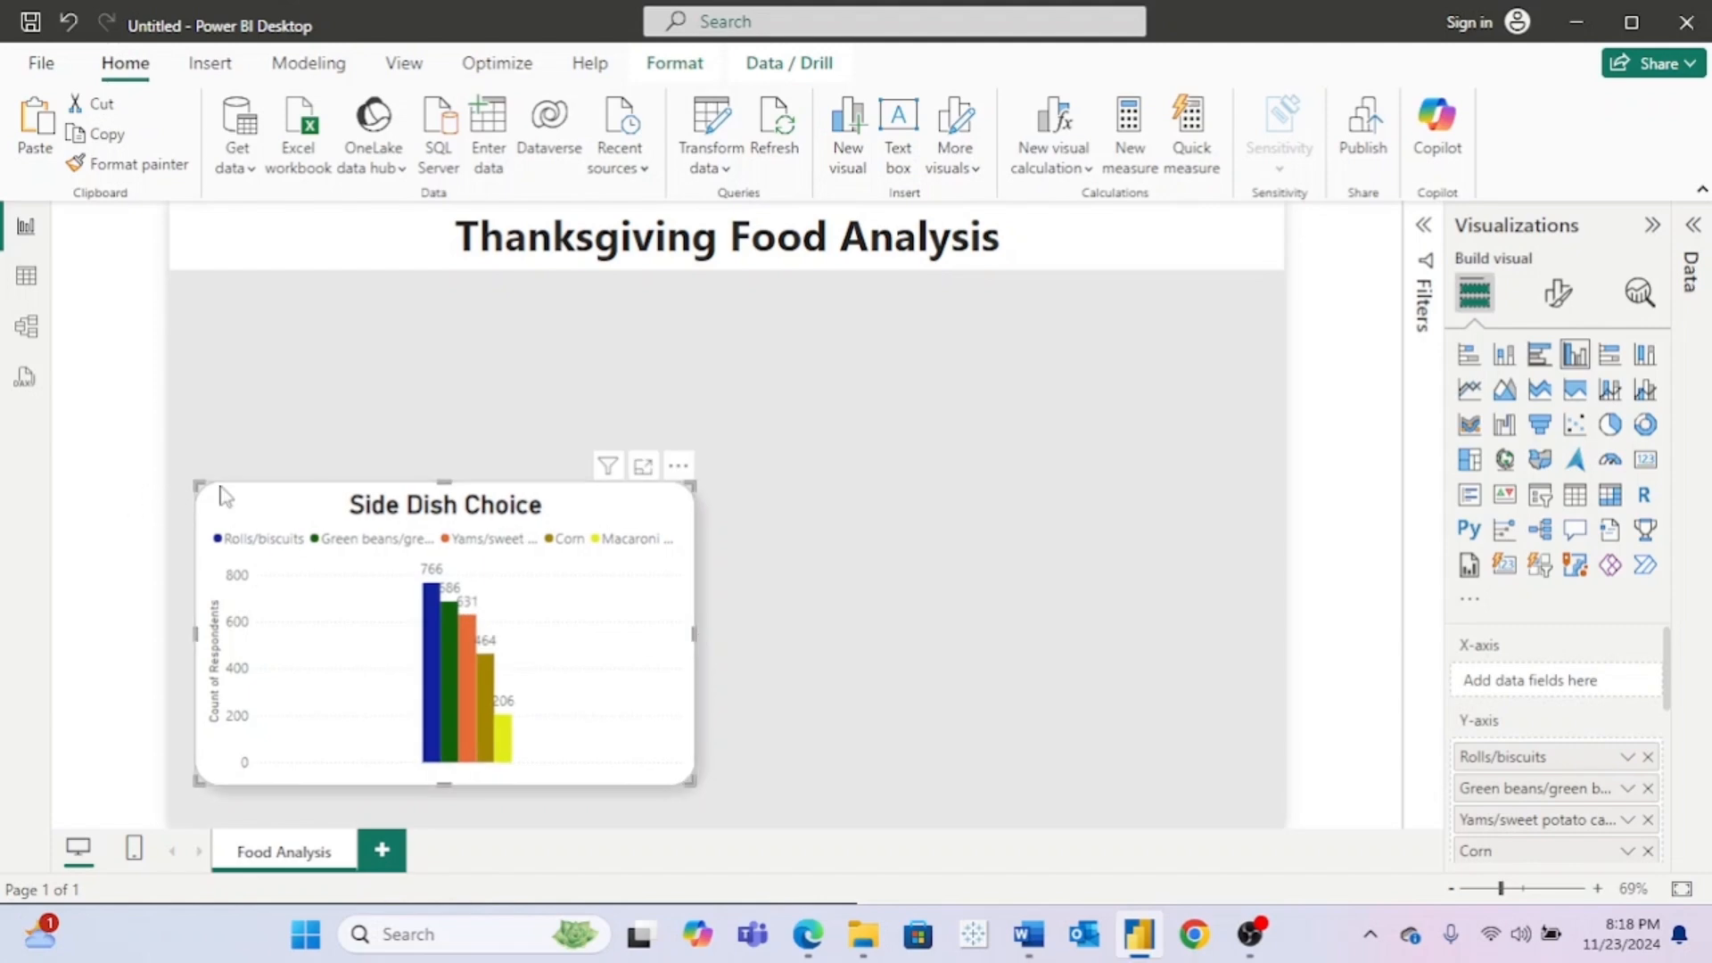
{"action": "left_click_drag", "start_coordinate": [234, 507], "coordinate": [822, 496]}
{"action": "left_click", "coordinate": [811, 412]}
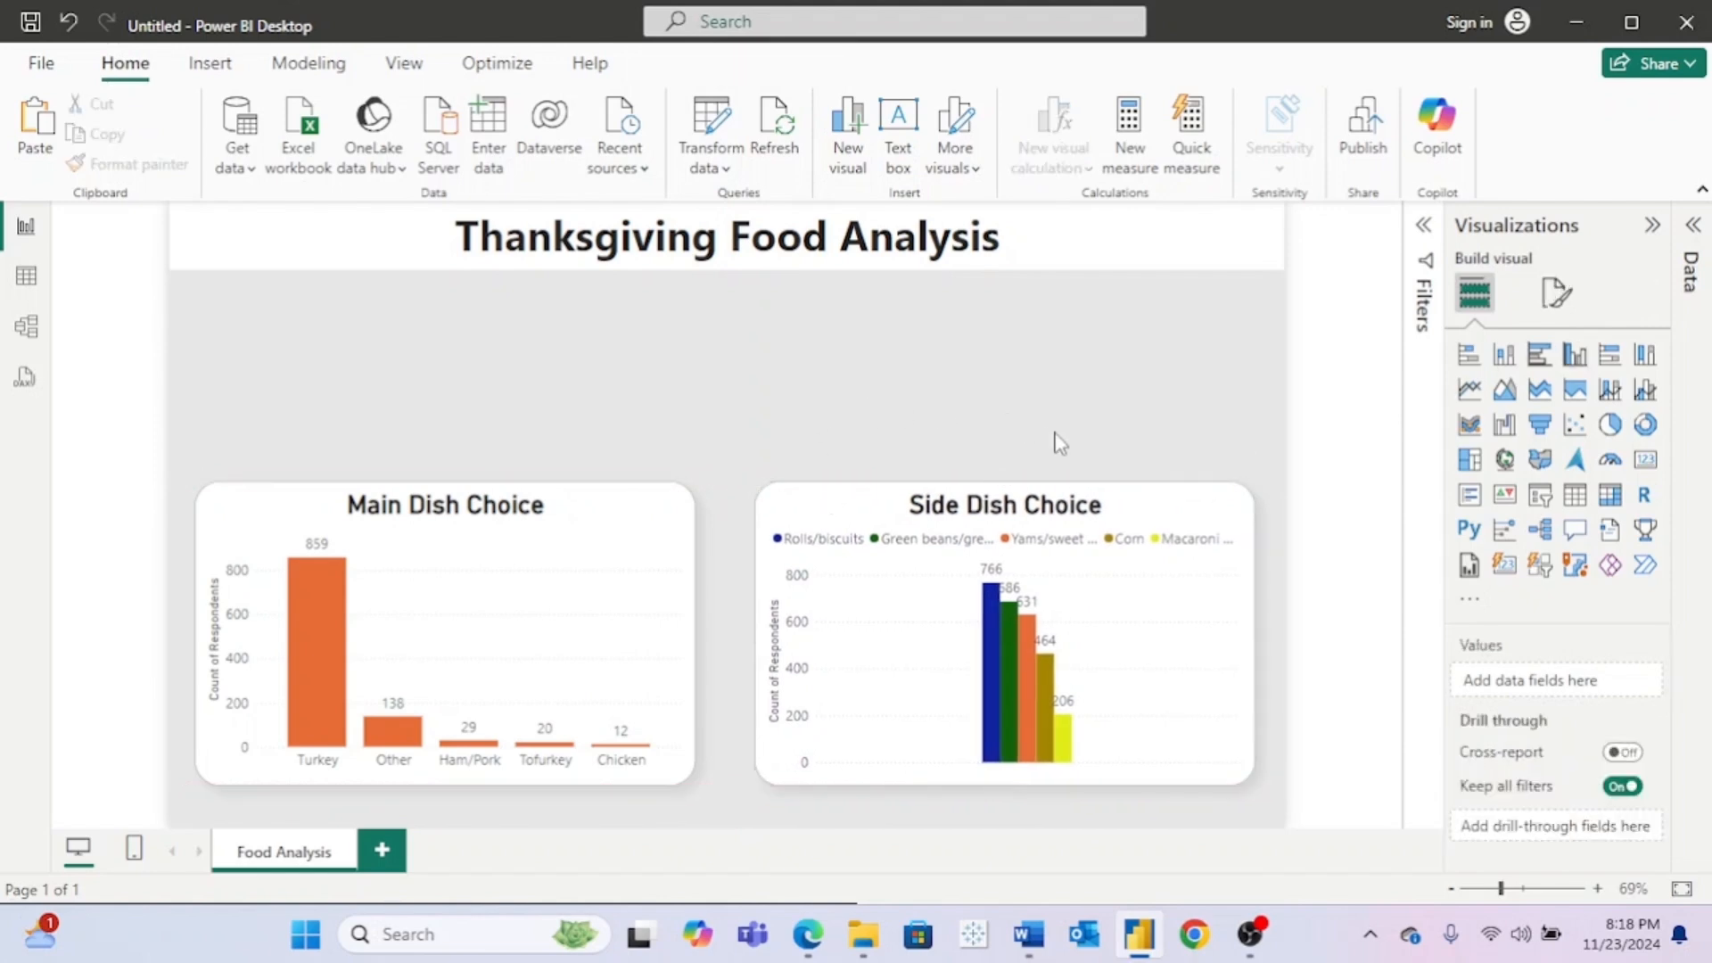
Step: Try the Side Dish Choice visual as a clustered bar chart, returning it to a clustered column chart
{"action": "left_click", "coordinate": [1117, 488]}
{"action": "left_click", "coordinate": [1545, 358]}
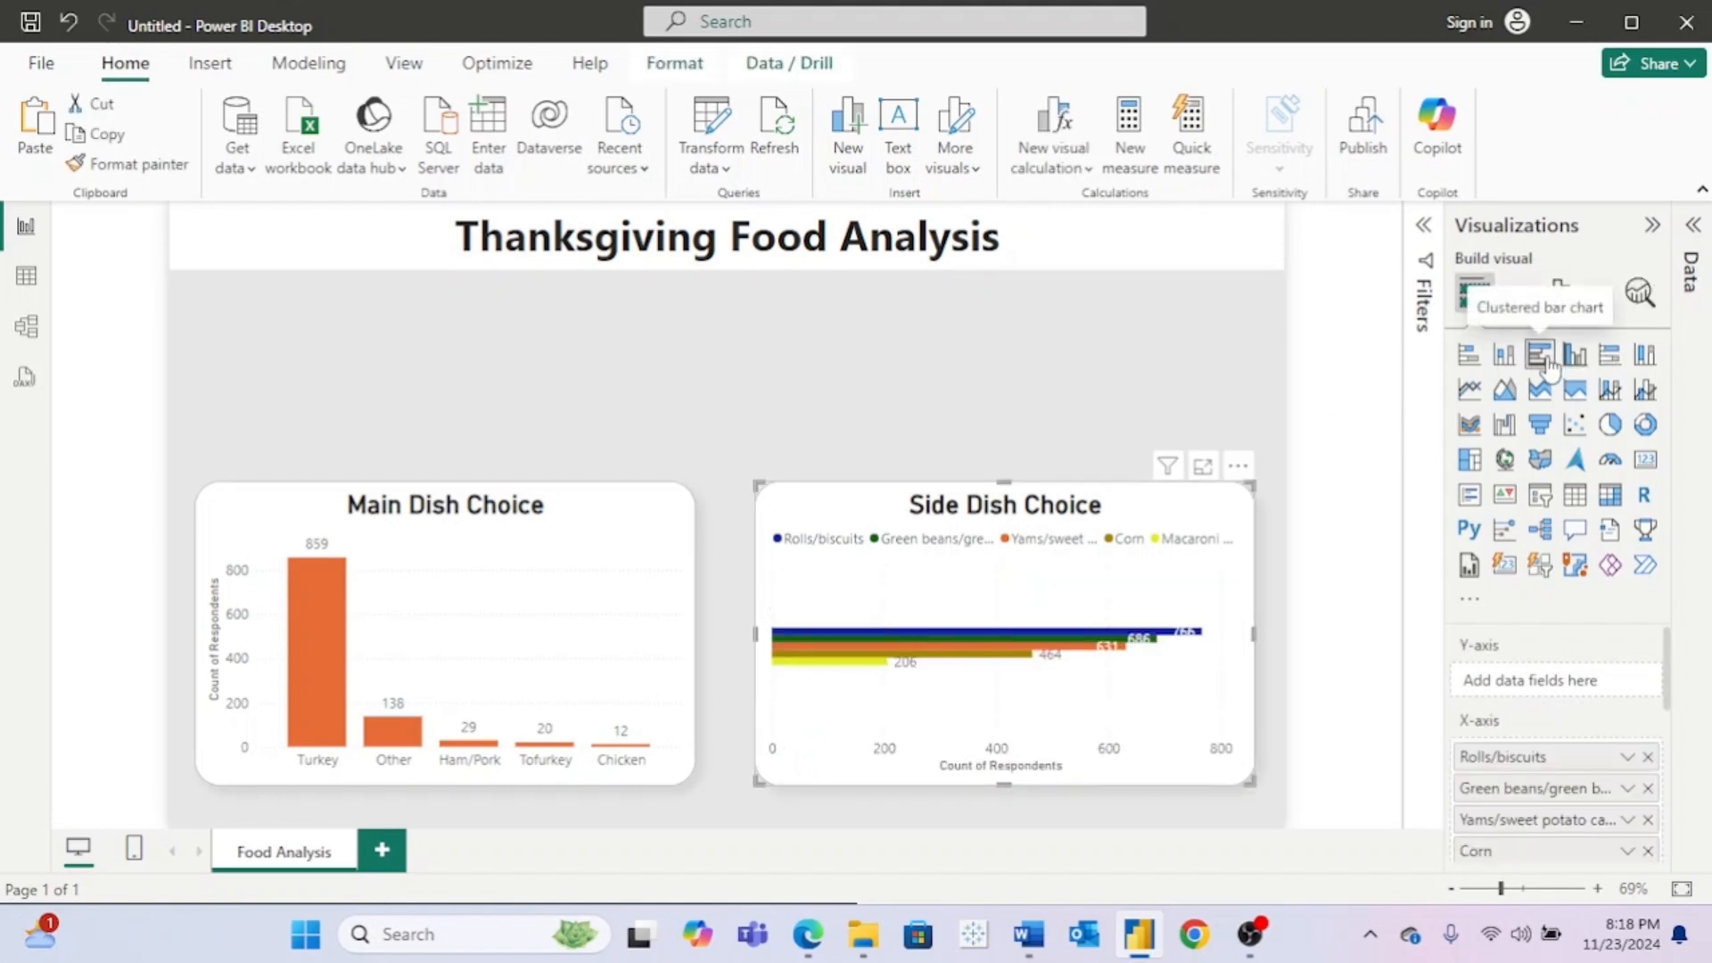
{"action": "left_click", "coordinate": [1575, 356]}
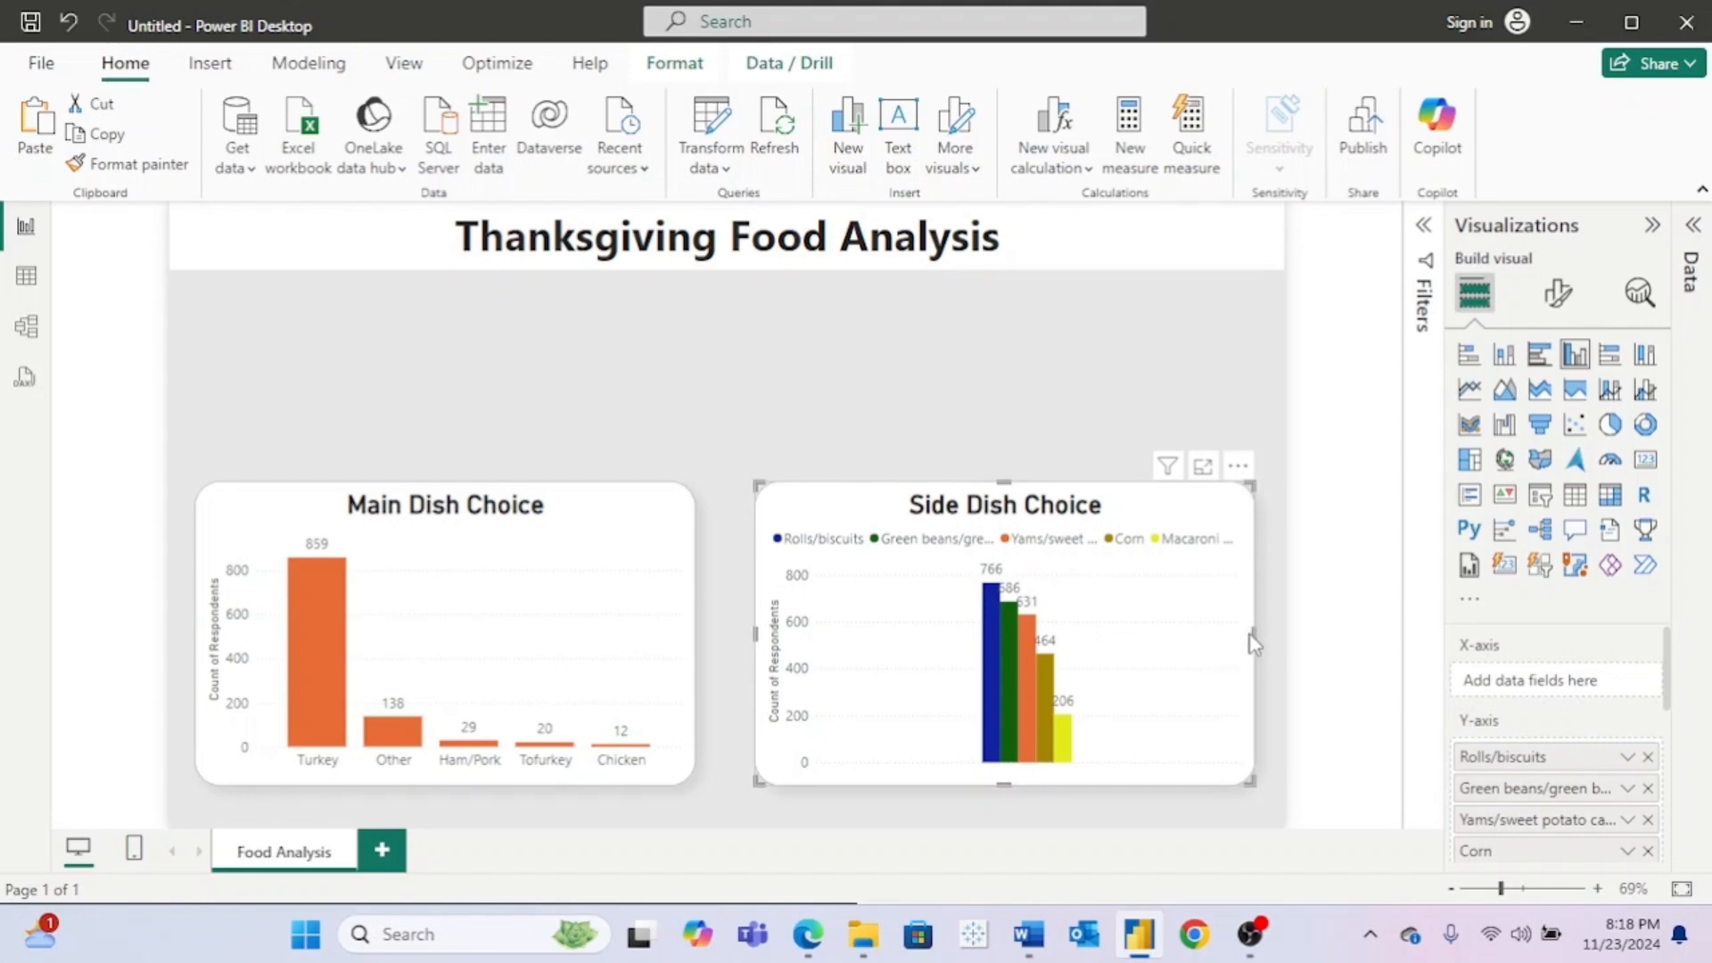
Step: Adjust the Side Dish Choice chart's width against the Main Dish Choice chart and place it back beside that chart
{"action": "left_click_drag", "start_coordinate": [1253, 633], "coordinate": [1282, 633]}
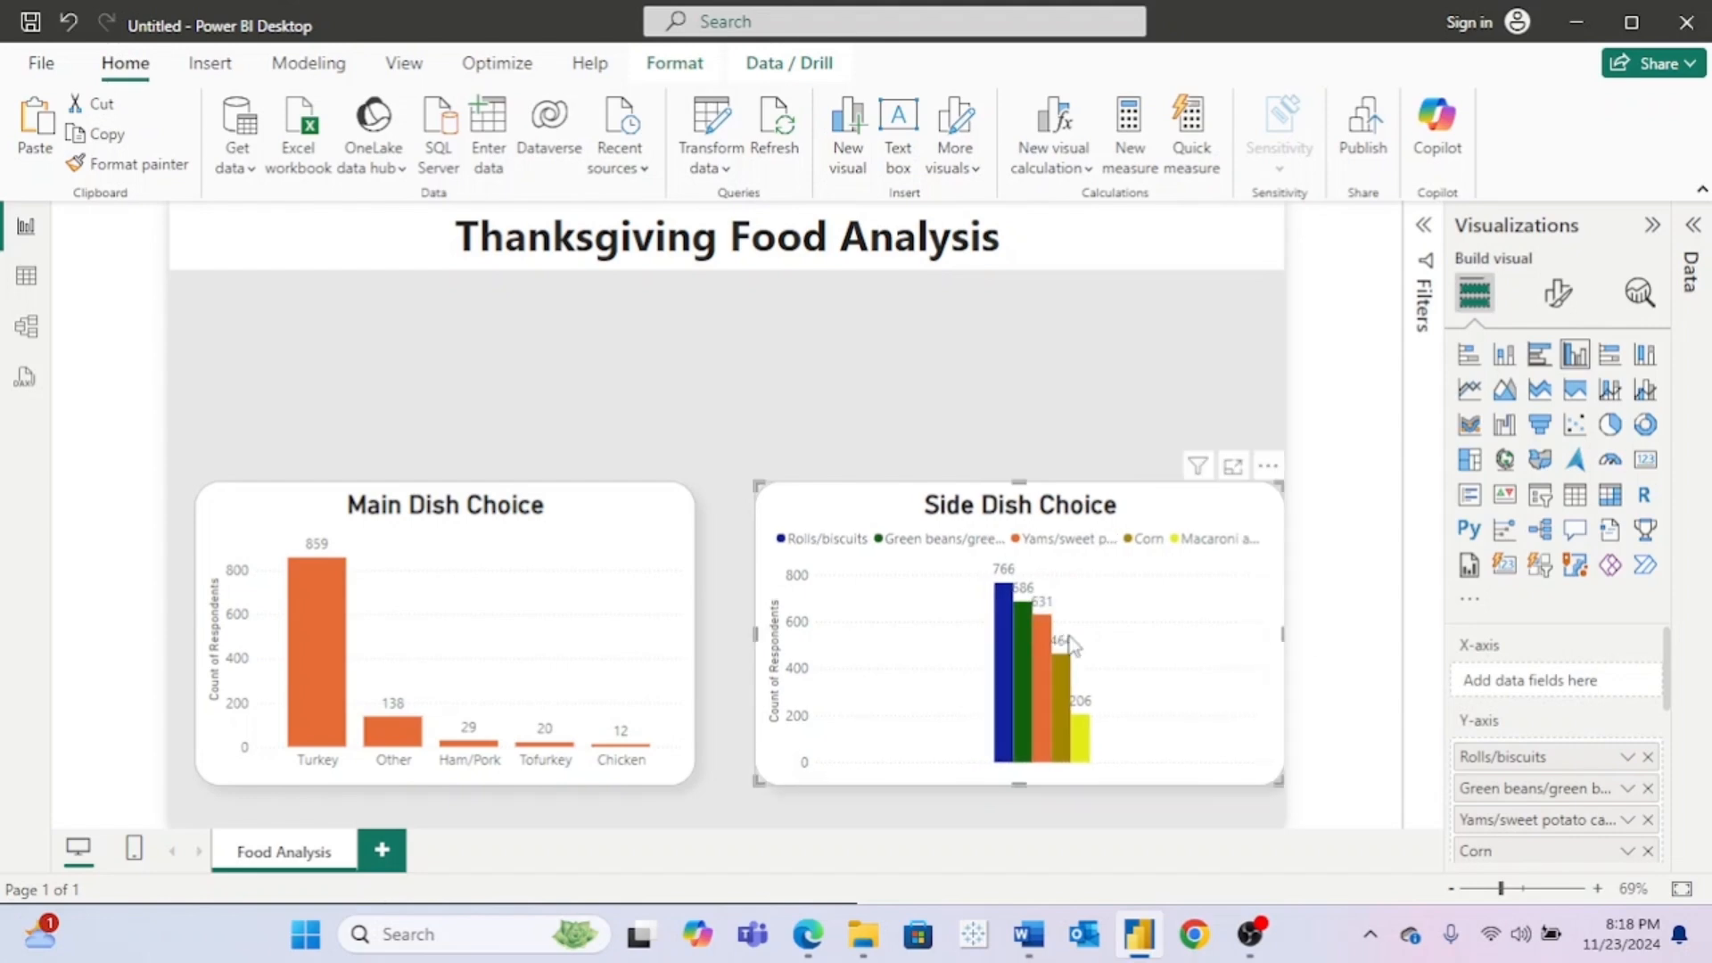
{"action": "mouse_move", "coordinate": [753, 633]}
{"action": "left_mouse_down"}
{"action": "mouse_move", "coordinate": [527, 633]}
{"action": "mouse_move", "coordinate": [1051, 638]}
{"action": "mouse_move", "coordinate": [741, 637]}
{"action": "left_mouse_up"}
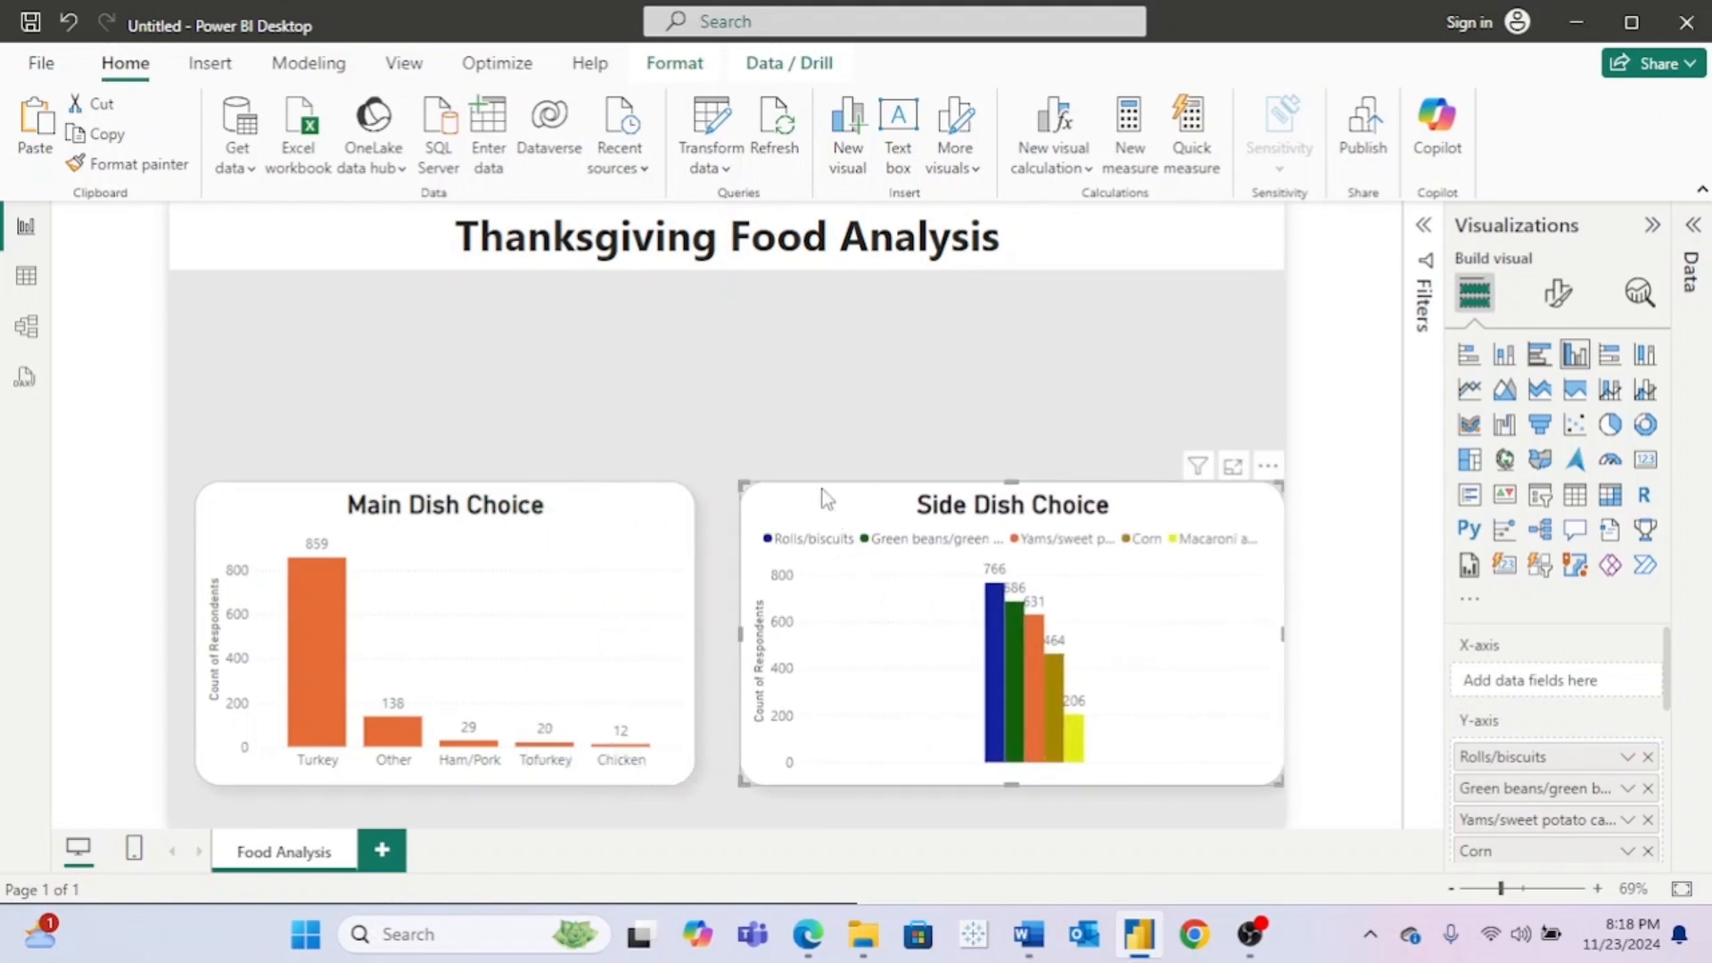
{"action": "left_click_drag", "start_coordinate": [827, 497], "coordinate": [281, 501]}
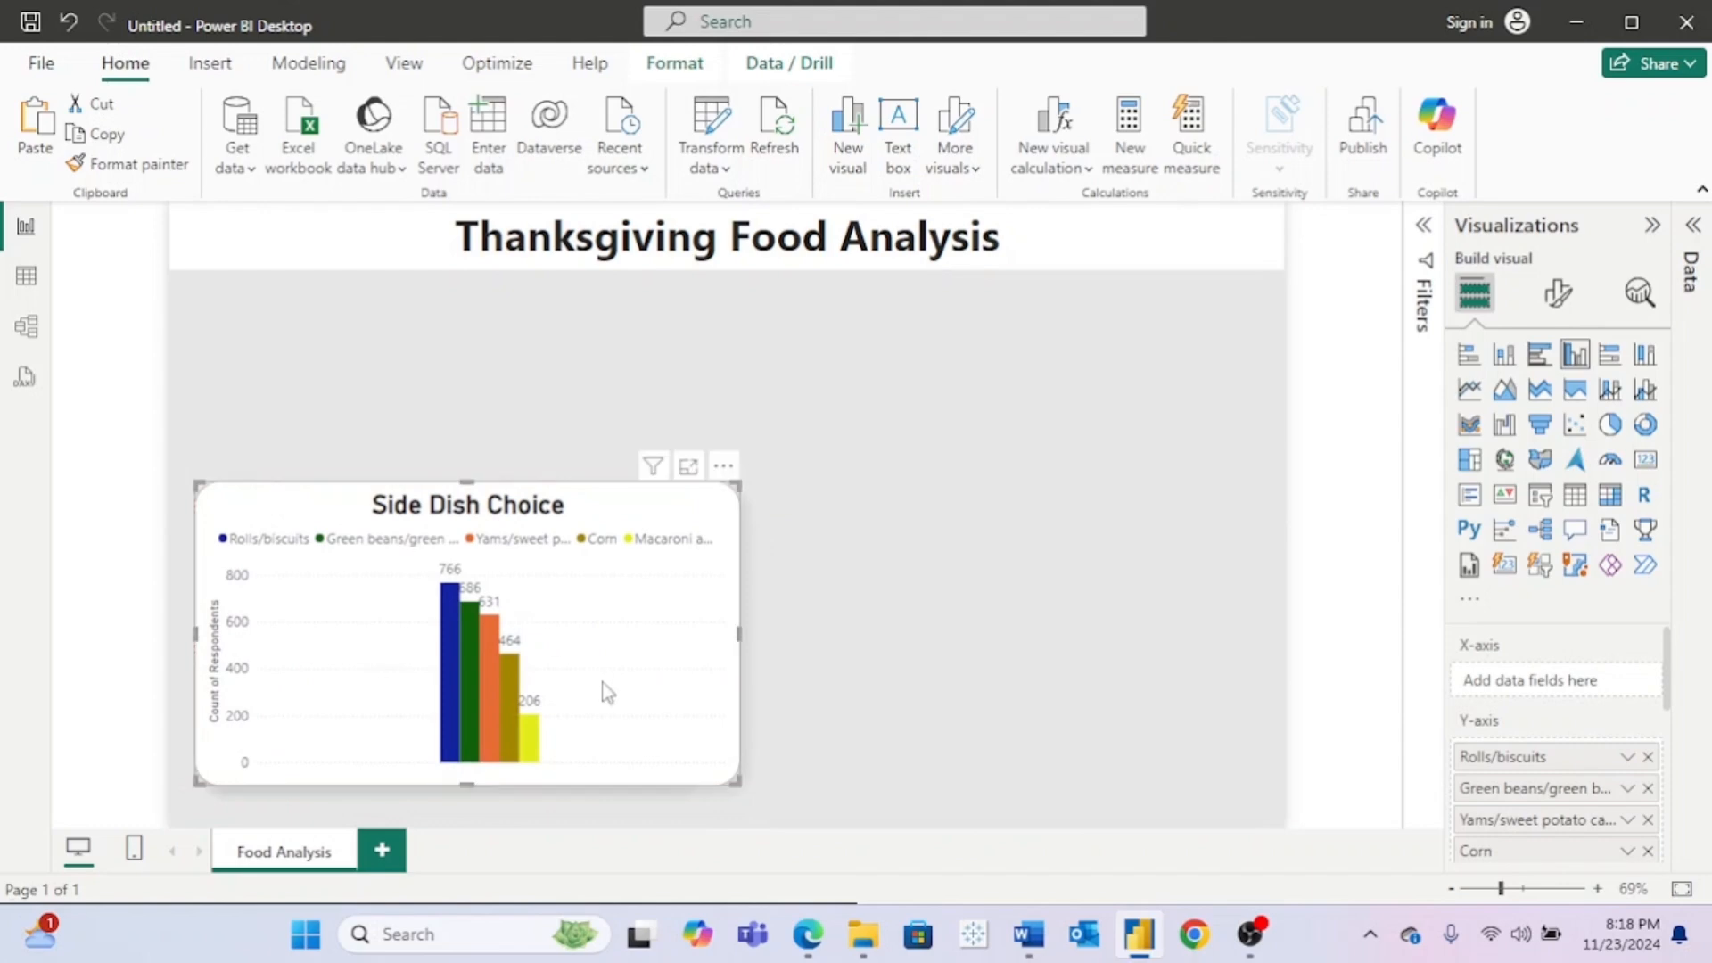
{"action": "left_click_drag", "start_coordinate": [737, 781], "coordinate": [700, 787]}
{"action": "left_click_drag", "start_coordinate": [633, 503], "coordinate": [1198, 519]}
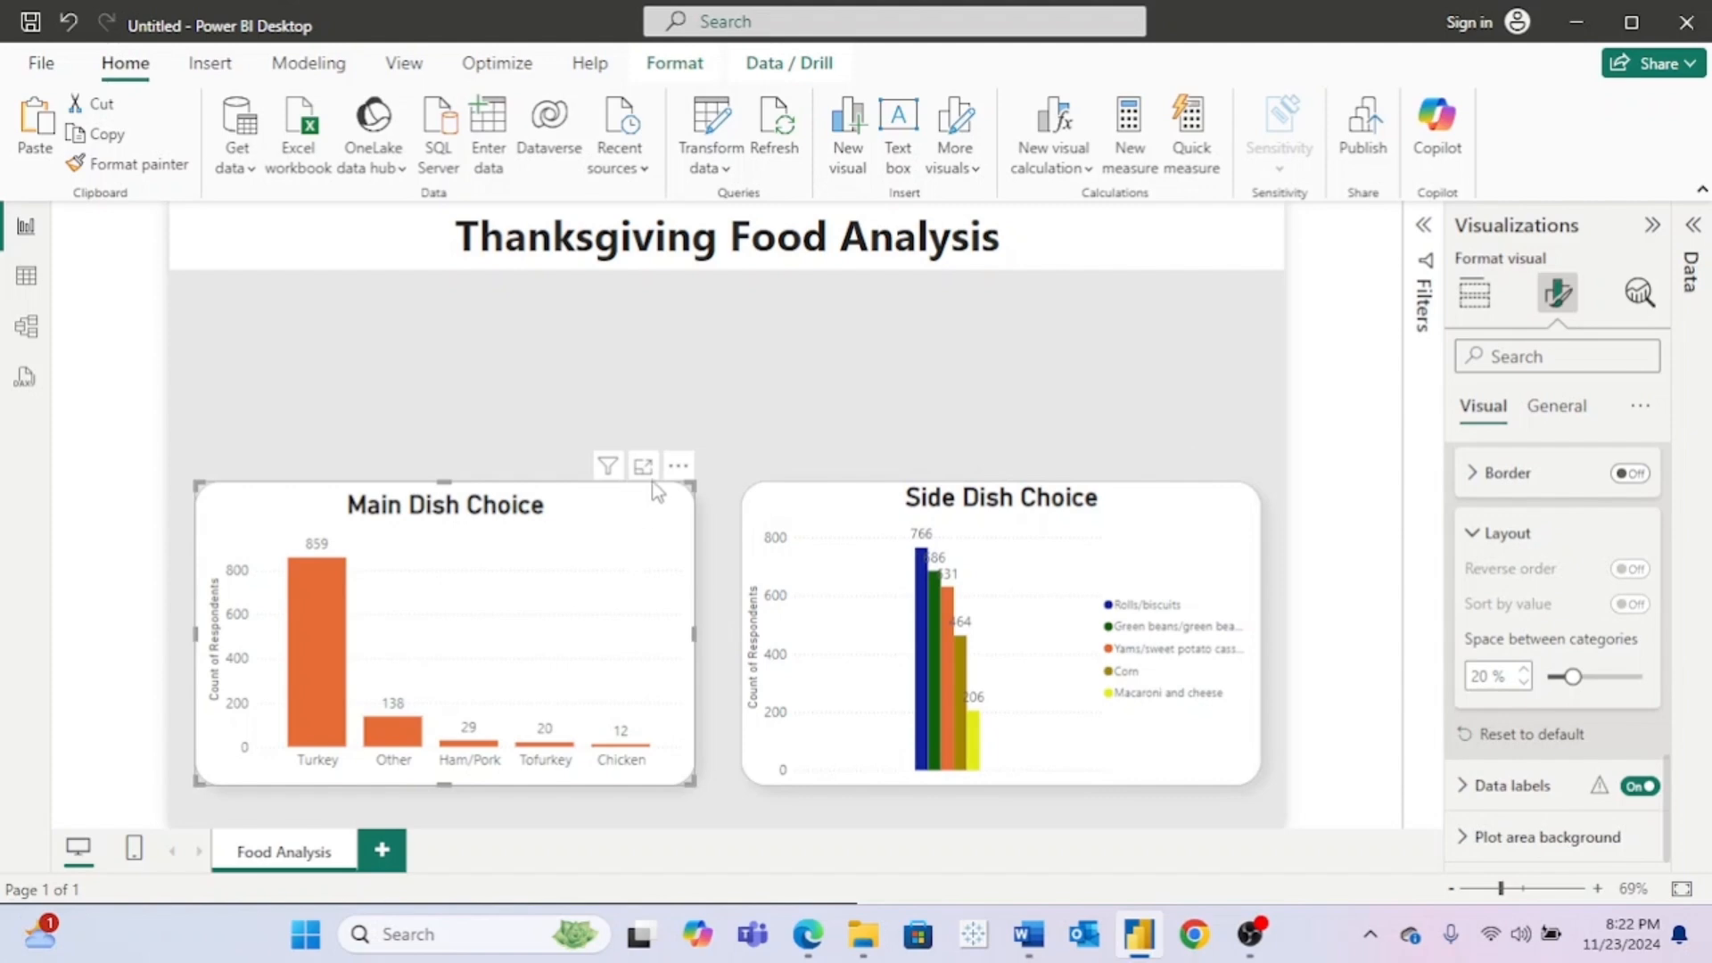
Step: Move the Main Dish Choice chart up below the report title and reduce its height
{"action": "left_click_drag", "start_coordinate": [649, 511], "coordinate": [656, 323]}
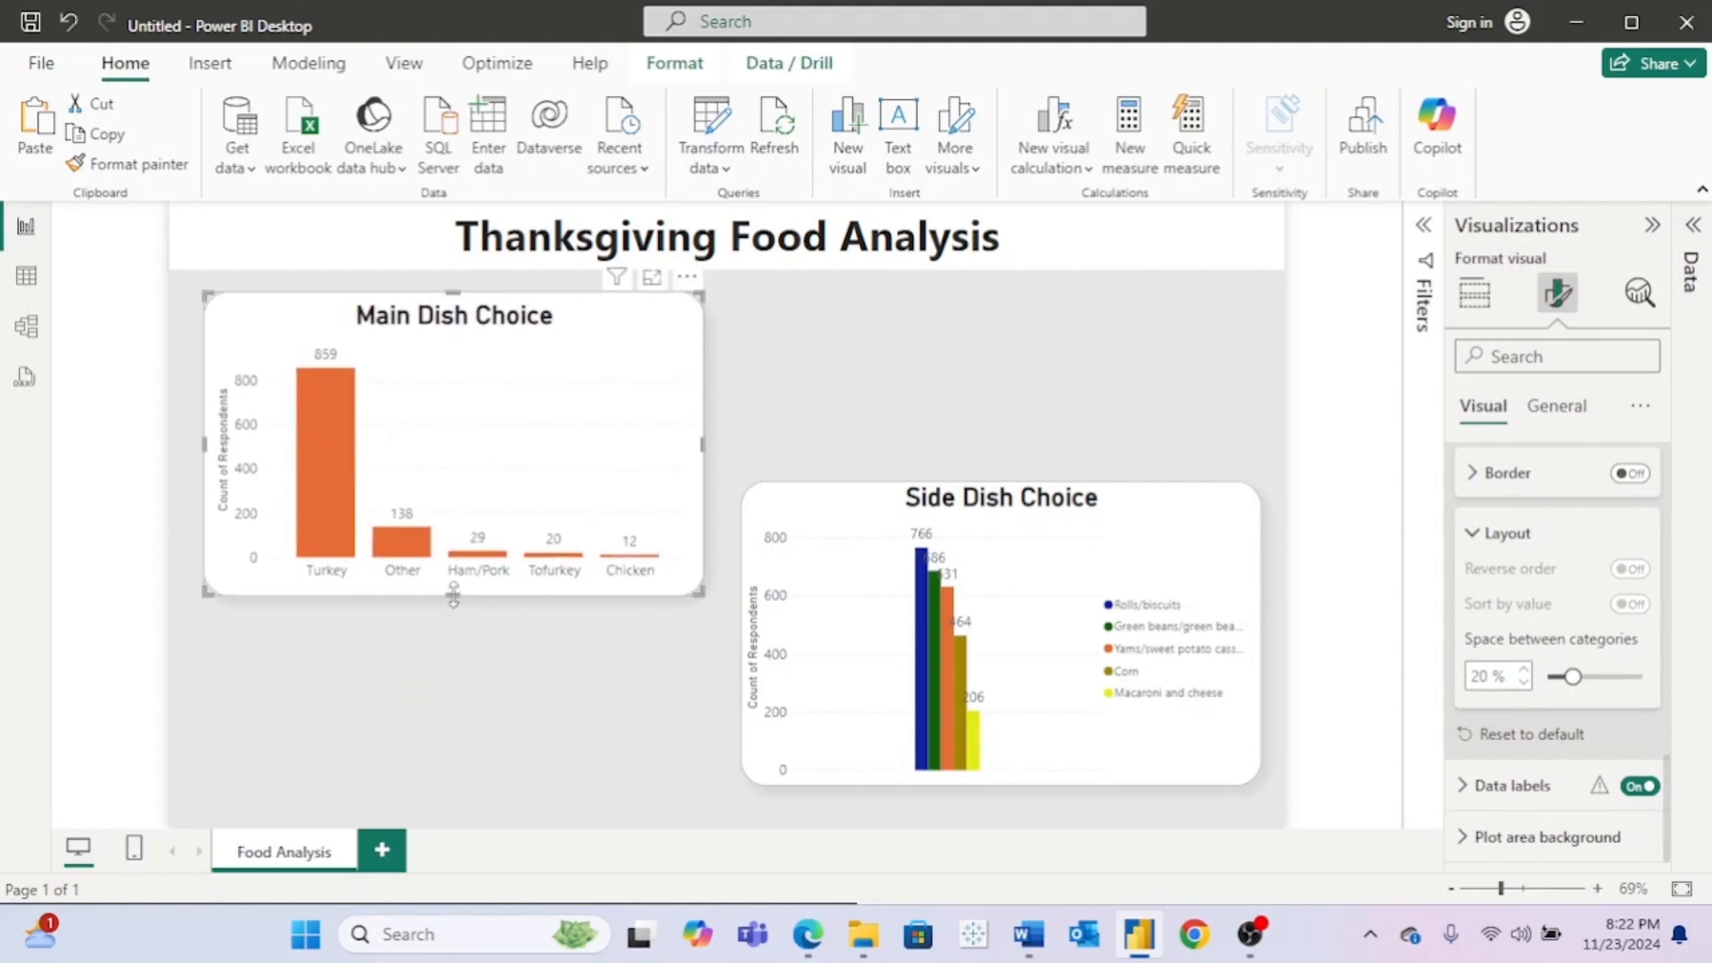
{"action": "left_click_drag", "start_coordinate": [453, 596], "coordinate": [454, 513]}
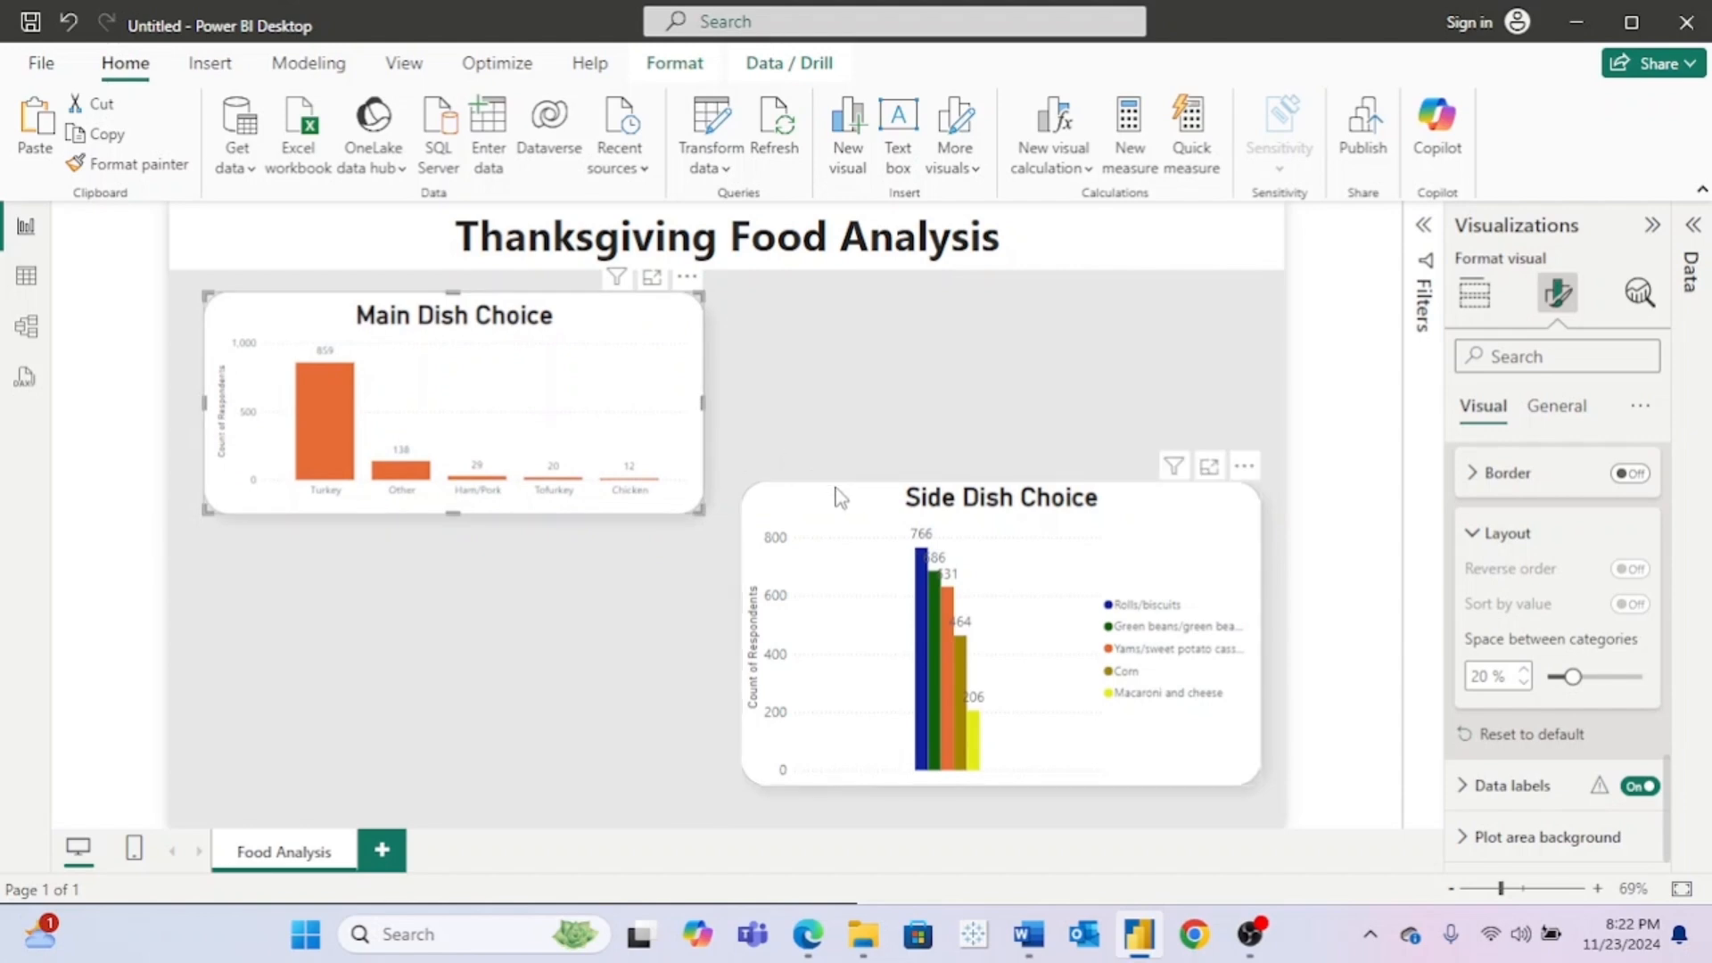
Step: Place the Side Dish Choice chart directly below the Main Dish Choice chart, resize it to fit, and widen the Main Dish Choice chart to match
{"action": "left_click_drag", "start_coordinate": [839, 514], "coordinate": [298, 553]}
{"action": "left_click_drag", "start_coordinate": [466, 526], "coordinate": [470, 550]}
{"action": "left_click_drag", "start_coordinate": [602, 590], "coordinate": [603, 571]}
{"action": "left_click_drag", "start_coordinate": [723, 675], "coordinate": [746, 640]}
{"action": "left_click", "coordinate": [691, 393]}
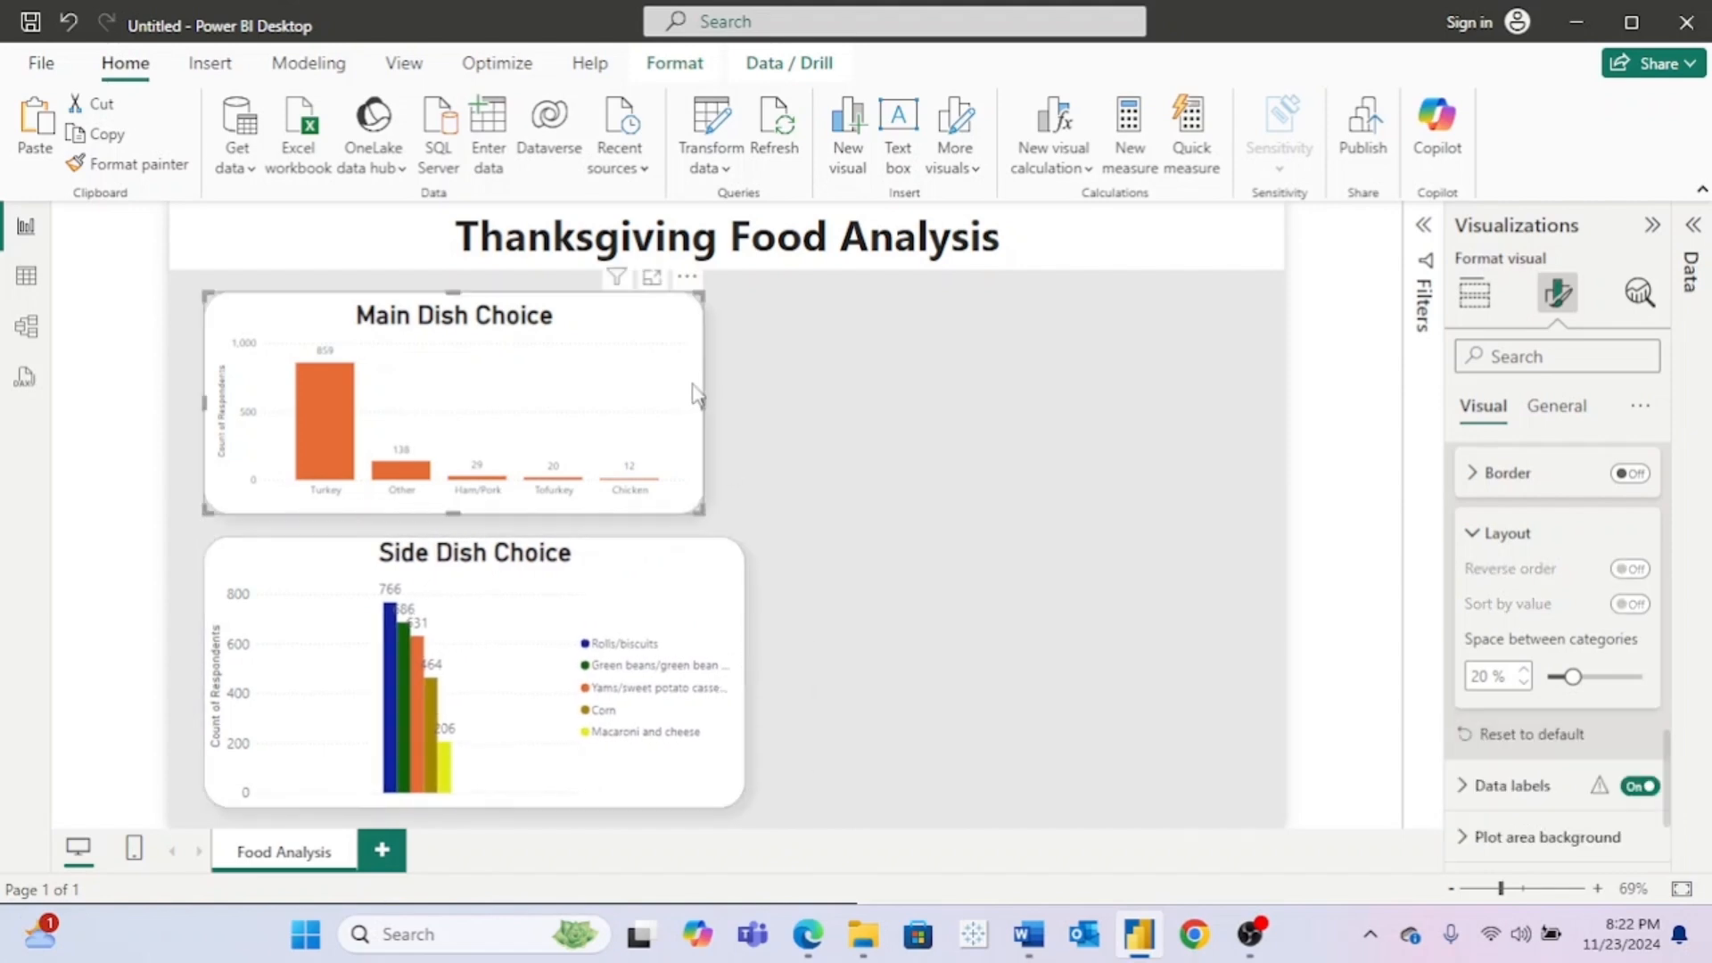
{"action": "left_click_drag", "start_coordinate": [702, 397], "coordinate": [749, 410]}
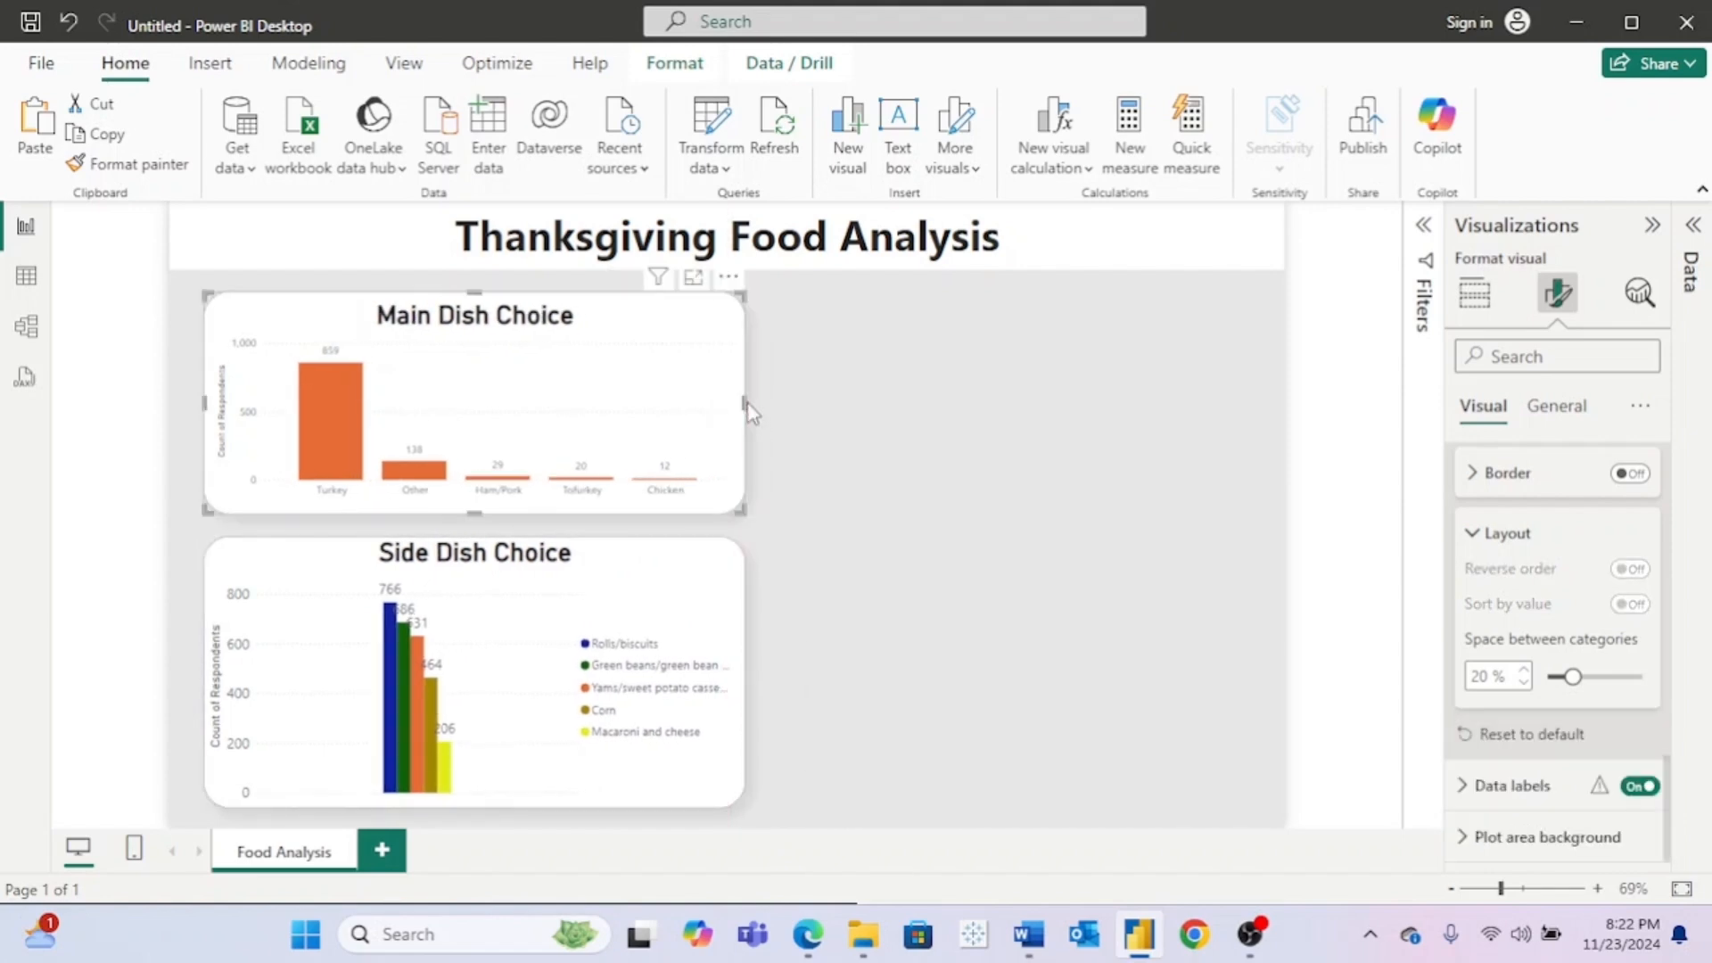
Step: Collapse the expanded Layout, X-axis and Columns format settings of the Main Dish Choice chart
{"action": "left_click", "coordinate": [1475, 538]}
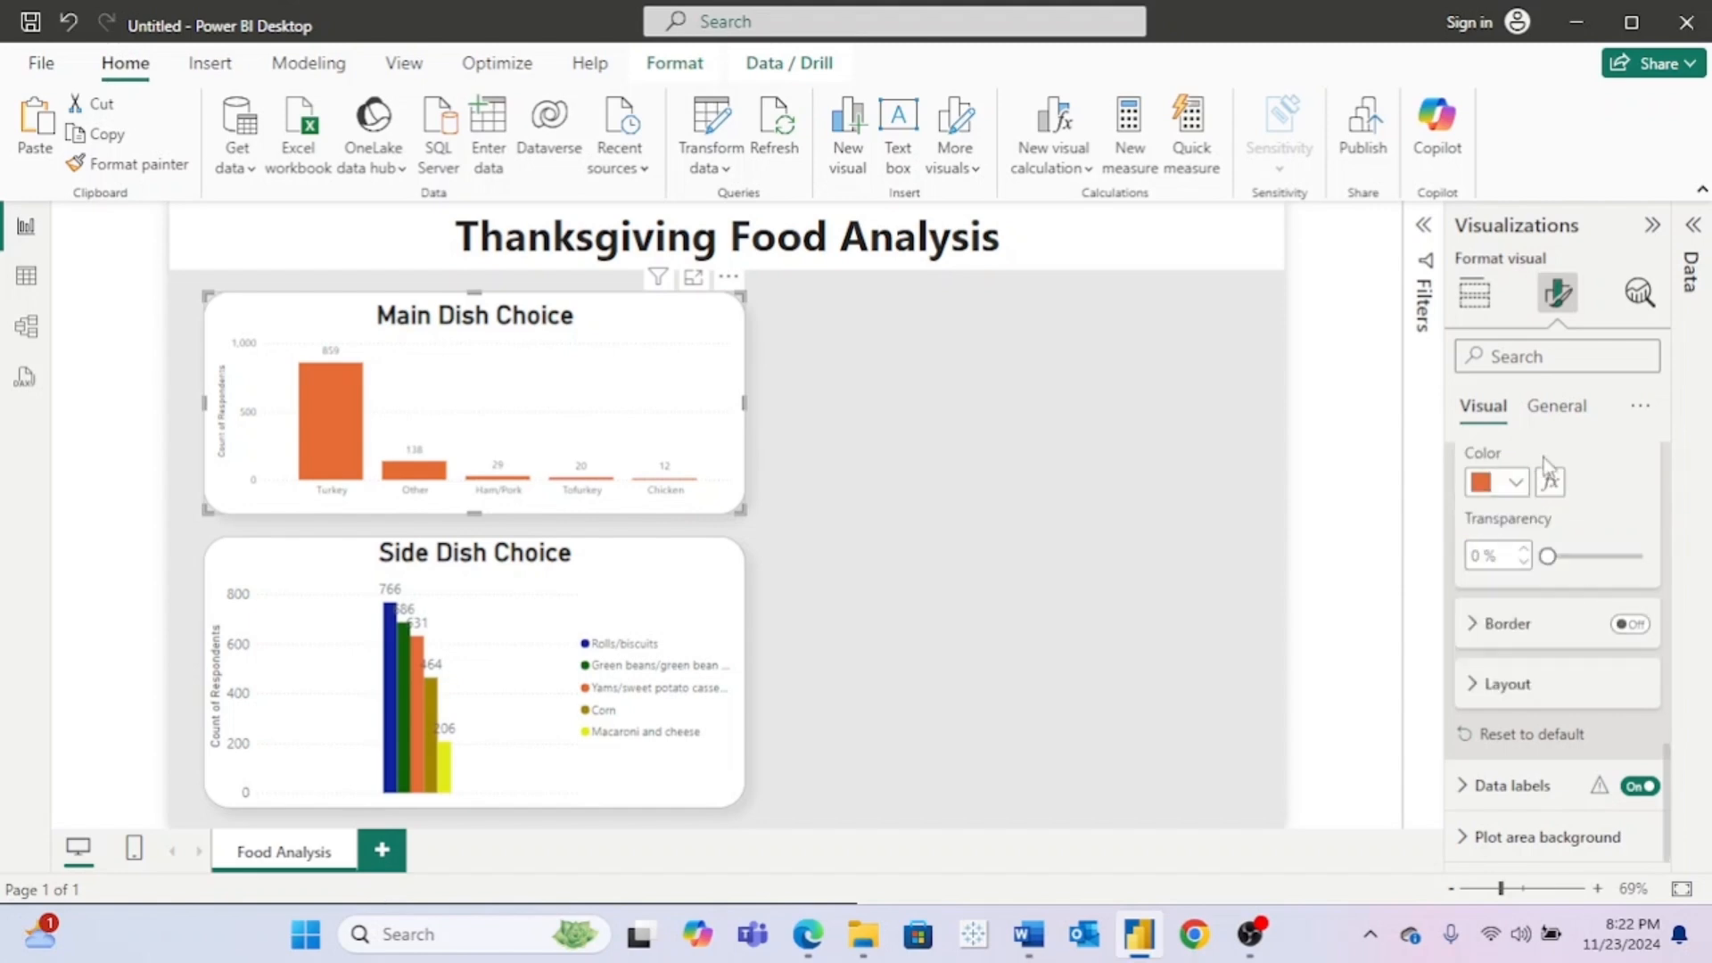
{"action": "scroll", "coordinate": [1590, 534], "scroll_direction": "up", "scroll_amount": 6}
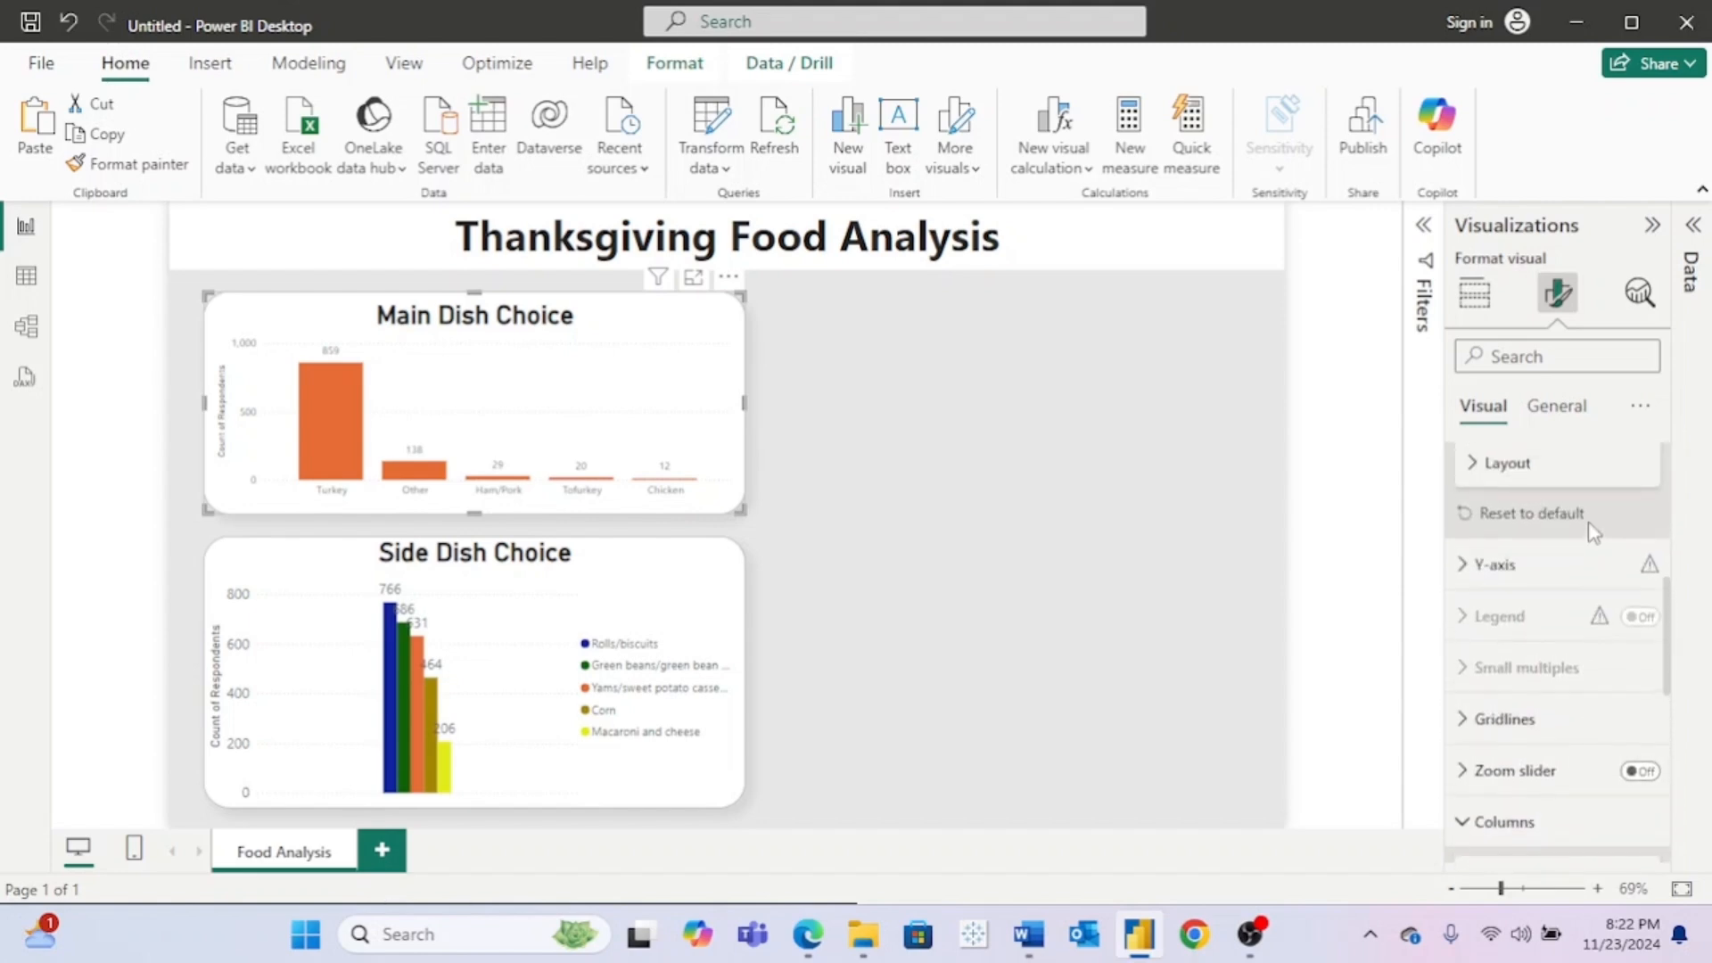
{"action": "scroll", "coordinate": [1529, 559], "scroll_direction": "up", "scroll_amount": 5}
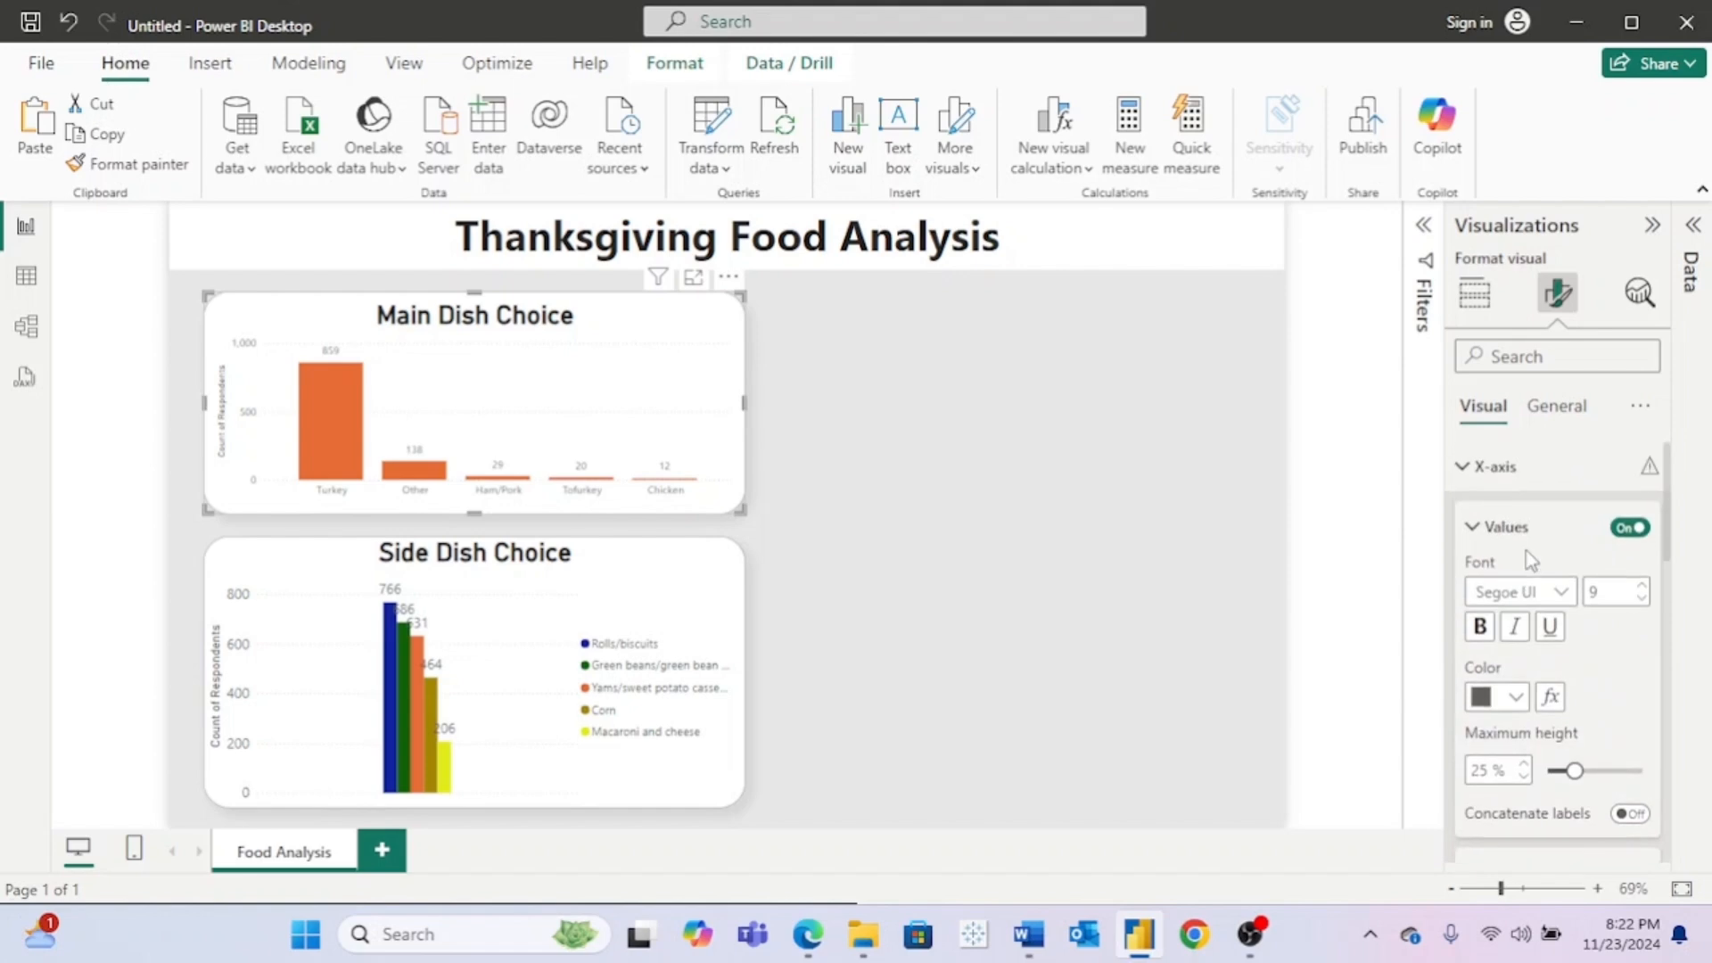
{"action": "left_click", "coordinate": [1467, 468]}
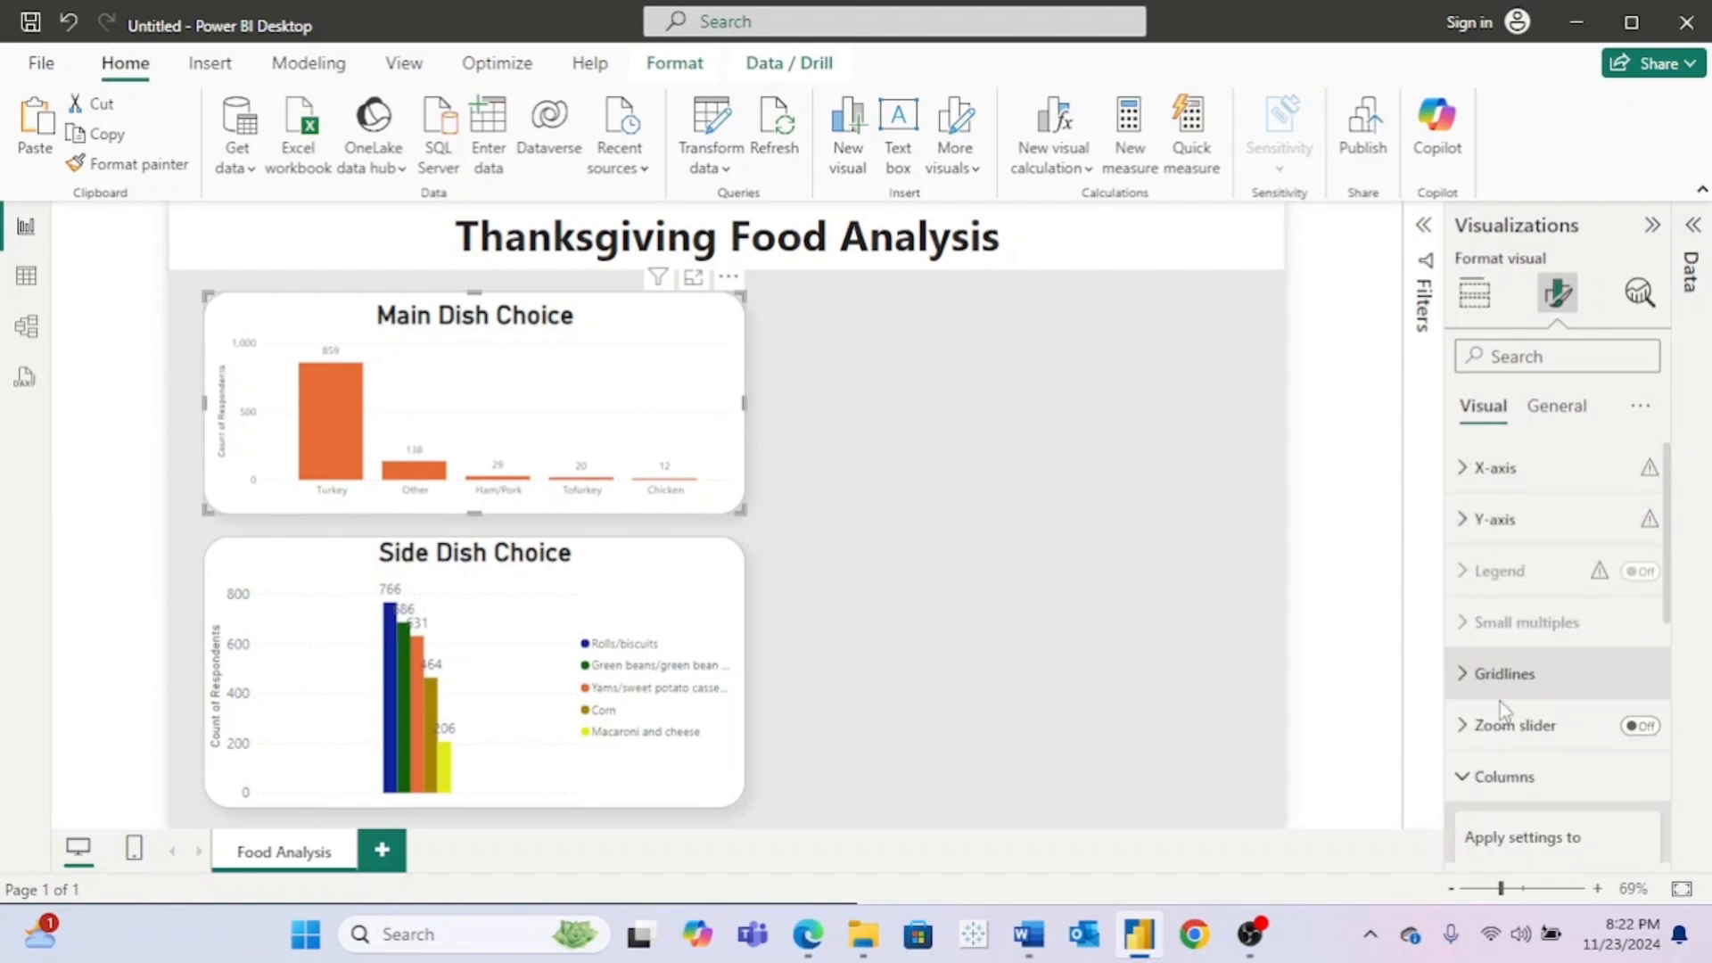
{"action": "left_click", "coordinate": [1468, 776]}
{"action": "scroll", "coordinate": [1468, 776], "scroll_direction": "down", "scroll_amount": 1}
{"action": "scroll", "coordinate": [1472, 776], "scroll_direction": "up", "scroll_amount": 1}
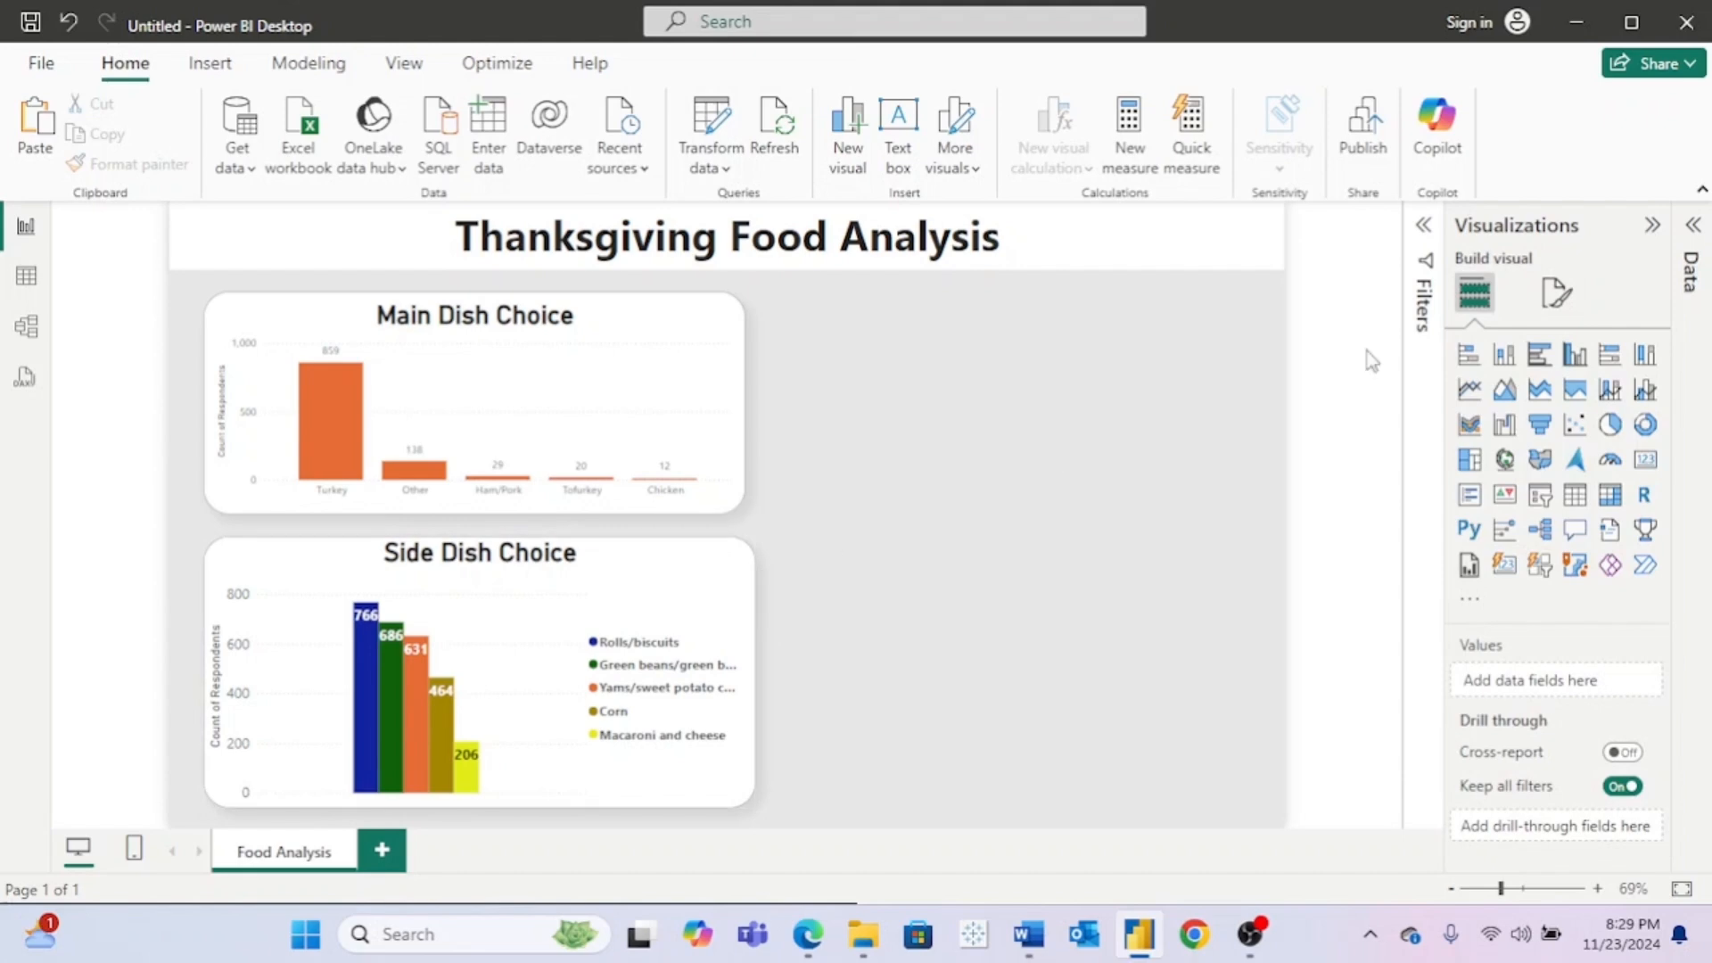
Step: Review the Side Dish Choice chart's X-axis layout settings, including the minimum category width, and its general format options
{"action": "left_click", "coordinate": [667, 599]}
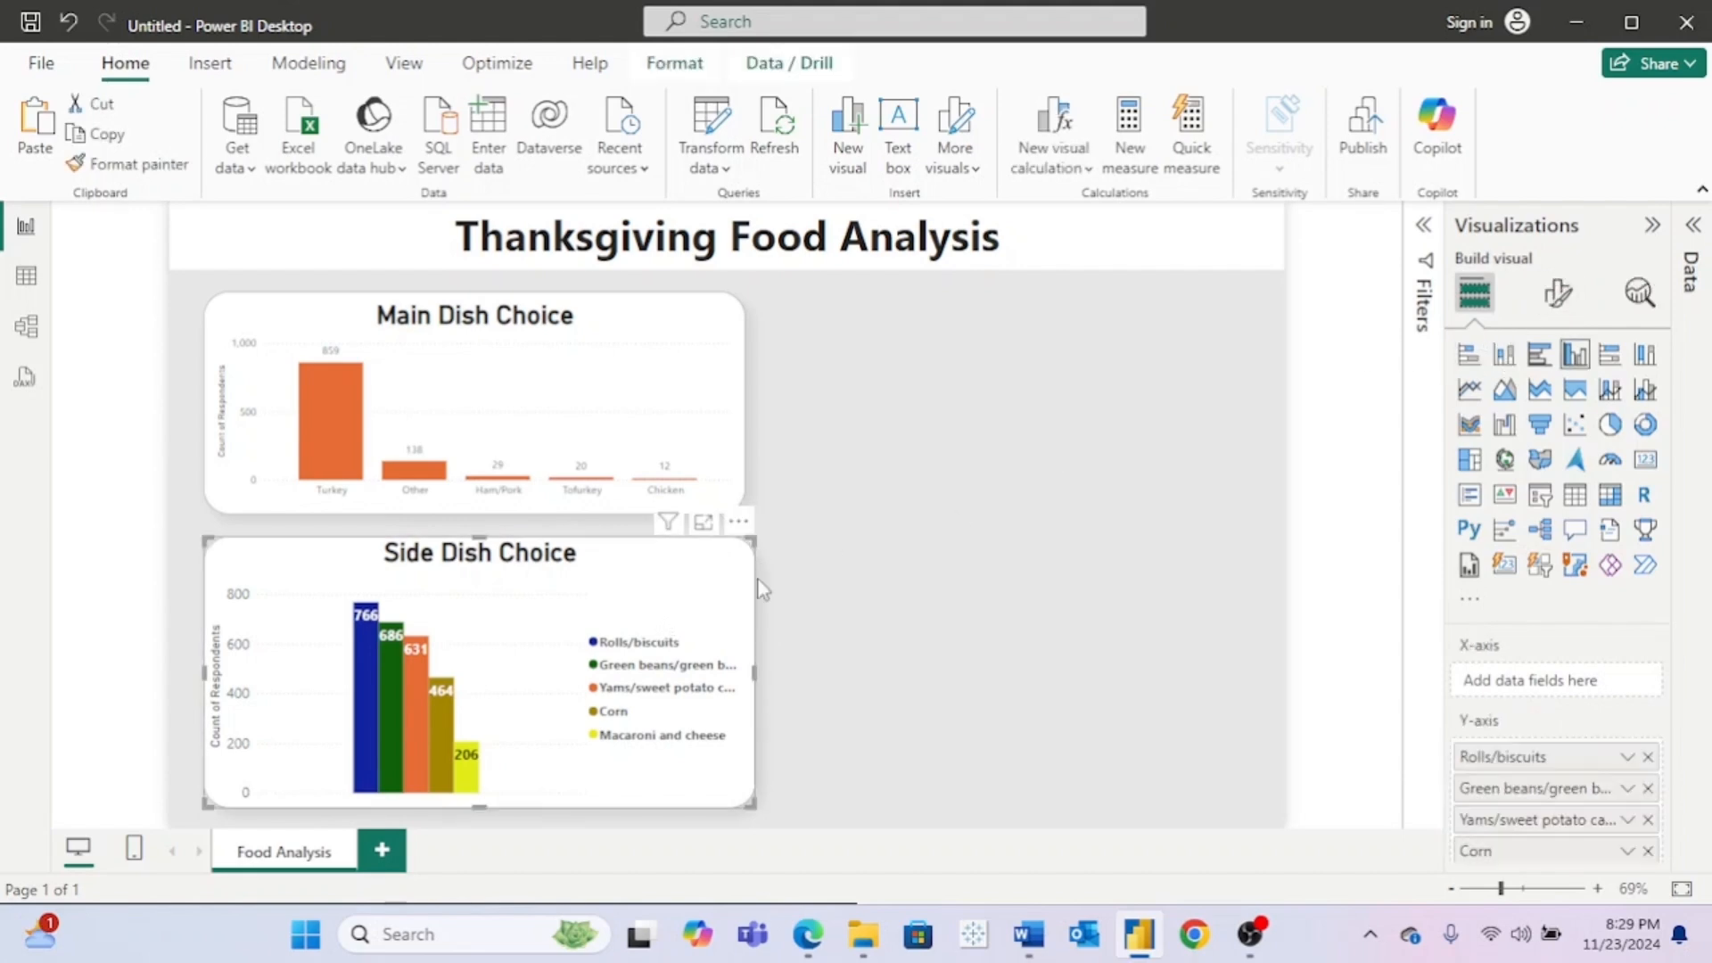
{"action": "left_click", "coordinate": [1557, 296]}
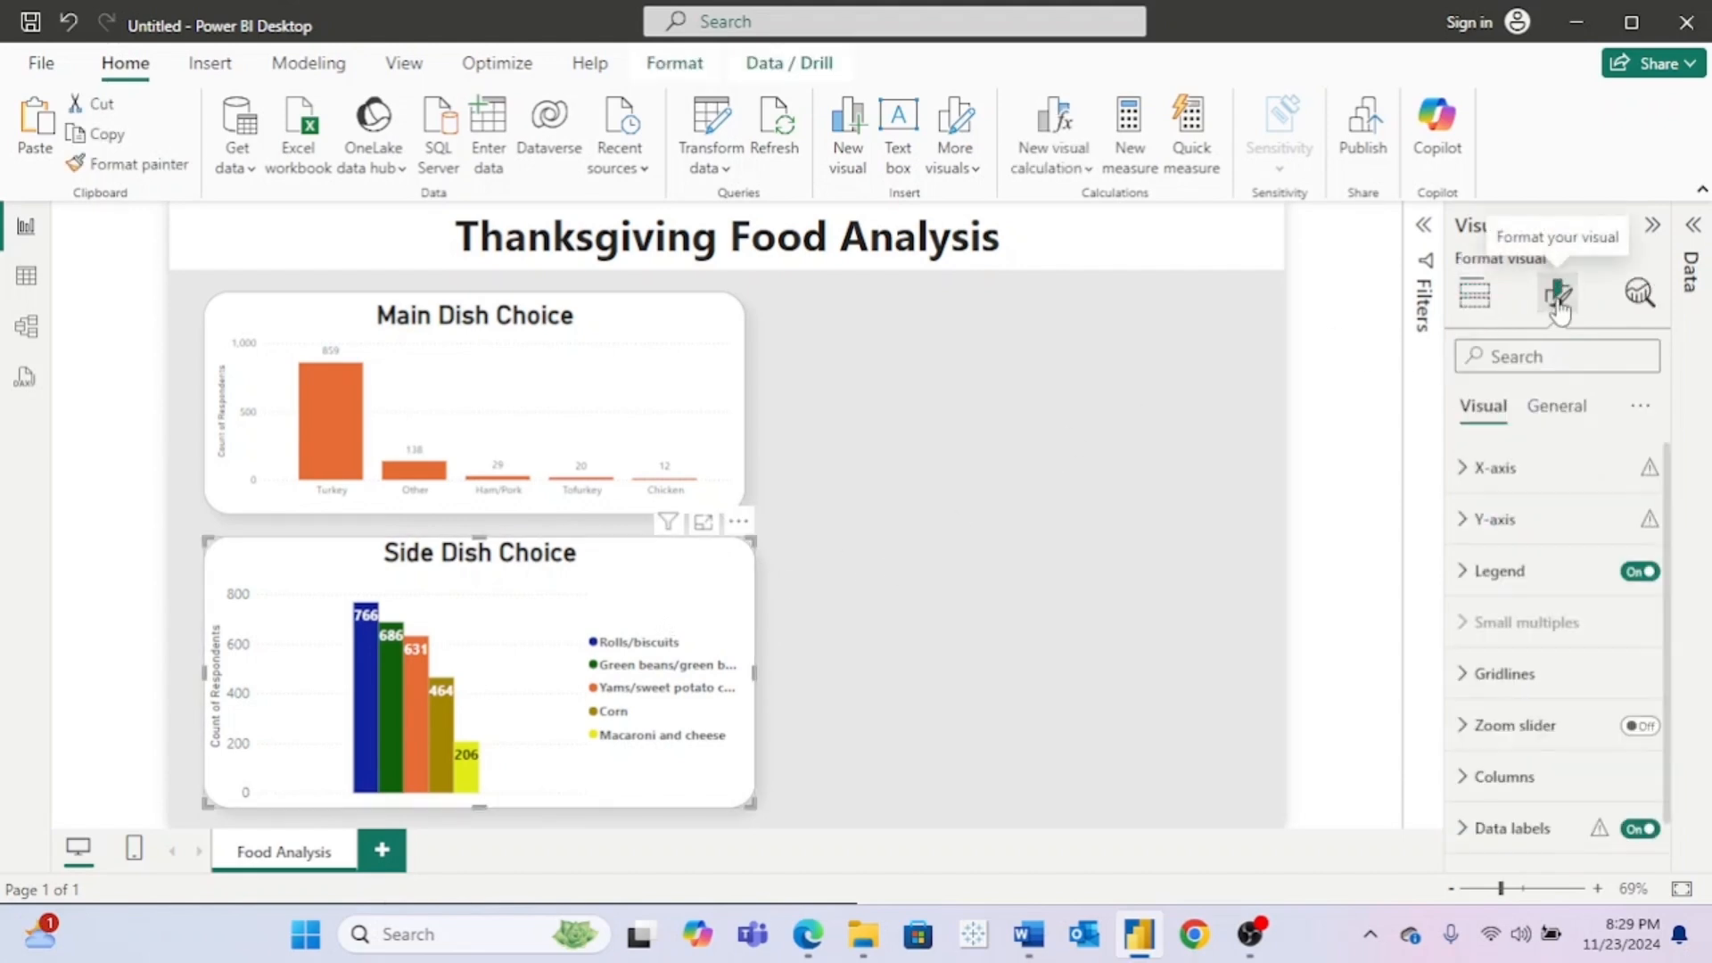
{"action": "left_click", "coordinate": [1464, 468]}
{"action": "scroll", "coordinate": [1596, 687], "scroll_direction": "down", "scroll_amount": 3}
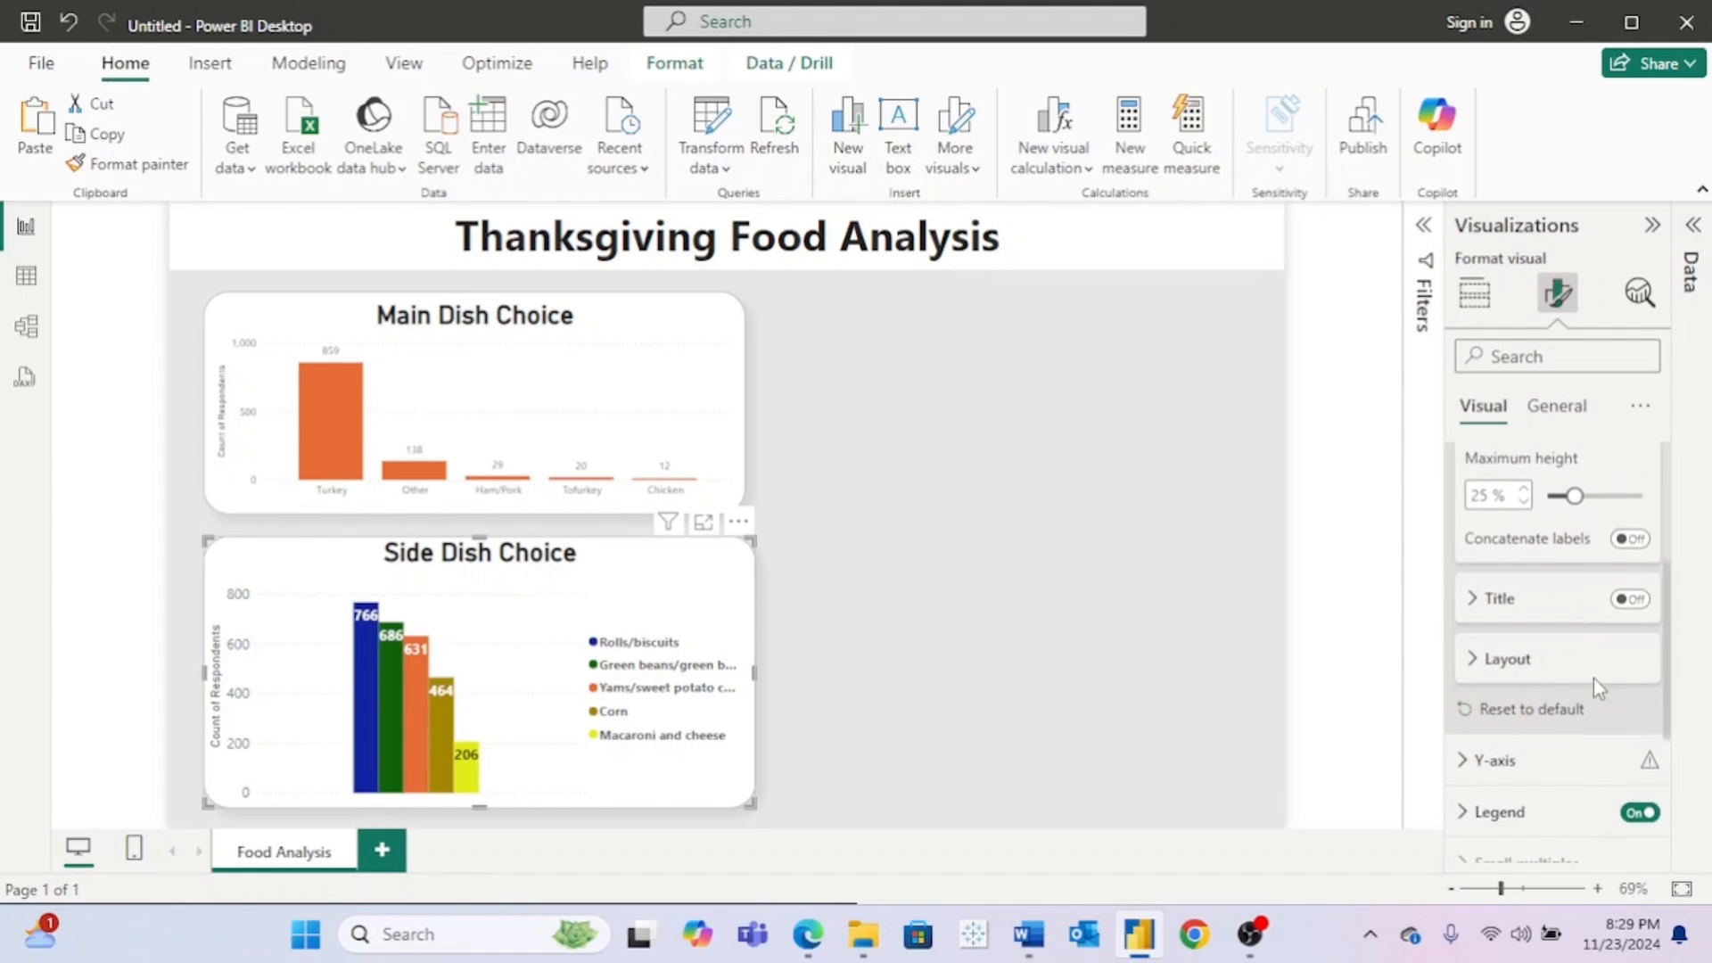
{"action": "left_click", "coordinate": [1507, 656]}
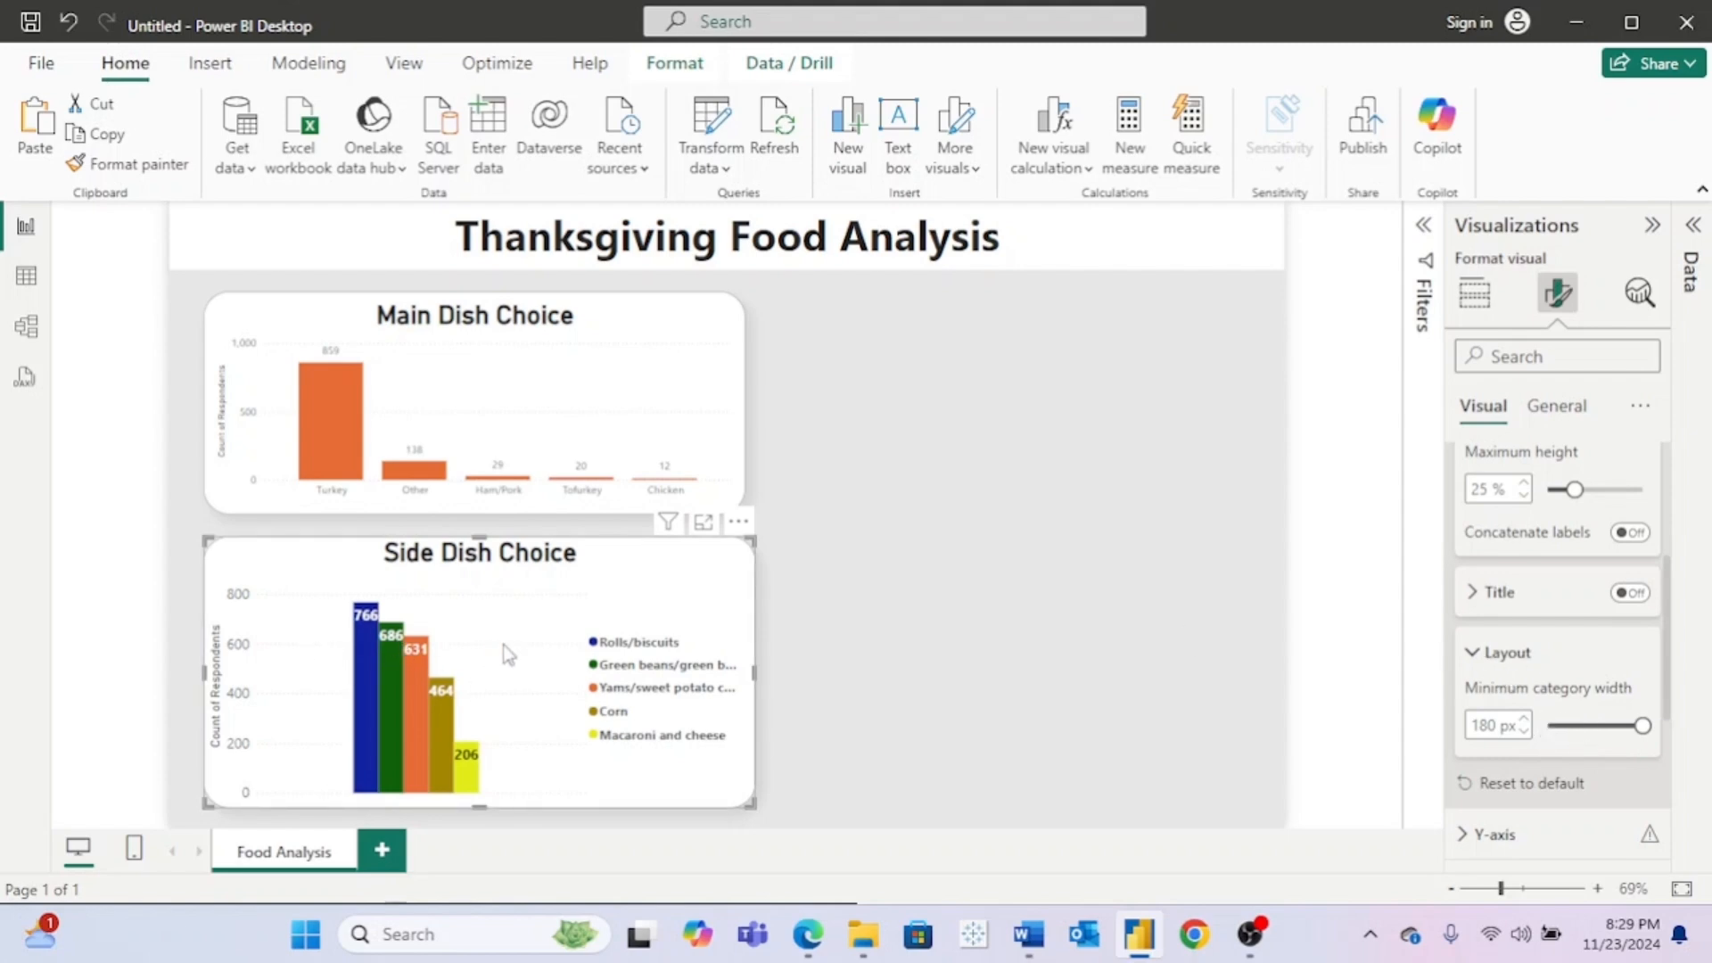
{"action": "left_click", "coordinate": [1473, 656]}
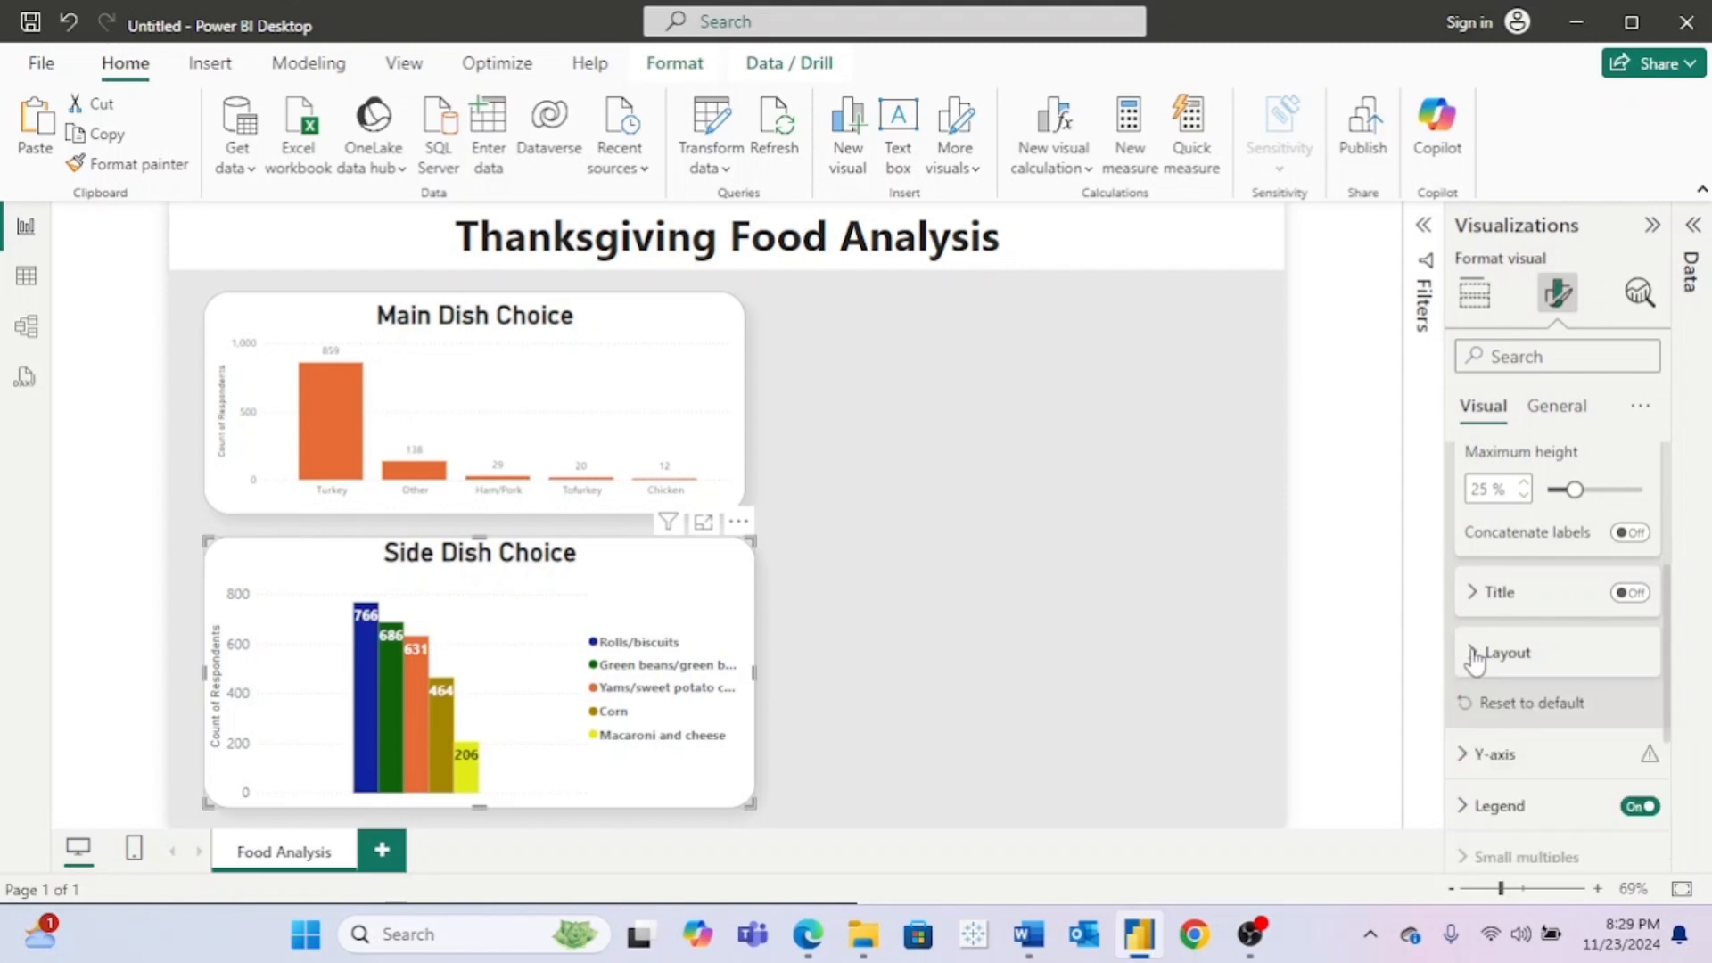
{"action": "left_click", "coordinate": [1576, 406]}
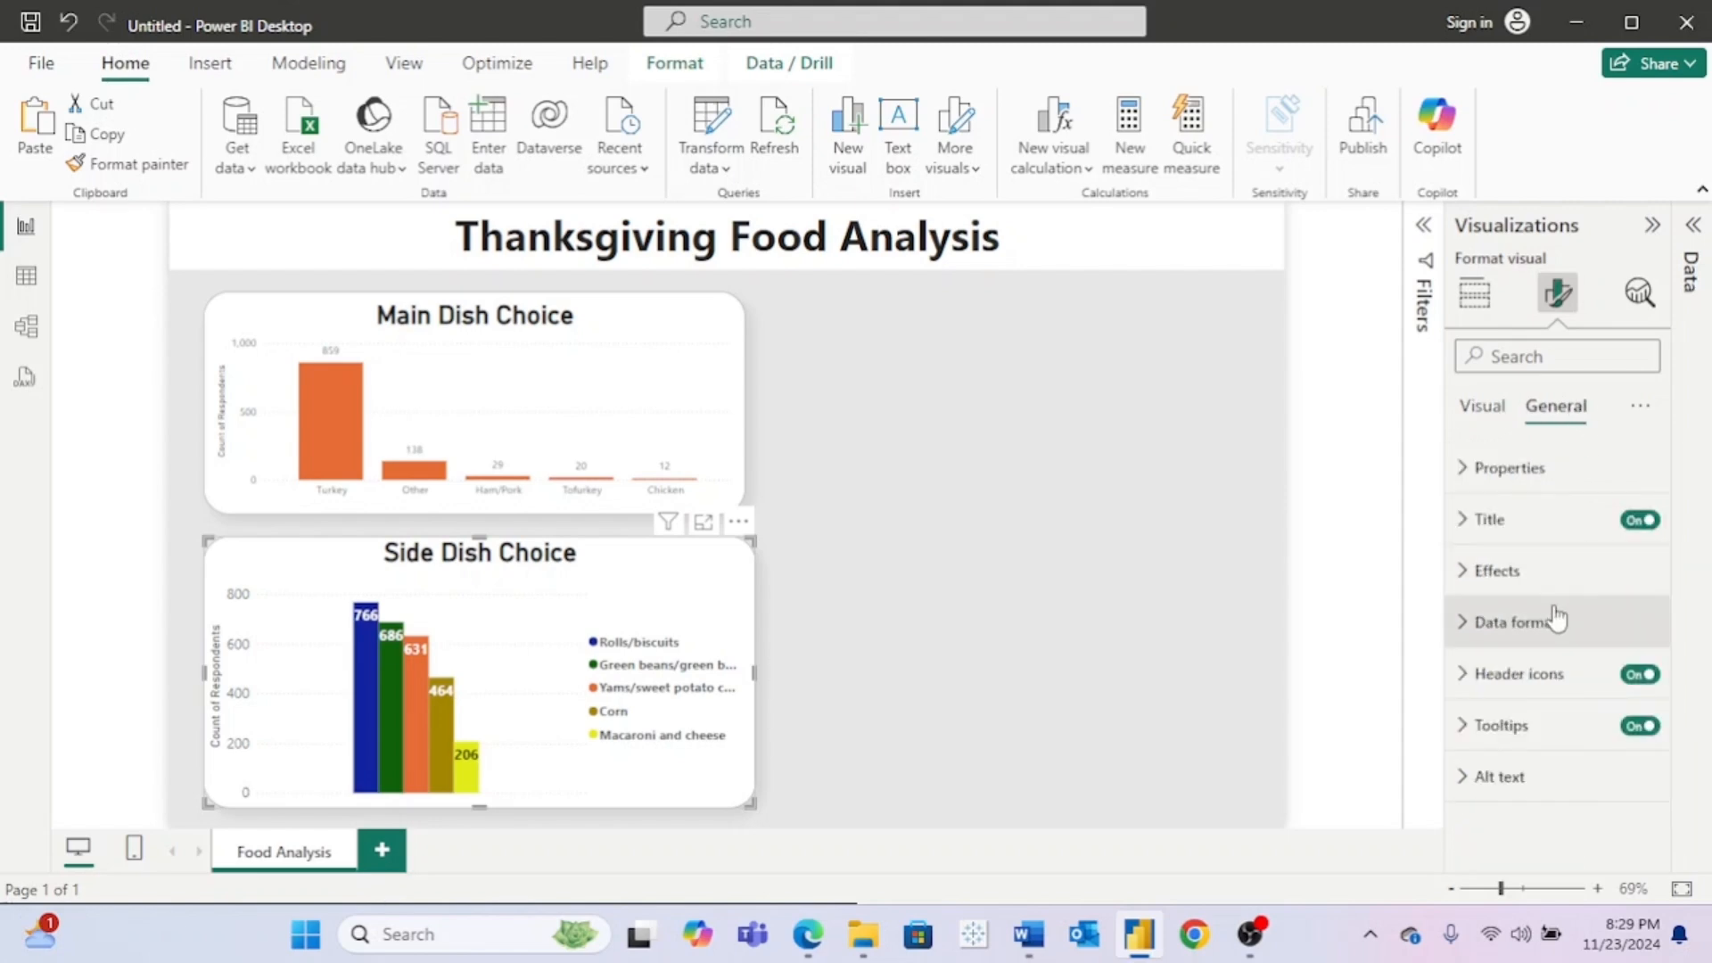
{"action": "left_click", "coordinate": [1482, 409]}
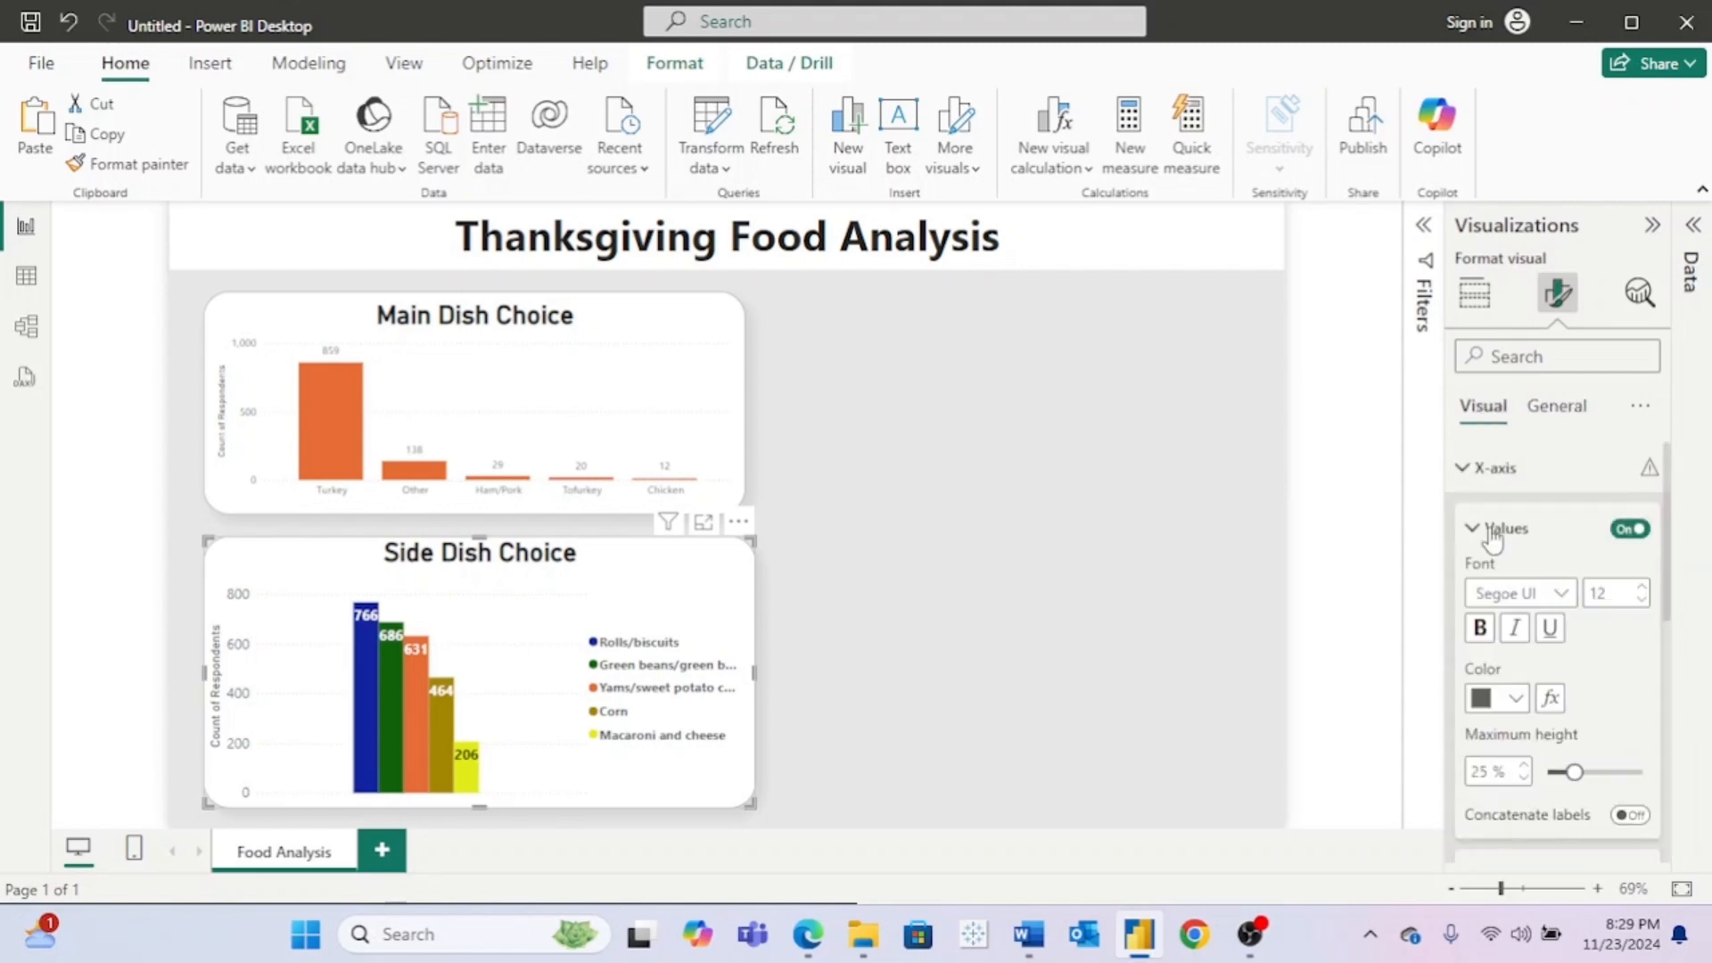
{"action": "left_click", "coordinate": [1470, 469]}
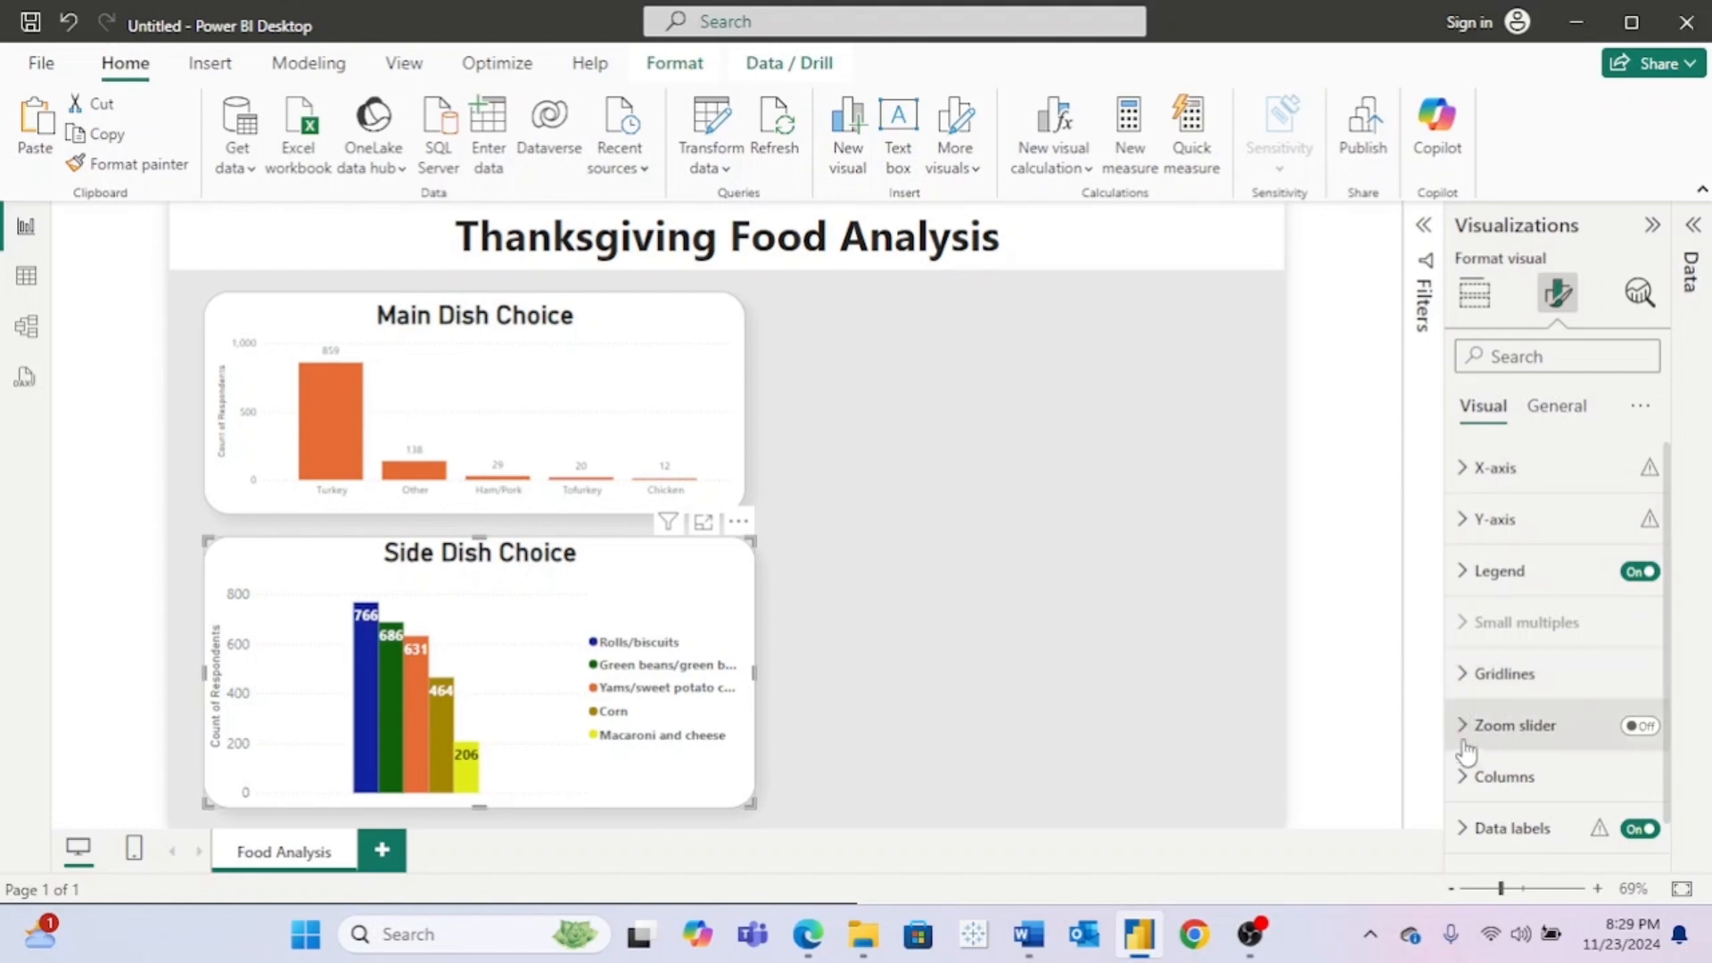
Step: Review the Side Dish Choice chart's data label settings, including the series, label position and value font
{"action": "left_click", "coordinate": [1507, 829]}
{"action": "scroll", "coordinate": [1462, 833], "scroll_direction": "down", "scroll_amount": 5}
{"action": "scroll", "coordinate": [1462, 834], "scroll_direction": "down", "scroll_amount": 3}
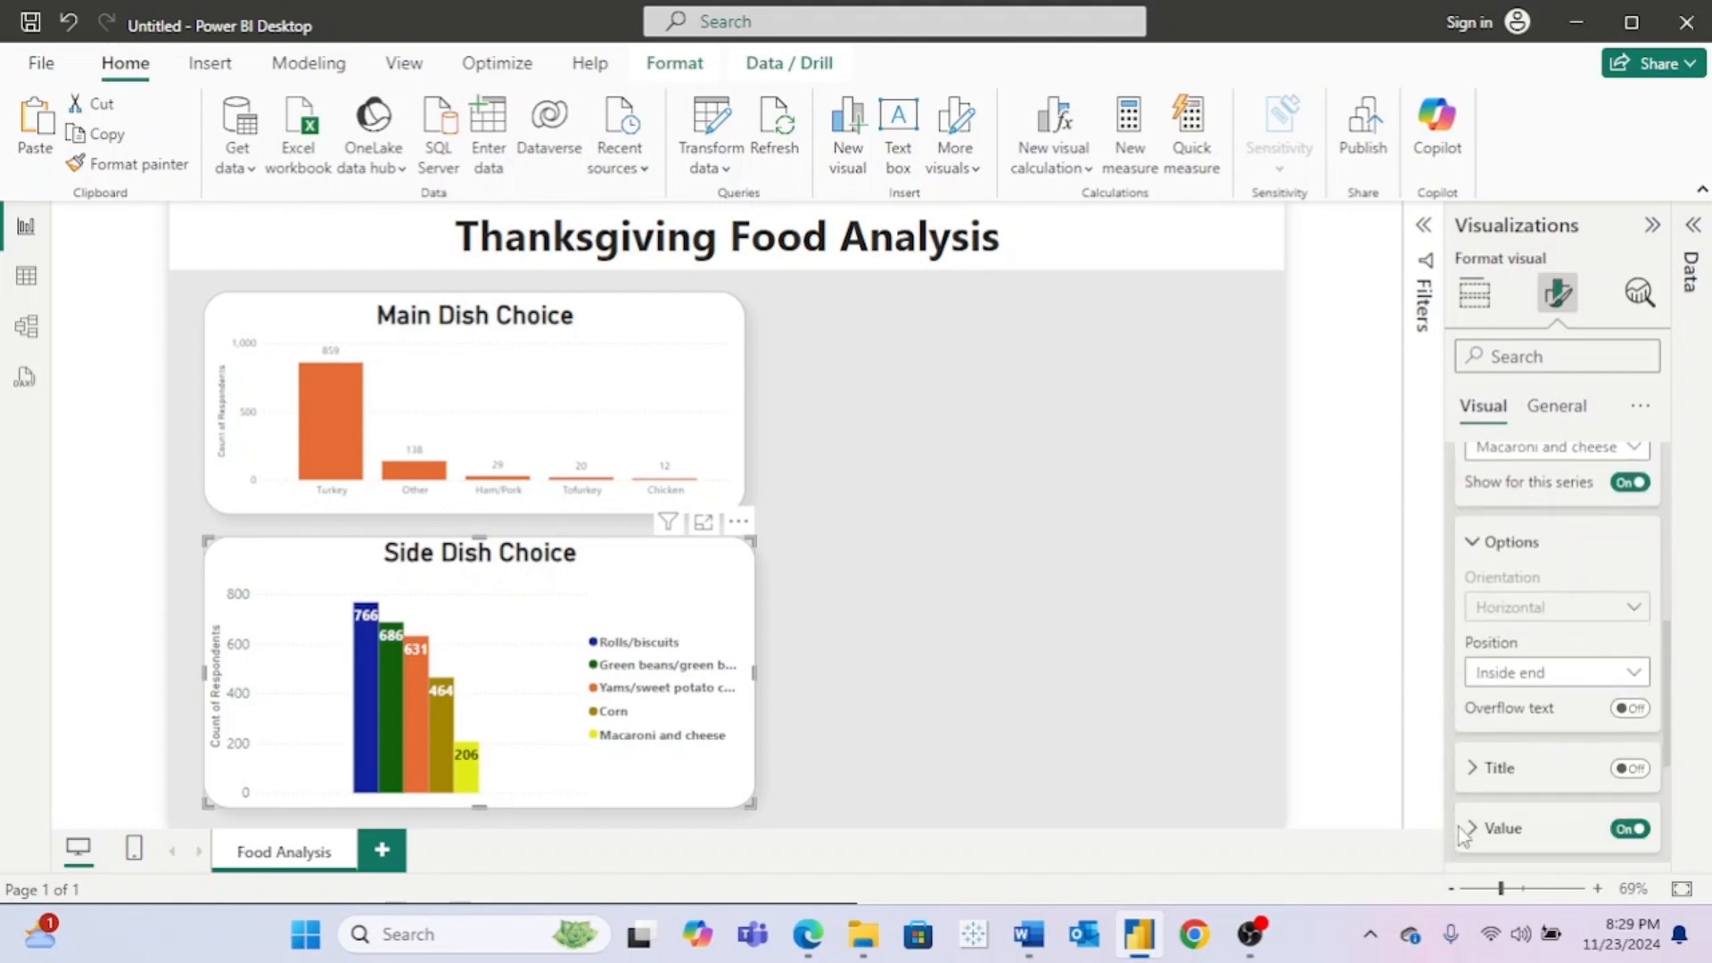
{"action": "left_click", "coordinate": [1606, 624]}
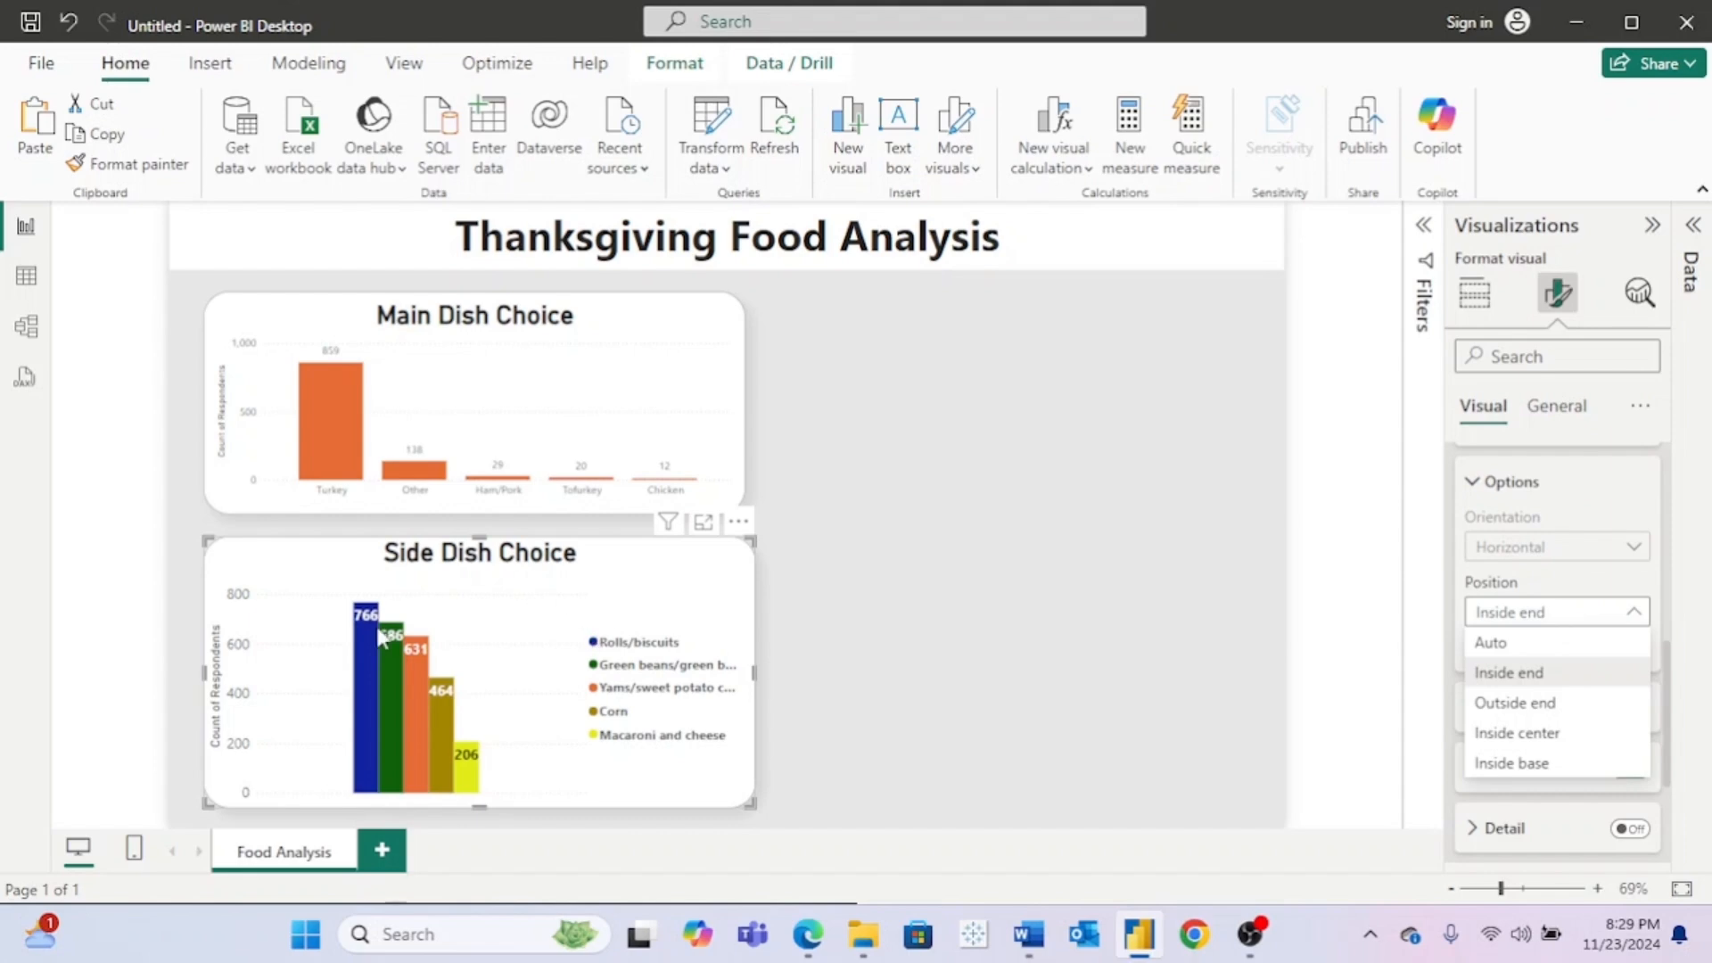
{"action": "left_click", "coordinate": [1602, 617]}
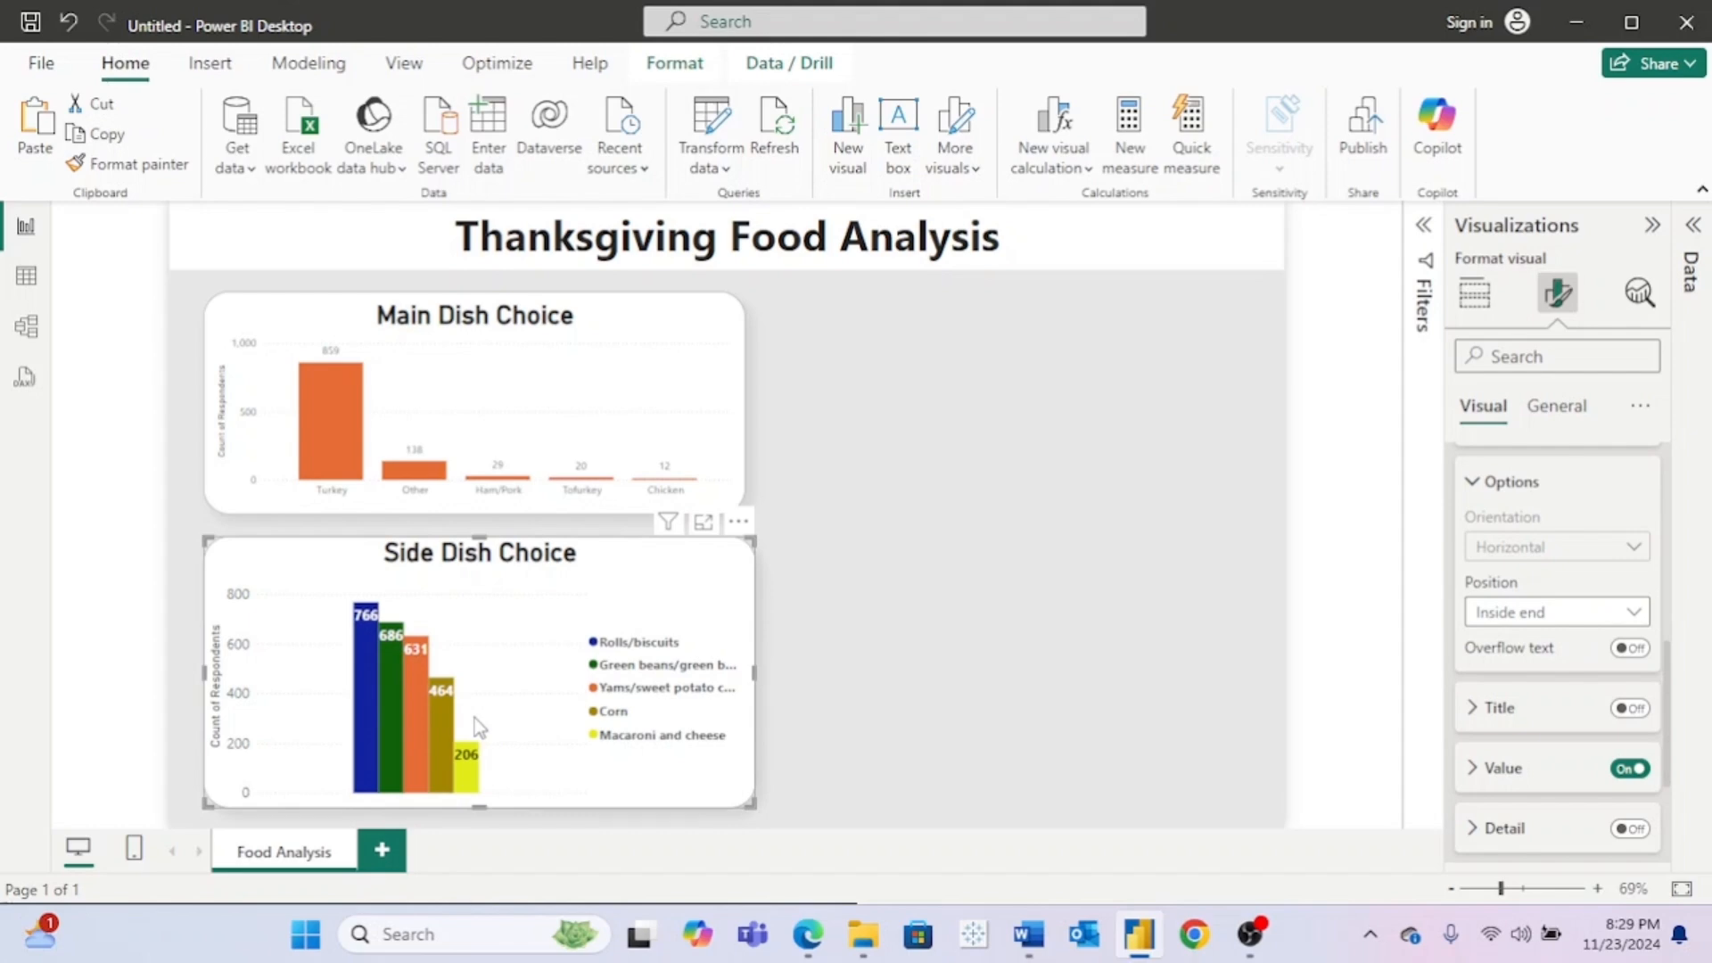
{"action": "left_click", "coordinate": [1513, 767]}
{"action": "scroll", "coordinate": [1516, 758], "scroll_direction": "up", "scroll_amount": 4}
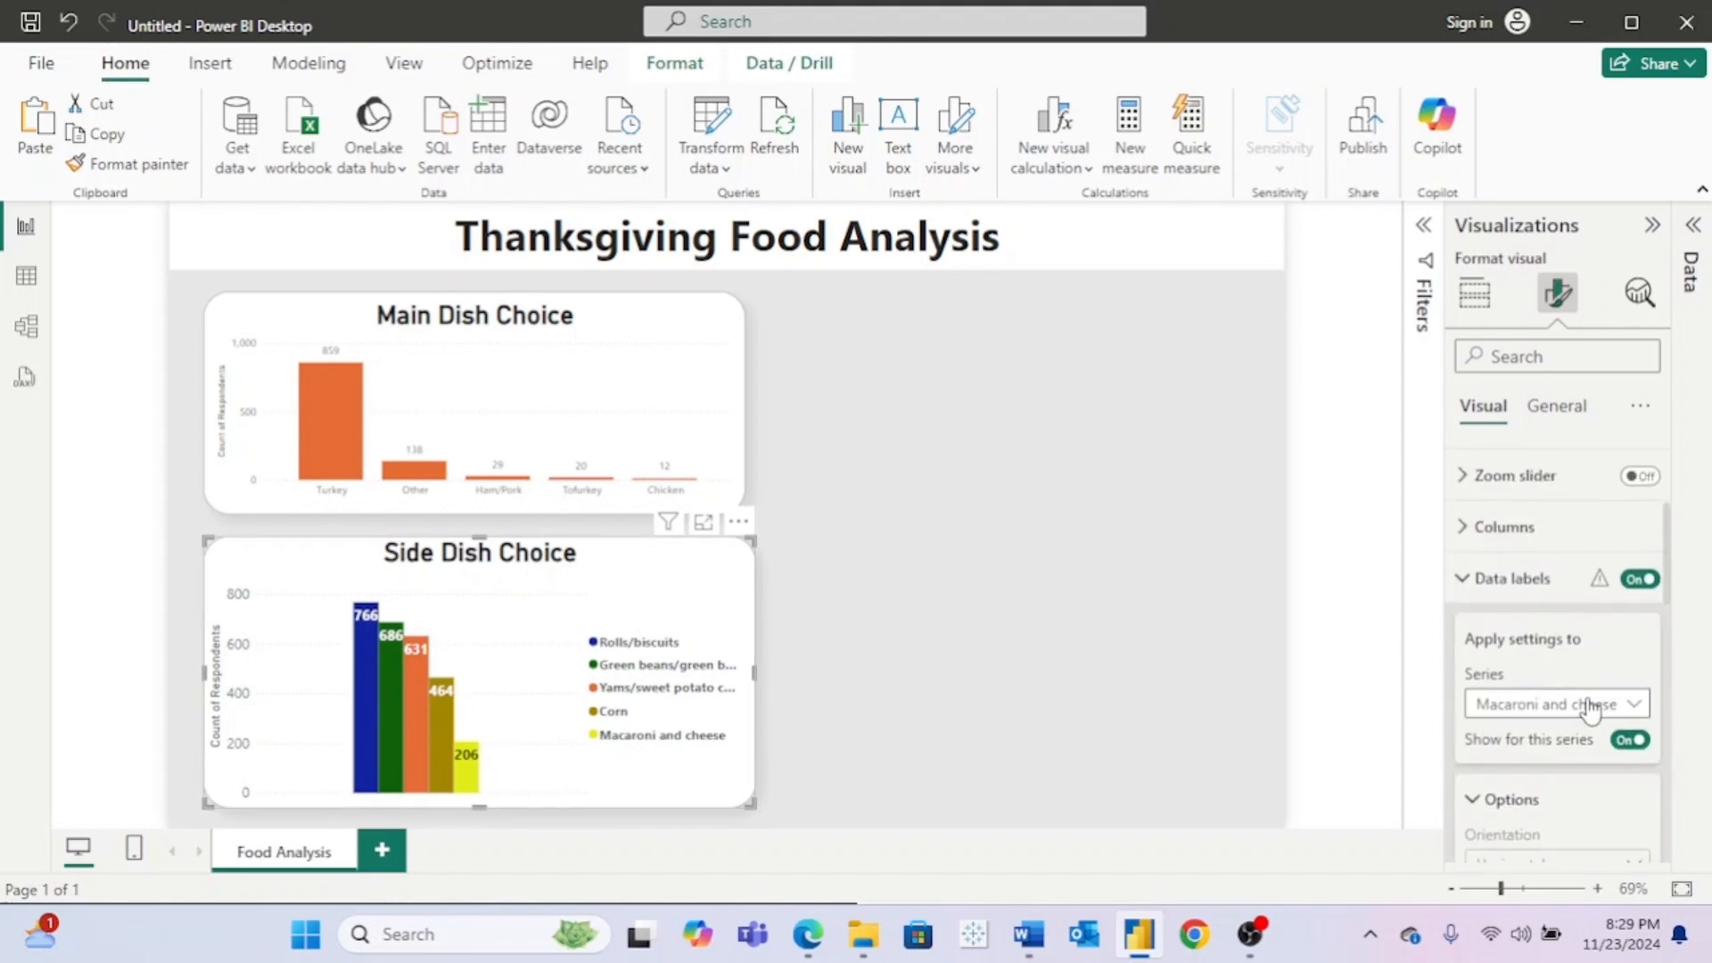
{"action": "scroll", "coordinate": [1593, 714], "scroll_direction": "down", "scroll_amount": 7}
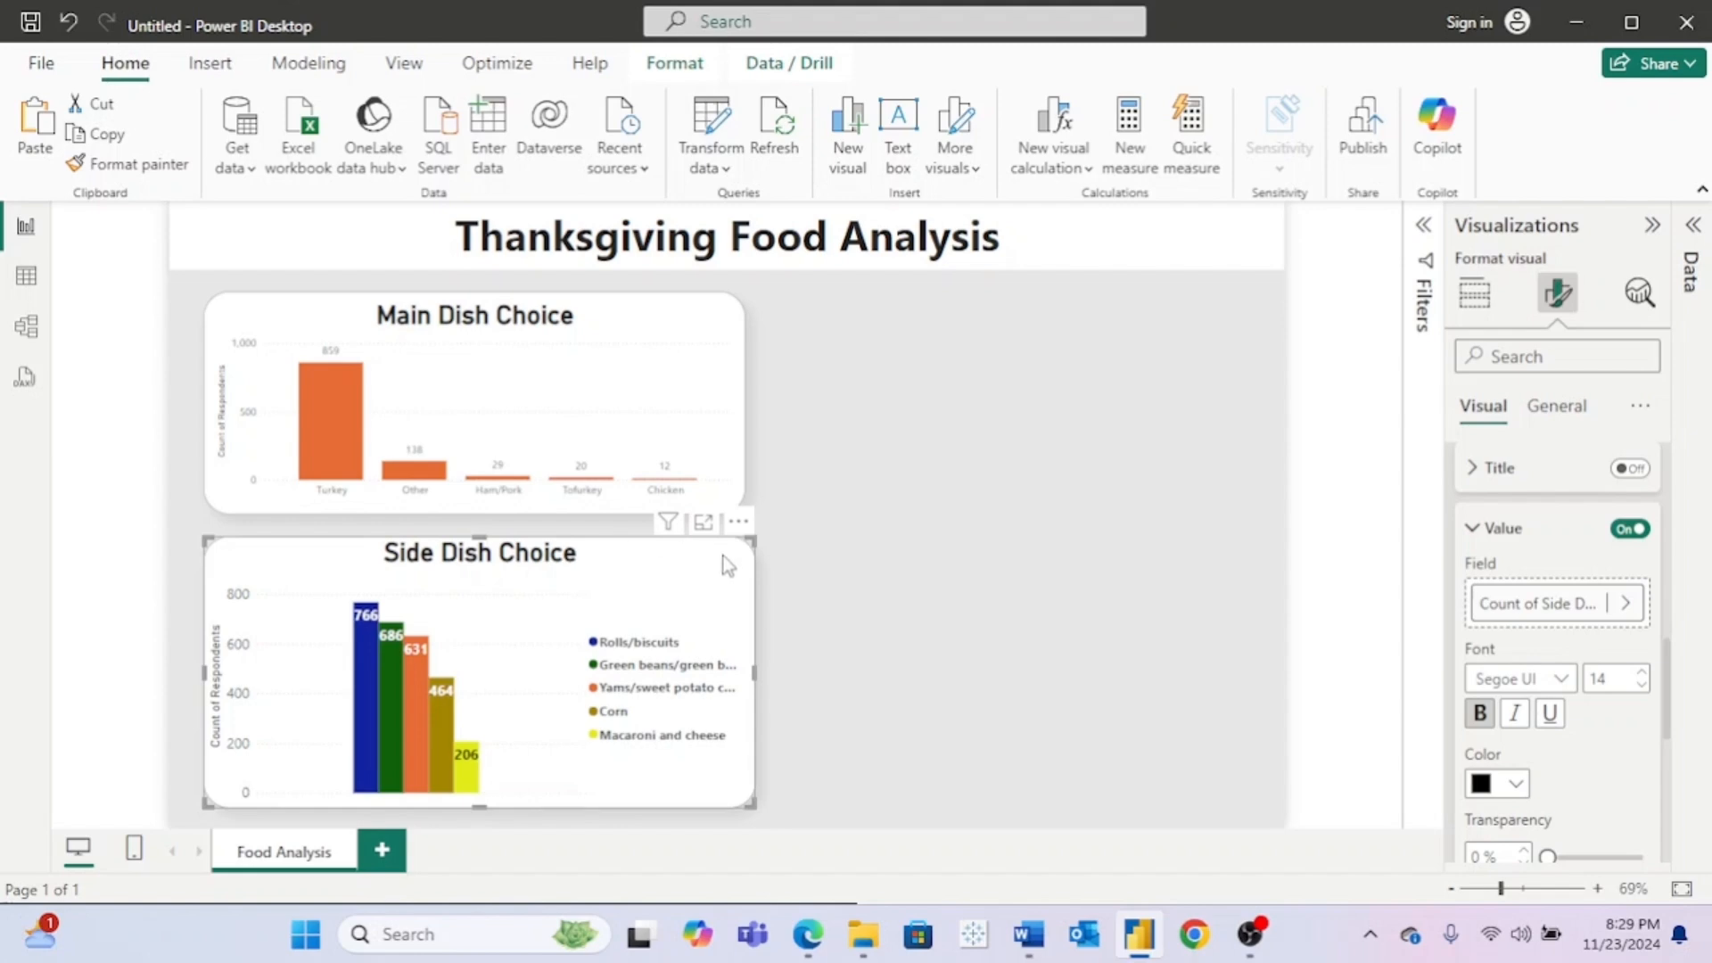
Step: Show the data fields, then duplicate the Main Dish Choice chart, narrow the copy and place it in the empty area beside the existing charts
{"action": "left_click", "coordinate": [1055, 486]}
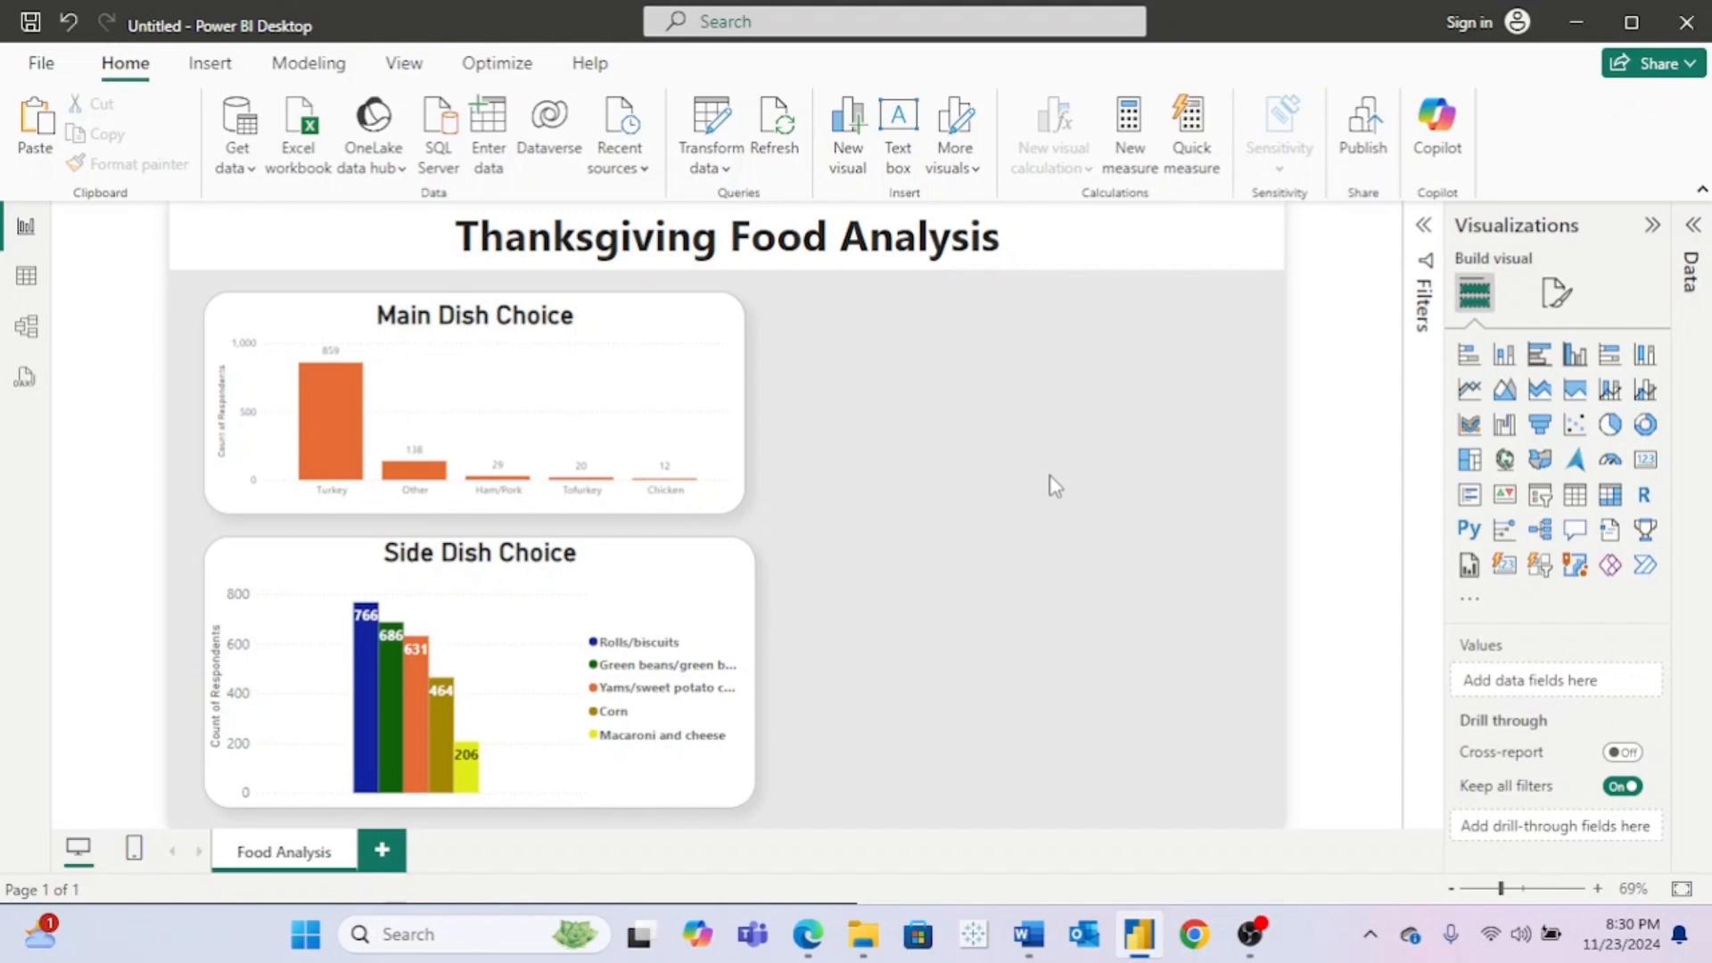
{"action": "left_click", "coordinate": [1700, 252]}
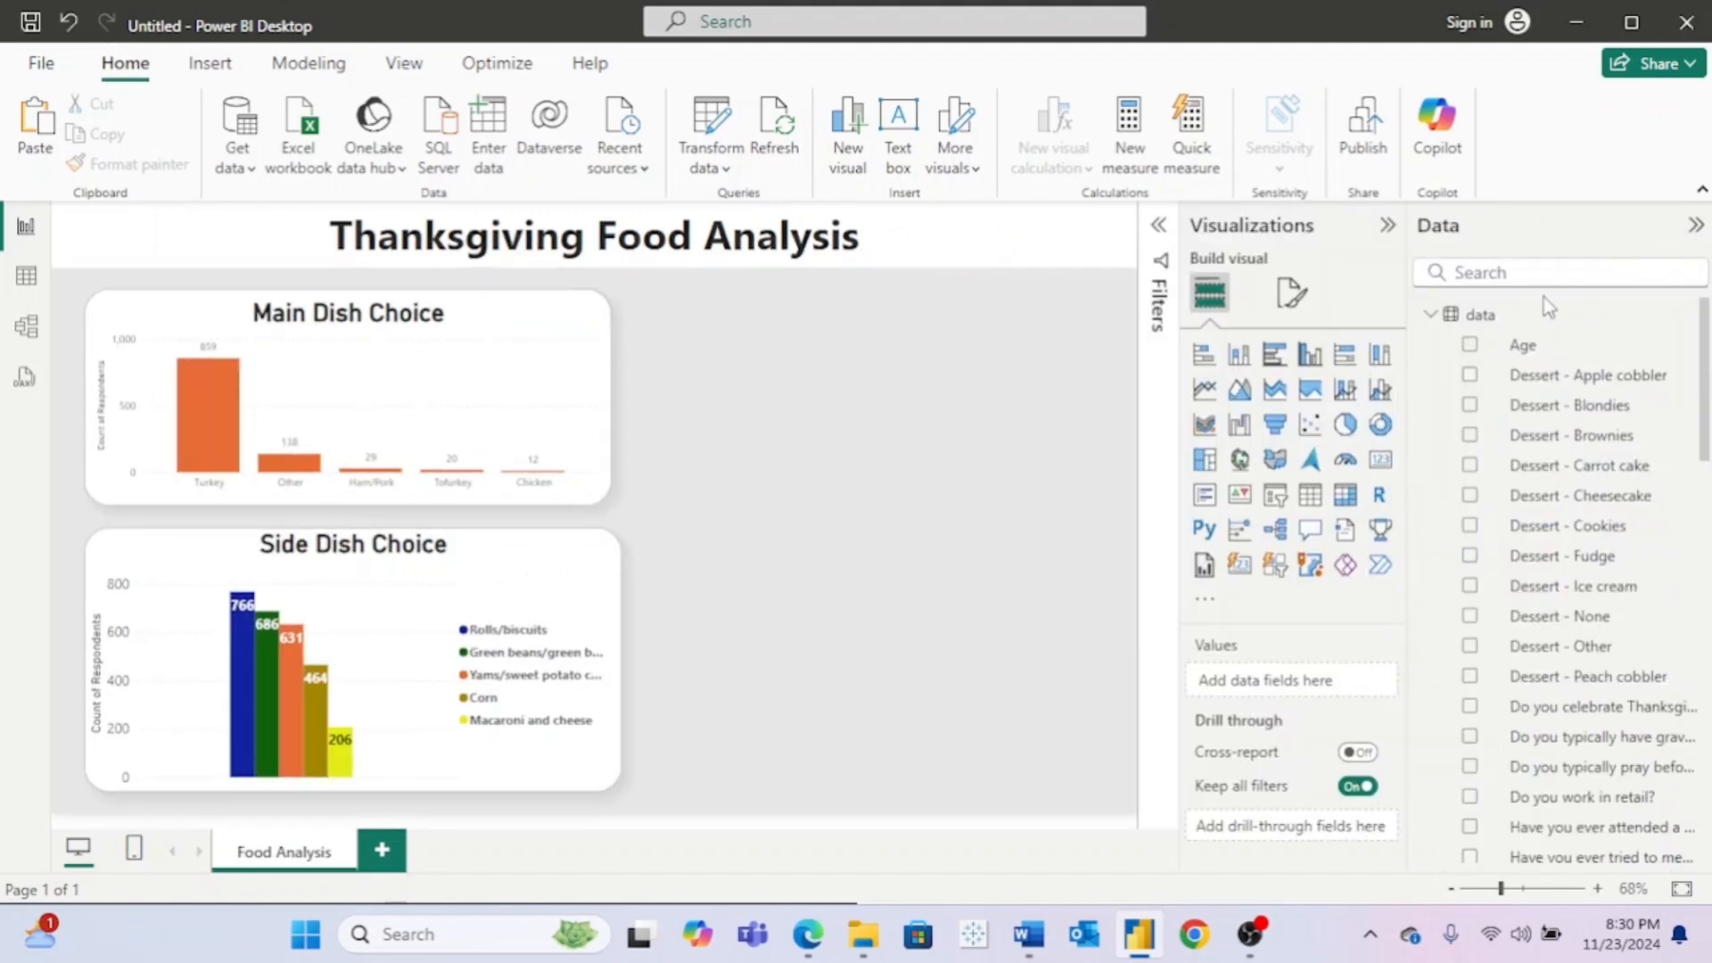
{"action": "left_click", "coordinate": [558, 548]}
{"action": "left_click", "coordinate": [520, 306]}
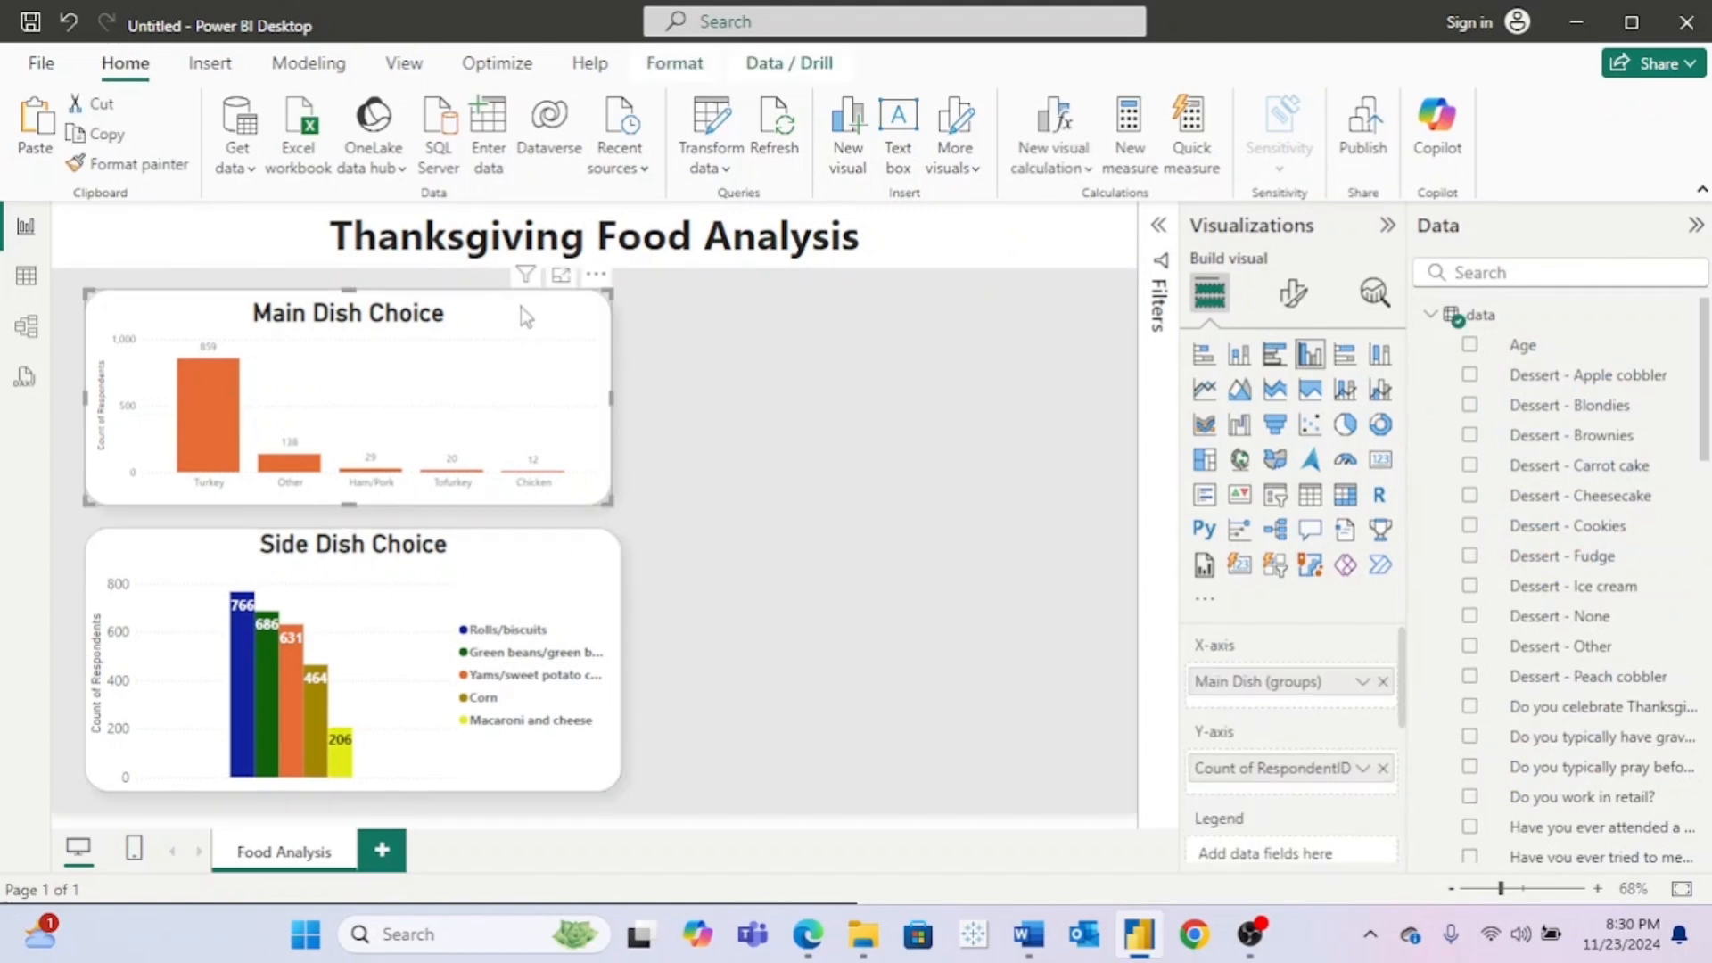
{"action": "left_click_drag", "start_coordinate": [521, 307], "coordinate": [1034, 401]}
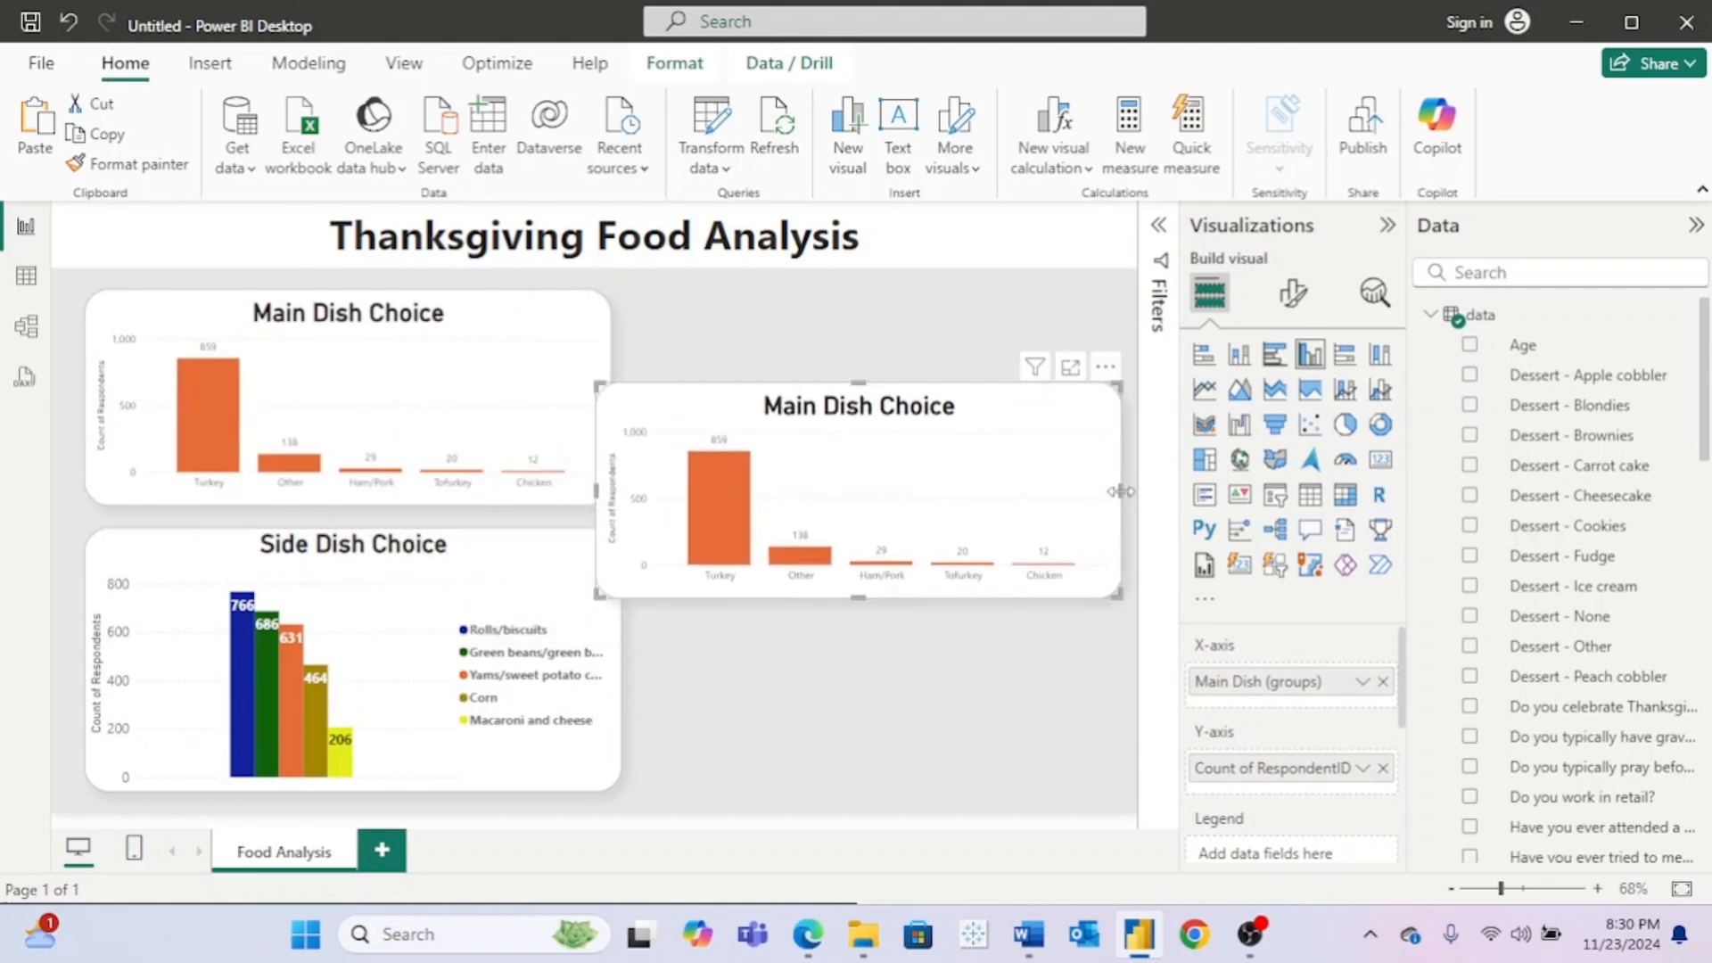
{"action": "left_click_drag", "start_coordinate": [1120, 491], "coordinate": [980, 492]}
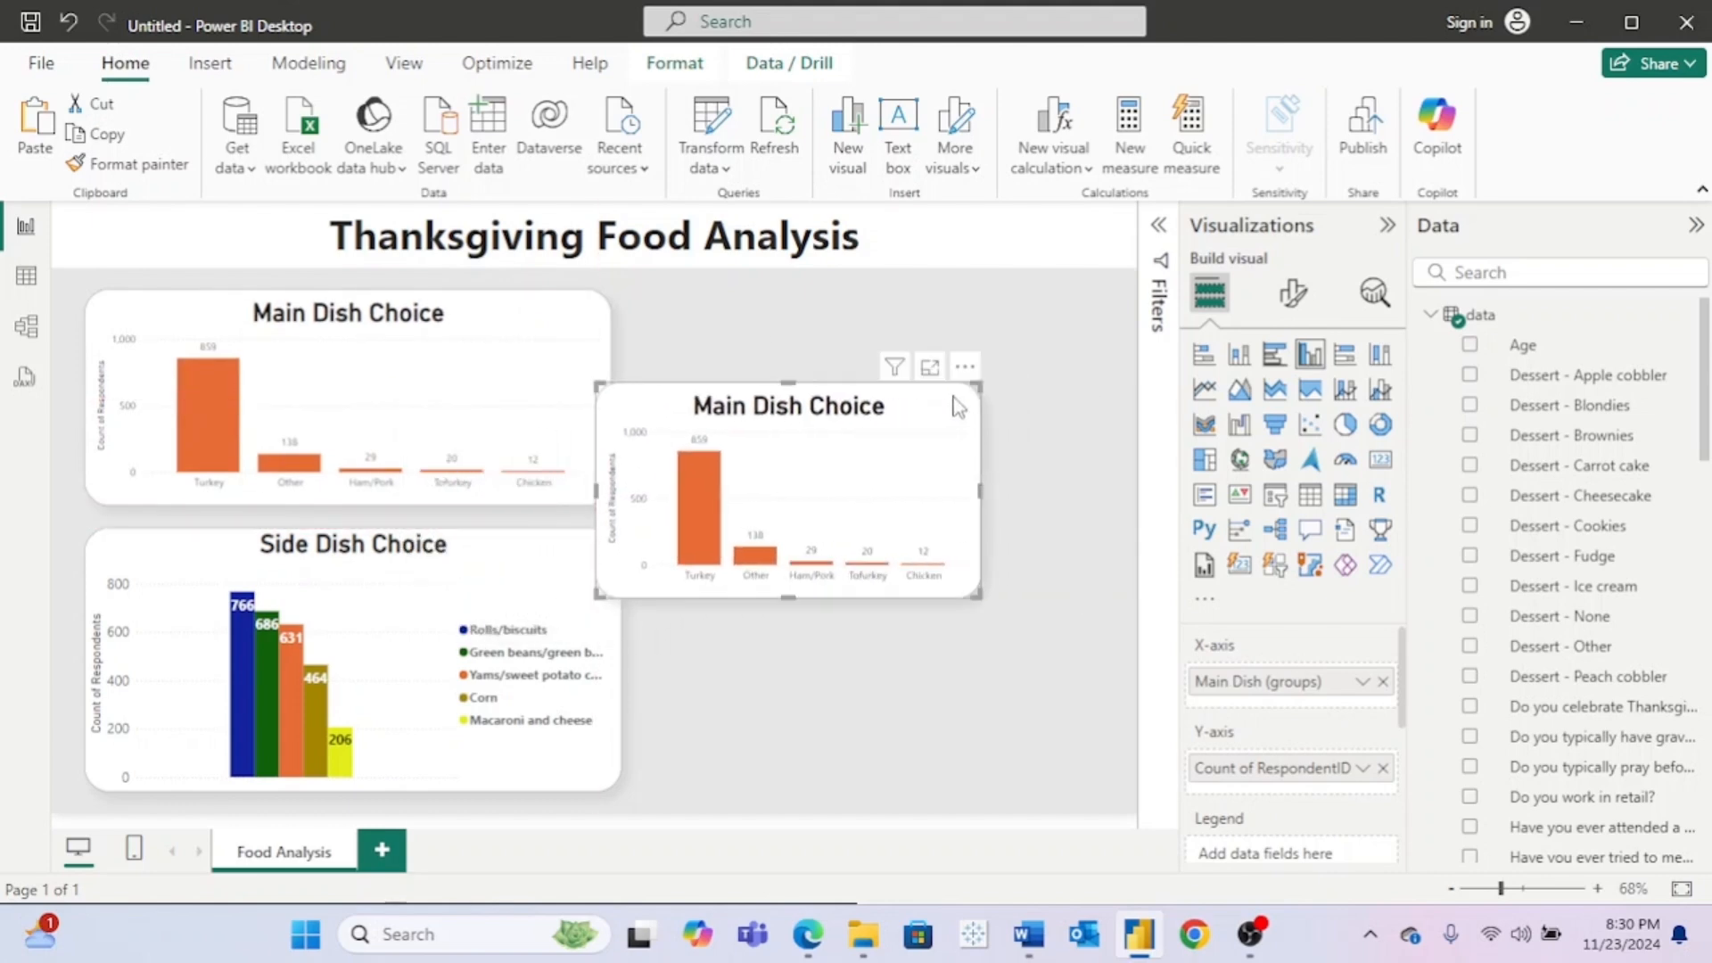
{"action": "left_click_drag", "start_coordinate": [957, 405], "coordinate": [1052, 403]}
Step: Convert the duplicated chart to a pie chart and remove its Main Dish (groups) and Count of RespondentID fields
{"action": "scroll", "coordinate": [1673, 575], "scroll_direction": "down", "scroll_amount": 10}
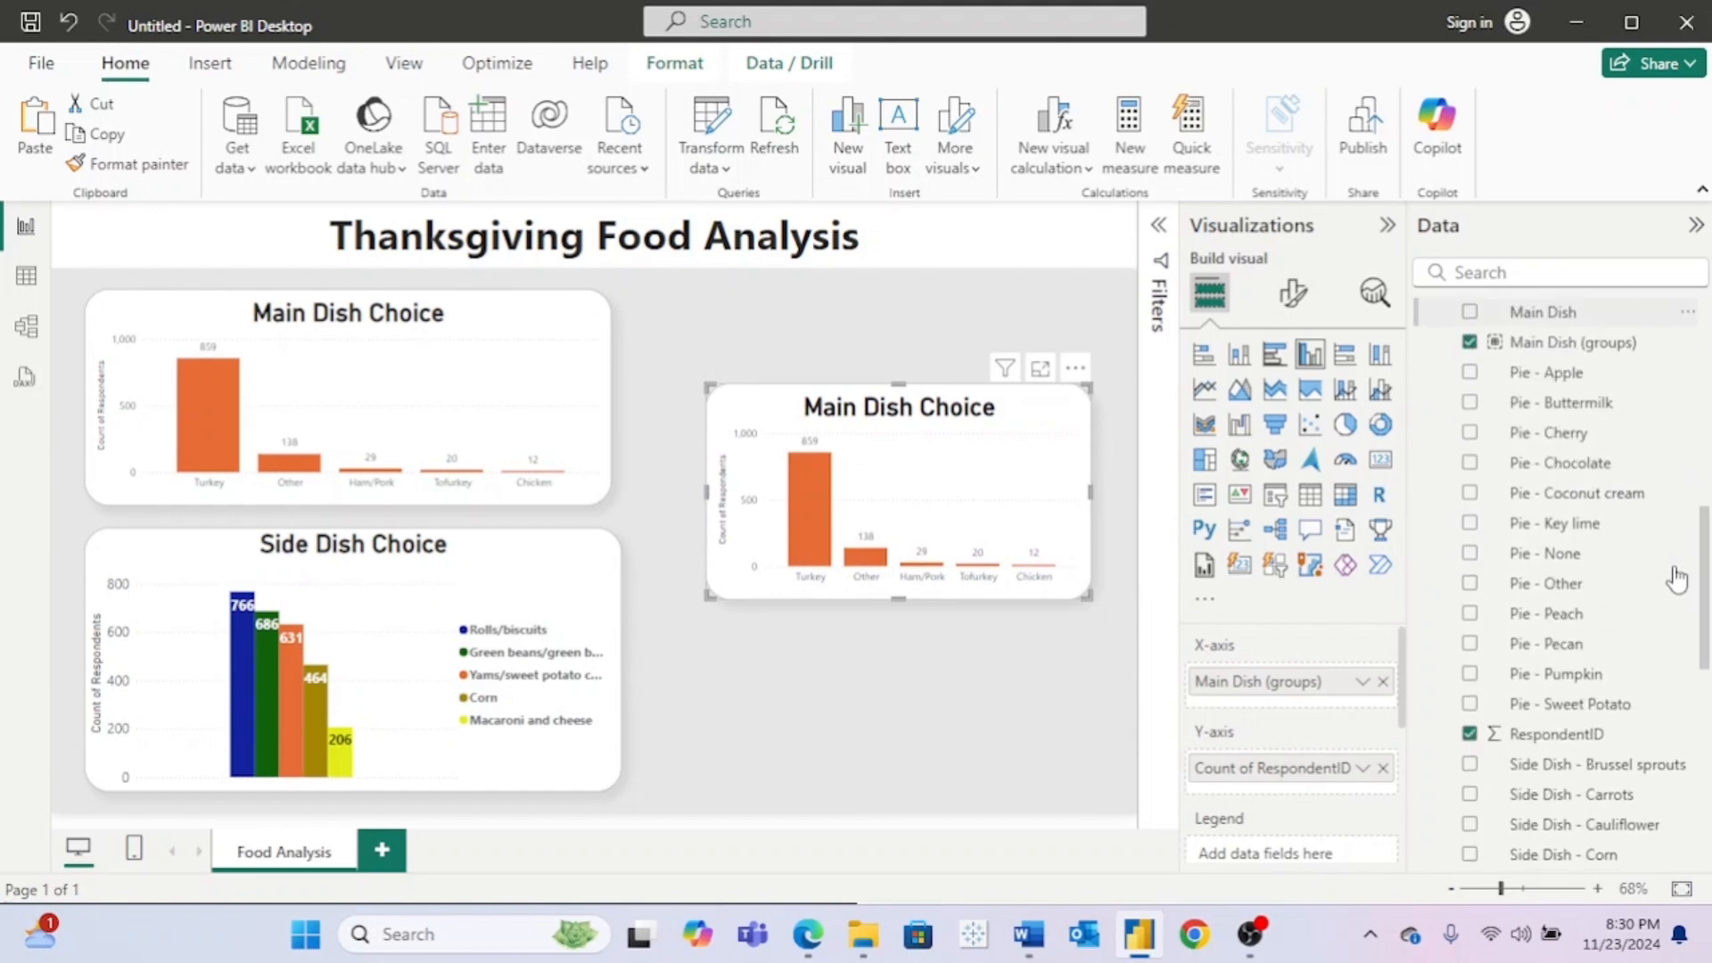
{"action": "scroll", "coordinate": [1676, 578], "scroll_direction": "up", "scroll_amount": 1}
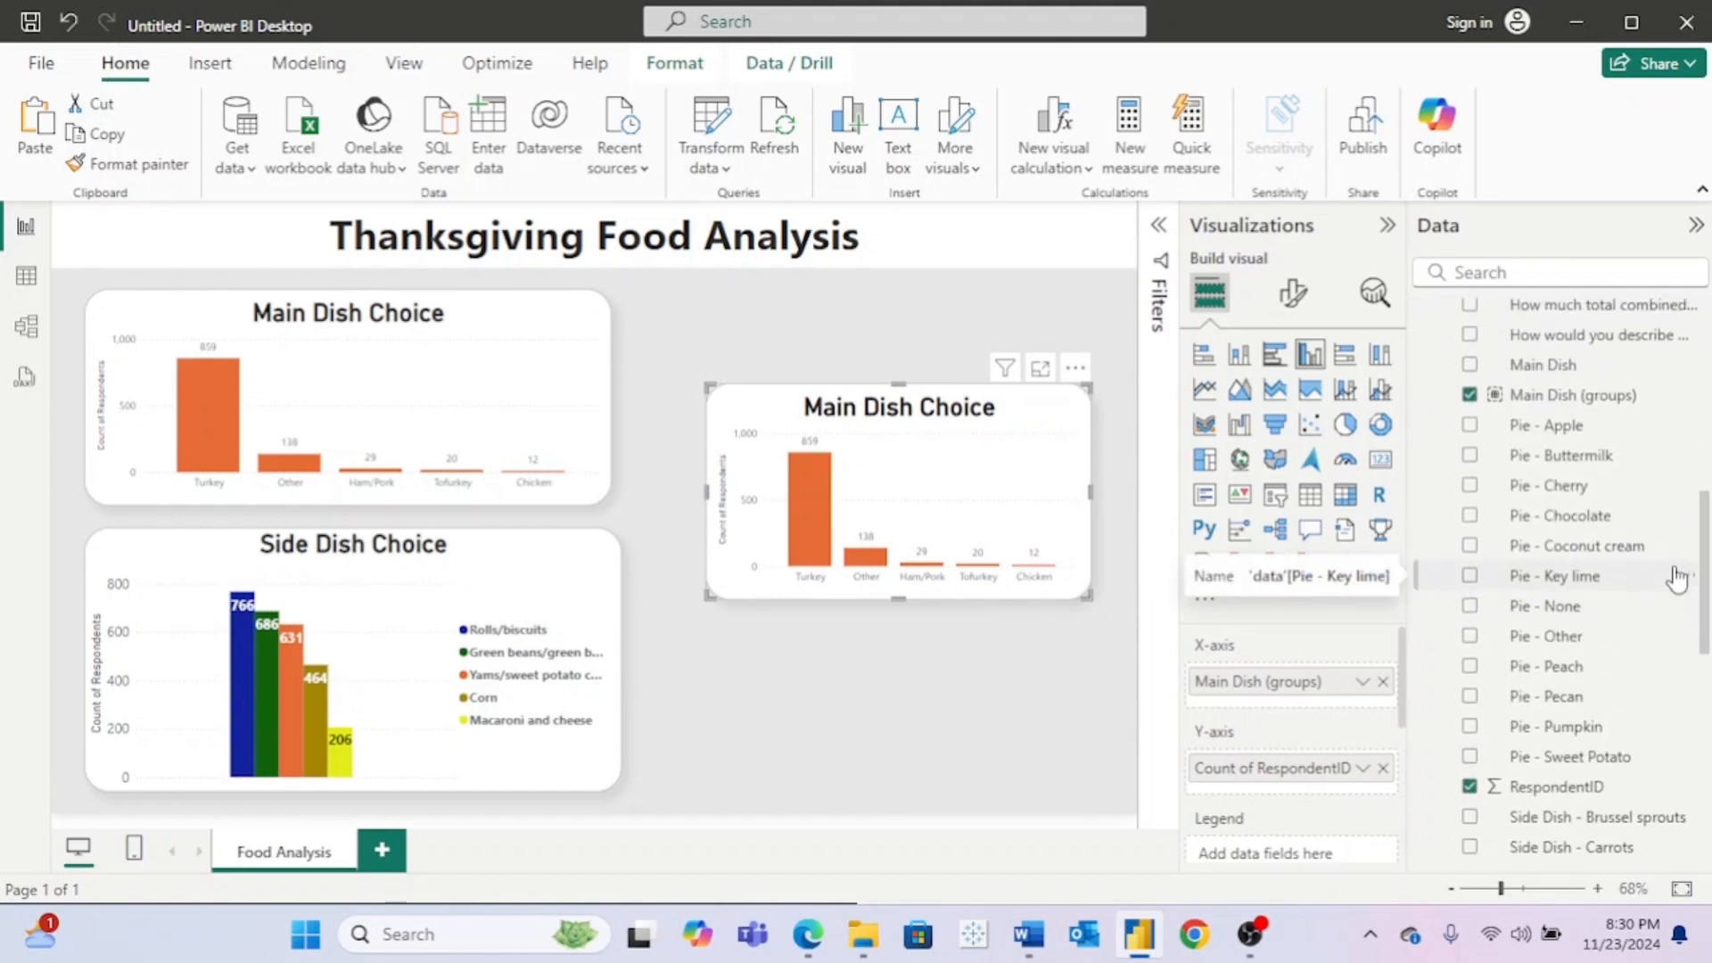
{"action": "left_click", "coordinate": [1346, 428]}
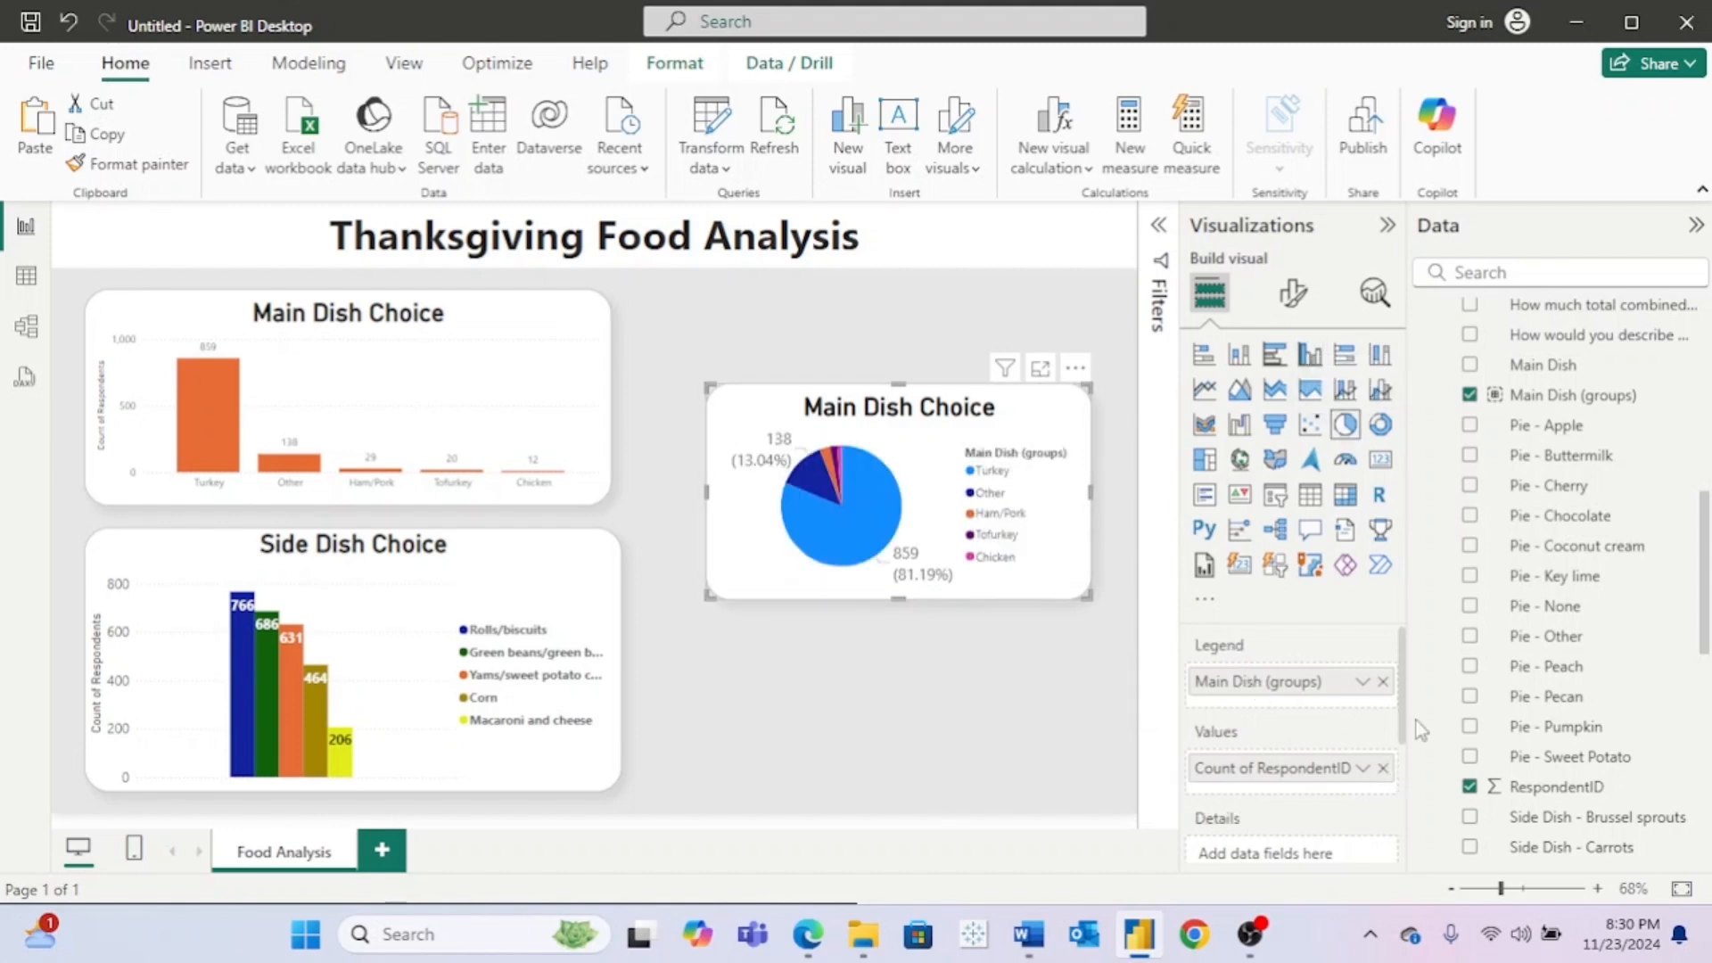
{"action": "left_click", "coordinate": [1383, 683]}
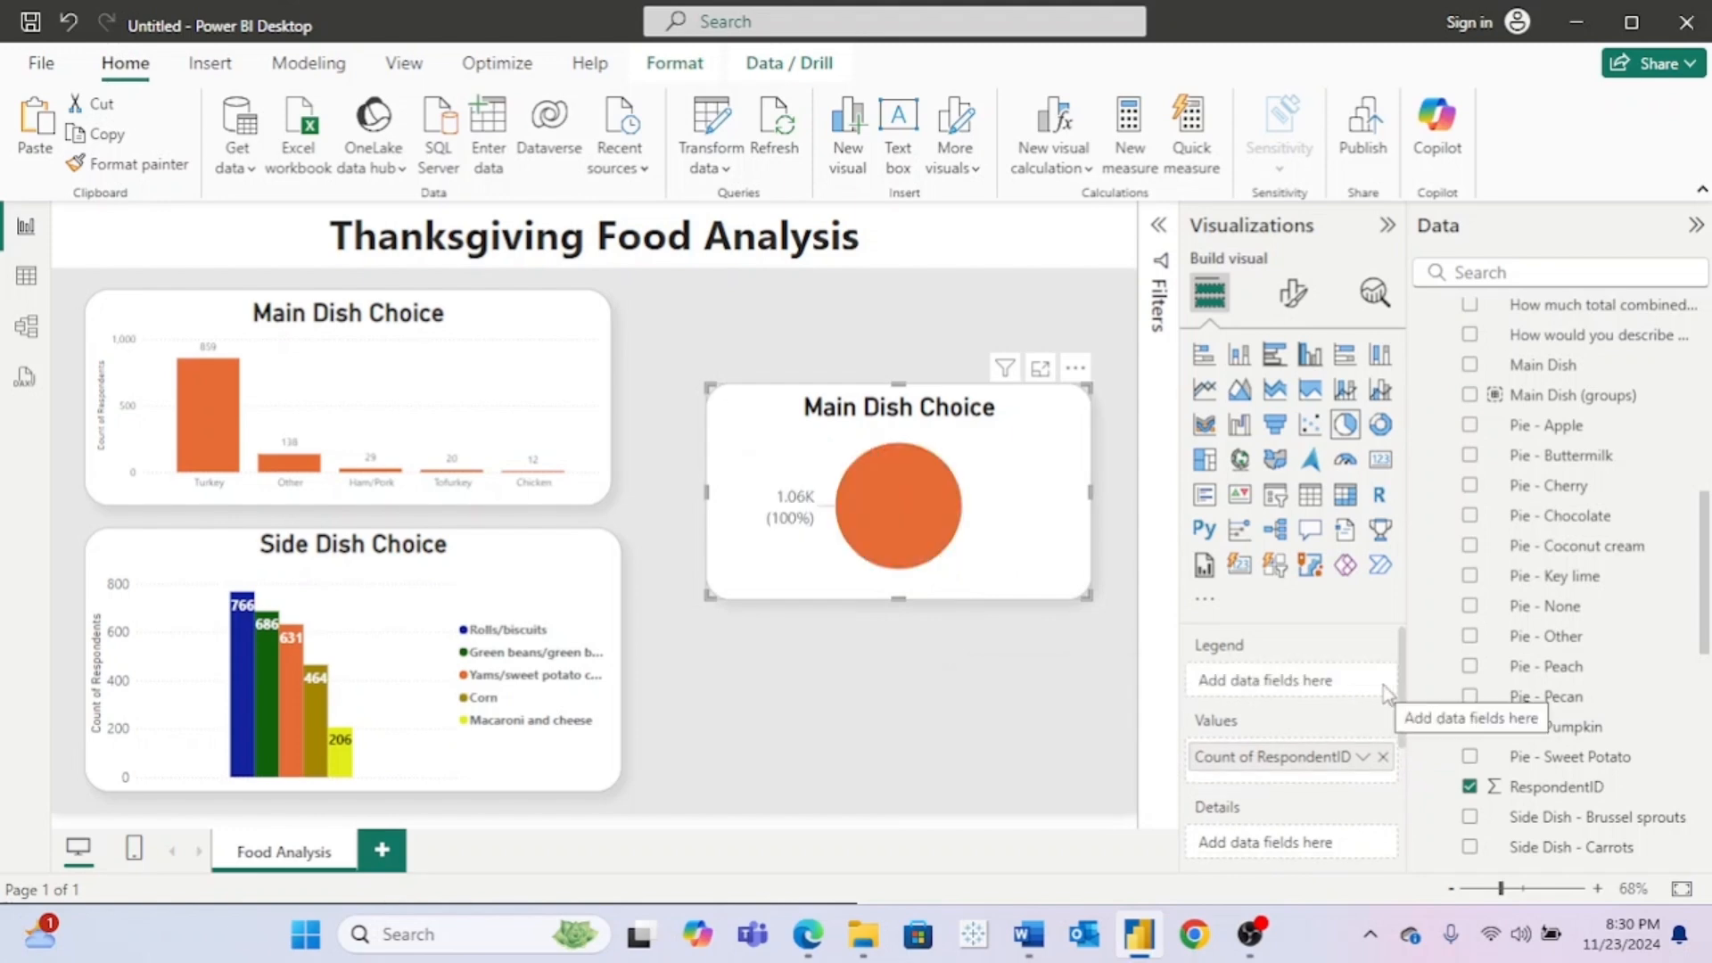
{"action": "left_click", "coordinate": [1383, 757]}
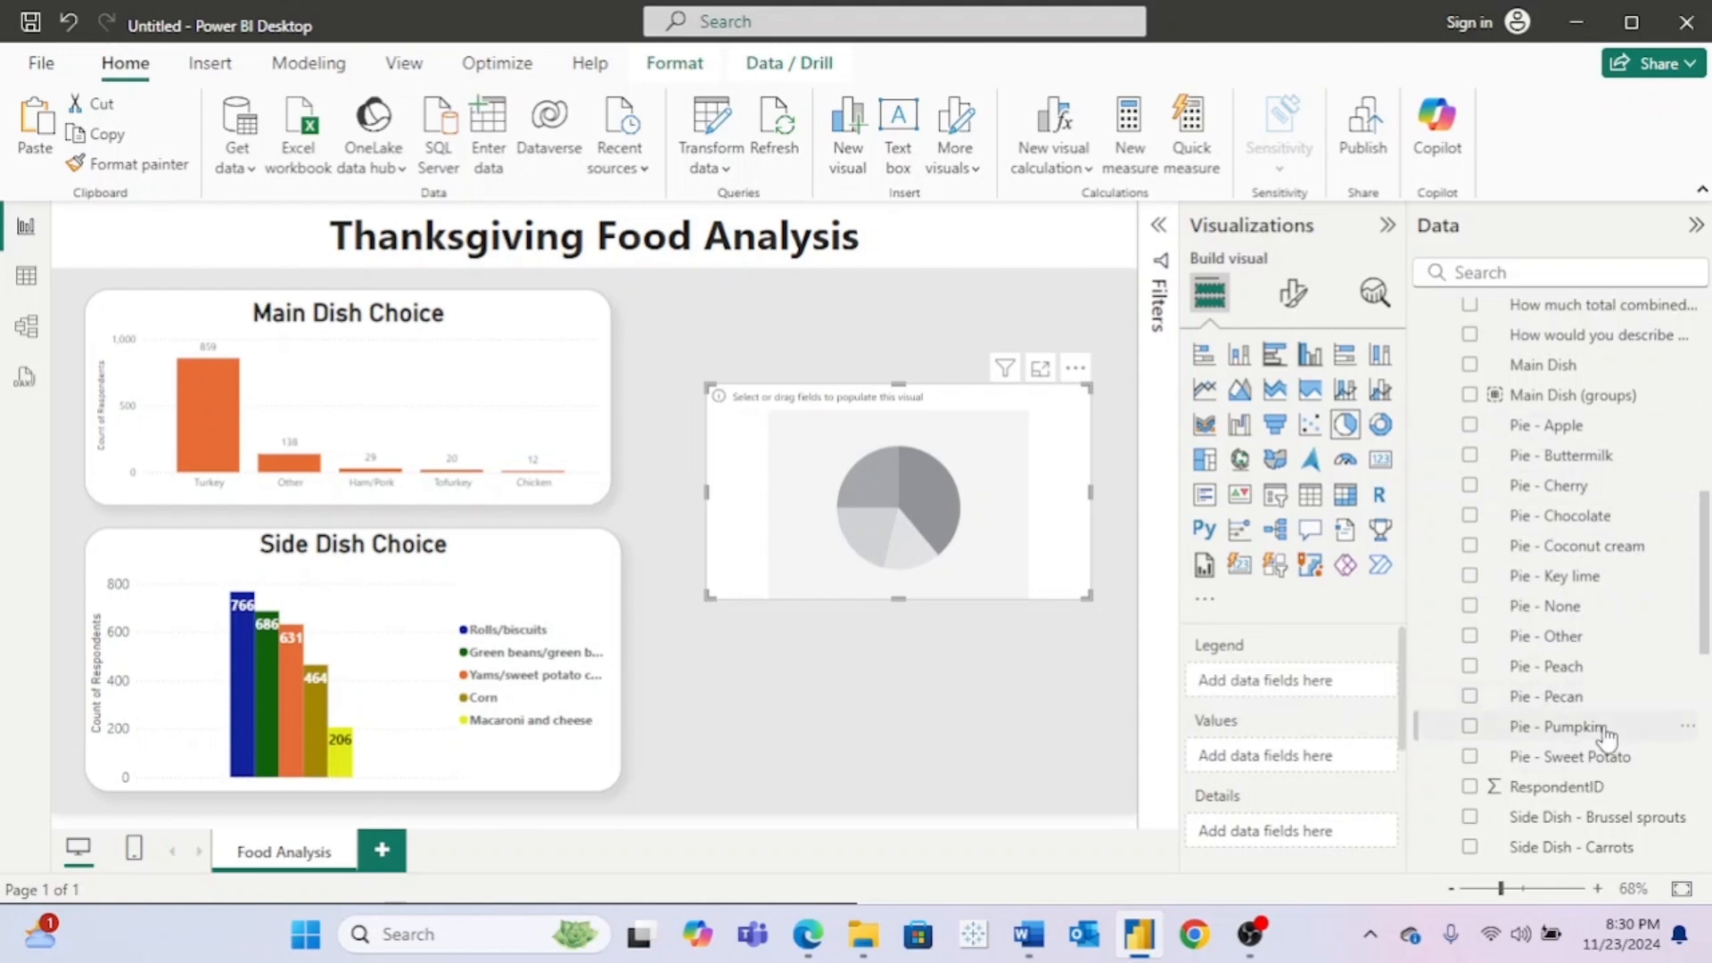
Step: Add the Pie - Pumpkin, Pie - Pecan, Pie - Apple and Pie - Key lime fields to the pie chart's values
{"action": "left_click_drag", "start_coordinate": [1605, 736], "coordinate": [1309, 765]}
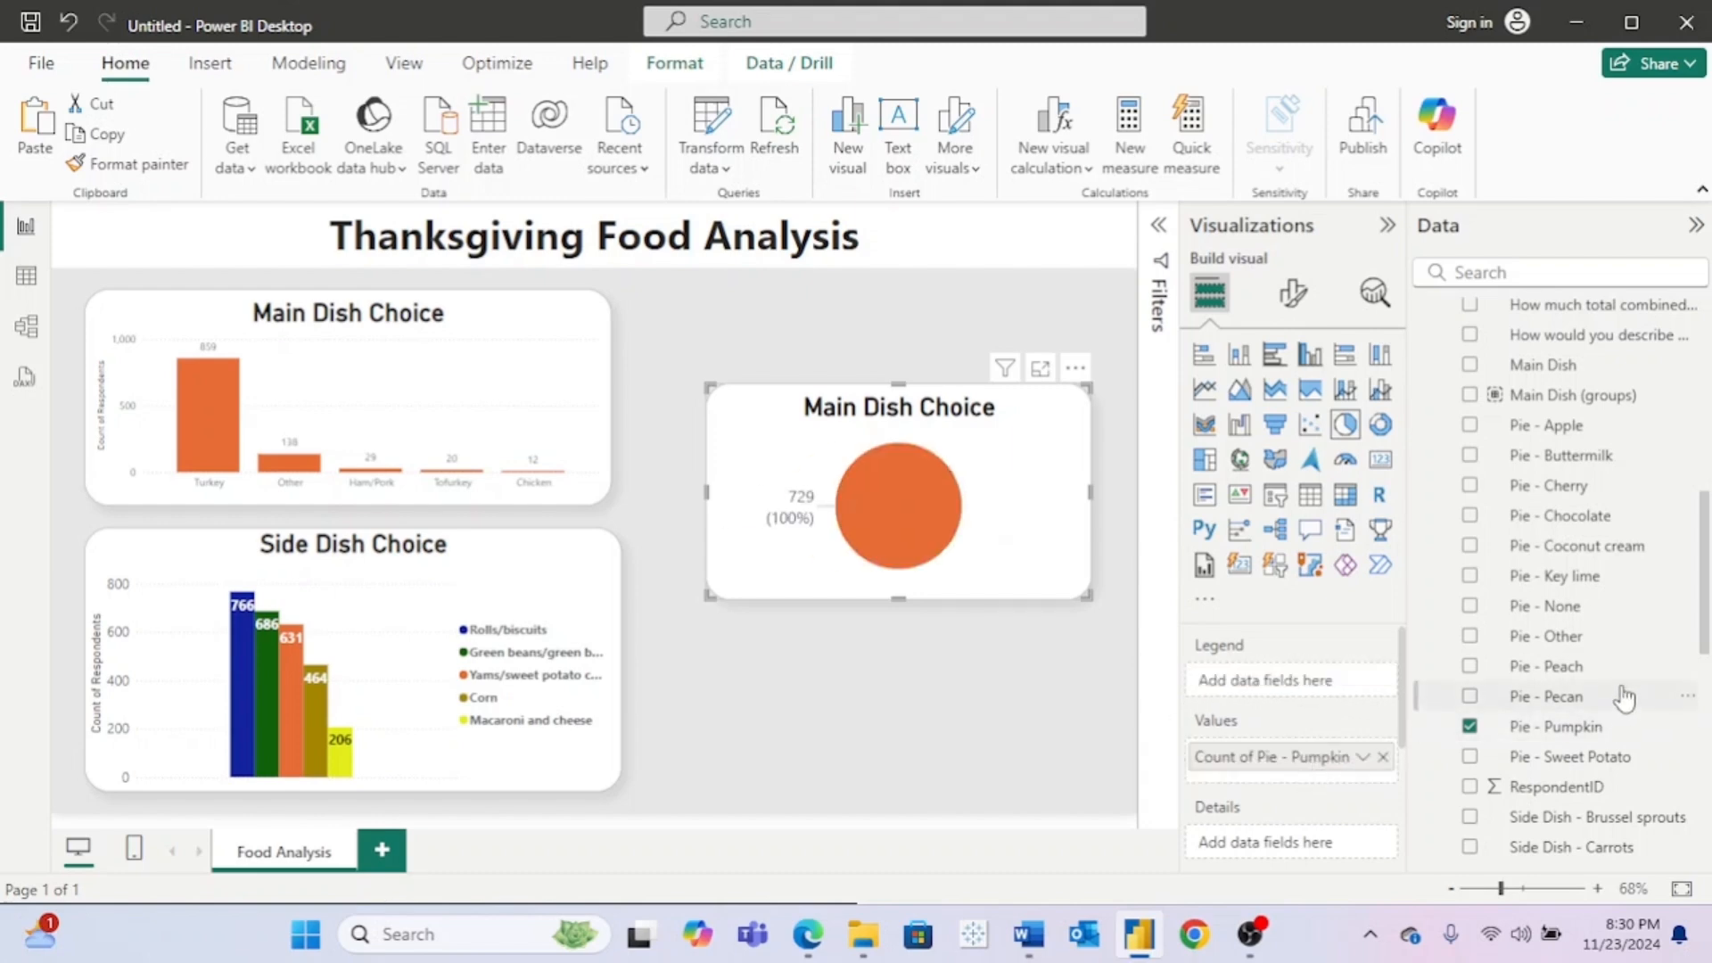
{"action": "left_click_drag", "start_coordinate": [1620, 695], "coordinate": [1364, 782]}
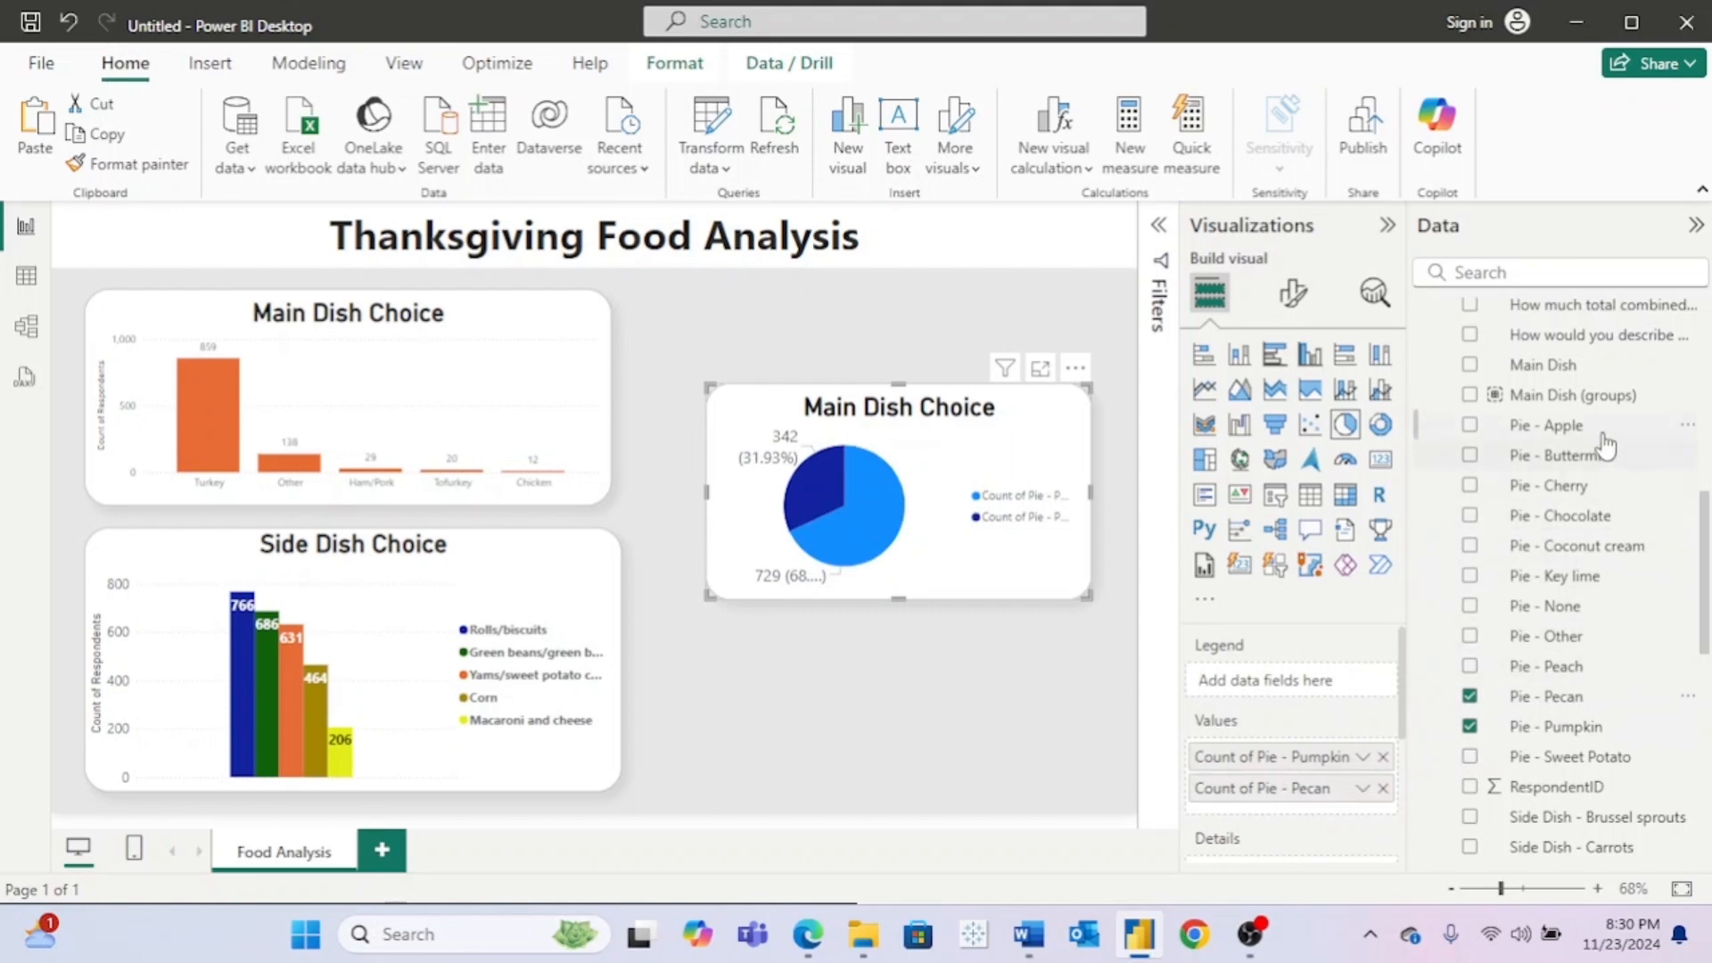
{"action": "left_click_drag", "start_coordinate": [1596, 437], "coordinate": [1366, 800]}
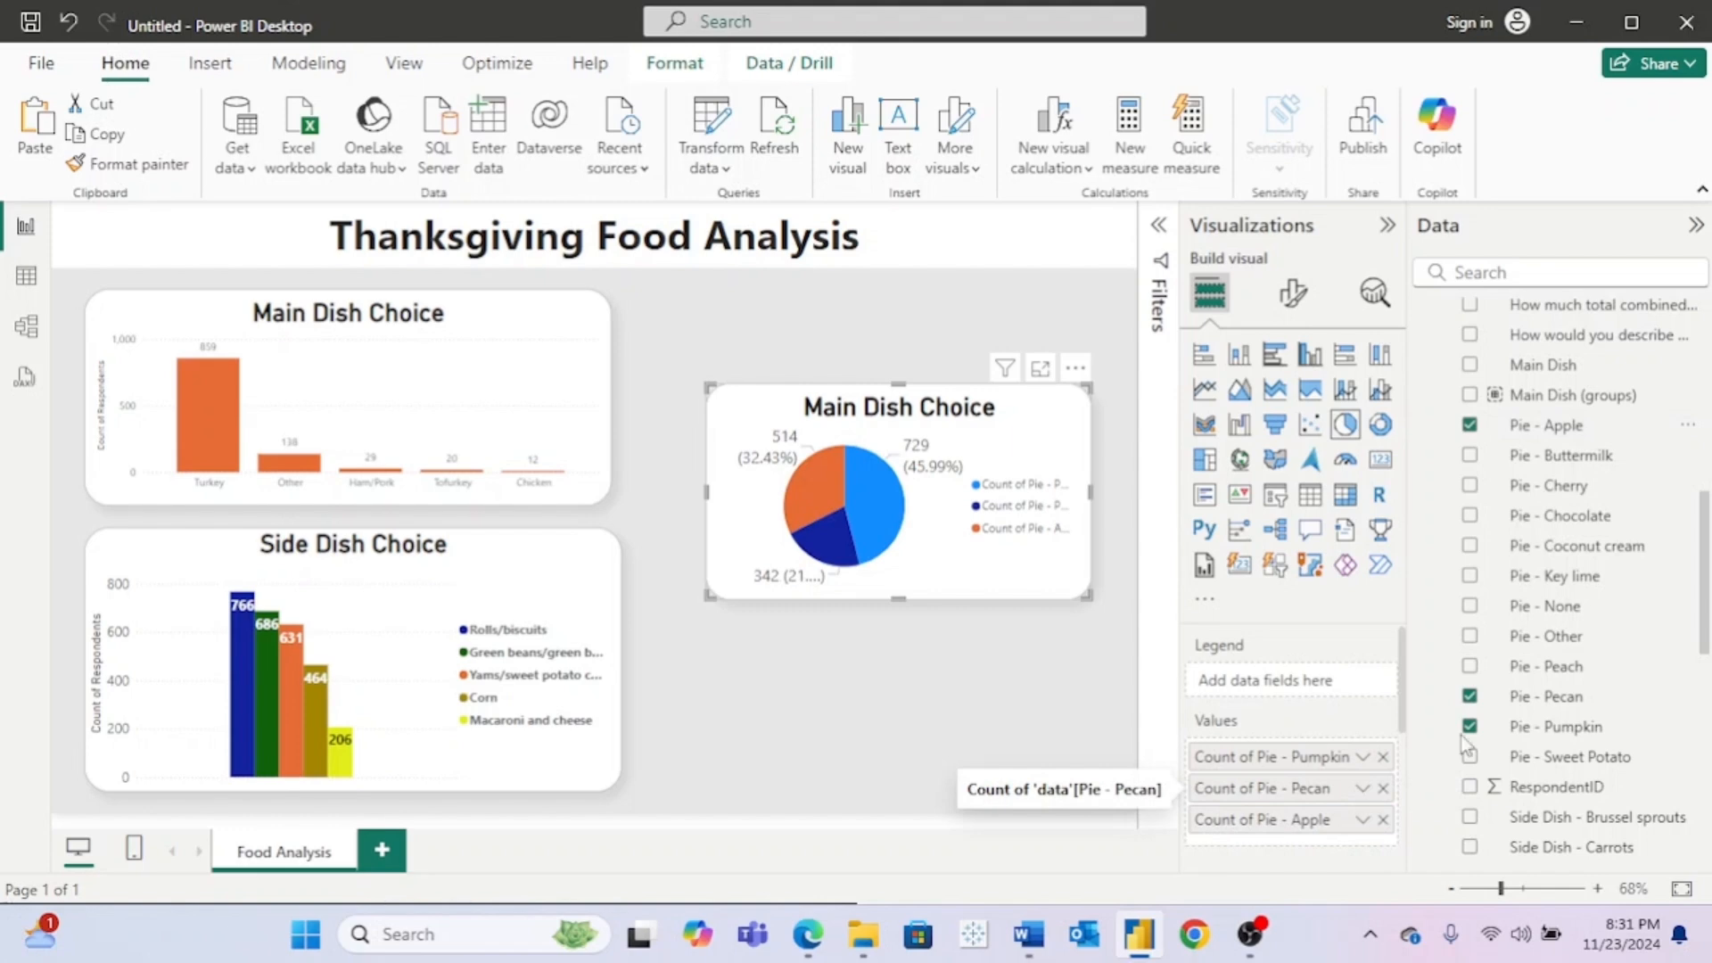
{"action": "left_click_drag", "start_coordinate": [1630, 762], "coordinate": [1667, 743]}
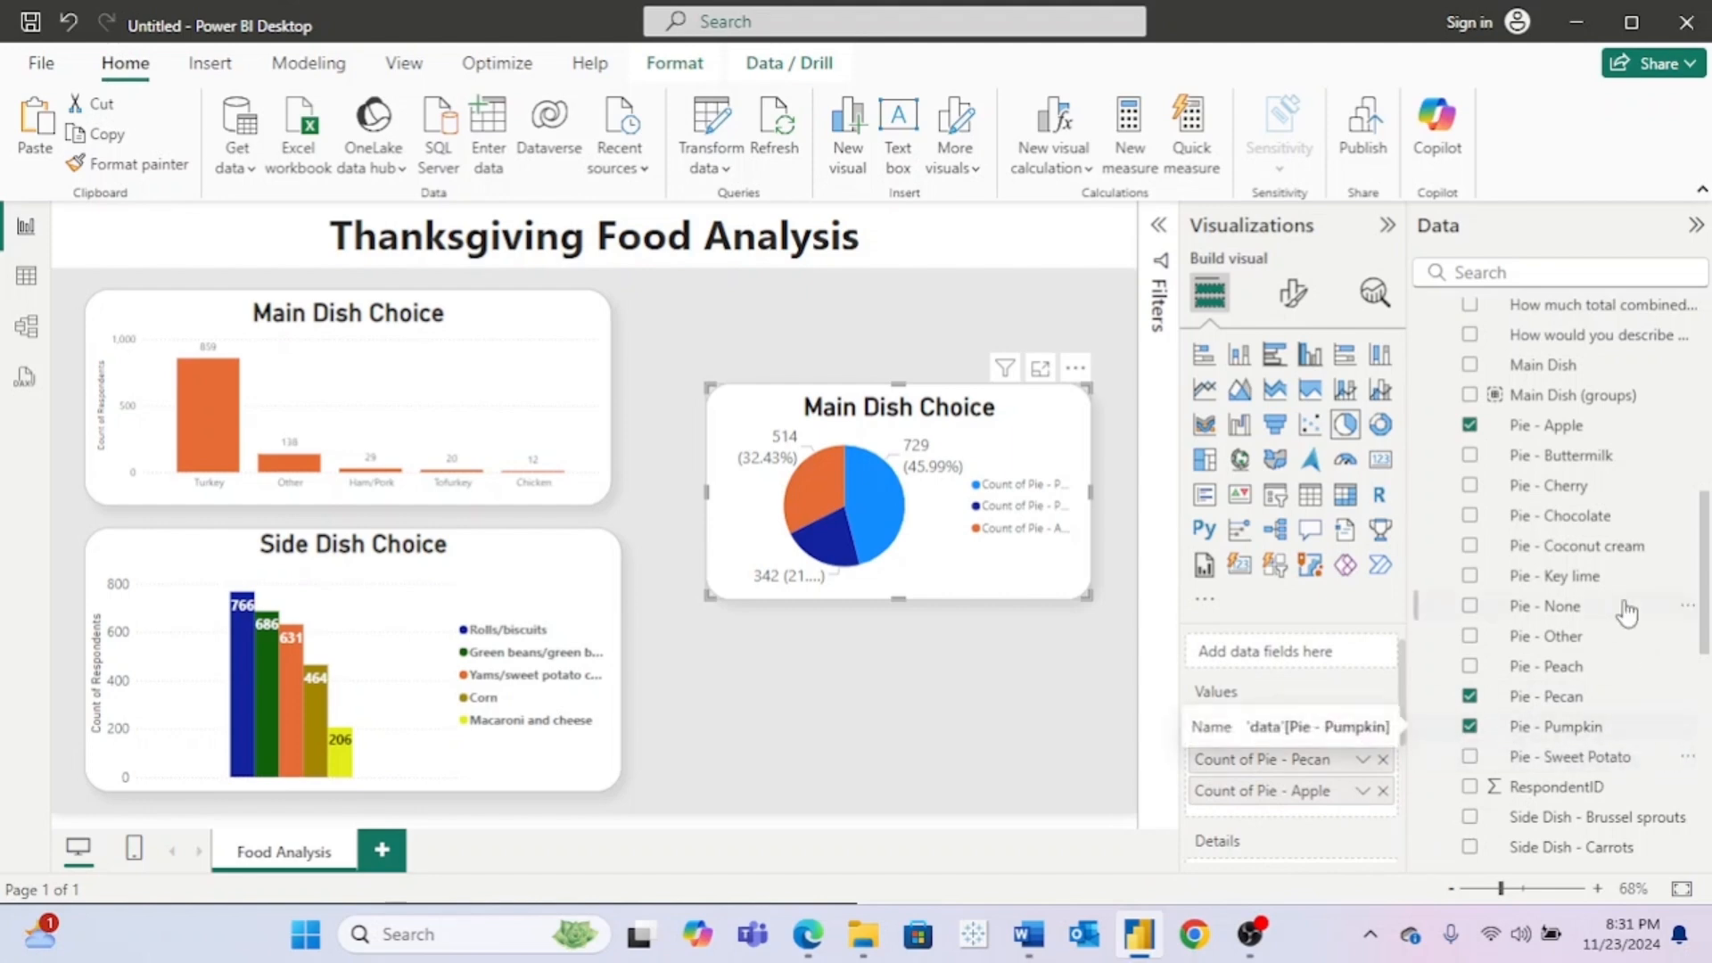
{"action": "left_click_drag", "start_coordinate": [1589, 601], "coordinate": [1335, 807]}
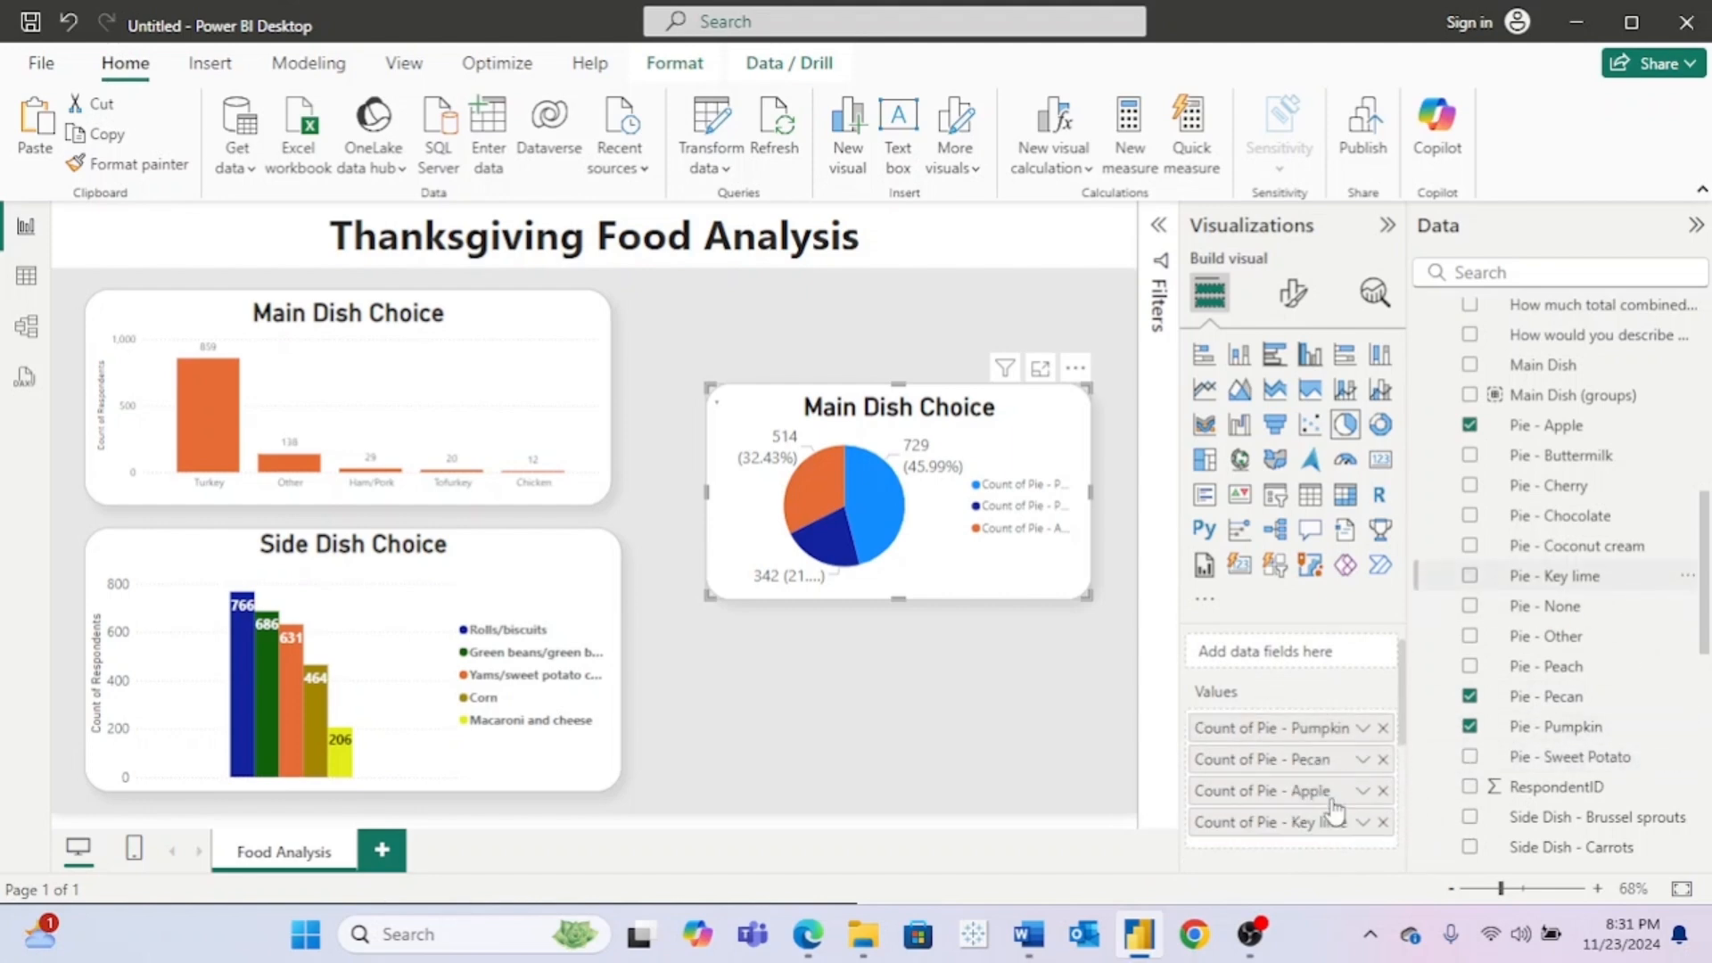
Step: Rename the pie chart's Count of Pie - Pumpkin value as Pumpkin
{"action": "left_click", "coordinate": [1296, 727]}
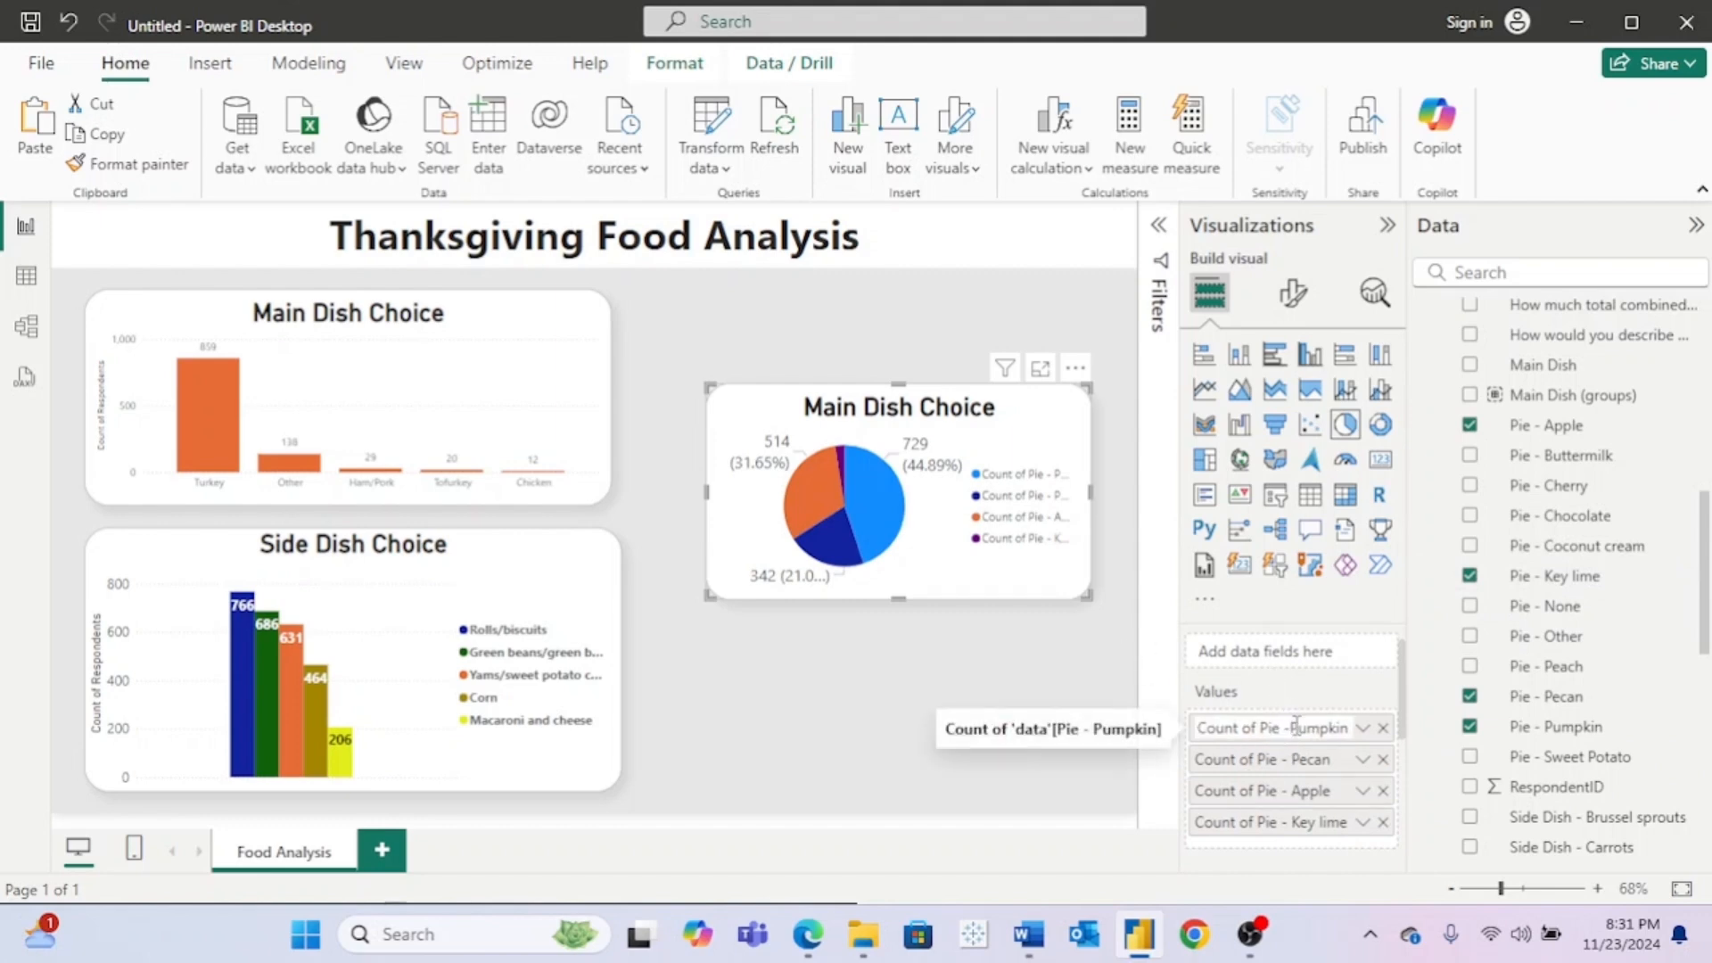
{"action": "key", "text": "BackSpace"}
{"action": "key", "text": "BackSpace"}
{"action": "key", "text": "BackSpace"}
{"action": "key", "text": "BackSpace"}
{"action": "key", "text": "BackSpace"}
{"action": "key", "text": "BackSpace"}
{"action": "key", "text": "BackSpace"}
{"action": "key", "text": "BackSpace"}
{"action": "key", "text": "BackSpace"}
{"action": "key", "text": "BackSpace"}
{"action": "key", "text": "BackSpace"}
{"action": "key", "text": "BackSpace"}
{"action": "key", "text": "BackSpace"}
{"action": "key", "text": "BackSpace"}
{"action": "key", "text": "BackSpace"}
{"action": "key", "text": "Return"}
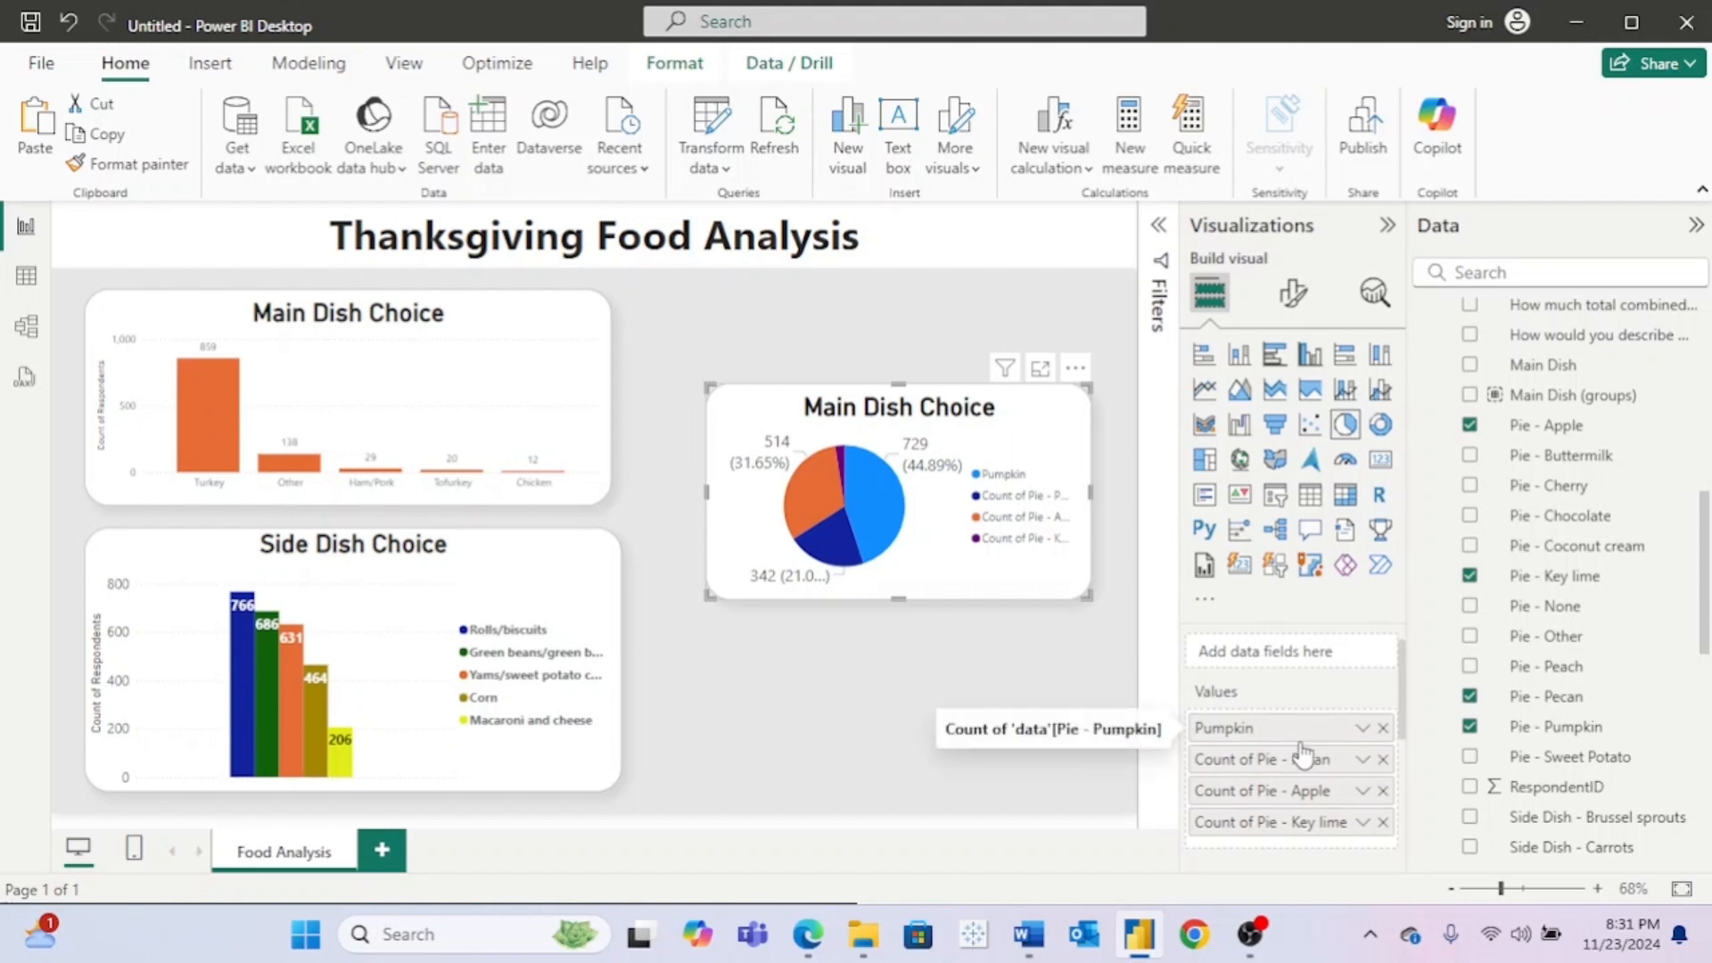
Step: Rename the remaining pie chart values as Pecan, Apple and Key lime
{"action": "double_click", "coordinate": [1304, 759]}
{"action": "key", "text": "ctrl+shift+Left"}
{"action": "key", "text": "ctrl+shift+Left"}
{"action": "key", "text": "ctrl+shift+Left"}
{"action": "key", "text": "ctrl+shift+Left"}
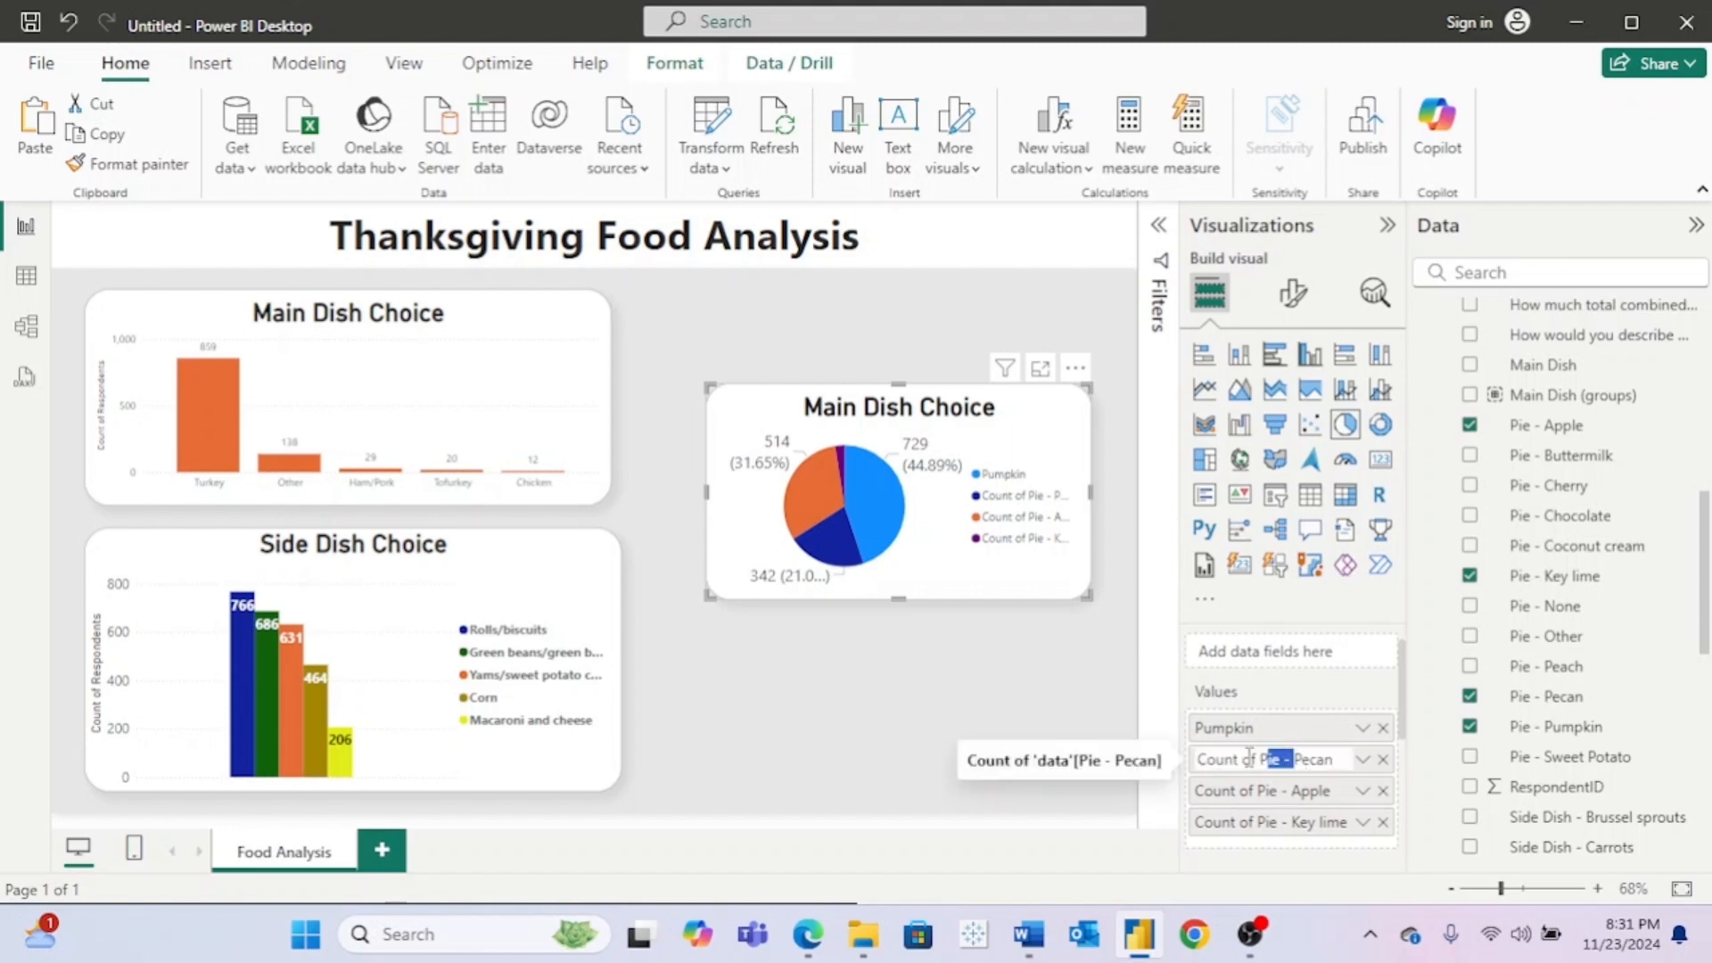
{"action": "key", "text": "BackSpace"}
{"action": "key", "text": "Return"}
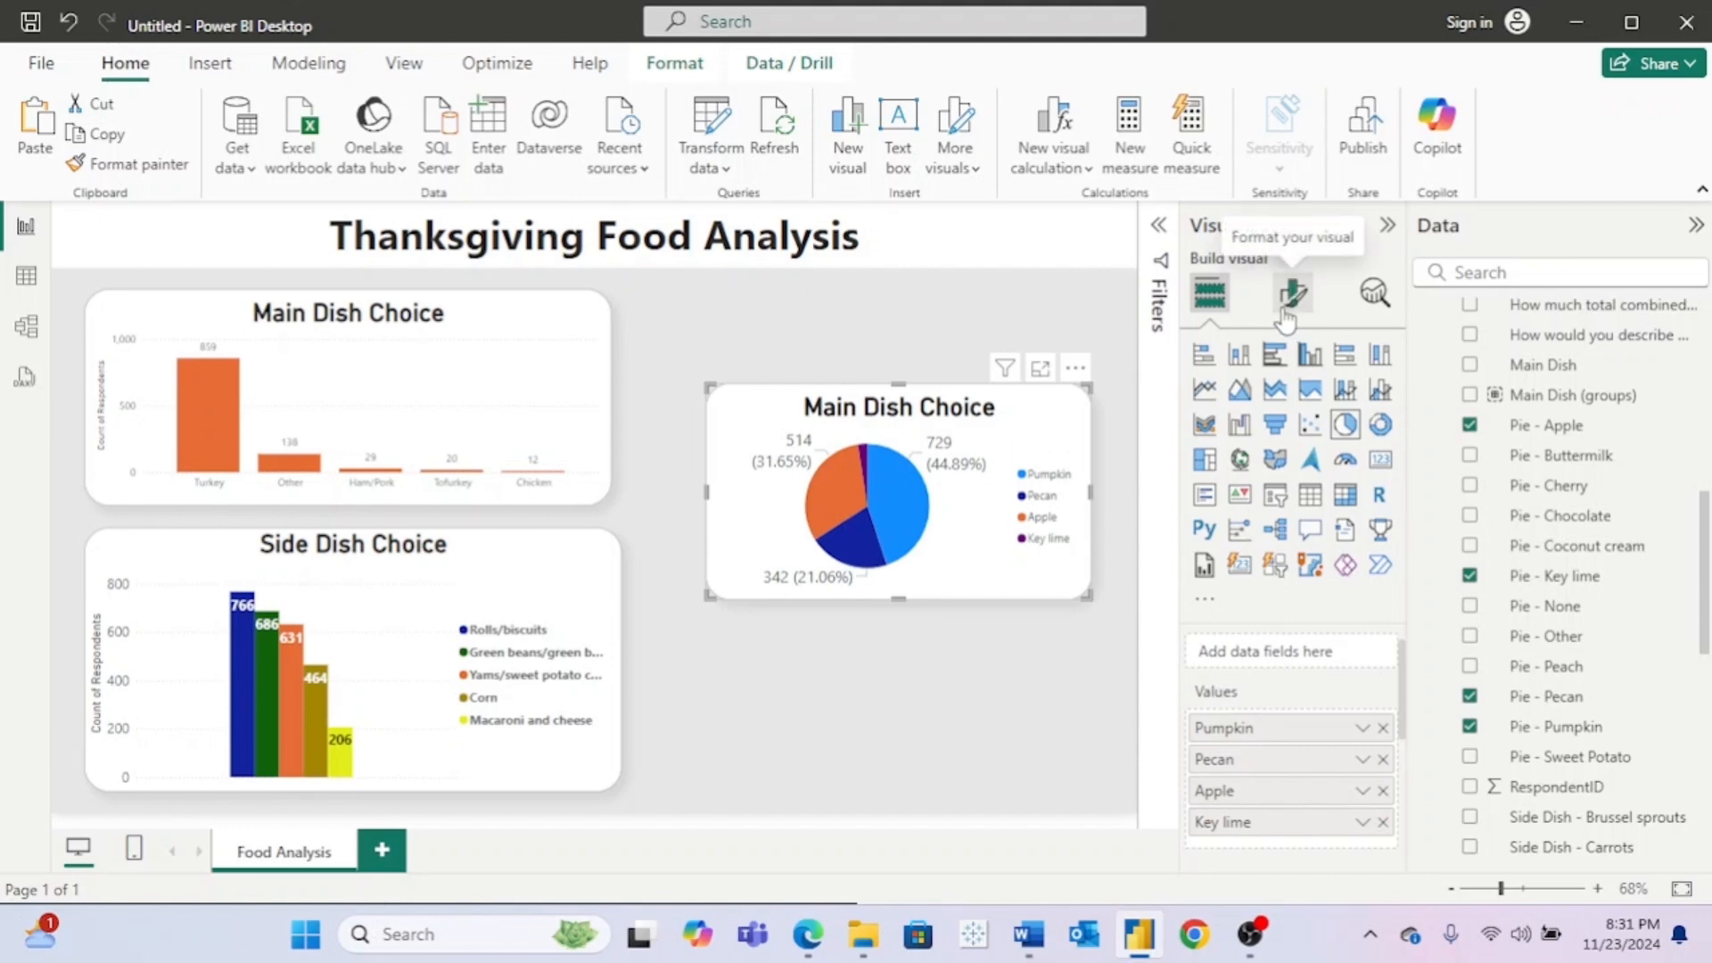
Step: Set the pie chart's detail labels to show only Percent of total
{"action": "left_click", "coordinate": [1285, 310]}
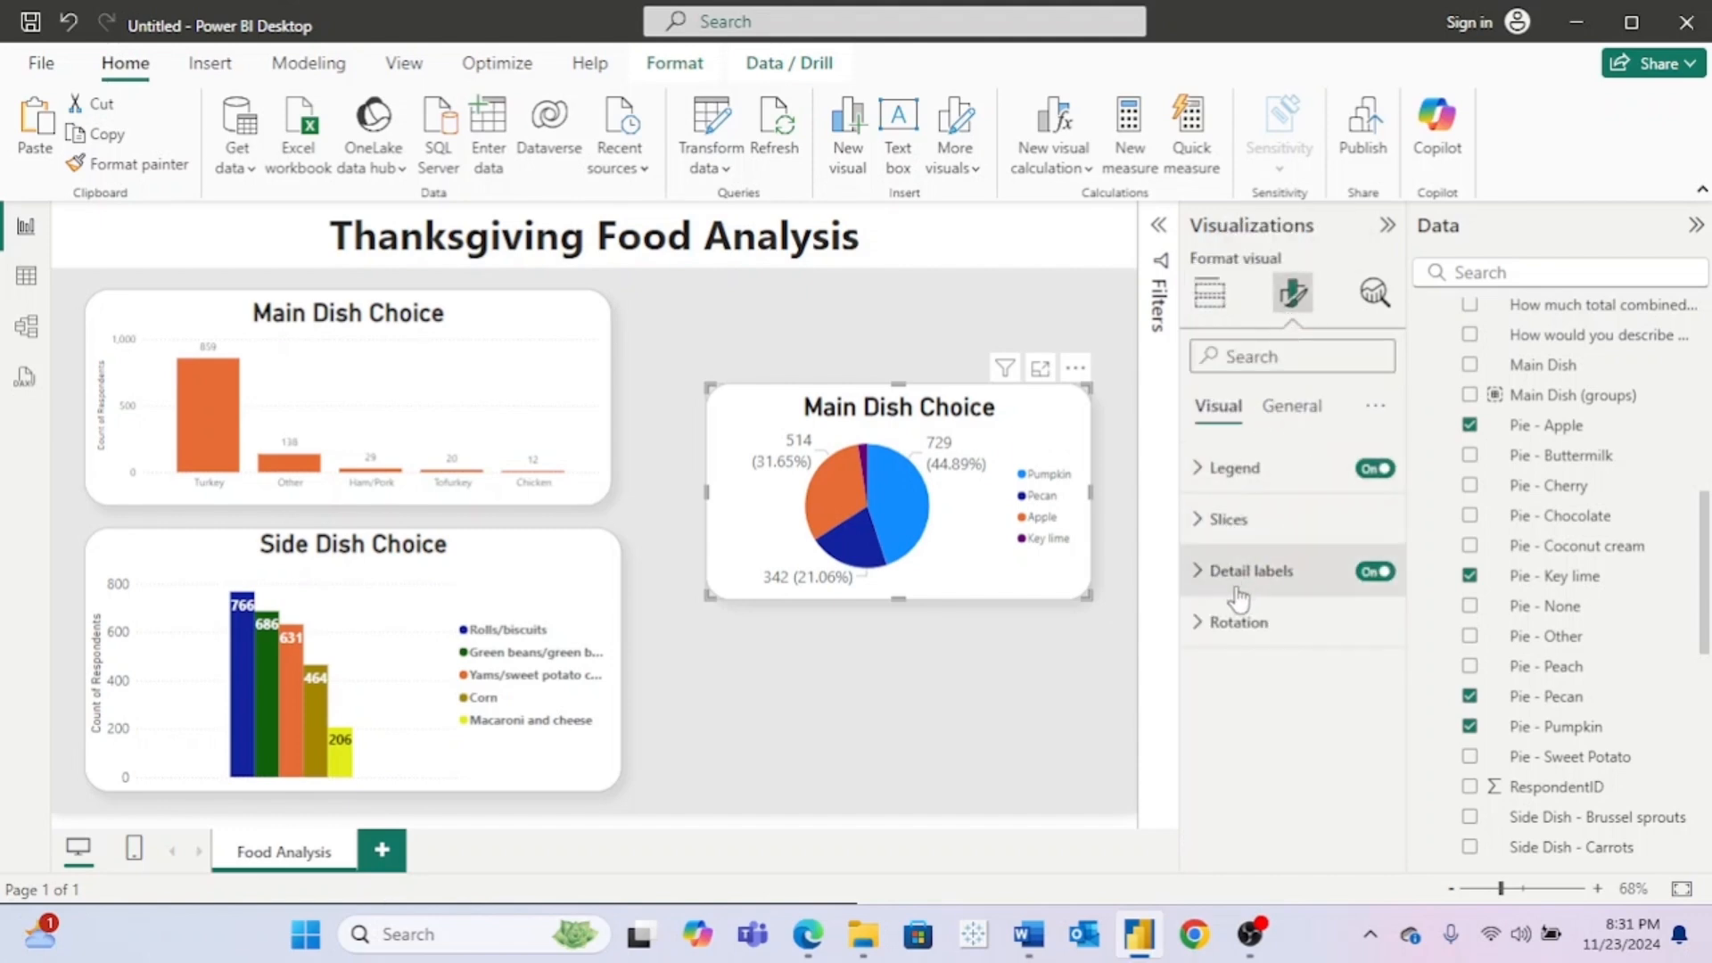
{"action": "left_click", "coordinate": [1211, 575]}
{"action": "scroll", "coordinate": [1307, 687], "scroll_direction": "down", "scroll_amount": 2}
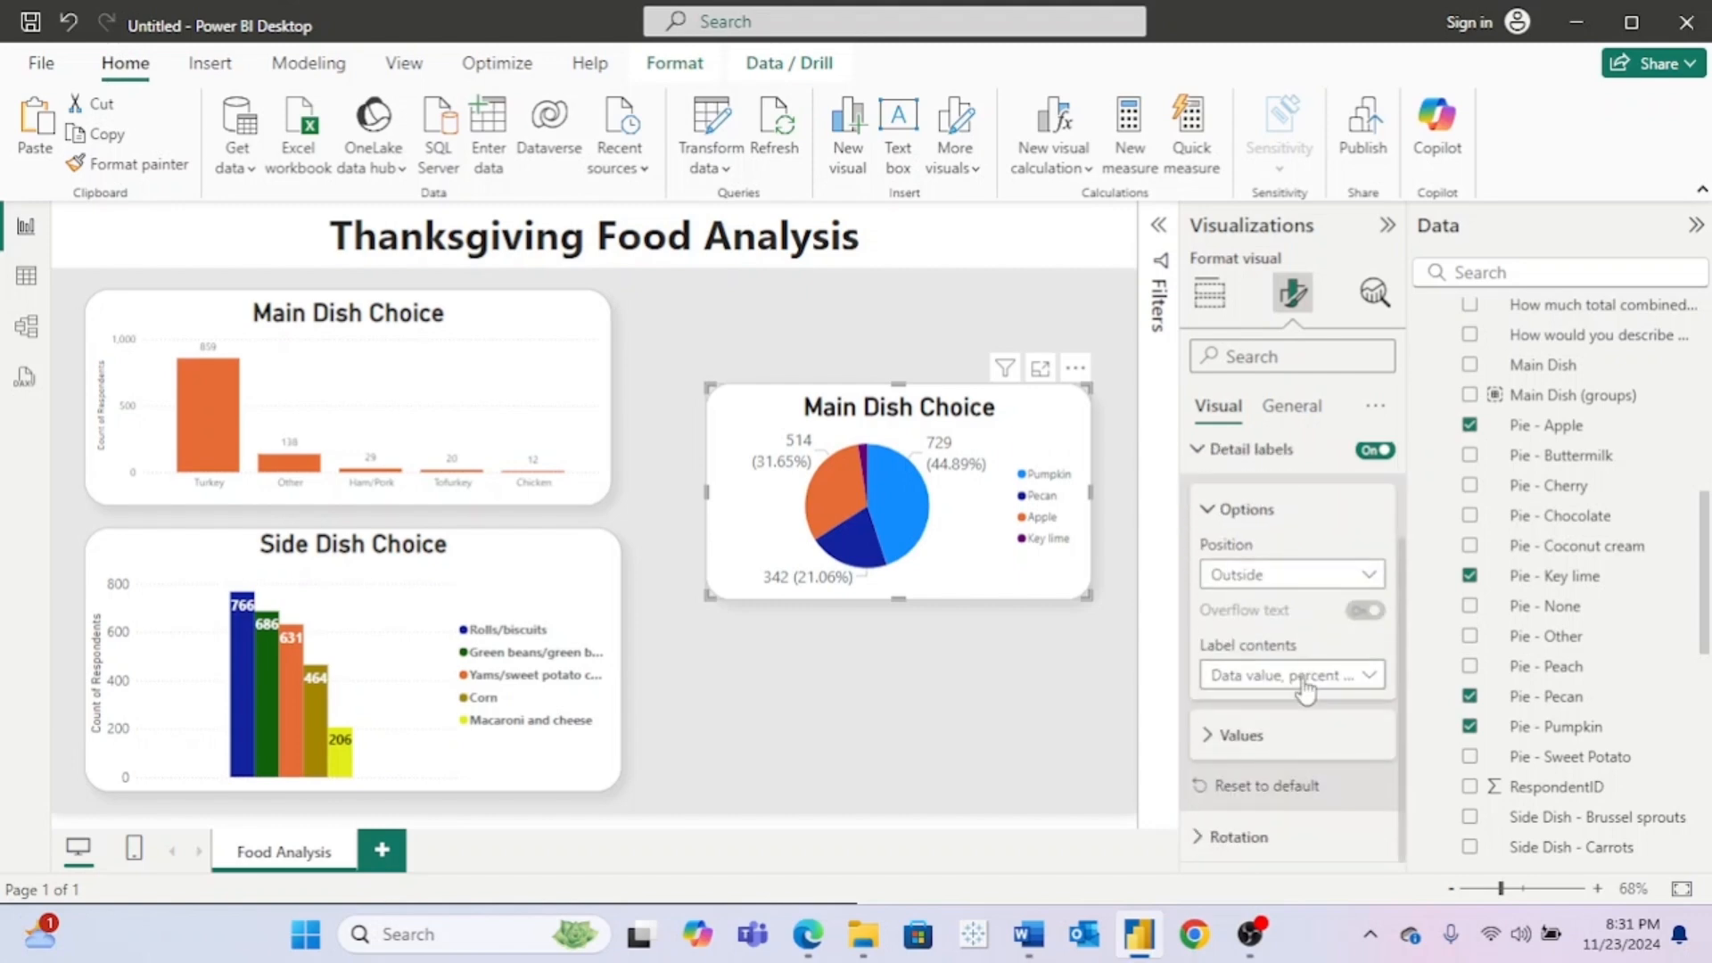
{"action": "left_click", "coordinate": [1342, 678]}
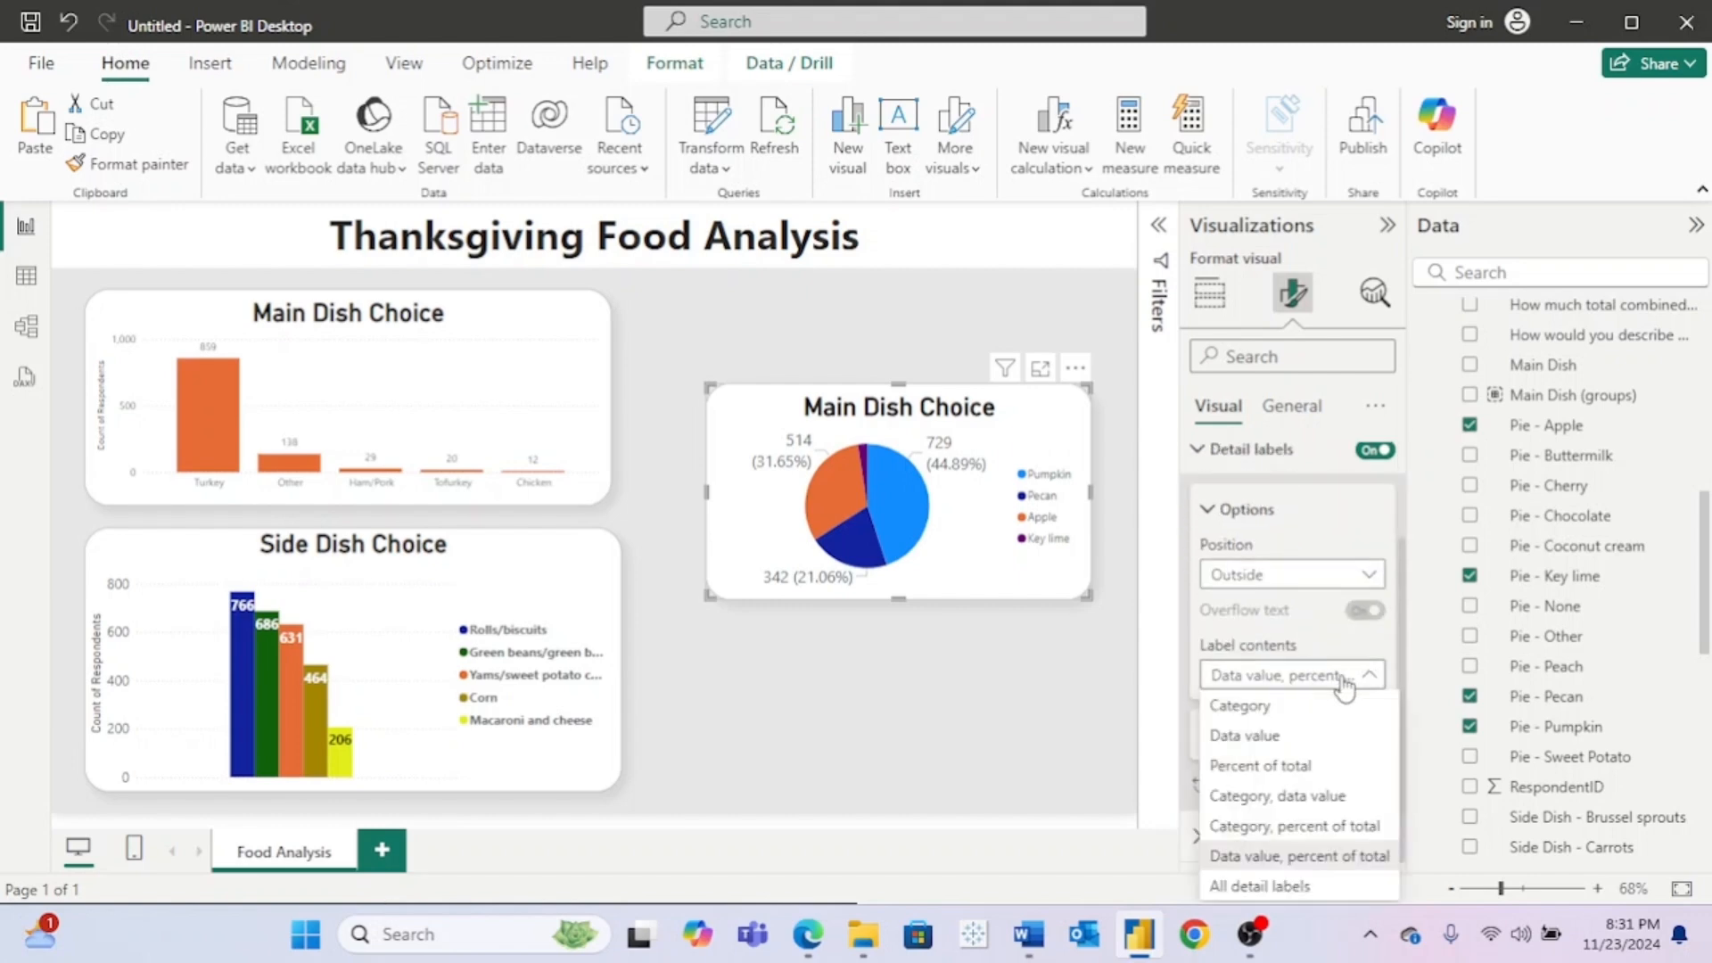
{"action": "left_click", "coordinate": [1334, 767]}
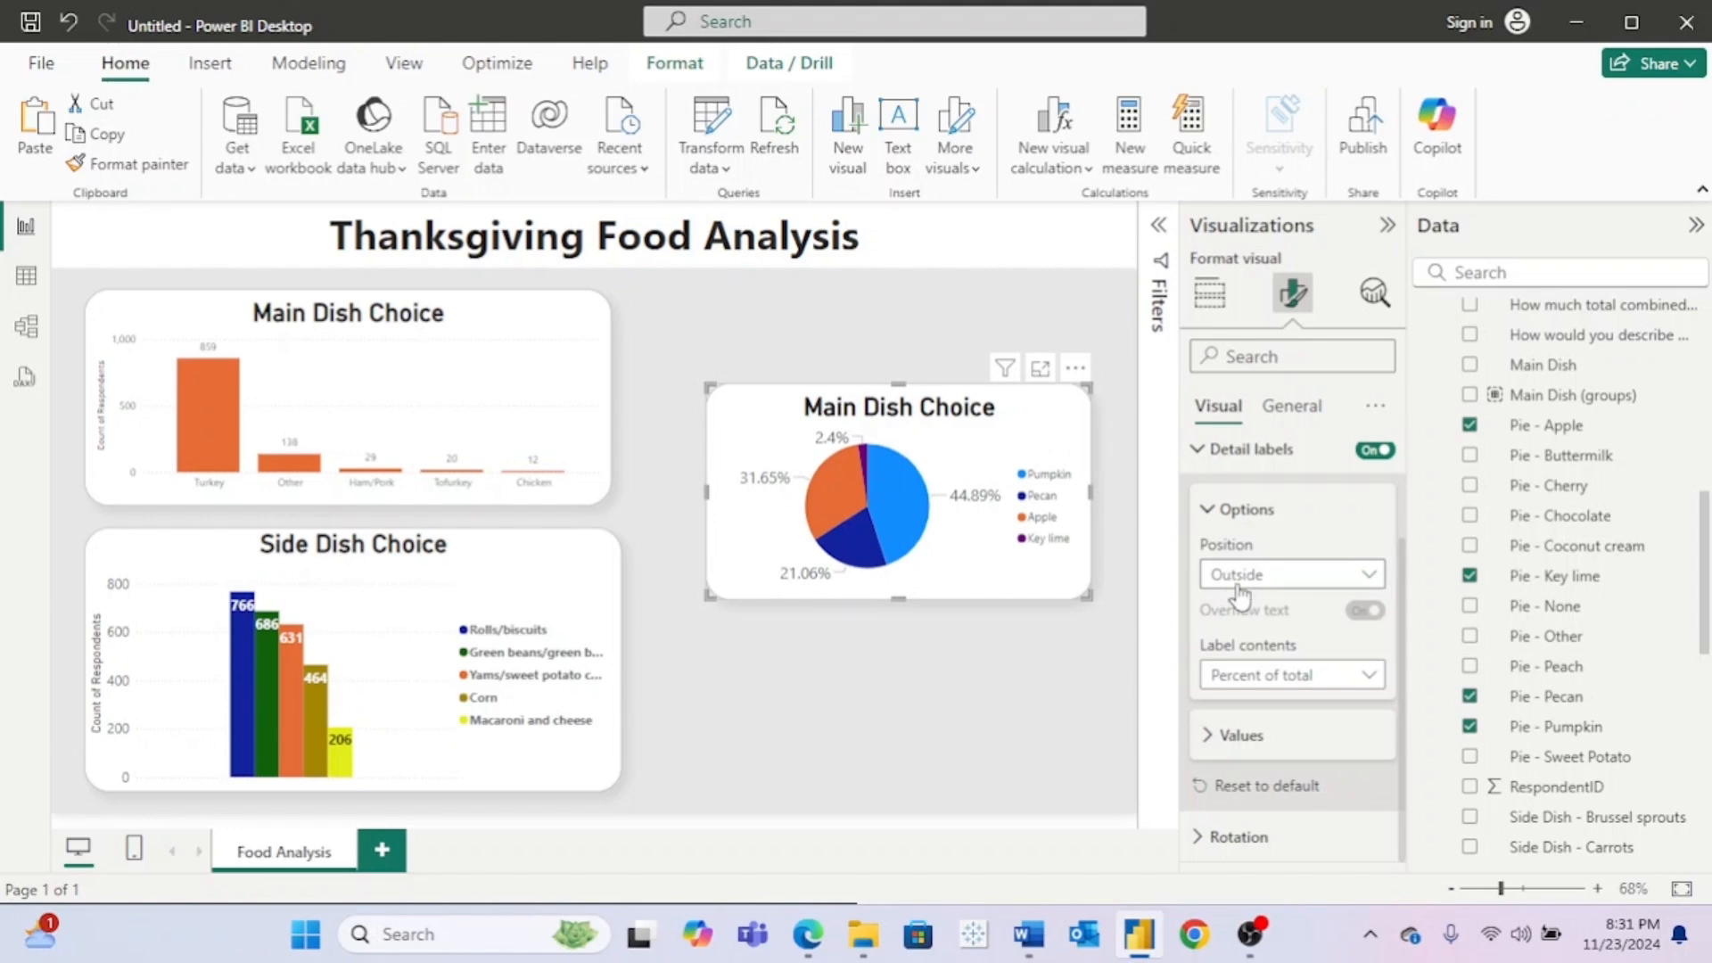
Step: Try the Inside, Prefer outside and Prefer inside positions for the pie chart's detail labels, ending on Outside
{"action": "left_click", "coordinate": [1328, 573]}
{"action": "left_click", "coordinate": [1284, 637]}
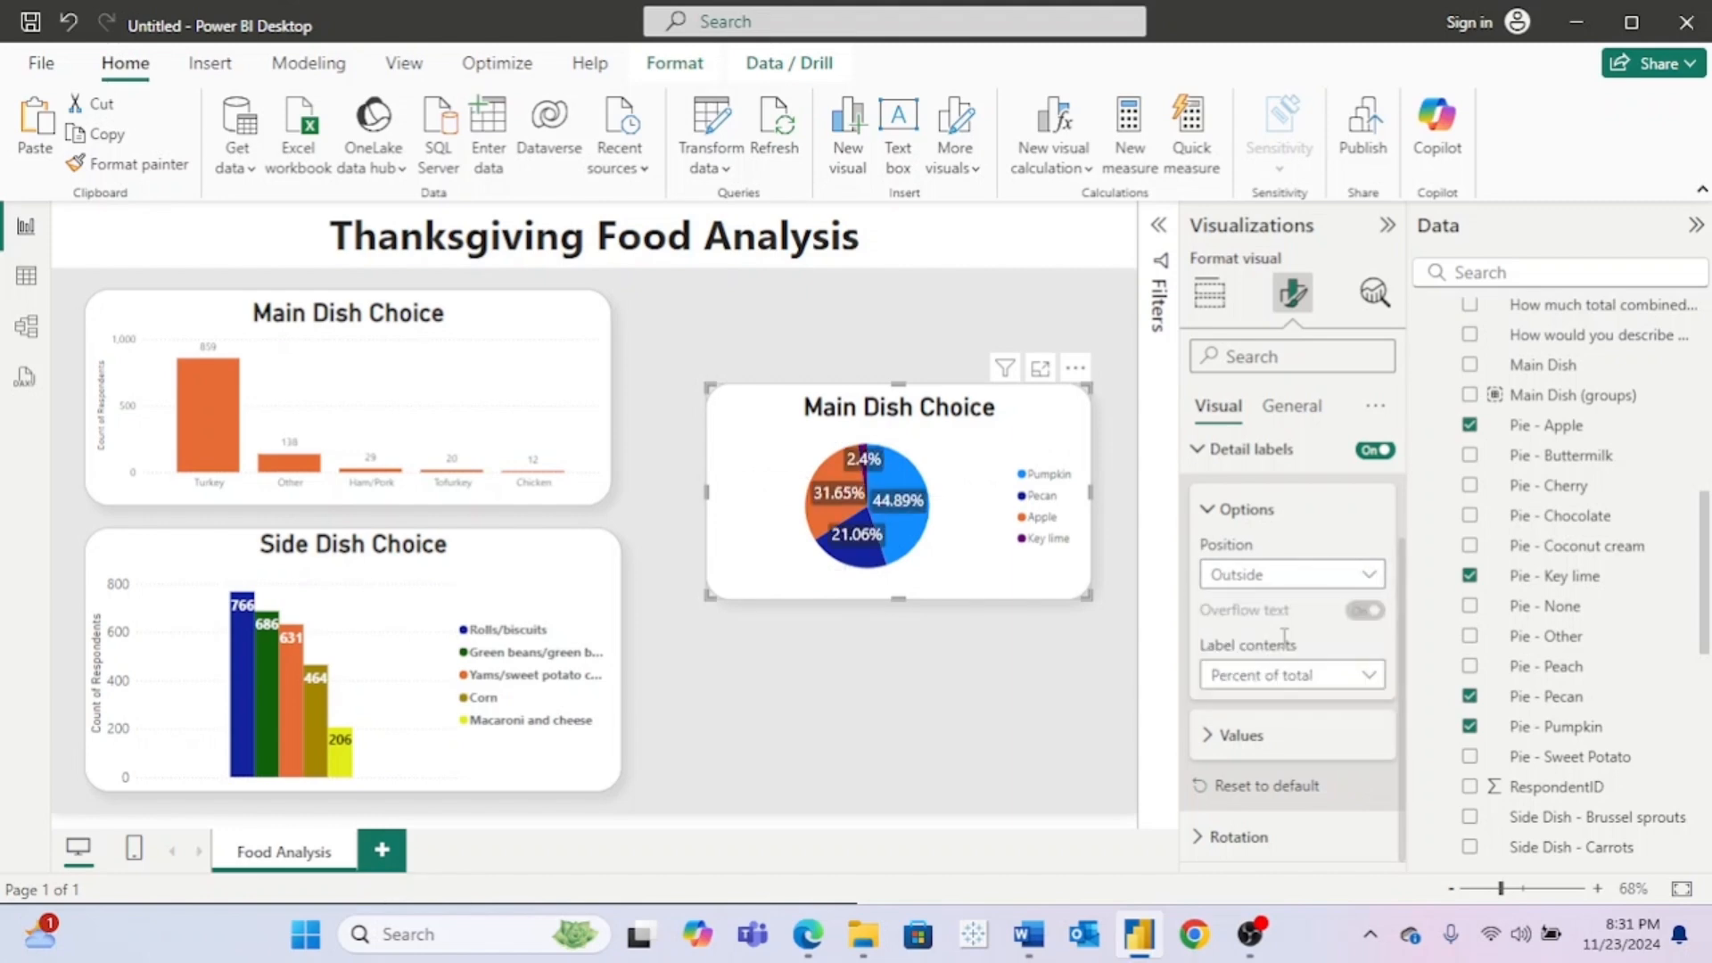
{"action": "left_click", "coordinate": [1346, 589]}
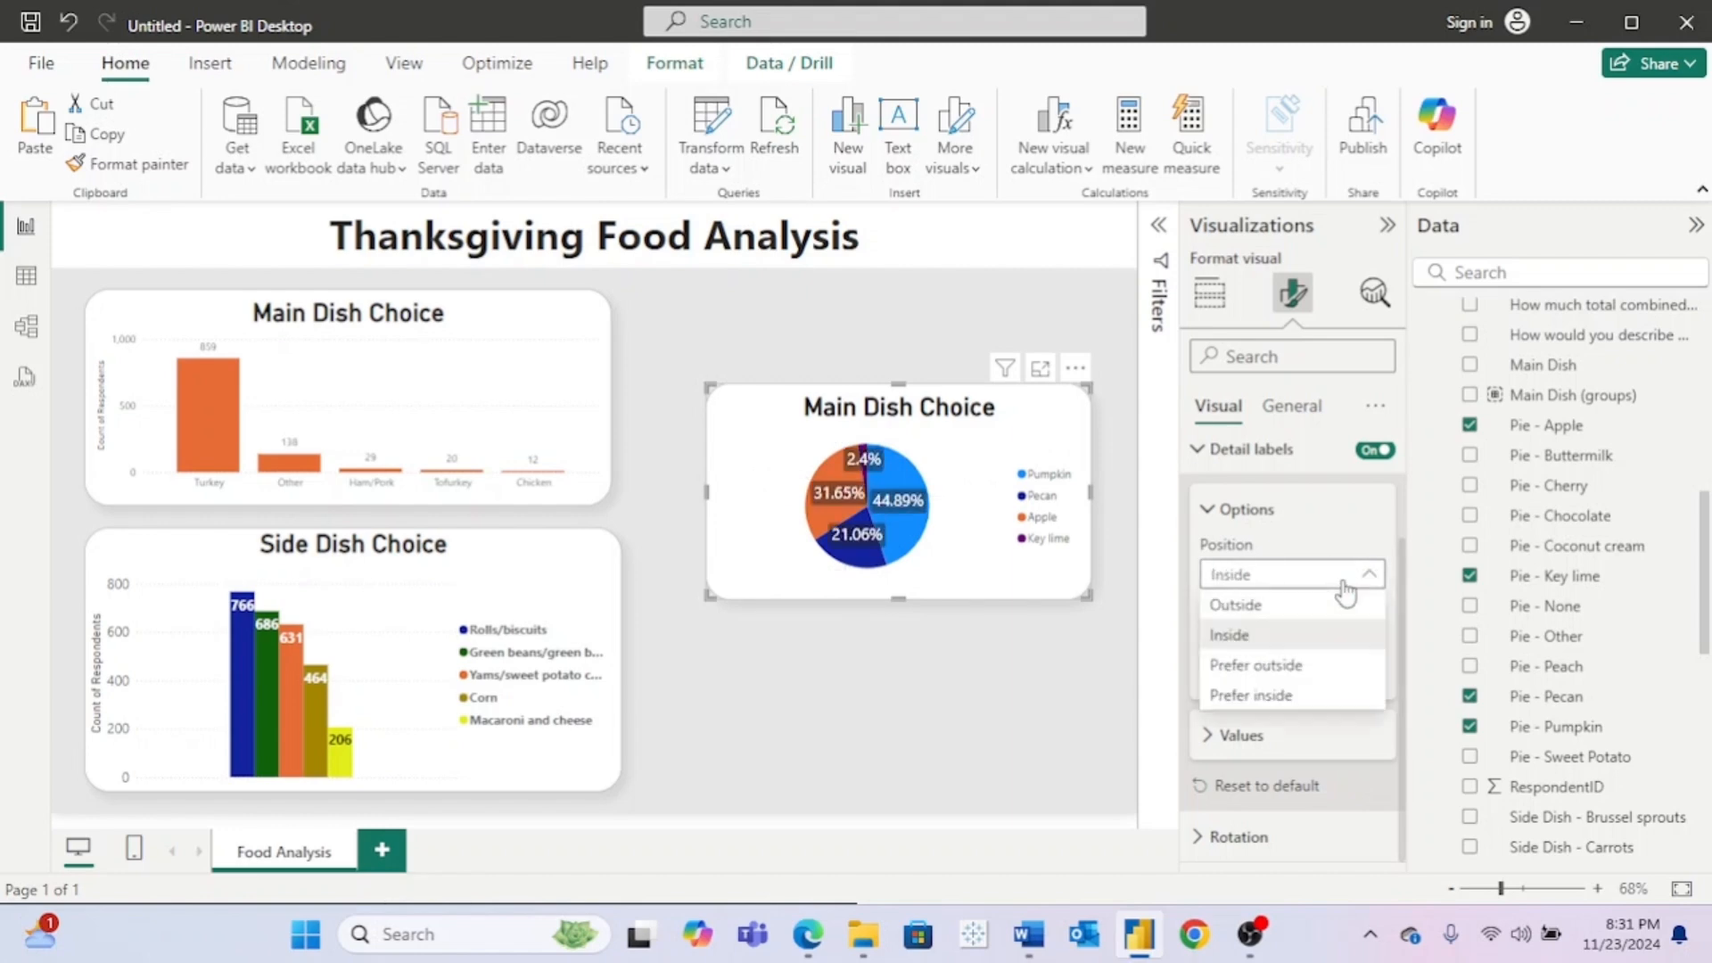
{"action": "left_click", "coordinate": [1285, 667]}
{"action": "left_click", "coordinate": [1317, 589]}
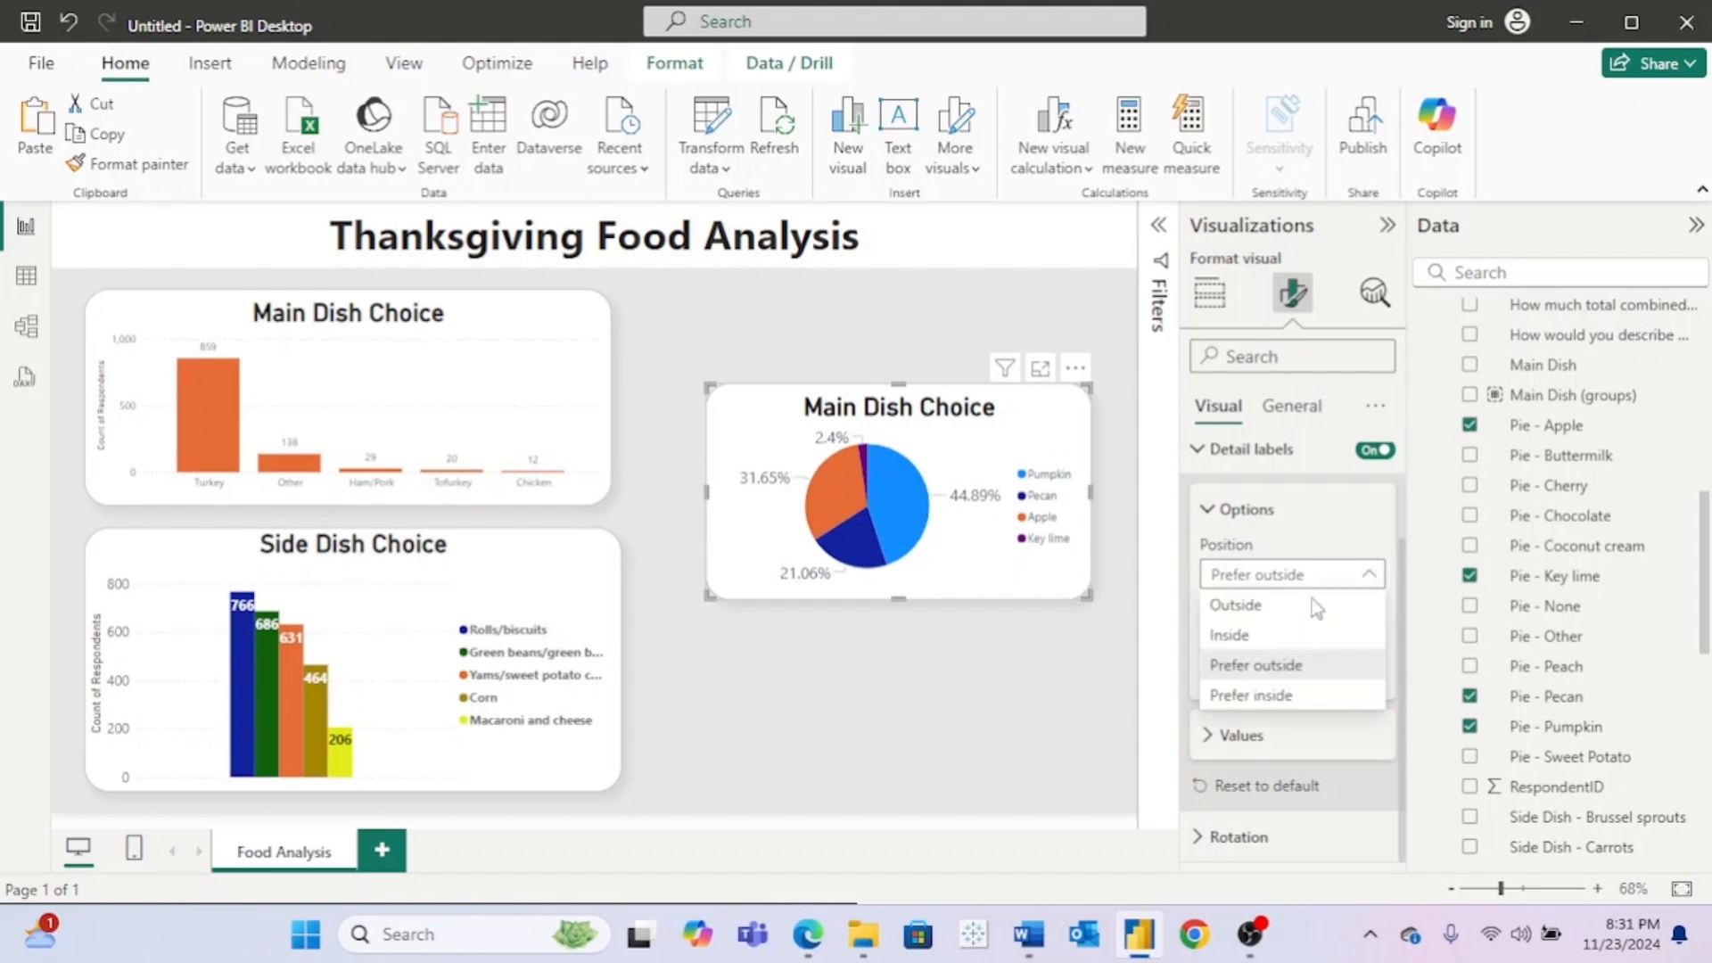
{"action": "left_click", "coordinate": [1298, 697]}
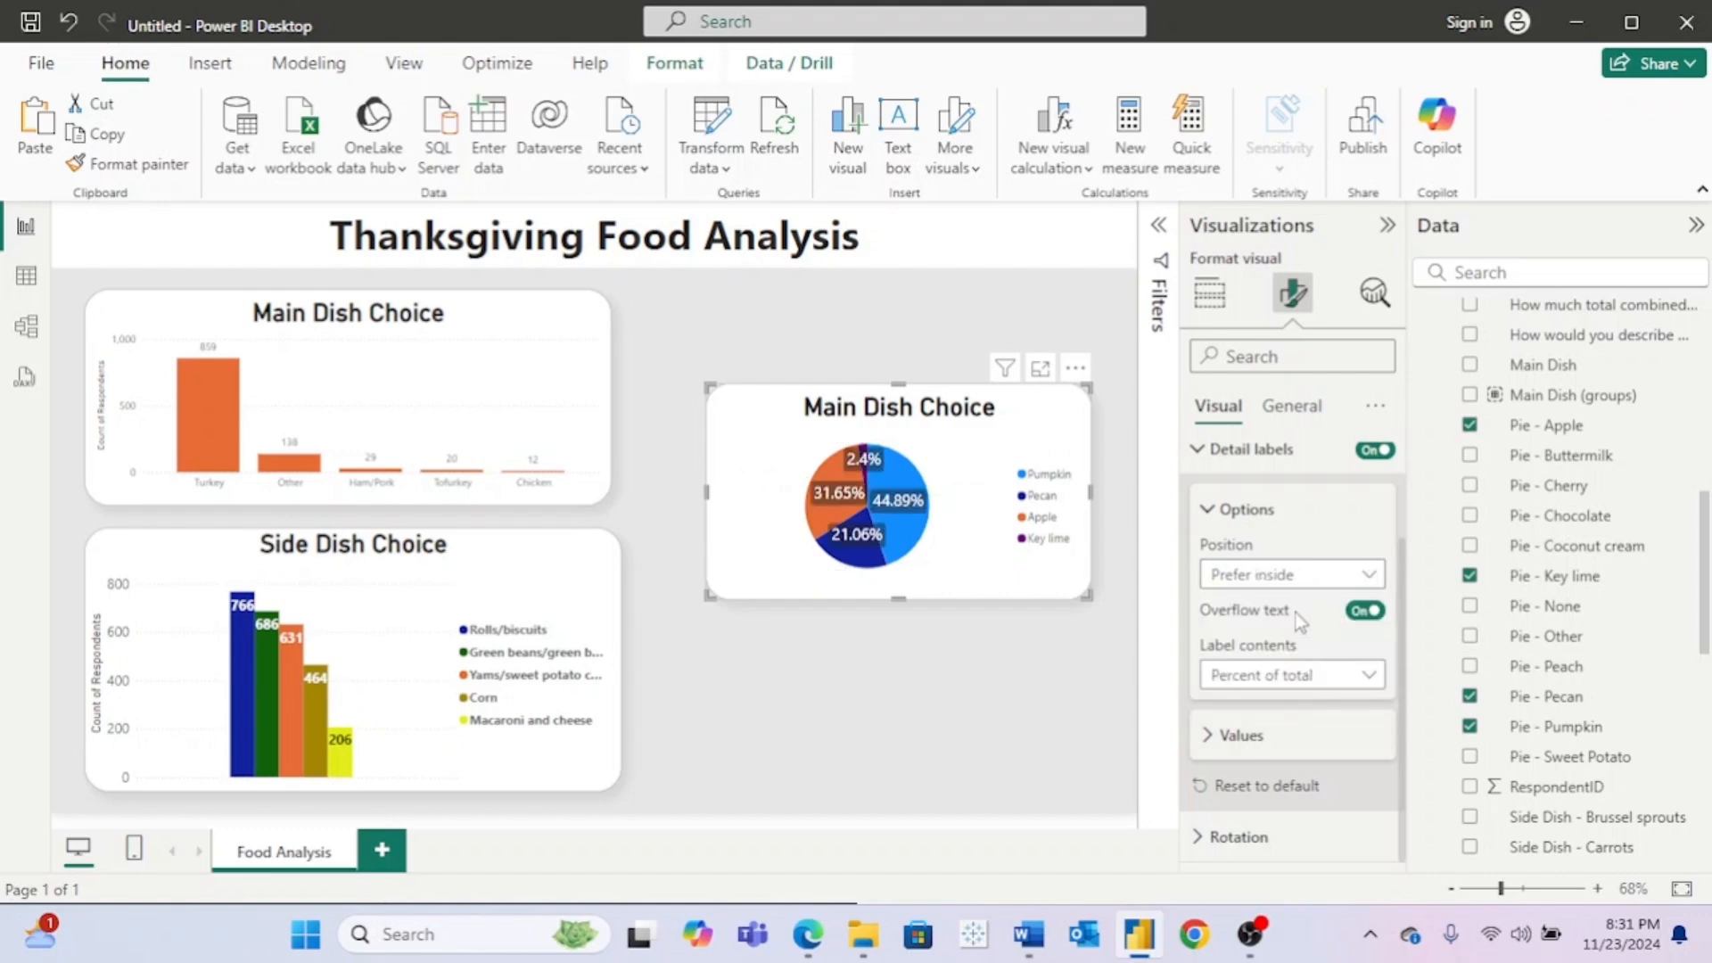
{"action": "left_click", "coordinate": [1274, 588]}
{"action": "left_click", "coordinate": [1265, 605]}
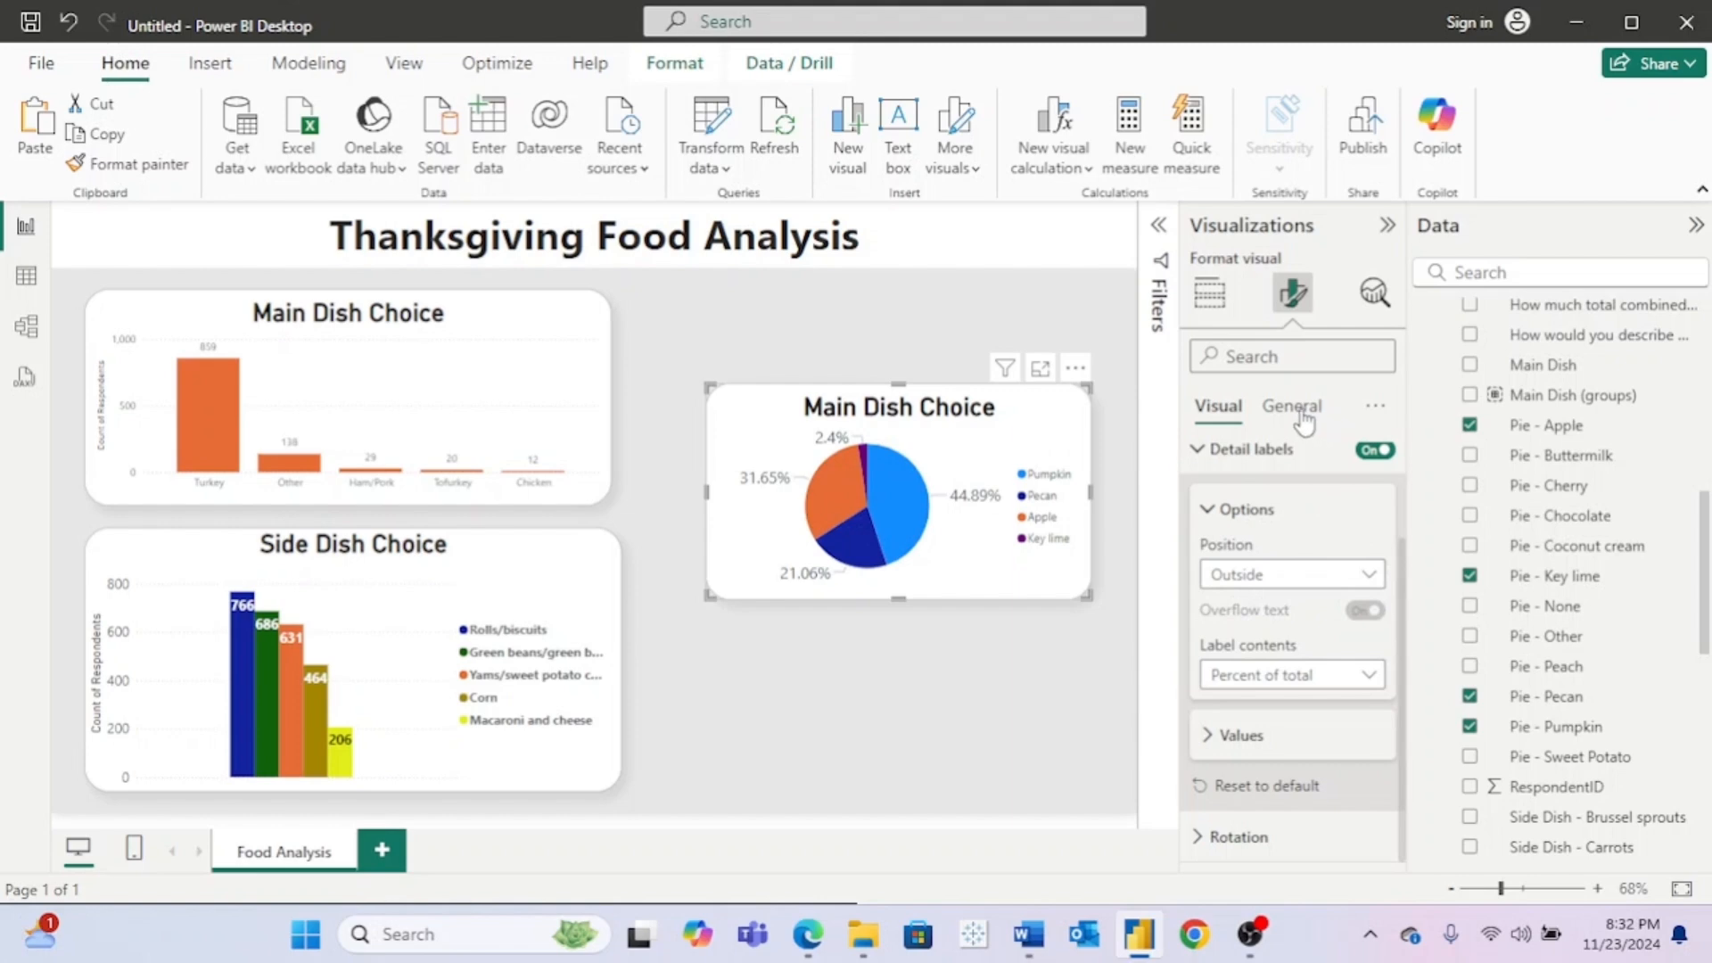
Step: Set the pie chart's Pumpkin slice colour to the orange theme color
{"action": "left_click", "coordinate": [1291, 406]}
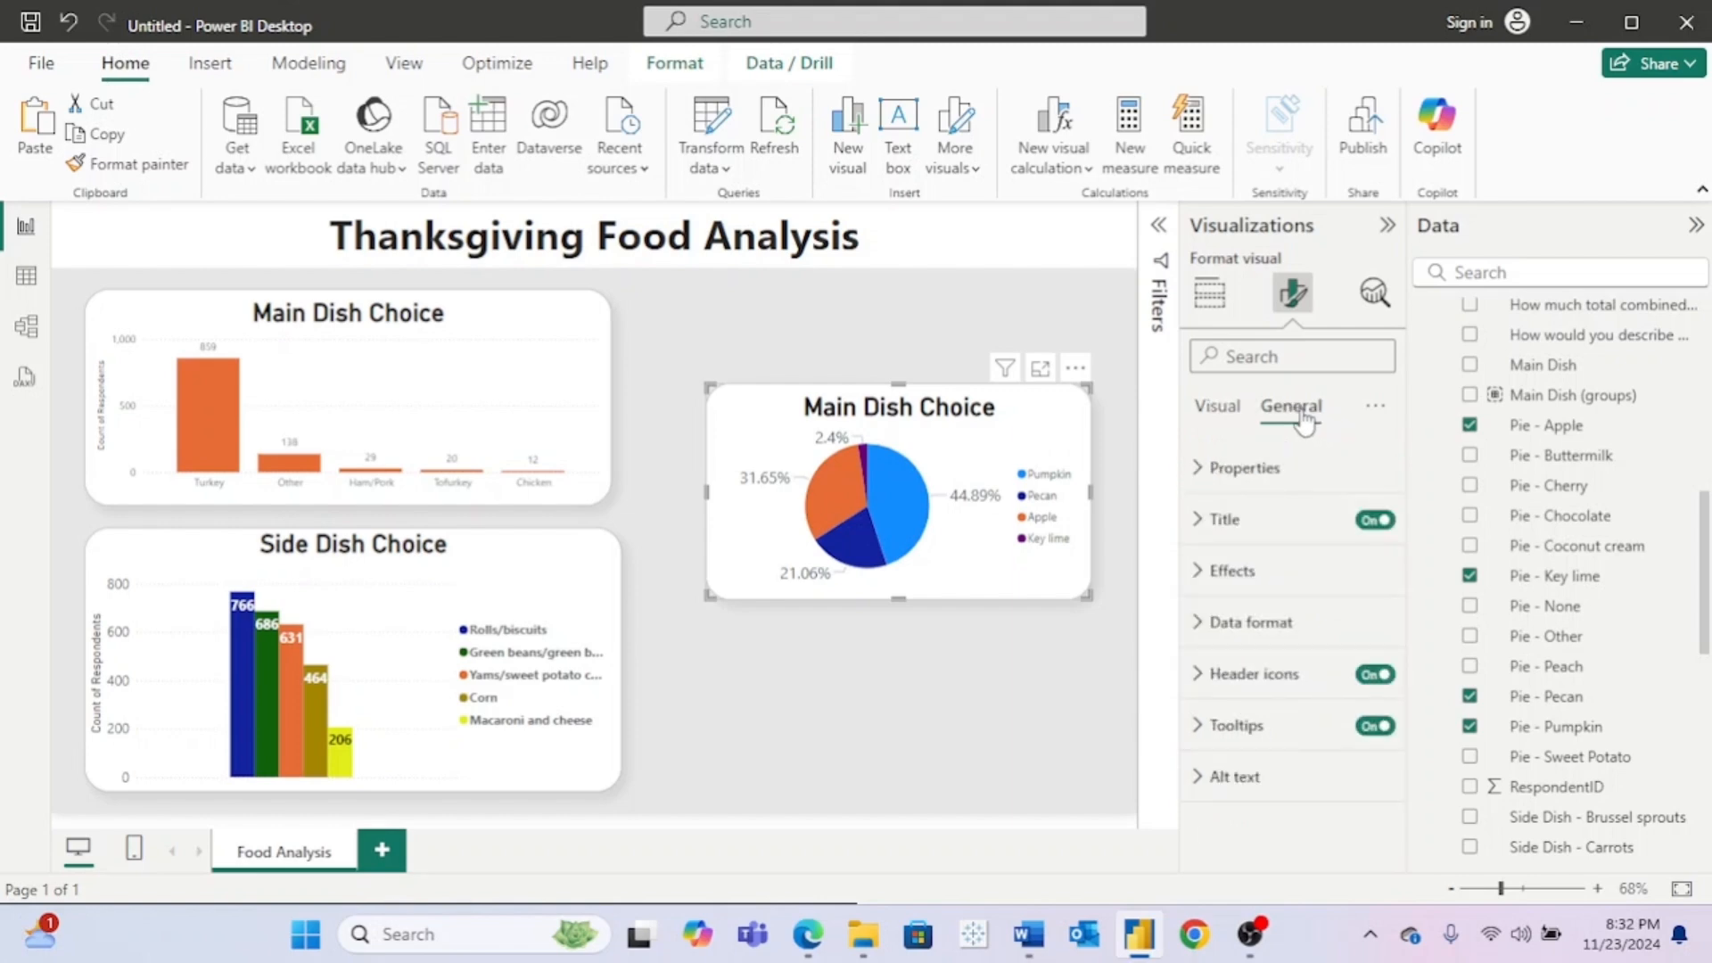
{"action": "left_click", "coordinate": [1216, 407]}
{"action": "left_click", "coordinate": [1210, 572]}
{"action": "left_click", "coordinate": [1205, 519]}
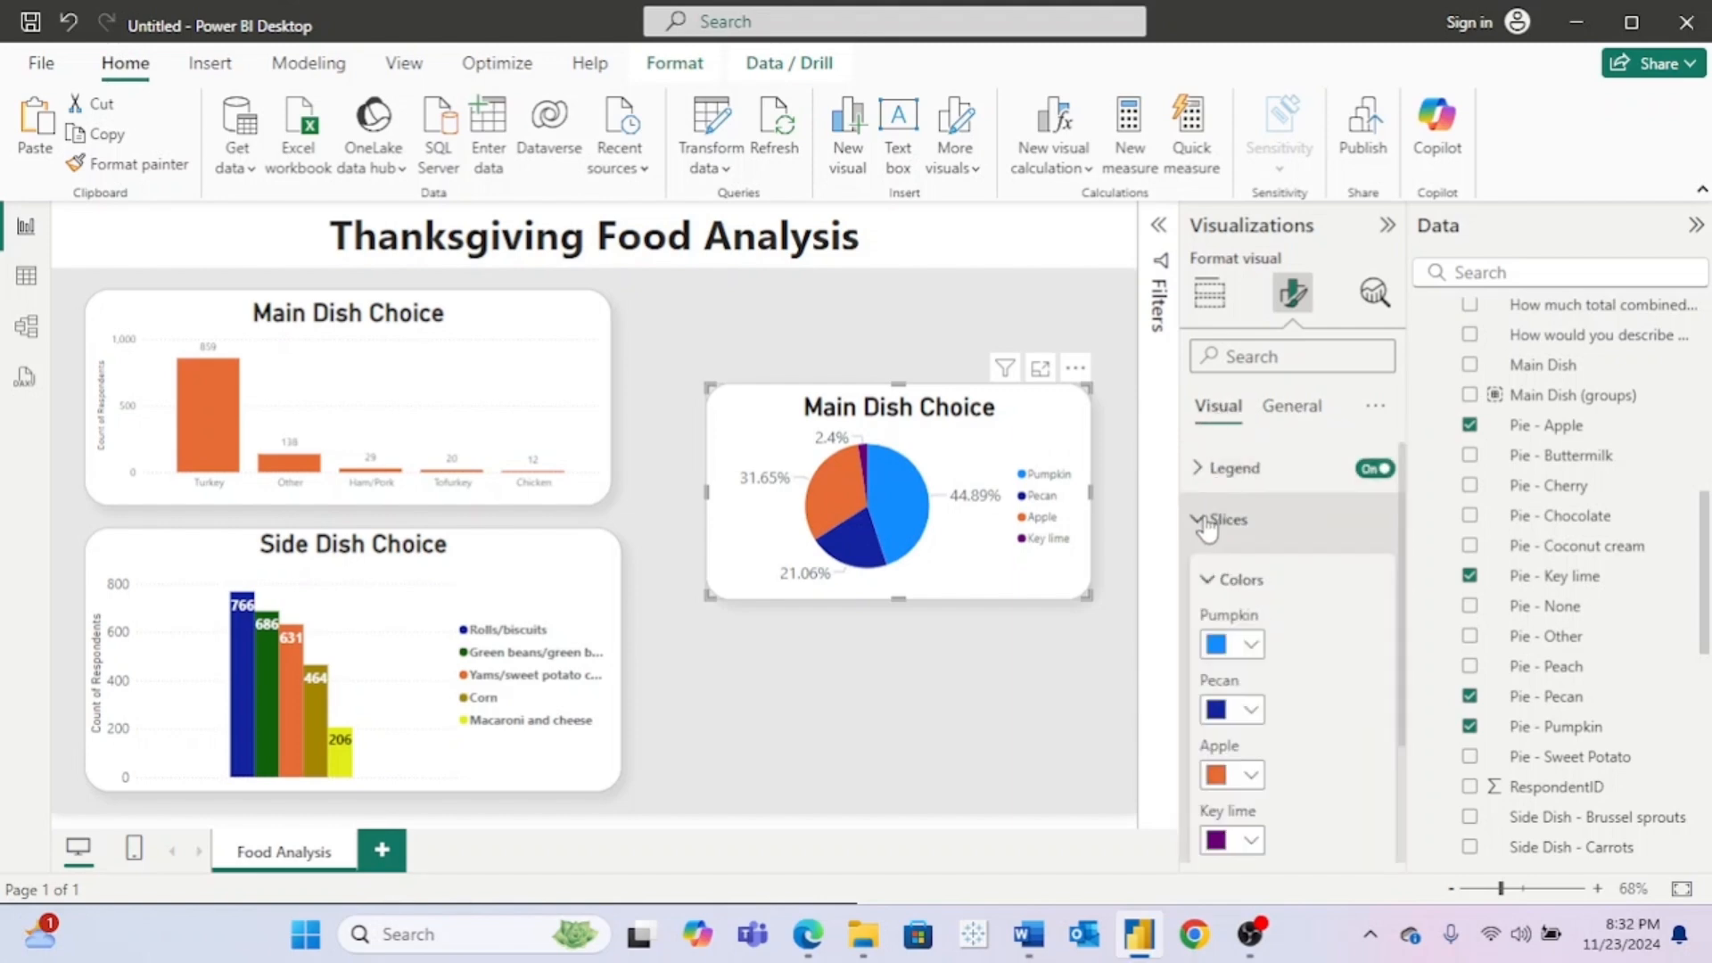
{"action": "scroll", "coordinate": [1347, 648], "scroll_direction": "down", "scroll_amount": 2}
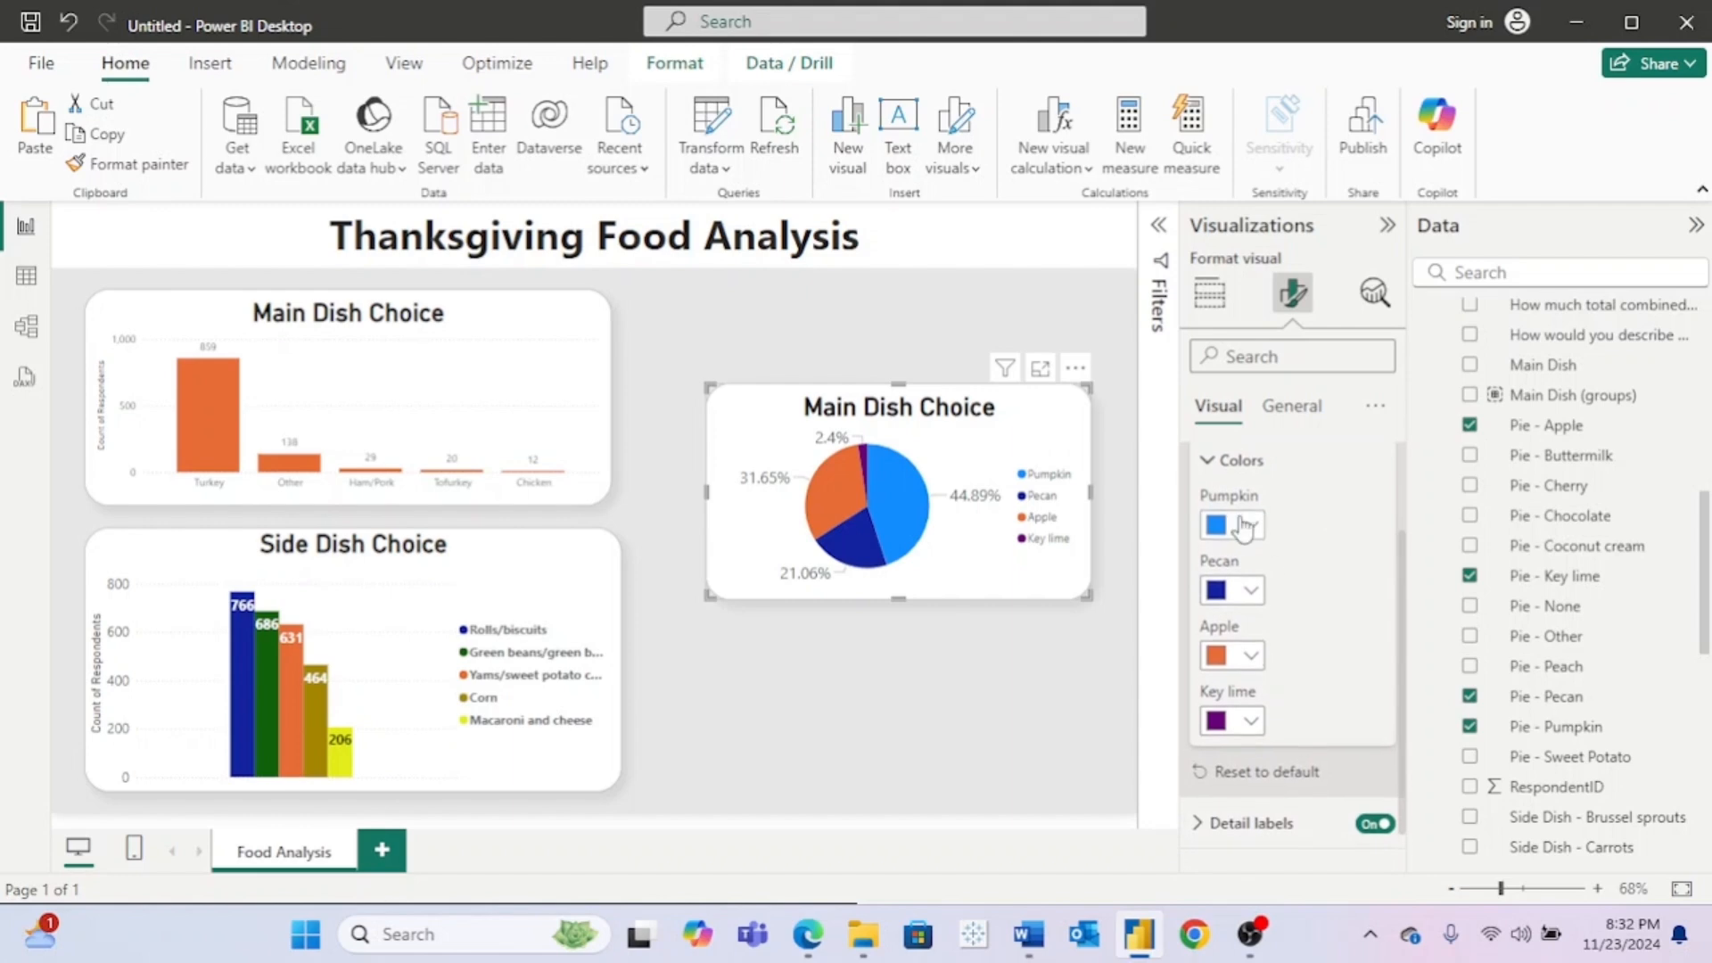
{"action": "left_click", "coordinate": [1249, 525]}
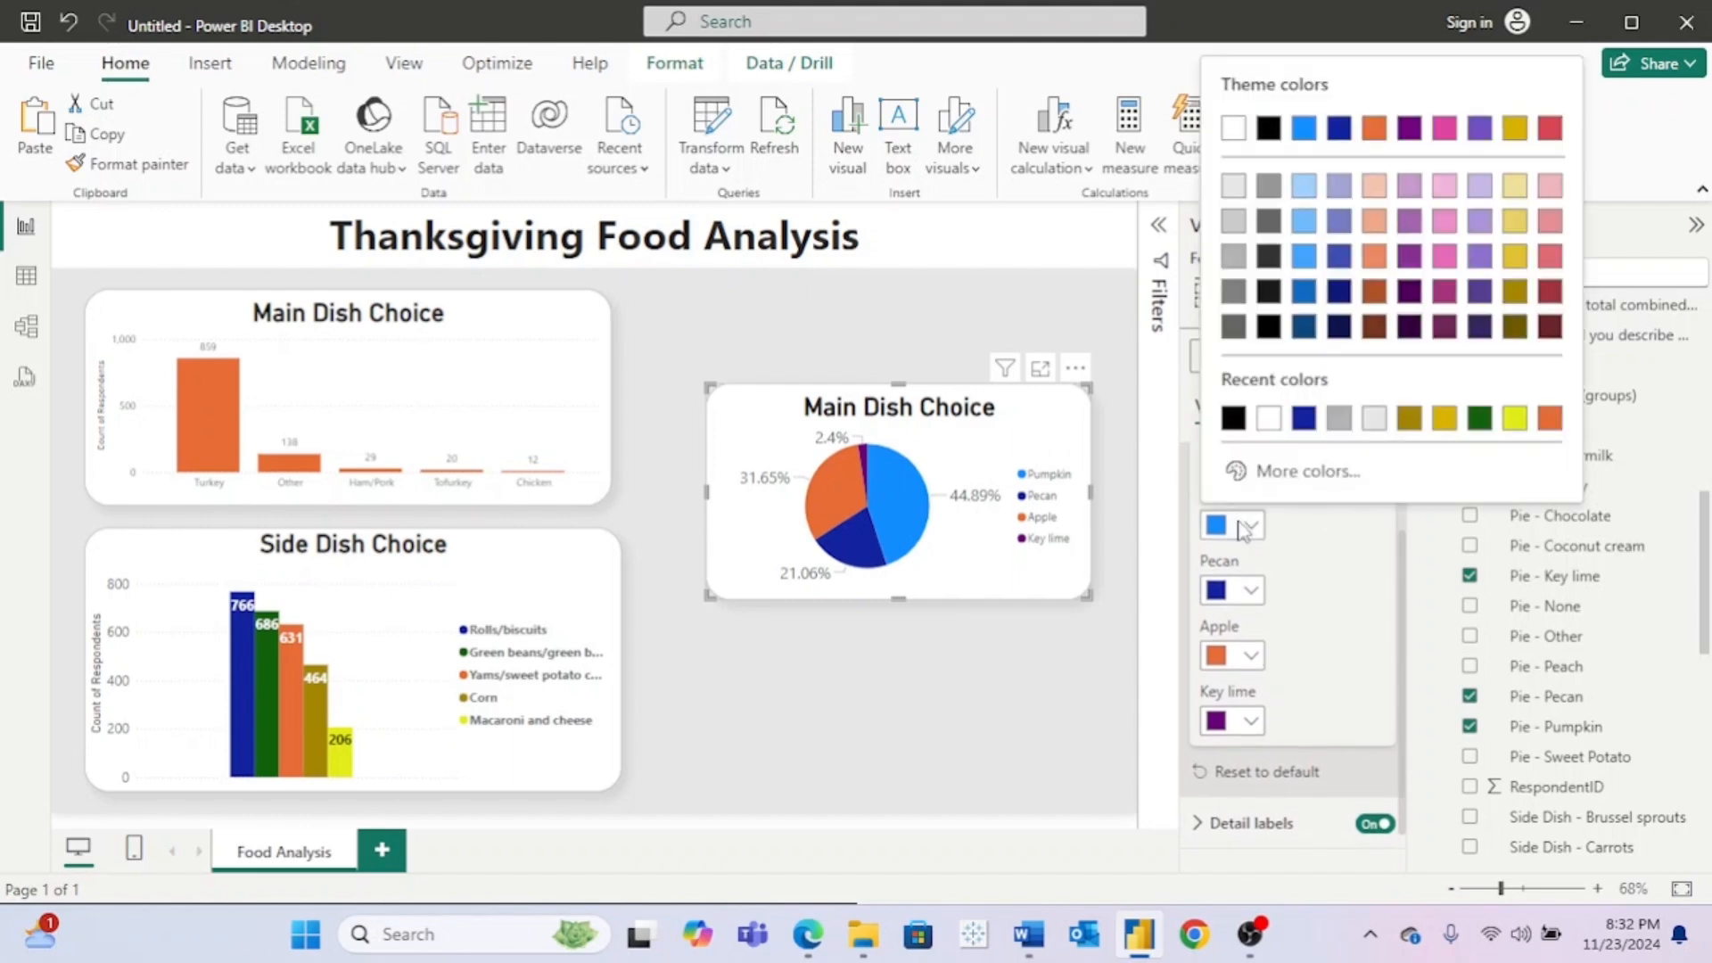
{"action": "left_click", "coordinate": [1375, 130]}
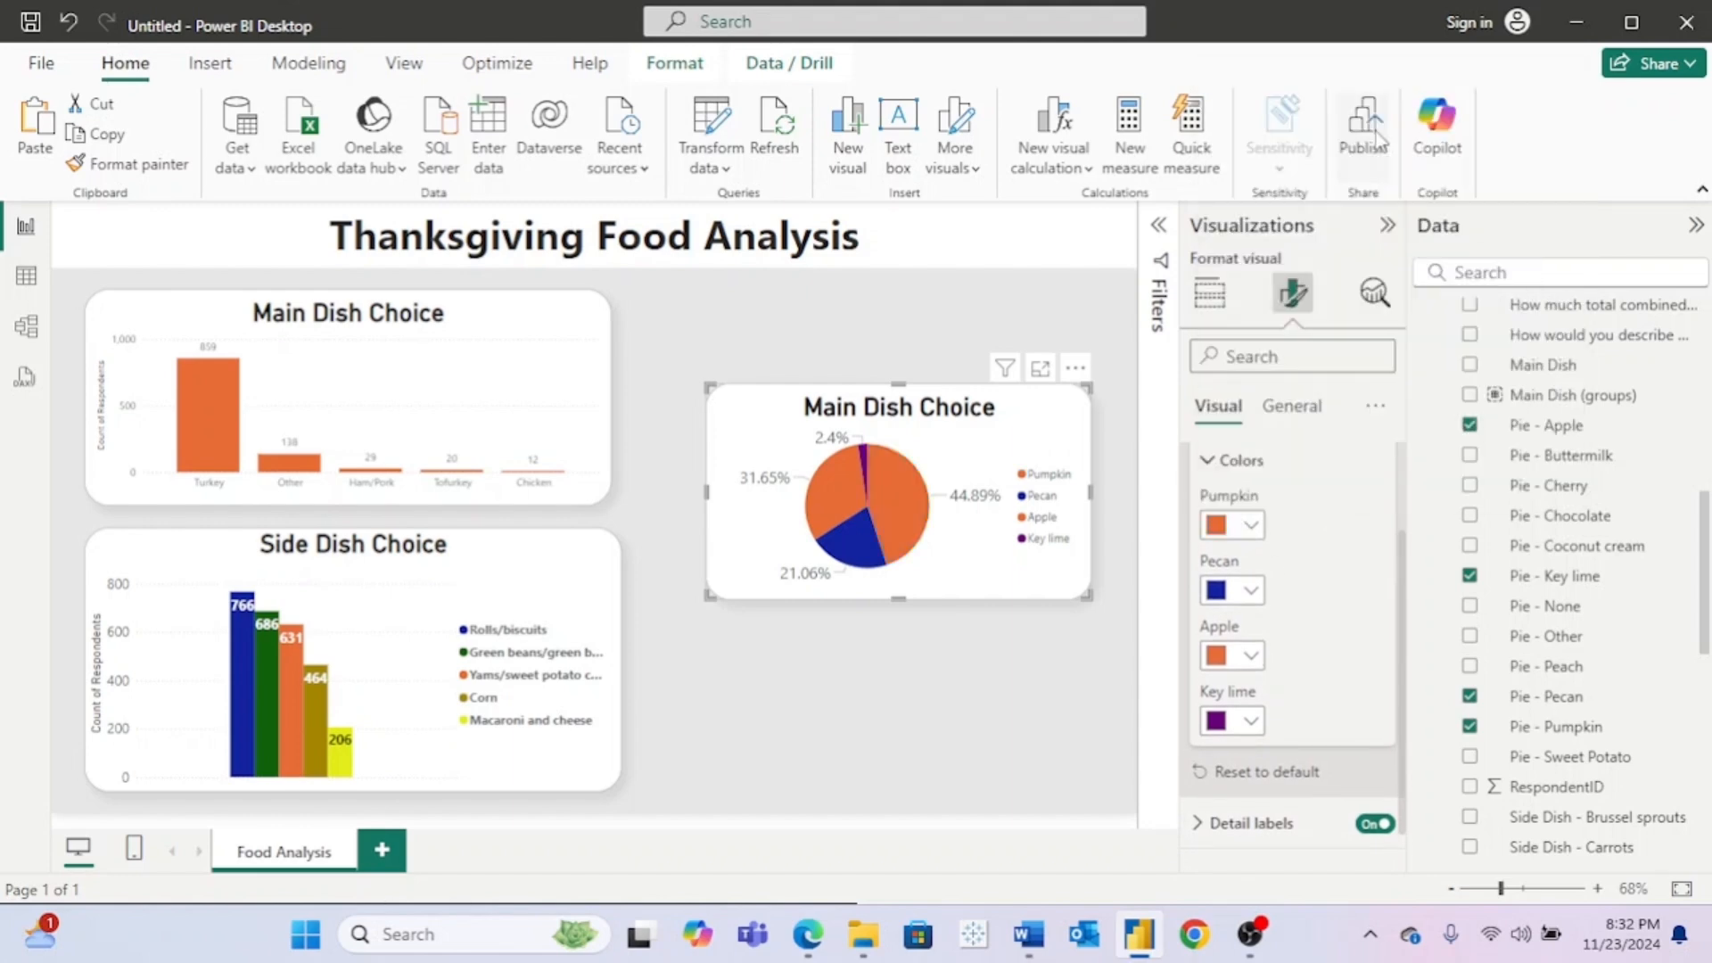
Step: Give the Key lime slice a custom green colour, #3CBE74
{"action": "left_click", "coordinate": [1246, 722]}
{"action": "left_click", "coordinate": [1292, 662]}
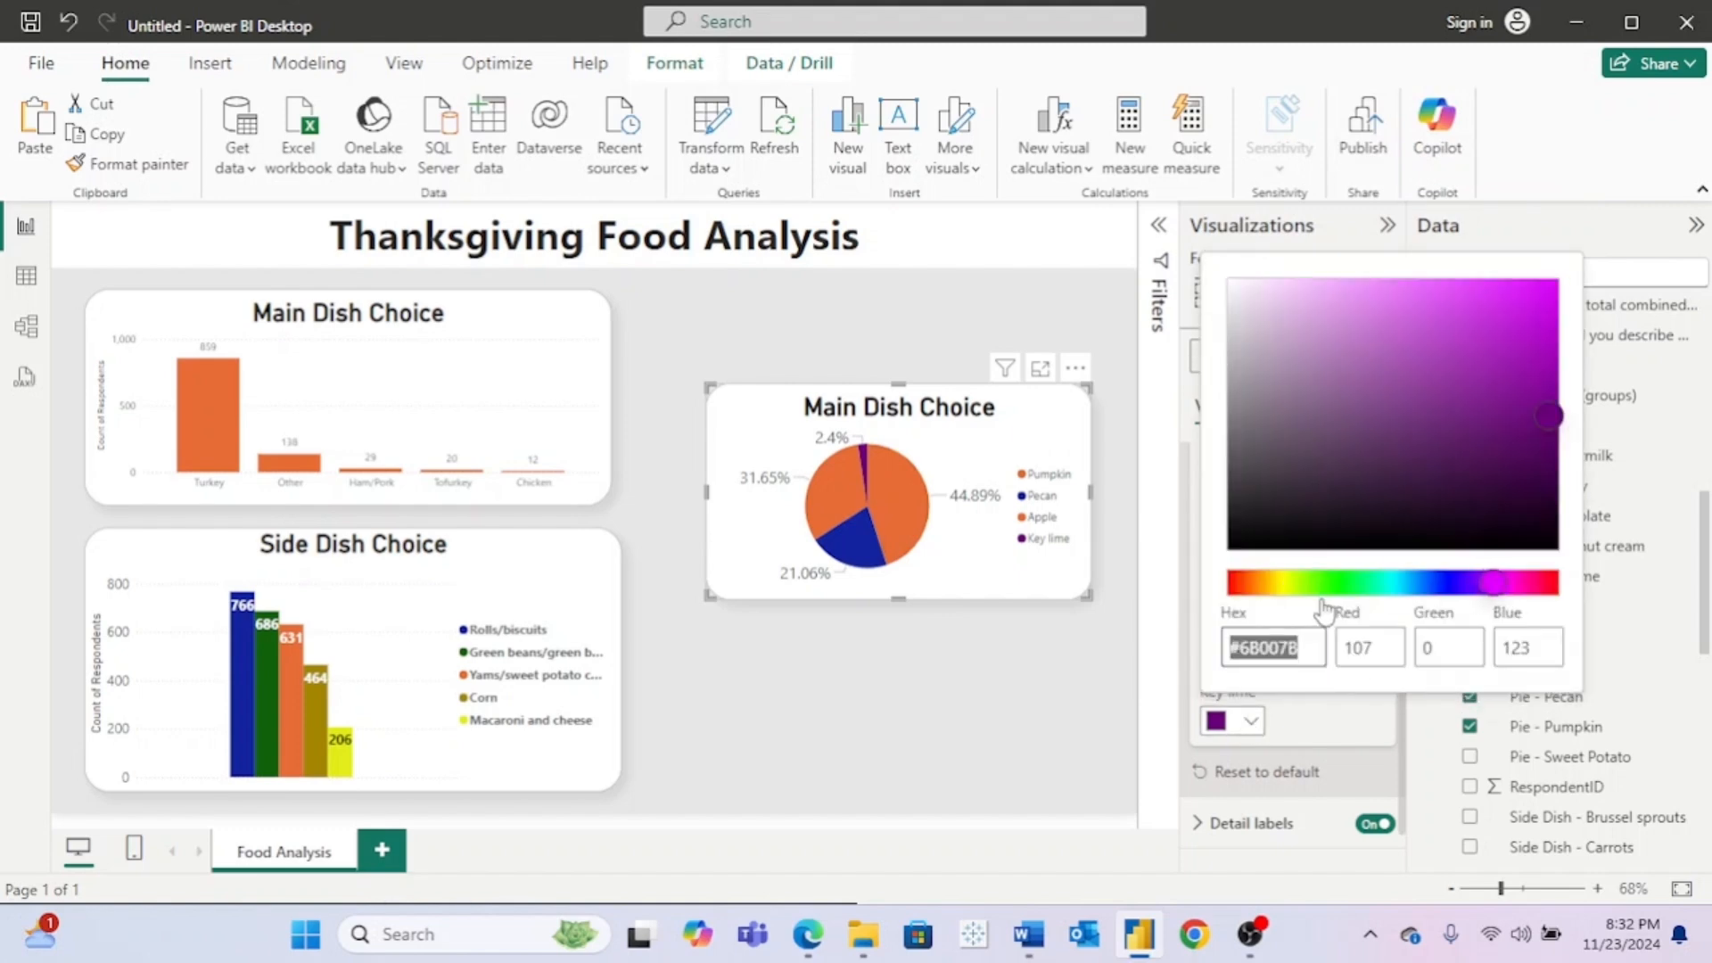
{"action": "mouse_move", "coordinate": [1357, 585]}
{"action": "left_mouse_down"}
{"action": "mouse_move", "coordinate": [1341, 588]}
{"action": "mouse_move", "coordinate": [1363, 593]}
{"action": "left_mouse_up"}
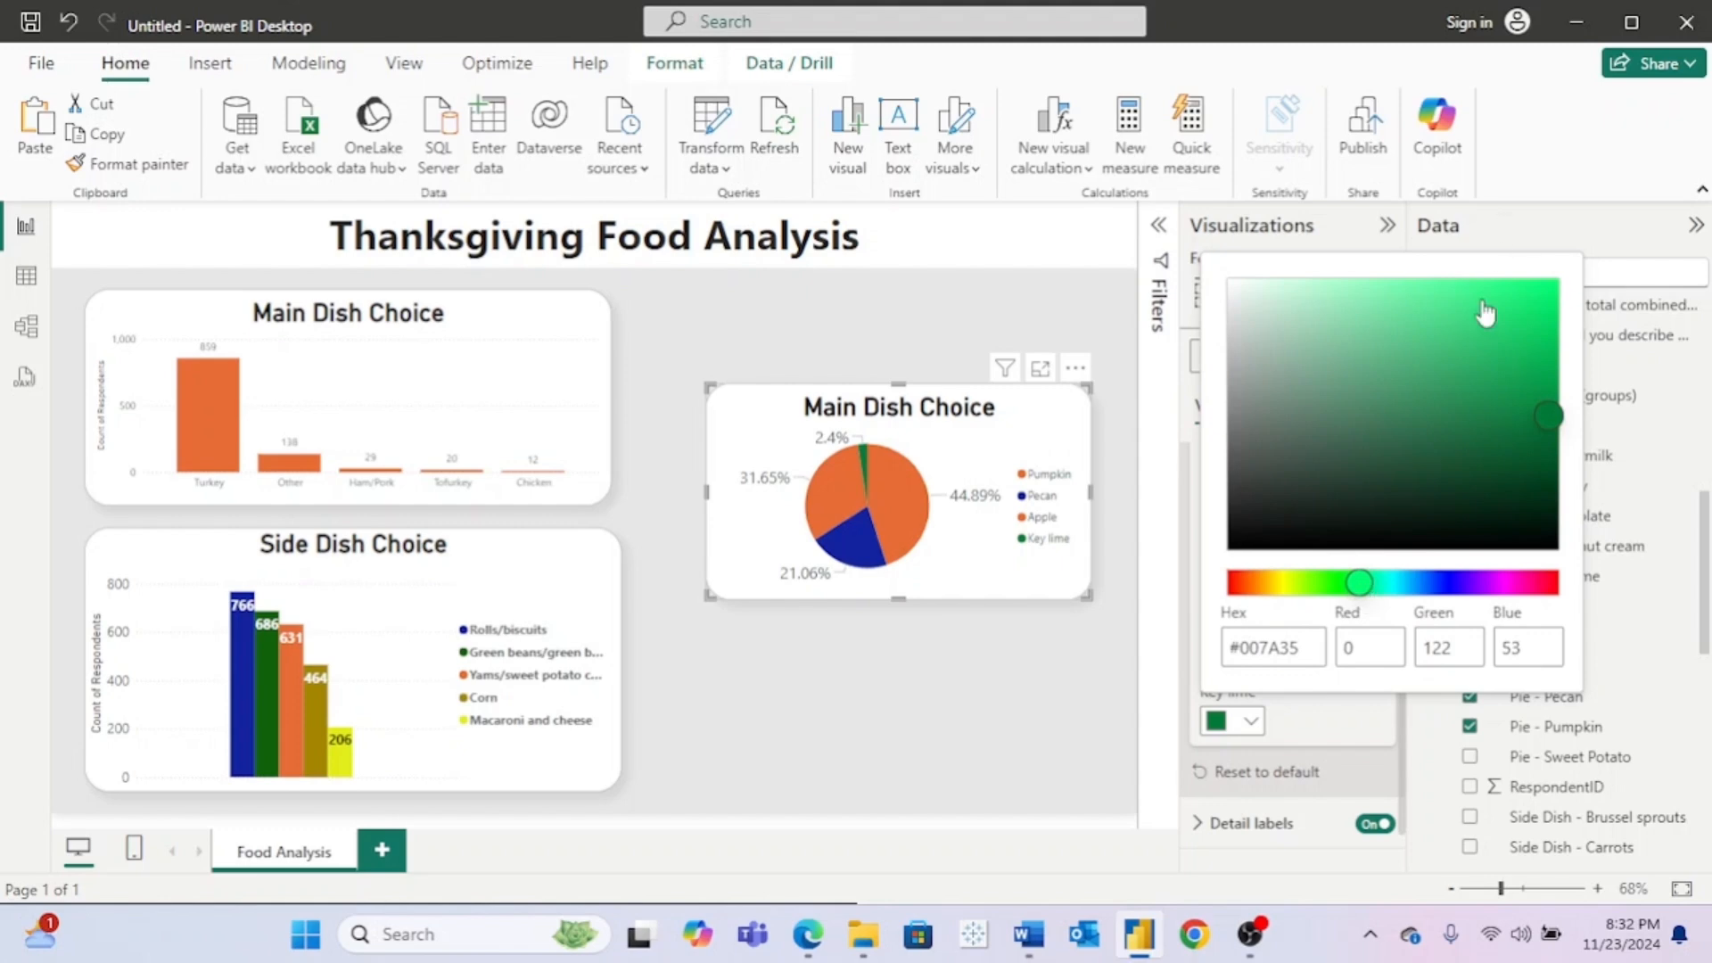
{"action": "left_click", "coordinate": [1465, 340]}
{"action": "mouse_move", "coordinate": [1476, 355]}
{"action": "left_mouse_down"}
{"action": "mouse_move", "coordinate": [1420, 306]}
{"action": "mouse_move", "coordinate": [1496, 367]}
{"action": "mouse_move", "coordinate": [1442, 354]}
{"action": "mouse_move", "coordinate": [1456, 360]}
{"action": "left_mouse_up"}
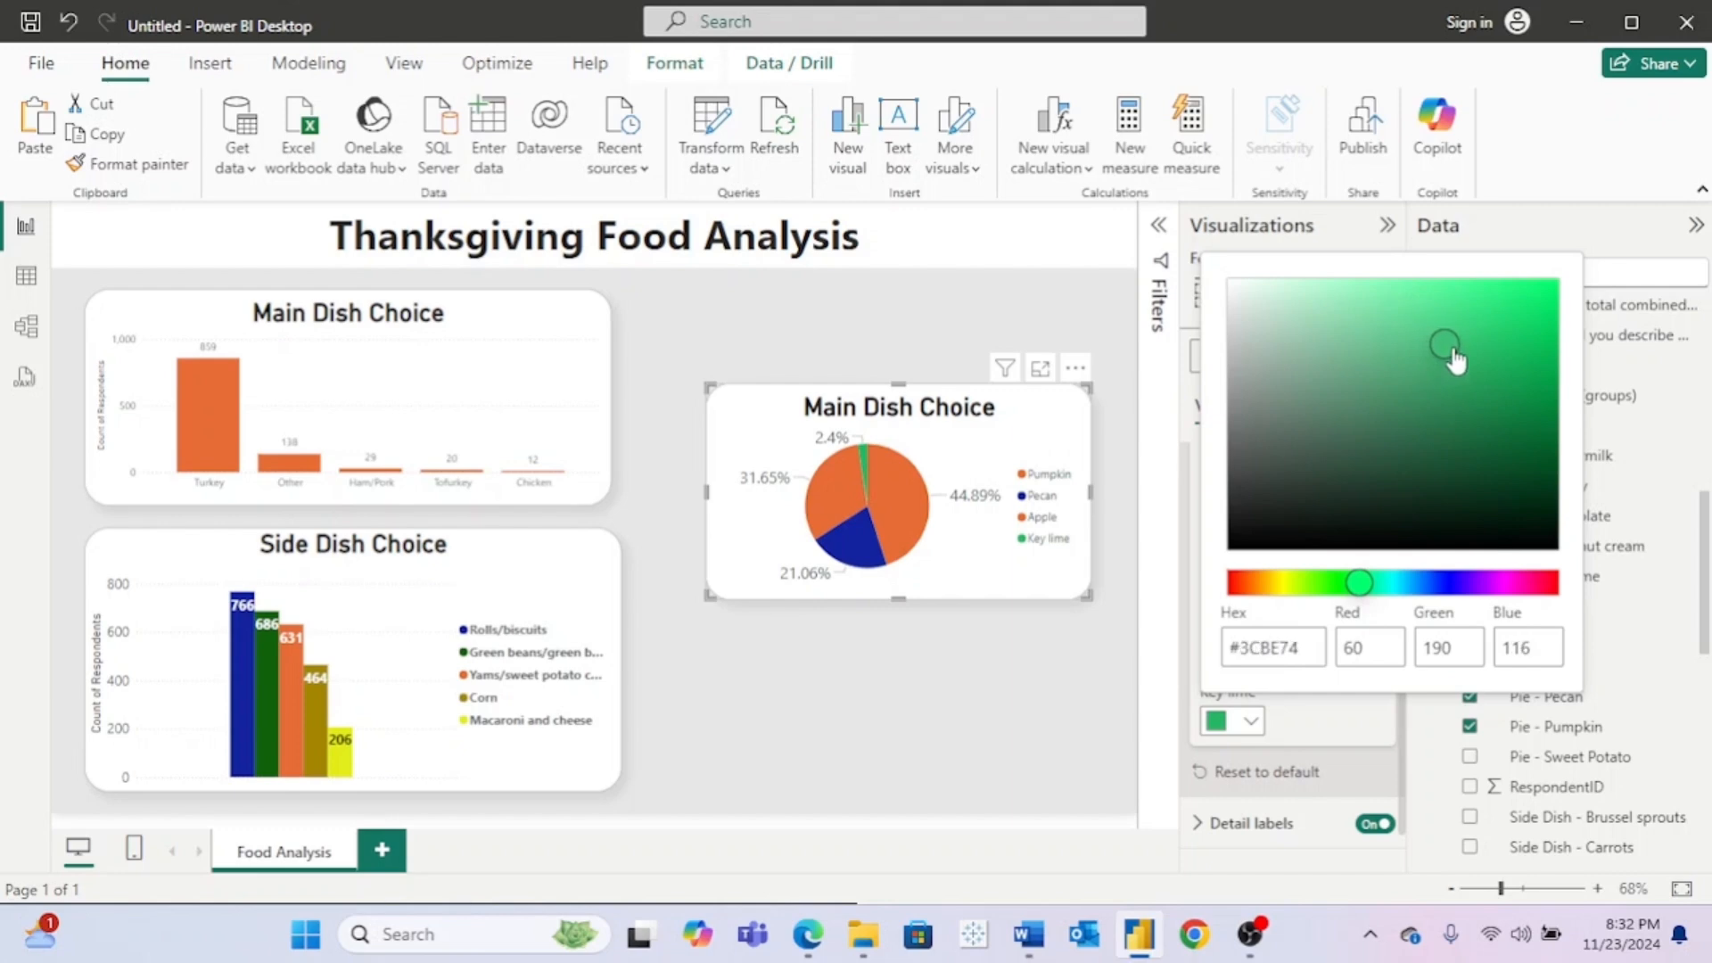
{"action": "left_click", "coordinate": [1329, 751]}
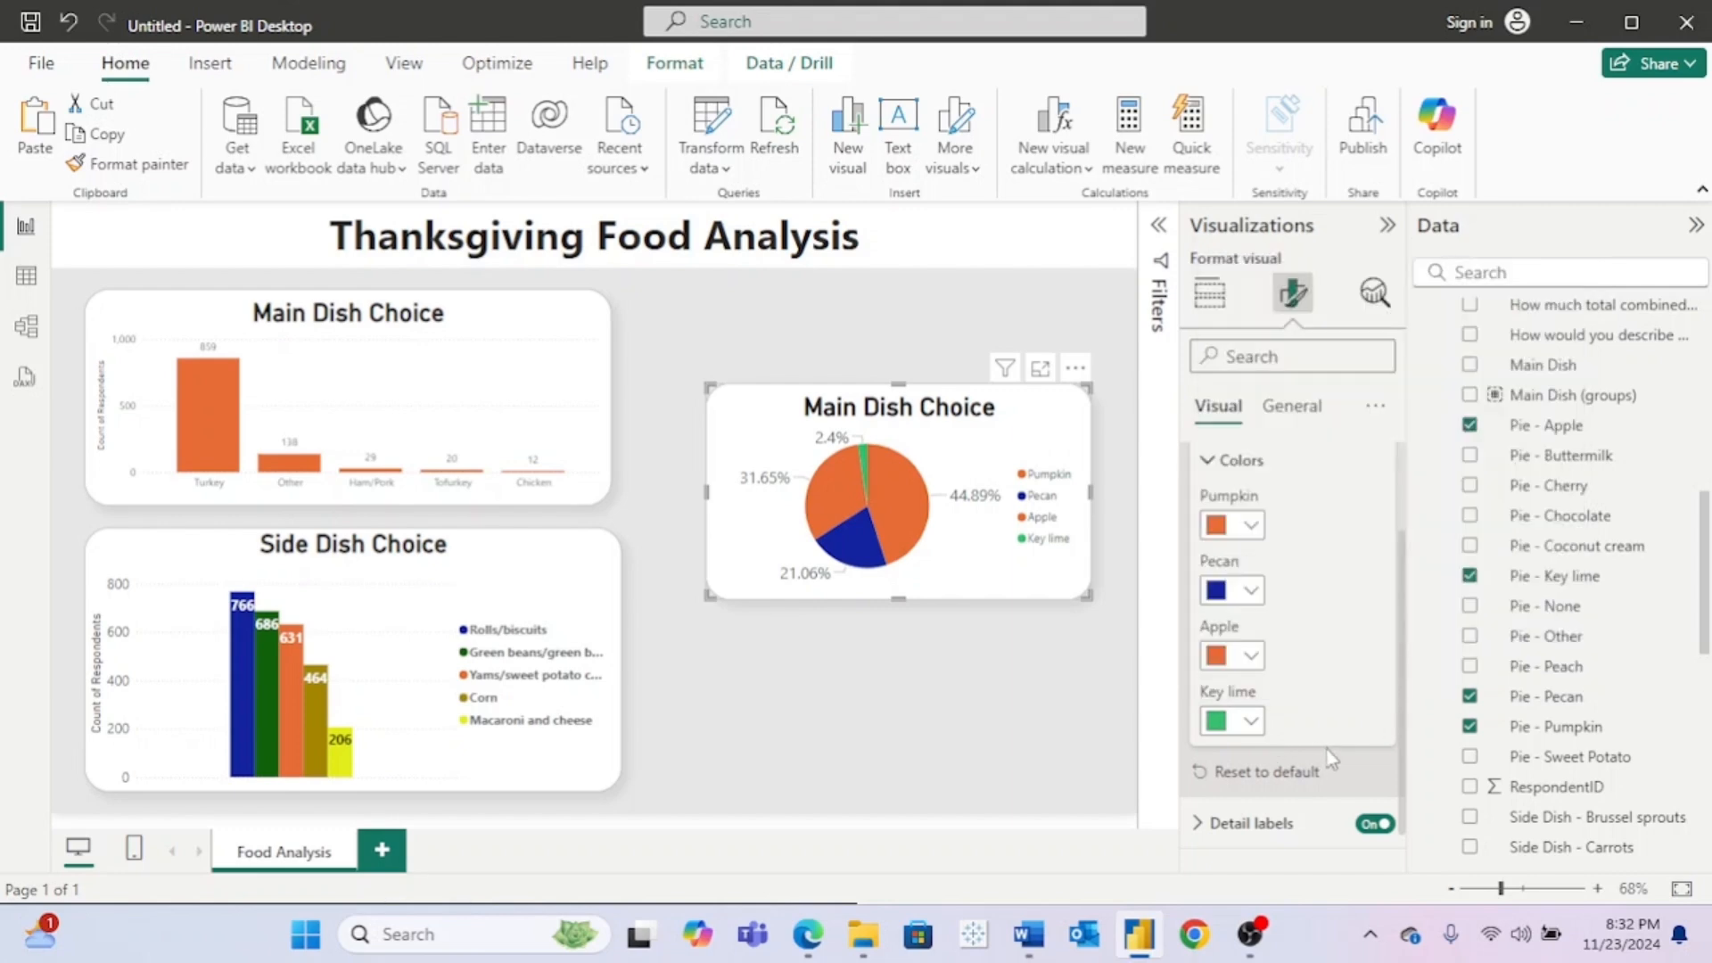
Step: Give the Apple slice a custom dark red colour, #BF2A2A
{"action": "left_click", "coordinate": [1264, 659]}
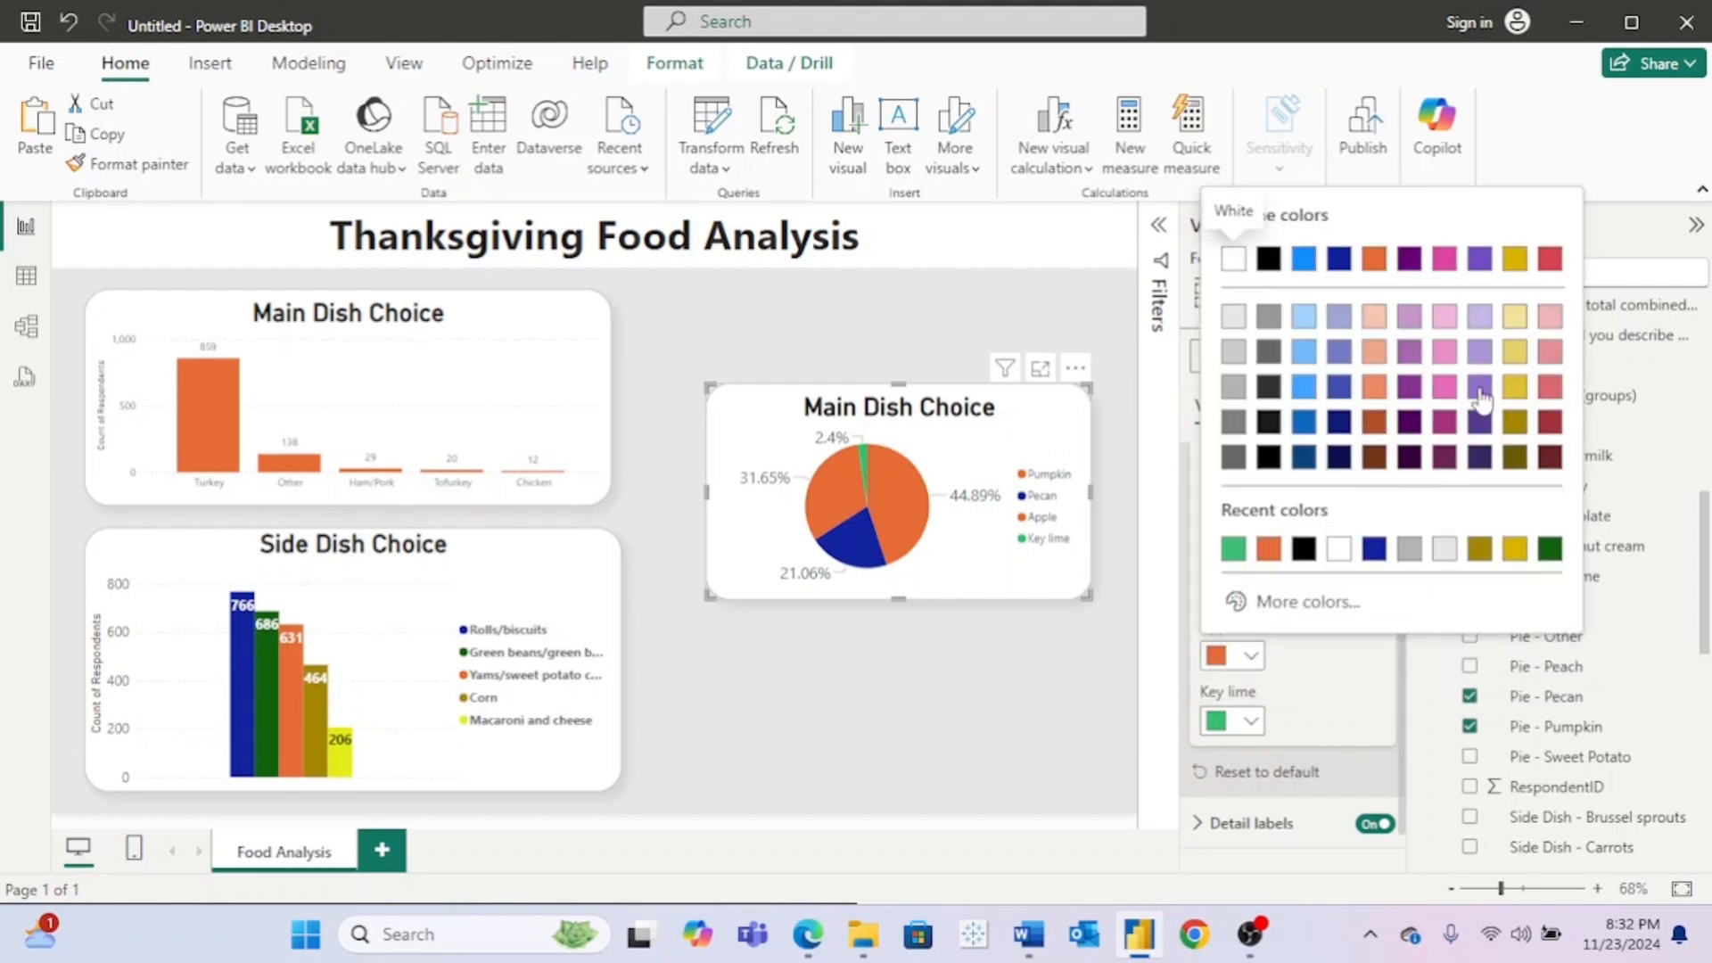
{"action": "left_click", "coordinate": [1326, 601]}
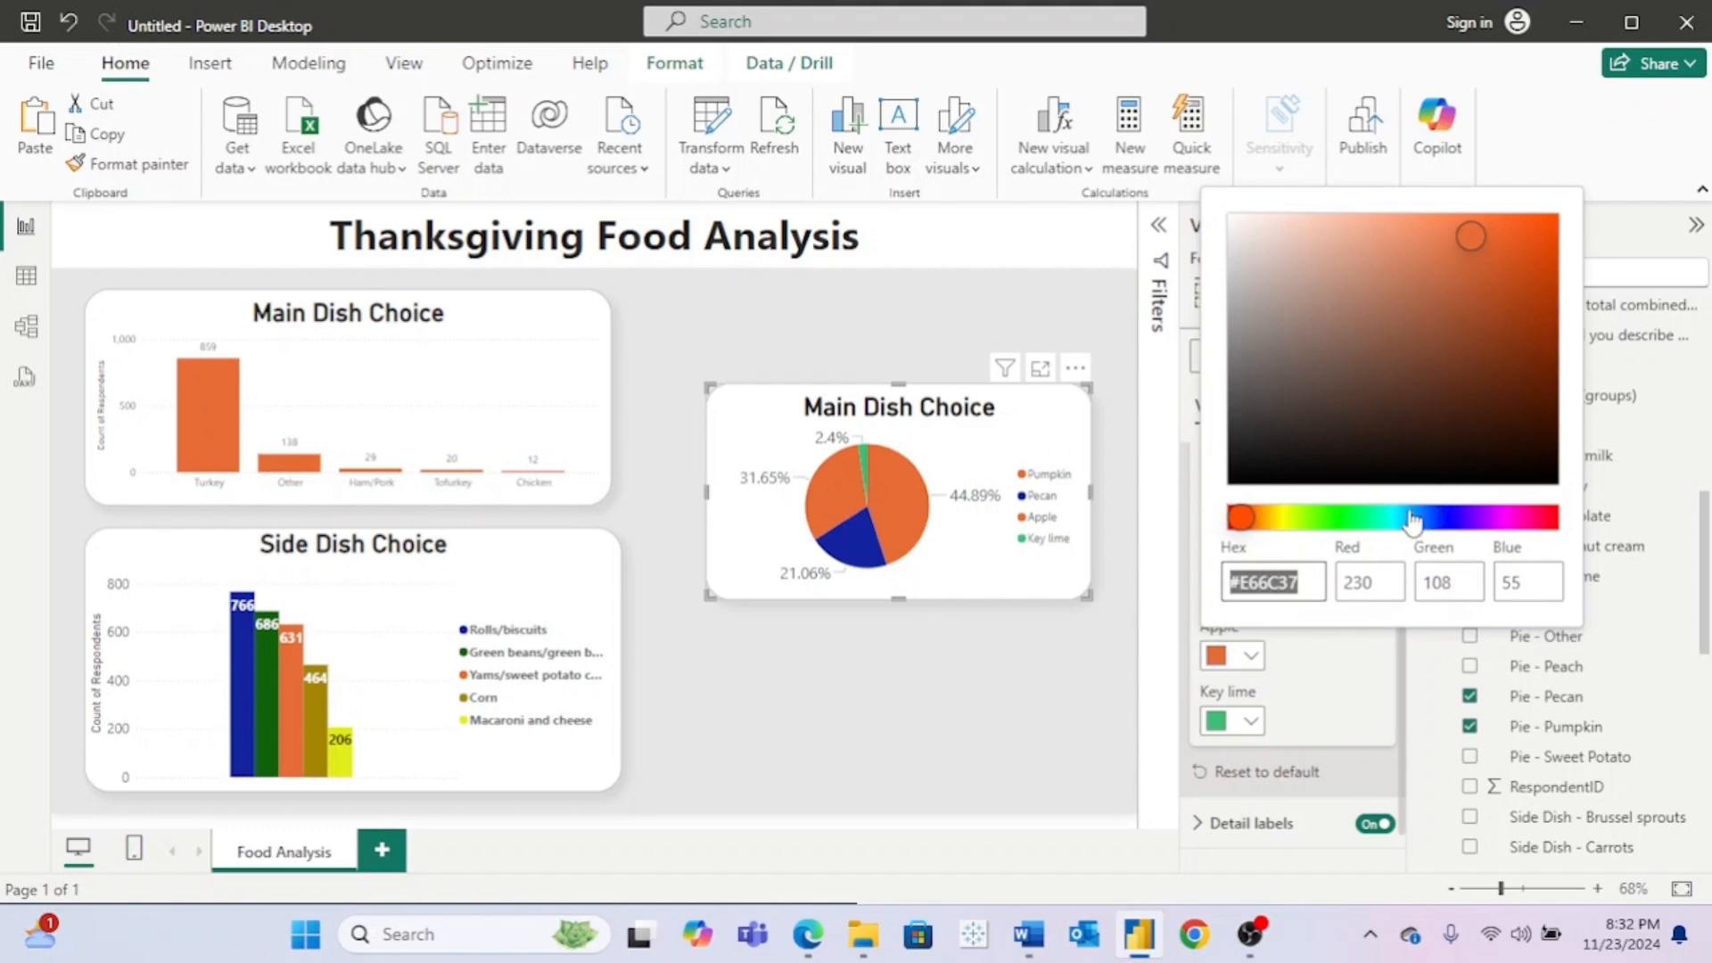
{"action": "left_click_drag", "start_coordinate": [1242, 526], "coordinate": [1215, 522]}
{"action": "mouse_move", "coordinate": [1462, 308]}
{"action": "left_mouse_down"}
{"action": "mouse_move", "coordinate": [1486, 302]}
{"action": "mouse_move", "coordinate": [1464, 246]}
{"action": "mouse_move", "coordinate": [1486, 292]}
{"action": "left_mouse_up"}
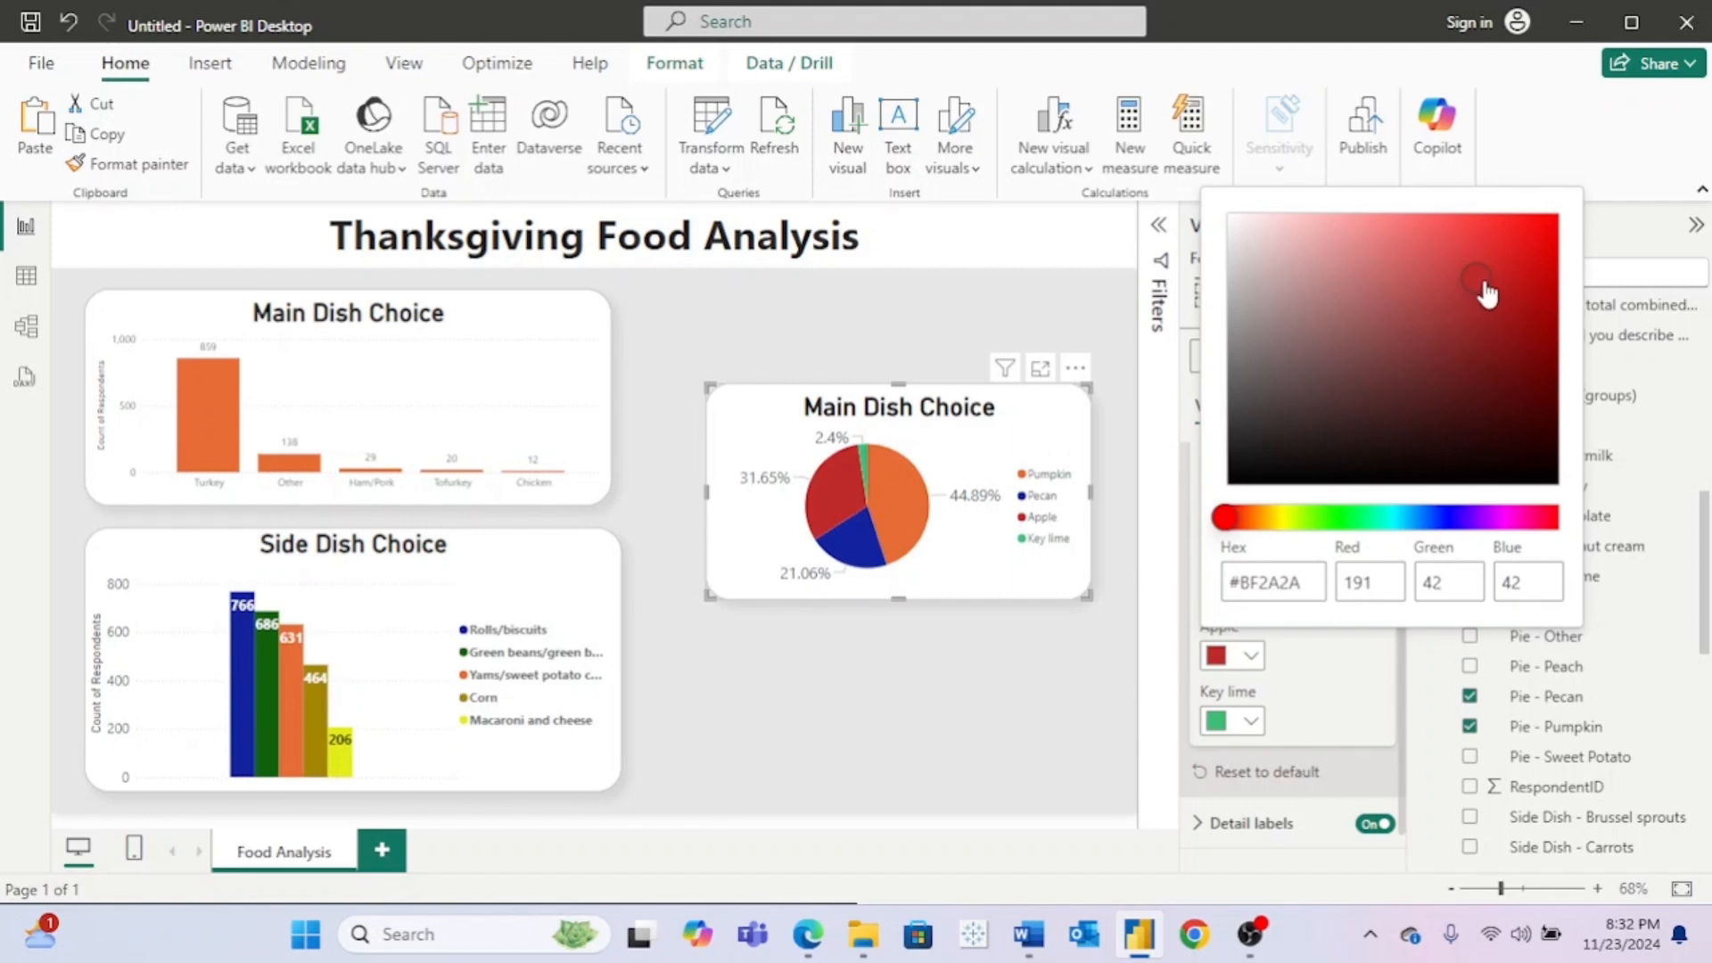
{"action": "left_click", "coordinate": [1357, 704]}
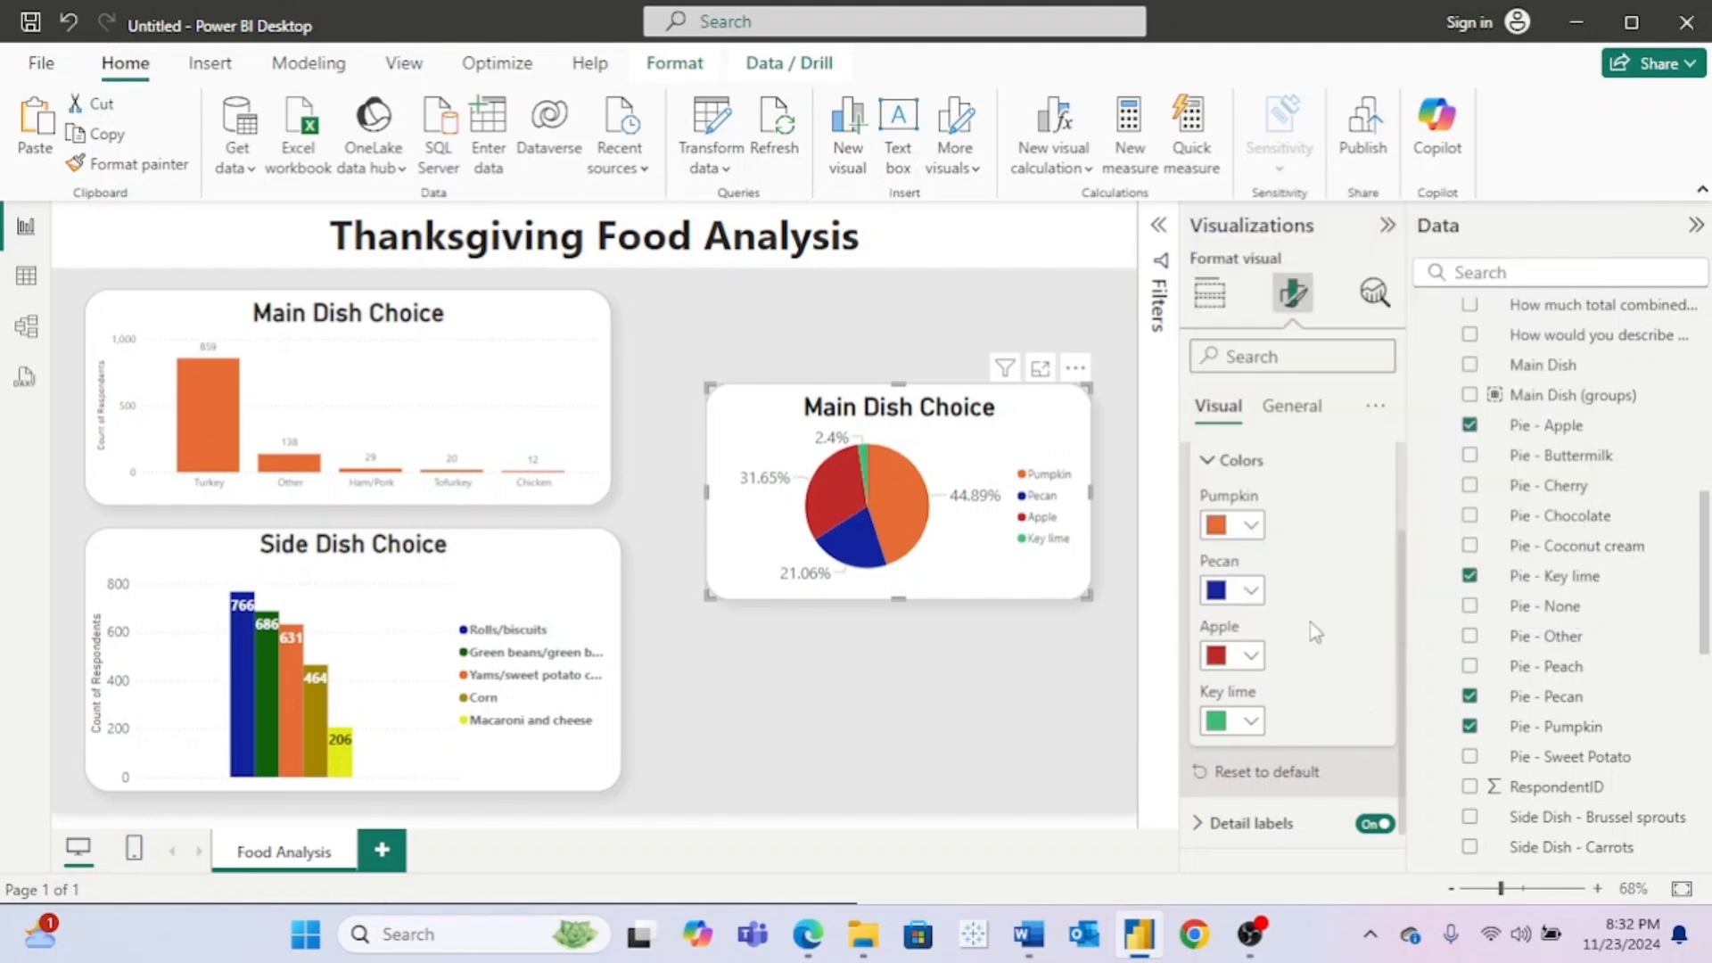
Step: Set the Pecan slice to the darkest shade of the gold theme color
{"action": "left_click", "coordinate": [1251, 591]}
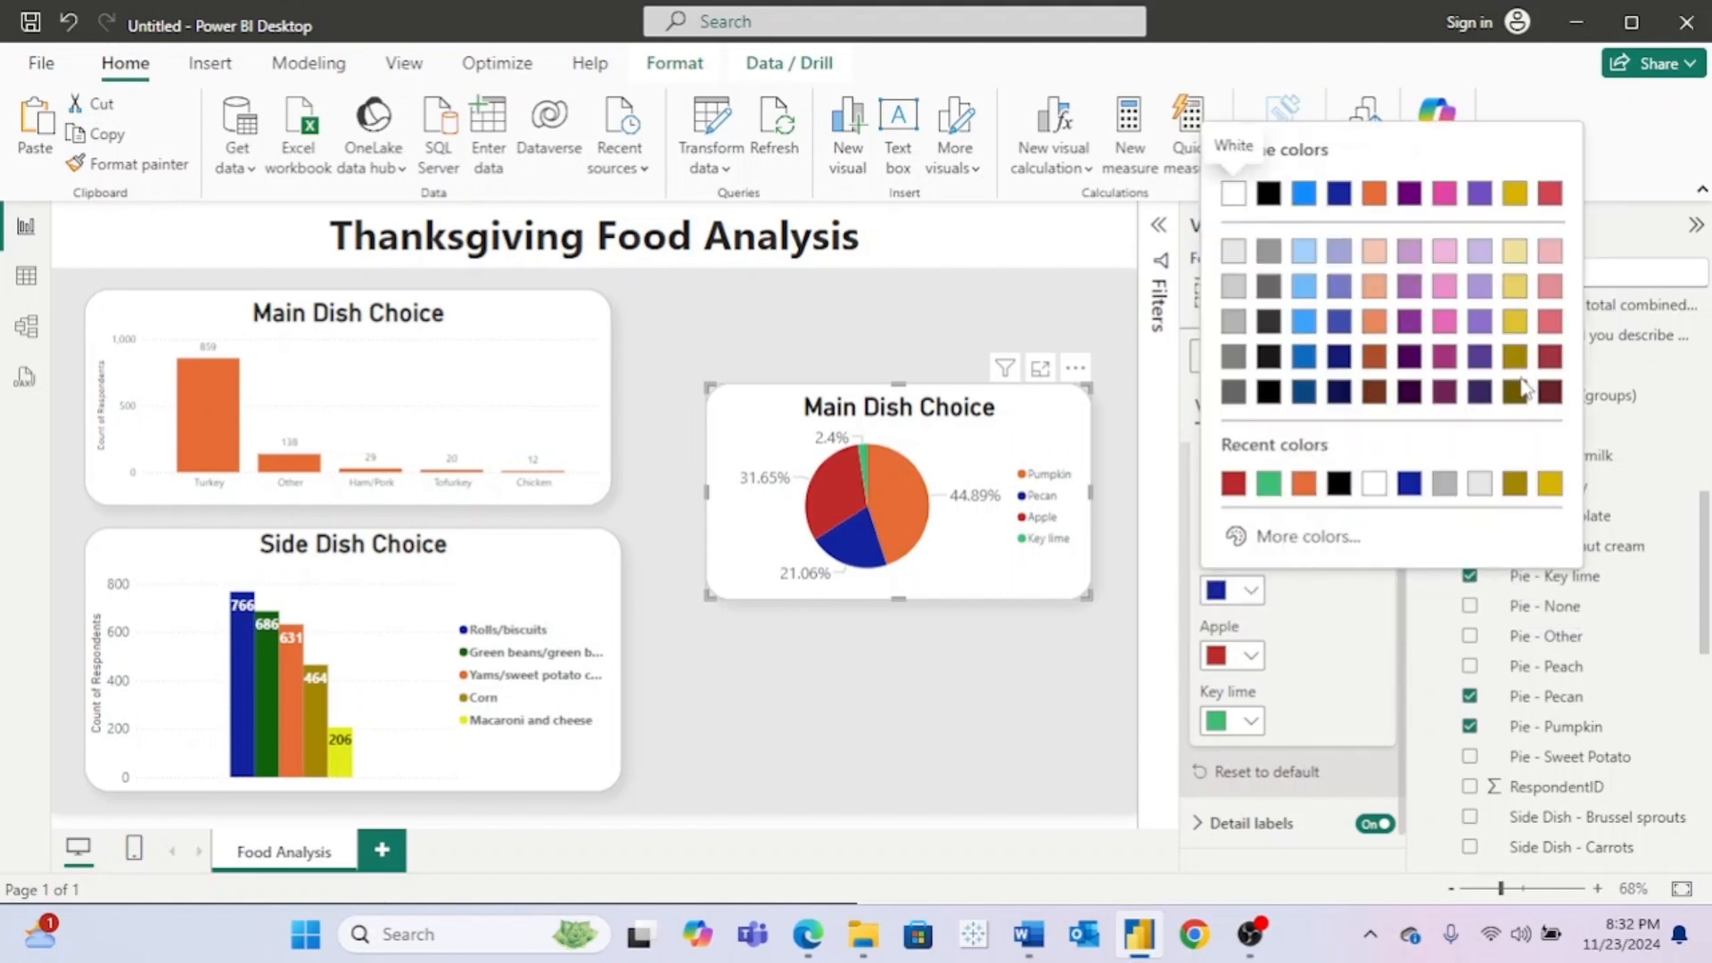
{"action": "left_click", "coordinate": [1523, 394]}
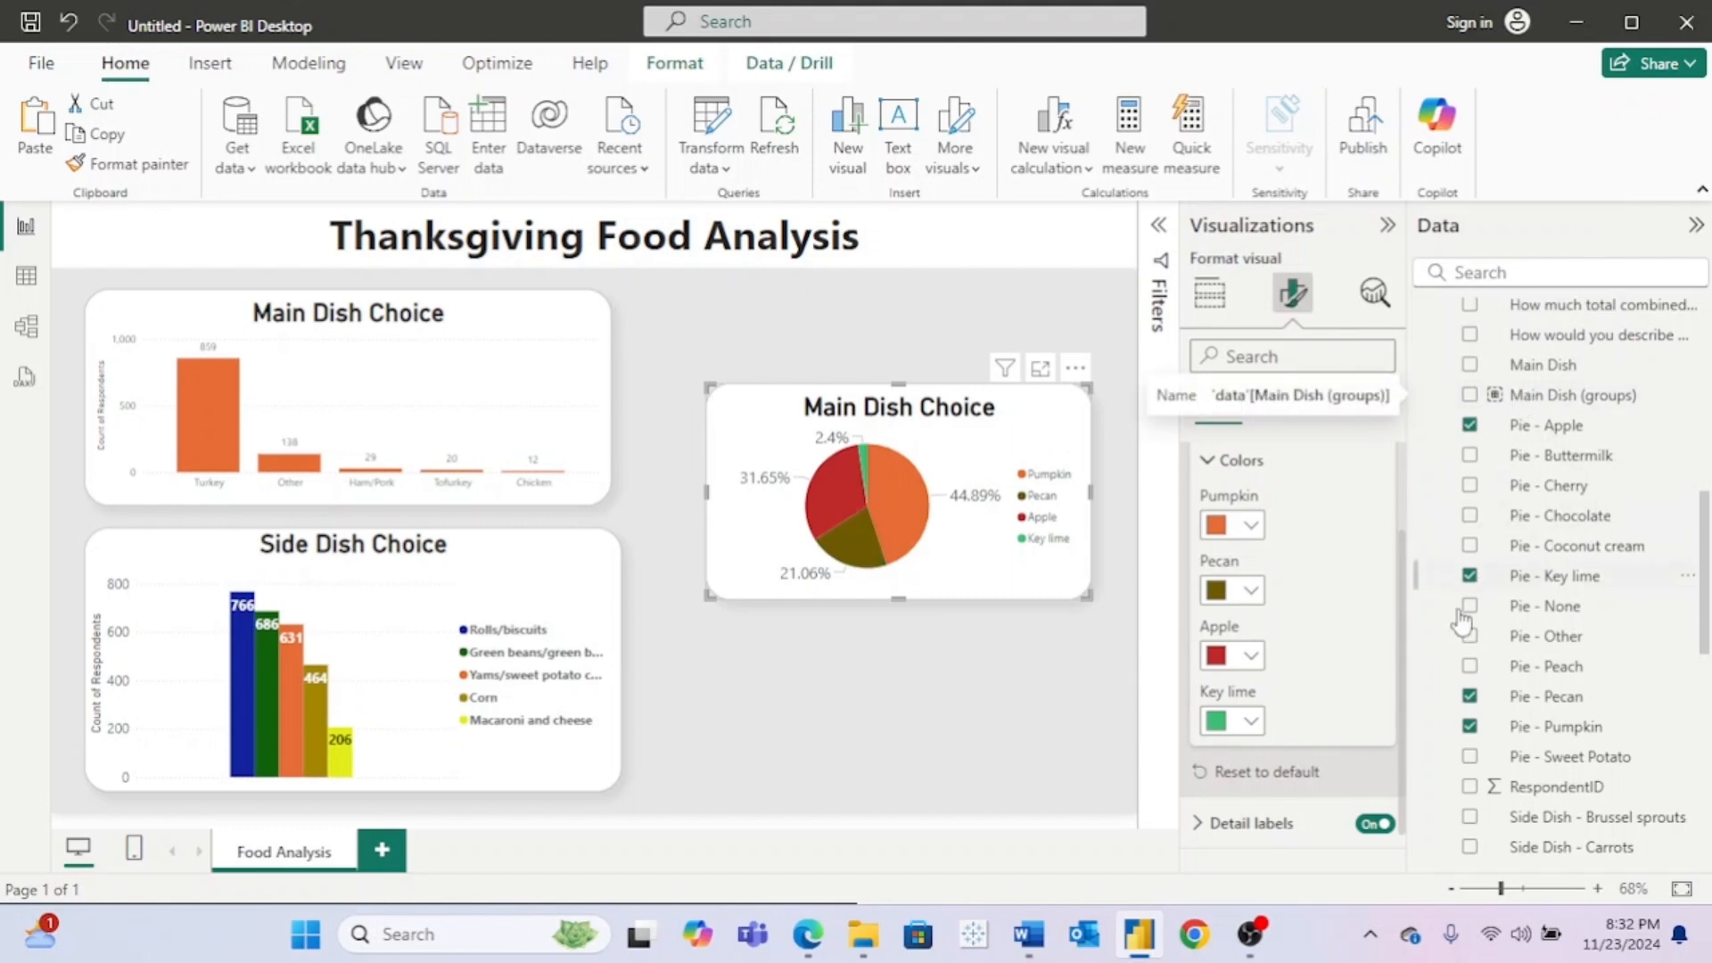
{"action": "left_click", "coordinate": [1251, 590]}
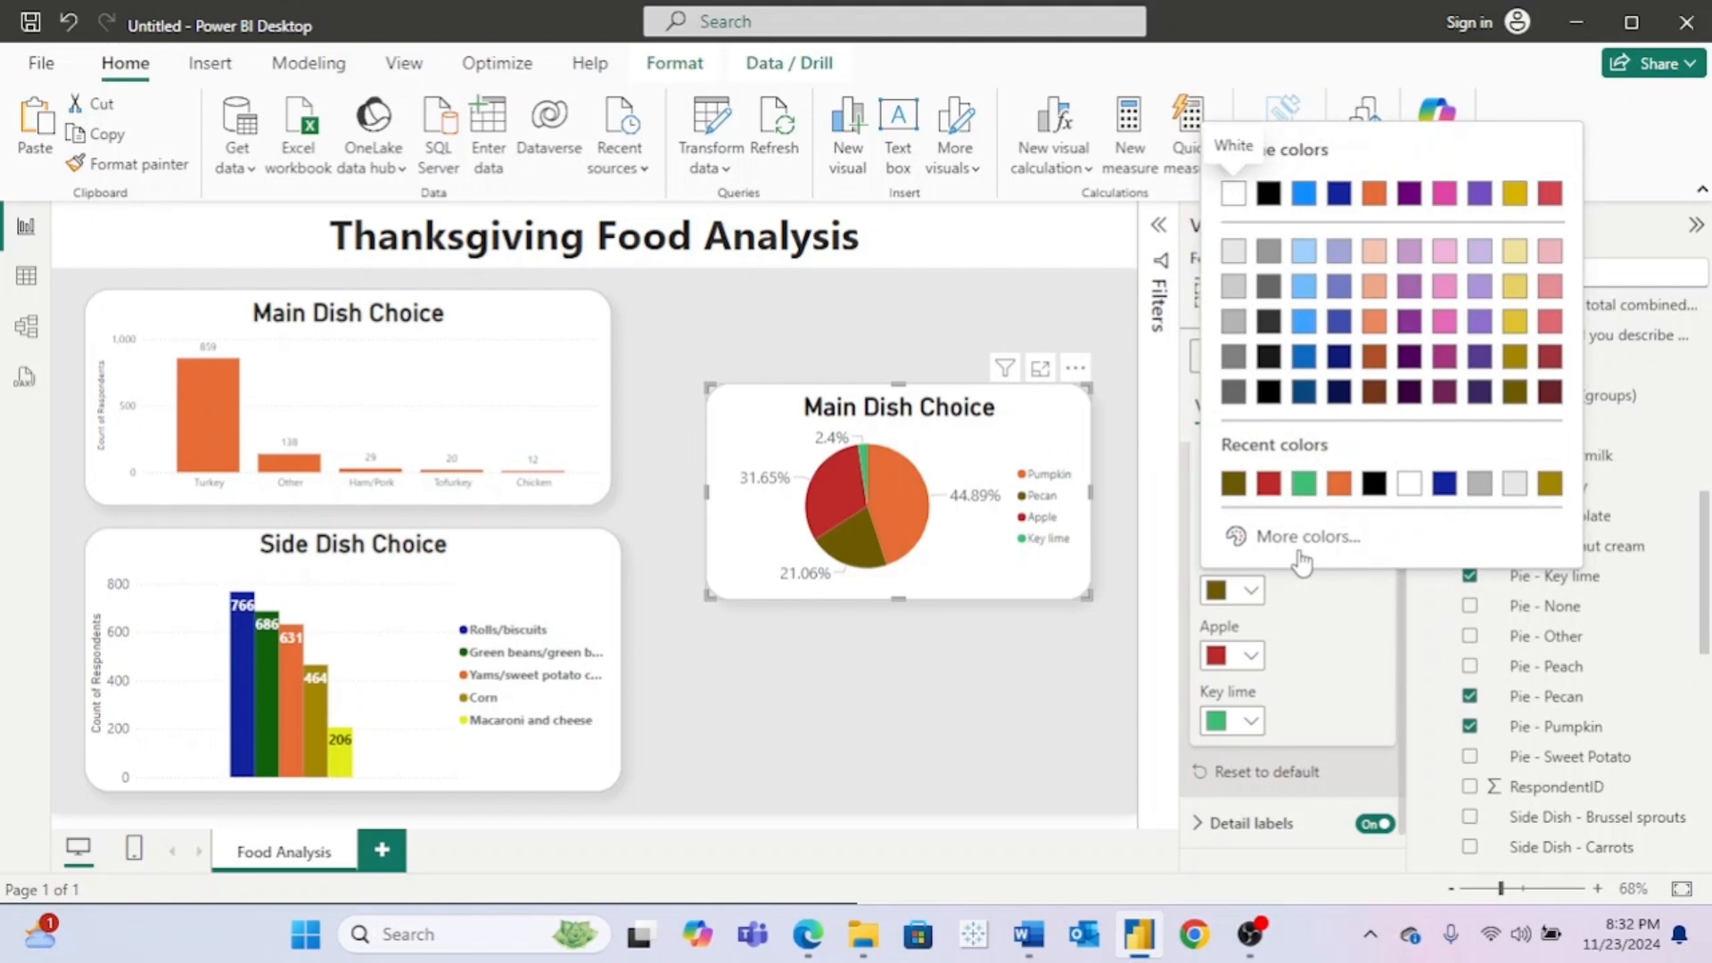
{"action": "left_click", "coordinate": [1358, 591]}
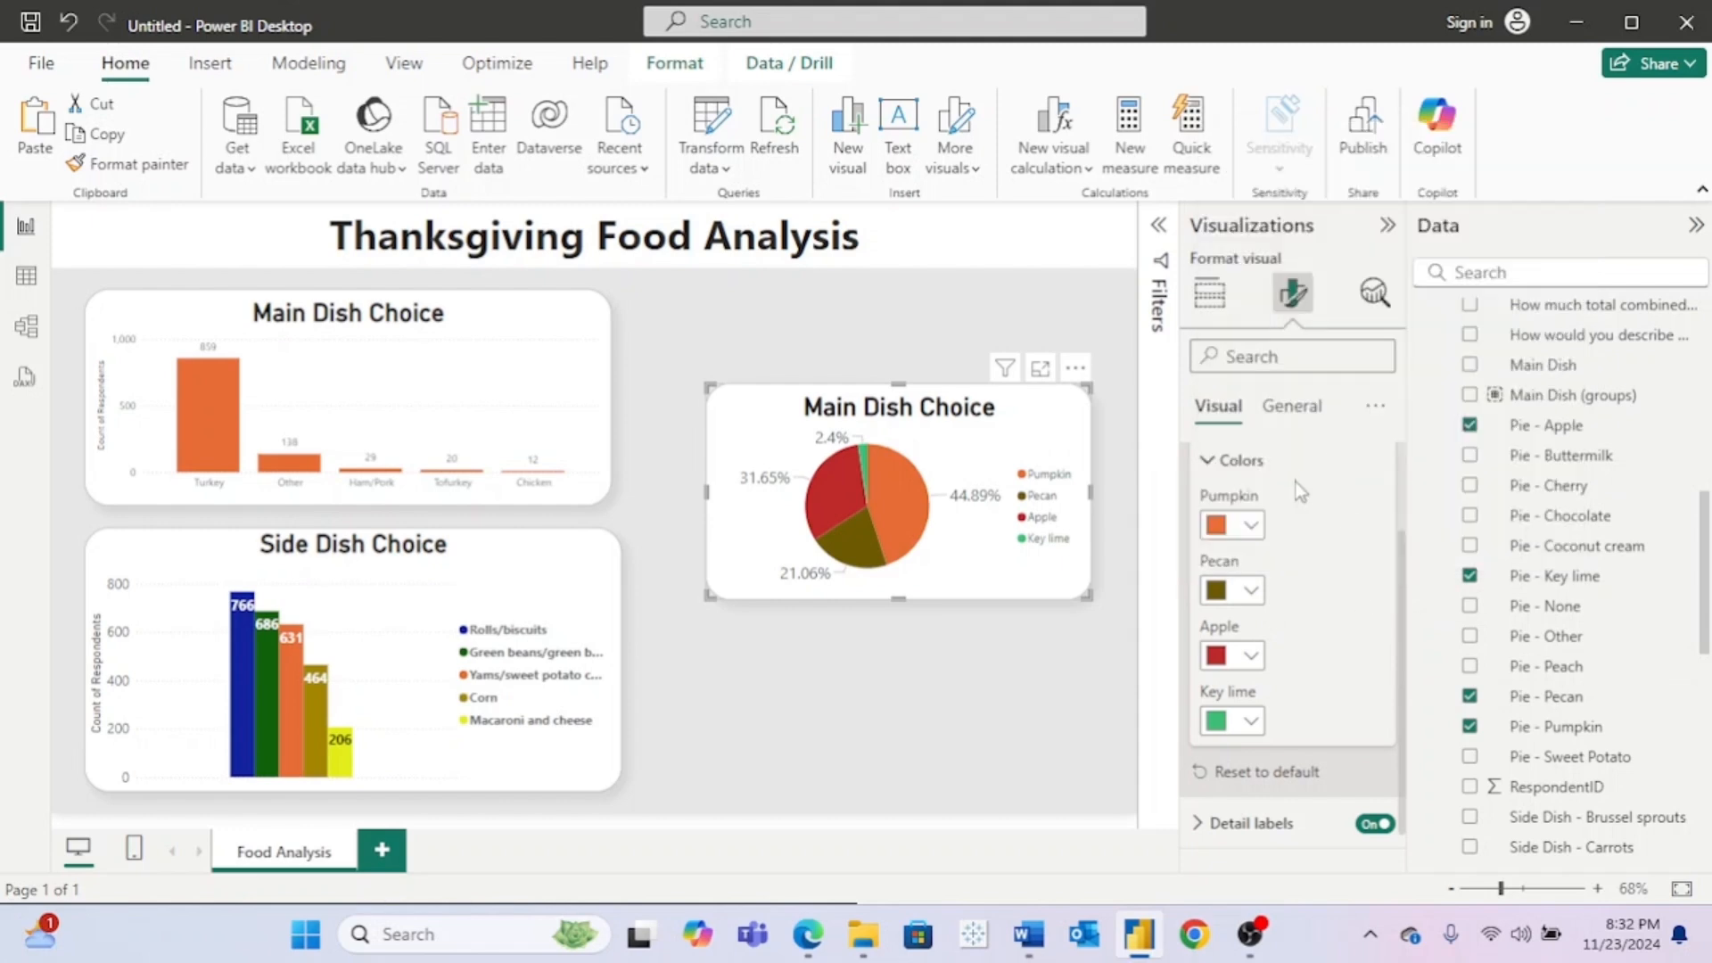
Step: Increase the pie chart's legend text size to 15
{"action": "left_click", "coordinate": [1218, 463]}
{"action": "left_click", "coordinate": [1218, 471]}
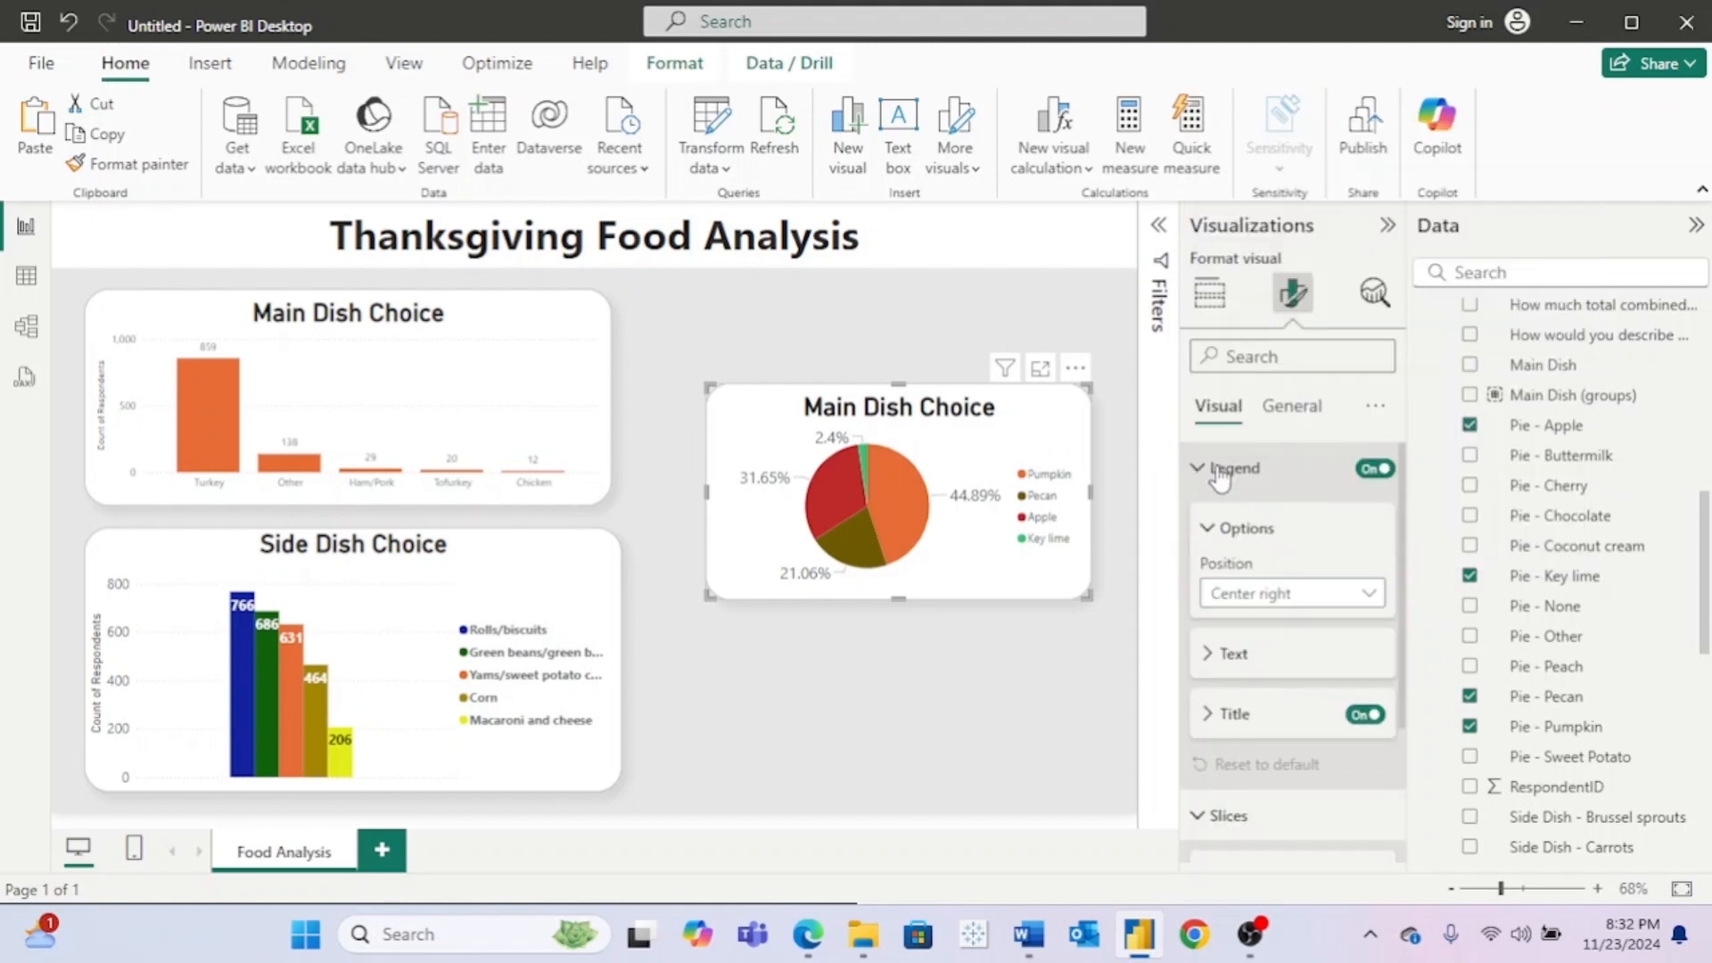
{"action": "left_click", "coordinate": [1210, 656]}
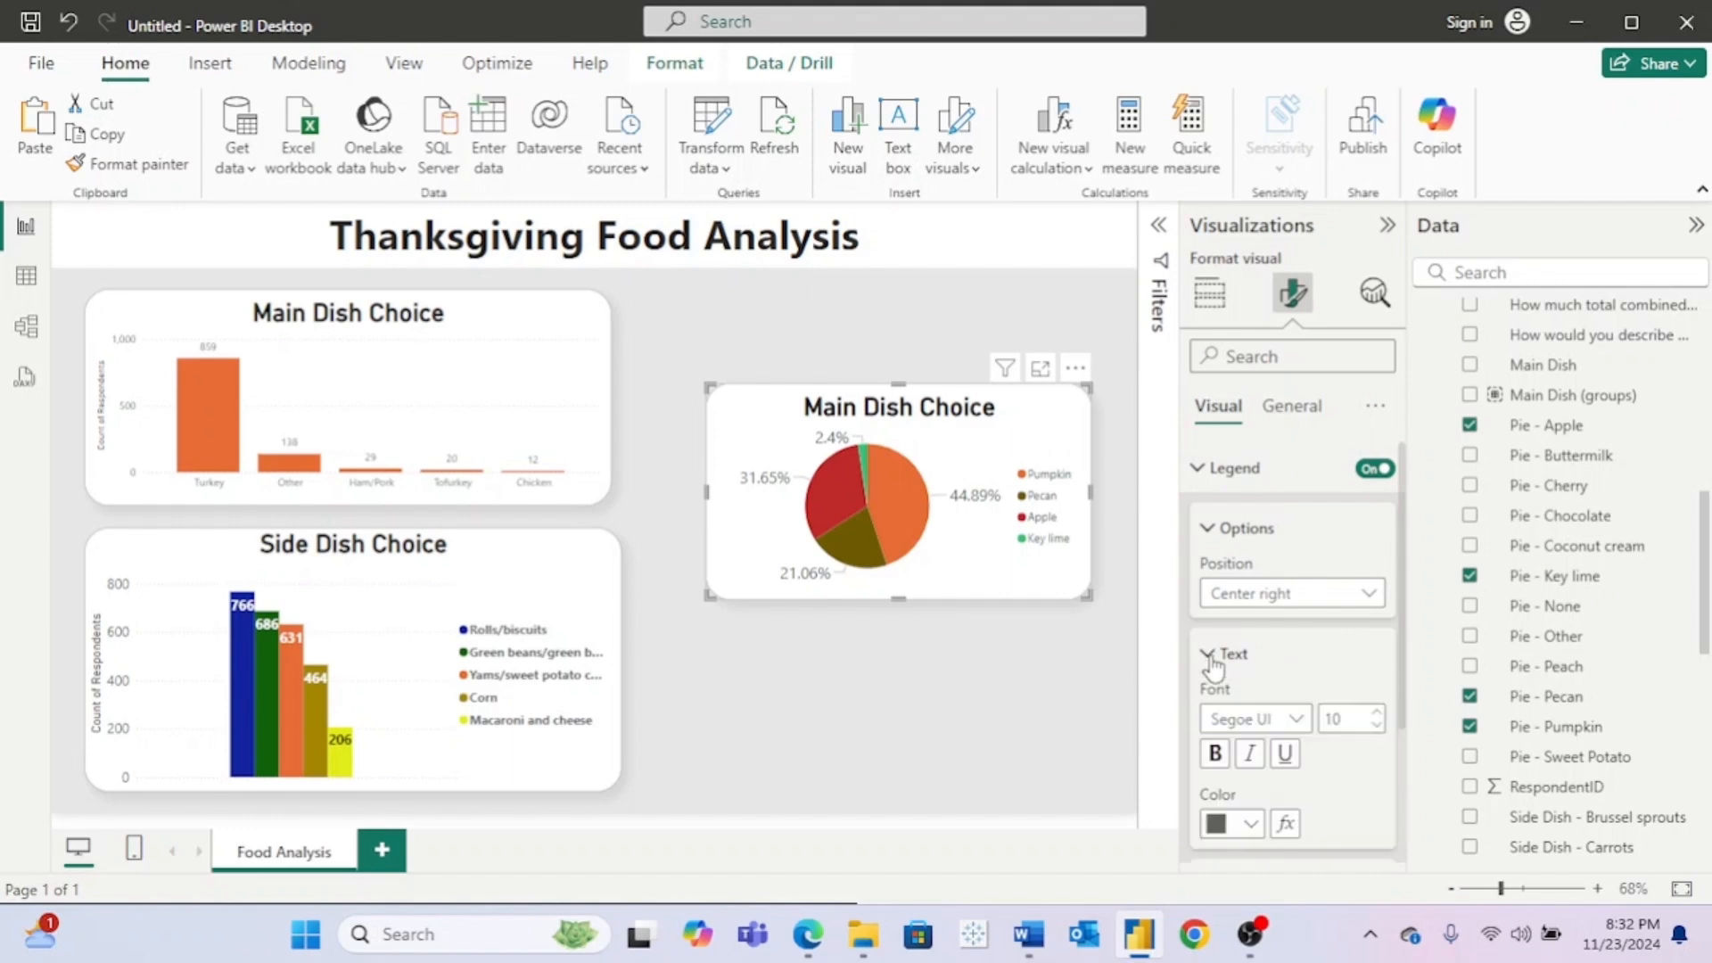
{"action": "left_click", "coordinate": [1378, 713]}
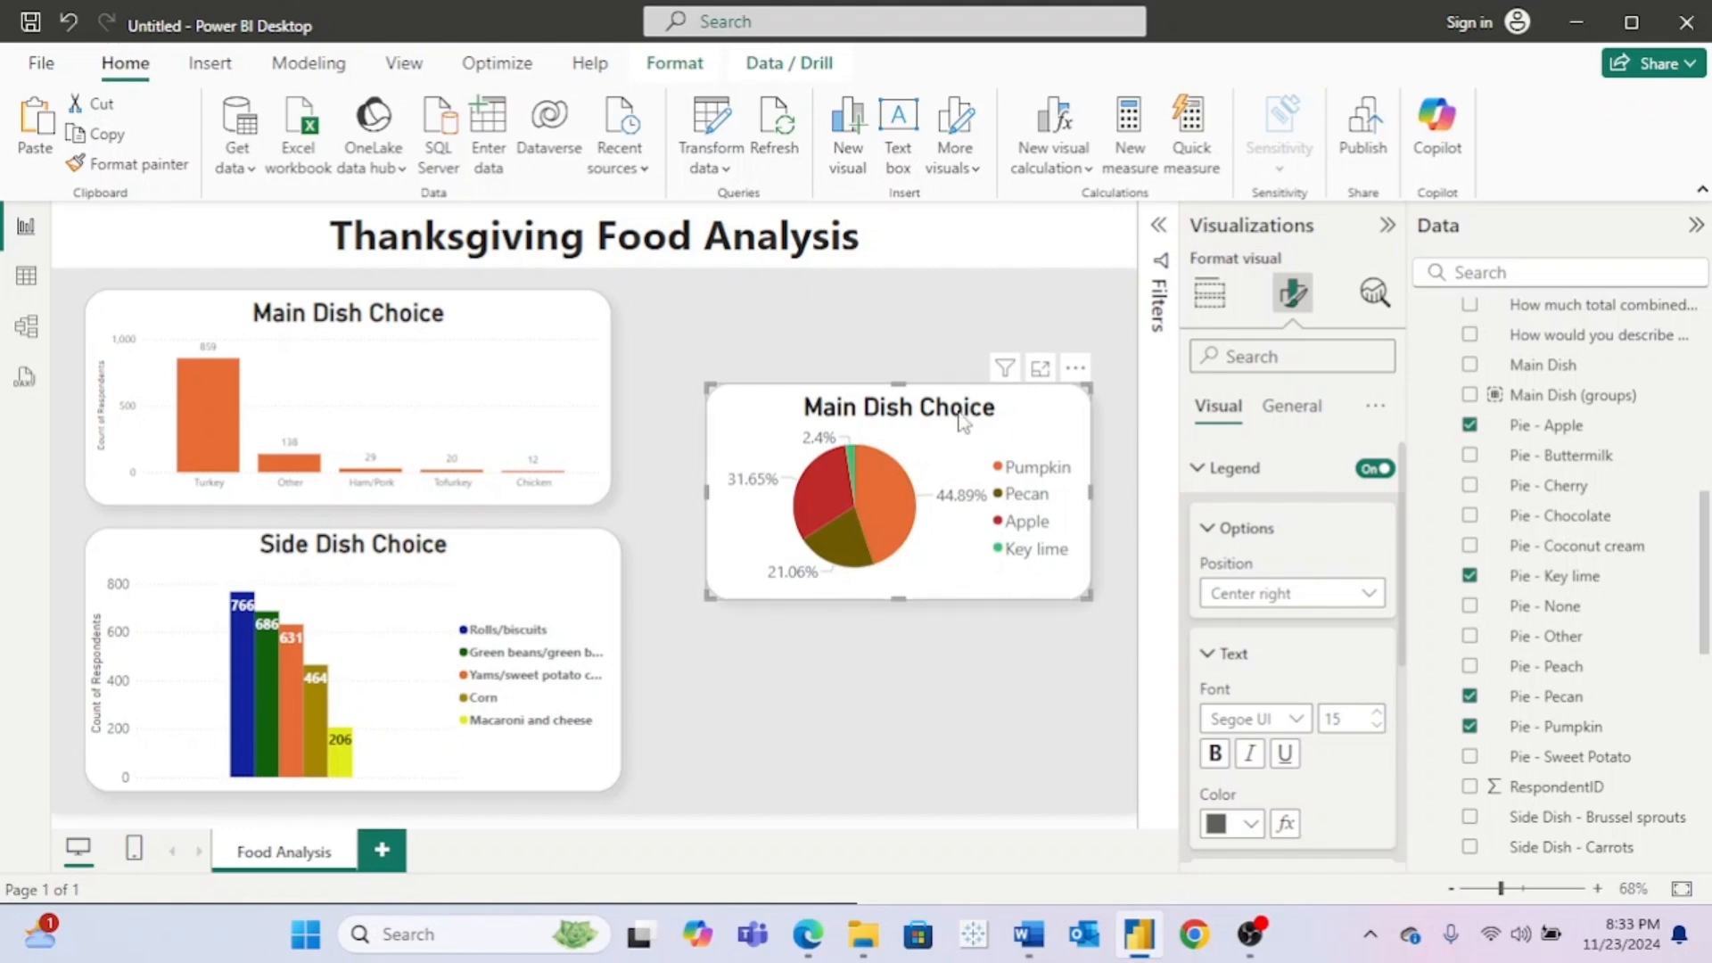
Step: Move the pie chart beside the Side Dish Choice chart and enlarge it to match that chart's height
{"action": "left_click_drag", "start_coordinate": [947, 397], "coordinate": [886, 530]}
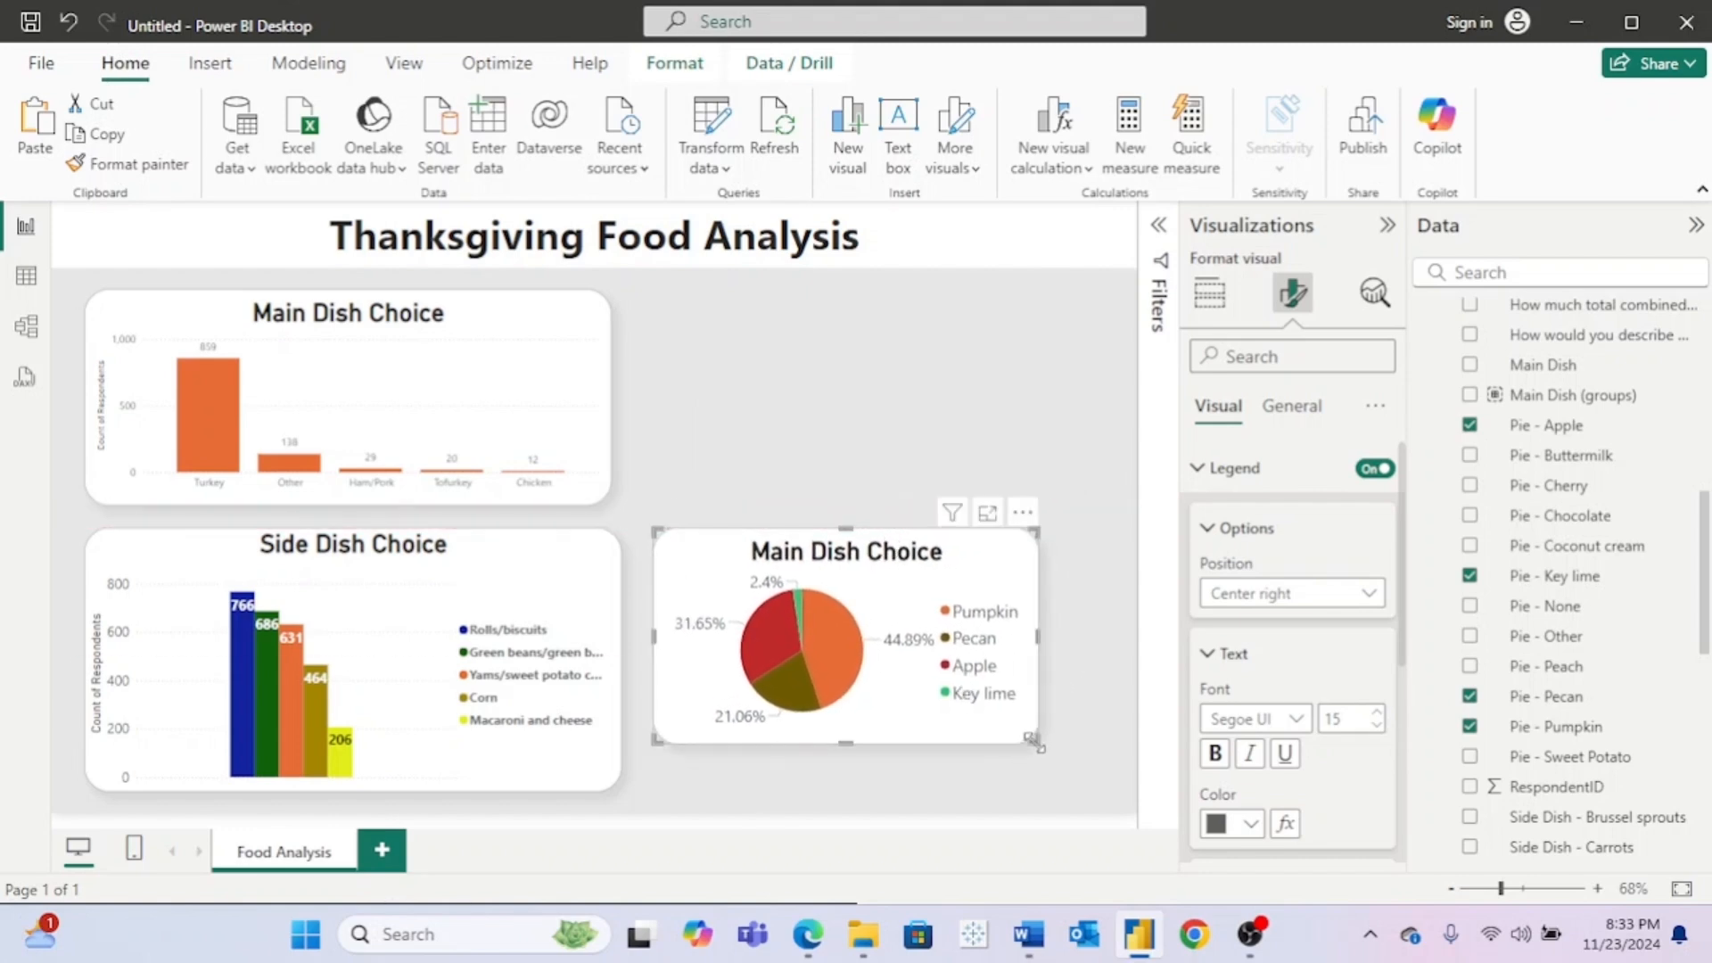
{"action": "left_click_drag", "start_coordinate": [1028, 751], "coordinate": [1110, 789]}
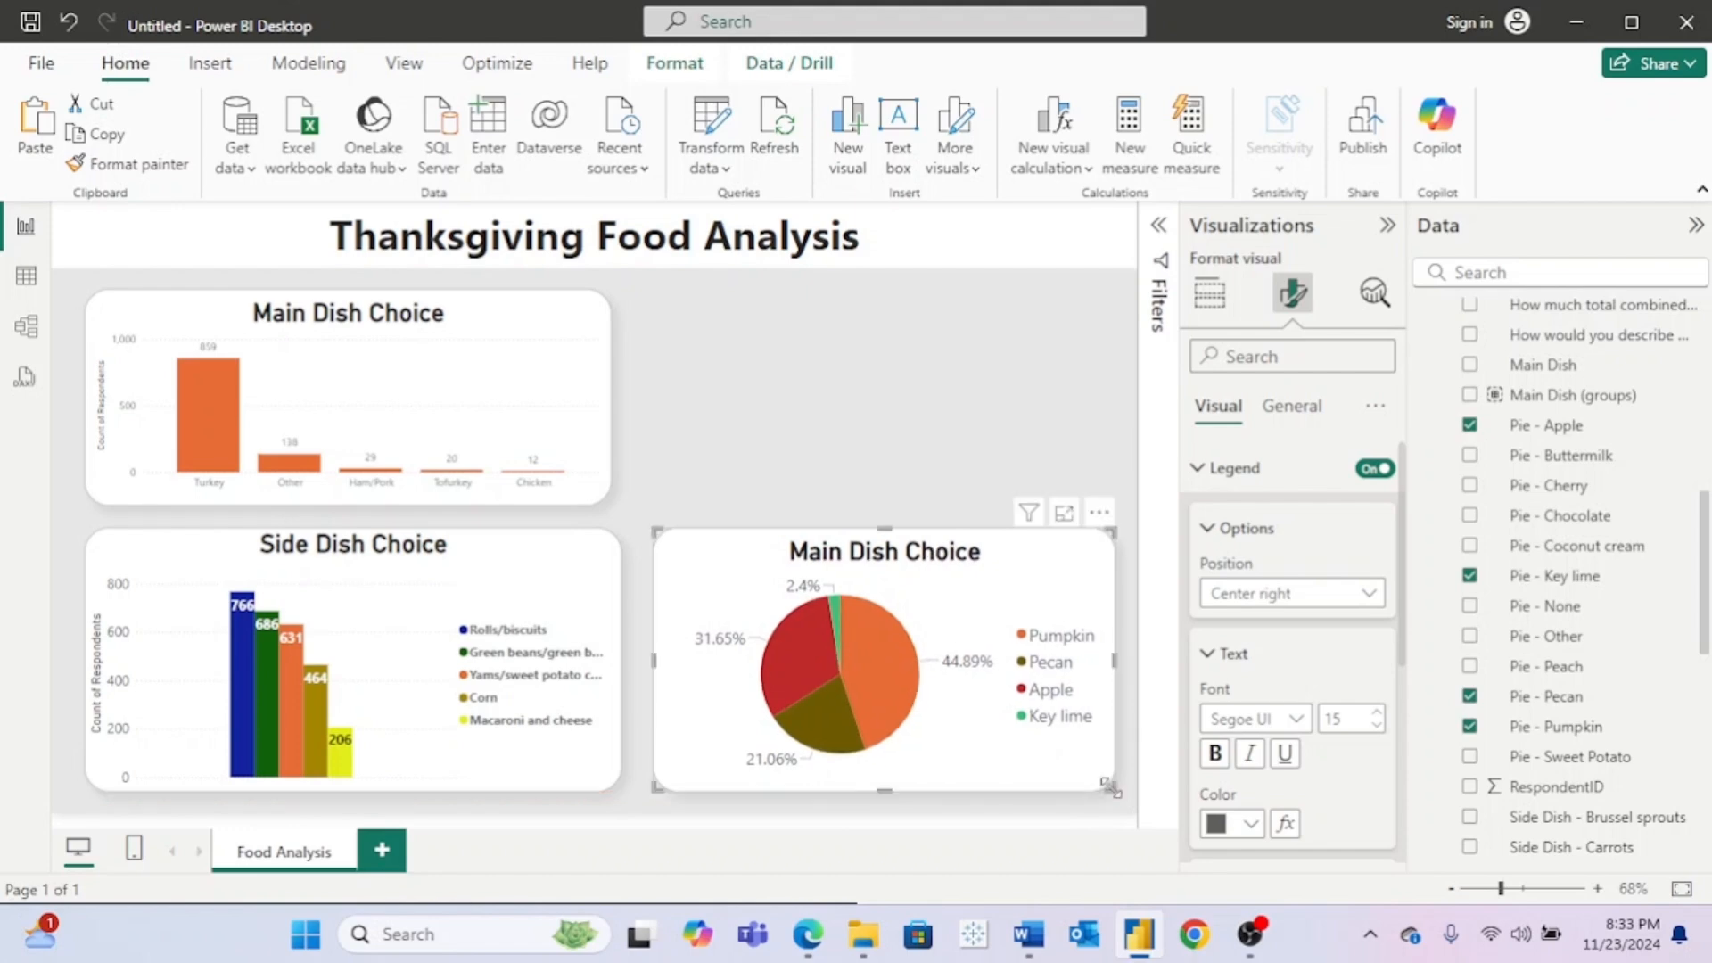
Step: Duplicate the Main Dish Choice column chart and place the copy in the empty area beside the original
{"action": "left_click", "coordinate": [981, 386]}
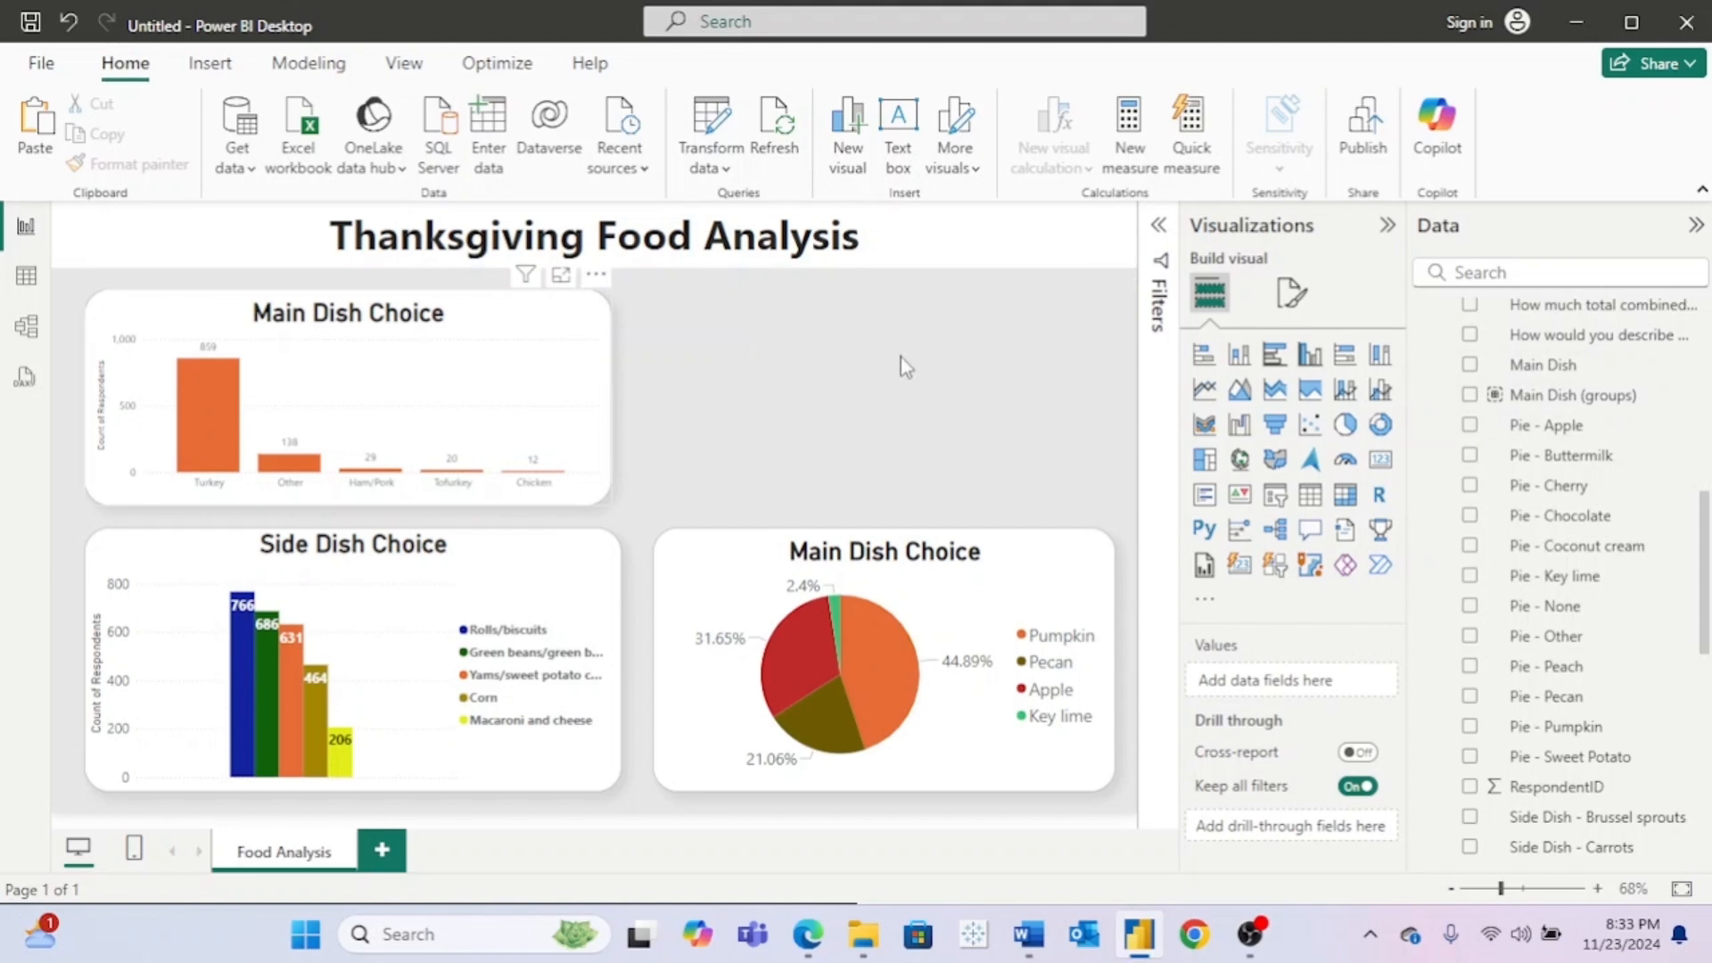
{"action": "left_click_drag", "start_coordinate": [902, 366], "coordinate": [585, 292]}
{"action": "scroll", "coordinate": [1596, 508], "scroll_direction": "up", "scroll_amount": 6}
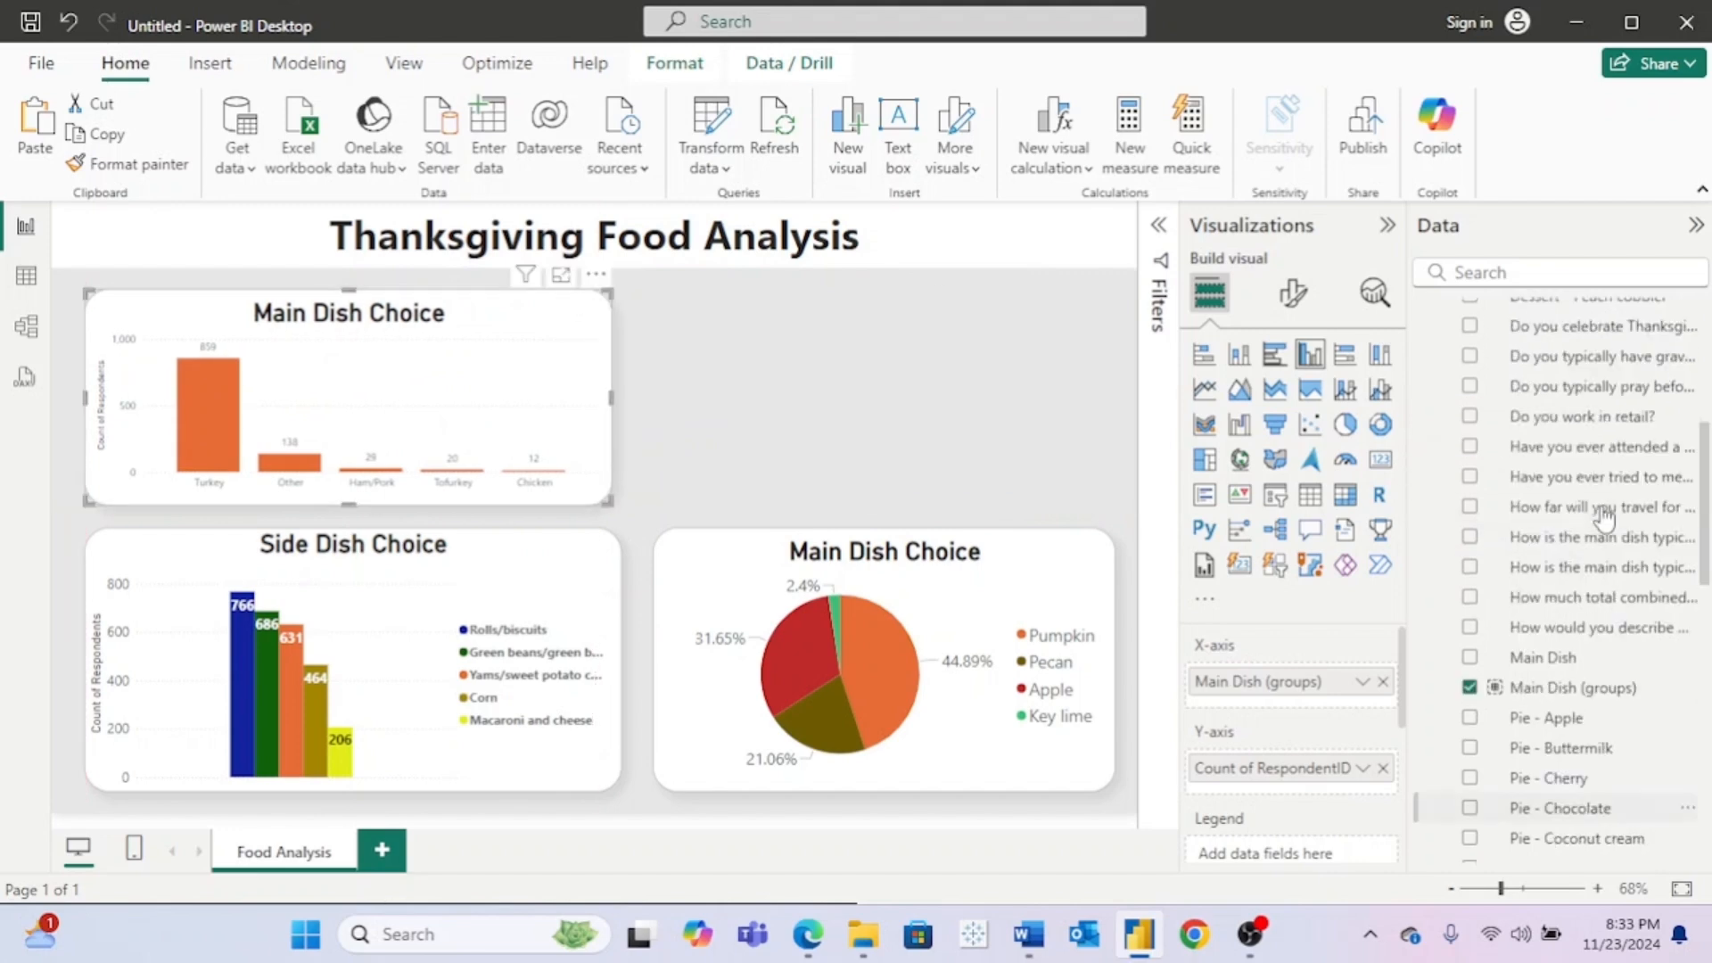
{"action": "scroll", "coordinate": [1605, 517], "scroll_direction": "up", "scroll_amount": 2}
{"action": "scroll", "coordinate": [1605, 518], "scroll_direction": "down", "scroll_amount": 10}
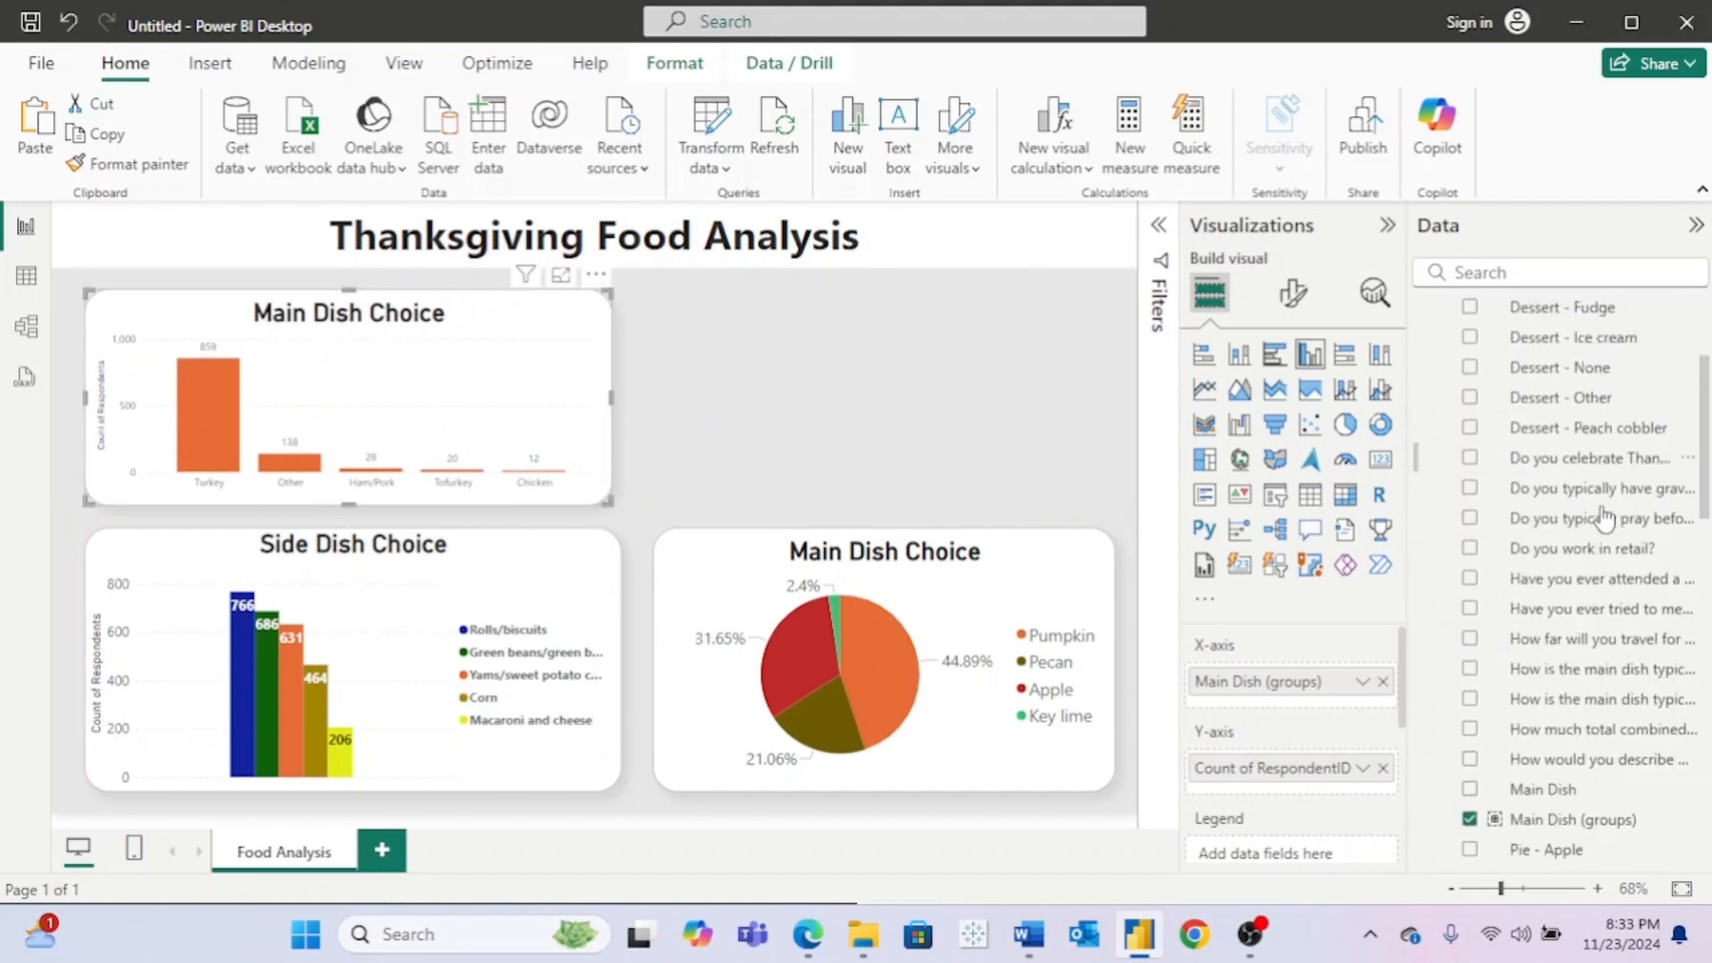
{"action": "scroll", "coordinate": [1605, 517], "scroll_direction": "down", "scroll_amount": 4}
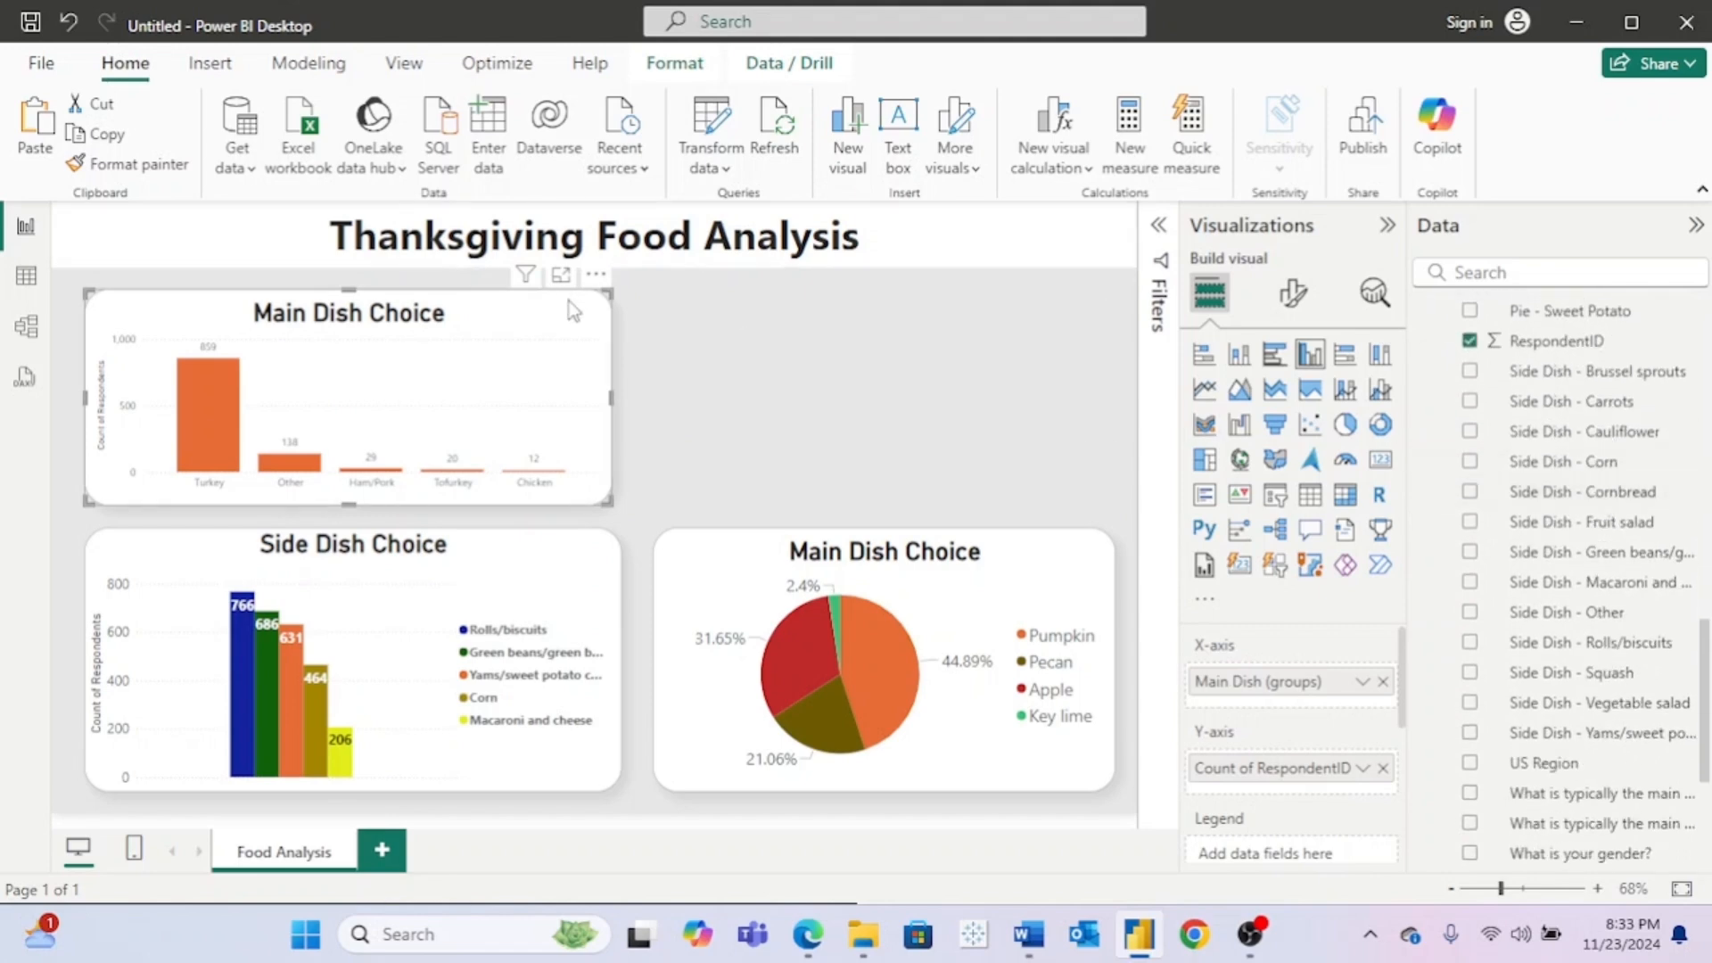
{"action": "key", "text": "ctrl+c"}
{"action": "key", "text": "ctrl+v"}
{"action": "left_click_drag", "start_coordinate": [573, 313], "coordinate": [983, 302]}
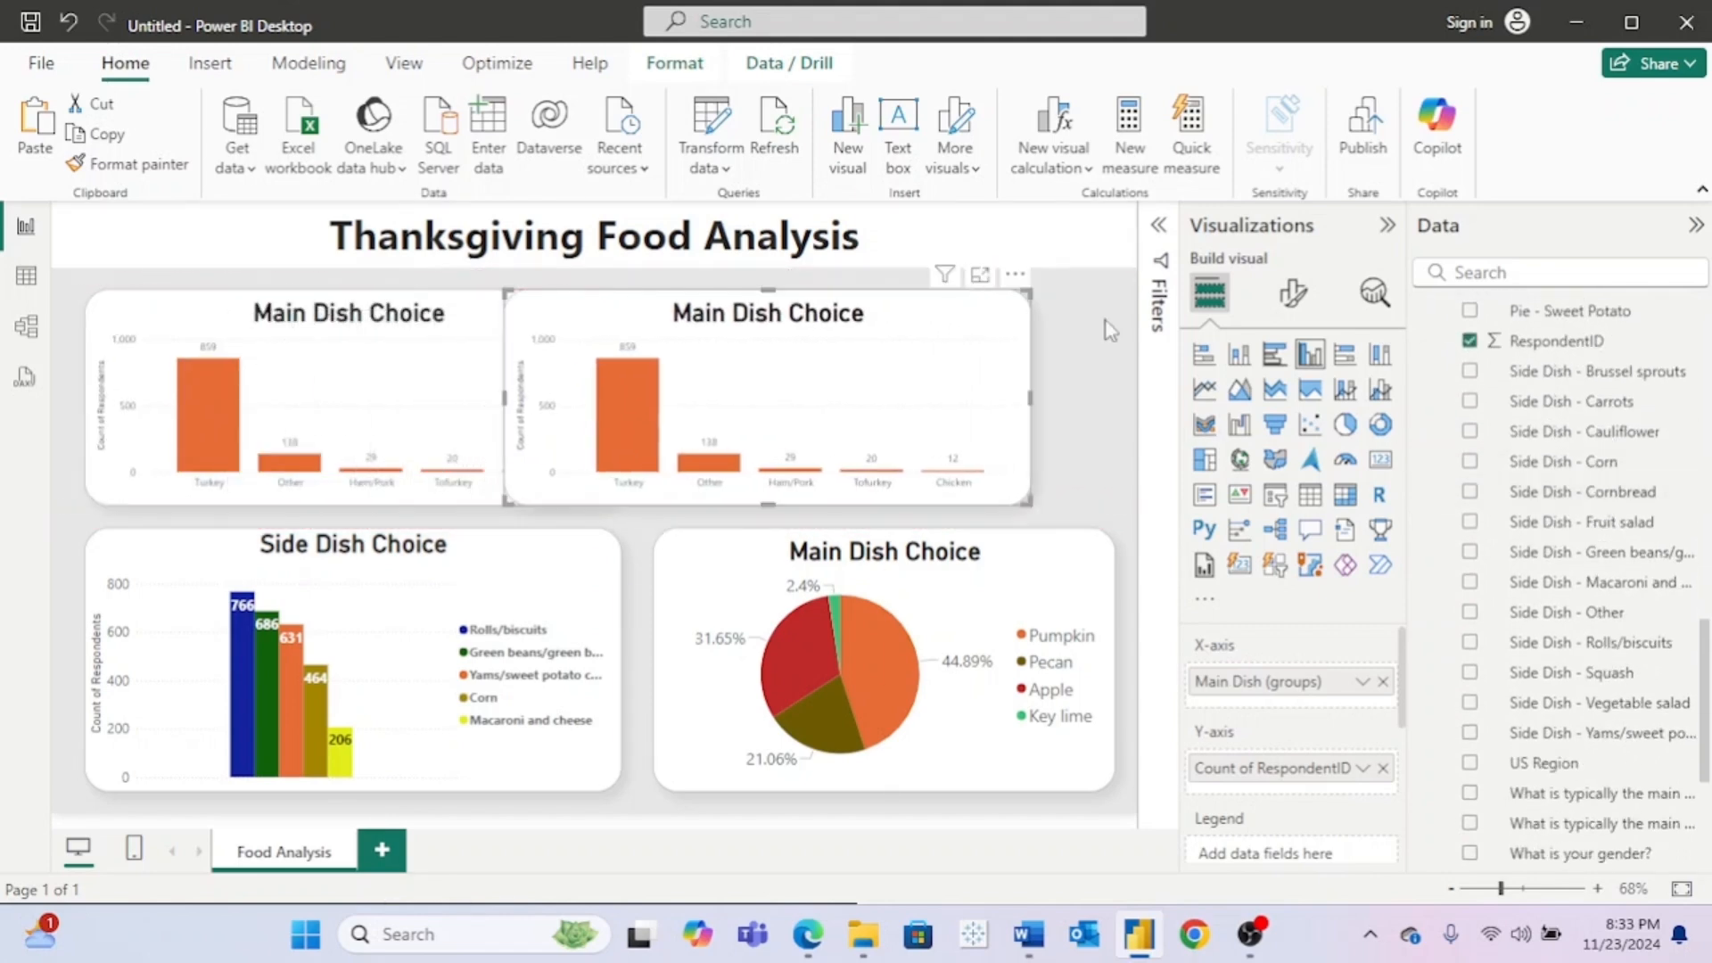
Step: Convert the copied chart into a card and rename its field to # of Survey Respondents
{"action": "left_click", "coordinate": [1381, 461]}
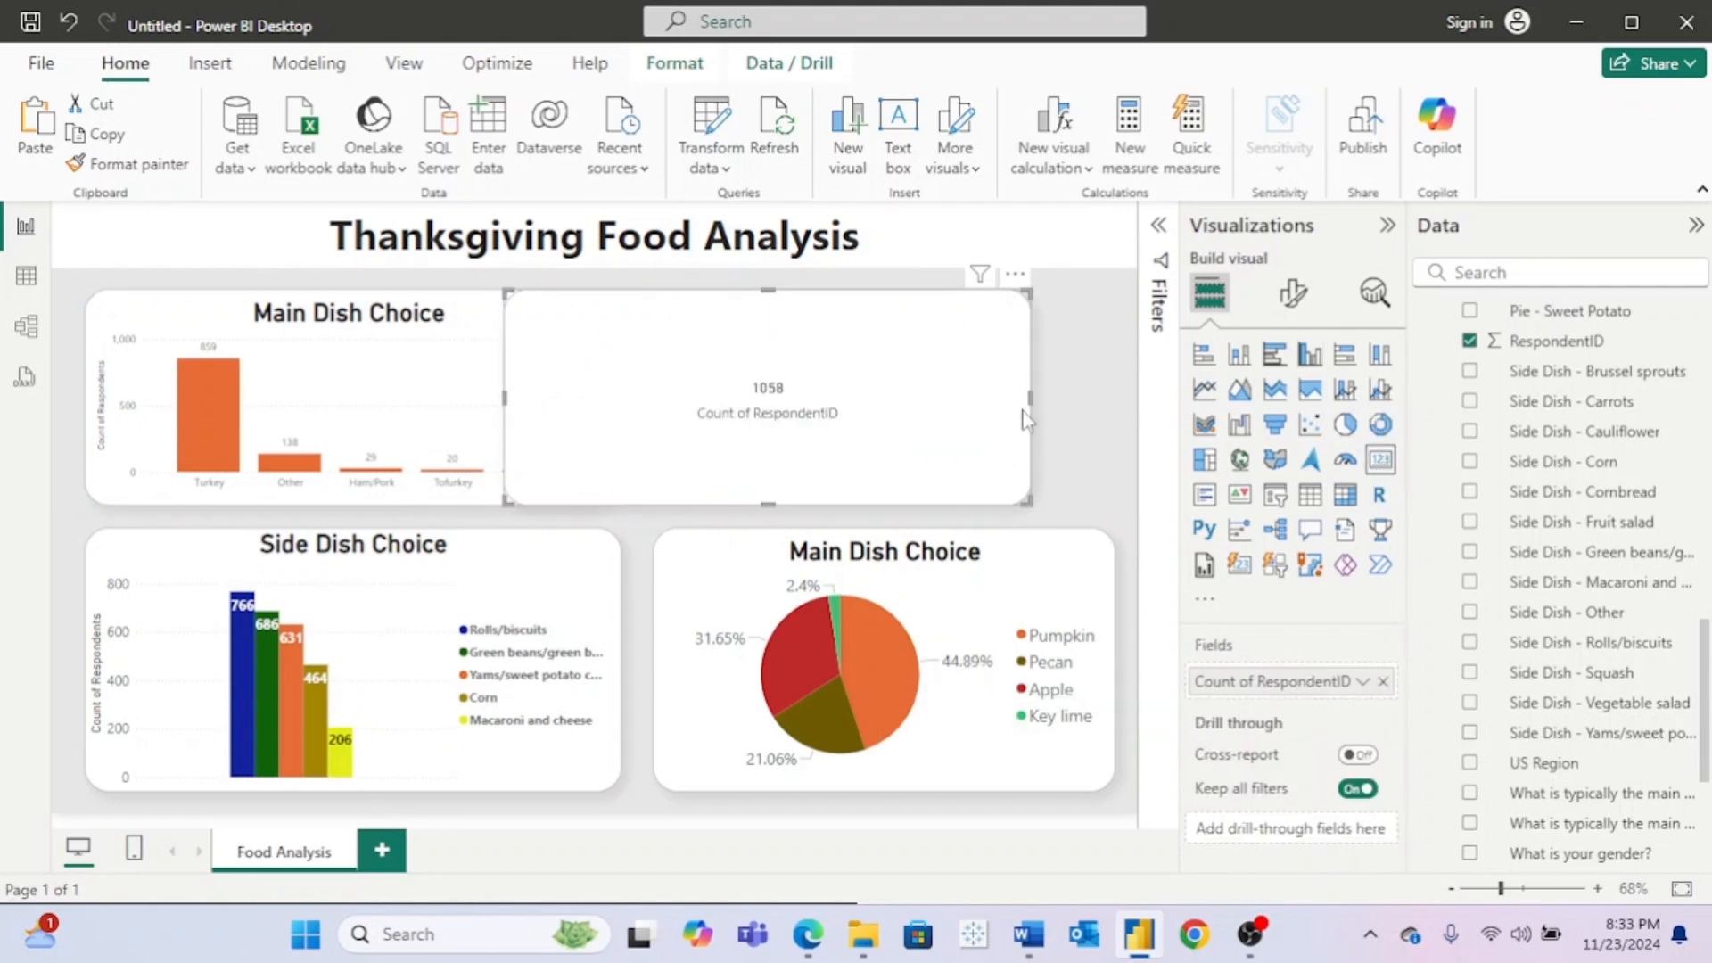
{"action": "double_click", "coordinate": [1329, 681]}
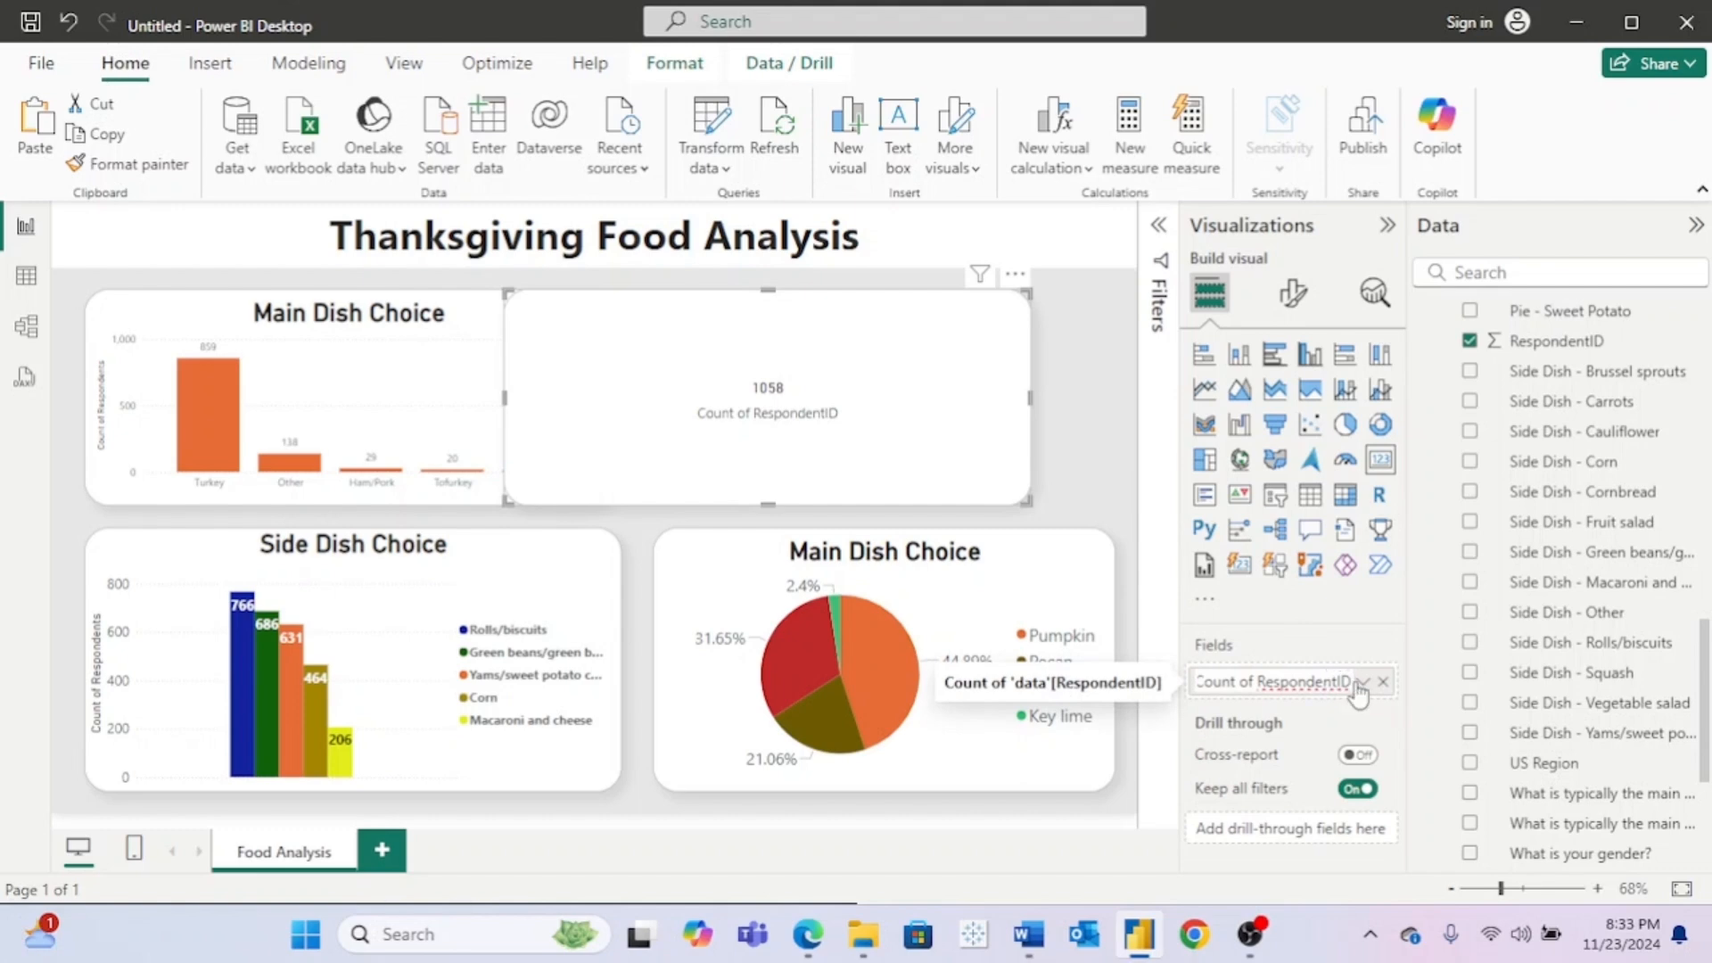
{"action": "left_click_drag", "start_coordinate": [1351, 680], "coordinate": [1106, 674]}
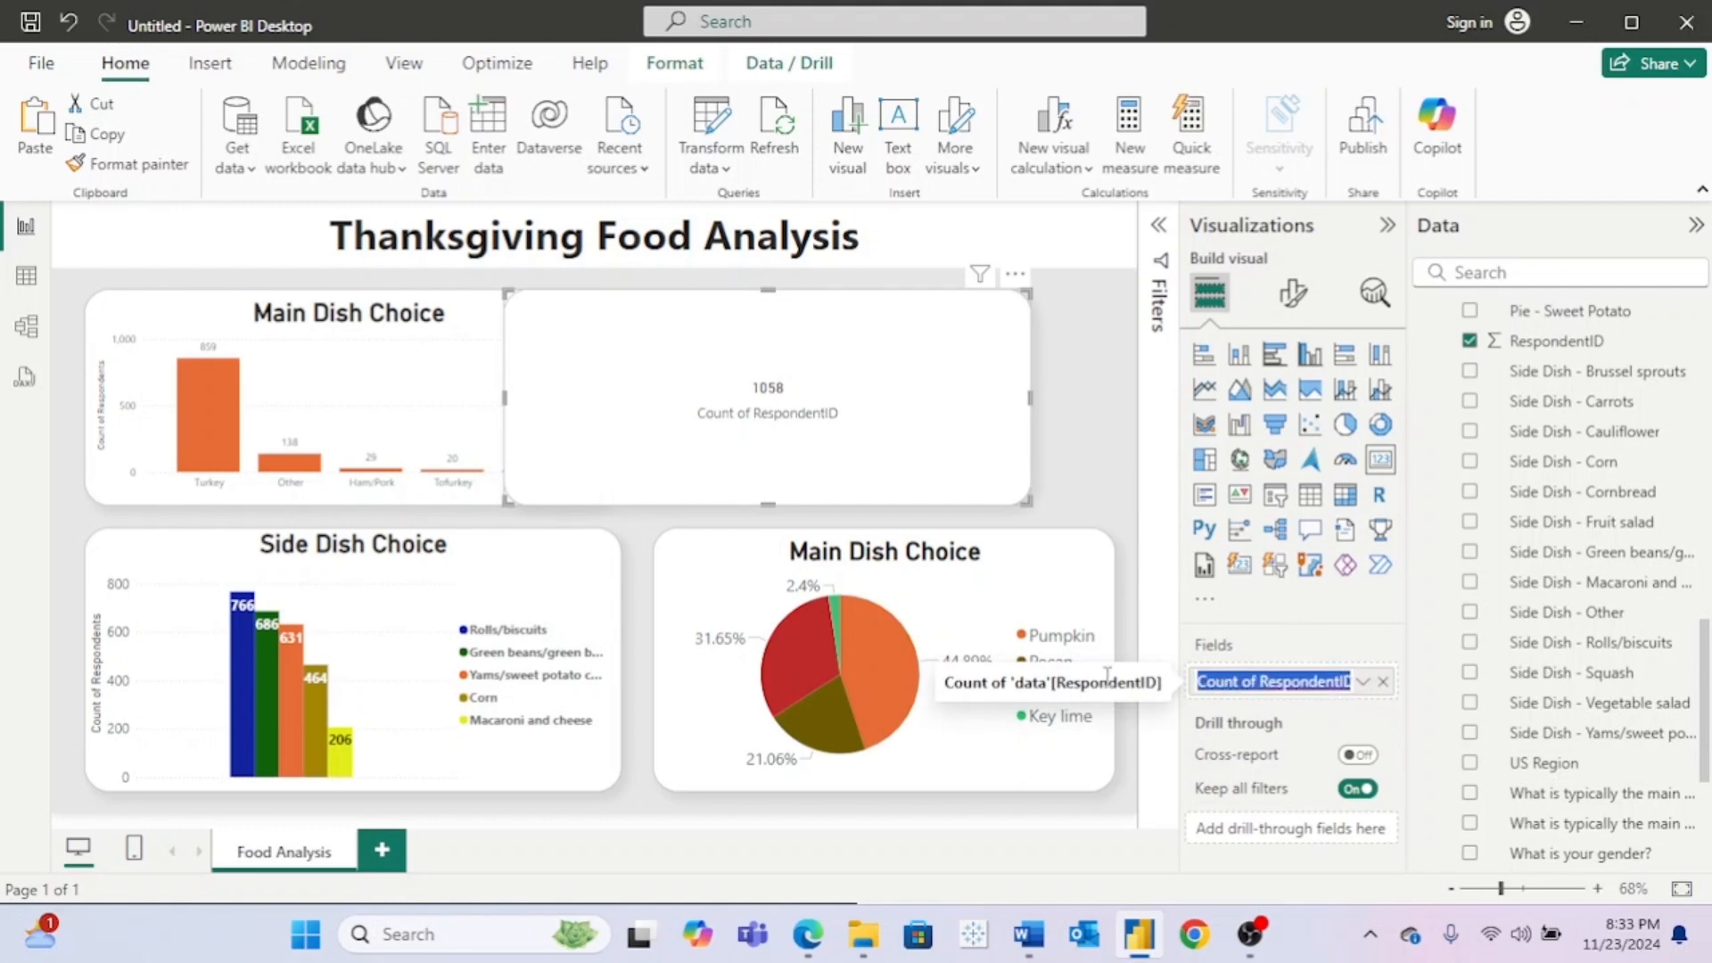
{"action": "type", "text": "# of S"}
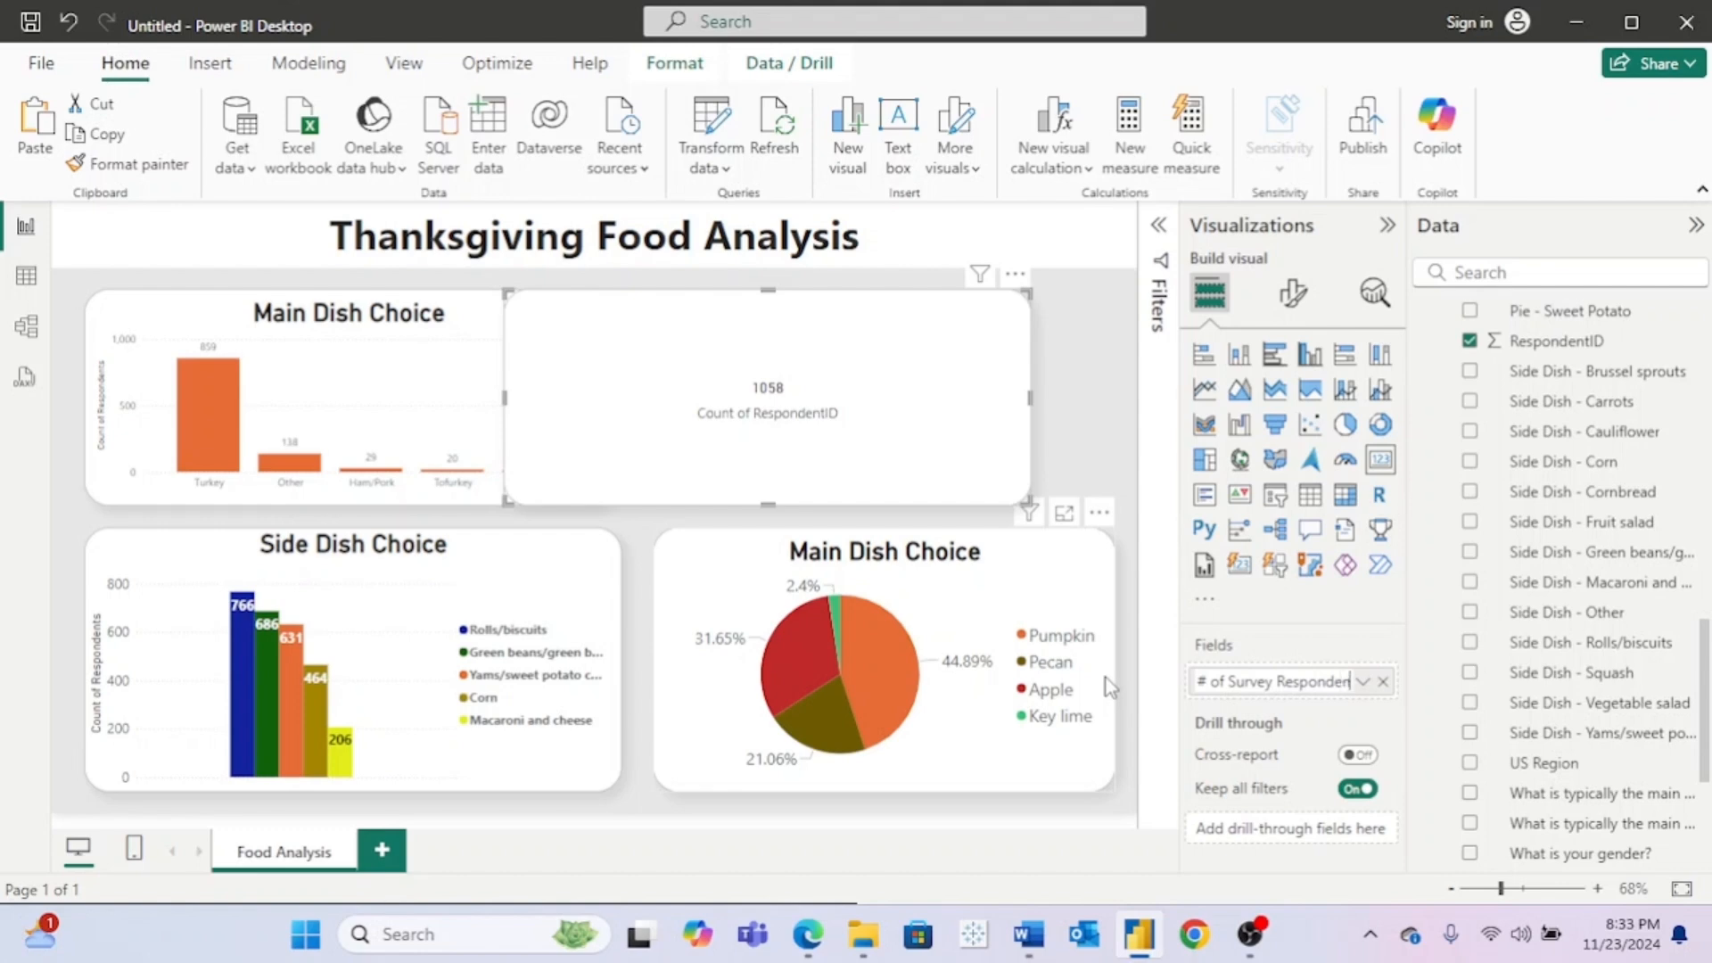
{"action": "type", "text": "ts"}
{"action": "key", "text": "Return"}
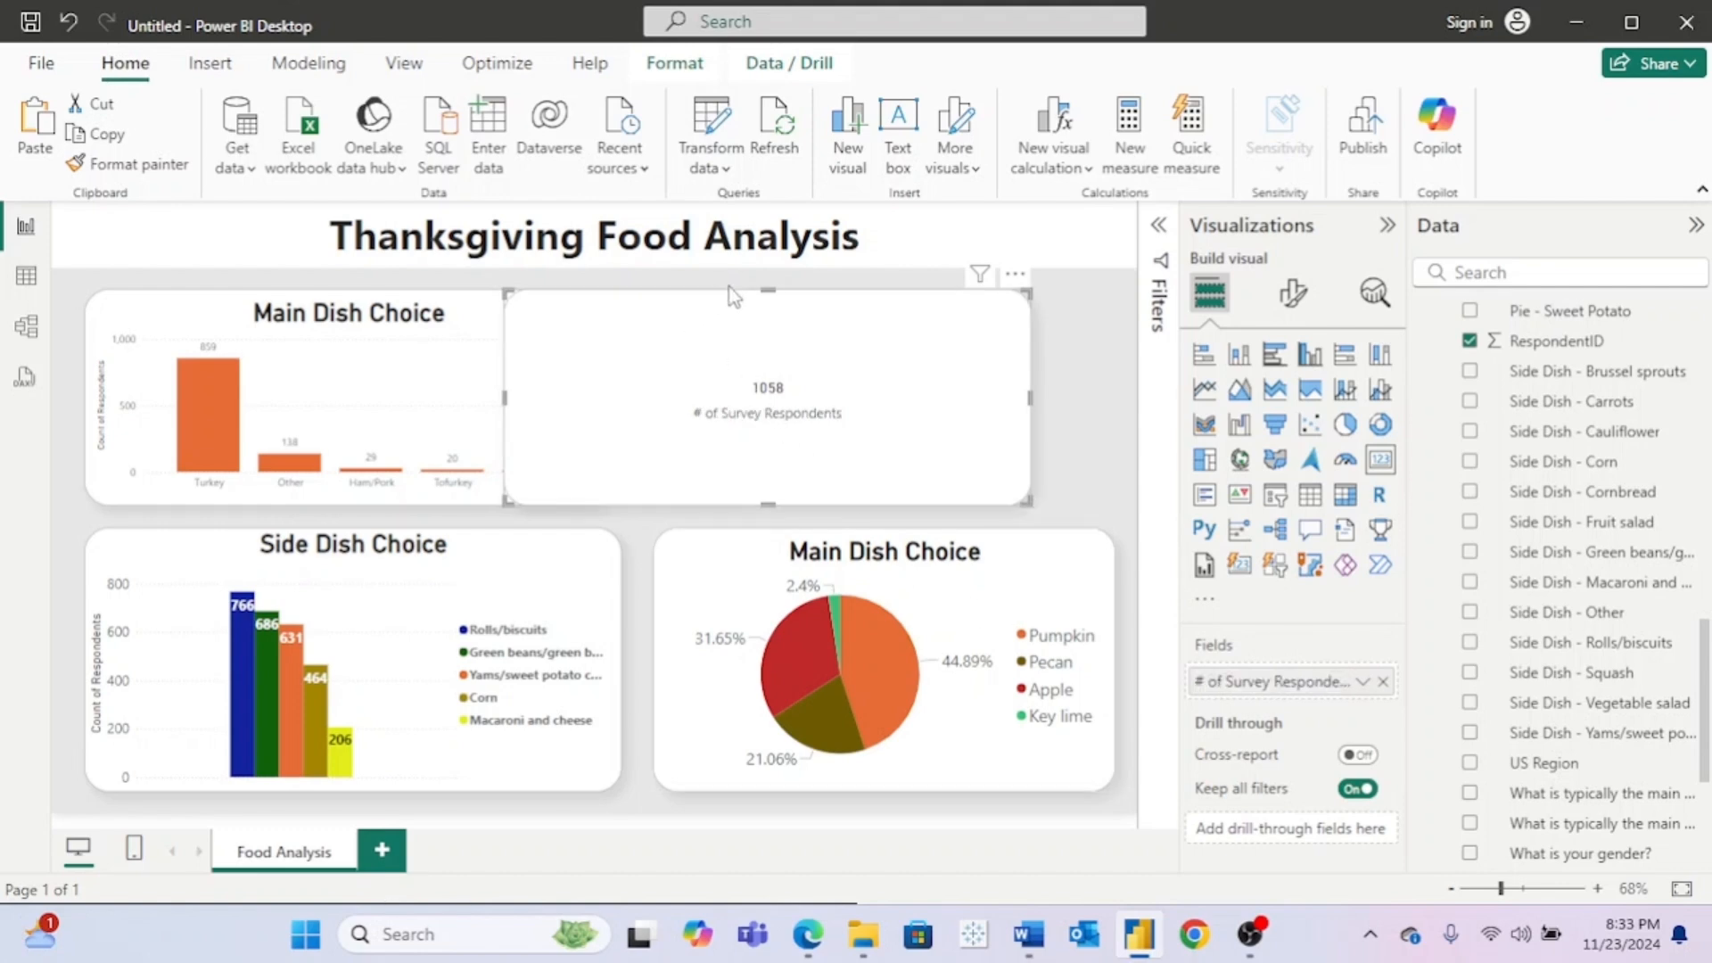
Step: Make the card's category label bold and larger, and set the callout value font size to 20
{"action": "left_click", "coordinate": [1292, 291]}
{"action": "left_click", "coordinate": [1215, 521]}
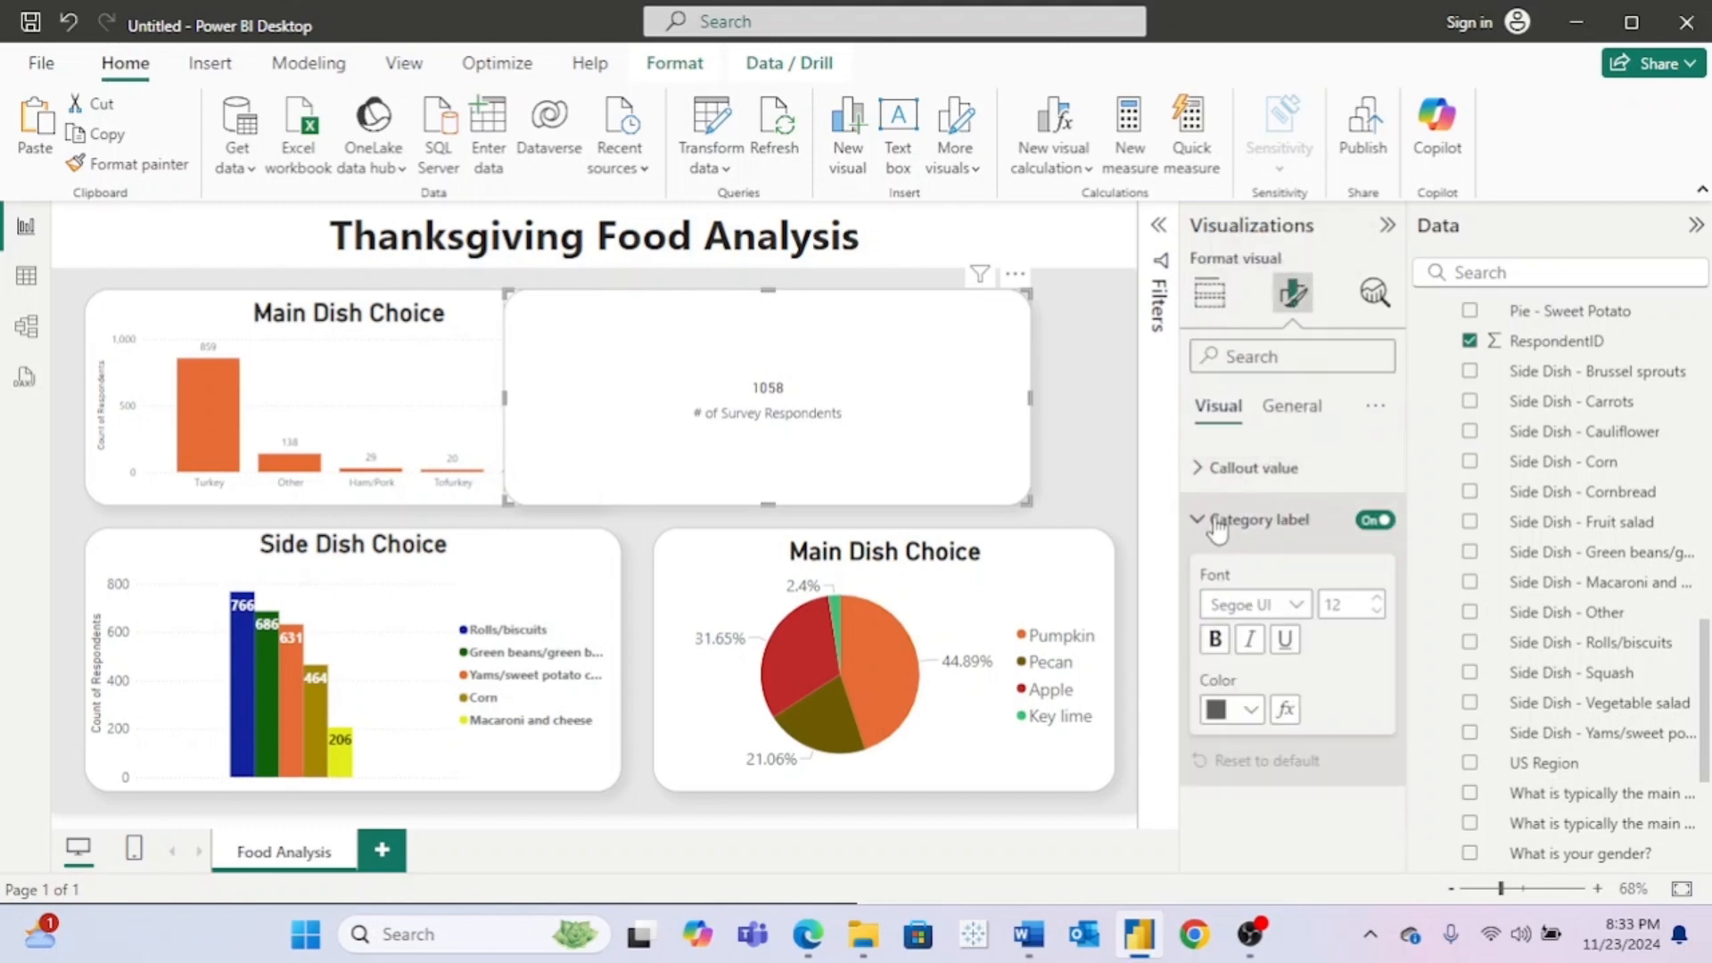
{"action": "left_click", "coordinate": [1215, 639]}
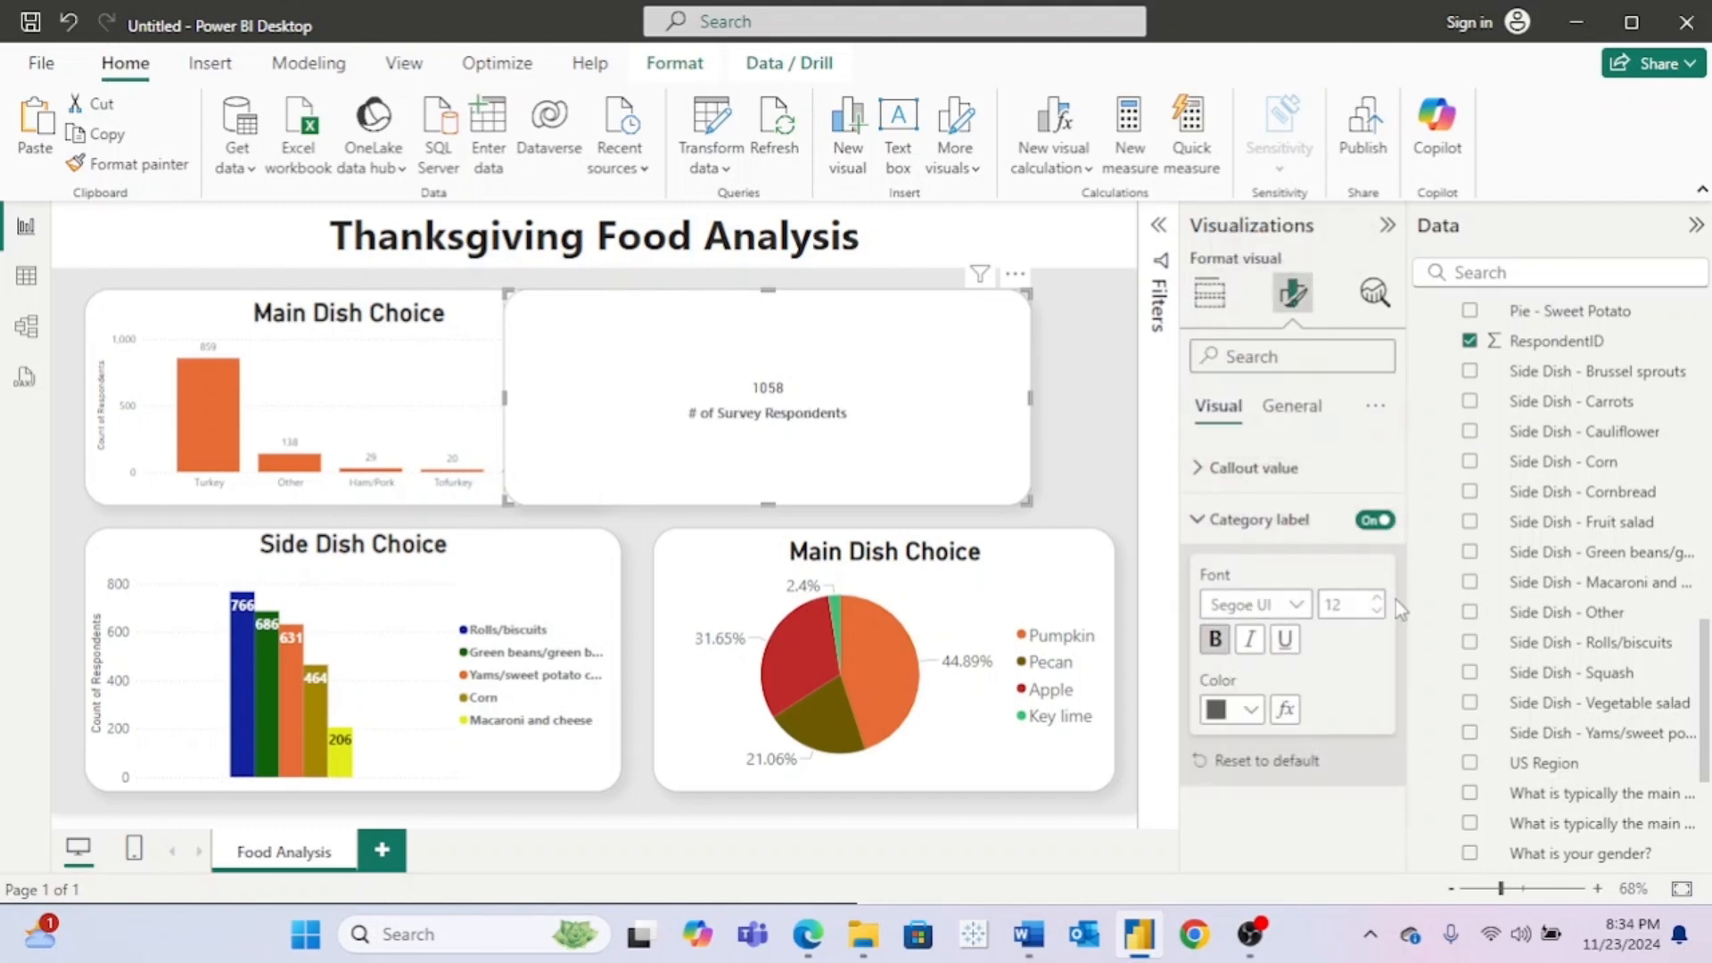
{"action": "left_click", "coordinate": [1198, 468]}
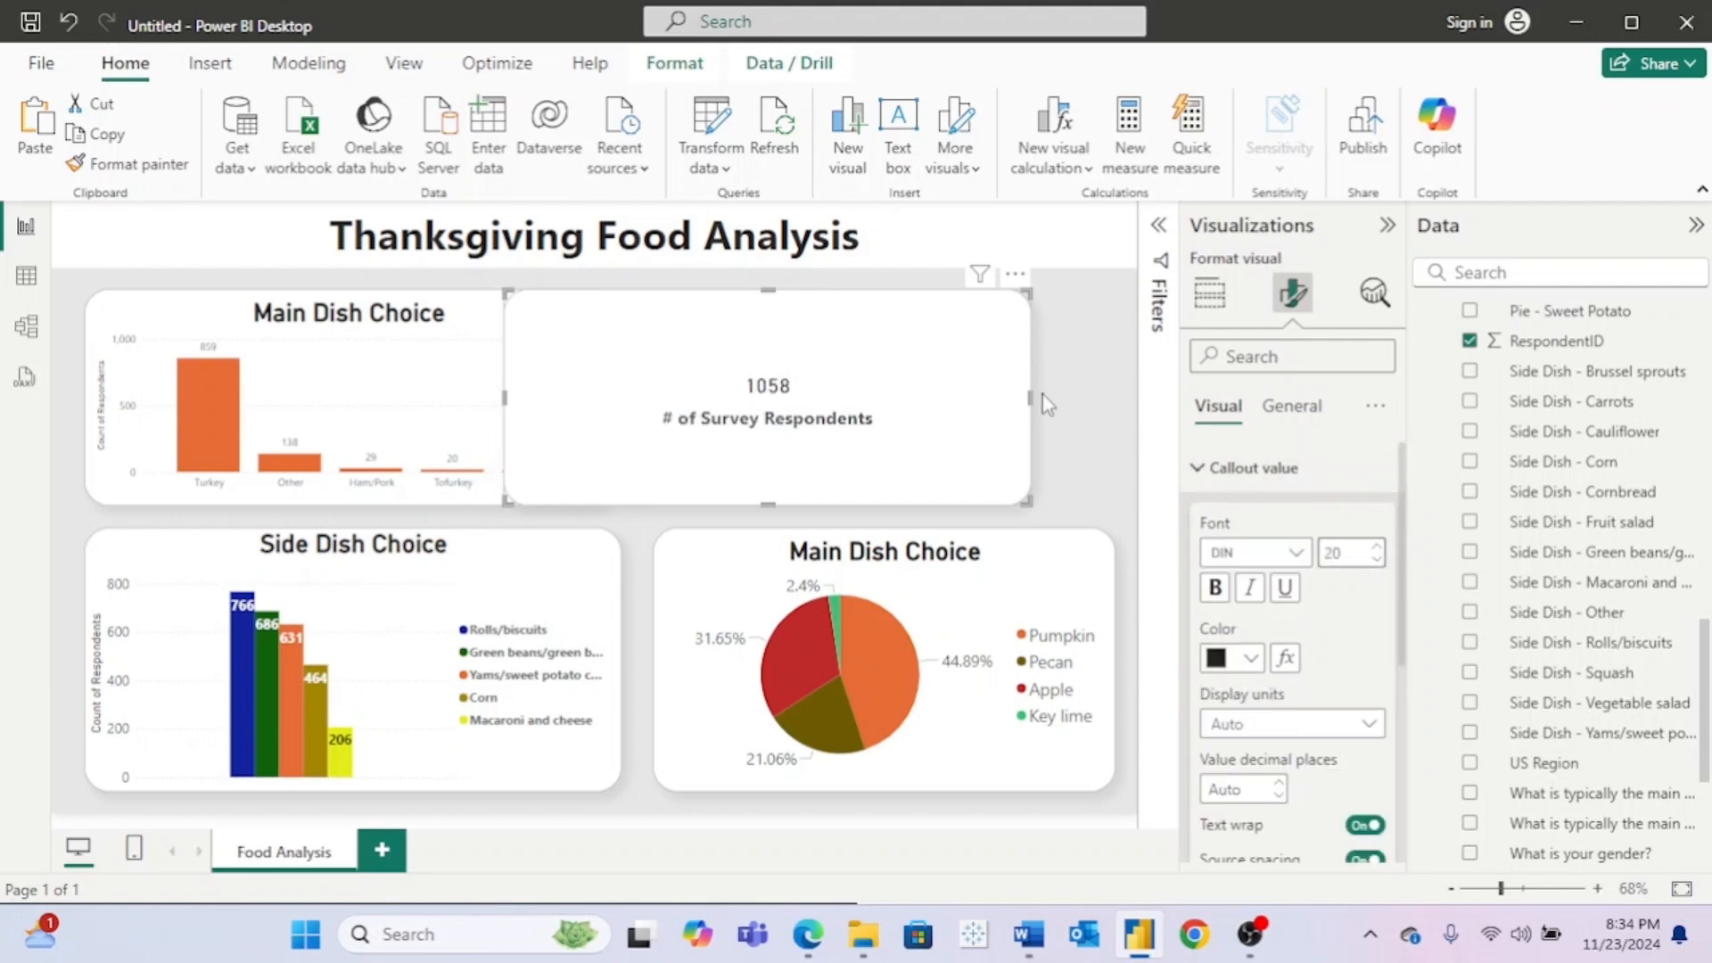
Step: Shrink the card to a short strip, place it level with the Main Dish Choice column chart, and match the pie chart's width
{"action": "left_click_drag", "start_coordinate": [1030, 393], "coordinate": [802, 393]}
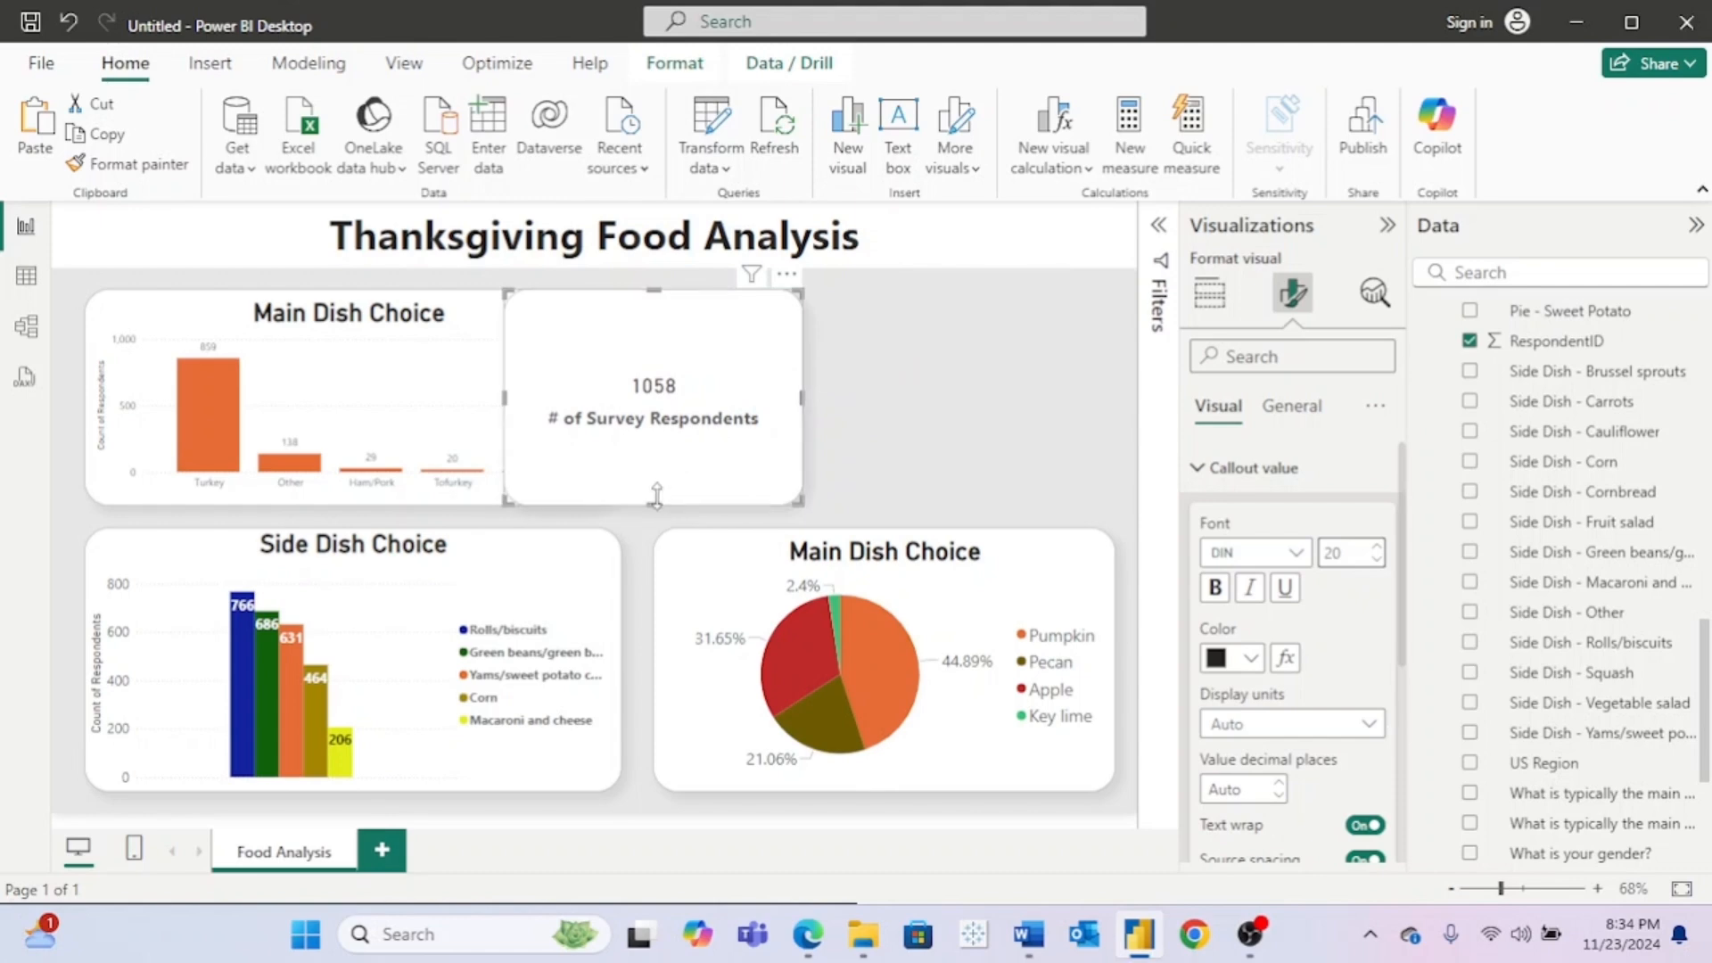
{"action": "left_click_drag", "start_coordinate": [654, 494], "coordinate": [677, 417]}
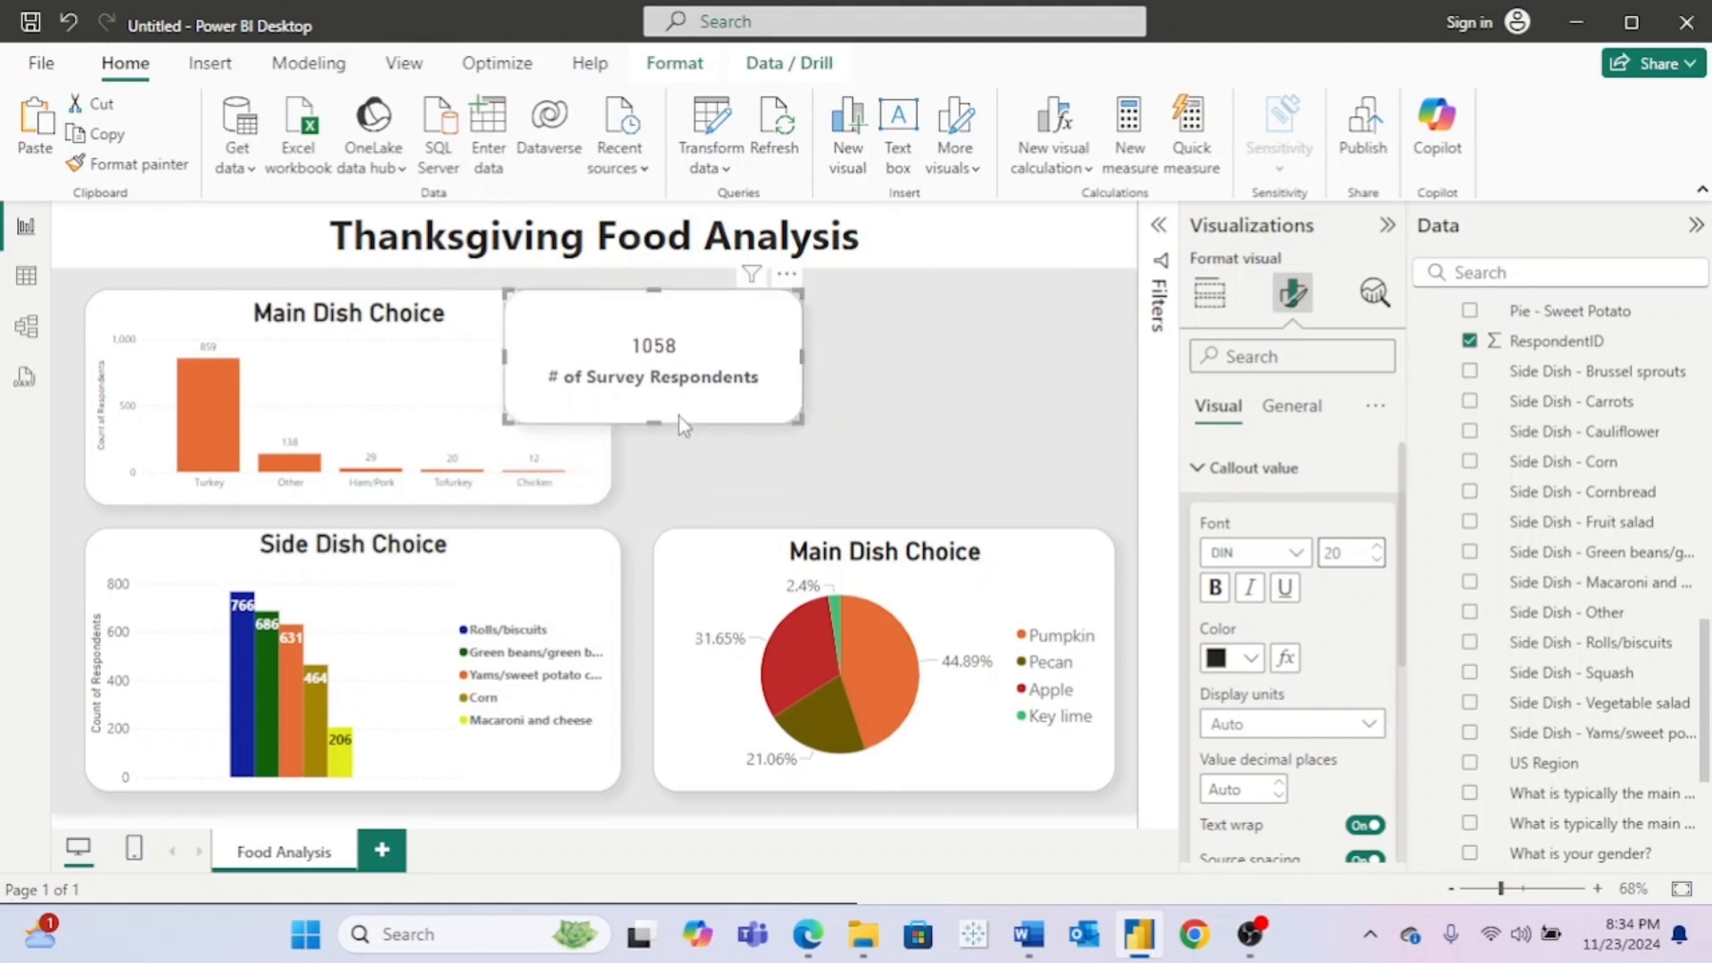
{"action": "left_click_drag", "start_coordinate": [756, 337], "coordinate": [983, 364]}
{"action": "left_click_drag", "start_coordinate": [737, 333], "coordinate": [656, 290]}
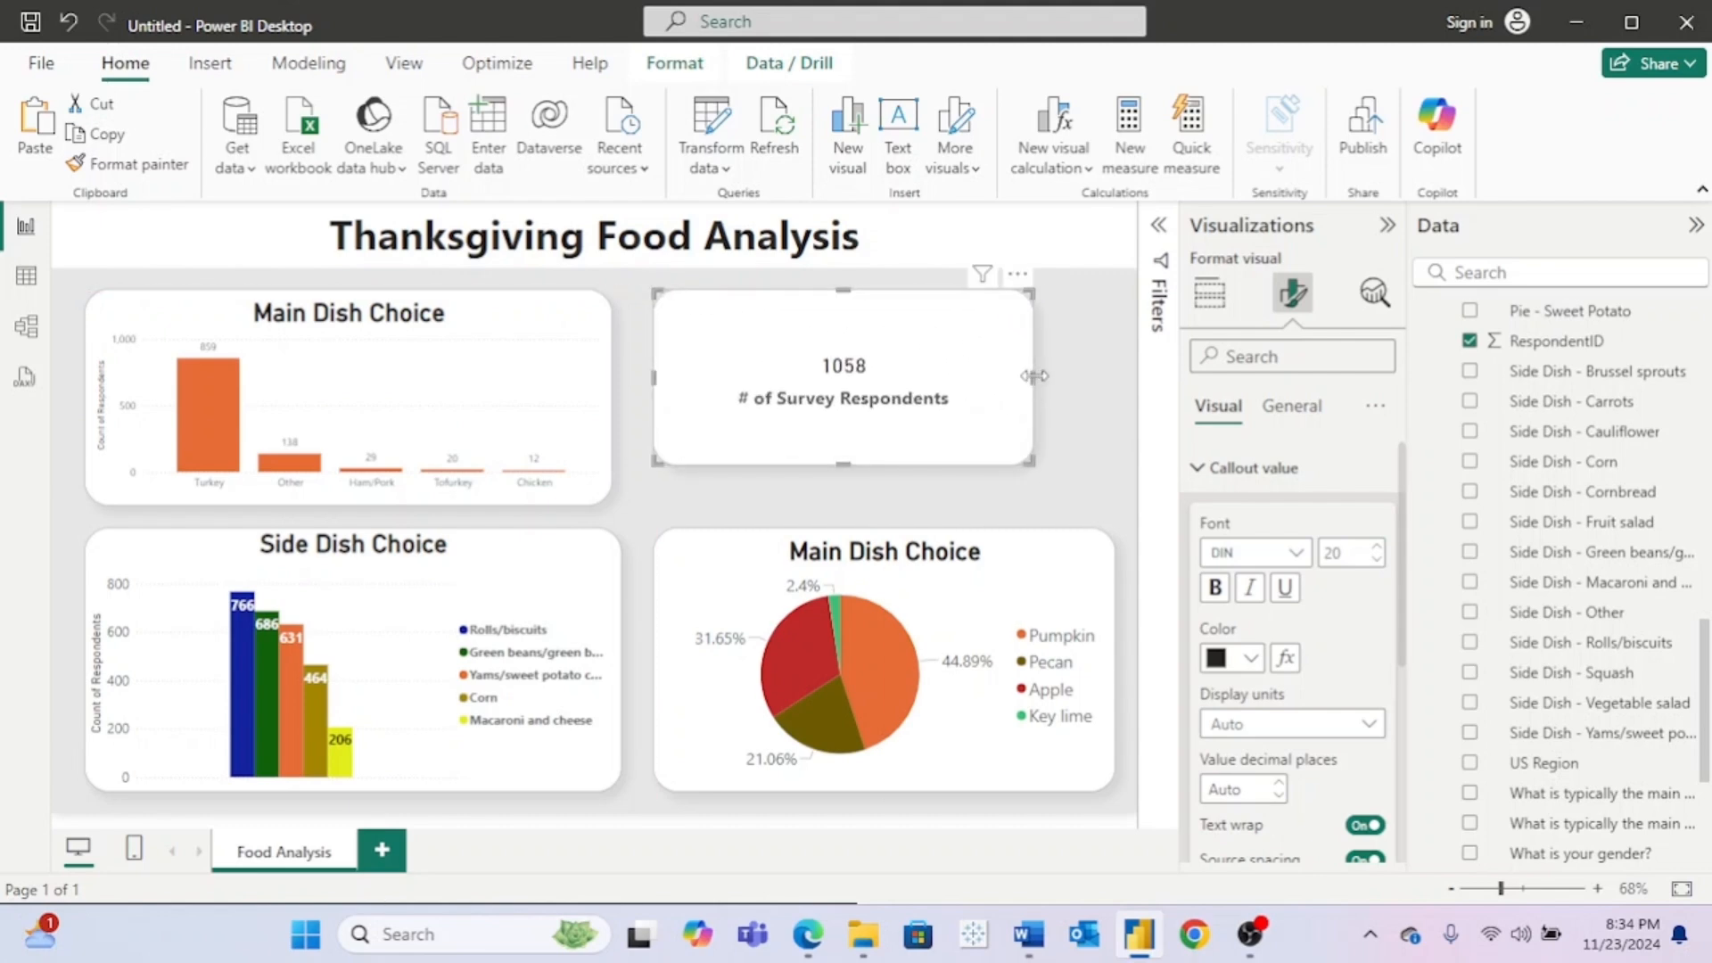
{"action": "left_click_drag", "start_coordinate": [1034, 376], "coordinate": [1115, 376]}
{"action": "left_click_drag", "start_coordinate": [884, 465], "coordinate": [906, 387]}
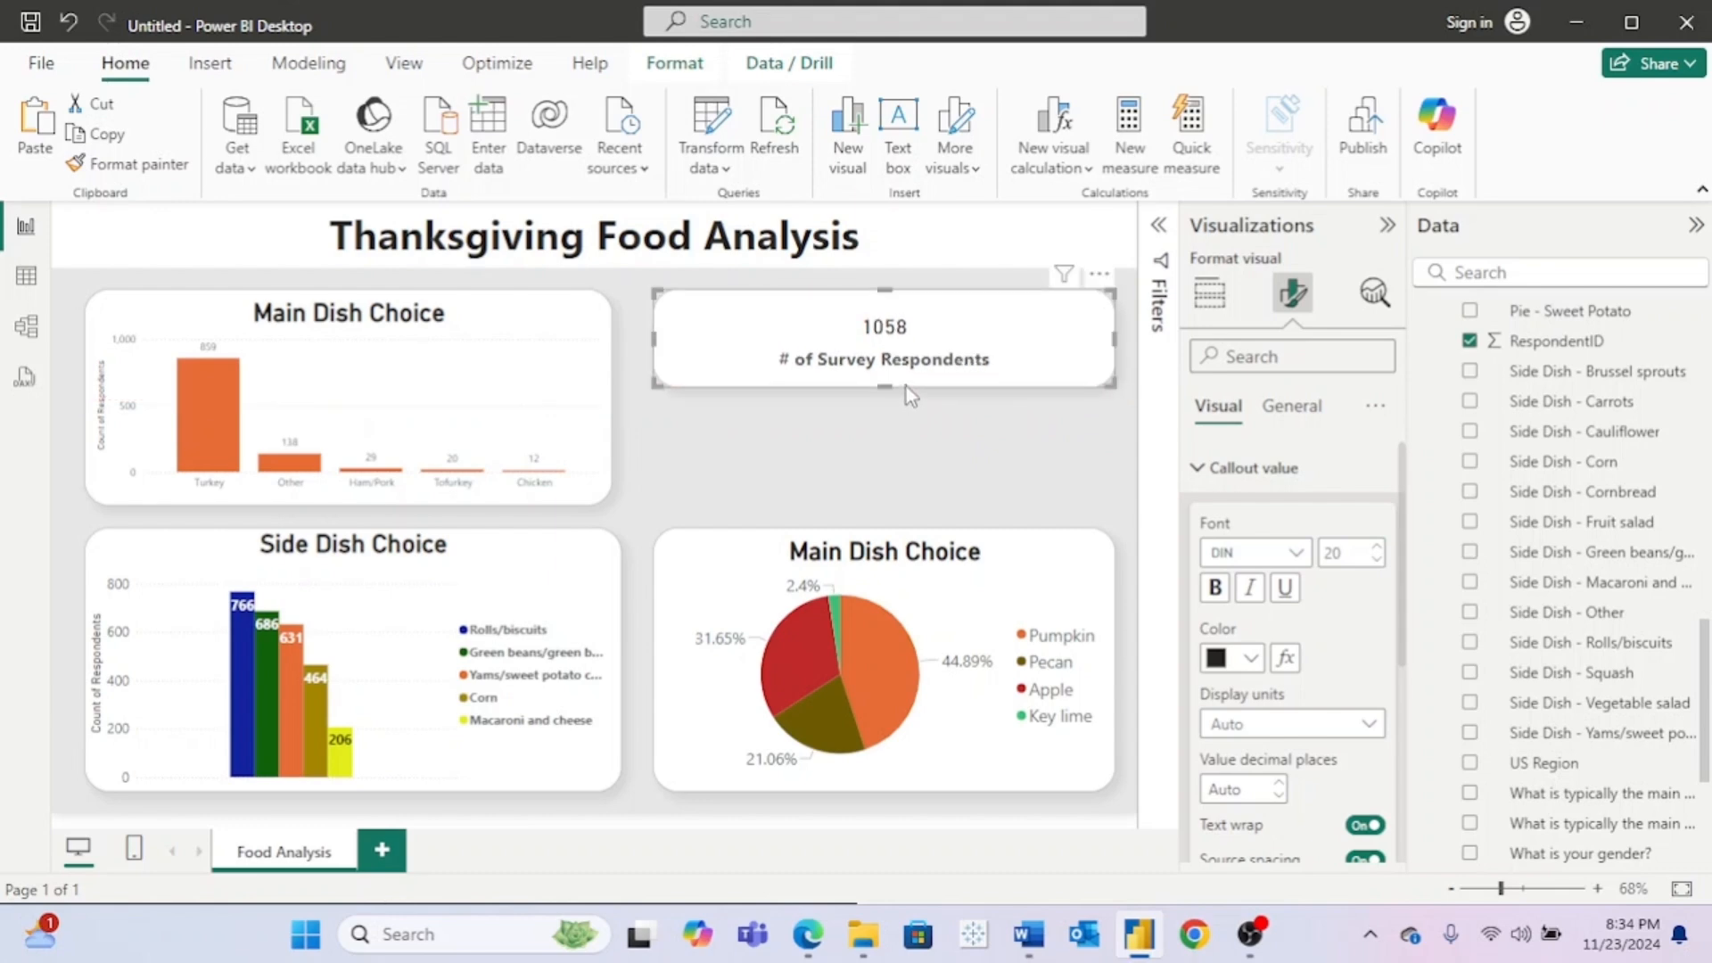
{"action": "left_click", "coordinate": [1008, 442]}
{"action": "scroll", "coordinate": [1663, 586], "scroll_direction": "down", "scroll_amount": 5}
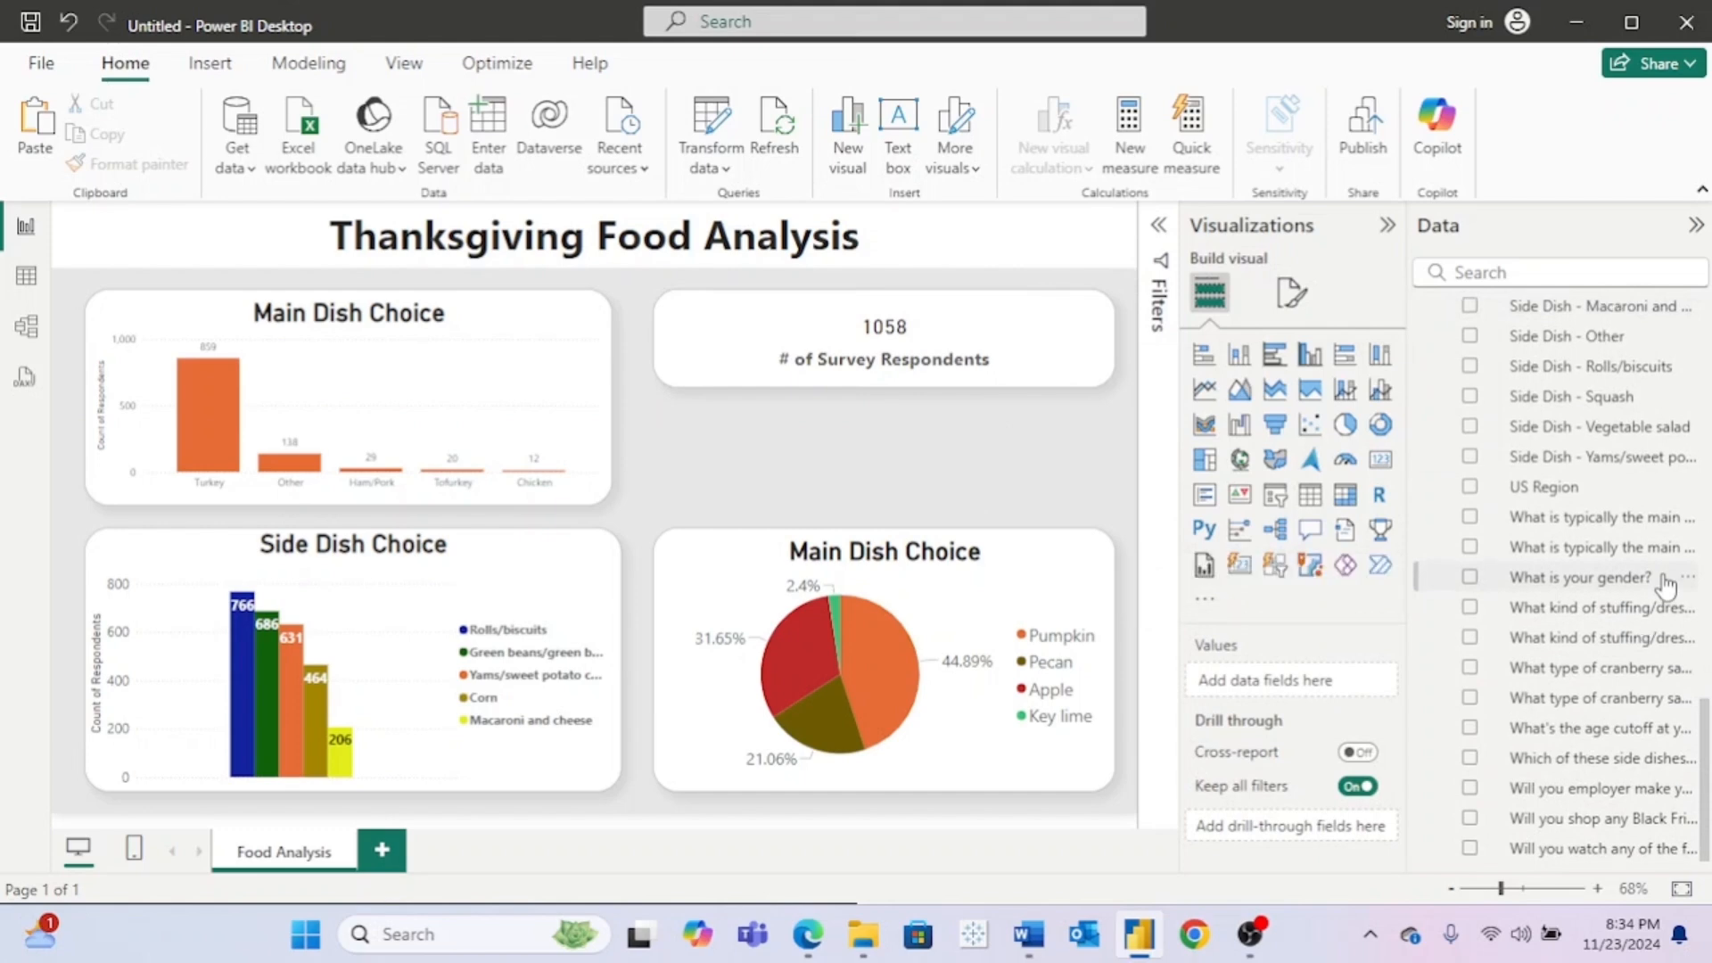
{"action": "scroll", "coordinate": [1664, 586], "scroll_direction": "up", "scroll_amount": 8}
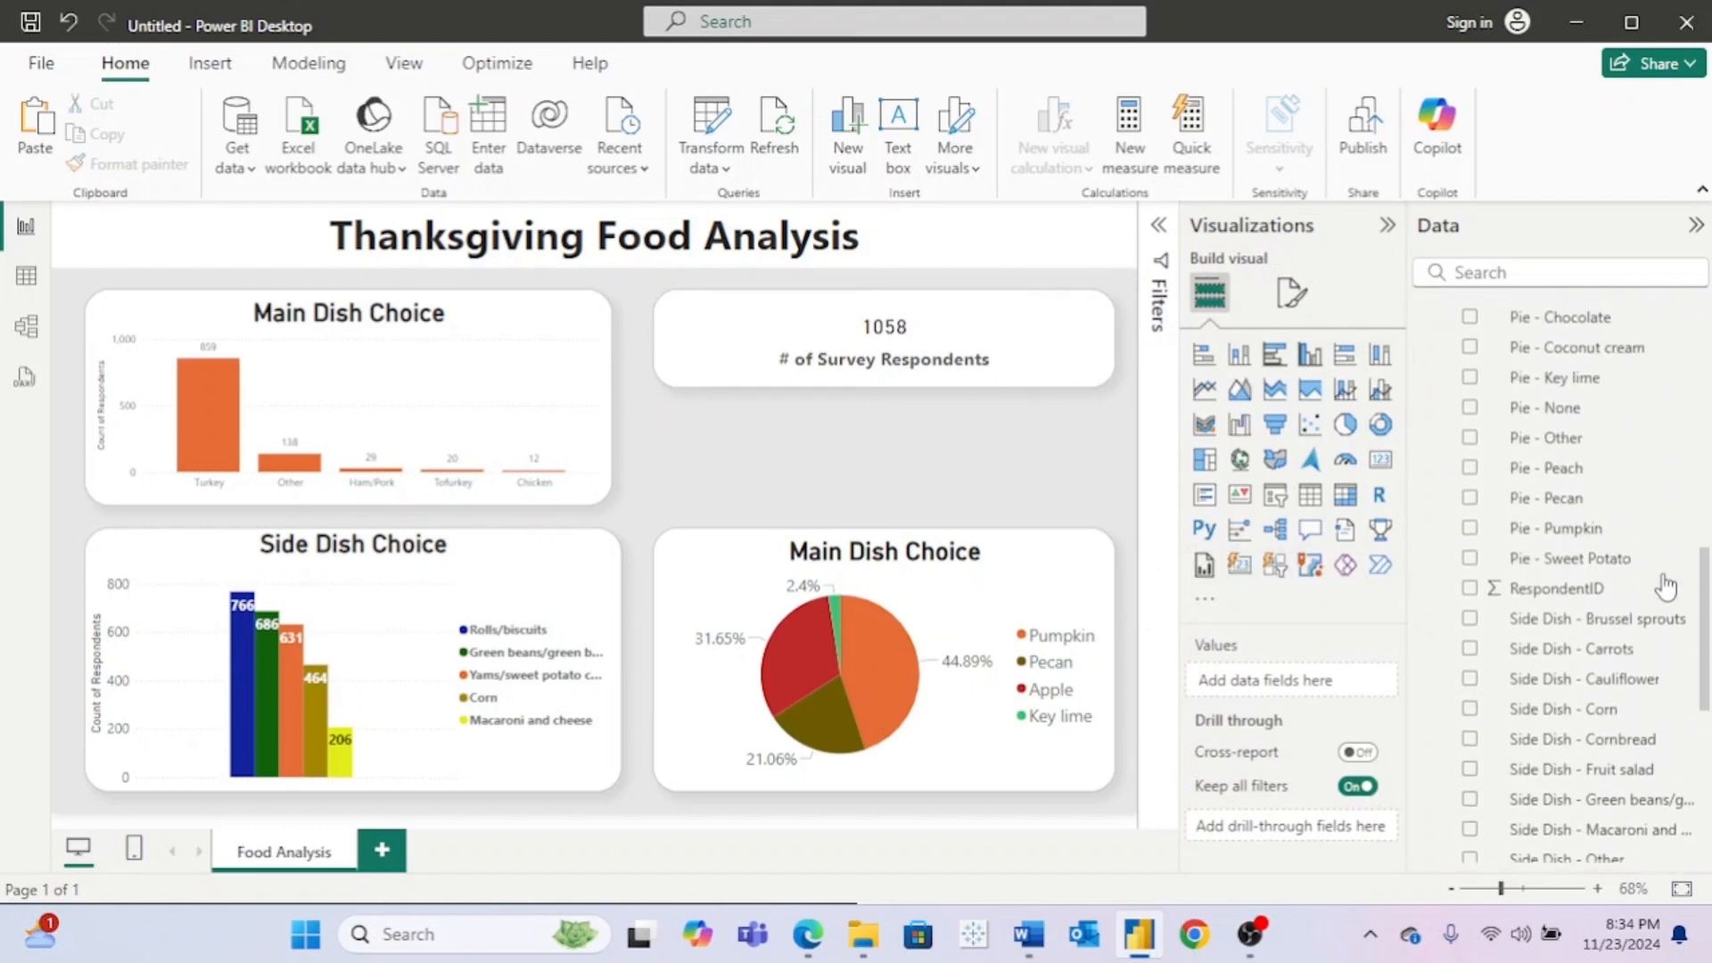
{"action": "scroll", "coordinate": [1664, 586], "scroll_direction": "up", "scroll_amount": 9}
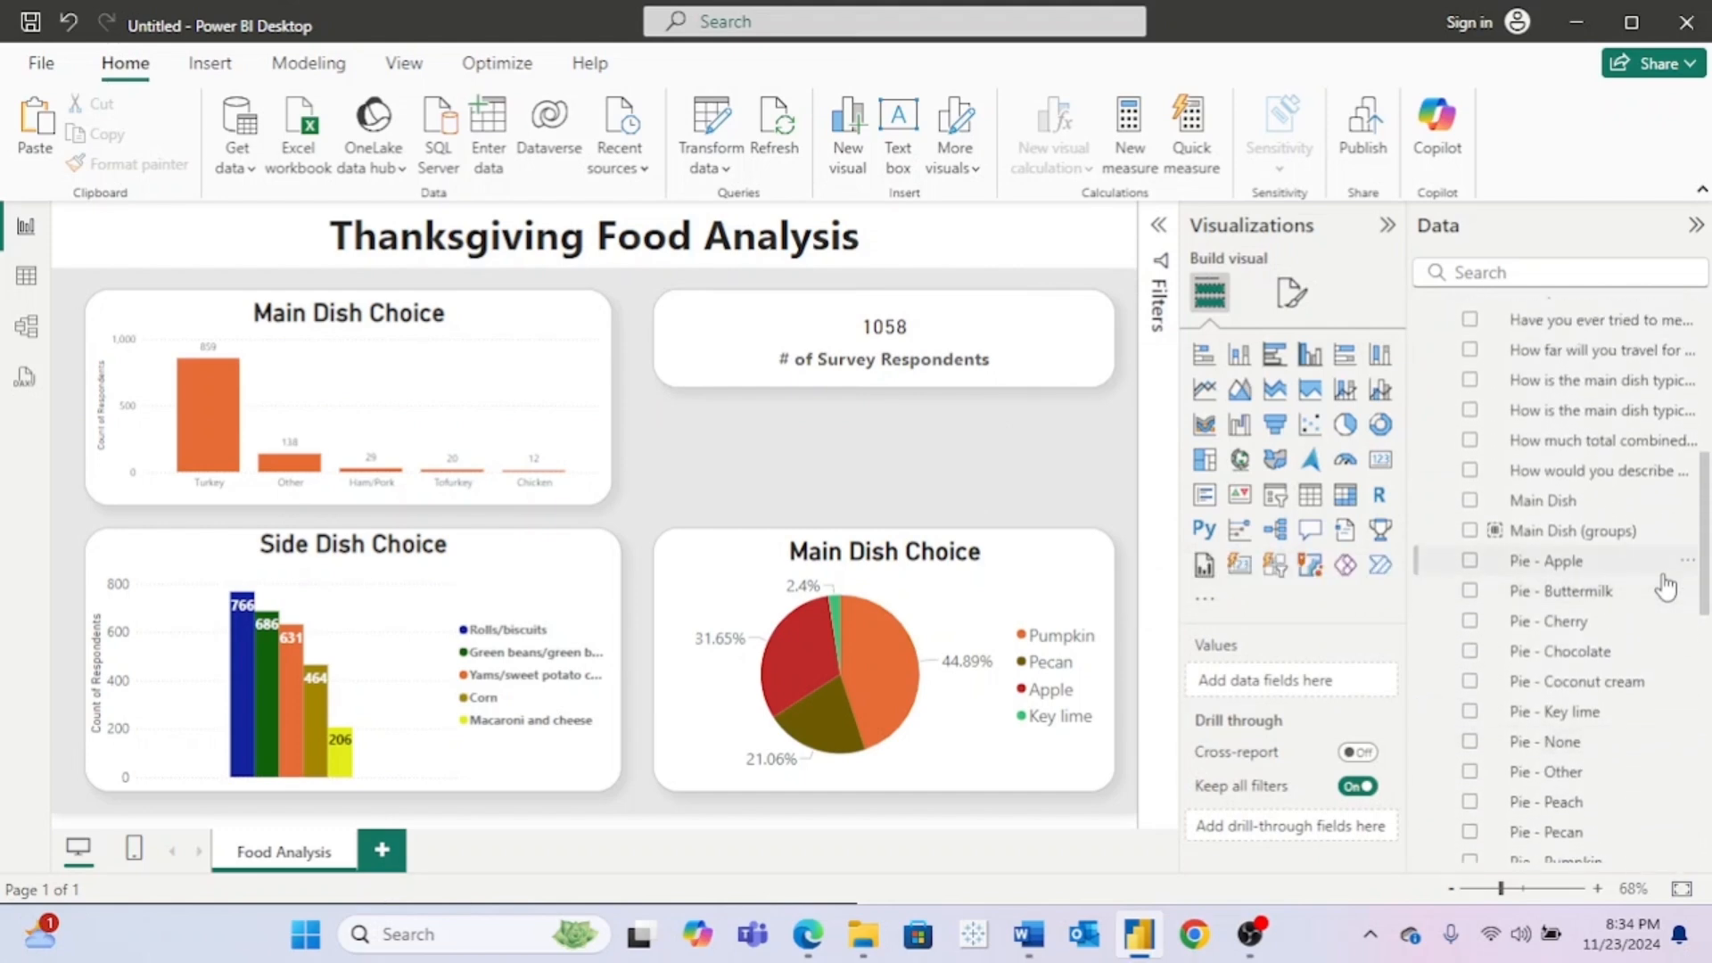
{"action": "scroll", "coordinate": [1664, 586], "scroll_direction": "up", "scroll_amount": 3}
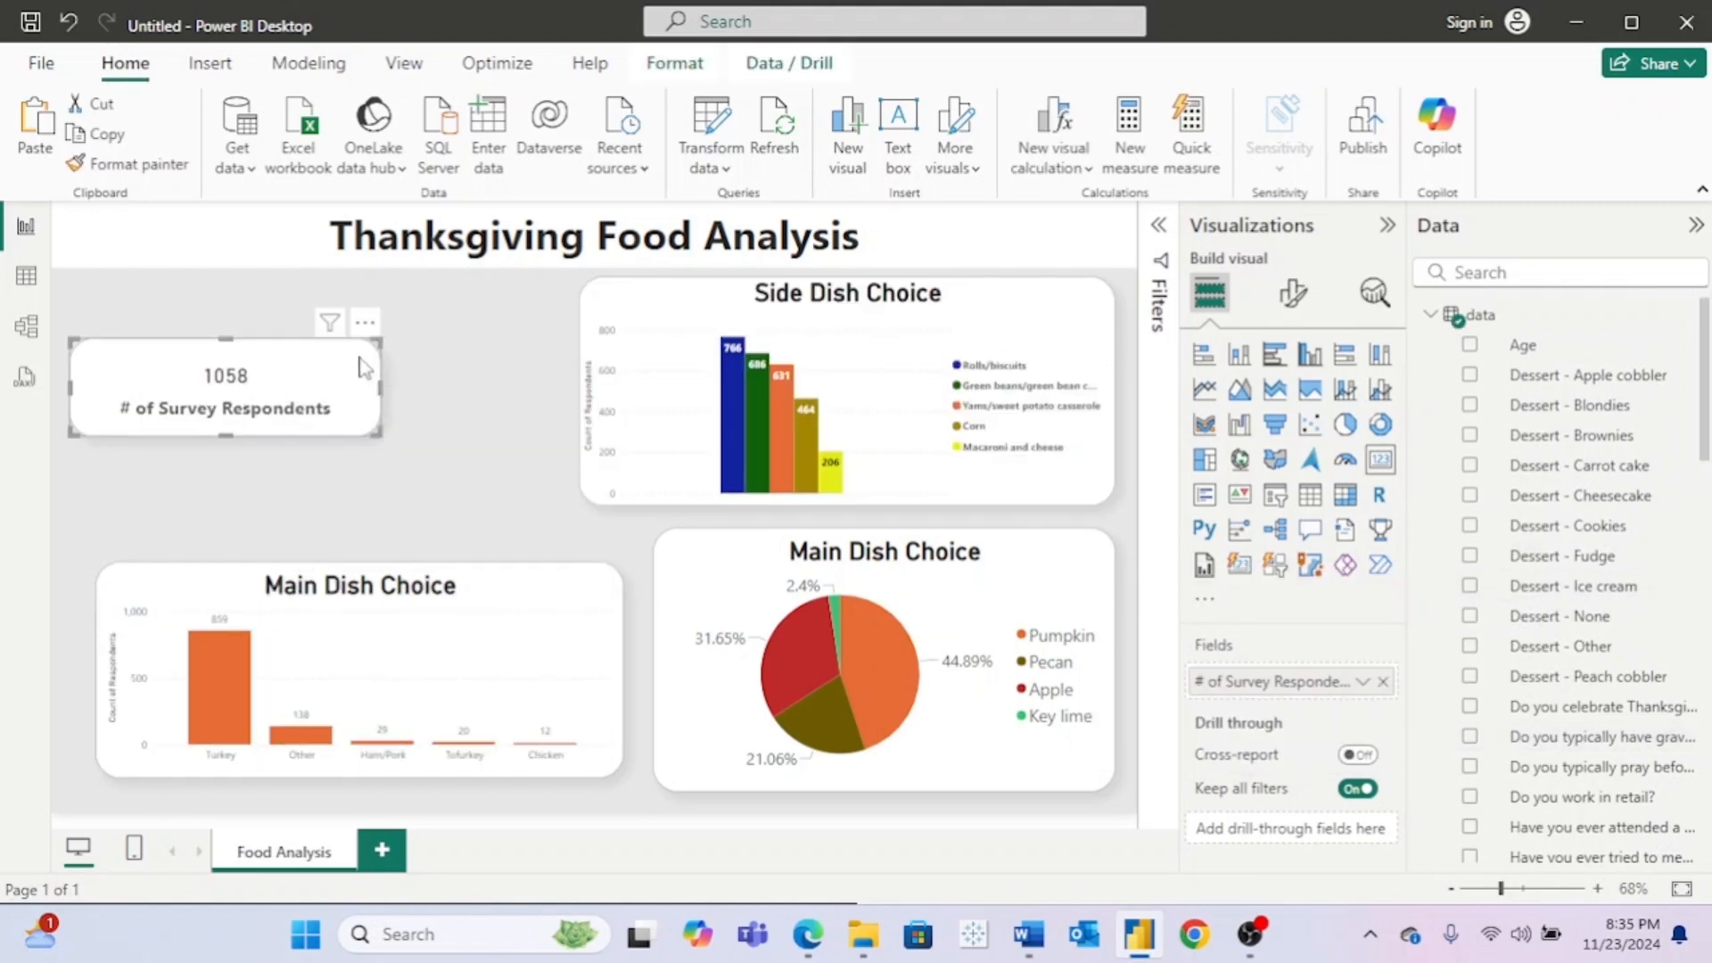
Step: Try placing the survey respondents card near the page title, beside the relocated Side Dish Choice chart
{"action": "left_click_drag", "start_coordinate": [358, 352], "coordinate": [490, 308]}
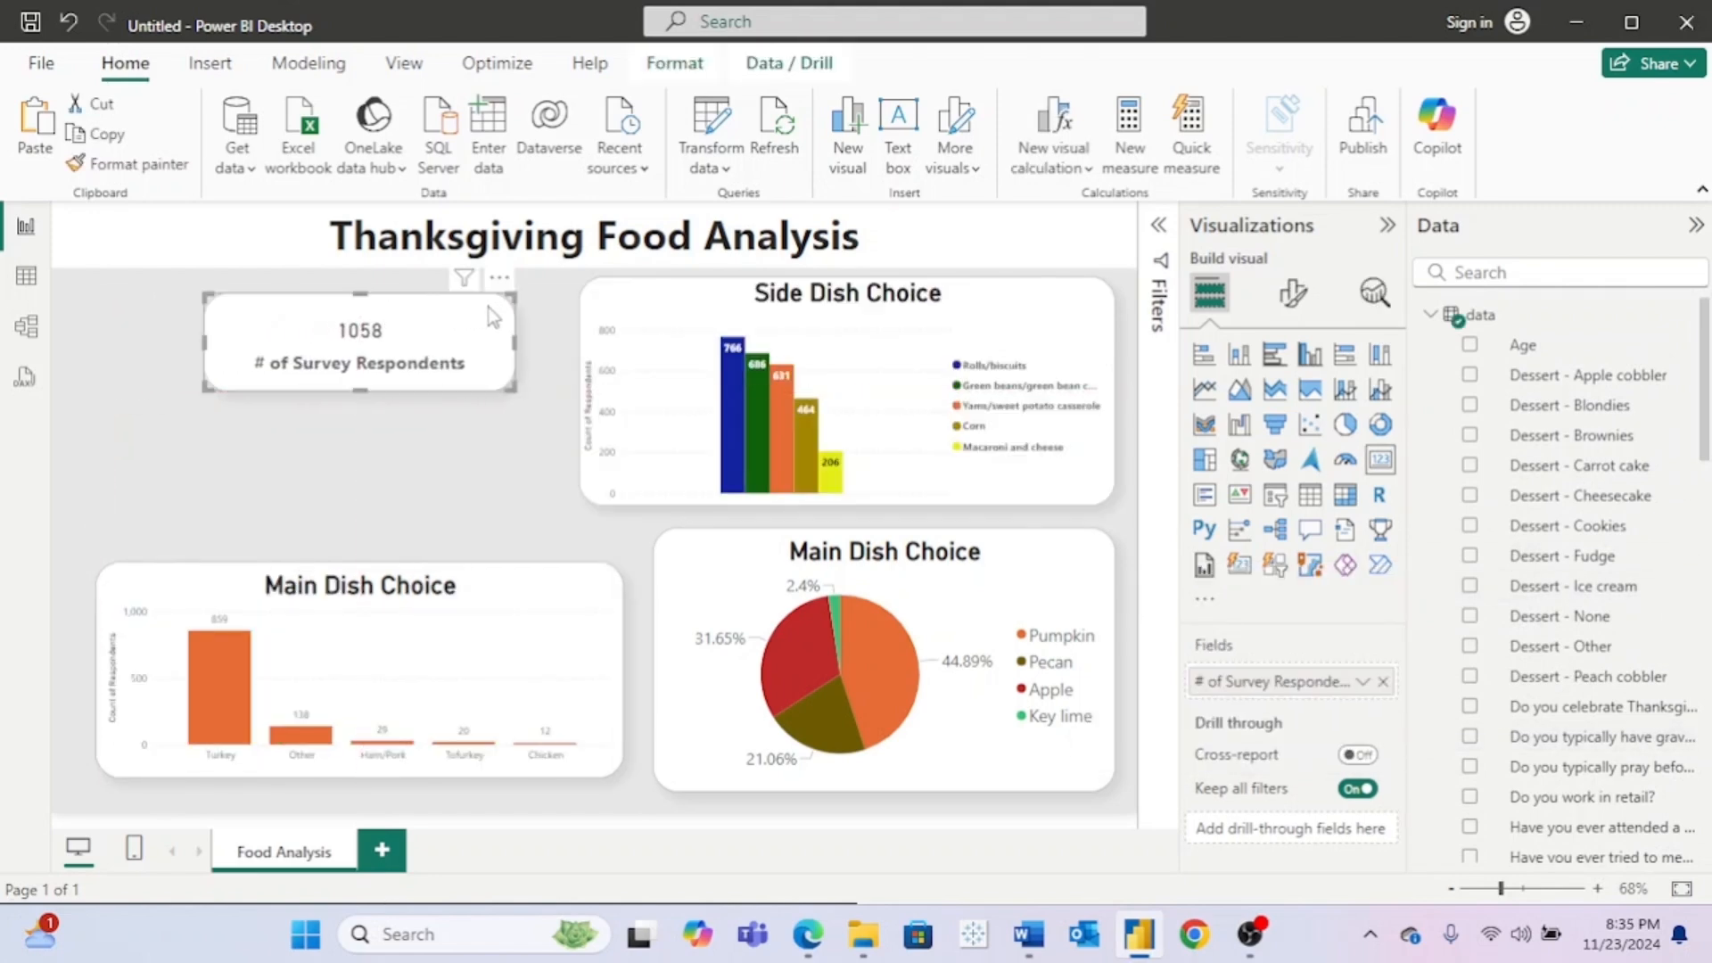
{"action": "left_click", "coordinate": [443, 474]}
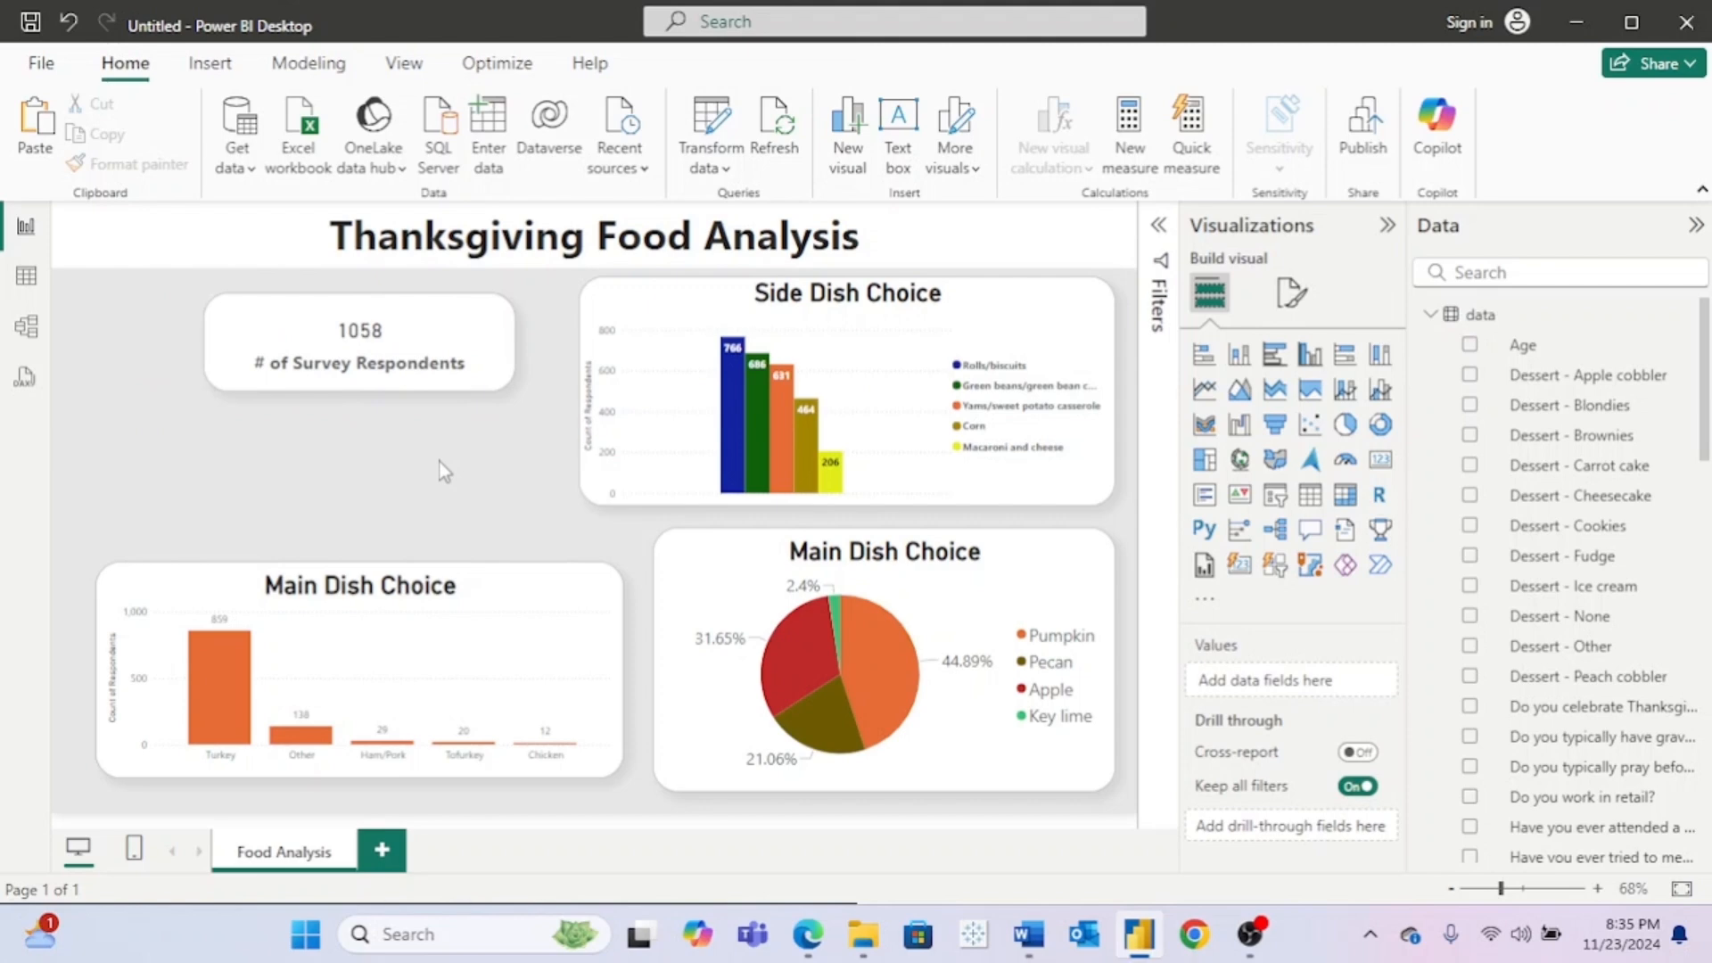
Step: Undo the rearrangement of the card and both column charts, back to the layout with the card above the pie chart
{"action": "key", "text": "ctrl+z"}
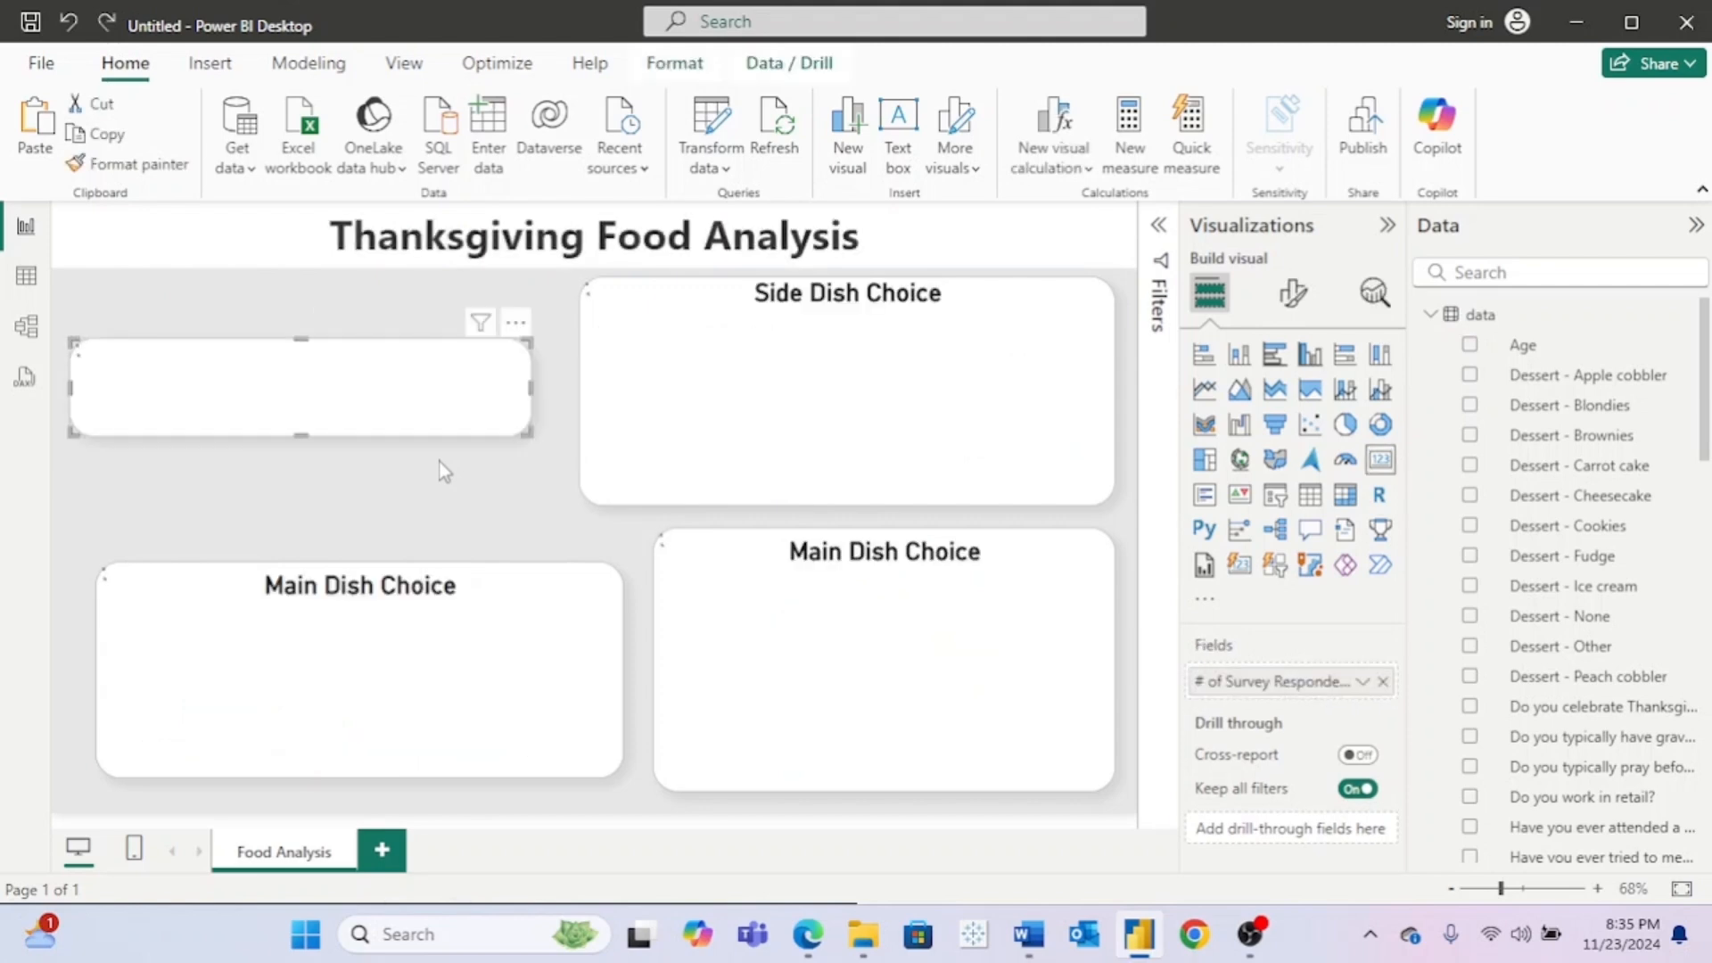
{"action": "key", "text": "ctrl+z"}
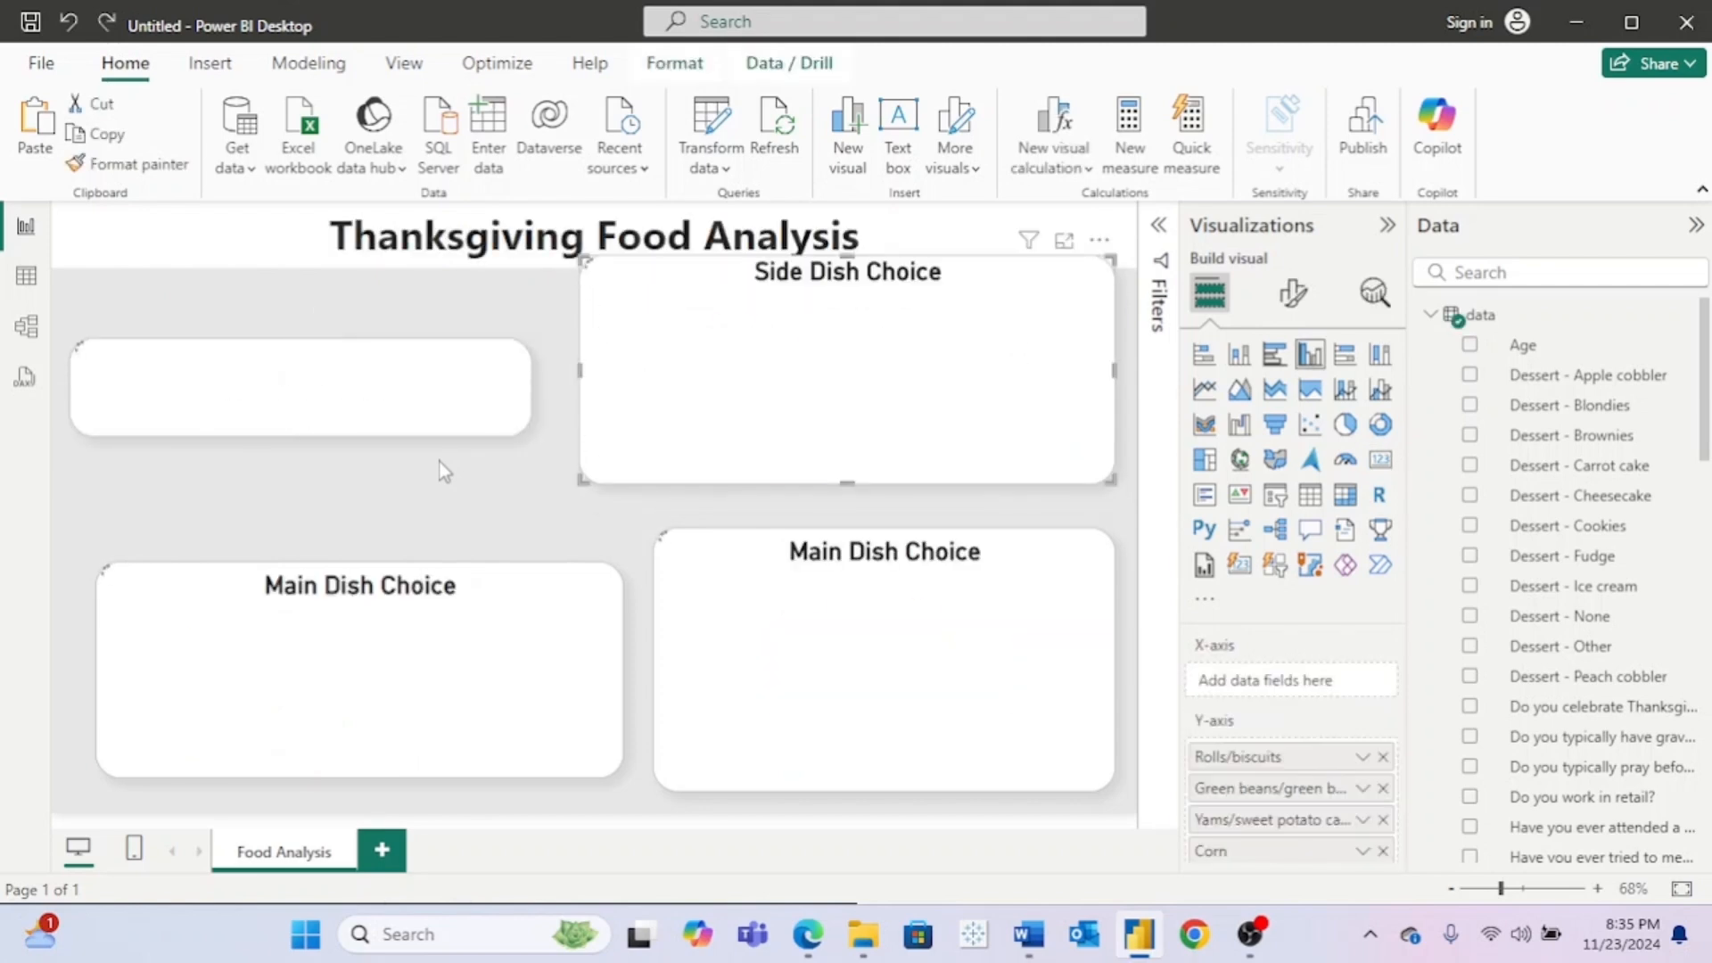
{"action": "key", "text": "ctrl+z"}
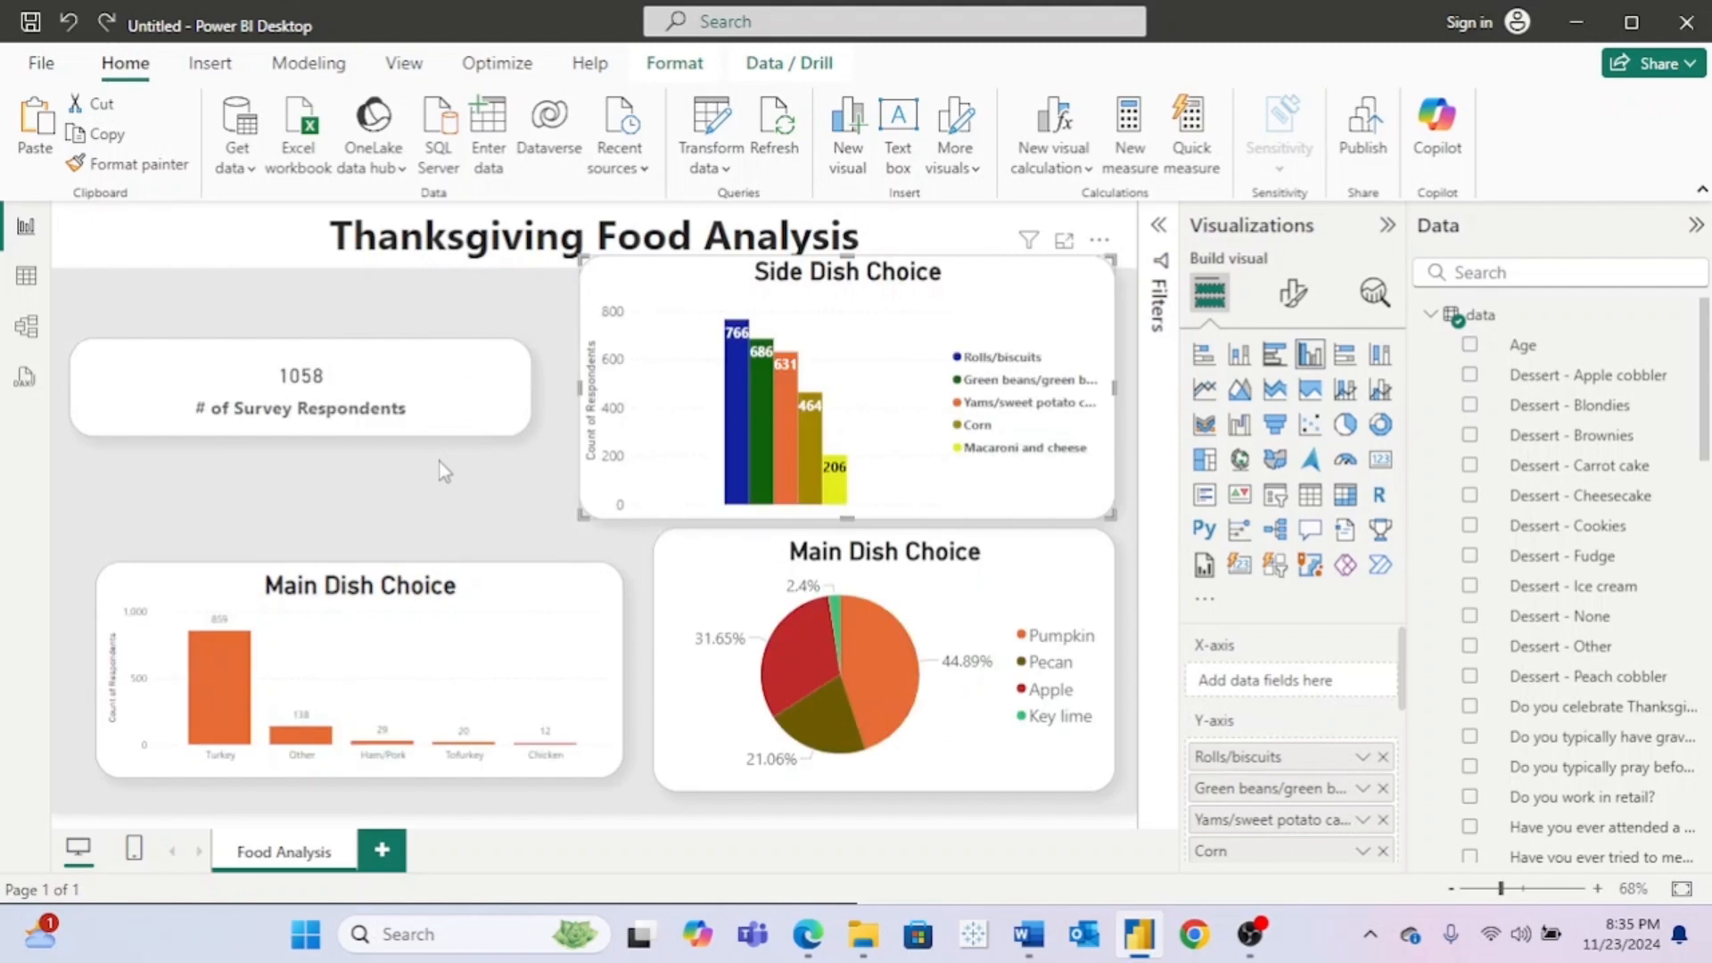
{"action": "key", "text": "ctrl+z"}
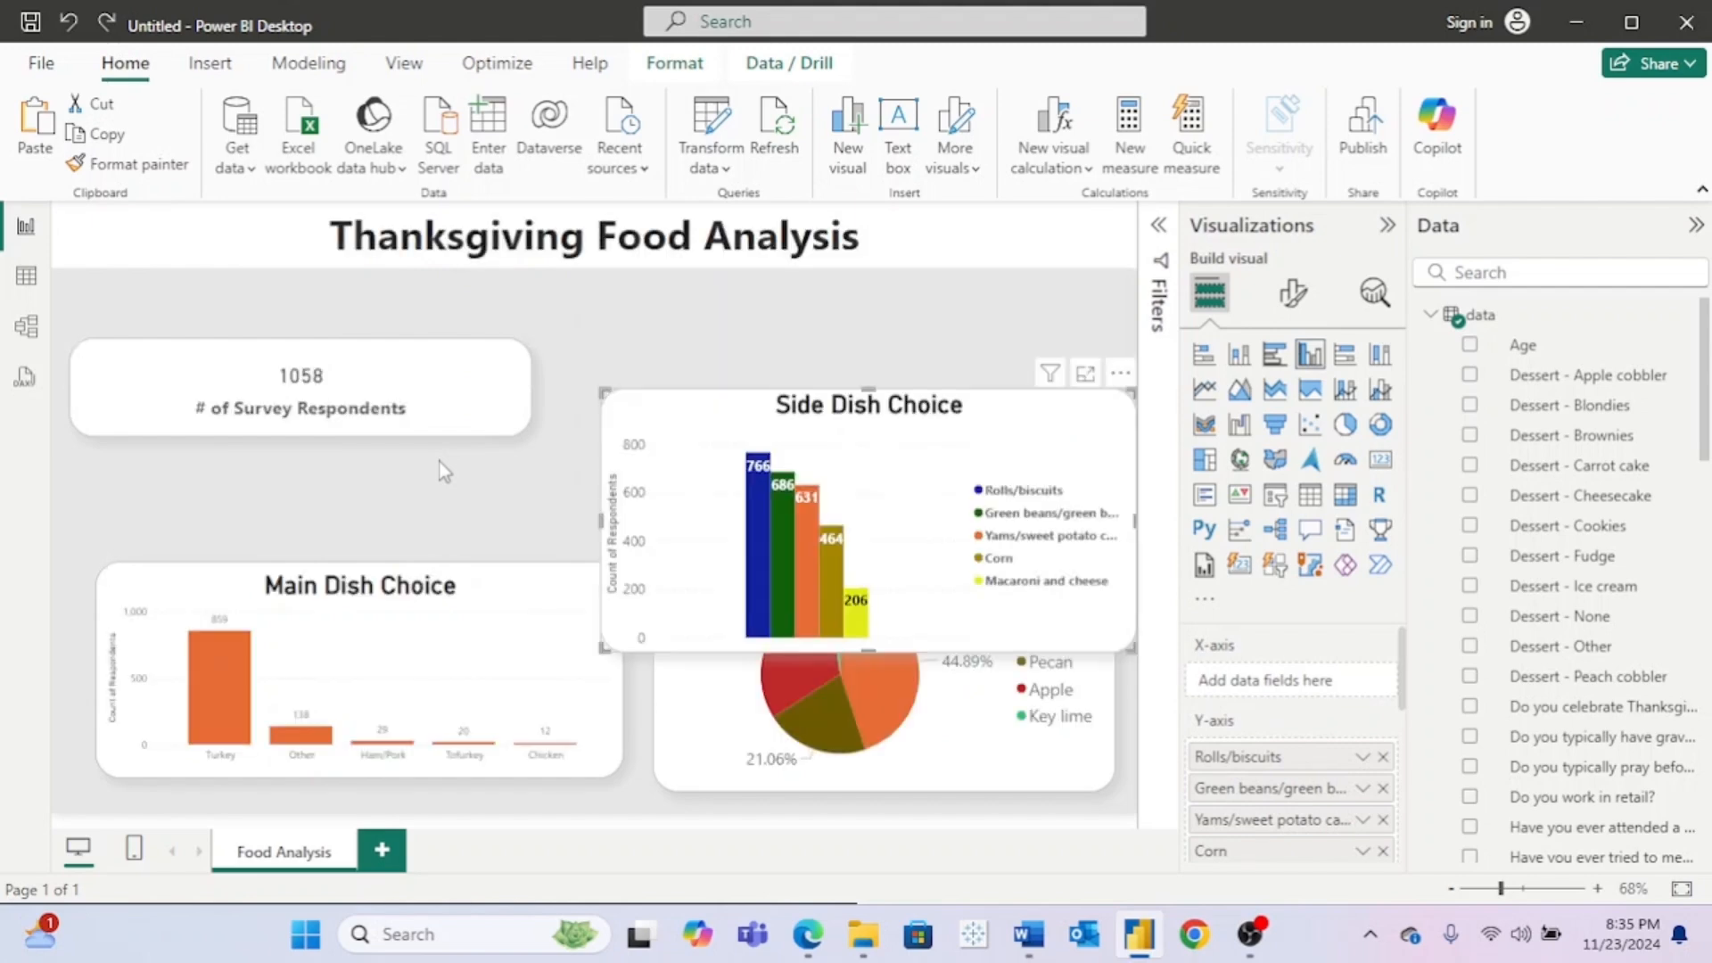
{"action": "key", "text": "ctrl+z"}
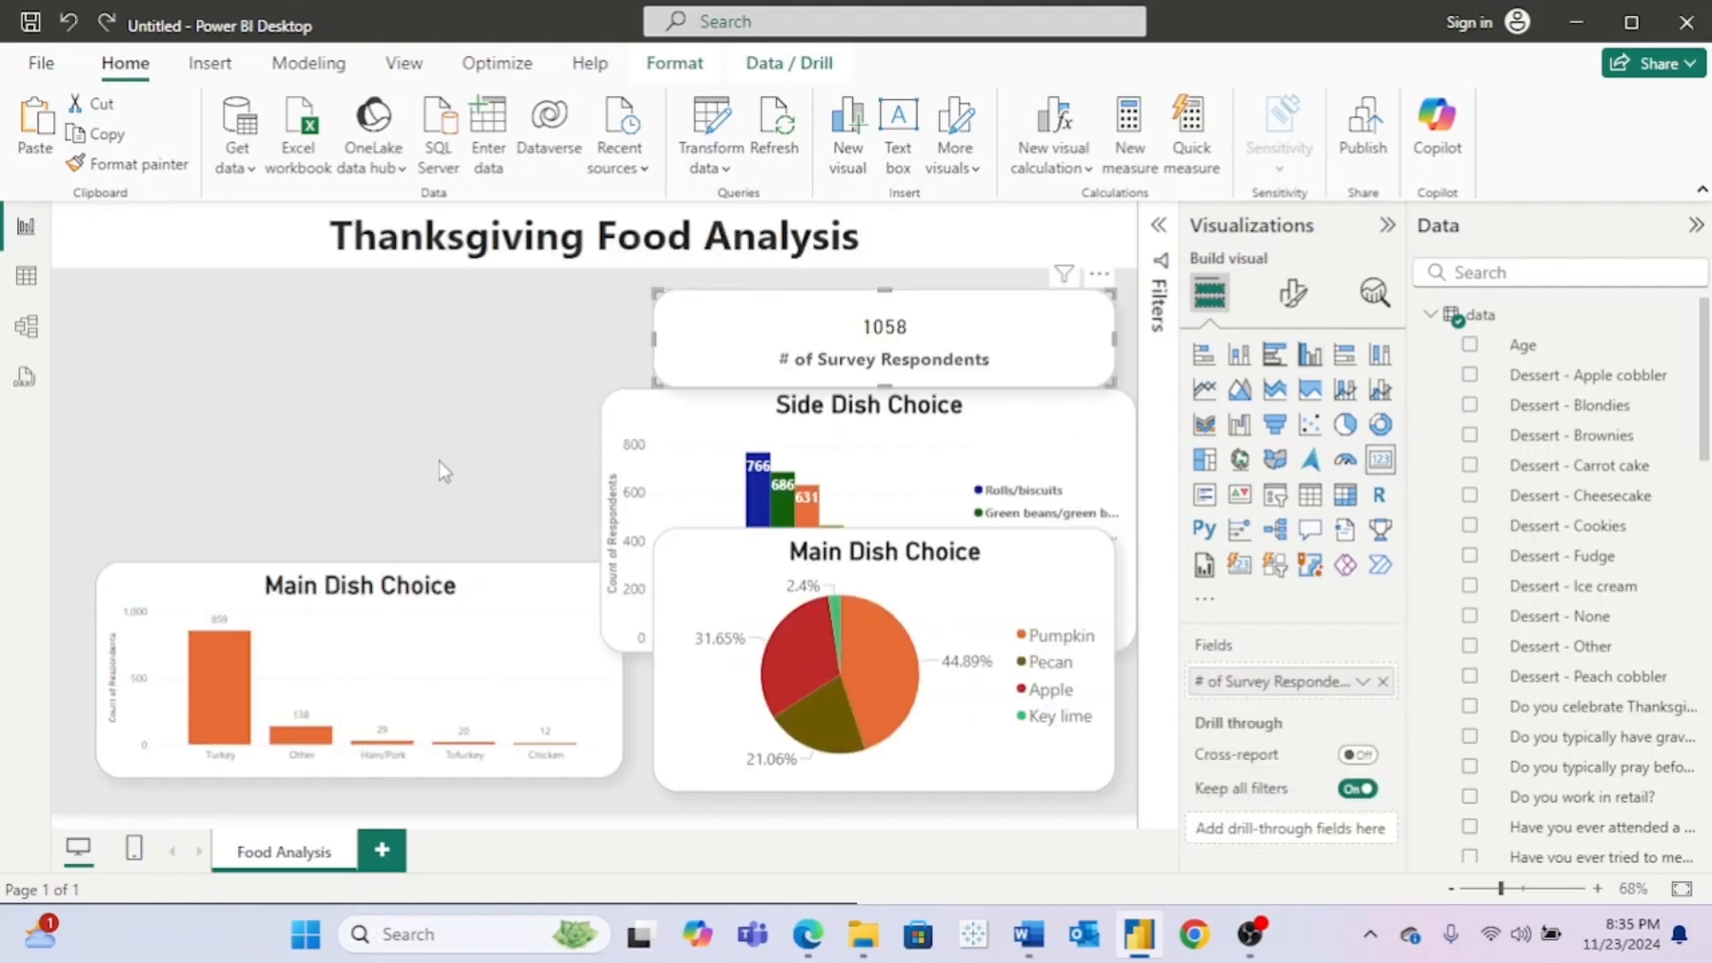
{"action": "key", "text": "ctrl+z"}
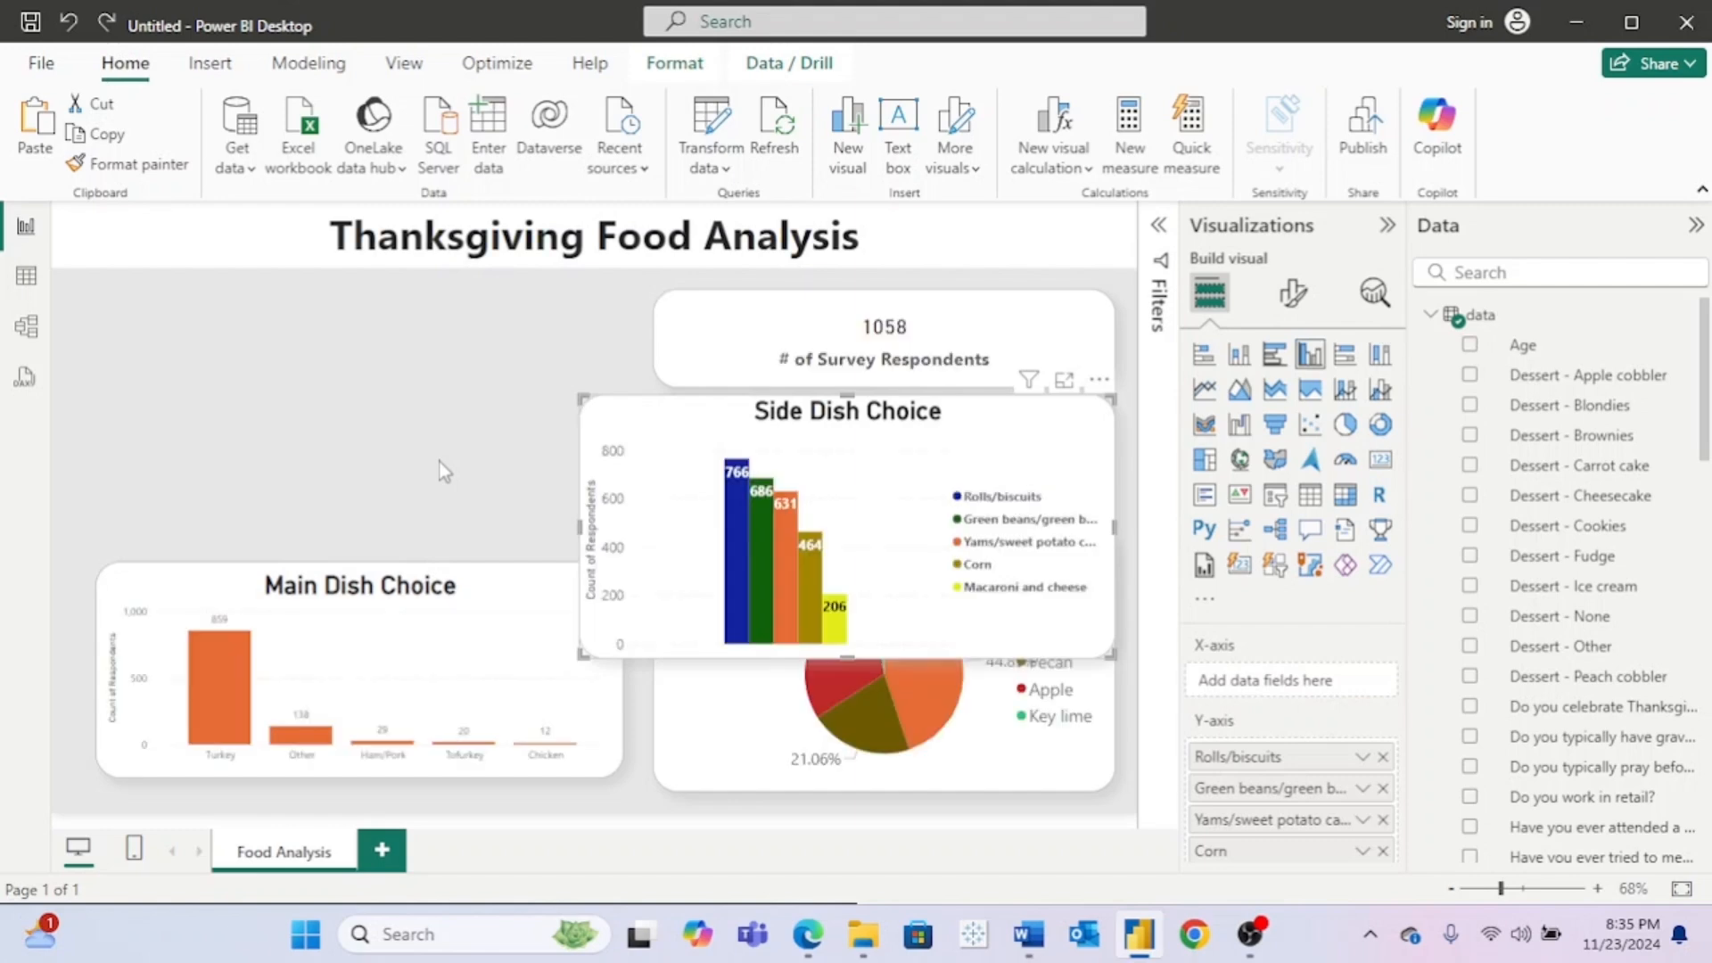
{"action": "key", "text": "ctrl+z"}
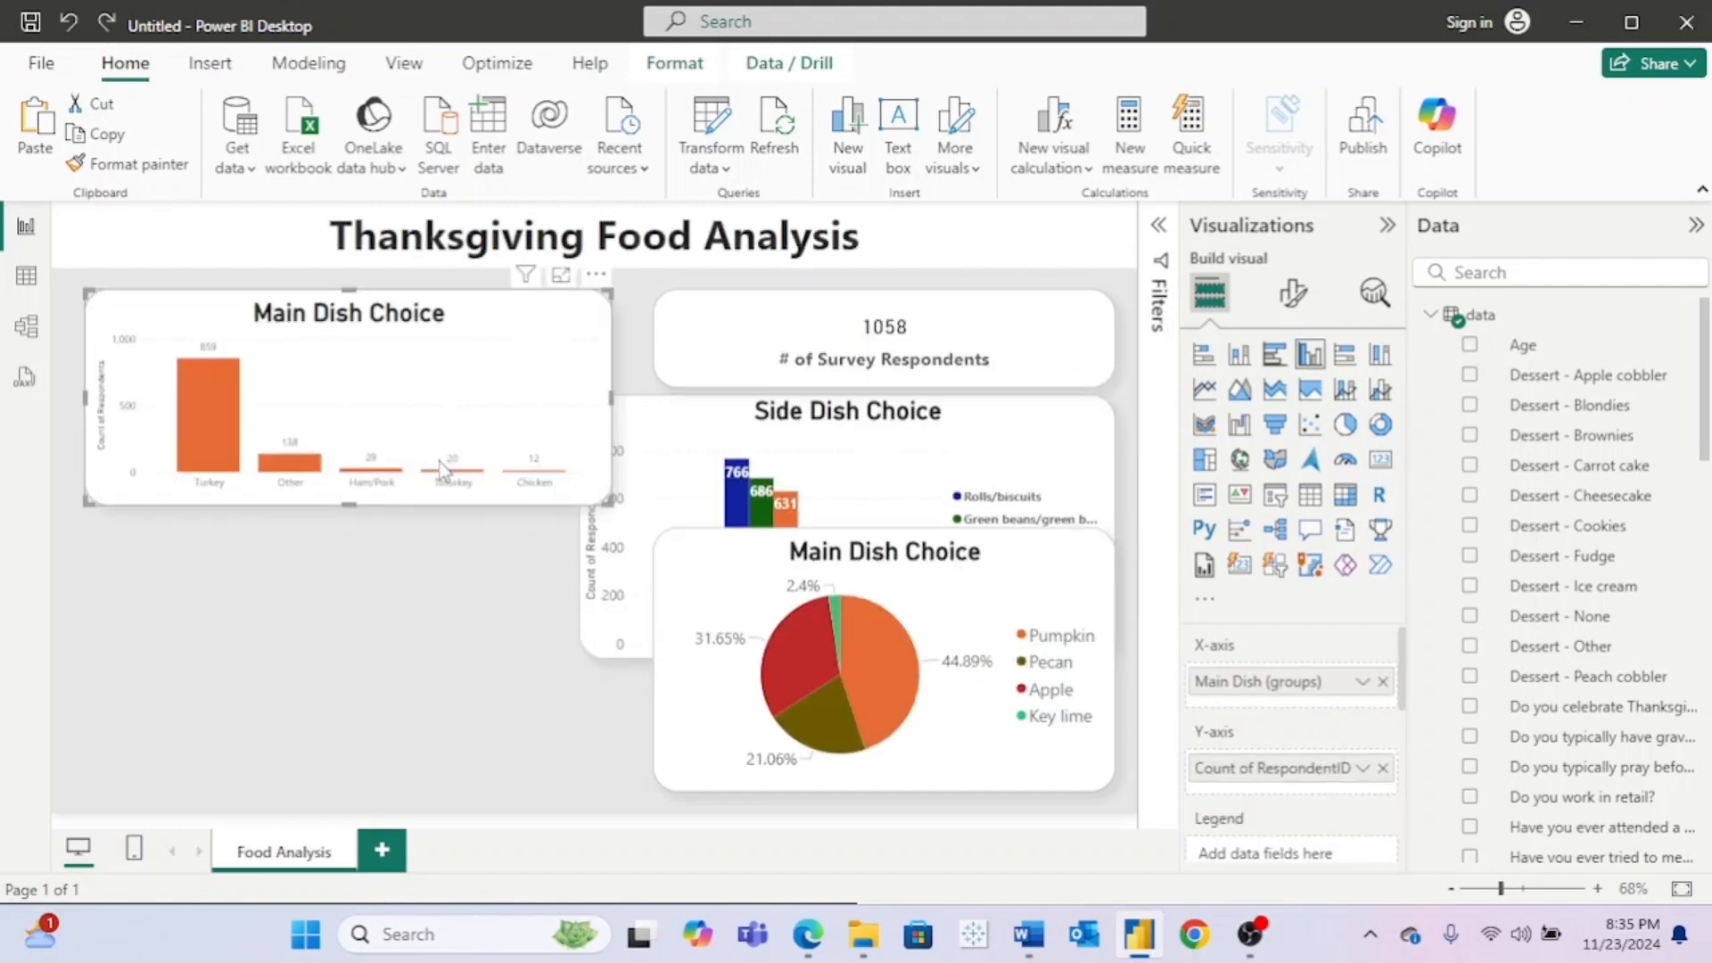
{"action": "key", "text": "ctrl+z"}
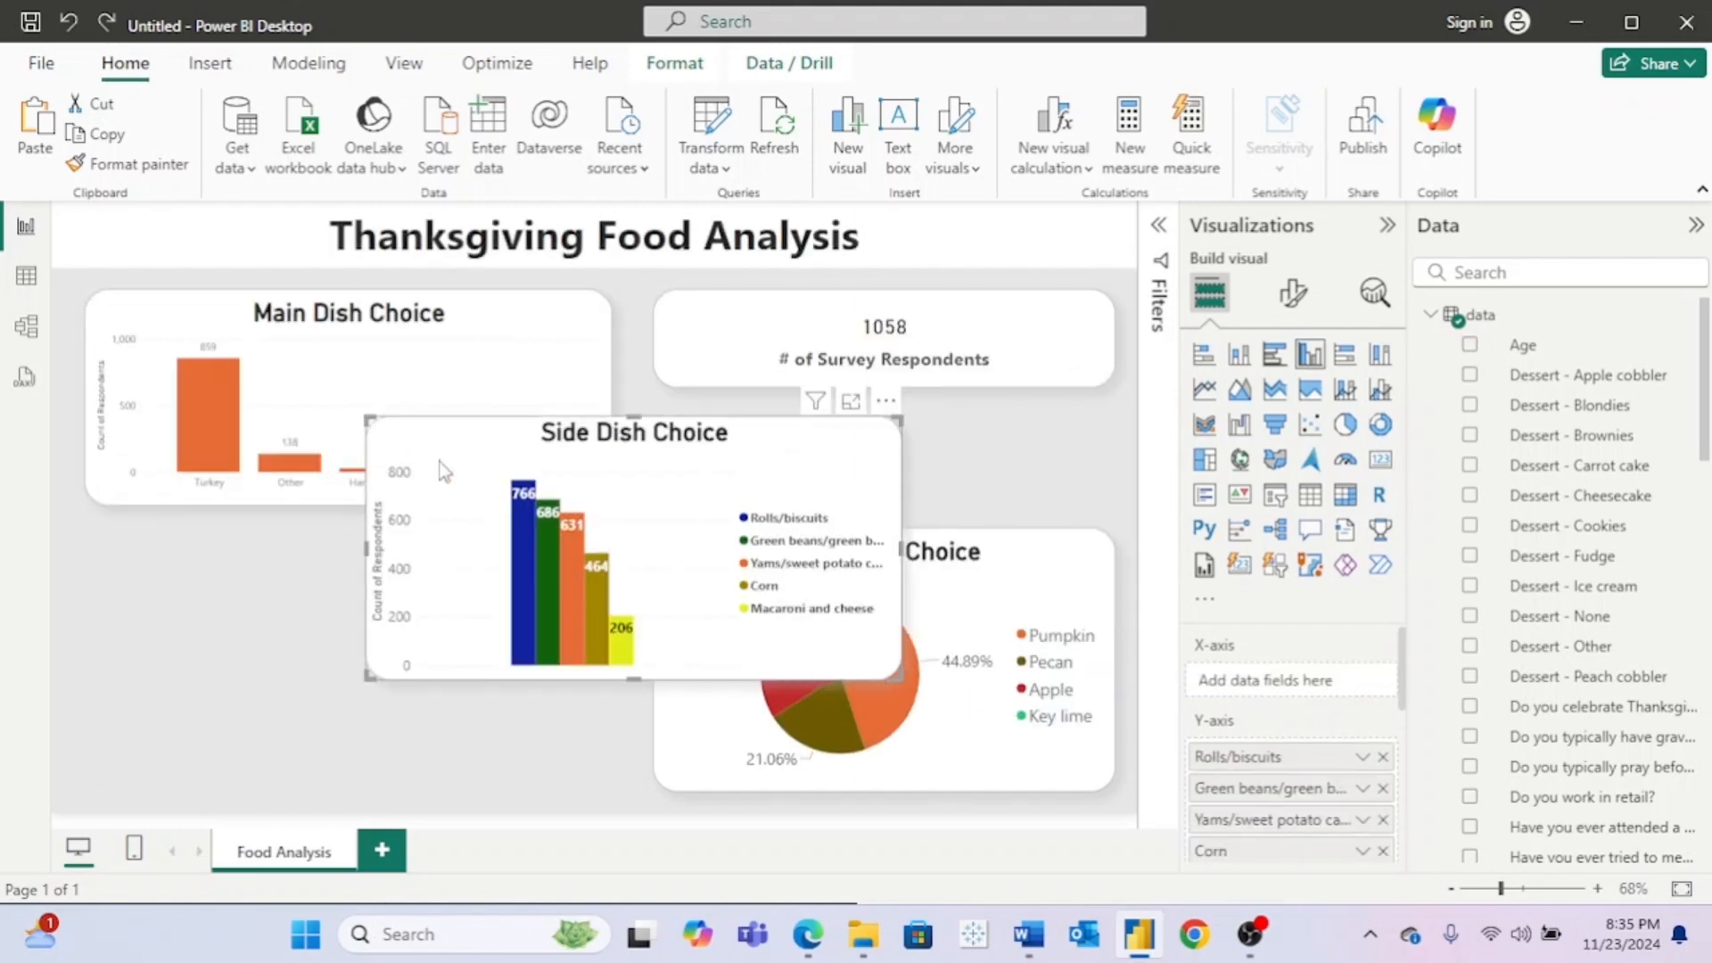
{"action": "key", "text": "ctrl+z"}
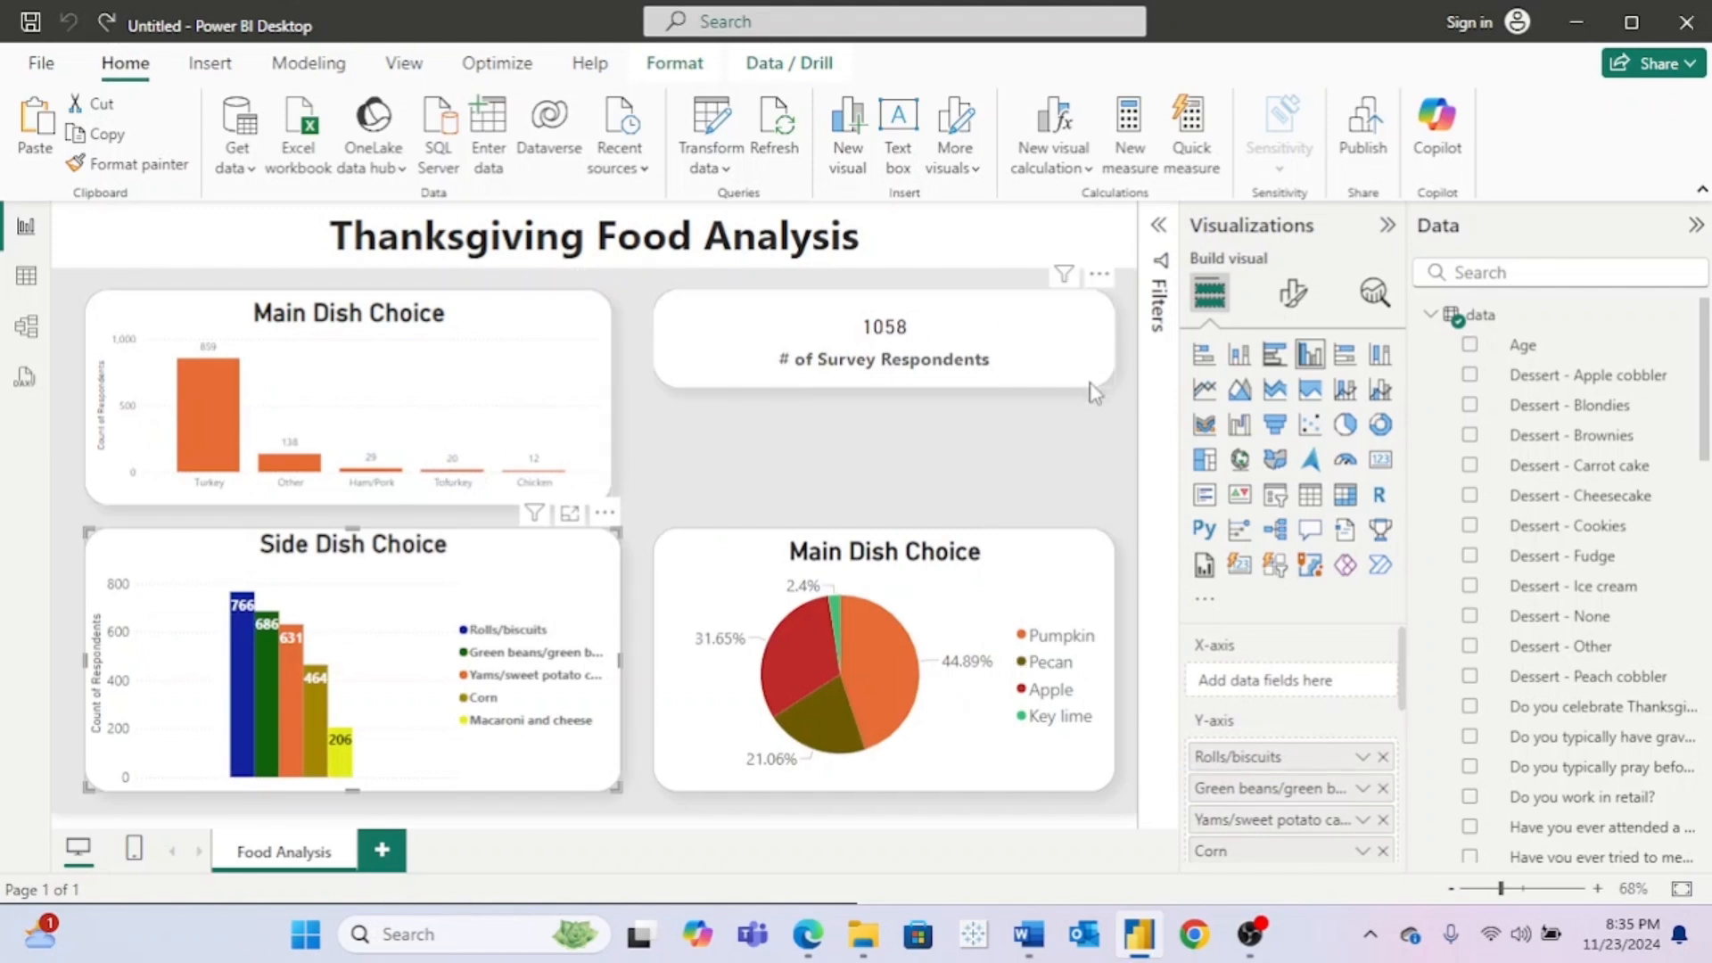
Step: Narrow and centre the survey respondents card above the pie chart and convert it into a table with Age as its first column
{"action": "left_click_drag", "start_coordinate": [1095, 393], "coordinate": [997, 385]}
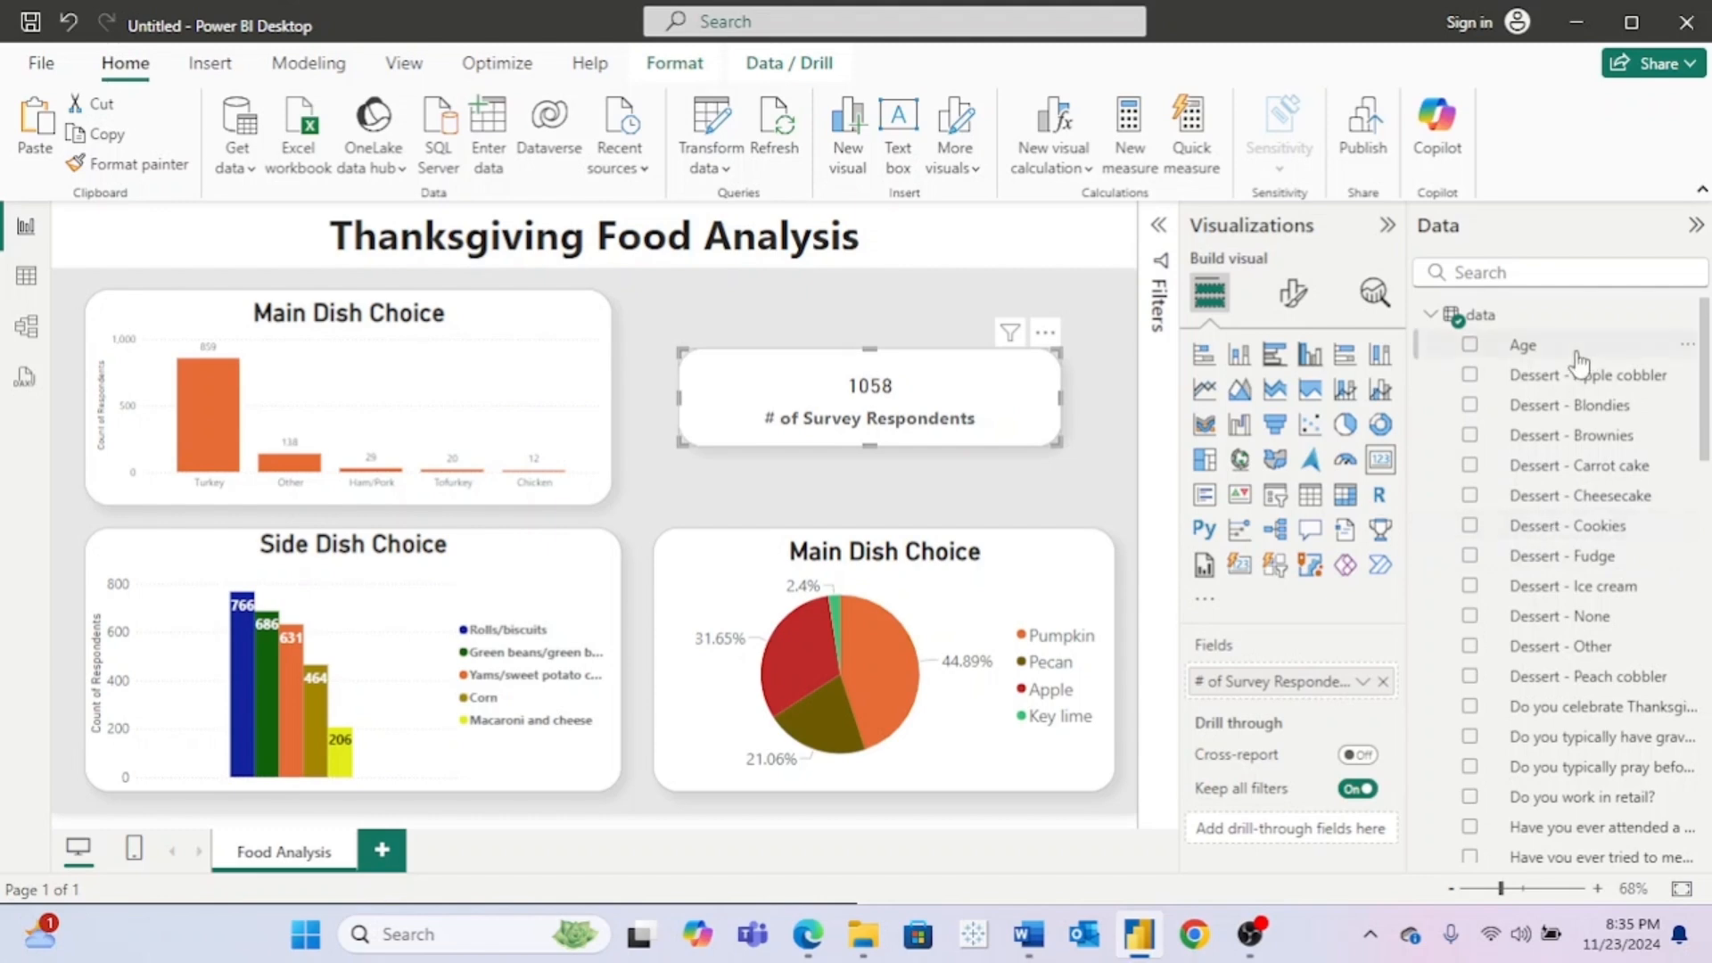
{"action": "left_click", "coordinate": [1309, 494]}
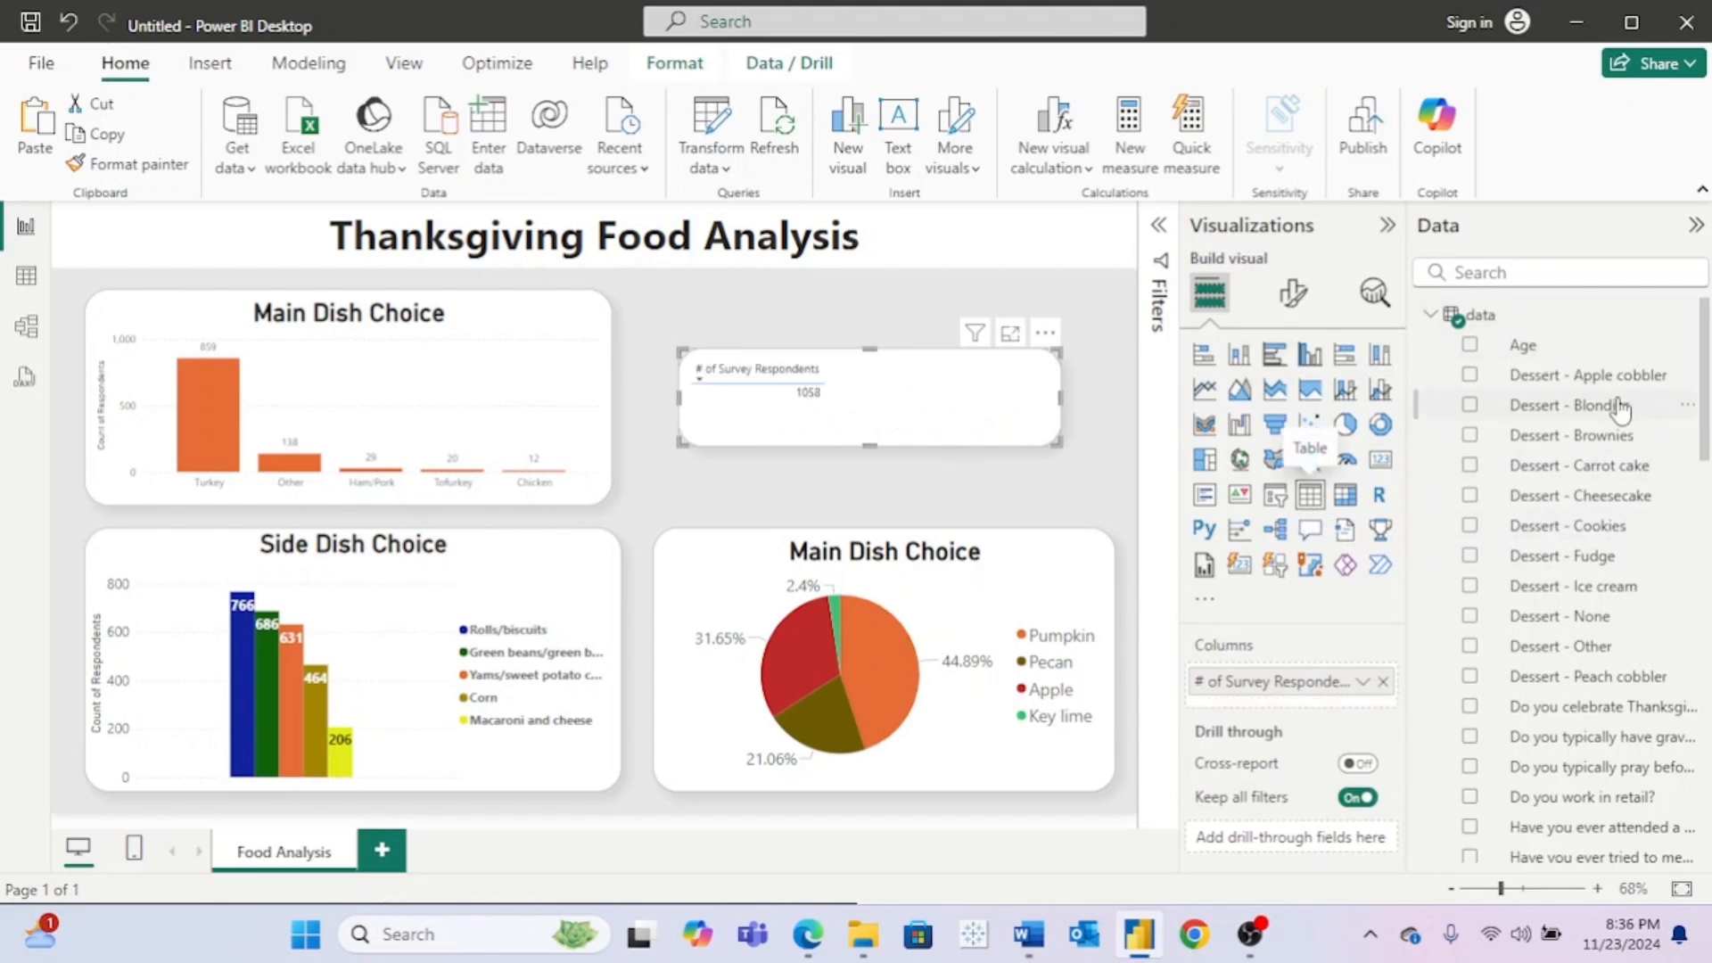
{"action": "left_click_drag", "start_coordinate": [1551, 357], "coordinate": [1302, 683]}
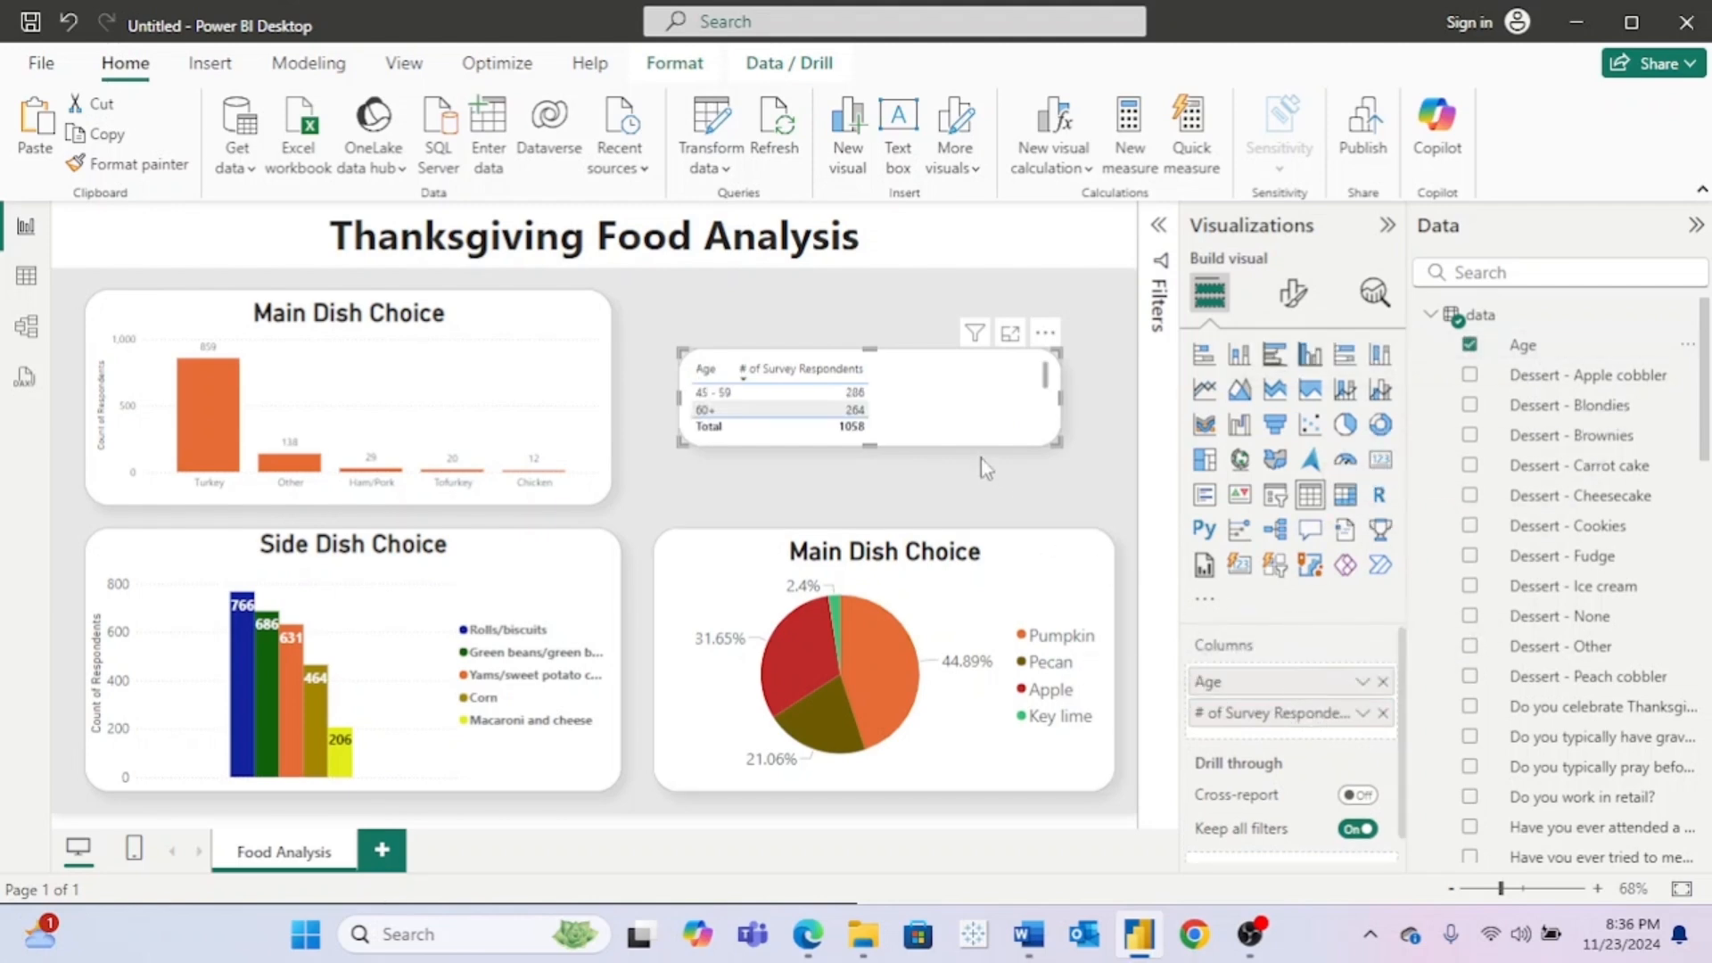
Step: Enlarge the survey respondents table to match the pie chart's width and align it with the height of the Main Dish Choice column chart
{"action": "left_click_drag", "start_coordinate": [874, 448], "coordinate": [881, 503]}
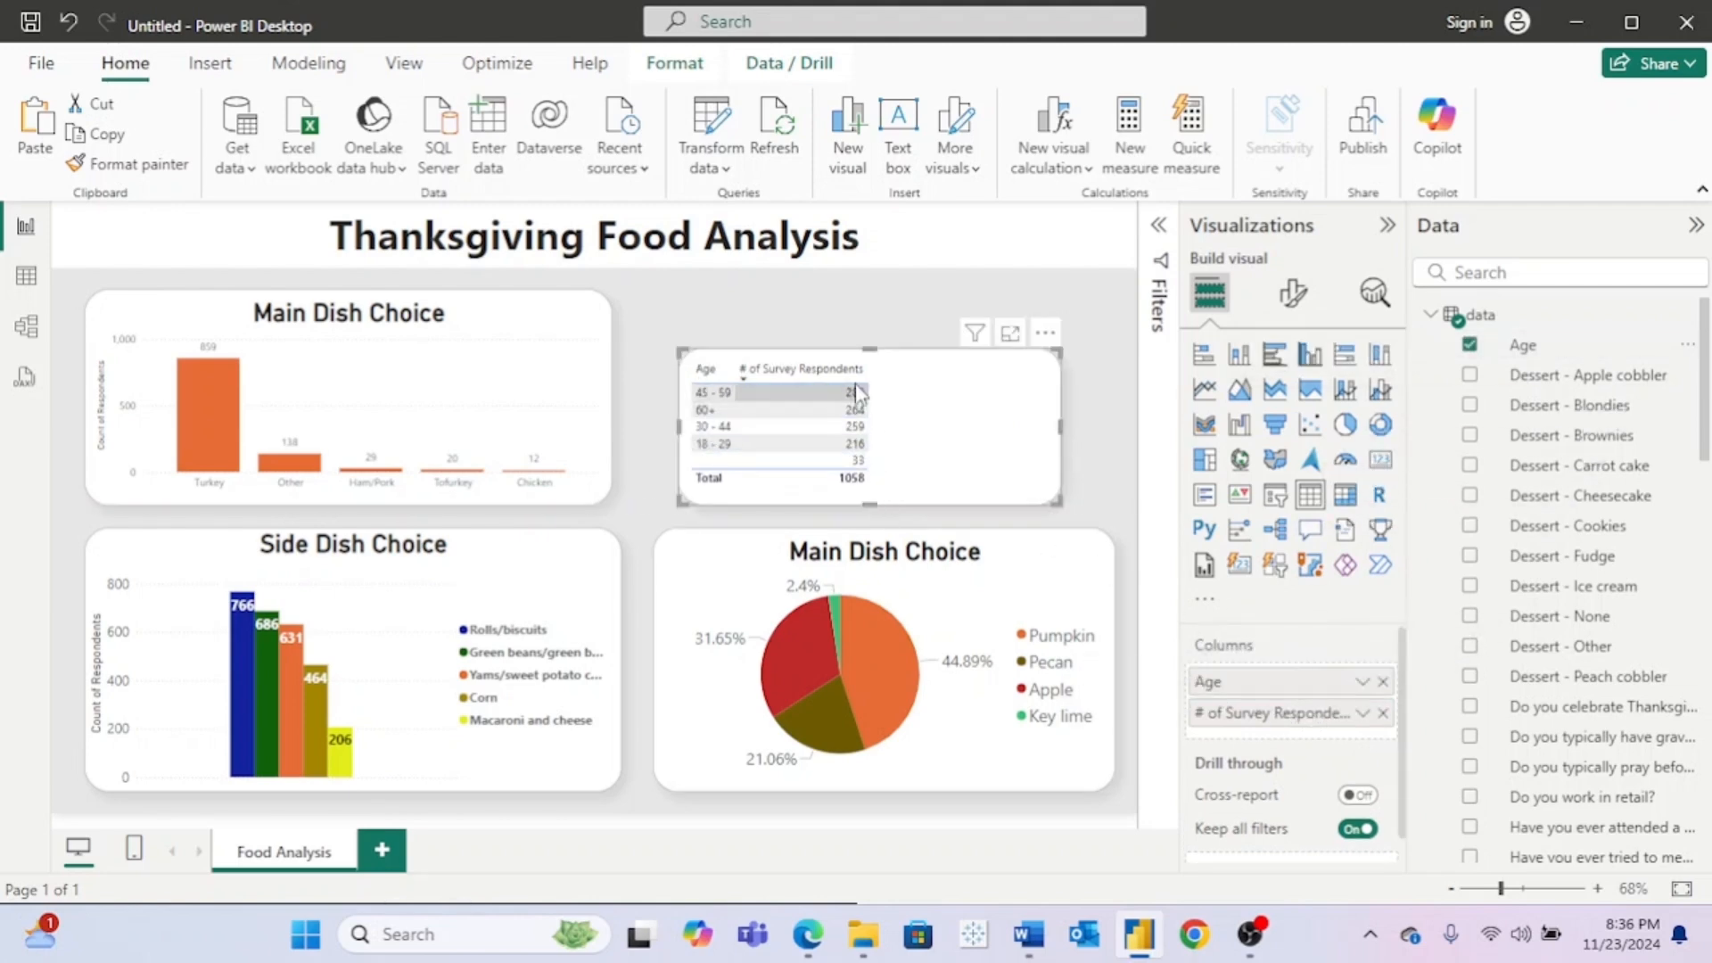
{"action": "left_click_drag", "start_coordinate": [865, 348], "coordinate": [874, 291]}
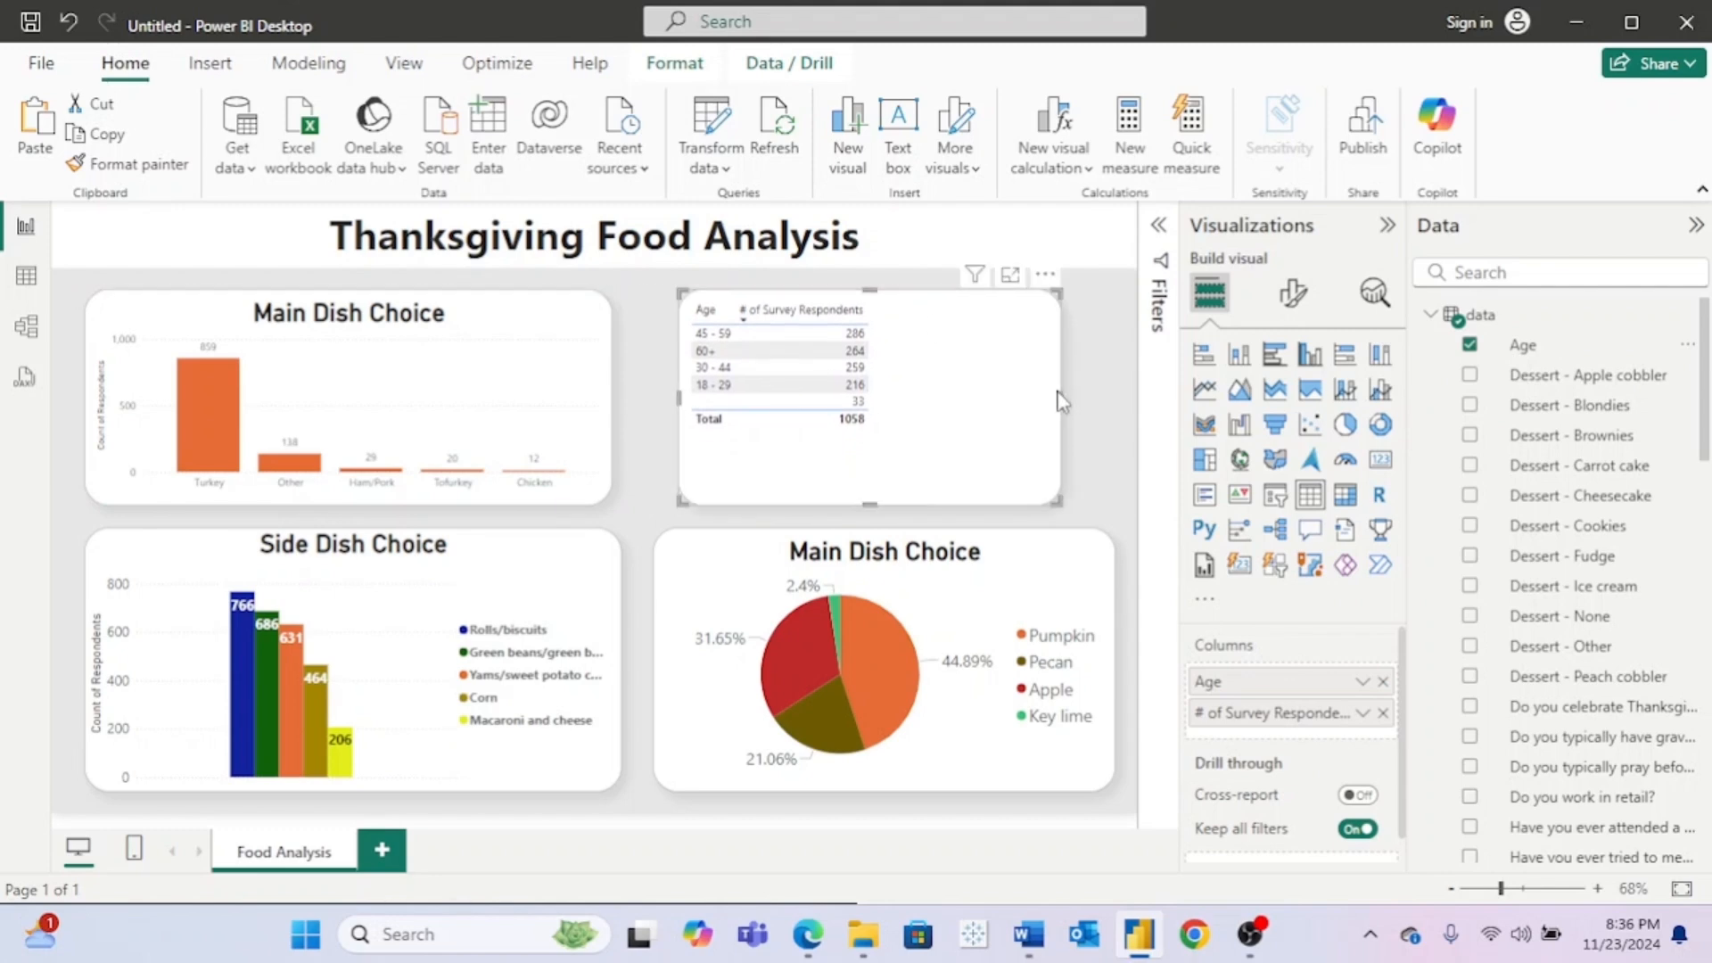
{"action": "left_click_drag", "start_coordinate": [1060, 392], "coordinate": [1115, 399]}
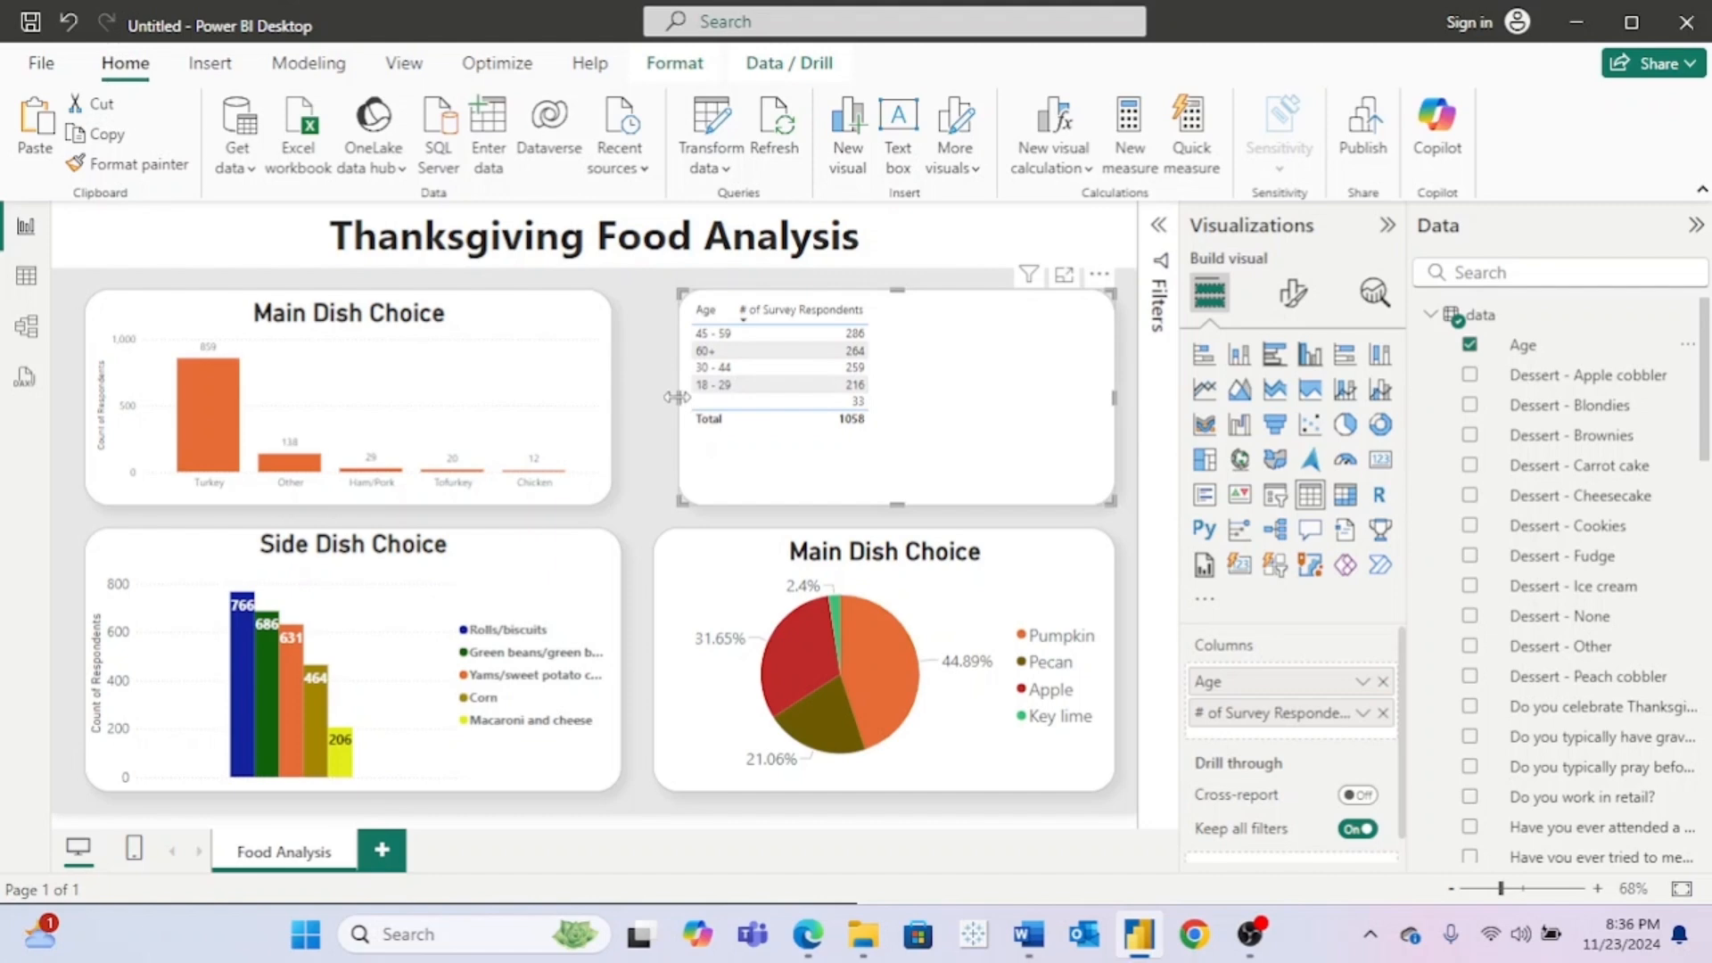
{"action": "left_click_drag", "start_coordinate": [678, 397], "coordinate": [657, 397]}
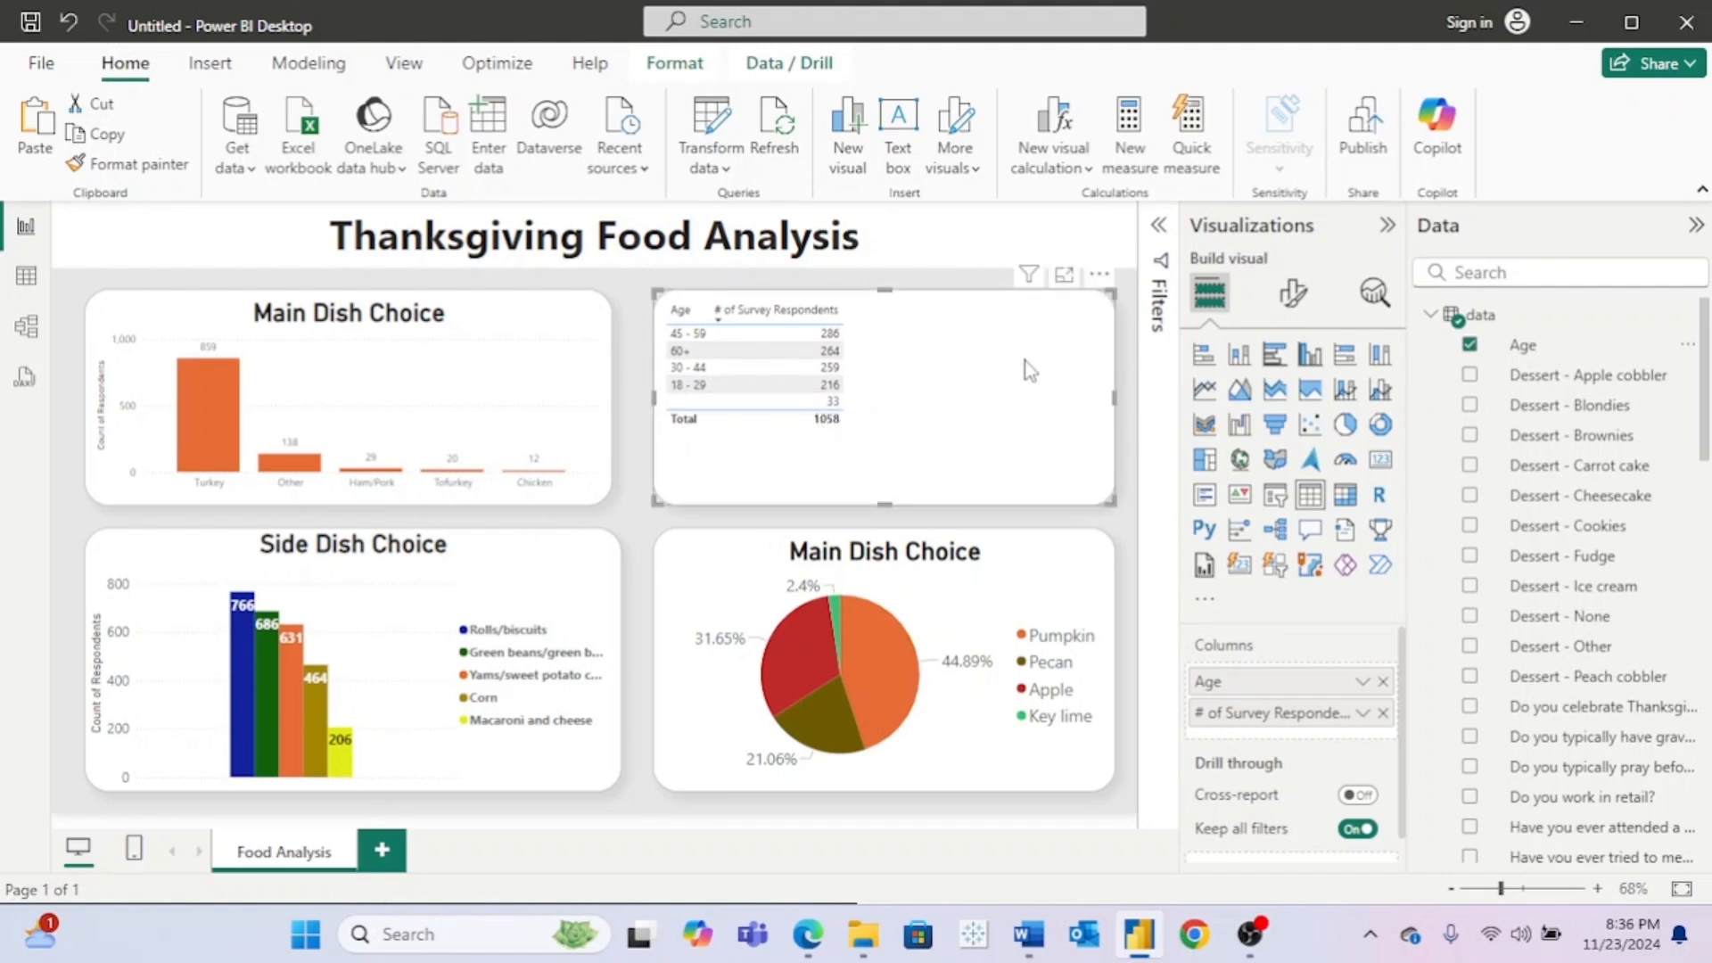
Step: Sort the survey respondents table by Age in ascending order
{"action": "left_click", "coordinate": [1099, 274]}
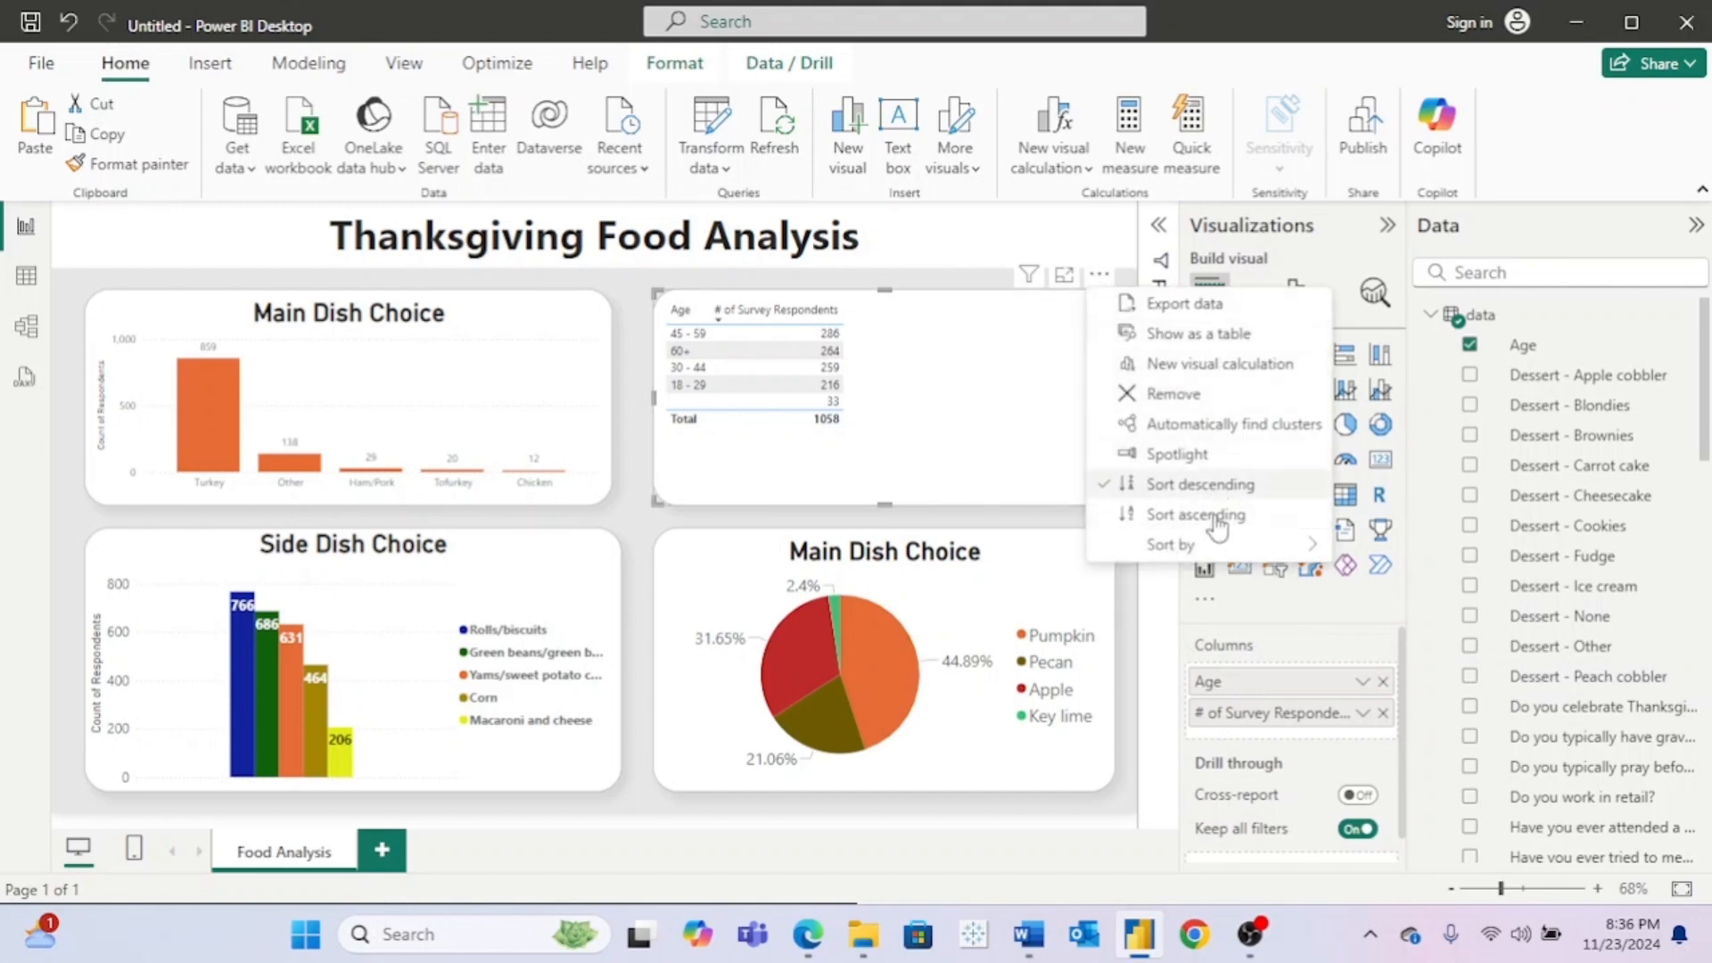
{"action": "mouse_move", "coordinate": [1195, 544]}
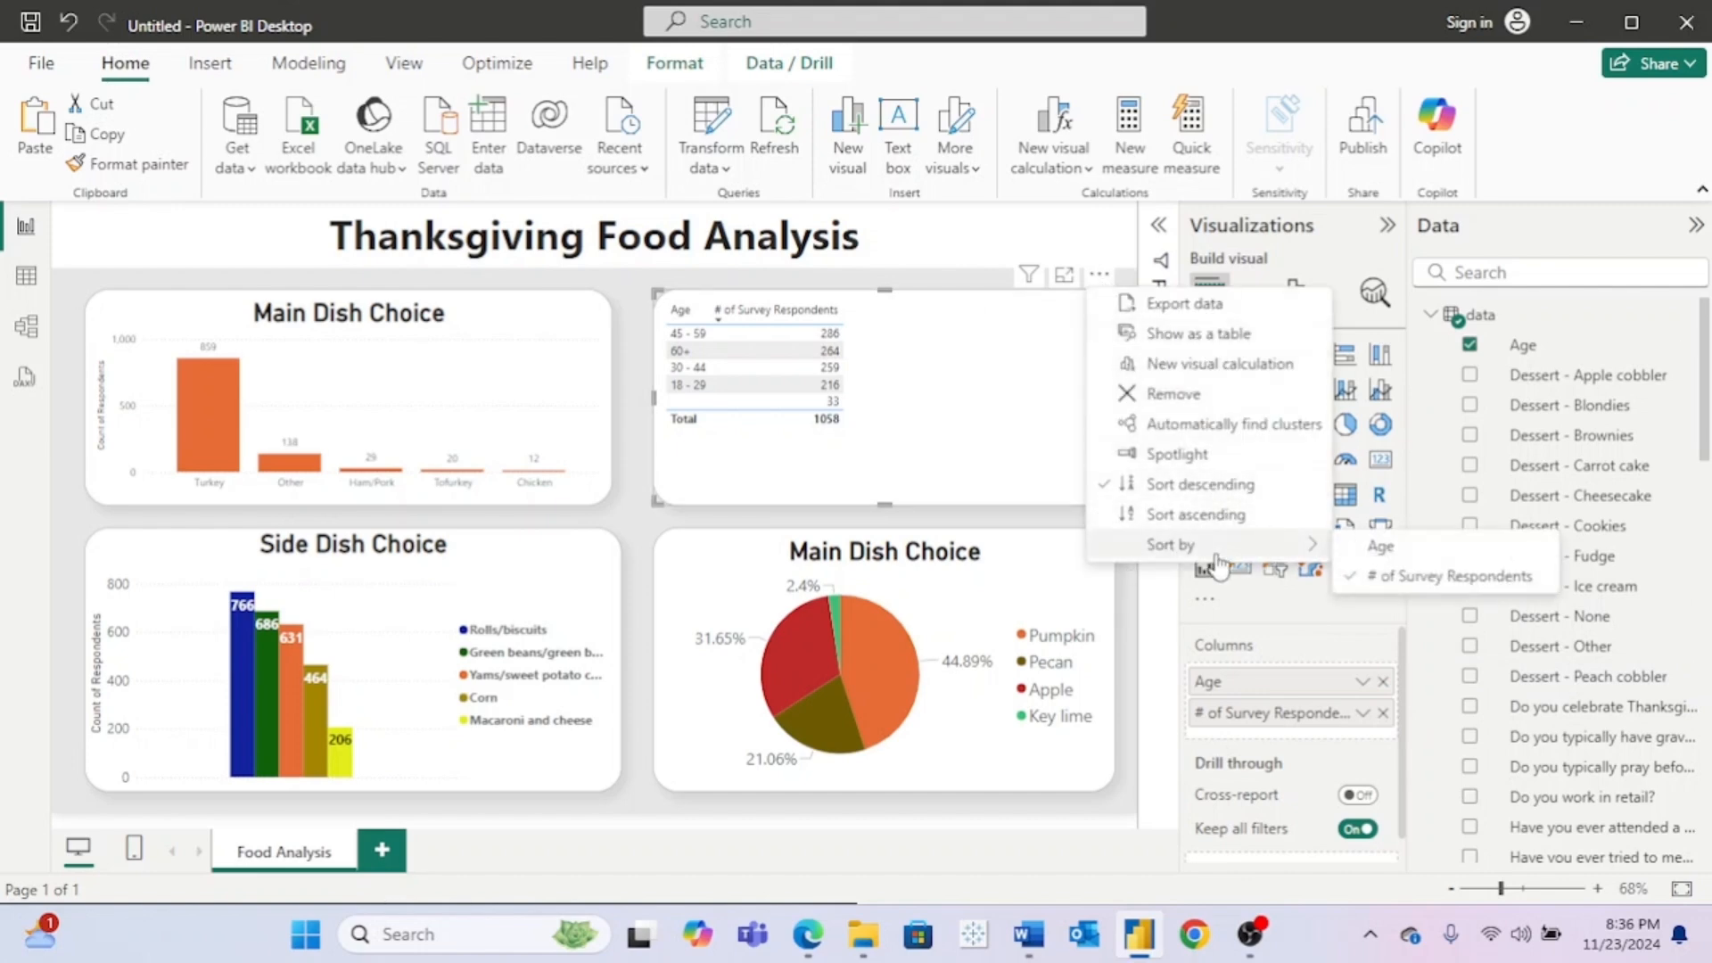
{"action": "left_click", "coordinate": [1382, 575]}
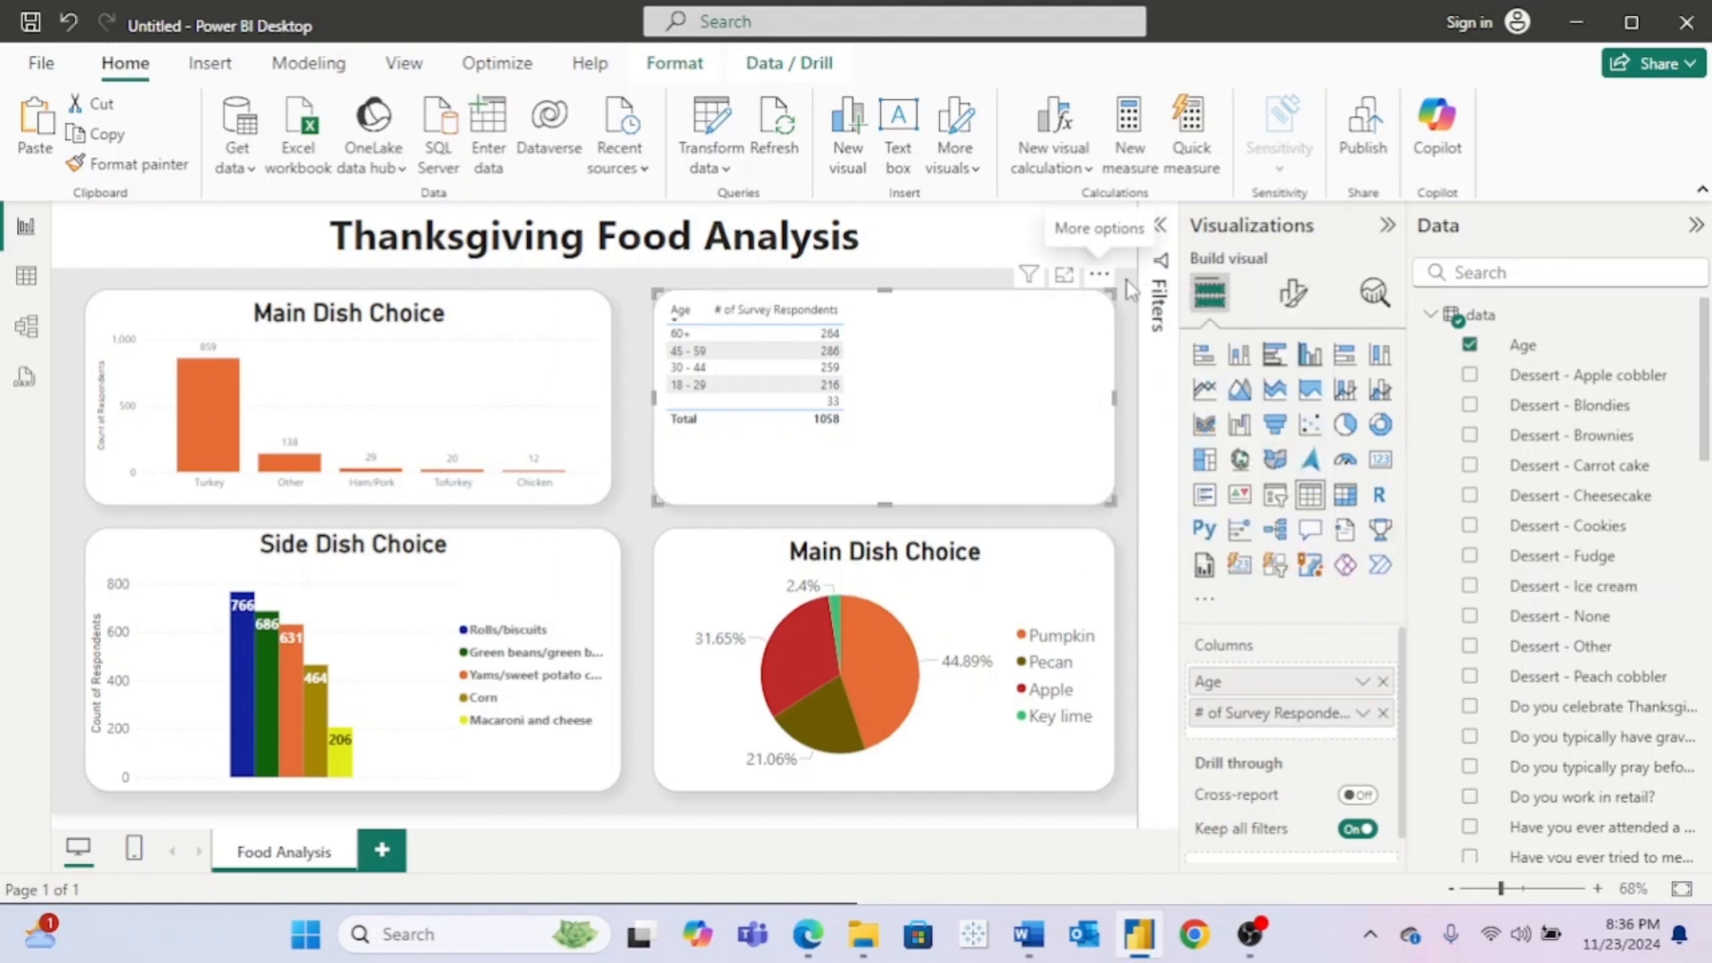
{"action": "left_click", "coordinate": [1099, 273]}
{"action": "left_click", "coordinate": [1204, 515]}
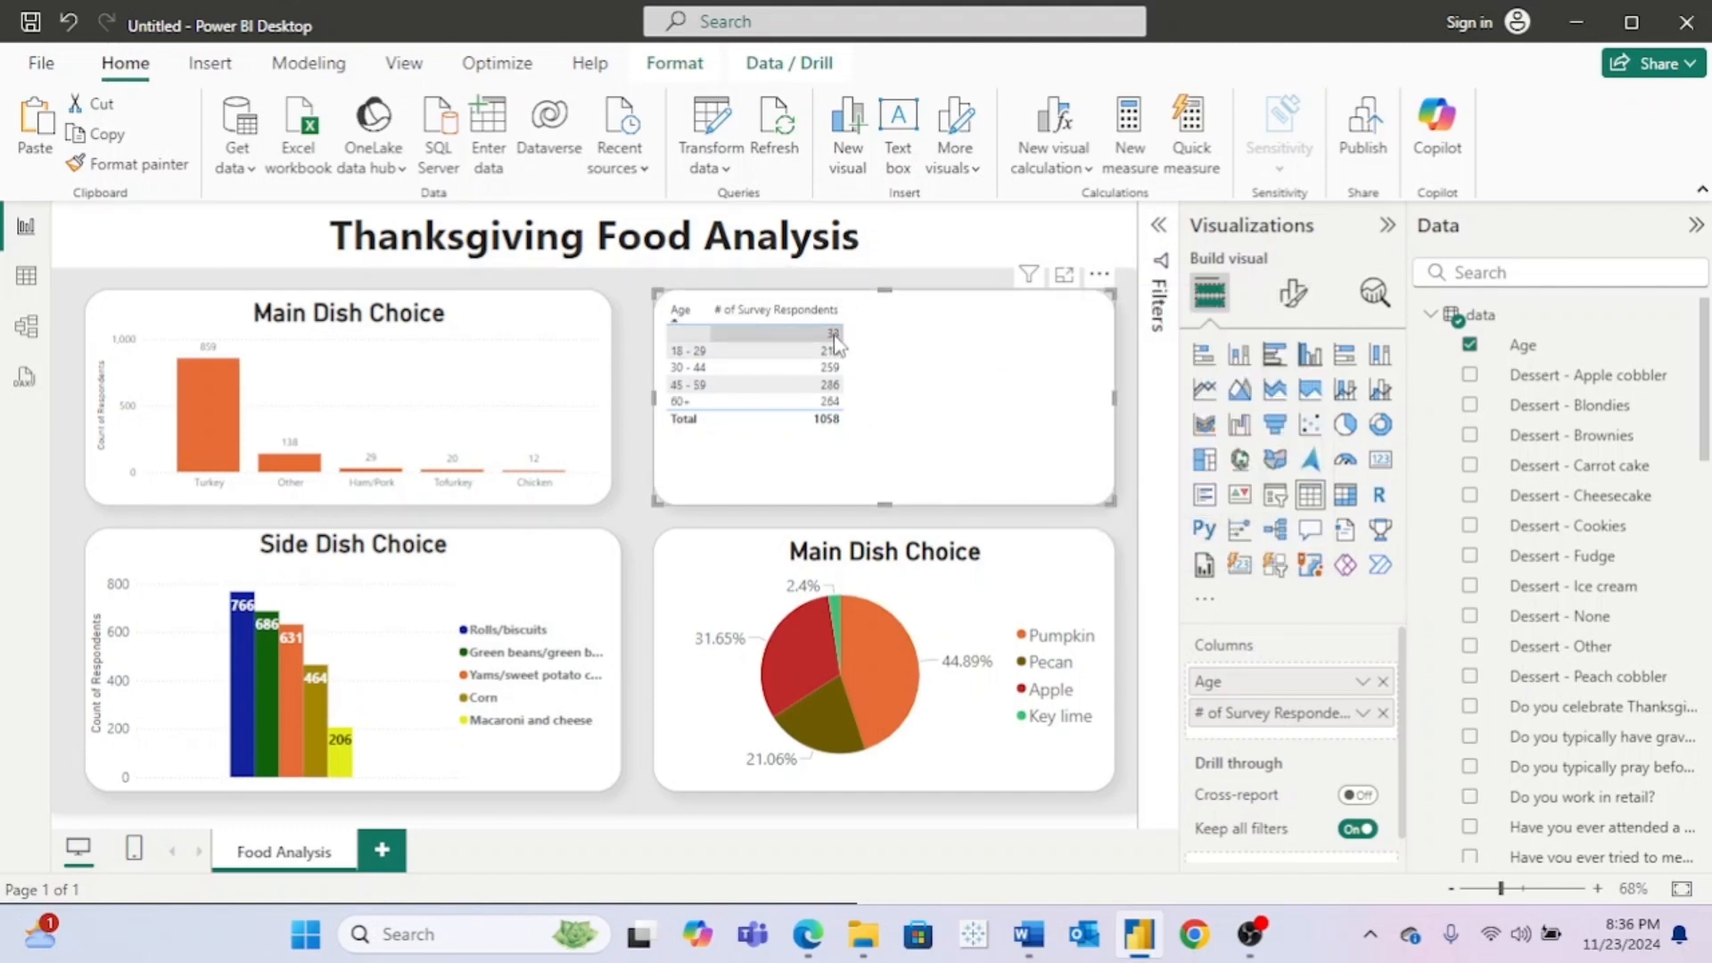
Step: Try style presets on the table, from Minimal and Bold header through Flashy rows to Sparse, and restore the Default style
{"action": "left_click", "coordinate": [1293, 293]}
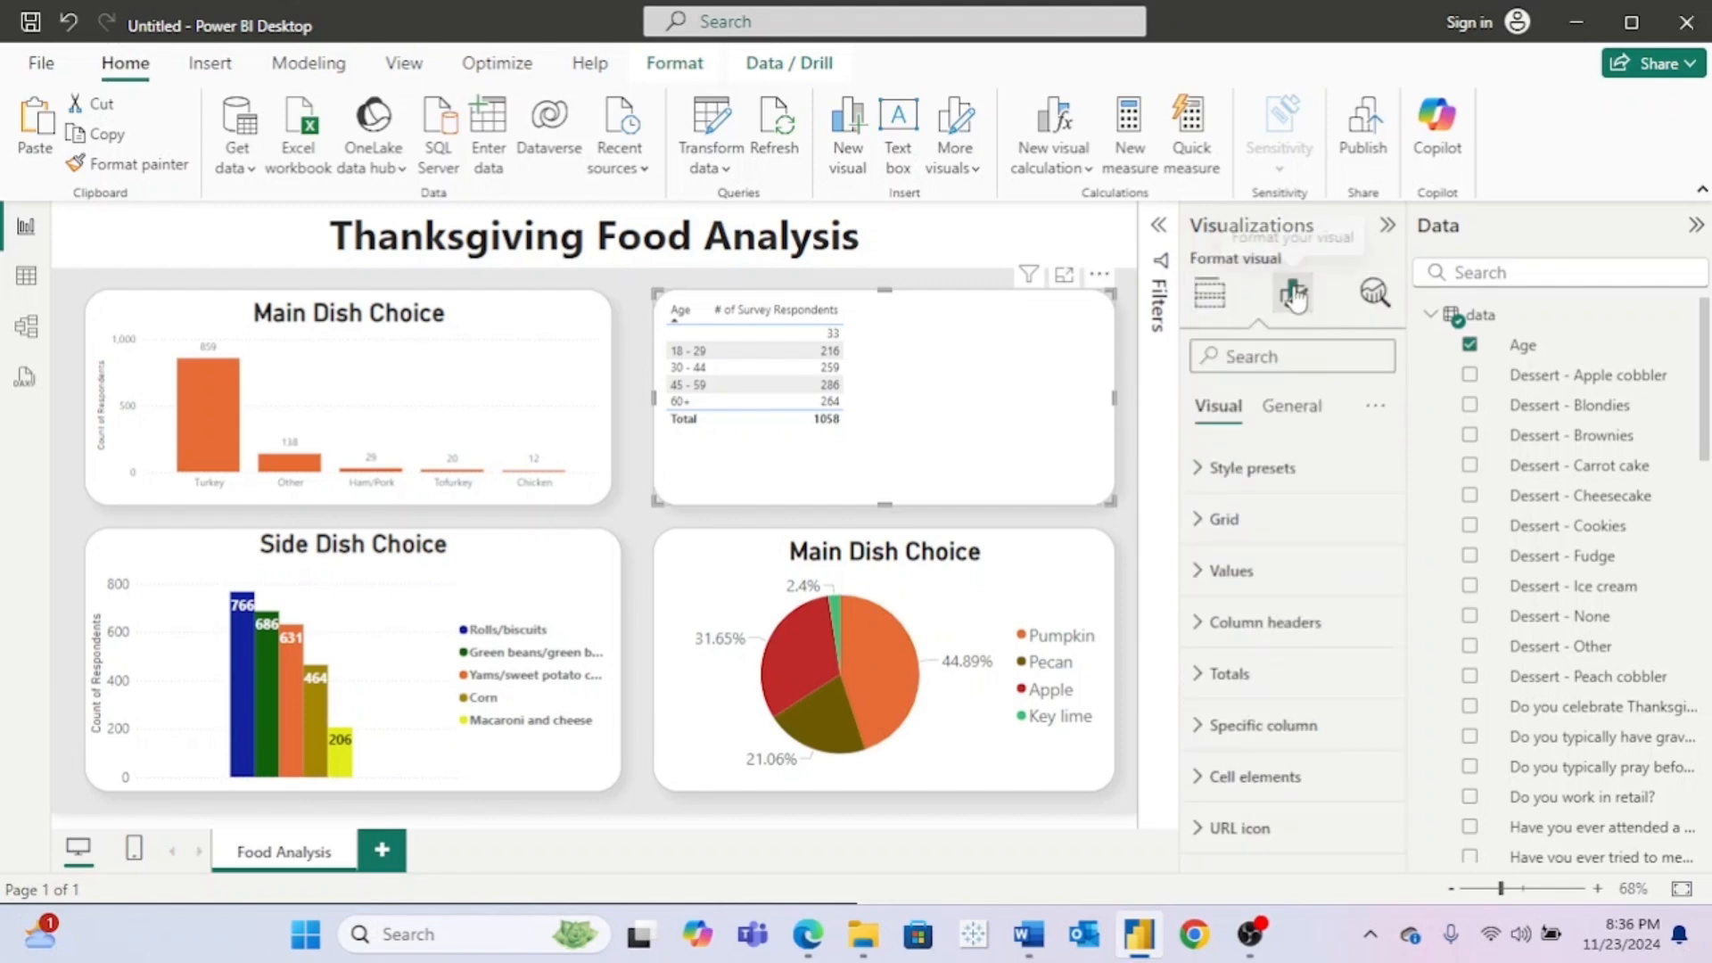
{"action": "left_click", "coordinate": [1197, 489]}
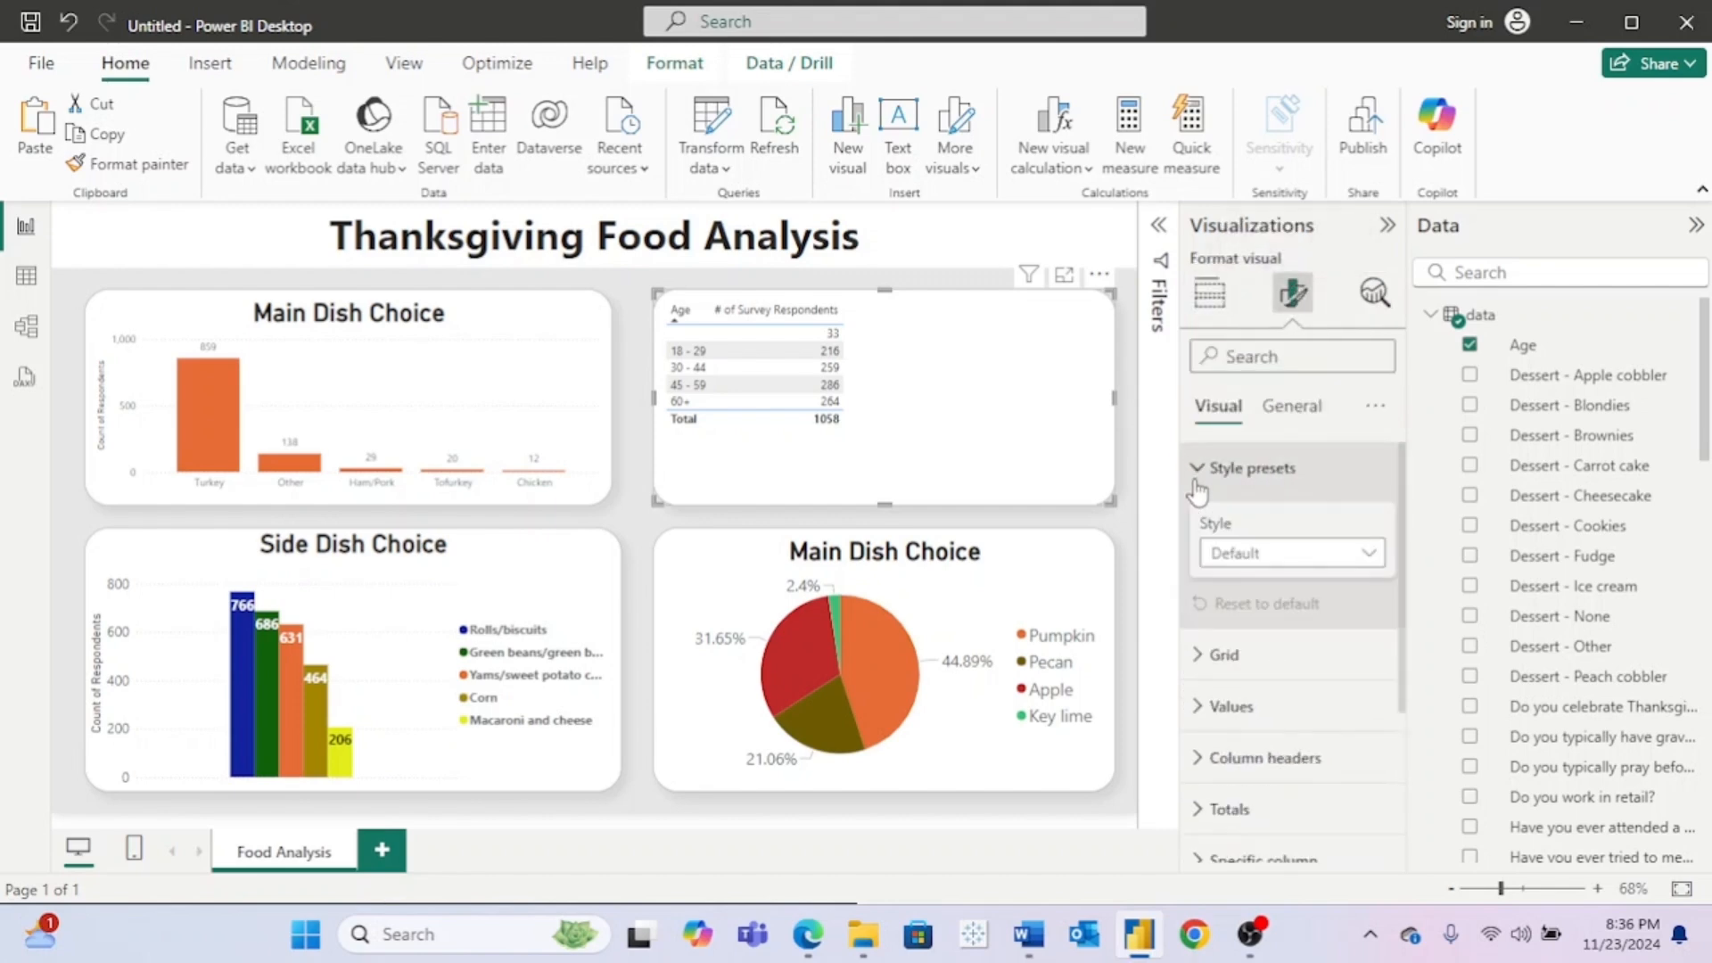
{"action": "left_click", "coordinate": [1346, 558]}
{"action": "left_click", "coordinate": [1281, 642]}
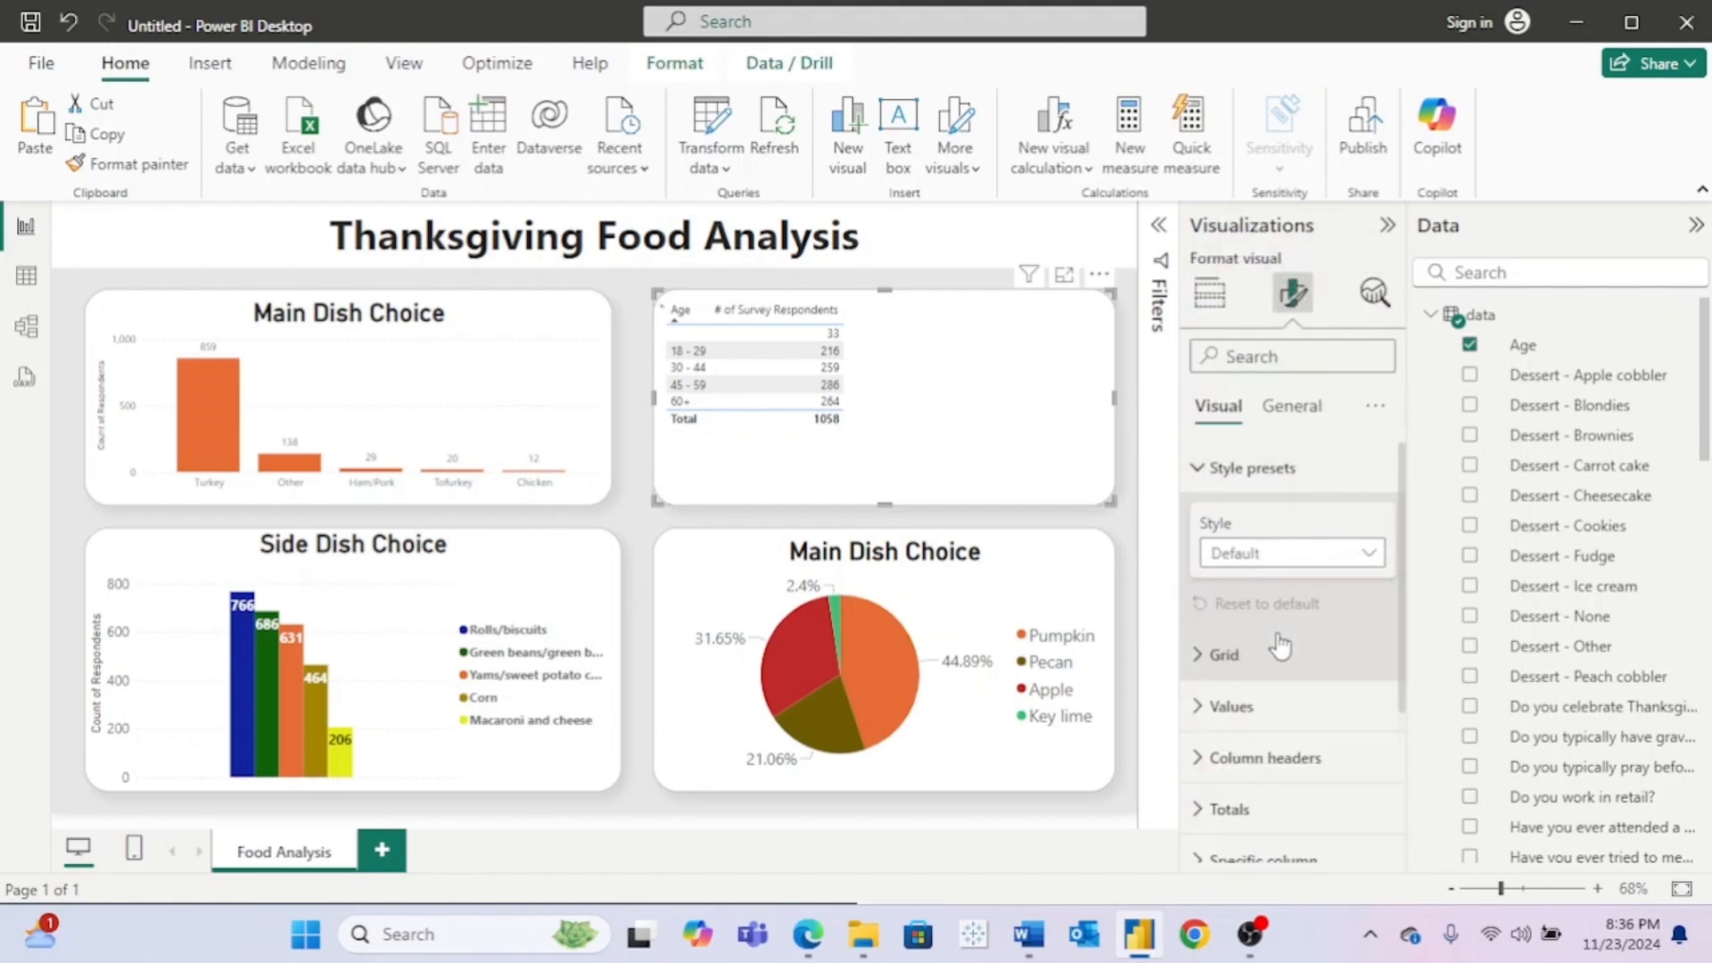
{"action": "left_click", "coordinate": [1293, 555]}
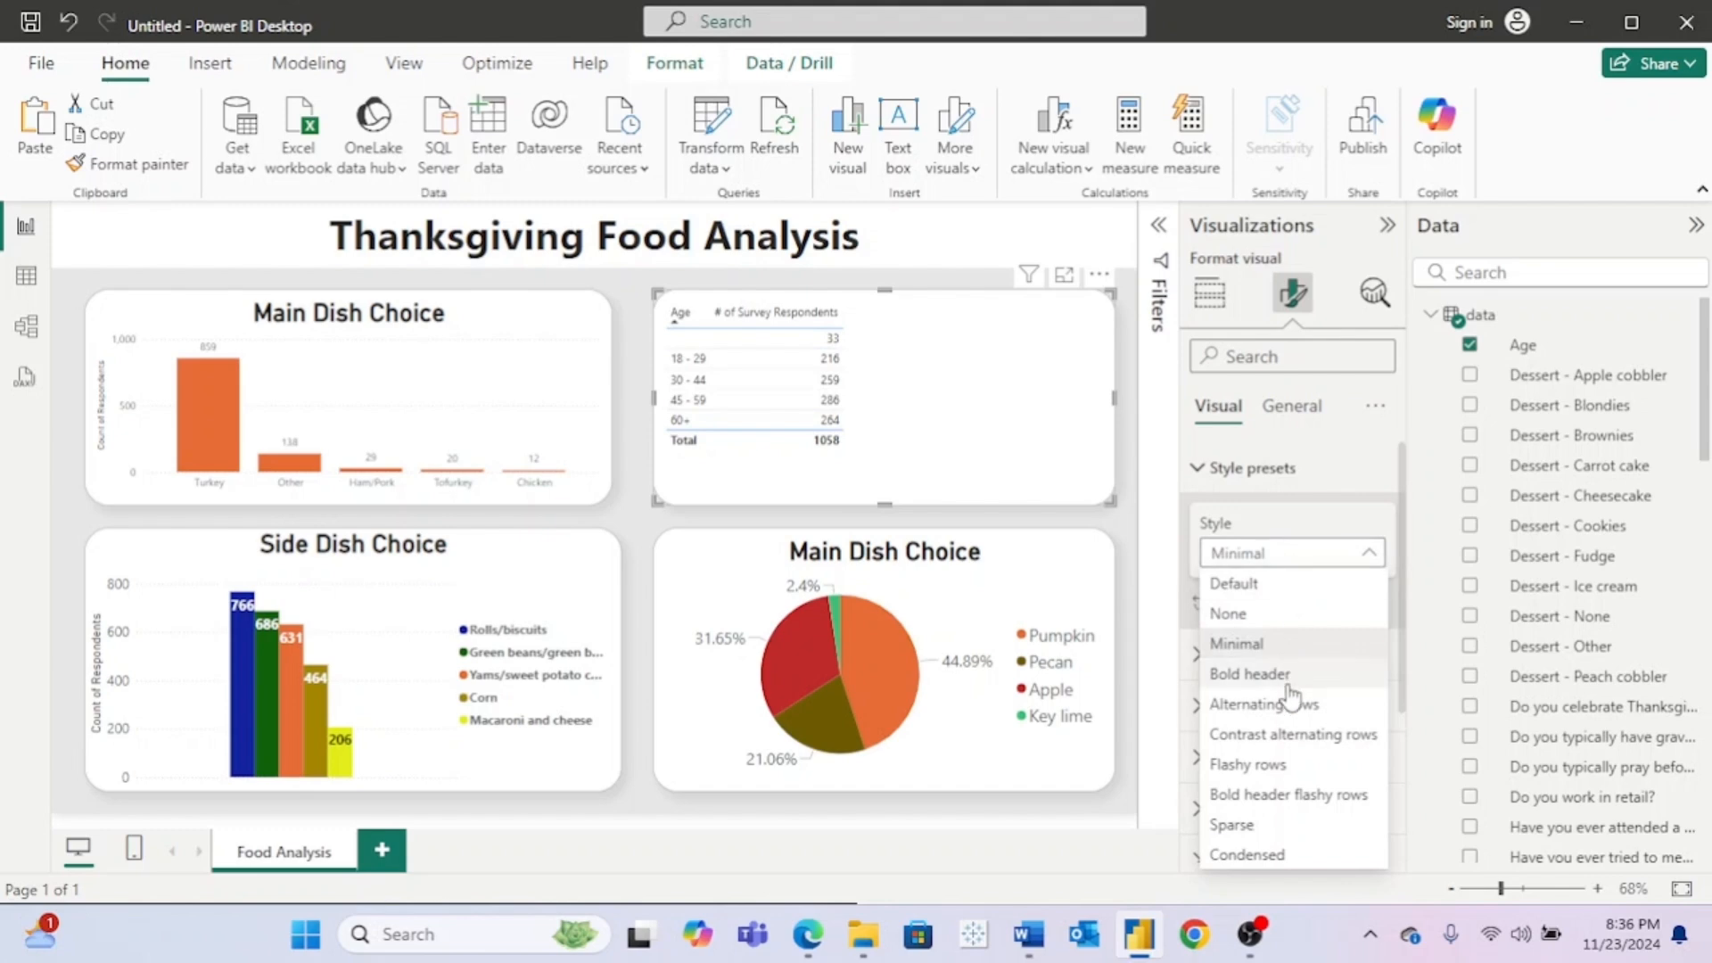
{"action": "left_click", "coordinate": [1284, 675]}
{"action": "left_click", "coordinate": [1320, 560]}
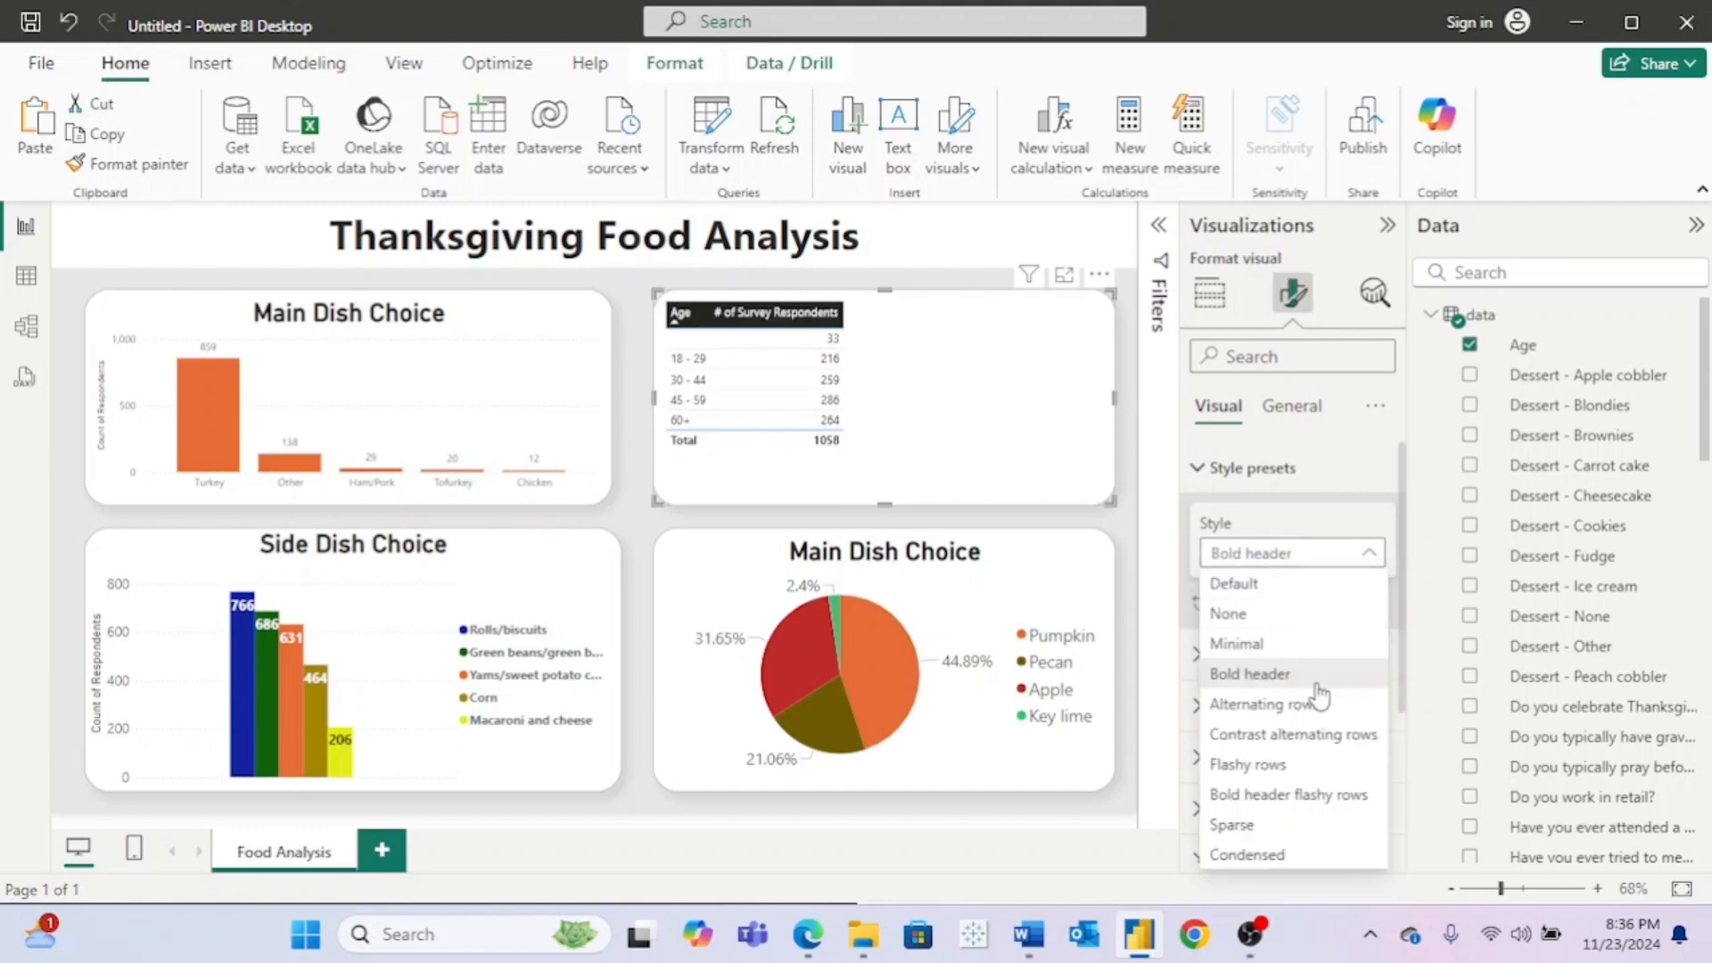
{"action": "left_click", "coordinate": [1318, 701]}
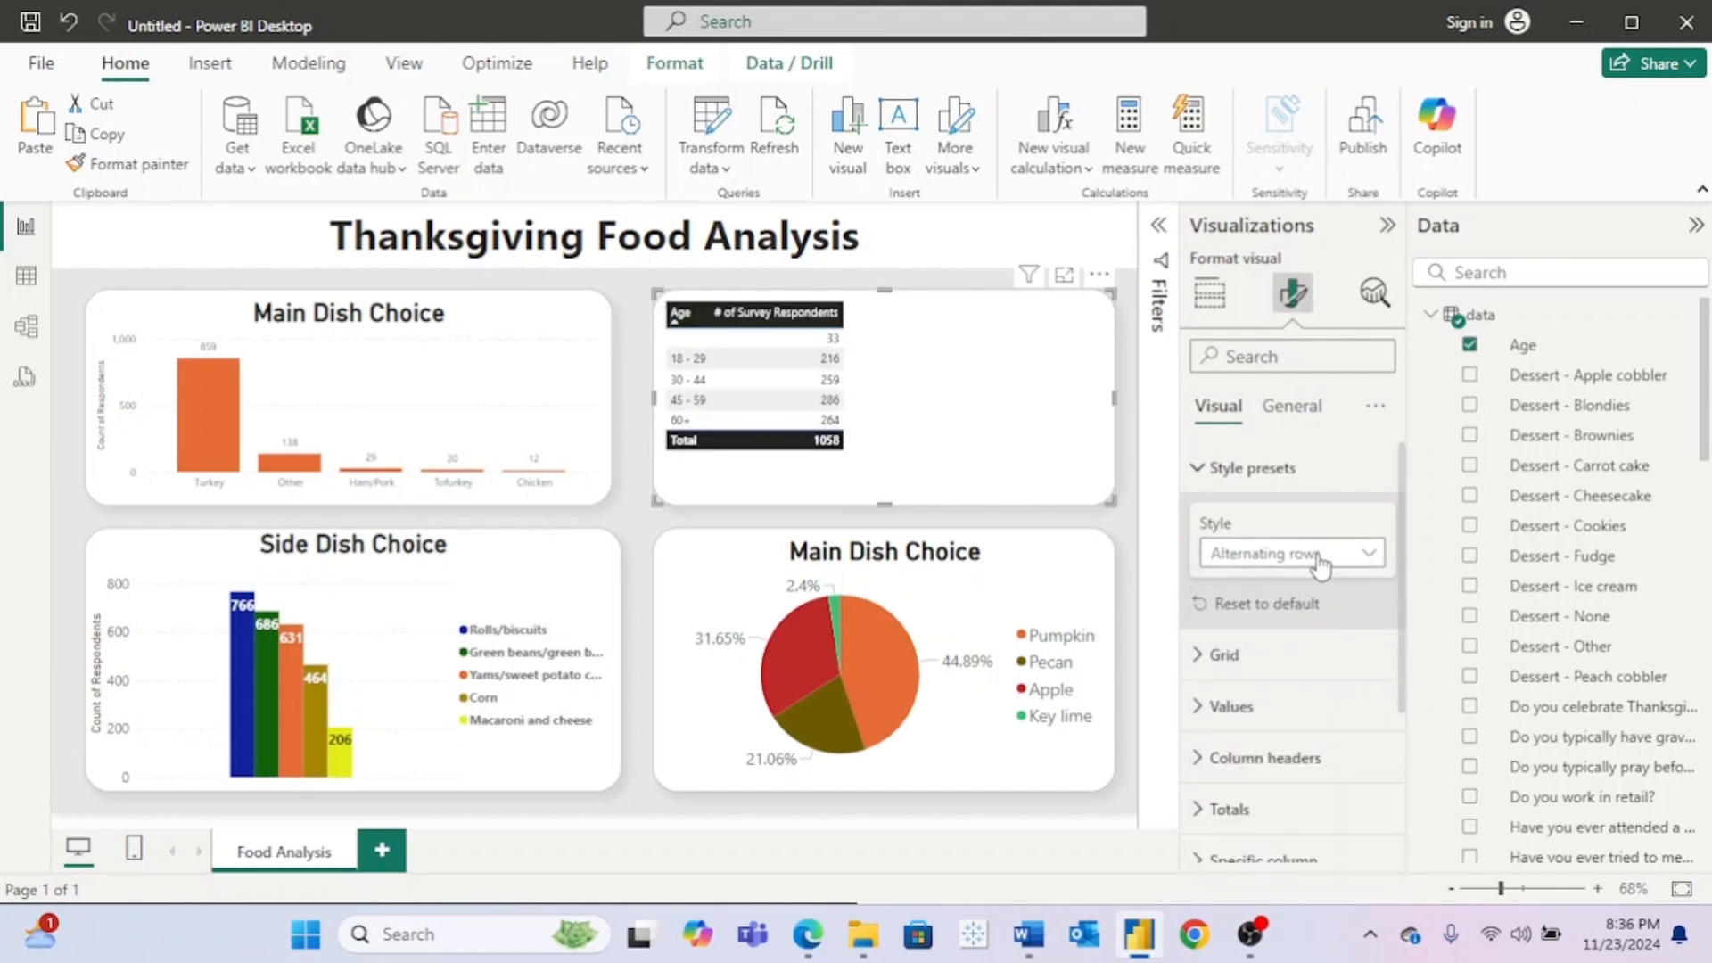
{"action": "left_click", "coordinate": [1320, 560]}
{"action": "left_click", "coordinate": [1311, 736]}
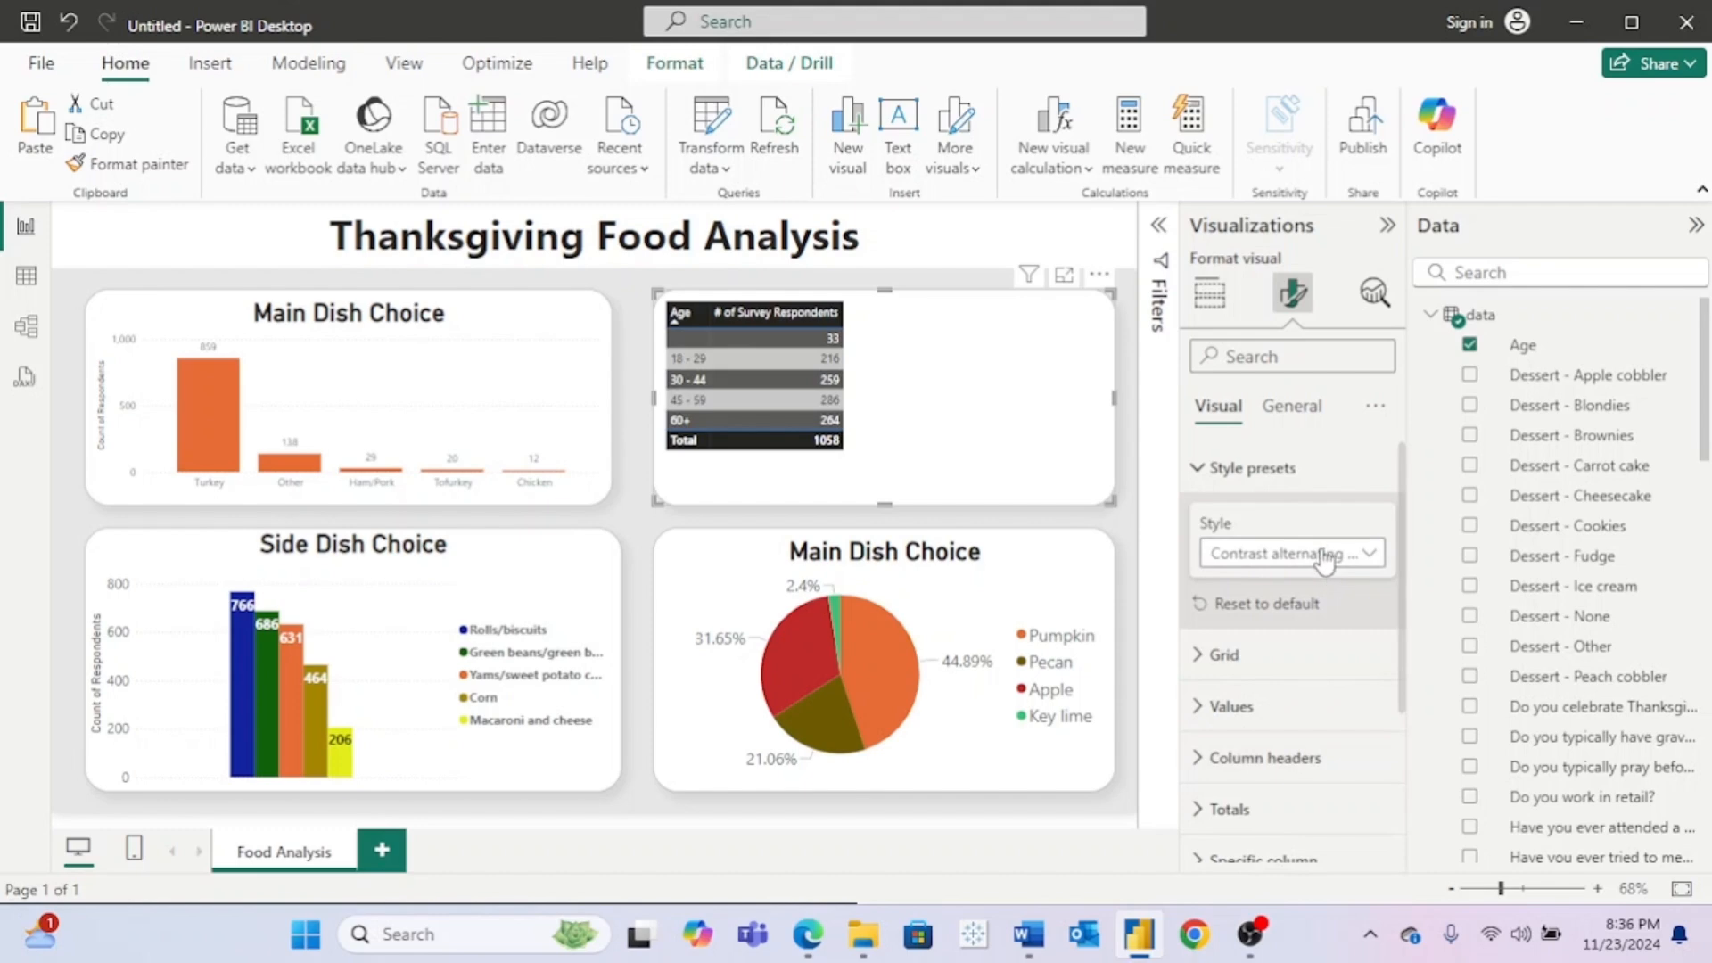
{"action": "left_click", "coordinate": [1326, 560]}
{"action": "left_click", "coordinate": [1318, 767]}
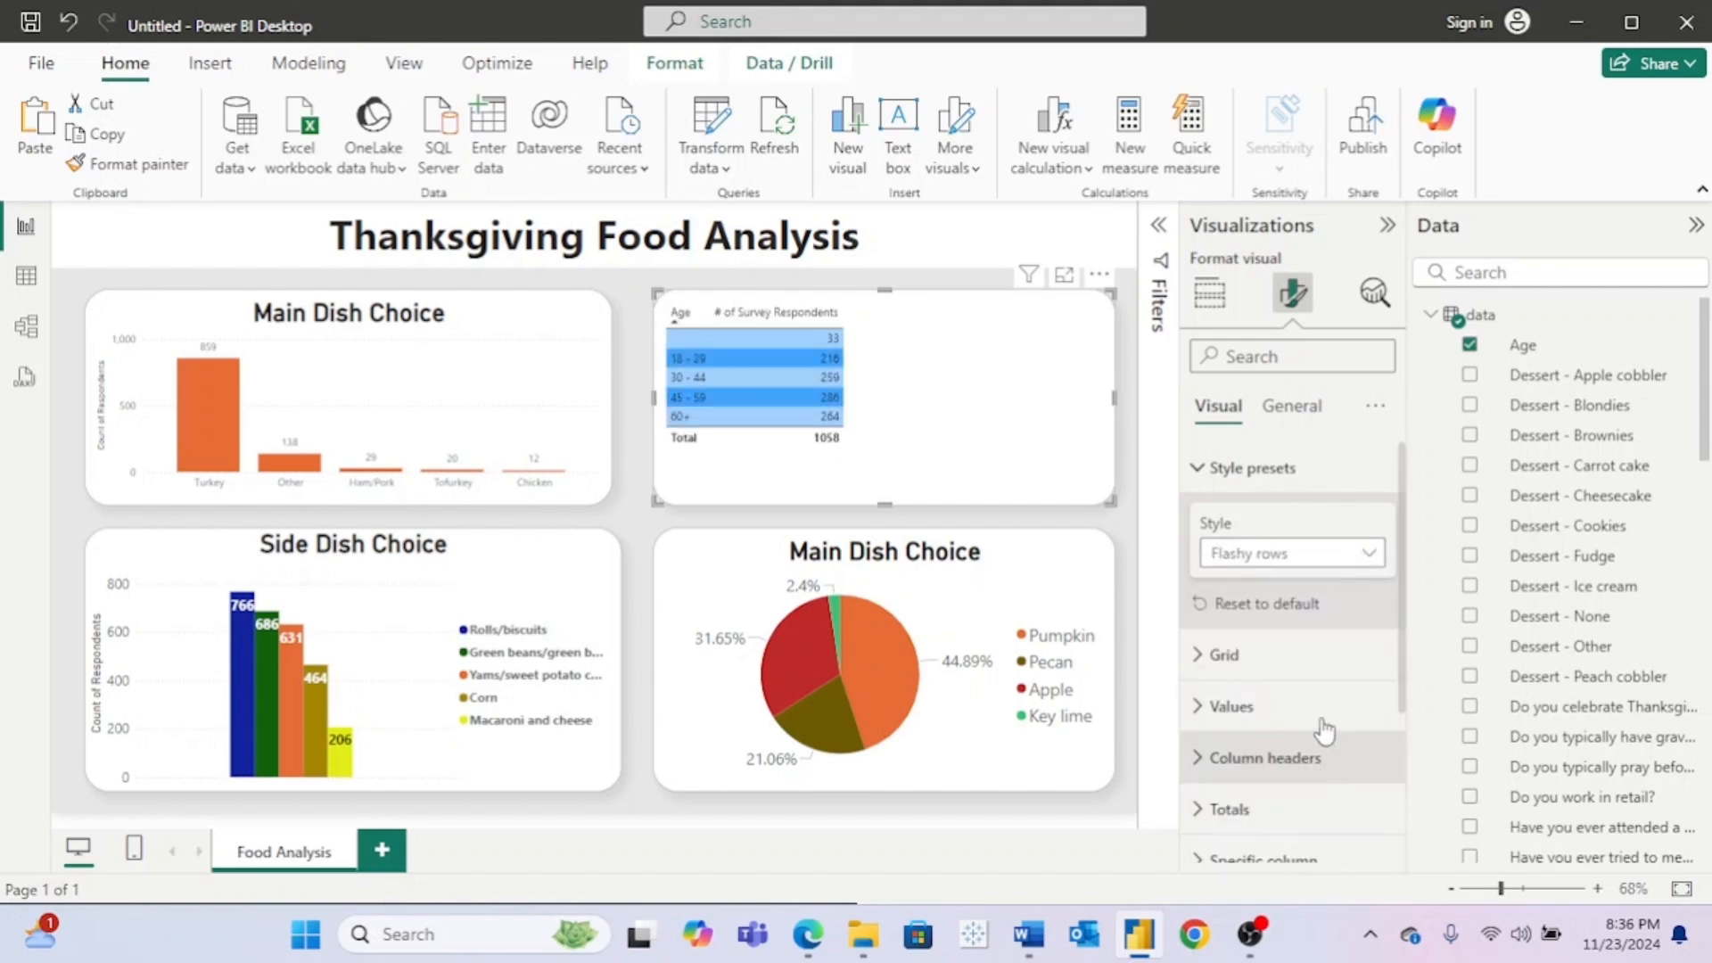
{"action": "left_click", "coordinate": [1321, 554]}
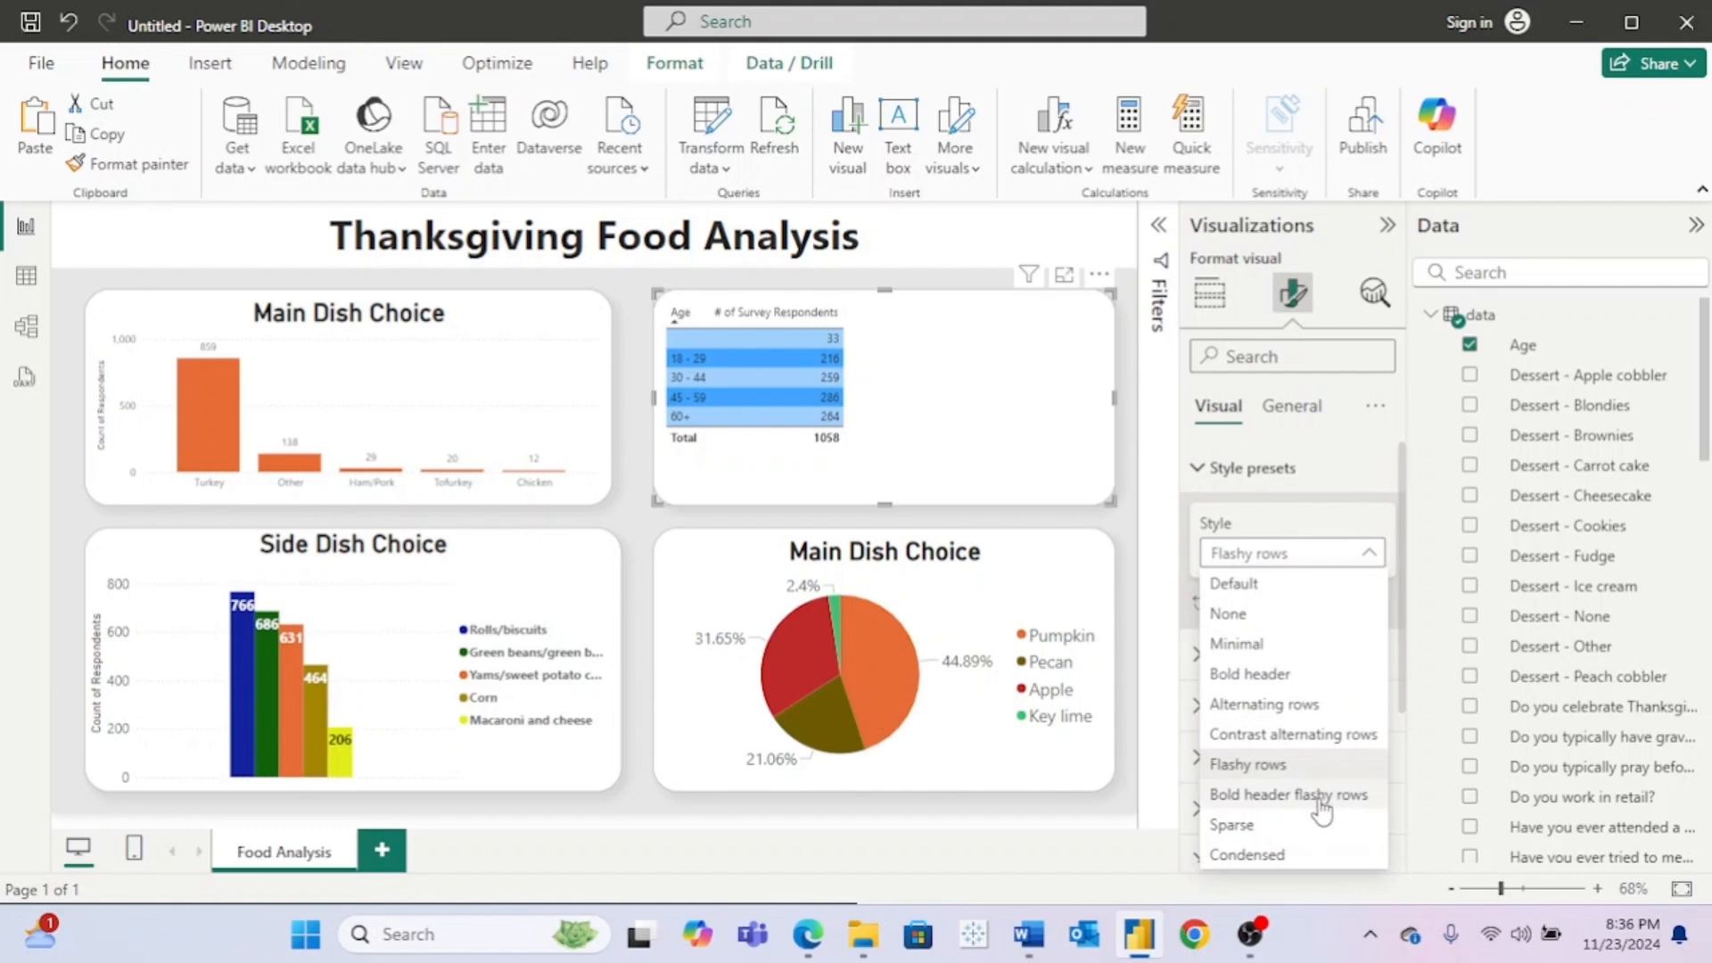
{"action": "left_click", "coordinate": [1313, 794]}
{"action": "left_click", "coordinate": [1311, 553]}
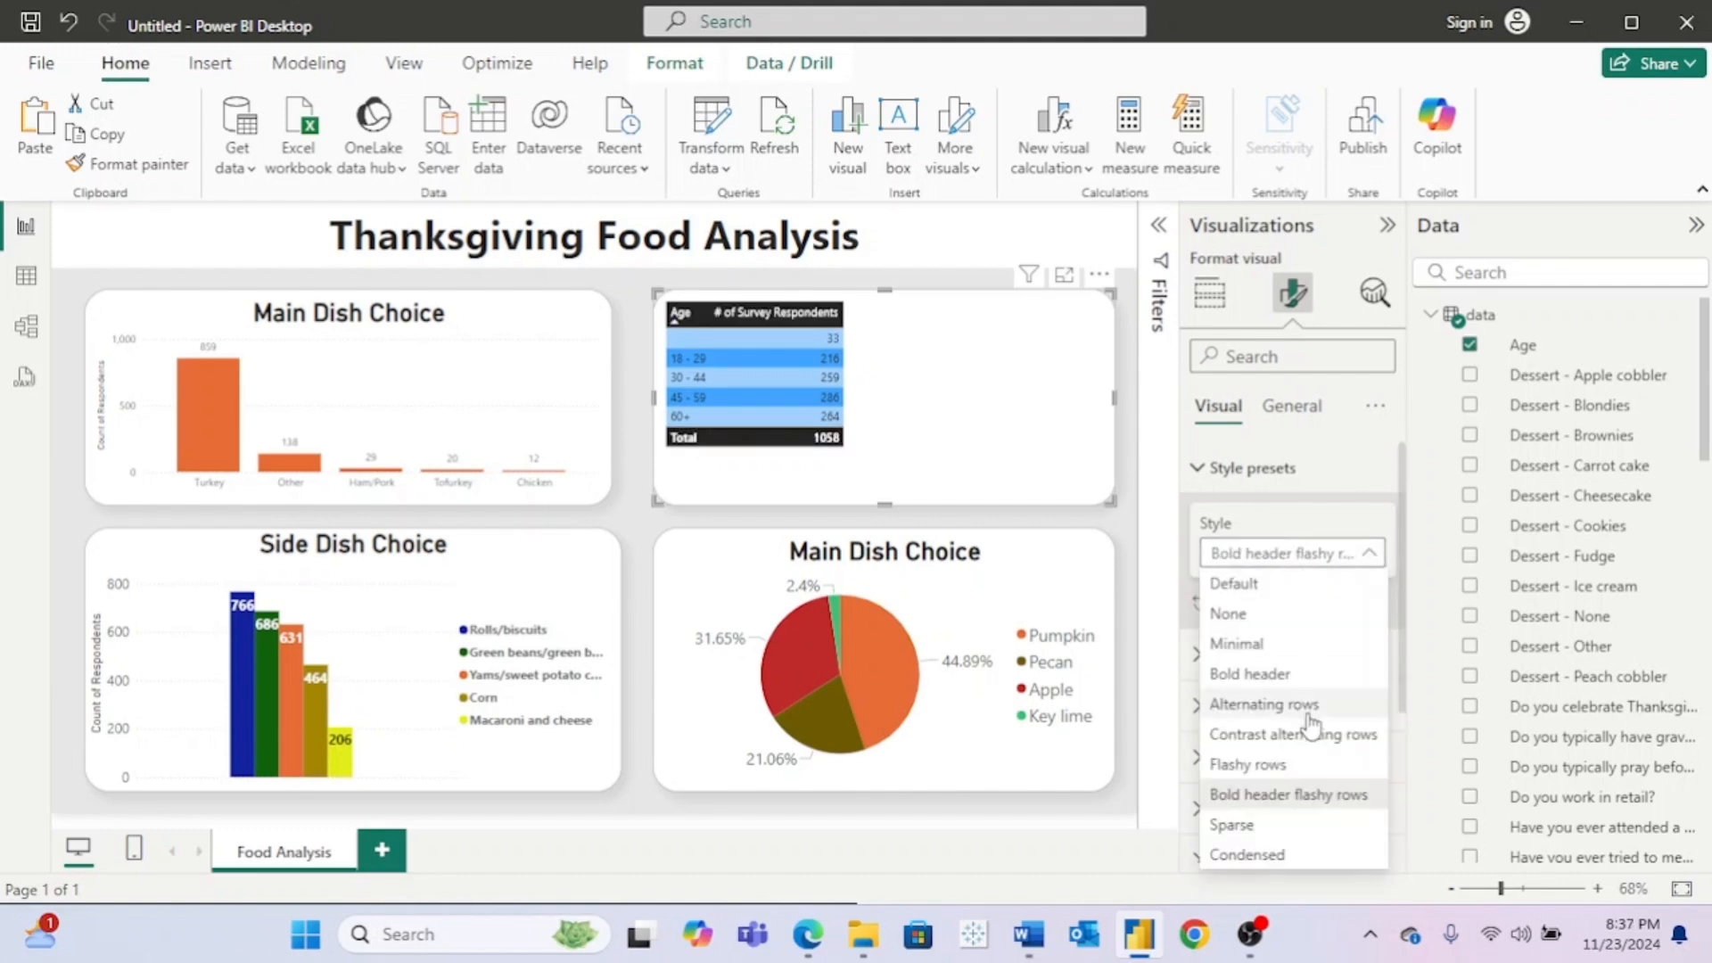
{"action": "left_click", "coordinate": [1304, 825]}
{"action": "left_click", "coordinate": [1311, 556]}
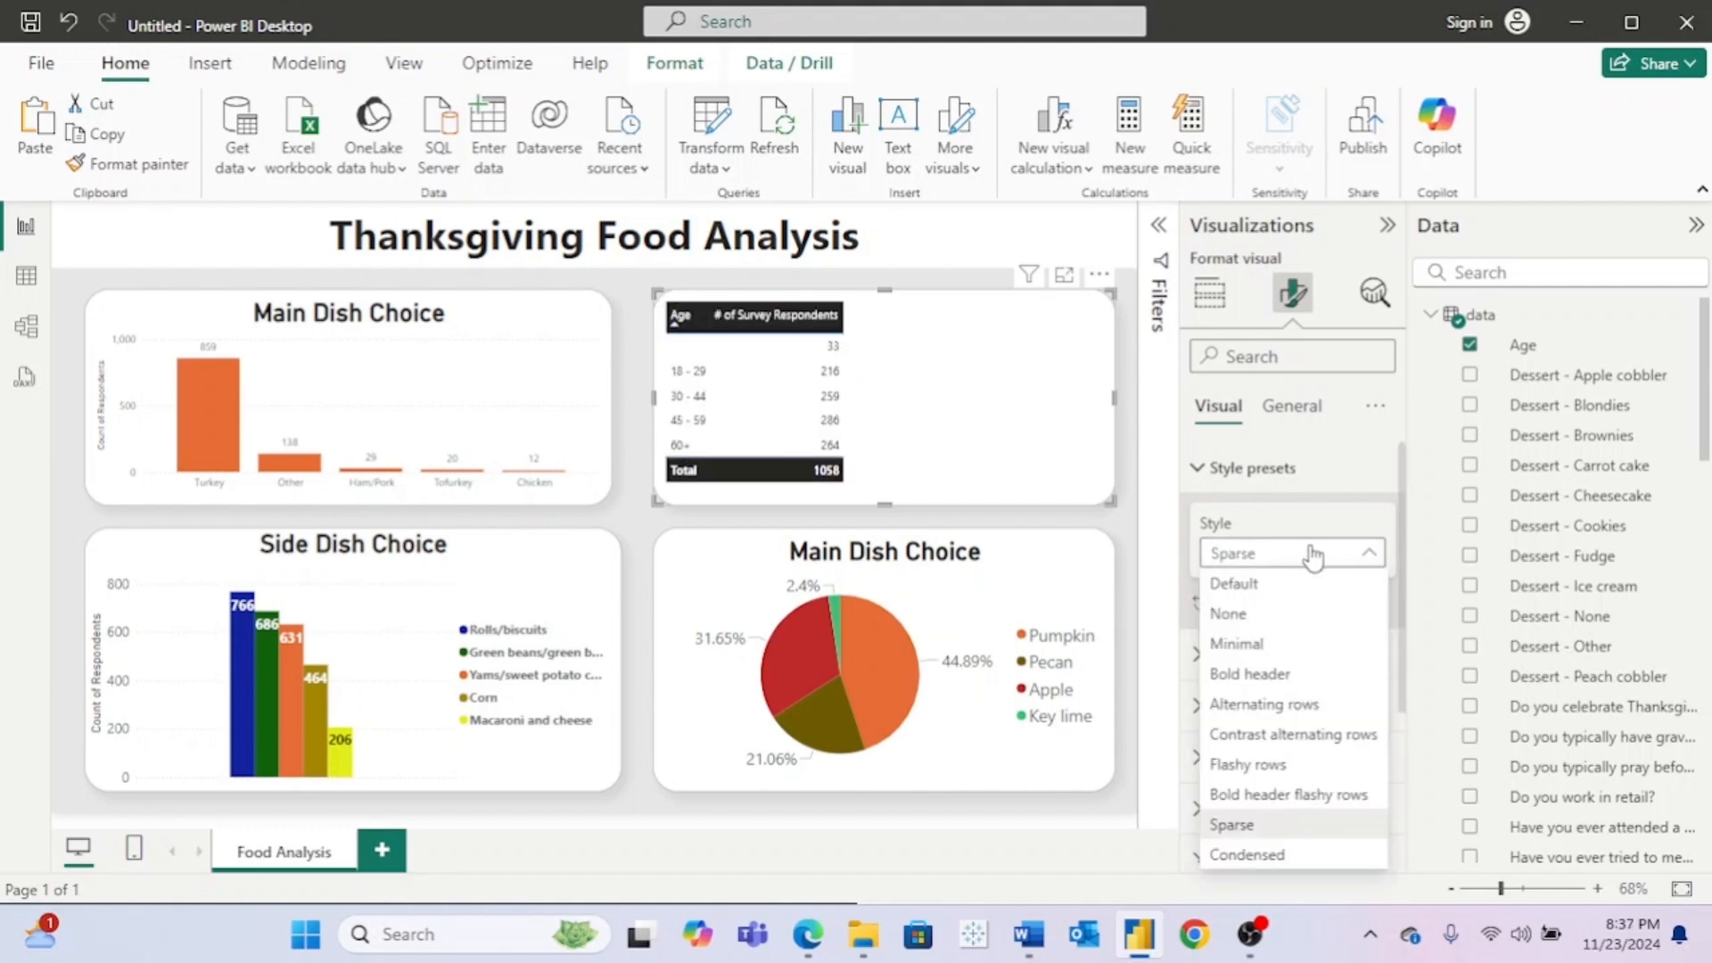
{"action": "left_click", "coordinate": [1266, 601]}
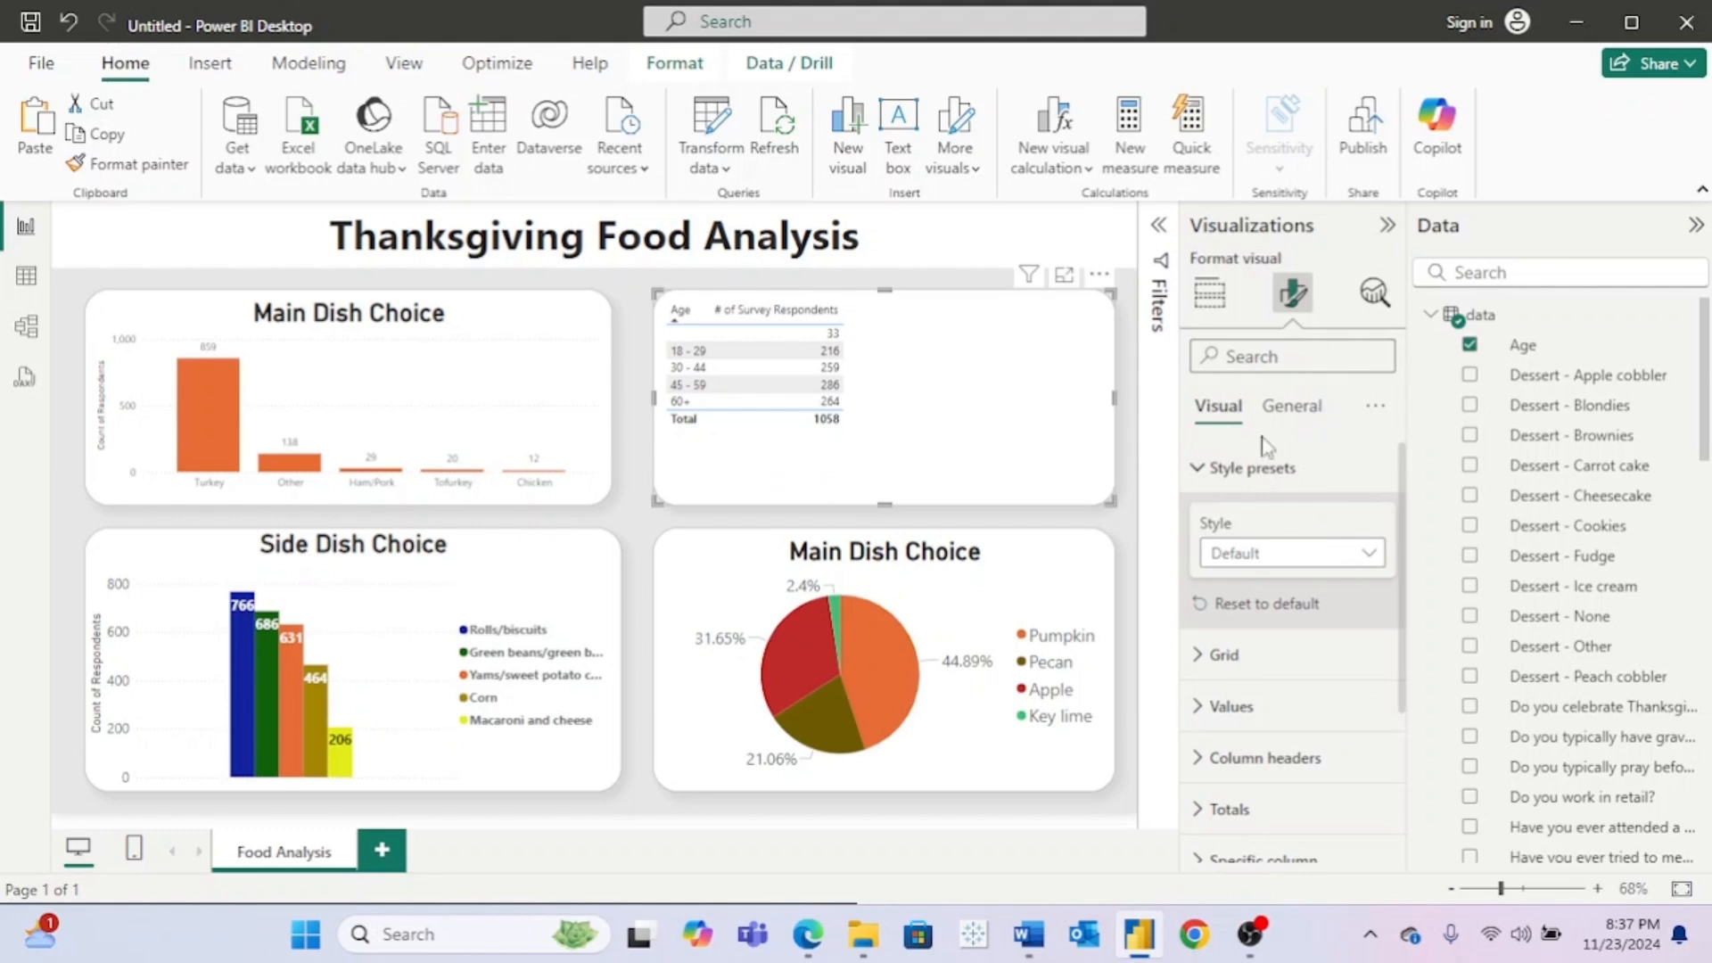
{"action": "left_click", "coordinate": [1200, 468]}
Step: Increase the font size of the table's values and of its column headers
{"action": "left_click", "coordinate": [1201, 570]}
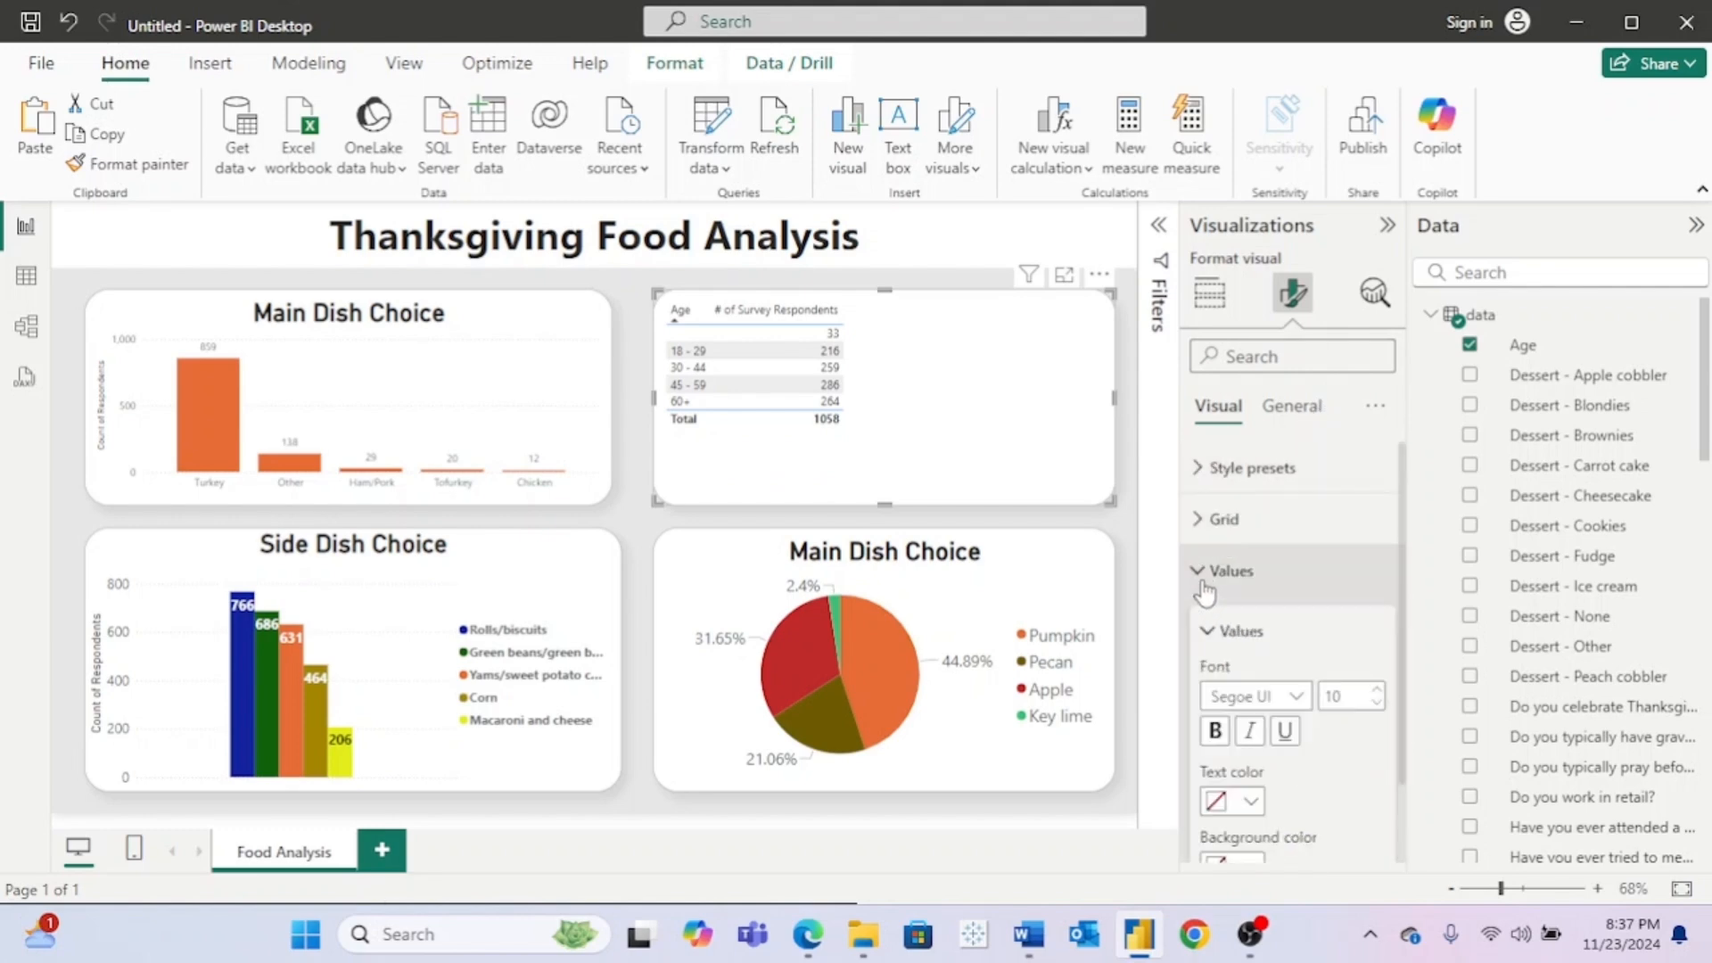
{"action": "right_click", "coordinate": [1380, 700]}
{"action": "left_click", "coordinate": [1374, 683]}
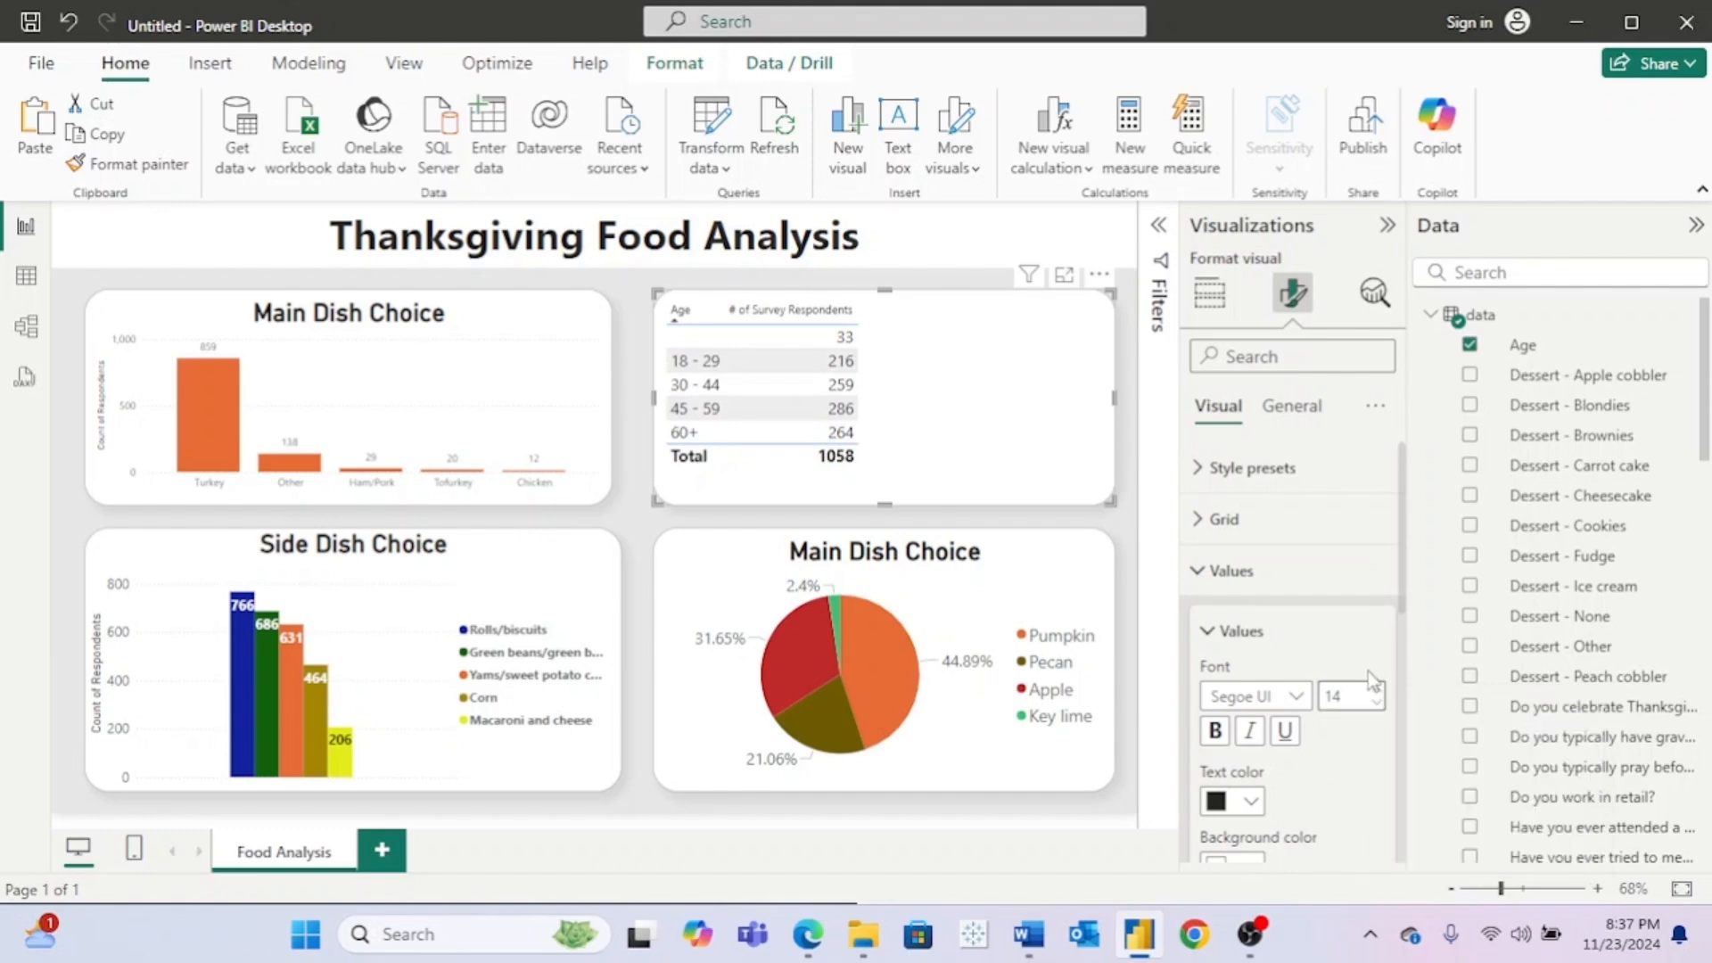
{"action": "left_click", "coordinate": [1202, 570]}
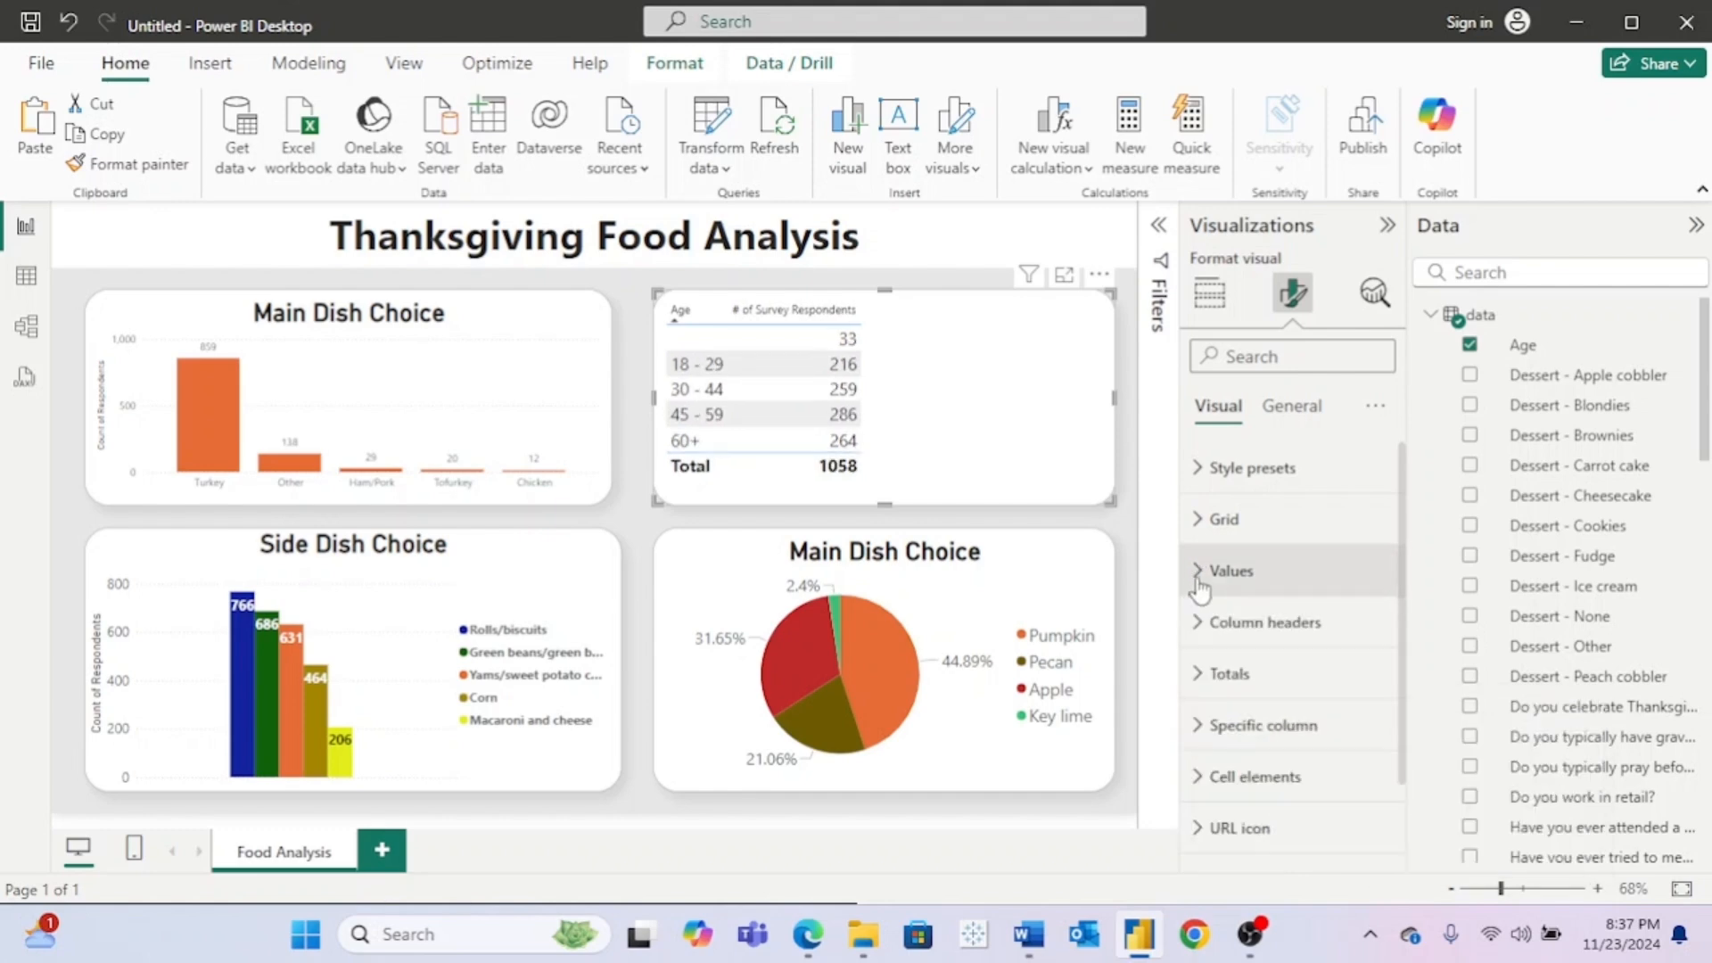
{"action": "left_click", "coordinate": [1205, 624]}
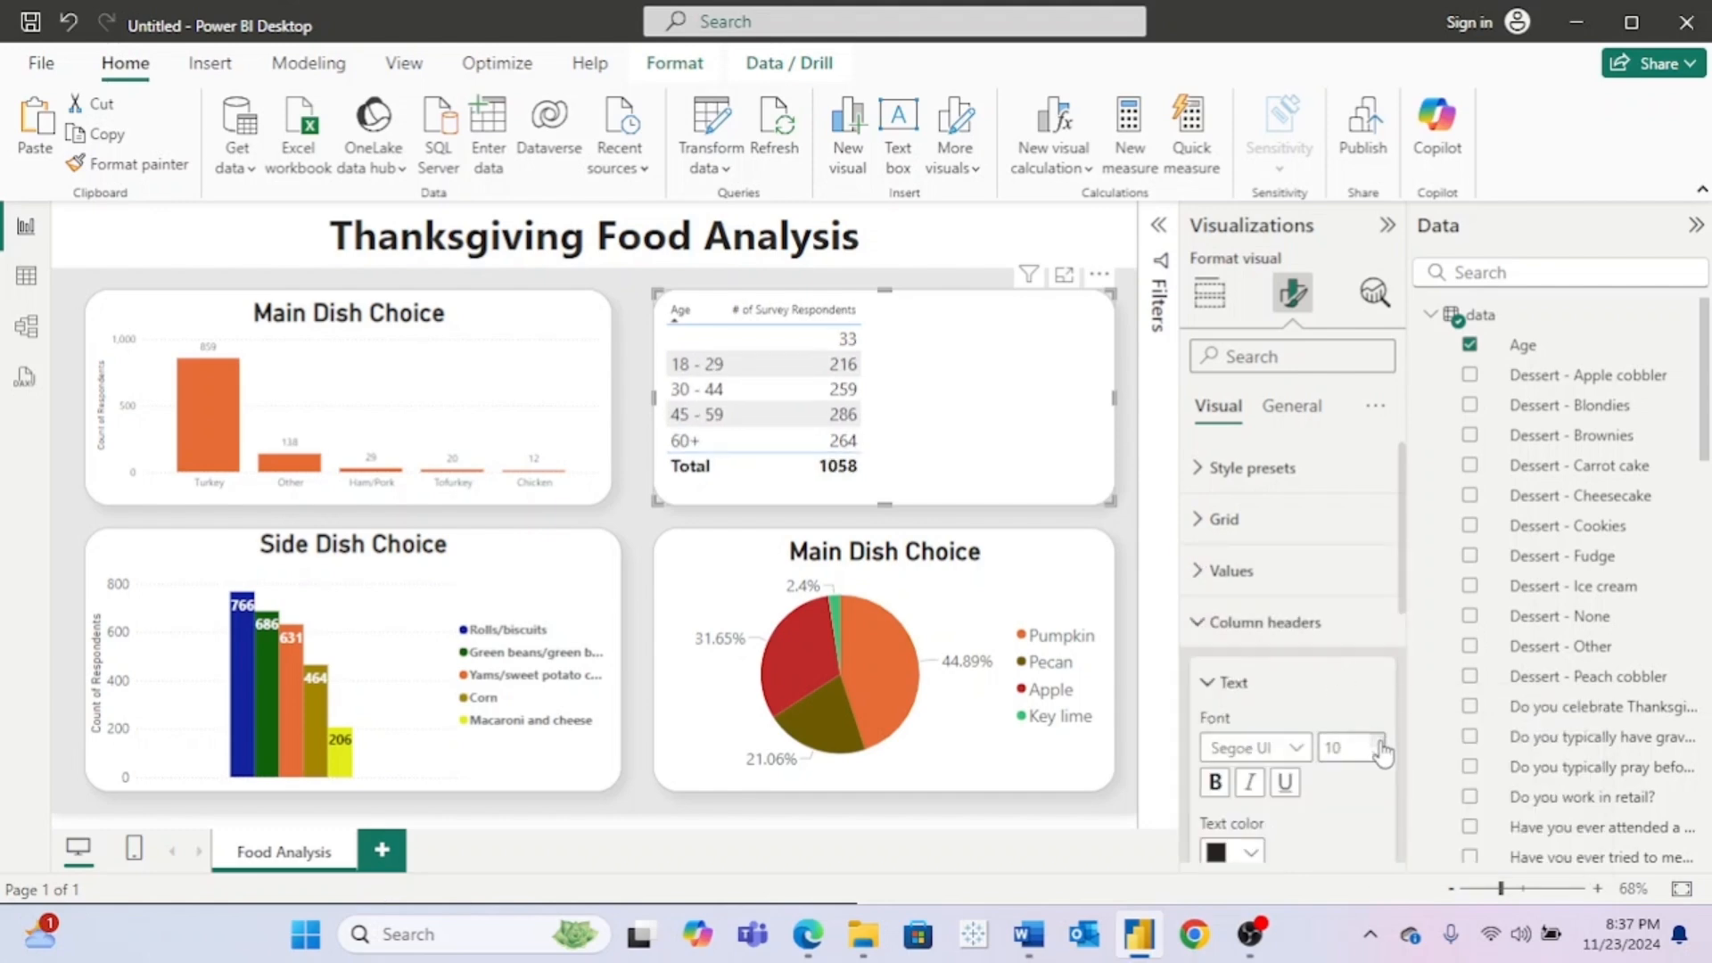
Step: Give the table the title Survey Info and set the font size of its values to 13
{"action": "left_click", "coordinate": [1291, 406]}
{"action": "left_click", "coordinate": [1217, 519]}
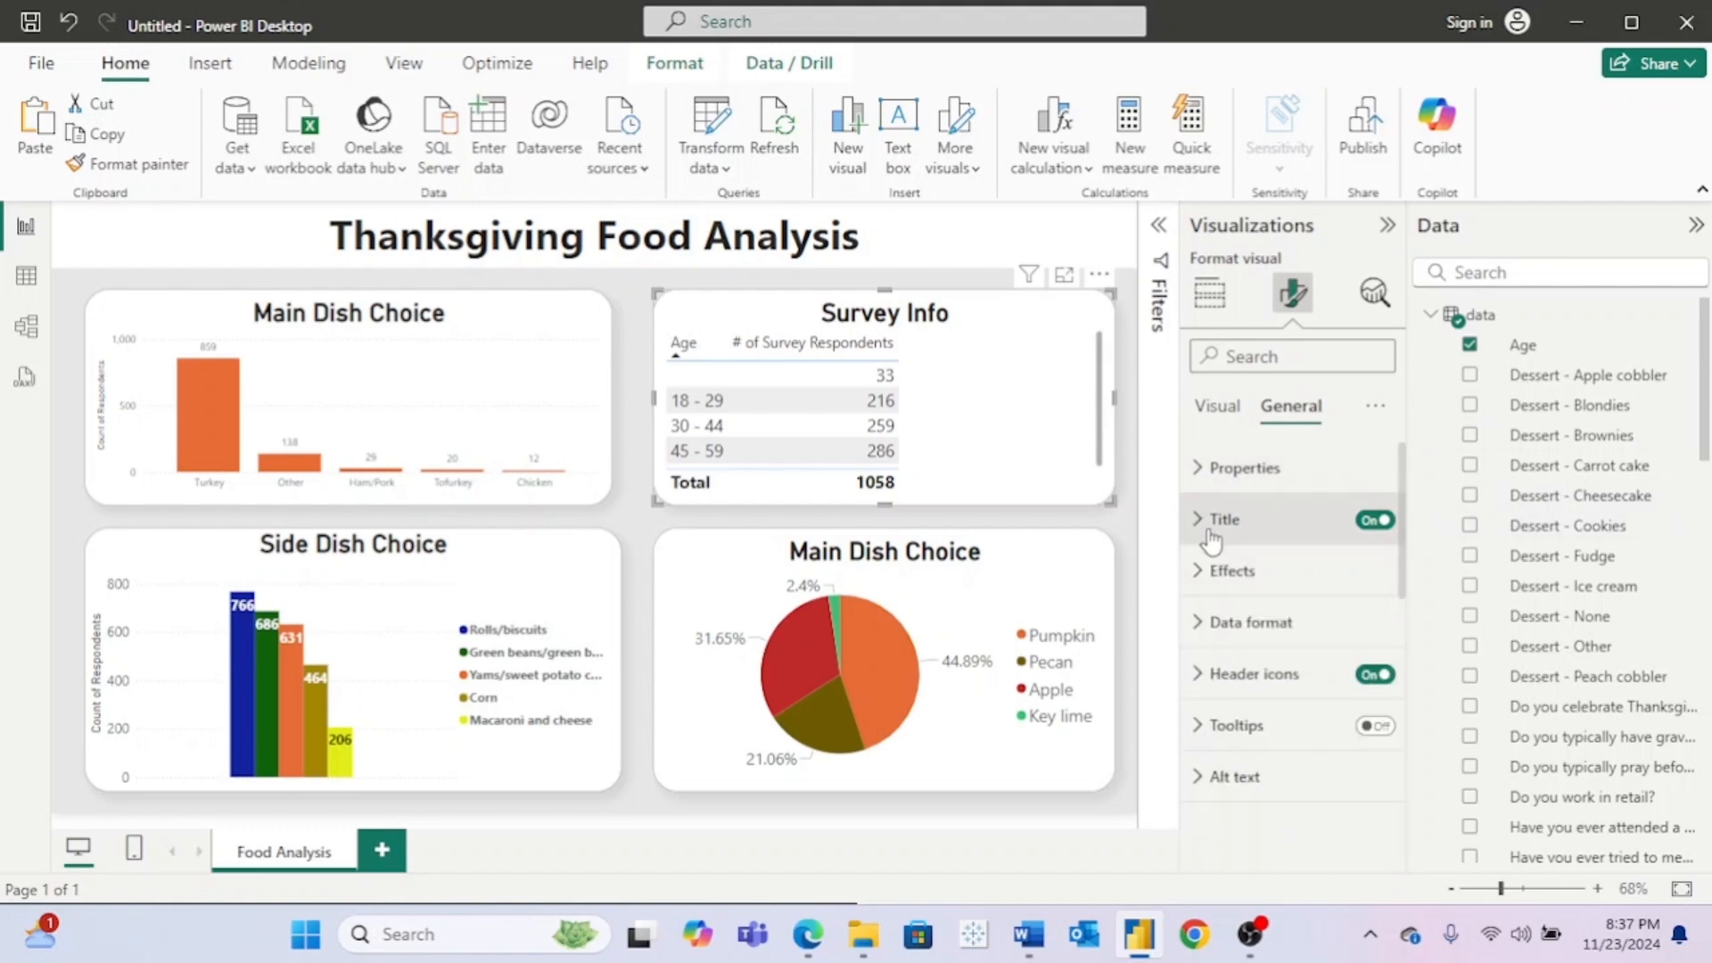
{"action": "left_click", "coordinate": [1234, 407]}
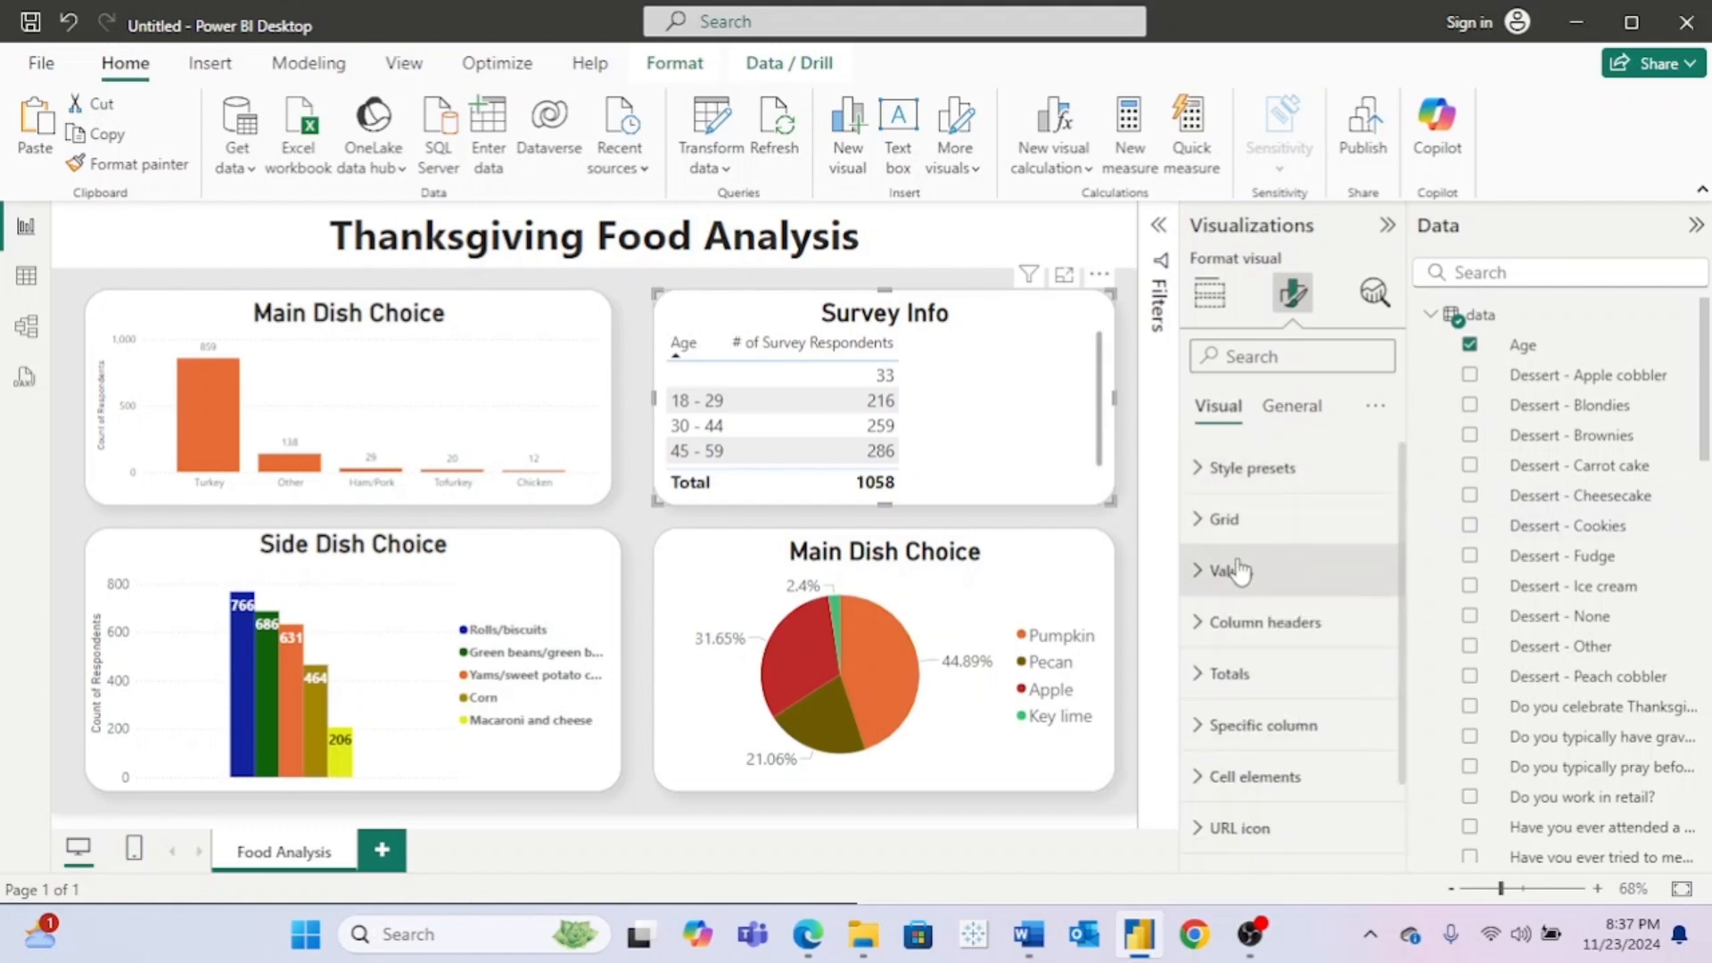
{"action": "left_click", "coordinate": [1207, 575]}
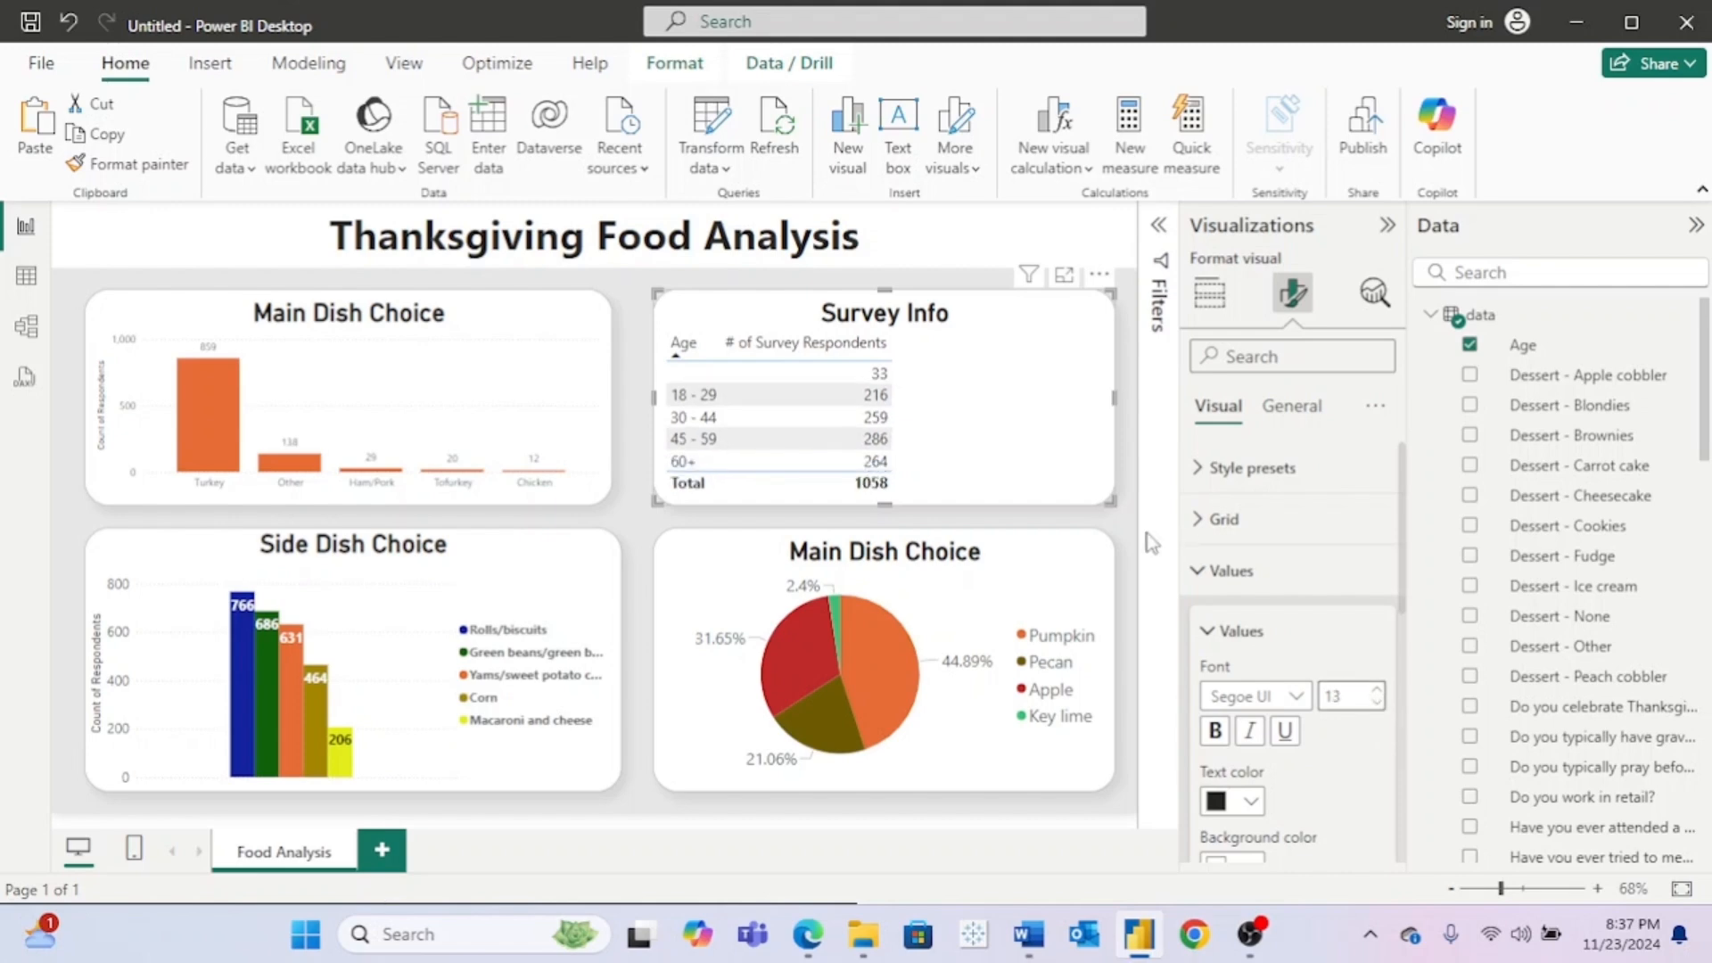
Step: Convert the Survey Info table back into a card with a bold callout value, and narrow it to a little over half the pie chart's width
{"action": "left_click", "coordinate": [1209, 293]}
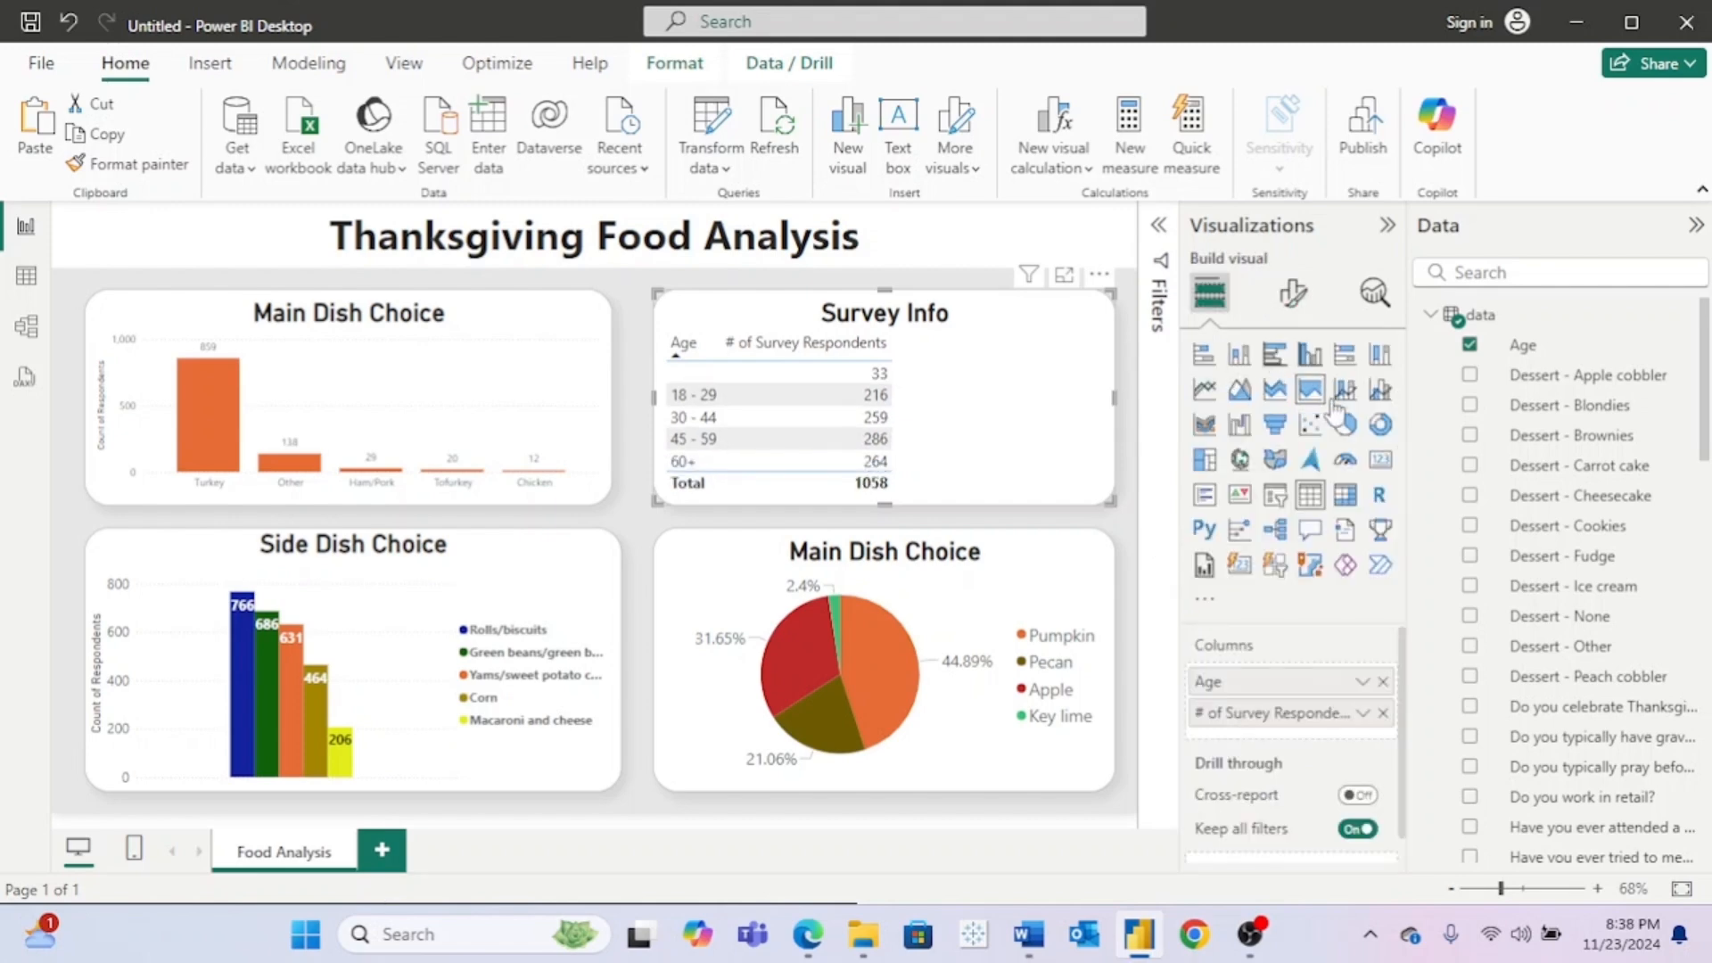
{"action": "left_click", "coordinate": [1377, 463]}
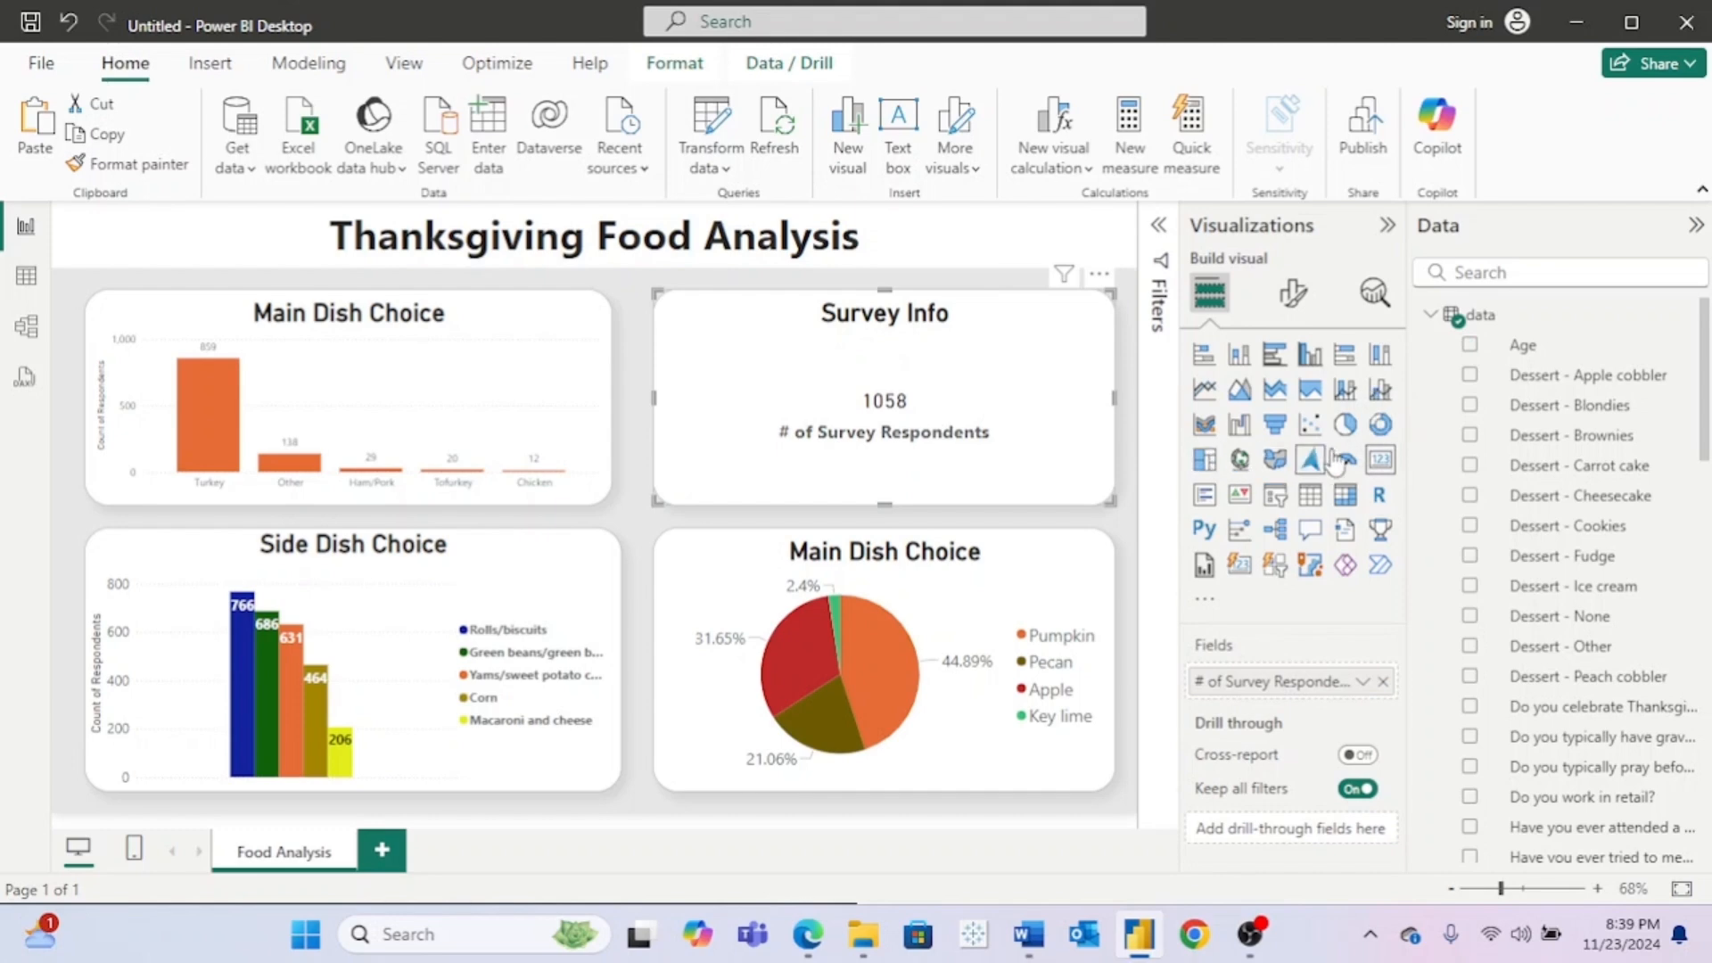
{"action": "left_click", "coordinate": [1292, 292]}
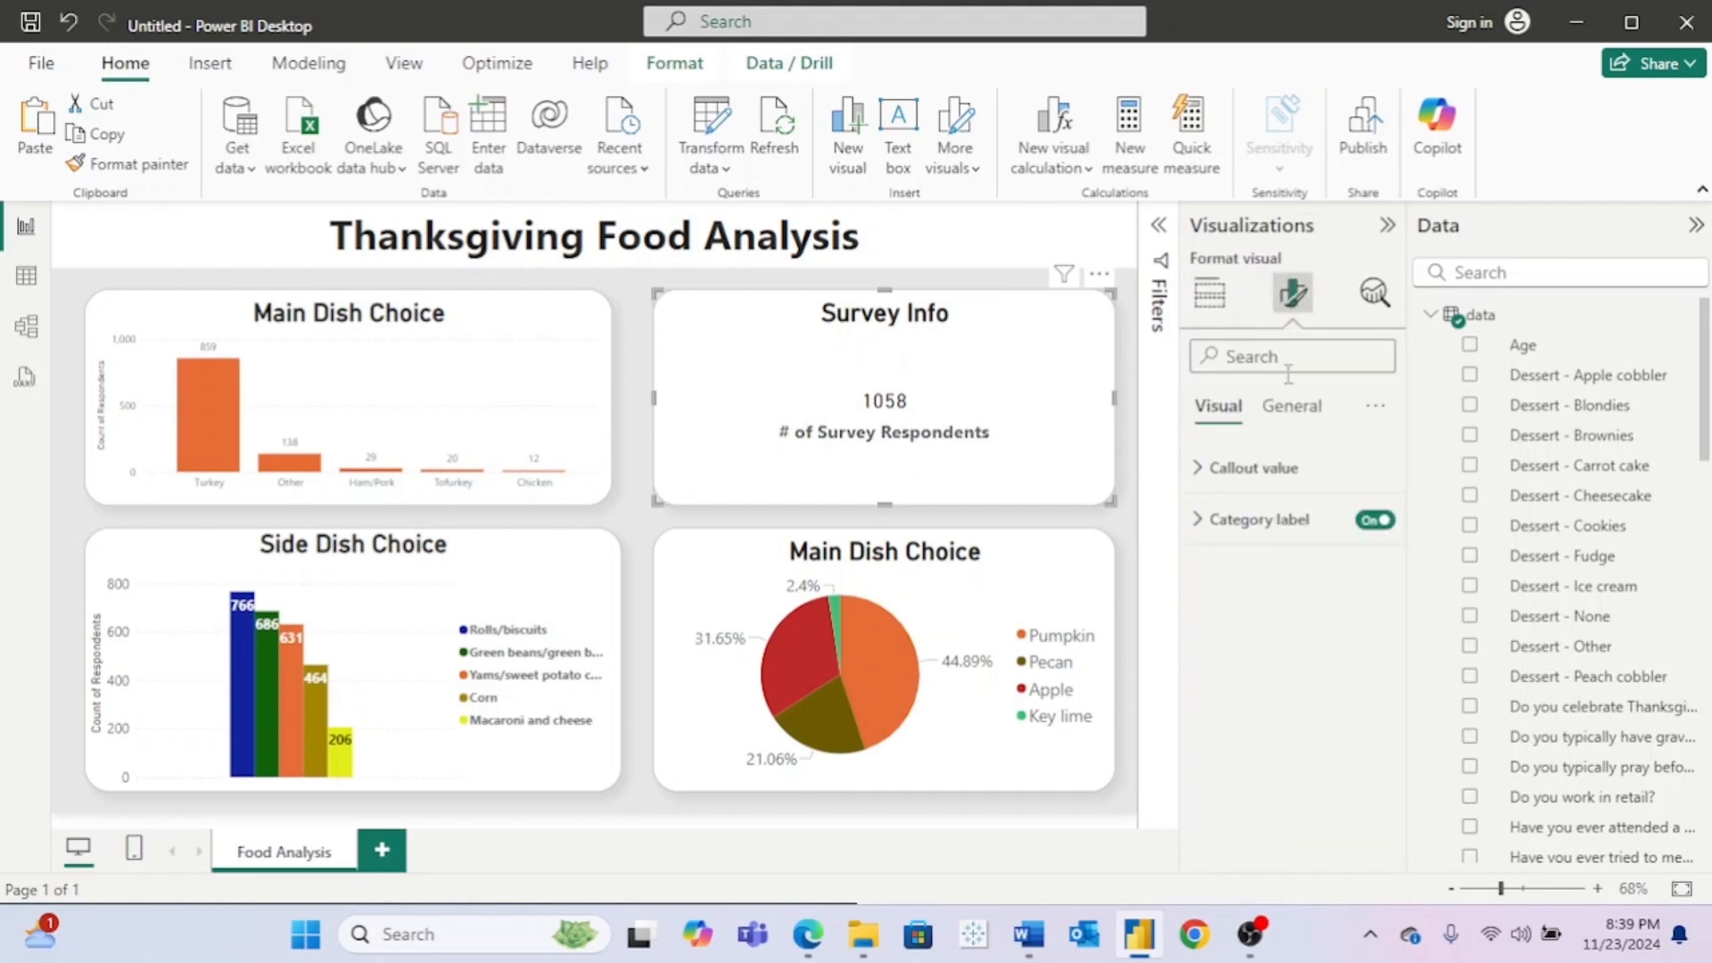
{"action": "left_click", "coordinate": [1193, 470]}
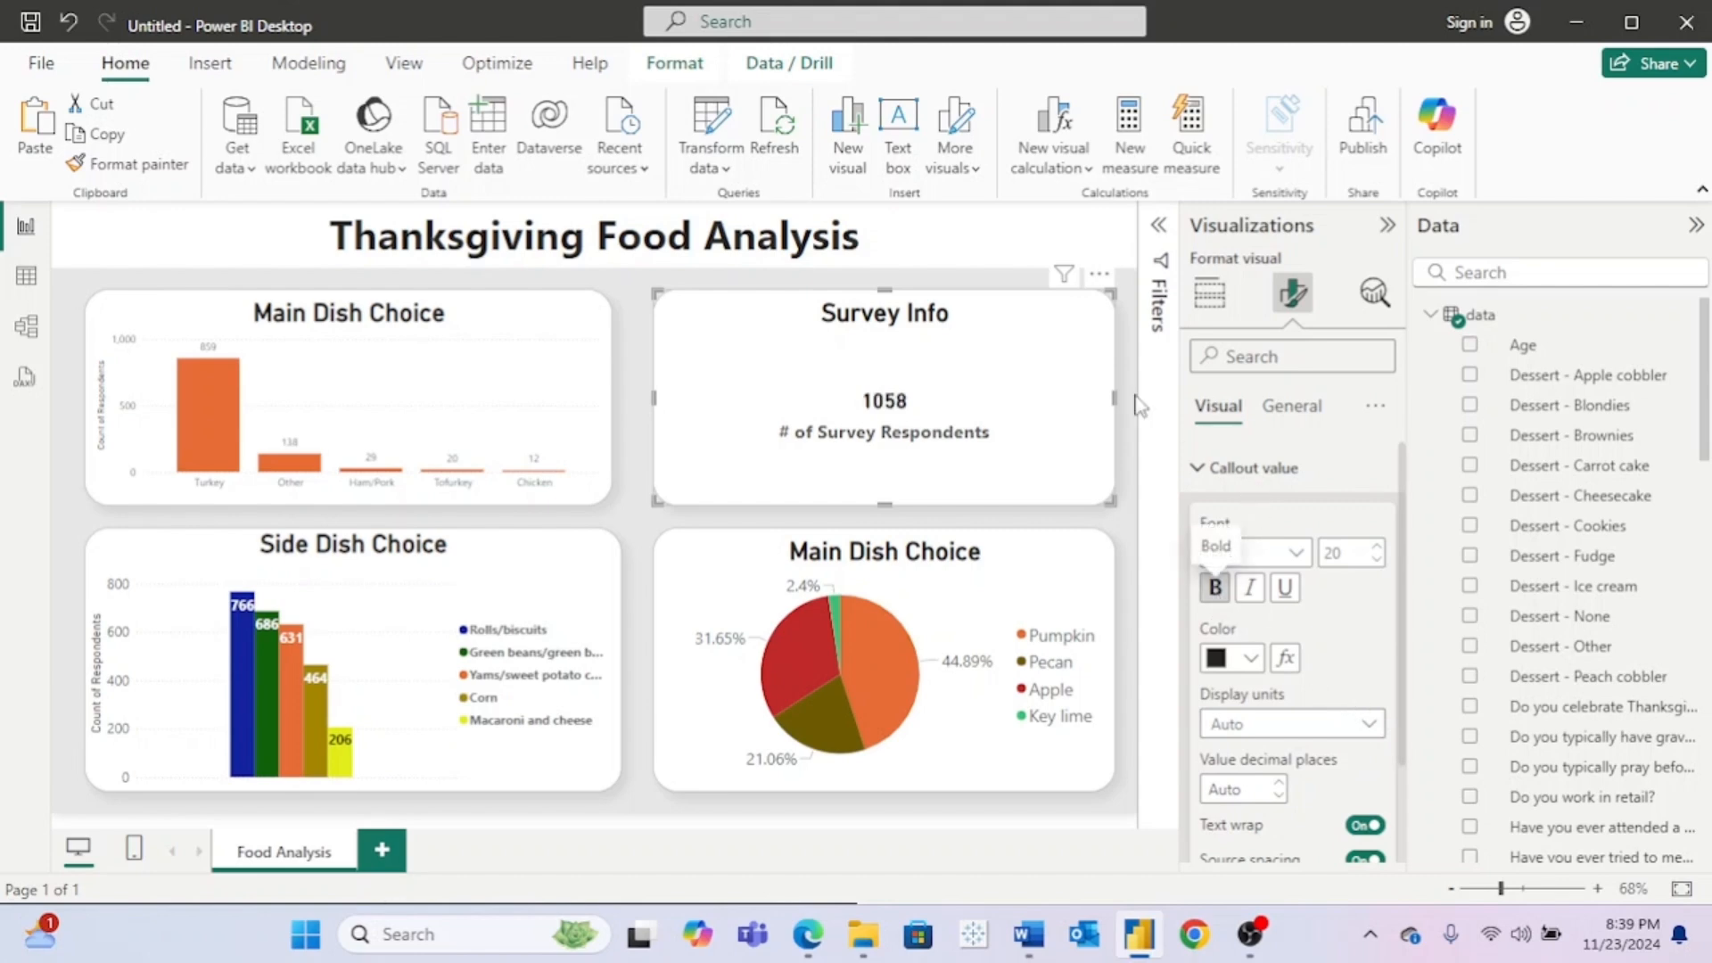
{"action": "left_click_drag", "start_coordinate": [1114, 397], "coordinate": [910, 396]}
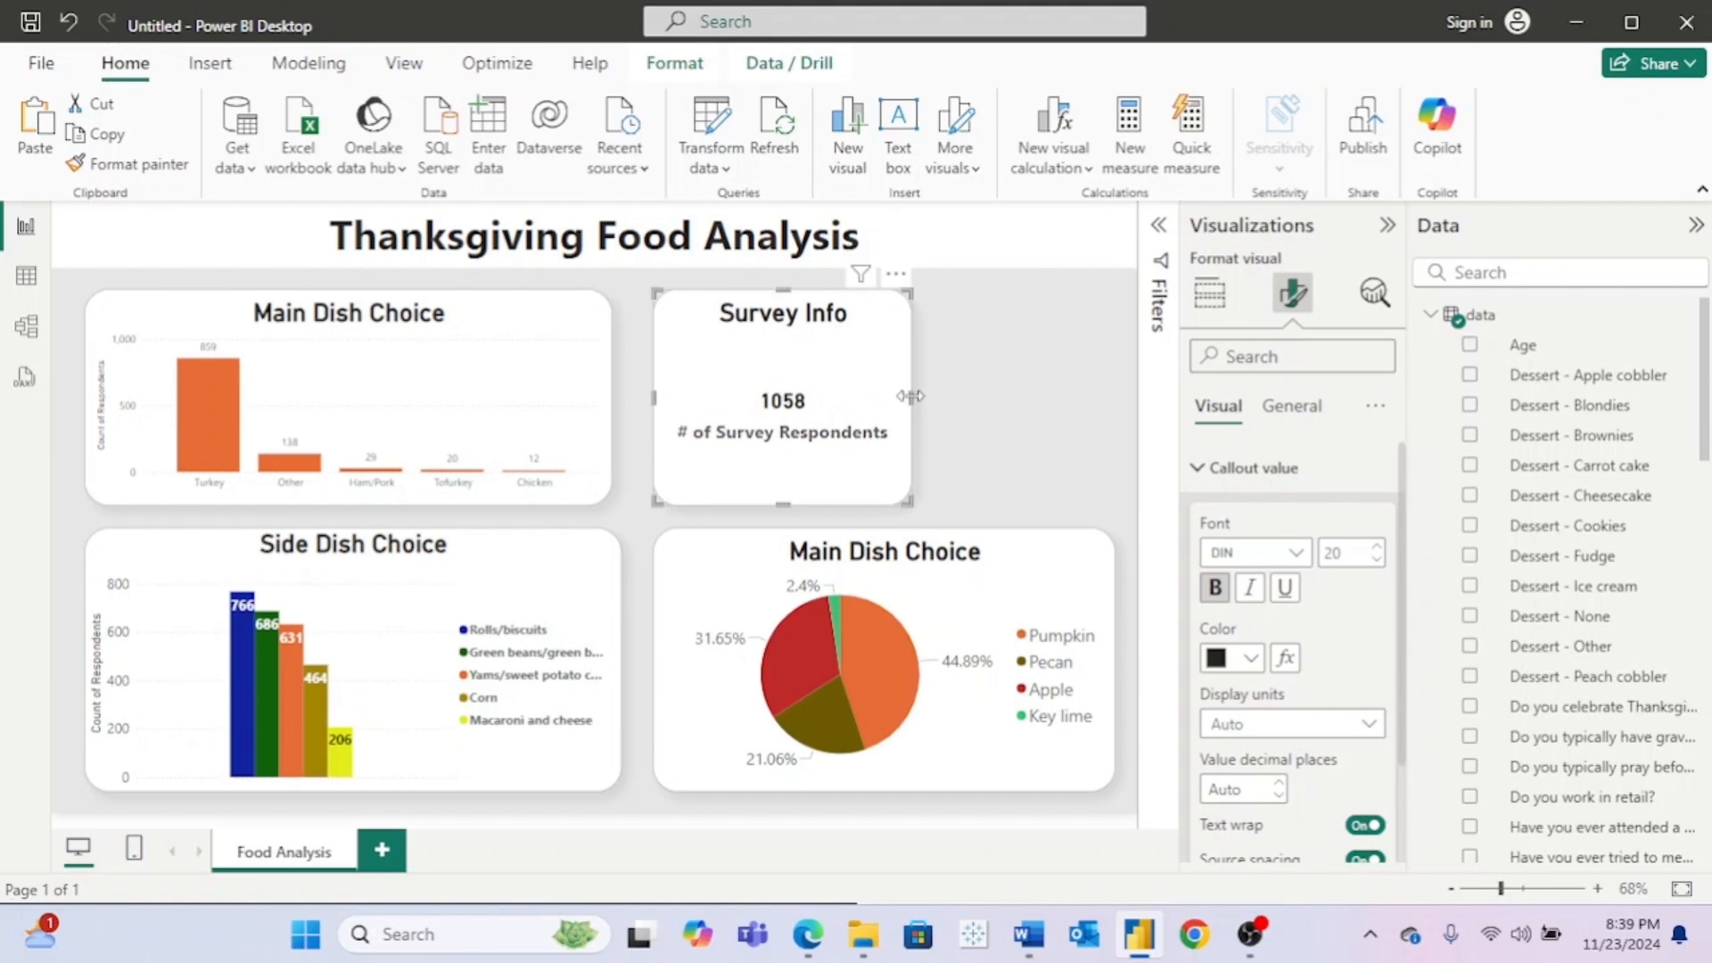
Step: Try adding a blank slicer in the space beside the Survey Info card, and delete it
{"action": "left_click", "coordinate": [997, 376]}
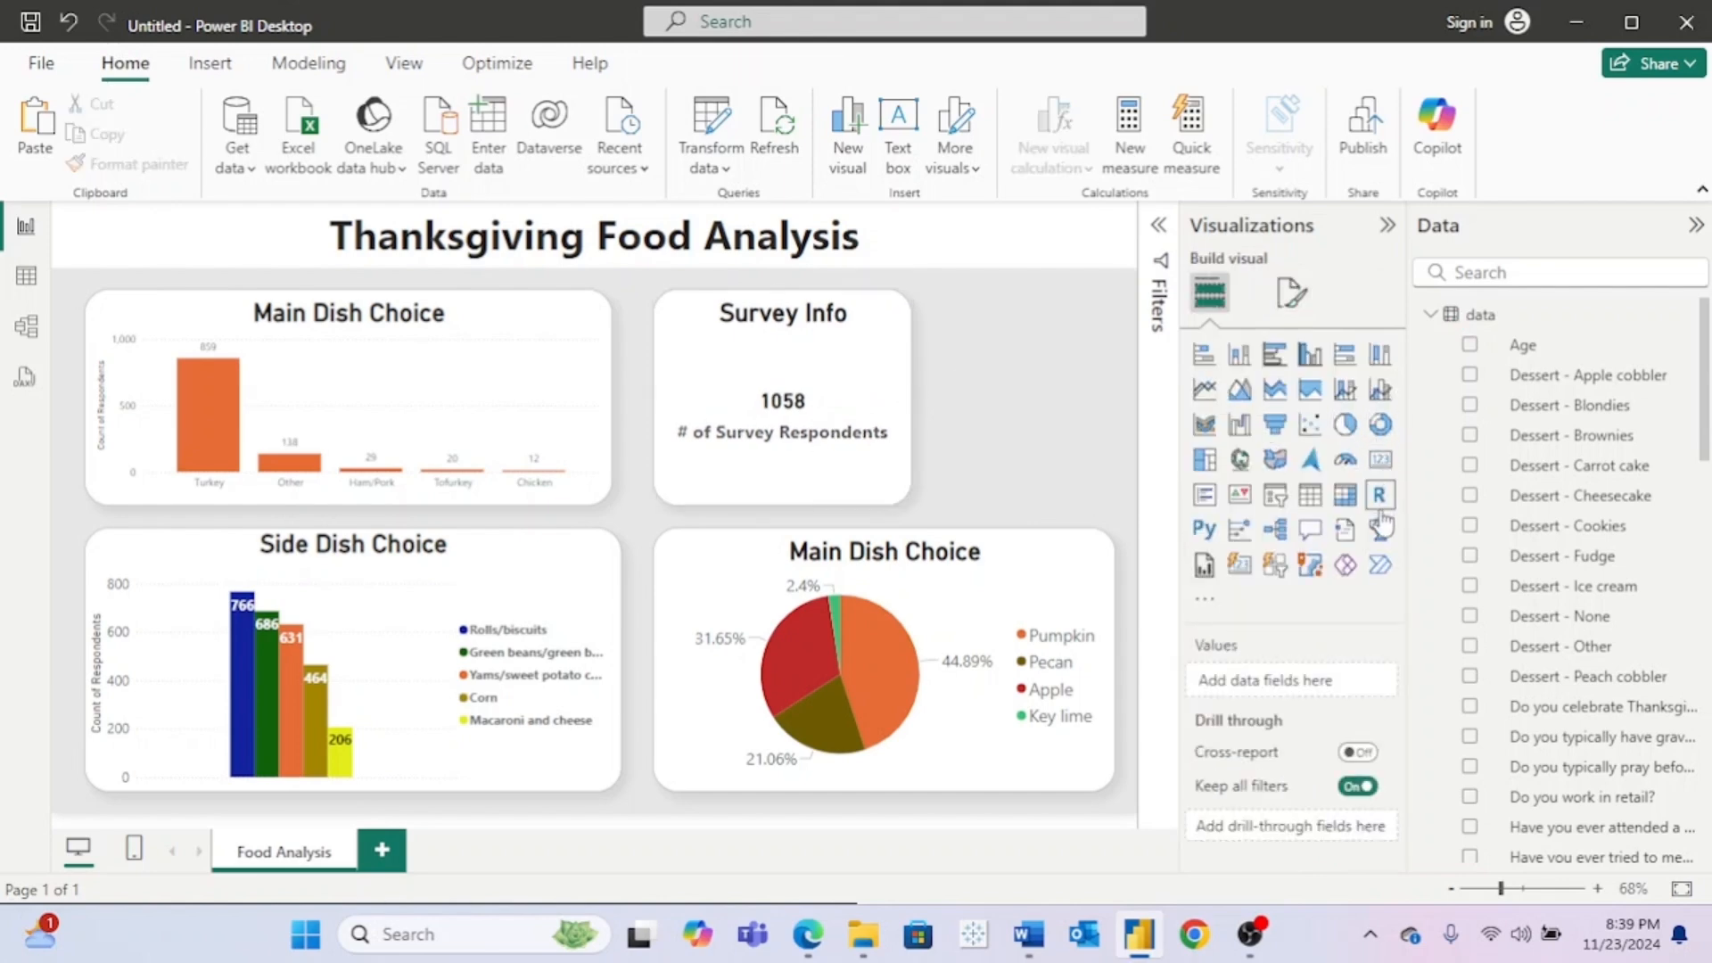
{"action": "left_click", "coordinate": [1275, 495]}
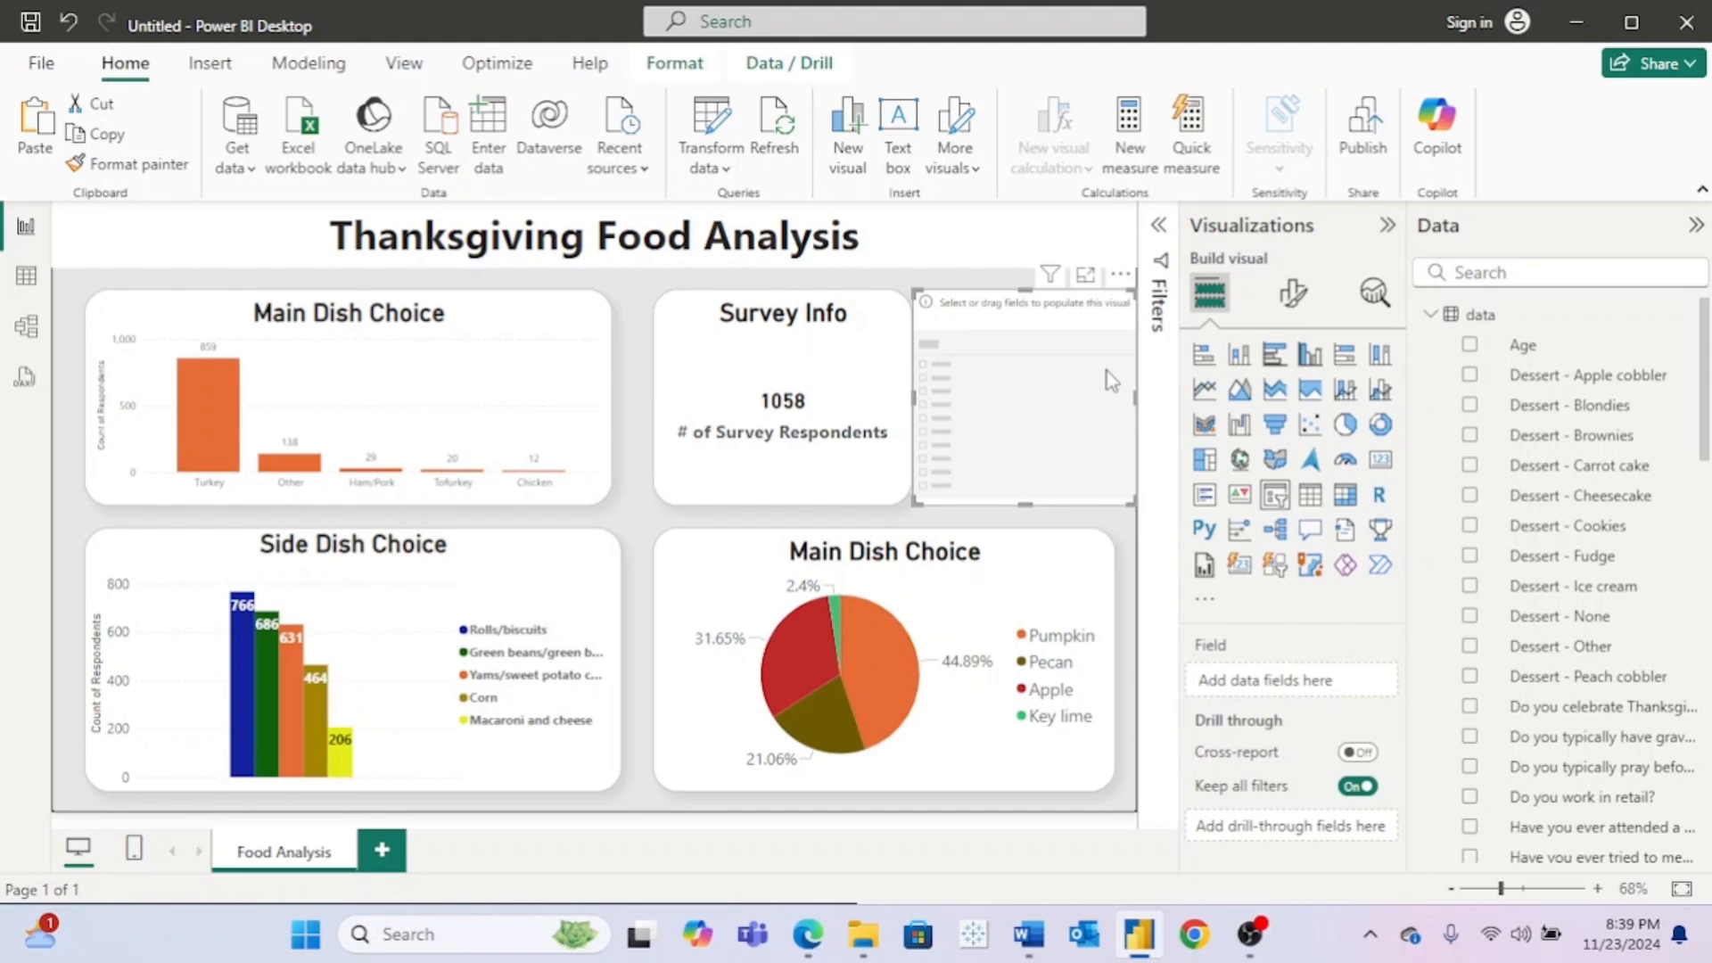
{"action": "key", "text": "Delete"}
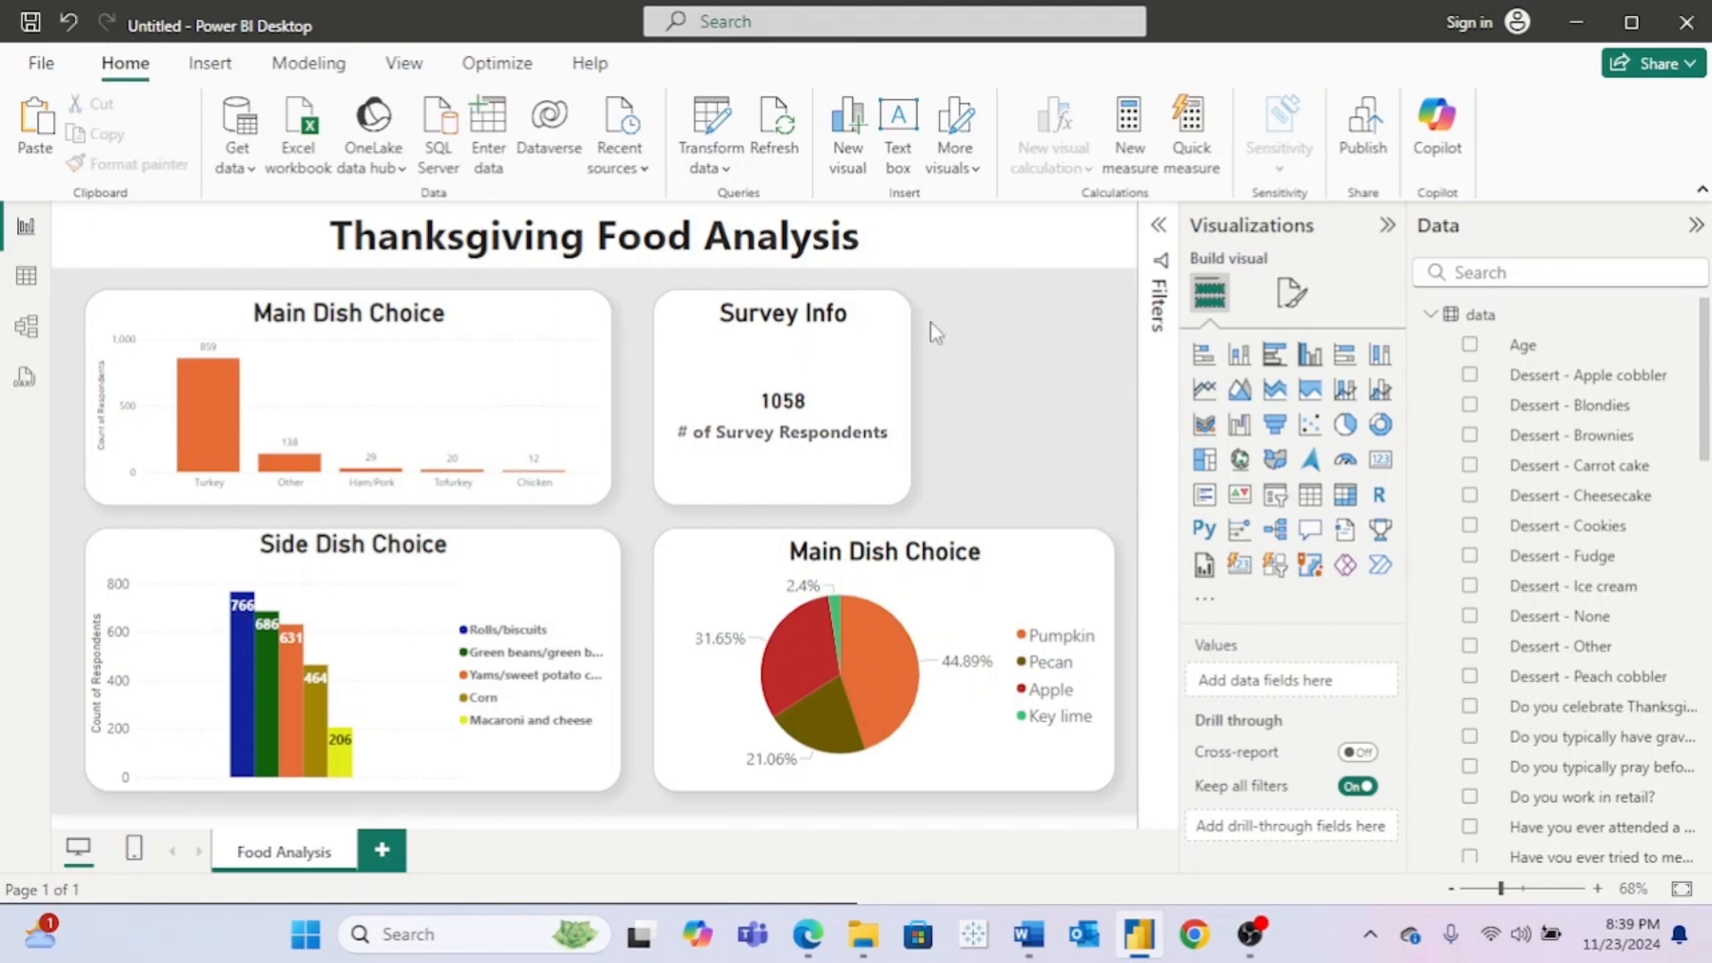
Step: Duplicate the Survey Info card and place the copy so it fills the empty space beside the original
{"action": "left_click", "coordinate": [877, 330]}
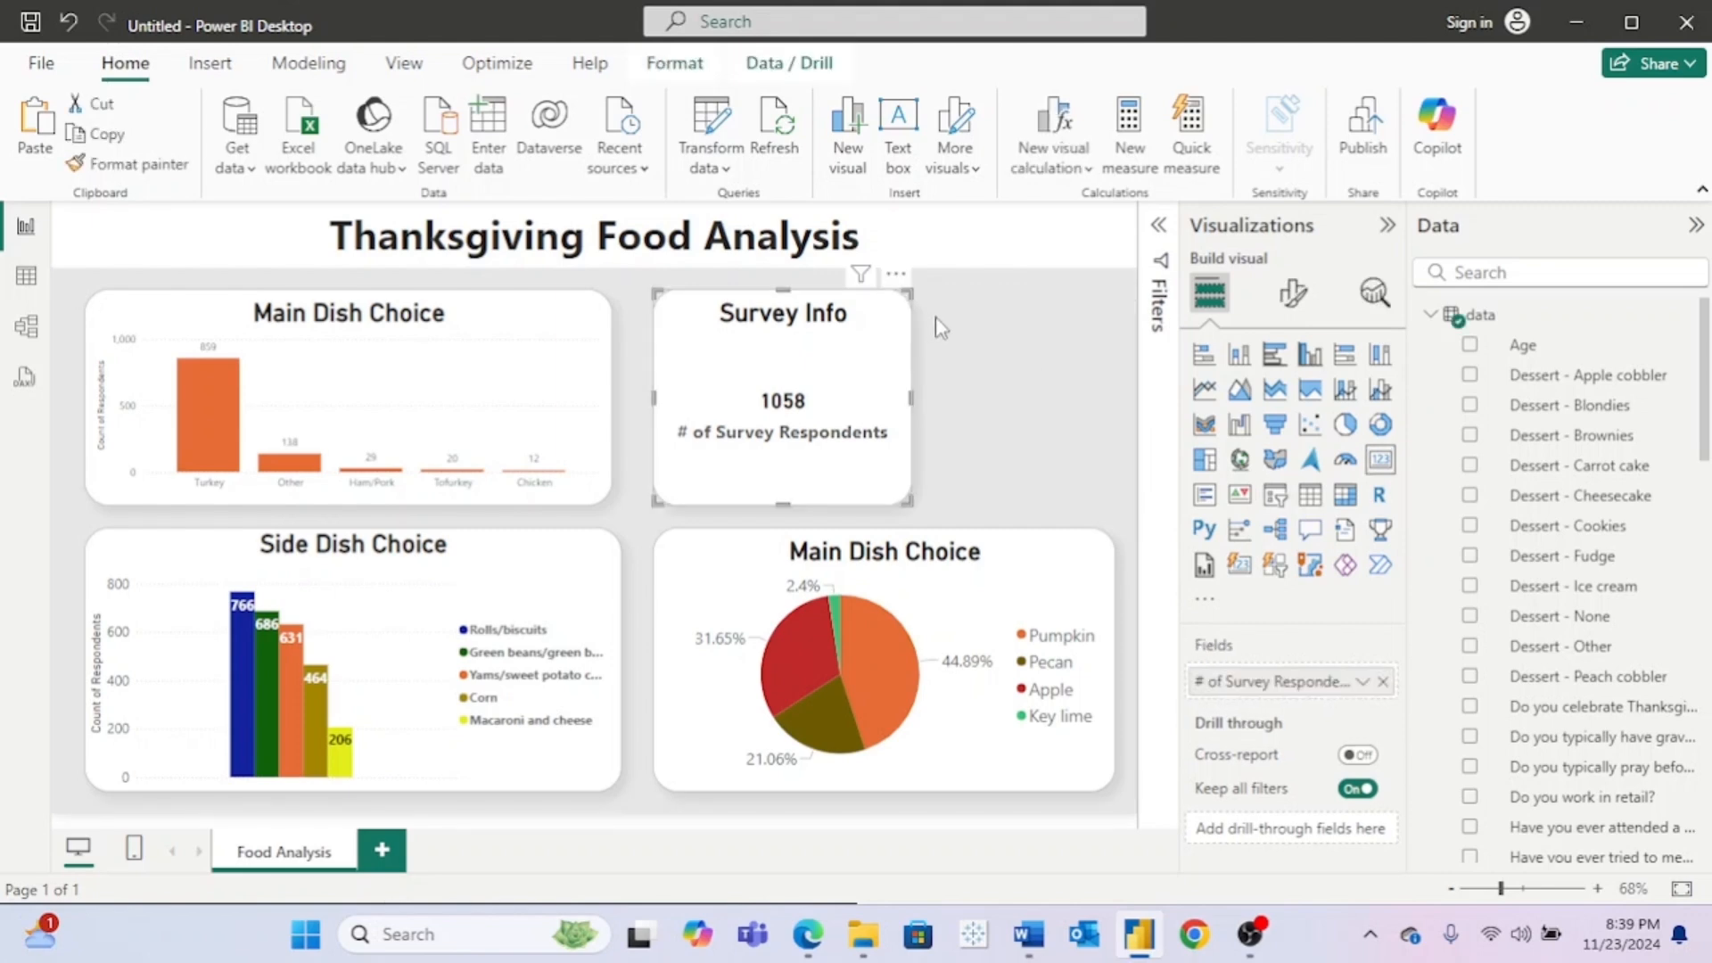
{"action": "key", "text": "Right"}
{"action": "key", "text": "Down"}
{"action": "left_click_drag", "start_coordinate": [903, 330], "coordinate": [1079, 321]}
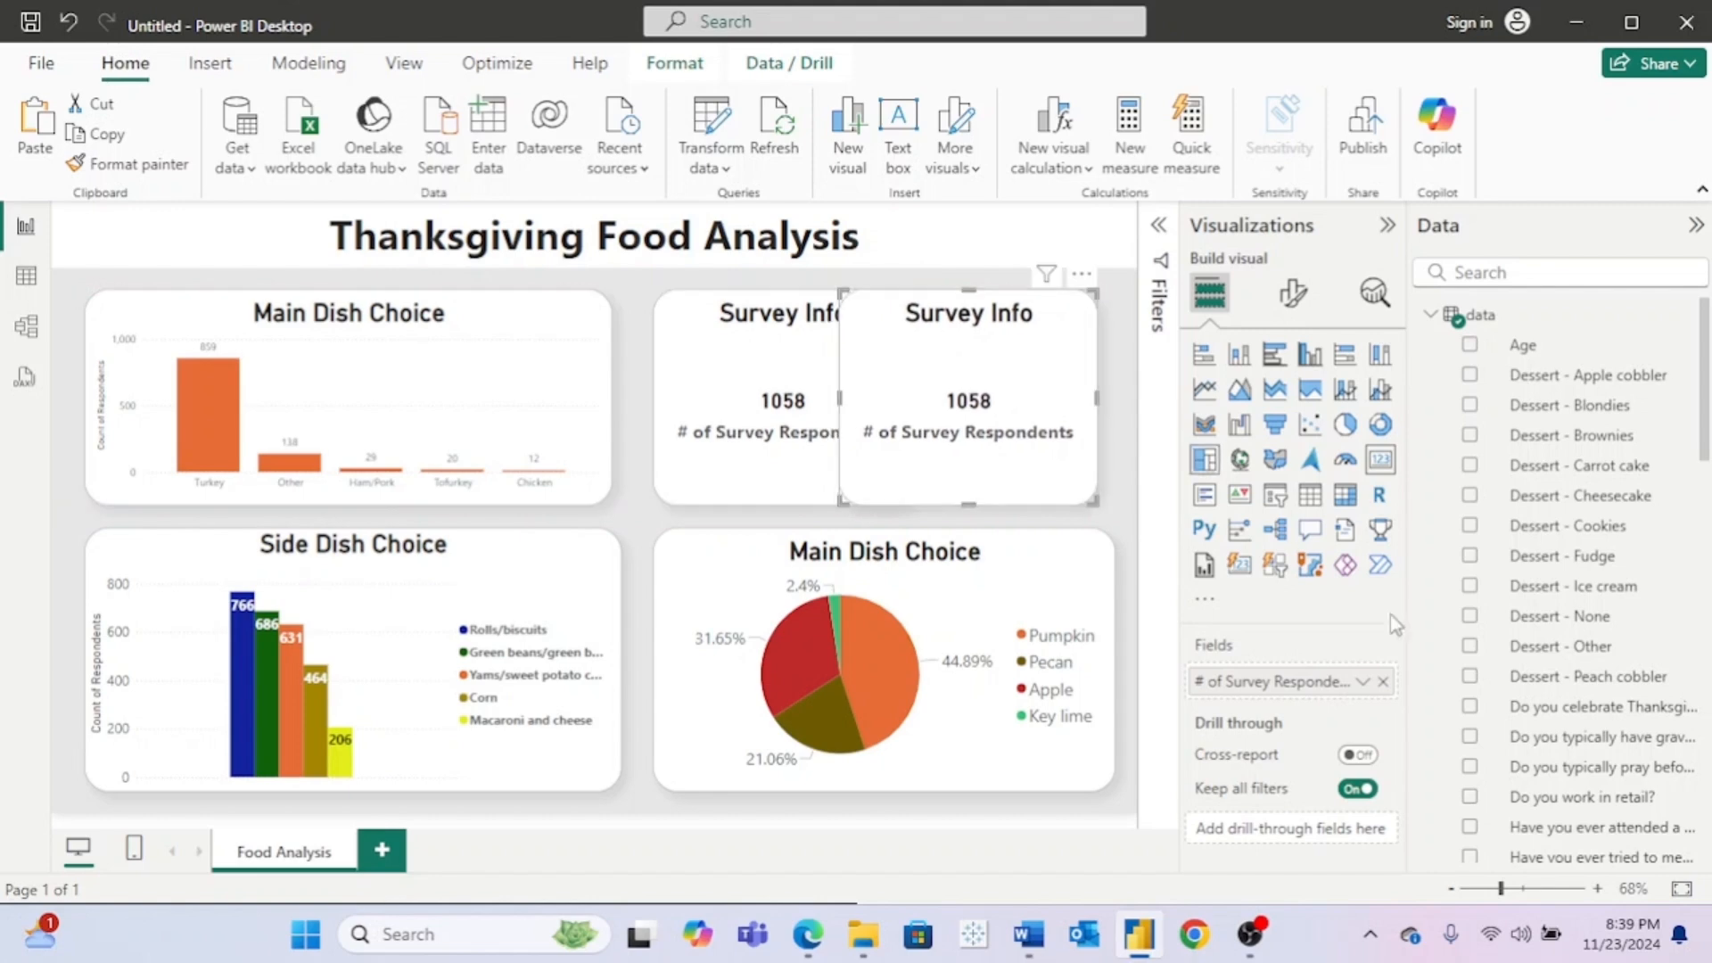
Step: Remove the respondents field from the copied card, change it to a slicer, and add the Age field
{"action": "left_click", "coordinate": [1383, 681]}
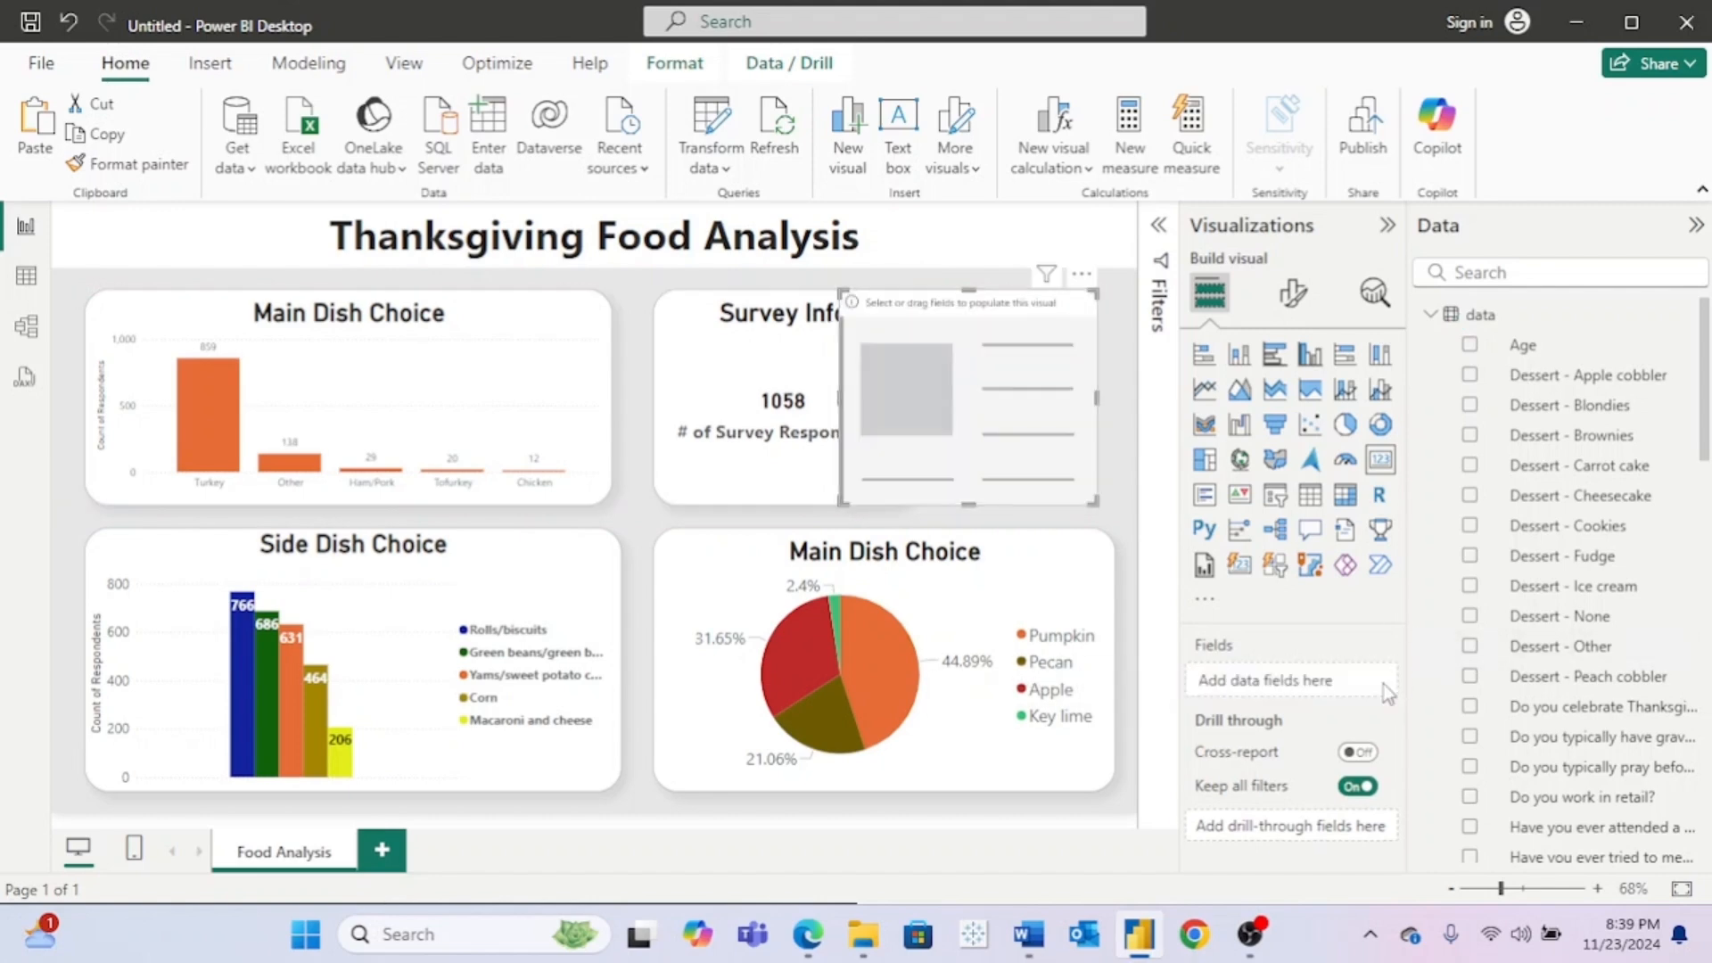
{"action": "left_click", "coordinate": [1277, 496]}
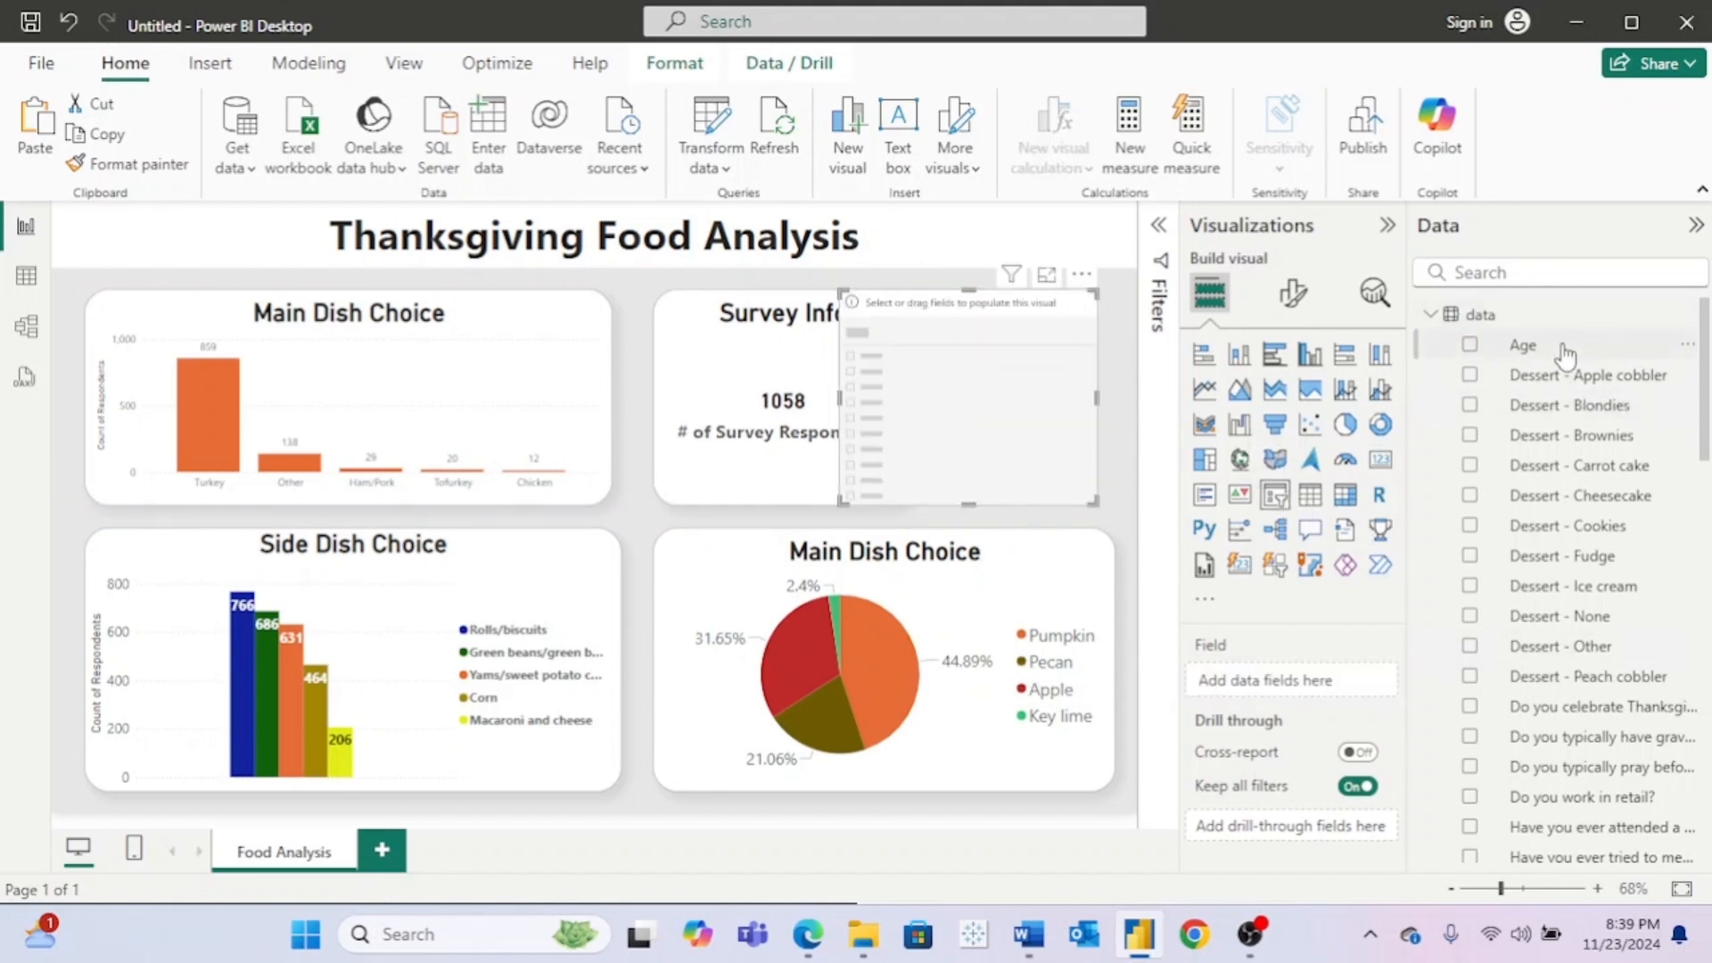
{"action": "left_click_drag", "start_coordinate": [1567, 348], "coordinate": [1326, 682]}
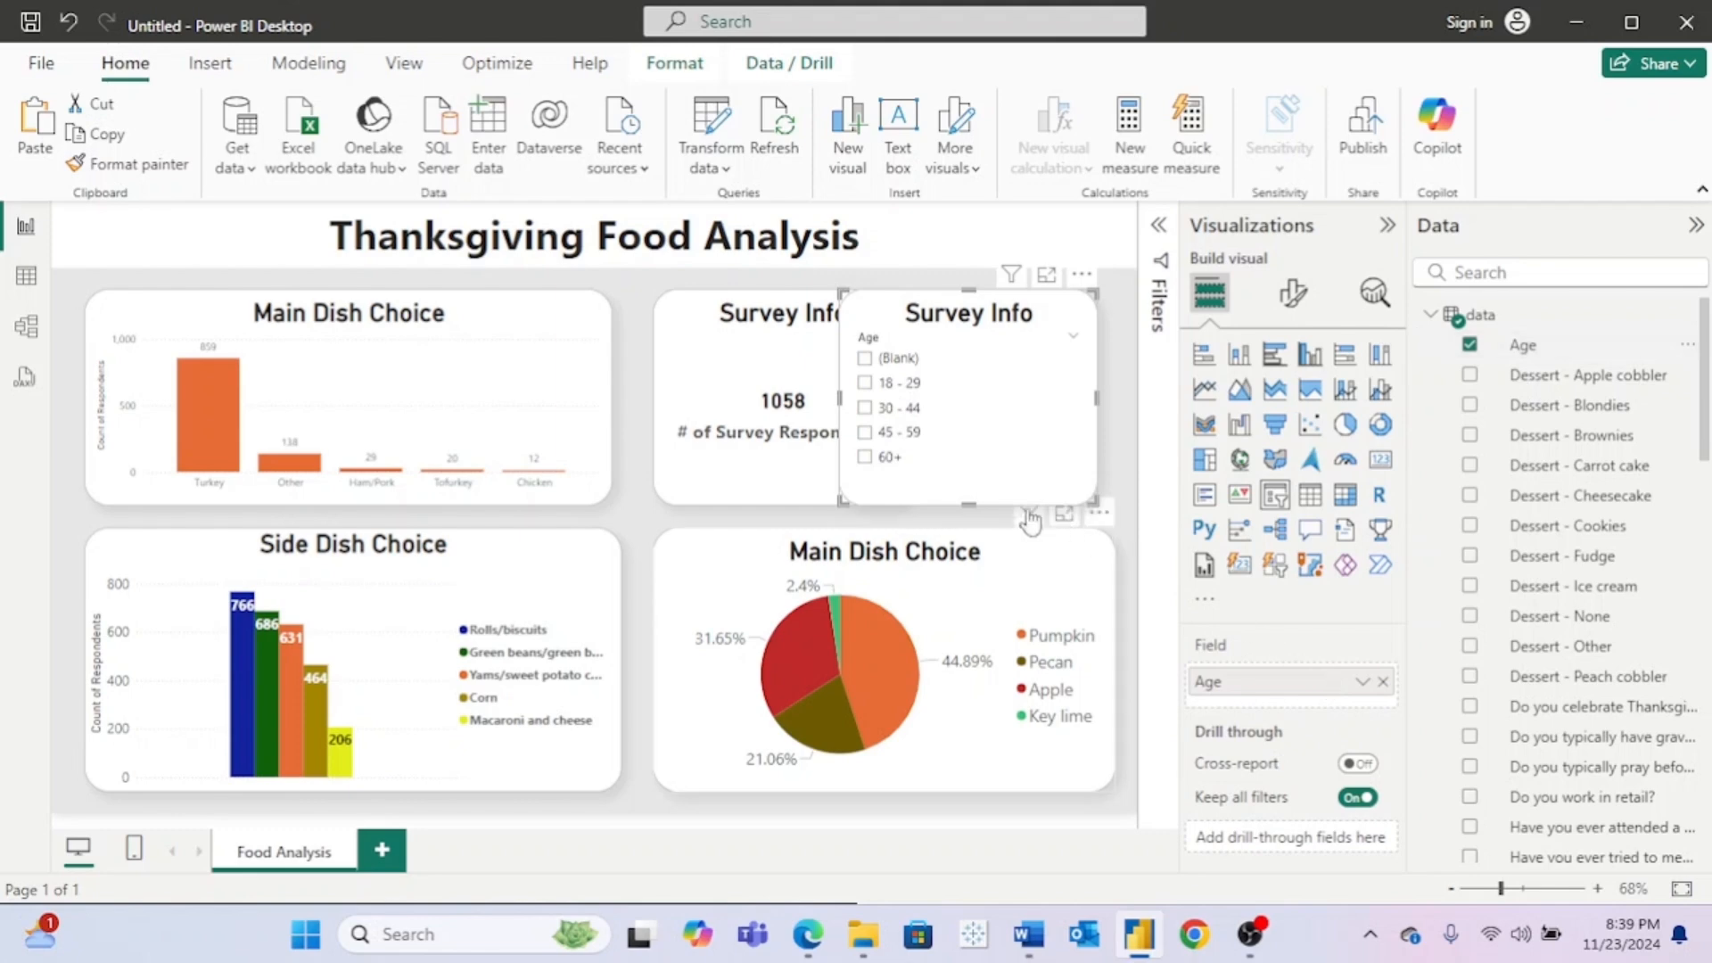
Step: Resize the Age slicer to fit beside the Survey Info card, matching its height and aligning with the pie chart's right edge
{"action": "left_click_drag", "start_coordinate": [970, 505], "coordinate": [968, 474]}
{"action": "left_click_drag", "start_coordinate": [840, 376], "coordinate": [926, 370]}
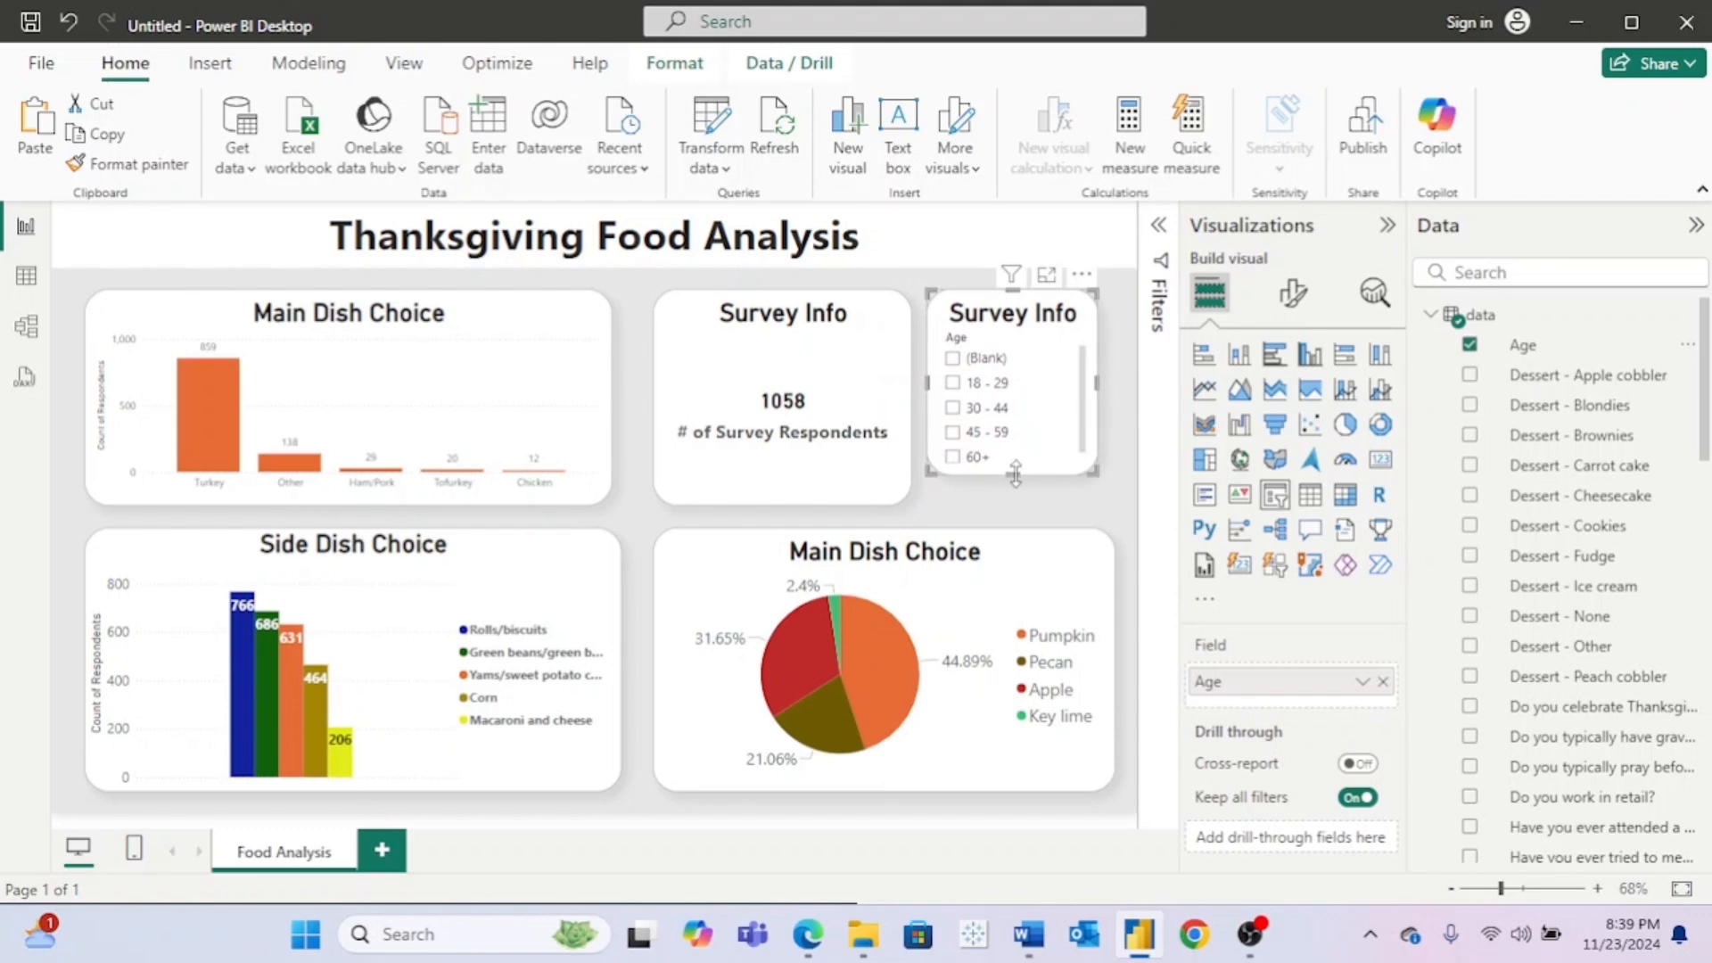
{"action": "left_click_drag", "start_coordinate": [1013, 475], "coordinate": [1017, 501]}
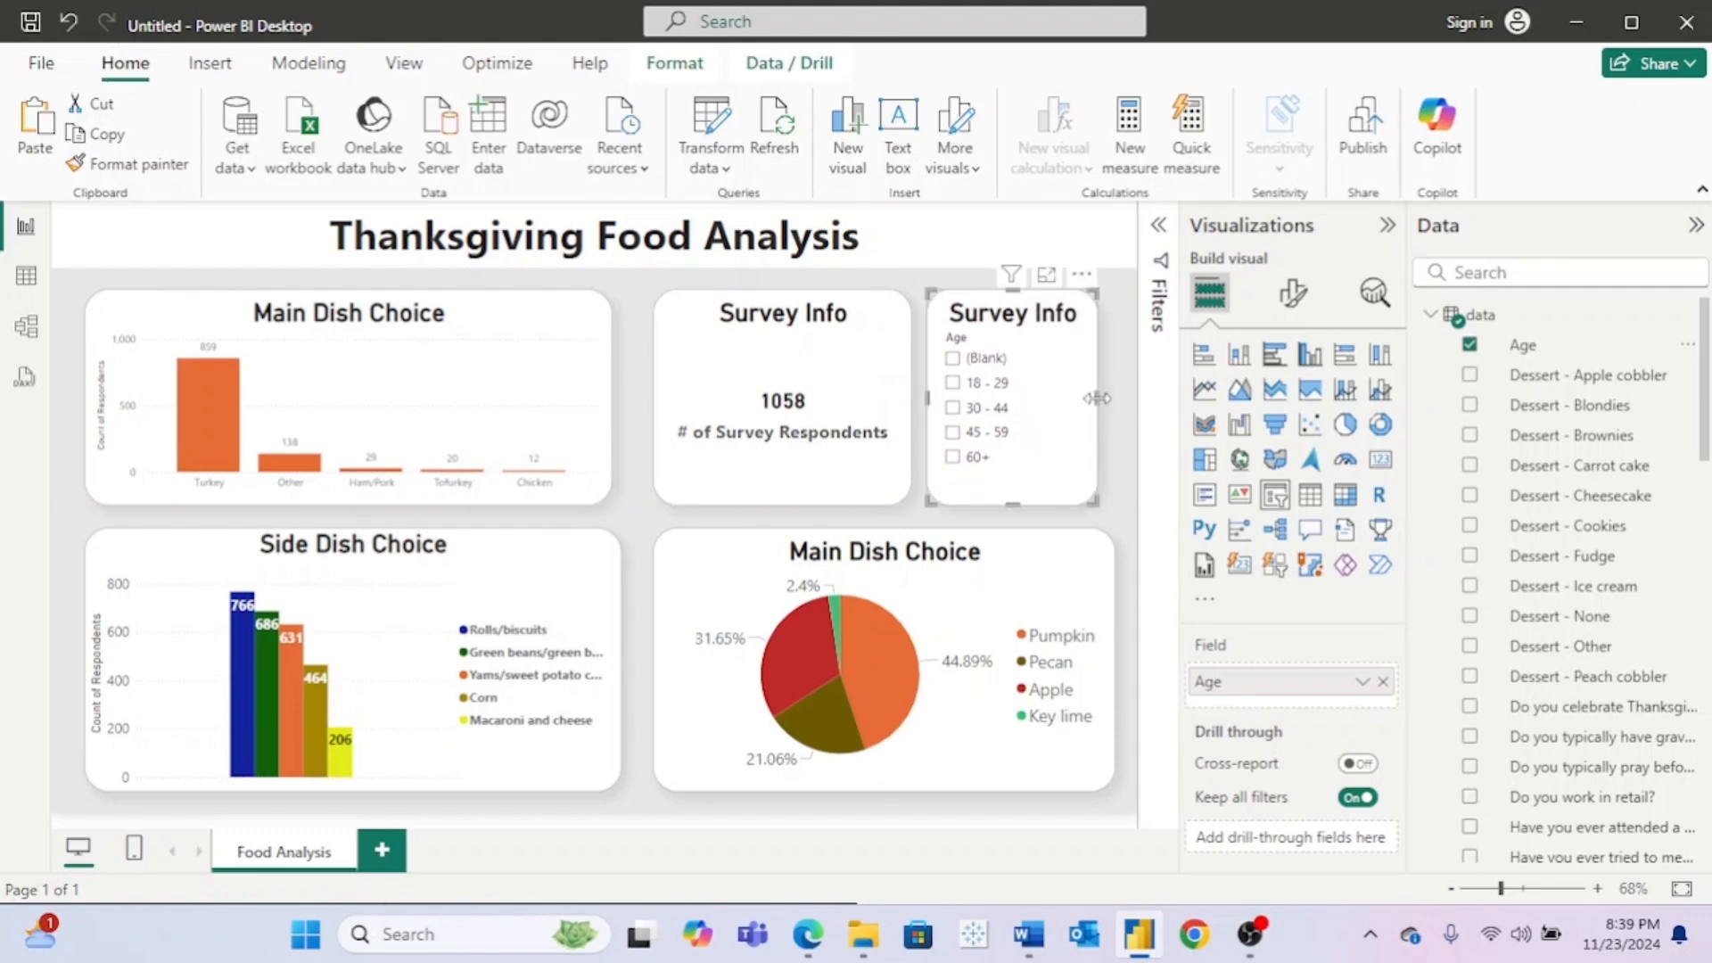
{"action": "left_click_drag", "start_coordinate": [1099, 399], "coordinate": [1115, 403]}
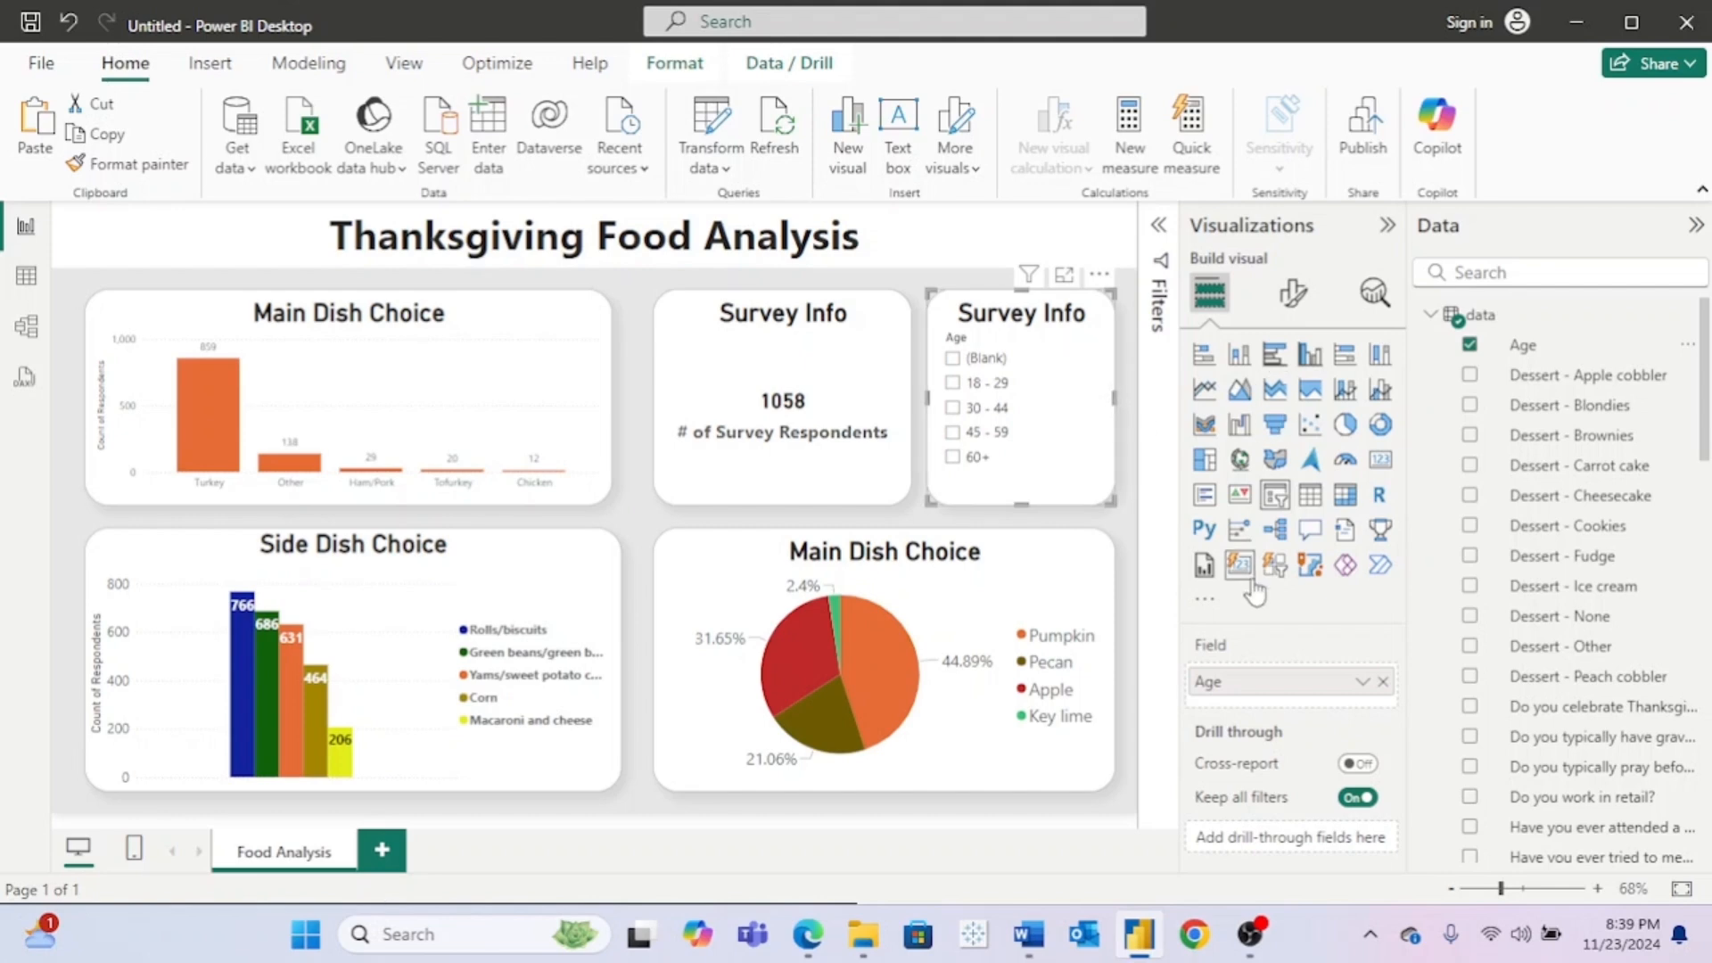
Step: Change the slicer's title to Age and turn off its slicer header
{"action": "left_click", "coordinate": [1293, 293]}
{"action": "left_click", "coordinate": [1290, 405]}
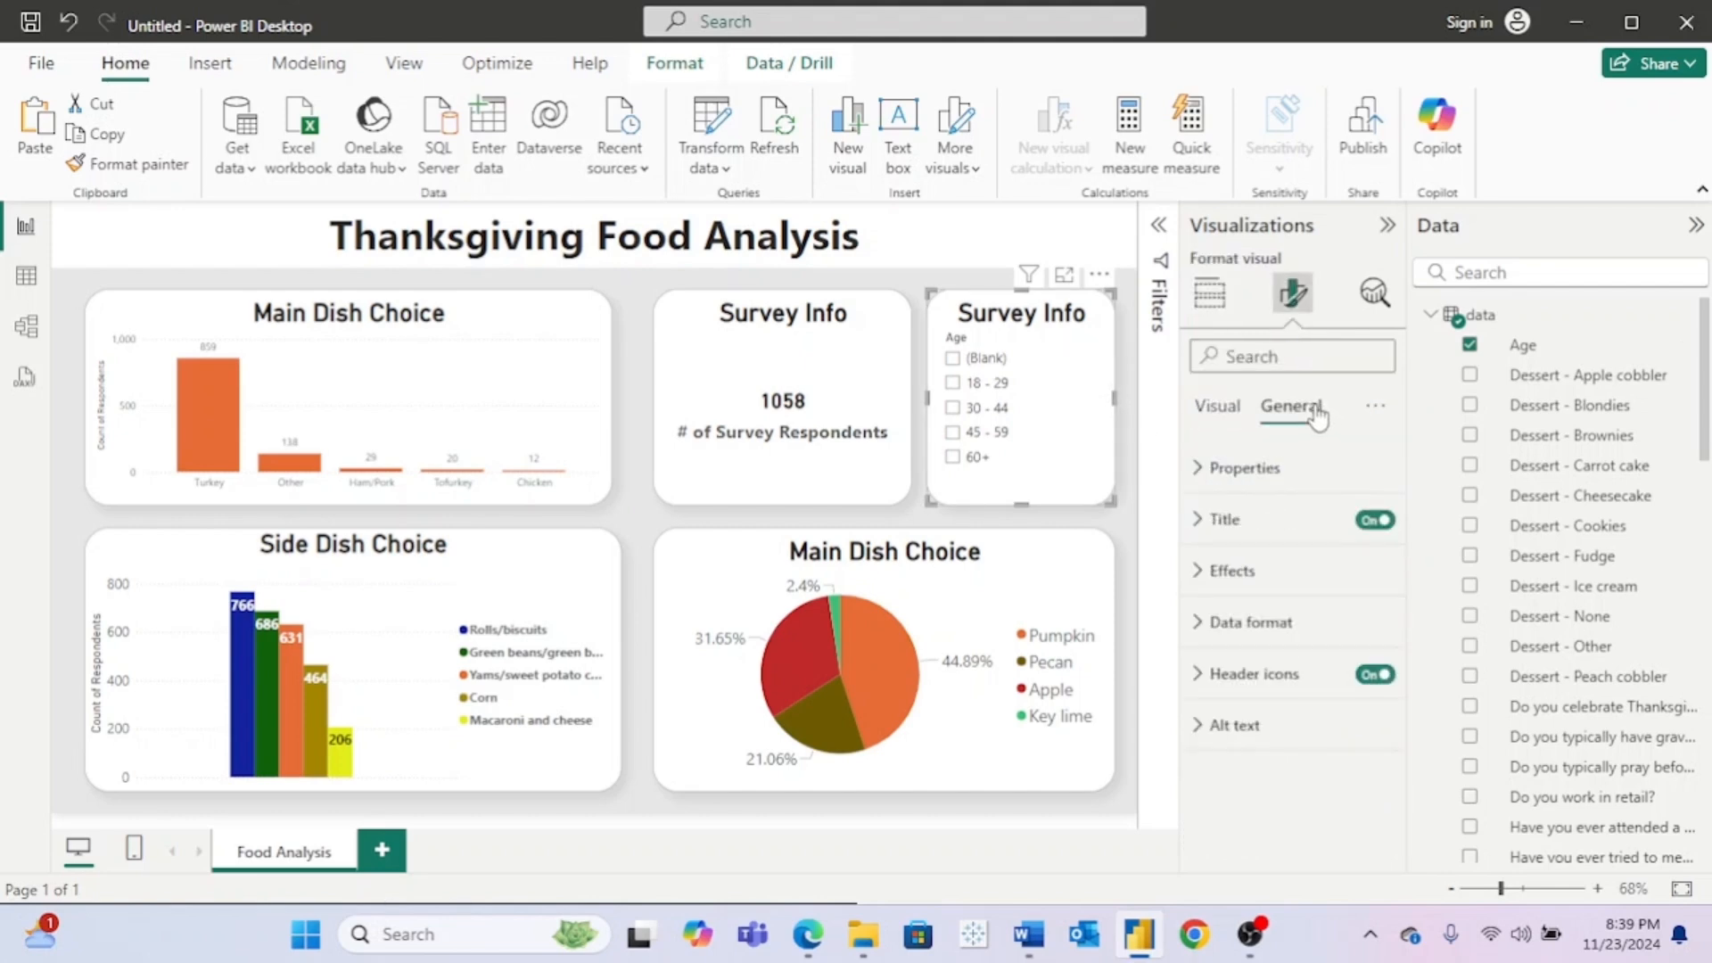
{"action": "left_click", "coordinate": [1223, 520]}
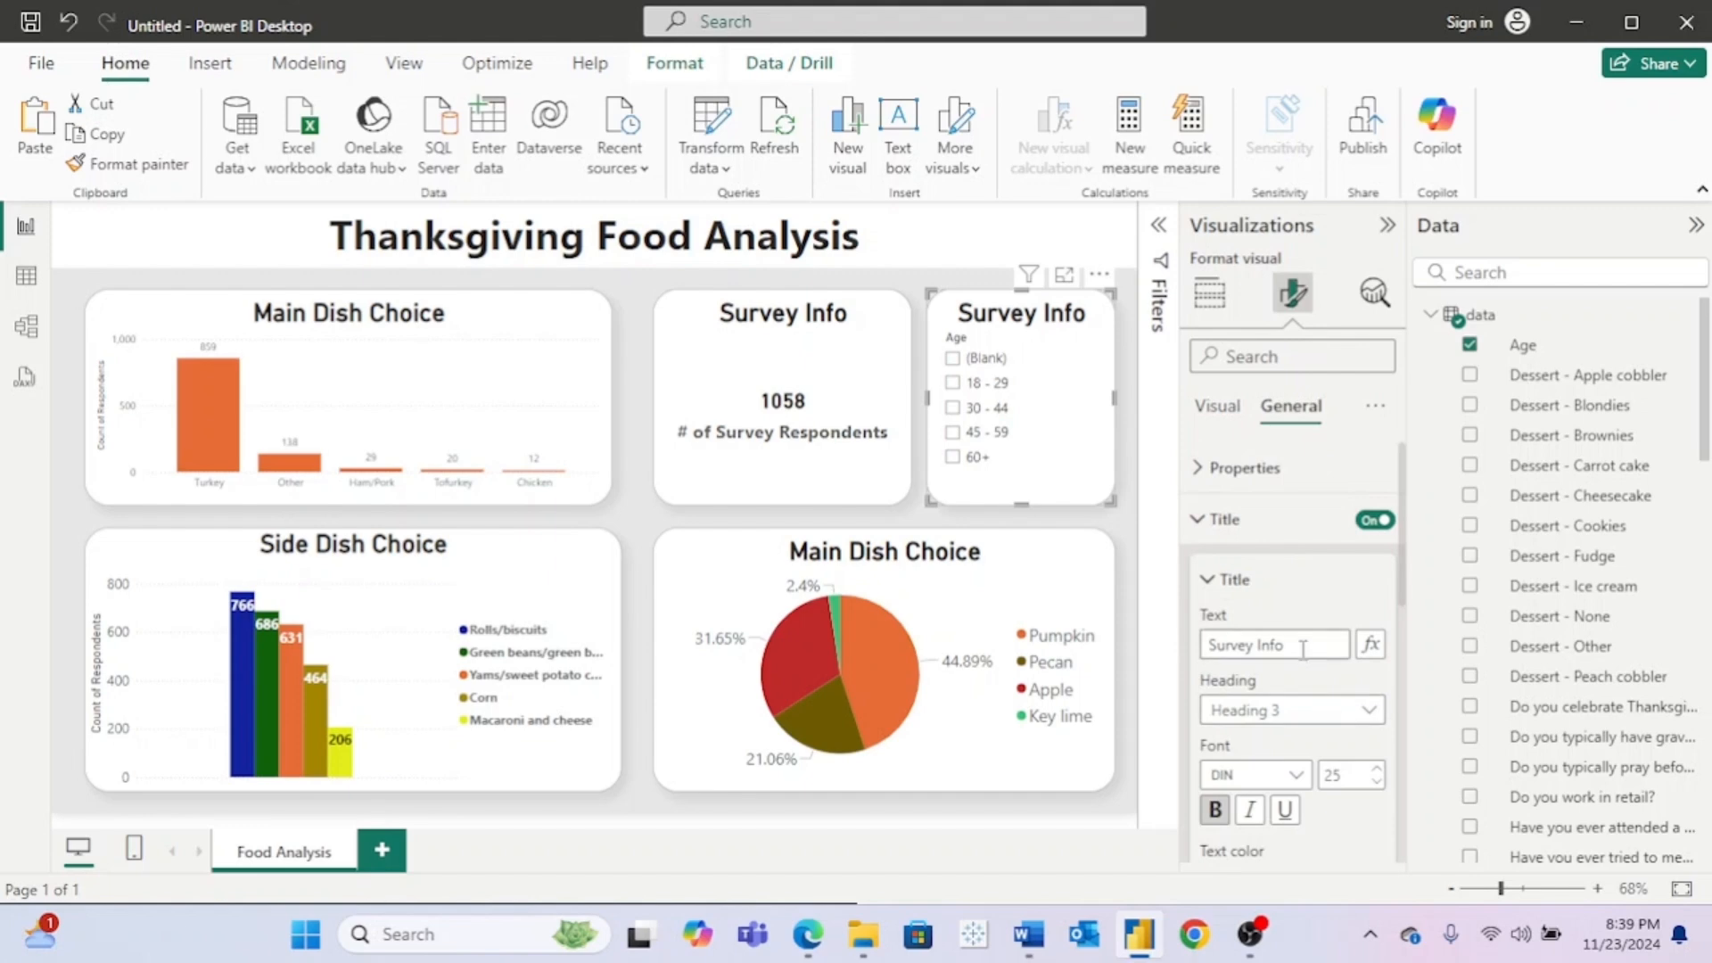
{"action": "triple_click", "coordinate": [1232, 641]}
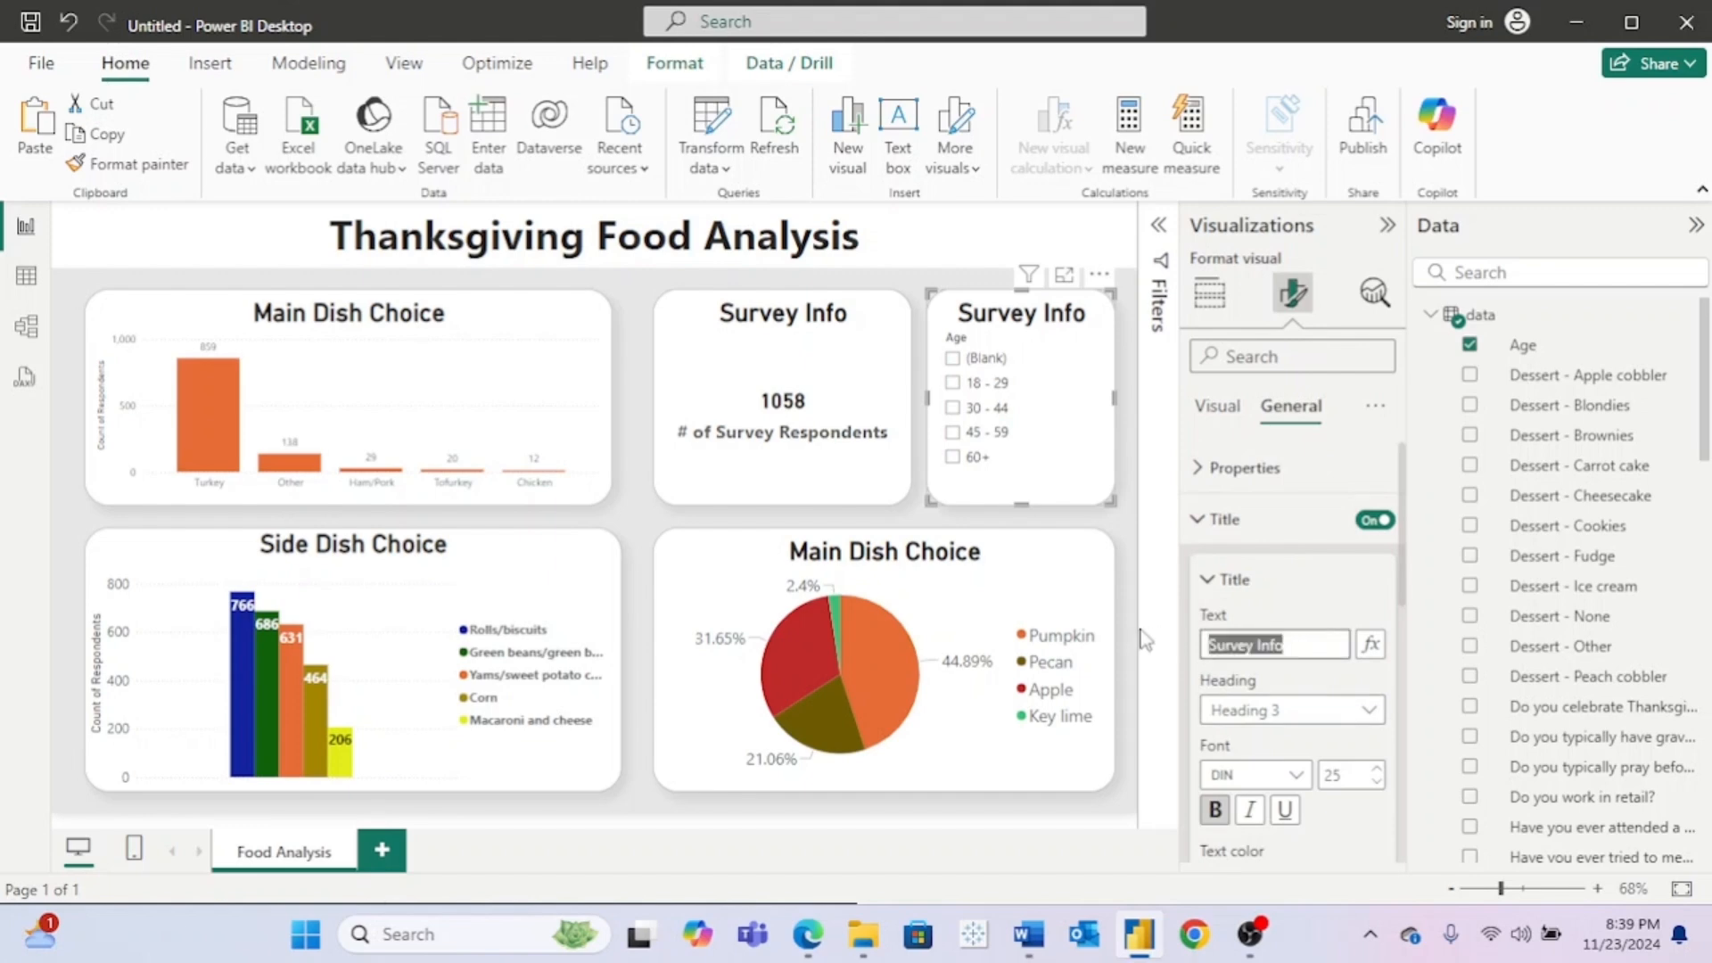
{"action": "type", "text": "Age"}
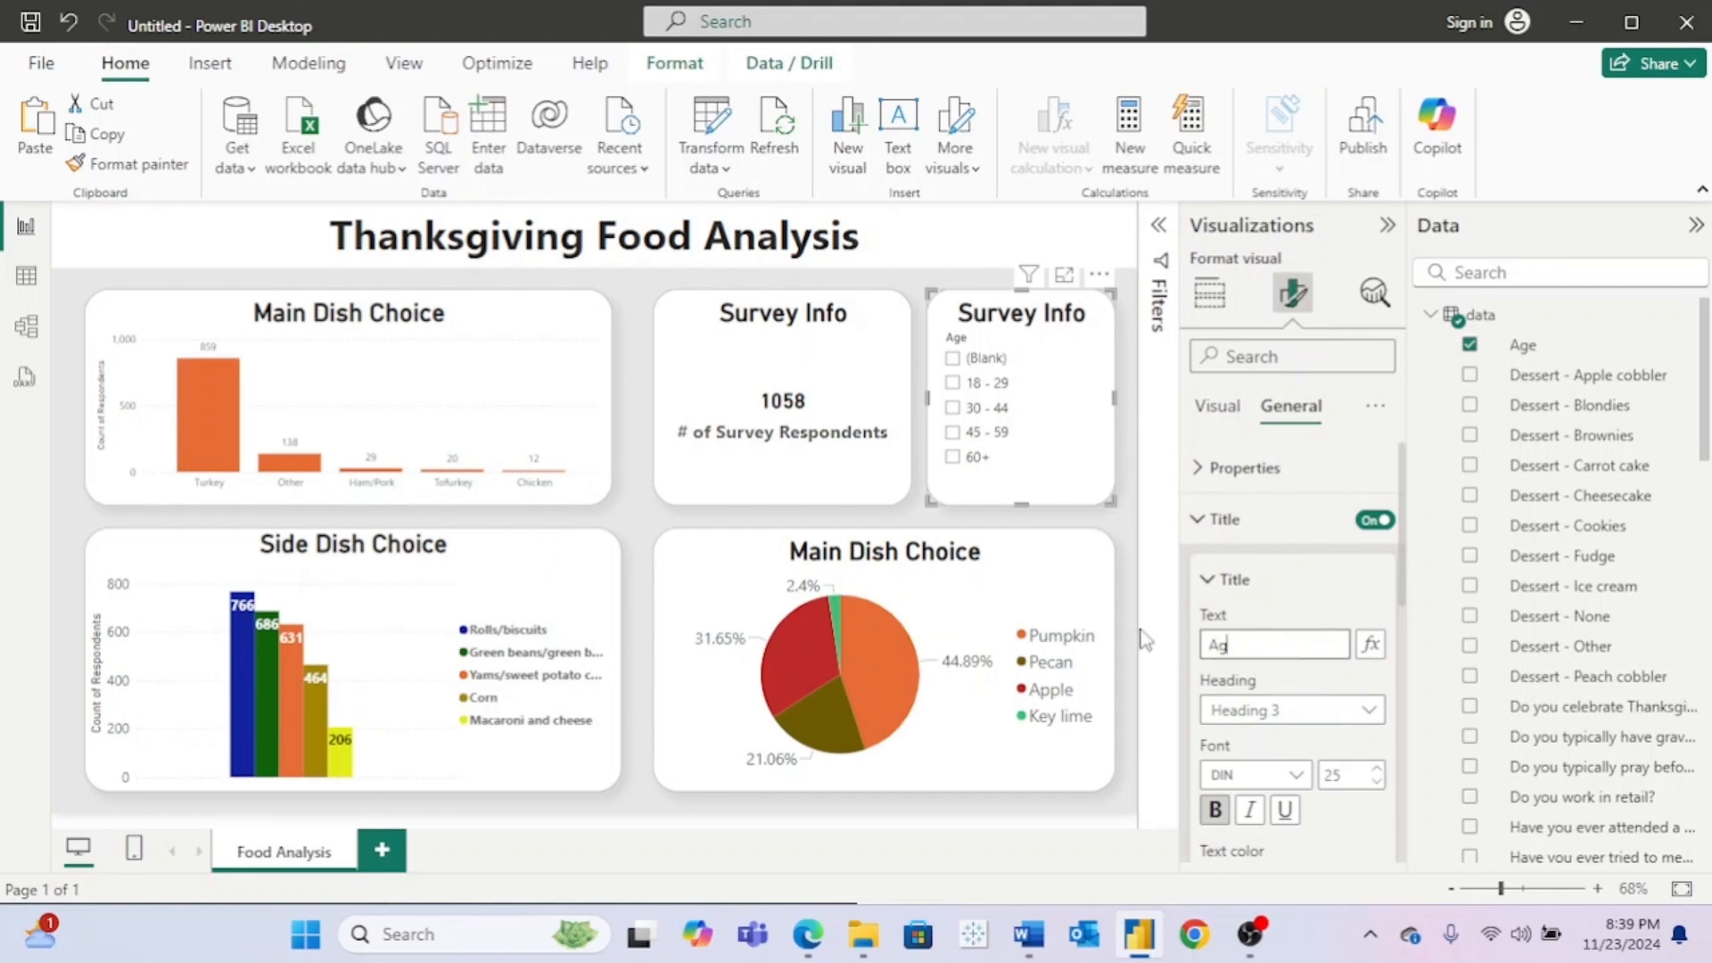
{"action": "left_click", "coordinate": [1211, 403]}
{"action": "left_click", "coordinate": [1376, 521]}
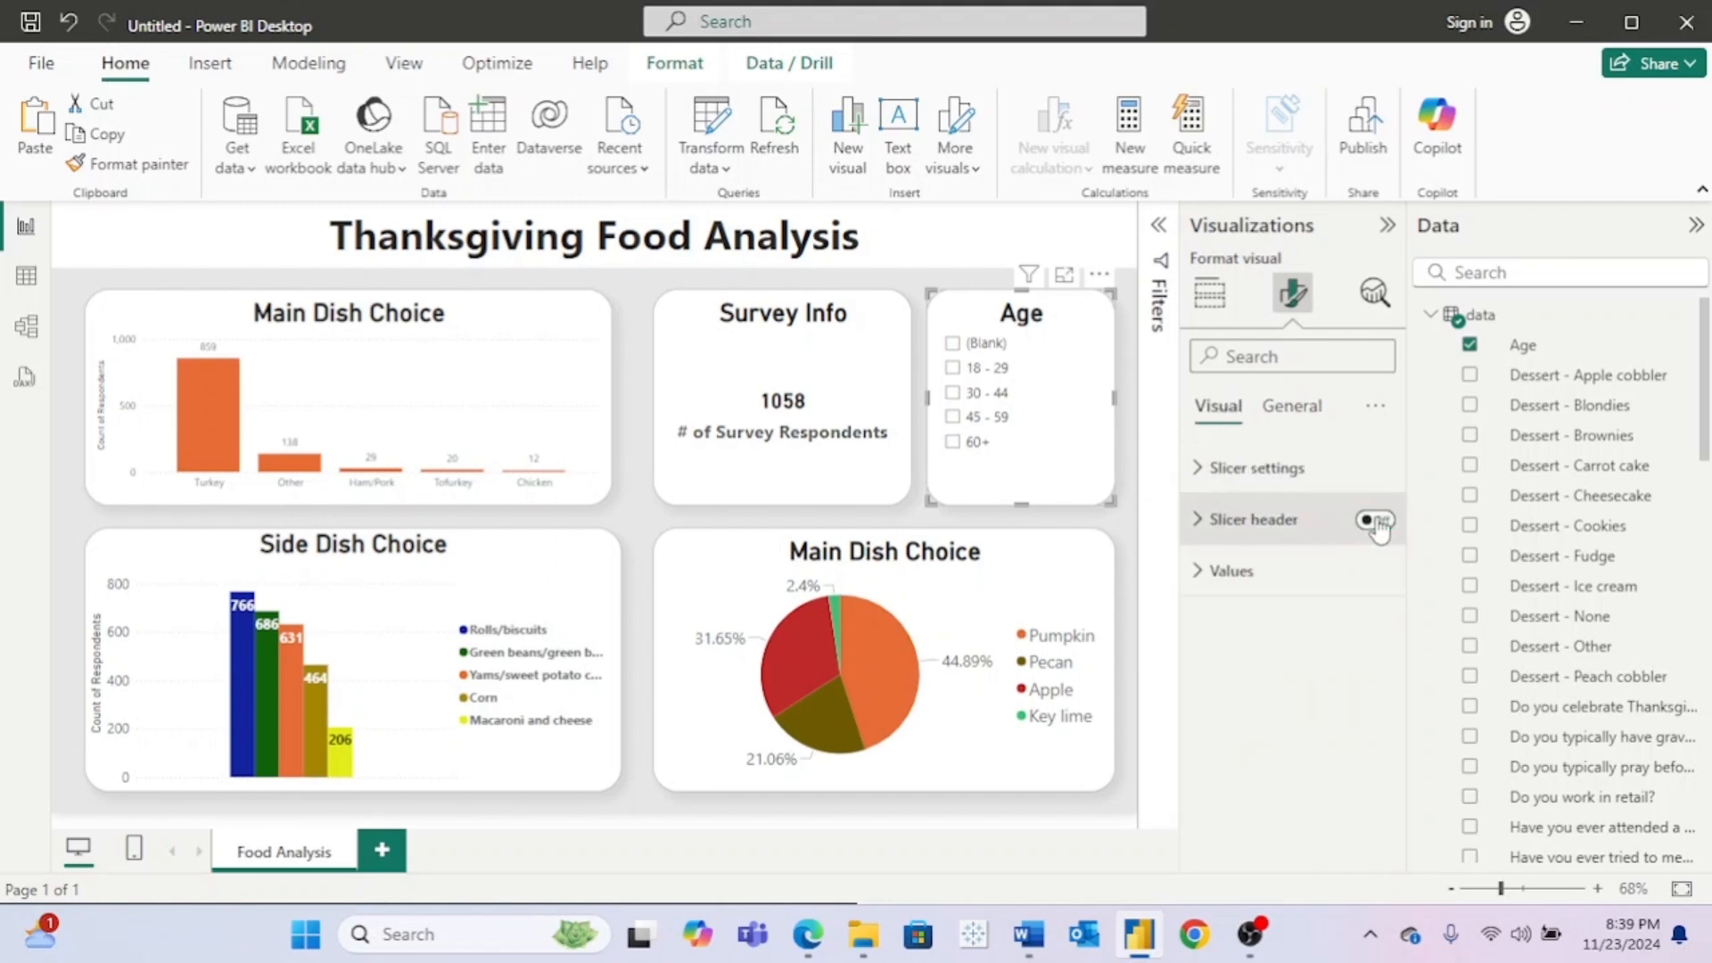
Step: Turn on the "Select all" option in the Age slicer's selection settings
{"action": "left_click", "coordinate": [1126, 548]}
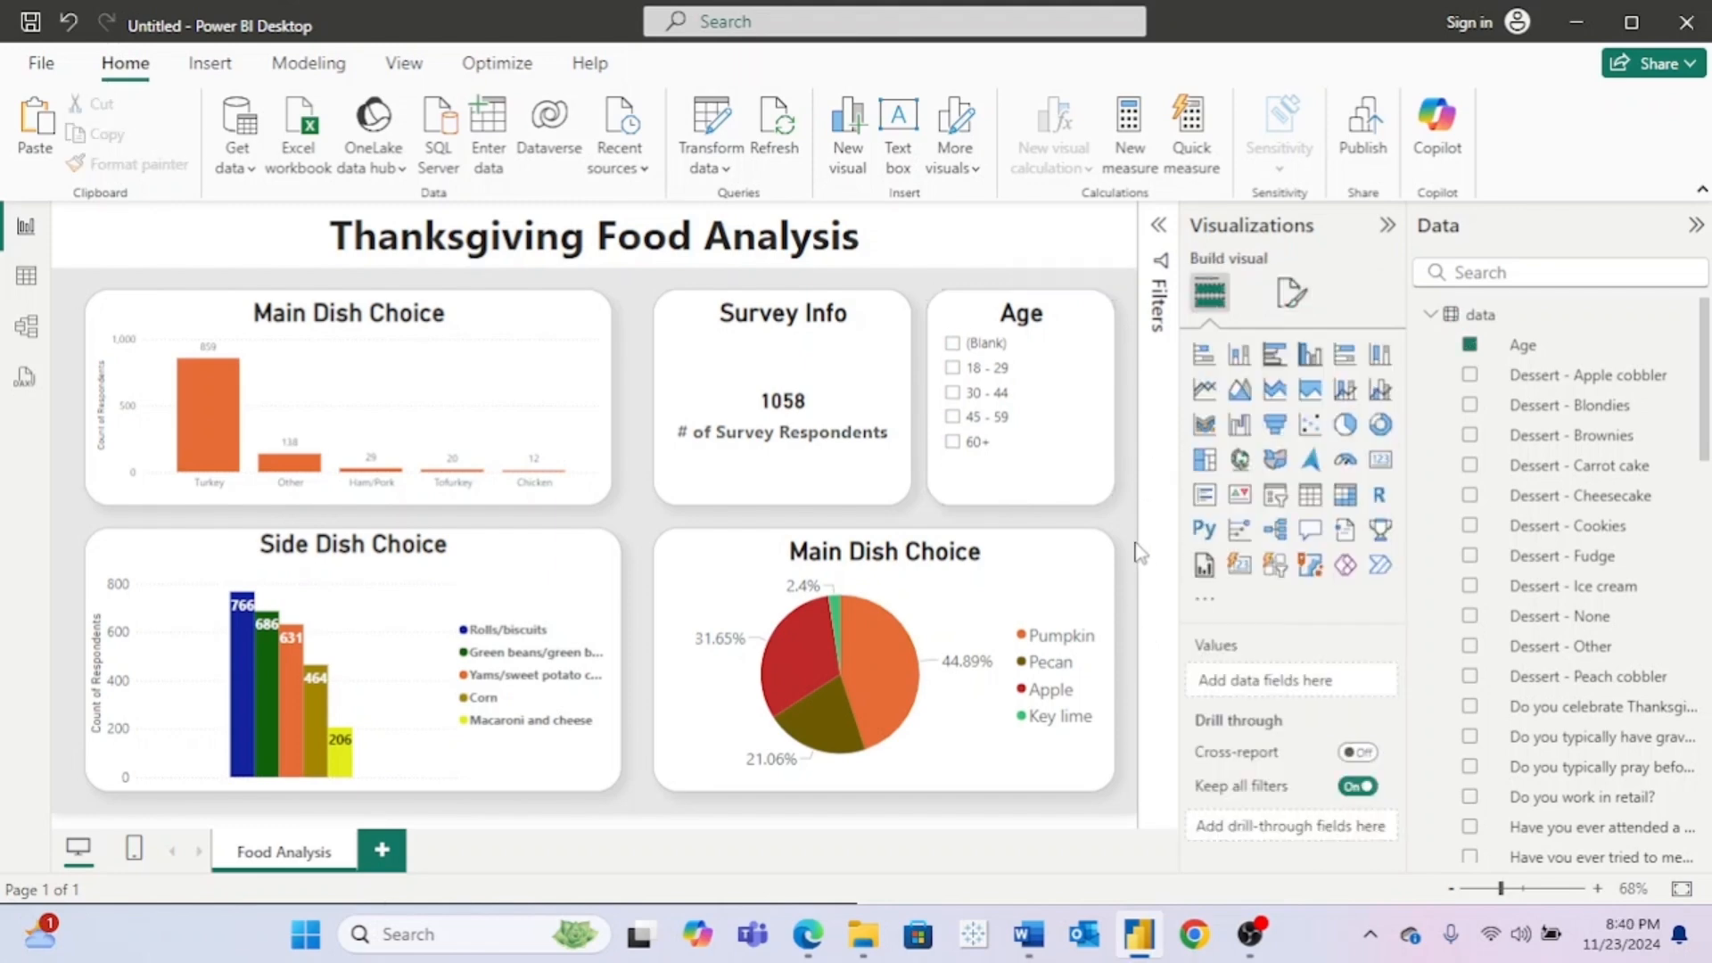
{"action": "left_click", "coordinate": [1293, 295]}
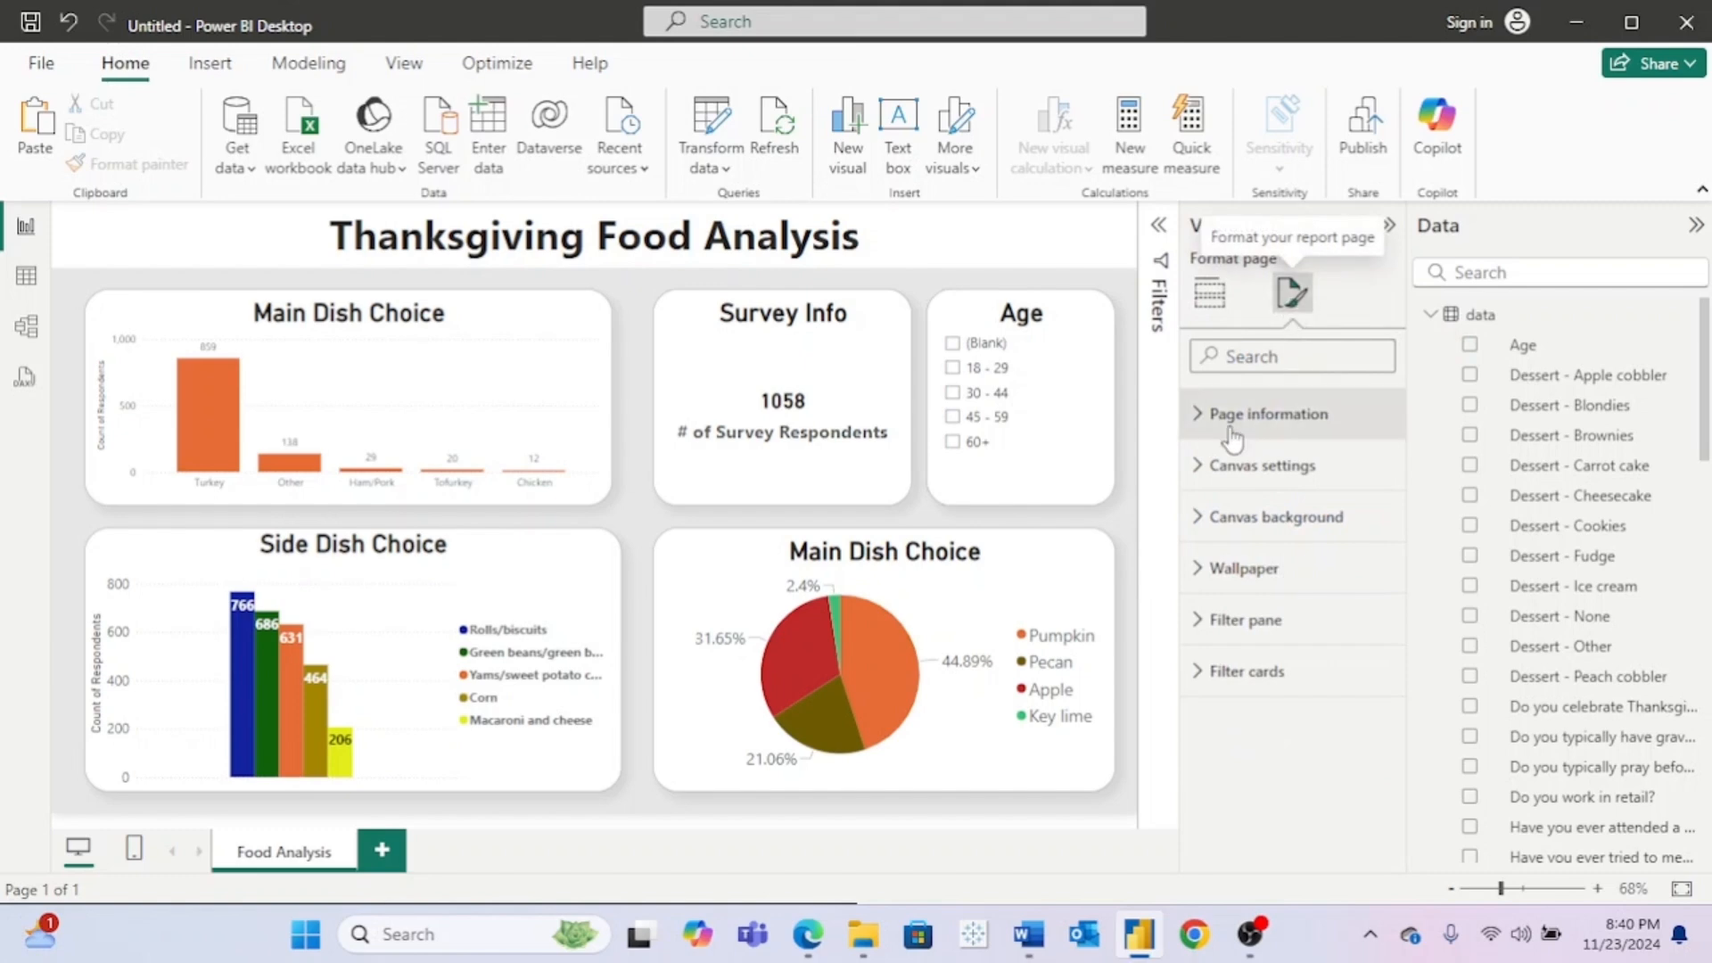
{"action": "left_click", "coordinate": [1097, 374]}
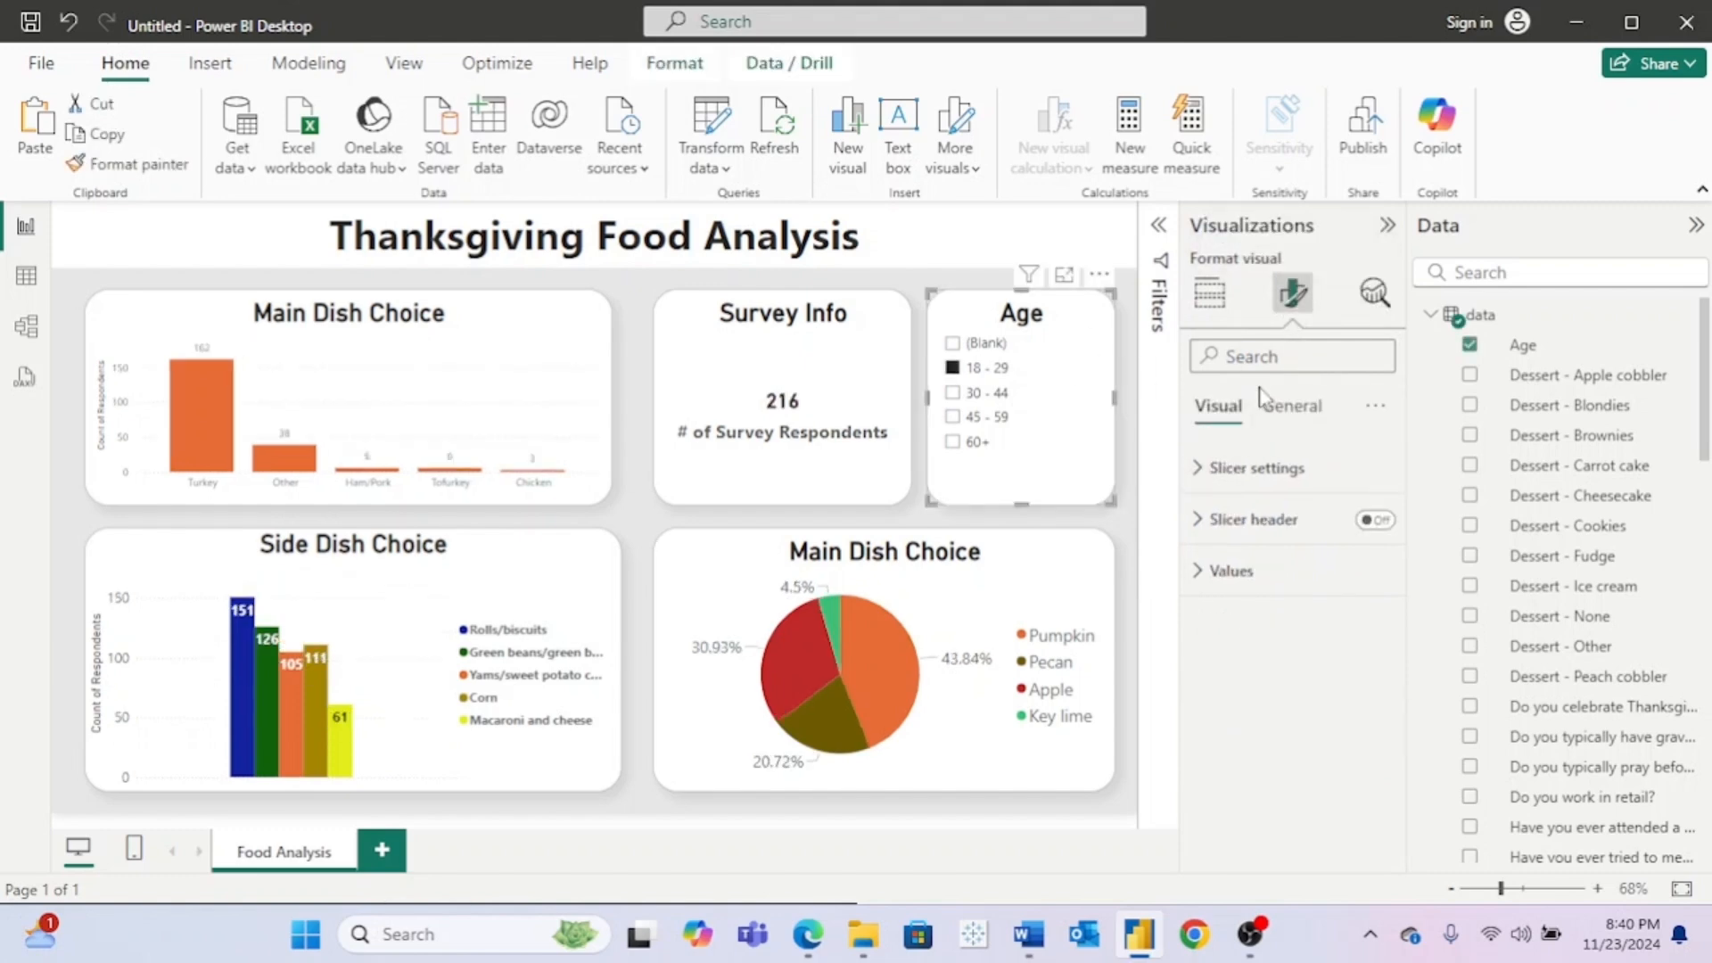
{"action": "left_click", "coordinate": [1284, 420]}
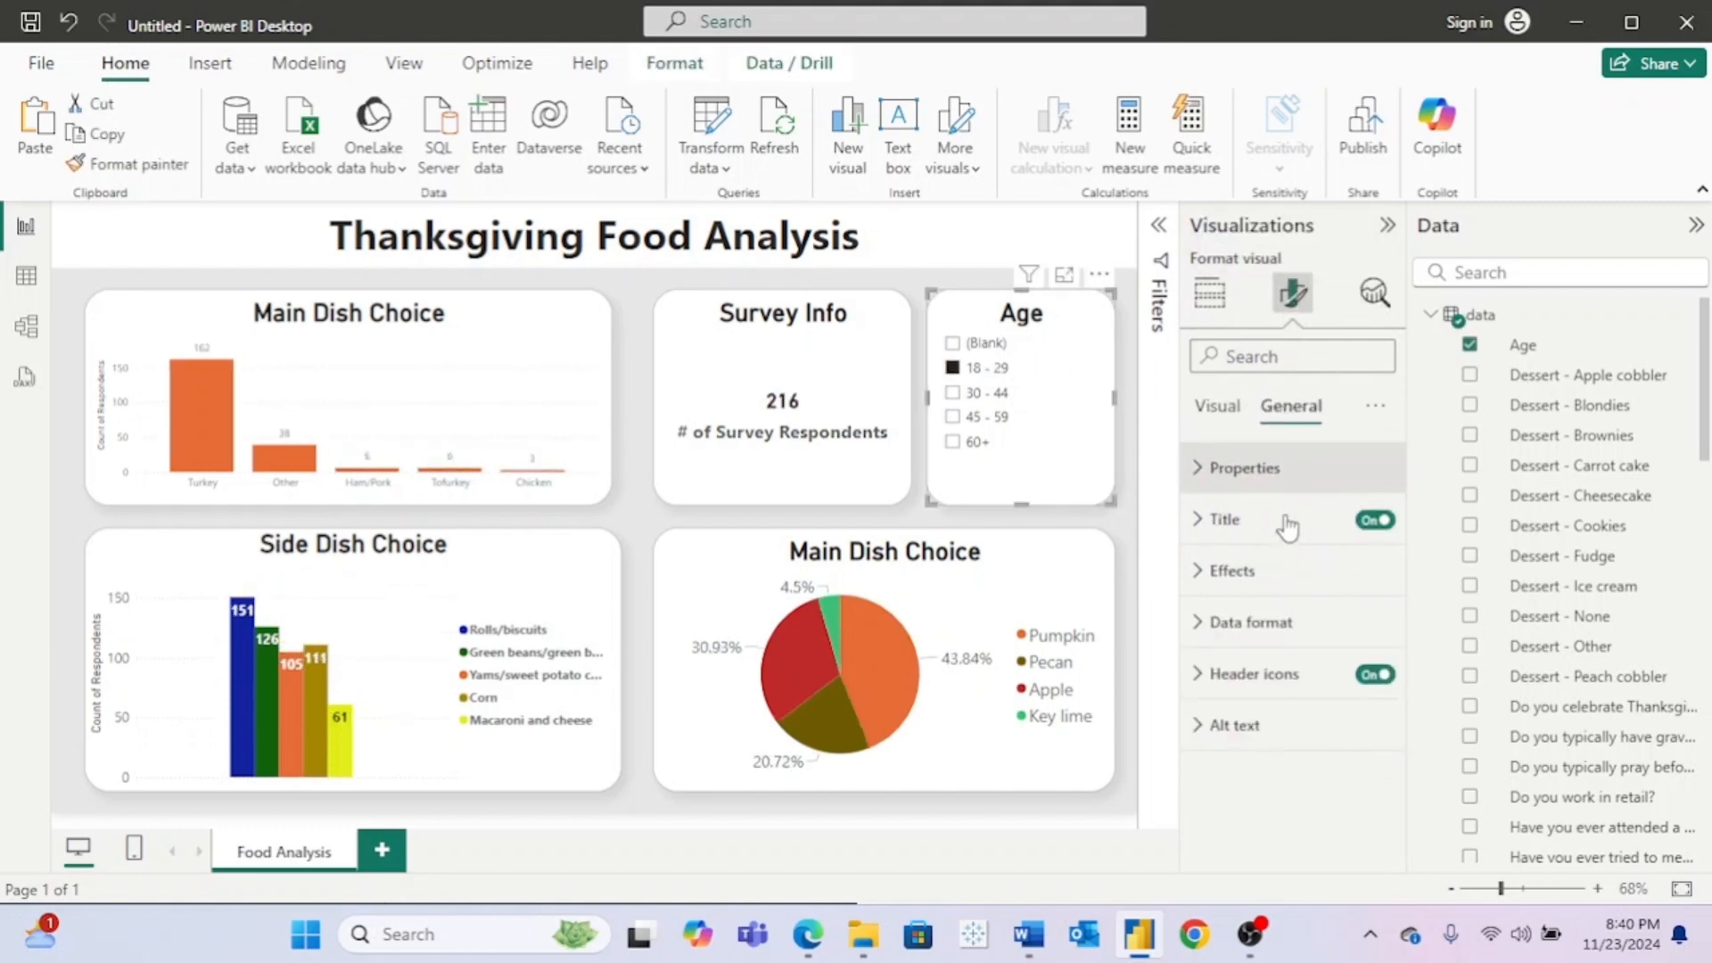
{"action": "left_click", "coordinate": [1233, 408]}
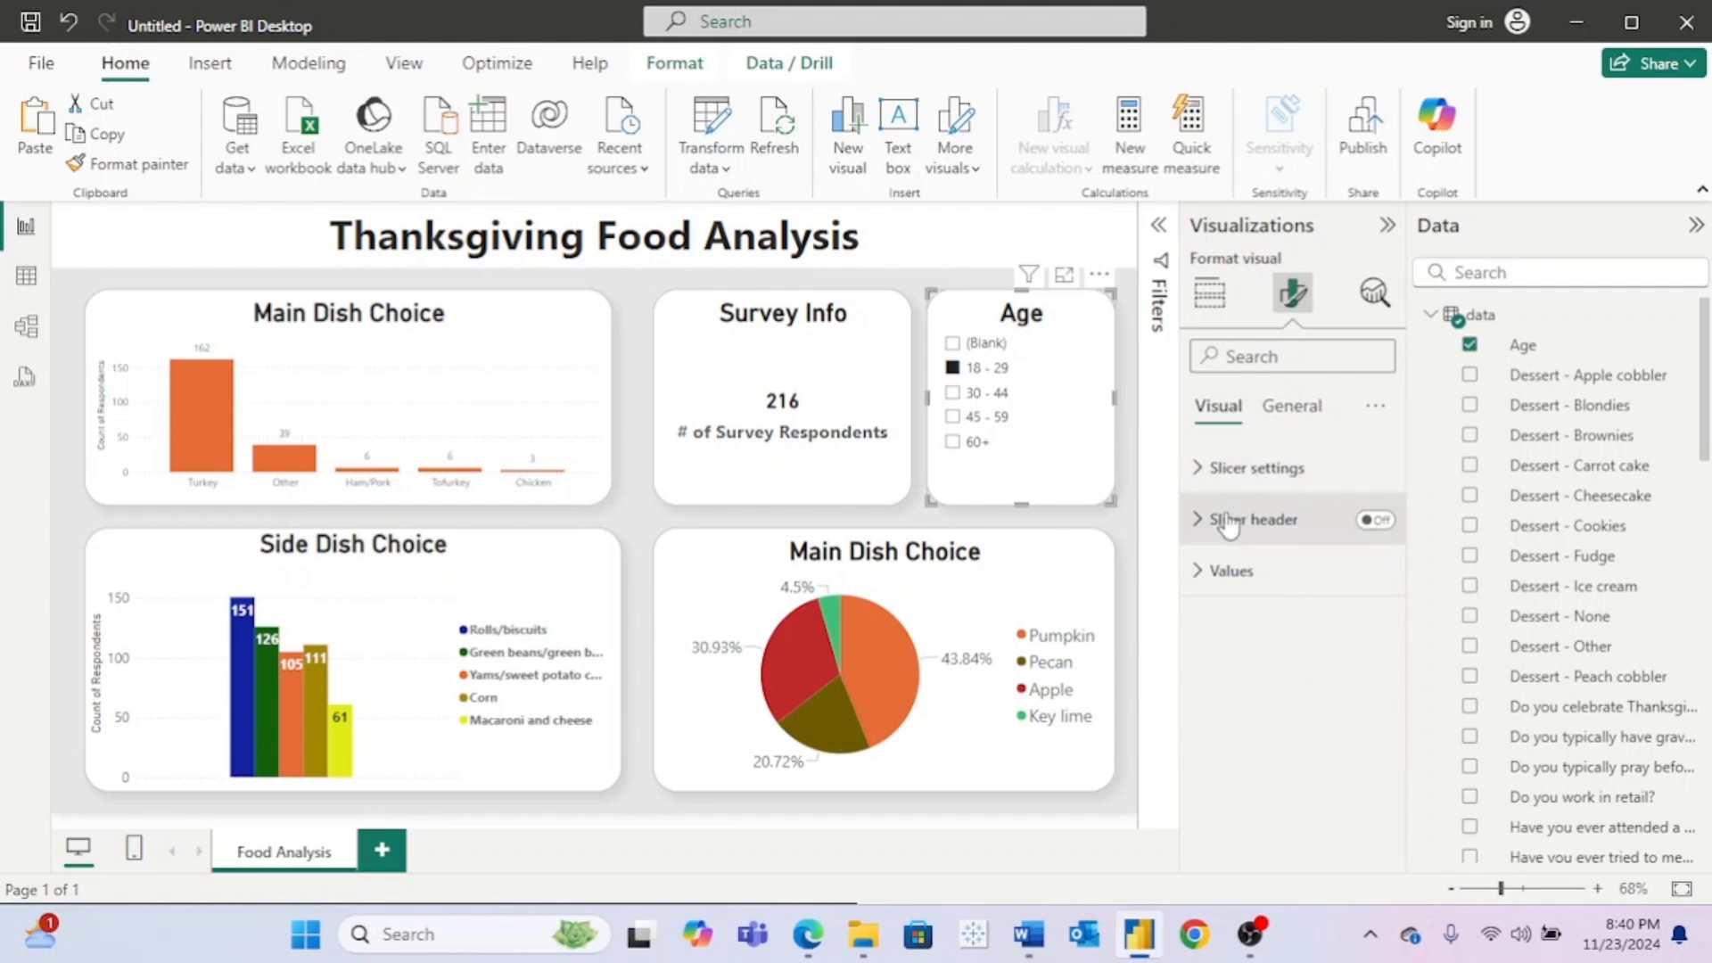
{"action": "left_click", "coordinate": [1206, 470]}
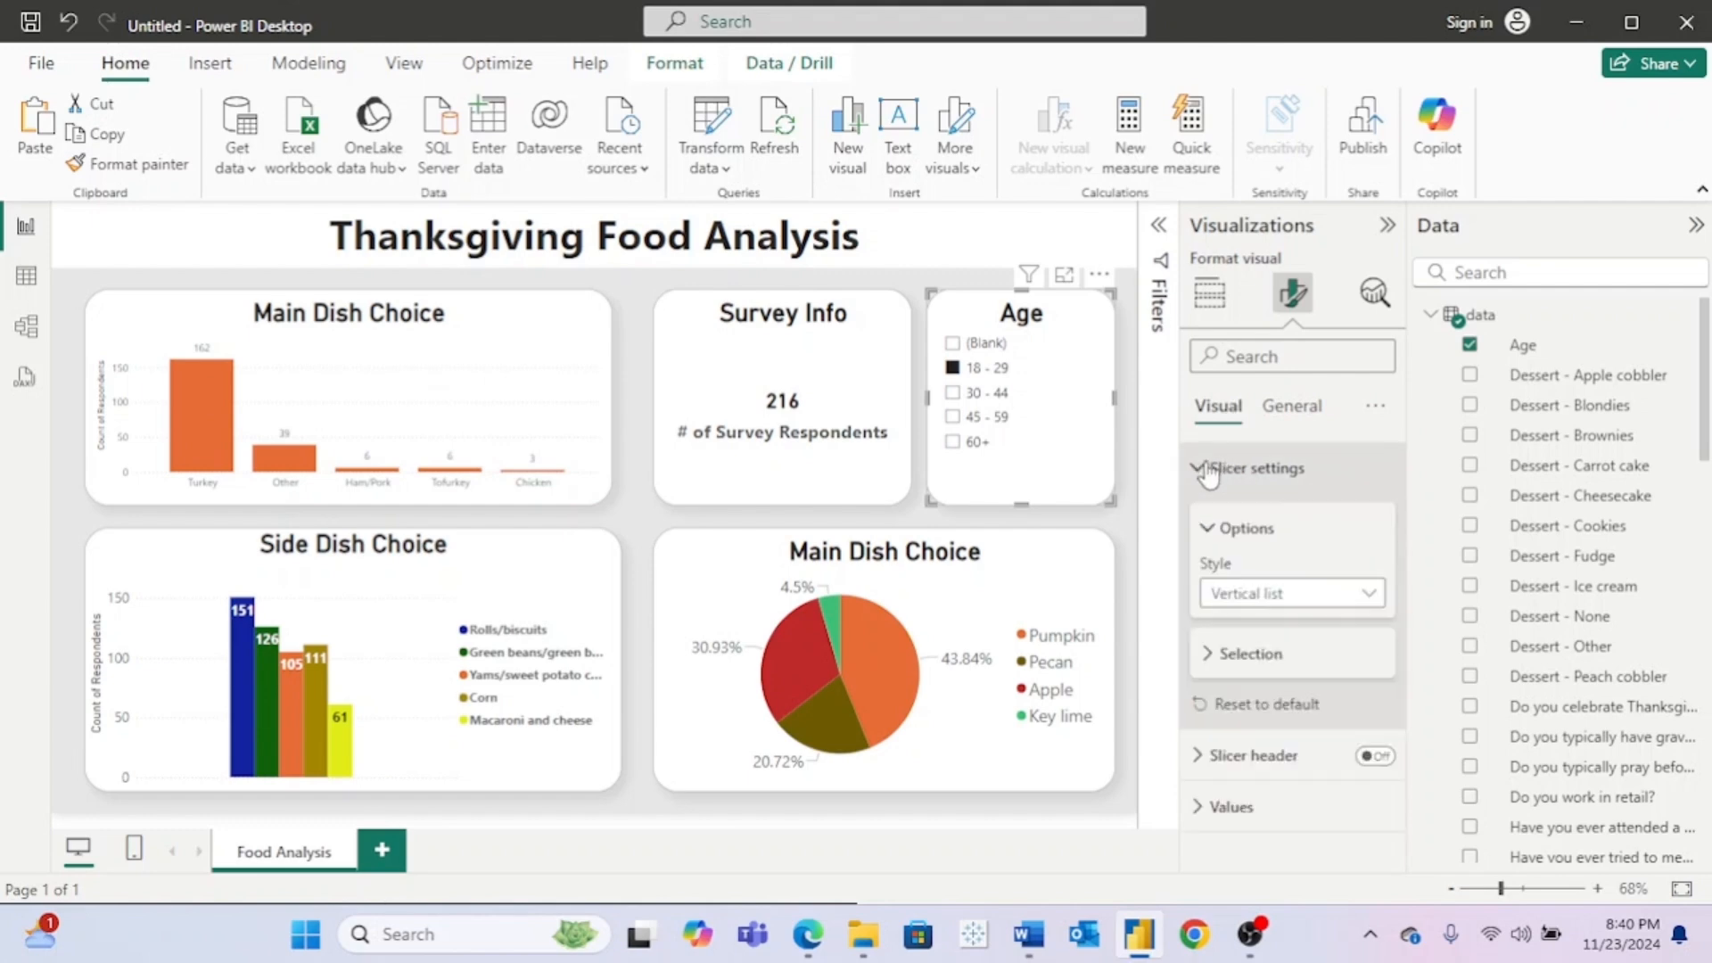
{"action": "left_click", "coordinate": [1231, 656]}
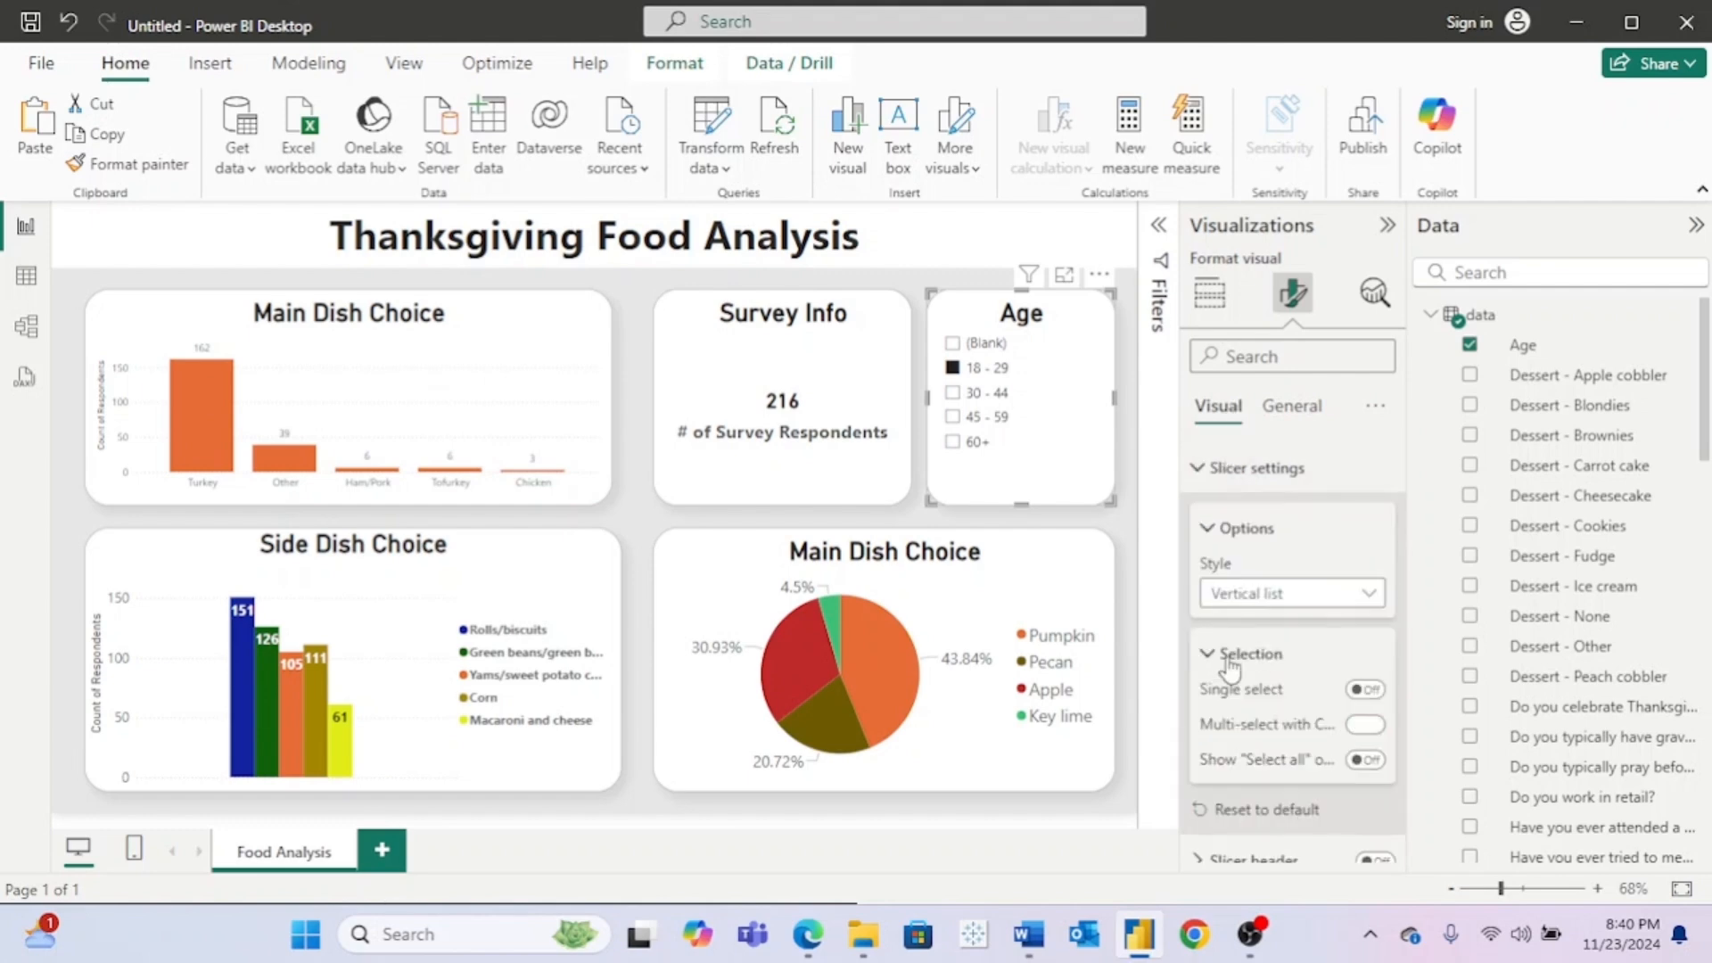
{"action": "left_click", "coordinate": [1362, 761]}
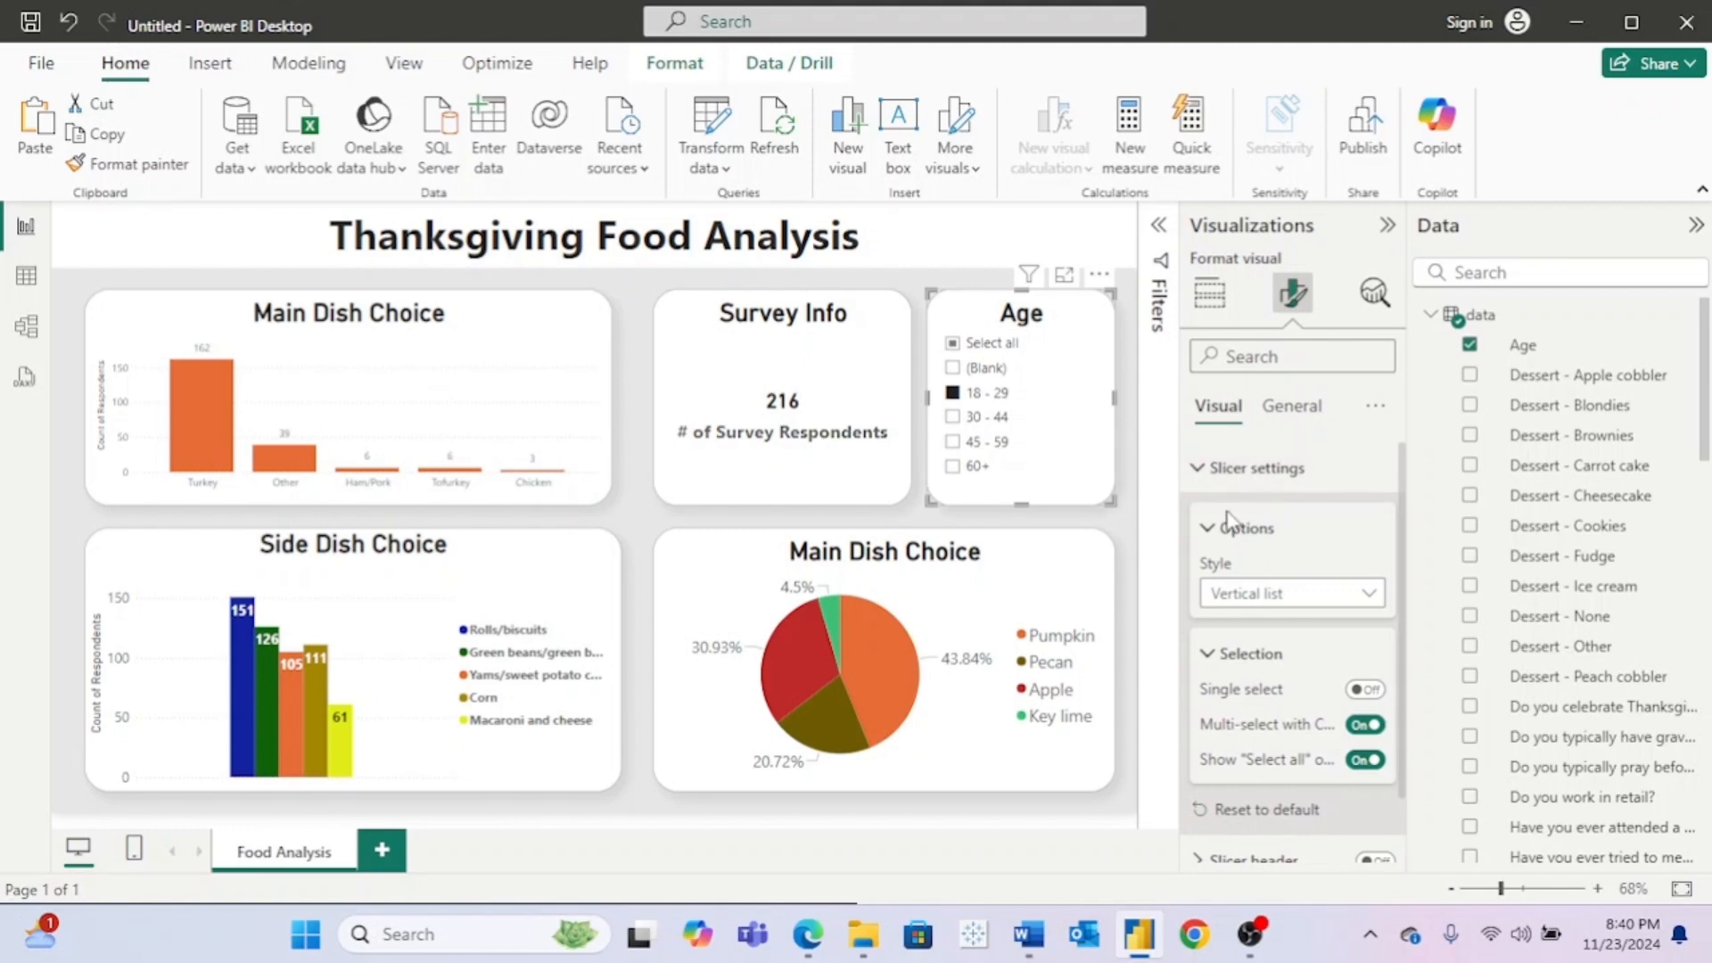
Step: Select all age groups in the slicer, and test excluding and re-including the 60+ group
{"action": "left_click", "coordinate": [995, 344]}
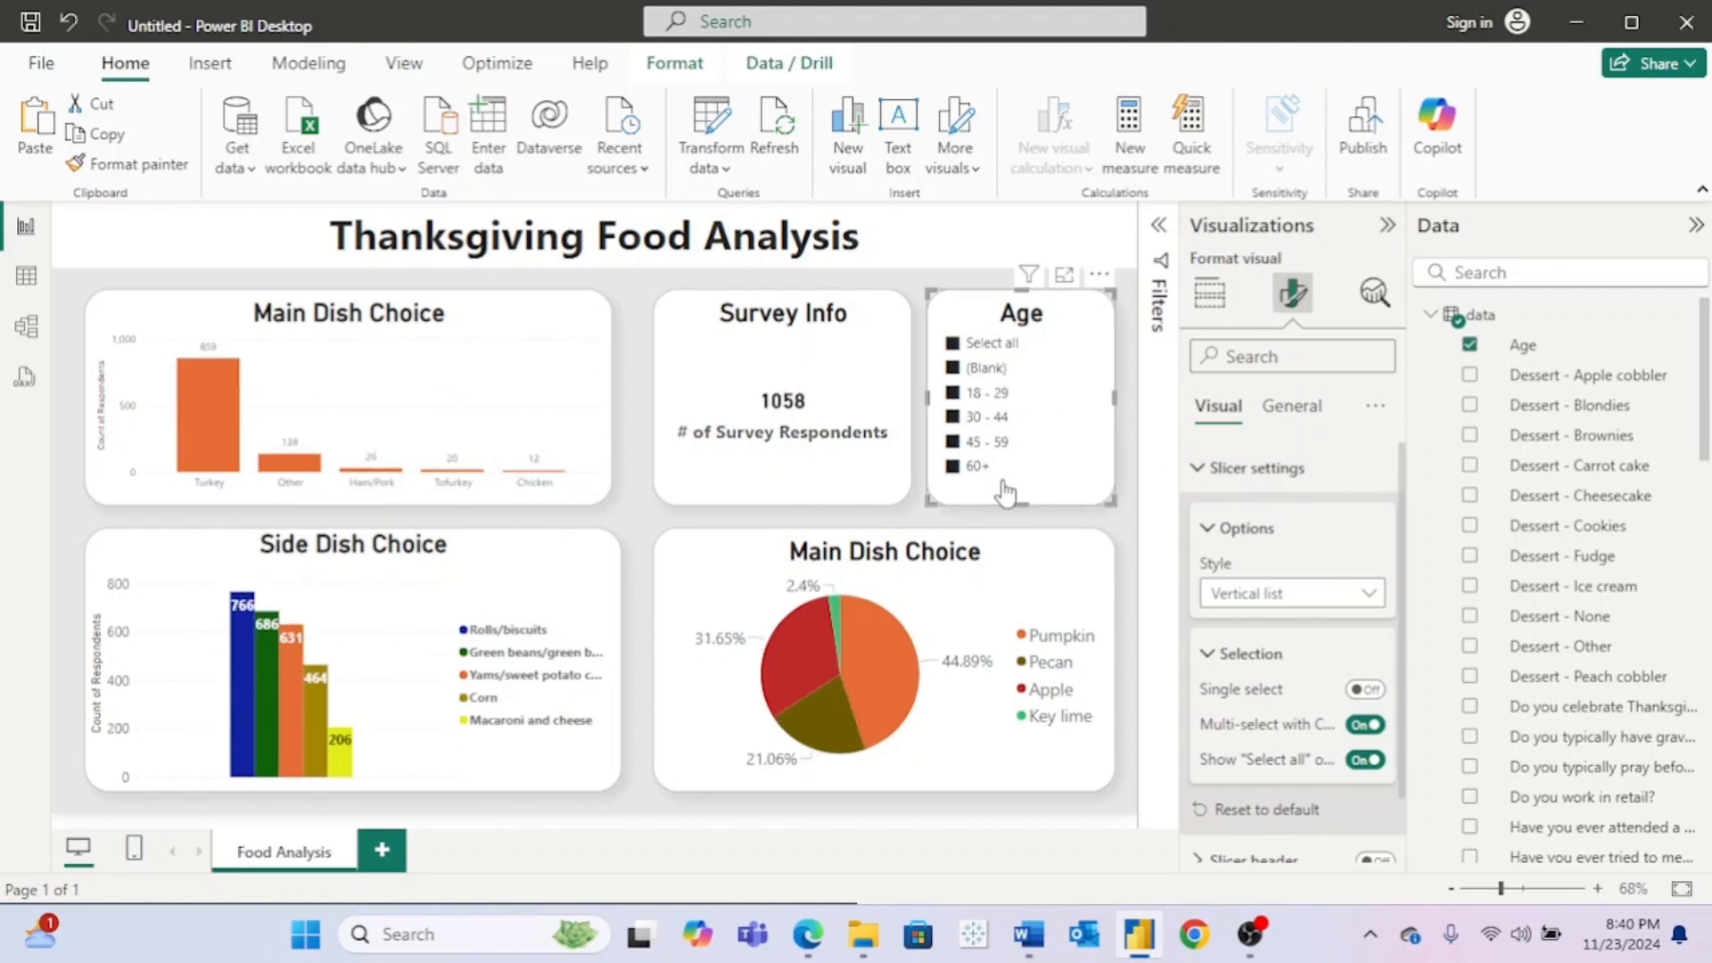
{"action": "left_click", "coordinate": [979, 468]}
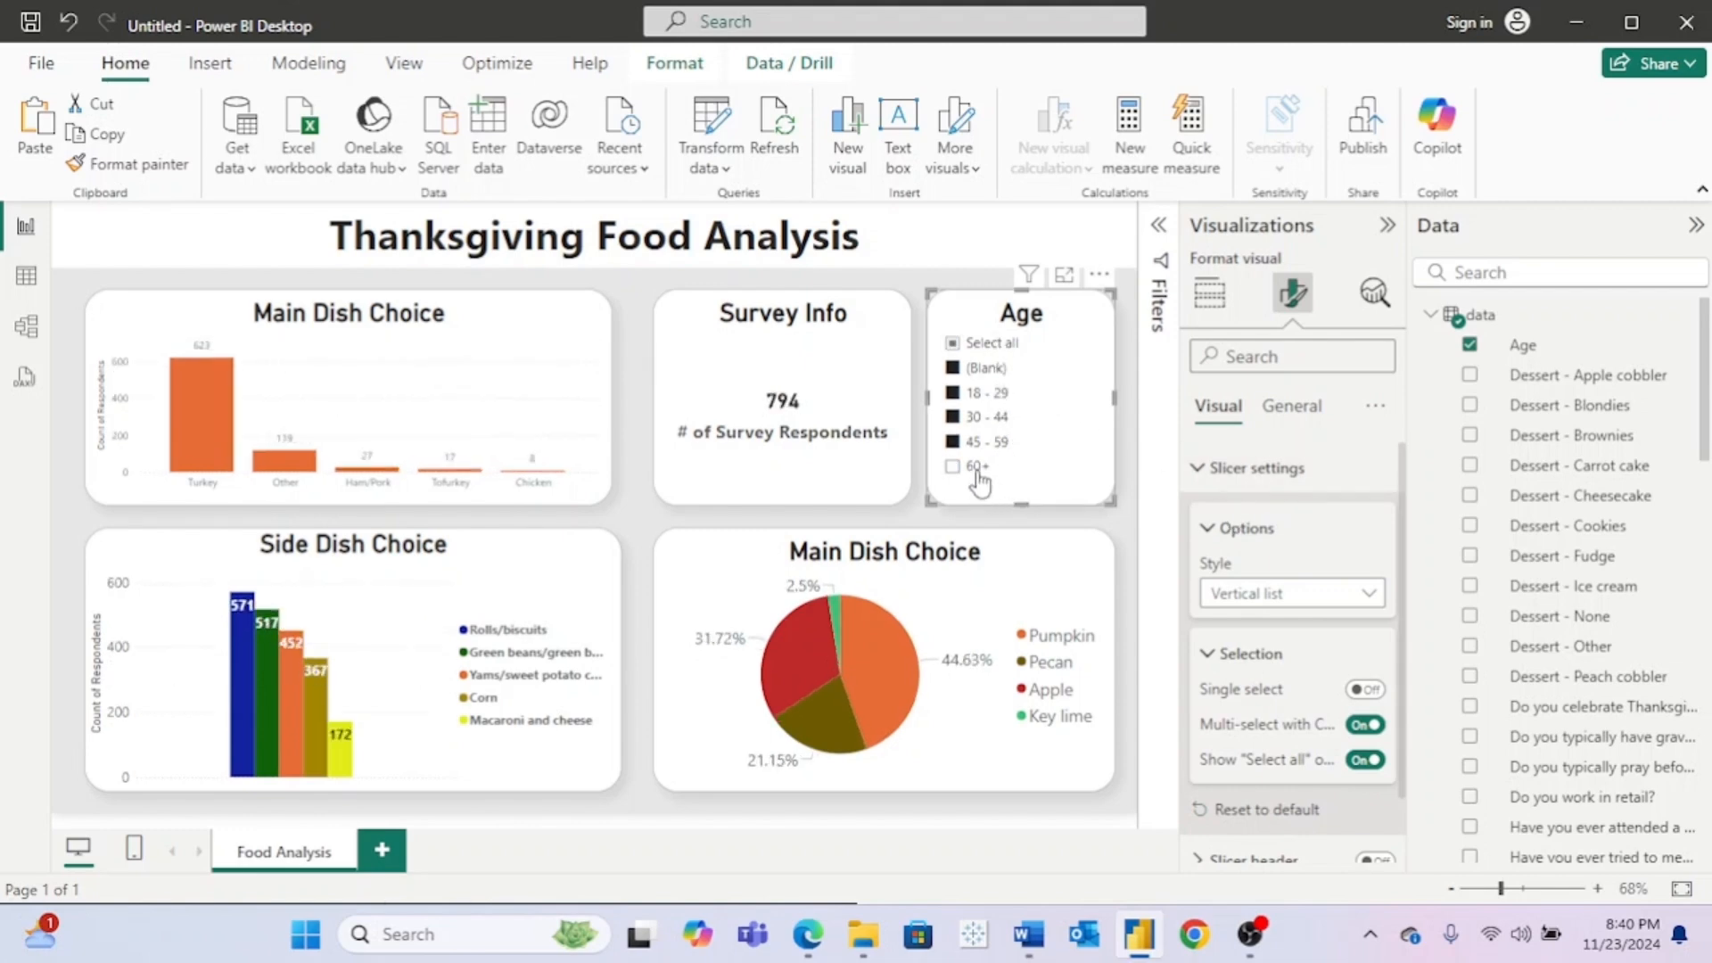
{"action": "left_click", "coordinate": [978, 468]}
{"action": "left_click", "coordinate": [1199, 469]}
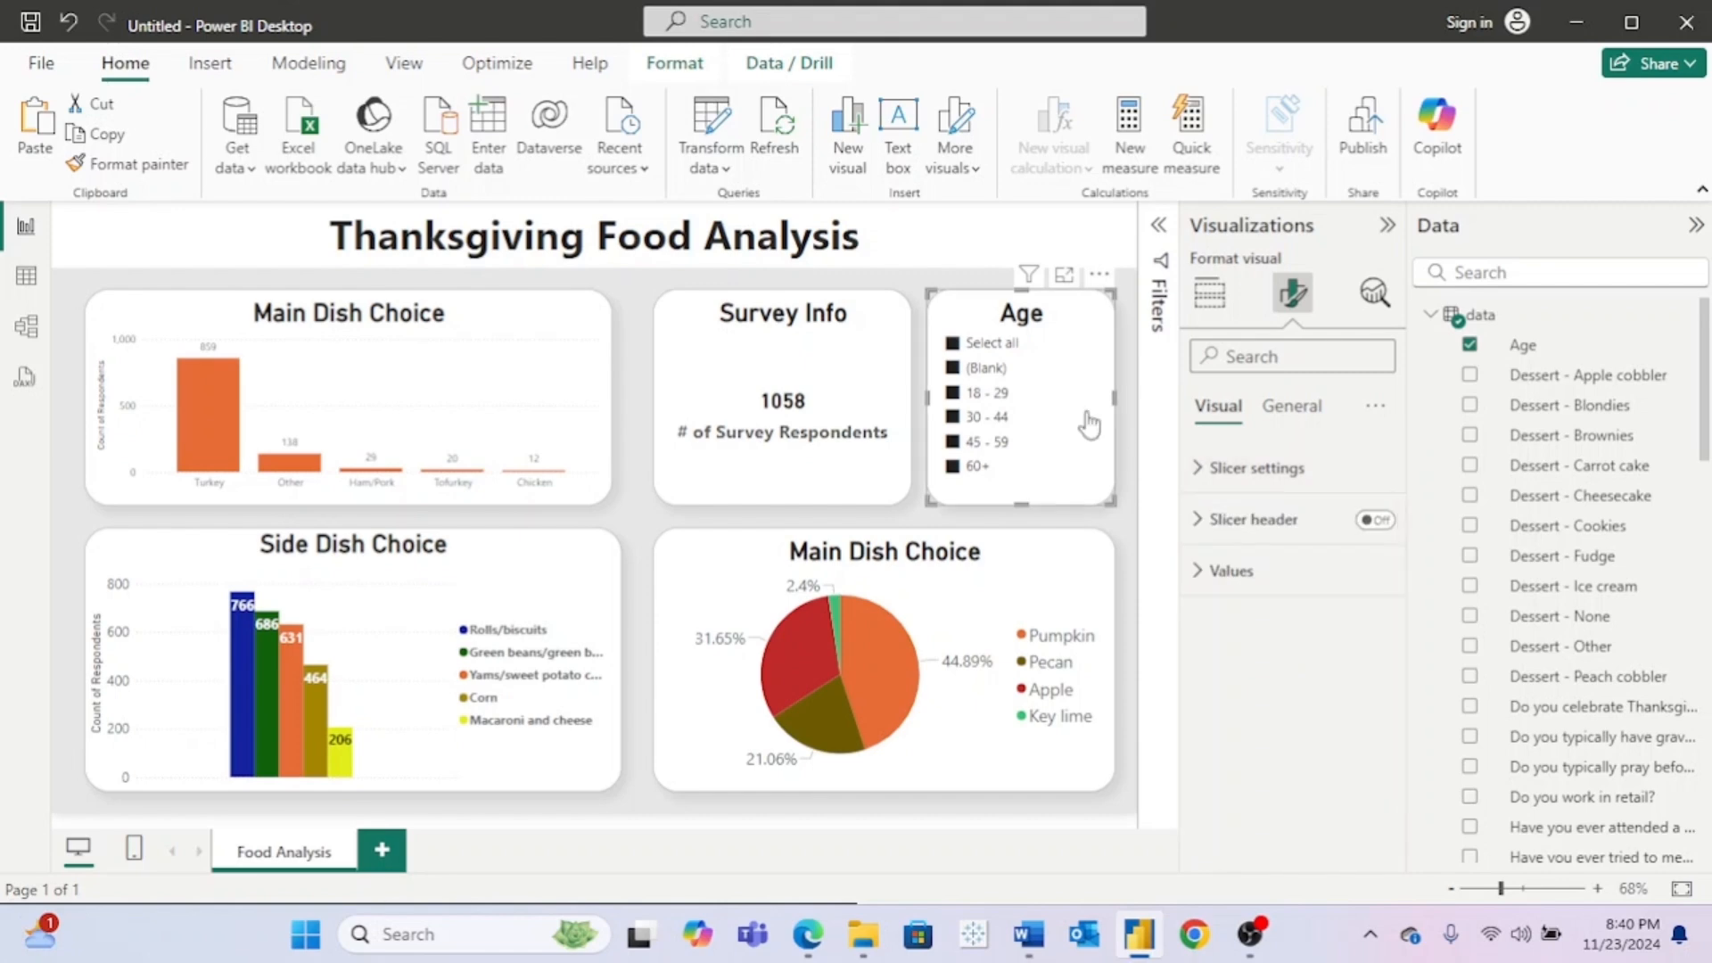
Step: Check the visuals filtered to the 30 - 44 and 45 - 59 age groups one at a time, and reselect all ages
{"action": "left_click", "coordinate": [994, 344]}
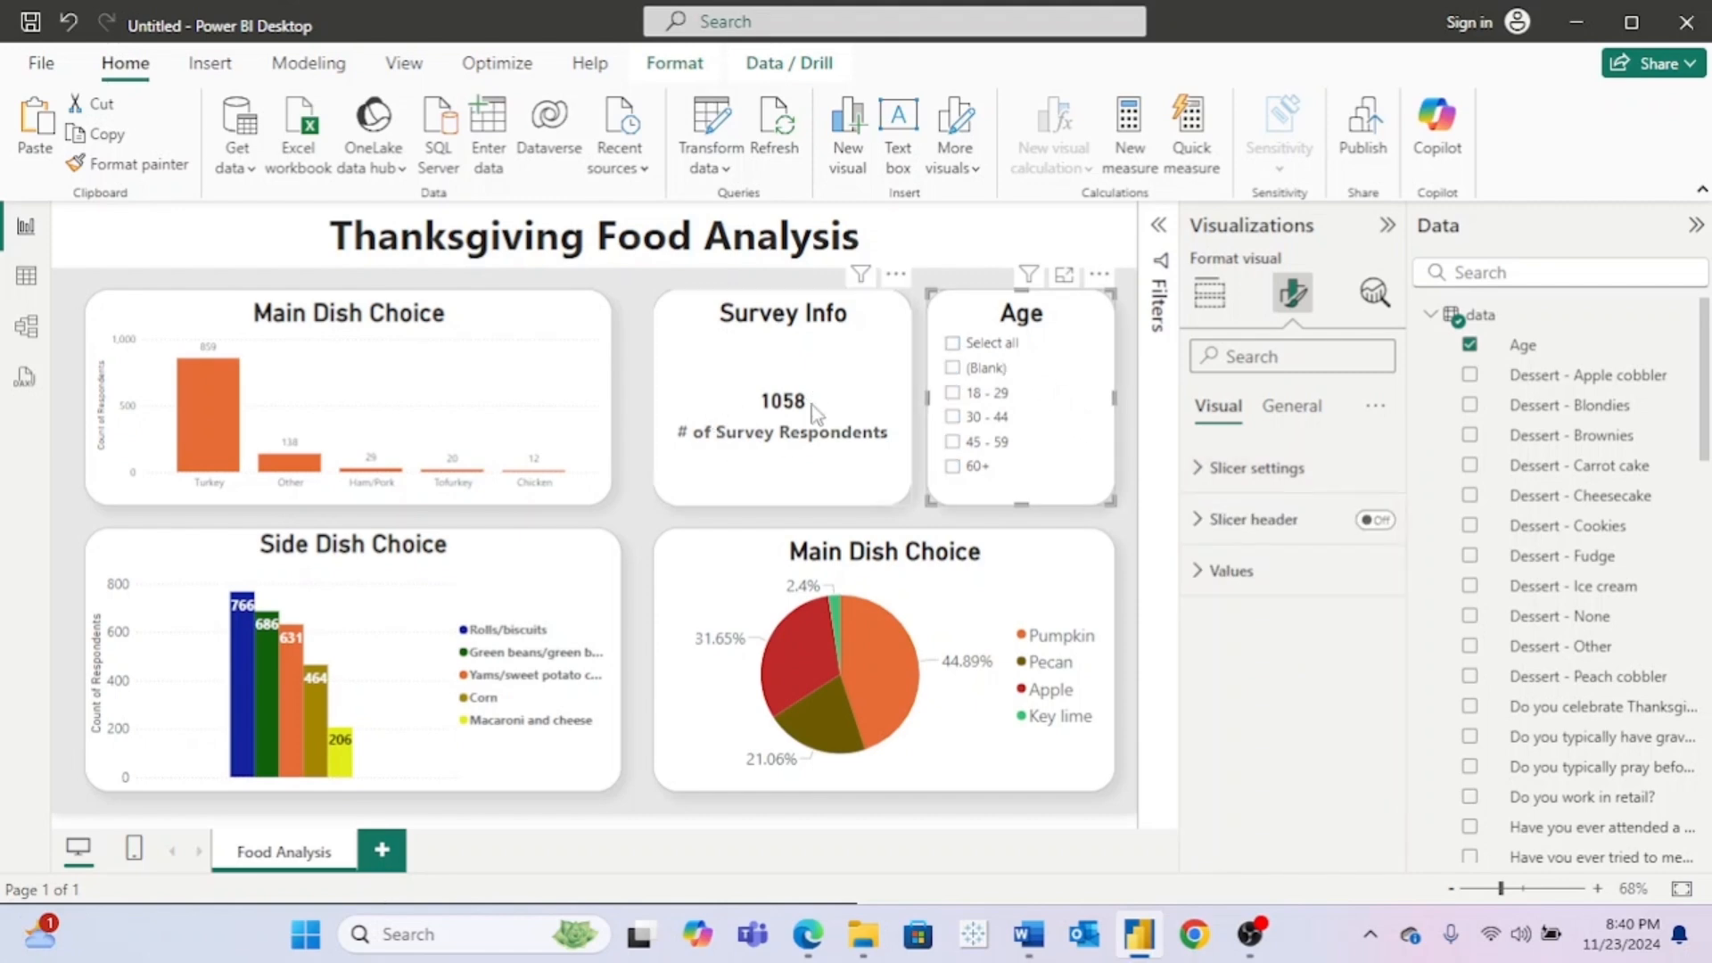
{"action": "left_click", "coordinate": [953, 418]}
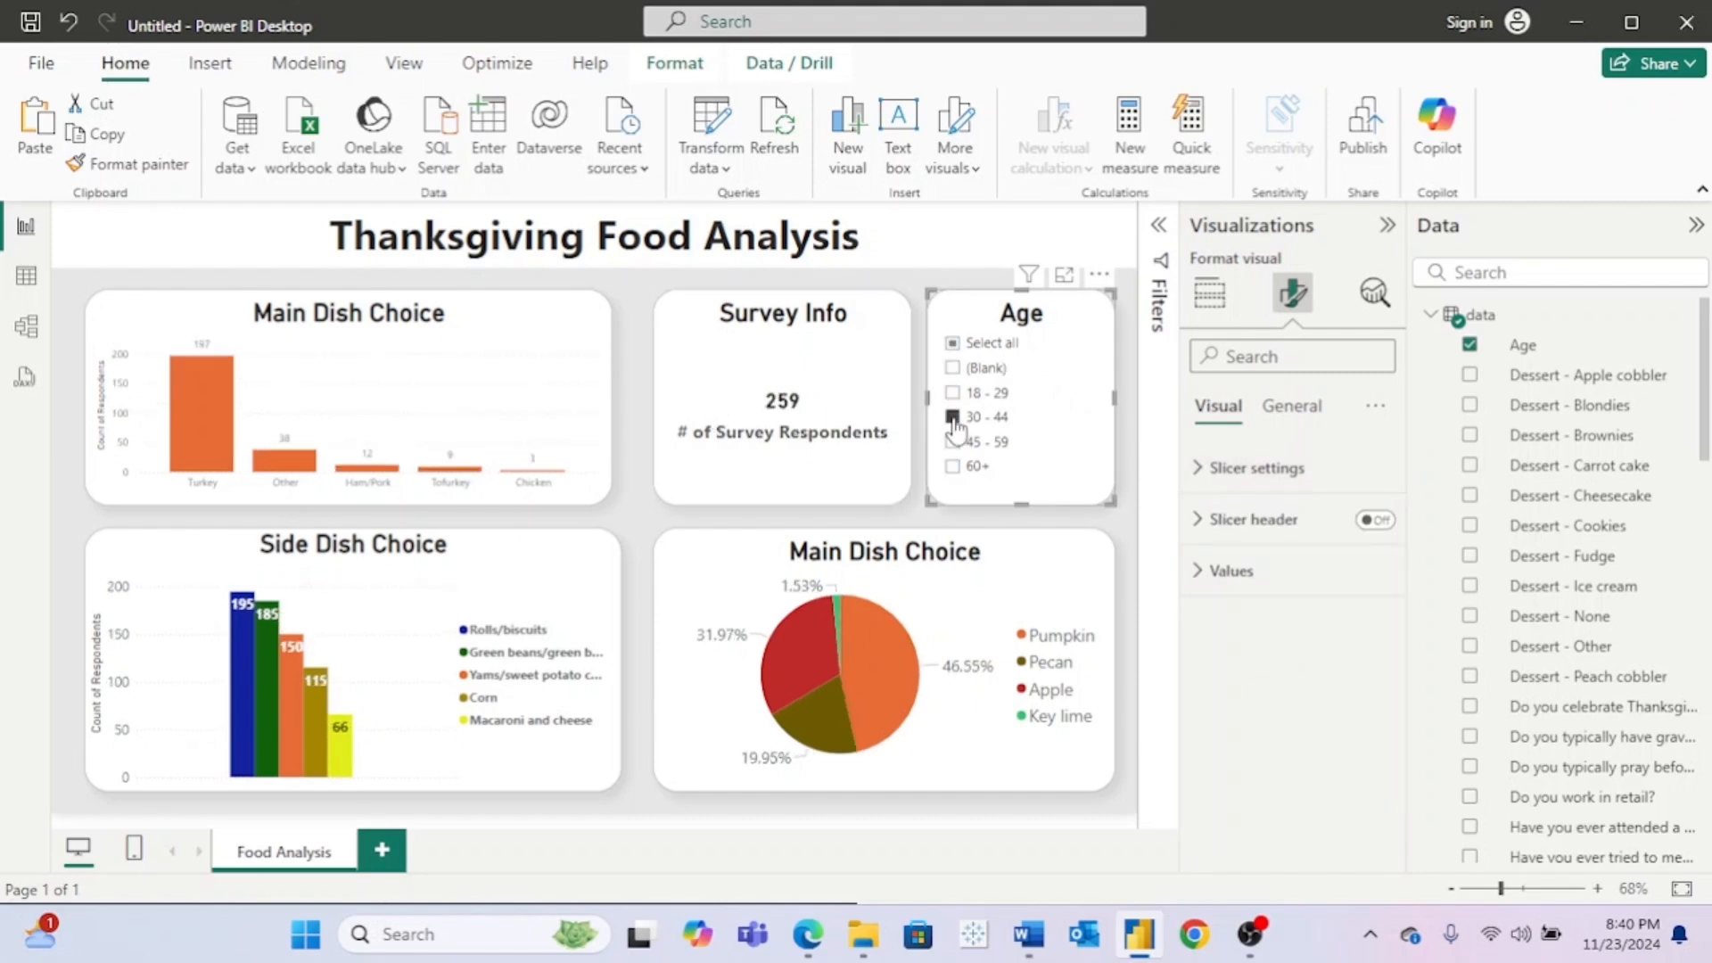
{"action": "left_click", "coordinate": [954, 418]}
{"action": "left_click", "coordinate": [952, 442]}
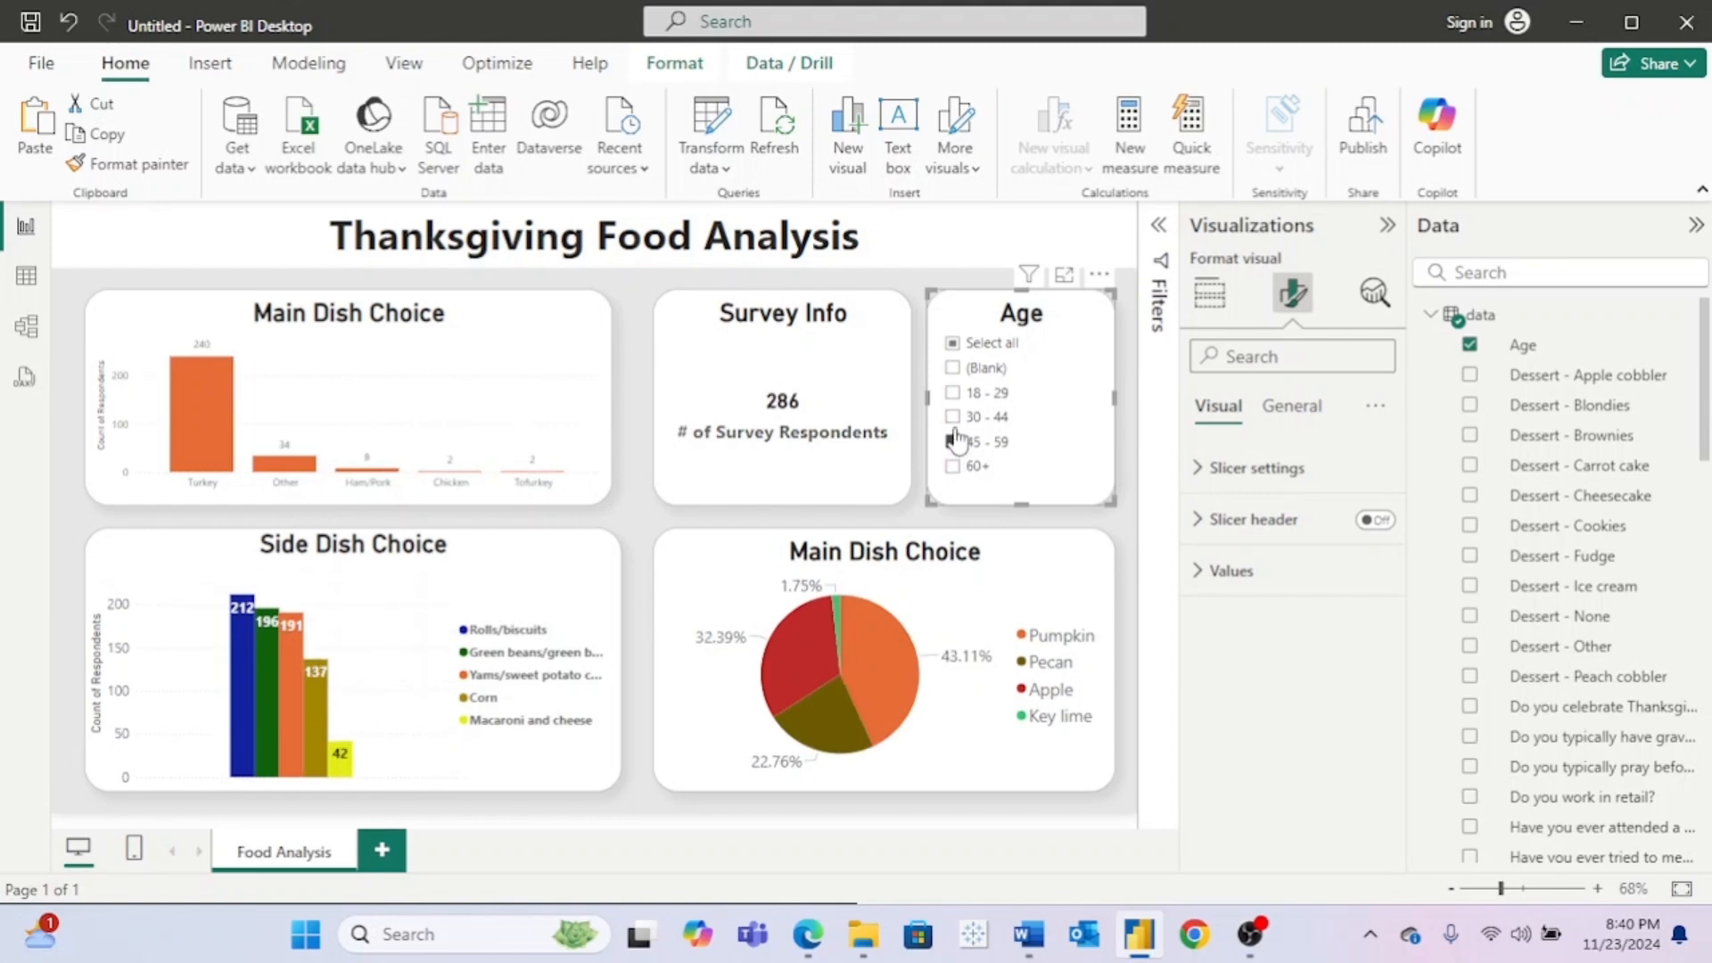
{"action": "left_click", "coordinate": [952, 442]}
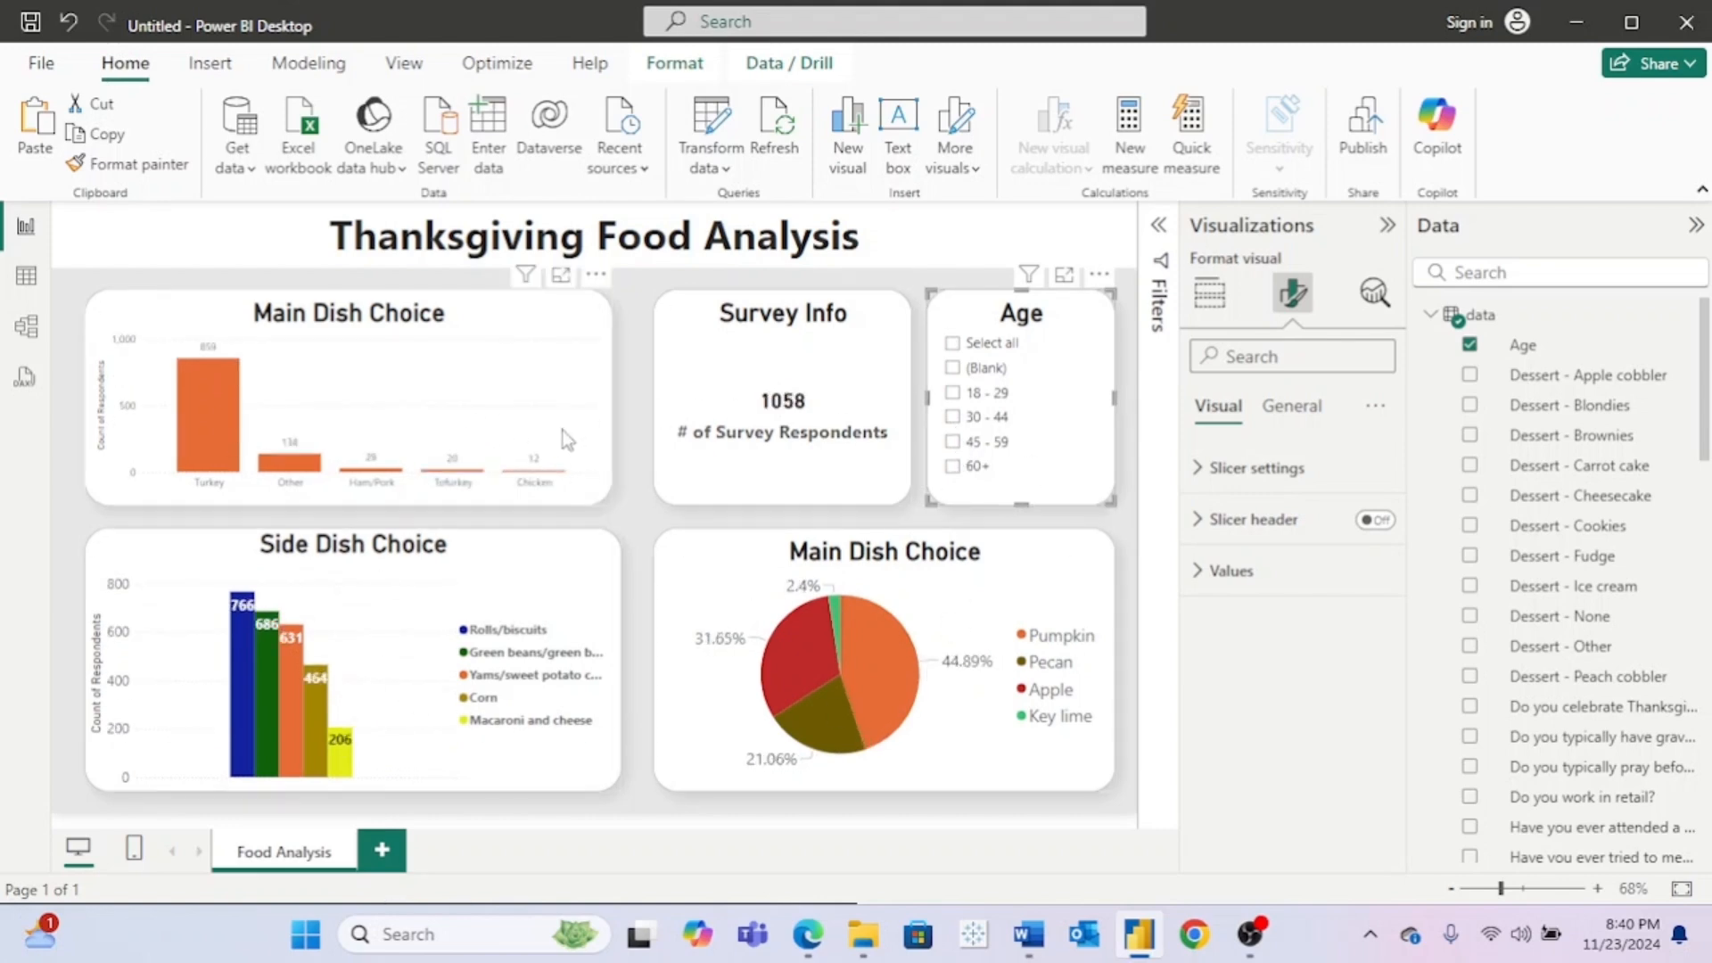
{"action": "left_click", "coordinate": [954, 343]}
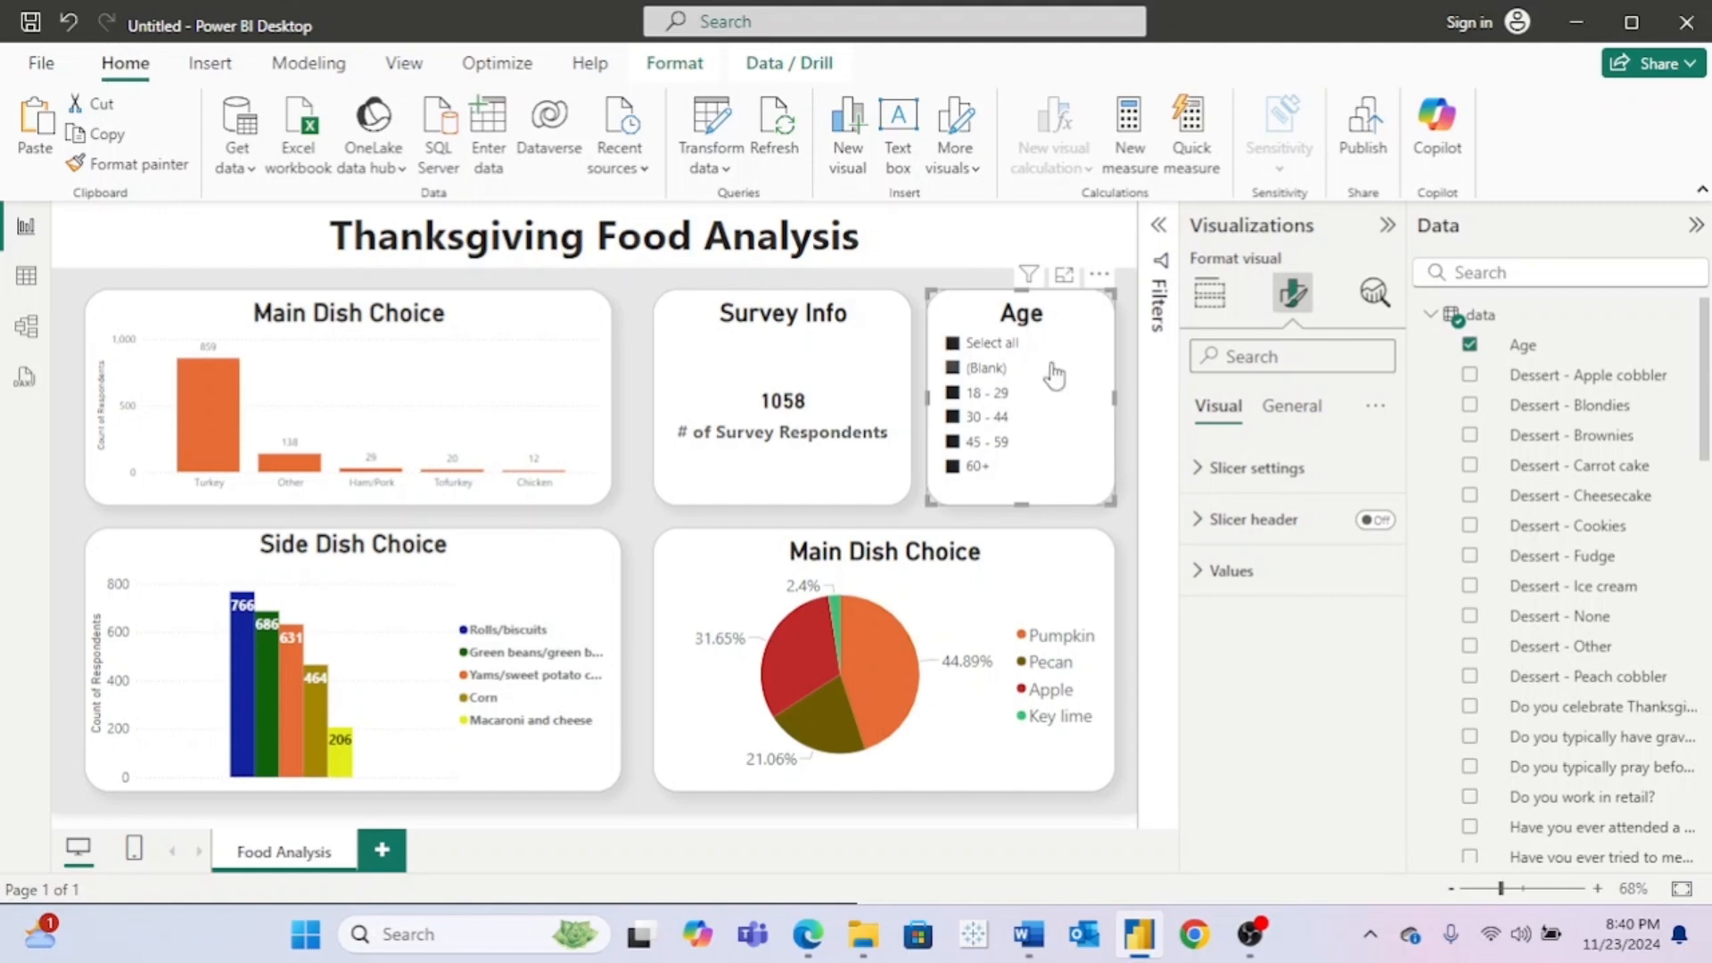
{"action": "left_click", "coordinate": [896, 522]}
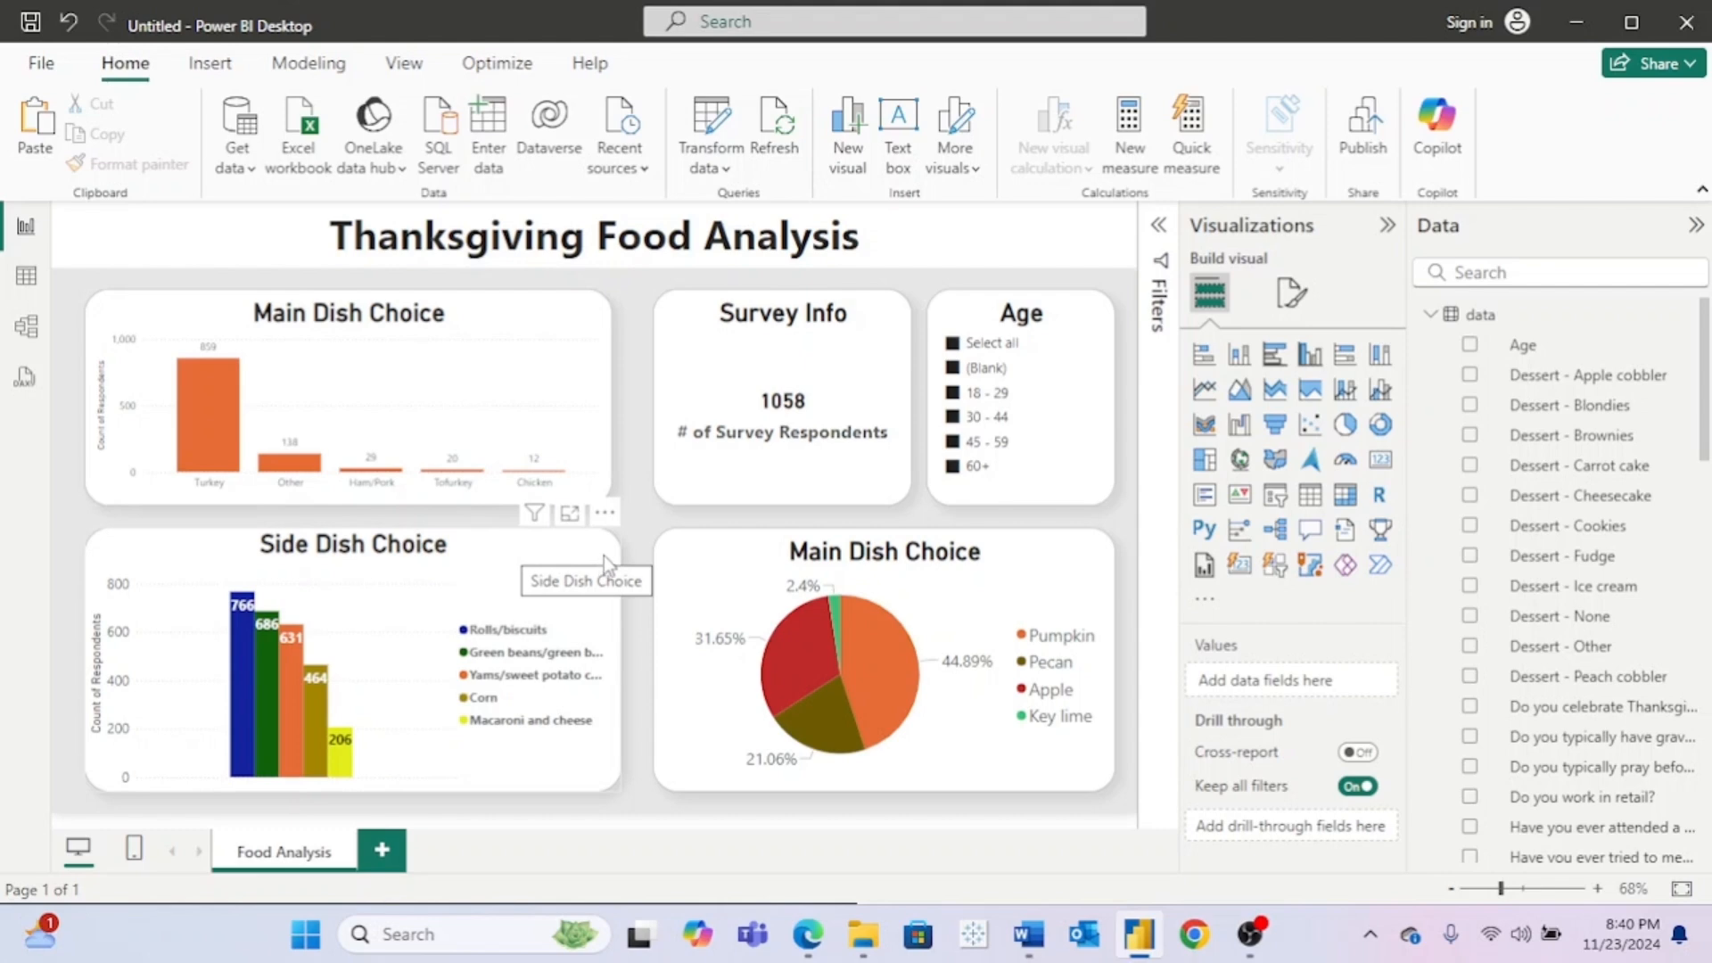
Step: Change the pie chart's title to Favorite Pie
{"action": "left_click", "coordinate": [1002, 562]}
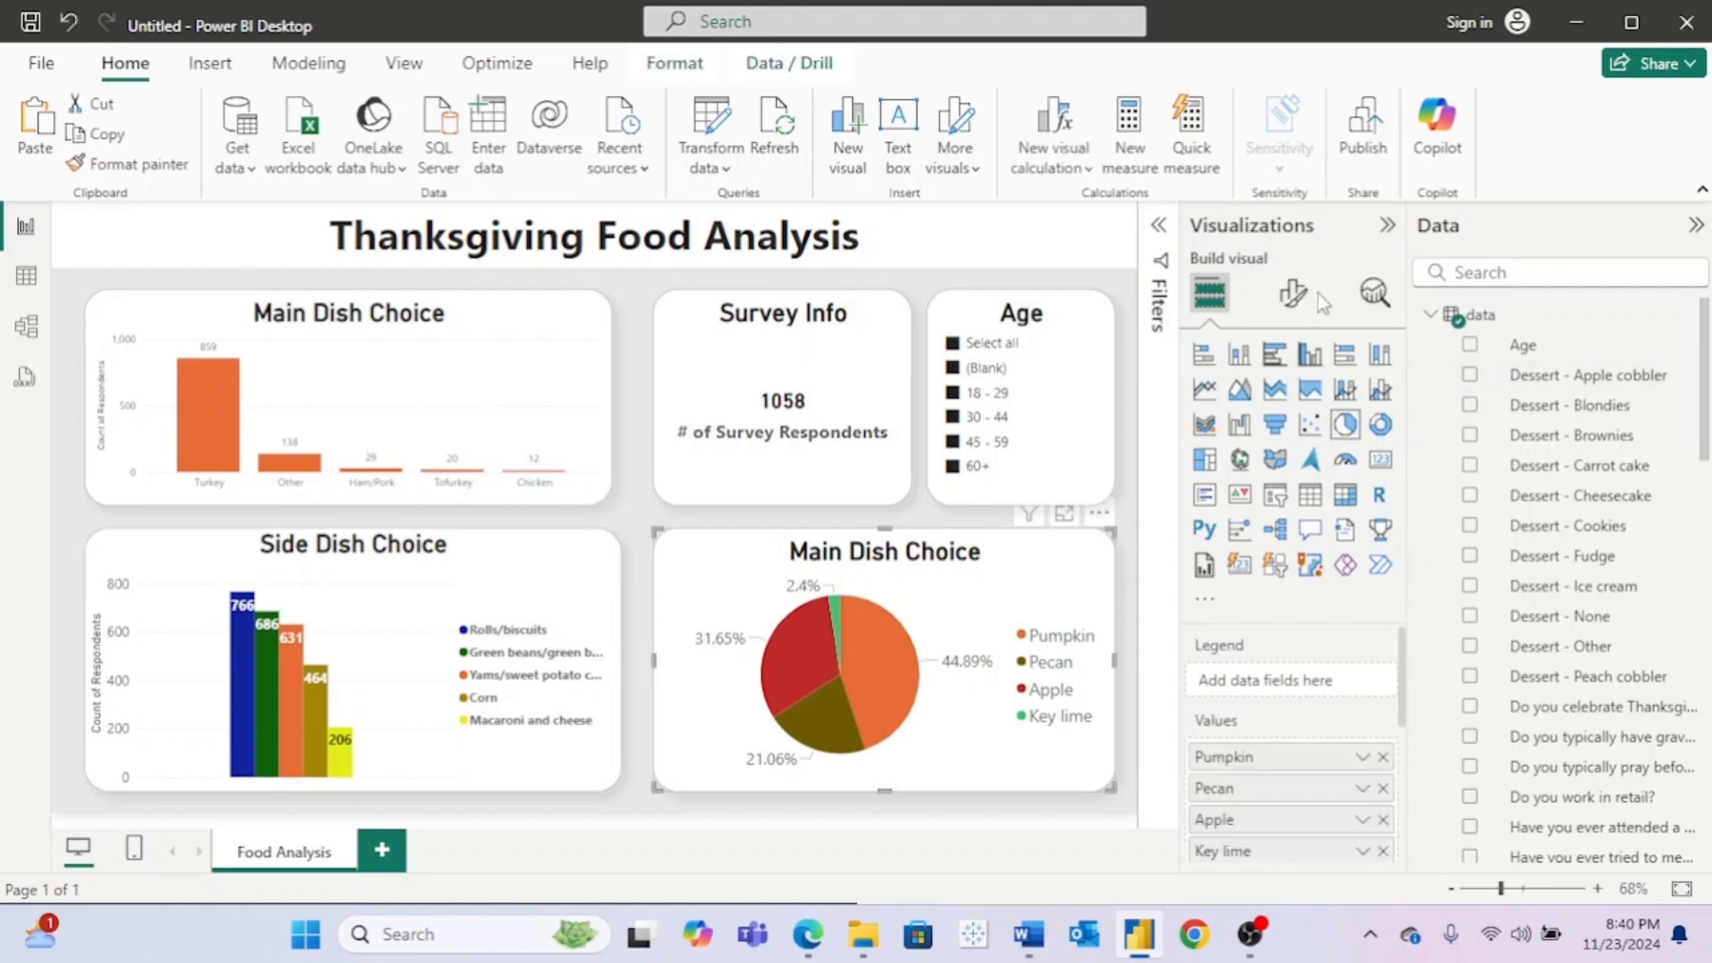
{"action": "left_click", "coordinate": [1293, 293]}
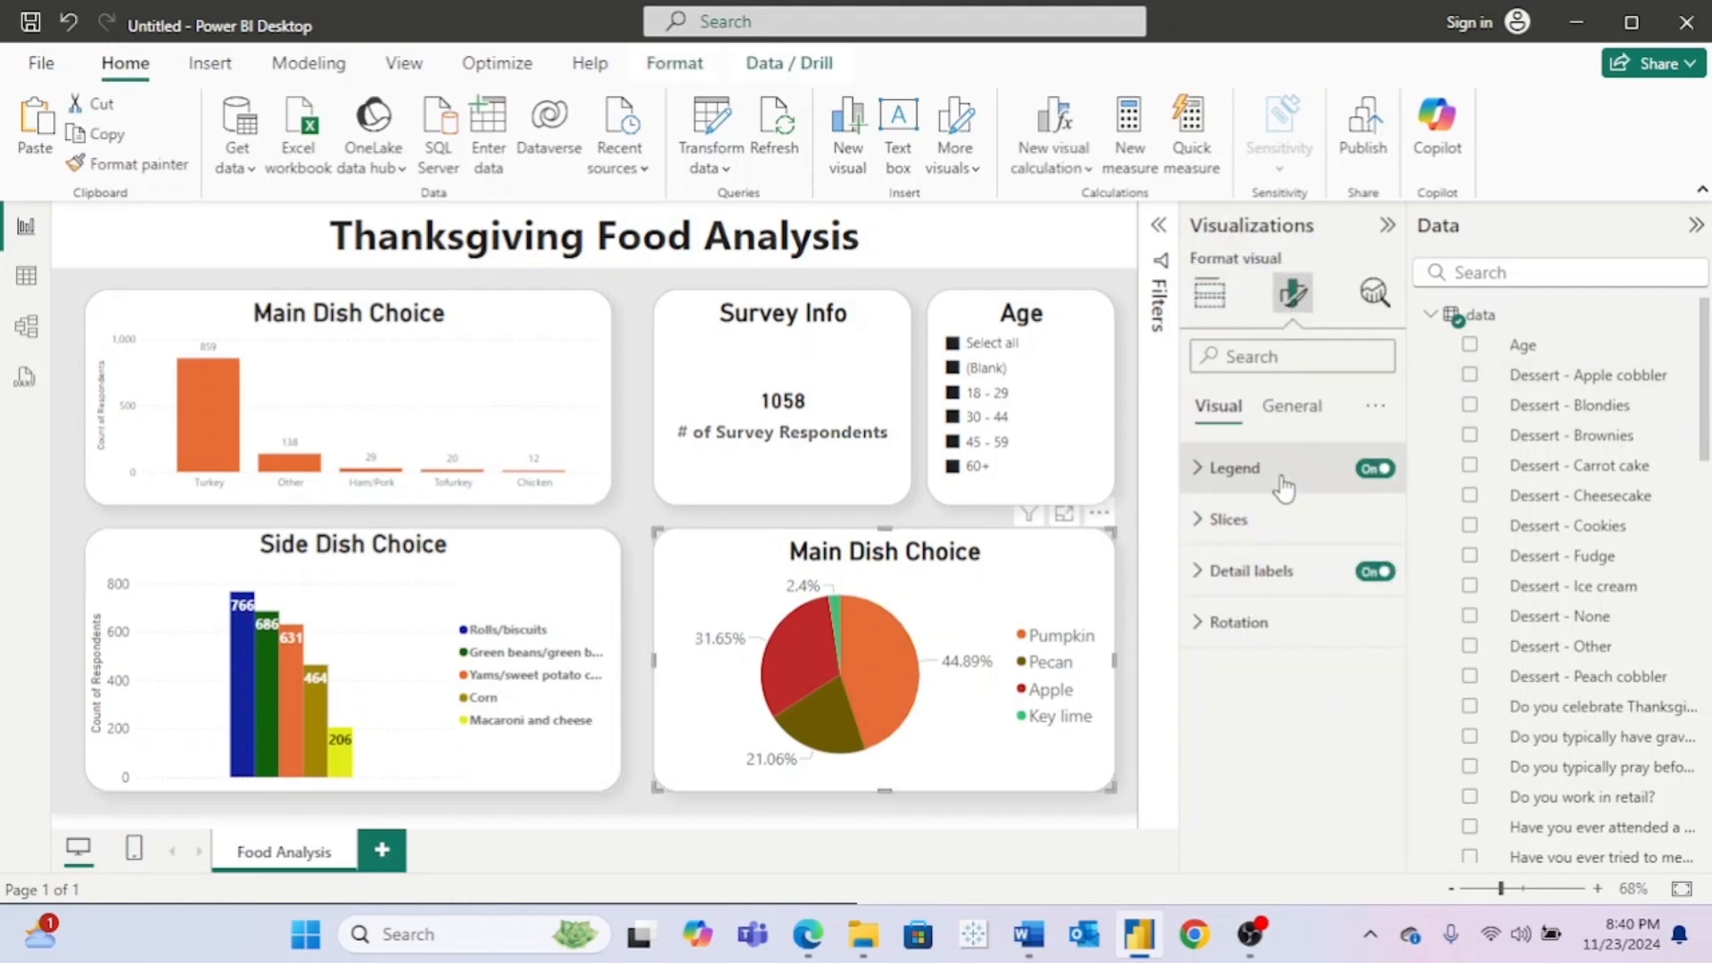
{"action": "left_click", "coordinate": [1291, 408]}
{"action": "left_click", "coordinate": [1229, 521]}
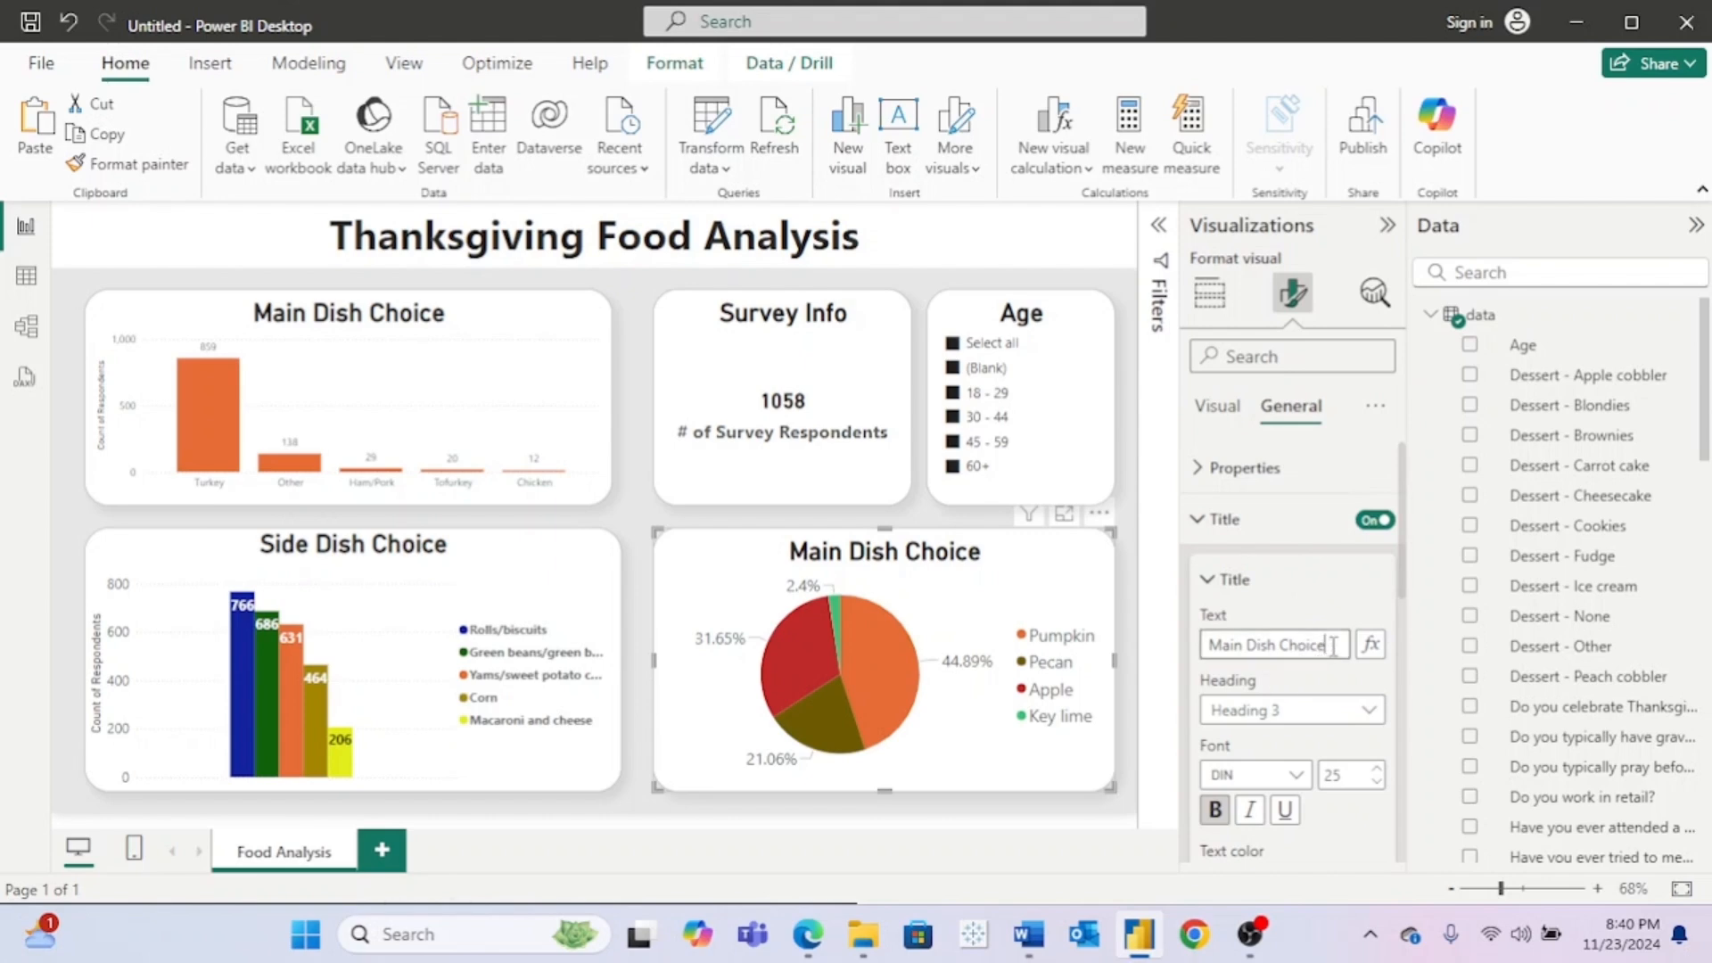
{"action": "left_click_drag", "start_coordinate": [1333, 646], "coordinate": [1157, 635]}
{"action": "type", "text": "Favorite Pie"}
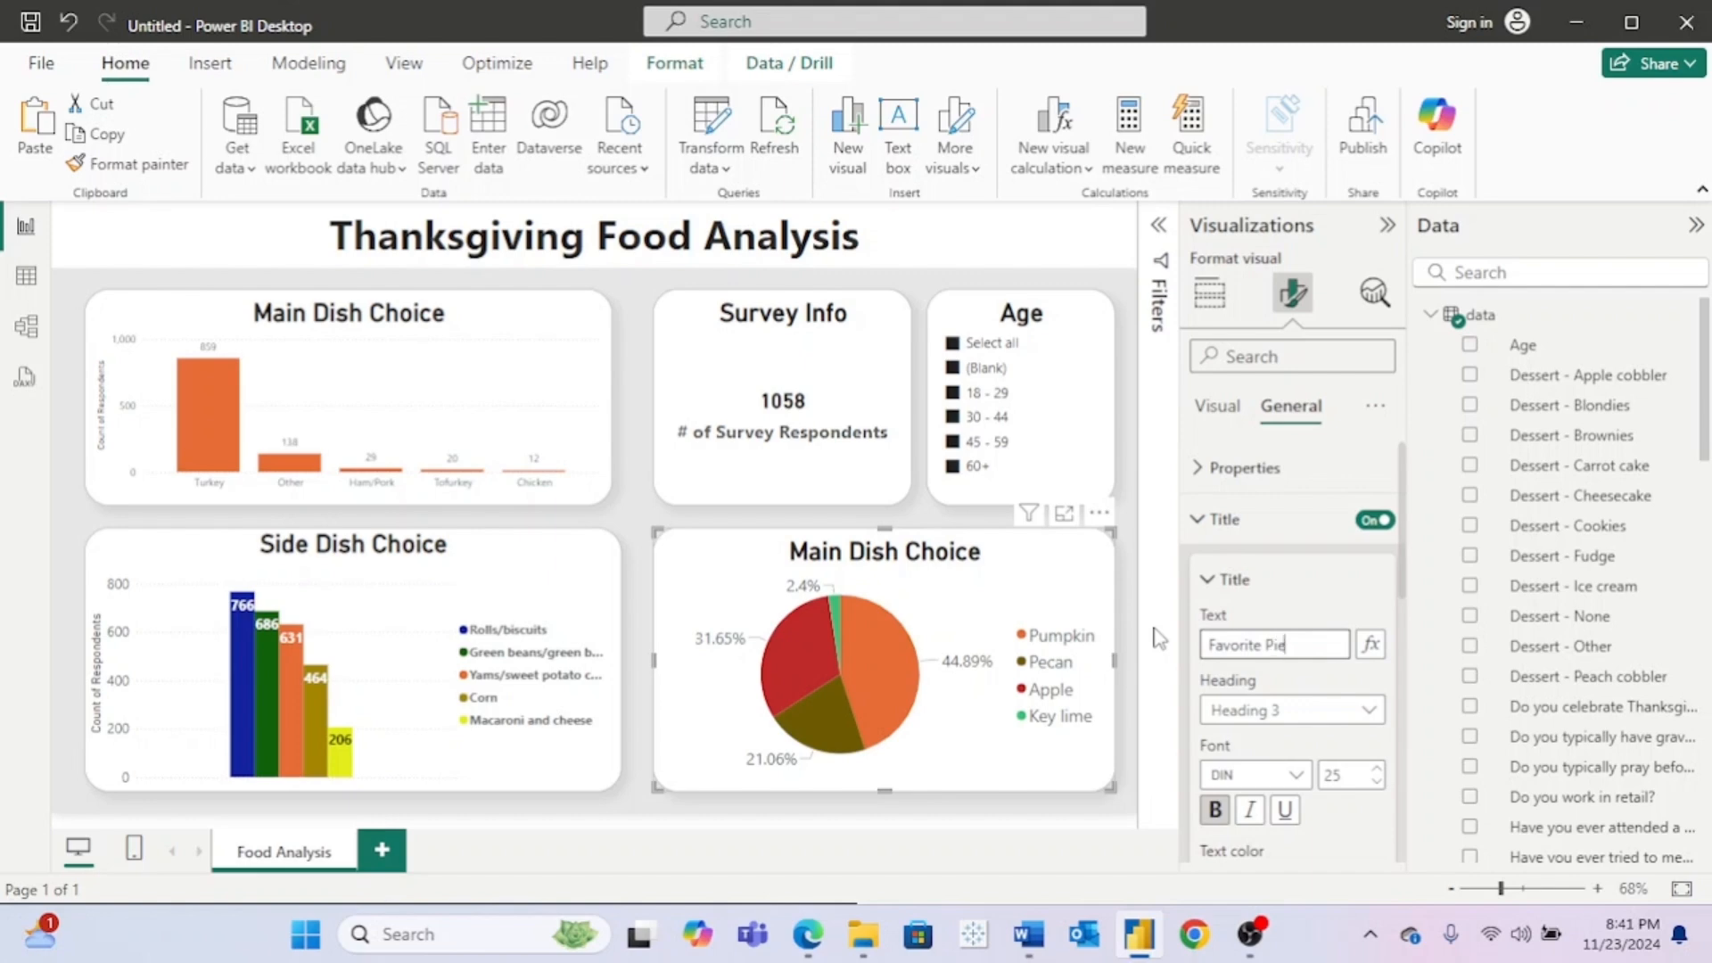
{"action": "left_click", "coordinate": [534, 306]}
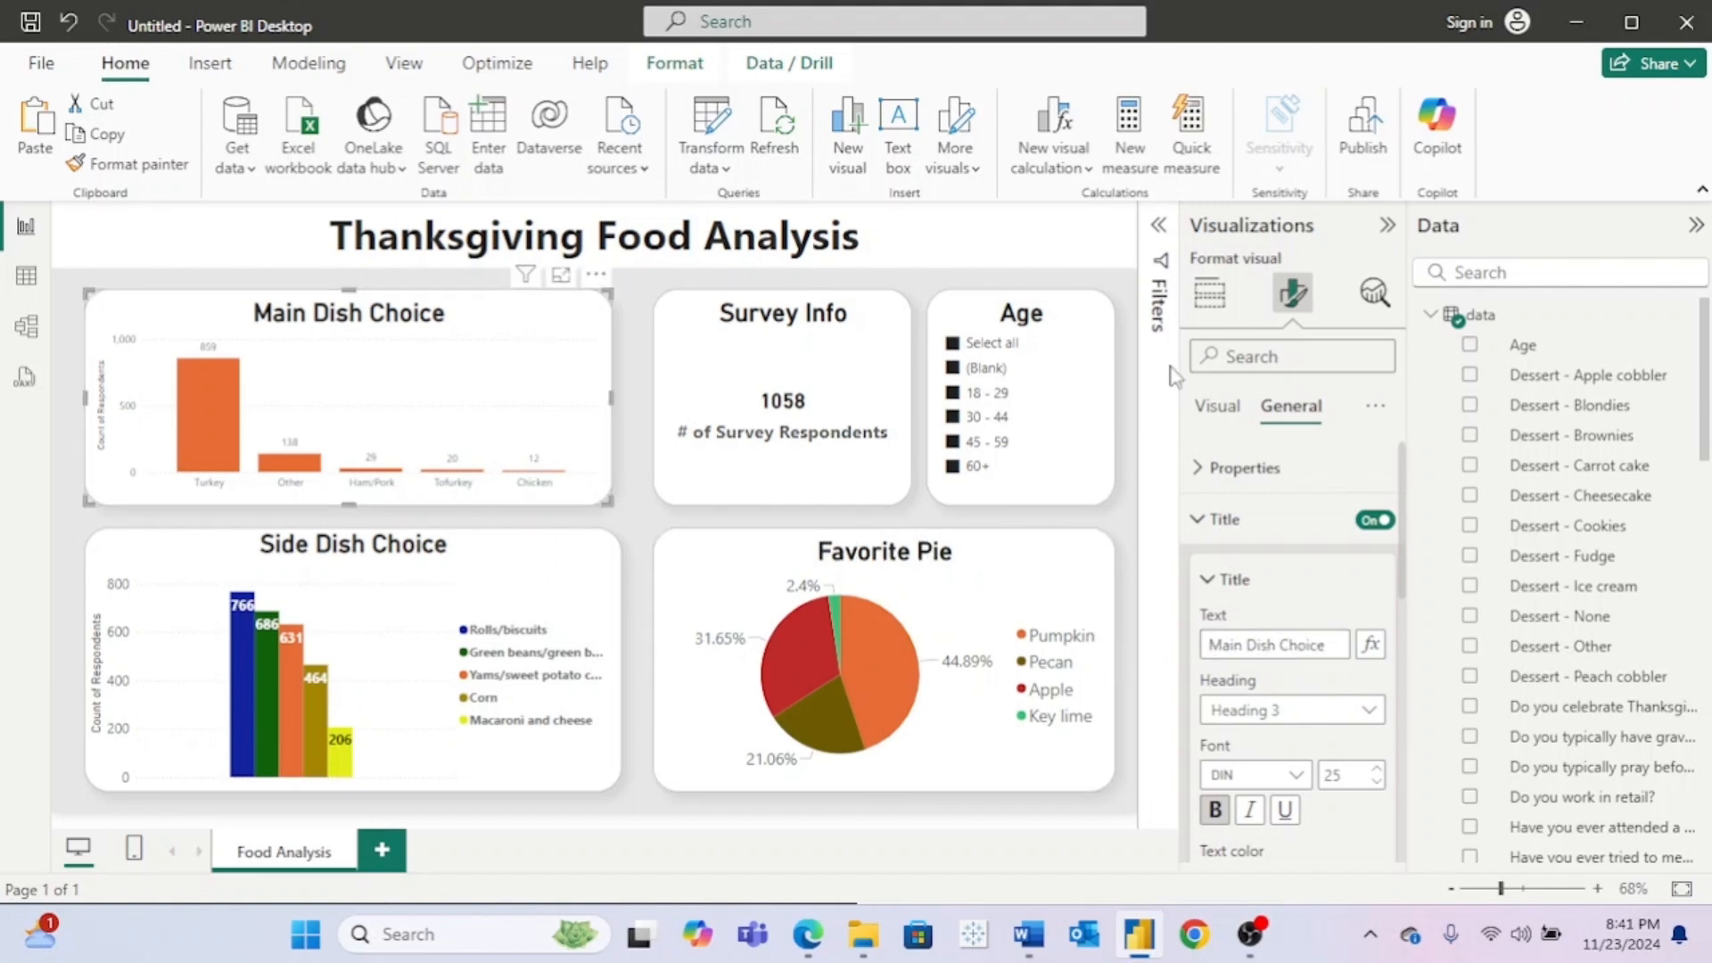
Step: Set the Y-axis title of the Main Dish Choice chart to font size 12, without bold
{"action": "left_click", "coordinate": [1217, 406]}
{"action": "left_click", "coordinate": [1218, 519]}
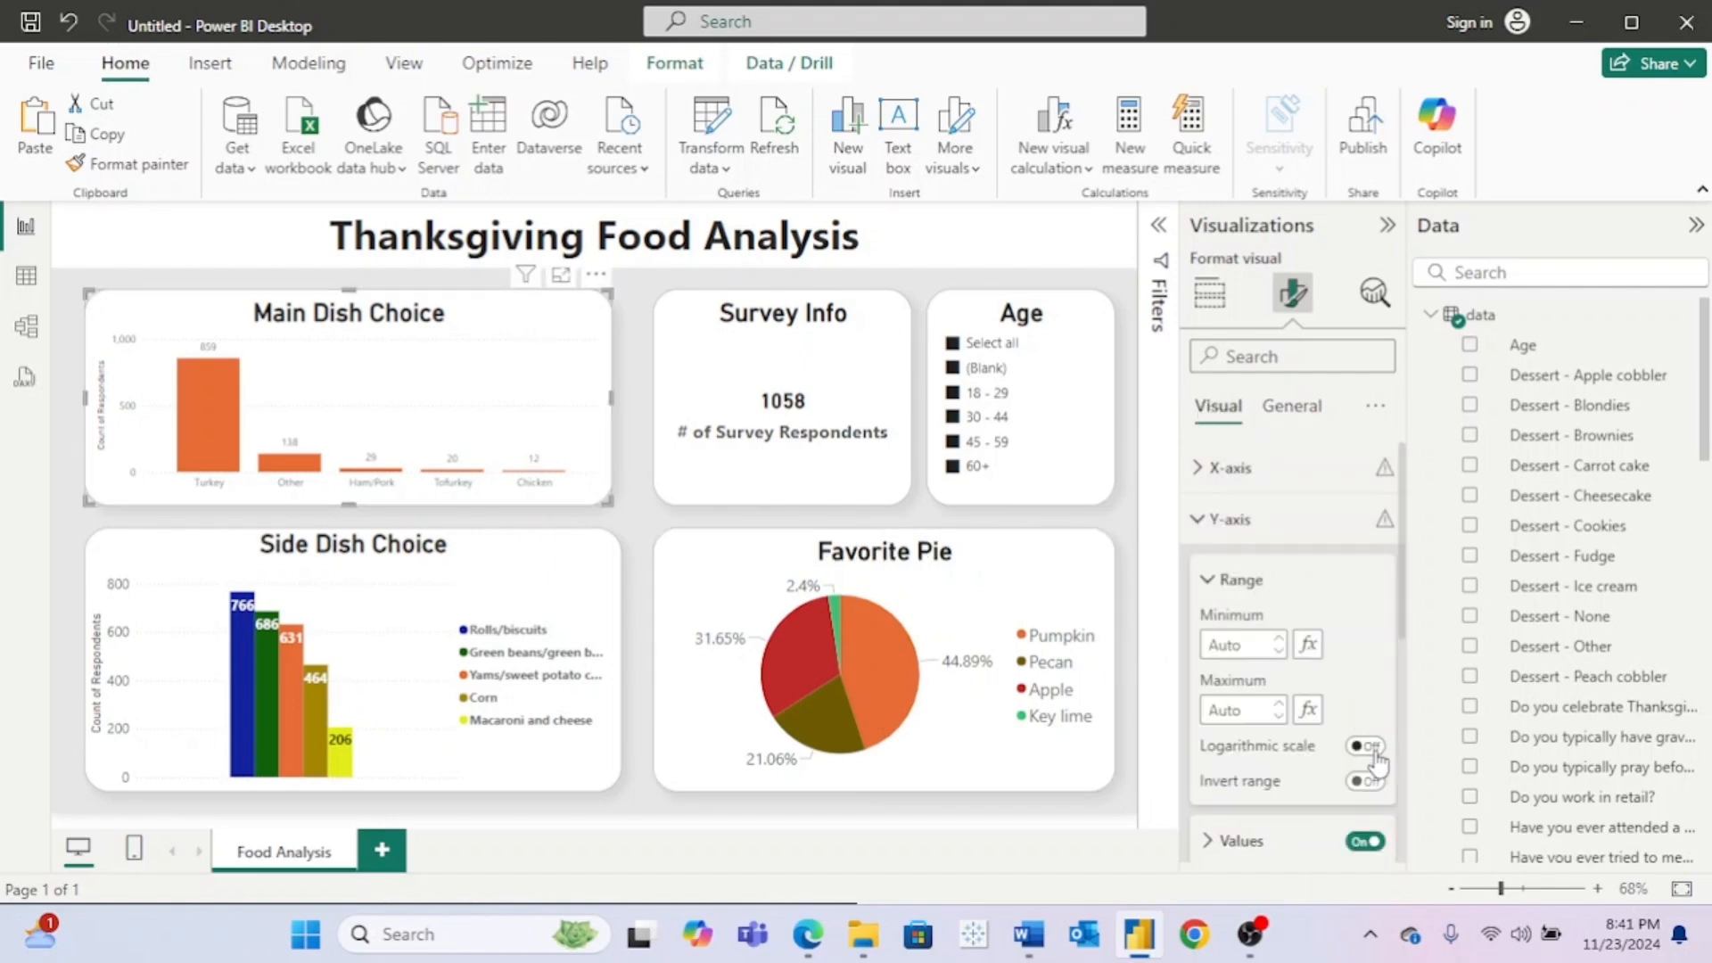
{"action": "scroll", "coordinate": [1320, 745], "scroll_direction": "down", "scroll_amount": 2}
{"action": "left_click", "coordinate": [1311, 736]}
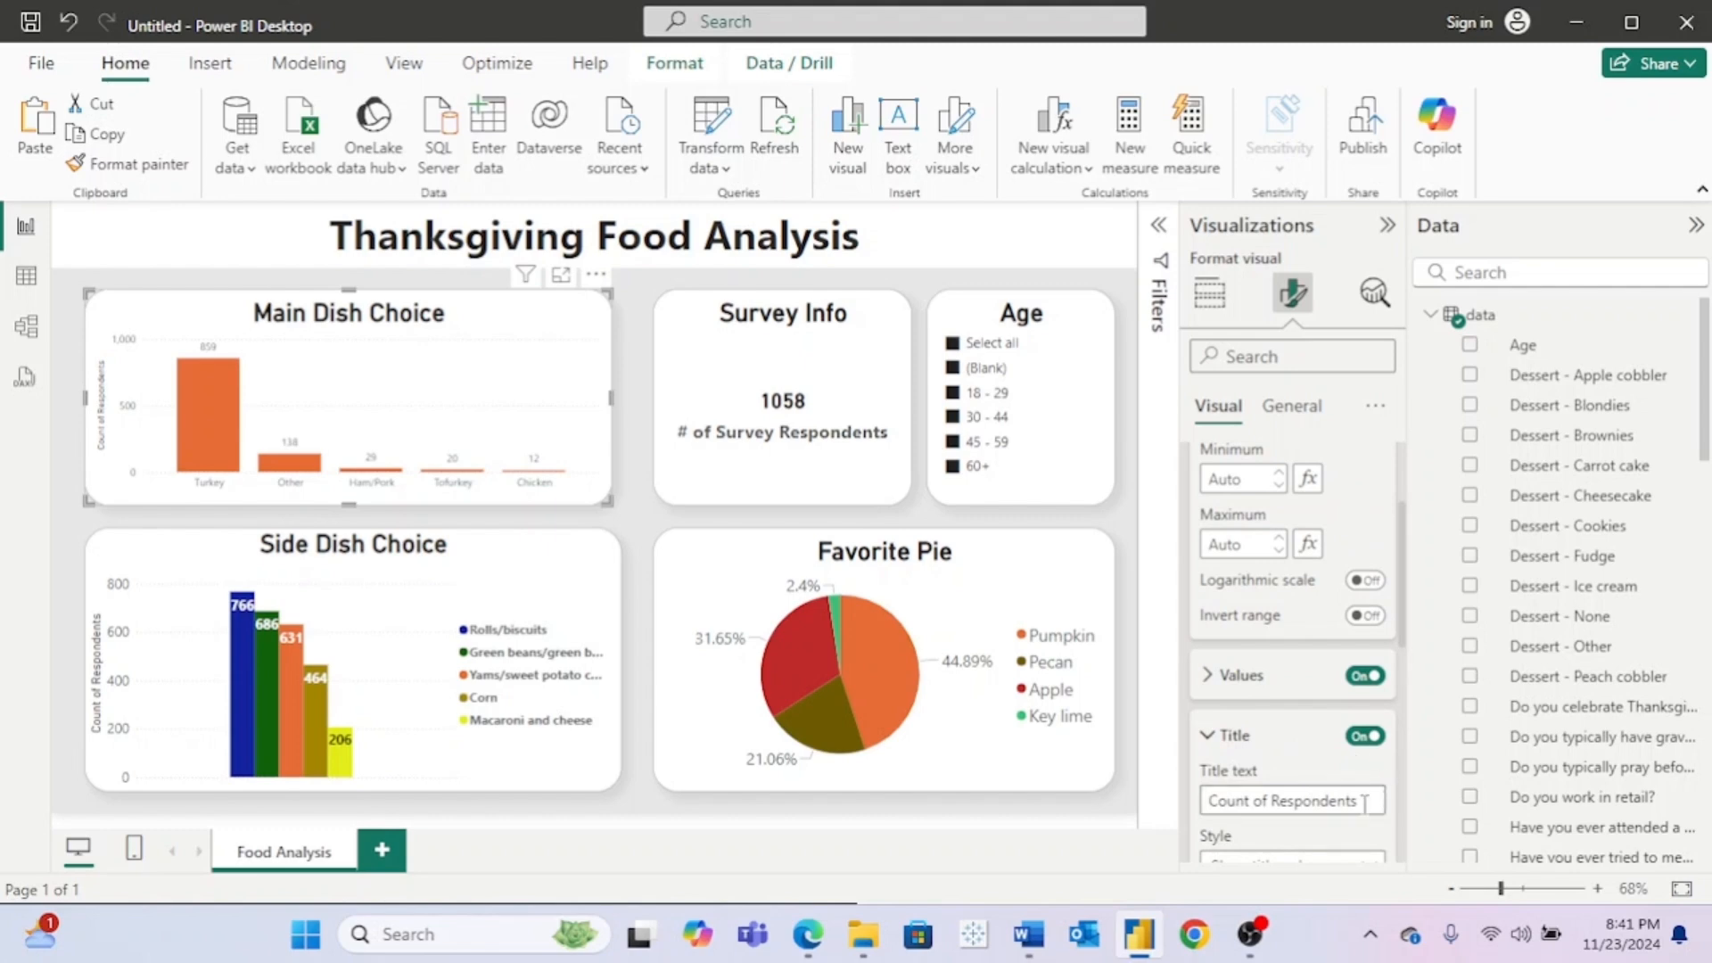
{"action": "scroll", "coordinate": [1364, 802], "scroll_direction": "down", "scroll_amount": 2}
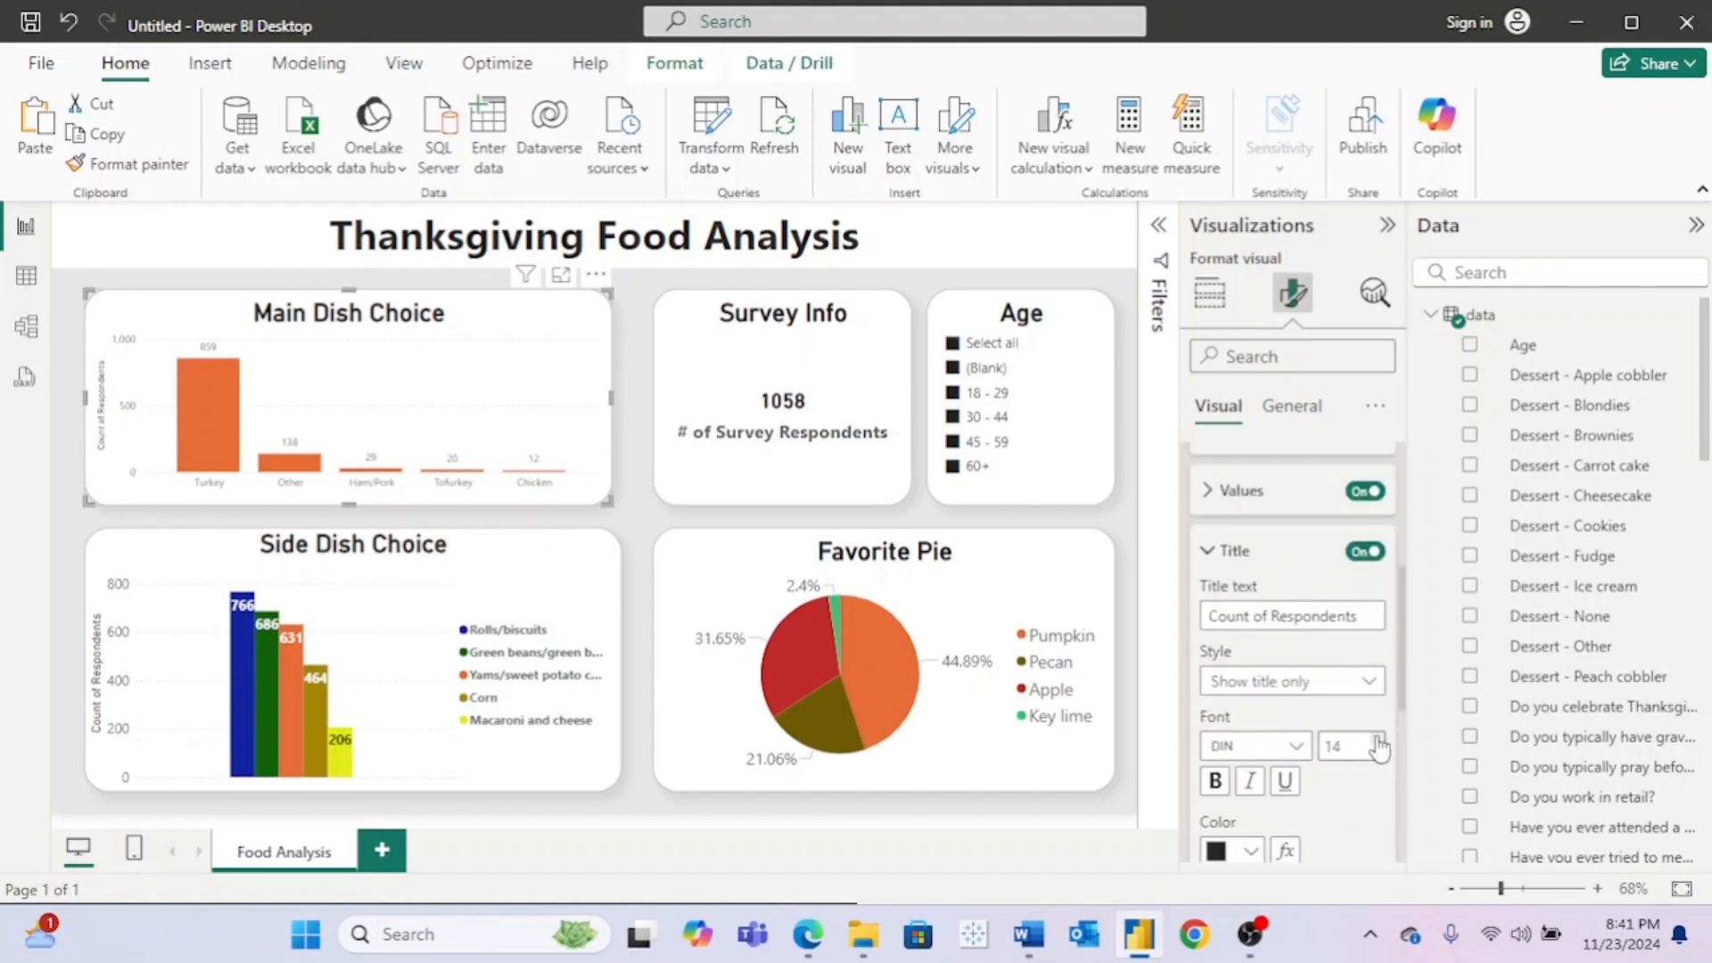
{"action": "scroll", "coordinate": [1377, 740], "scroll_direction": "down", "scroll_amount": 1}
{"action": "left_click", "coordinate": [1216, 736]}
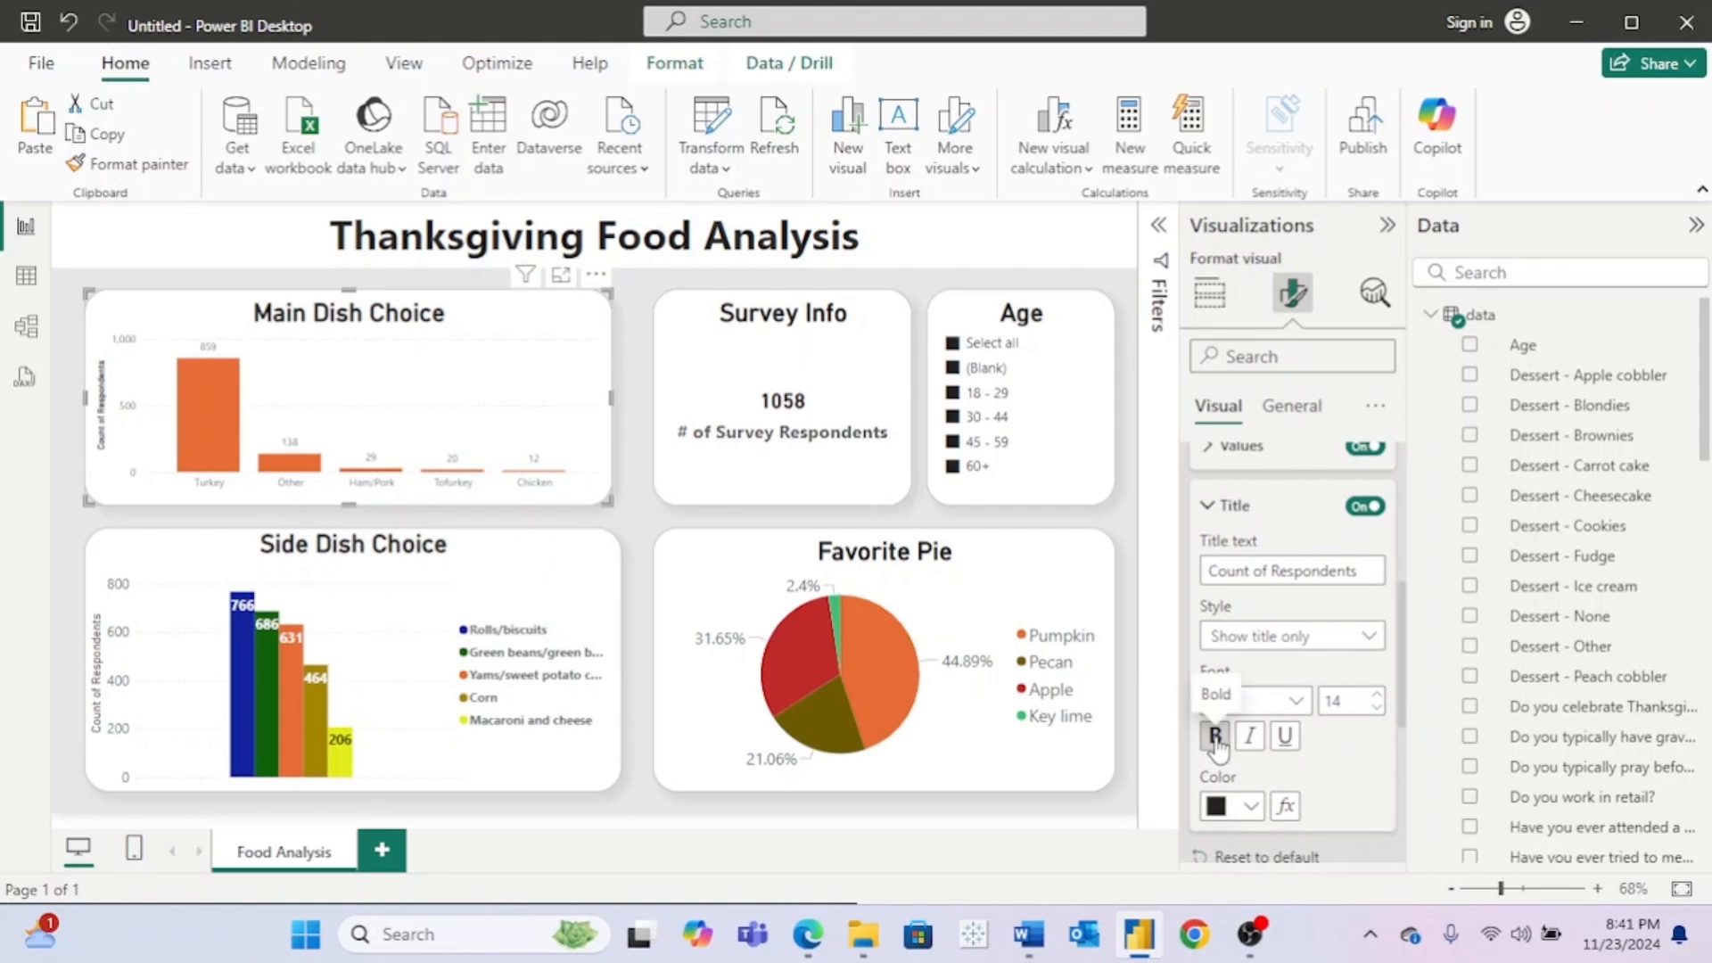
{"action": "left_click", "coordinate": [1215, 738]}
{"action": "left_click", "coordinate": [1378, 708]}
{"action": "left_click", "coordinate": [1378, 708]}
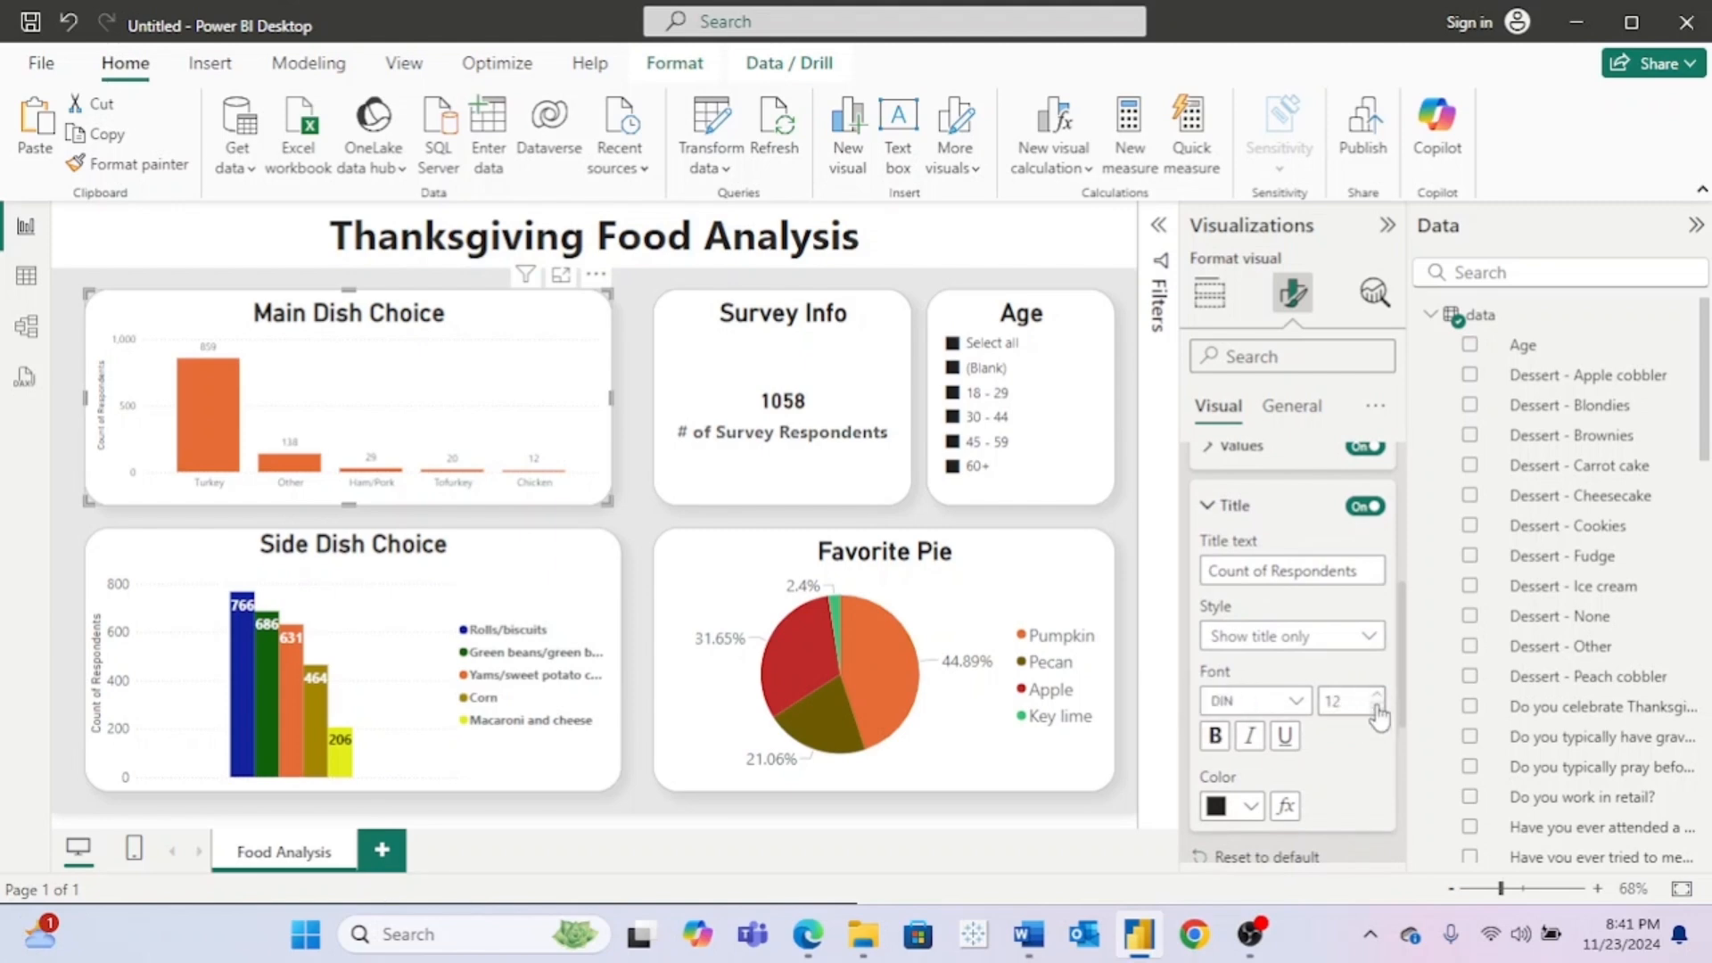
{"action": "left_click", "coordinate": [1215, 505]}
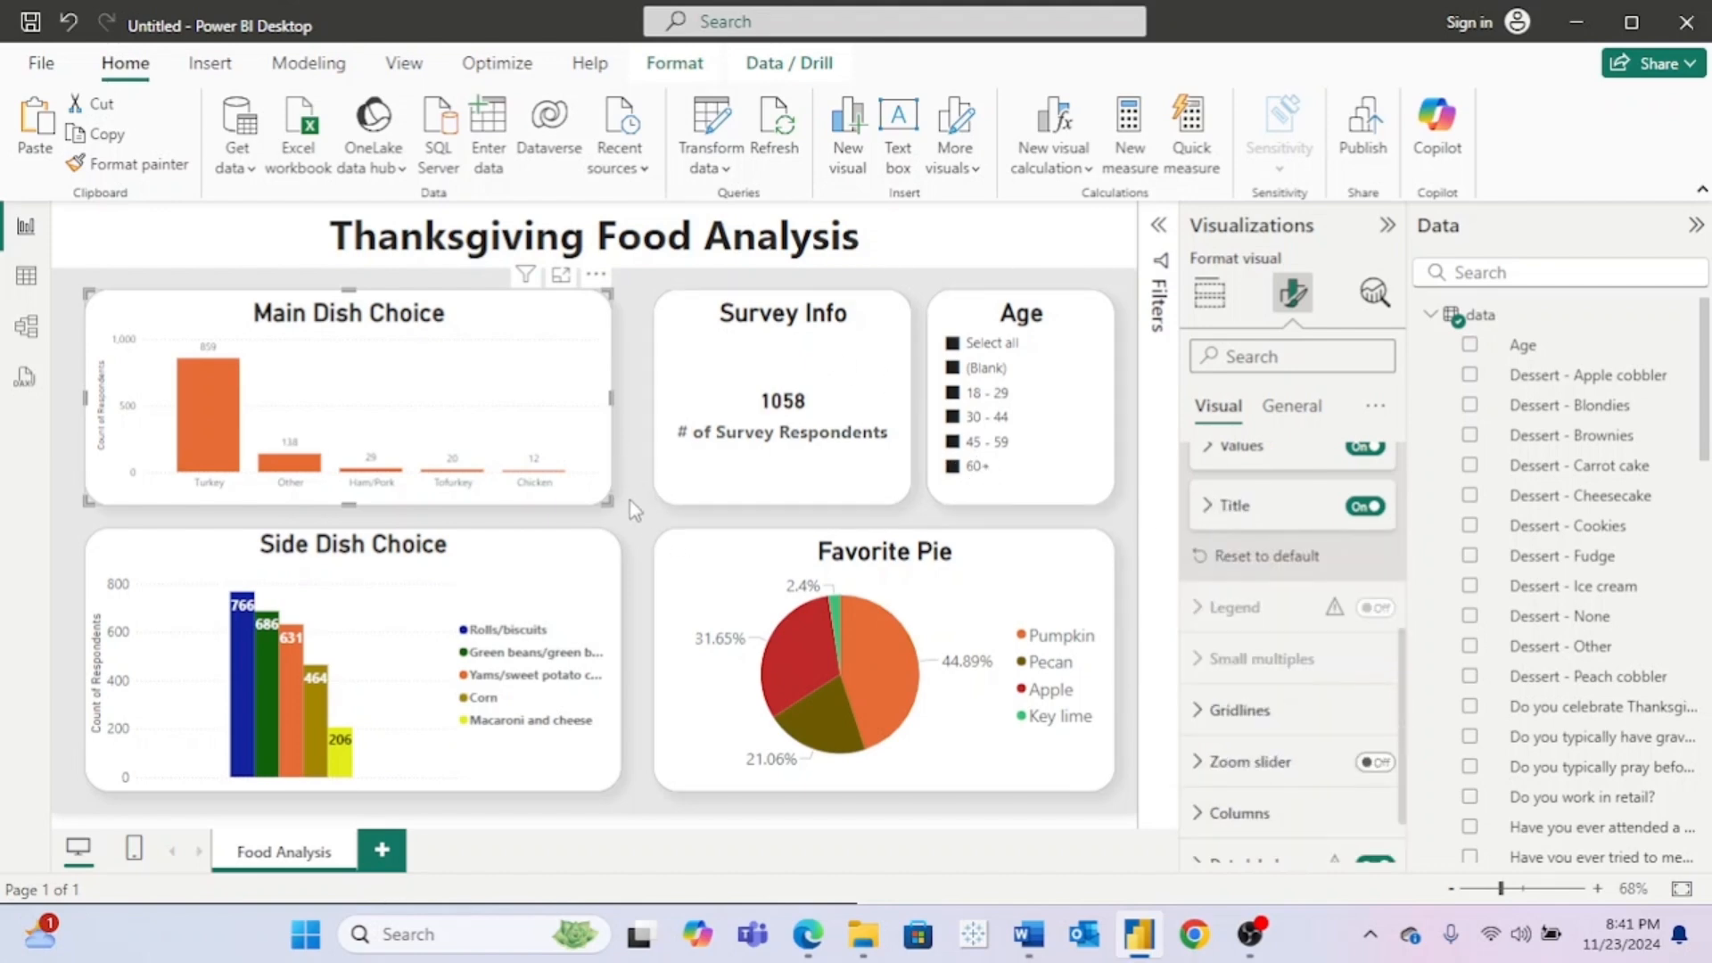
{"action": "scroll", "coordinate": [1234, 554], "scroll_direction": "up", "scroll_amount": 5}
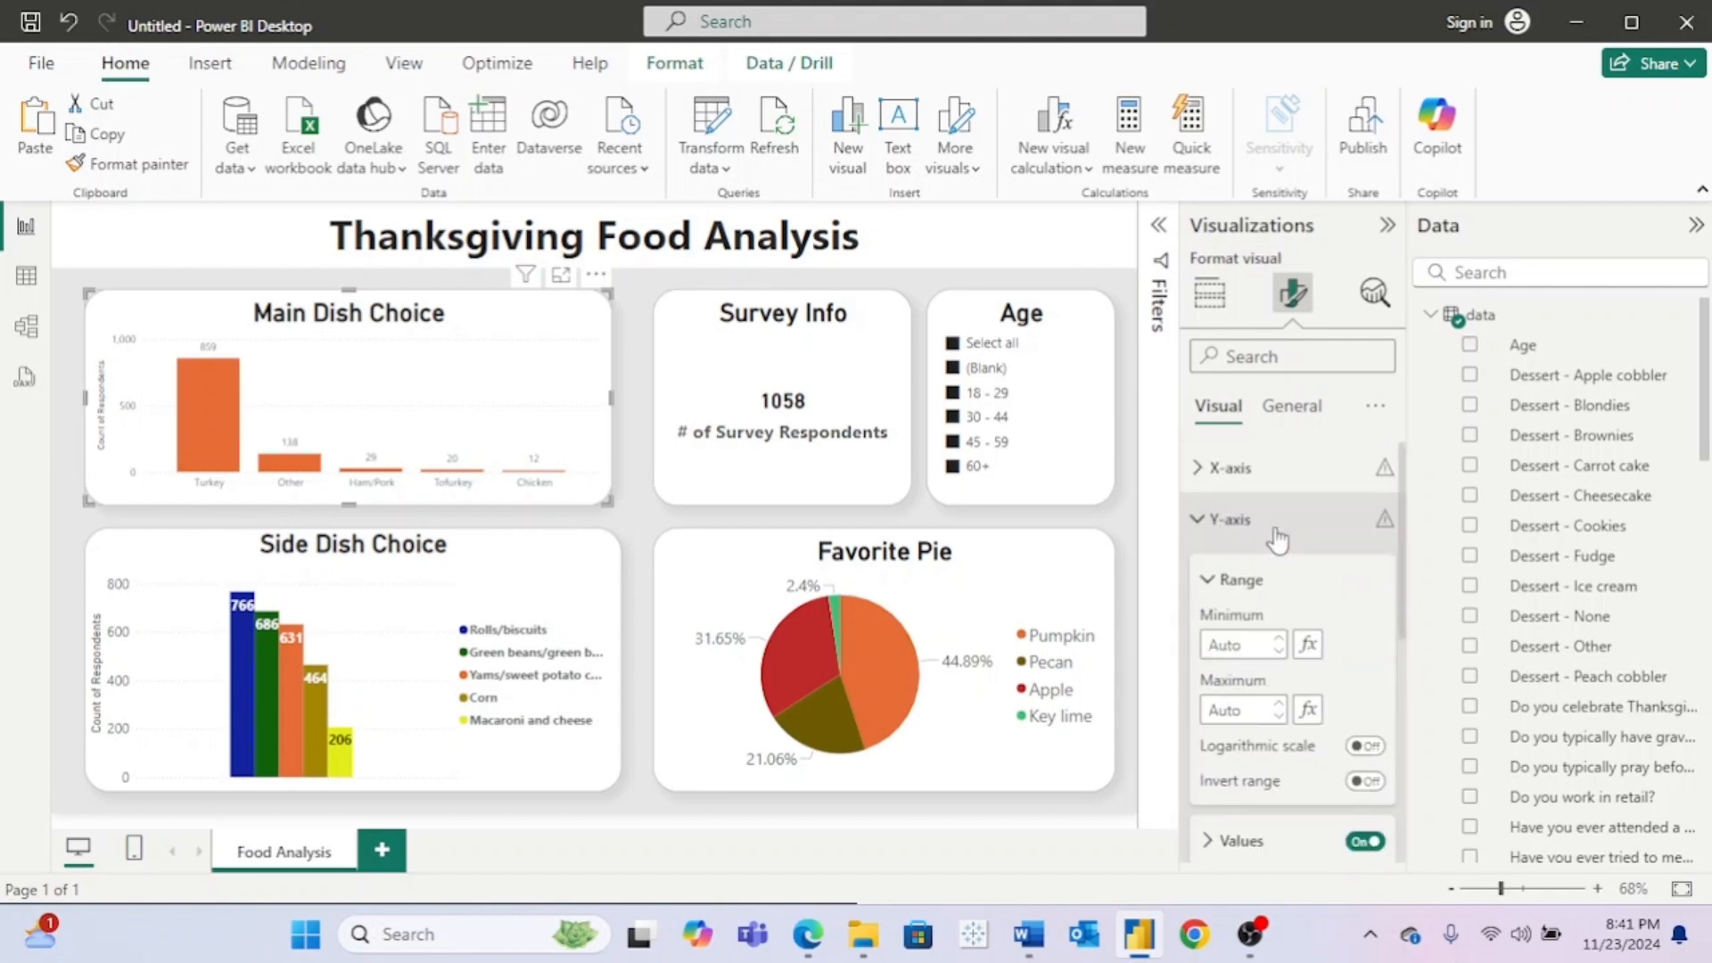
{"action": "left_click", "coordinate": [1197, 522]}
{"action": "left_click", "coordinate": [638, 655]}
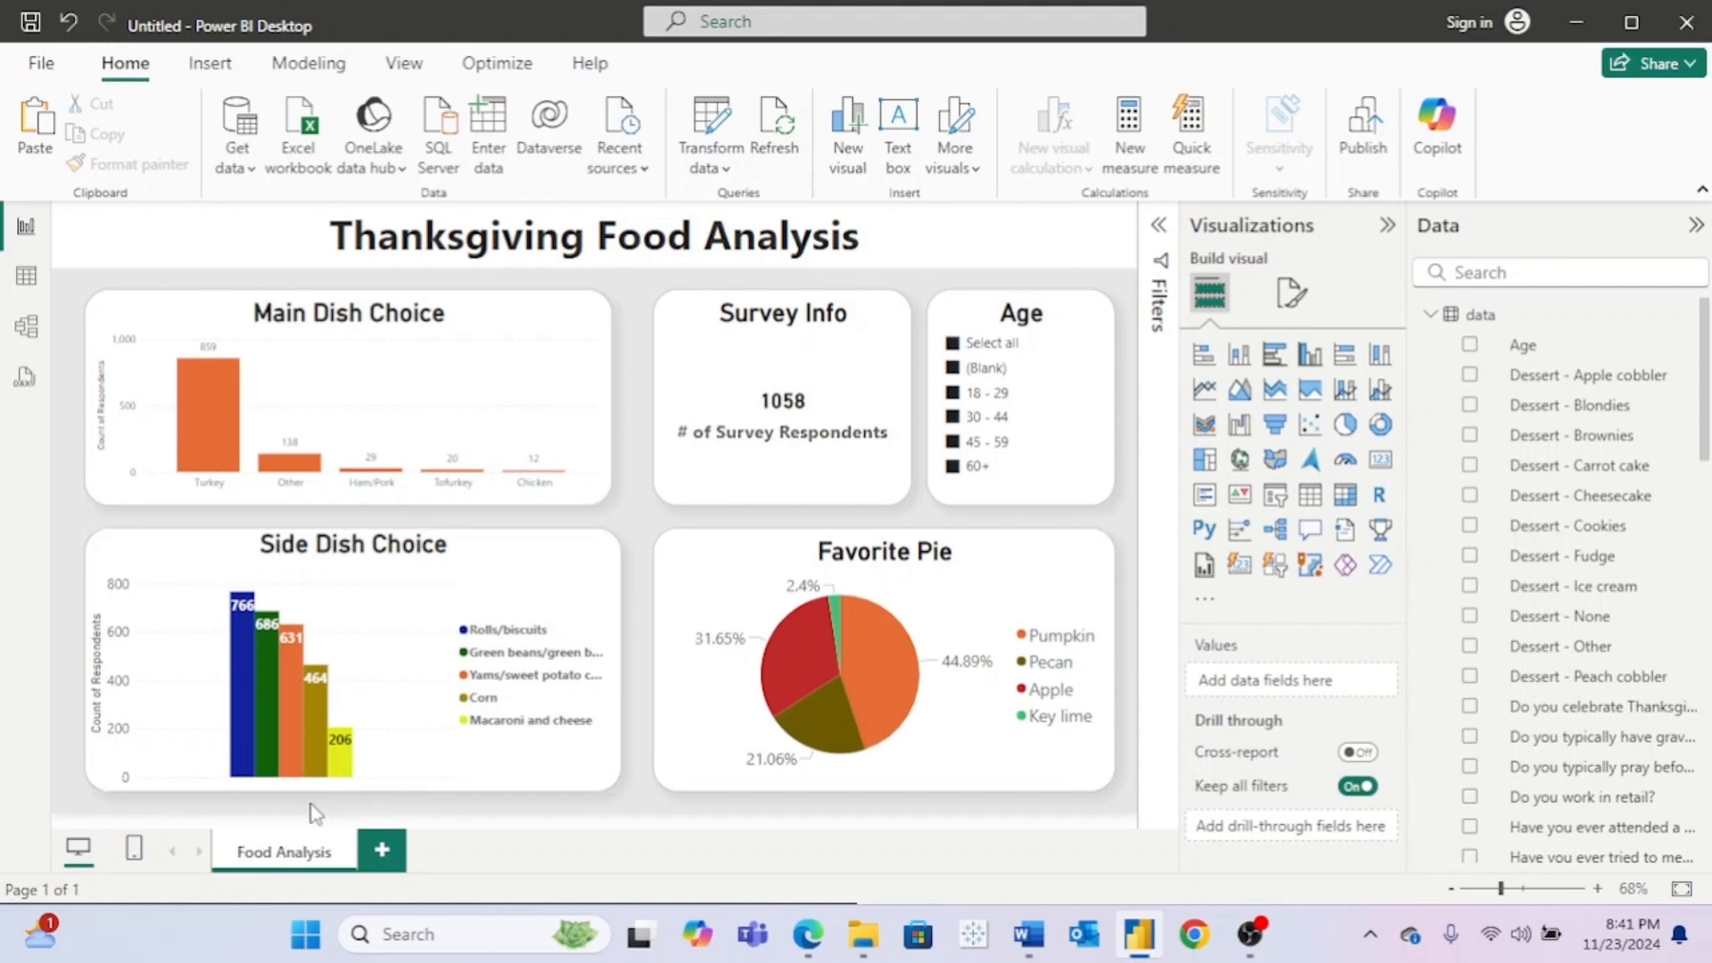
Step: Duplicate the Food Analysis page and rename the copy Age Analysis
{"action": "right_click", "coordinate": [311, 858]}
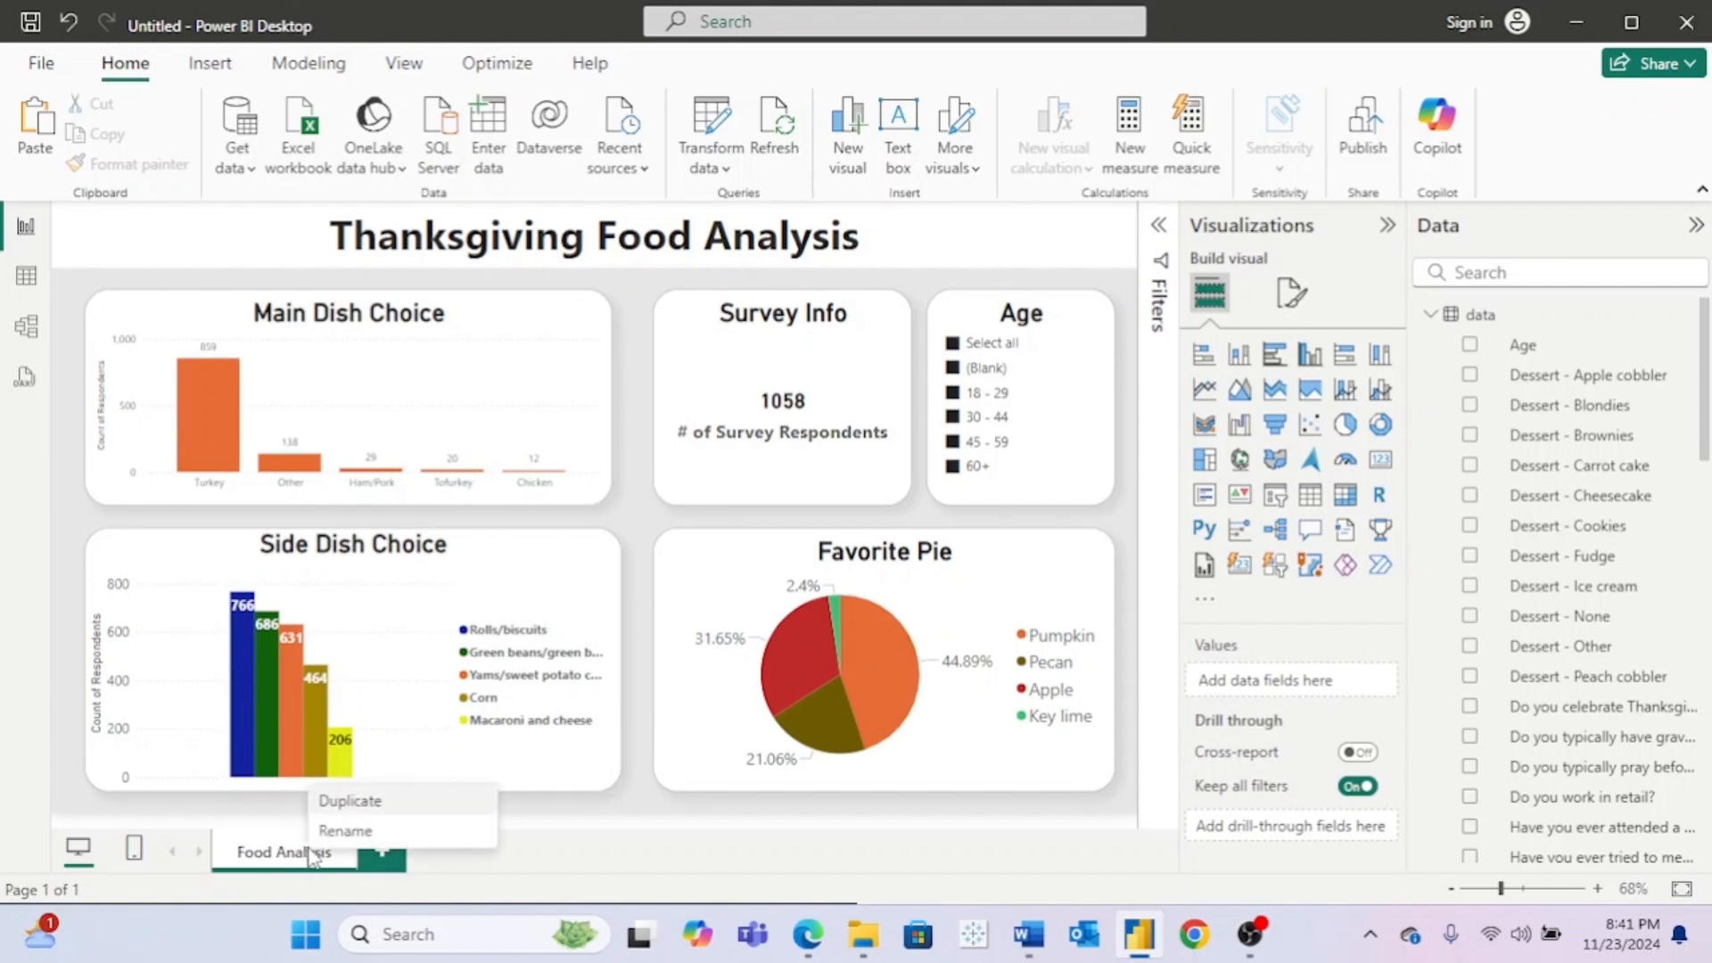
{"action": "left_click", "coordinate": [350, 802]}
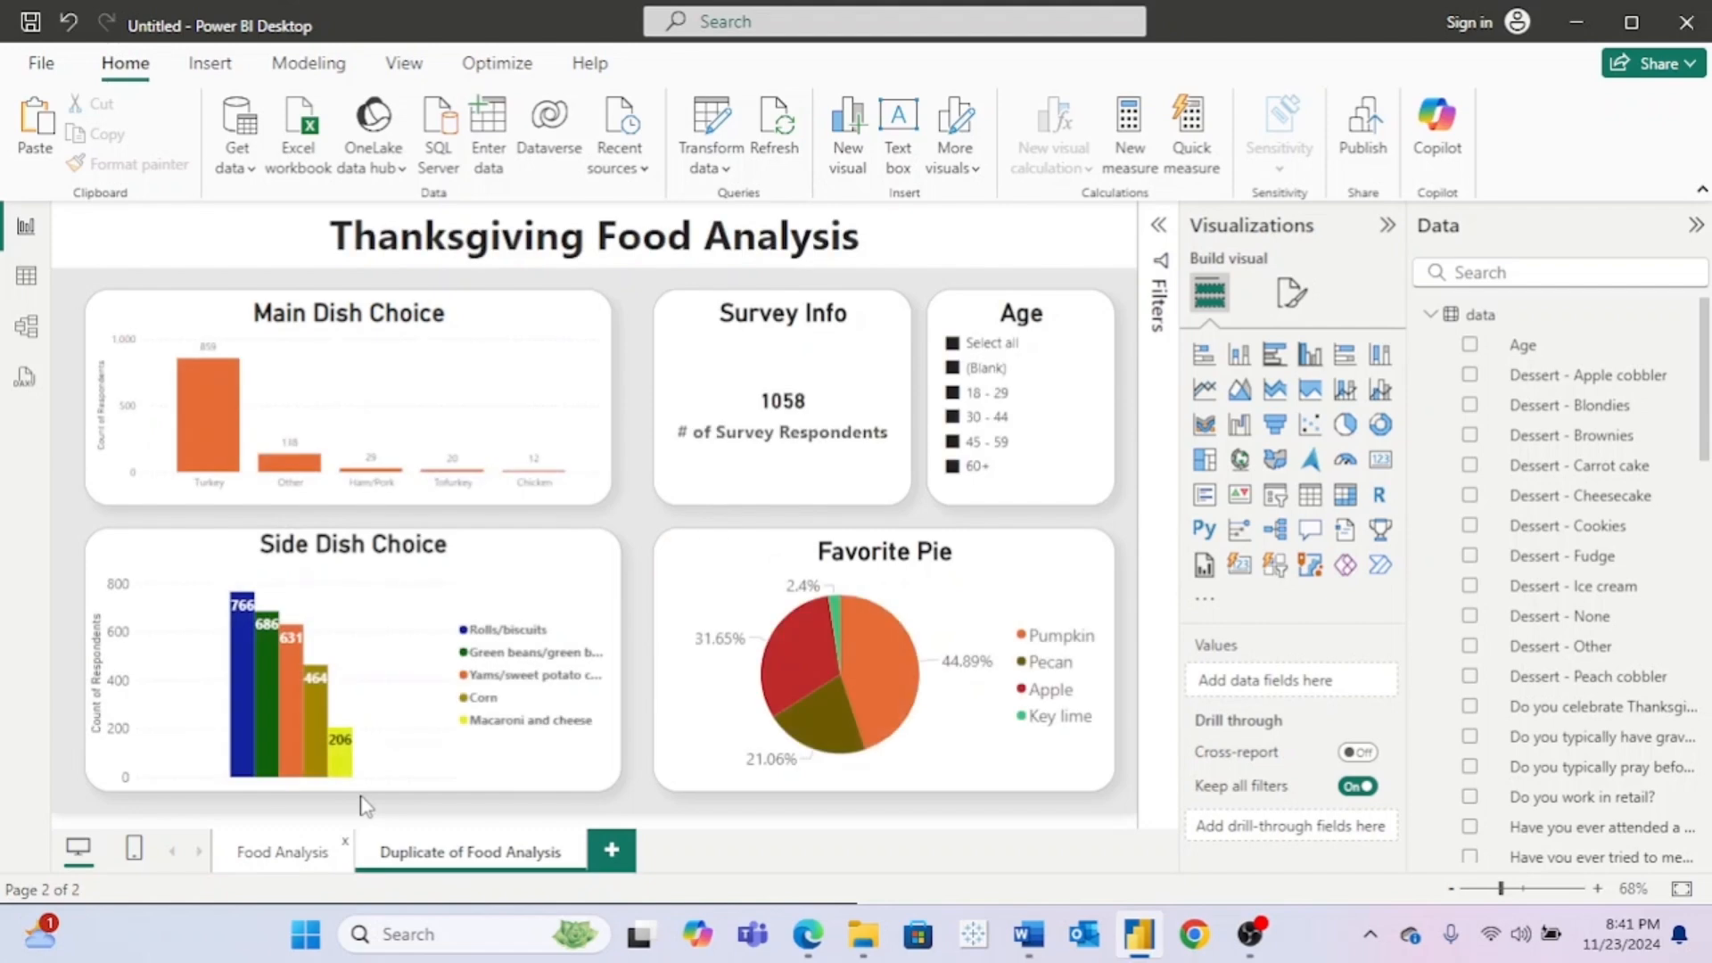
{"action": "double_click", "coordinate": [544, 861]}
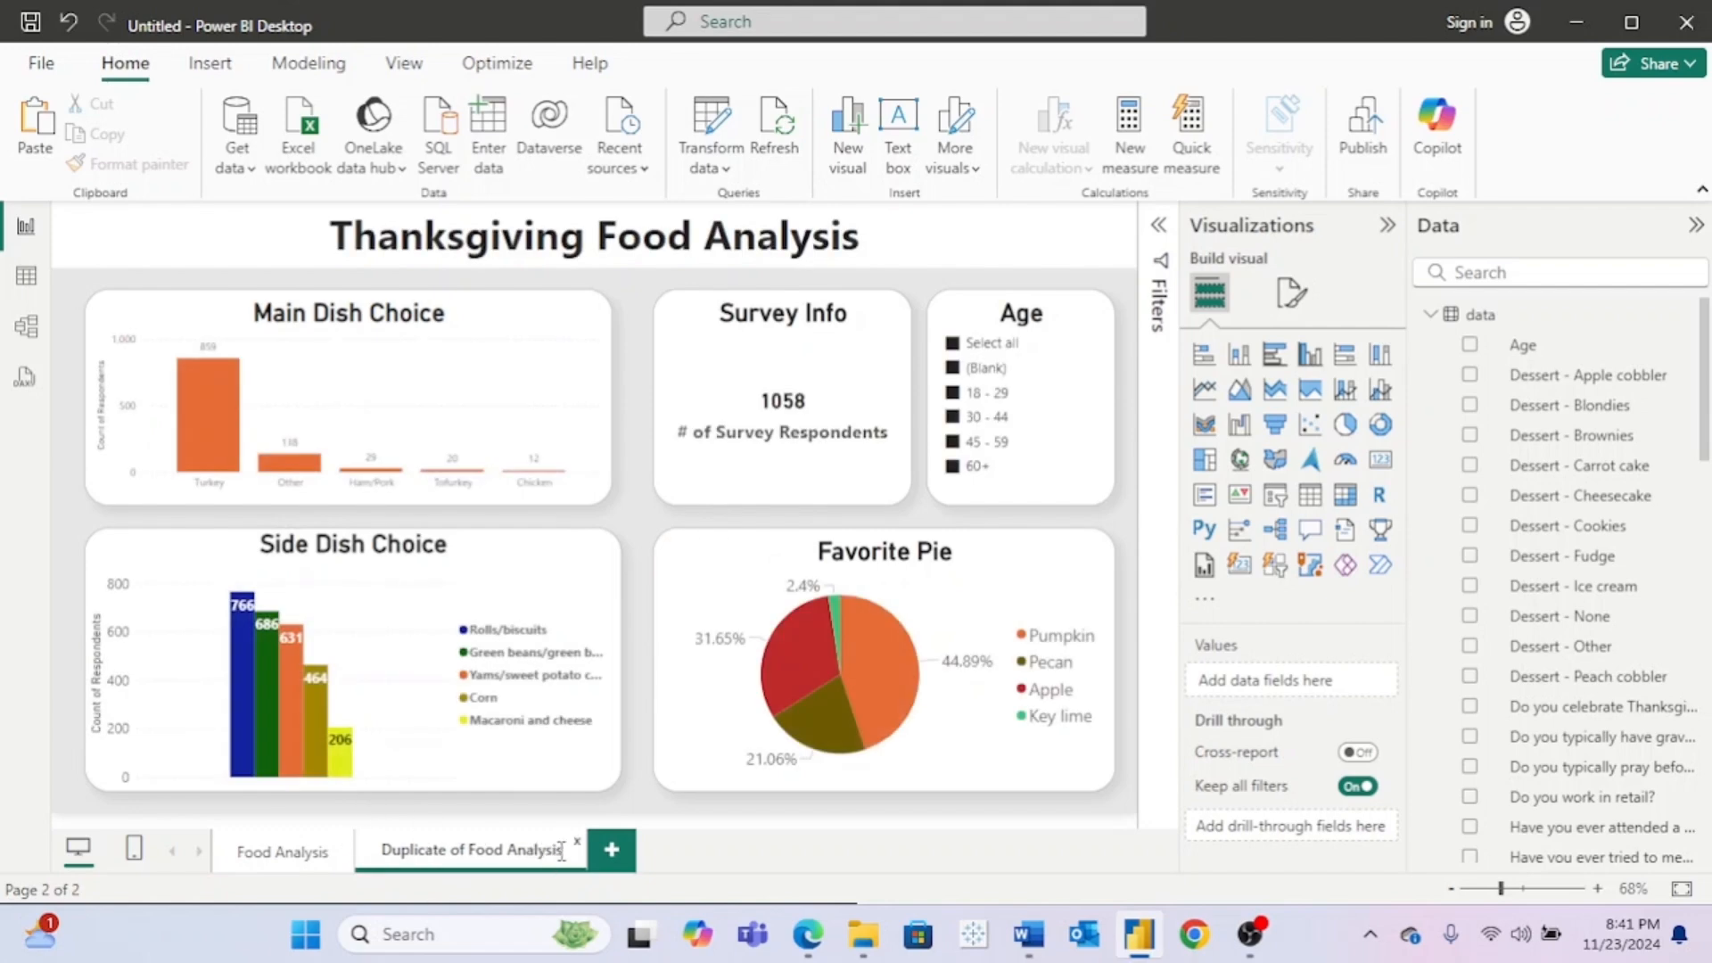
{"action": "left_click_drag", "start_coordinate": [564, 851], "coordinate": [374, 846]}
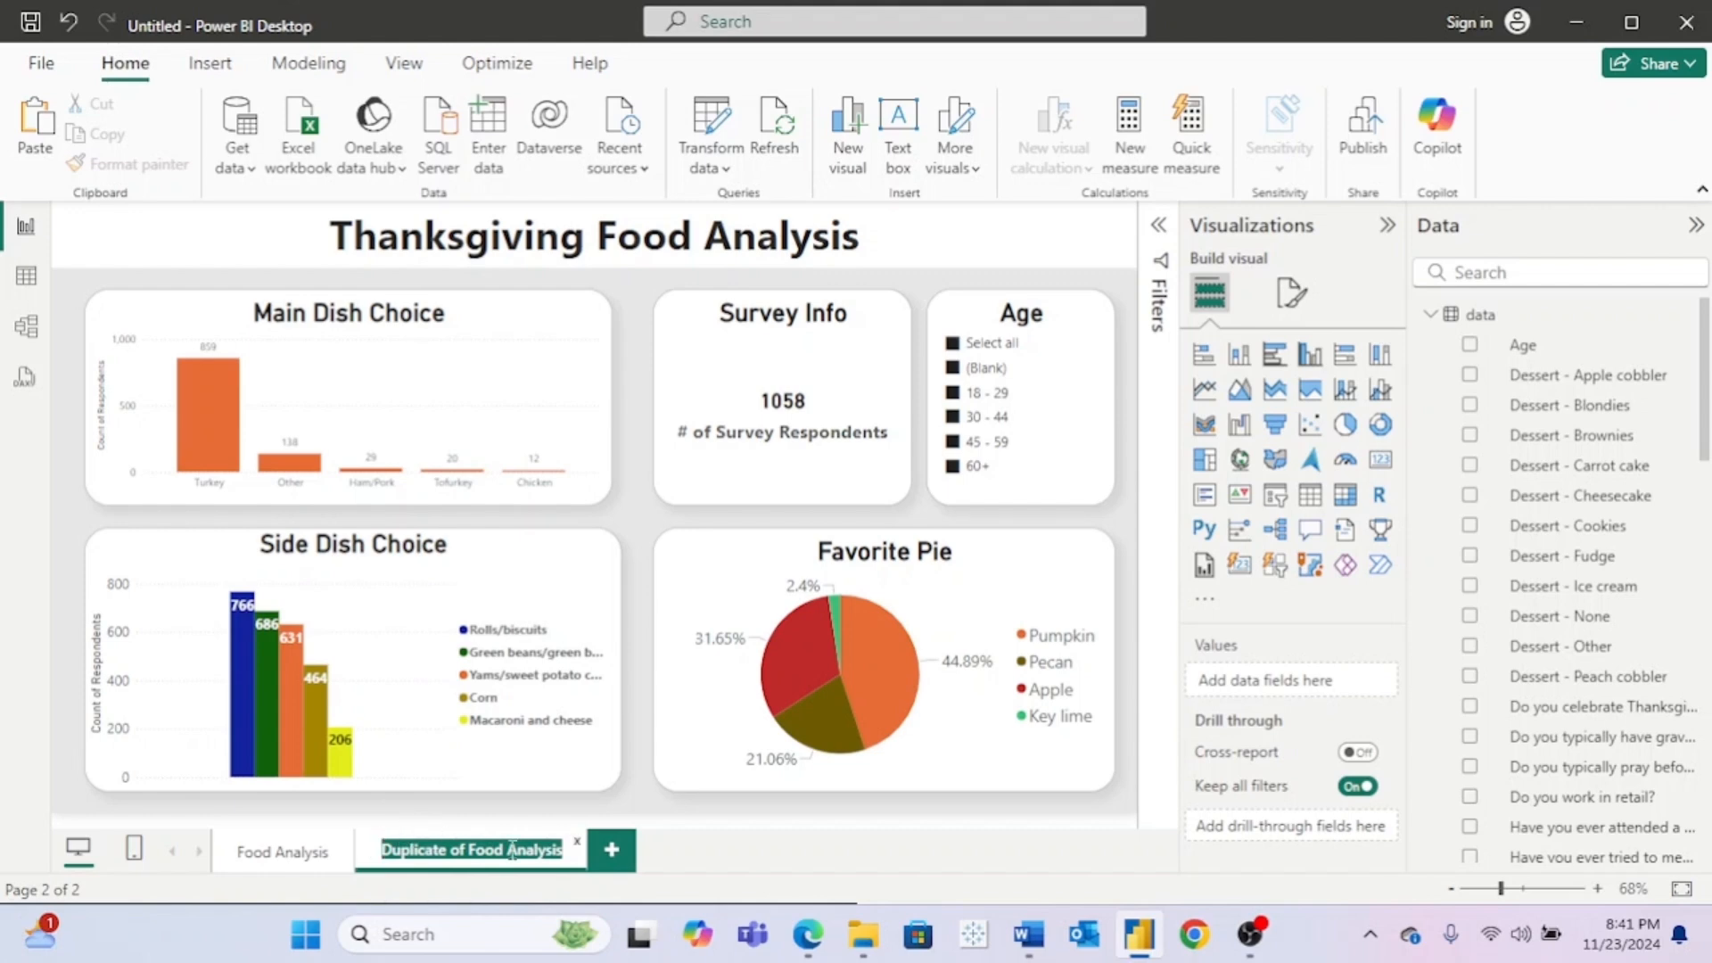
{"action": "type", "text": "Ag"}
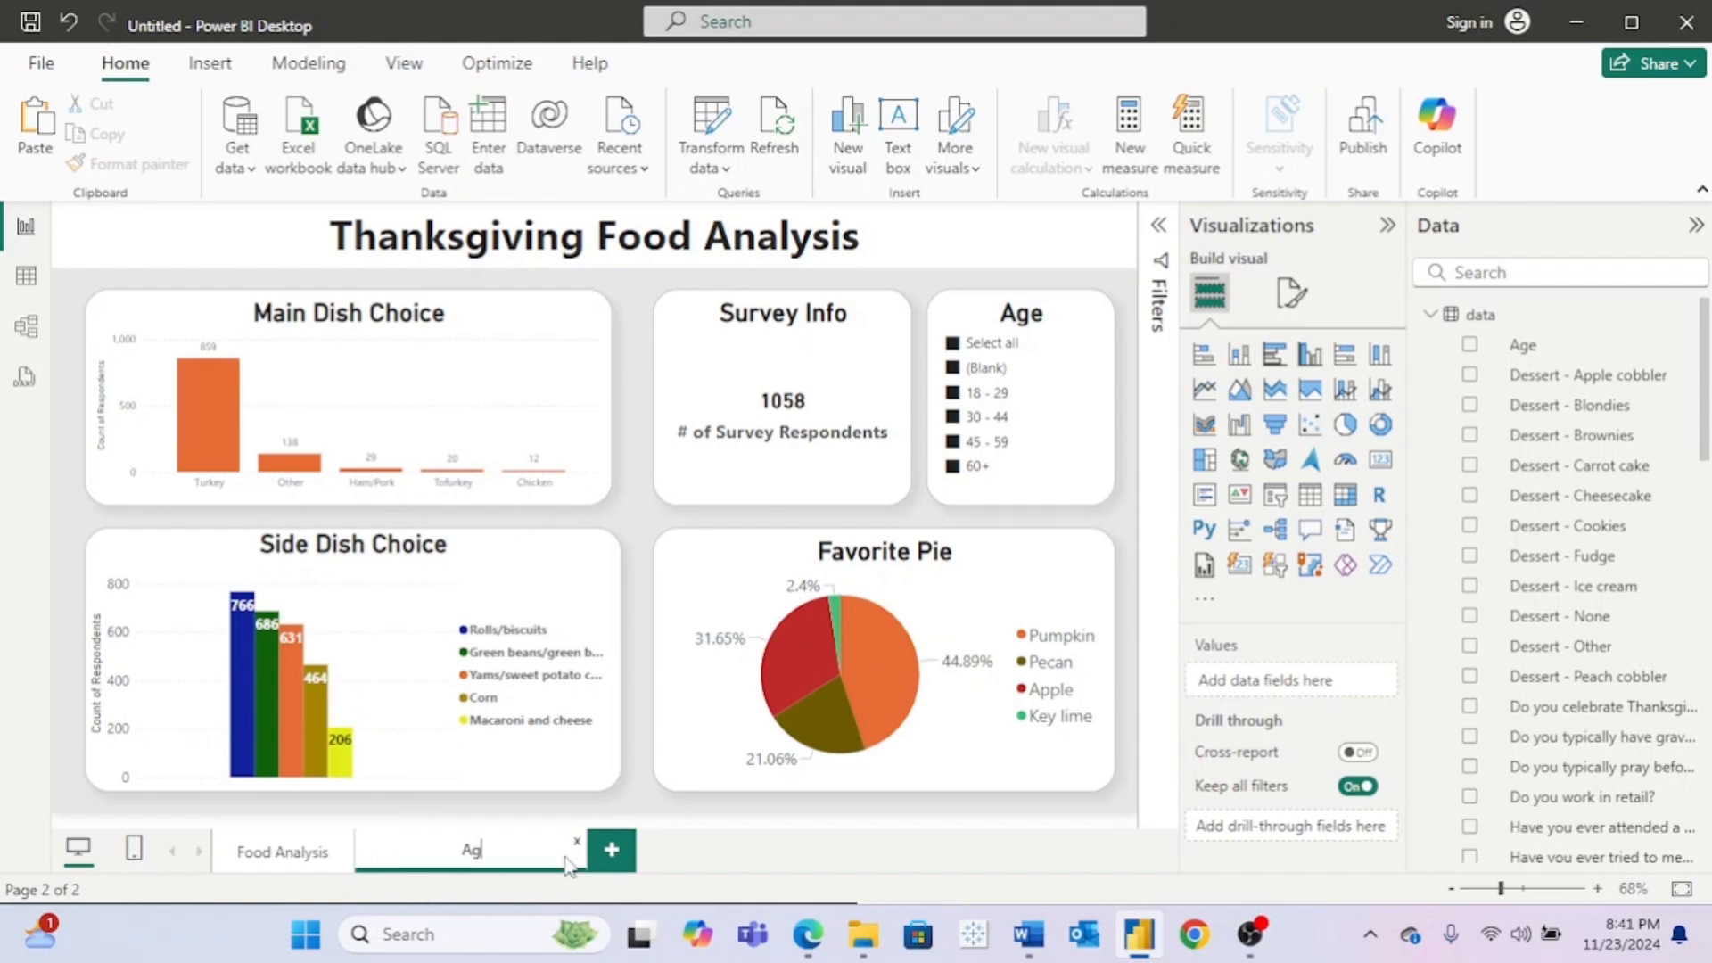
{"action": "type", "text": "e Analysis"}
{"action": "key", "text": "Return"}
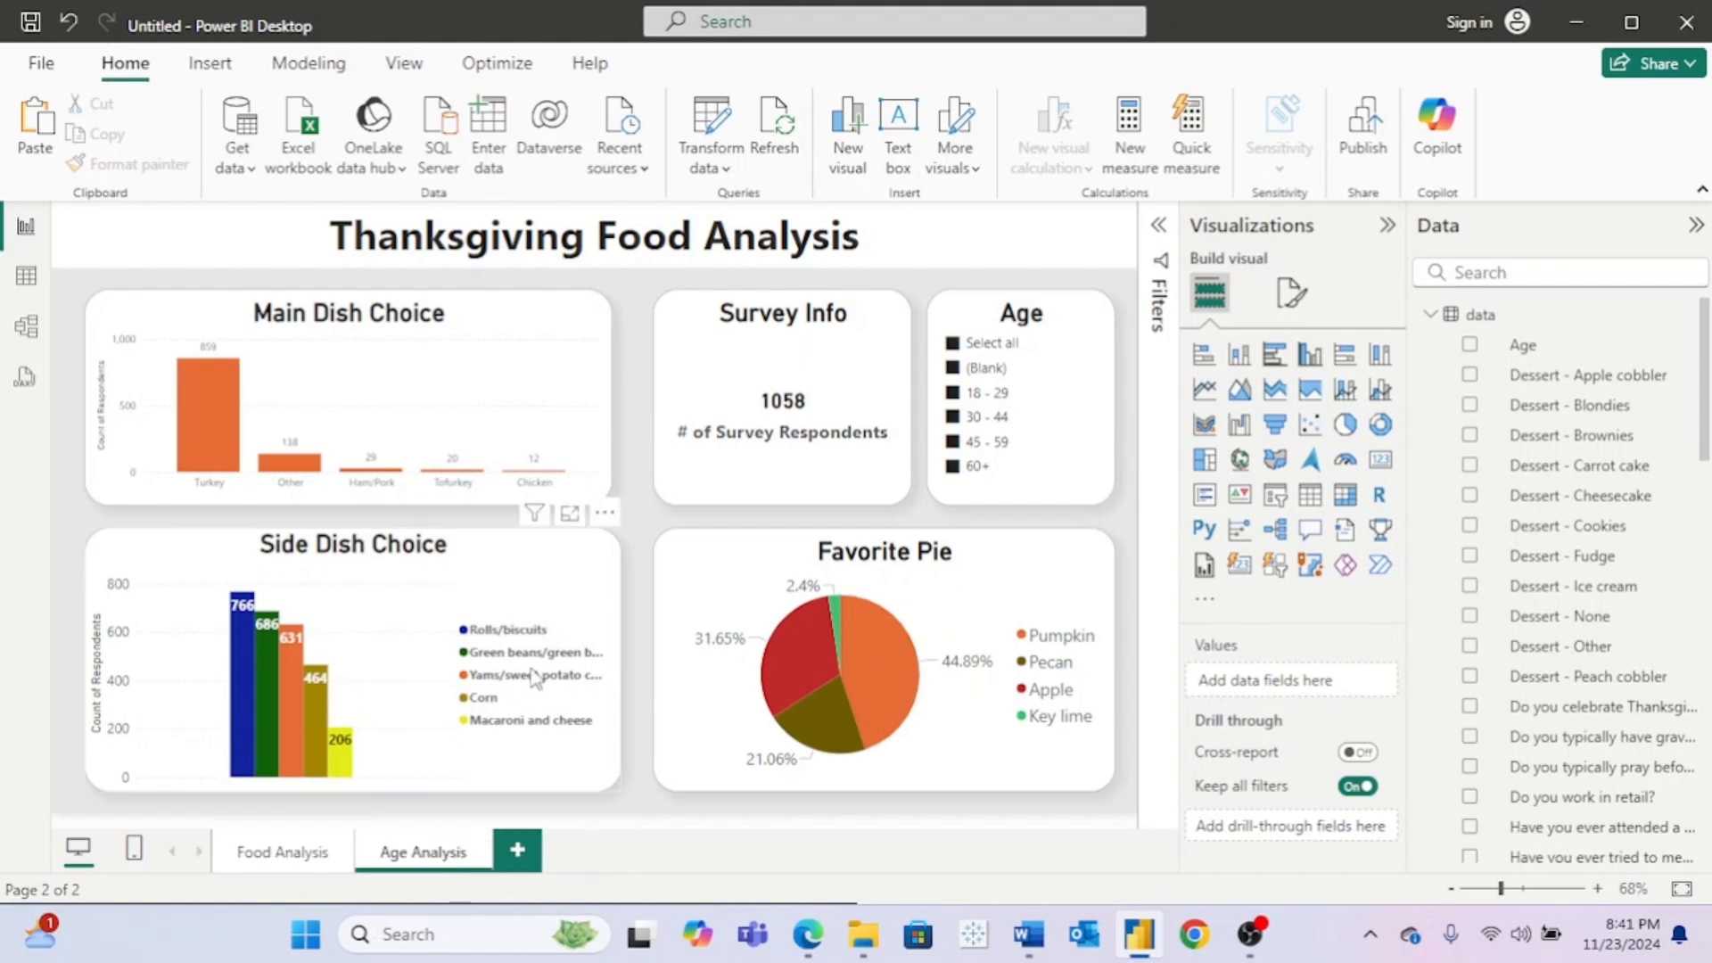
Step: Convert the Main Dish Choice column chart on the Age Analysis page into a matrix
{"action": "scroll", "coordinate": [1472, 642], "scroll_direction": "down", "scroll_amount": 10}
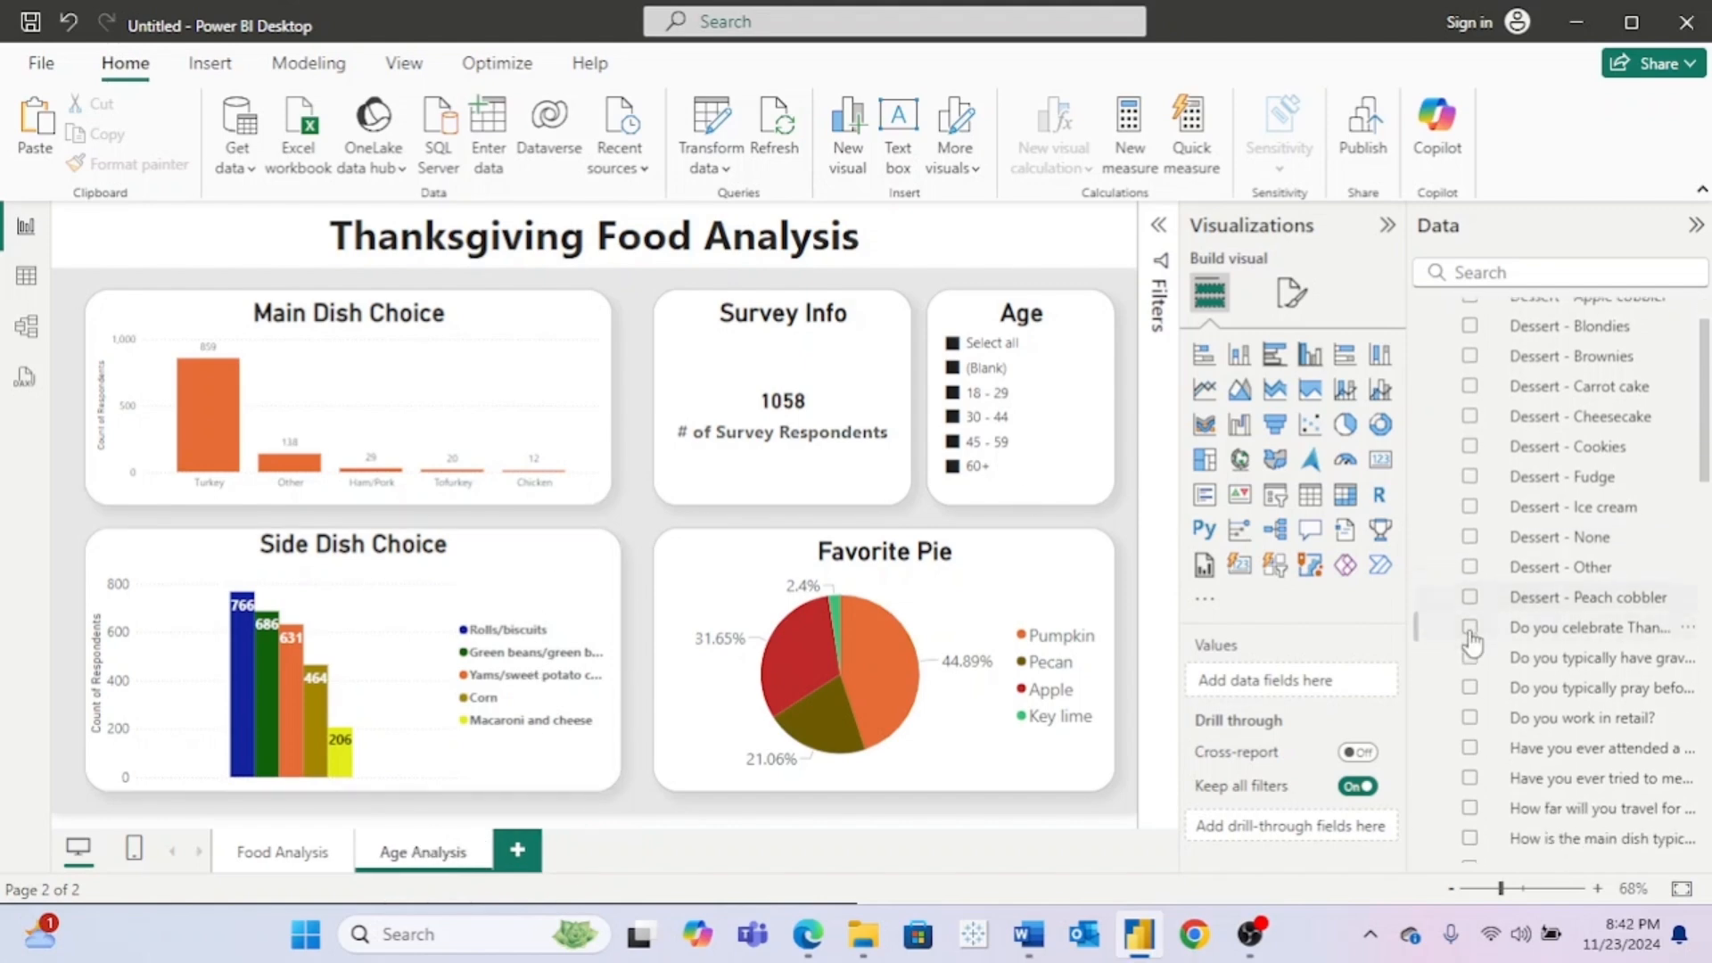
{"action": "scroll", "coordinate": [1472, 642], "scroll_direction": "up", "scroll_amount": 5}
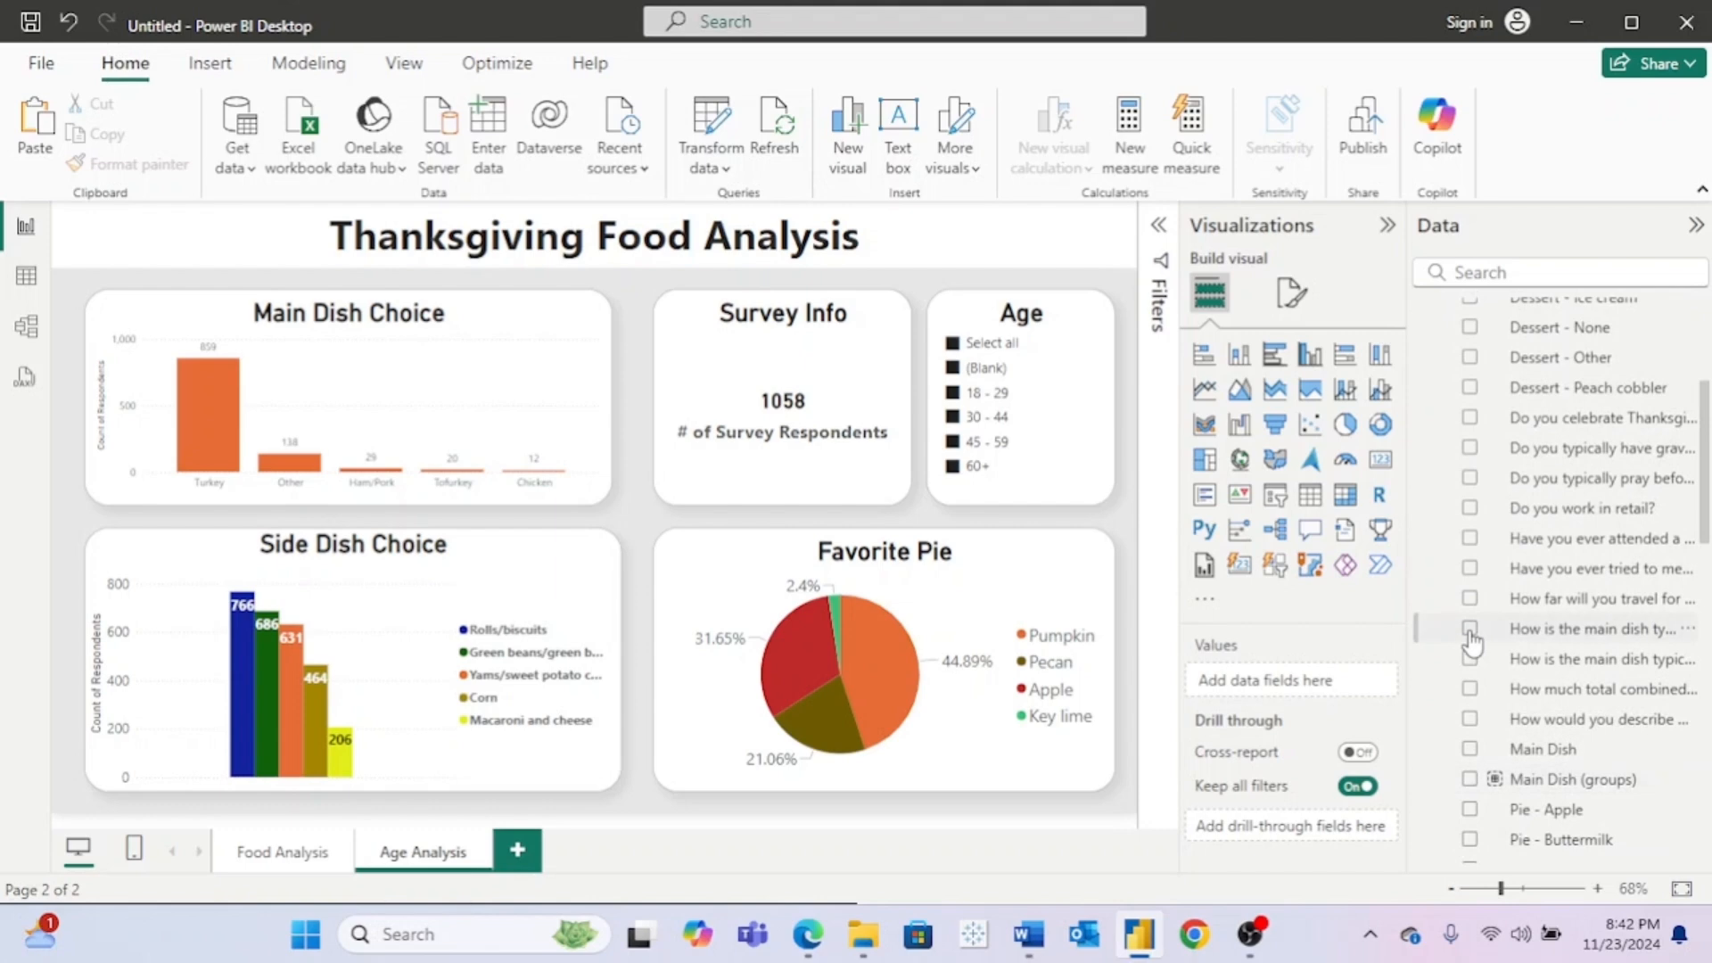
{"action": "scroll", "coordinate": [1472, 640], "scroll_direction": "down", "scroll_amount": 1}
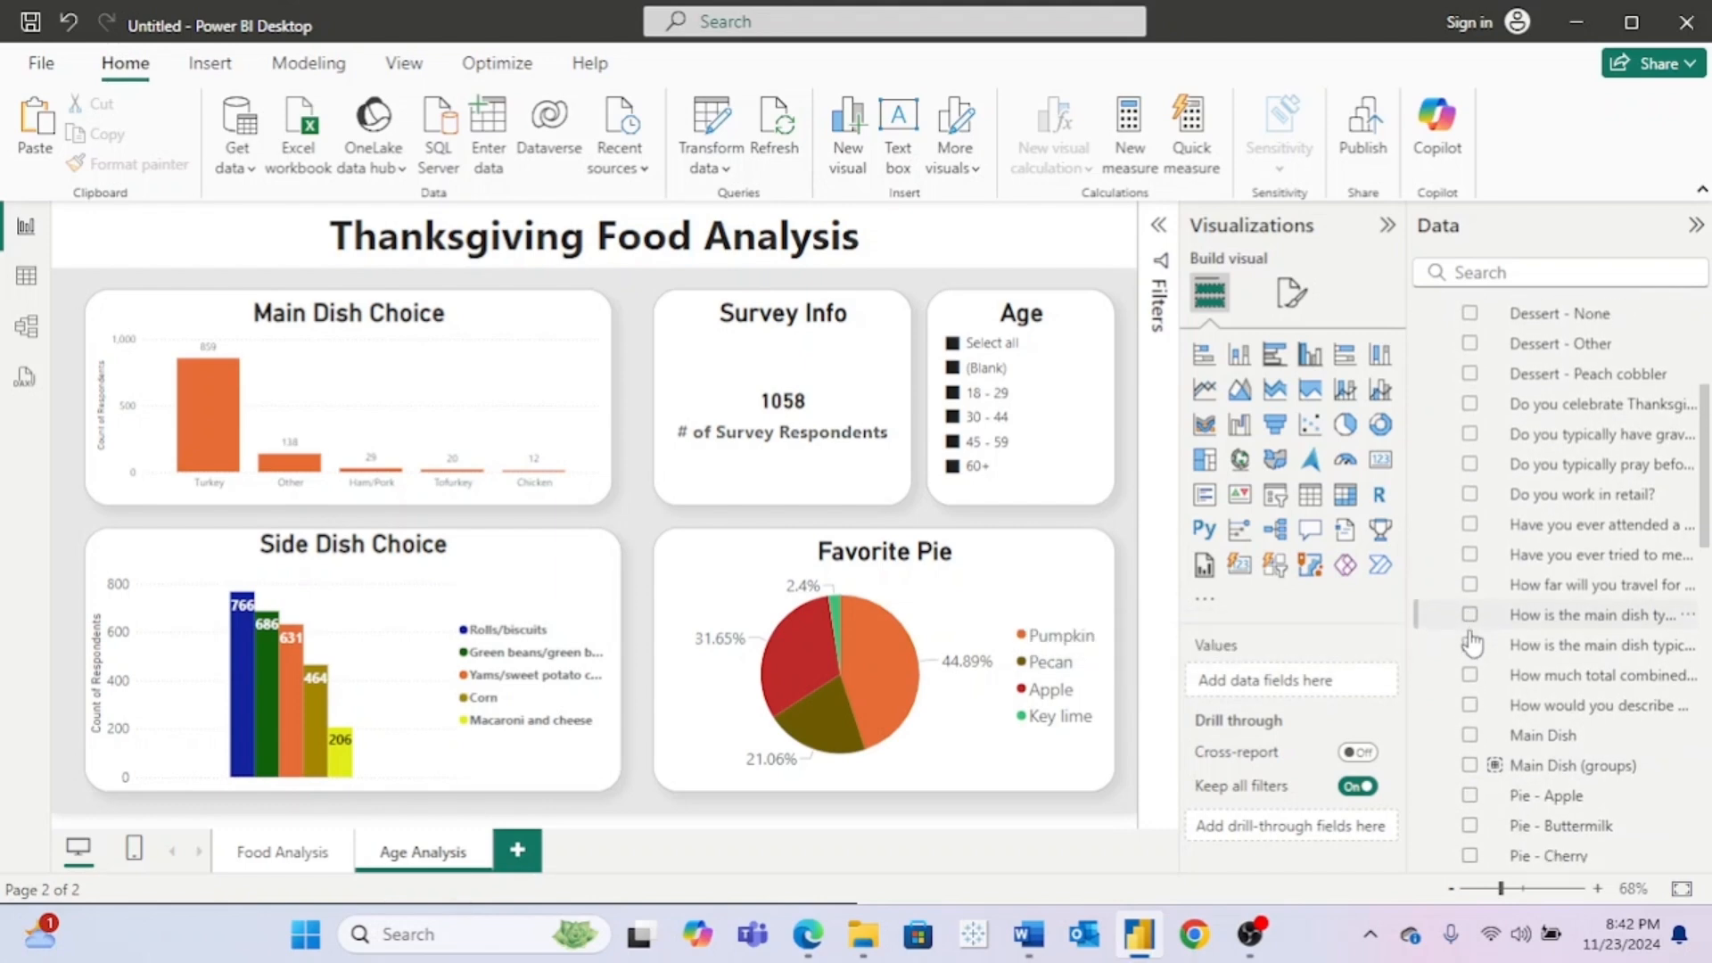
{"action": "scroll", "coordinate": [1472, 640], "scroll_direction": "down", "scroll_amount": 1}
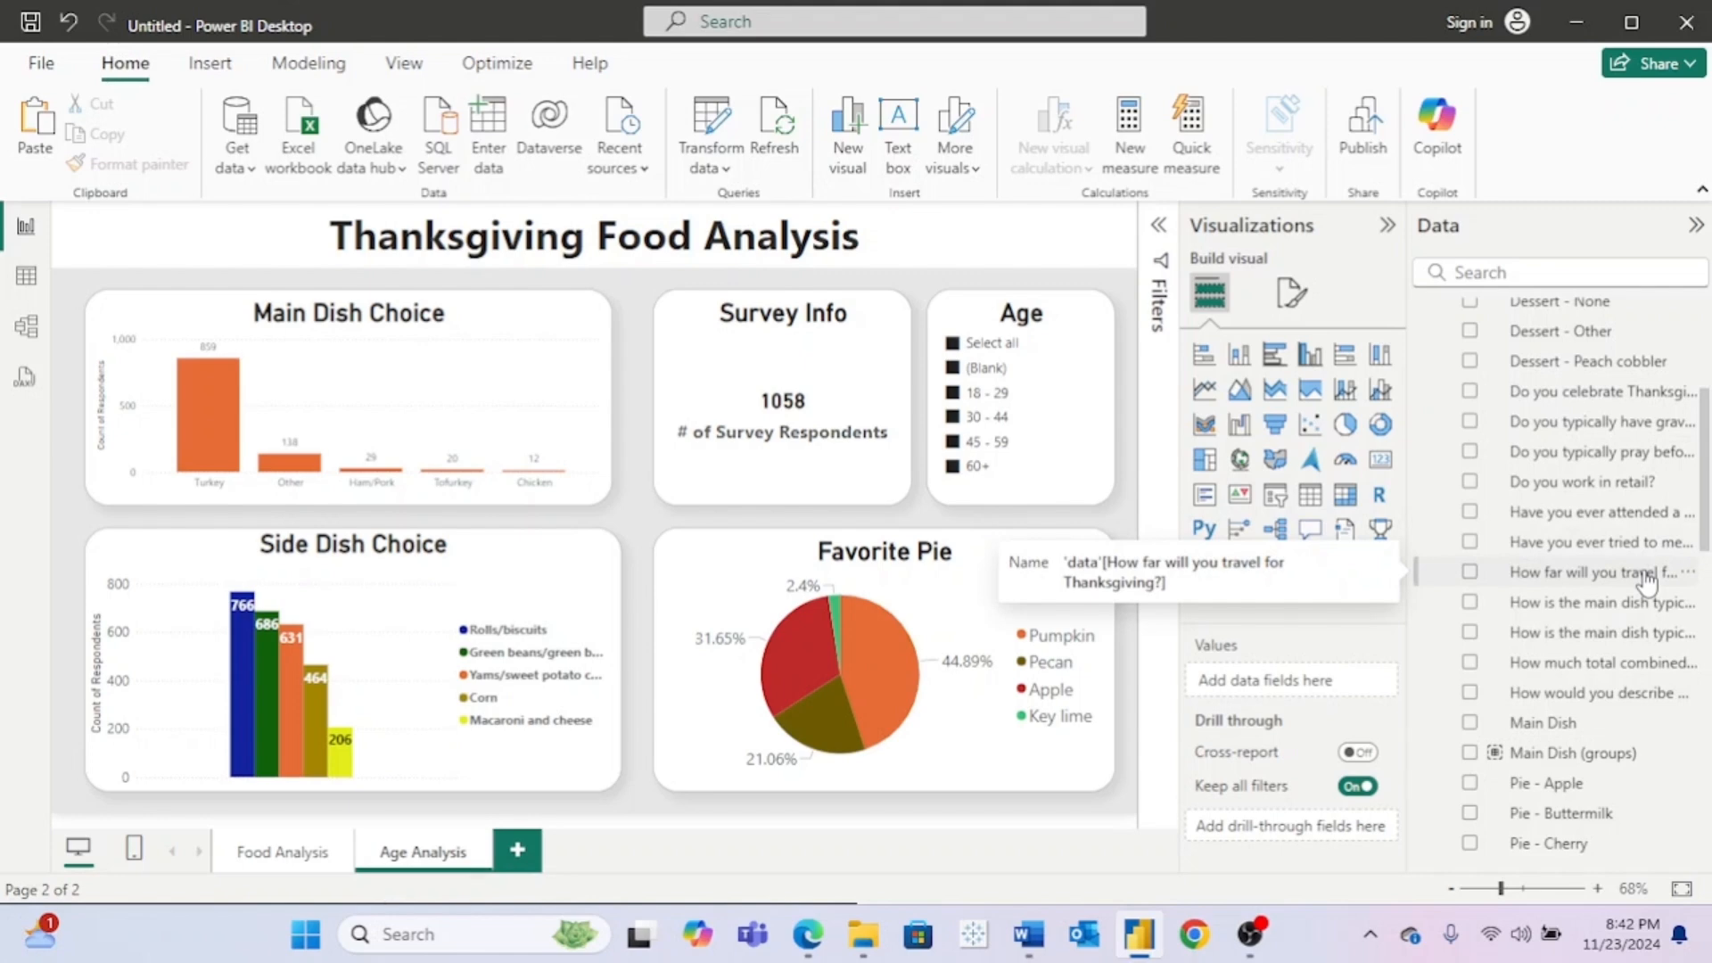
{"action": "scroll", "coordinate": [1648, 581], "scroll_direction": "down", "scroll_amount": 10}
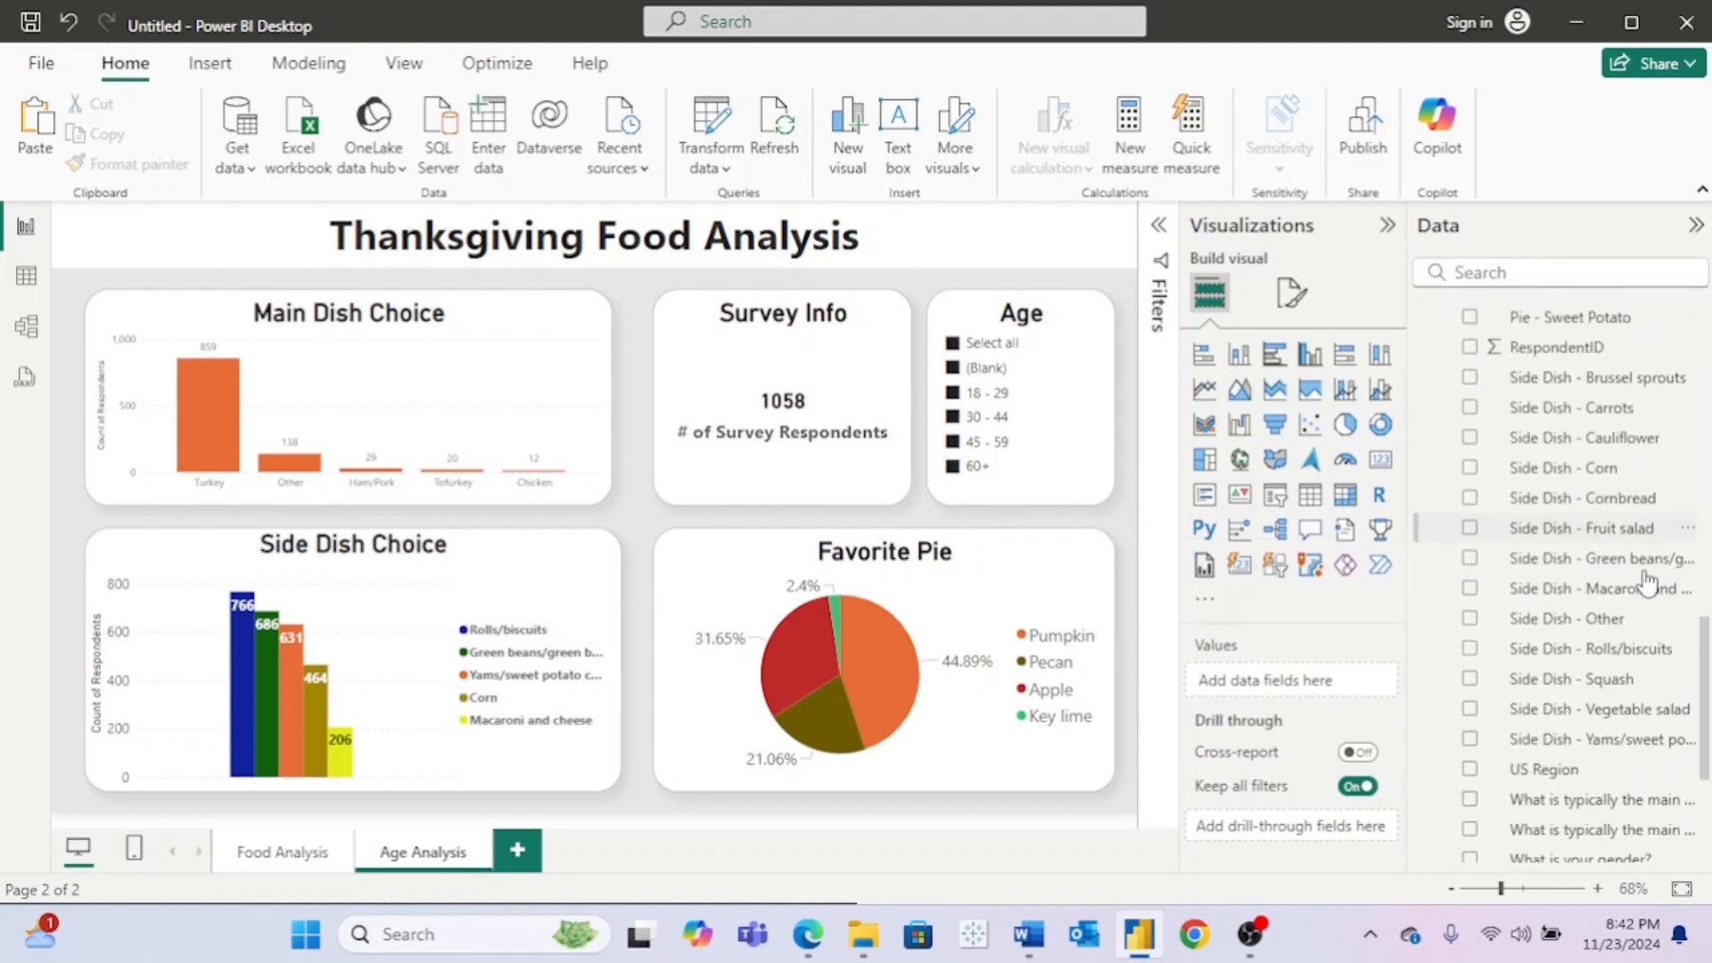
{"action": "scroll", "coordinate": [1648, 581], "scroll_direction": "down", "scroll_amount": 3}
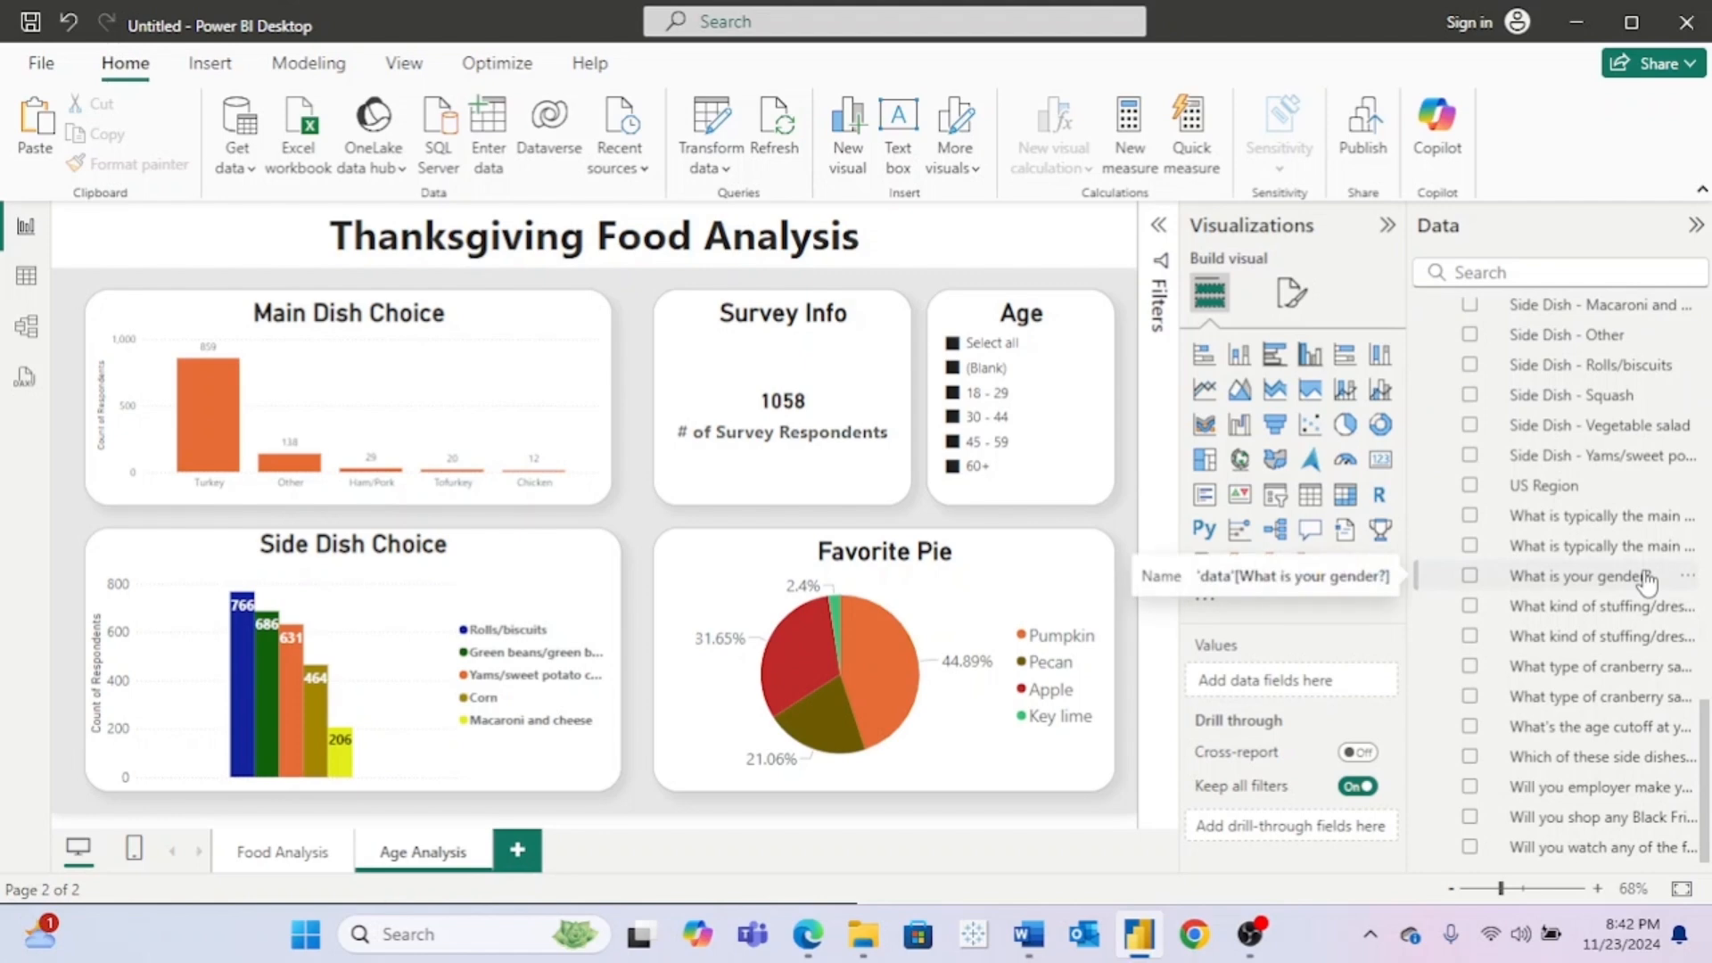
{"action": "left_click", "coordinate": [575, 337]}
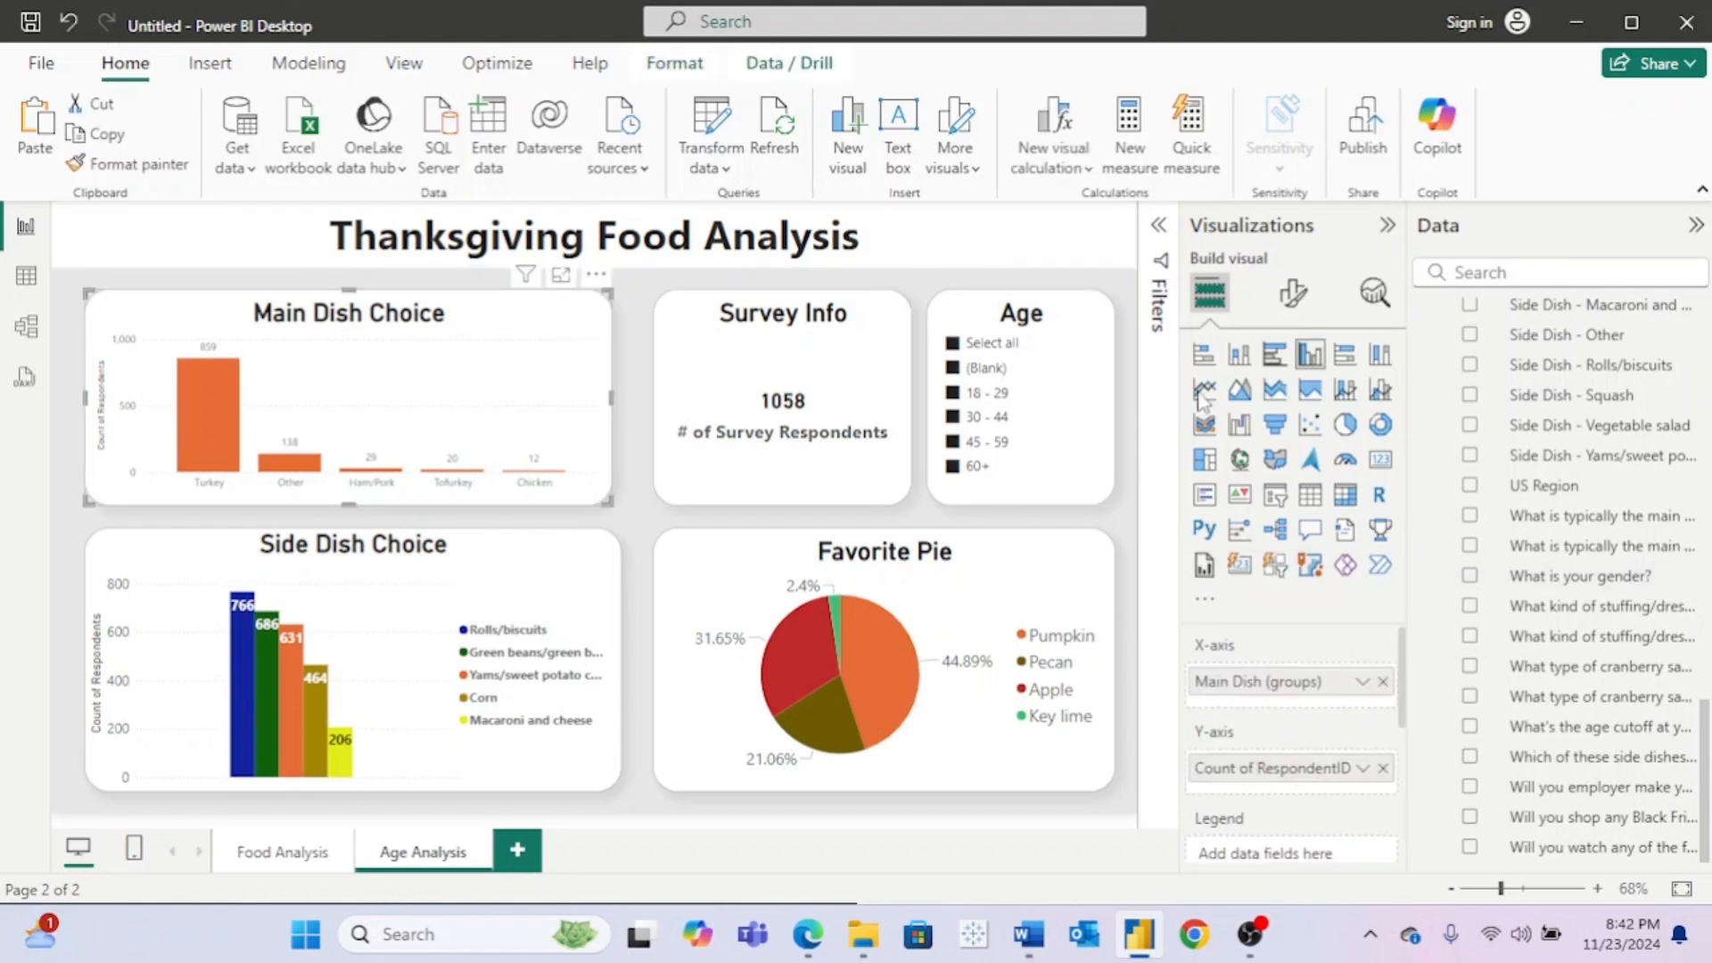
{"action": "scroll", "coordinate": [1512, 551], "scroll_direction": "up", "scroll_amount": 8}
{"action": "scroll", "coordinate": [1511, 551], "scroll_direction": "up", "scroll_amount": 1}
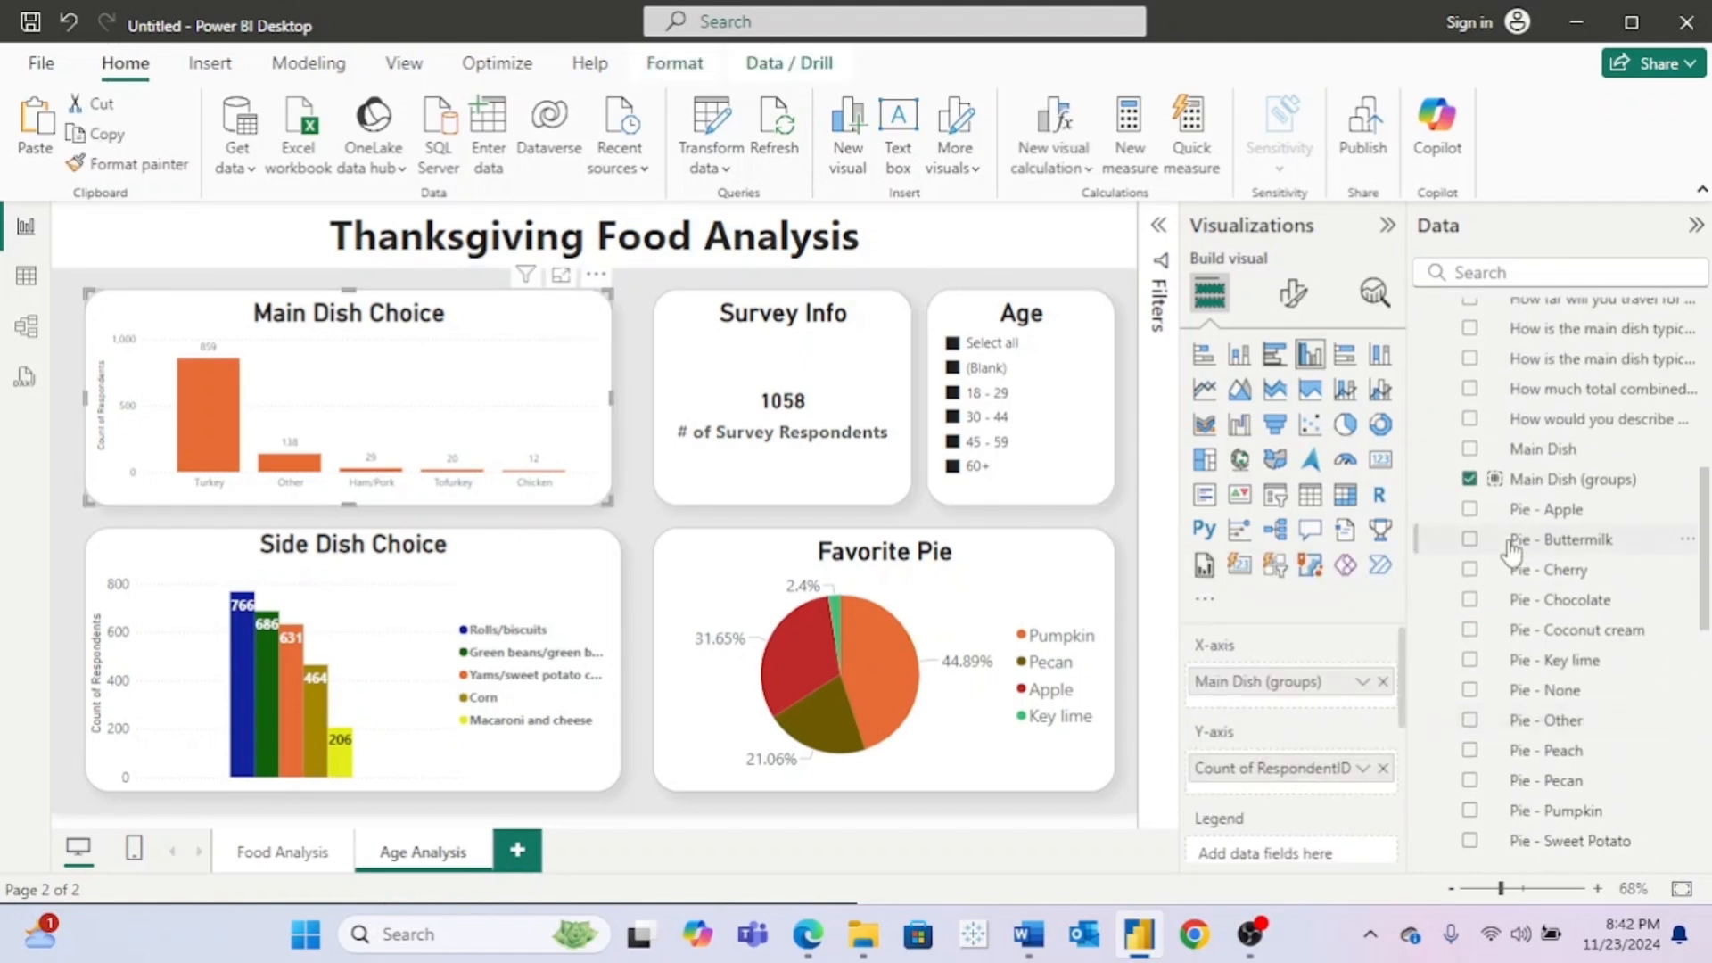
{"action": "left_click", "coordinate": [1345, 496]}
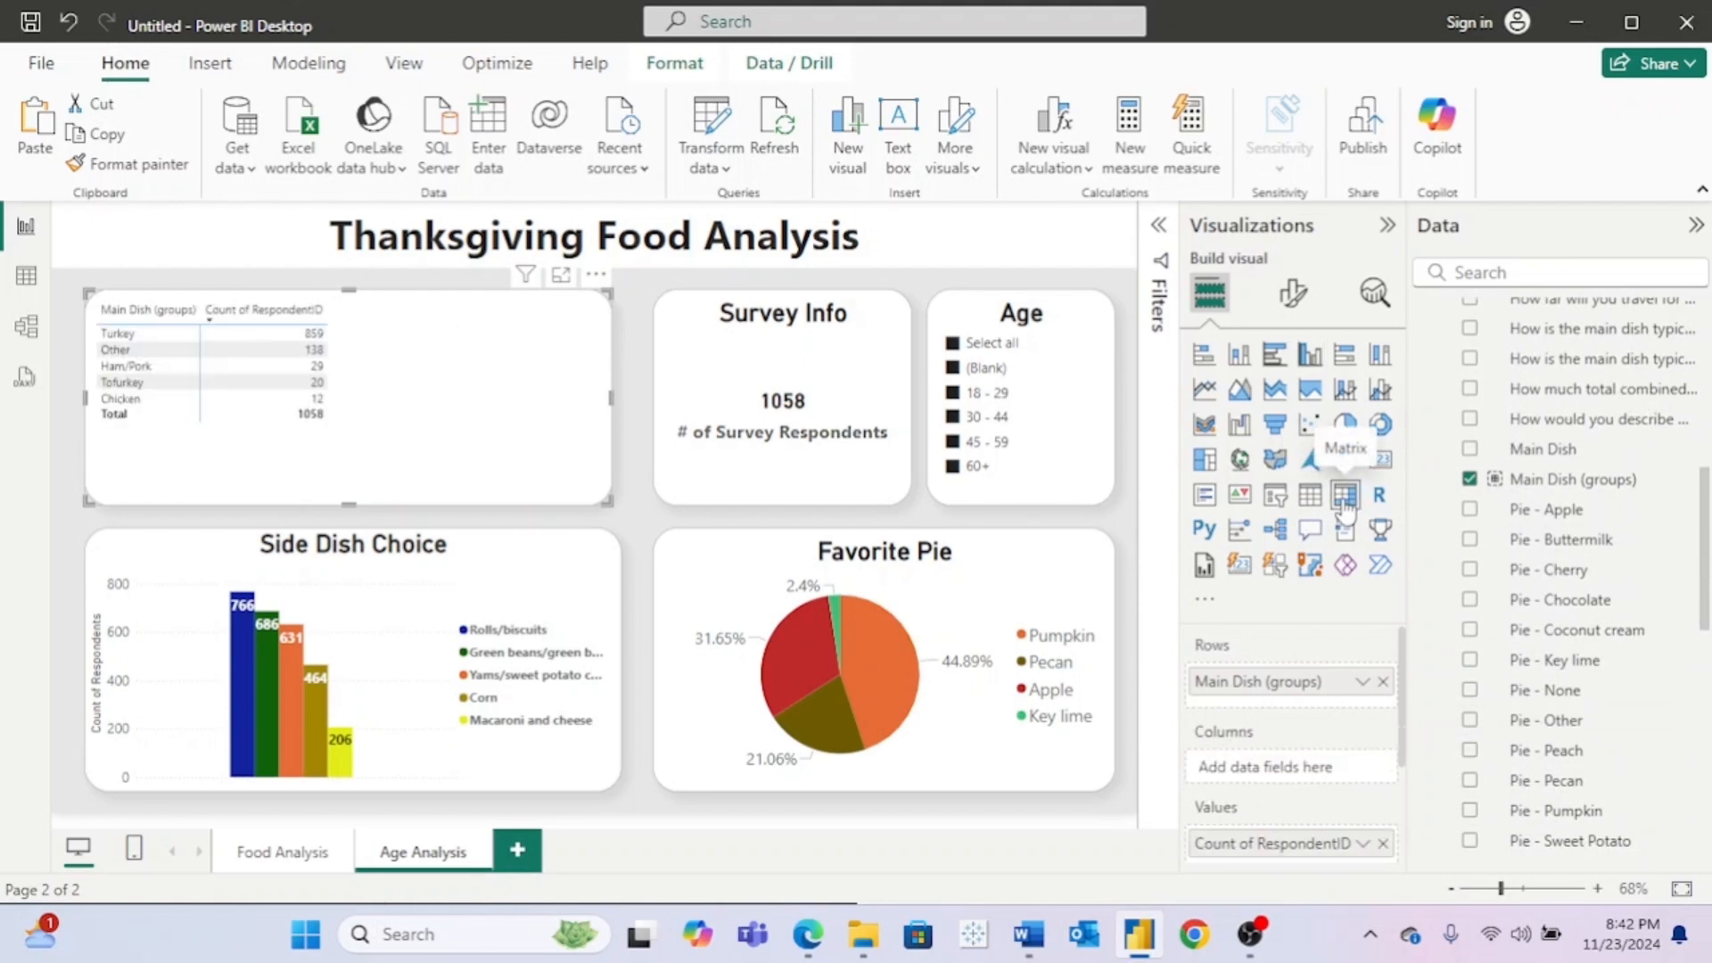
Step: Replace Main Dish (groups) with Age in the matrix rows, and add "Do you celebrate Thanksgiving?" as its columns
{"action": "scroll", "coordinate": [1427, 657], "scroll_direction": "up", "scroll_amount": 5}
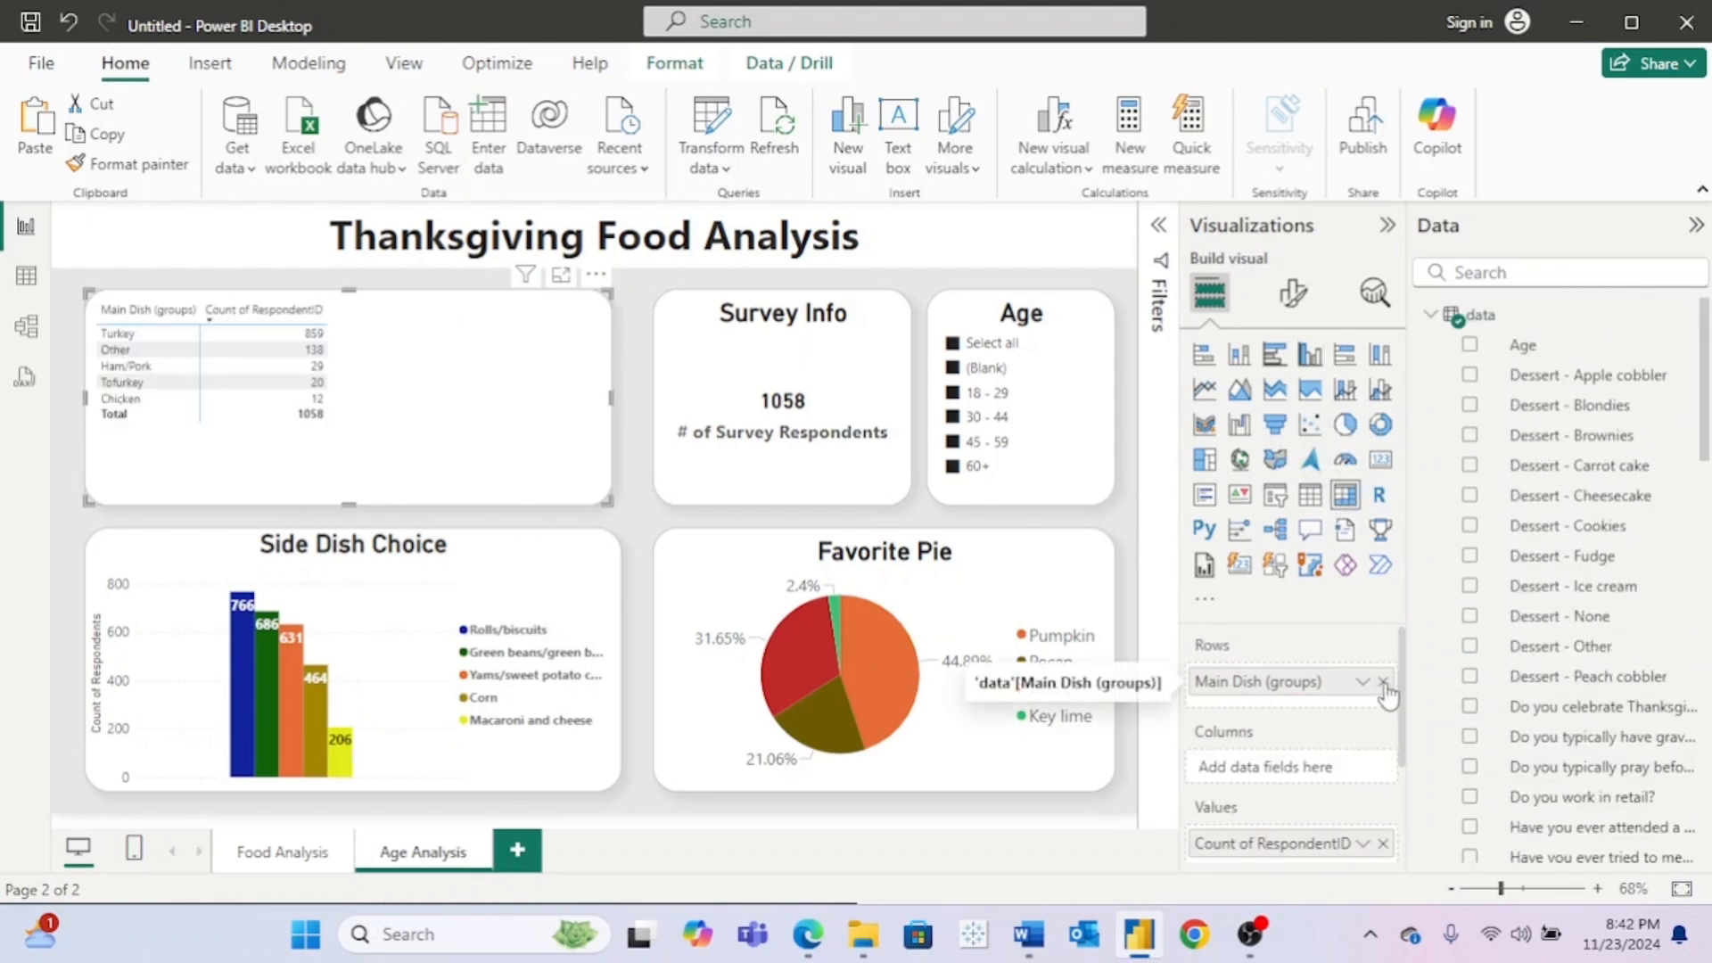
{"action": "left_click", "coordinate": [1383, 682]}
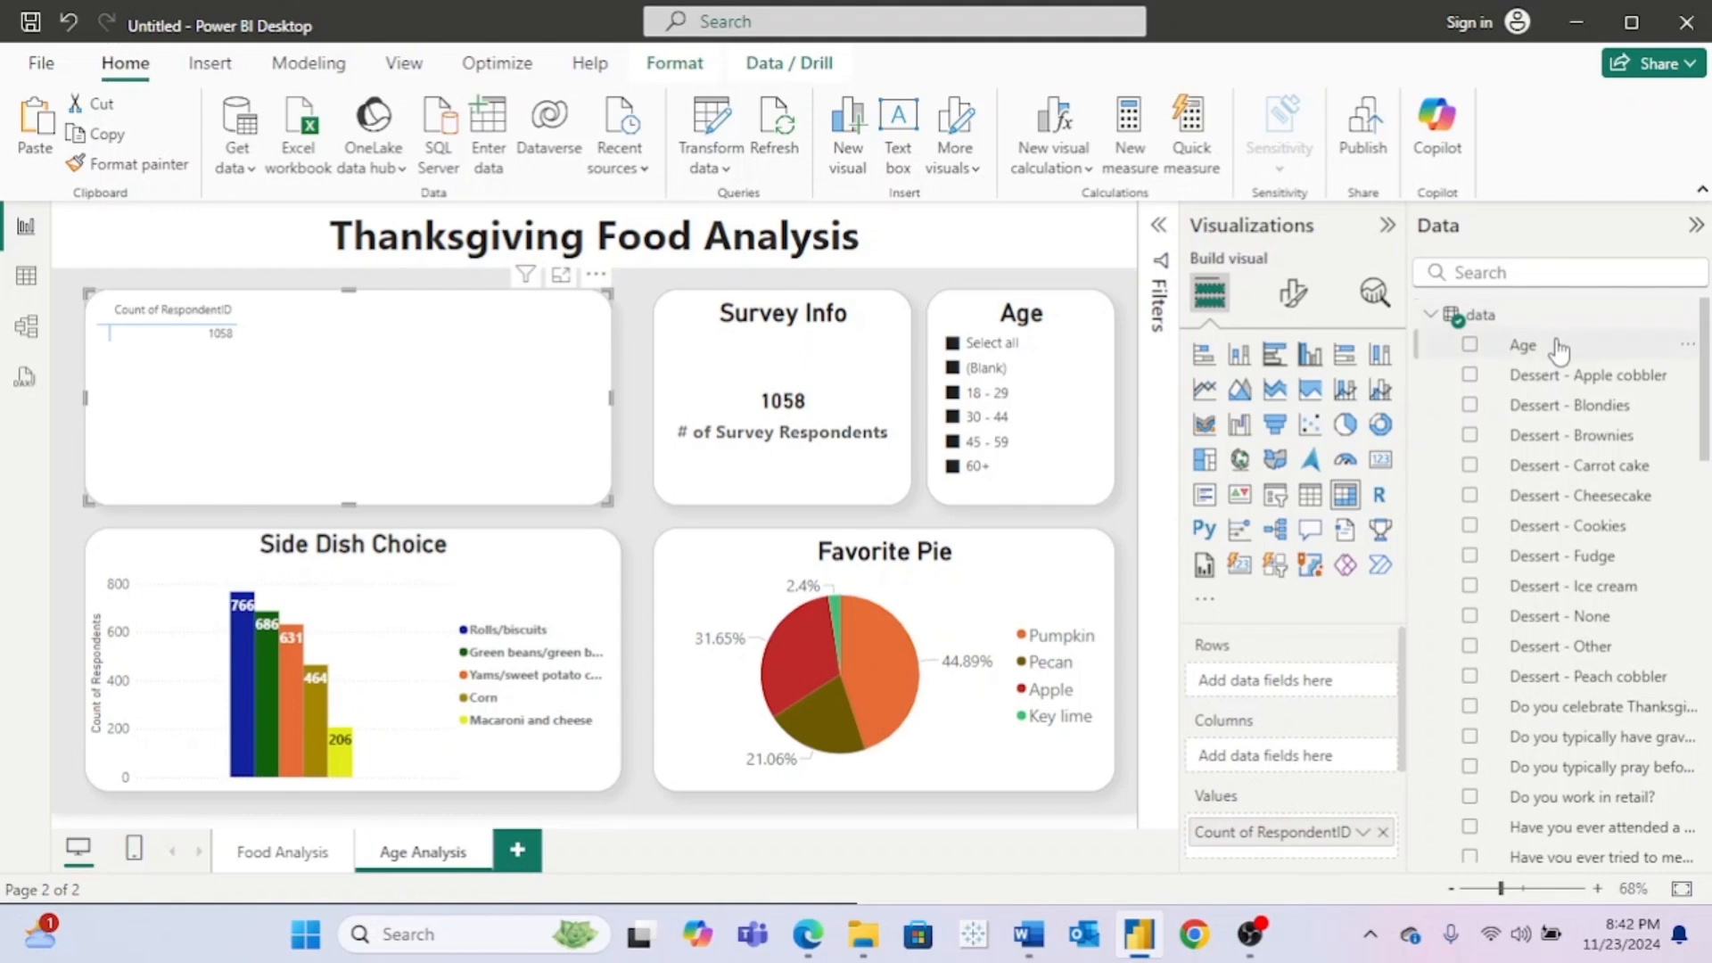
{"action": "left_click_drag", "start_coordinate": [1559, 351], "coordinate": [1318, 691]}
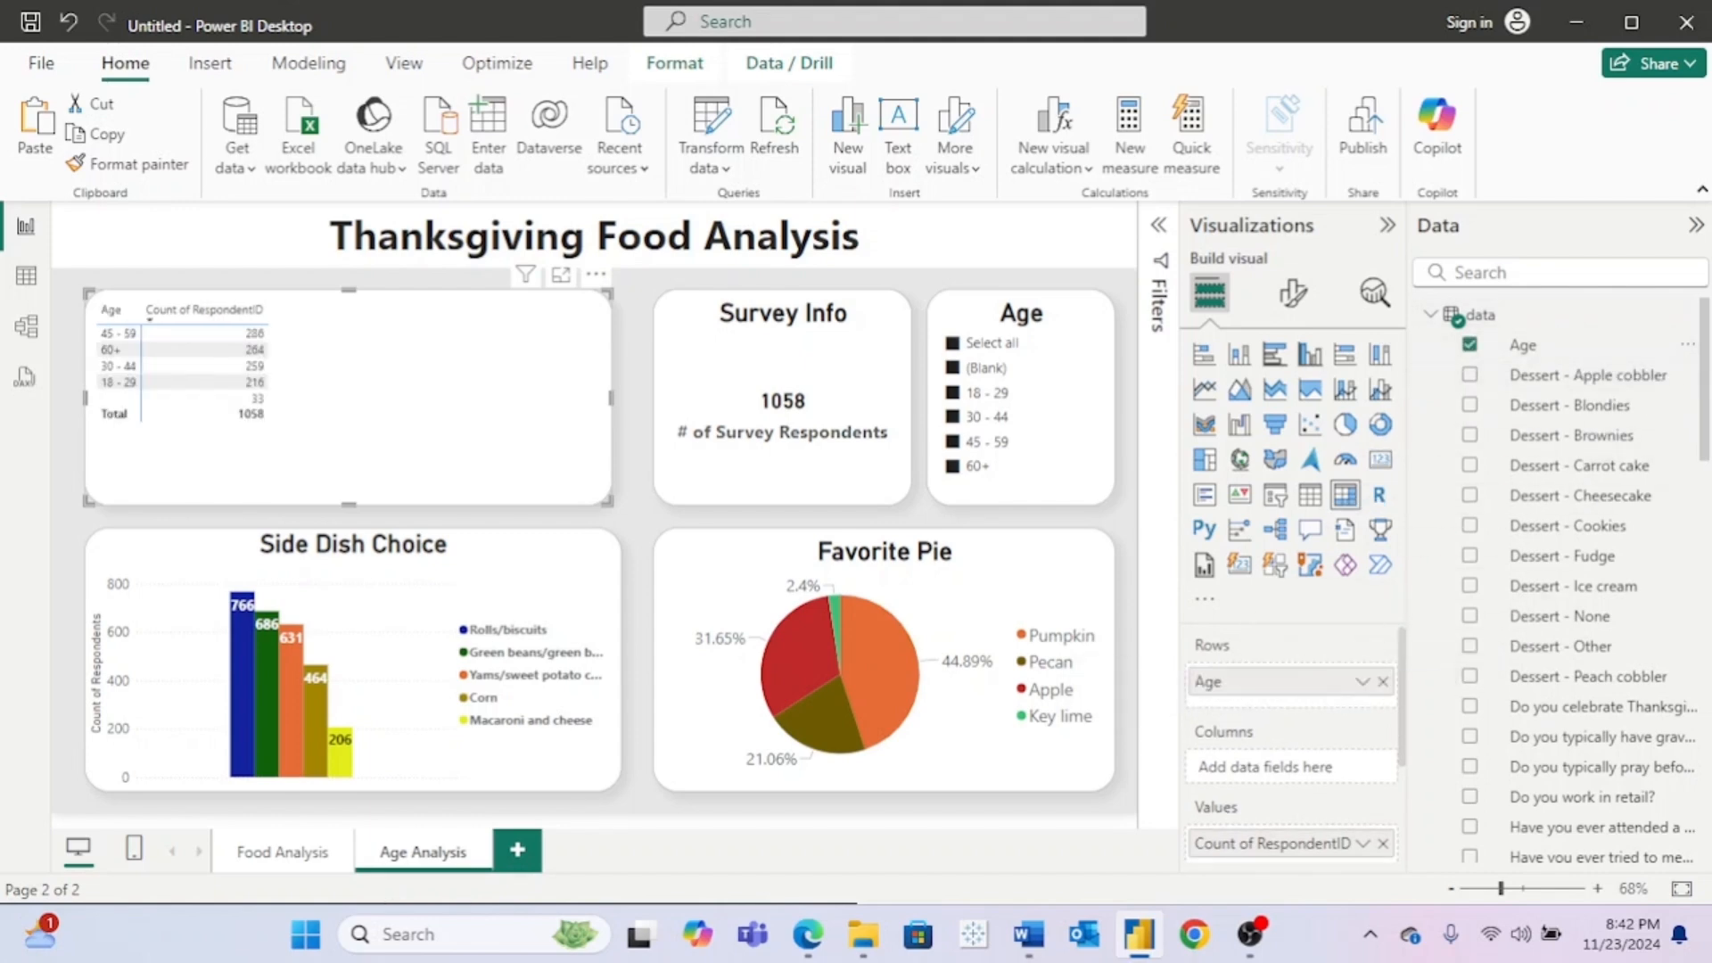
{"action": "scroll", "coordinate": [1636, 575], "scroll_direction": "down", "scroll_amount": 3}
{"action": "left_click_drag", "start_coordinate": [1569, 533], "coordinate": [1315, 778]}
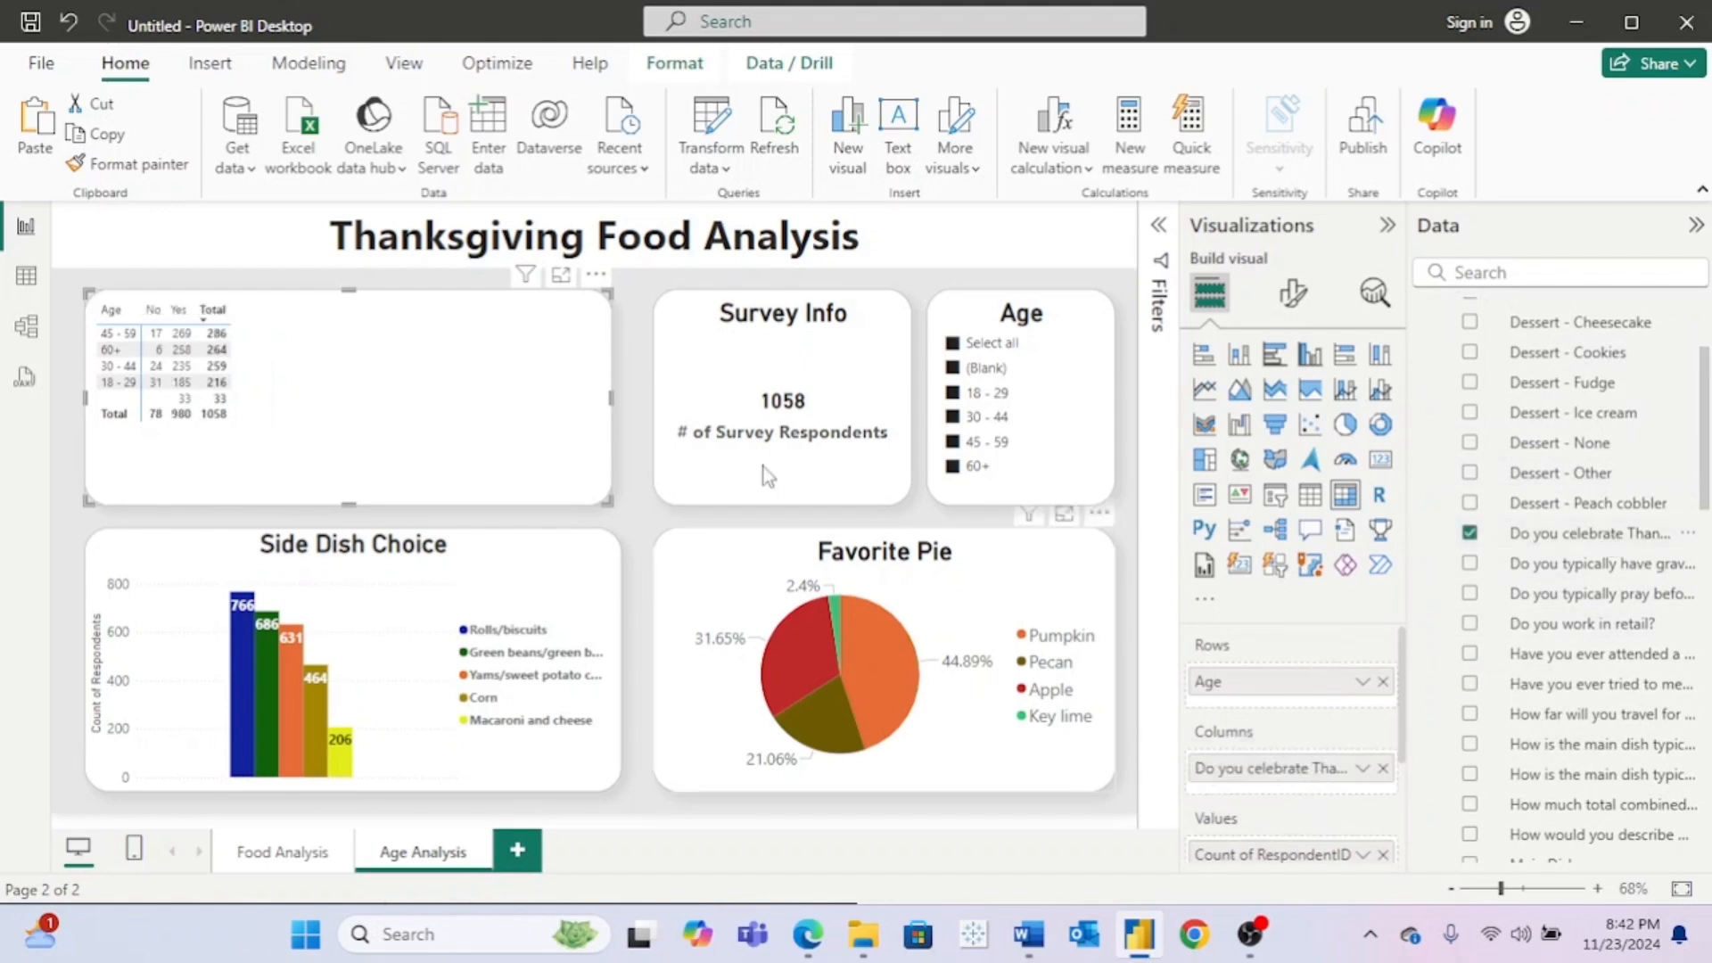
{"action": "left_click", "coordinate": [597, 278]}
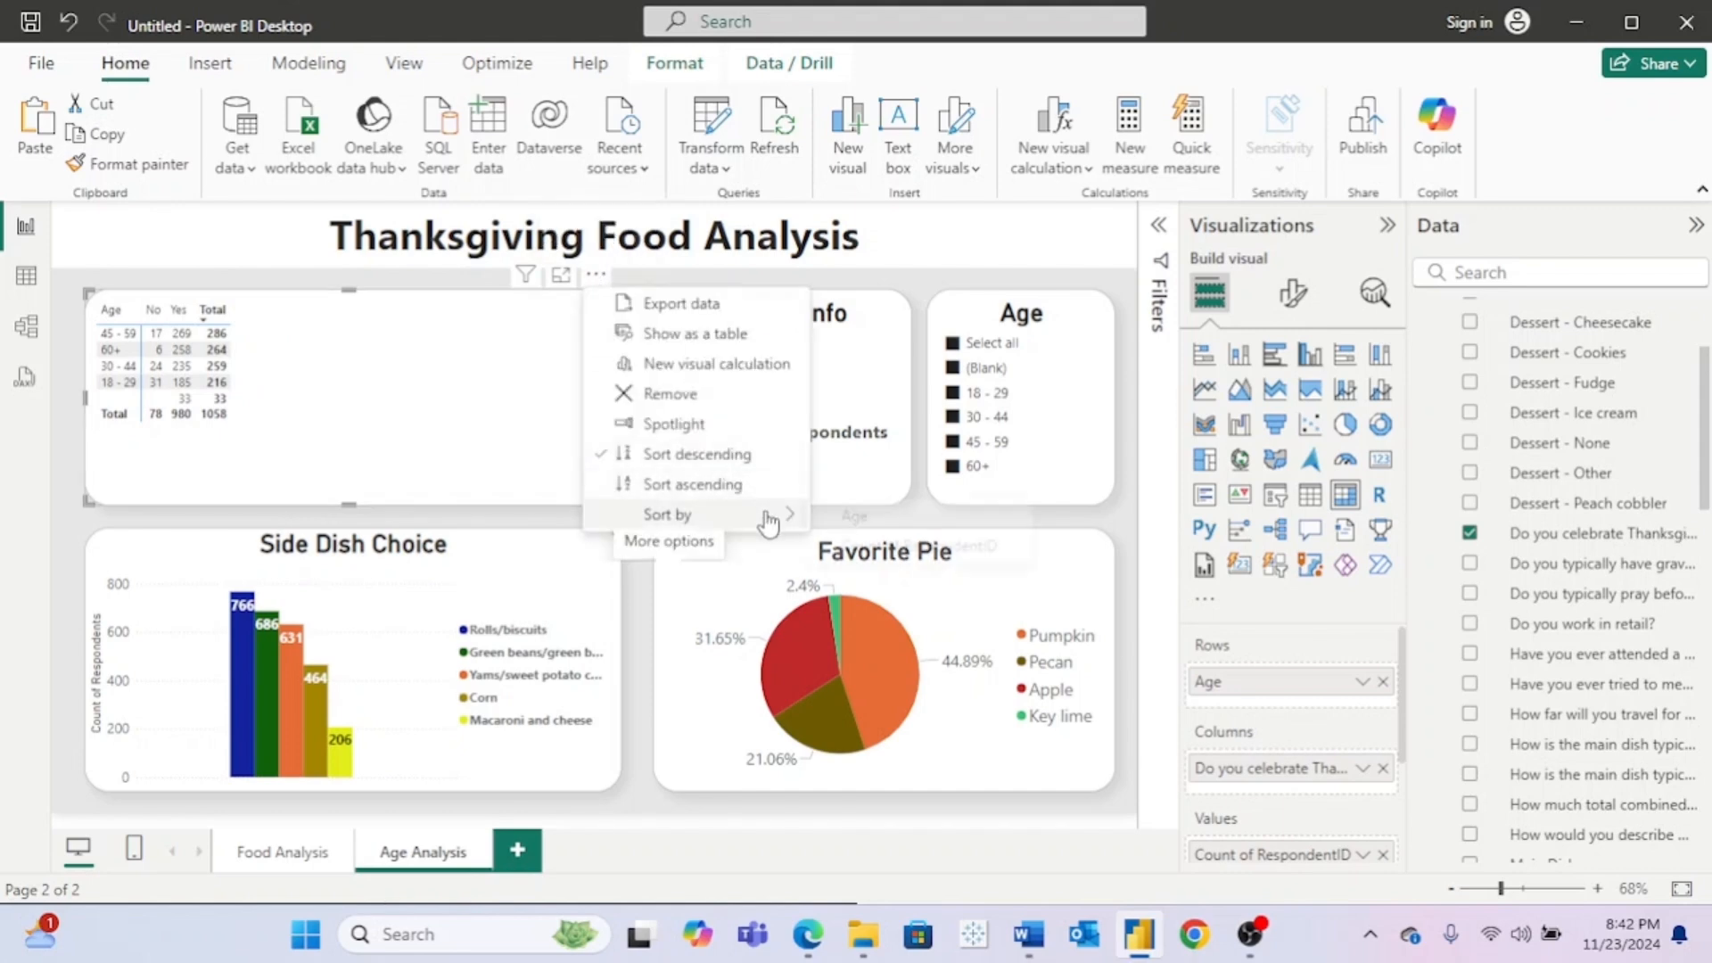
{"action": "mouse_move", "coordinate": [792, 530]}
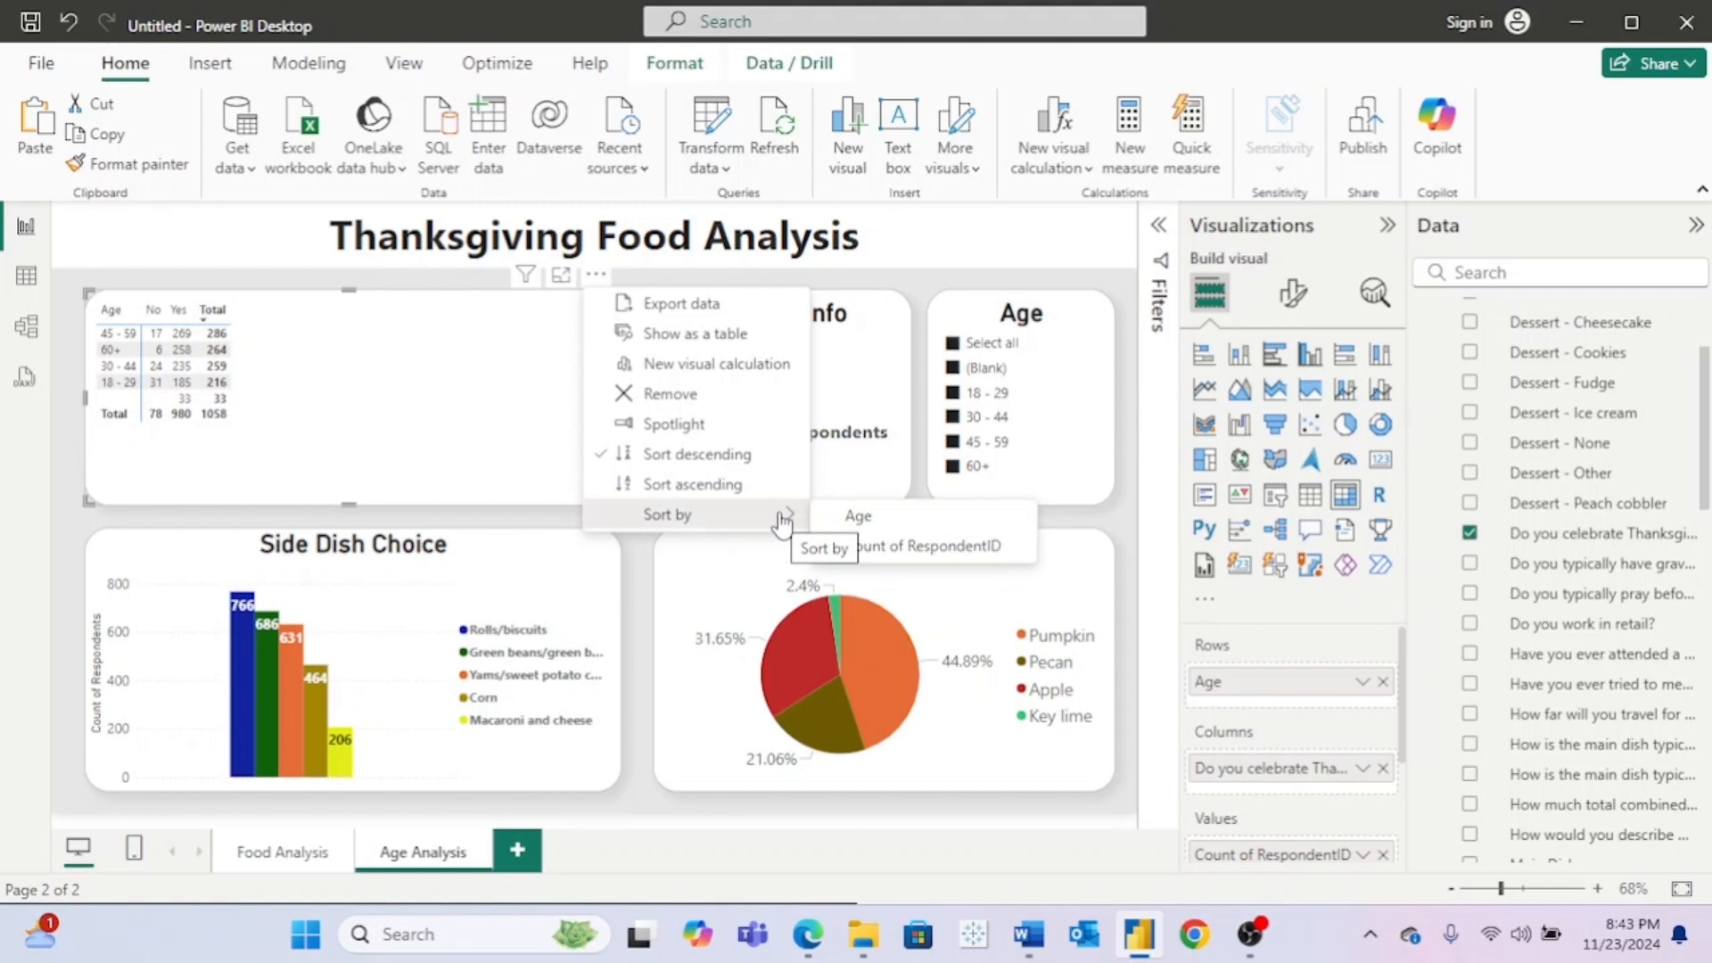
{"action": "left_click", "coordinate": [1362, 769]}
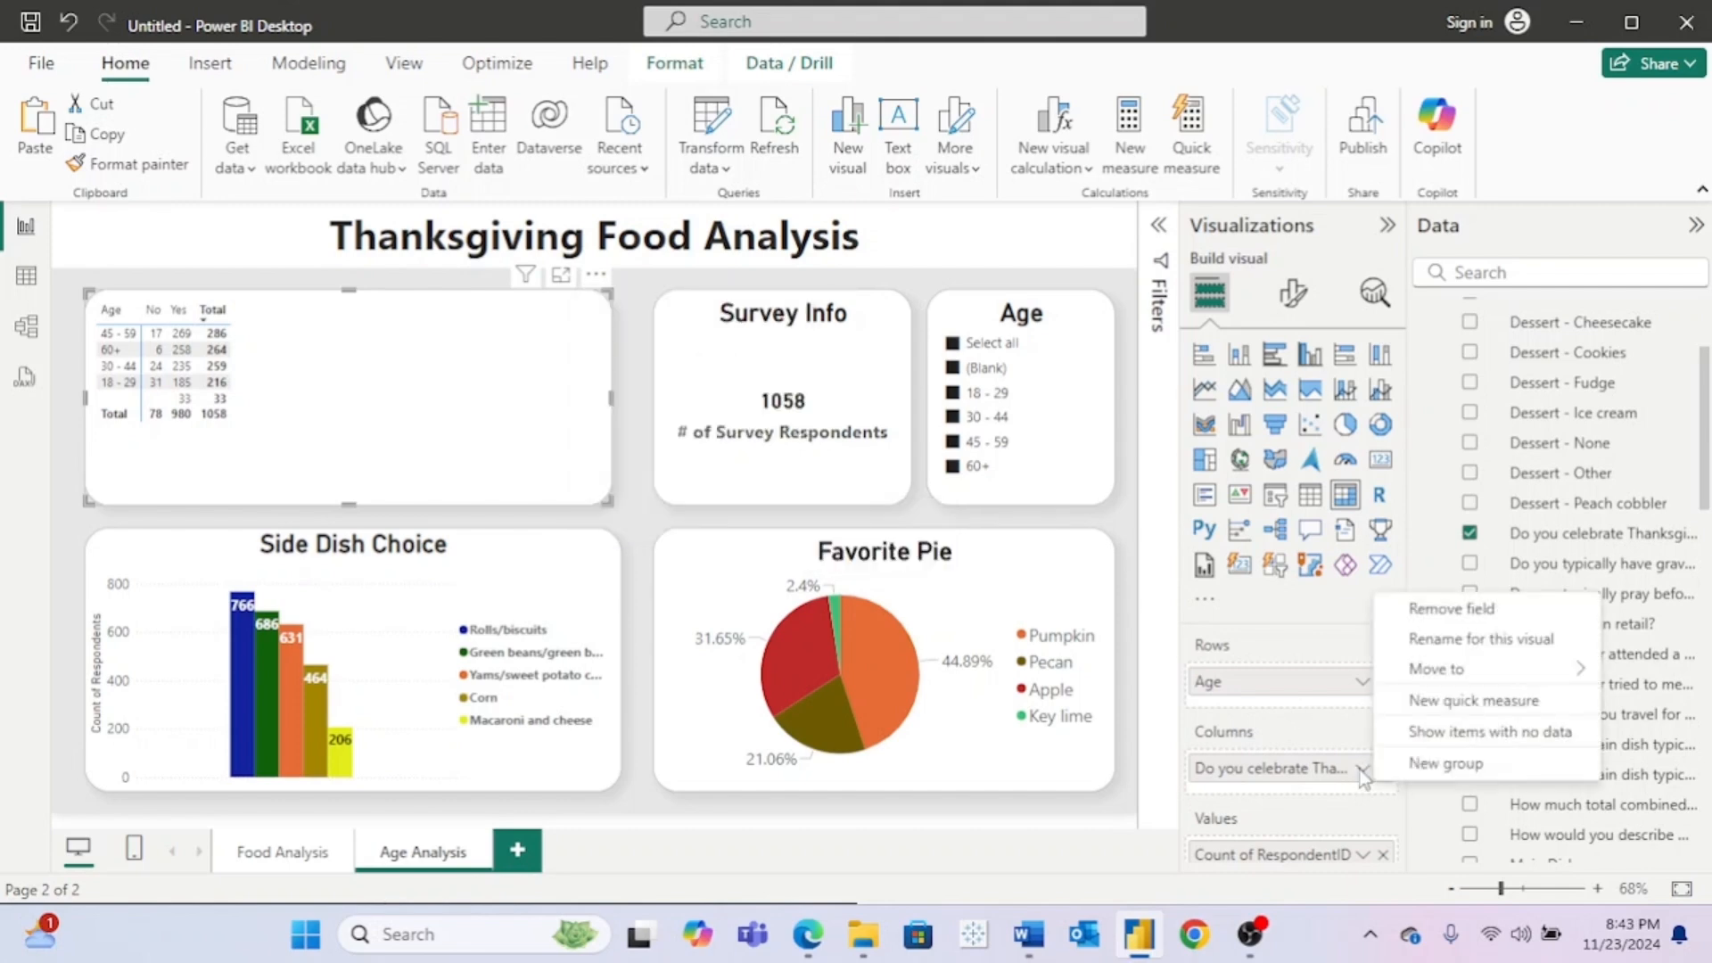
{"action": "left_click", "coordinate": [1318, 744]}
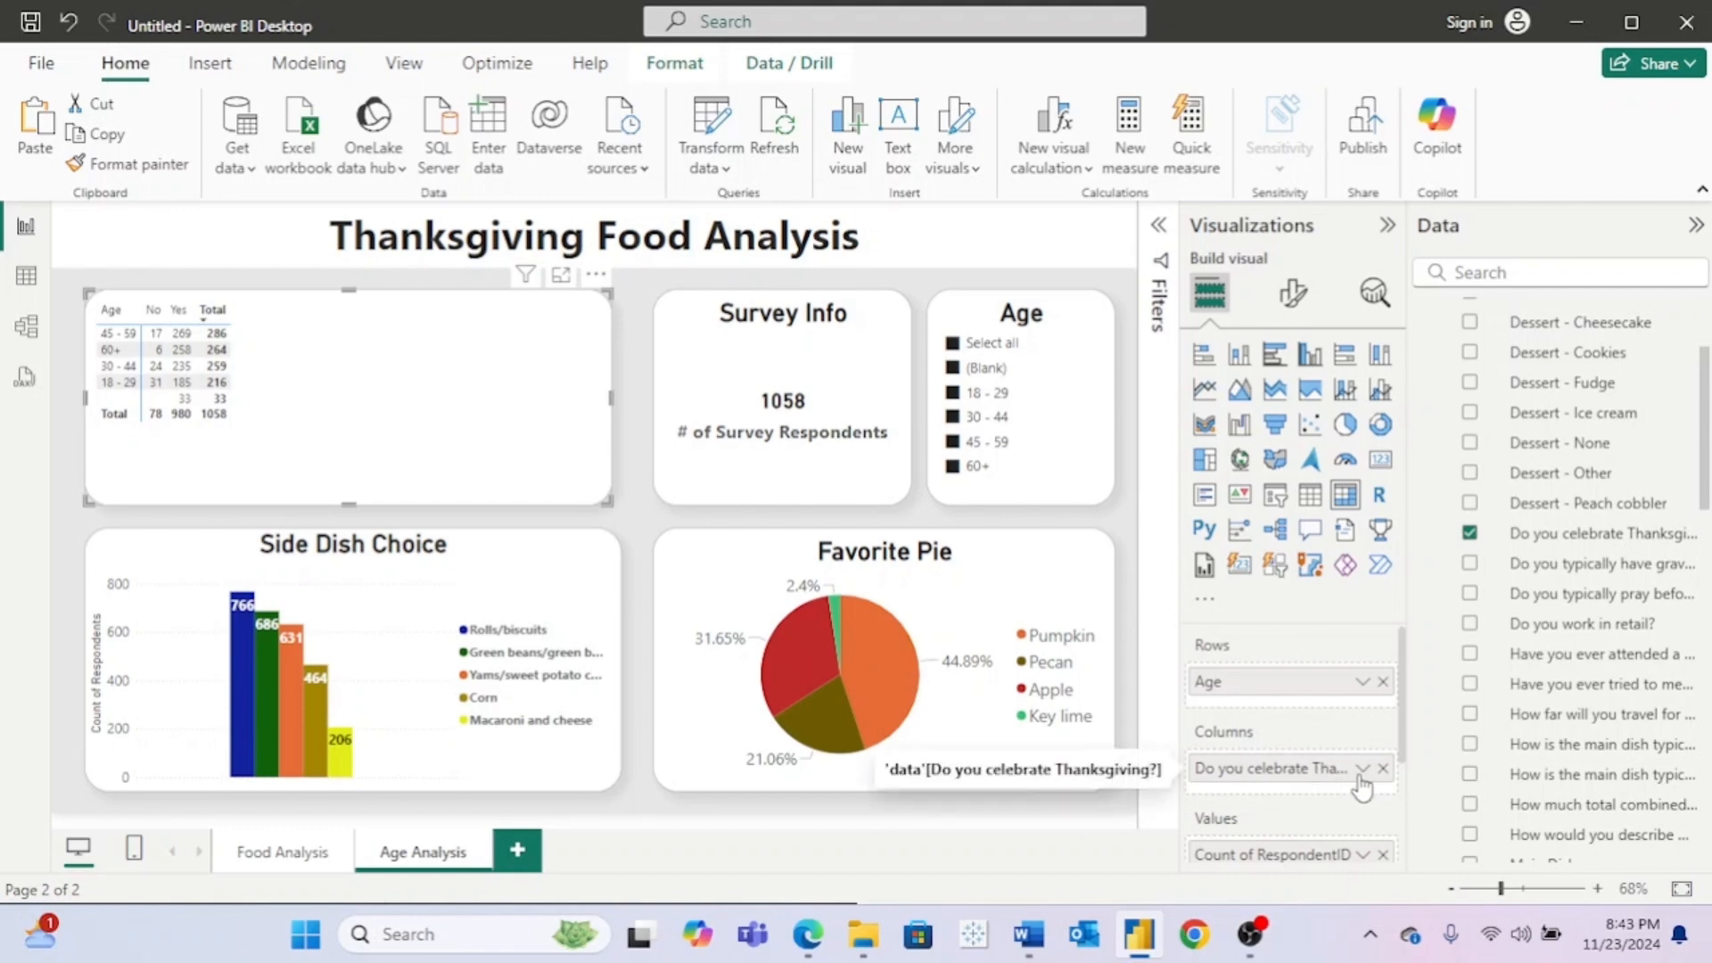
Step: Change the page heading to Thanksgiving Age Analysis
{"action": "double_click", "coordinate": [632, 241]}
{"action": "type", "text": "Age"}
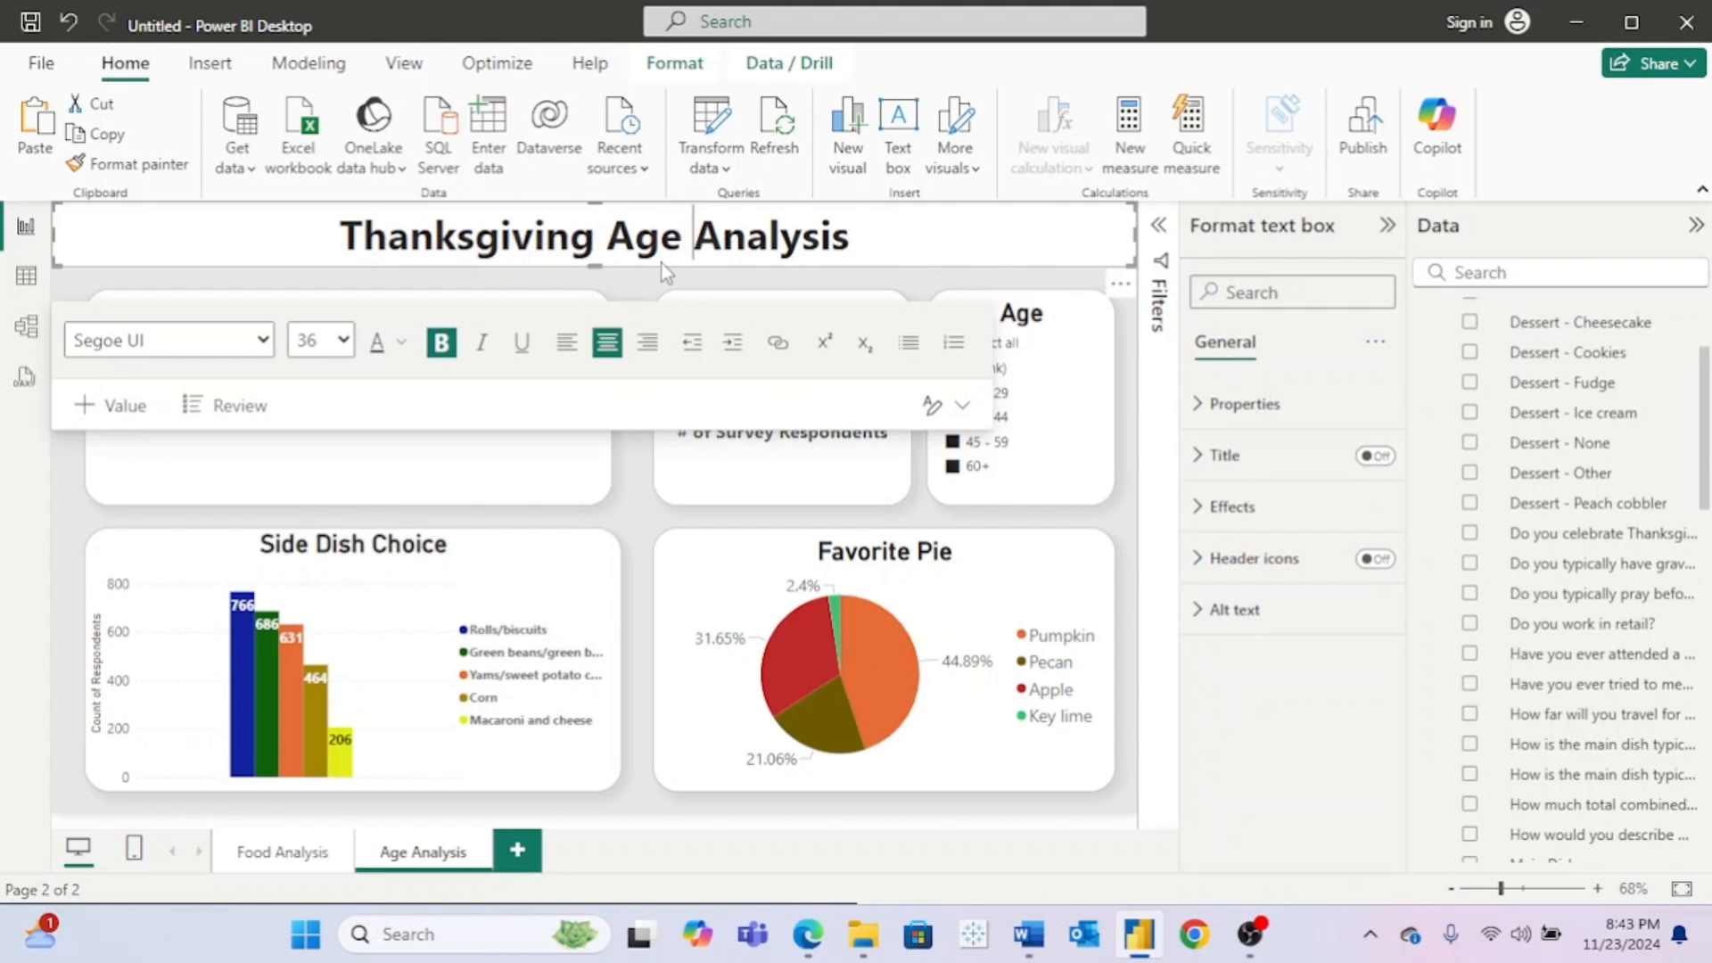
{"action": "left_click", "coordinate": [633, 284]}
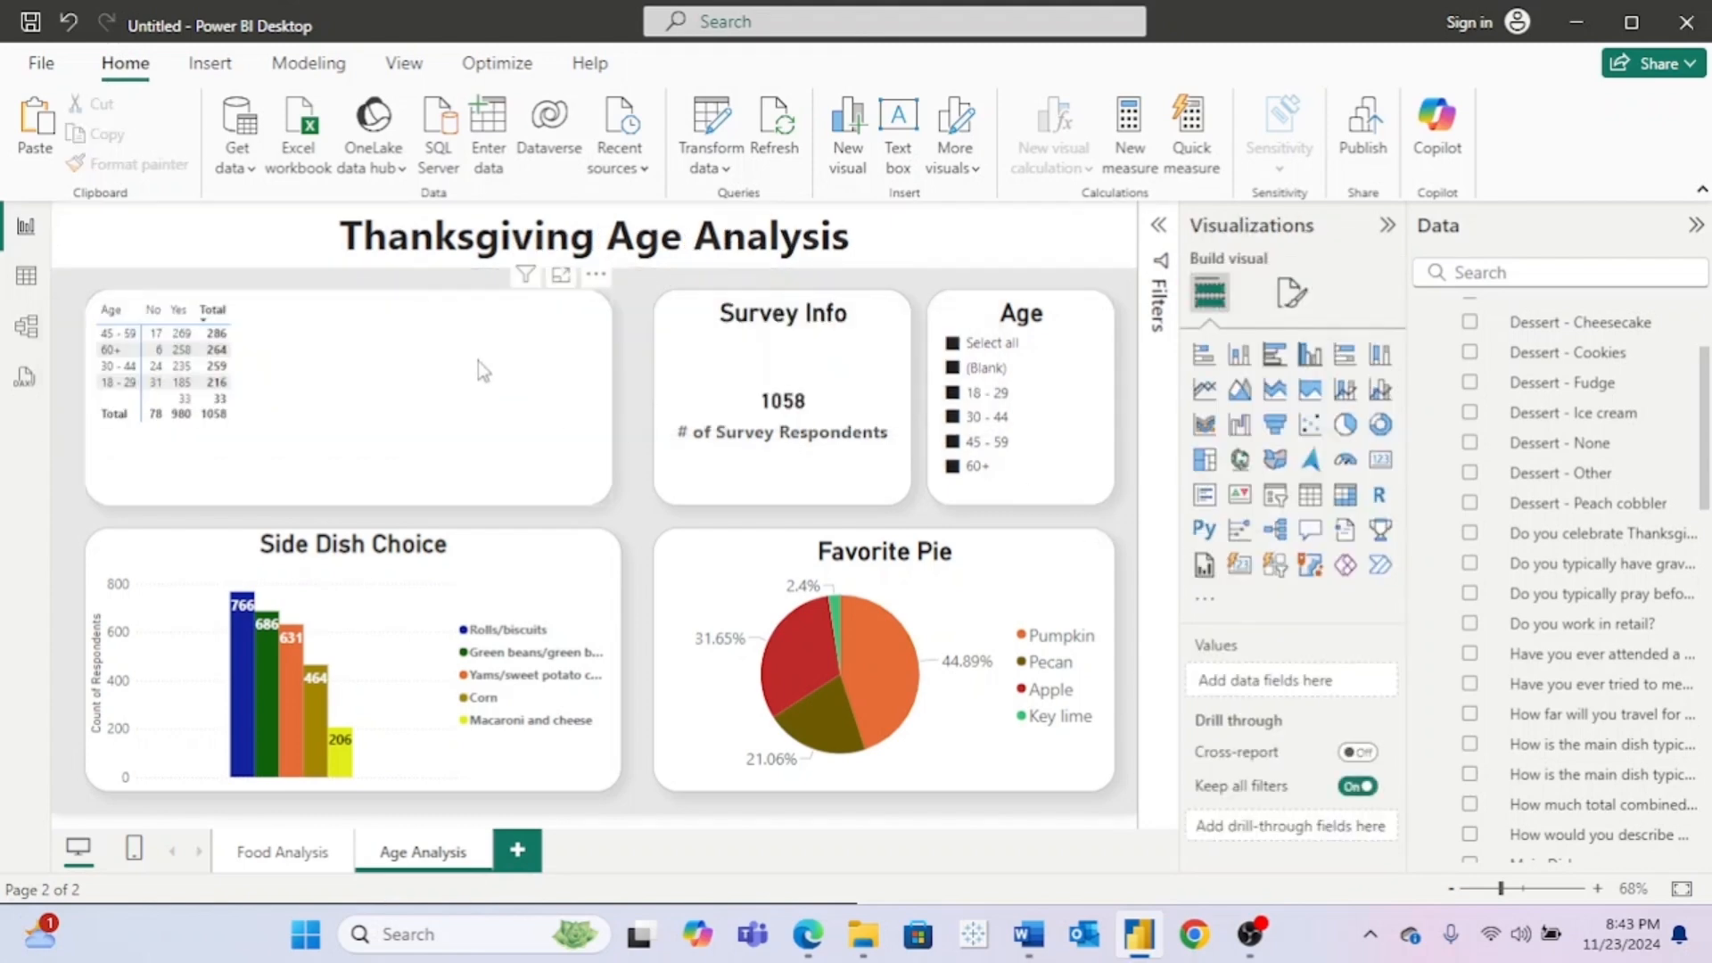
Step: Show the age matrix's Count of RespondentID values as percent of row total
{"action": "left_click", "coordinate": [478, 361]}
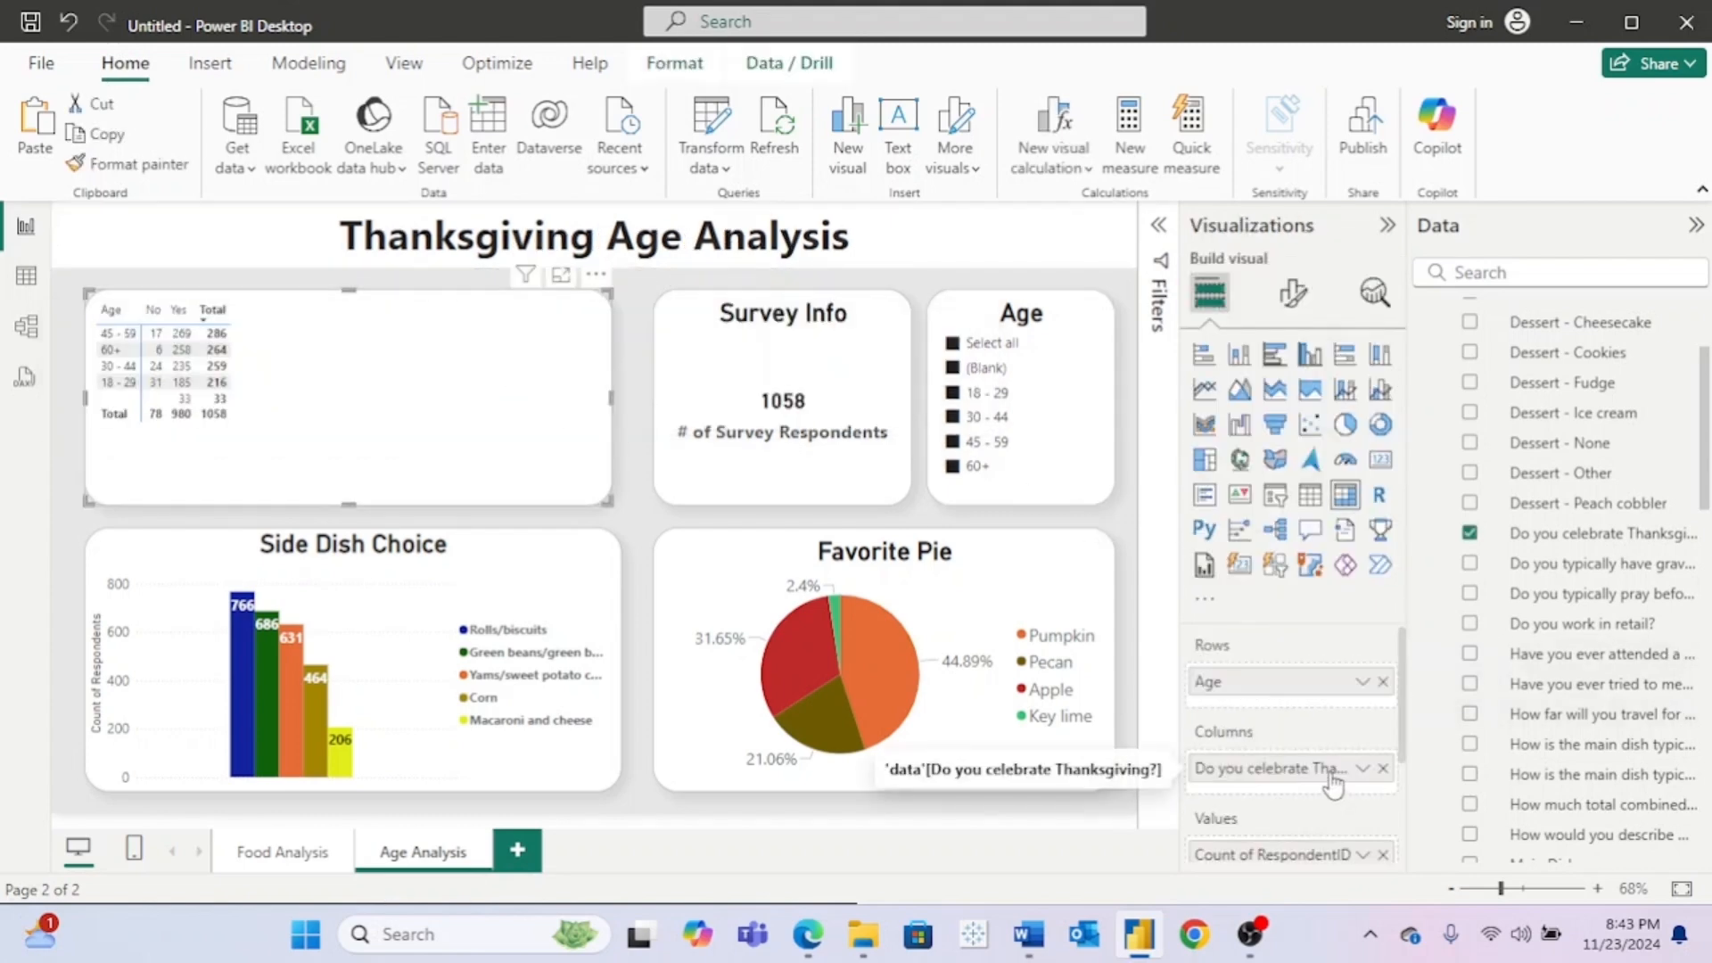
{"action": "left_click", "coordinate": [1292, 297]}
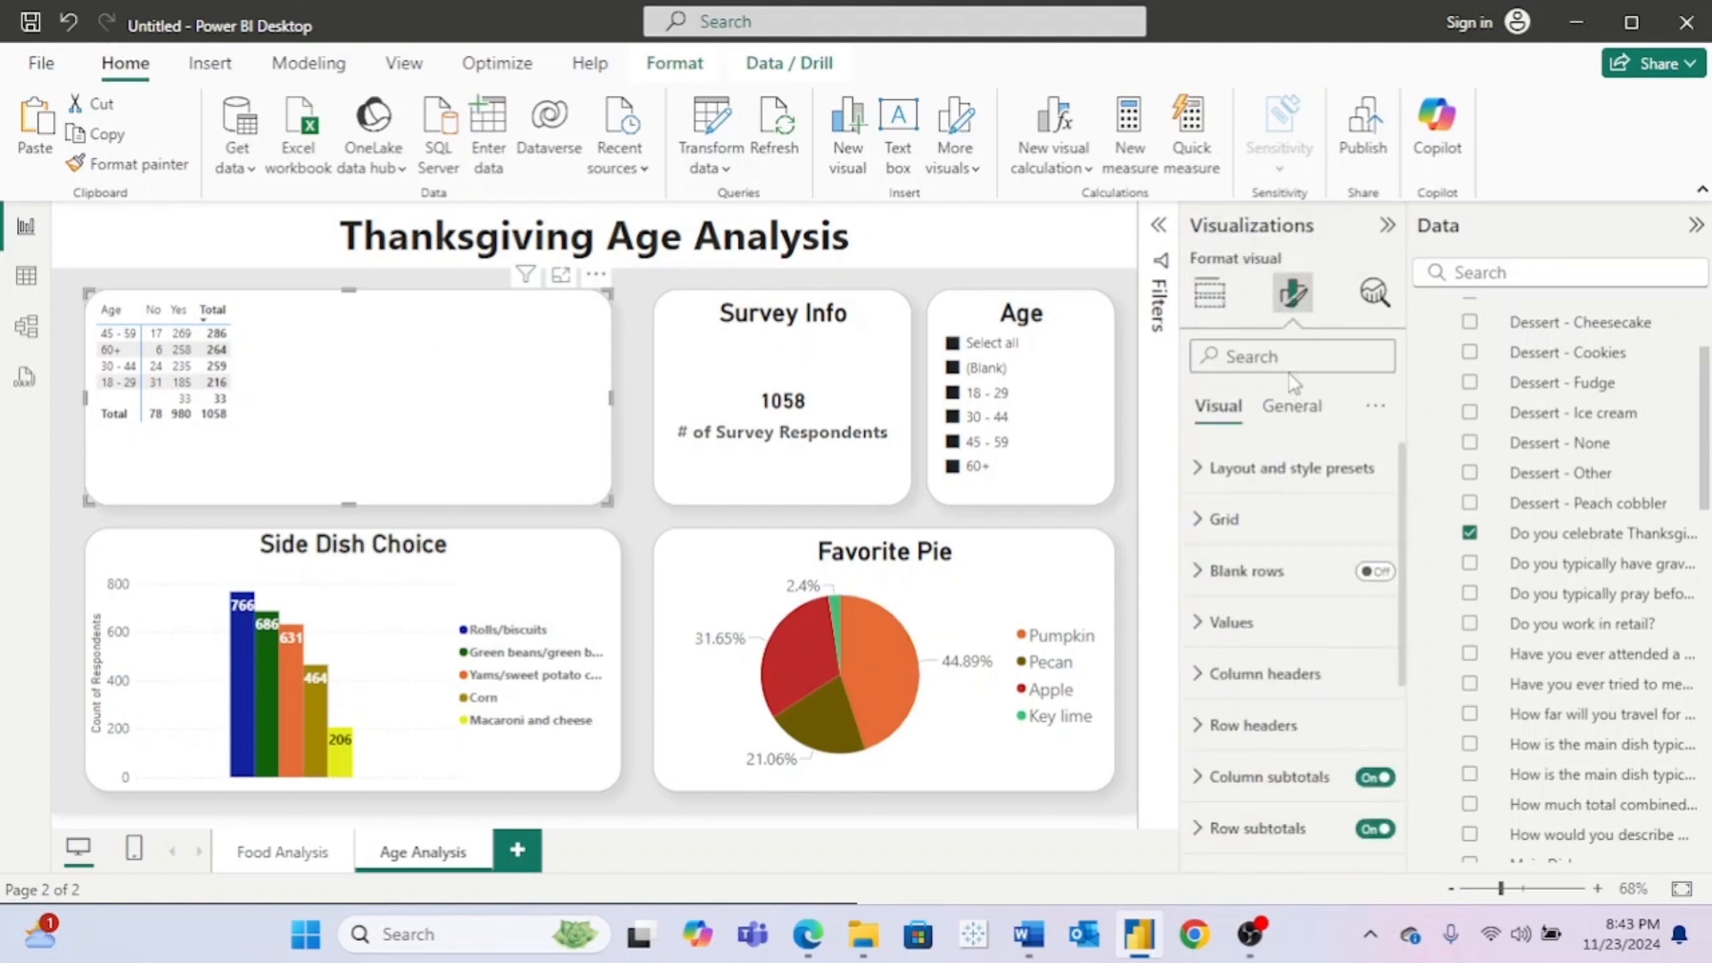
{"action": "left_click", "coordinate": [1210, 294]}
{"action": "left_click", "coordinate": [1361, 769]}
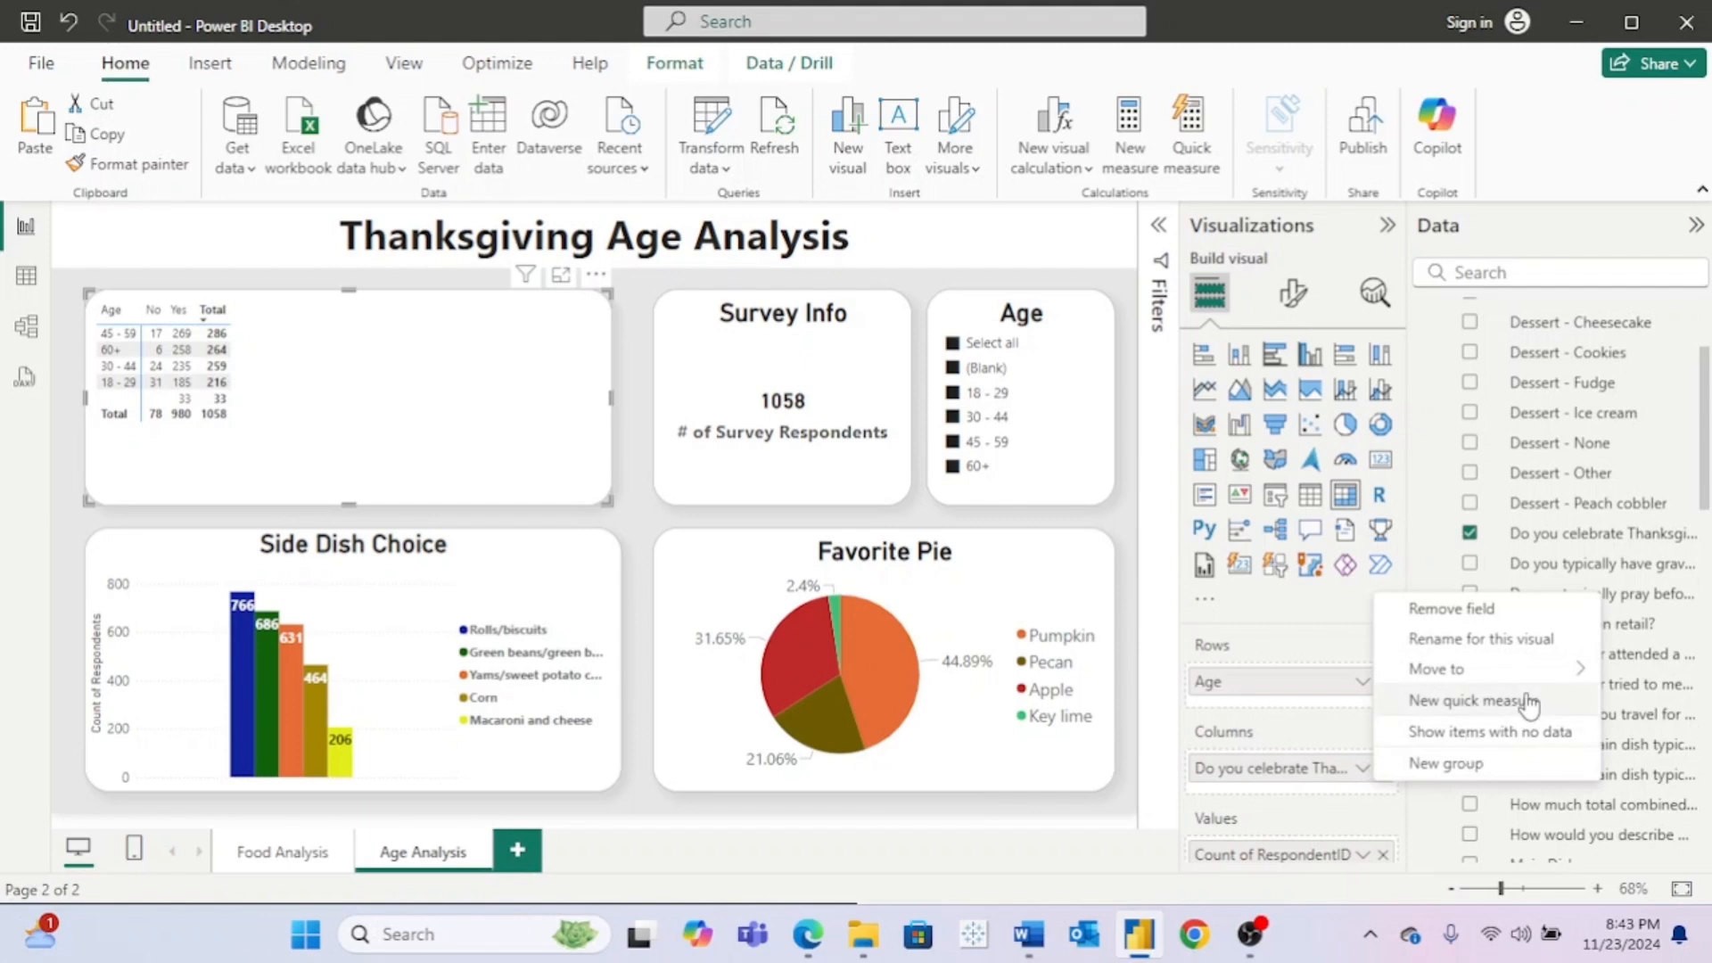
{"action": "left_click", "coordinate": [1296, 736]}
{"action": "left_click", "coordinate": [1362, 854]}
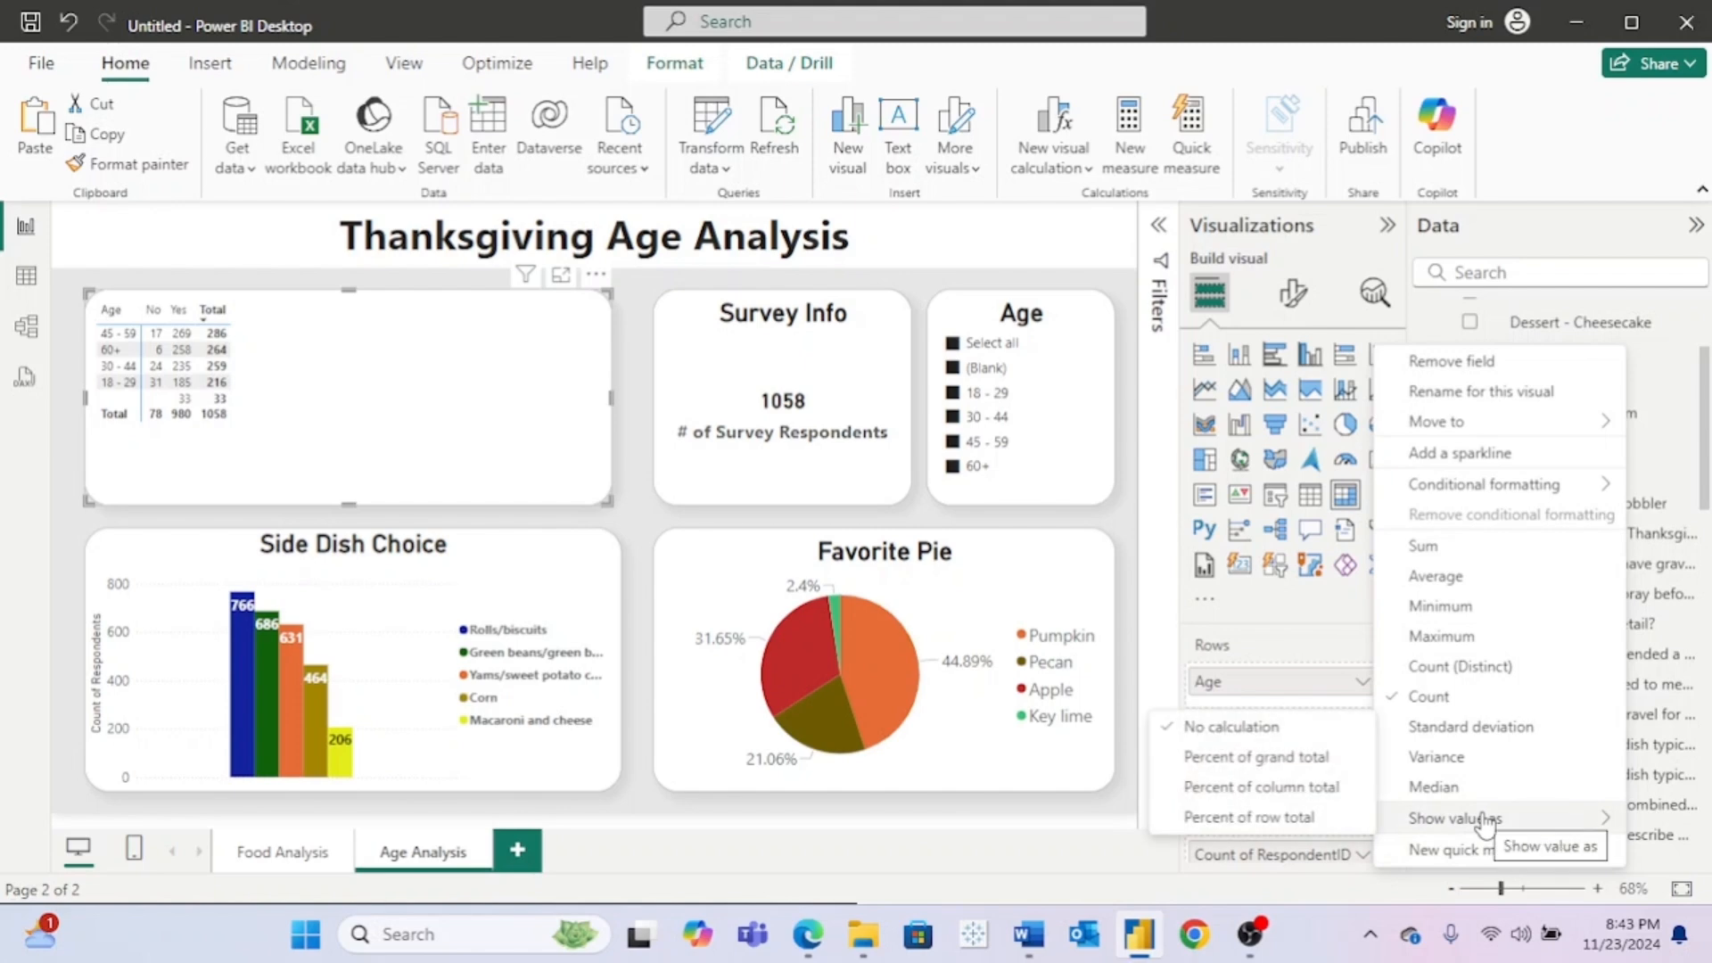
{"action": "left_click", "coordinate": [1308, 818]}
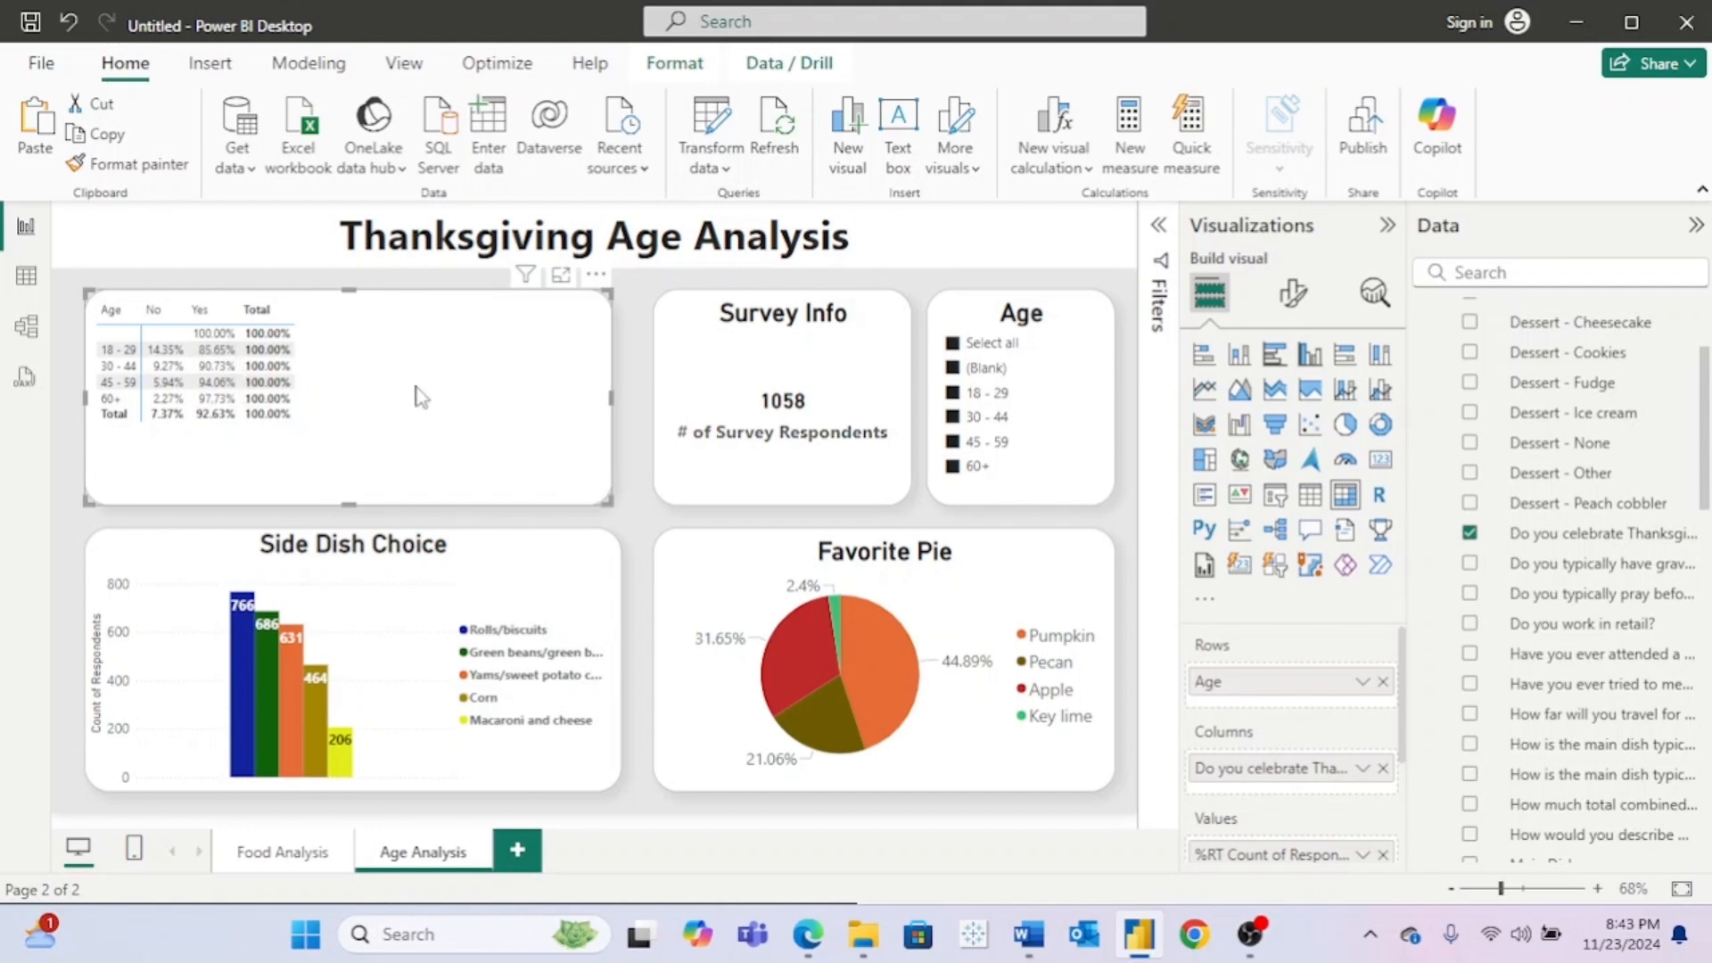
Step: Turn on the age matrix's title and set its text to "Do you Celebrate Thanksgiving"
{"action": "left_click", "coordinate": [1293, 292]}
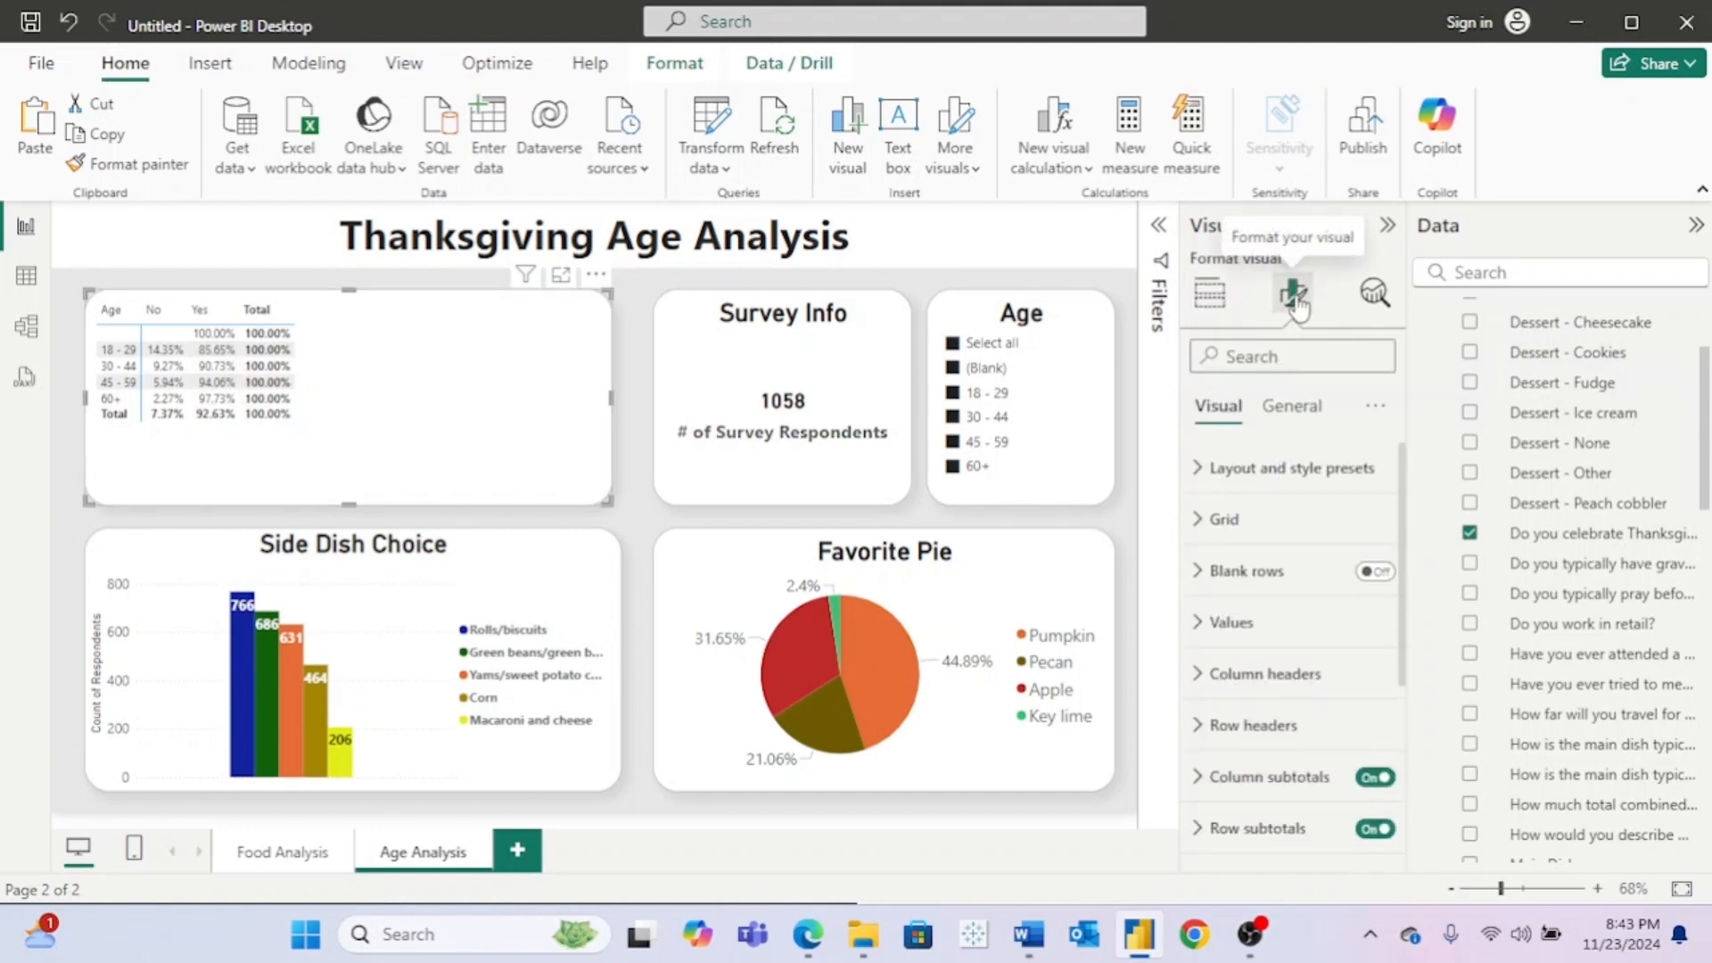
{"action": "left_click", "coordinate": [1292, 406]}
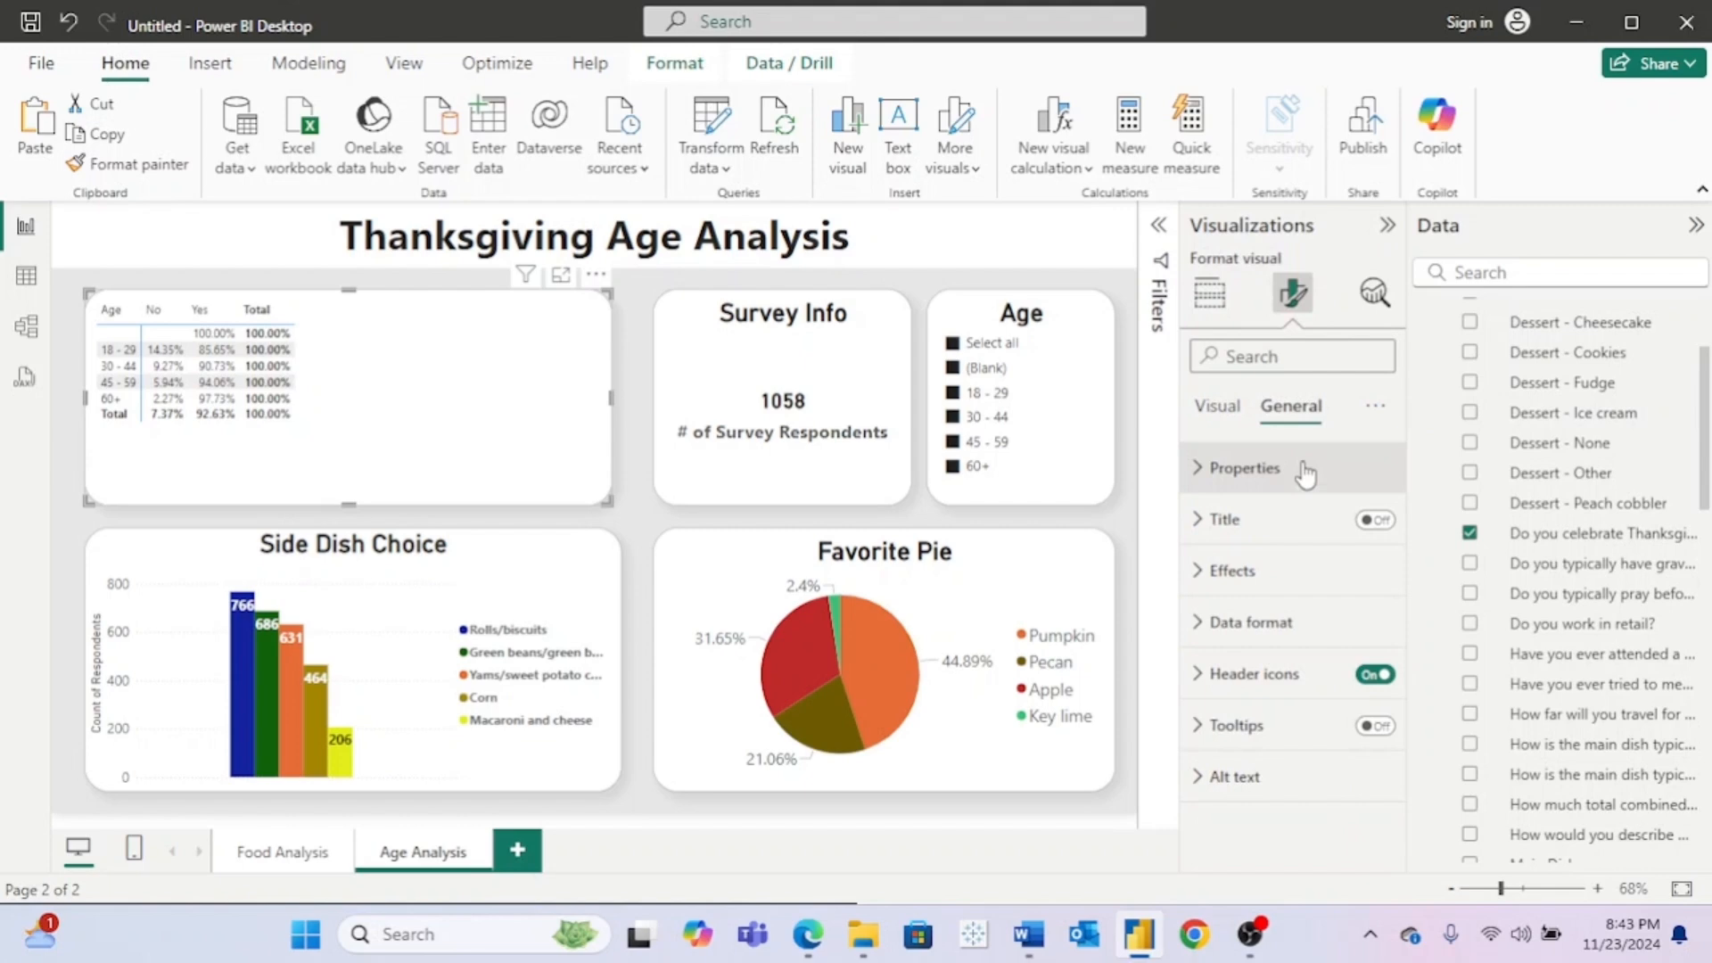
{"action": "left_click", "coordinate": [1209, 519]}
{"action": "left_click", "coordinate": [1377, 521]}
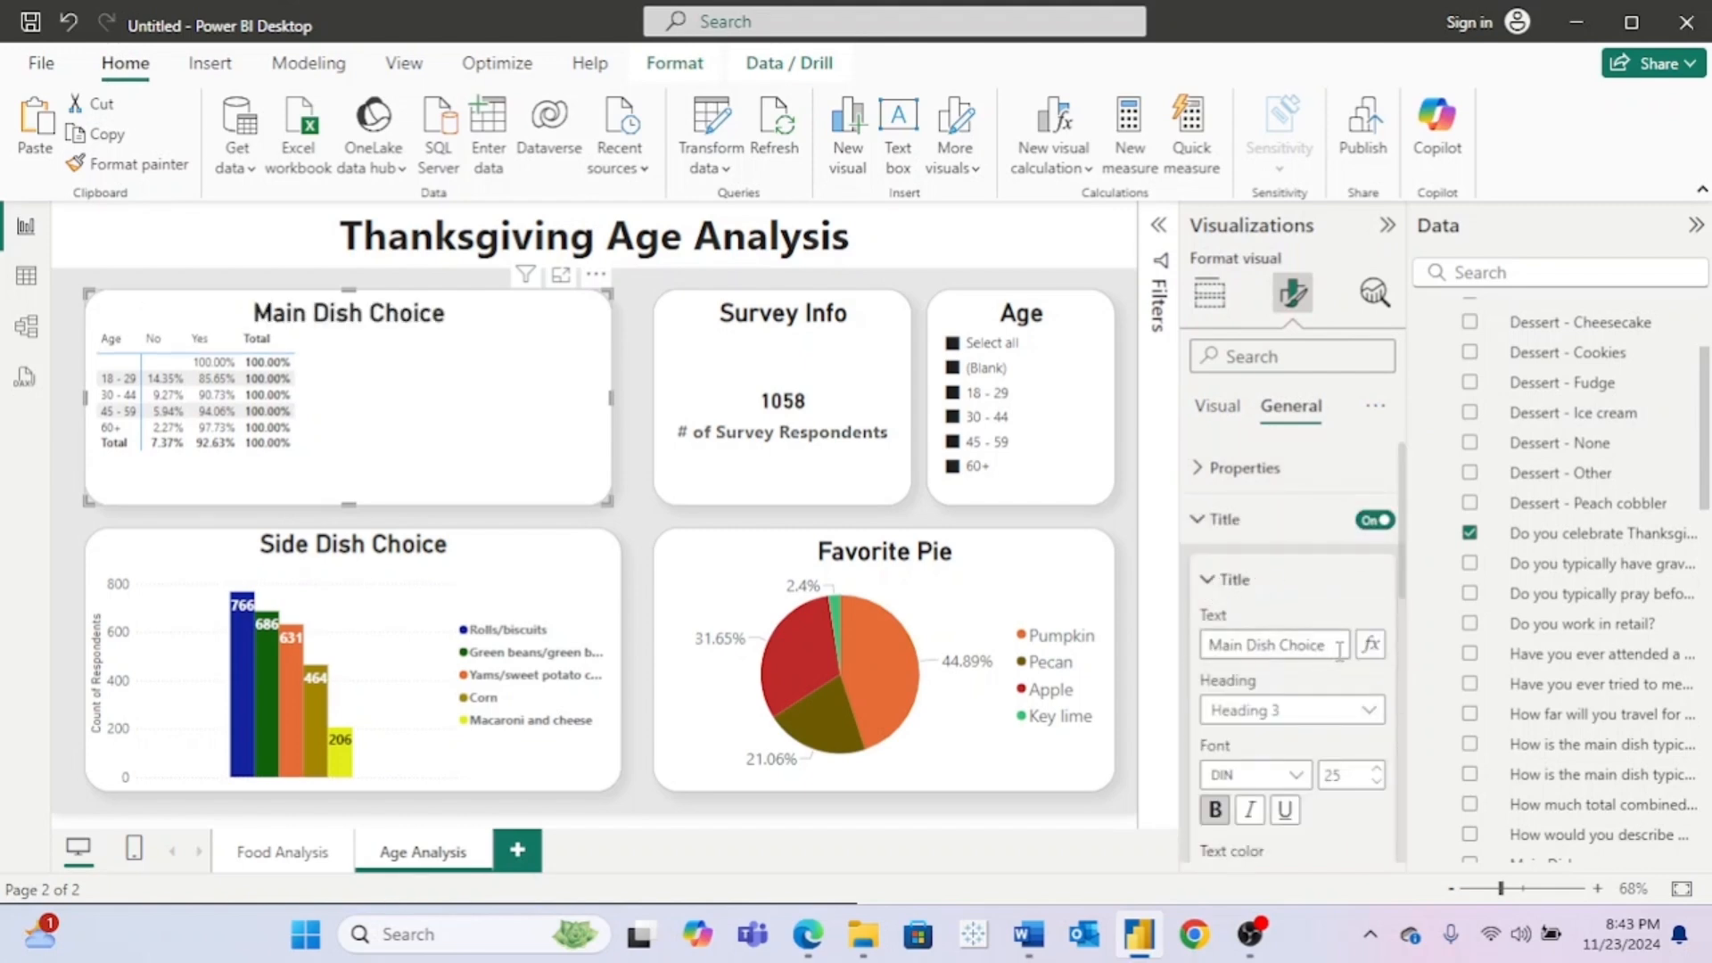
{"action": "left_click_drag", "start_coordinate": [1339, 650], "coordinate": [1179, 646]}
{"action": "type", "text": "Do you Celebrate"}
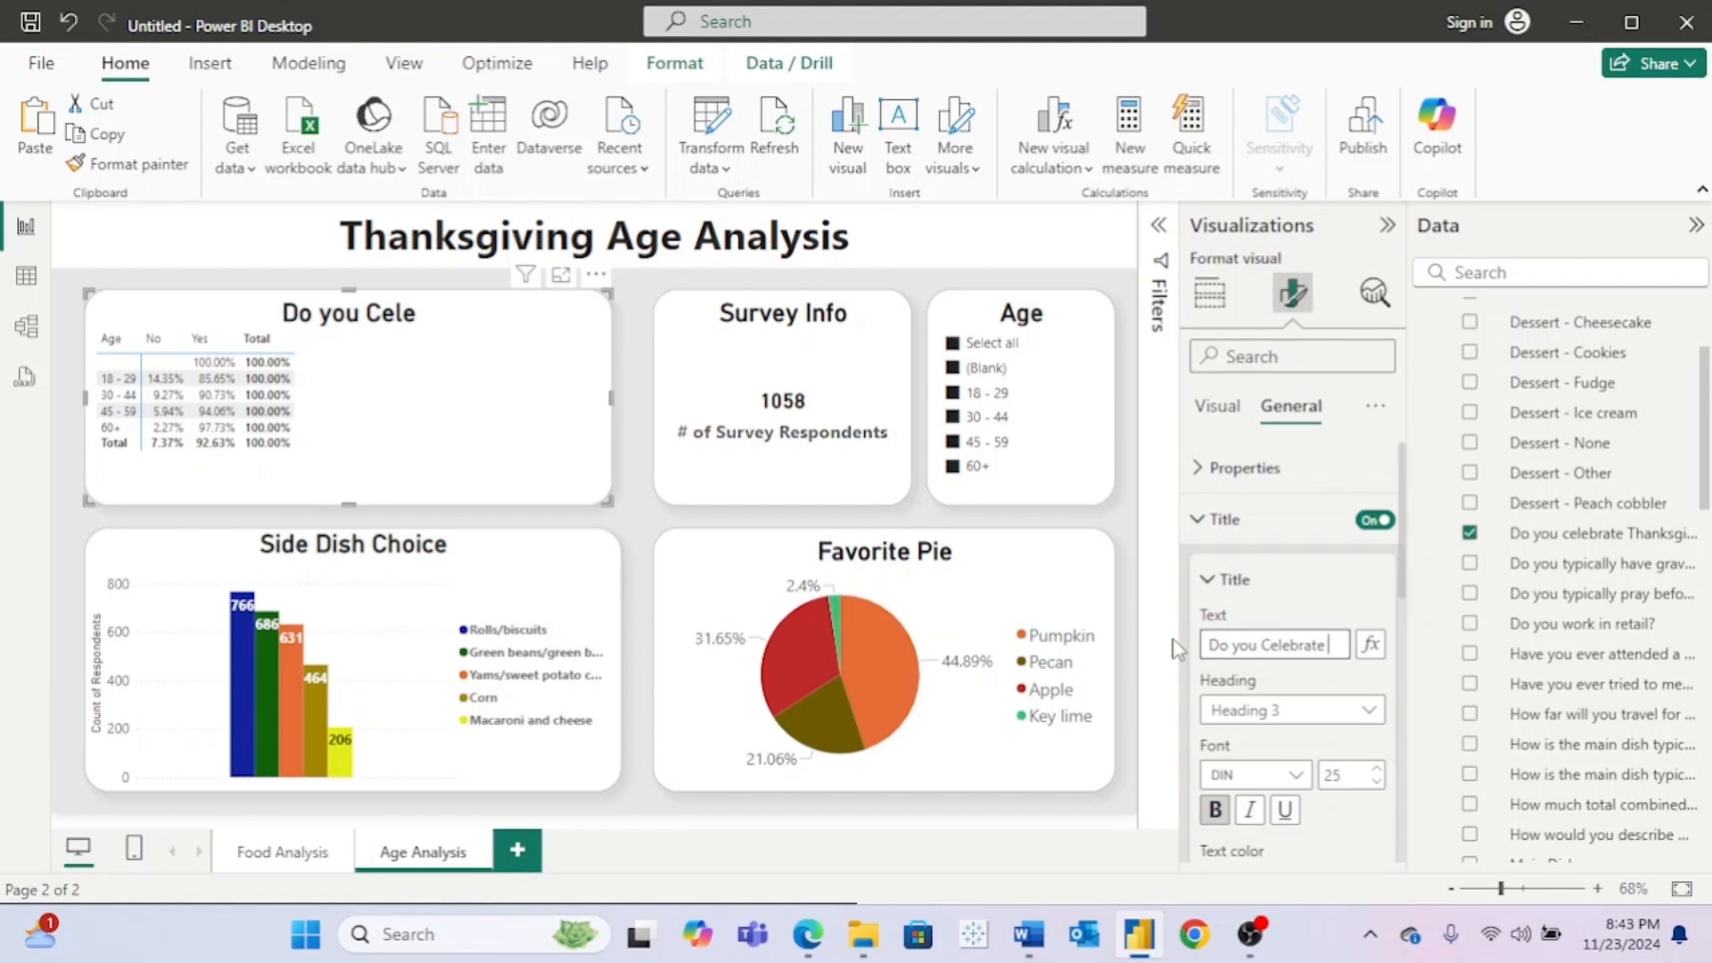
{"action": "type", "text": " T"}
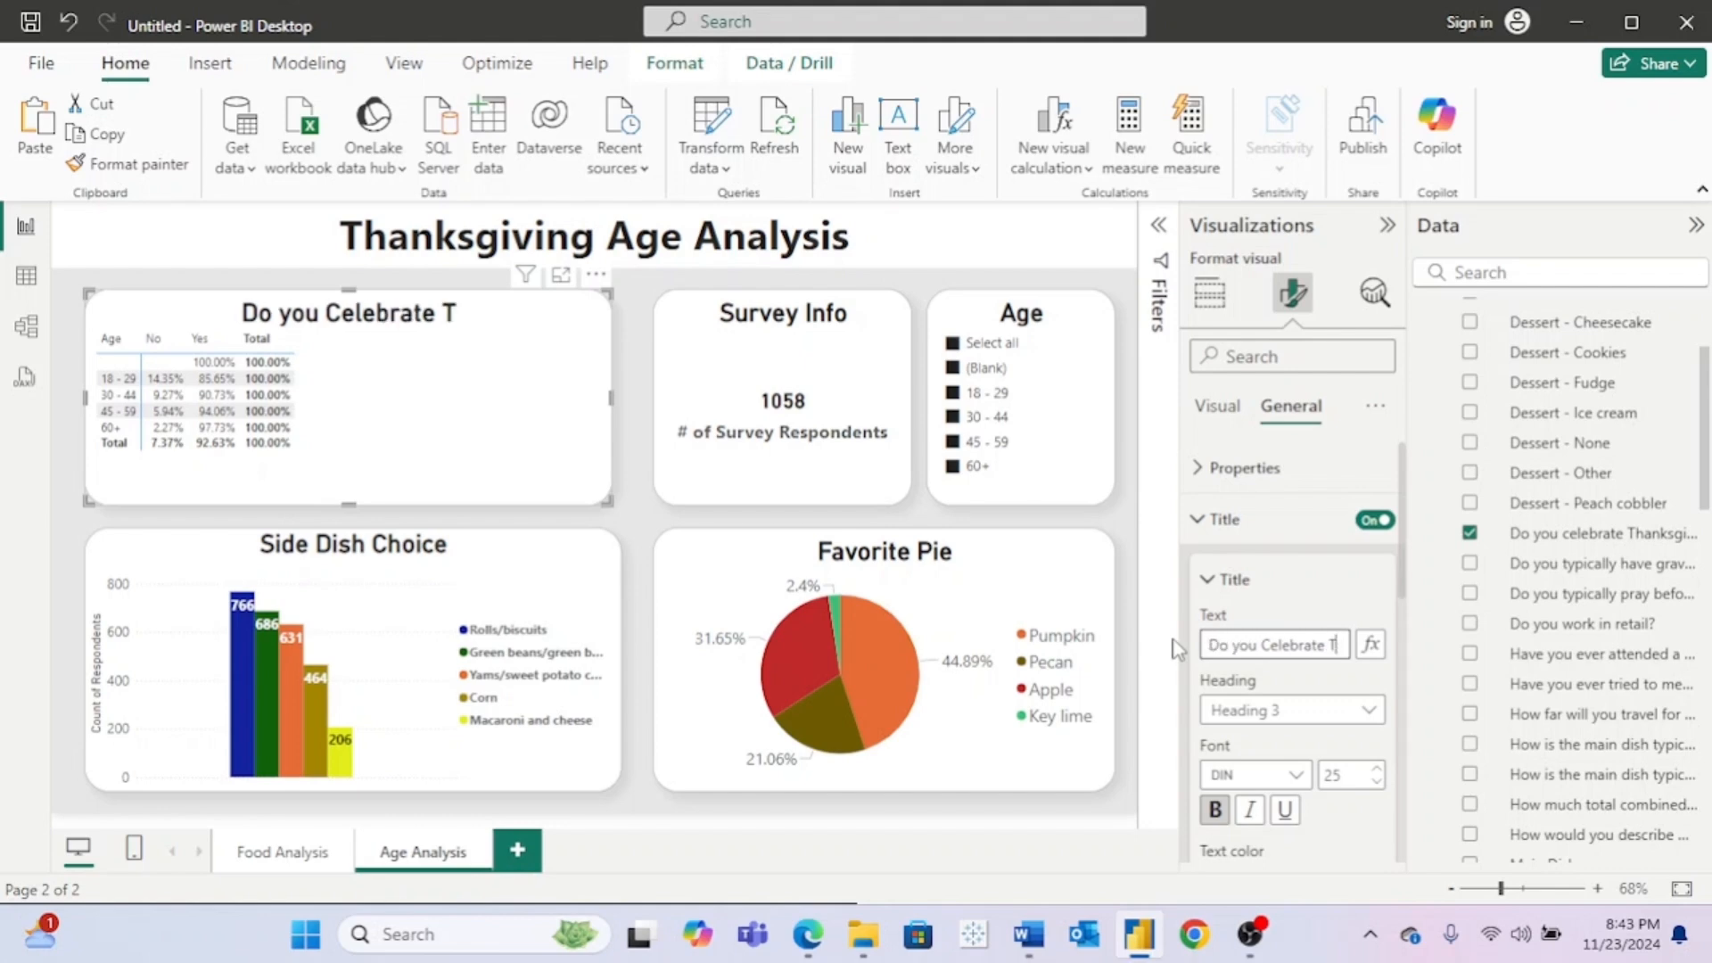
{"action": "type", "text": "hanksgiving"}
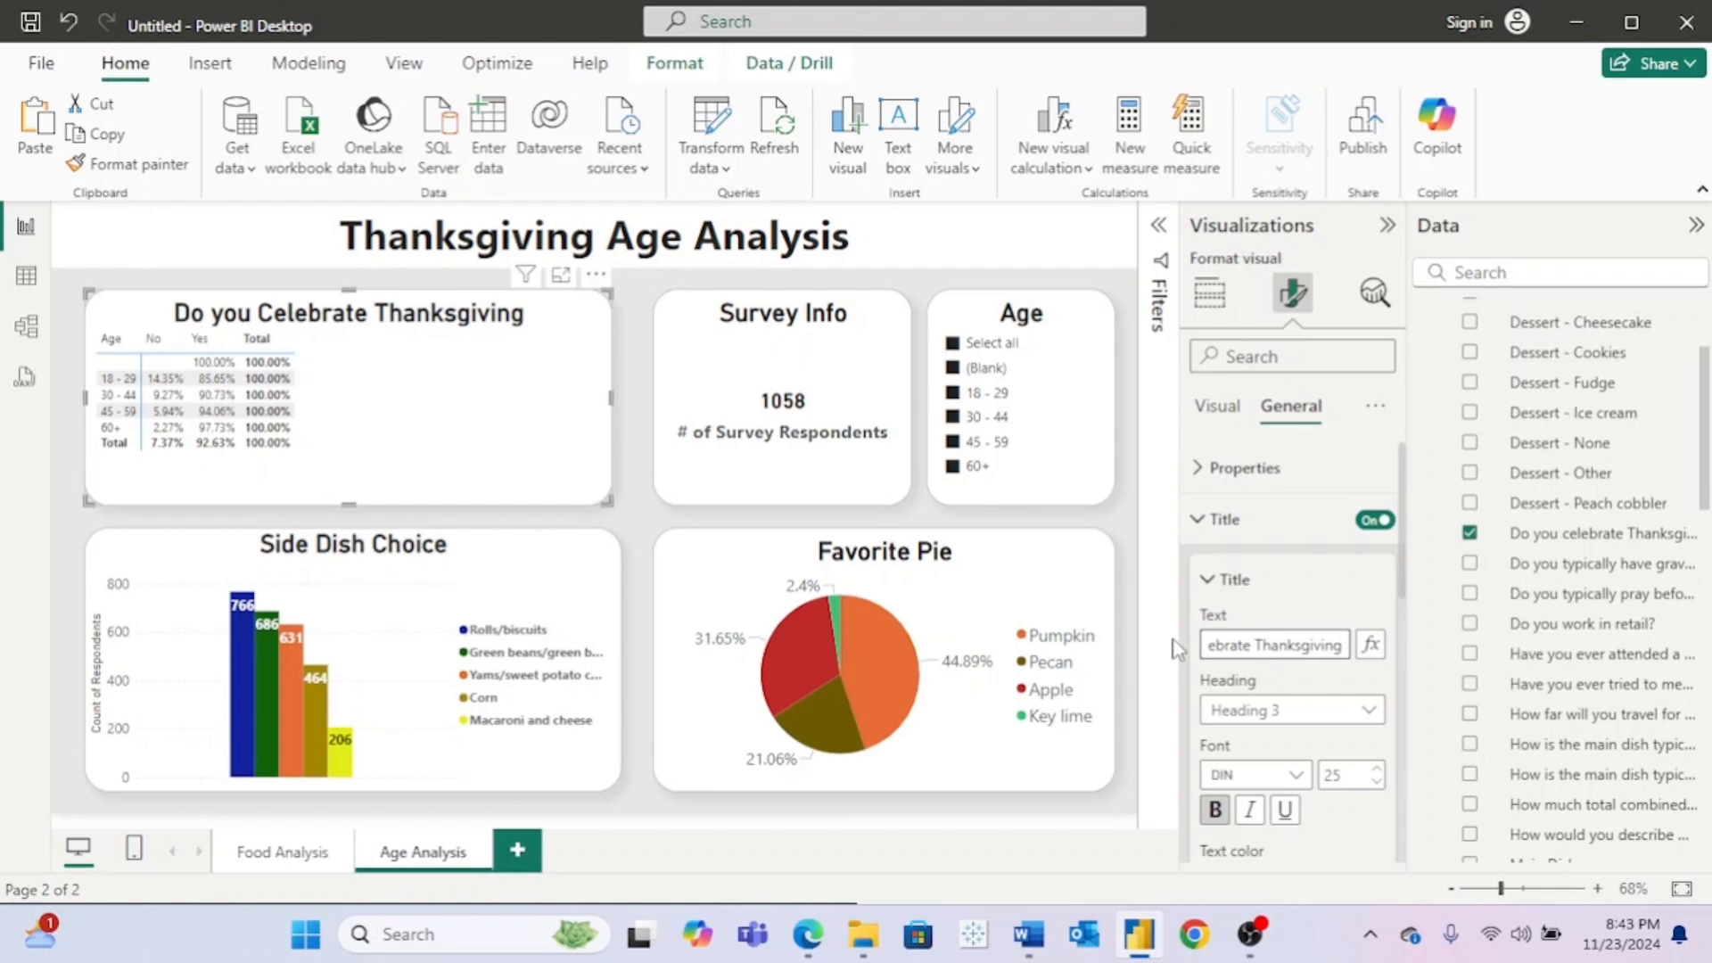
Step: Delete the Survey Info card, Age slicer, Favorite Pie chart and Side Dish Choice chart from the Age Analysis page
{"action": "left_click", "coordinate": [687, 315]}
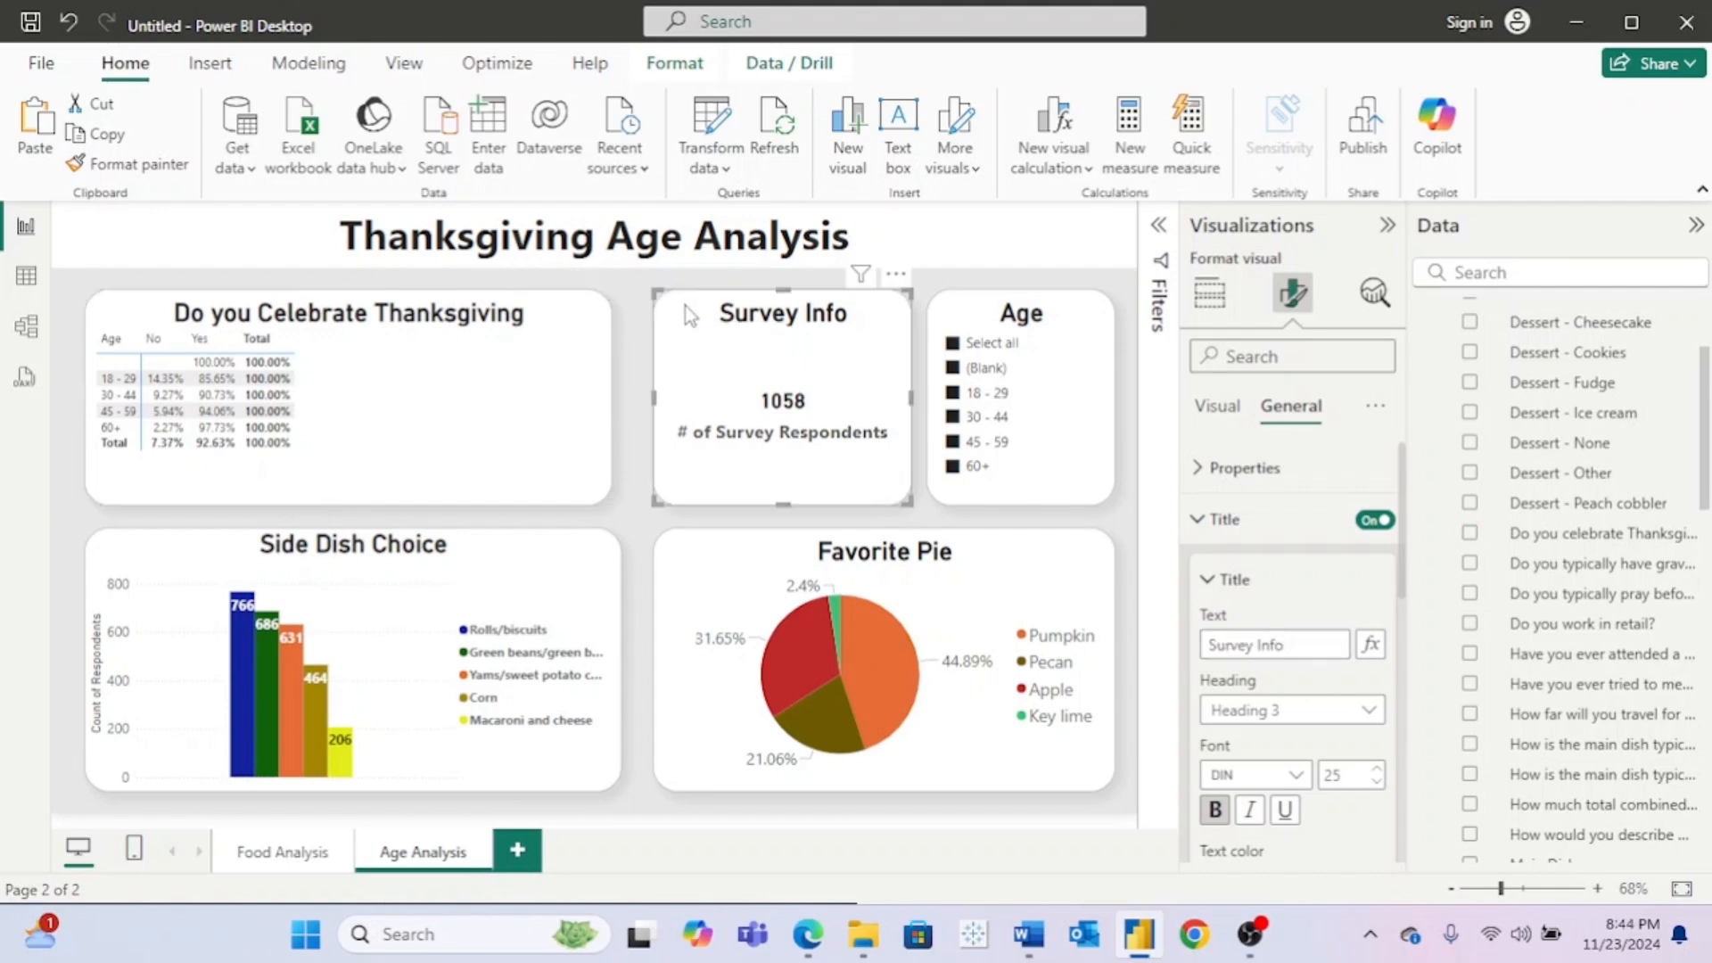
{"action": "key", "text": "Delete"}
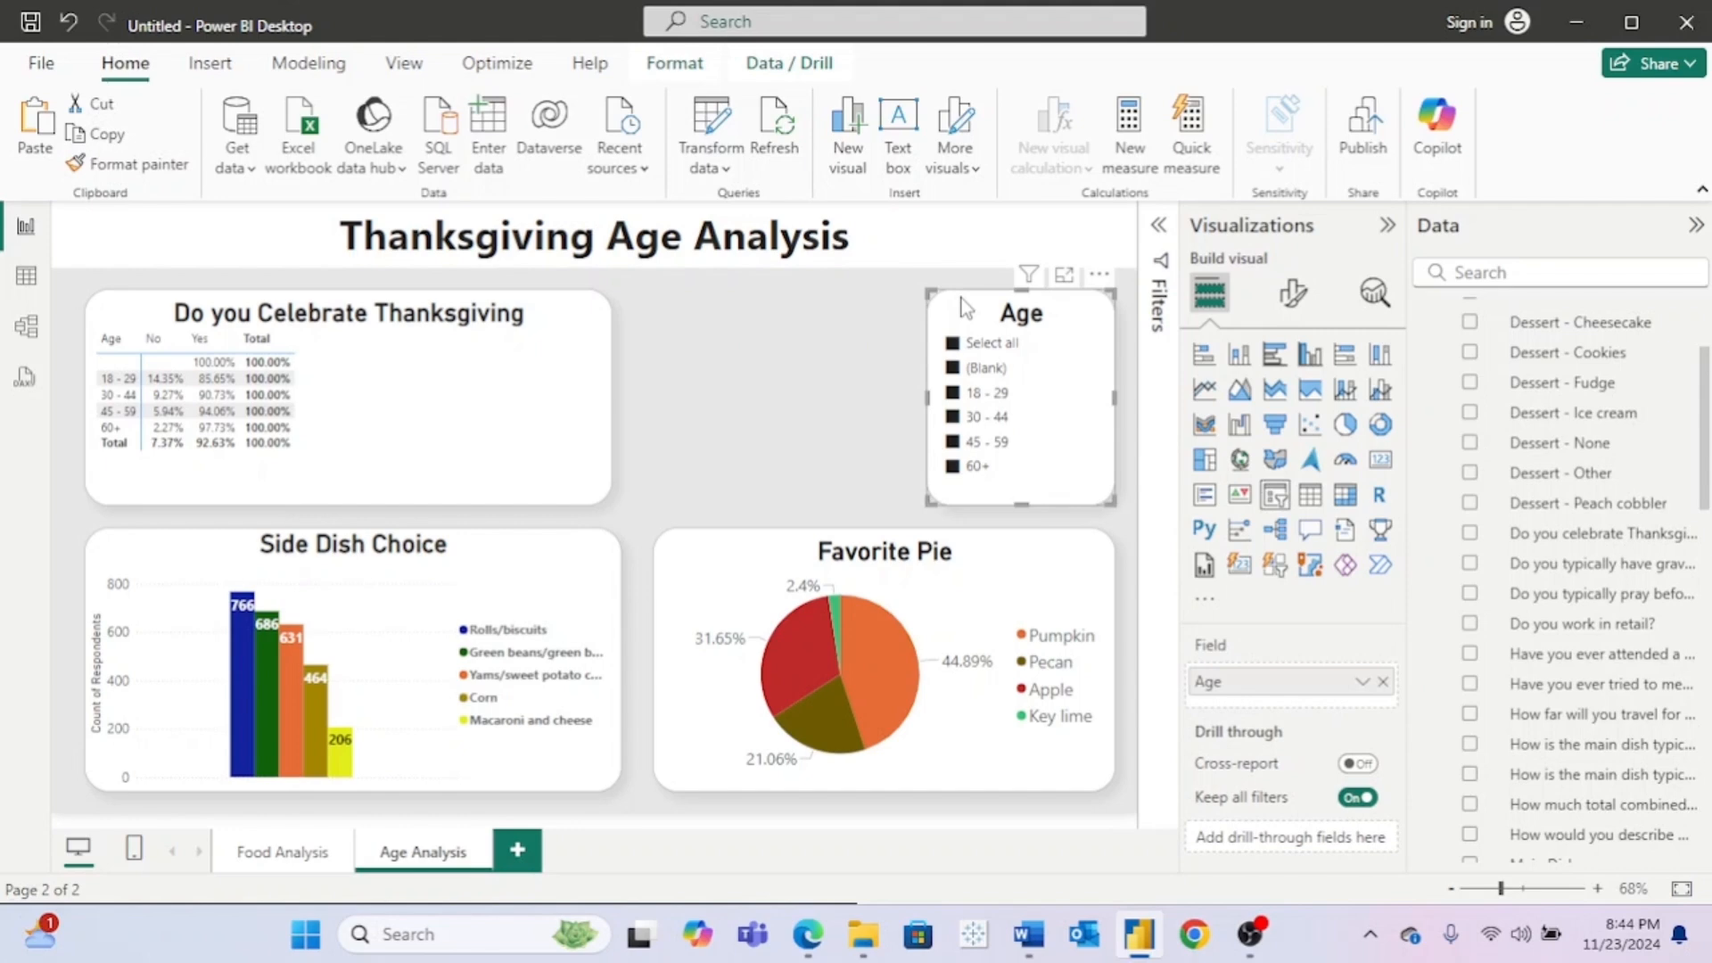
{"action": "key", "text": "Delete"}
{"action": "left_click", "coordinate": [1023, 541]}
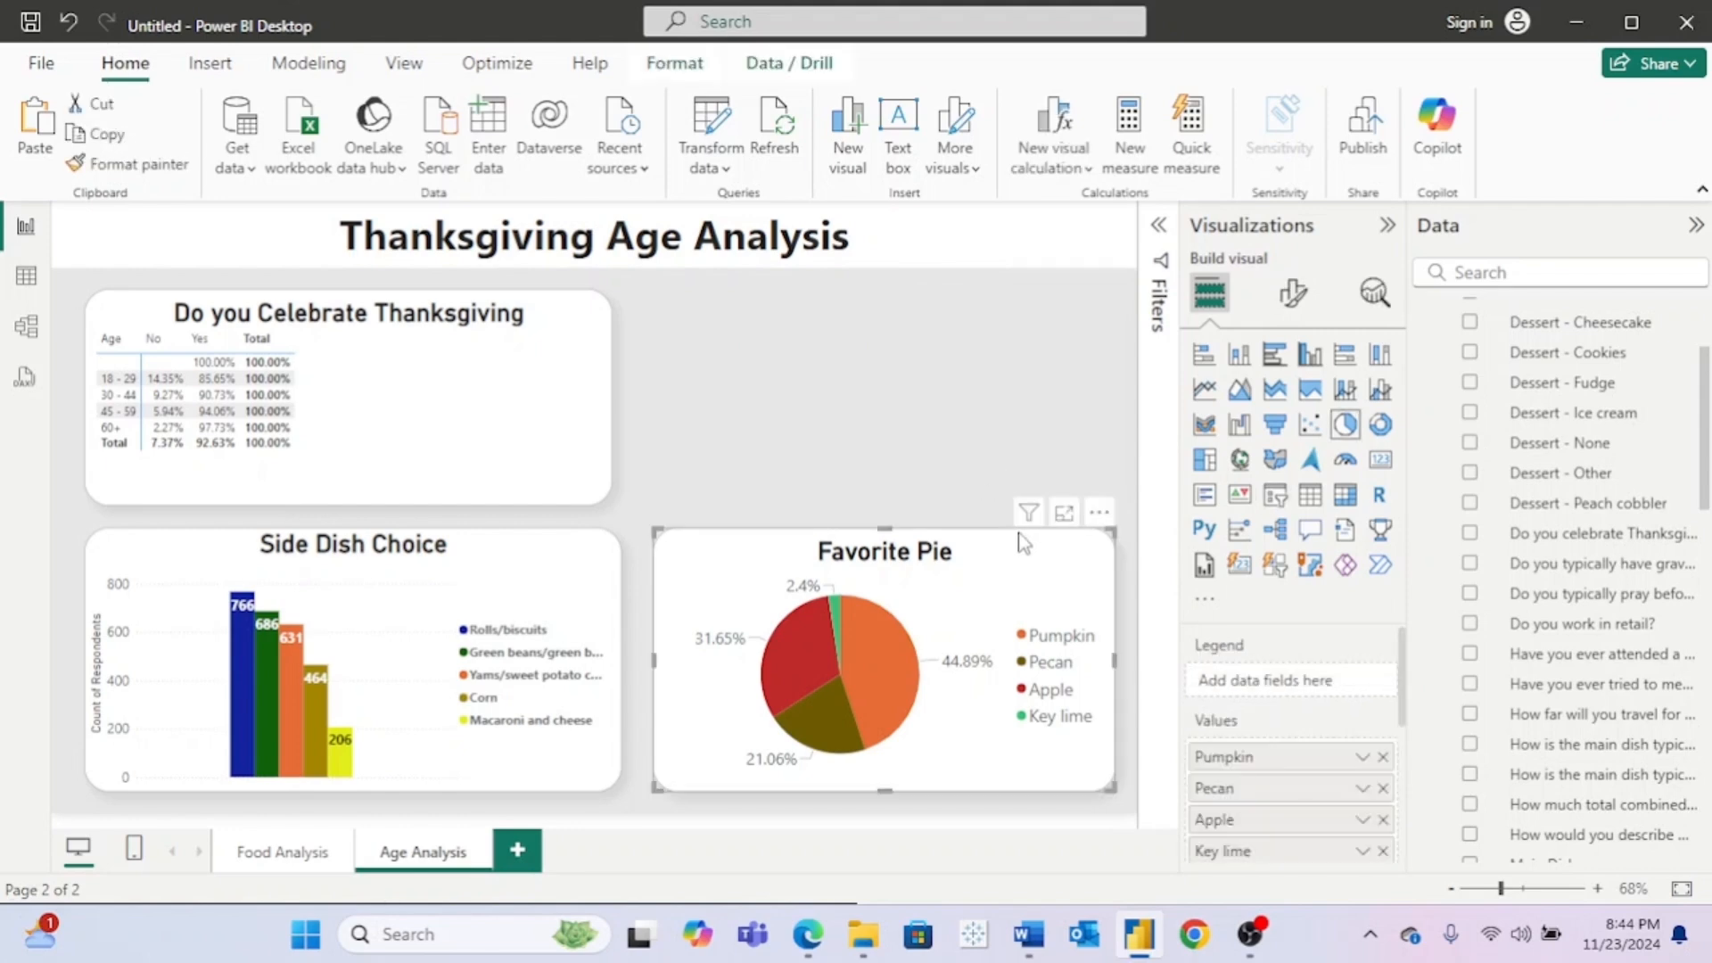
{"action": "key", "text": "Delete"}
{"action": "left_click", "coordinate": [606, 572]}
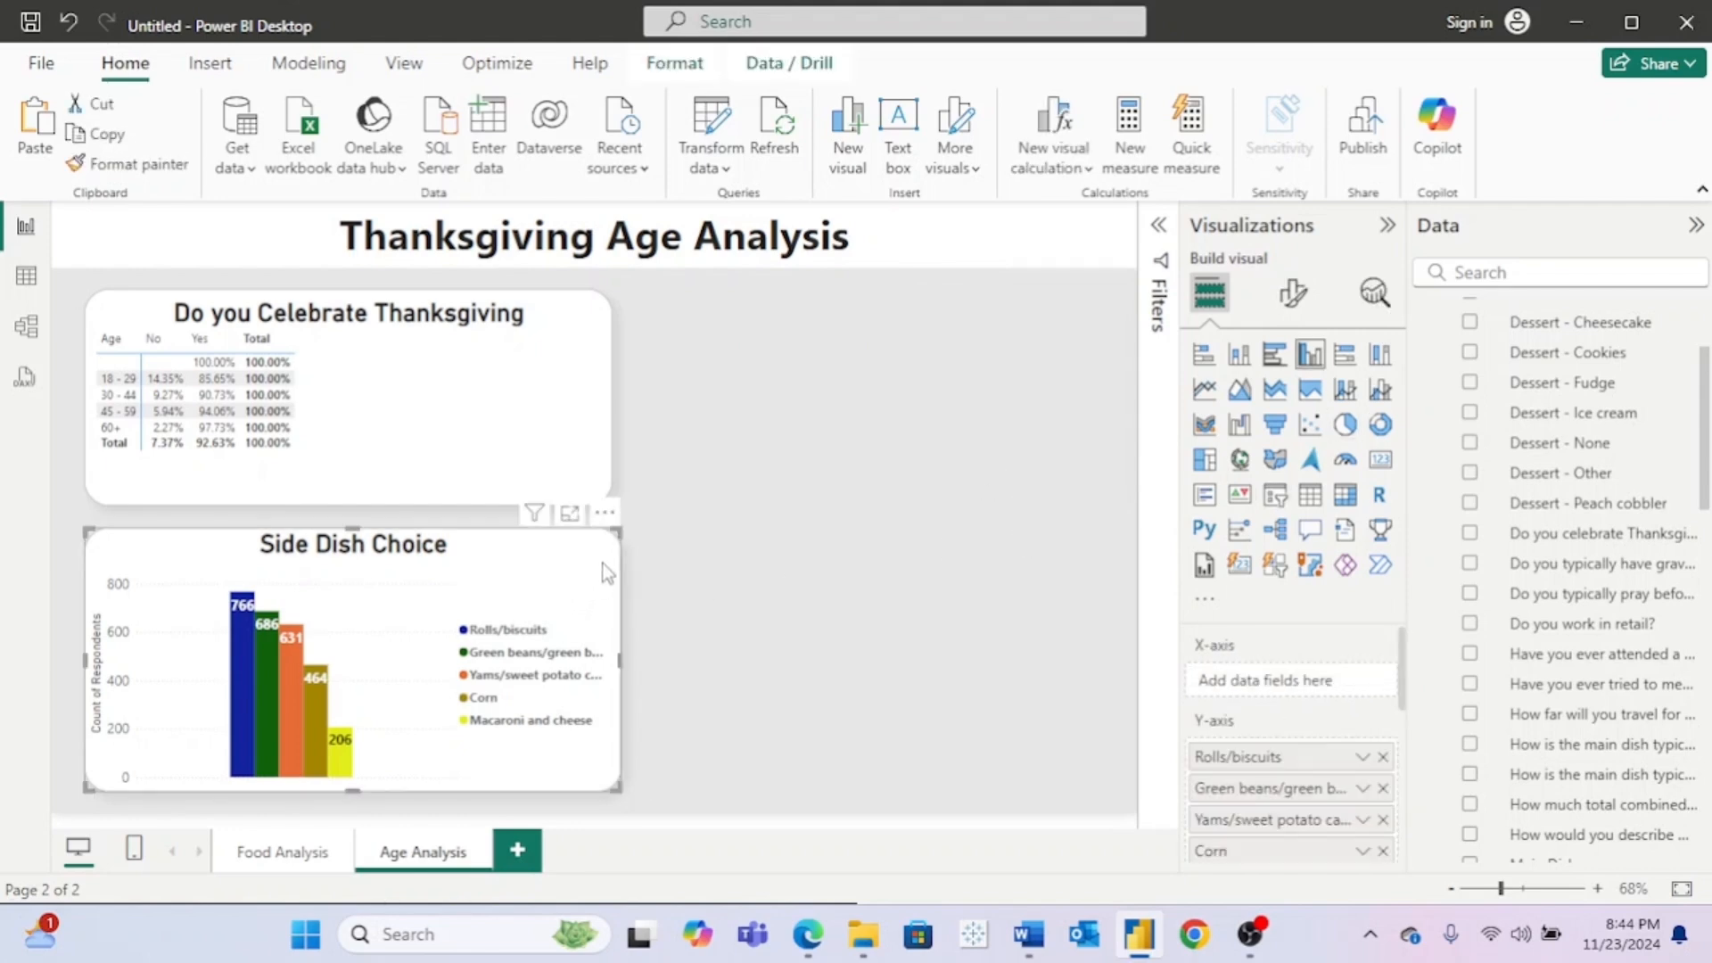
{"action": "key", "text": "Delete"}
Step: Enlarge the font of the matrix's values and column headers
{"action": "left_click", "coordinate": [506, 352]}
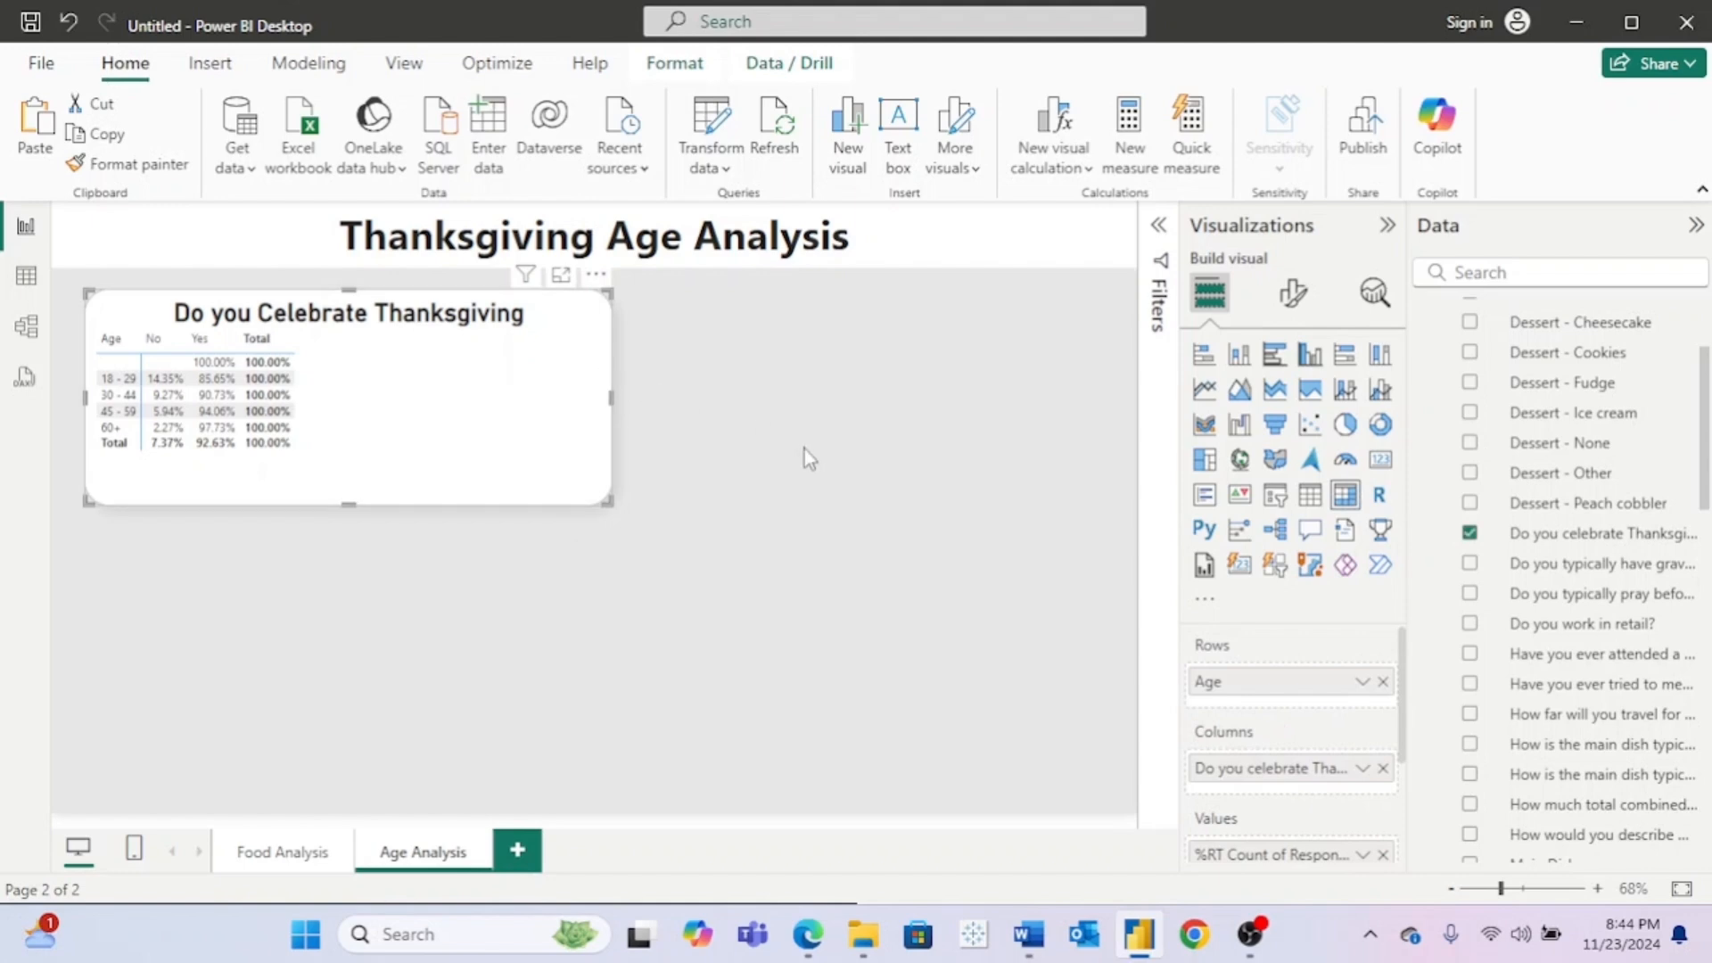
{"action": "left_click", "coordinate": [1293, 292]}
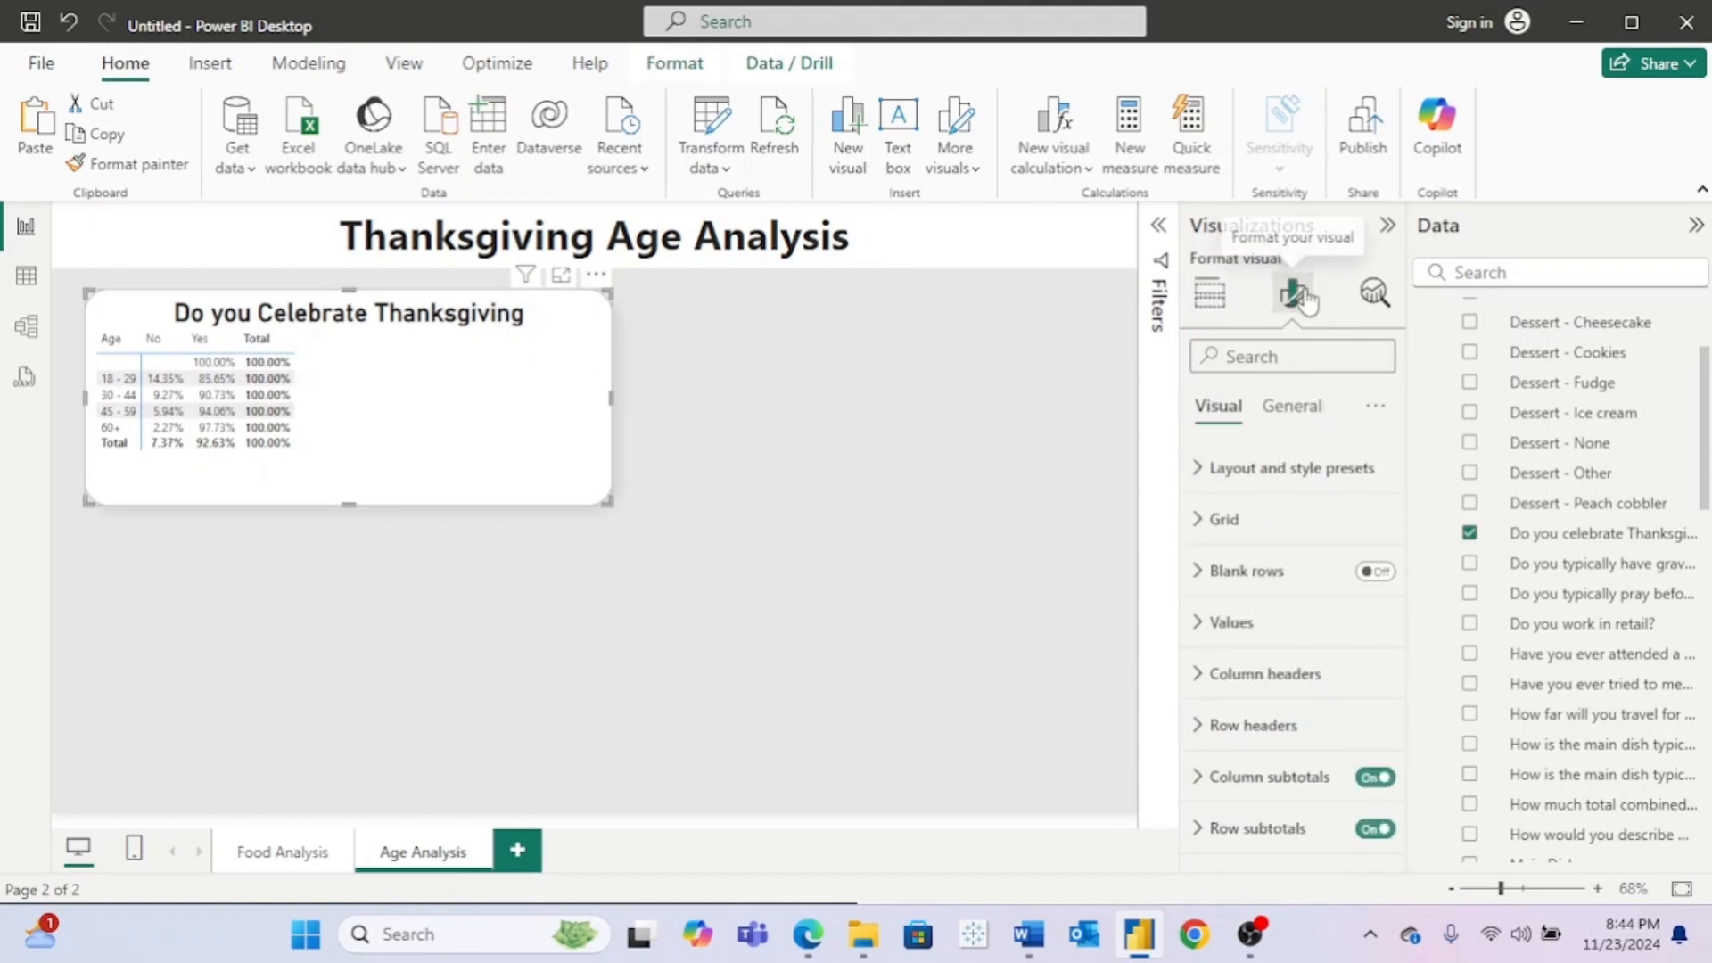
{"action": "left_click", "coordinate": [1217, 624]}
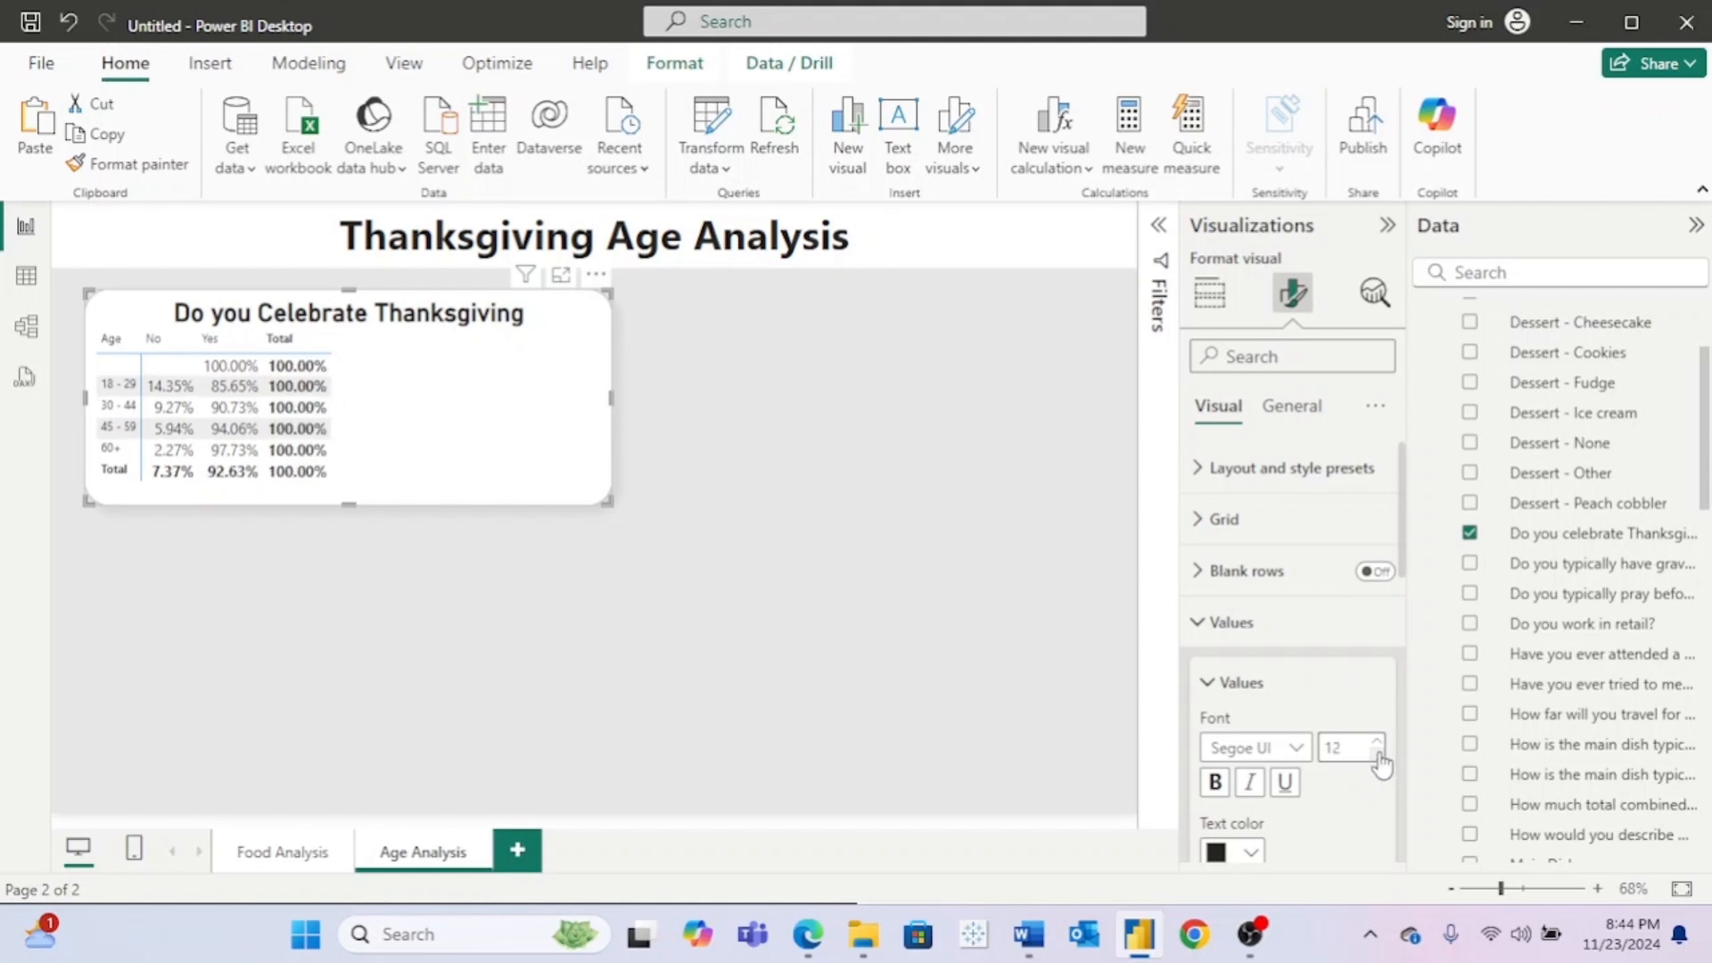
{"action": "left_click", "coordinate": [1217, 622]}
{"action": "left_click", "coordinate": [1213, 674]}
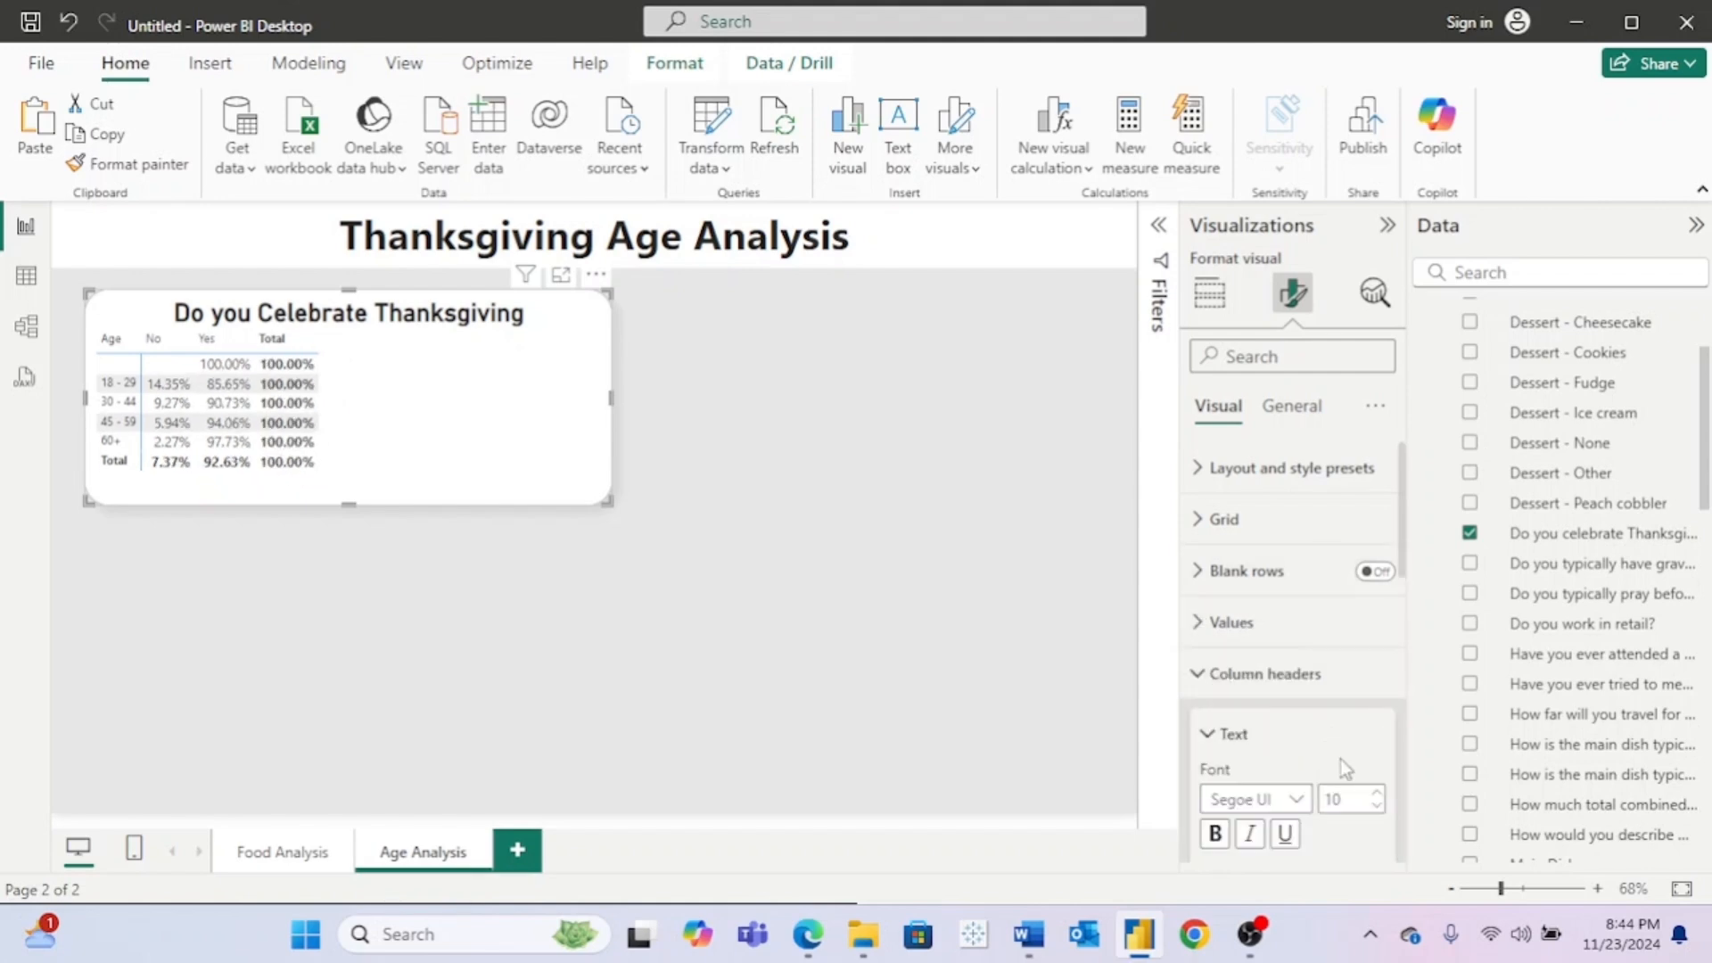
{"action": "left_click", "coordinate": [1377, 793]}
{"action": "left_click", "coordinate": [1204, 685]}
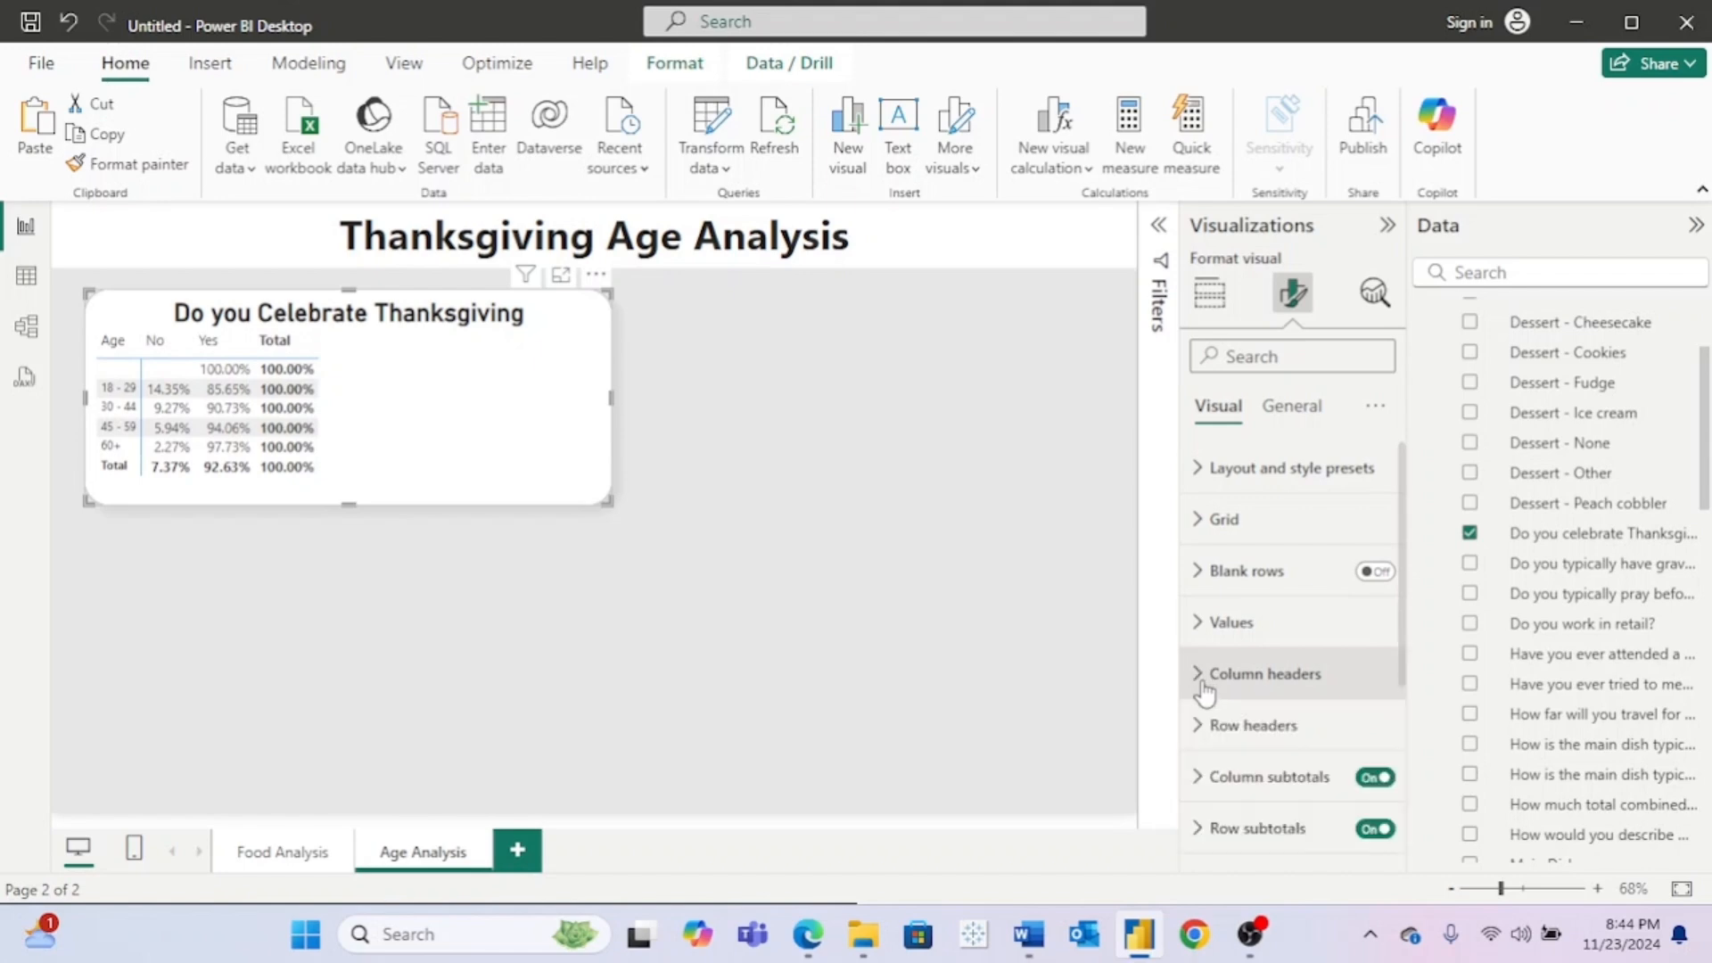
Step: Set the matrix's row headers to bold at font size 12
{"action": "left_click", "coordinate": [1206, 729]}
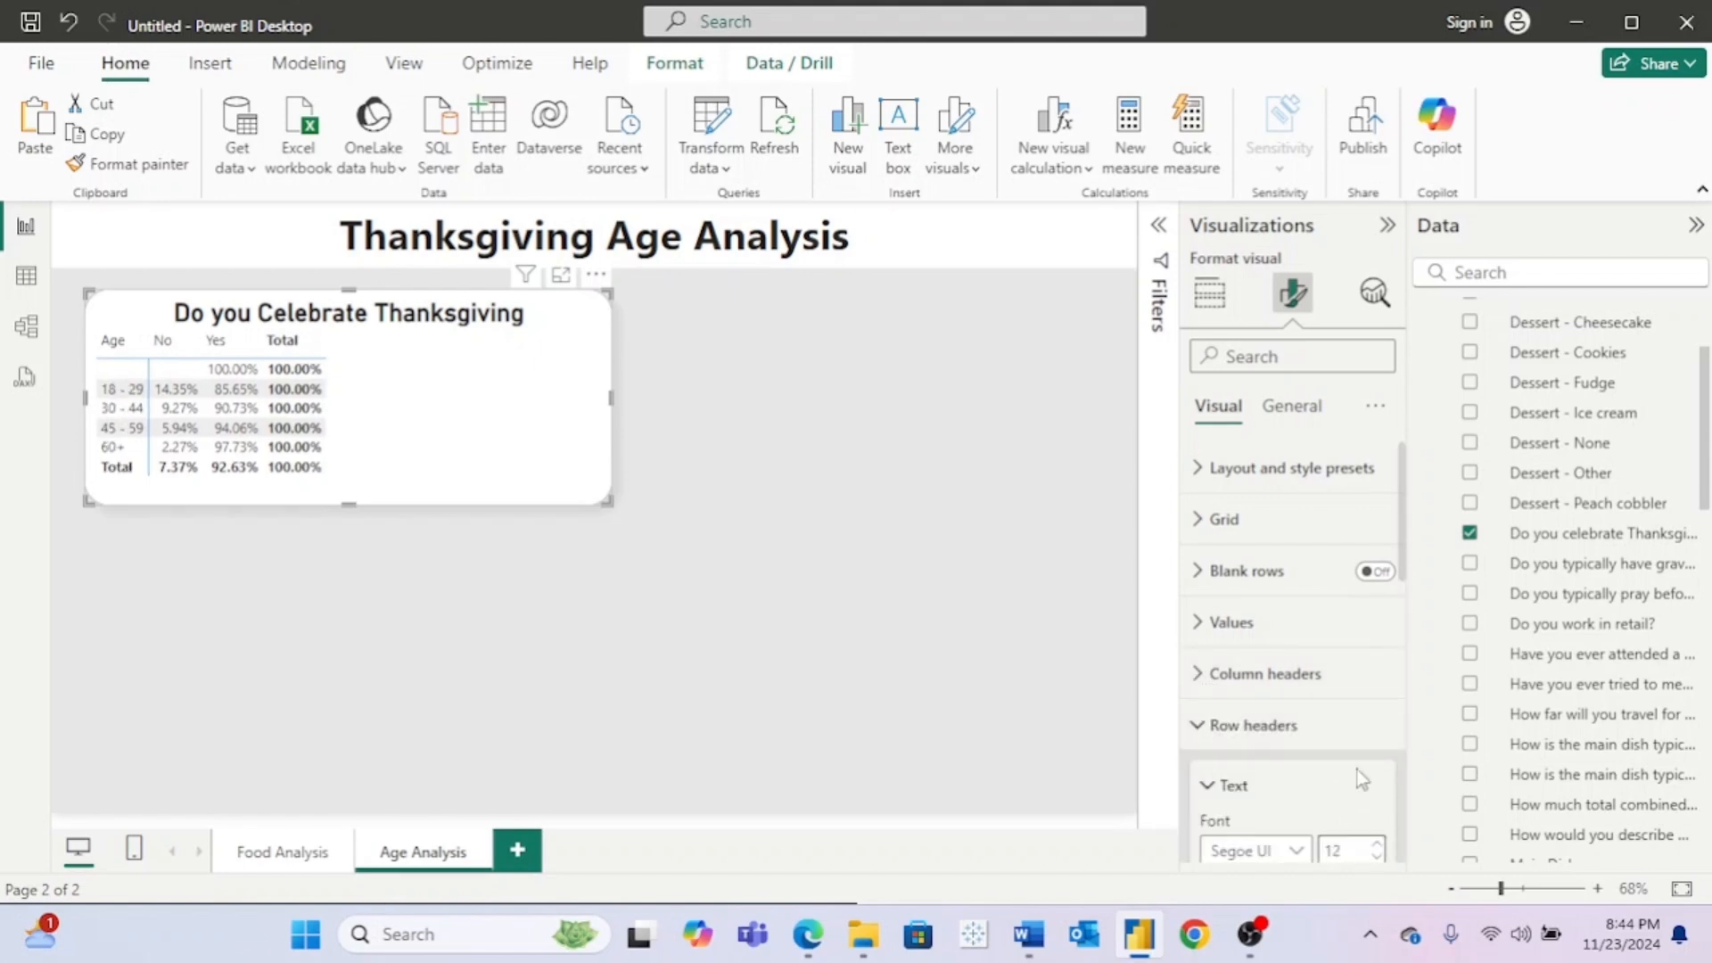
{"action": "scroll", "coordinate": [1363, 776], "scroll_direction": "down", "scroll_amount": 3}
{"action": "left_click", "coordinate": [1215, 588]}
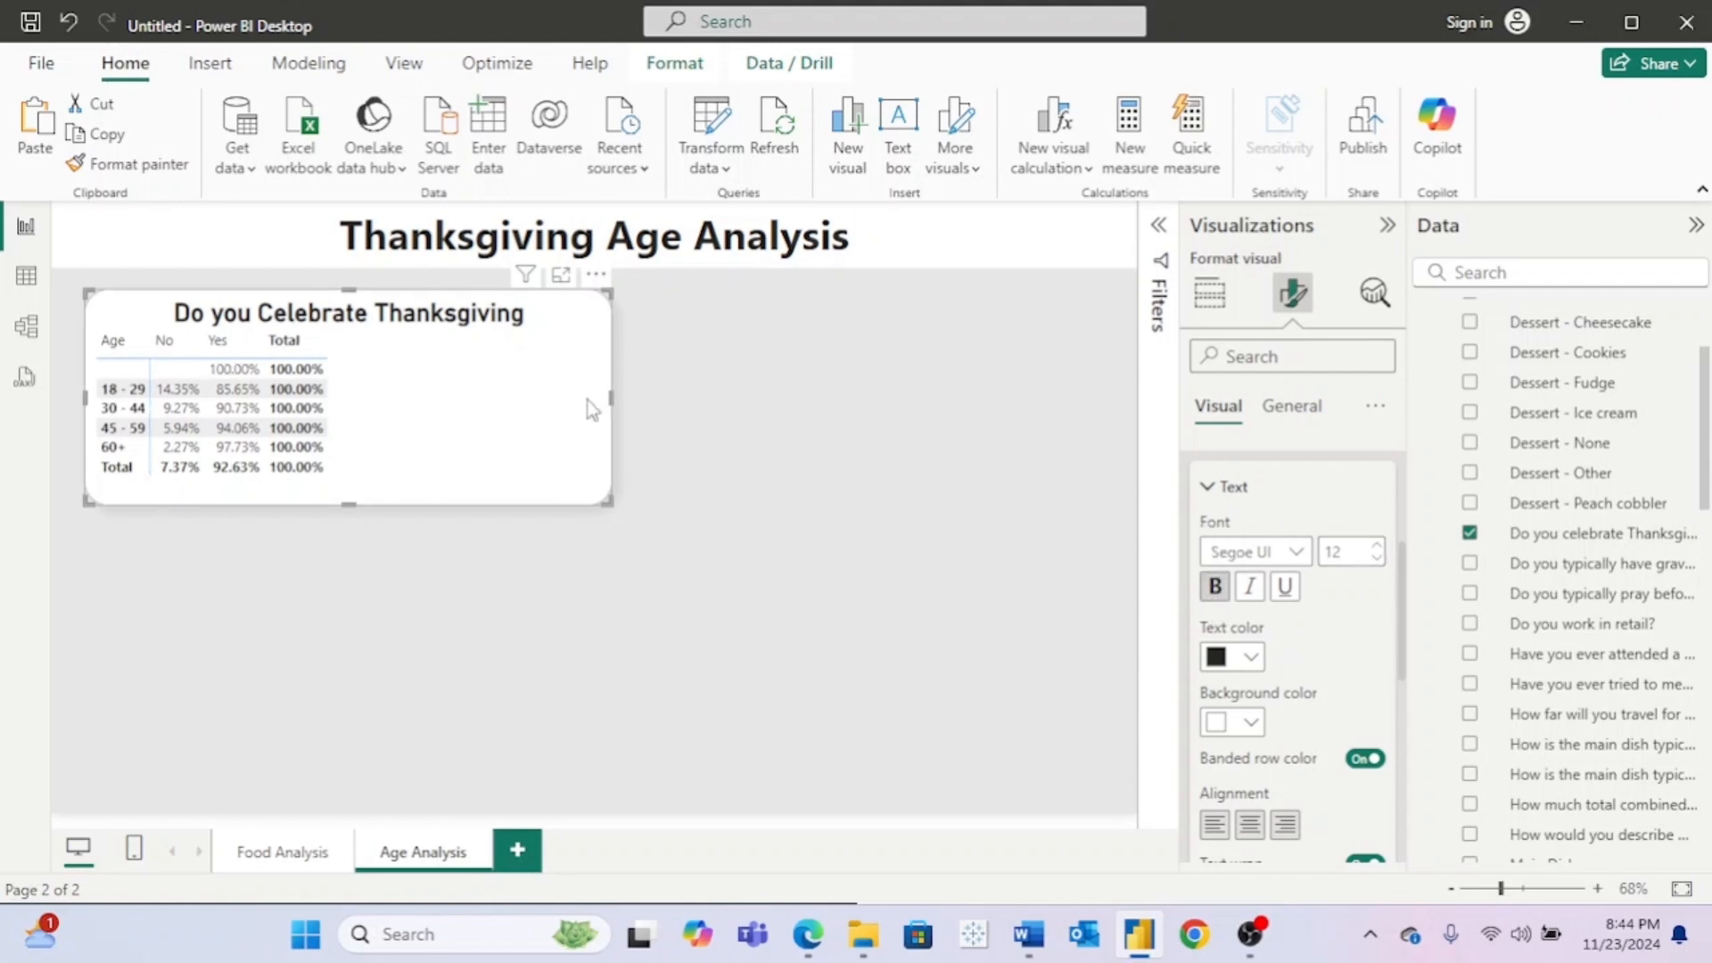
Step: Narrow the matrix to just wider than its title and make it slightly taller
{"action": "left_click_drag", "start_coordinate": [613, 401], "coordinate": [505, 408]}
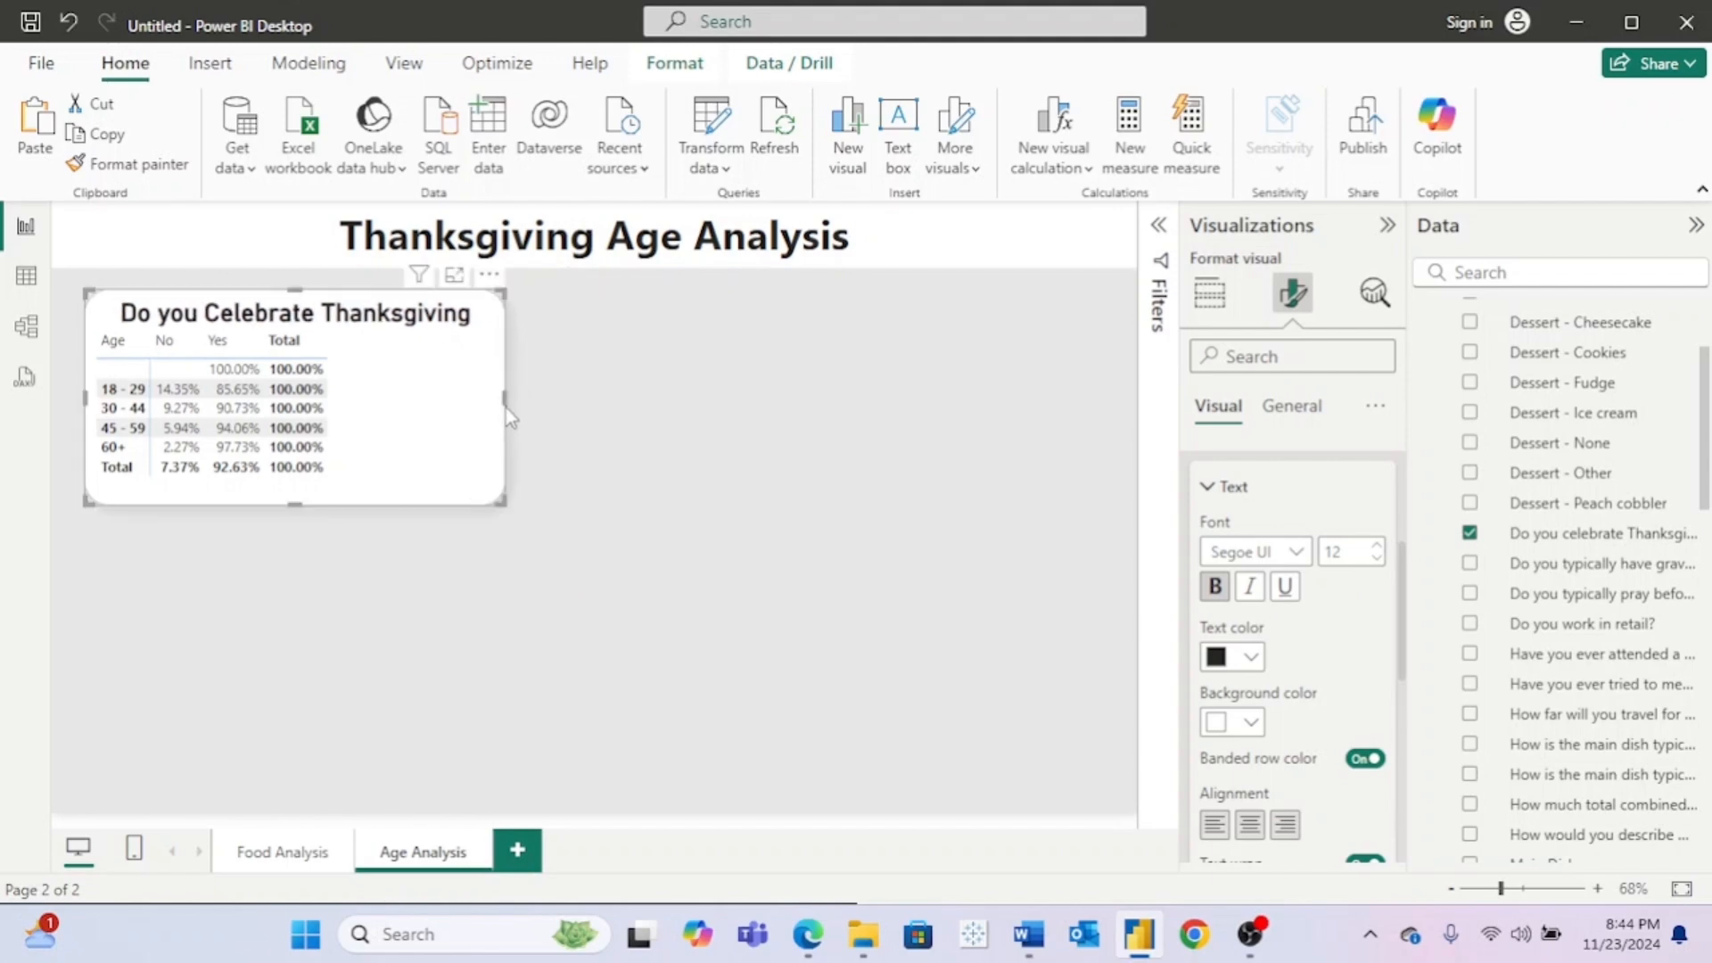
{"action": "left_click_drag", "start_coordinate": [294, 502], "coordinate": [297, 524]}
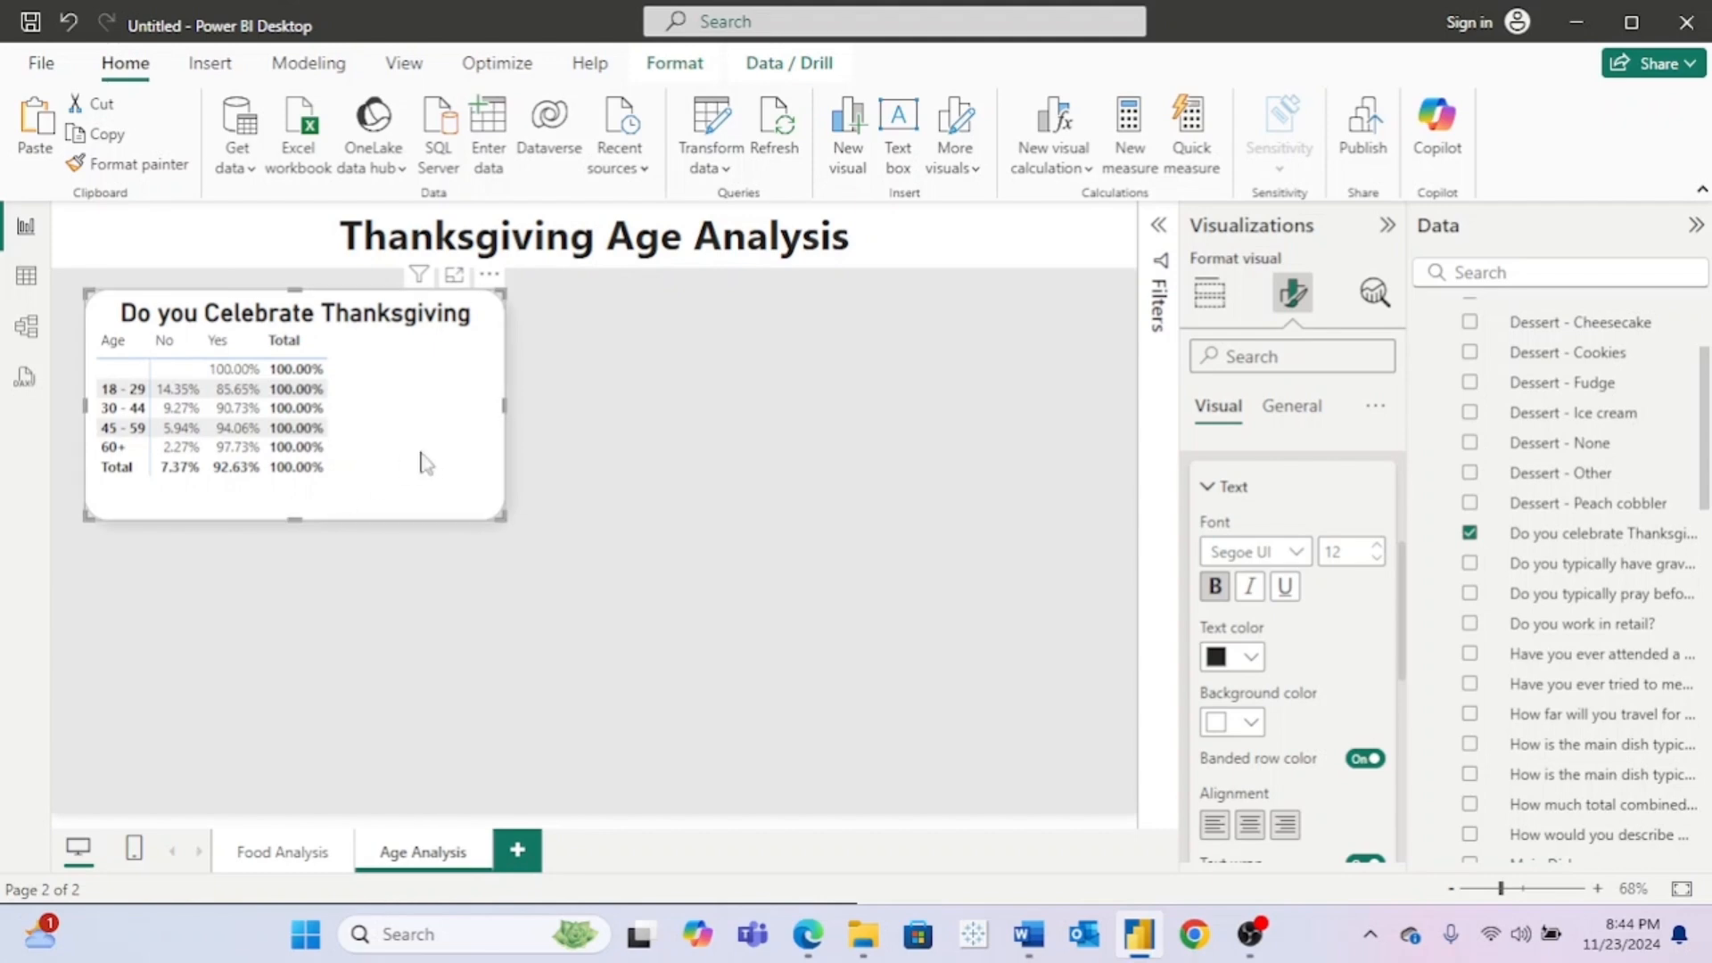
{"action": "left_click", "coordinate": [453, 664]}
Step: Duplicate the "Do you Celebrate Thanksgiving" matrix and place the copy directly below the original
{"action": "left_click_drag", "start_coordinate": [517, 412], "coordinate": [492, 572]}
{"action": "key", "text": "ctrl+c"}
{"action": "key", "text": "ctrl+v"}
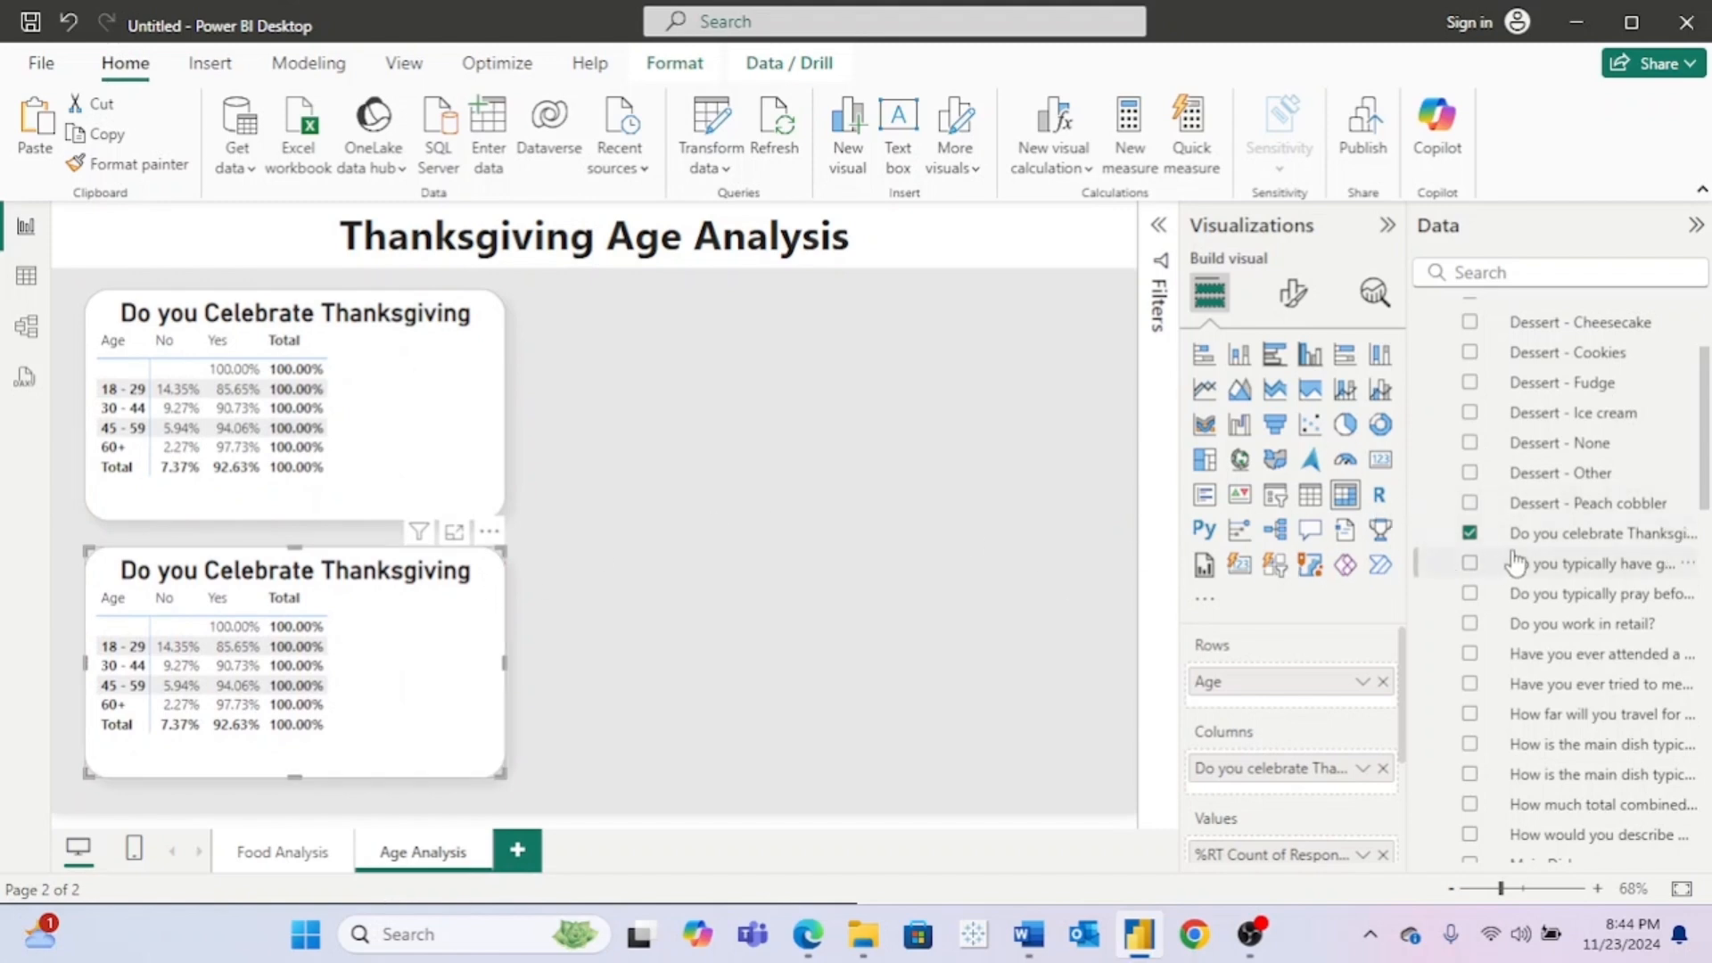
Step: Replace the lower matrix's column field with "Have you ever attended a "Friendsgiving?""
{"action": "left_click", "coordinate": [1383, 767]}
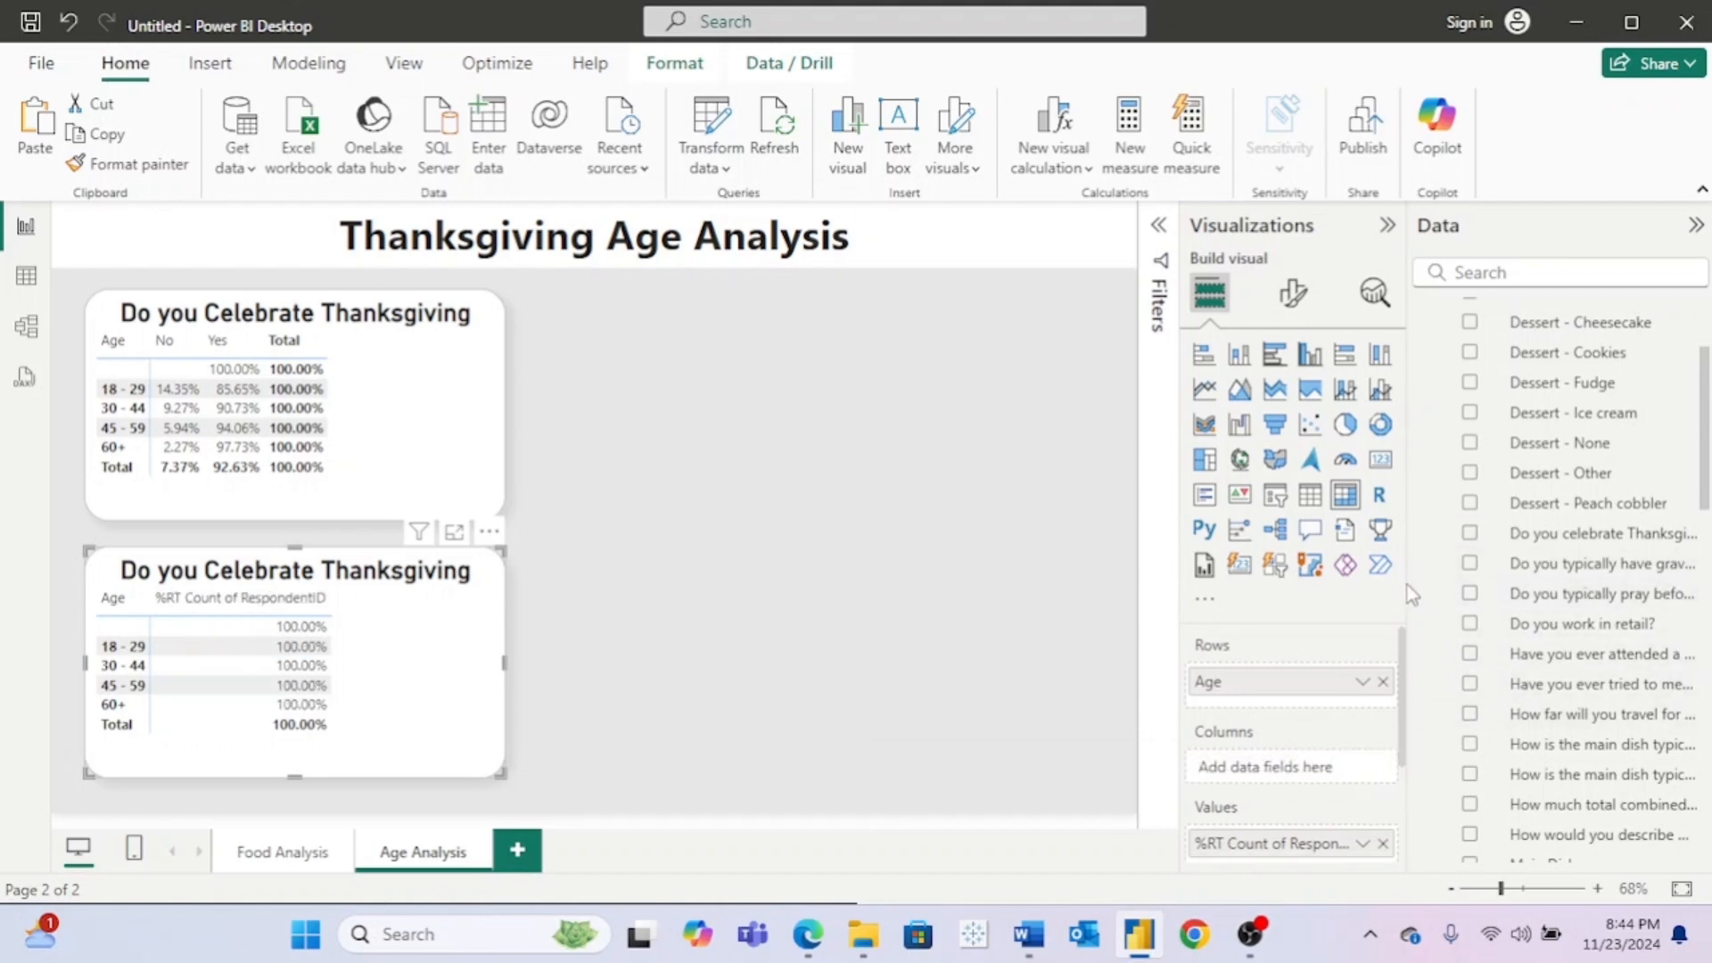
{"action": "left_click_drag", "start_coordinate": [1411, 584], "coordinate": [1190, 589]}
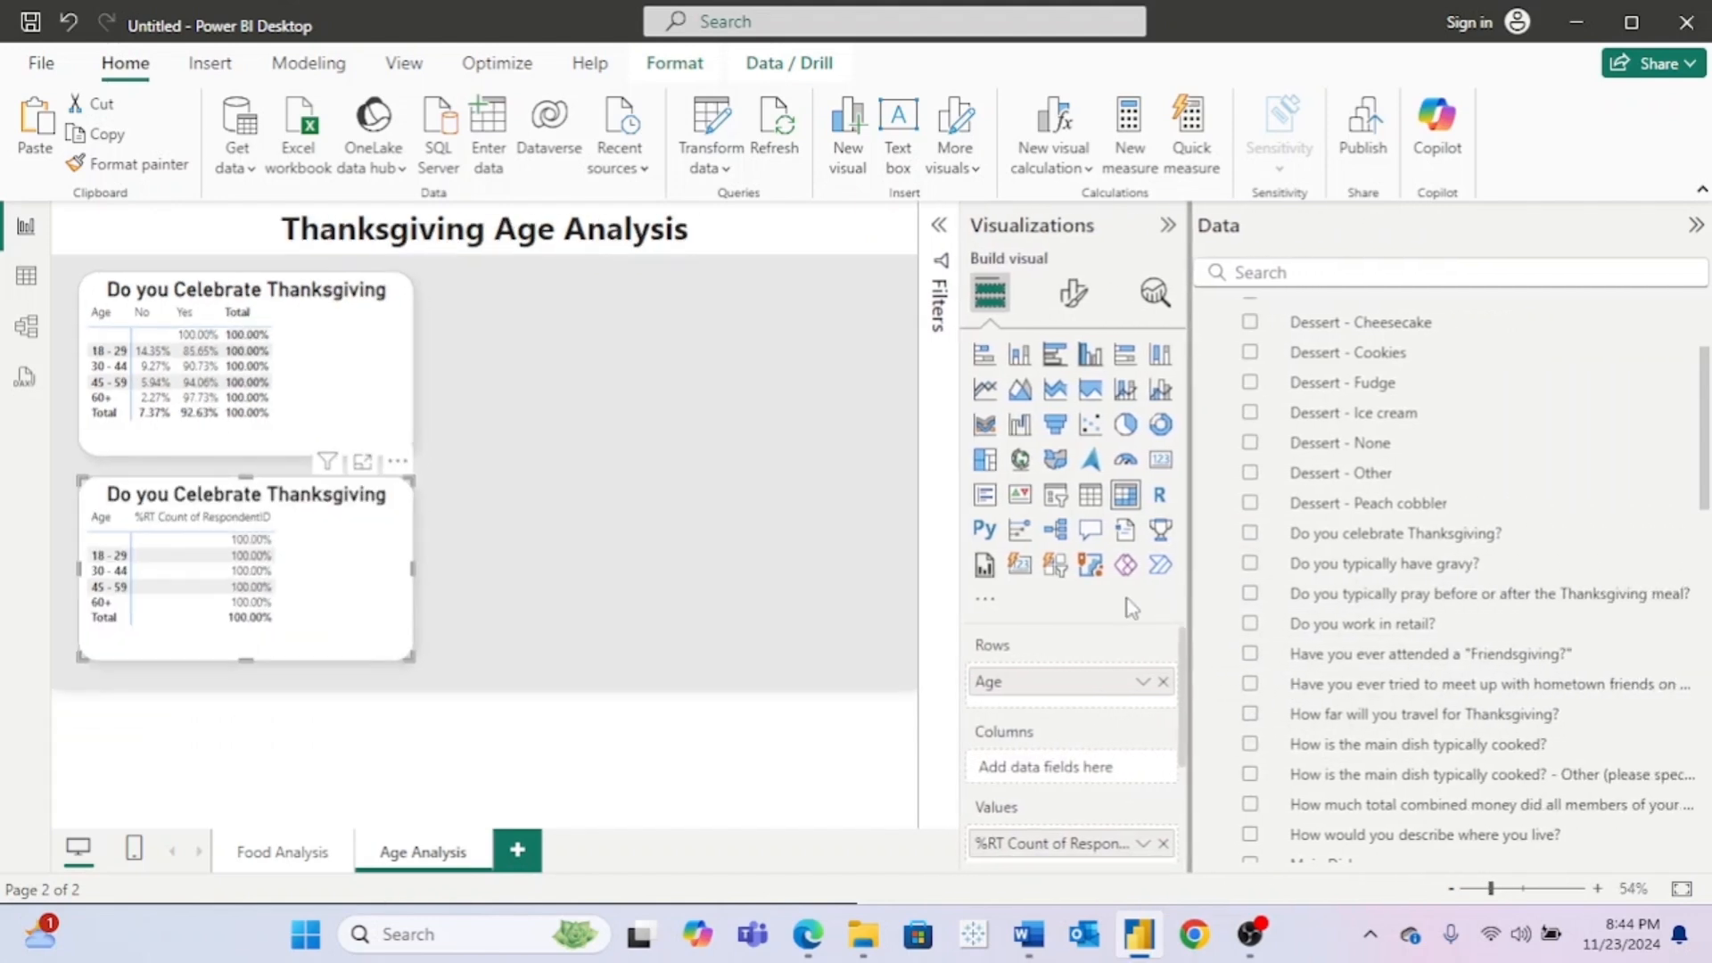
{"action": "left_click_drag", "start_coordinate": [1458, 664], "coordinate": [1015, 774]}
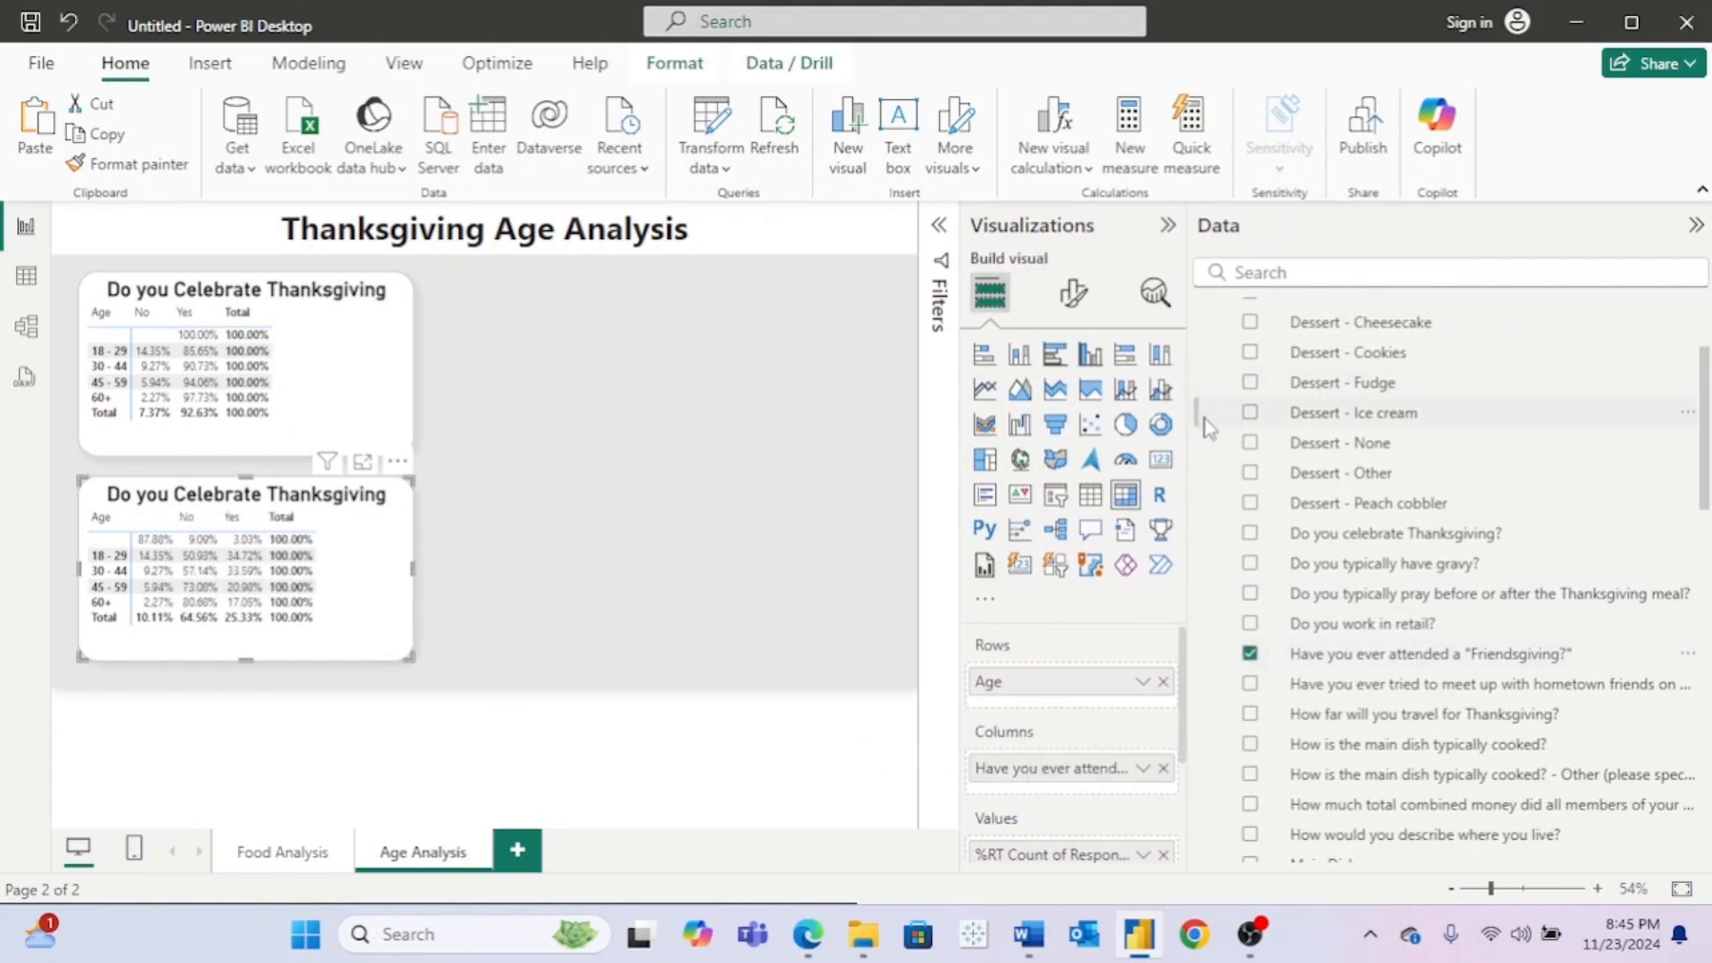
{"action": "left_click_drag", "start_coordinate": [1190, 420], "coordinate": [1421, 418]}
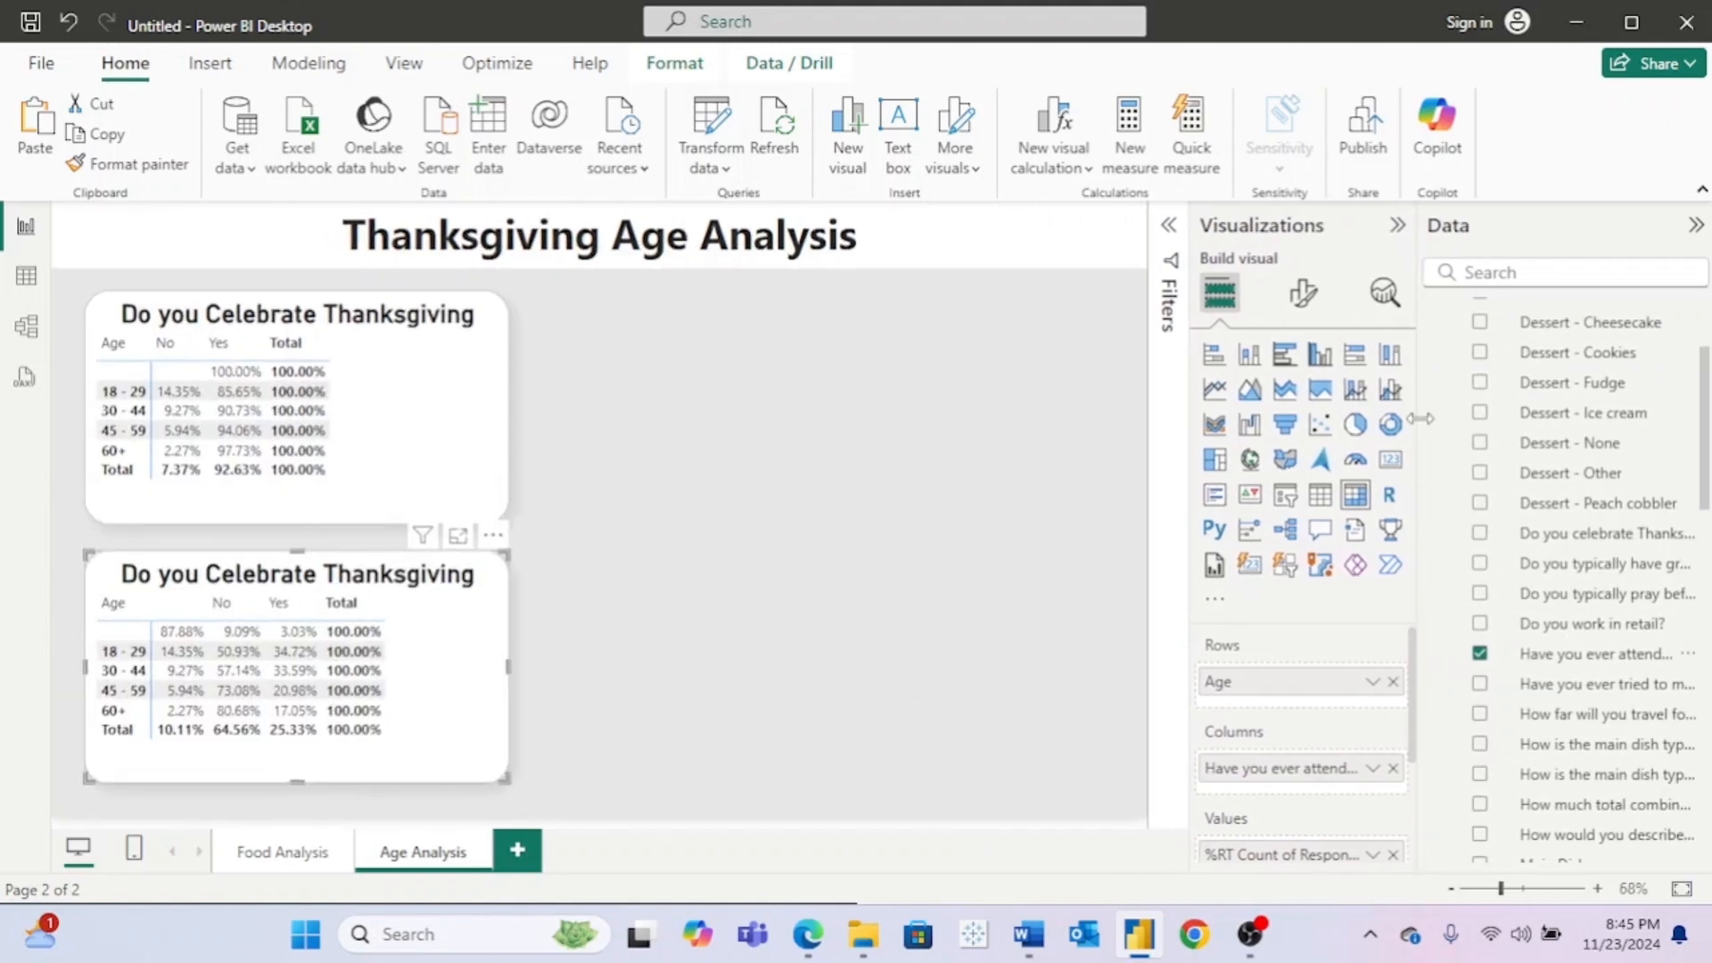
Step: Filter the lower matrix to exclude blank answers to the Friendsgiving question
{"action": "left_click", "coordinate": [1173, 232]}
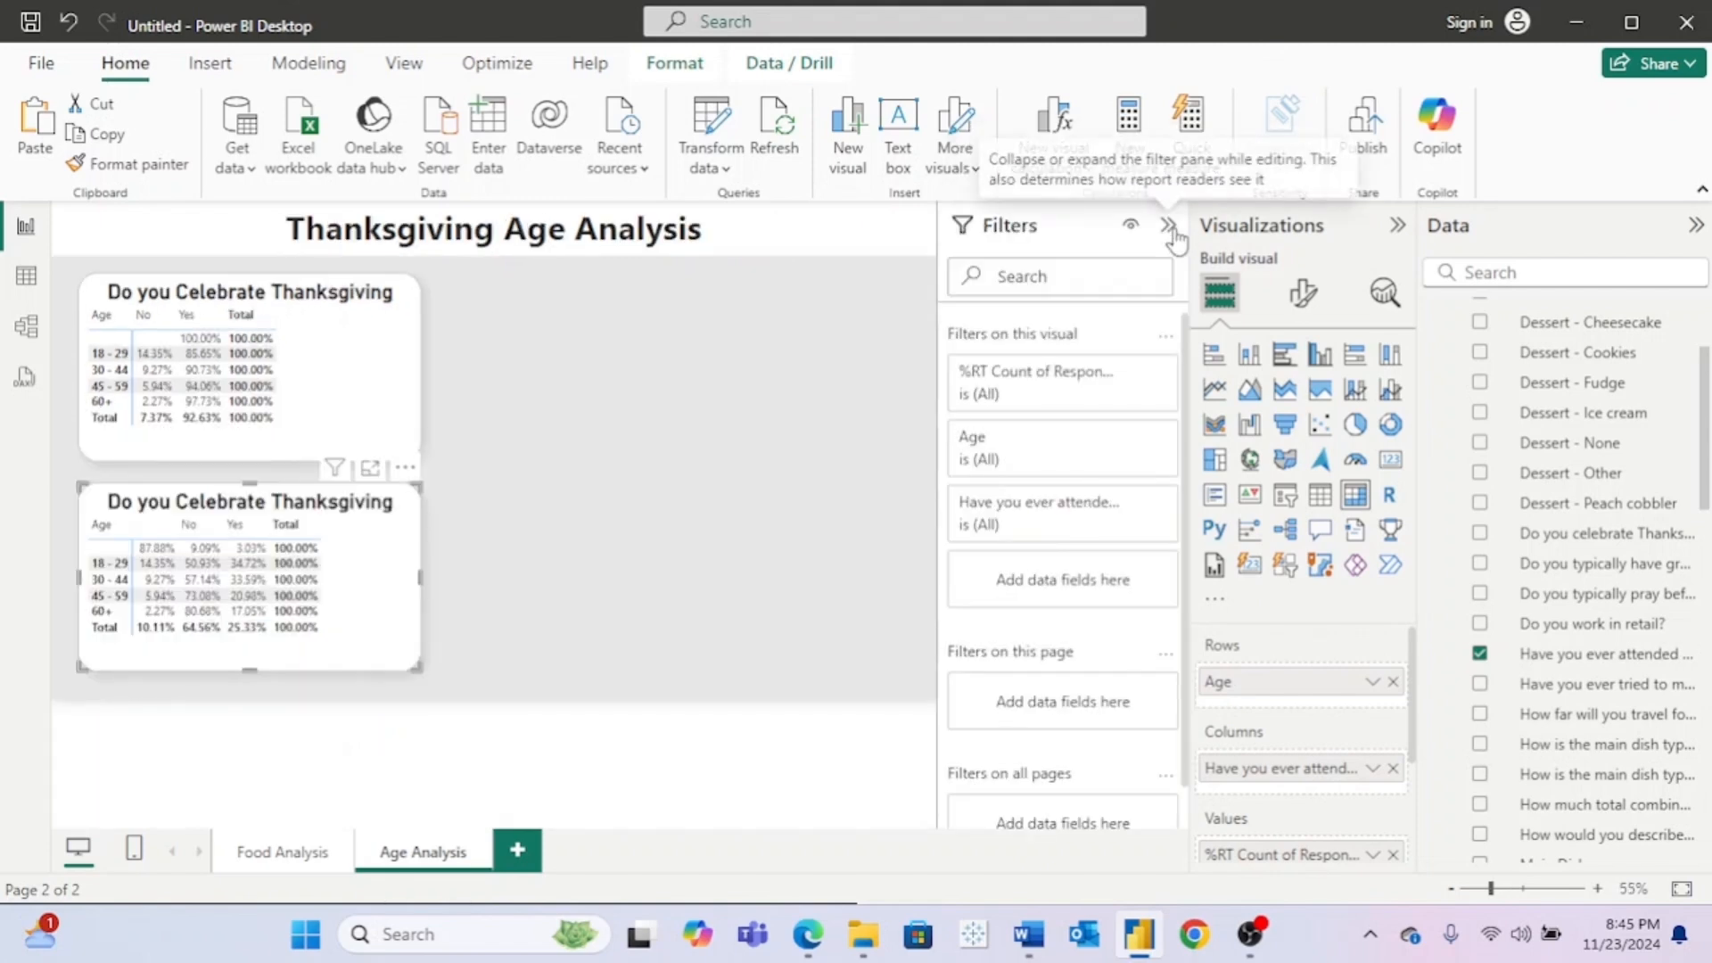
{"action": "left_click", "coordinate": [1134, 503]}
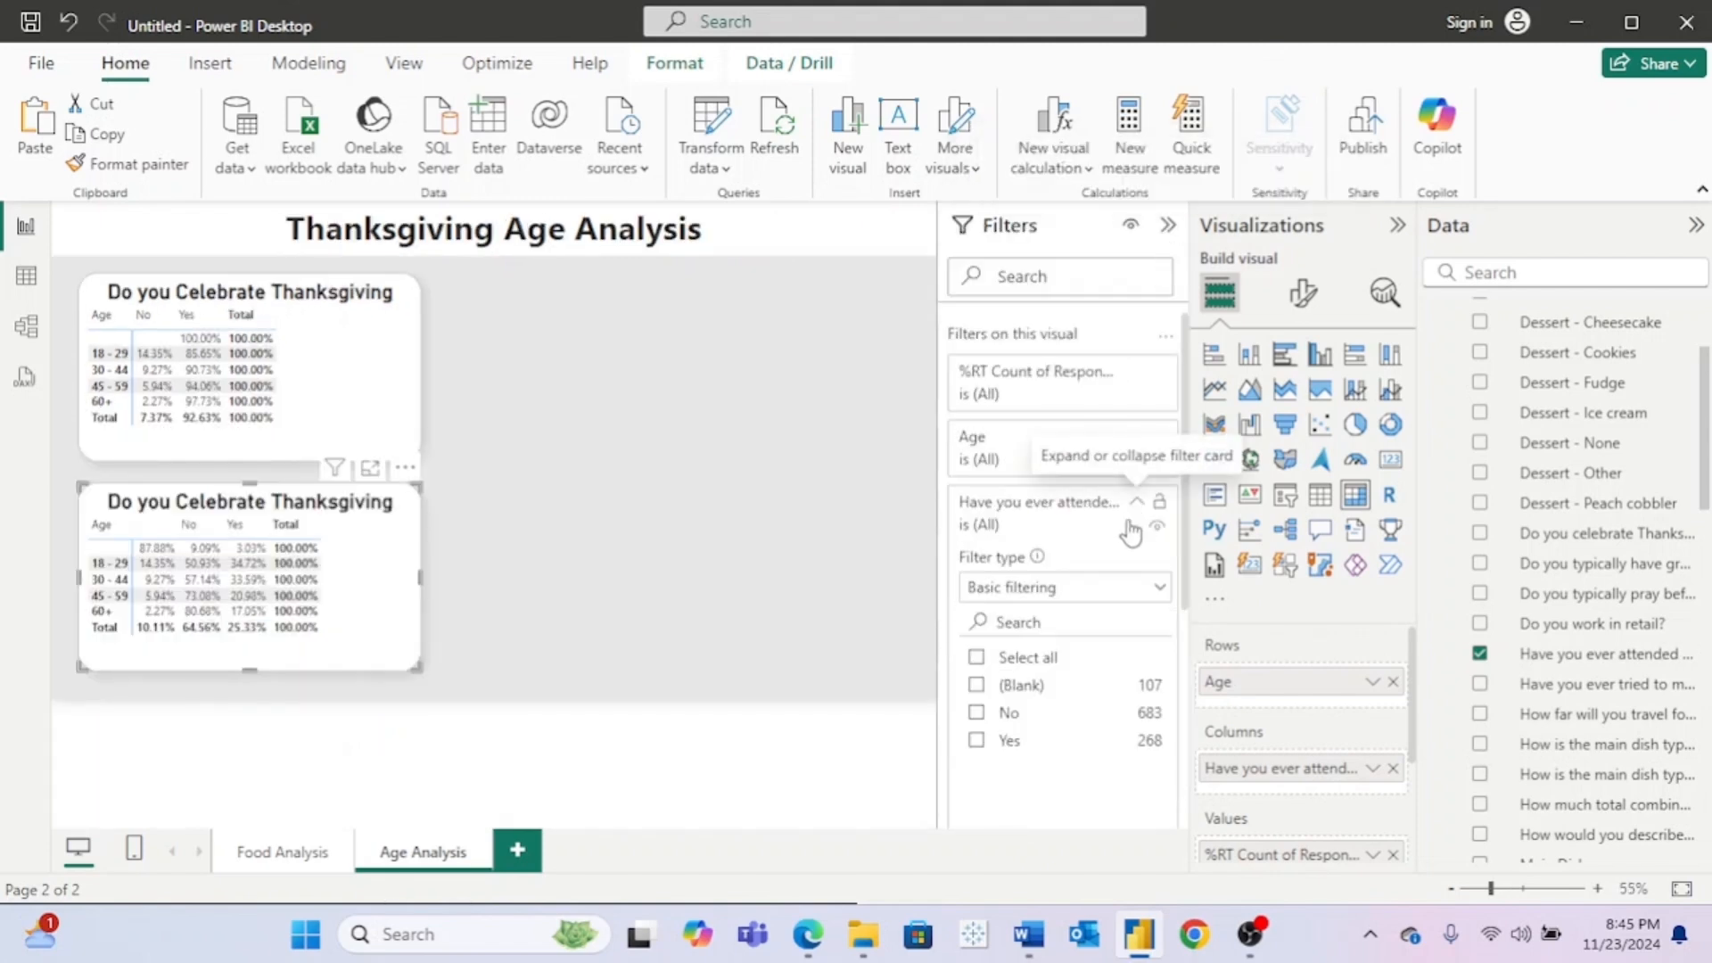
{"action": "left_click", "coordinate": [1021, 690]}
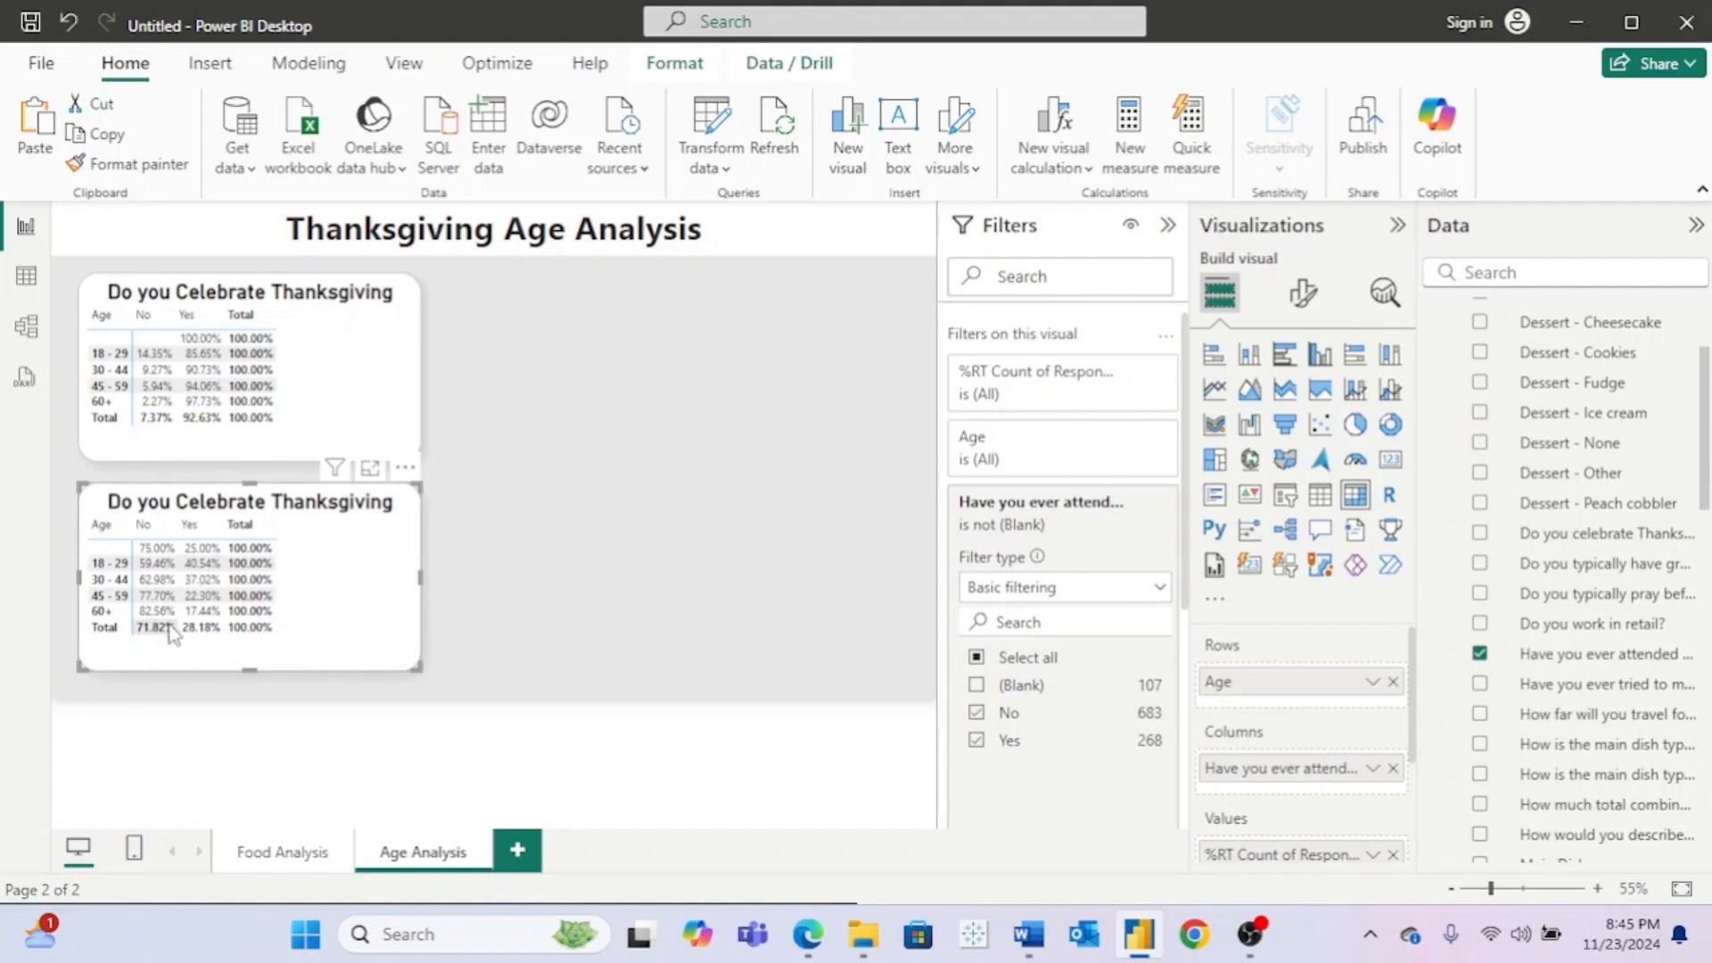
{"action": "left_click", "coordinate": [1131, 504]}
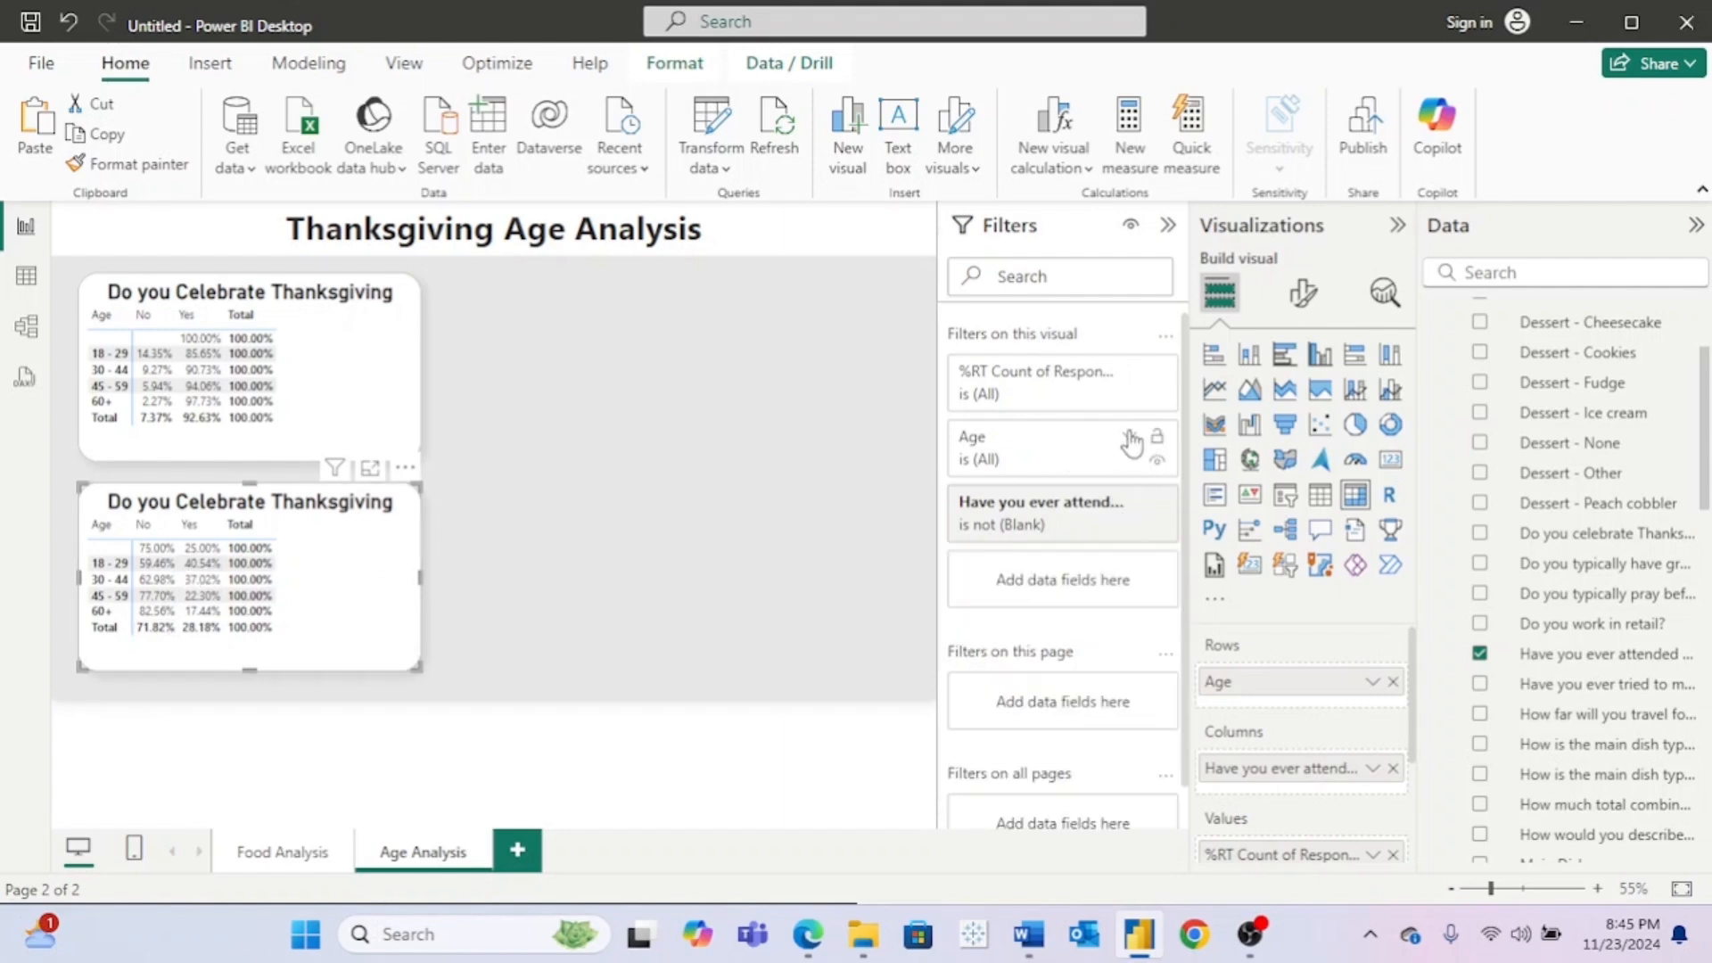
Step: Add Age as a page-level filter on the Age Analysis page and exclude blank ages
{"action": "left_click", "coordinate": [1130, 439]}
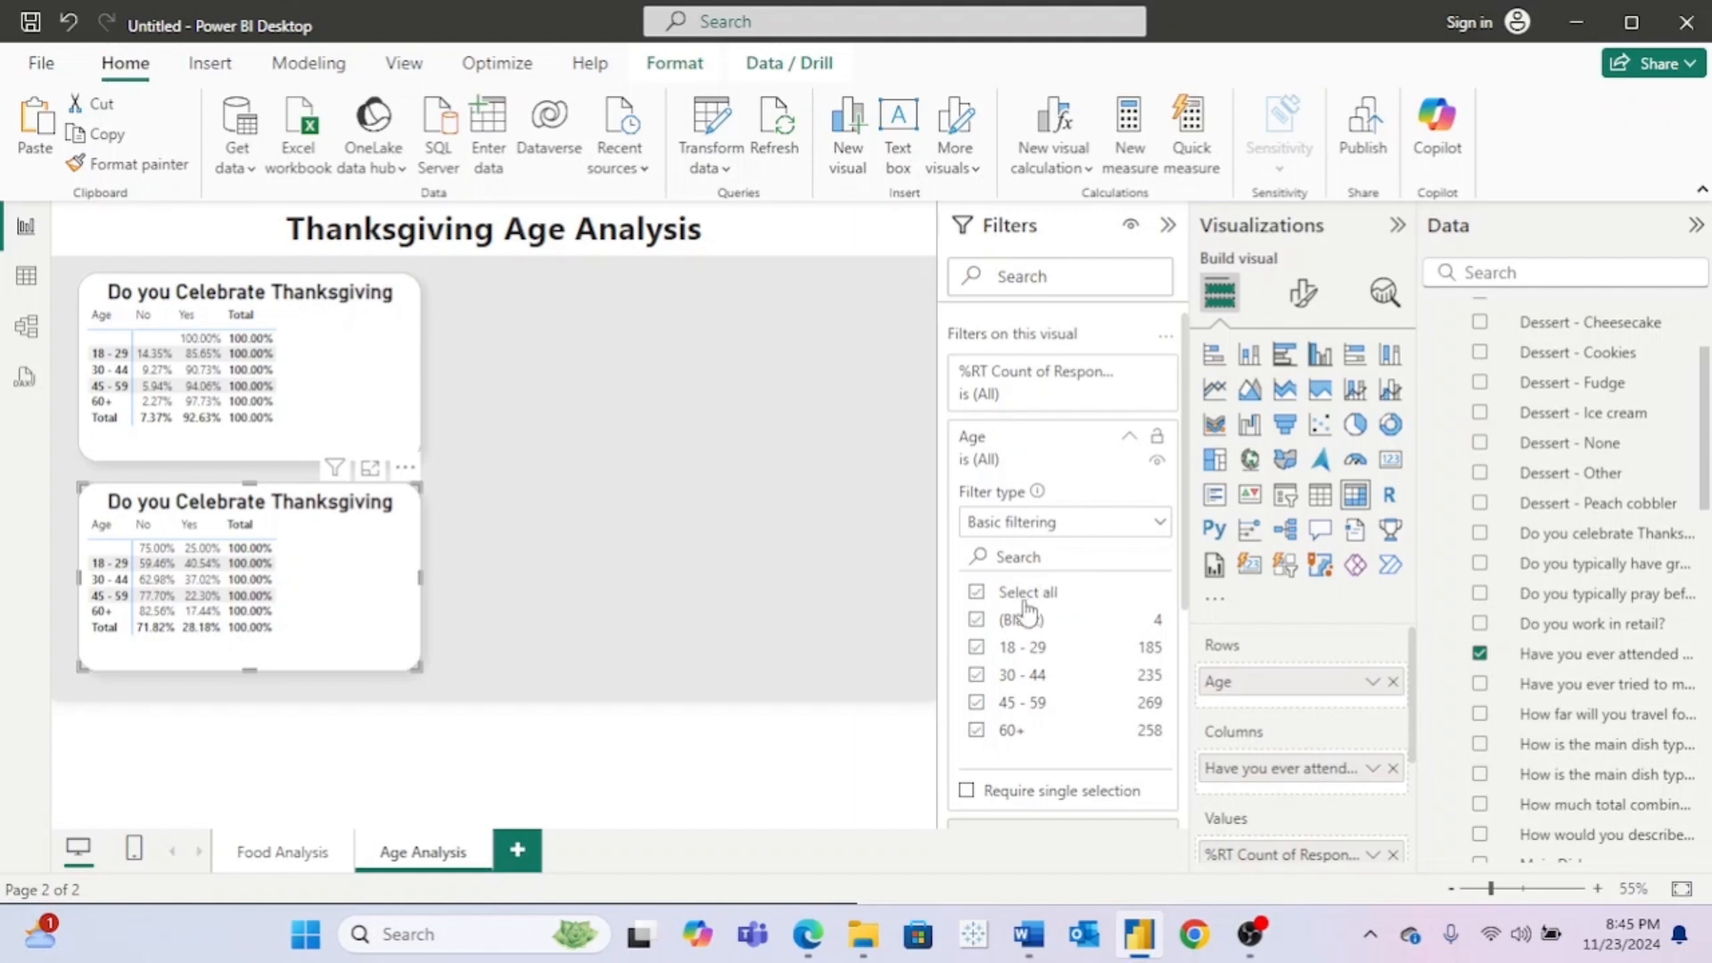
{"action": "left_click", "coordinate": [1131, 437]}
{"action": "scroll", "coordinate": [1556, 465], "scroll_direction": "up", "scroll_amount": 3}
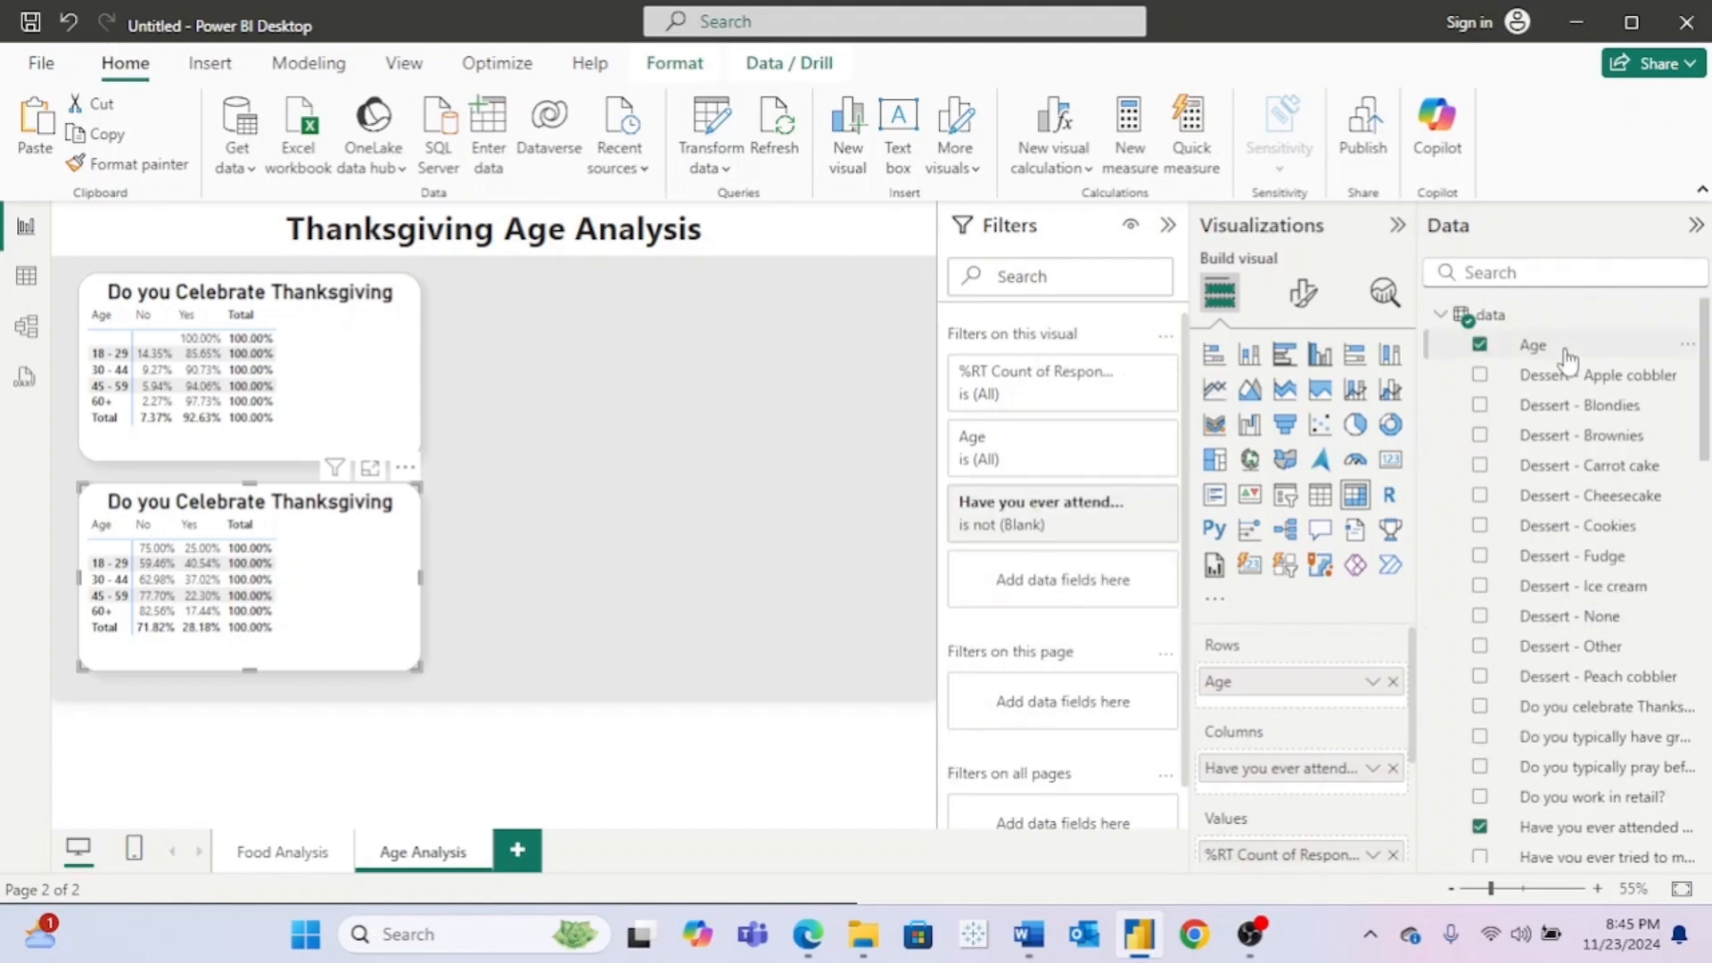
{"action": "left_click_drag", "start_coordinate": [1568, 361], "coordinate": [1061, 717]}
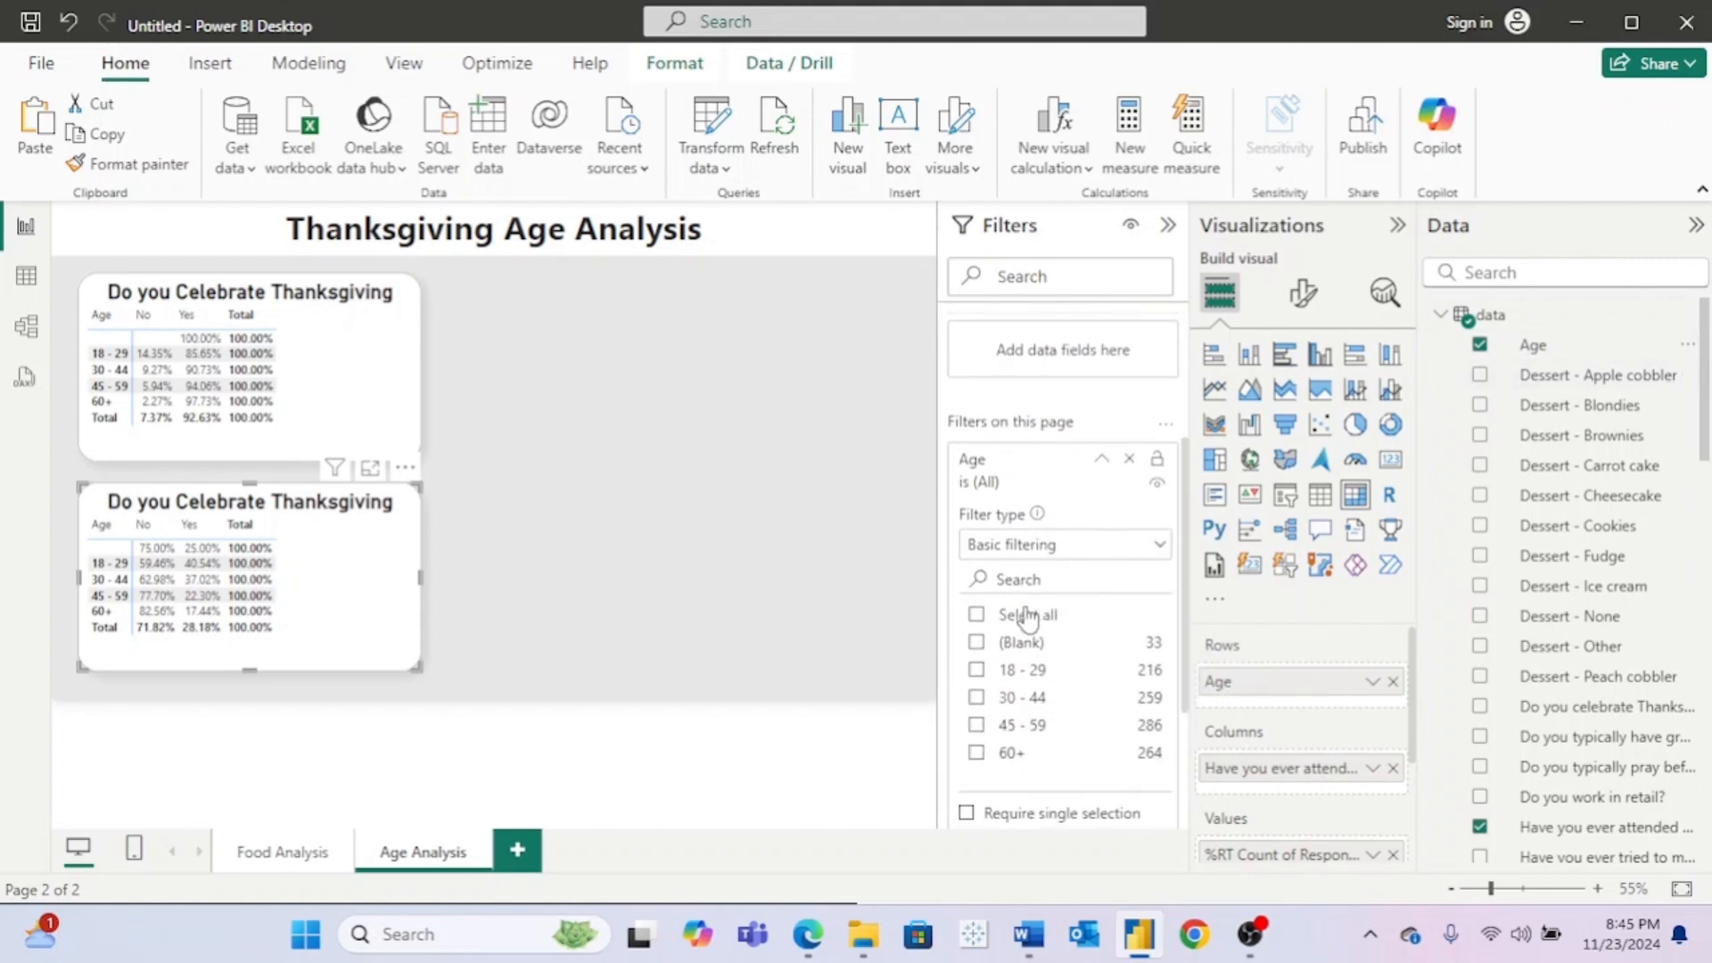
{"action": "left_click", "coordinate": [1026, 649]}
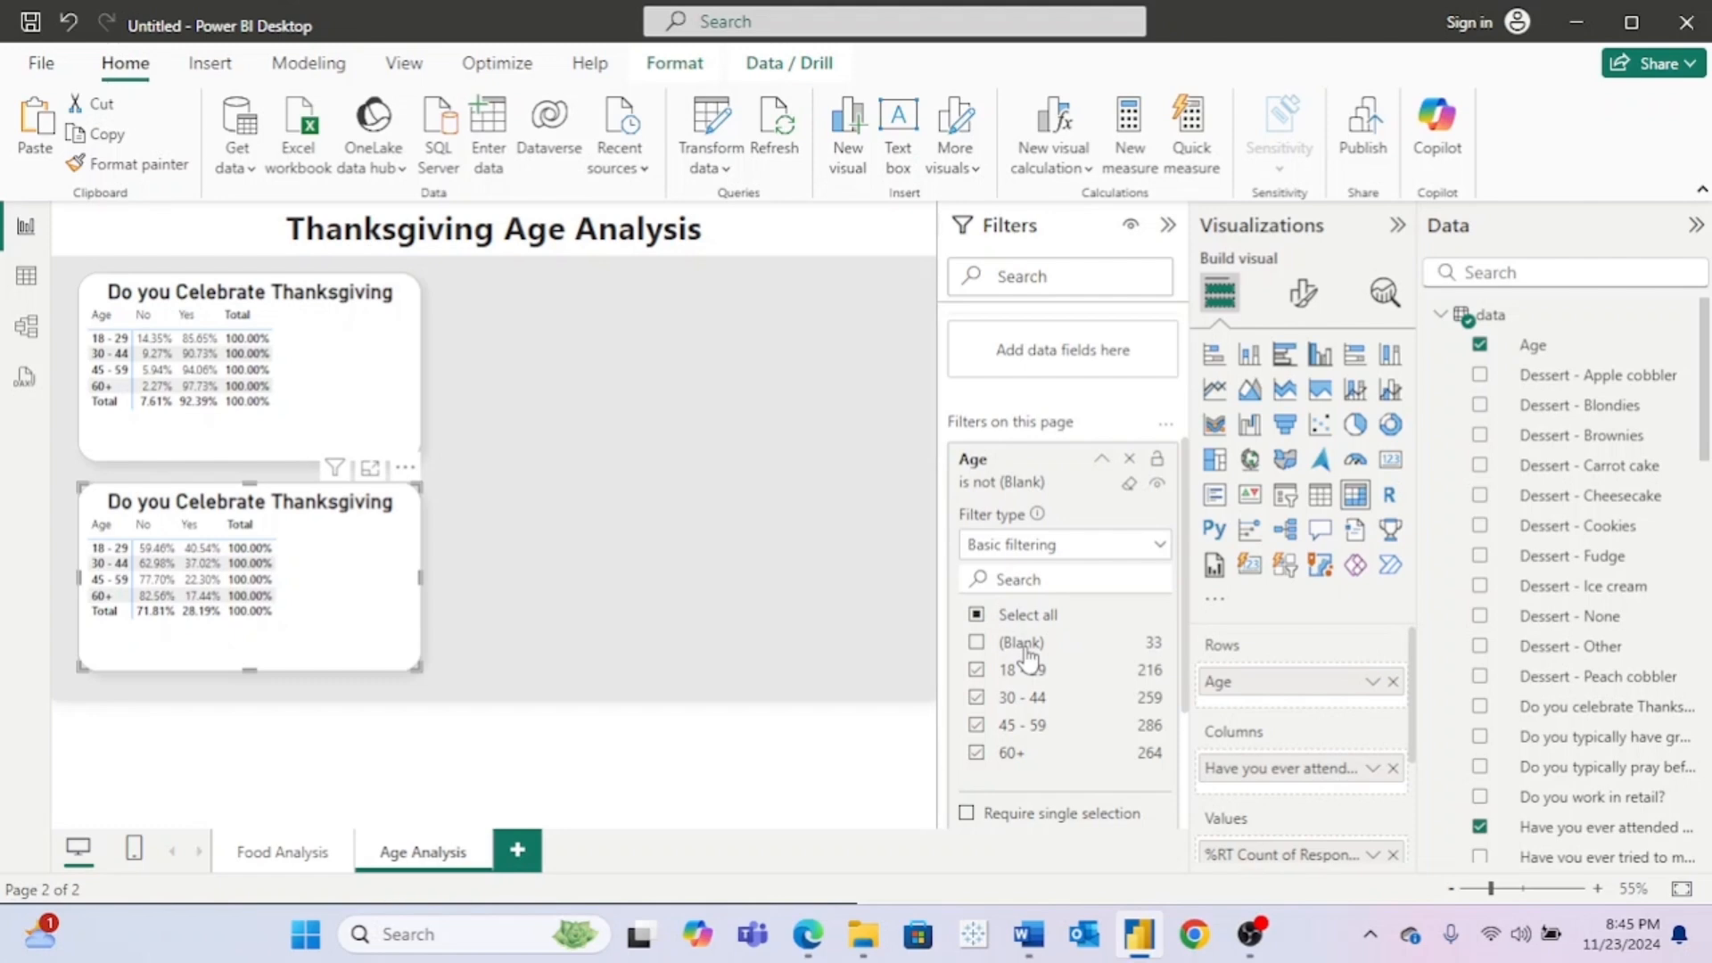
{"action": "left_click", "coordinate": [1103, 458]}
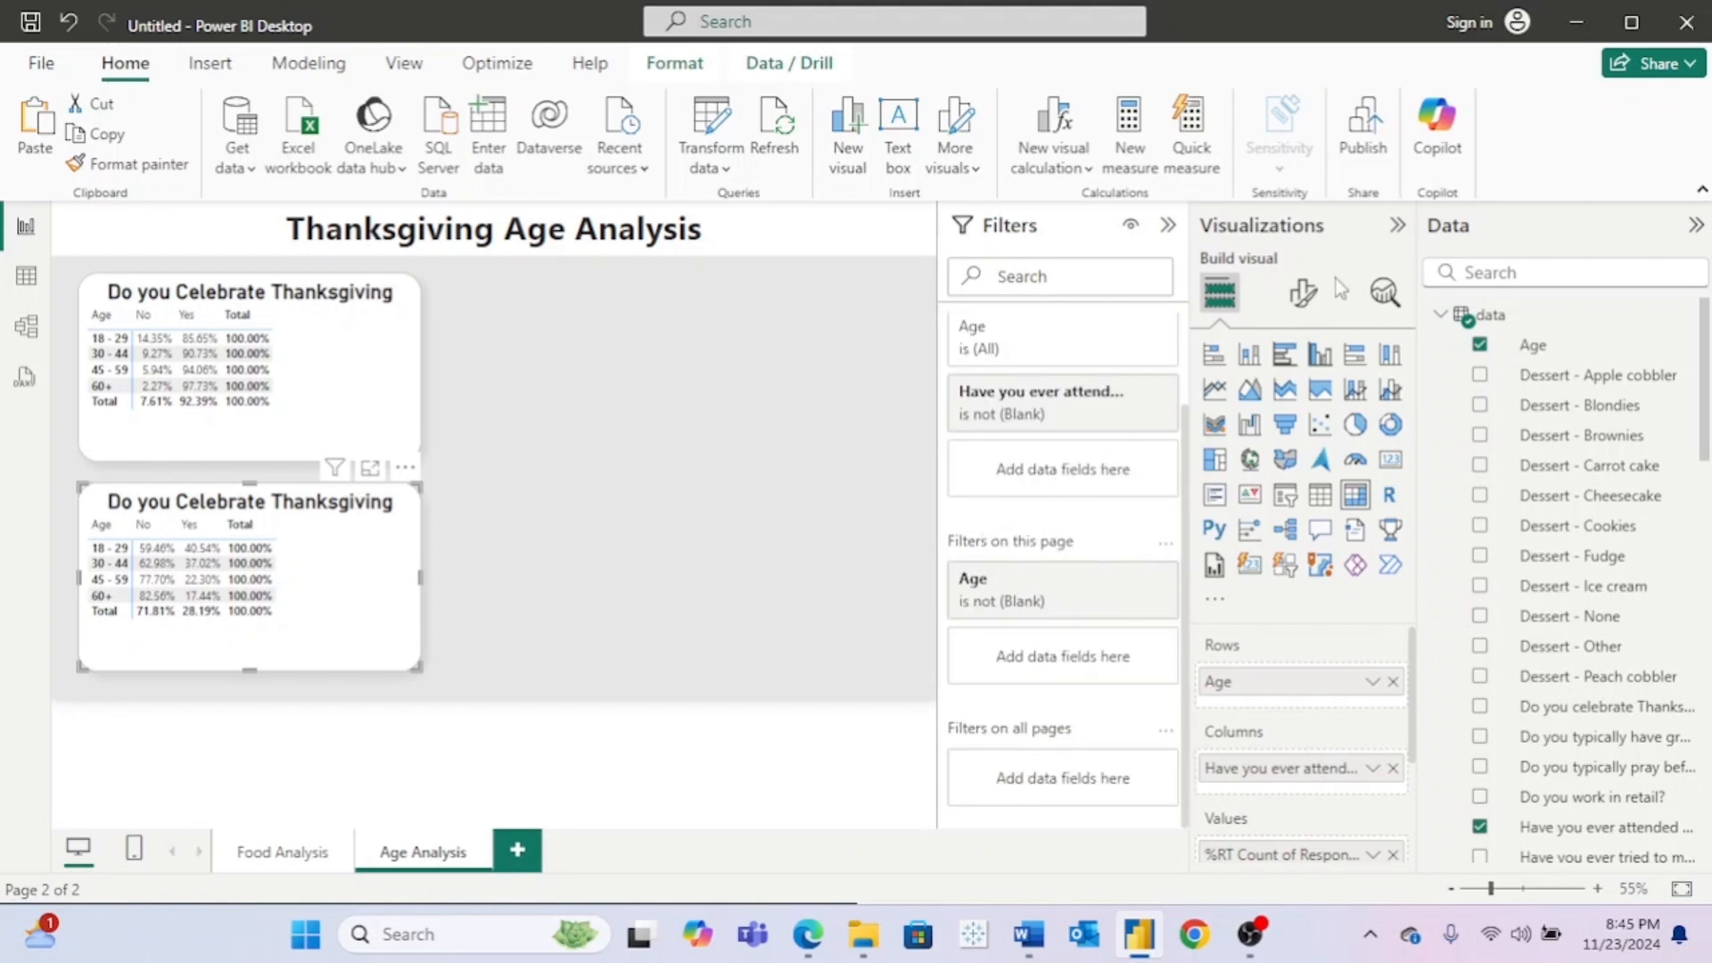
Step: Change the lower matrix's title to "Have you Attended a Friendsgiving"
{"action": "left_click", "coordinate": [1303, 293]}
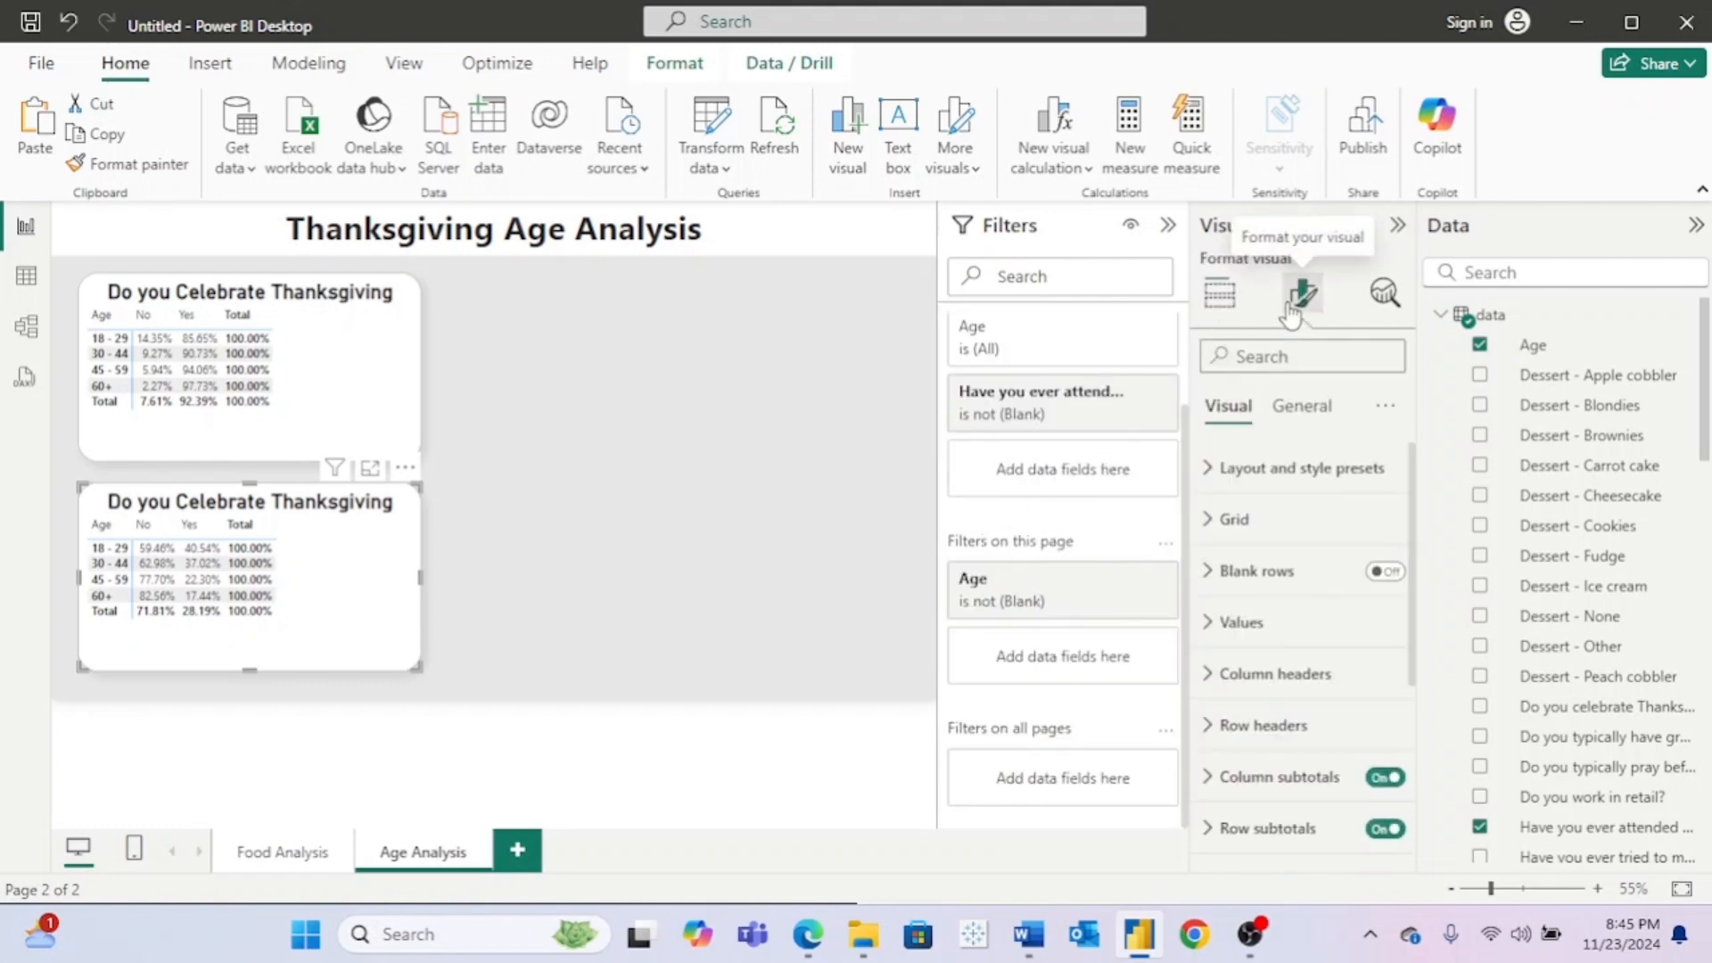
{"action": "left_click", "coordinate": [1302, 407]}
{"action": "left_click", "coordinate": [1234, 519]}
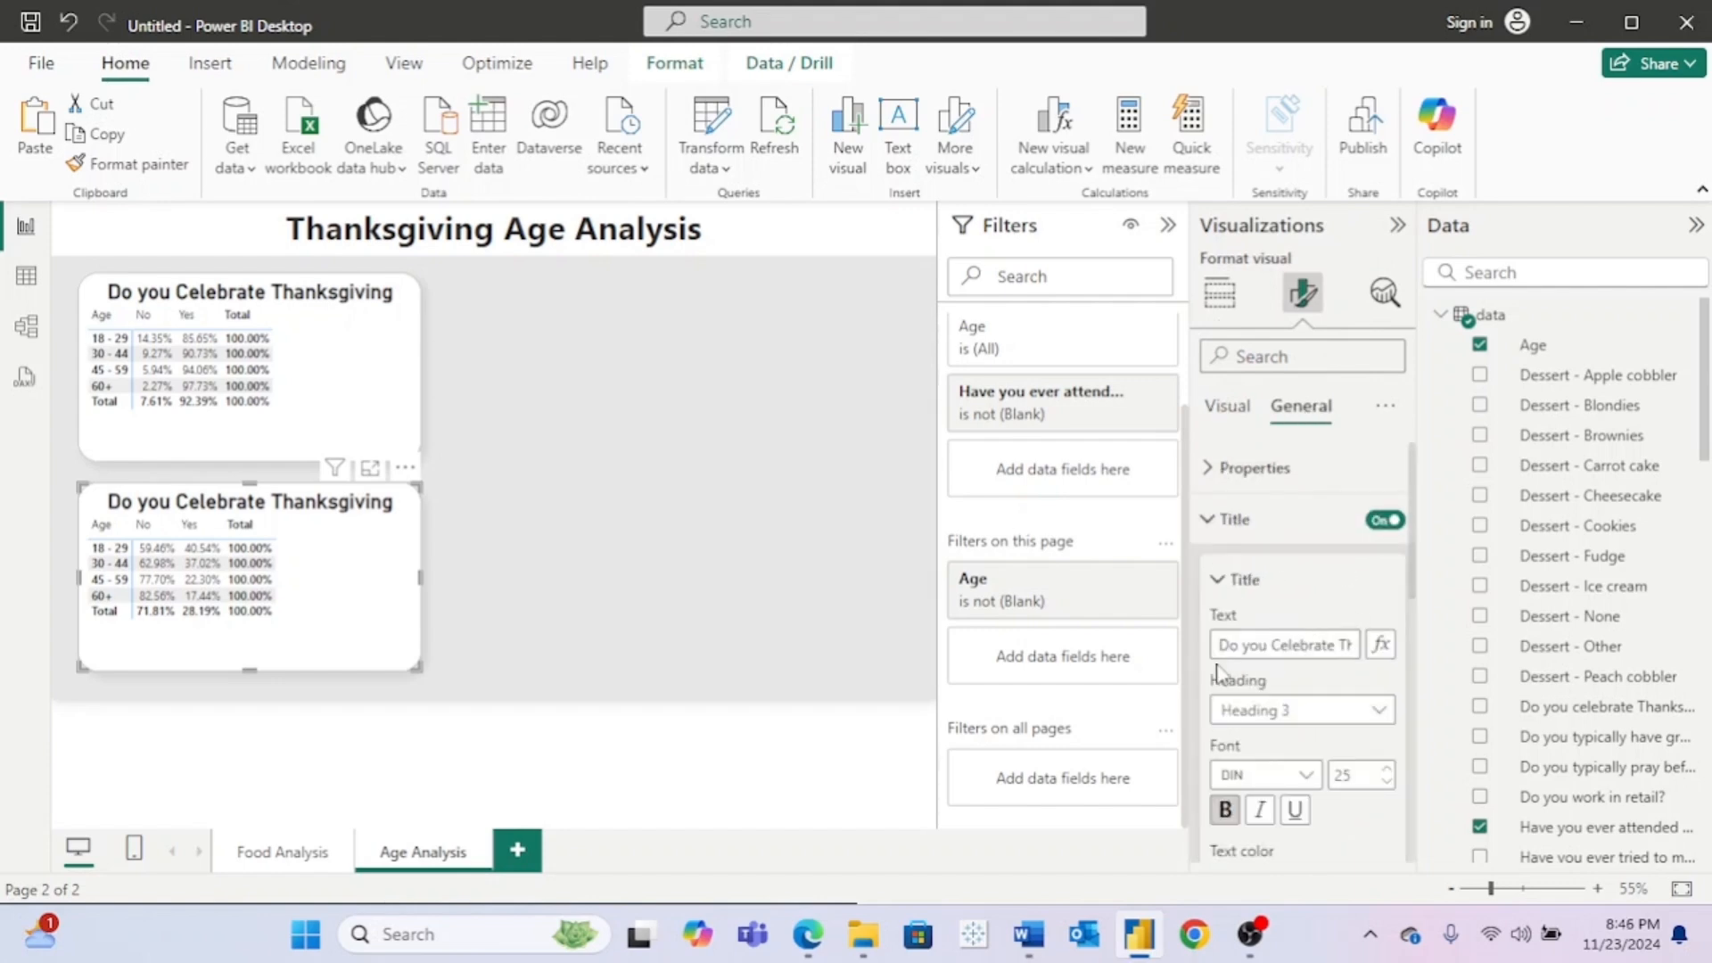
{"action": "left_click_drag", "start_coordinate": [1221, 654], "coordinate": [1507, 686]}
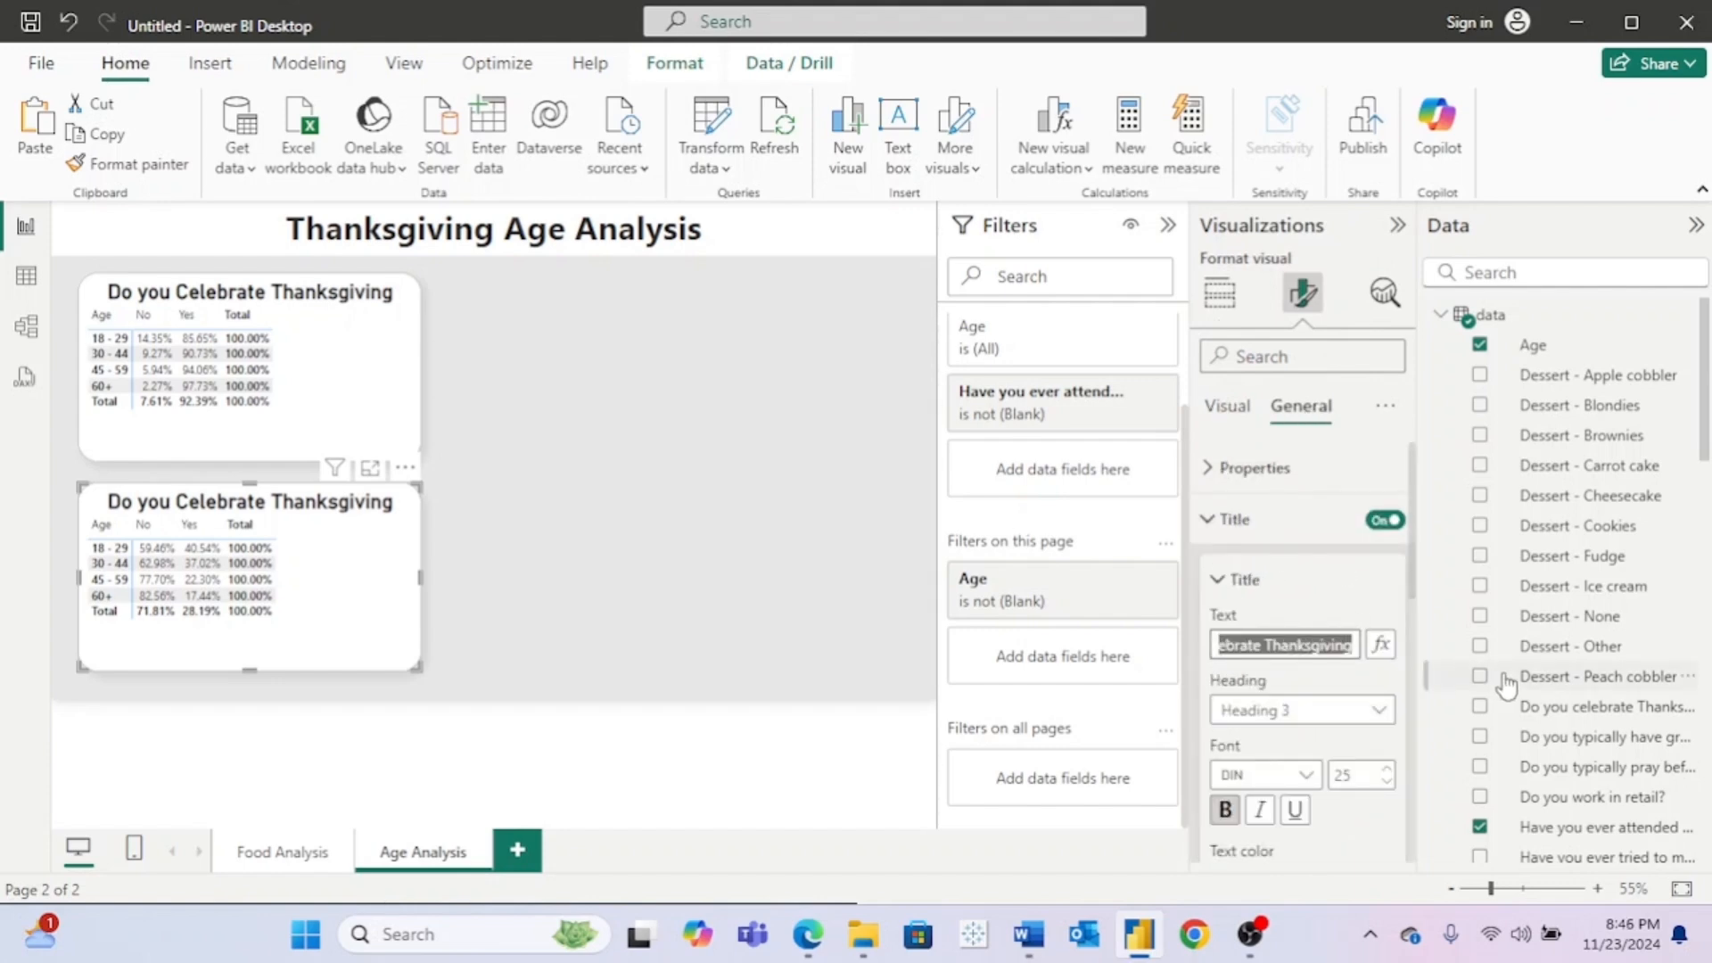
{"action": "type", "text": "Have you"}
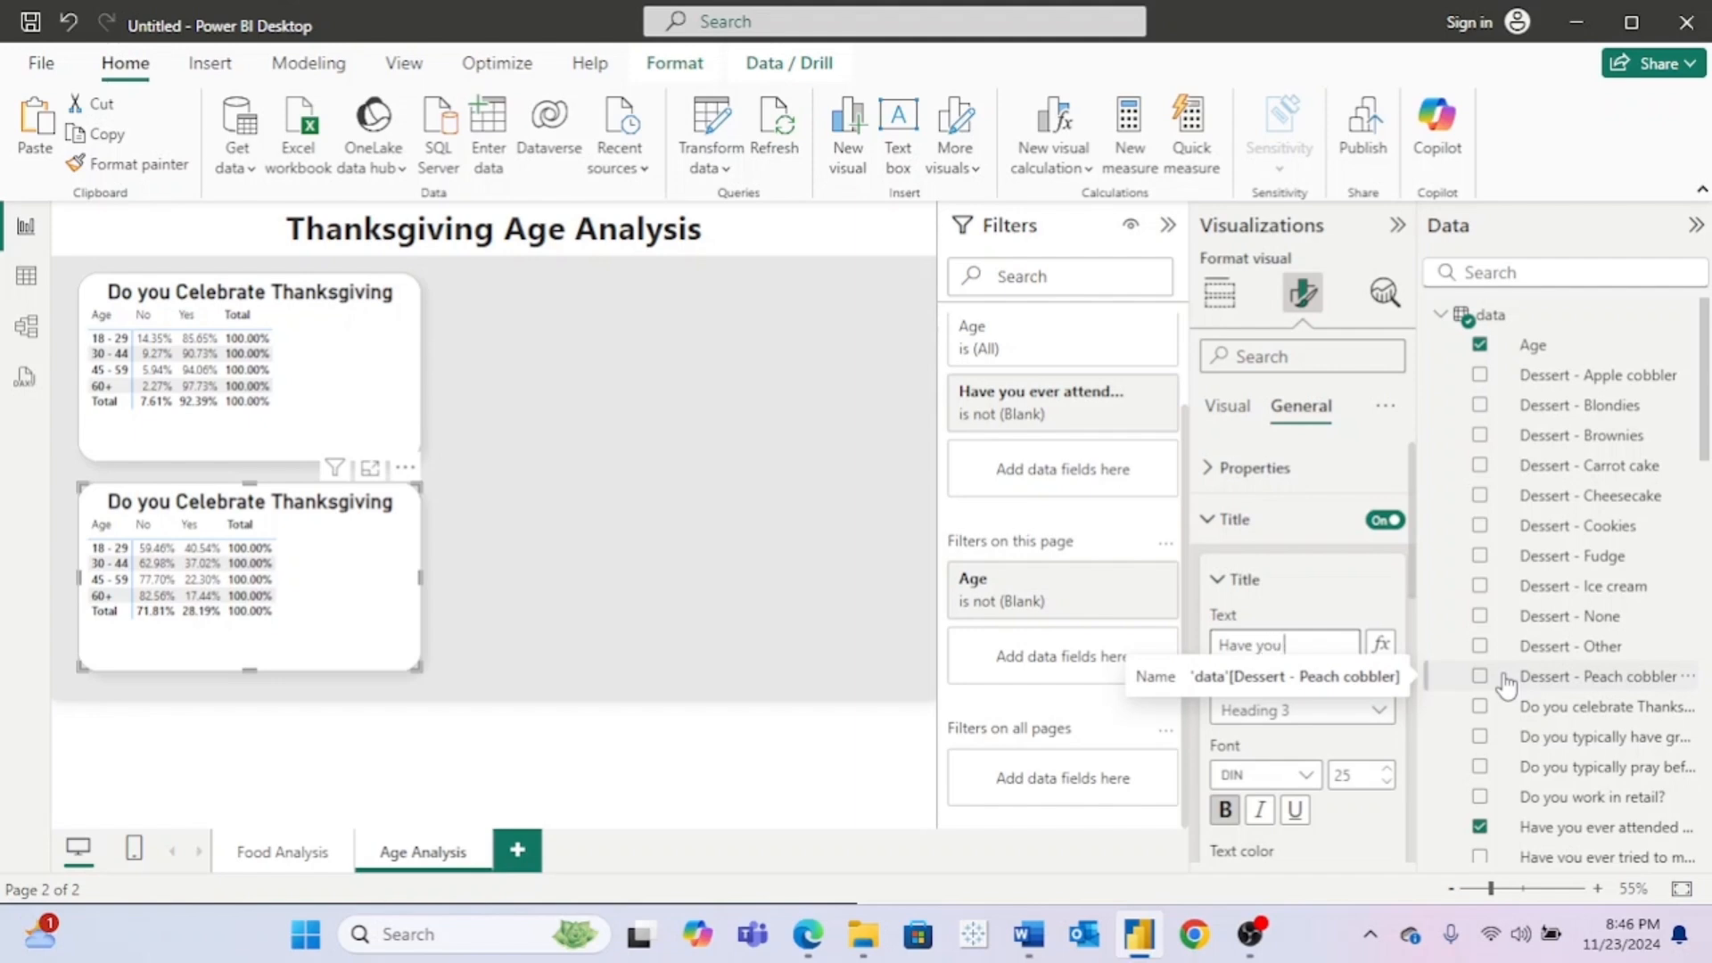
{"action": "type", "text": " e"}
{"action": "key", "text": "BackSpace"}
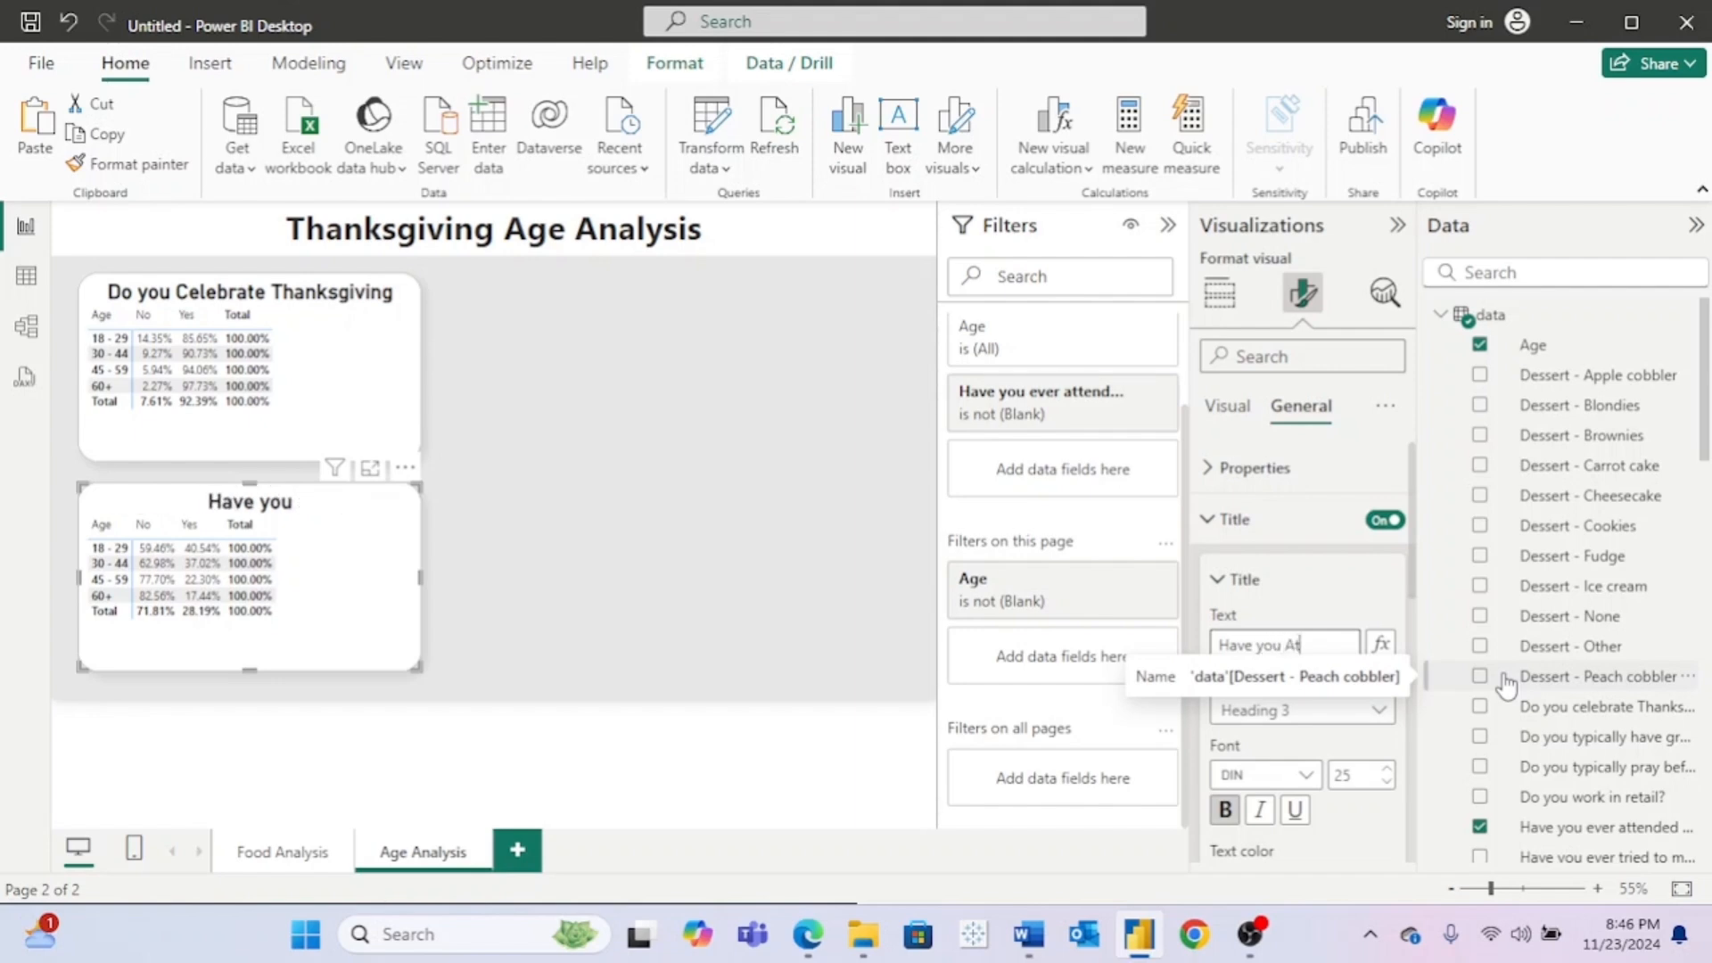
{"action": "type", "text": "Attended a Friendsgiving"}
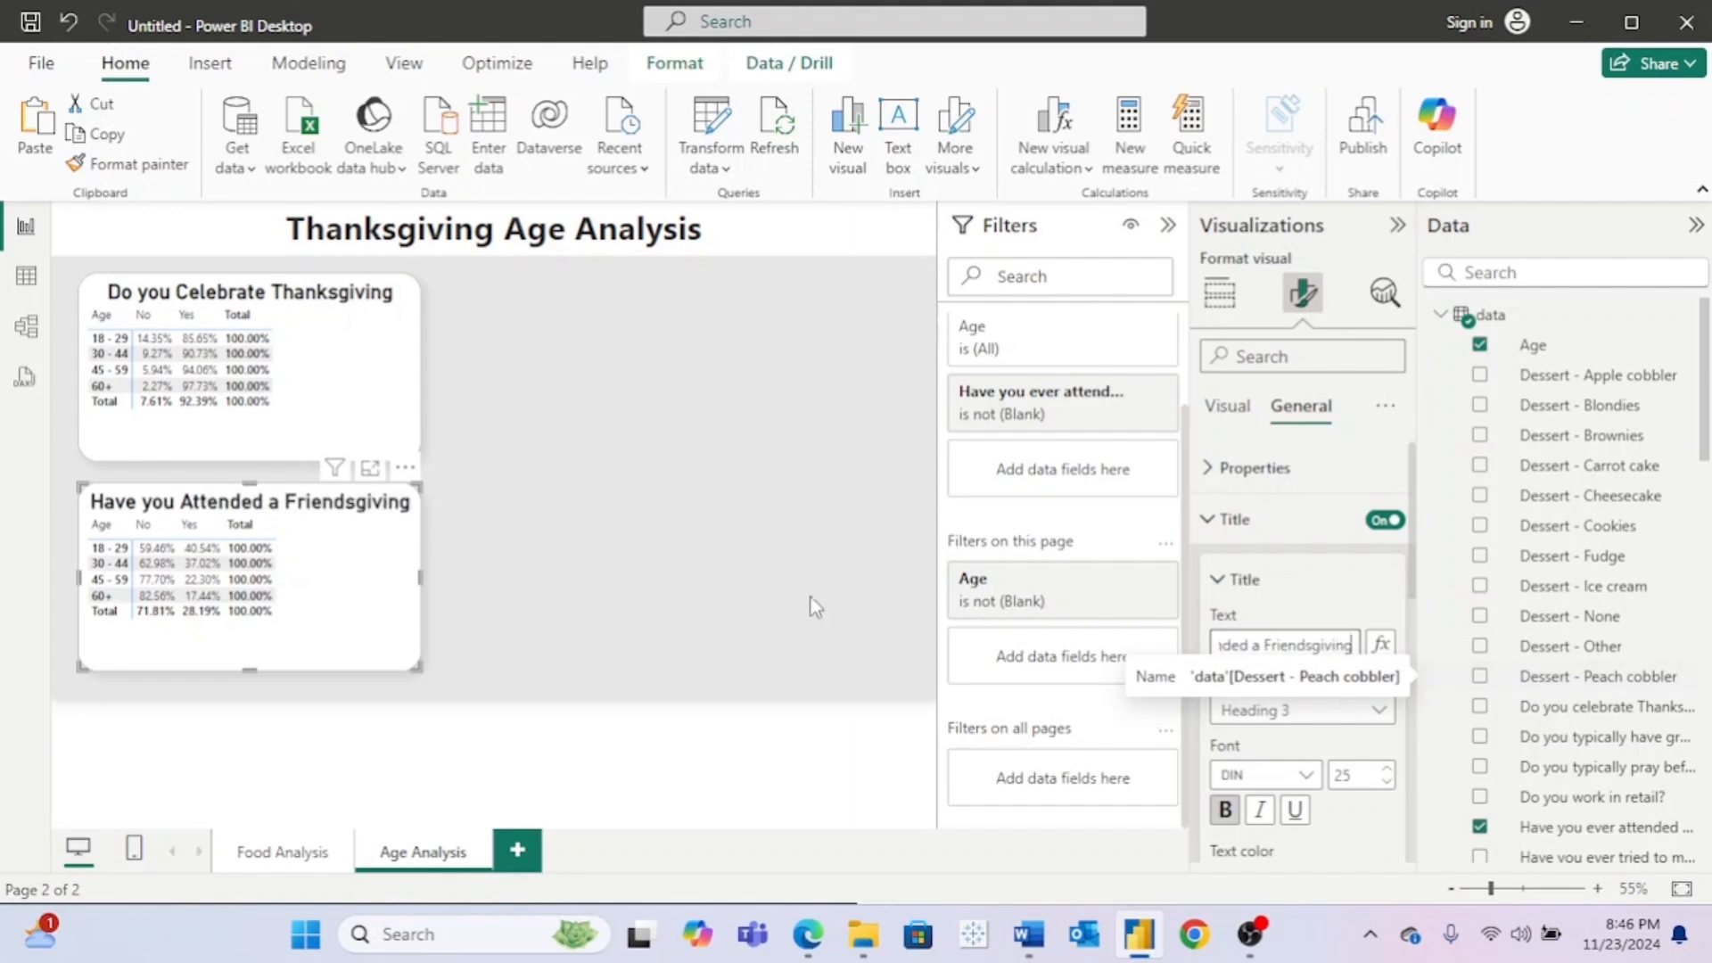
Step: Reduce the Friendsgiving matrix's title font size to 23
{"action": "scroll", "coordinate": [1360, 624], "scroll_direction": "down", "scroll_amount": 1}
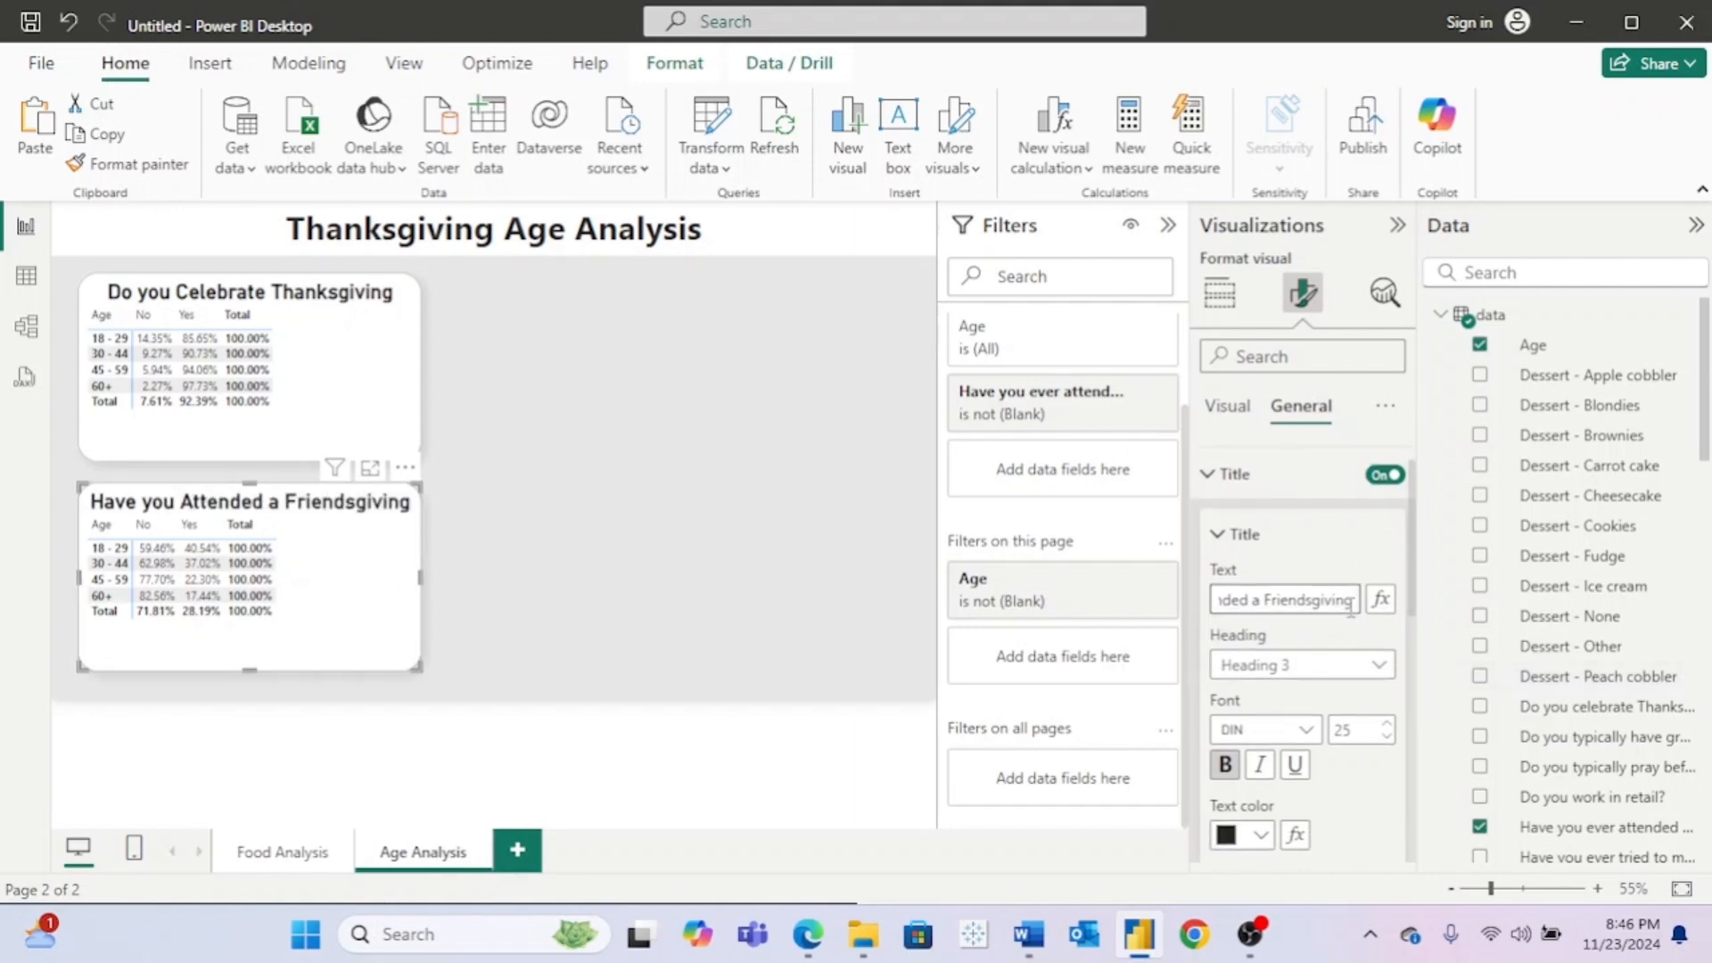
{"action": "left_click", "coordinate": [1386, 735]}
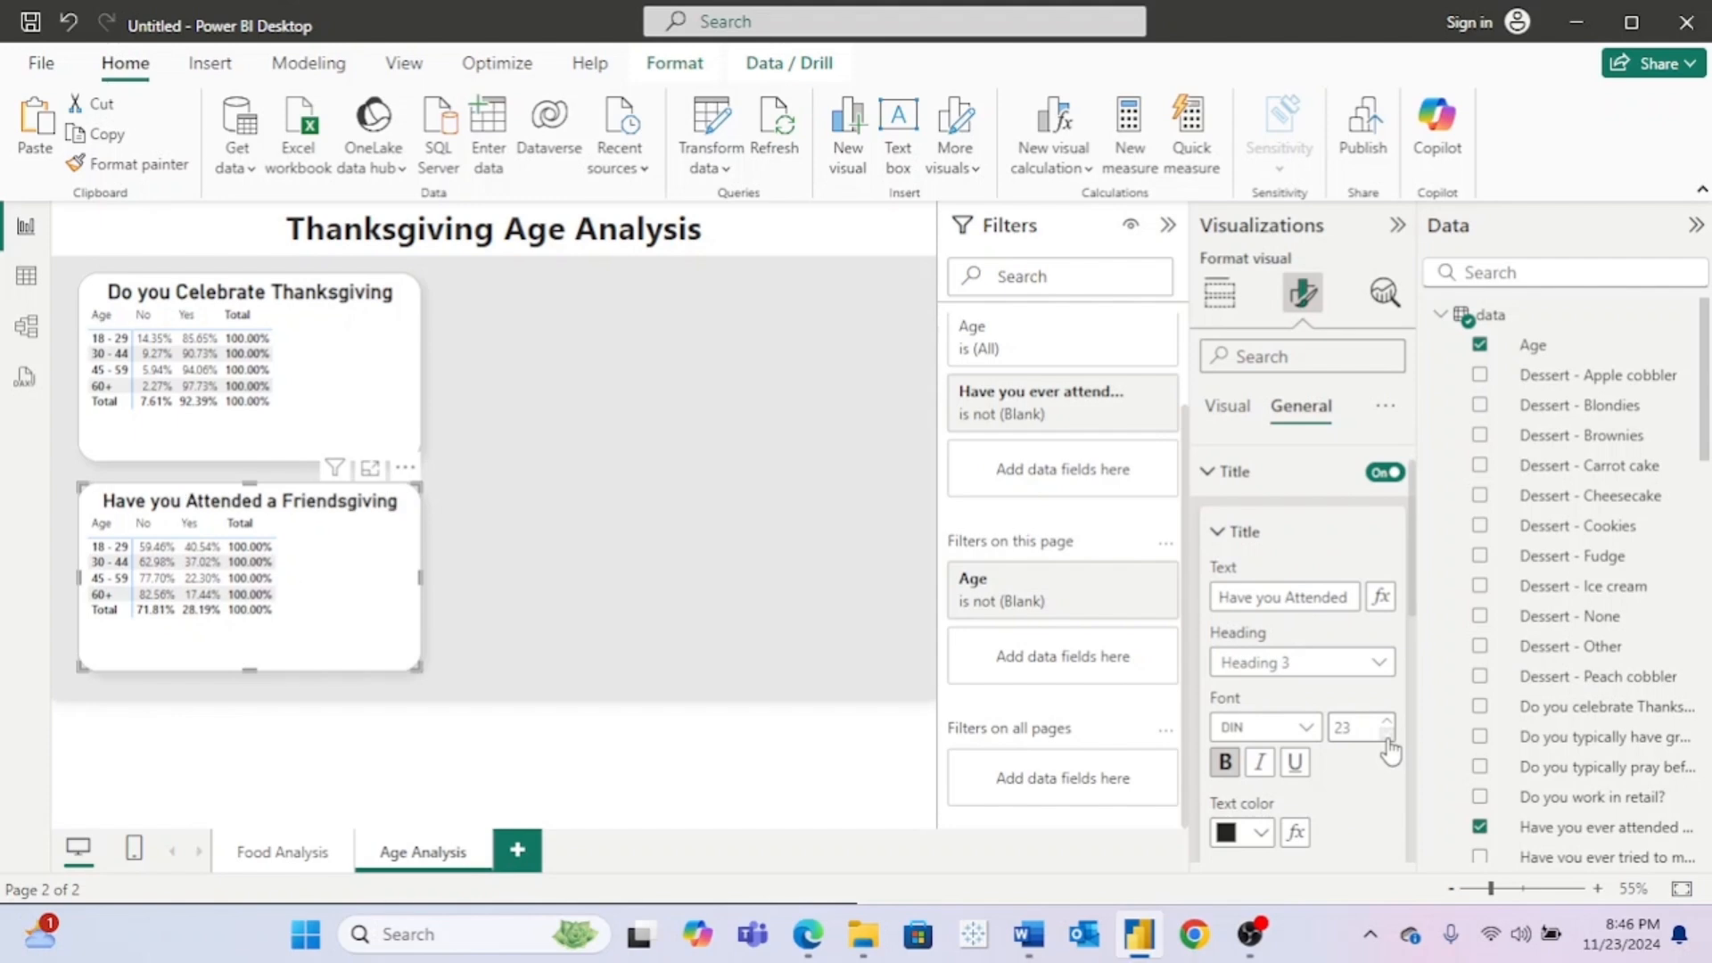
{"action": "left_click", "coordinate": [804, 532]}
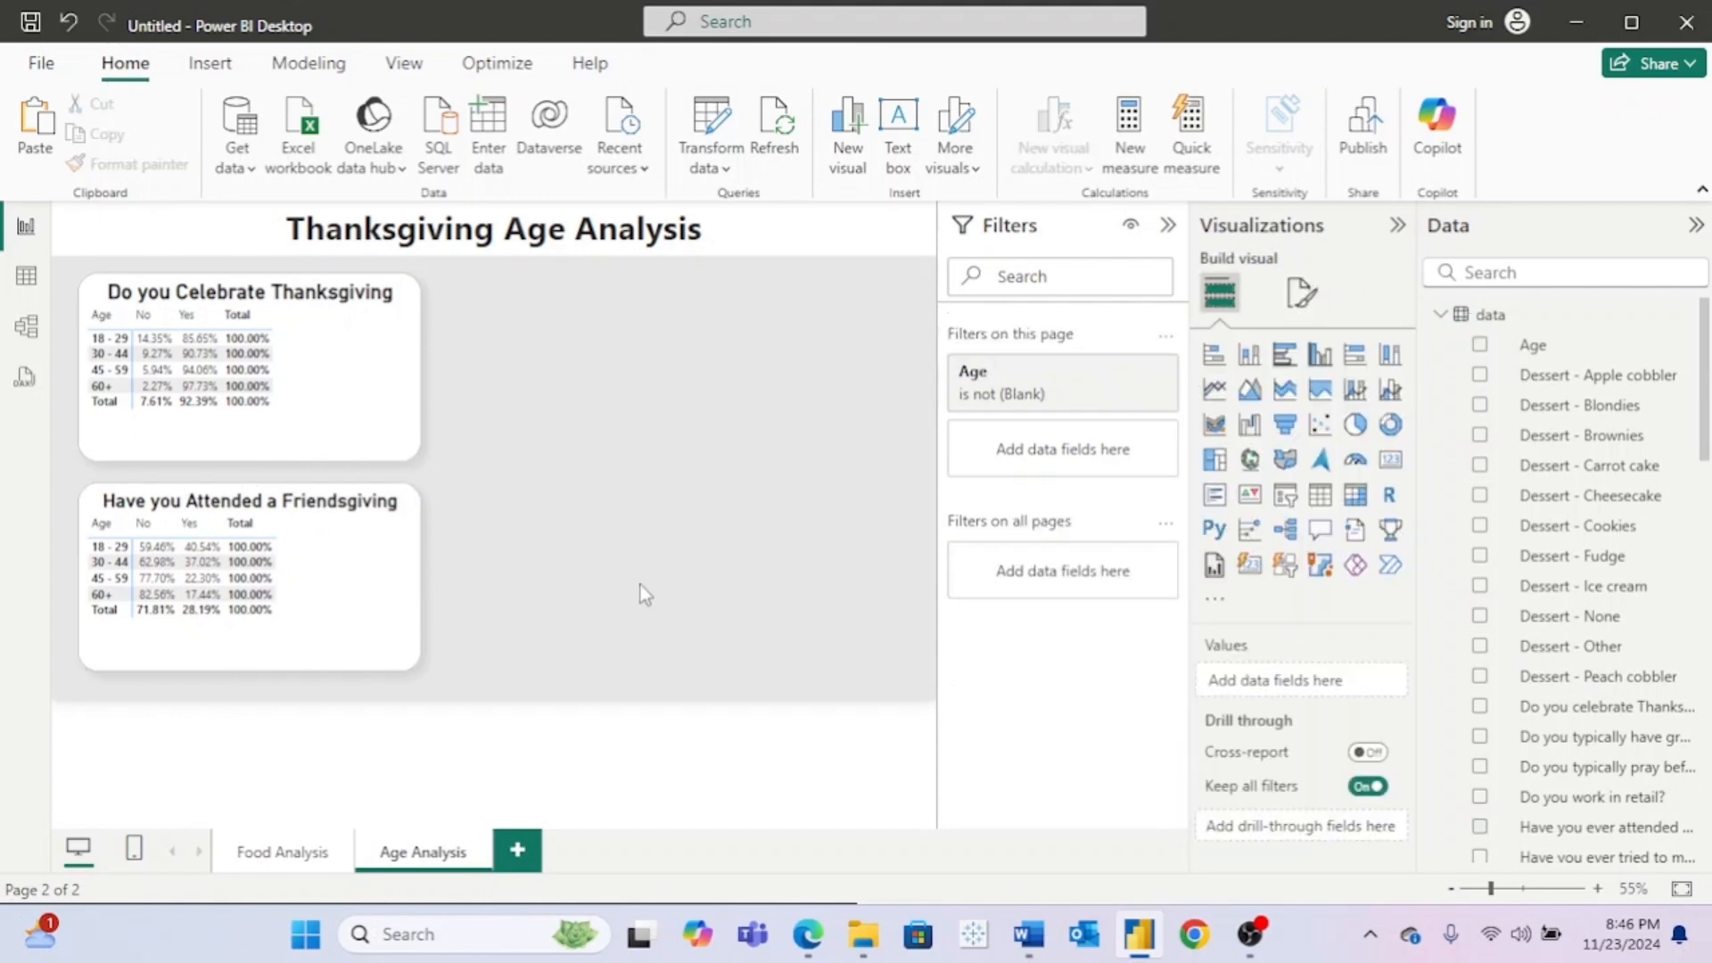
Step: Enlarge the font of the values in both the Thanksgiving and Friendsgiving matrices together
{"action": "left_click", "coordinate": [373, 644]}
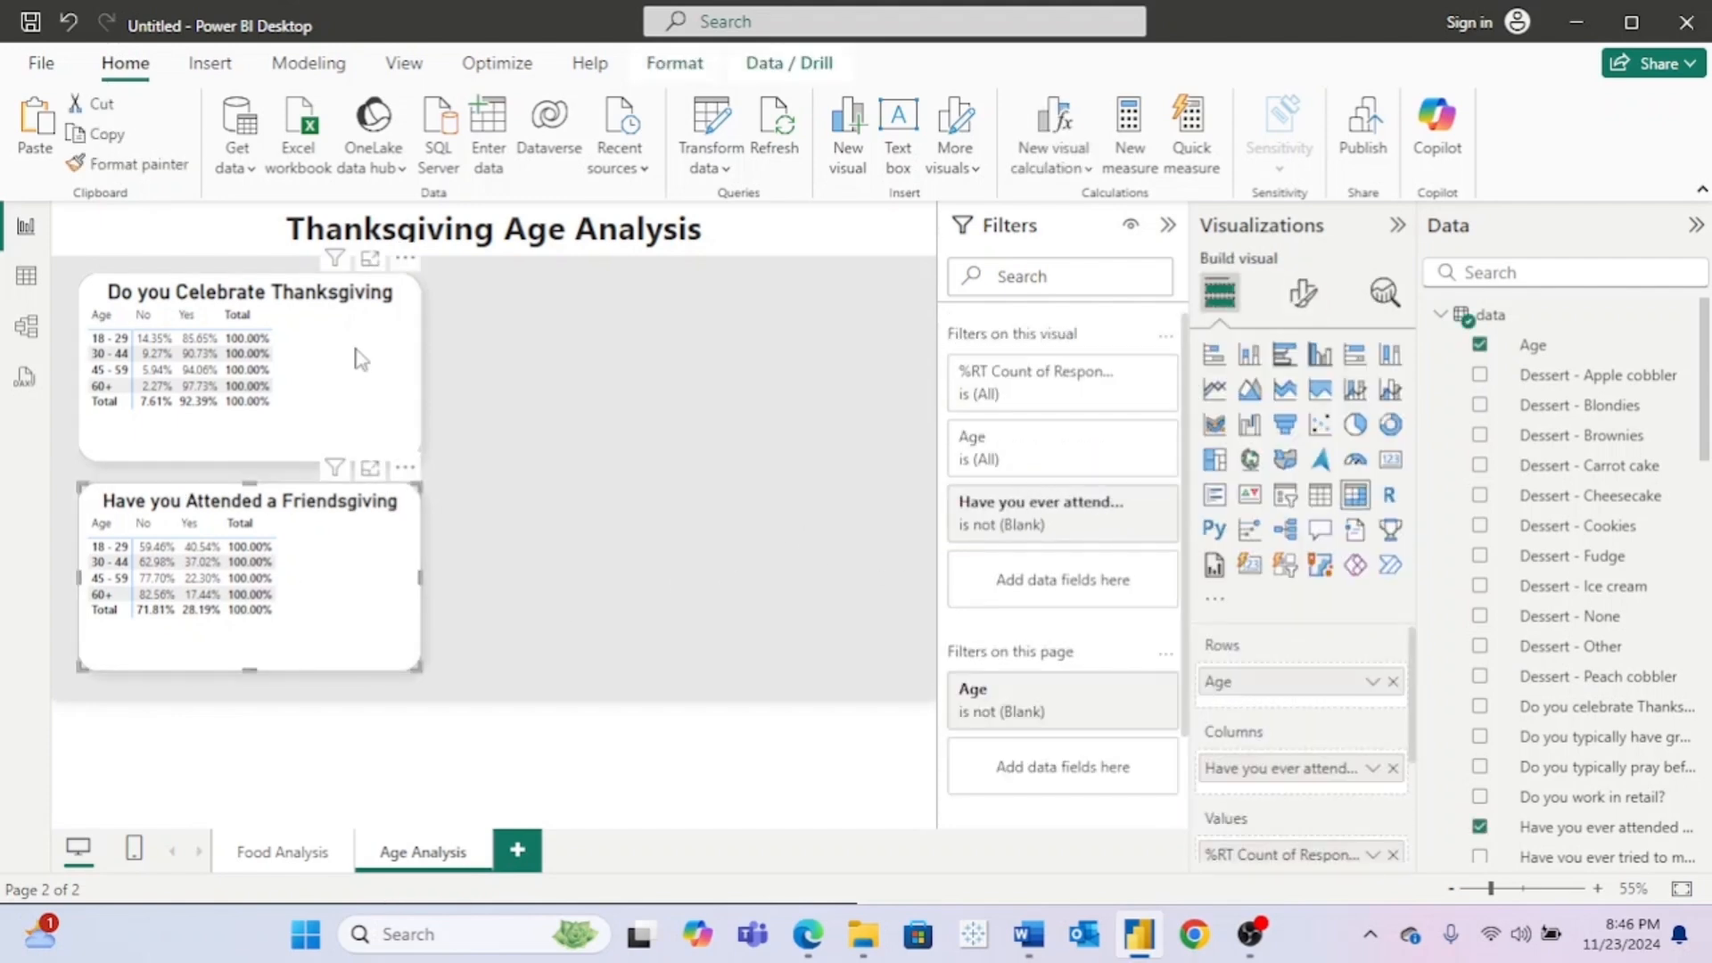
{"action": "left_click", "coordinate": [363, 372]}
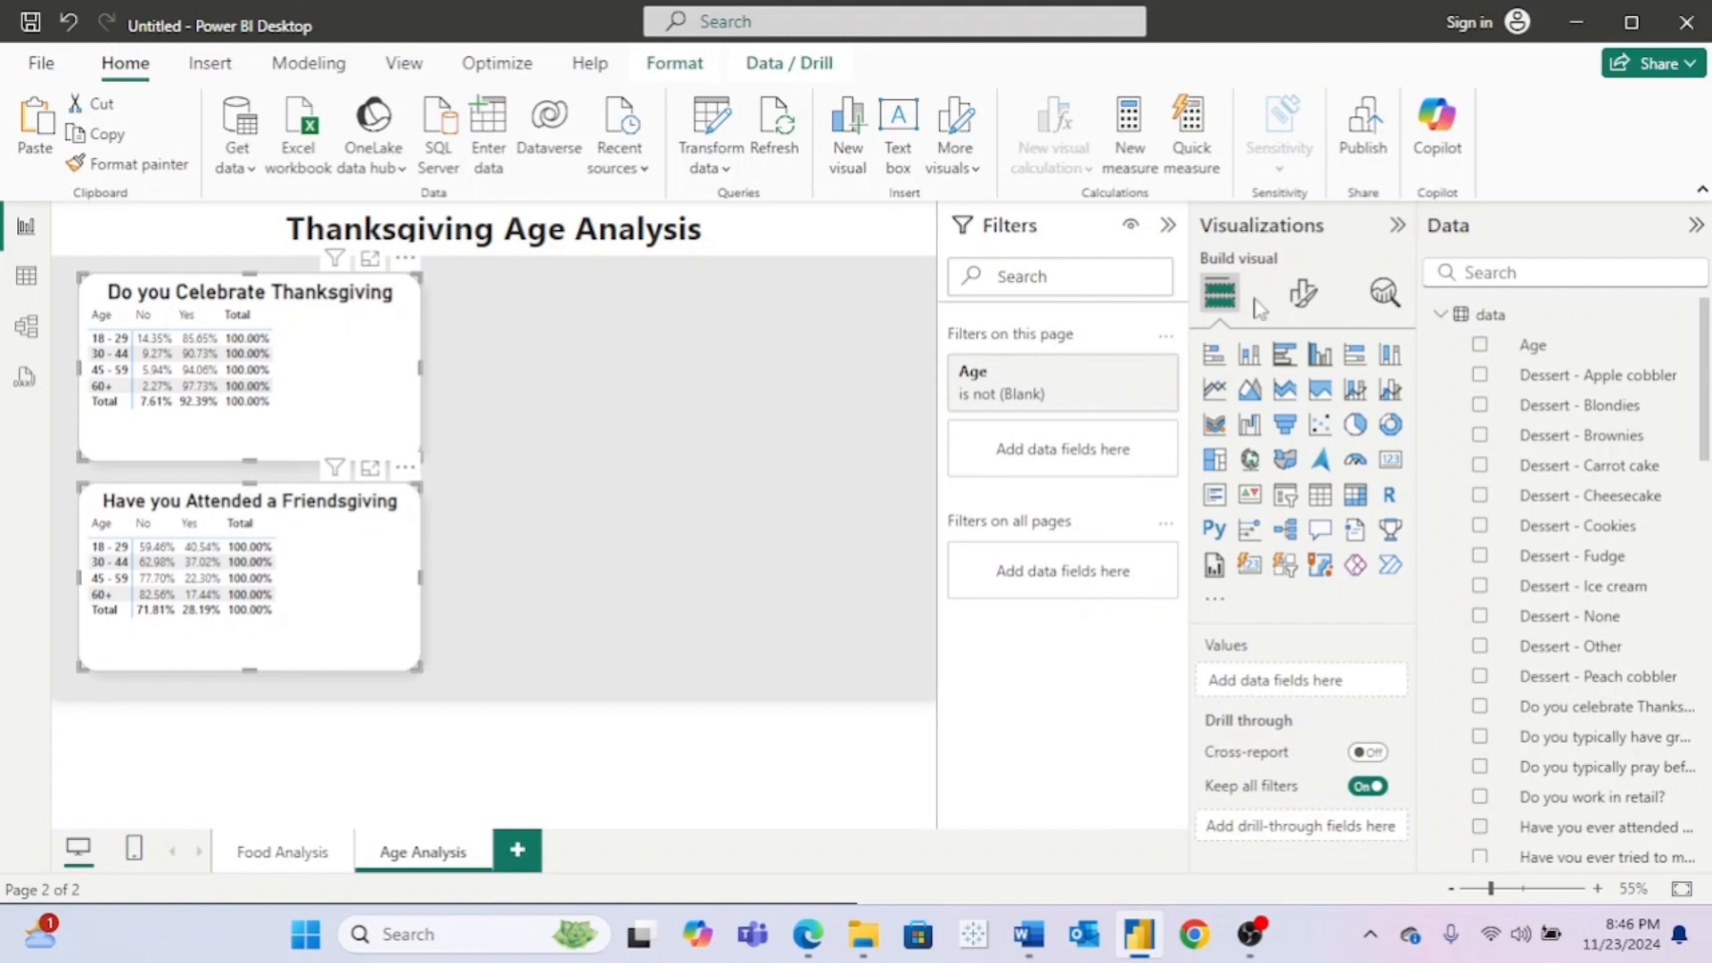
{"action": "left_click", "coordinate": [1310, 297]}
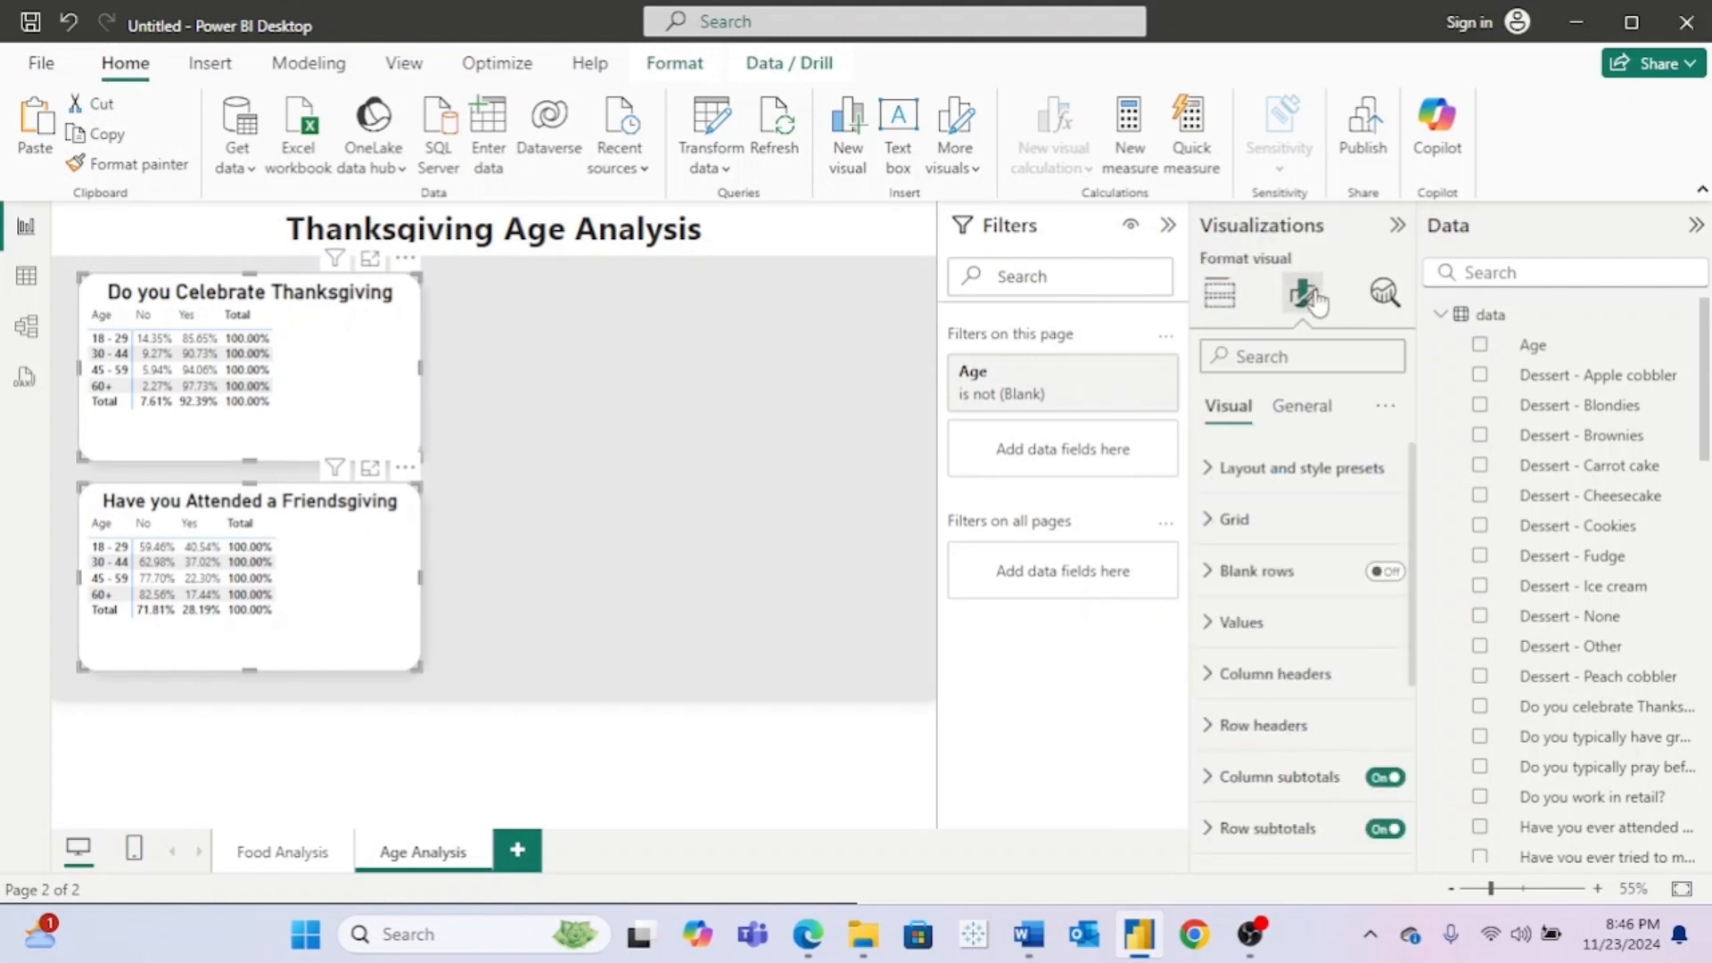
{"action": "left_click", "coordinate": [1231, 622]}
{"action": "left_click", "coordinate": [1388, 746]}
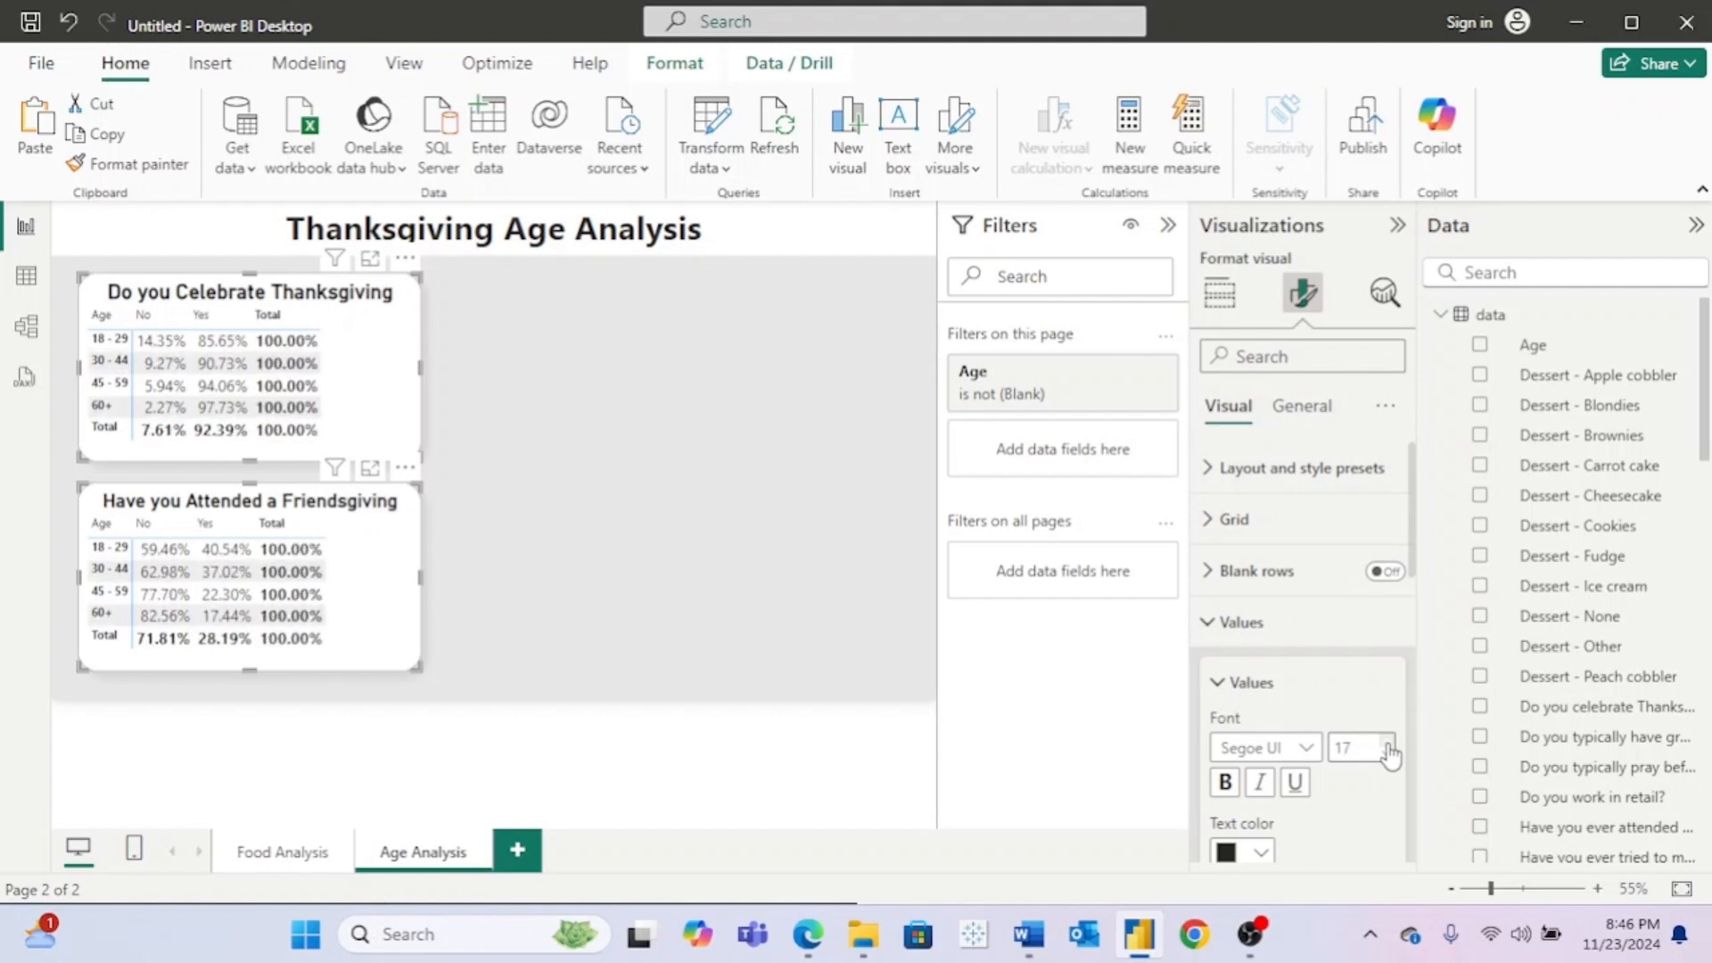
{"action": "left_click", "coordinate": [815, 624]}
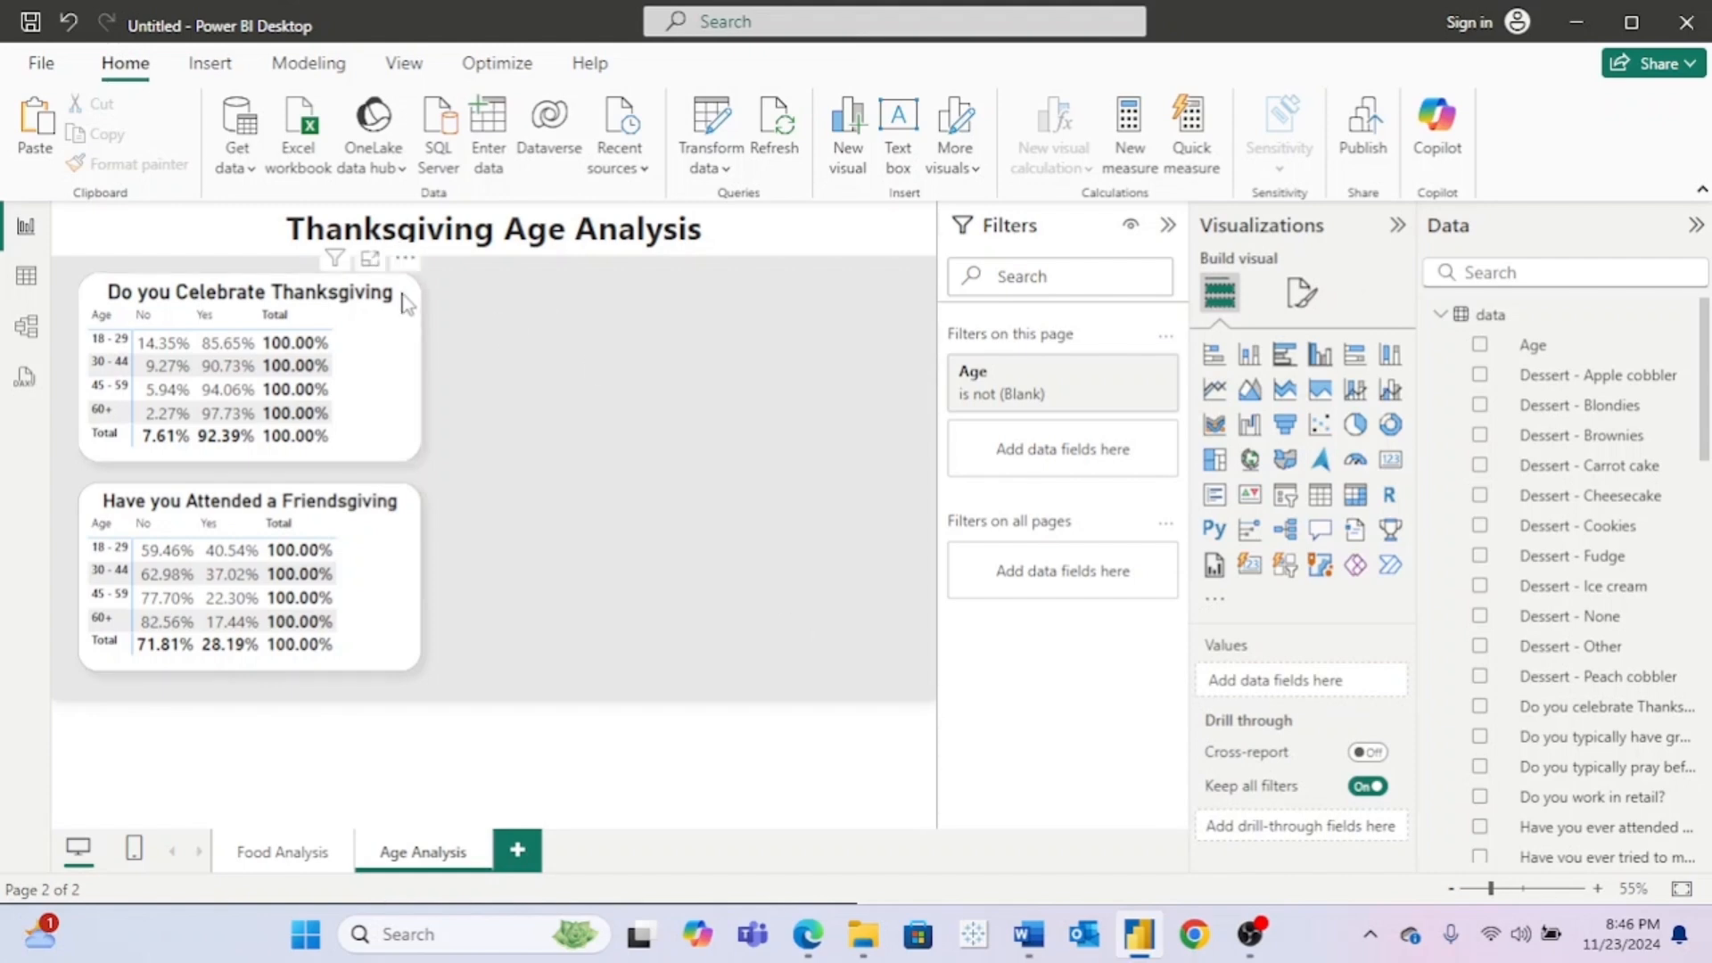
Step: Duplicate the Friendsgiving matrix and place the copy beside the original, on its right and level with it
{"action": "left_click_drag", "start_coordinate": [349, 306], "coordinate": [406, 304]}
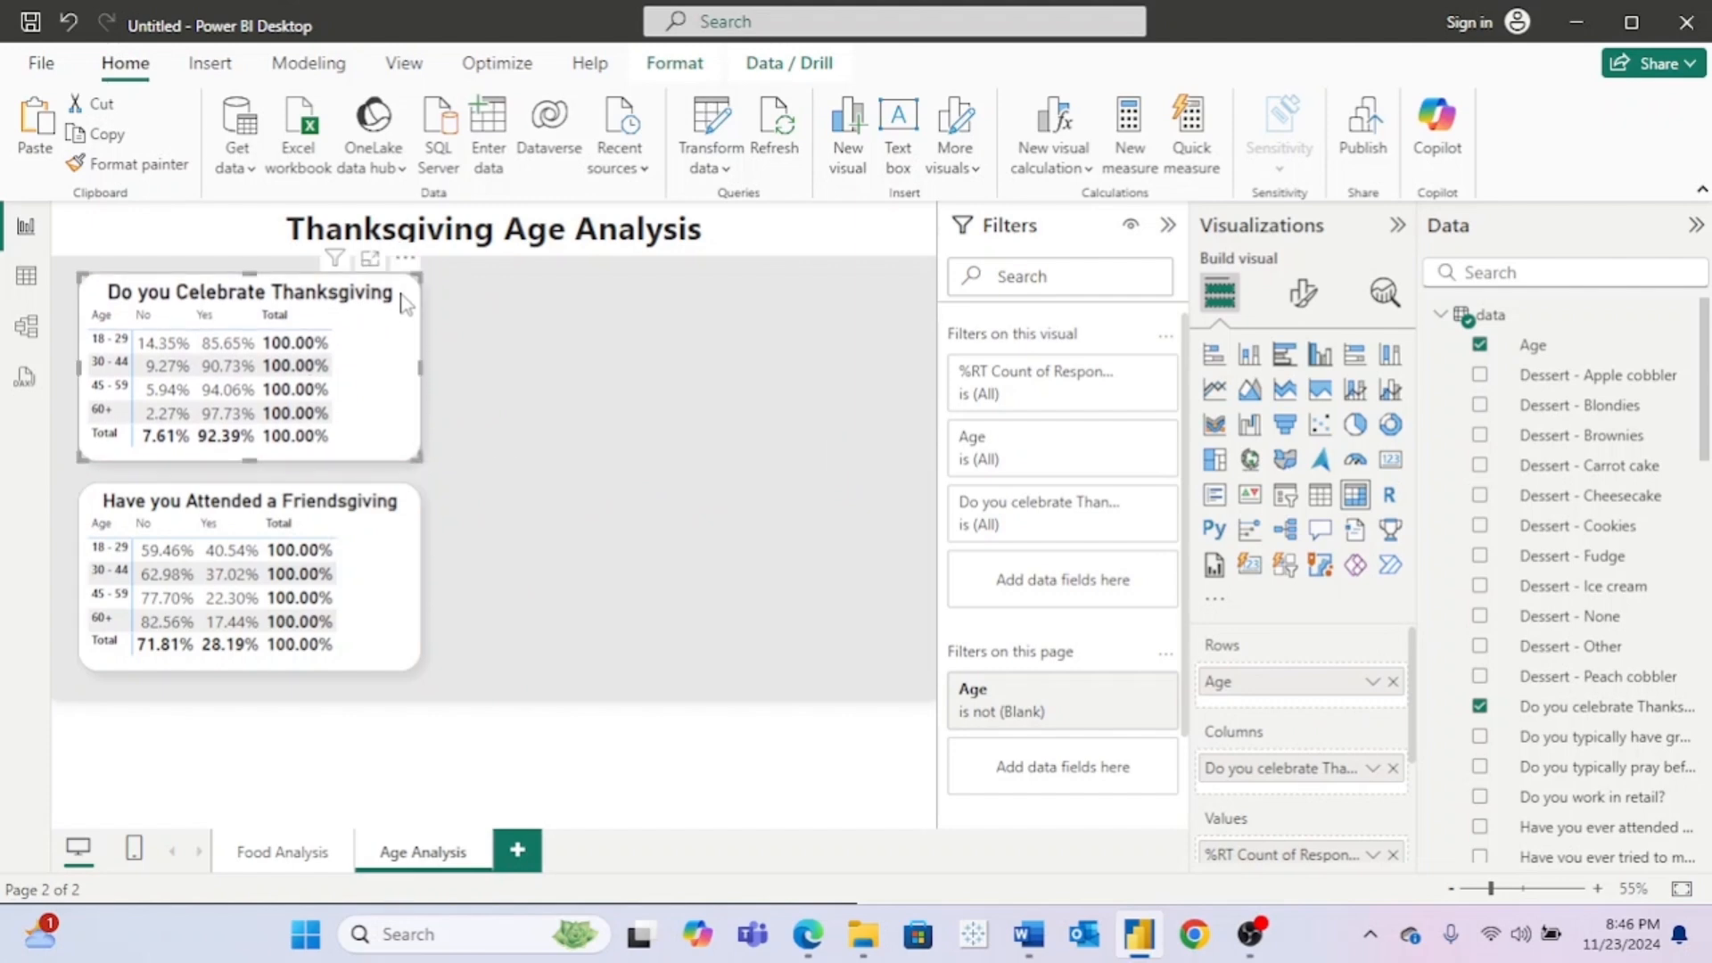
{"action": "left_click", "coordinate": [409, 545]}
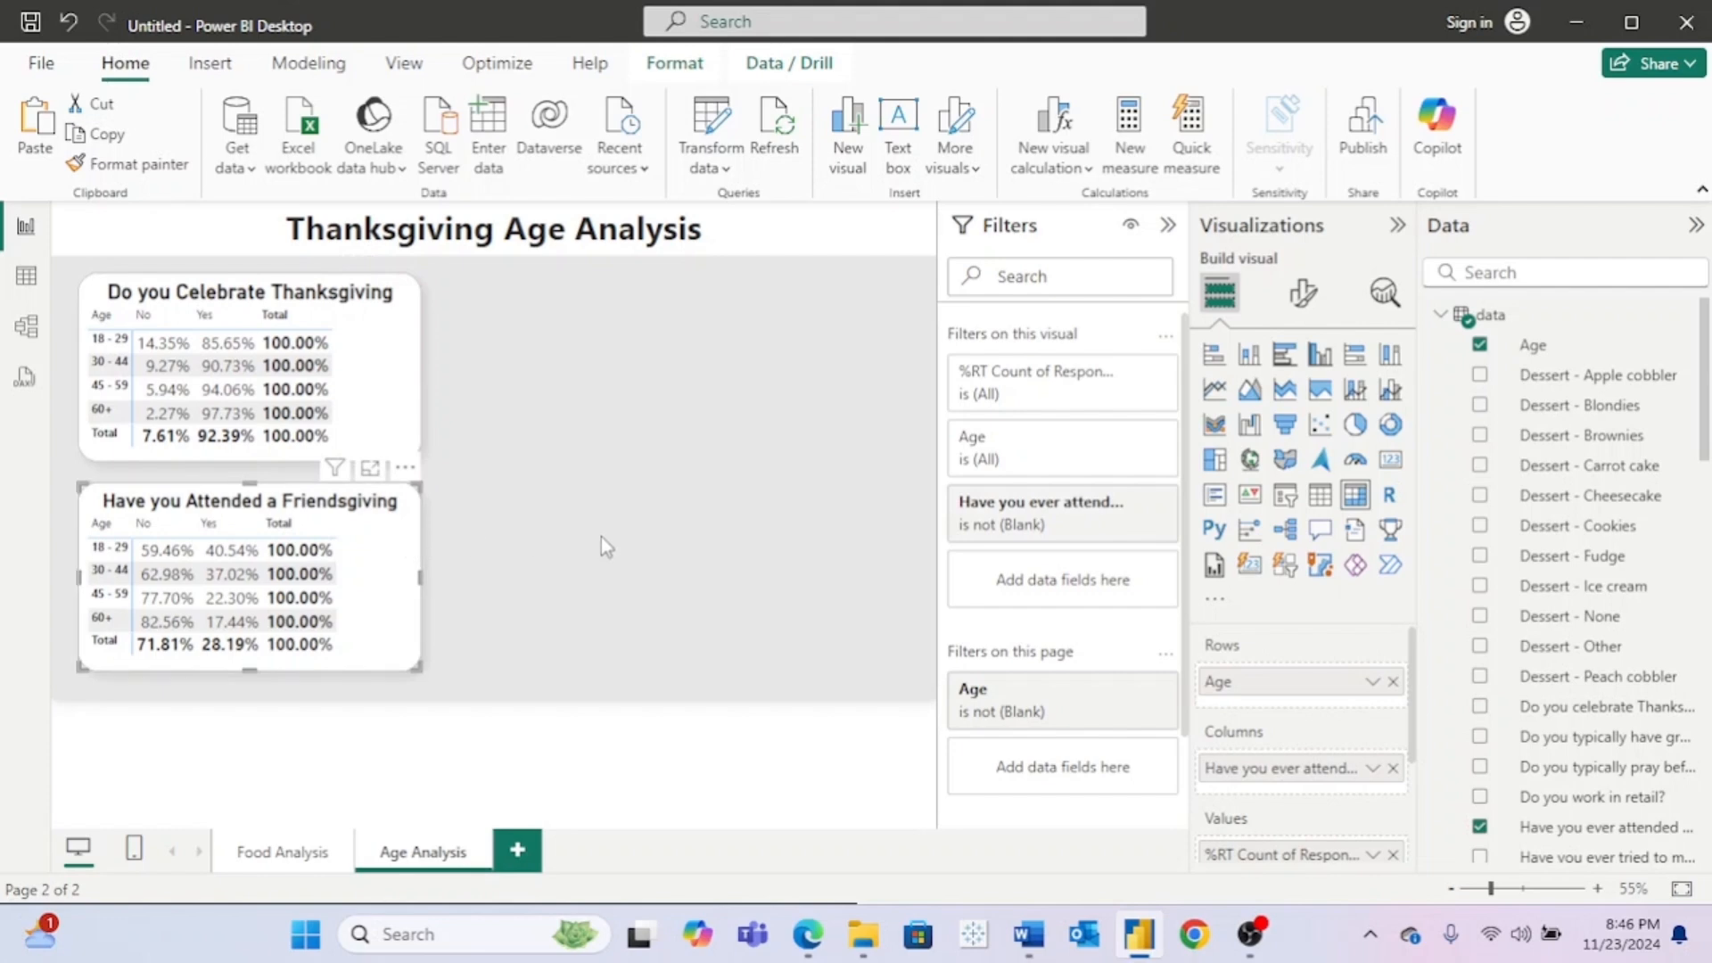
{"action": "key", "text": "ctrl+c"}
{"action": "key", "text": "ctrl+v"}
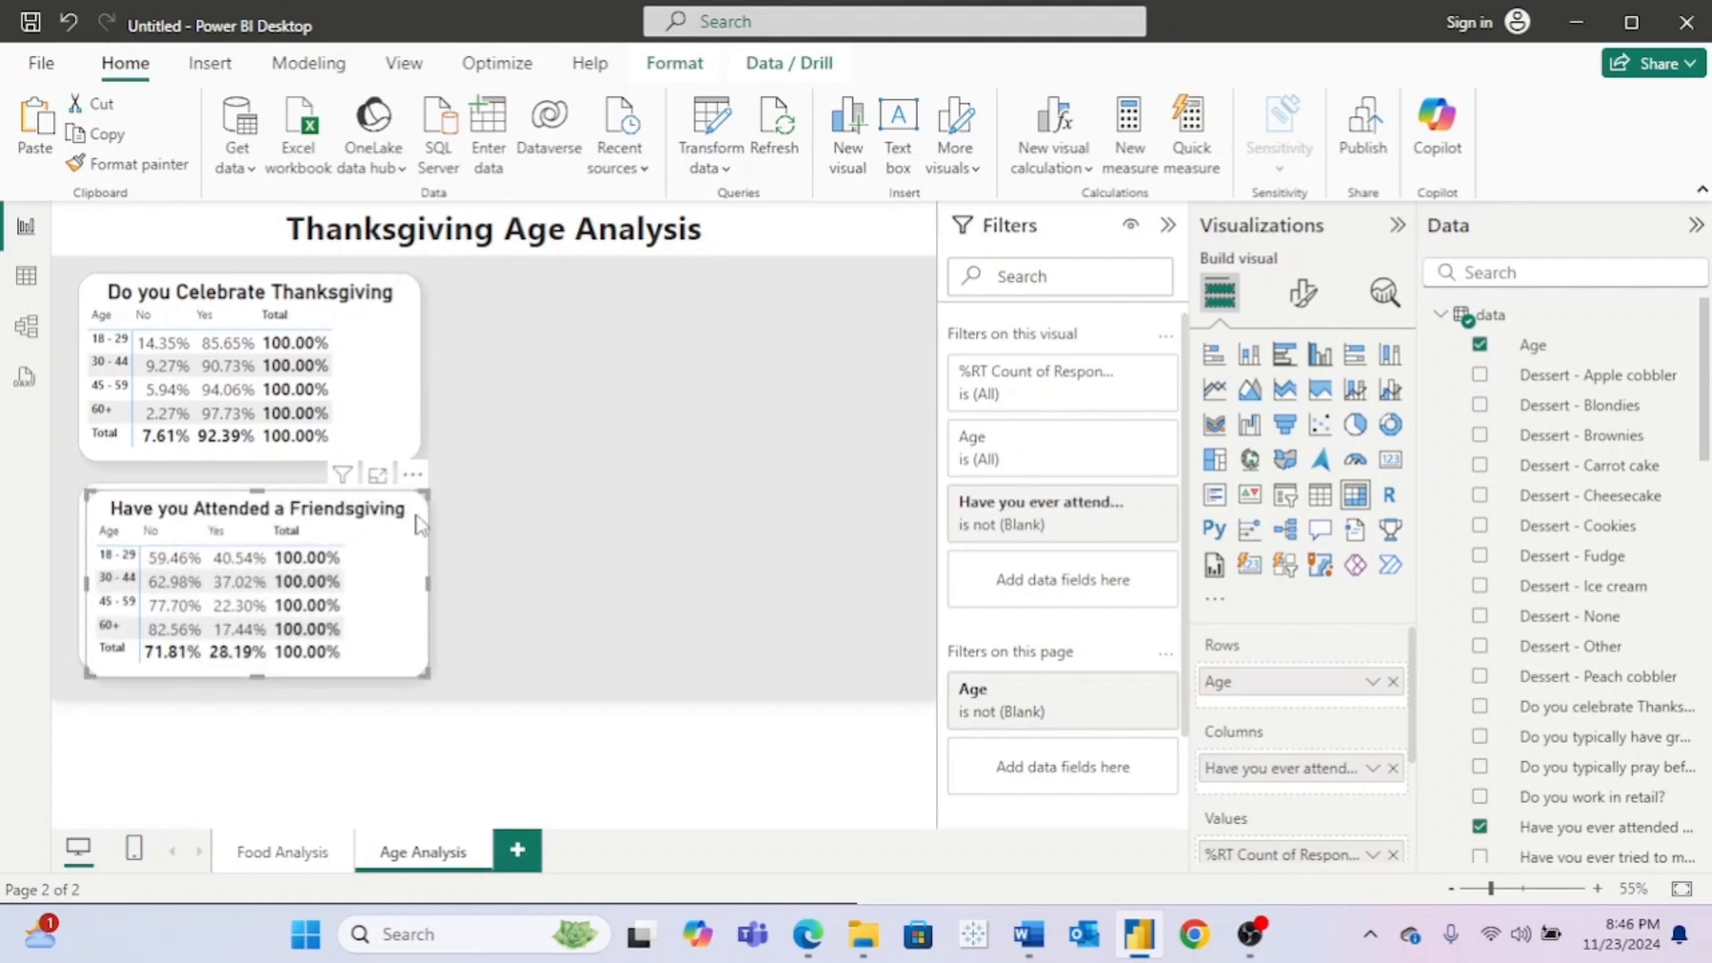
{"action": "left_click_drag", "start_coordinate": [416, 523], "coordinate": [777, 524]}
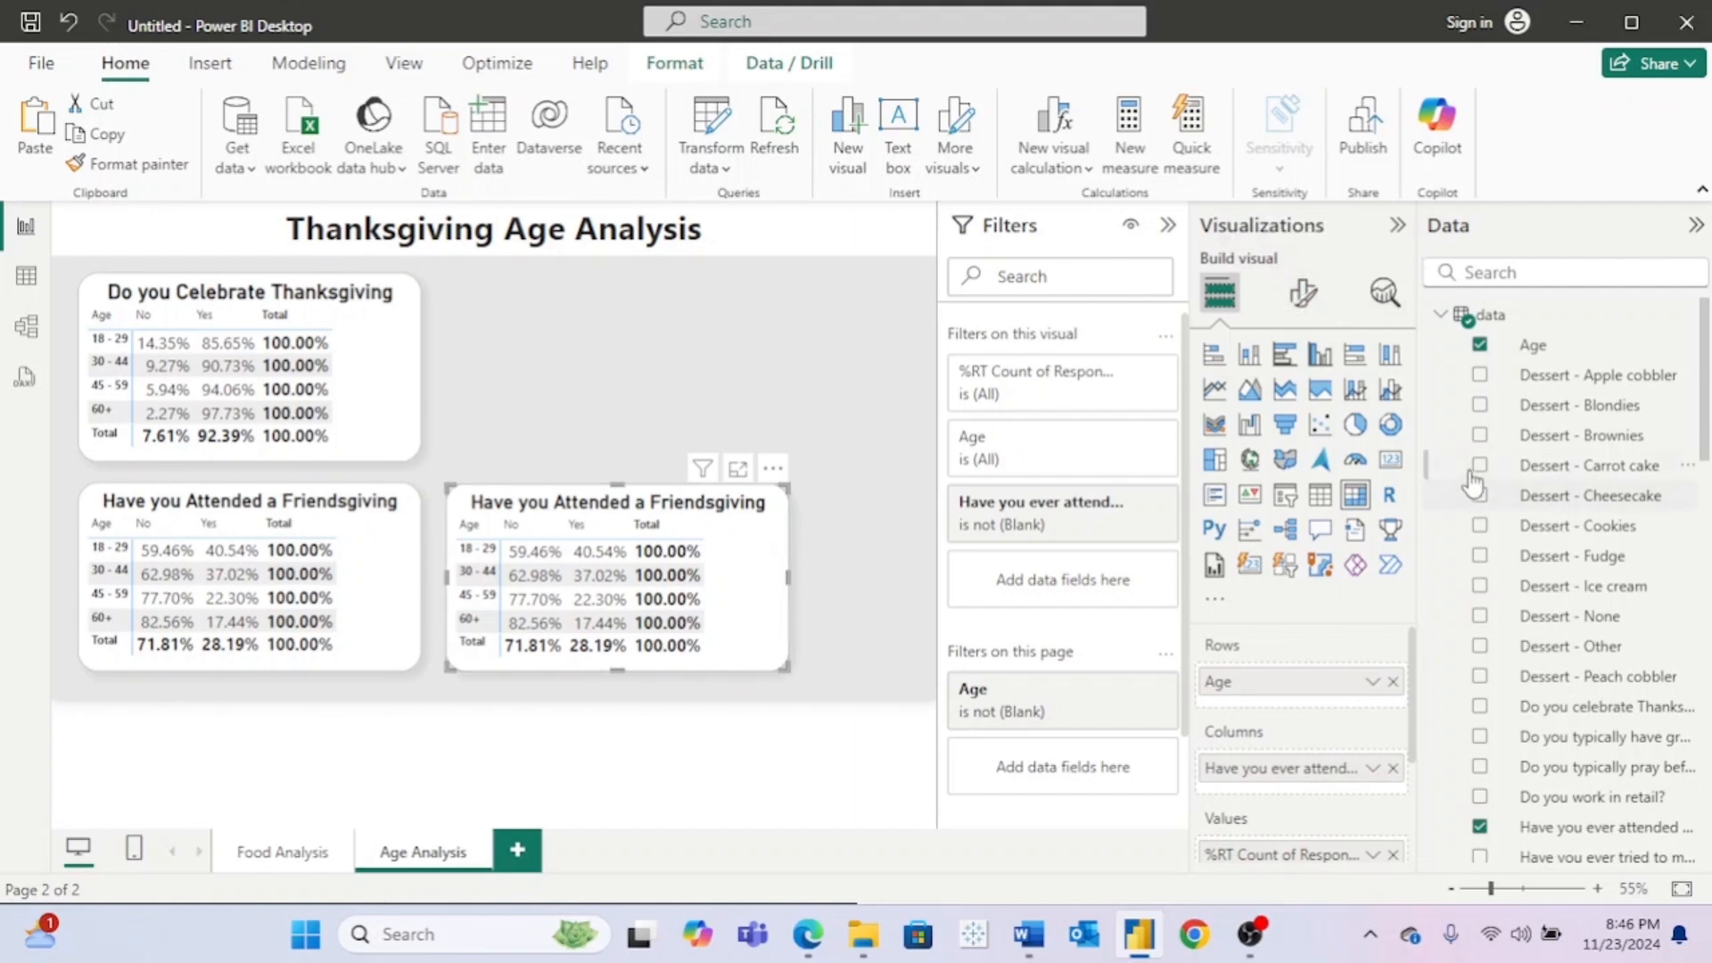
Step: Replace the copied matrix's column field with "How far will you travel for Thanksgiving?"
{"action": "left_click", "coordinate": [1316, 302]}
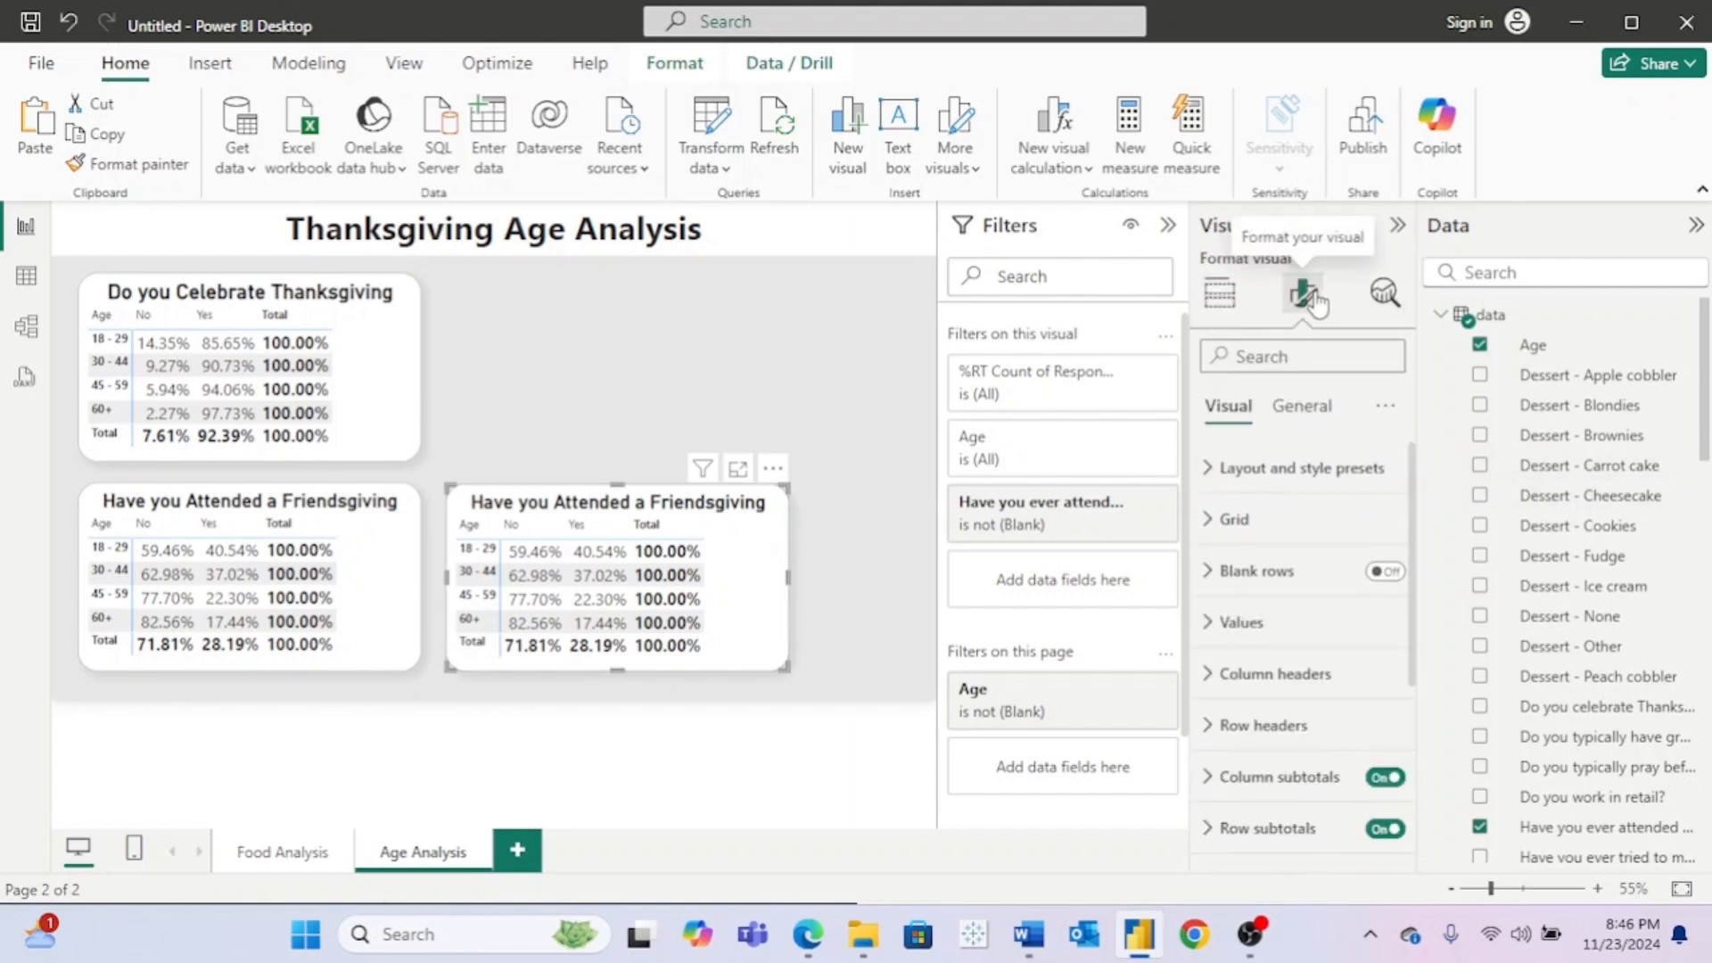
{"action": "left_click", "coordinate": [1308, 412]}
{"action": "left_click", "coordinate": [1232, 519]}
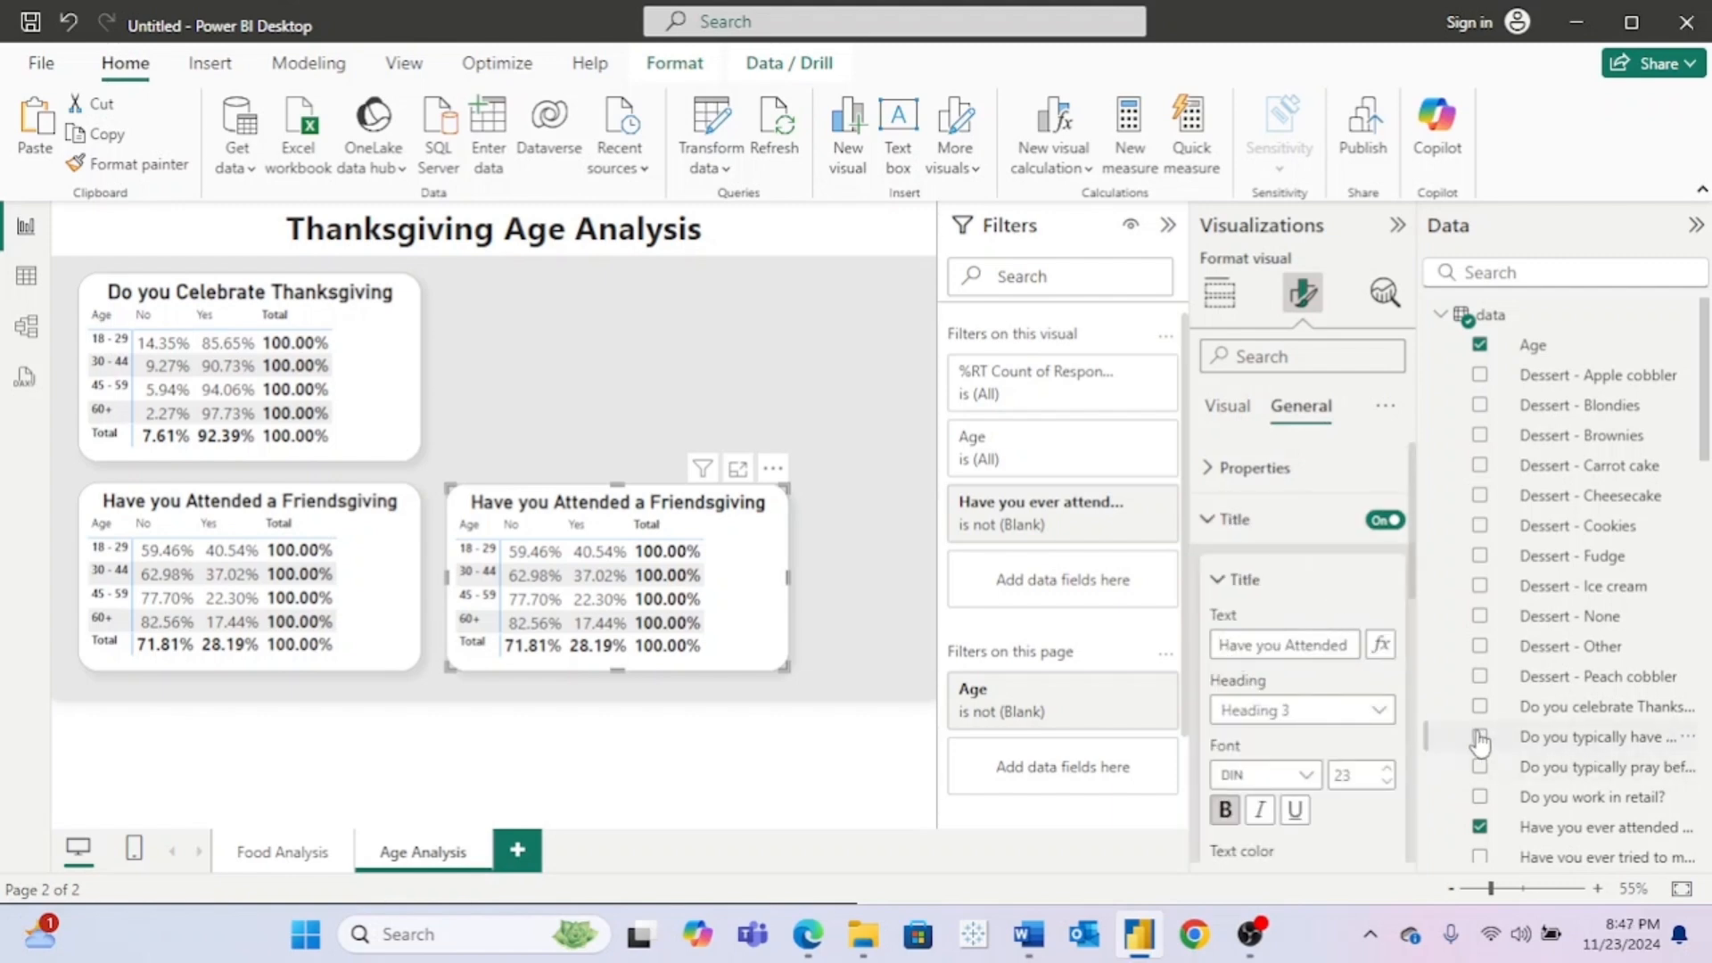
{"action": "left_click_drag", "start_coordinate": [1418, 676], "coordinate": [1215, 678]}
{"action": "scroll", "coordinate": [1425, 753], "scroll_direction": "down", "scroll_amount": 3}
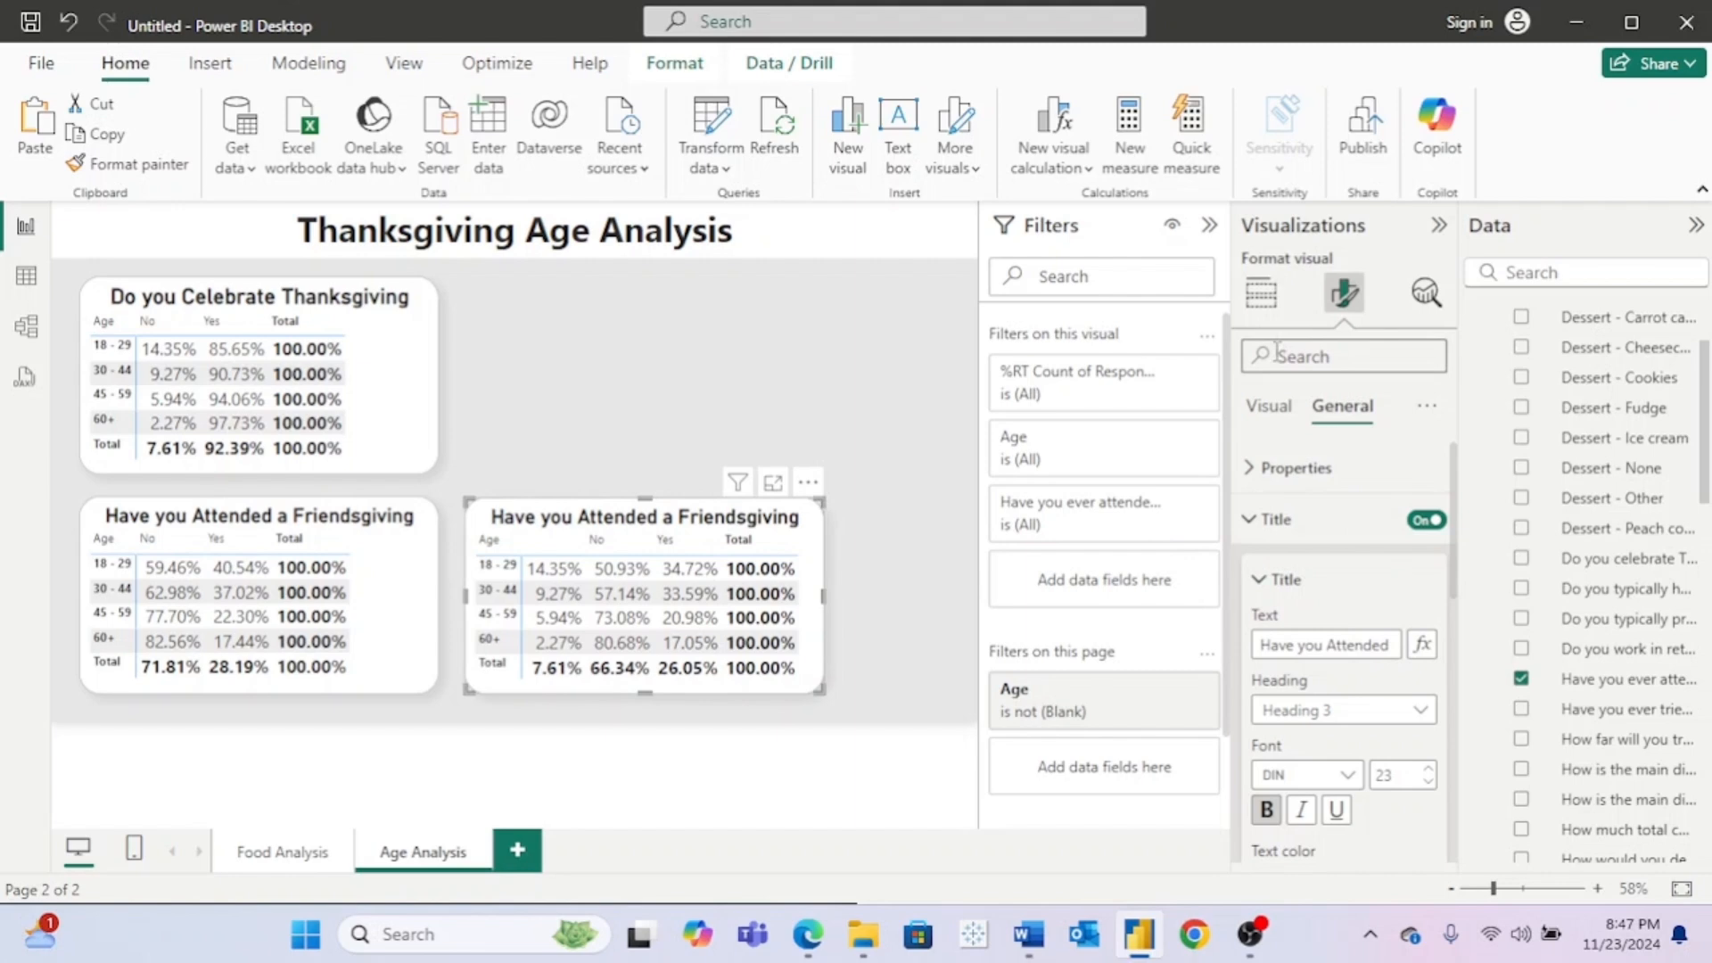
{"action": "left_click", "coordinate": [1261, 293]}
{"action": "left_click", "coordinate": [1433, 768]}
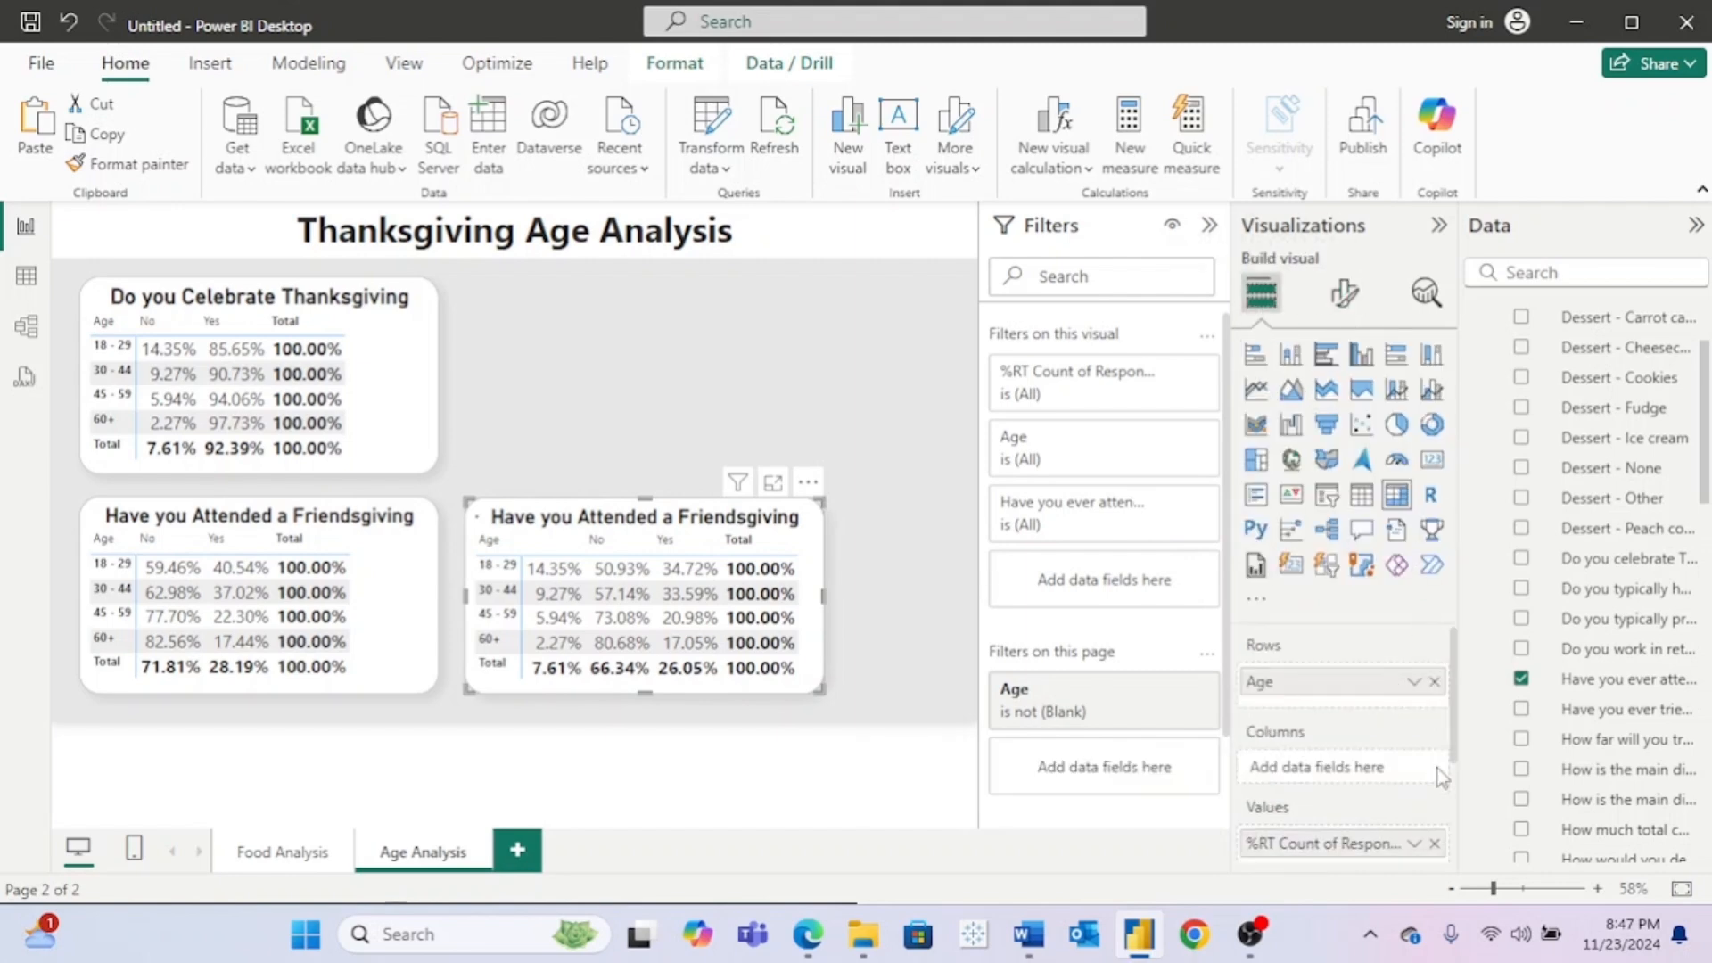
{"action": "left_click_drag", "start_coordinate": [1605, 740], "coordinate": [1321, 774]}
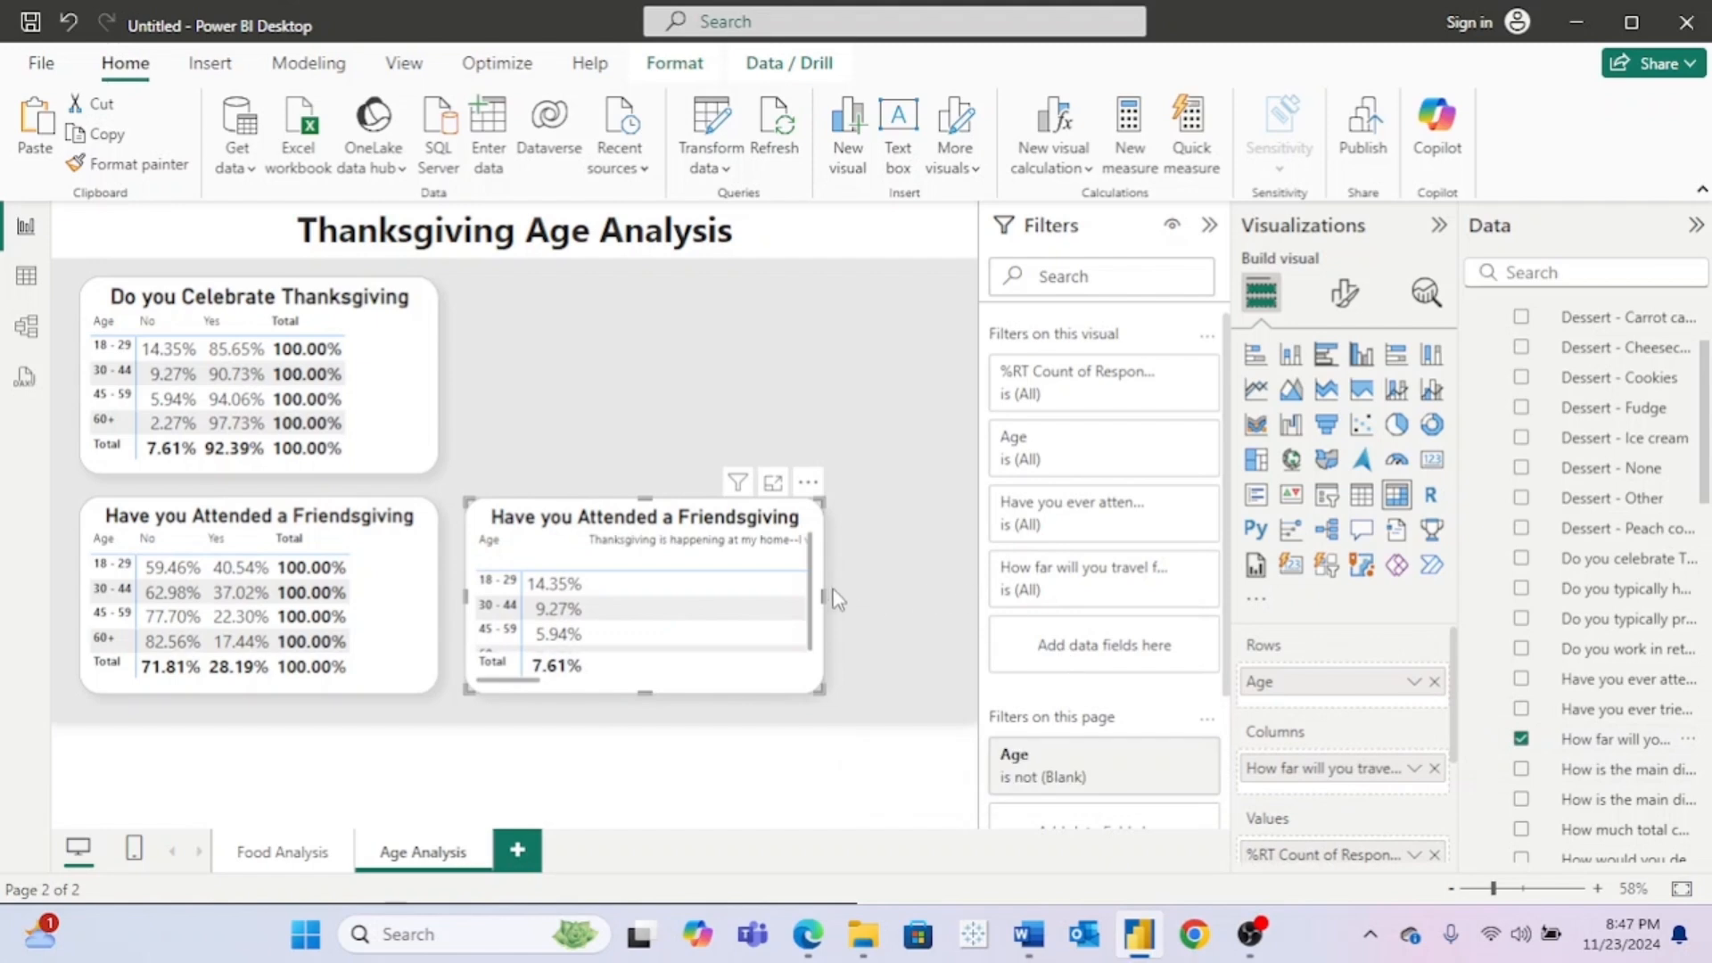
Step: Widen the travel matrix toward the page's right edge and move the Friendsgiving matrix above it, level with the Thanksgiving matrix
{"action": "left_click_drag", "start_coordinate": [824, 590], "coordinate": [949, 592]}
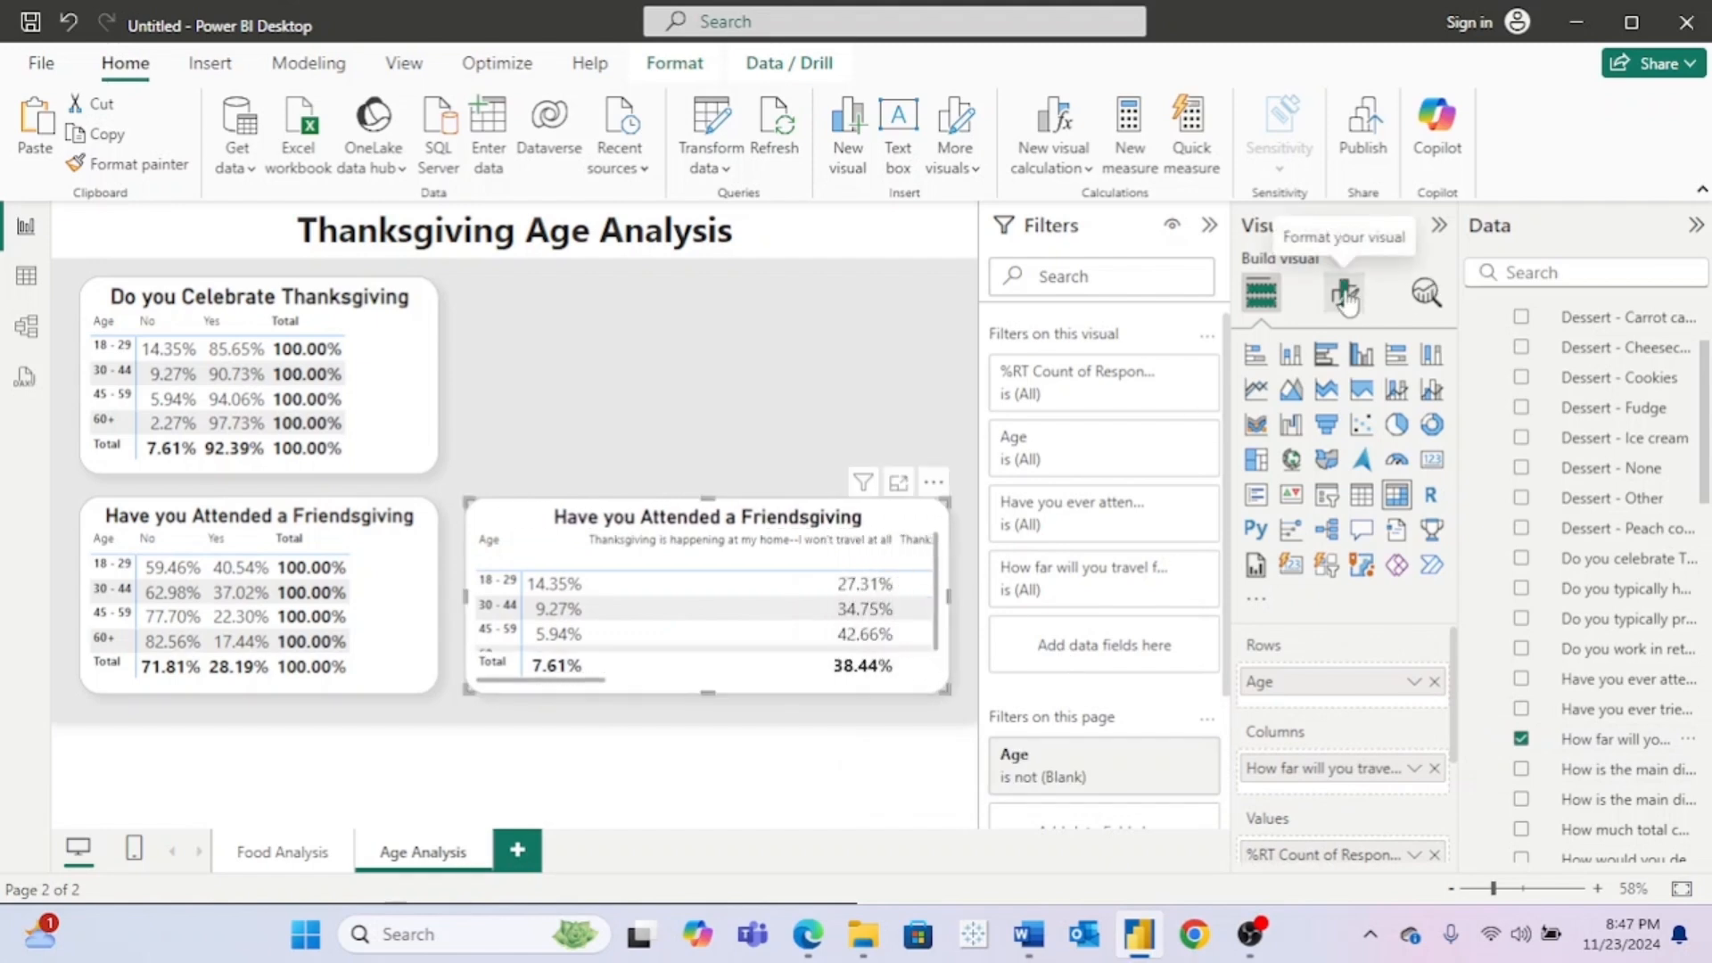
{"action": "left_click", "coordinate": [419, 564]}
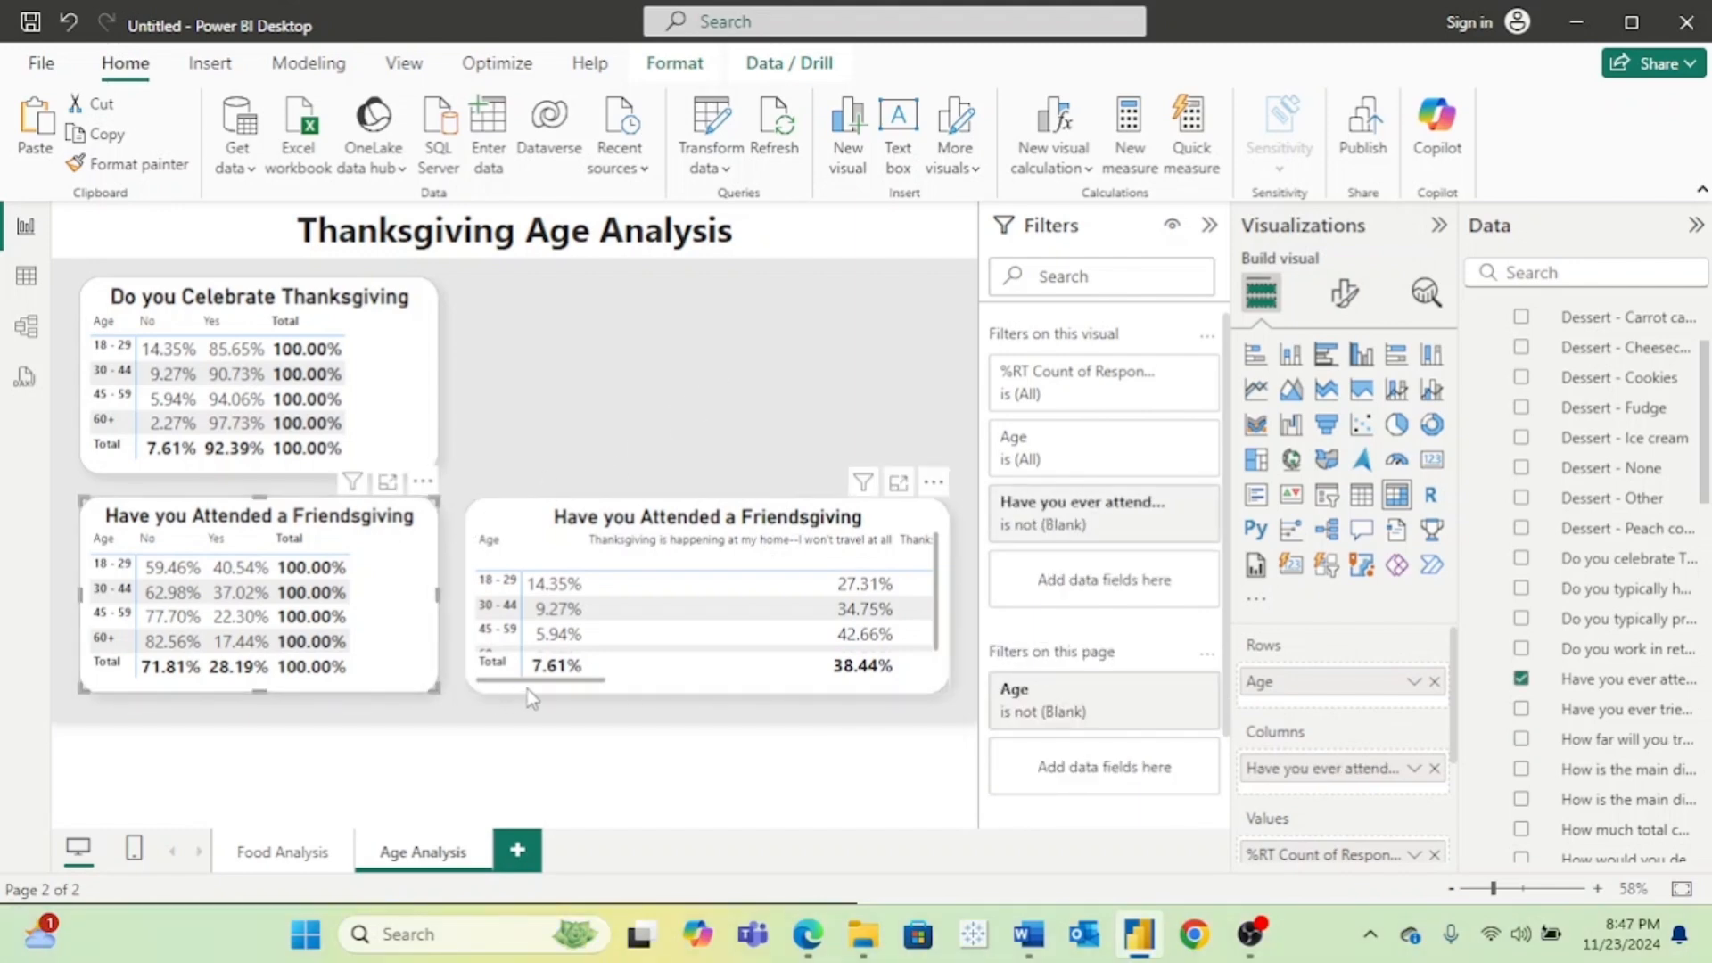
{"action": "left_click_drag", "start_coordinate": [414, 695], "coordinate": [865, 472]}
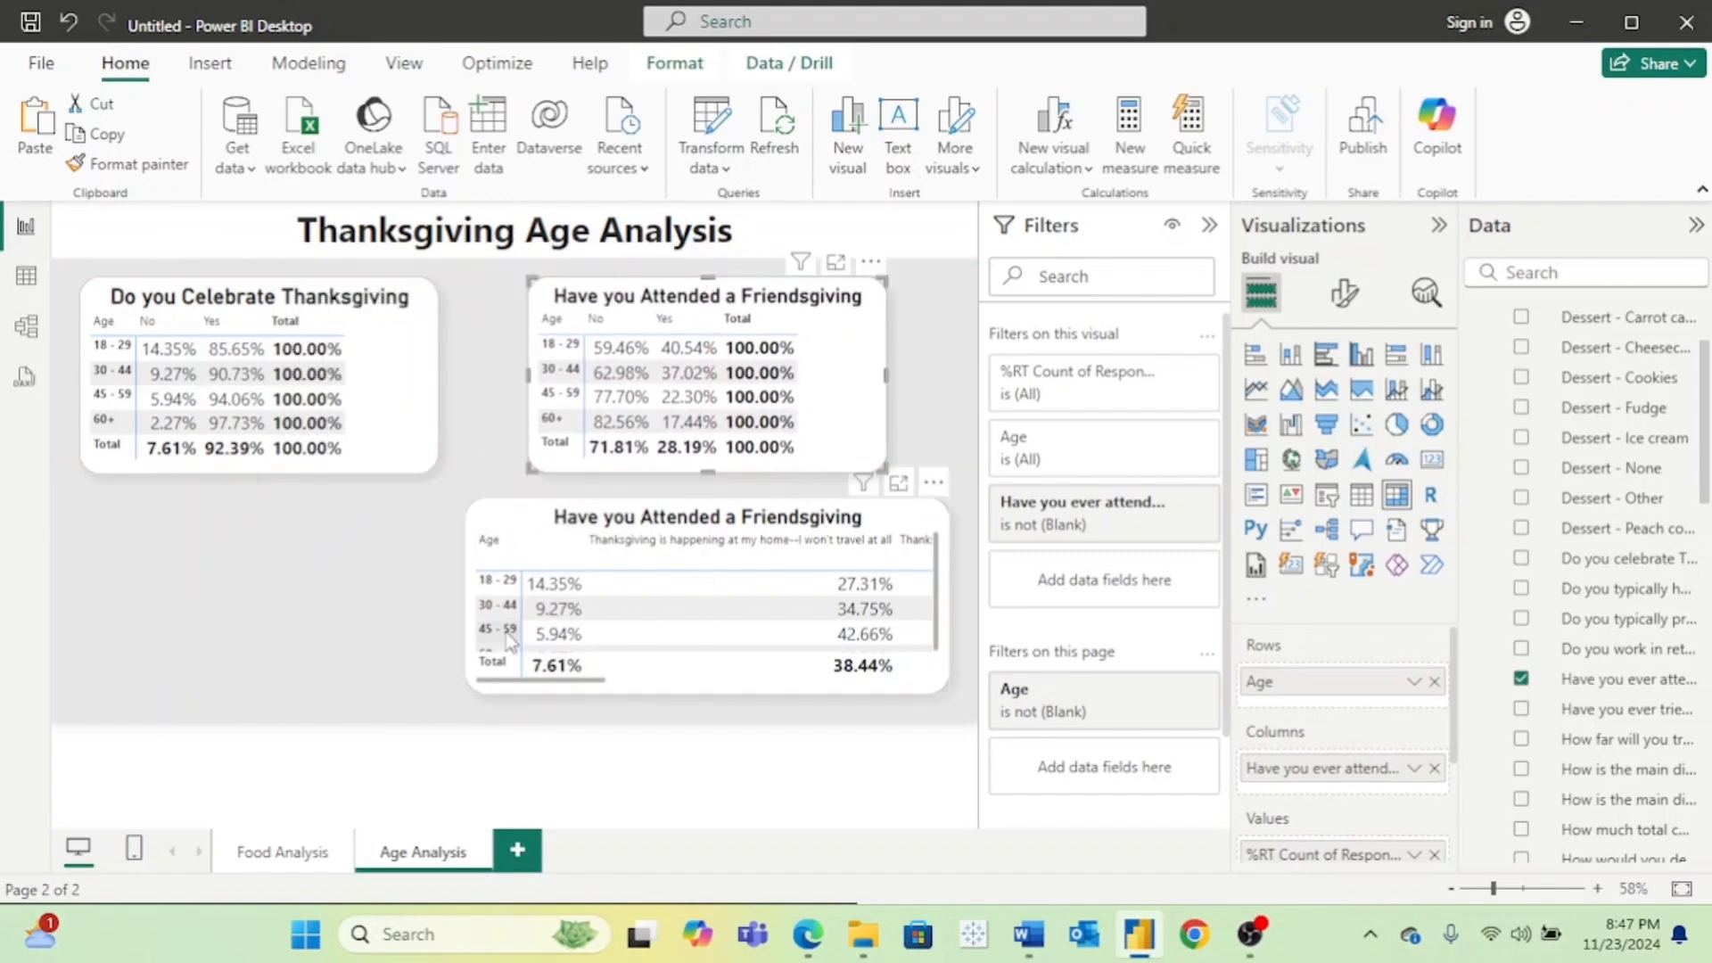
Step: Extend the travel matrix leftward across the page beneath the other two matrices and view its remaining answer columns
{"action": "left_click", "coordinate": [526, 524]}
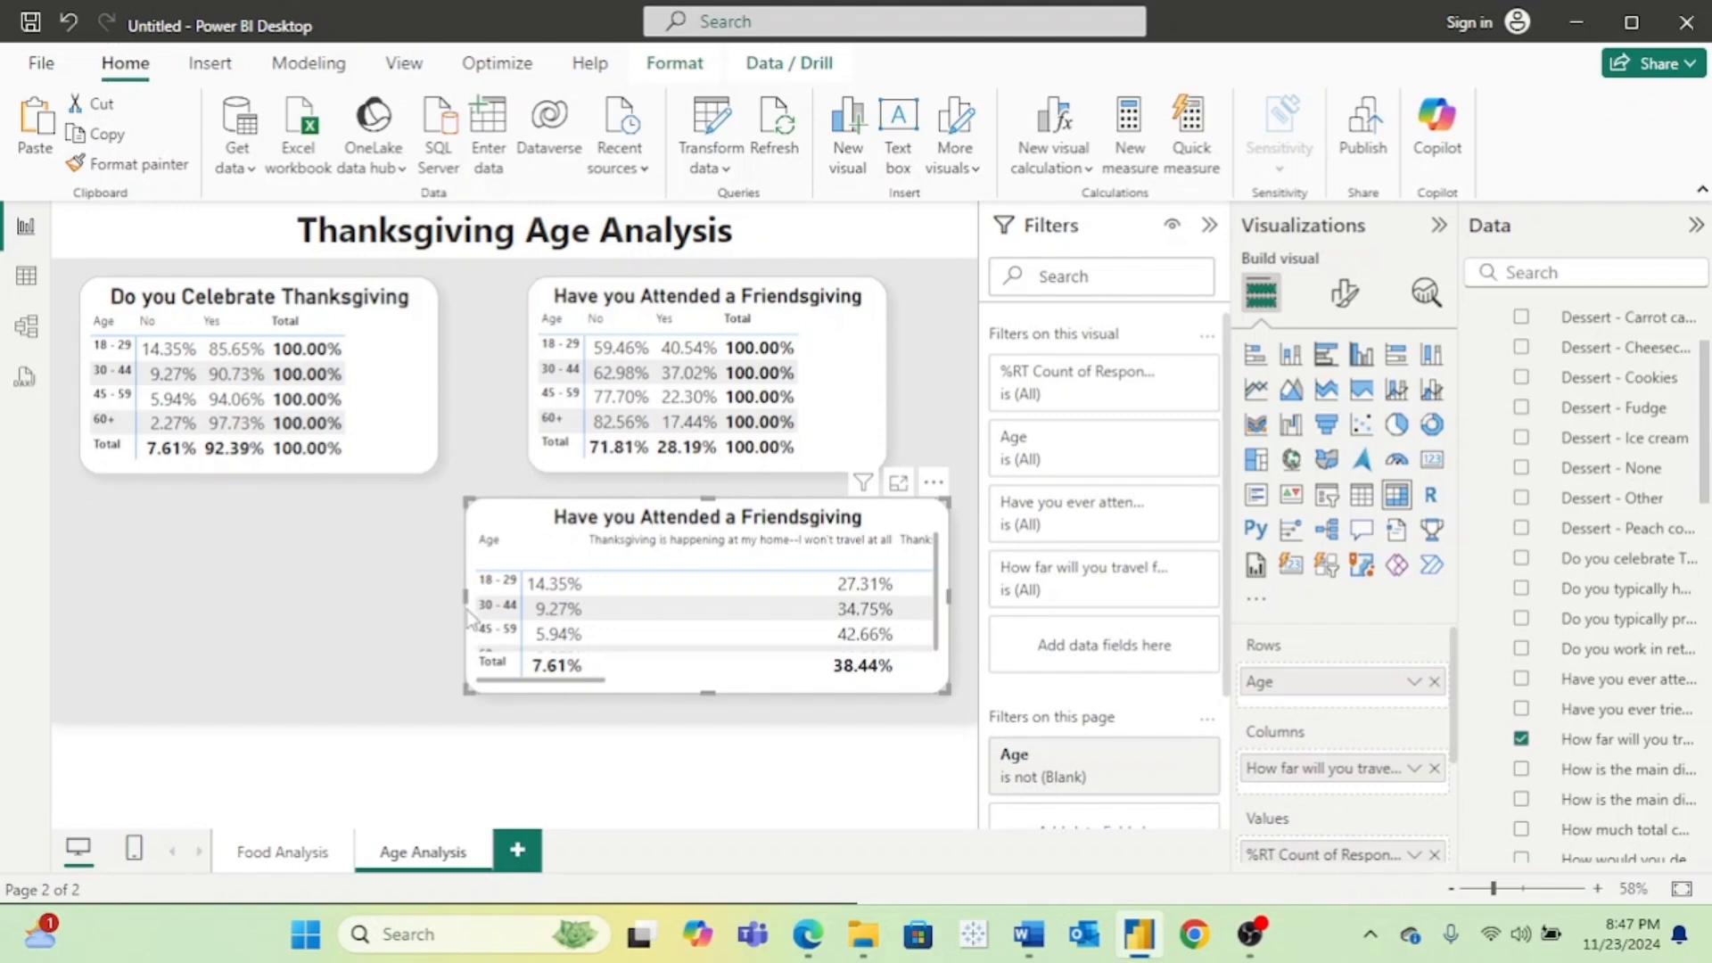
{"action": "left_click_drag", "start_coordinate": [464, 594], "coordinate": [120, 586]}
{"action": "left_click_drag", "start_coordinate": [483, 675], "coordinate": [730, 704]}
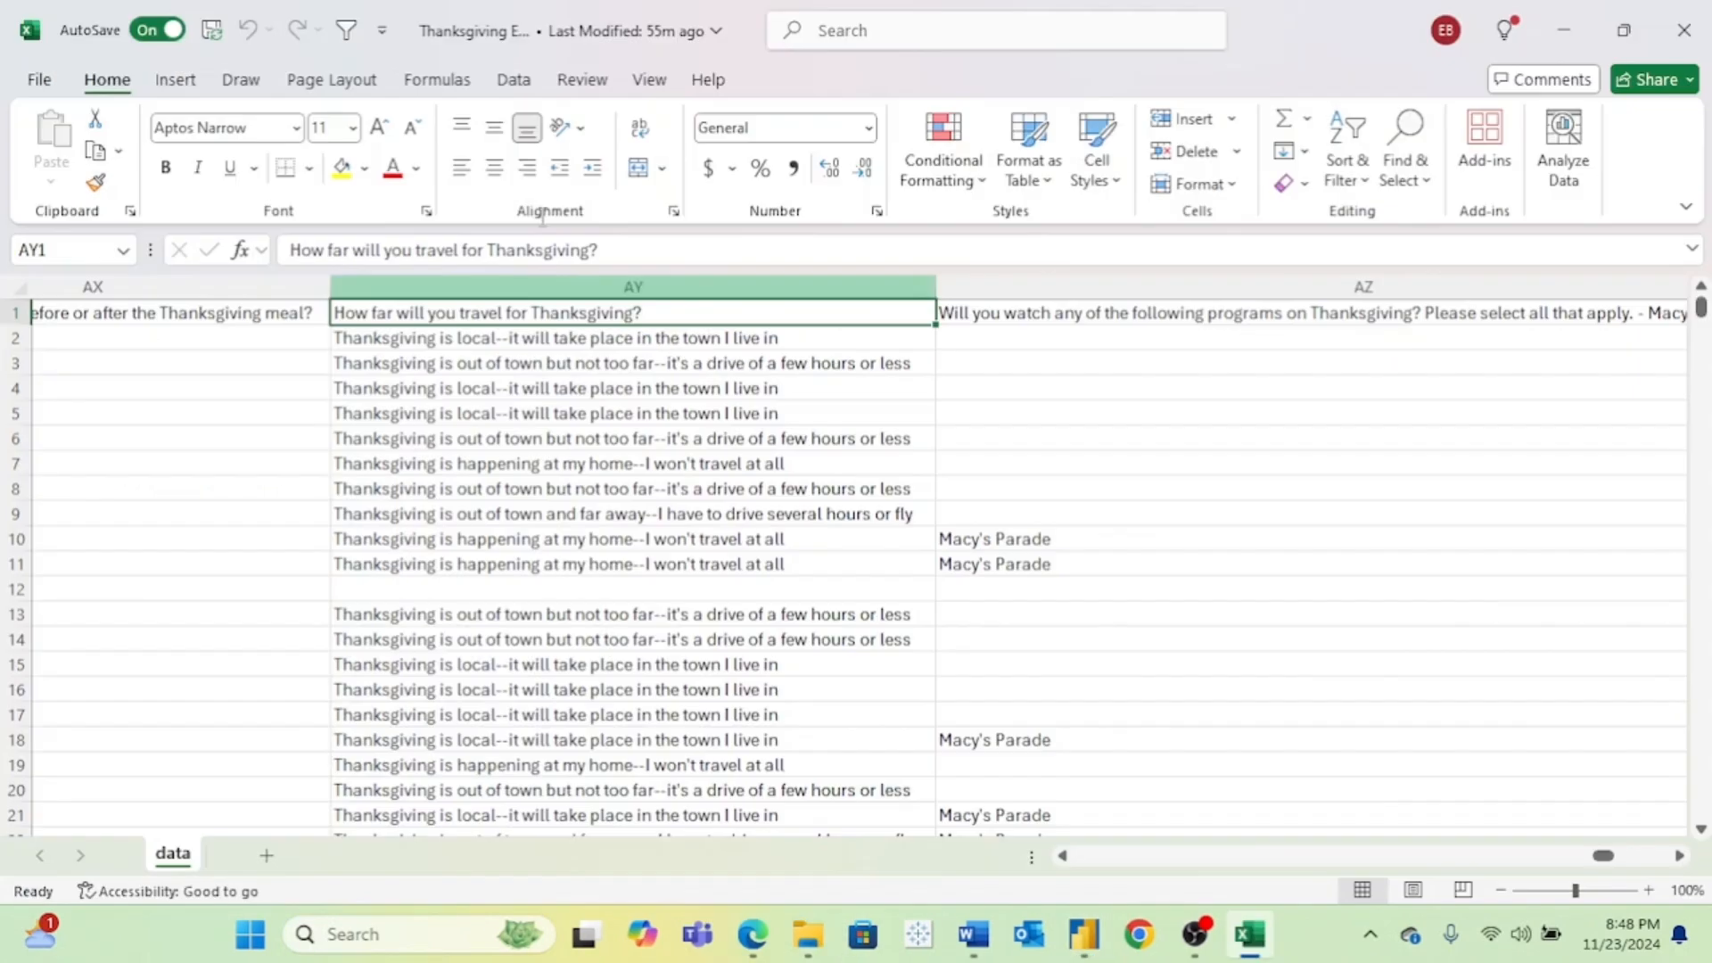
Step: Filter the "How far will you travel for Thanksgiving?" column to show only the answer about Thanksgiving happening at home
{"action": "left_click", "coordinate": [346, 30]}
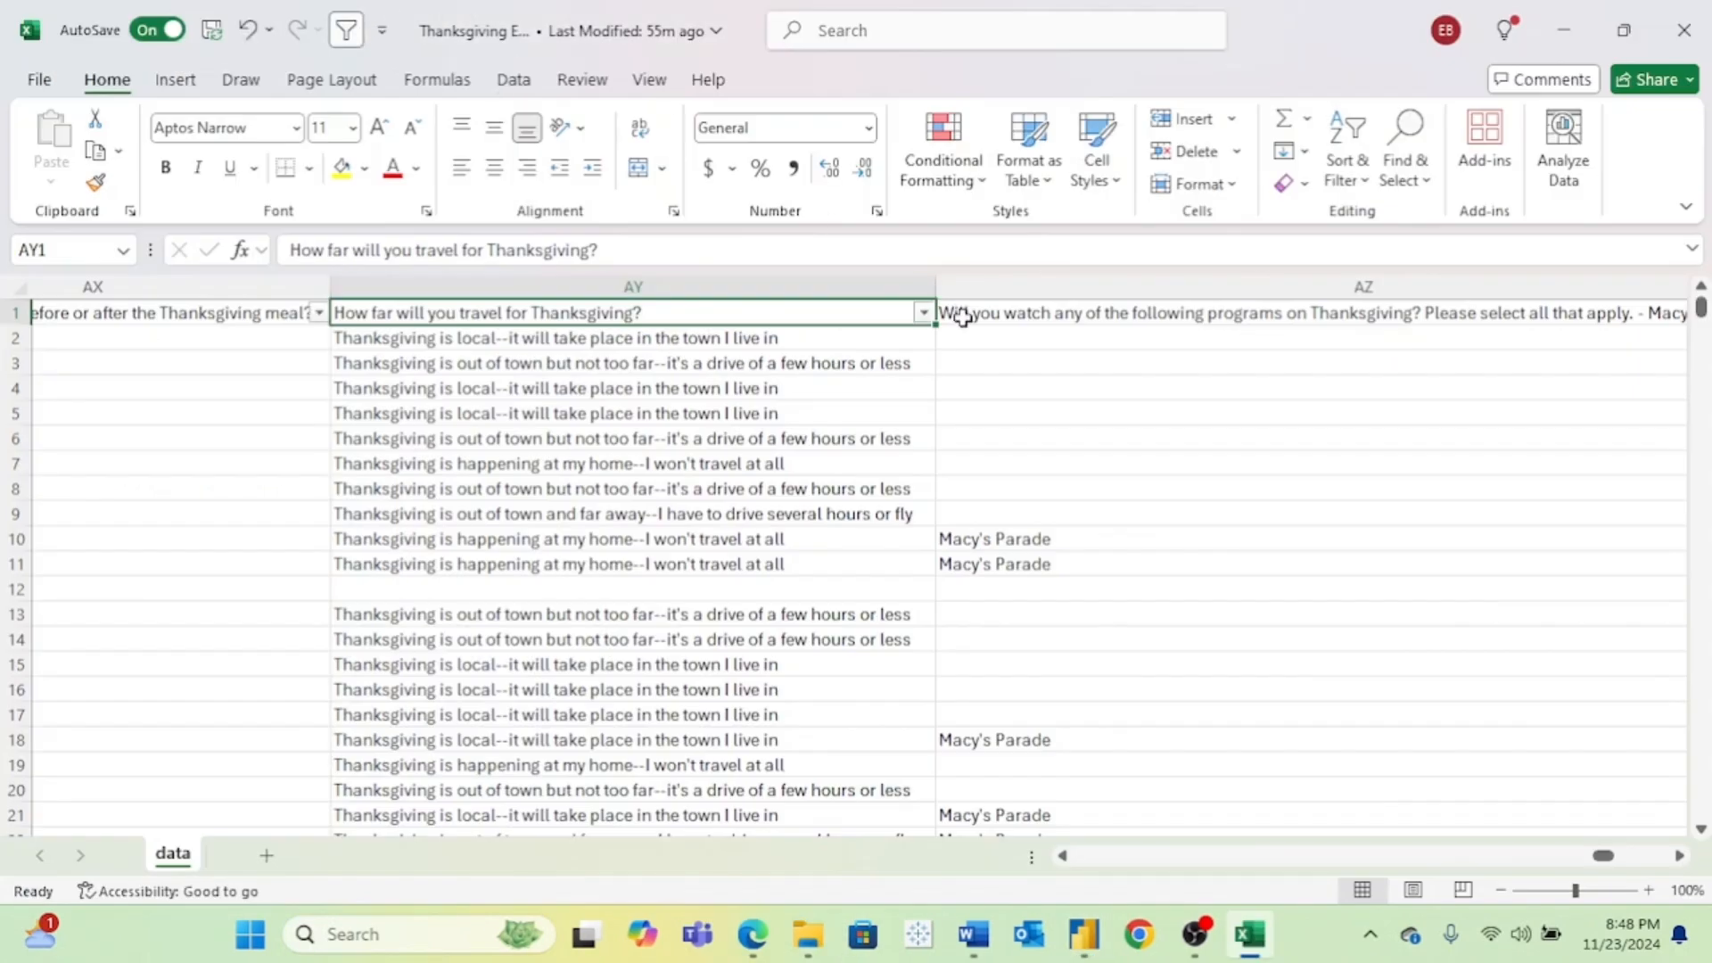
{"action": "left_click", "coordinate": [924, 312]}
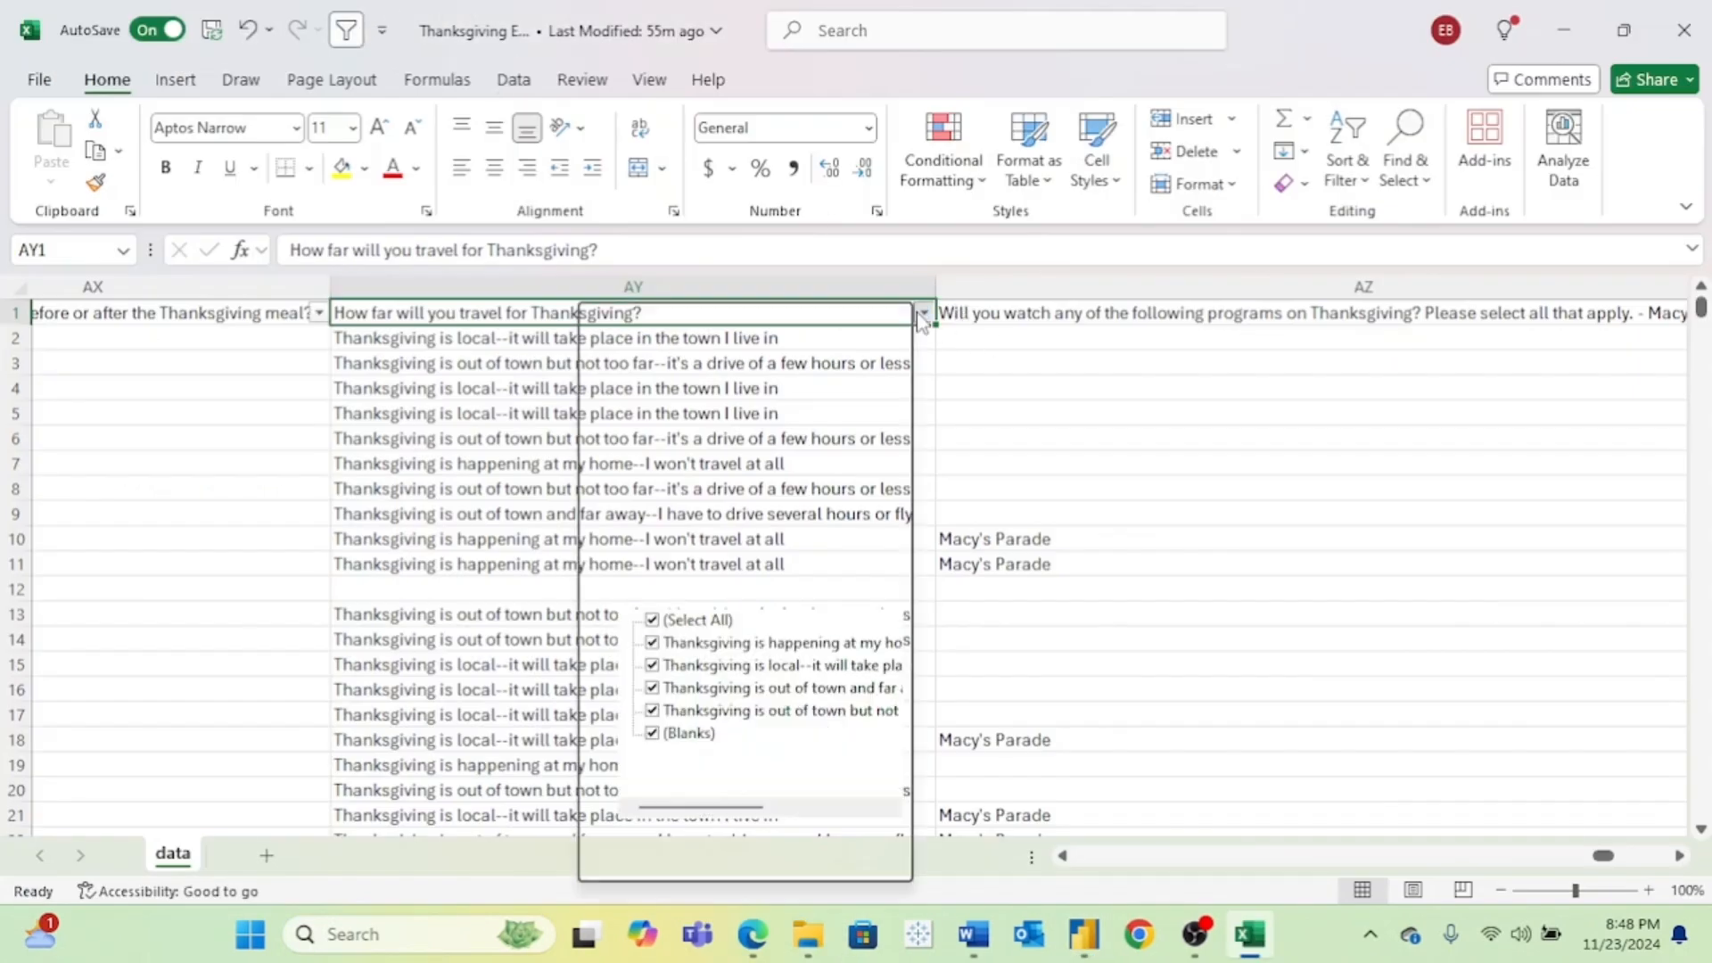
{"action": "left_click", "coordinate": [709, 622]}
{"action": "left_click", "coordinate": [720, 643]}
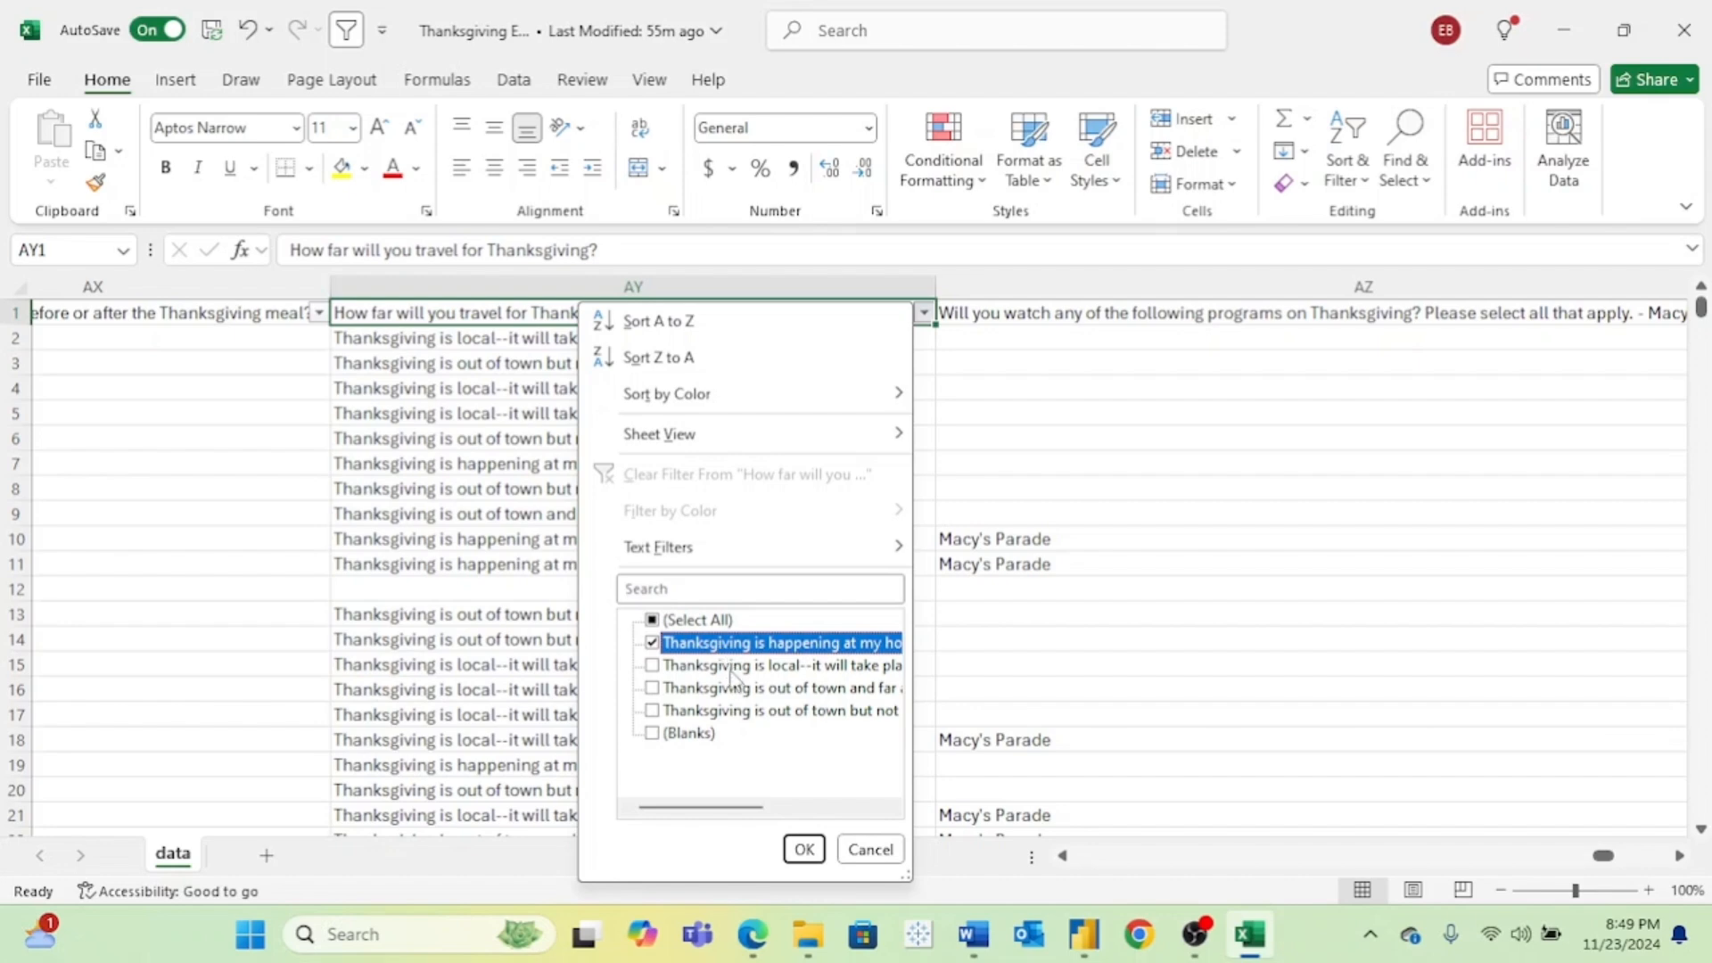
{"action": "left_click", "coordinate": [804, 849]}
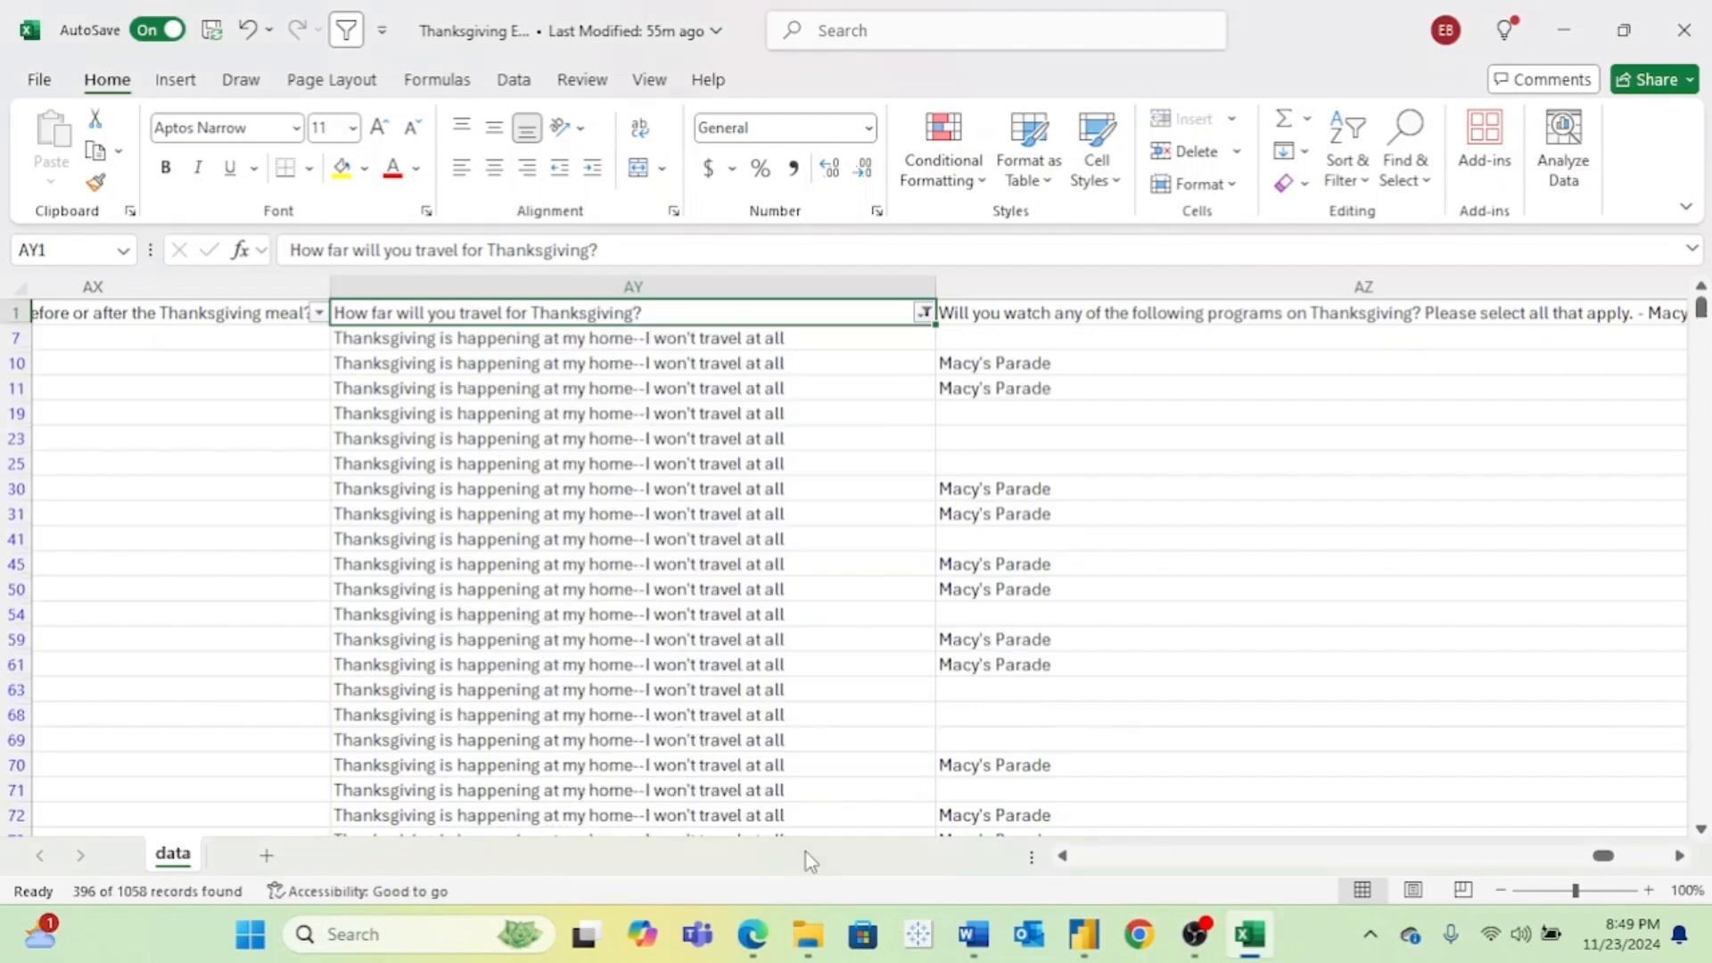
Step: Replace the text of the first filtered at-home travel answer with "None"
{"action": "left_click", "coordinate": [787, 342]}
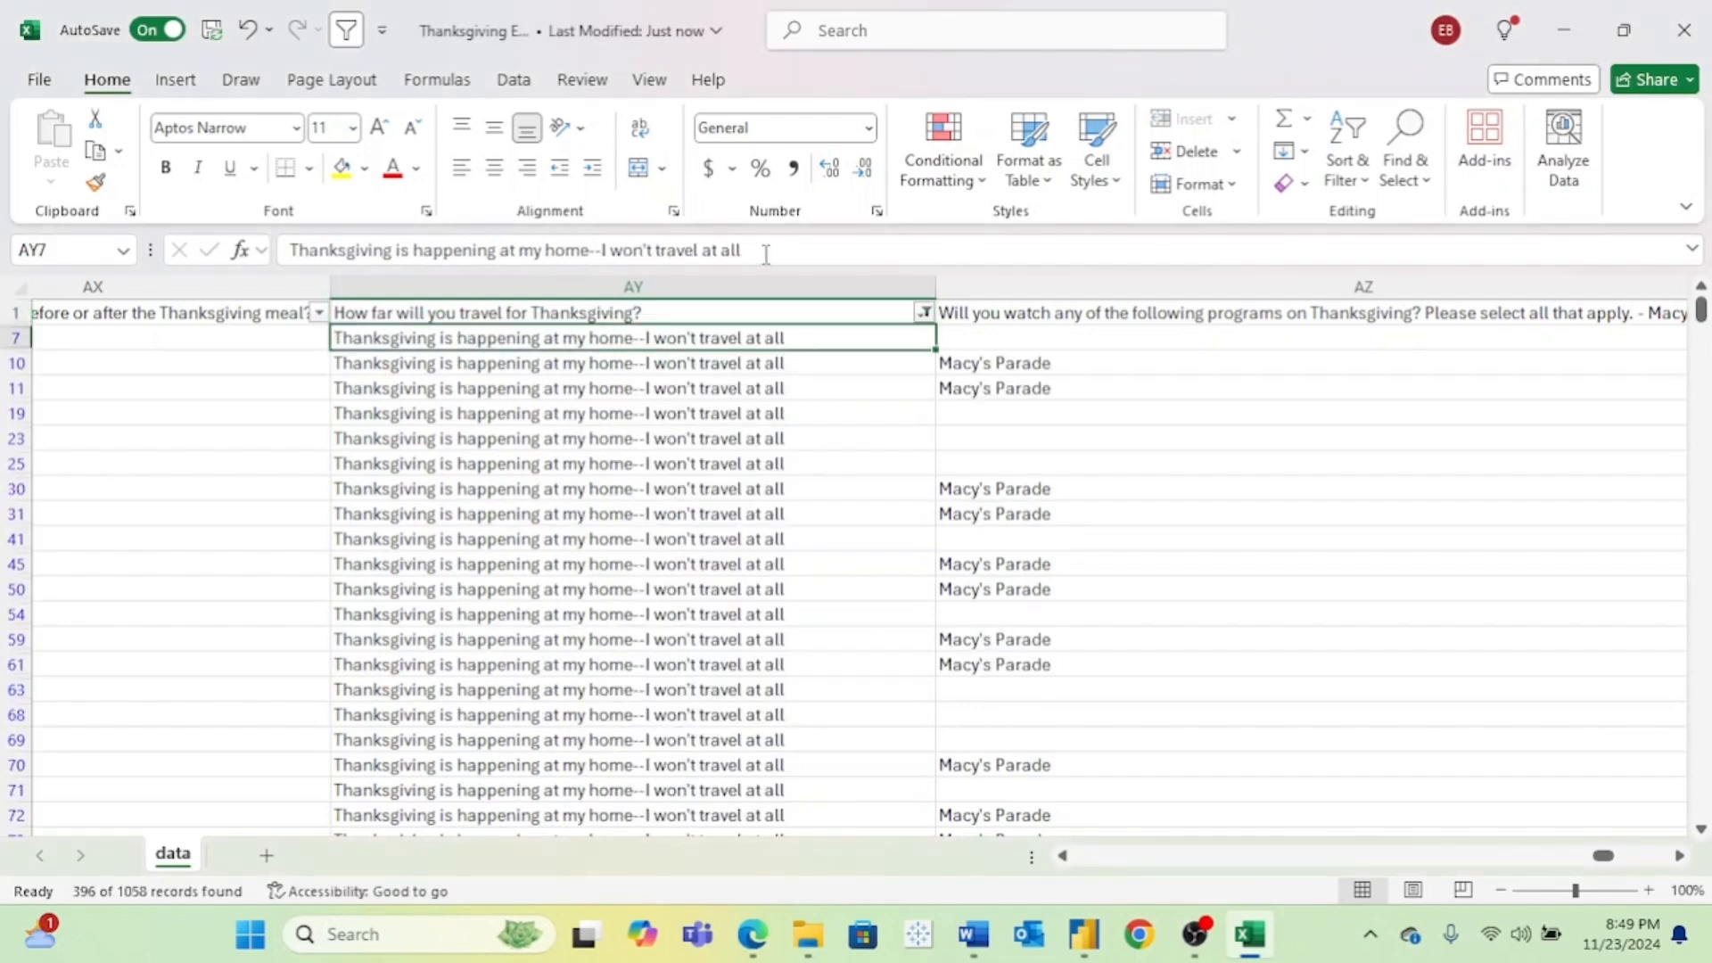
{"action": "left_click_drag", "start_coordinate": [766, 252], "coordinate": [281, 234]}
{"action": "type", "text": "None"}
{"action": "key", "text": "Return"}
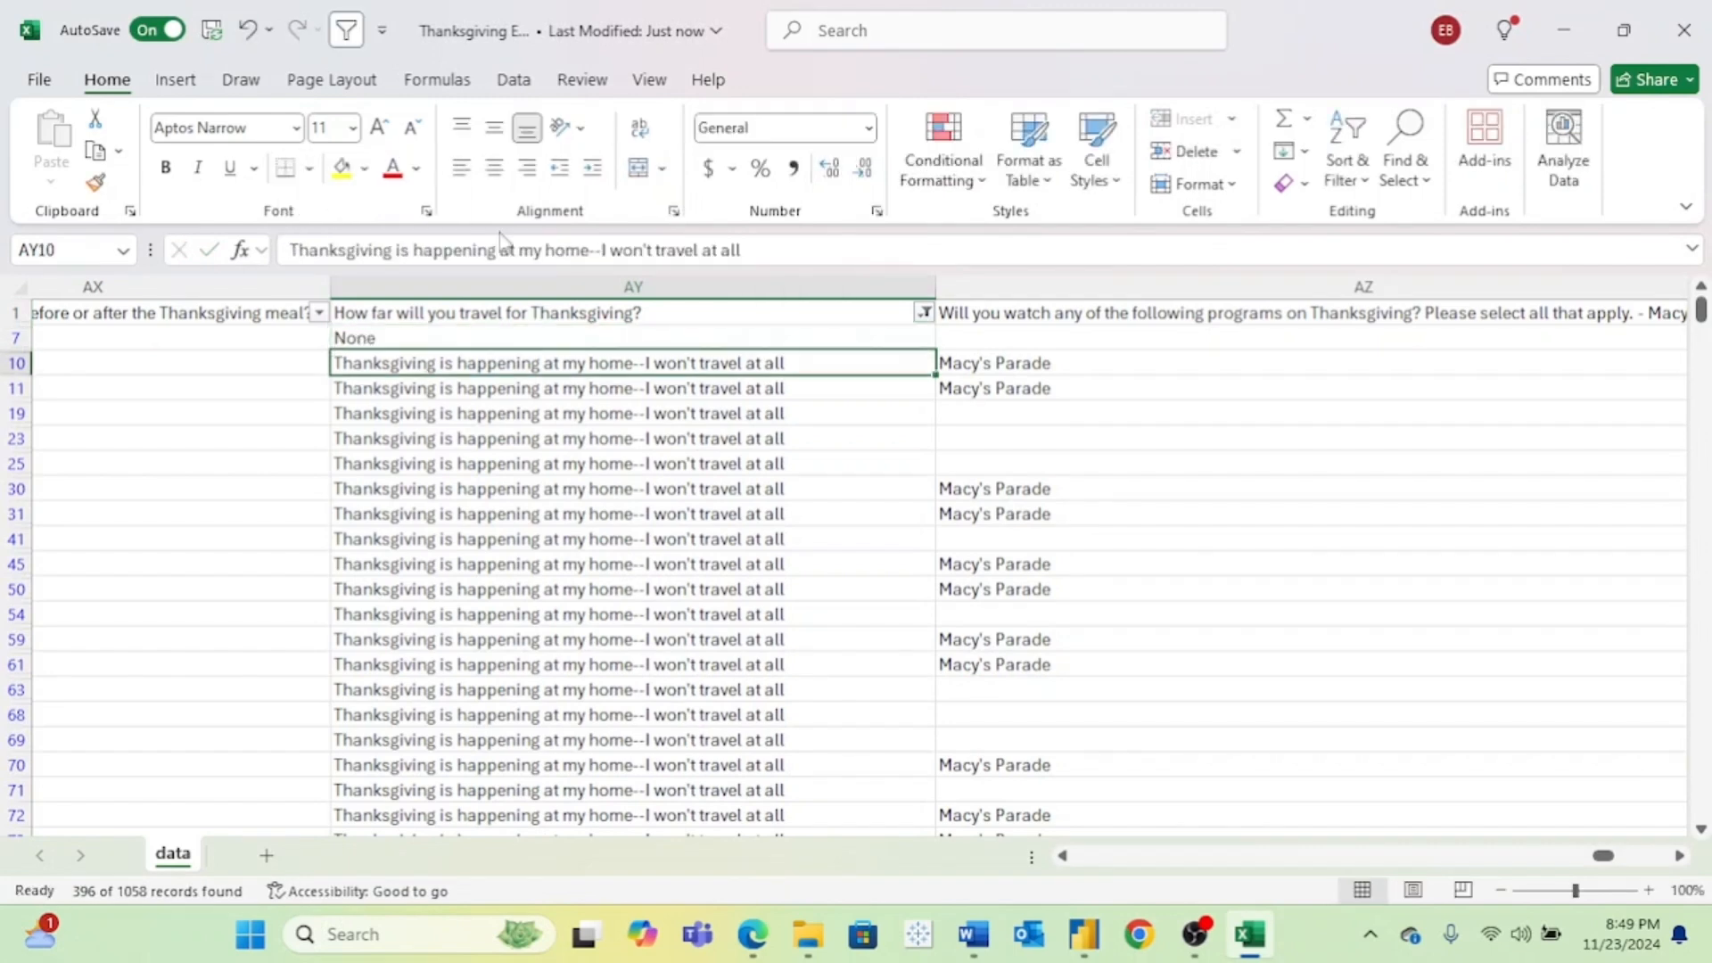
Step: Fill "None" down through all the filtered at-home travel answers
{"action": "left_click", "coordinate": [909, 335]}
{"action": "double_click", "coordinate": [935, 351]}
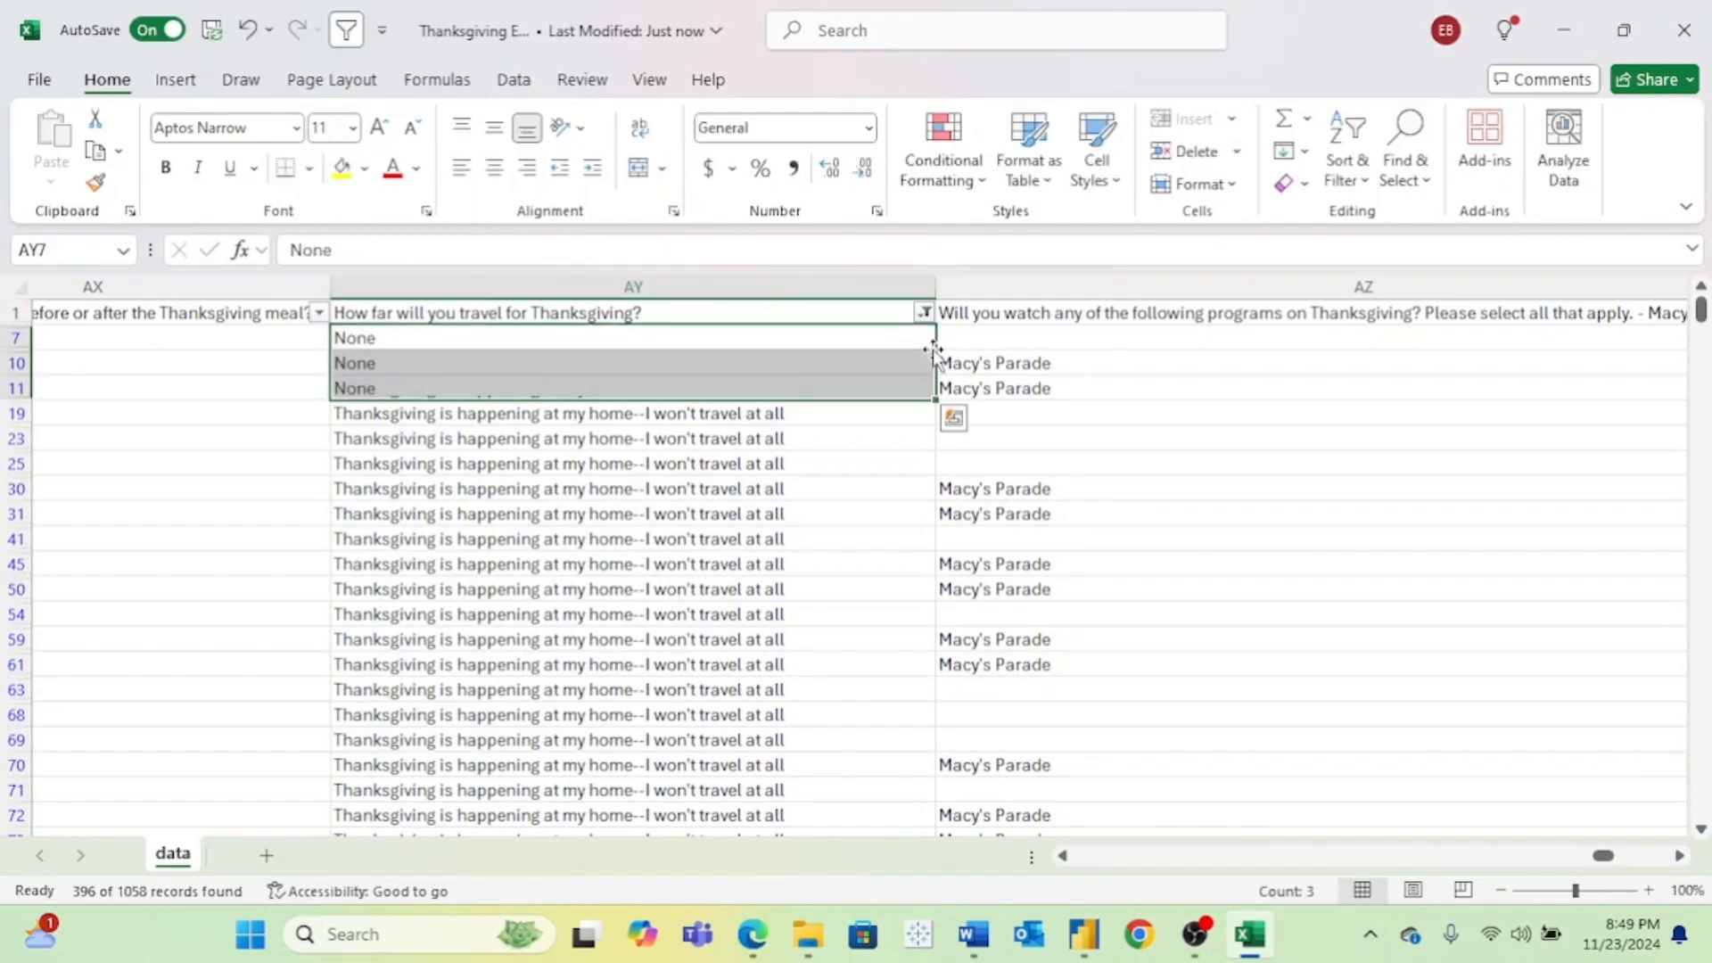
{"action": "key", "text": "F2"}
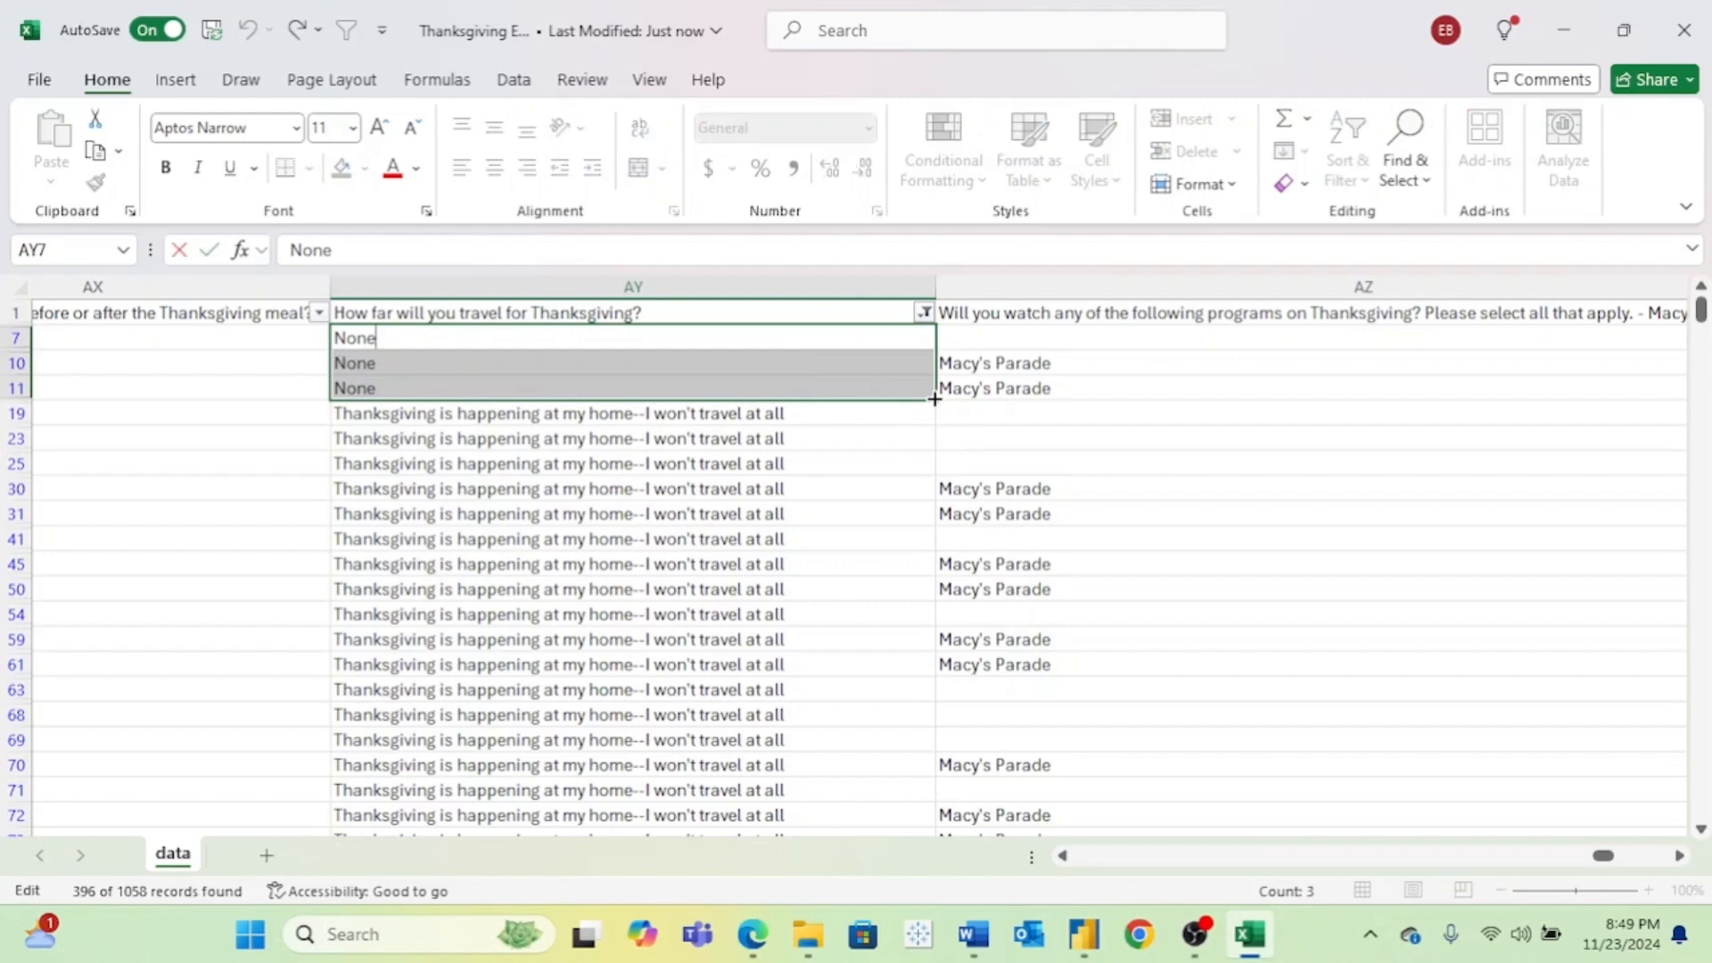
{"action": "left_click_drag", "start_coordinate": [935, 398], "coordinate": [903, 805]}
{"action": "scroll", "coordinate": [856, 548], "scroll_direction": "up", "scroll_amount": 20}
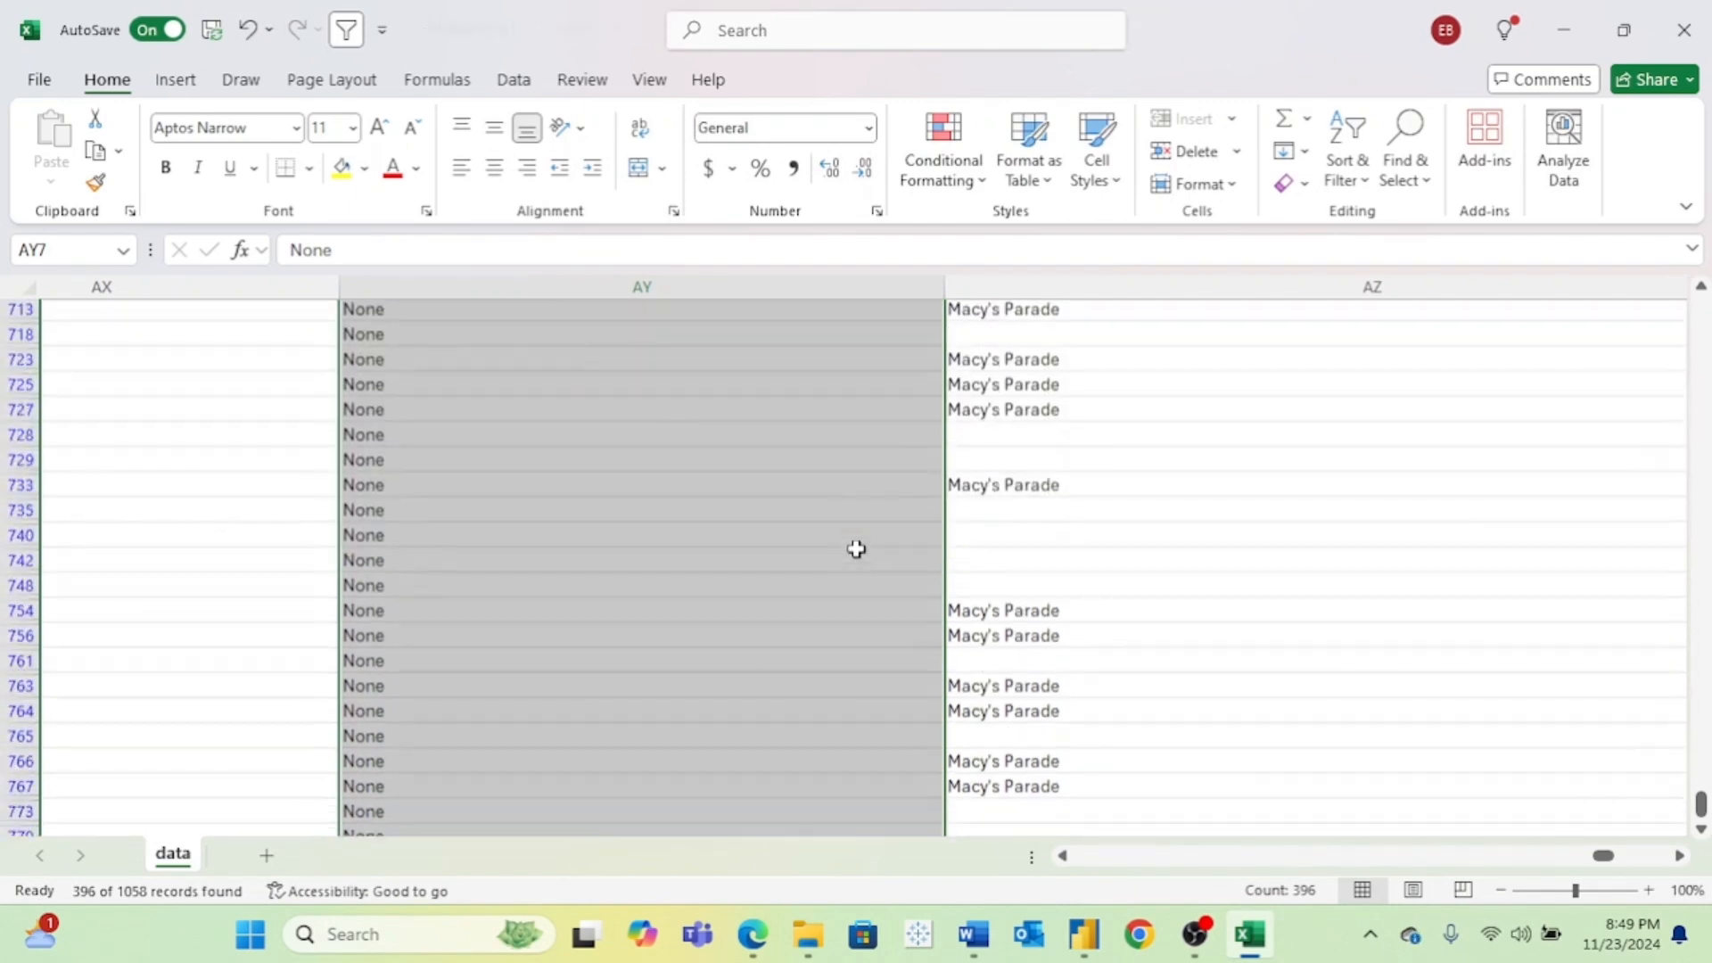
{"action": "scroll", "coordinate": [856, 549], "scroll_direction": "up", "scroll_amount": 20}
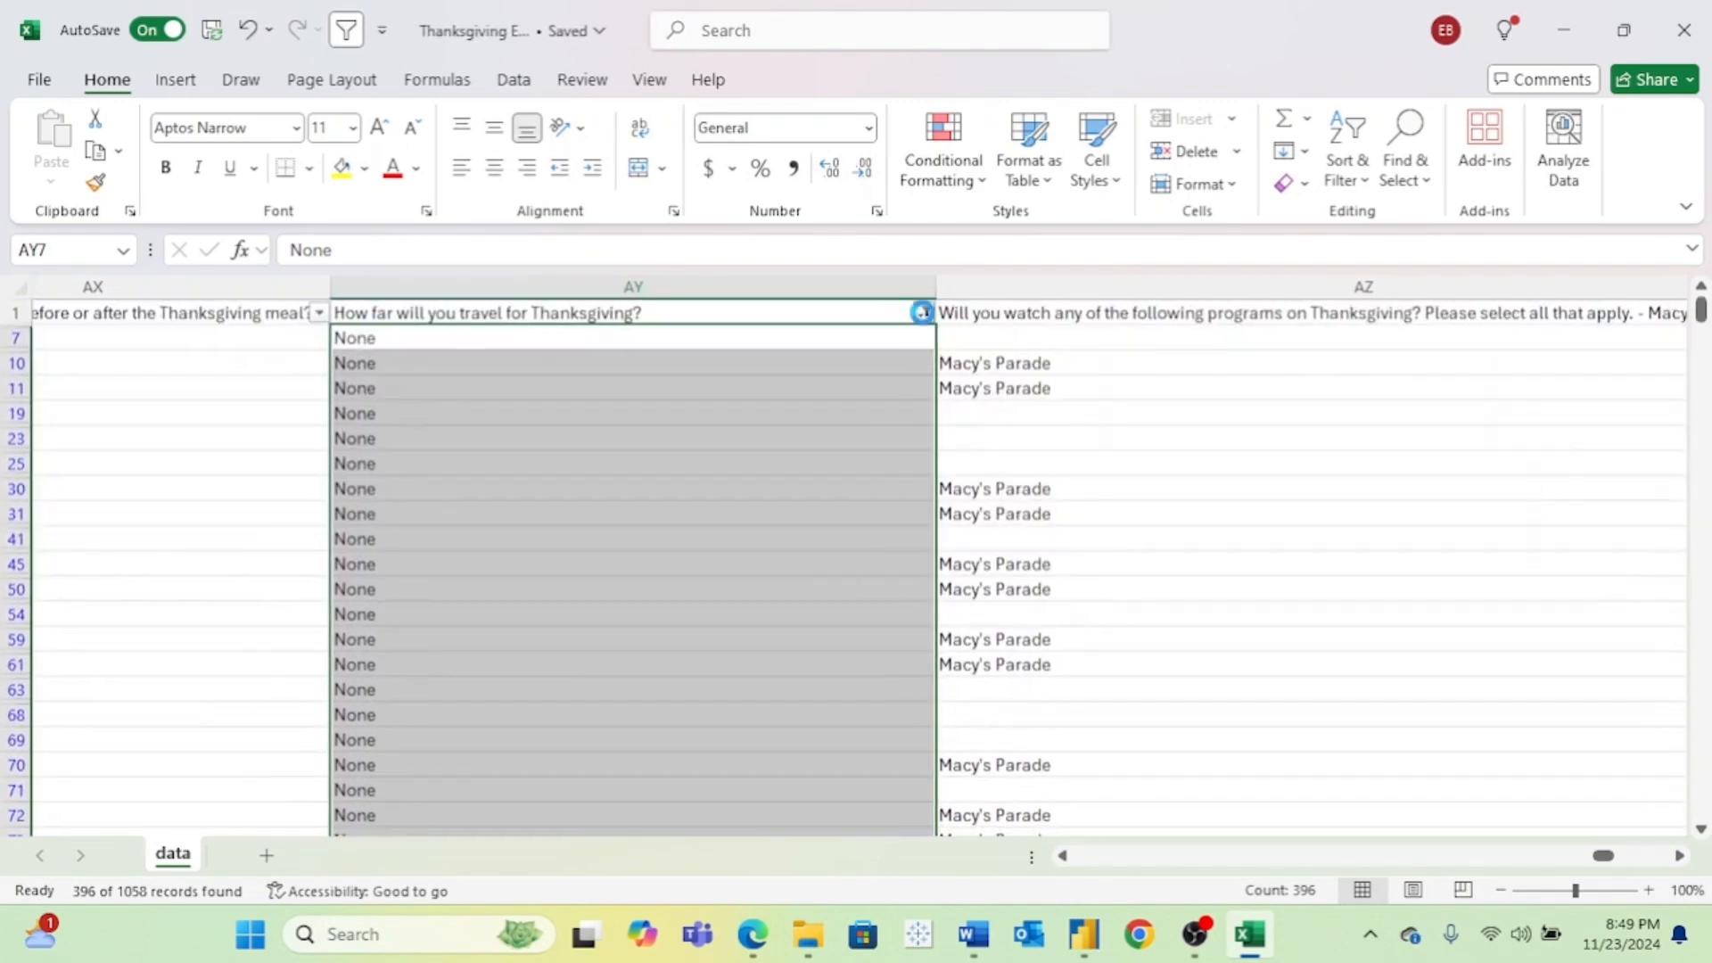
{"action": "left_click", "coordinate": [924, 312]}
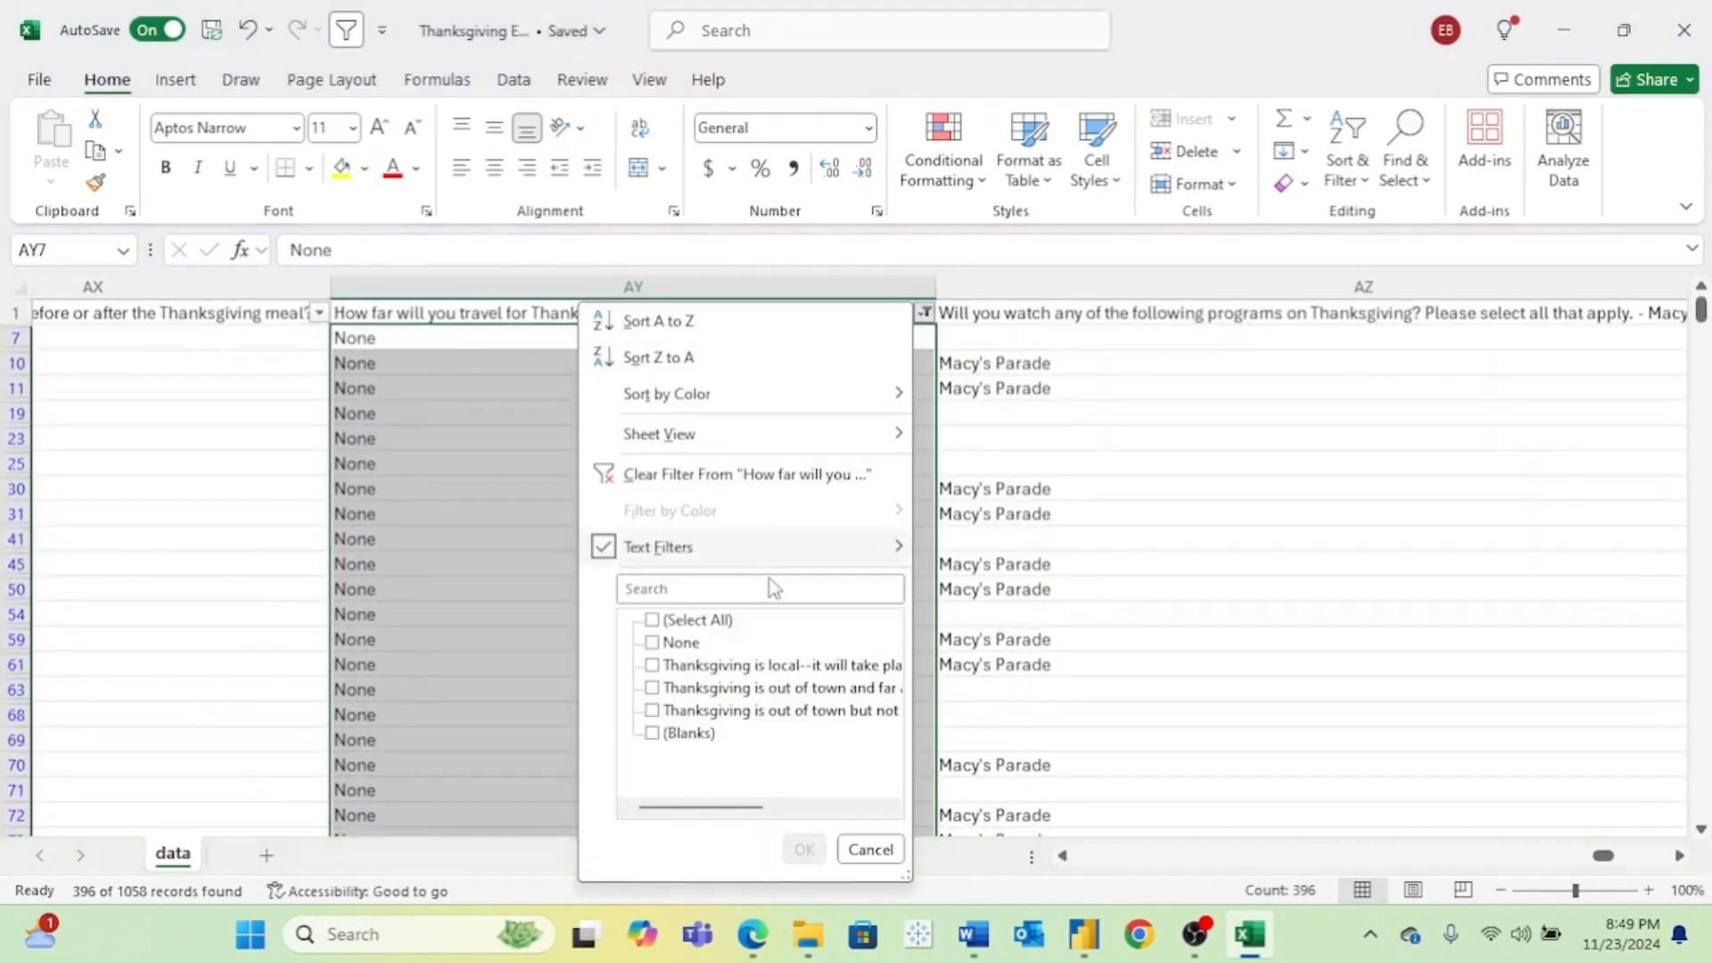
{"action": "left_click", "coordinate": [697, 667]}
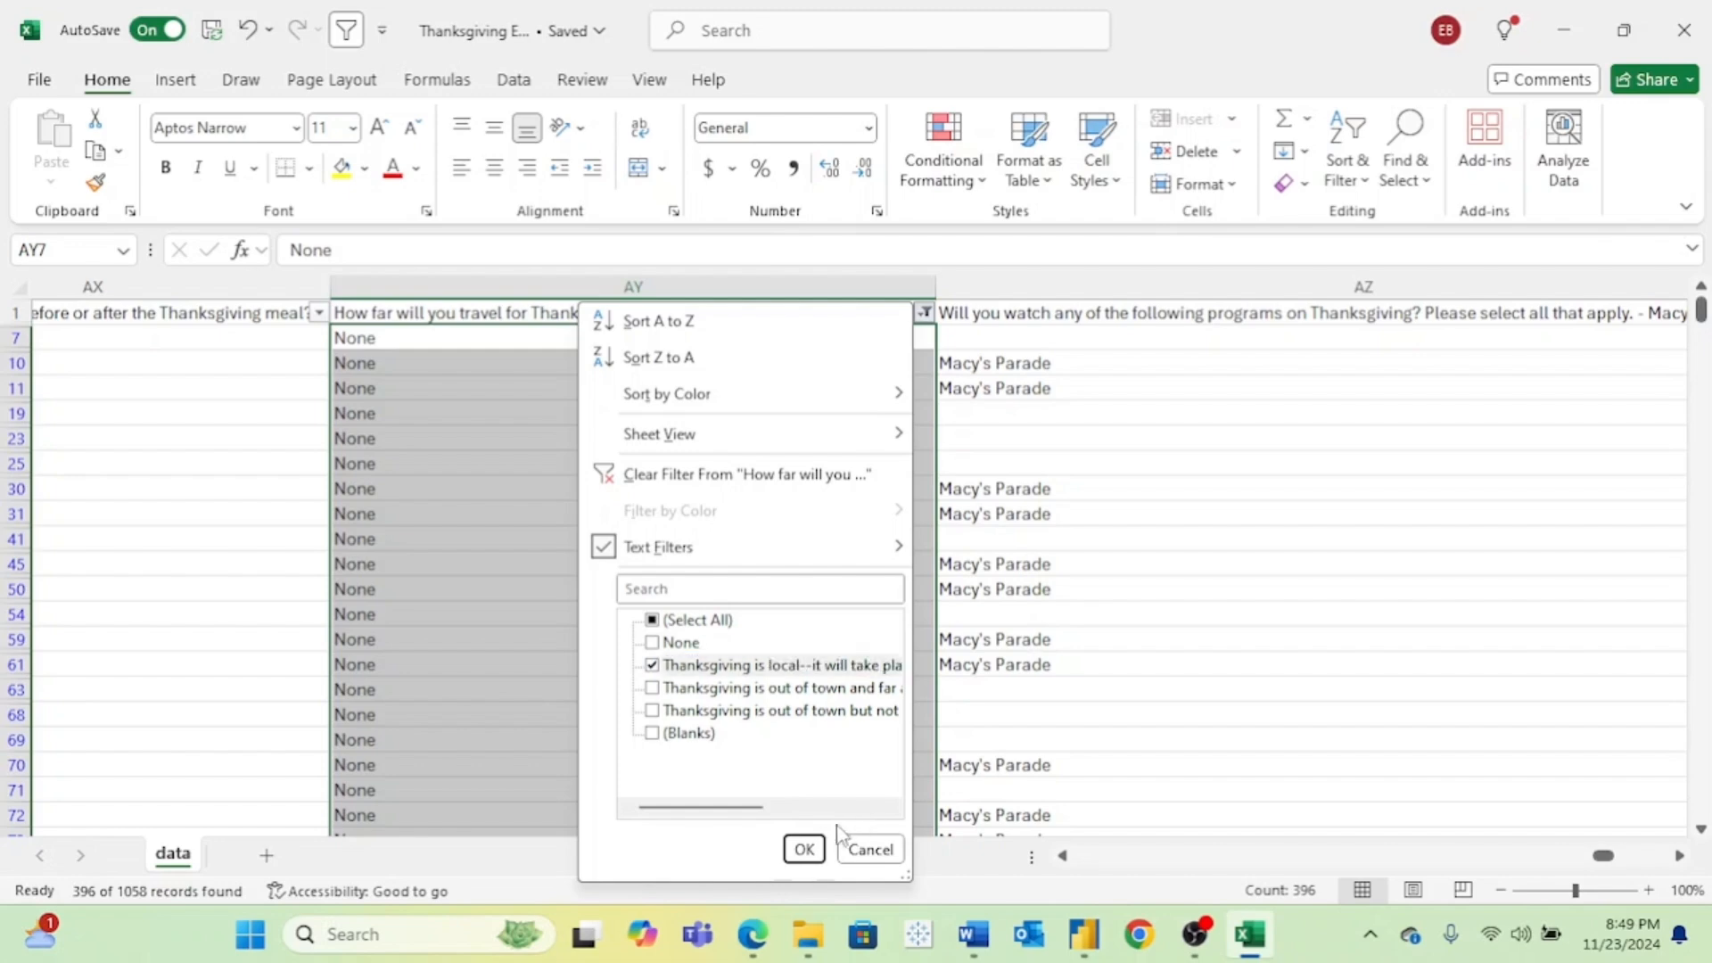
{"action": "left_click", "coordinate": [805, 849]}
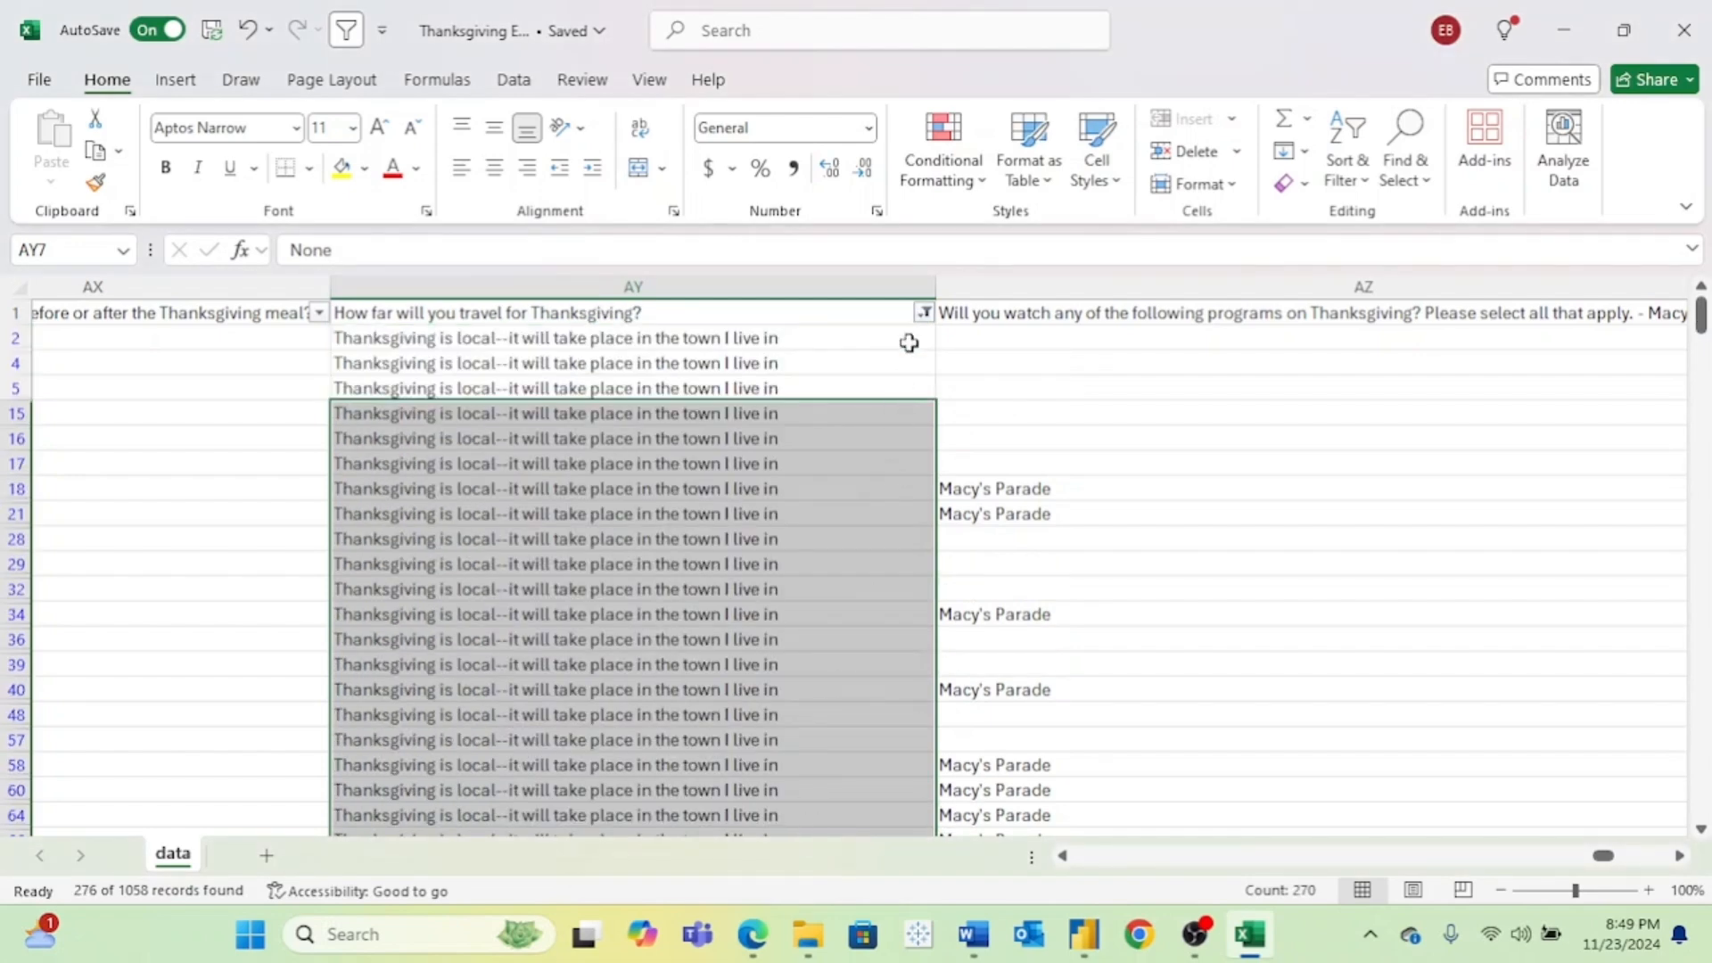
{"action": "left_click", "coordinate": [924, 312]}
{"action": "left_click", "coordinate": [348, 29]}
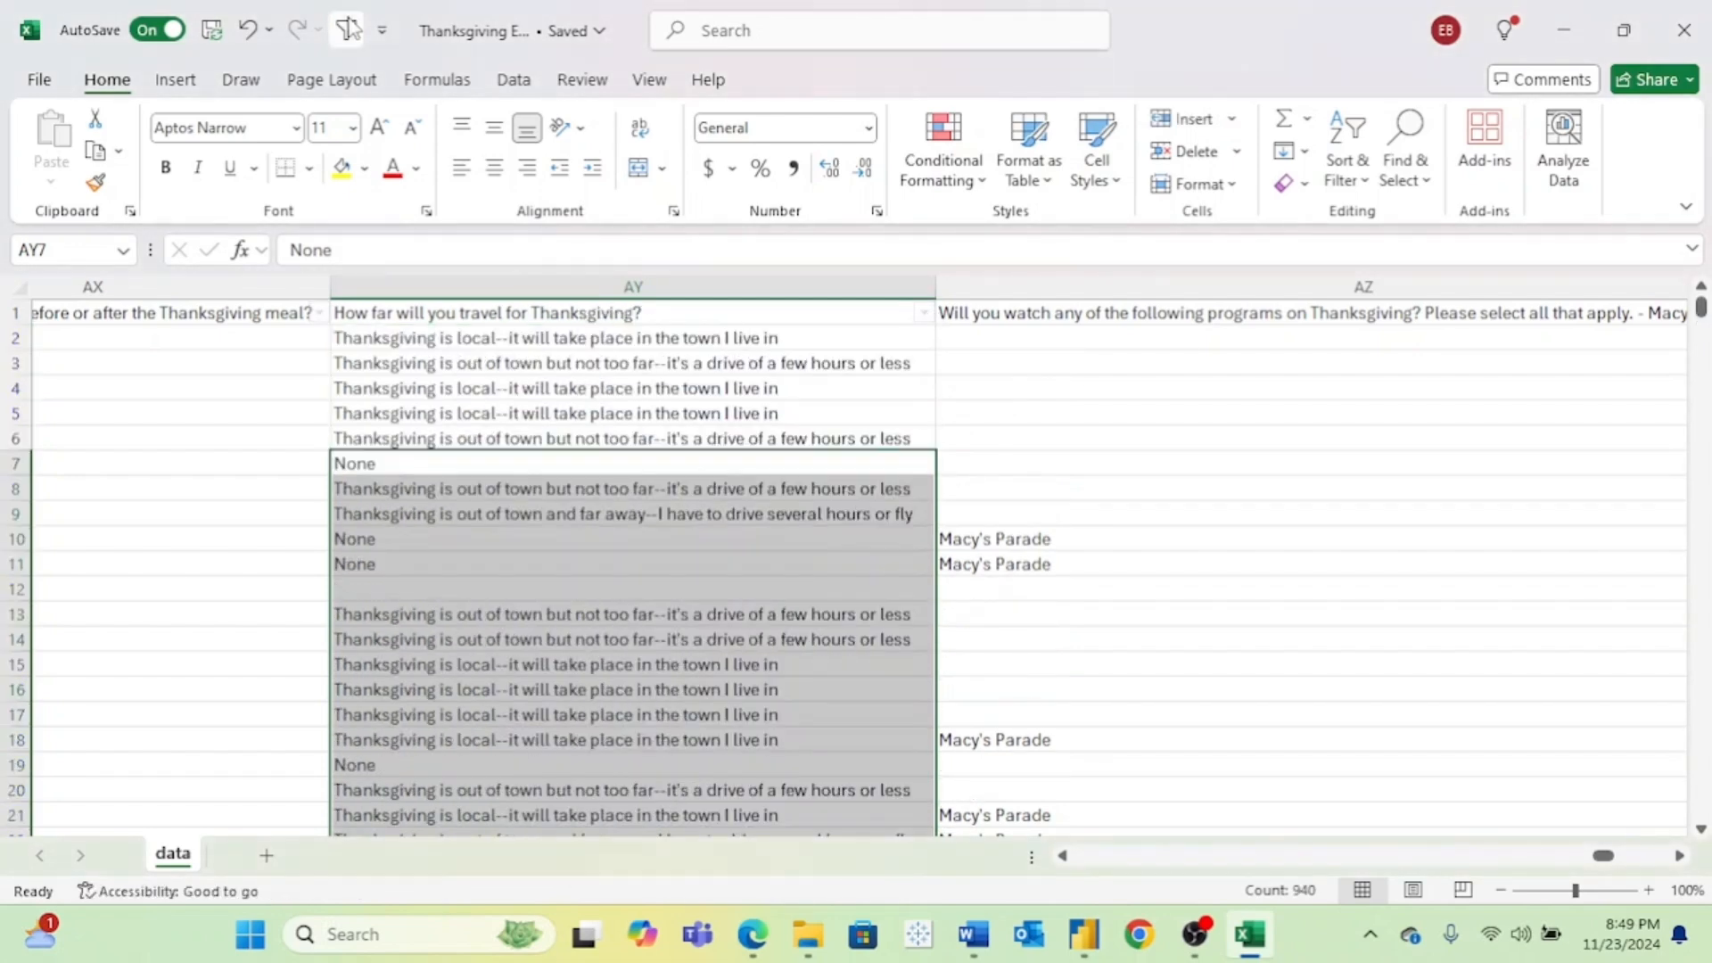
Step: Filter the travel-distance column to show only the "Thanksgiving is local" answer
{"action": "left_click", "coordinate": [871, 307]}
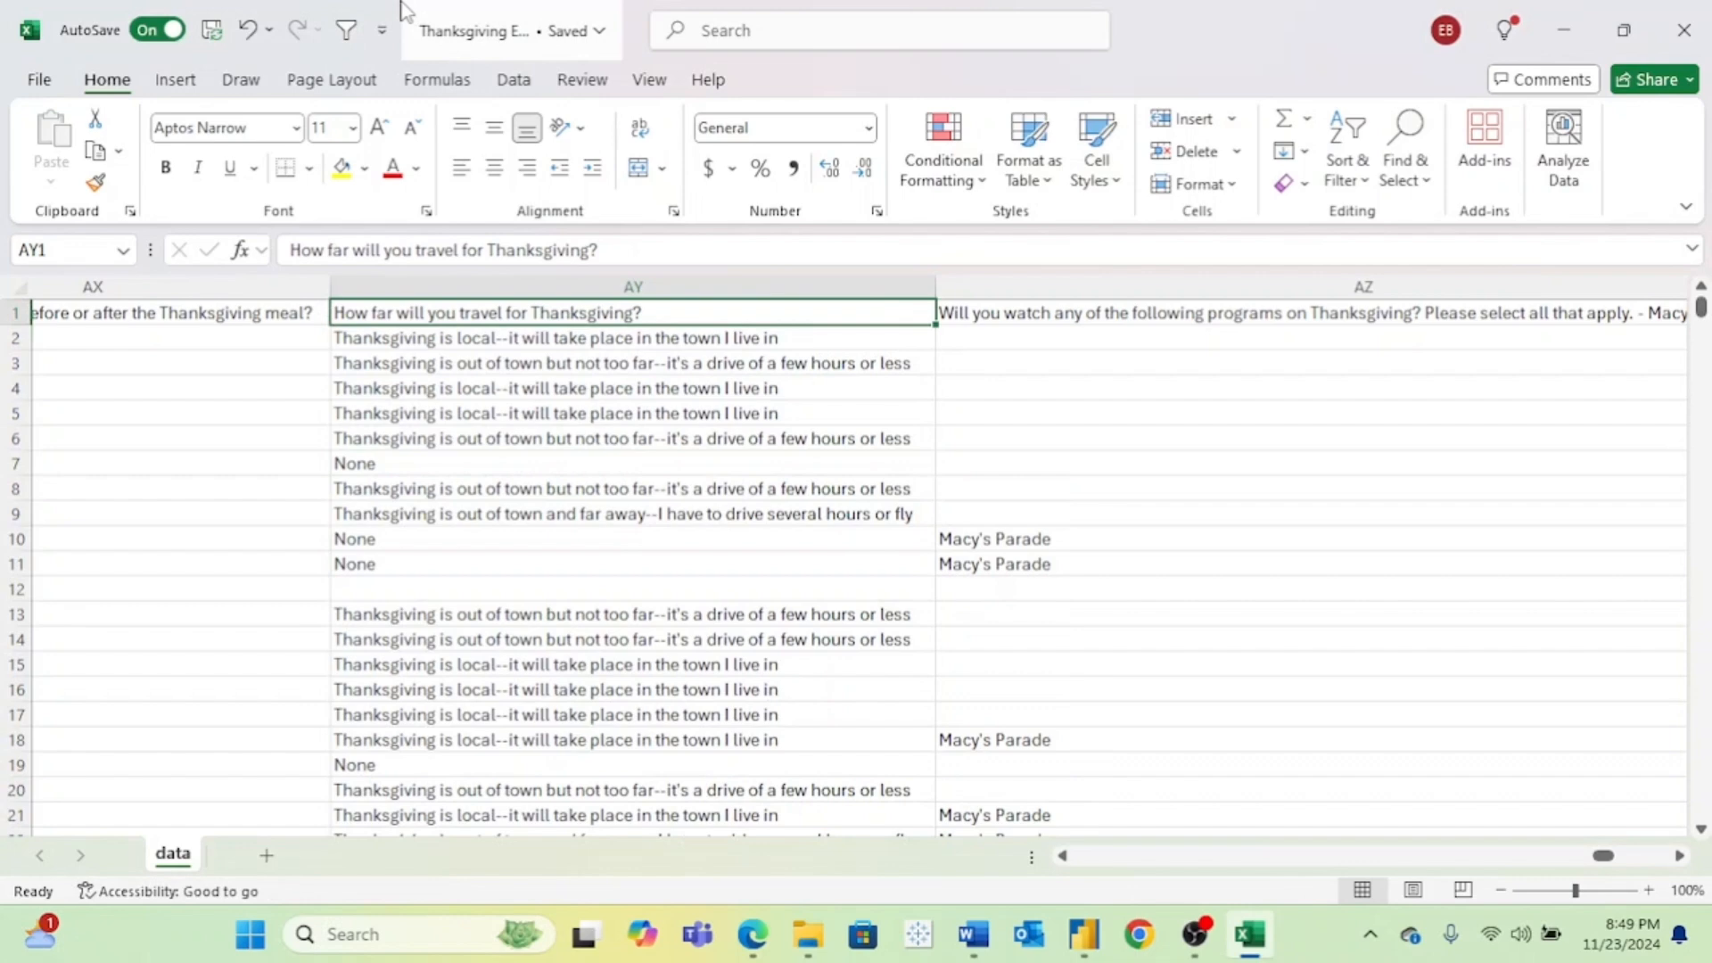
{"action": "left_click", "coordinate": [346, 29]}
{"action": "left_click", "coordinate": [923, 312]}
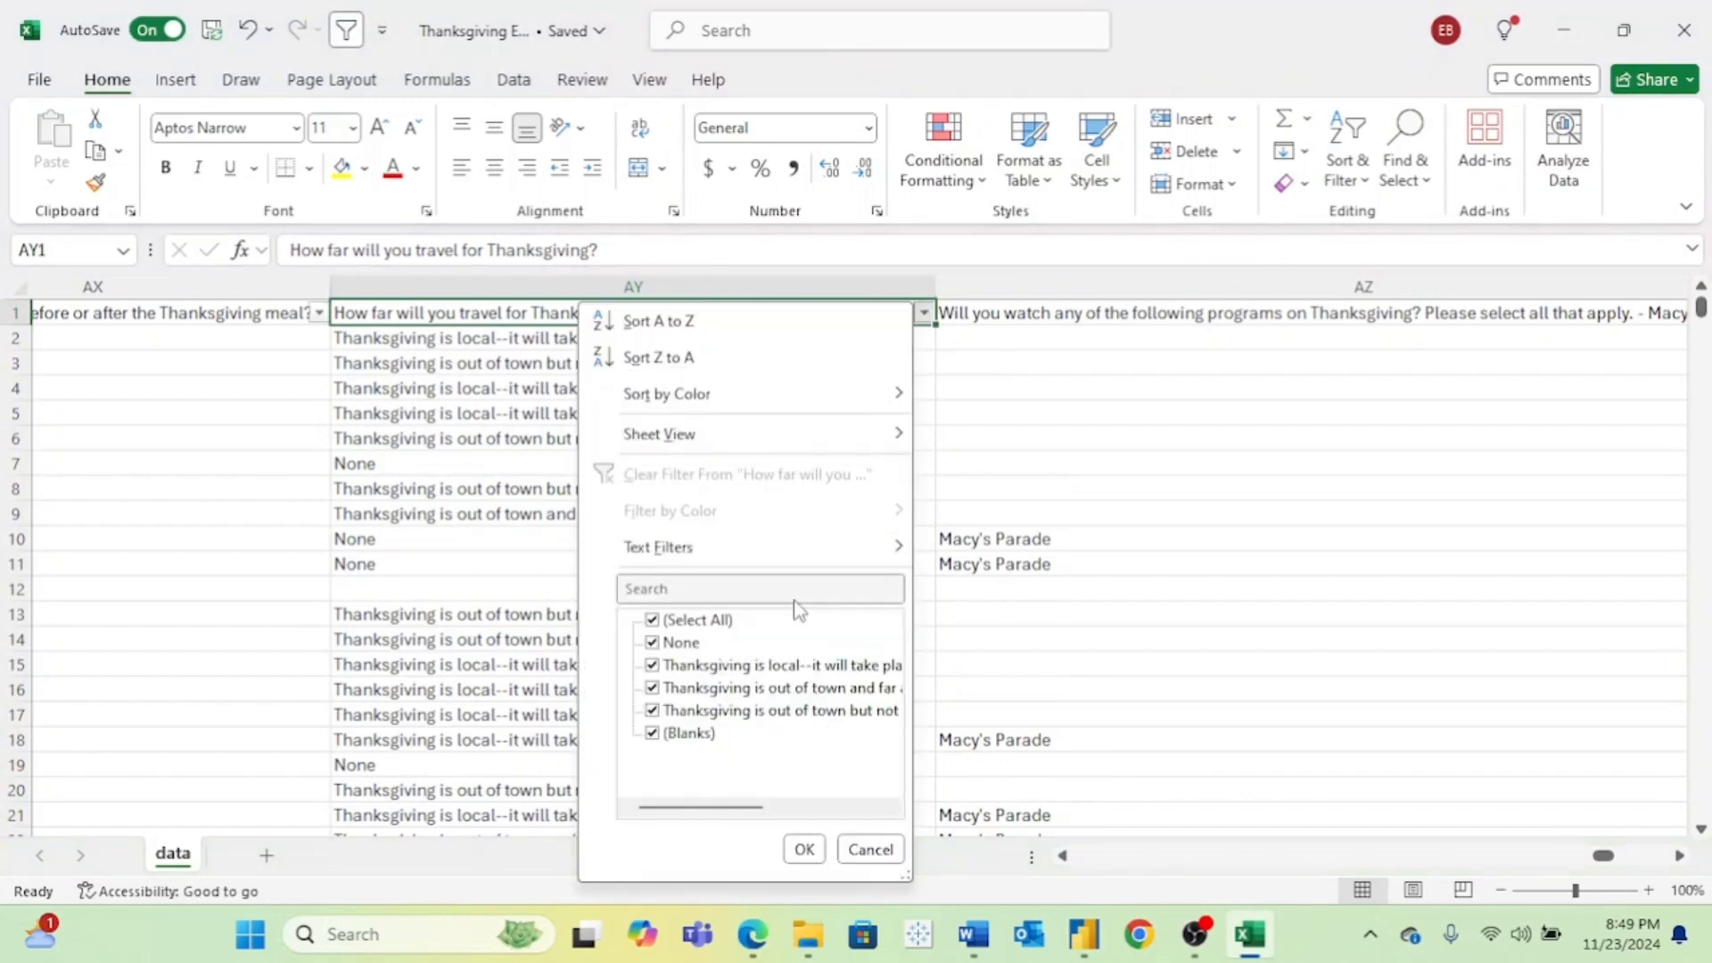
{"action": "left_click", "coordinate": [688, 619]}
{"action": "left_click", "coordinate": [724, 666]}
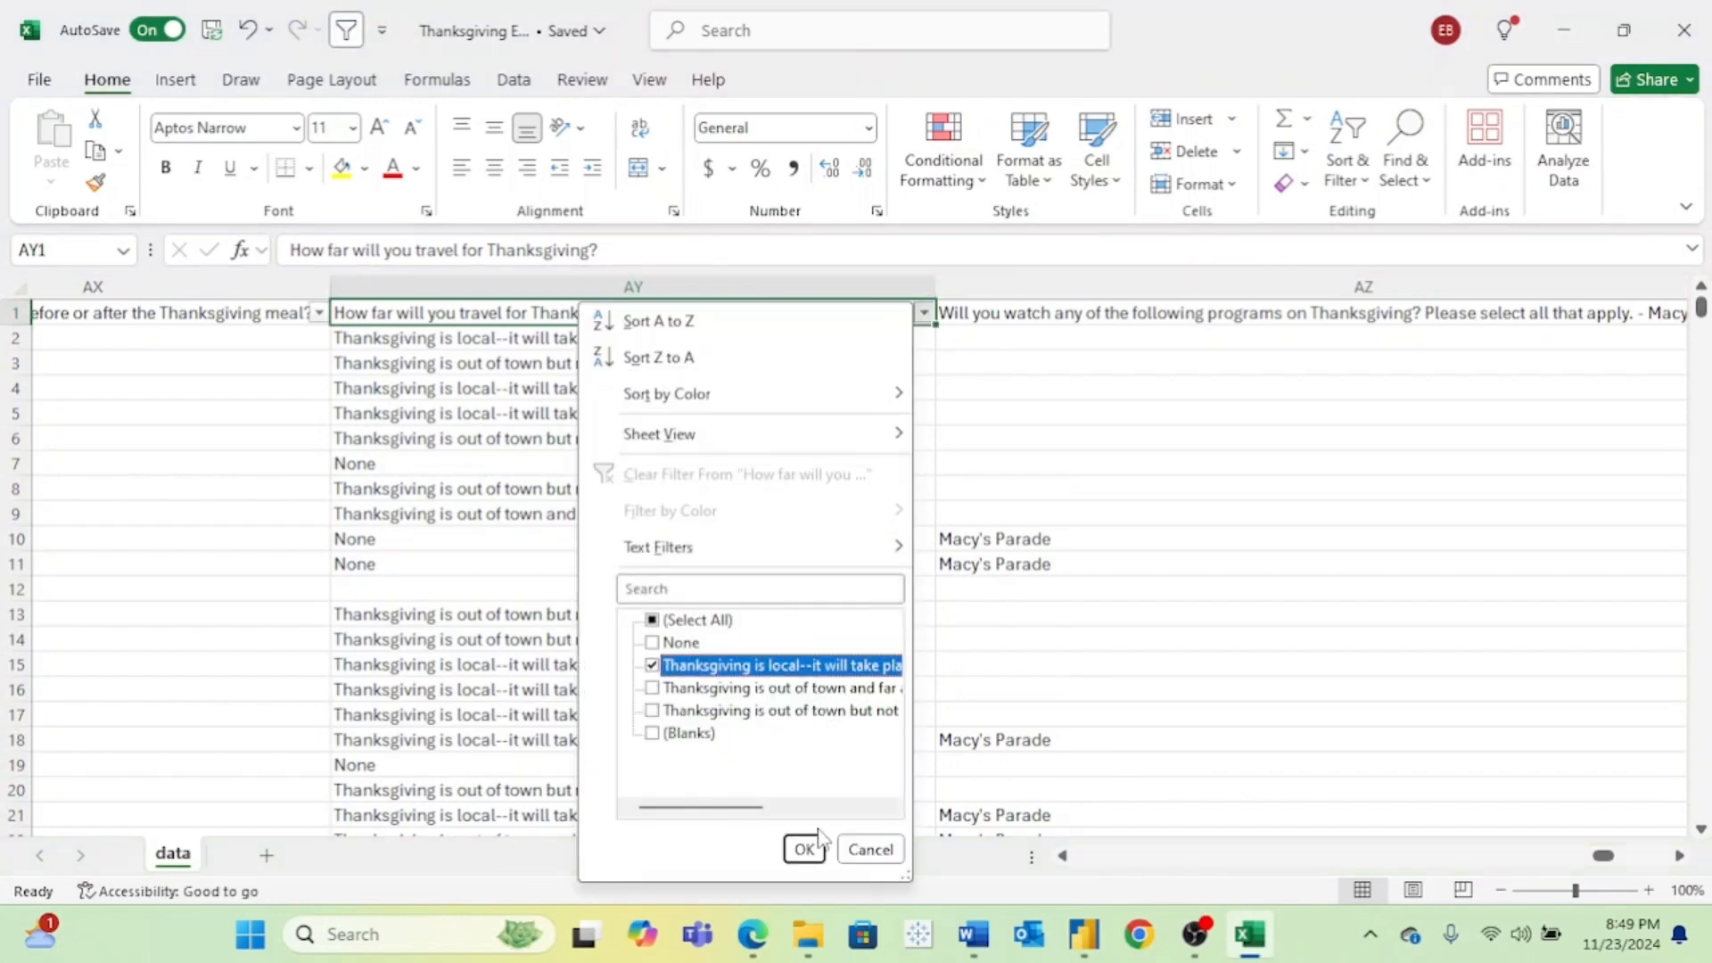
{"action": "left_click", "coordinate": [803, 849]}
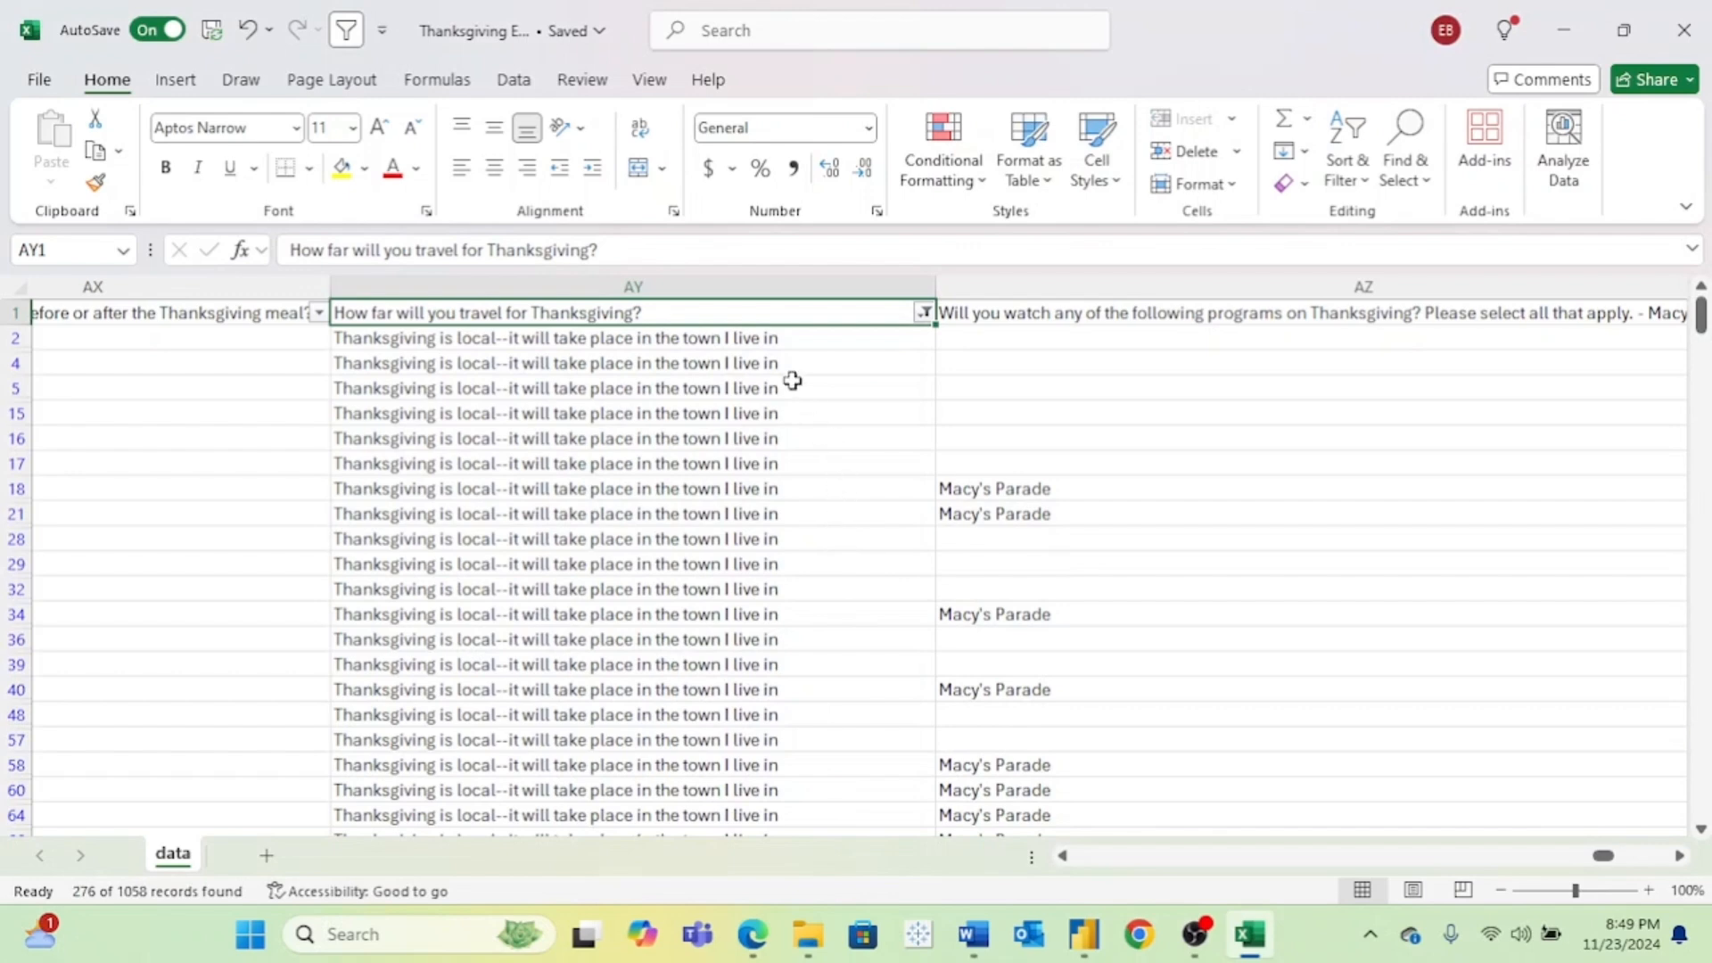
Step: Replace the text of the first filtered local travel answer with "Same Town"
{"action": "left_click", "coordinate": [733, 340]}
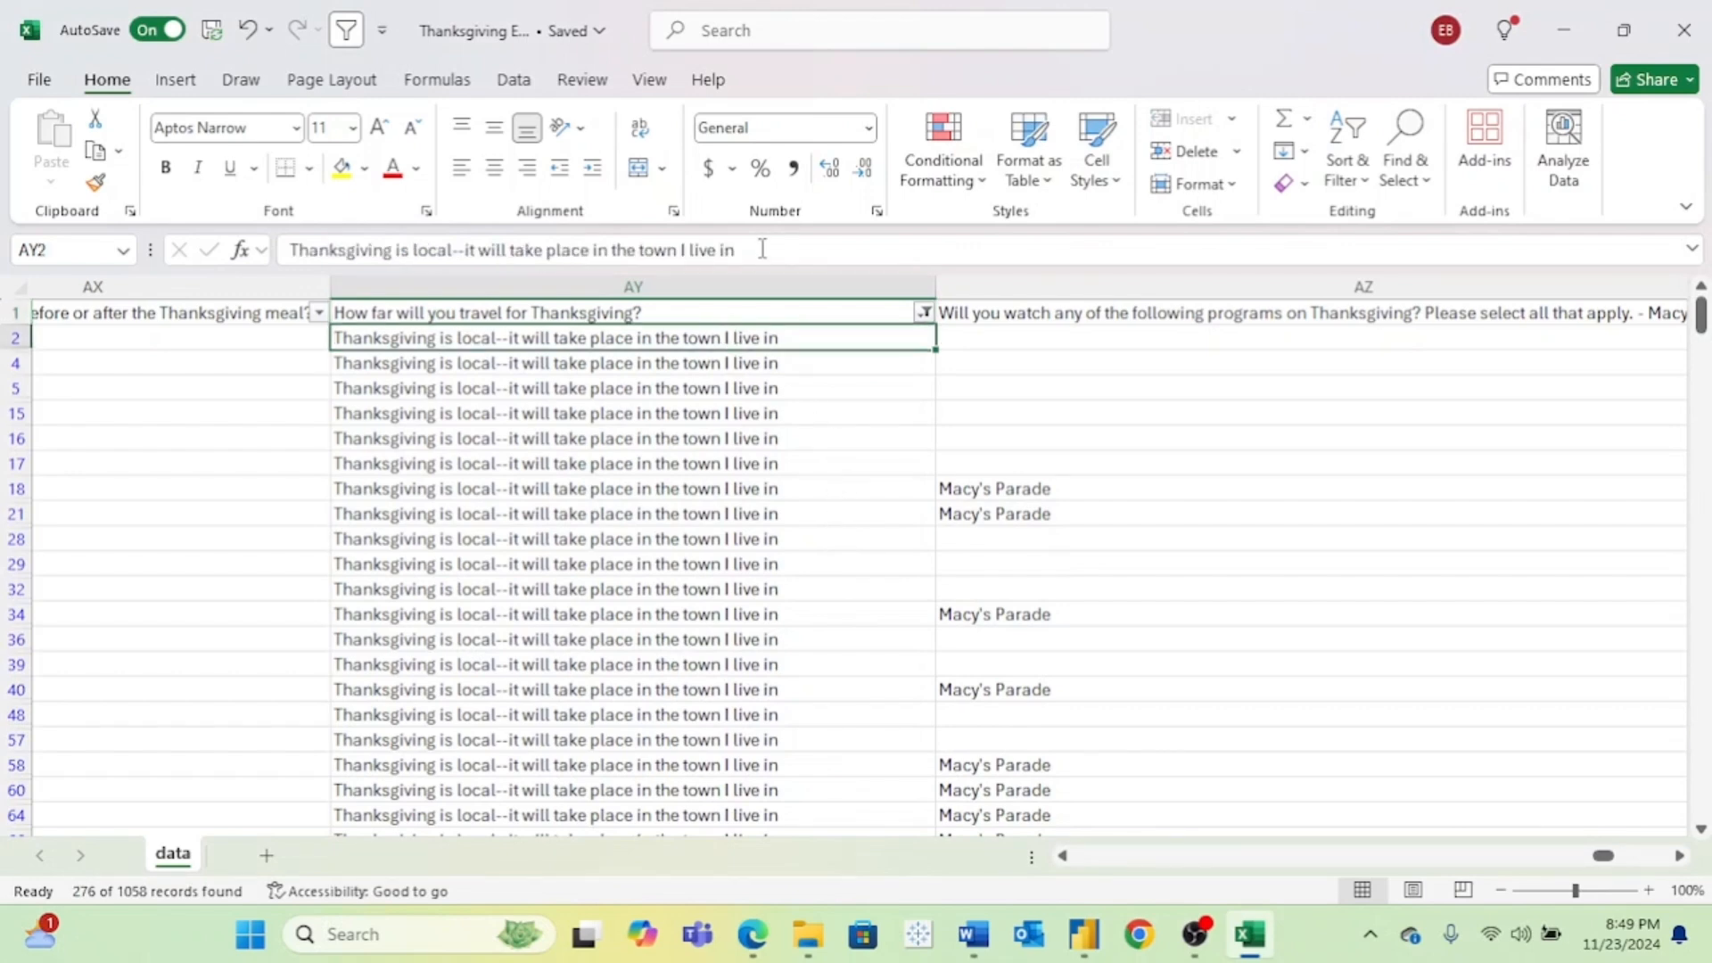
{"action": "left_click_drag", "start_coordinate": [764, 257], "coordinate": [260, 254]}
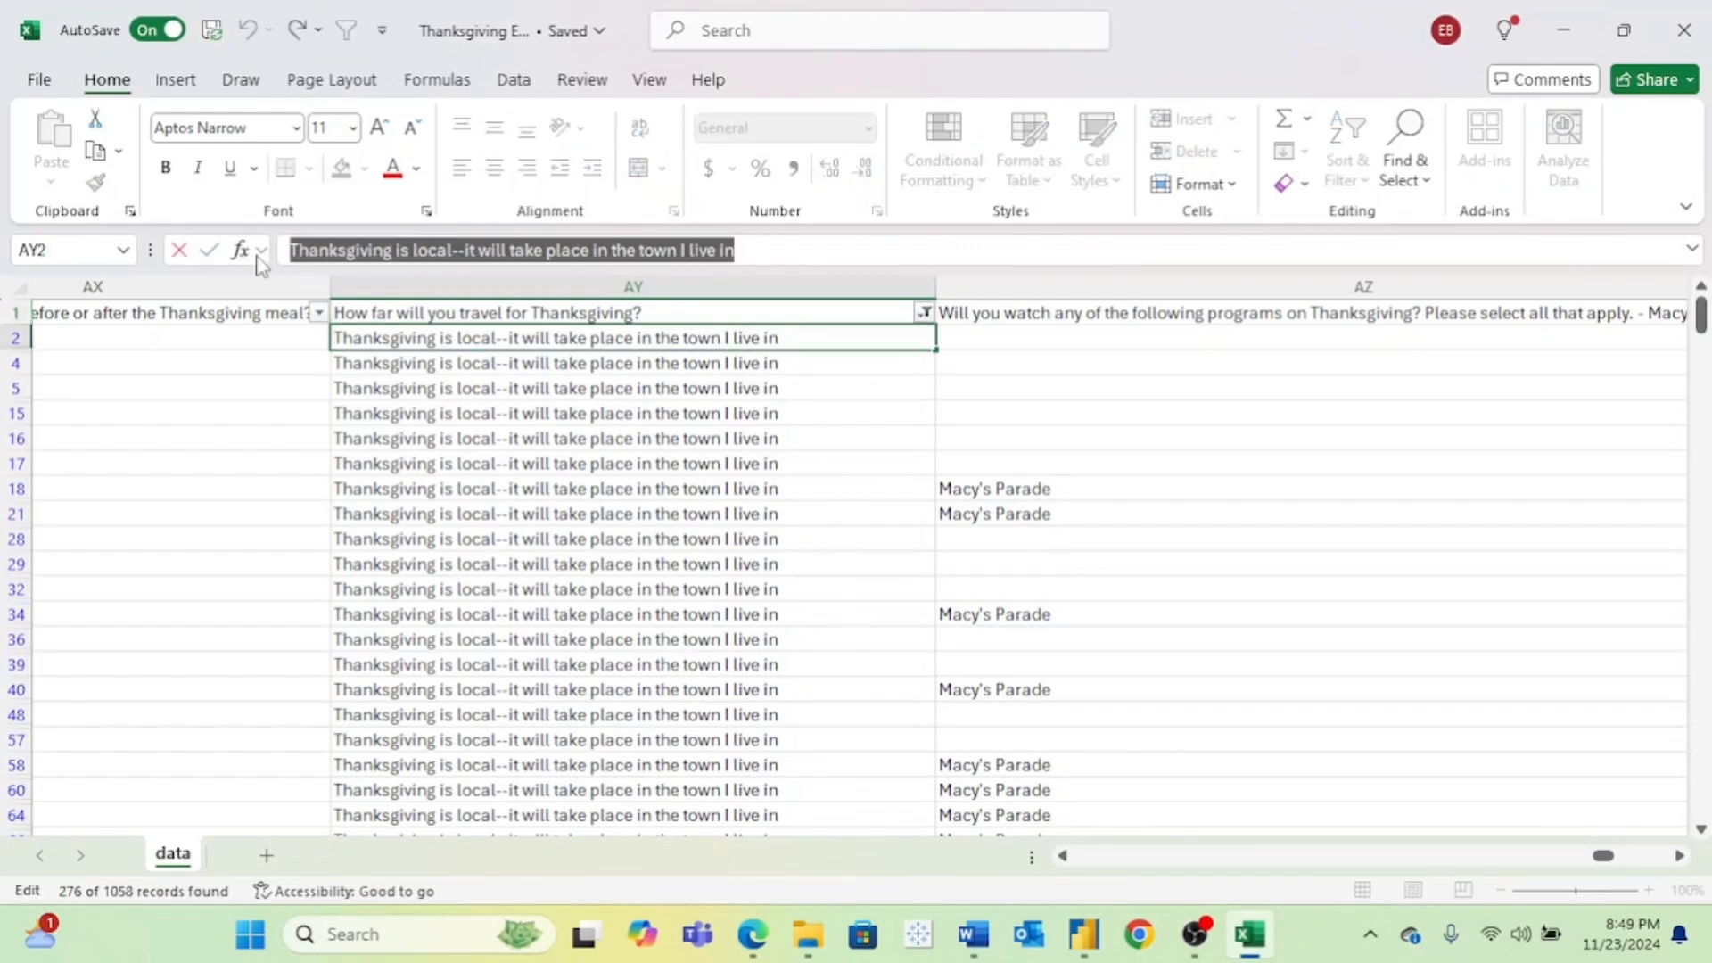
{"action": "type", "text": "Same Town"}
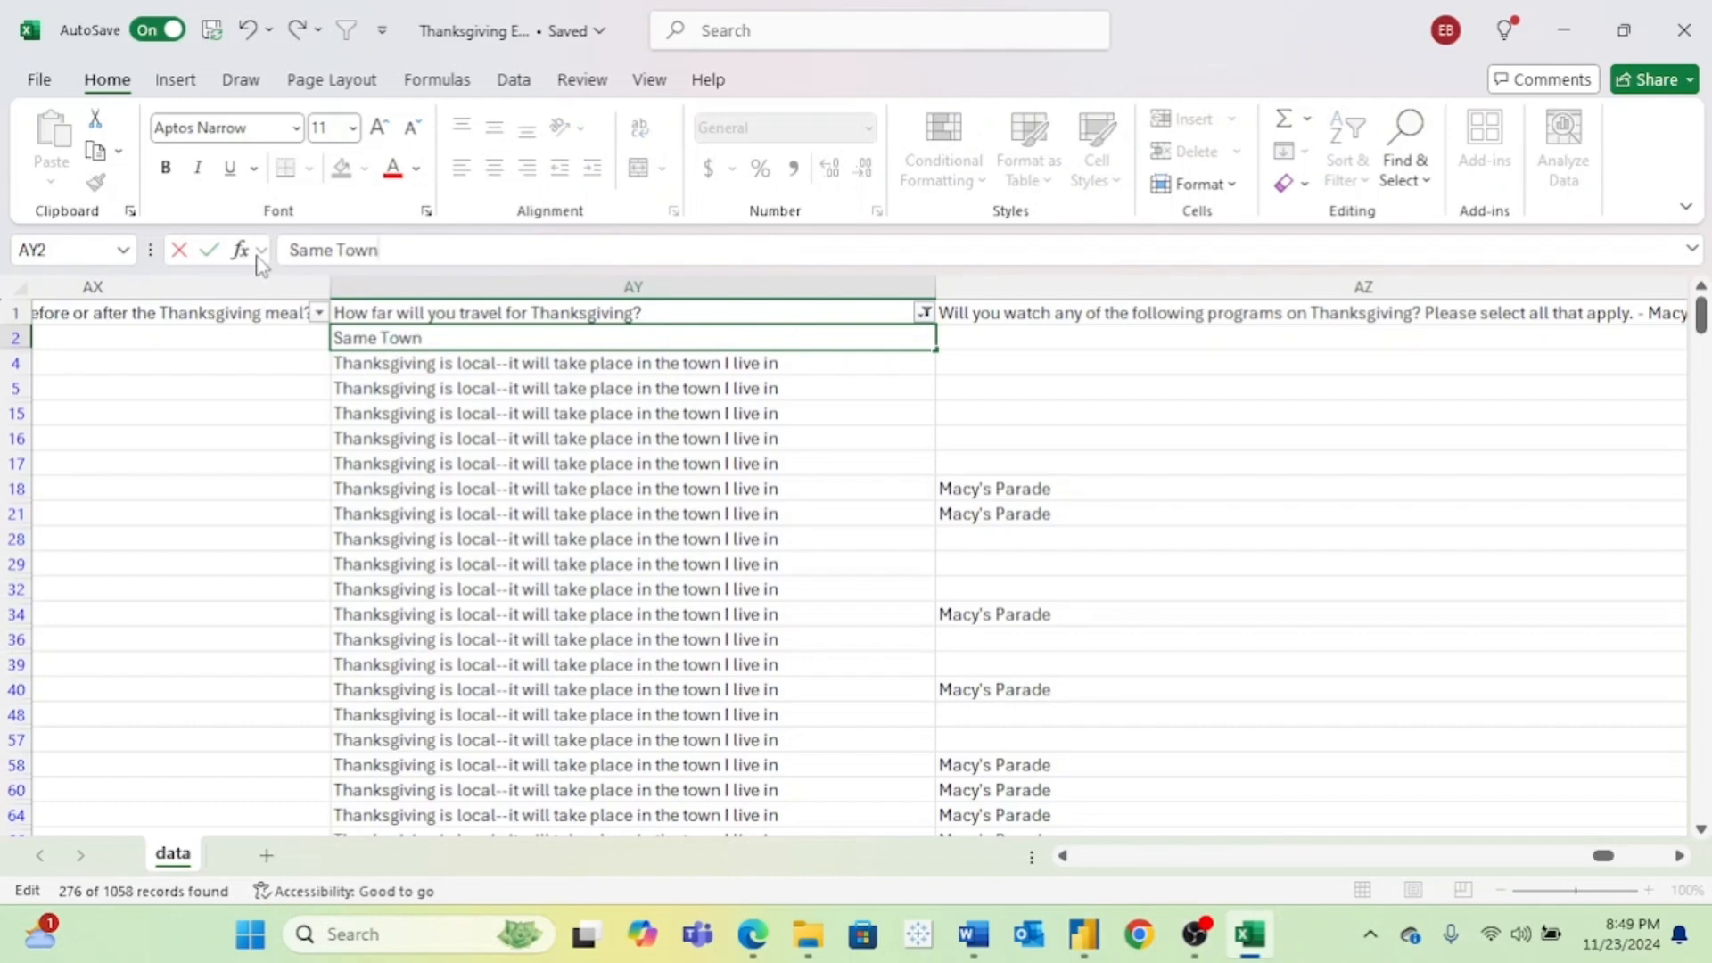
{"action": "key", "text": "Return"}
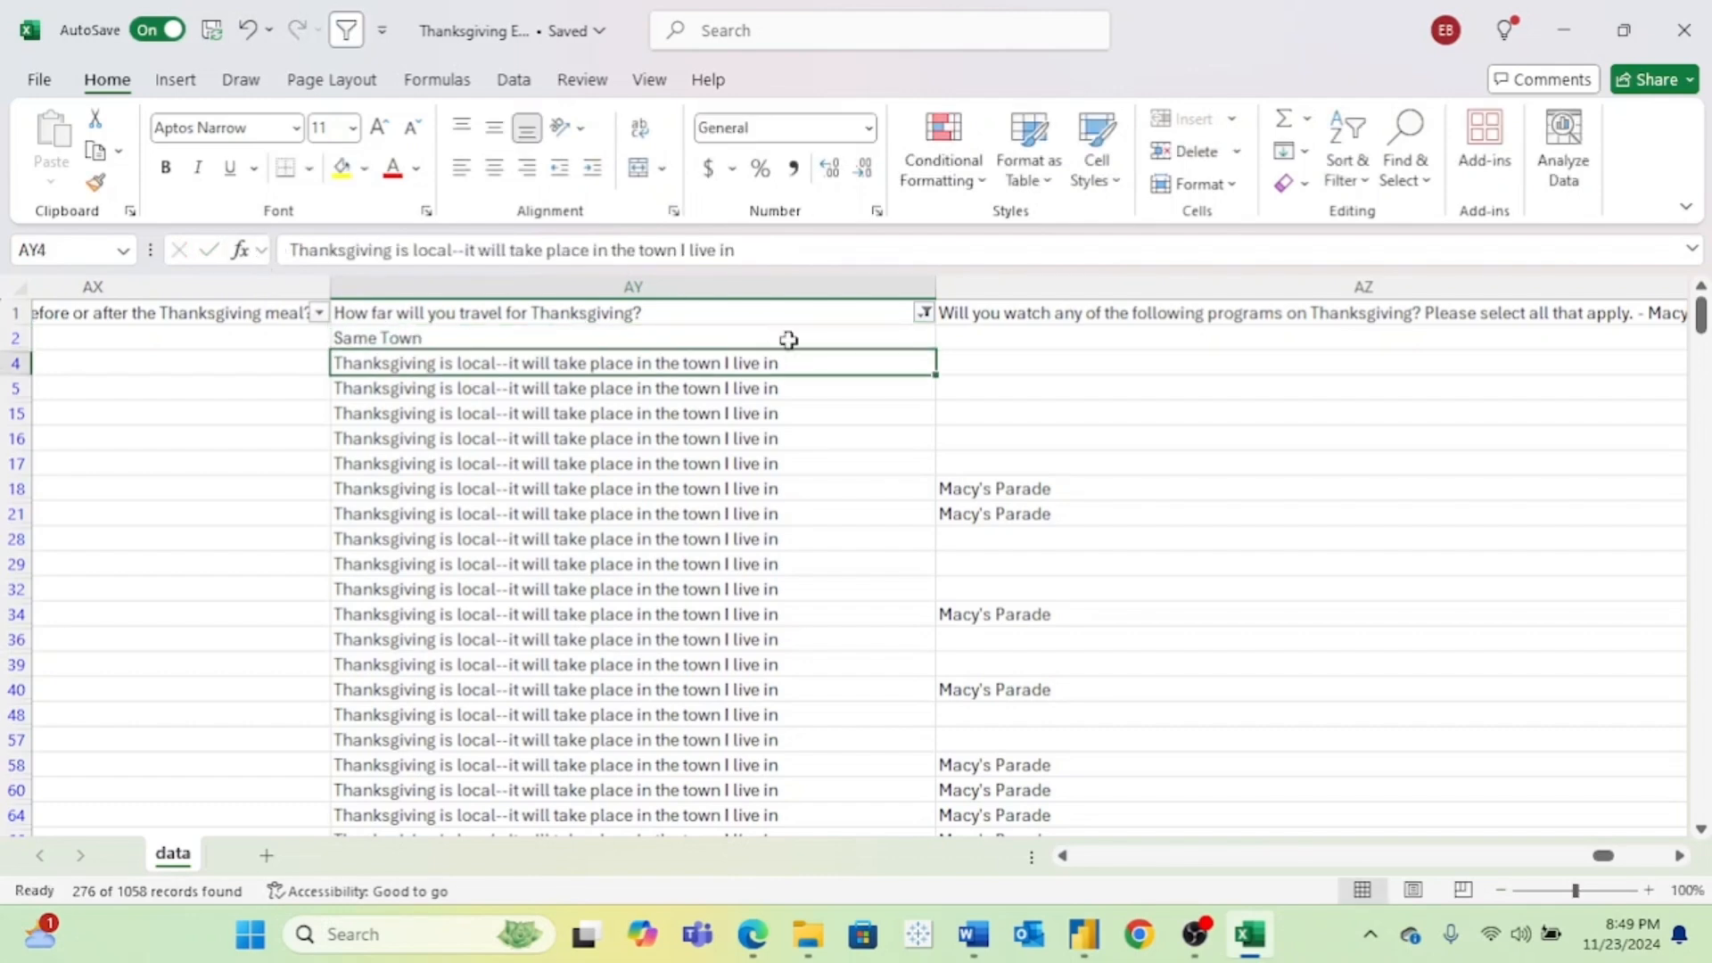
Step: Fill "Same Town" down through all the filtered local travel answers and remove the filter
{"action": "left_click", "coordinate": [898, 333]}
{"action": "left_click_drag", "start_coordinate": [935, 349], "coordinate": [943, 778]}
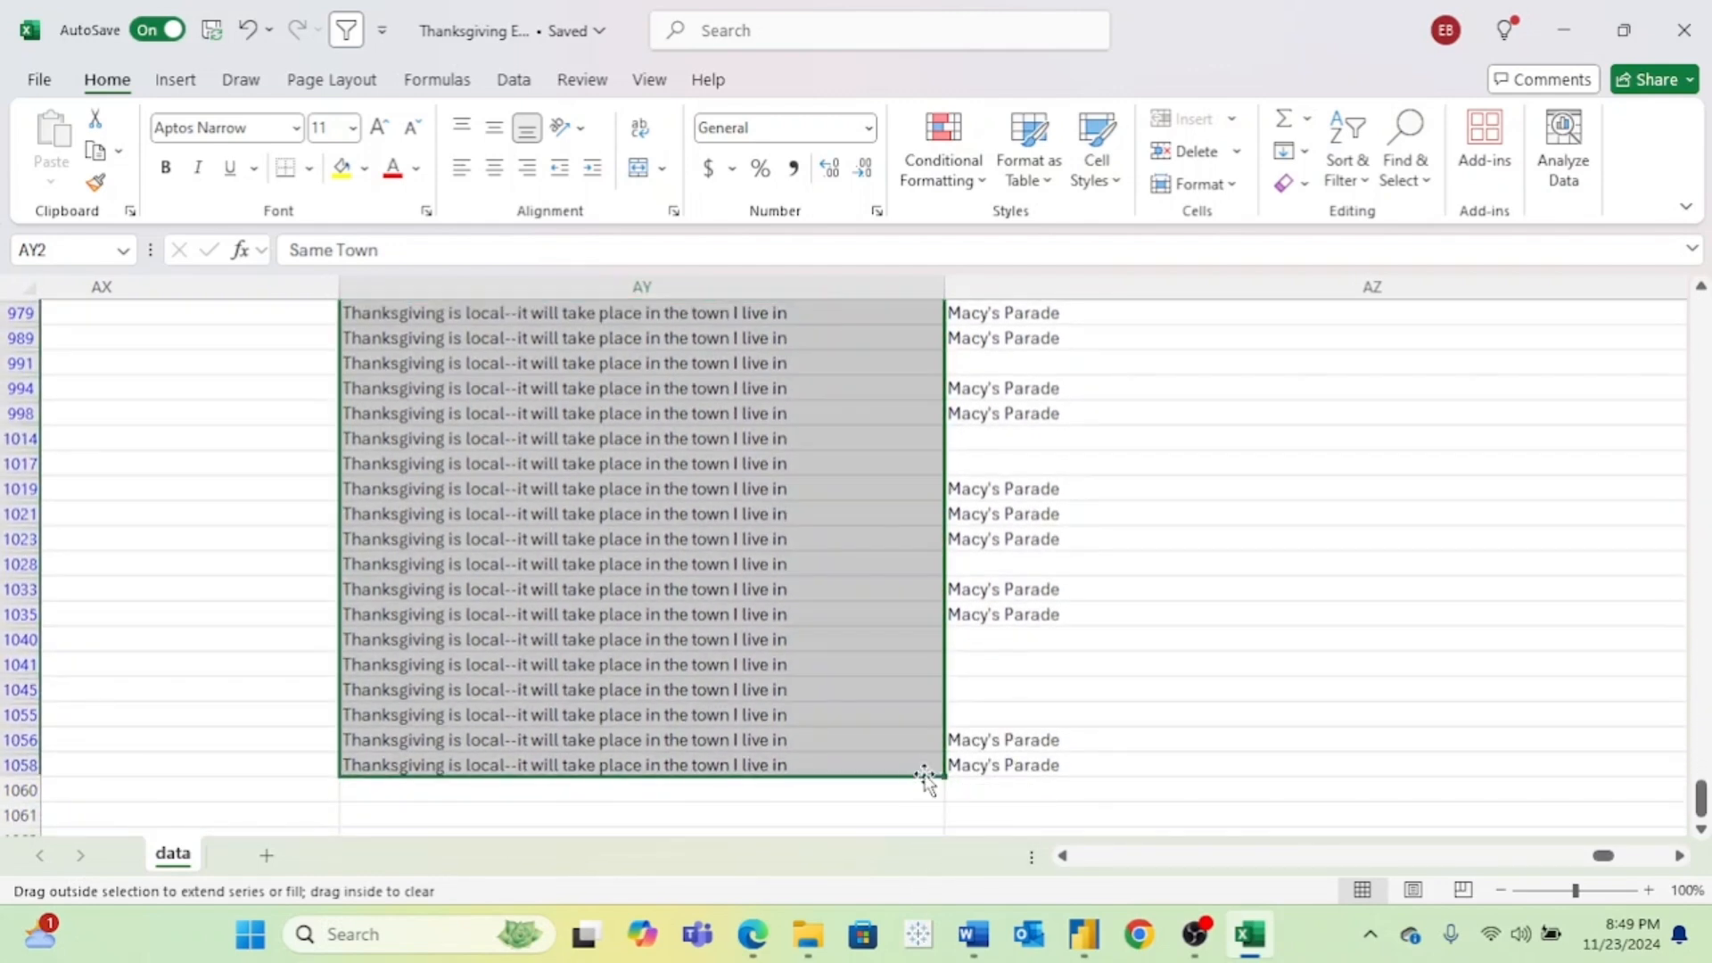
{"action": "left_click_drag", "start_coordinate": [1700, 797], "coordinate": [1700, 307]}
{"action": "left_click", "coordinate": [355, 21]}
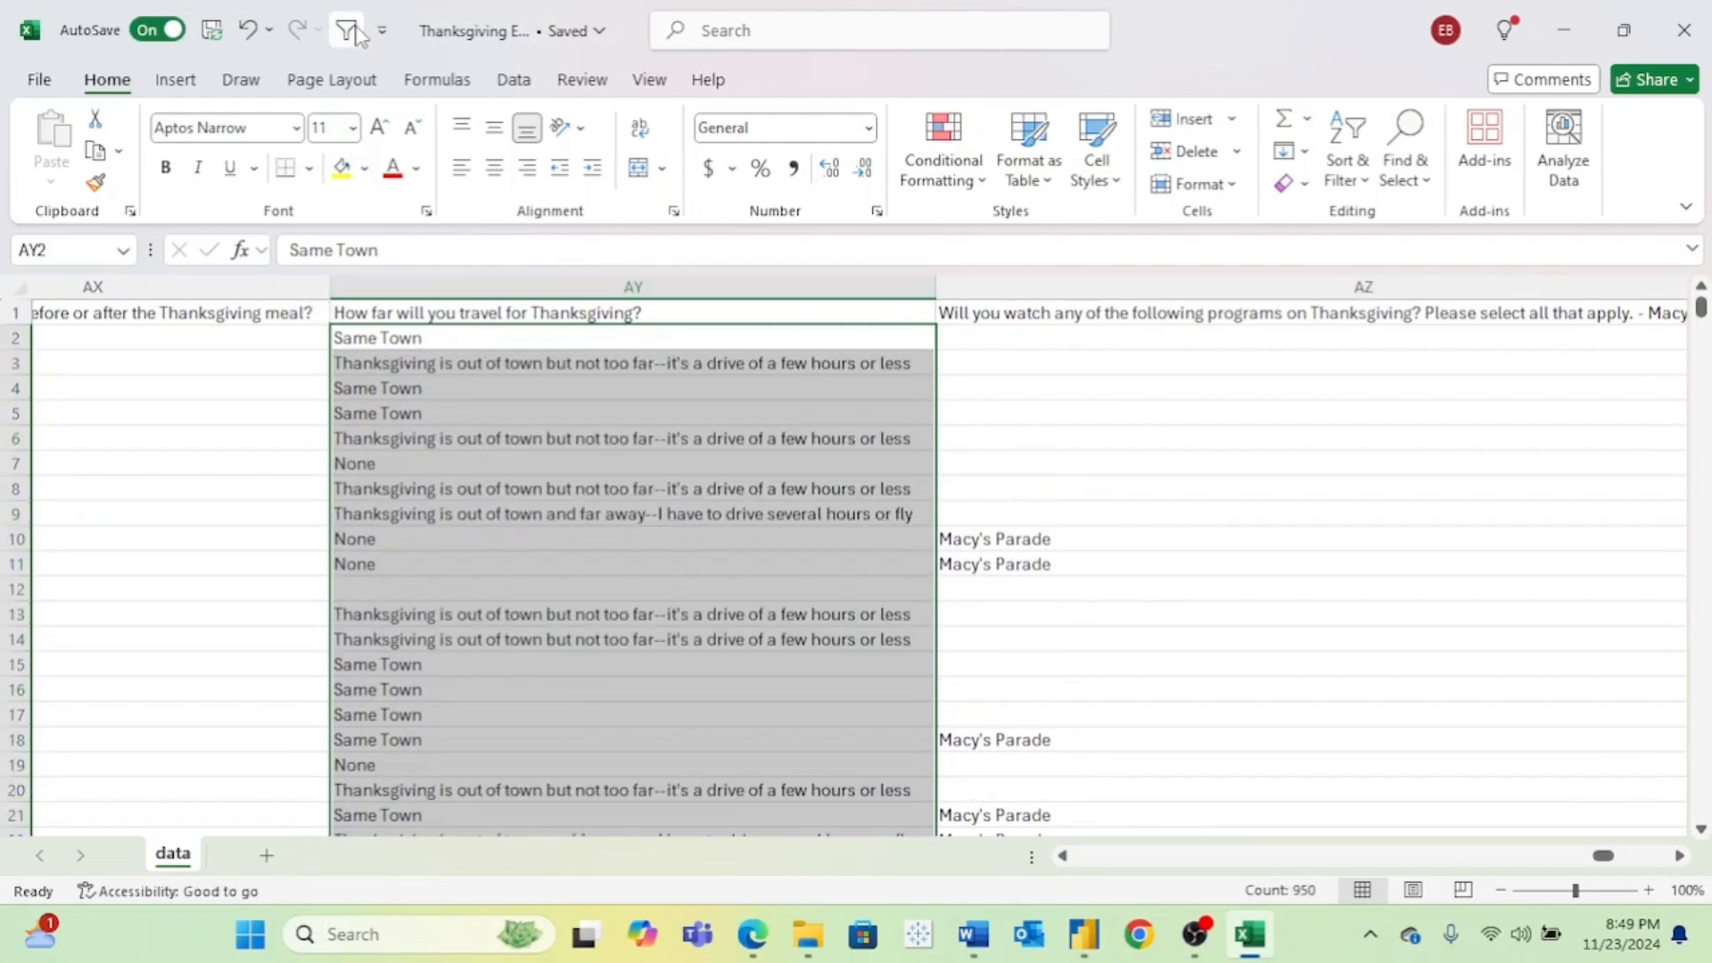
Step: Filter the travel-distance column to the out-of-town and far-away answer and replace its first cell with "Fly or Drive Hours"
{"action": "left_click", "coordinate": [537, 308]}
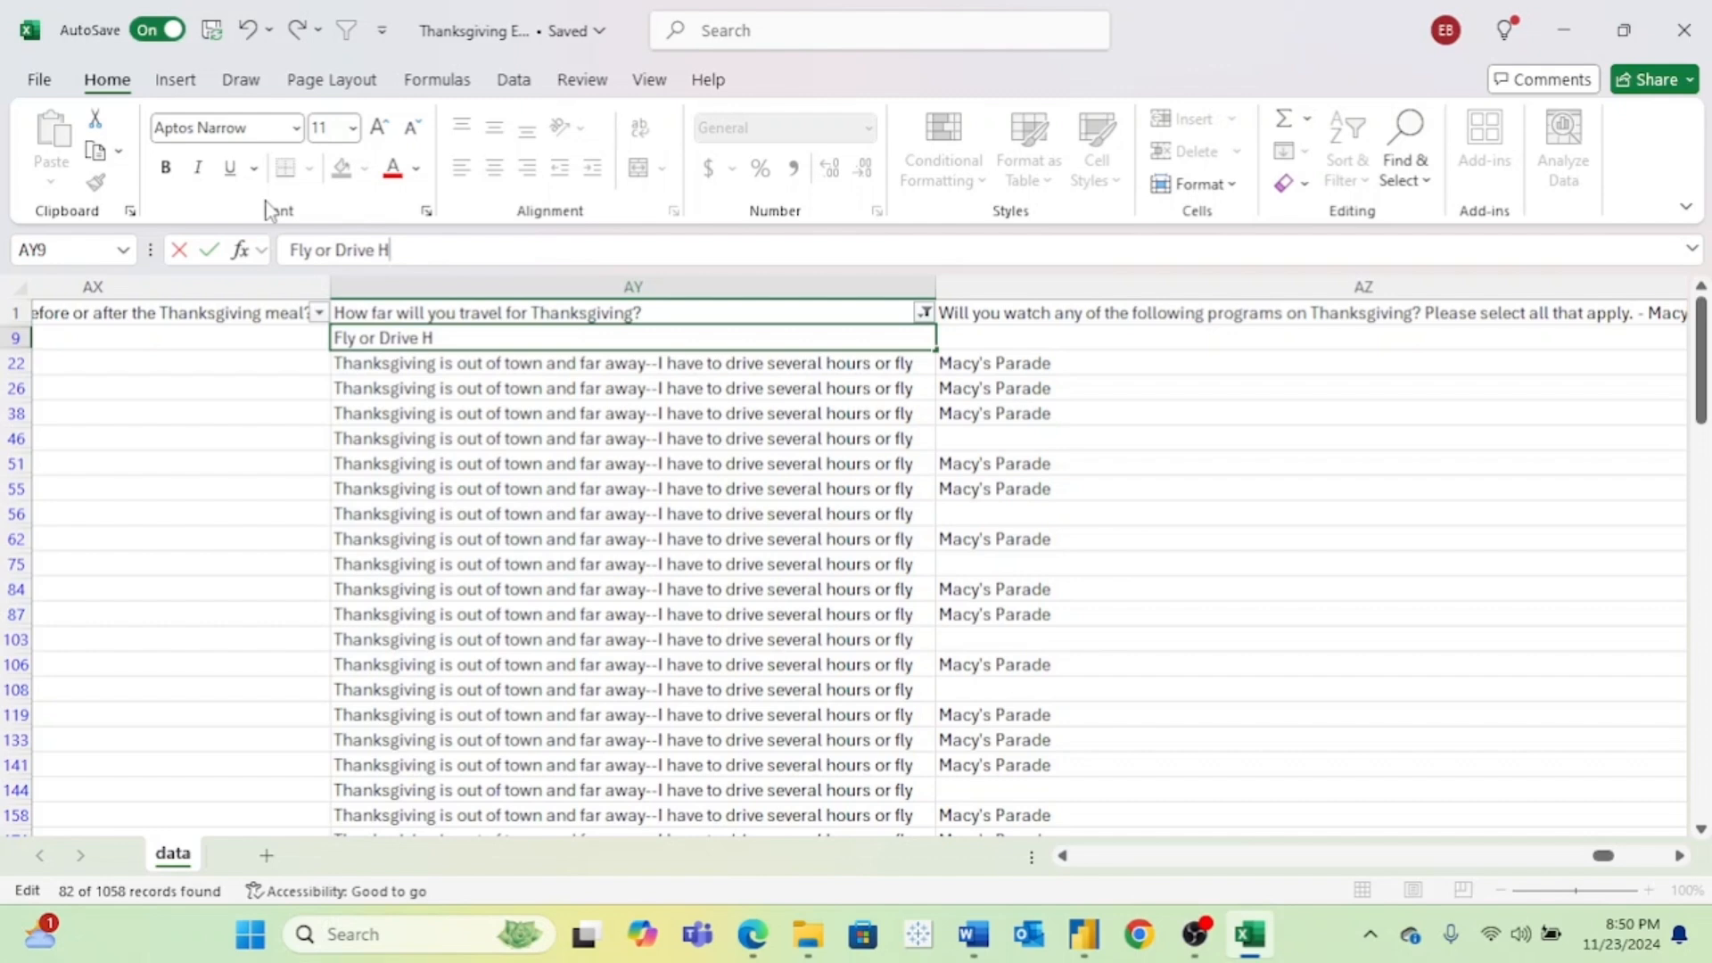
{"action": "type", "text": "ours"}
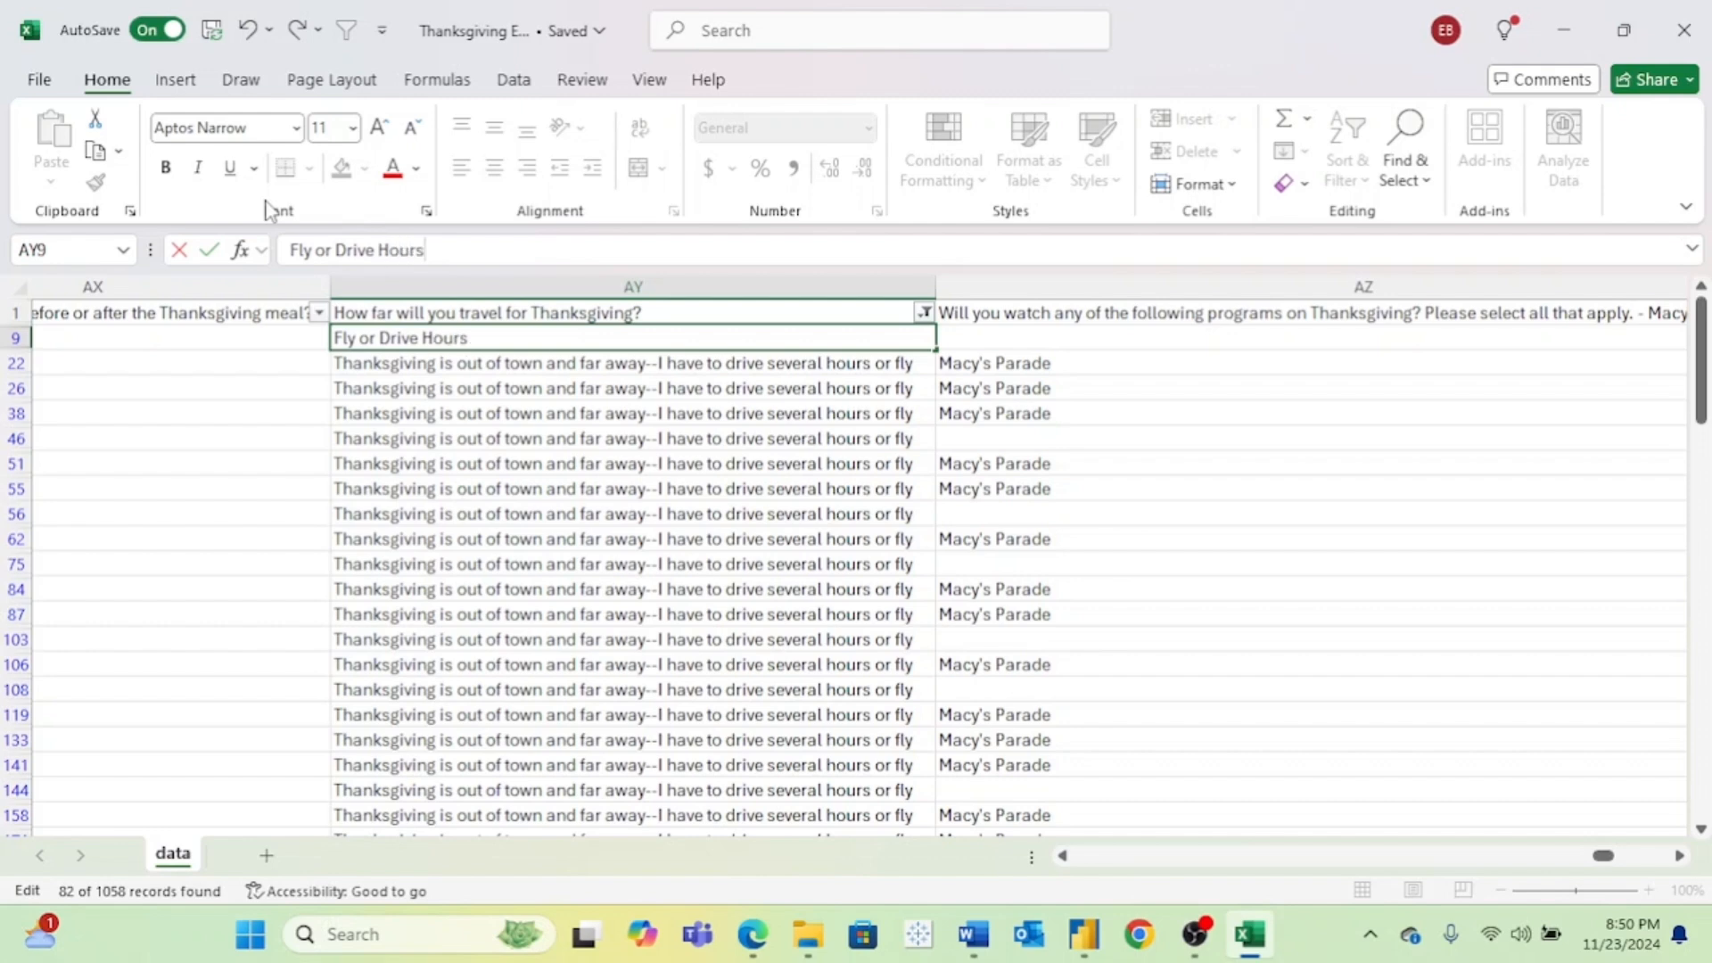
{"action": "key", "text": "Return"}
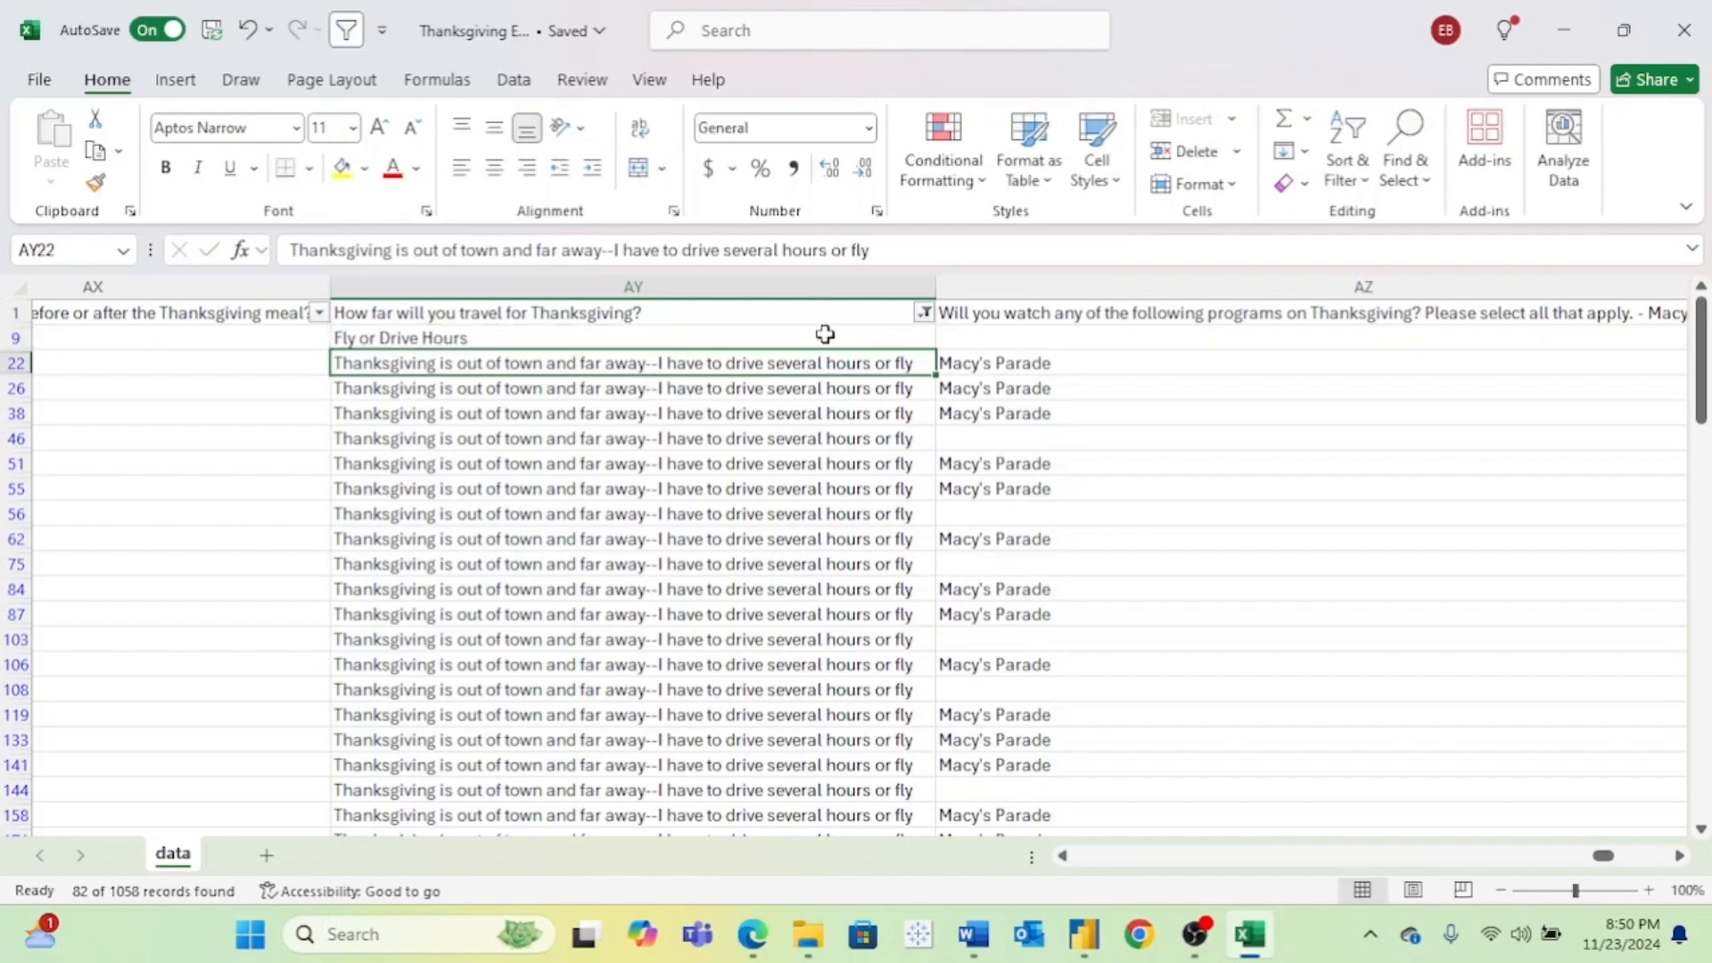
Step: Copy the original far-away answer back into the first filtered cell from the cell below it
{"action": "left_click", "coordinate": [834, 343]}
{"action": "left_click", "coordinate": [924, 312]}
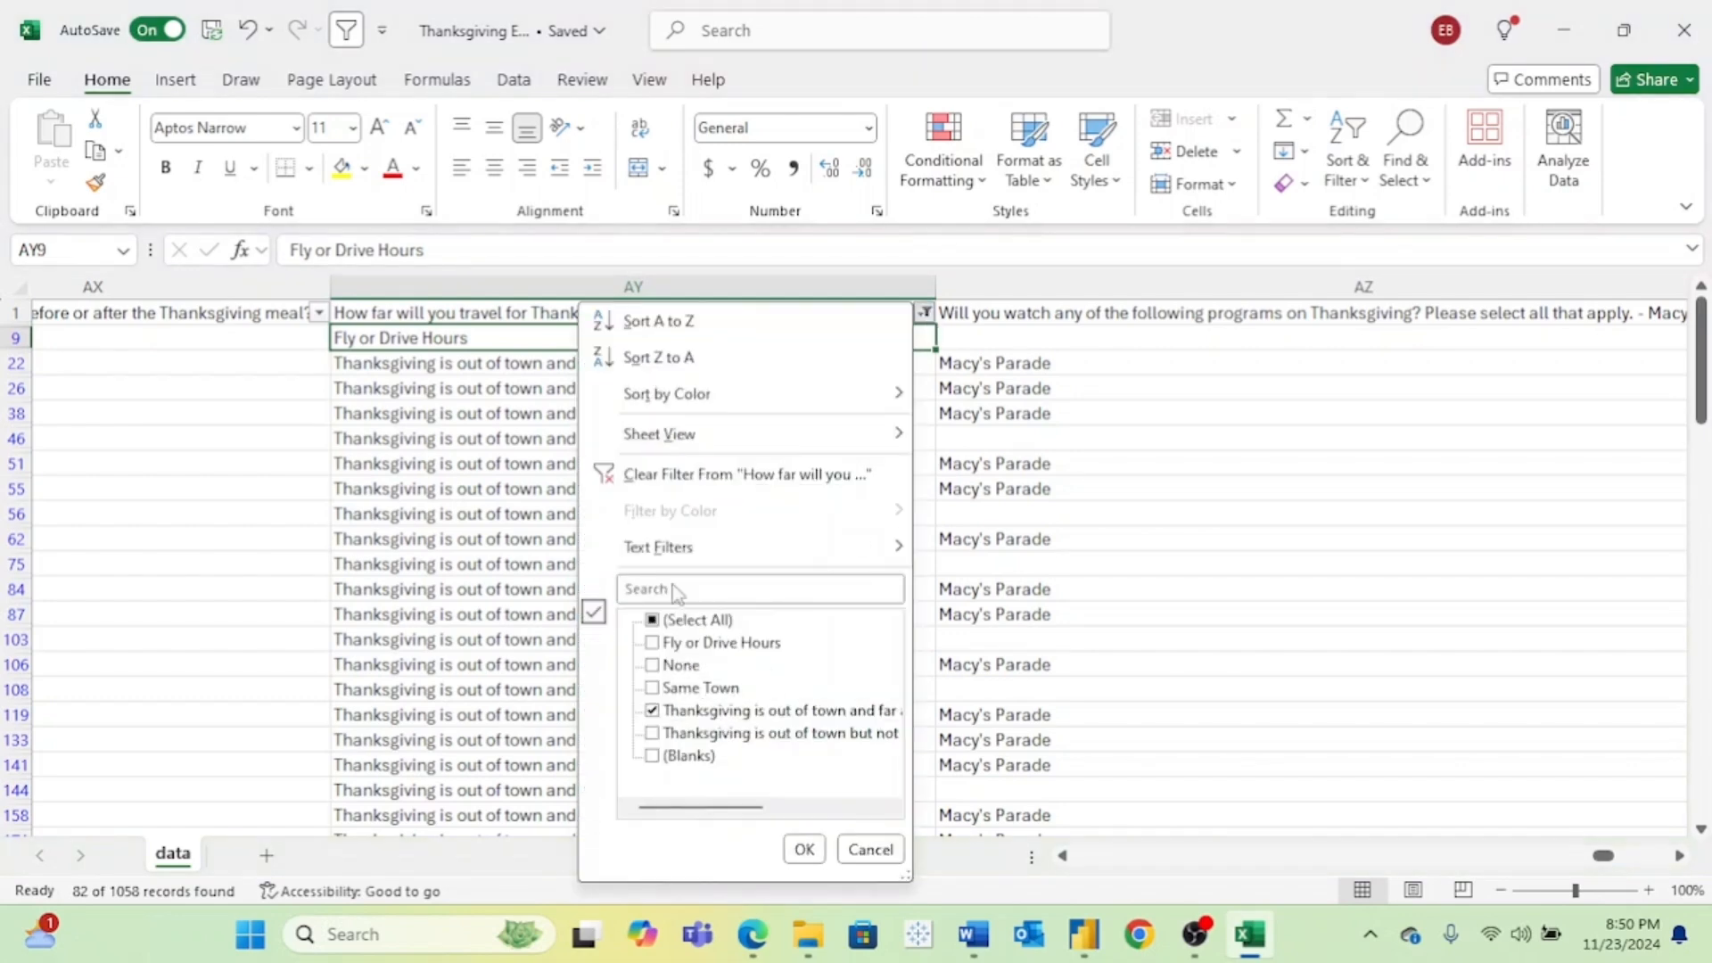
{"action": "left_click", "coordinate": [804, 849]}
{"action": "left_click", "coordinate": [774, 366]}
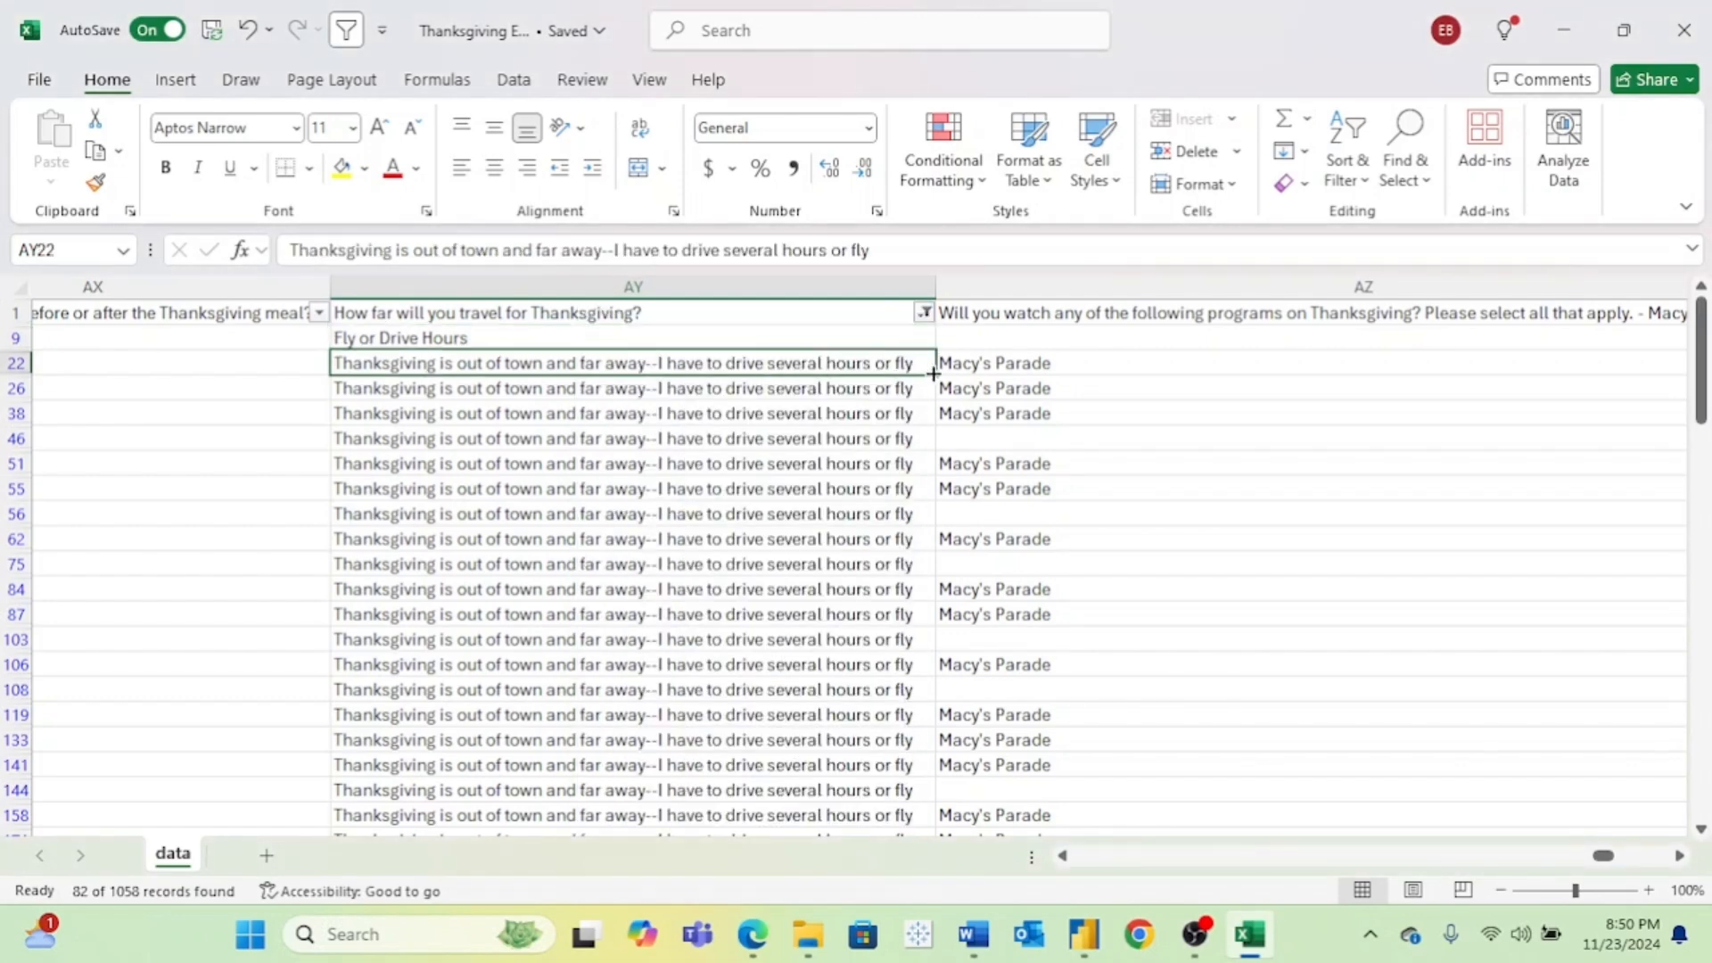
{"action": "left_click_drag", "start_coordinate": [933, 373], "coordinate": [933, 339]}
{"action": "left_click", "coordinate": [923, 312]}
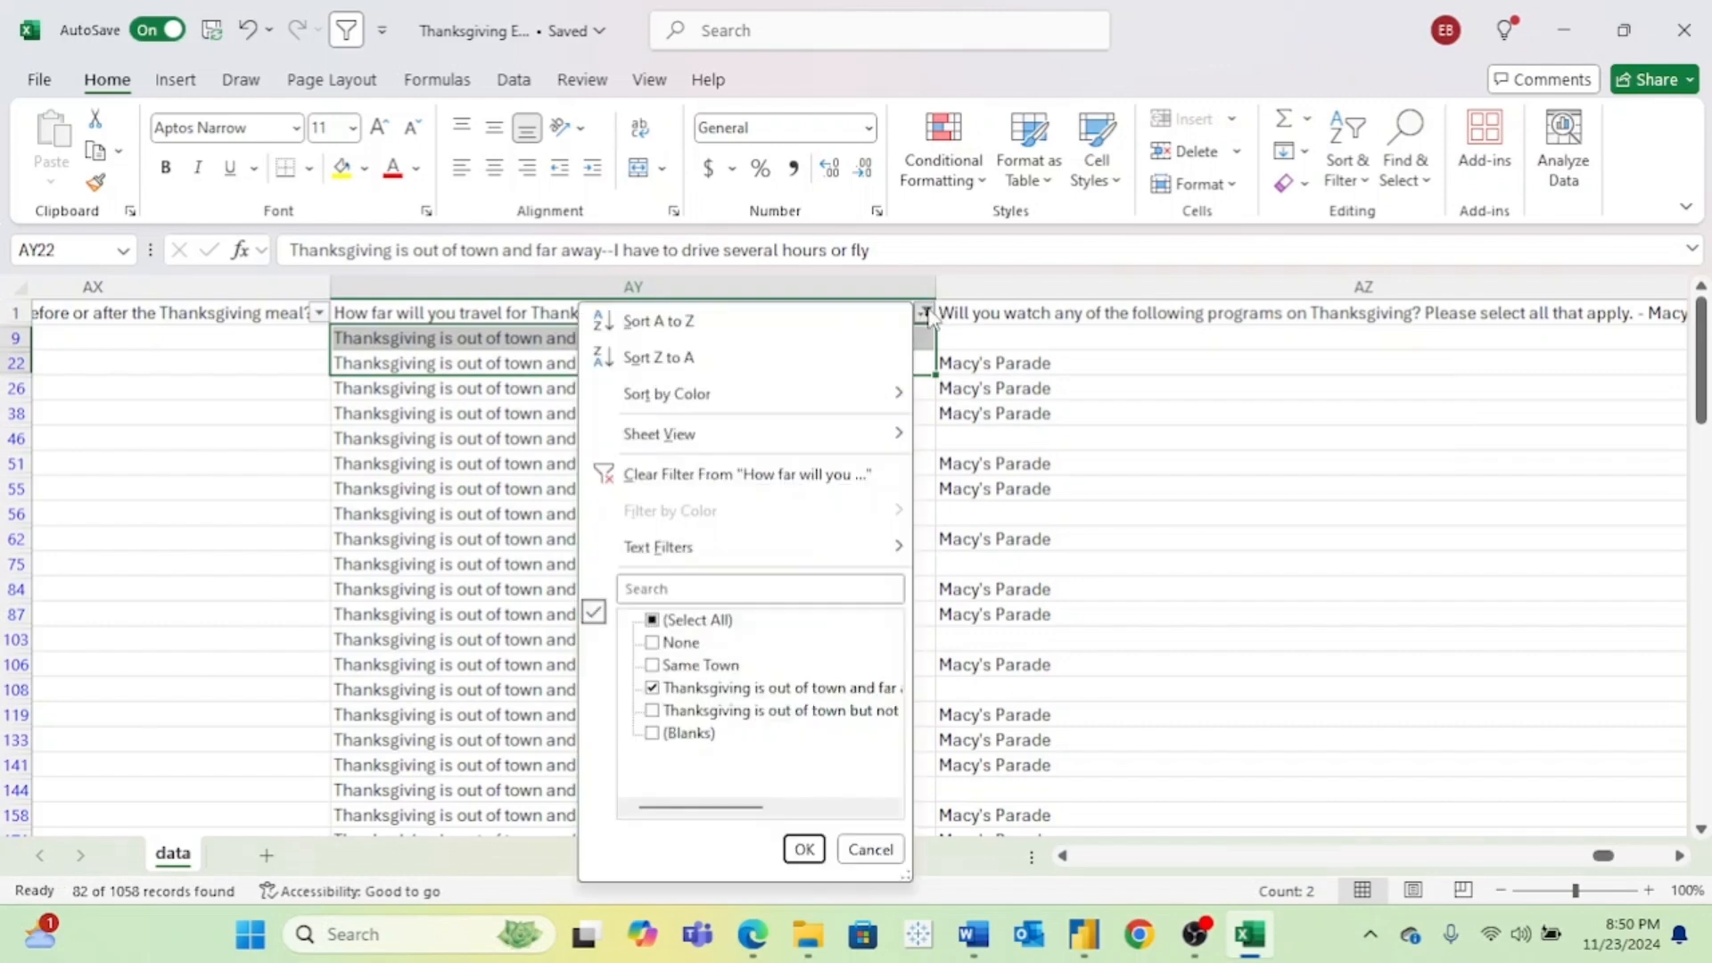
{"action": "left_click", "coordinate": [759, 711]}
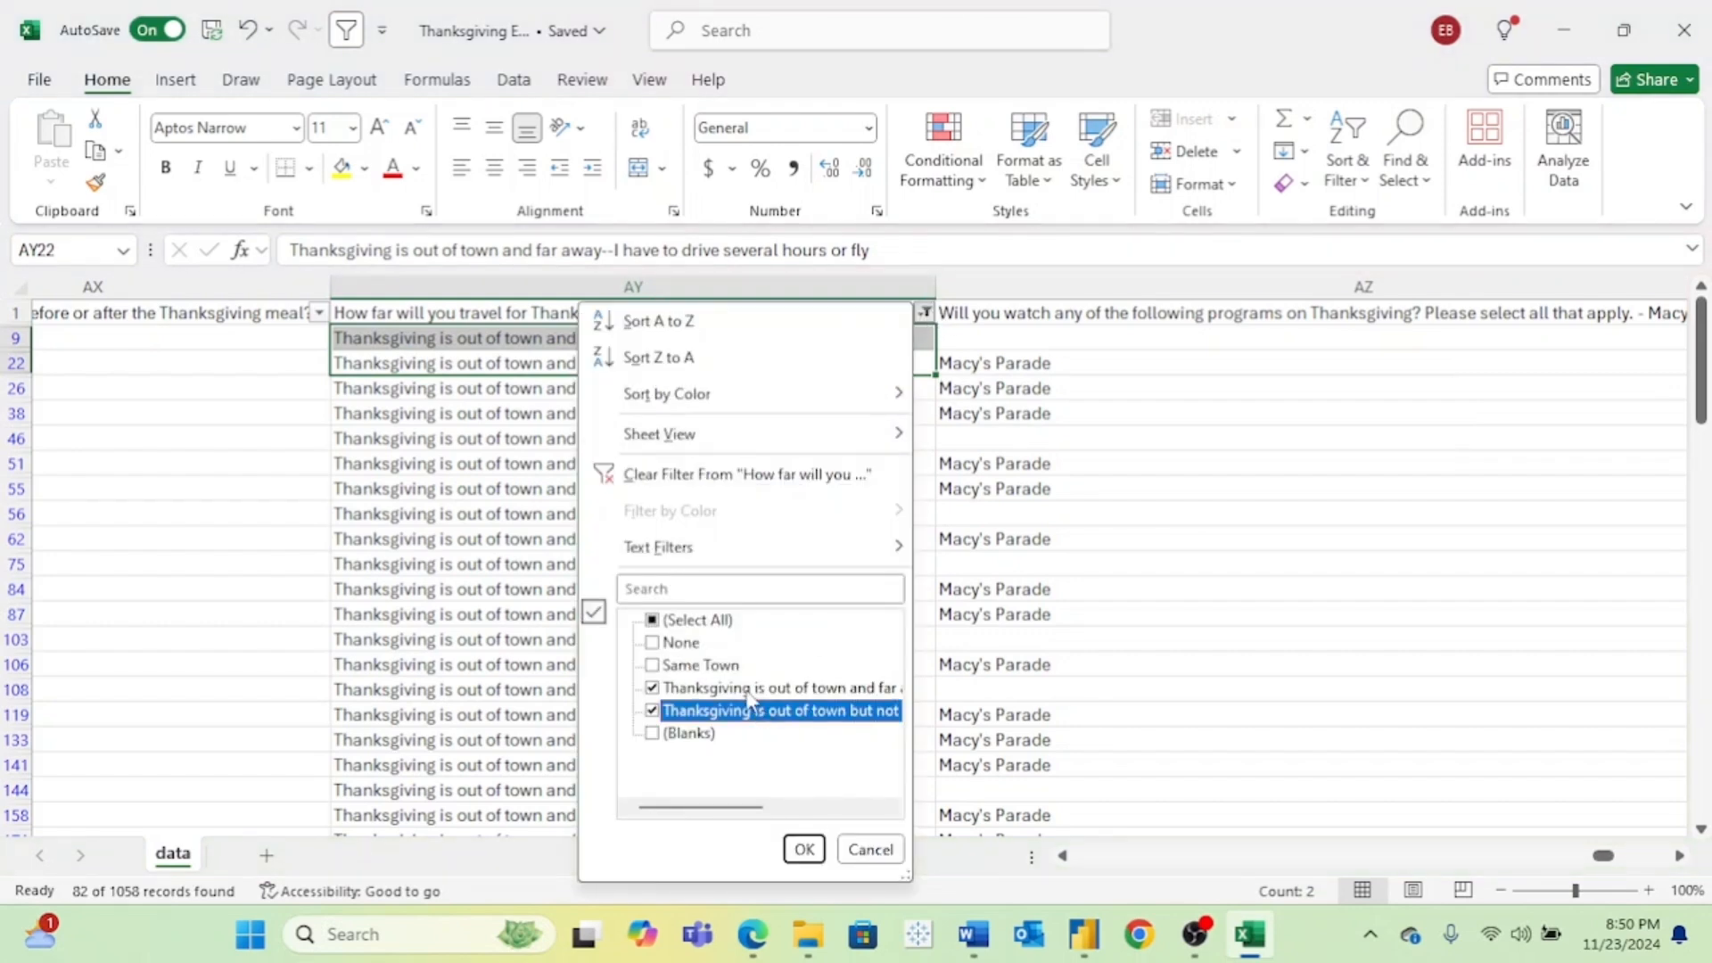
{"action": "left_click", "coordinate": [804, 850]}
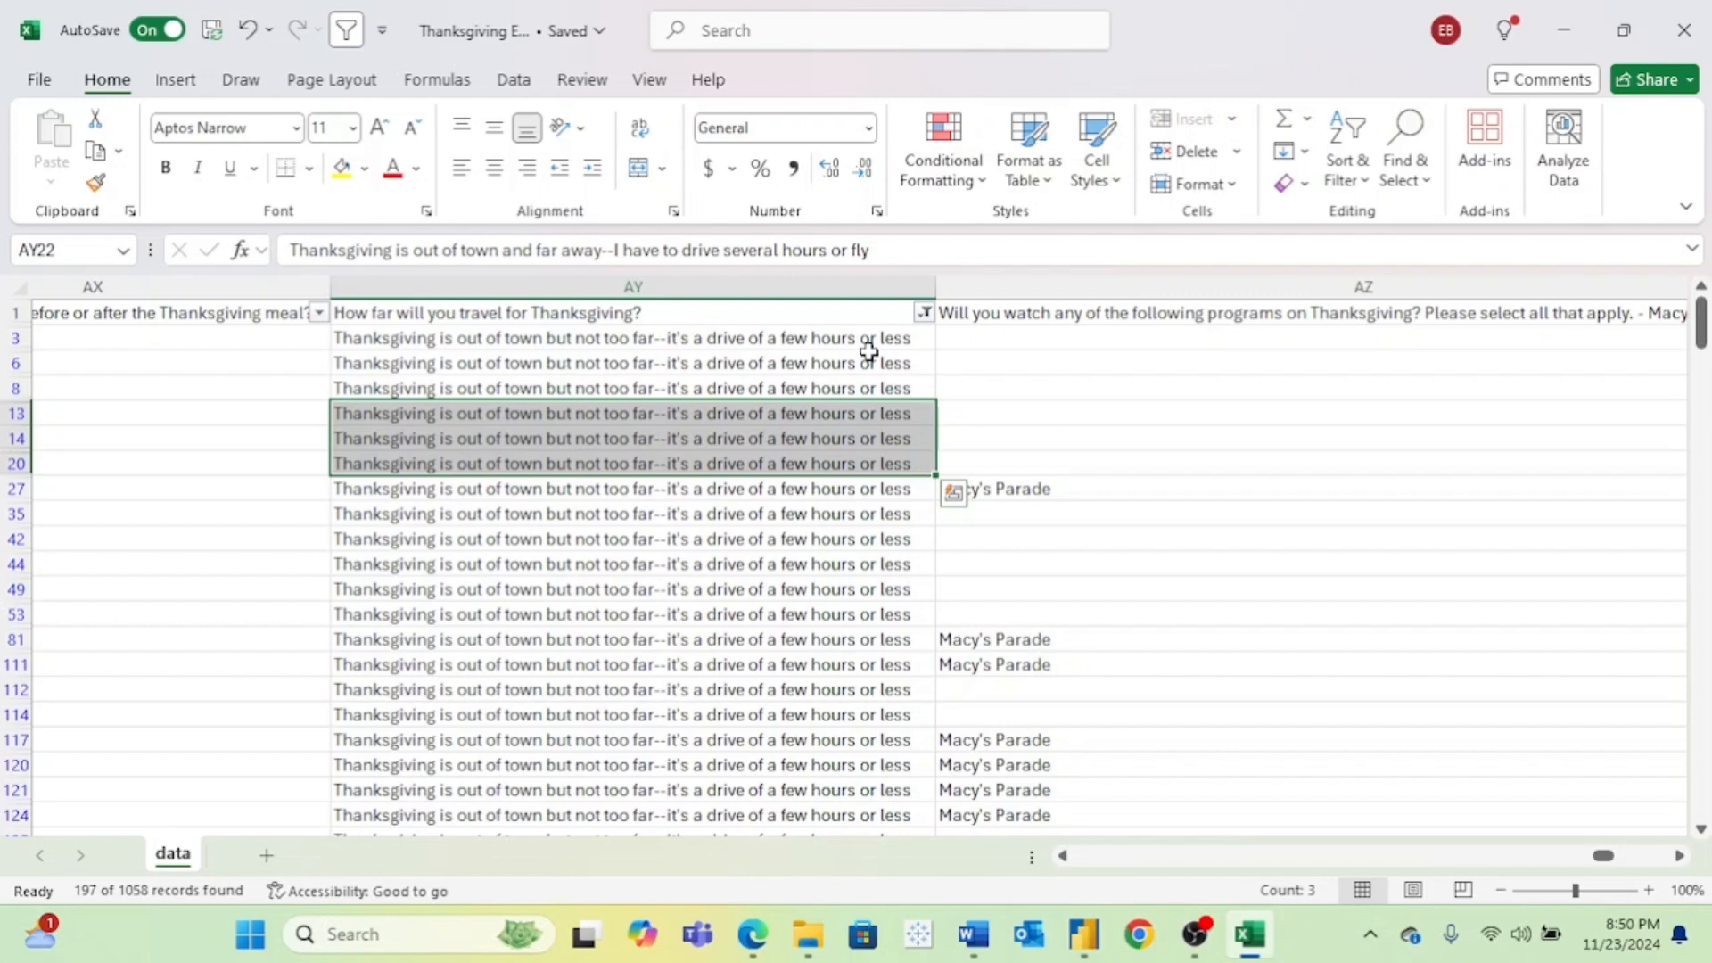
{"action": "left_click", "coordinate": [925, 314]}
{"action": "left_click", "coordinate": [762, 688]}
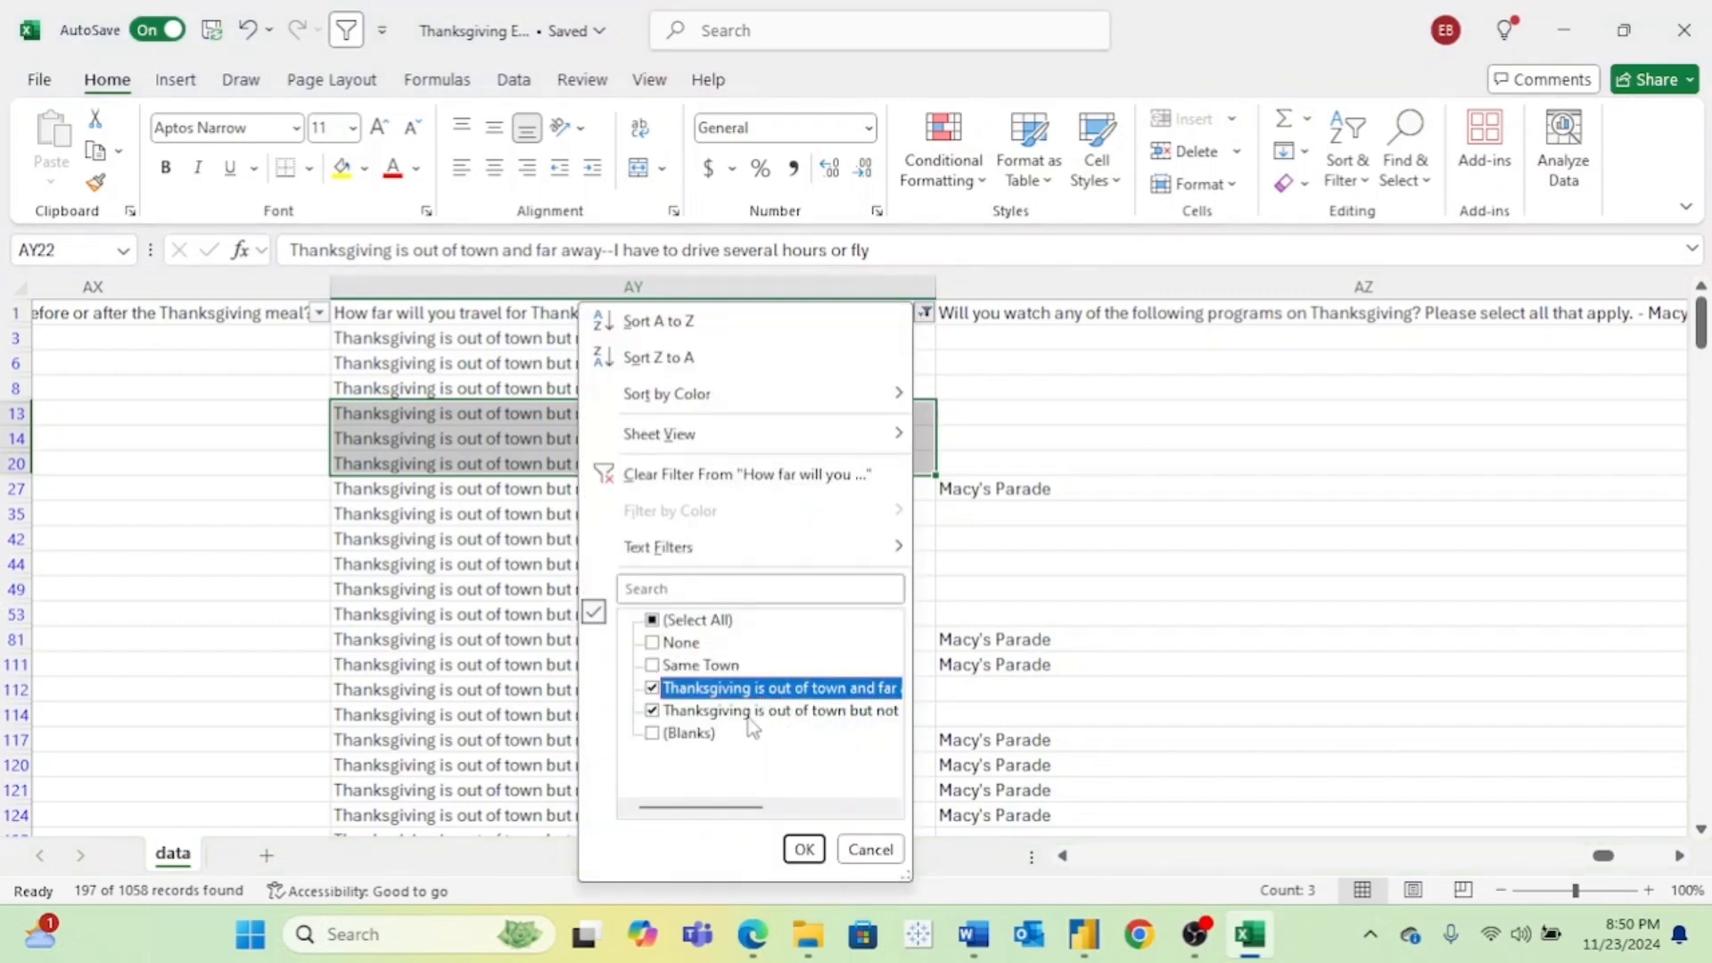
{"action": "left_click", "coordinate": [752, 711]}
{"action": "left_click", "coordinate": [804, 849]}
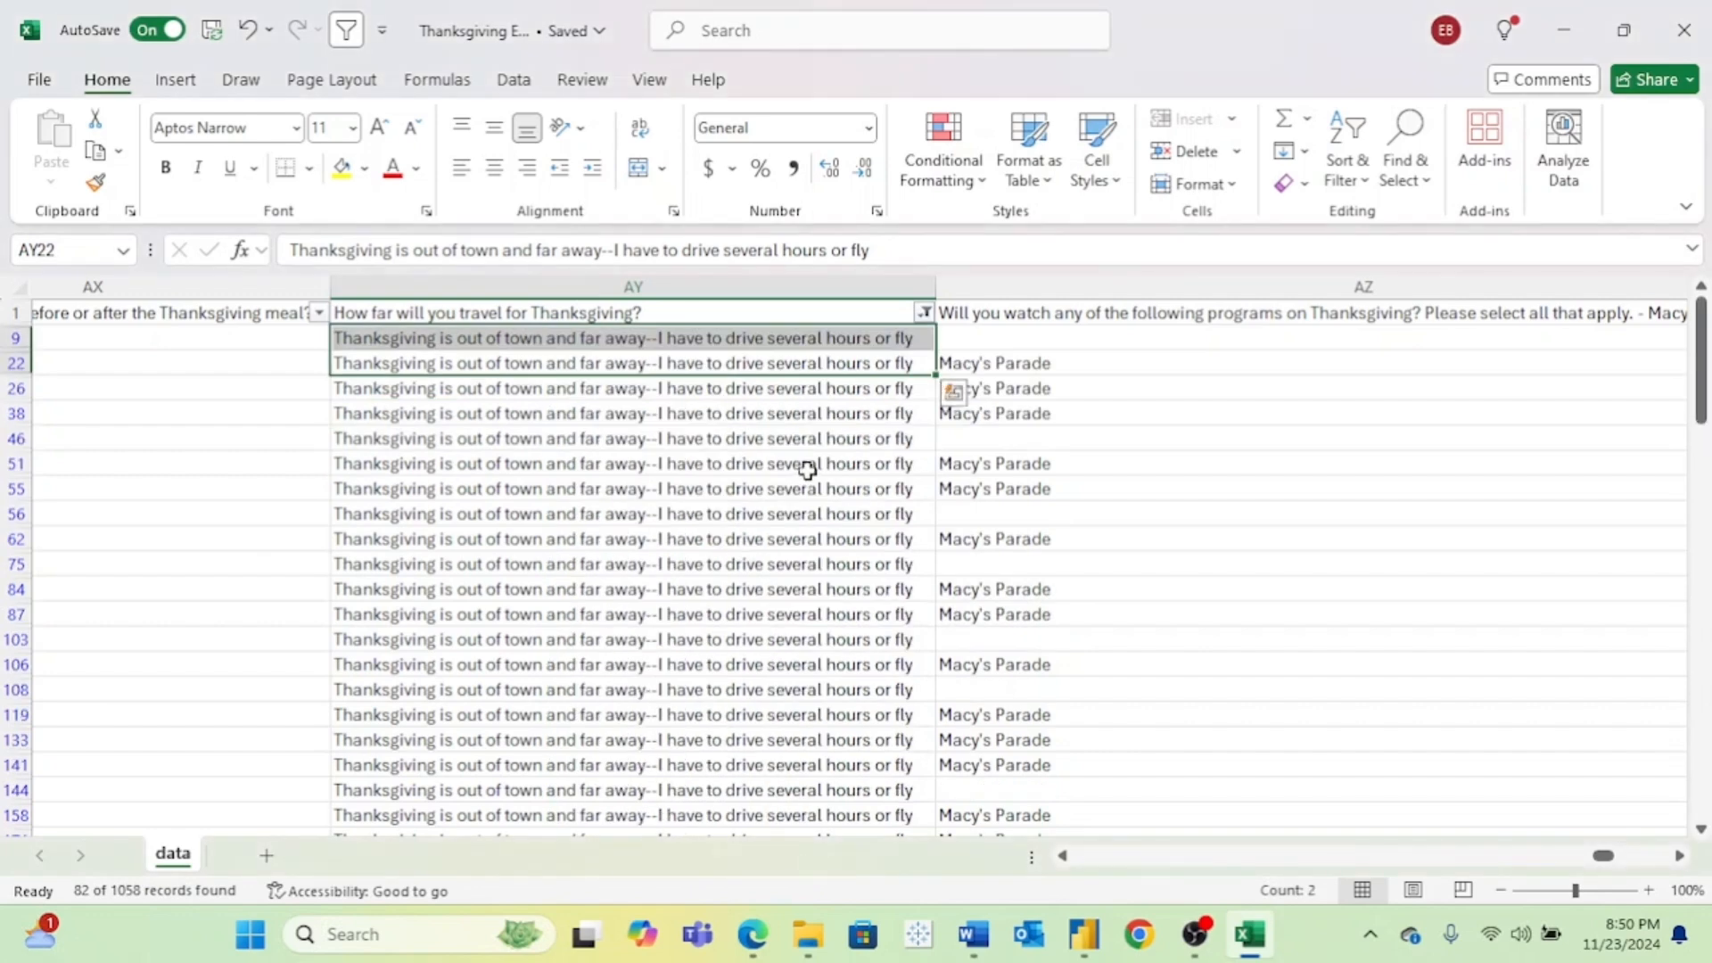
Step: Replace the first filtered far-away travel answer with "Way Out of Town"
{"action": "left_click", "coordinate": [754, 344]}
{"action": "left_click", "coordinate": [889, 248]}
{"action": "left_click_drag", "start_coordinate": [889, 248], "coordinate": [230, 223]}
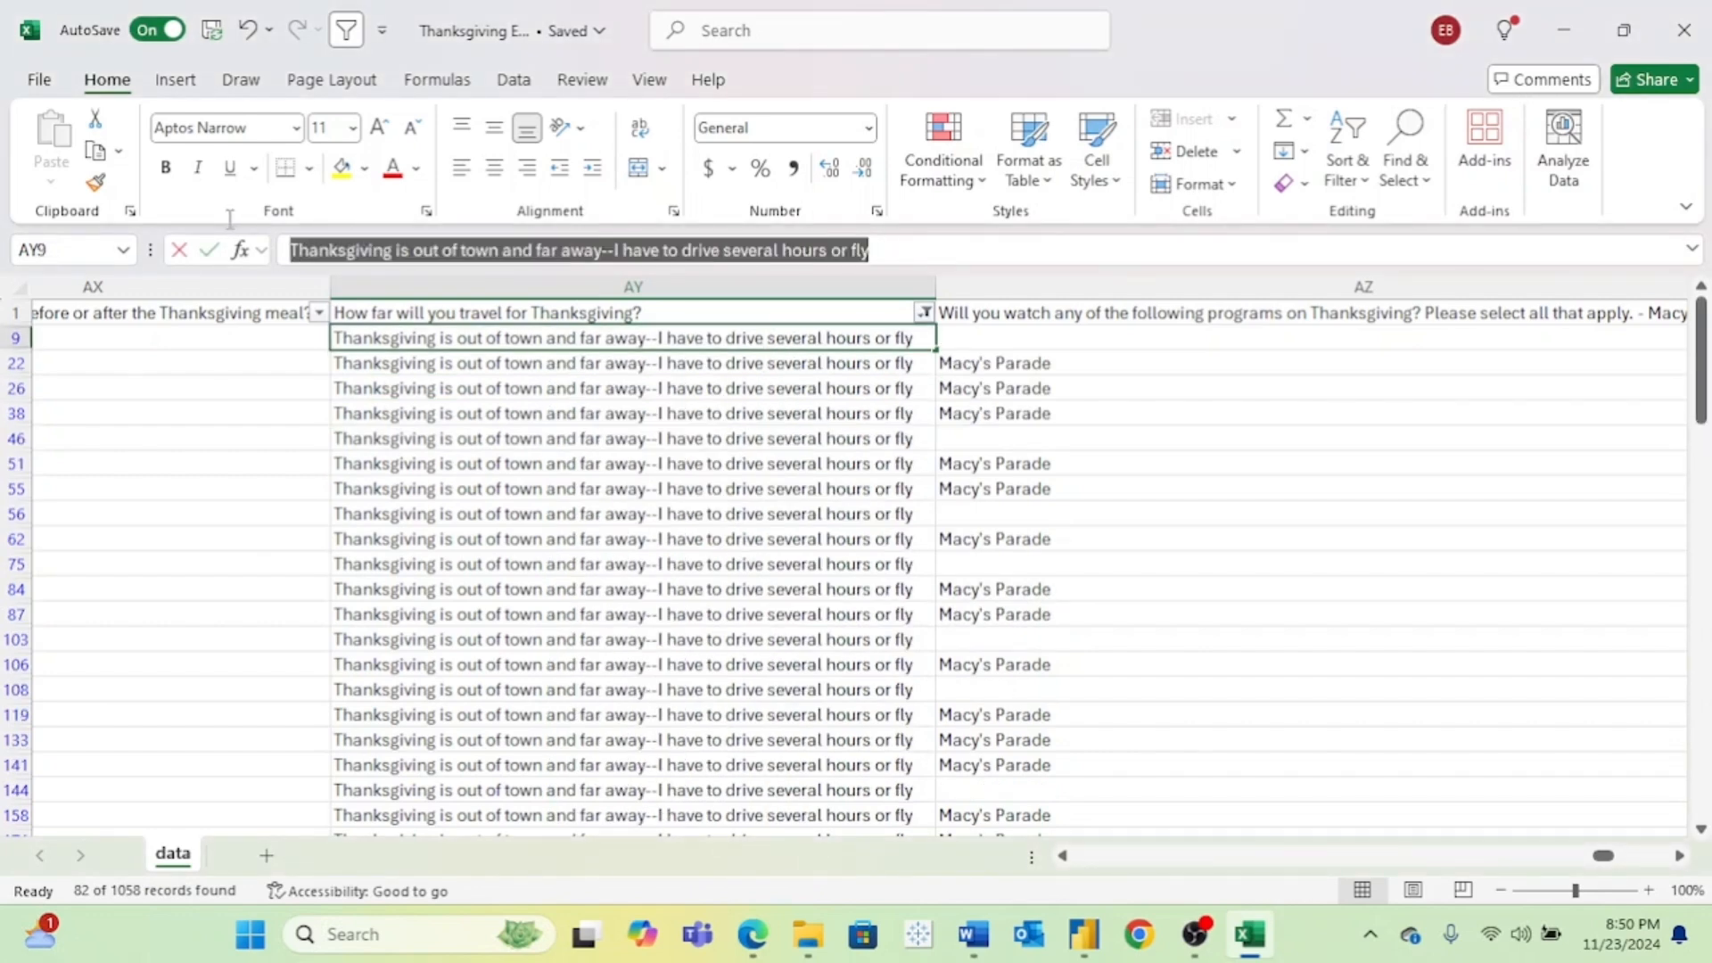
{"action": "type", "text": "Way Out"}
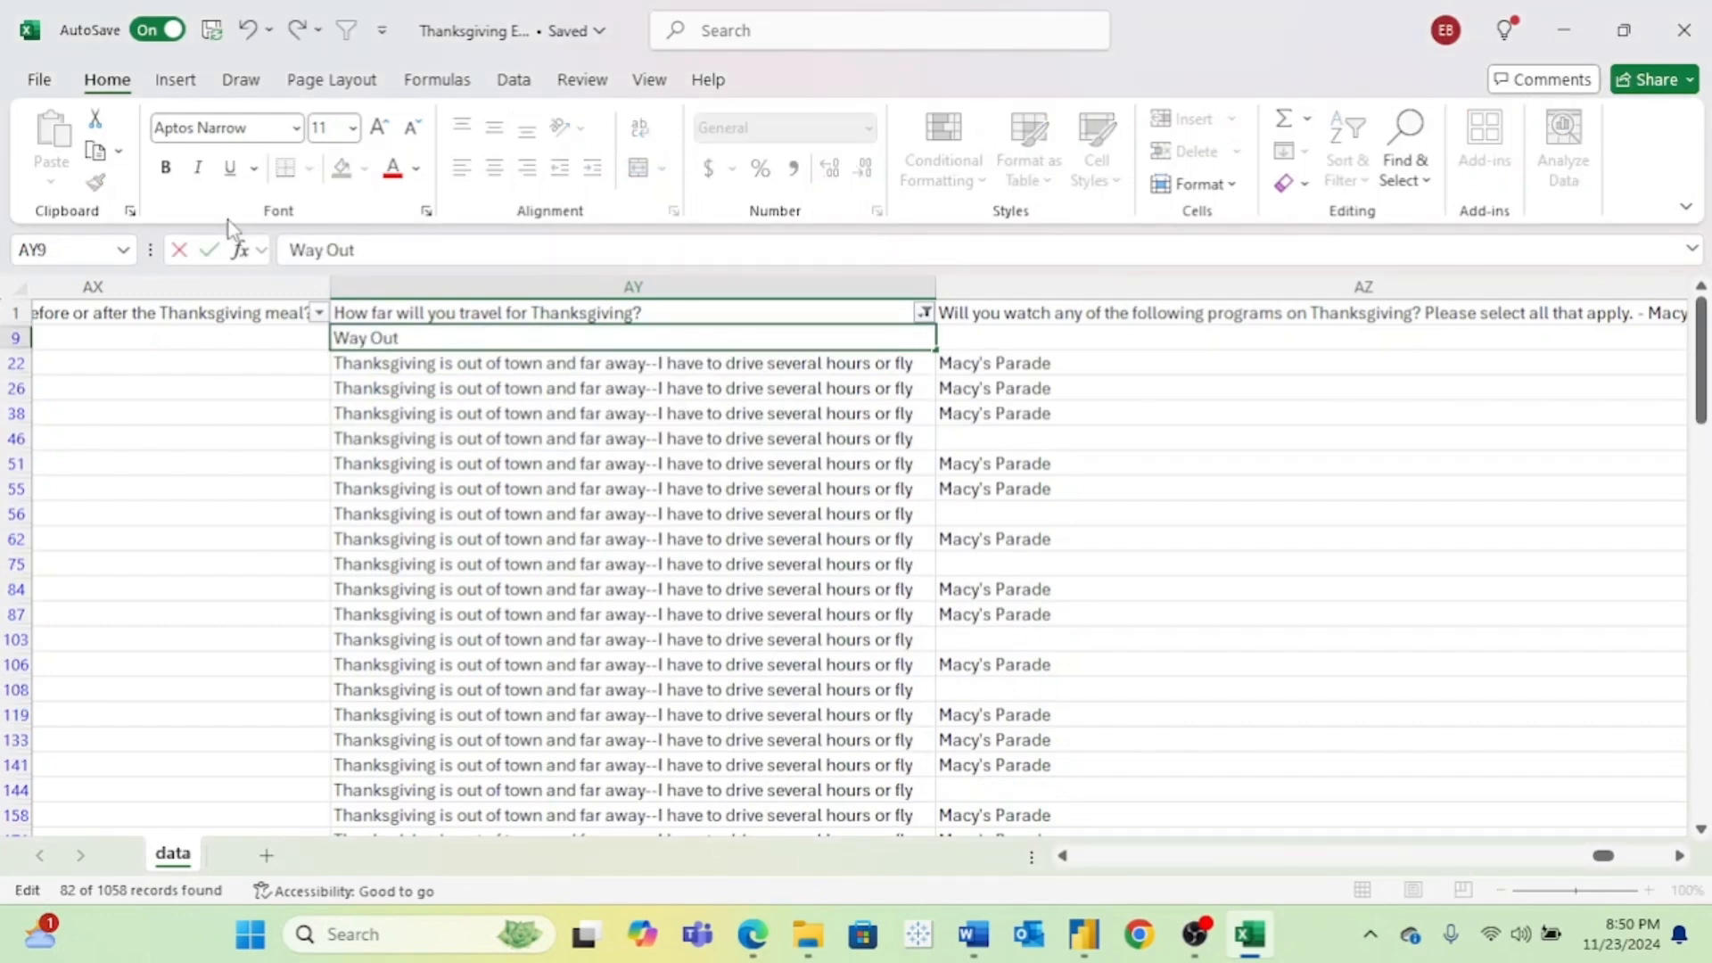
{"action": "type", "text": " of Town"}
{"action": "key", "text": "Return"}
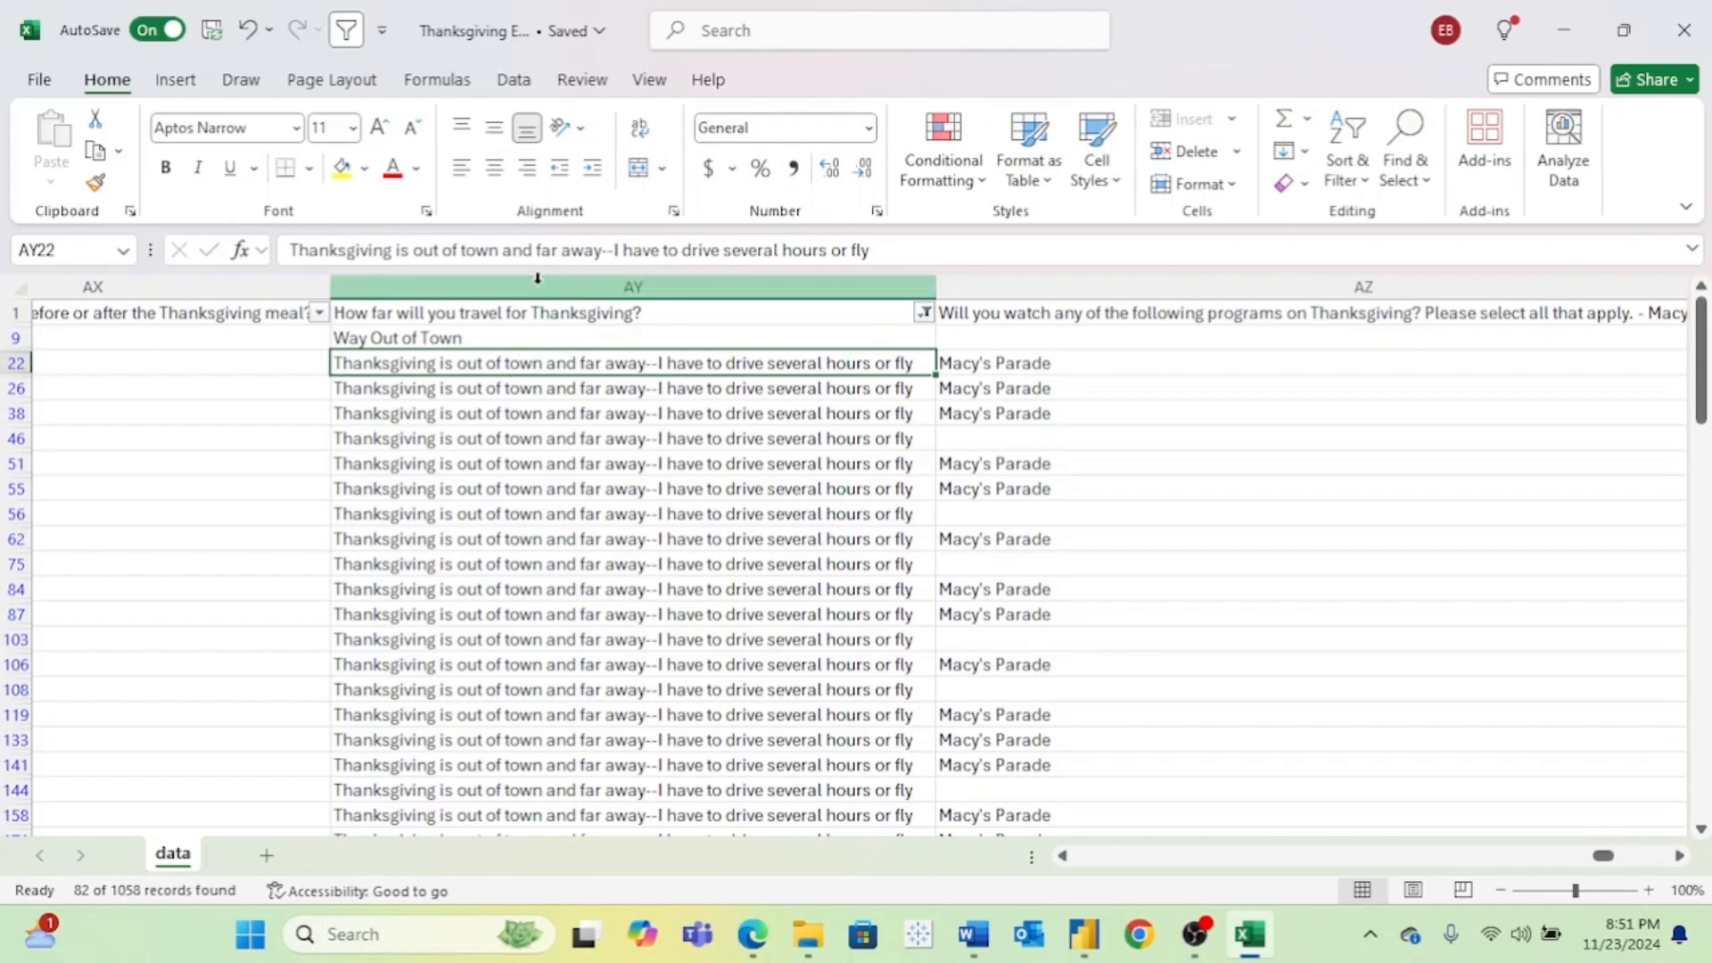
Step: Fill "Way Out of Town" down through all the filtered far-away answers and remove the filter
{"action": "left_click", "coordinate": [549, 337]}
{"action": "left_click_drag", "start_coordinate": [939, 352], "coordinate": [925, 814]}
{"action": "scroll", "coordinate": [1146, 673], "scroll_direction": "up", "scroll_amount": 3}
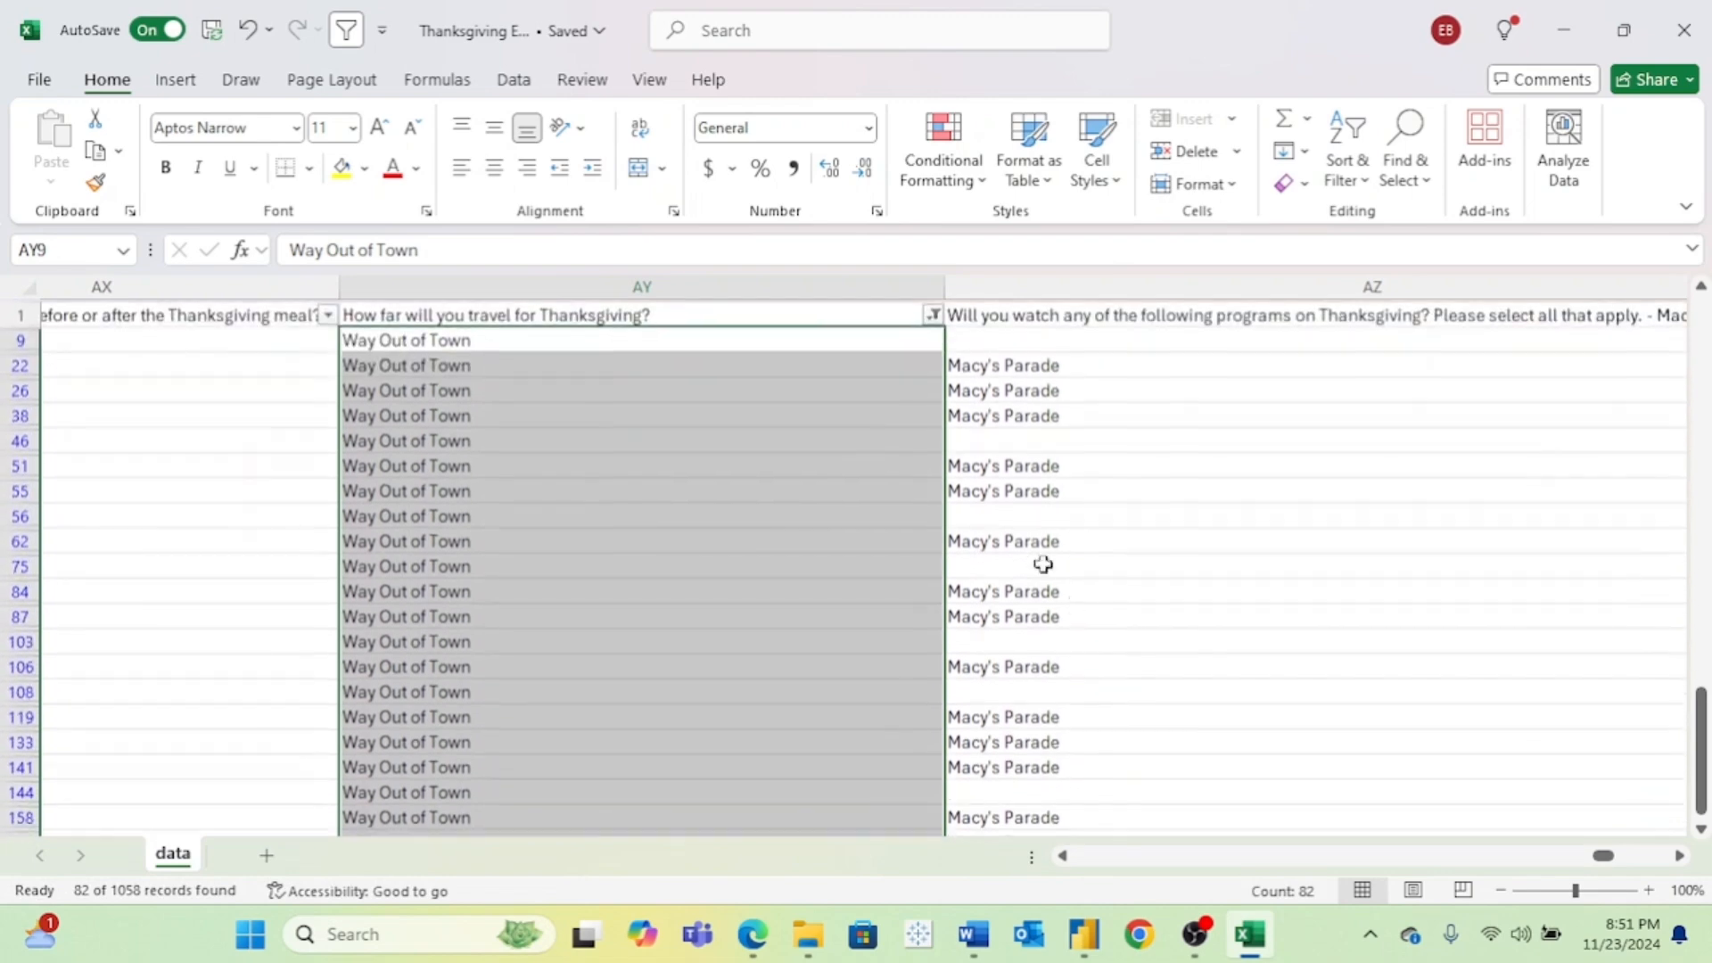
{"action": "left_click", "coordinate": [348, 31]}
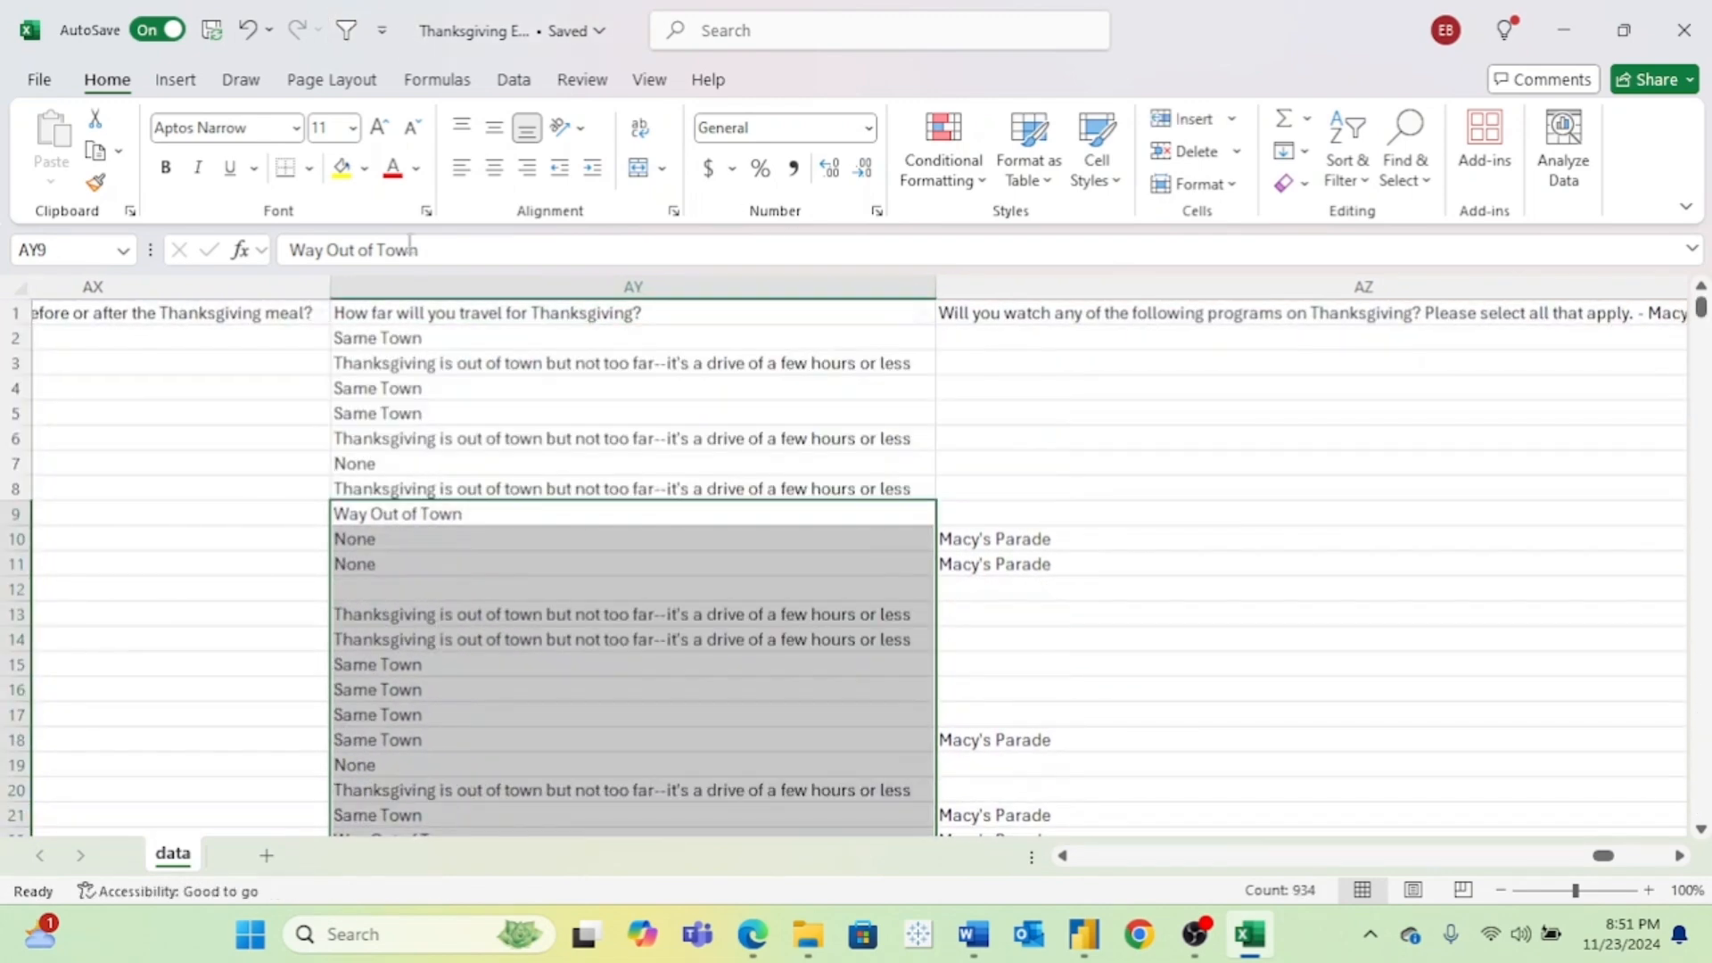
Step: Filter the travel-distance column to only the answer that is out of town but not too far
{"action": "left_click", "coordinate": [405, 316]}
{"action": "left_click", "coordinate": [346, 31]}
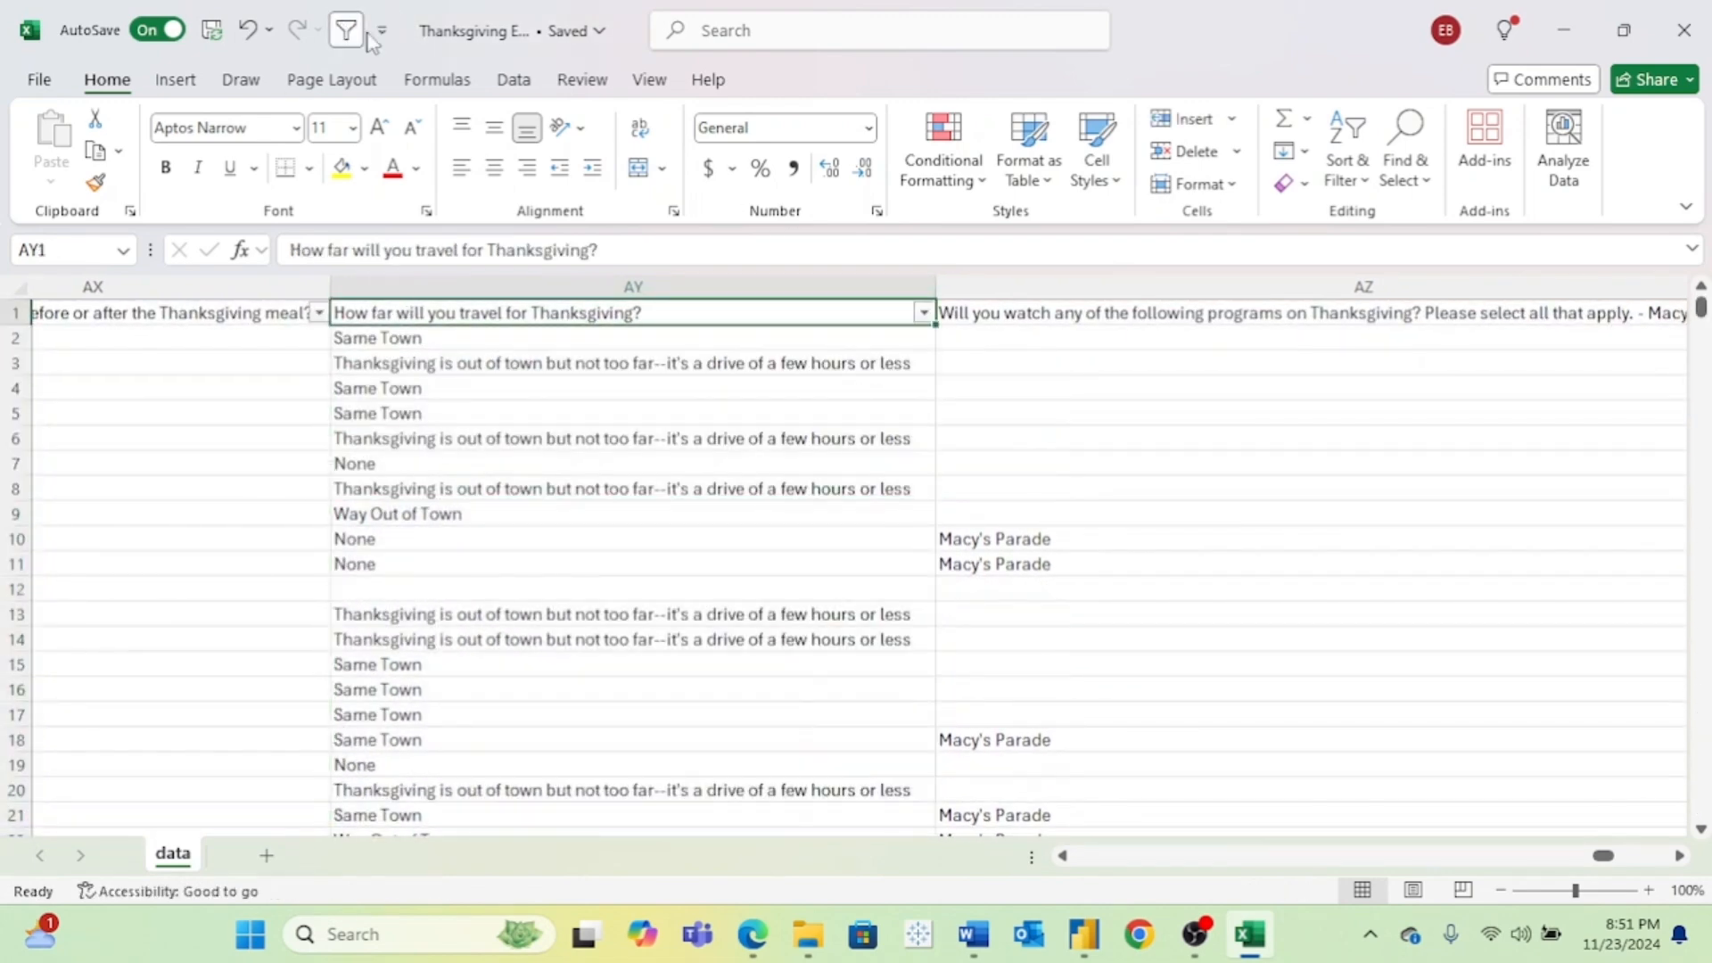
{"action": "left_click", "coordinate": [924, 312]}
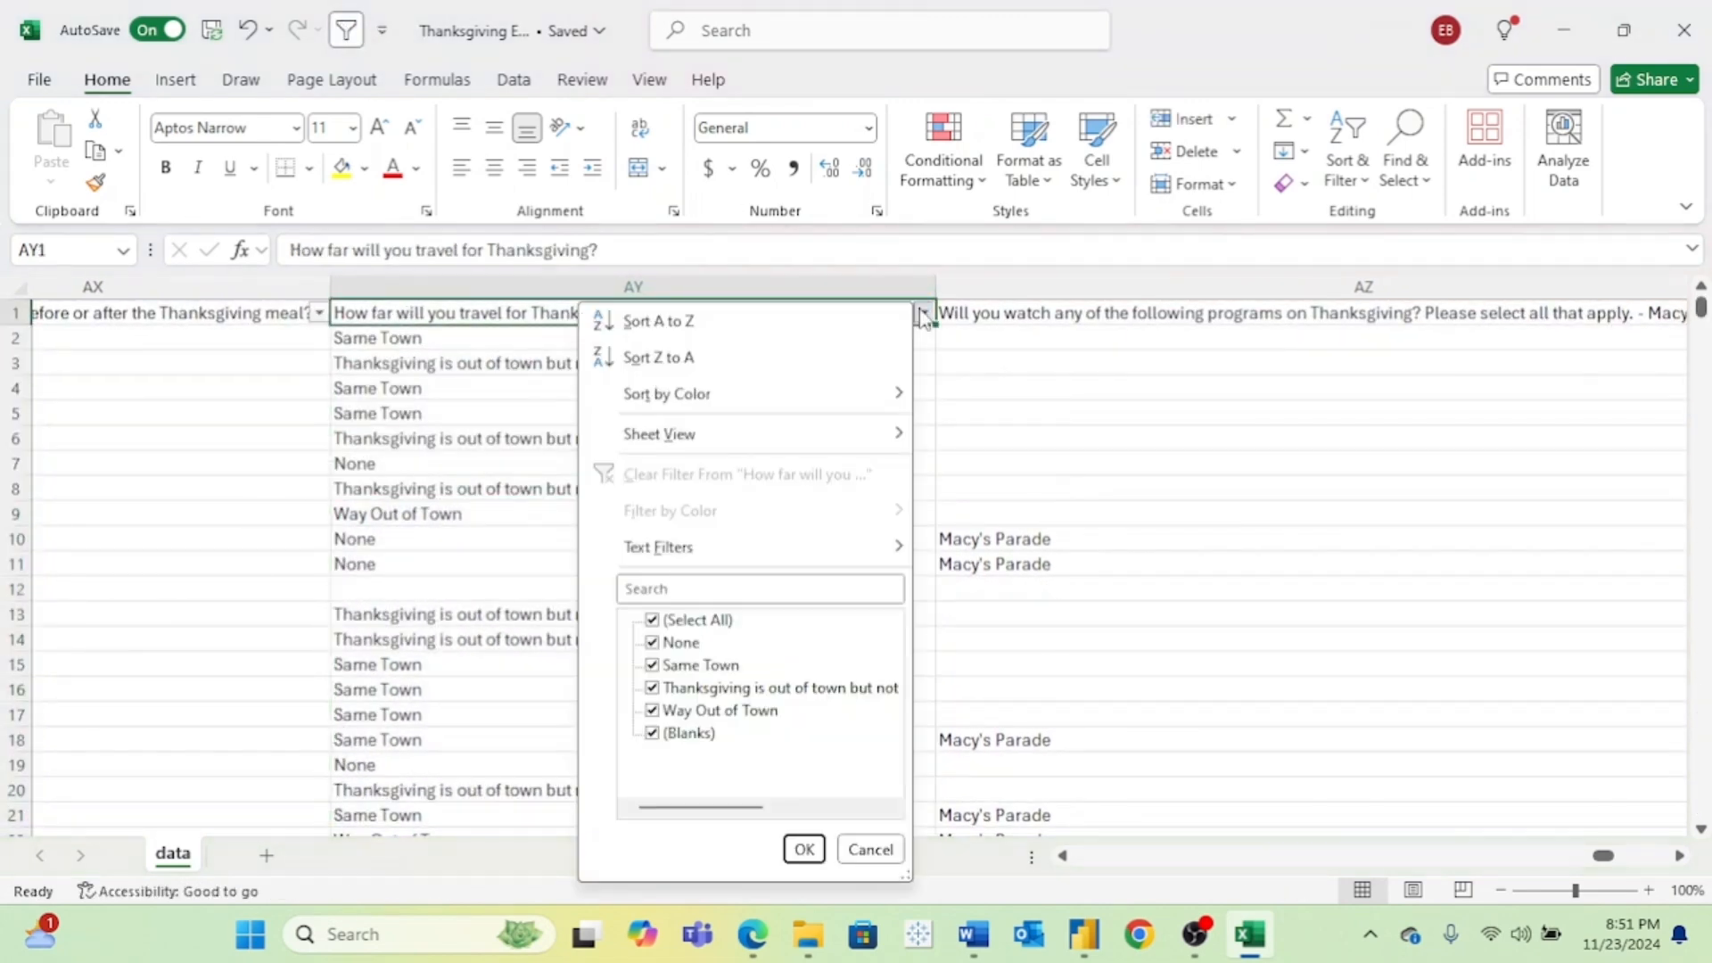
{"action": "left_click", "coordinate": [684, 621]}
{"action": "left_click", "coordinate": [726, 687]}
{"action": "left_click", "coordinate": [804, 849]}
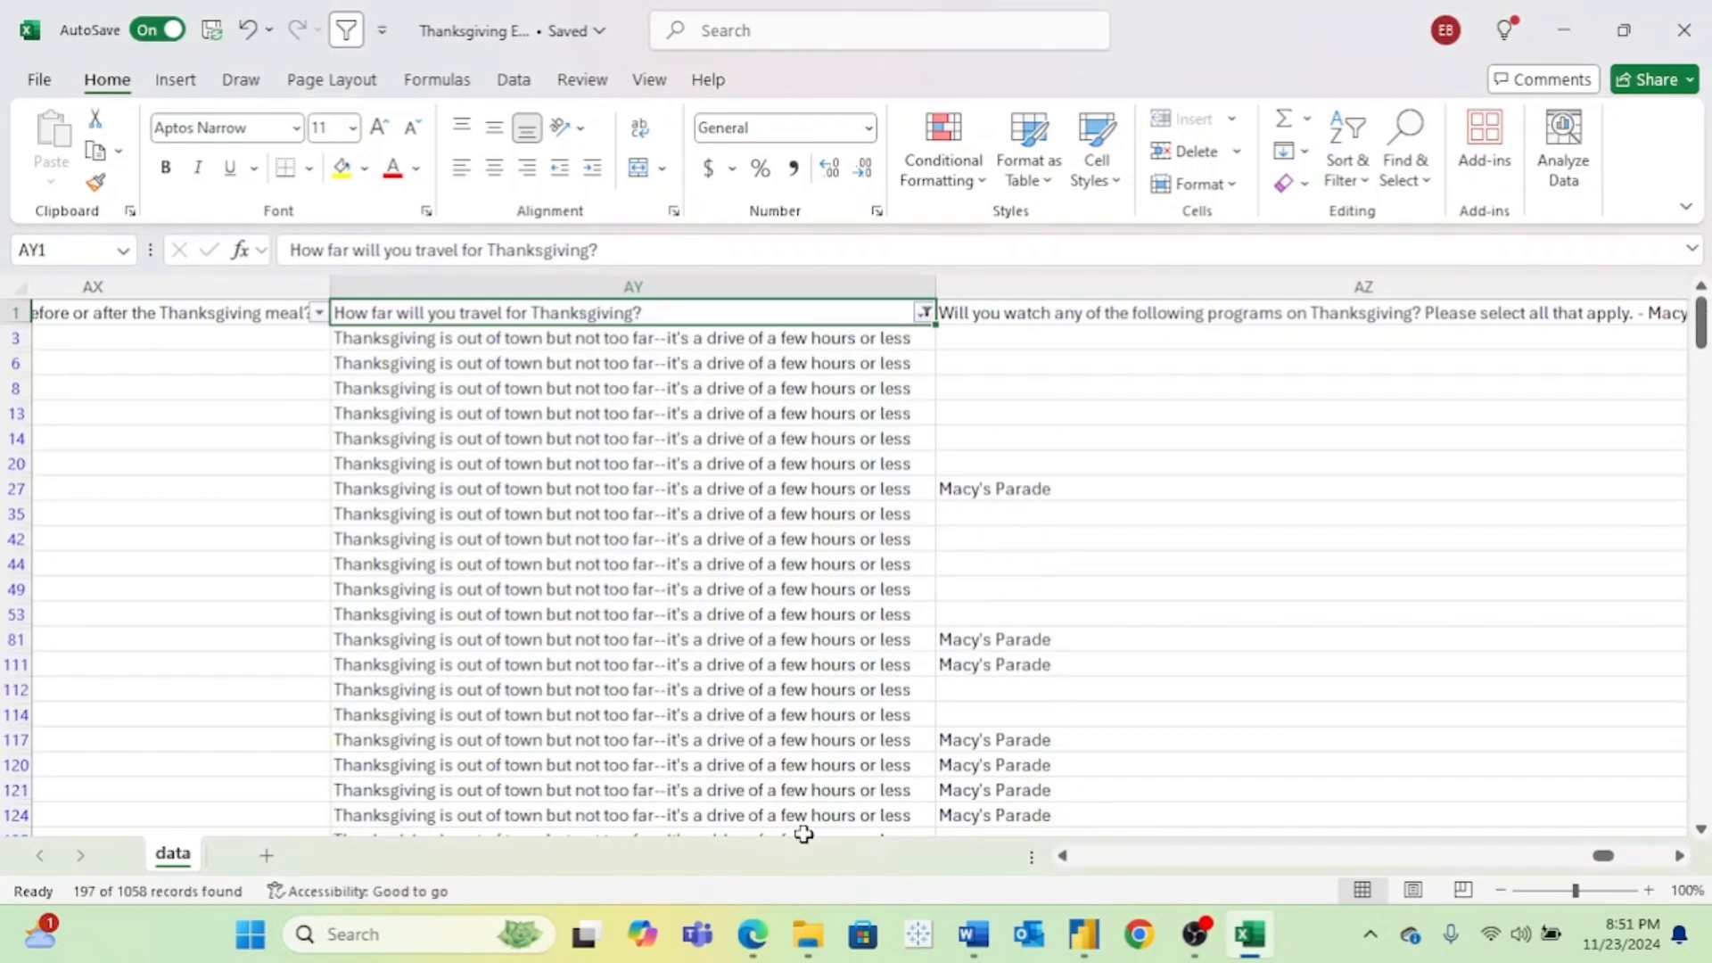
Step: Replace the first filtered not-too-far answer with "Short Drive Out of Town"
{"action": "left_click", "coordinate": [692, 338]}
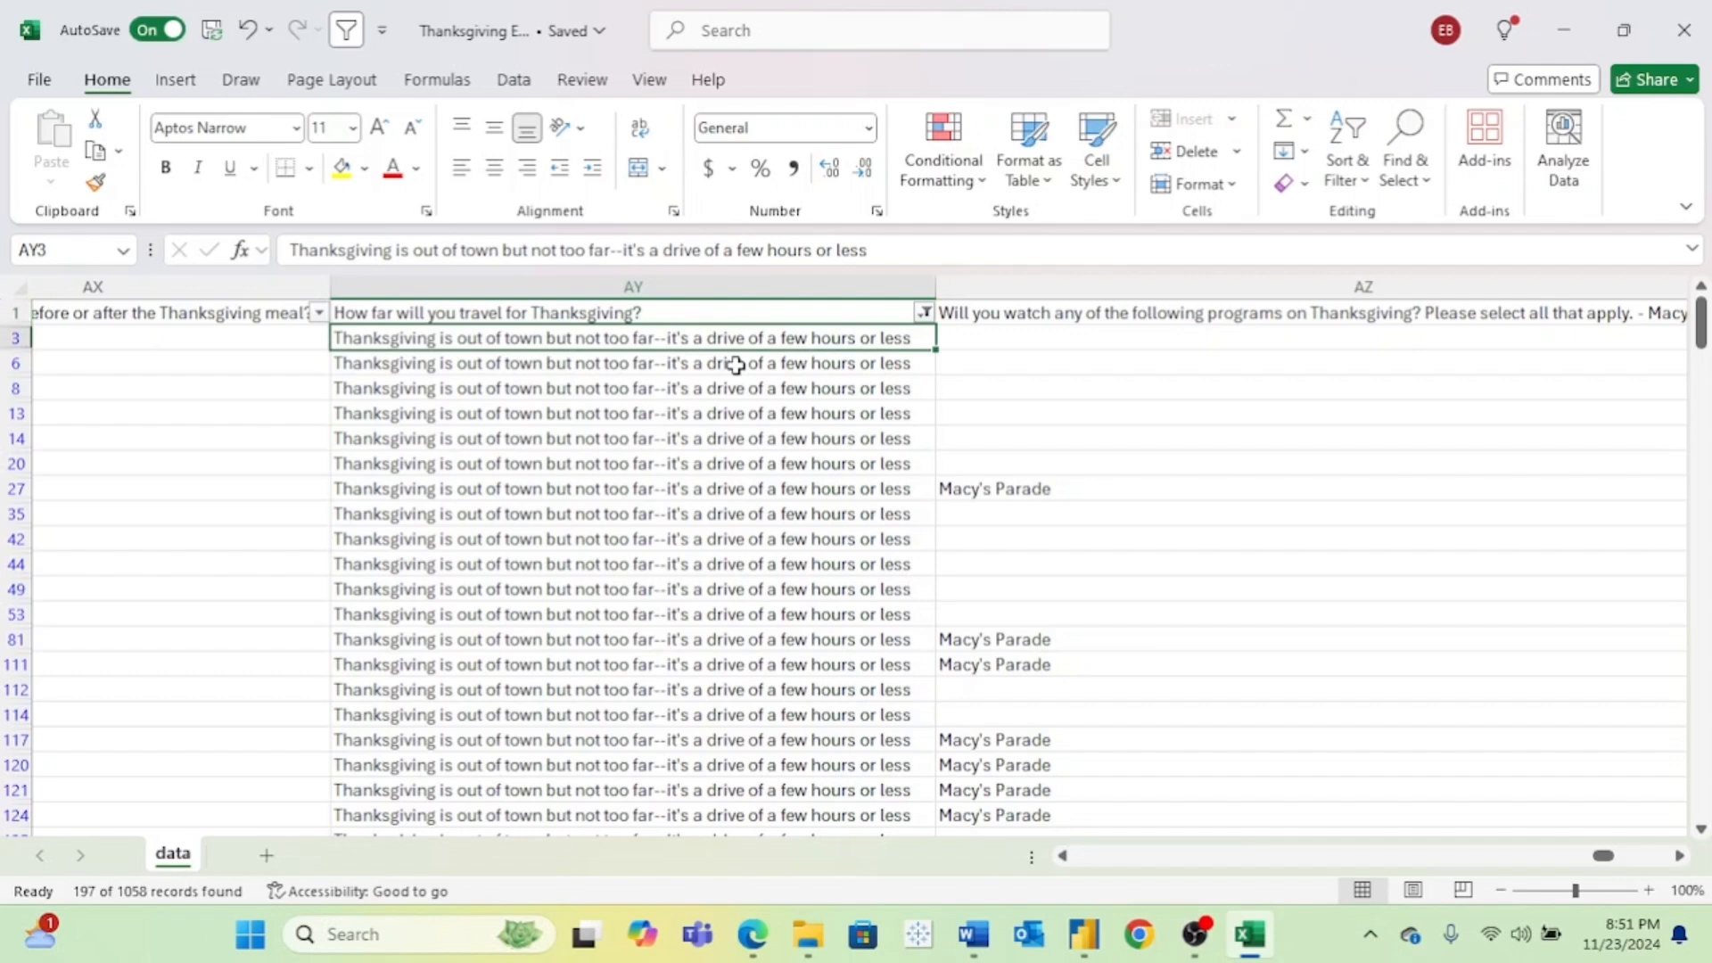
{"action": "type", "text": "Sh"}
{"action": "key", "text": "BackSpace"}
{"action": "key", "text": "BackSpace"}
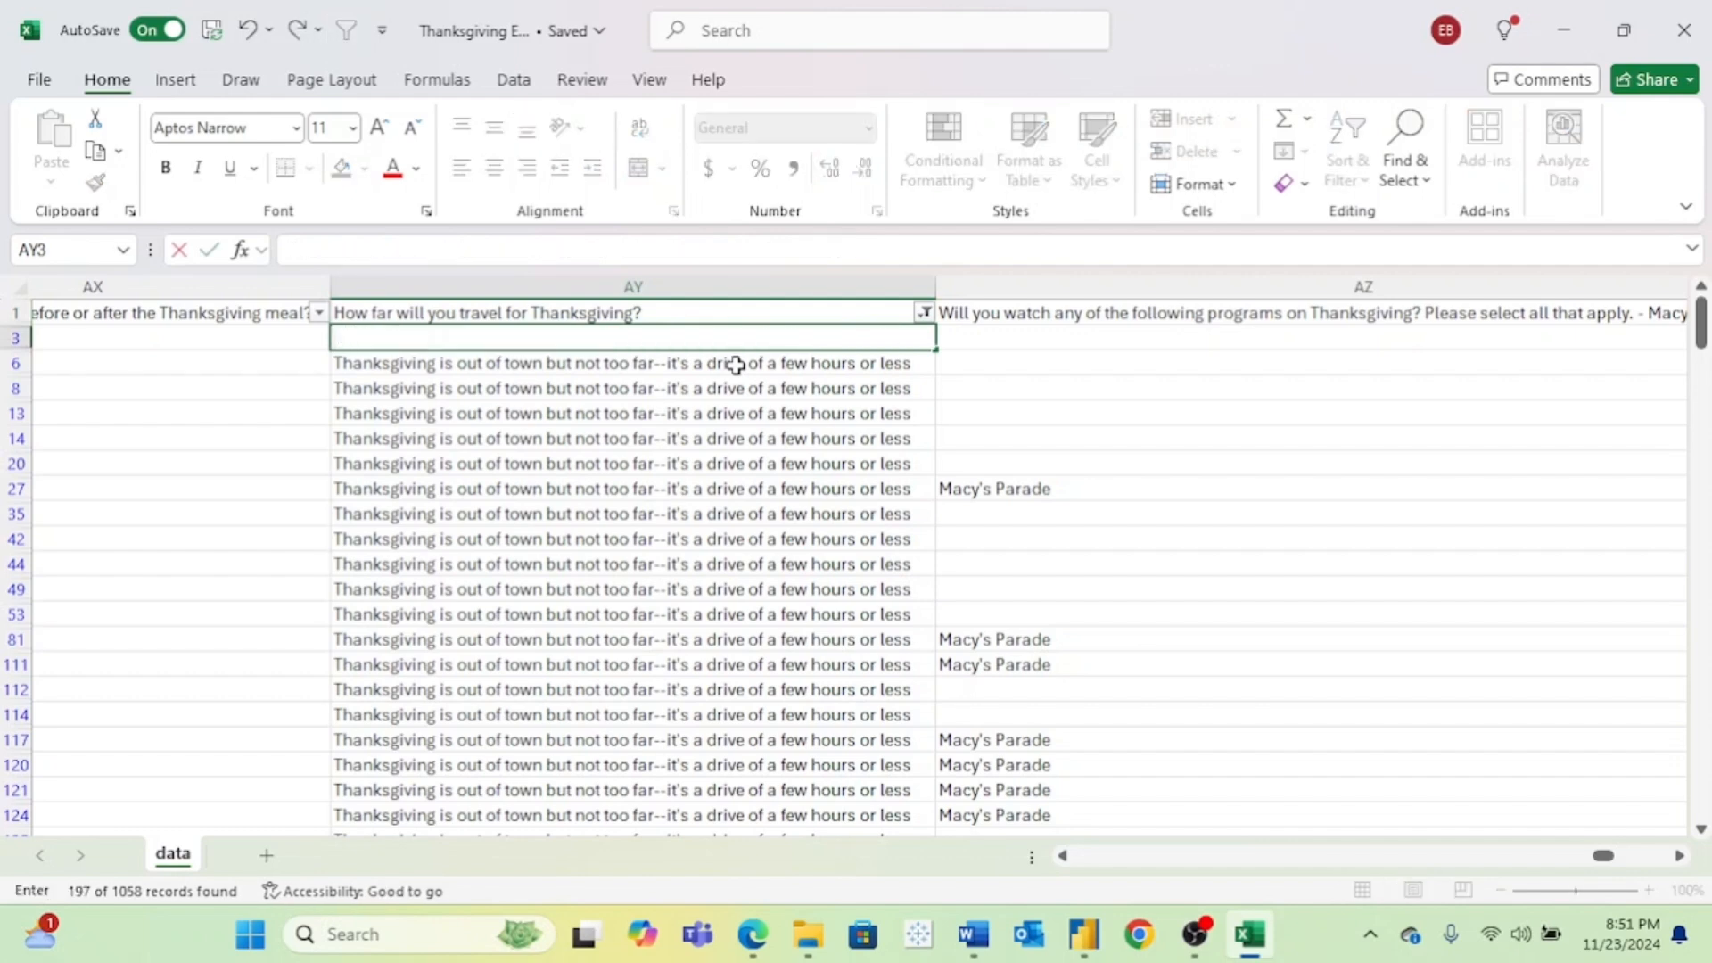
{"action": "type", "text": "Short Drive Out of Town"}
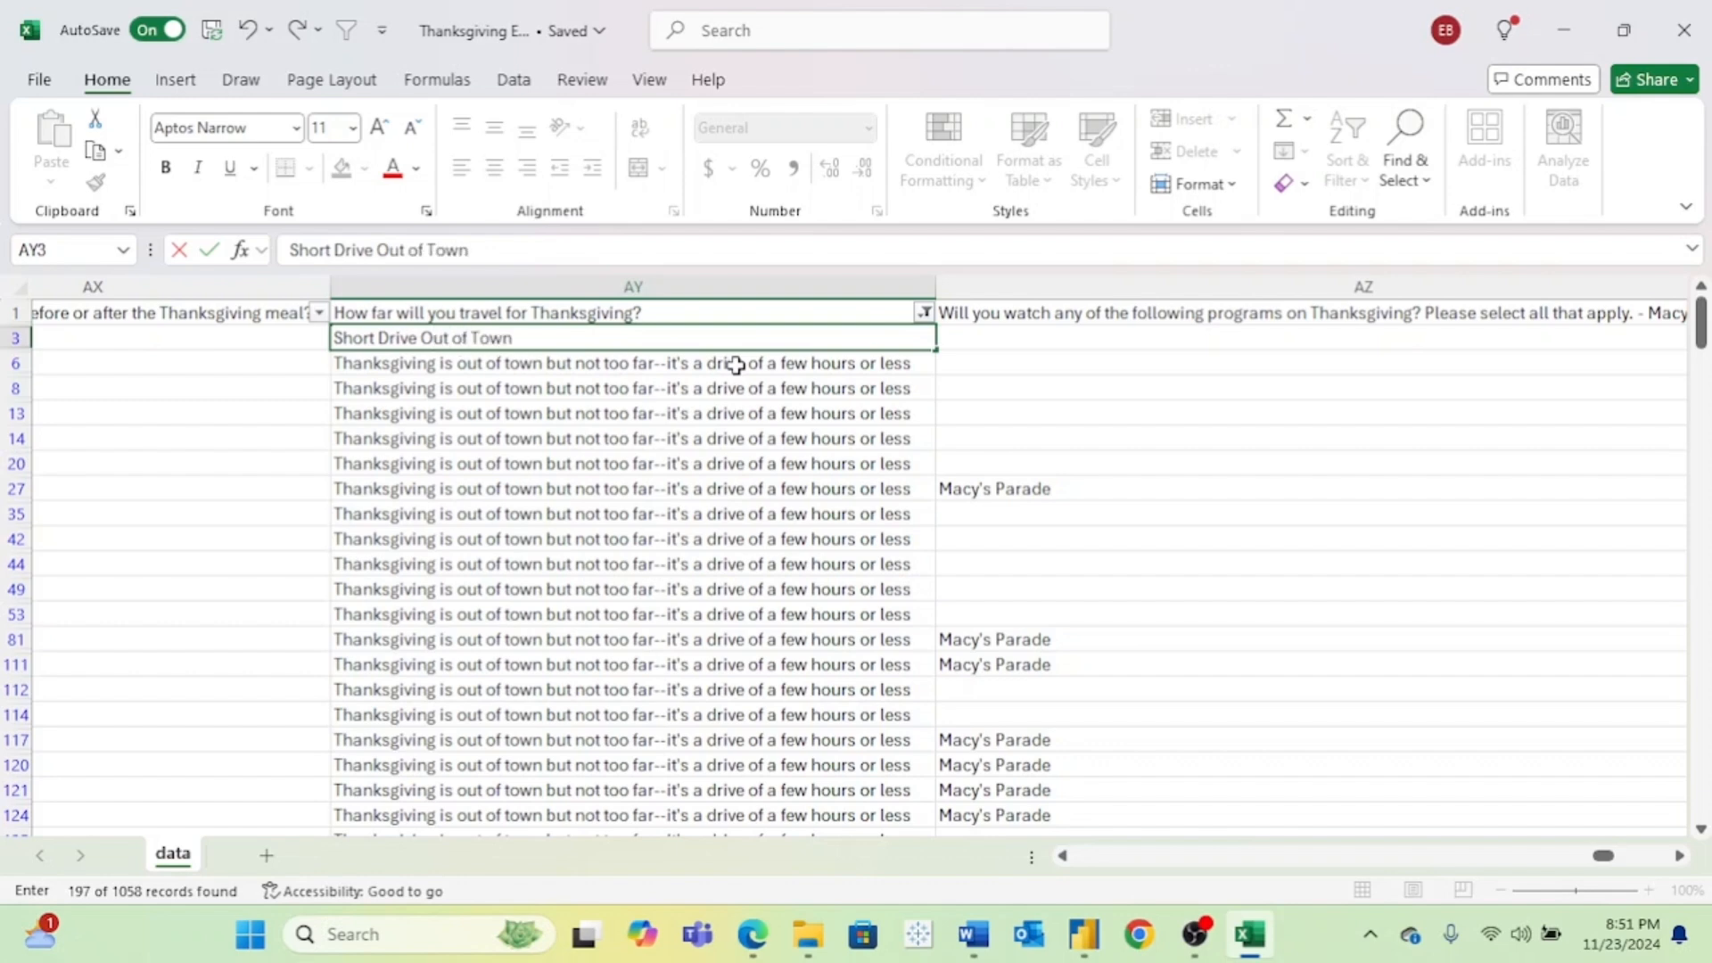
{"action": "key", "text": "Return"}
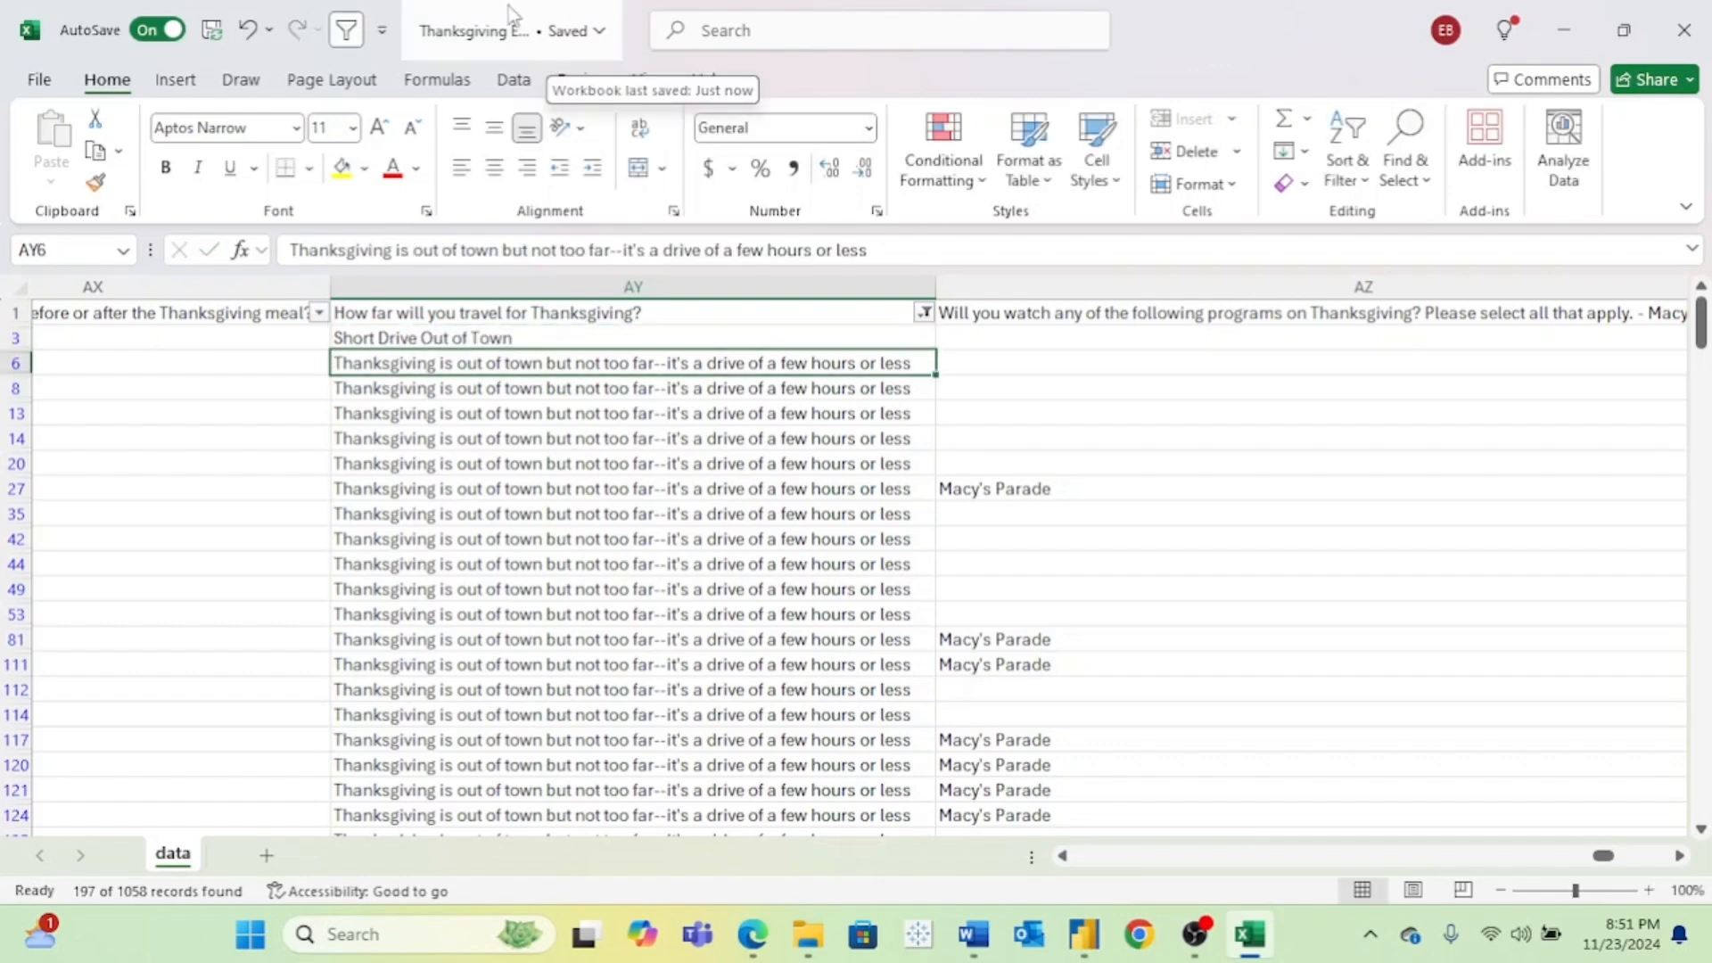
Step: Fill "Short Drive Out of Town" down through all the filtered not-too-far answers
{"action": "left_click", "coordinate": [925, 339]}
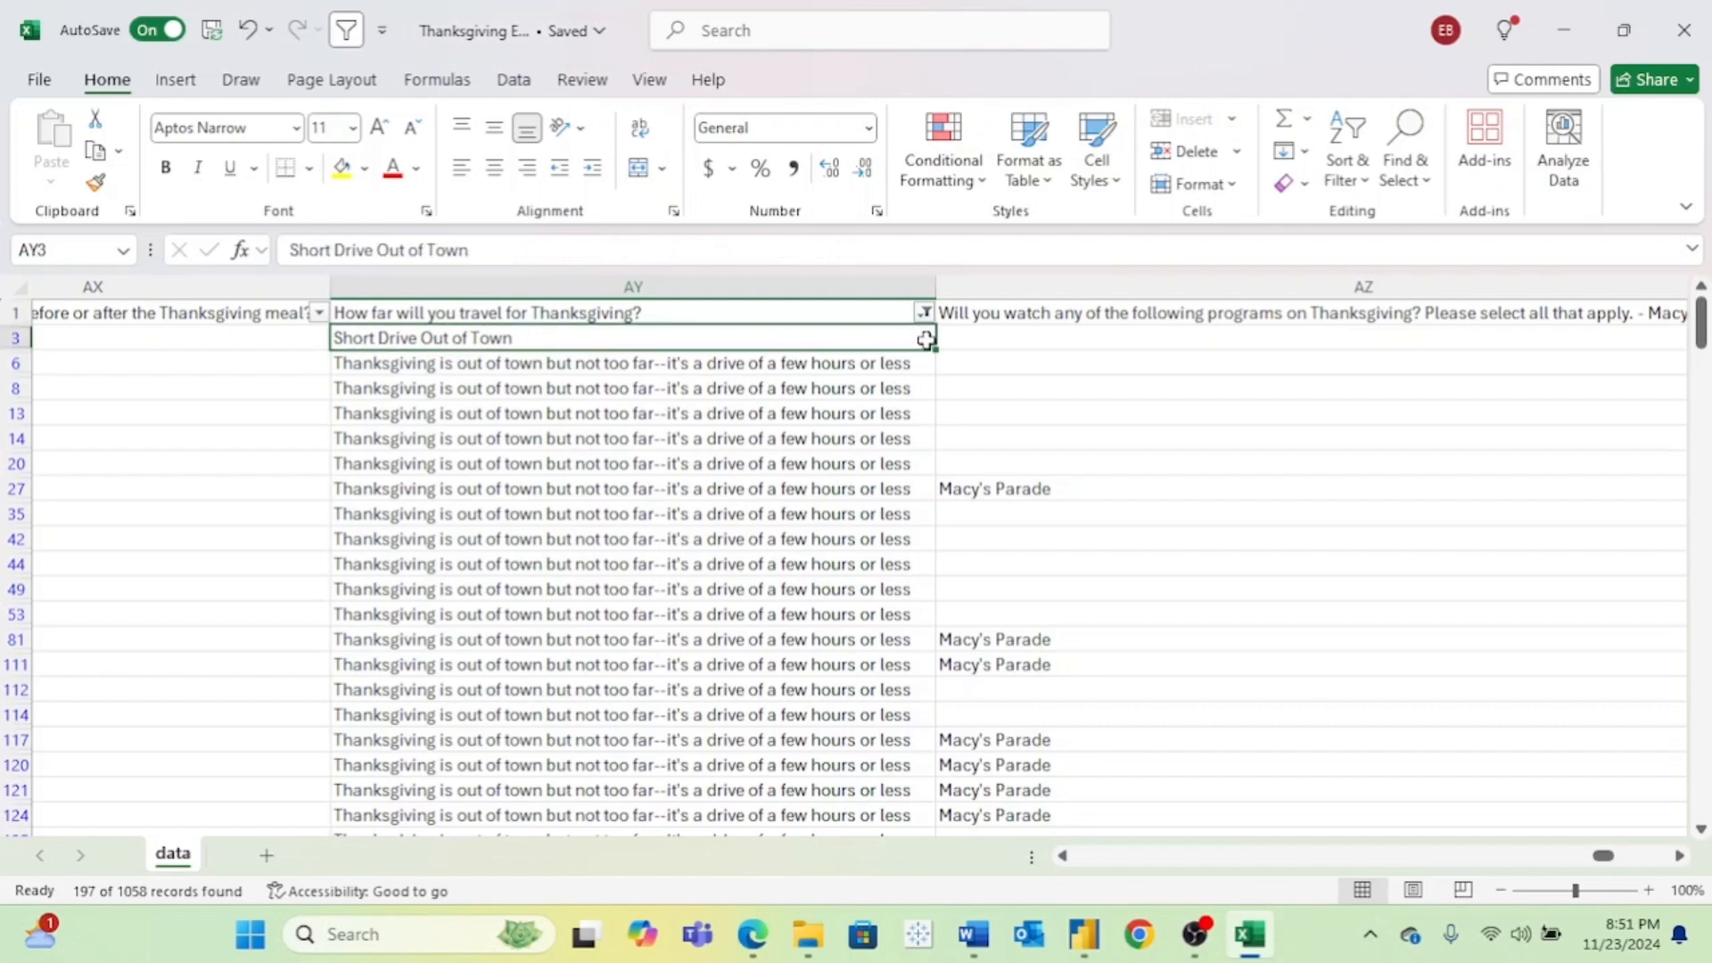
{"action": "left_click_drag", "start_coordinate": [934, 352], "coordinate": [919, 749]}
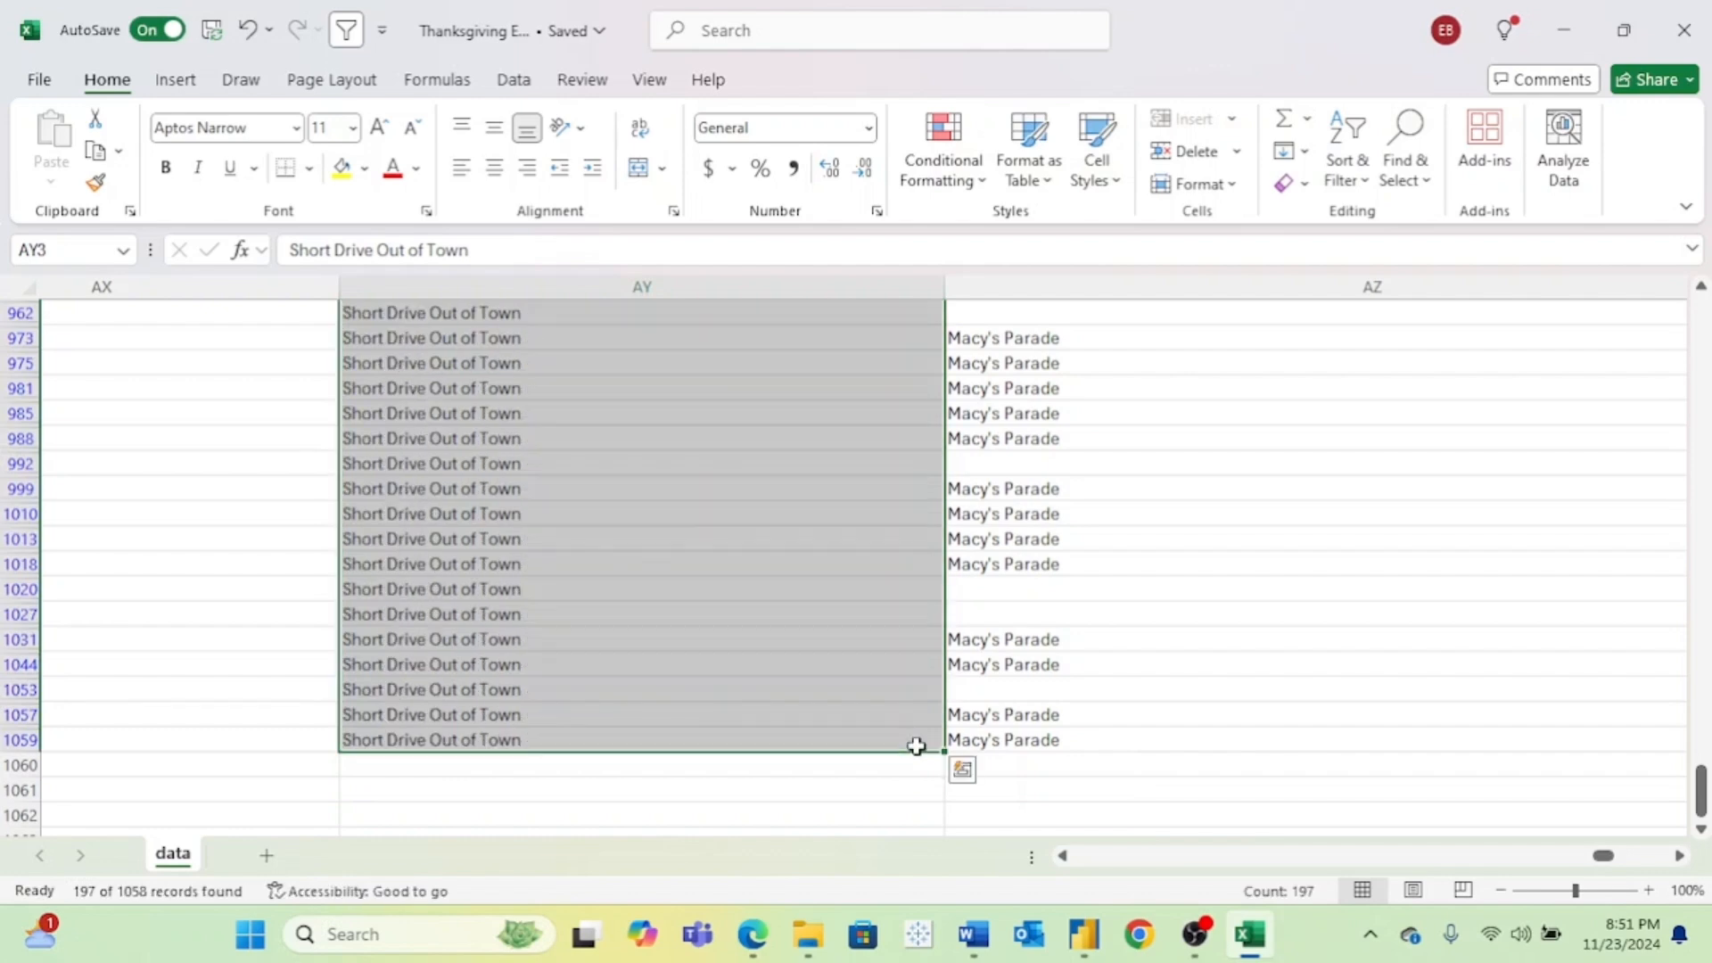
{"action": "left_click", "coordinate": [470, 438]}
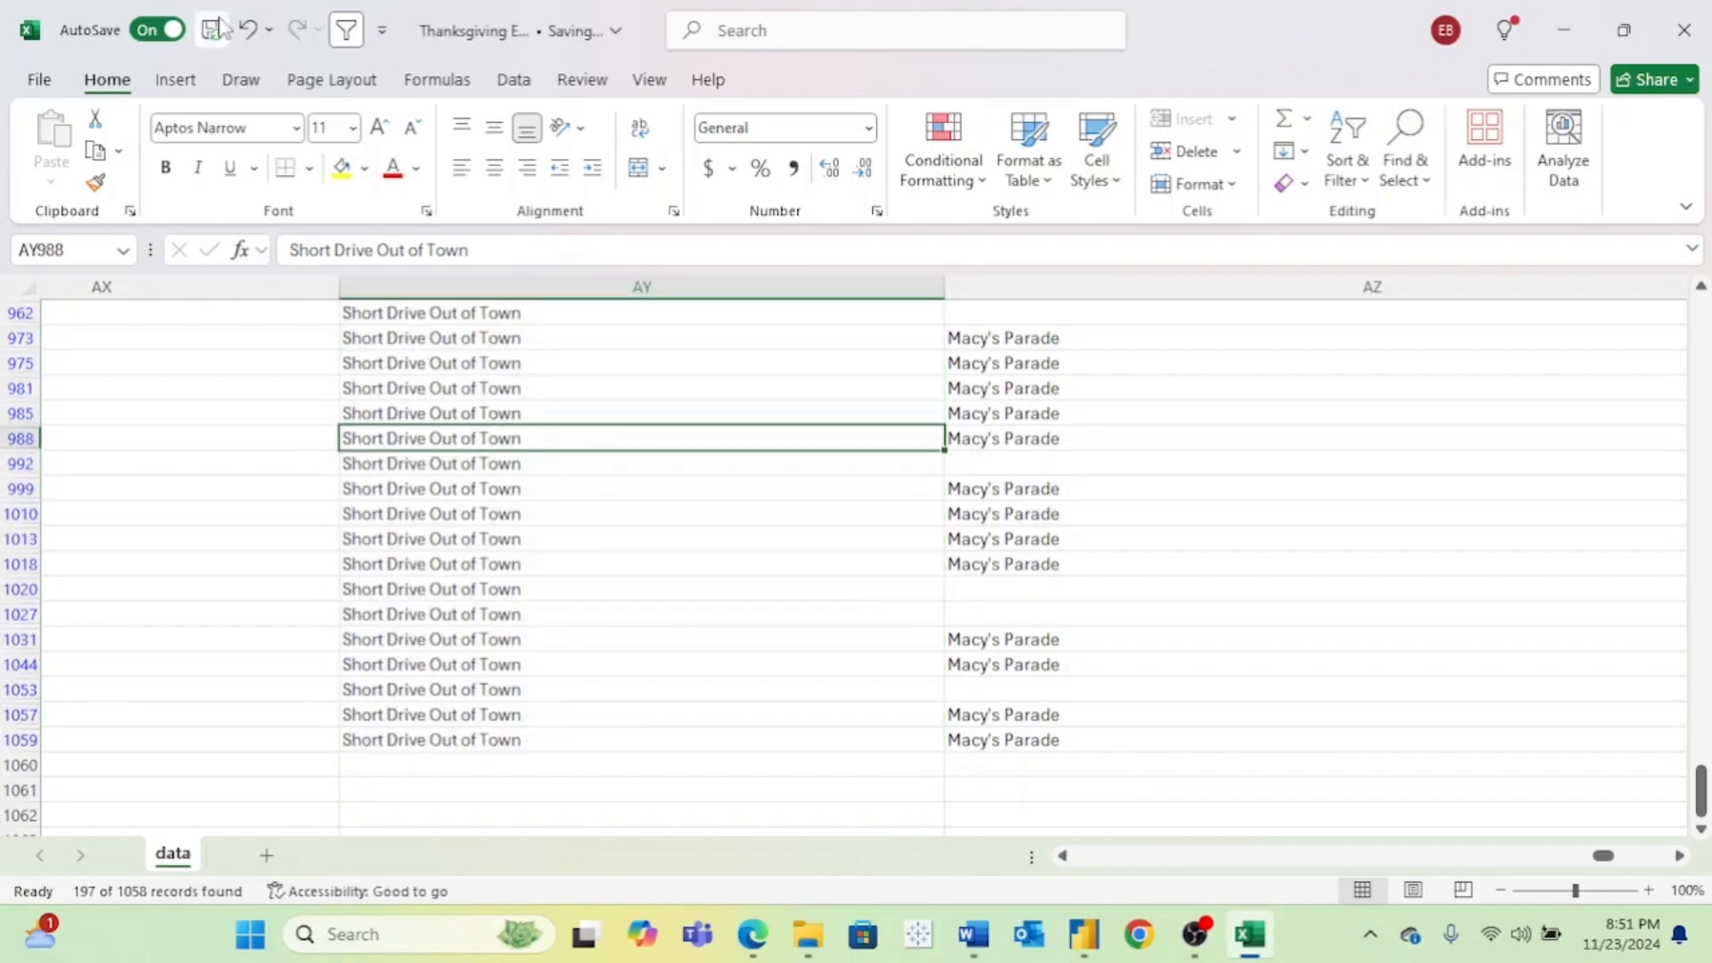
Step: Close the source workbook, return to Power BI Desktop and refresh the report data
{"action": "left_click", "coordinate": [1684, 30]}
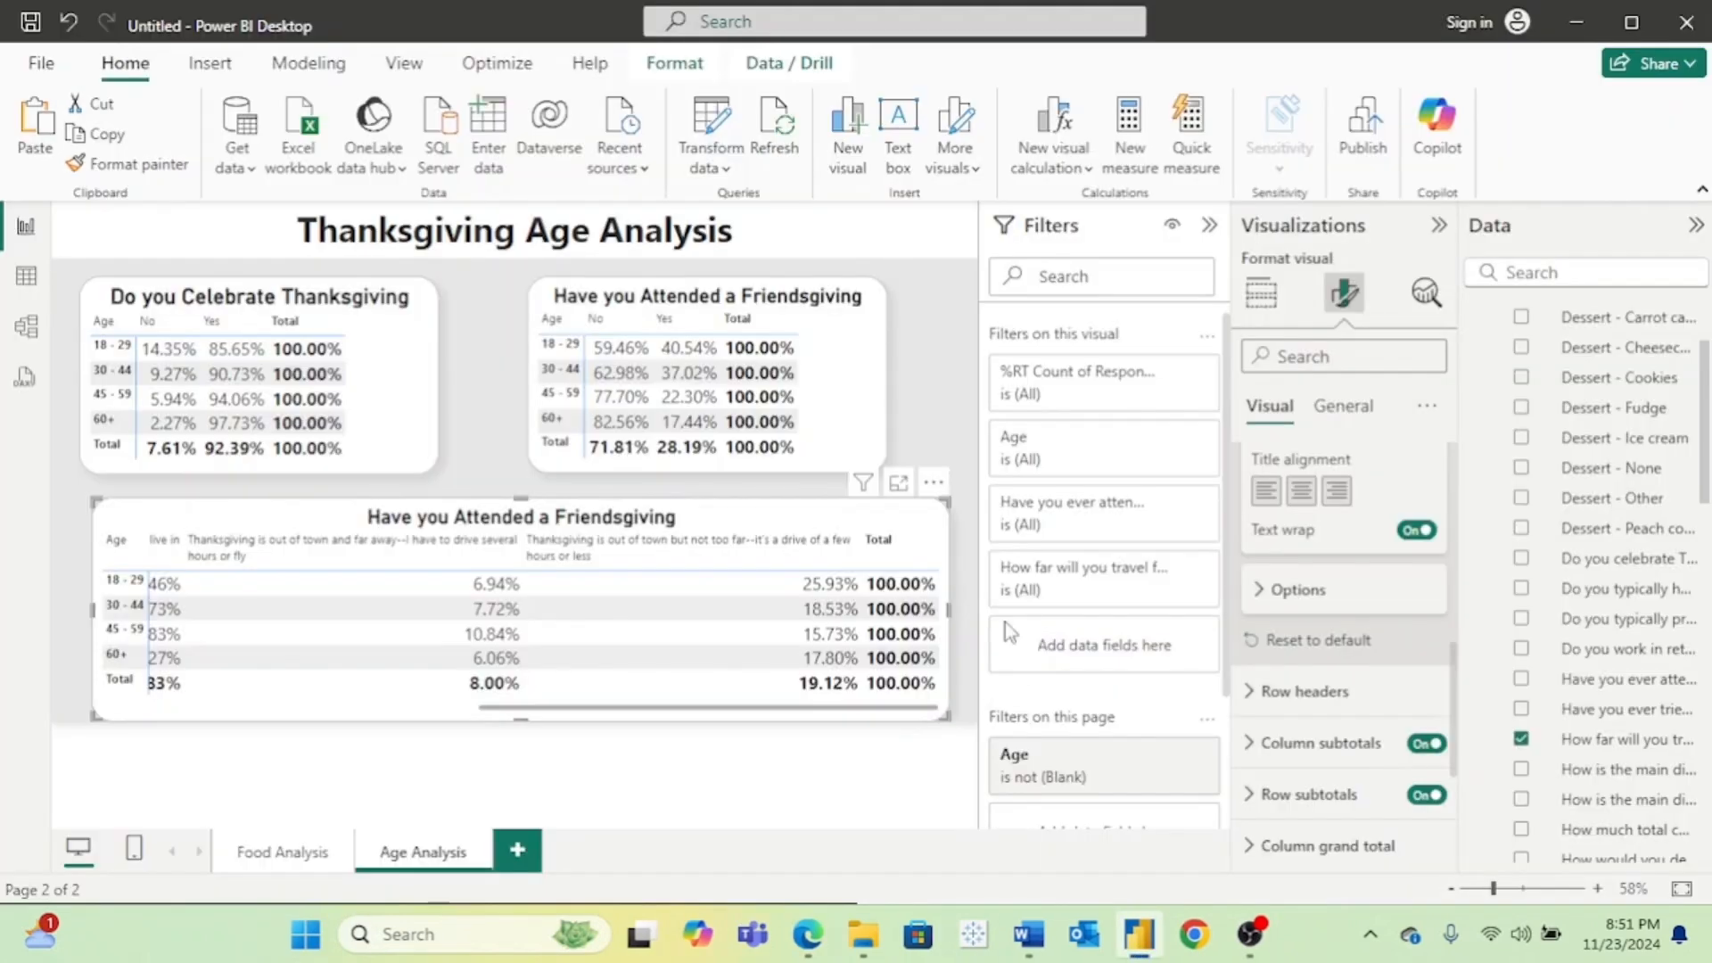
{"action": "left_click", "coordinate": [902, 398]}
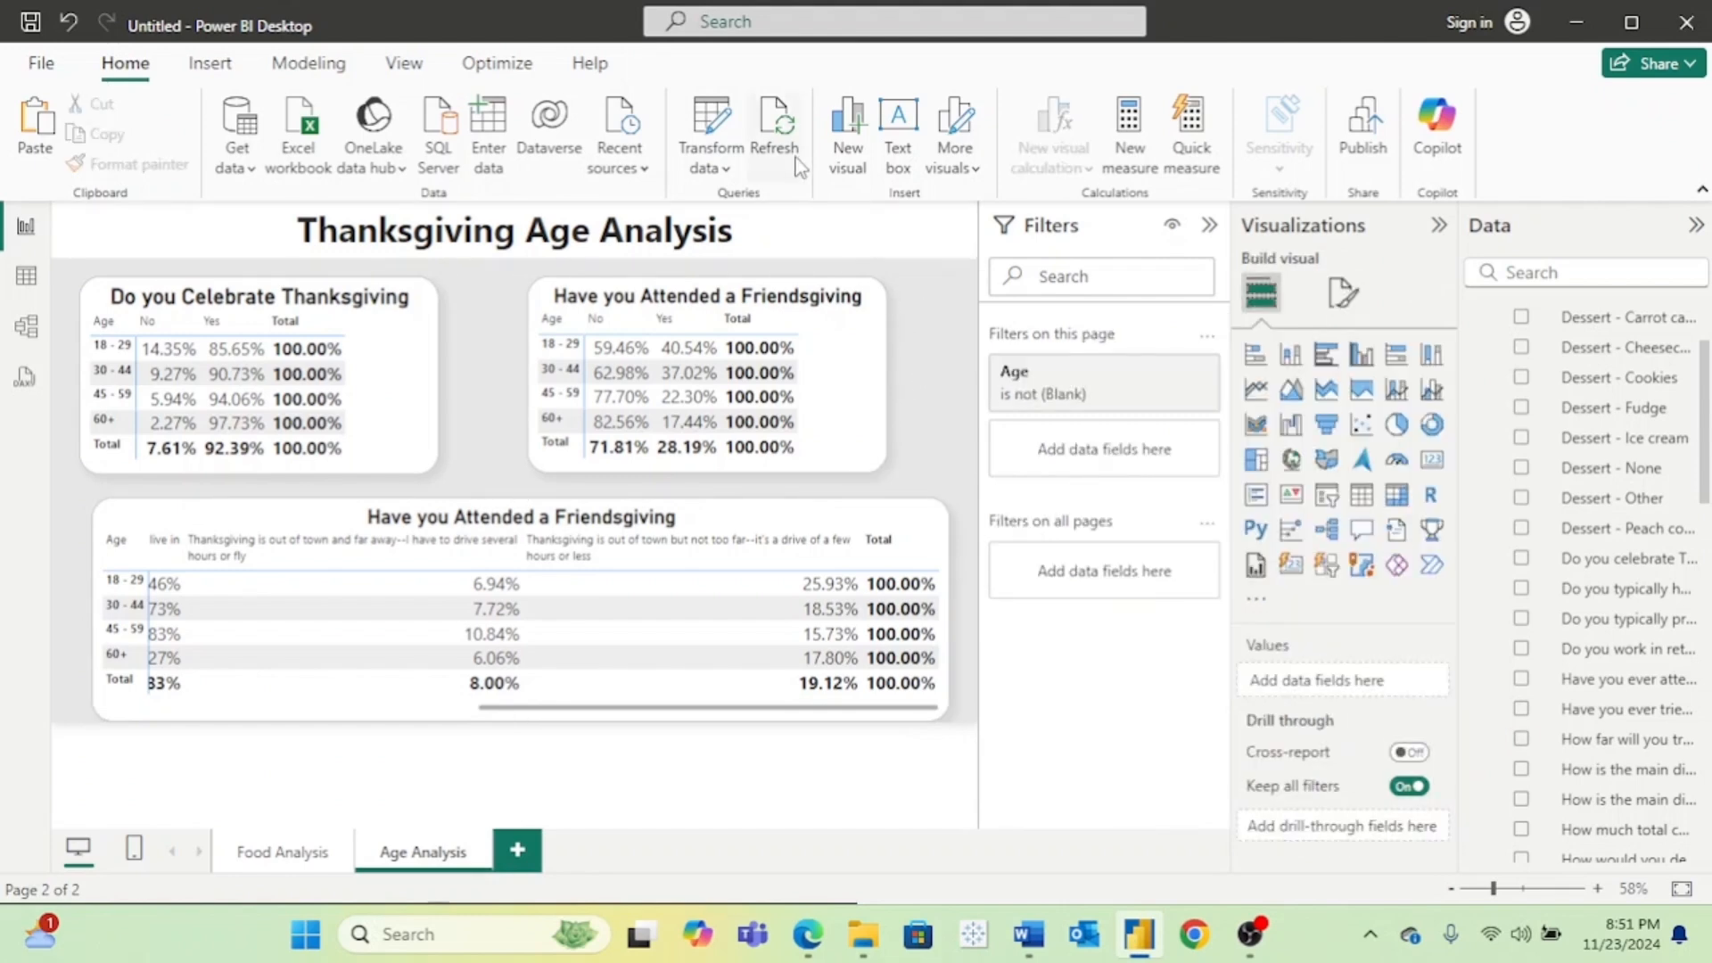
{"action": "left_click", "coordinate": [784, 136]}
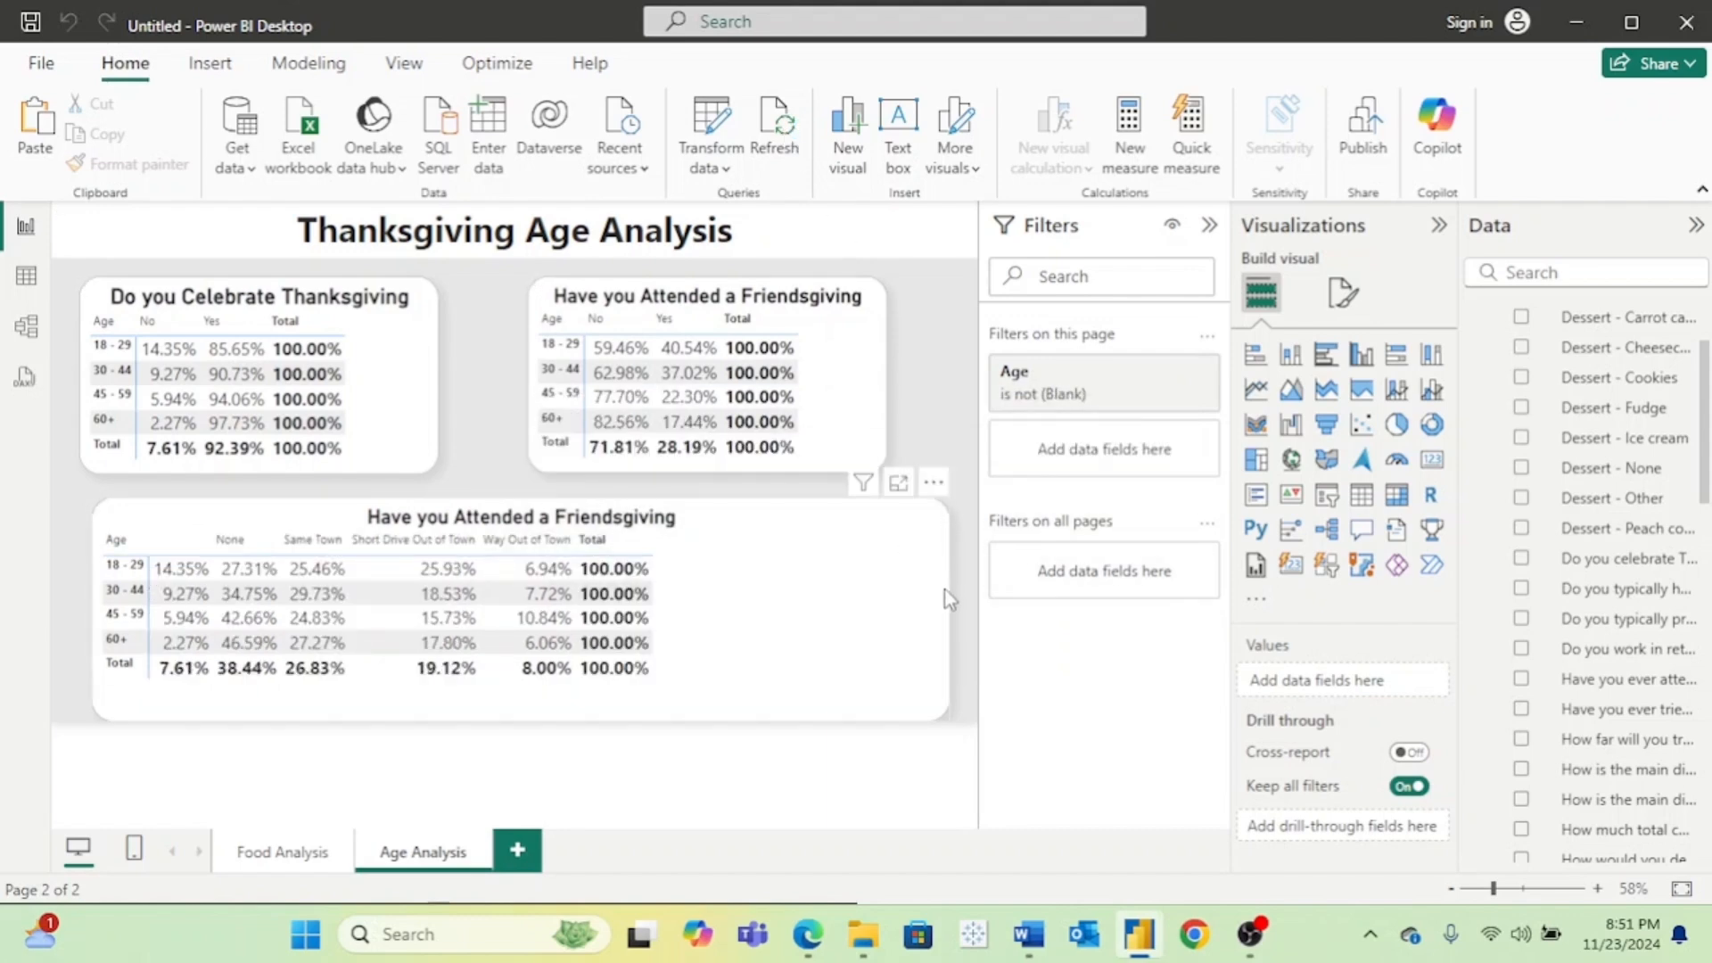
Step: Set the column header font size of the travel-distance matrix to 17
{"action": "left_click", "coordinate": [885, 600]}
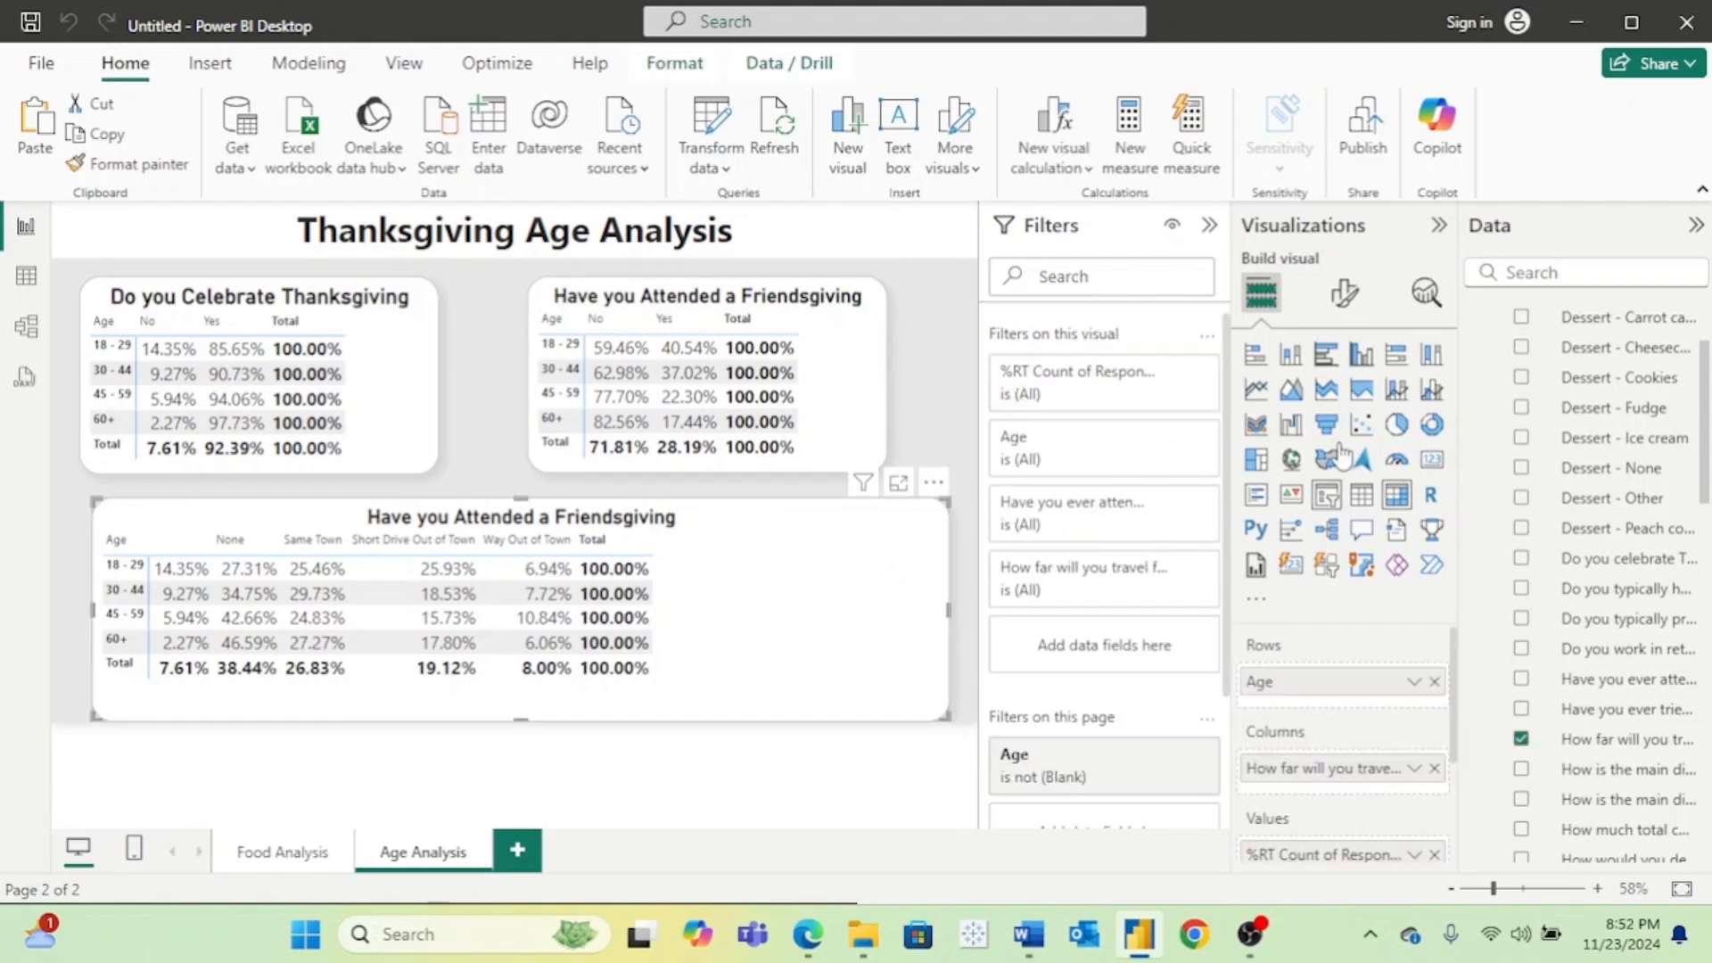
{"action": "left_click", "coordinate": [1347, 294]}
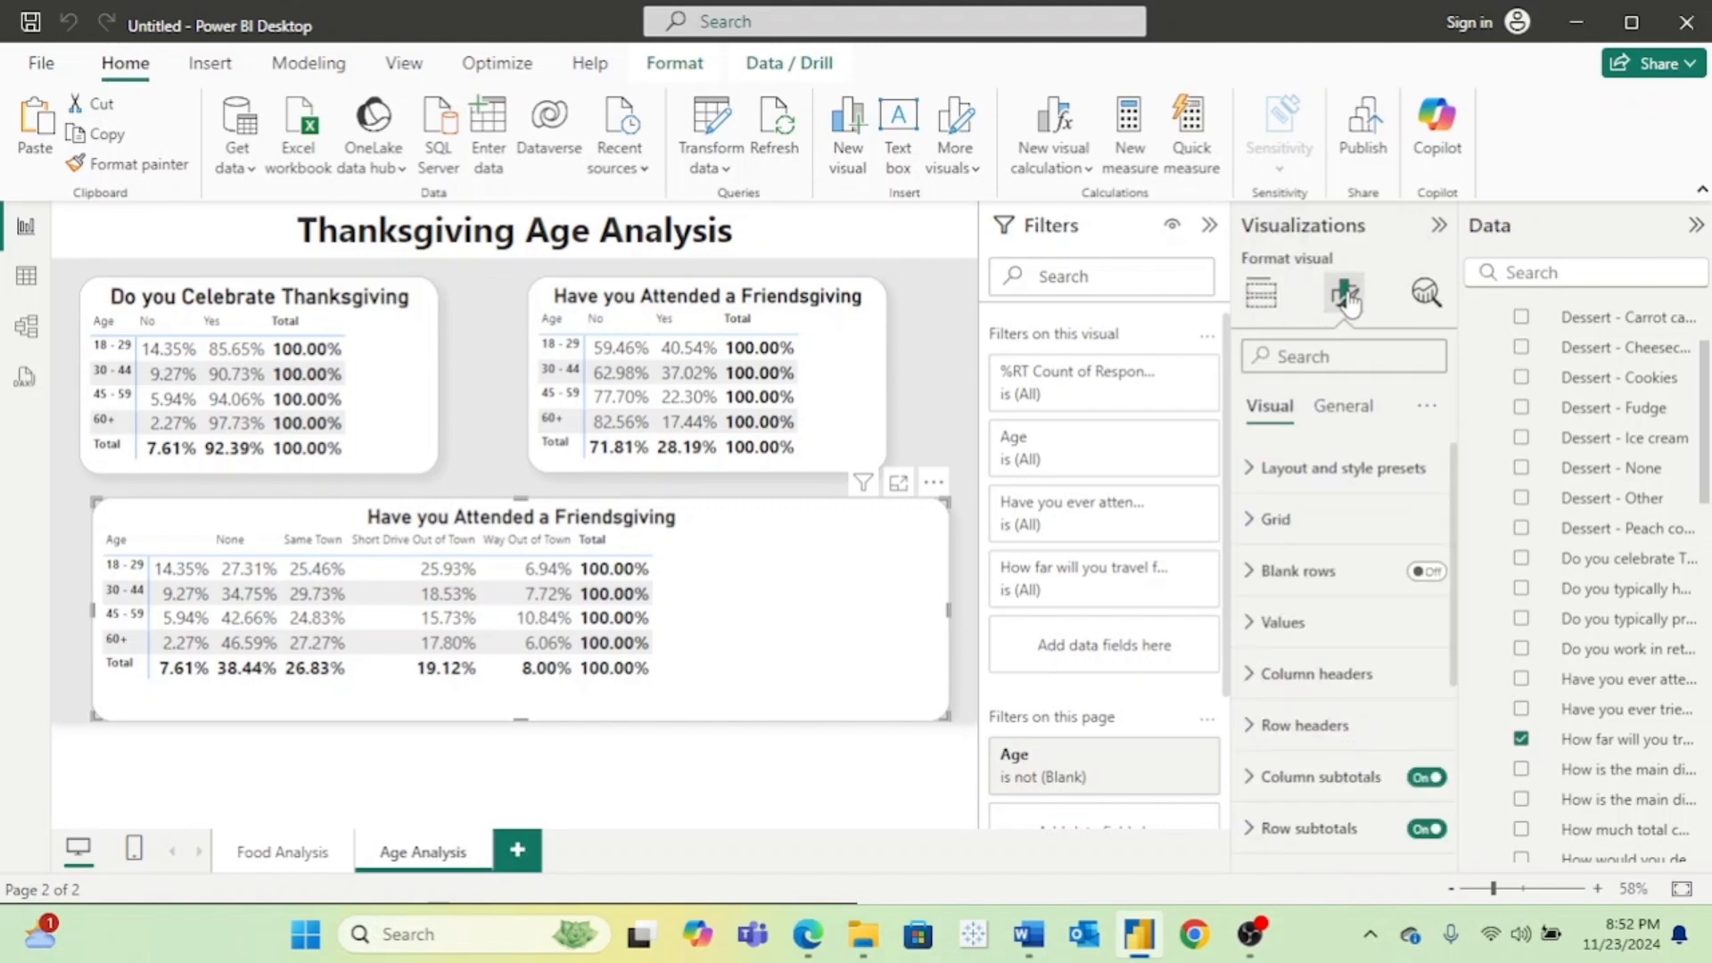
{"action": "left_click", "coordinate": [1253, 673]}
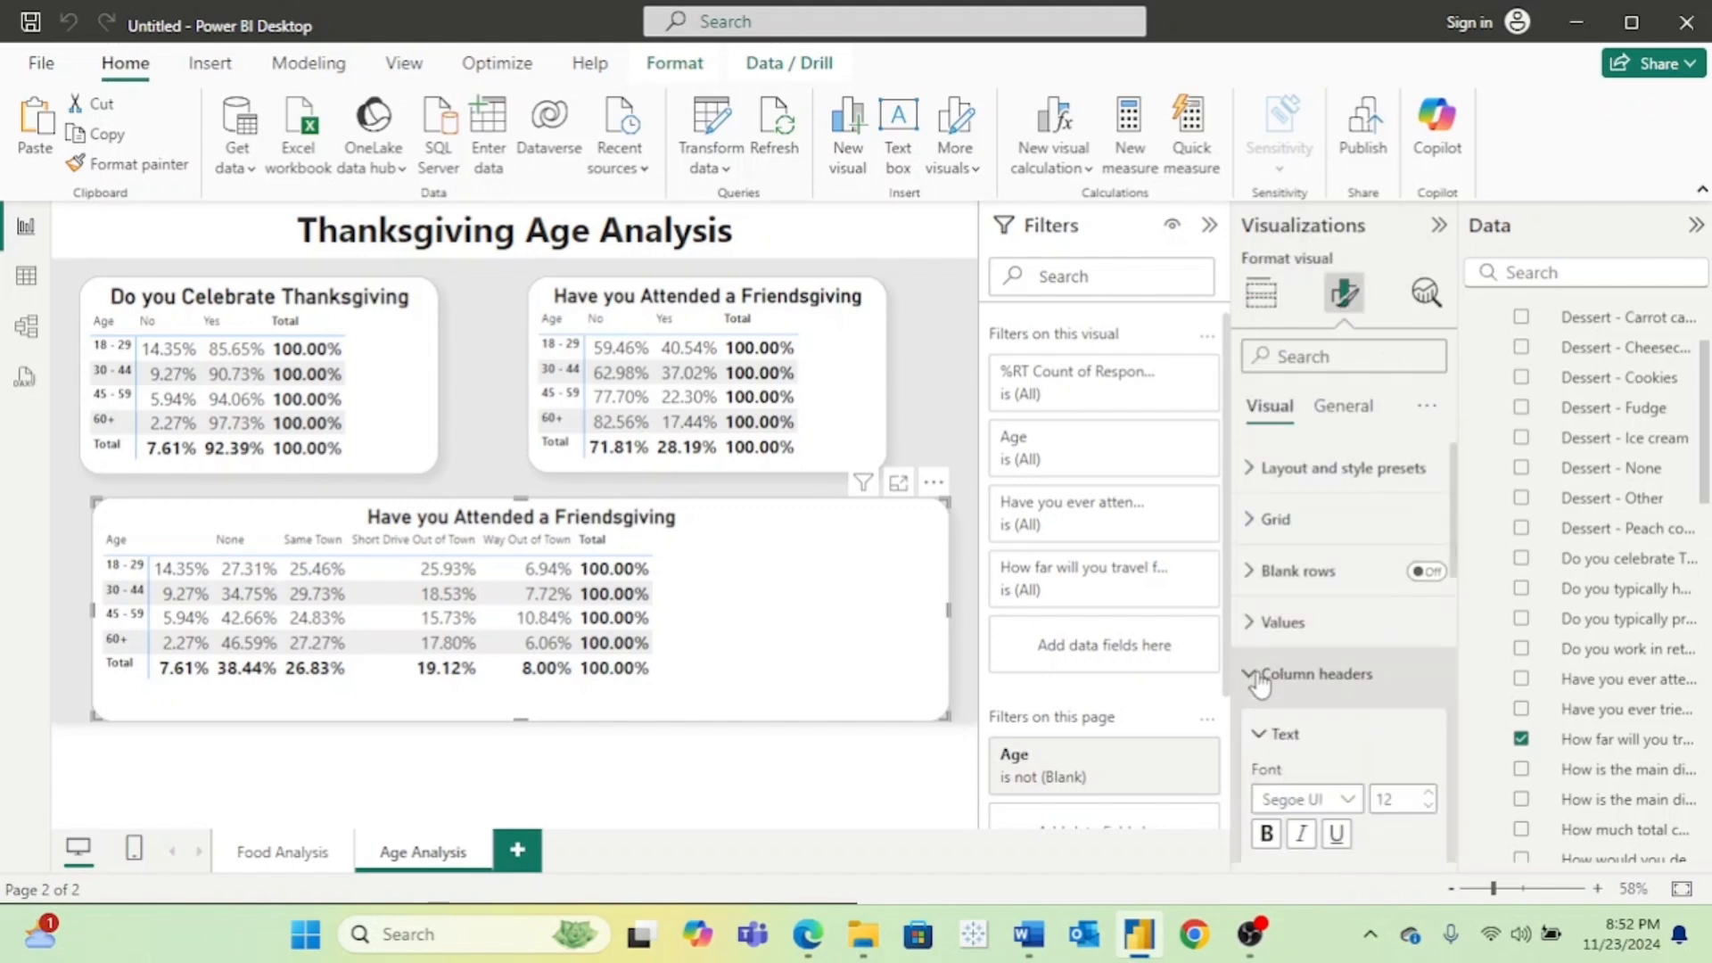
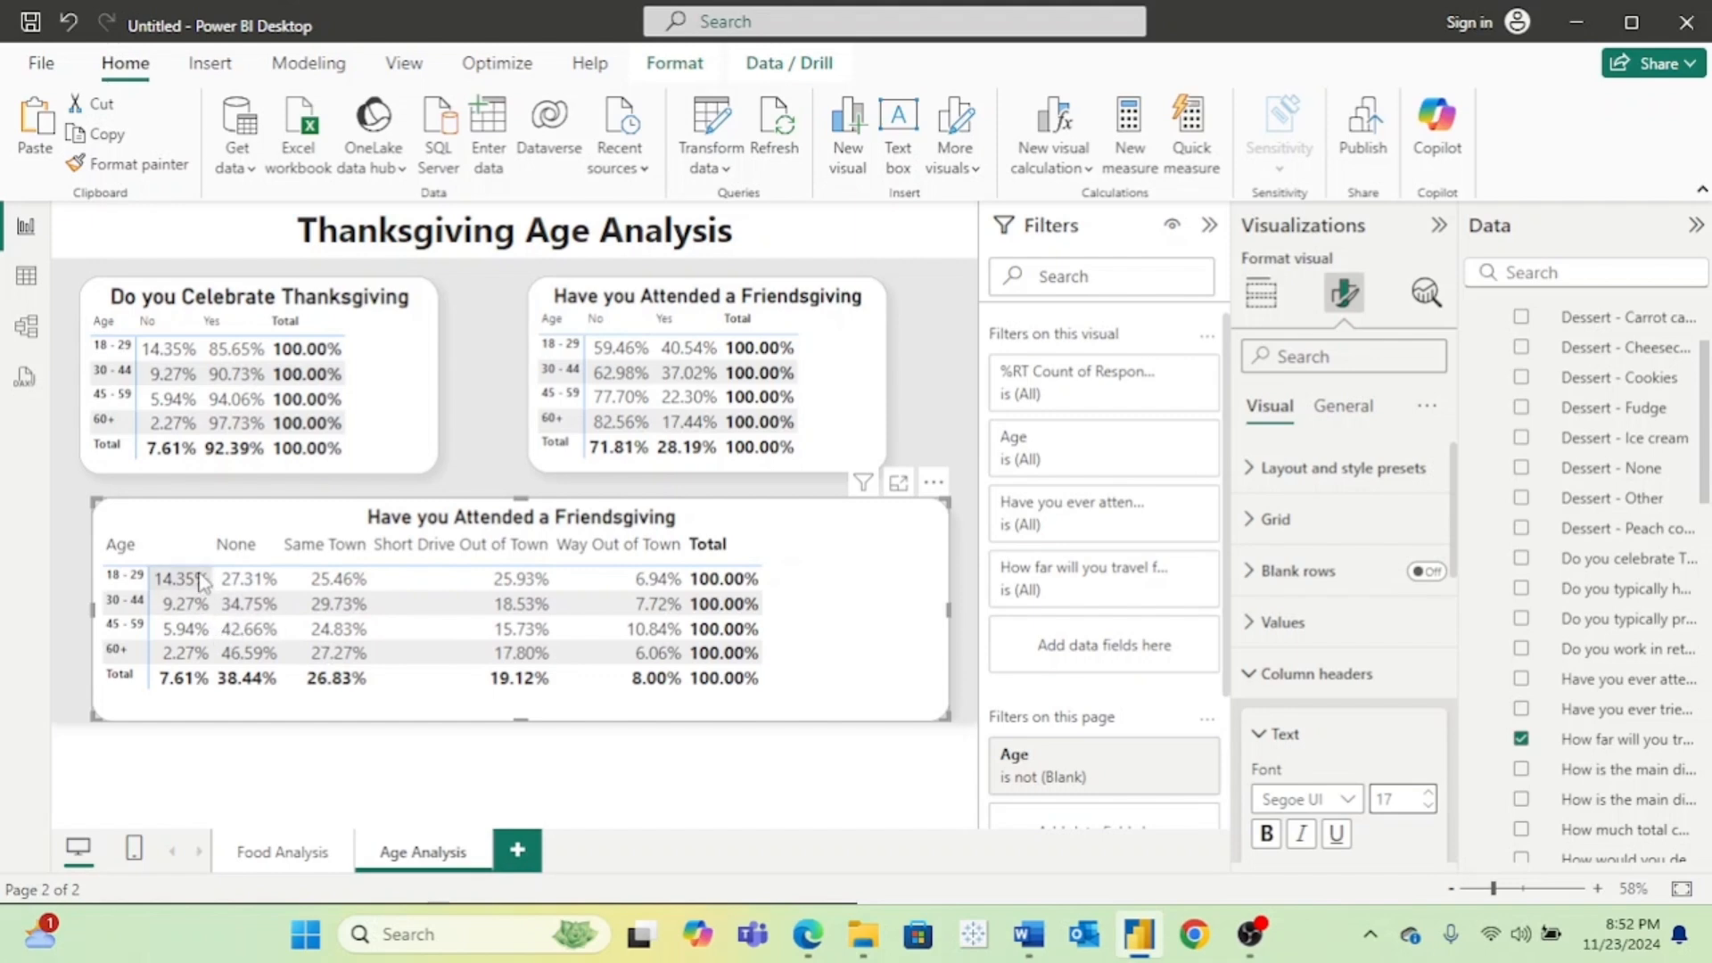
Step: Filter the travel-distance matrix to exclude blank answers to the travel question
{"action": "left_click", "coordinate": [1177, 566]}
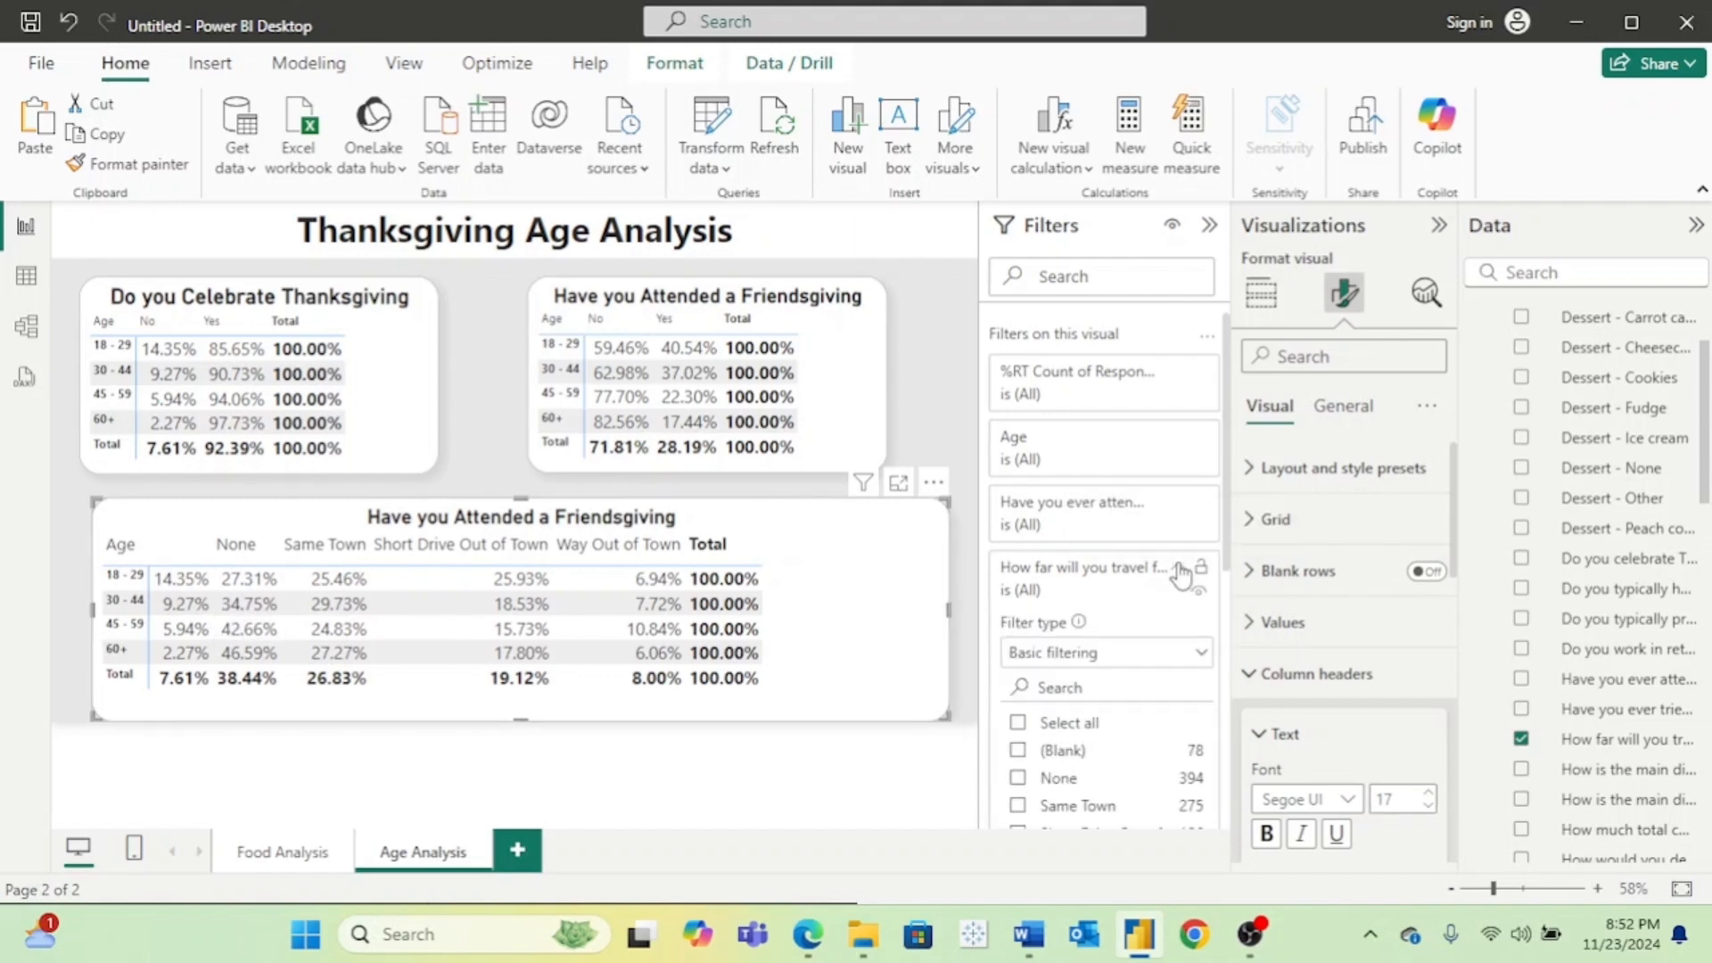
{"action": "left_click", "coordinate": [1039, 722]}
{"action": "left_click", "coordinate": [1063, 752]}
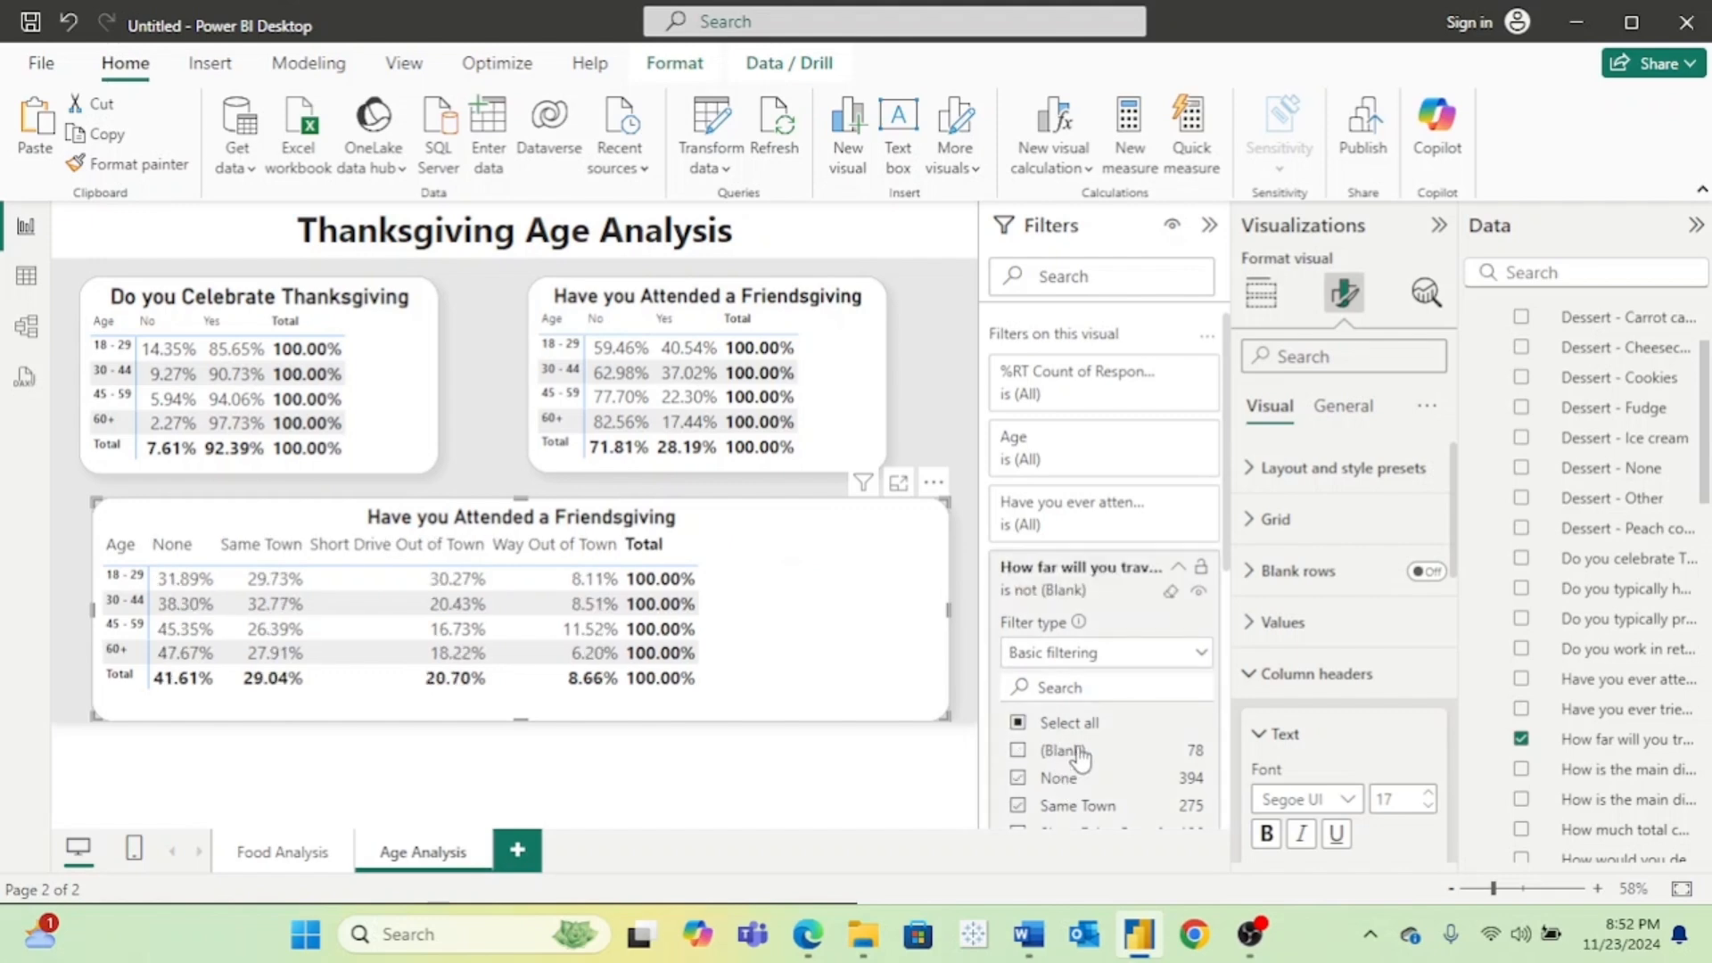
{"action": "left_click", "coordinate": [1177, 571]}
Step: Make the travel-distance matrix narrower and shorter, and align its left edge with the Celebrate Thanksgiving matrix above
{"action": "left_click_drag", "start_coordinate": [922, 605], "coordinate": [887, 606]}
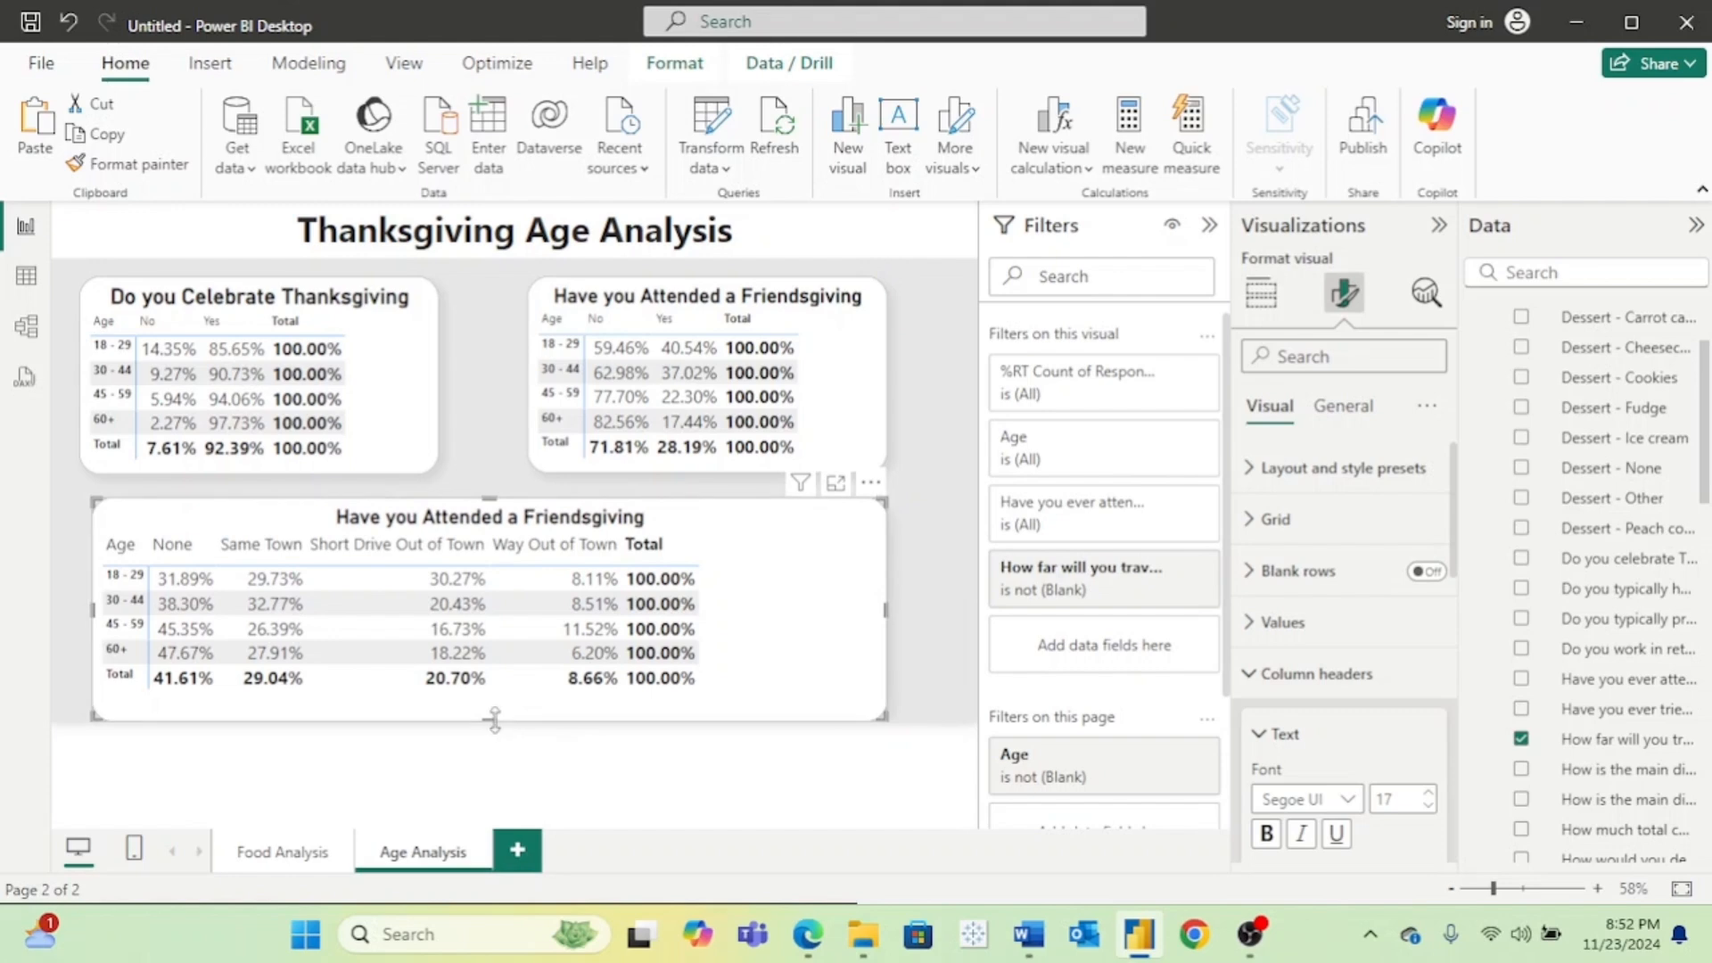
{"action": "left_click_drag", "start_coordinate": [493, 711], "coordinate": [490, 701]}
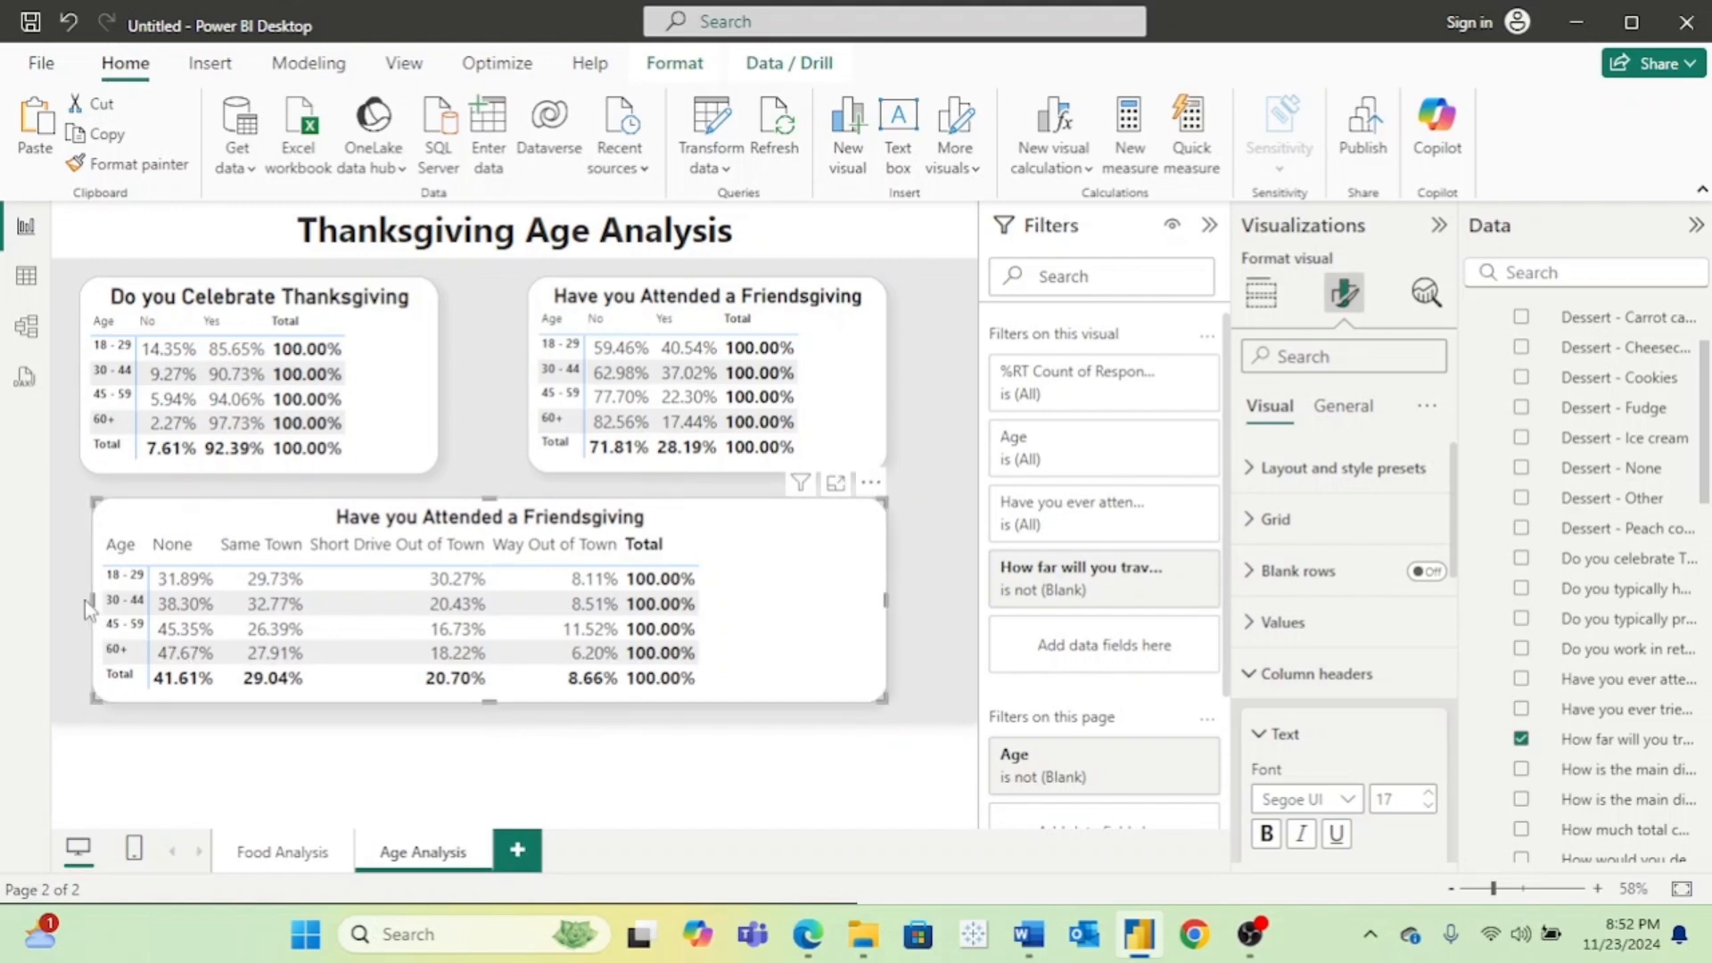
{"action": "left_click_drag", "start_coordinate": [86, 609], "coordinate": [74, 609]}
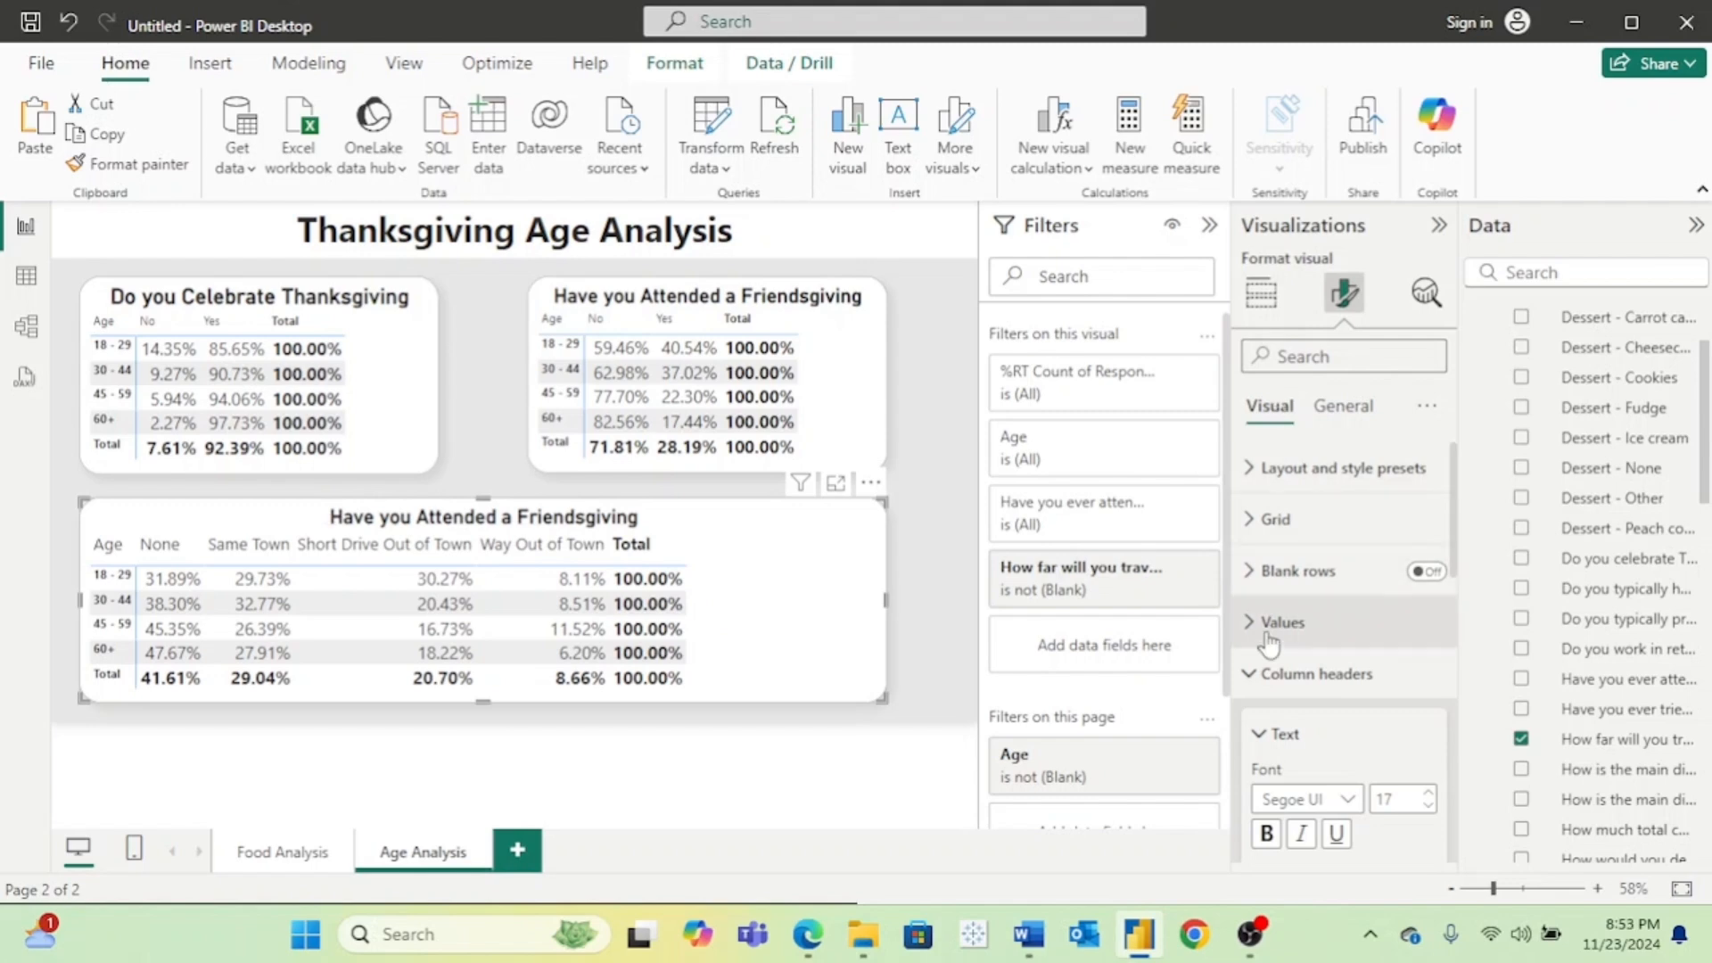
Step: Set the row header font size of the travel-distance matrix to 18
{"action": "left_click", "coordinate": [1250, 675]}
{"action": "left_click", "coordinate": [1262, 727]}
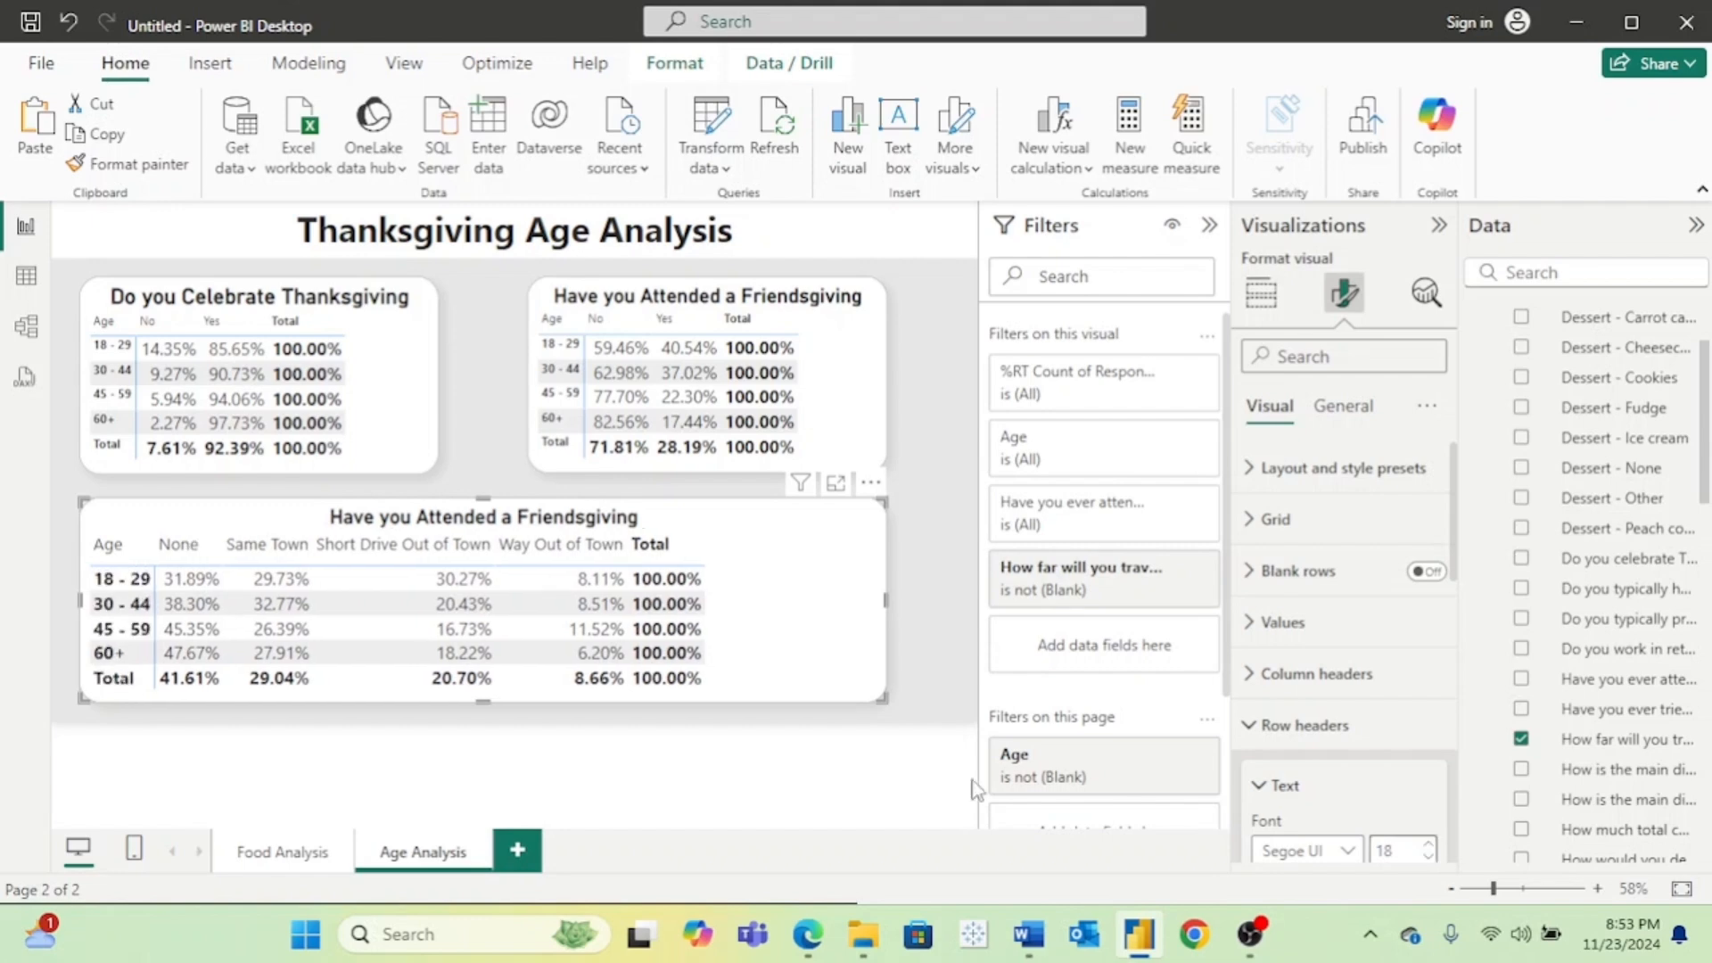
{"action": "left_click", "coordinate": [965, 677]}
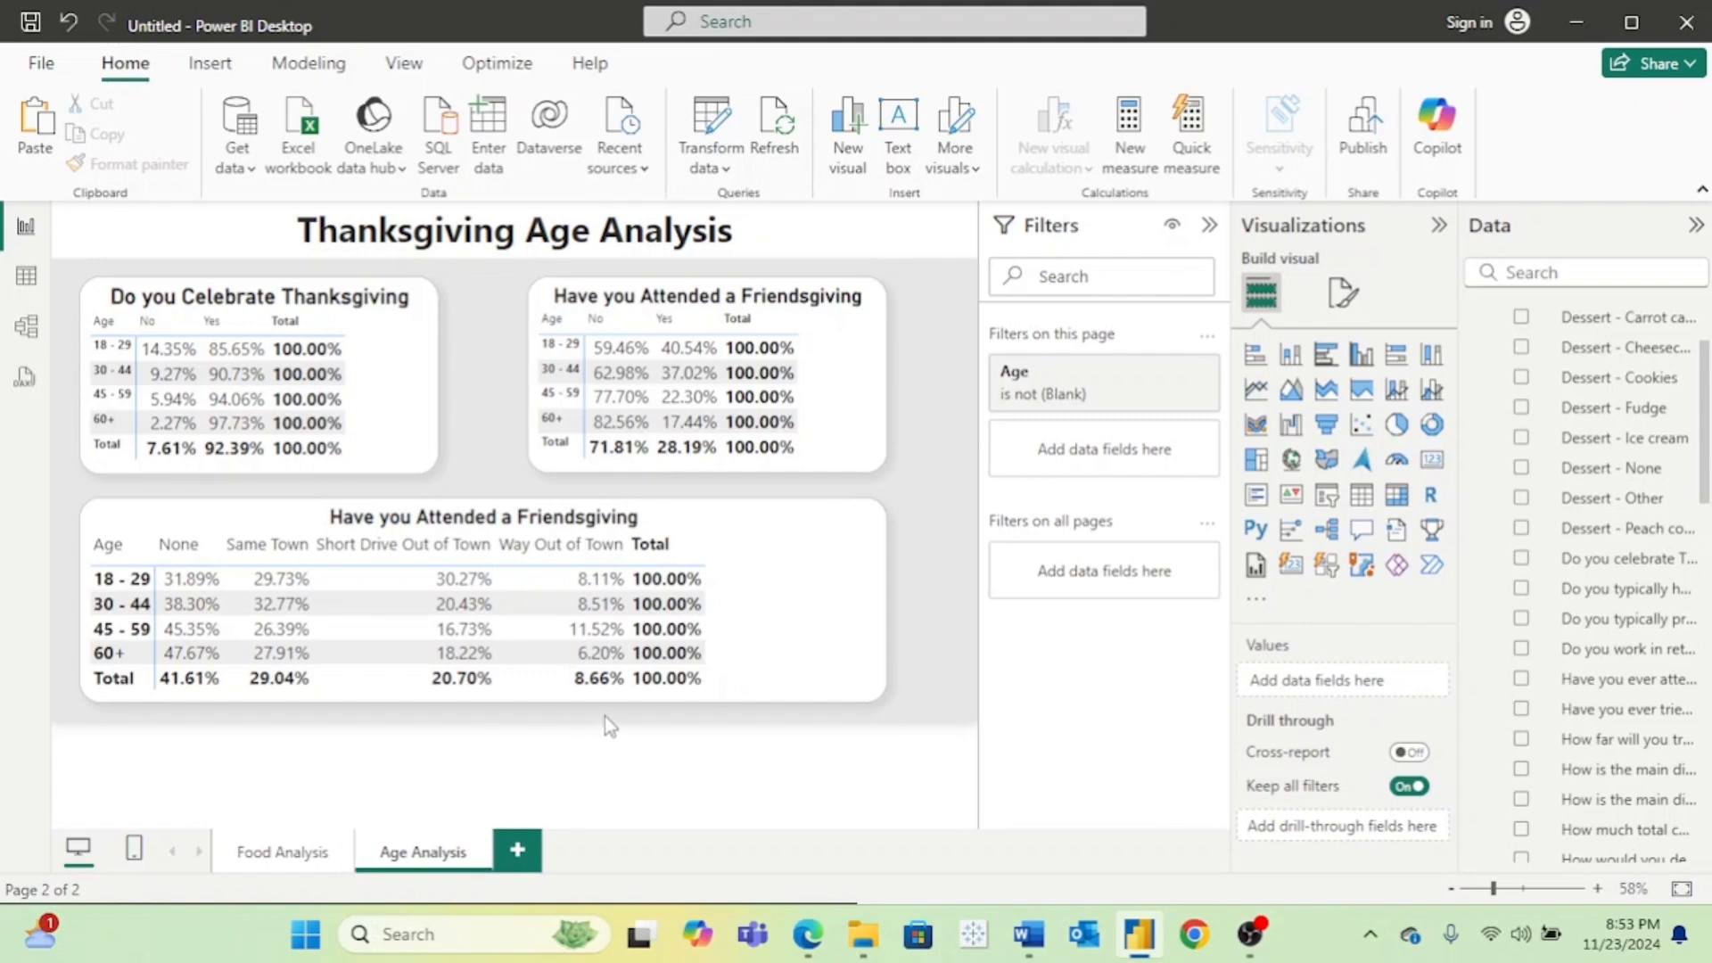
Step: Widen the Celebrate Thanksgiving matrix slightly and stretch the travel-distance matrix toward the page's right edge
{"action": "left_click", "coordinate": [432, 375]}
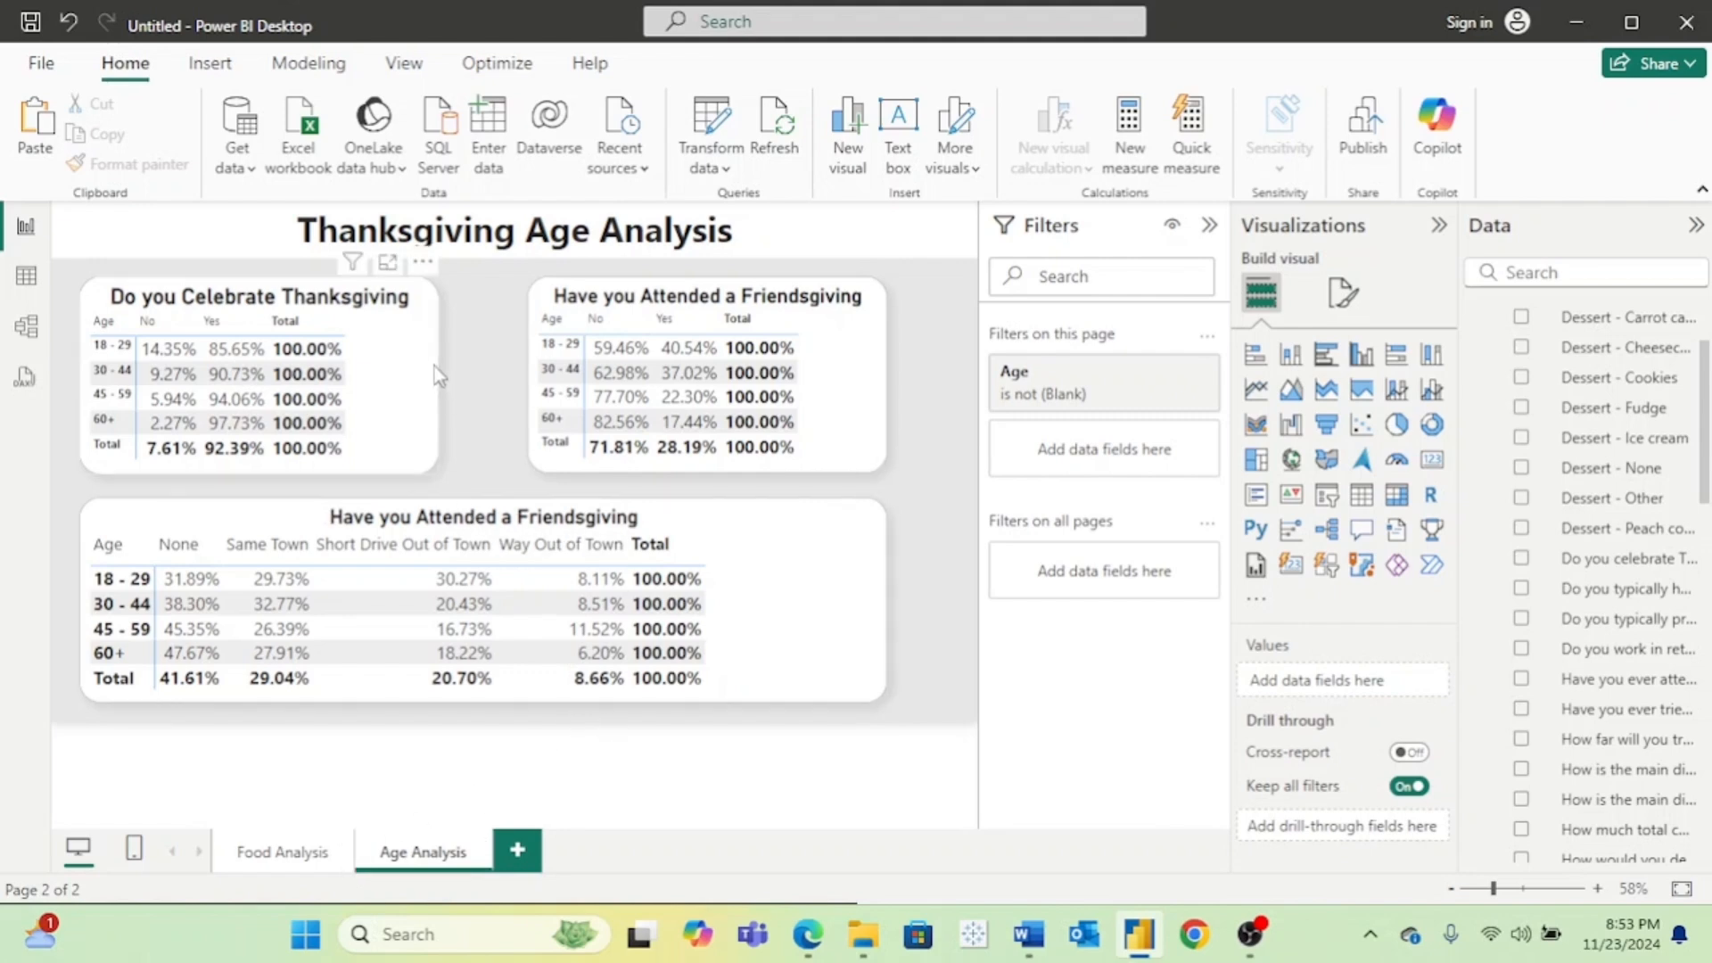
{"action": "left_click_drag", "start_coordinate": [436, 372], "coordinate": [471, 374]}
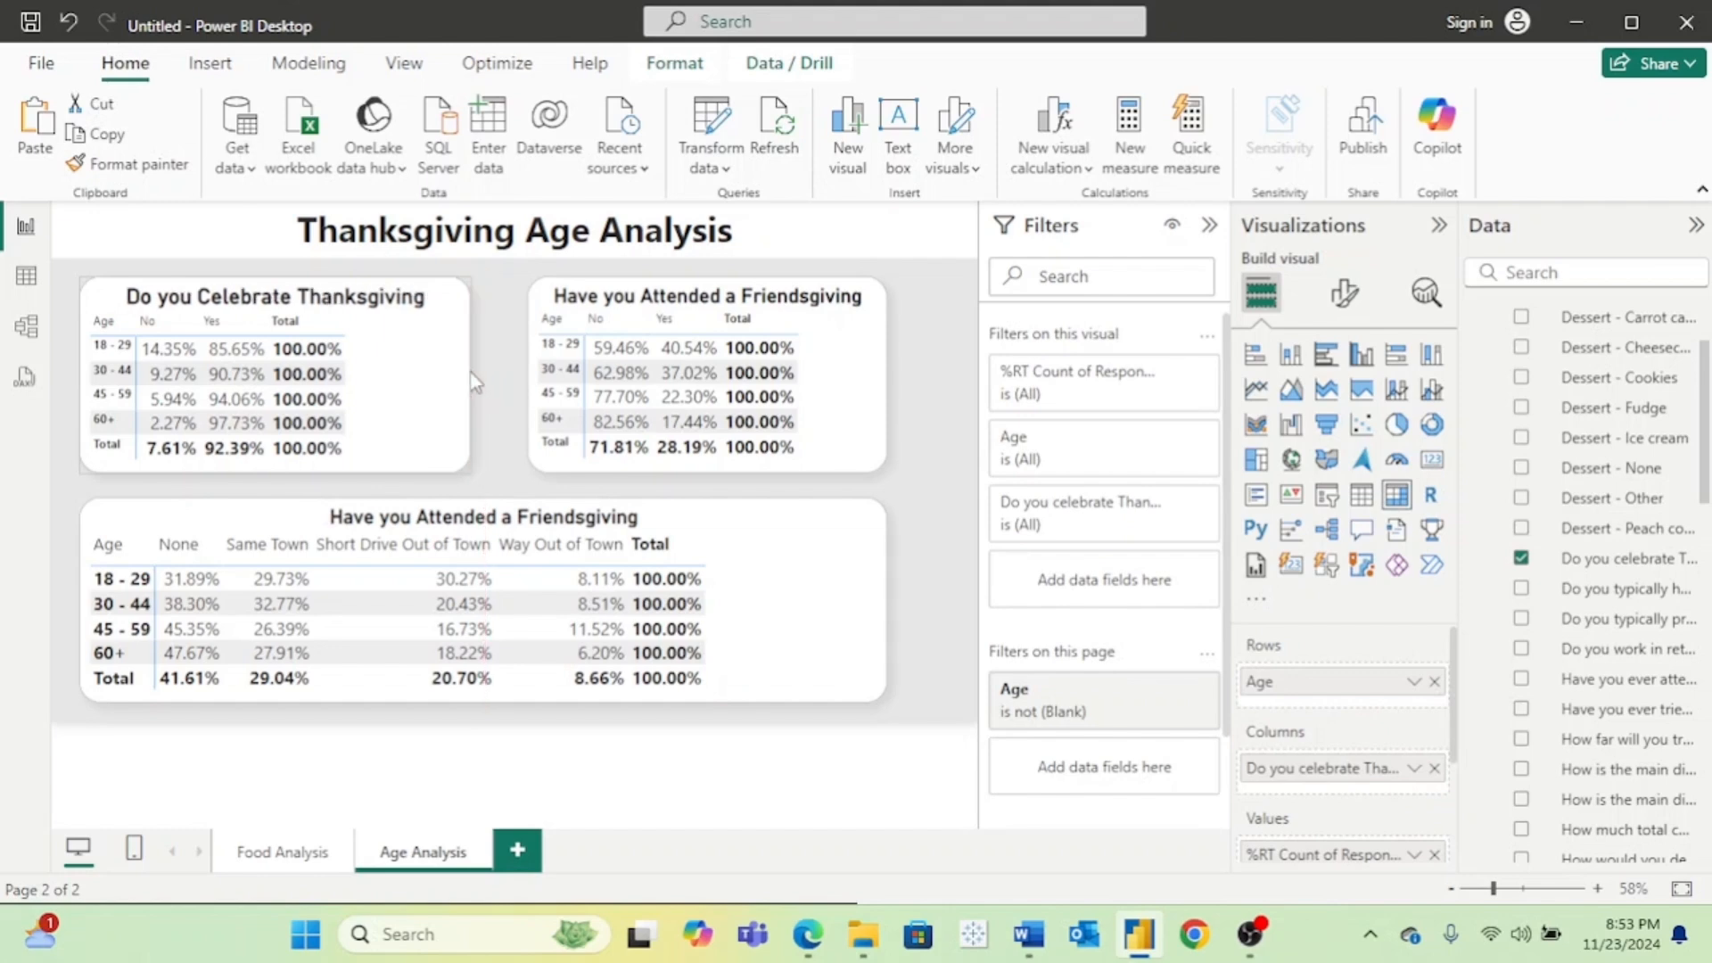
{"action": "left_click", "coordinate": [854, 357]}
{"action": "left_click", "coordinate": [885, 599]}
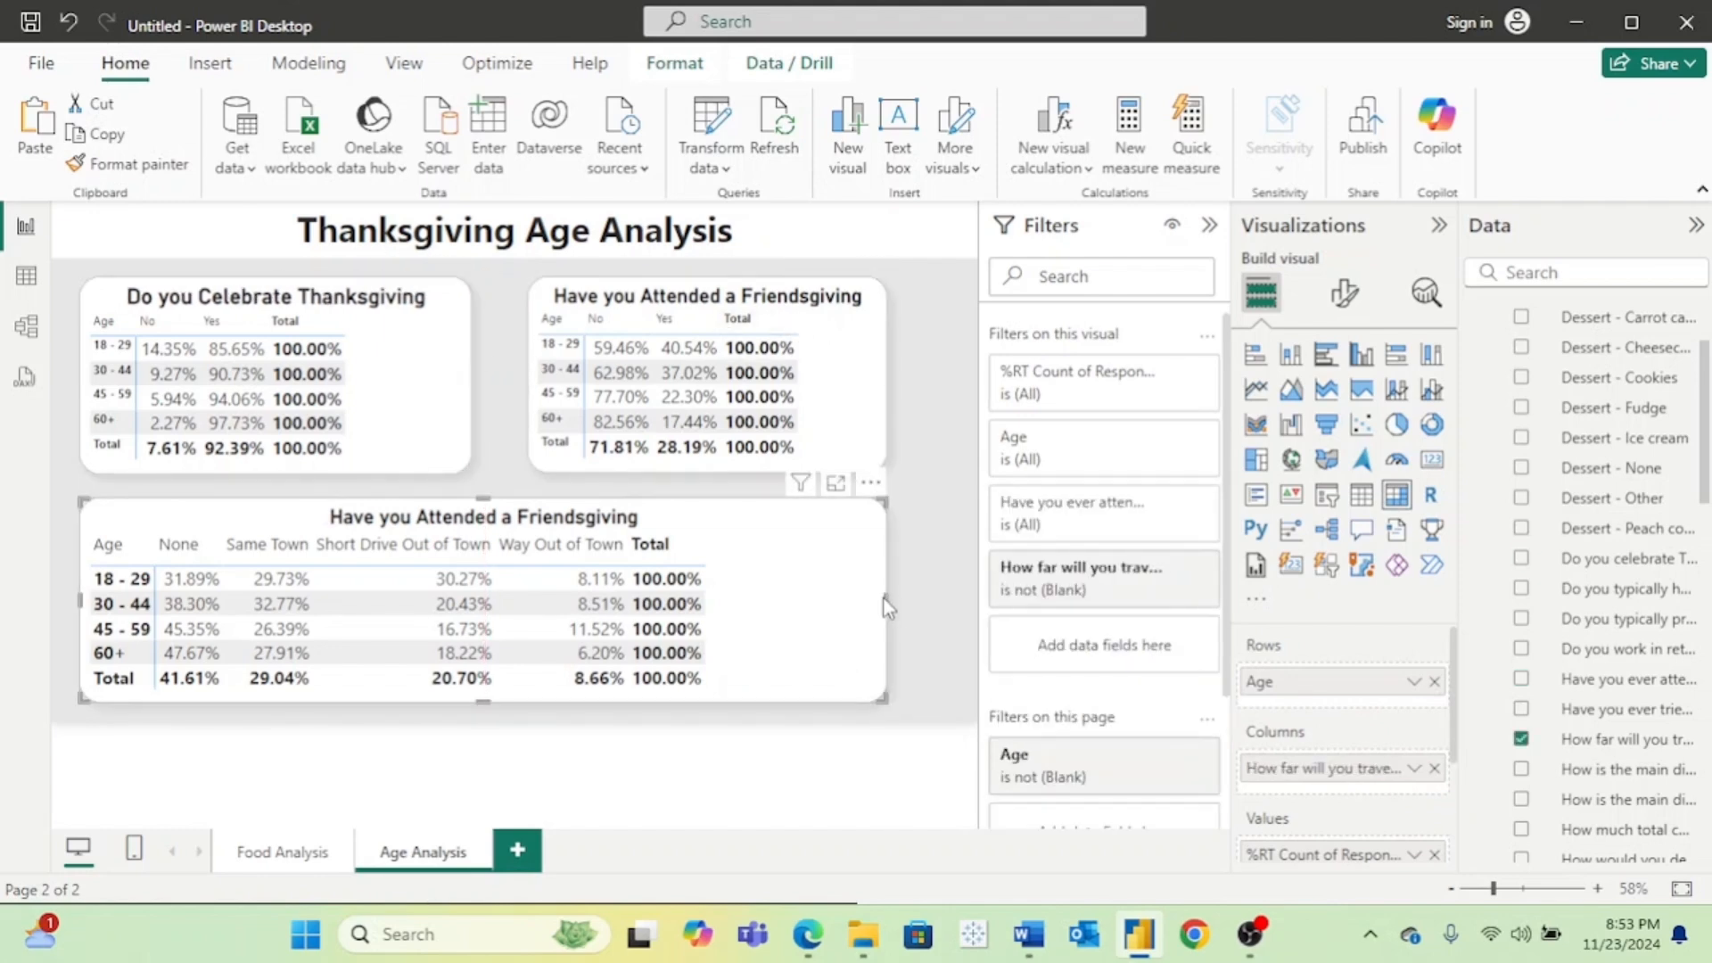
{"action": "left_click_drag", "start_coordinate": [885, 600], "coordinate": [957, 609]}
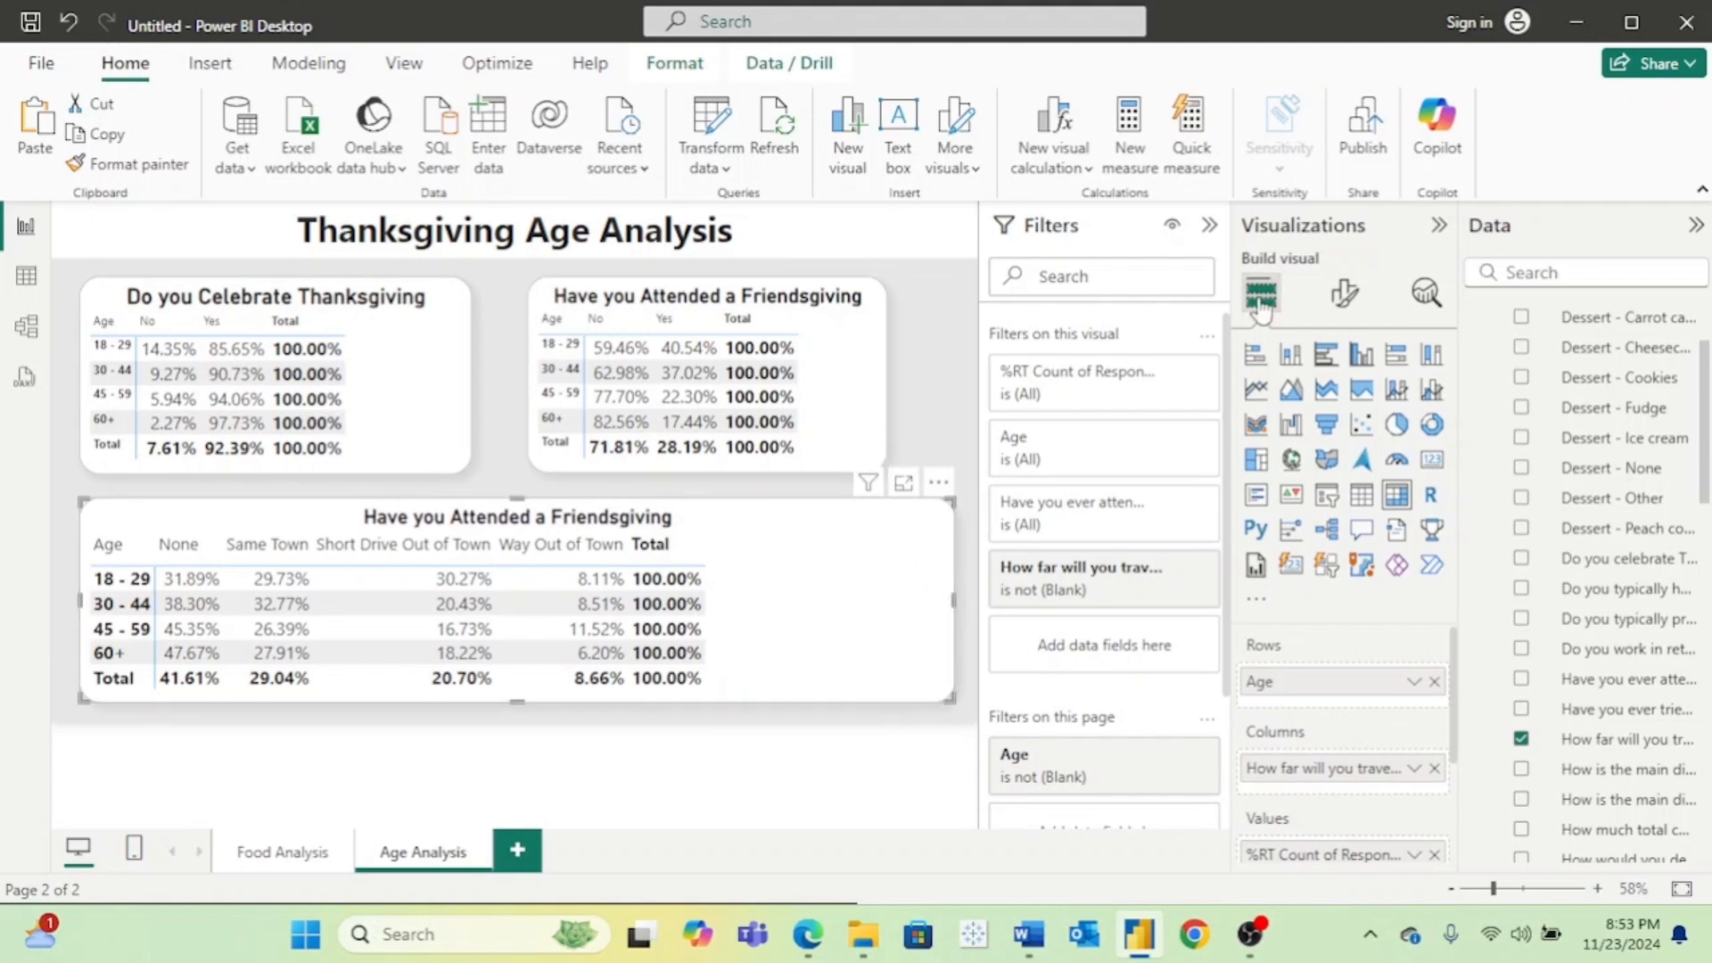
Step: Set the title font size of the travel-distance matrix to 25
{"action": "left_click", "coordinate": [1344, 293]}
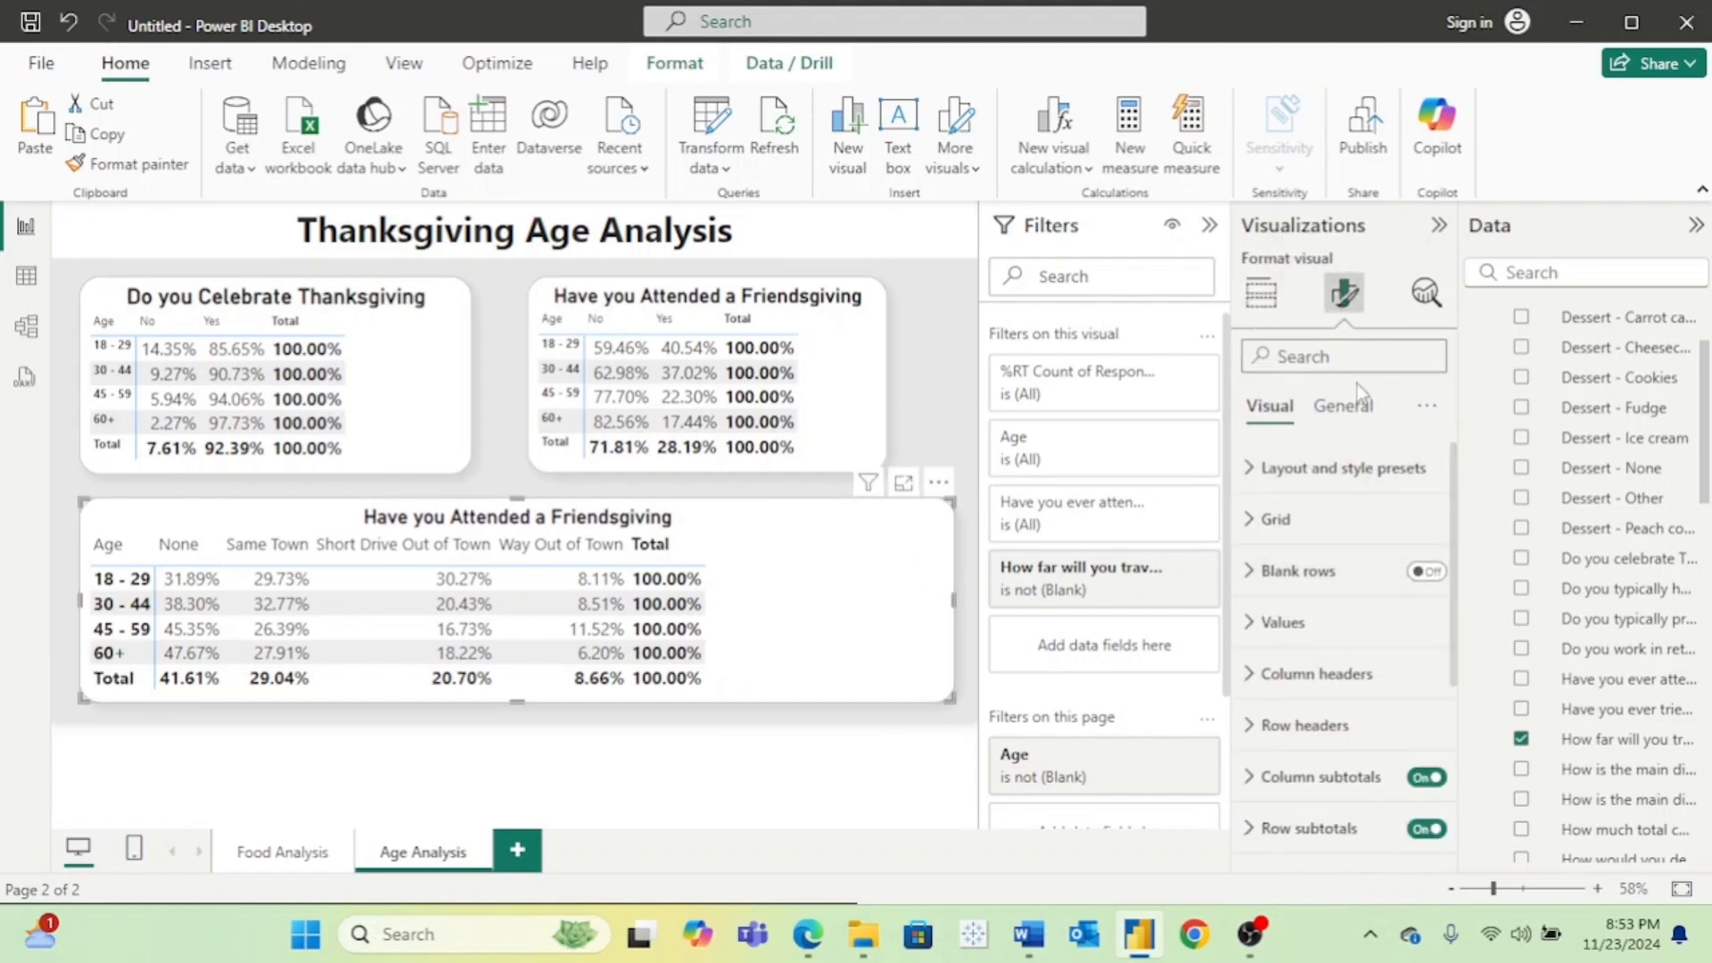
{"action": "left_click", "coordinate": [1343, 405]}
{"action": "left_click", "coordinate": [1275, 519]}
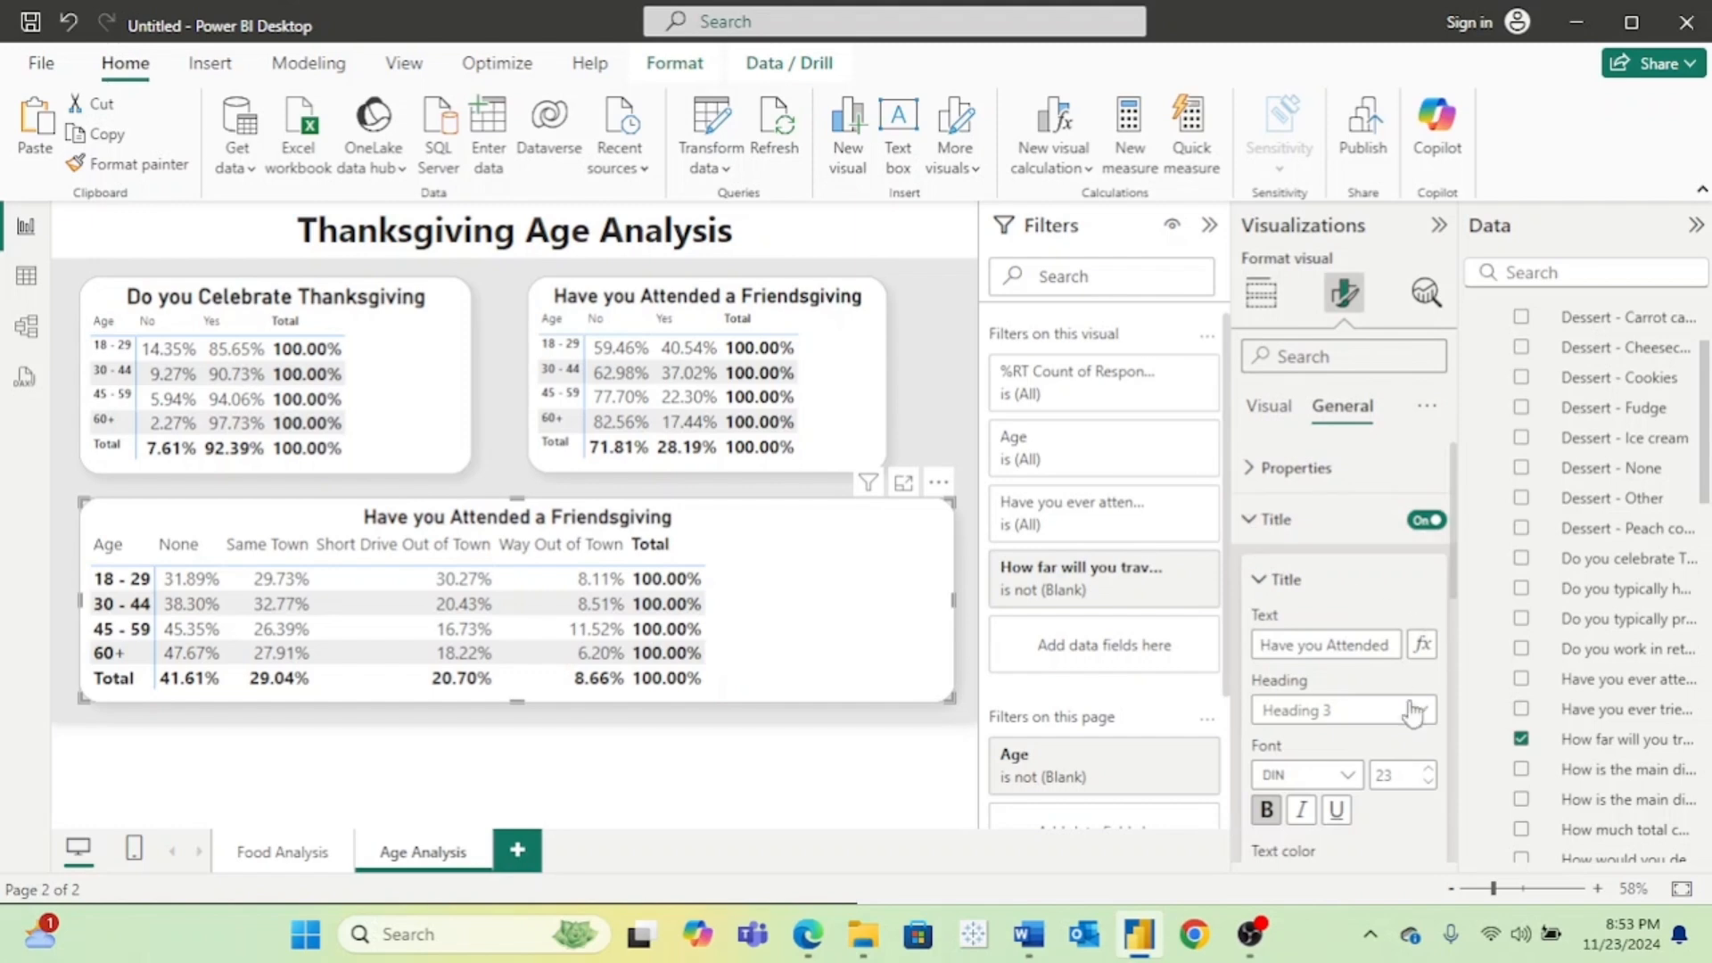
{"action": "left_click", "coordinate": [1430, 771]}
{"action": "left_click", "coordinate": [1276, 519]}
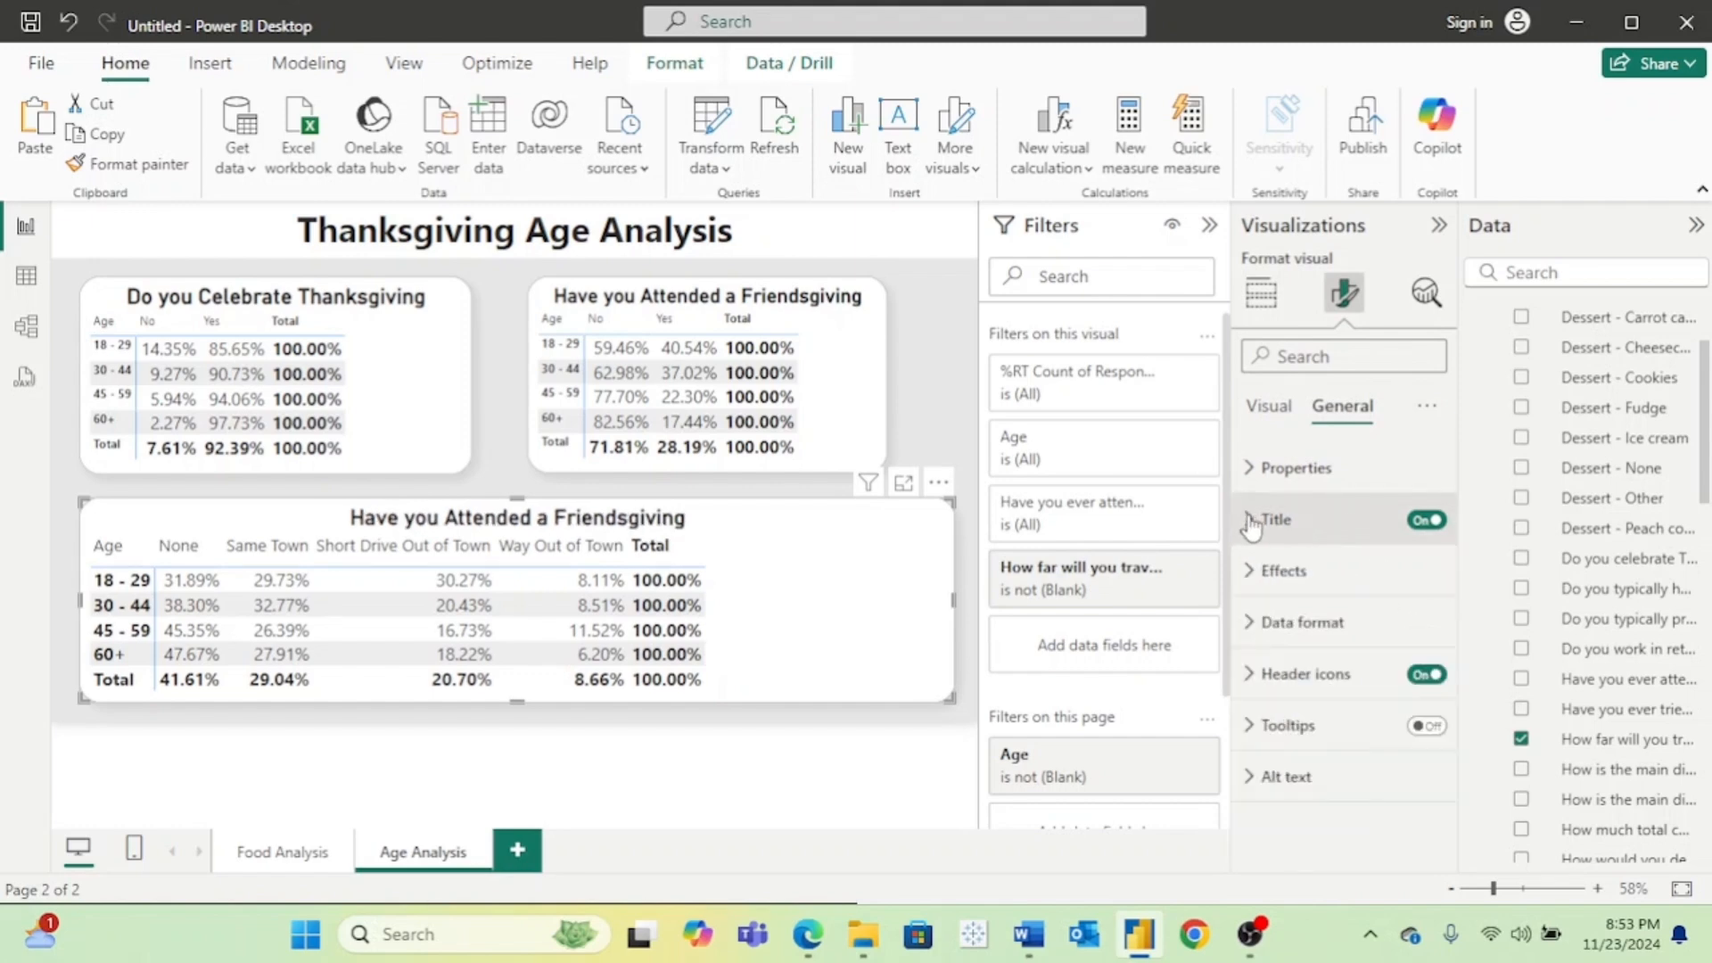
Step: Widen the Celebrate Thanksgiving matrix, match the Friendsgiving matrix to its width, and align the latter's right edge with the travel-distance matrix
{"action": "left_click", "coordinate": [411, 345]}
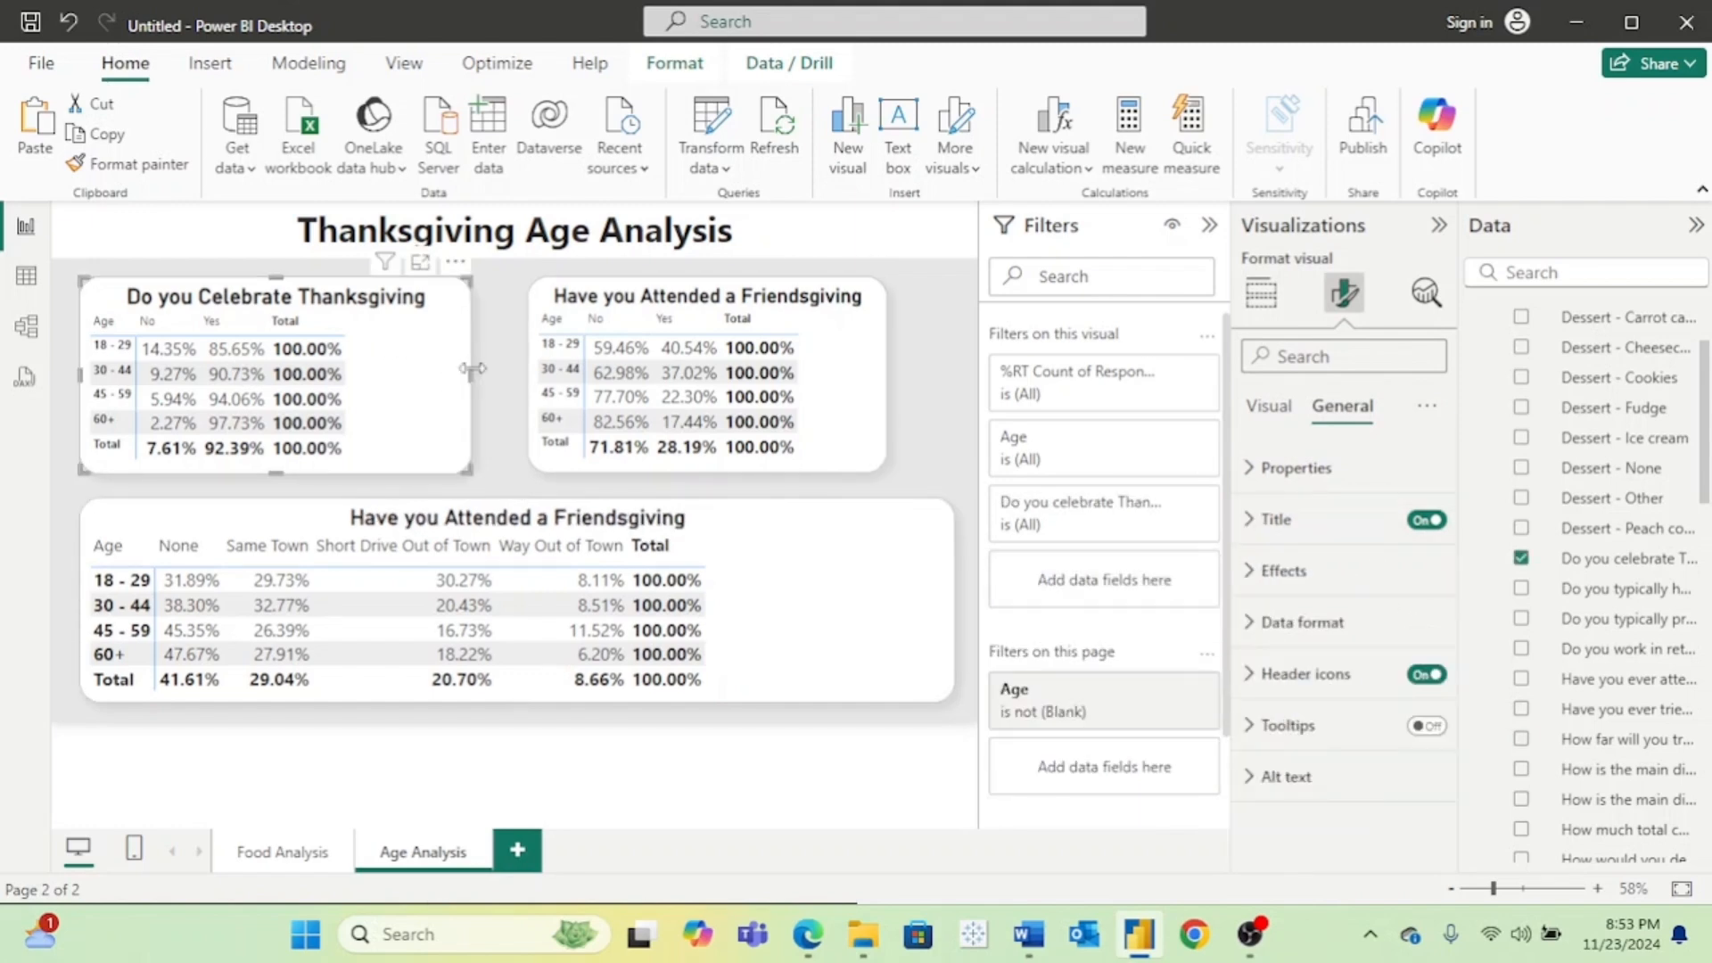
{"action": "mouse_move", "coordinate": [470, 373]}
{"action": "left_mouse_down"}
{"action": "mouse_move", "coordinate": [634, 384]}
{"action": "mouse_move", "coordinate": [499, 389]}
{"action": "left_mouse_up"}
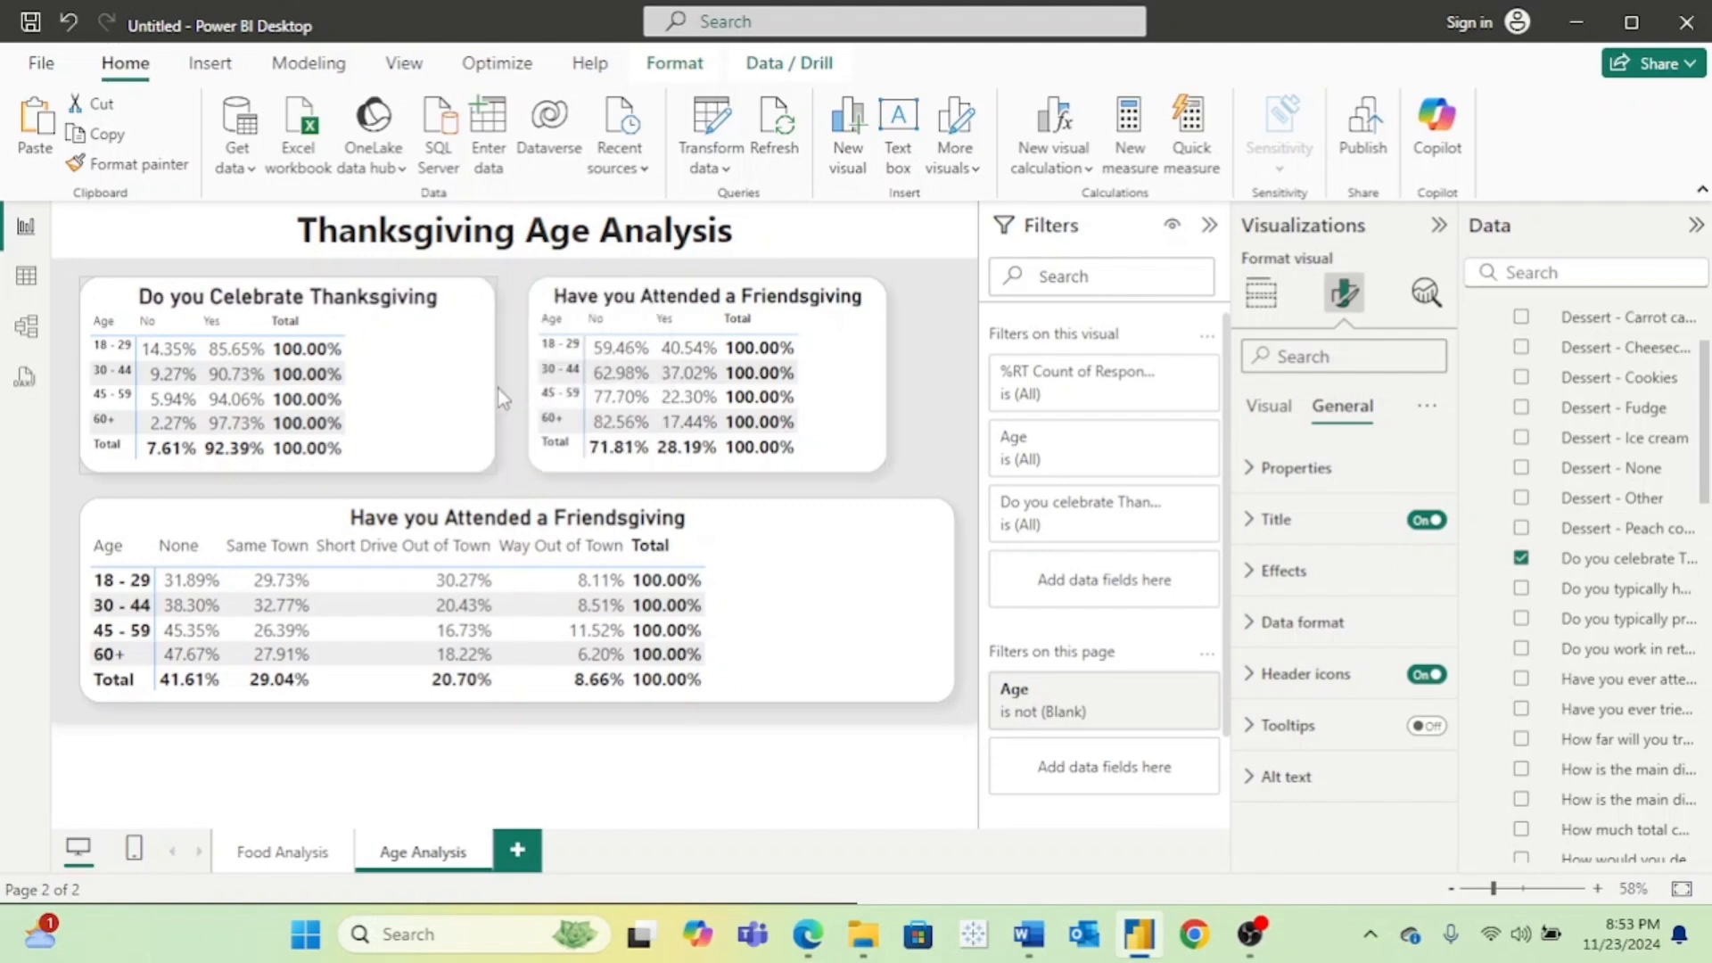
{"action": "left_click_drag", "start_coordinate": [546, 332], "coordinate": [504, 389]}
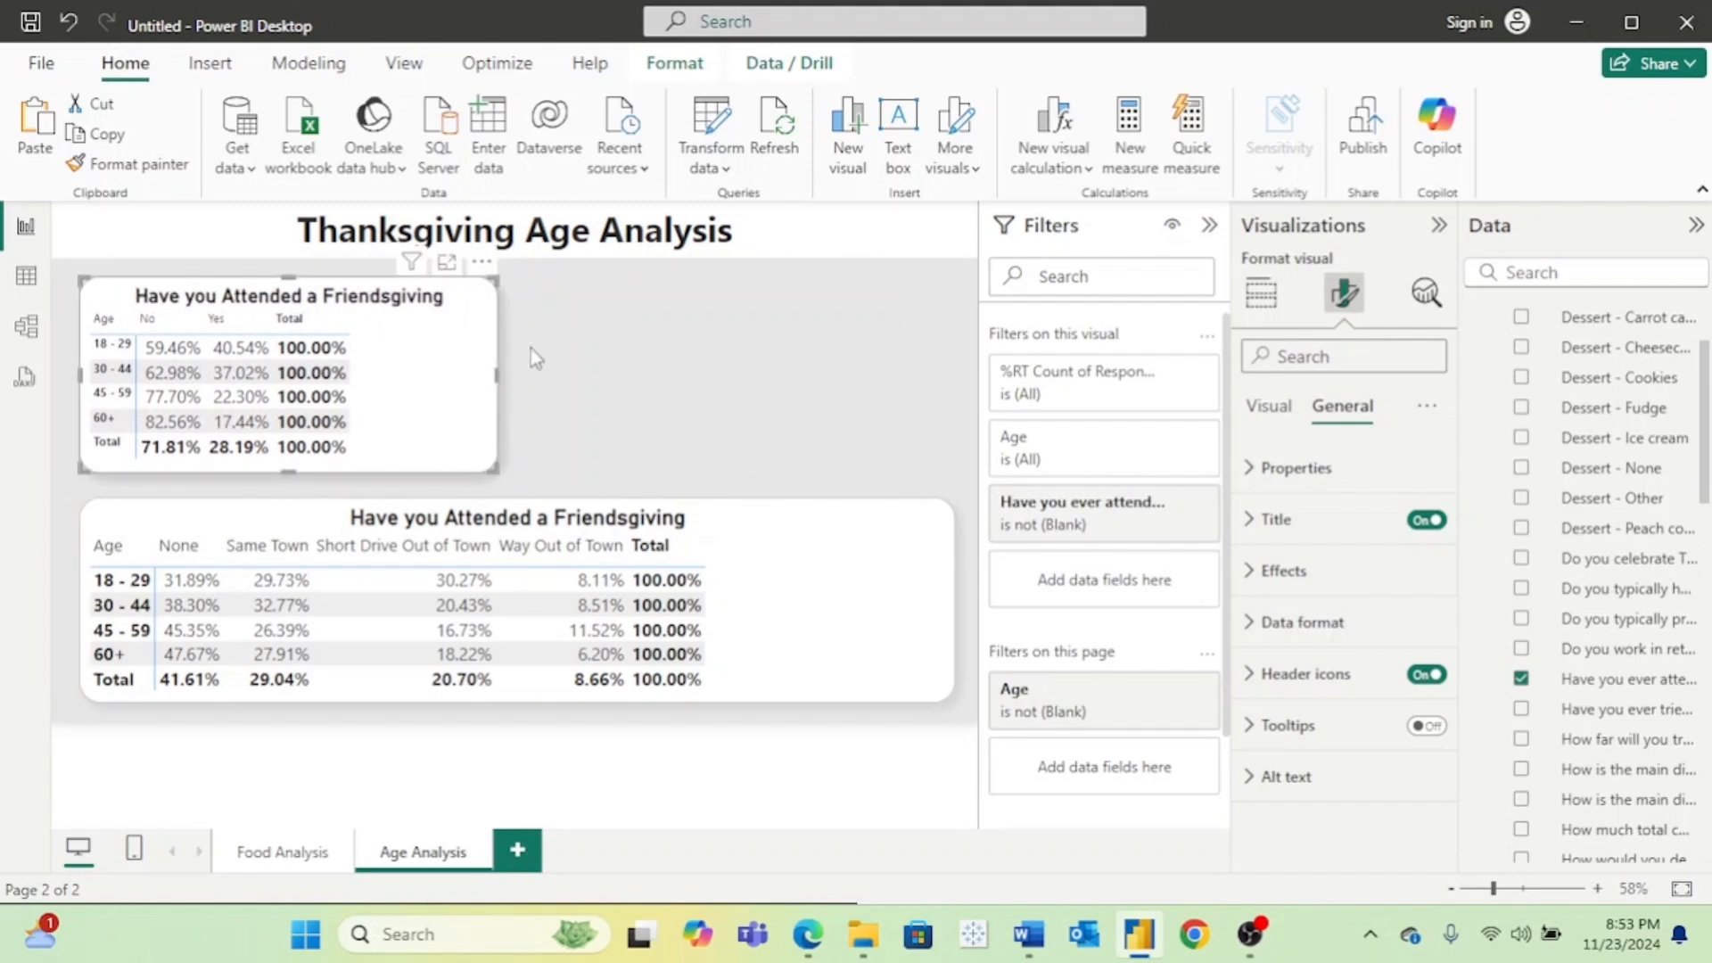
{"action": "left_click_drag", "start_coordinate": [485, 314], "coordinate": [938, 318]}
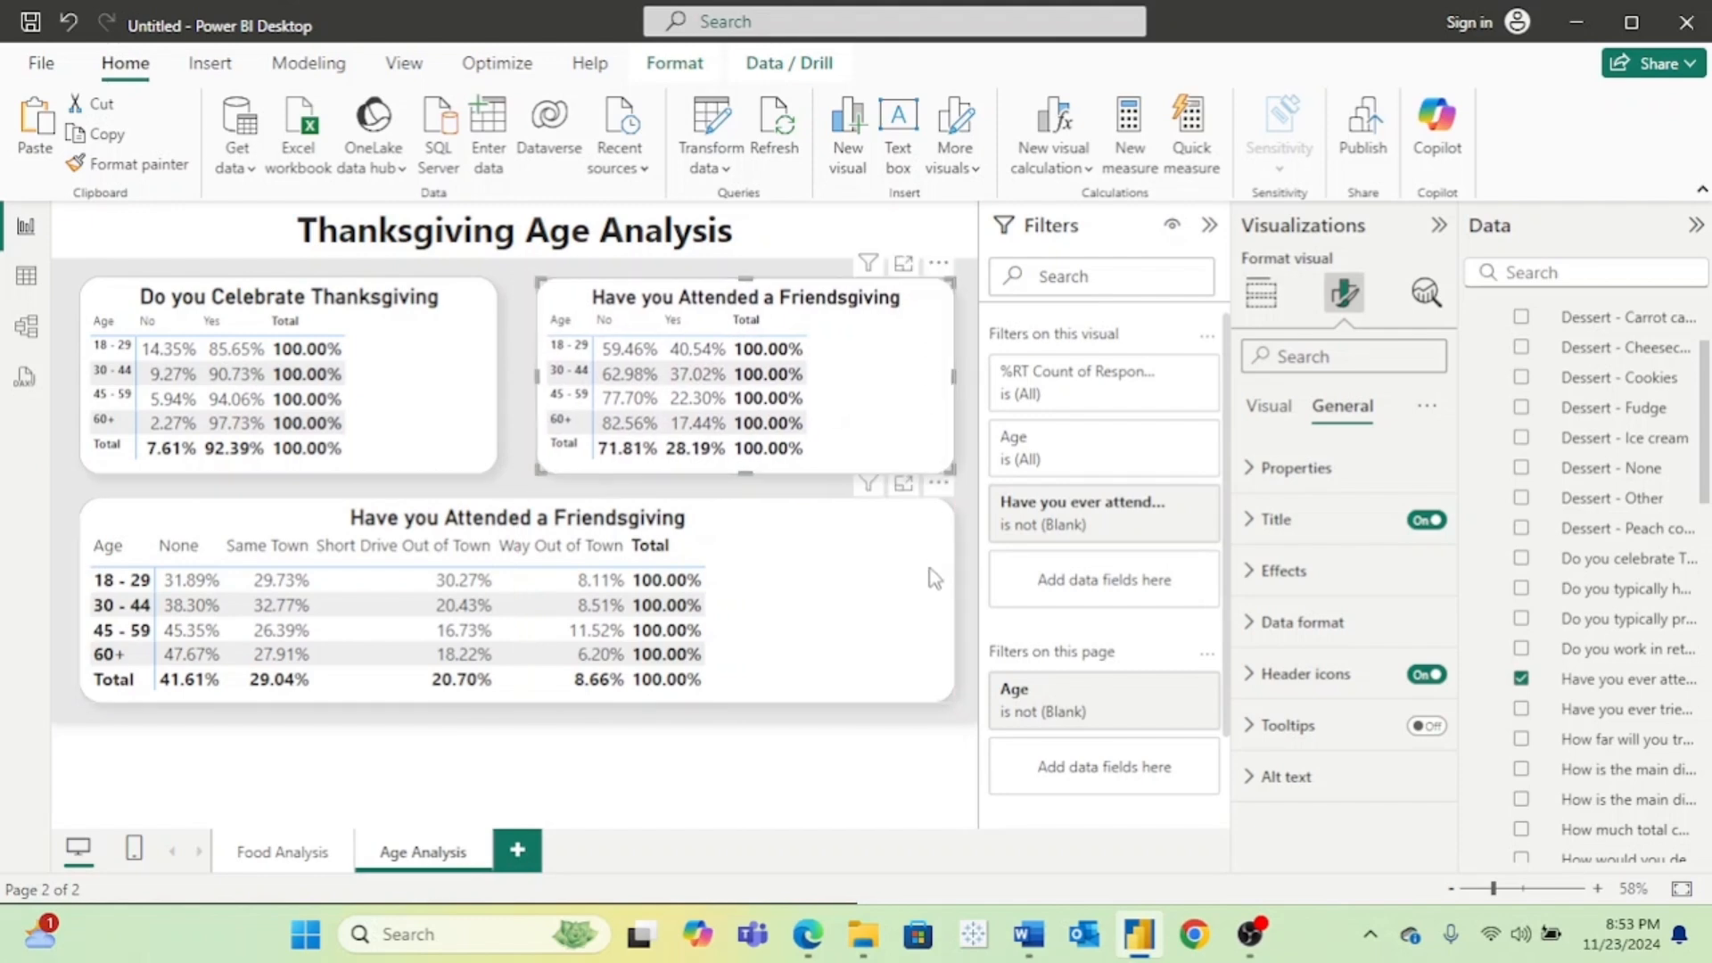
{"action": "left_click", "coordinate": [970, 621]}
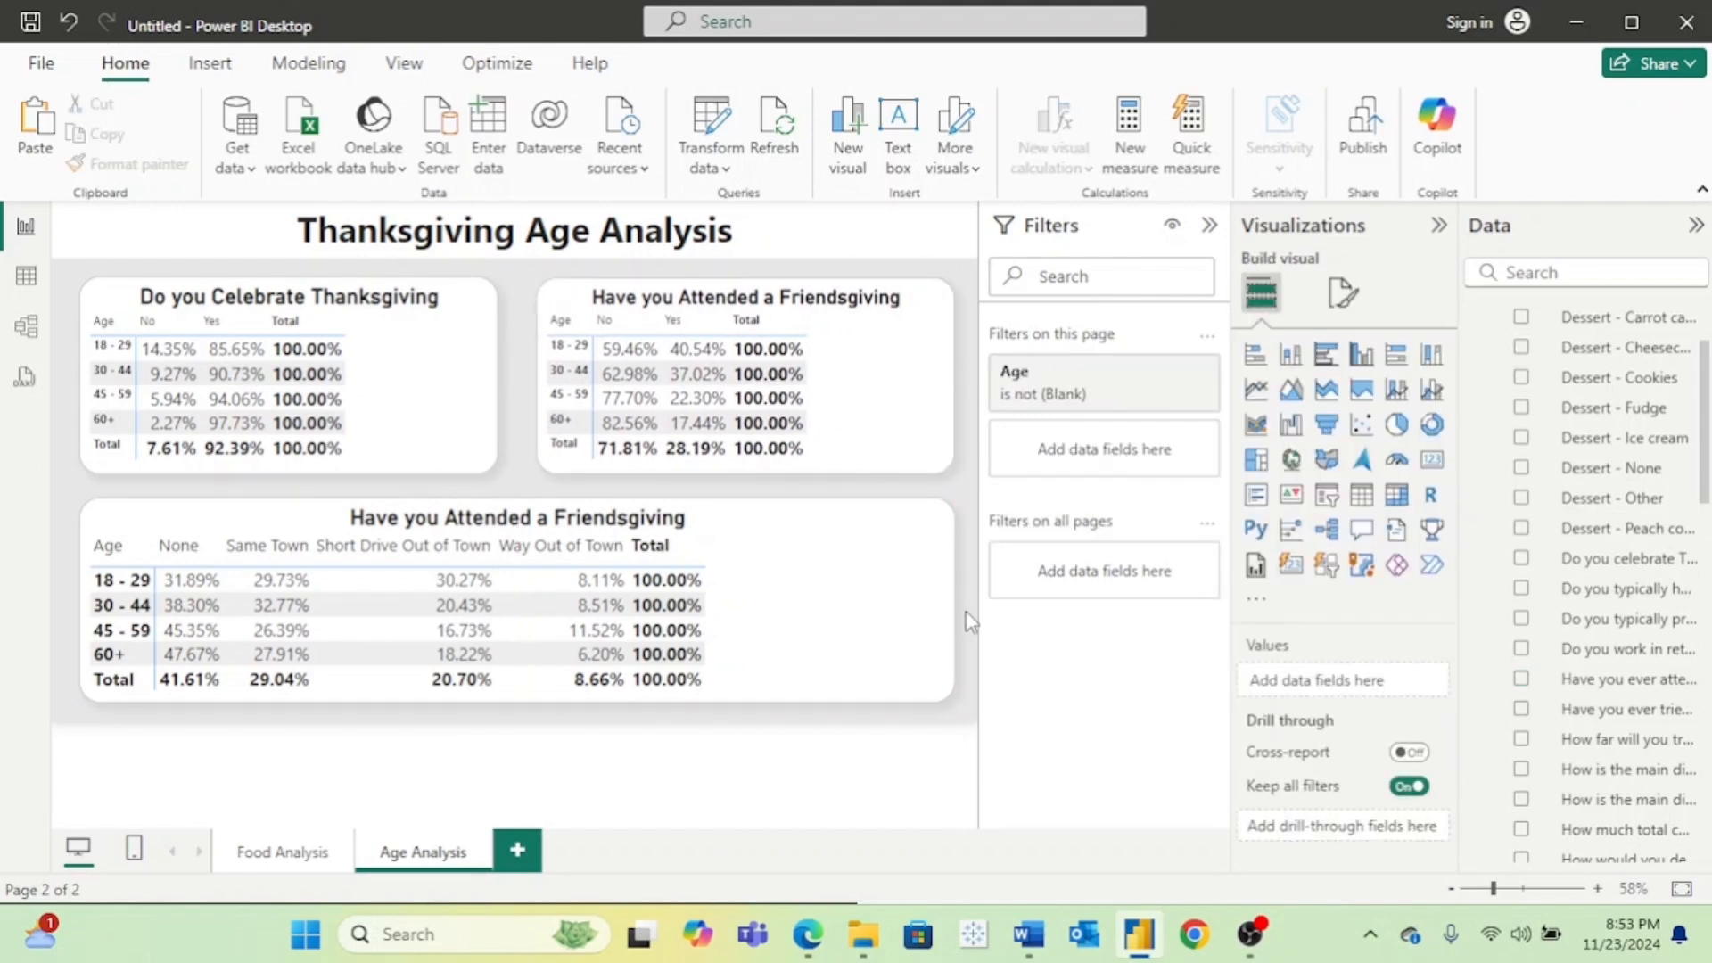
Step: Switch to the Food Analysis page and try to lower the upper edge of the Side Dish Choice chart slightly
{"action": "left_click", "coordinate": [210, 63]}
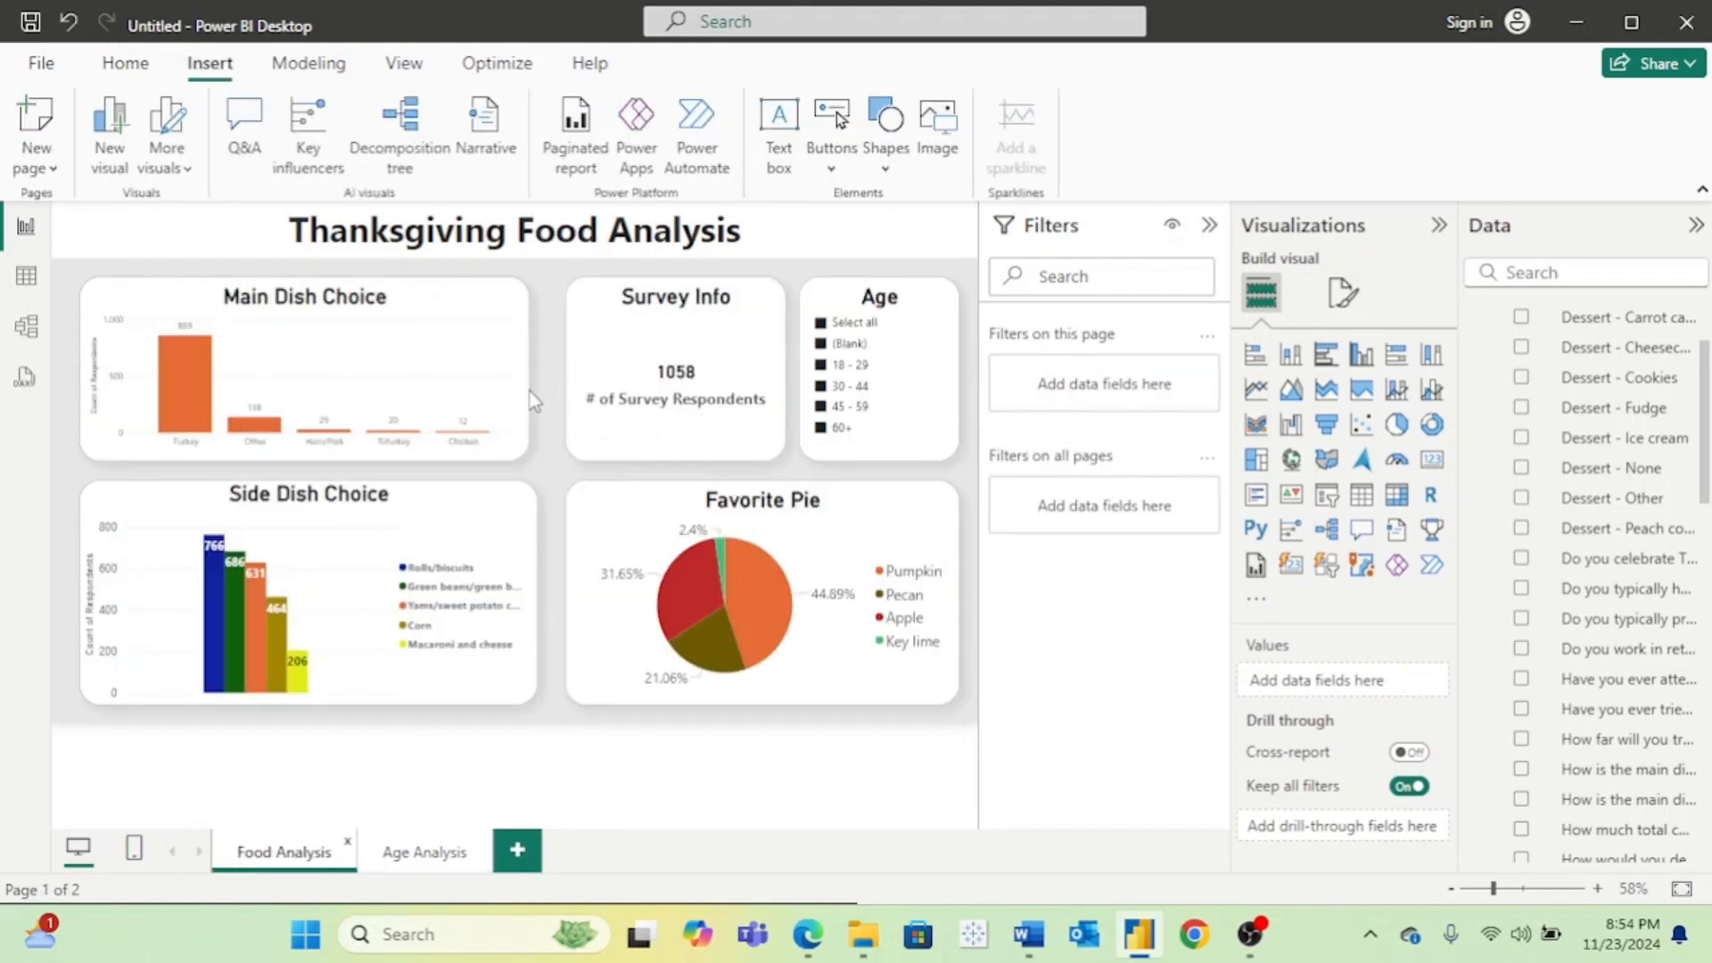
{"action": "left_click", "coordinate": [468, 296]}
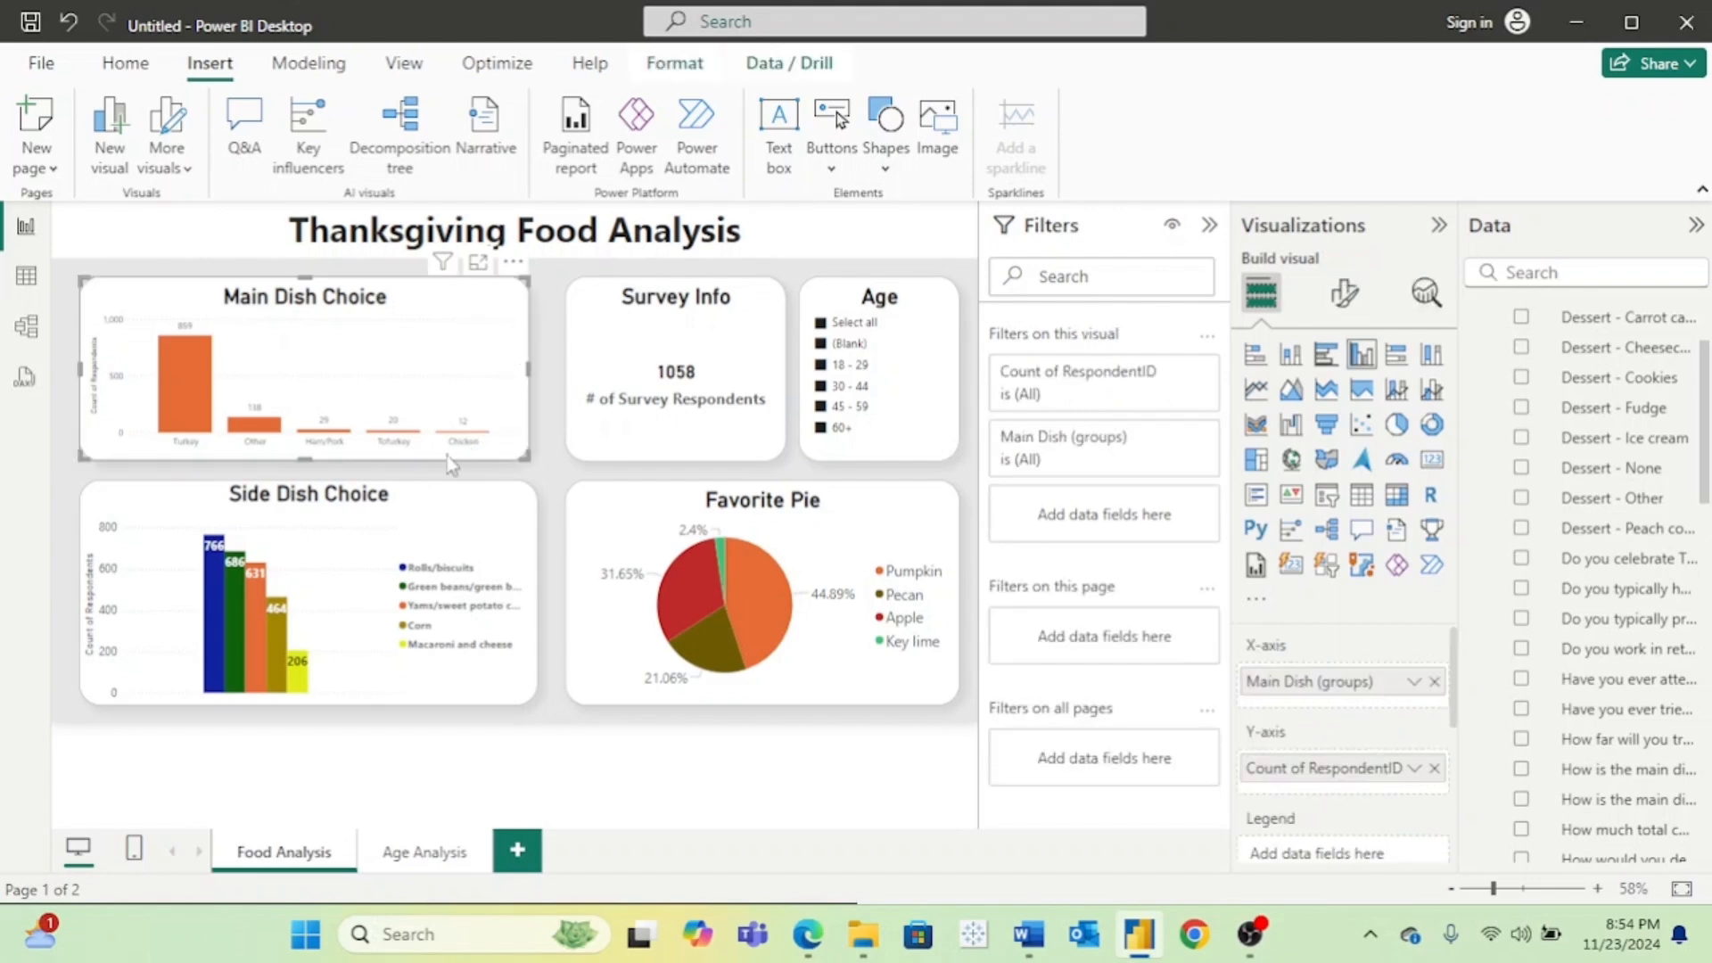
{"action": "left_click", "coordinate": [368, 510]}
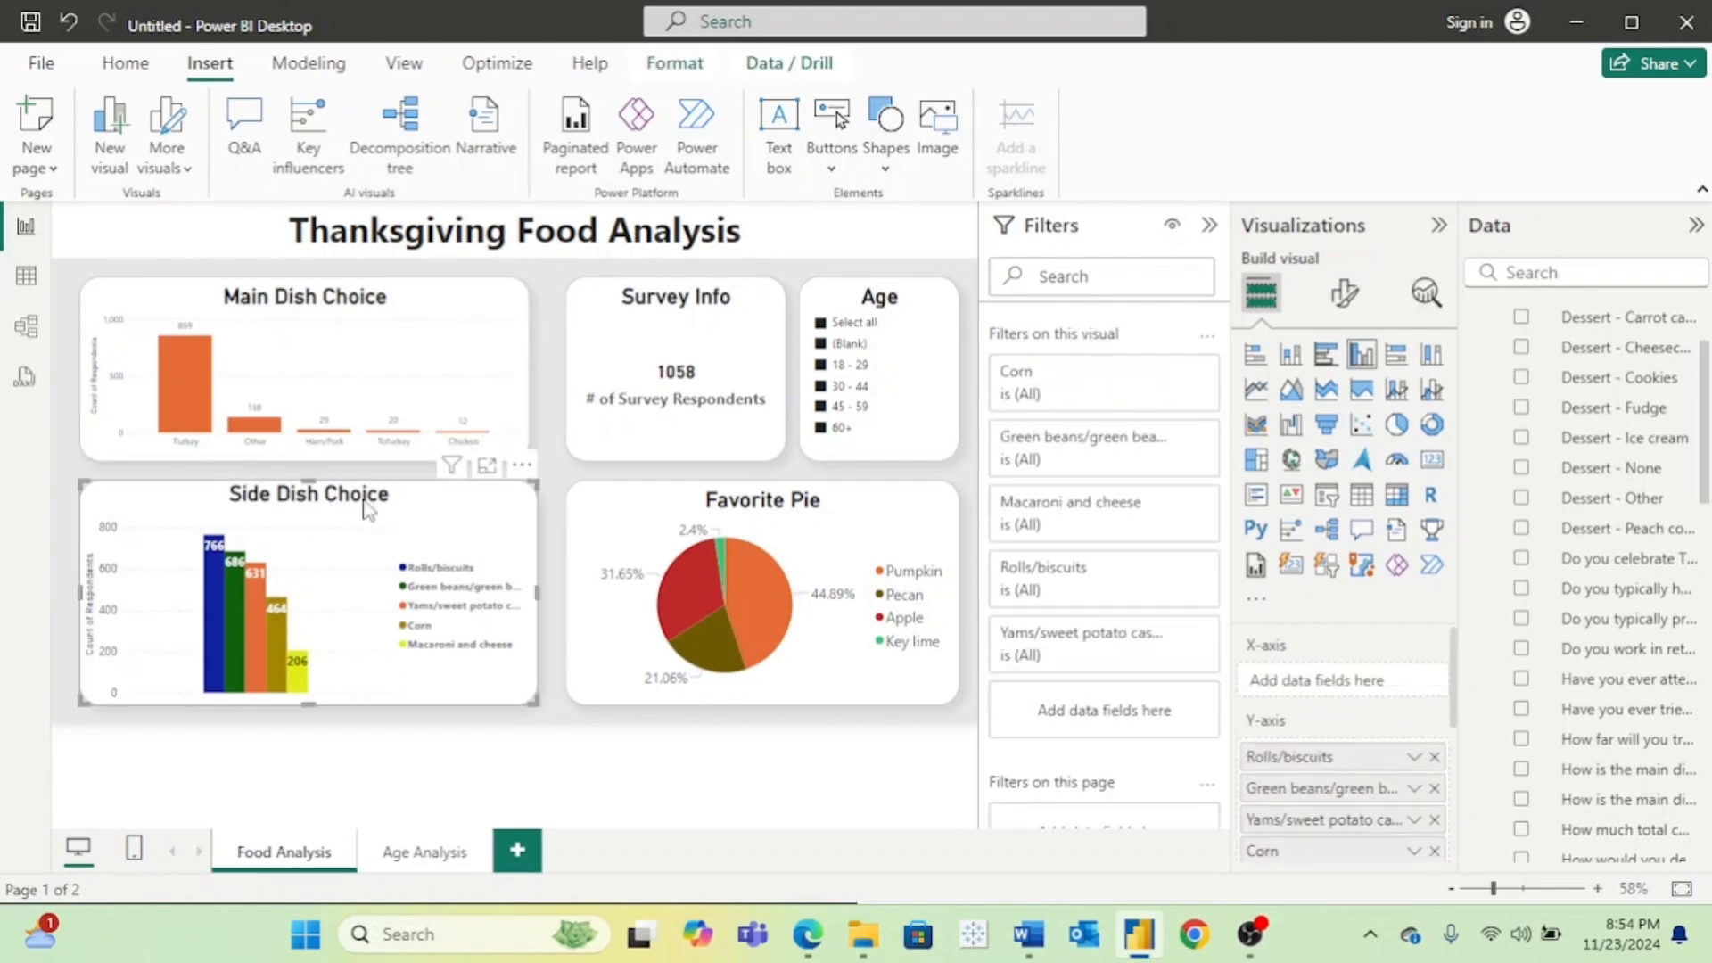
{"action": "mouse_move", "coordinate": [313, 473]}
{"action": "left_mouse_down"}
{"action": "mouse_move", "coordinate": [312, 526]}
{"action": "mouse_move", "coordinate": [317, 495]}
{"action": "left_mouse_up"}
{"action": "left_click", "coordinate": [516, 724]}
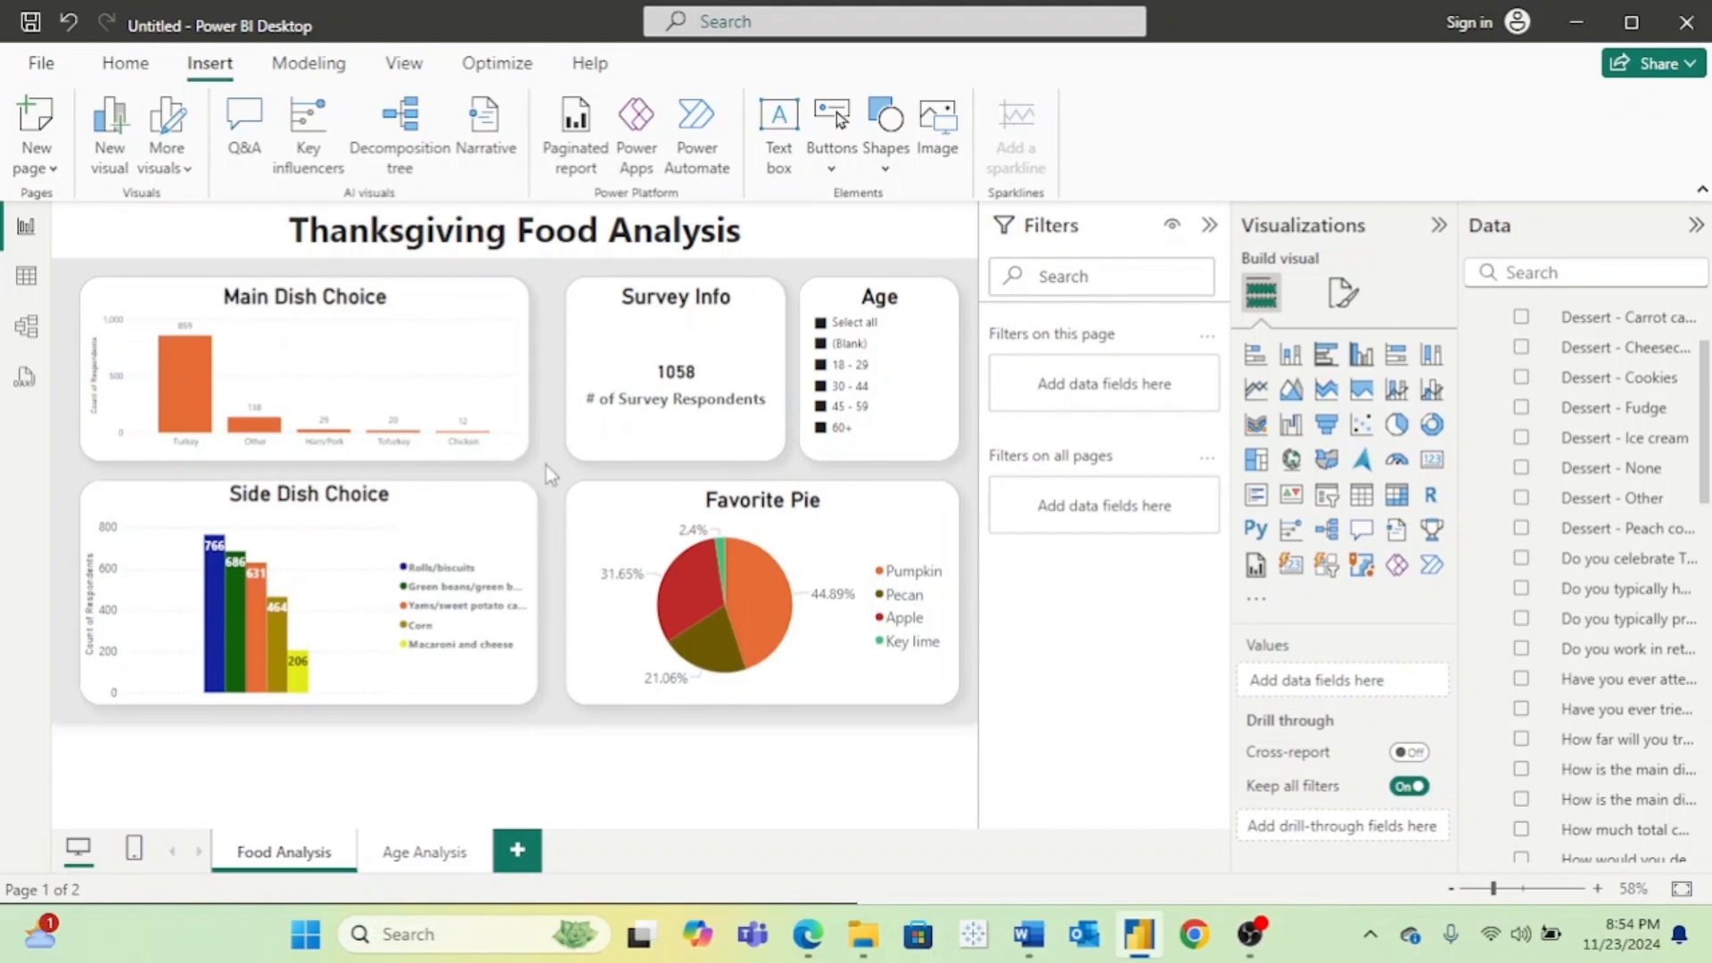
Step: Adjust the value font size of the data labels in the Main Dish Choice chart
{"action": "left_click", "coordinate": [515, 335]}
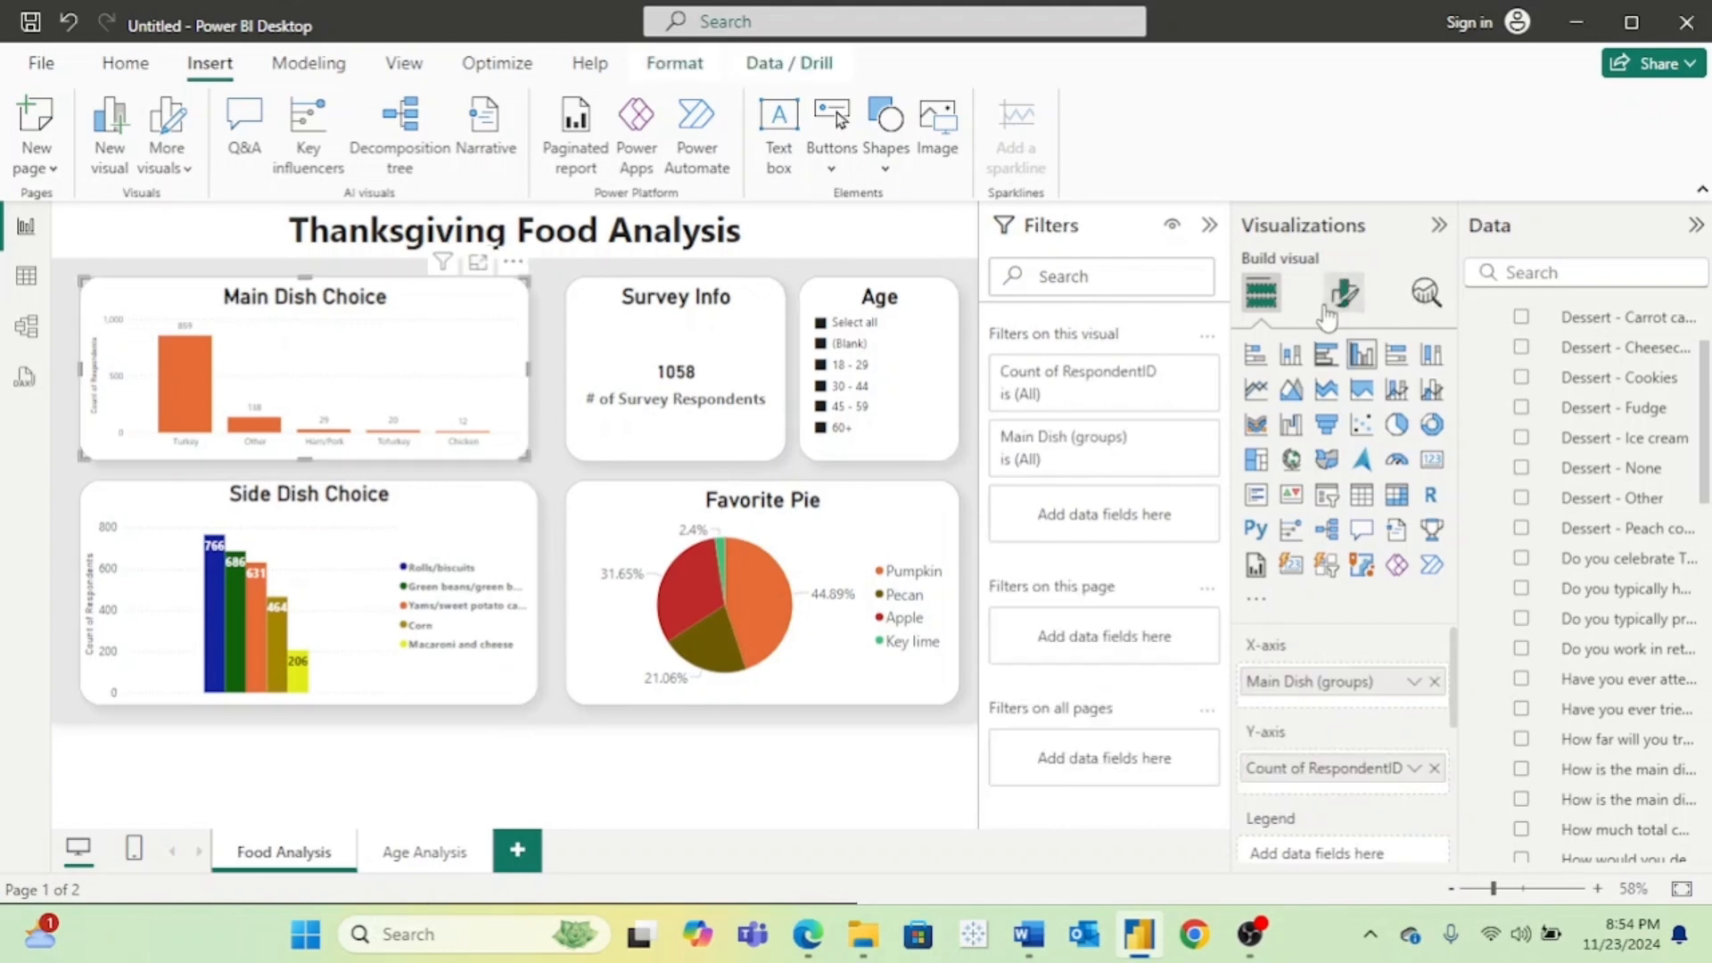
{"action": "left_click", "coordinate": [1339, 303]}
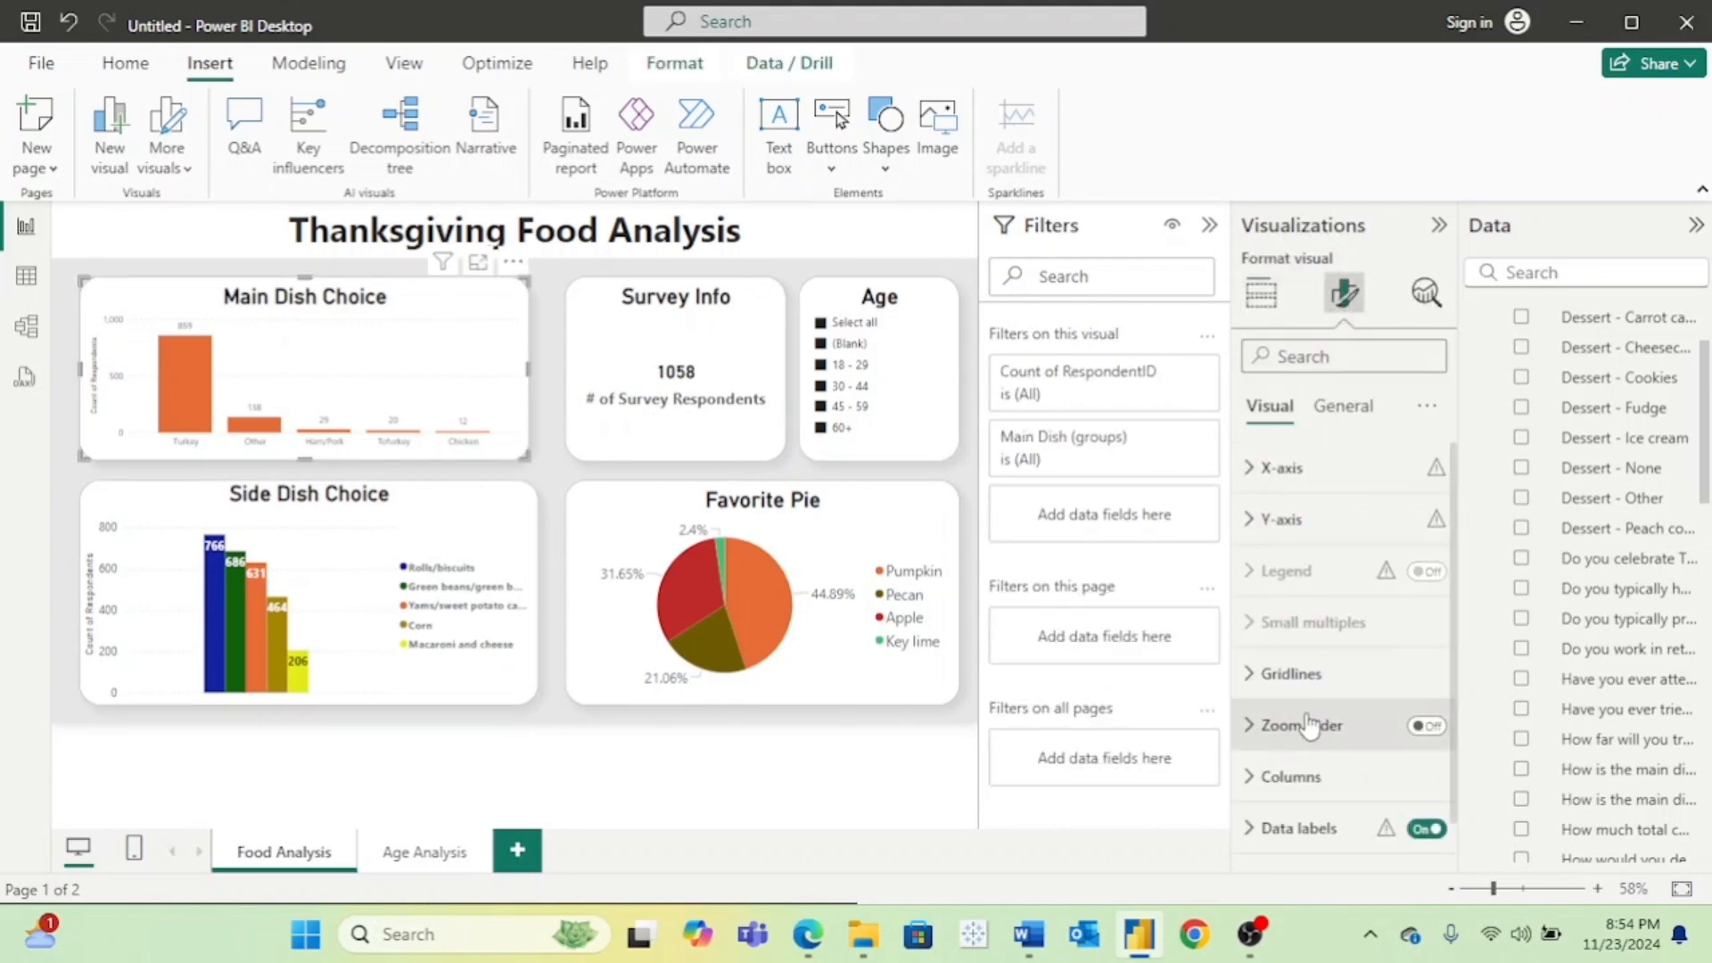
{"action": "scroll", "coordinate": [1293, 771], "scroll_direction": "down", "scroll_amount": 1}
{"action": "left_click", "coordinate": [1293, 789]}
{"action": "scroll", "coordinate": [1414, 767], "scroll_direction": "down", "scroll_amount": 3}
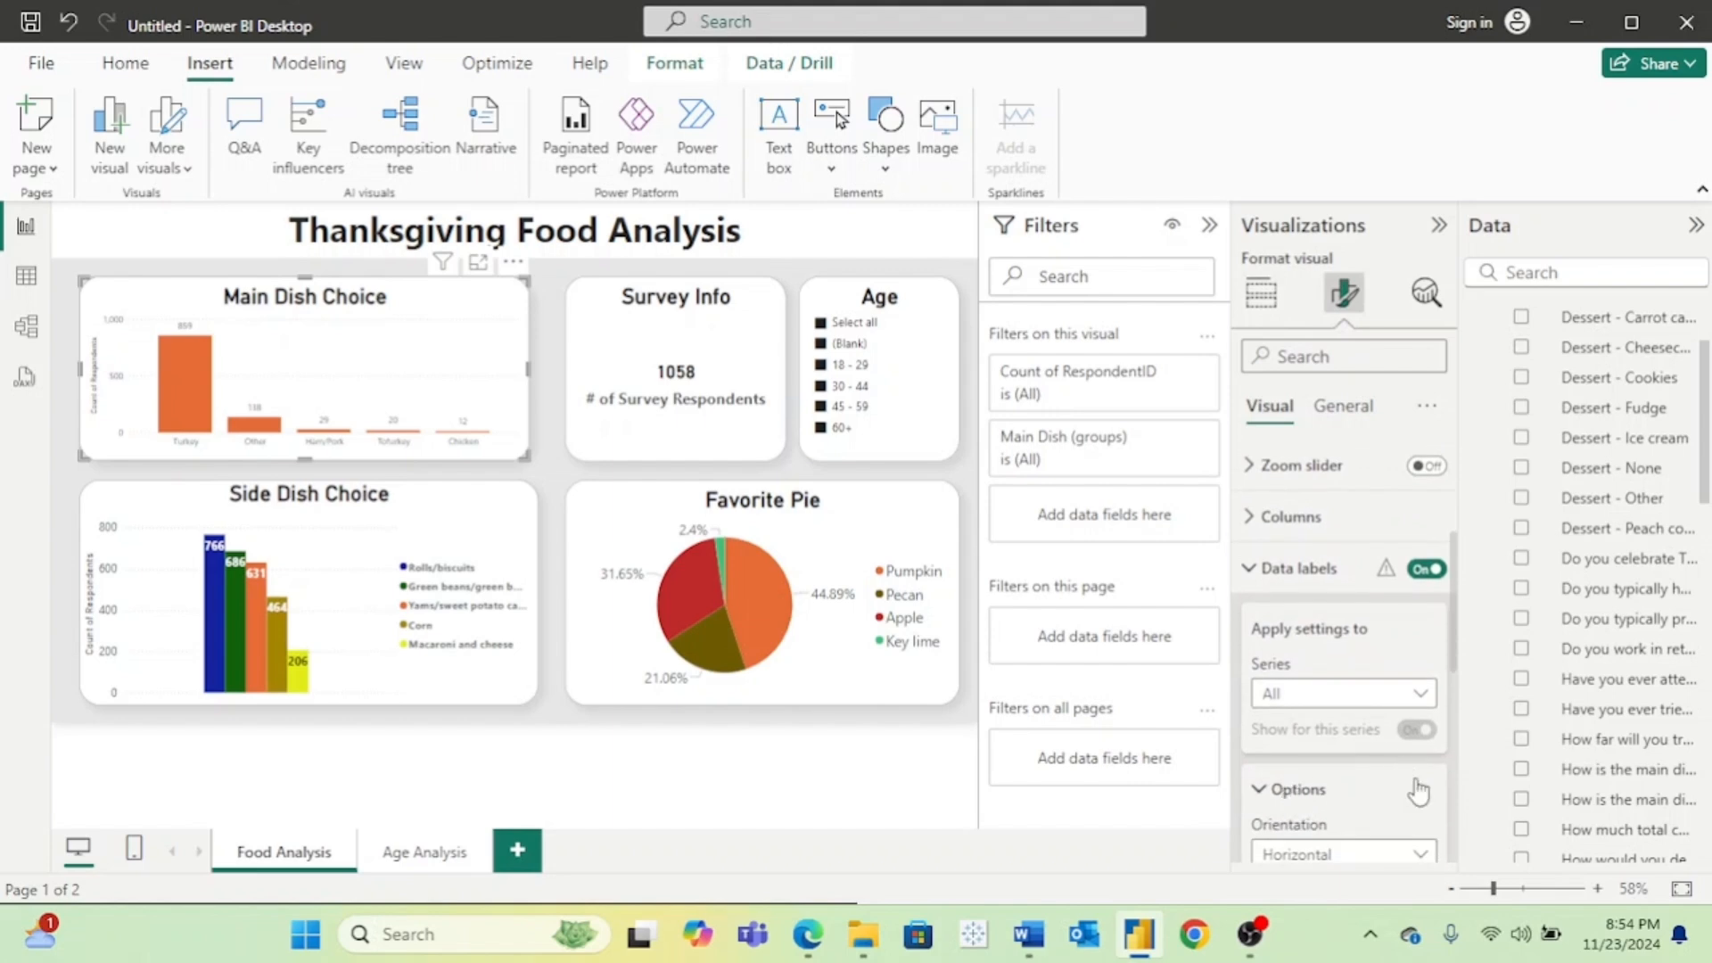
{"action": "scroll", "coordinate": [1369, 682], "scroll_direction": "down", "scroll_amount": 3}
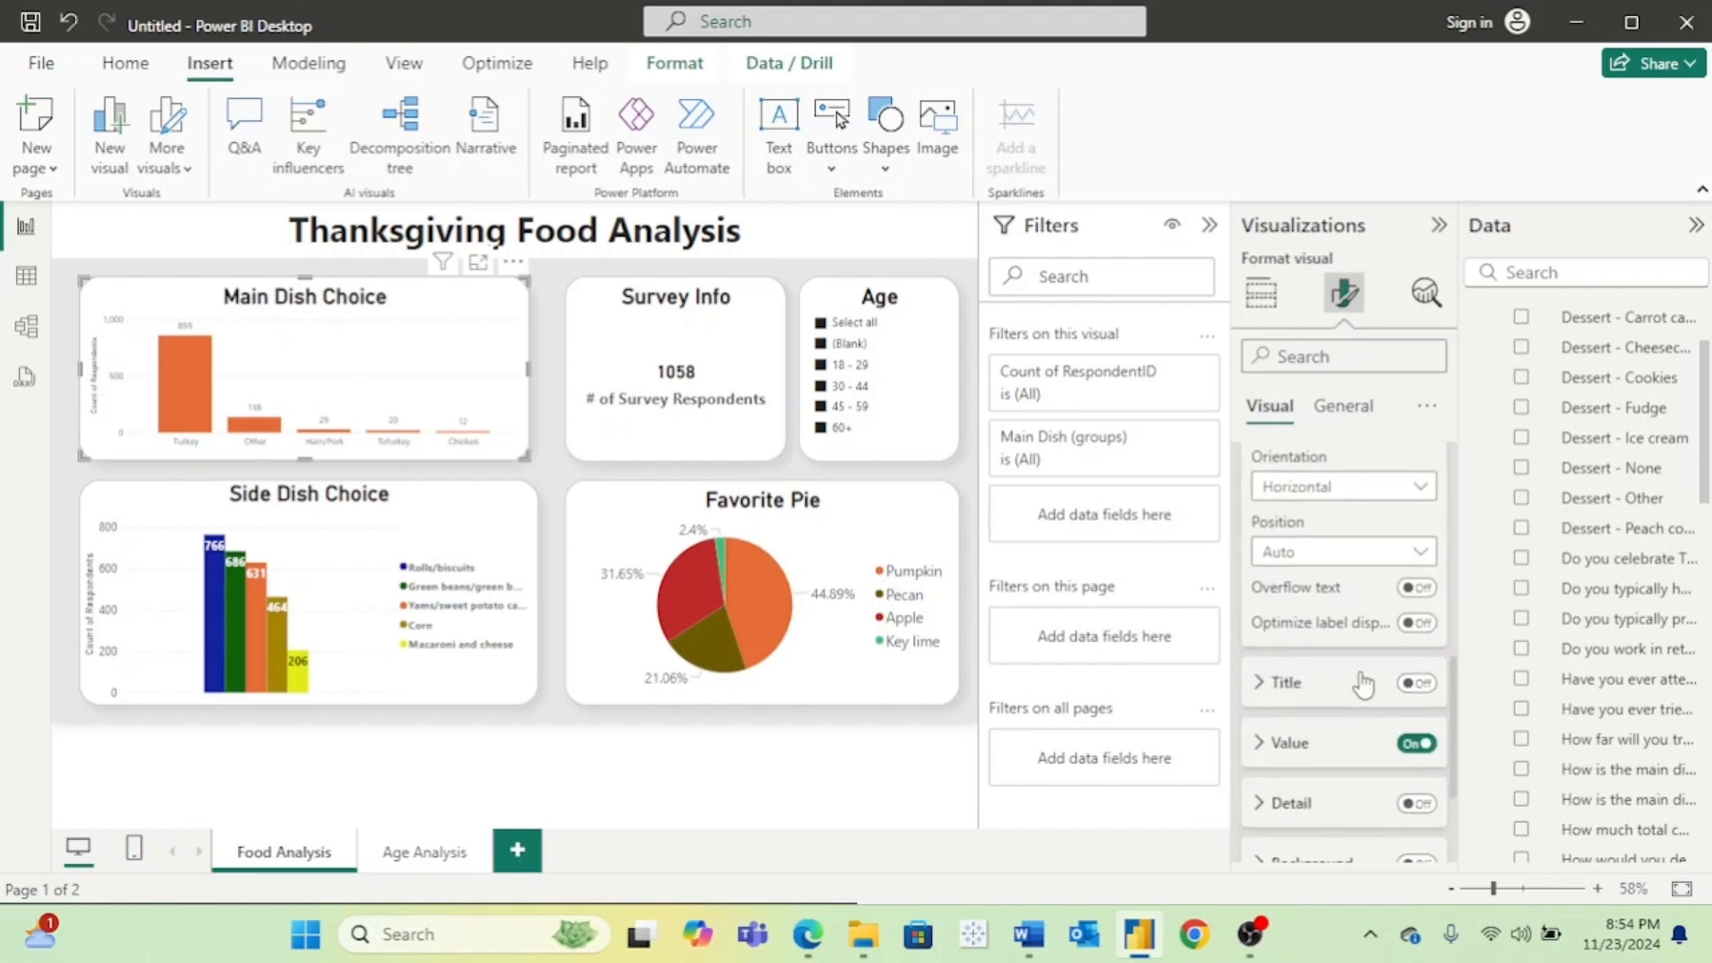
{"action": "left_click", "coordinate": [1358, 740]}
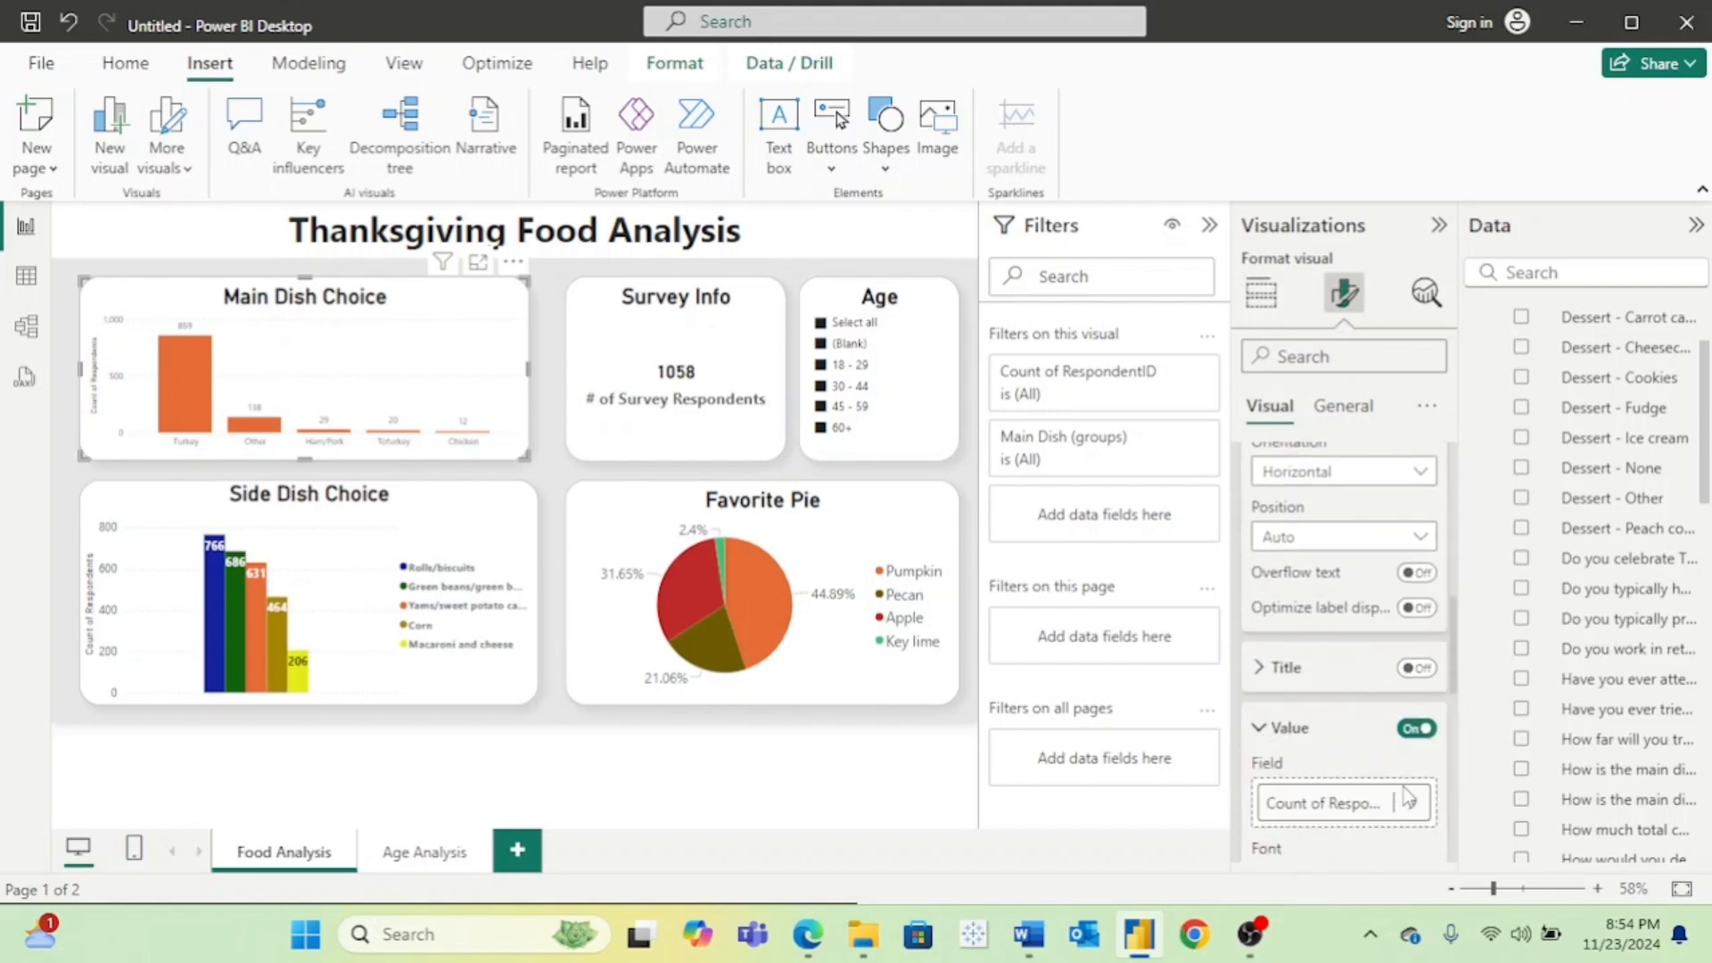
{"action": "scroll", "coordinate": [1409, 785], "scroll_direction": "down", "scroll_amount": 3}
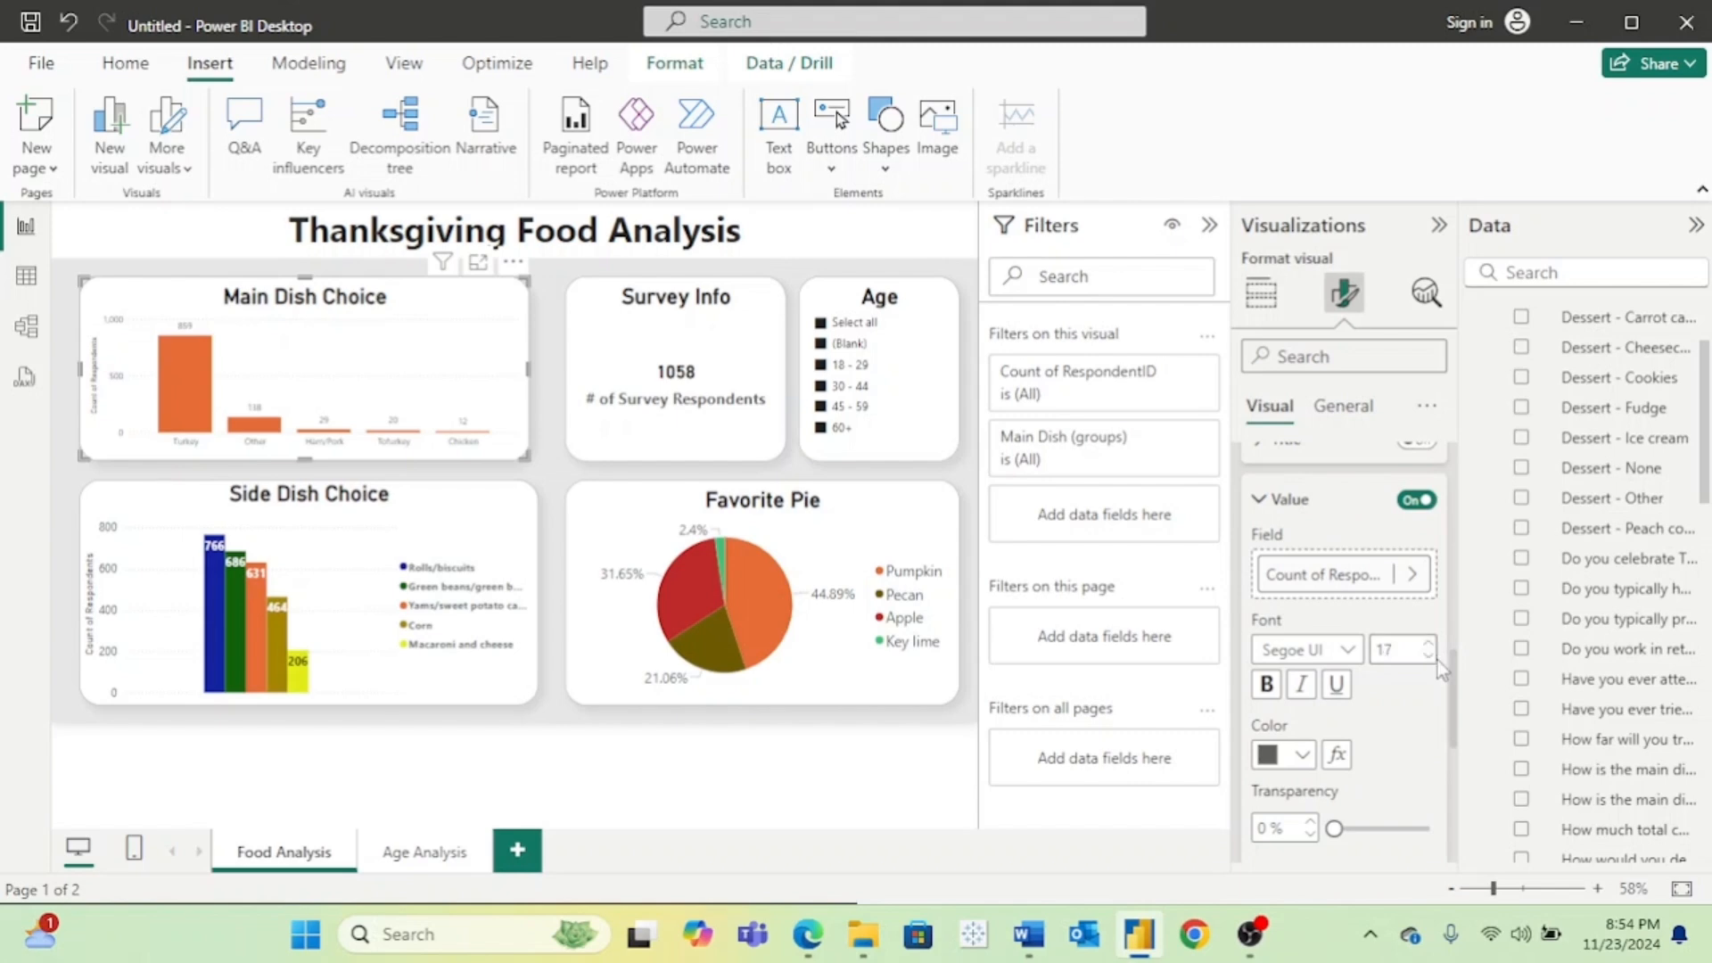
{"action": "left_click", "coordinate": [1429, 659]}
{"action": "scroll", "coordinate": [1358, 600], "scroll_direction": "up", "scroll_amount": 10}
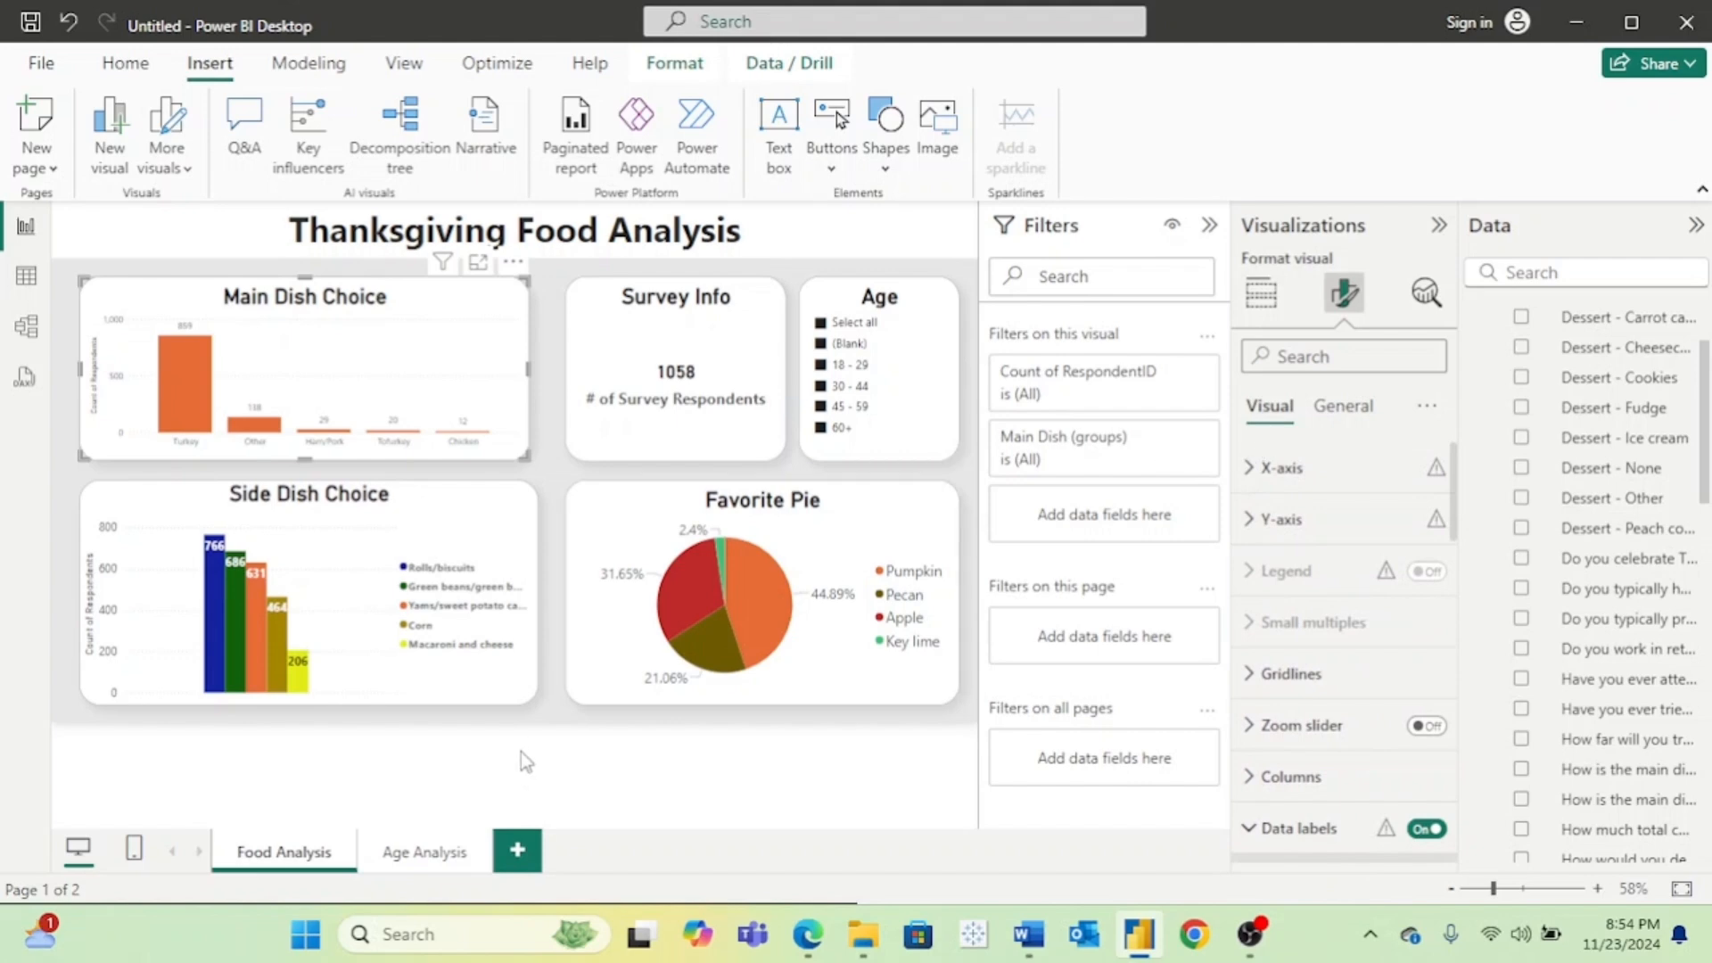
Step: Test the Age slicer with 18 - 29, add 30 - 44 and 45 - 59 to the selection, and reselect all ages
{"action": "left_click", "coordinate": [546, 739]}
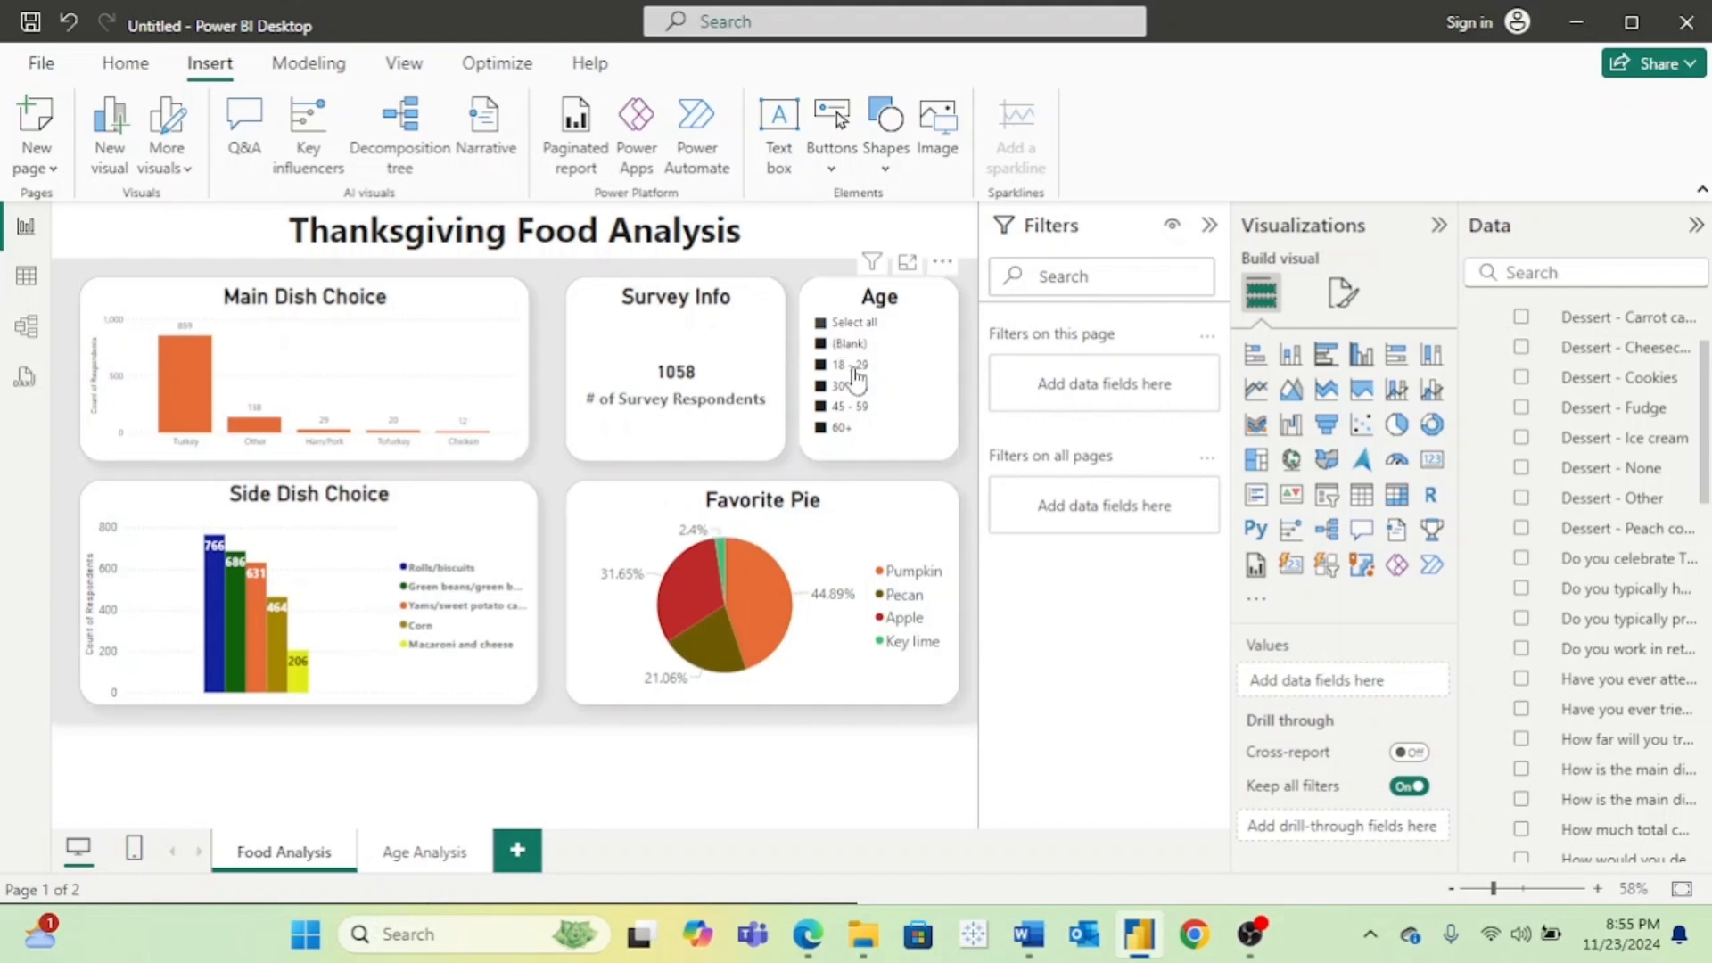
{"action": "left_click", "coordinate": [847, 376]}
{"action": "left_click", "coordinate": [845, 366]}
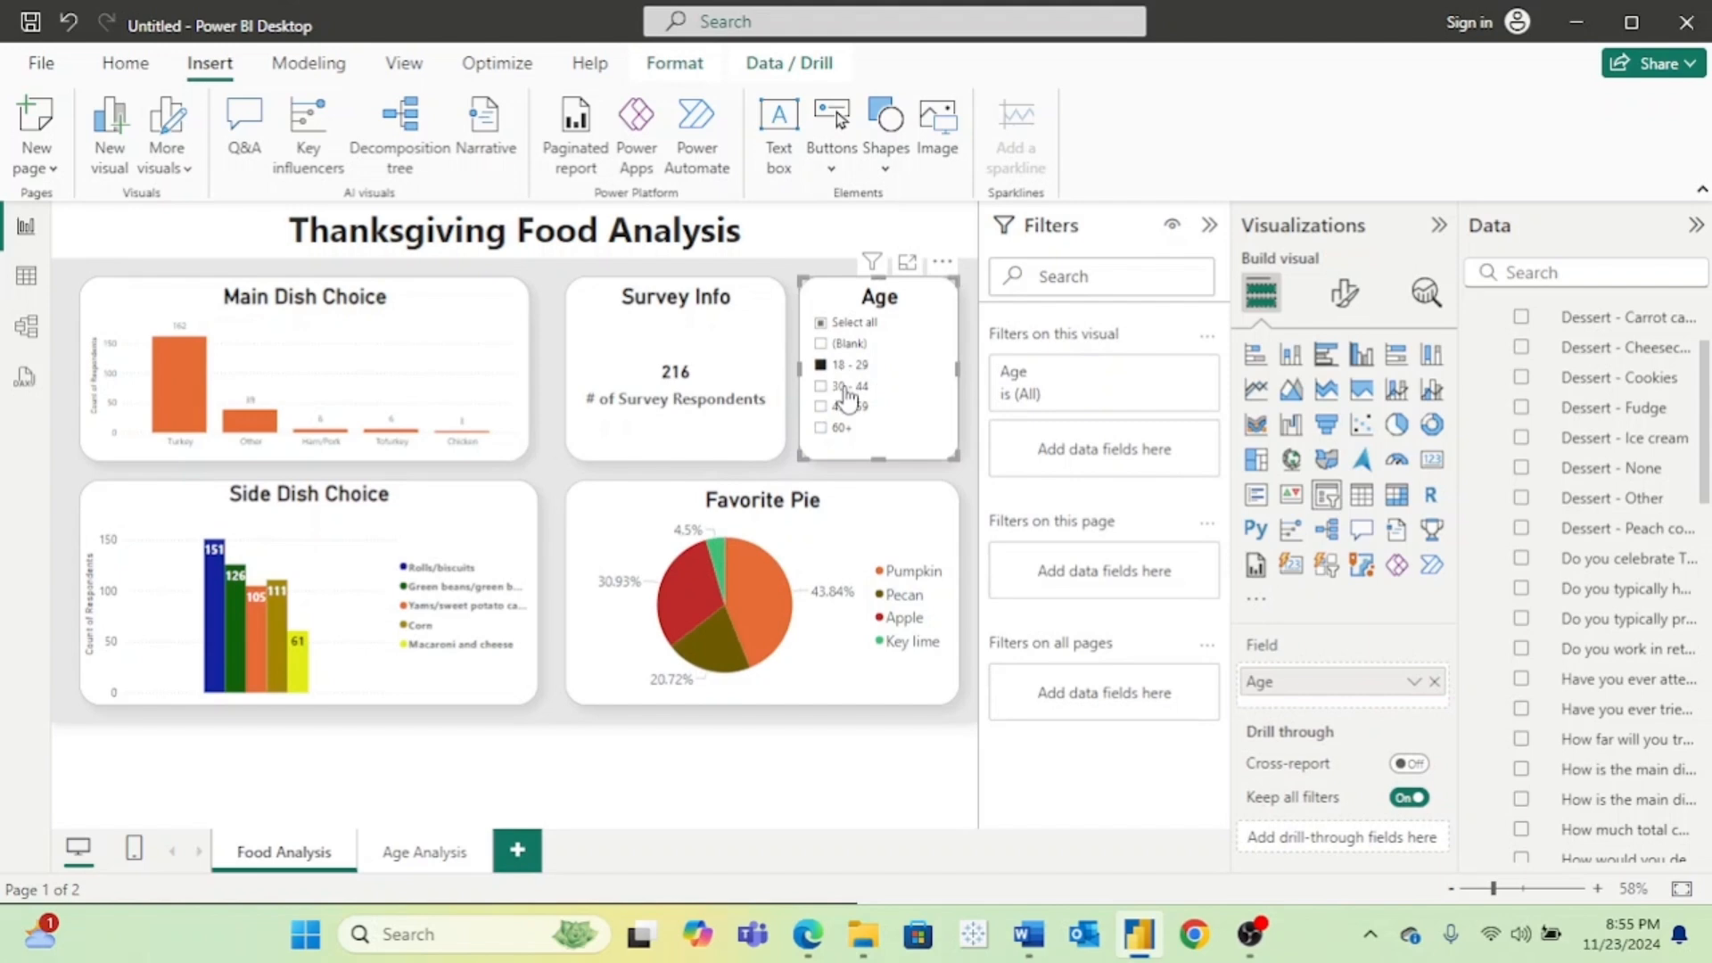
{"action": "left_click", "coordinate": [845, 383]}
{"action": "left_click", "coordinate": [845, 366]}
{"action": "left_click", "coordinate": [851, 393], "text": "ctrl"}
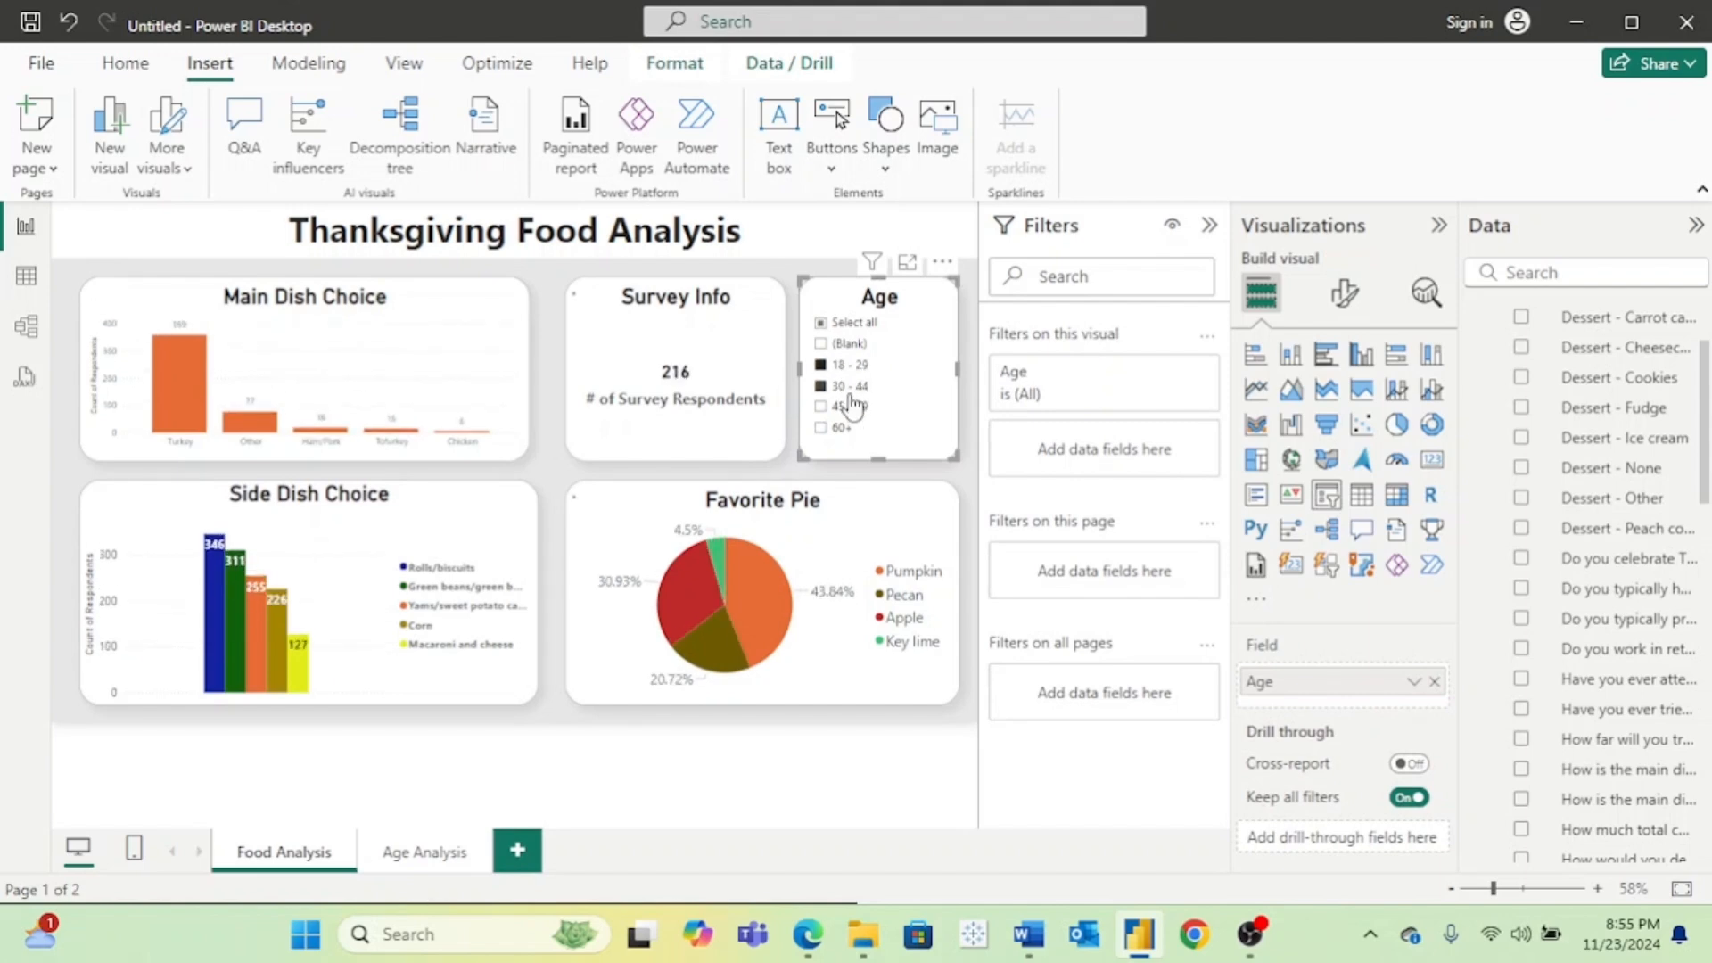
{"action": "left_click", "coordinate": [851, 407], "text": "ctrl"}
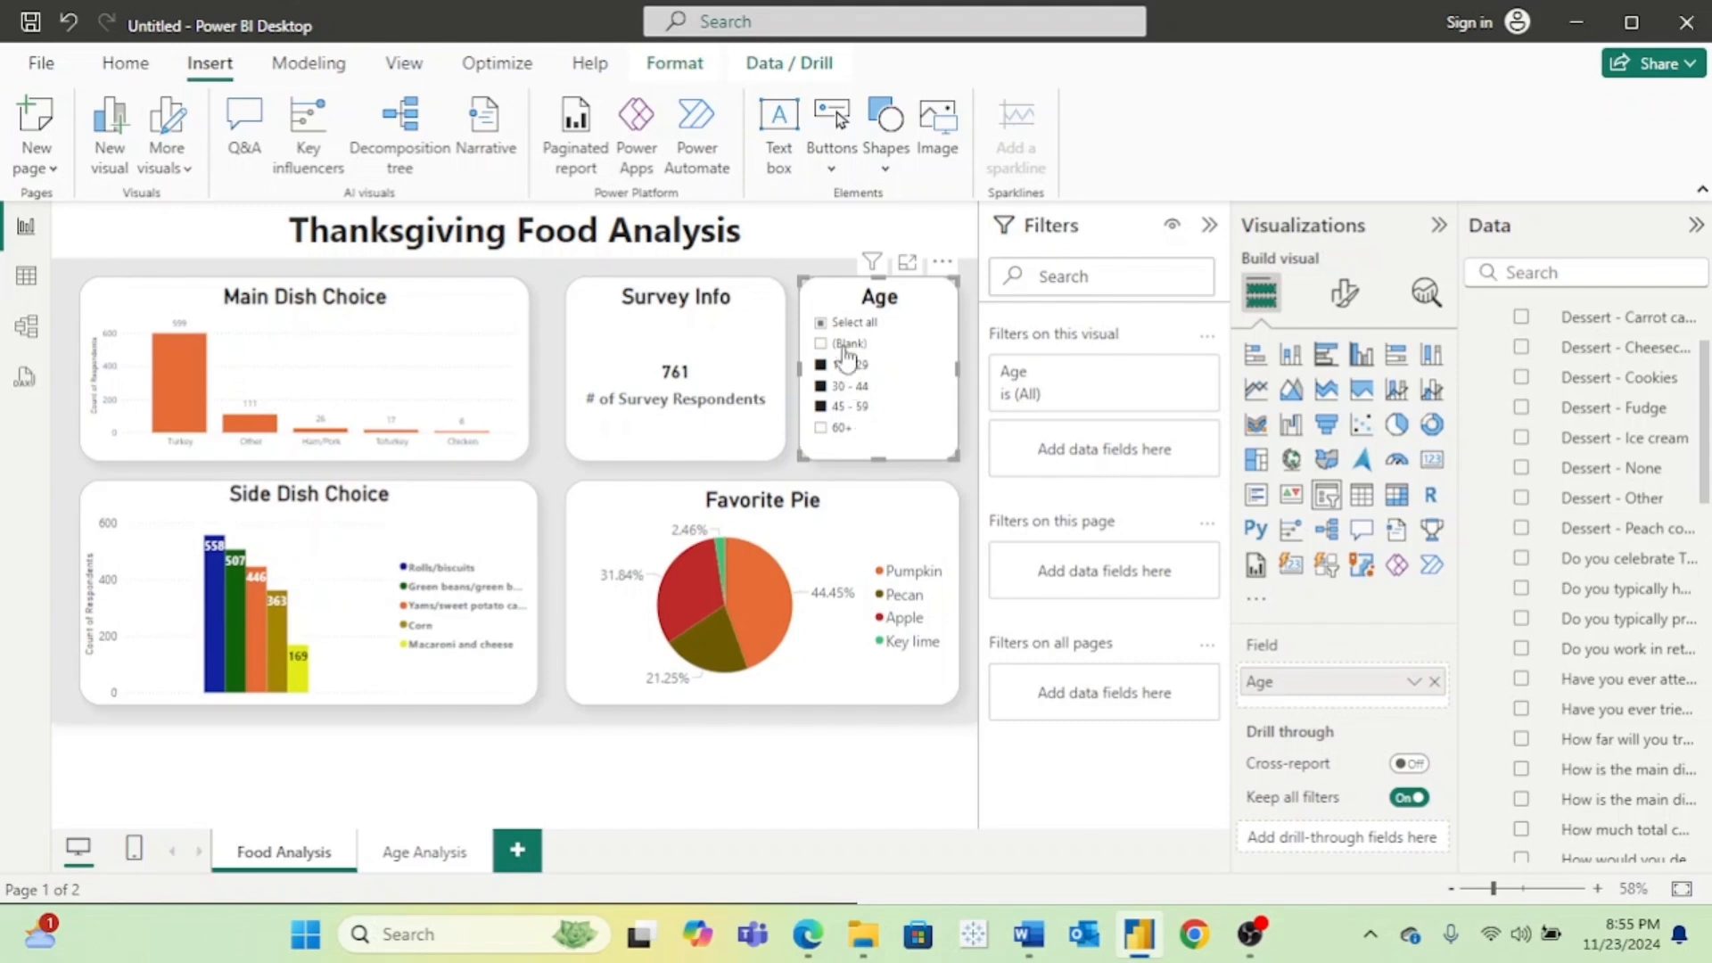
{"action": "left_click", "coordinate": [838, 326]}
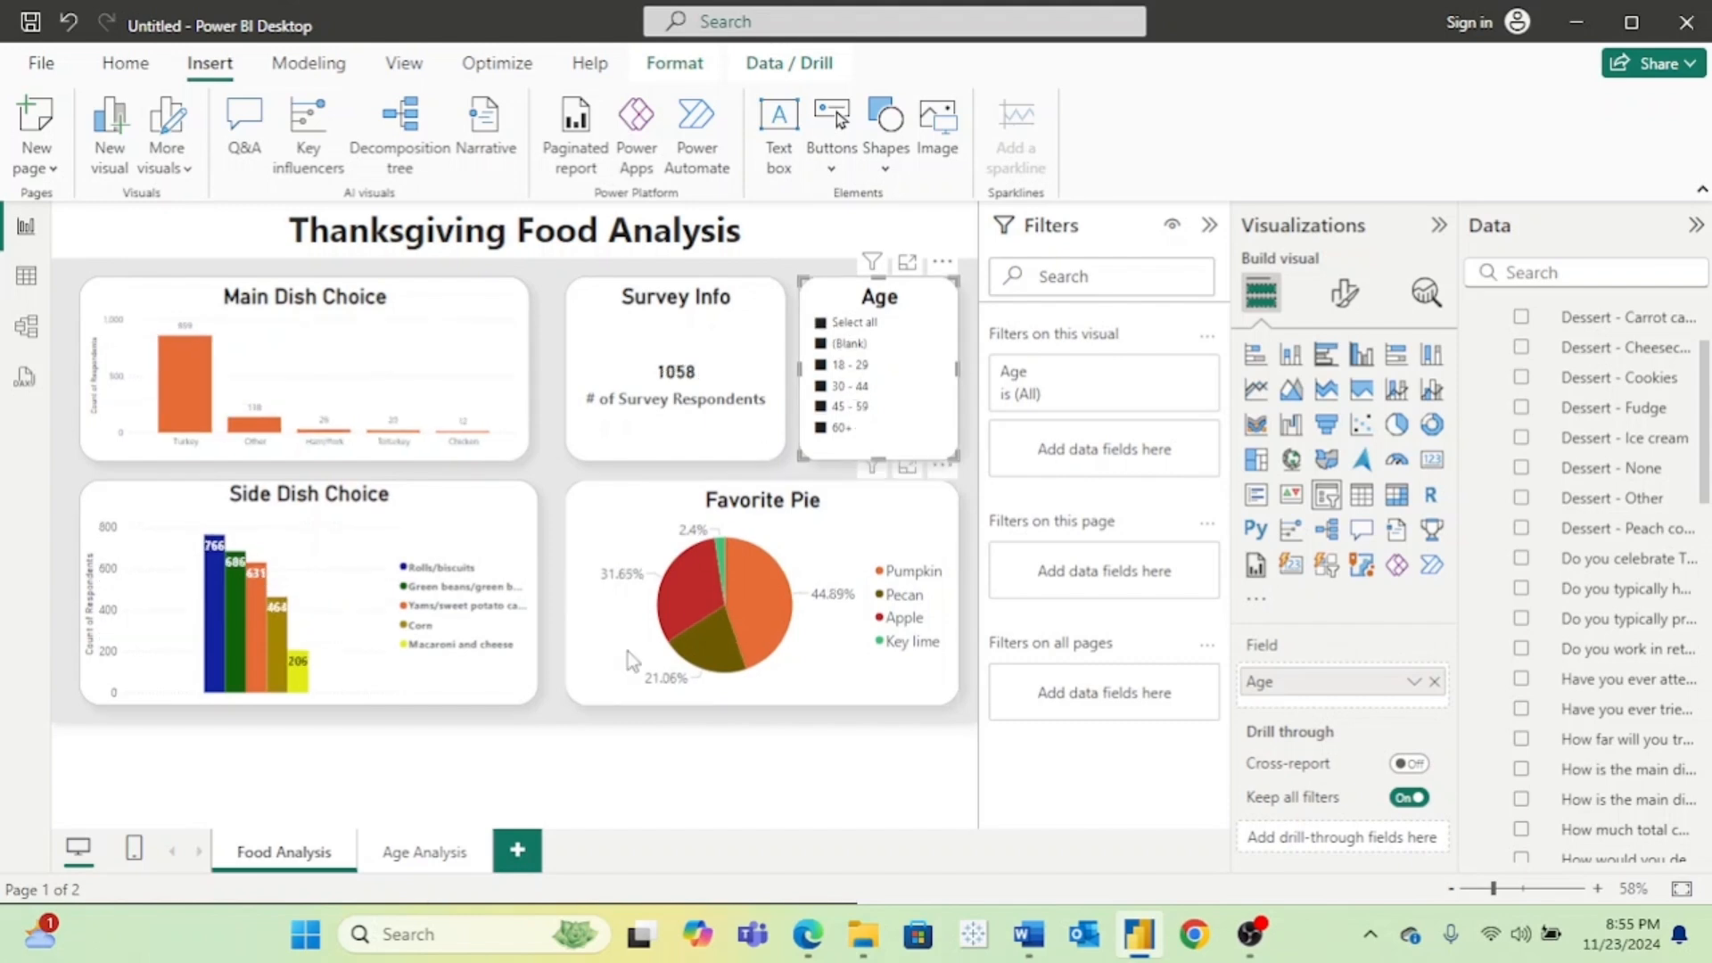
Step: On the Age Analysis page, change the travel-distance matrix title to "How Far Will You Travel for Thanksgiving"
{"action": "left_click", "coordinate": [430, 853]}
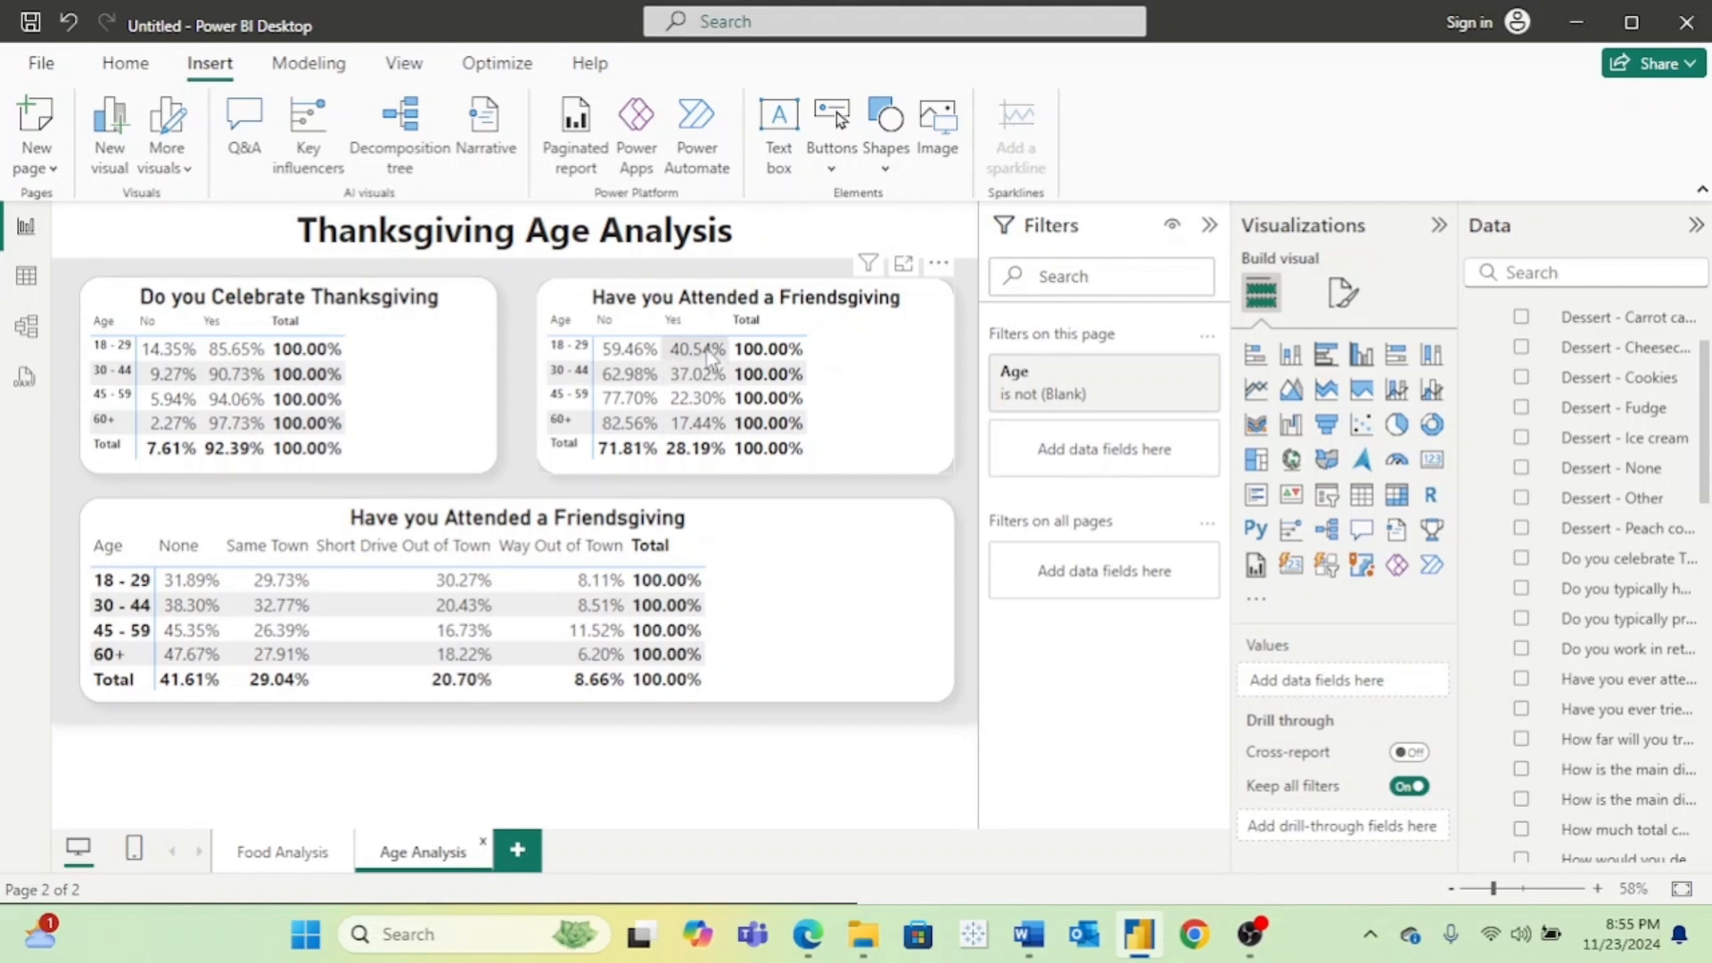
{"action": "left_click", "coordinate": [834, 559]}
{"action": "left_click", "coordinate": [1343, 293]}
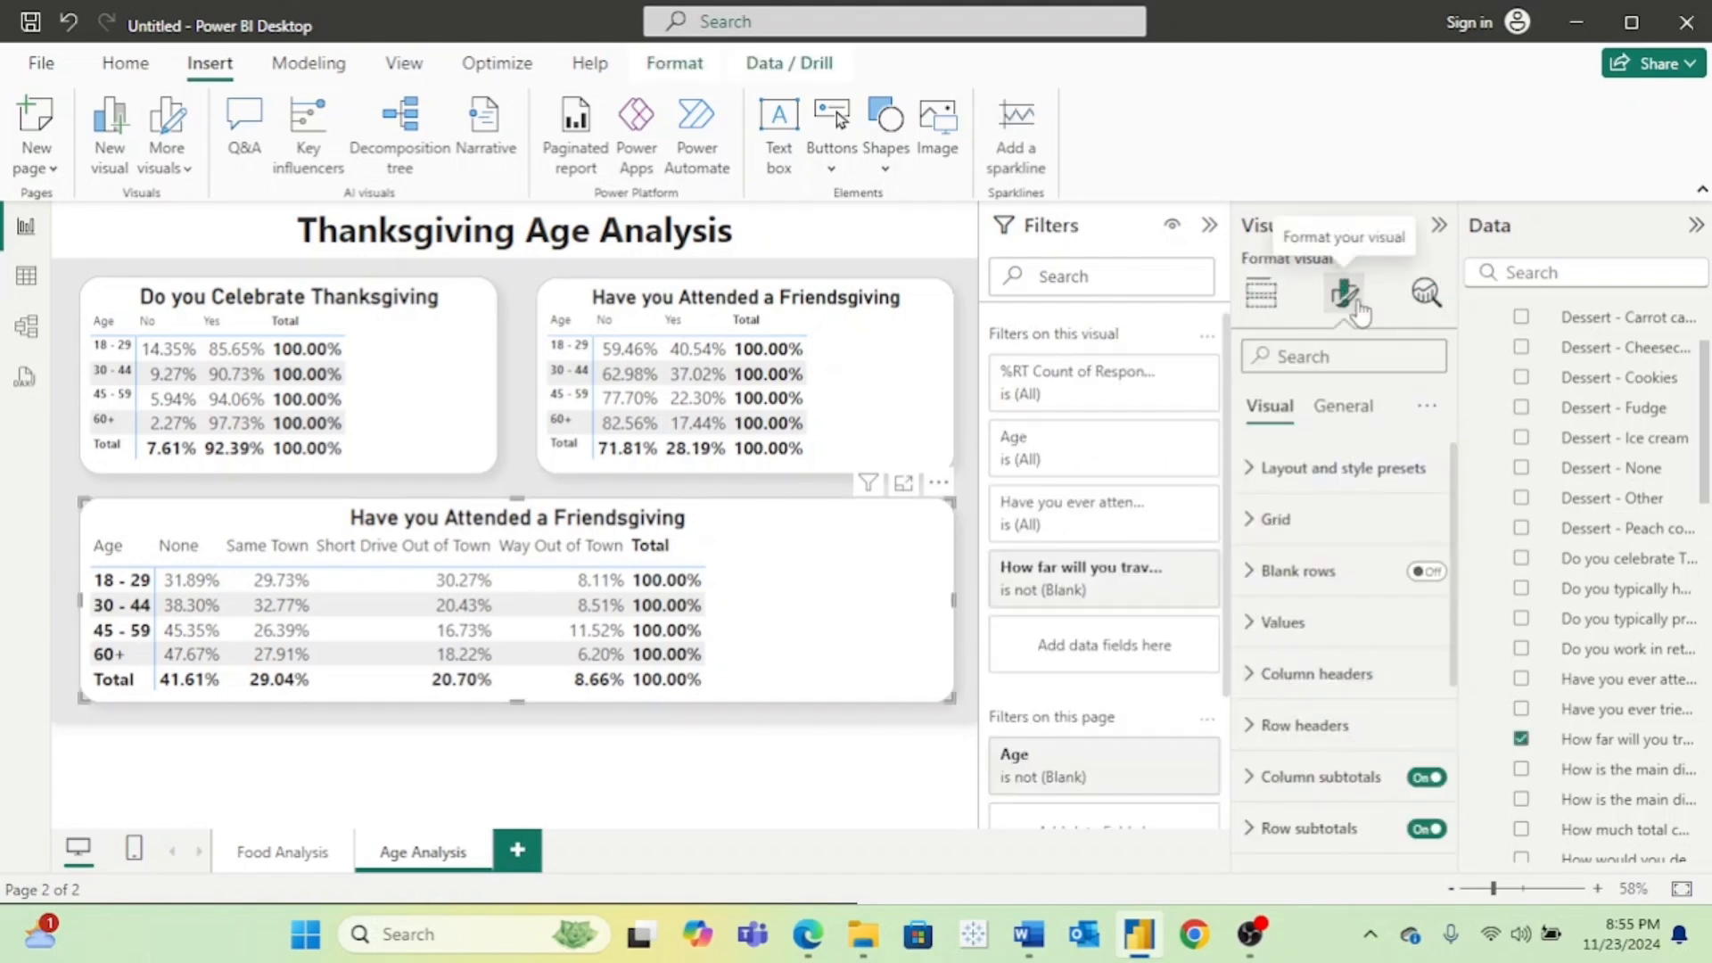
{"action": "left_click", "coordinate": [1340, 407]}
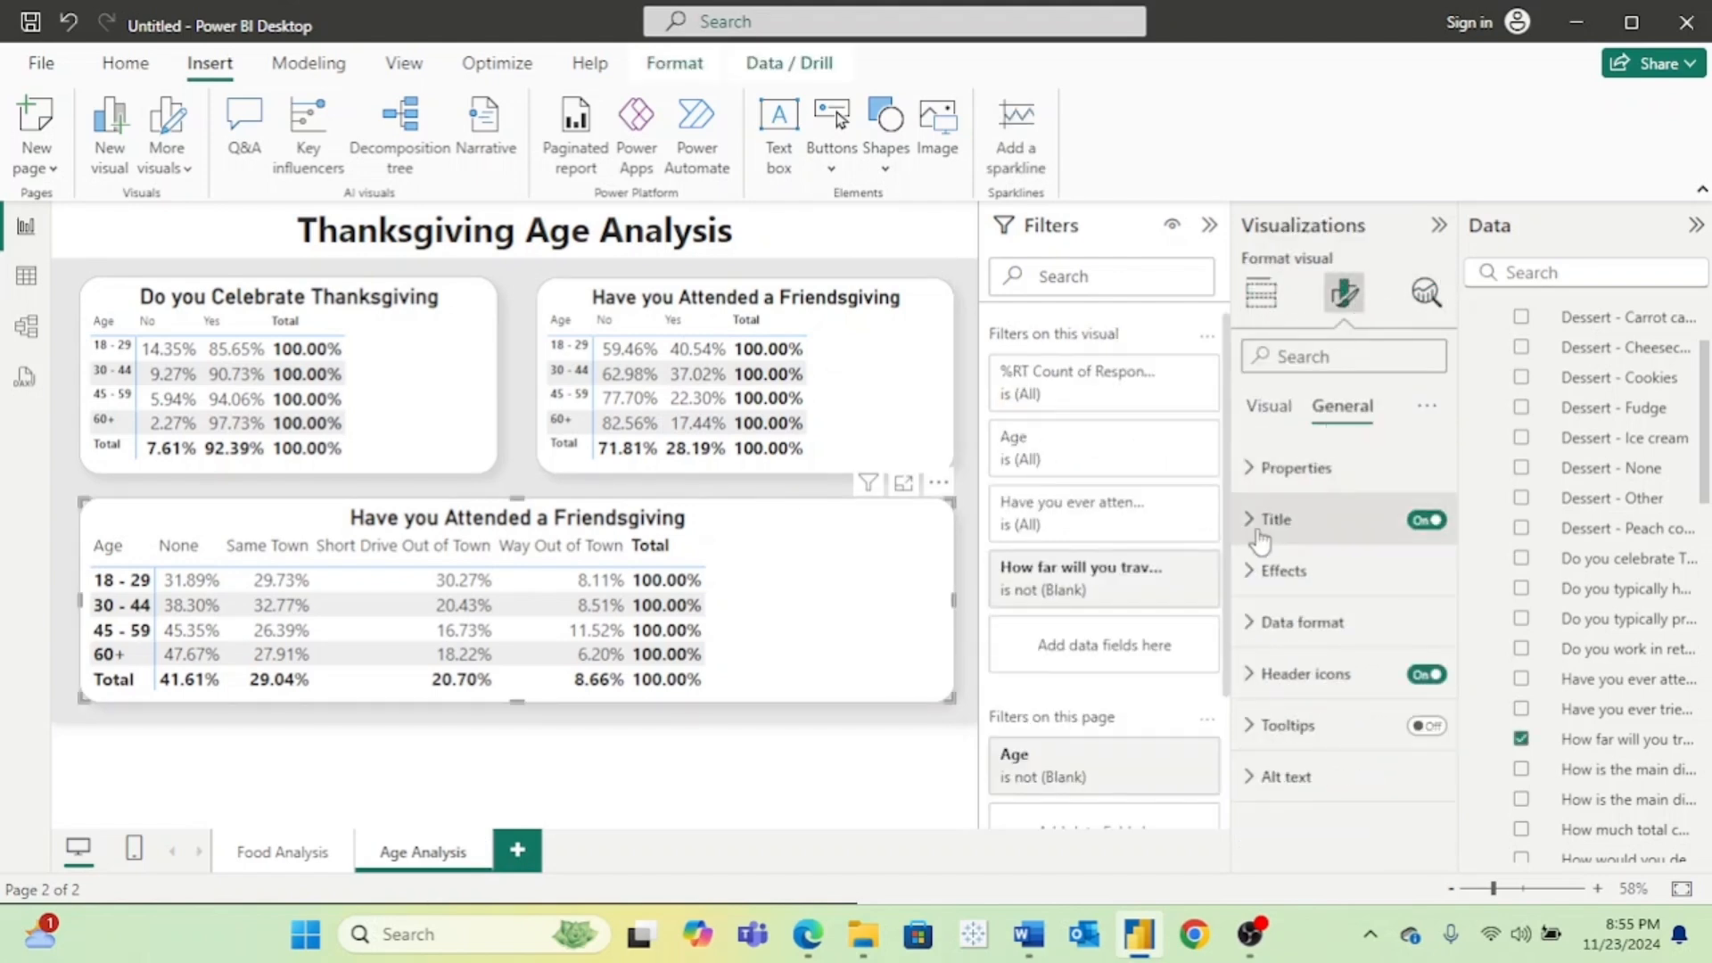
{"action": "left_click", "coordinate": [1259, 527]}
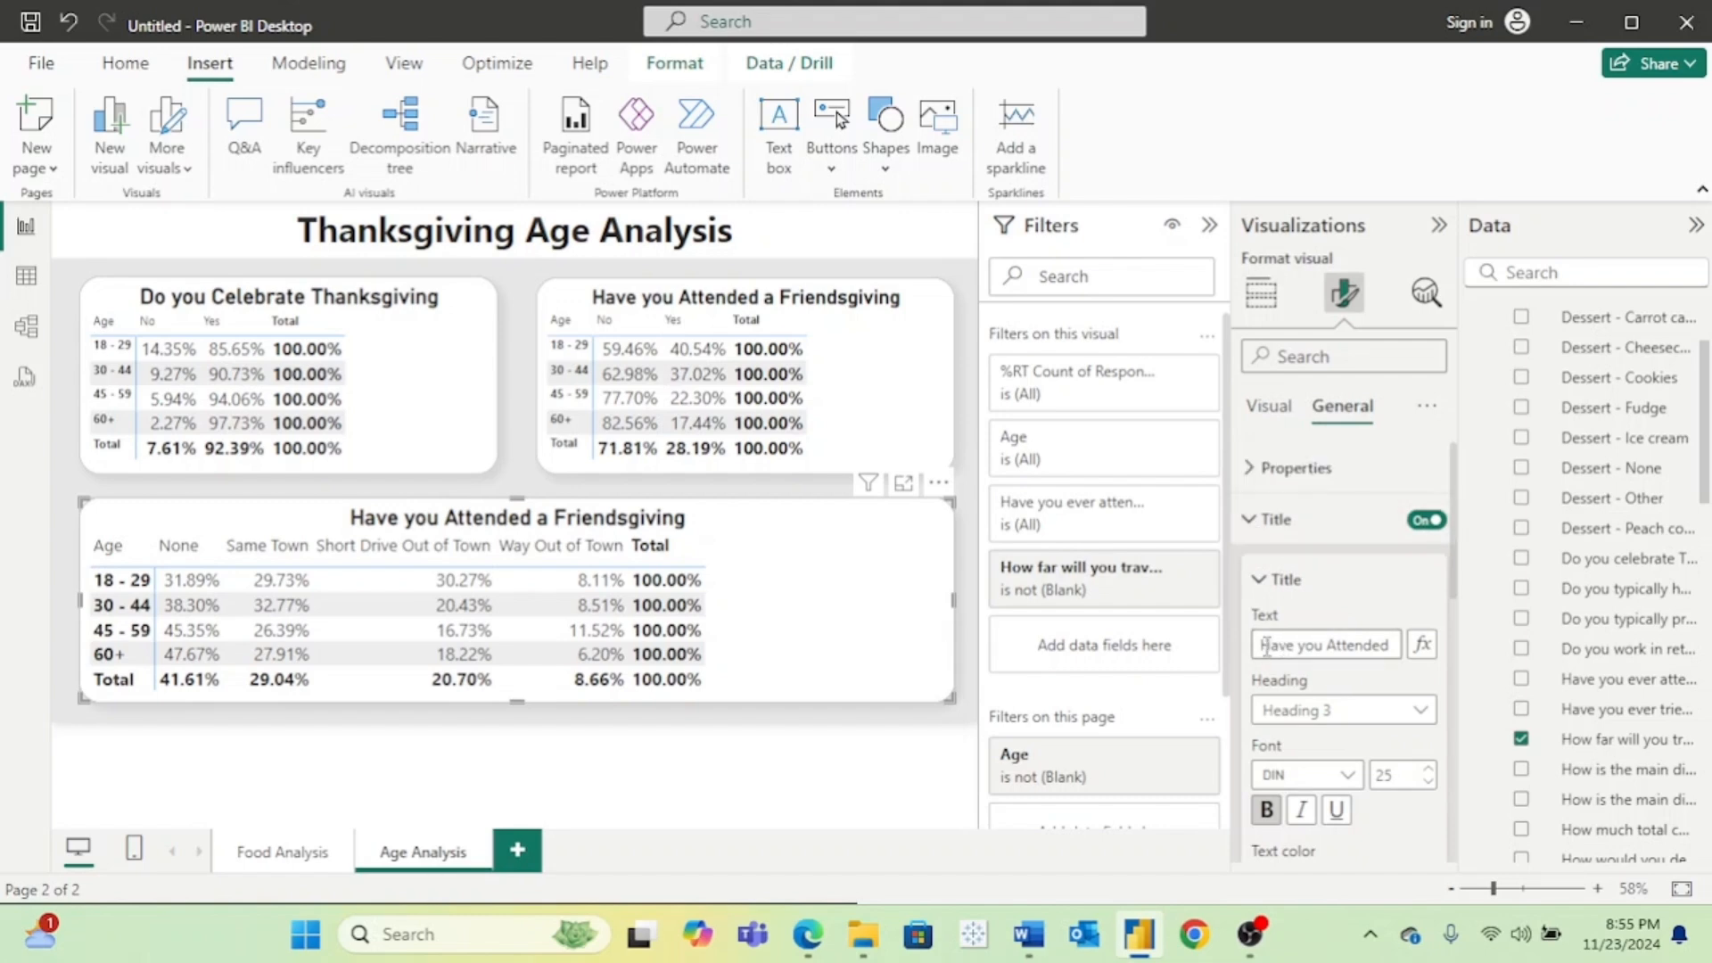
{"action": "left_click_drag", "start_coordinate": [1266, 644], "coordinate": [1497, 665]}
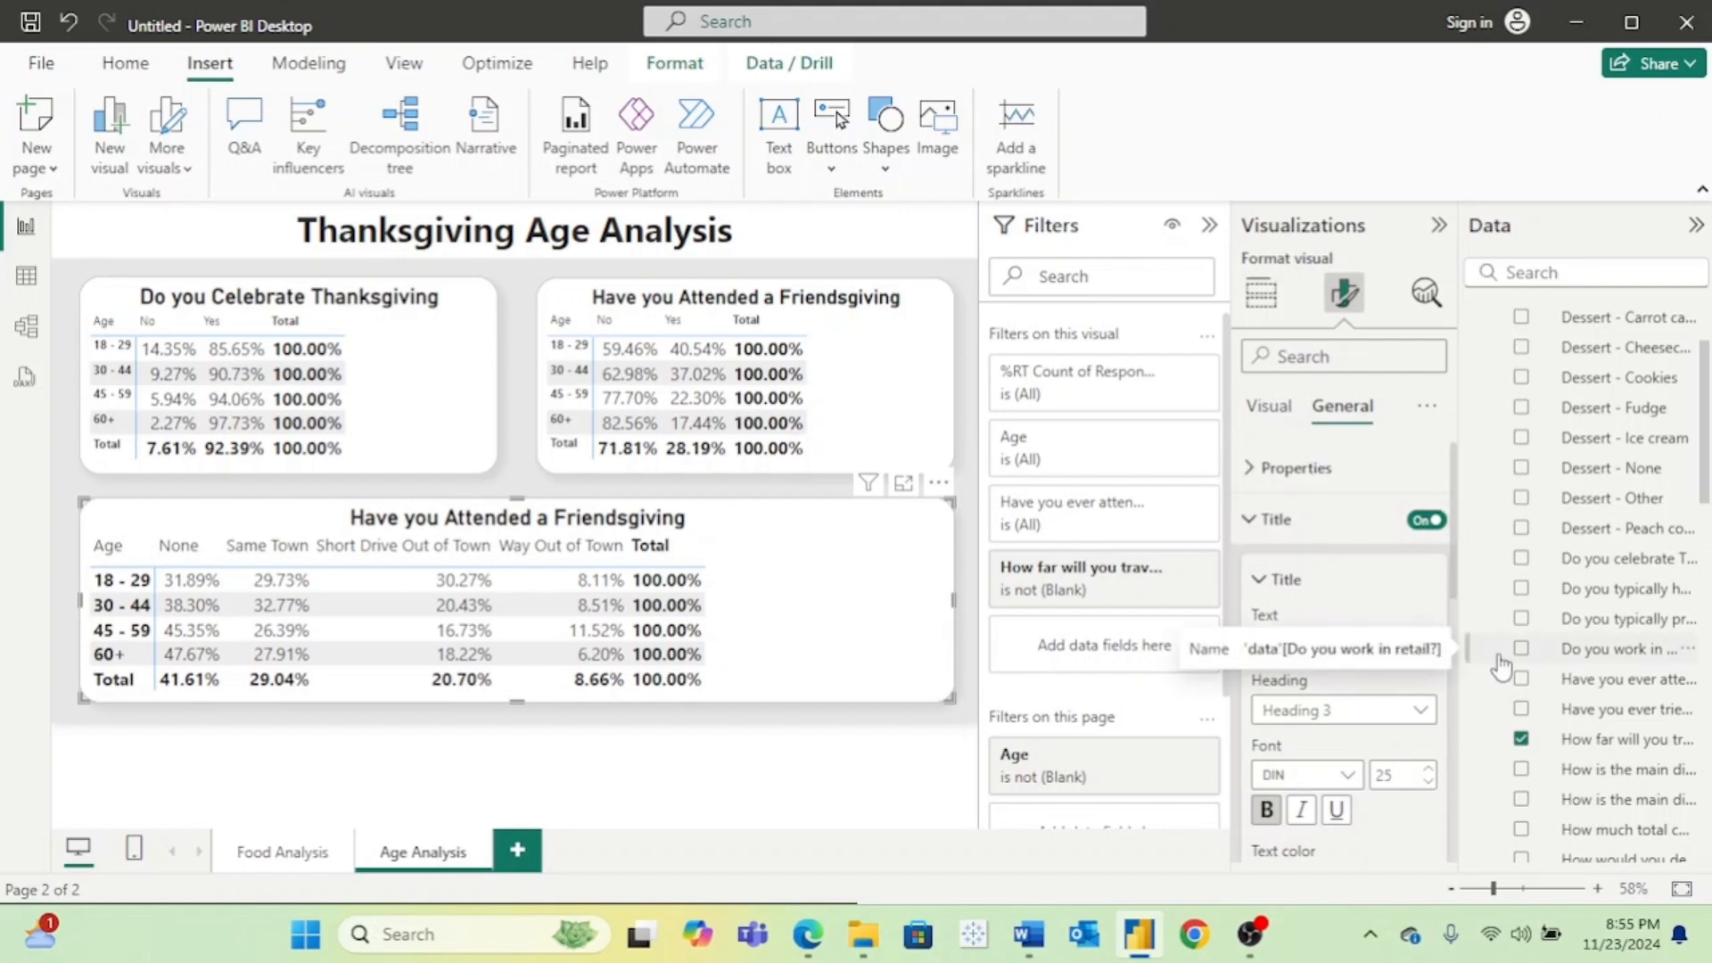
{"action": "type", "text": "How Far"}
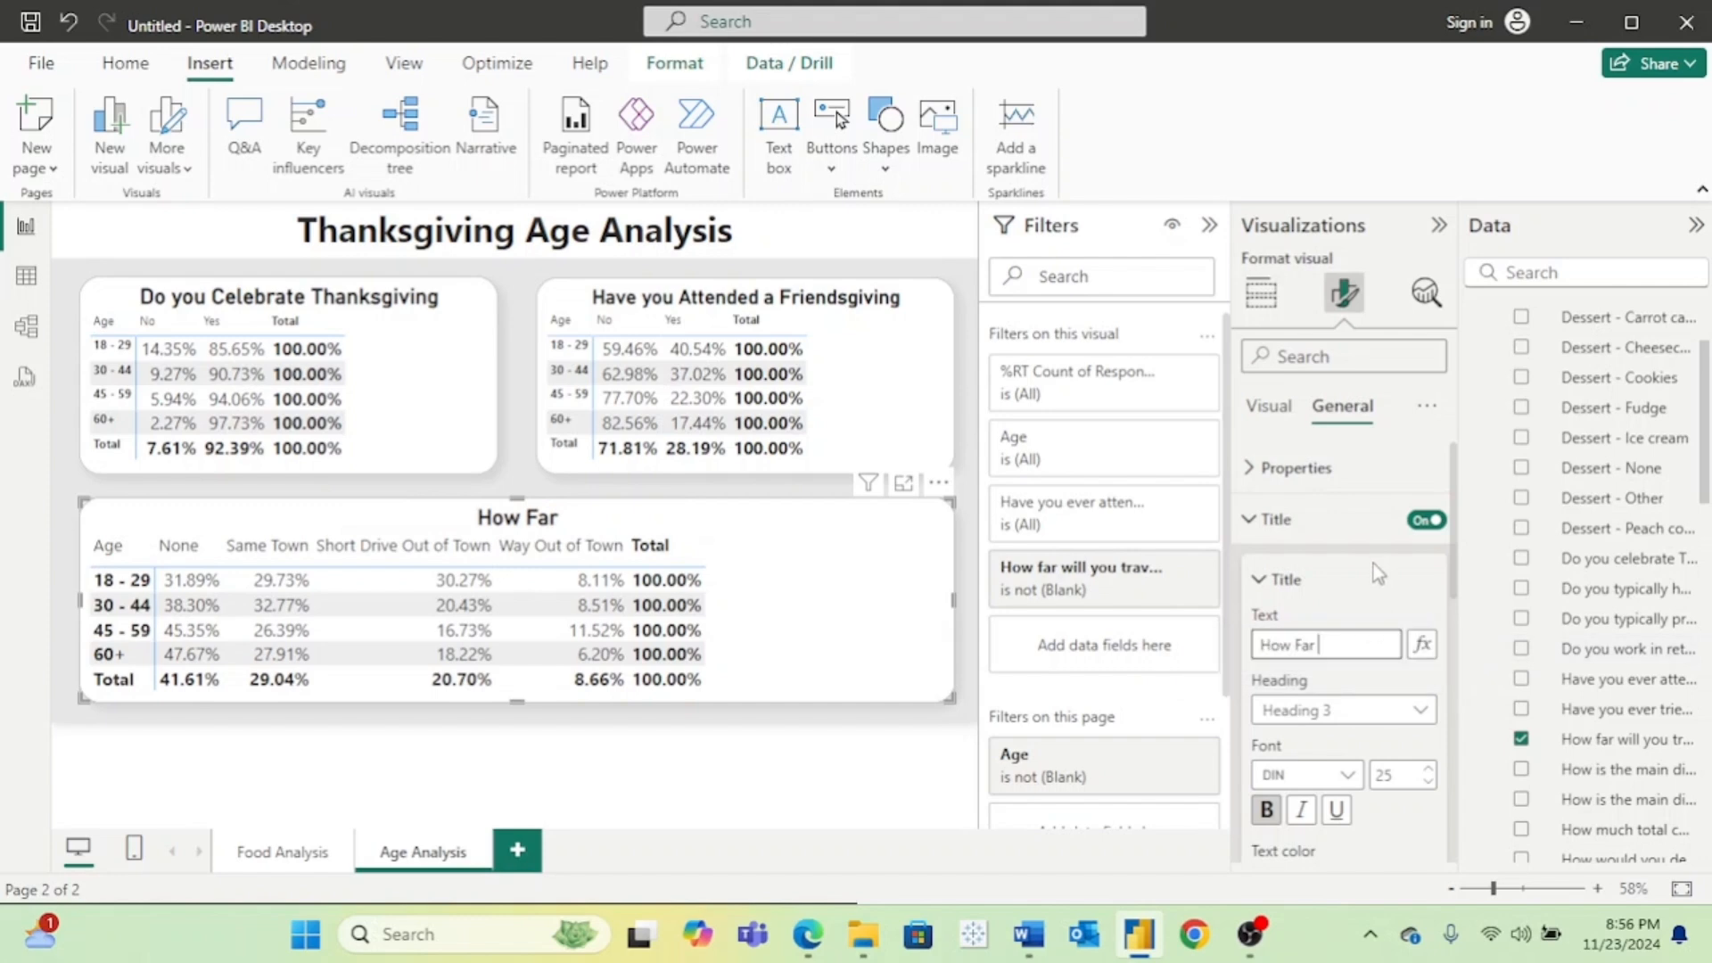
{"action": "type", "text": " Will Yo"}
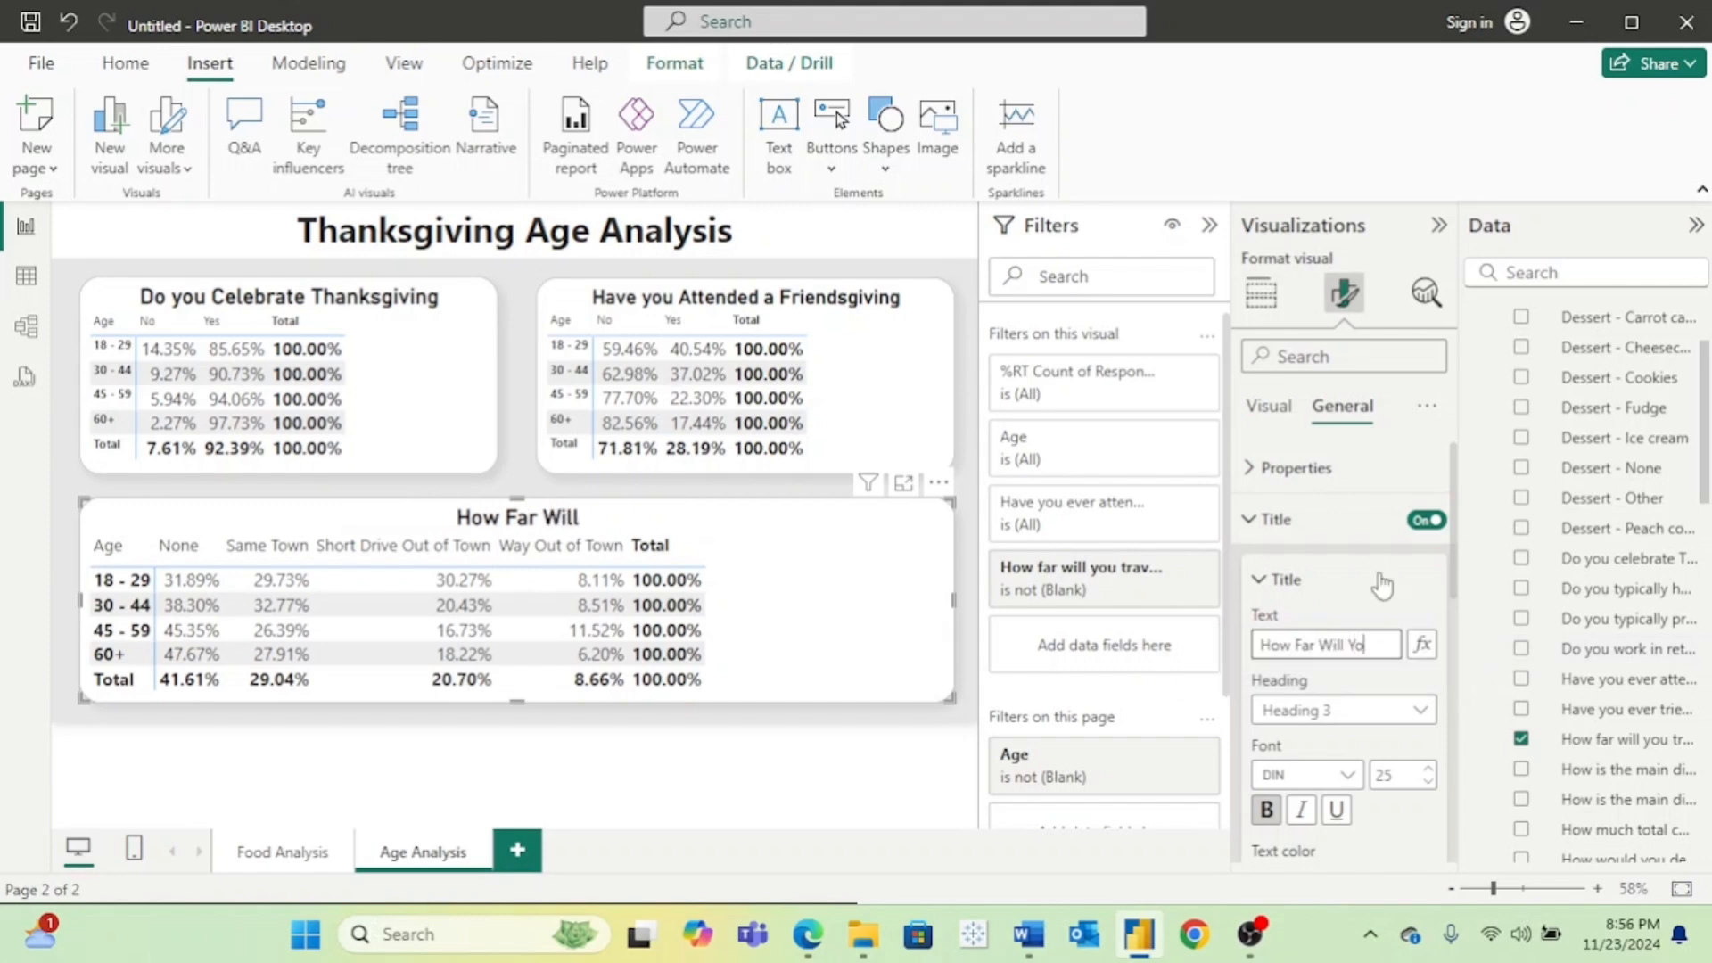
{"action": "type", "text": "u Trave"}
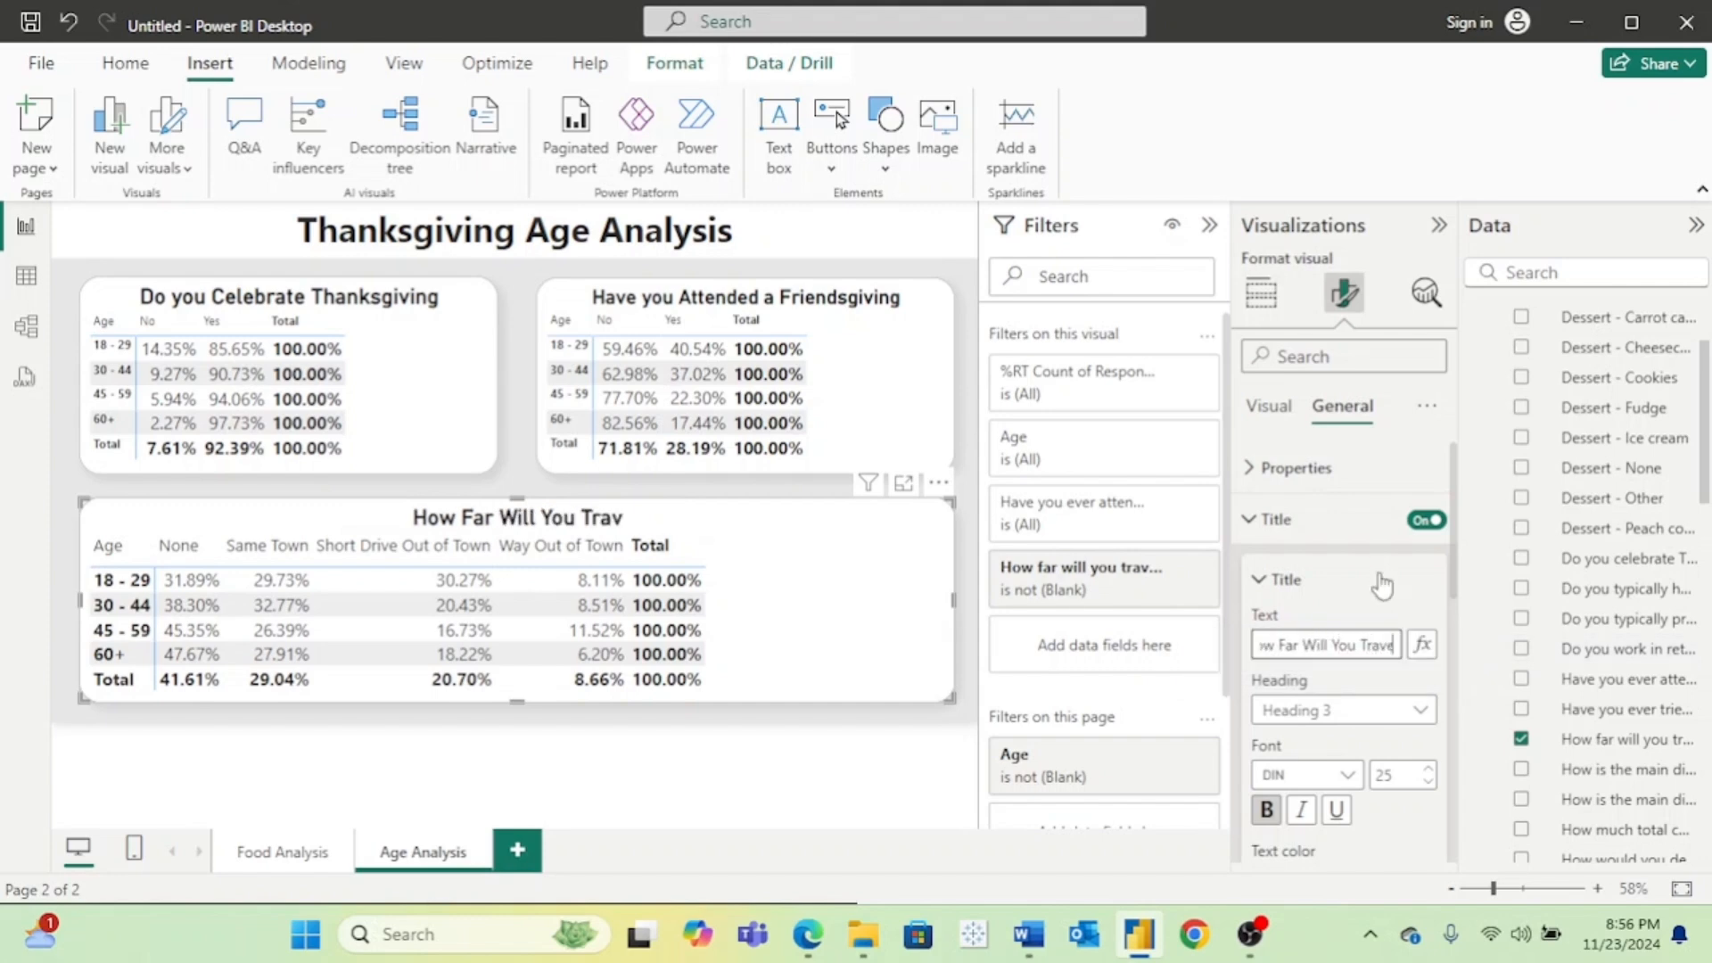
{"action": "type", "text": "l for Thanksgiving"}
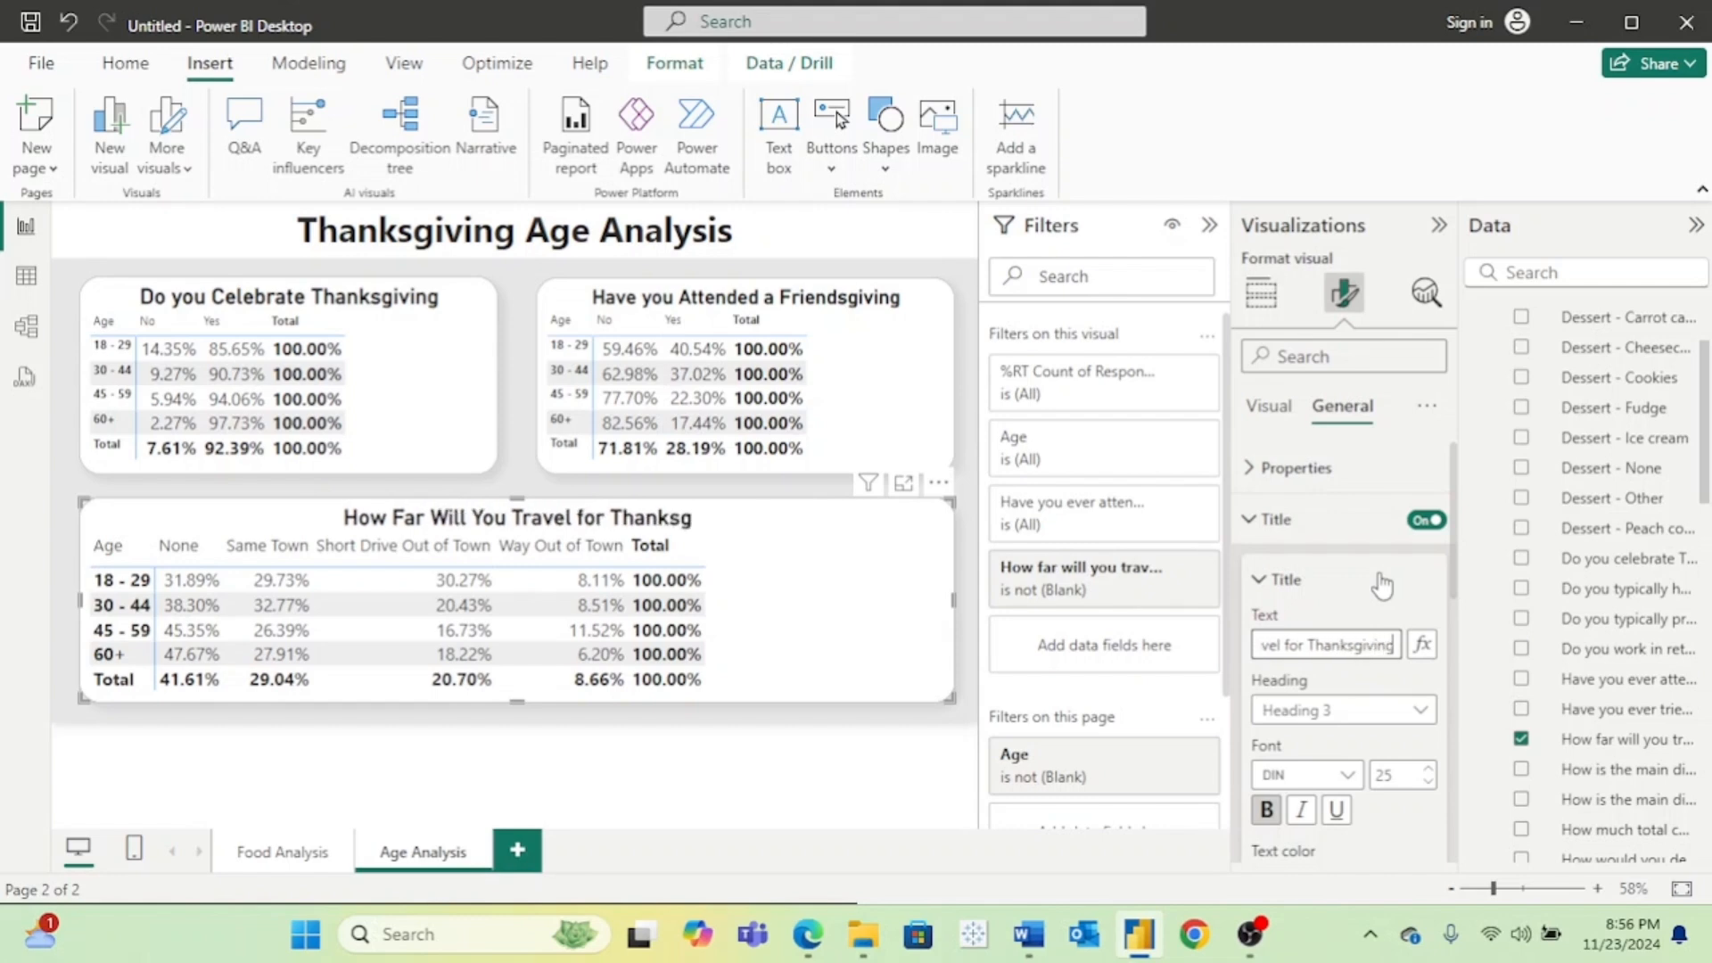
{"action": "type", "text": "?"}
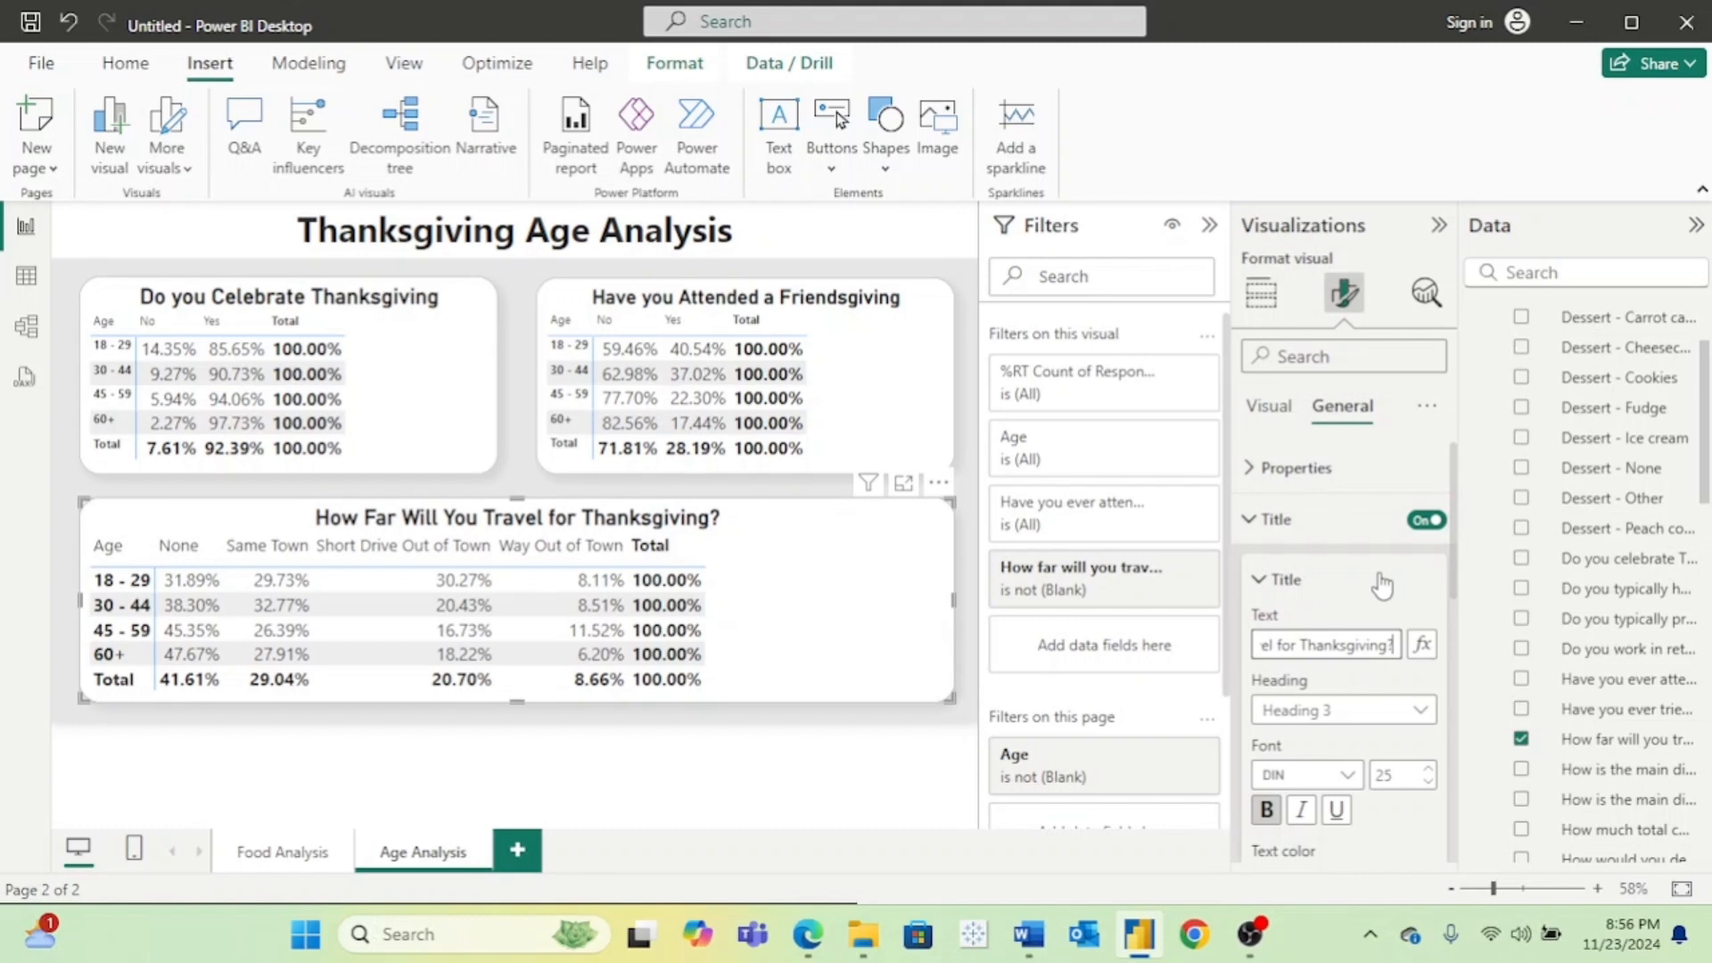
{"action": "key", "text": "BackSpace"}
{"action": "left_click", "coordinate": [816, 768]}
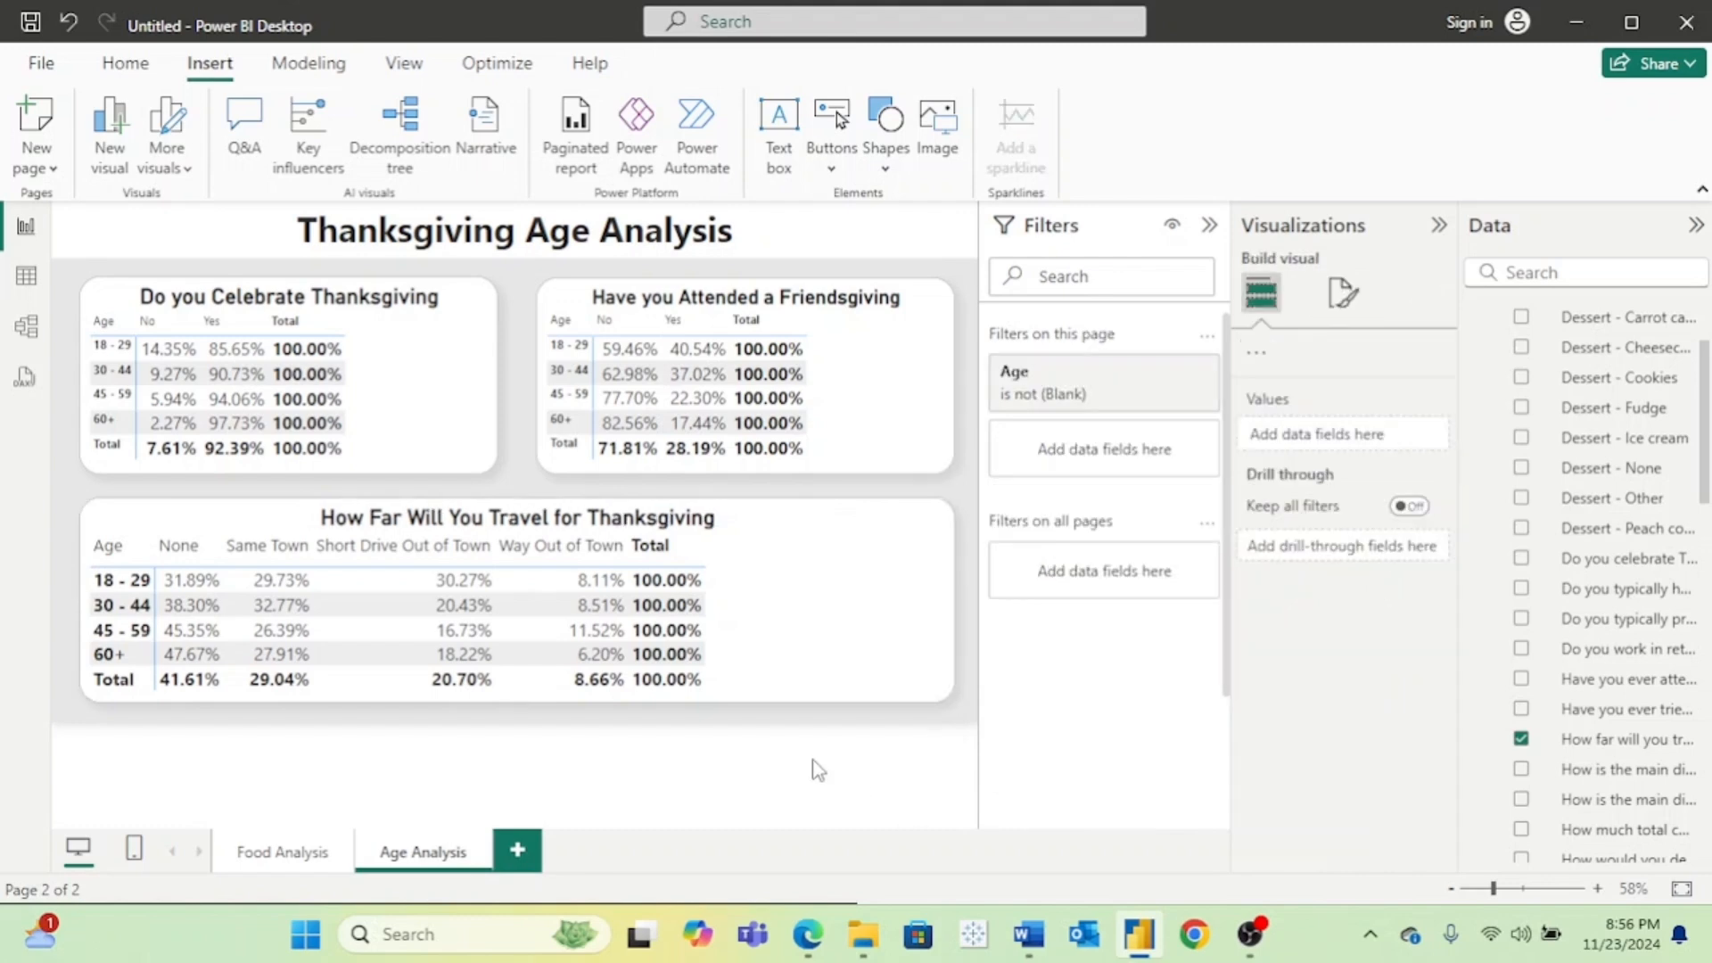
Step: Collapse the Filters, Visualizations and Data panes and review the finished Food Analysis and Age Analysis pages
{"action": "left_click", "coordinate": [263, 853]}
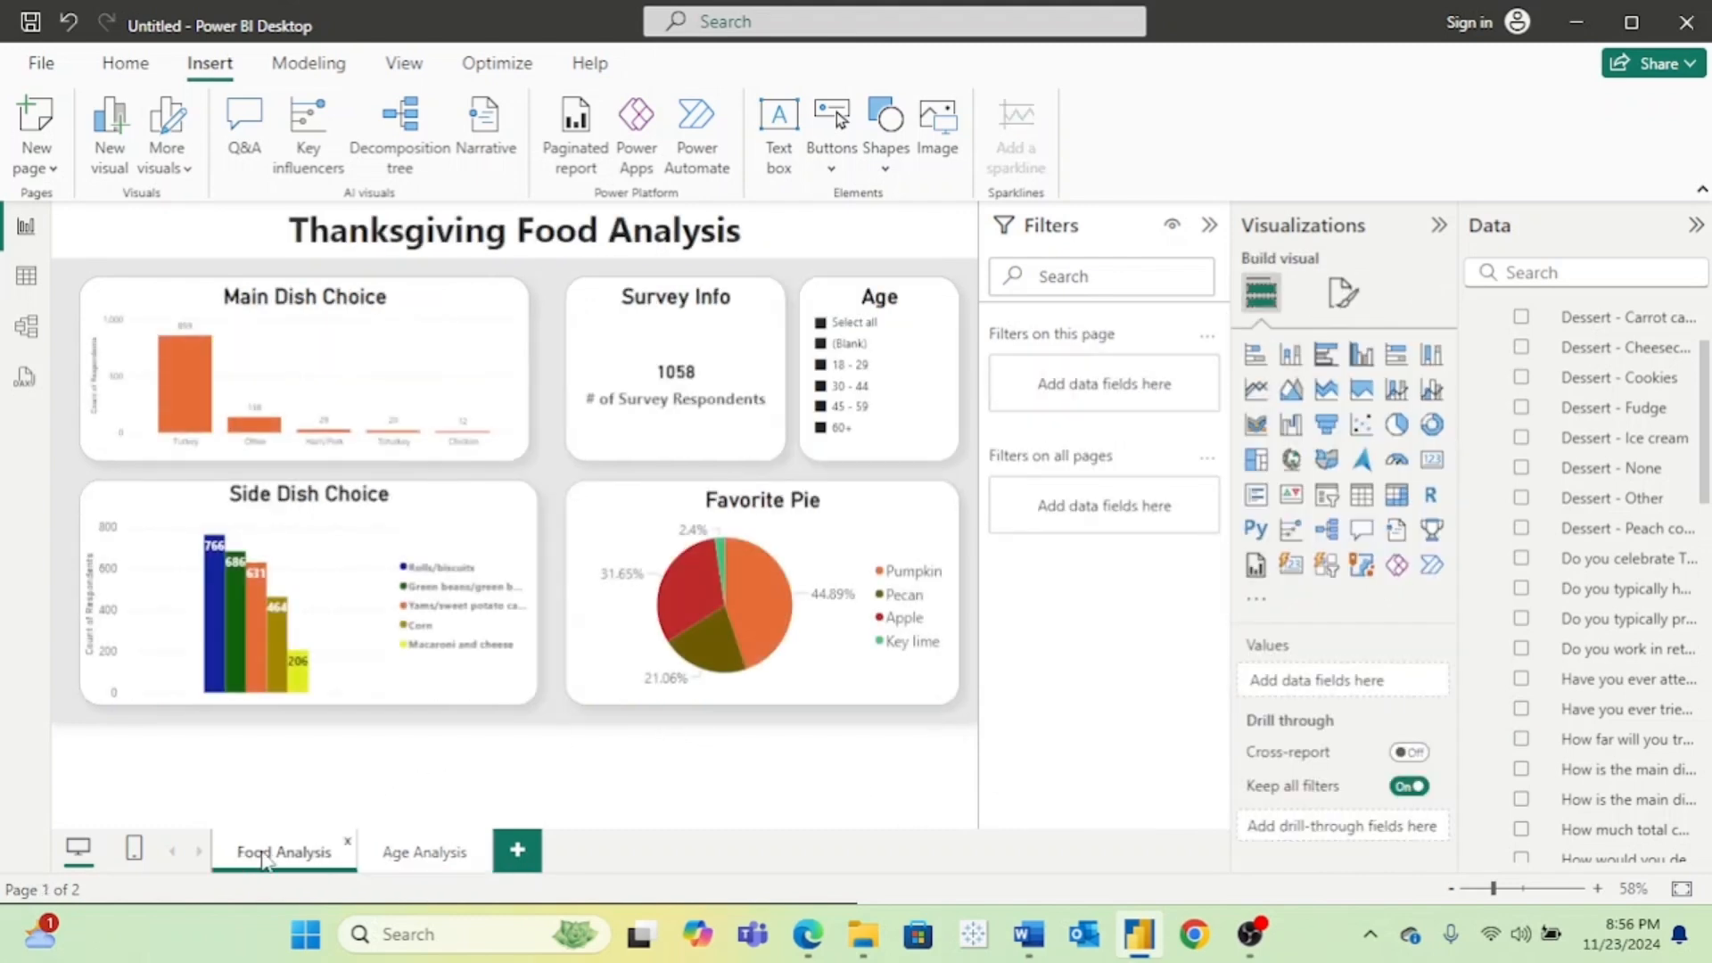
{"action": "left_click", "coordinate": [1210, 225]}
{"action": "left_click", "coordinate": [1438, 226]}
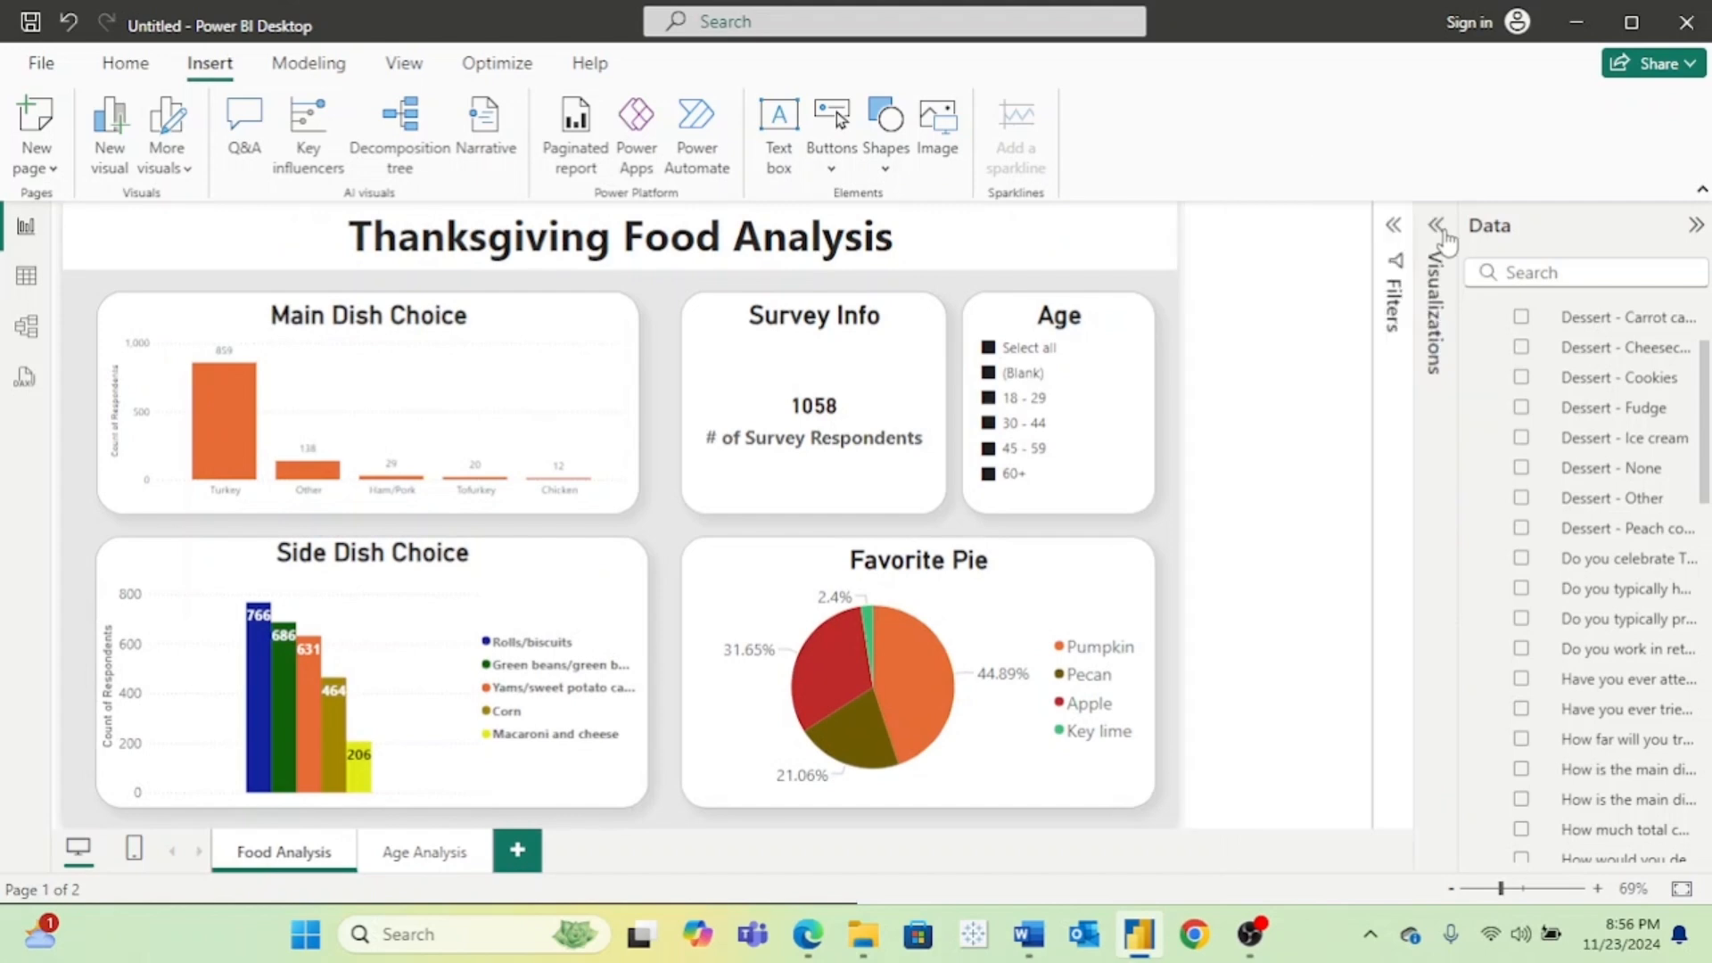
{"action": "left_click", "coordinate": [1696, 225]}
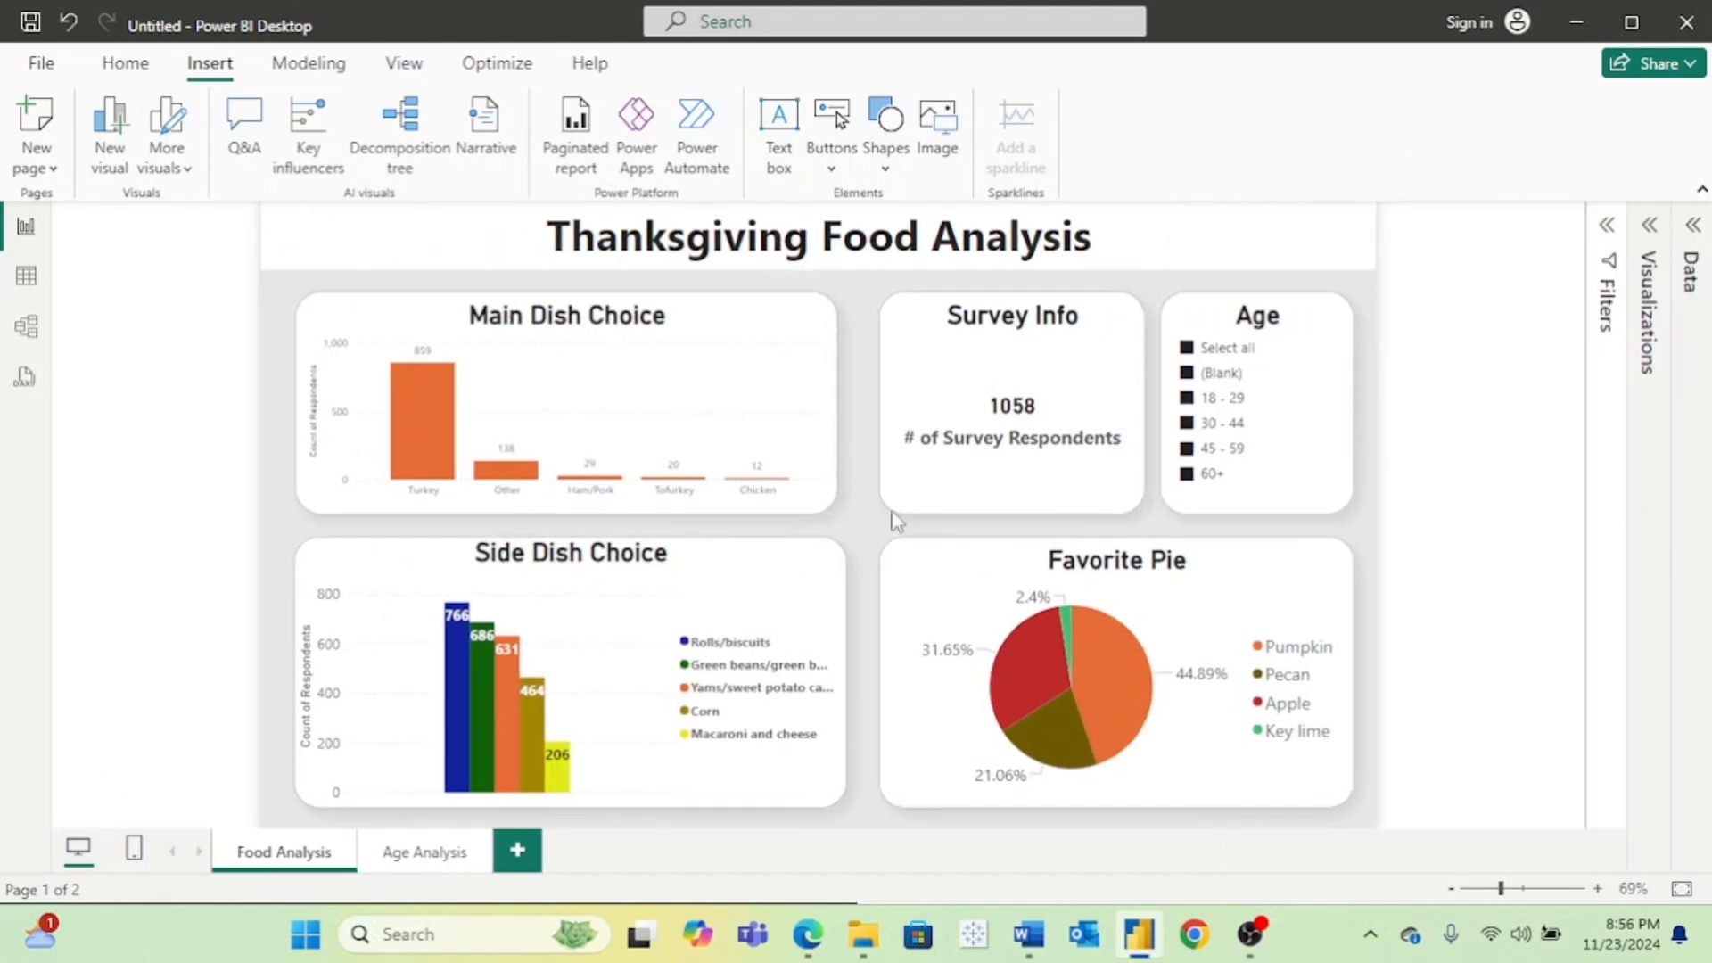
{"action": "left_click", "coordinate": [416, 857]}
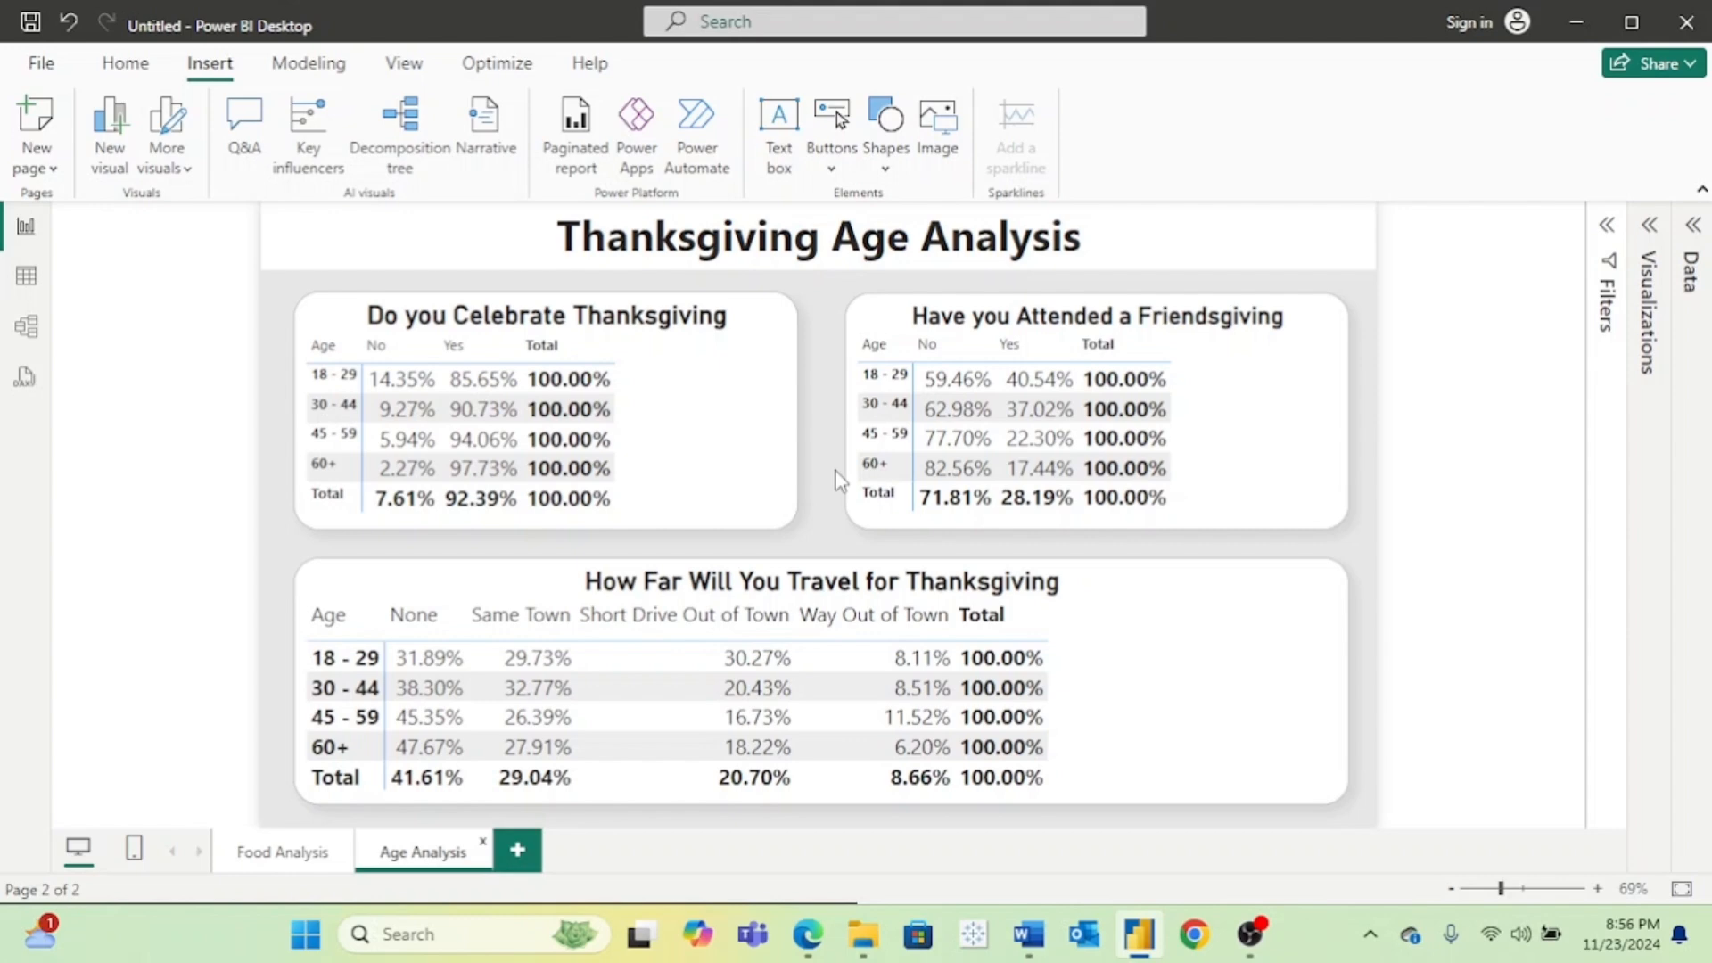
{"action": "left_click", "coordinate": [295, 854]}
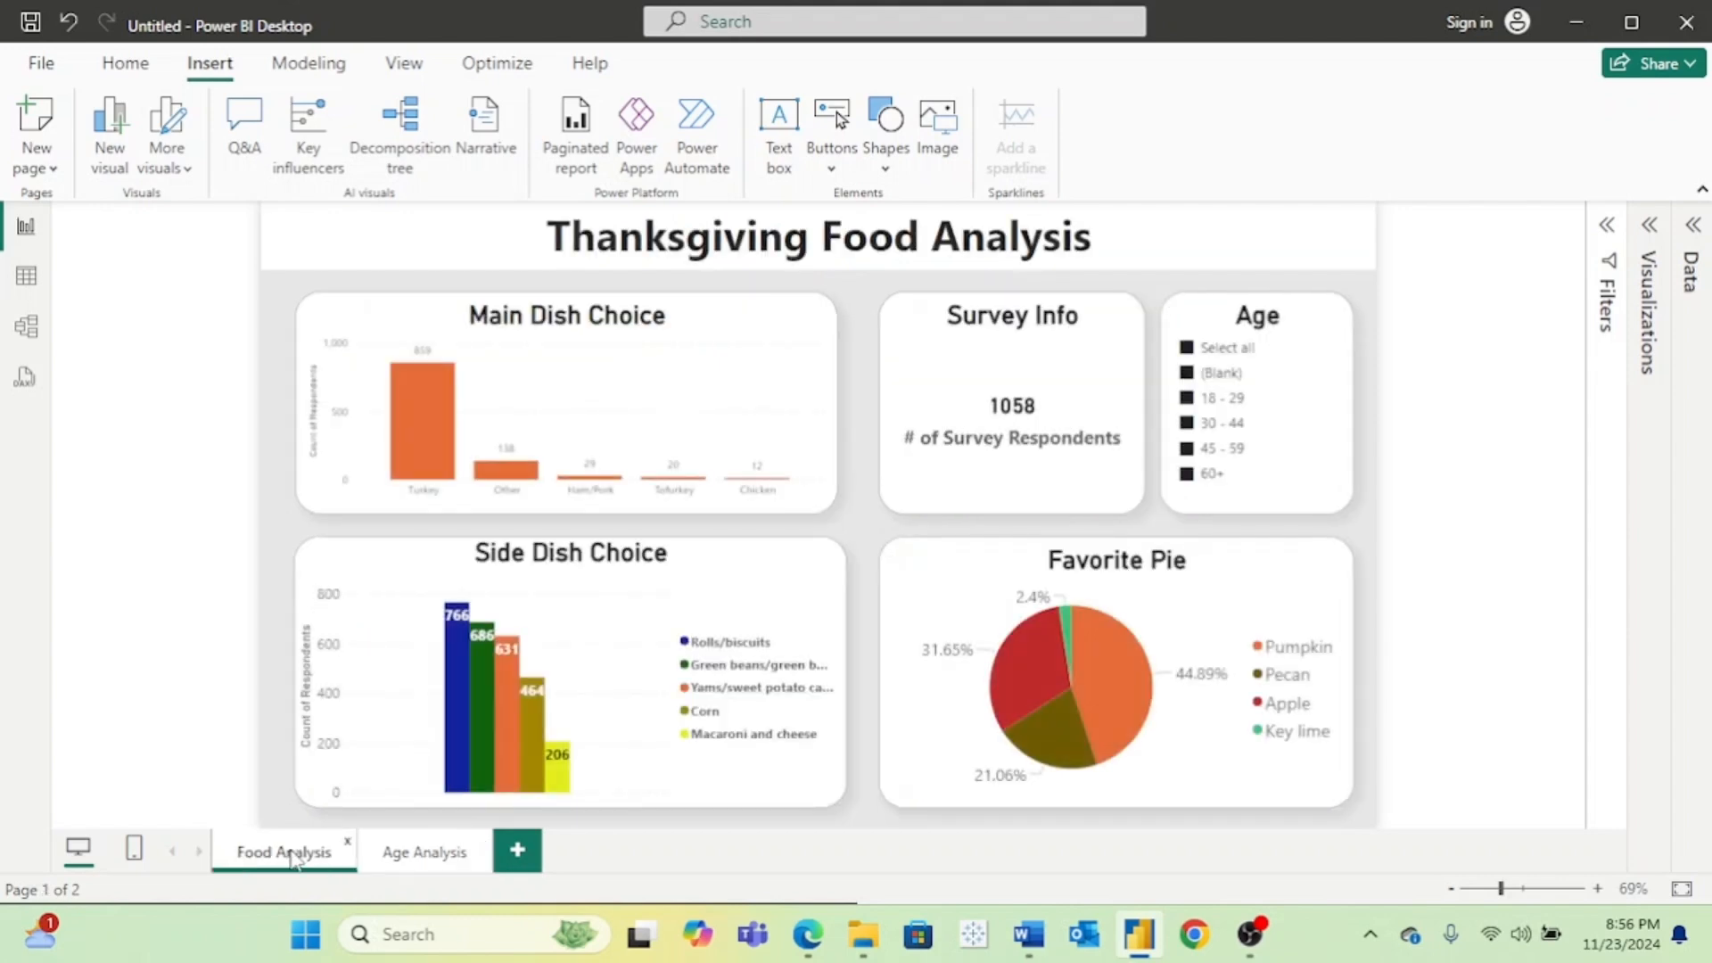